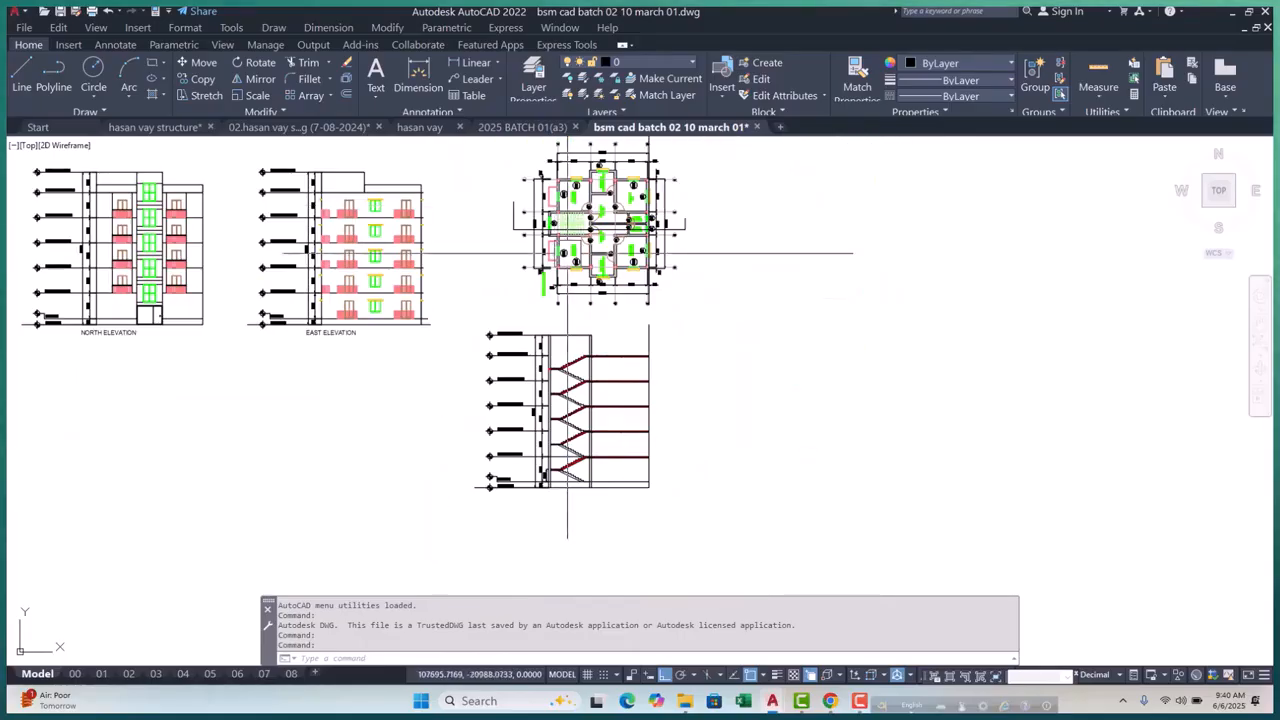
# Measure the height between the entrance door's top and the lowest stair window's sill in the north elevation
pyautogui.scroll(6, 585, 341)
pyautogui.click(585, 344)
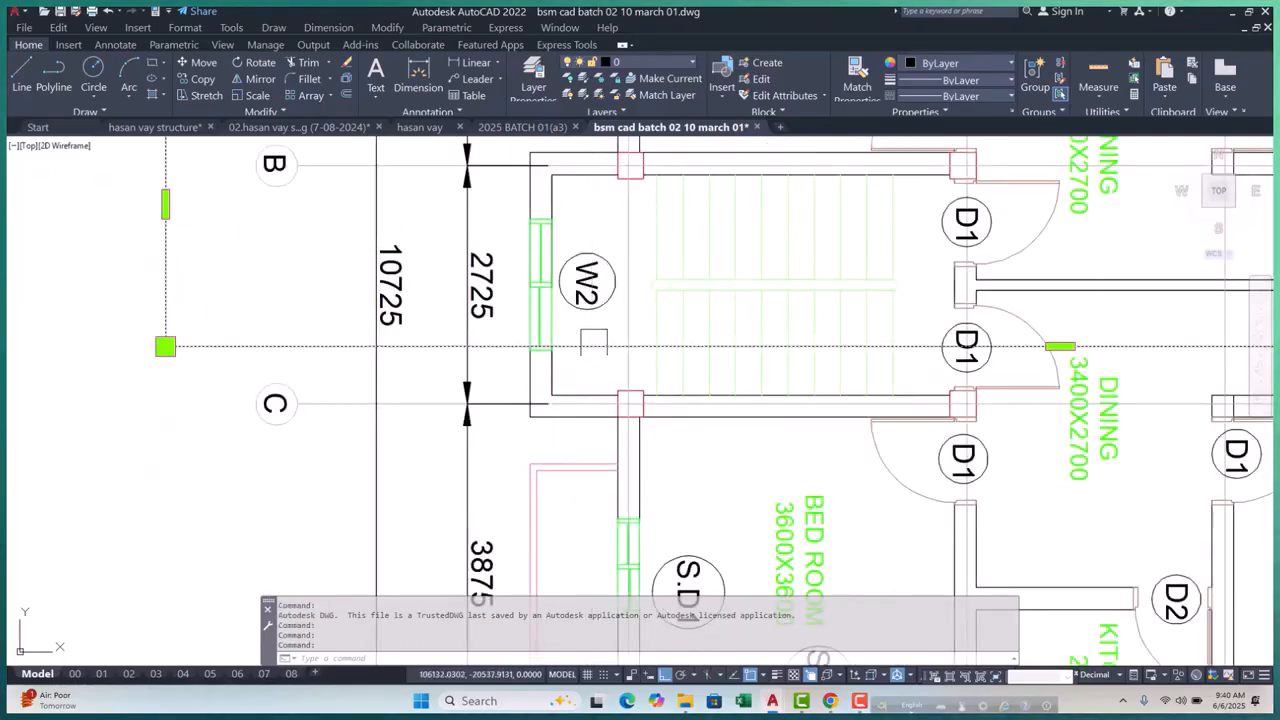
pyautogui.scroll(3, 570, 310)
pyautogui.press('Escape')
pyautogui.scroll(-10, 516, 274)
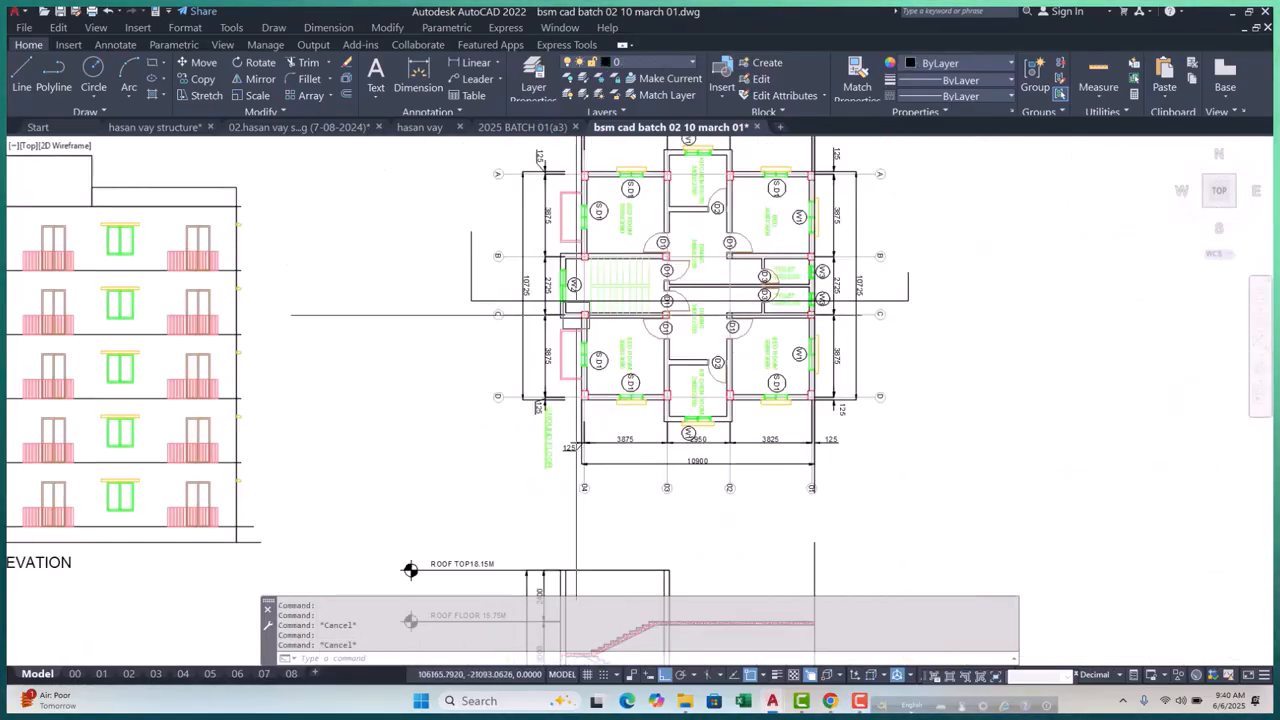
pyautogui.scroll(12, 511, 307)
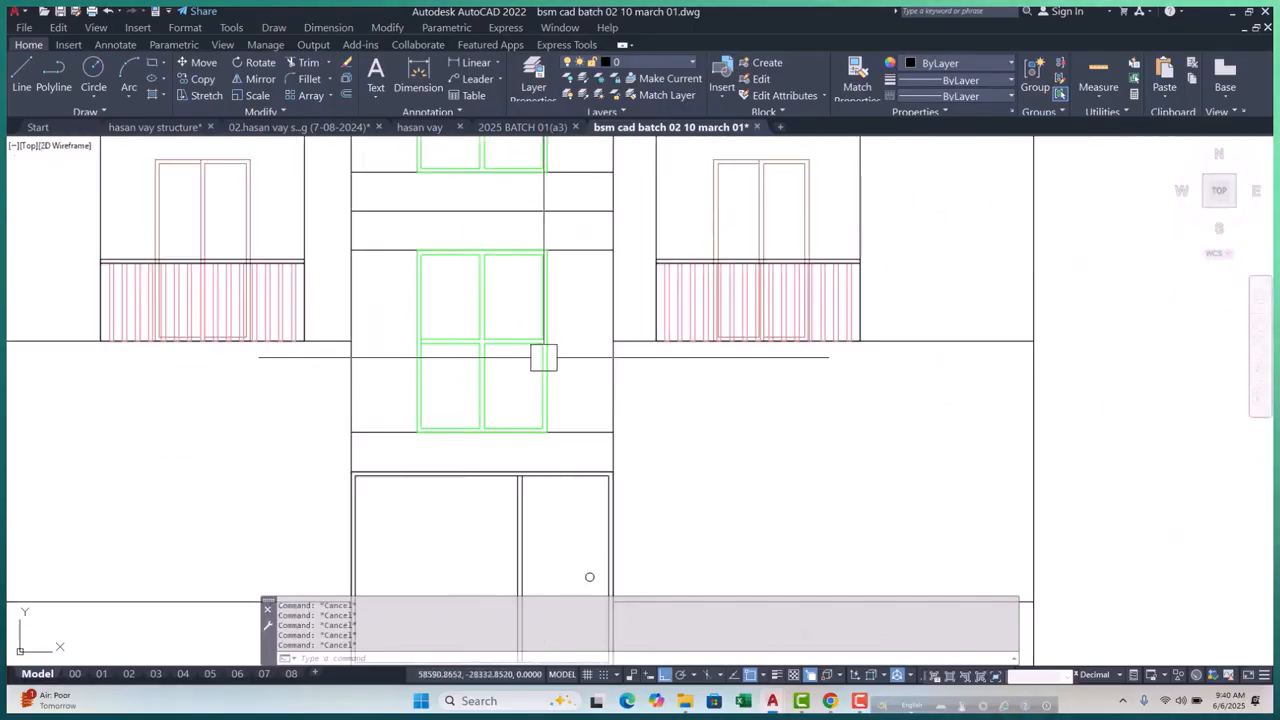
pyautogui.write('li')
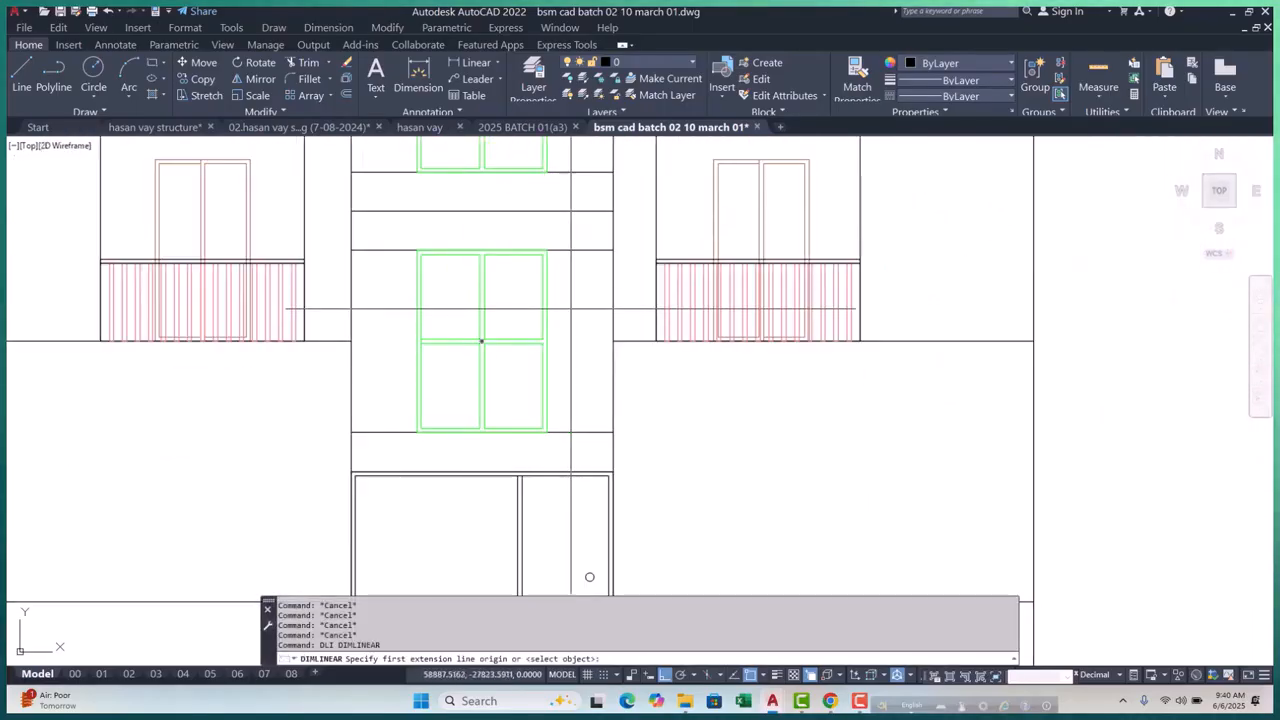
pyautogui.scroll(-3, 585, 367)
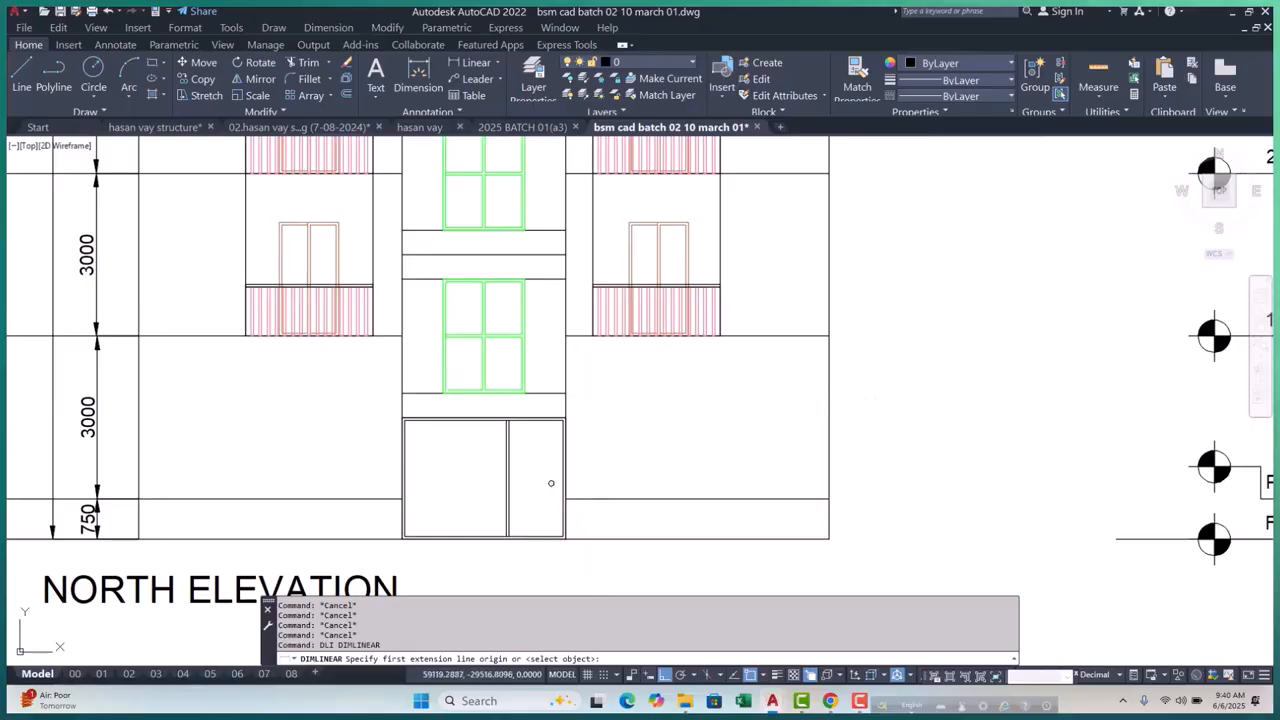
pyautogui.scroll(6, 549, 410)
pyautogui.click(547, 430)
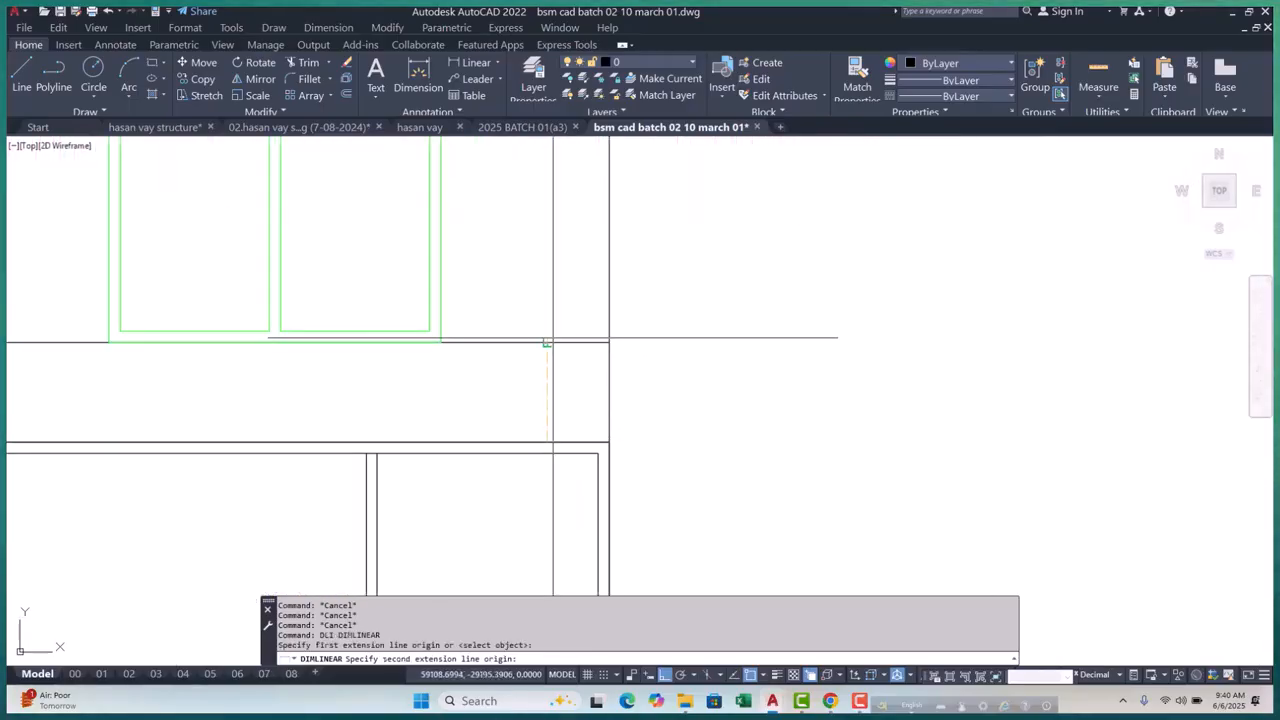
pyautogui.scroll(-4, 508, 358)
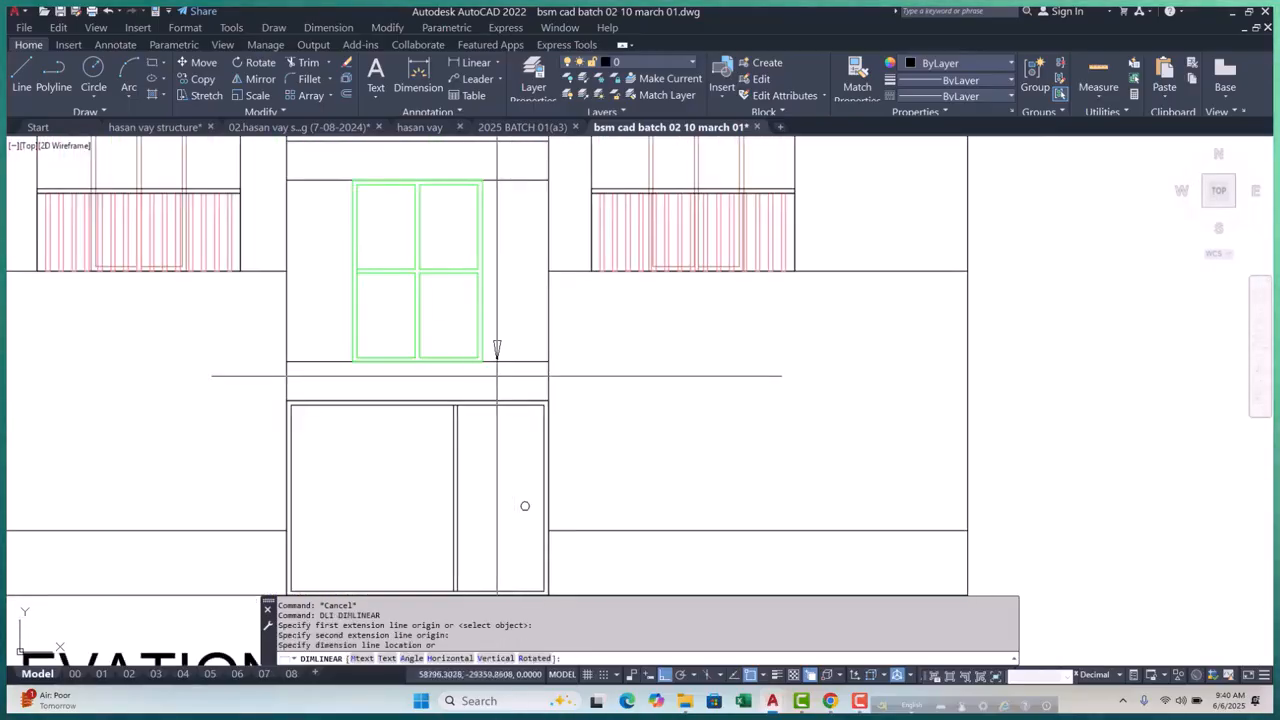
pyautogui.press('Escape')
# Measure the height of the lowest stair window in the north elevation
pyautogui.moveTo(494, 371); pyautogui.dragTo(451, 414, button='middle')
pyautogui.press('Return')
pyautogui.click(479, 400)
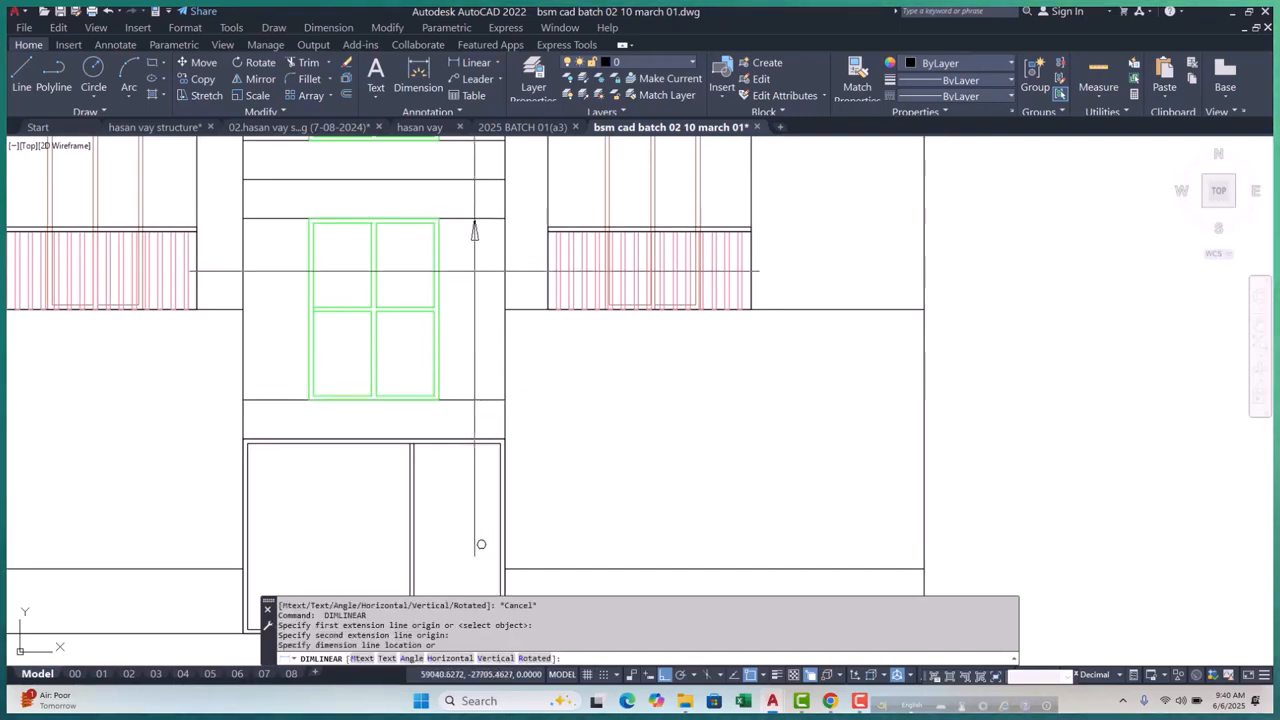
pyautogui.press('Escape')
pyautogui.press('Escape')
pyautogui.scroll(-1, 434, 409)
pyautogui.scroll(-2, 478, 380)
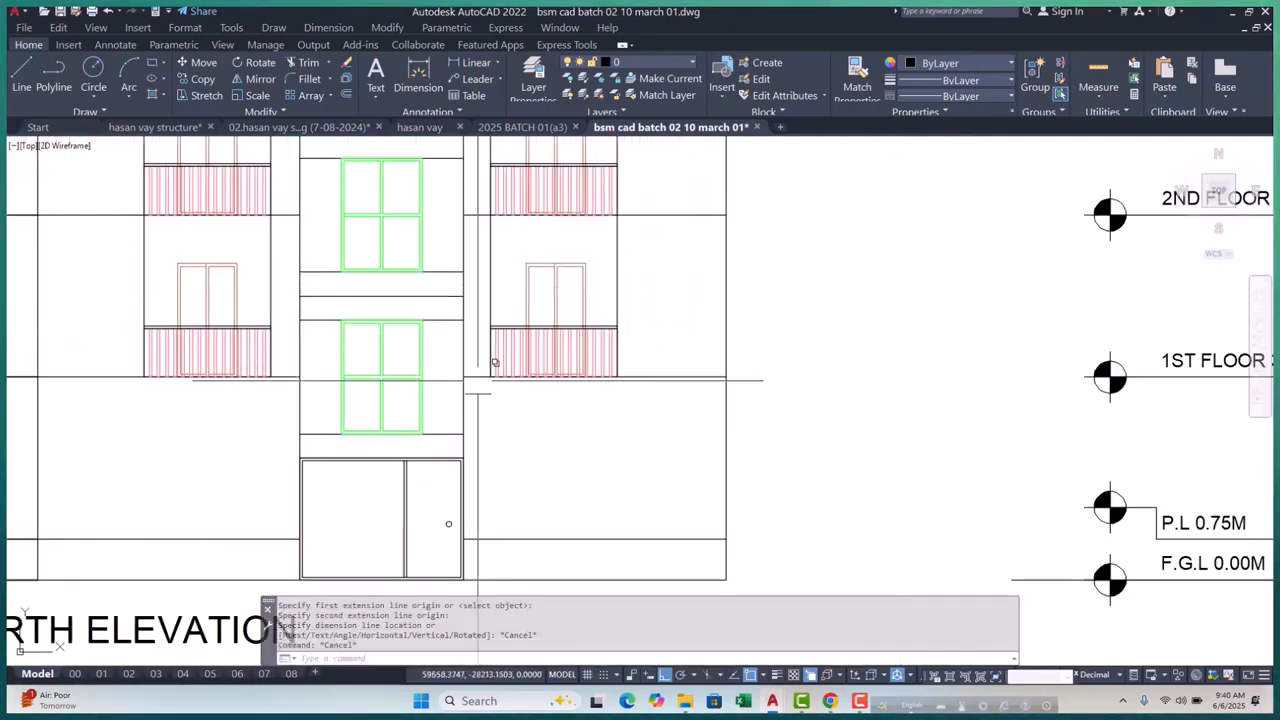
# Measure vertically from the middle line between the two lowest stair windows down to the top of the entrance door
pyautogui.press('Return')
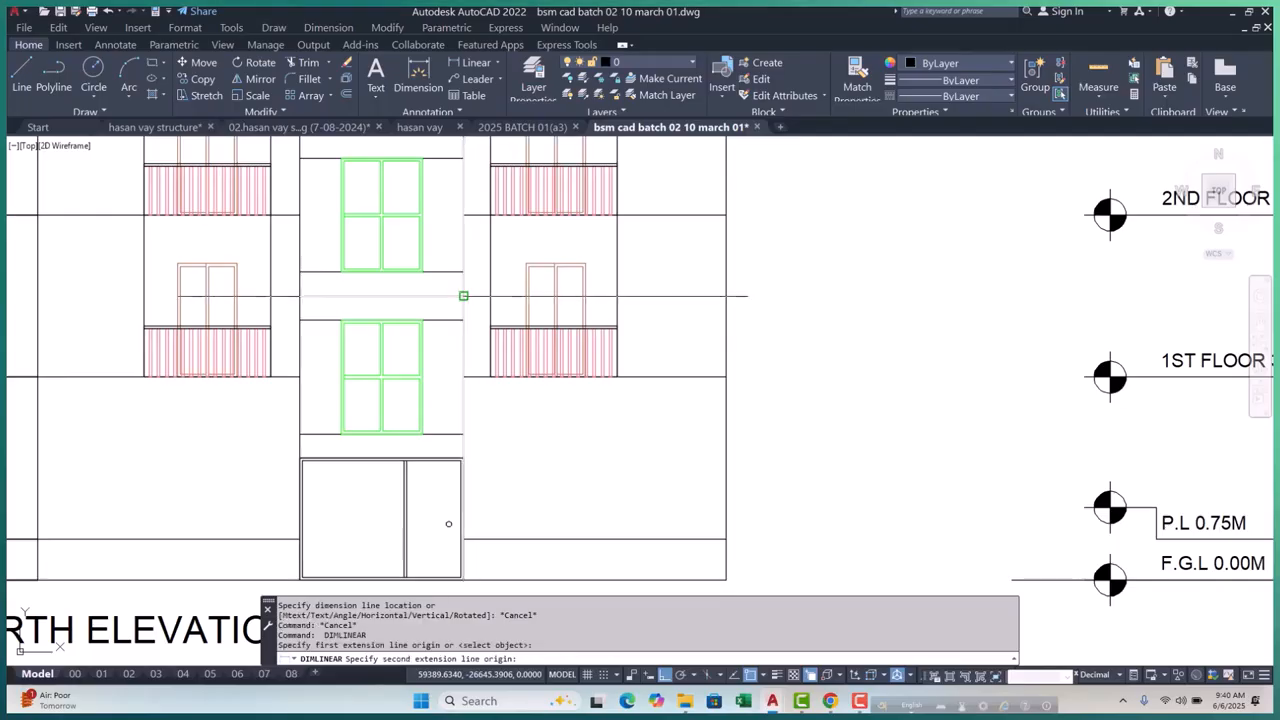
pyautogui.scroll(2, 463, 421)
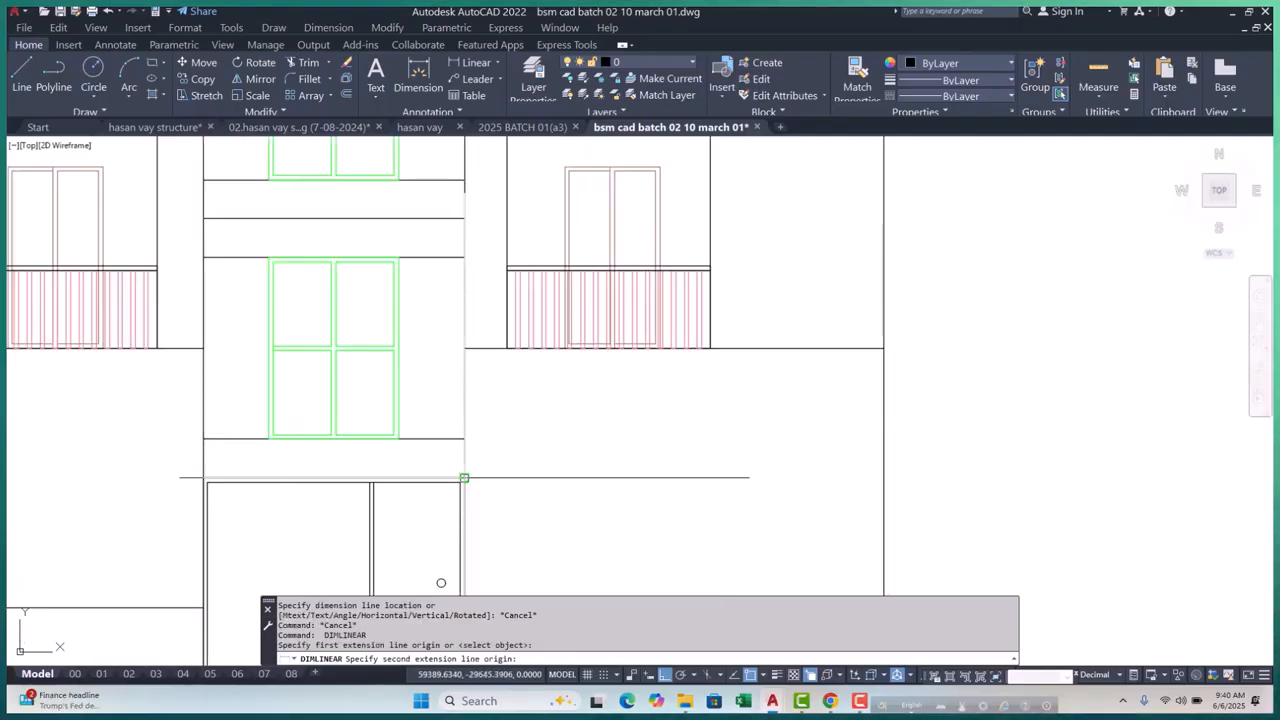
pyautogui.press('Escape')
pyautogui.press('Escape')
pyautogui.scroll(-2, 540, 432)
pyautogui.scroll(4, 510, 420)
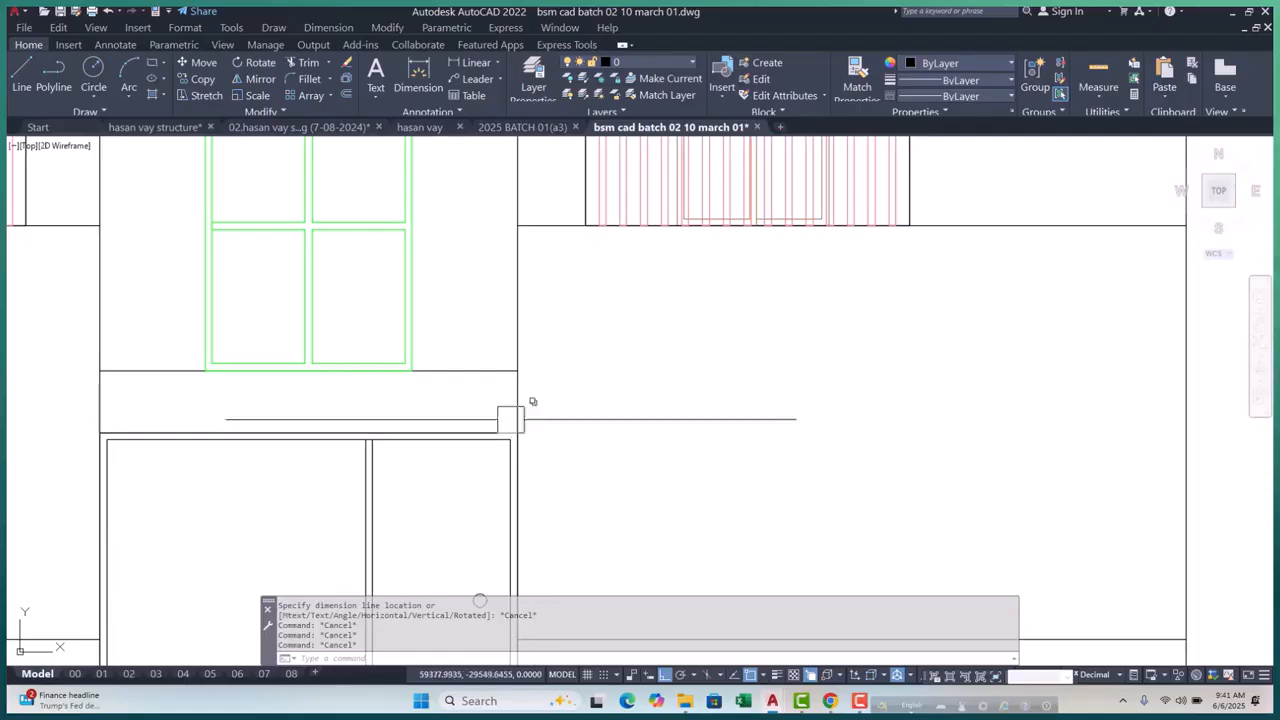
# Measure the wall band between the lowest stair window's sill and the entrance door's top again
pyautogui.press('Return')
pyautogui.click(486, 372)
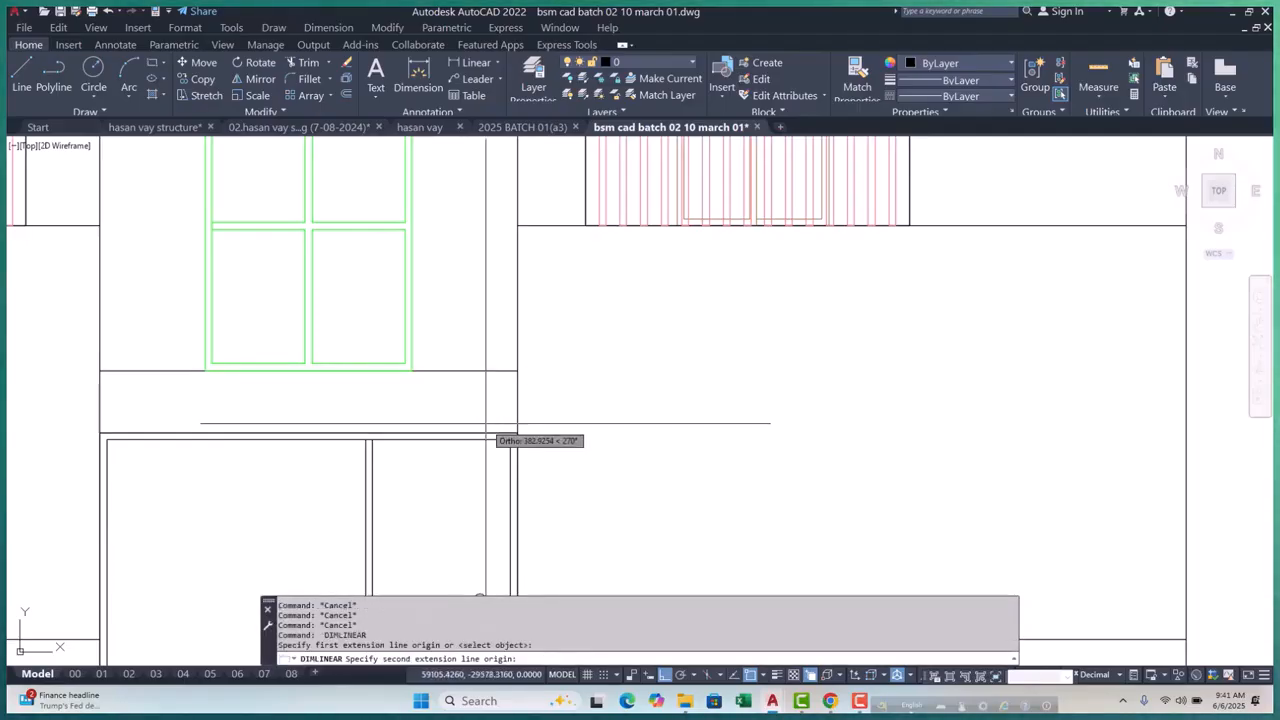
pyautogui.click(514, 432)
pyautogui.press('Escape')
pyautogui.scroll(-6, 560, 440)
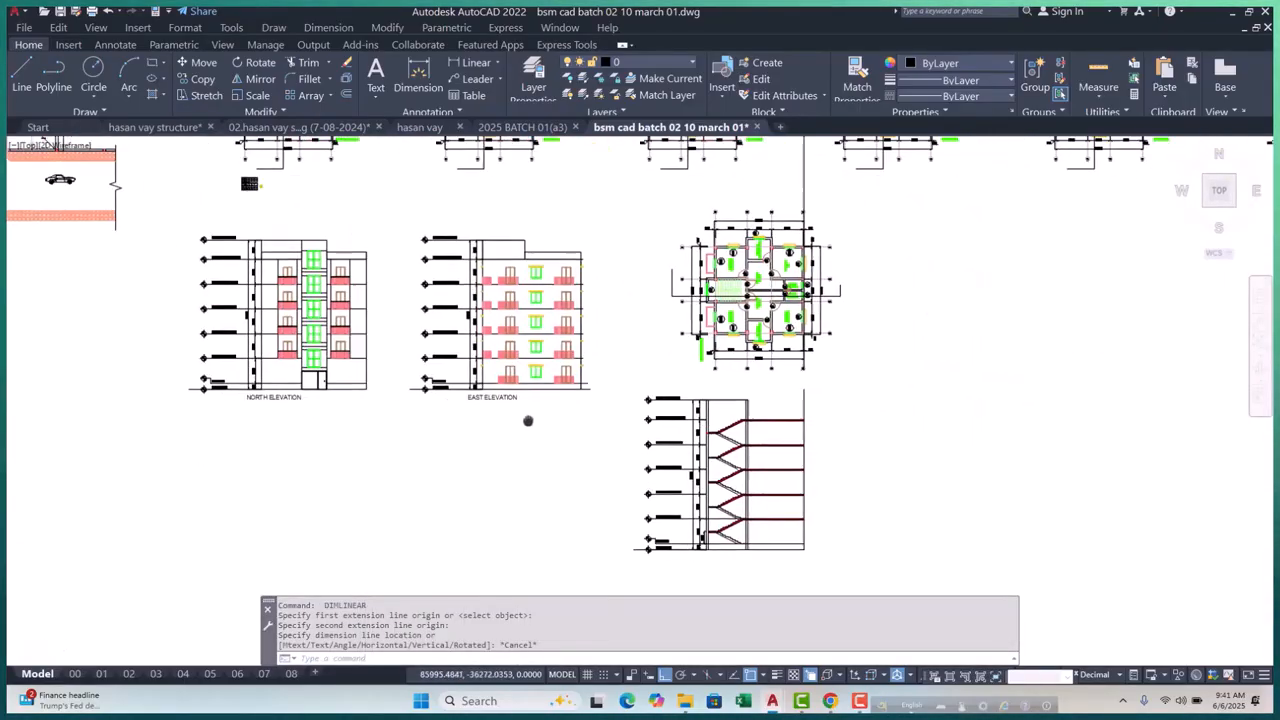
# Draw a rectangle over the outer wall thickness in the stair section, from plinth level to the underside of the lowest landing
pyautogui.scroll(2, 623, 474)
pyautogui.scroll(5, 600, 430)
pyautogui.scroll(4, 563, 371)
pyautogui.press('Escape')
pyautogui.press('Escape')
pyautogui.press('Escape')
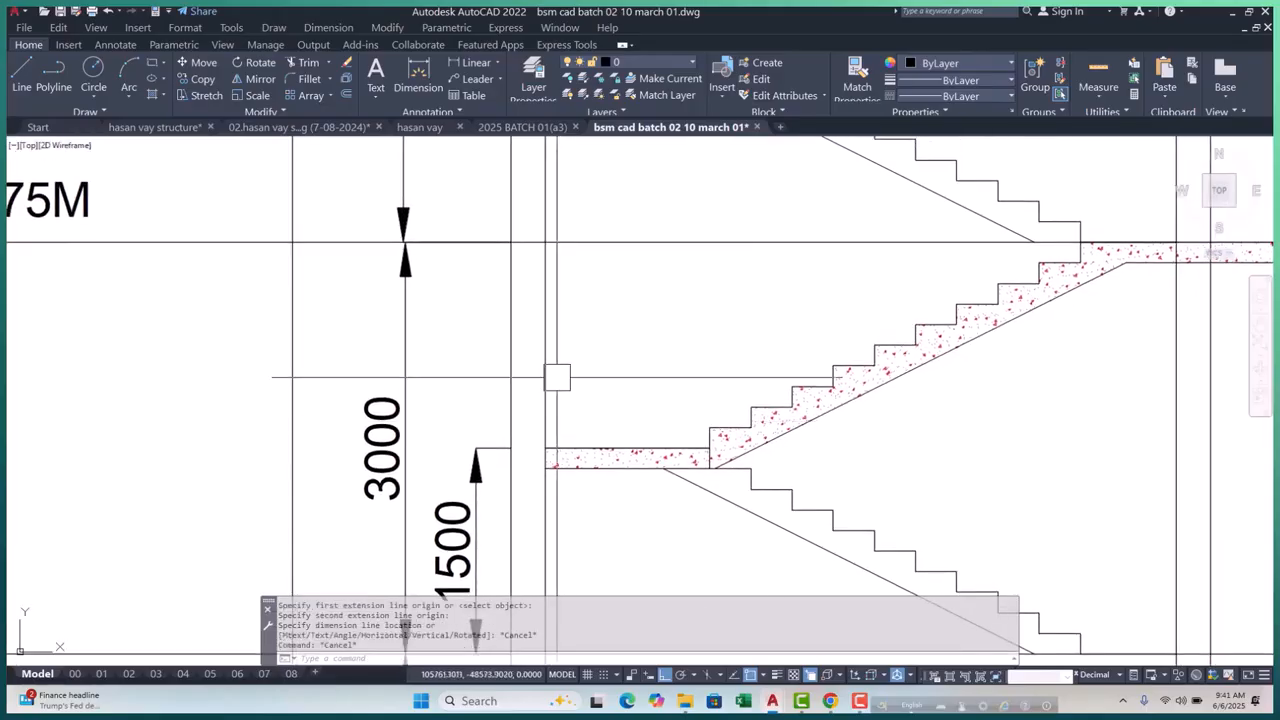
pyautogui.scroll(-3, 577, 446)
pyautogui.press('Escape')
pyautogui.press('Escape')
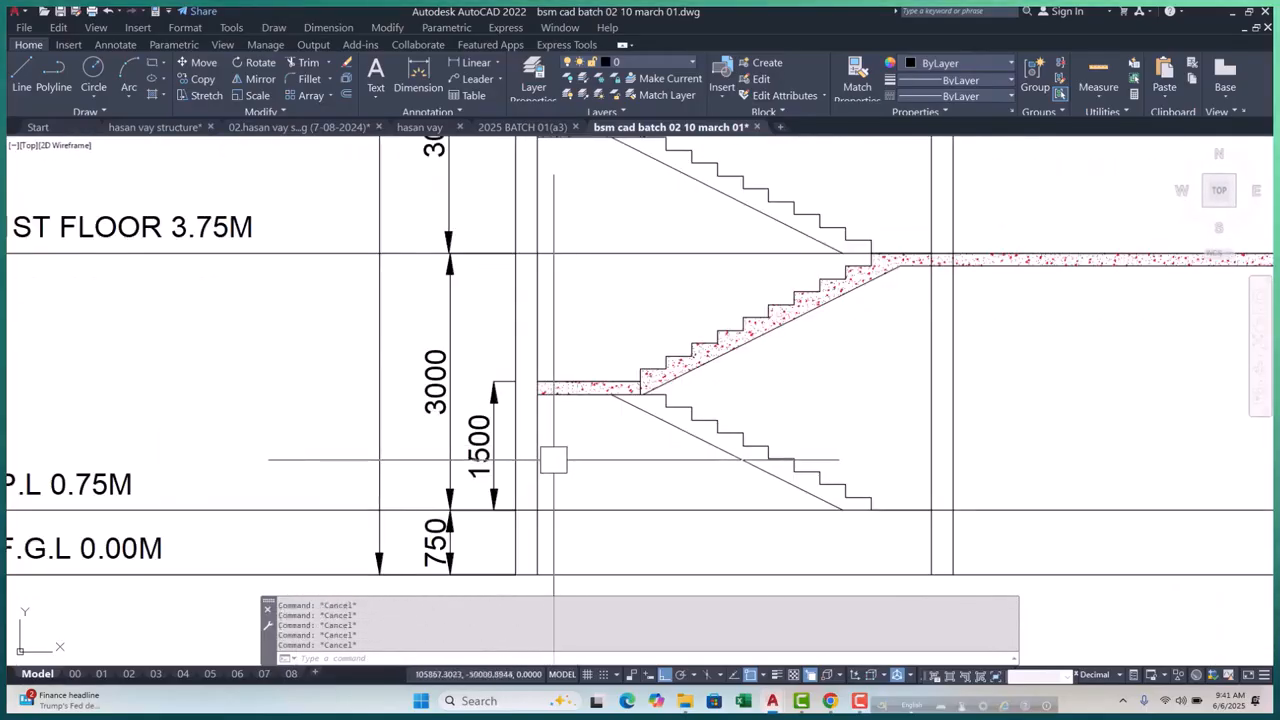
pyautogui.write('rec')
pyautogui.press('Return')
pyautogui.scroll(5, 545, 465)
pyautogui.scroll(-3, 414, 520)
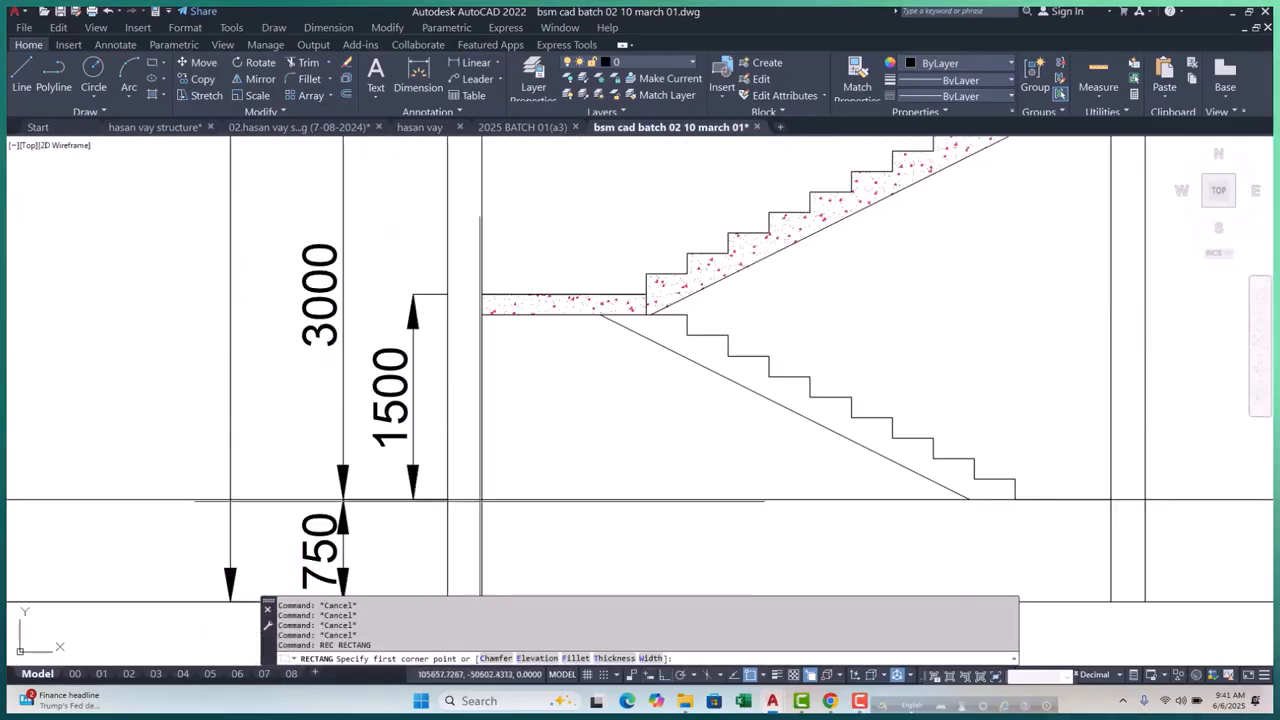
pyautogui.scroll(2, 481, 500)
pyautogui.click(427, 494)
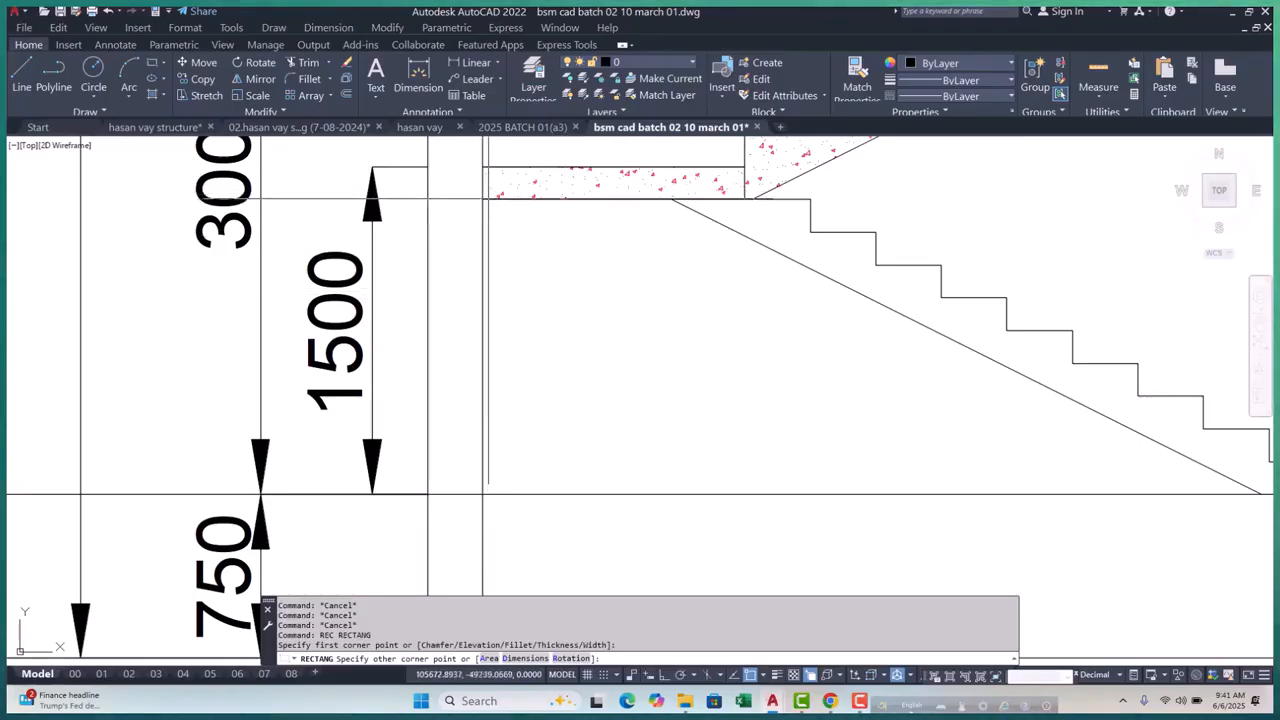
pyautogui.scroll(-4, 482, 198)
pyautogui.scroll(6, 473, 211)
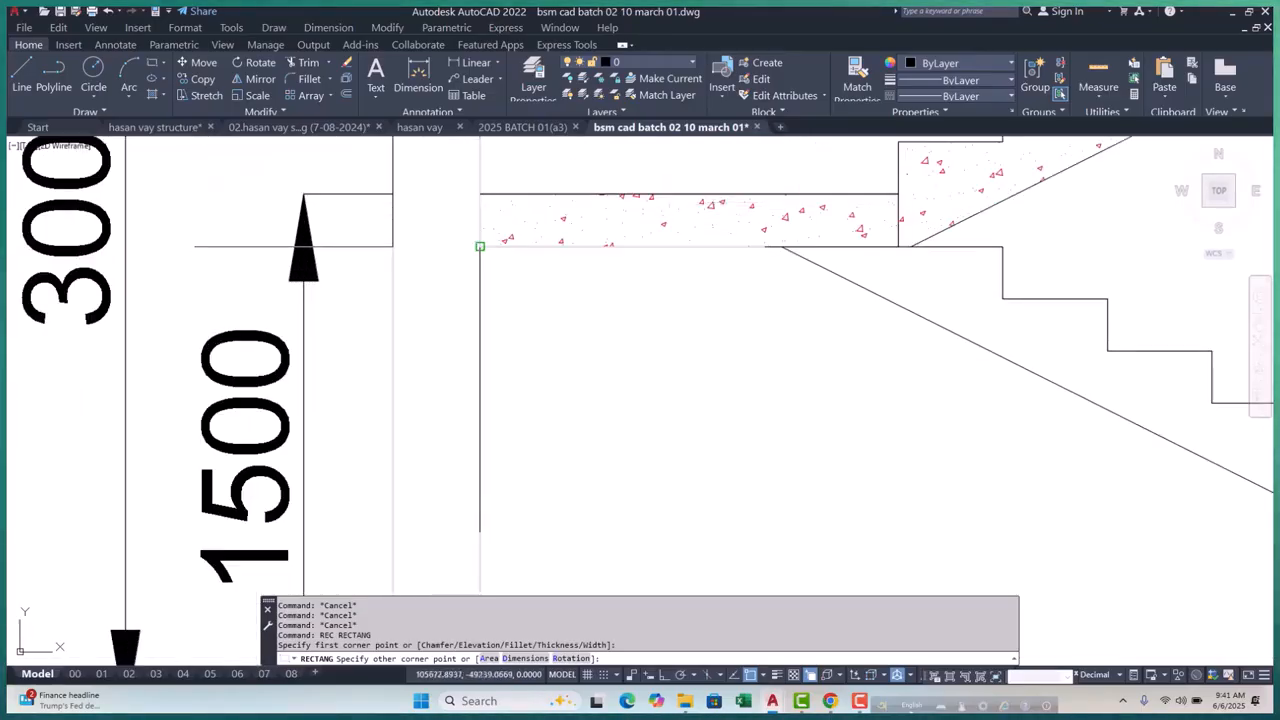
pyautogui.press('Escape')
# Stretch the lowest landing's bottom and top edge polylines to the outer face of the wall
pyautogui.click(514, 242)
pyautogui.click(479, 246)
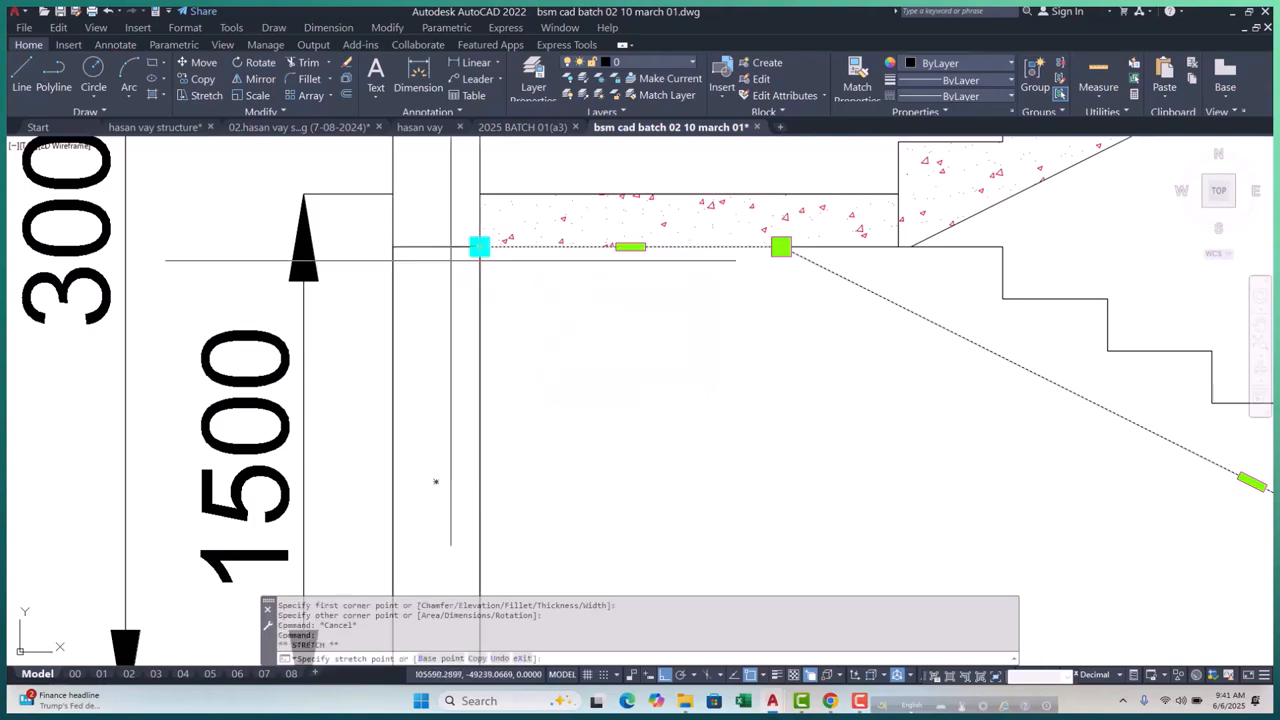
pyautogui.press('Escape')
pyautogui.press('Escape')
pyautogui.click(508, 194)
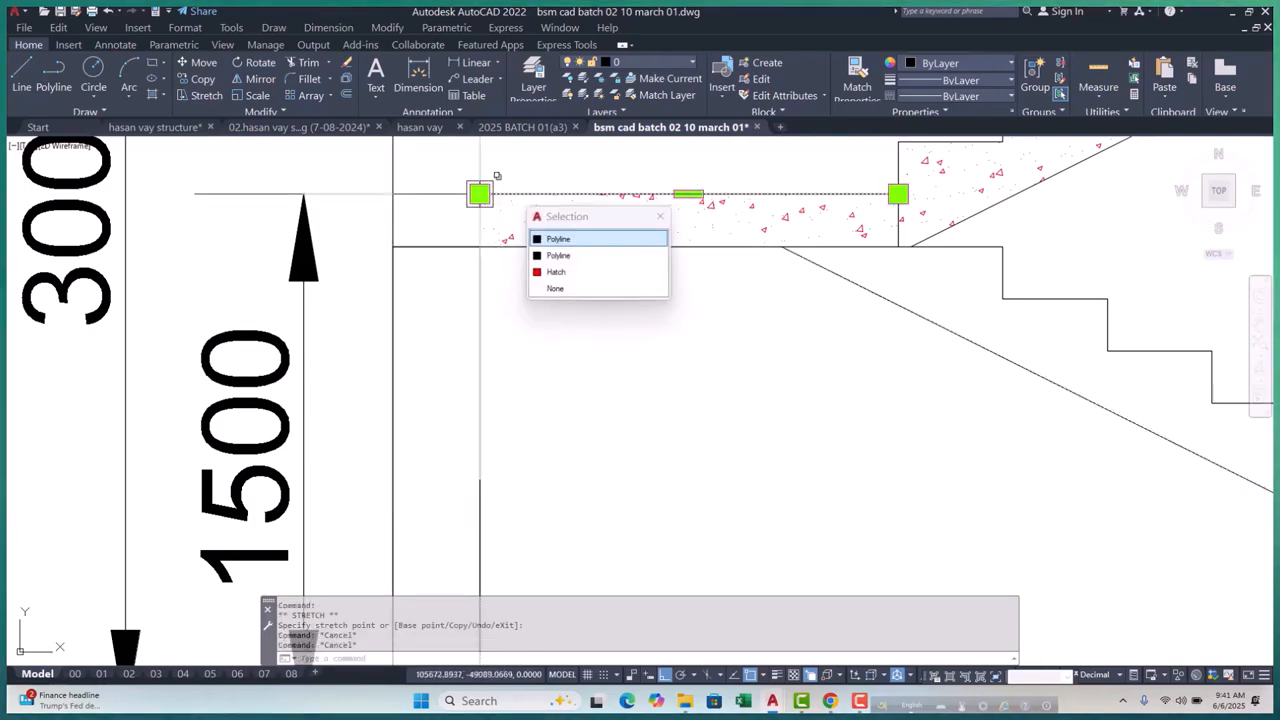
pyautogui.click(479, 194)
pyautogui.press('Escape')
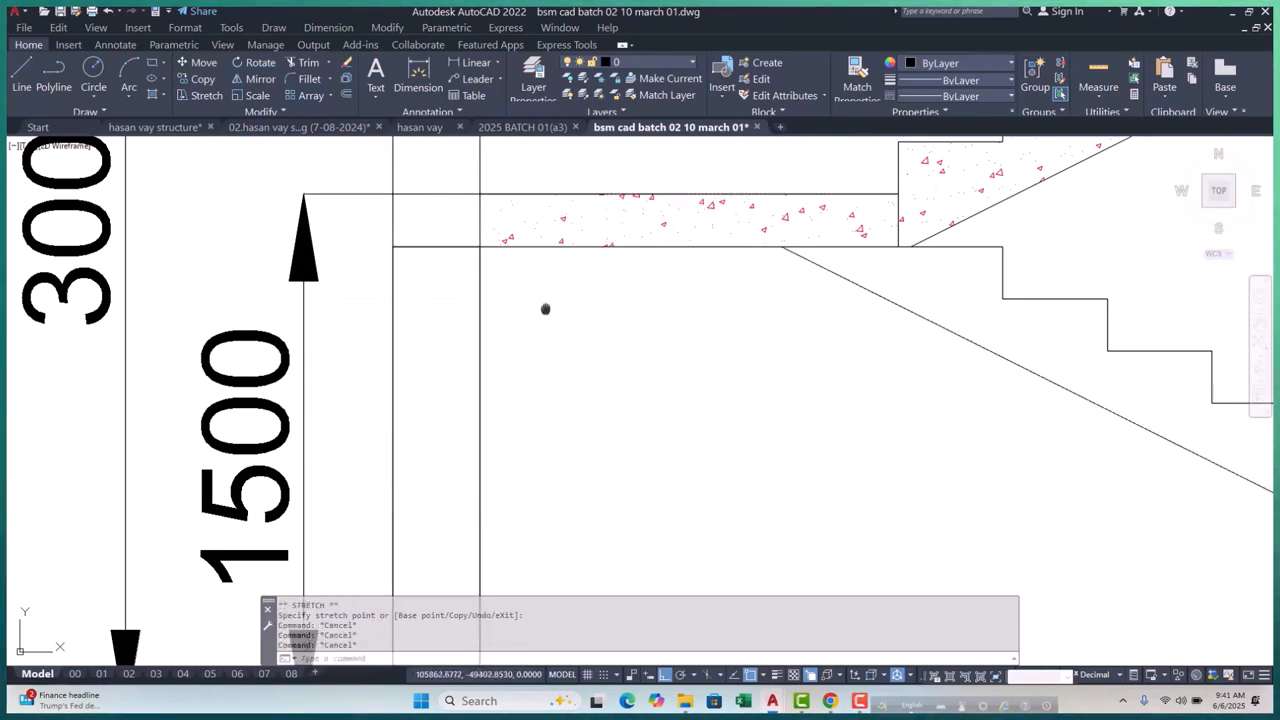
# Trim the inner wall line where it crosses the thickness of the lowest landing slab
pyautogui.scroll(-1, 526, 363)
pyautogui.scroll(3, 451, 265)
pyautogui.write('tr')
pyautogui.press('Return')
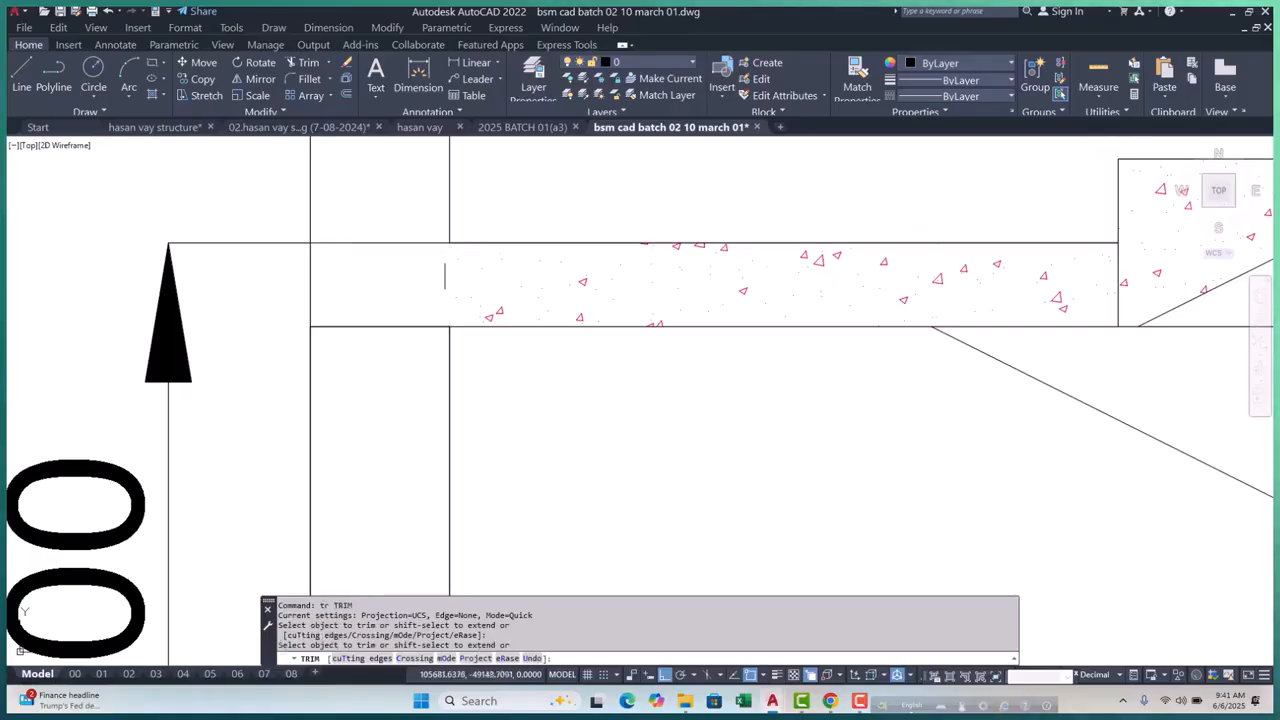
pyautogui.press('Escape')
# Stretch the end edge of the lowest landing's concrete hatch to the outer face of the wall
pyautogui.click(545, 290)
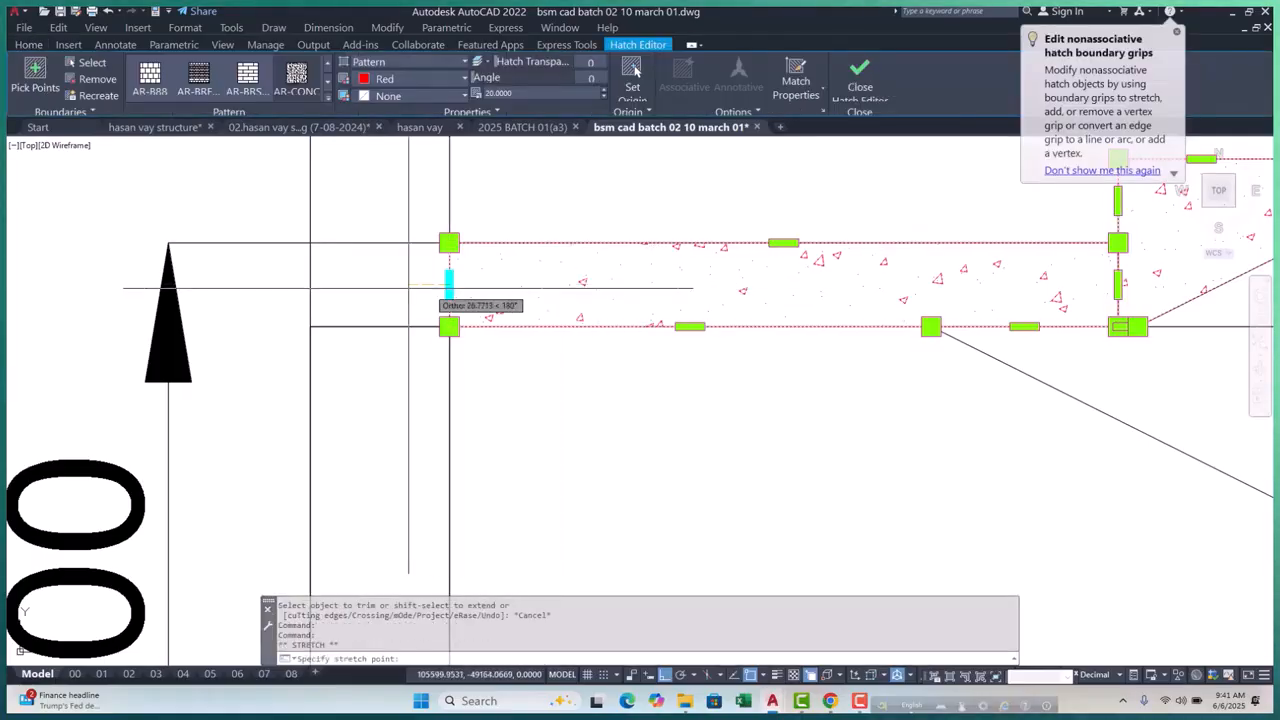
pyautogui.press('Escape')
pyautogui.press('Escape')
pyautogui.press('Escape')
pyautogui.scroll(-5, 463, 360)
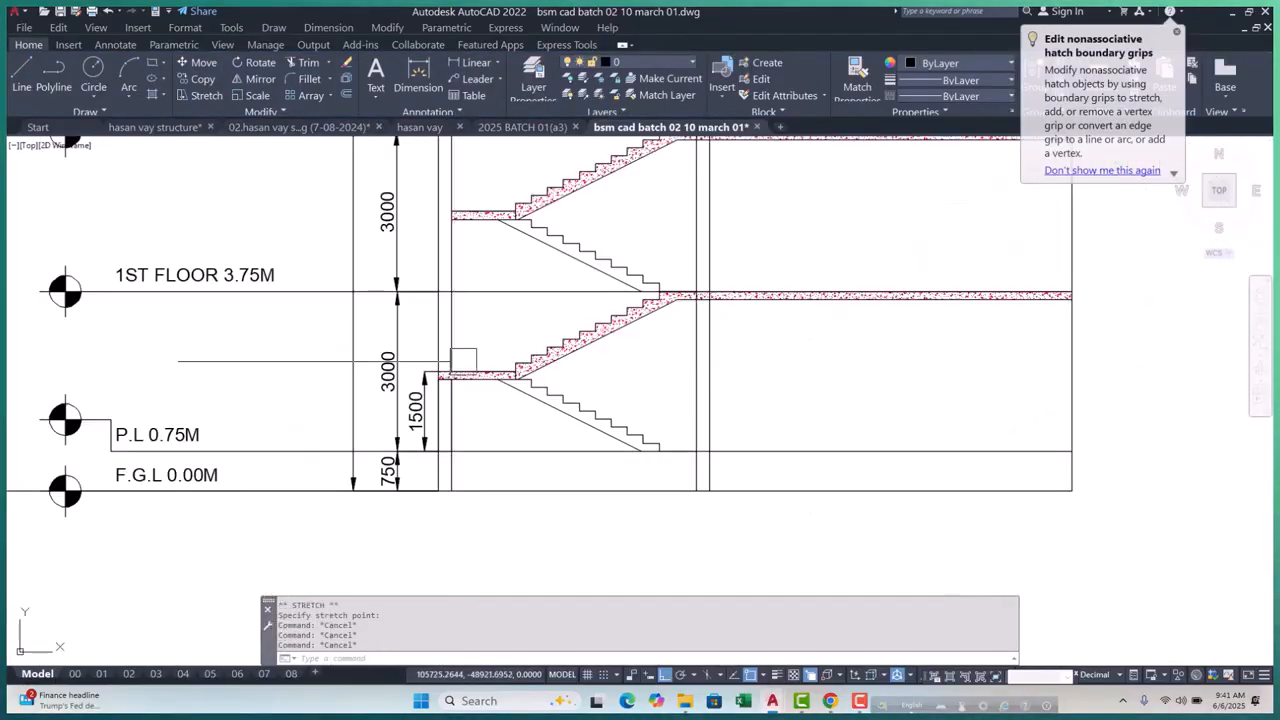
# Shorten the 1st floor 3.75M level line so that it ends at the outer face of the stair wall
pyautogui.scroll(4, 450, 368)
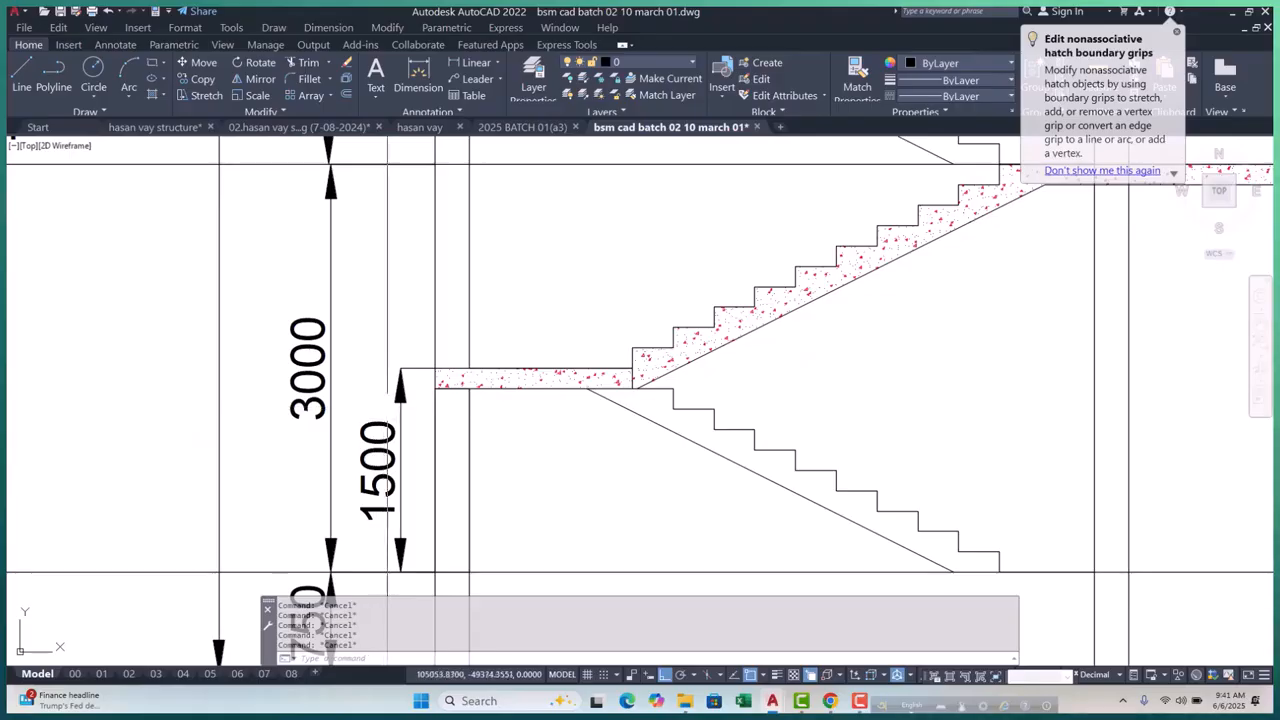
pyautogui.scroll(-3, 400, 365)
pyautogui.click(600, 265)
pyautogui.scroll(-2, 488, 326)
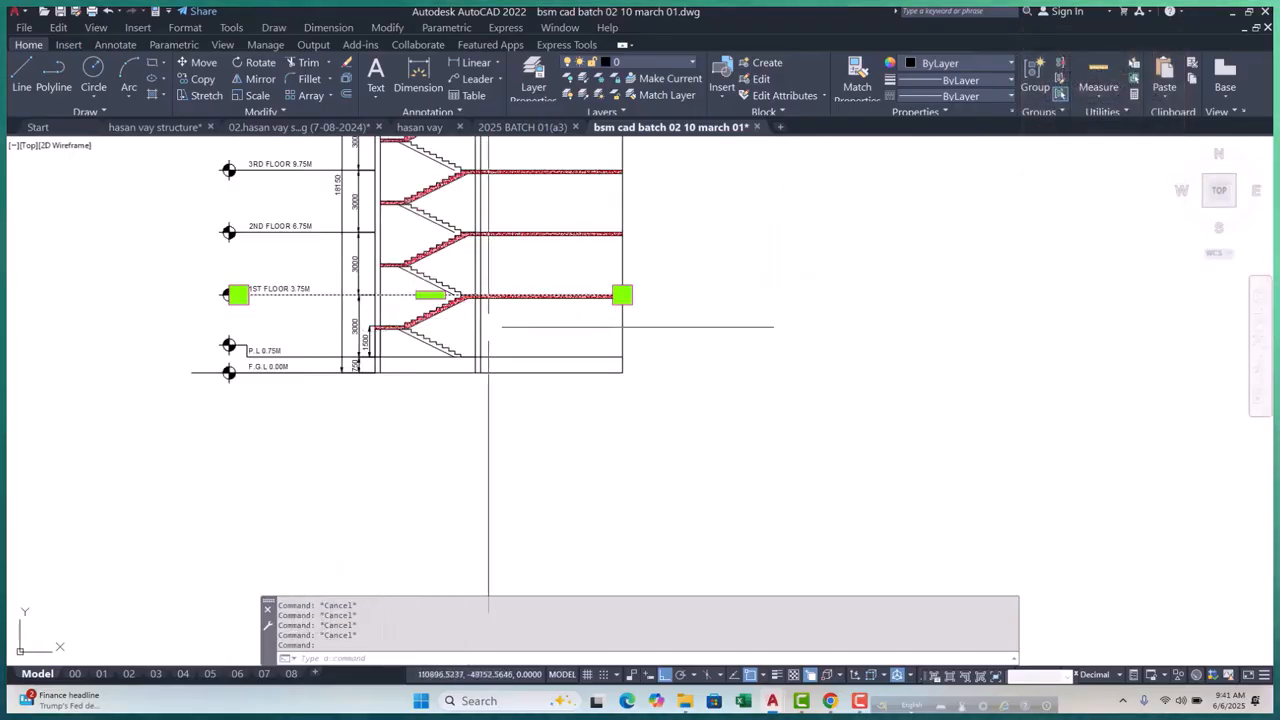
pyautogui.scroll(6, 449, 304)
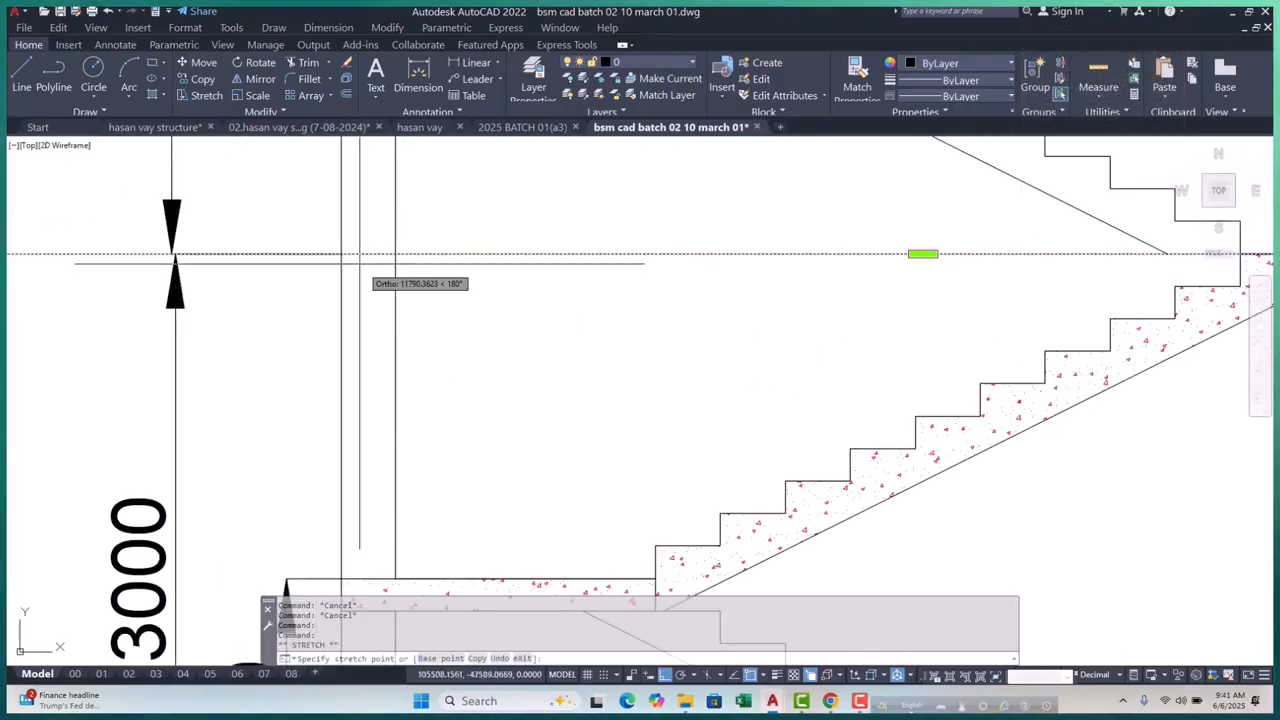
pyautogui.press('Escape')
pyautogui.press('Escape')
pyautogui.press('Escape')
# Place a horizontal construction line through the top of the lowest stair landing at the wall
pyautogui.scroll(-8, 414, 284)
pyautogui.scroll(6, 480, 410)
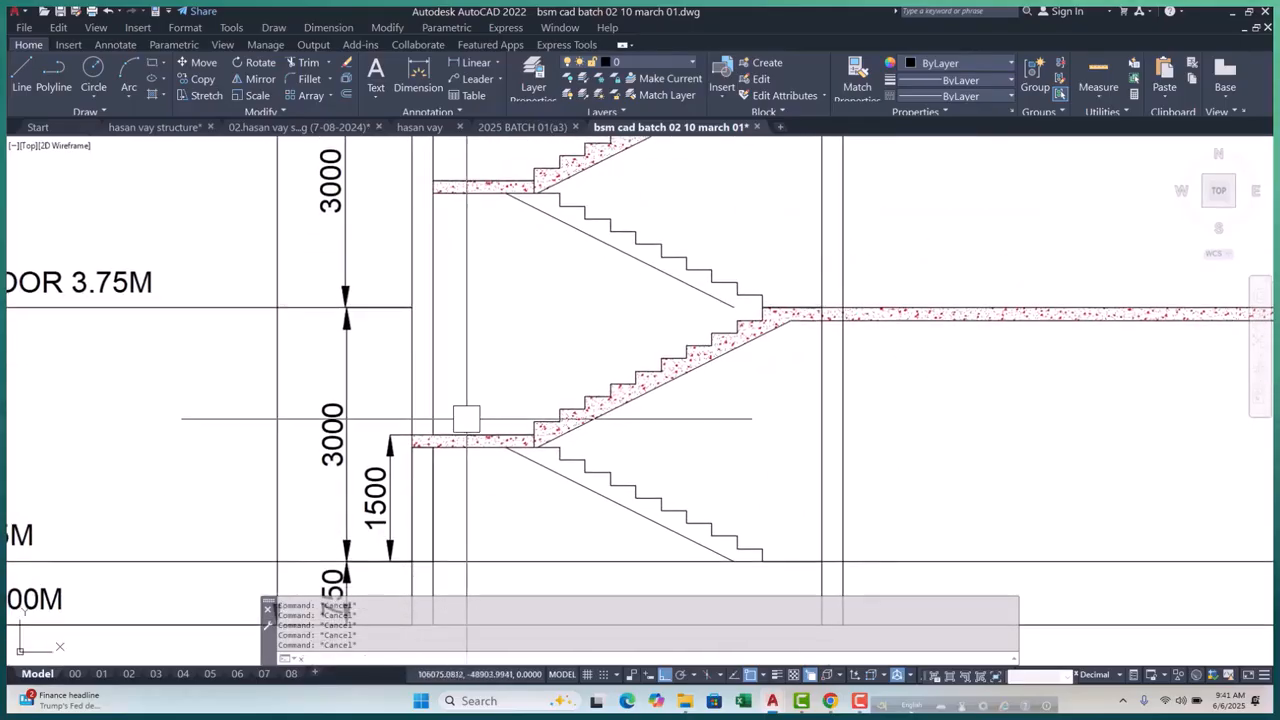
pyautogui.write('xl')
pyautogui.press('Return')
pyautogui.scroll(5, 399, 419)
pyautogui.write('h')
pyautogui.press('Return')
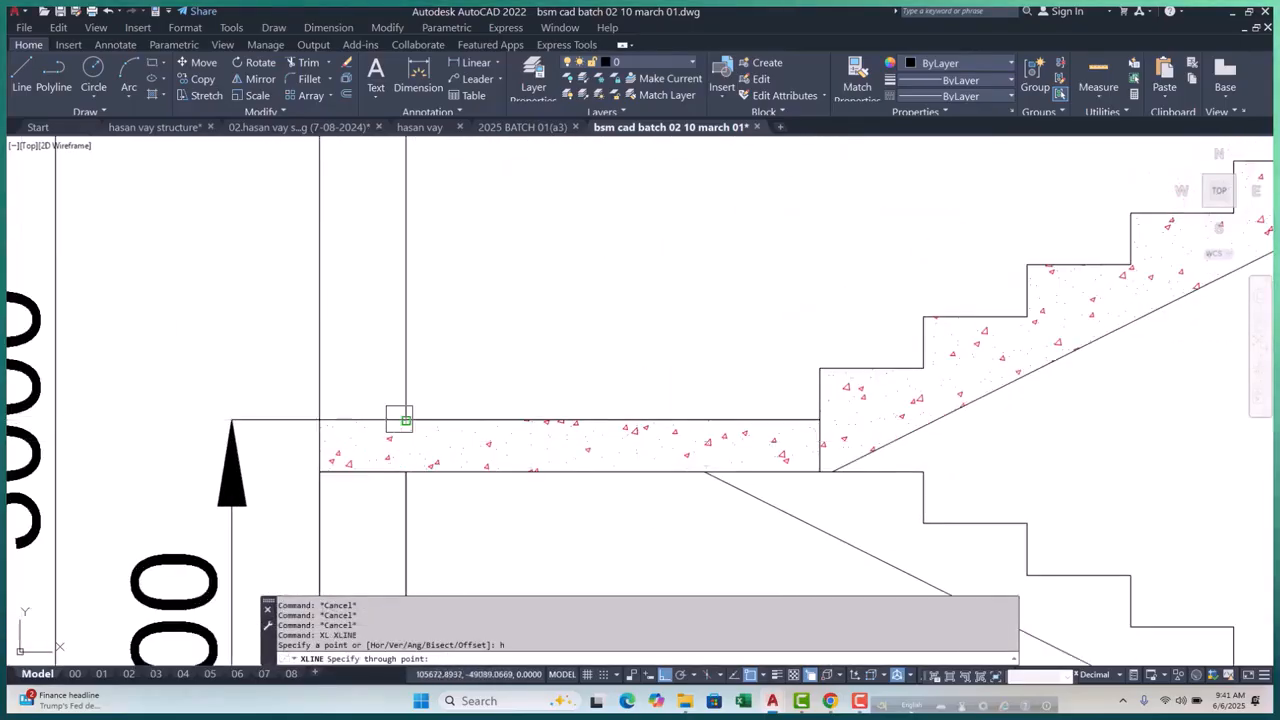
pyautogui.click(399, 419)
pyautogui.scroll(-8, 399, 419)
pyautogui.press('Escape')
pyautogui.press('Escape')
pyautogui.press('Escape')
pyautogui.press('Escape')
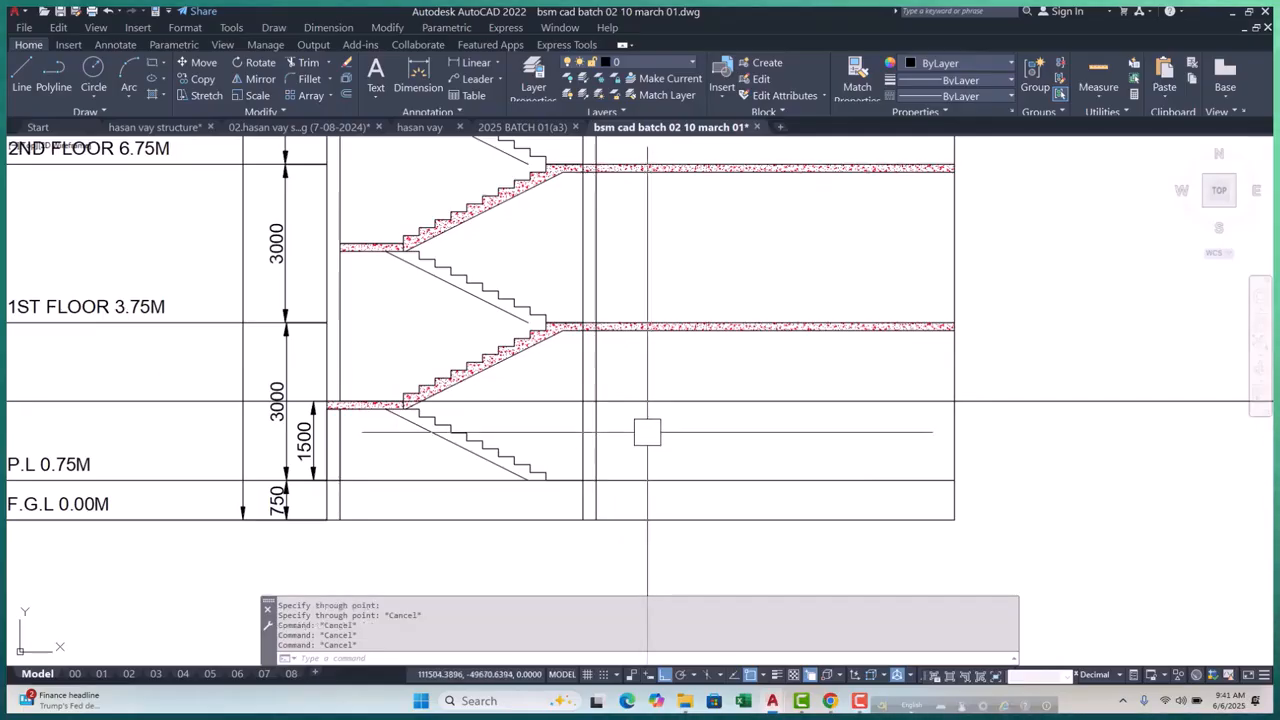
# Offset the landing-level construction line 450 upwards
pyautogui.write('o')
pyautogui.press('Return')
pyautogui.write('450')
pyautogui.press('Return')
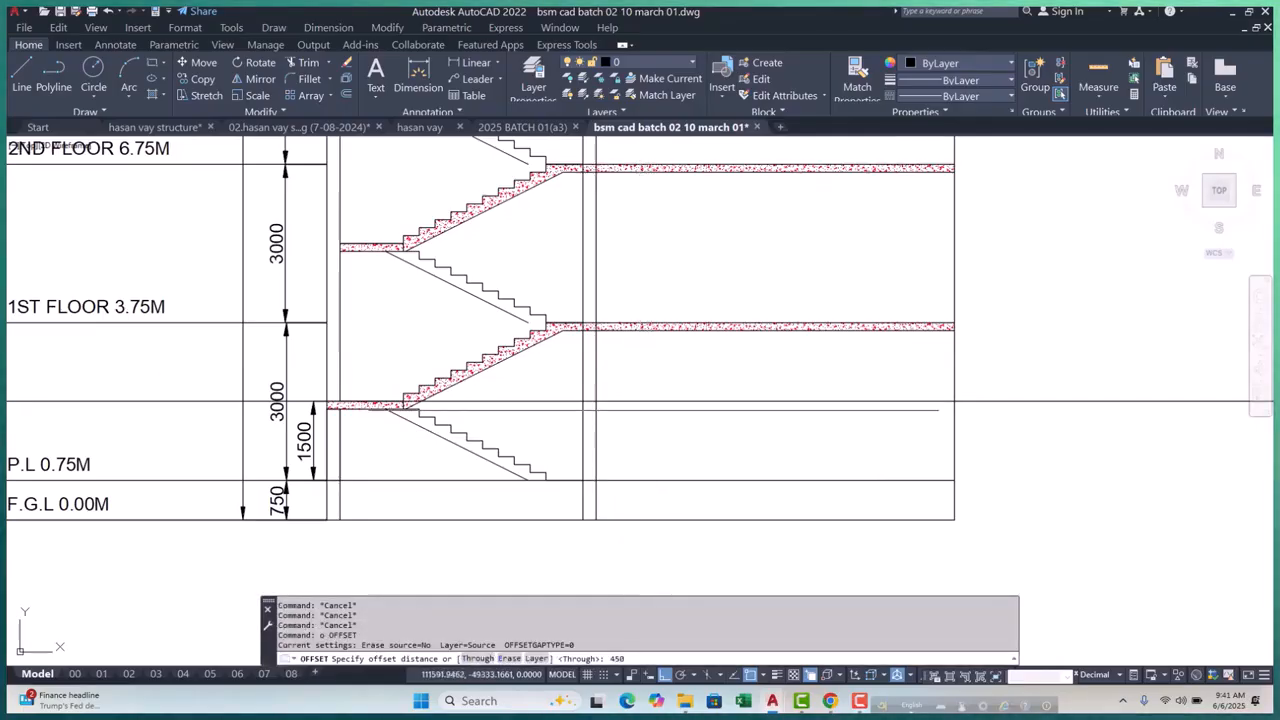
pyautogui.click(662, 401)
pyautogui.click(641, 382)
pyautogui.scroll(2, 640, 410)
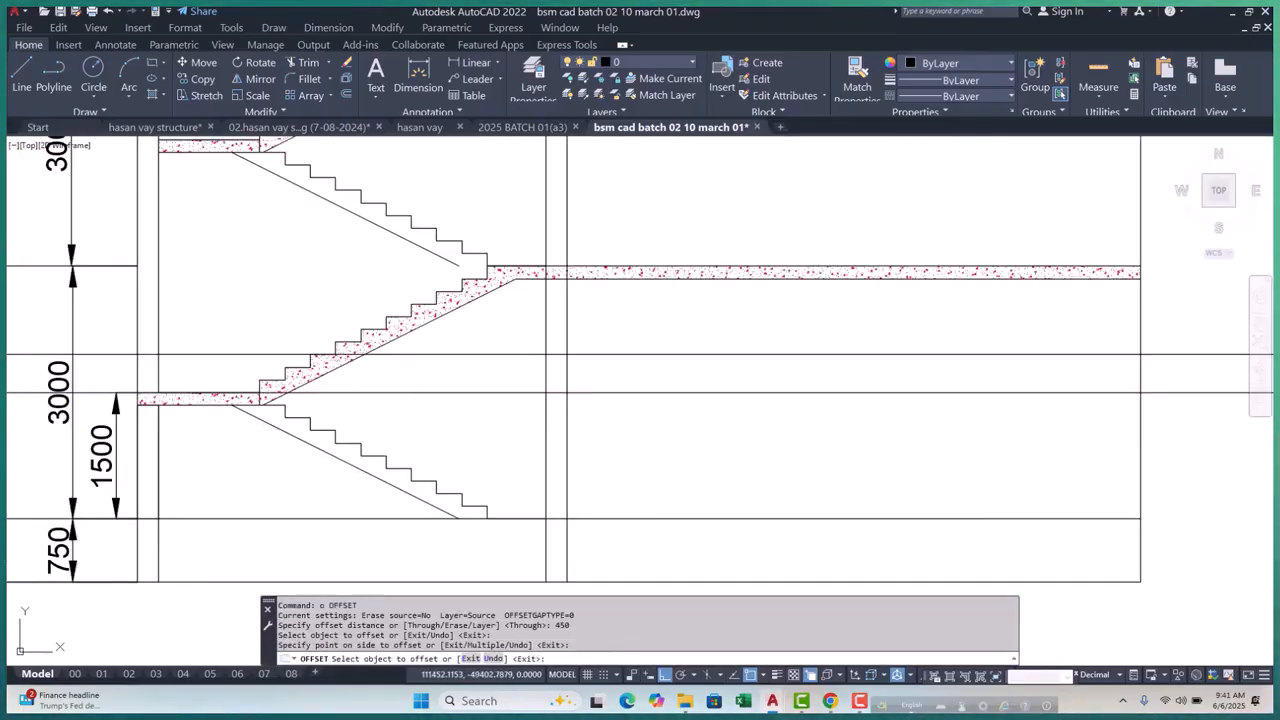
pyautogui.press('Return')
# Offset the horizontal construction line lying 450 above the lowest landing by 2100 upwards to mark the window head
pyautogui.press('Return')
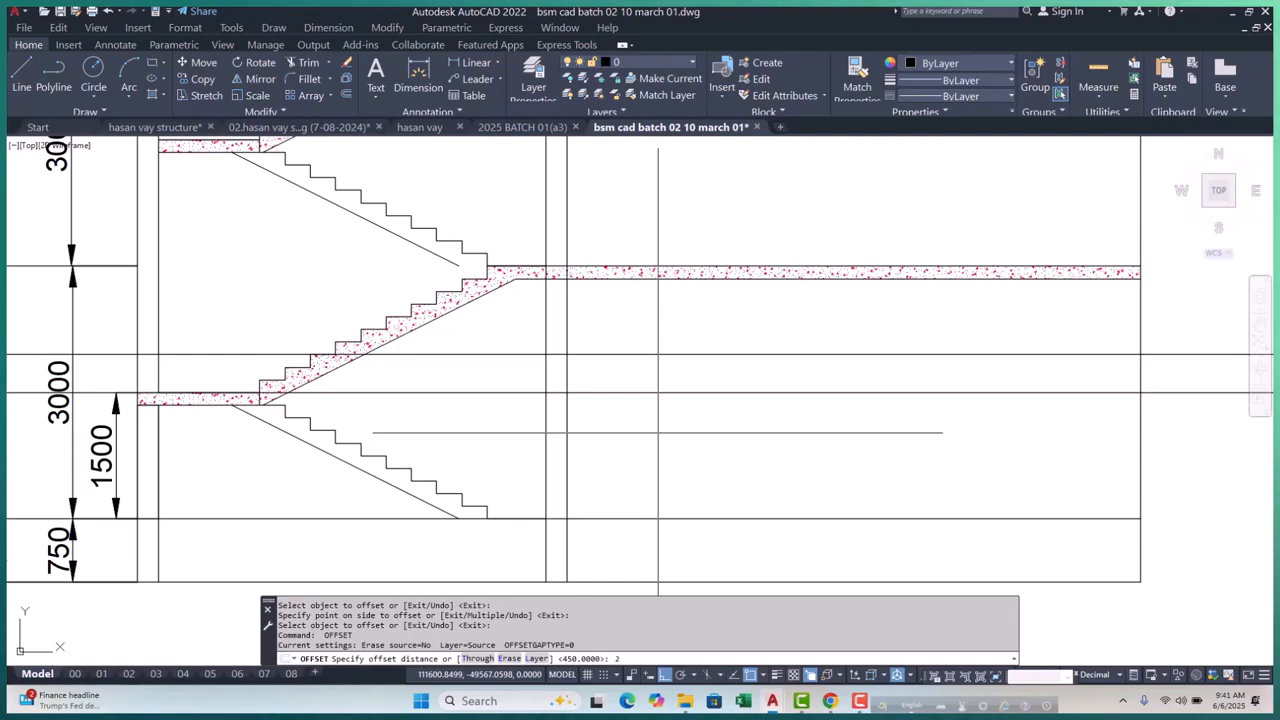
pyautogui.write('2100')
pyautogui.press('Return')
pyautogui.scroll(-2, 655, 431)
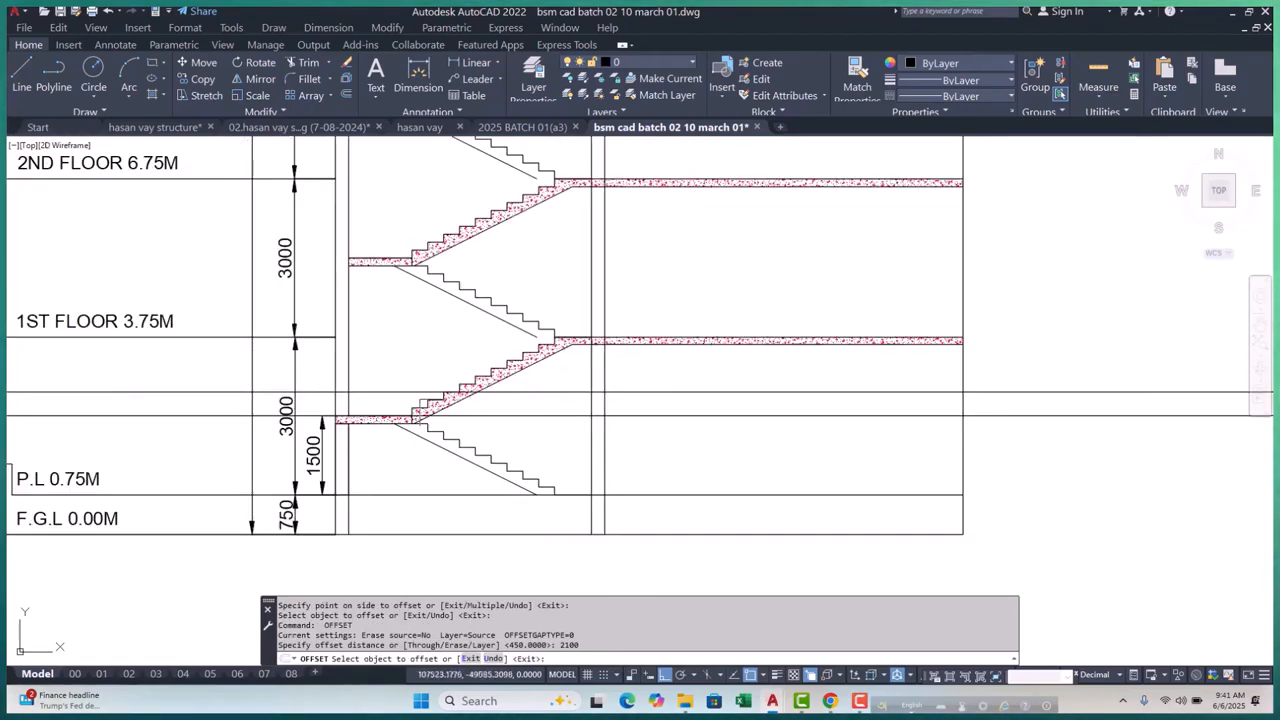
pyautogui.press('Escape')
pyautogui.press('Escape')
pyautogui.press('Escape')
# Measure the vertical distance between the second landing's top and the window head line with a linear dimension
pyautogui.scroll(5, 308, 262)
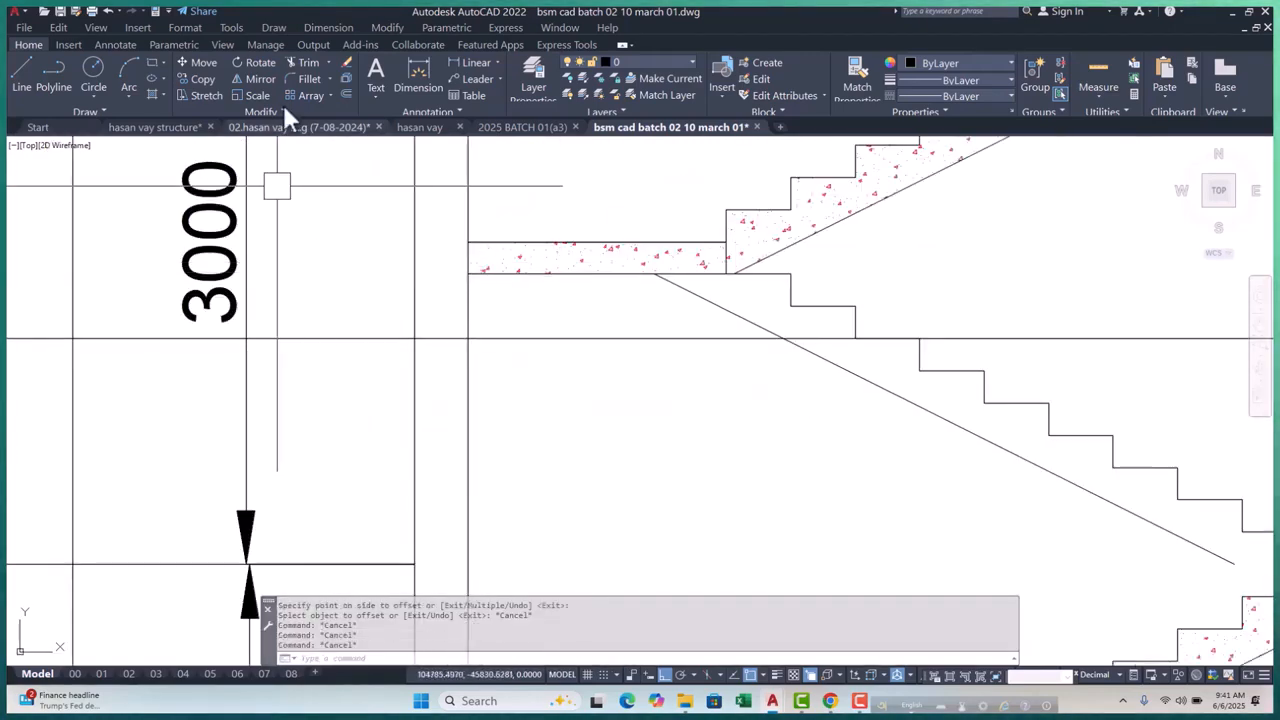
pyautogui.click(463, 62)
pyautogui.click(571, 241)
pyautogui.click(573, 340)
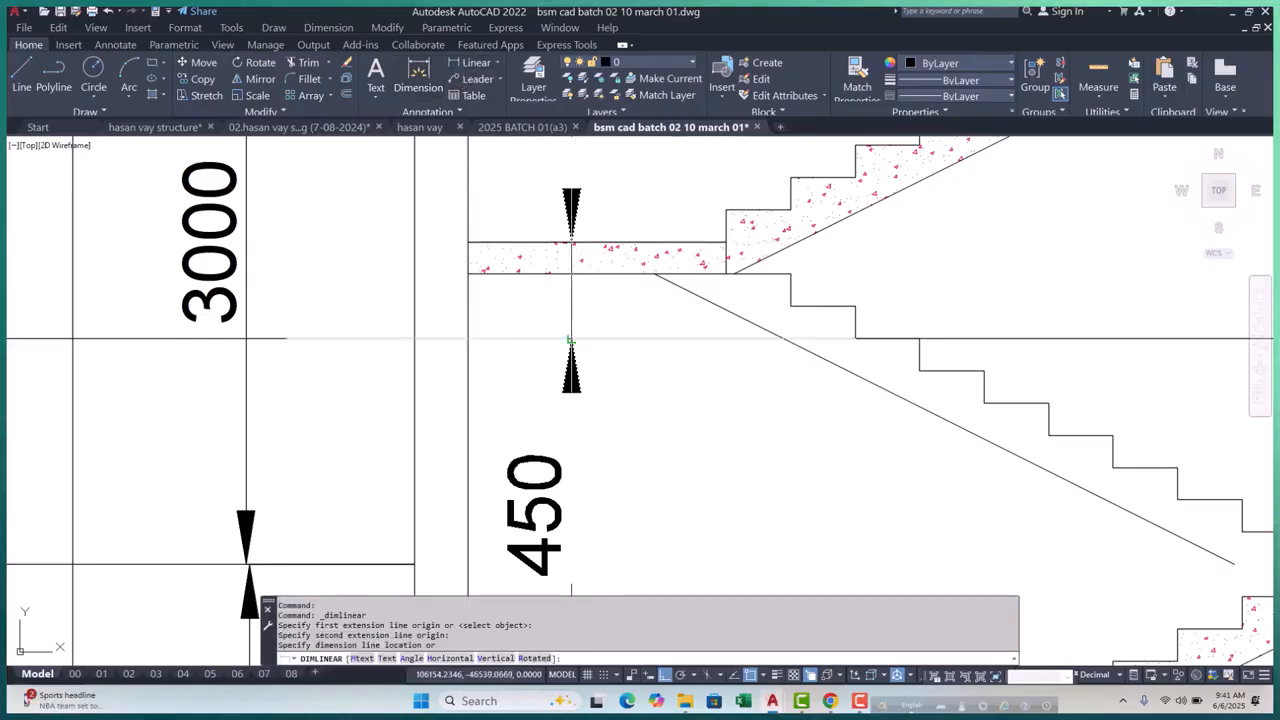
pyautogui.scroll(-5, 575, 340)
pyautogui.press('Escape')
pyautogui.press('Escape')
pyautogui.press('Escape')
# Draw a rectangle across the outer wall's thickness between the lowest landing's level line and the construction line 450 above it
pyautogui.scroll(4, 569, 263)
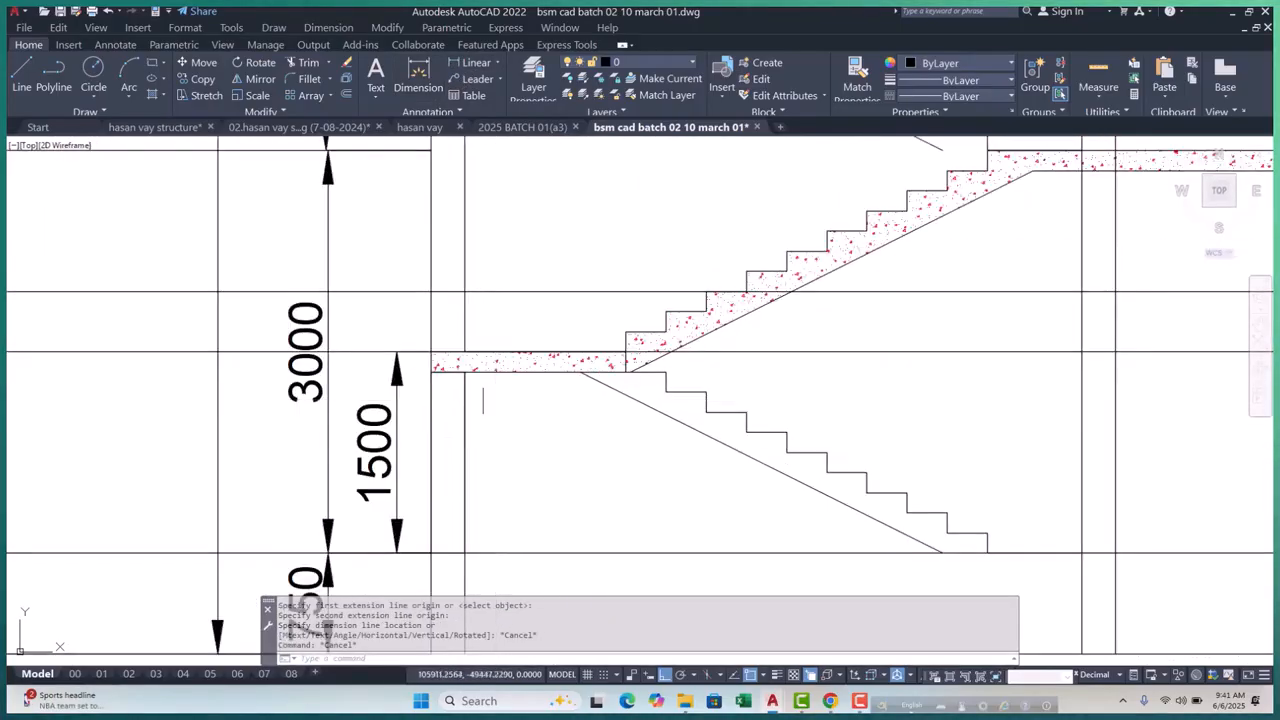
pyautogui.write('rec')
pyautogui.press('Return')
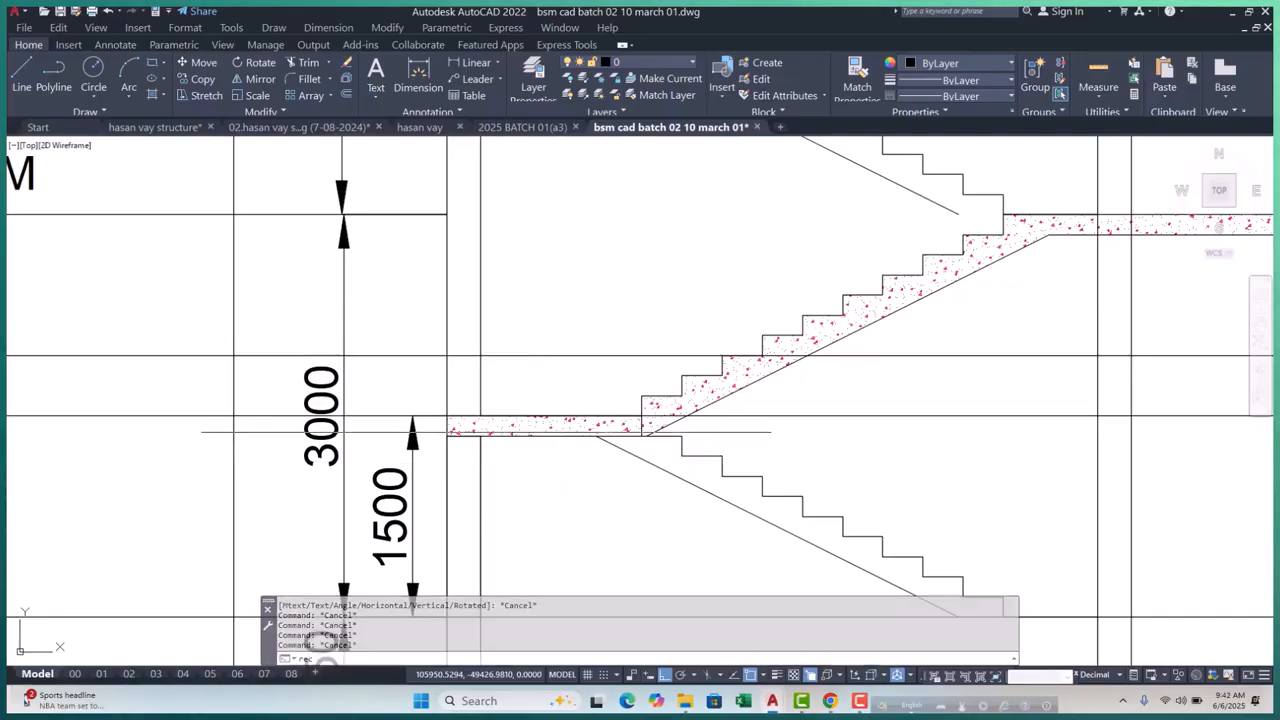
pyautogui.scroll(3, 510, 400)
pyautogui.click(529, 447)
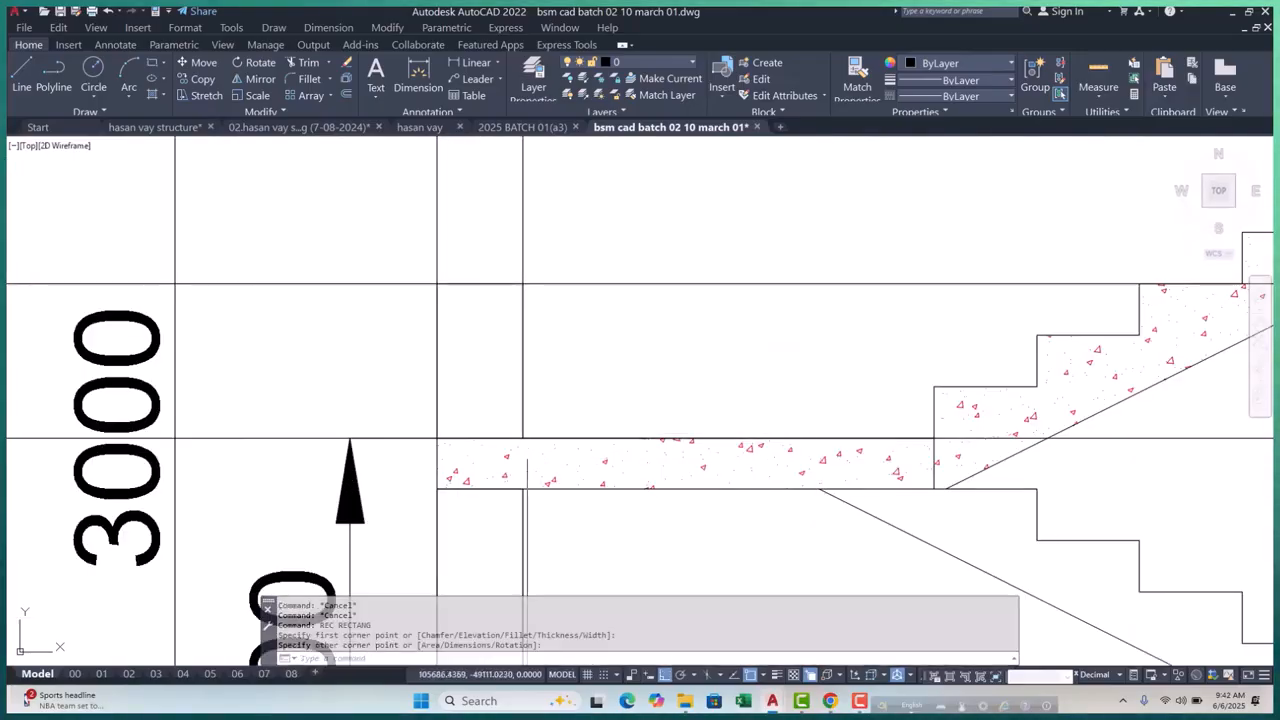
pyautogui.scroll(-5, 515, 440)
pyautogui.scroll(5, 508, 427)
pyautogui.press('Escape')
pyautogui.press('Escape')
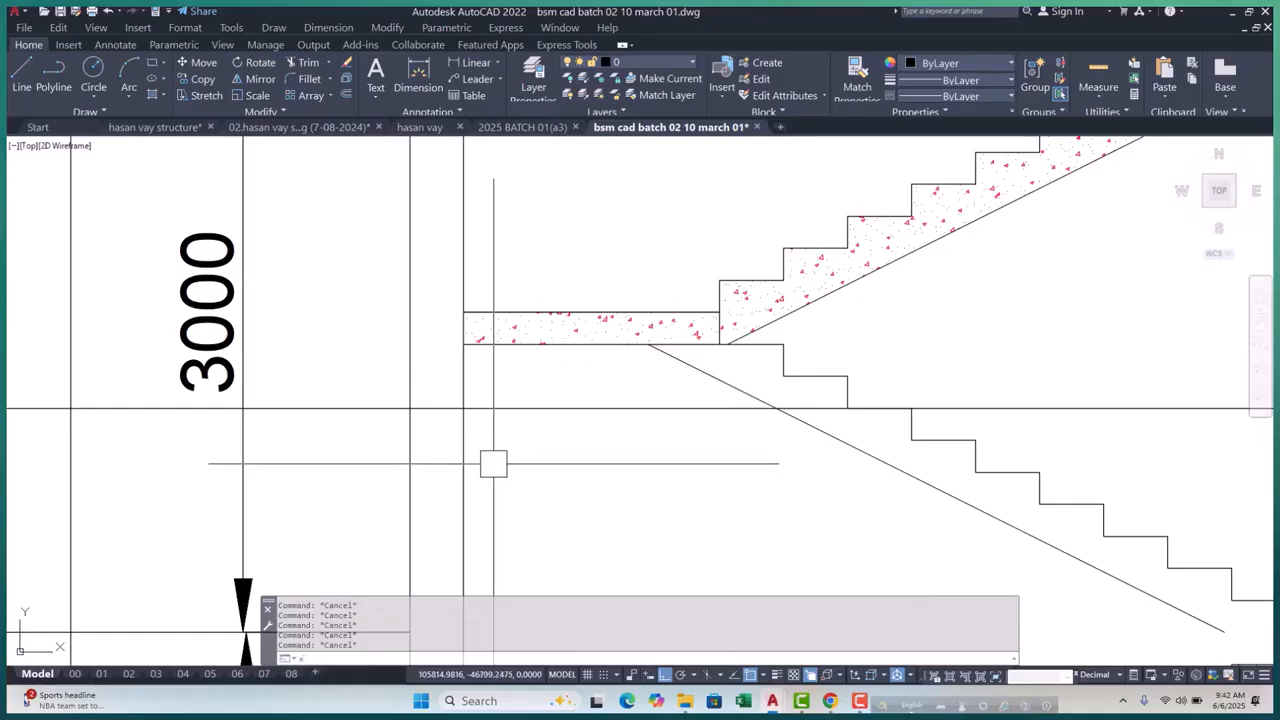
# Place a vertical construction line along the outer wall face, through its intersection with the window head line
pyautogui.write('xl XLINE')
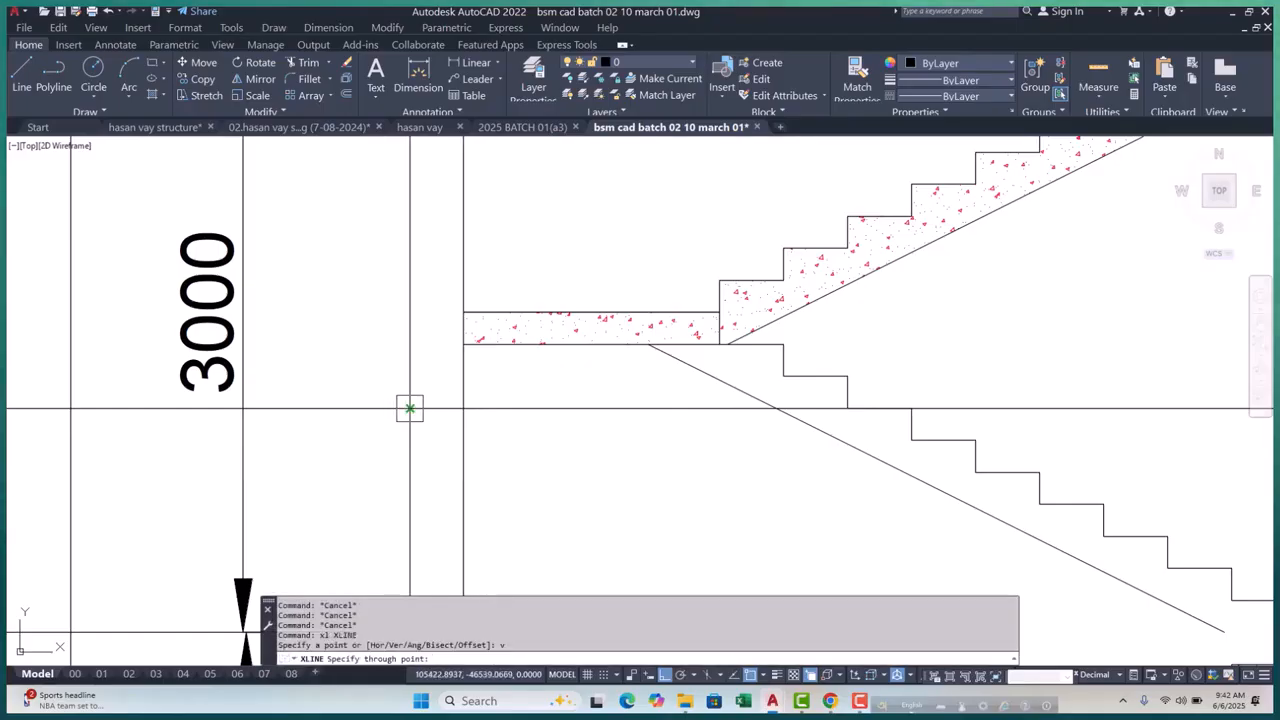
pyautogui.click(410, 408)
pyautogui.press('Escape')
# Offset the vertical construction line at the outer wall face 250 inwards to the inner wall face
pyautogui.write('o')
pyautogui.press('Return')
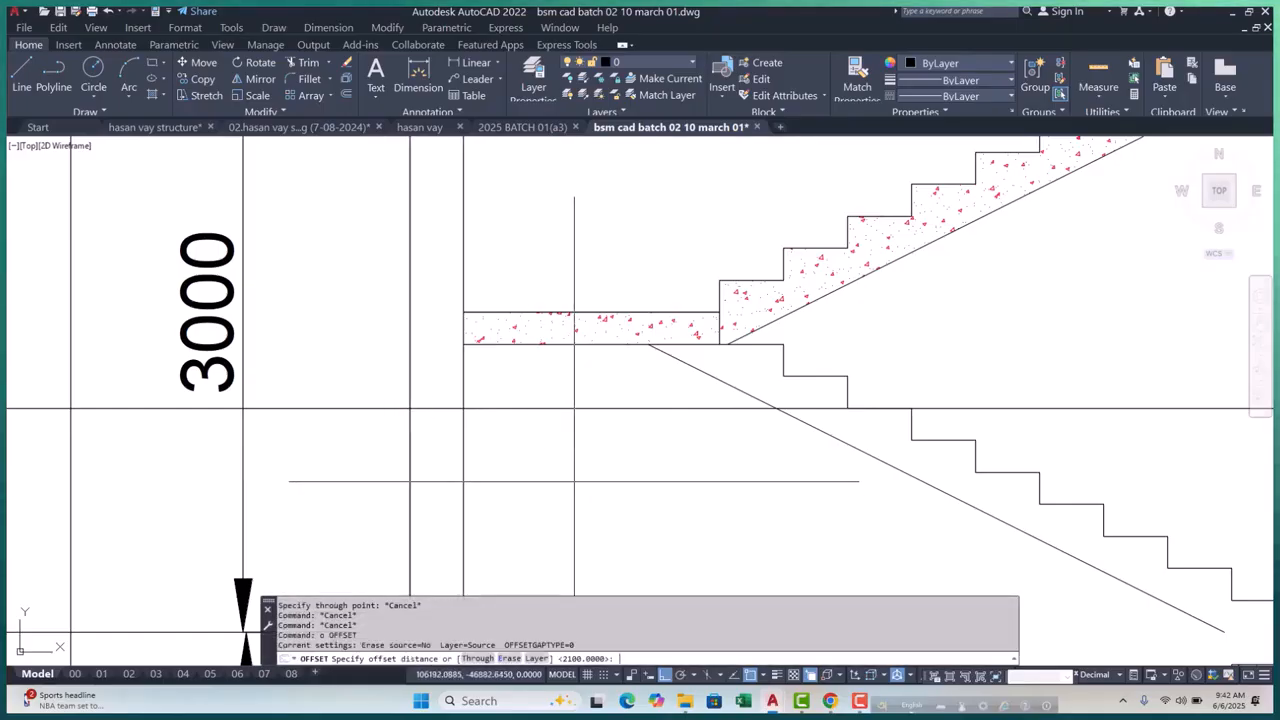
pyautogui.write('250')
pyautogui.press('Return')
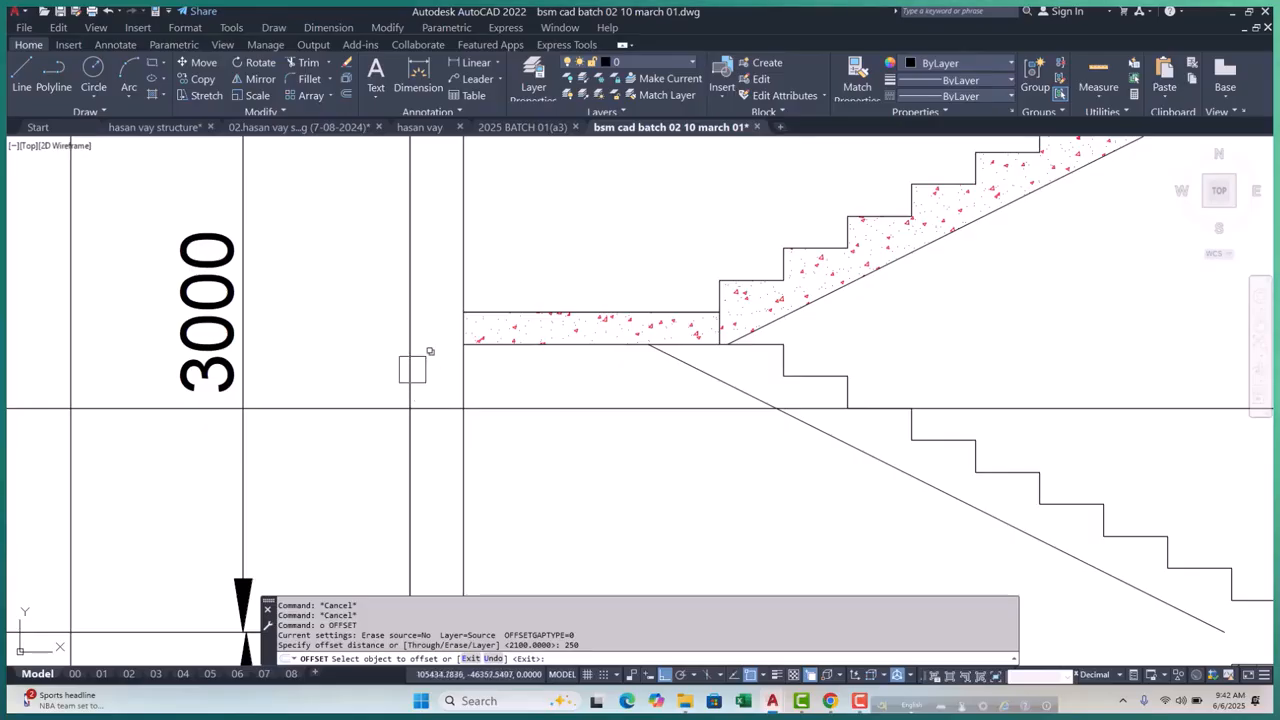
pyautogui.click(411, 369)
pyautogui.click(411, 358)
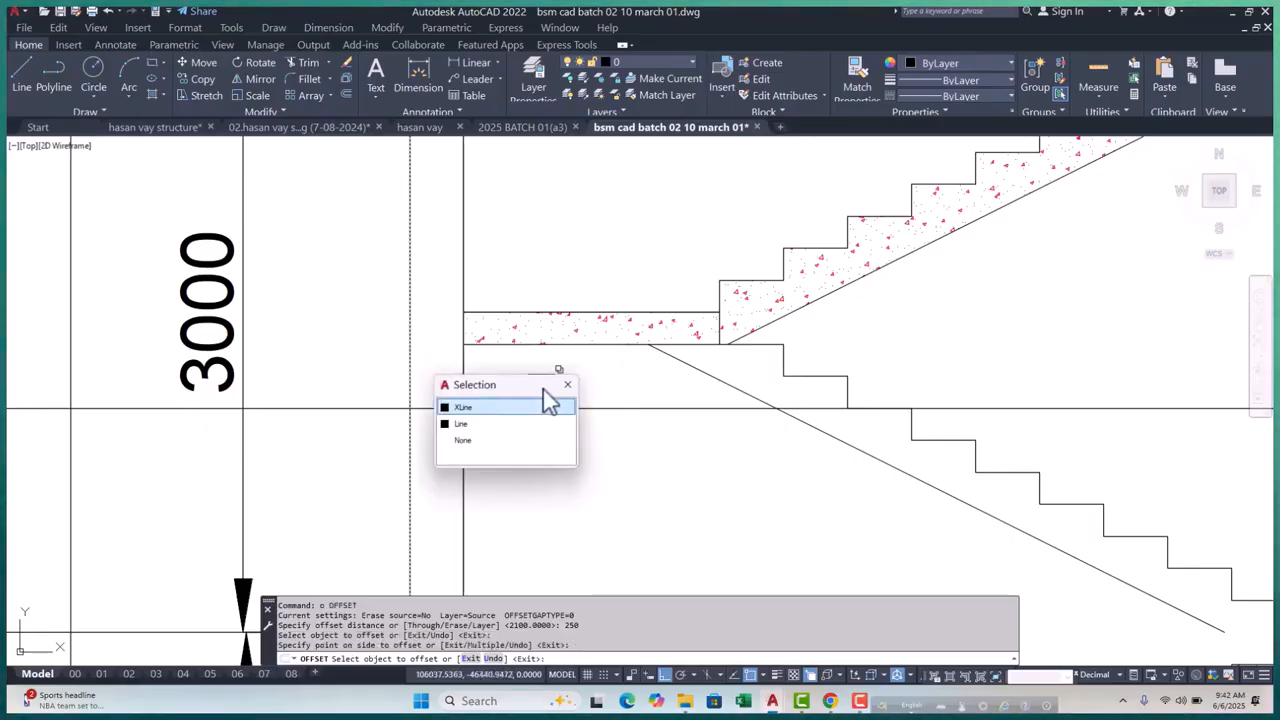
pyautogui.click(482, 407)
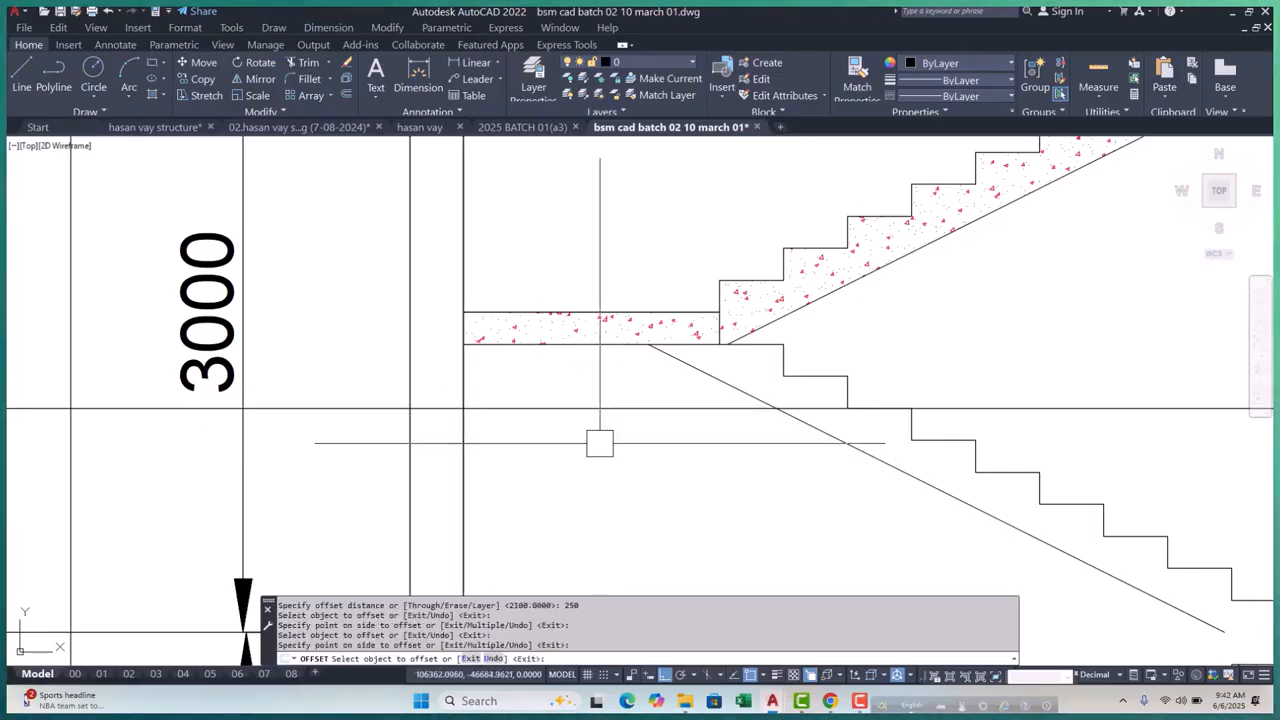
pyautogui.scroll(-1, 489, 346)
pyautogui.press('Escape')
pyautogui.press('Escape')
pyautogui.press('Escape')
pyautogui.press('Escape')
pyautogui.press('Escape')
# Stretch the wall ends of the second landing's top and soffit polylines to the outer wall face
pyautogui.scroll(6, 495, 367)
pyautogui.click(543, 217)
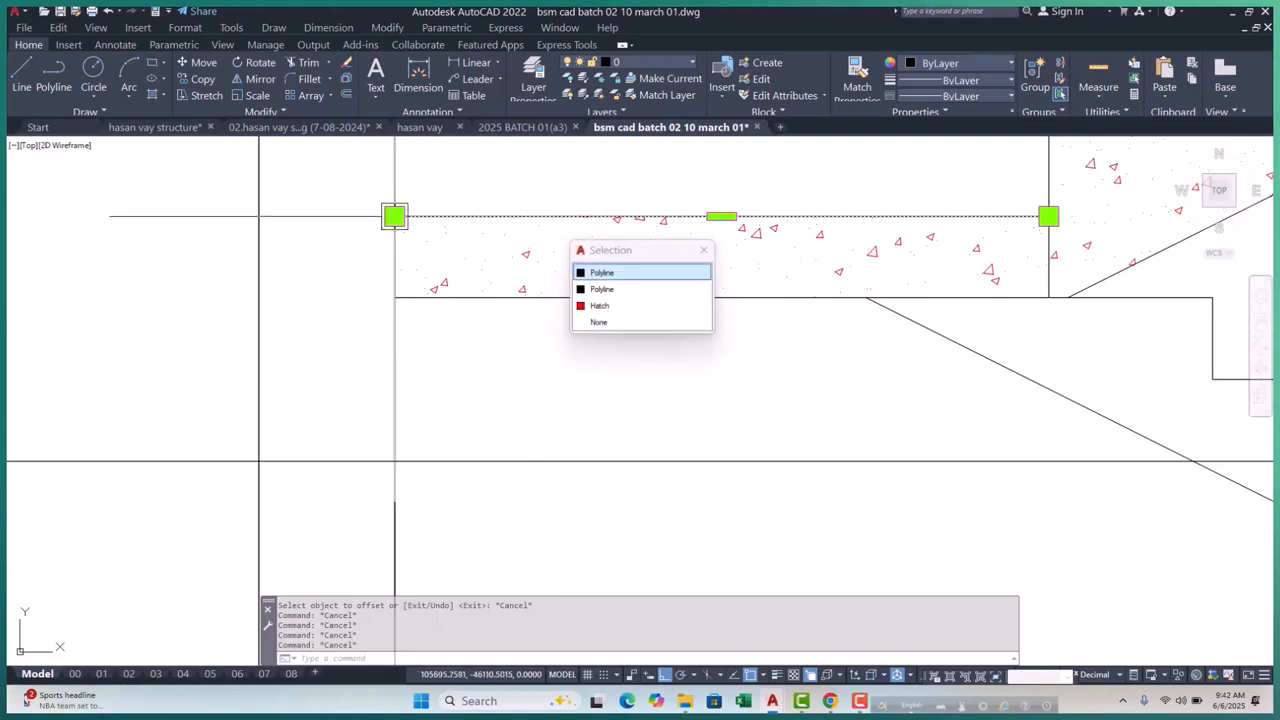
pyautogui.click(394, 216)
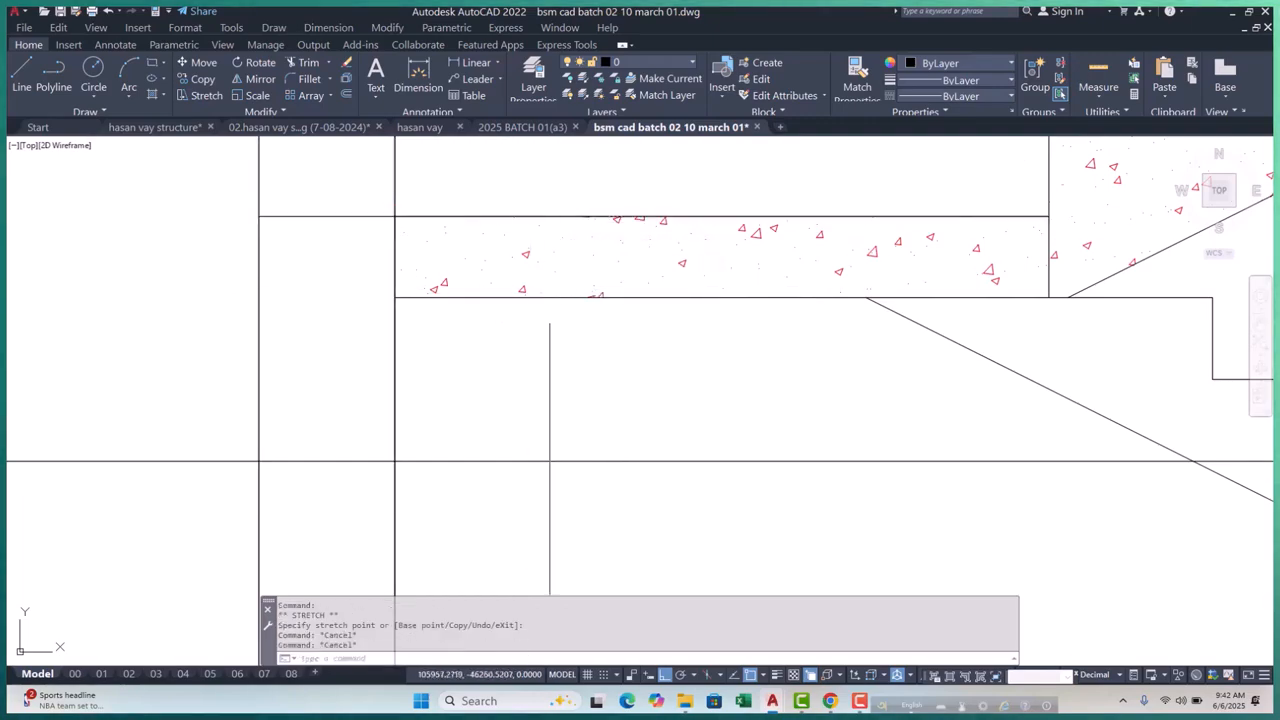
pyautogui.click(452, 297)
pyautogui.click(394, 297)
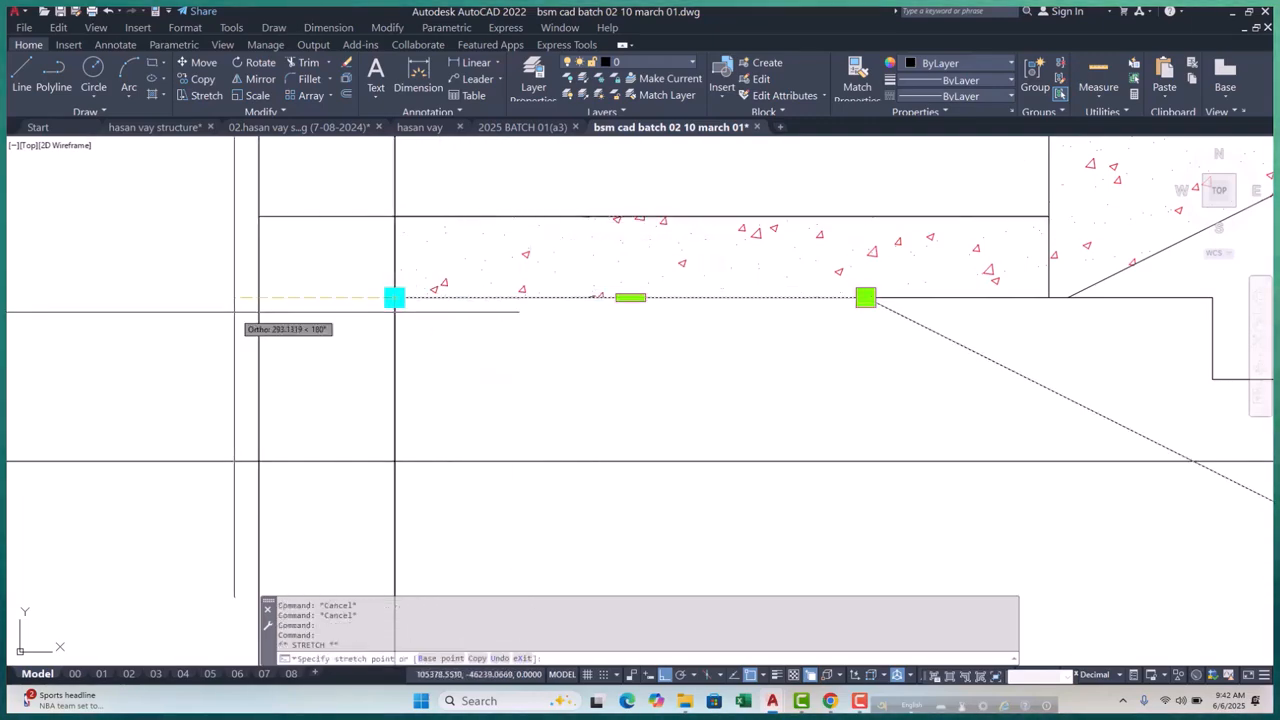
pyautogui.click(258, 297)
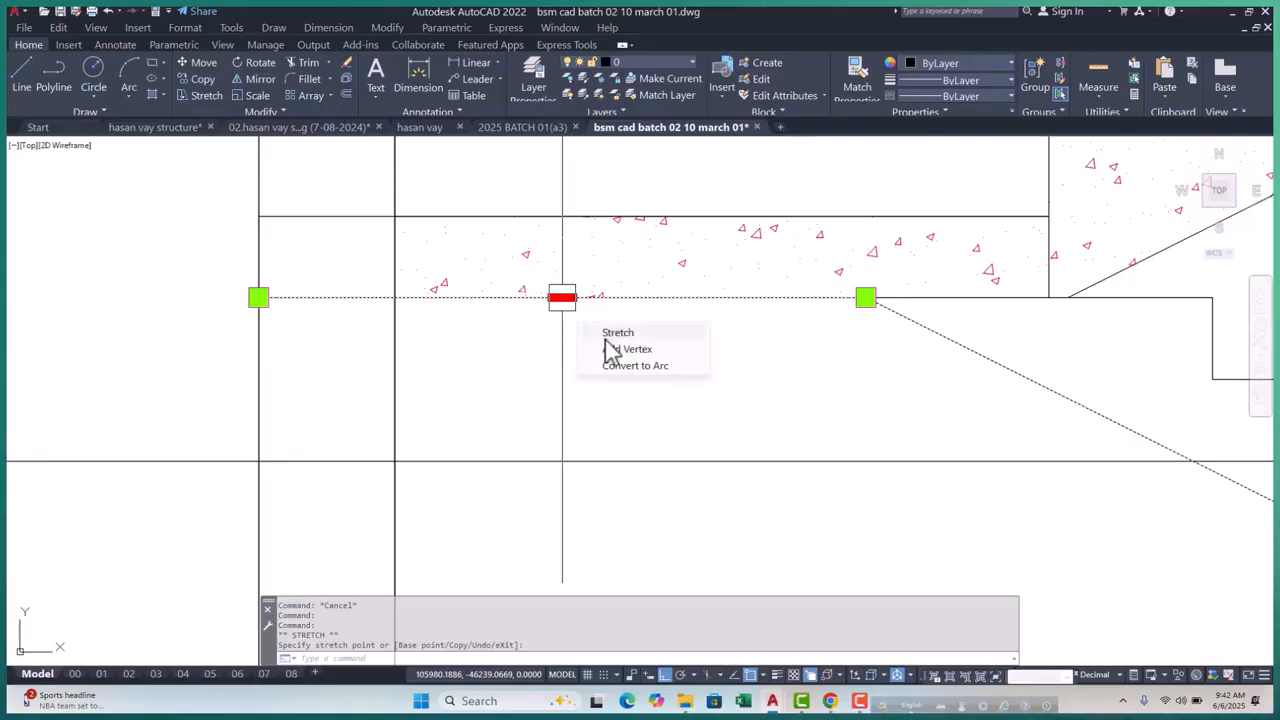
# Reshape the second landing's soffit polyline with added vertices so it drops along the inner wall face and crosses the wall at window head level
pyautogui.click(630, 349)
pyautogui.click(394, 297)
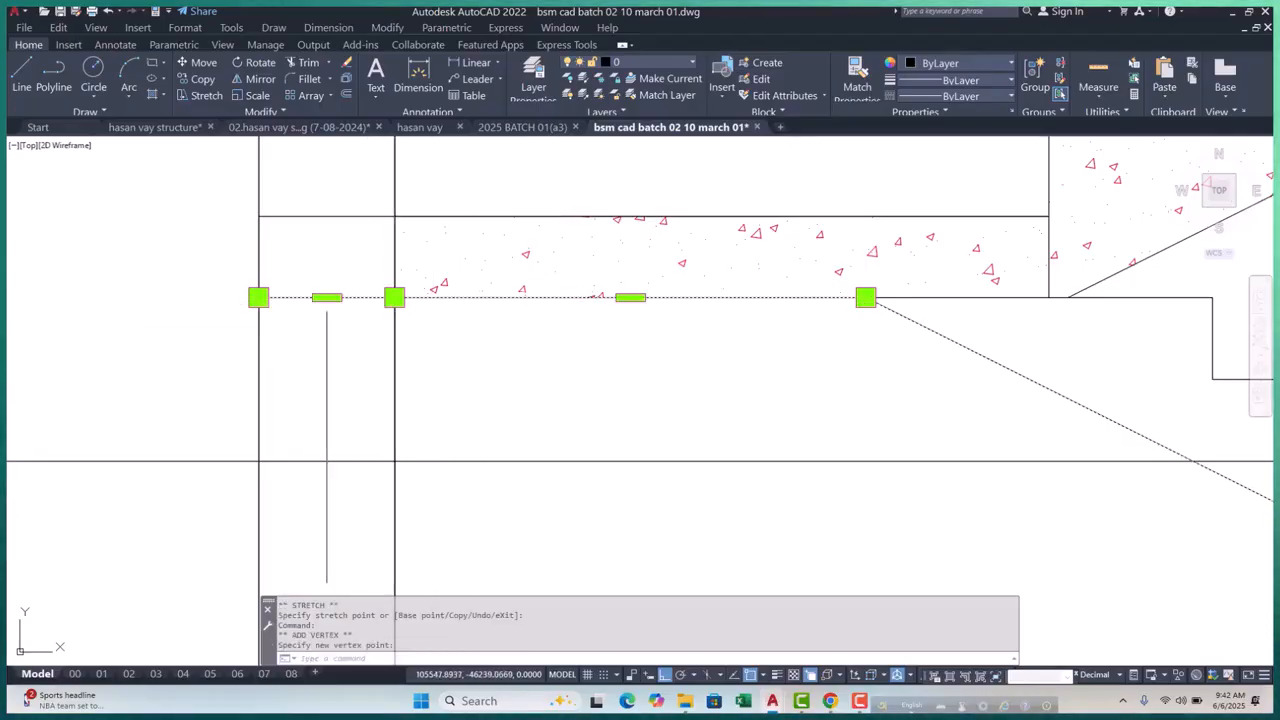
pyautogui.click(385, 343)
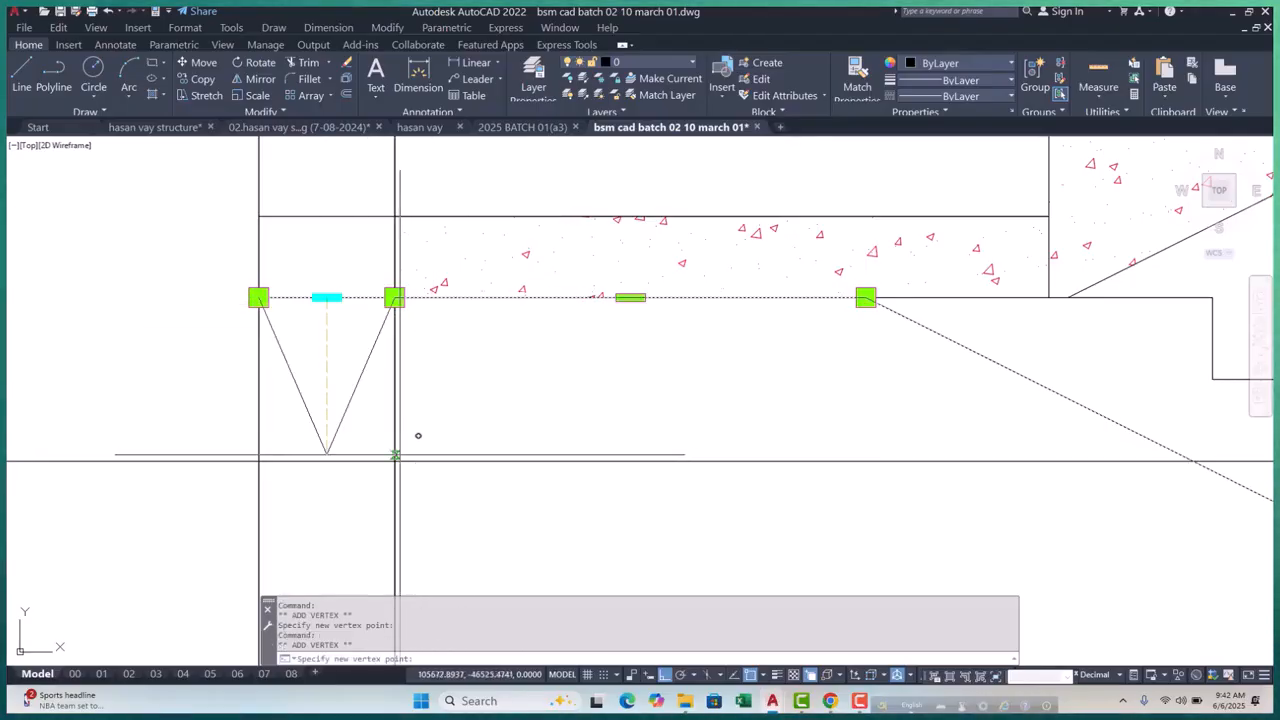
pyautogui.click(394, 461)
pyautogui.click(258, 297)
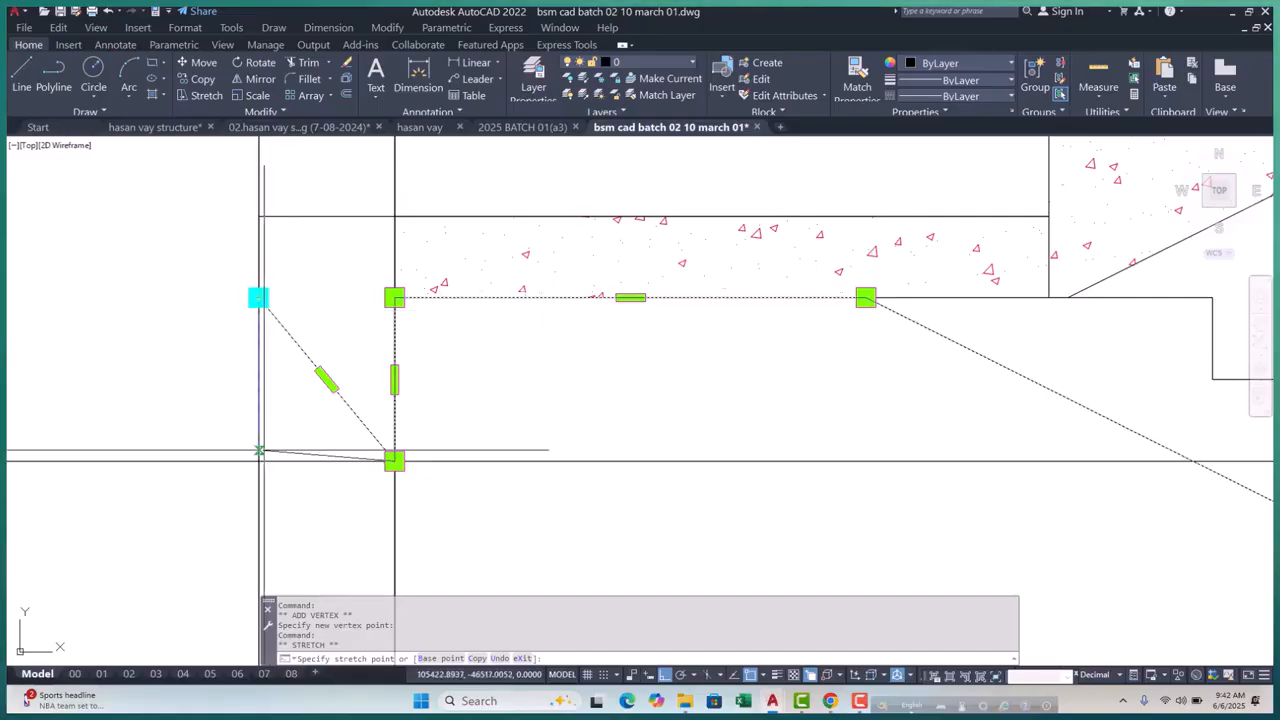
pyautogui.click(258, 461)
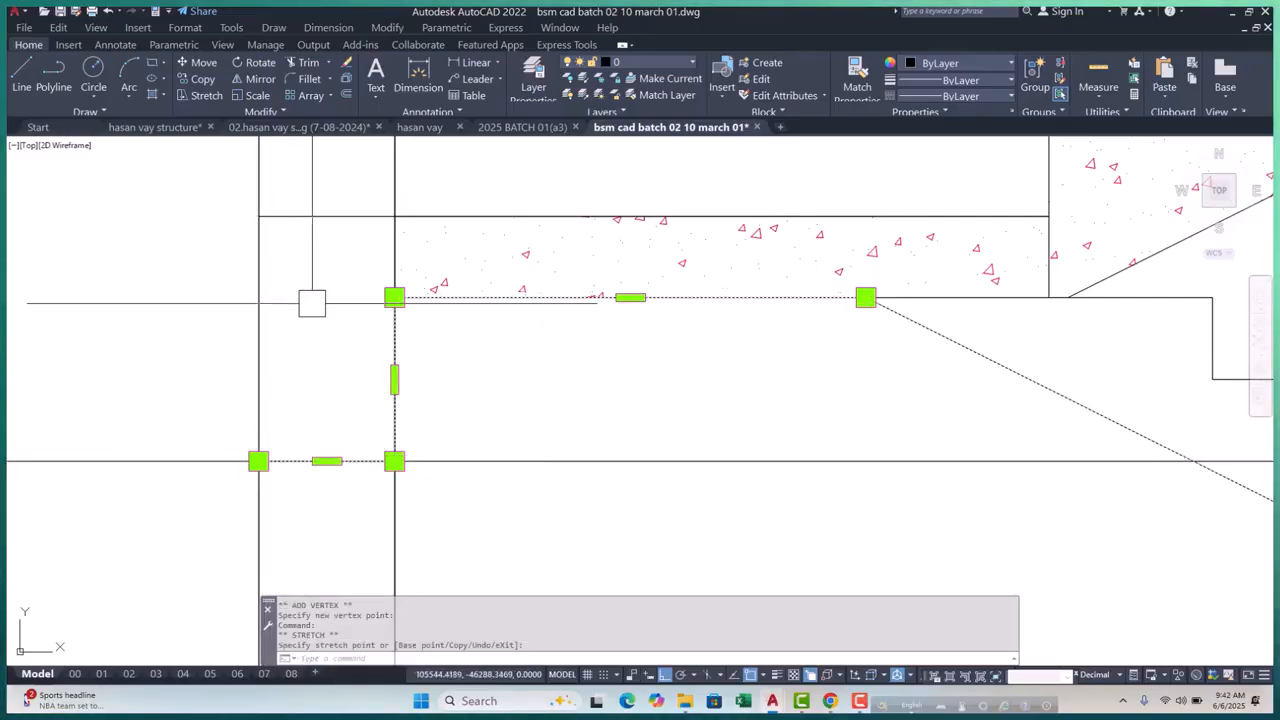
# Add a vertex to the landing's top polyline at the inner wall face and stretch its end to the window head level on the outer face
pyautogui.click(310, 217)
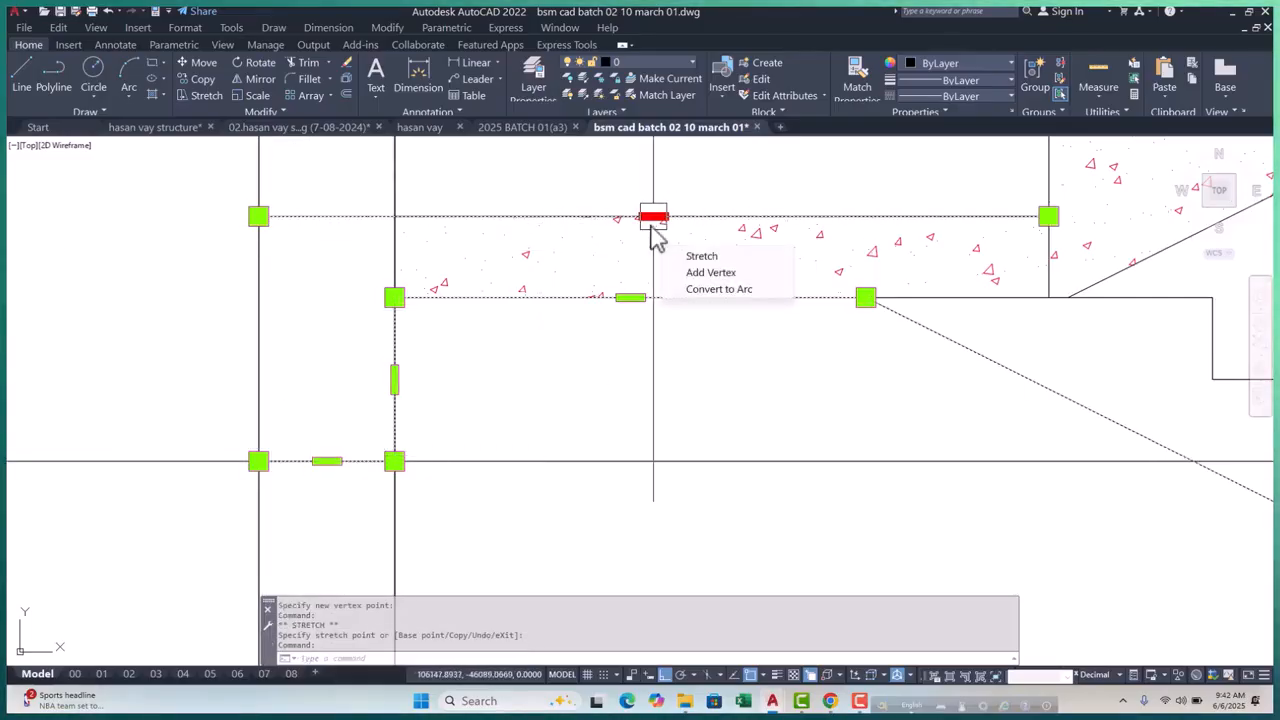
pyautogui.click(661, 273)
pyautogui.click(394, 216)
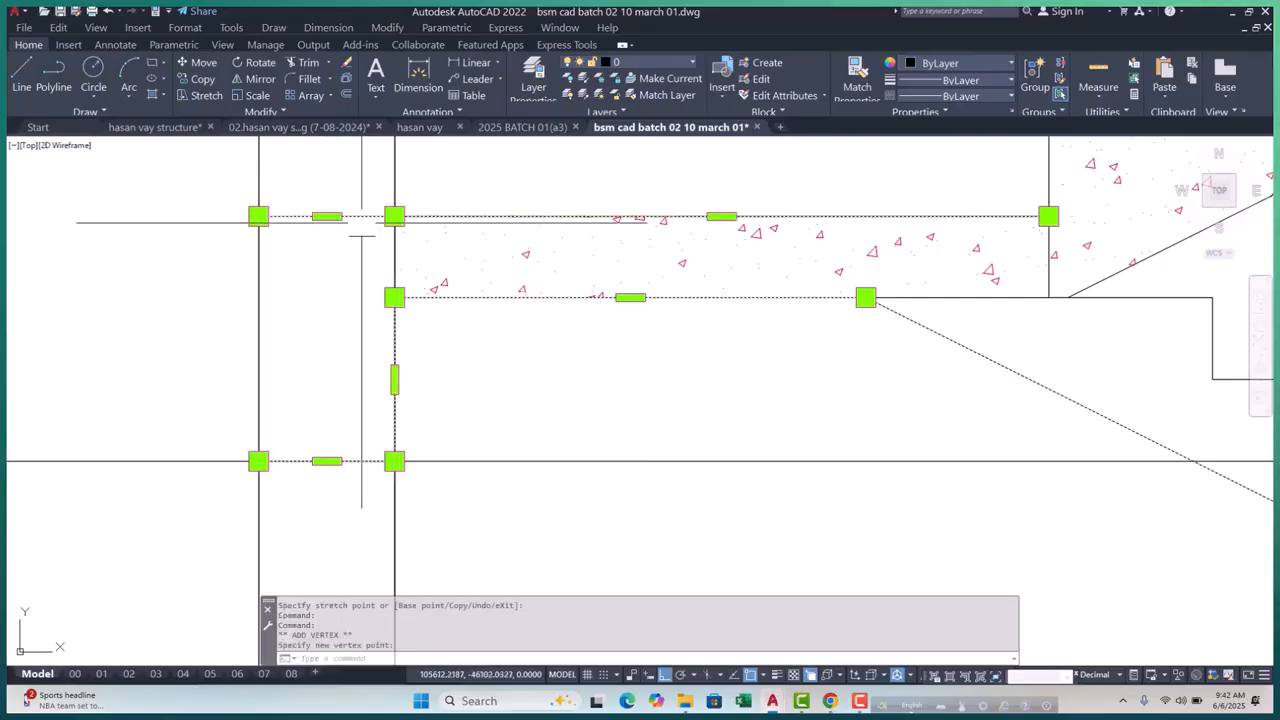
pyautogui.click(258, 216)
pyautogui.click(258, 461)
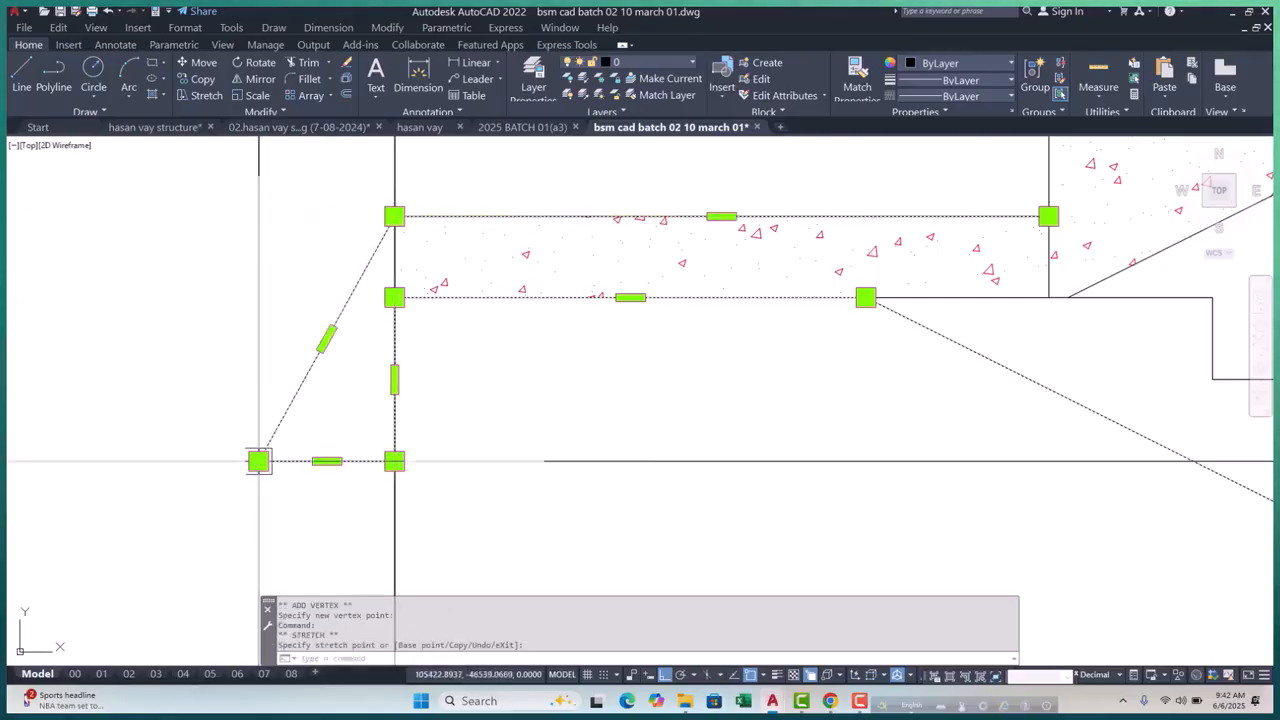
pyautogui.click(394, 216)
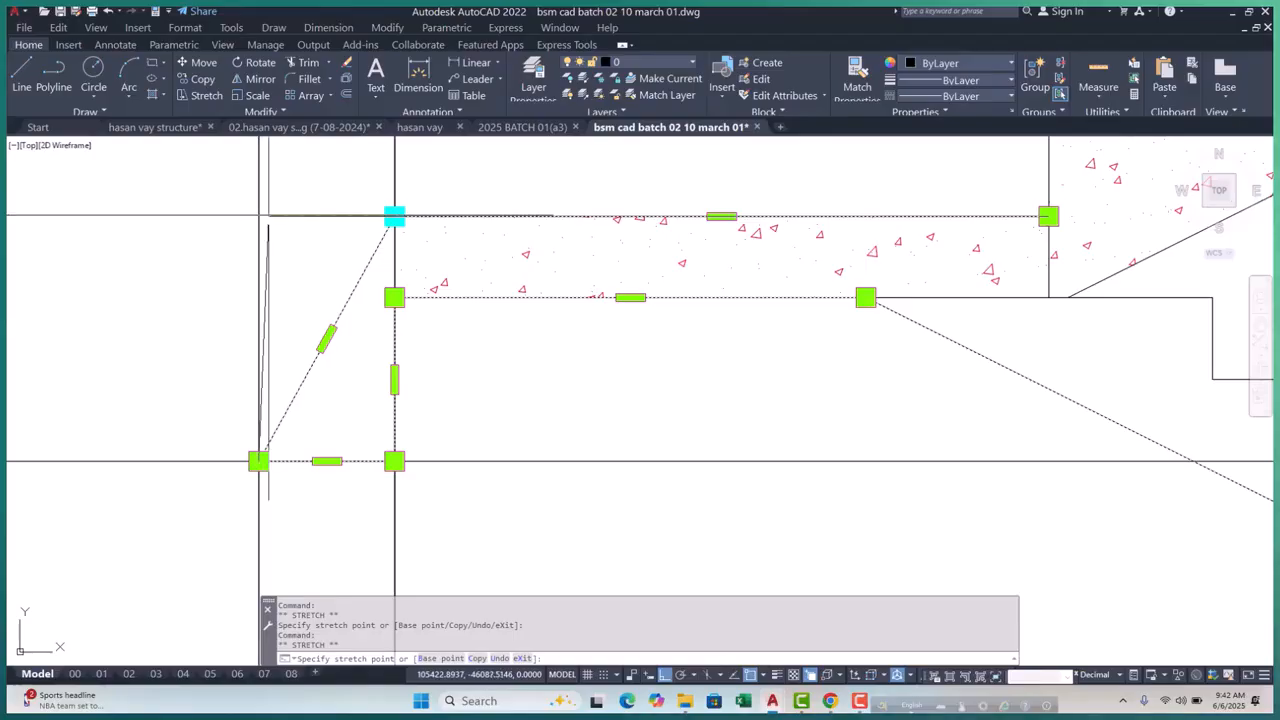
pyautogui.press('Escape')
pyautogui.press('Escape')
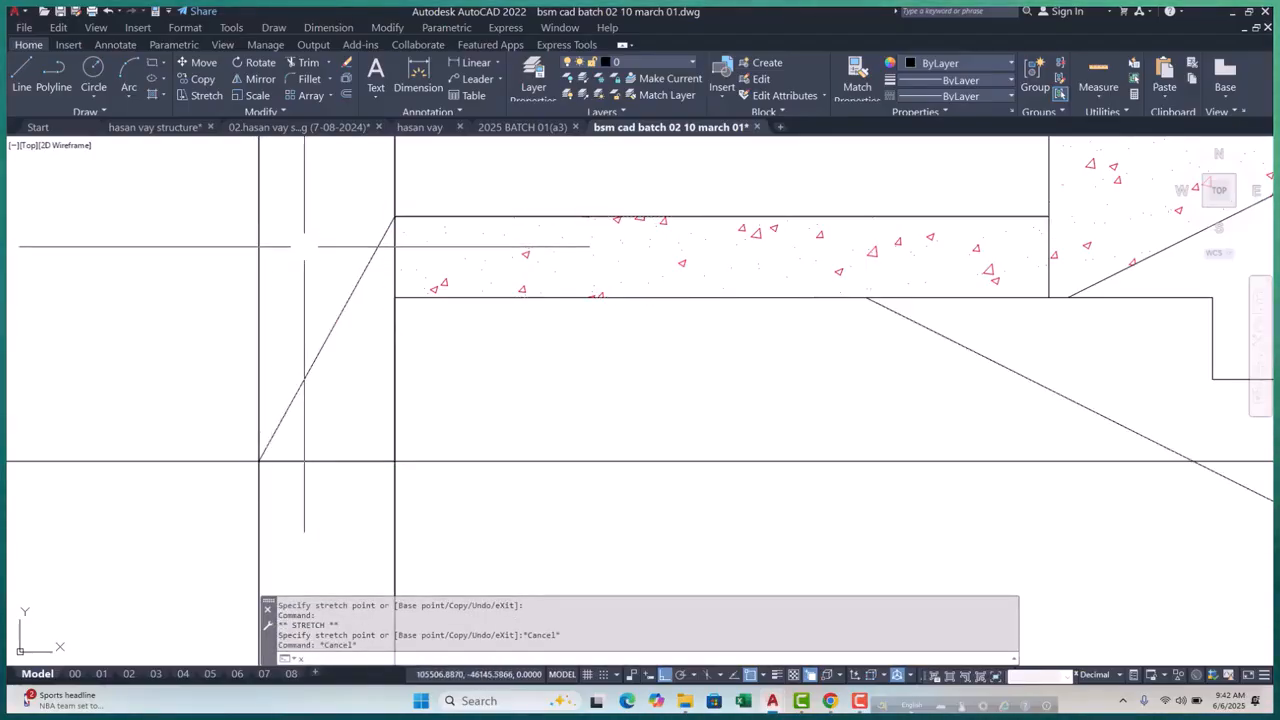
# Place a horizontal construction line through the top of the second landing at the inner wall face
pyautogui.write('xl')
pyautogui.press('Return')
pyautogui.write('h')
pyautogui.press('Return')
pyautogui.click(394, 216)
pyautogui.press('Escape')
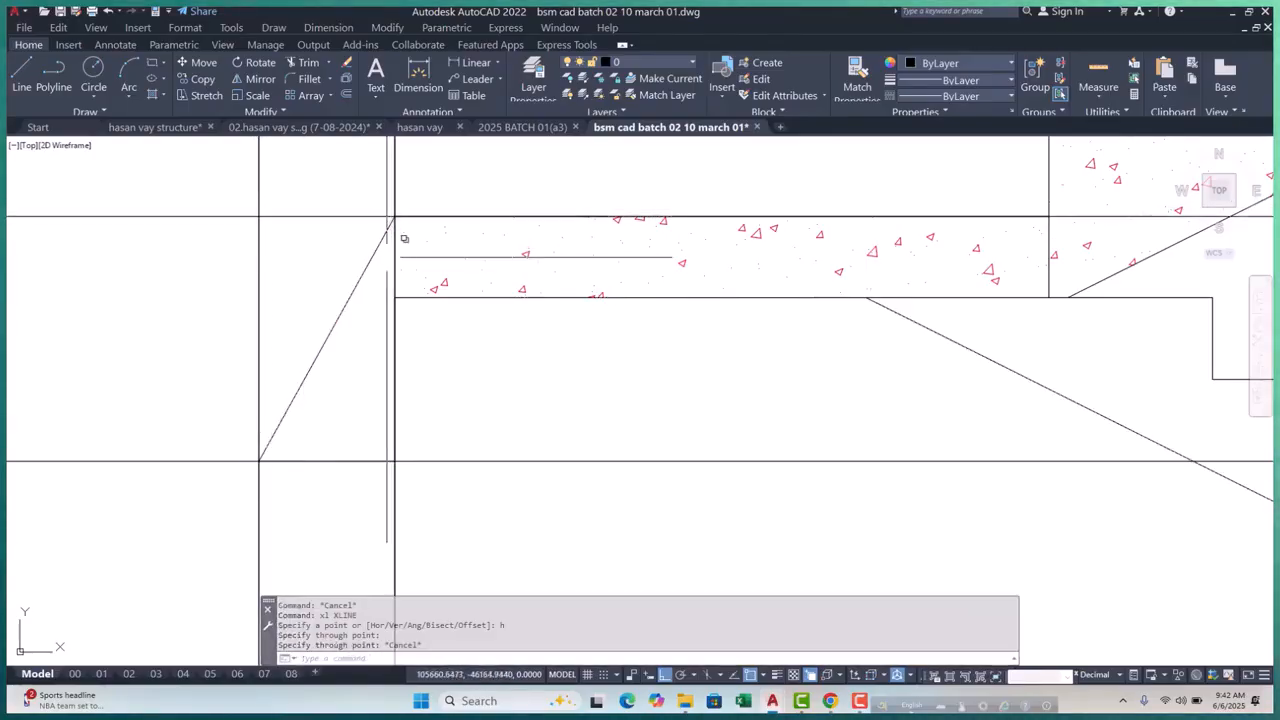
# Stretch the top polyline's inner-face vertex to where the landing-level construction line meets the outer wall face
pyautogui.click(387, 256)
pyautogui.click(440, 323)
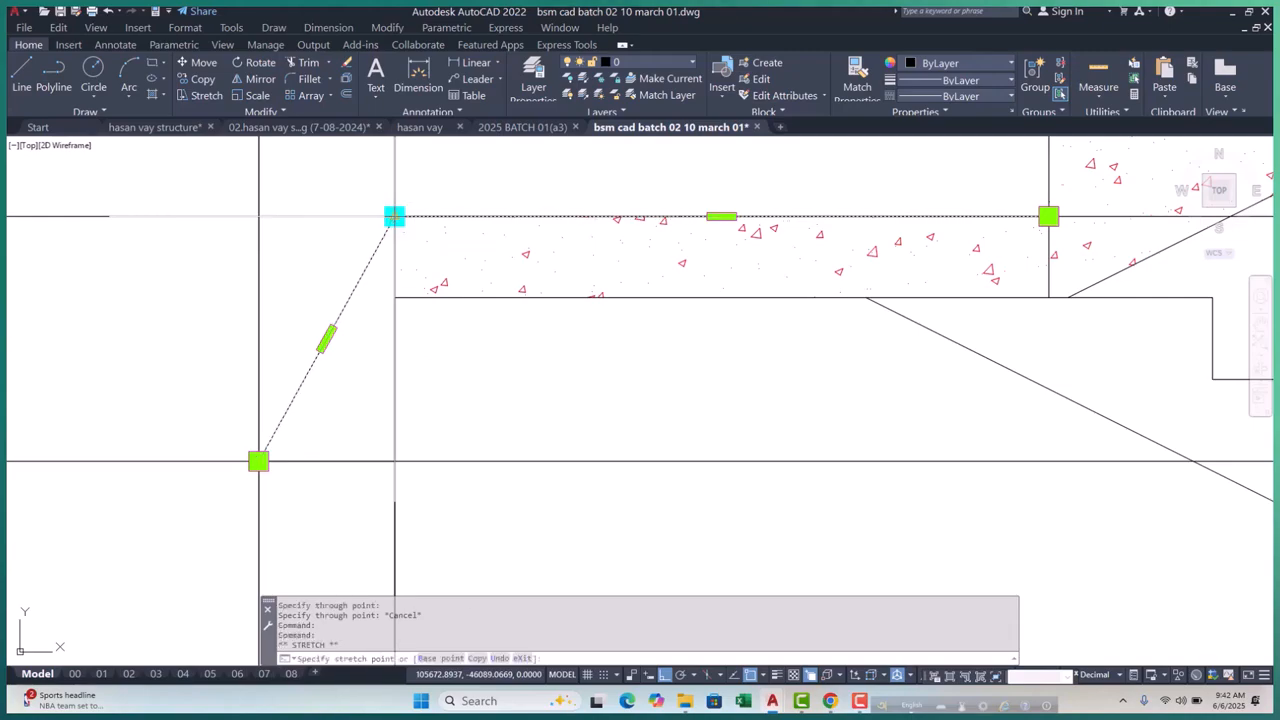
pyautogui.press('Escape')
pyautogui.press('Escape')
# Erase the horizontal construction lines at the second landing's top and at the window head level
pyautogui.scroll(-4, 426, 297)
pyautogui.click(310, 264)
pyautogui.click(288, 294)
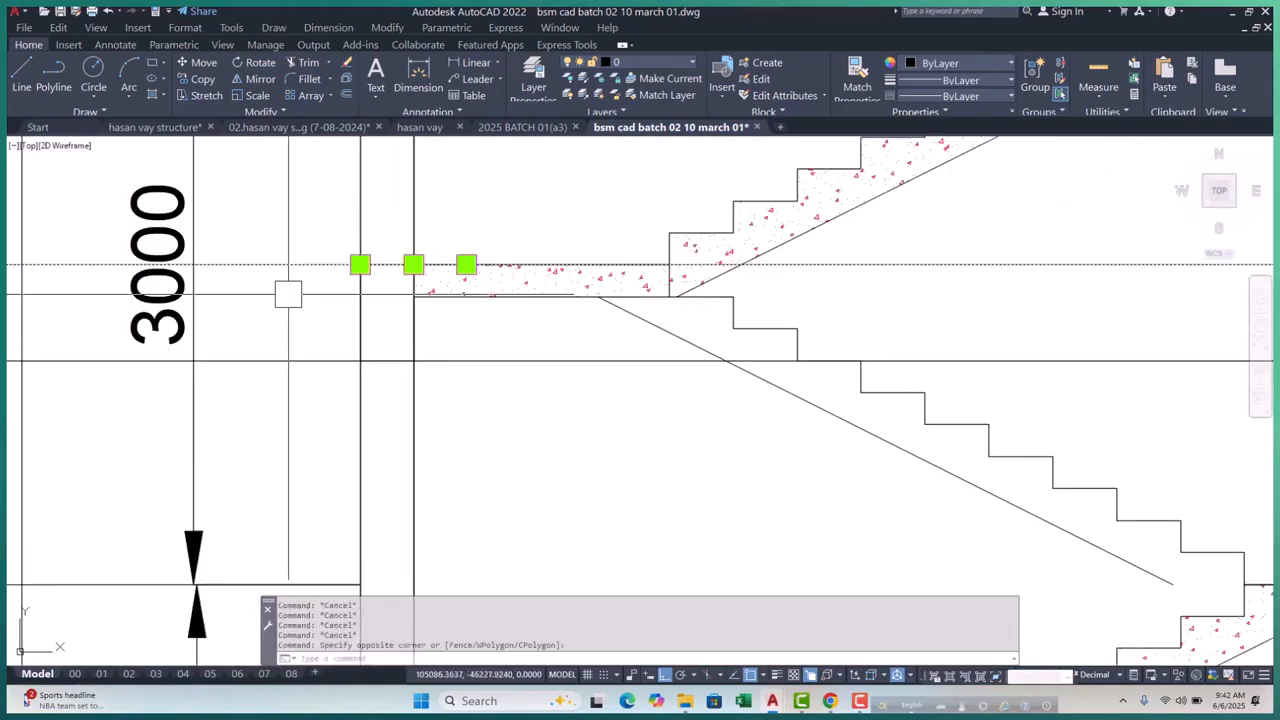
pyautogui.click(309, 323)
pyautogui.write('e')
pyautogui.press('Return')
pyautogui.click(330, 345)
pyautogui.click(286, 366)
pyautogui.press('Delete')
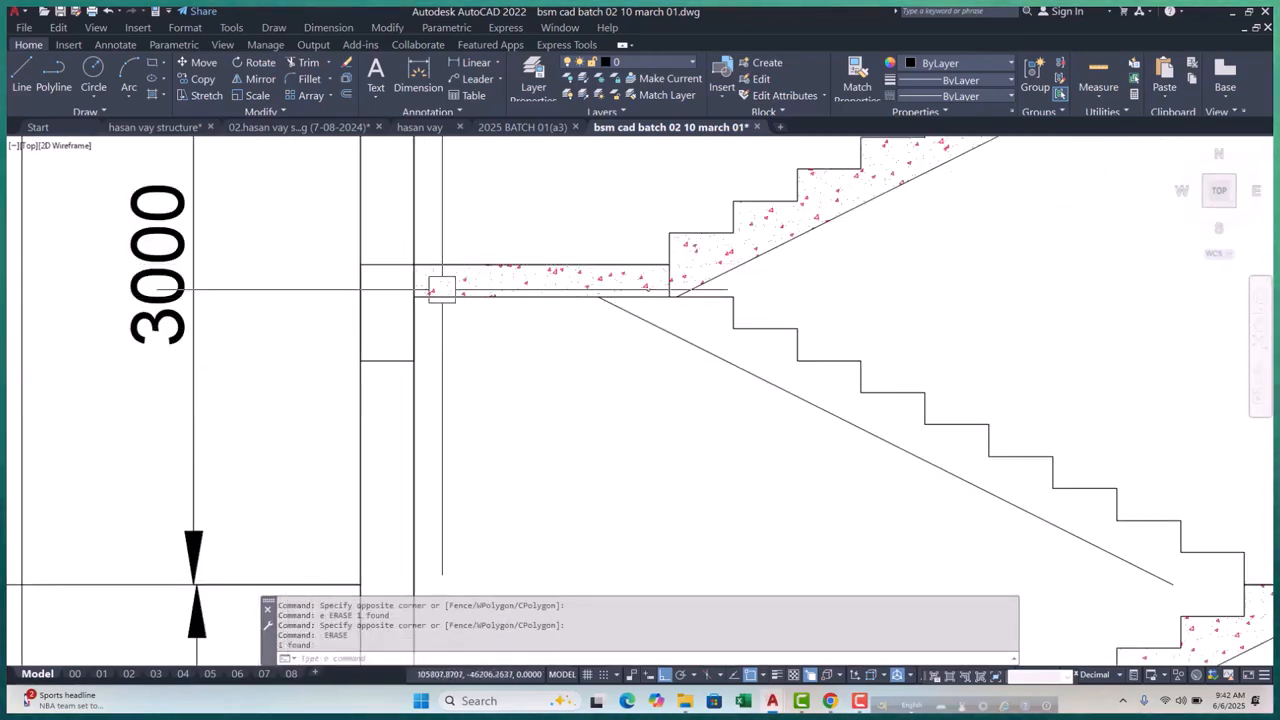
# Join the second landing's top and soffit polylines into one outline around the beam in the wall
pyautogui.scroll(2, 443, 290)
pyautogui.click(441, 310)
pyautogui.click(451, 251)
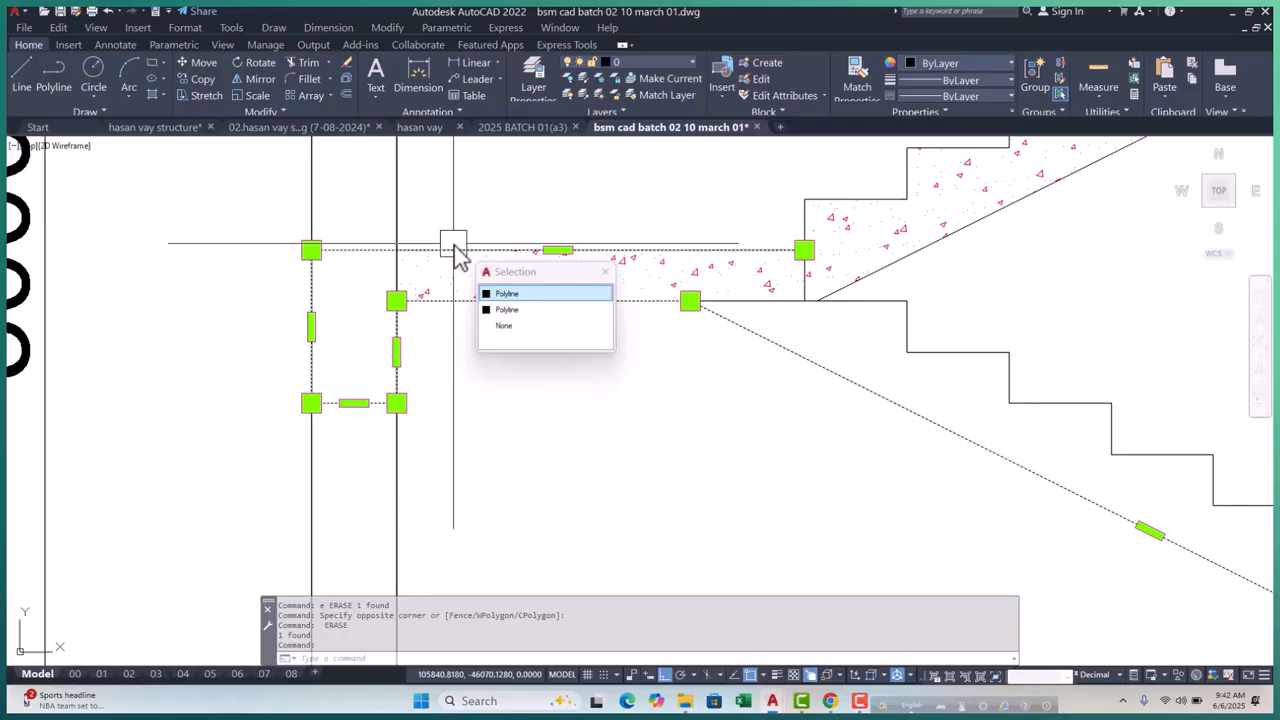
pyautogui.click(512, 298)
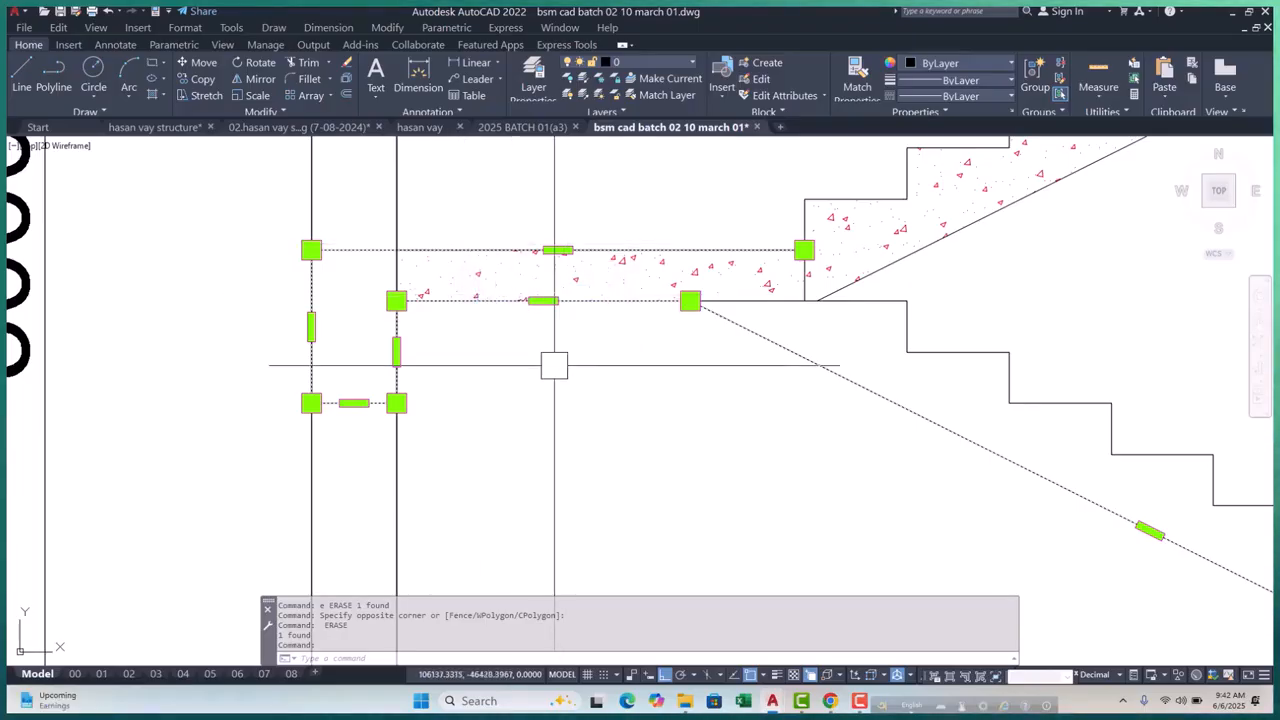
pyautogui.write('j')
pyautogui.press('Return')
# Stretch the wall-end vertex of the lower flight's step polyline along the second landing's top edge
pyautogui.click(653, 248)
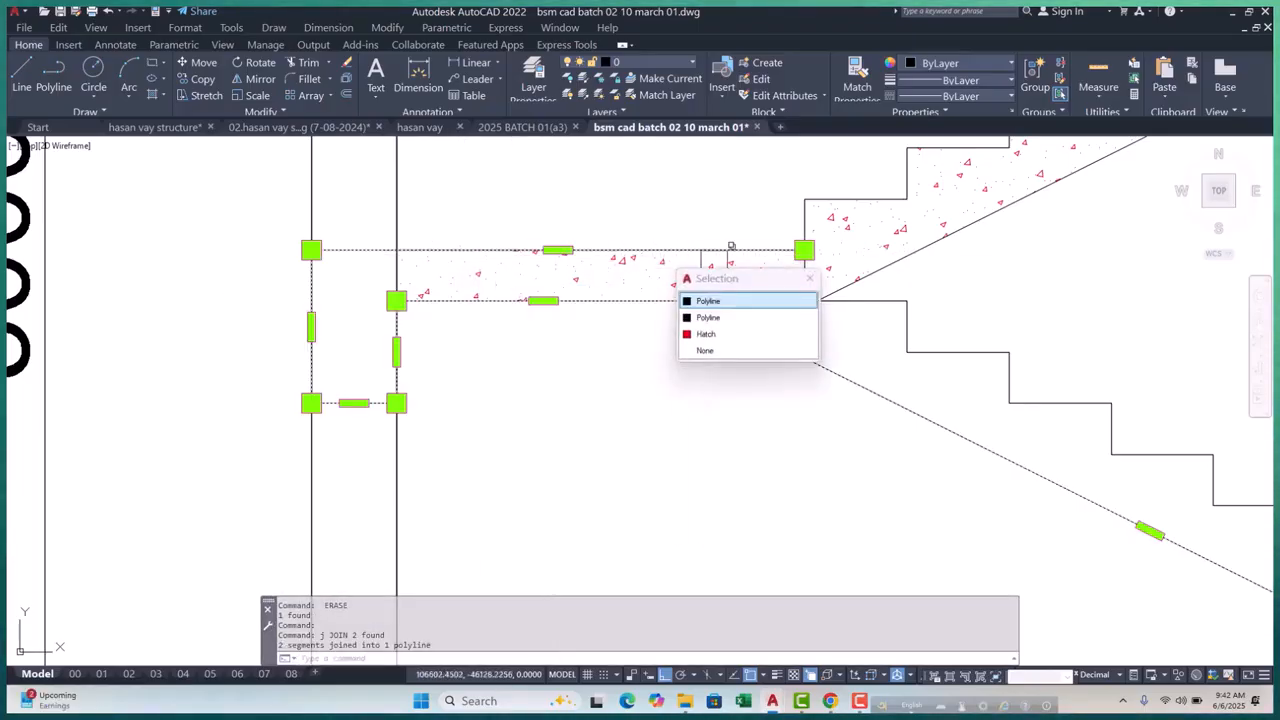
pyautogui.click(724, 318)
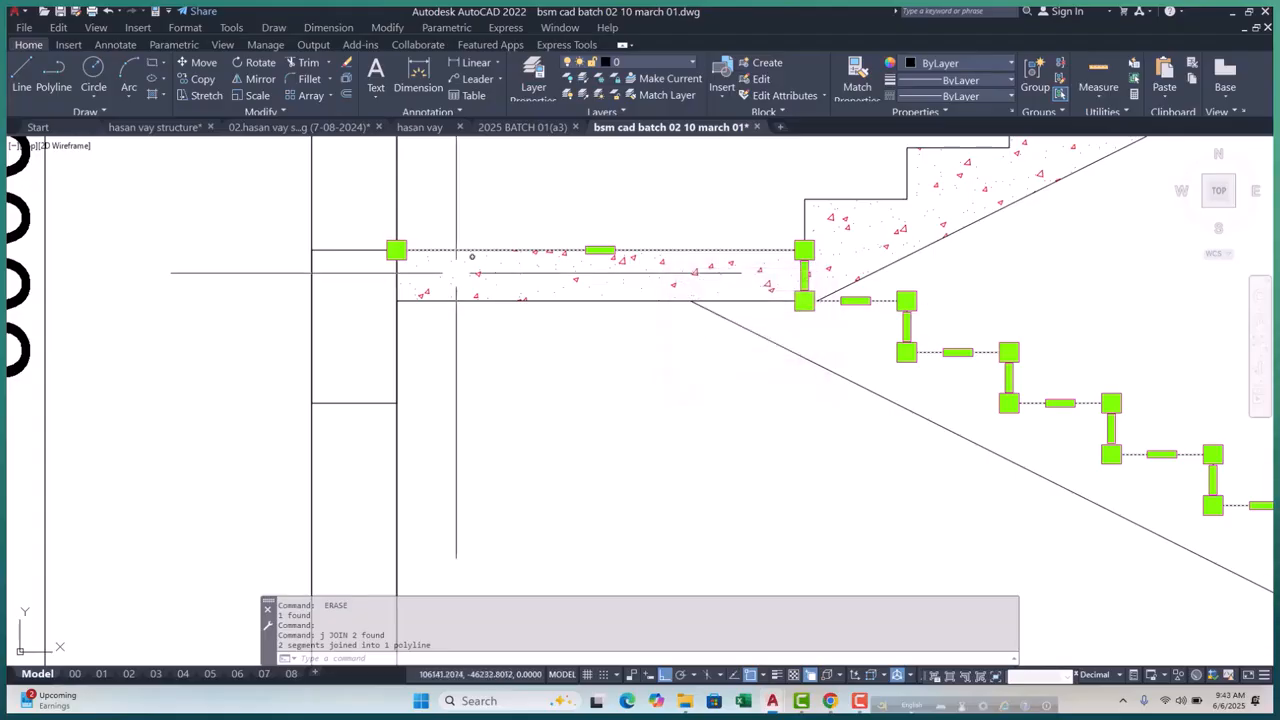
pyautogui.click(397, 249)
pyautogui.press('Escape')
pyautogui.press('Escape')
pyautogui.press('Escape')
pyautogui.press('Escape')
pyautogui.press('Escape')
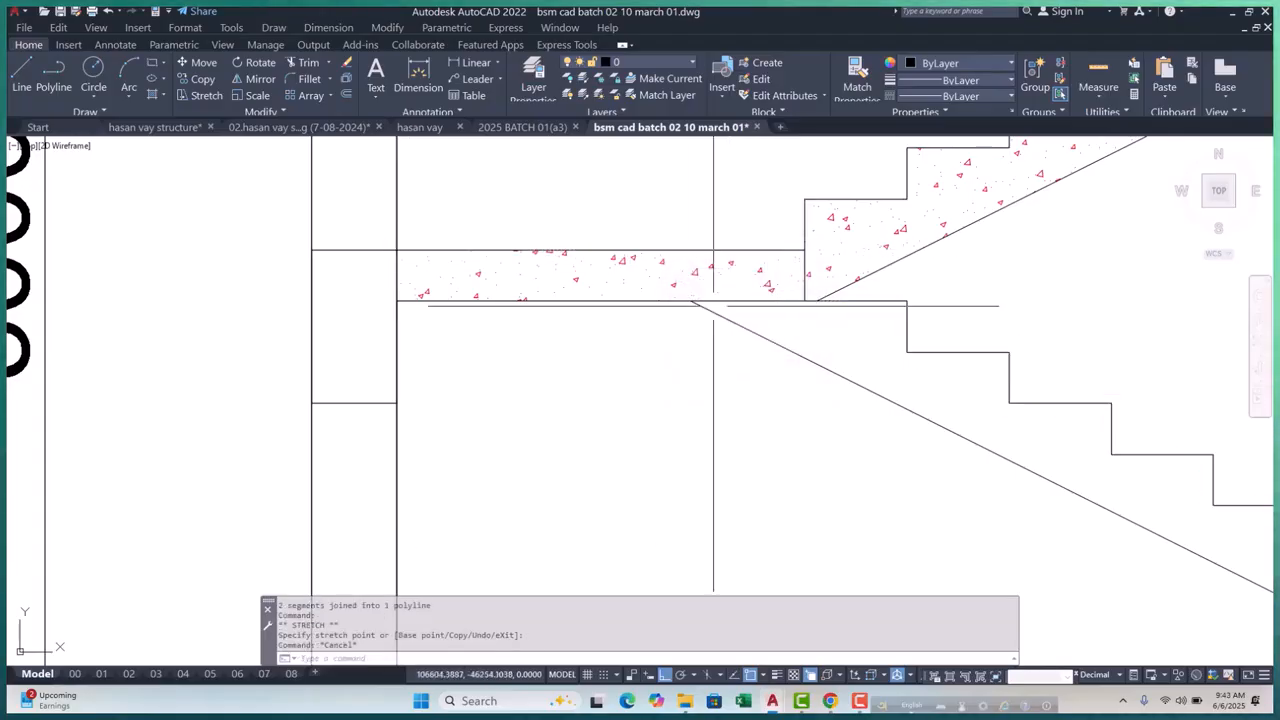
# Erase the vertical lines running along the outer wall's inner face through the second landing
pyautogui.scroll(-3, 804, 249)
pyautogui.scroll(4, 589, 170)
pyautogui.click(589, 170)
pyautogui.click(478, 205)
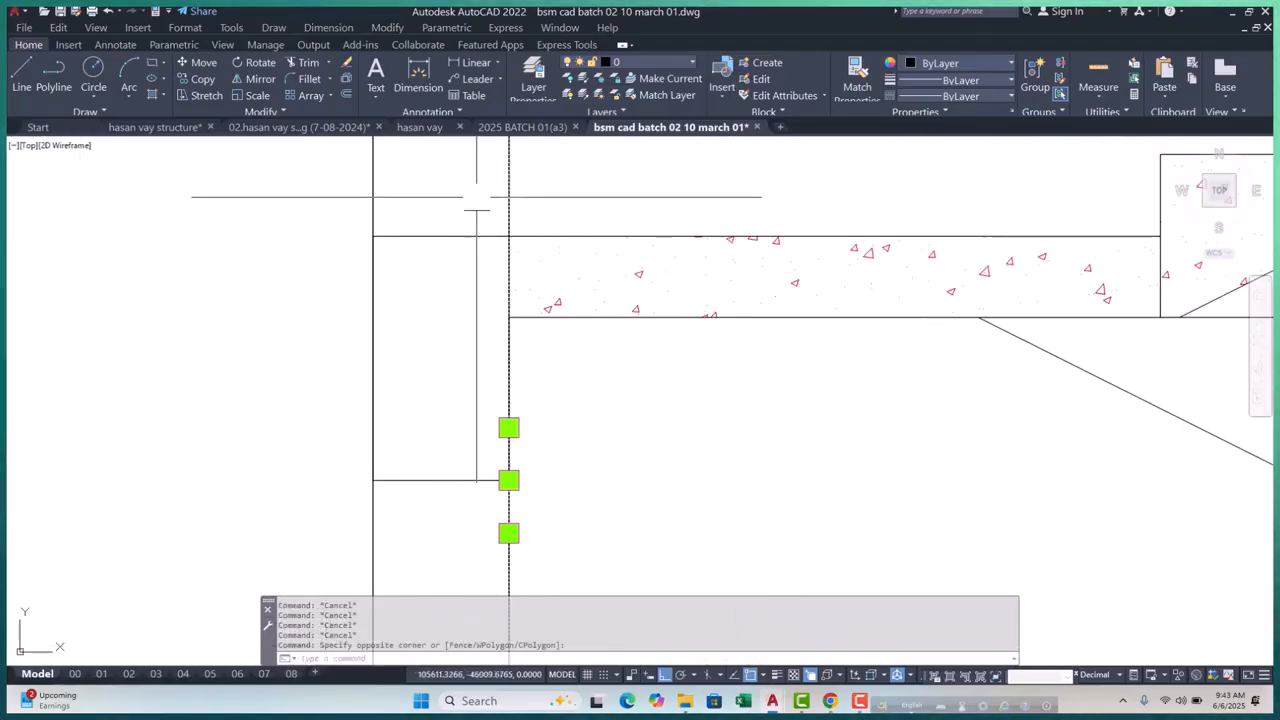
pyautogui.press('Delete')
pyautogui.scroll(-8, 529, 337)
pyautogui.scroll(3, 524, 418)
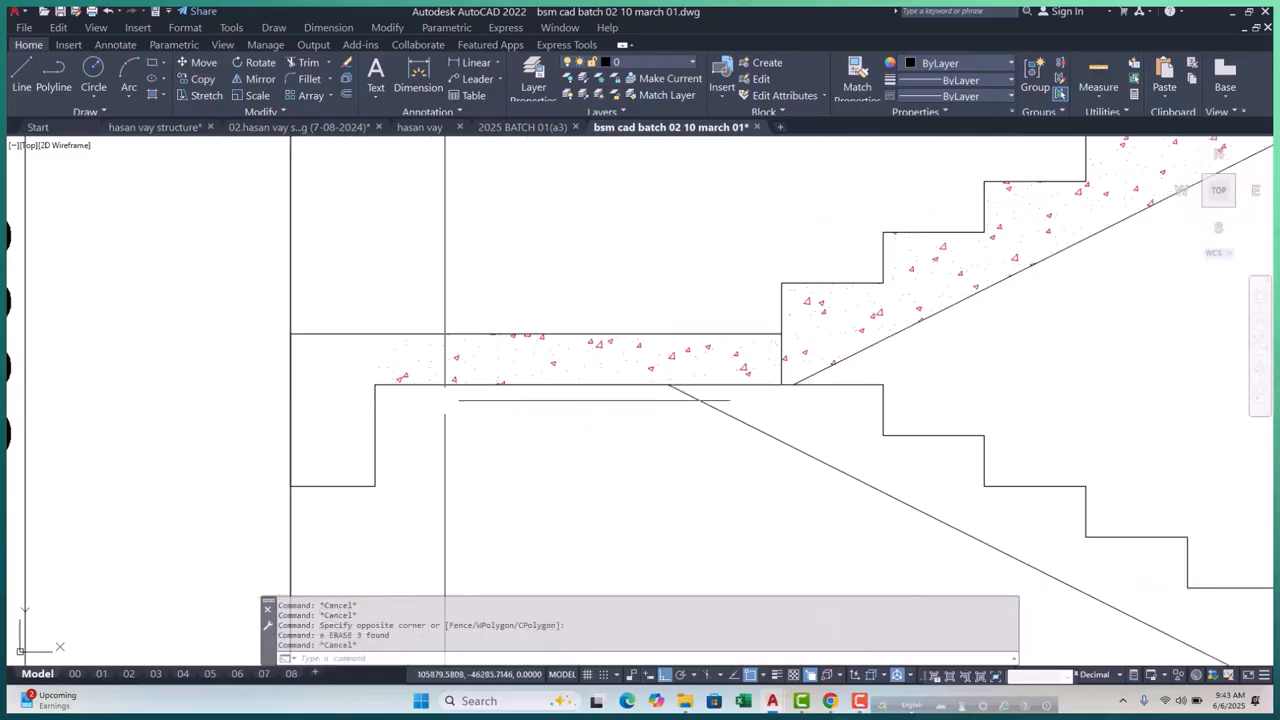
# Stretch the upper wall-end corner of the second landing's concrete hatch to the wall's outer face
pyautogui.click(466, 352)
pyautogui.scroll(4, 466, 352)
pyautogui.click(370, 249)
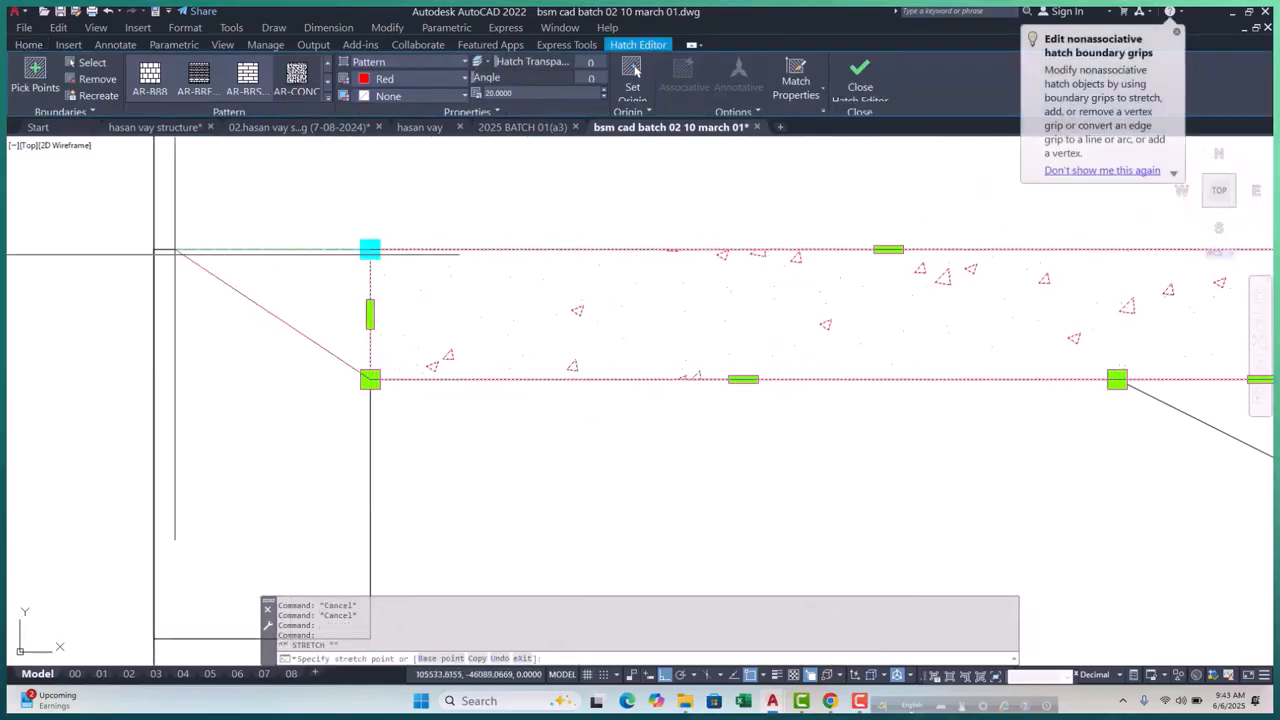
pyautogui.scroll(-4, 404, 284)
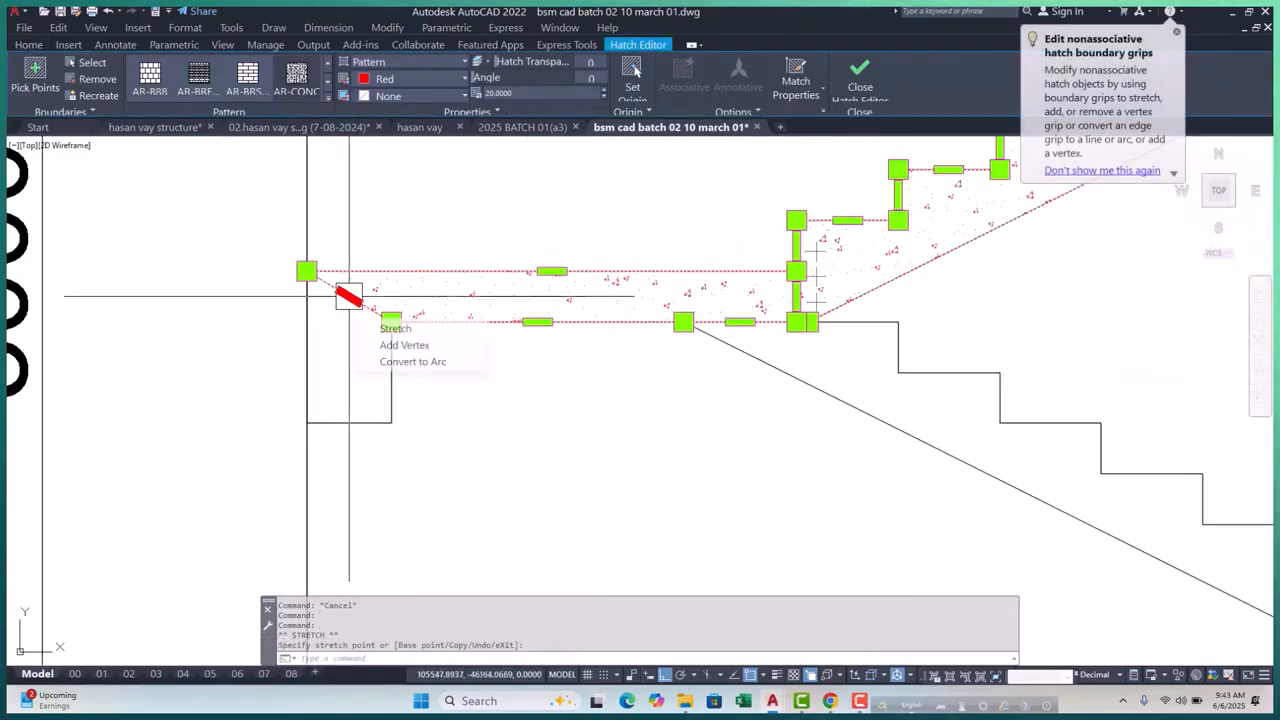
# Add vertices to the hatch's slanted edge and place them on the beam's two bottom corners so the concrete hatch fills the beam
pyautogui.moveTo(349, 296)
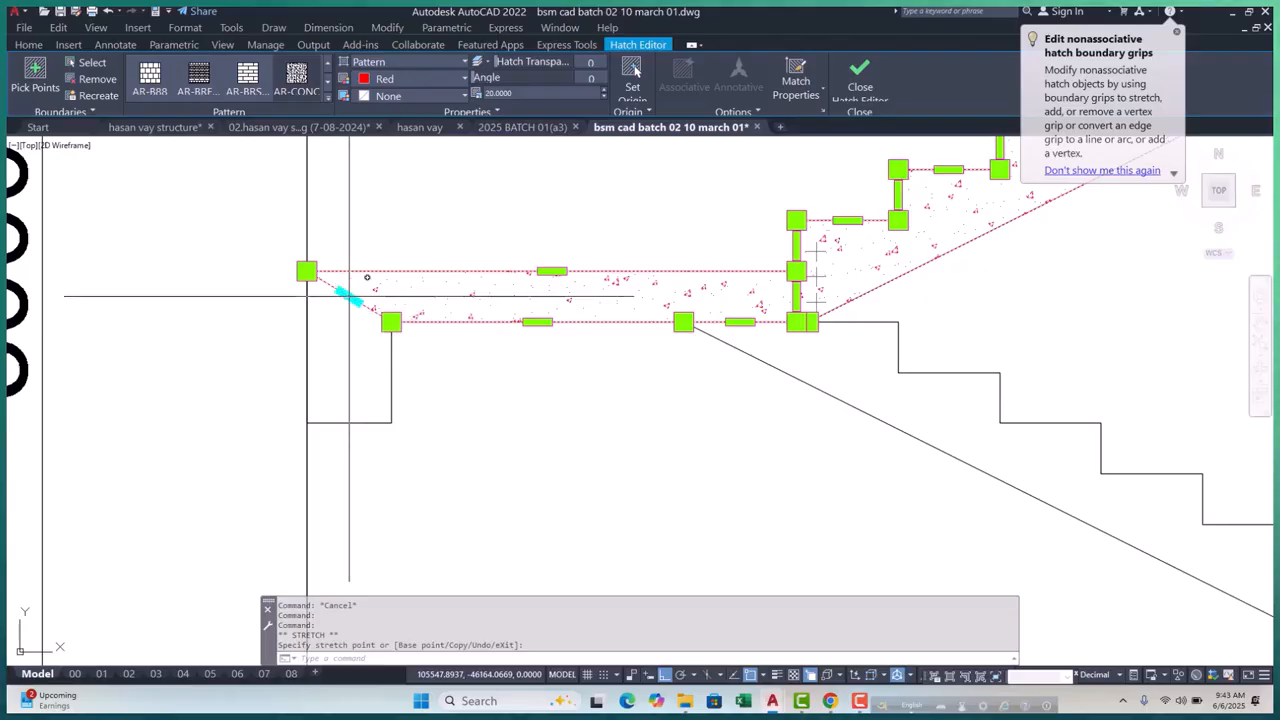
pyautogui.click(349, 422)
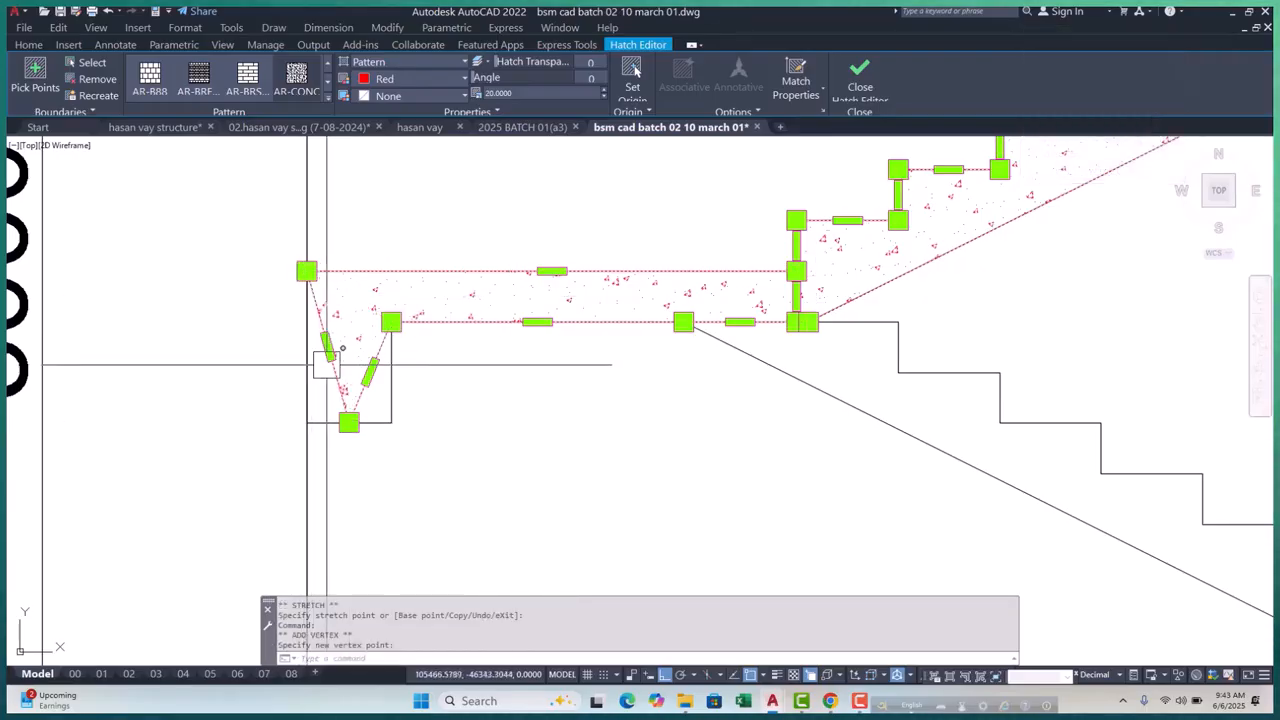
pyautogui.click(349, 422)
pyautogui.click(306, 422)
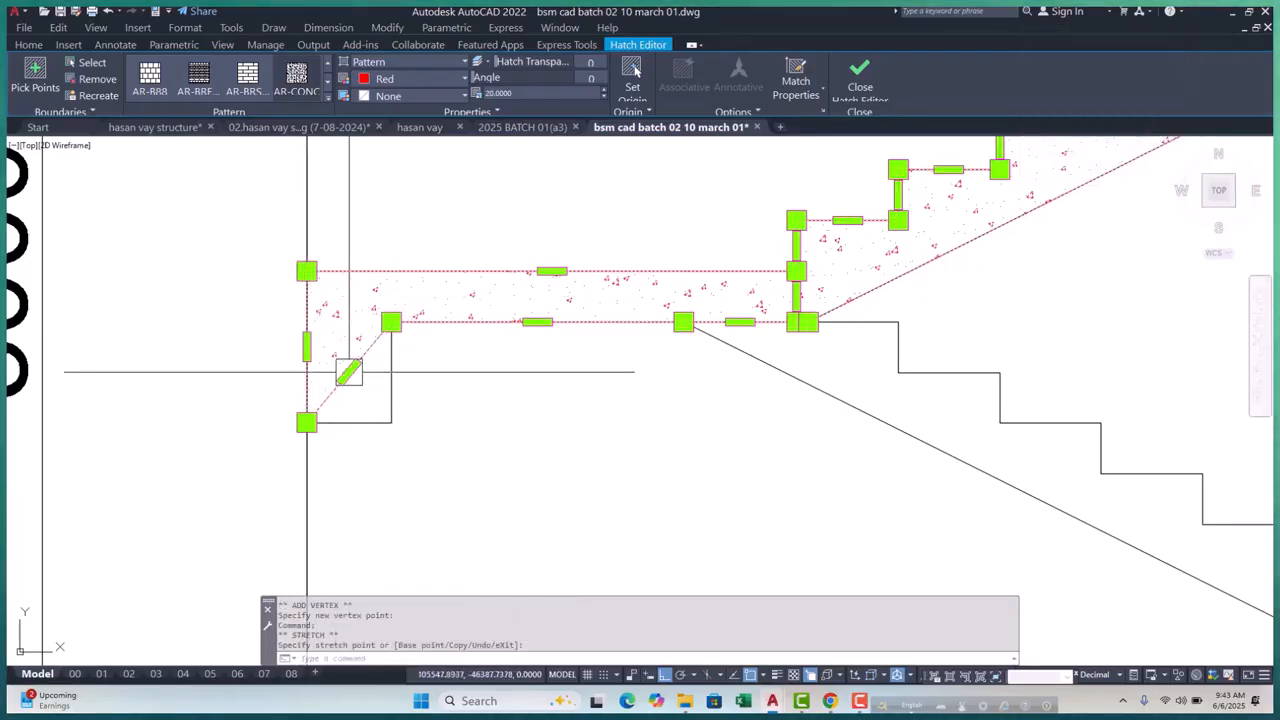
pyautogui.press('Escape')
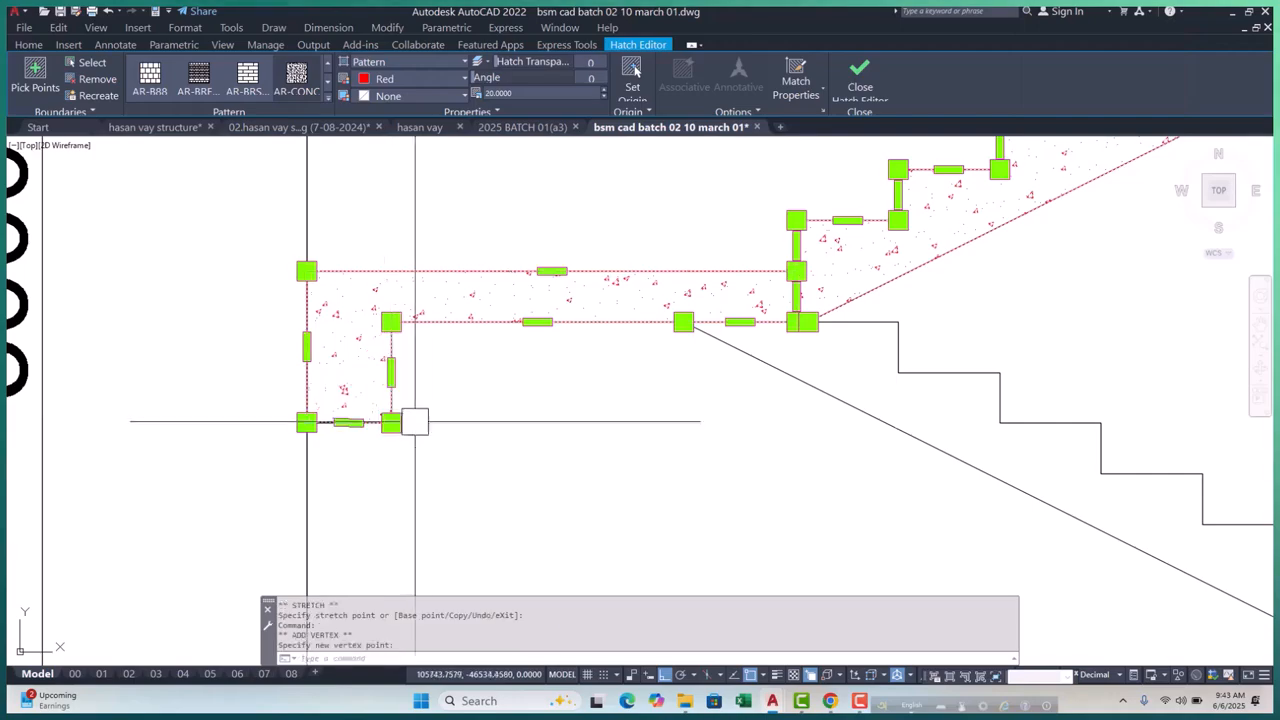
pyautogui.scroll(1, 405, 430)
pyautogui.scroll(-4, 456, 452)
pyautogui.press('Escape')
# Stretch the upper end vertex of the lower flight's step polyline where it meets the second landing
pyautogui.scroll(4, 380, 429)
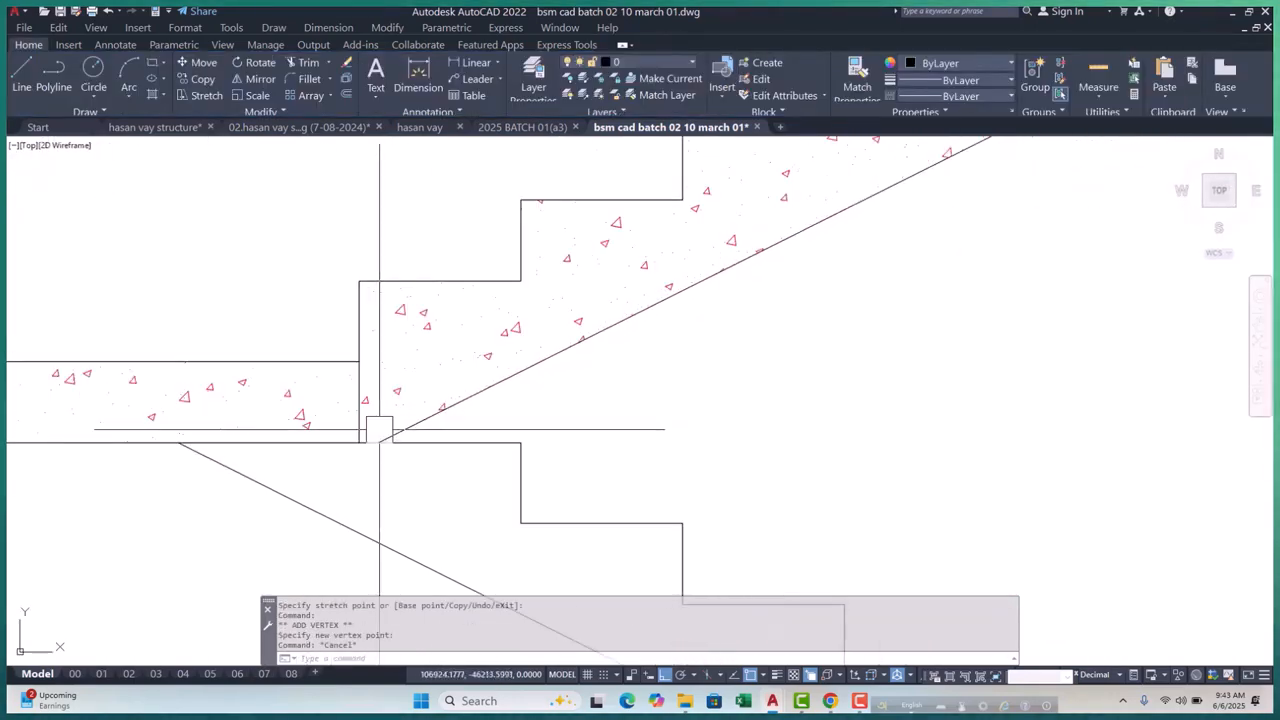
pyautogui.click(336, 420)
pyautogui.click(437, 459)
pyautogui.scroll(-3, 400, 440)
pyautogui.scroll(3, 400, 440)
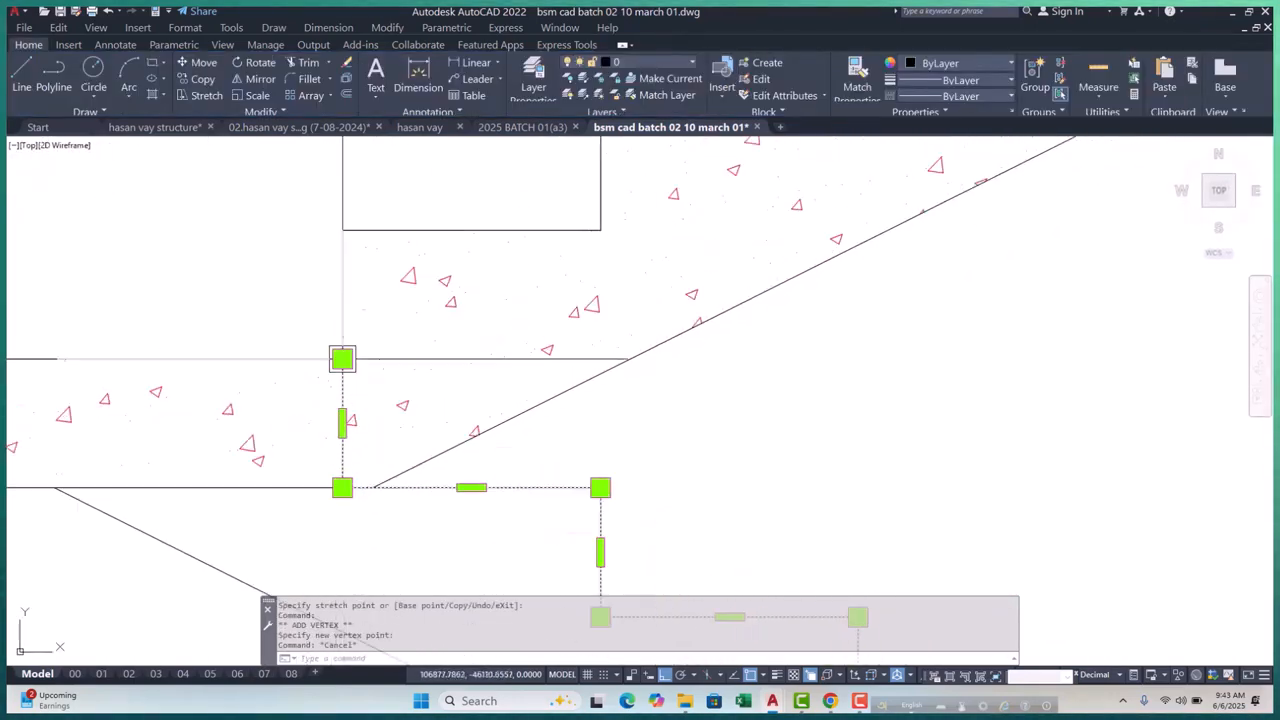
pyautogui.click(342, 358)
pyautogui.press('Escape')
pyautogui.press('Escape')
pyautogui.scroll(-4, 486, 457)
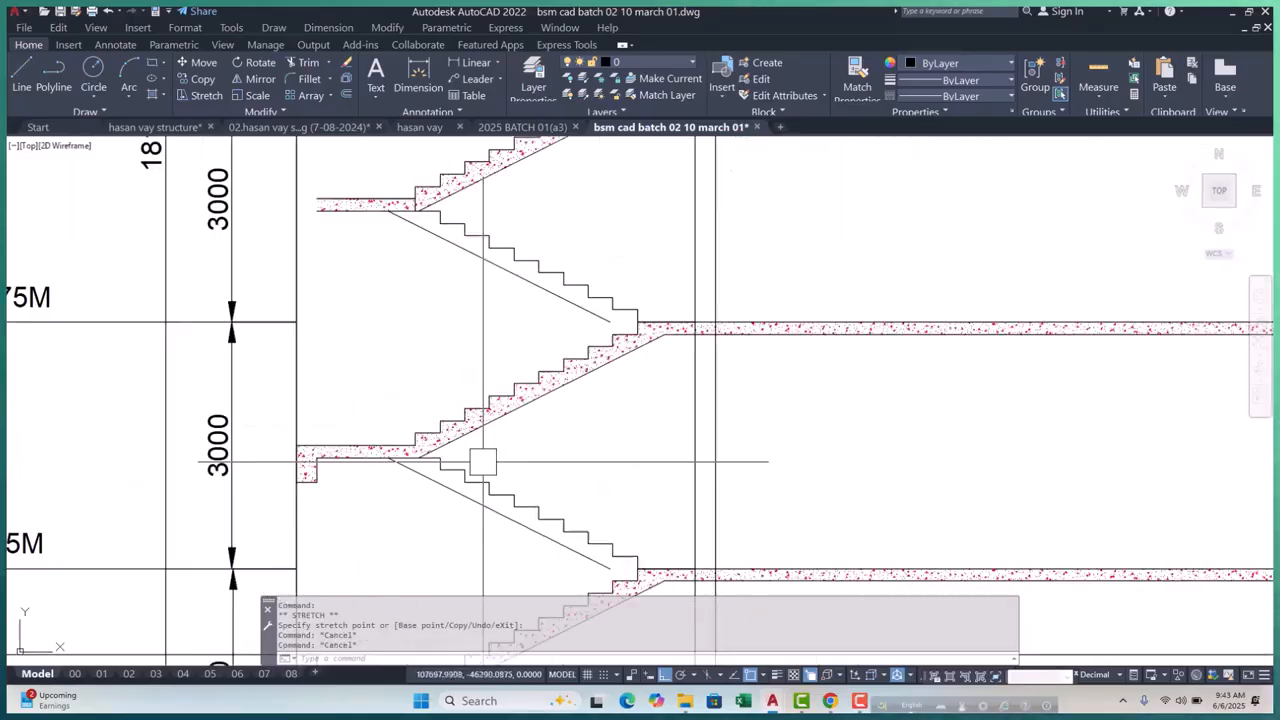
# Extend the sloping soffit line of the flight starting at the 2nd floor slab to the underside of its lowest step
pyautogui.scroll(1, 576, 464)
pyautogui.scroll(5, 580, 372)
pyautogui.click(535, 370)
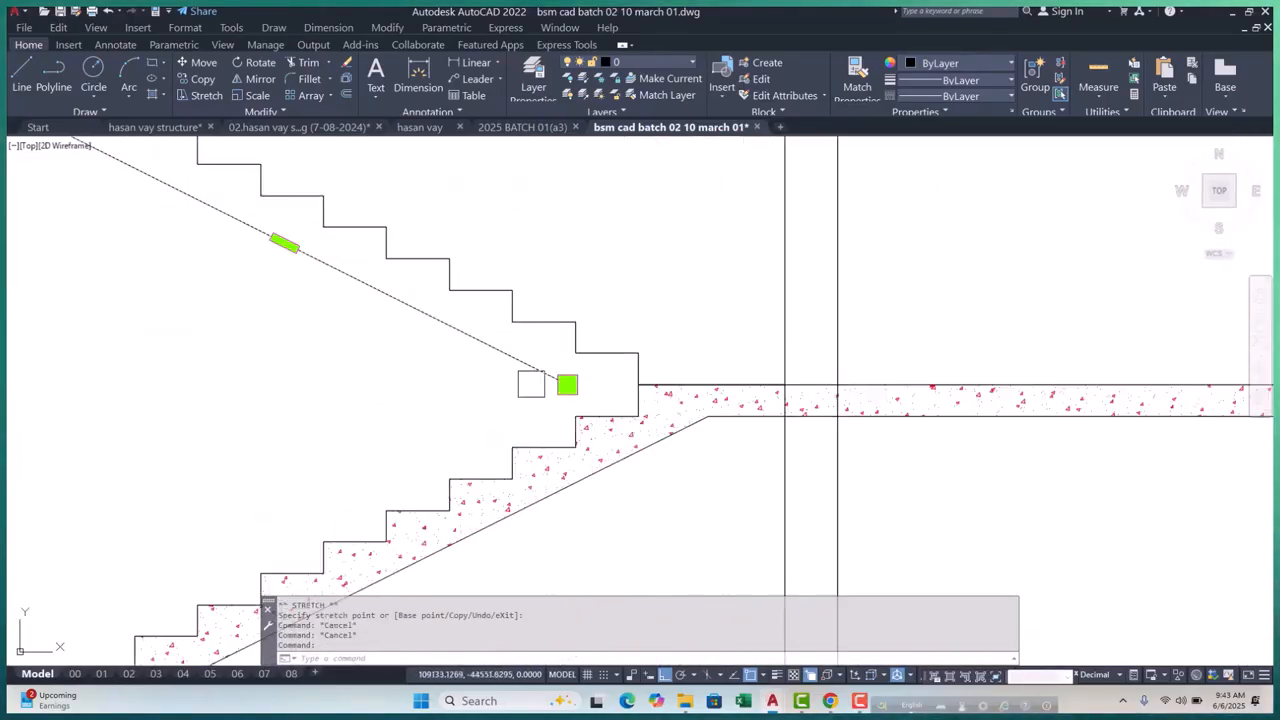
pyautogui.write('ex')
pyautogui.press('Return')
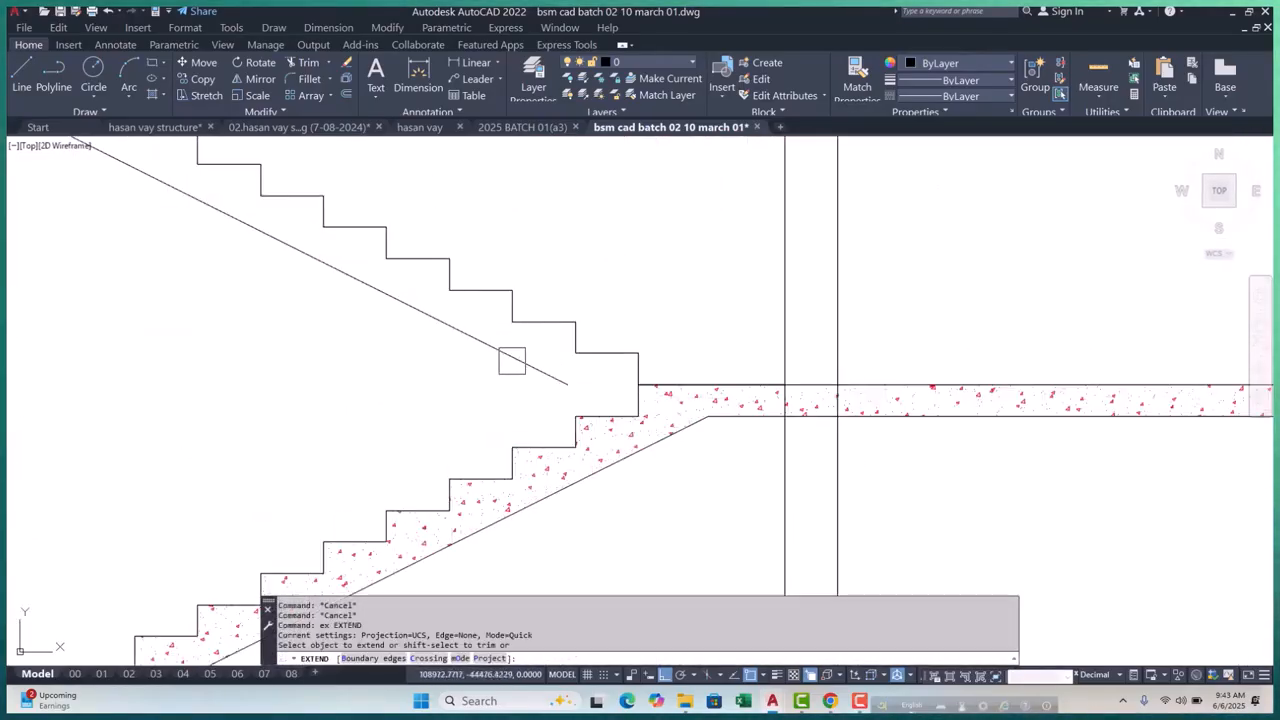
pyautogui.scroll(-9, 501, 431)
pyautogui.click(514, 371)
pyautogui.scroll(5, 514, 371)
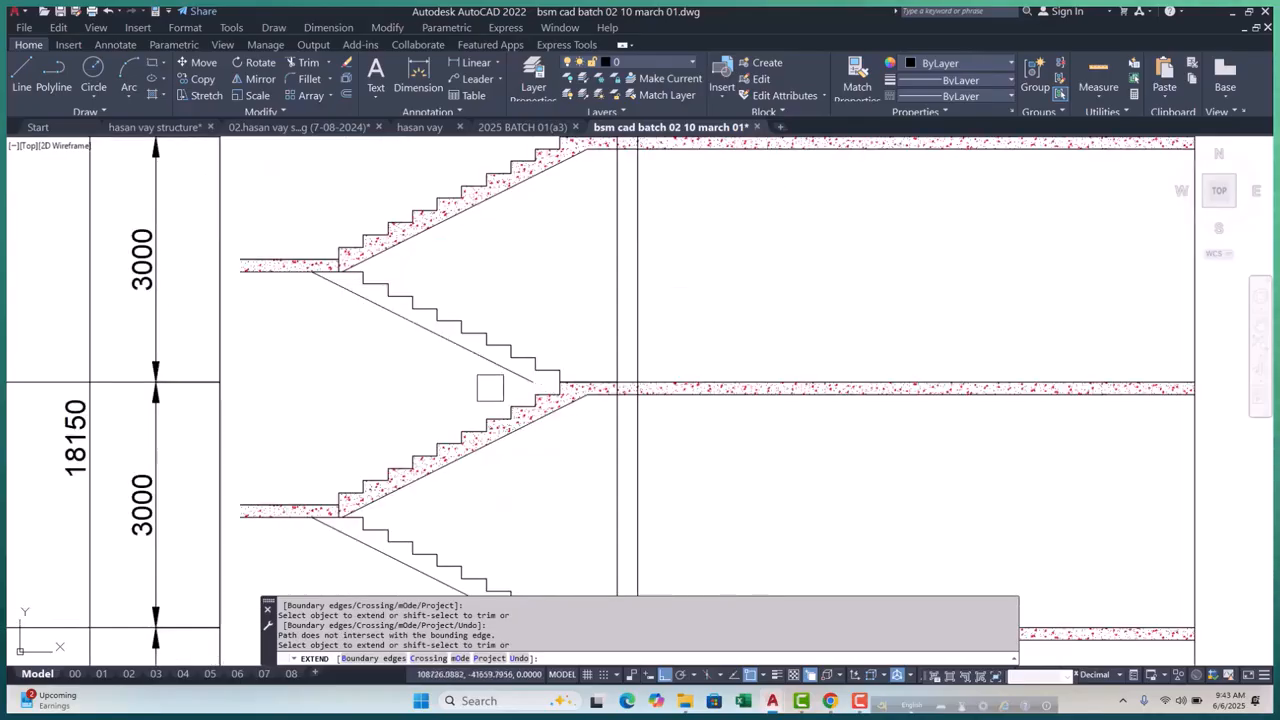
pyautogui.scroll(-5, 525, 354)
pyautogui.scroll(-3, 571, 420)
pyautogui.scroll(3, 545, 418)
pyautogui.click(534, 416)
pyautogui.scroll(4, 534, 416)
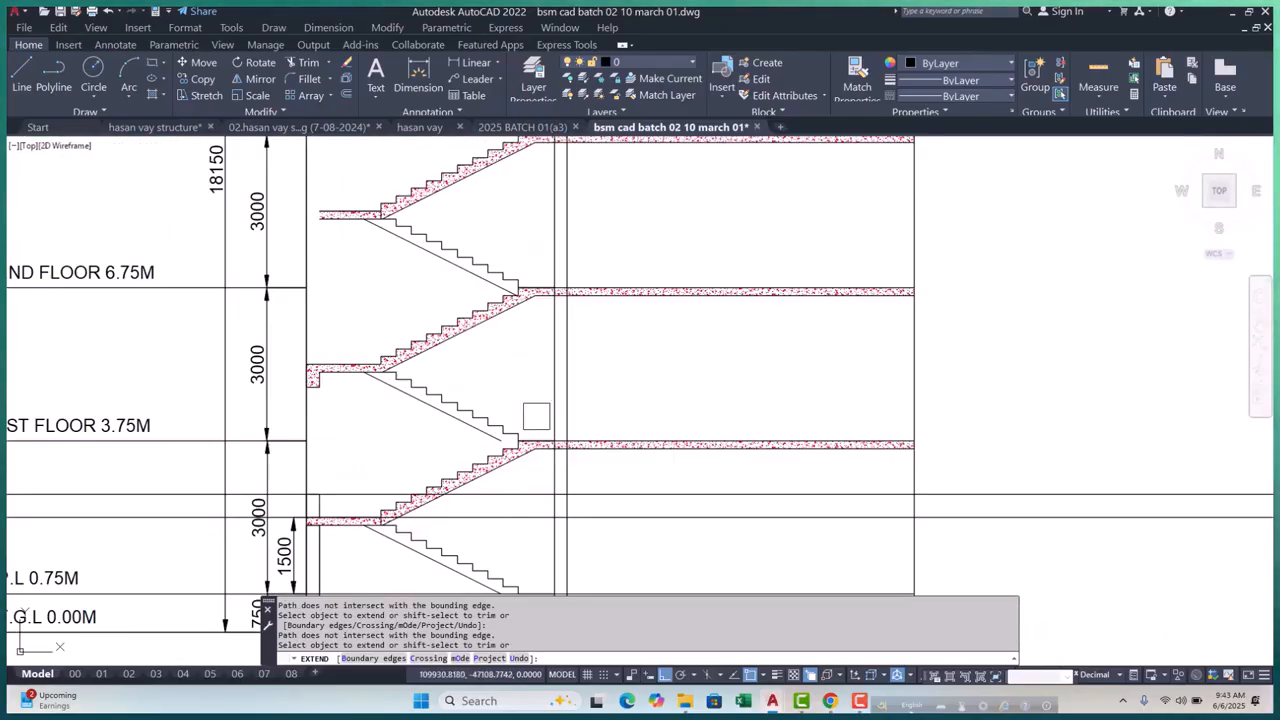
pyautogui.scroll(-2, 500, 385)
pyautogui.click(609, 447)
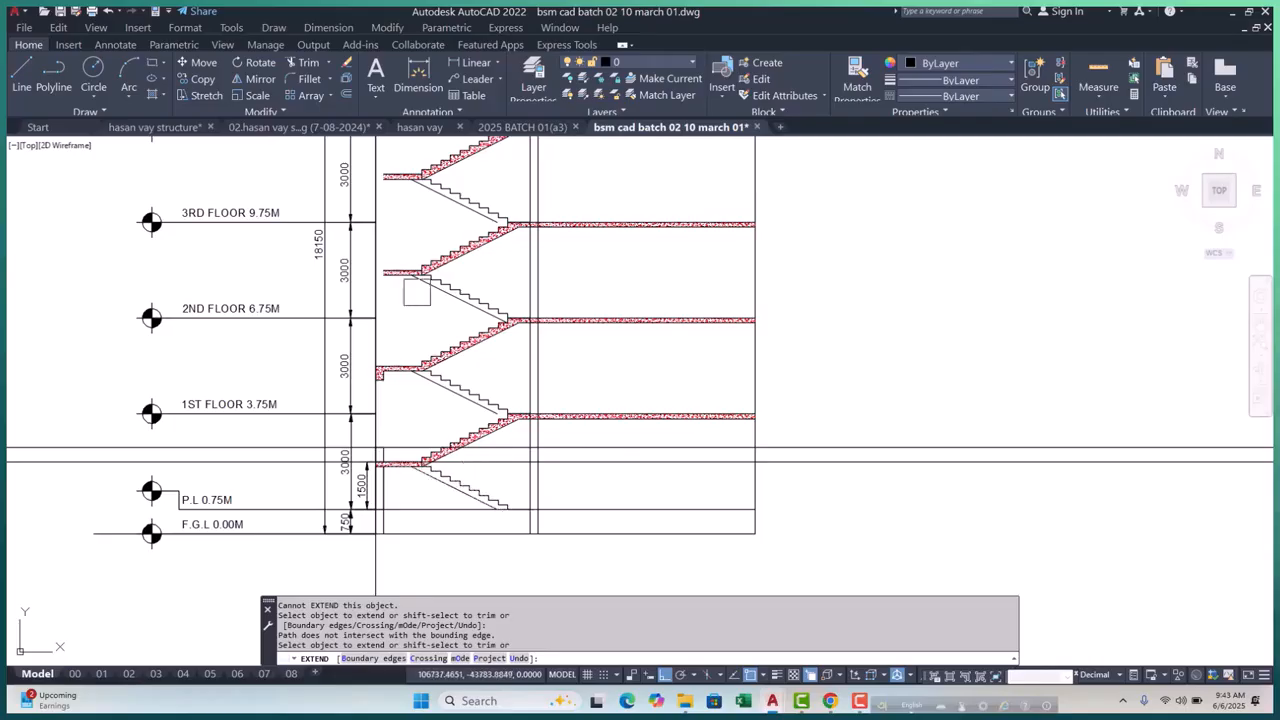
# Extend the sloping soffit lines of the flights starting at the 3rd and 4th floor slabs to their lowest steps
pyautogui.scroll(5, 417, 291)
pyautogui.scroll(-4, 417, 291)
pyautogui.scroll(4, 417, 291)
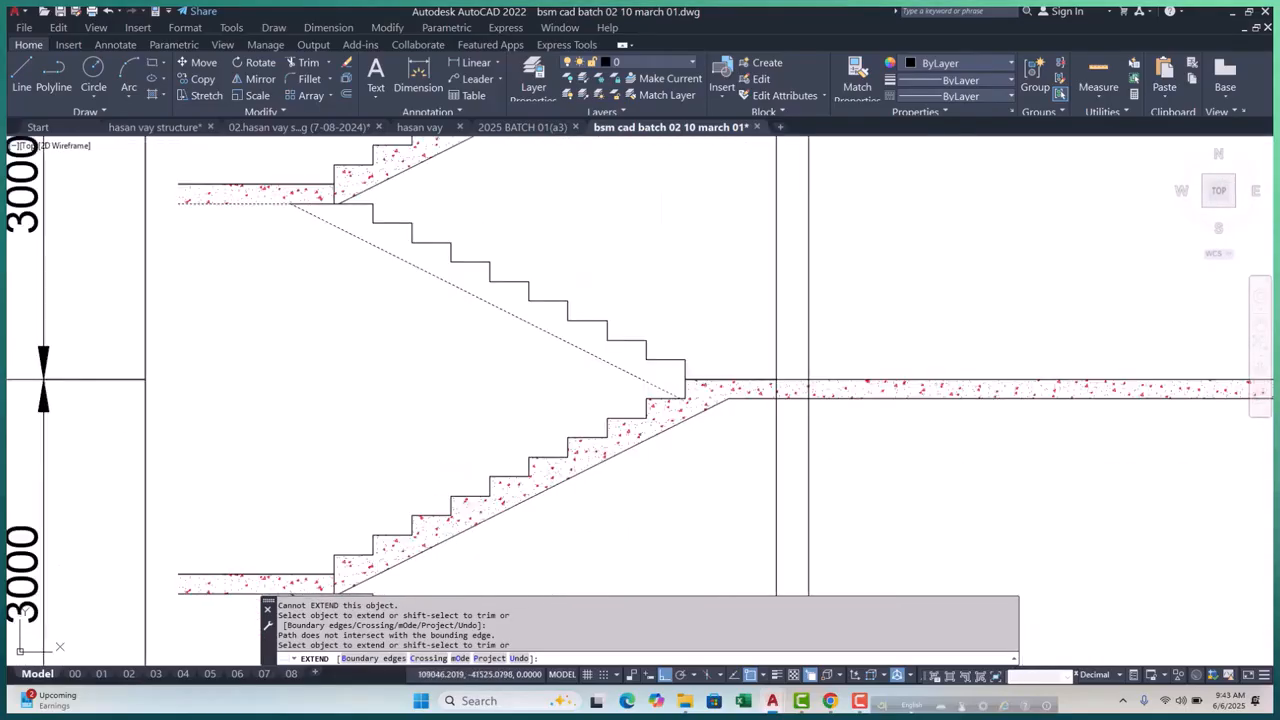
pyautogui.moveTo(580, 460); pyautogui.dragTo(553, 360, button='middle')
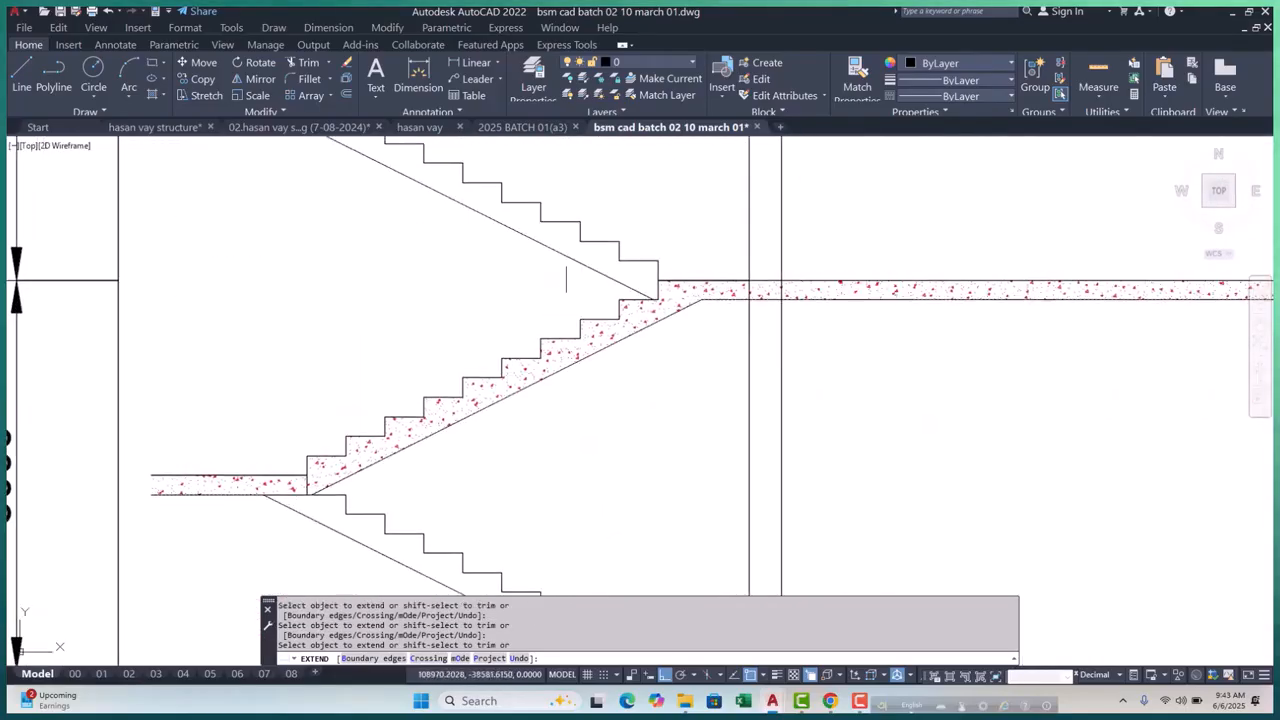
pyautogui.scroll(-7, 566, 366)
pyautogui.press('Escape')
pyautogui.scroll(5, 562, 443)
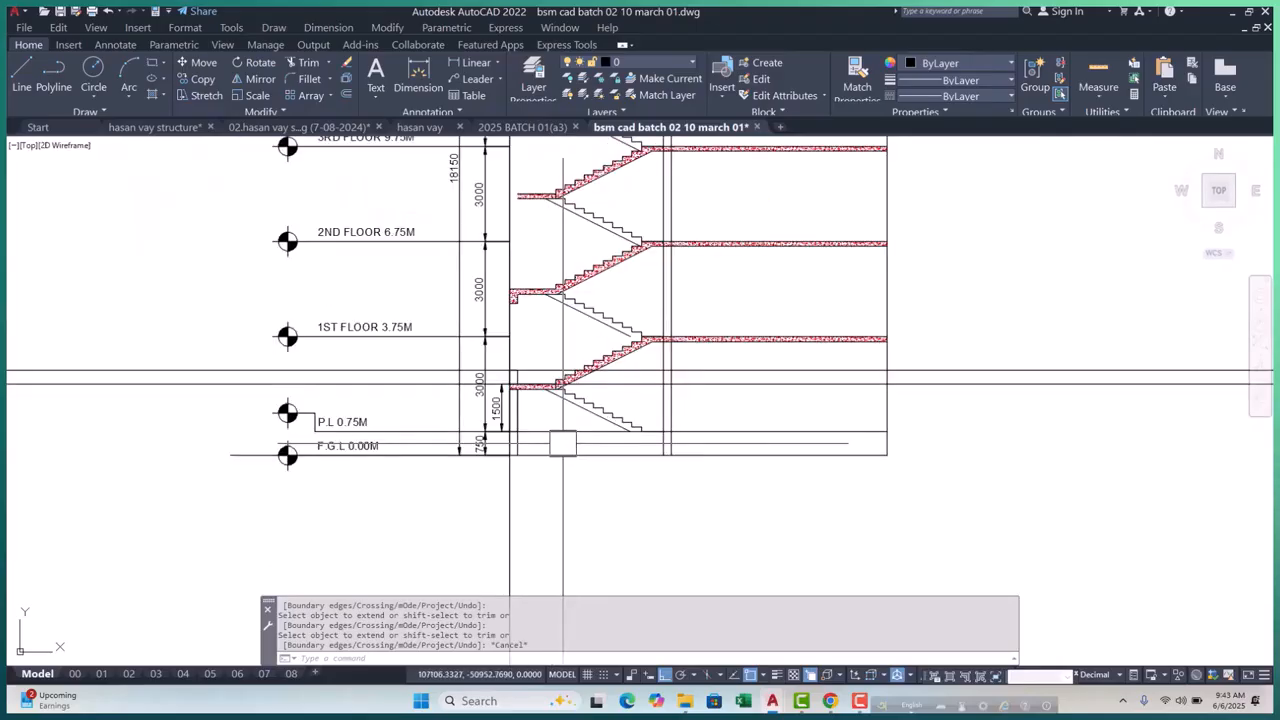
pyautogui.scroll(4, 562, 443)
pyautogui.scroll(-4, 512, 345)
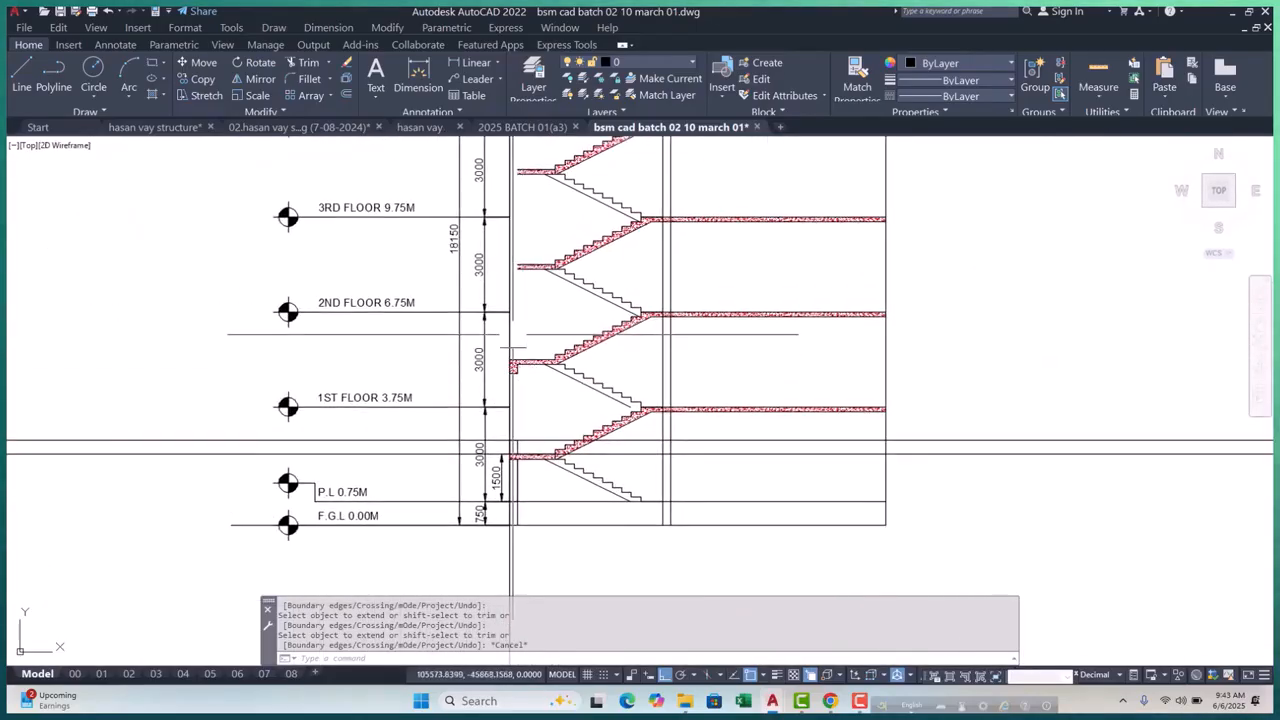
pyautogui.scroll(4, 519, 240)
pyautogui.scroll(-2, 520, 286)
pyautogui.press('Escape')
pyautogui.press('Escape')
pyautogui.press('Escape')
pyautogui.scroll(2, 540, 460)
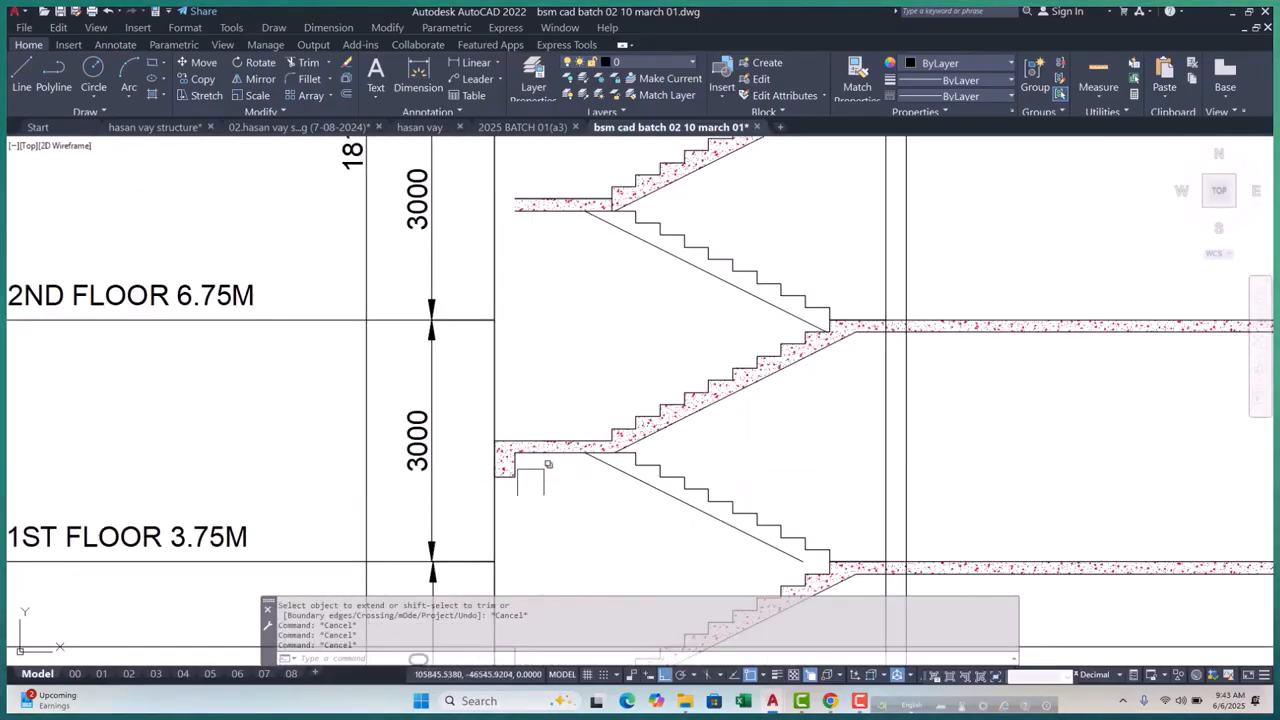
# Erase the vertical construction line running through the plan and section along the outer wall face
pyautogui.scroll(-6, 531, 505)
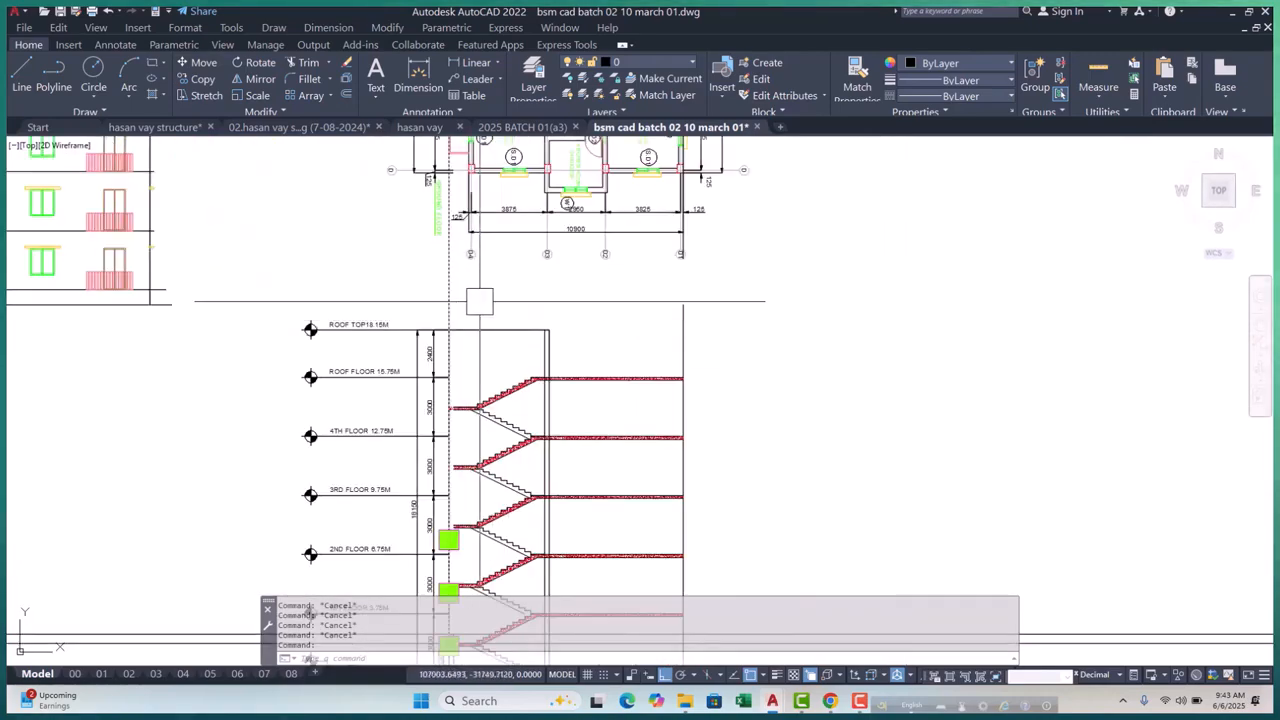
pyautogui.scroll(4, 491, 338)
pyautogui.moveTo(497, 357); pyautogui.dragTo(511, 283, button='middle')
pyautogui.scroll(-4, 510, 288)
pyautogui.press('Escape')
pyautogui.press('Escape')
pyautogui.press('Escape')
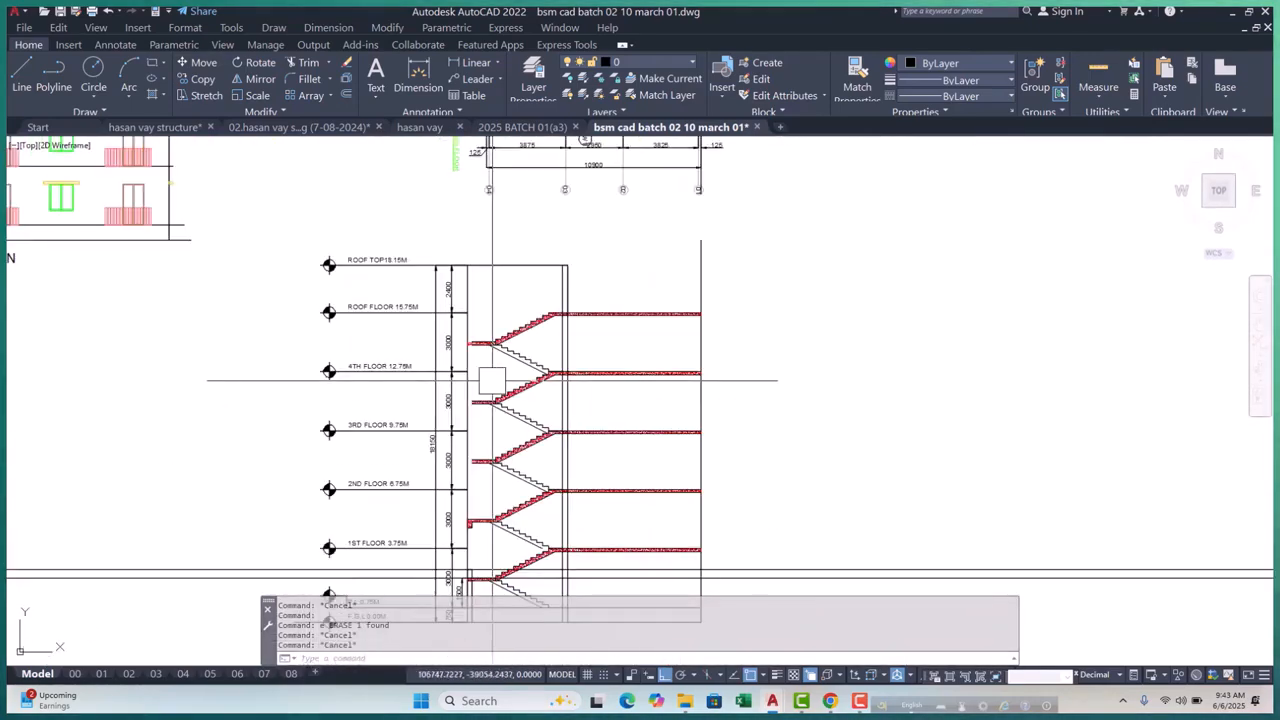
# Offset the stair wall's outer face line 250 inward to form the full-height inner face
pyautogui.scroll(4, 482, 395)
pyautogui.write('o')
pyautogui.press('Return')
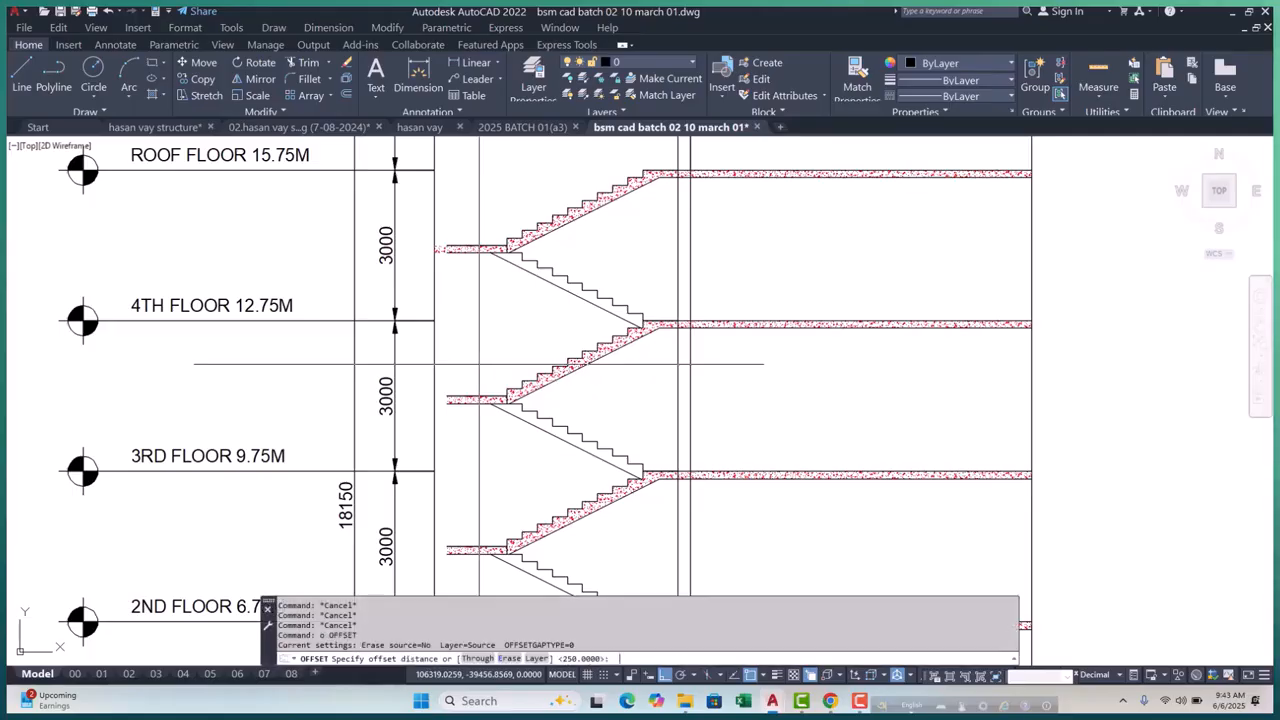
pyautogui.write('250')
pyautogui.press('Return')
pyautogui.scroll(-5, 685, 364)
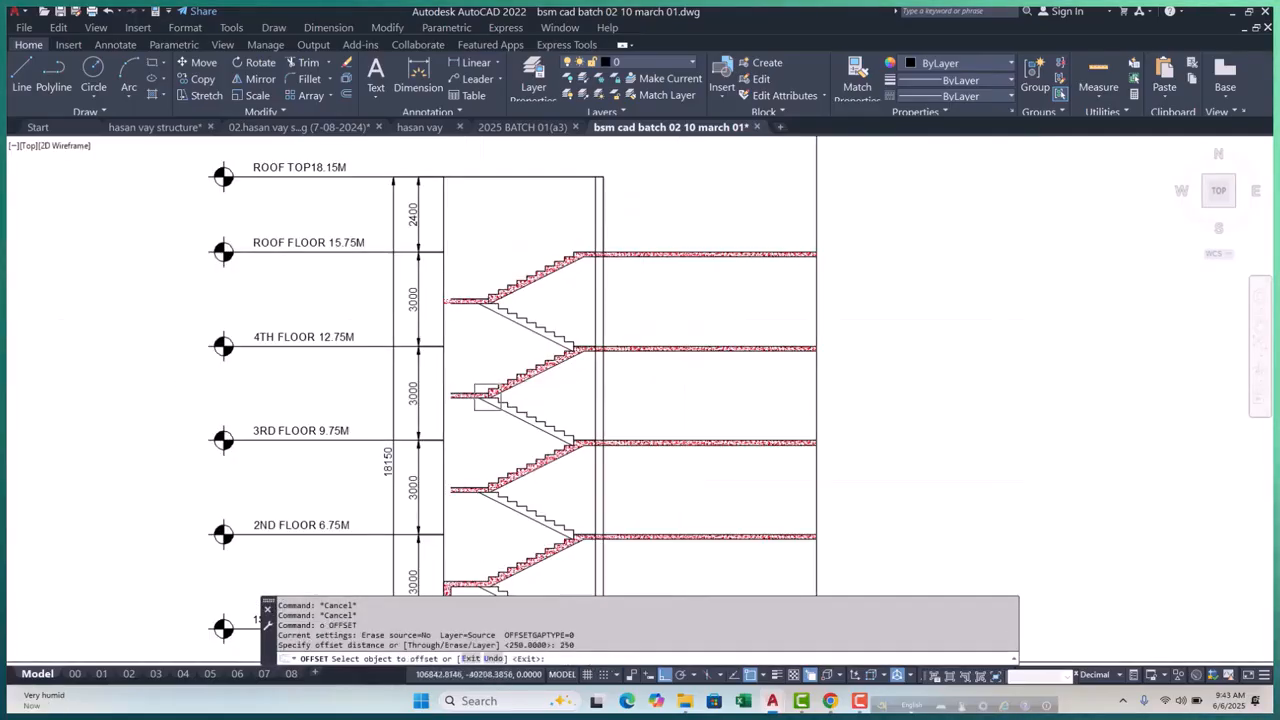
pyautogui.scroll(6, 459, 440)
pyautogui.click(456, 400)
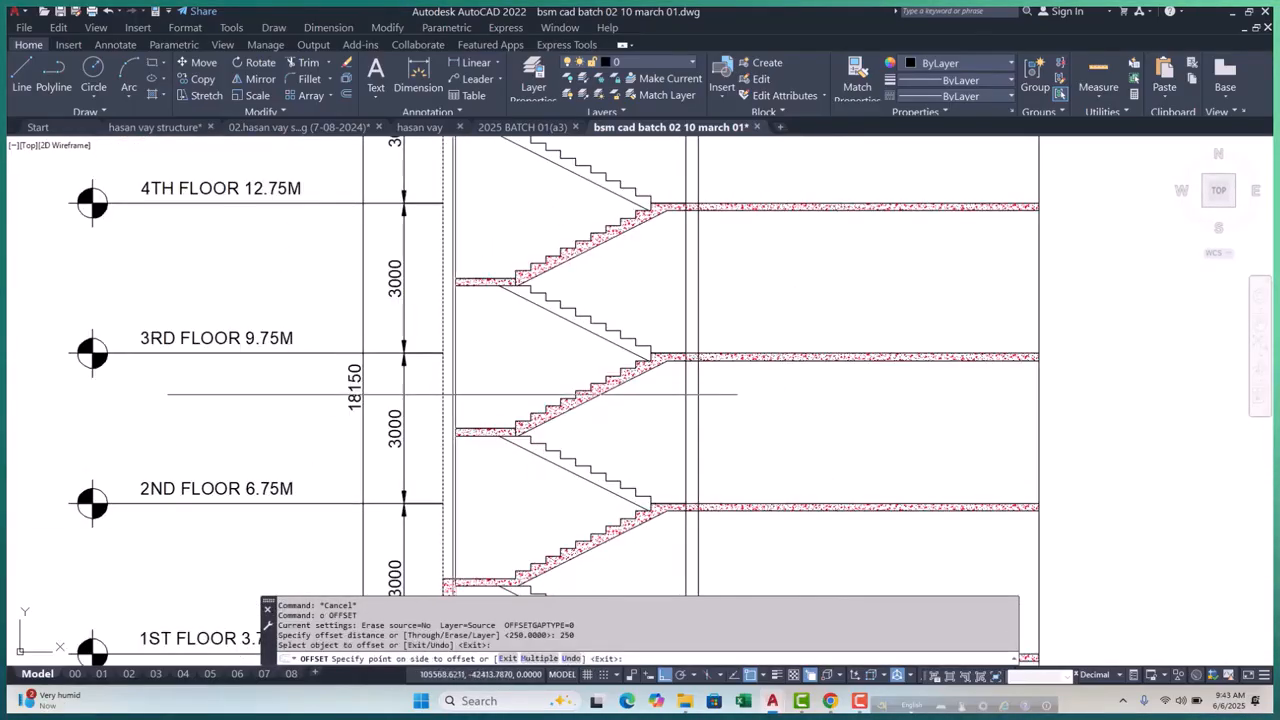
pyautogui.click(530, 345)
pyautogui.scroll(-4, 532, 345)
pyautogui.scroll(4, 525, 398)
pyautogui.press('Escape')
pyautogui.press('Escape')
pyautogui.scroll(-4, 519, 359)
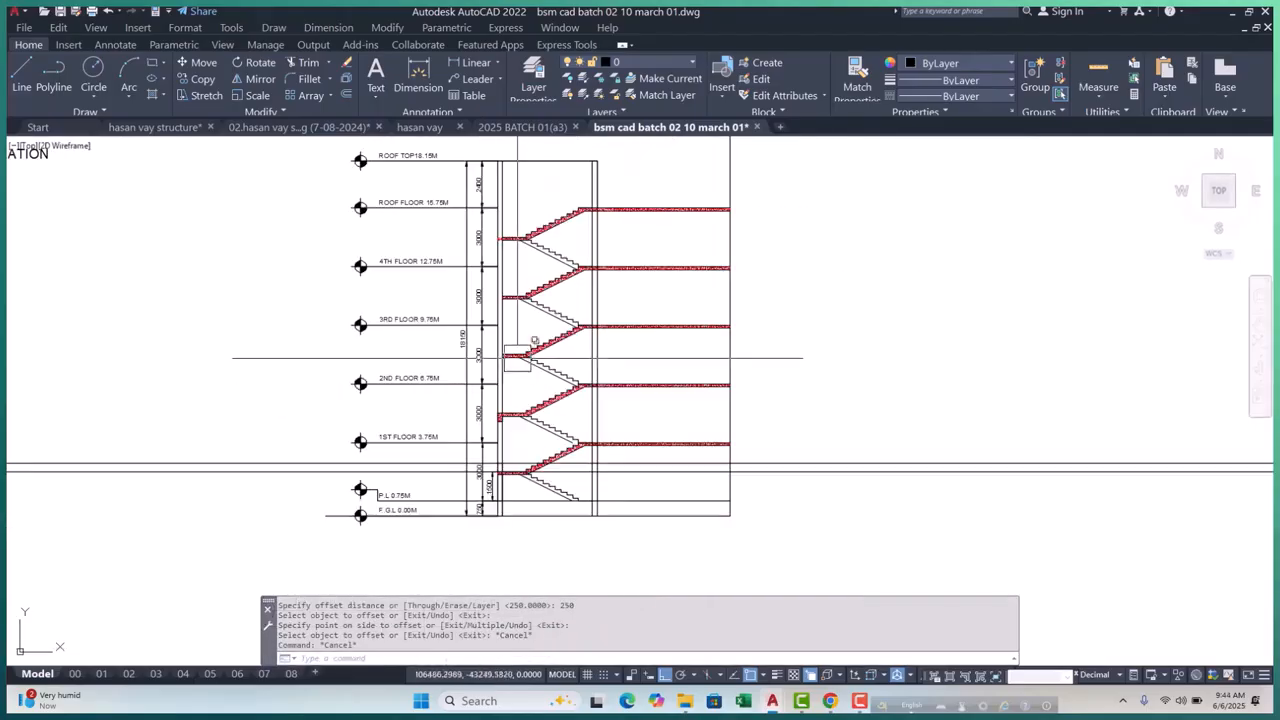
pyautogui.scroll(4, 516, 365)
pyautogui.press('Escape')
pyautogui.press('Escape')
pyautogui.press('Escape')
pyautogui.scroll(6, 476, 342)
pyautogui.press('Escape')
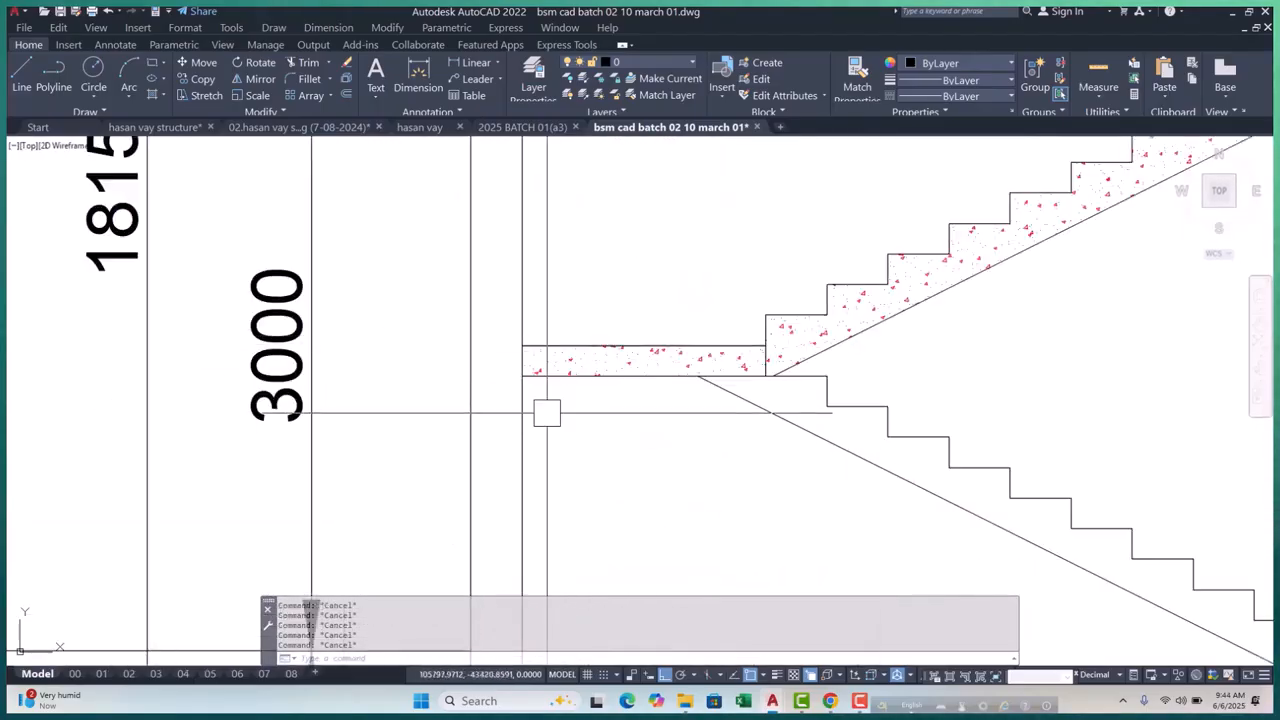
pyautogui.write('xl')
pyautogui.press('Return')
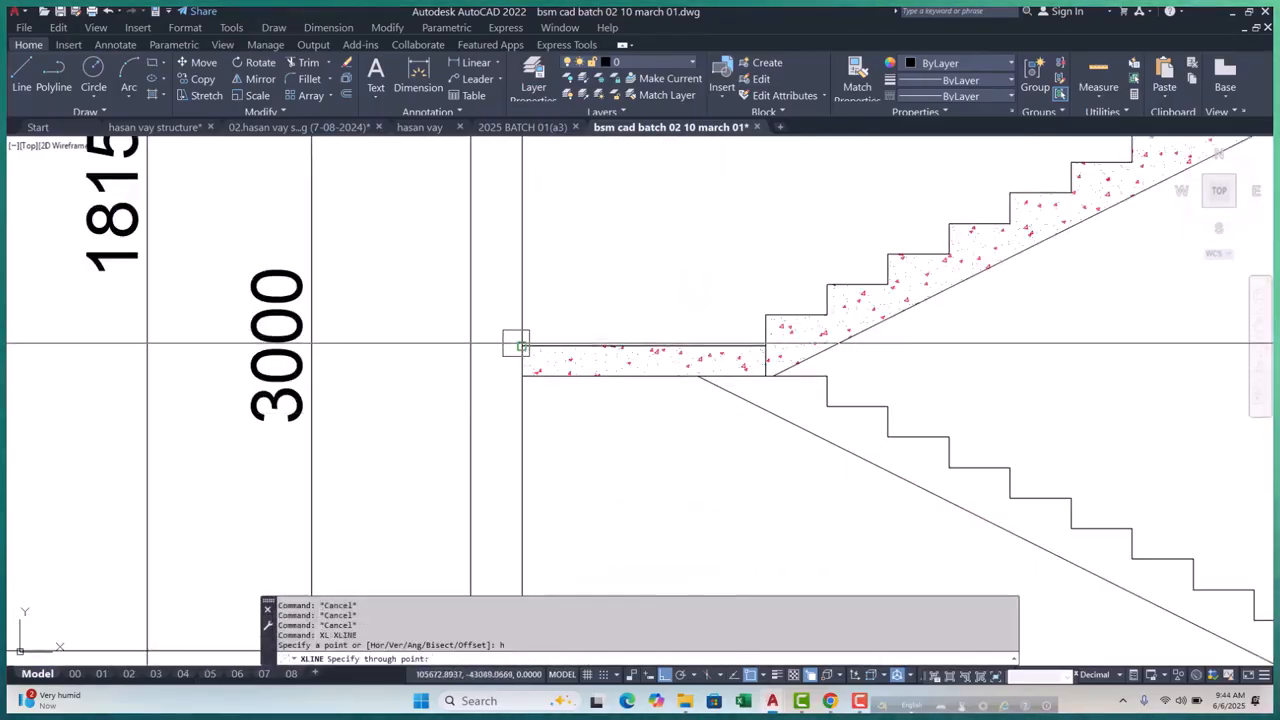
pyautogui.press('Escape')
pyautogui.press('Escape')
pyautogui.press('Escape')
pyautogui.press('Escape')
# Erase the two horizontal construction lines at the first landing's top and just above it
pyautogui.scroll(-6, 543, 300)
pyautogui.scroll(4, 560, 350)
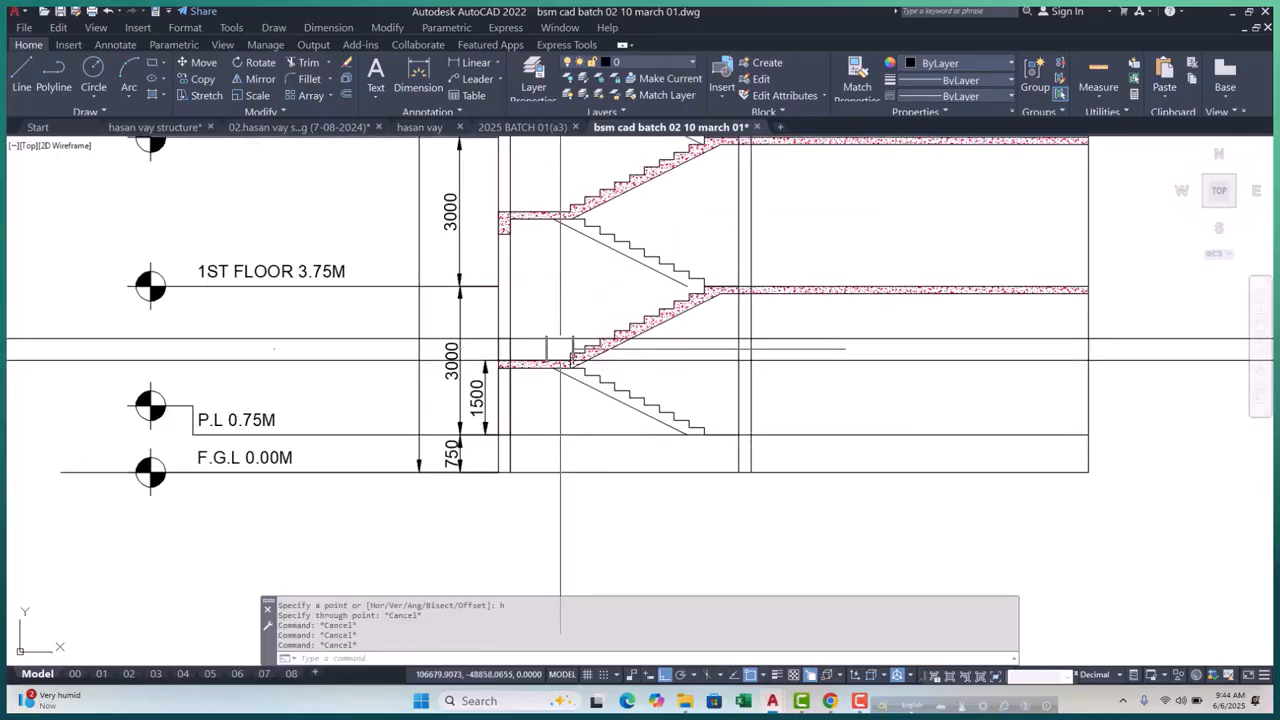
pyautogui.scroll(2, 552, 350)
pyautogui.scroll(-2, 544, 373)
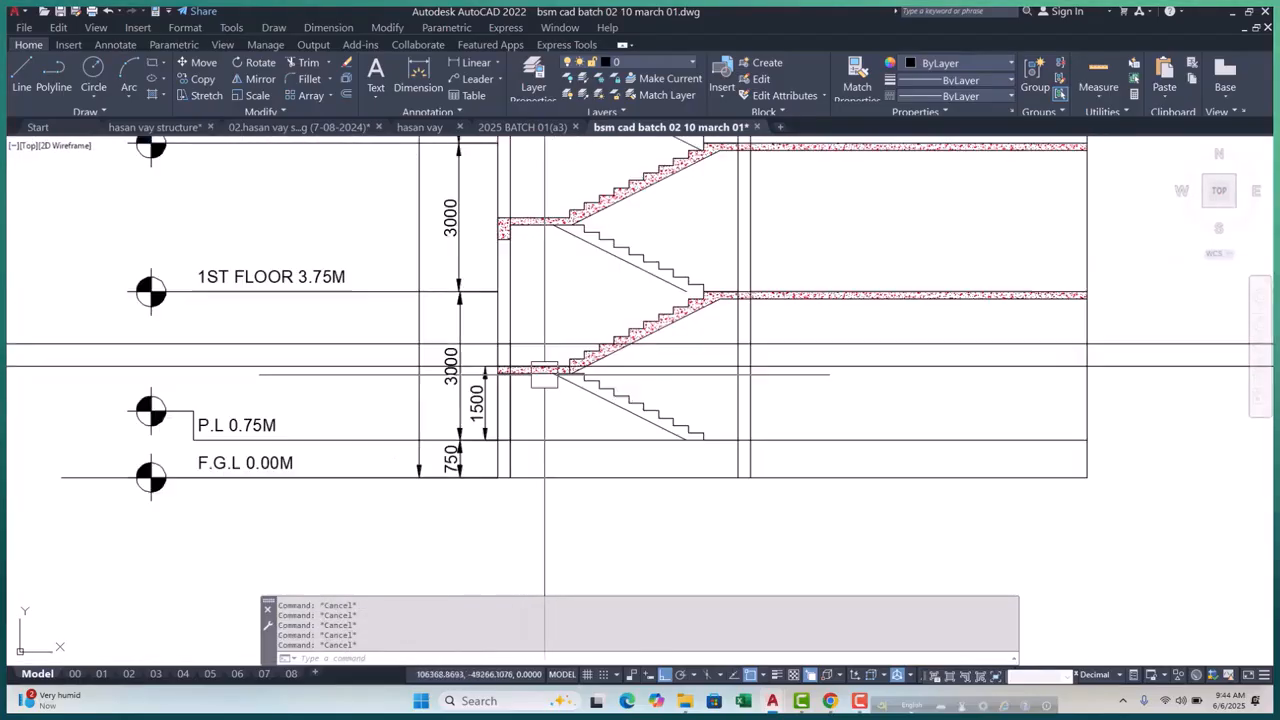
pyautogui.click(77, 308)
pyautogui.click(52, 429)
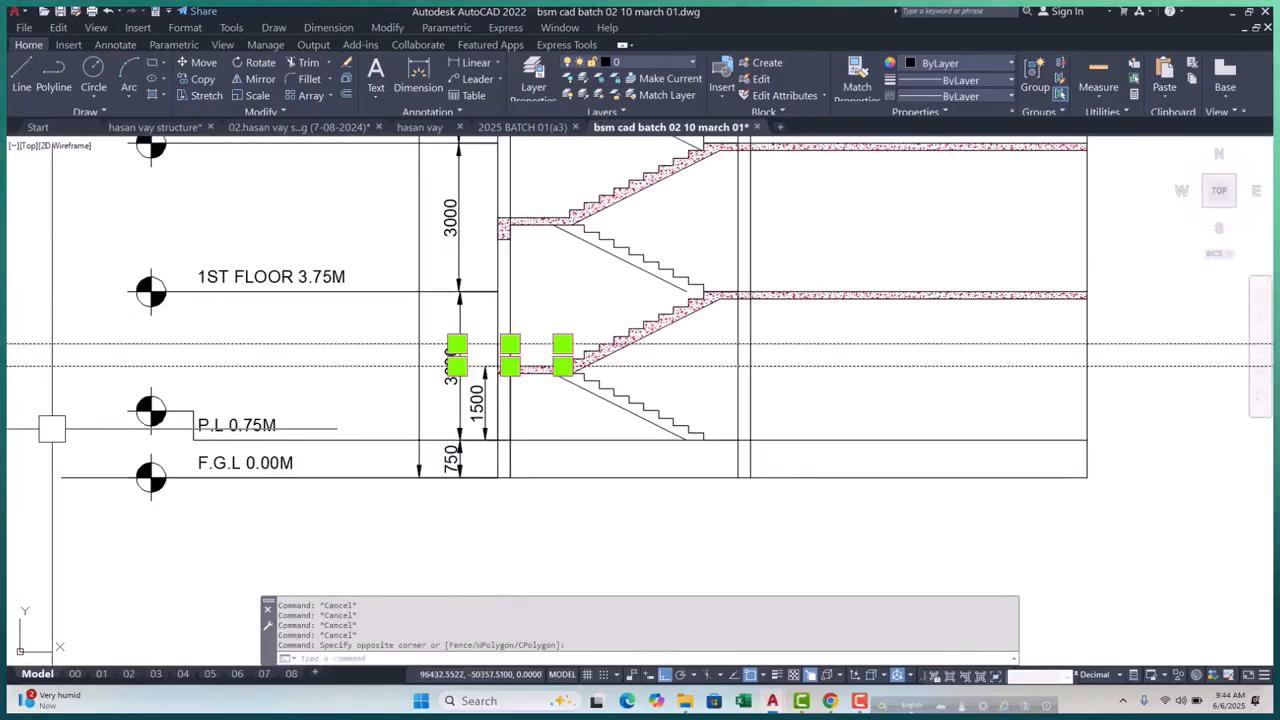
pyautogui.write('e')
pyautogui.press('Return')
# Hatch the wall piece standing on the first landing at the outer stair wall
pyautogui.scroll(4, 571, 371)
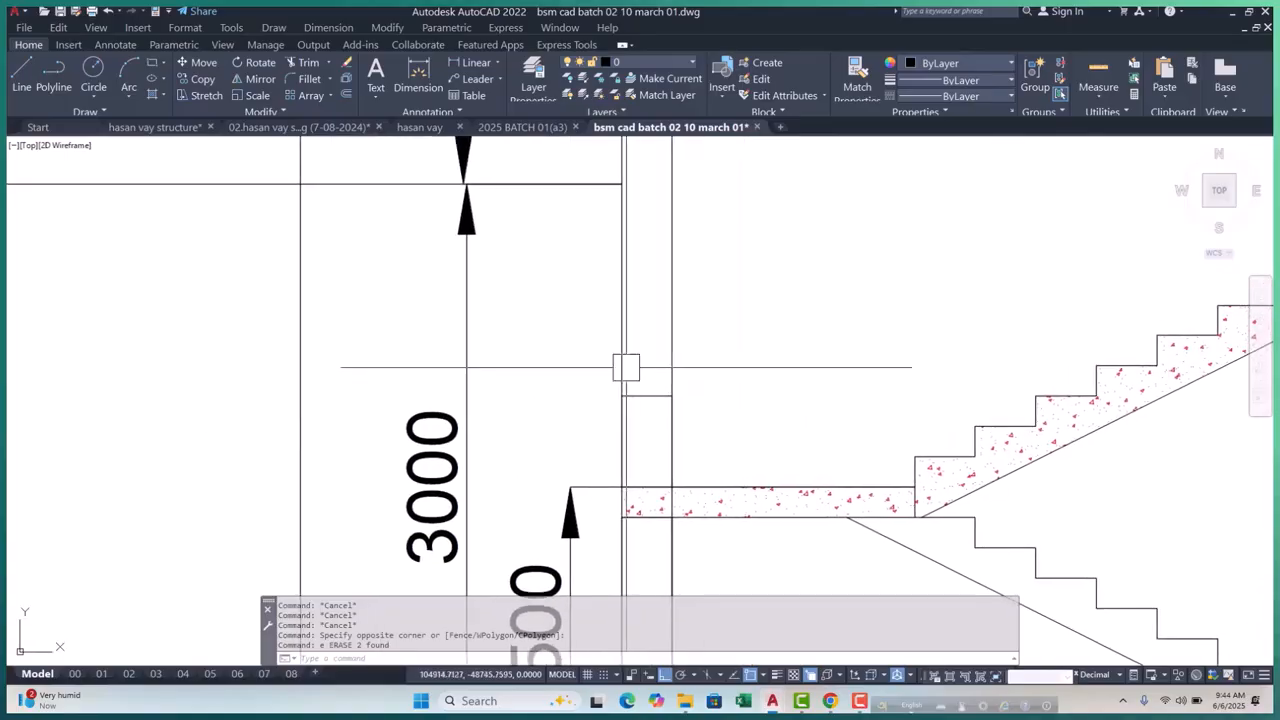
pyautogui.press('Escape')
pyautogui.press('Escape')
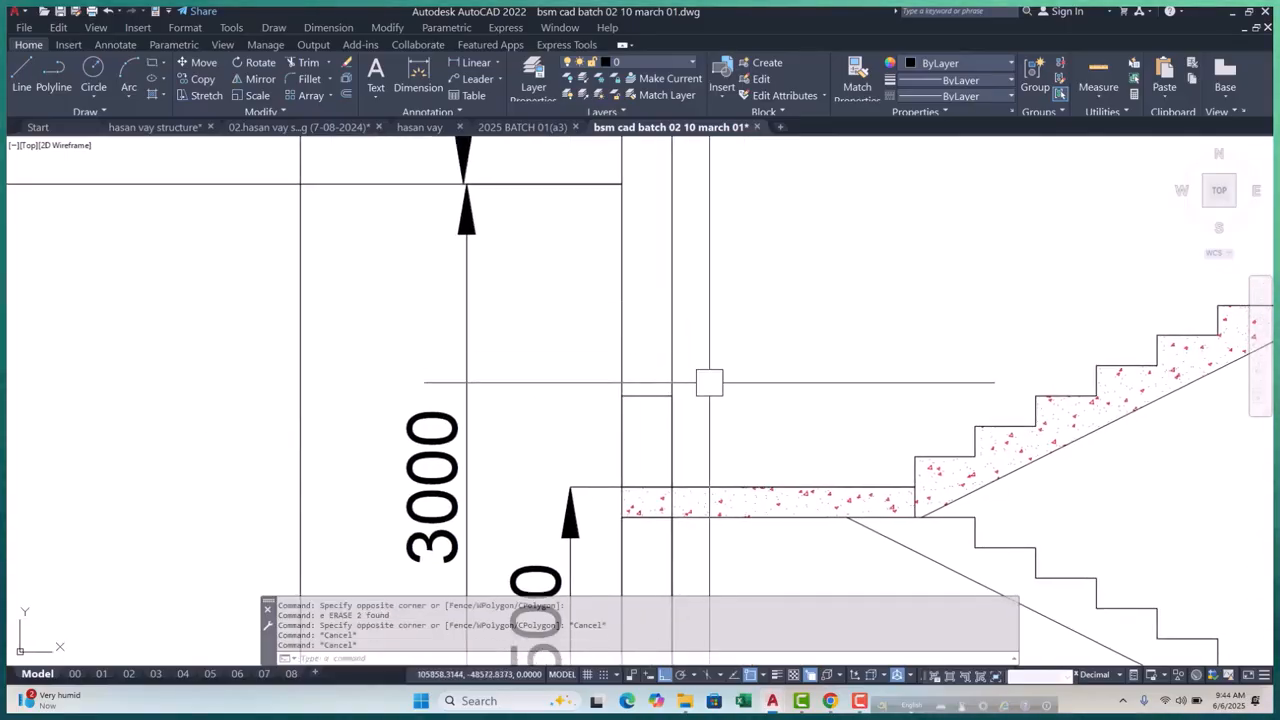
pyautogui.write('h')
pyautogui.press('Return')
pyautogui.click(646, 435)
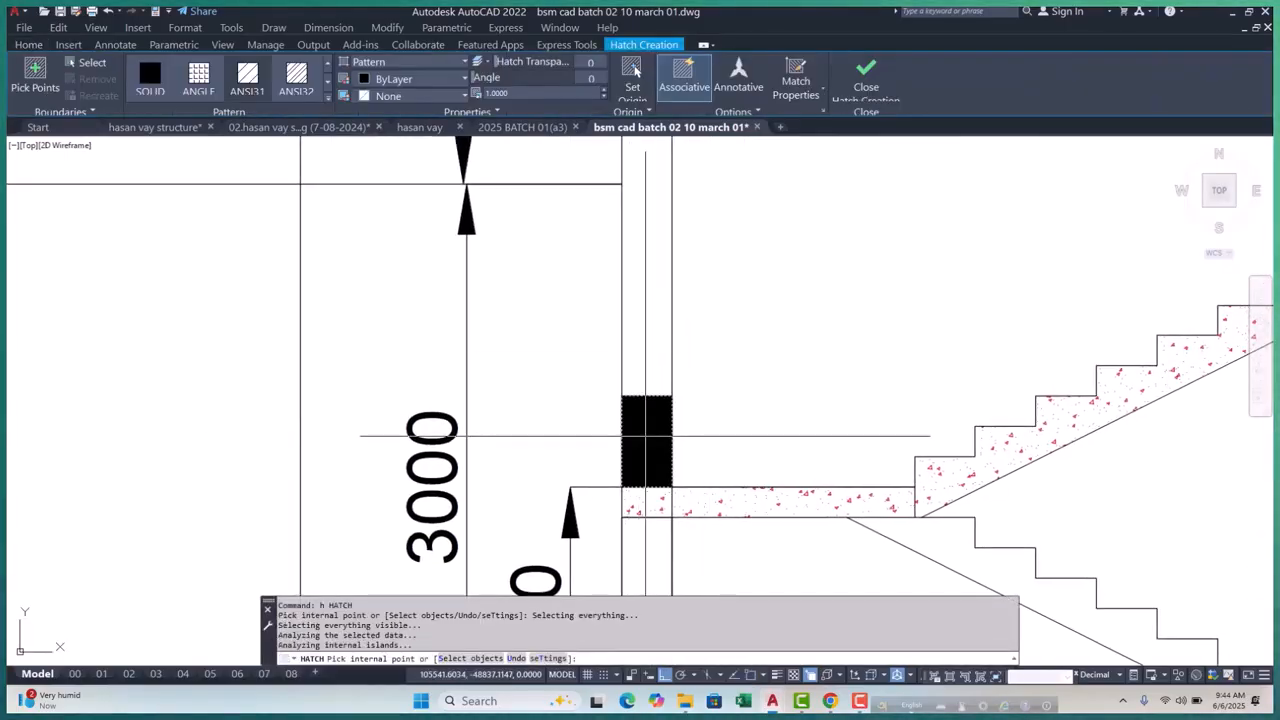
pyautogui.press('Return')
pyautogui.scroll(-6, 545, 490)
pyautogui.scroll(2, 545, 490)
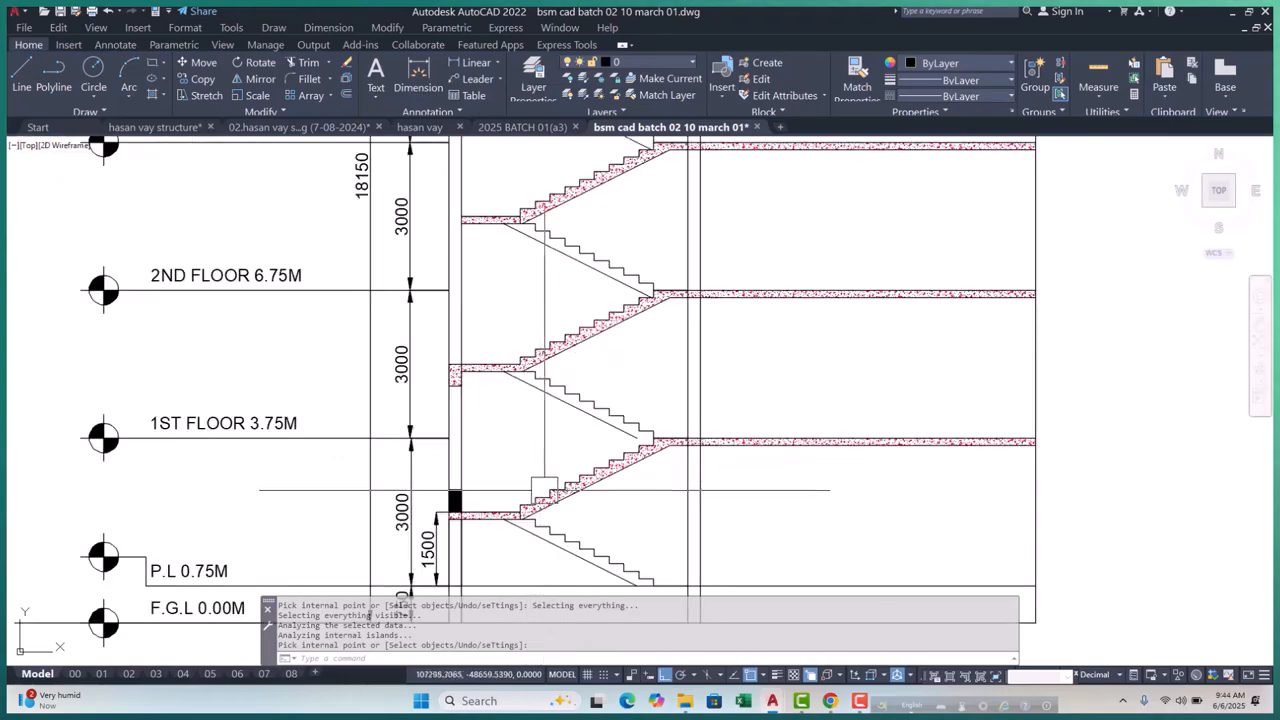
pyautogui.press('Escape')
pyautogui.press('Escape')
pyautogui.press('Escape')
pyautogui.press('Escape')
# Edit the hatch of the wall piece above the first landing, keeping ANSI31 and setting its scale to 500
pyautogui.scroll(4, 545, 490)
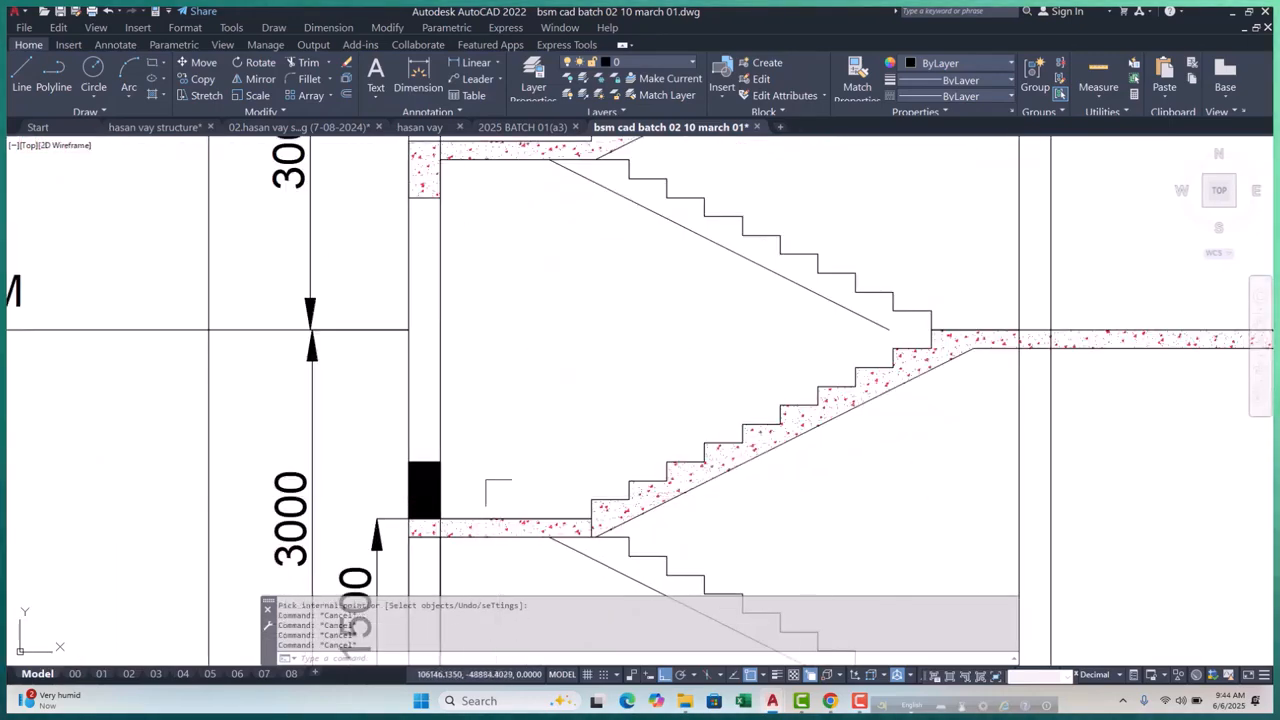
pyautogui.write('he')
pyautogui.press('Return')
pyautogui.scroll(4, 423, 507)
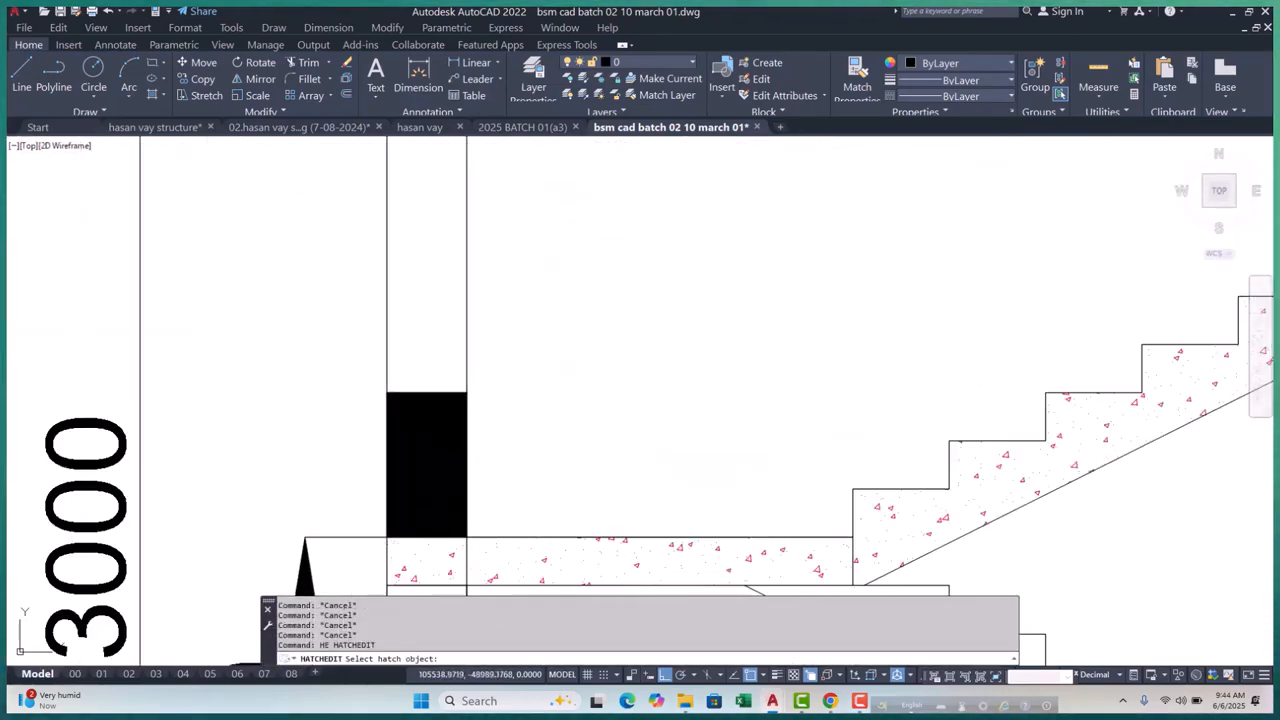
pyautogui.click(426, 465)
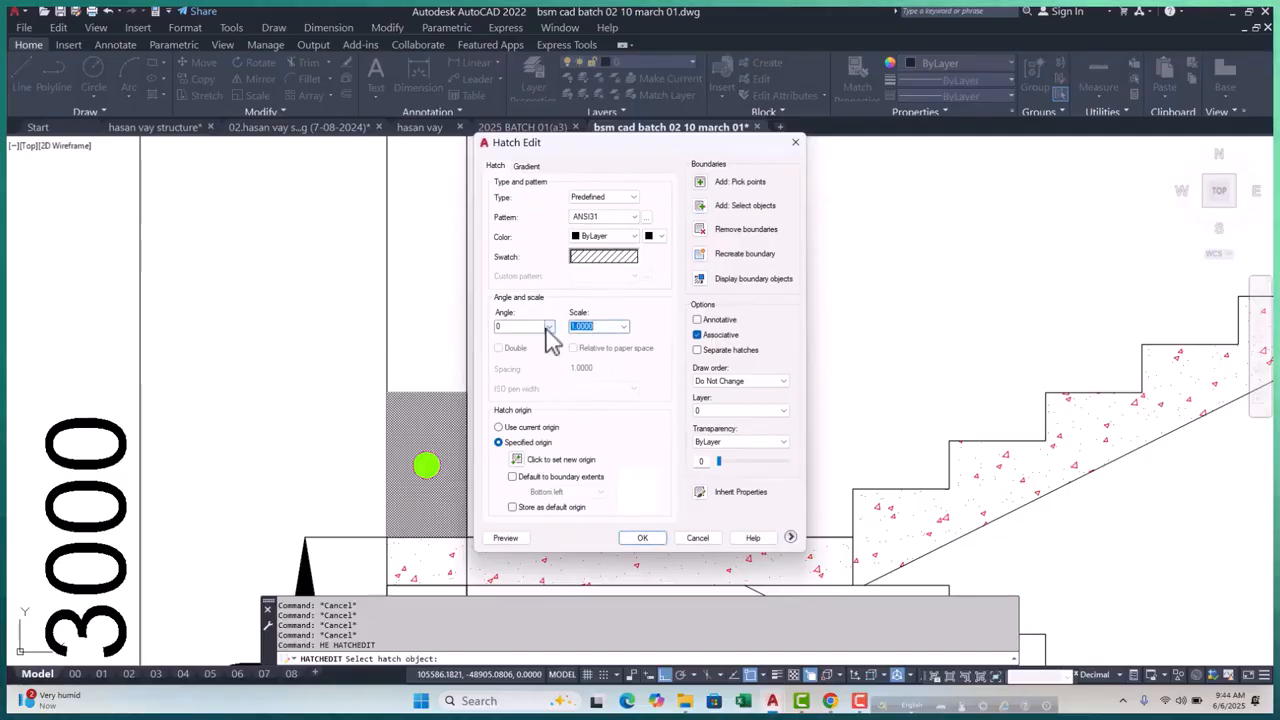
pyautogui.click(505, 537)
pyautogui.scroll(4, 424, 492)
pyautogui.click(515, 370)
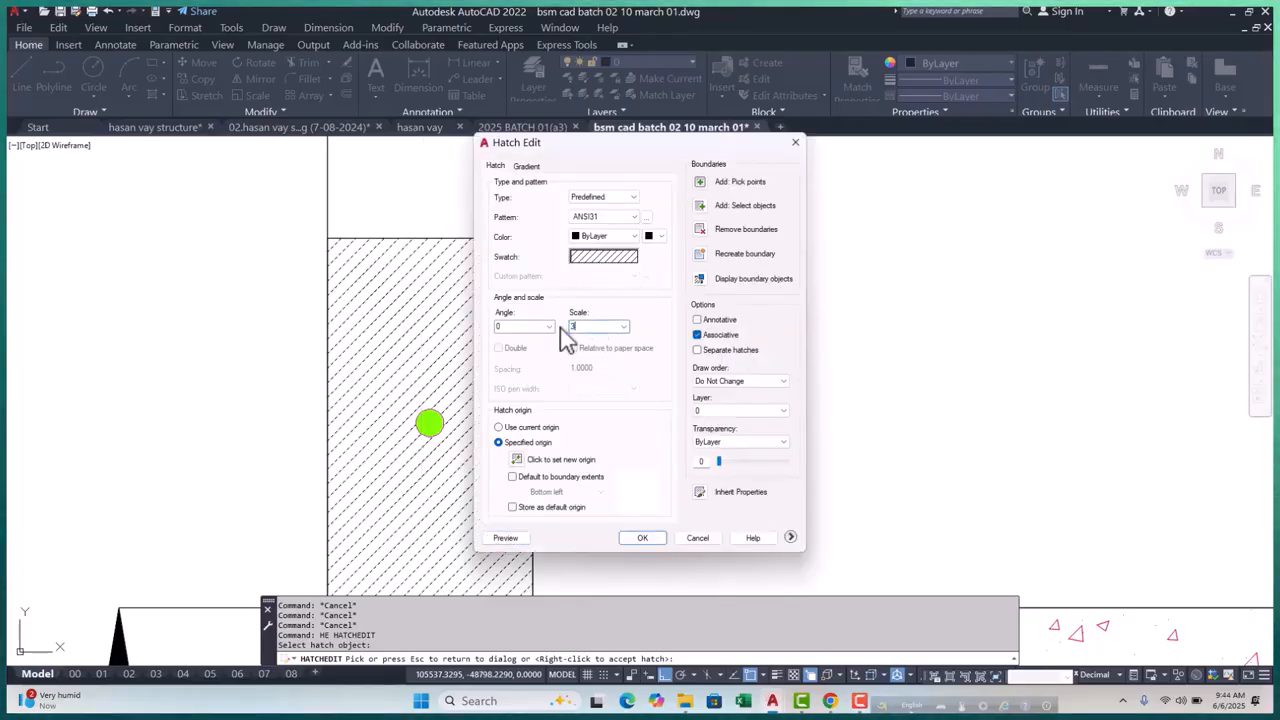
pyautogui.click(512, 545)
pyautogui.press('Escape')
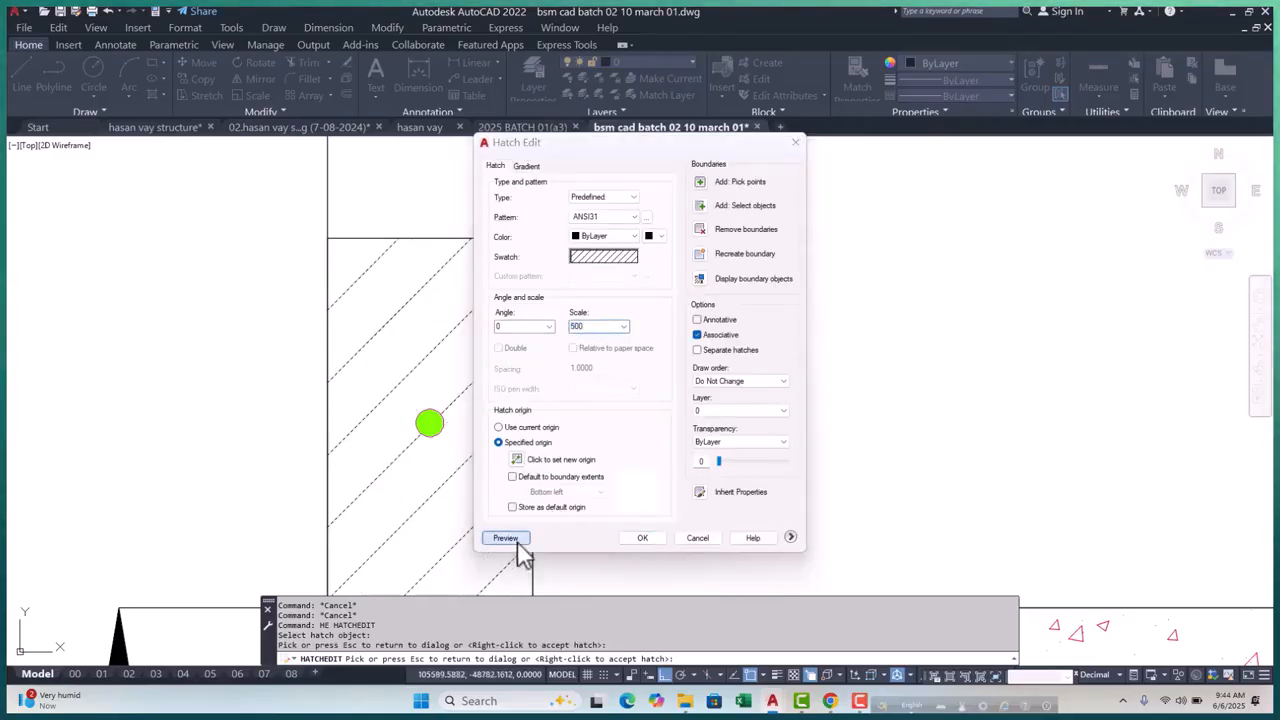
pyautogui.click(512, 541)
pyautogui.press('Escape')
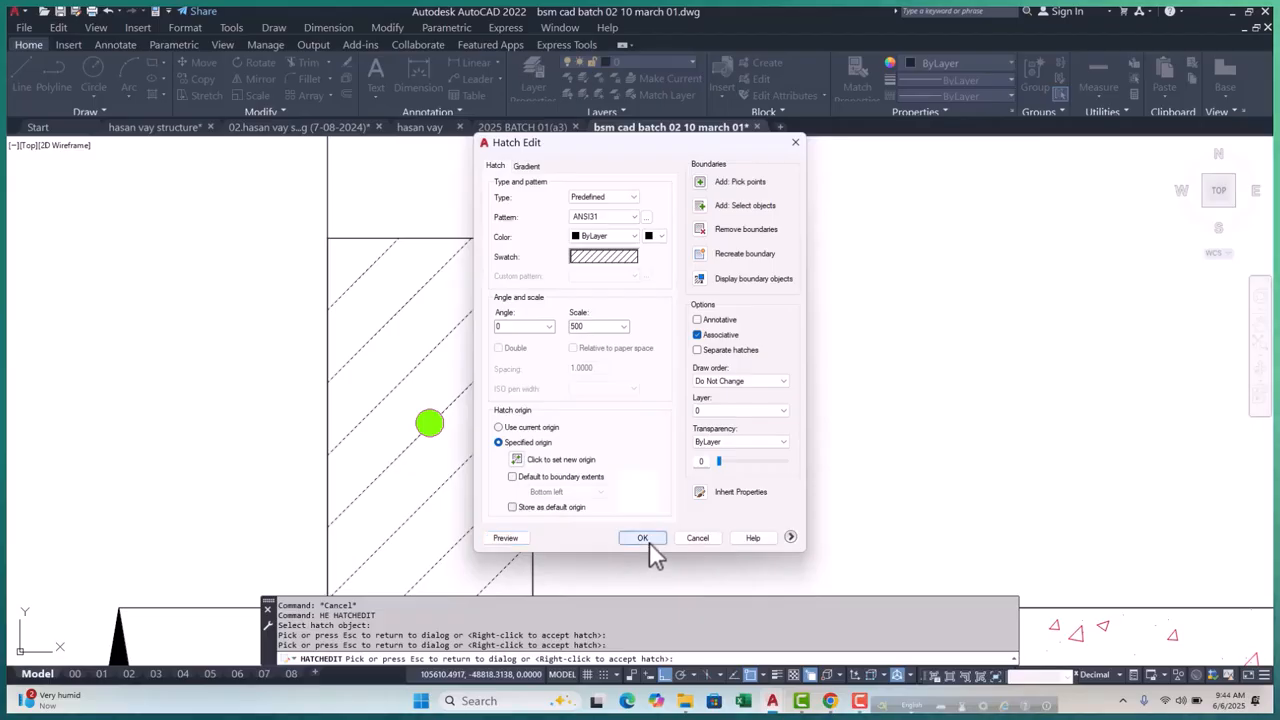
pyautogui.click(645, 538)
pyautogui.scroll(-8, 449, 403)
pyautogui.scroll(4, 501, 370)
pyautogui.click(520, 334)
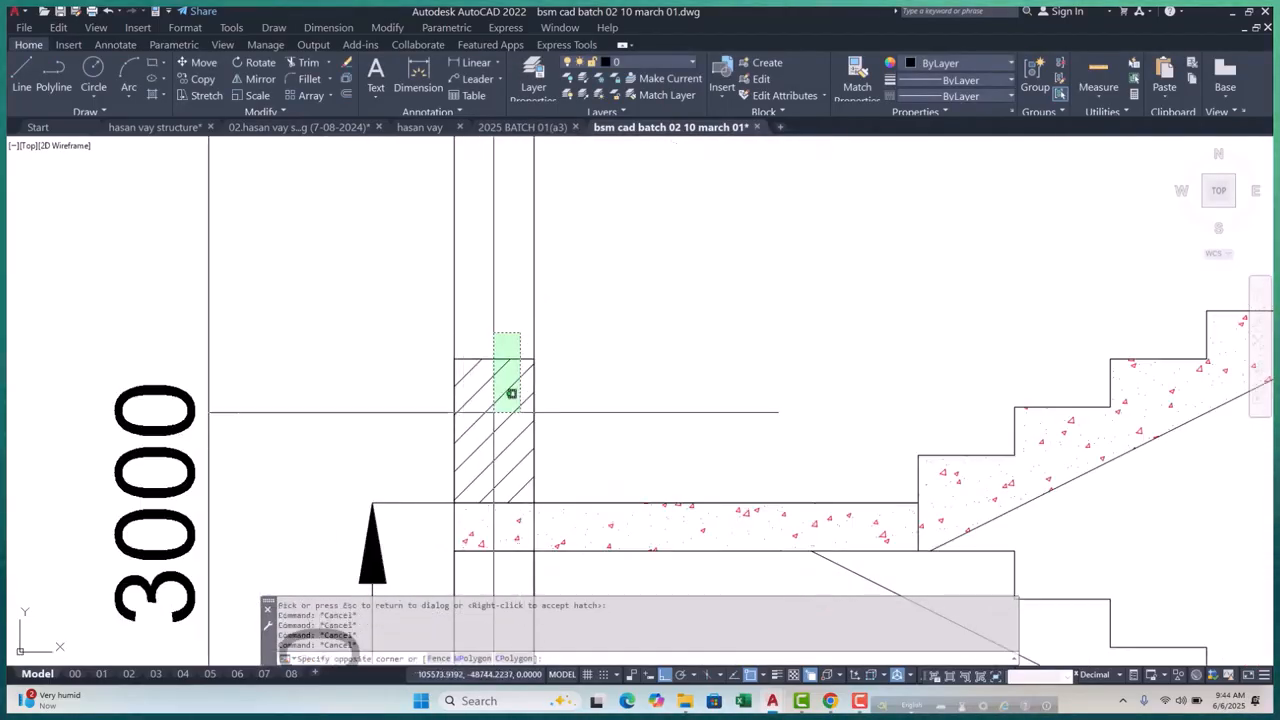
pyautogui.click(494, 411)
pyautogui.scroll(-4, 430, 441)
pyautogui.moveTo(497, 455); pyautogui.dragTo(490, 522, button='middle')
pyautogui.press('Escape')
pyautogui.press('Escape')
pyautogui.scroll(-2, 490, 487)
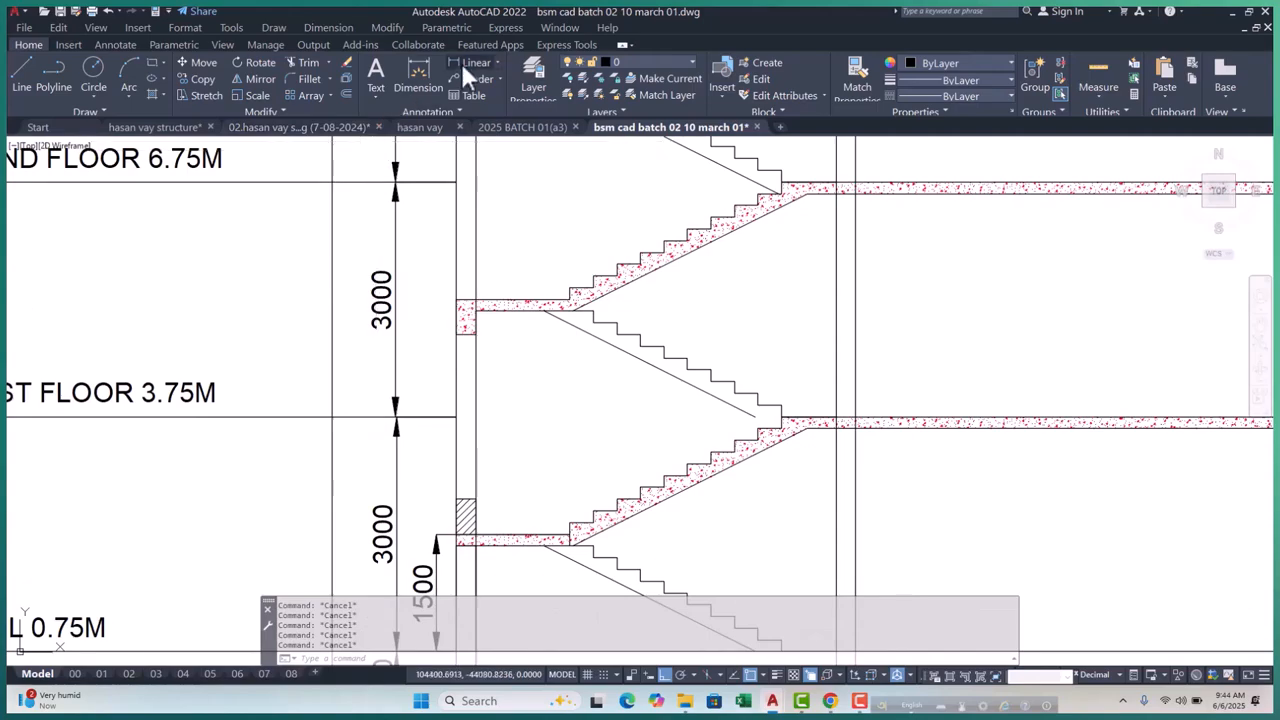
# Measure the wall opening's height between the second landing's beam underside and the hatched sill wall
pyautogui.scroll(4, 466, 355)
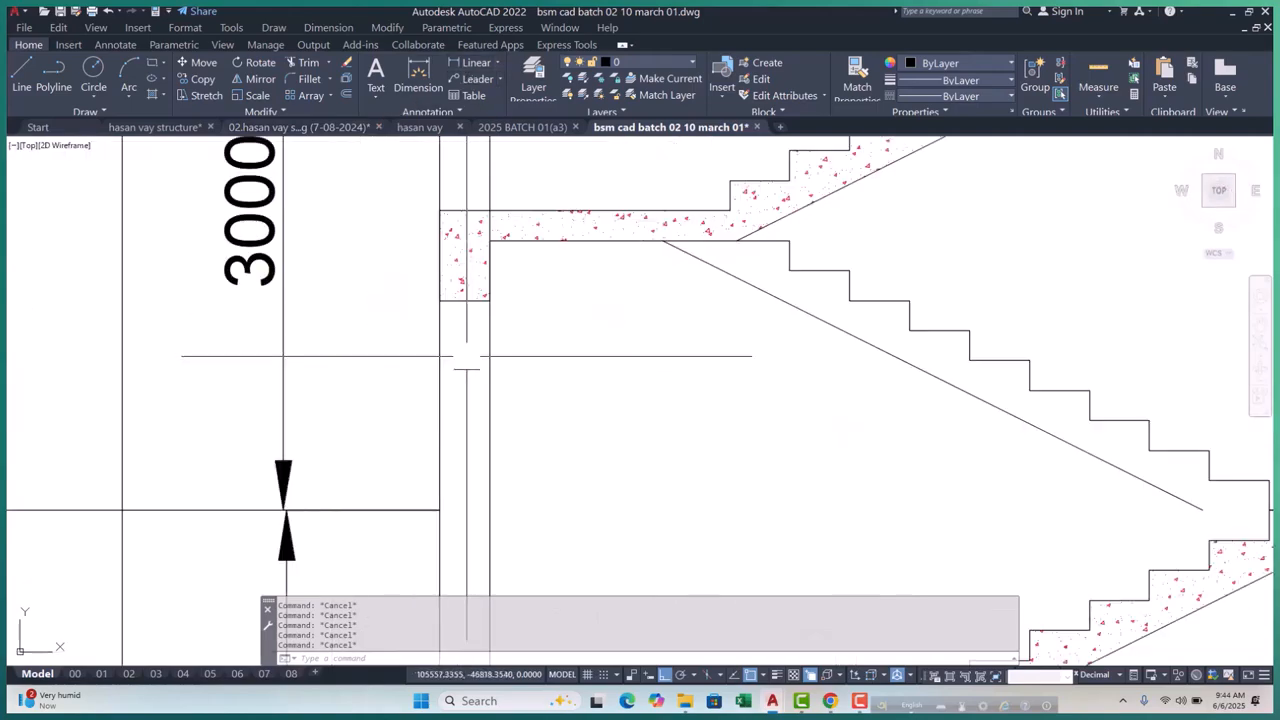
pyautogui.click(452, 62)
pyautogui.scroll(-4, 464, 298)
pyautogui.scroll(3, 482, 462)
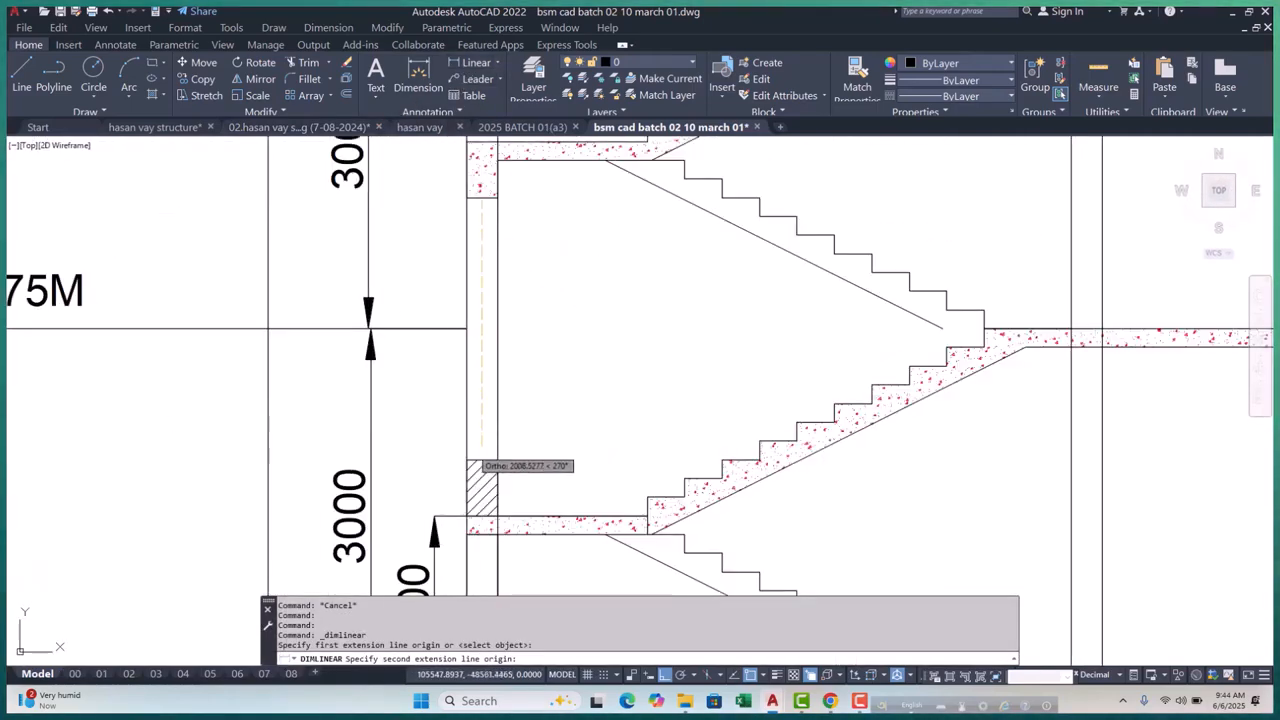
pyautogui.click(481, 462)
pyautogui.press('Escape')
pyautogui.scroll(-3, 554, 413)
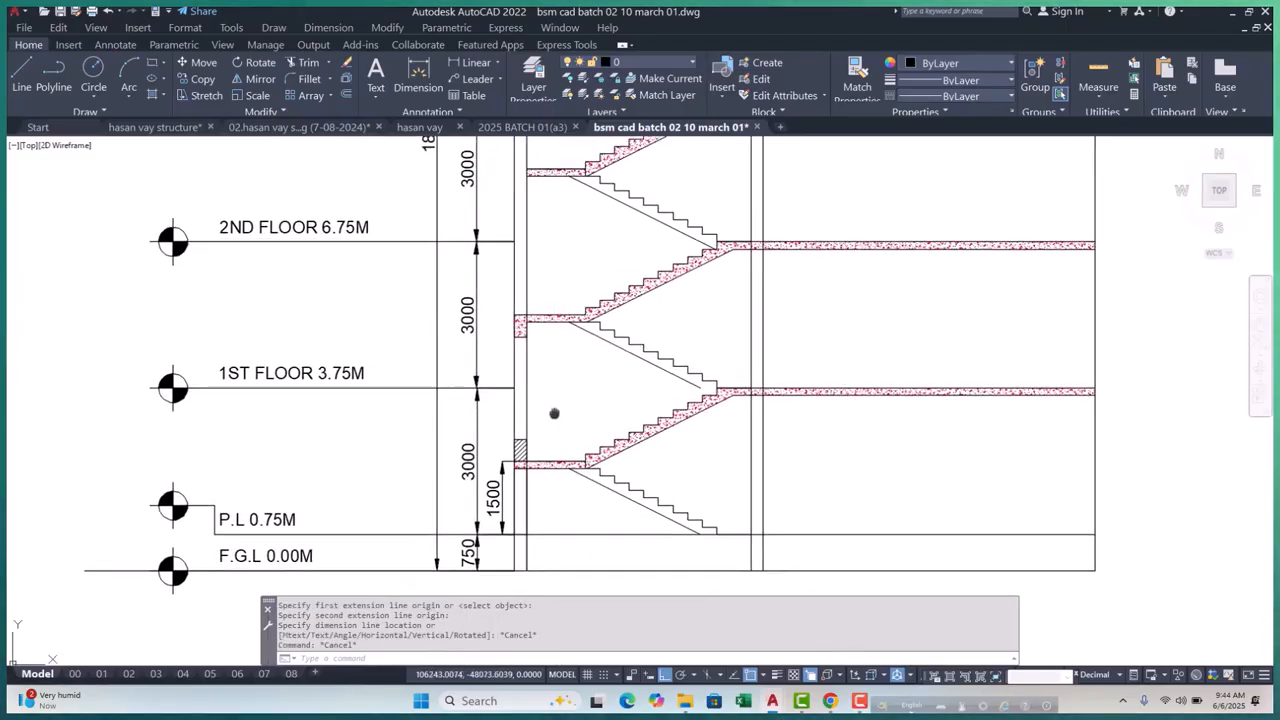
# Draw a vertical polyline down the middle of the wall opening, from the beam's underside to the top of the hatched sill wall
pyautogui.write('pl')
pyautogui.press('Return')
pyautogui.scroll(6, 512, 340)
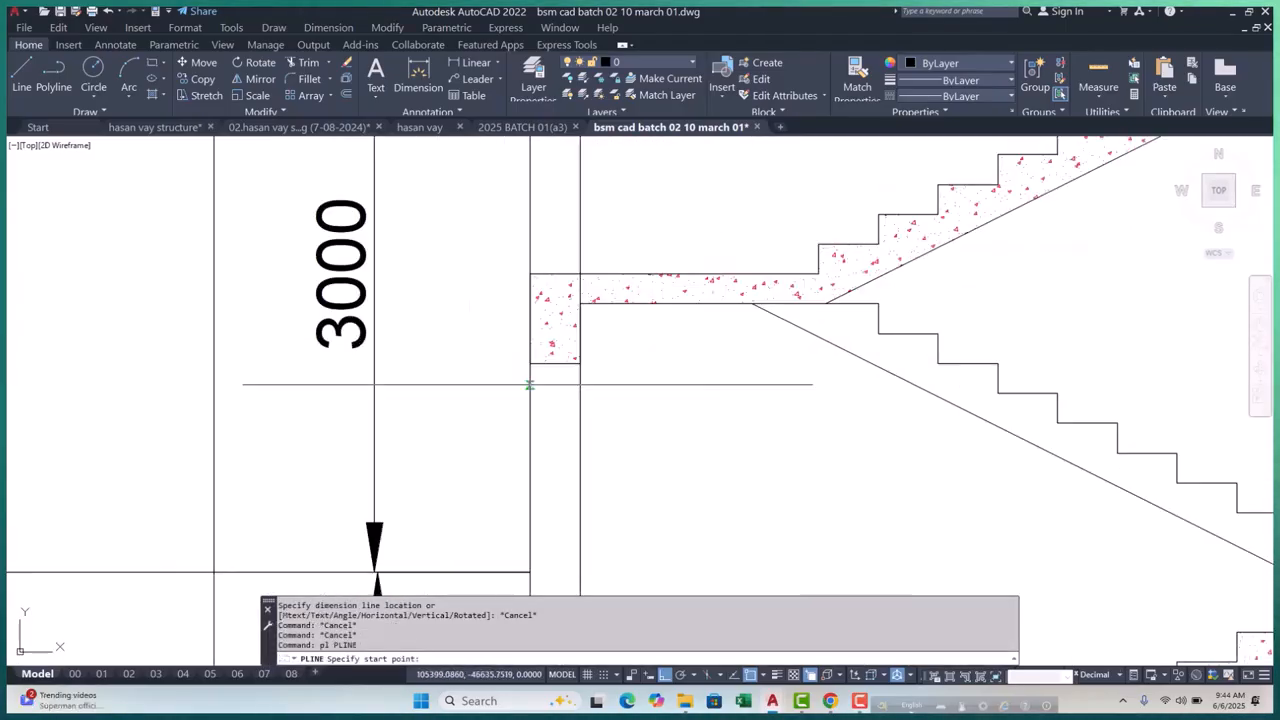
pyautogui.scroll(-5, 554, 361)
pyautogui.scroll(5, 555, 467)
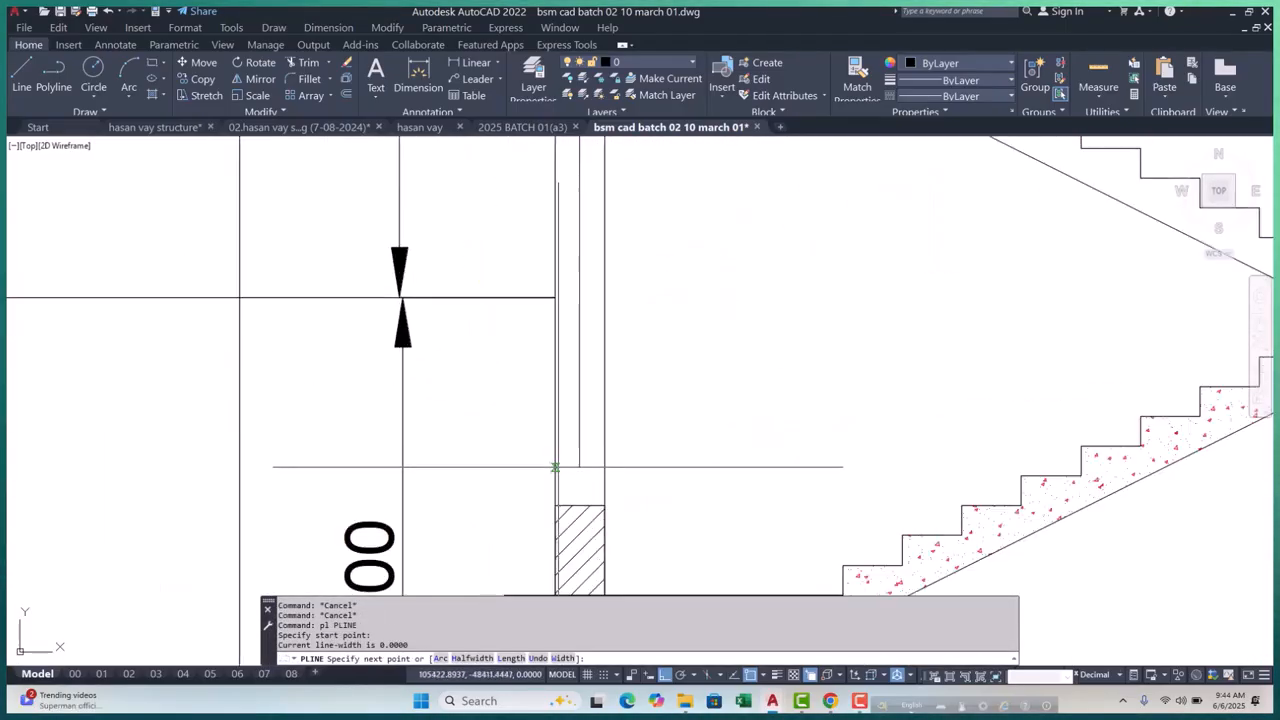
pyautogui.scroll(-4, 577, 505)
pyautogui.click(578, 271)
pyautogui.rightClick(600, 428)
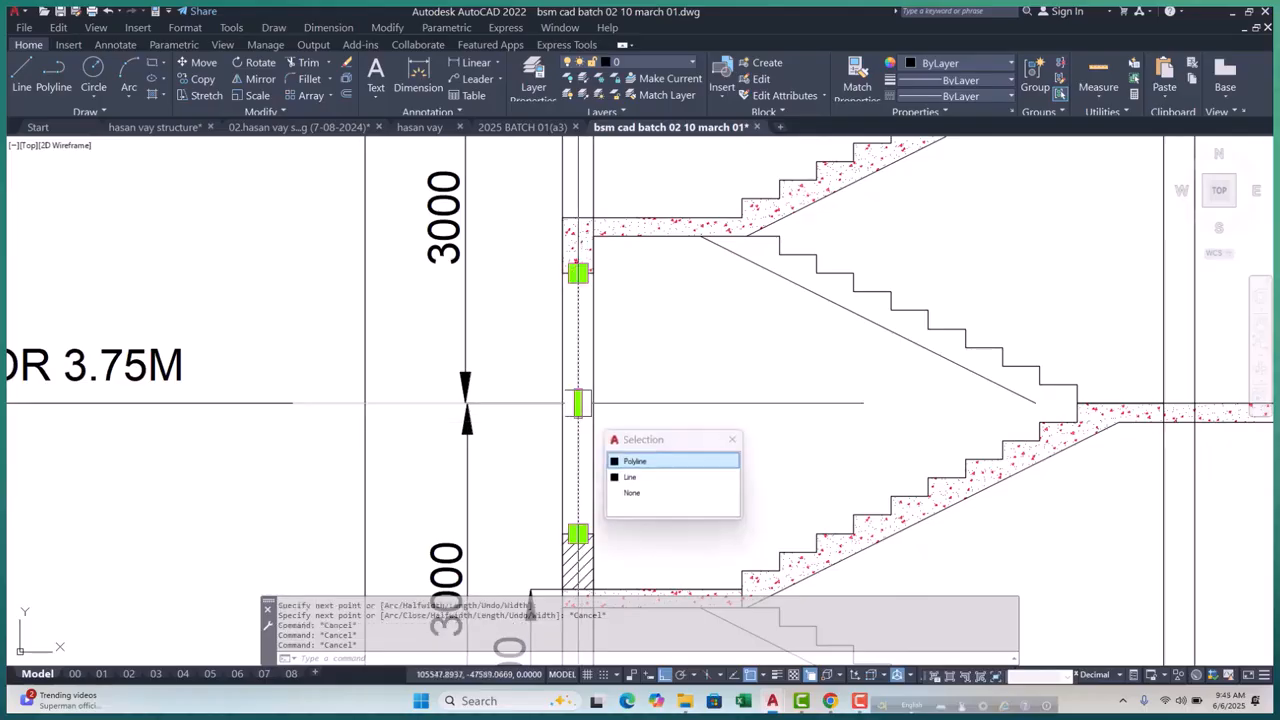
pyautogui.press('Escape')
pyautogui.press('Escape')
pyautogui.press('Escape')
pyautogui.press('Escape')
# Offset the opening's vertical centre line 25 to both sides to form the window glazing lines
pyautogui.write('o')
pyautogui.press('Return')
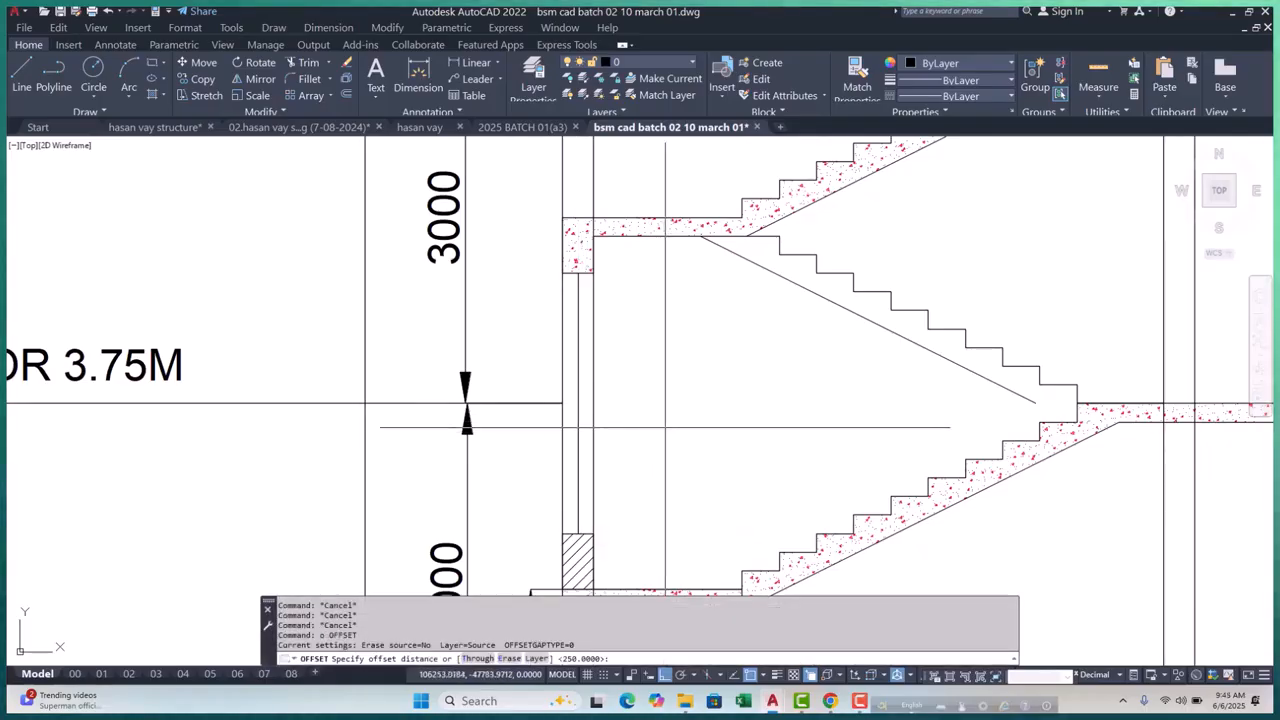
pyautogui.write('25')
pyautogui.press('Return')
pyautogui.scroll(5, 571, 381)
pyautogui.click(590, 365)
pyautogui.click(653, 358)
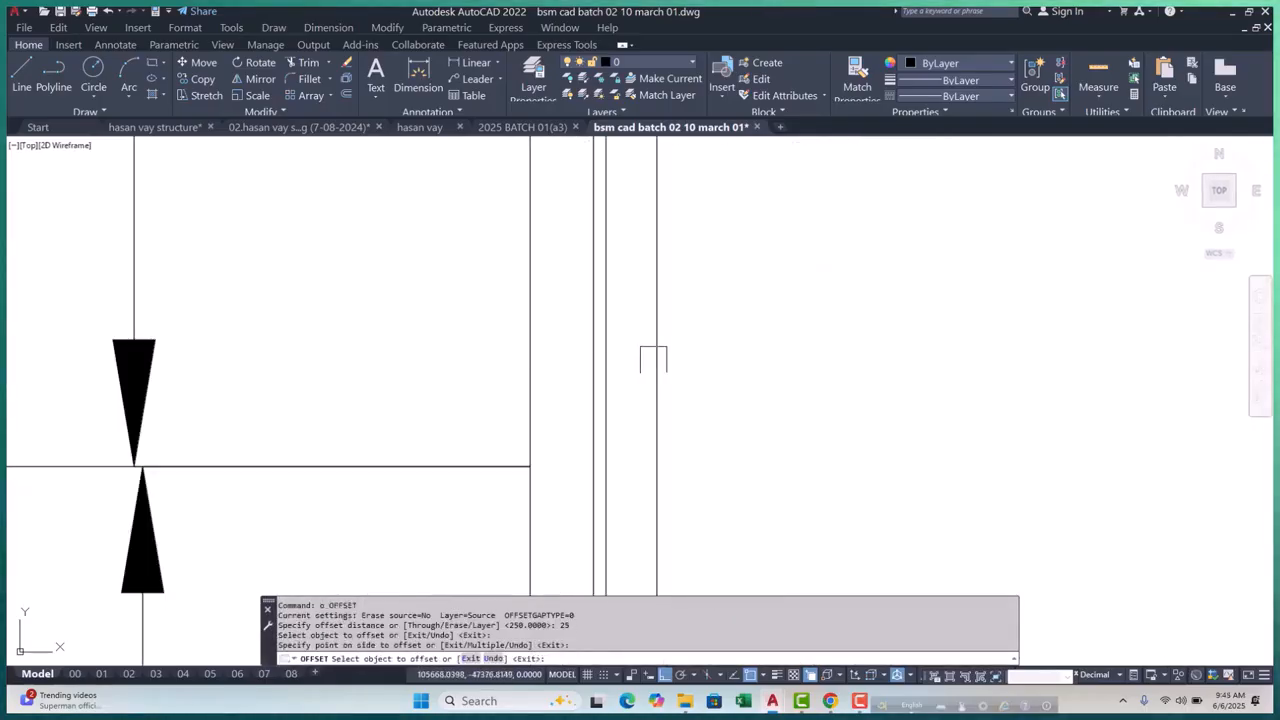
pyautogui.press('Escape')
pyautogui.press('Escape')
pyautogui.press('Escape')
pyautogui.press('Escape')
pyautogui.scroll(-3, 600, 326)
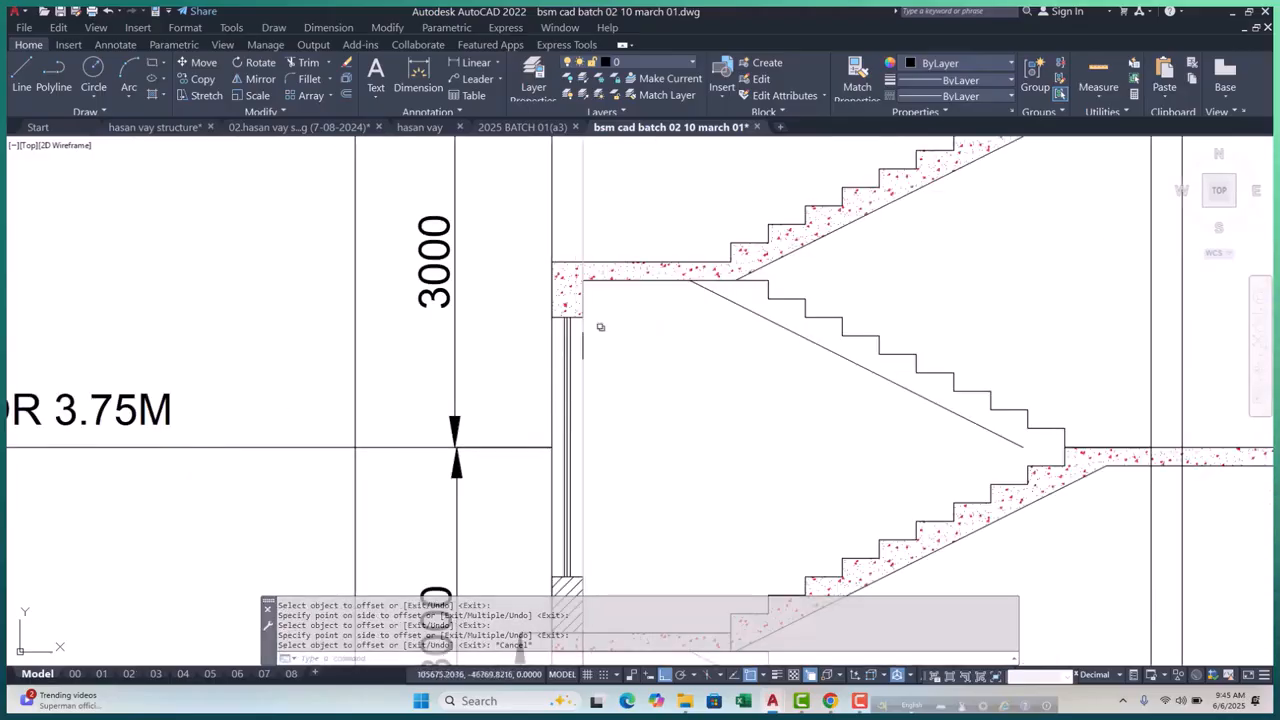
# Draw a rectangle around the window opening, spanning the wall thickness from the beam's underside to the sill wall's top
pyautogui.scroll(3, 620, 360)
pyautogui.press('Escape')
pyautogui.write('r')
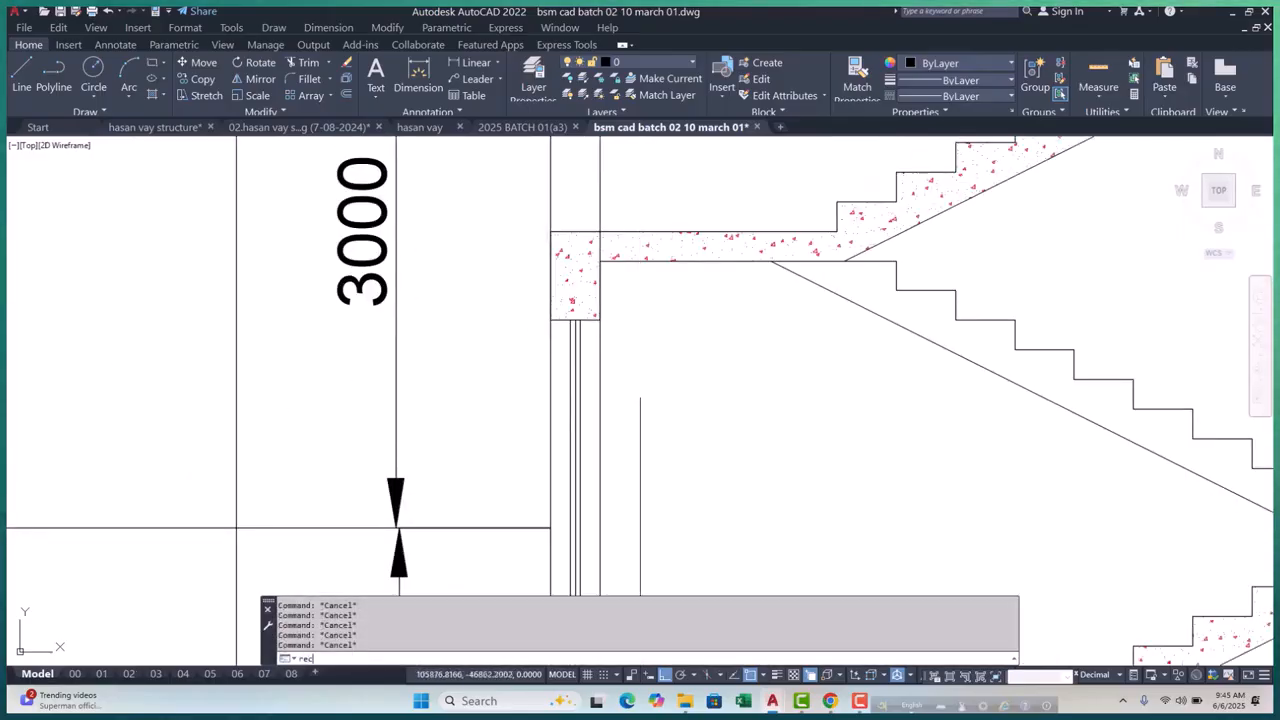
pyautogui.write('ec')
pyautogui.press('Return')
pyautogui.scroll(3, 636, 400)
pyautogui.scroll(-3, 414, 211)
pyautogui.click(538, 296)
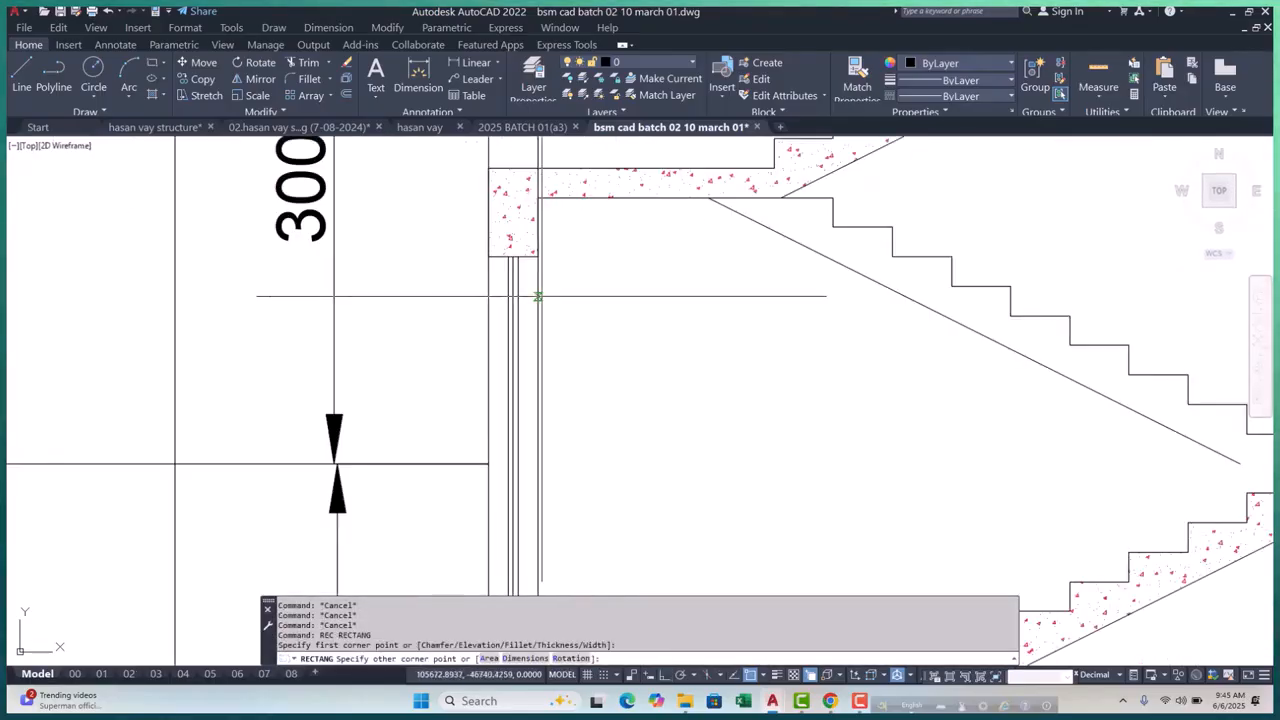
pyautogui.scroll(-5, 538, 296)
pyautogui.scroll(5, 500, 400)
pyautogui.press('Escape')
# Assign the hatched sill wall, its outline and the wall's inner face line to the 01.WALL layer
pyautogui.click(528, 400)
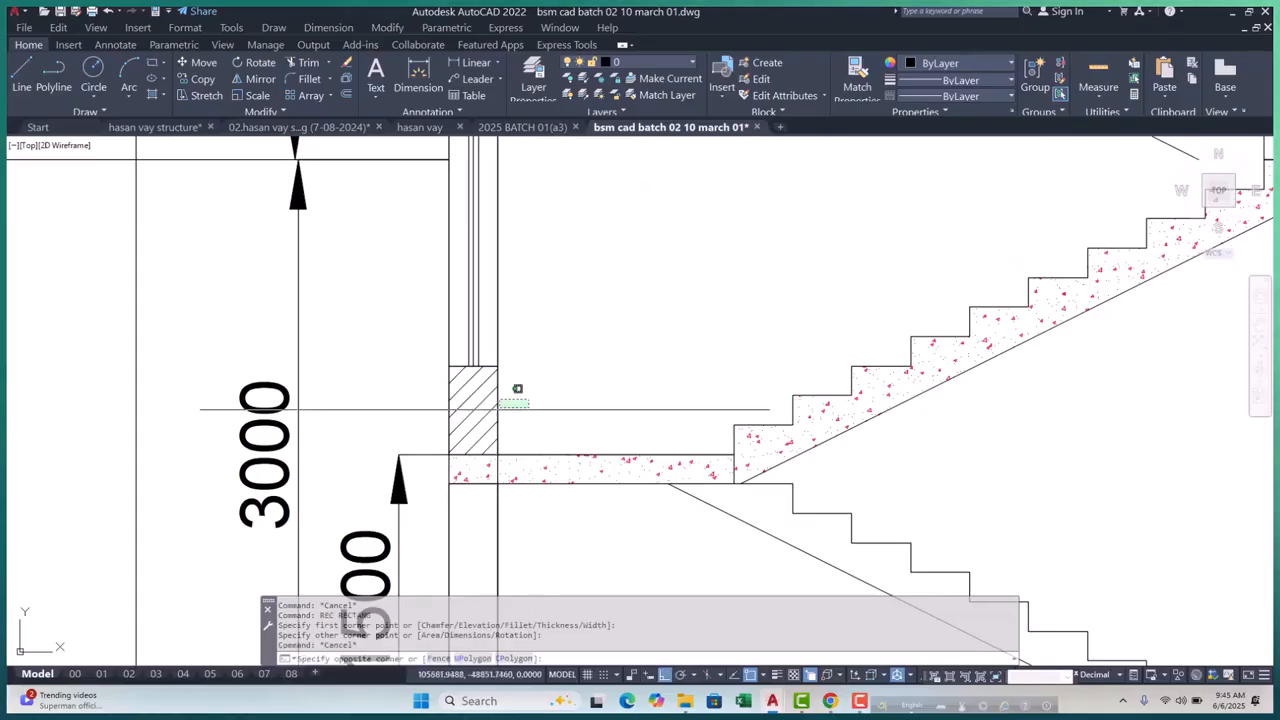
pyautogui.click(478, 412)
pyautogui.click(640, 62)
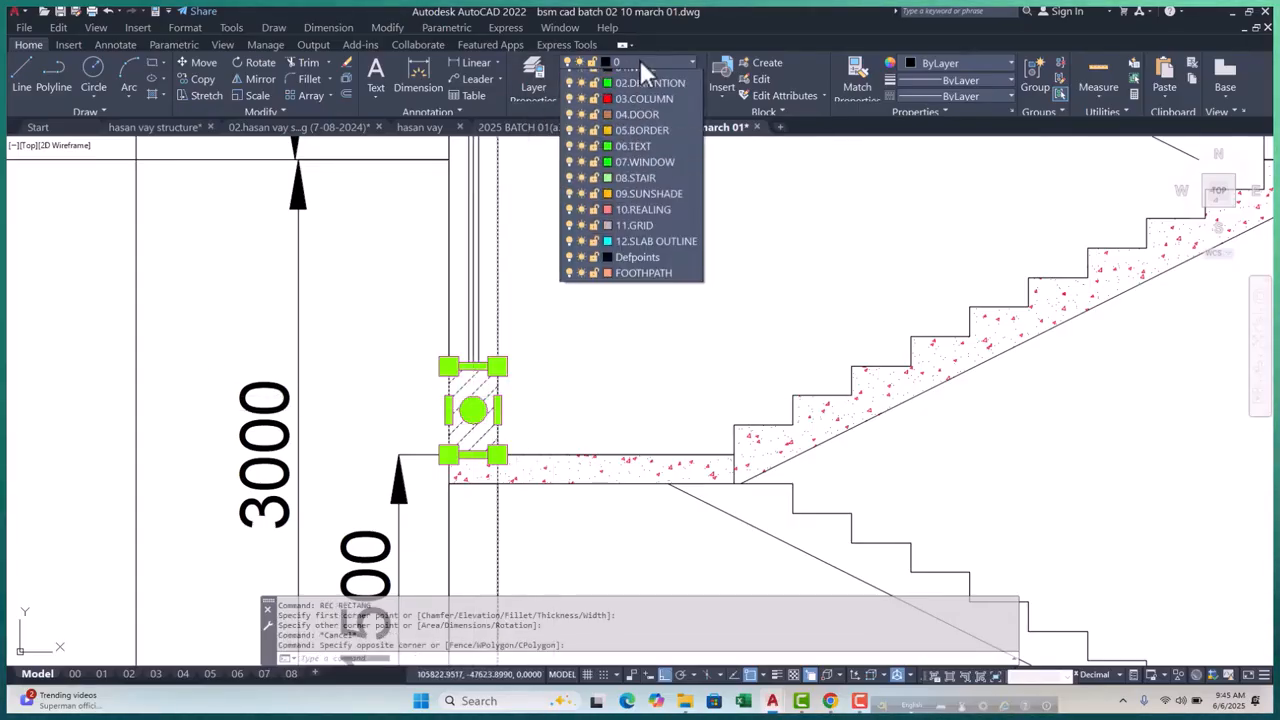
pyautogui.click(609, 240)
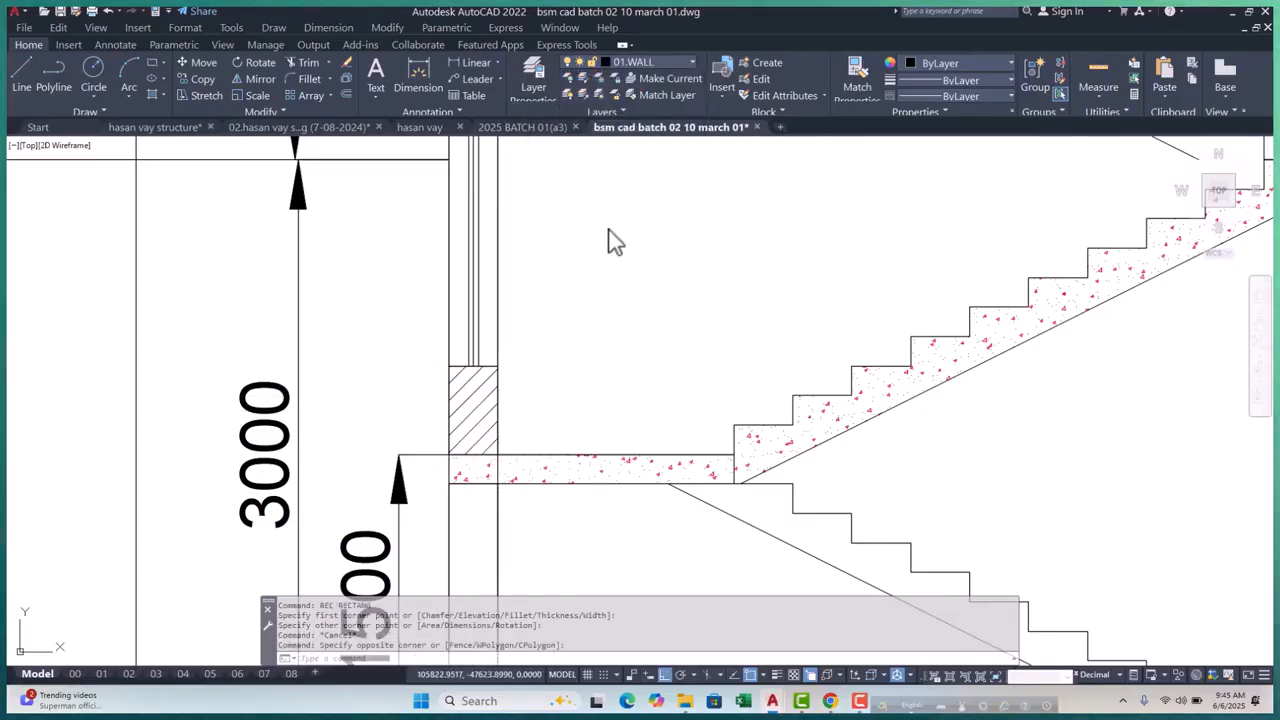
# Assign the window rectangle and its vertical centre lines to the 07.WINDOW layer
pyautogui.scroll(-4, 430, 549)
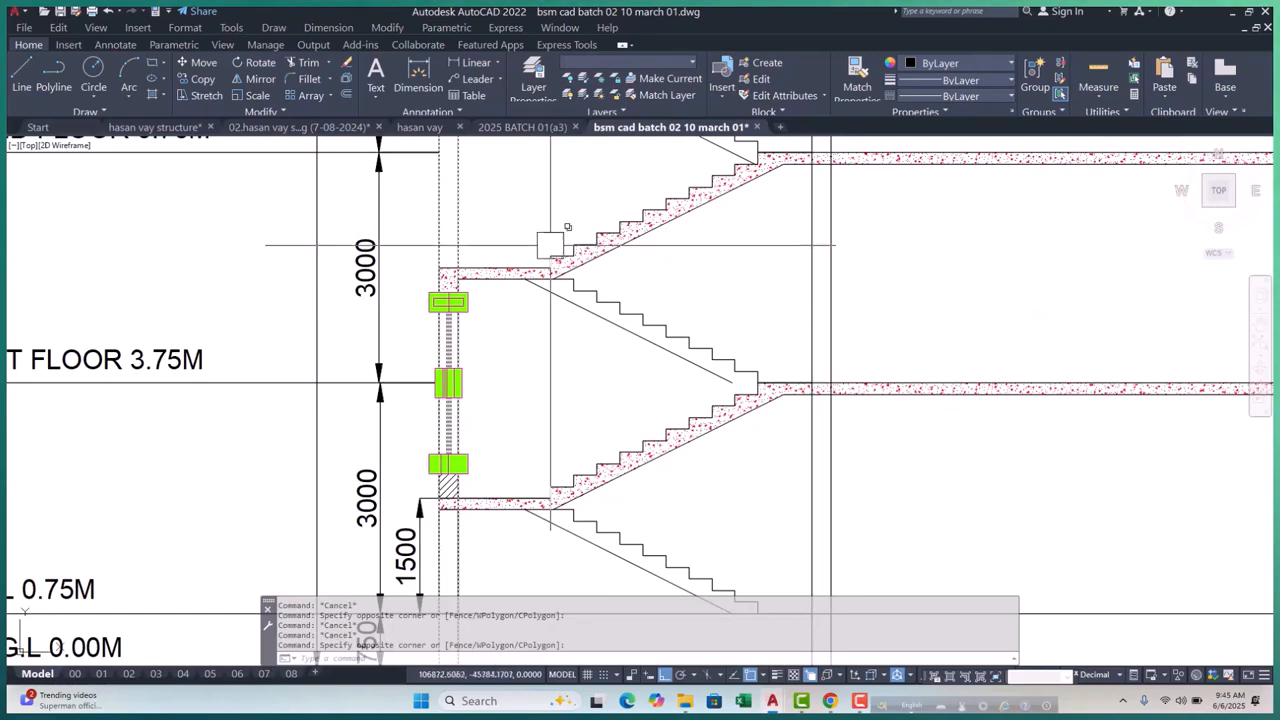
pyautogui.scroll(-3, 550, 245)
pyautogui.scroll(5, 633, 310)
pyautogui.click(513, 245)
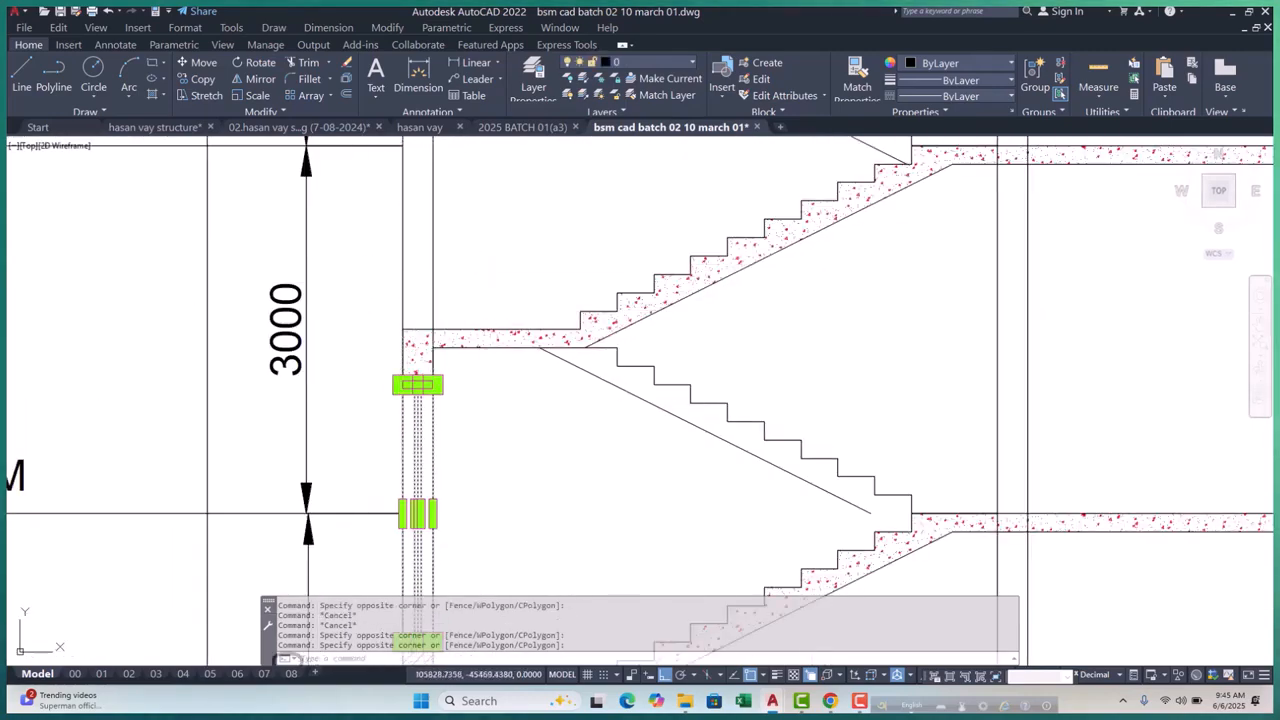
pyautogui.click(657, 62)
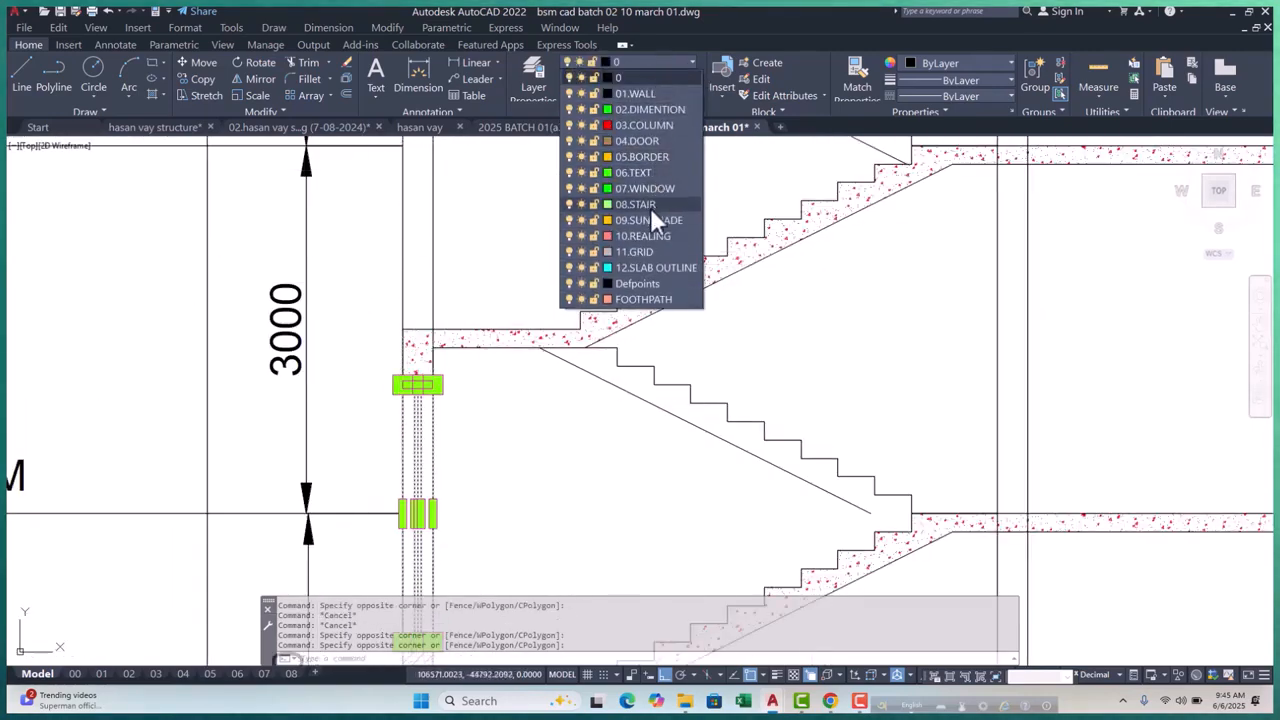
pyautogui.scroll(-4, 563, 409)
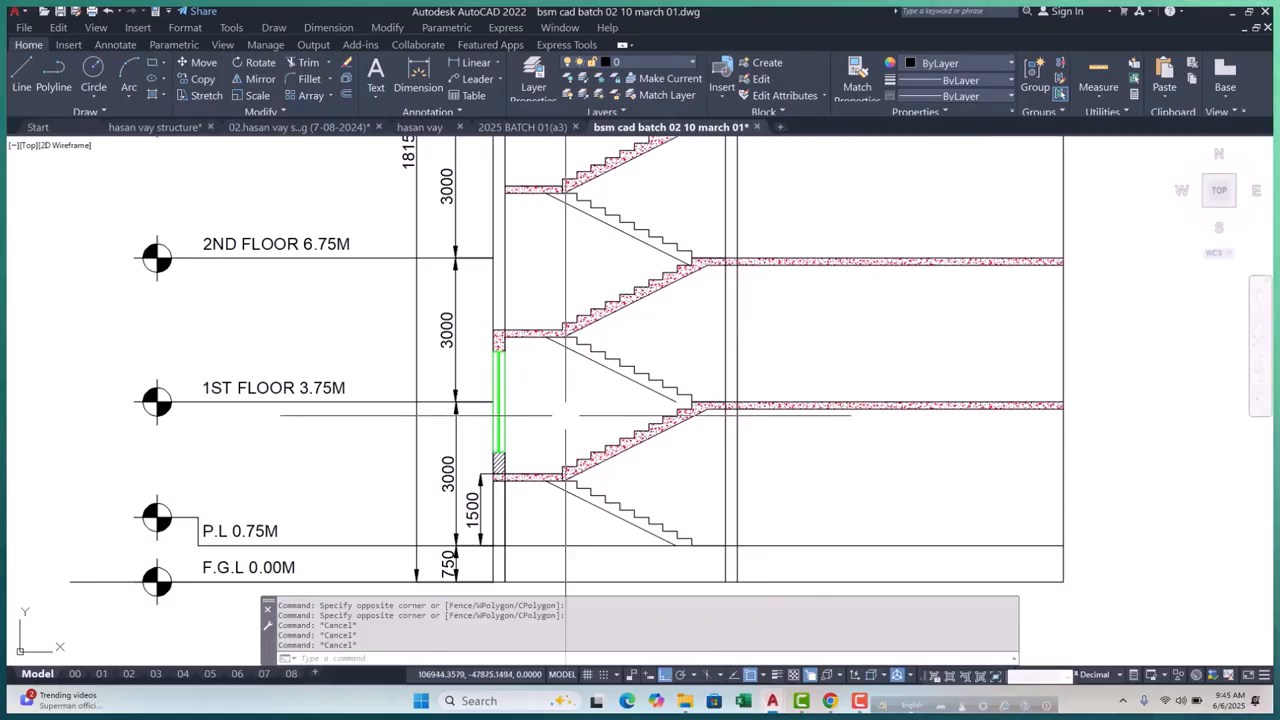
# Erase the full-height inner and outer face lines of the stair wall
pyautogui.scroll(3, 501, 283)
pyautogui.scroll(2, 501, 283)
pyautogui.click(558, 316)
pyautogui.click(505, 308)
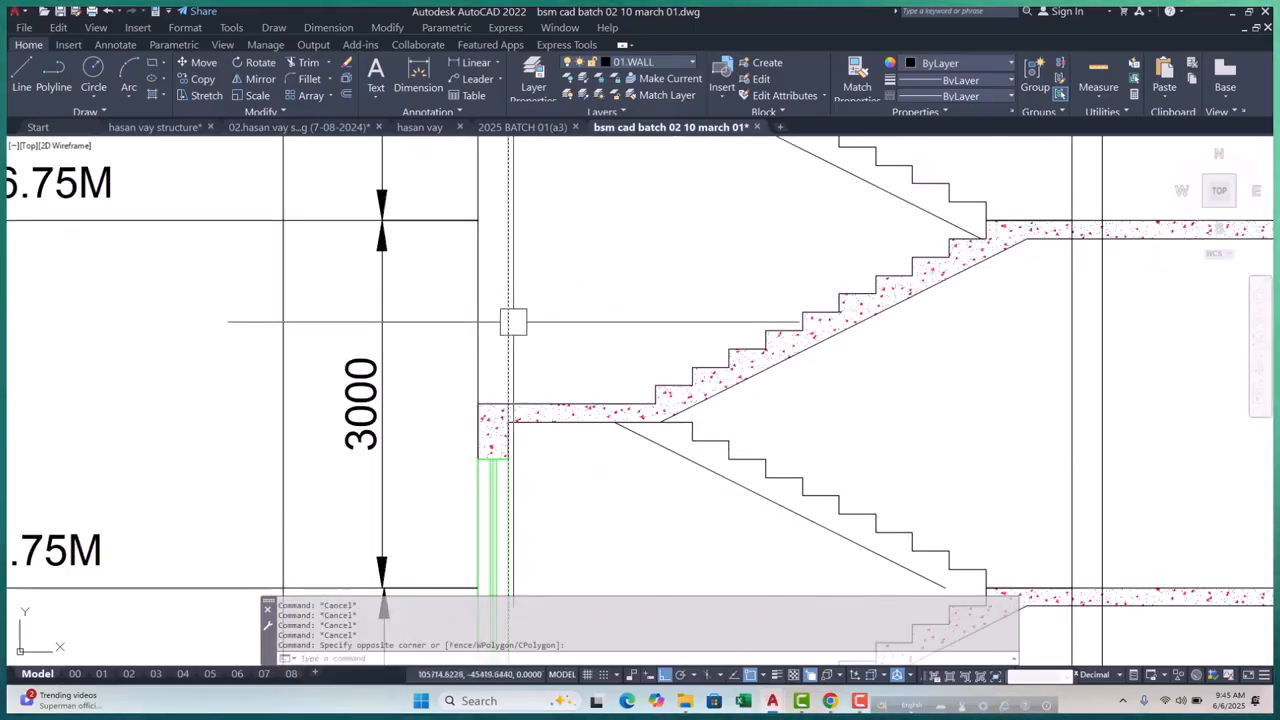
pyautogui.press('e')
pyautogui.press('Return')
pyautogui.click(449, 343)
pyautogui.press('Delete')
pyautogui.scroll(-3, 550, 357)
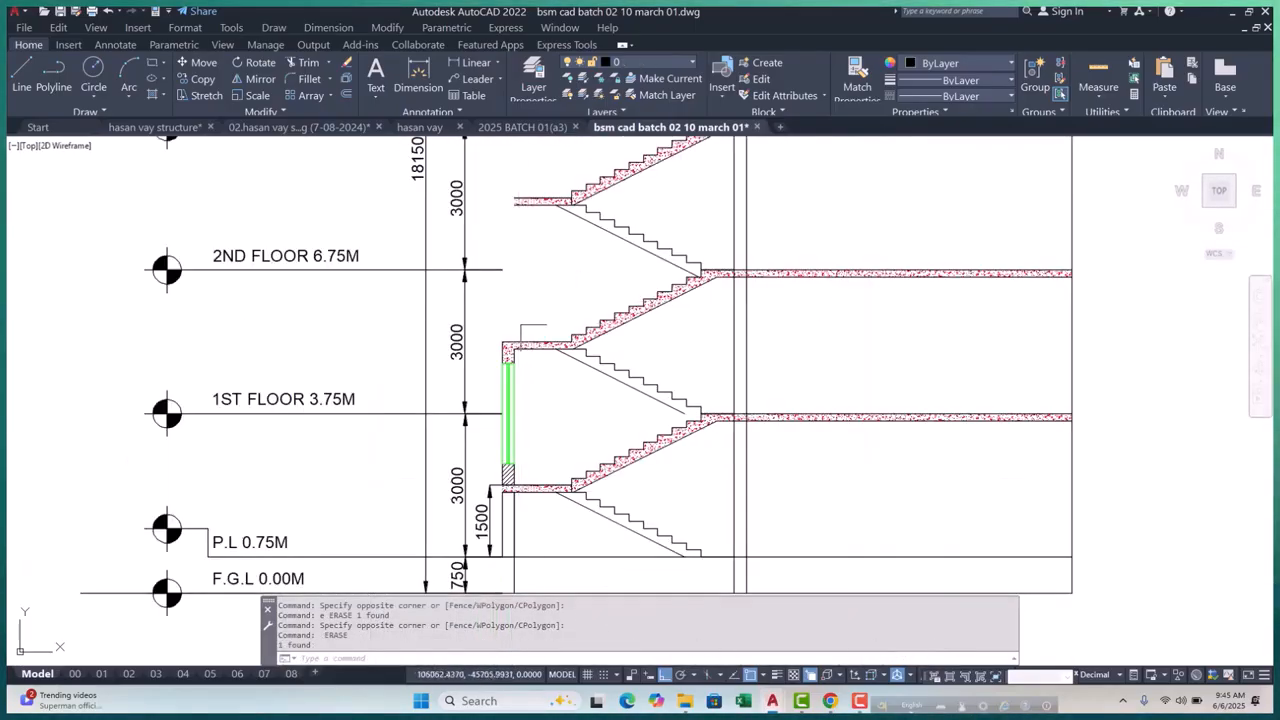
# Copy the window and hatched sill wall from the lowest landing to the landing between the 1st and 2nd floors
pyautogui.scroll(3, 550, 357)
pyautogui.click(478, 364)
pyautogui.scroll(-3, 480, 366)
pyautogui.scroll(3, 497, 392)
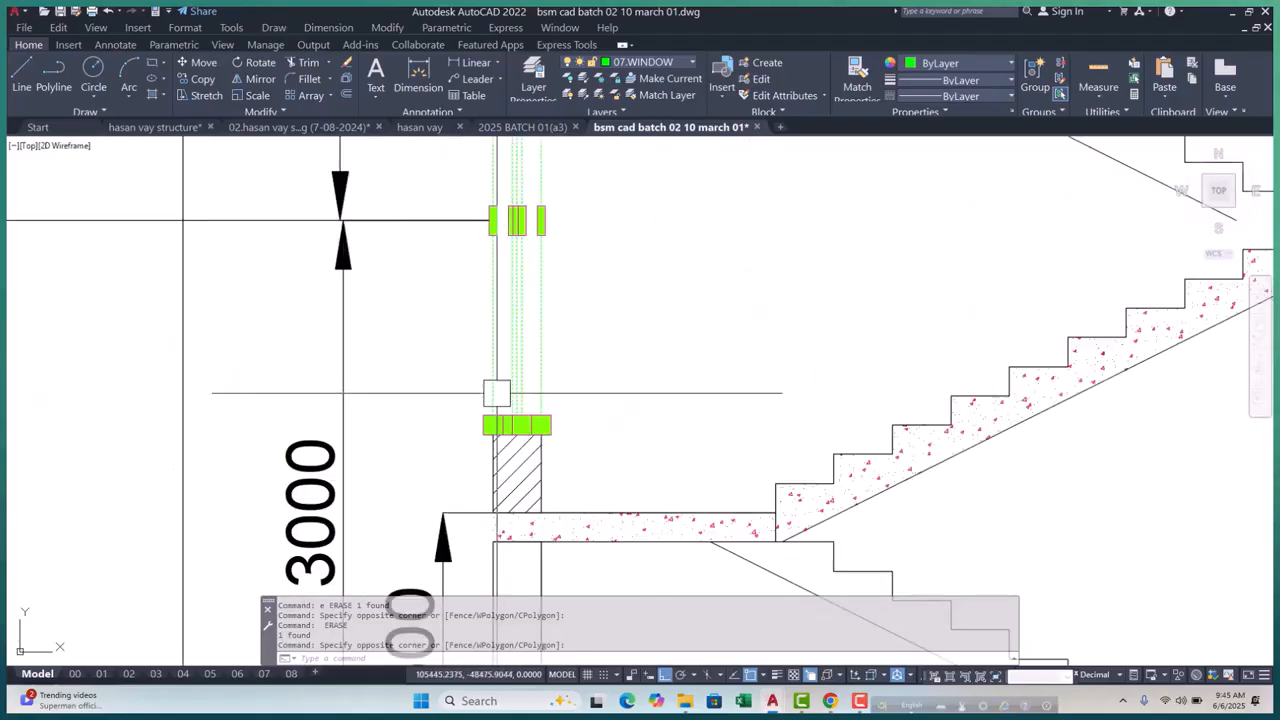
pyautogui.click(600, 528)
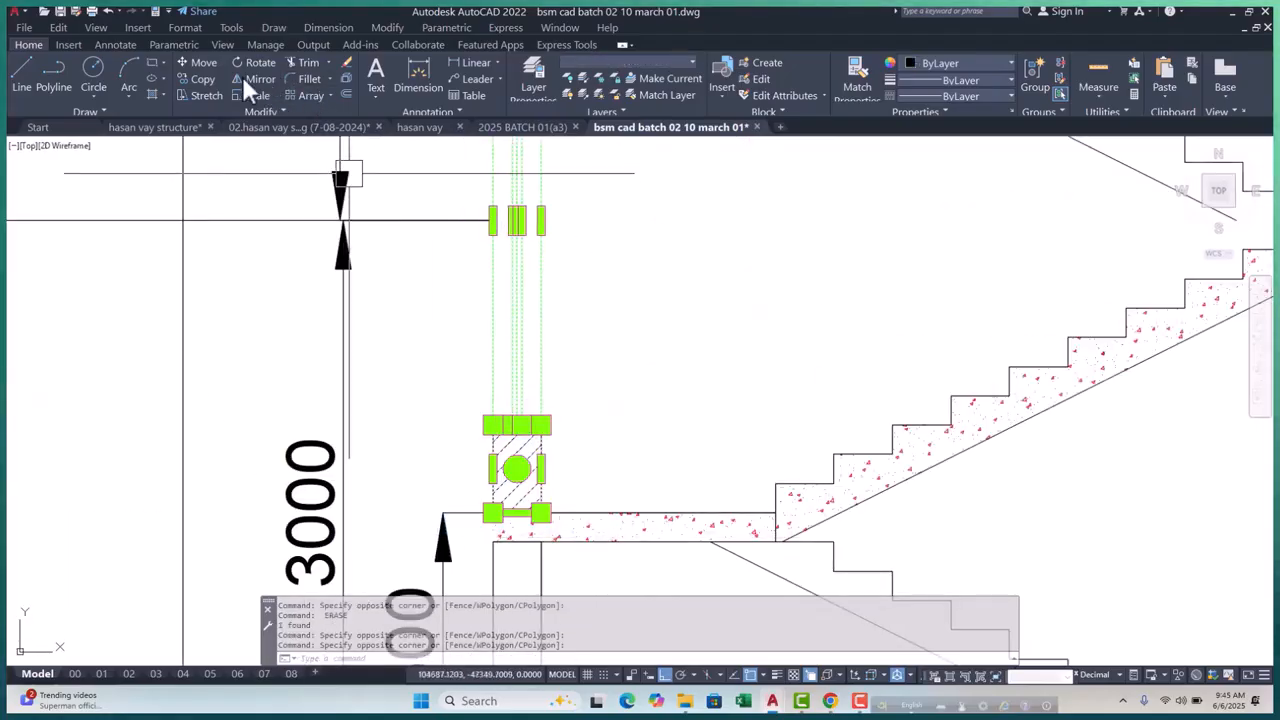
pyautogui.click(205, 79)
pyautogui.click(609, 512)
pyautogui.scroll(-3, 609, 512)
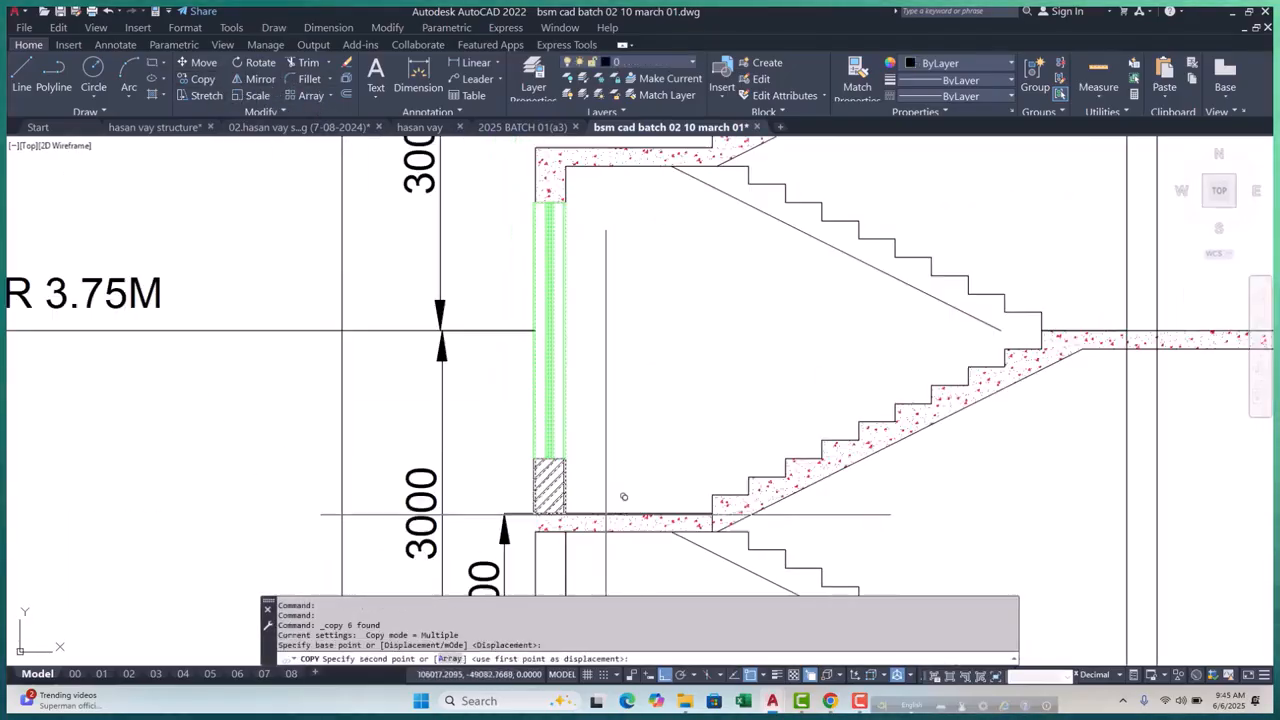
pyautogui.scroll(3, 620, 476)
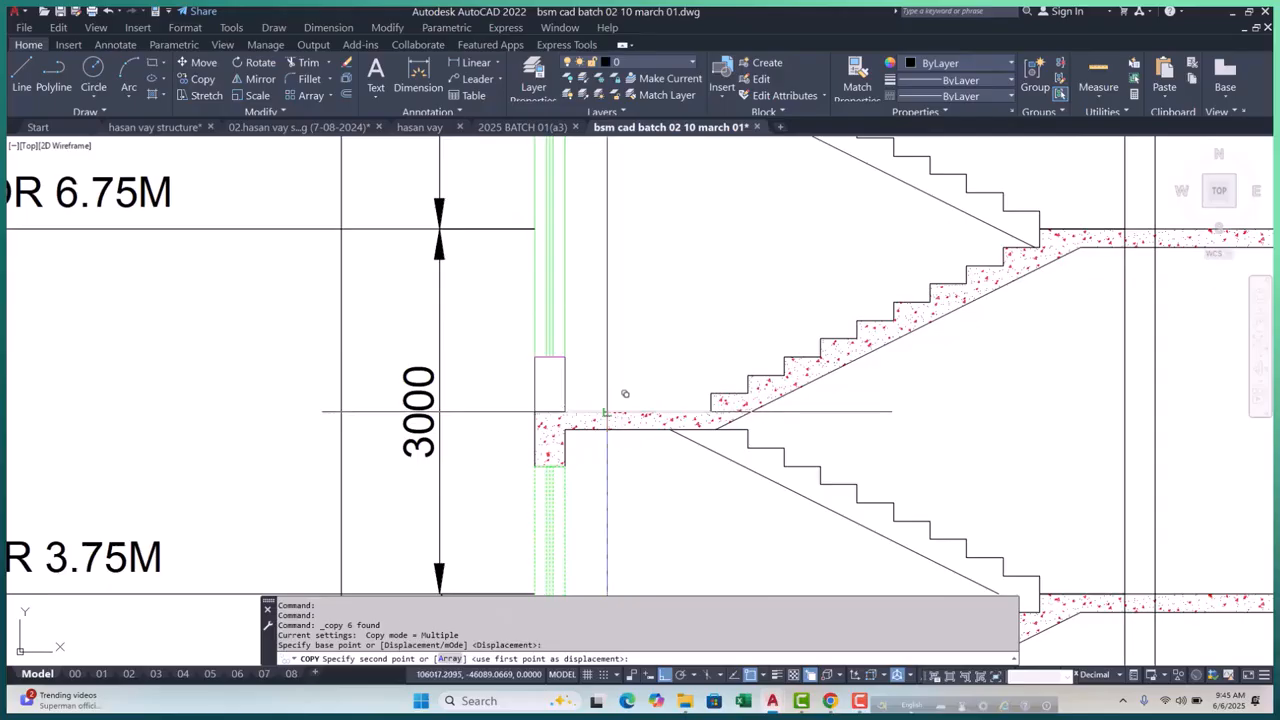
pyautogui.click(623, 392)
pyautogui.scroll(-2, 600, 346)
pyautogui.scroll(2, 563, 443)
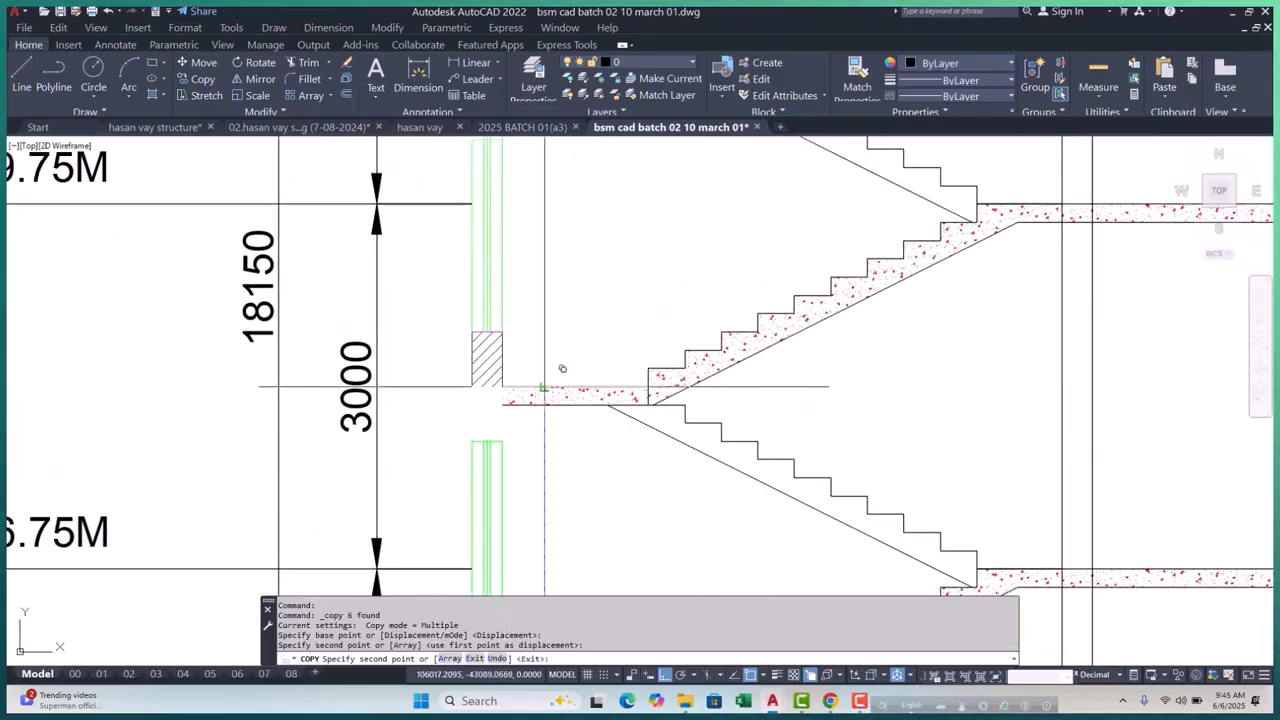
# Place further copies of the window and sill wall at the three landings above, up to the one below the roof floor
pyautogui.click(545, 387)
pyautogui.scroll(-3, 522, 465)
pyautogui.moveTo(564, 375); pyautogui.dragTo(554, 477, button='middle')
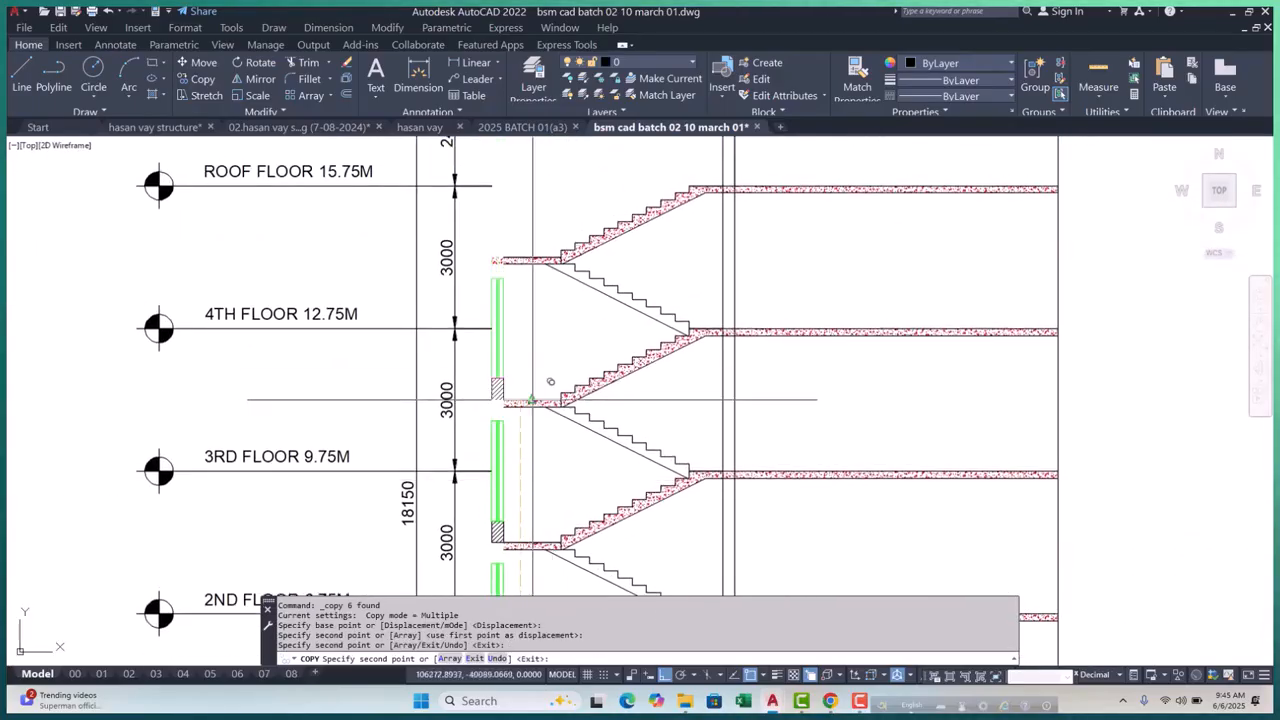
pyautogui.click(519, 400)
pyautogui.scroll(-4, 511, 471)
pyautogui.scroll(5, 523, 371)
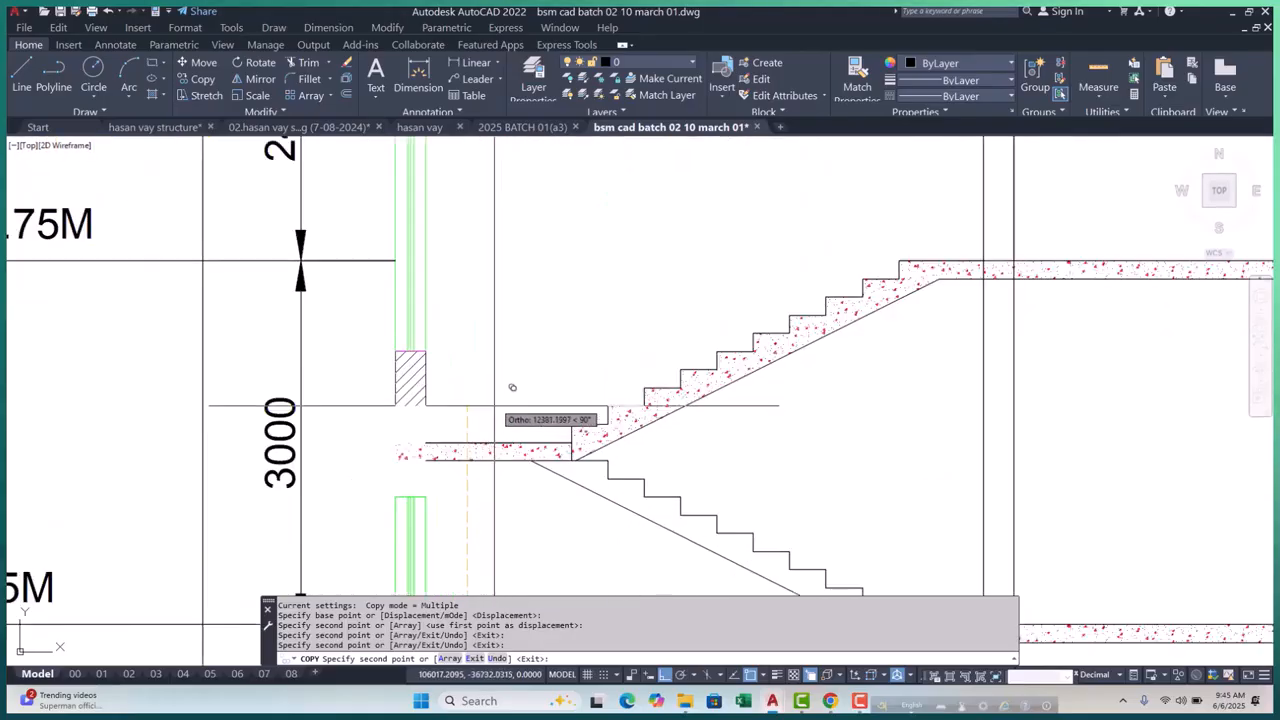
pyautogui.click(485, 424)
pyautogui.scroll(-5, 510, 380)
pyautogui.press('Escape')
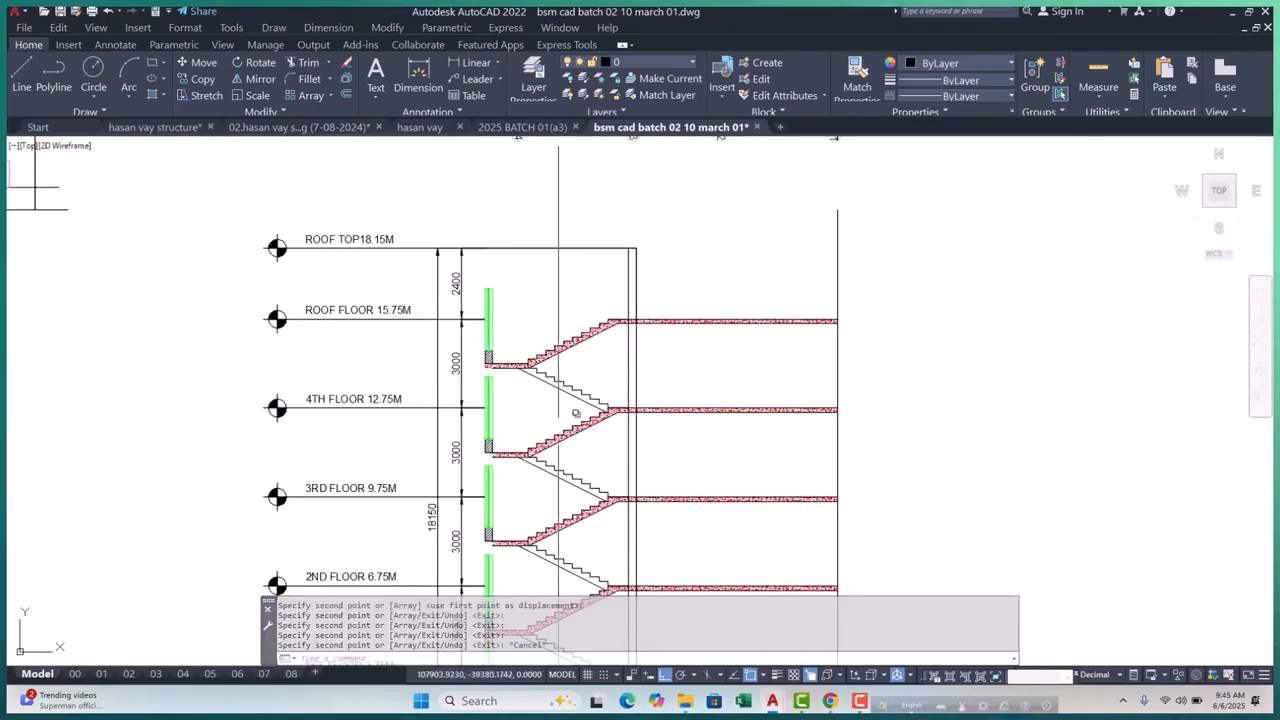
# Draw a rectangle around the beam at the landing between the 1st and 2nd floors, from the slab's top to the window head
pyautogui.moveTo(531, 447)
pyautogui.mouseDown(button='middle')
pyautogui.moveTo(550, 415)
pyautogui.moveTo(455, 211)
pyautogui.mouseUp(button='middle')
pyautogui.scroll(1, 475, 421)
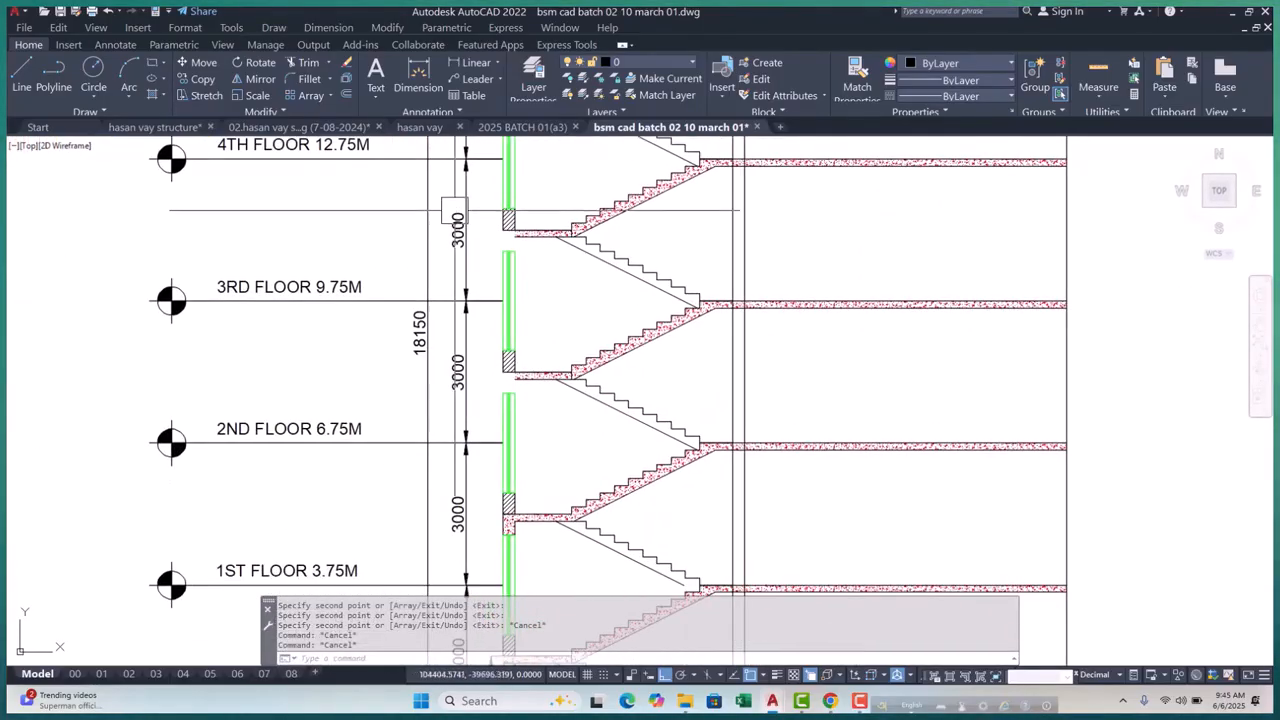
pyautogui.scroll(-2, 463, 210)
pyautogui.scroll(2, 448, 386)
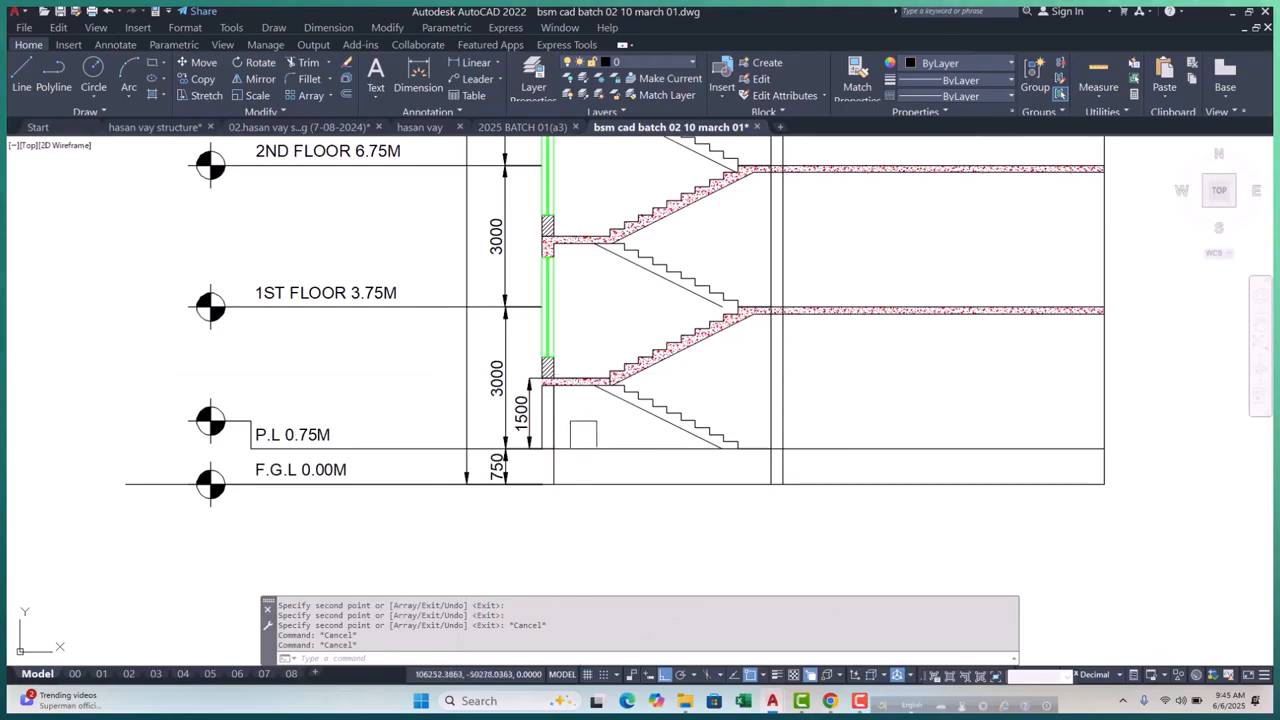
pyautogui.scroll(8, 553, 215)
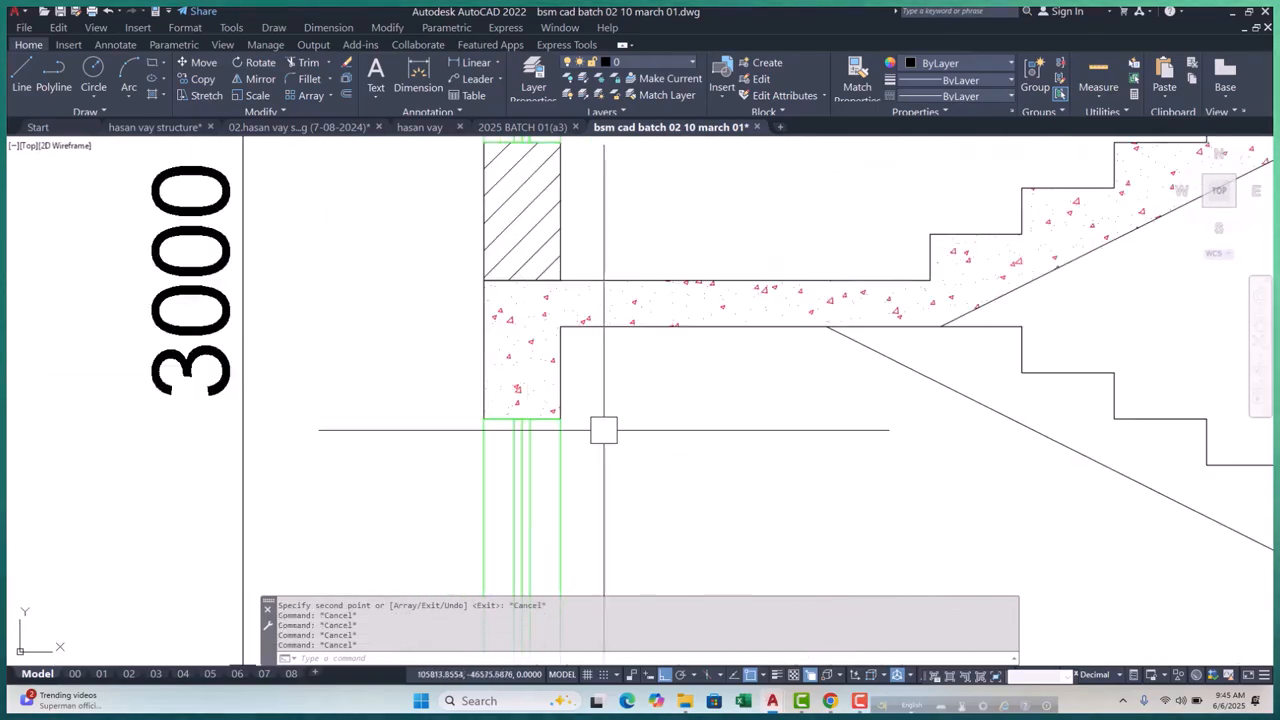
pyautogui.write('rec')
pyautogui.press('Return')
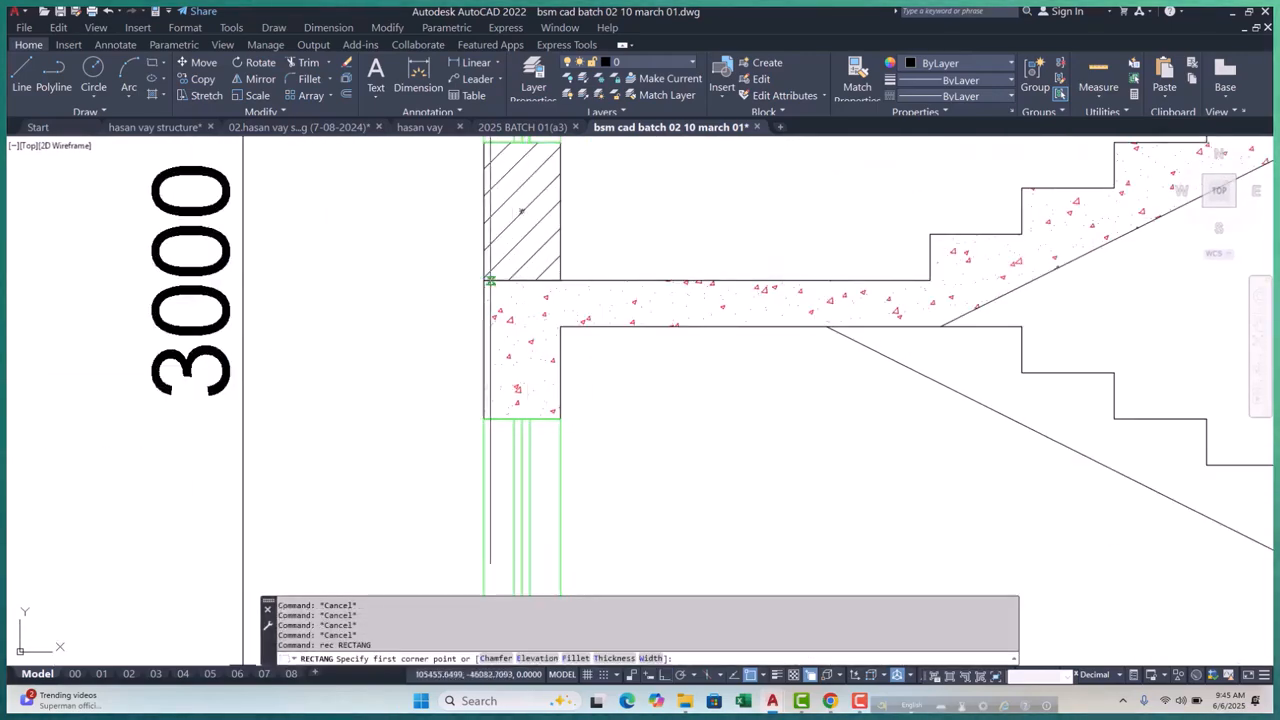
pyautogui.click(490, 281)
pyautogui.scroll(4, 577, 281)
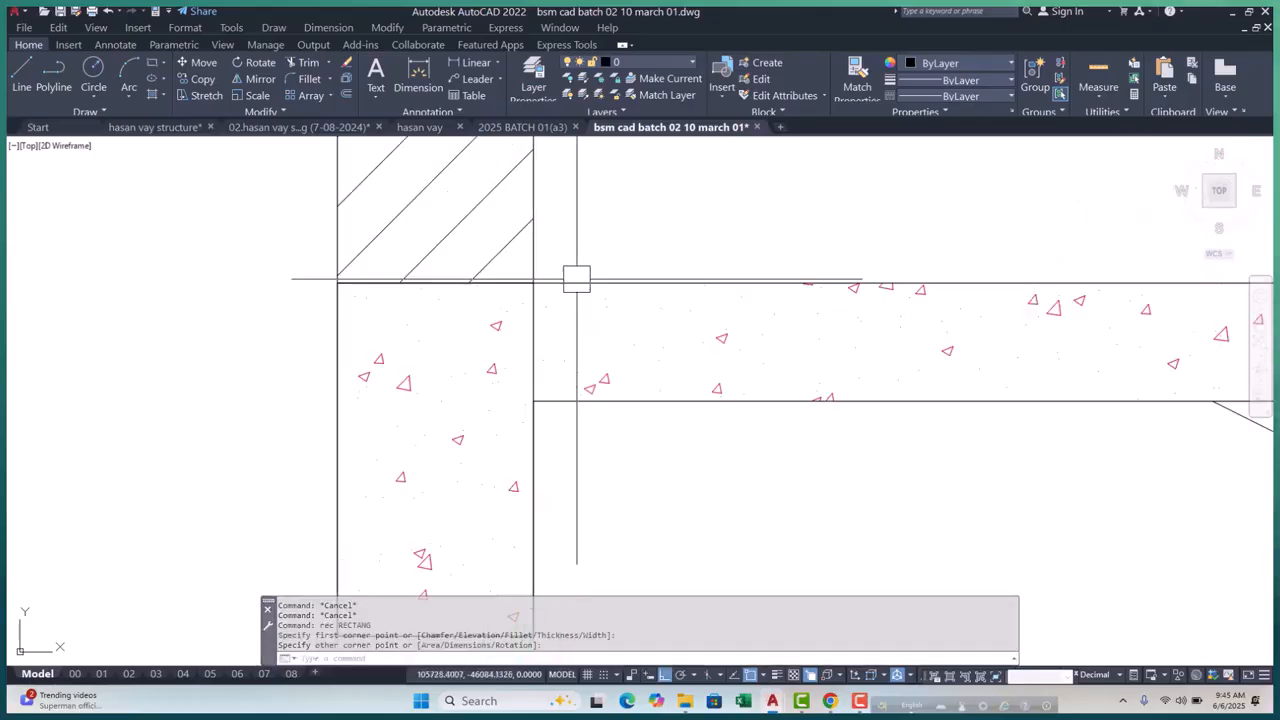
pyautogui.click(534, 325)
pyautogui.scroll(-5, 450, 344)
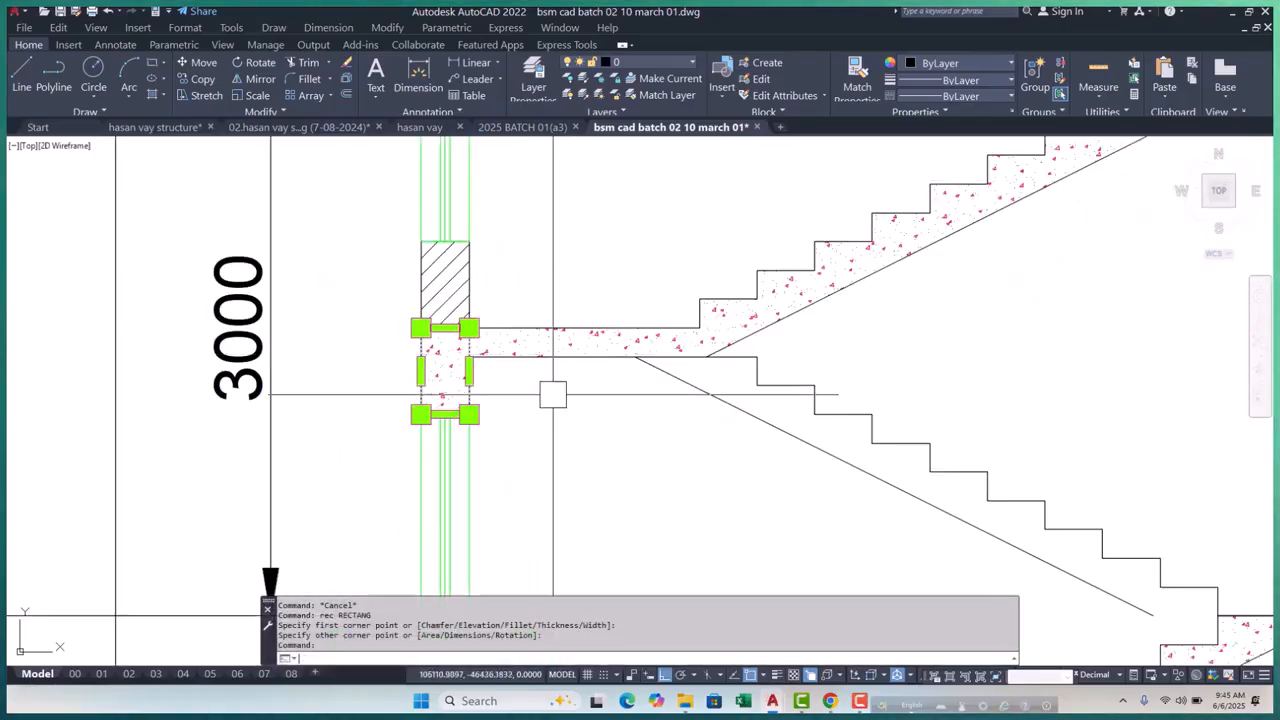
pyautogui.press('Return')
pyautogui.press('Escape')
pyautogui.press('Escape')
# Copy the beam rectangle to the landing between the 2nd and 3rd floors, using the slab's underside as reference
pyautogui.scroll(4, 467, 350)
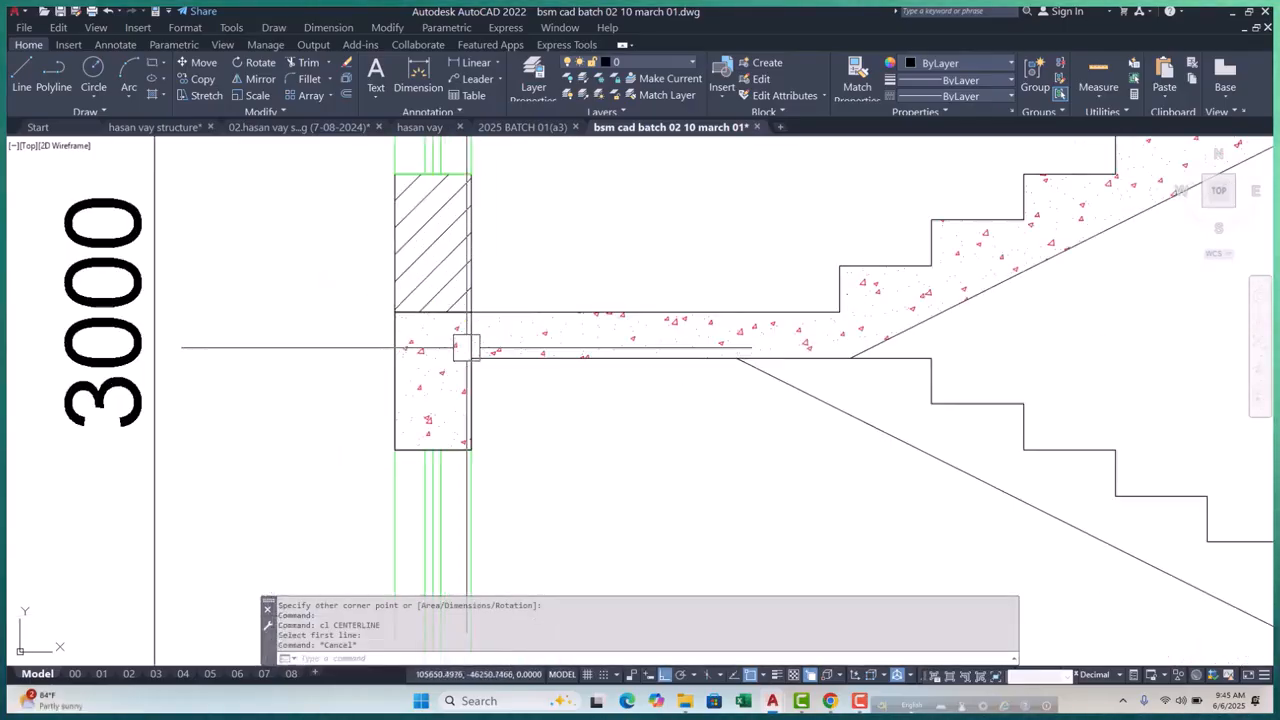
pyautogui.click(478, 347)
pyautogui.click(536, 395)
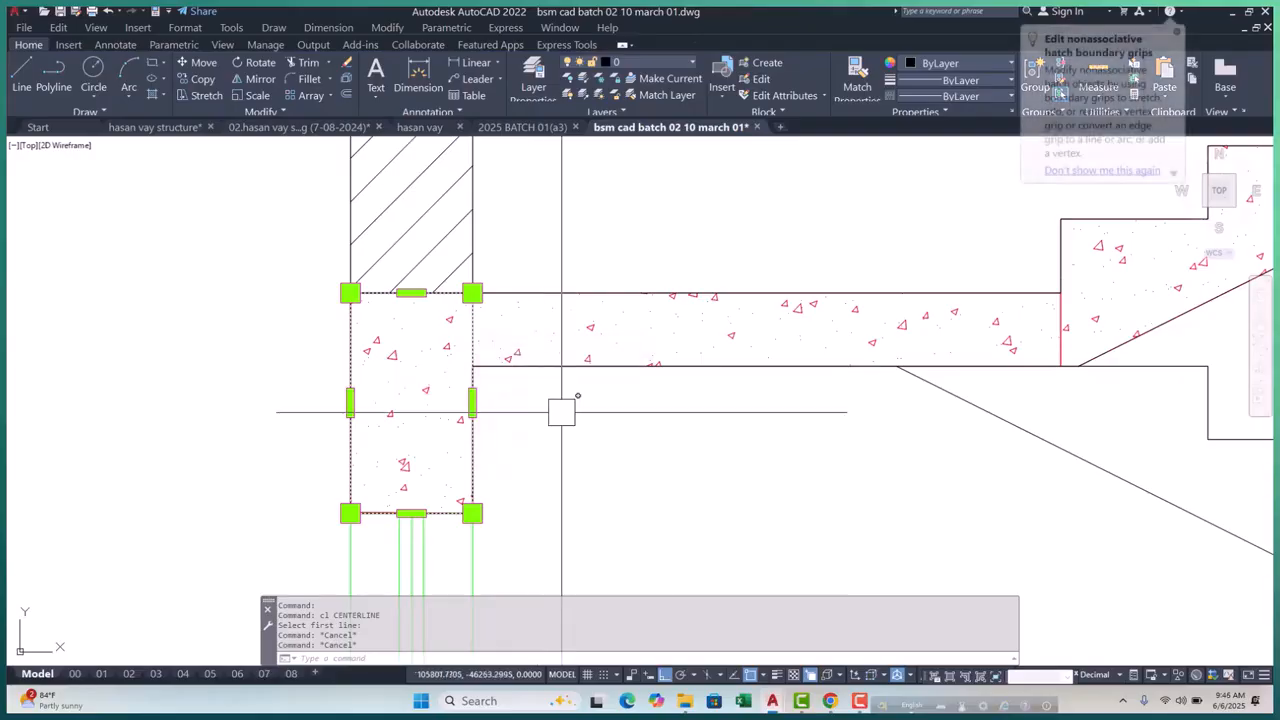
pyautogui.write('cp')
pyautogui.press('Return')
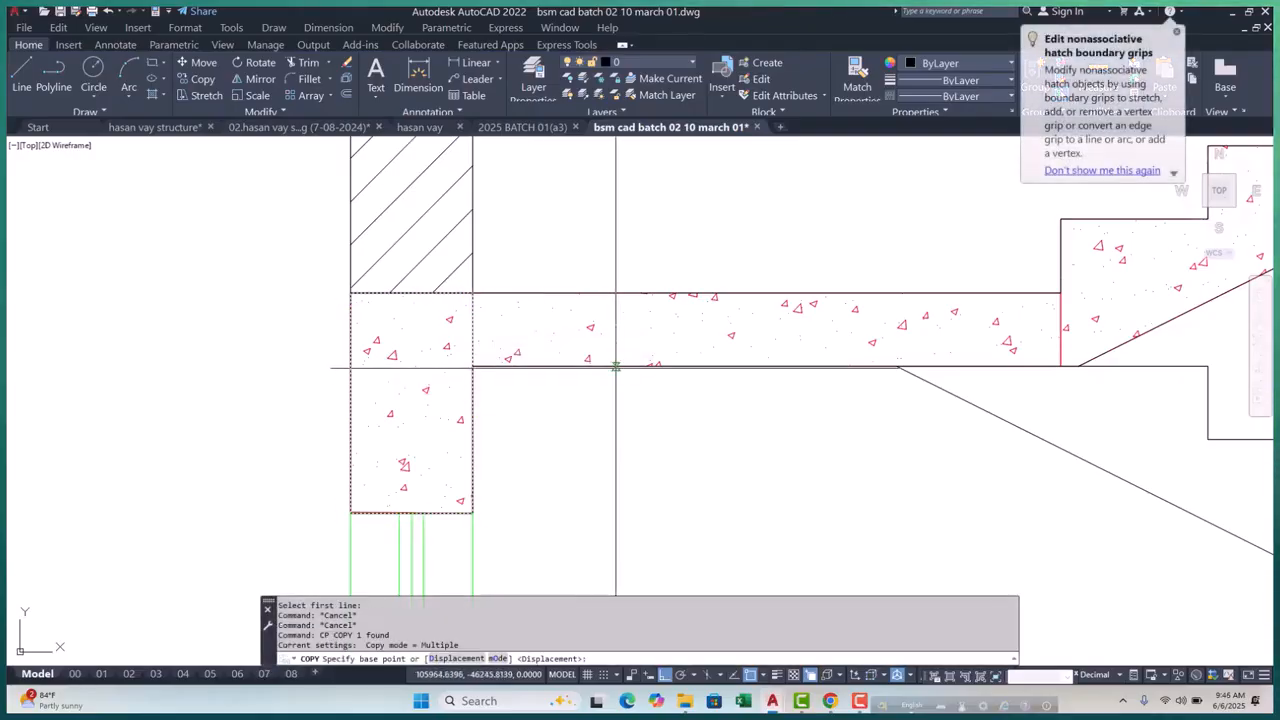
pyautogui.click(616, 367)
pyautogui.scroll(-5, 616, 367)
pyautogui.scroll(3, 568, 410)
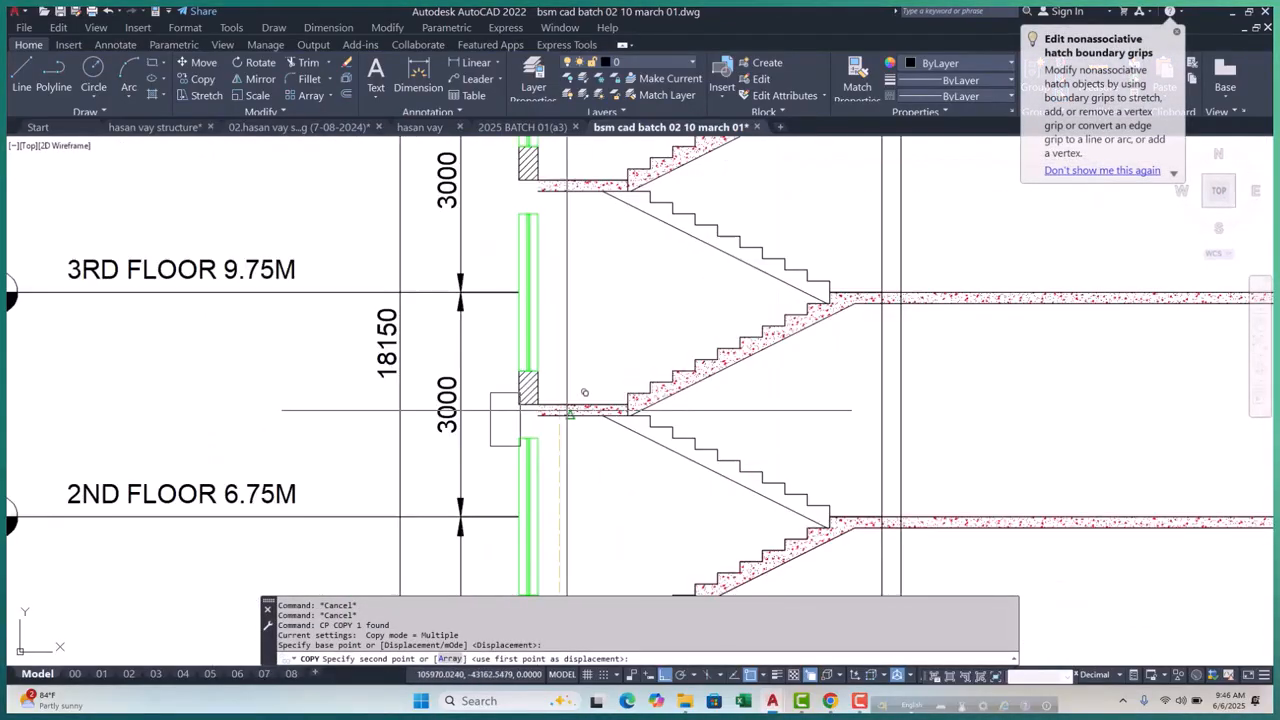
pyautogui.scroll(6, 567, 410)
pyautogui.click(559, 413)
pyautogui.scroll(-6, 557, 368)
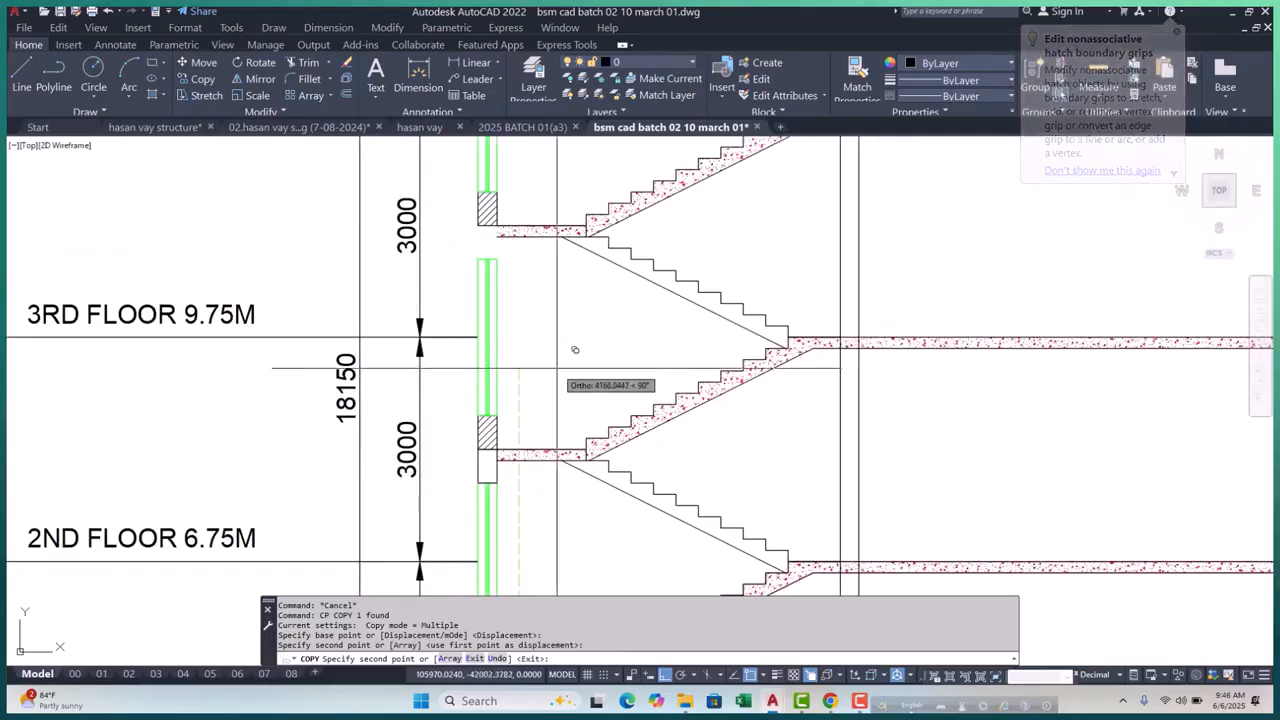
# Place two more copies of the beam rectangle at the landings above the 3rd and 4th floors
pyautogui.scroll(5, 519, 320)
pyautogui.click(501, 320)
pyautogui.scroll(-6, 510, 390)
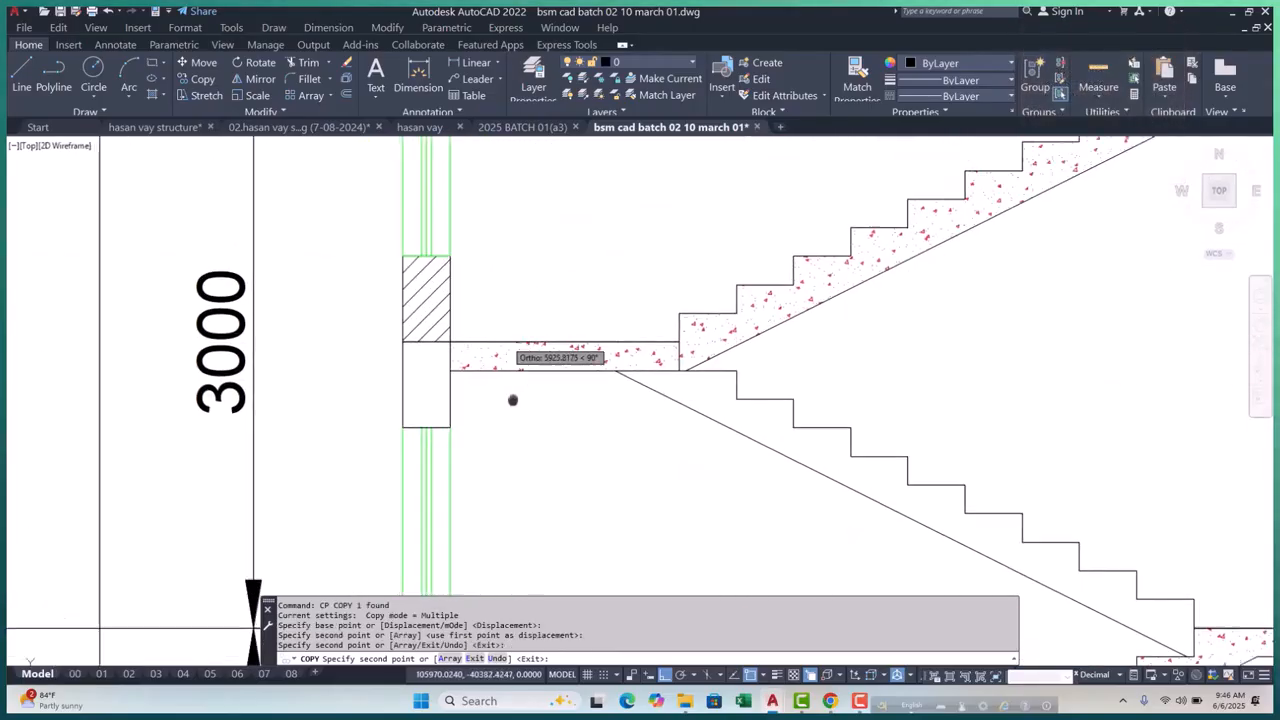
pyautogui.scroll(5, 507, 430)
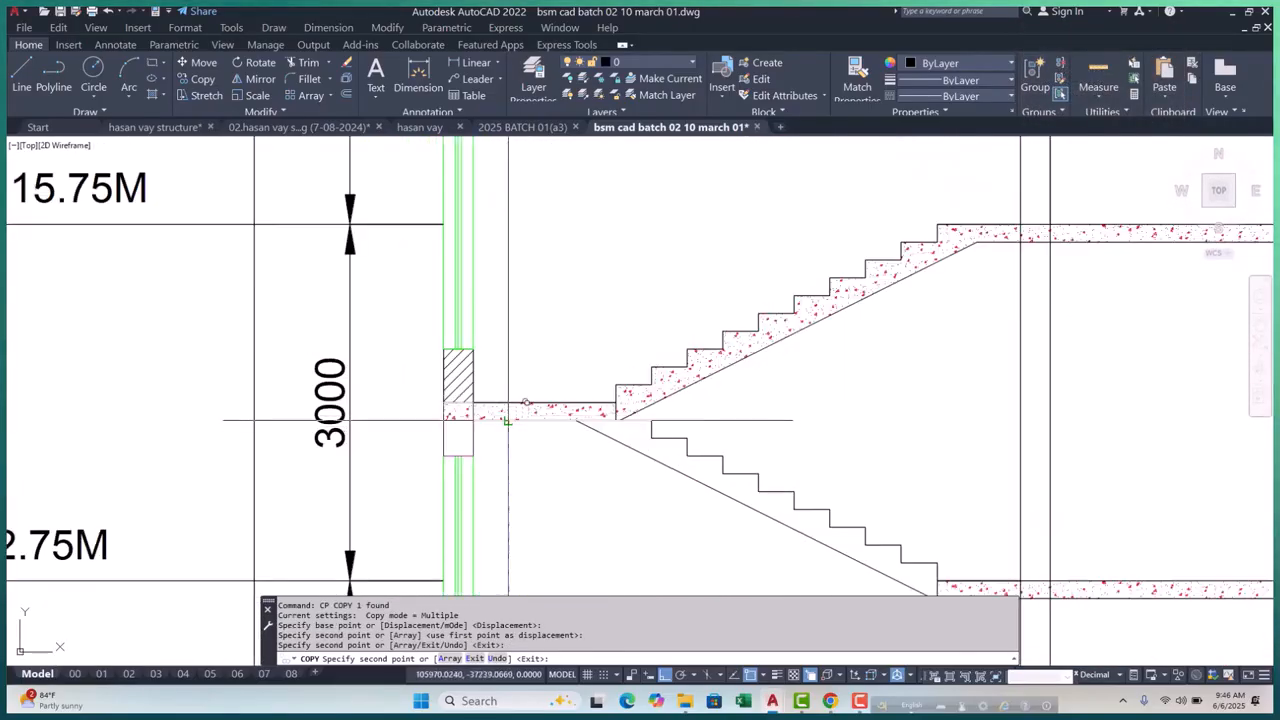
pyautogui.scroll(-3, 507, 420)
pyautogui.click(466, 466)
pyautogui.press('Escape')
# Extend the topmost landing's concrete hatch down into the beam rectangle by adding and stretching its boundary vertices
pyautogui.scroll(9, 448, 416)
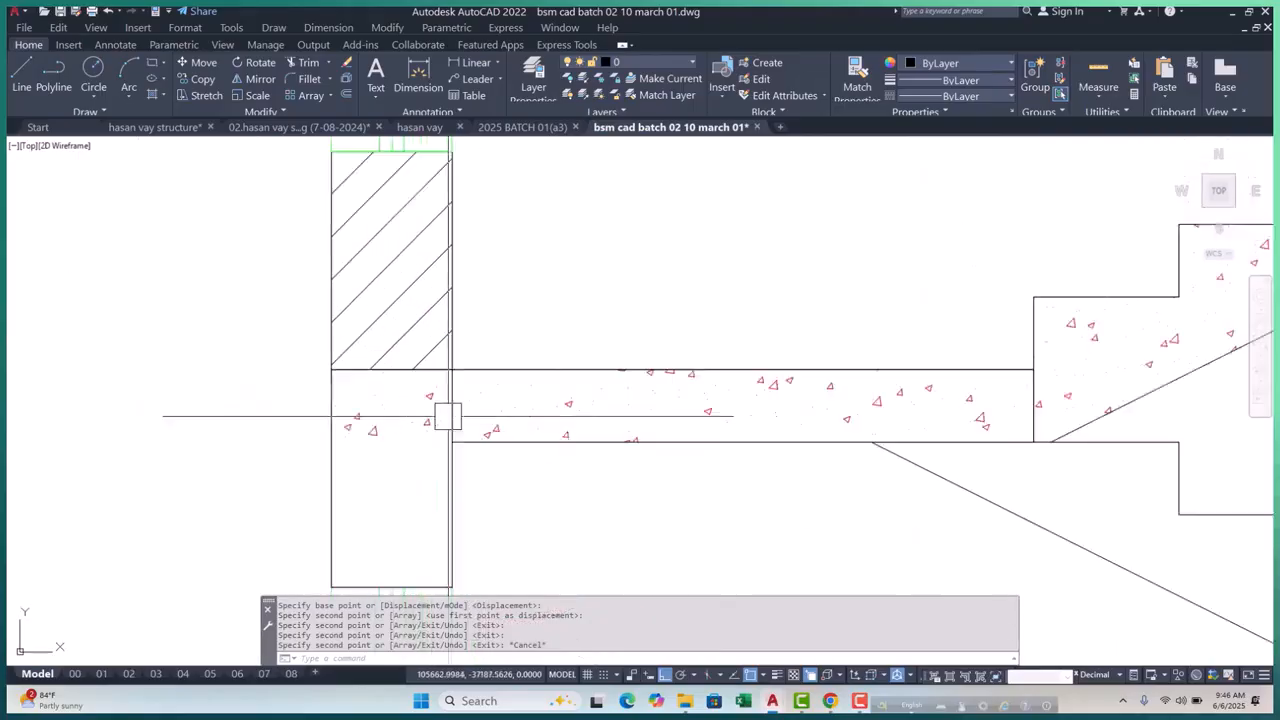
pyautogui.click(405, 423)
pyautogui.scroll(-3, 439, 330)
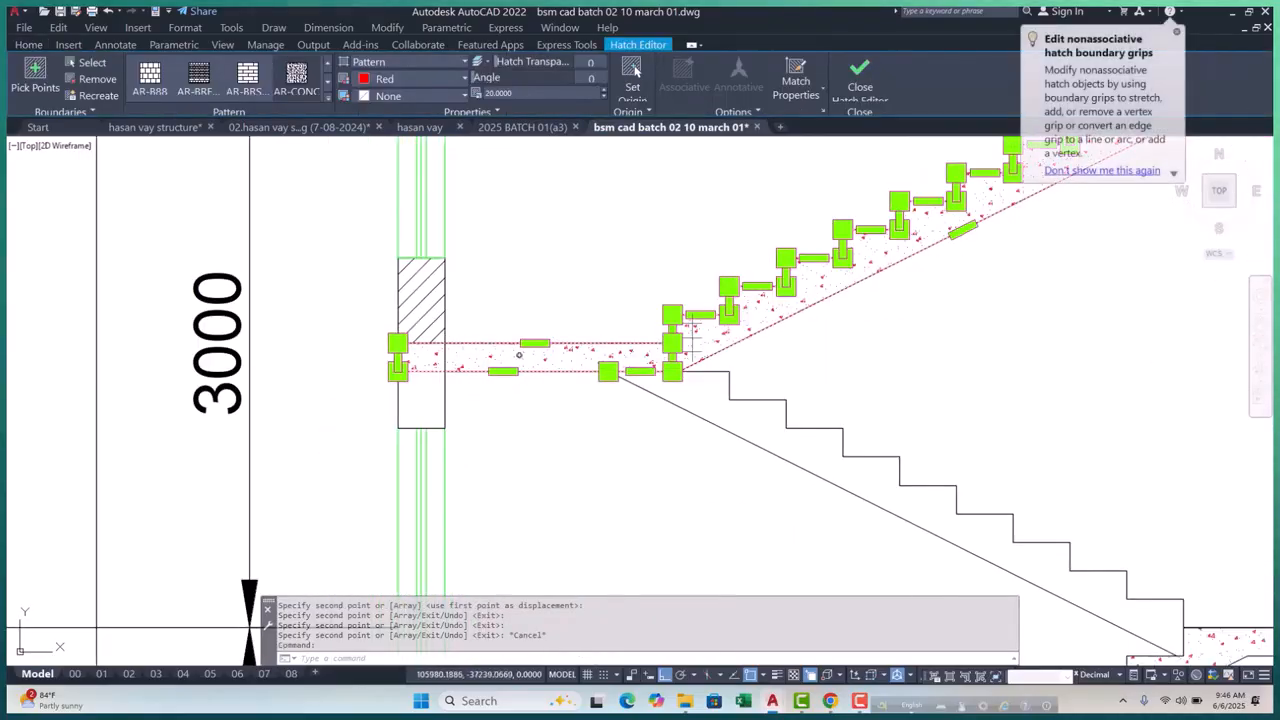
pyautogui.click(562, 419)
pyautogui.scroll(4, 452, 390)
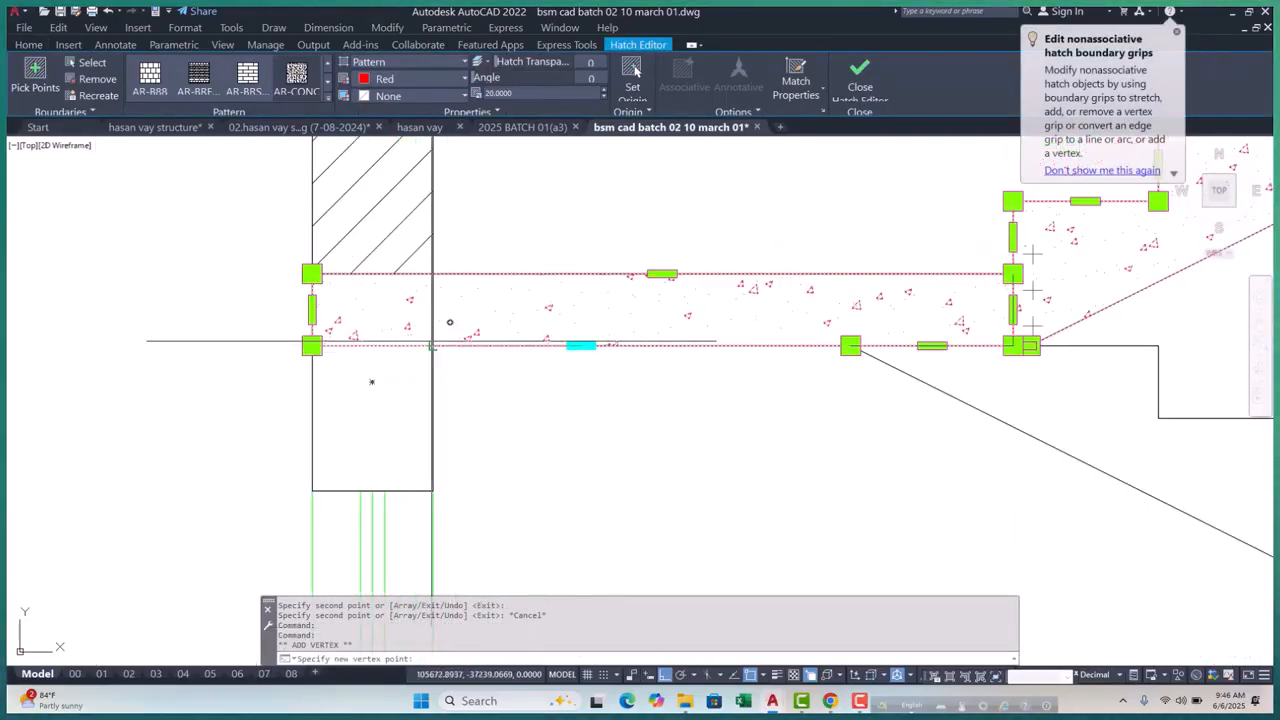
pyautogui.moveTo(360, 374); pyautogui.dragTo(395, 354, button='middle')
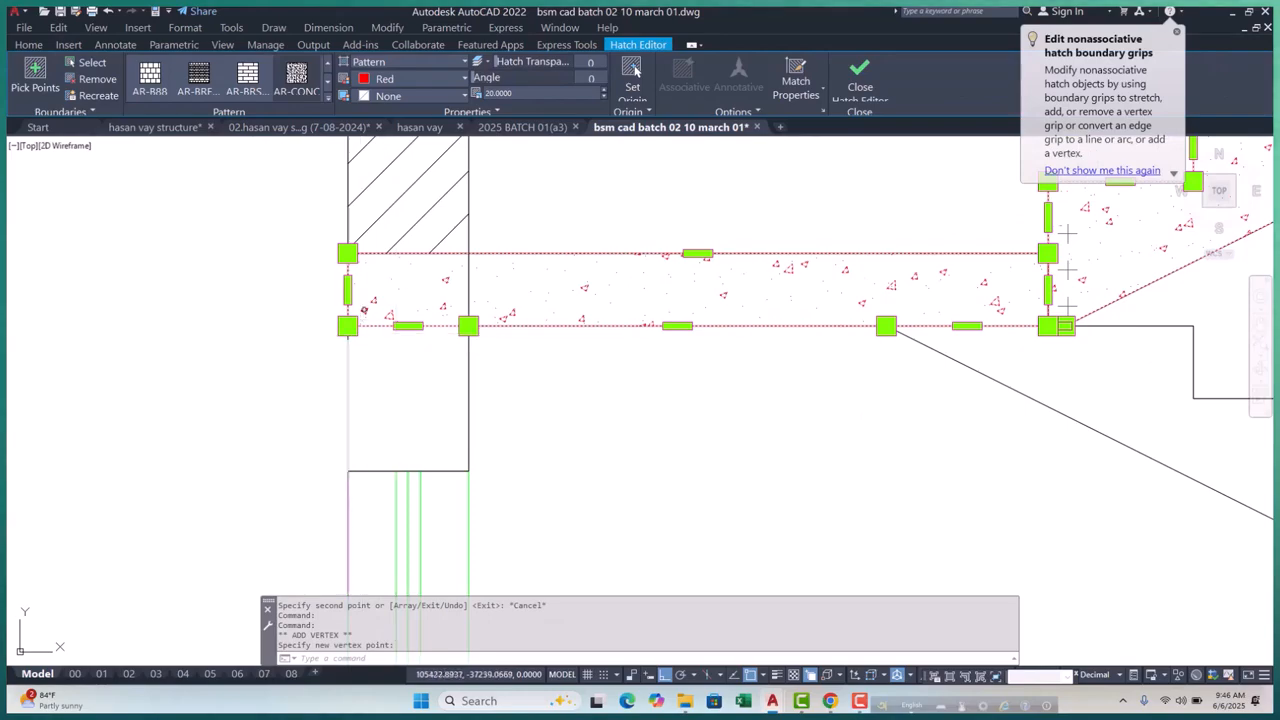
pyautogui.click(347, 470)
pyautogui.click(407, 398)
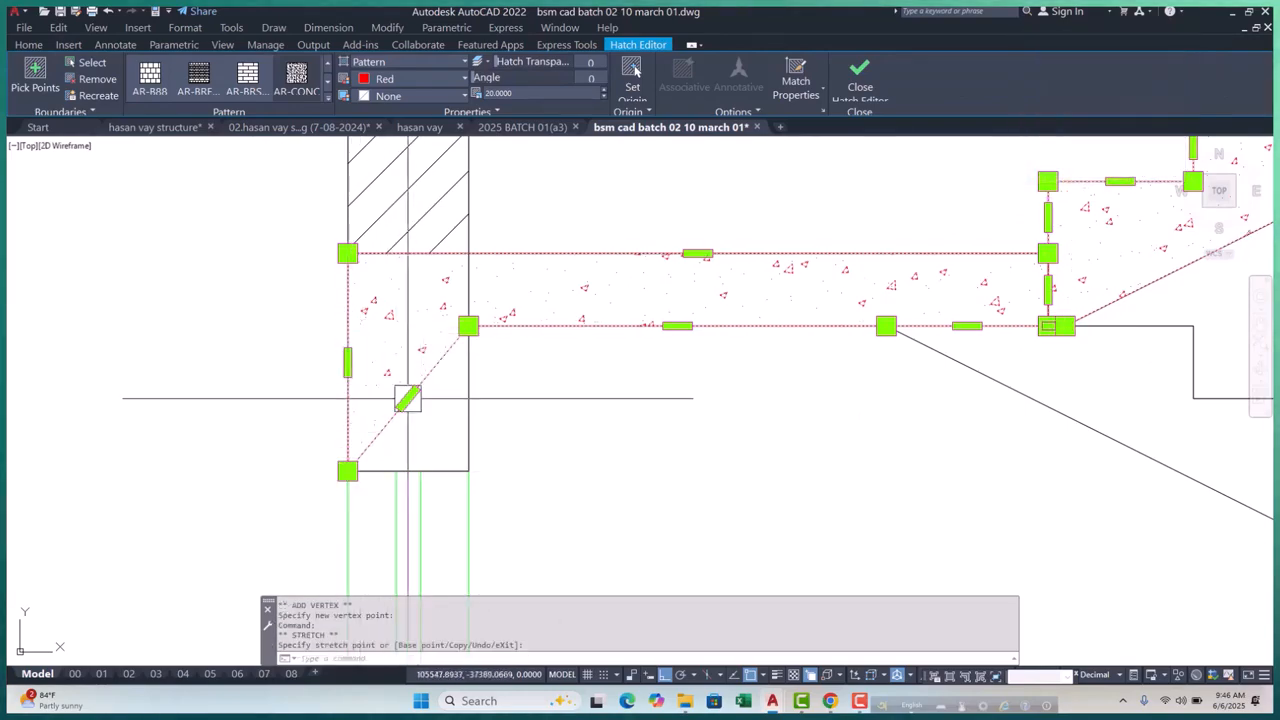
pyautogui.click(469, 448)
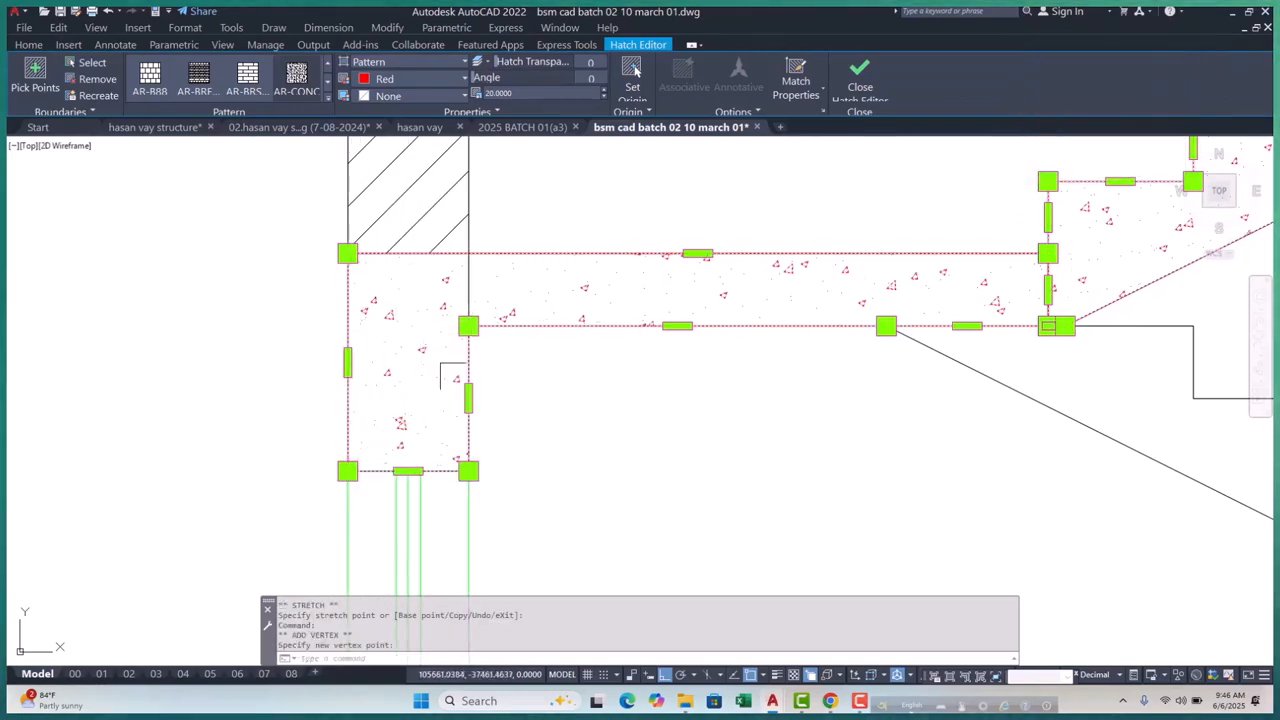
pyautogui.scroll(-6, 580, 391)
pyautogui.scroll(3, 499, 291)
pyautogui.press('Escape')
pyautogui.press('Escape')
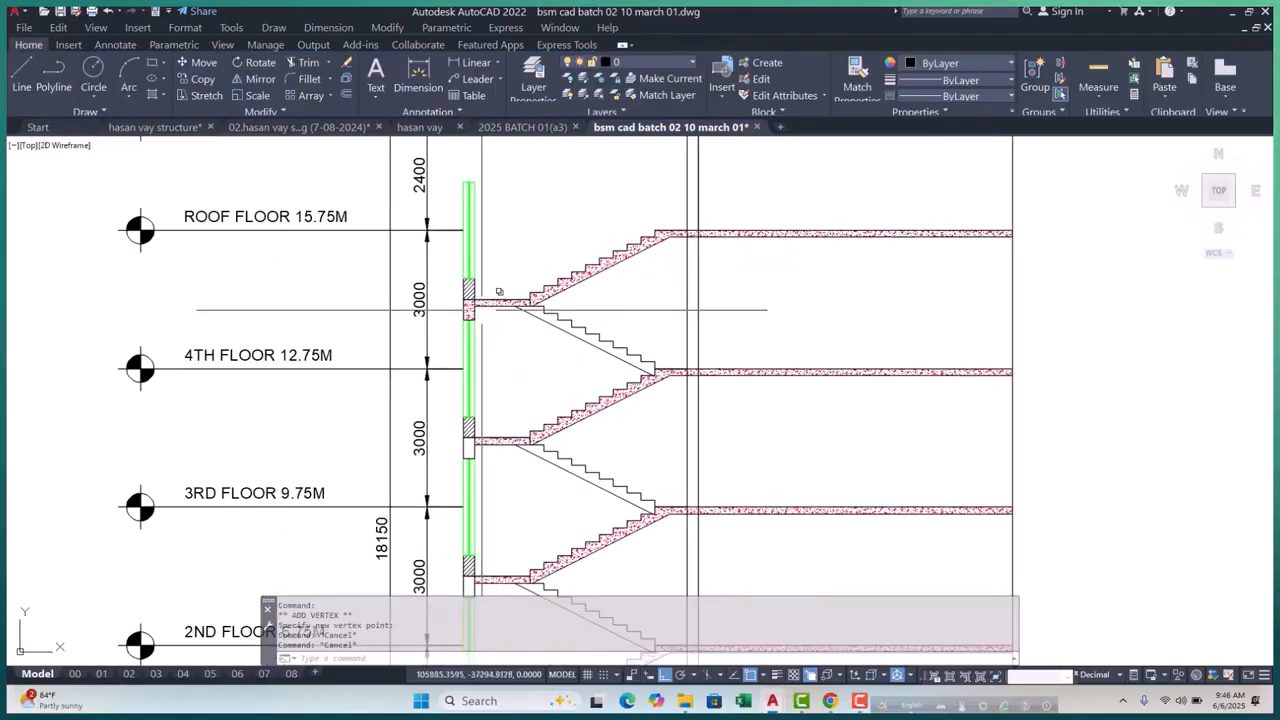
# Try to erase the beam rectangle at the topmost landing
pyautogui.scroll(10, 499, 291)
pyautogui.click(474, 301)
pyautogui.scroll(-3, 470, 345)
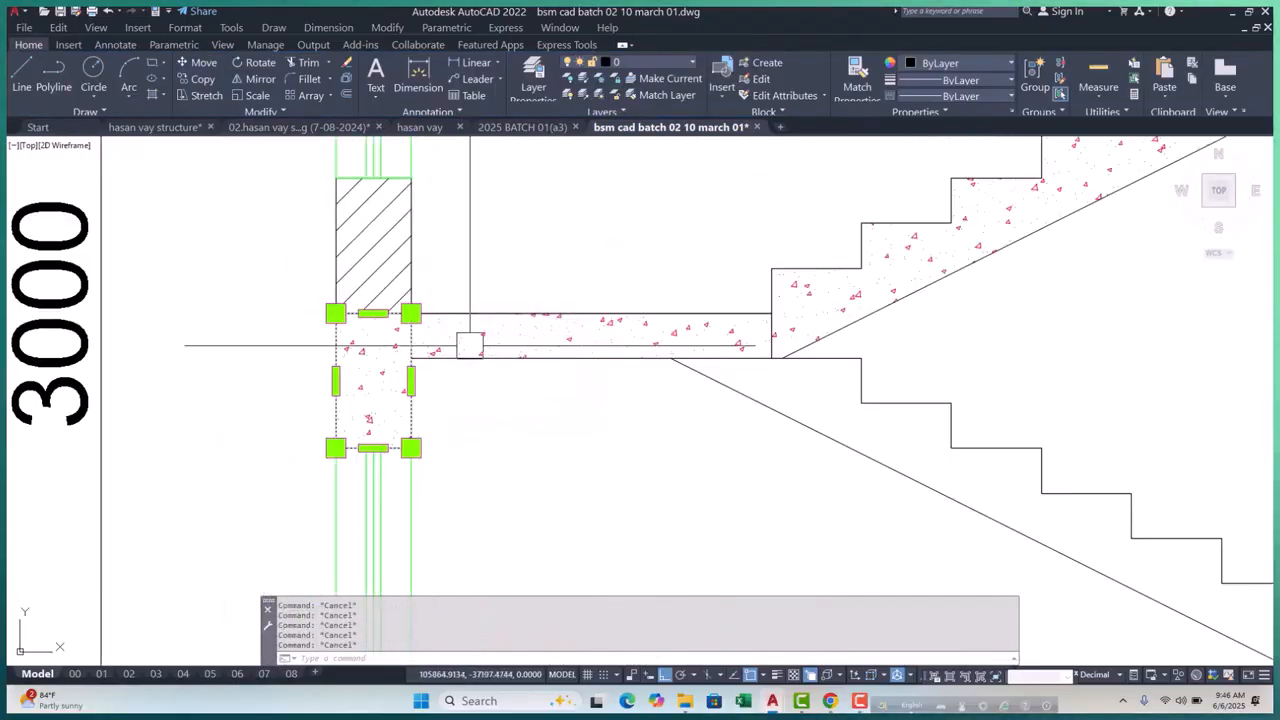
pyautogui.scroll(4, 424, 338)
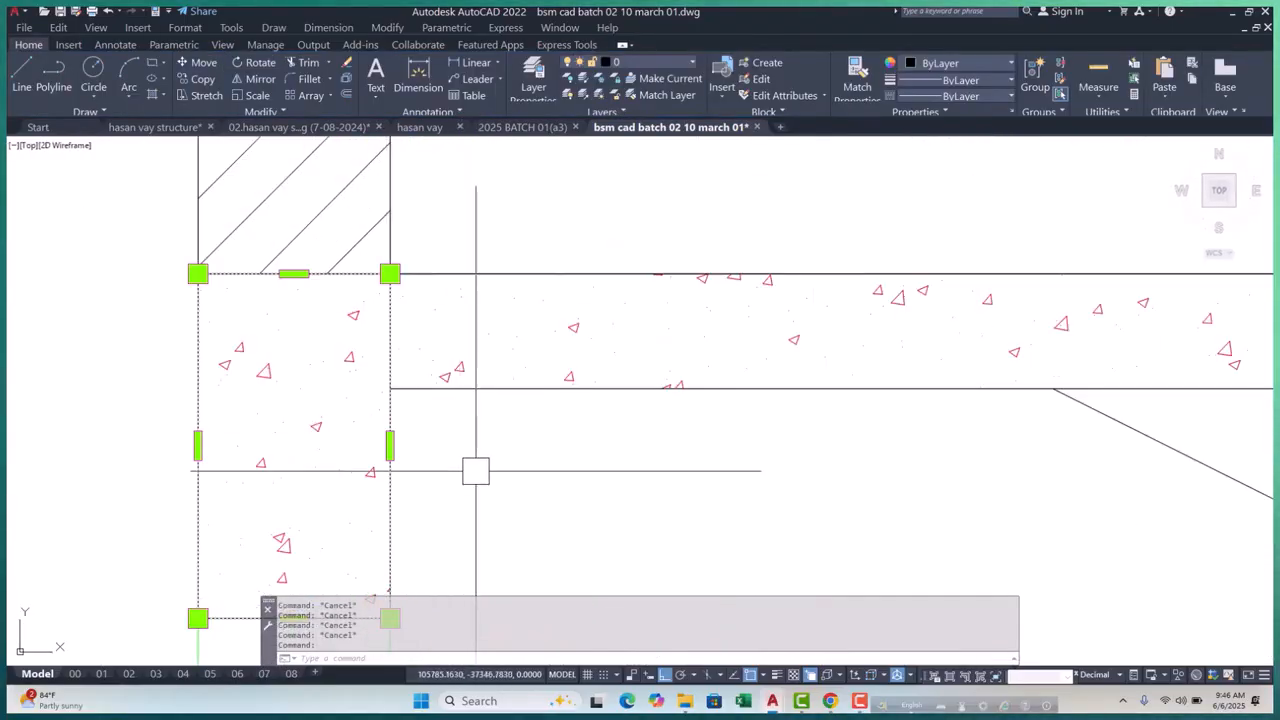
pyautogui.write('r')
pyautogui.press('Return')
pyautogui.write('e')
pyautogui.press('Return')
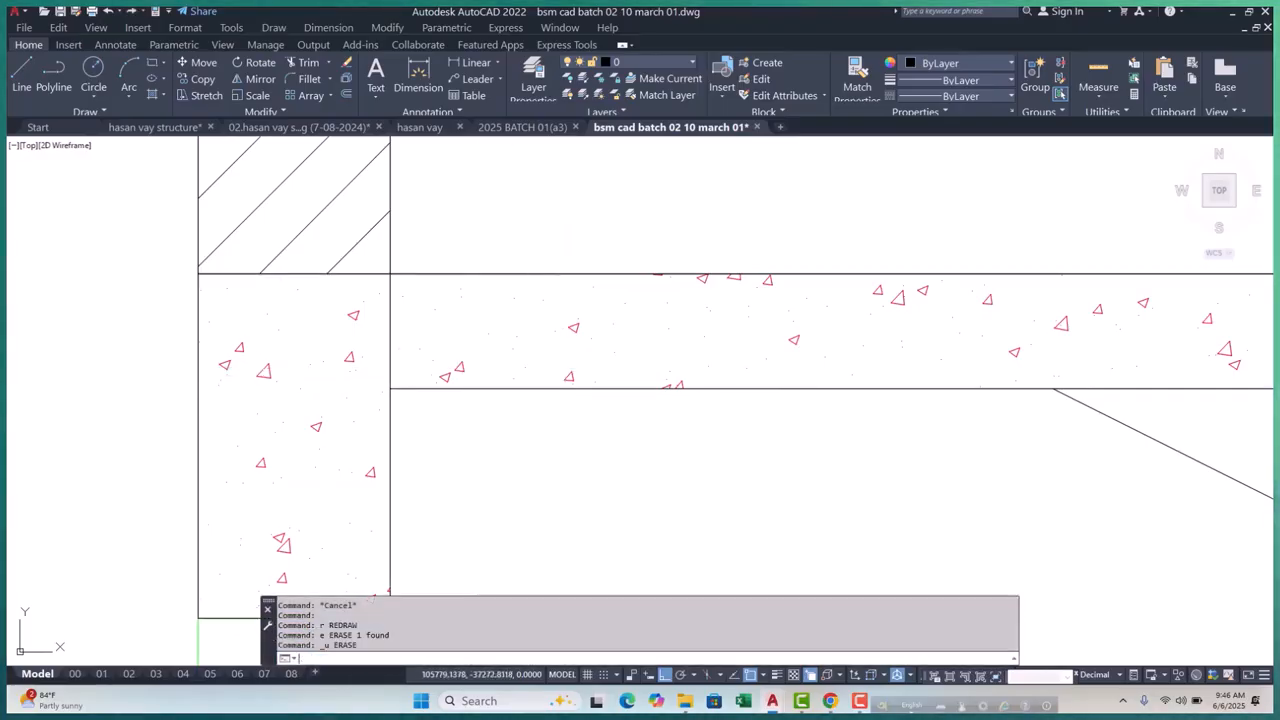
# Trim the topmost beam rectangle's inner side where it crosses the landing slab
pyautogui.write('tr')
pyautogui.press('Return')
pyautogui.scroll(2, 394, 331)
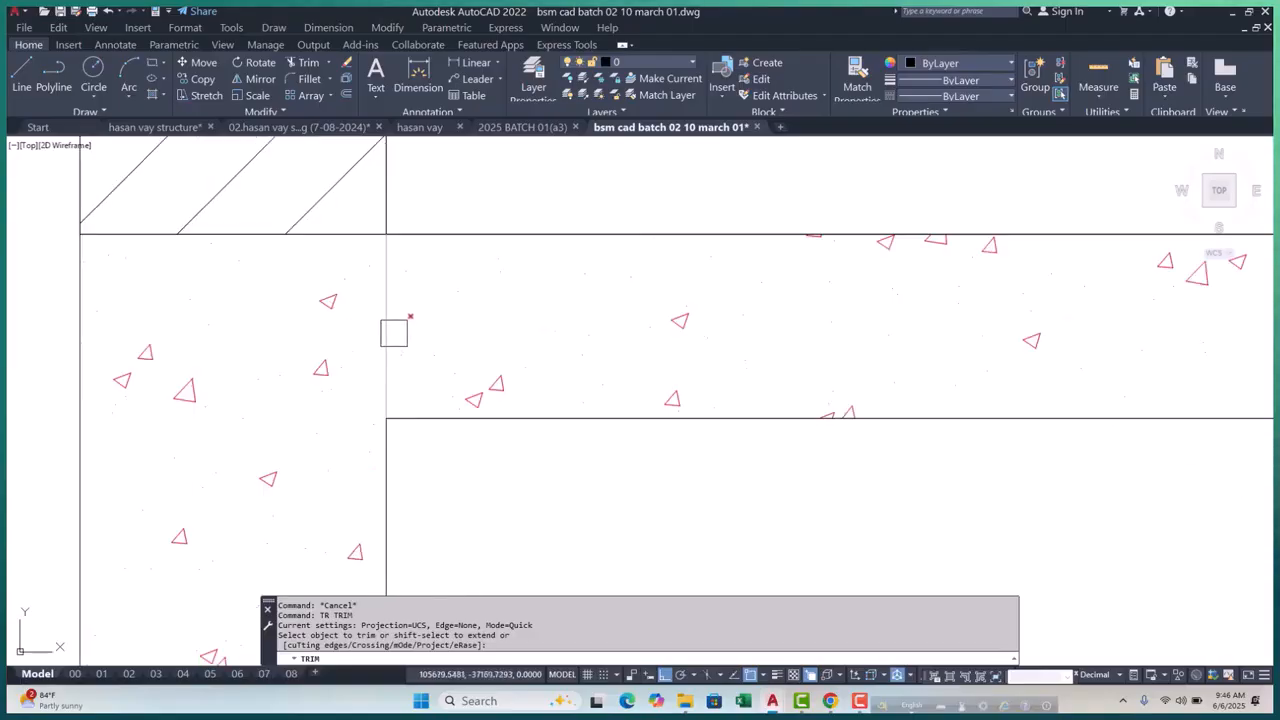
pyautogui.scroll(-4, 490, 318)
pyautogui.press('Escape')
pyautogui.scroll(-3, 501, 327)
pyautogui.click(455, 450)
pyautogui.scroll(3, 455, 450)
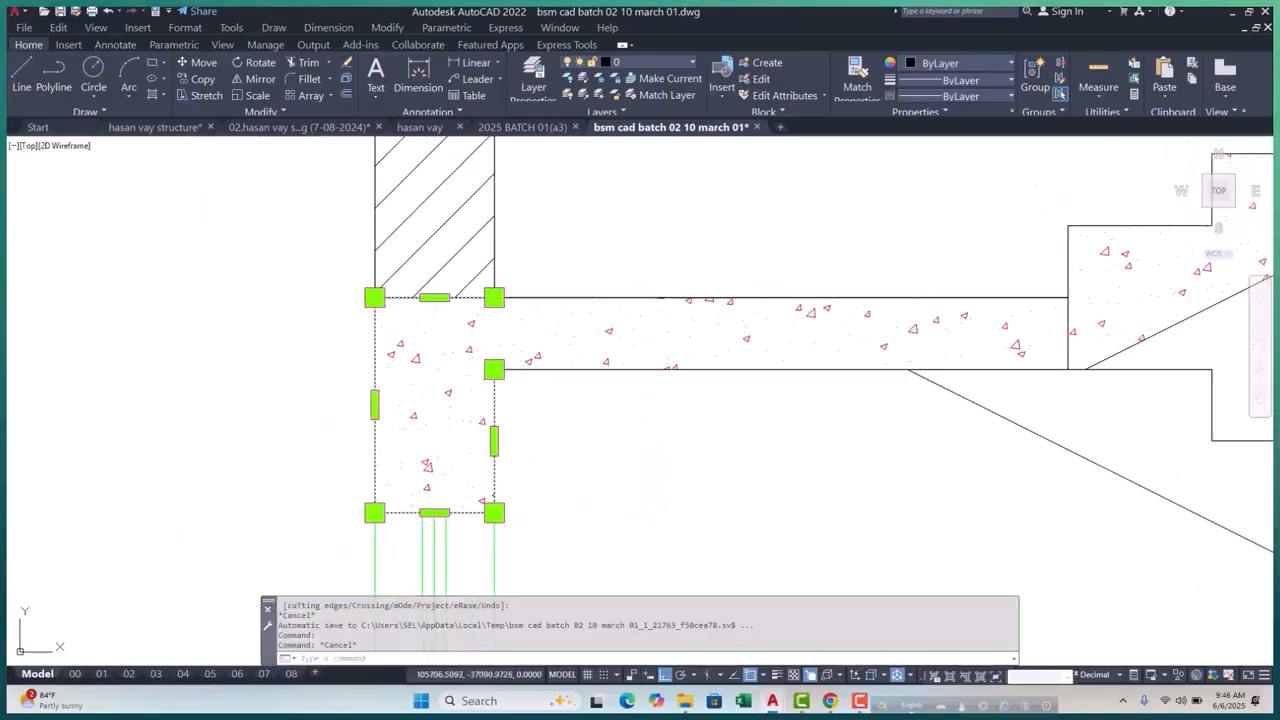
pyautogui.click(494, 297)
pyautogui.press('Escape')
pyautogui.press('Escape')
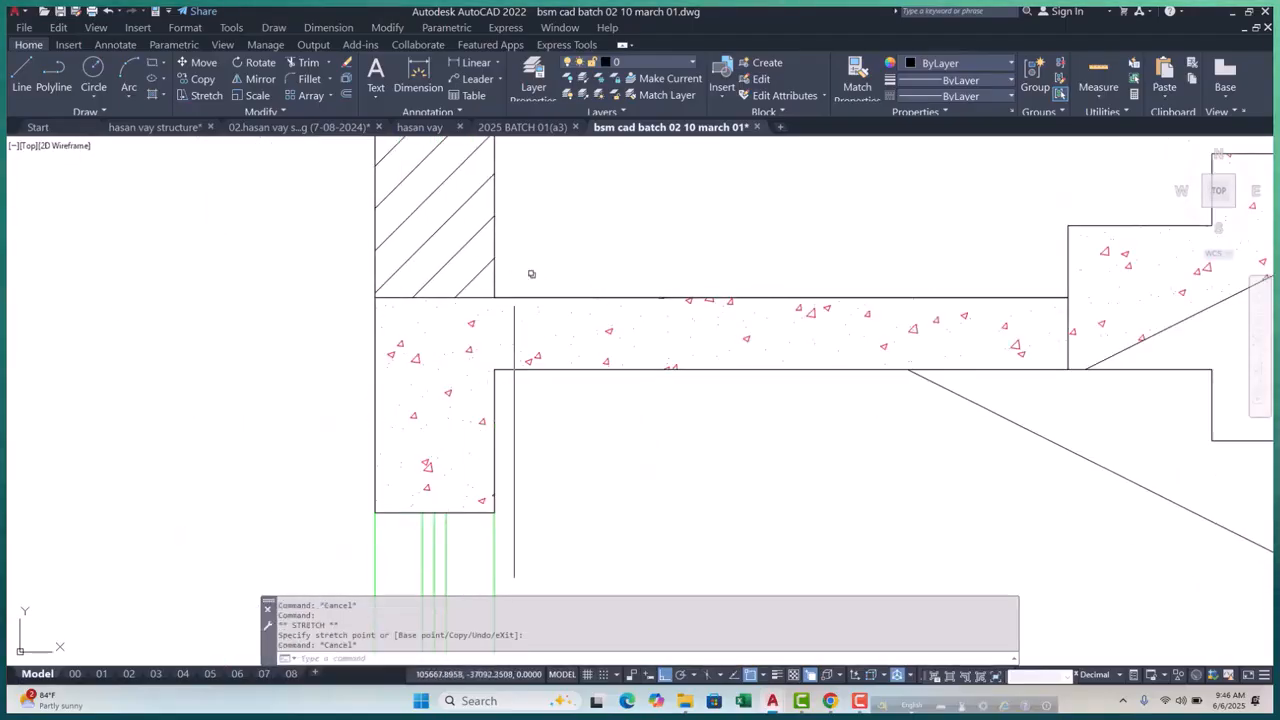
# Erase the duplicate line along the upper edge of the topmost landing slab
pyautogui.click(533, 299)
pyautogui.click(645, 357)
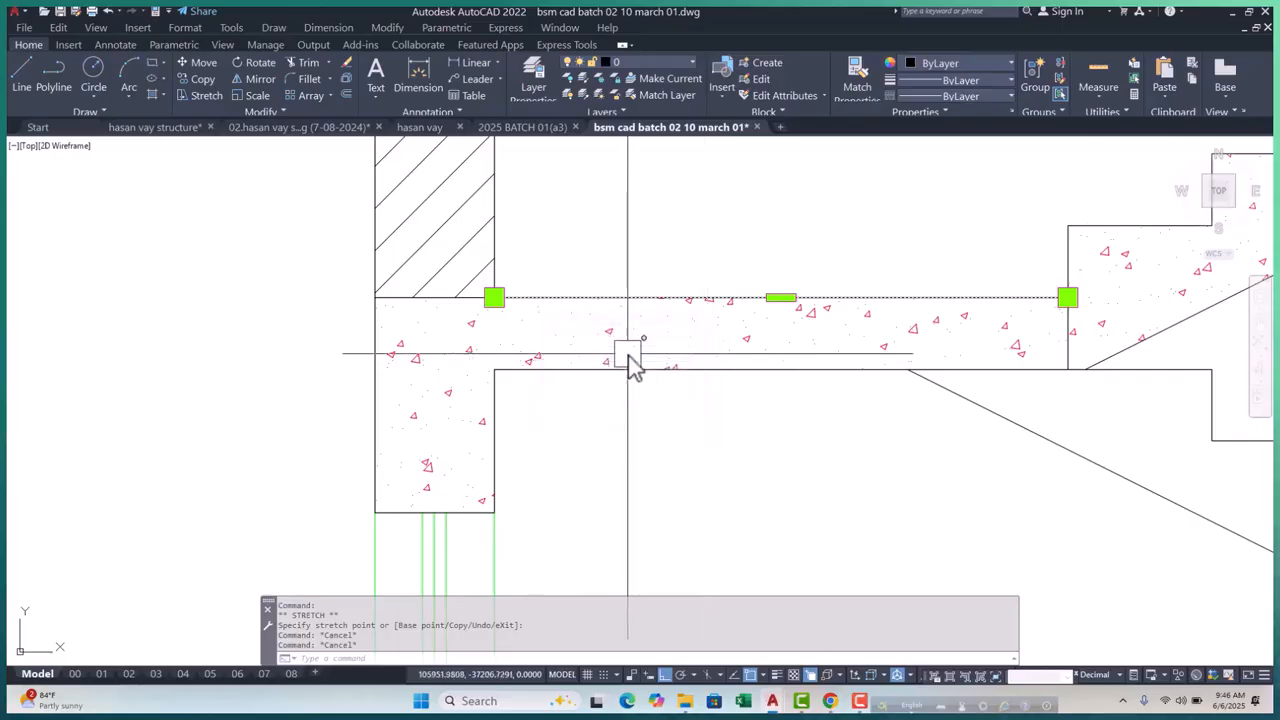
pyautogui.write('e')
pyautogui.press('Return')
# Join the topmost beam outline with the adjoining landing slab and stair soffit outlines
pyautogui.click(600, 300)
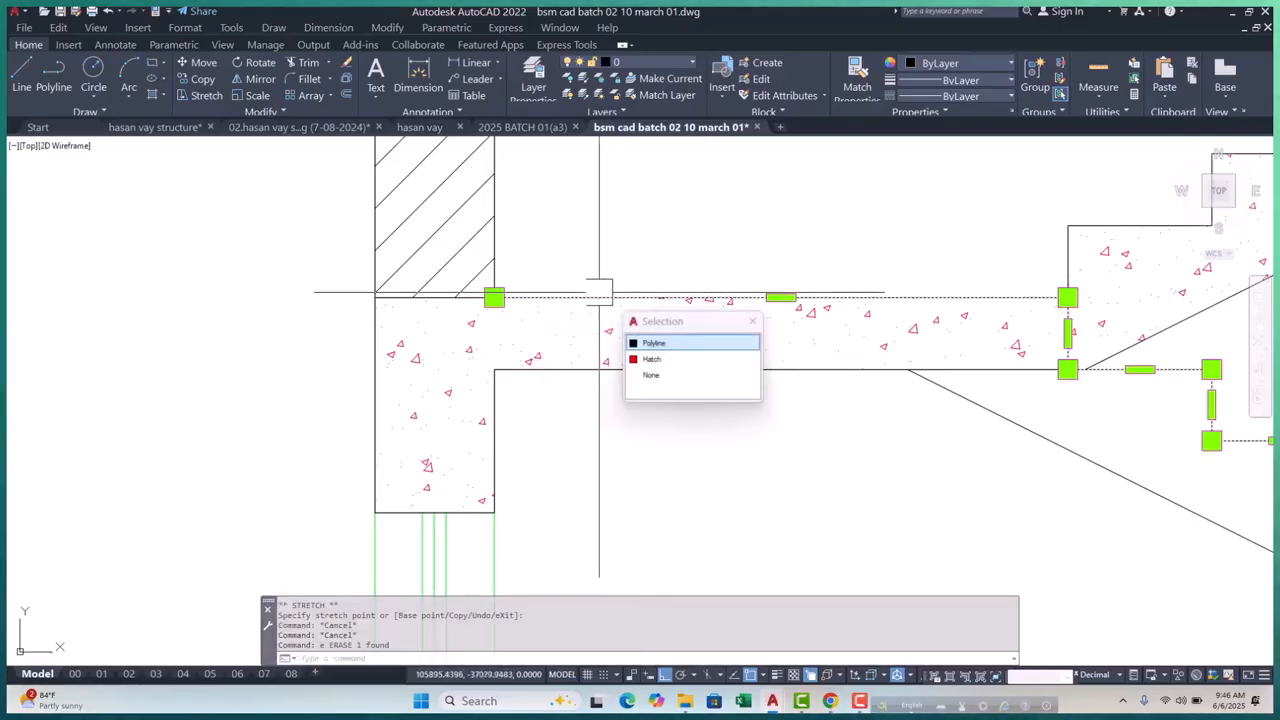
pyautogui.click(657, 347)
pyautogui.click(374, 366)
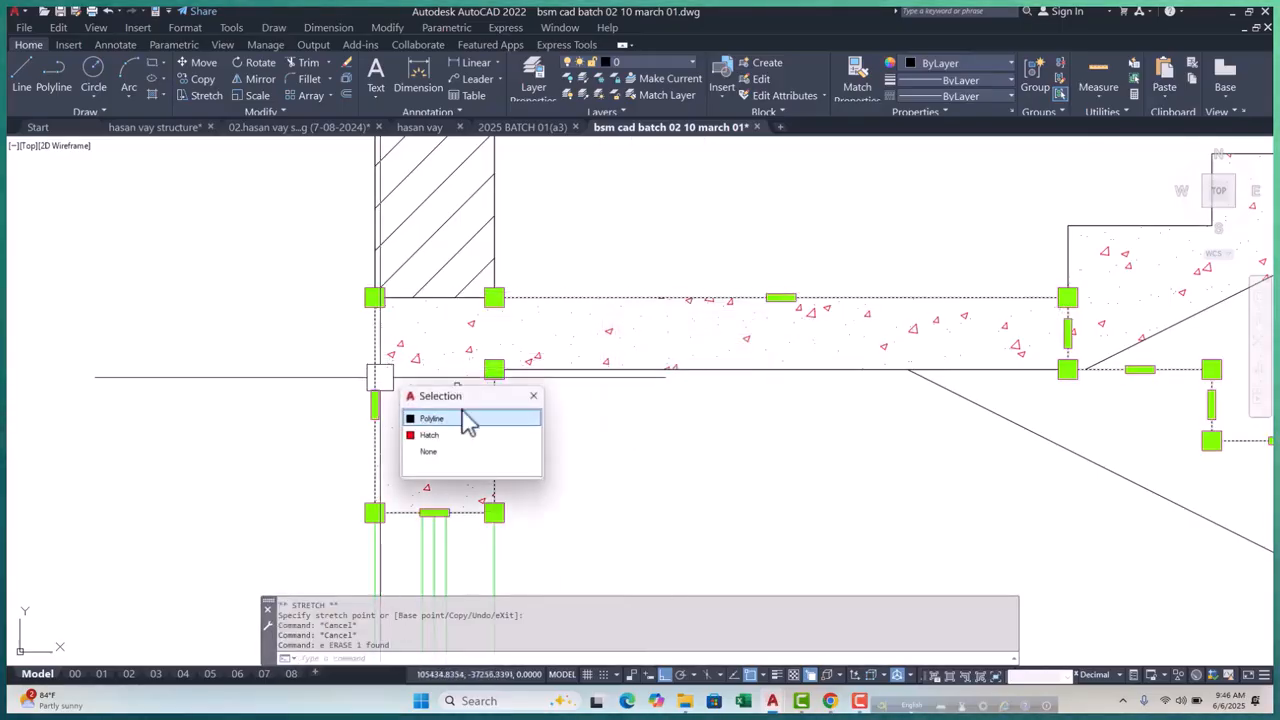
pyautogui.click(468, 418)
pyautogui.scroll(-2, 560, 385)
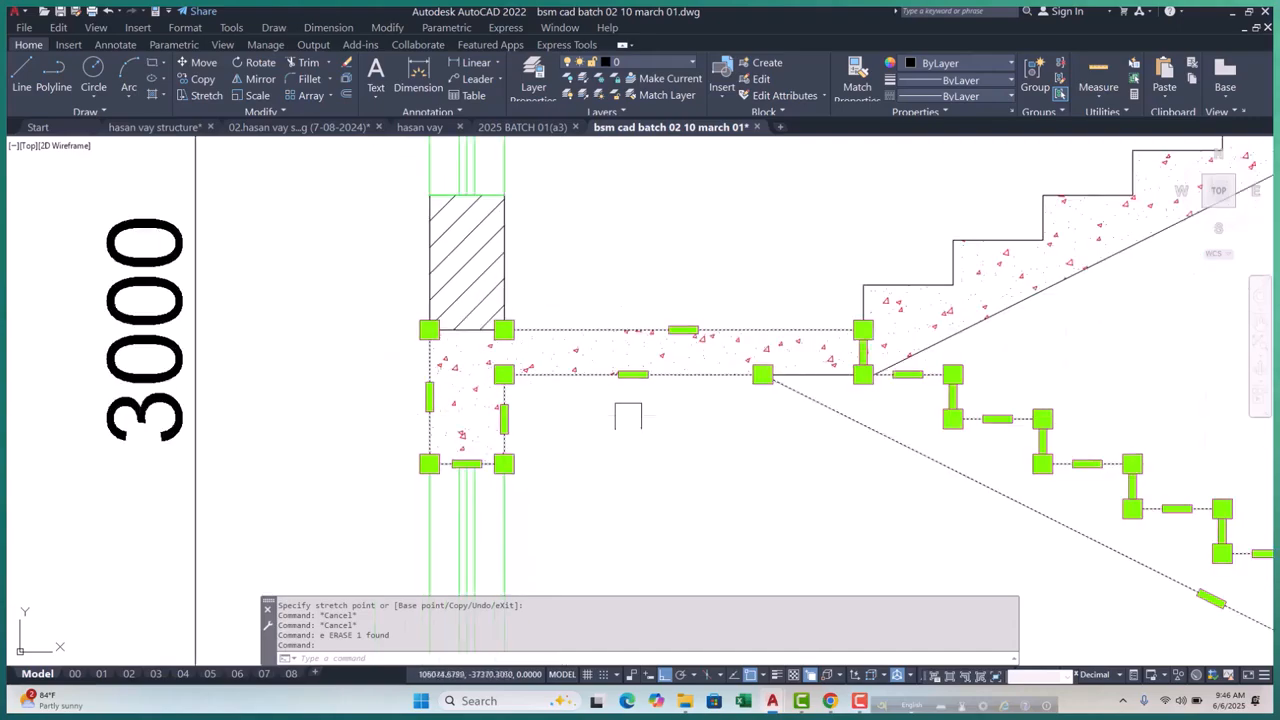
pyautogui.write('j')
pyautogui.press('Return')
pyautogui.click(634, 374)
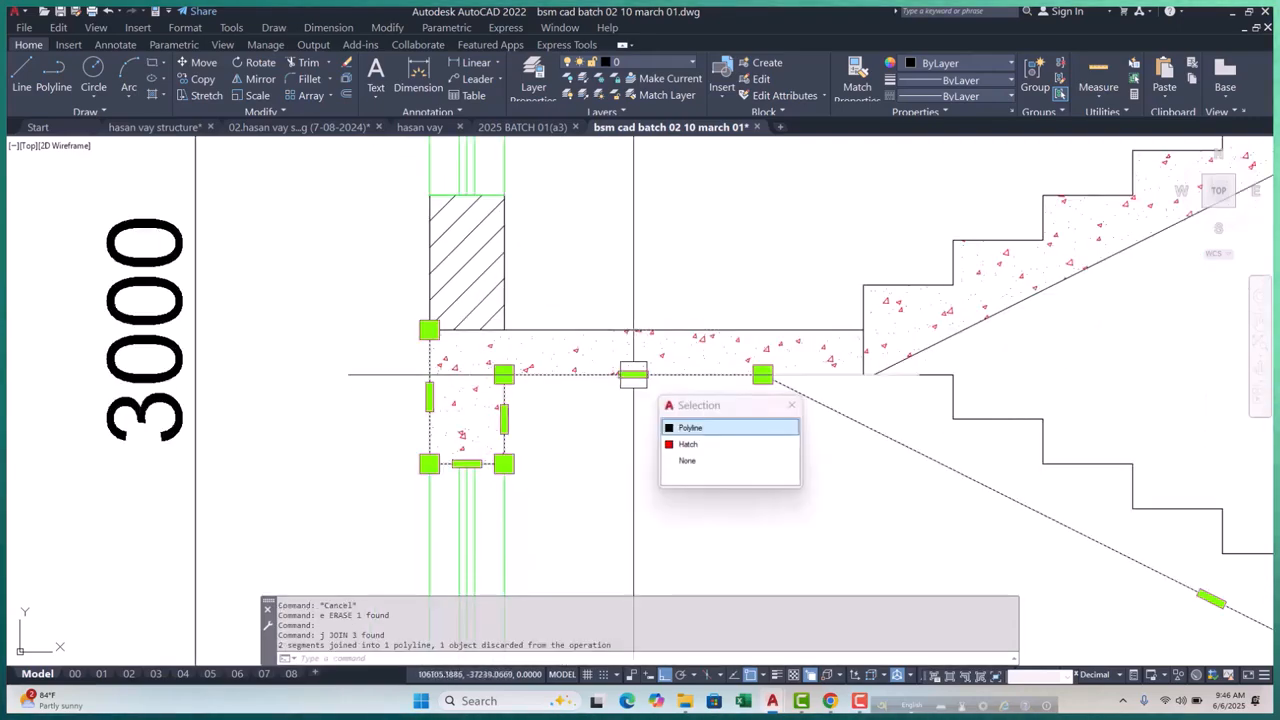
pyautogui.press('Escape')
pyautogui.scroll(-2, 615, 333)
pyautogui.click(615, 333)
pyautogui.press('Escape')
pyautogui.press('Escape')
pyautogui.scroll(4, 658, 497)
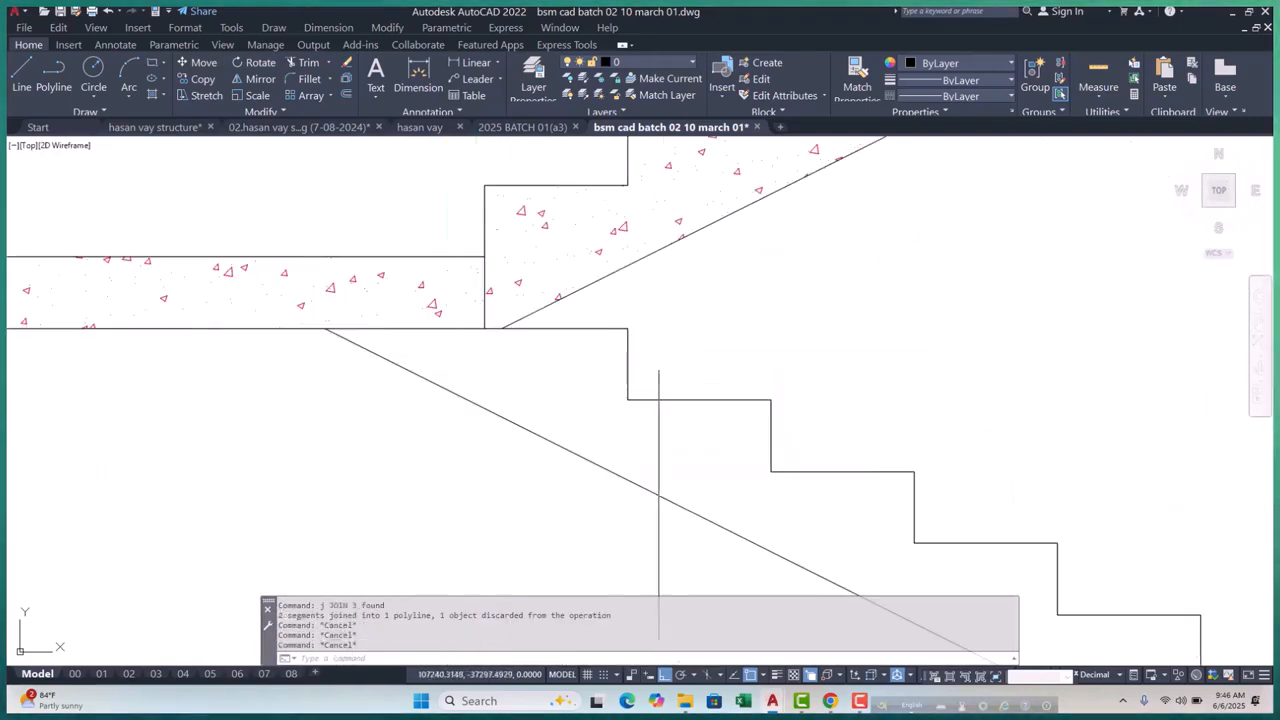
pyautogui.click(453, 332)
pyautogui.scroll(-5, 453, 332)
pyautogui.press('Escape')
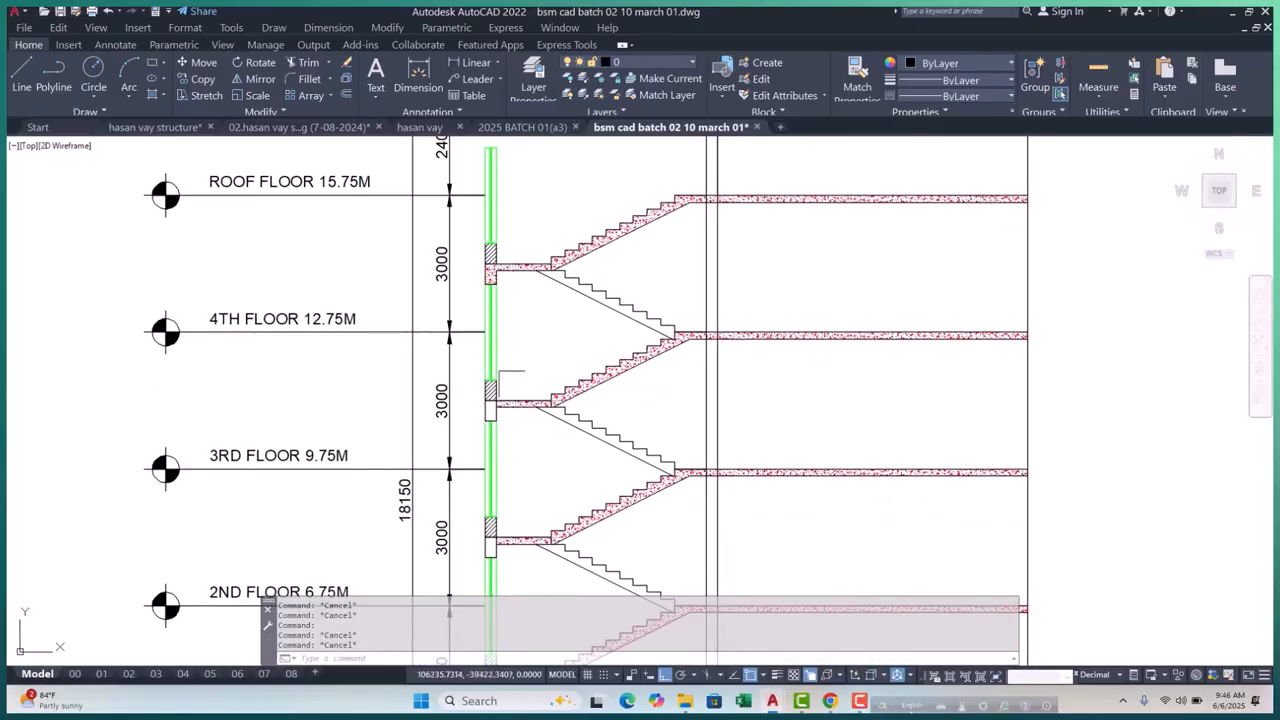
# Trim the beam rectangle's inner side where it crosses the landing slab above the 3rd floor
pyautogui.scroll(8, 530, 390)
pyautogui.scroll(3, 474, 393)
pyautogui.click(562, 367)
pyautogui.press('Escape')
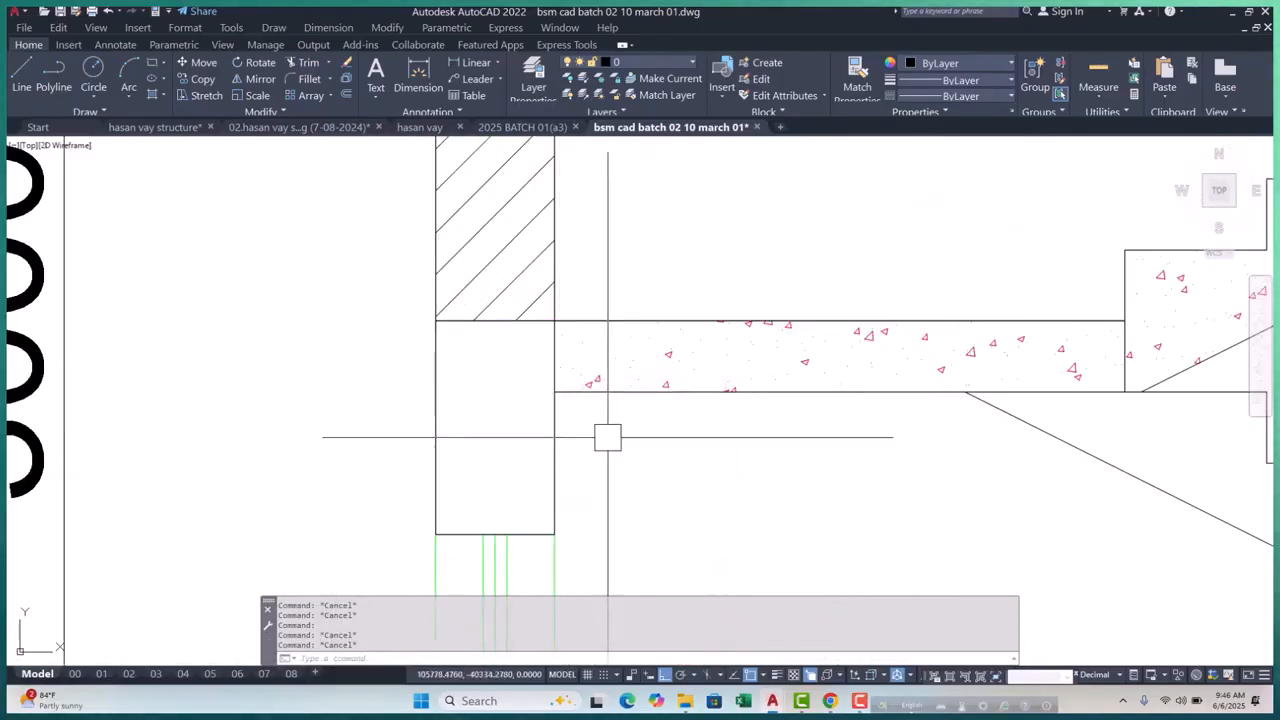
pyautogui.write('tr')
pyautogui.press('Return')
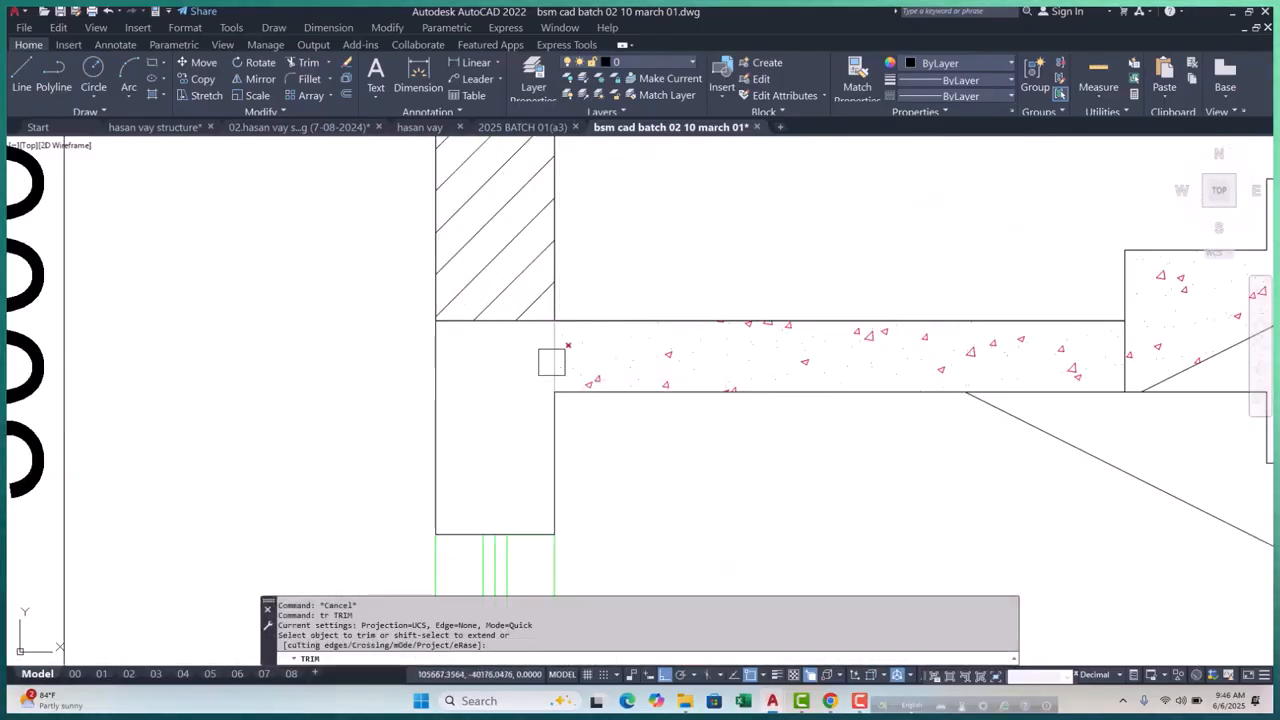
pyautogui.click(597, 414)
pyautogui.scroll(4, 542, 318)
pyautogui.press('Escape')
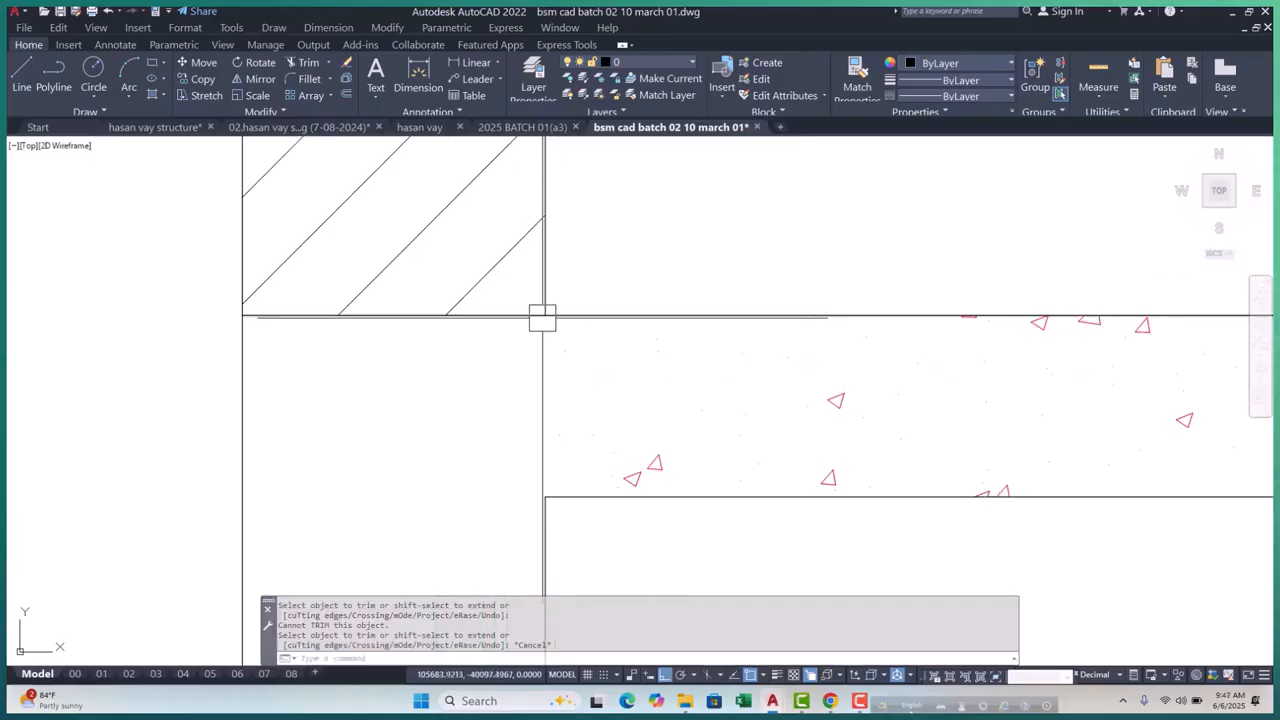
# Erase the duplicate line along the upper edge of the landing slab above the 3rd floor
pyautogui.click(663, 308)
pyautogui.scroll(-2, 663, 310)
pyautogui.click(641, 338)
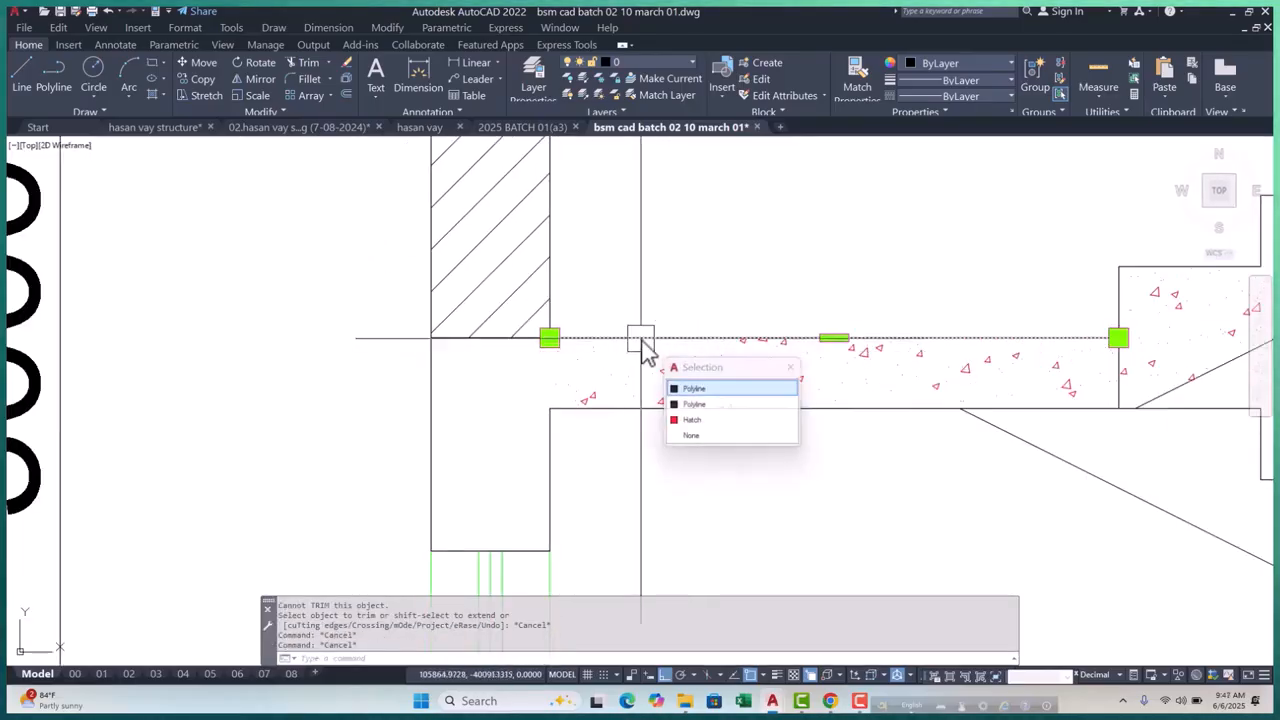
pyautogui.click(692, 392)
pyautogui.write('e')
pyautogui.press('Return')
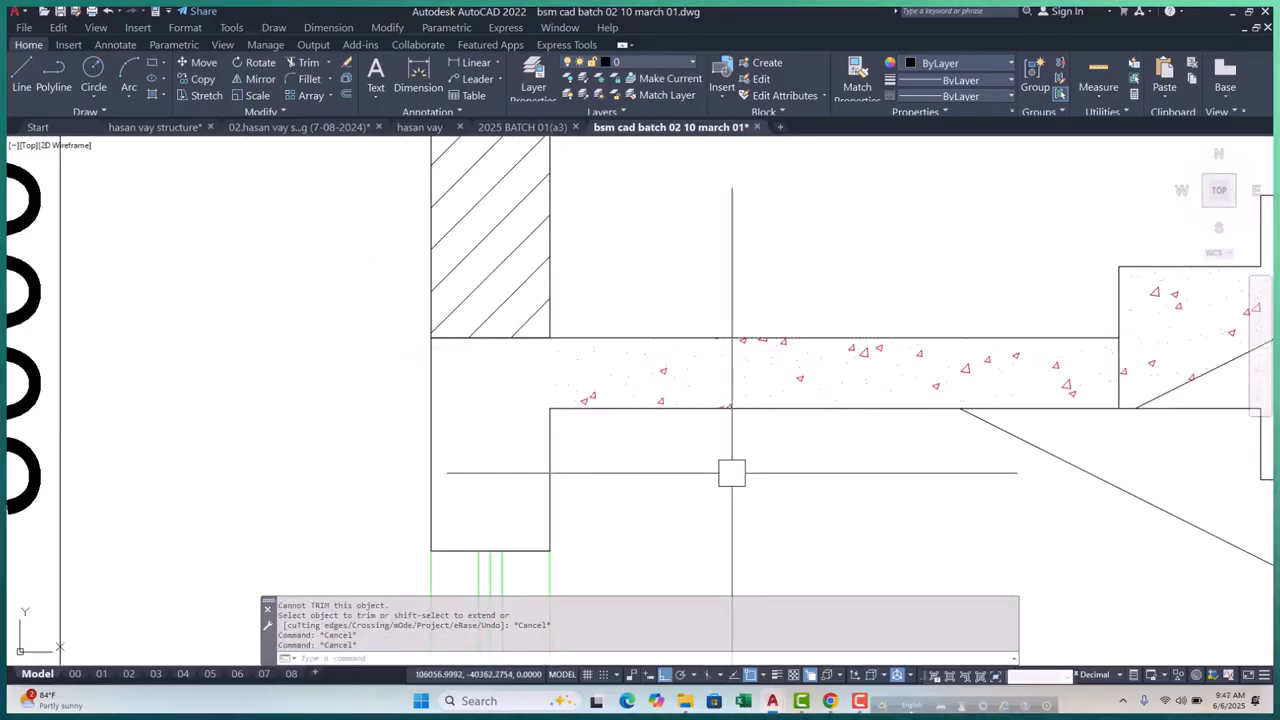
# Extend the concrete hatch of the landing above the 3rd floor down into its beam by stretching a corner and adding boundary vertices
pyautogui.scroll(-3, 600, 377)
pyautogui.scroll(2, 571, 371)
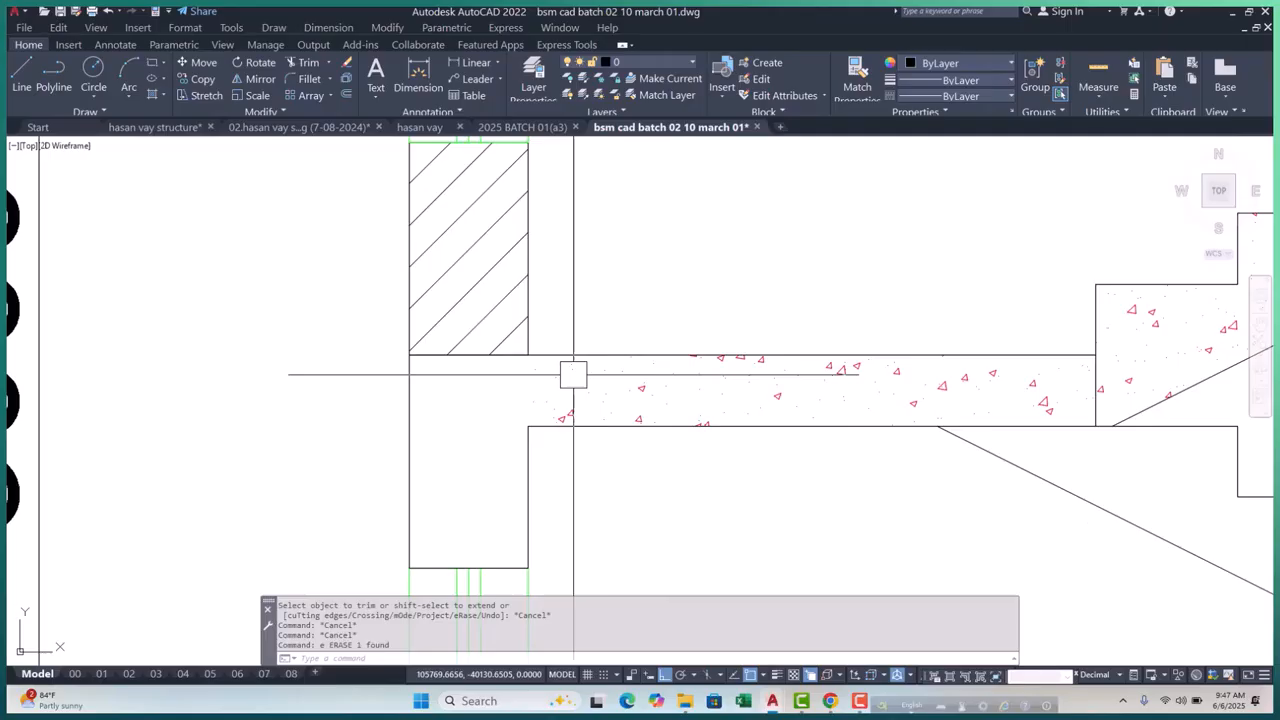
pyautogui.click(643, 386)
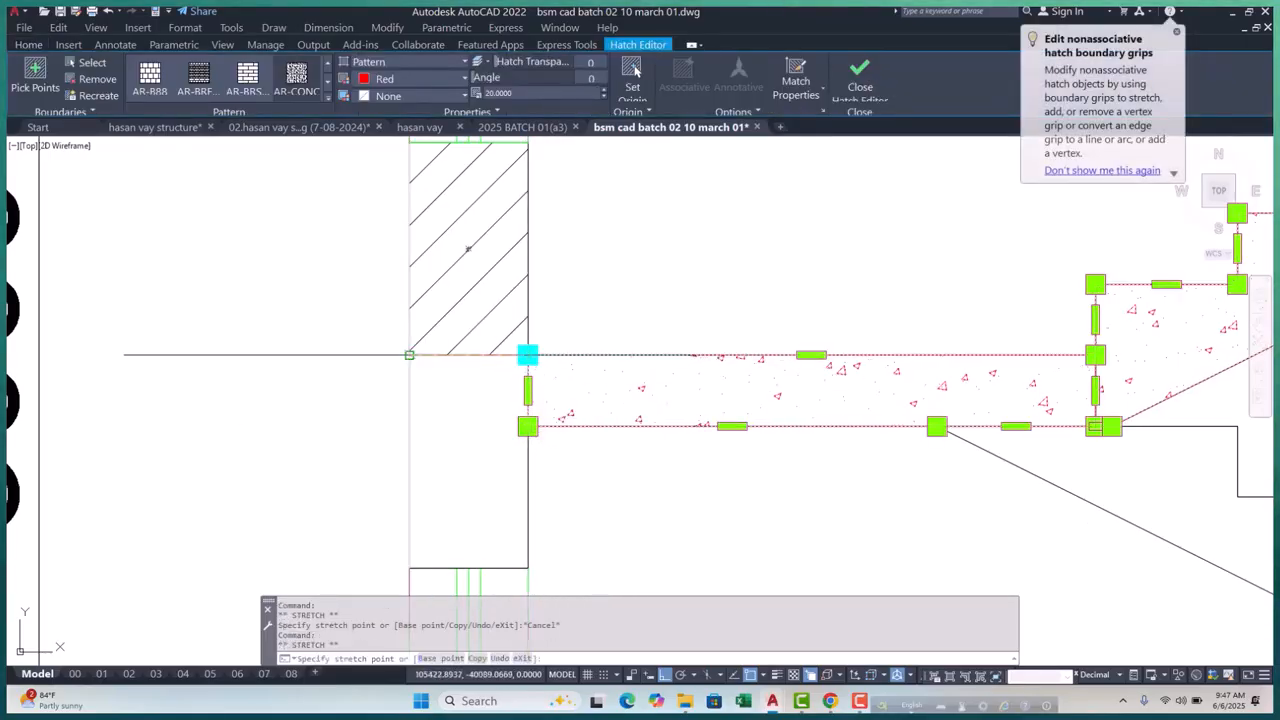
pyautogui.click(409, 354)
pyautogui.click(536, 445)
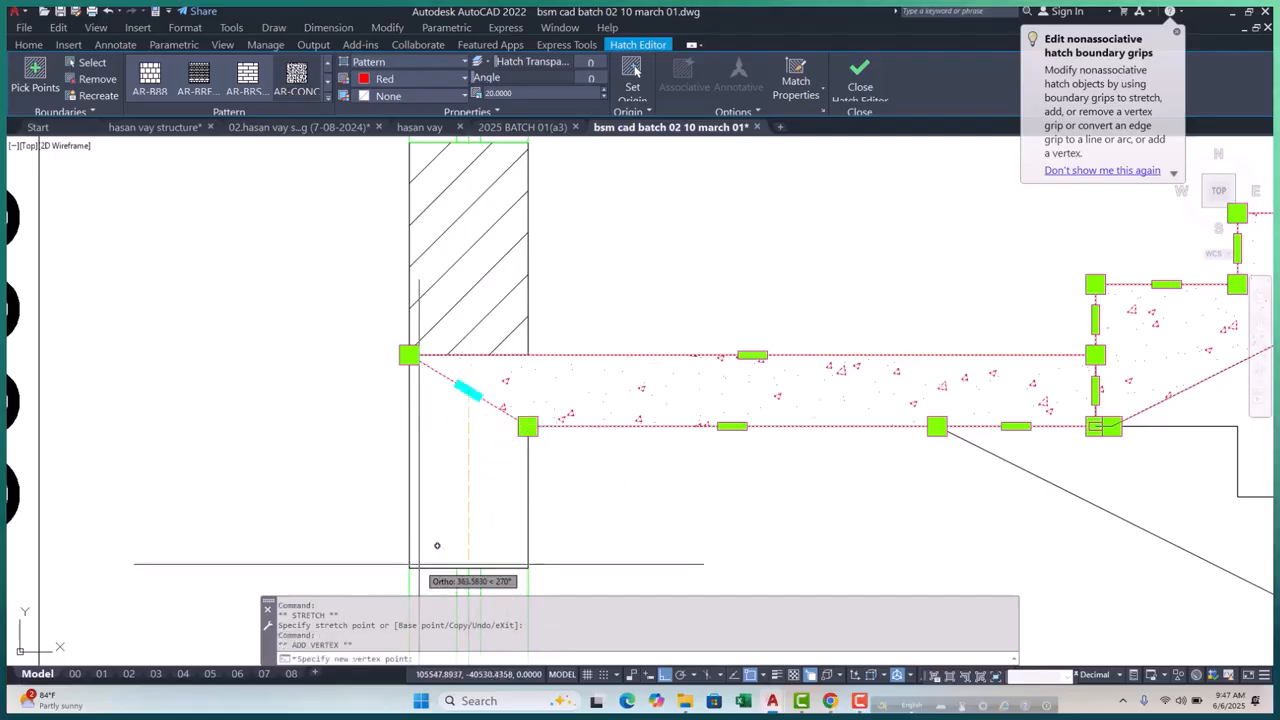
pyautogui.scroll(-3, 640, 400)
pyautogui.scroll(3, 1050, 245)
pyautogui.moveTo(421, 378)
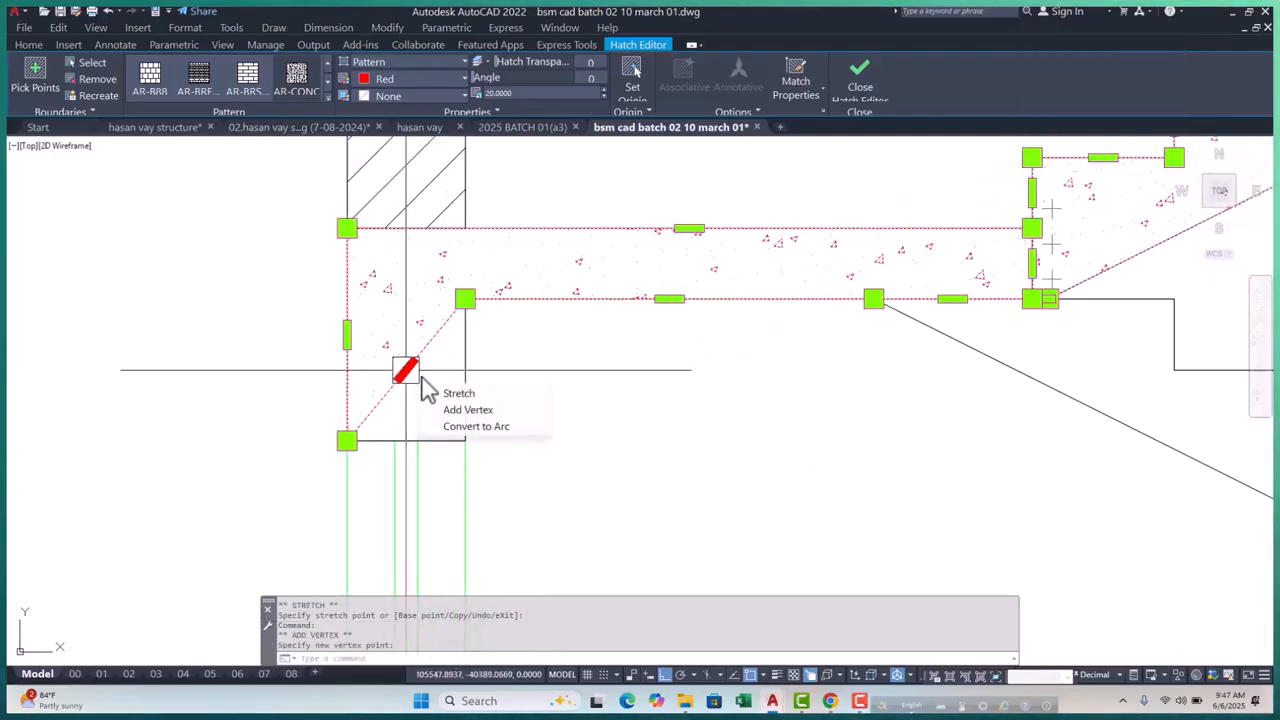
pyautogui.scroll(-5, 487, 422)
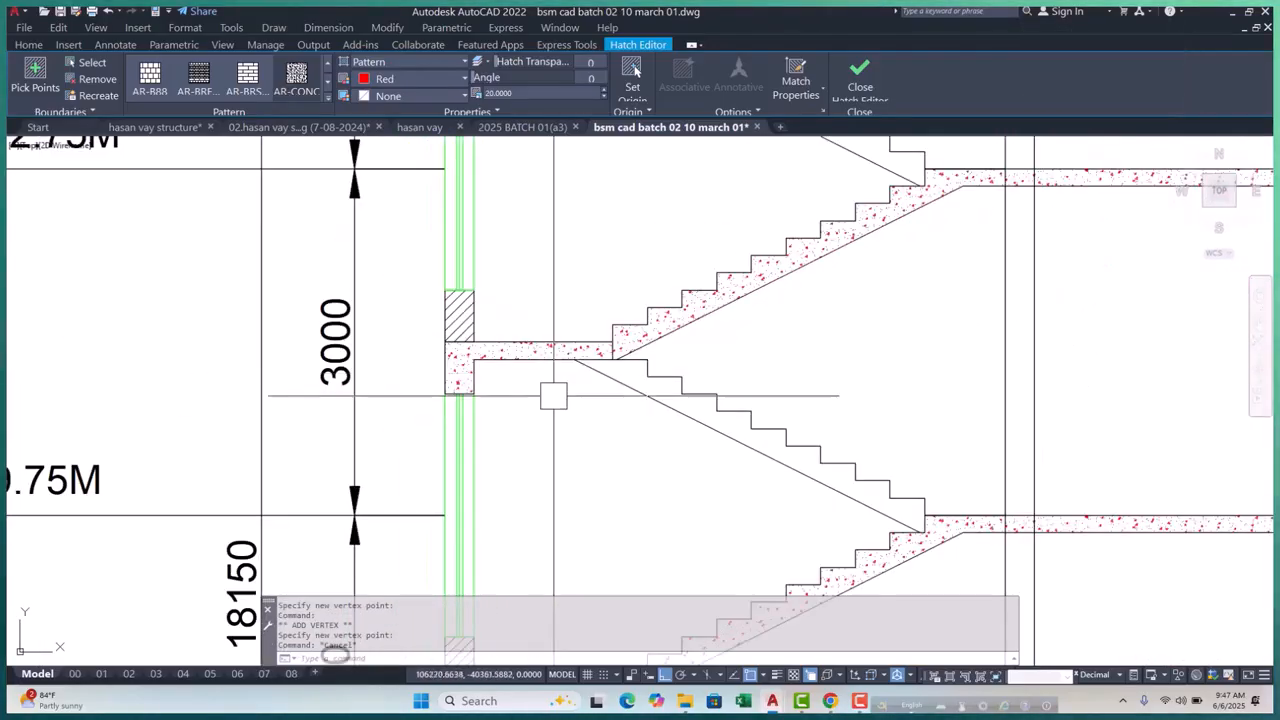
pyautogui.press('Escape')
pyautogui.press('Escape')
# Trim the beam rectangle's inner side where it crosses the landing slab above the 2nd floor
pyautogui.scroll(-2, 555, 426)
pyautogui.scroll(8, 521, 347)
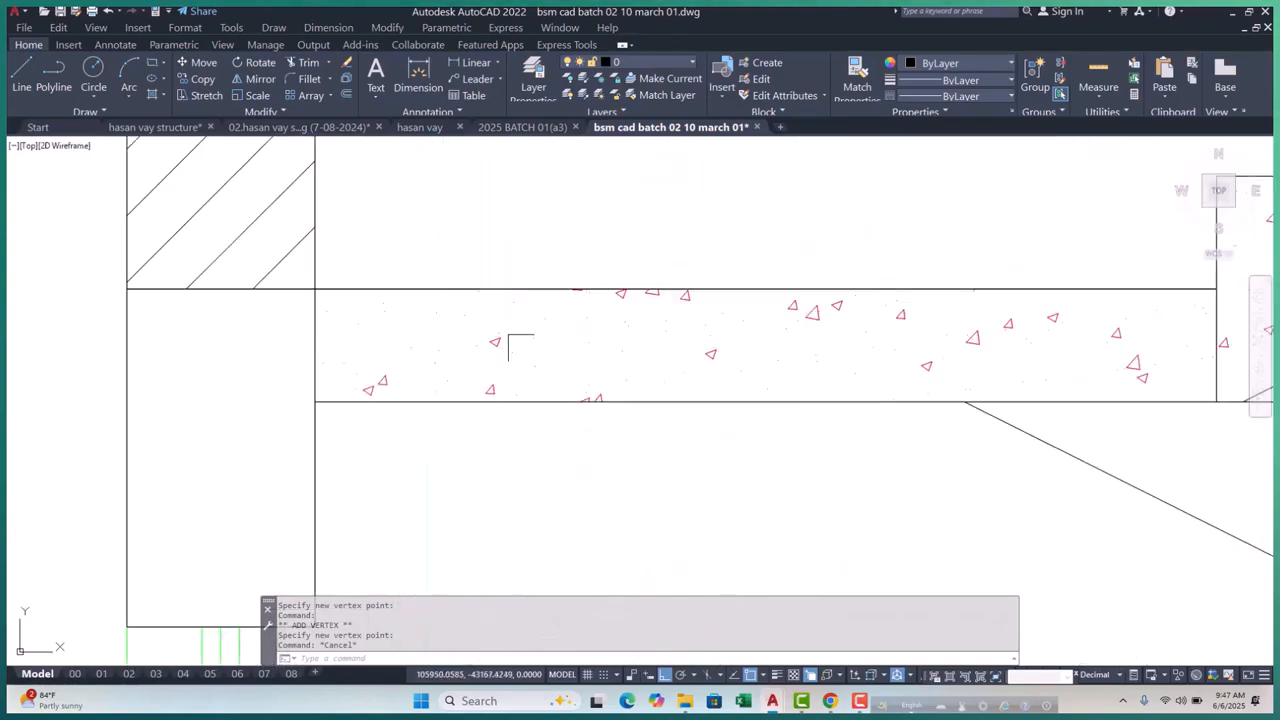
pyautogui.write('tr')
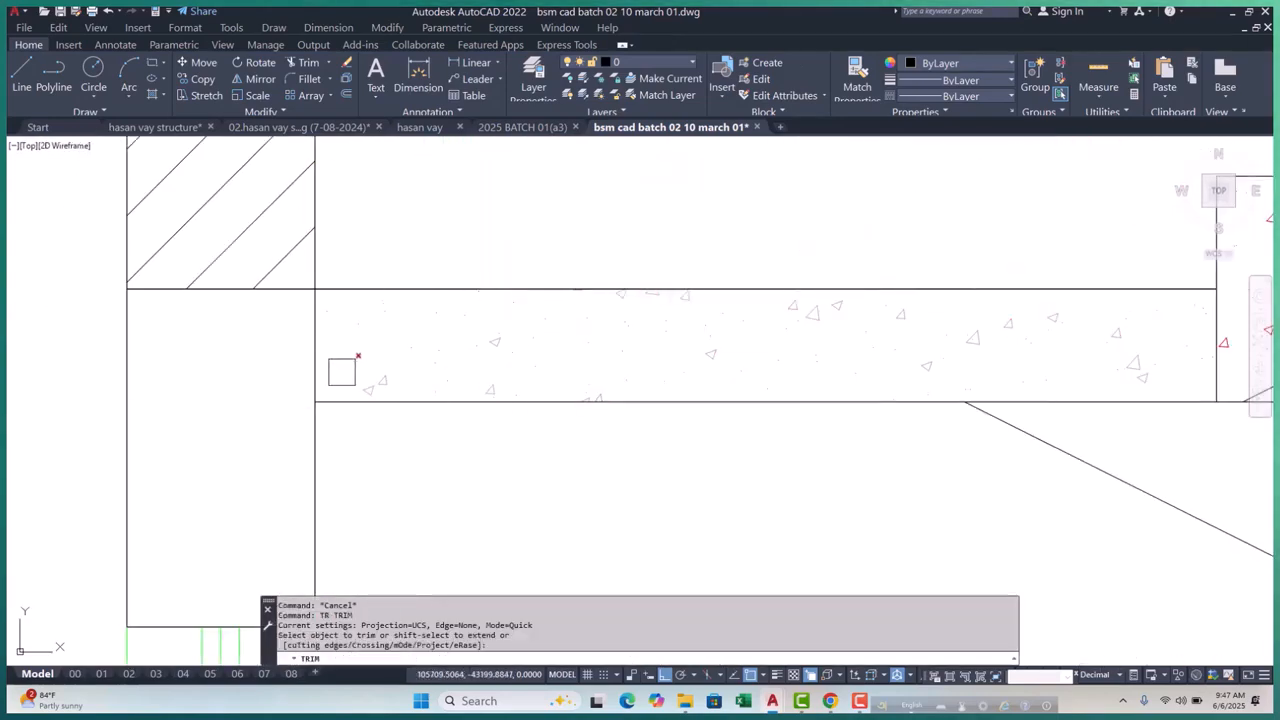
pyautogui.press('Escape')
pyautogui.press('Escape')
# Erase the duplicate line along the upper edge of the landing slab above the 2nd floor
pyautogui.scroll(-4, 390, 355)
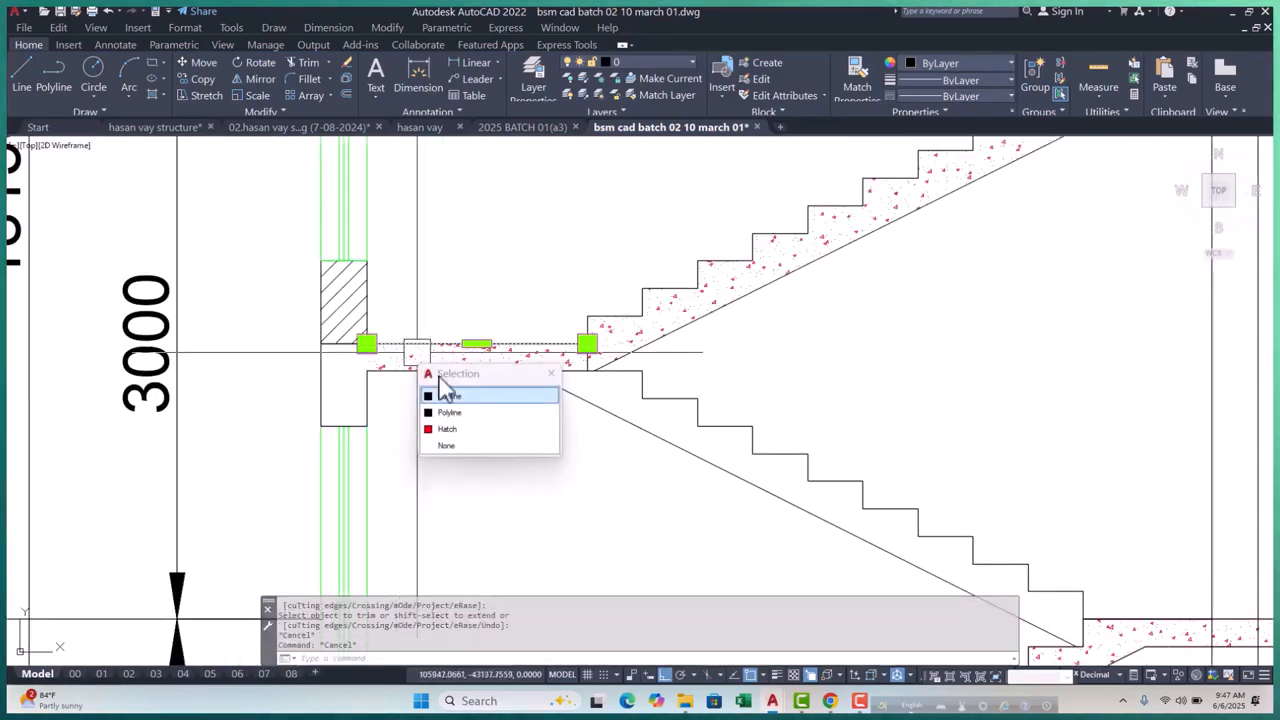
pyautogui.click(444, 399)
pyautogui.write('e')
pyautogui.press('Return')
# Extend the concrete hatch of the landing above the 2nd floor into its beam by stretching a corner and adding two boundary vertices
pyautogui.scroll(3, 467, 413)
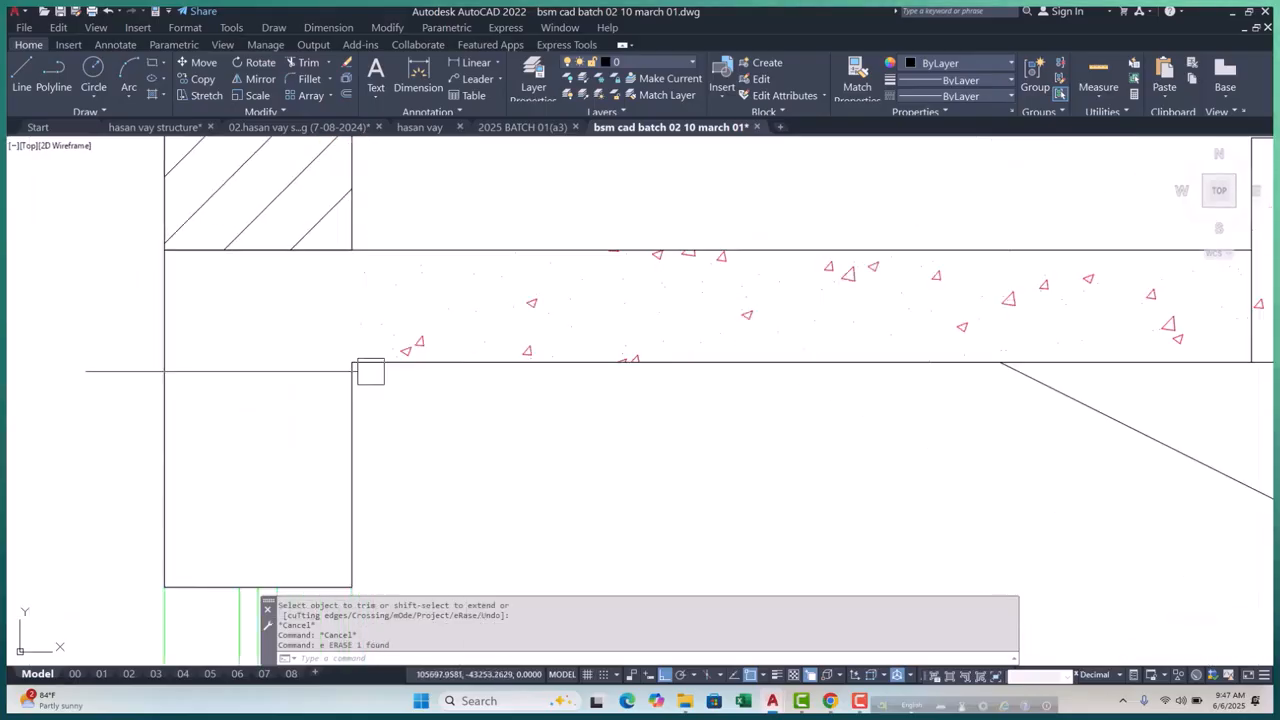
pyautogui.click(429, 334)
pyautogui.click(351, 250)
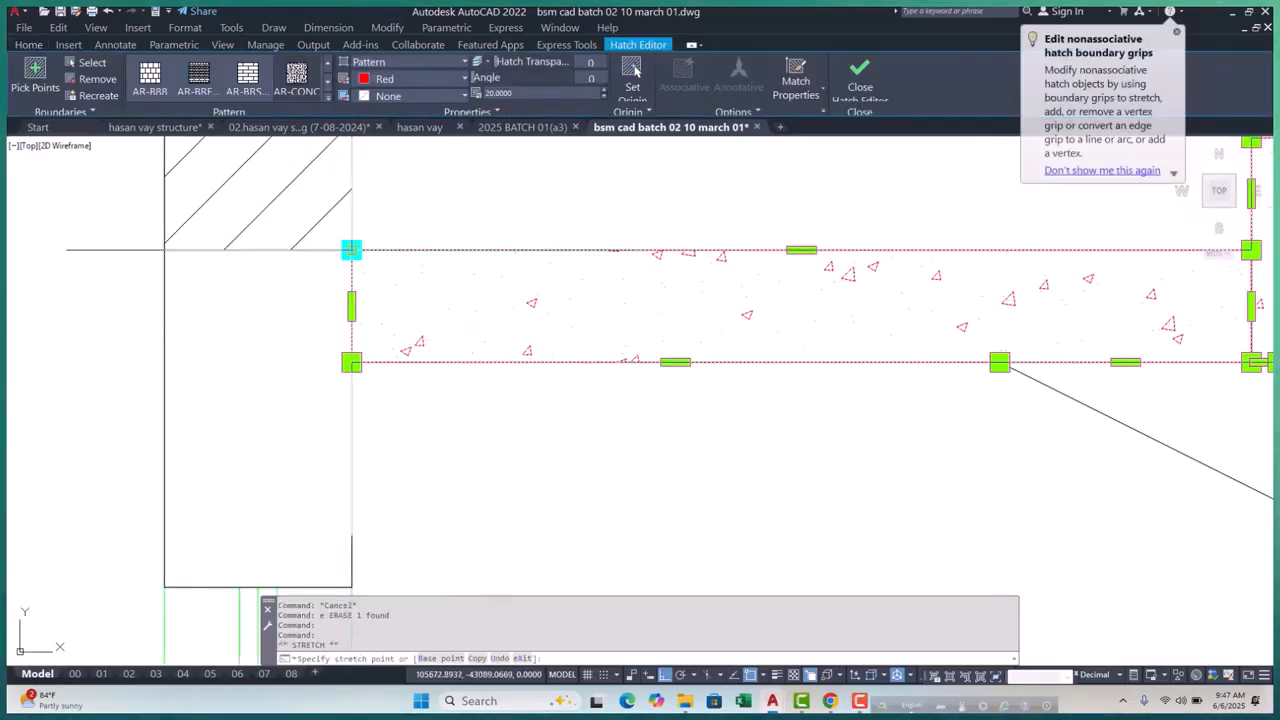
pyautogui.scroll(-6, 508, 318)
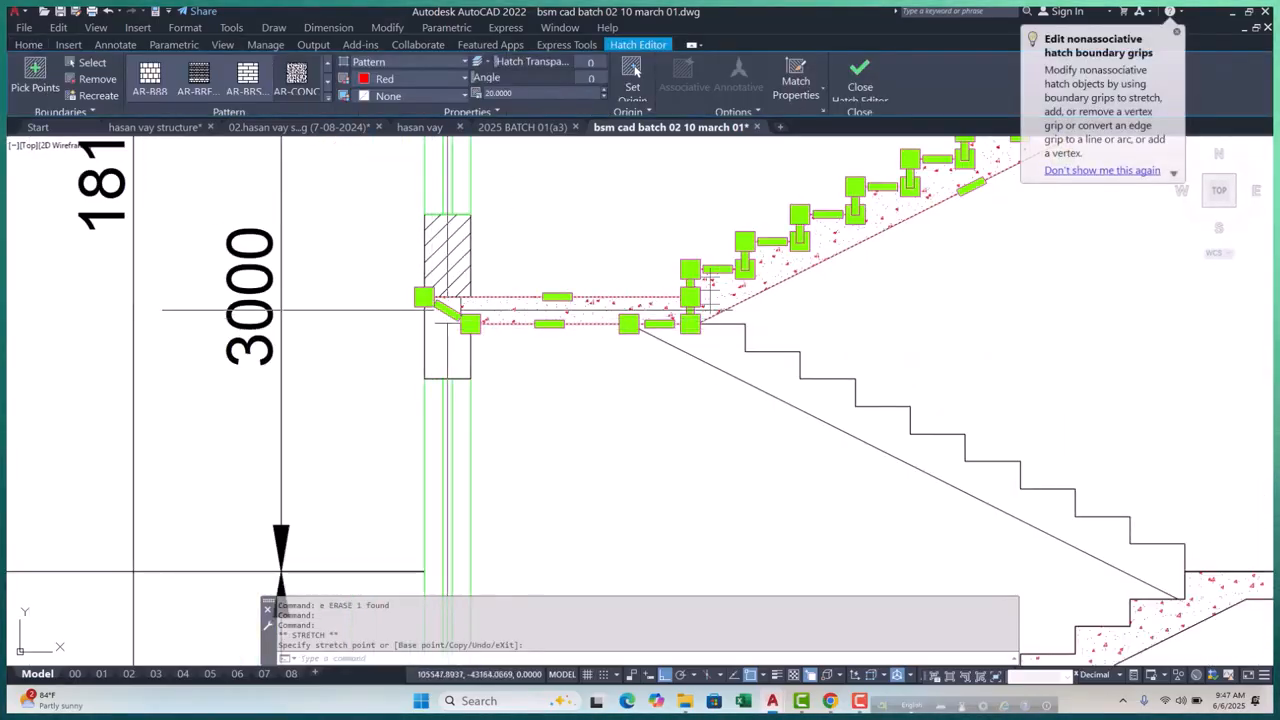
pyautogui.click(500, 360)
pyautogui.scroll(4, 430, 399)
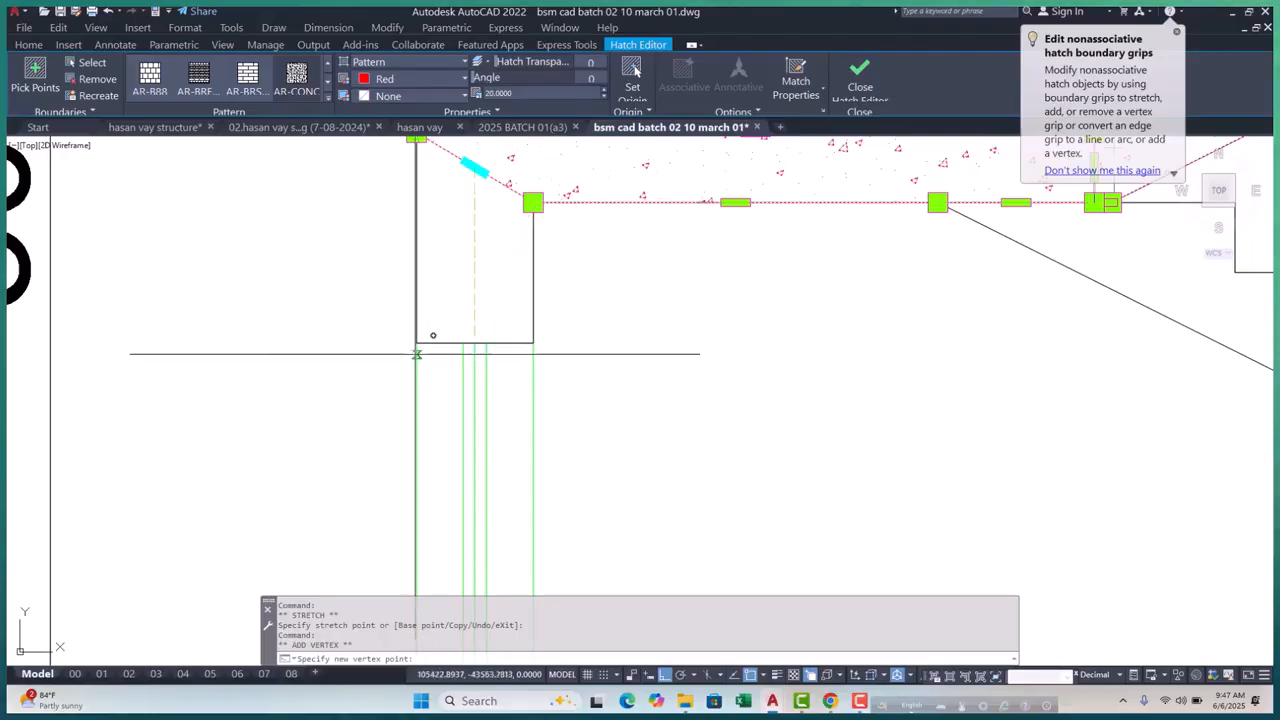
pyautogui.click(418, 342)
pyautogui.moveTo(428, 372); pyautogui.dragTo(277, 403, button='middle')
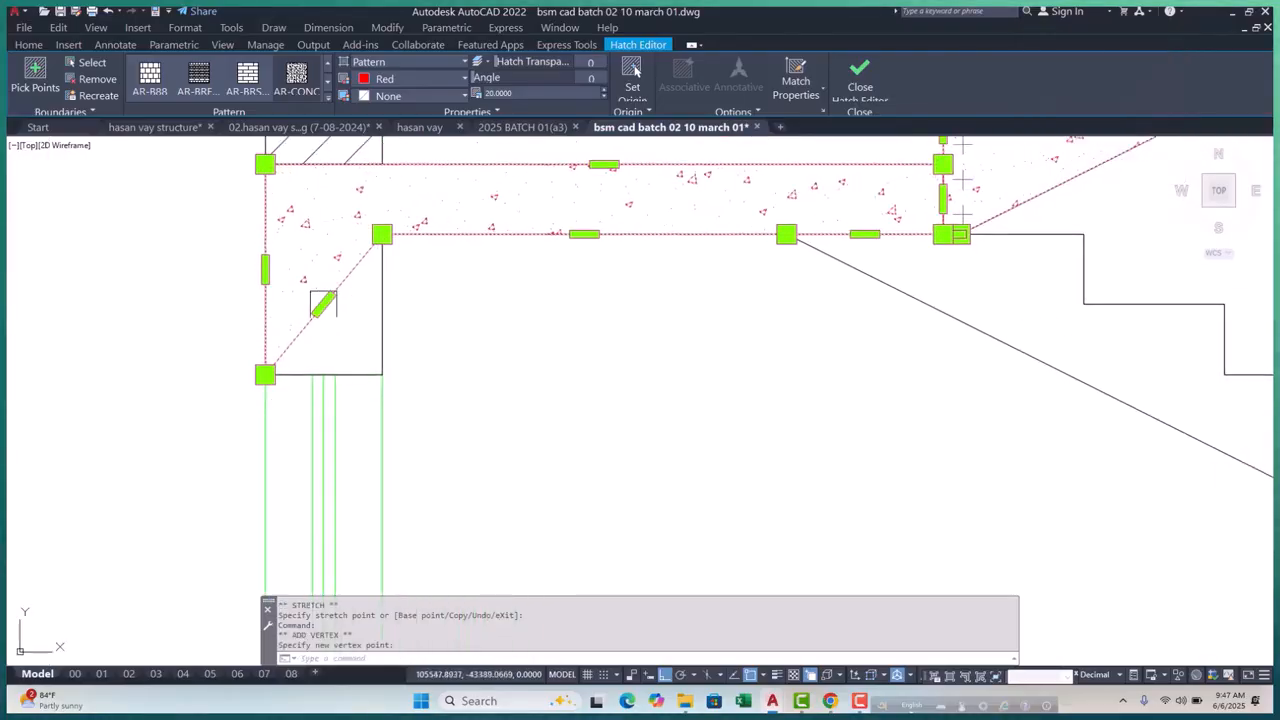
pyautogui.click(390, 353)
pyautogui.click(381, 374)
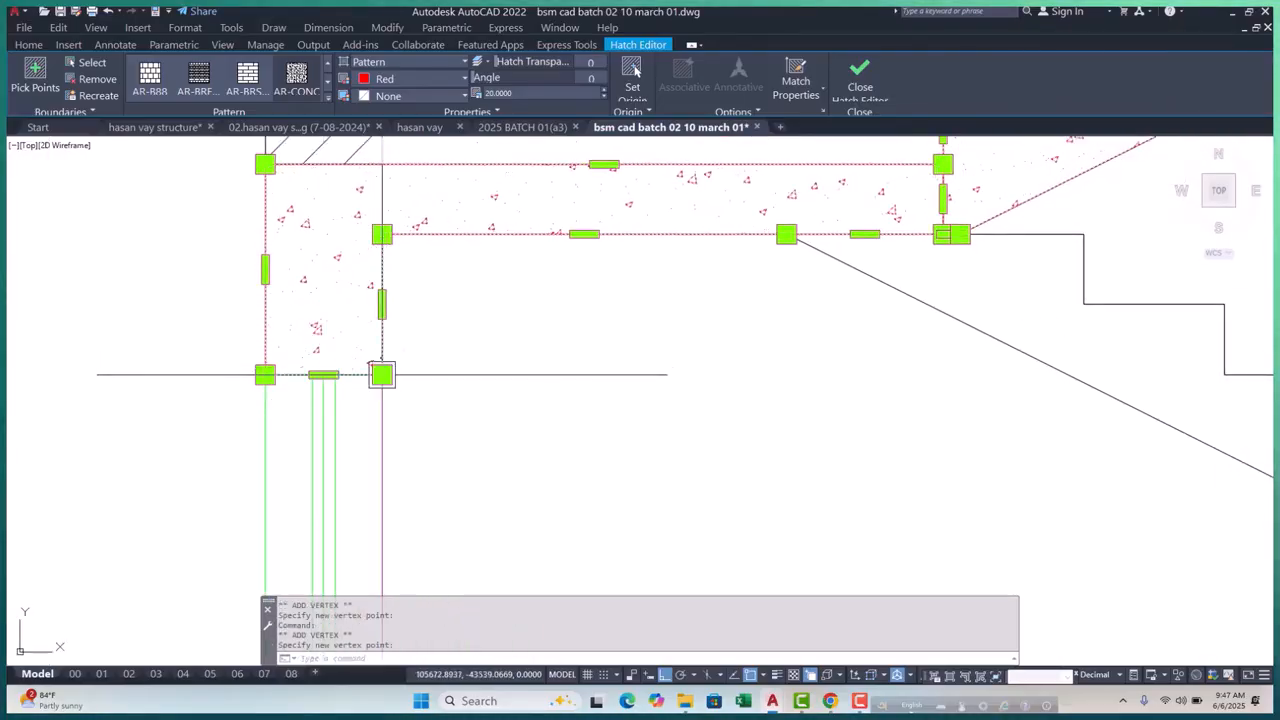
pyautogui.press('Escape')
# Erase the beam rectangle at the landing above the 1st floor
pyautogui.scroll(5, 449, 301)
pyautogui.scroll(-4, 449, 301)
pyautogui.scroll(8, 409, 380)
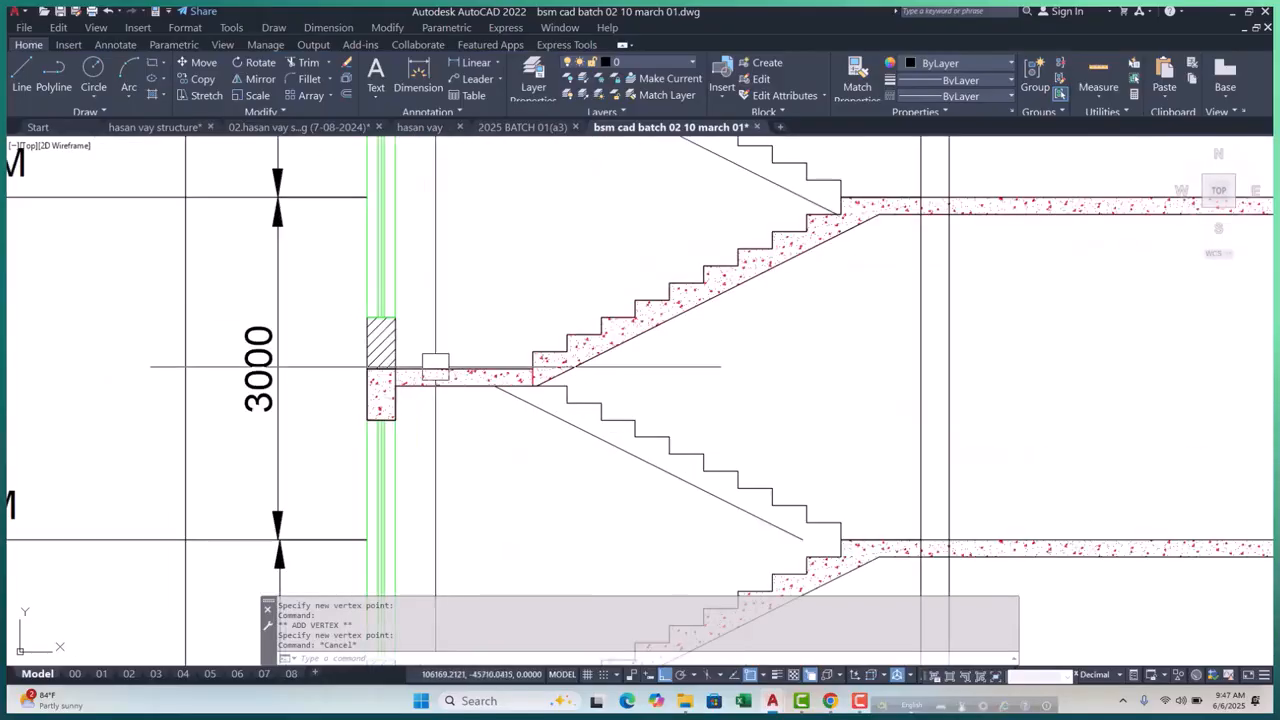
pyautogui.click(334, 385)
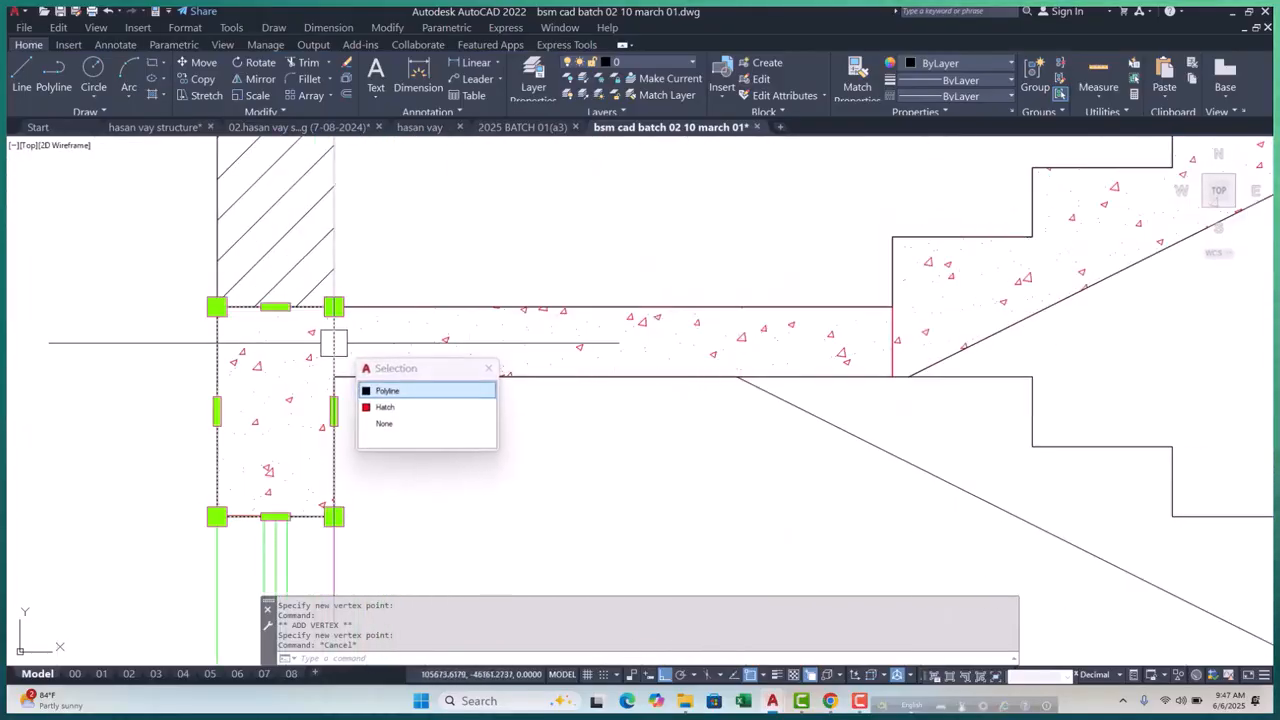
pyautogui.click(408, 389)
pyautogui.write('e')
pyautogui.press('Return')
# Draw a rectangle around the hatched beam under the sill wall at the landing above the 1st floor and select it
pyautogui.scroll(-5, 476, 430)
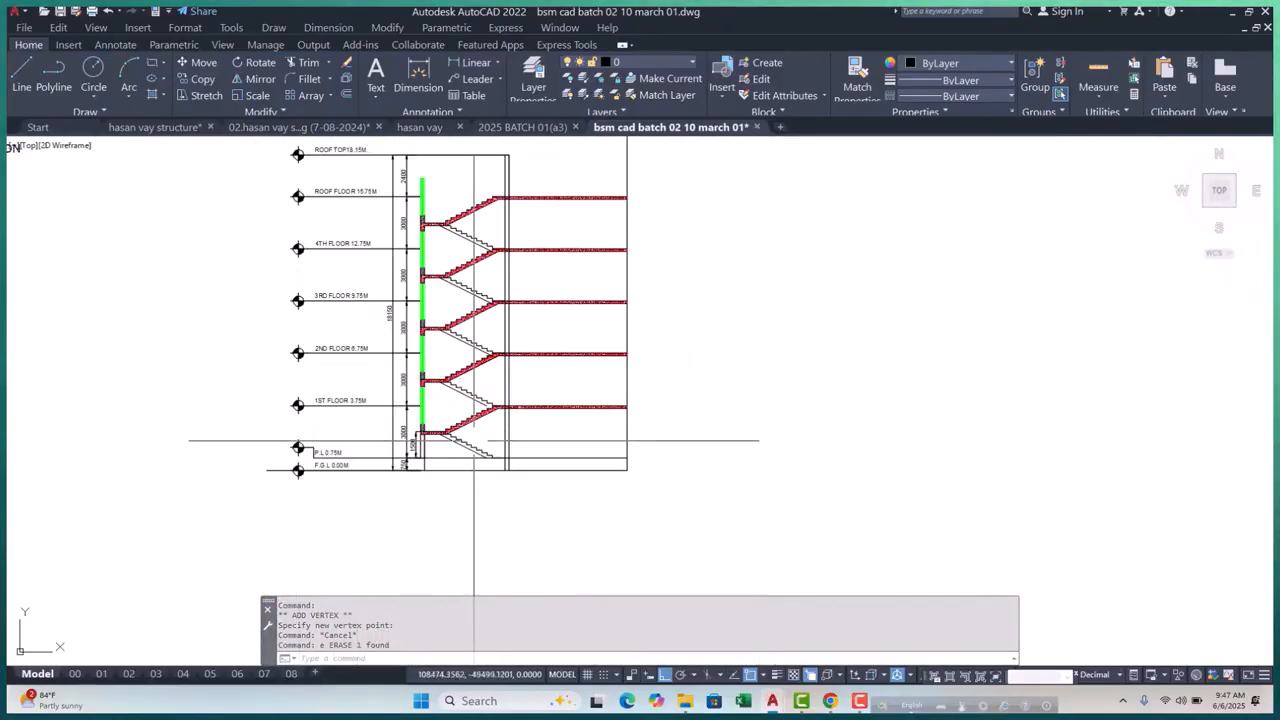
pyautogui.scroll(5, 455, 447)
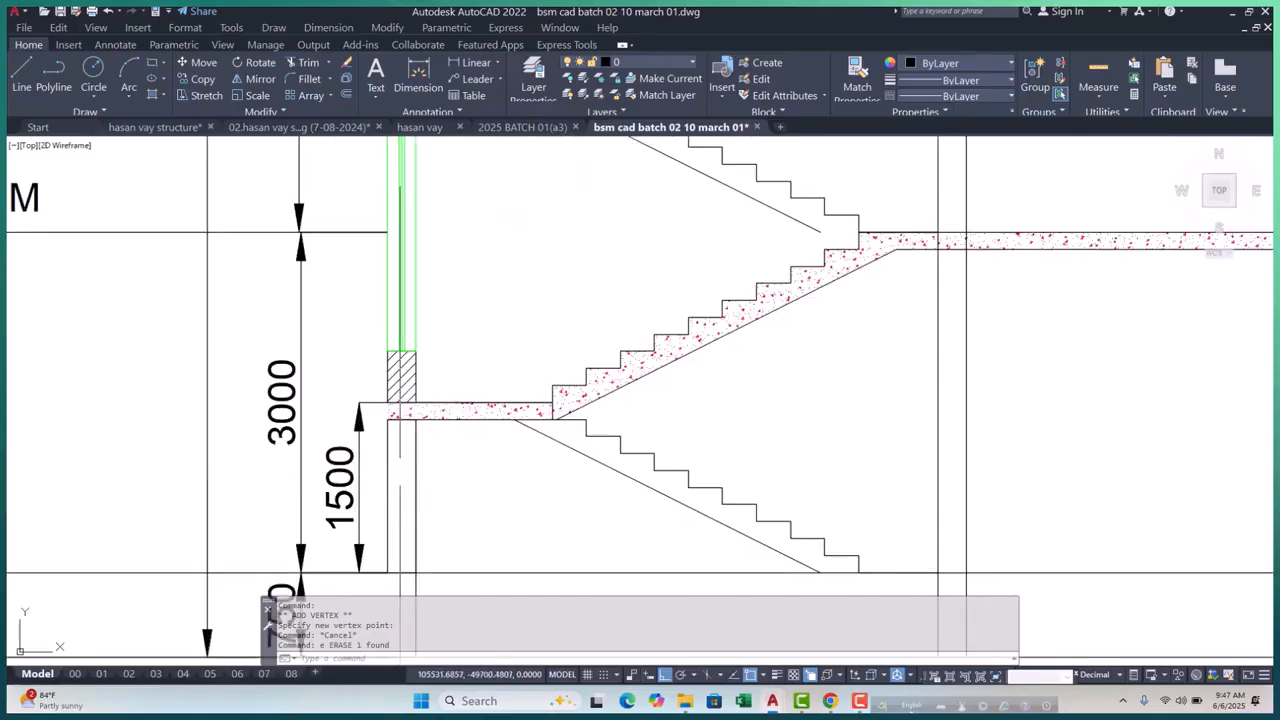
pyautogui.scroll(4, 449, 449)
pyautogui.scroll(-4, 434, 443)
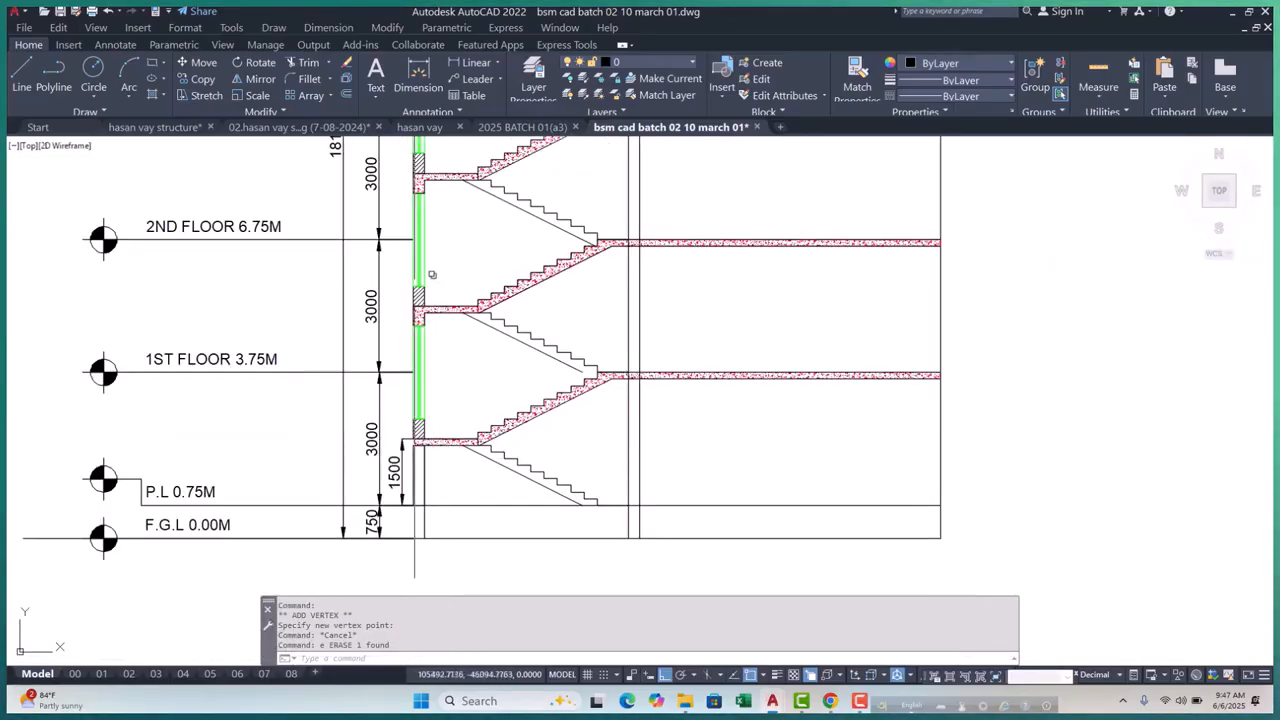
pyautogui.scroll(5, 455, 420)
pyautogui.write('rec')
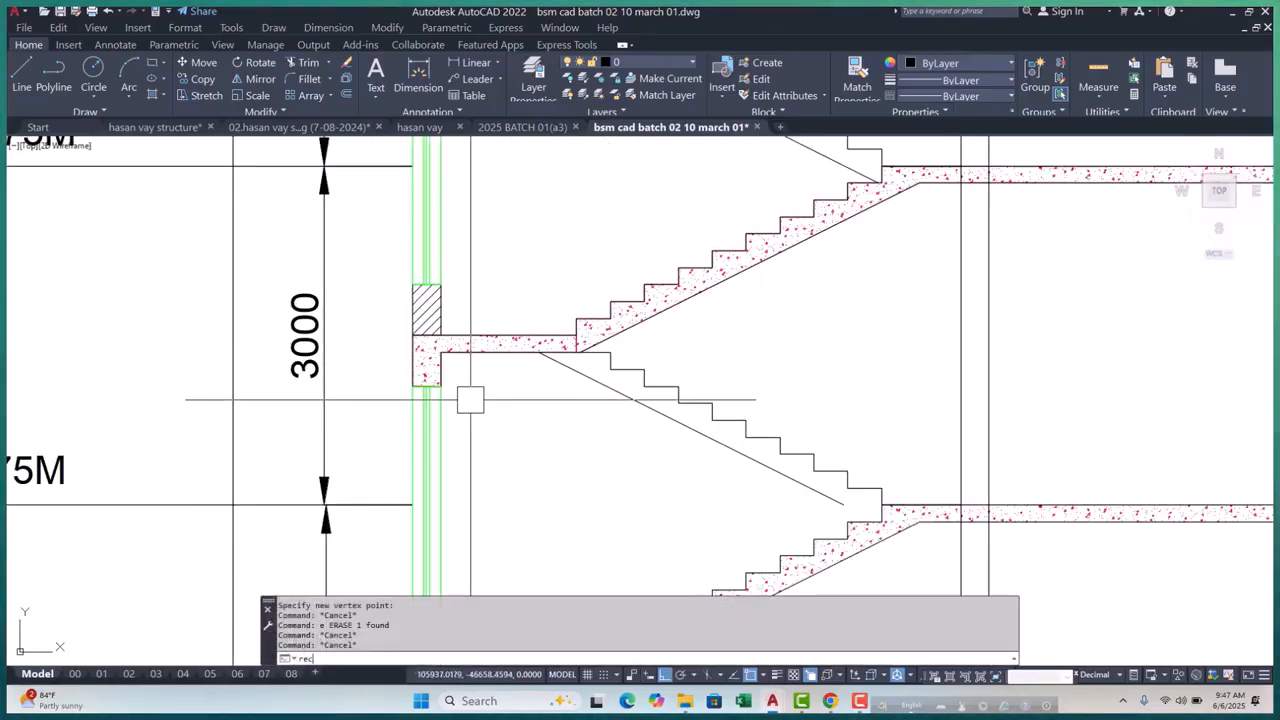
pyautogui.press('Return')
pyautogui.scroll(4, 437, 367)
pyautogui.click(375, 286)
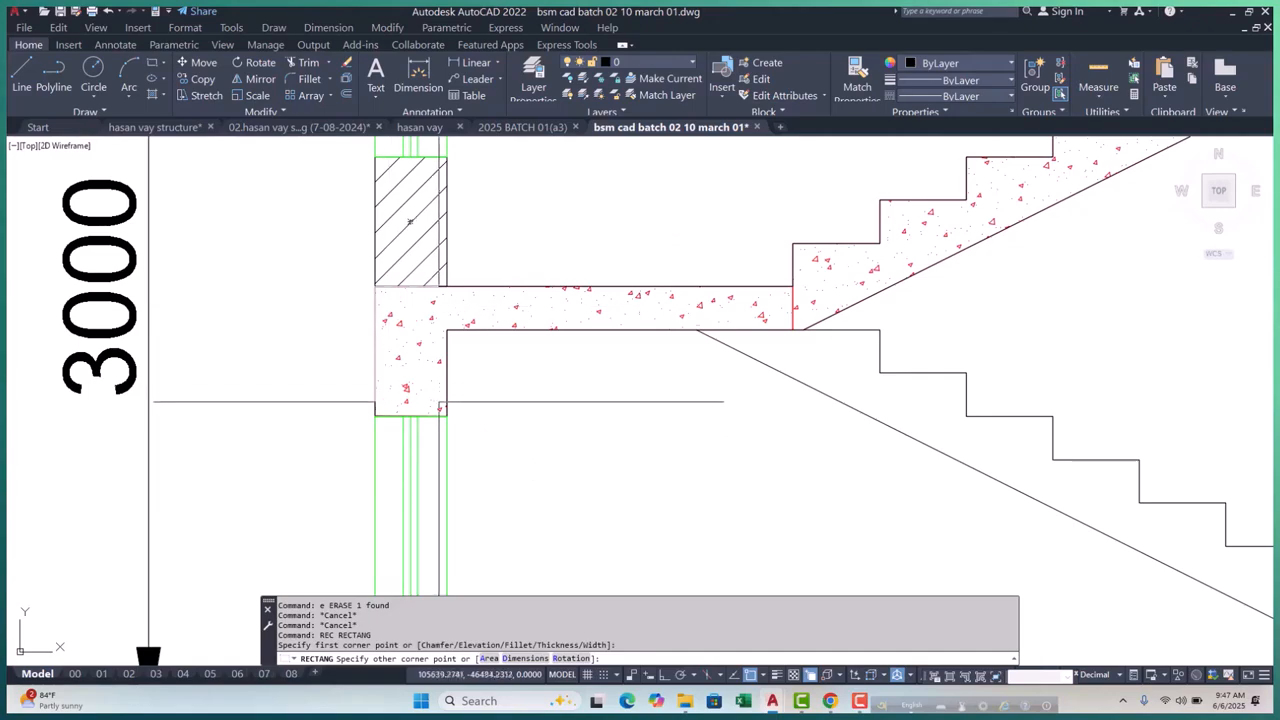
pyautogui.click(447, 414)
pyautogui.click(454, 320)
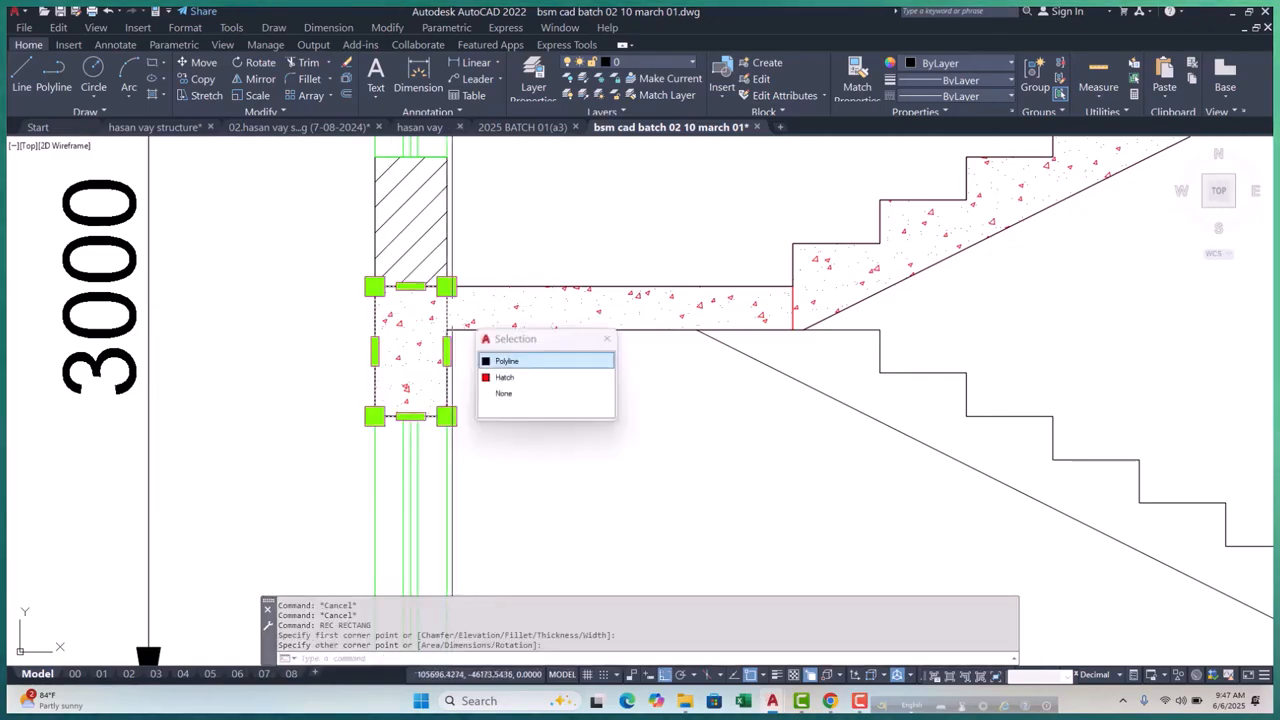
pyautogui.click(499, 361)
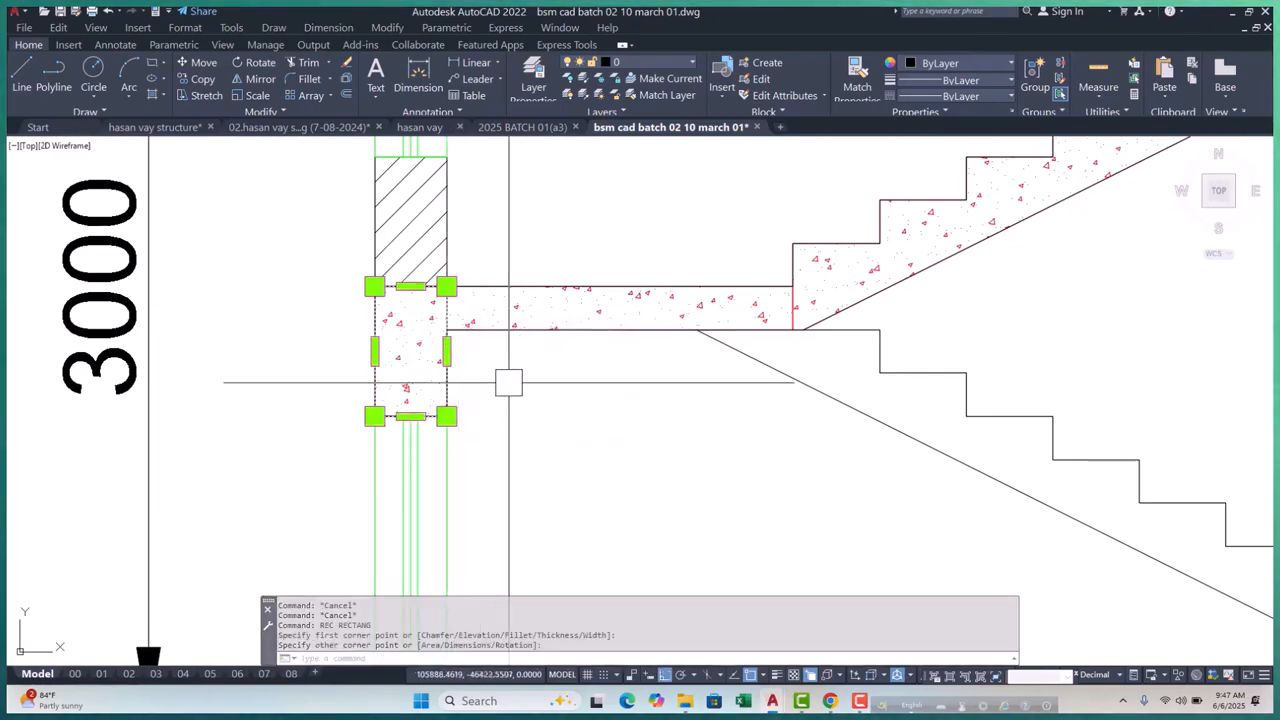
# Move the beam rectangle down to the lowest landing, directly under its sill wall, aligned with the slab's upper edge
pyautogui.write('m')
pyautogui.press('Return')
pyautogui.click(447, 286)
pyautogui.scroll(-6, 505, 280)
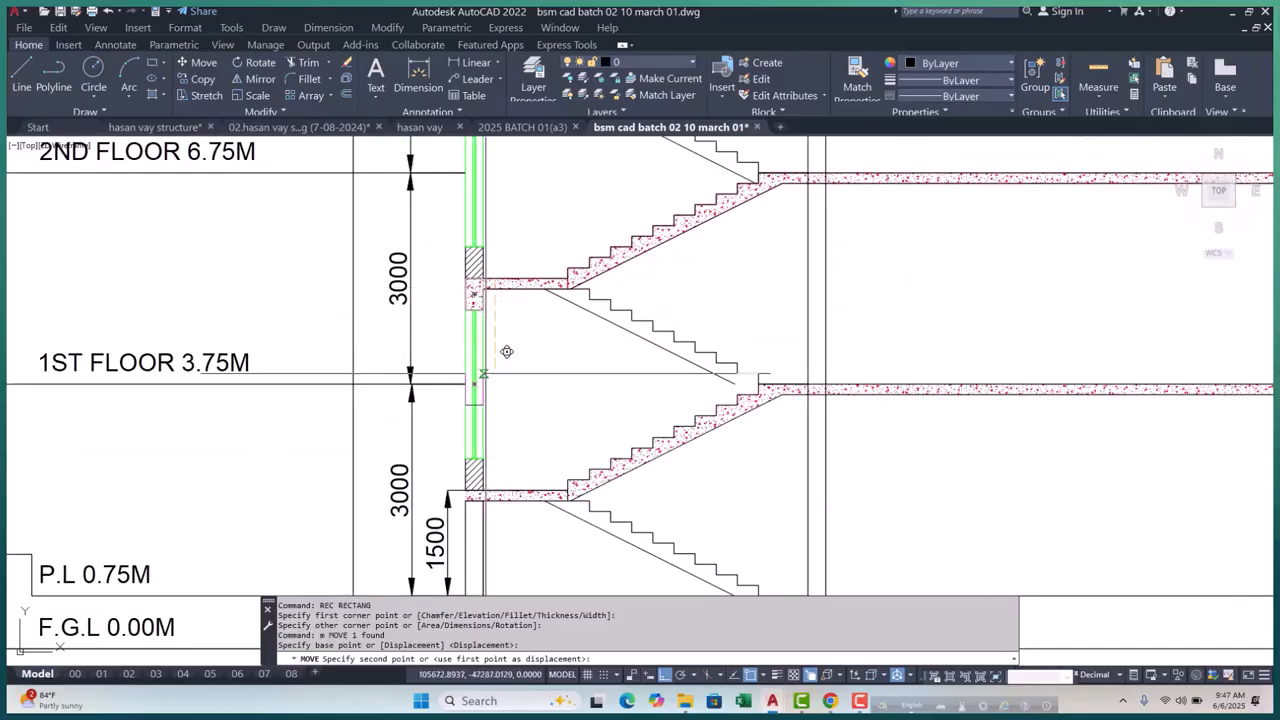
pyautogui.scroll(6, 493, 525)
pyautogui.click(501, 391)
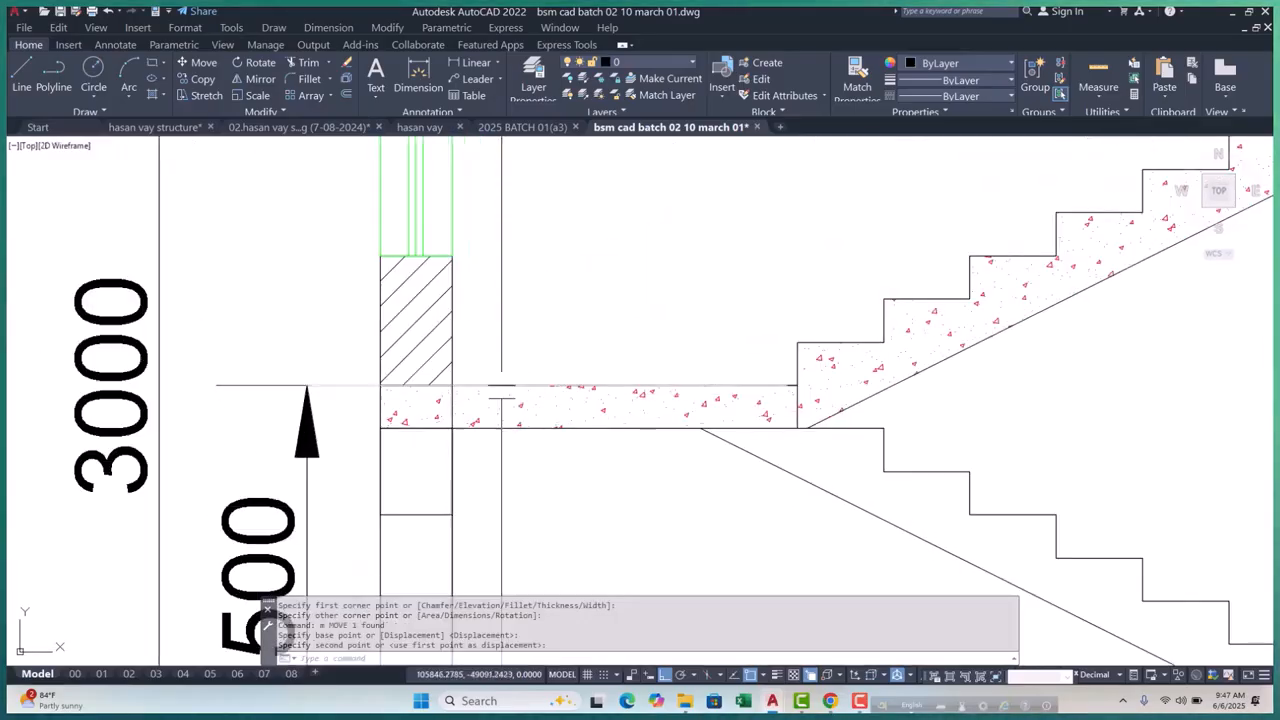
pyautogui.scroll(-3, 501, 391)
pyautogui.scroll(6, 500, 366)
pyautogui.press('Escape')
pyautogui.press('Escape')
pyautogui.press('Escape')
pyautogui.press('Escape')
# Extend the lowest landing's concrete hatch into the beam by adding two boundary vertices and stretching its outer corner
pyautogui.click(500, 366)
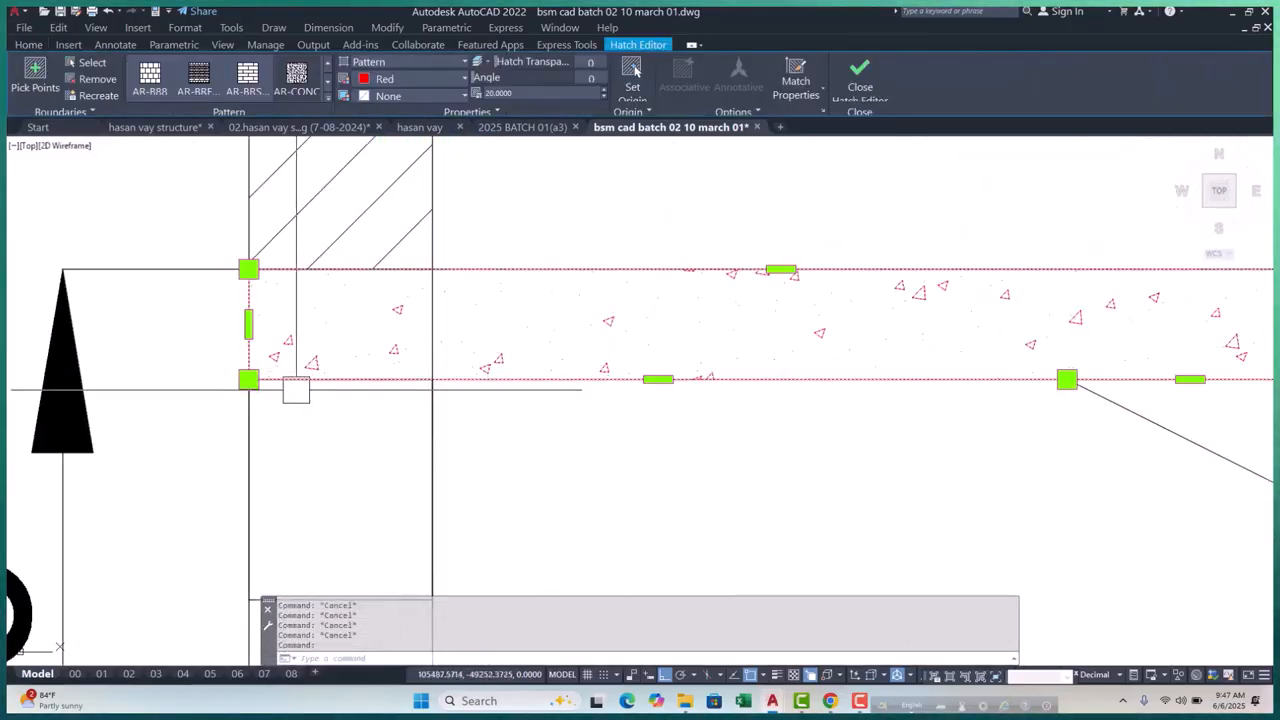
pyautogui.scroll(-4, 360, 365)
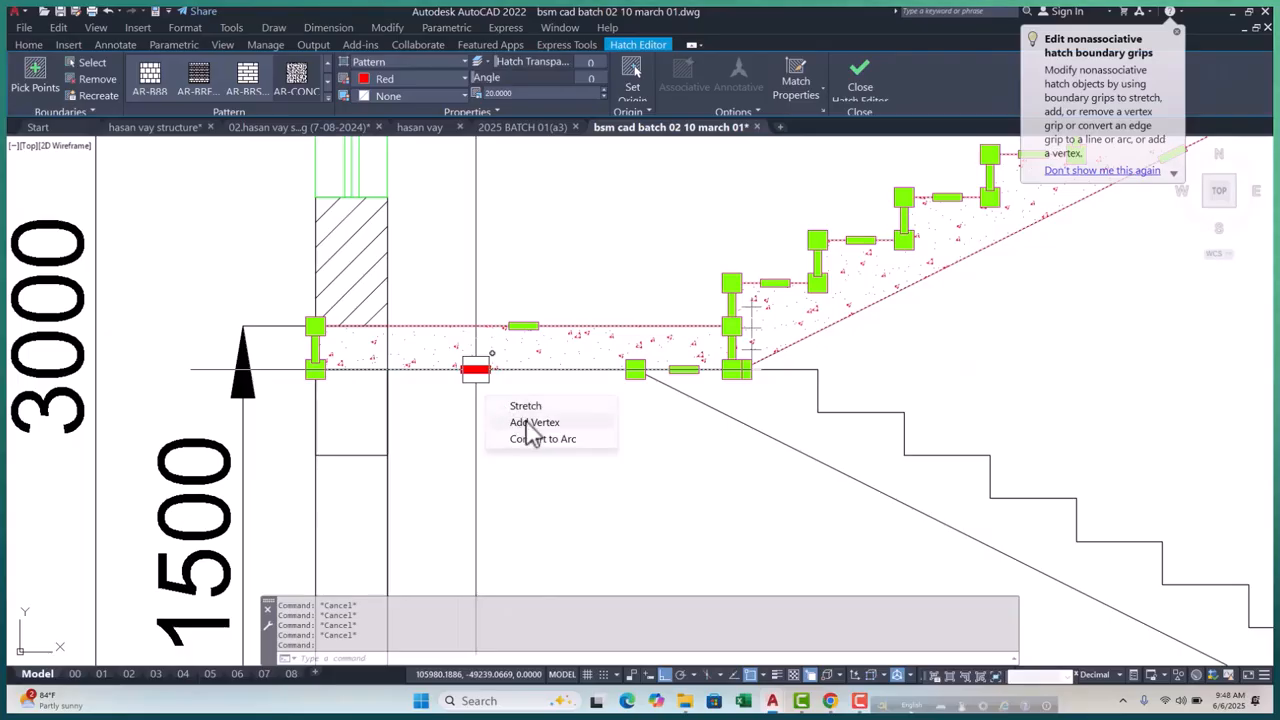
pyautogui.click(533, 423)
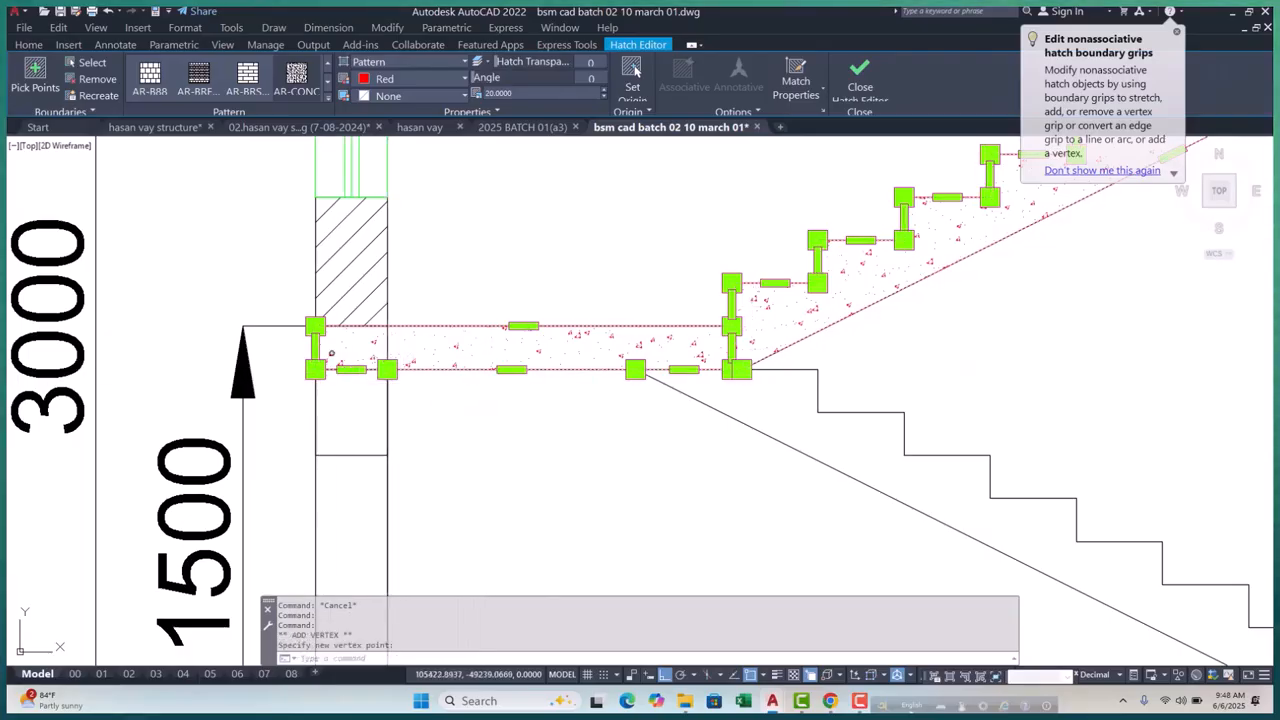
pyautogui.click(315, 369)
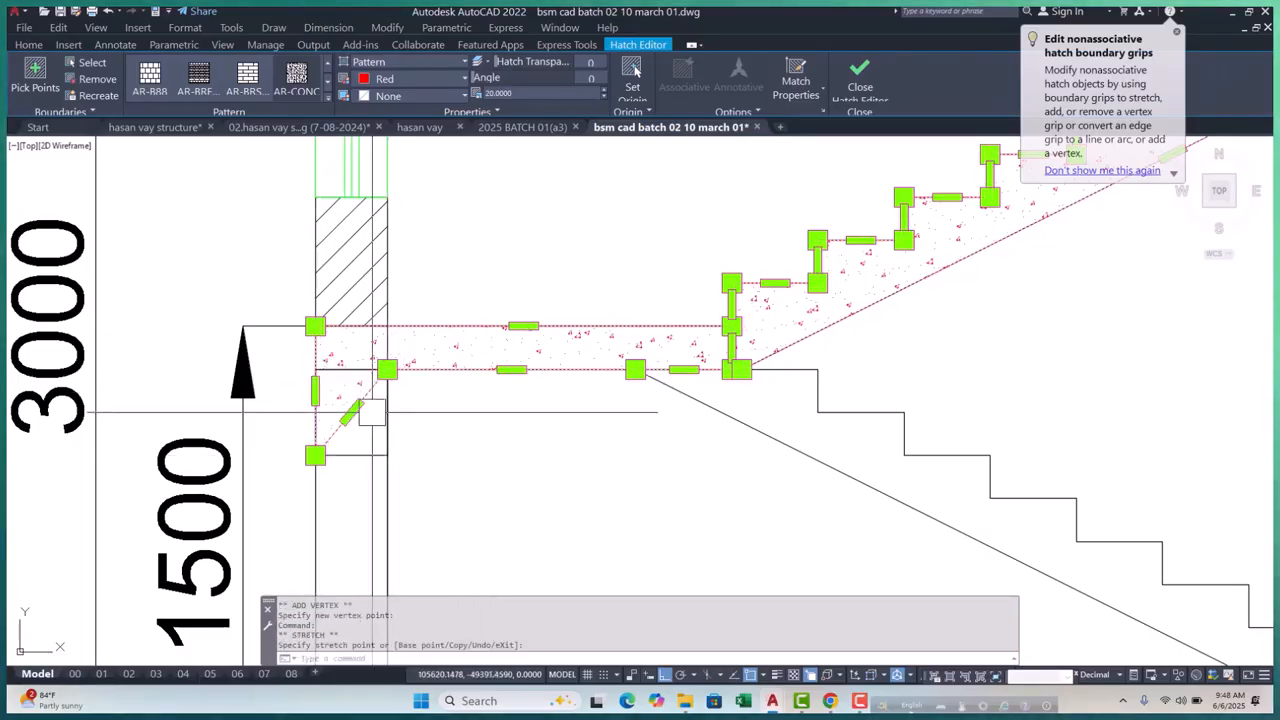
pyautogui.moveTo(351, 412)
pyautogui.click(404, 455)
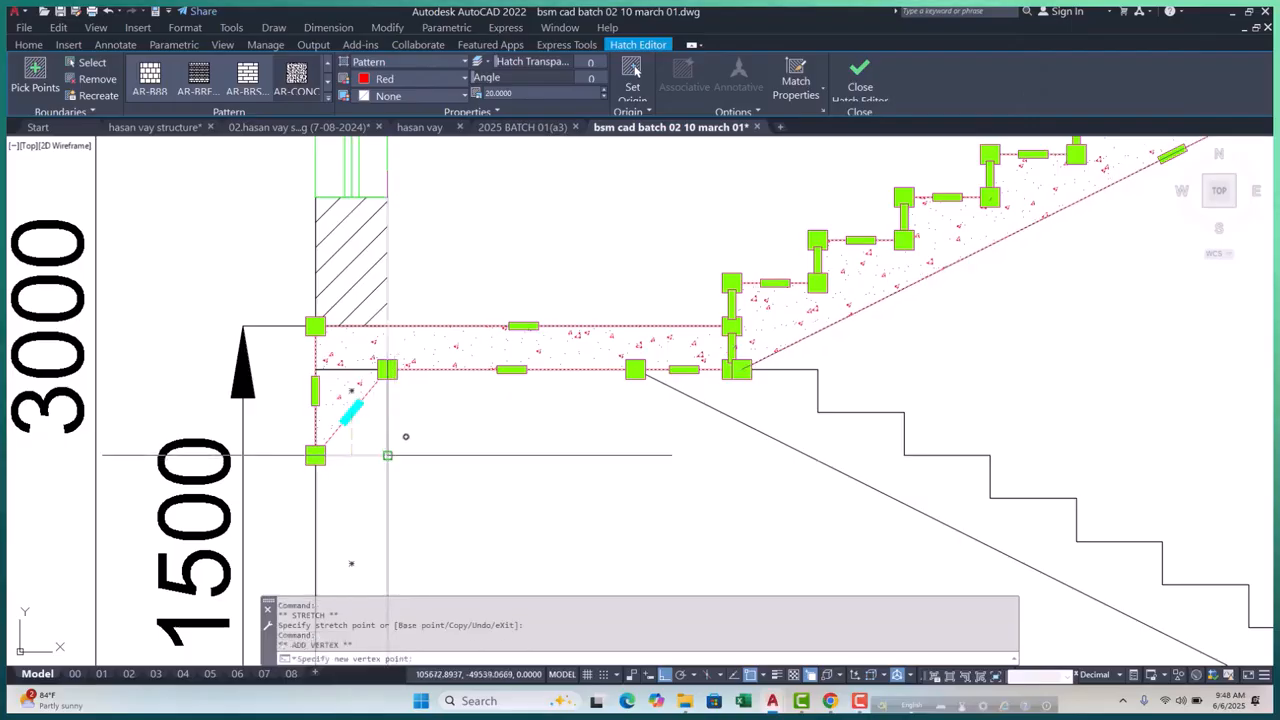
pyautogui.press('Escape')
pyautogui.press('Escape')
pyautogui.press('Escape')
# Stretch the upper edge of the wall rectangle below the lowest landing down to the beam's underside
pyautogui.scroll(2, 356, 373)
pyautogui.click(358, 369)
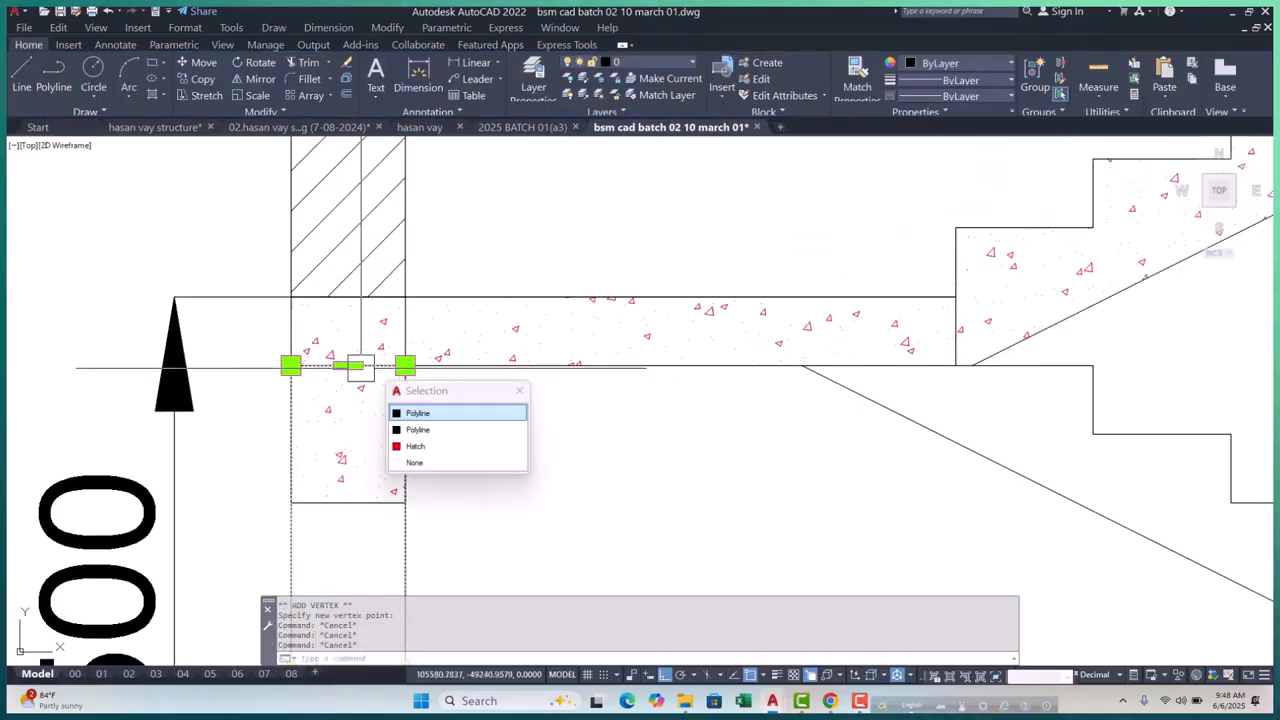
pyautogui.click(428, 413)
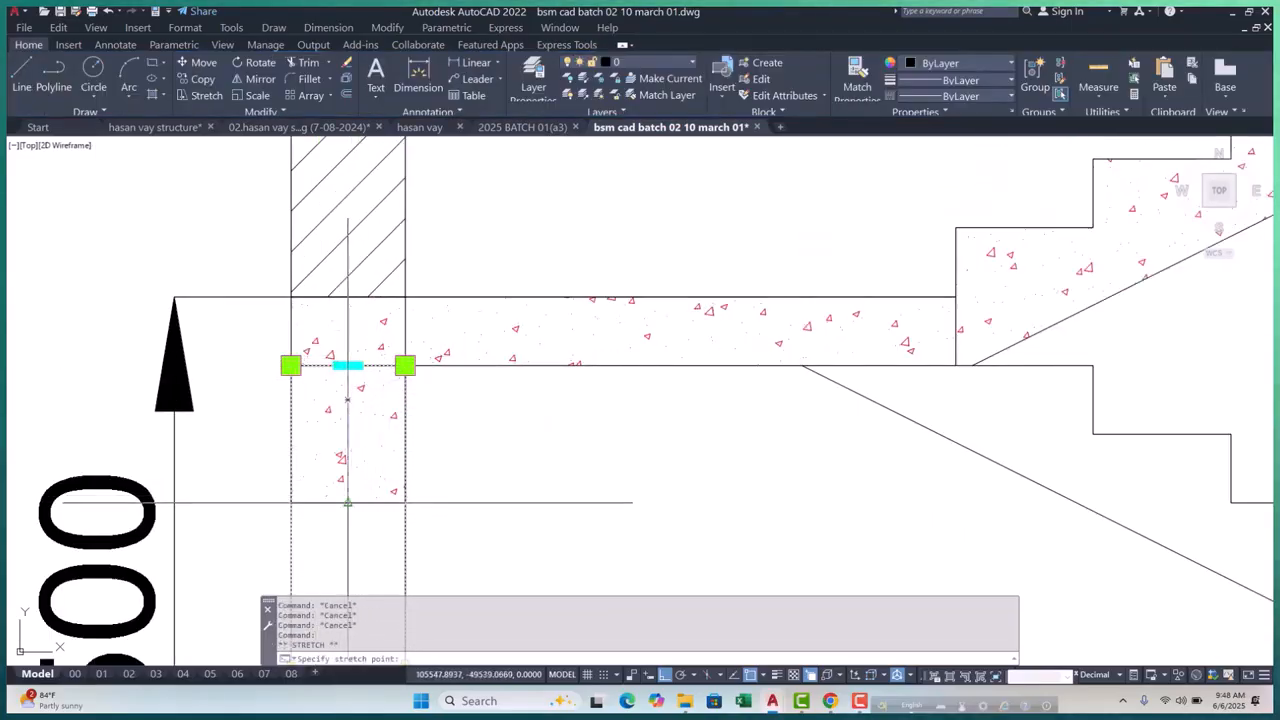
pyautogui.scroll(-3, 376, 422)
pyautogui.scroll(4, 330, 390)
pyautogui.press('Escape')
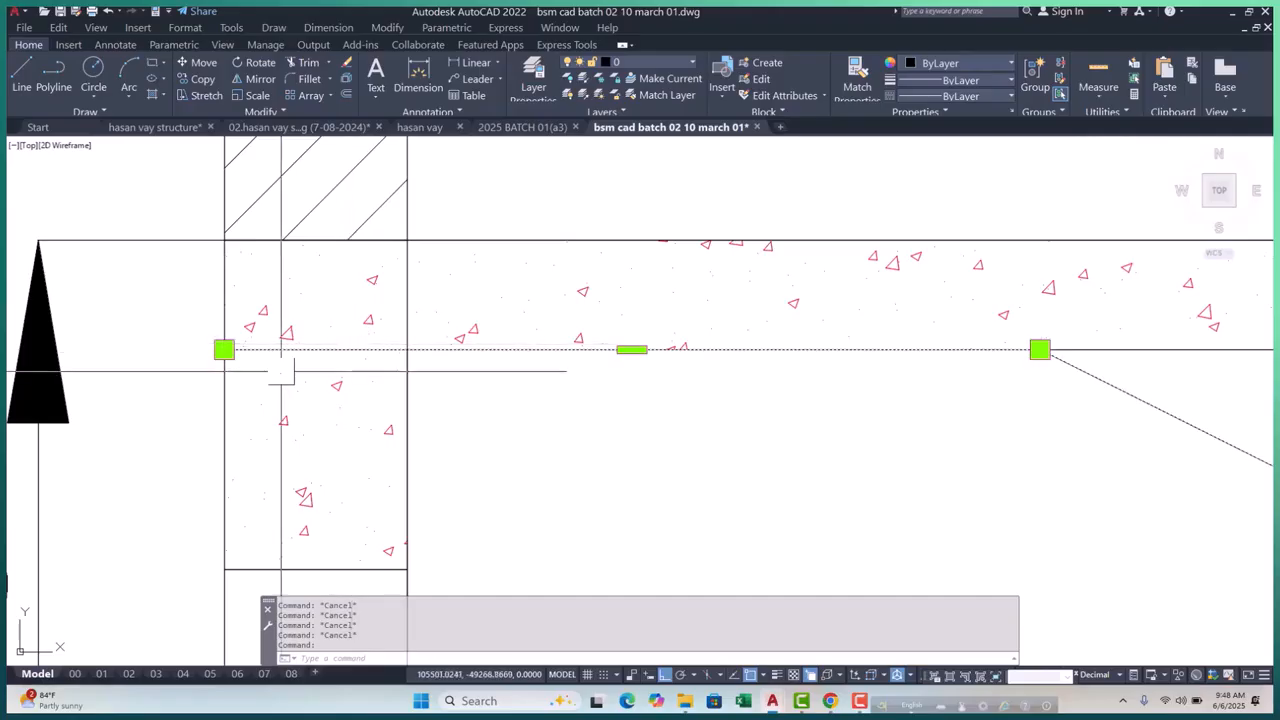
# Shorten the lowest landing's soffit line so its outer end stops at the beam's inner face
pyautogui.click(223, 349)
pyautogui.press('Escape')
pyautogui.press('Escape')
pyautogui.scroll(-5, 407, 349)
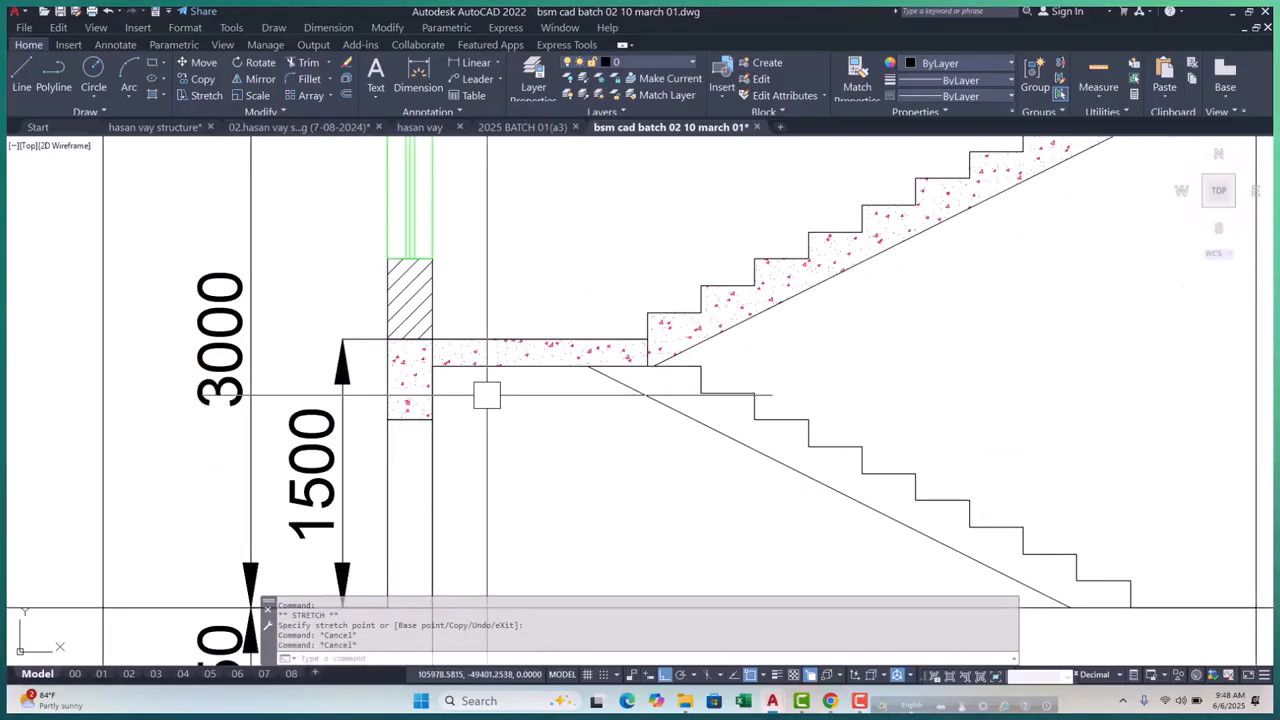
pyautogui.click(489, 466)
pyautogui.click(409, 466)
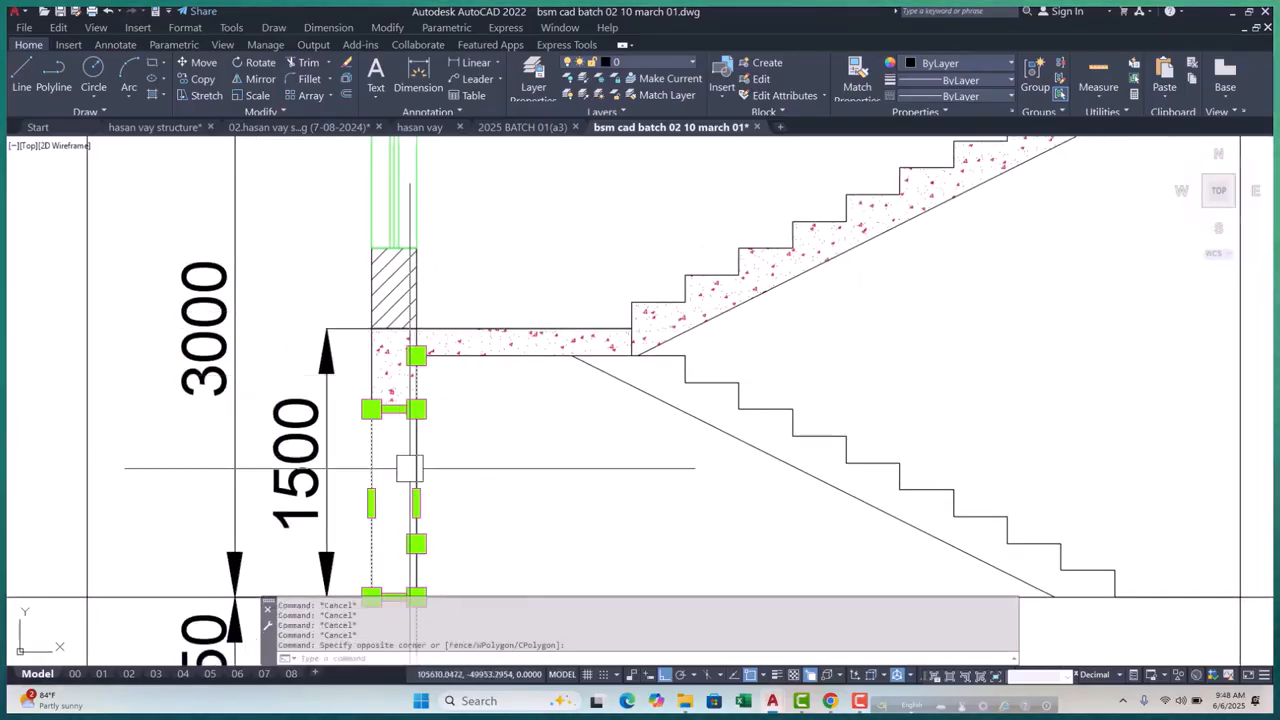
pyautogui.press('Escape')
pyautogui.press('Escape')
pyautogui.scroll(-3, 435, 372)
pyautogui.scroll(2, 430, 373)
pyautogui.click(426, 422)
pyautogui.press('Escape')
pyautogui.press('Escape')
# Erase the beam rectangle at the lowest landing
pyautogui.scroll(4, 410, 440)
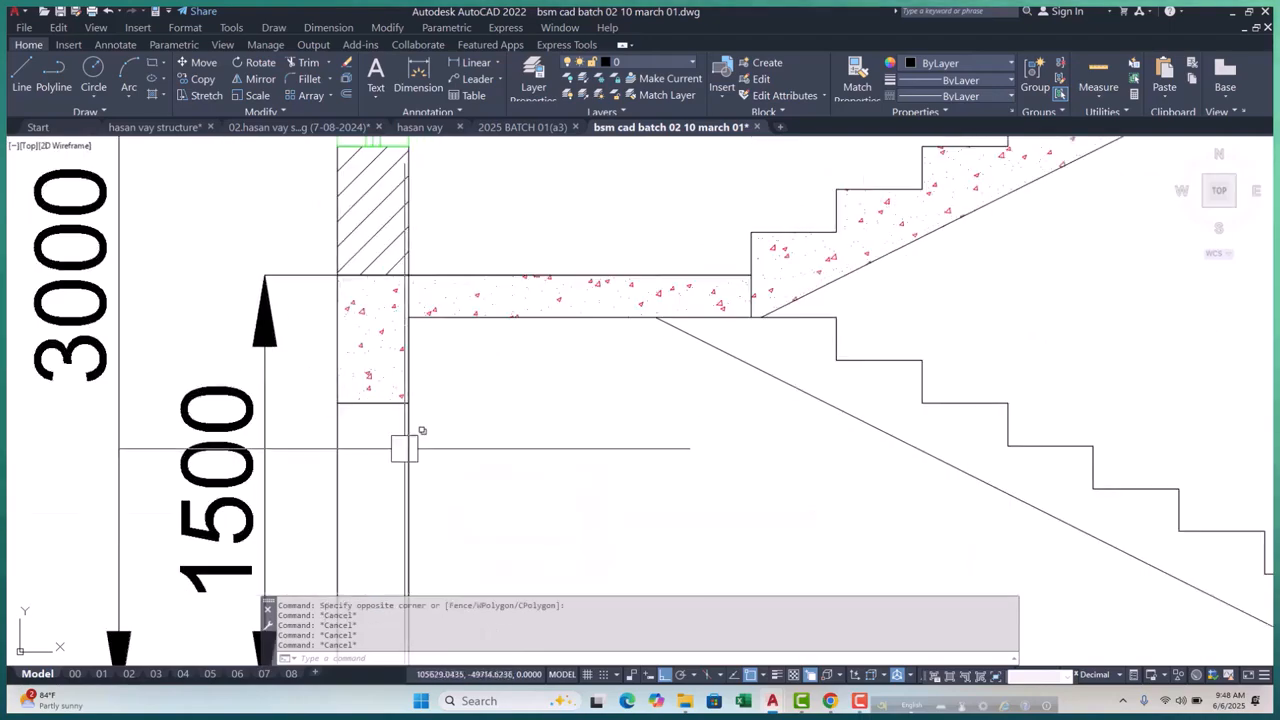
pyautogui.scroll(2, 433, 319)
pyautogui.click(411, 294)
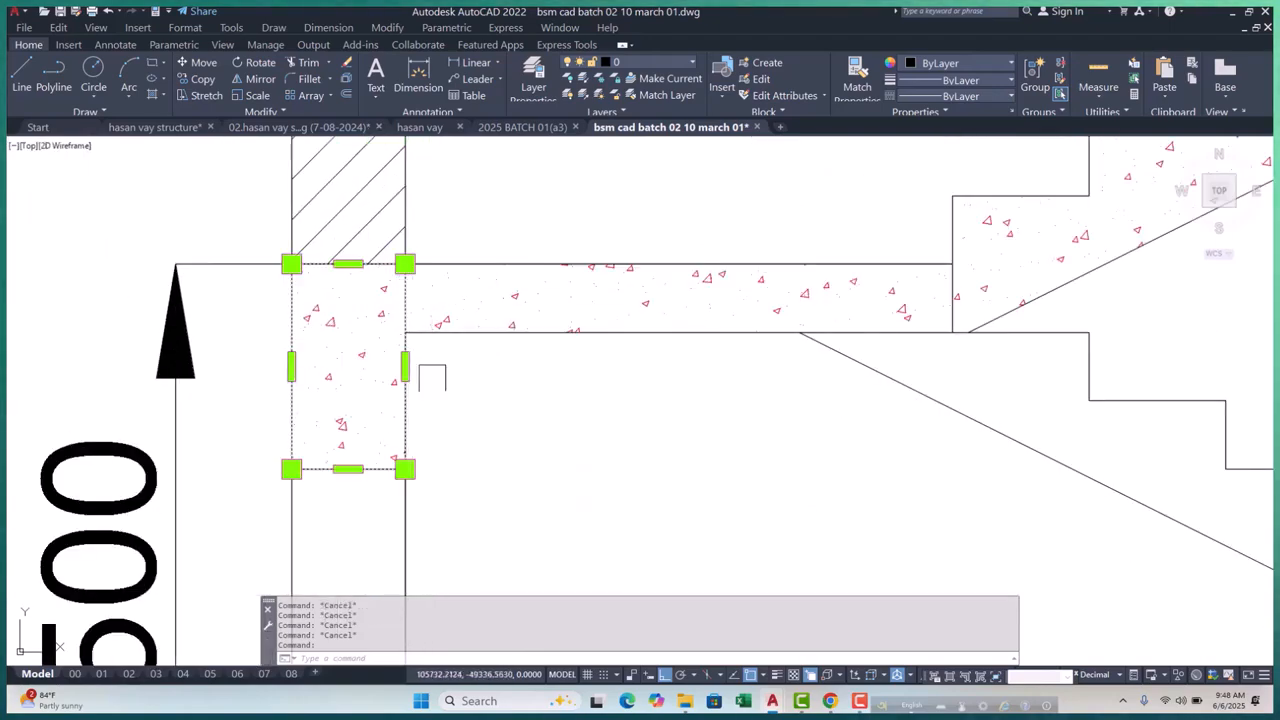
pyautogui.write('e')
pyautogui.press('Return')
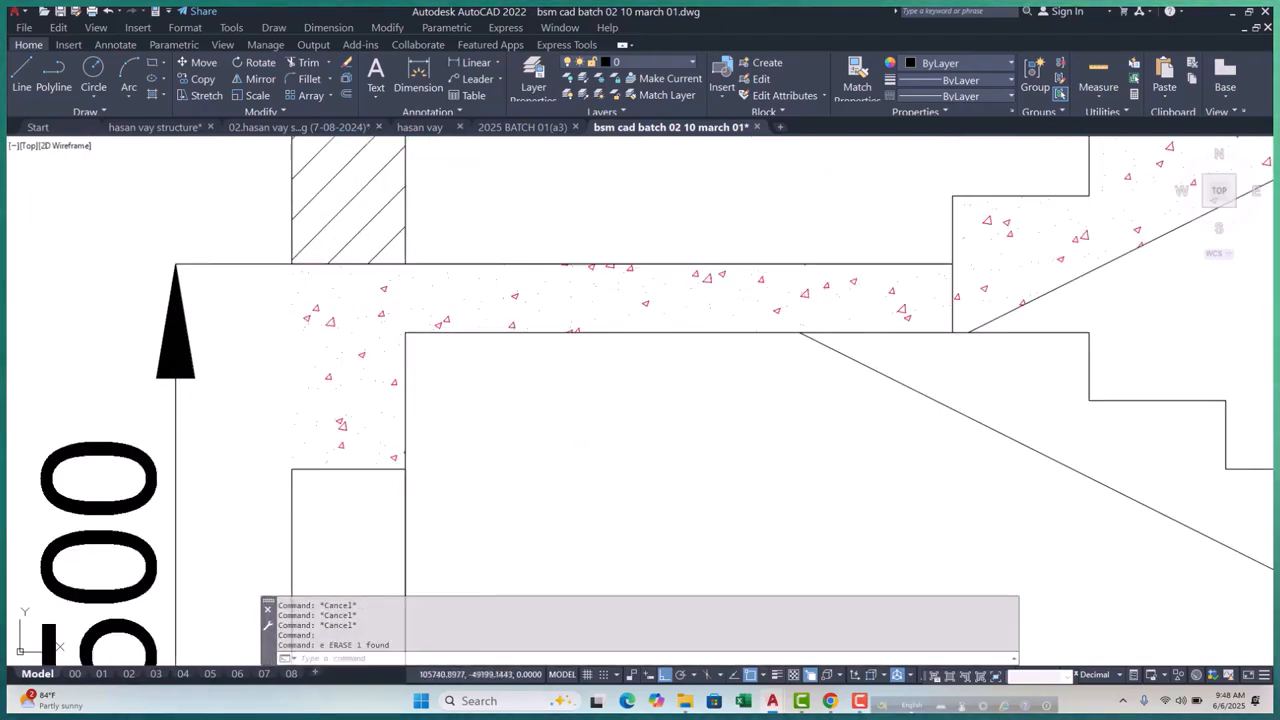
# Try to stretch the duplicate upper line of the lowest landing to the beam's lower outer corner
pyautogui.click(440, 266)
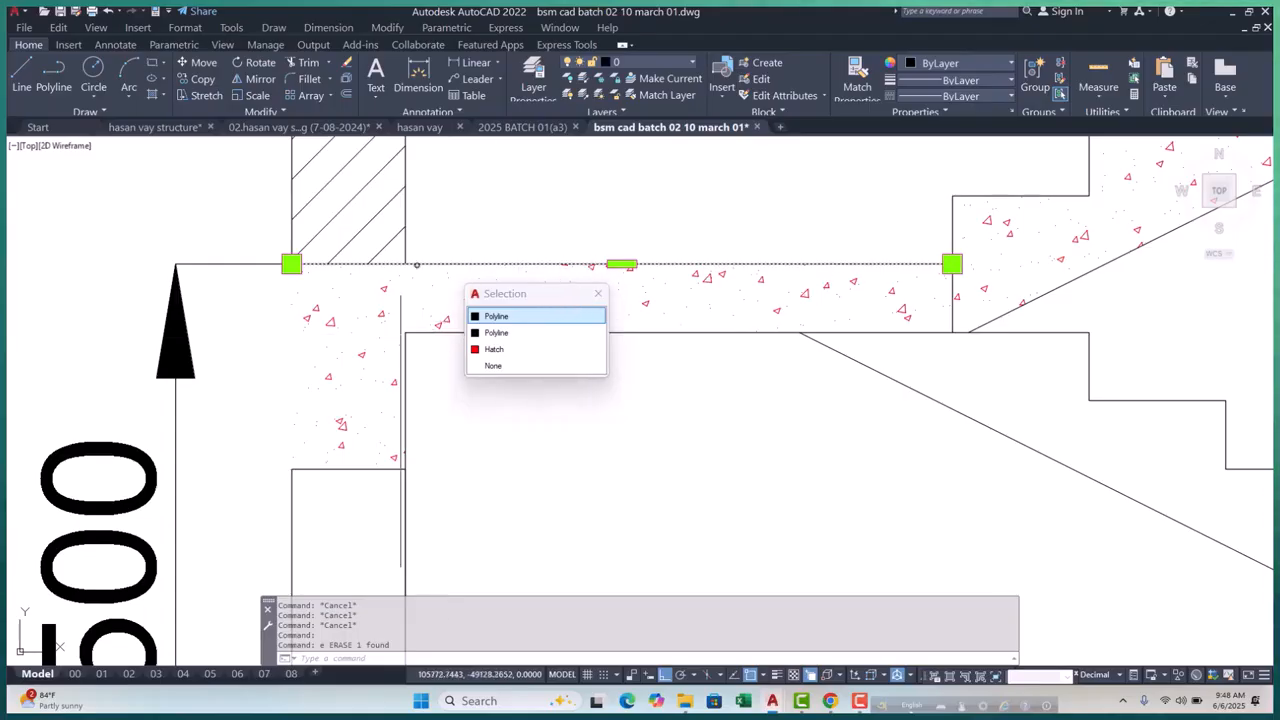
pyautogui.click(291, 264)
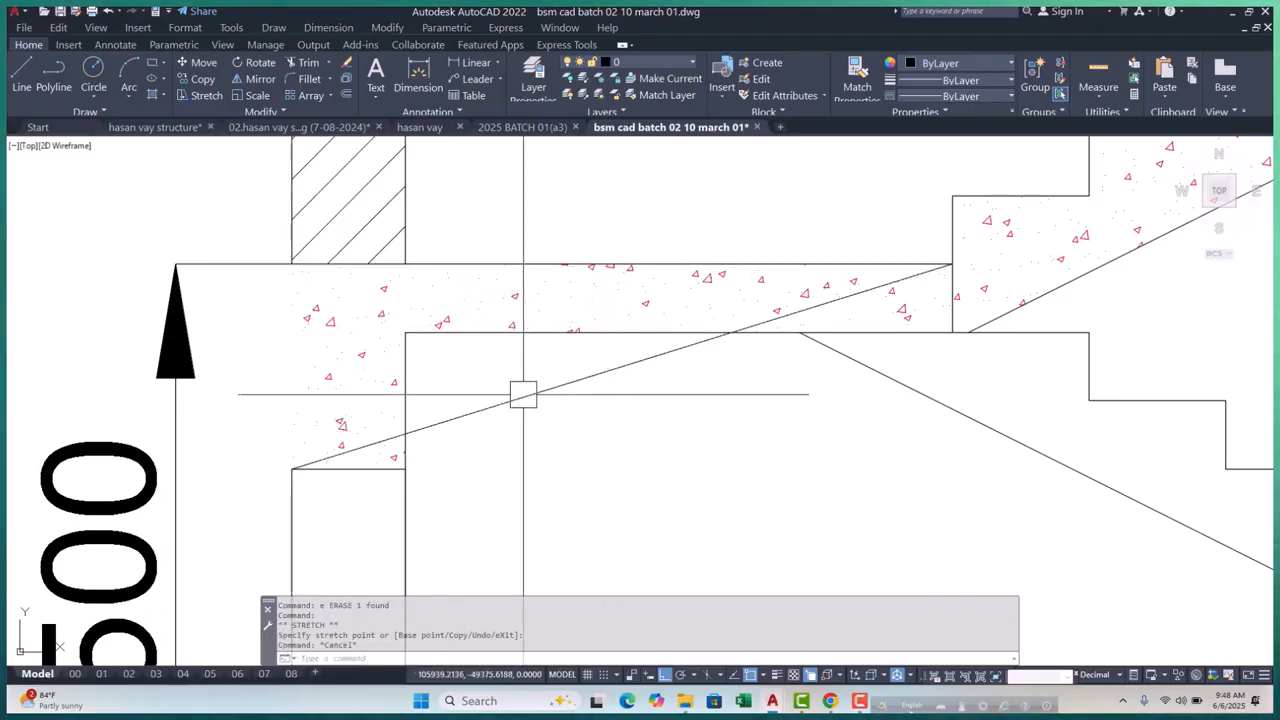
pyautogui.press('Escape')
# Extend the stair polyline along the lowest landing's upper edge and down the beam's outer face by stretching its end and adding a vertex
pyautogui.click(480, 271)
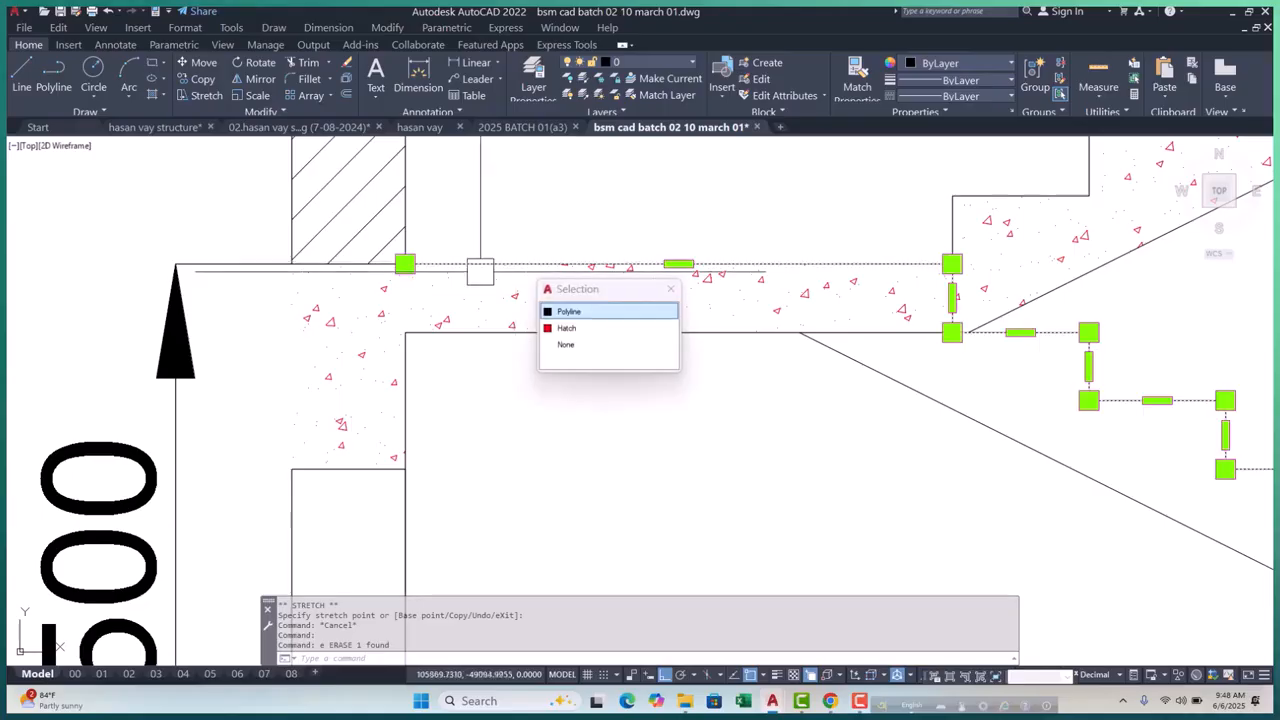
pyautogui.click(404, 264)
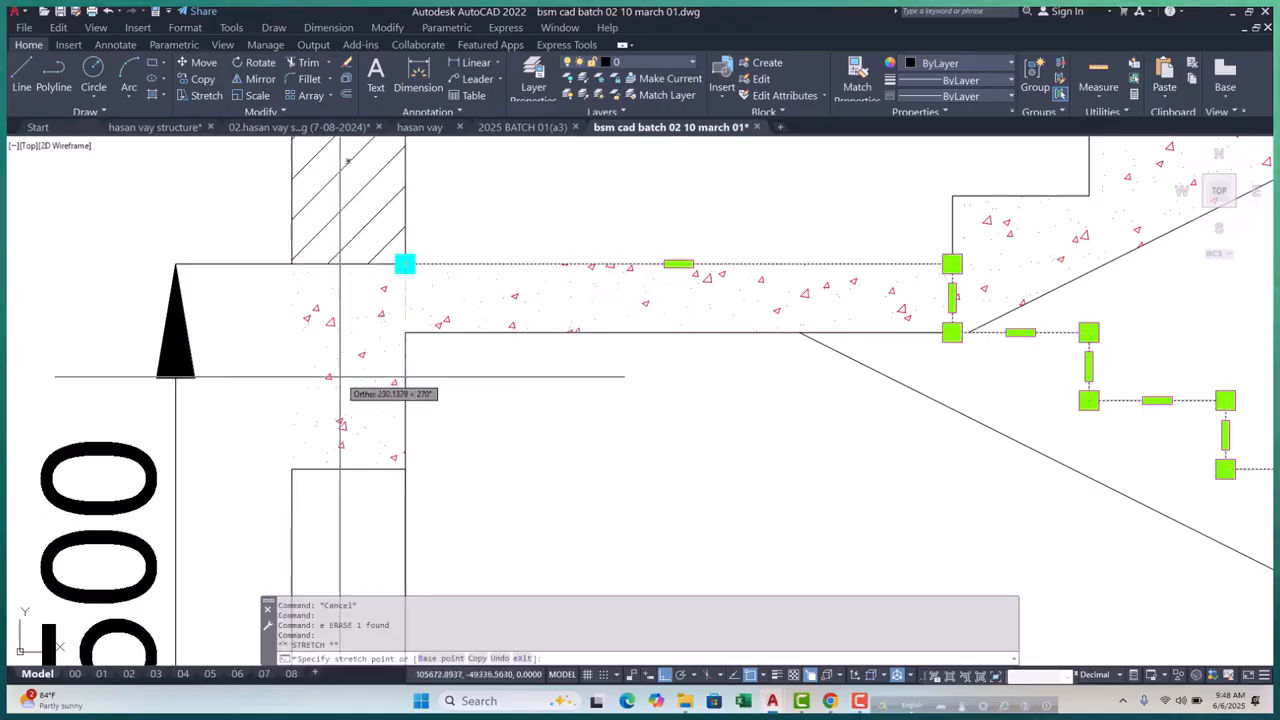
pyautogui.click(291, 469)
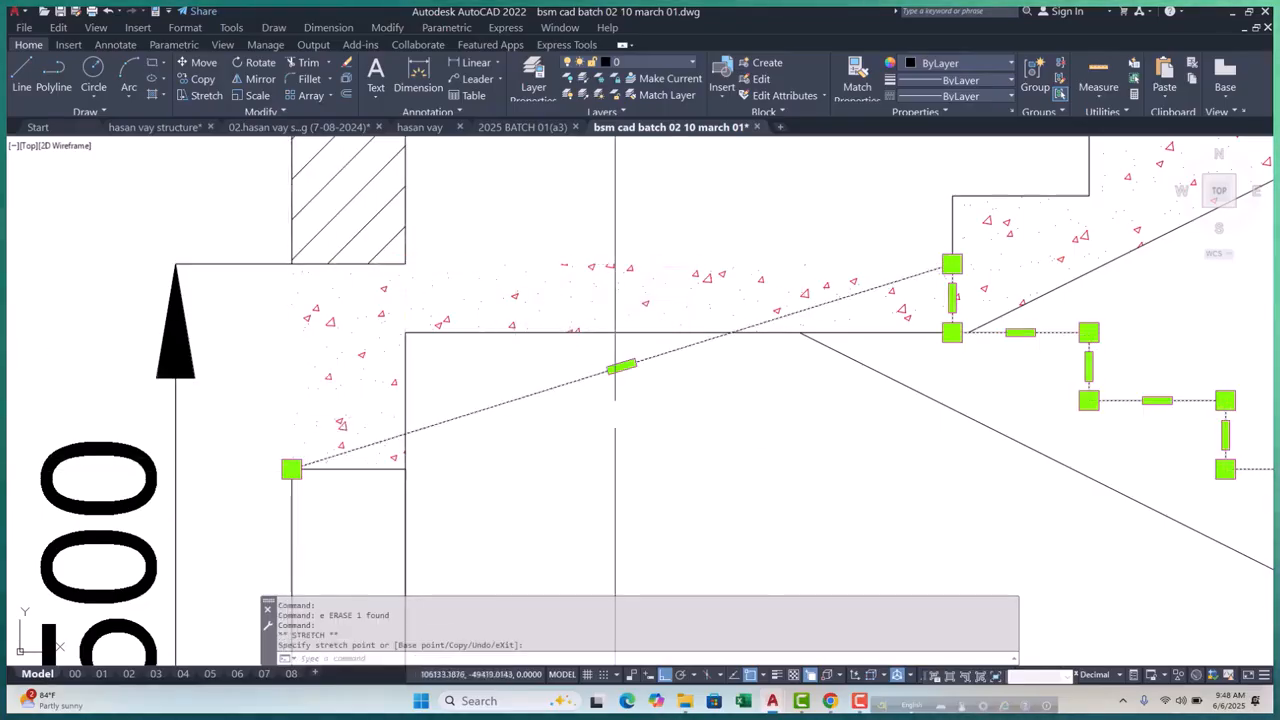
pyautogui.moveTo(629, 378)
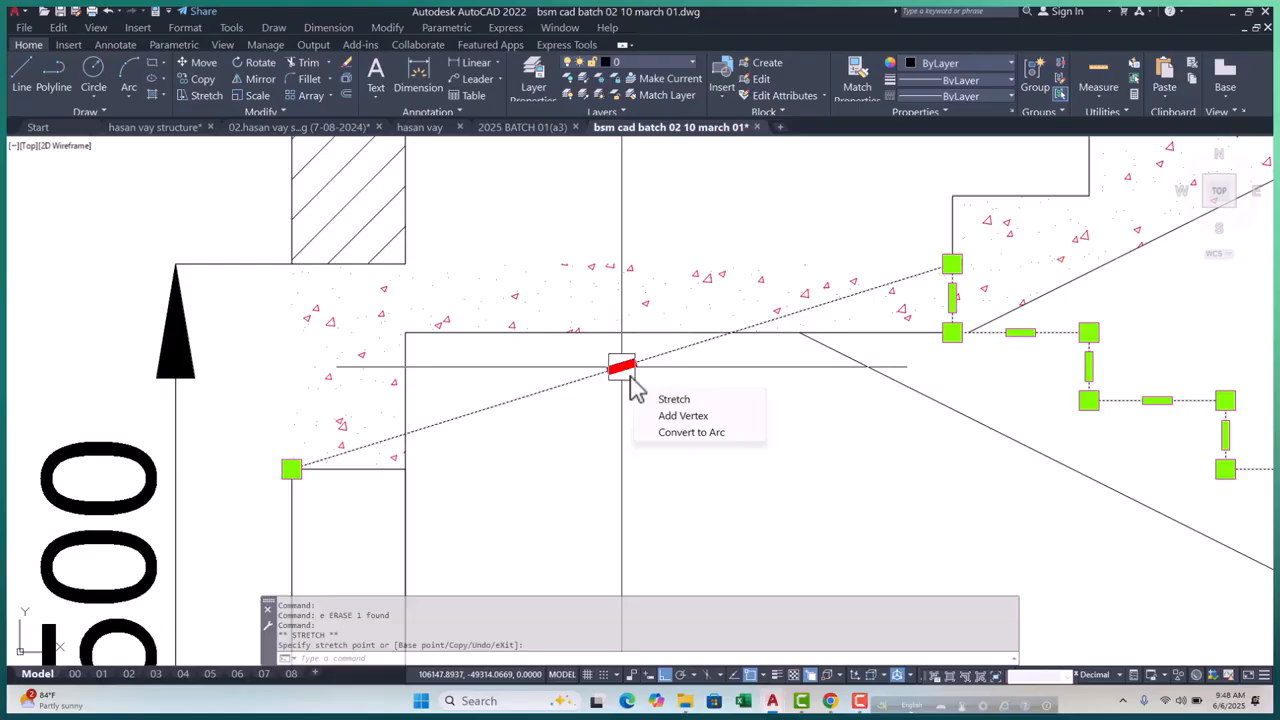
pyautogui.click(678, 416)
pyautogui.click(291, 264)
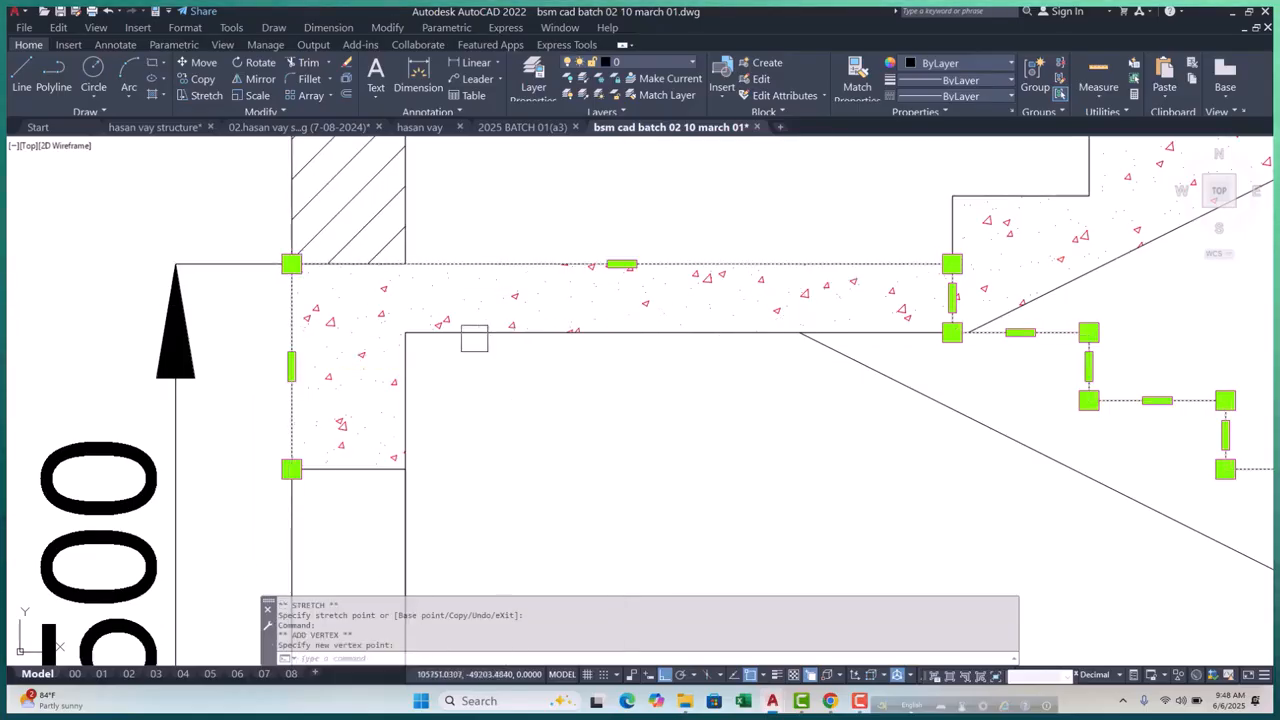
pyautogui.press('Escape')
pyautogui.click(366, 465)
pyautogui.press('Escape')
pyautogui.press('Escape')
pyautogui.scroll(-4, 423, 429)
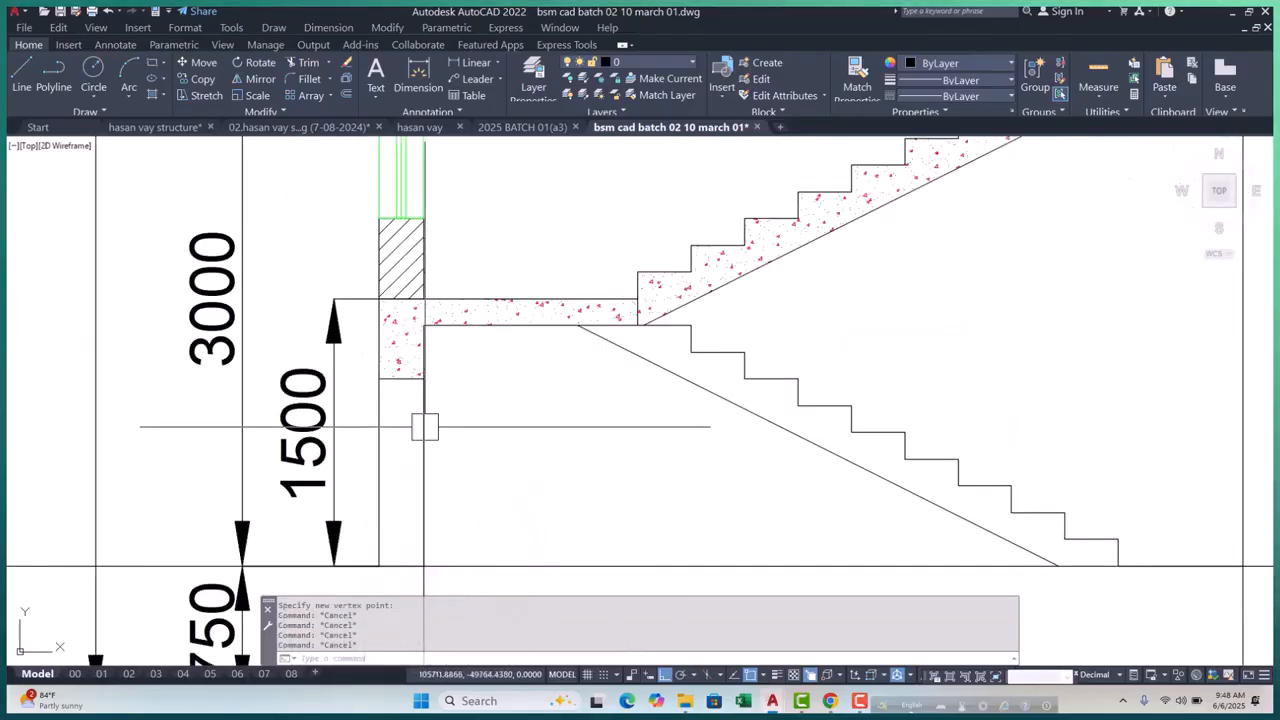
# Erase the loose vertical line along the inner face of the wall below the lowest landing
pyautogui.click(421, 448)
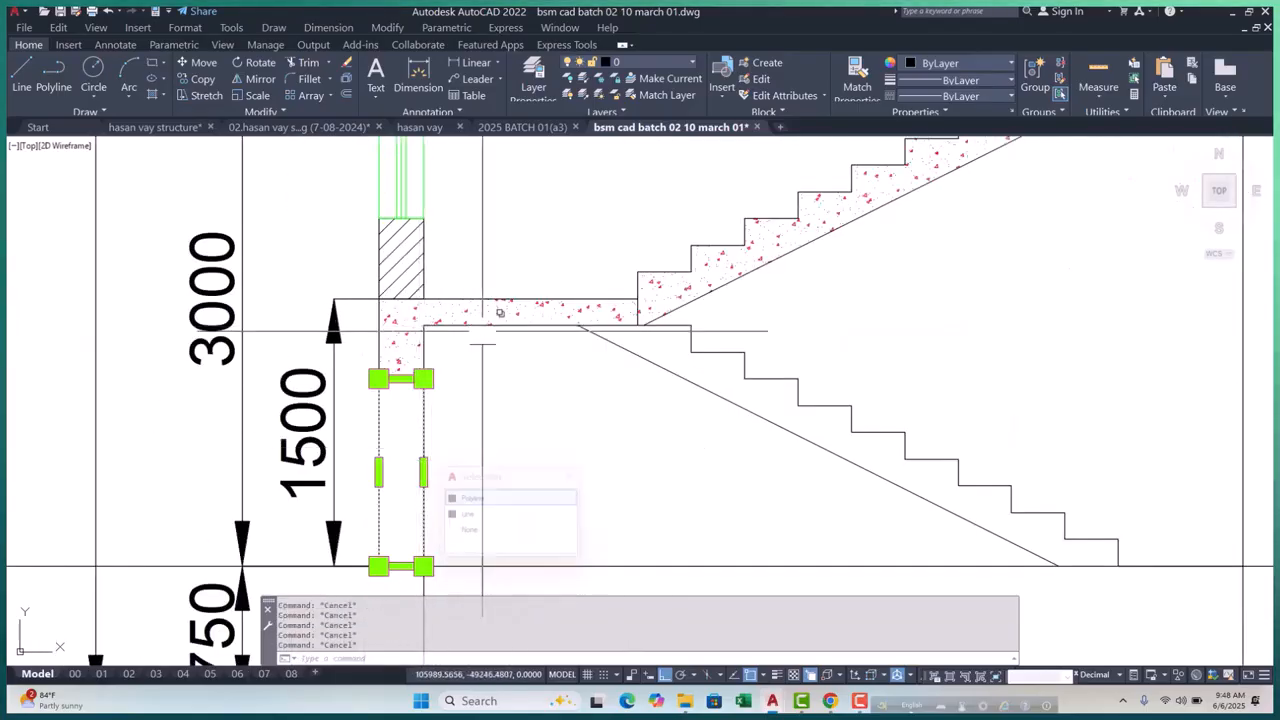
pyautogui.click(420, 449)
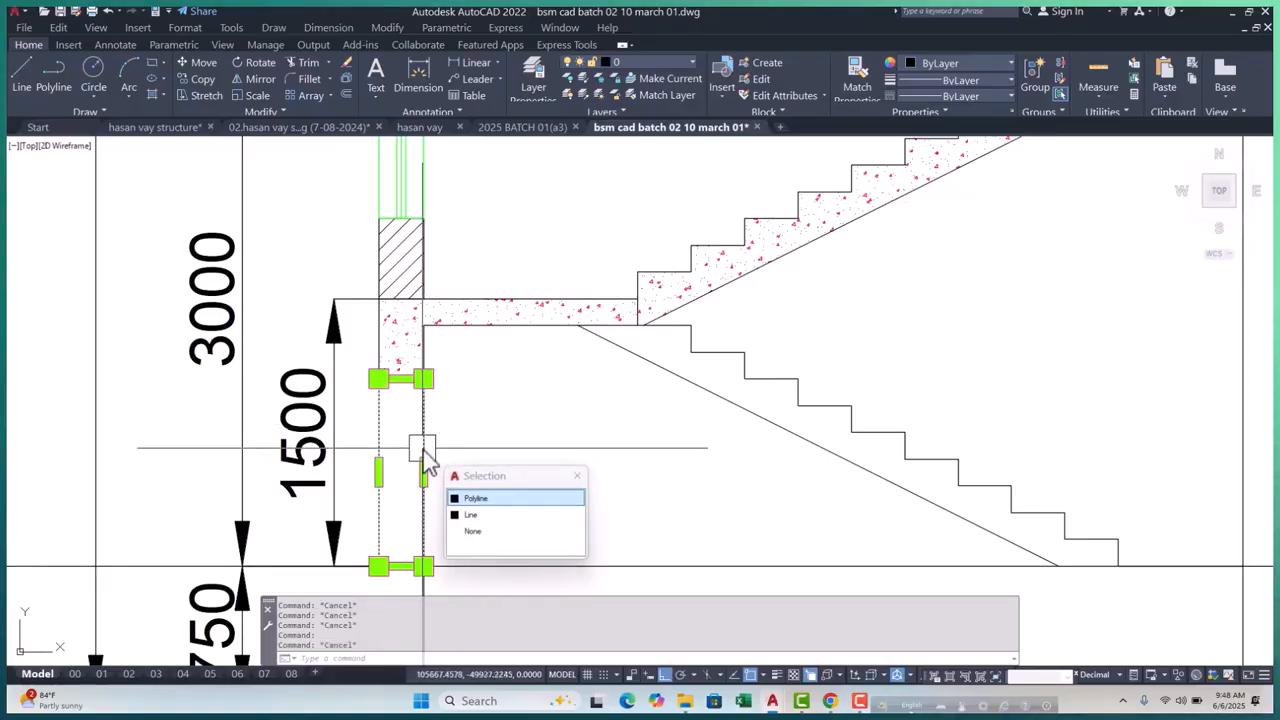
pyautogui.click(477, 514)
pyautogui.write('e')
pyautogui.press('Return')
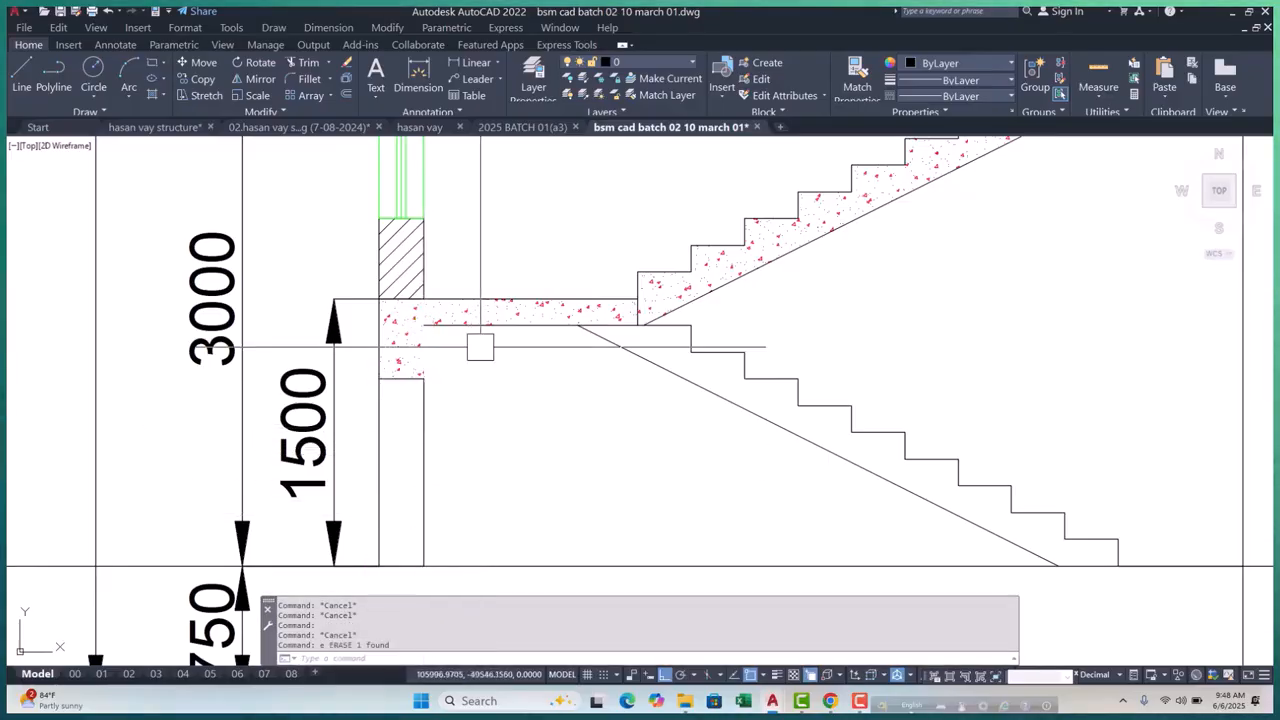
pyautogui.press('Escape')
pyautogui.press('Escape')
pyautogui.press('Escape')
pyautogui.scroll(2, 455, 365)
pyautogui.click(367, 391)
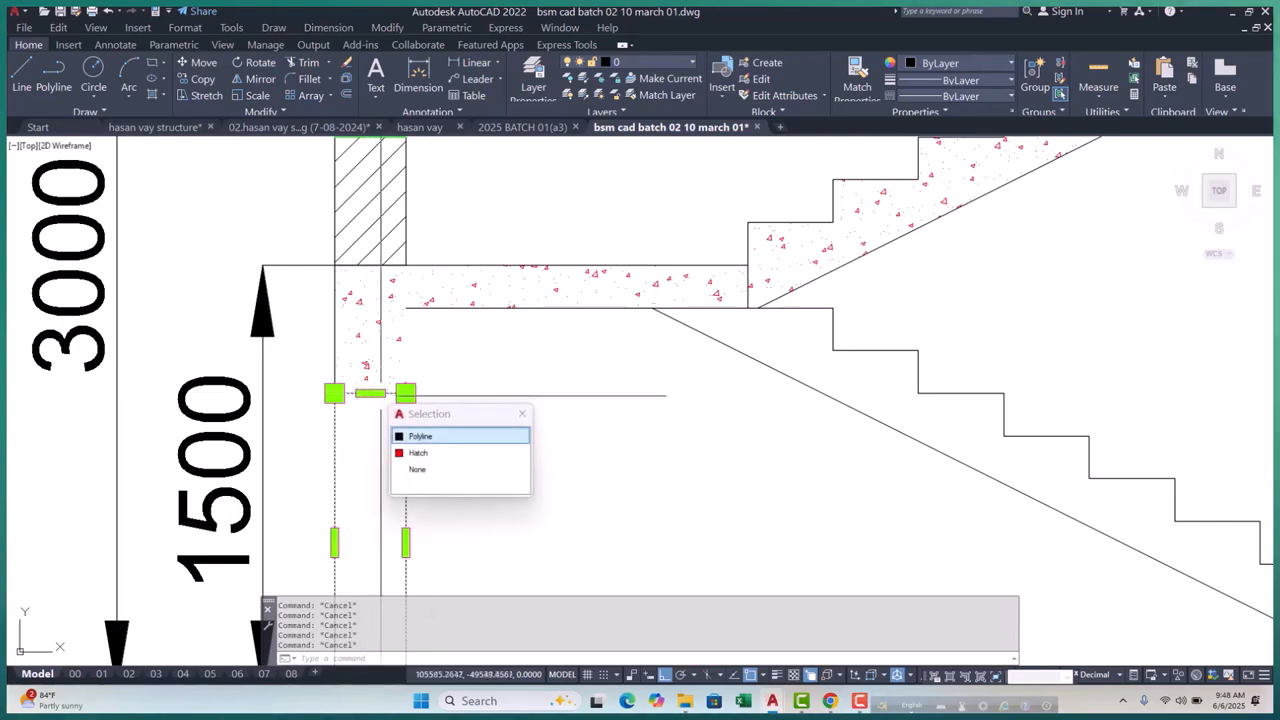
pyautogui.press('Escape')
pyautogui.press('Escape')
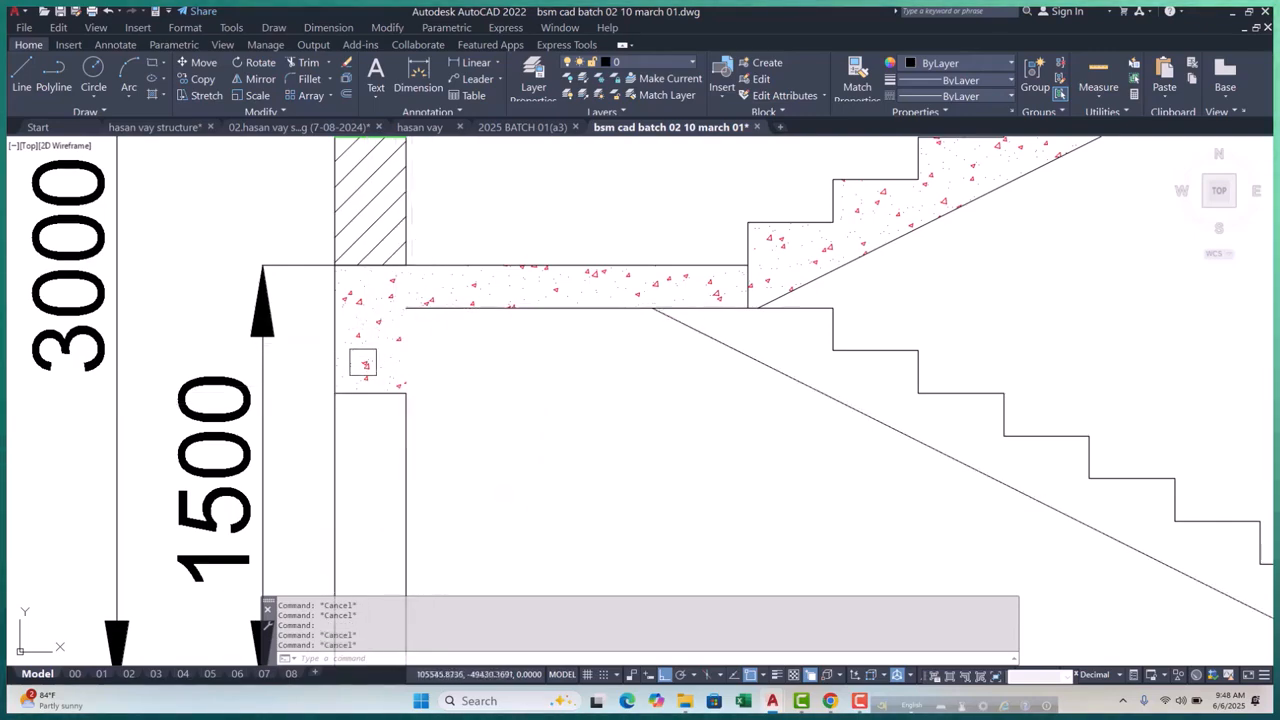
pyautogui.click(352, 366)
pyautogui.press('Escape')
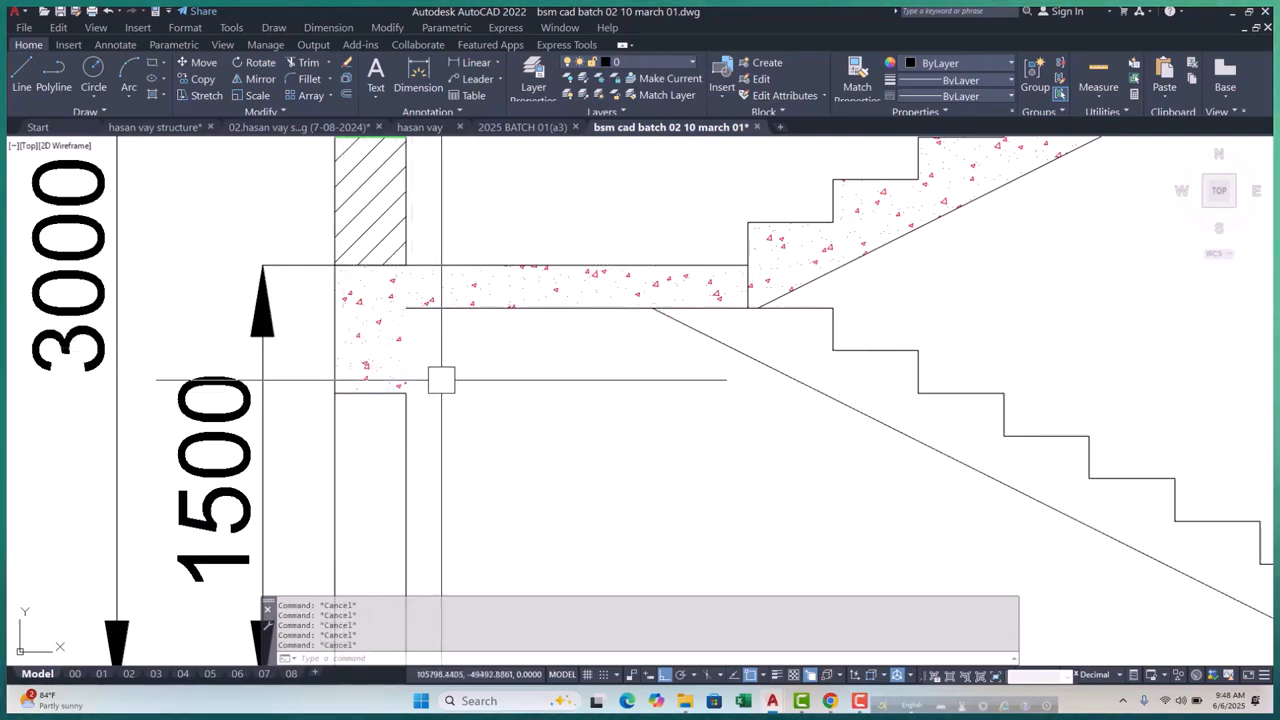
# Draw a polyline along the beam's inner face from the lowest landing's soffit down to the beam's lower corner
pyautogui.write('pl')
pyautogui.press('Return')
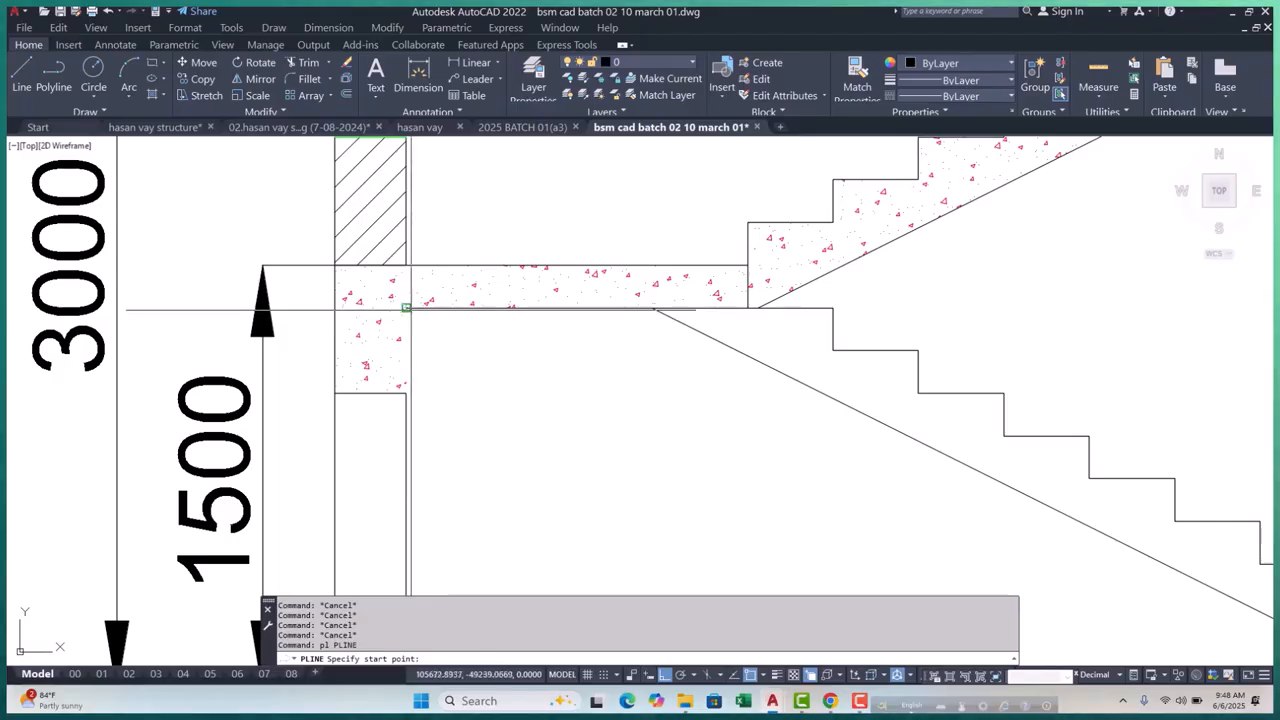
pyautogui.click(403, 392)
pyautogui.press('Escape')
pyautogui.scroll(-6, 459, 403)
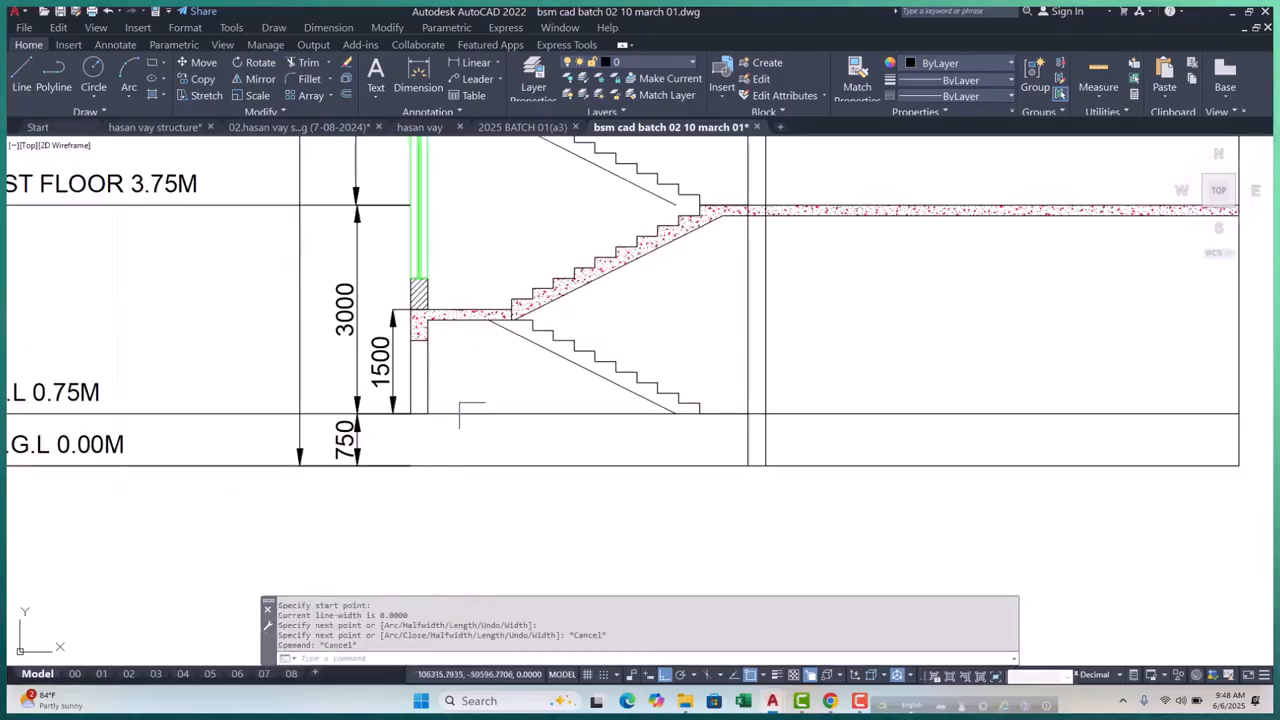
pyautogui.press('Escape')
# Hatch the interior of the wall between the lowest landing beam and the plinth level
pyautogui.scroll(2, 455, 407)
pyautogui.write('h')
pyautogui.press('Return')
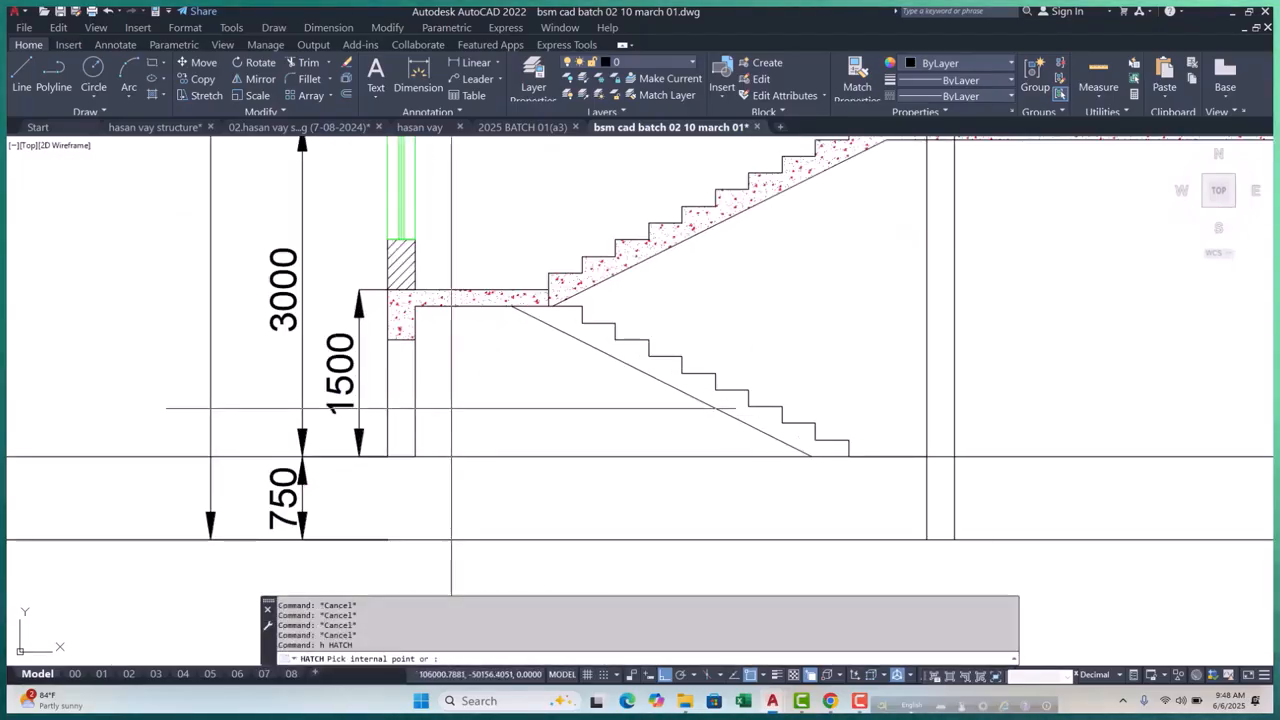
pyautogui.press('Return')
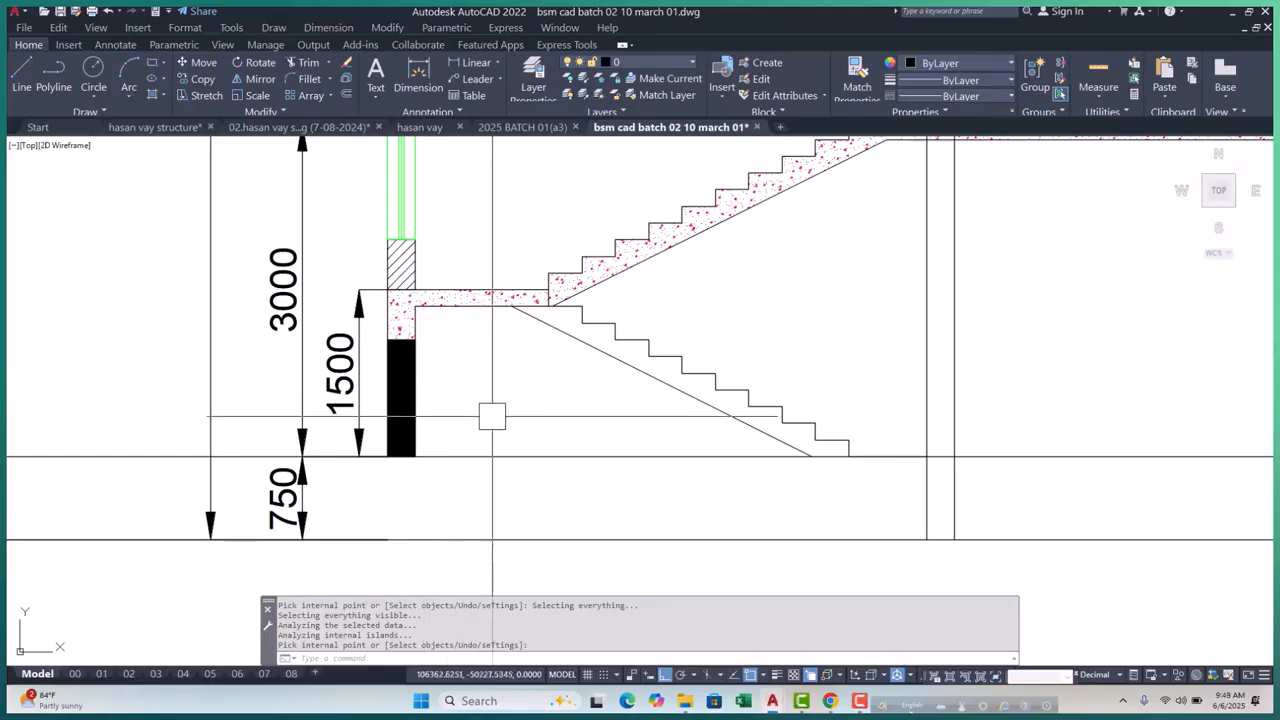
# Match the hatch of the wall below the lowest landing to the sill wall's diagonal hatch
pyautogui.write('ma')
pyautogui.press('Return')
pyautogui.scroll(3, 400, 270)
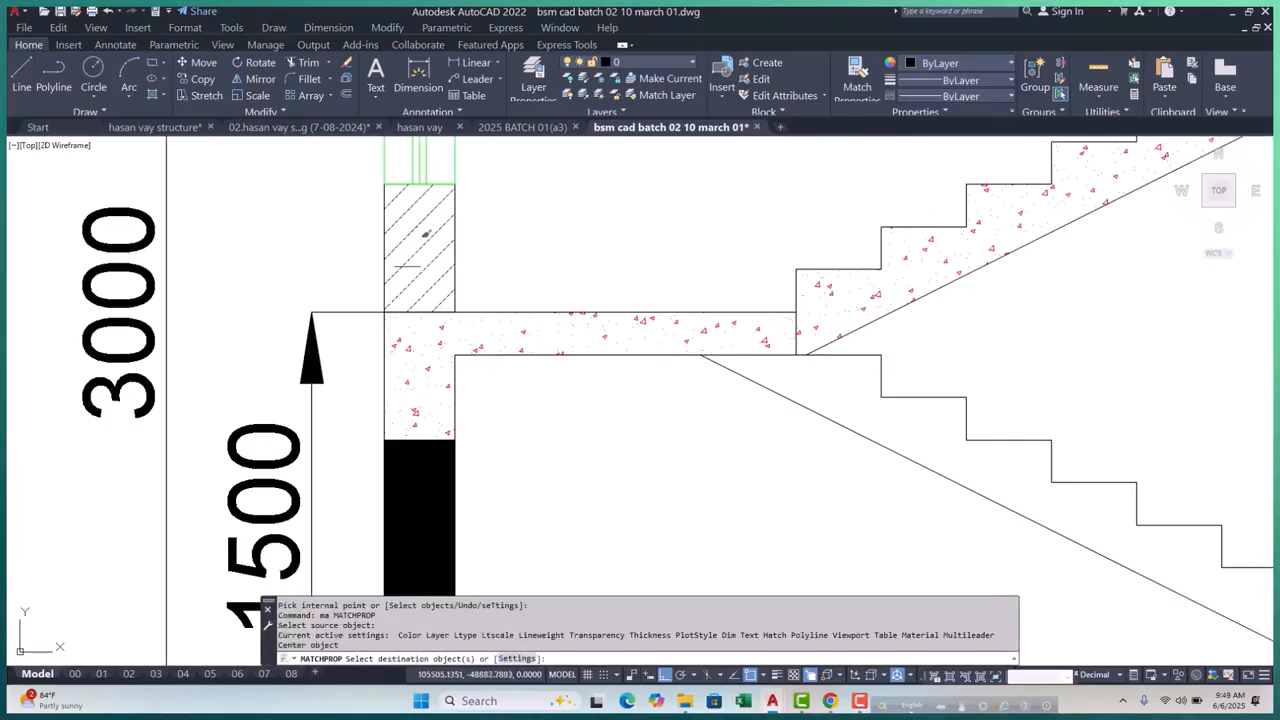
pyautogui.scroll(-2, 425, 233)
pyautogui.click(420, 380)
pyautogui.press('Escape')
pyautogui.scroll(-5, 507, 300)
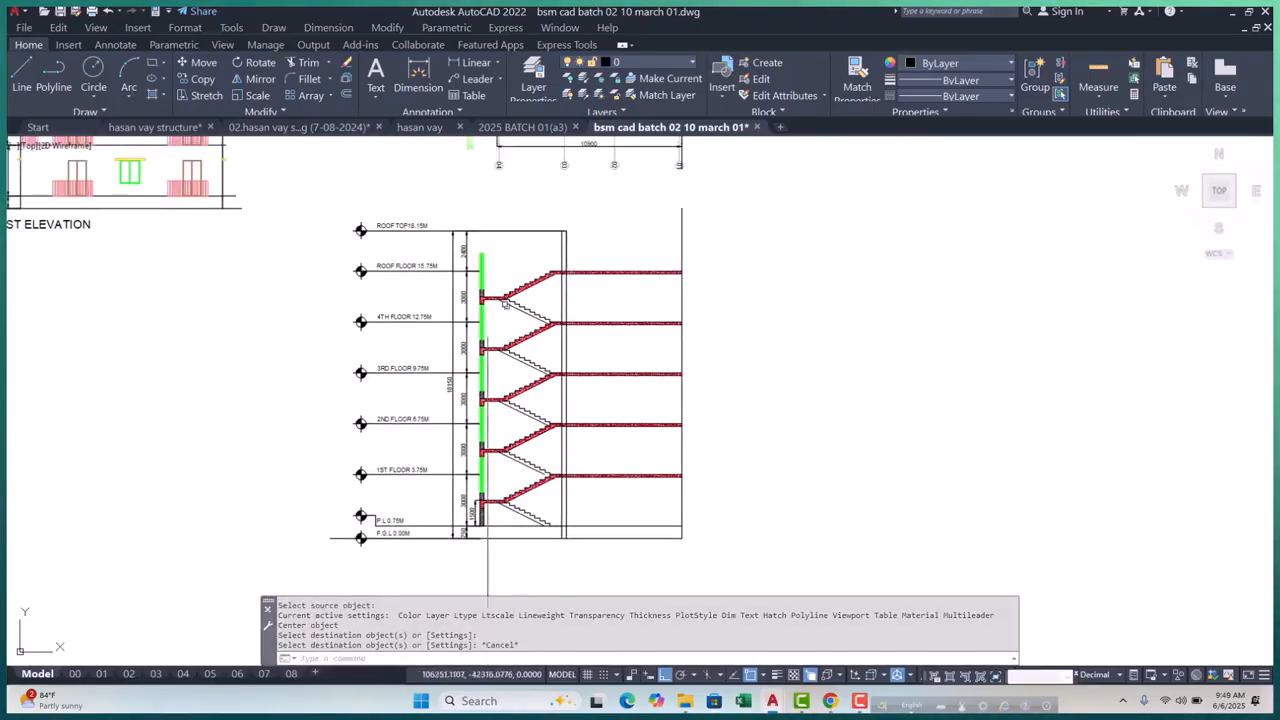
# Examine the section against the floor plan, checking the stair, dining and kitchen areas along the cut line
pyautogui.scroll(3, 505, 303)
pyautogui.scroll(-6, 505, 303)
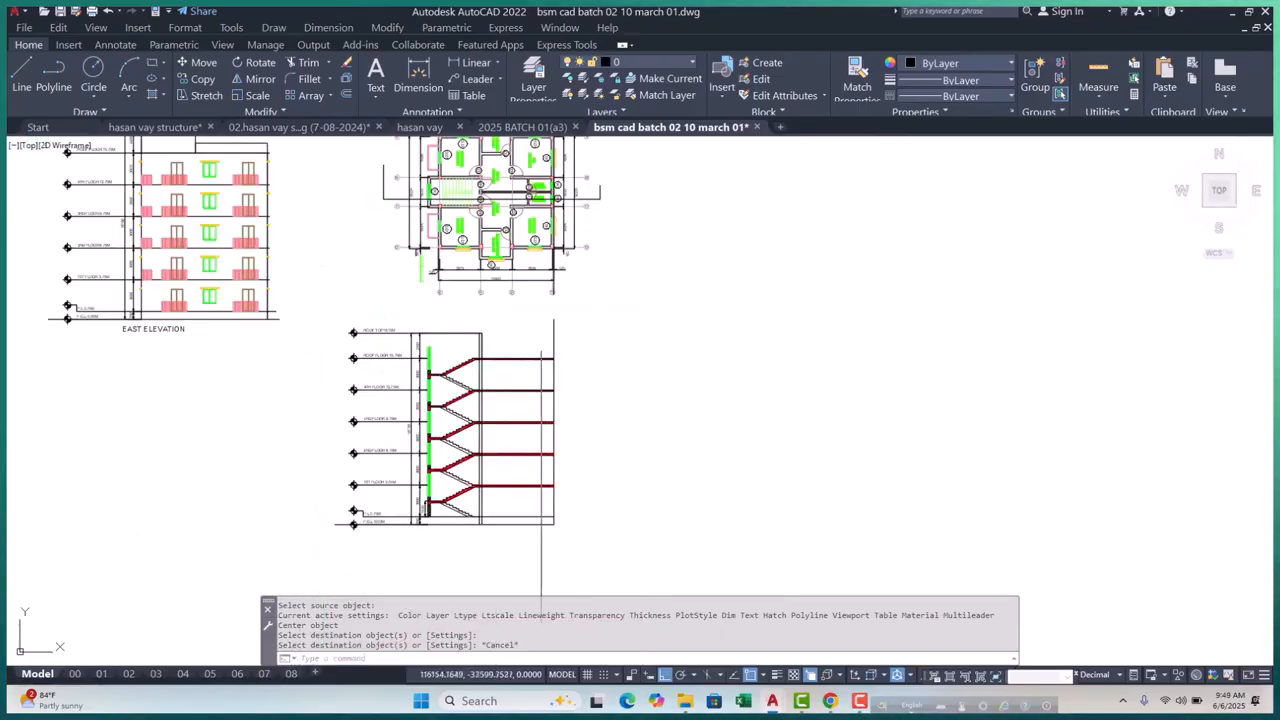
pyautogui.scroll(5, 463, 514)
pyautogui.scroll(-5, 512, 372)
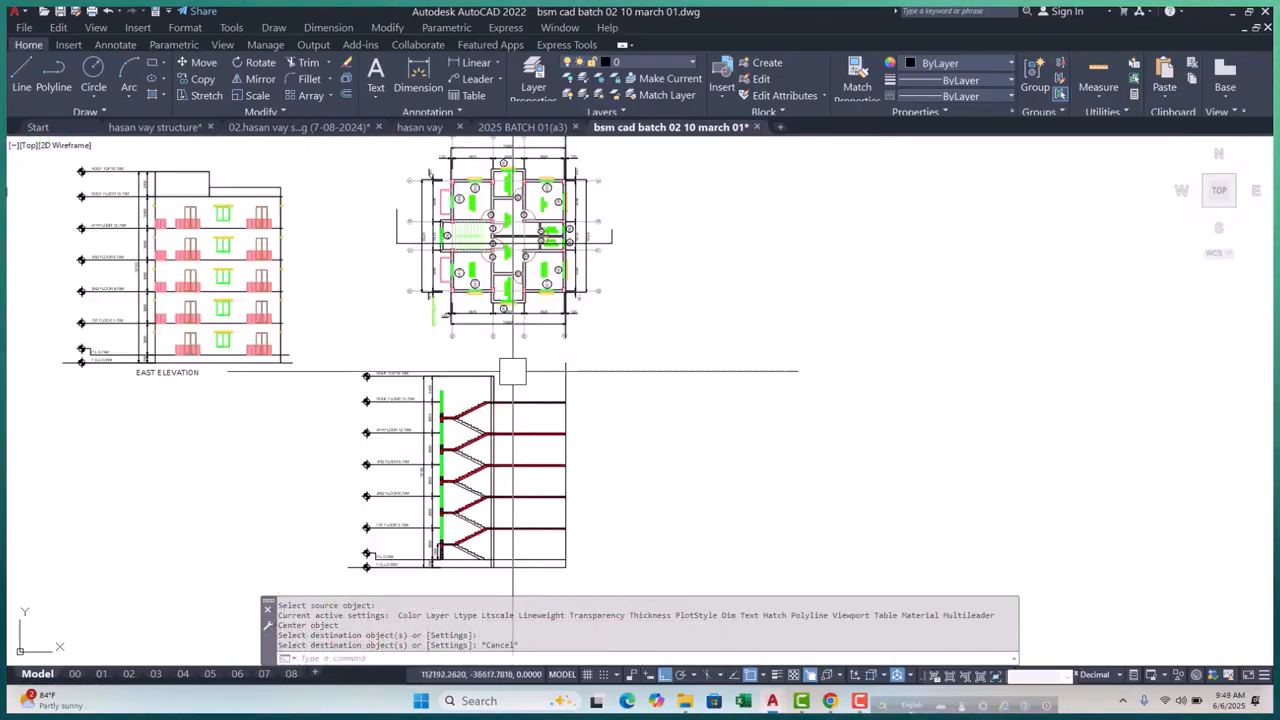
pyautogui.scroll(5, 512, 372)
pyautogui.scroll(-4, 505, 300)
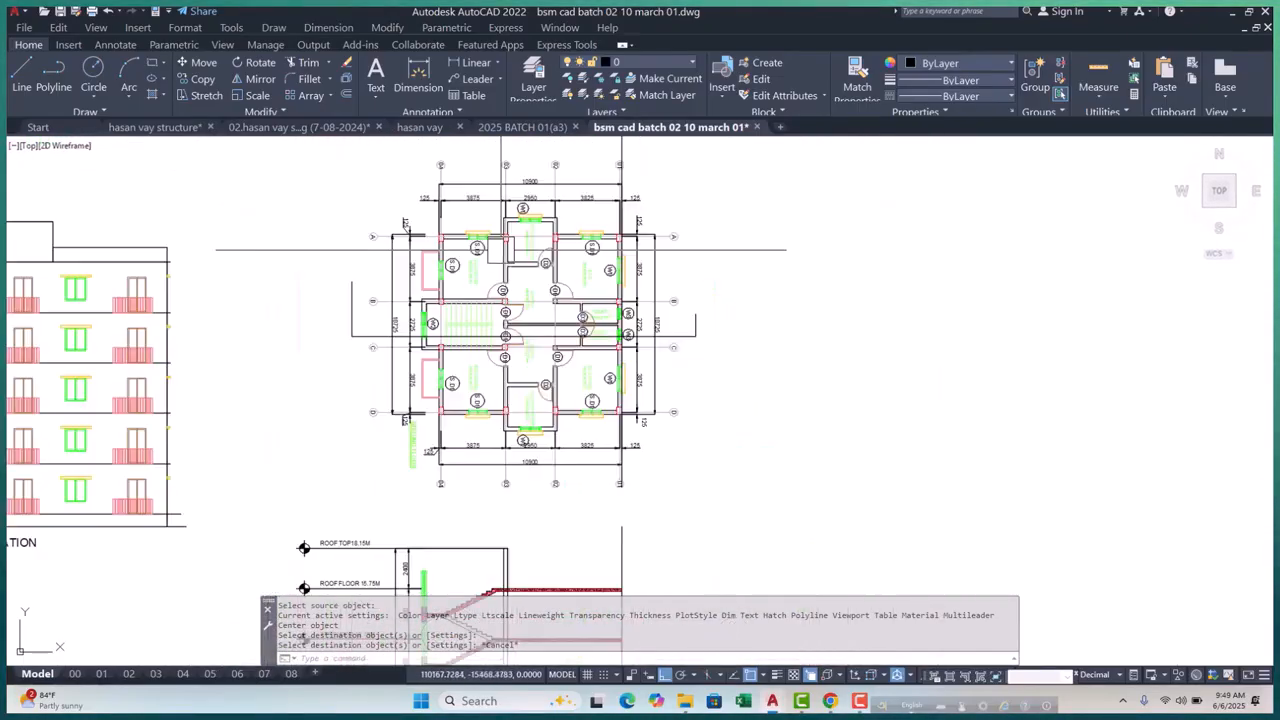
pyautogui.scroll(-2, 505, 300)
pyautogui.scroll(5, 484, 430)
pyautogui.scroll(-2, 484, 440)
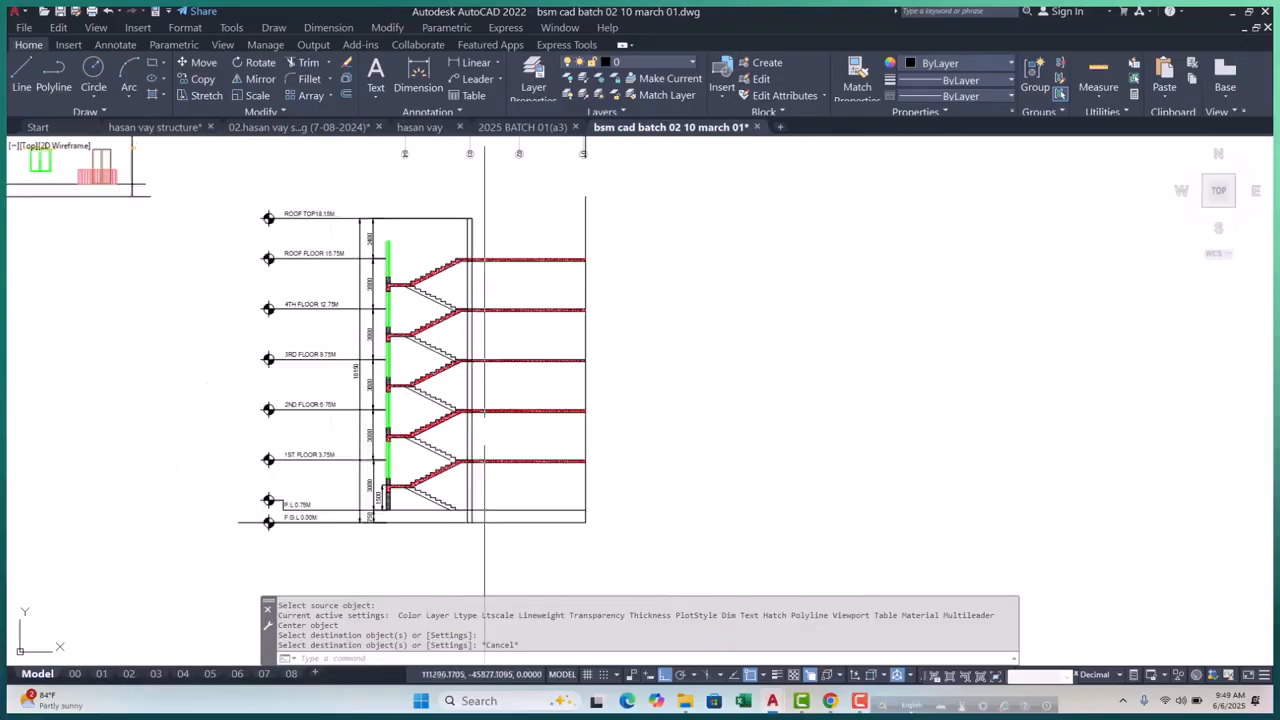
pyautogui.scroll(-2, 484, 450)
pyautogui.scroll(4, 569, 433)
pyautogui.scroll(2, 569, 433)
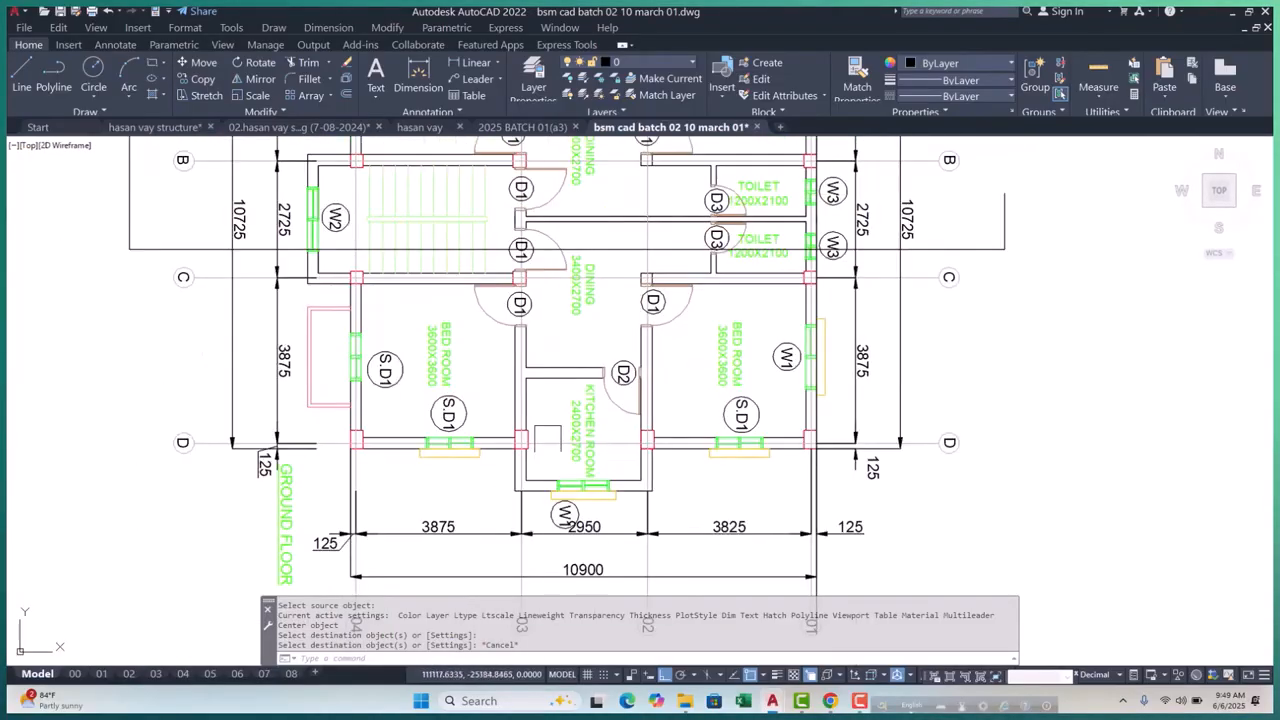
pyautogui.moveTo(504, 221); pyautogui.dragTo(451, 505, button='middle')
pyautogui.scroll(4, 455, 299)
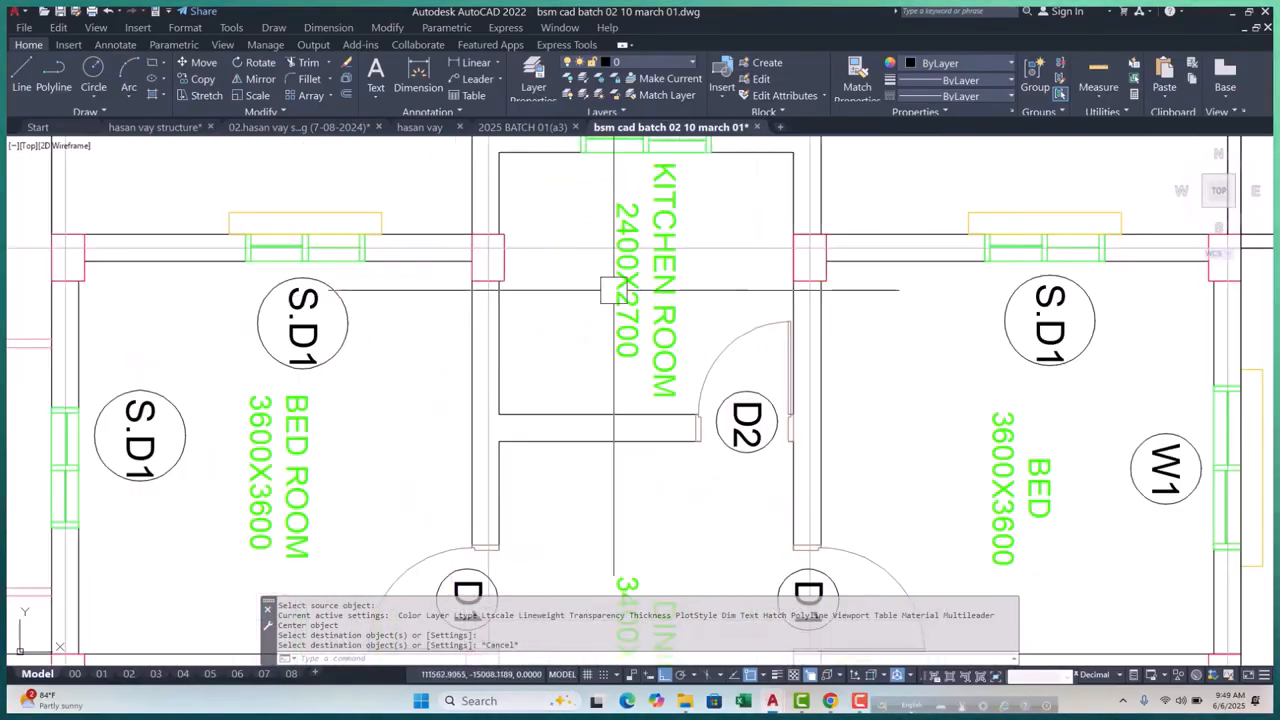
pyautogui.scroll(-4, 614, 290)
pyautogui.moveTo(560, 500); pyautogui.dragTo(545, 372, button='middle')
pyautogui.scroll(3, 530, 400)
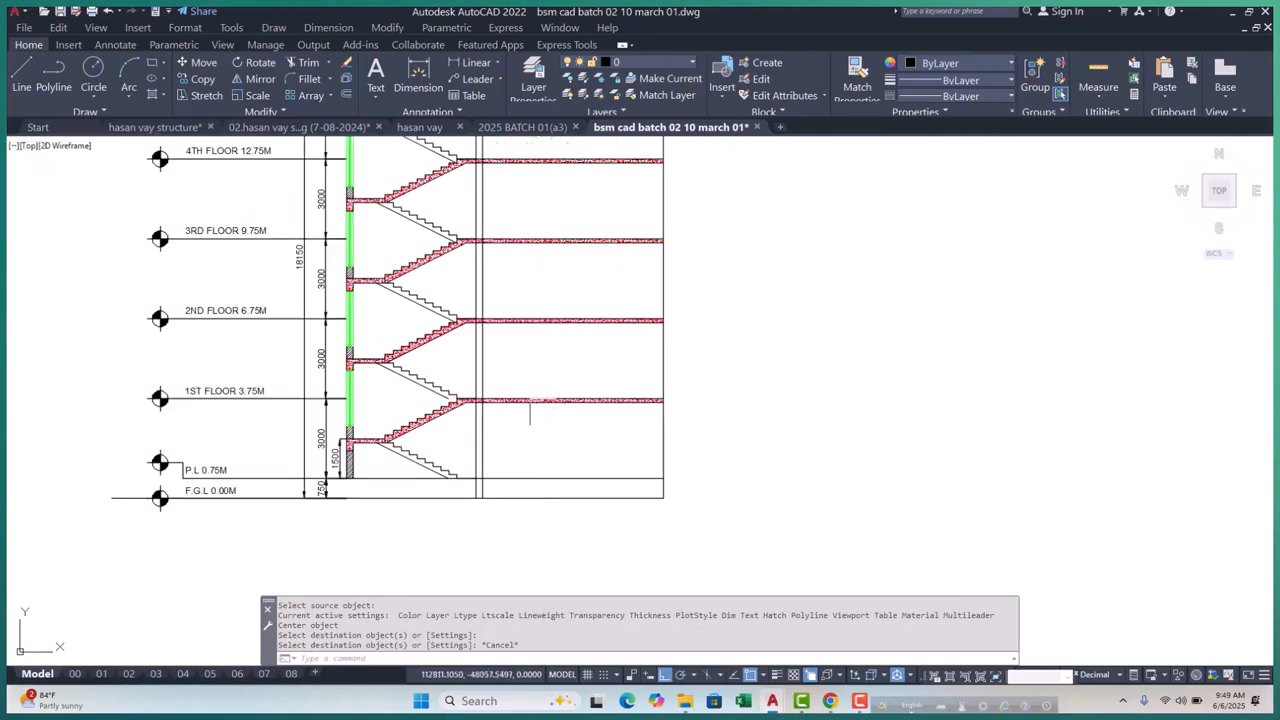
# Try a horizontal construction line along the 1st floor slab's underside for a 450 offset, and erase it
pyautogui.scroll(5, 543, 443)
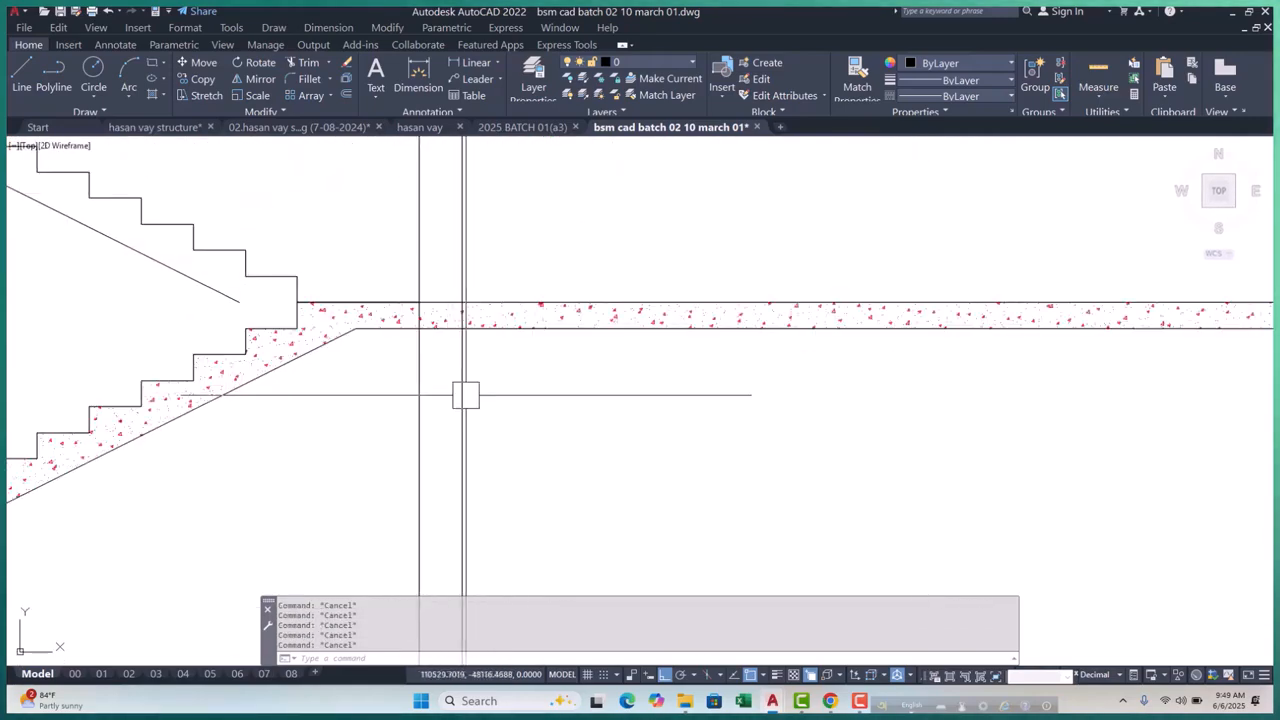
pyautogui.write('x')
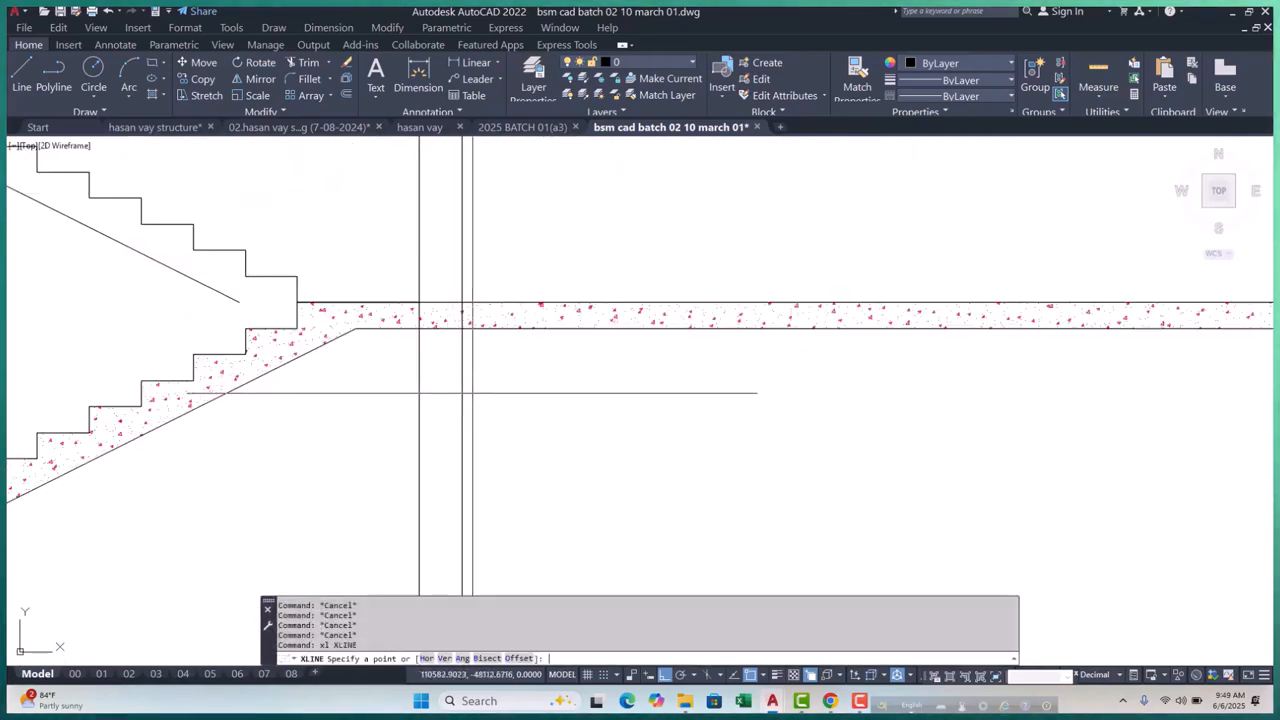
pyautogui.write('h')
pyautogui.press('Return')
pyautogui.scroll(3, 470, 350)
pyautogui.scroll(-1, 440, 300)
pyautogui.press('Escape')
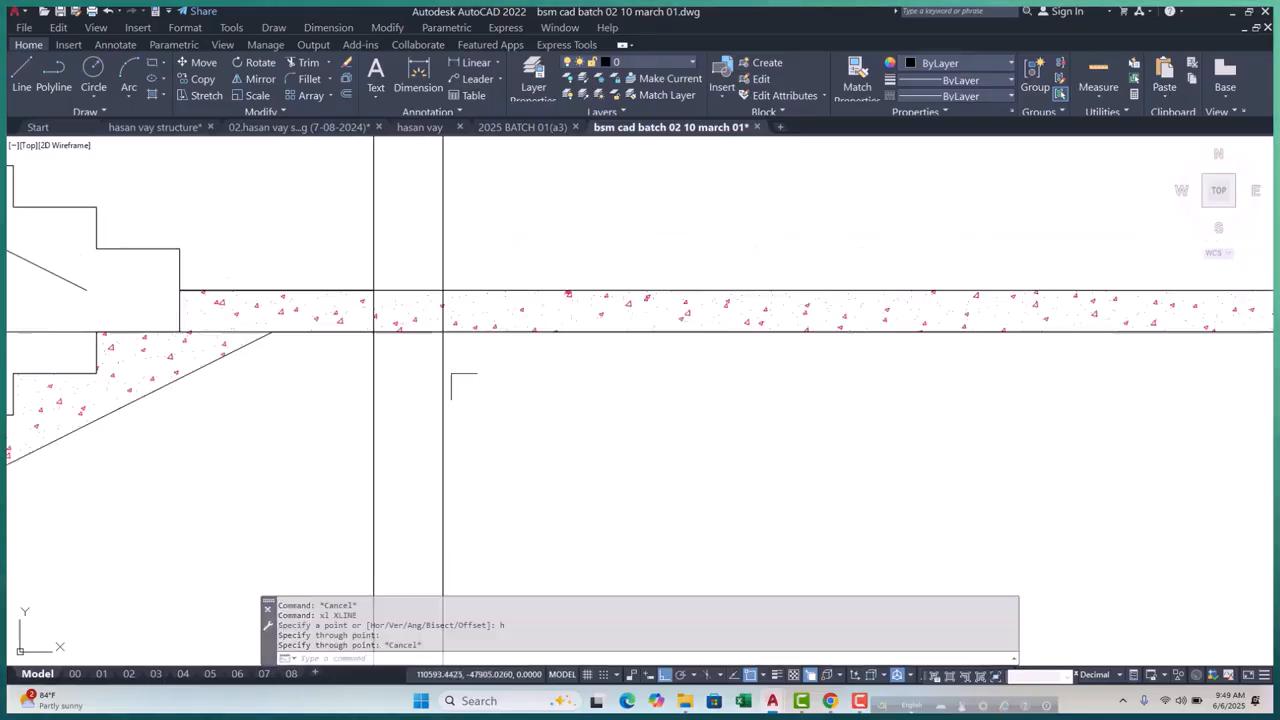
pyautogui.press('Escape')
pyautogui.press('Escape')
pyautogui.scroll(-2, 468, 390)
pyautogui.write('o')
pyautogui.press('Return')
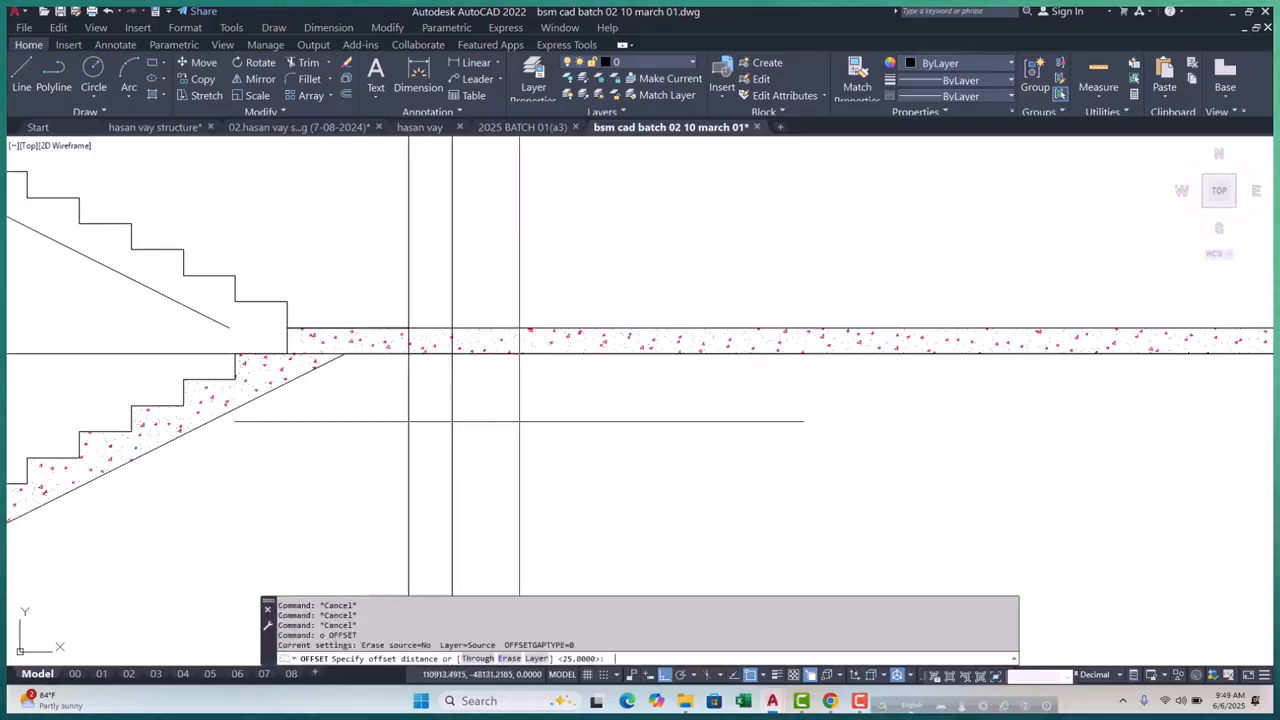
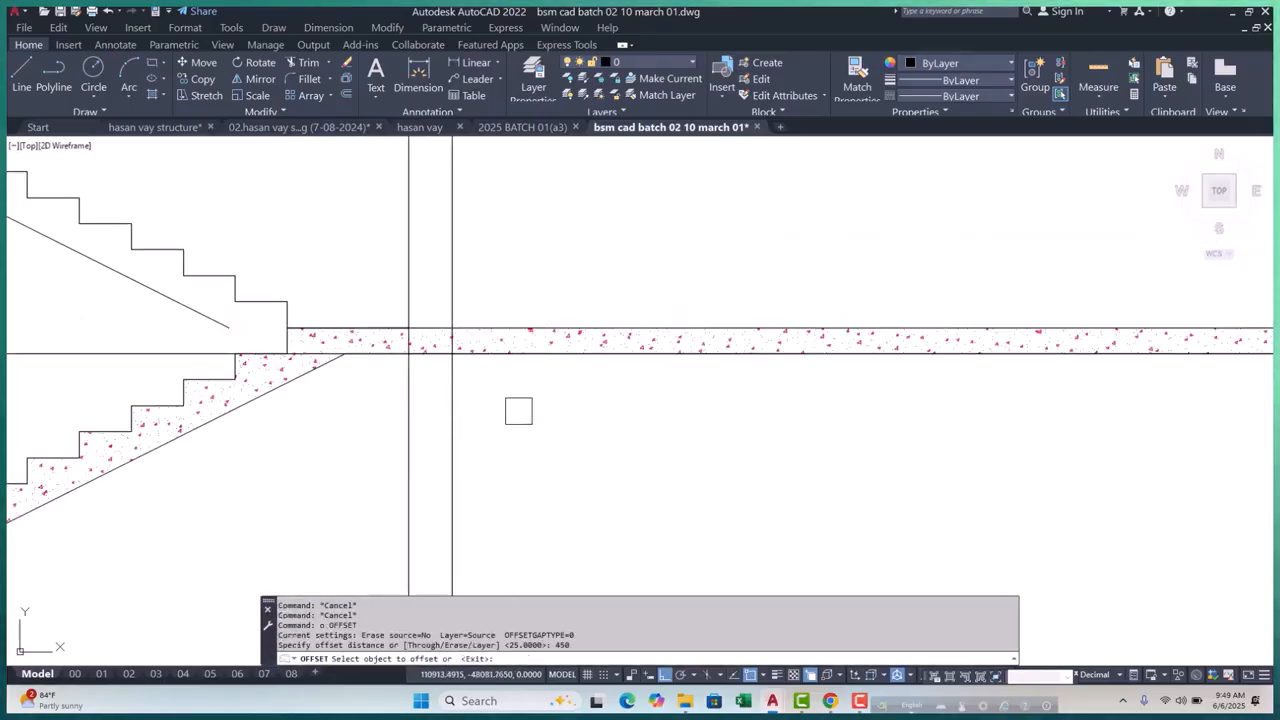
pyautogui.press('Escape')
pyautogui.click(449, 351)
pyautogui.write('e')
pyautogui.press('Return')
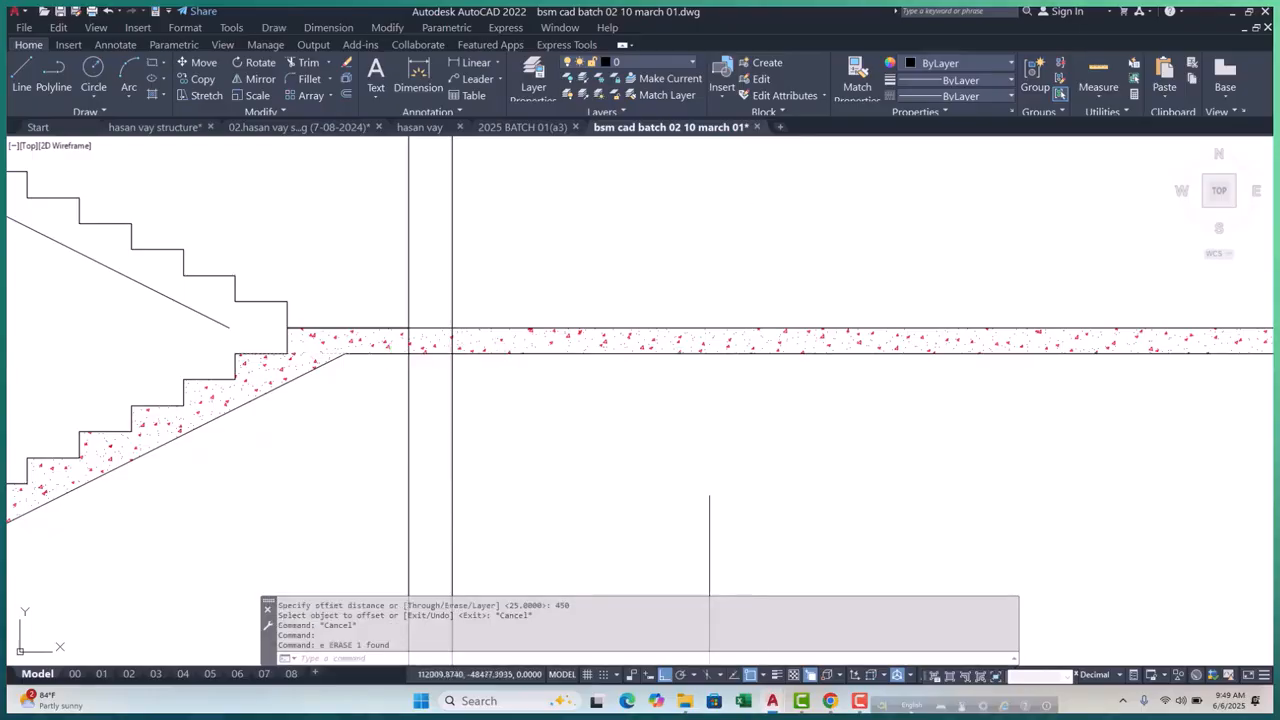
# Place a horizontal construction line along the top face of the 1st floor slab
pyautogui.write('xl')
pyautogui.press('Return')
pyautogui.write('h')
pyautogui.press('Return')
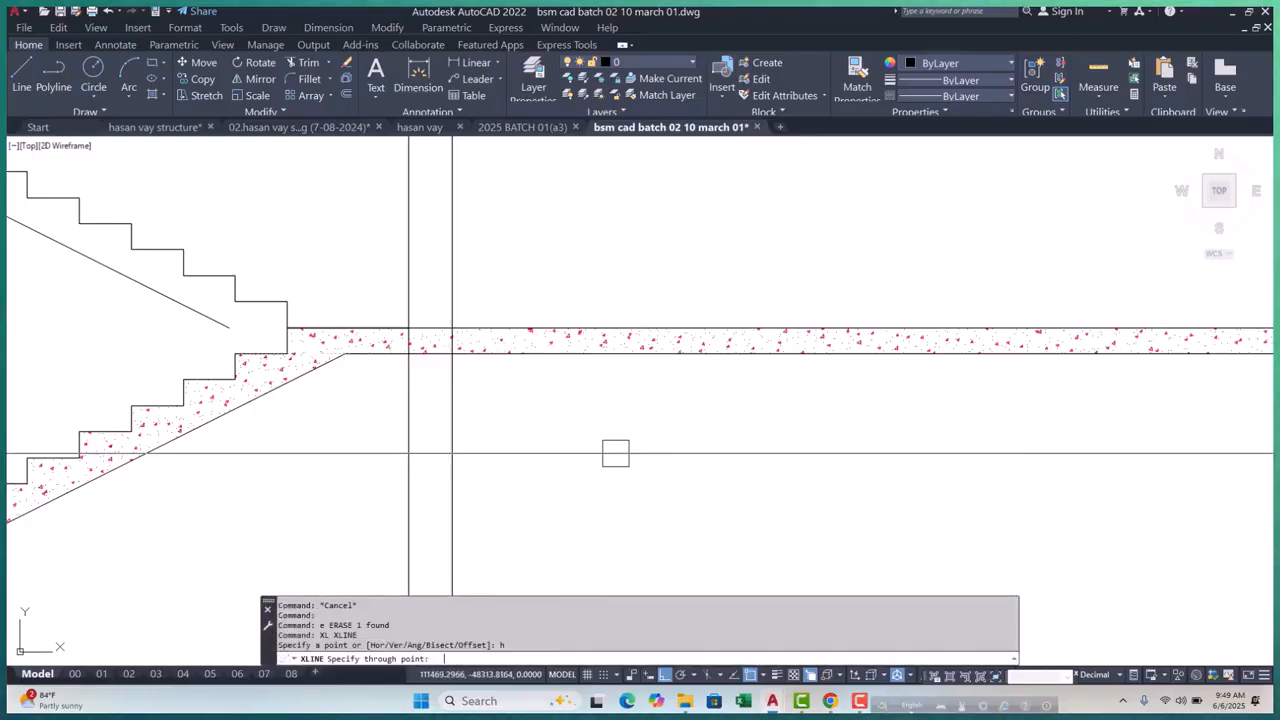
pyautogui.click(459, 327)
pyautogui.press('Escape')
pyautogui.press('Escape')
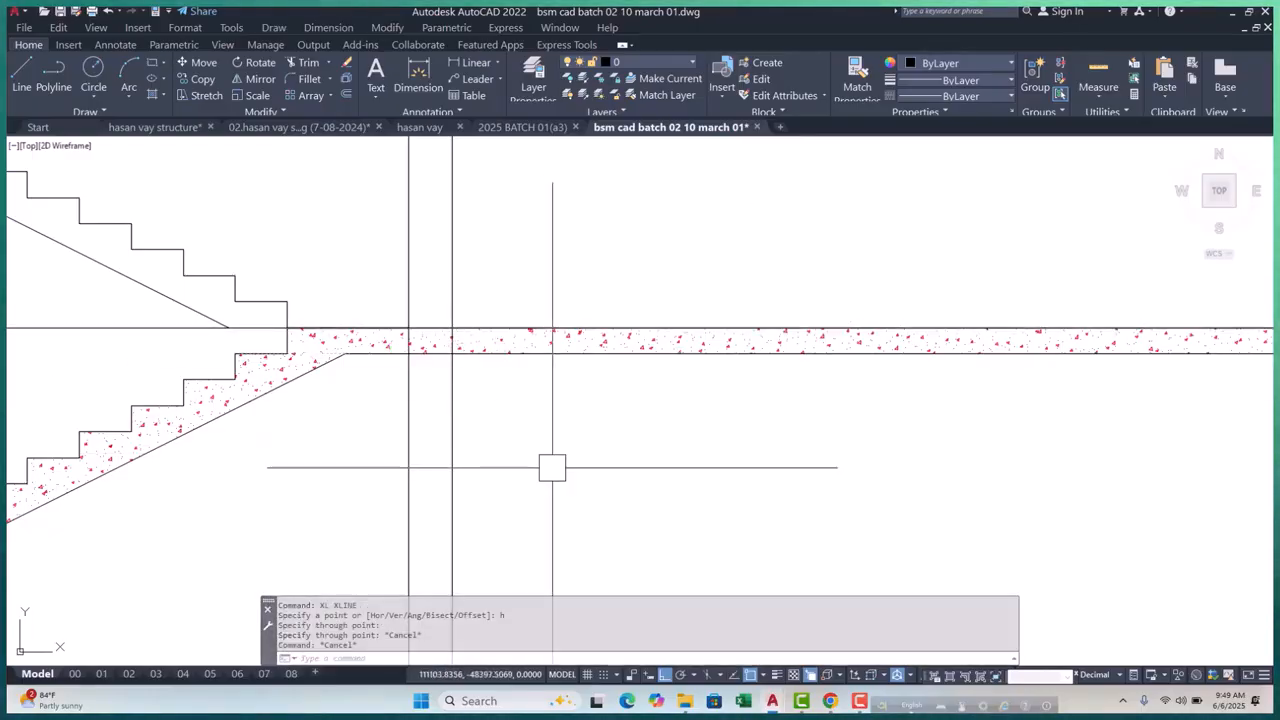
# Offset the construction line at the 1st floor slab's top downward by 450 to mark the beam's bottom
pyautogui.write('o')
pyautogui.press('Return')
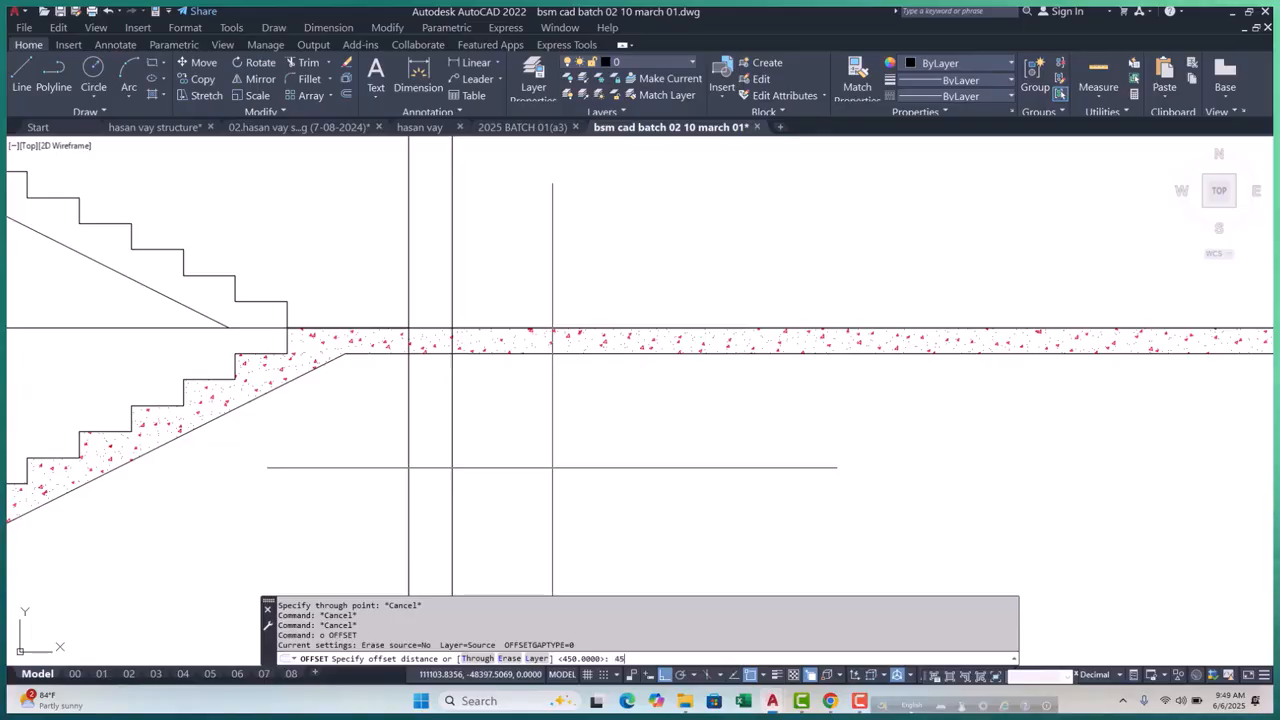
pyautogui.write('450')
pyautogui.press('Return')
pyautogui.click(346, 400)
pyautogui.click(460, 440)
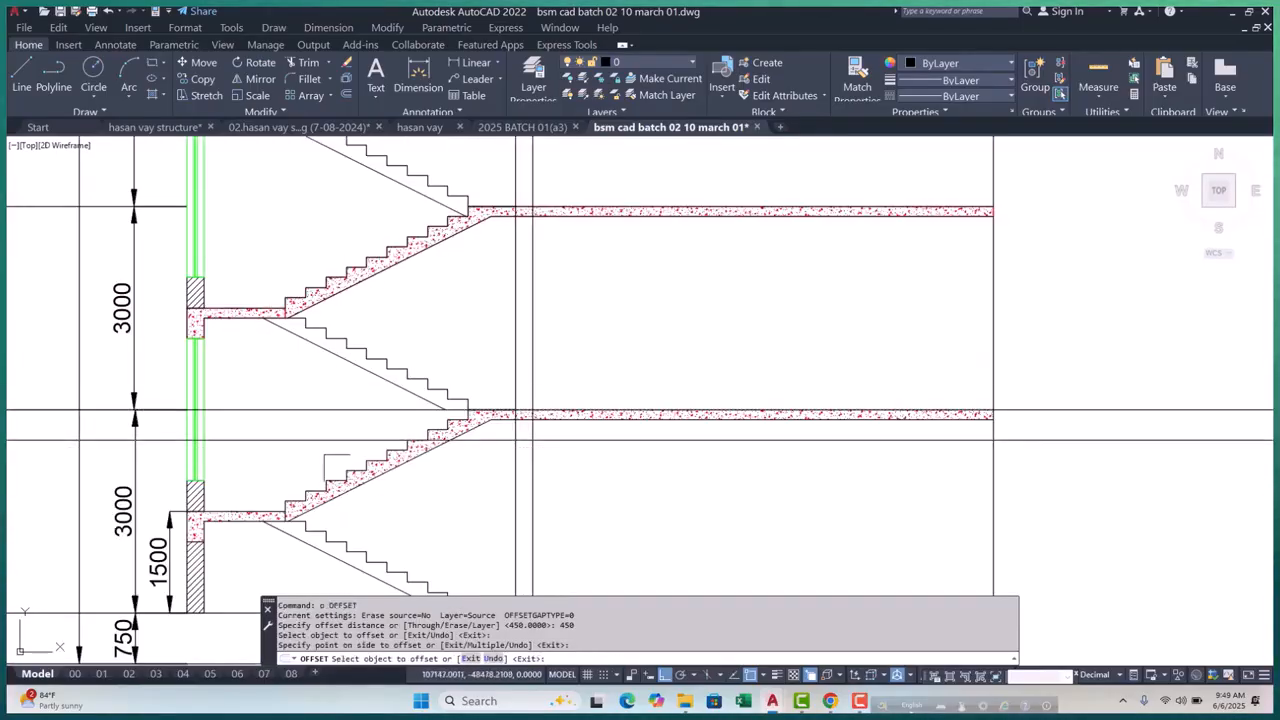
pyautogui.press('Escape')
pyautogui.press('Escape')
pyautogui.press('Escape')
# Offset one vertical line of the interior wall beside the stair by 250 to mark the wall width
pyautogui.scroll(4, 470, 443)
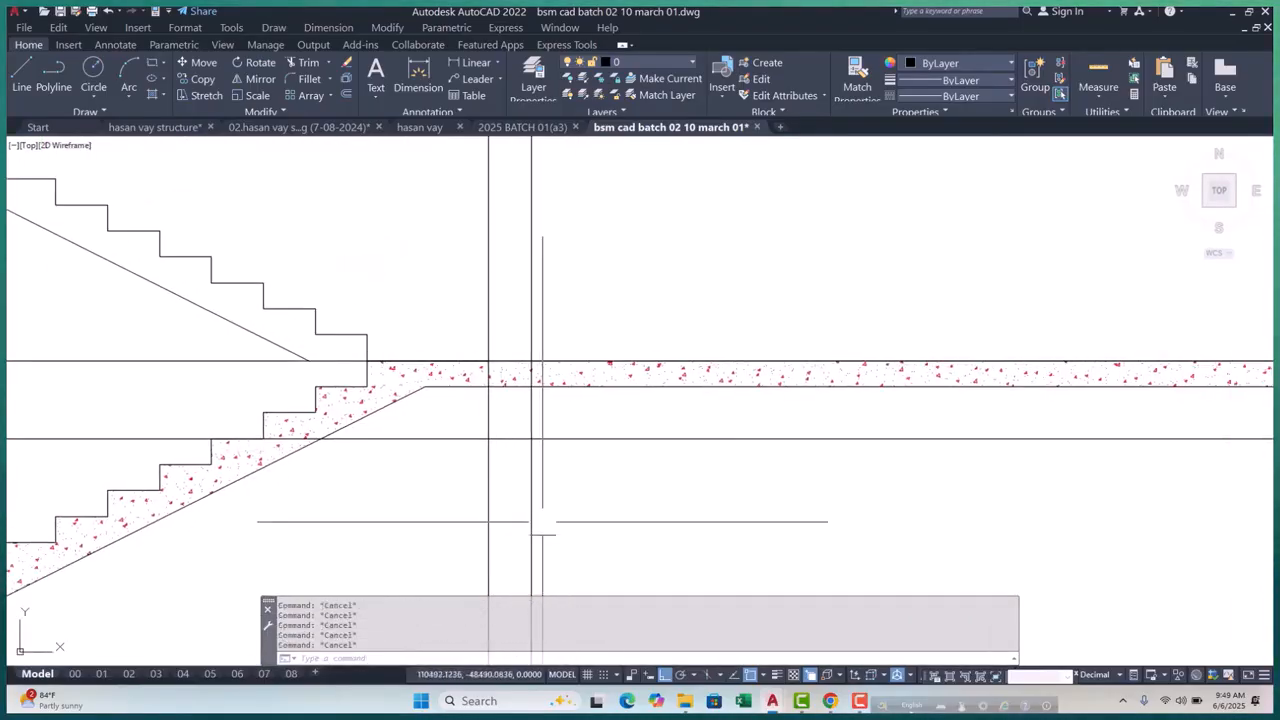
pyautogui.write('o')
pyautogui.press('Return')
pyautogui.write('25')
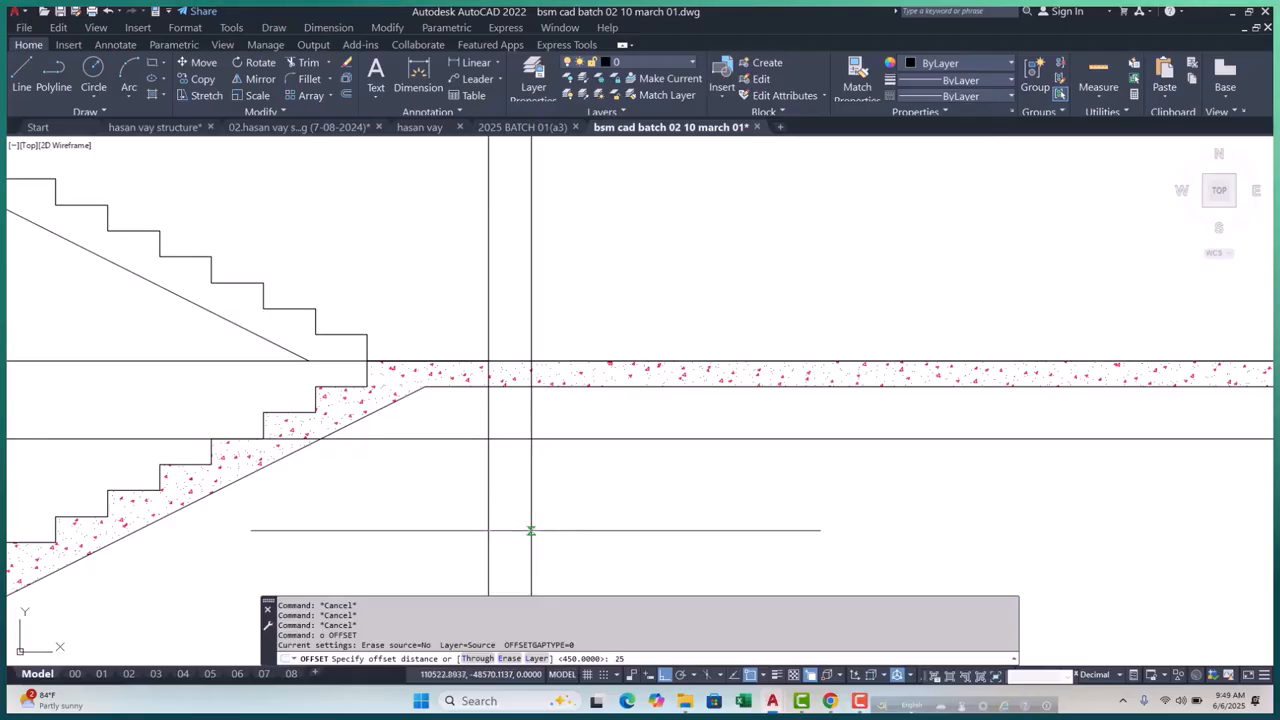
pyautogui.write('0')
pyautogui.press('Return')
pyautogui.press('Escape')
pyautogui.press('Escape')
pyautogui.press('Escape')
pyautogui.press('Escape')
# Draw the beam rectangle between the interior wall lines, from the 1st floor slab's underside to the lower construction line
pyautogui.scroll(-2, 677, 437)
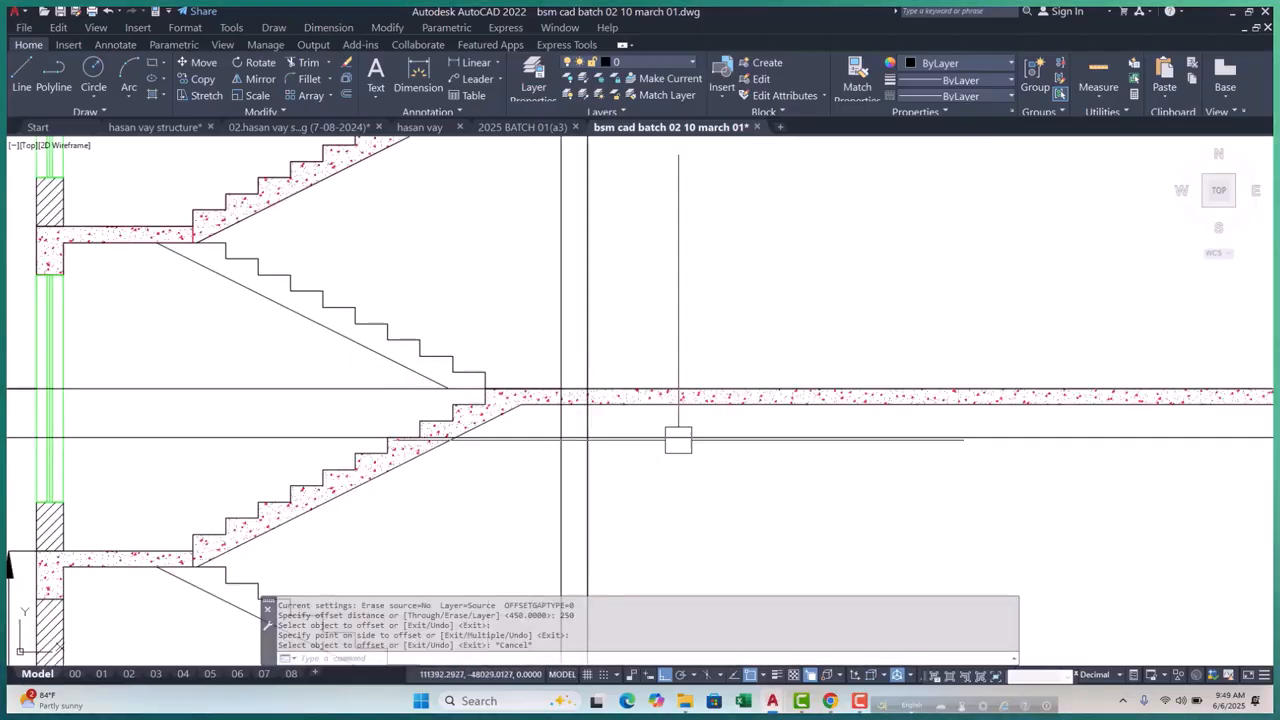
pyautogui.scroll(2, 555, 477)
pyautogui.press('Escape')
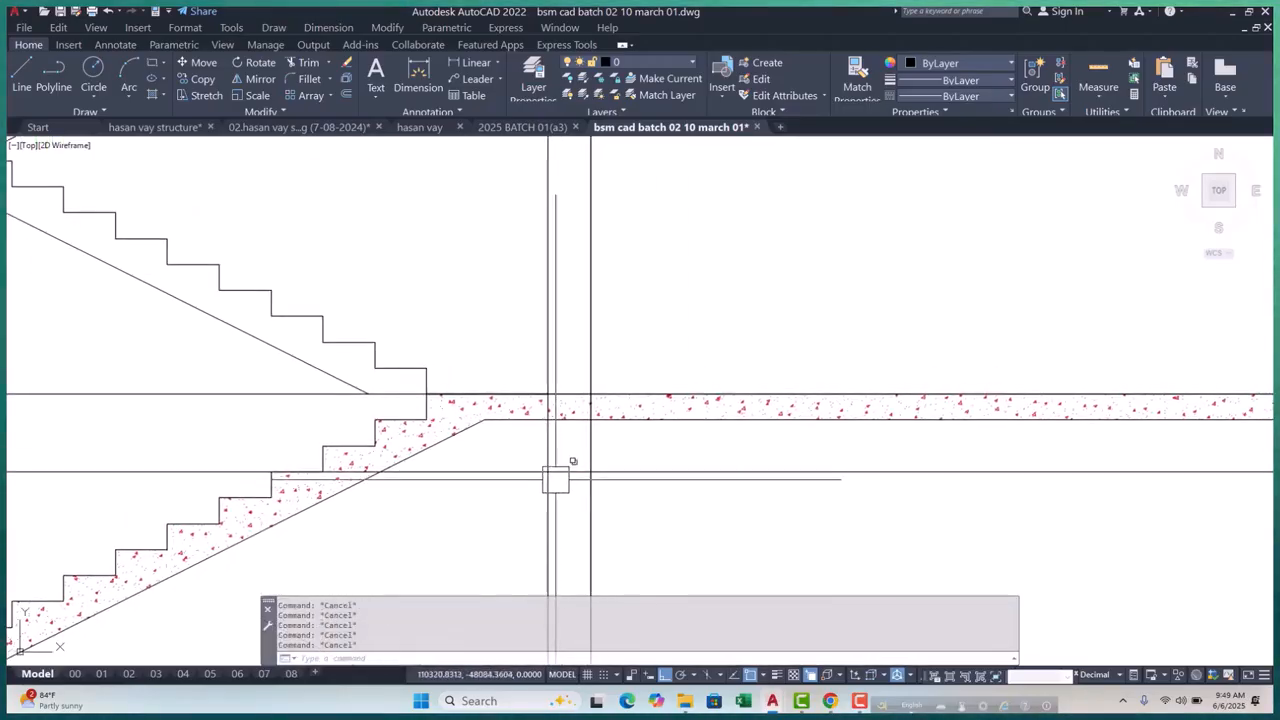
pyautogui.write('rec')
pyautogui.press('Return')
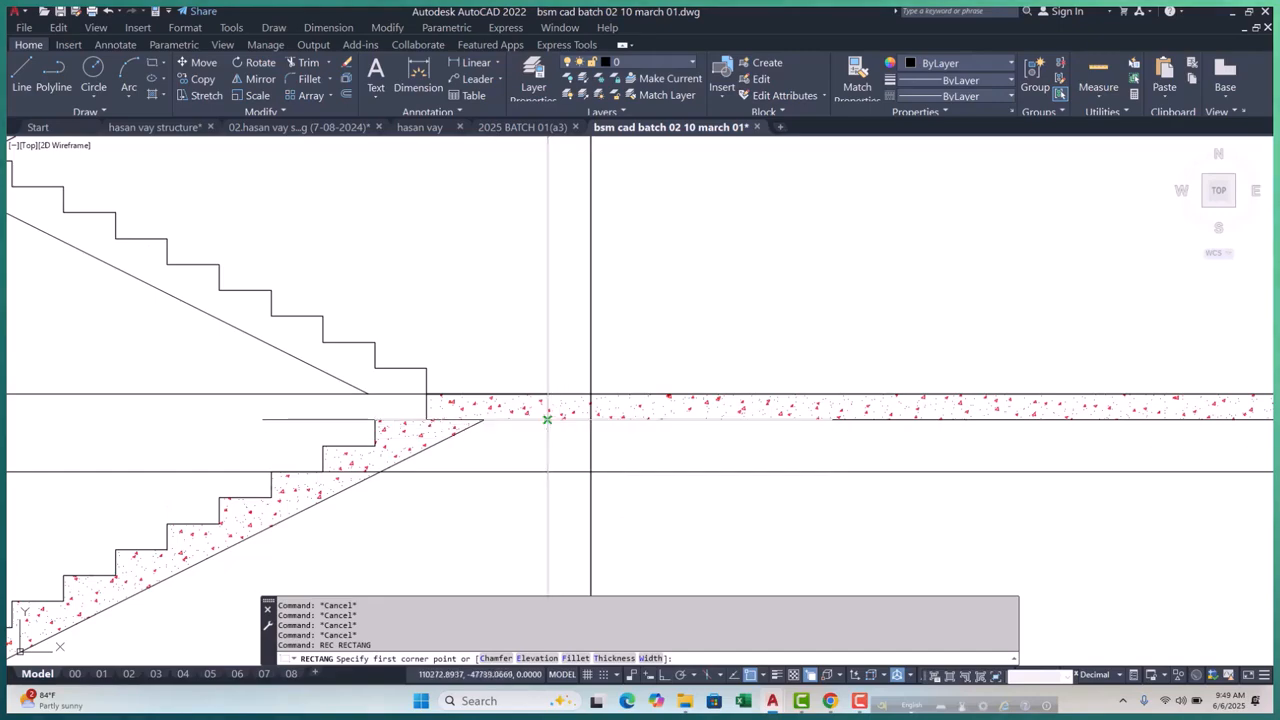
pyautogui.click(592, 468)
pyautogui.scroll(-3, 449, 422)
pyautogui.scroll(2, 428, 357)
pyautogui.press('Escape')
pyautogui.press('Escape')
pyautogui.press('Escape')
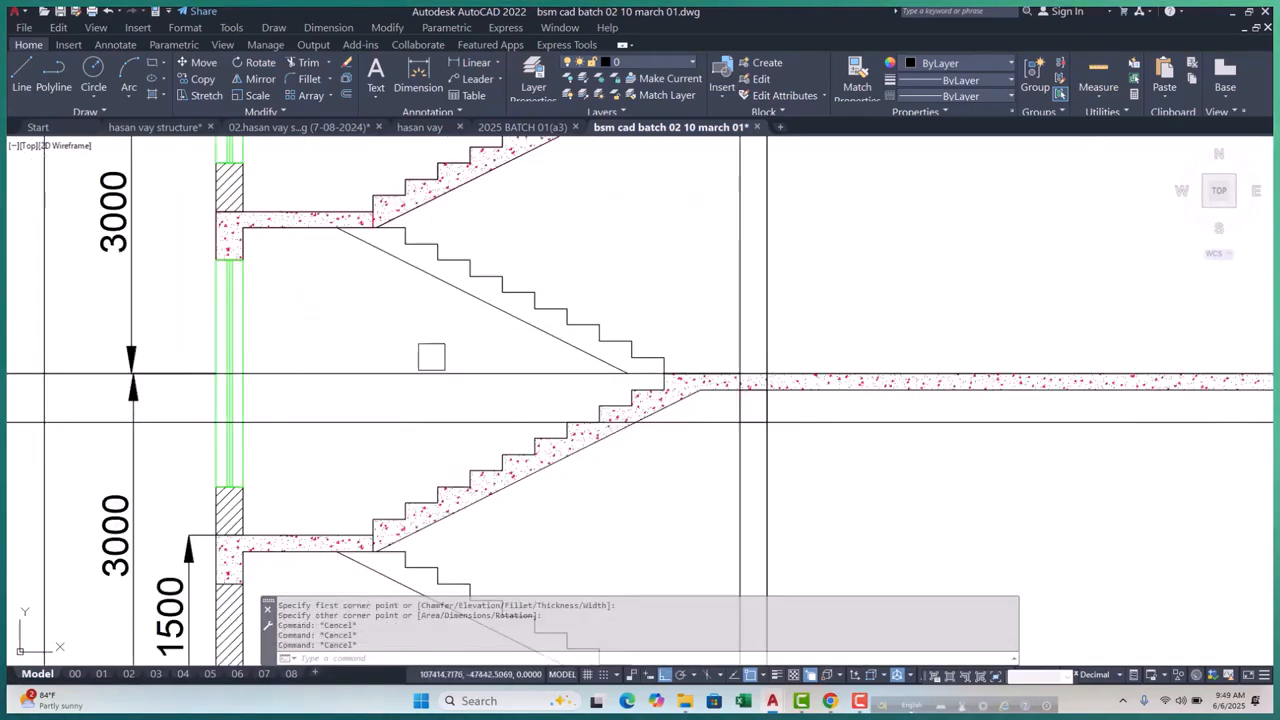
# Erase the two horizontal construction lines used to set out the 1st floor beam
pyautogui.click(341, 444)
pyautogui.write('e')
pyautogui.press('Return')
# Try erasing the vertical interior wall lines around the new 1st floor beam, and undo the erasure
pyautogui.scroll(2, 349, 440)
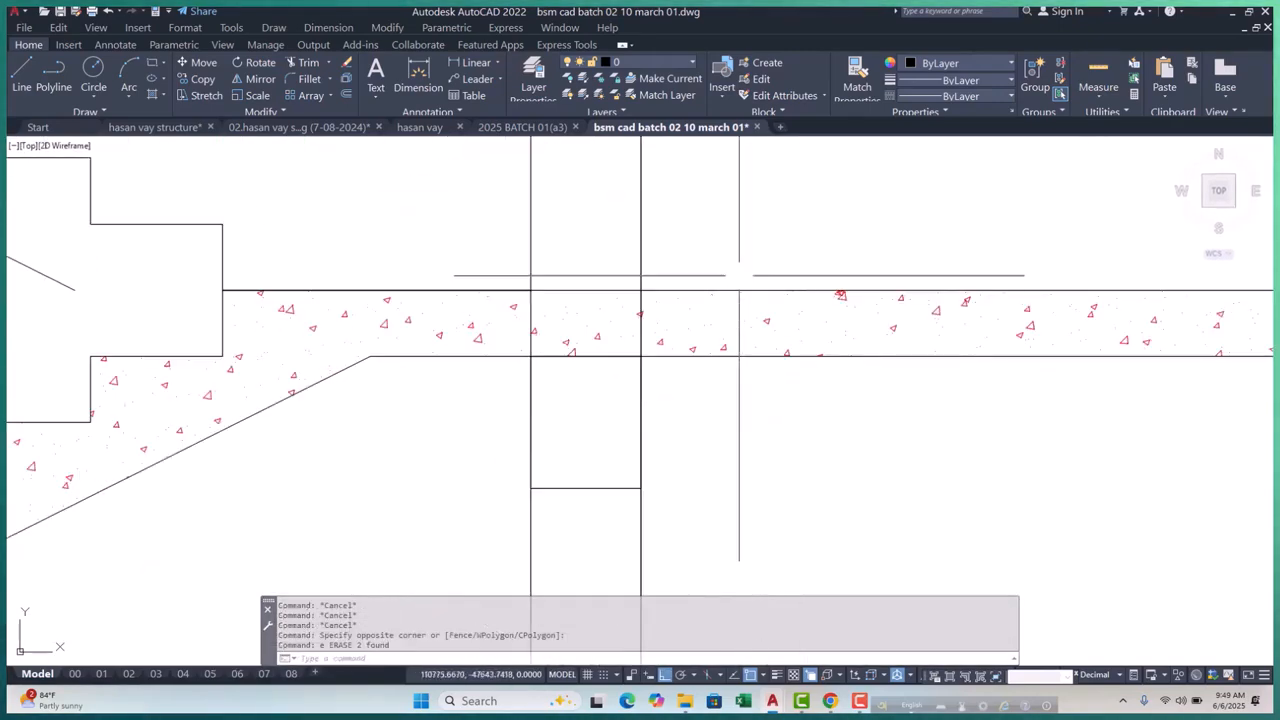
pyautogui.click(715, 229)
pyautogui.click(437, 300)
pyautogui.press('Delete')
pyautogui.moveTo(472, 341); pyautogui.dragTo(460, 315, button='middle')
pyautogui.click(467, 315)
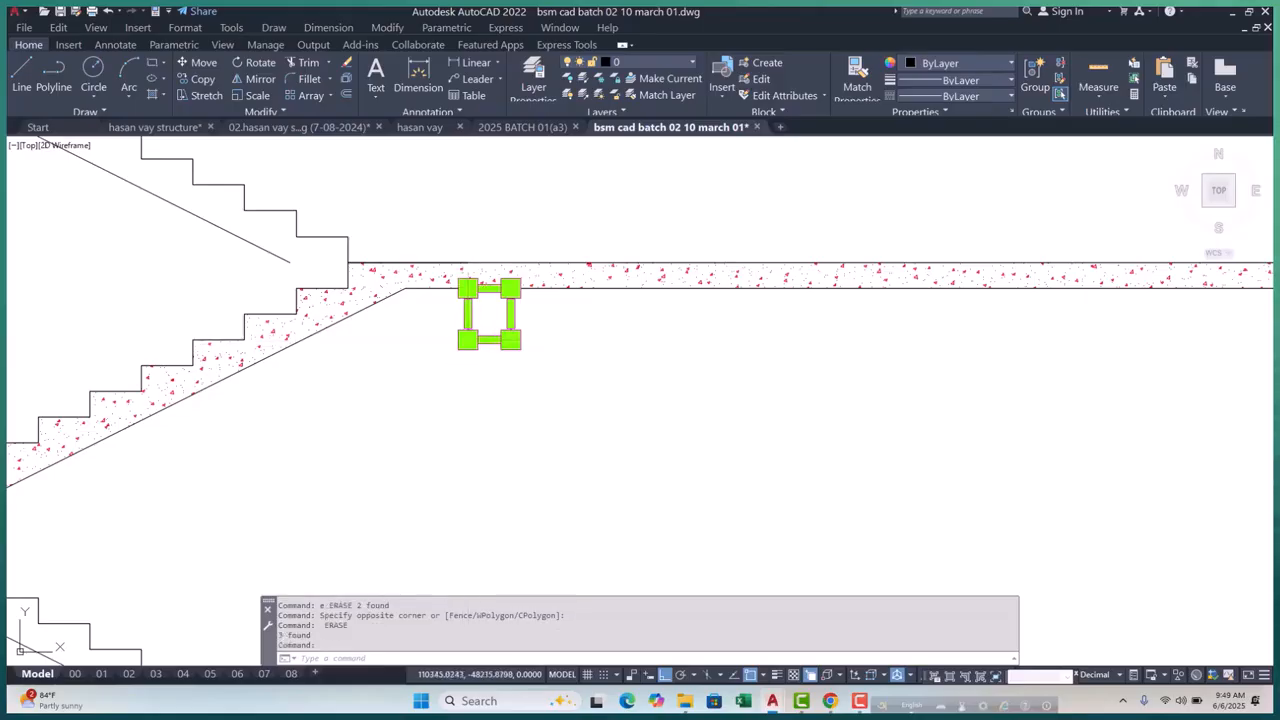
pyautogui.scroll(-4, 511, 413)
pyautogui.scroll(2, 503, 380)
pyautogui.press('Escape')
pyautogui.press('Escape')
pyautogui.press('Escape')
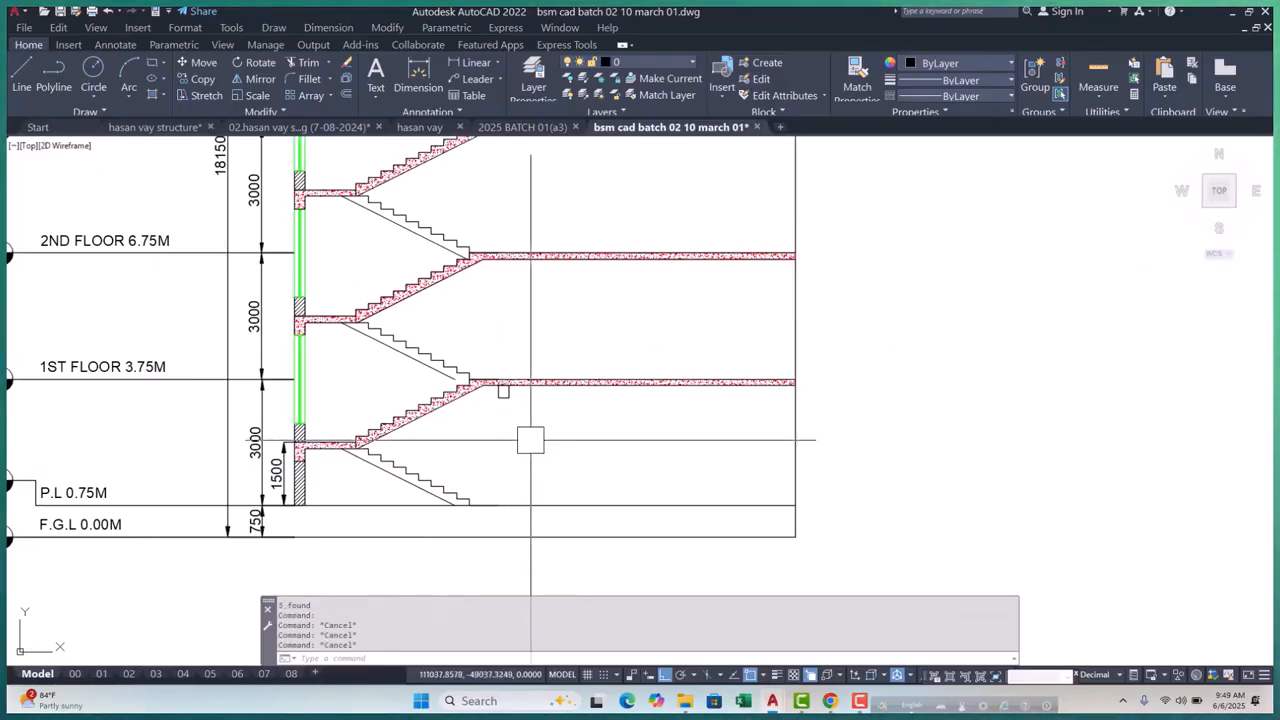
pyautogui.scroll(5, 530, 440)
pyautogui.scroll(-8, 530, 440)
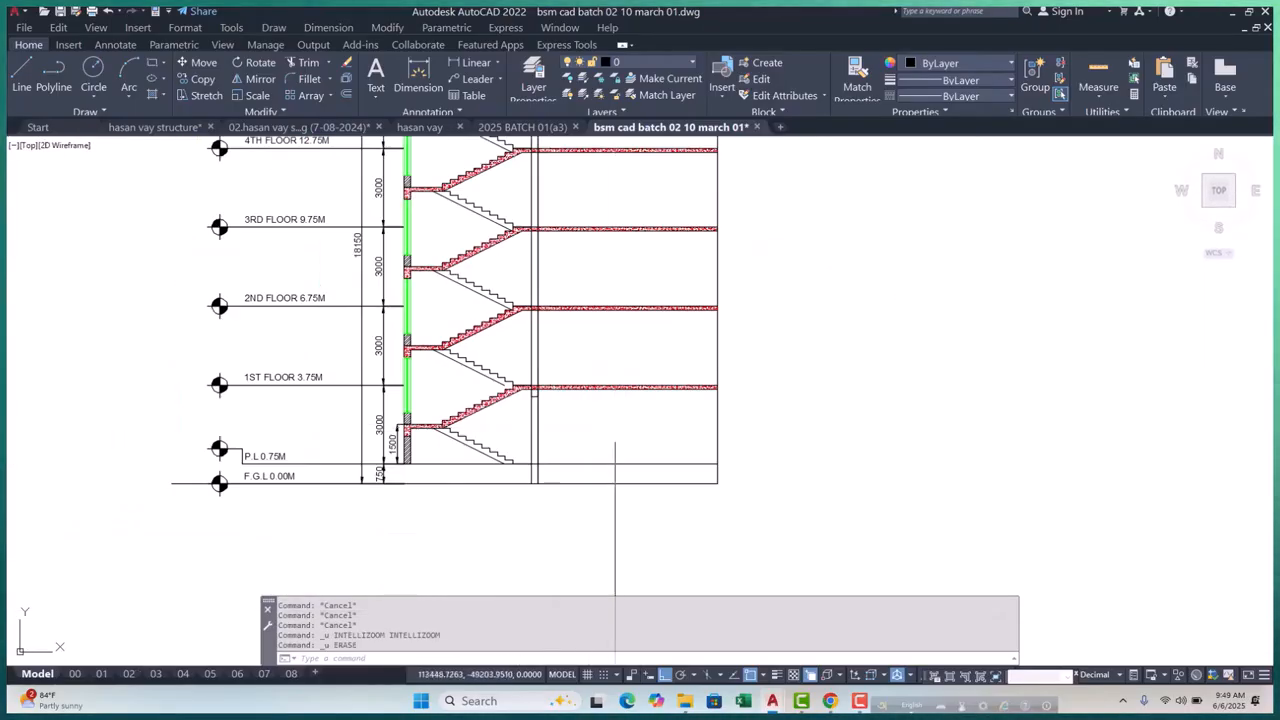
pyautogui.hotkey('ctrl', 'z')
# Copy the beam rectangle from the 1st floor slab to the same position under the 2nd, 3rd, 4th and roof floor slabs
pyautogui.scroll(6, 510, 417)
pyautogui.scroll(7, 510, 417)
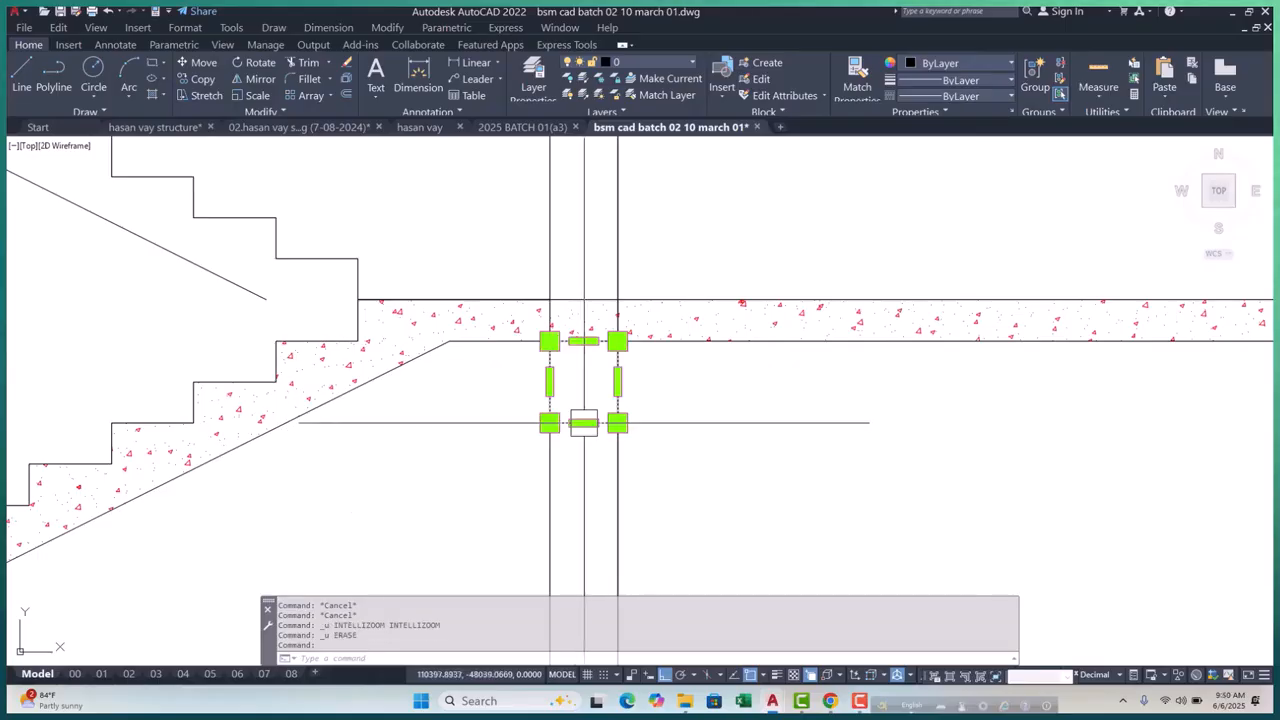
pyautogui.write('cp')
pyautogui.press('Return')
pyautogui.scroll(-5, 675, 466)
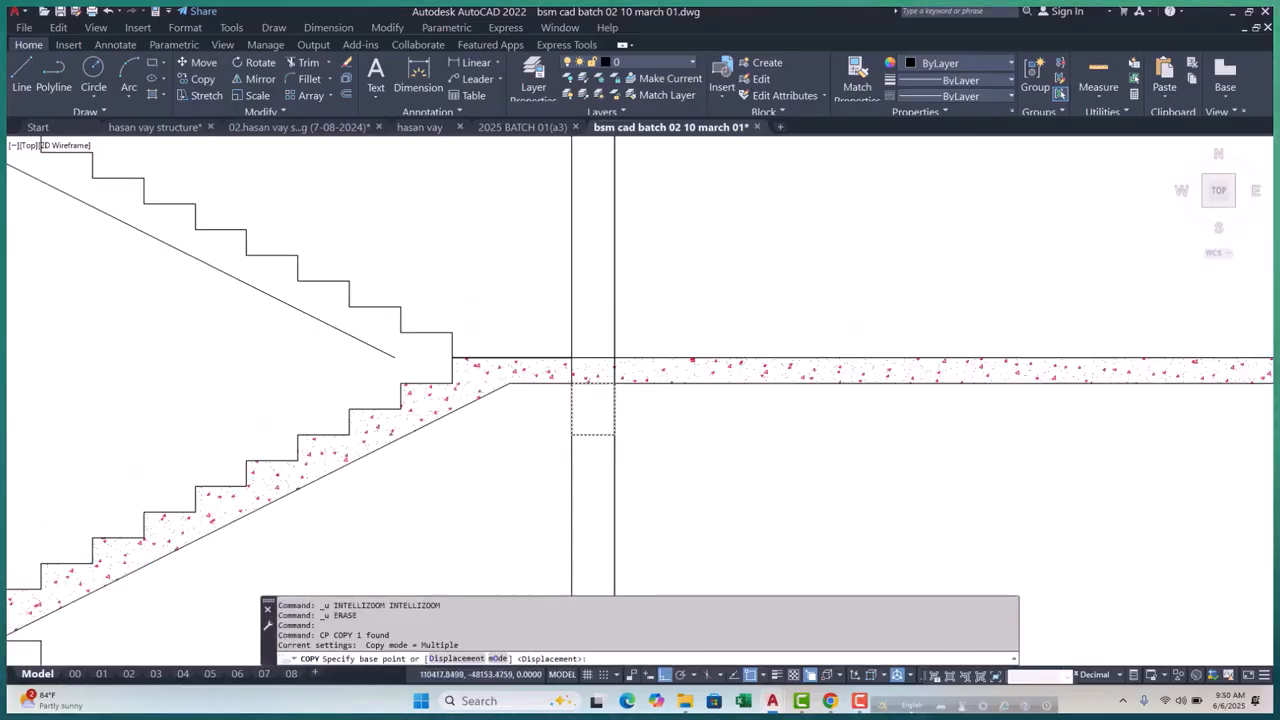
pyautogui.moveTo(635, 452)
pyautogui.mouseDown(button='middle')
pyautogui.moveTo(645, 432)
pyautogui.moveTo(542, 487)
pyautogui.mouseUp(button='middle')
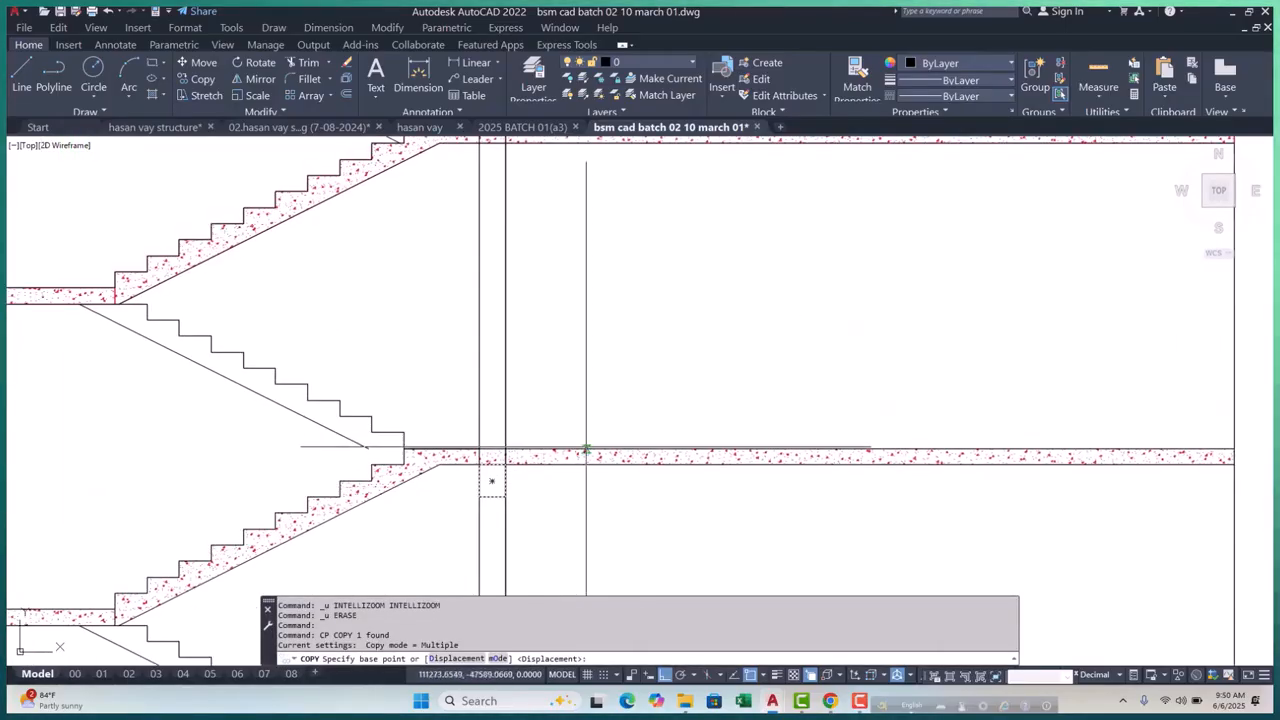
pyautogui.scroll(-5, 595, 440)
pyautogui.scroll(5, 600, 434)
pyautogui.click(600, 430)
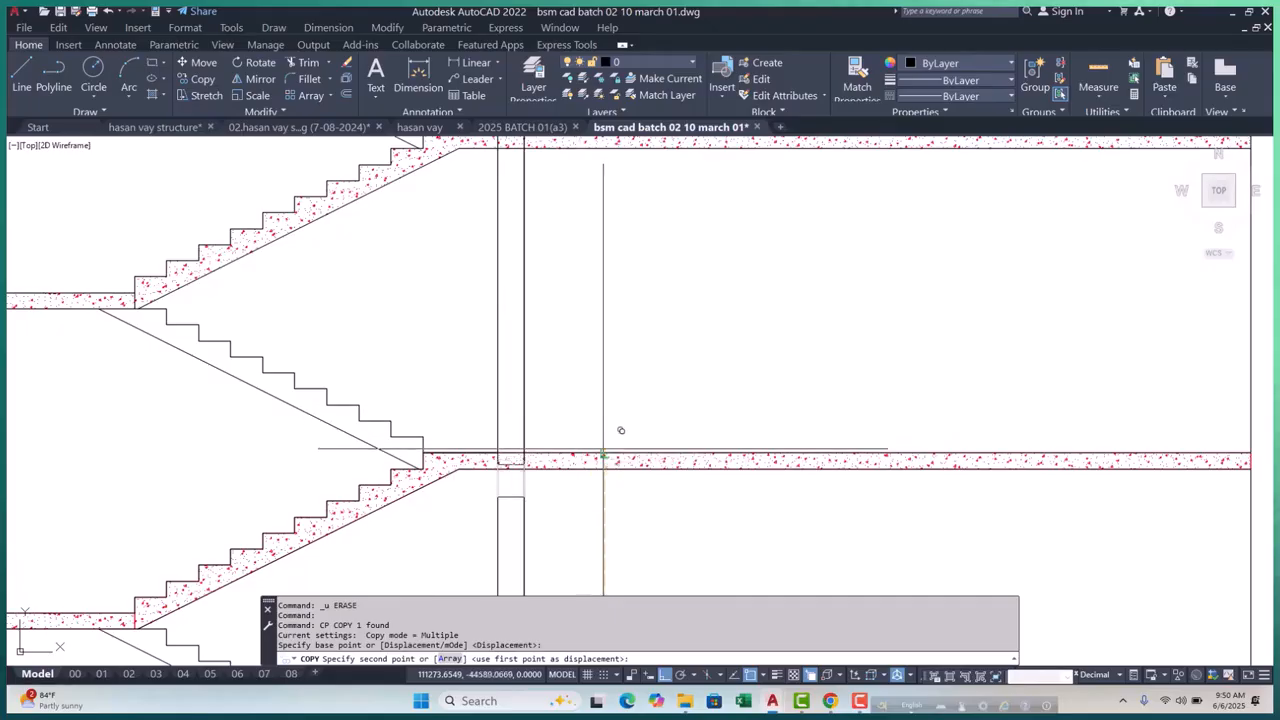
pyautogui.moveTo(621, 342); pyautogui.dragTo(561, 264, button='middle')
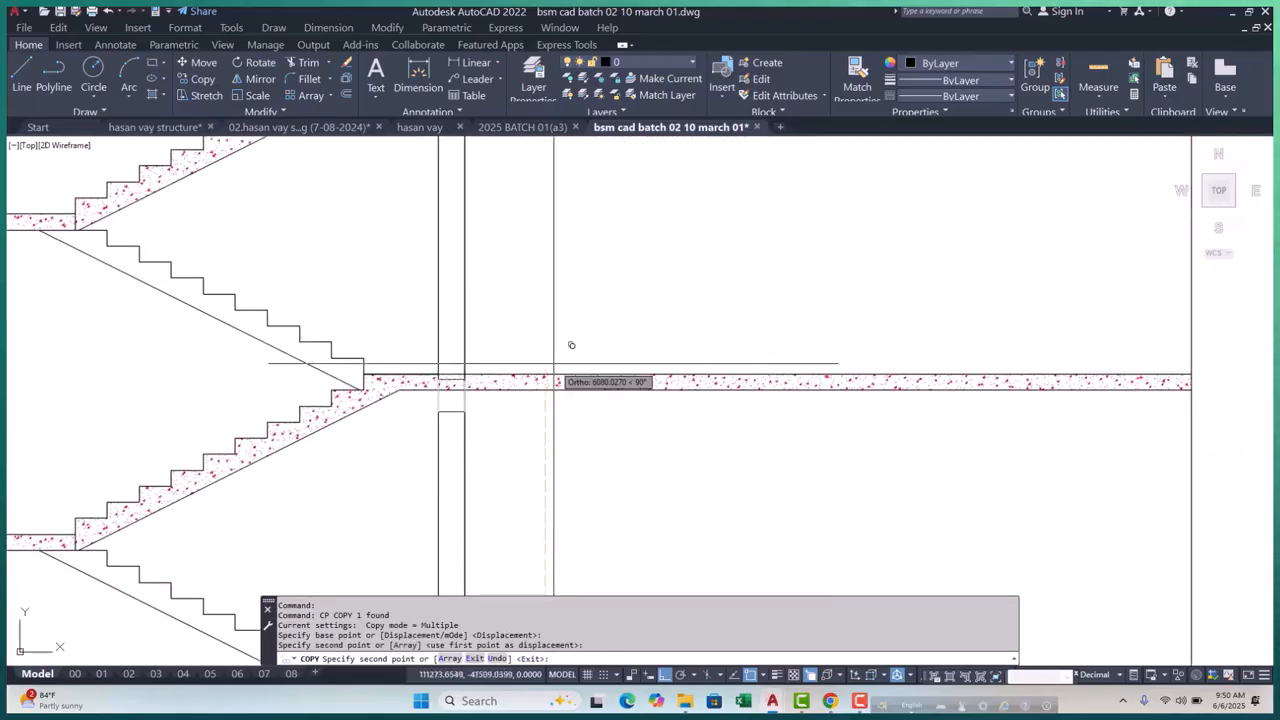
pyautogui.scroll(-5, 562, 356)
pyautogui.scroll(5, 551, 459)
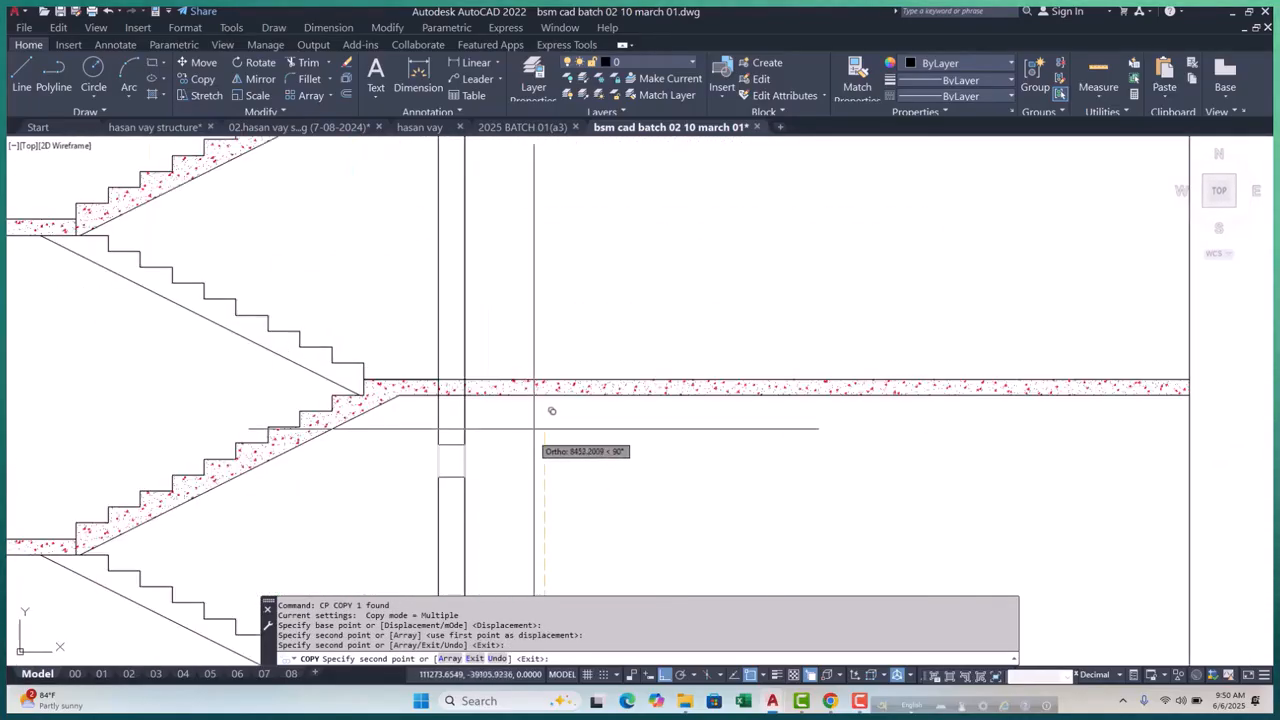
pyautogui.scroll(-5, 567, 323)
pyautogui.scroll(5, 540, 366)
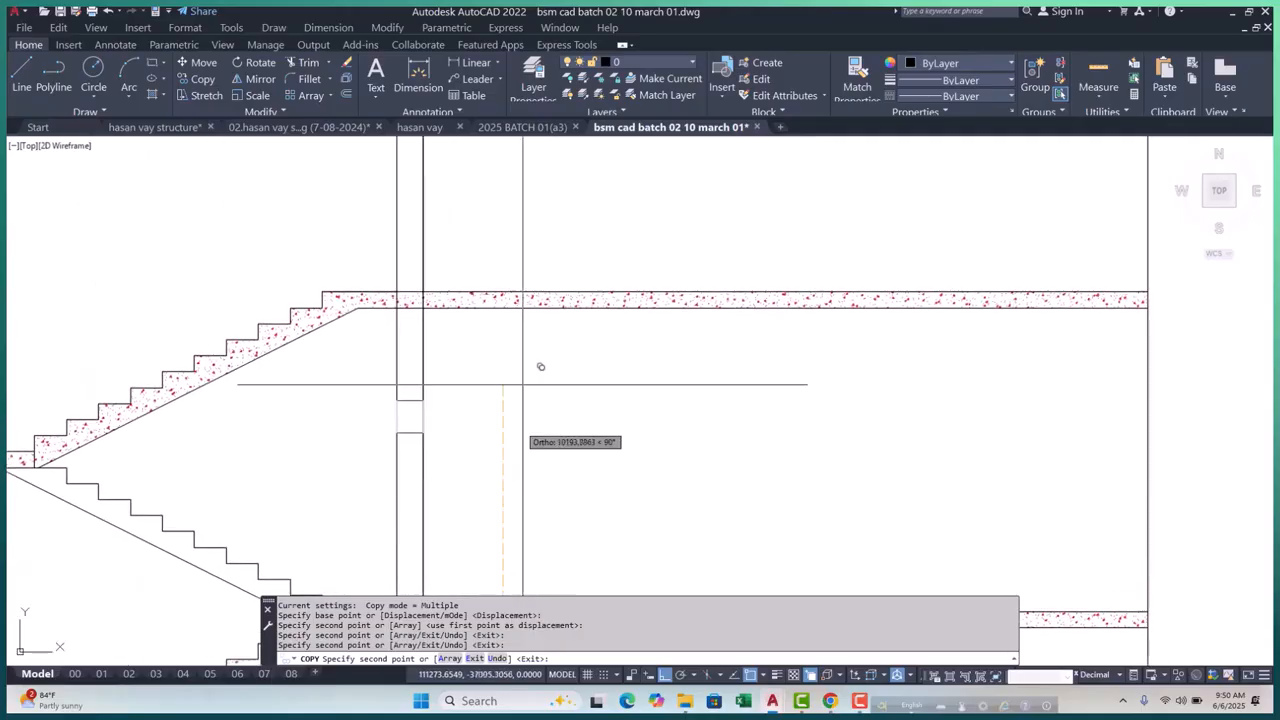
pyautogui.scroll(-5, 535, 300)
pyautogui.press('Escape')
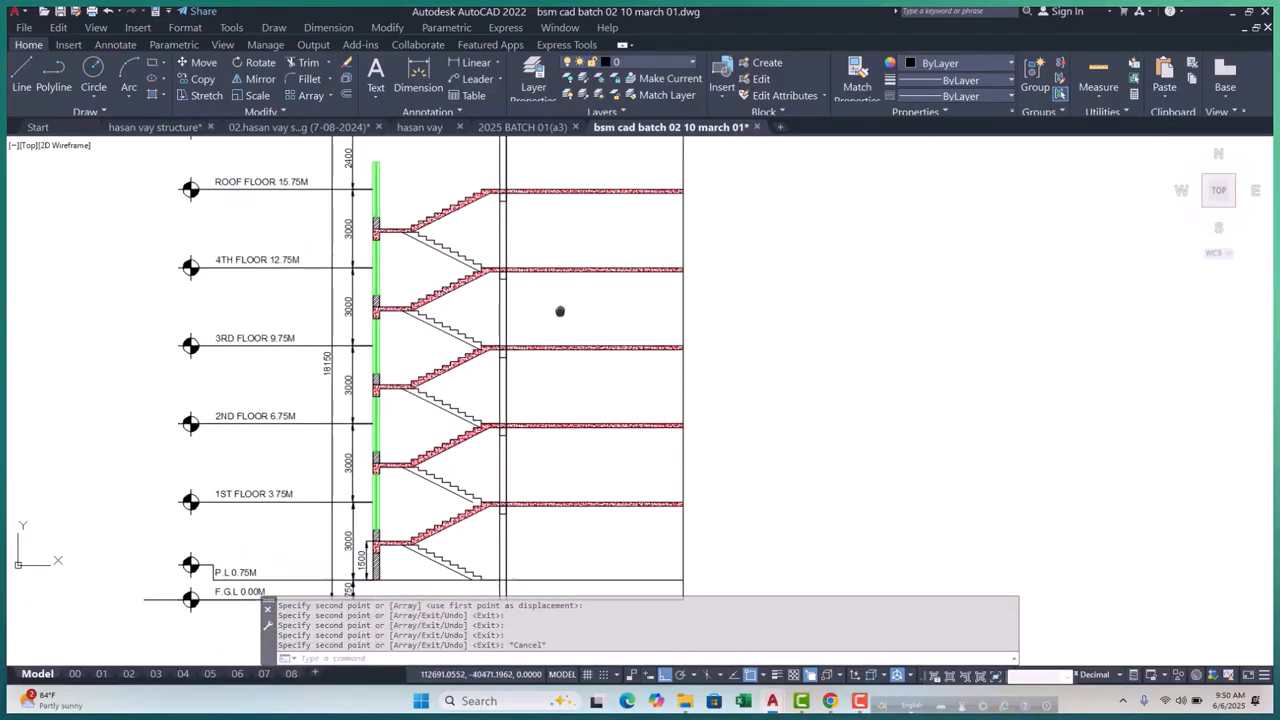
# Add two vertices to the 1st floor slab's underside polyline where the two interior wall lines cross it
pyautogui.scroll(8, 540, 331)
pyautogui.click(540, 423)
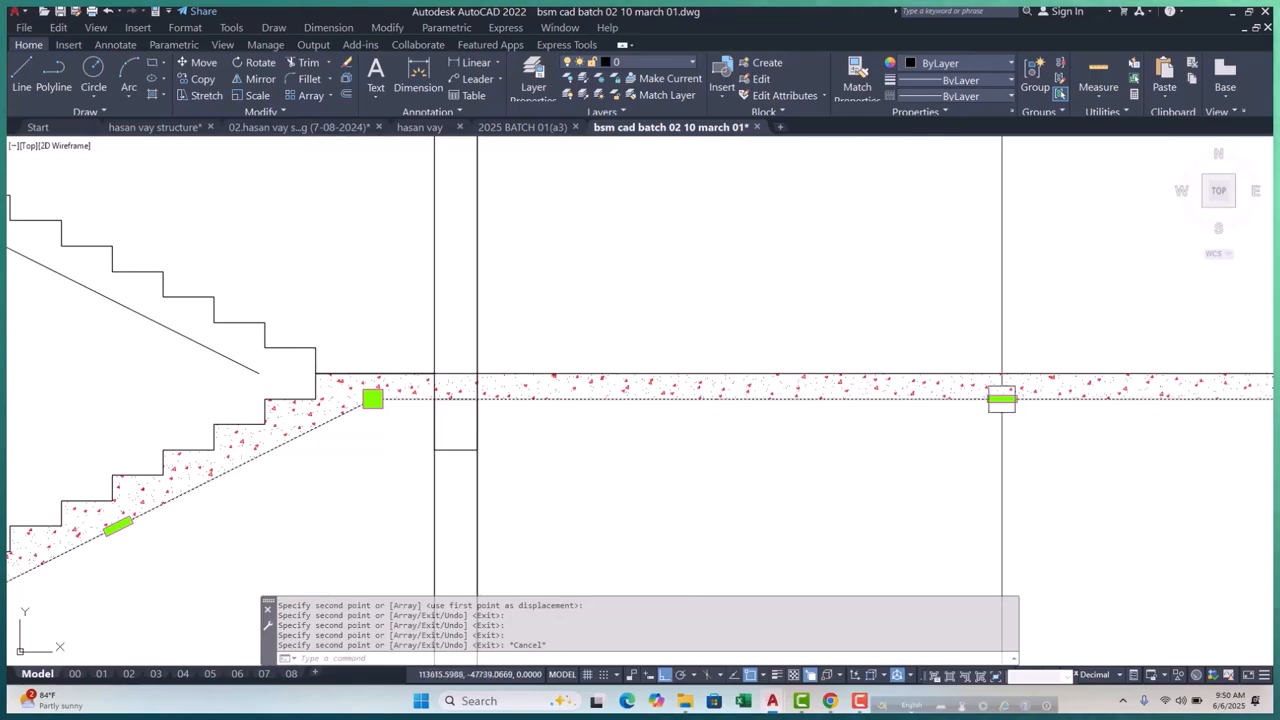
pyautogui.click(1050, 452)
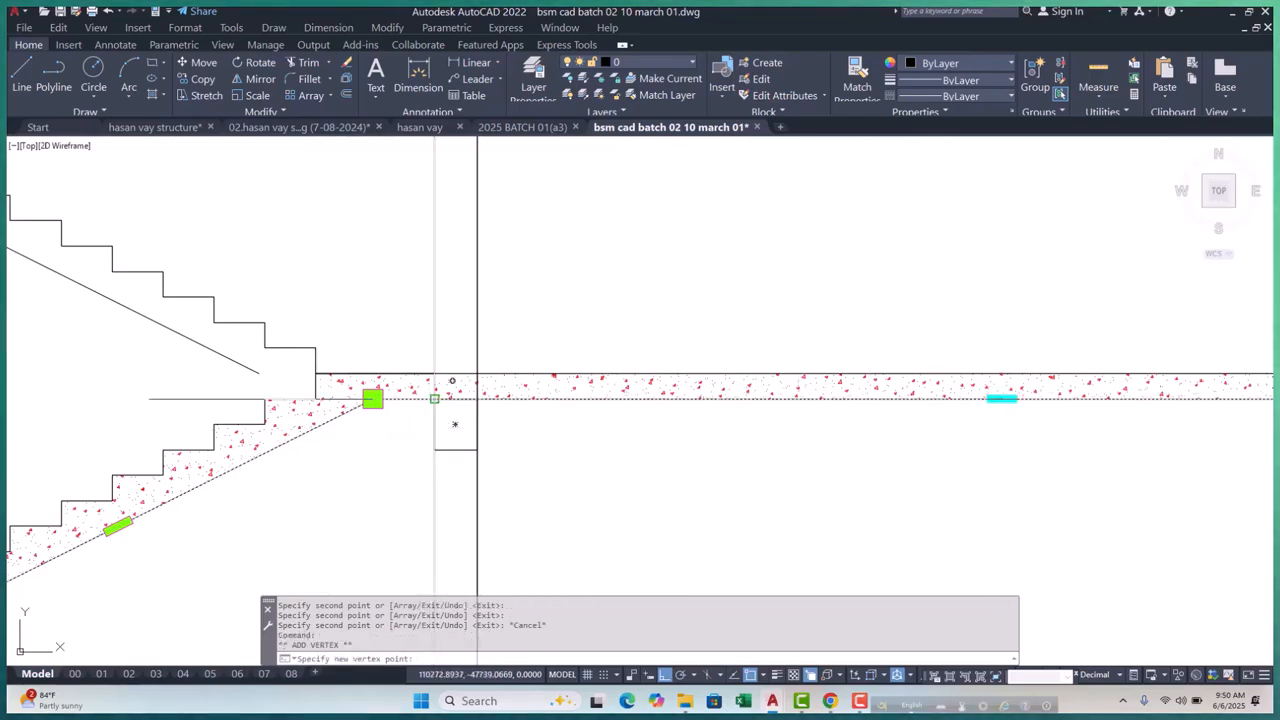
pyautogui.scroll(-4, 477, 398)
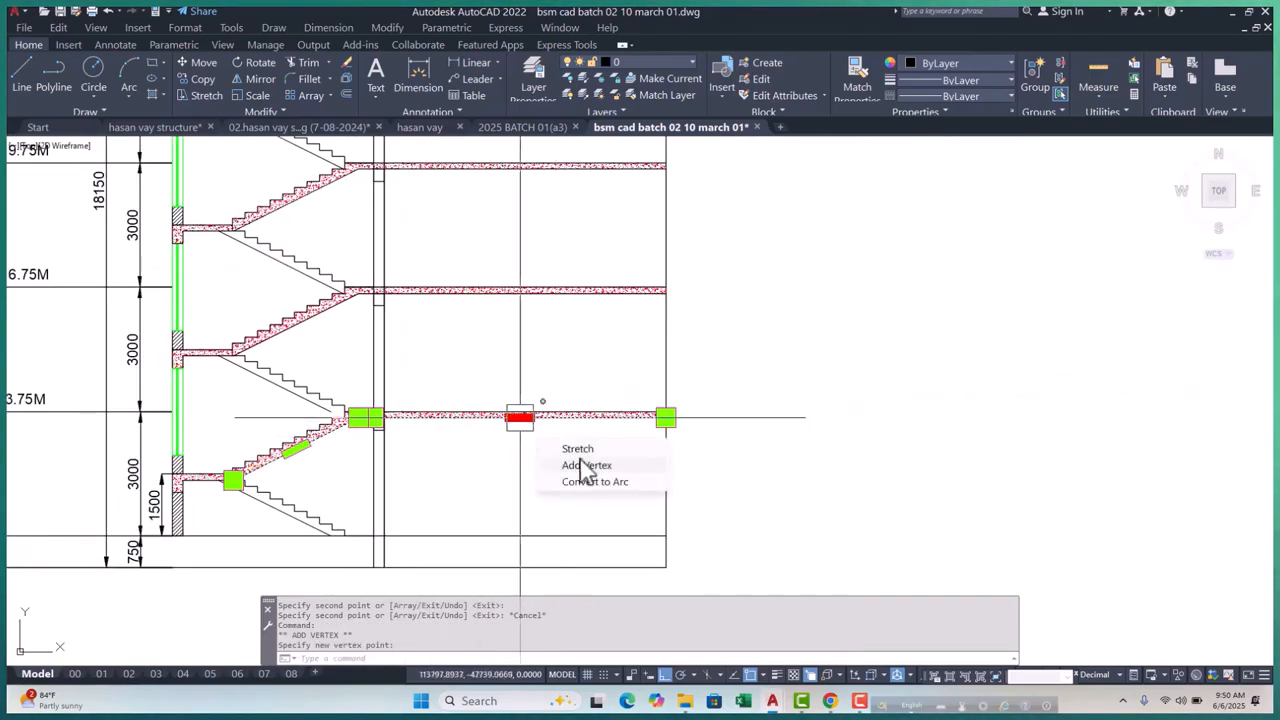
pyautogui.click(583, 465)
pyautogui.scroll(6, 431, 380)
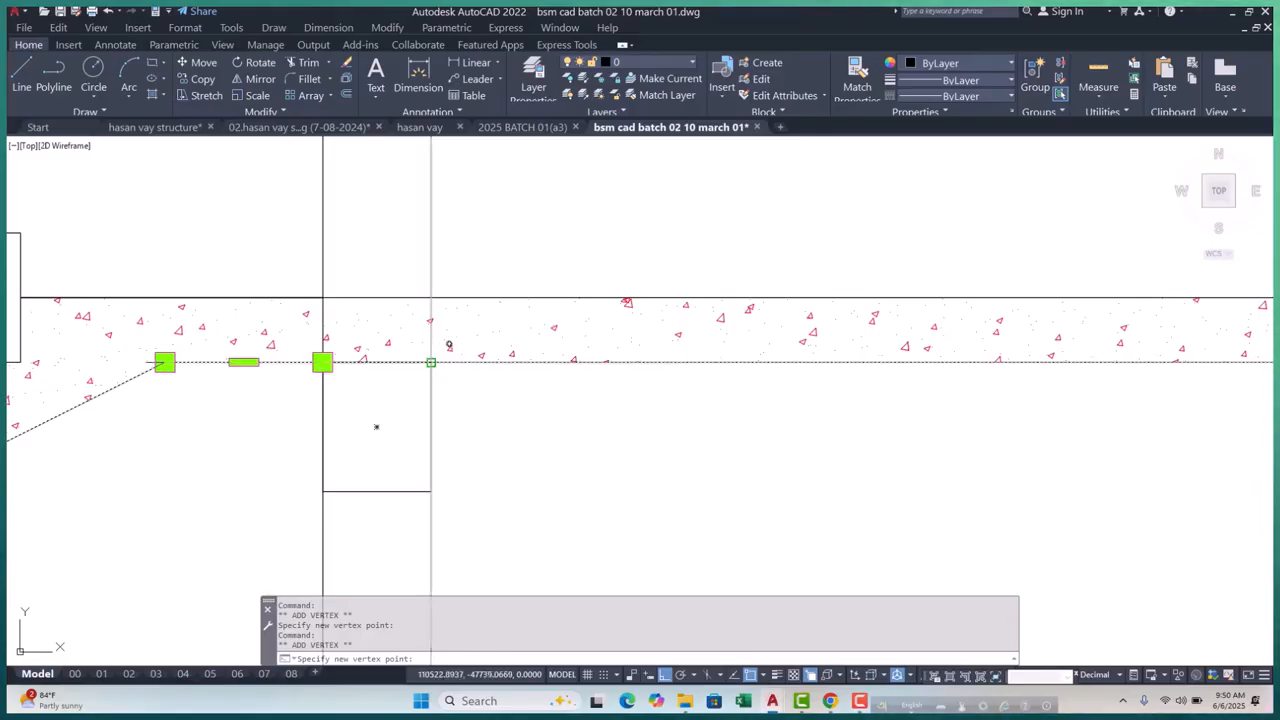
pyautogui.click(431, 362)
# Add vertices at the 1st floor beam's two lower corners so the slab polyline follows the beam outline
pyautogui.click(420, 411)
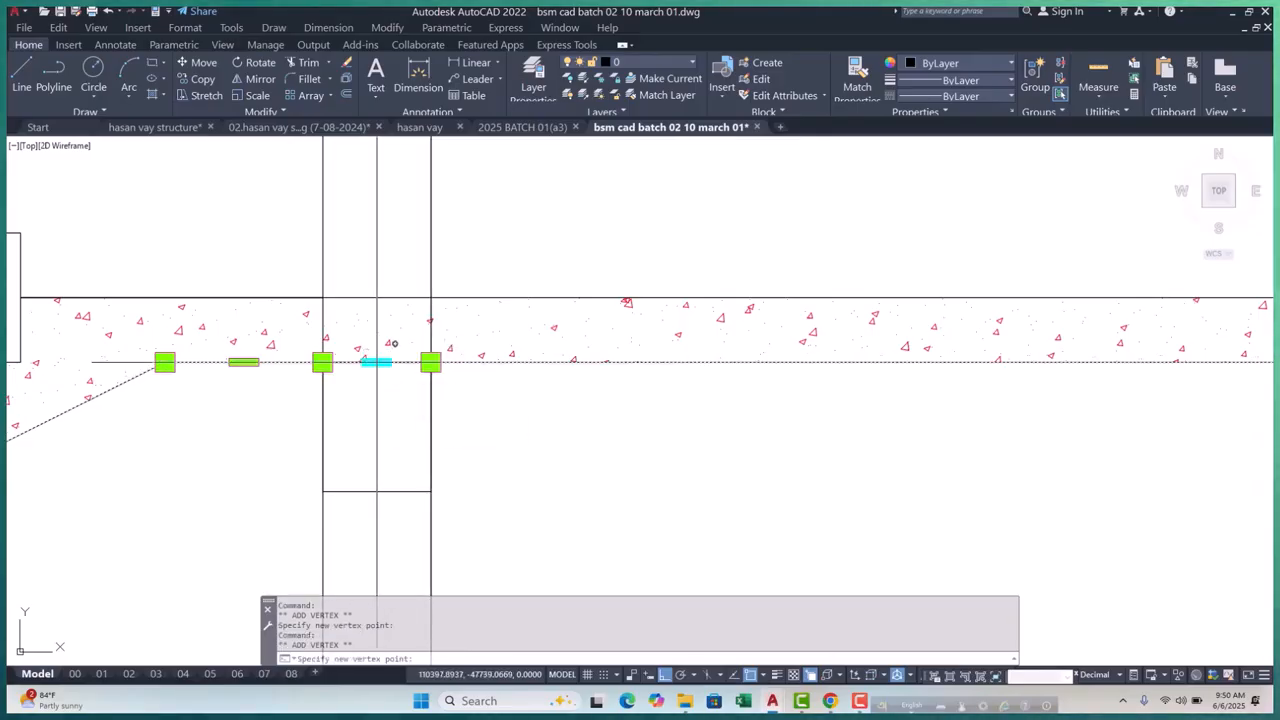
pyautogui.click(322, 491)
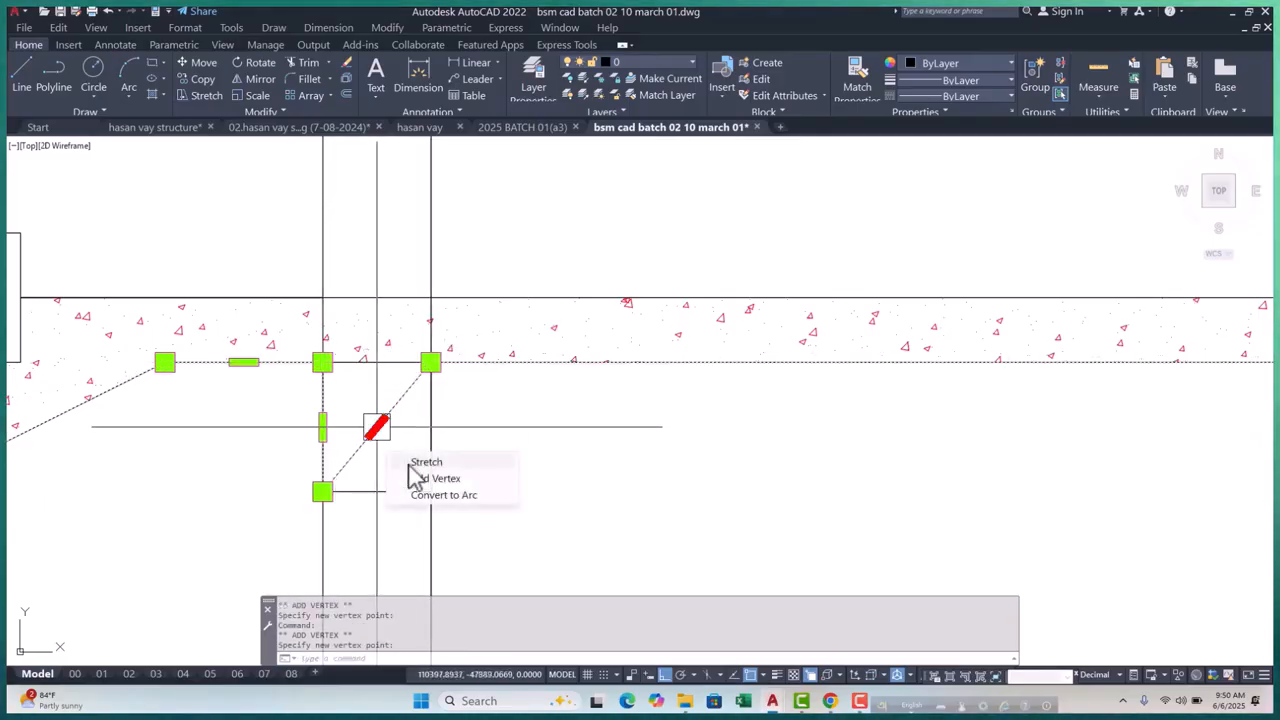
pyautogui.click(430, 479)
pyautogui.scroll(4, 485, 405)
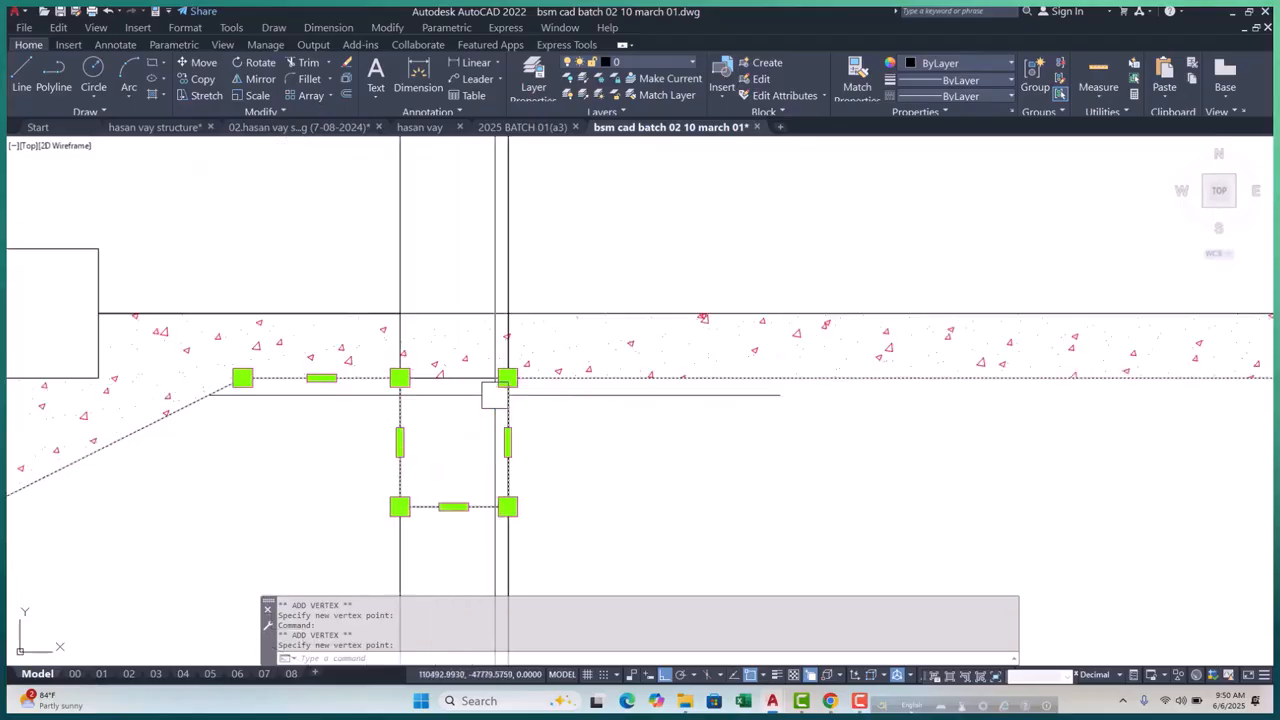
pyautogui.press('Escape')
# Erase the separate beam rectangle under the 1st floor slab
pyautogui.scroll(-2, 433, 413)
pyautogui.scroll(2, 438, 415)
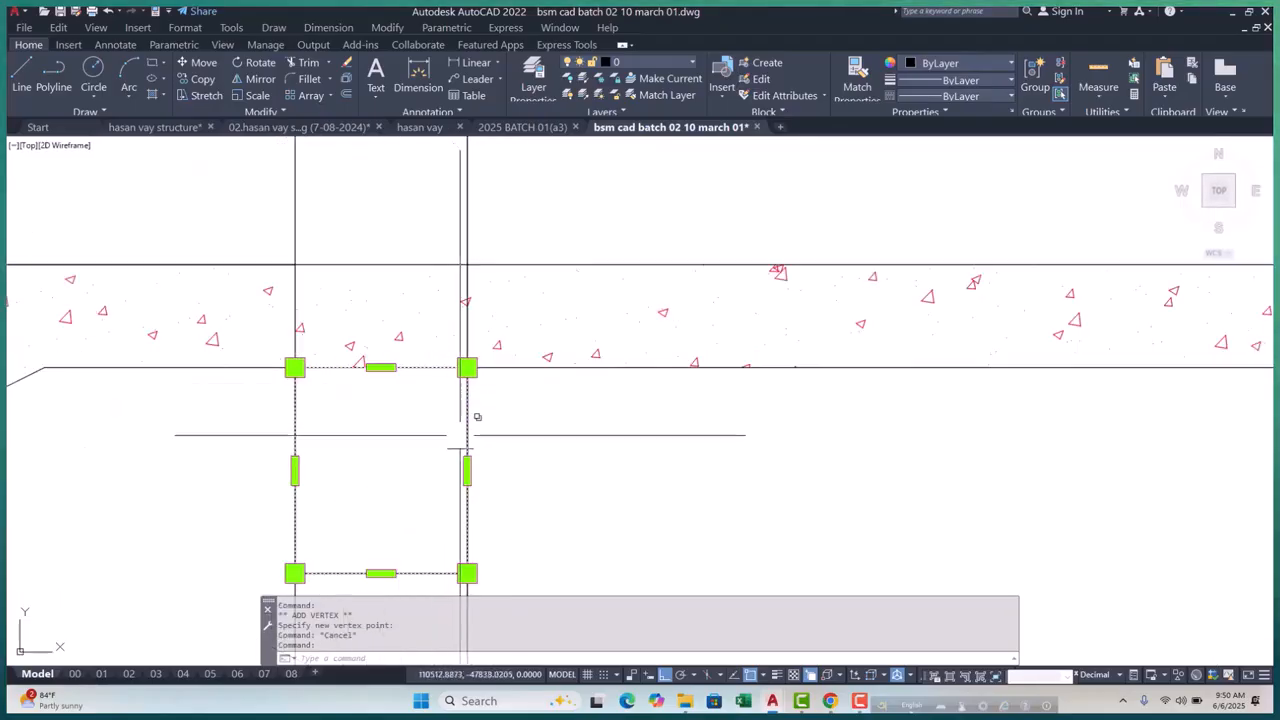
pyautogui.write('e')
pyautogui.press('space')
# Add two vertices to the lower edge of the 1st floor concrete hatch at the interior wall lines
pyautogui.click(567, 355)
pyautogui.scroll(-6, 464, 345)
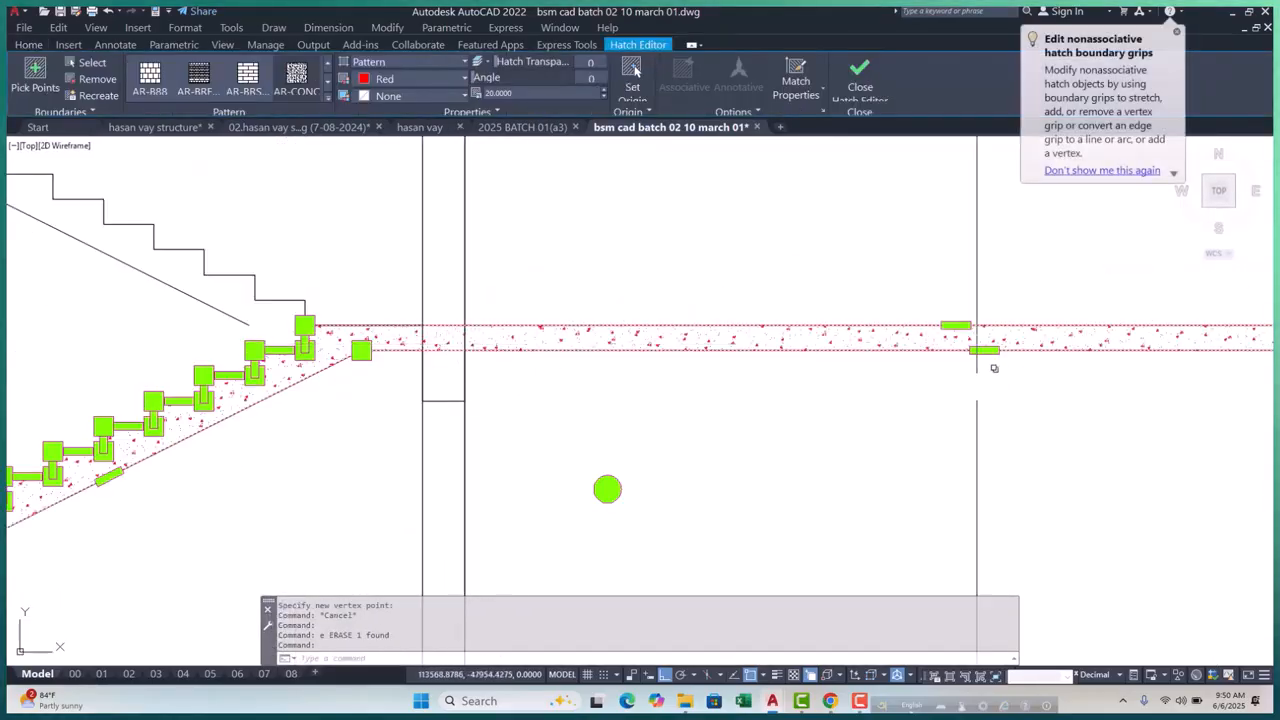
pyautogui.click(1031, 399)
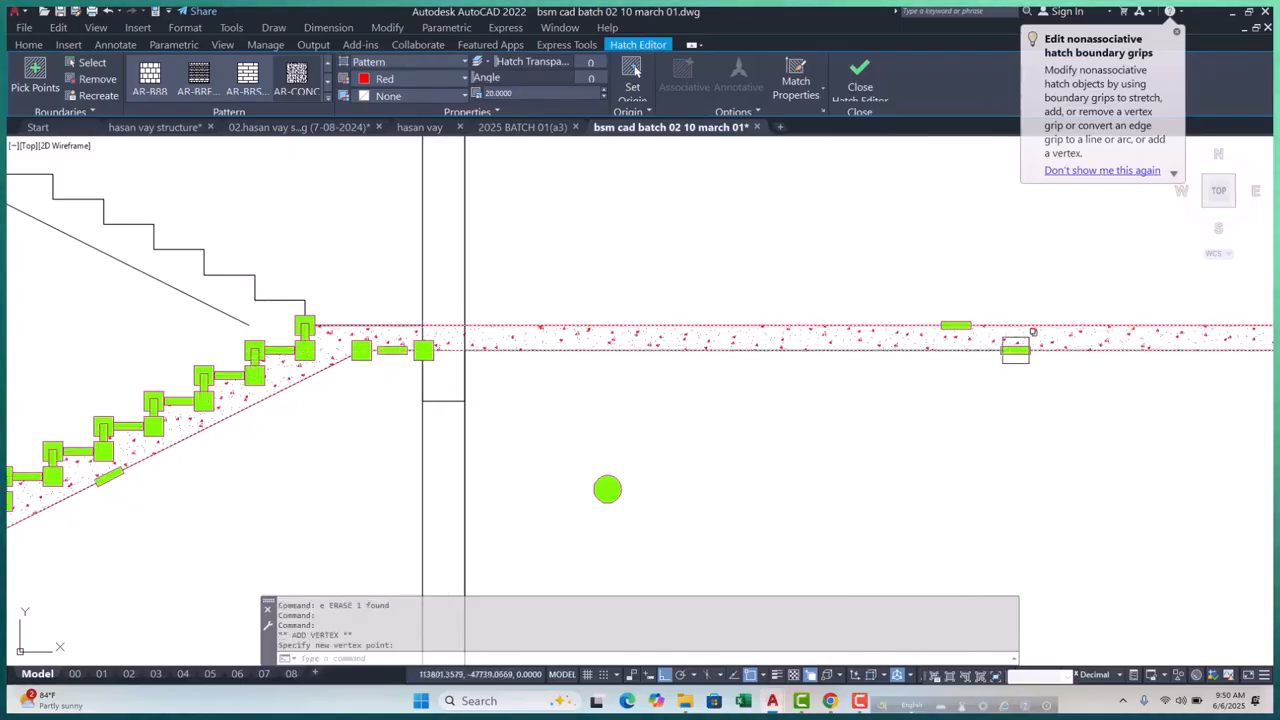
pyautogui.click(1070, 404)
pyautogui.scroll(4, 518, 336)
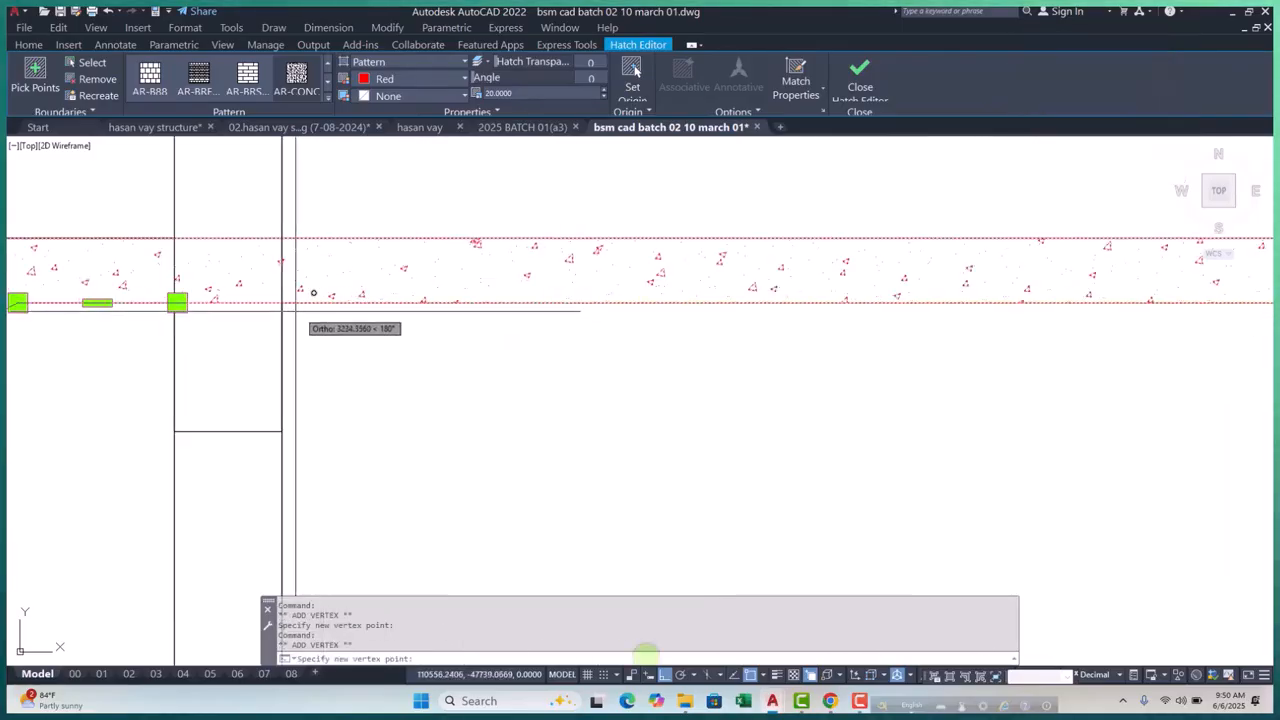
pyautogui.click(281, 302)
# Extend the 1st floor concrete hatch into the beam by adding vertices at its two lower corners
pyautogui.scroll(-4, 466, 314)
pyautogui.scroll(4, 368, 314)
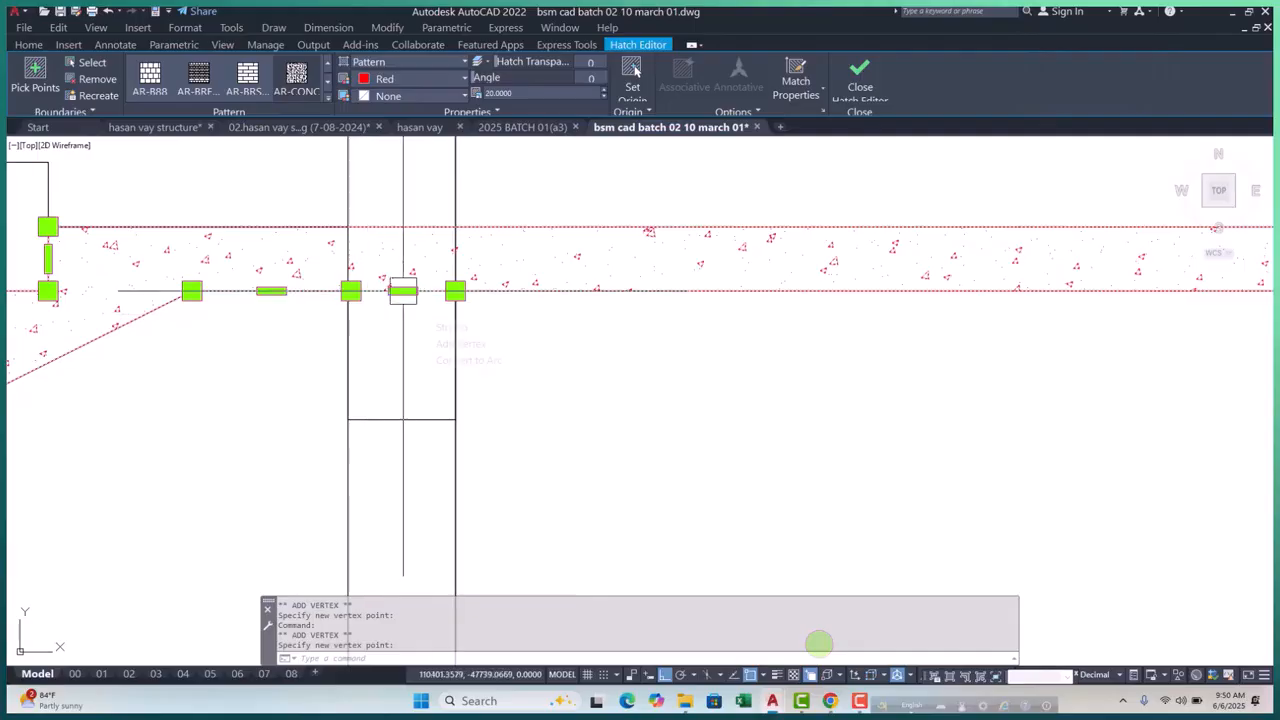
pyautogui.click(460, 343)
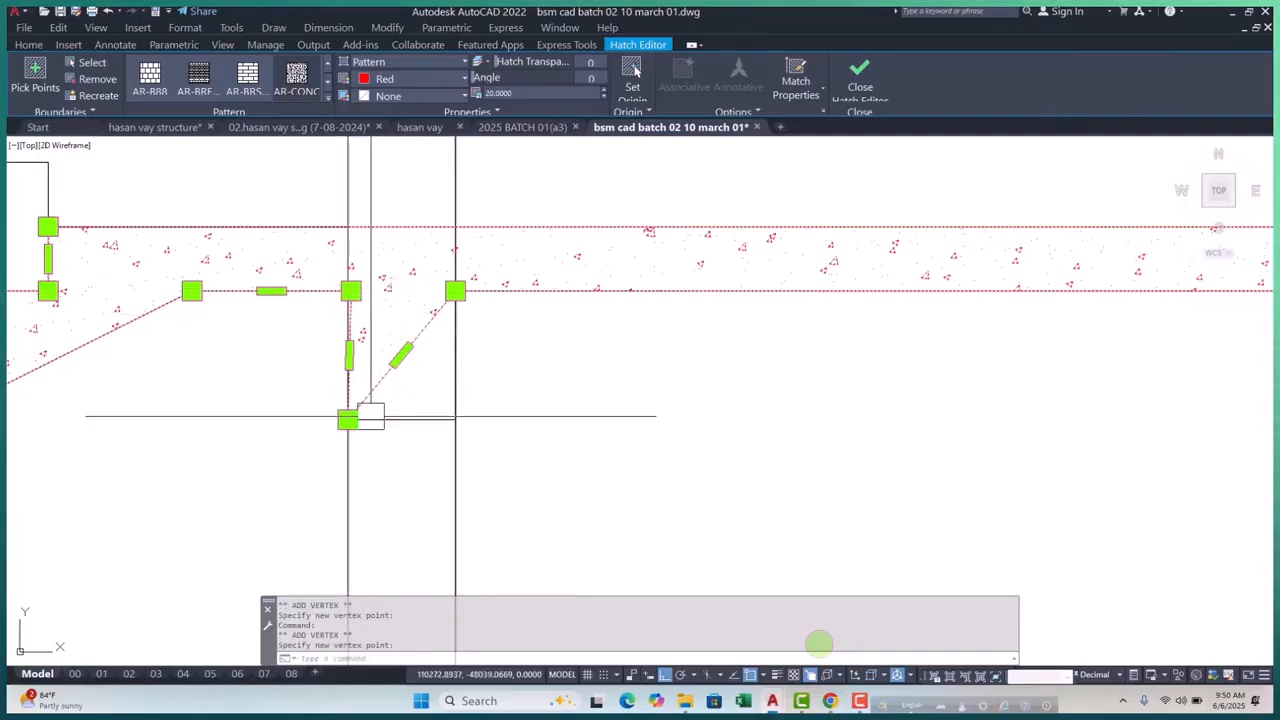
pyautogui.click(348, 419)
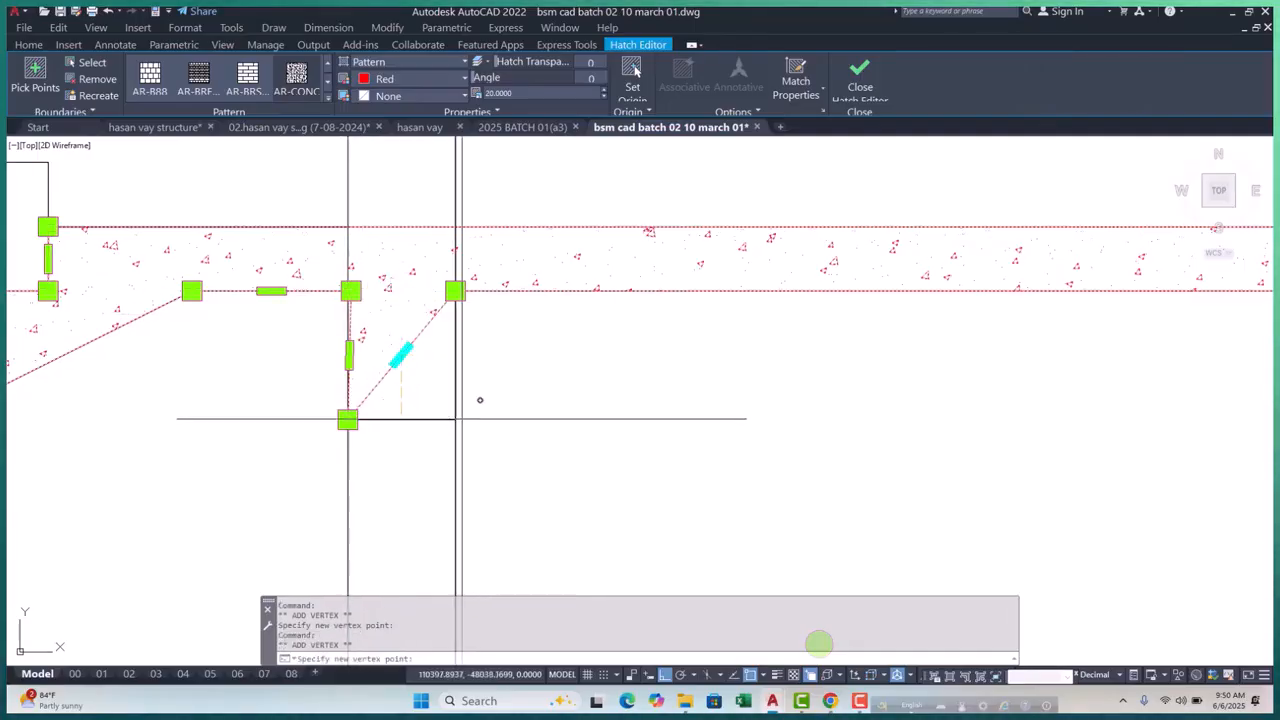
pyautogui.click(457, 420)
# Stretch the offset upper hatch vertex of the 1st floor beam onto the slab and wall line corner
pyautogui.scroll(5, 343, 337)
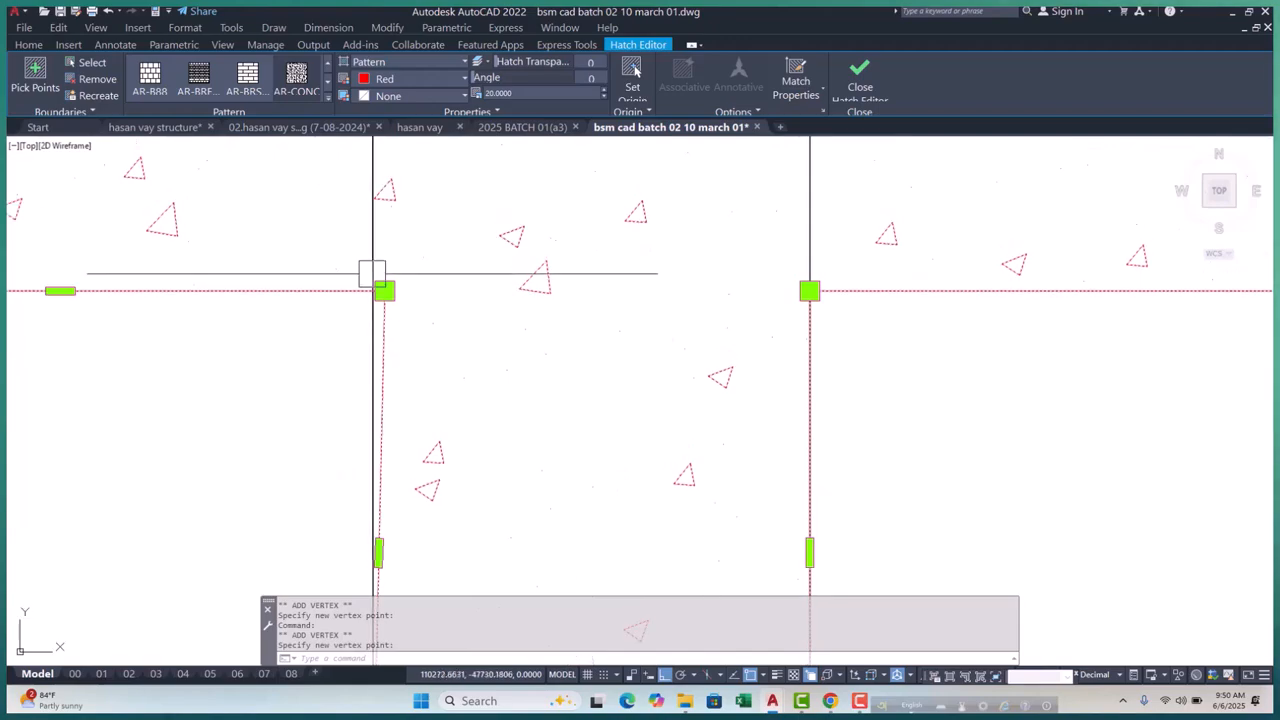
pyautogui.scroll(5, 372, 274)
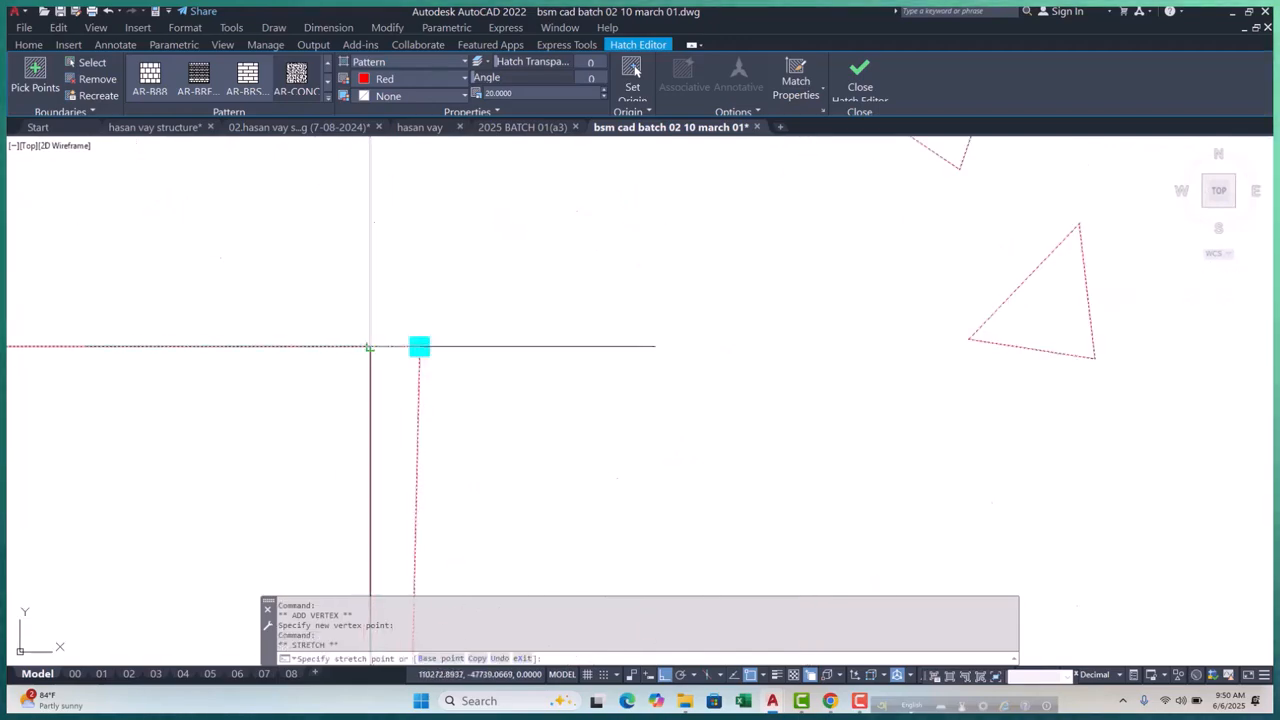
pyautogui.scroll(-5, 366, 349)
pyautogui.press('Escape')
pyautogui.click(404, 382)
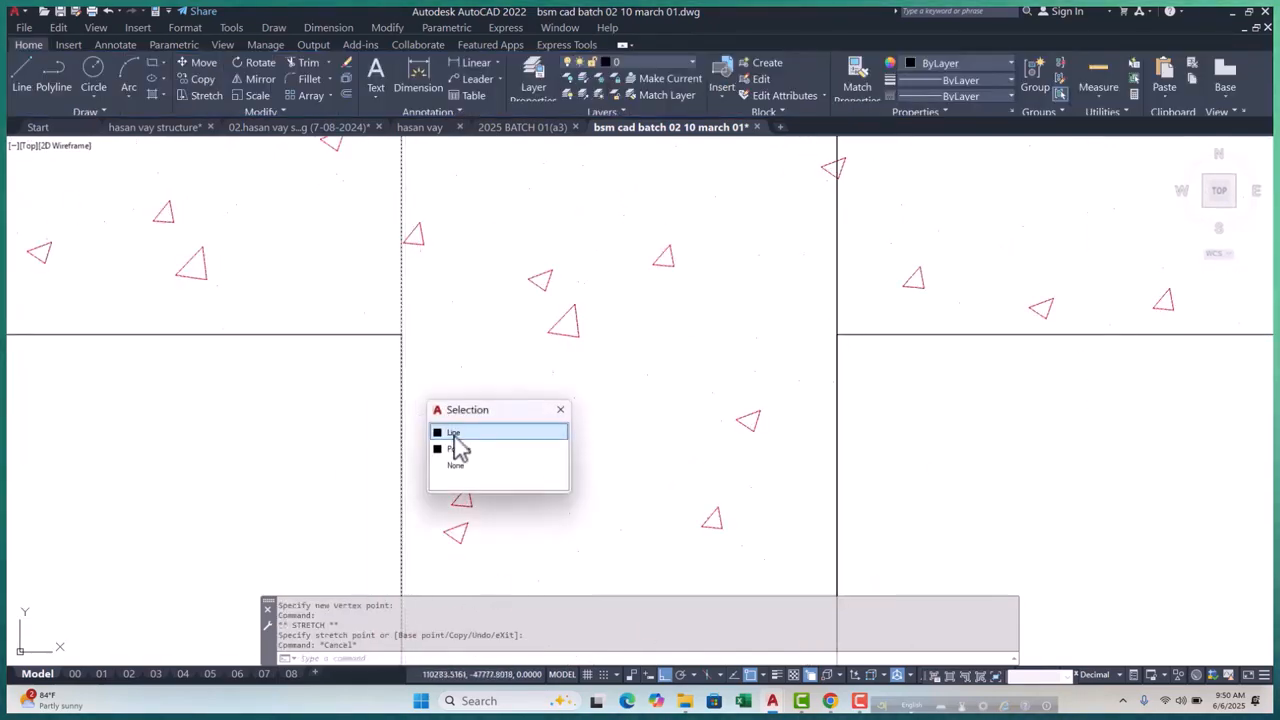
pyautogui.scroll(-6, 457, 443)
pyautogui.press('Escape')
pyautogui.press('Escape')
# Add two vertices to the 2nd floor slab's underside polyline where the two interior wall lines cross it
pyautogui.scroll(6, 455, 295)
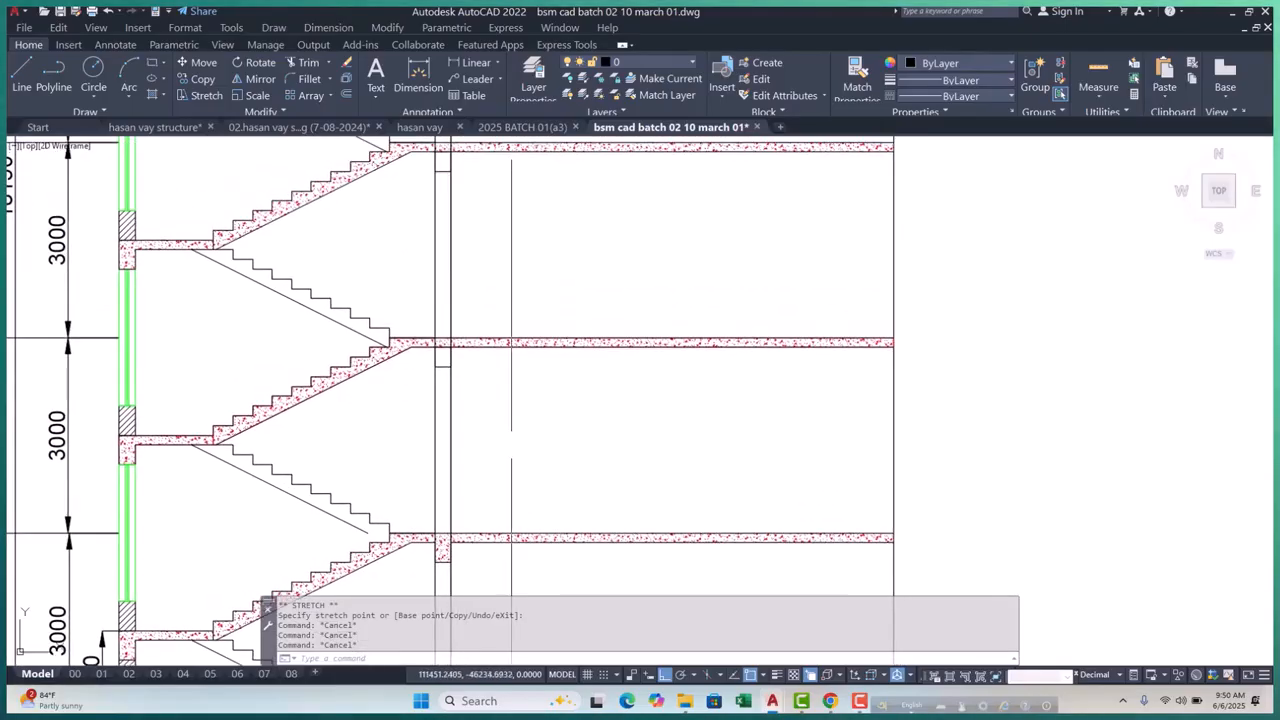
pyautogui.click(515, 335)
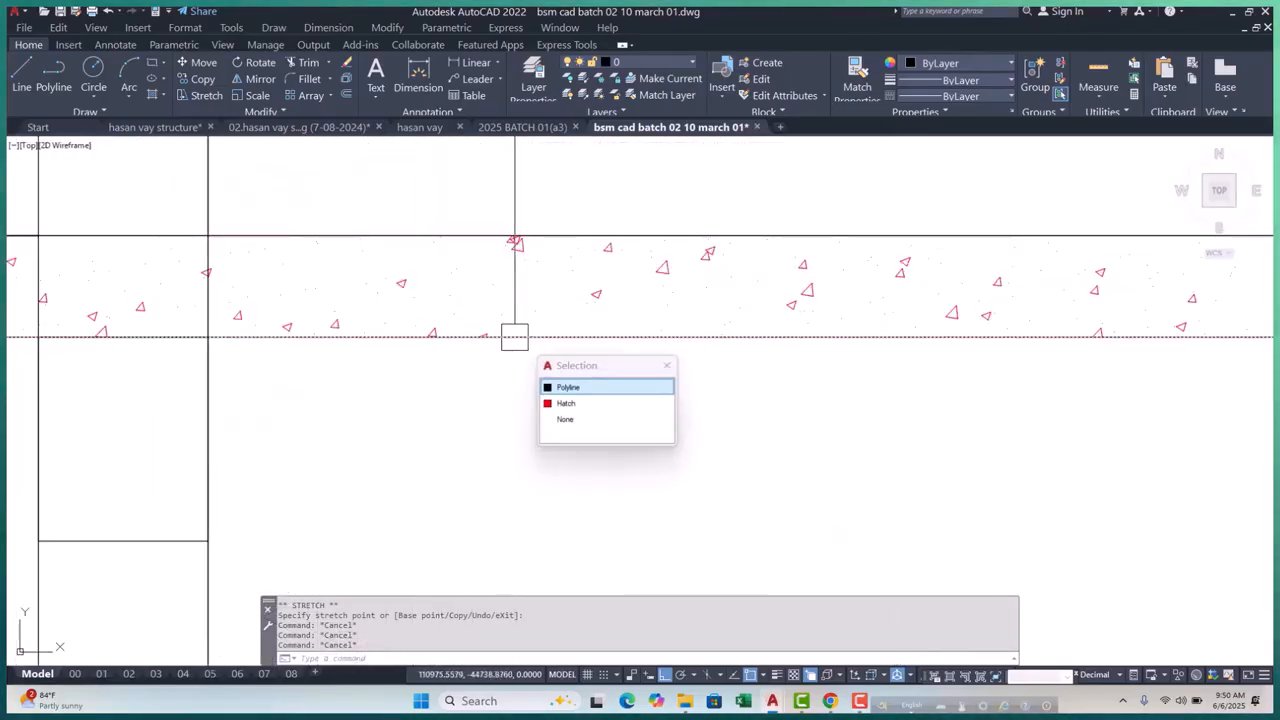
pyautogui.click(570, 388)
pyautogui.scroll(-3, 557, 383)
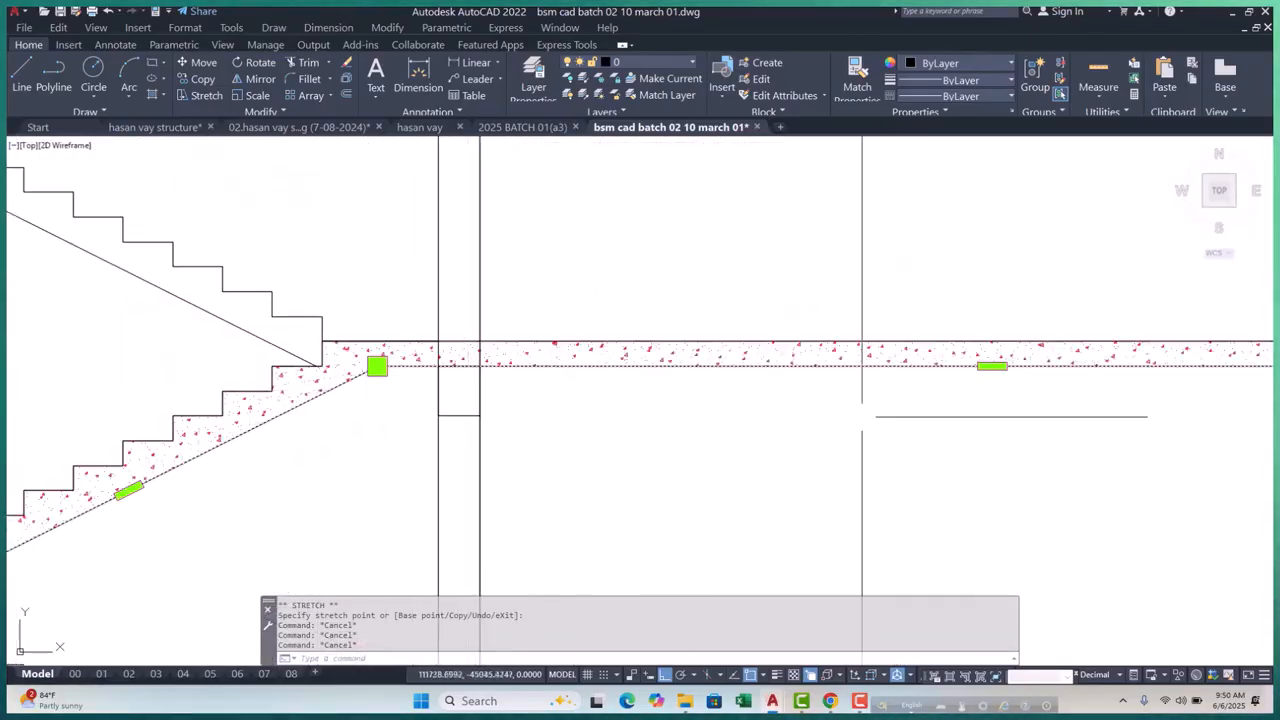
pyautogui.click(1040, 414)
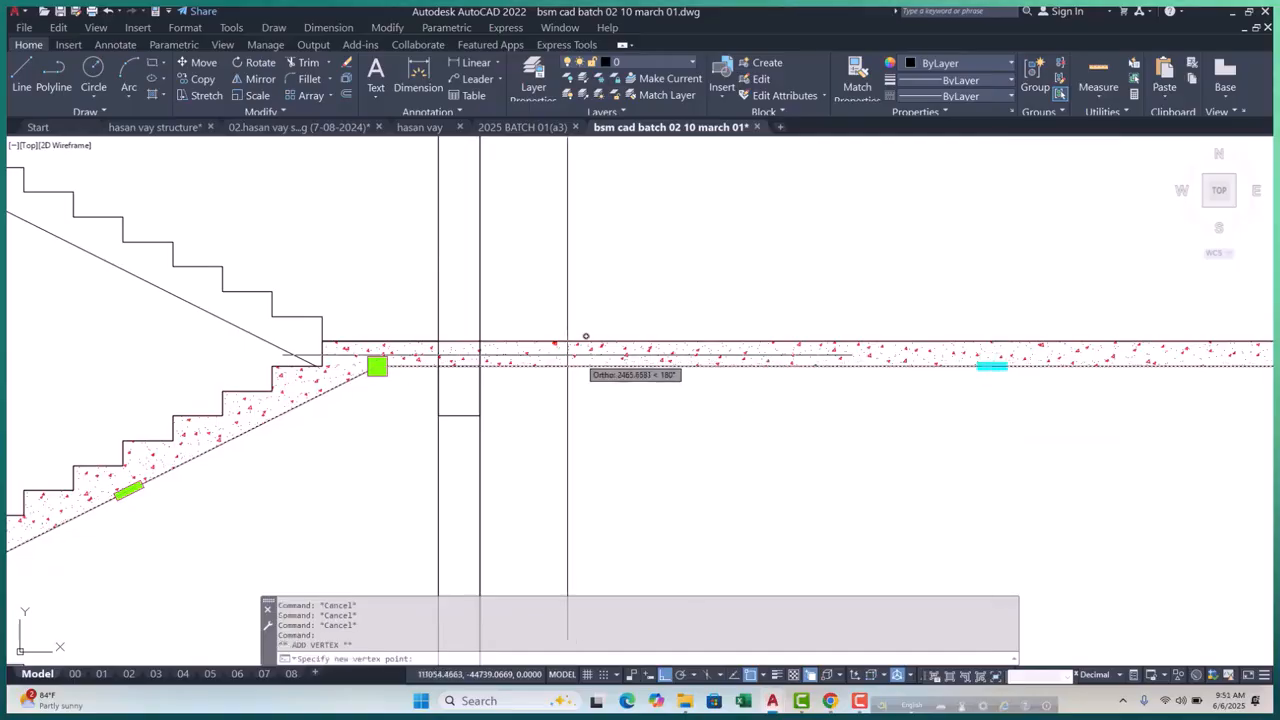
pyautogui.scroll(4, 559, 354)
pyautogui.scroll(-5, 290, 392)
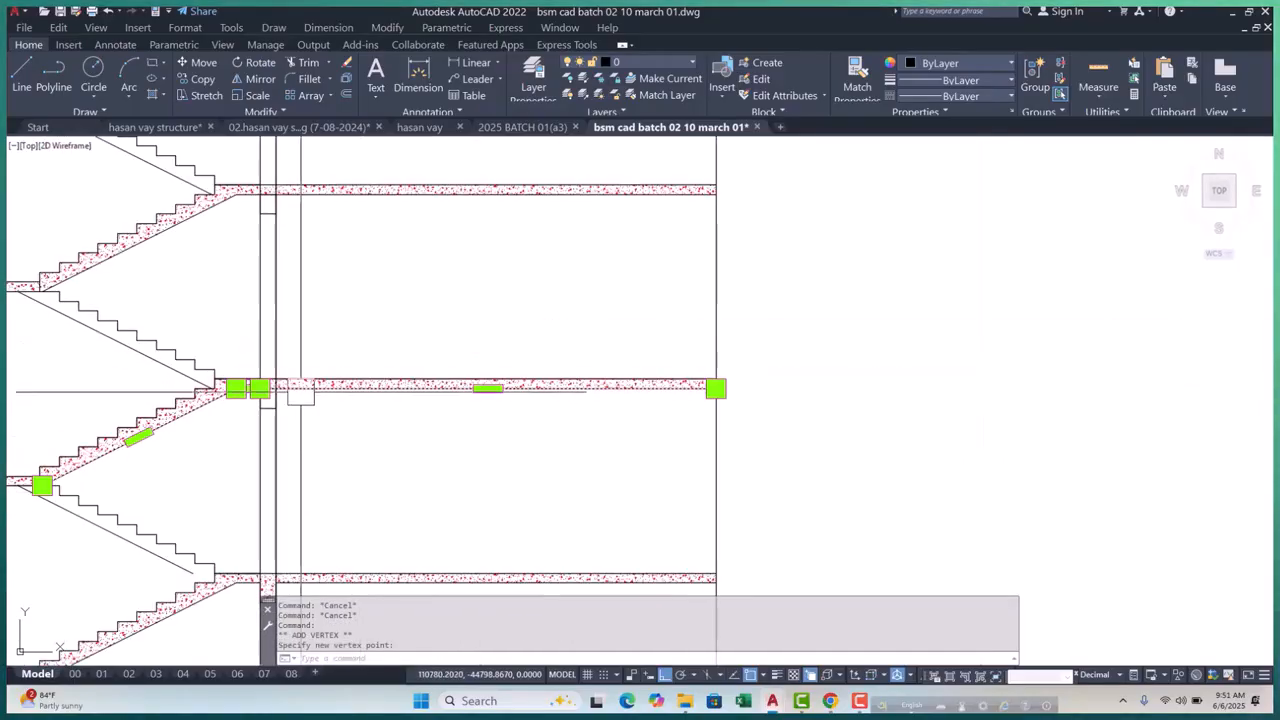
pyautogui.scroll(2, 488, 400)
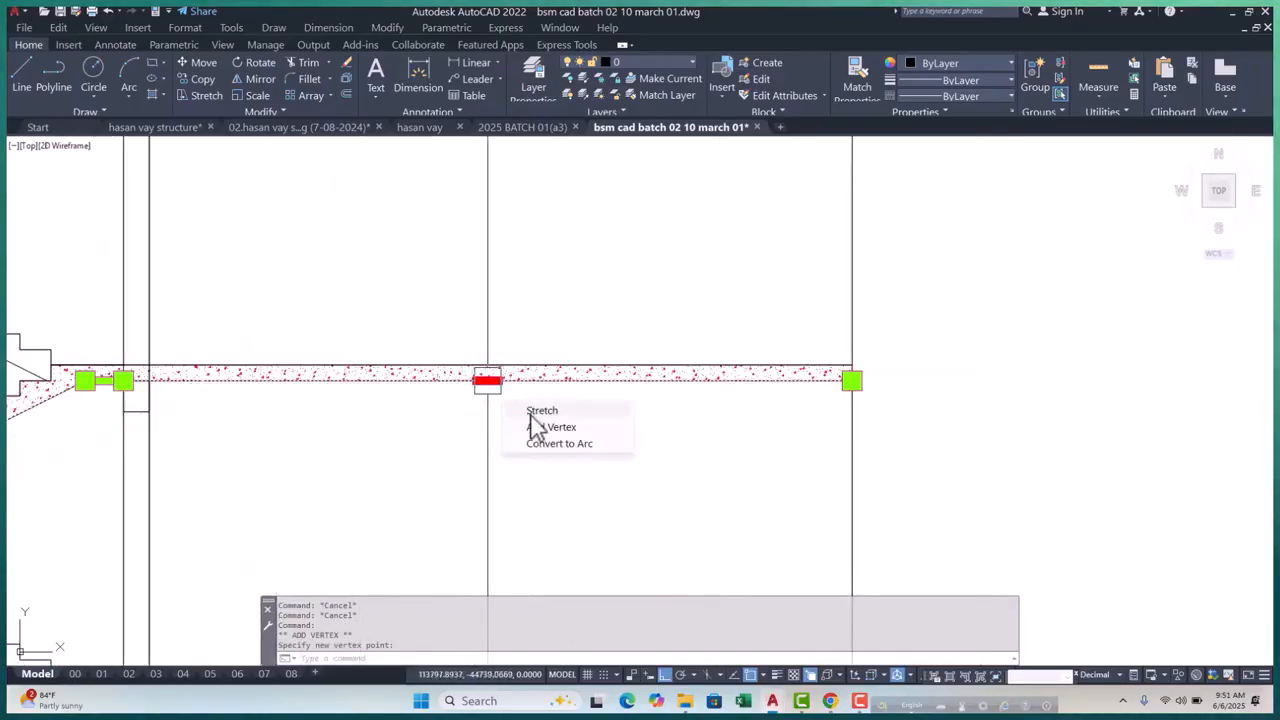
pyautogui.click(548, 427)
pyautogui.scroll(8, 119, 391)
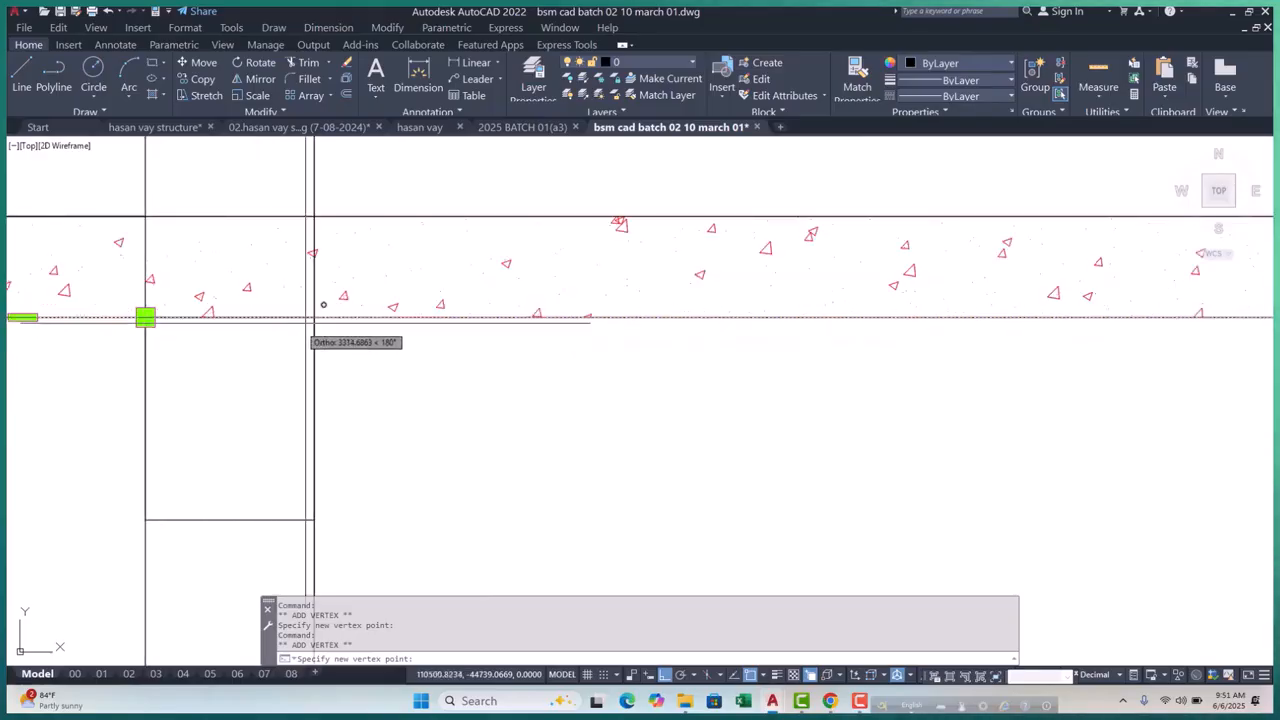
pyautogui.click(314, 316)
# Add vertices at the 2nd floor beam's two lower corners so the slab polyline follows the beam outline
pyautogui.scroll(-4, 330, 300)
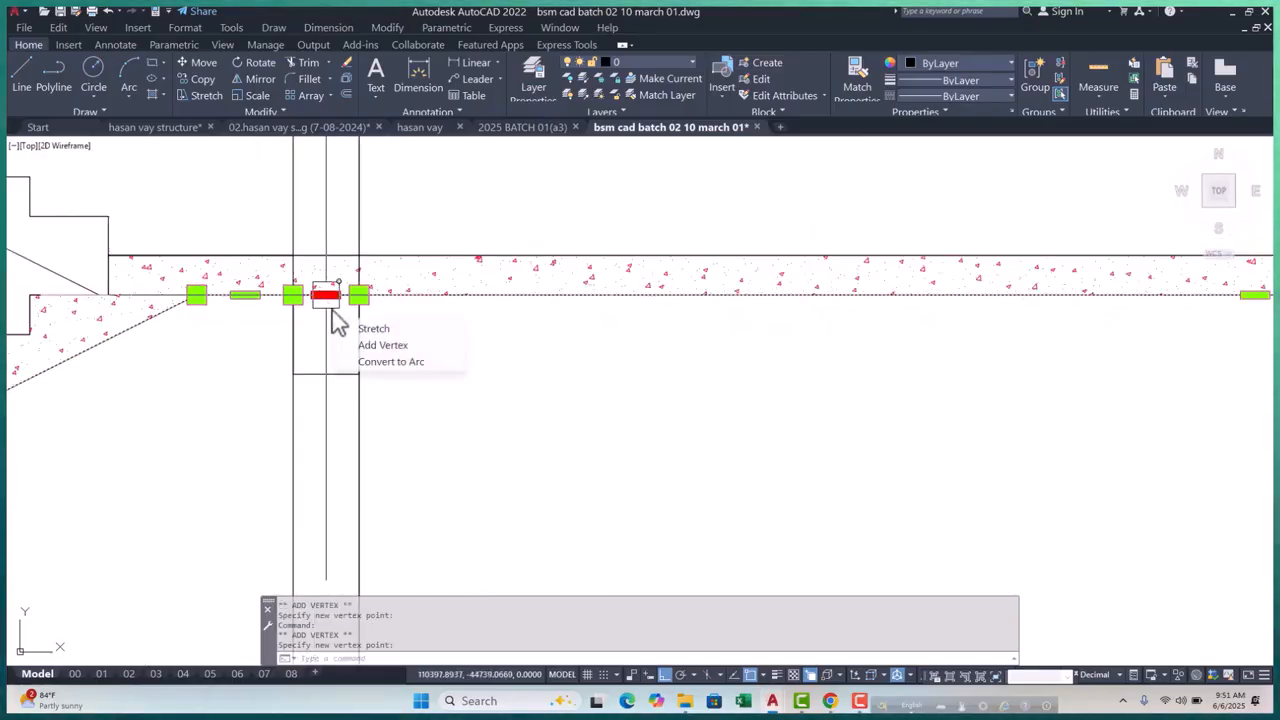
pyautogui.click(372, 345)
pyautogui.click(293, 374)
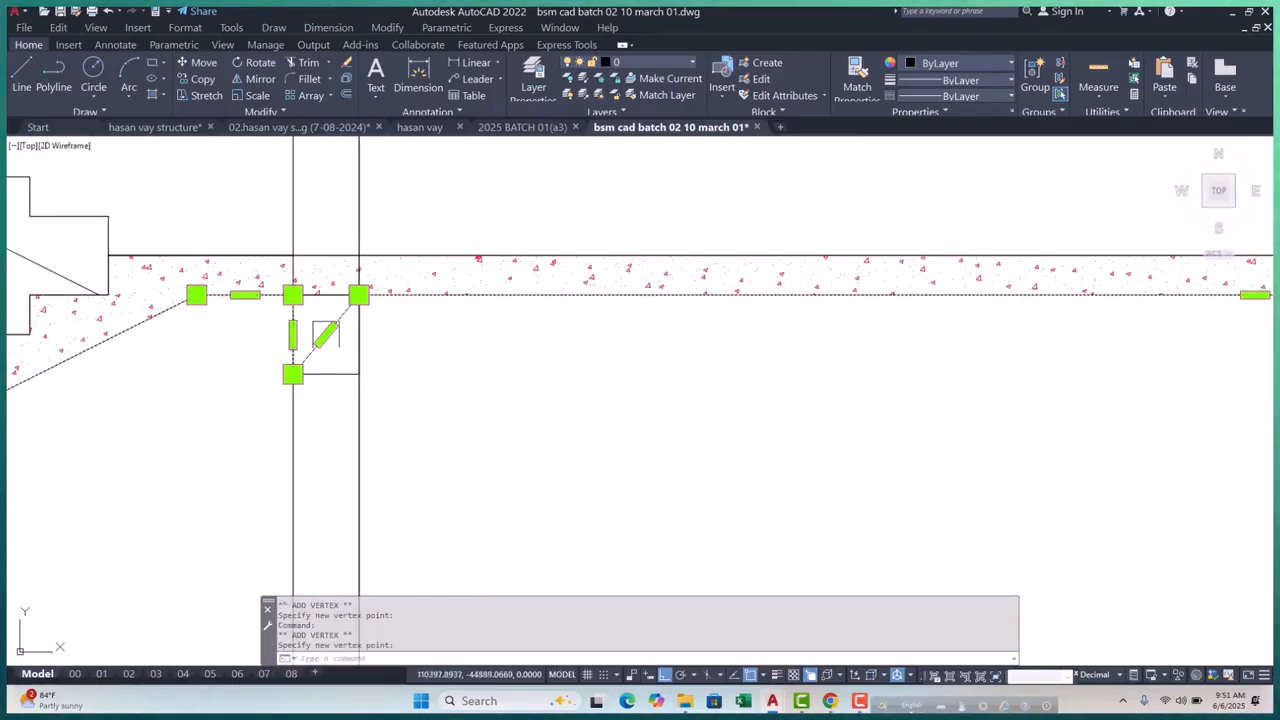
pyautogui.press('Escape')
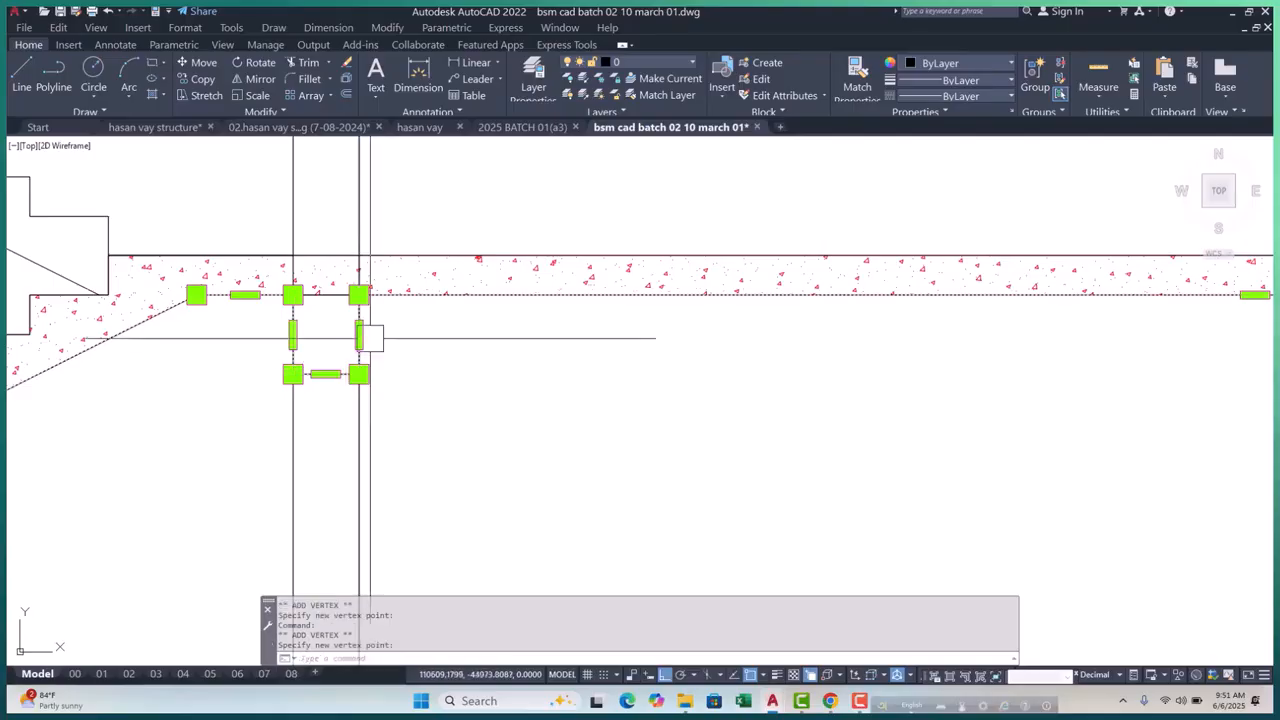
# Erase the separate beam rectangle under the 2nd floor slab
pyautogui.scroll(3, 335, 294)
pyautogui.click(321, 298)
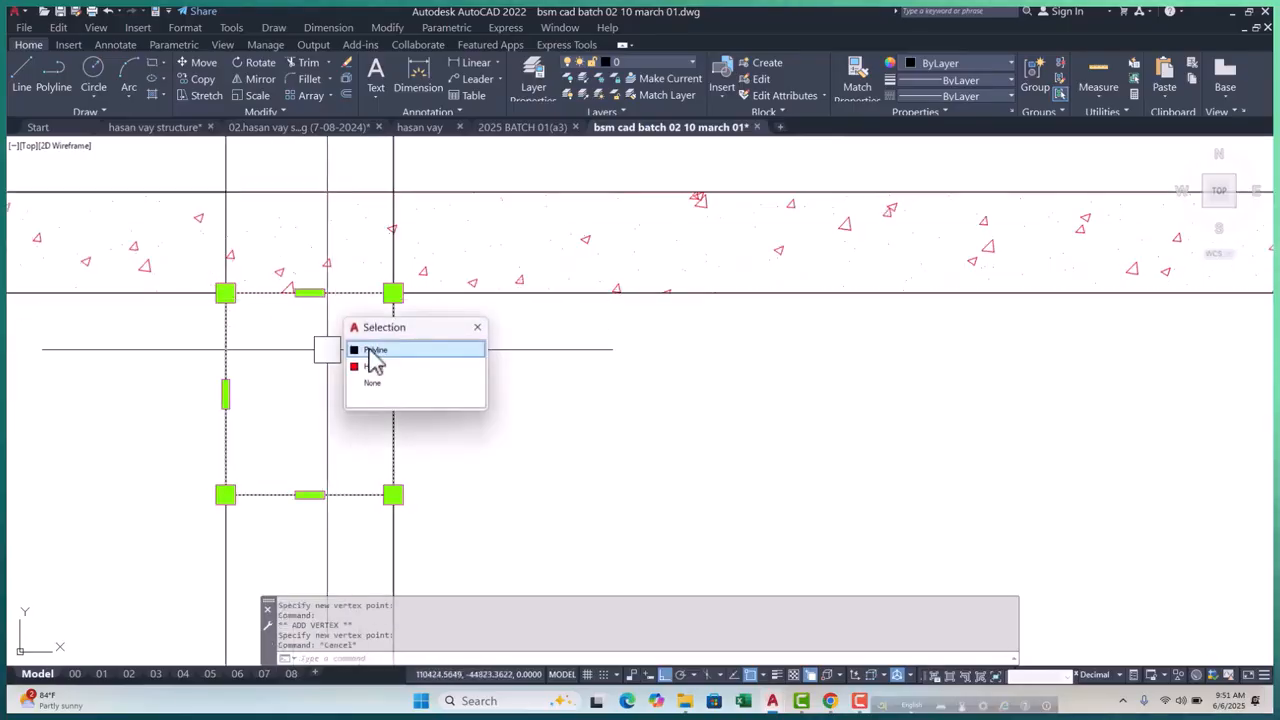
pyautogui.click(370, 349)
pyautogui.write('e')
pyautogui.press('Return')
# Add two vertices to the lower edge of the 2nd floor concrete hatch at the interior wall lines
pyautogui.click(471, 274)
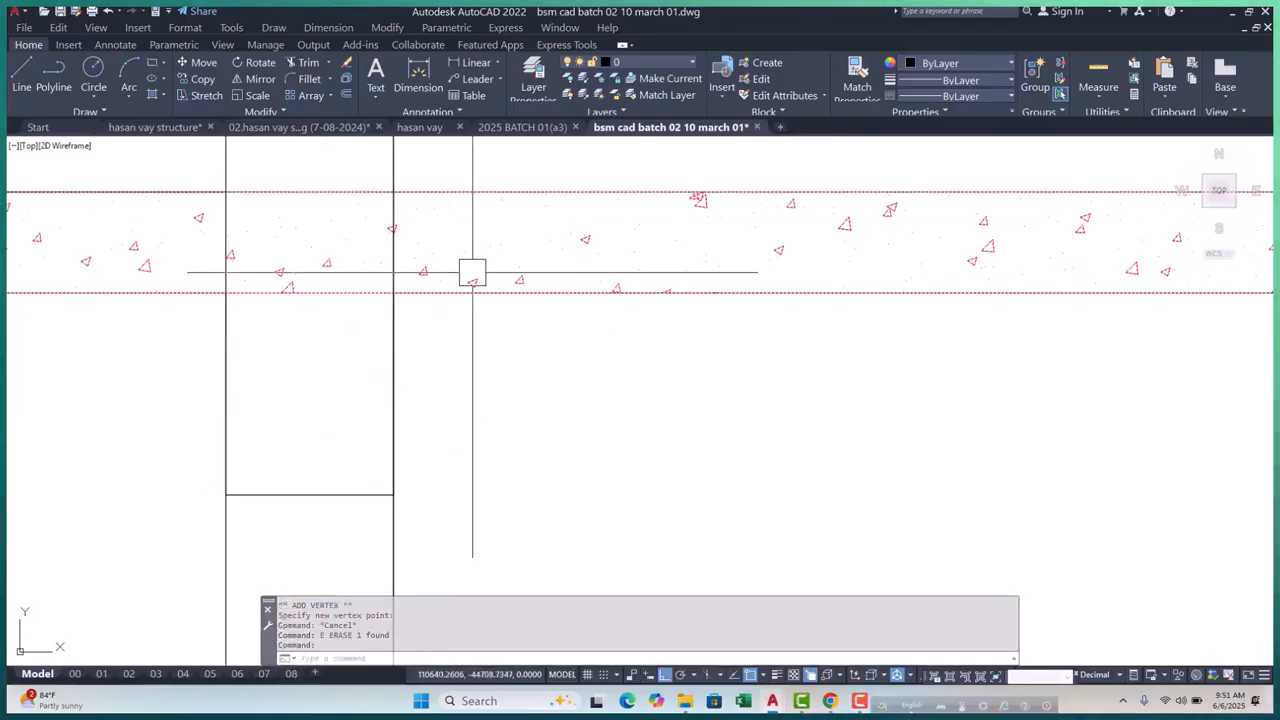
pyautogui.scroll(-5, 360, 337)
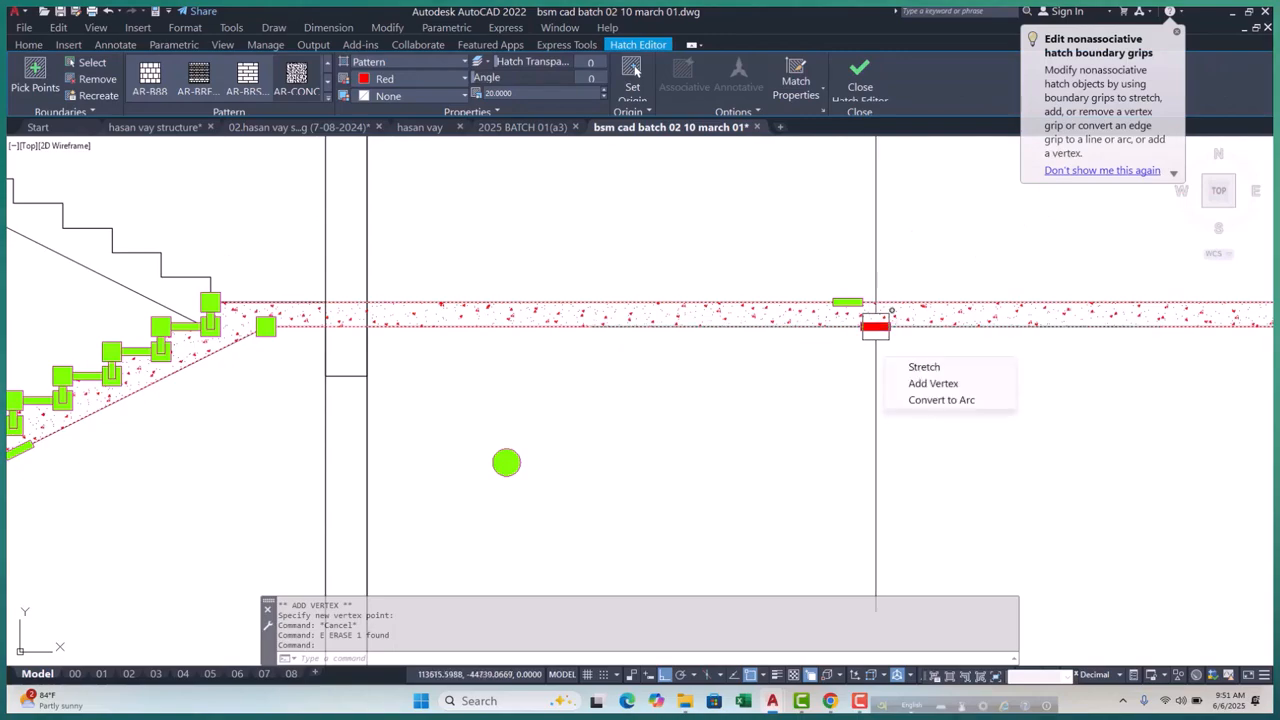
pyautogui.click(918, 385)
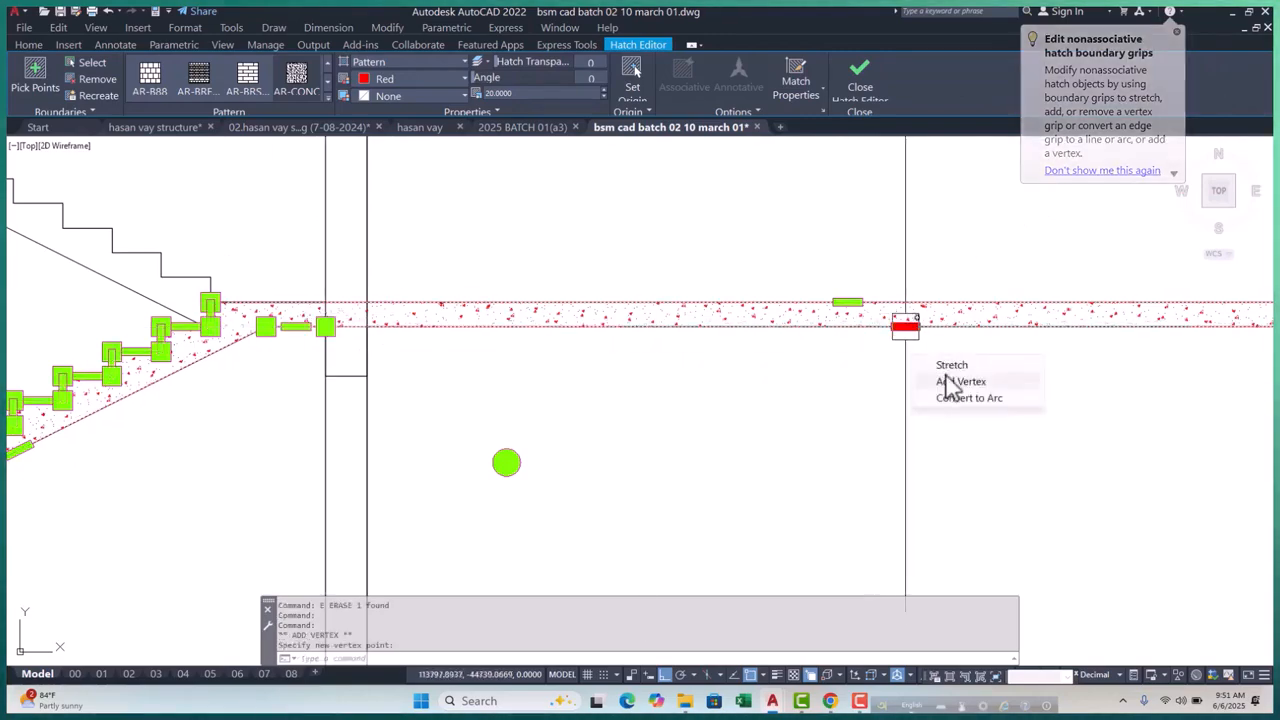
pyautogui.click(955, 383)
pyautogui.click(365, 325)
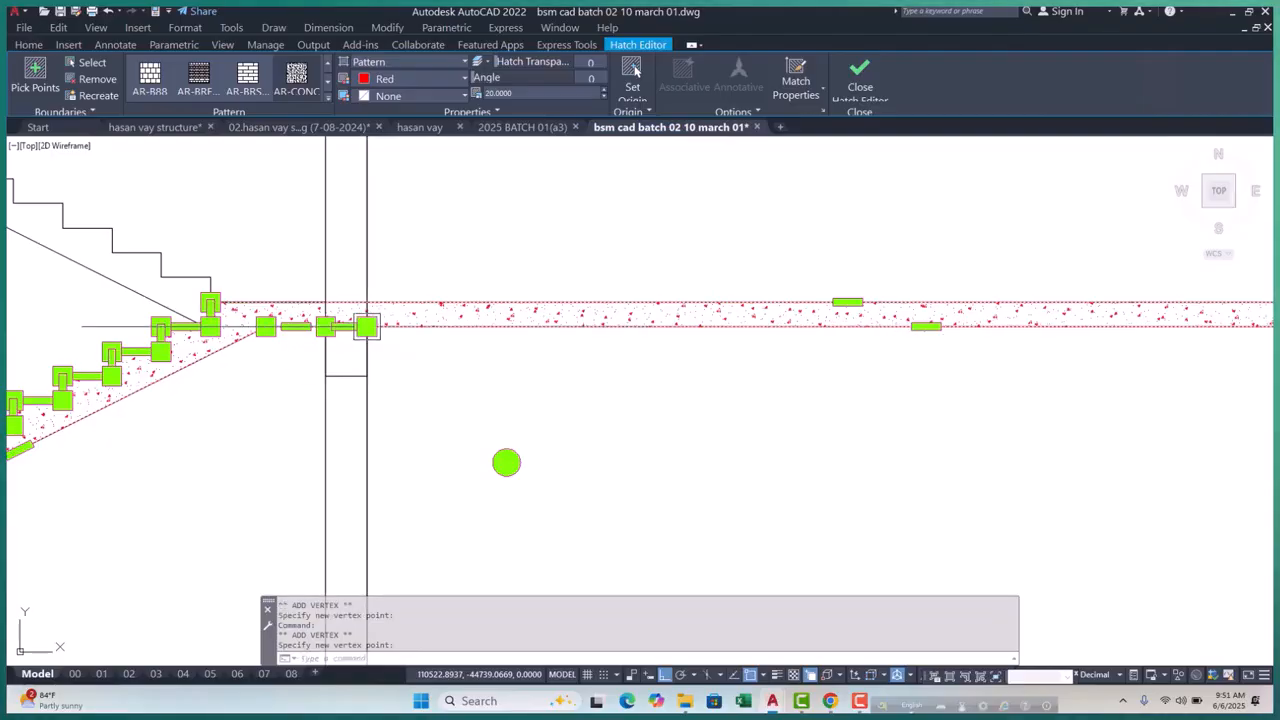
# Extend the 2nd floor concrete hatch into the beam by adding vertices at its two lower corners
pyautogui.scroll(2, 295, 359)
pyautogui.moveTo(373, 307)
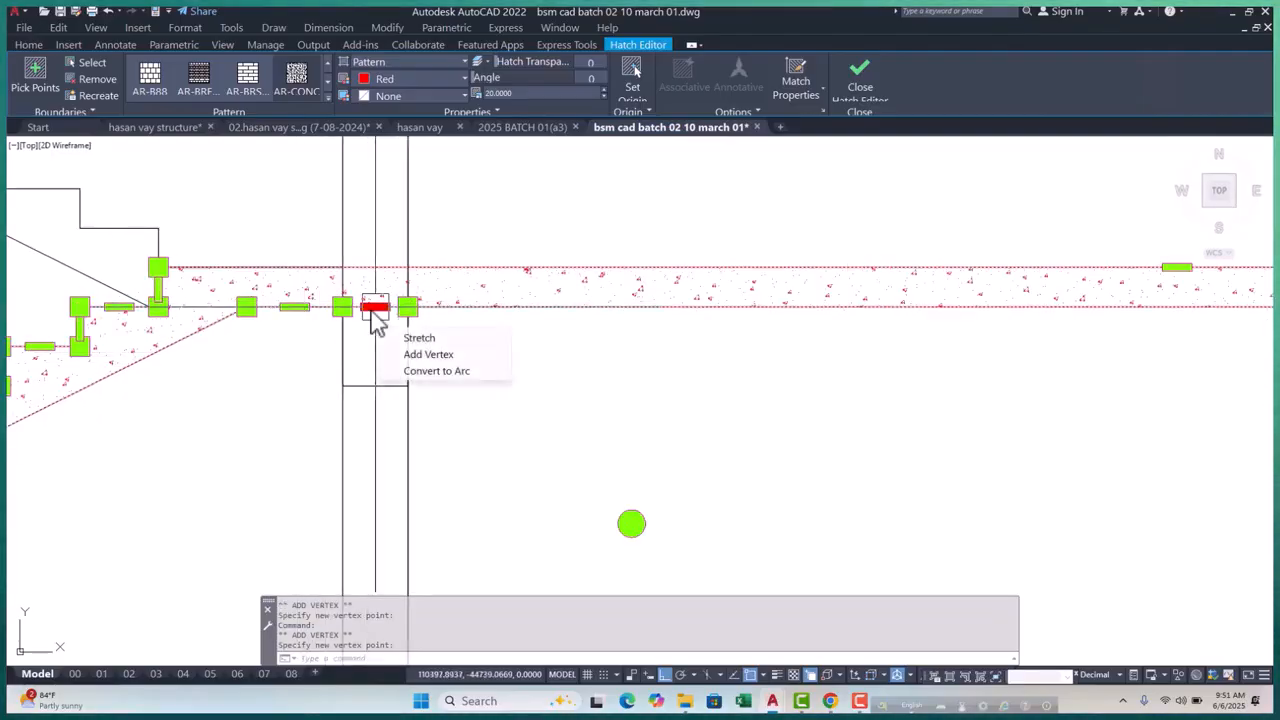
pyautogui.click(422, 355)
pyautogui.click(342, 385)
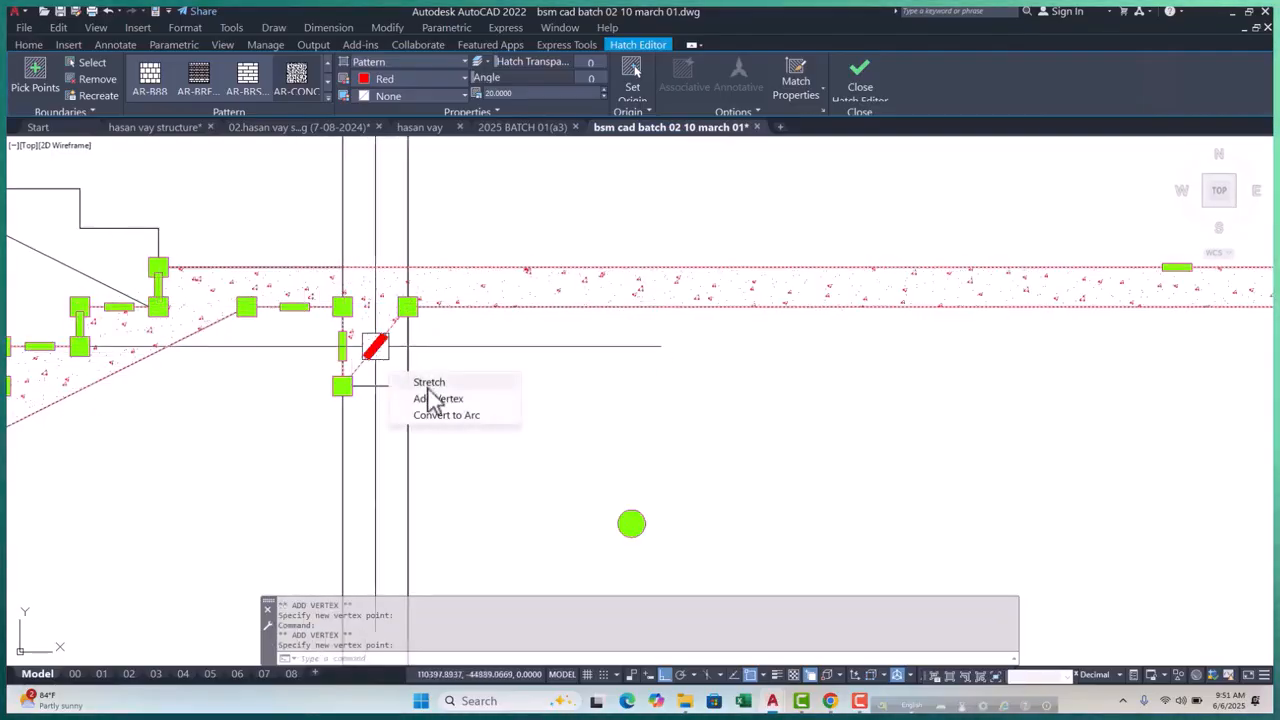
pyautogui.click(430, 398)
pyautogui.click(423, 370)
pyautogui.press('Escape')
pyautogui.scroll(-3, 424, 421)
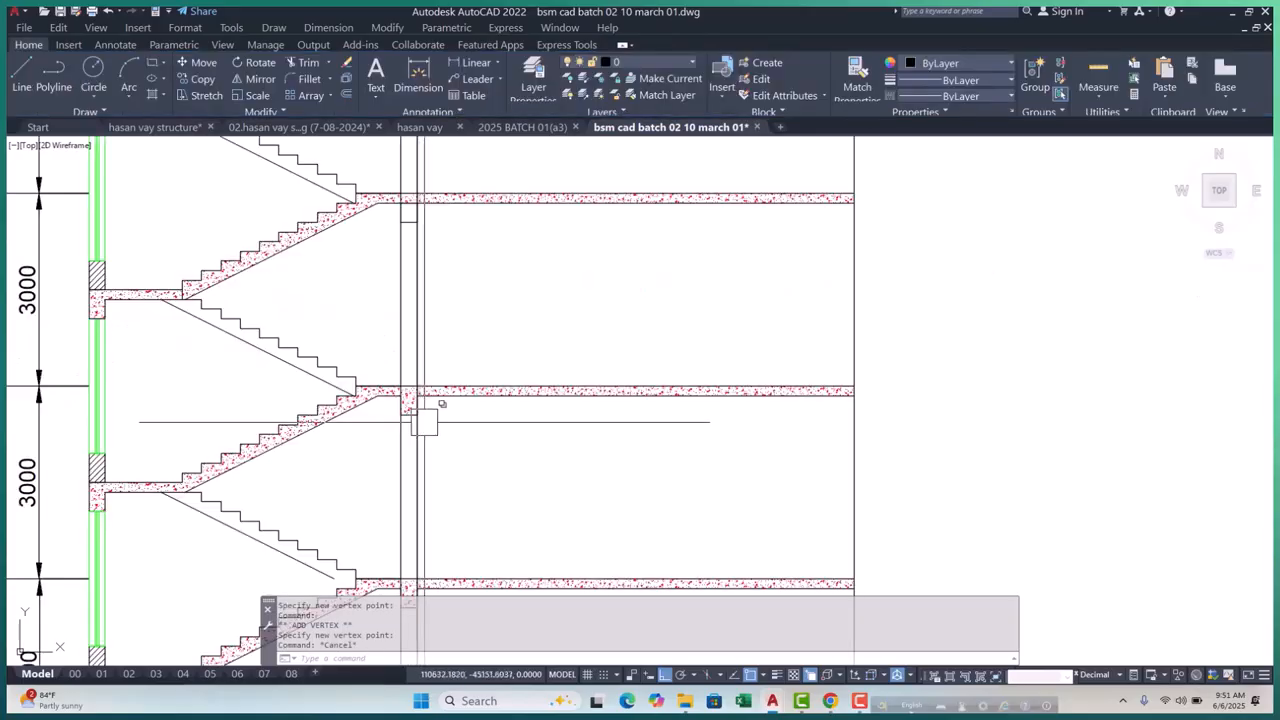
# Stretch the 2nd floor concrete hatch's misplaced lower vertex to the beam's lower corner so it fills the whole beam
pyautogui.scroll(3, 424, 421)
pyautogui.click(360, 366)
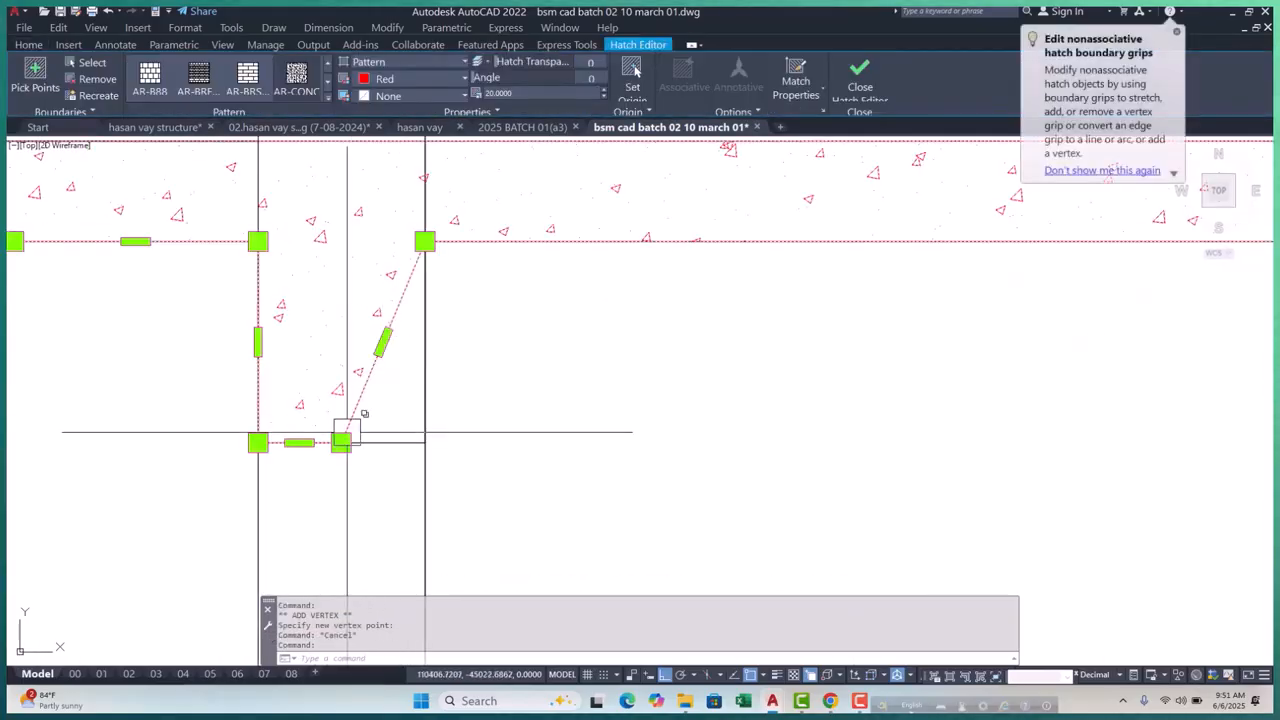
pyautogui.click(341, 442)
pyautogui.click(424, 442)
pyautogui.press('Escape')
pyautogui.scroll(-2, 463, 435)
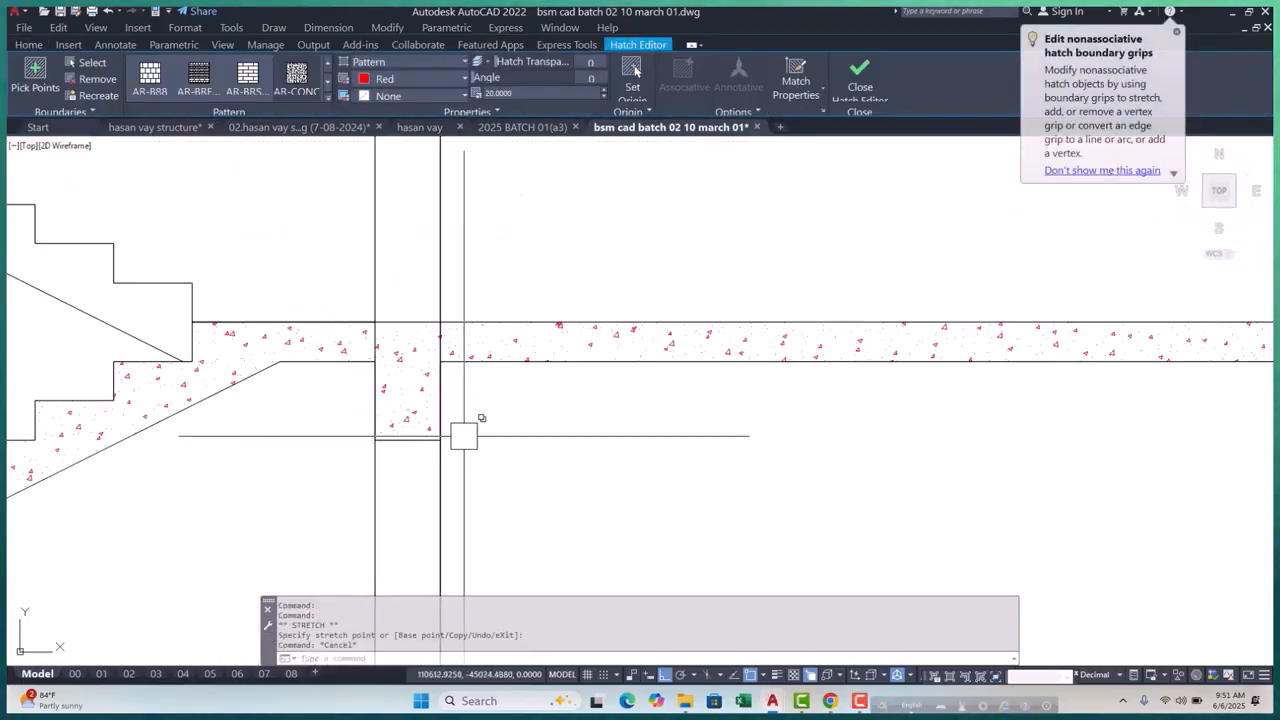
# Add two vertices to the lower edge of the 3rd floor concrete hatch at the interior wall lines
pyautogui.scroll(-5, 463, 435)
pyautogui.scroll(6, 457, 434)
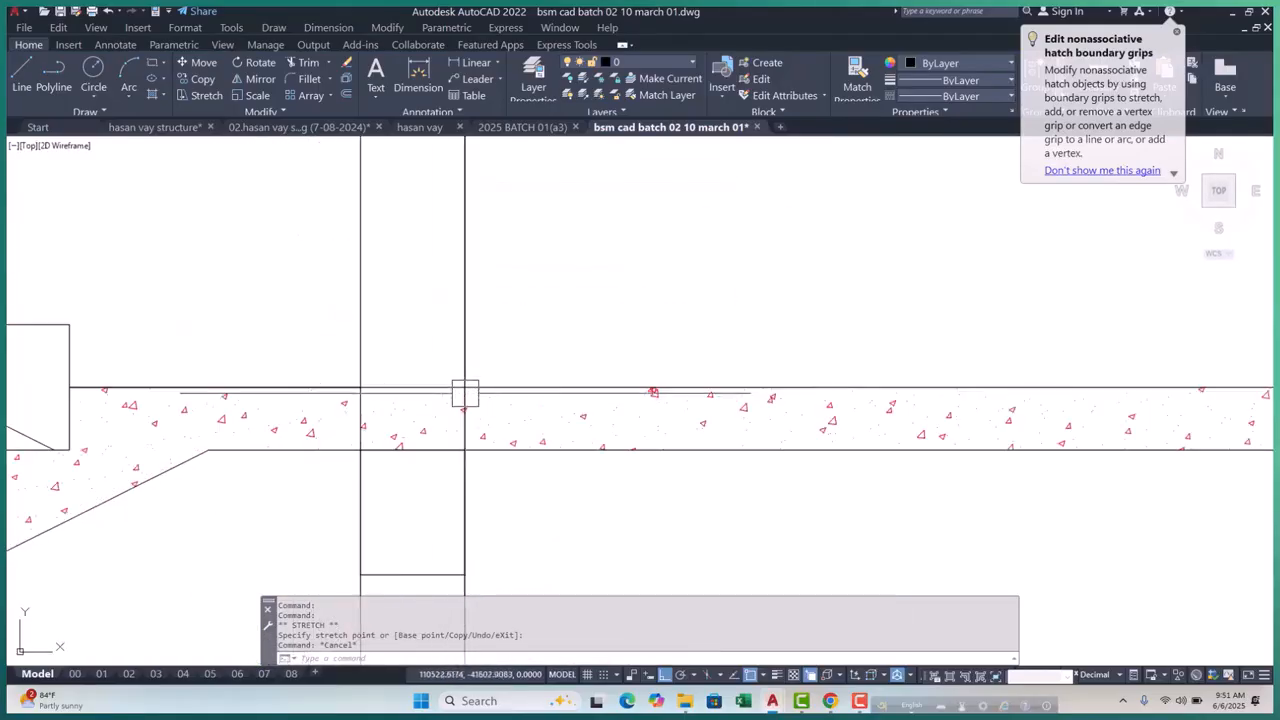
pyautogui.click(588, 415)
pyautogui.scroll(-5, 791, 415)
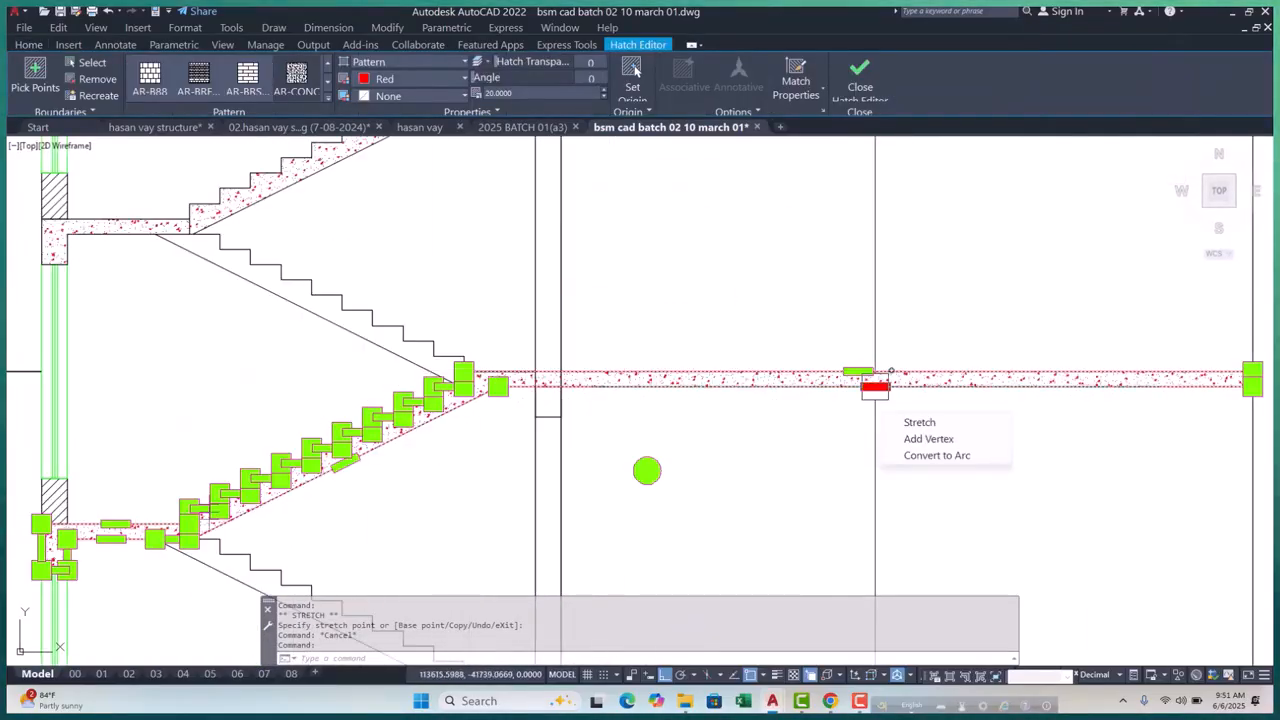
pyautogui.click(912, 440)
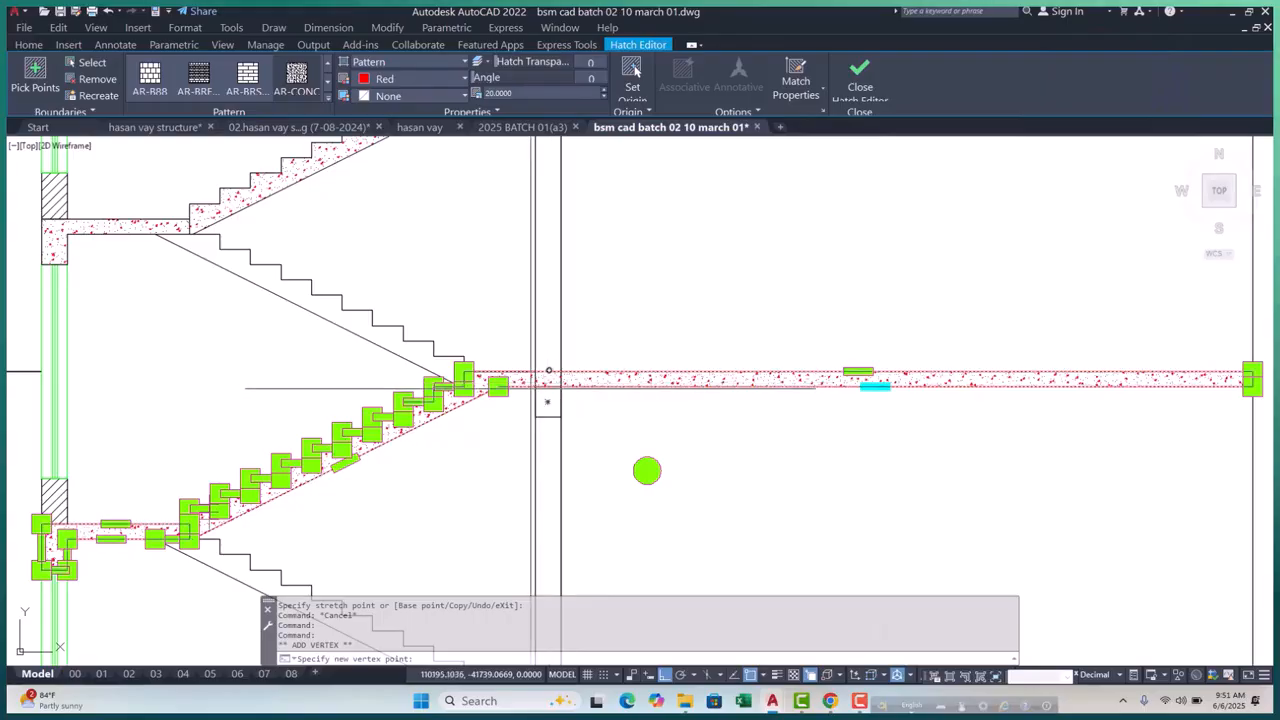
pyautogui.click(536, 386)
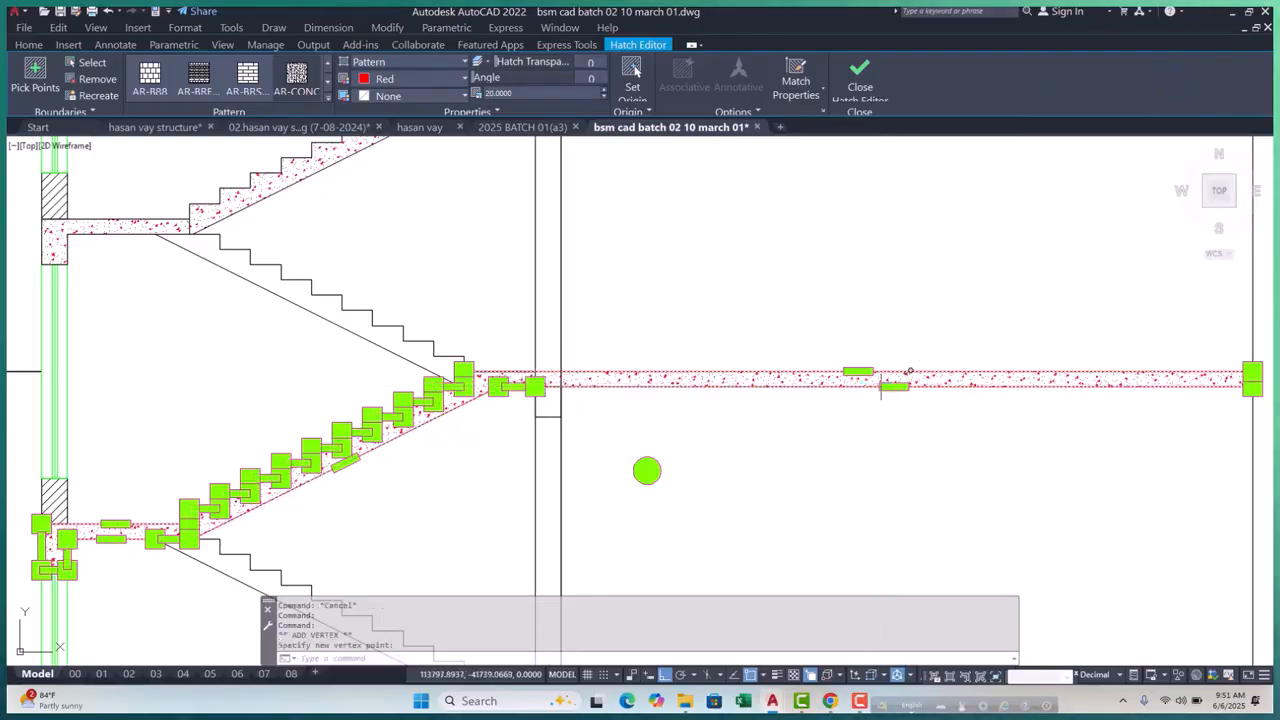
pyautogui.click(918, 437)
pyautogui.scroll(4, 596, 396)
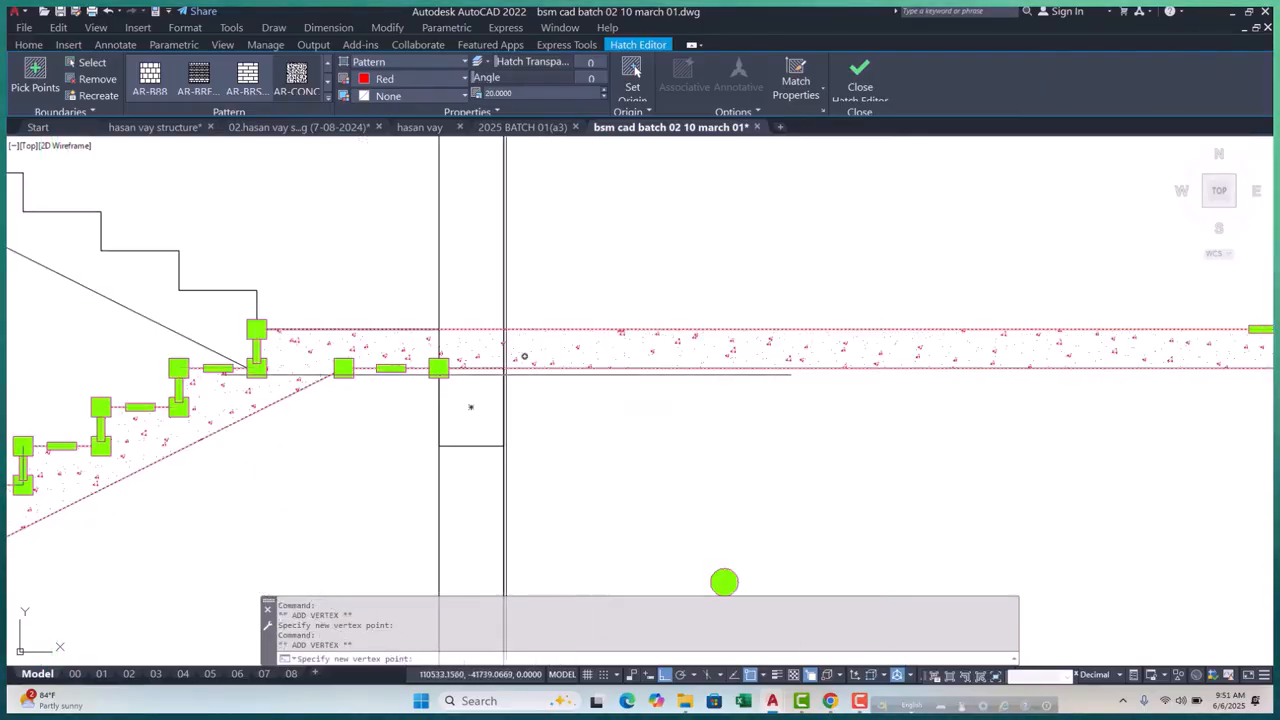
pyautogui.click(471, 368)
# Extend the 3rd floor concrete hatch into the beam by adding vertices at its two lower corners
pyautogui.moveTo(487, 390)
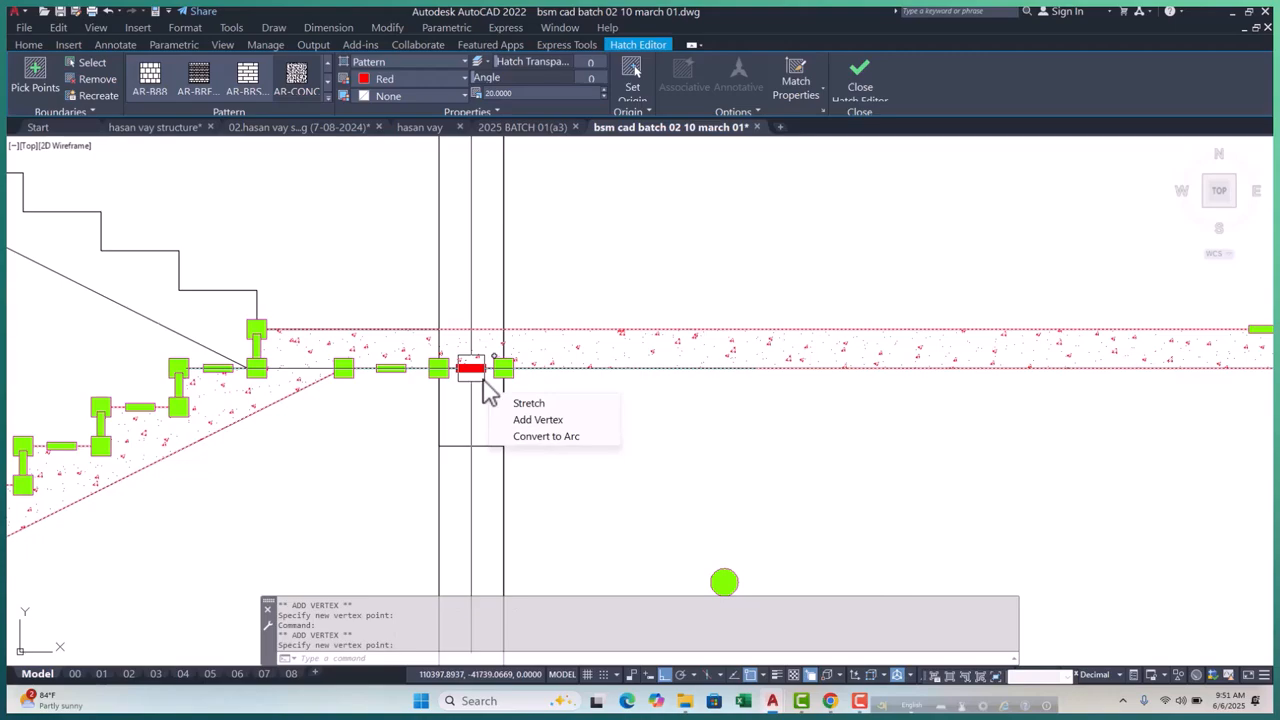
pyautogui.click(537, 420)
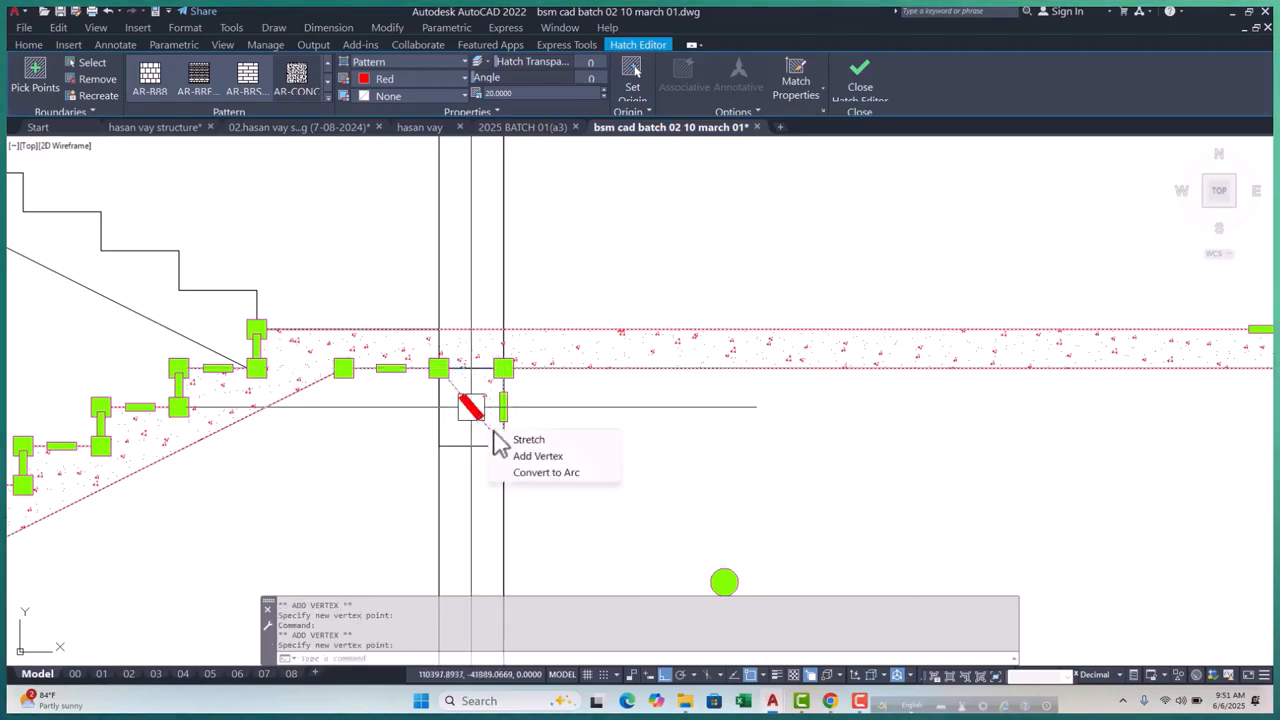
pyautogui.click(535, 456)
pyautogui.scroll(-3, 471, 420)
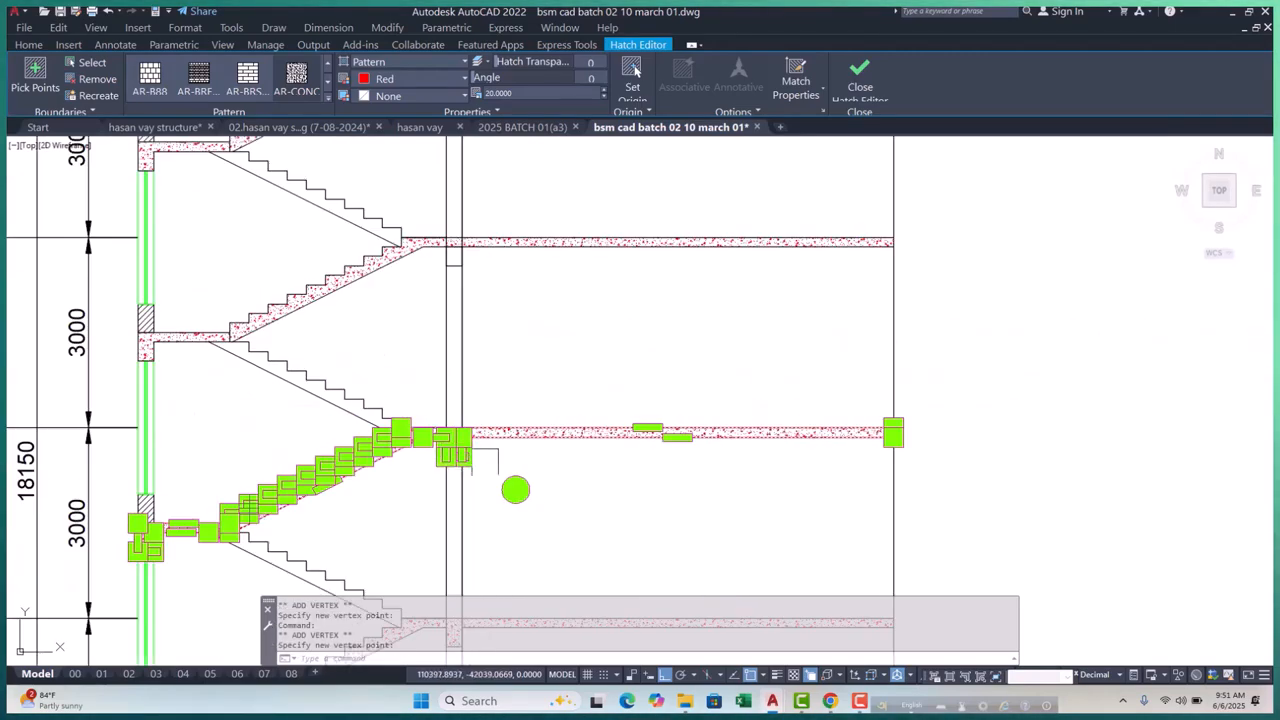
pyautogui.scroll(3, 475, 467)
pyautogui.press('Escape')
# Try to erase the separate beam rectangle under the 3rd floor slab
pyautogui.scroll(3, 417, 446)
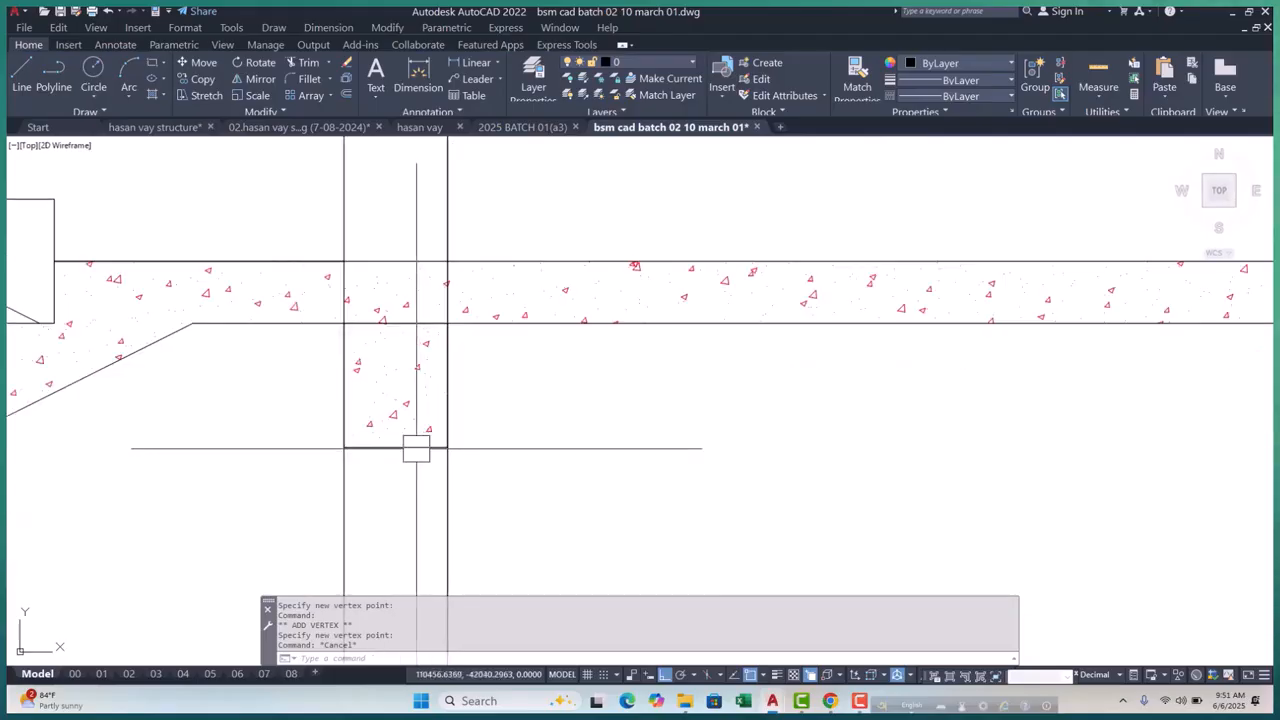
pyautogui.write('e')
pyautogui.press('Return')
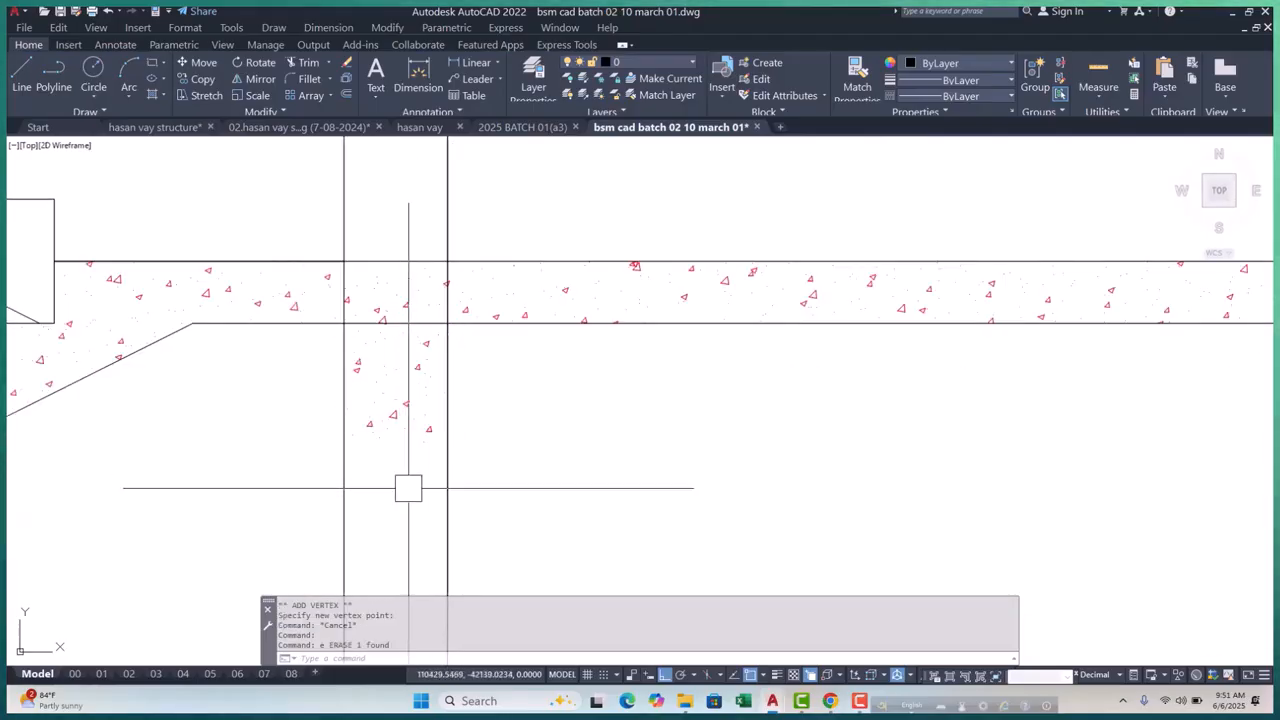
pyautogui.hotkey('ctrl', 'z')
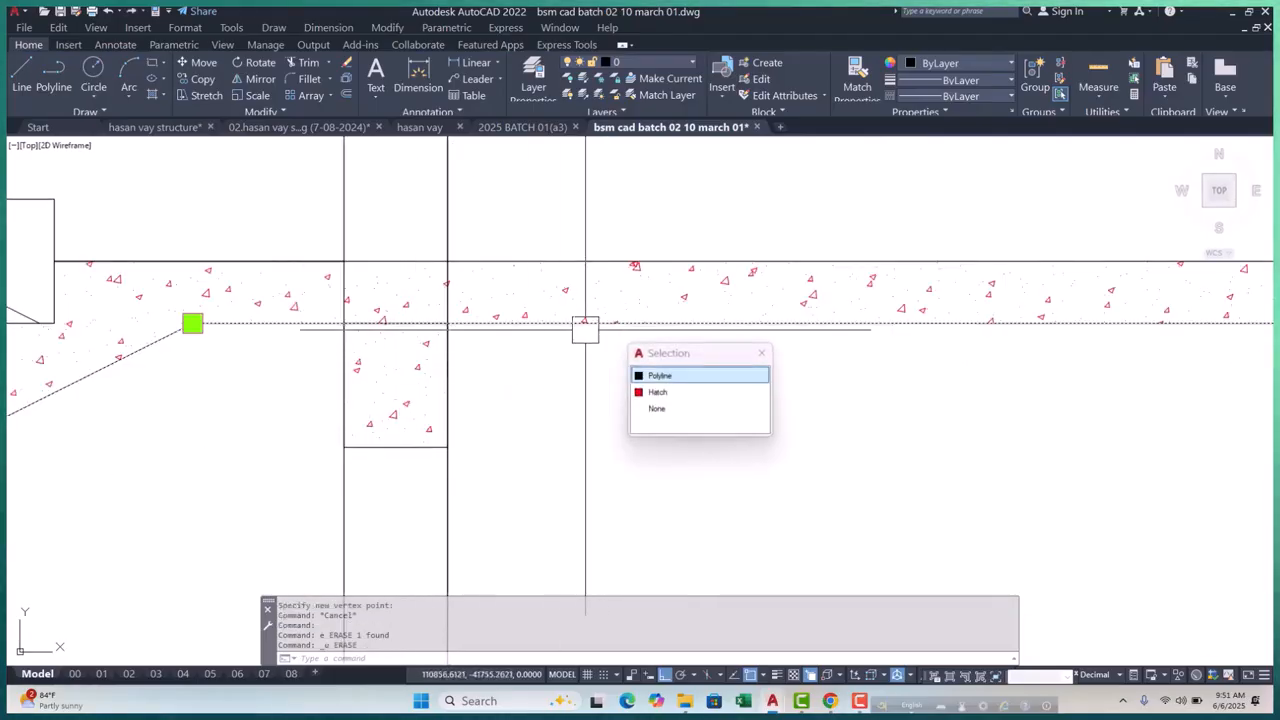
# Add two vertices to the 3rd floor slab polyline's lower edge where it meets the interior wall lines
pyautogui.scroll(-2, 560, 340)
pyautogui.moveTo(912, 353); pyautogui.dragTo(791, 386, button='middle')
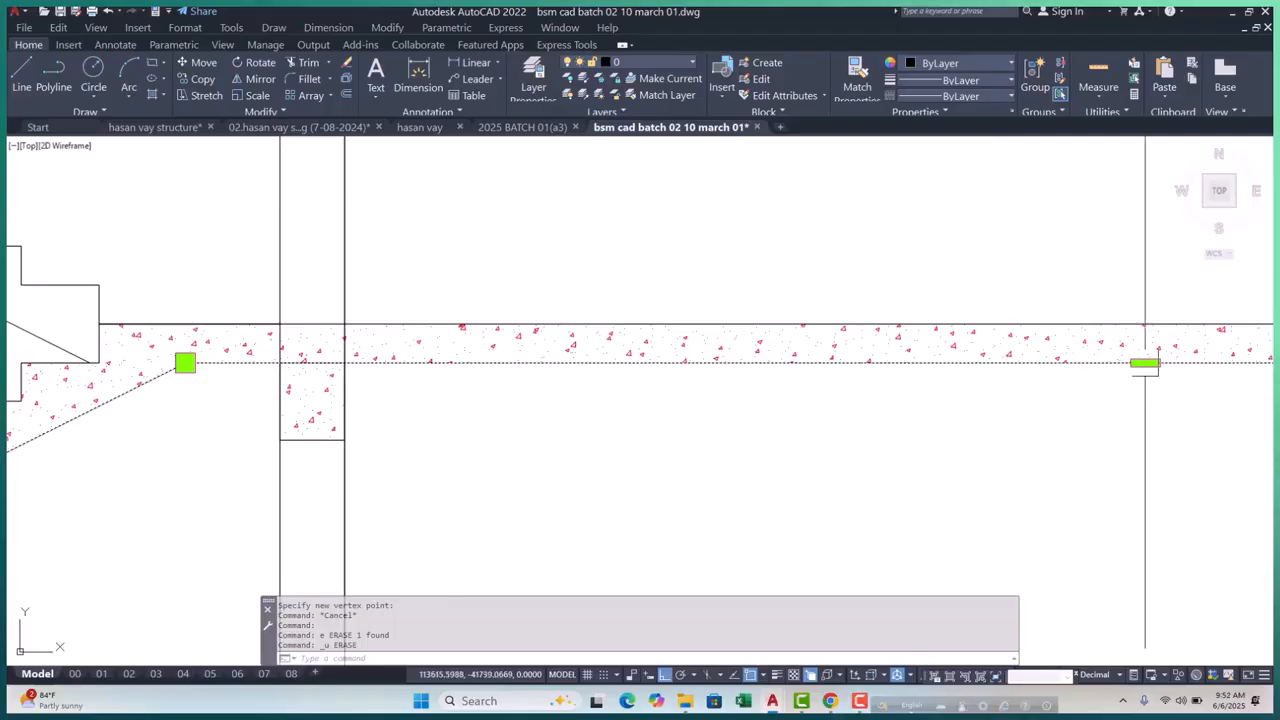
pyautogui.click(1183, 418)
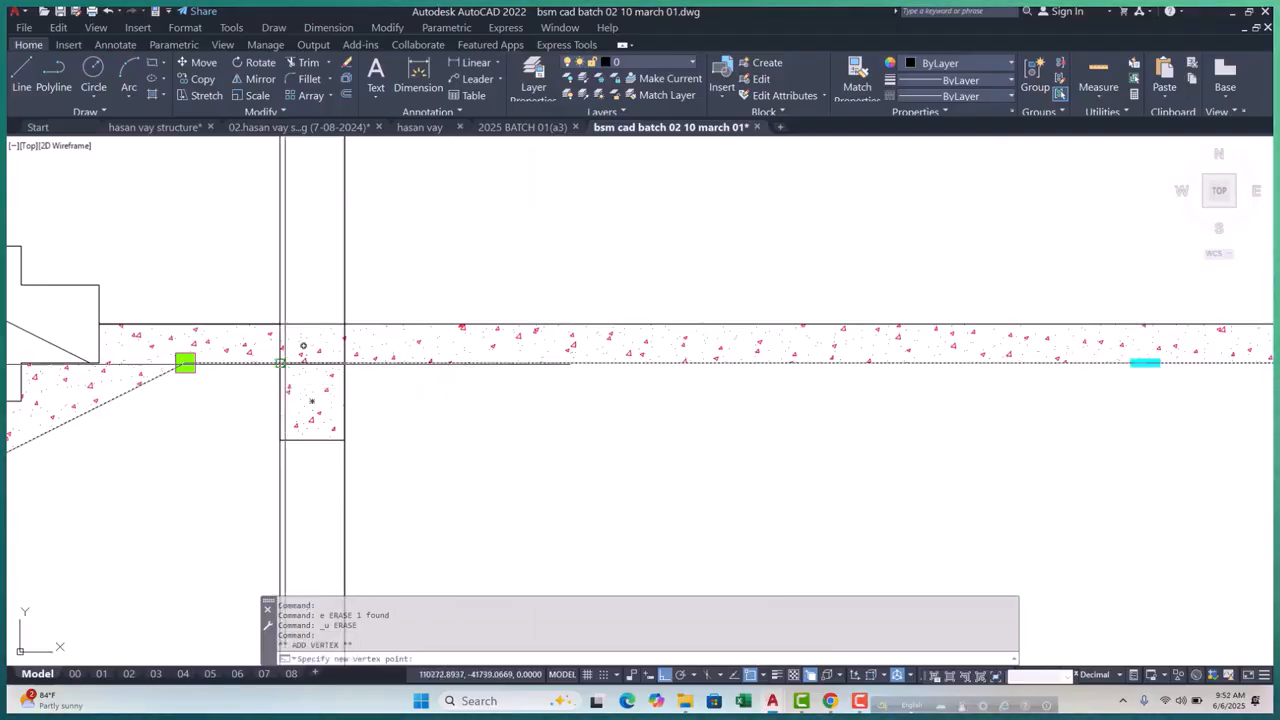
pyautogui.click(280, 362)
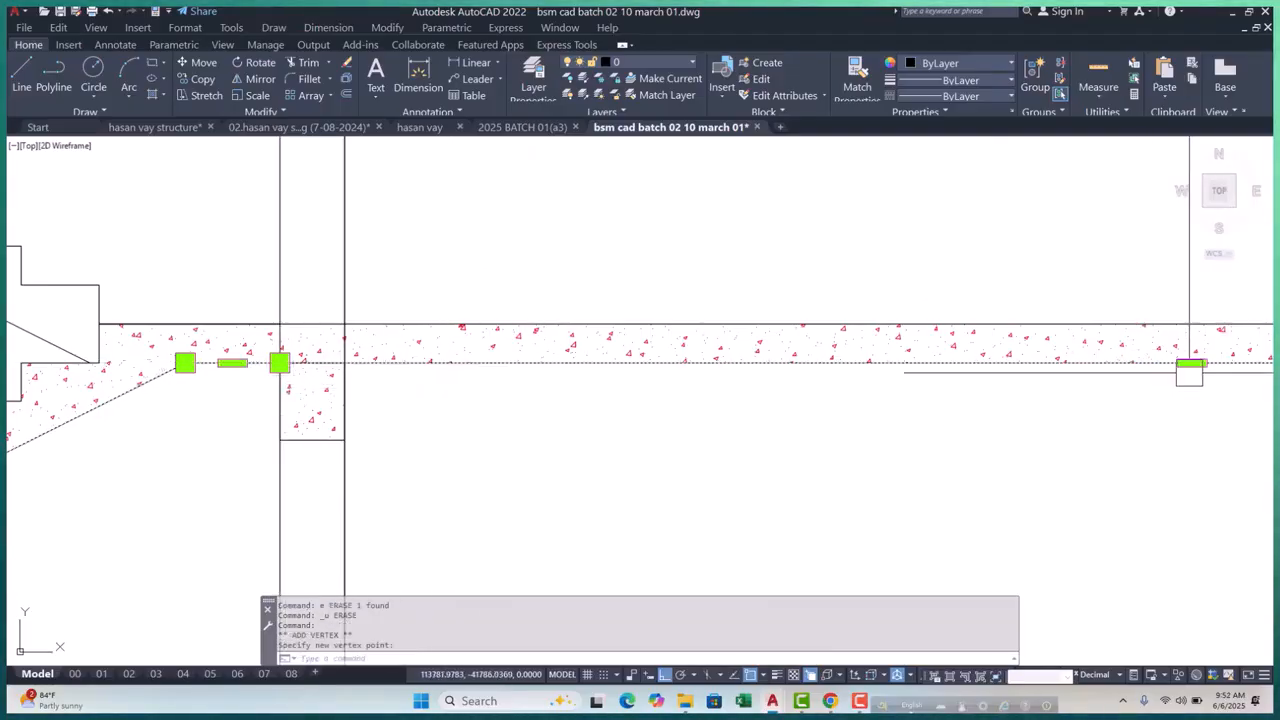
pyautogui.click(1189, 419)
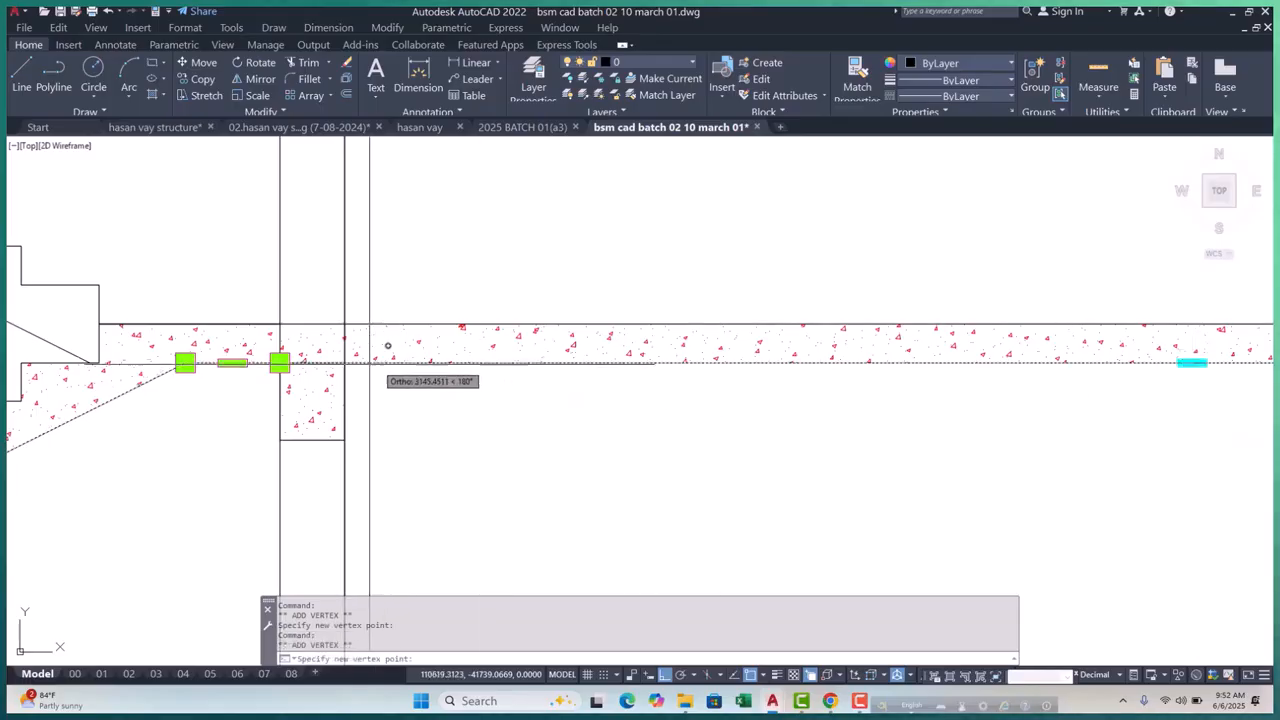
pyautogui.scroll(2, 330, 362)
pyautogui.click(353, 362)
# Add vertices at the 3rd floor beam's two lower corners so the slab polyline follows the beam outline
pyautogui.scroll(-2, 353, 362)
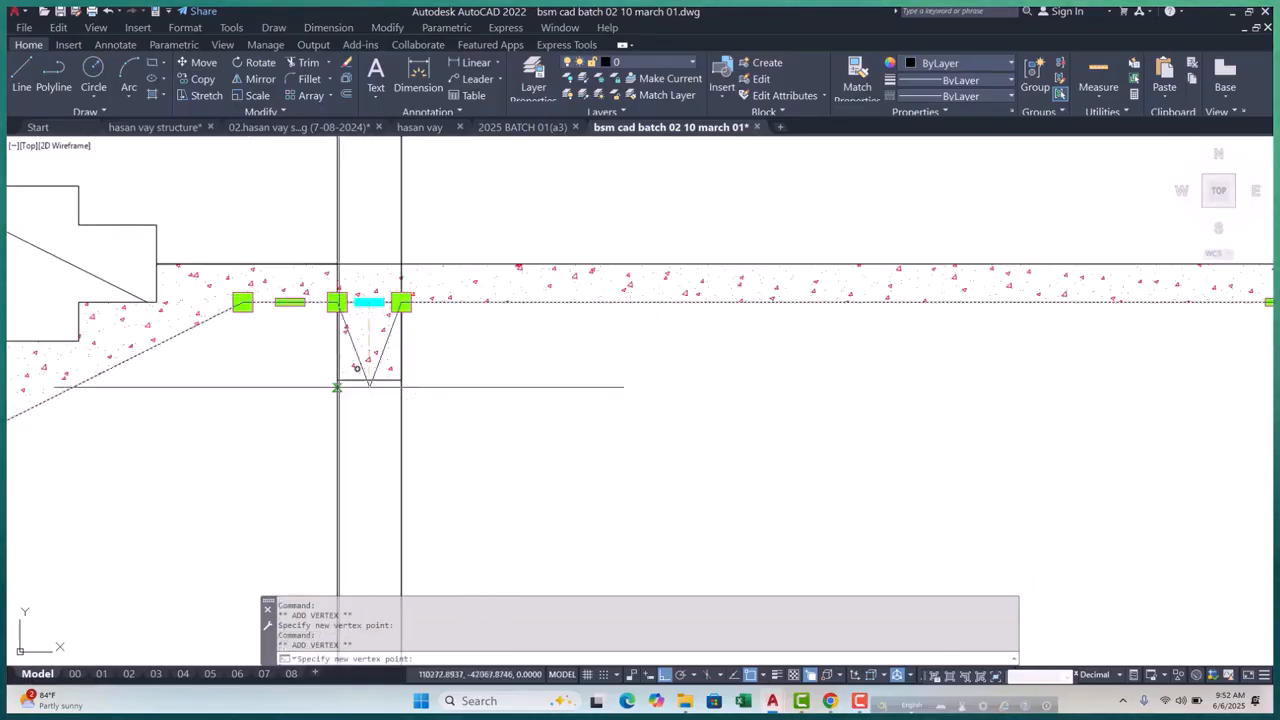
pyautogui.click(337, 380)
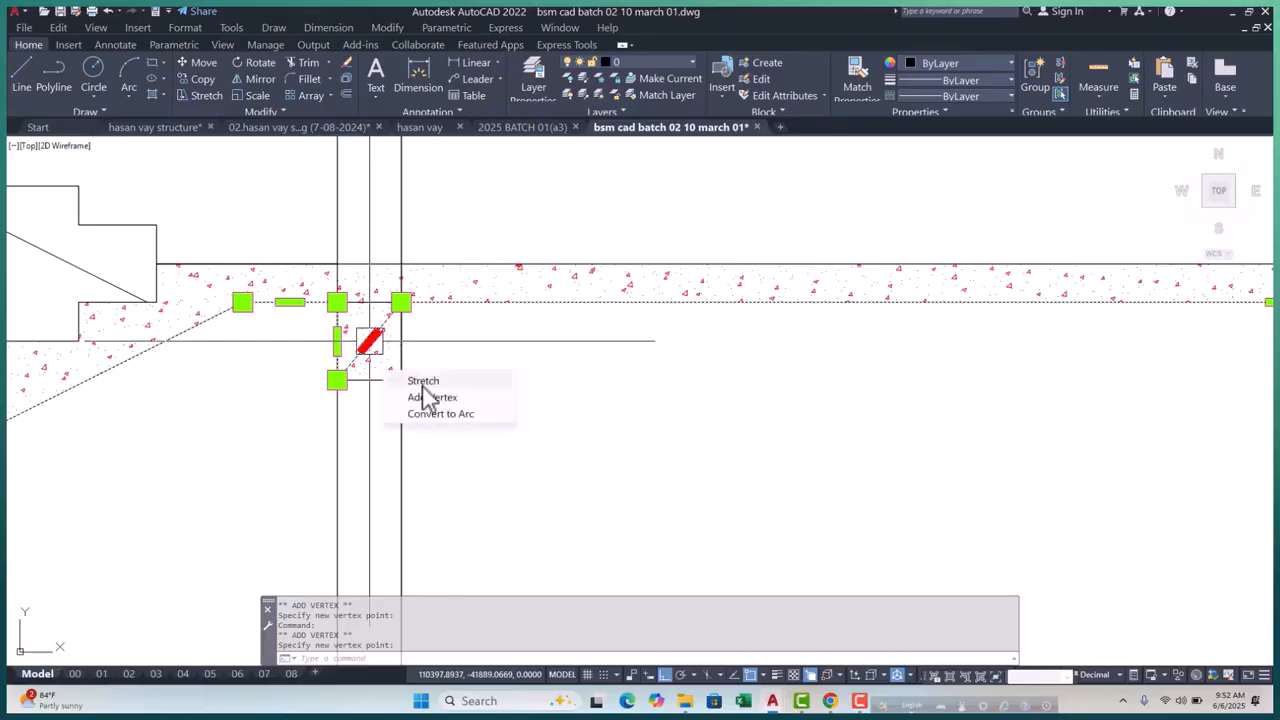
pyautogui.click(428, 397)
pyautogui.press('Escape')
pyautogui.press('Escape')
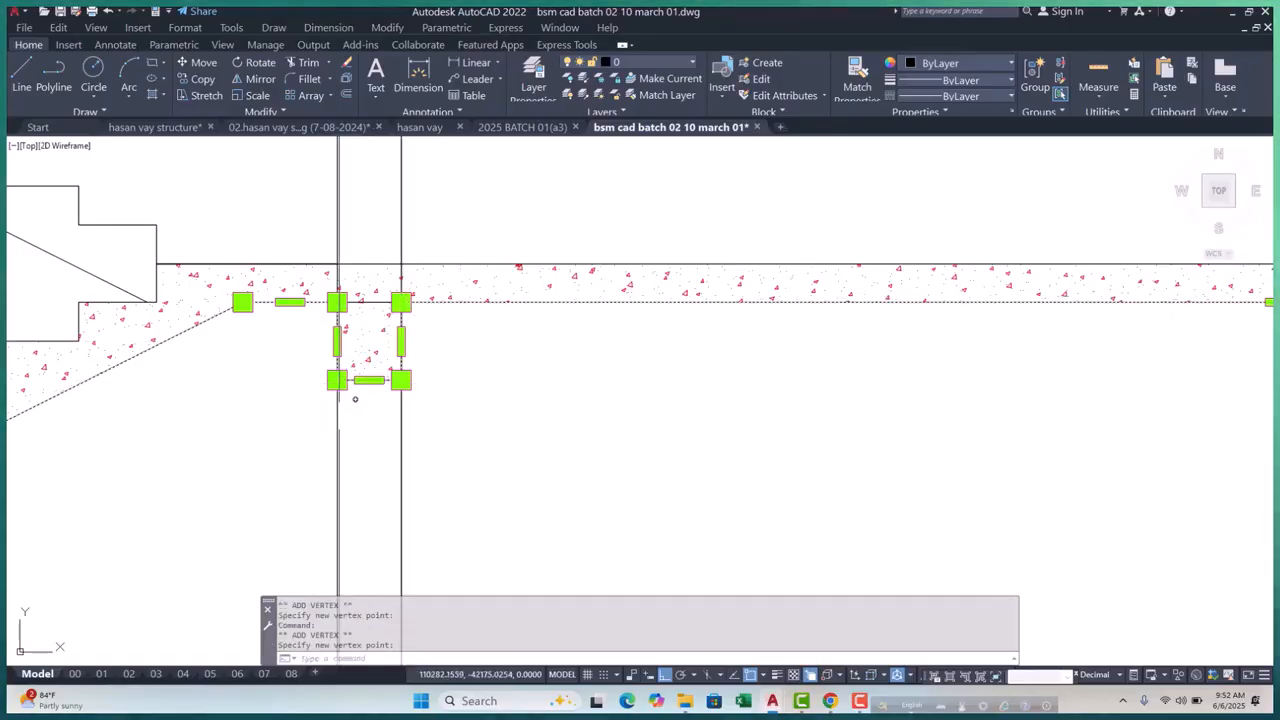
# Add two vertices to the 4th floor slab polyline's lower edge where it meets the interior wall lines
pyautogui.scroll(-4, 430, 372)
pyautogui.scroll(4, 418, 414)
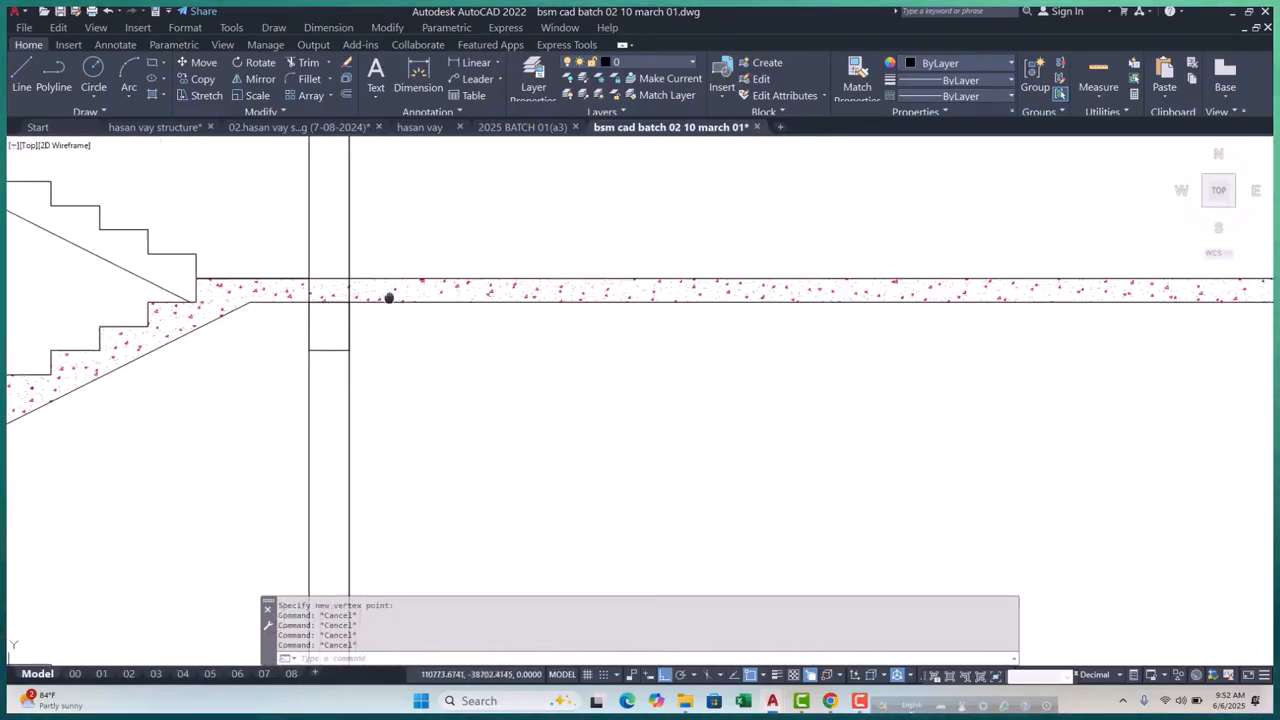
pyautogui.click(417, 311)
pyautogui.click(483, 372)
pyautogui.scroll(-4, 390, 346)
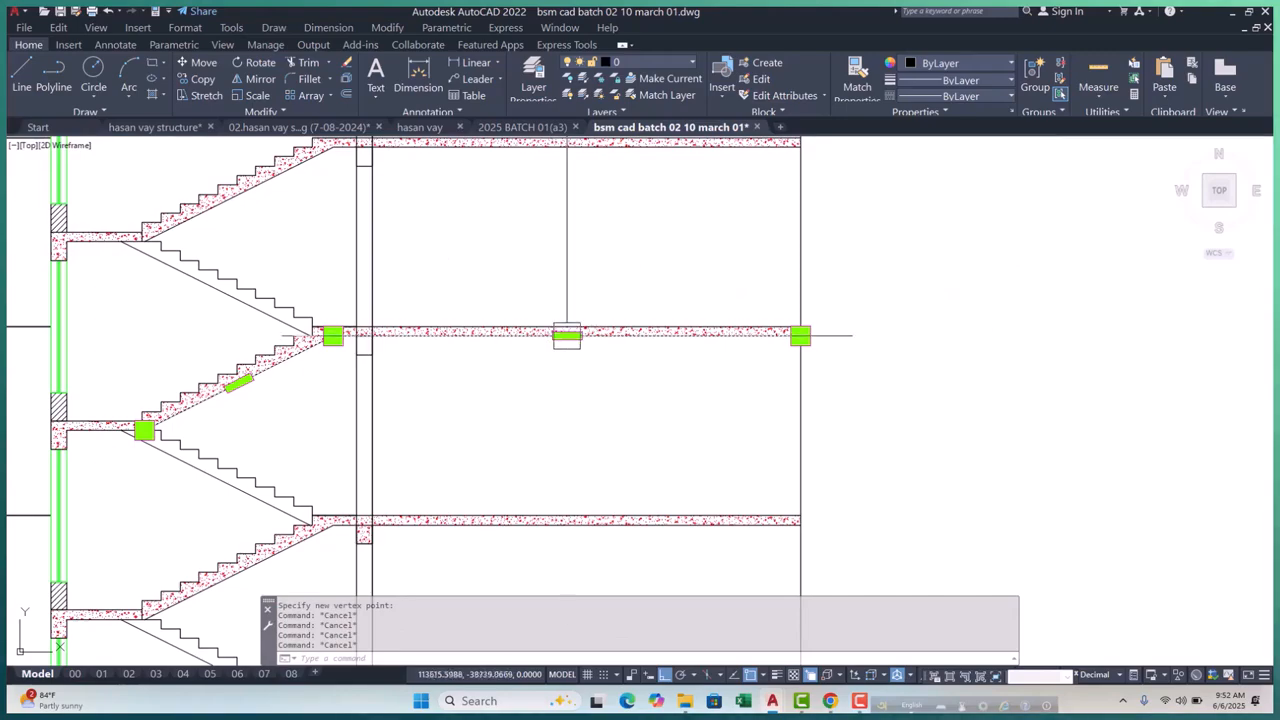
pyautogui.click(632, 392)
pyautogui.scroll(4, 405, 342)
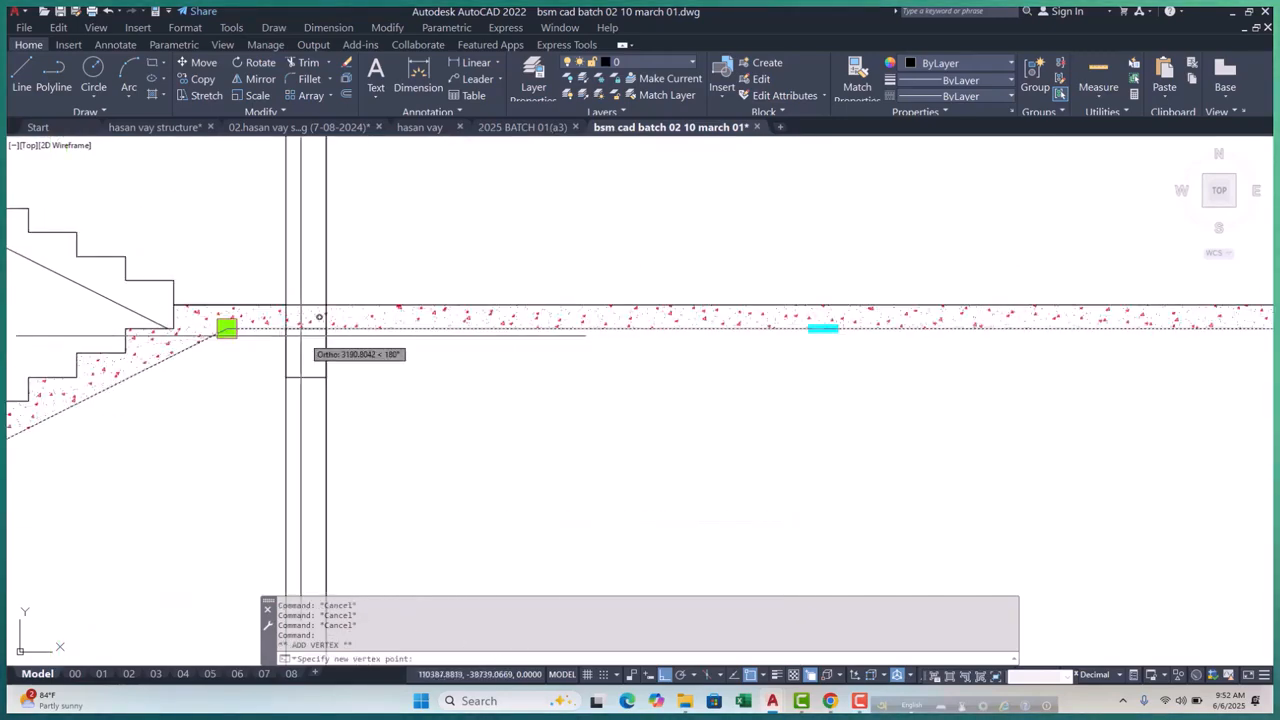
pyautogui.scroll(-4, 301, 312)
pyautogui.scroll(3, 399, 330)
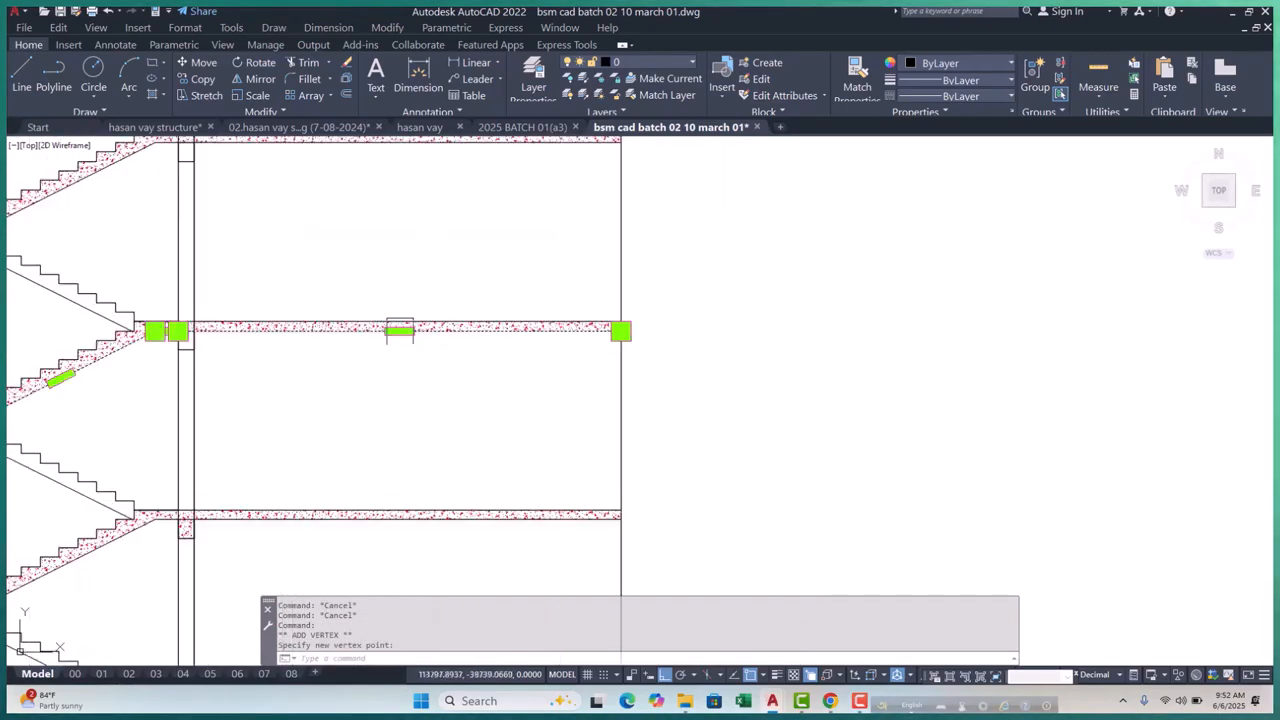
pyautogui.click(457, 385)
pyautogui.scroll(4, 223, 306)
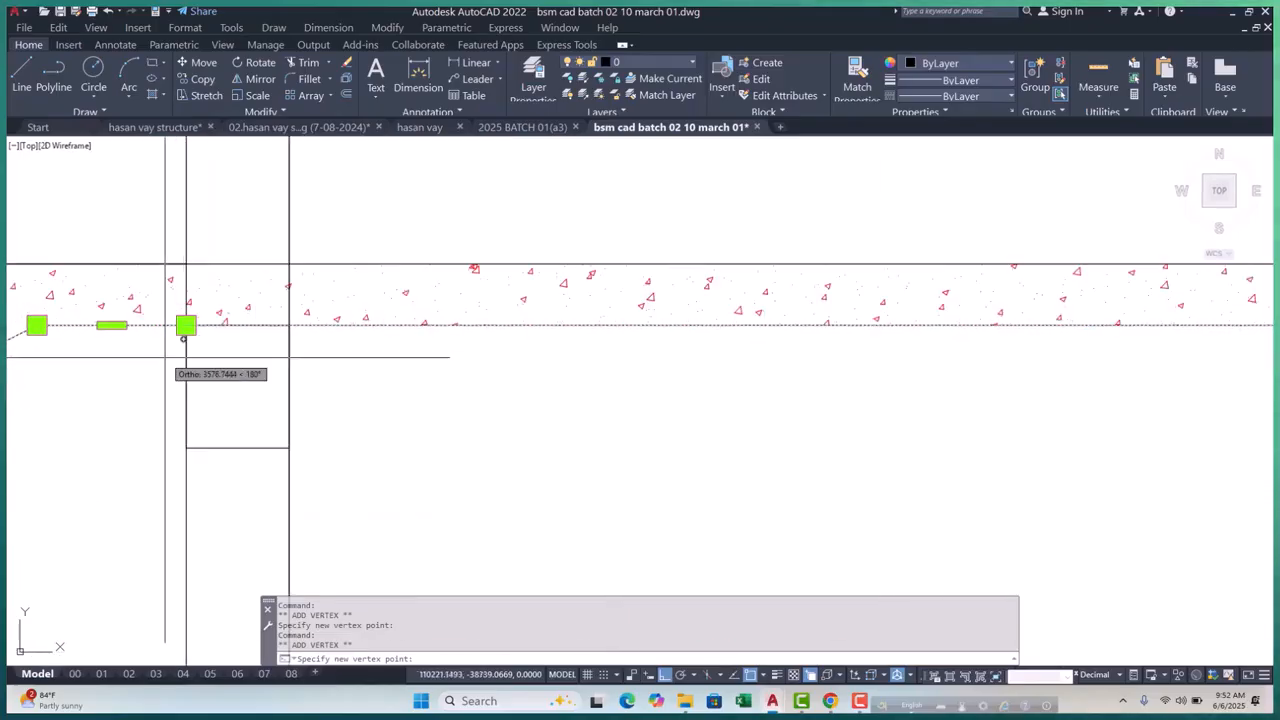
pyautogui.scroll(-4, 295, 335)
# Add vertices at the 4th floor beam's two lower corners so the slab polyline follows the beam outline
pyautogui.scroll(2, 317, 290)
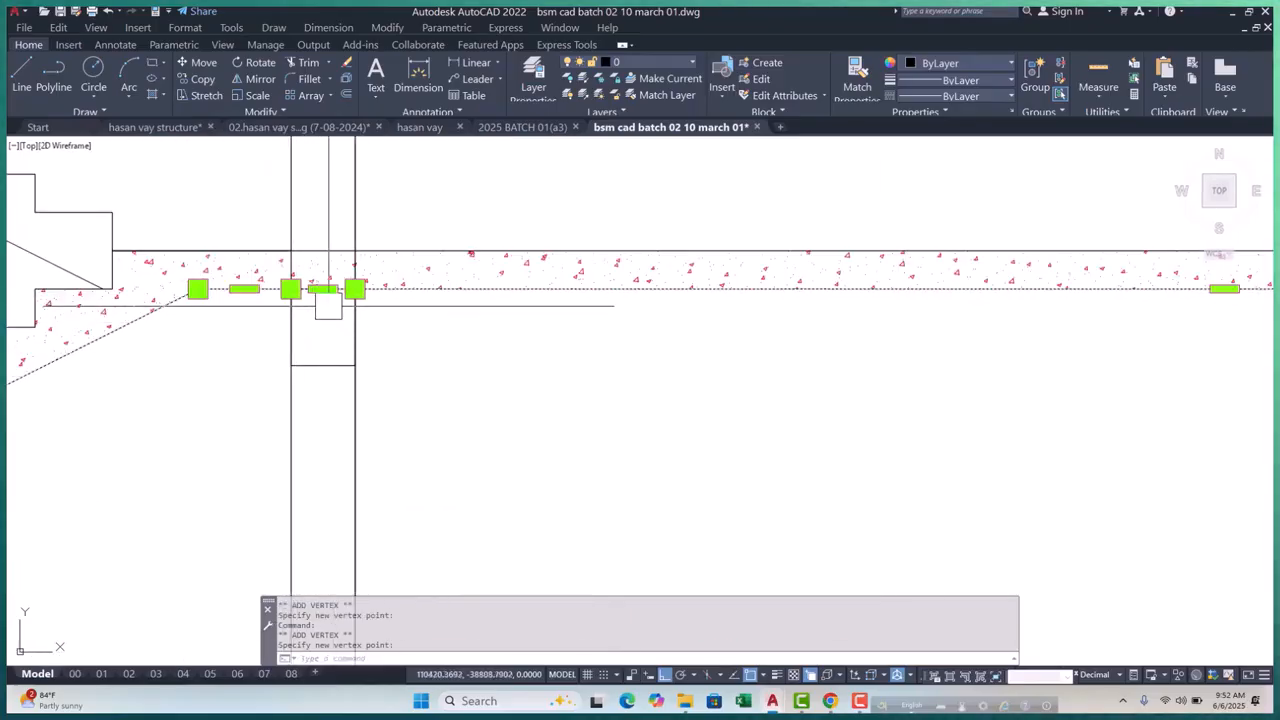
pyautogui.click(378, 350)
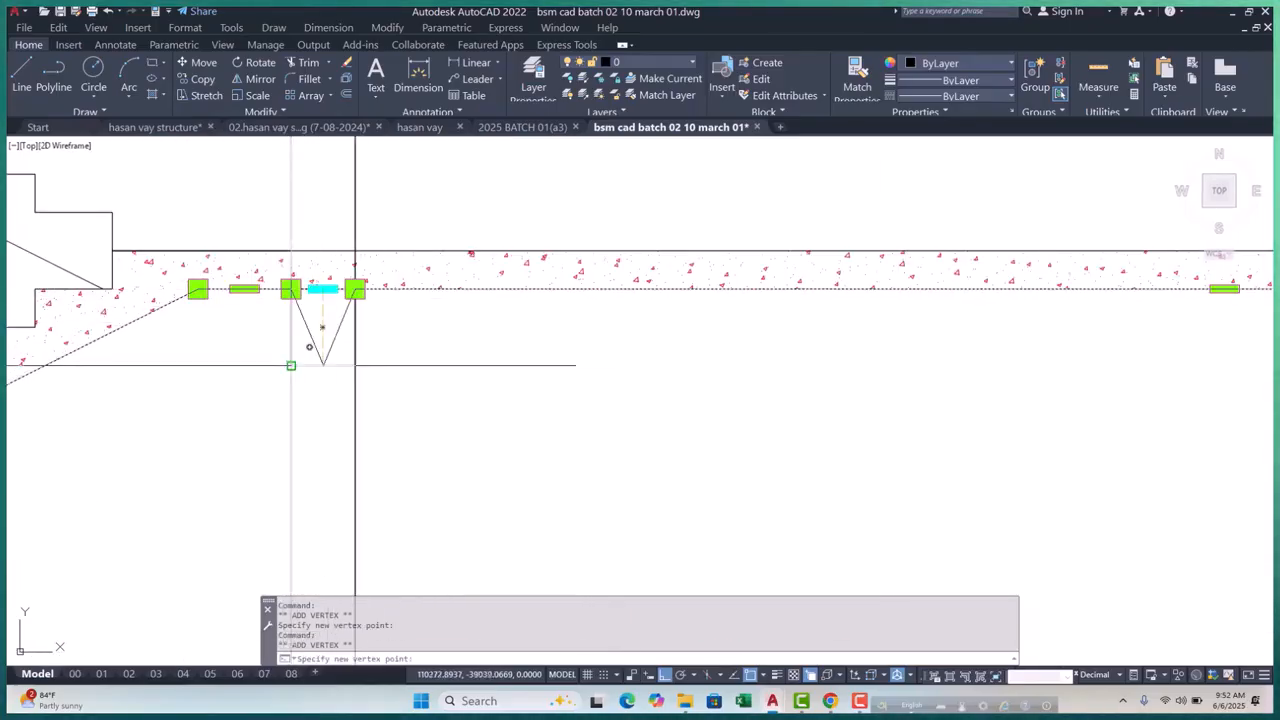
pyautogui.click(290, 365)
pyautogui.click(380, 369)
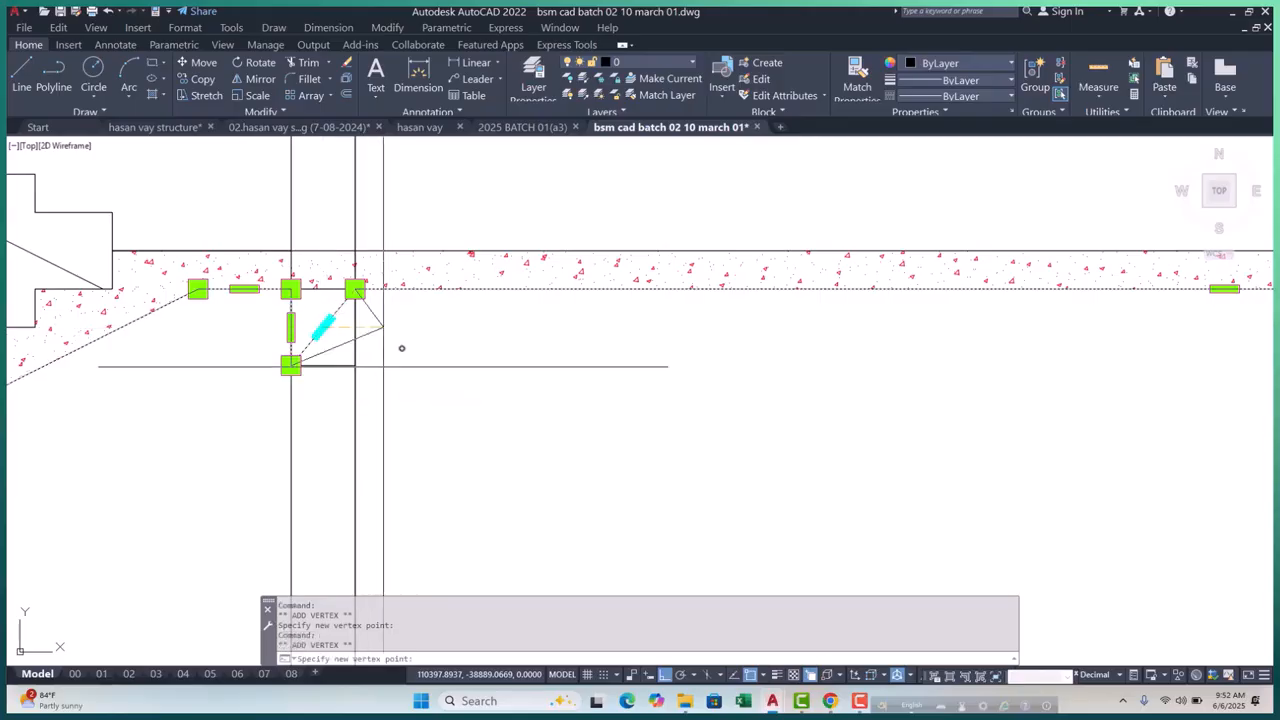
pyautogui.click(355, 365)
# Select the 4th floor slab's concrete hatch for boundary editing at the interior-wall beam
pyautogui.click(607, 275)
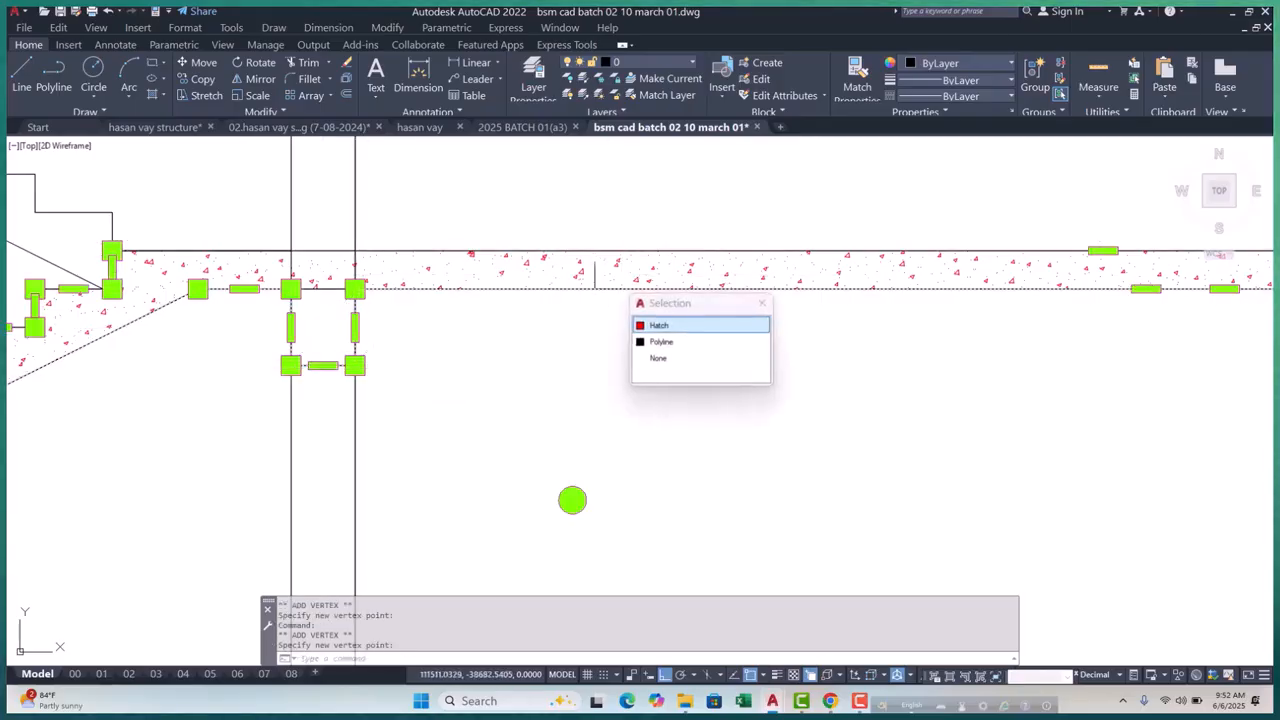
pyautogui.scroll(-2, 556, 279)
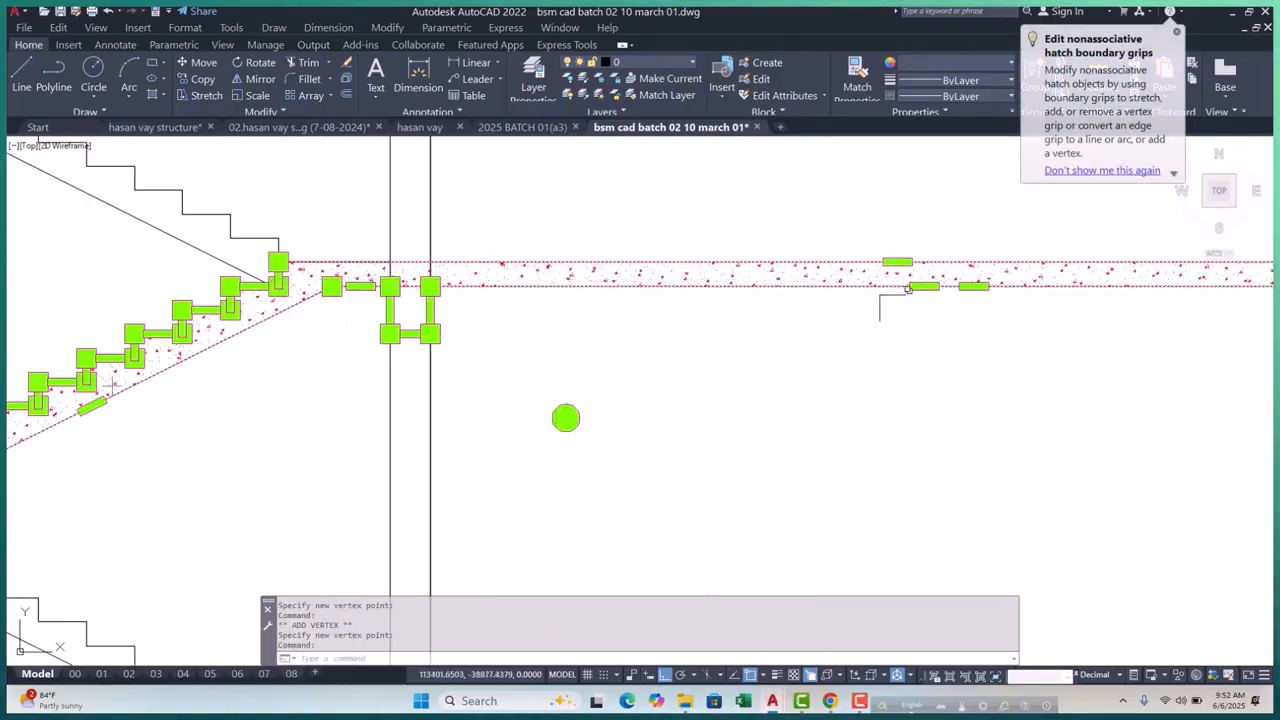
pyautogui.scroll(2, 416, 310)
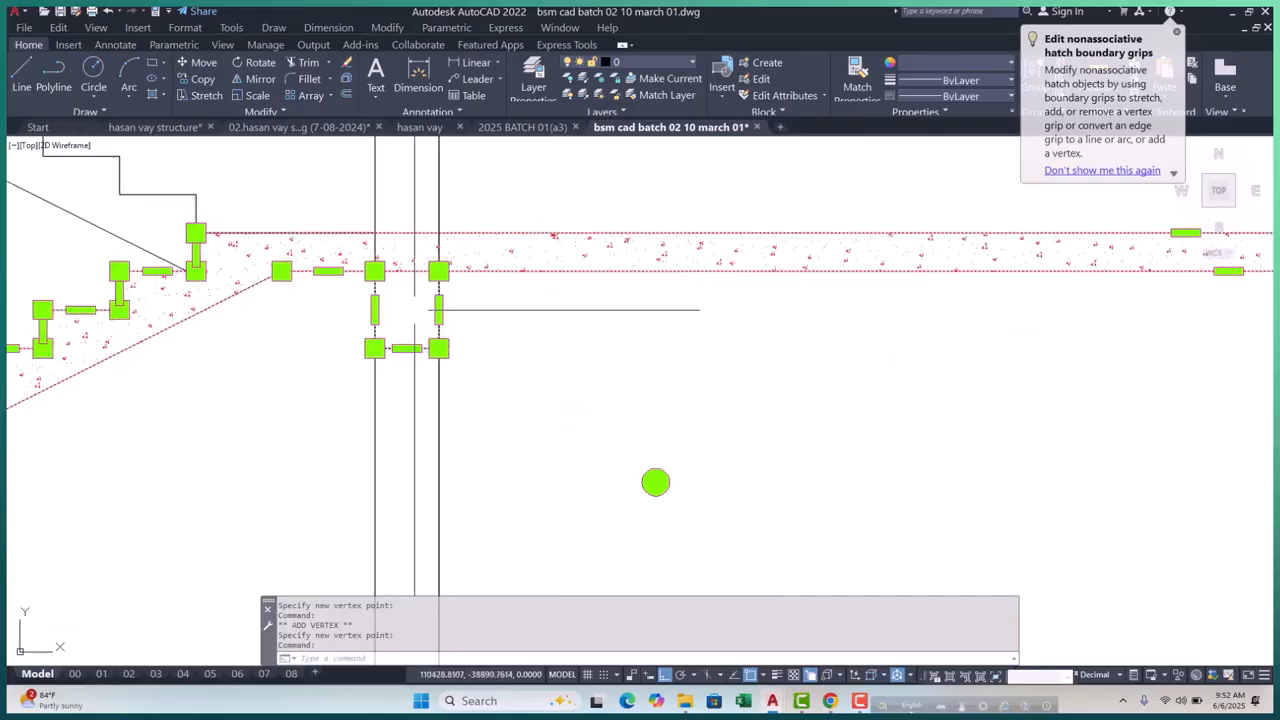
# Add a vertex to the slab hatch boundary where the slab underside meets the beam's left side
pyautogui.scroll(-2, 431, 321)
pyautogui.moveTo(934, 289)
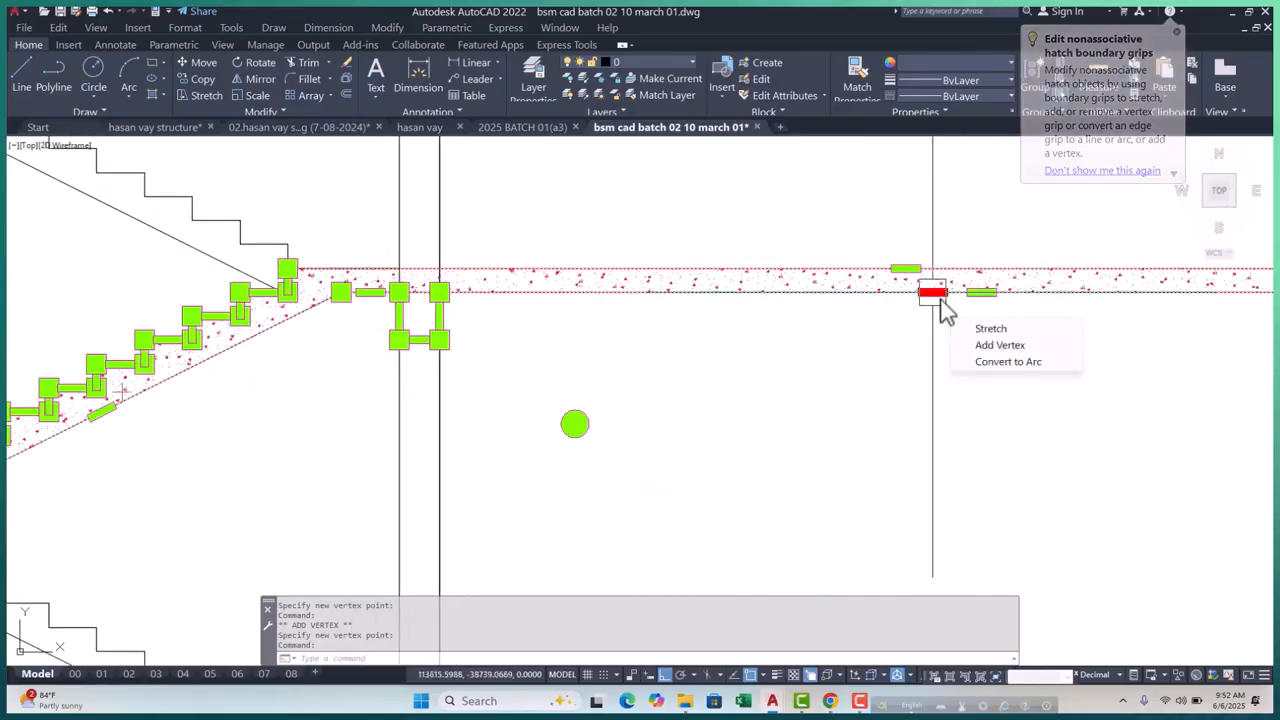
pyautogui.click(994, 354)
pyautogui.scroll(5, 410, 293)
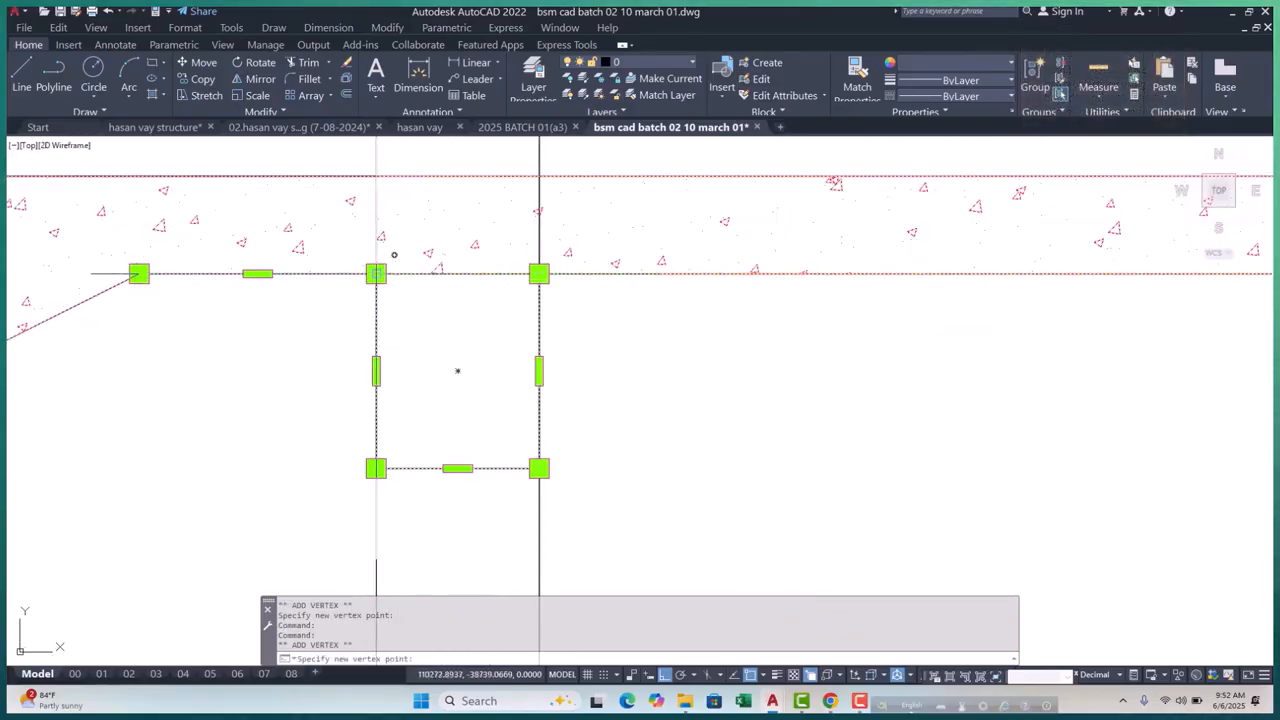
pyautogui.click(333, 291)
pyautogui.scroll(-5, 335, 305)
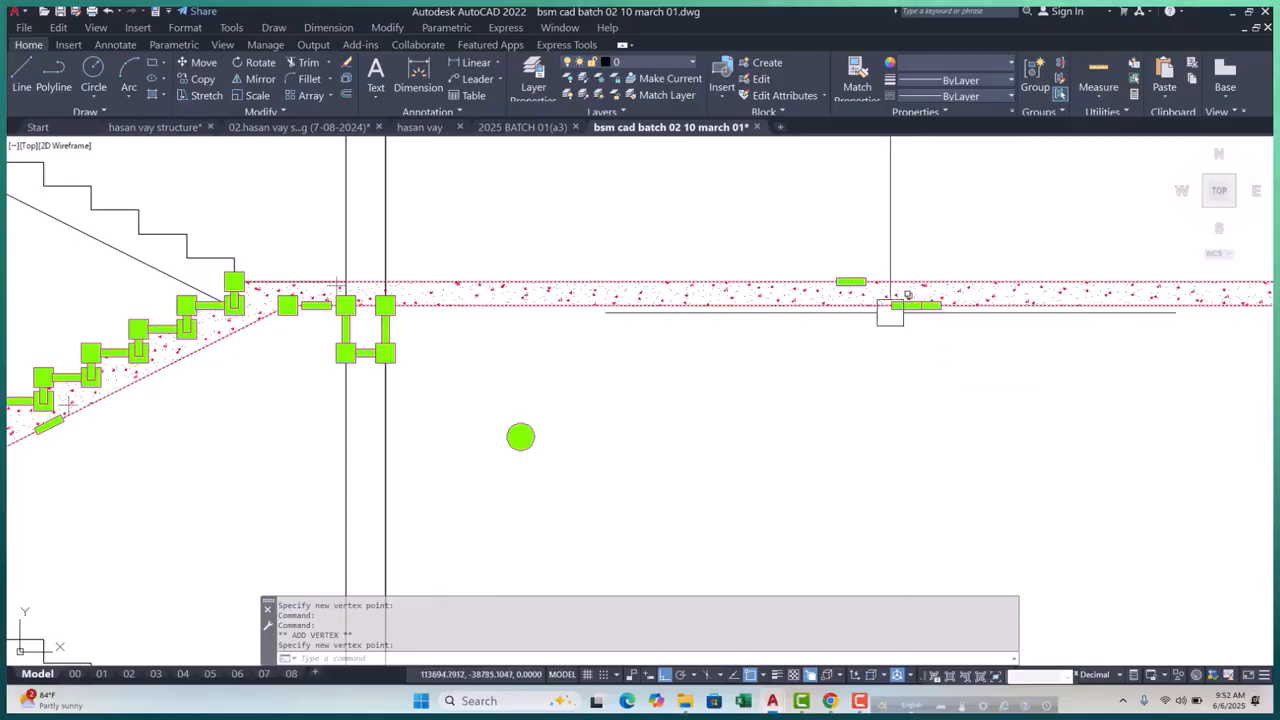
# Stretch the slab hatch's long underside edge from its midpoint to the beam's upper-right corner and clear the selection
pyautogui.scroll(5, 390, 294)
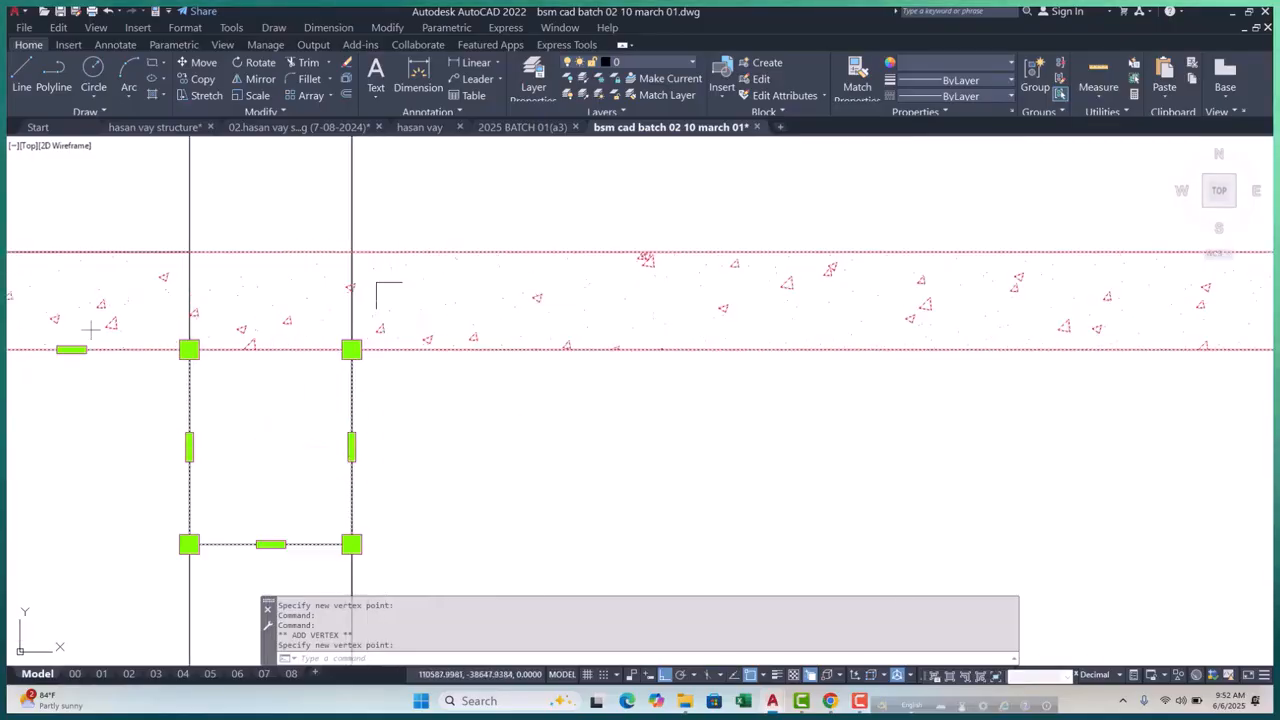
pyautogui.scroll(-5, 268, 350)
pyautogui.scroll(6, 760, 350)
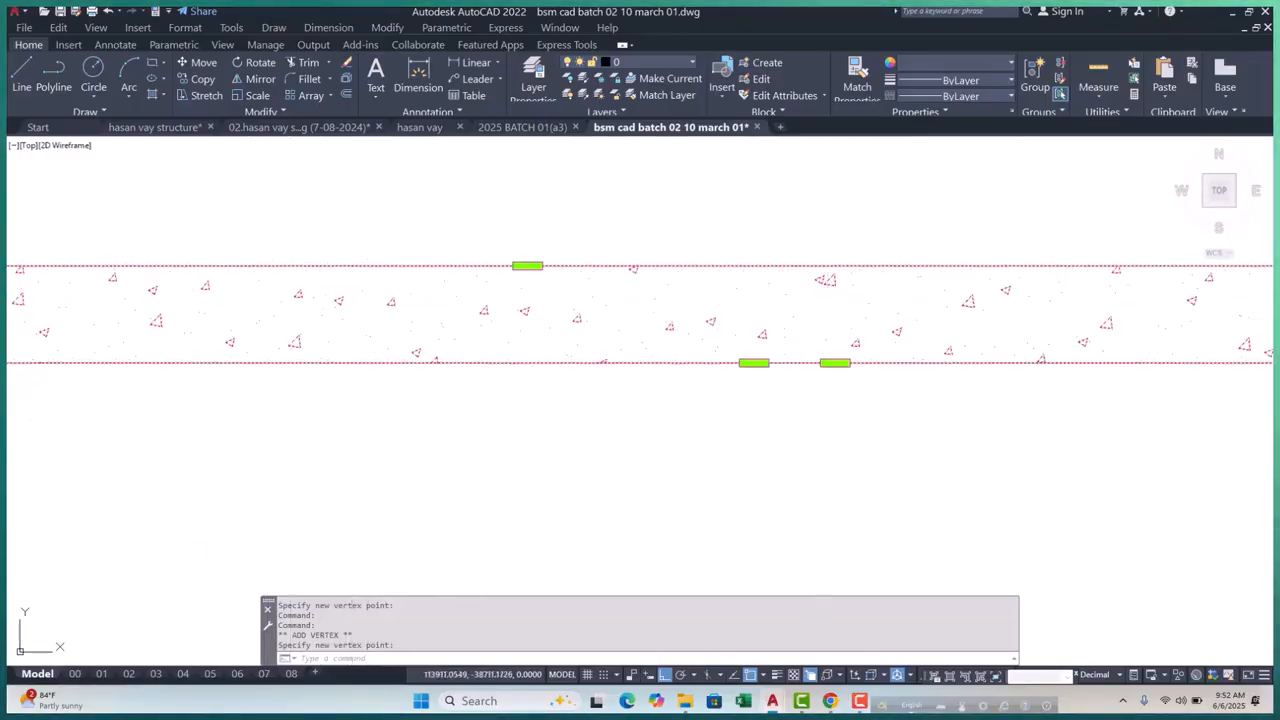
pyautogui.click(775, 396)
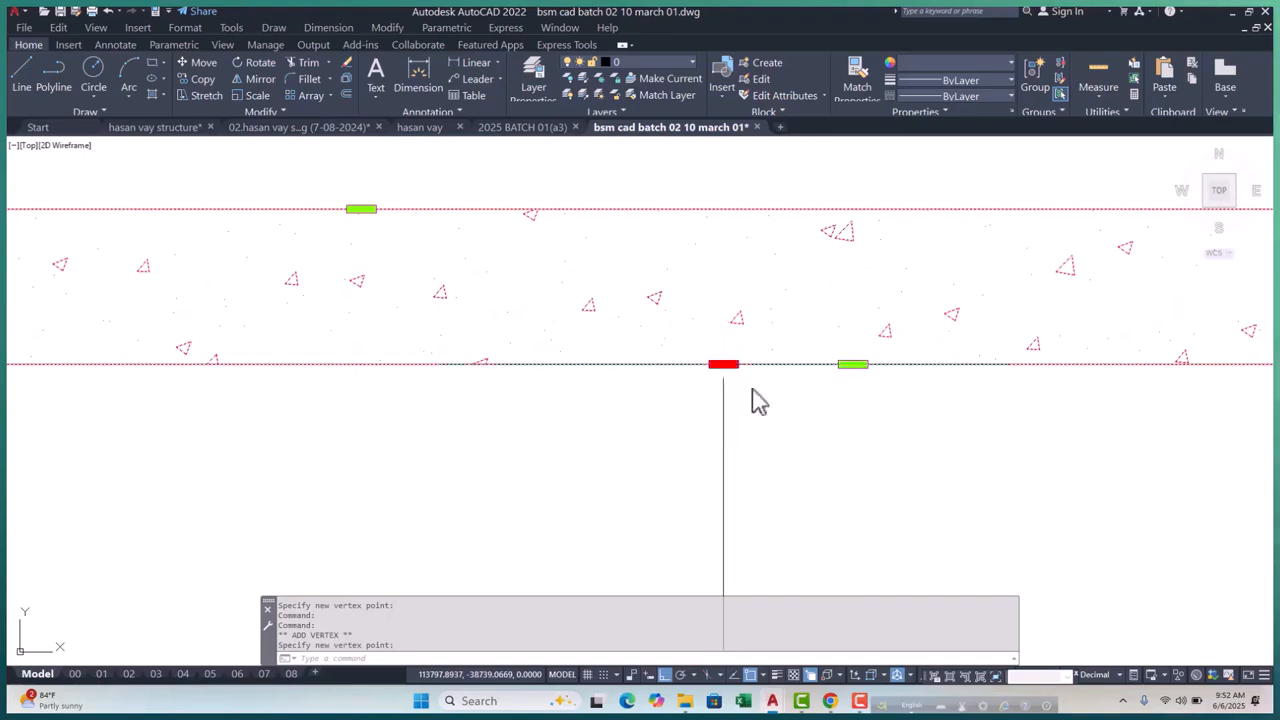
pyautogui.scroll(-6, 720, 366)
pyautogui.scroll(6, 284, 387)
pyautogui.scroll(2, 251, 370)
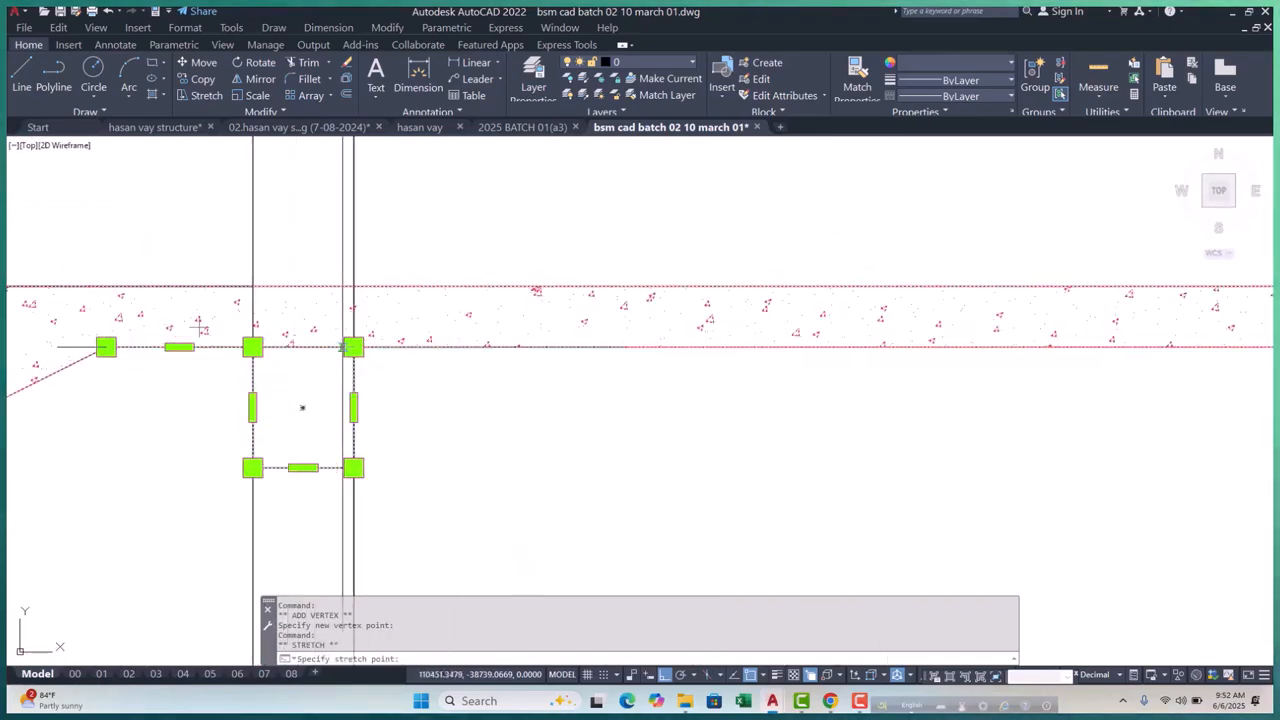
pyautogui.click(290, 350)
pyautogui.scroll(4, 296, 344)
pyautogui.scroll(3, 443, 334)
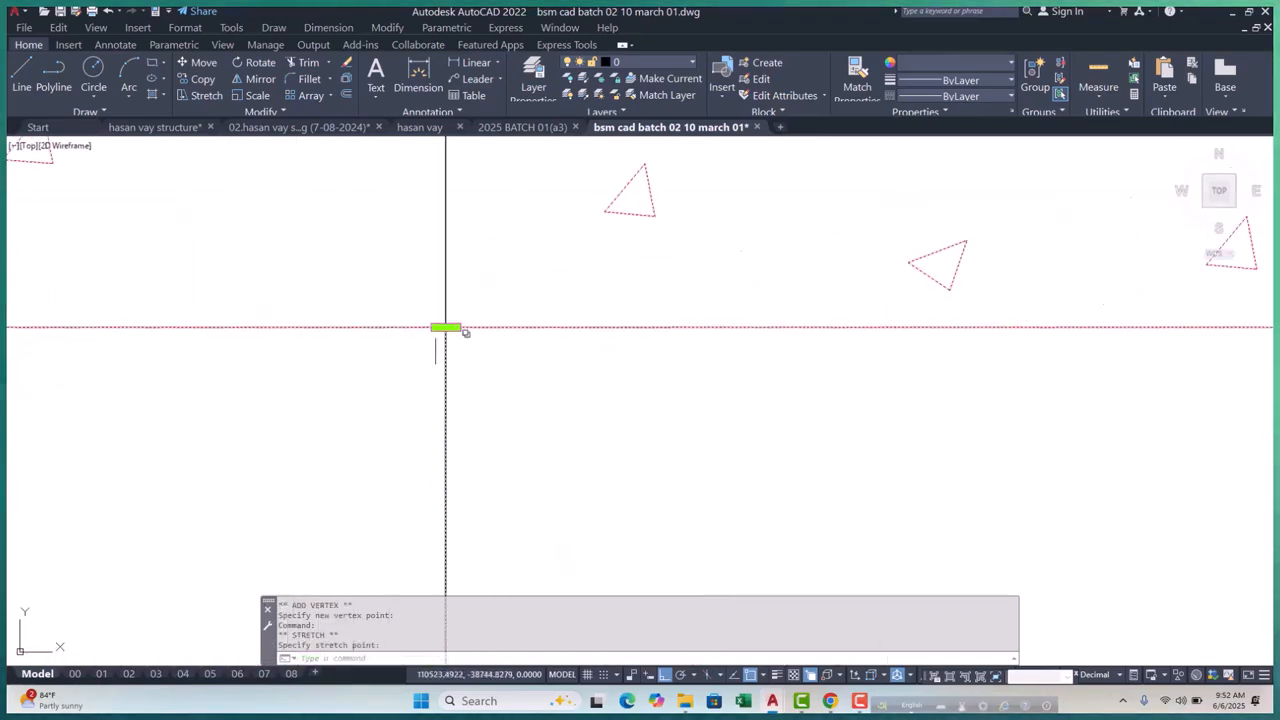
pyautogui.scroll(-5, 457, 343)
pyautogui.press('Escape')
pyautogui.press('Escape')
# Reselect the slab hatch and add a vertex on its underside at the beam's upper-left corner
pyautogui.click(565, 313)
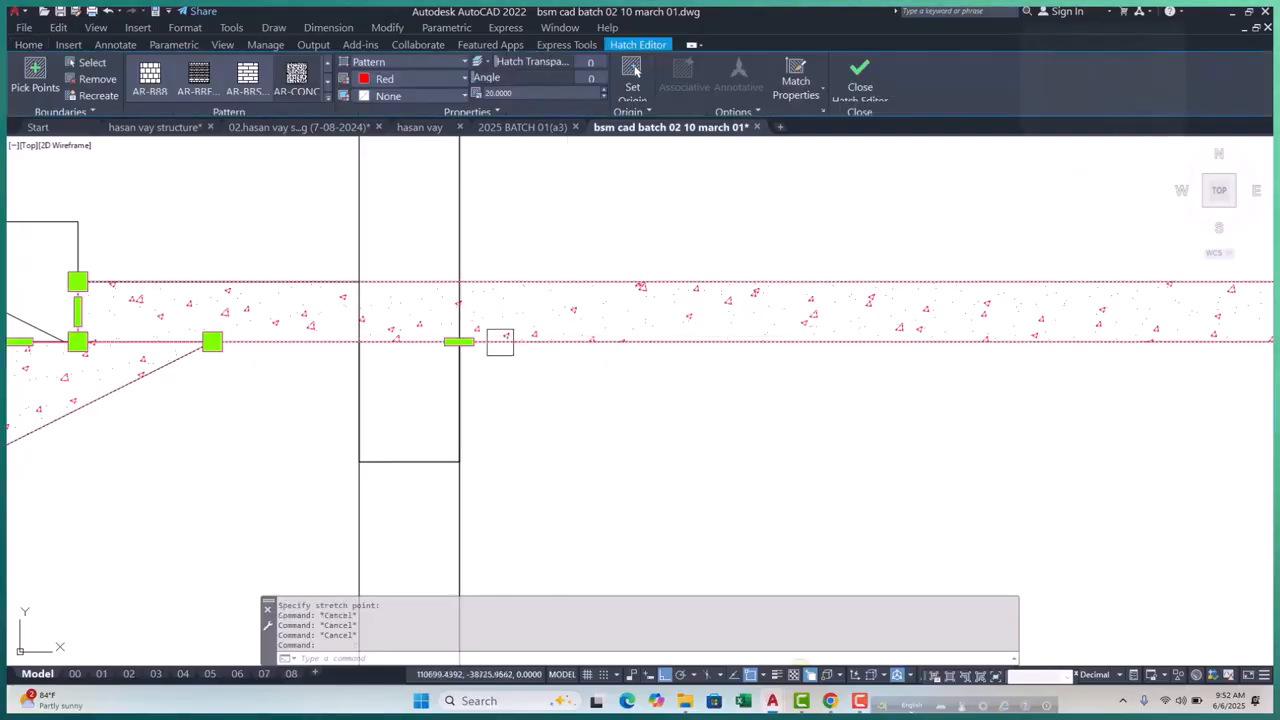
pyautogui.scroll(-2, 480, 335)
pyautogui.scroll(3, 470, 325)
pyautogui.moveTo(470, 316)
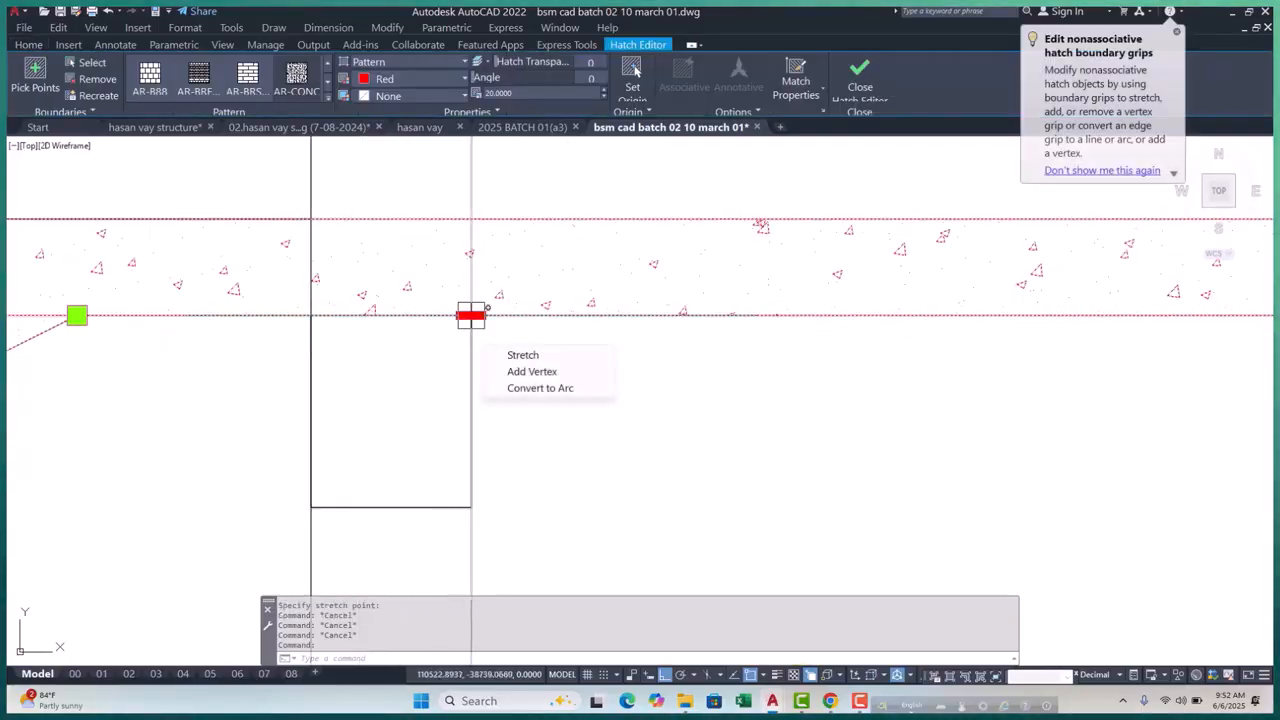
pyautogui.click(535, 374)
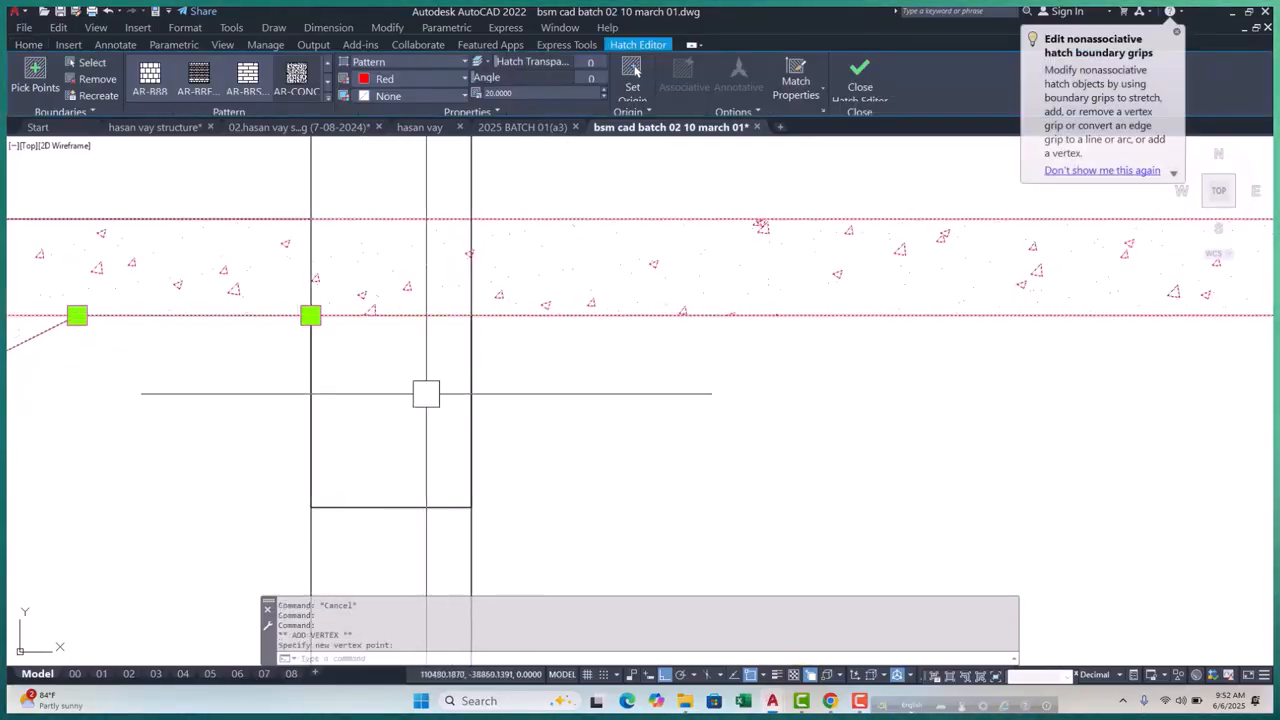
# Add another vertex on the hatch's underside edge at the beam's upper-right corner
pyautogui.scroll(-4, 291, 364)
pyautogui.click(771, 346)
pyautogui.moveTo(771, 346)
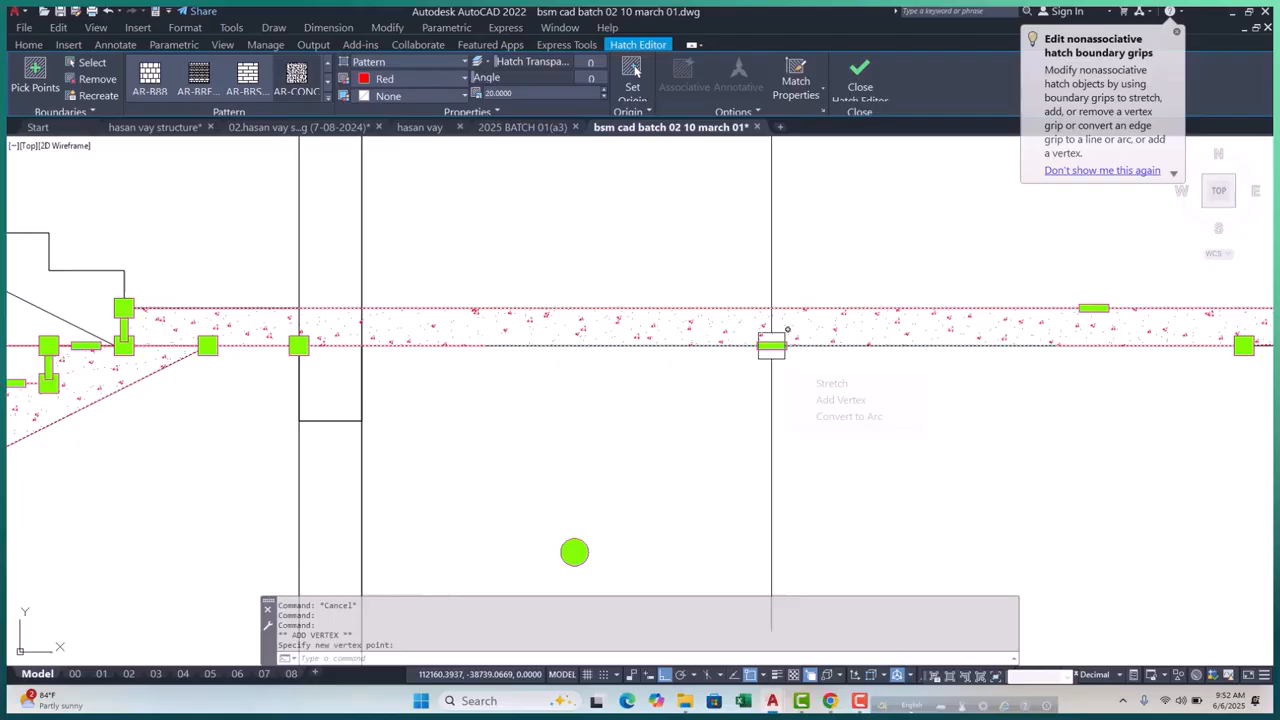
pyautogui.click(833, 398)
pyautogui.click(362, 346)
pyautogui.scroll(4, 296, 372)
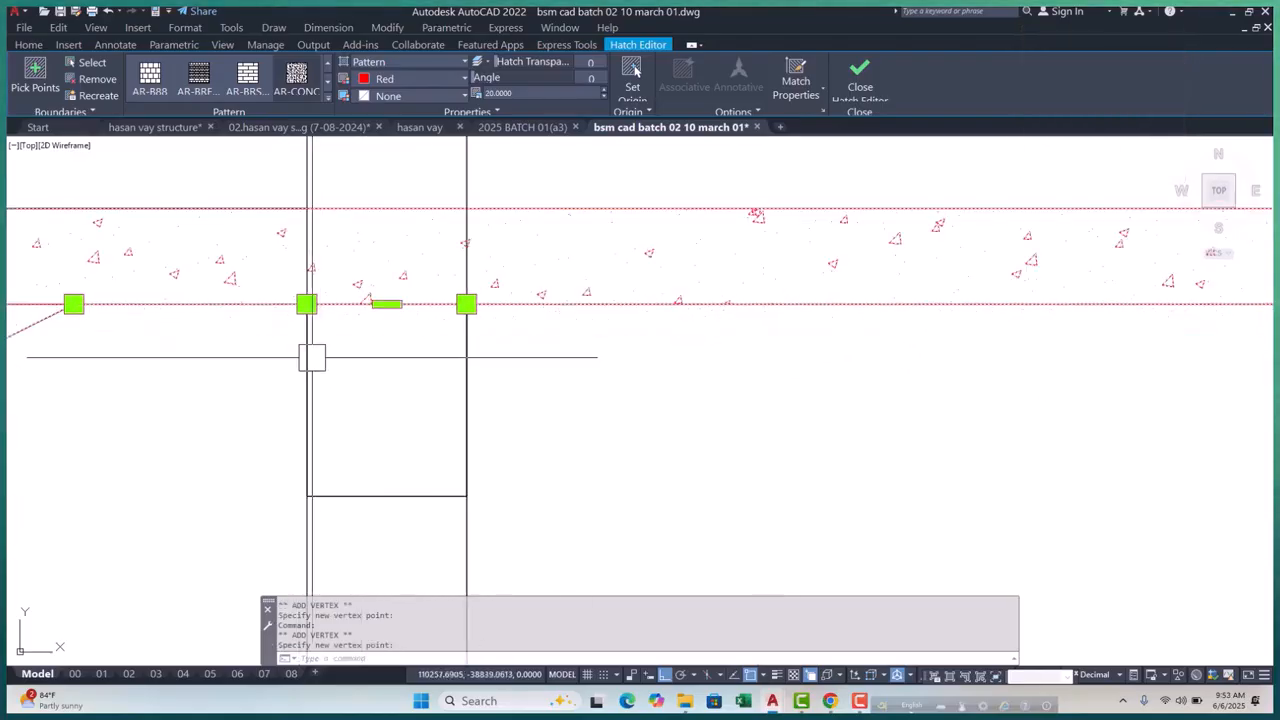
# Extend the hatch down over the beam with vertices at its lower-right and lower-left corners, then clear the selection
pyautogui.click(451, 371)
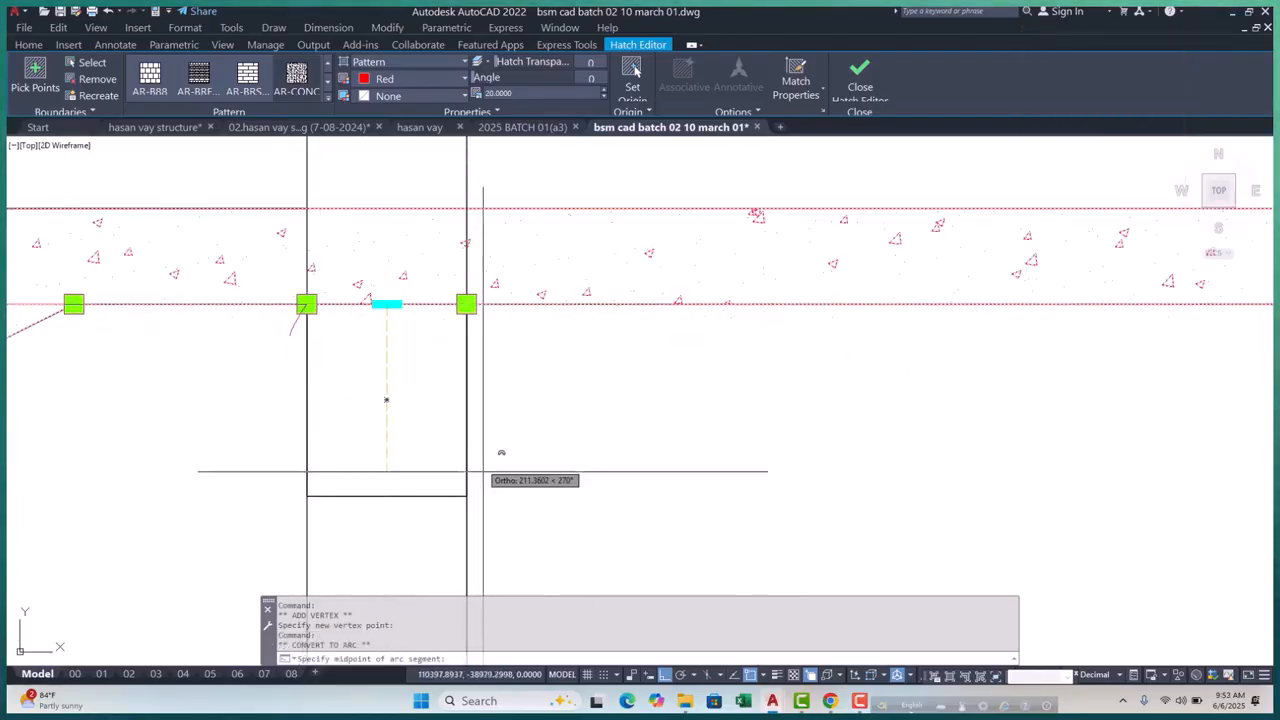
pyautogui.press('Escape')
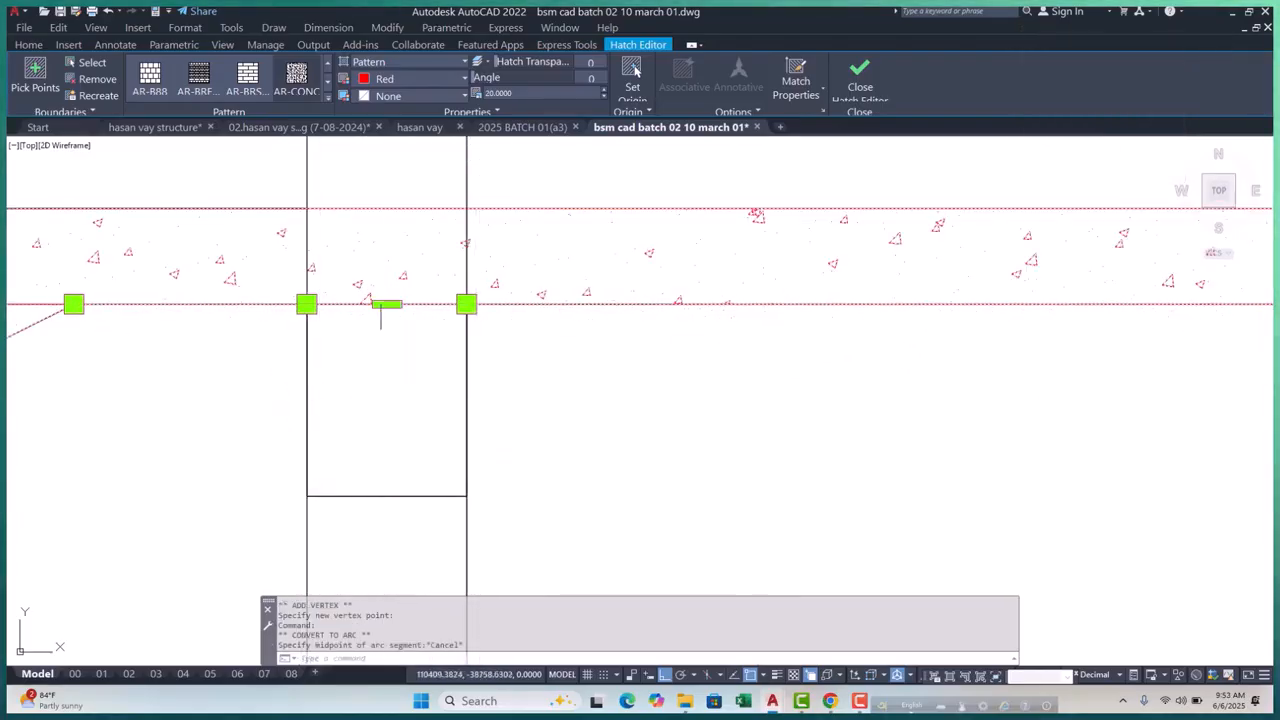
pyautogui.click(449, 353)
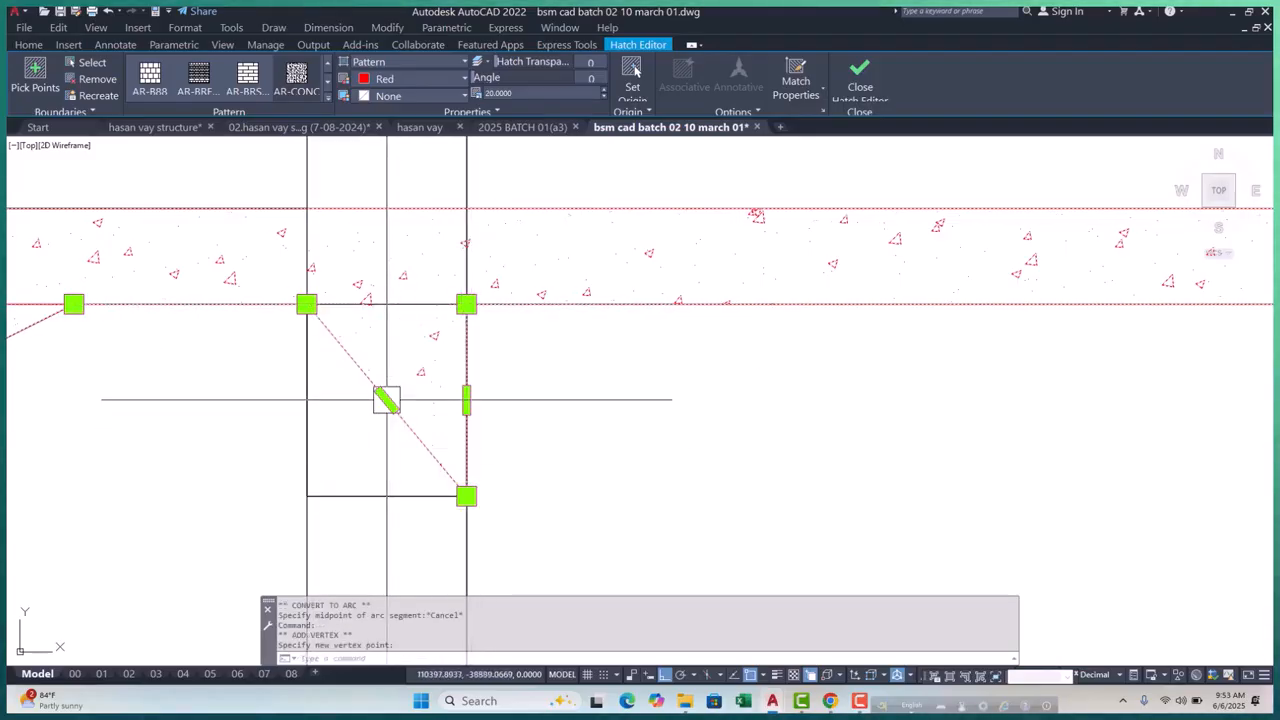
pyautogui.click(443, 454)
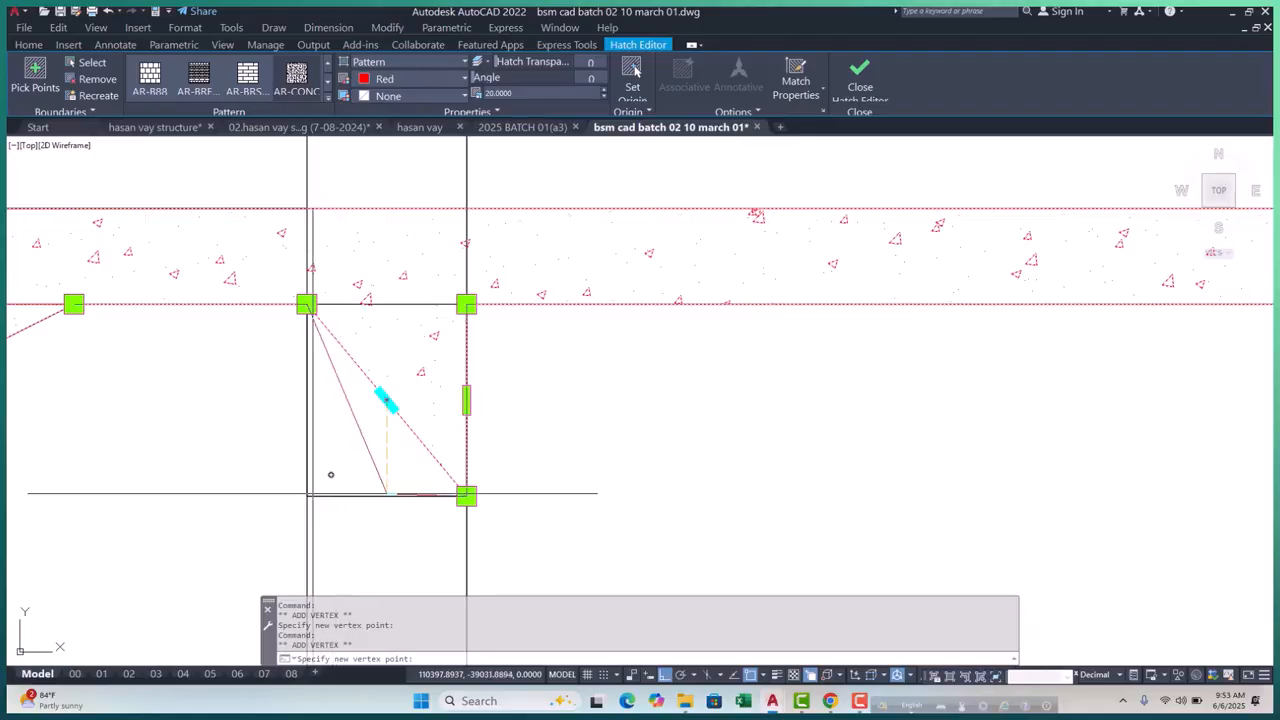
pyautogui.scroll(-3, 307, 496)
pyautogui.press('Escape')
pyautogui.press('Escape')
pyautogui.press('Escape')
pyautogui.press('Escape')
pyautogui.scroll(-4, 400, 380)
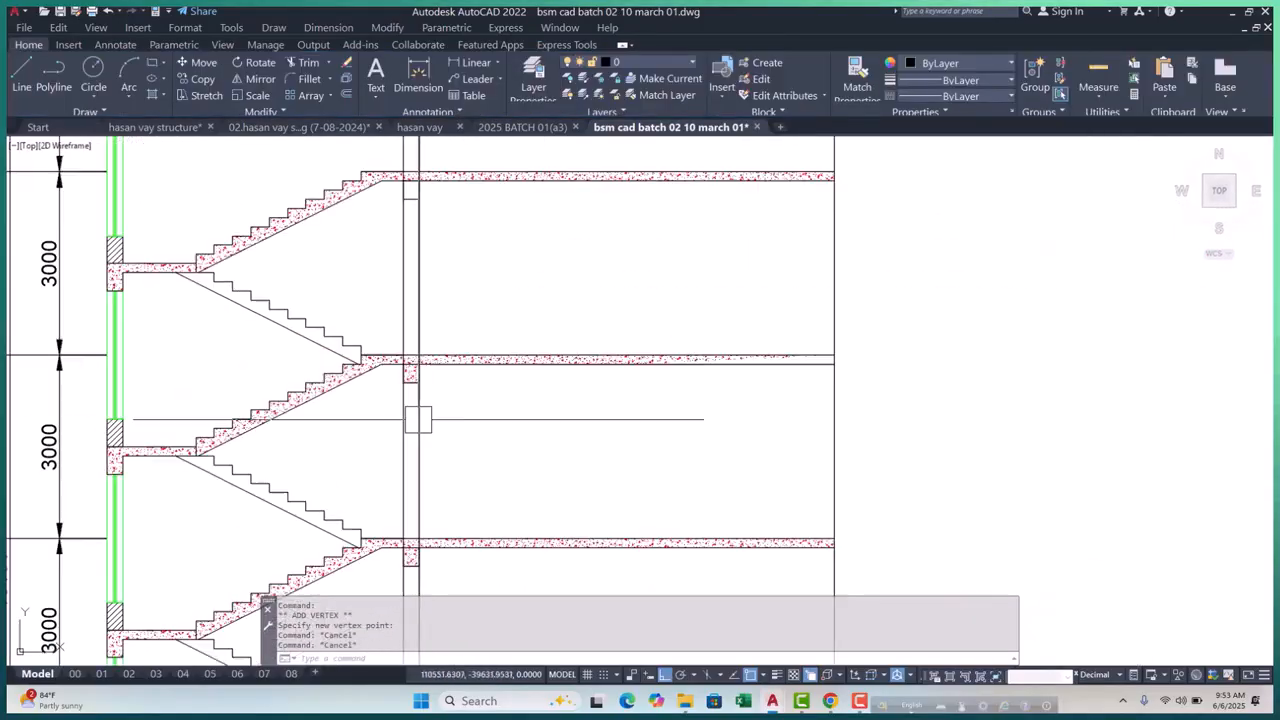
# On the next slab up, add outline vertices where its underside meets the left and right sides of the beam
pyautogui.scroll(5, 433, 315)
pyautogui.click(509, 306)
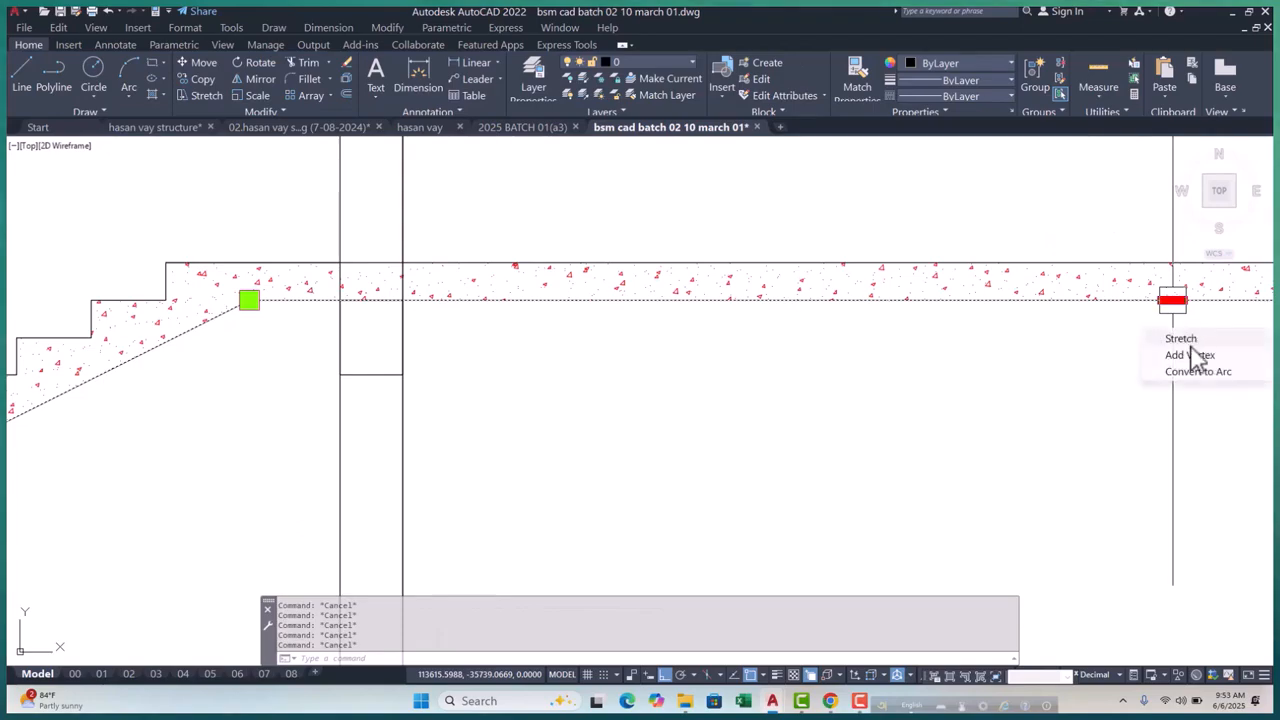
pyautogui.click(1190, 355)
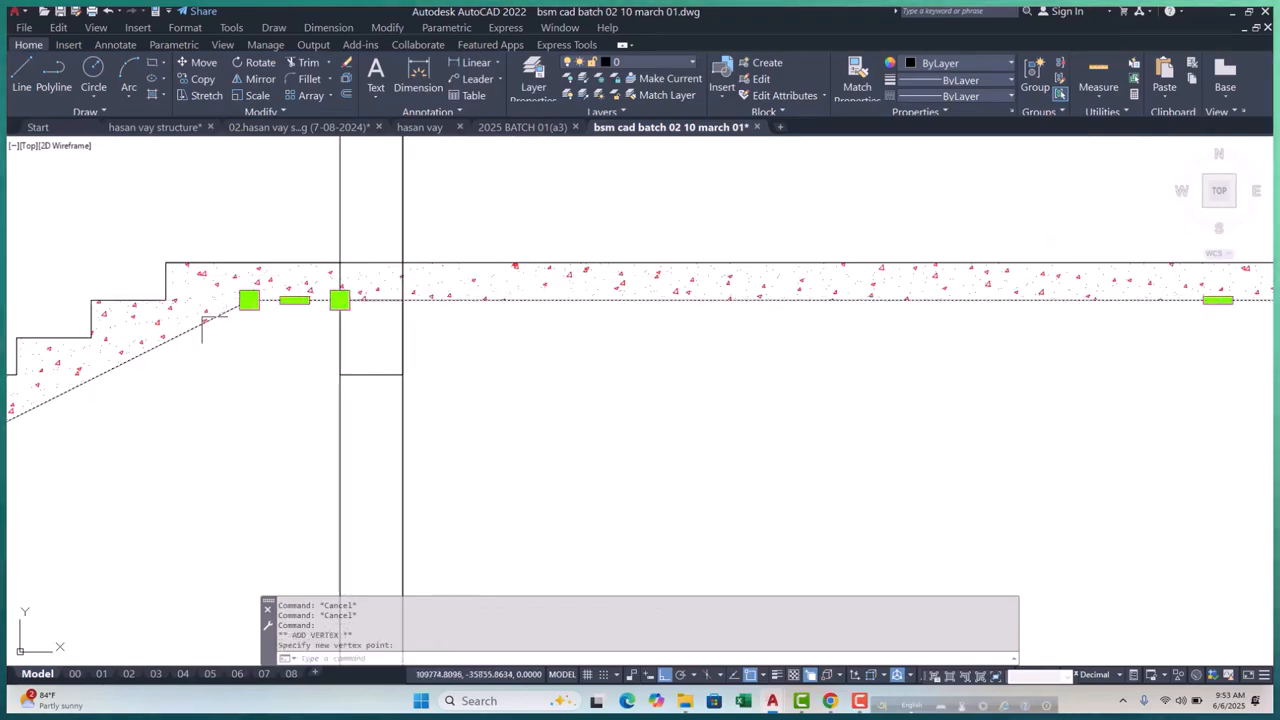
pyautogui.scroll(-2, 202, 330)
pyautogui.scroll(2, 920, 312)
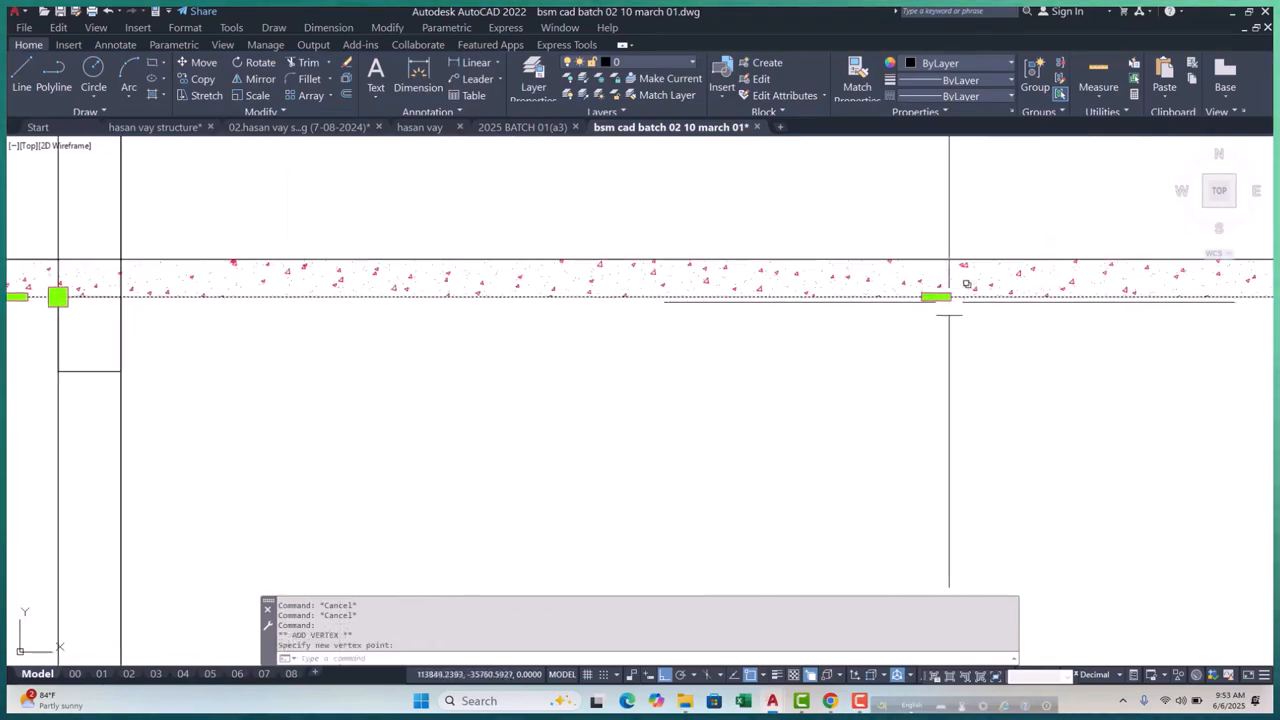
pyautogui.scroll(-3, 991, 351)
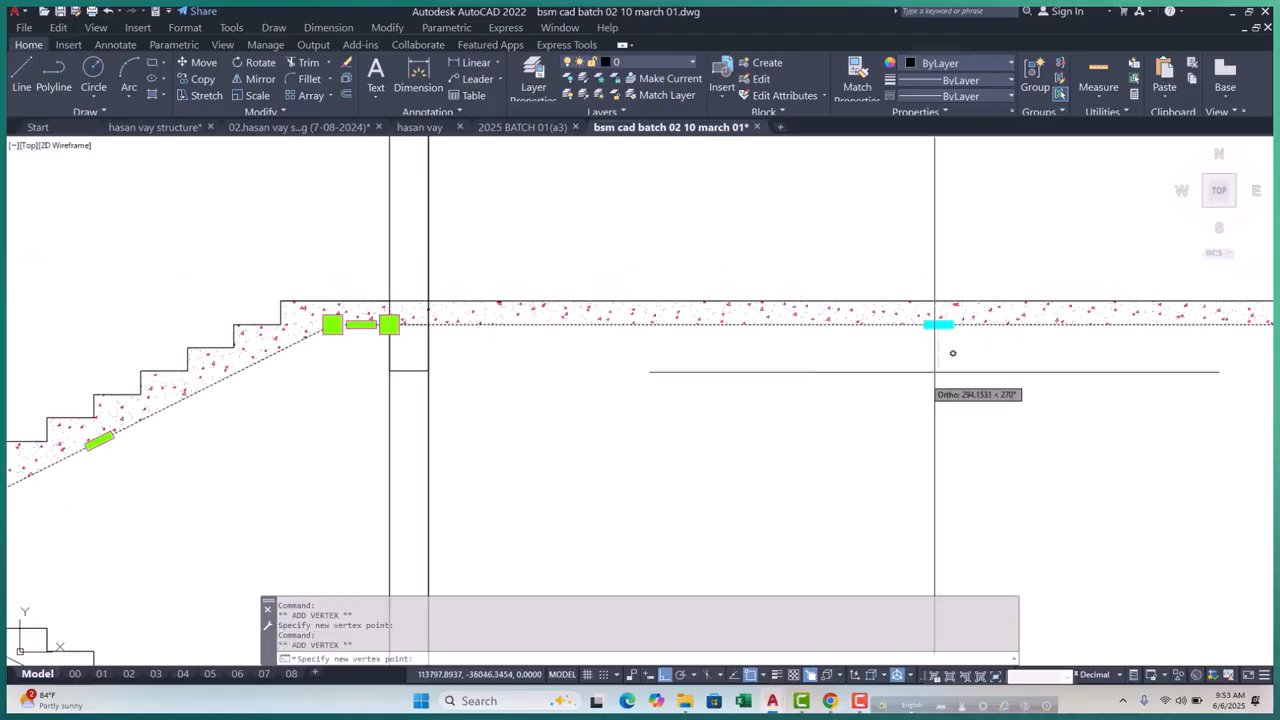
pyautogui.scroll(5, 597, 290)
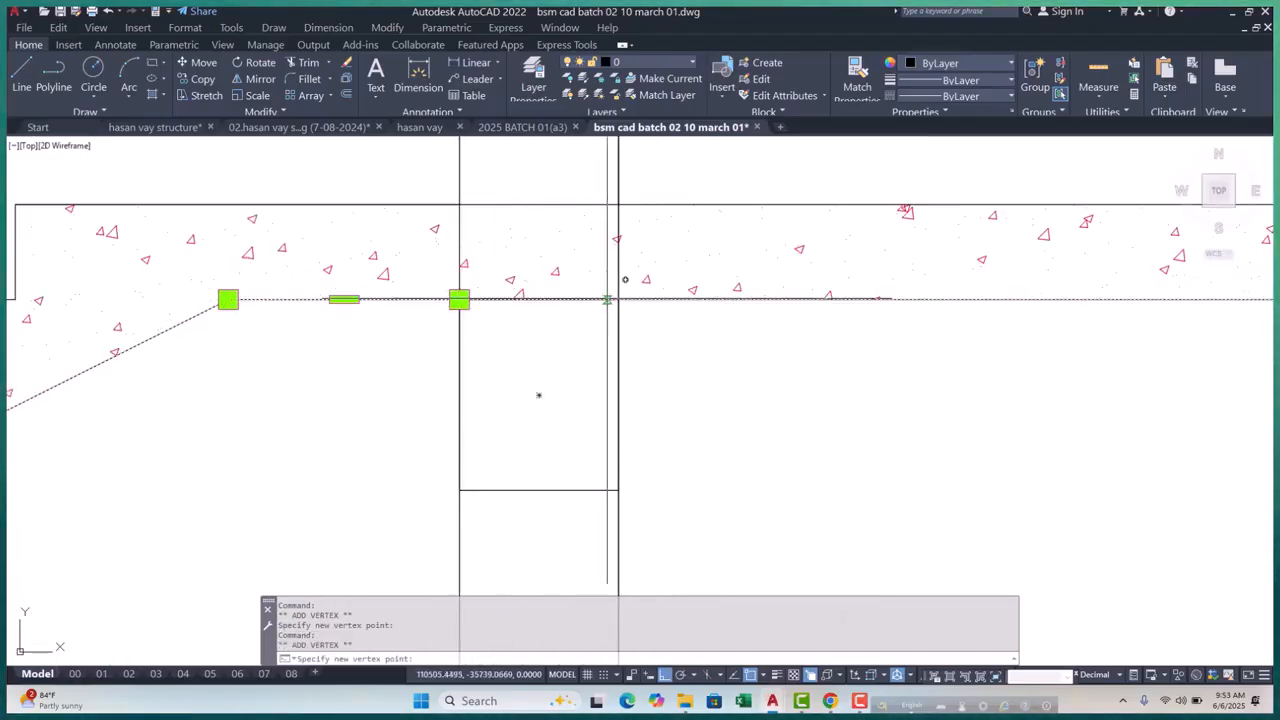
pyautogui.click(616, 298)
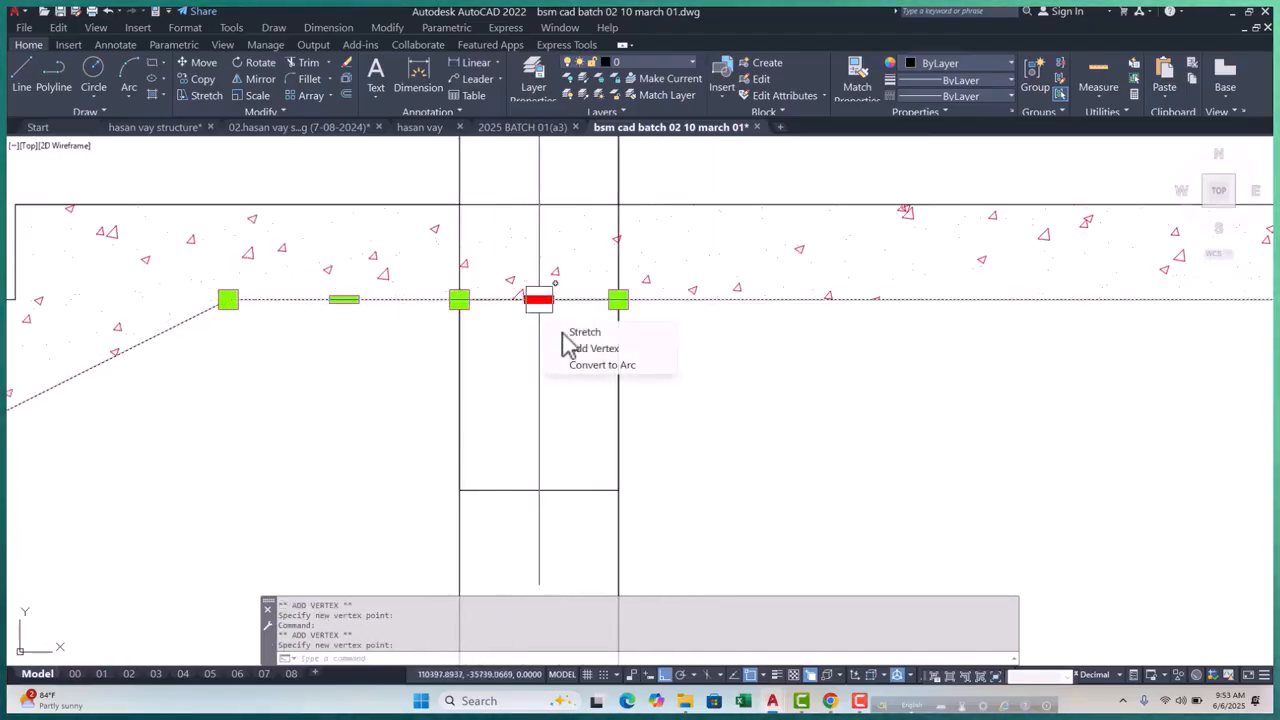
# Wrap that slab outline around the beam by adding vertices at the beam's lower-left and lower-right corners
pyautogui.click(594, 348)
pyautogui.click(459, 490)
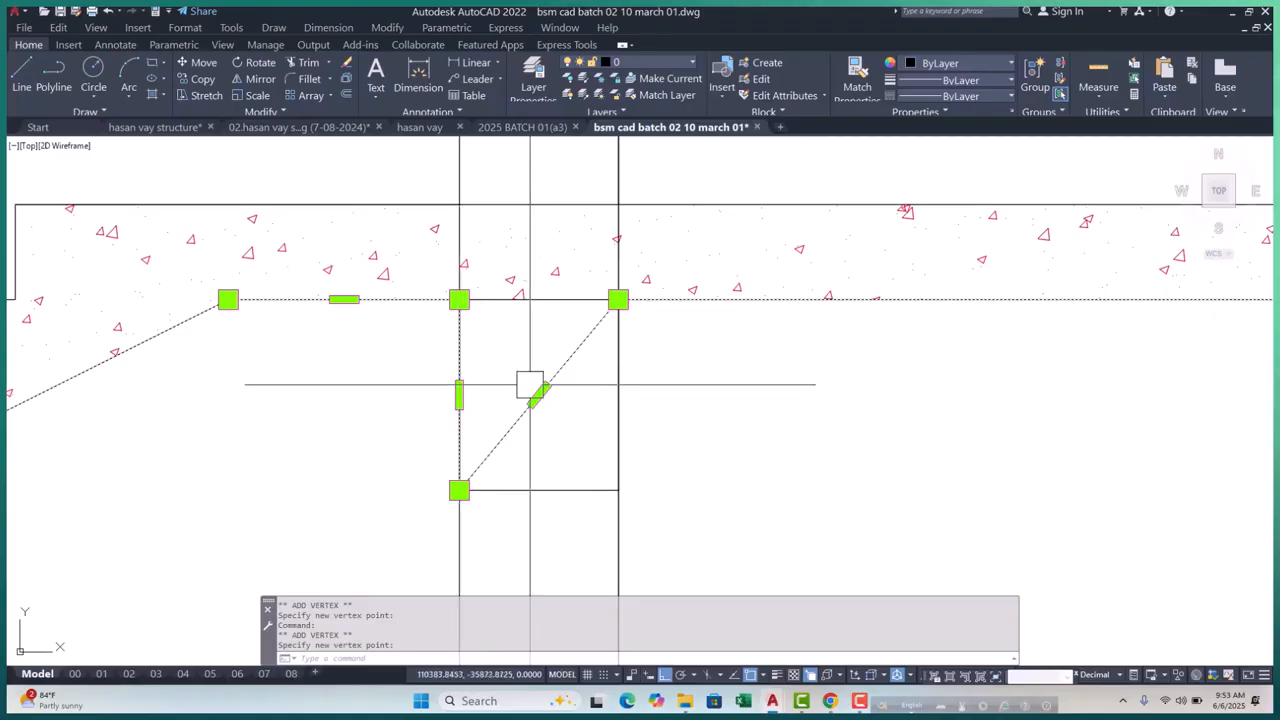
pyautogui.click(582, 444)
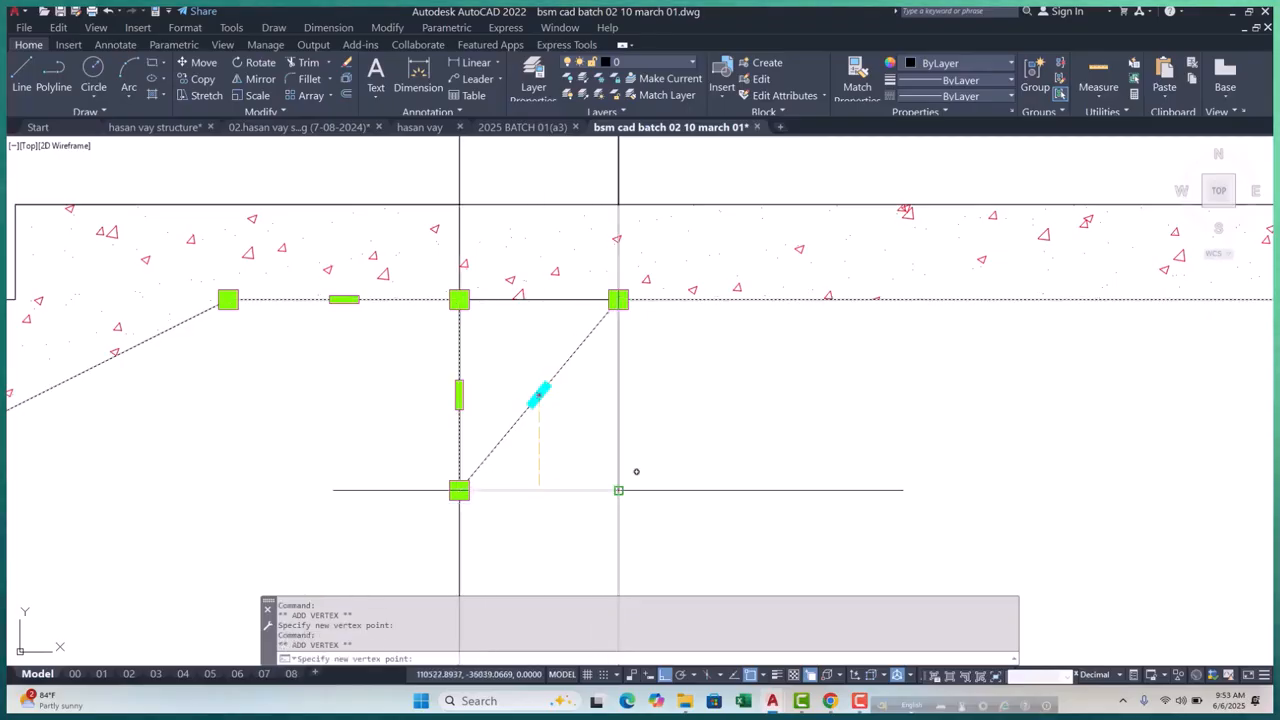
pyautogui.click(618, 490)
# Add a vertex to the upper slab's hatch at the beam's upper-right corner and clear the selection
pyautogui.scroll(-3, 455, 310)
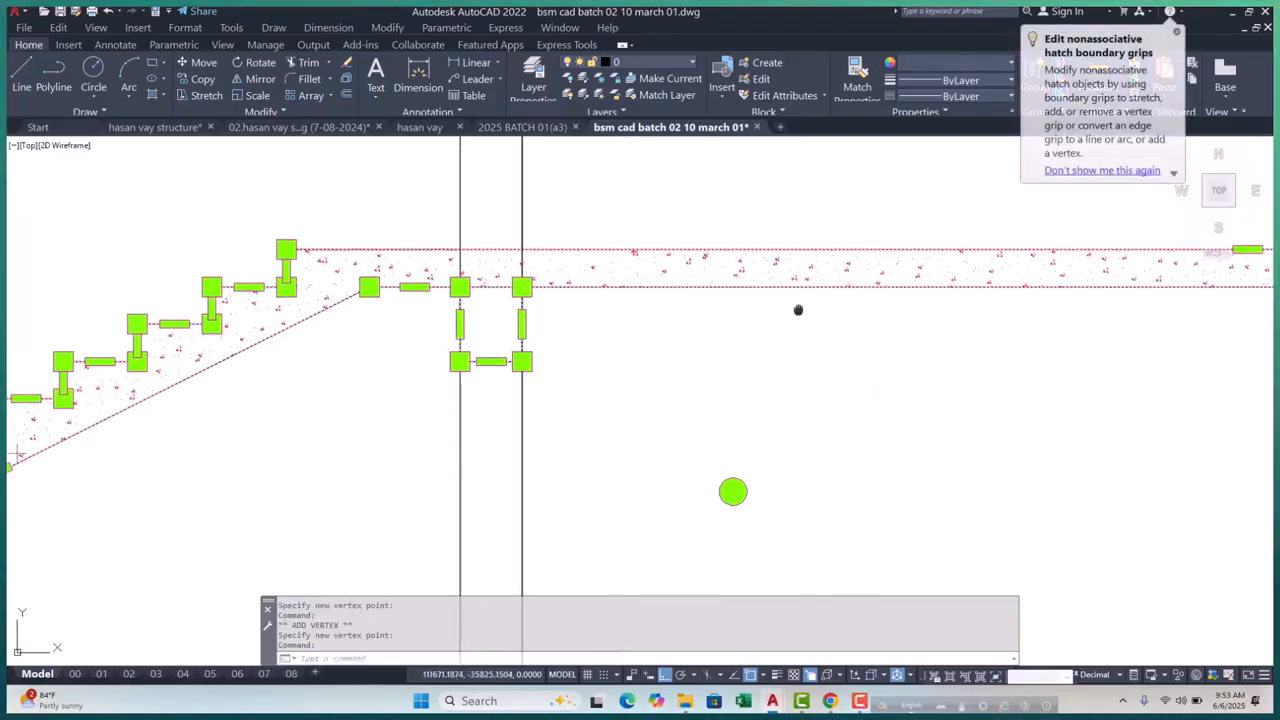
pyautogui.moveTo(734, 491); pyautogui.dragTo(406, 480, button='middle')
pyautogui.moveTo(963, 275)
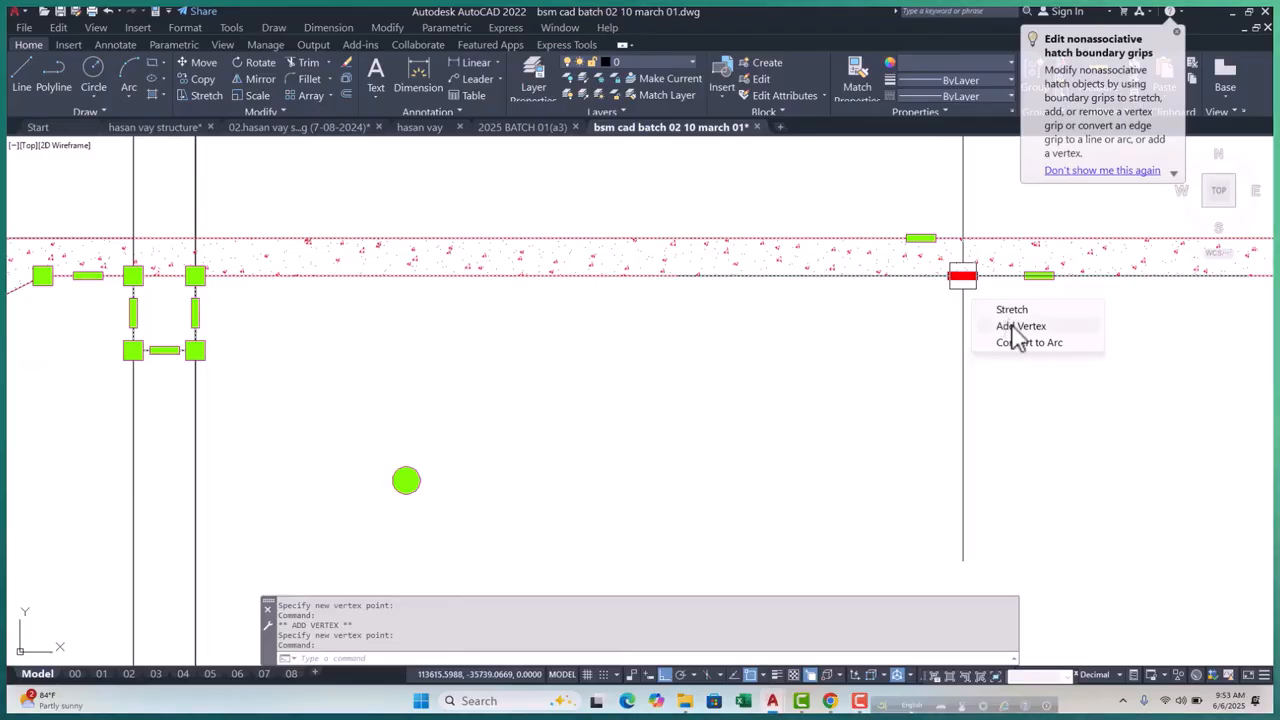
pyautogui.click(1020, 326)
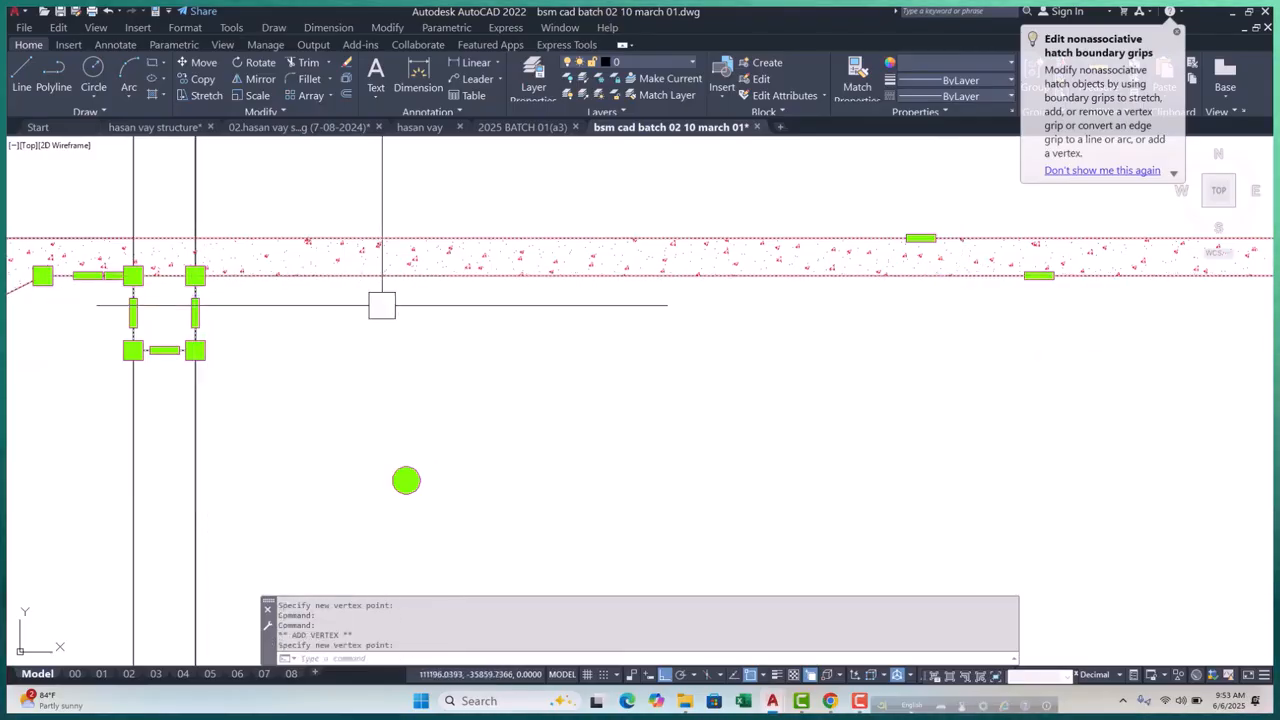
pyautogui.scroll(-3, 381, 305)
pyautogui.press('Escape')
pyautogui.press('Escape')
# Reselect the upper slab's hatch and add a vertex at the beam's upper-left corner
pyautogui.scroll(5, 654, 289)
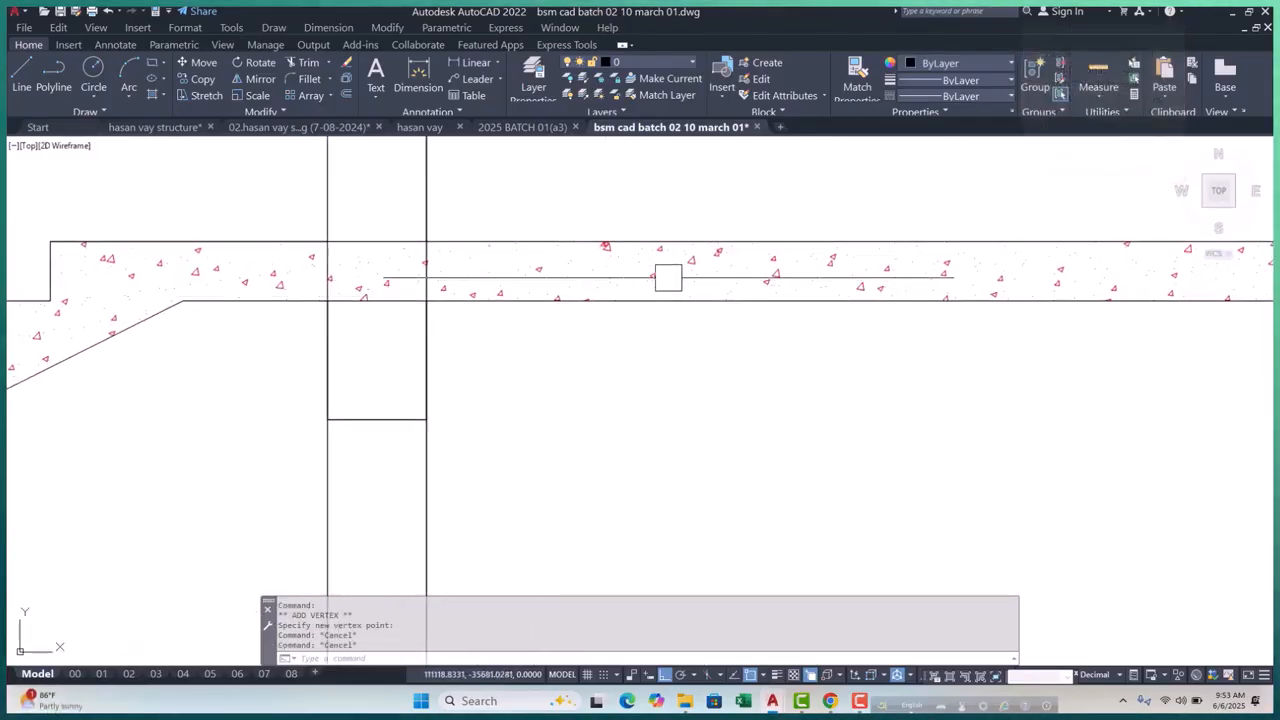
pyautogui.click(668, 277)
pyautogui.click(523, 294)
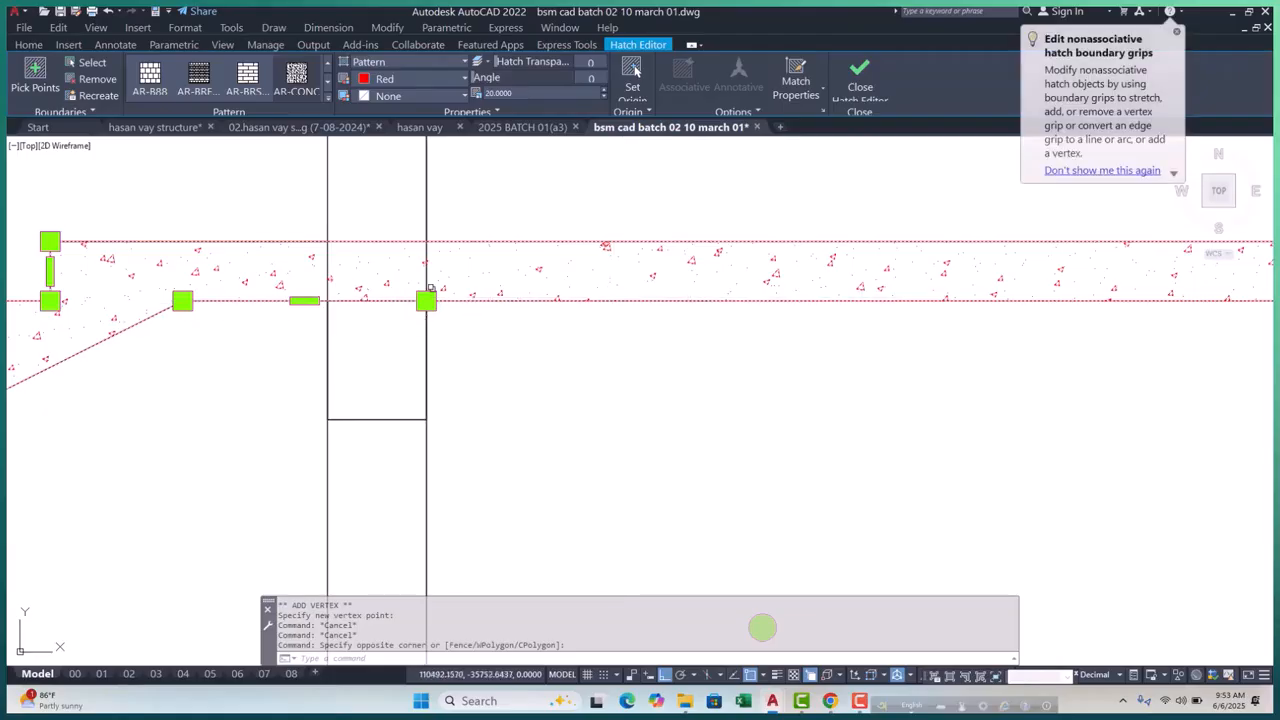
pyautogui.moveTo(305, 301)
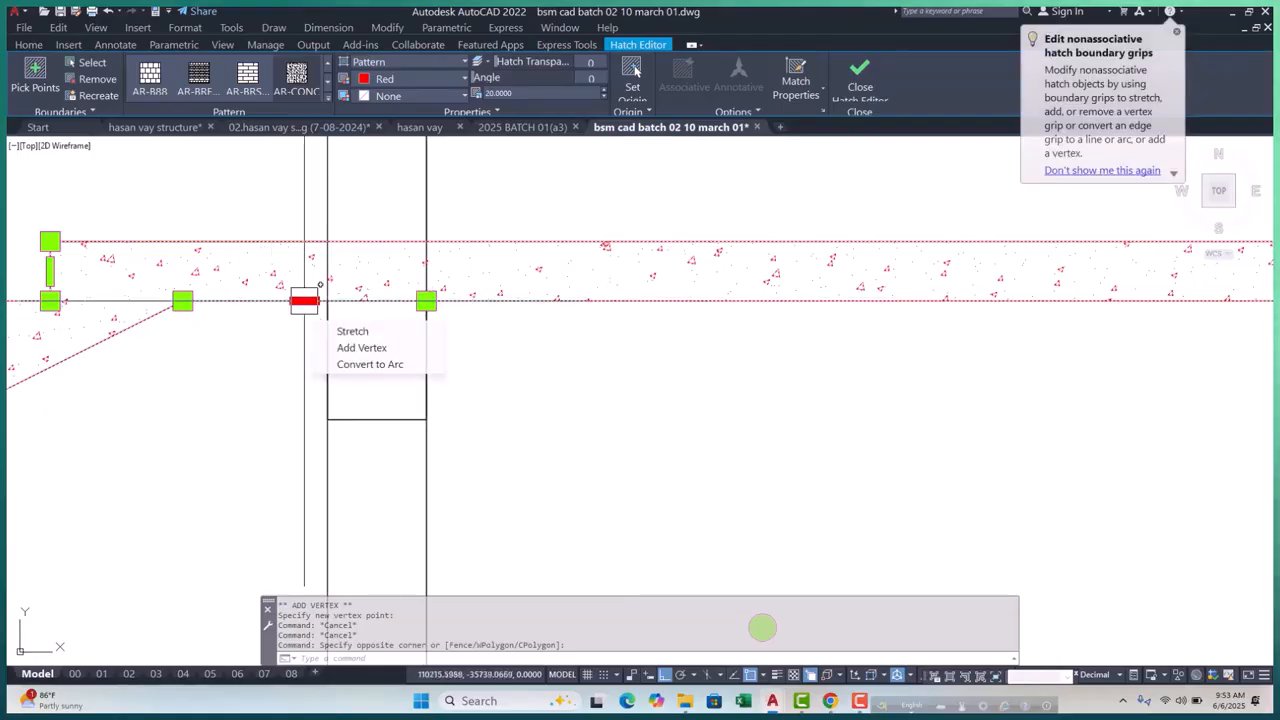
pyautogui.click(358, 349)
pyautogui.scroll(3, 318, 317)
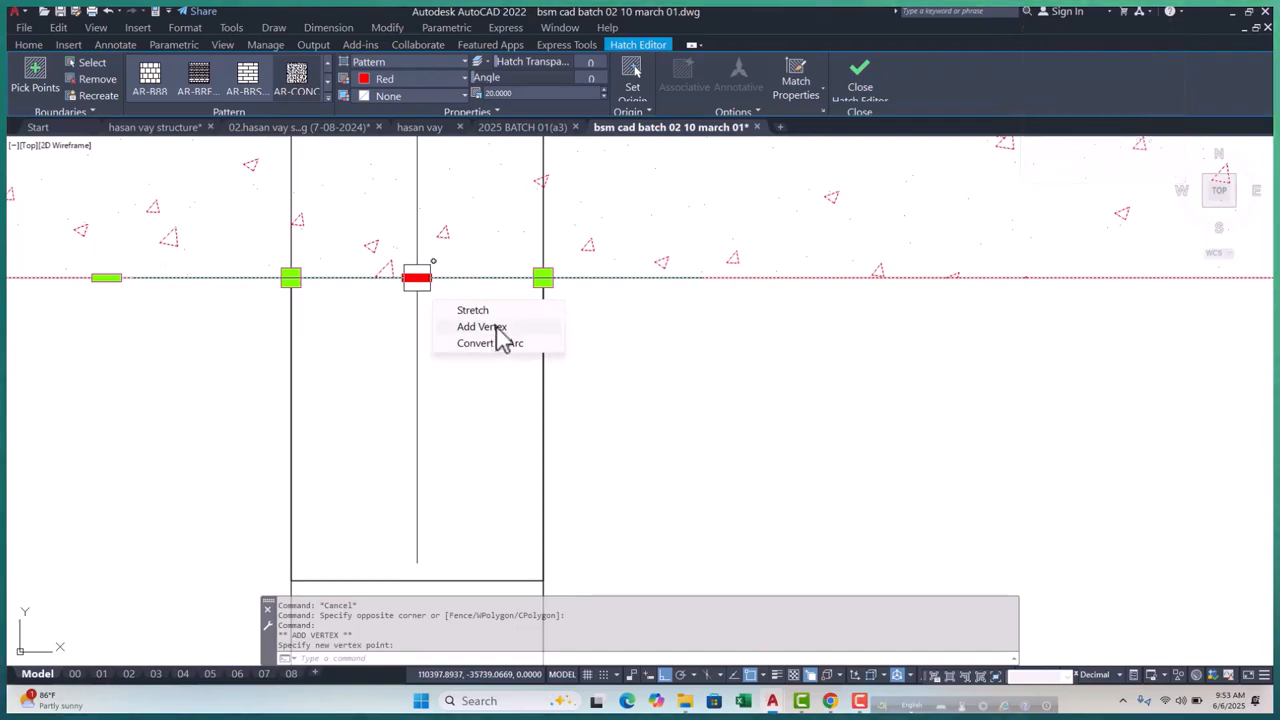
# Pull the hatch edge between the beam's sides down with a new vertex at the beam's lower-left corner
pyautogui.click(495, 330)
pyautogui.scroll(-5, 424, 285)
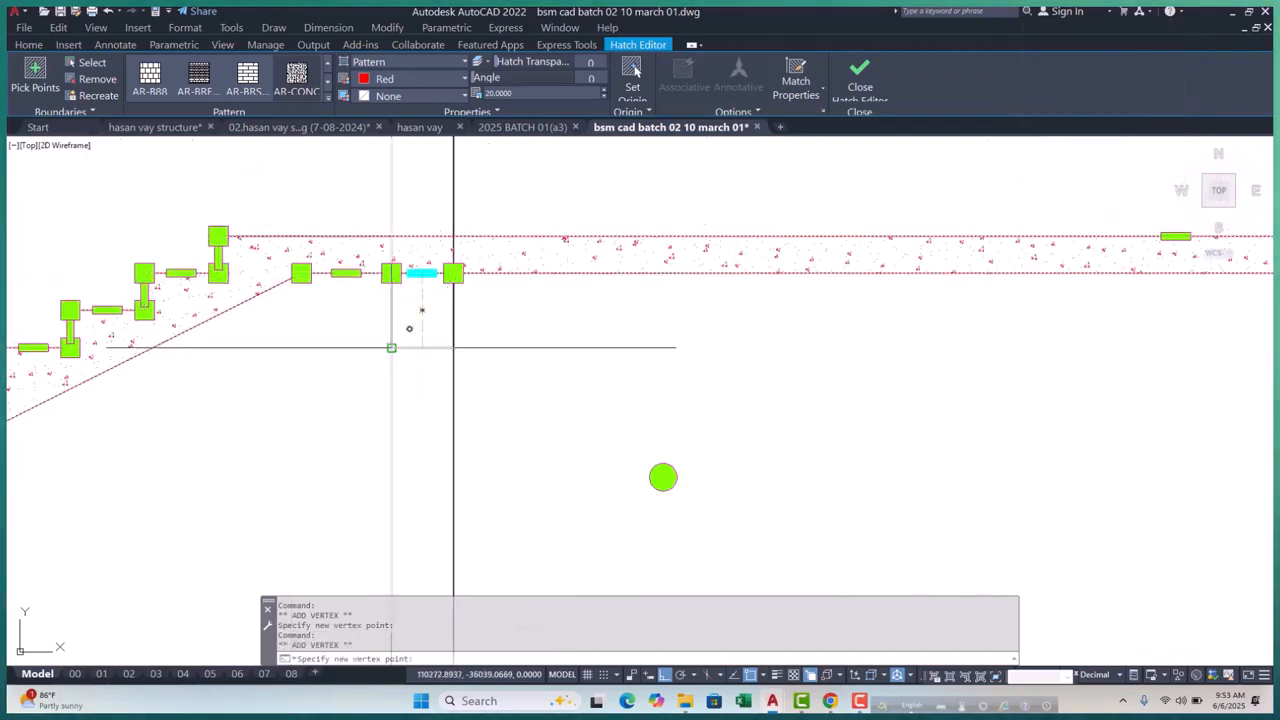
pyautogui.click(391, 347)
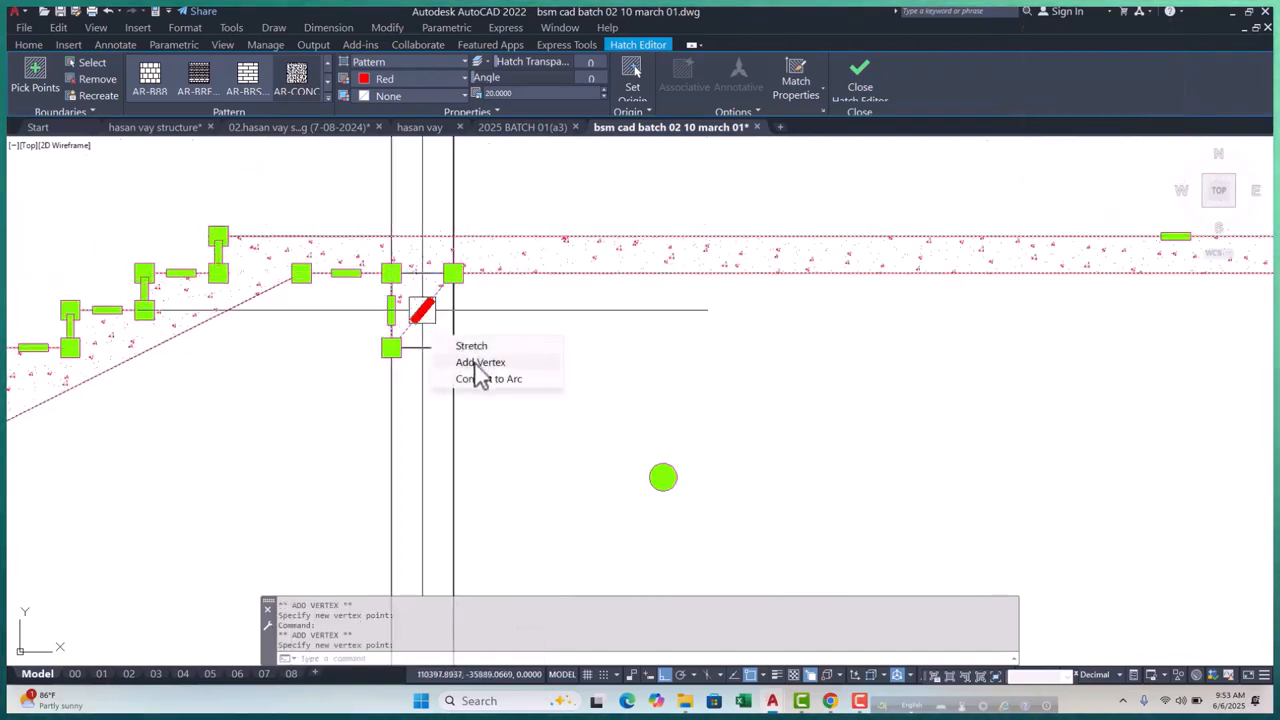
# Add a vertex to the upper slab's hatch at the beam's lower-right corner and clear the selection
pyautogui.click(475, 364)
pyautogui.click(453, 347)
pyautogui.scroll(-8, 430, 346)
pyautogui.press('Escape')
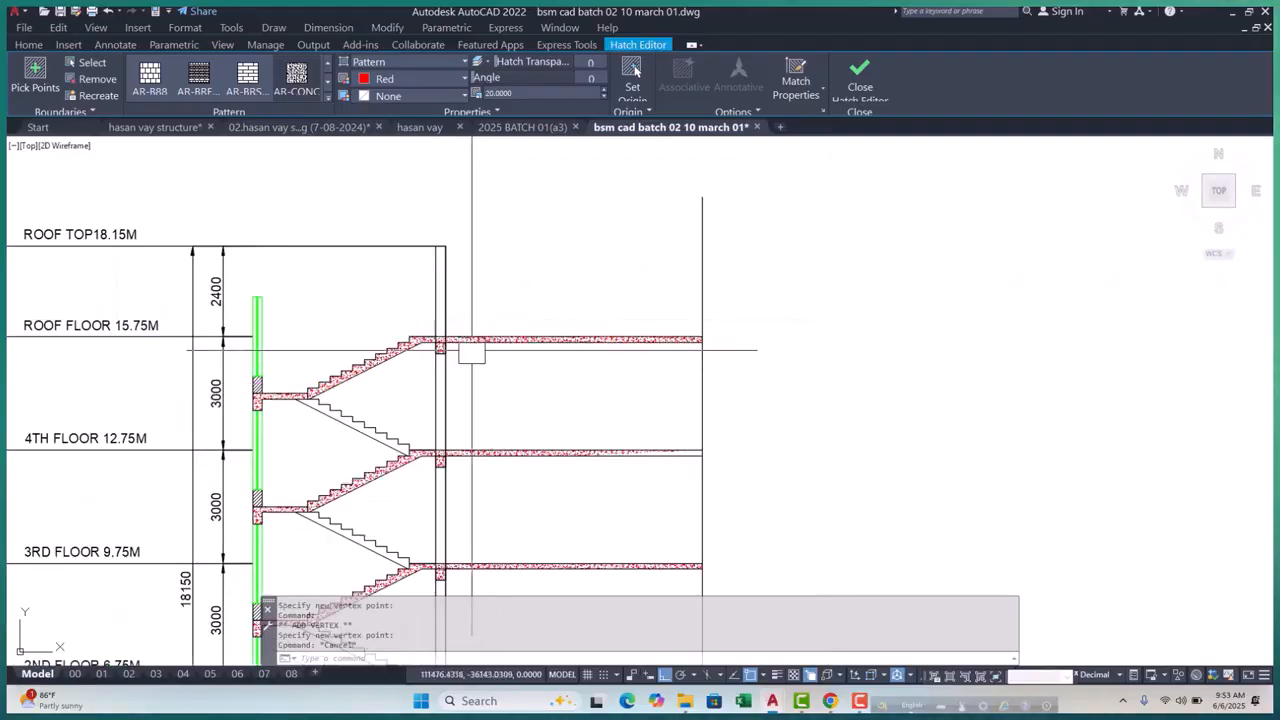
pyautogui.press('Escape')
pyautogui.press('Escape')
pyautogui.press('Escape')
pyautogui.press('Escape')
# Erase the separate beam rectangle beneath the roof floor slab
pyautogui.scroll(8, 443, 345)
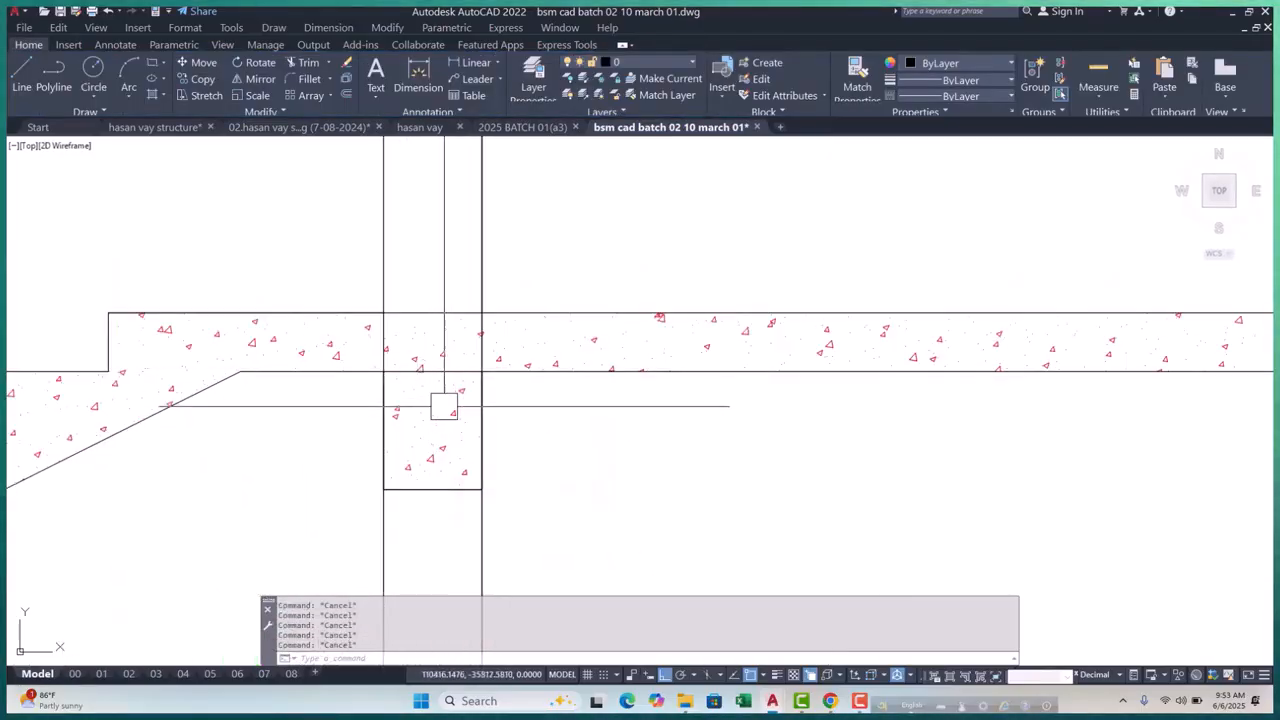
pyautogui.scroll(-3, 383, 310)
pyautogui.click(485, 433)
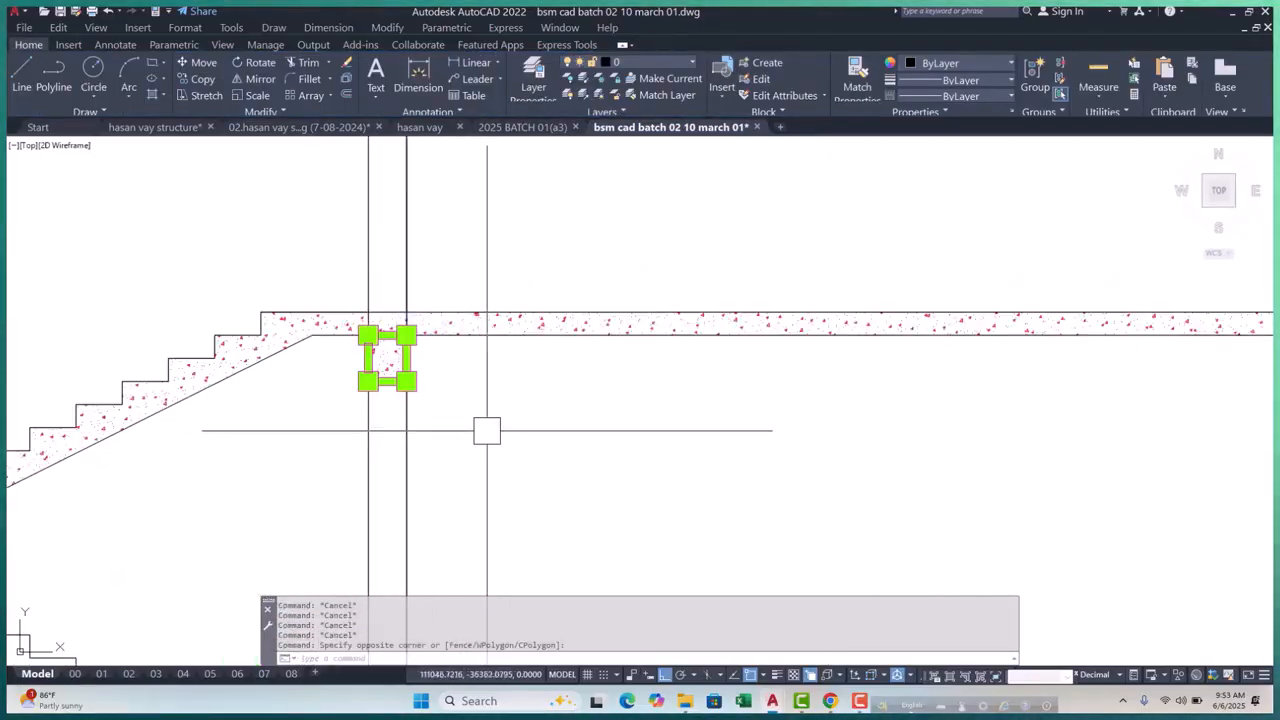
pyautogui.write('e')
pyautogui.press('space')
pyautogui.scroll(-8, 411, 325)
# Erase the separate beam rectangle beneath the 4th floor slab
pyautogui.scroll(8, 416, 394)
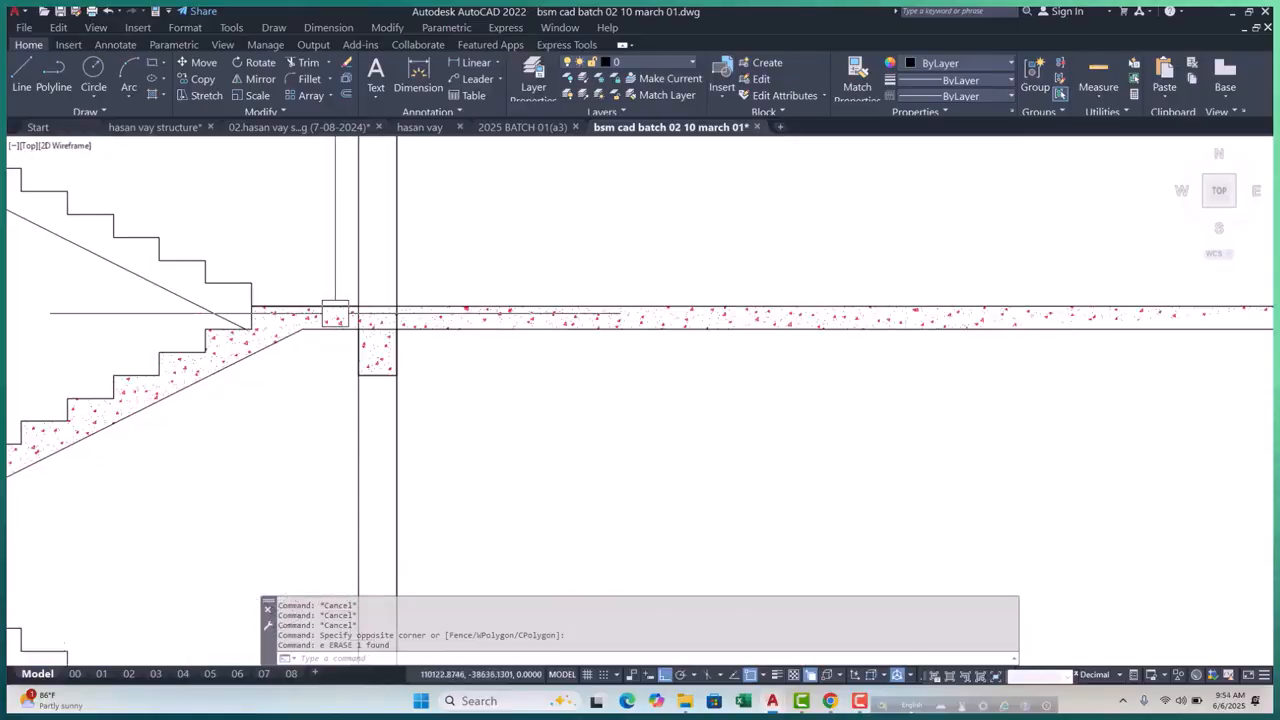
pyautogui.click(316, 292)
pyautogui.click(358, 330)
pyautogui.scroll(2, 358, 330)
pyautogui.press('space')
pyautogui.scroll(-8, 366, 277)
# Erase the leftover beam rectangles beneath the lower floor slabs, checking the 1st floor beam with a window selection
pyautogui.scroll(8, 405, 352)
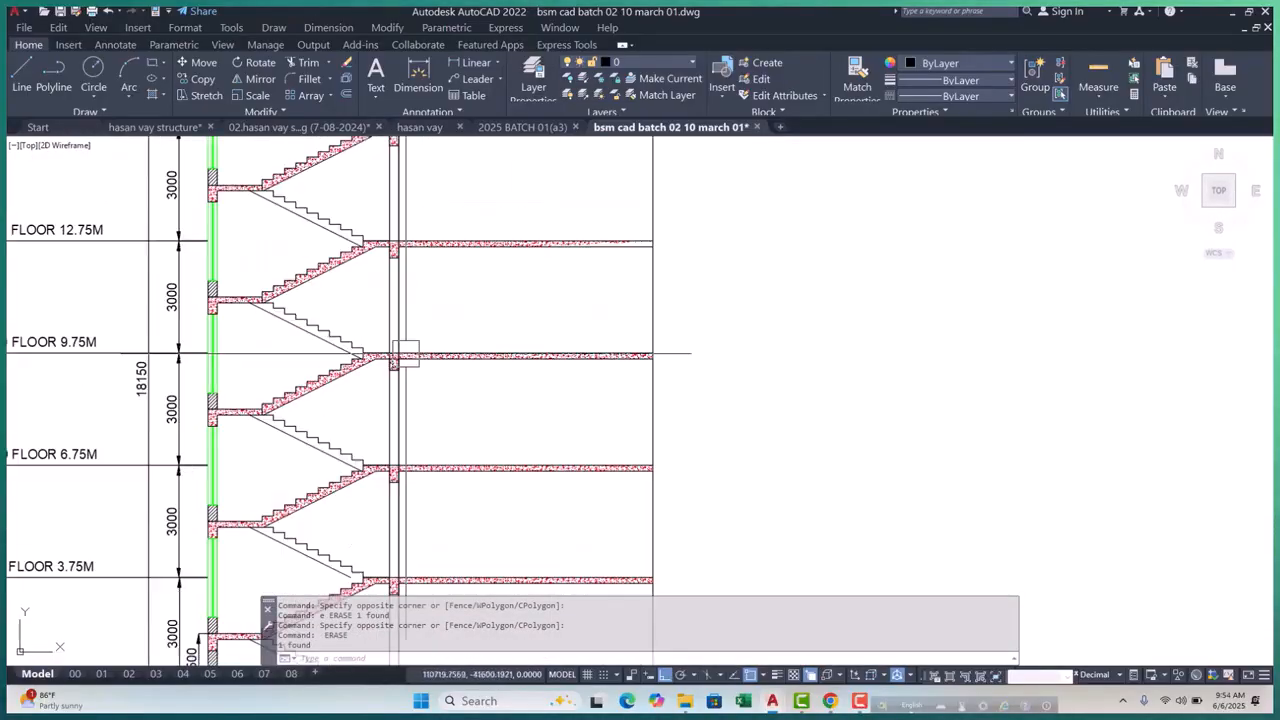
pyautogui.scroll(2, 406, 360)
pyautogui.scroll(-3, 391, 299)
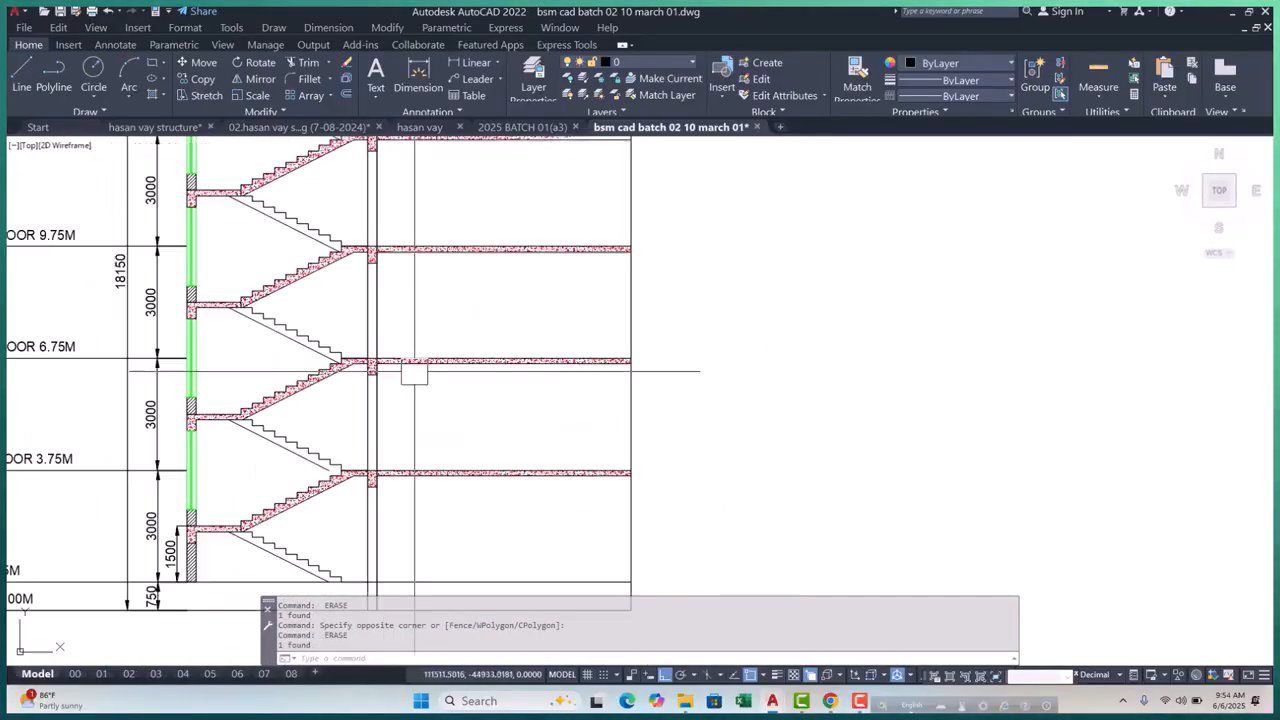
pyautogui.scroll(7, 409, 363)
pyautogui.press('Escape')
pyautogui.scroll(-4, 380, 354)
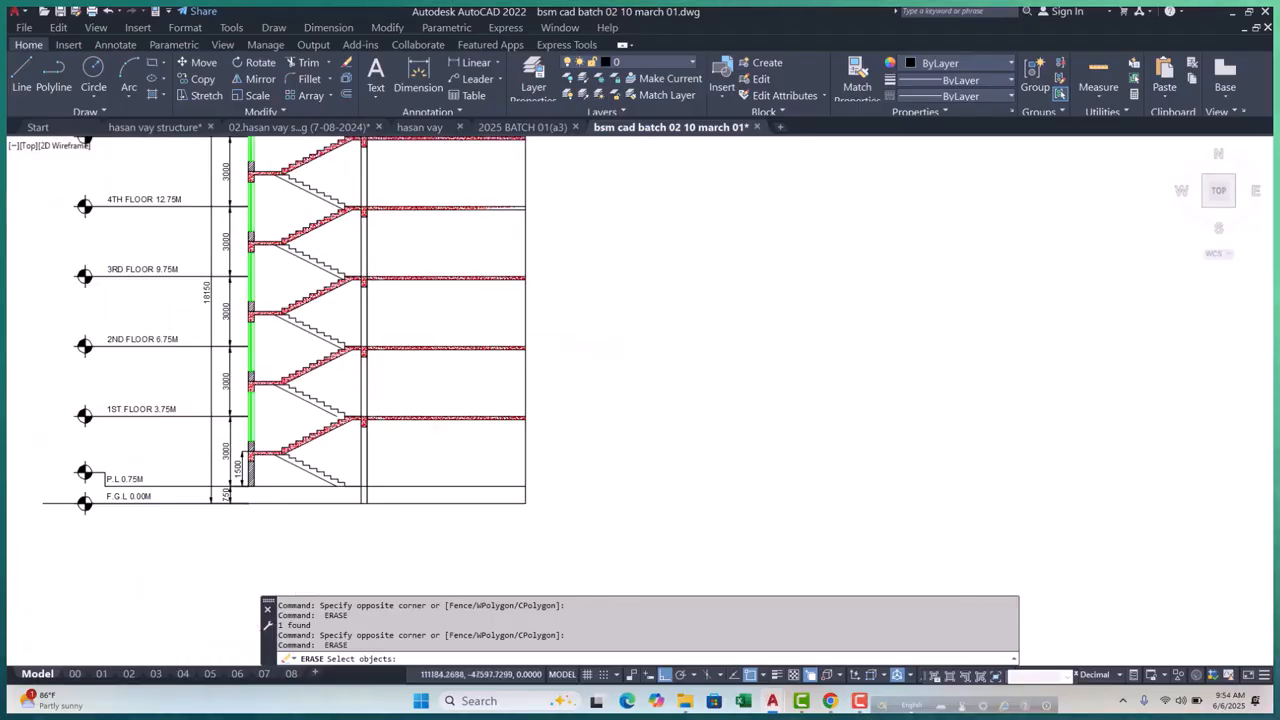
pyautogui.scroll(7, 307, 390)
pyautogui.click(251, 329)
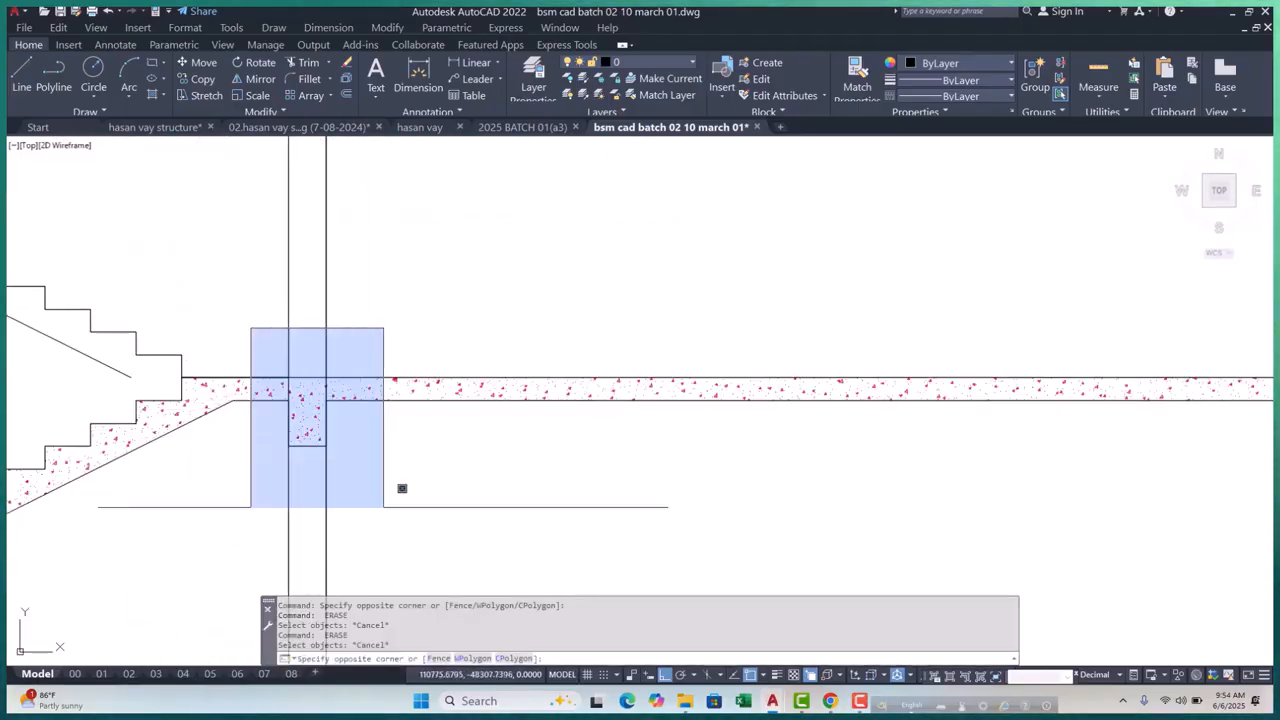
pyautogui.click(383, 471)
pyautogui.scroll(-5, 492, 447)
pyautogui.scroll(4, 432, 450)
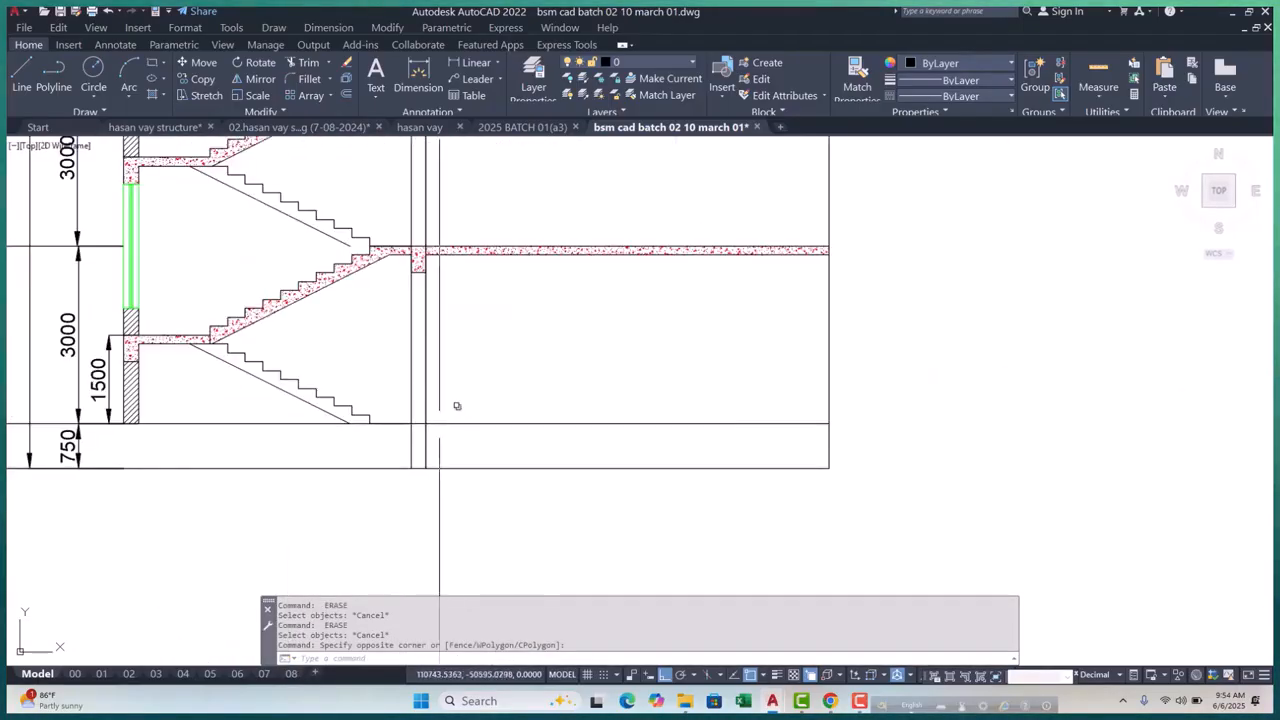
# Examine the ground floor plan above the section for the section line, walls and door positions
pyautogui.scroll(-8, 451, 406)
pyautogui.scroll(6, 470, 177)
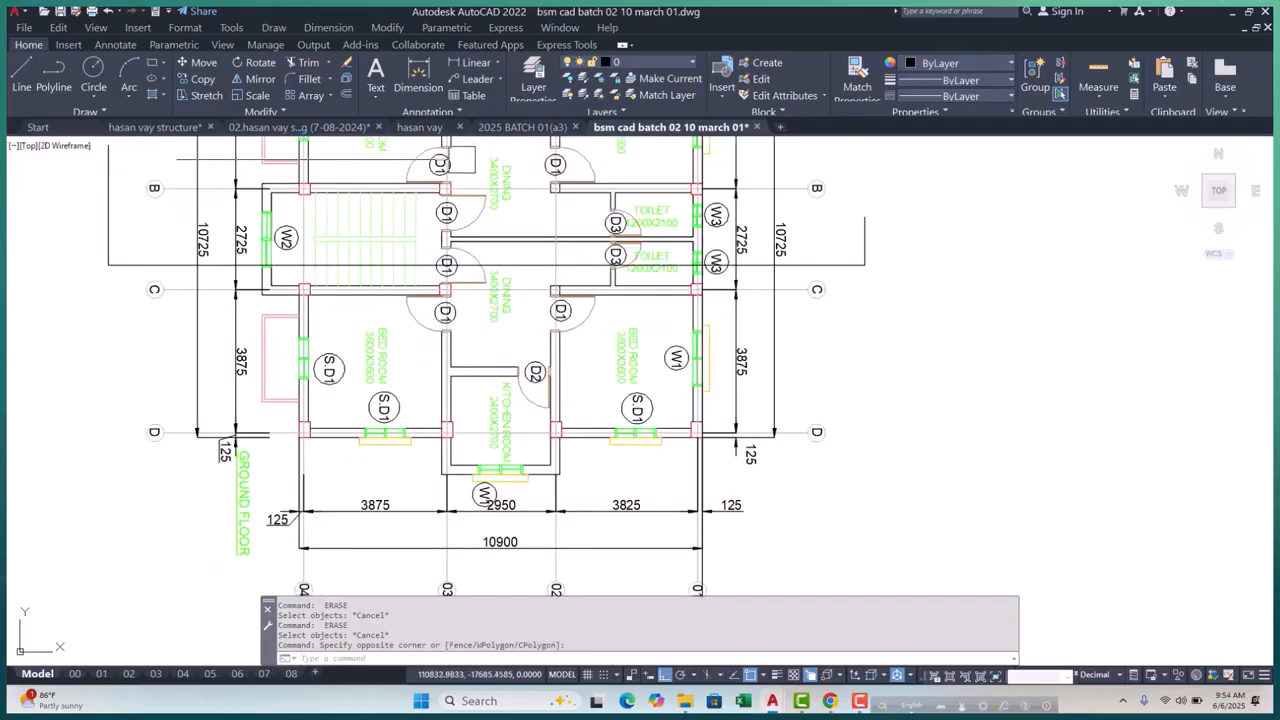
pyautogui.scroll(-5, 466, 235)
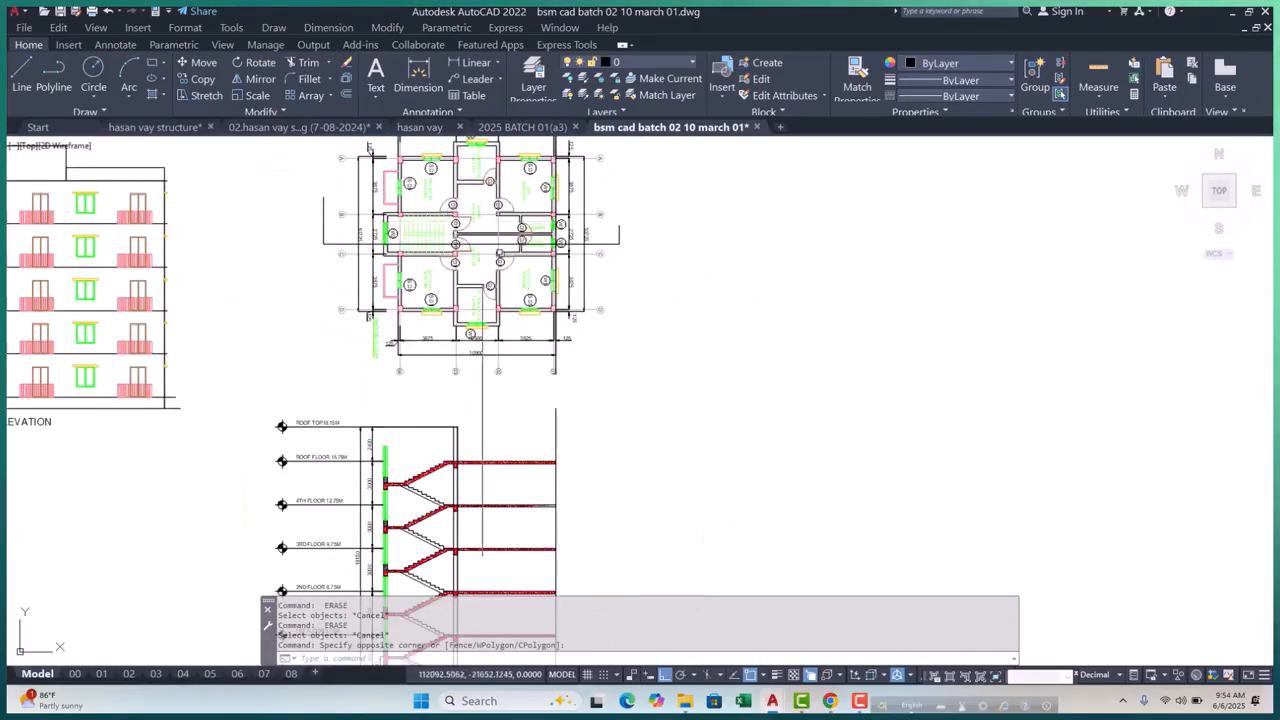
pyautogui.scroll(5, 468, 238)
pyautogui.moveTo(460, 235); pyautogui.dragTo(456, 293, button='middle')
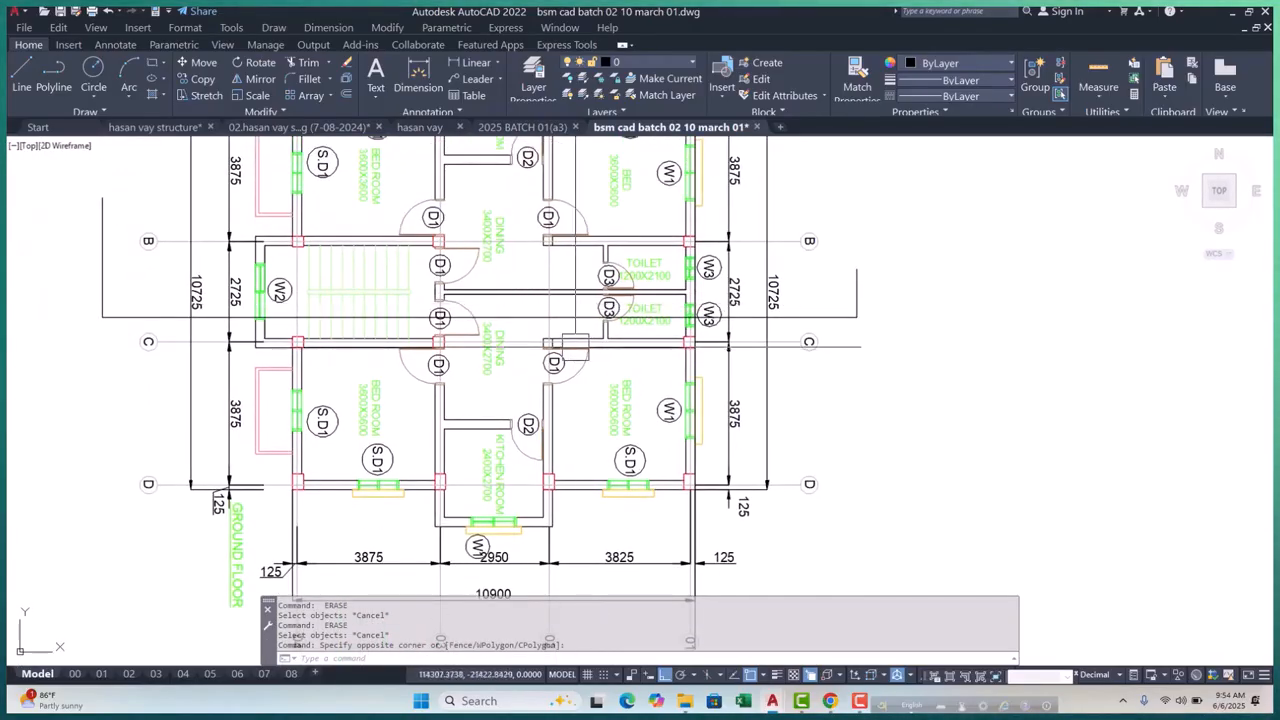
pyautogui.scroll(-4, 460, 254)
pyautogui.scroll(2, 374, 282)
pyautogui.scroll(-3, 331, 450)
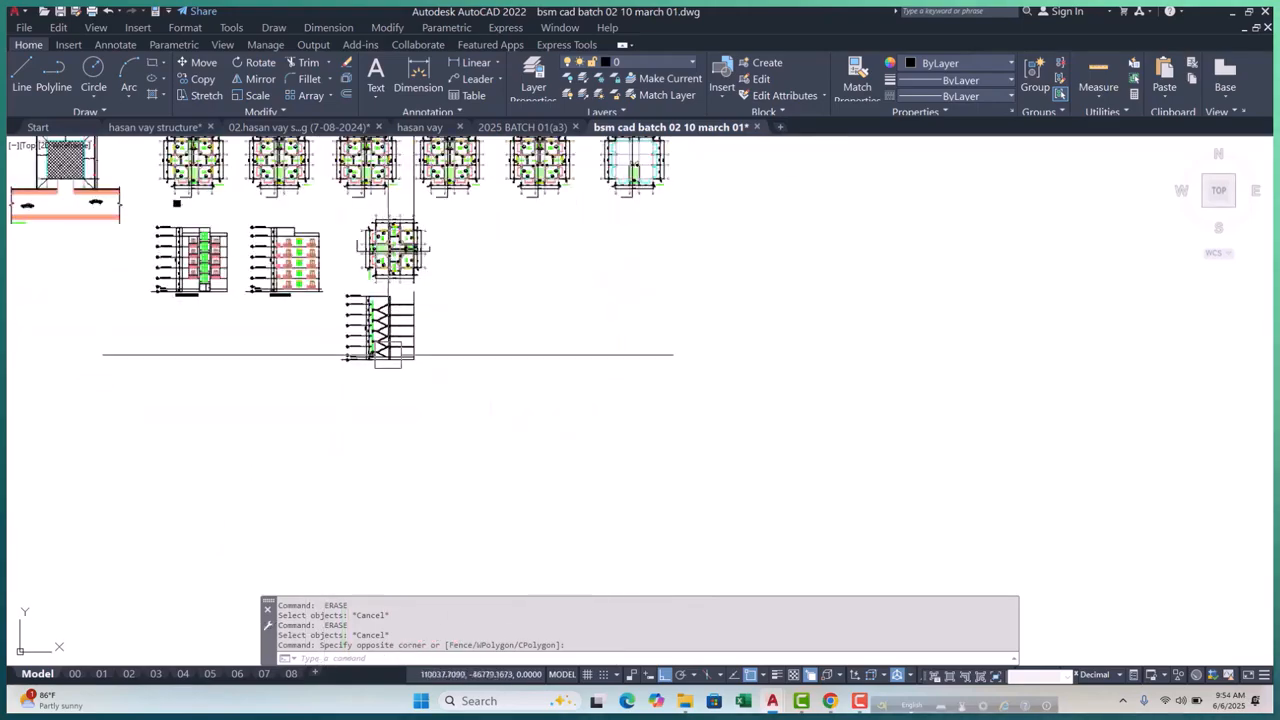
pyautogui.scroll(8, 331, 450)
pyautogui.scroll(-3, 331, 450)
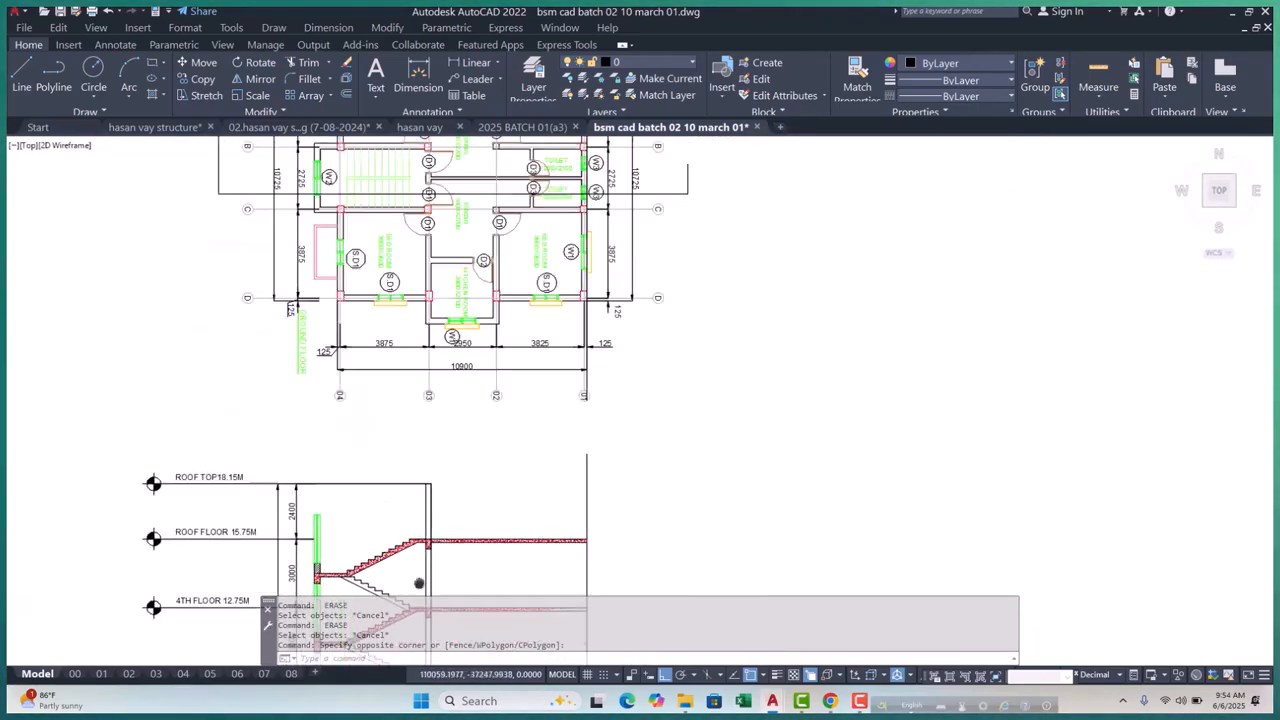
pyautogui.scroll(4, 336, 260)
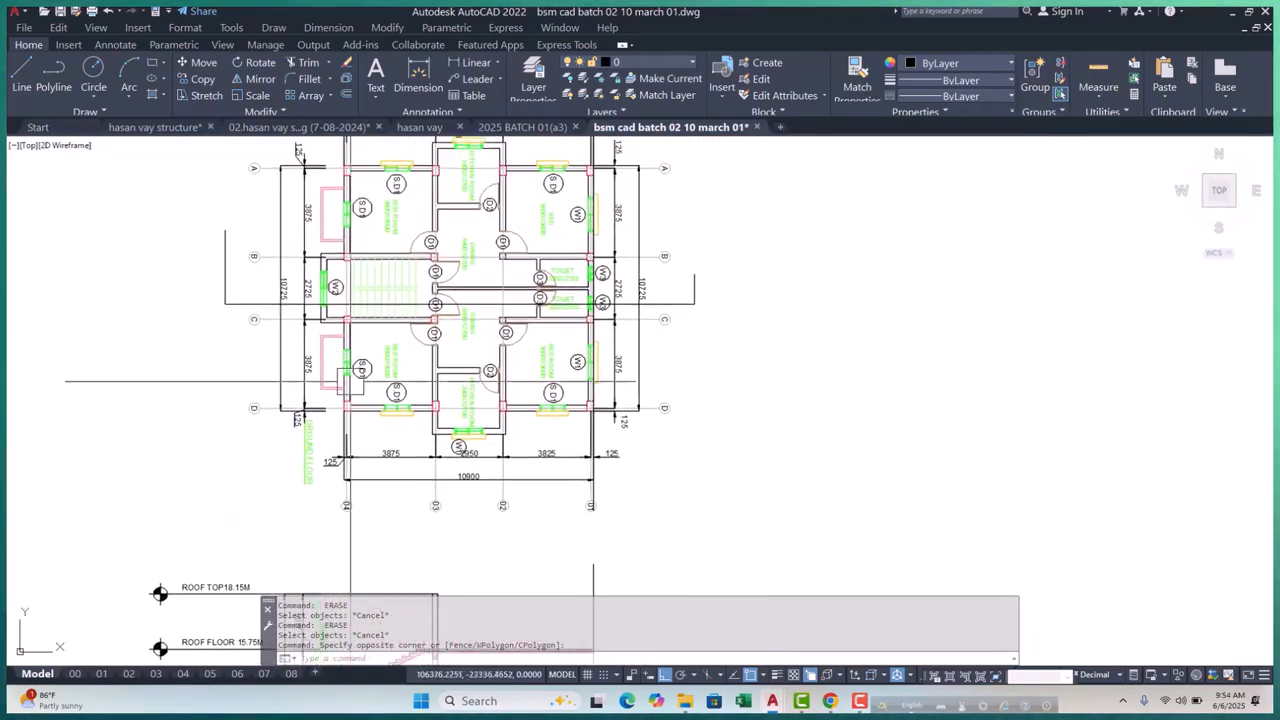
pyautogui.scroll(-6, 393, 268)
pyautogui.scroll(-2, 393, 268)
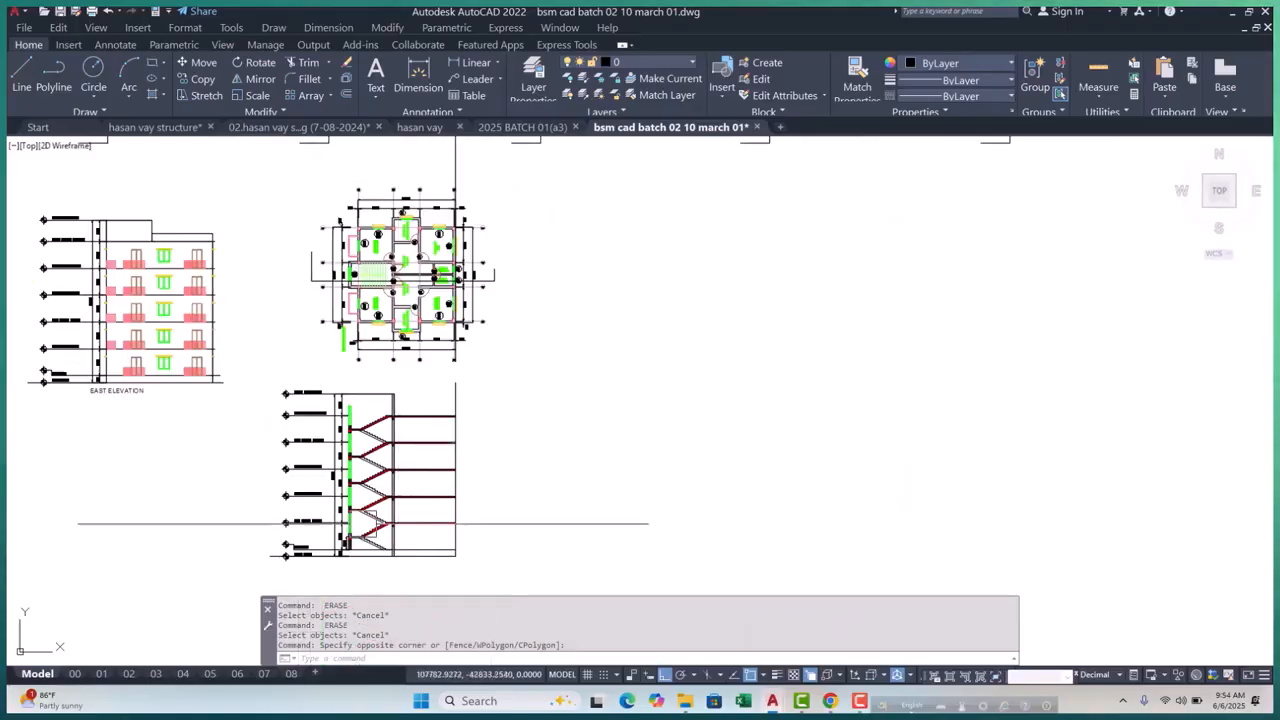
# Draw a horizontal construction line through the 0.75M plinth level of the section
pyautogui.scroll(7, 370, 445)
pyautogui.moveTo(440, 467); pyautogui.dragTo(432, 482, button='middle')
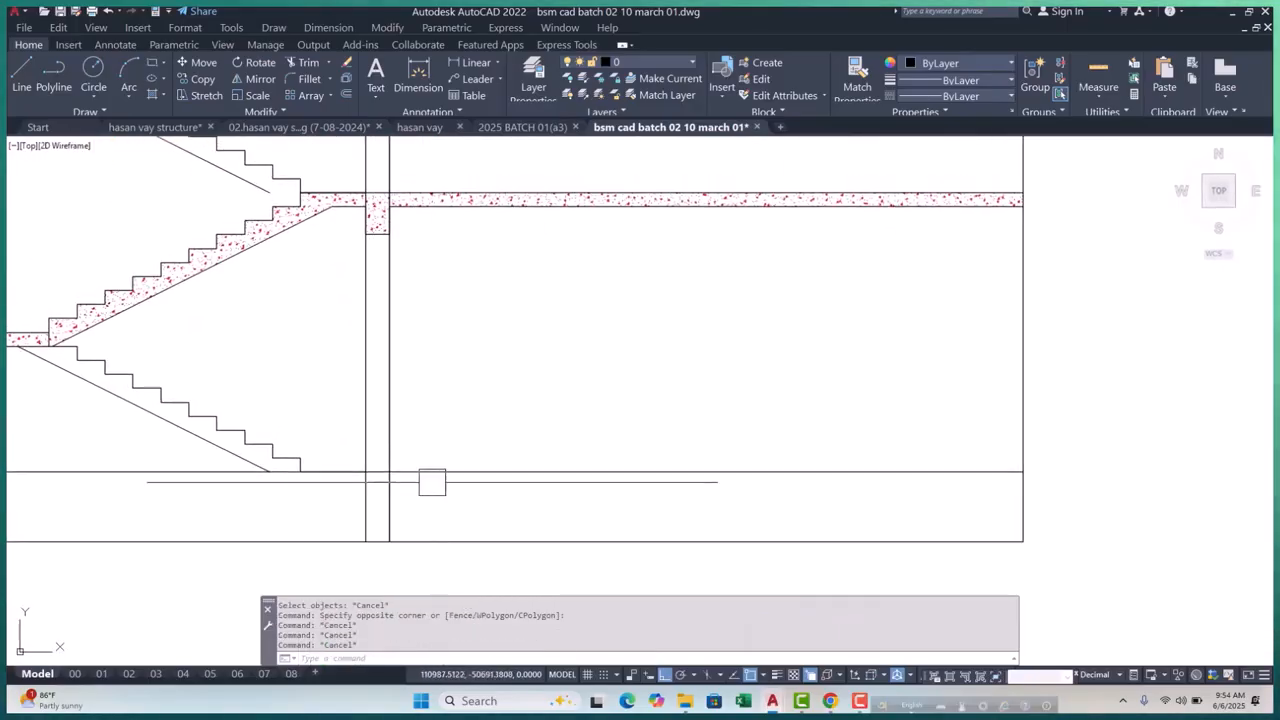
pyautogui.press('Return')
pyautogui.write('h')
pyautogui.press('Return')
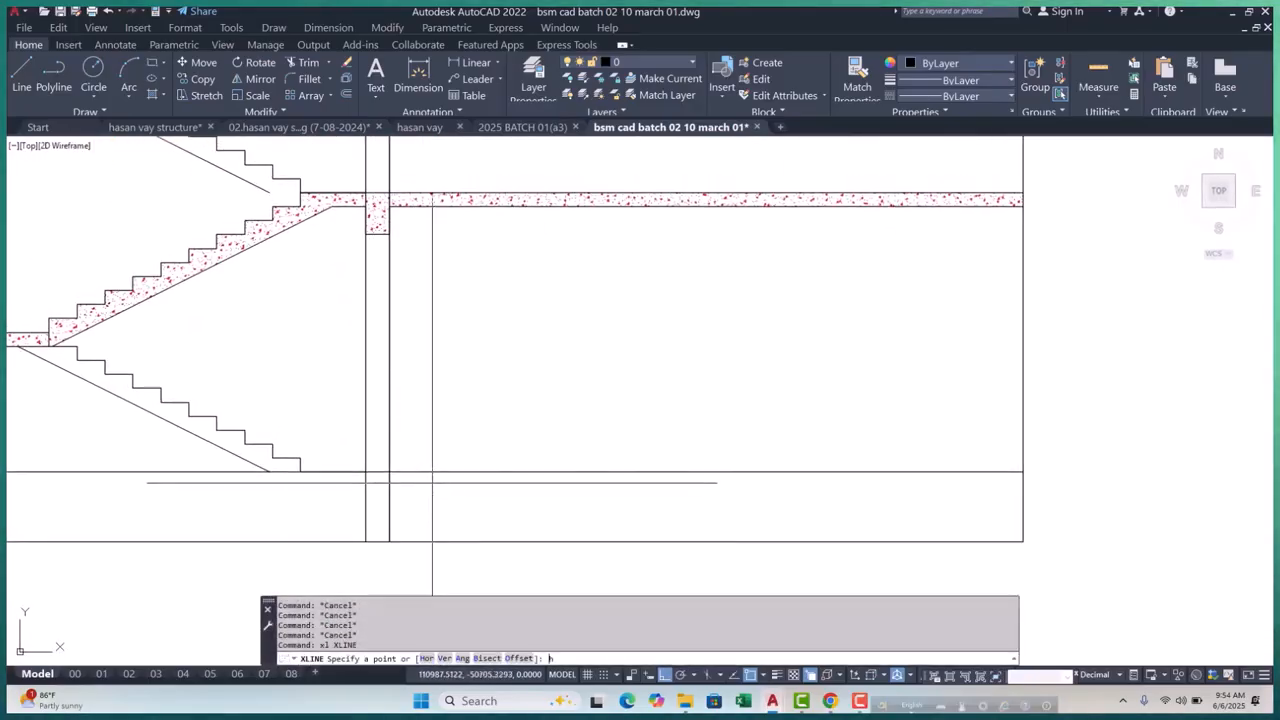
pyautogui.scroll(4, 400, 470)
pyautogui.scroll(-3, 371, 490)
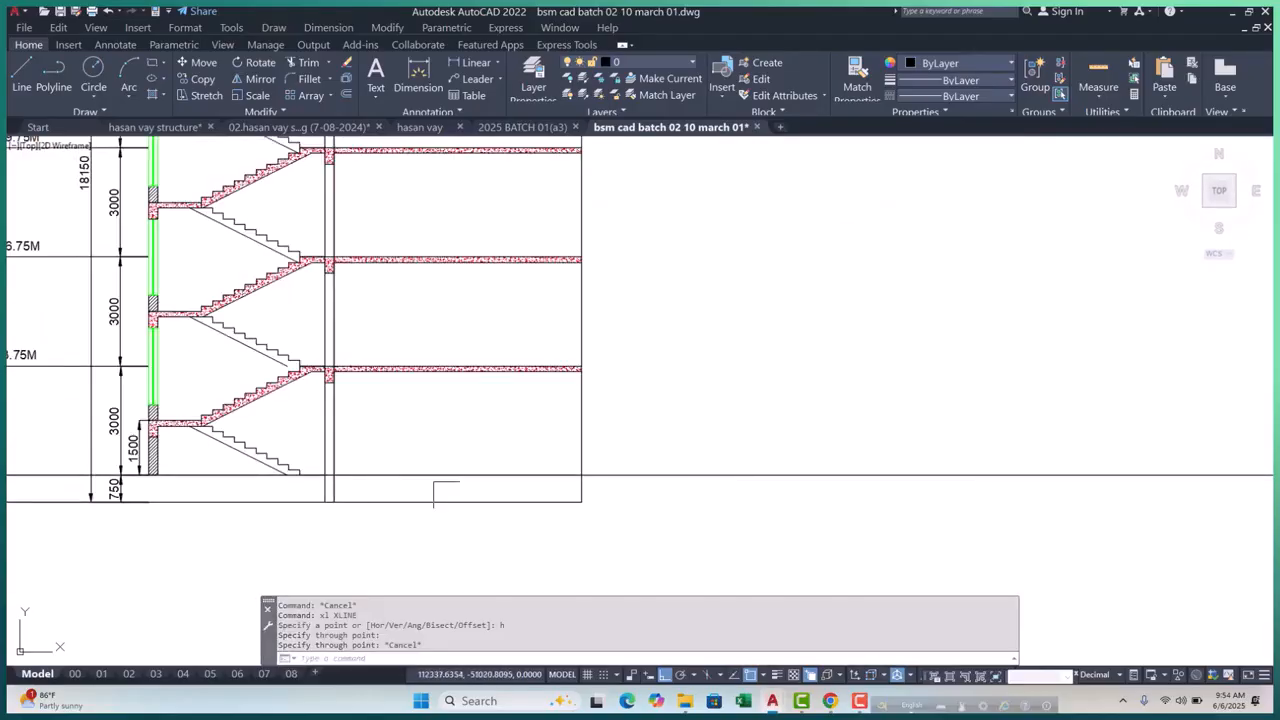
pyautogui.press('Escape')
pyautogui.press('Escape')
pyautogui.press('Escape')
pyautogui.press('Escape')
# Offset the plinth-level construction line 2100 upward
pyautogui.write('o')
pyautogui.press('Return')
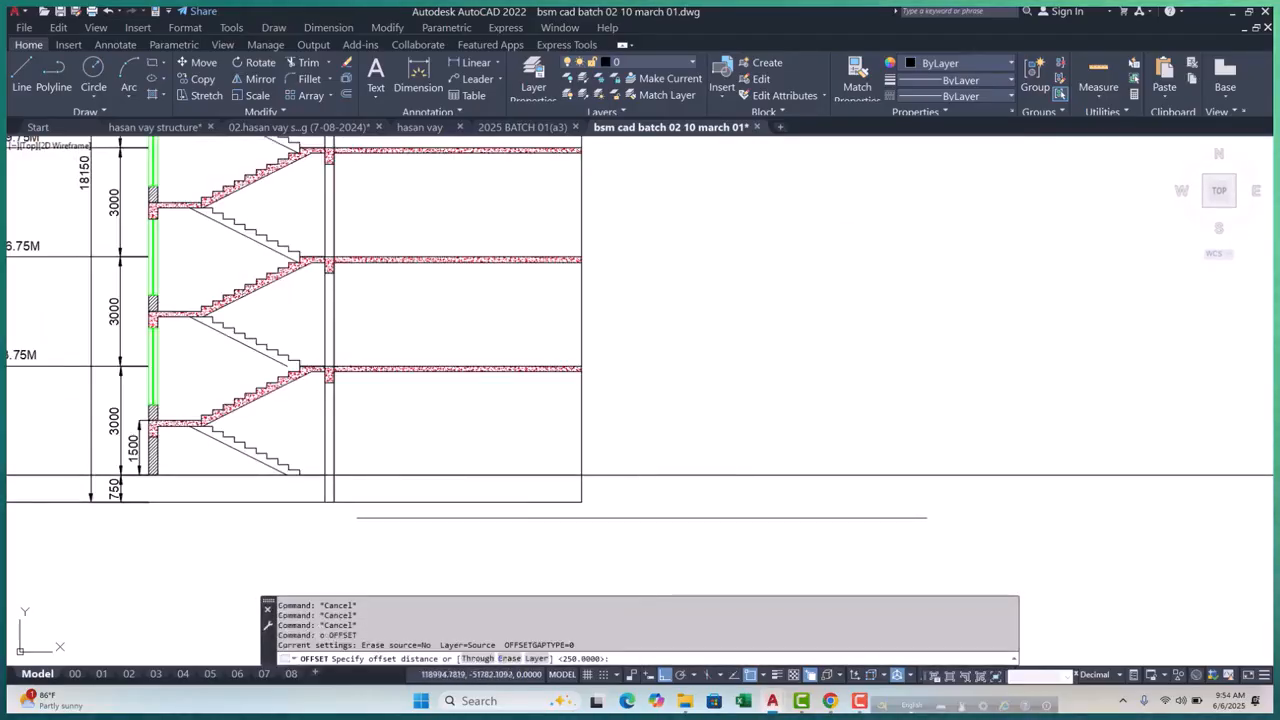
pyautogui.write('2100')
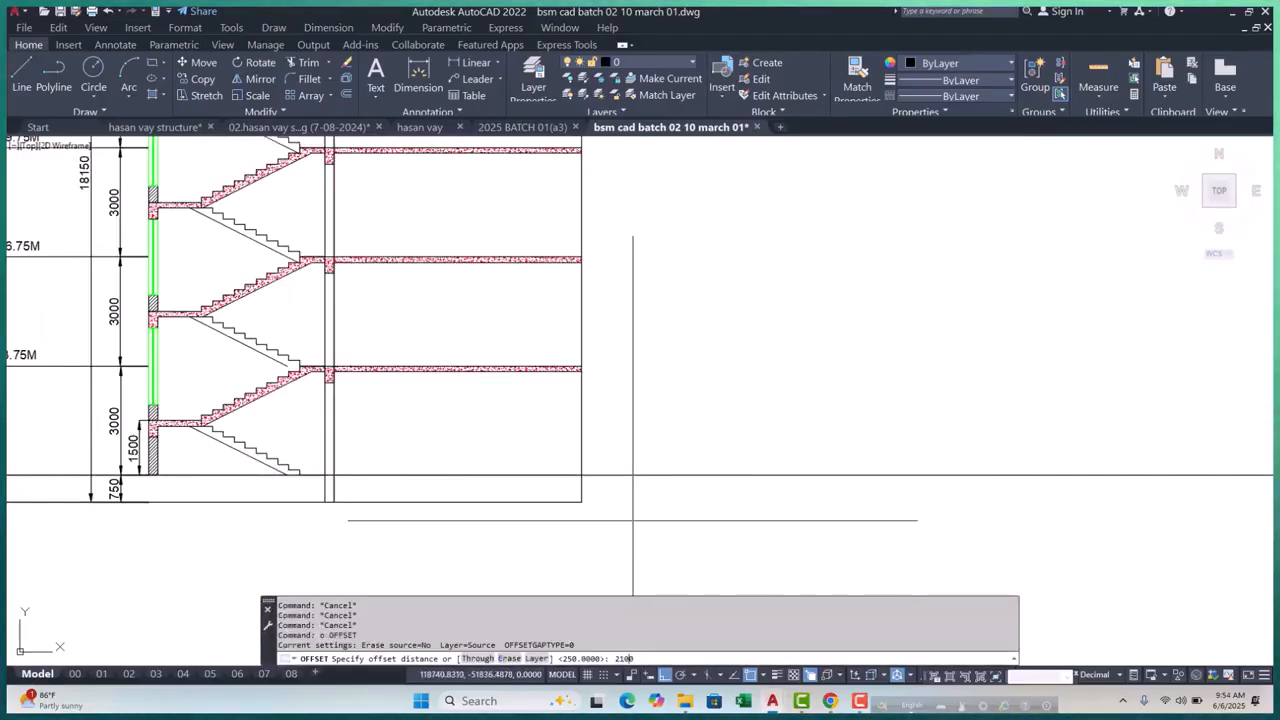
pyautogui.press('Return')
pyautogui.click(651, 475)
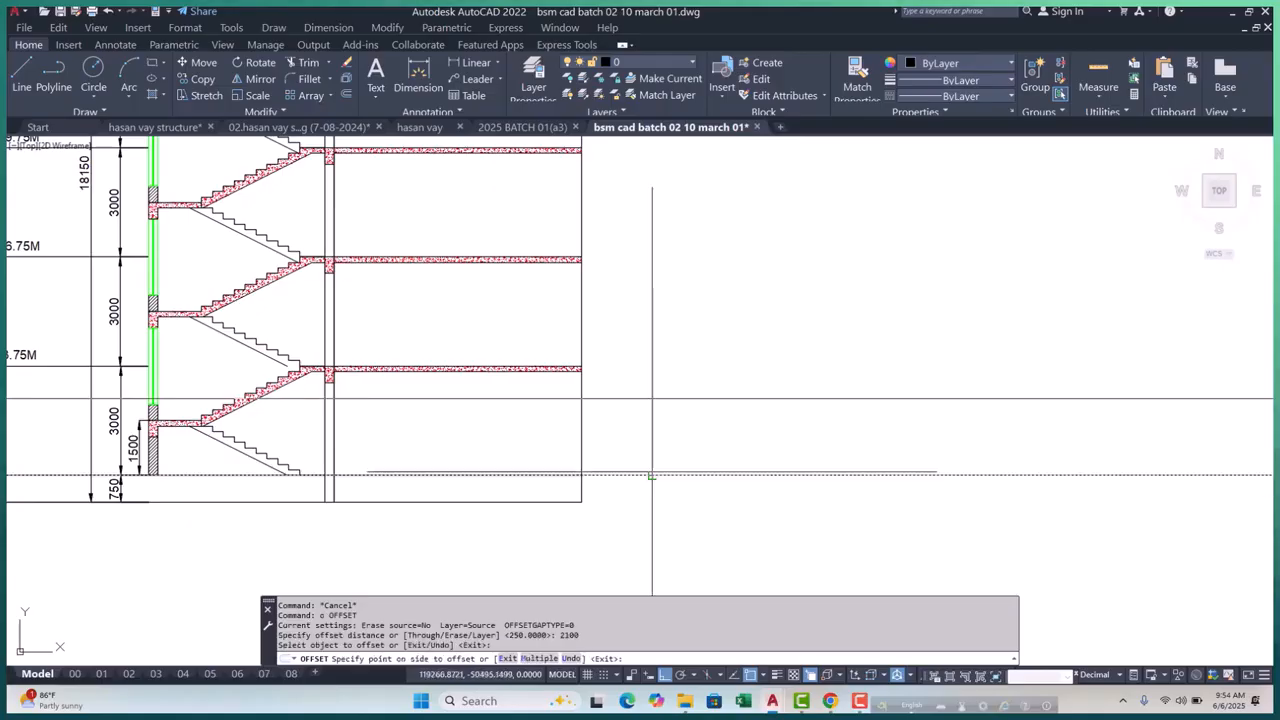
pyautogui.click(632, 441)
pyautogui.press('Escape')
pyautogui.press('Escape')
pyautogui.scroll(4, 220, 416)
pyautogui.scroll(3, 450, 410)
pyautogui.press('Escape')
pyautogui.press('Escape')
pyautogui.press('Escape')
pyautogui.press('Escape')
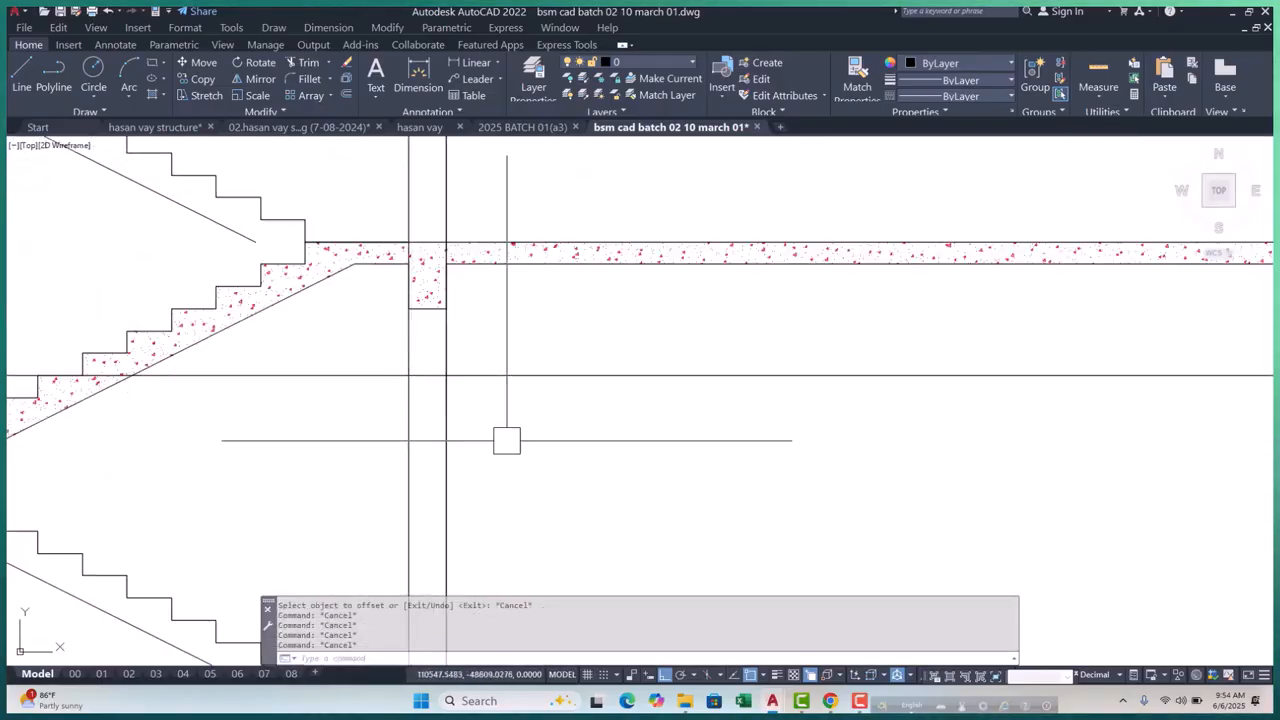
# Offset the raised construction line another 125 upward
pyautogui.write('o')
pyautogui.press('Return')
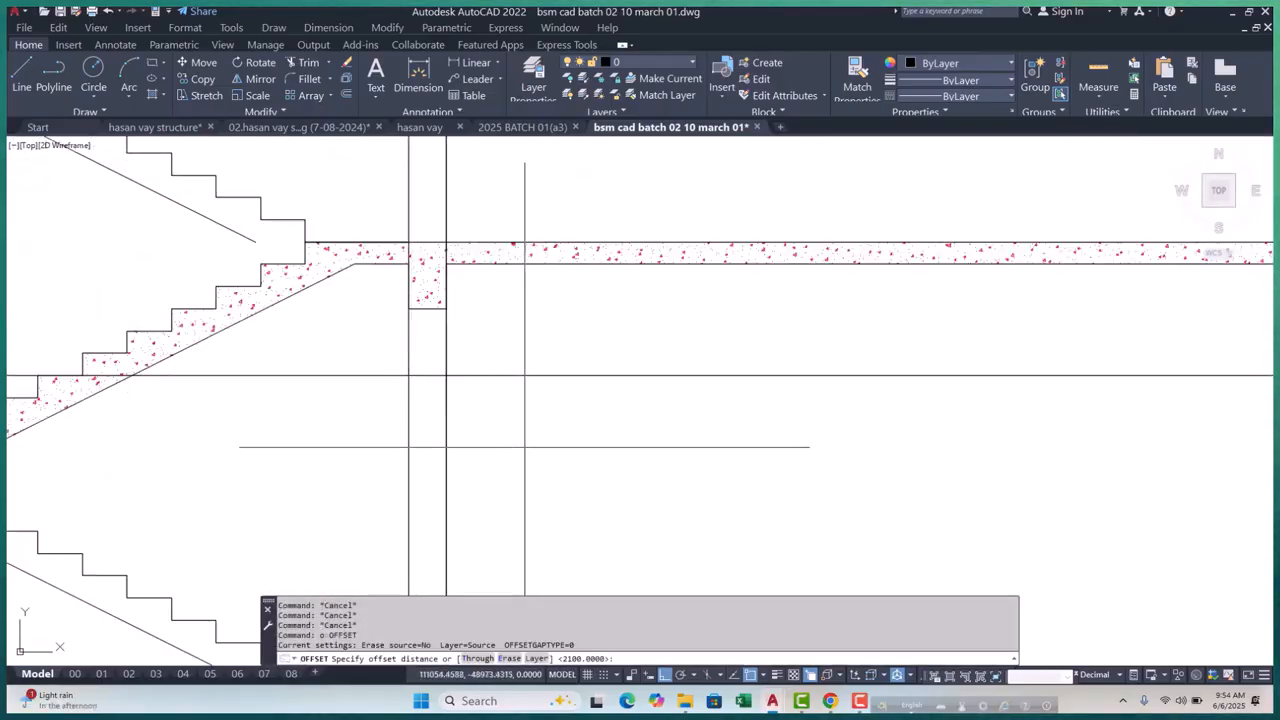
pyautogui.click(545, 375)
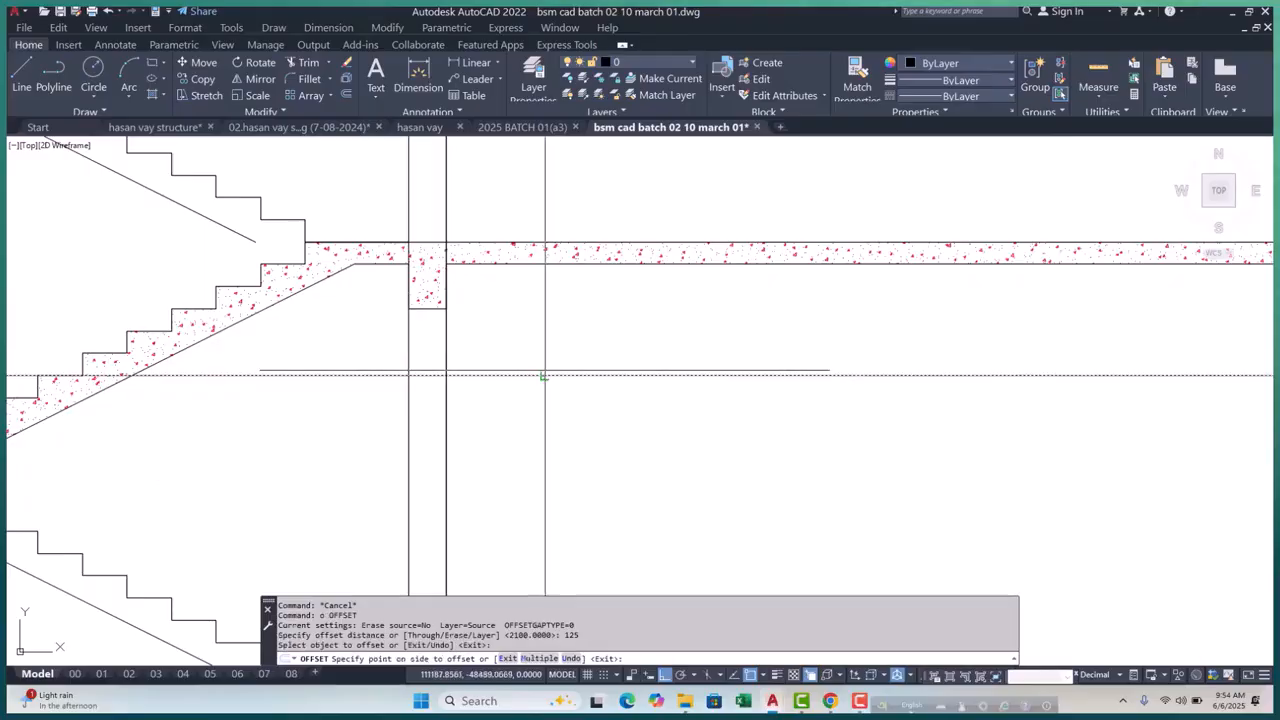
pyautogui.click(543, 343)
pyautogui.press('Escape')
# Draw a rectangle across the wall's width between the two offset construction lines below the 1st floor beam
pyautogui.scroll(3, 367, 327)
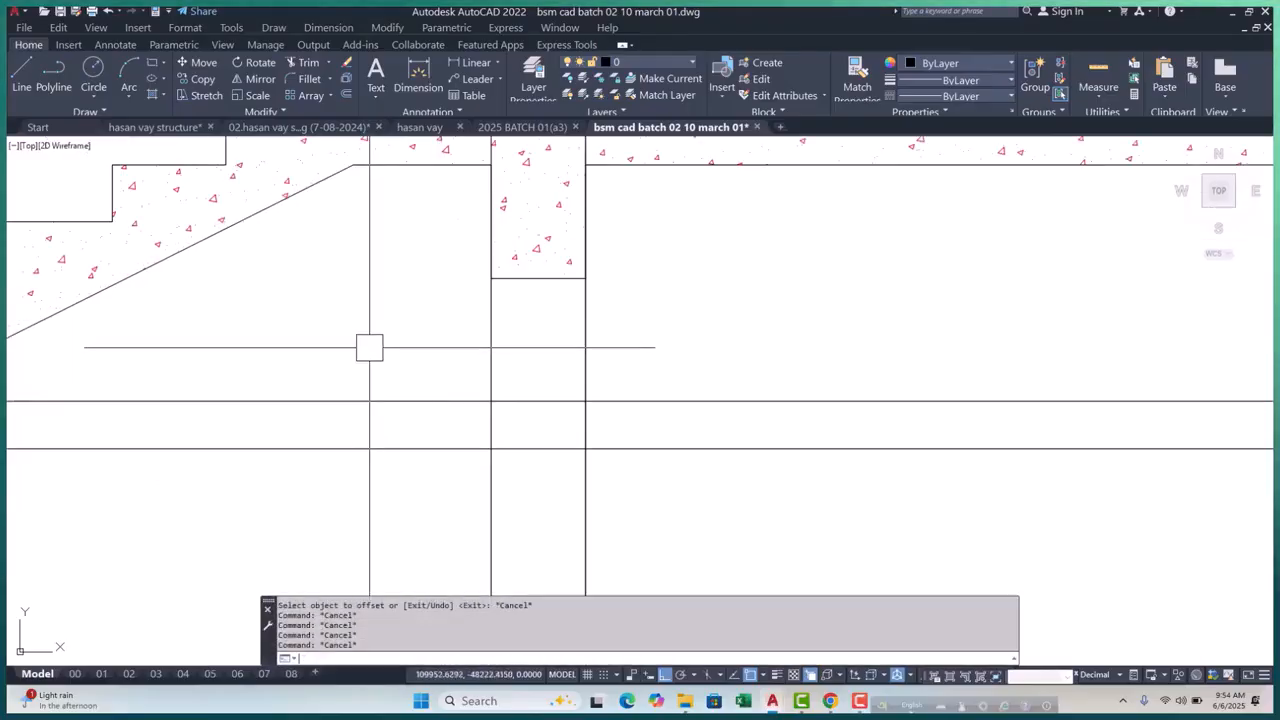
pyautogui.write('rec')
pyautogui.press('Return')
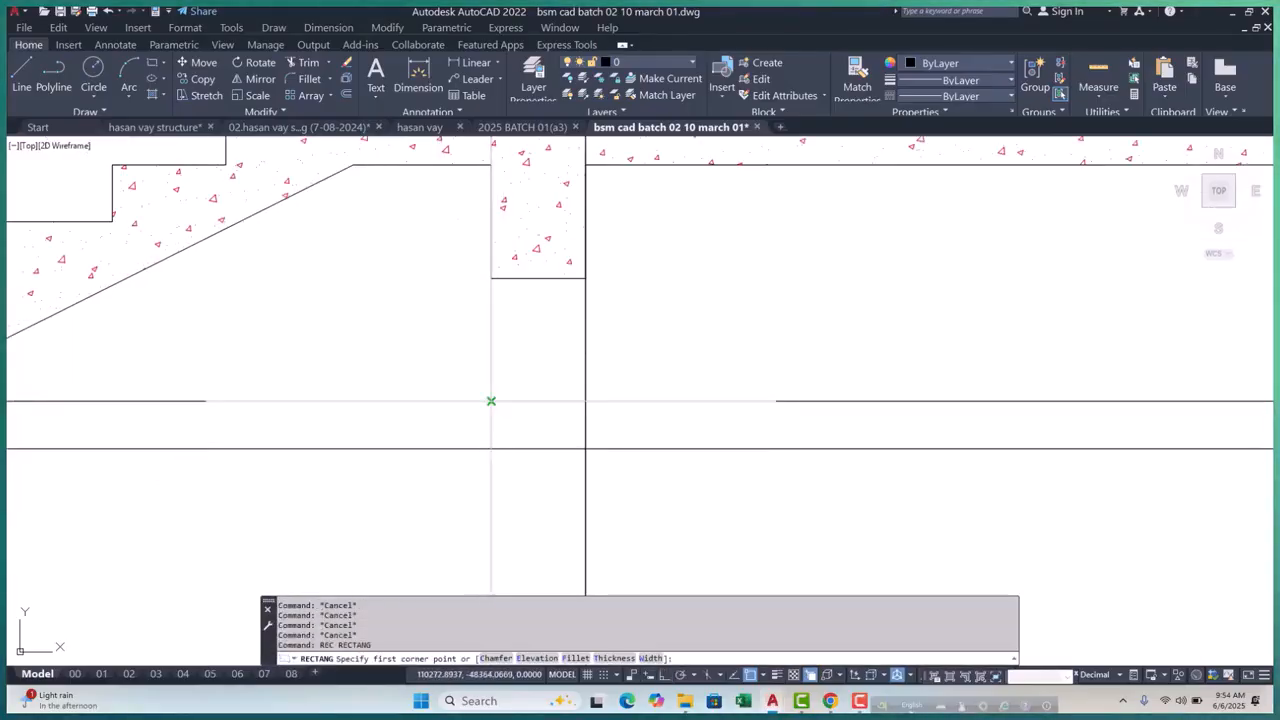
pyautogui.click(586, 449)
pyautogui.scroll(-3, 424, 382)
pyautogui.press('Escape')
pyautogui.press('Escape')
# Erase the two offset construction lines running along the rectangle's upper and lower edges
pyautogui.click(659, 363)
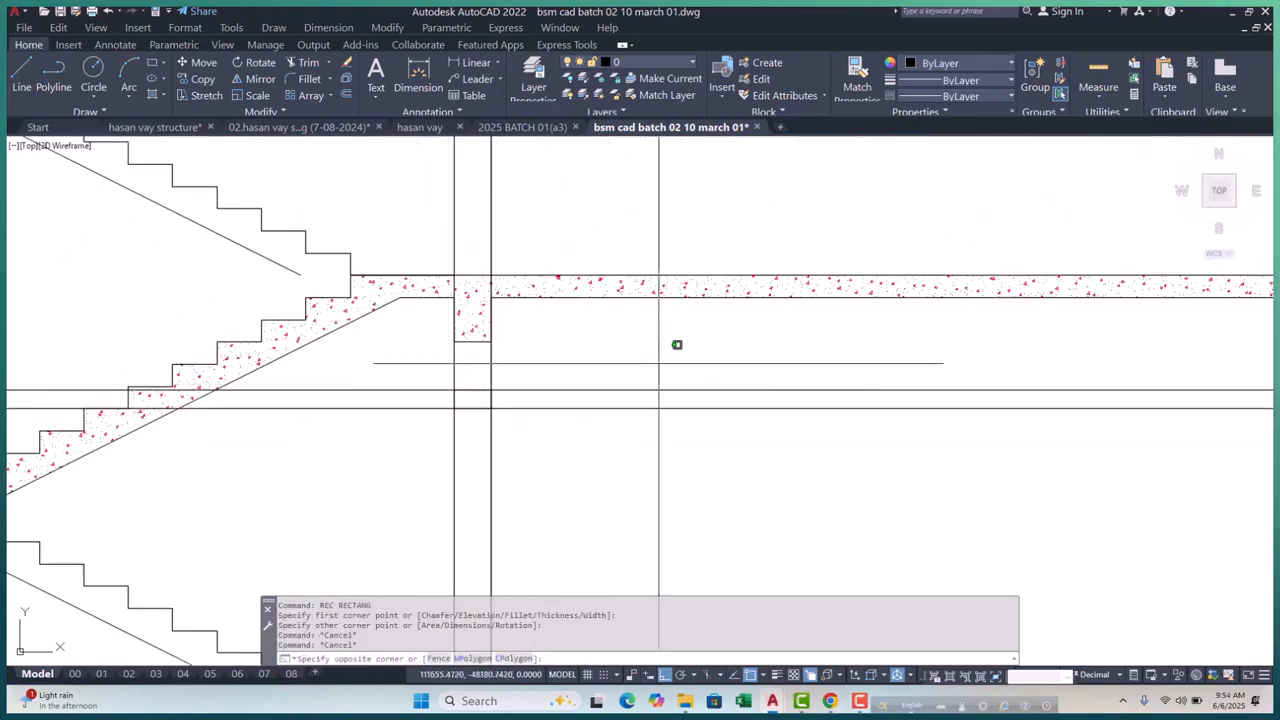
pyautogui.click(586, 471)
pyautogui.write('e')
pyautogui.press('Return')
pyautogui.scroll(-3, 539, 340)
pyautogui.moveTo(590, 428); pyautogui.dragTo(575, 399, button='middle')
pyautogui.press('Escape')
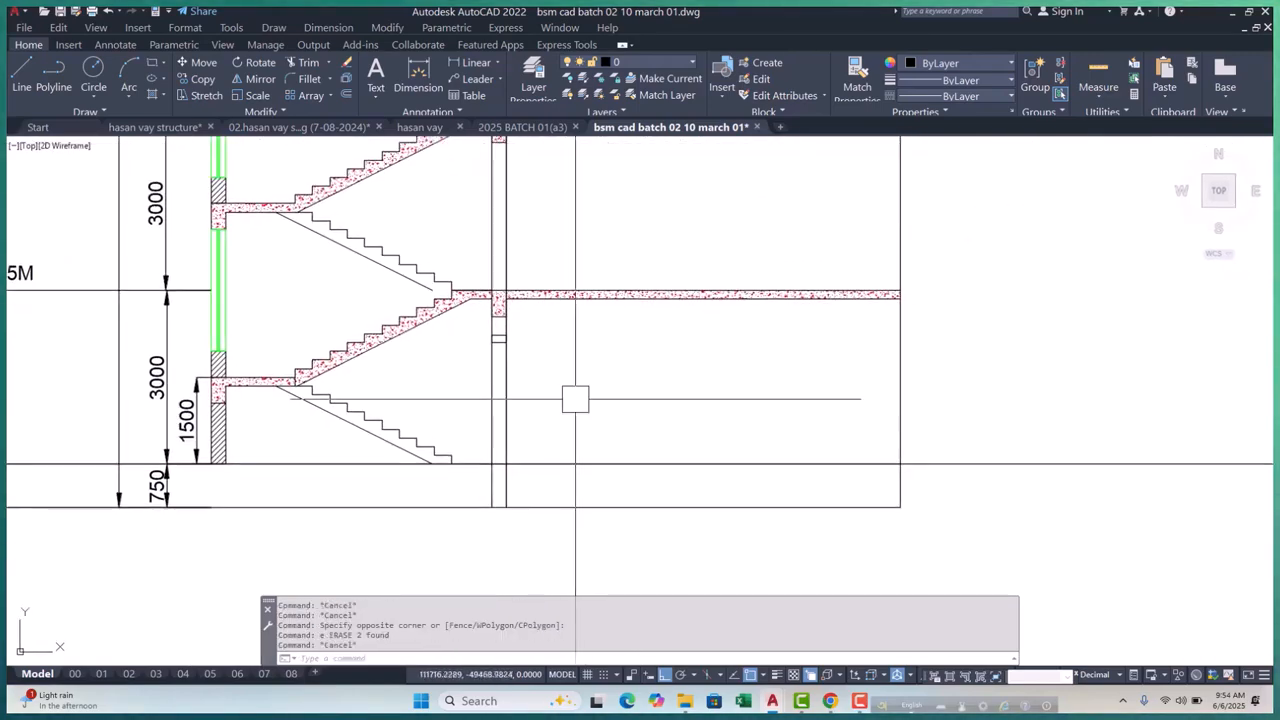
# Draw a vertical polyline from the midpoint of the rectangle's underside down to the plinth-level line
pyautogui.write('pl')
pyautogui.press('Return')
pyautogui.scroll(6, 487, 343)
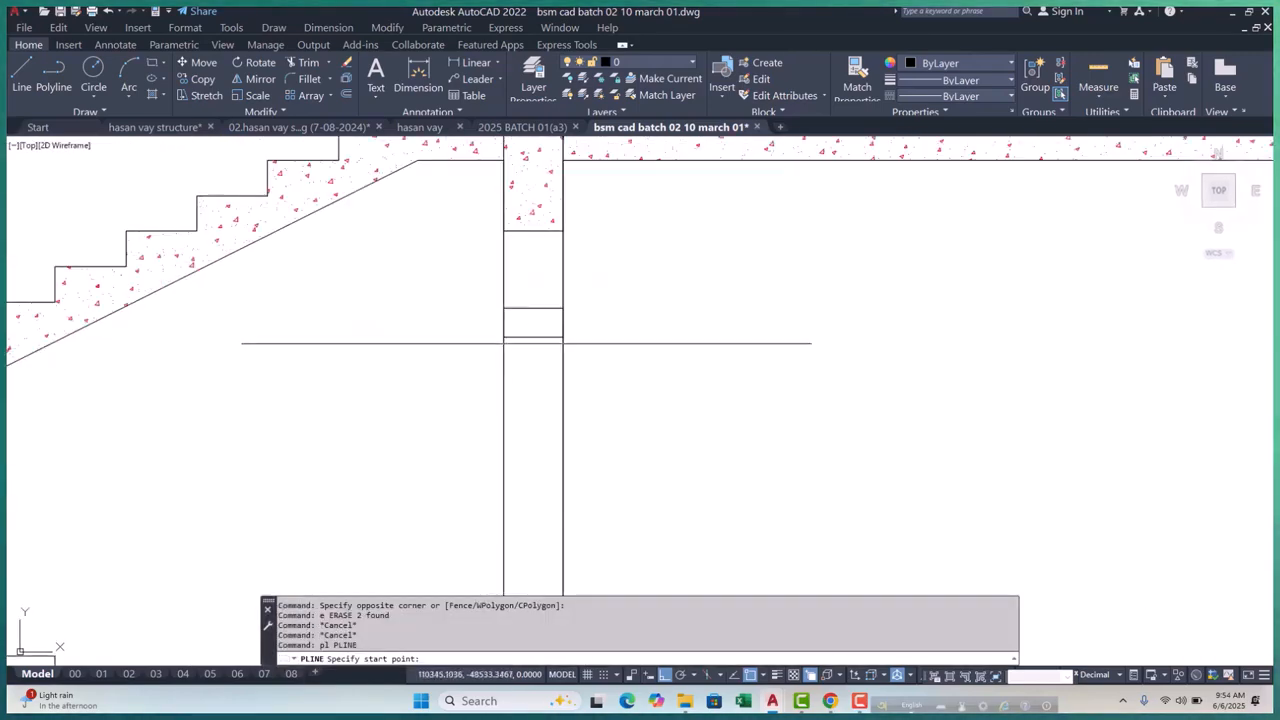
pyautogui.scroll(-4, 533, 330)
pyautogui.scroll(4, 500, 372)
pyautogui.click(500, 363)
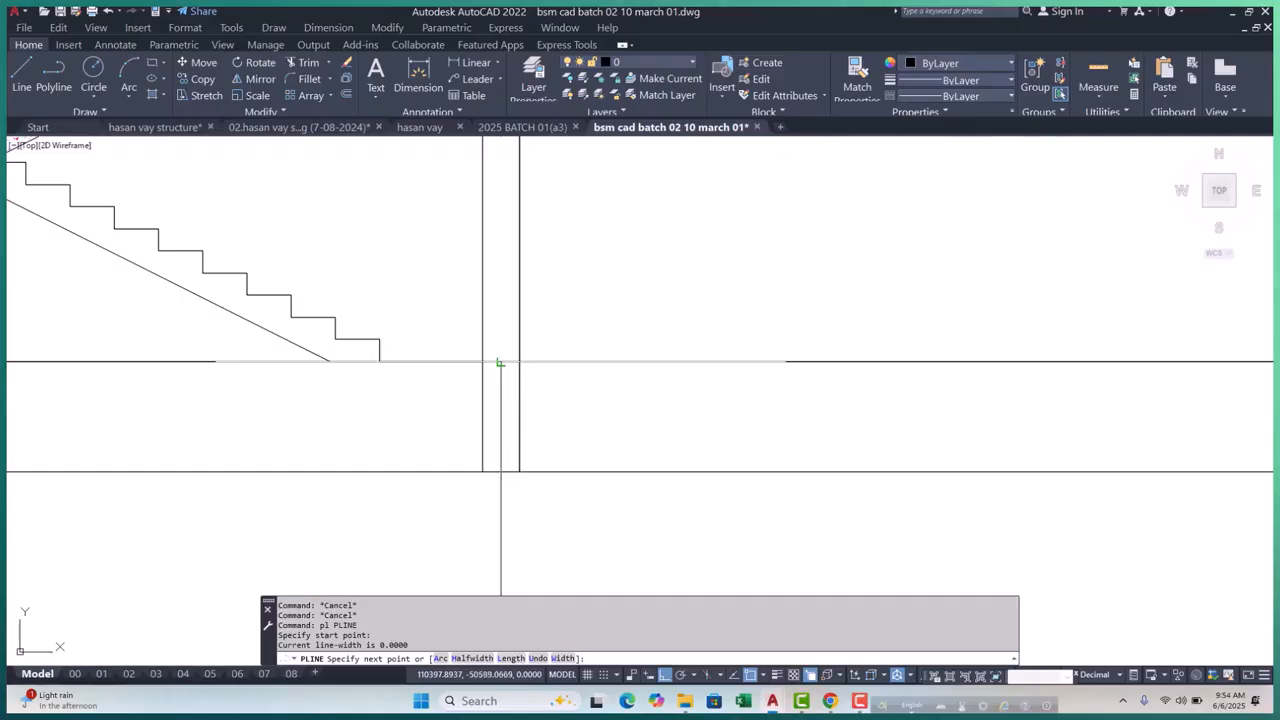
pyautogui.press('Escape')
# Offset the vertical centre polyline 25 to its right
pyautogui.moveTo(585, 358); pyautogui.dragTo(451, 495, button='middle')
pyautogui.write('o')
pyautogui.press('Return')
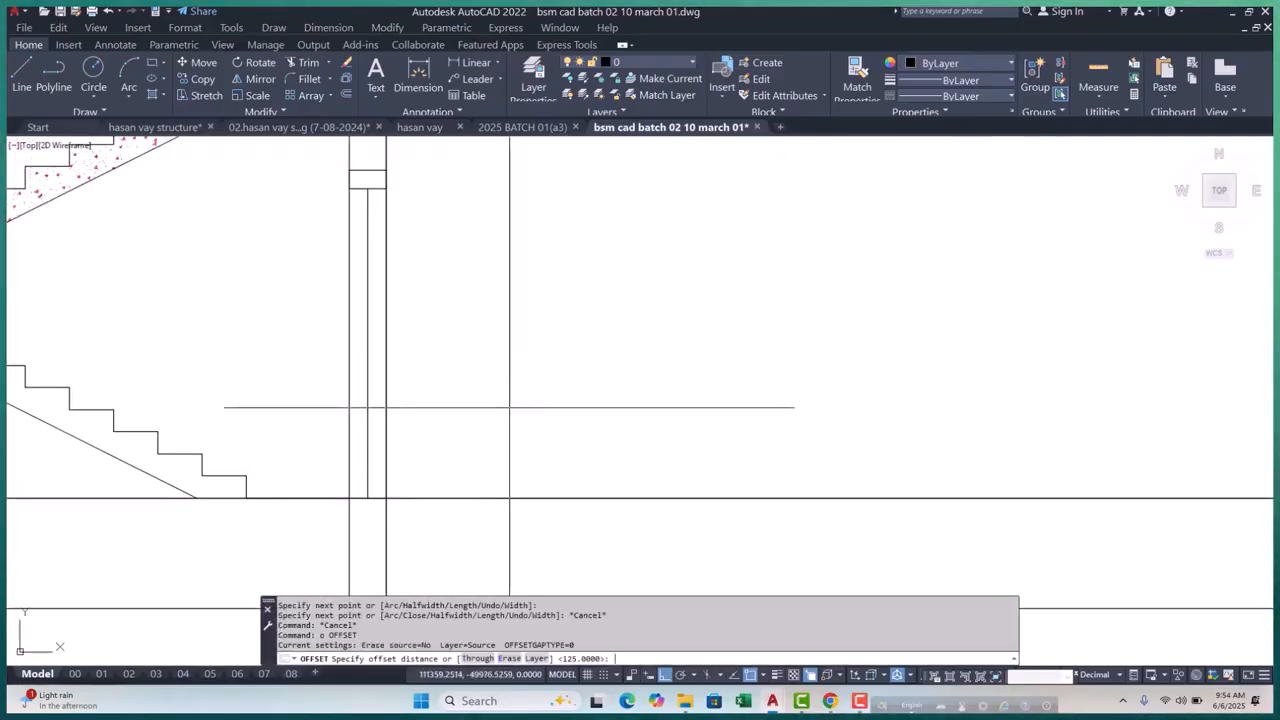
pyautogui.write('25')
pyautogui.press('Return')
pyautogui.scroll(4, 330, 380)
pyautogui.click(433, 337)
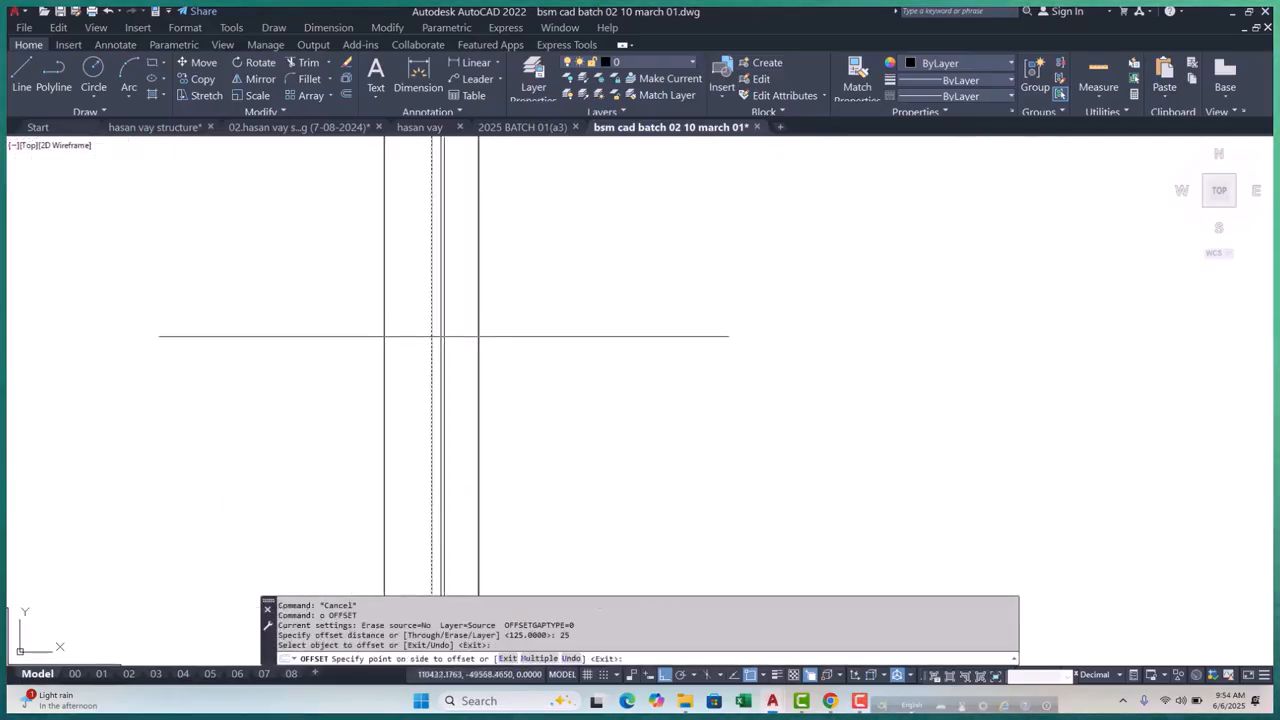
pyautogui.click(436, 333)
# Offset the centre polyline 25 to its left and that copy another 25 further left
pyautogui.scroll(4, 436, 333)
pyautogui.click(426, 317)
pyautogui.click(360, 323)
pyautogui.click(401, 318)
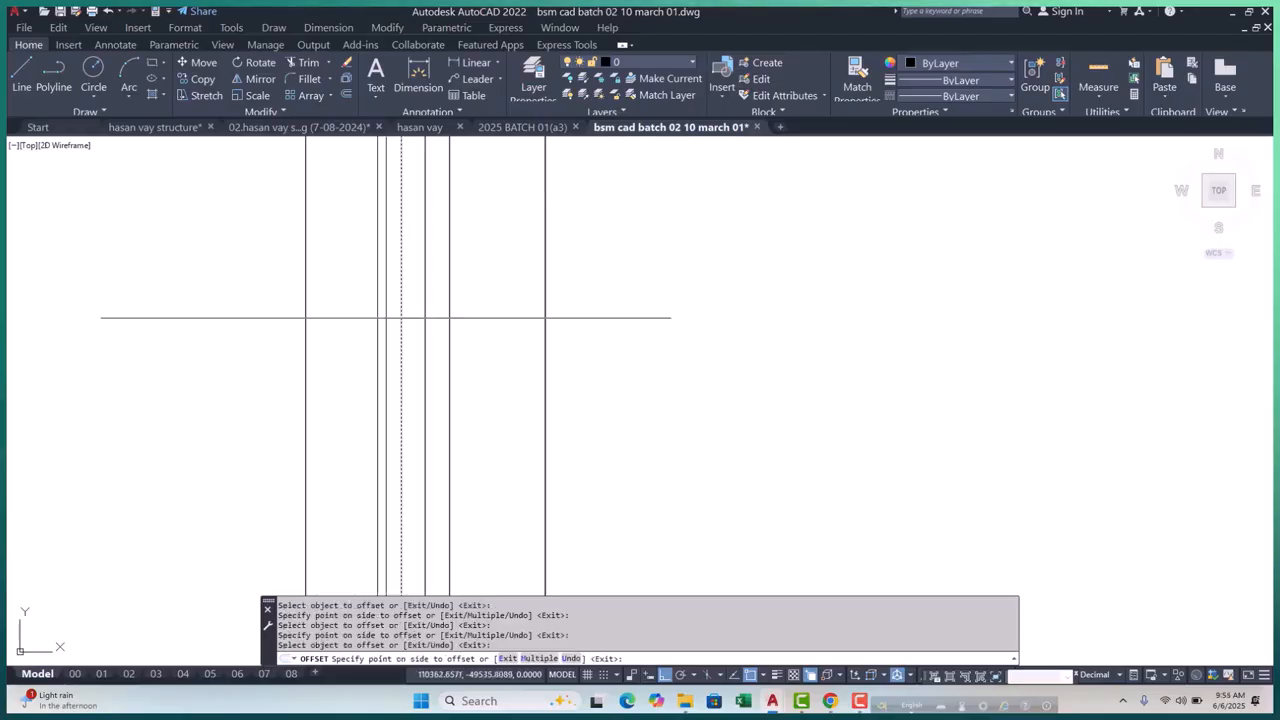
pyautogui.click(350, 316)
pyautogui.press('Escape')
pyautogui.scroll(-5, 440, 320)
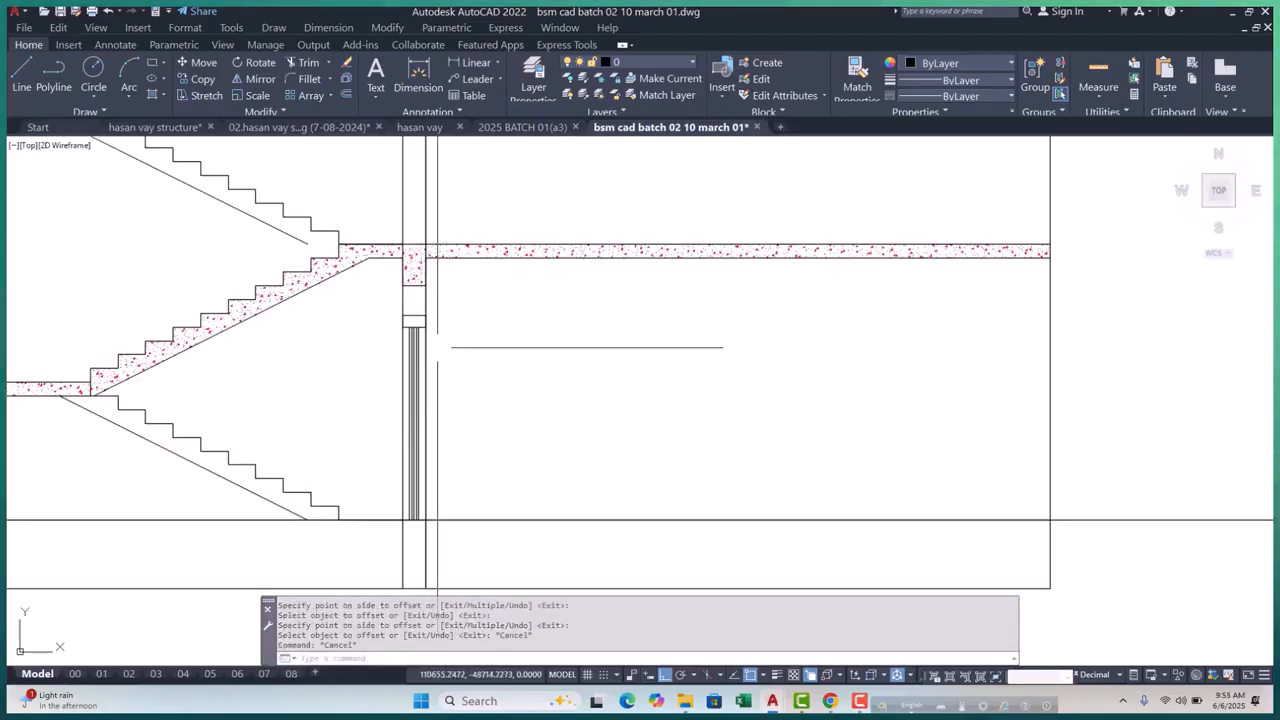
# Draw a rectangle around the ground floor door lines, from the lintel's lower corner to the opposite wall edge at plinth level
pyautogui.scroll(2, 400, 343)
pyautogui.click(457, 351)
pyautogui.press('Escape')
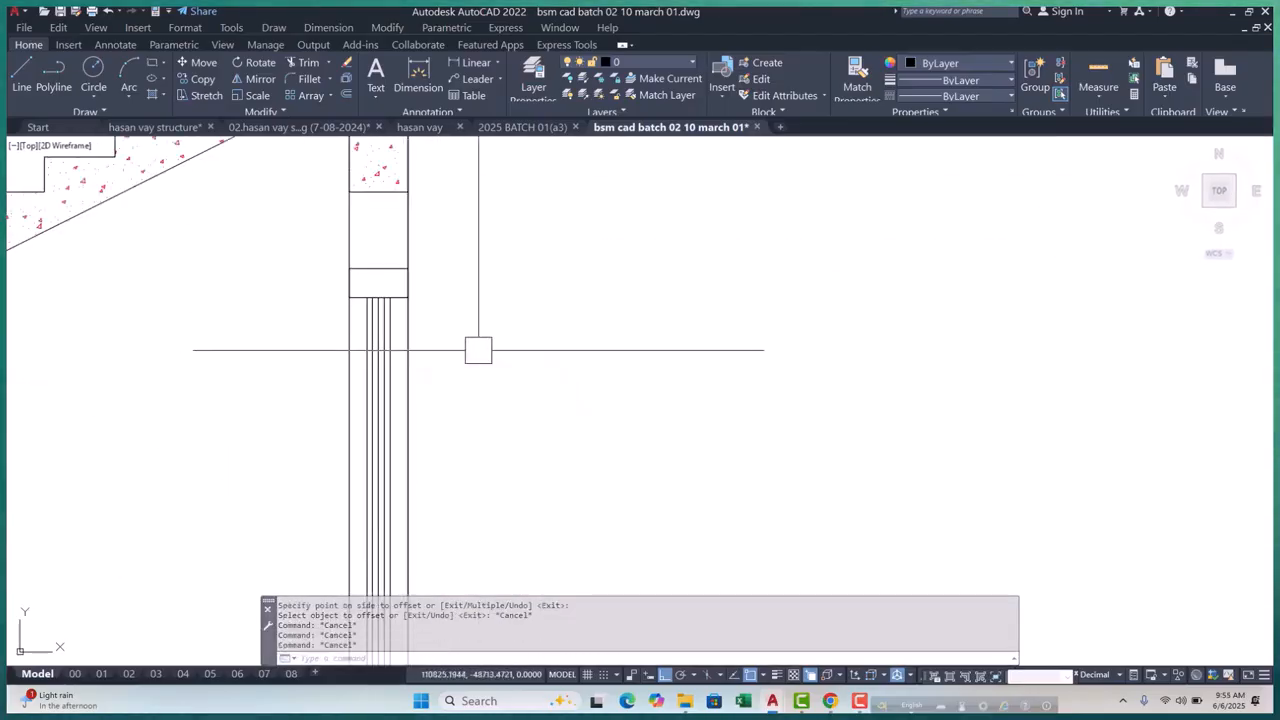
pyautogui.press('Escape')
pyautogui.write('rec')
pyautogui.press('Return')
pyautogui.scroll(4, 381, 320)
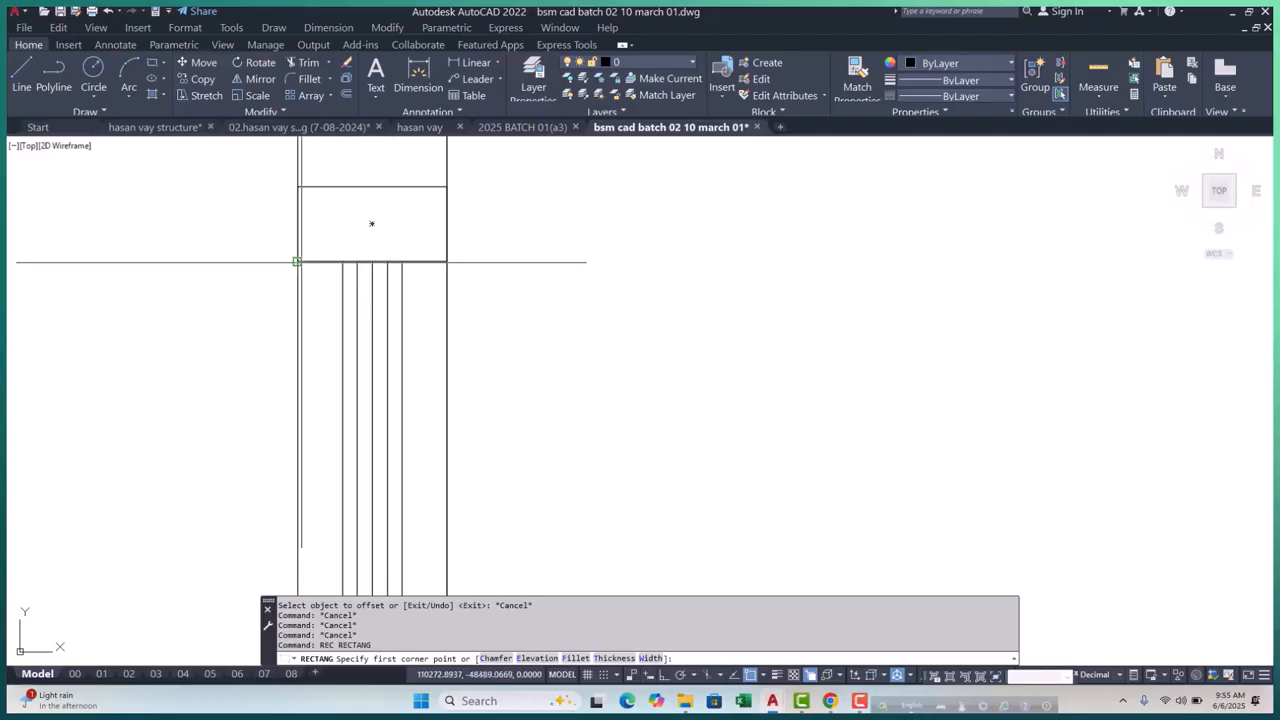
pyautogui.click(369, 220)
pyautogui.scroll(-4, 340, 431)
pyautogui.scroll(3, 356, 440)
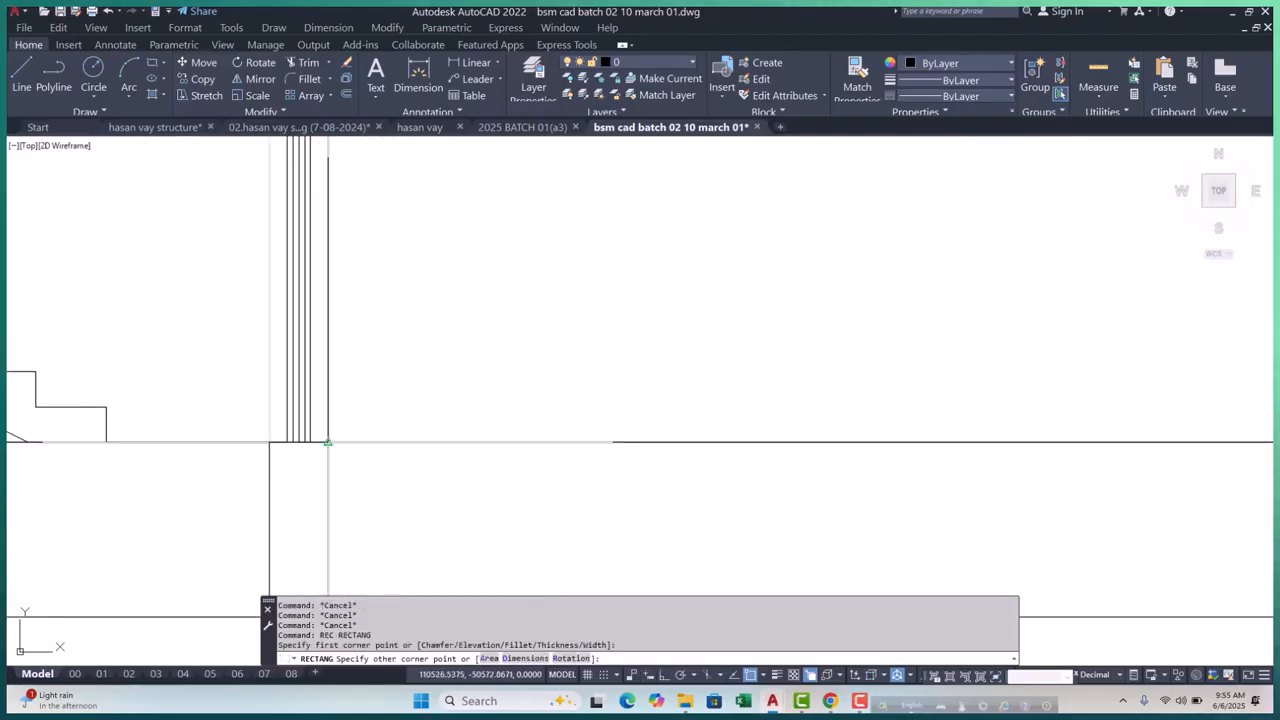
pyautogui.press('Escape')
pyautogui.press('Escape')
# Select the door rectangle and its vertical lines below the lintel and assign them to layer 04.DOOR
pyautogui.scroll(-4, 340, 440)
pyautogui.scroll(4, 370, 440)
pyautogui.click(332, 268)
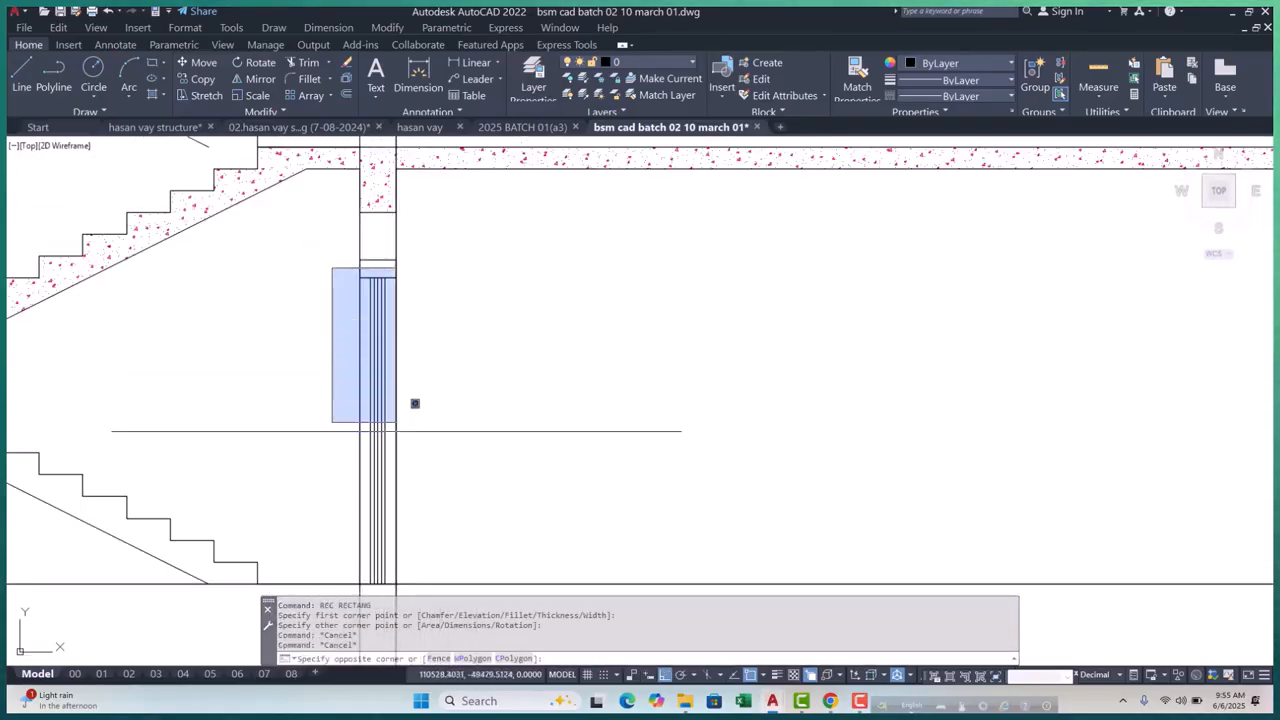
pyautogui.scroll(-4, 415, 403)
pyautogui.scroll(4, 391, 423)
pyautogui.click(393, 425)
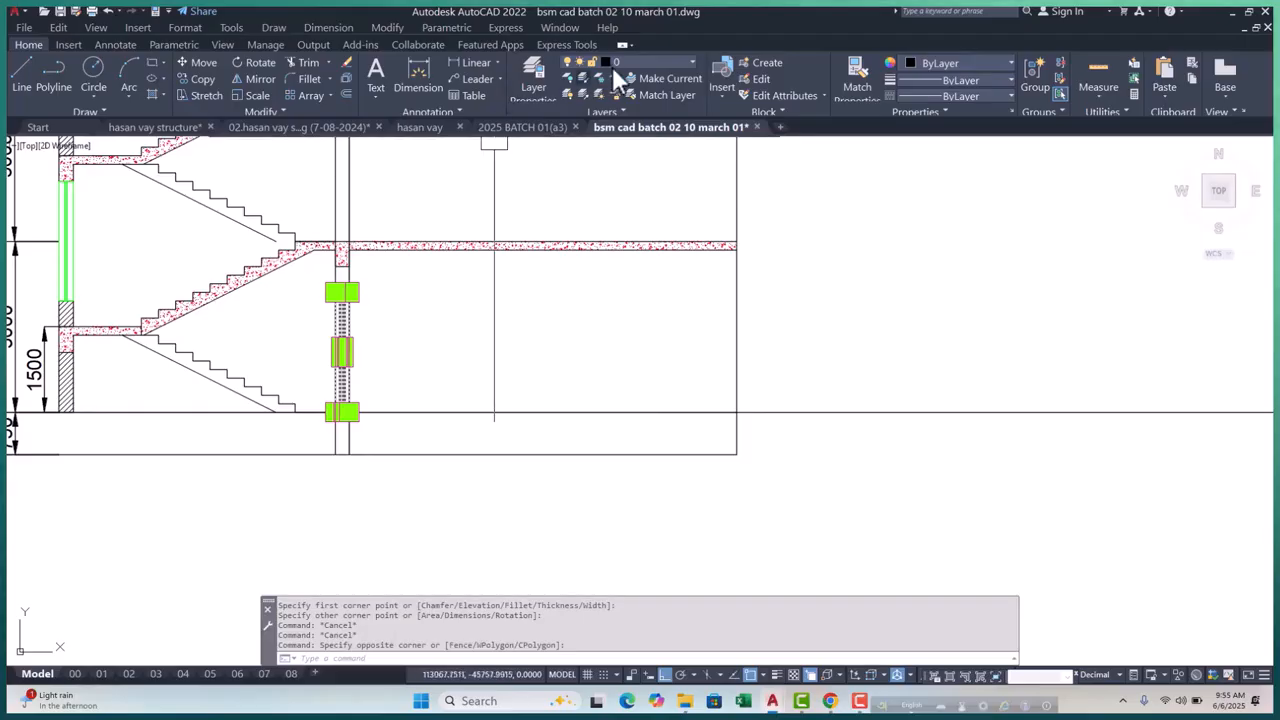
pyautogui.click(647, 60)
pyautogui.click(647, 128)
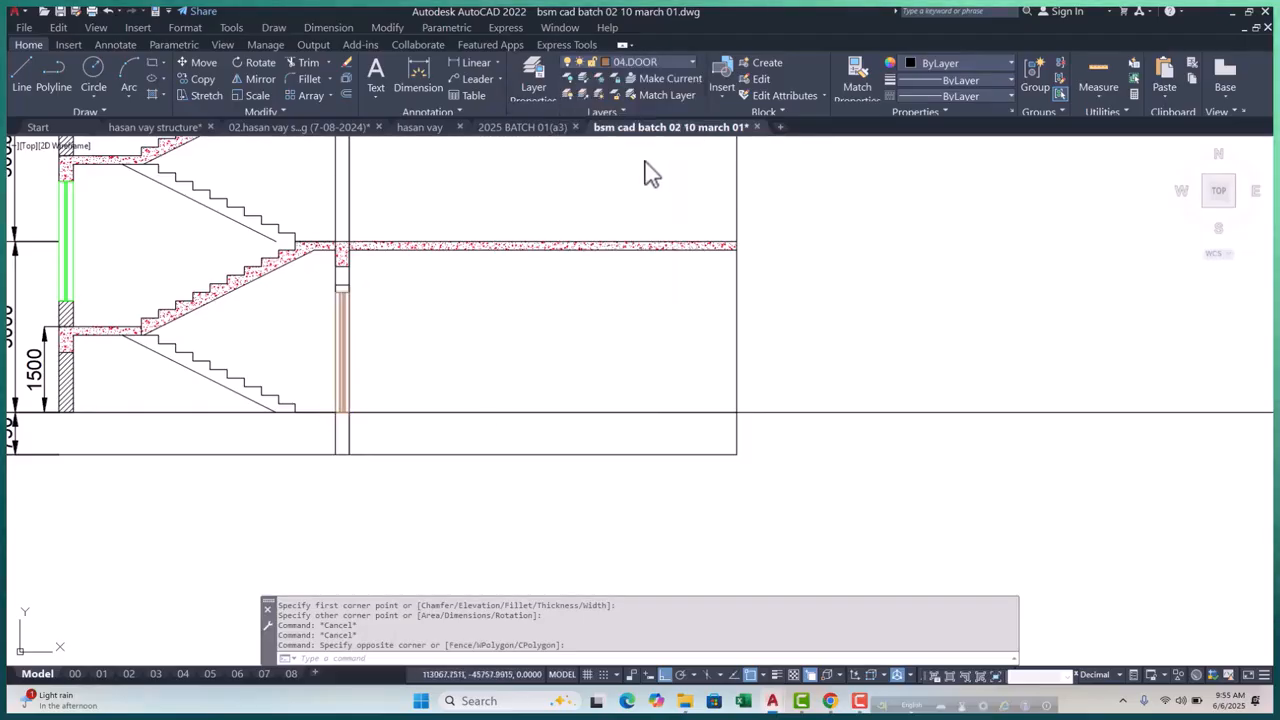
pyautogui.press('Escape')
pyautogui.press('Escape')
pyautogui.scroll(5, 380, 285)
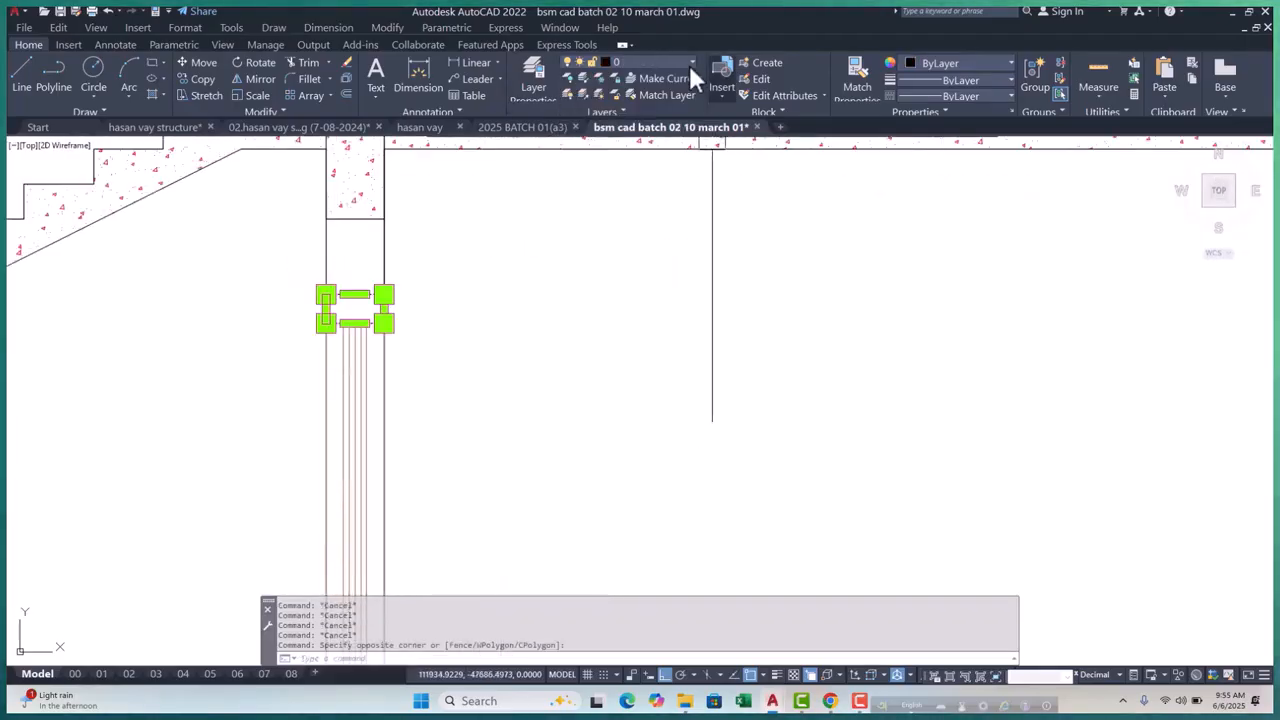
pyautogui.click(659, 60)
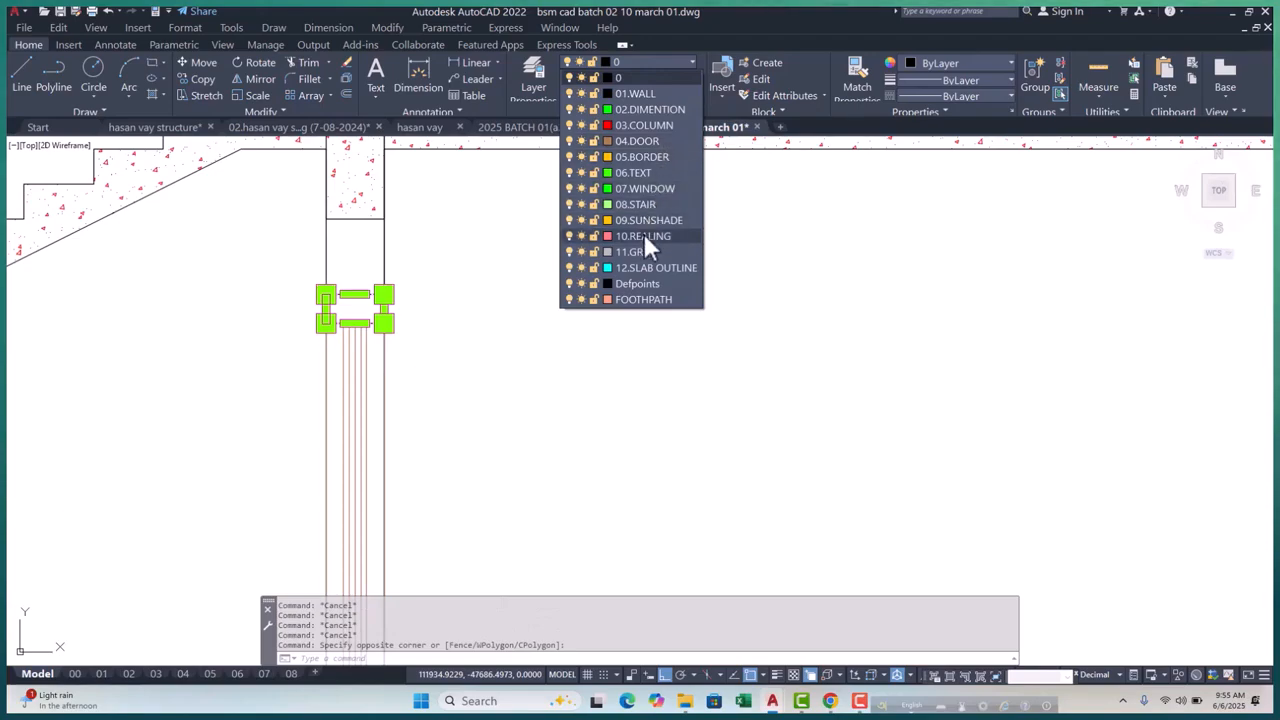
pyautogui.click(655, 300)
pyautogui.press('Escape')
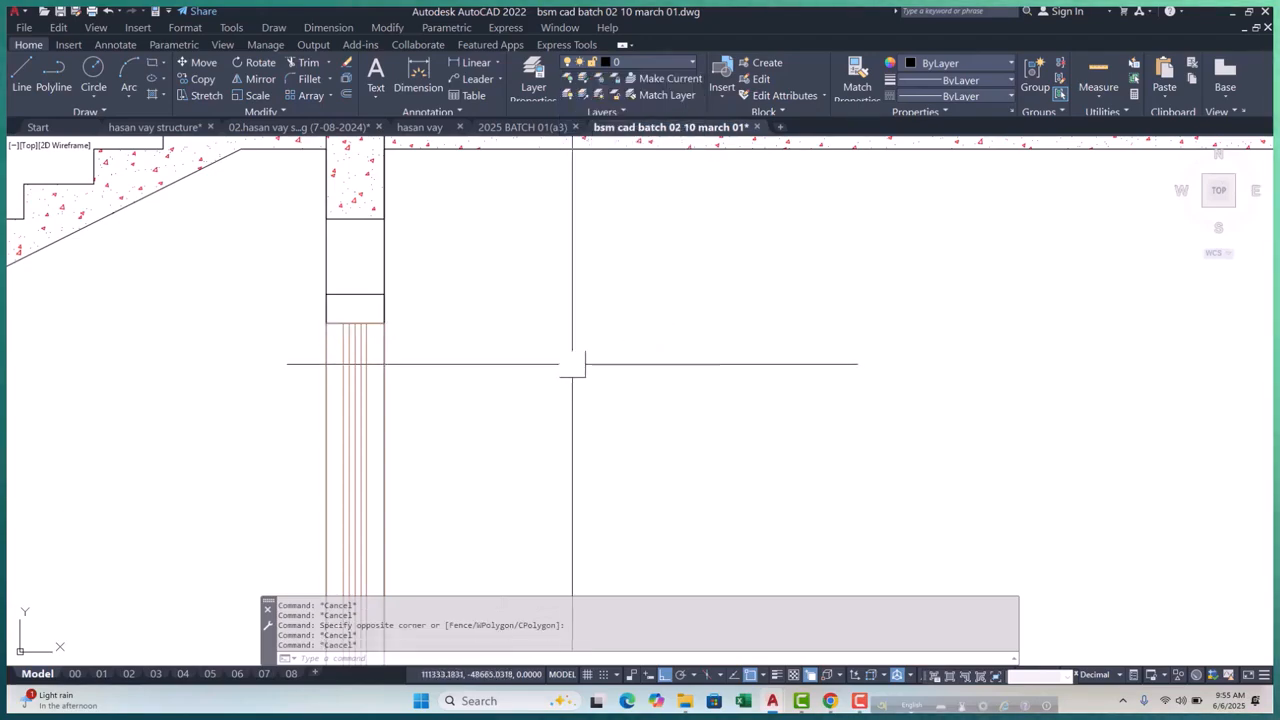
# Create a new layer named 13.lintel in the layer manager
pyautogui.write('la')
pyautogui.press('Return')
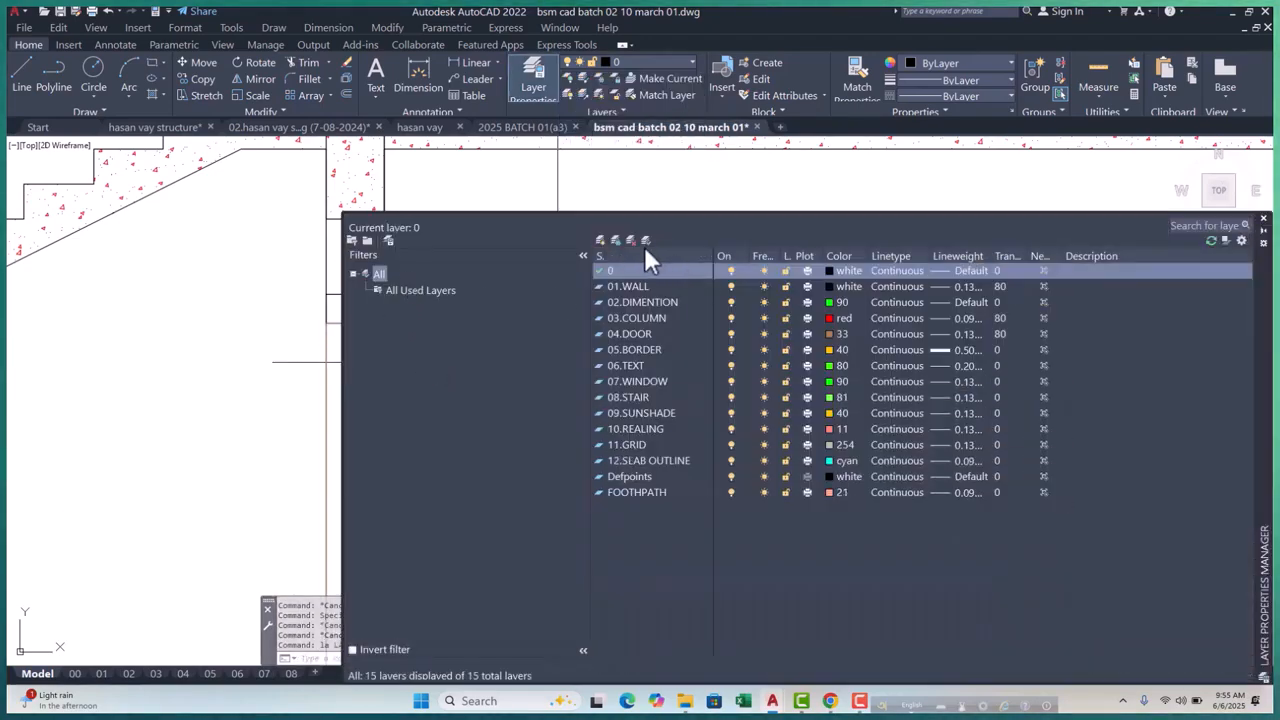
pyautogui.click(599, 240)
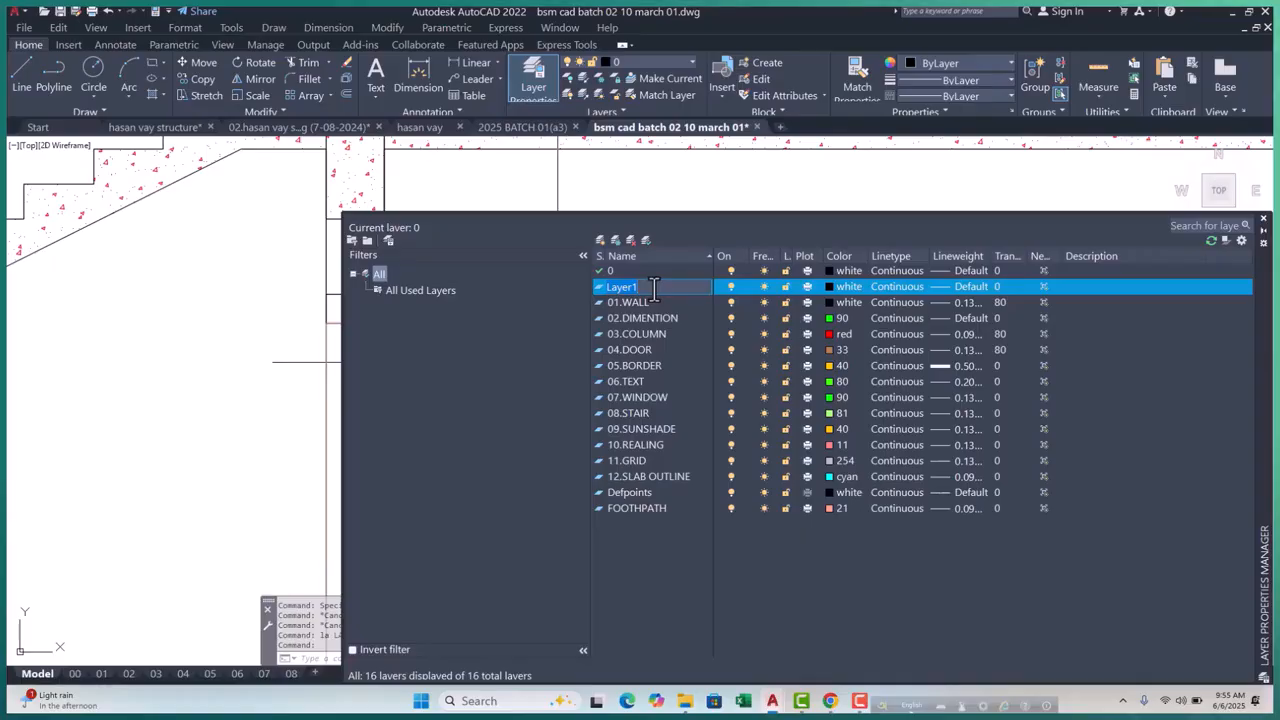
pyautogui.write('1')
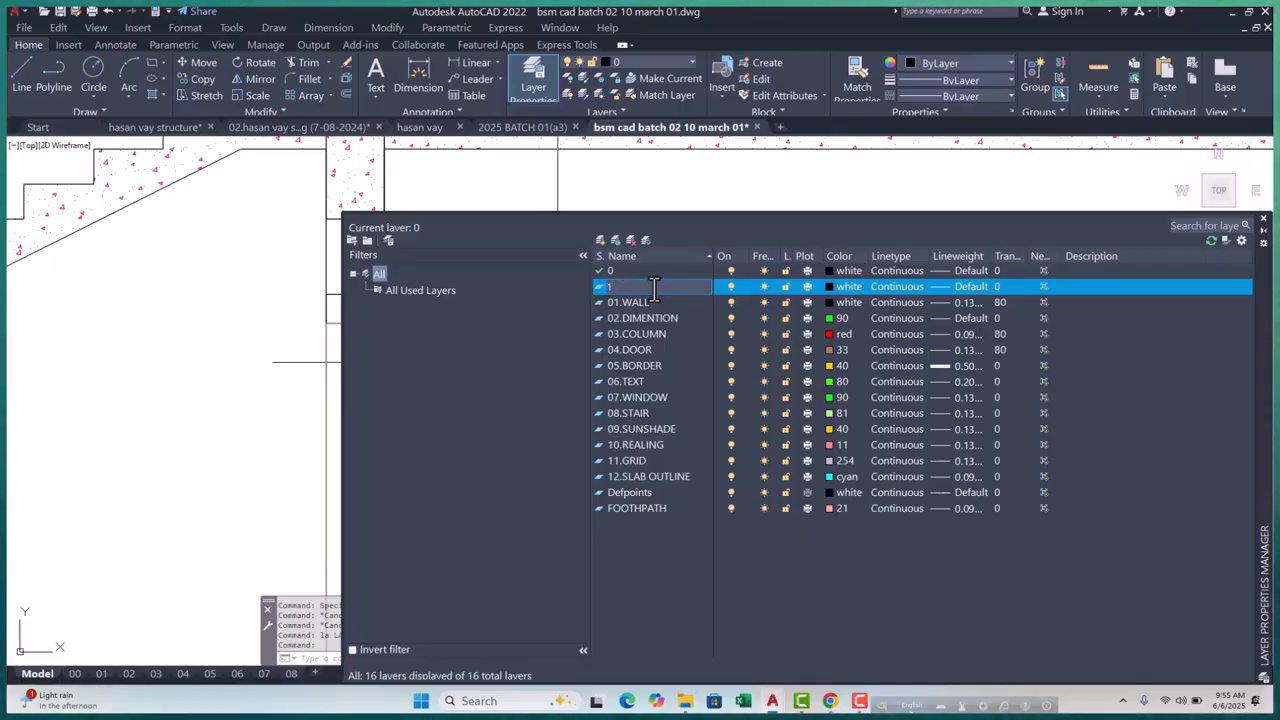
pyautogui.write('3.lintel')
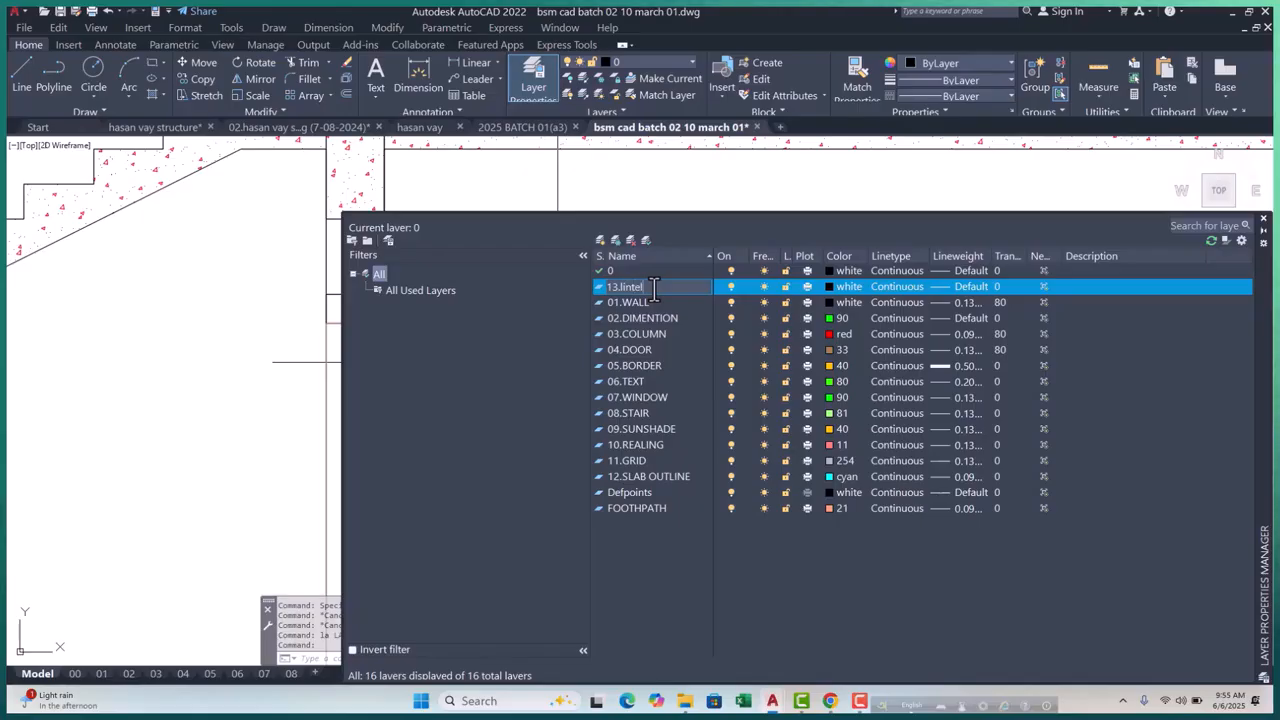
# Give the 13.lintel layer colour 31 and a 0.15 mm lineweight, and close the layer manager
pyautogui.click(827, 286)
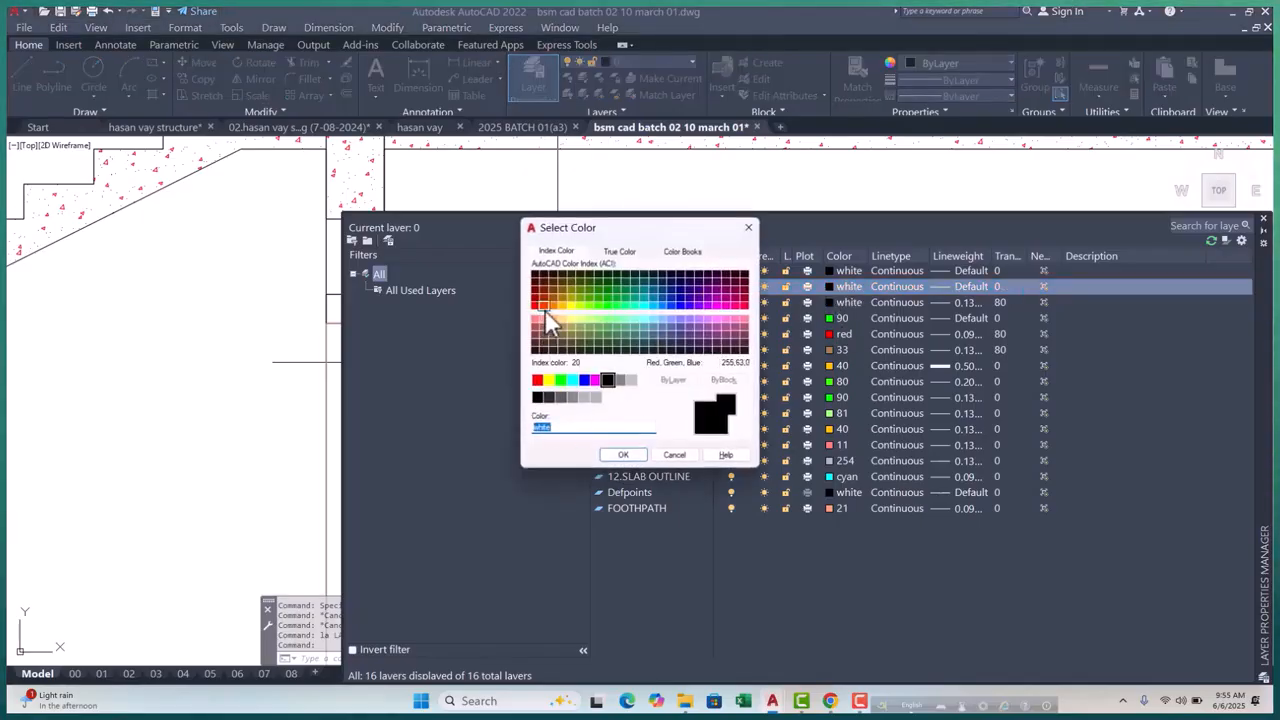
pyautogui.click(553, 322)
pyautogui.click(622, 454)
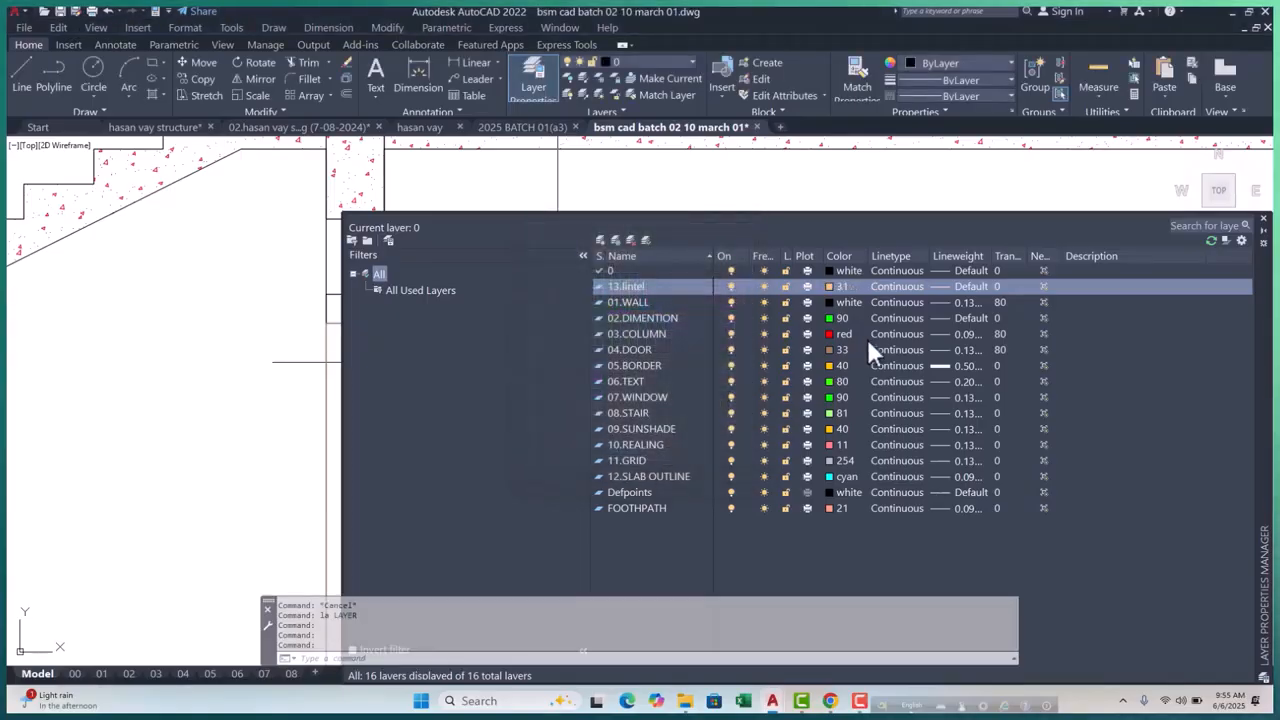
pyautogui.click(920, 286)
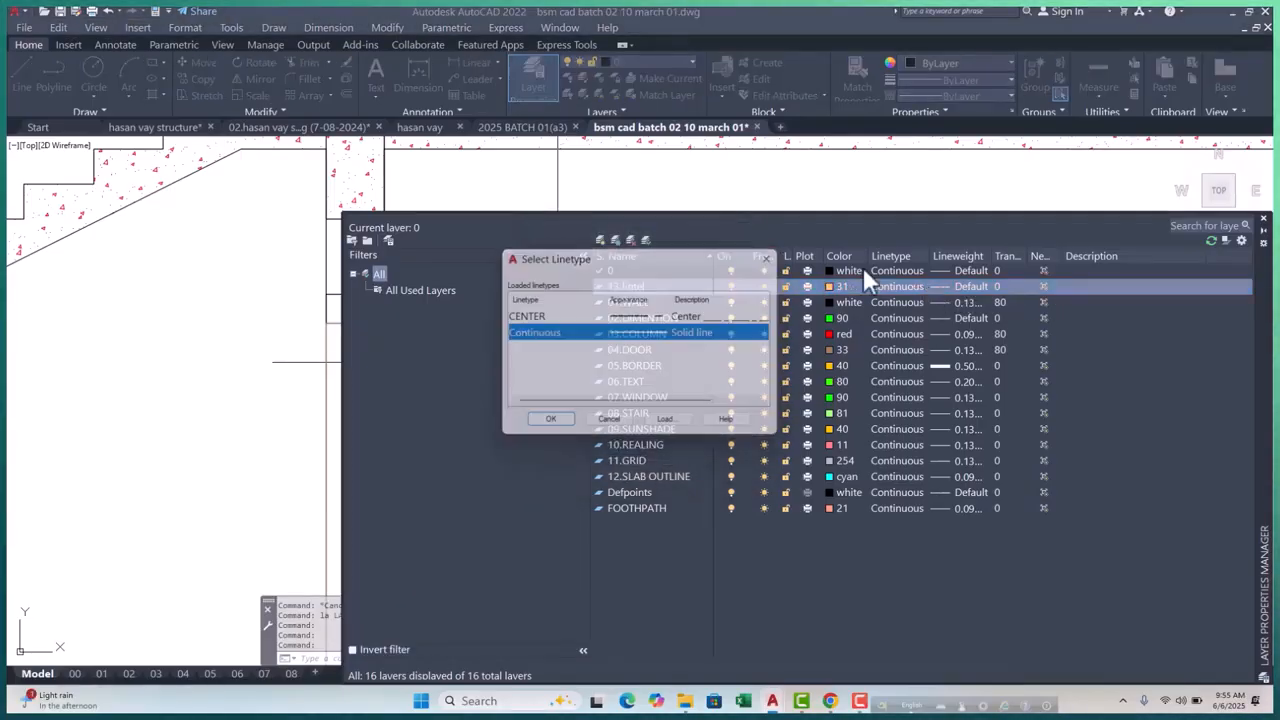
pyautogui.click(987, 286)
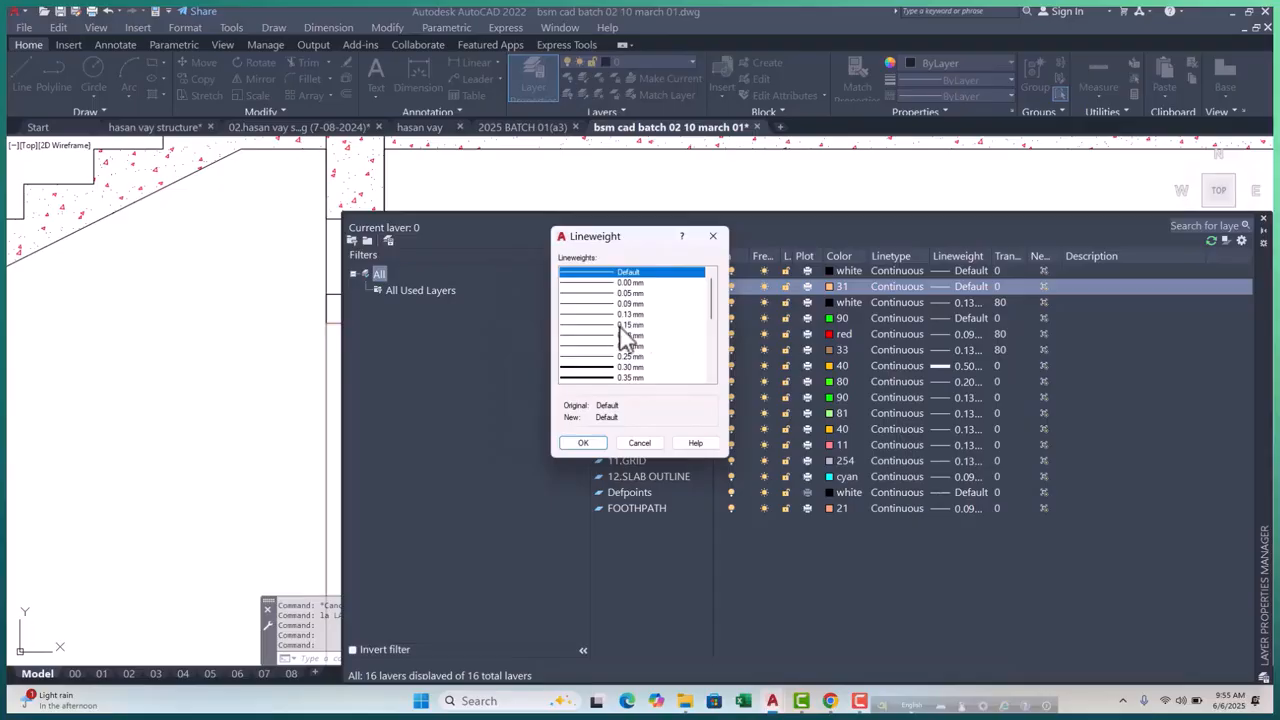
pyautogui.click(585, 443)
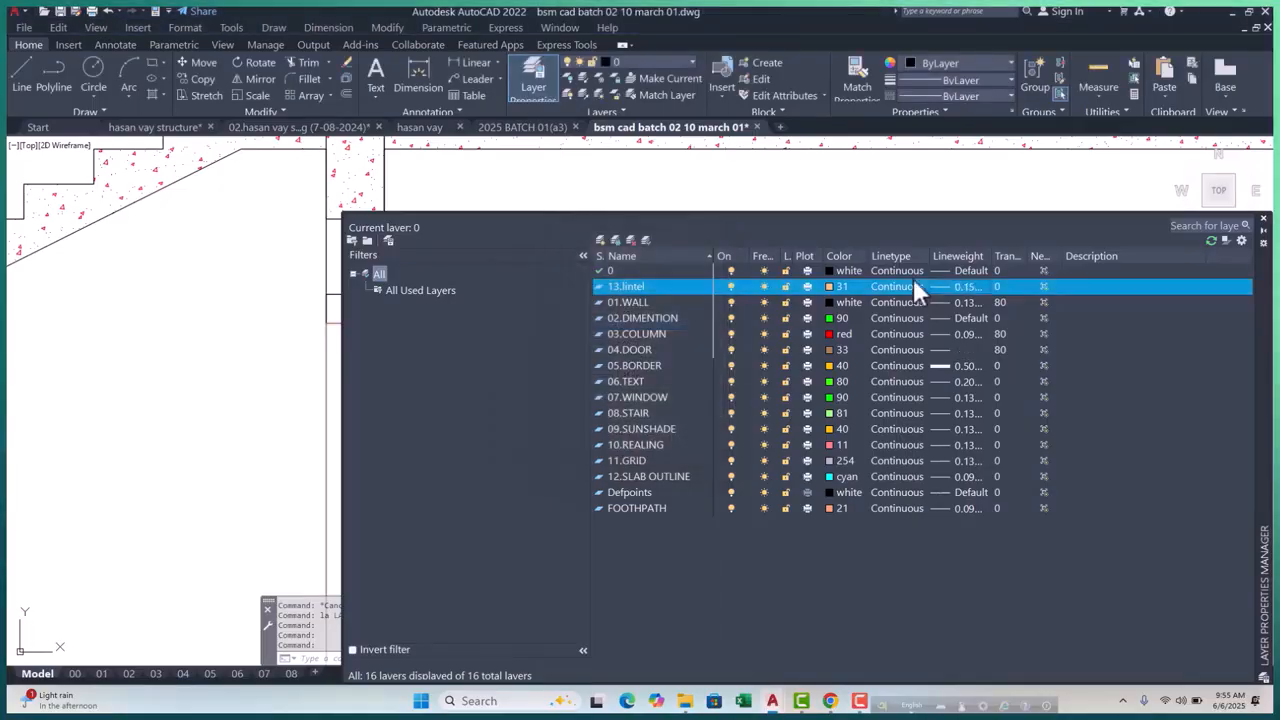
pyautogui.click(1263, 220)
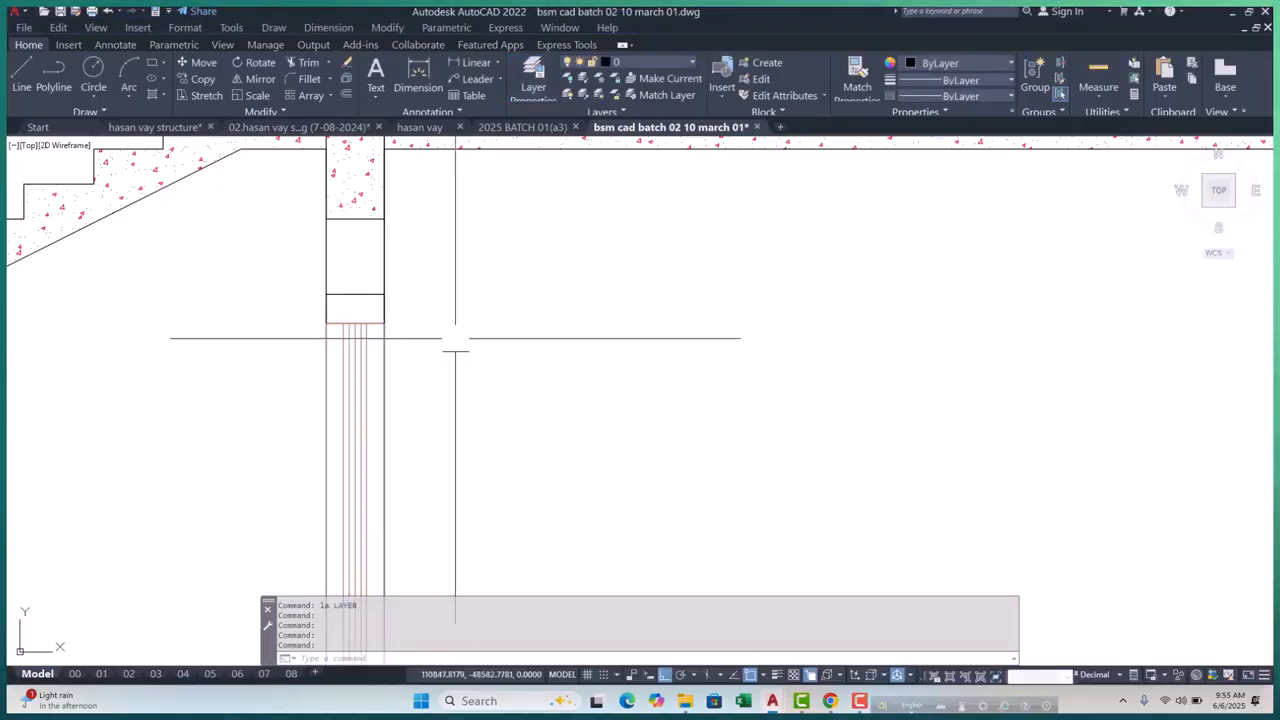
# Assign the lintel rectangle above the ground floor door to layer 13.lintel
pyautogui.click(300, 270)
pyautogui.click(466, 380)
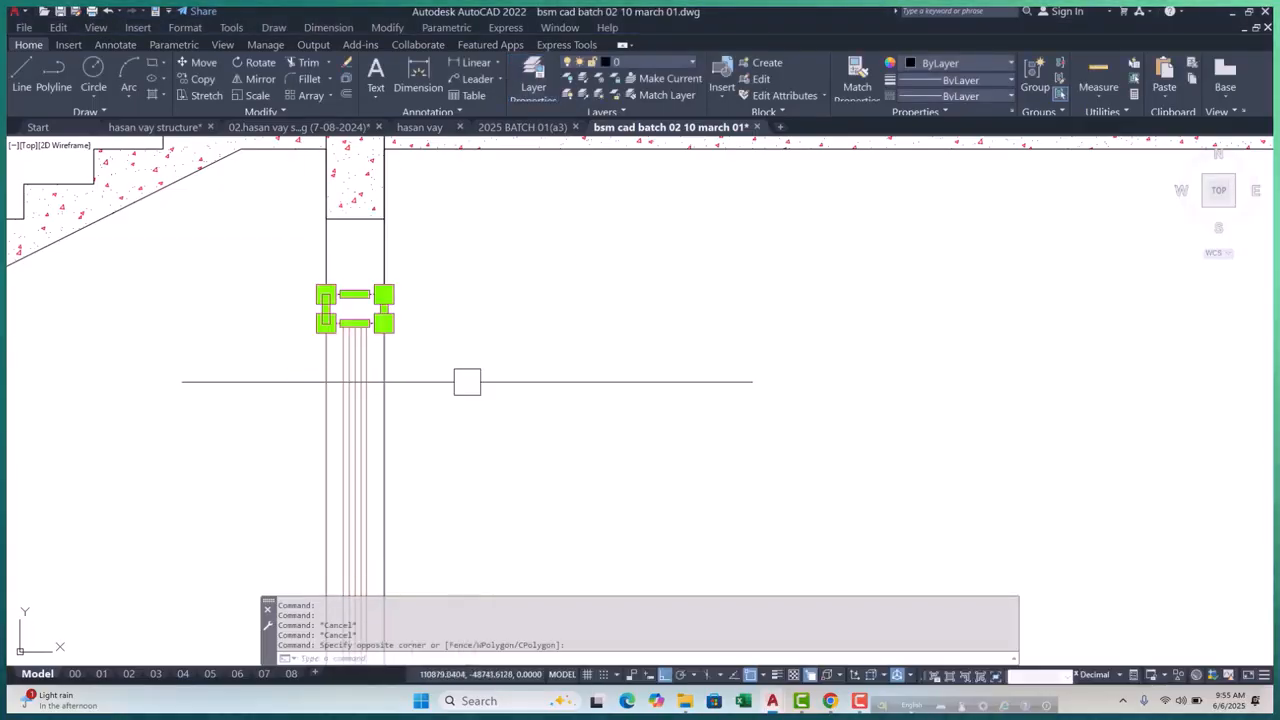
pyautogui.click(644, 64)
pyautogui.click(640, 187)
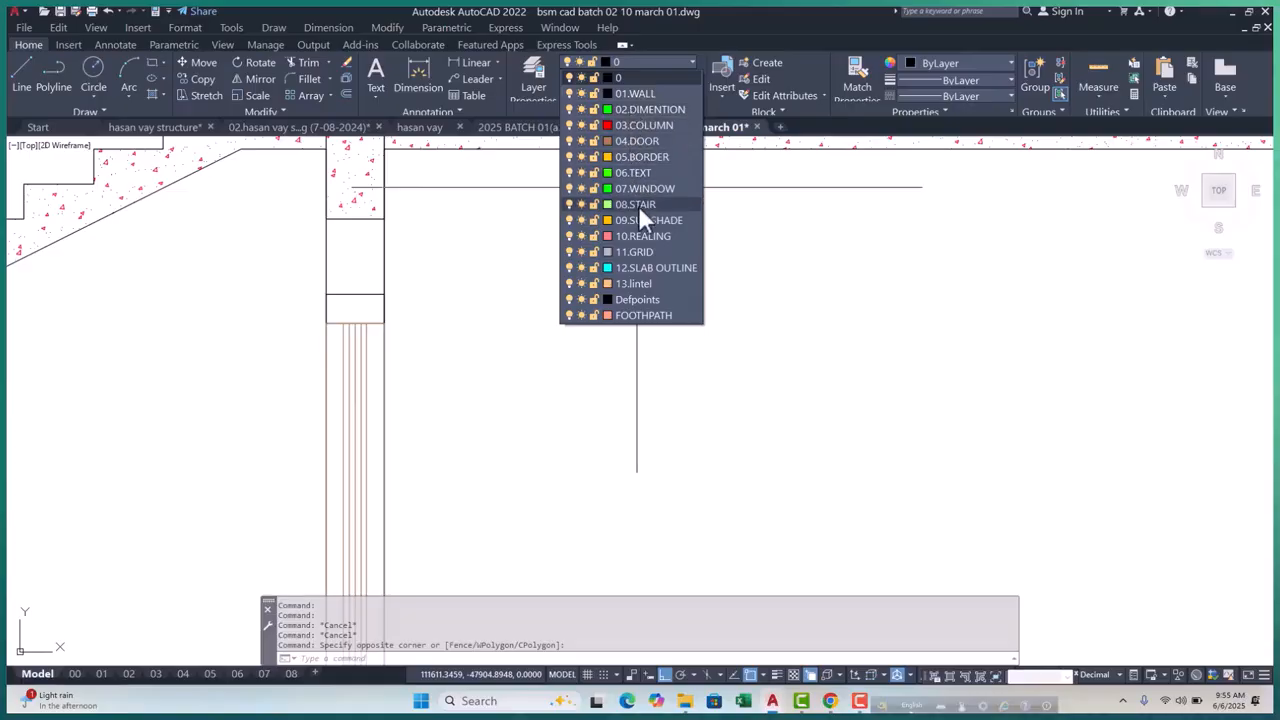
pyautogui.click(640, 283)
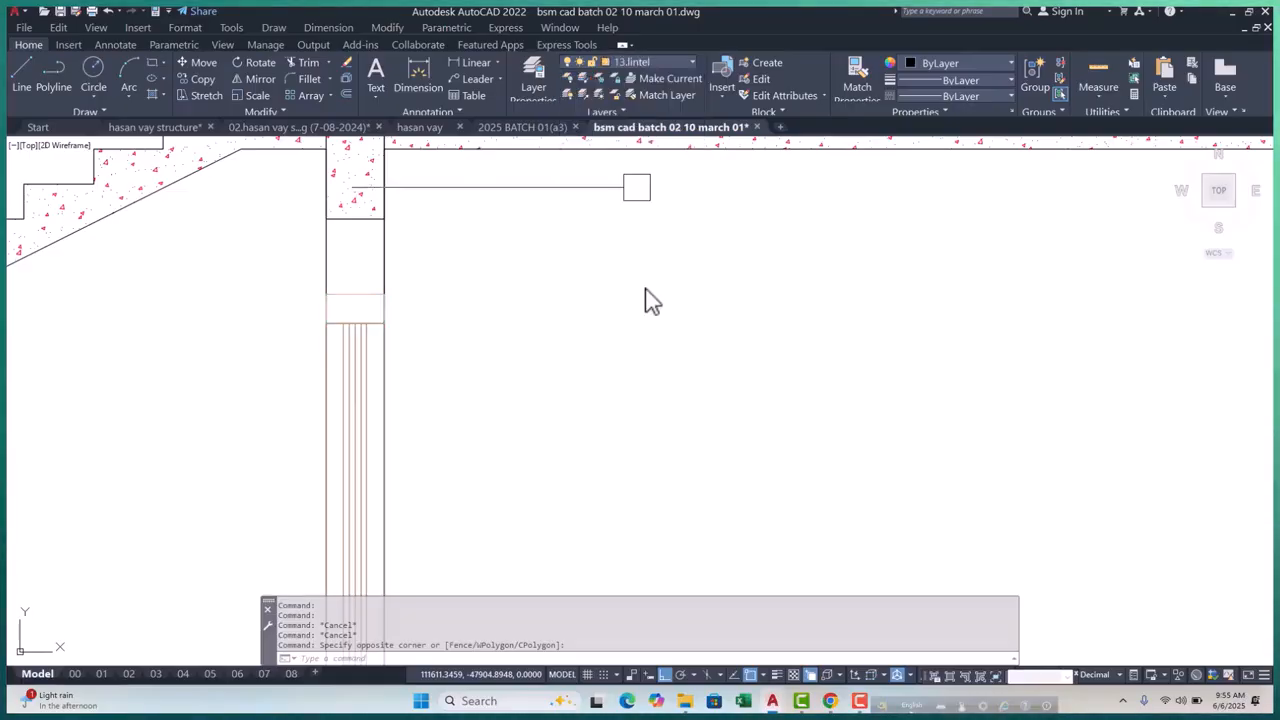
pyautogui.scroll(2, 424, 342)
pyautogui.press('Escape')
pyautogui.press('Escape')
pyautogui.scroll(-1, 508, 408)
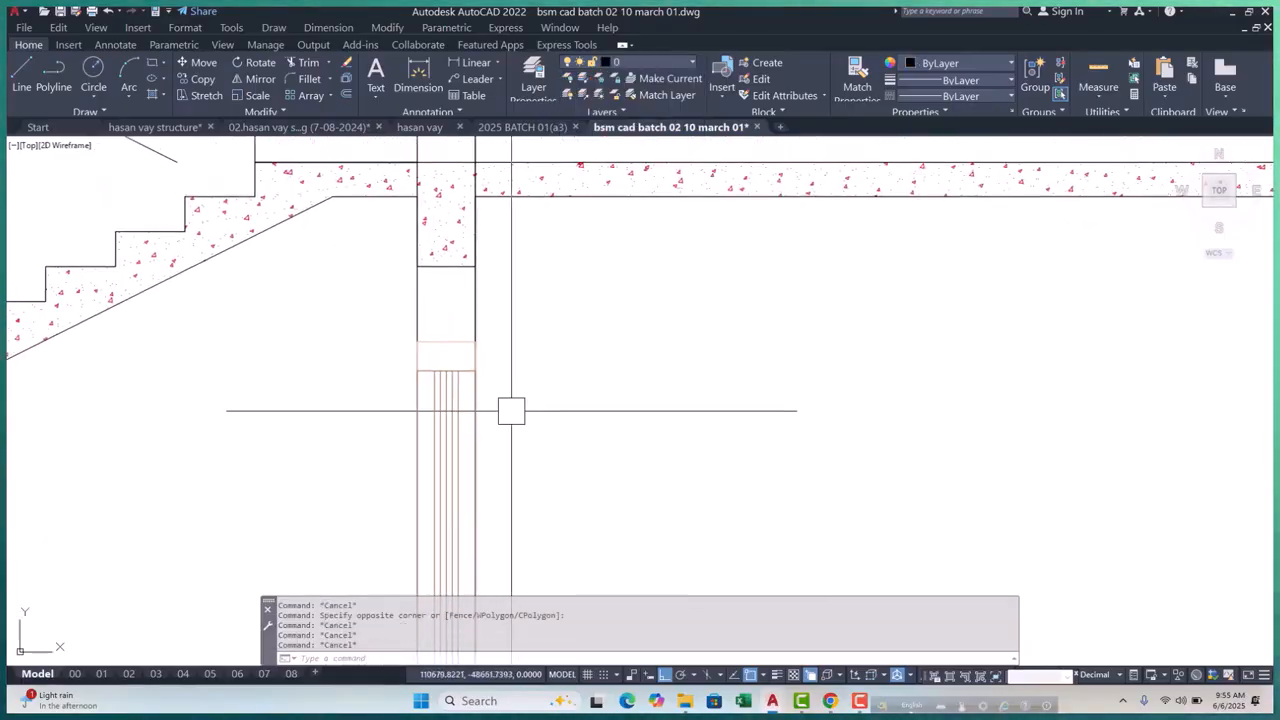
# Hatch the inside of the lintel rectangle above the ground floor door
pyautogui.scroll(1, 508, 408)
pyautogui.scroll(2, 425, 308)
pyautogui.click(450, 380)
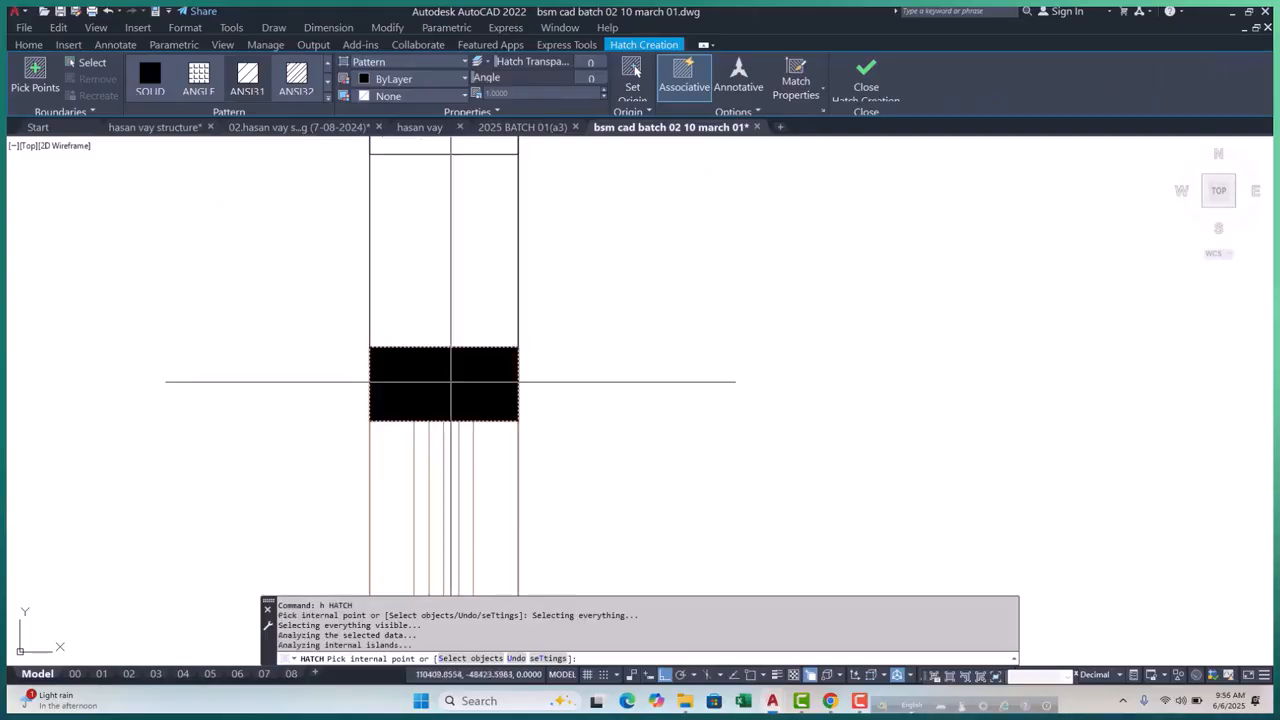
pyautogui.scroll(-4, 409, 380)
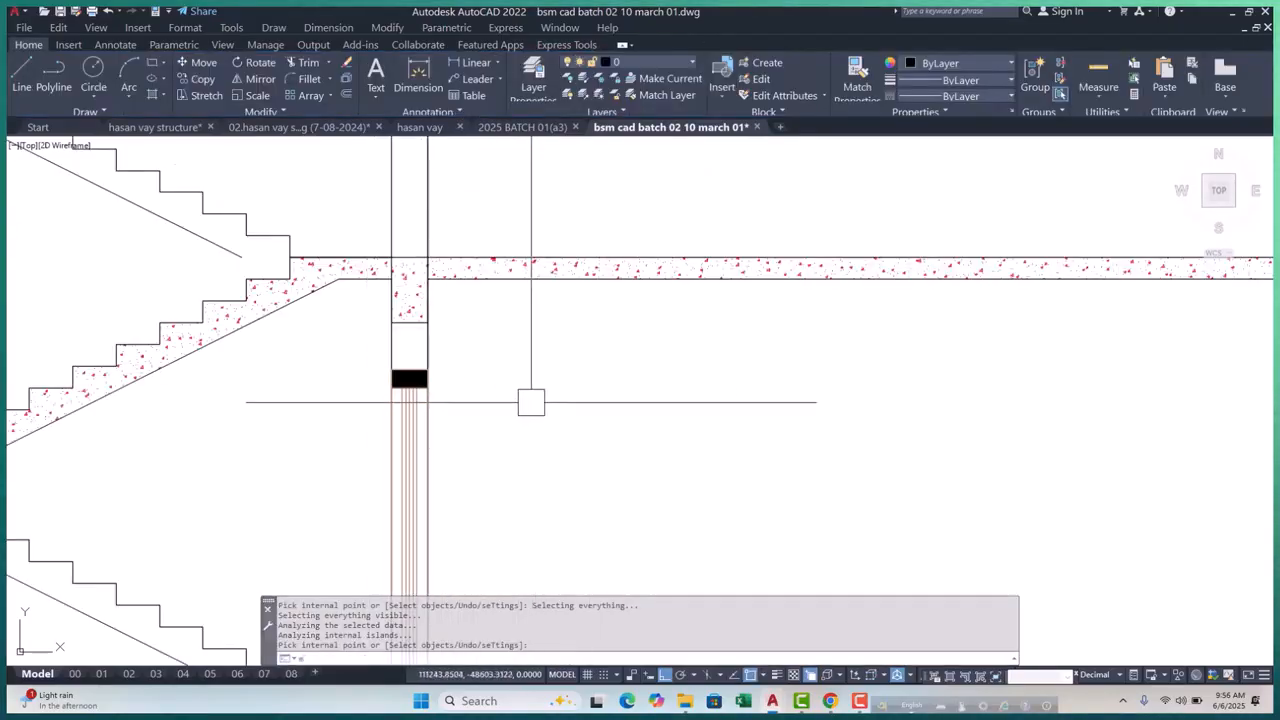
pyautogui.press('Return')
# Match the lintel hatch to the first floor slab's concrete hatch
pyautogui.write('ma')
pyautogui.press('Return')
pyautogui.scroll(4, 500, 275)
pyautogui.click(505, 268)
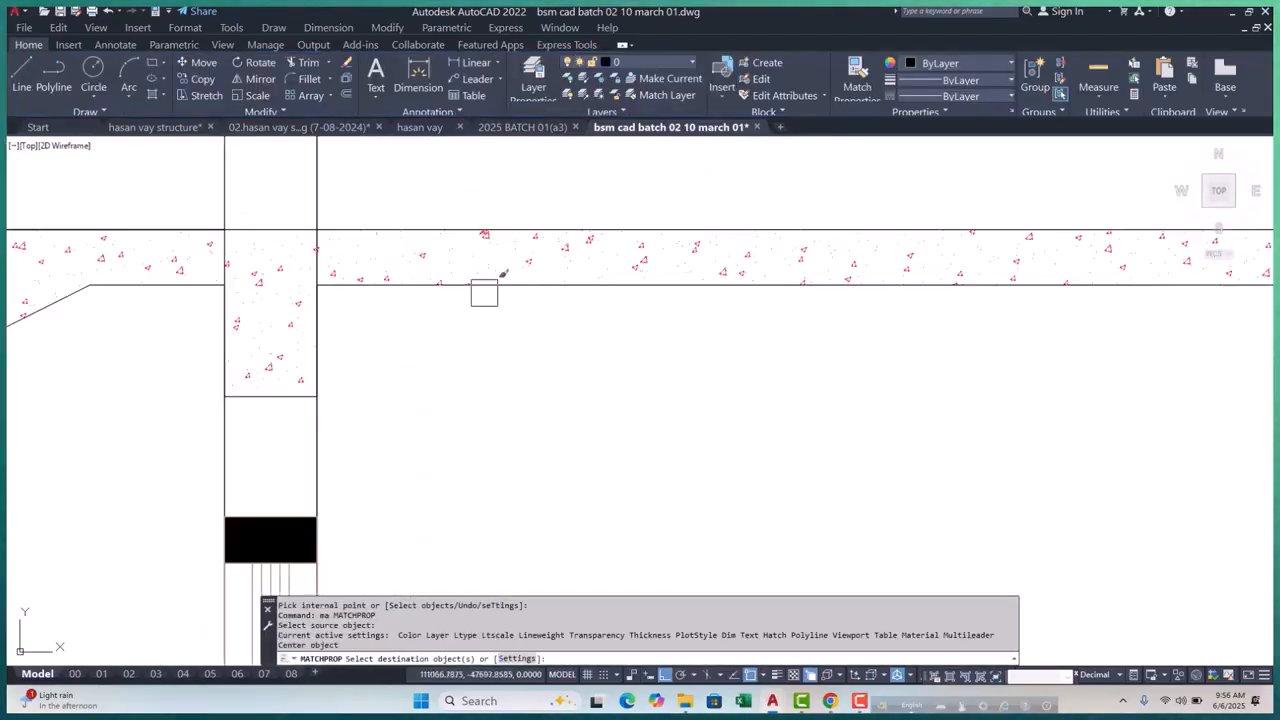
pyautogui.click(279, 517)
pyautogui.press('Escape')
pyautogui.scroll(-3, 300, 470)
pyautogui.click(257, 414)
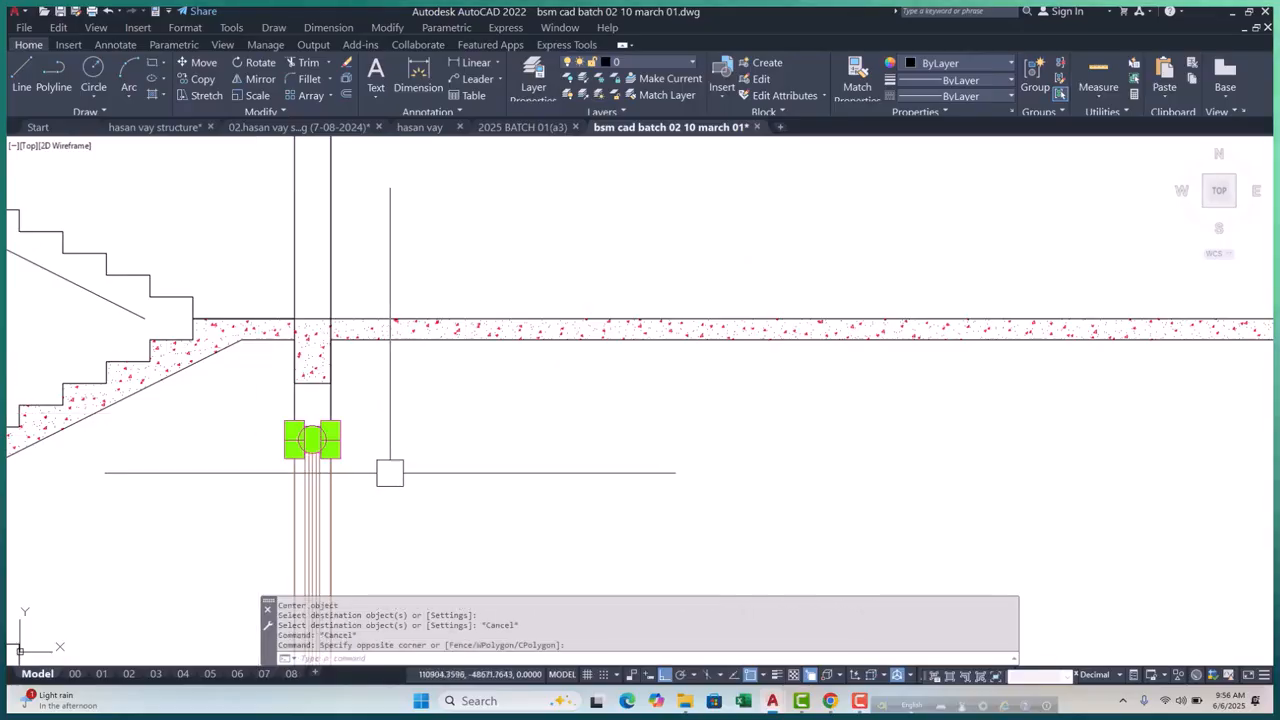
pyautogui.click(636, 59)
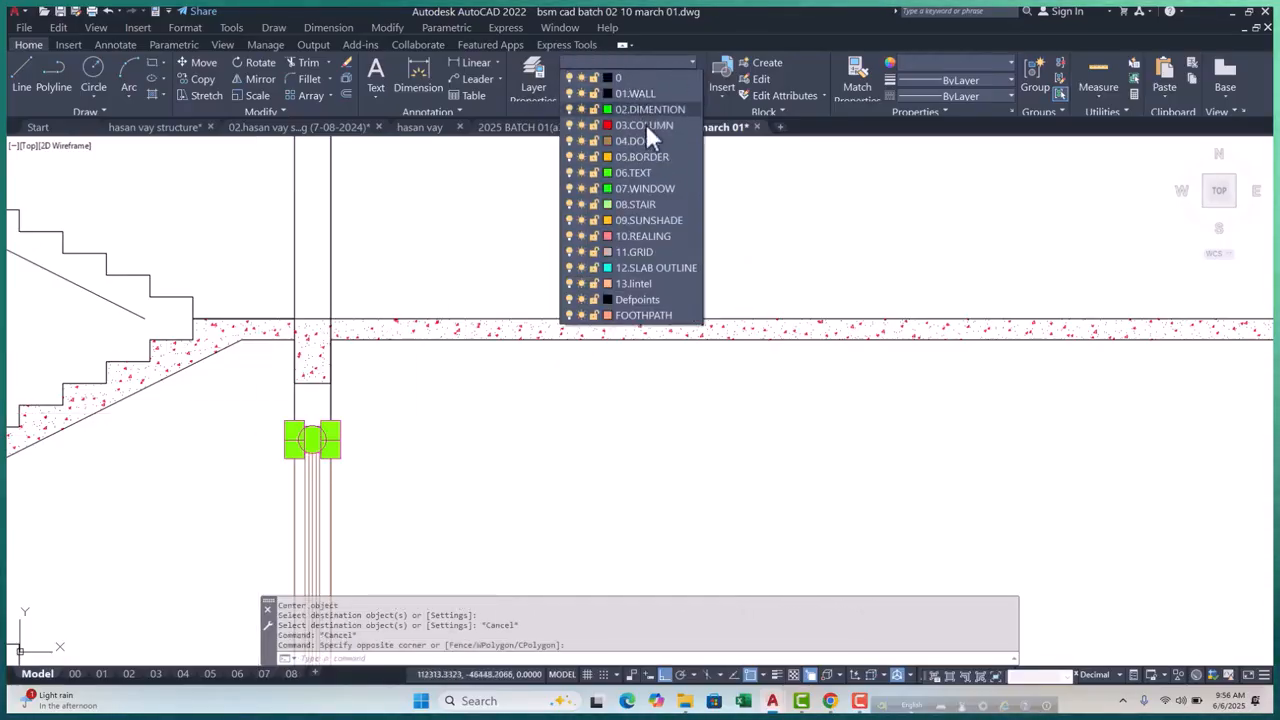
pyautogui.press('Escape')
pyautogui.press('Escape')
pyautogui.scroll(-4, 634, 366)
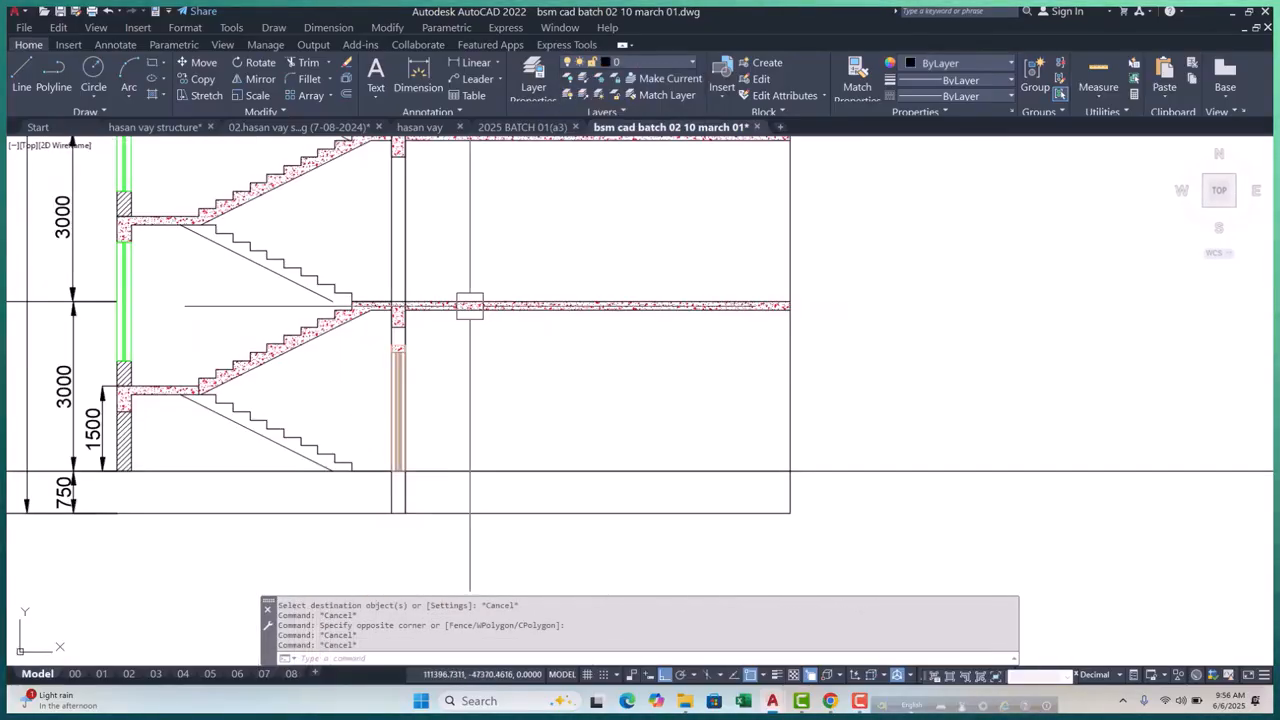
# Draw a rectangle over the wall portion between the first floor beam's underside and the lintel's upper edge
pyautogui.moveTo(495, 418); pyautogui.dragTo(530, 333, button='middle')
pyautogui.scroll(6, 467, 350)
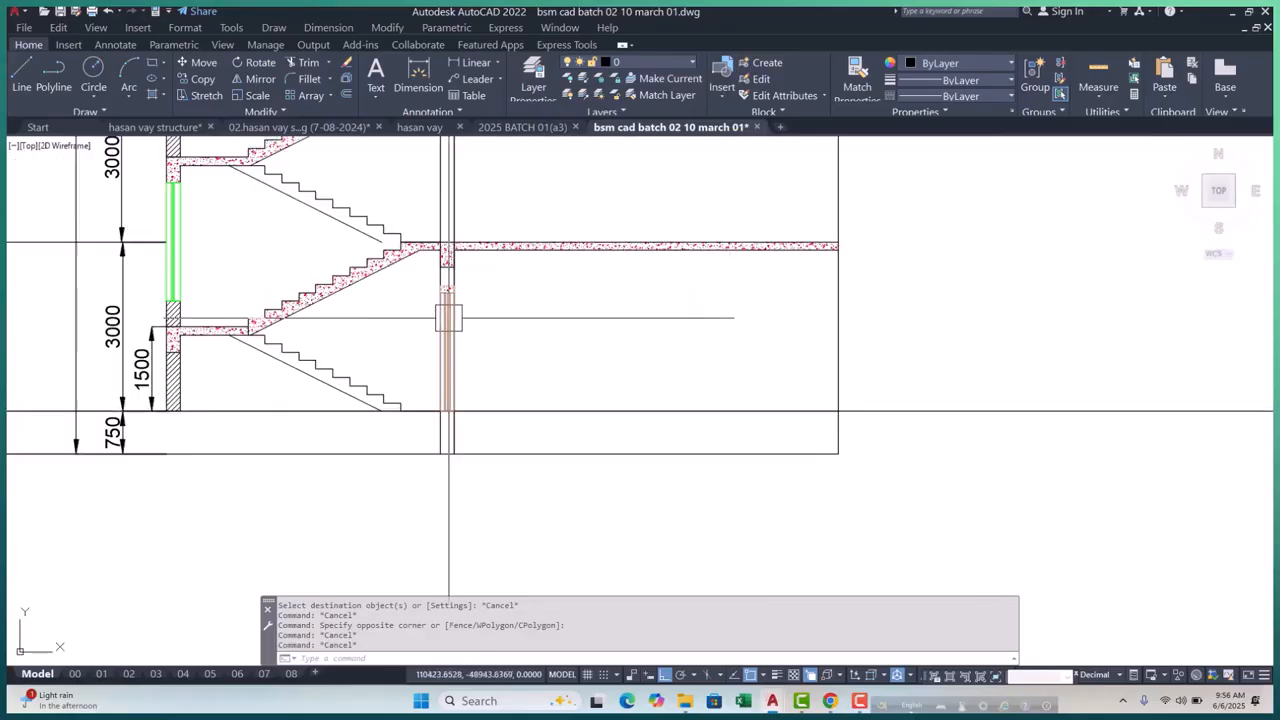
pyautogui.press('Escape')
pyautogui.press('Escape')
pyautogui.press('Escape')
pyautogui.click(480, 287)
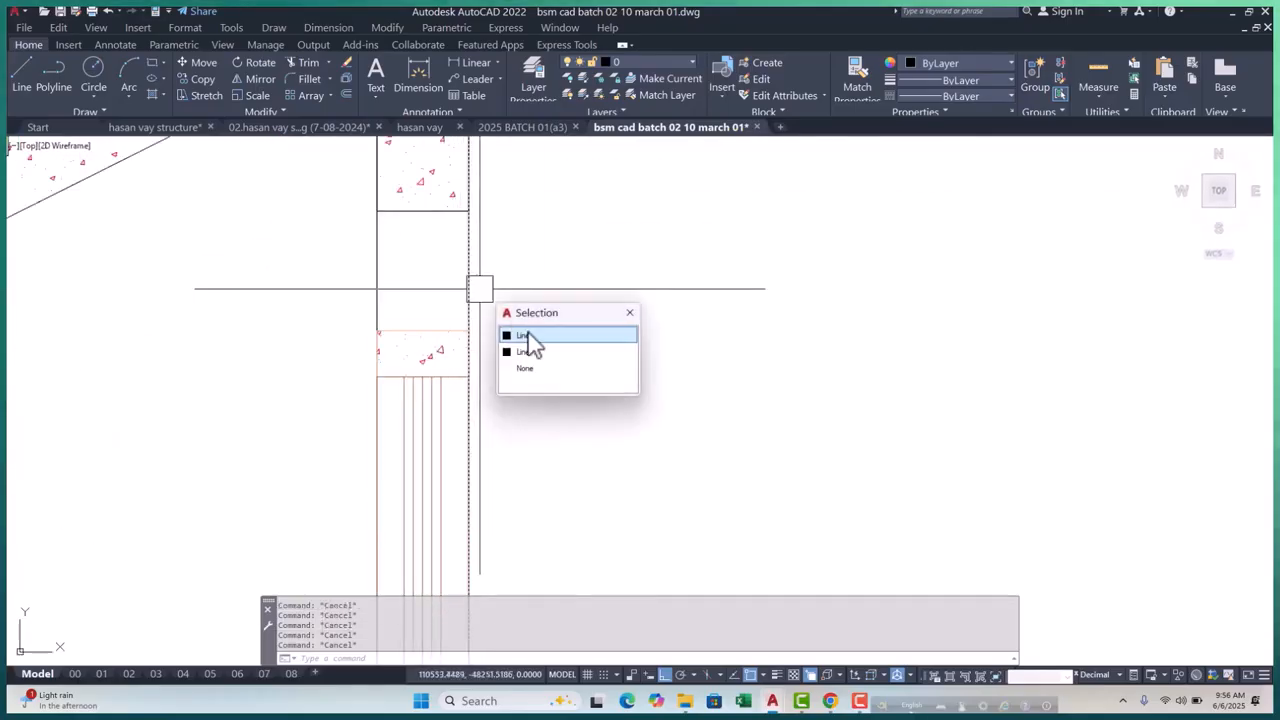
pyautogui.click(530, 336)
pyautogui.write('REC')
pyautogui.press('Return')
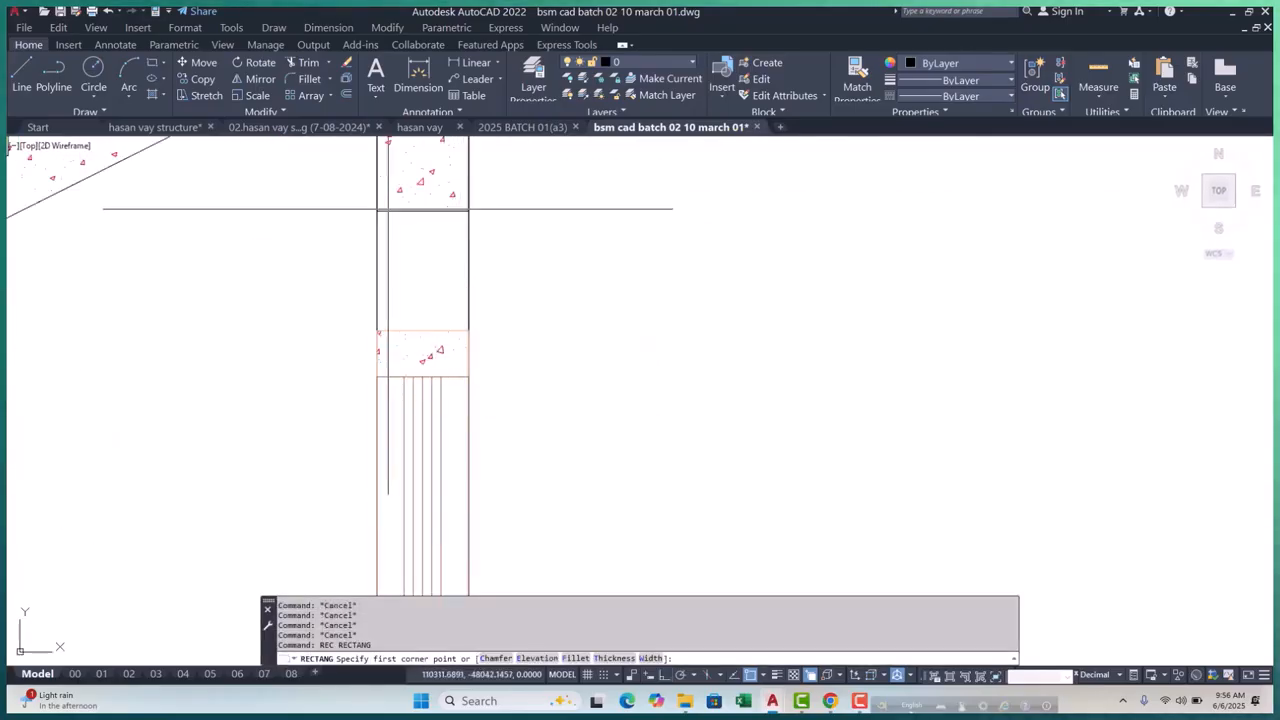
pyautogui.click(377, 210)
pyautogui.click(468, 330)
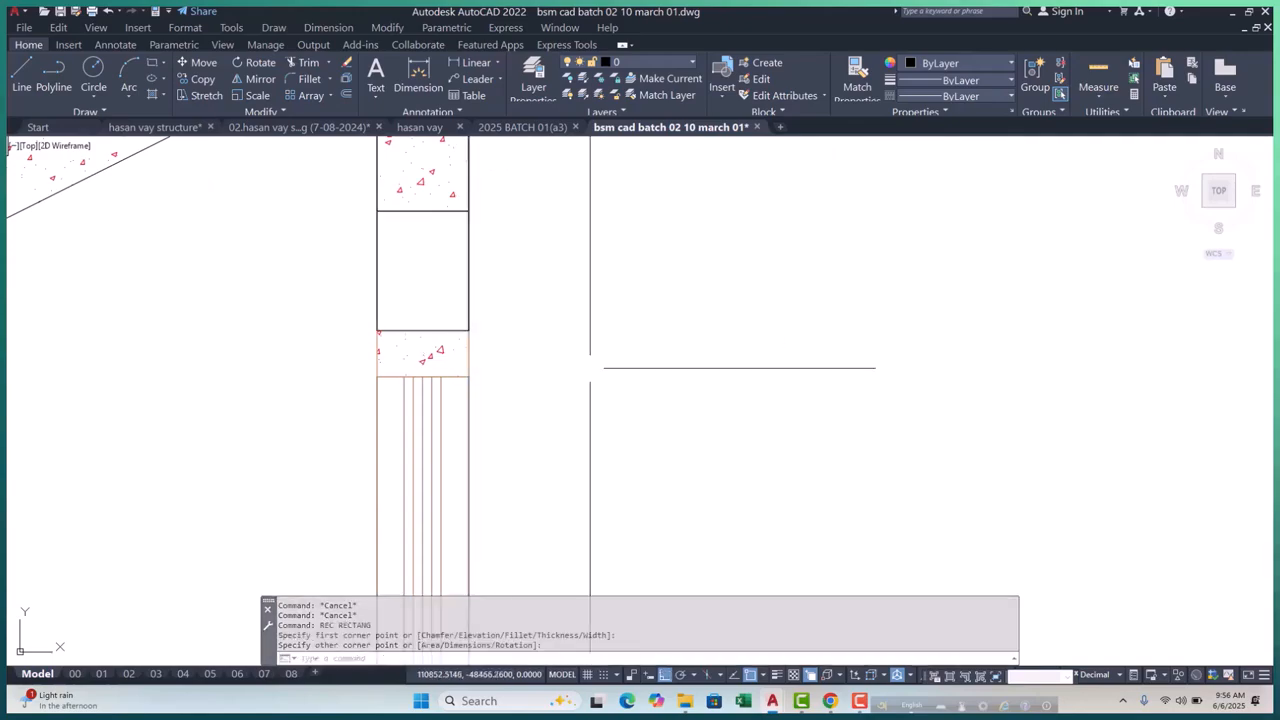
pyautogui.press('Escape')
pyautogui.press('Escape')
# Hatch the wall rectangle between the first floor beam and the lintel
pyautogui.write('H')
pyautogui.press('Return')
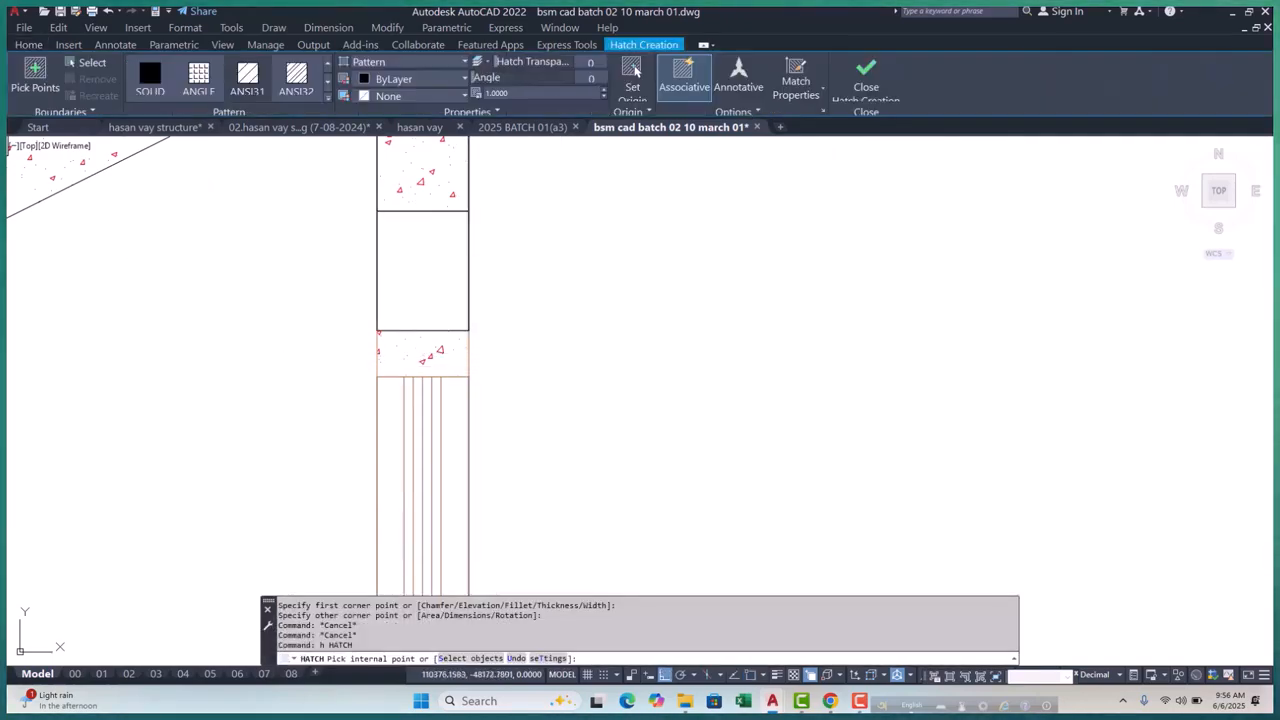
pyautogui.click(455, 300)
pyautogui.press('Return')
pyautogui.scroll(-4, 430, 358)
pyautogui.scroll(-3, 390, 350)
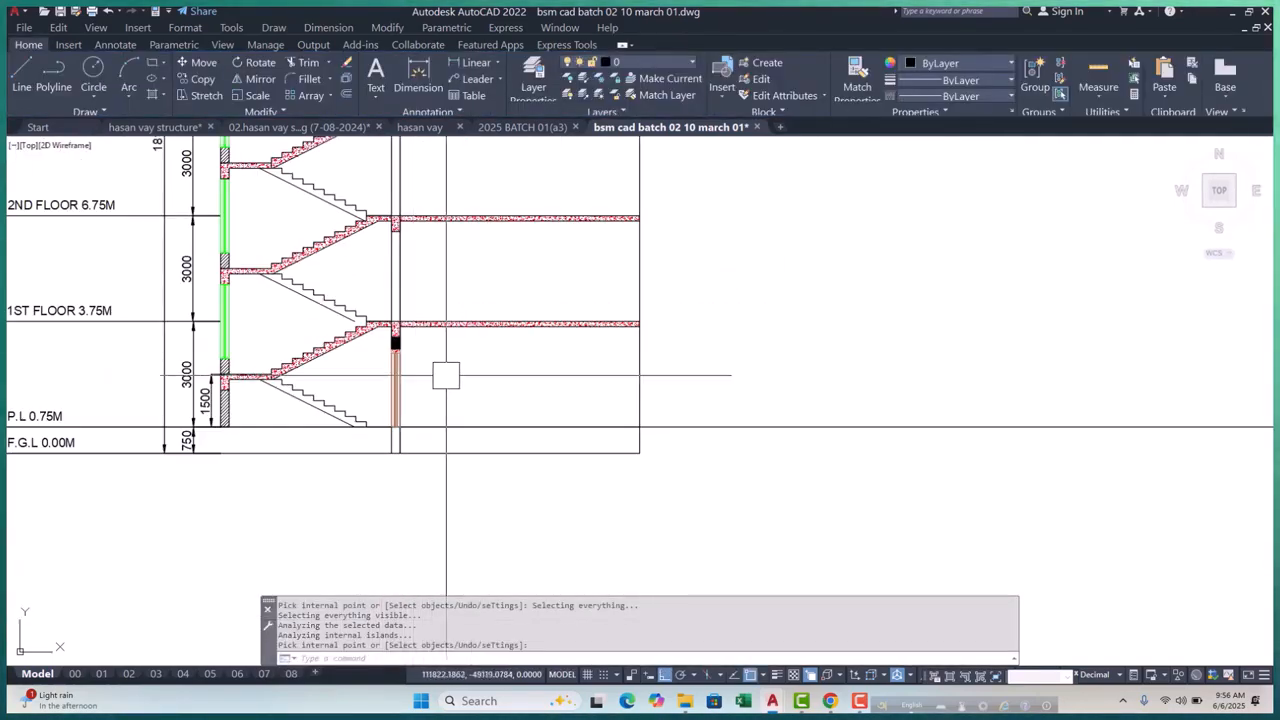
# Match the hatch between the first floor beam and the lintel to the stair wall's diagonal brick hatch
pyautogui.write('ma')
pyautogui.press('Return')
pyautogui.scroll(10, 215, 395)
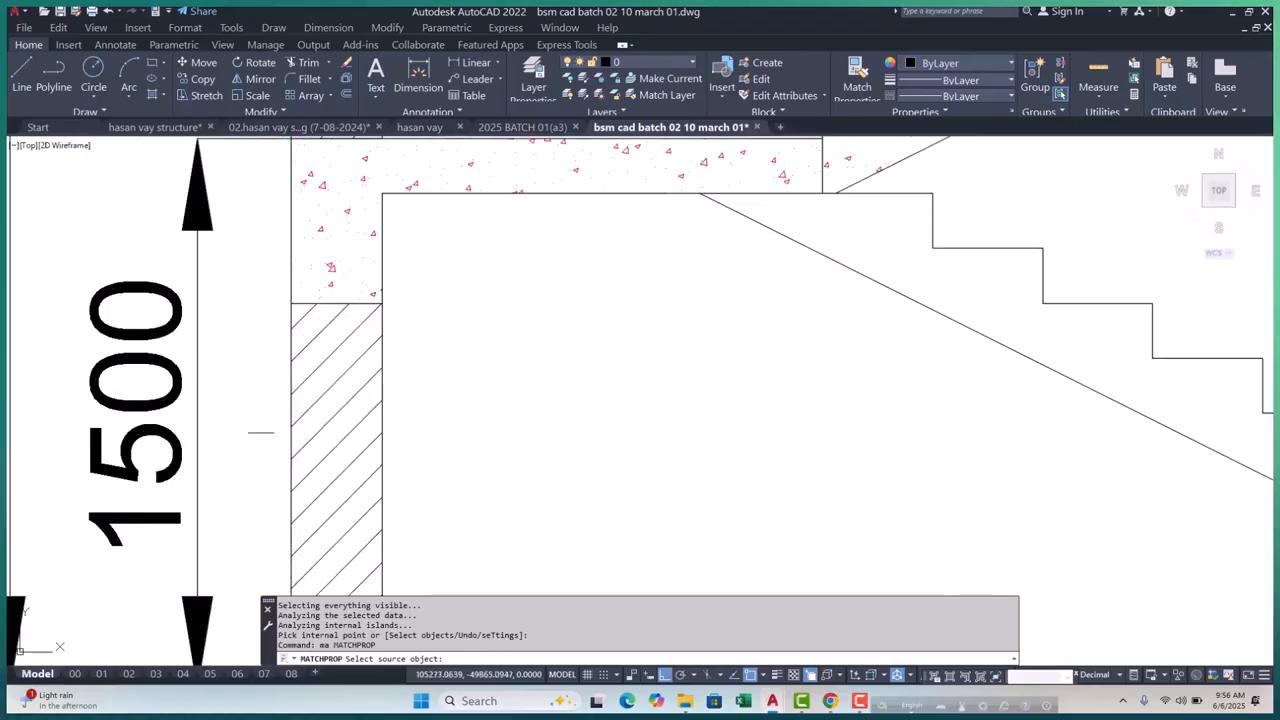
pyautogui.click(320, 403)
pyautogui.scroll(-6, 395, 402)
pyautogui.scroll(3, 731, 245)
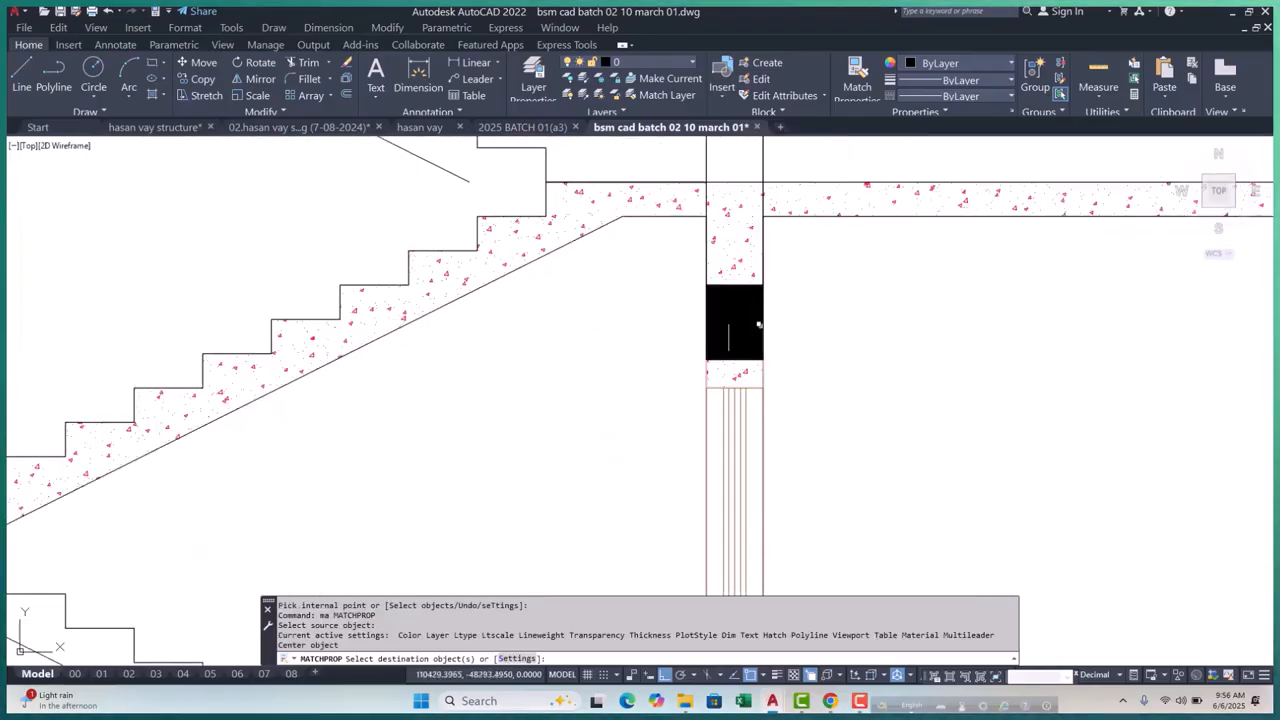
pyautogui.click(734, 320)
pyautogui.scroll(2, 760, 330)
pyautogui.press('Escape')
pyautogui.press('Escape')
pyautogui.press('Escape')
# Assign the wall rectangle and its hatch above the ground floor lintel to the 01.WALL layer
pyautogui.click(508, 189)
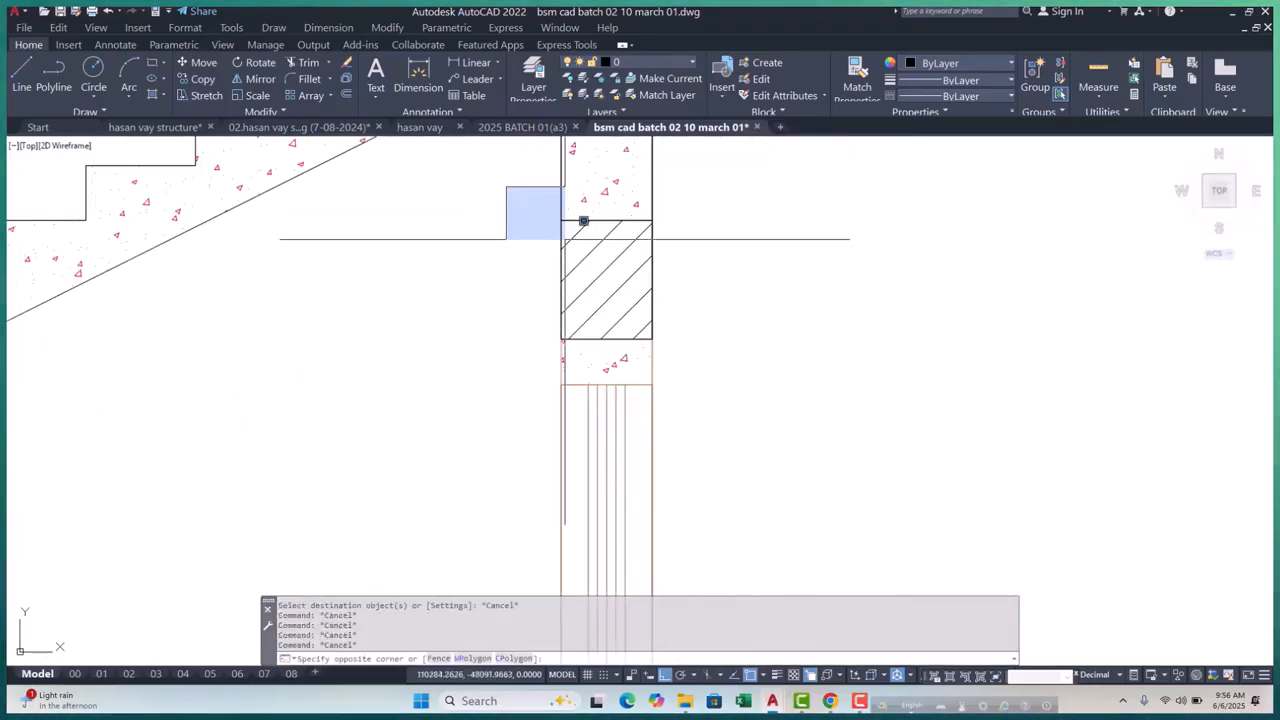
pyautogui.click(714, 357)
pyautogui.click(686, 61)
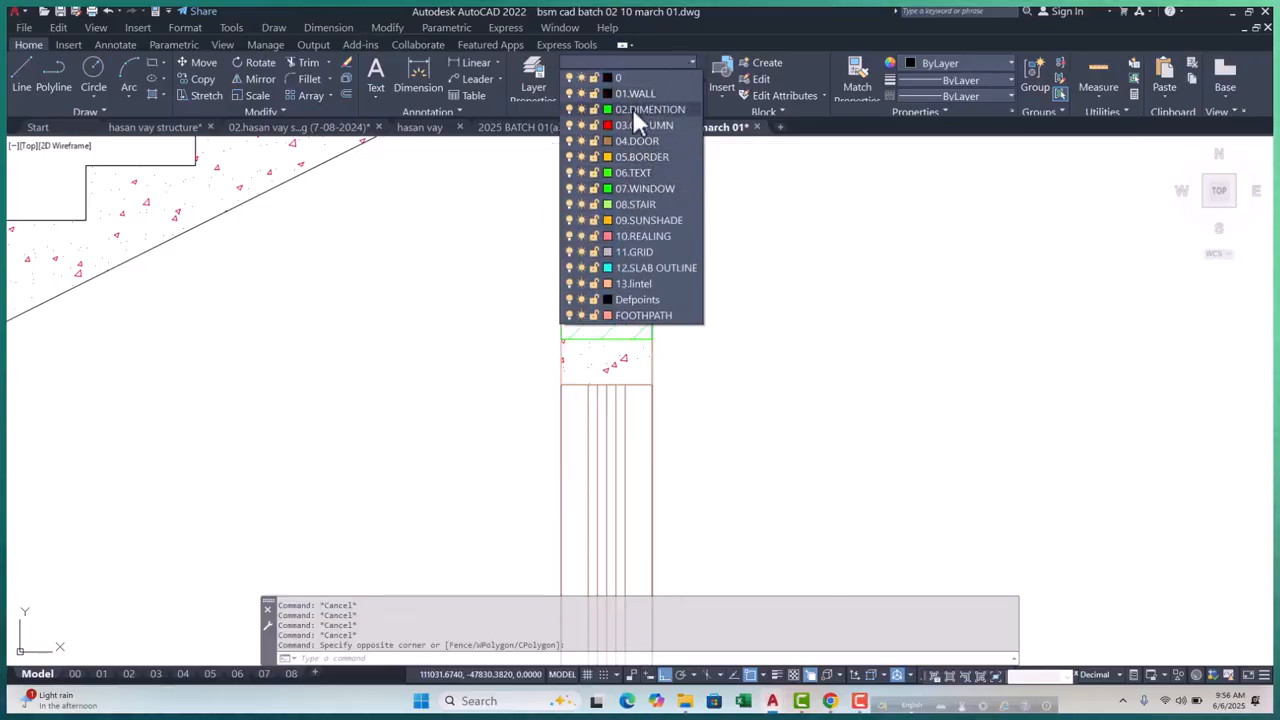
pyautogui.press('Escape')
# Erase the vertical wall guide lines that run through the floors at the door wall
pyautogui.scroll(-6, 520, 355)
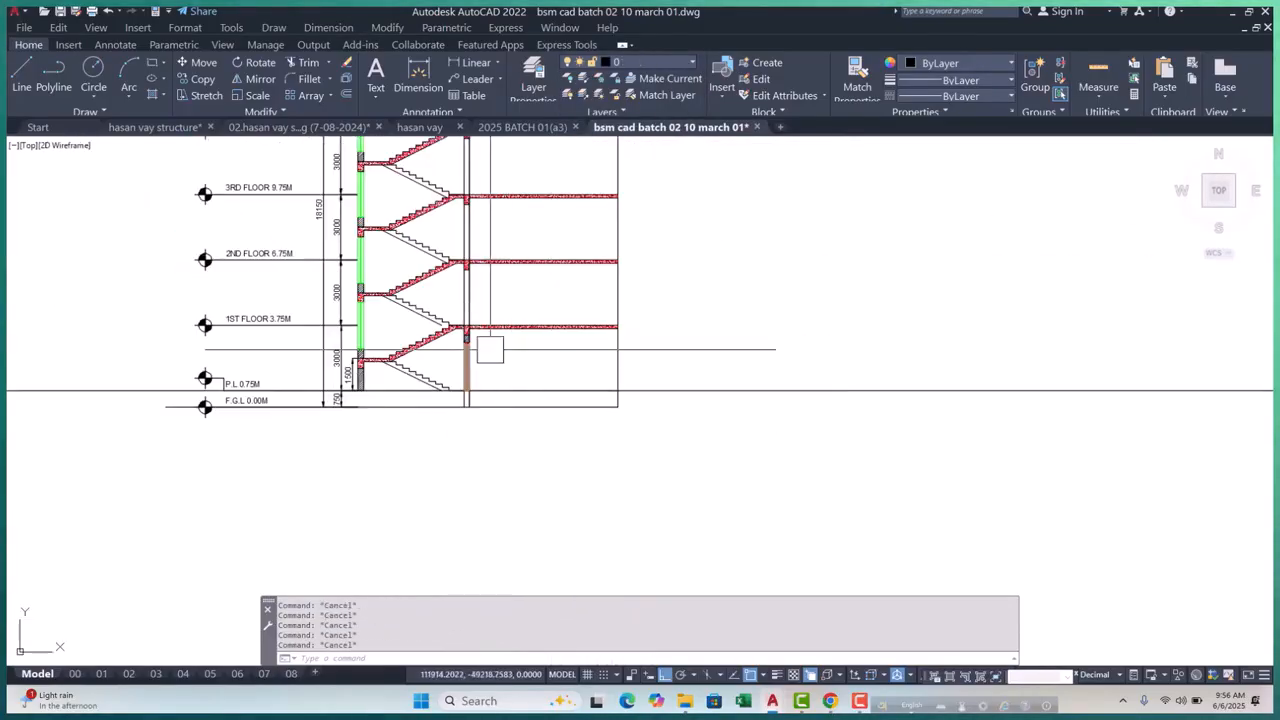
pyautogui.scroll(5, 490, 350)
pyautogui.click(301, 300)
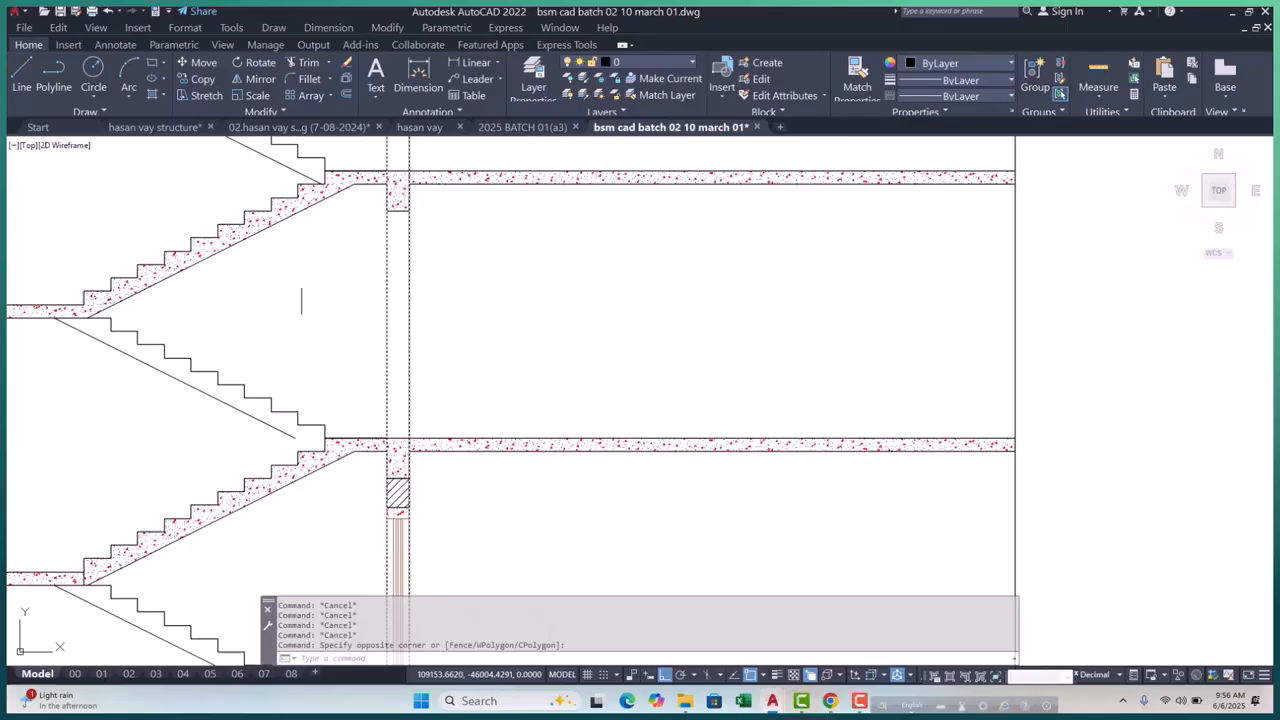
pyautogui.click(445, 347)
pyautogui.write('e')
pyautogui.press('Return')
# Copy the ground floor door, lintel and hatched wall portion from plinth level up to 1st floor level
pyautogui.scroll(-8, 445, 347)
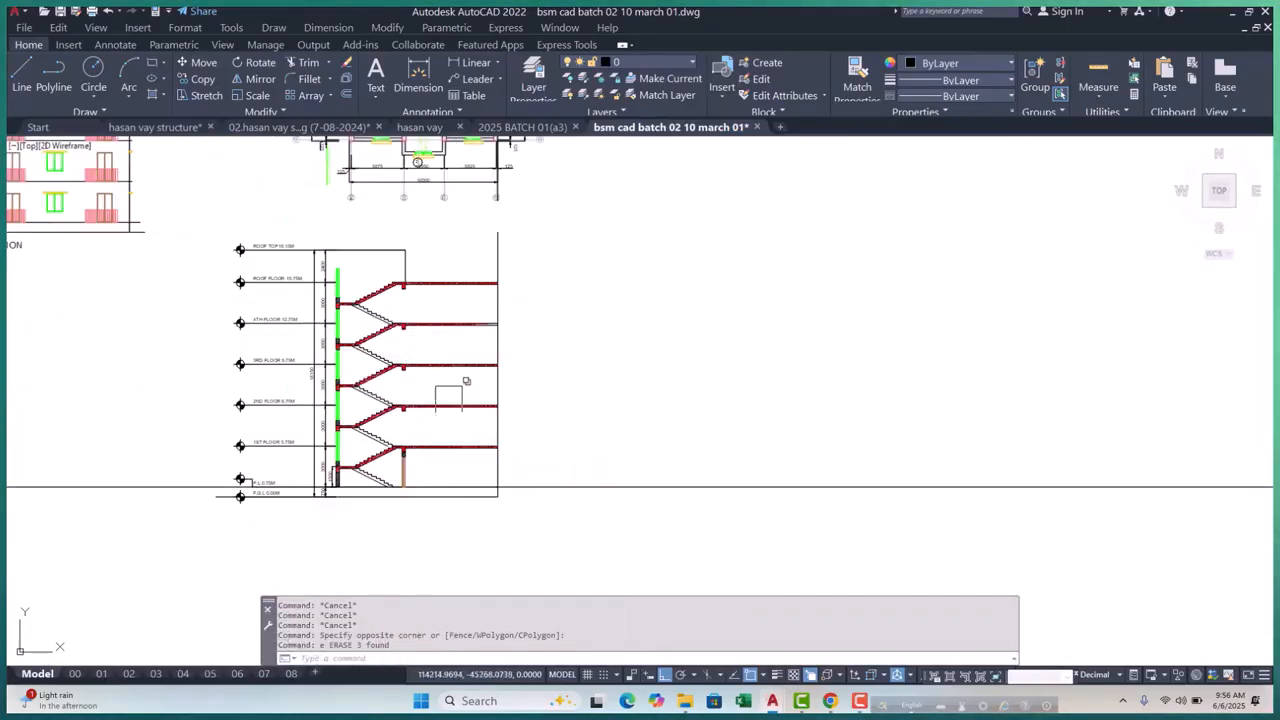
pyautogui.scroll(8, 448, 396)
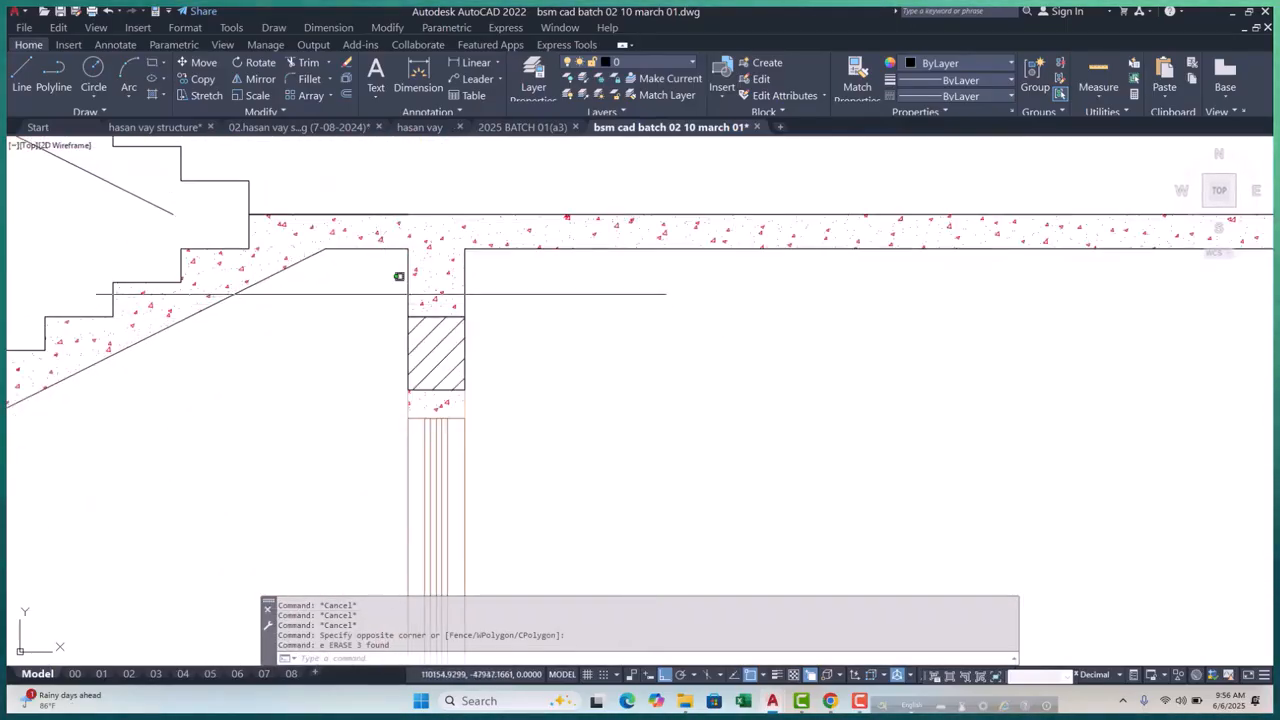
pyautogui.scroll(-5, 399, 276)
pyautogui.click(391, 286)
pyautogui.click(468, 465)
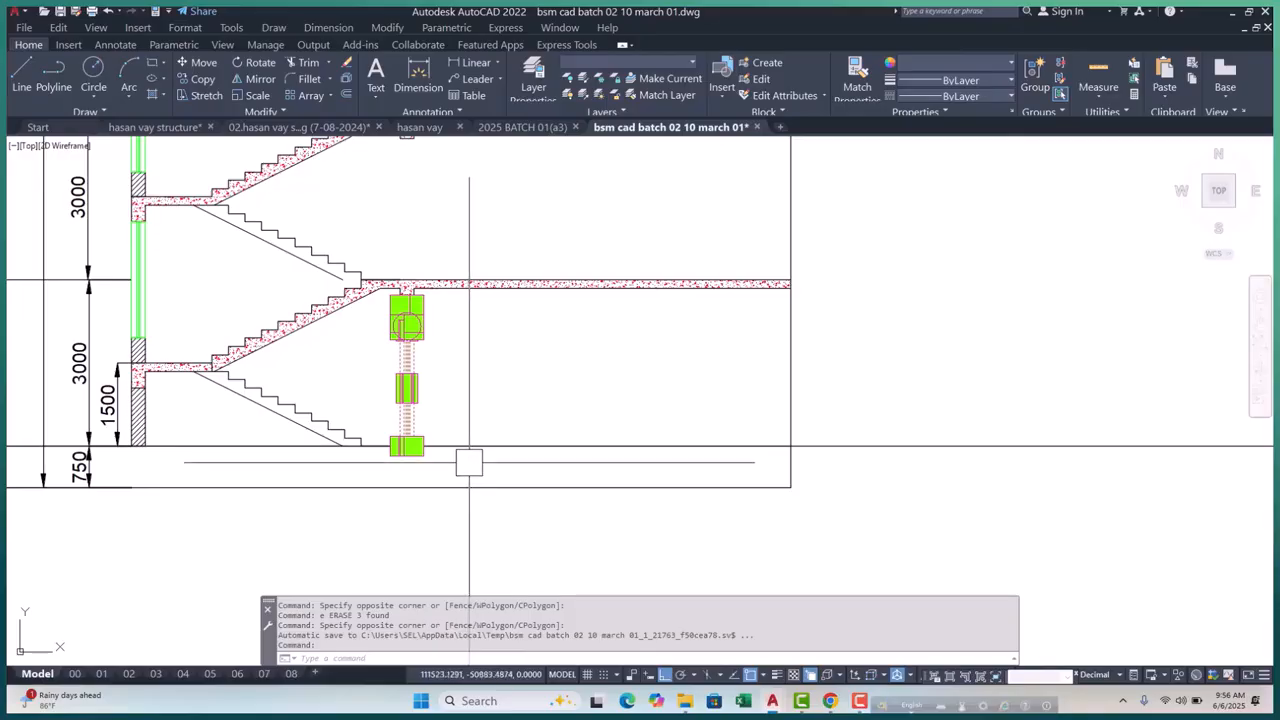
pyautogui.write('cp')
pyautogui.press('Return')
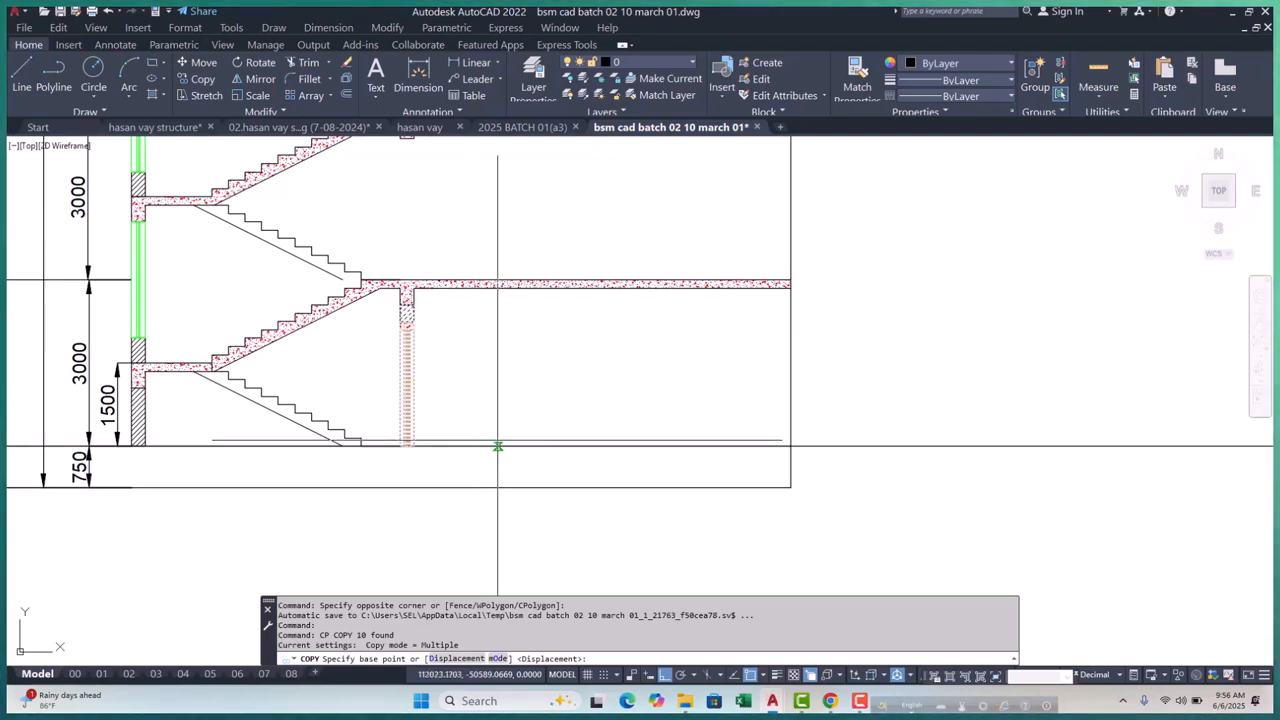
pyautogui.click(500, 446)
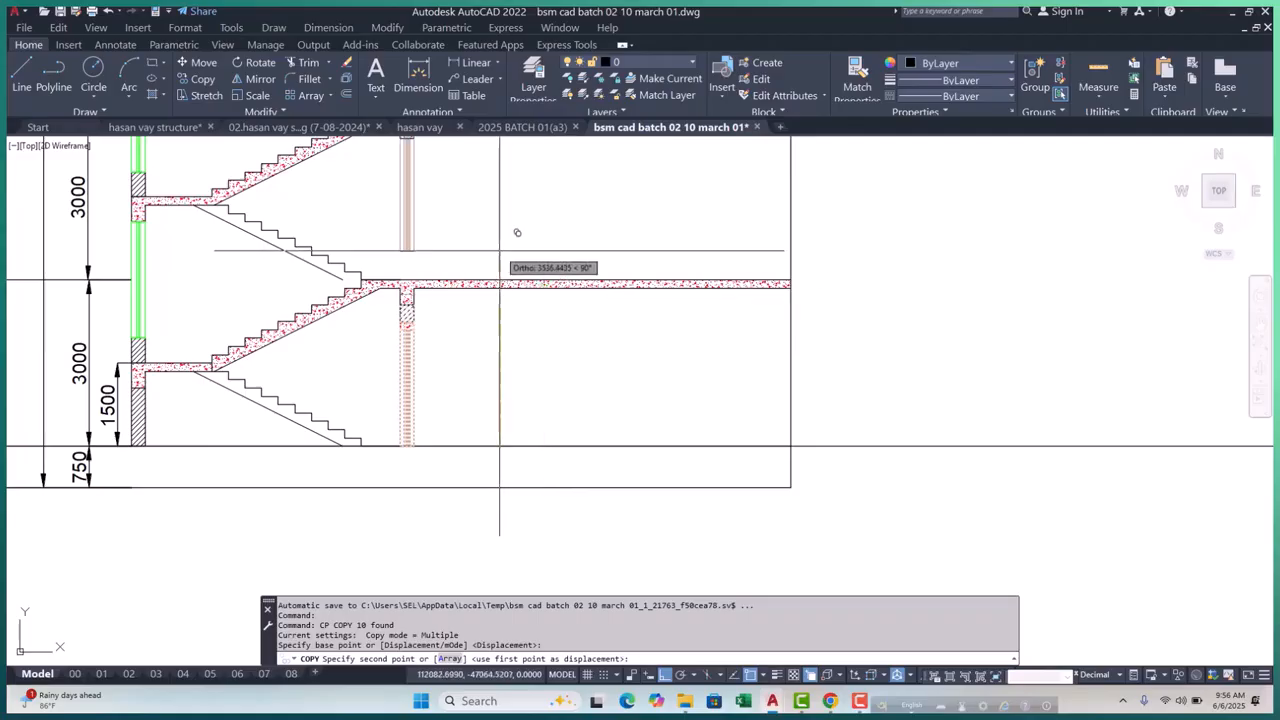
pyautogui.scroll(-5, 514, 260)
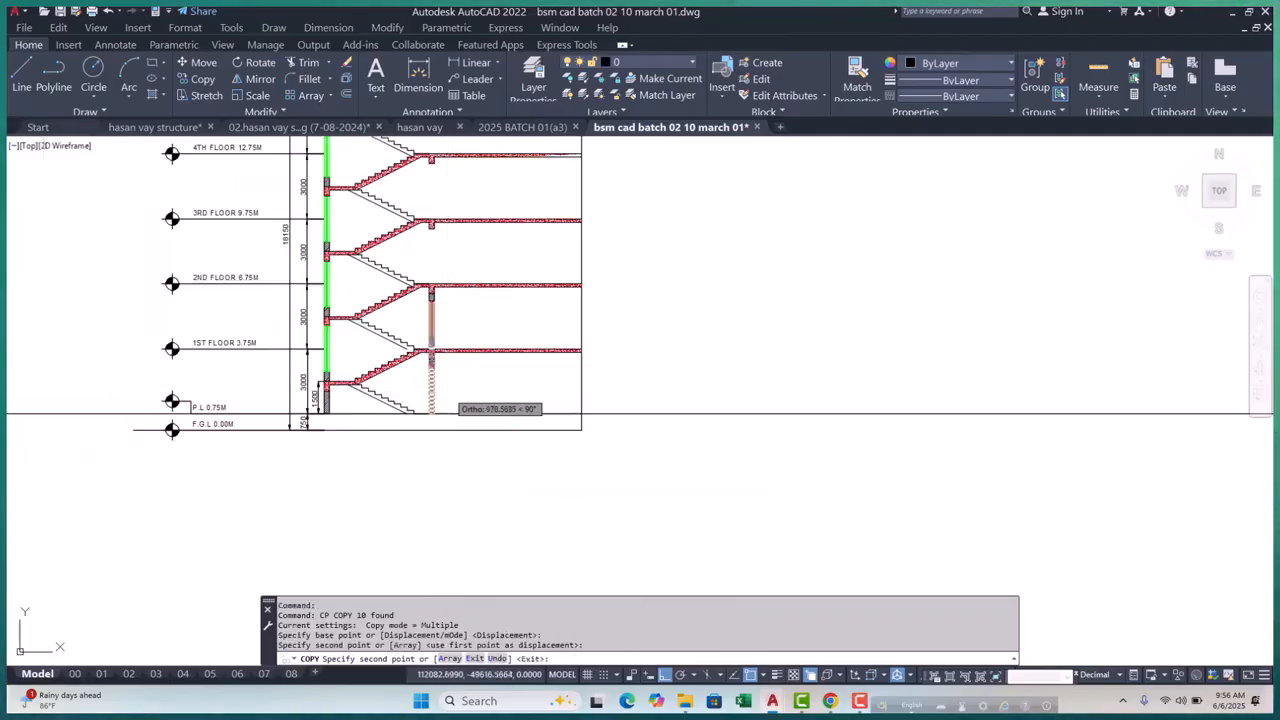
# Place further copies of the door, lintel and wall portion at the 2nd, 3rd and 4th floor levels
pyautogui.scroll(6, 463, 429)
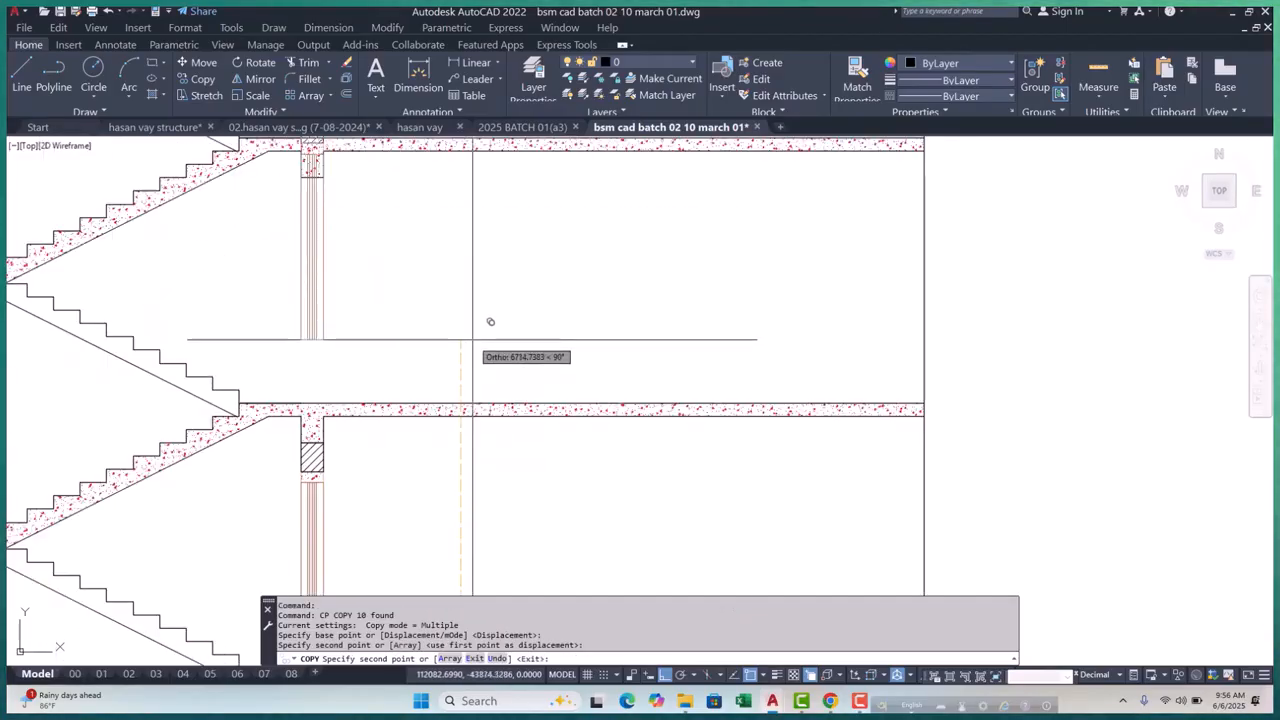
pyautogui.click(478, 386)
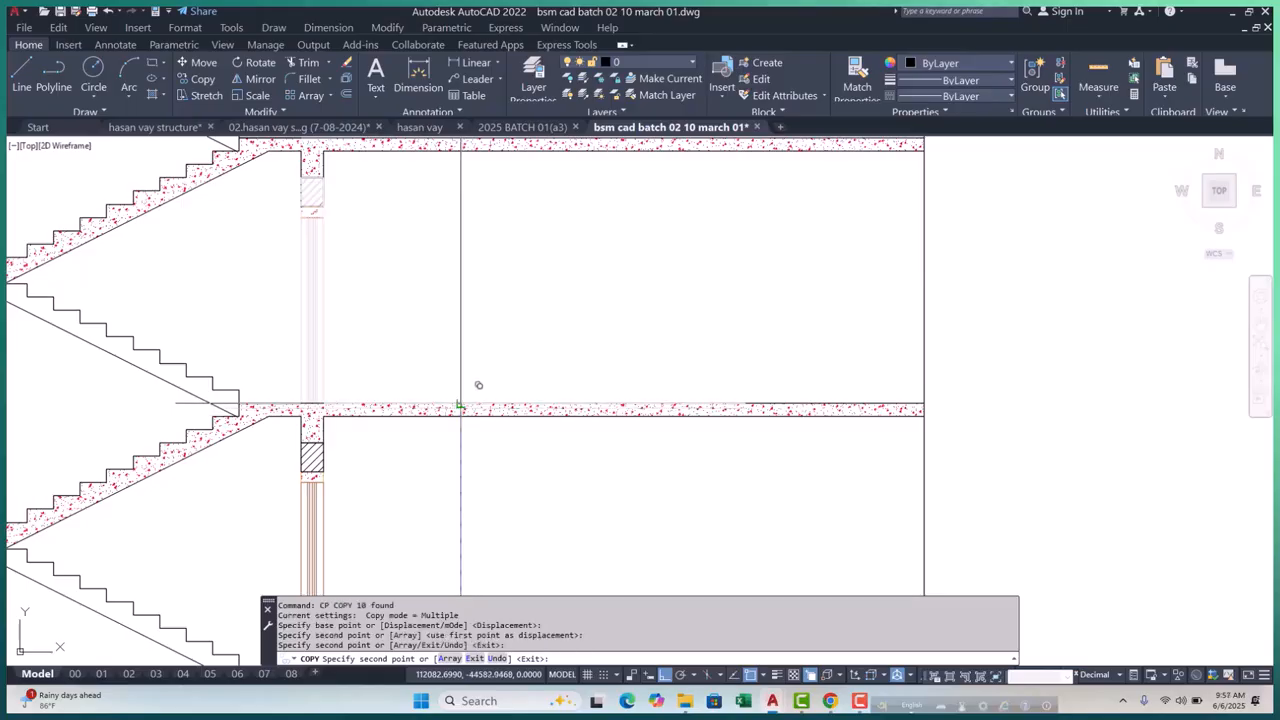
pyautogui.moveTo(478, 385)
pyautogui.mouseDown(button='middle')
pyautogui.moveTo(441, 443)
pyautogui.moveTo(440, 471)
pyautogui.mouseUp(button='middle')
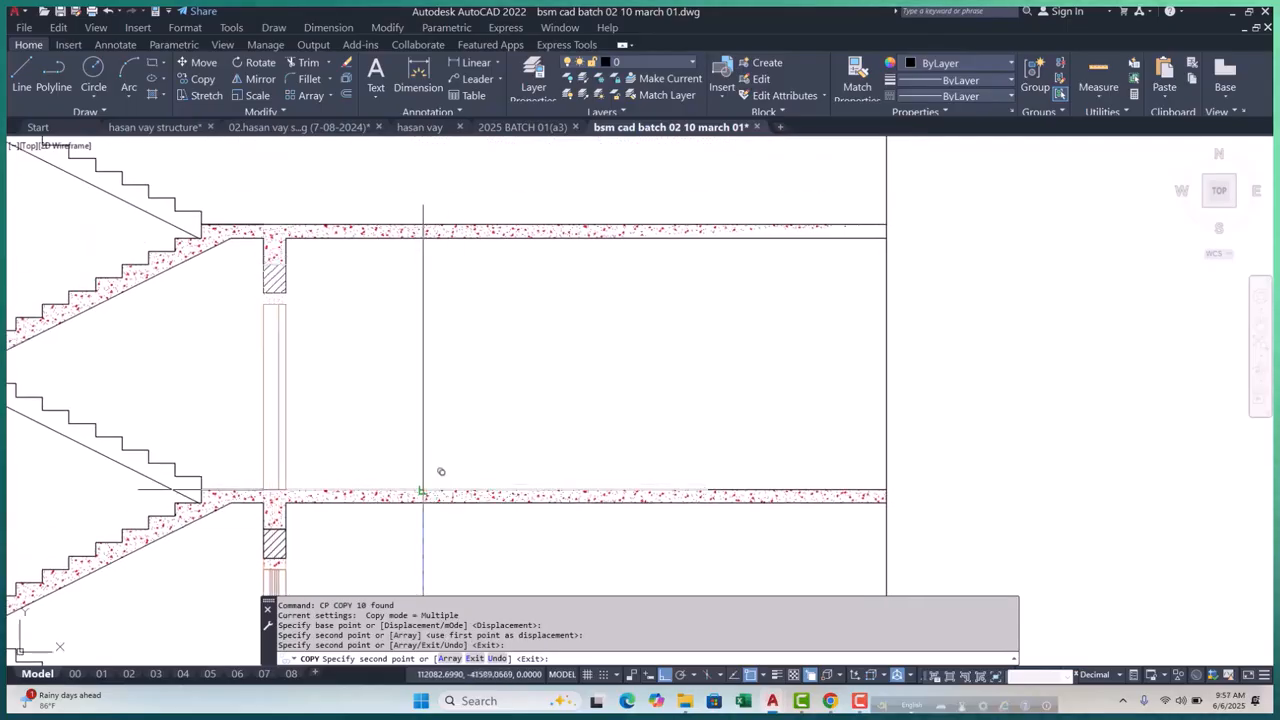
pyautogui.scroll(-4, 440, 471)
pyautogui.click(443, 357)
pyautogui.scroll(2, 443, 370)
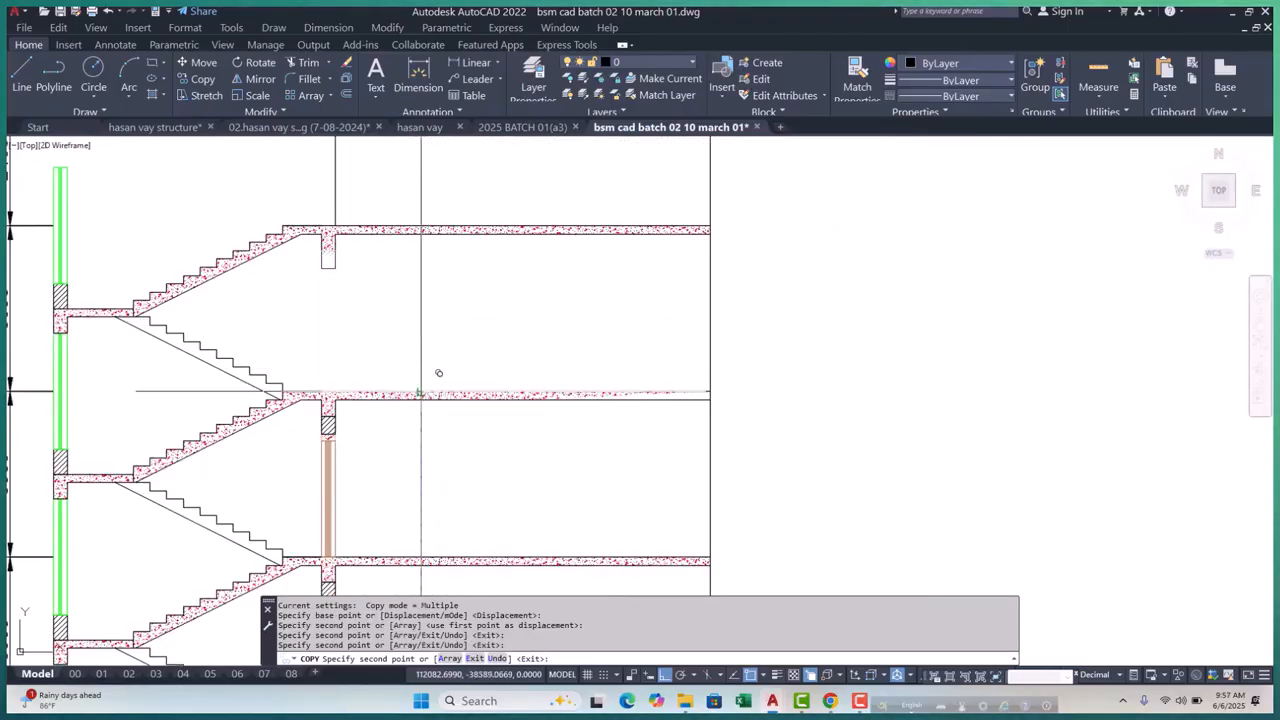
pyautogui.scroll(-4, 438, 373)
pyautogui.press('Escape')
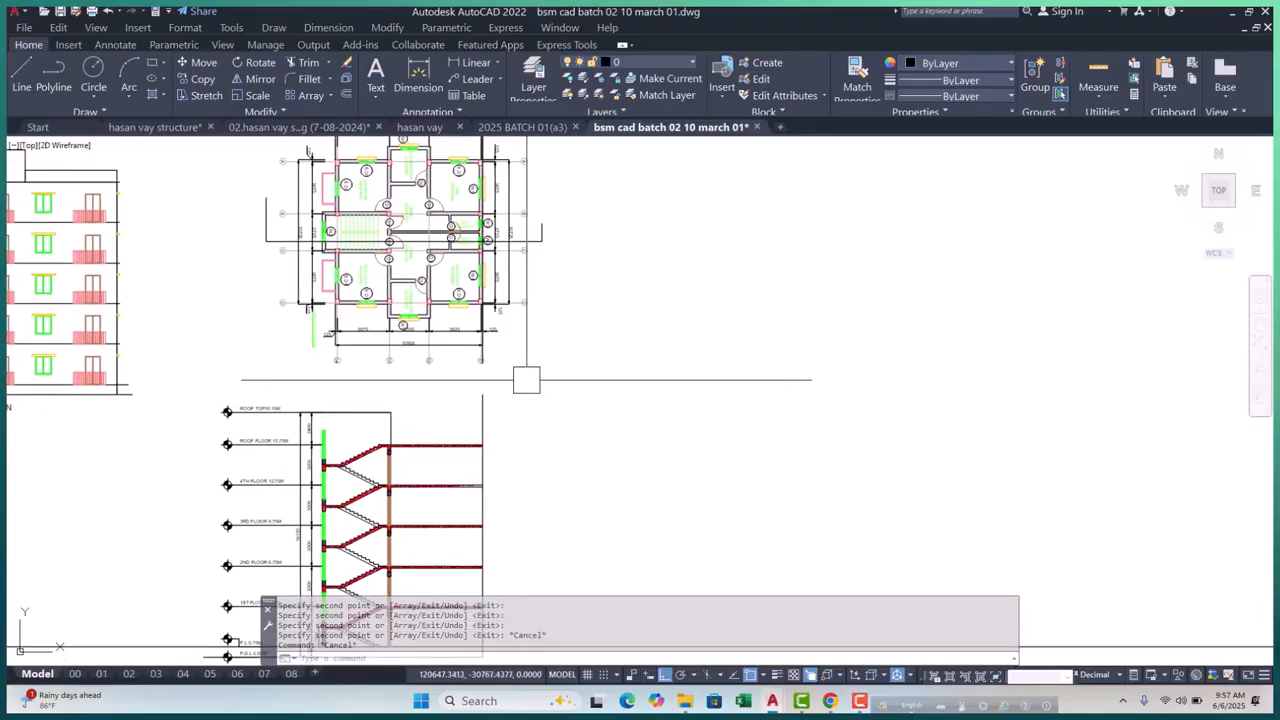
# Examine the ground floor plan where the section line crosses the toilet and its outer W3 window
pyautogui.scroll(7, 502, 224)
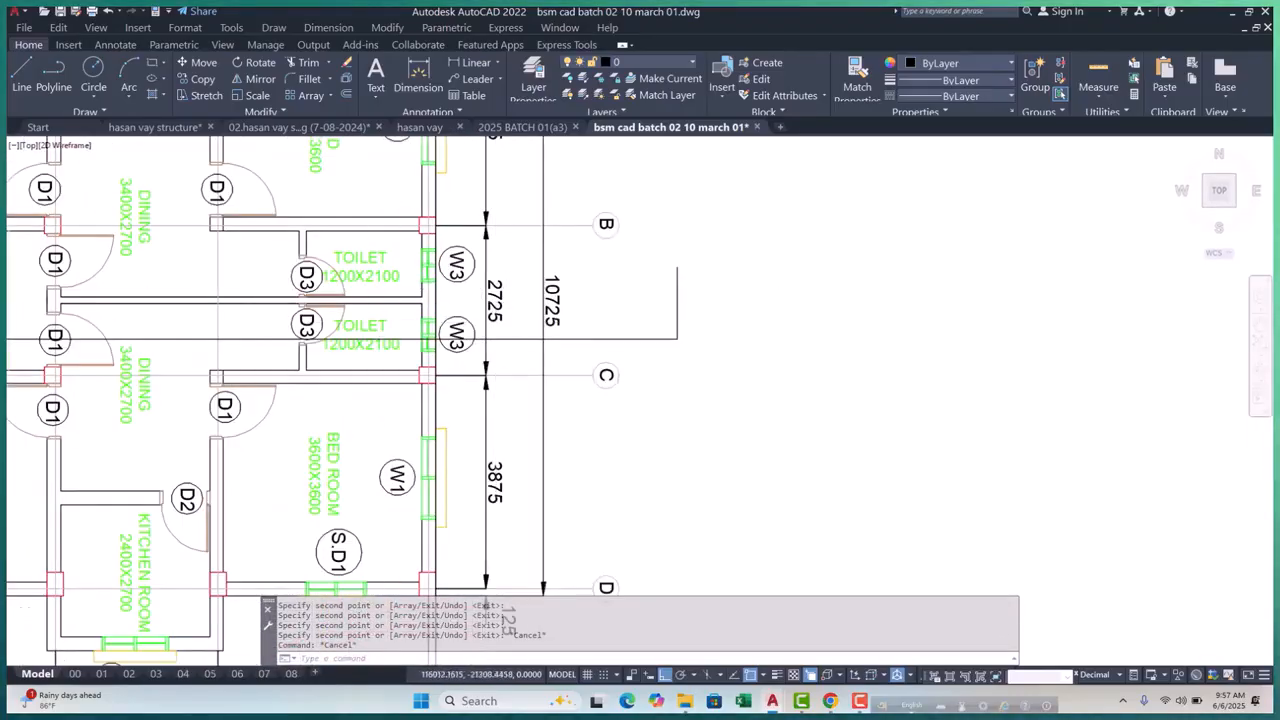
pyautogui.scroll(4, 385, 375)
pyautogui.scroll(-6, 464, 290)
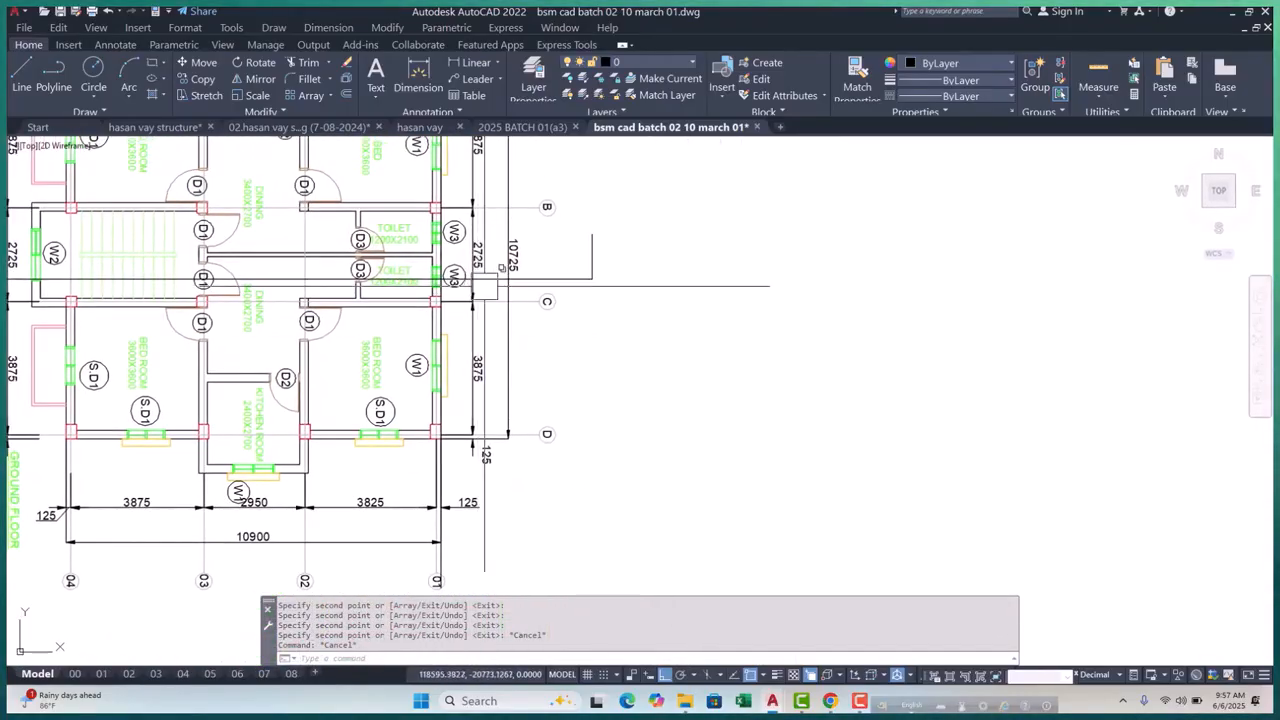
pyautogui.scroll(-3, 485, 287)
pyautogui.scroll(3, 446, 278)
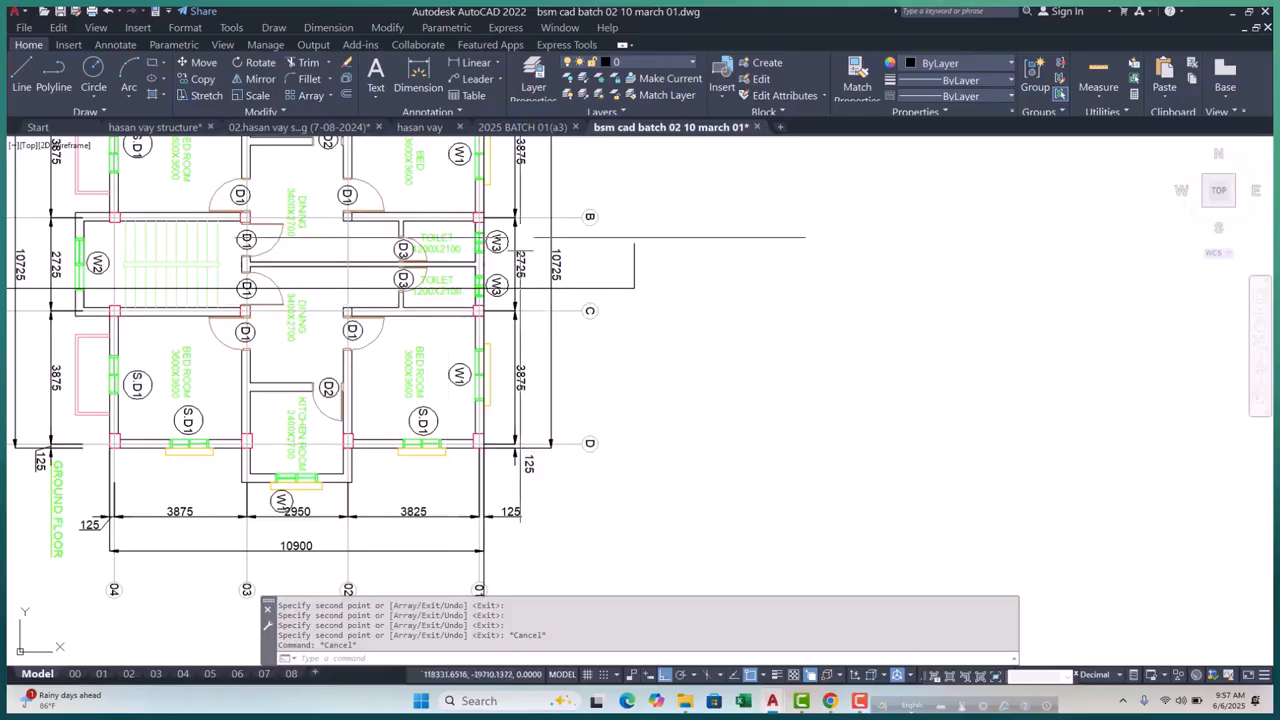
pyautogui.scroll(-3, 490, 290)
pyautogui.scroll(3, 521, 340)
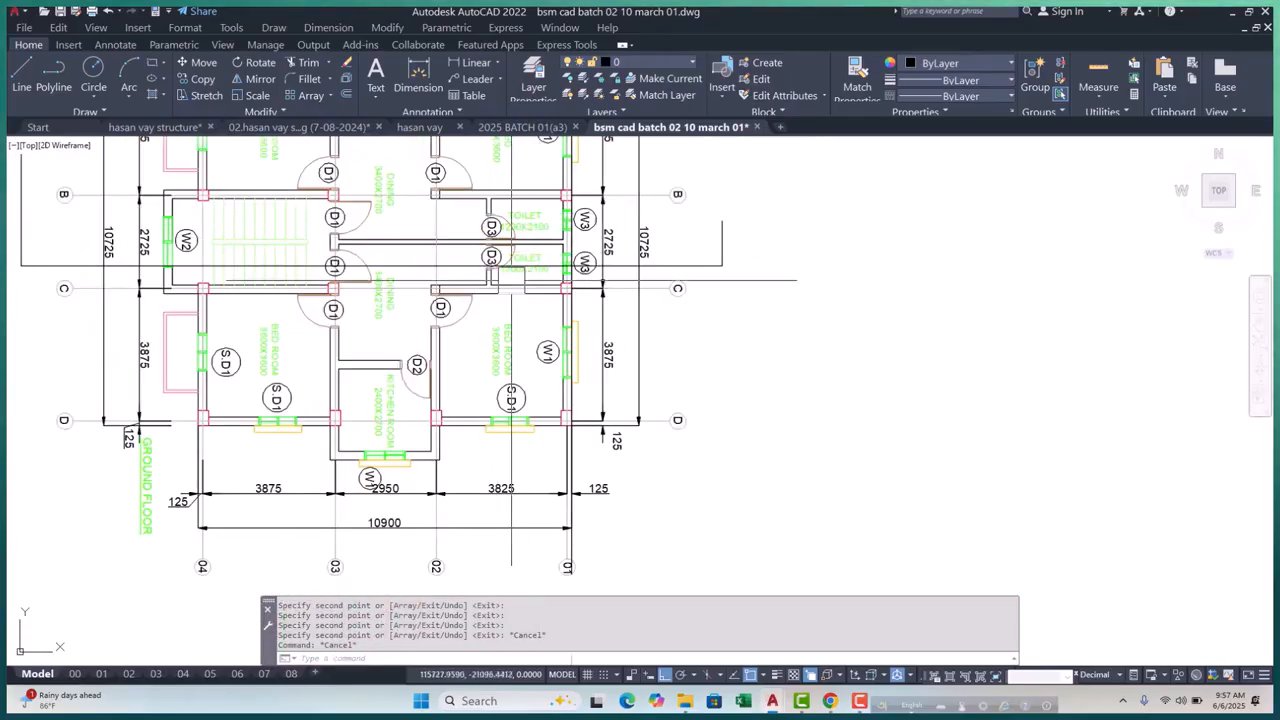
pyautogui.scroll(-3, 511, 288)
pyautogui.scroll(3, 523, 420)
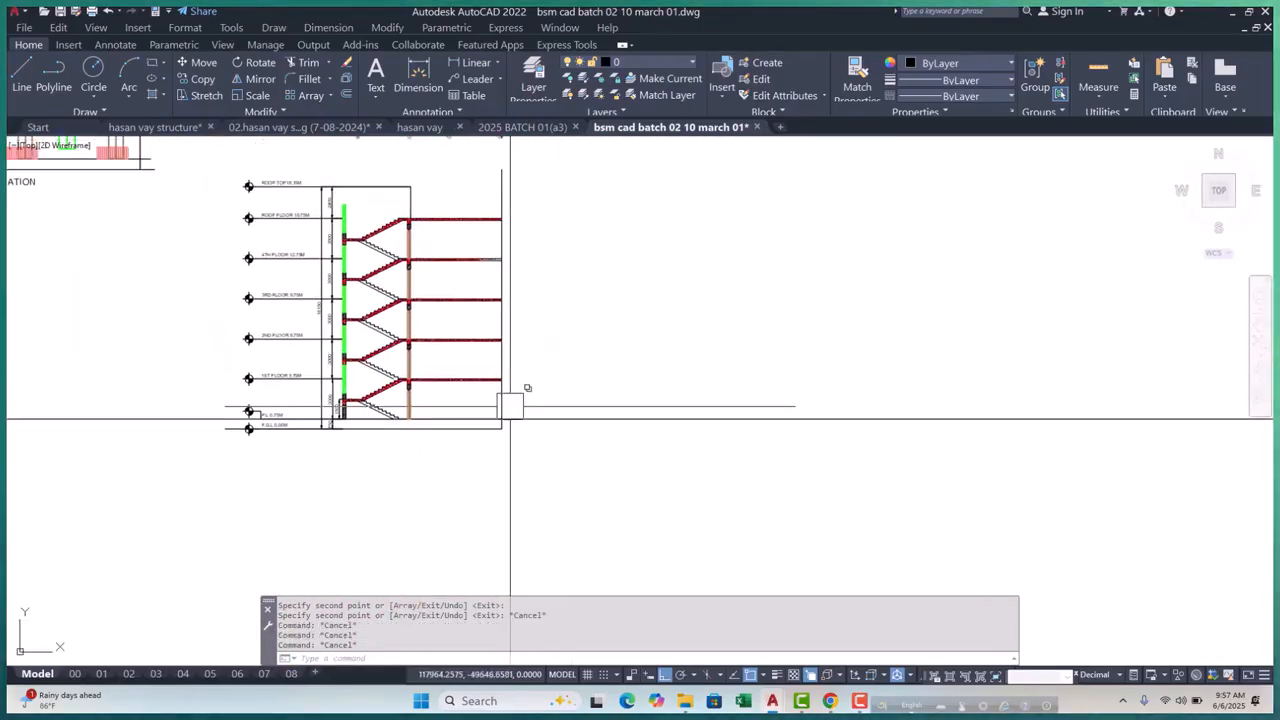
pyautogui.scroll(-4, 510, 407)
pyautogui.scroll(5, 520, 323)
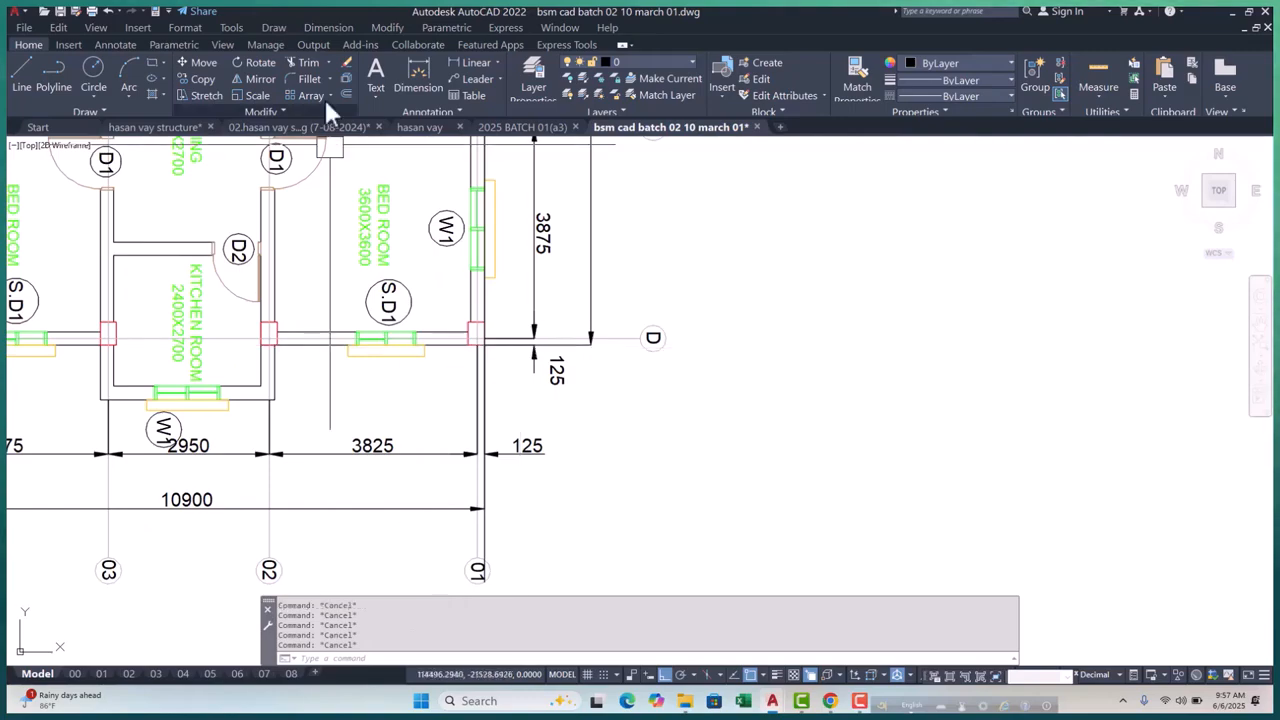
# Measure the thickness of the exterior wall beside window W1 on the floor plan with a linear dimension
pyautogui.click(468, 62)
pyautogui.scroll(4, 479, 240)
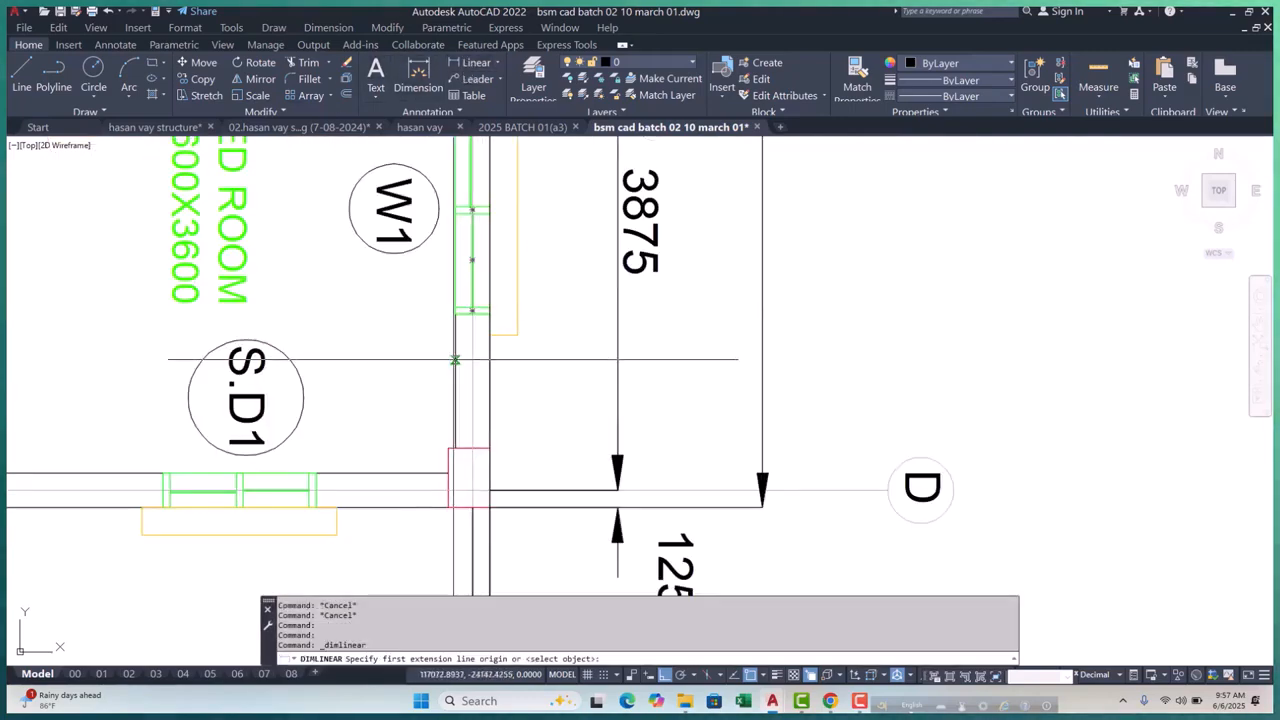
pyautogui.click(455, 359)
pyautogui.press('Escape')
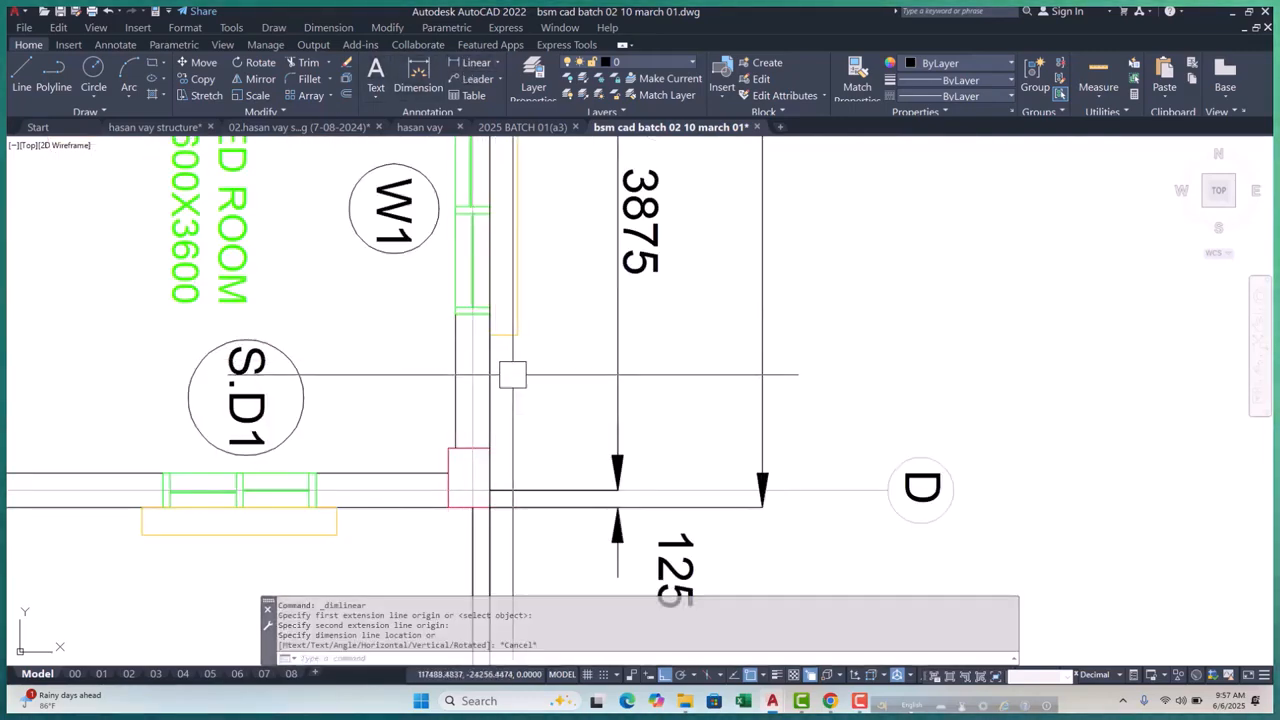
# Draw a vertical construction line from the exterior wall's inner face on the plan down through the section
pyautogui.write('xl')
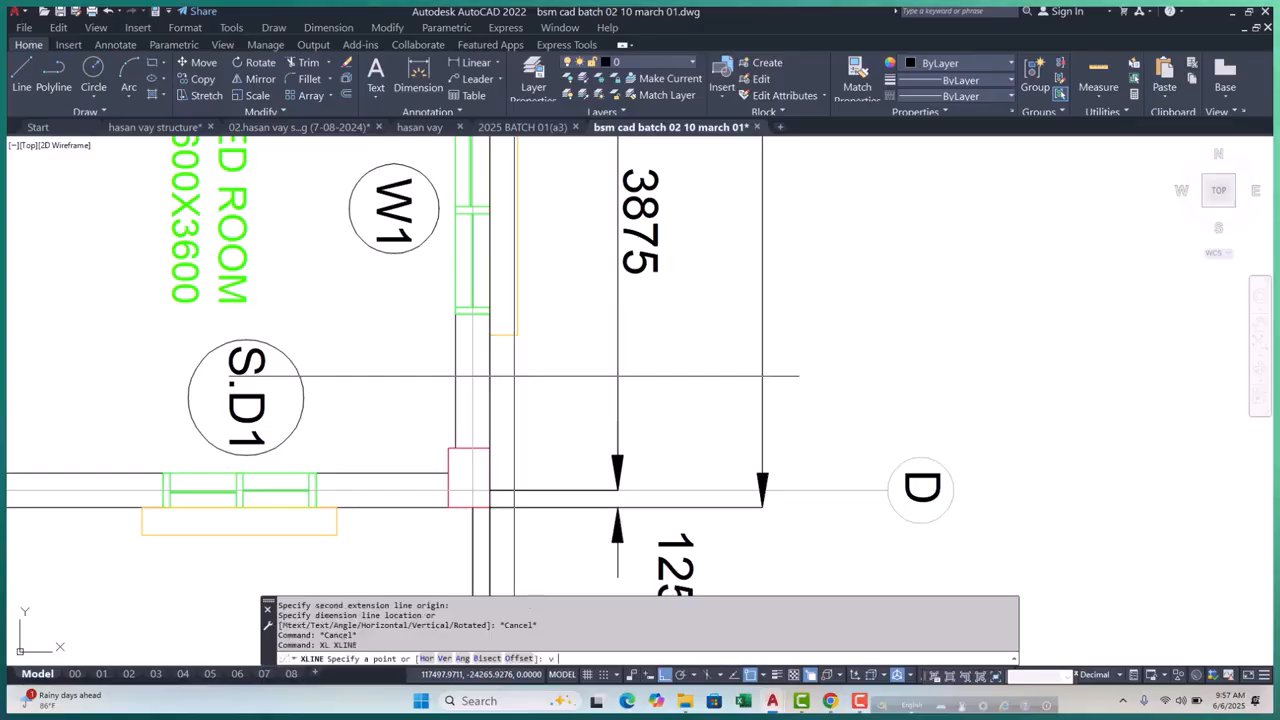
pyautogui.scroll(-5, 475, 428)
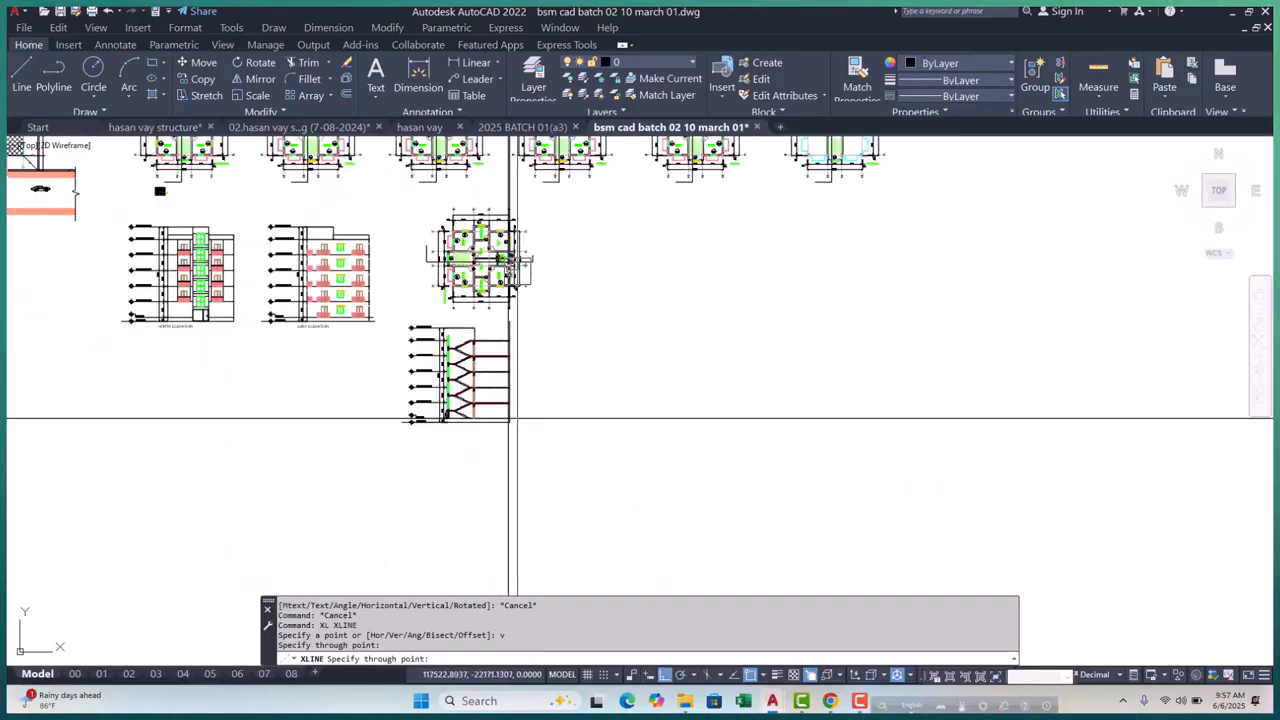
pyautogui.scroll(5, 520, 424)
pyautogui.press('Escape')
pyautogui.moveTo(441, 425); pyautogui.dragTo(477, 466, button='middle')
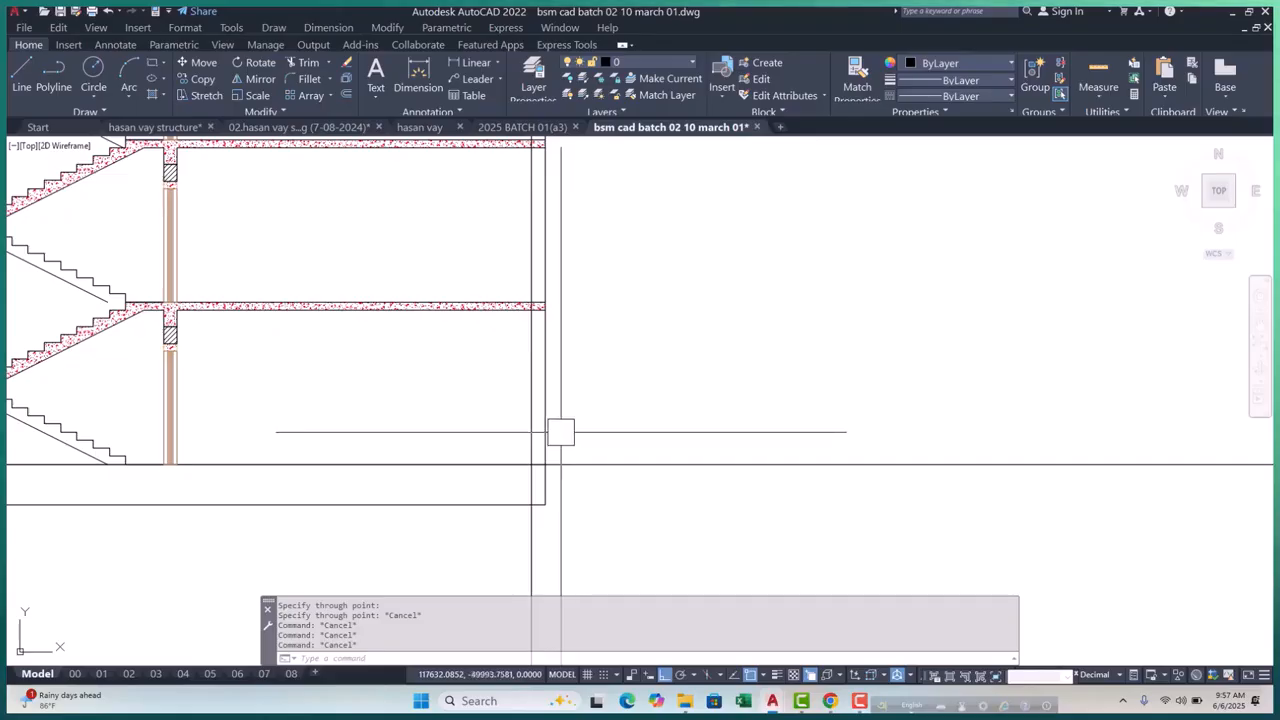
# Draw the ground floor exterior wall as a rectangle from the first floor slab's underside to plinth level
pyautogui.write('rec')
pyautogui.press('Return')
pyautogui.scroll(4, 531, 329)
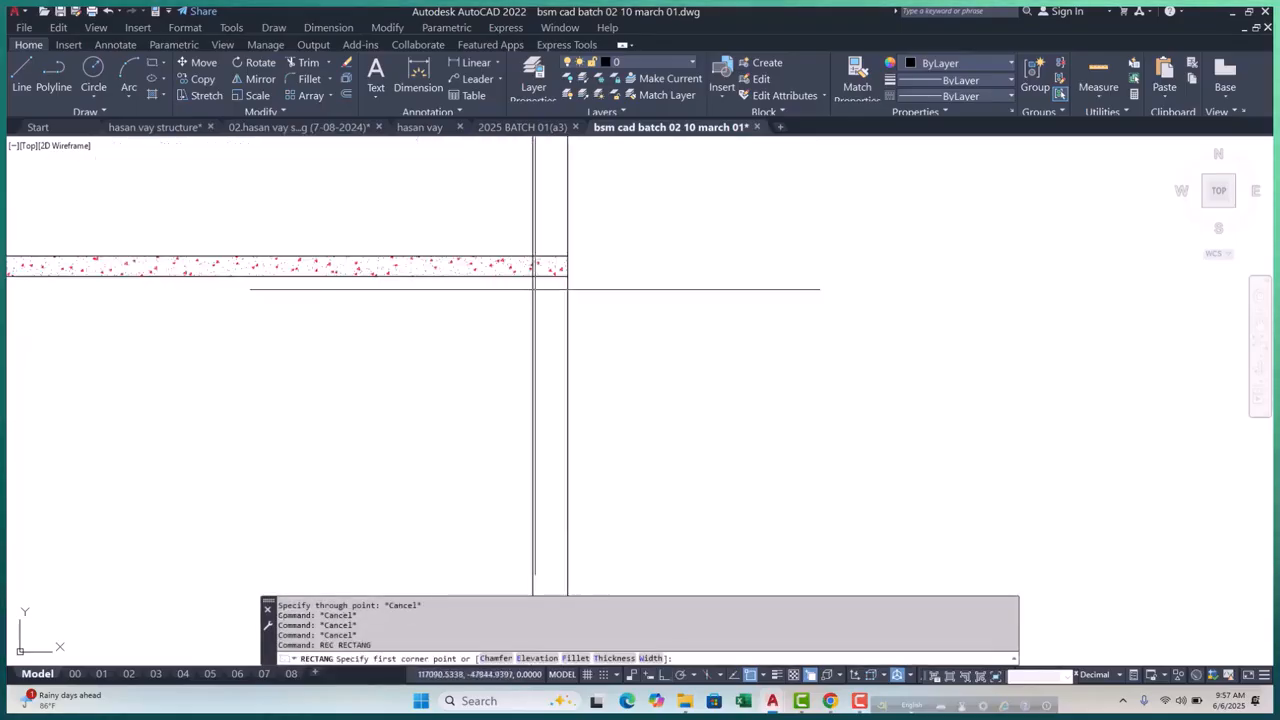
pyautogui.click(531, 276)
pyautogui.scroll(-2, 550, 414)
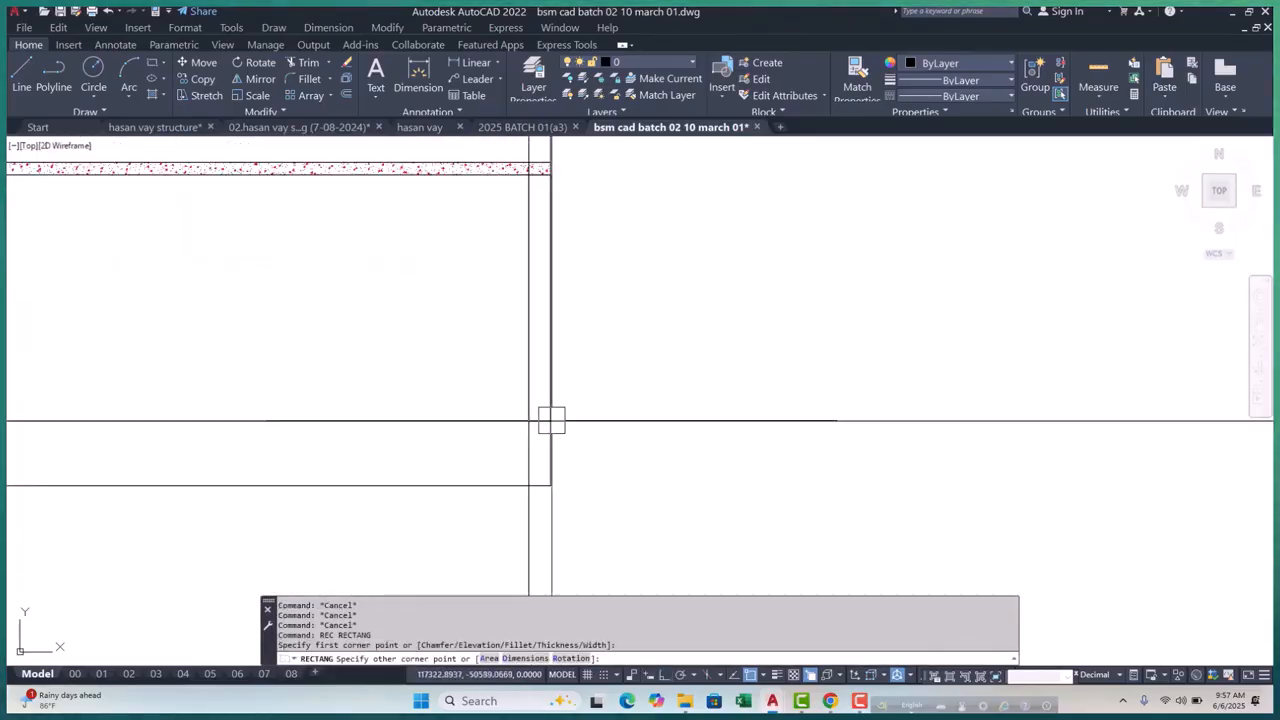
pyautogui.scroll(-3, 551, 421)
pyautogui.press('Escape')
pyautogui.press('Escape')
pyautogui.press('Escape')
# Erase the vertical construction line and the outer guide line at the section's exterior wall
pyautogui.click(577, 303)
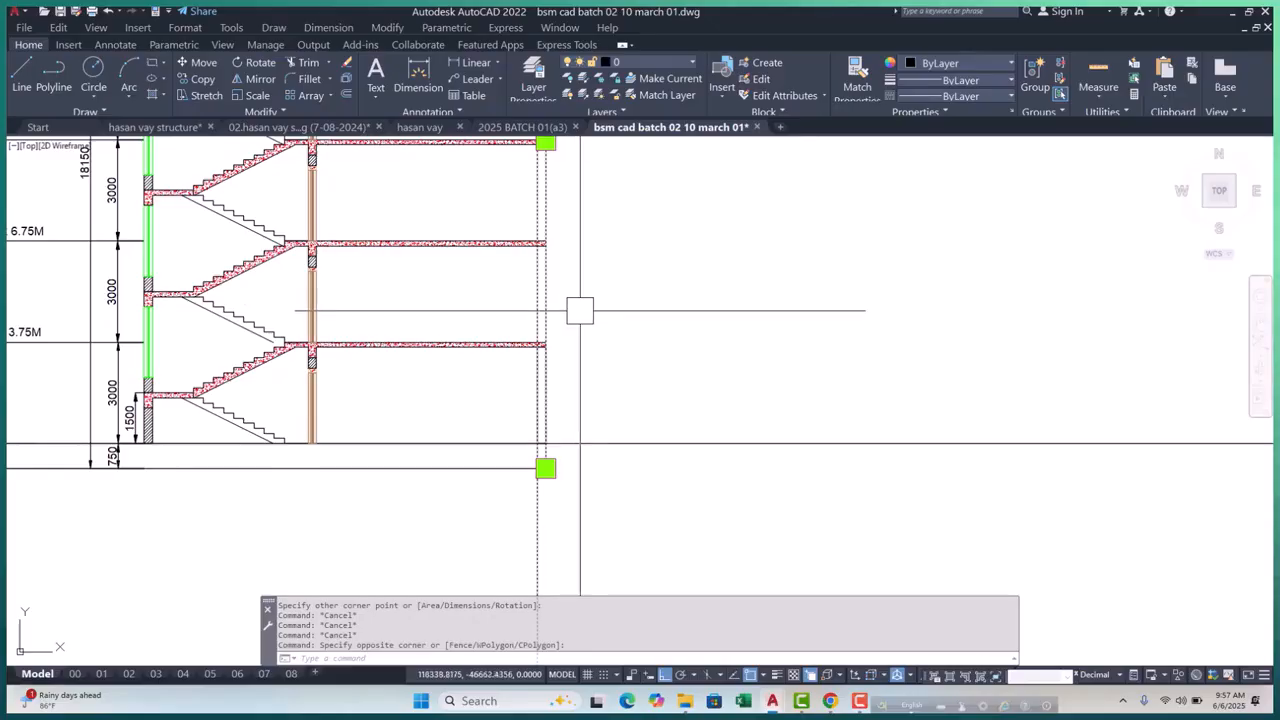
pyautogui.write('e')
pyautogui.press('Return')
# Check the plan's exterior wall at the section line against the section's ground floor wall rectangle
pyautogui.scroll(-3, 534, 512)
pyautogui.scroll(8, 524, 322)
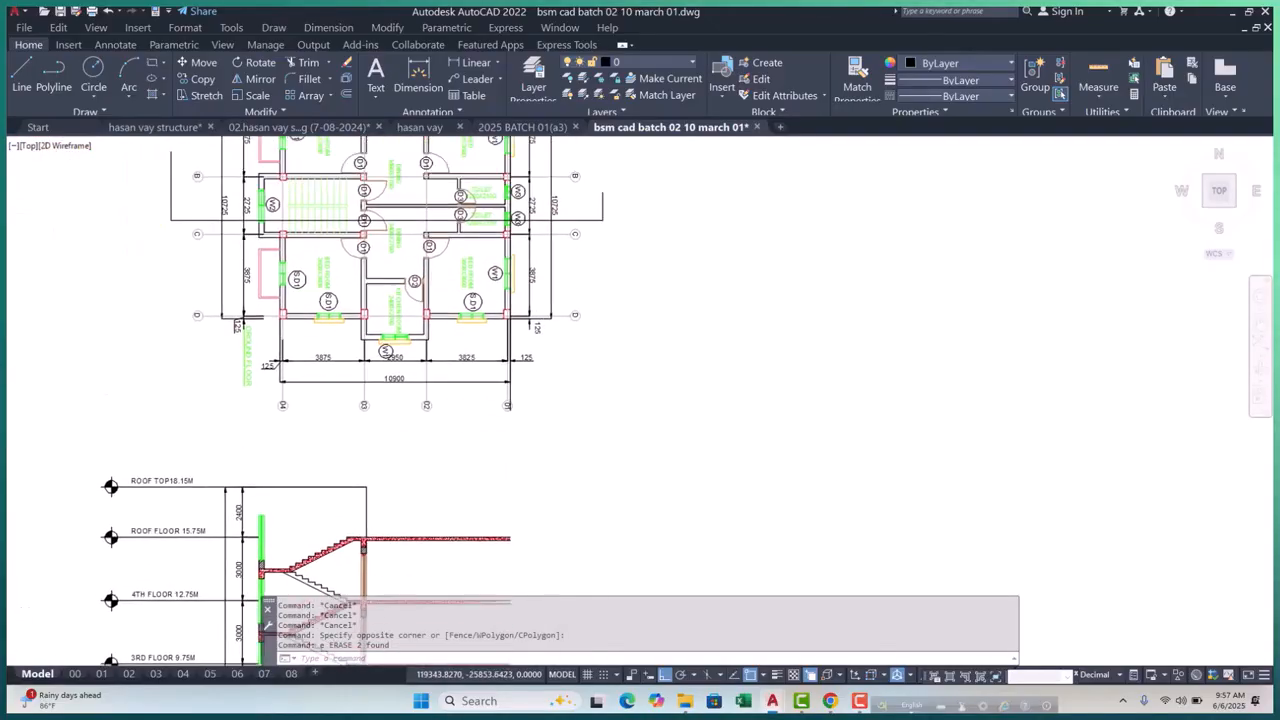
pyautogui.scroll(-5, 531, 435)
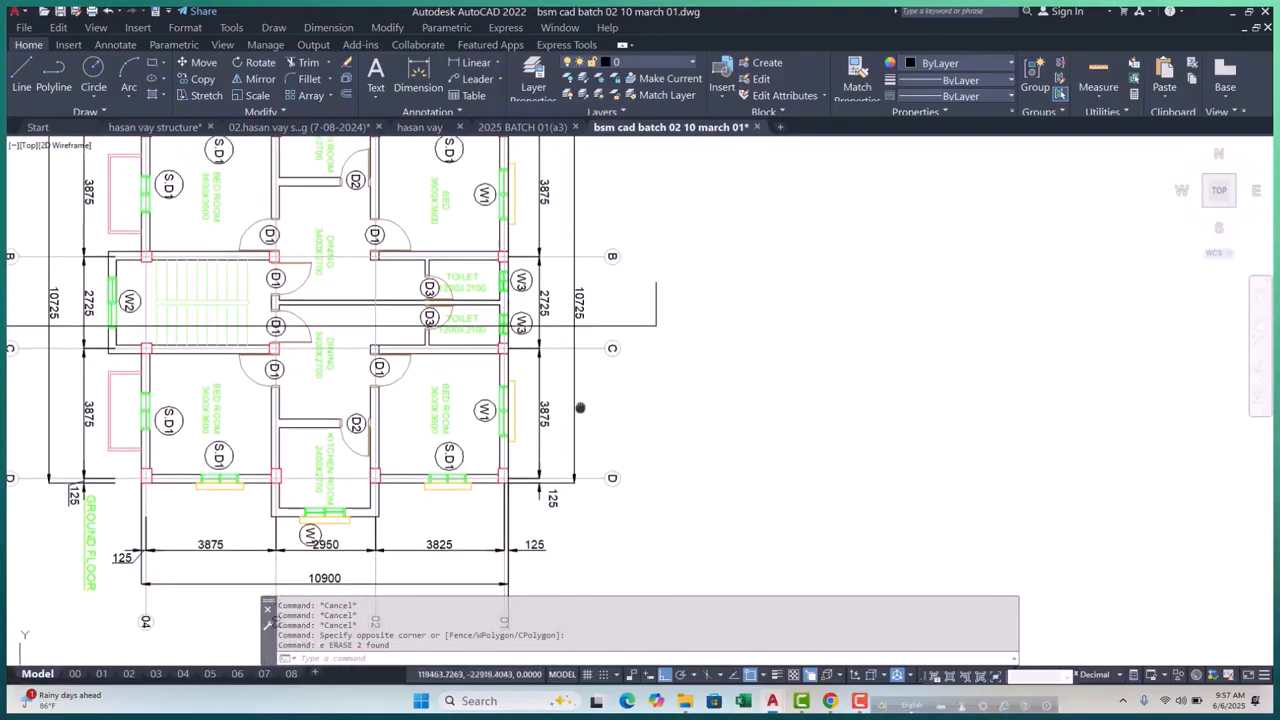
pyautogui.scroll(8, 589, 316)
pyautogui.scroll(-8, 589, 316)
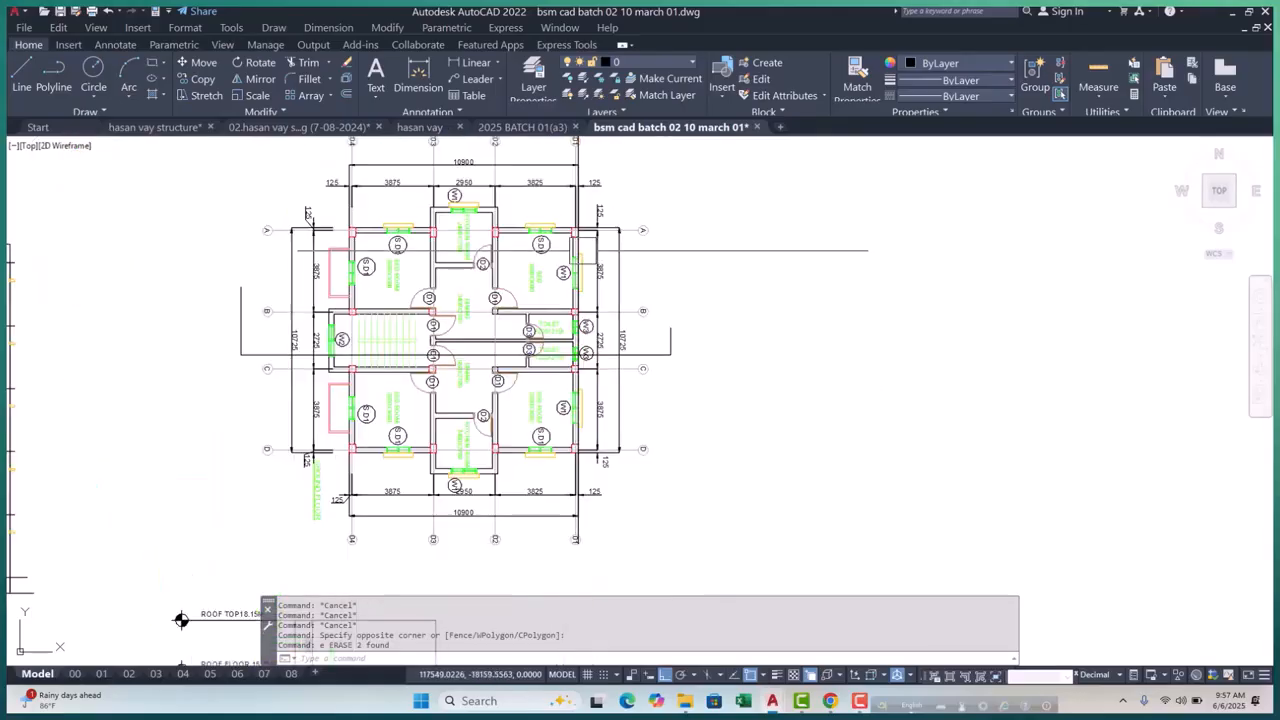
pyautogui.scroll(5, 562, 386)
pyautogui.scroll(4, 562, 386)
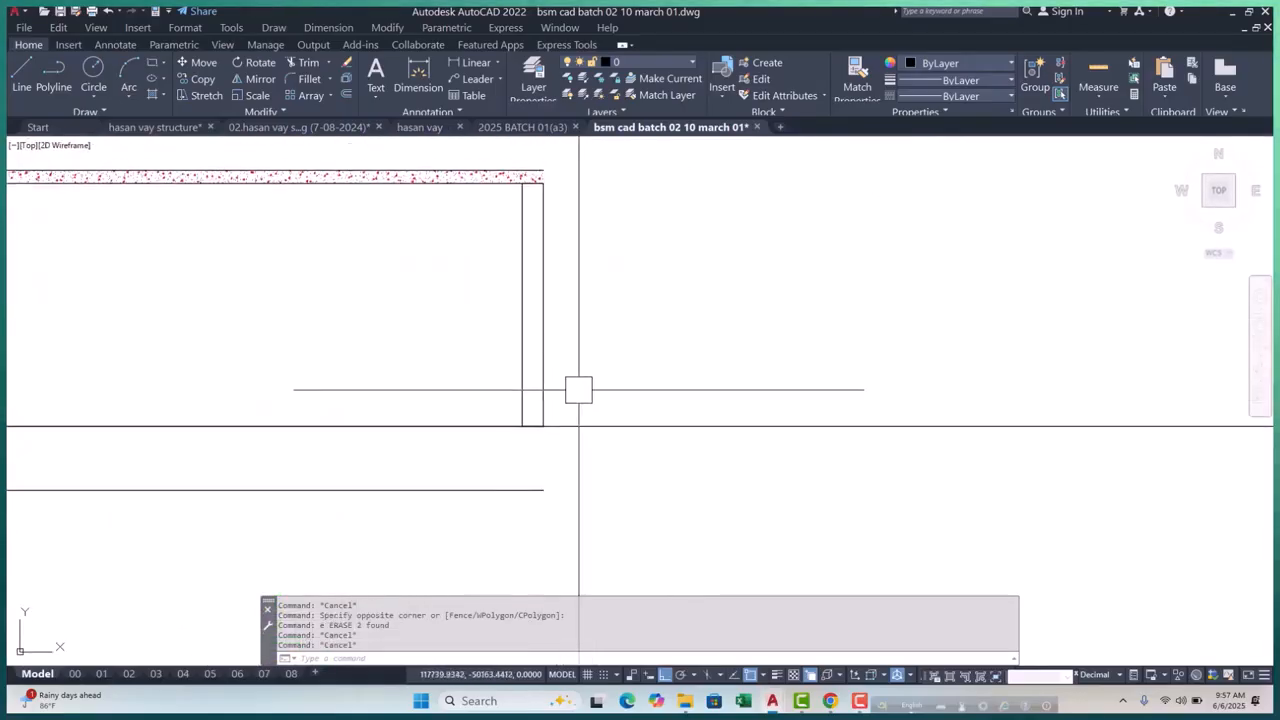
# Offset the section's plinth level line upward by 1500
pyautogui.press('Escape')
pyautogui.press('Escape')
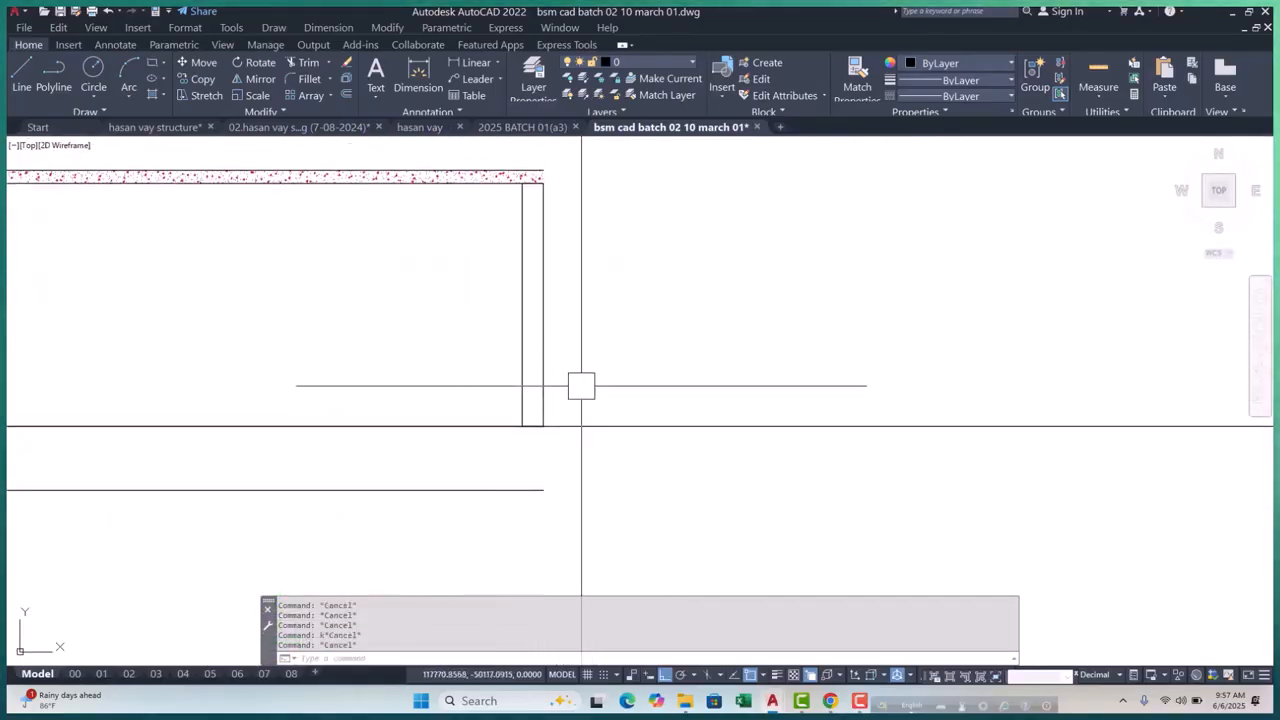
pyautogui.write('o')
pyautogui.write('150')
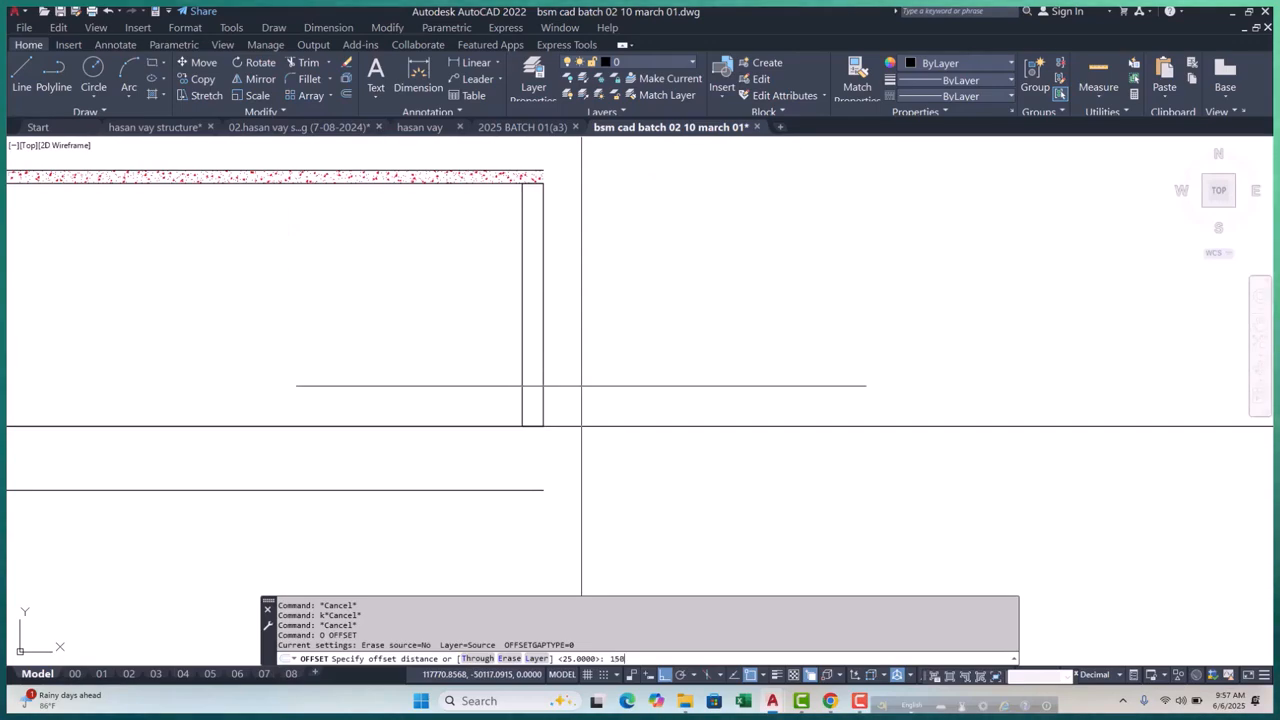
pyautogui.click(594, 425)
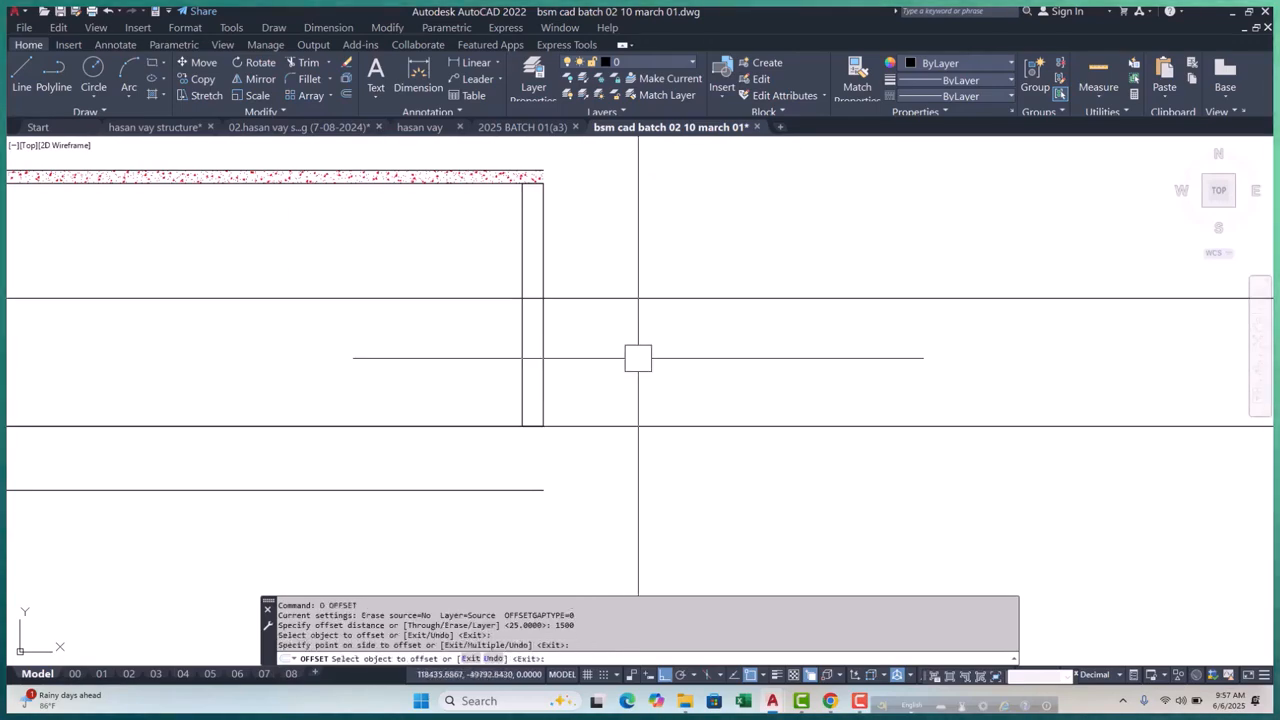
# Offset the guide line 1500 above plinth level upward by 600
pyautogui.write('60')
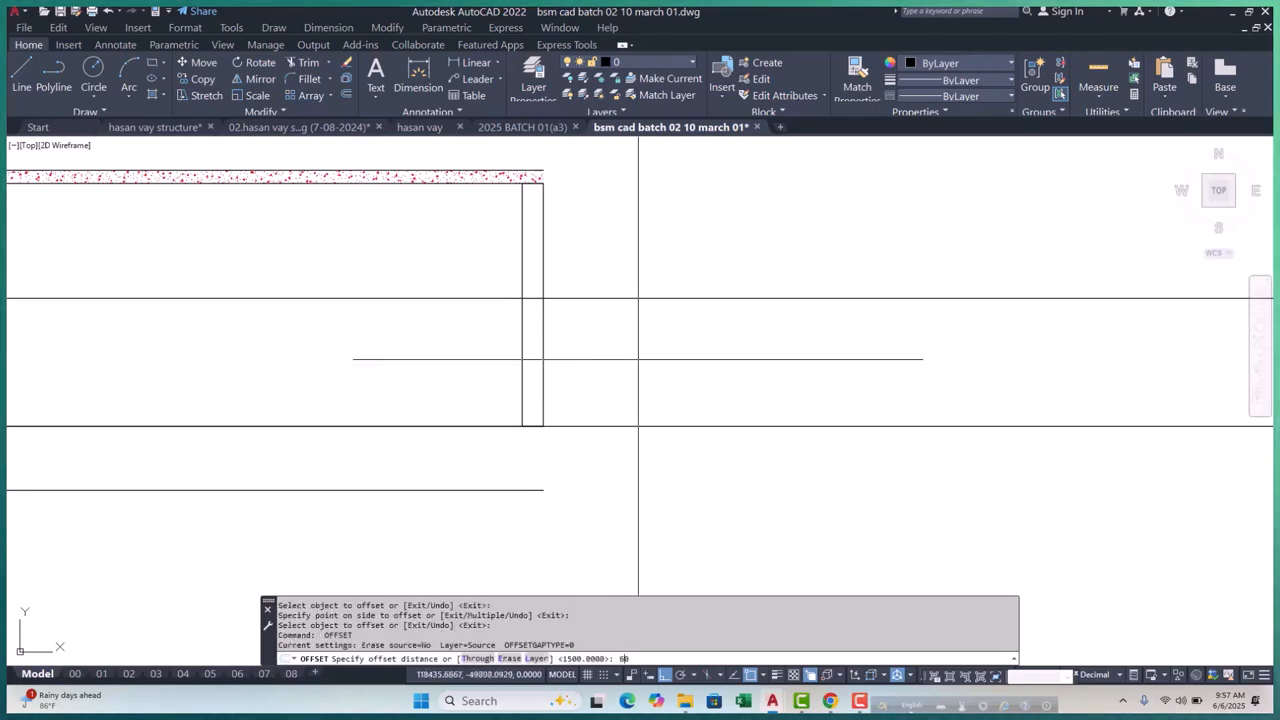
pyautogui.write('0')
pyautogui.press('Return')
pyautogui.click(650, 302)
pyautogui.click(669, 217)
pyautogui.press('Escape')
pyautogui.moveTo(640, 287); pyautogui.dragTo(617, 395, button='middle')
pyautogui.press('Escape')
pyautogui.press('Escape')
pyautogui.press('Escape')
pyautogui.scroll(4, 528, 290)
pyautogui.press('Escape')
pyautogui.press('Escape')
pyautogui.scroll(-6, 557, 323)
pyautogui.moveTo(573, 341); pyautogui.dragTo(582, 366, button='middle')
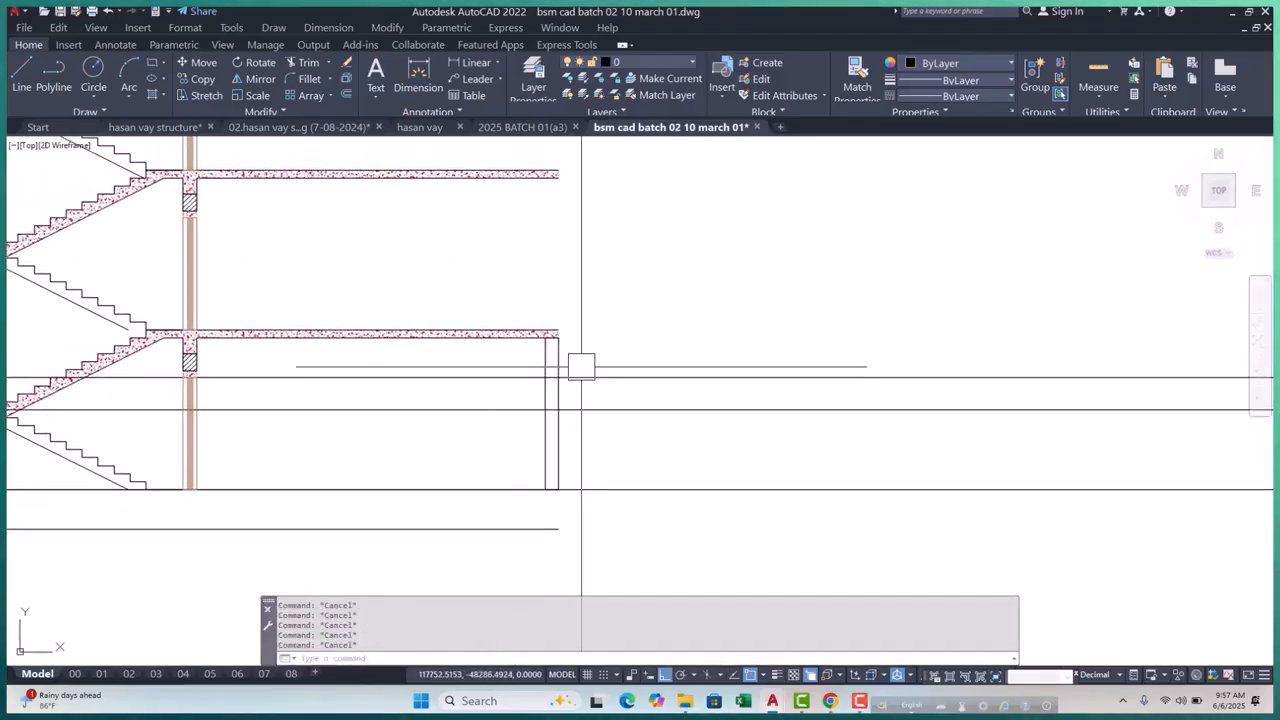
# Draw a horizontal construction line through the underside of the door wall's beam below the first floor slab
pyautogui.scroll(2, 214, 364)
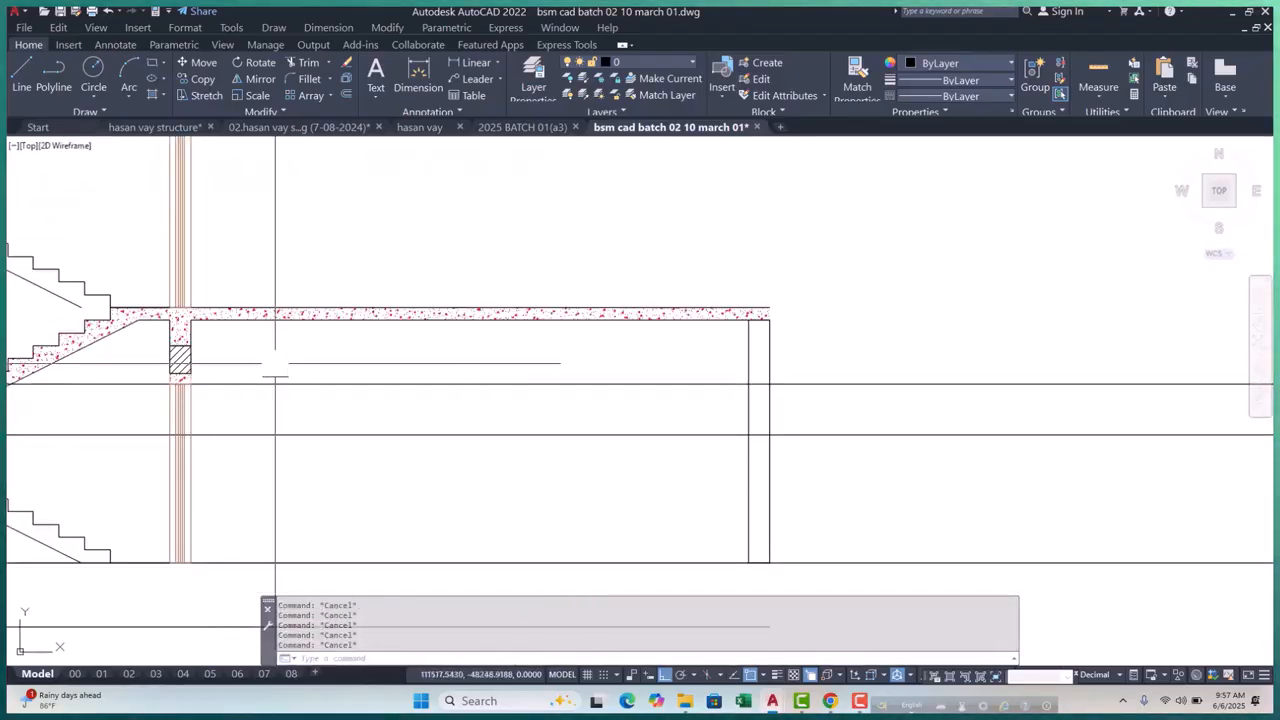
pyautogui.write('x')
pyautogui.press('Return')
pyautogui.scroll(5, 157, 351)
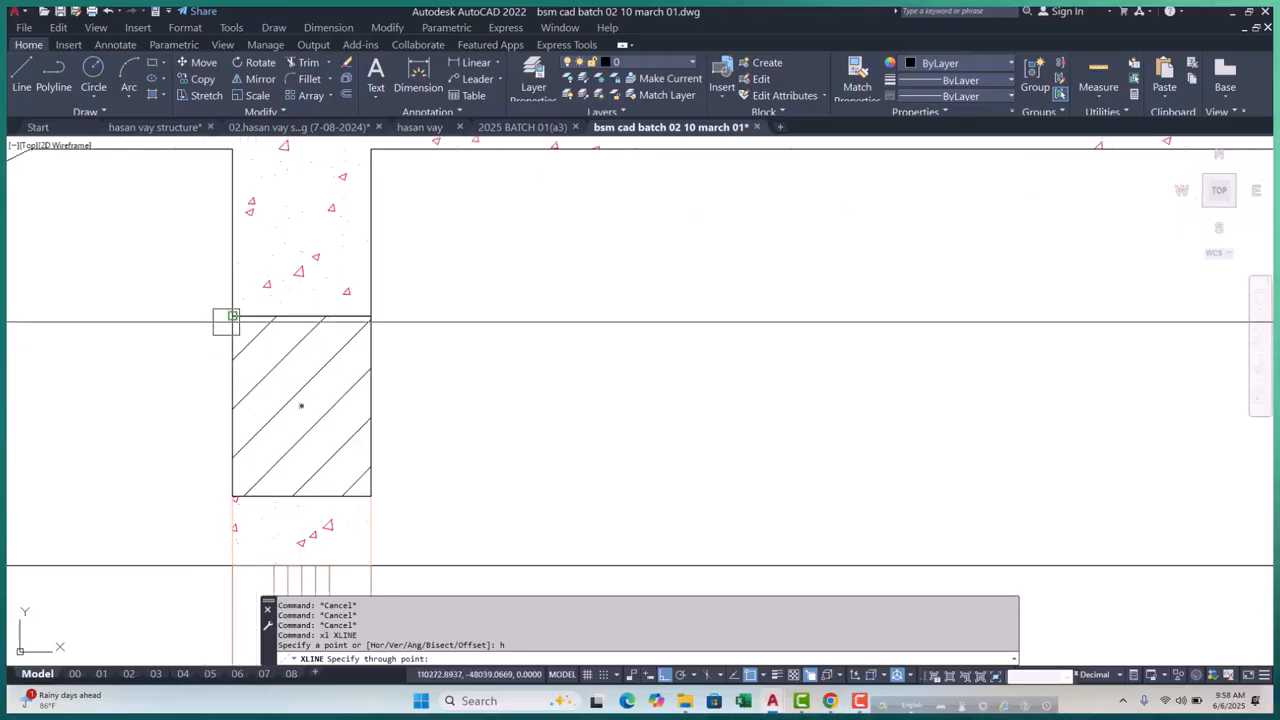
pyautogui.scroll(-4, 230, 320)
pyautogui.moveTo(427, 371); pyautogui.dragTo(303, 371, button='middle')
pyautogui.scroll(-3, 563, 366)
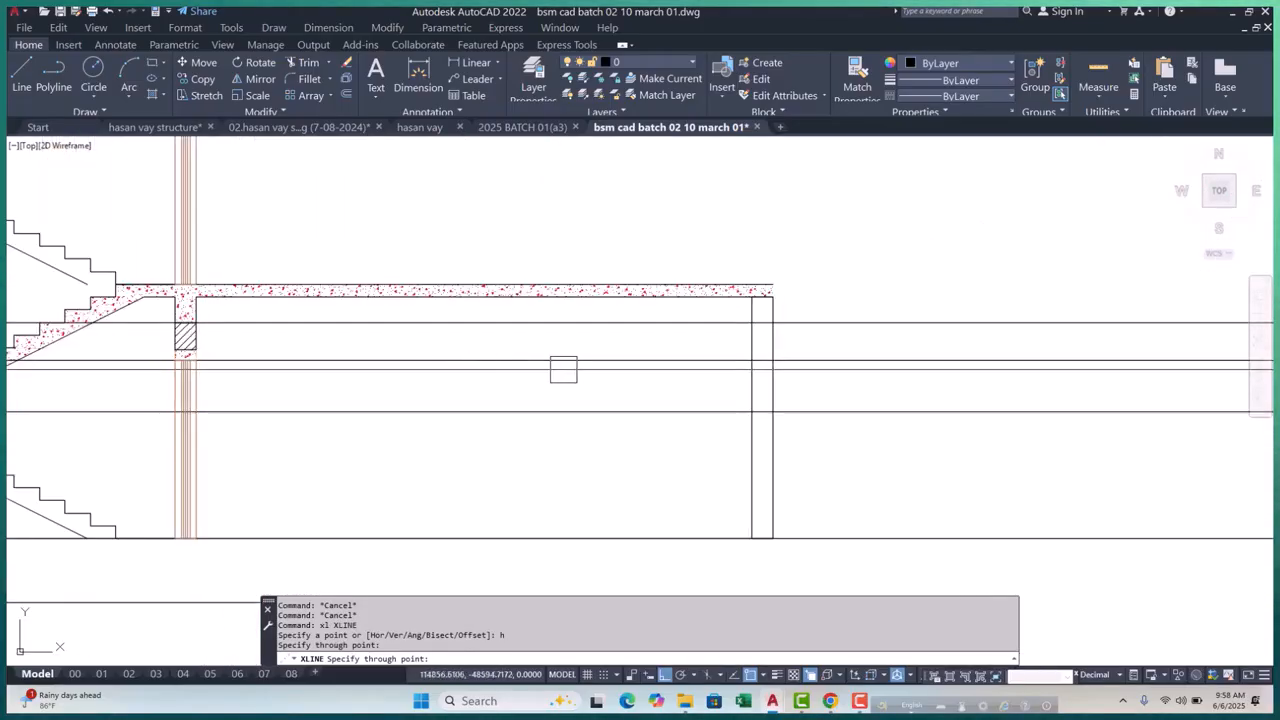
pyautogui.press('Escape')
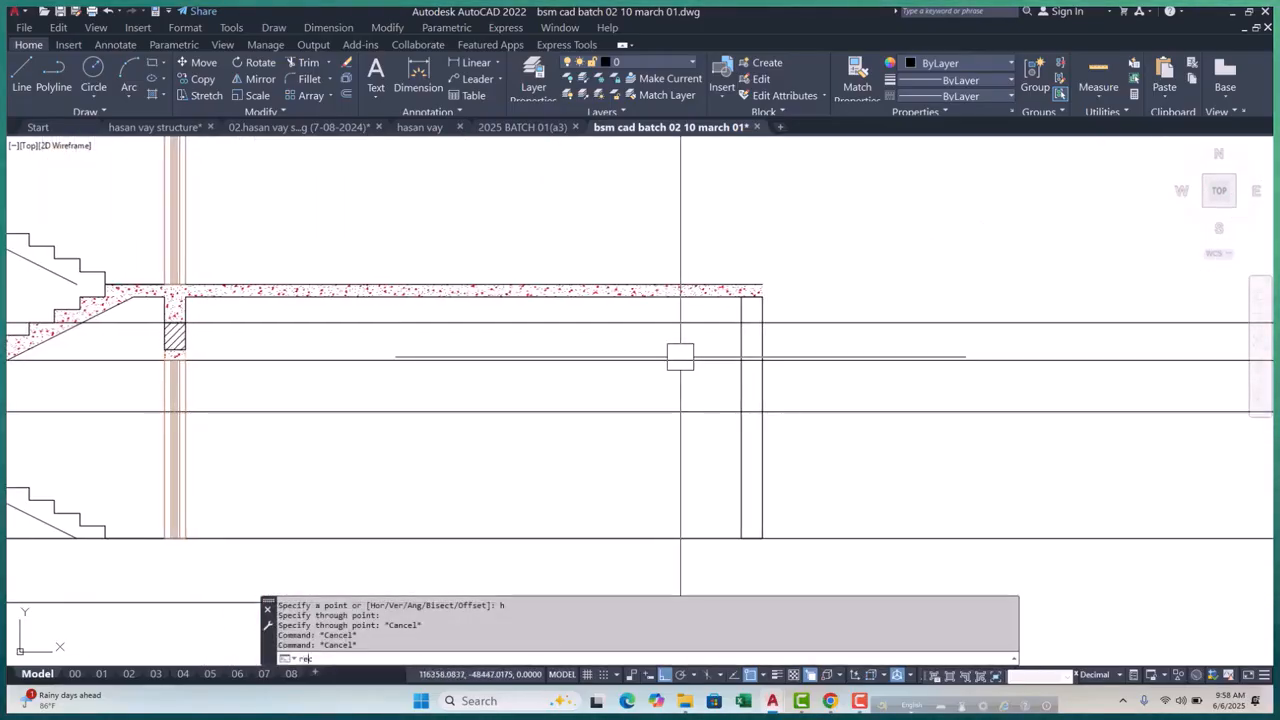
# Draw the exterior wall's beam as a rectangle between the horizontal construction line and the first floor slab's top outer corner
pyautogui.write('rec')
pyautogui.press('Return')
pyautogui.scroll(5, 752, 321)
pyautogui.click(705, 326)
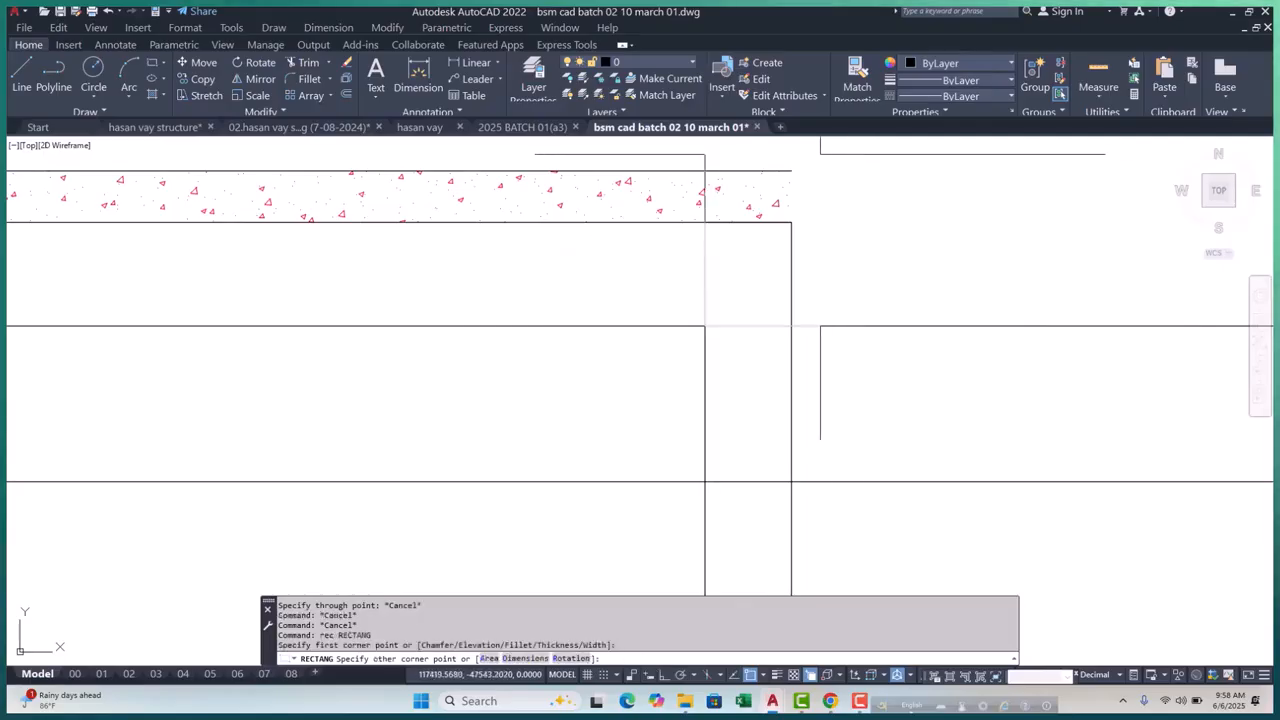
pyautogui.press('Escape')
pyautogui.press('Escape')
pyautogui.press('Escape')
pyautogui.press('Escape')
# Lower the top edge of the ground floor exterior wall rectangle to the guide line 1500 above plinth level
pyautogui.scroll(5, 657, 317)
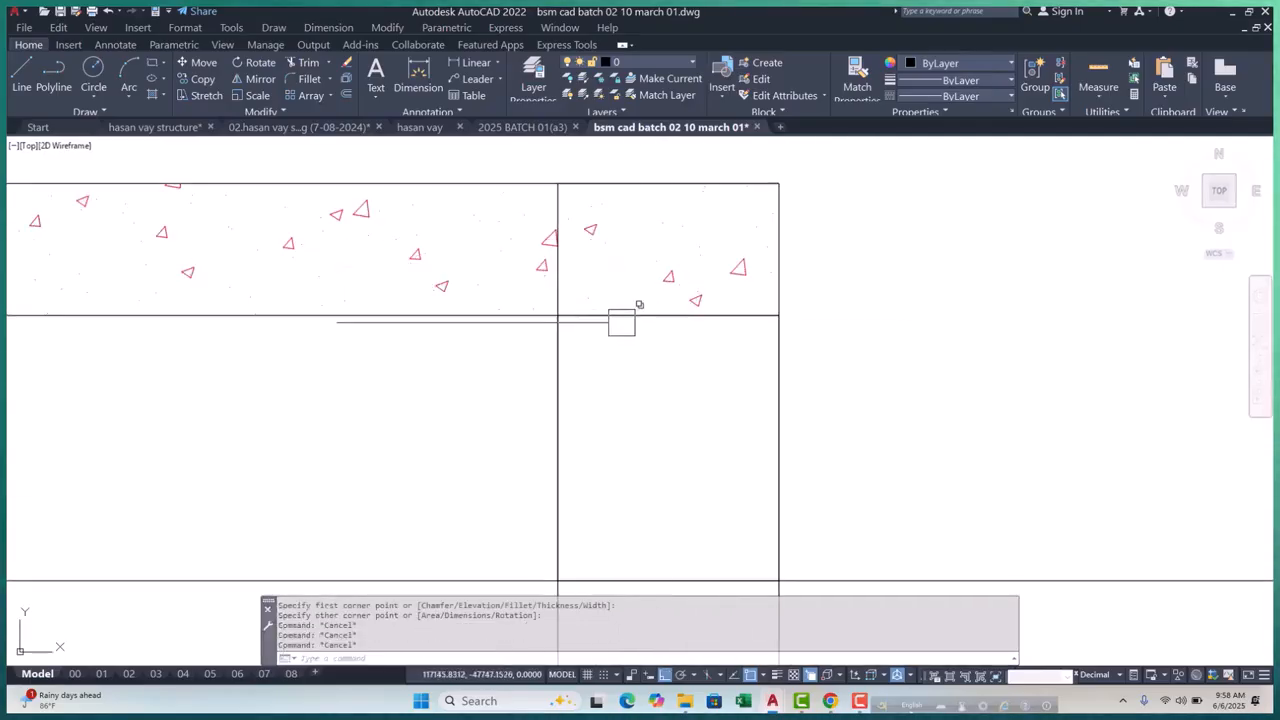
pyautogui.click(757, 325)
pyautogui.press('Escape')
pyautogui.click(556, 212)
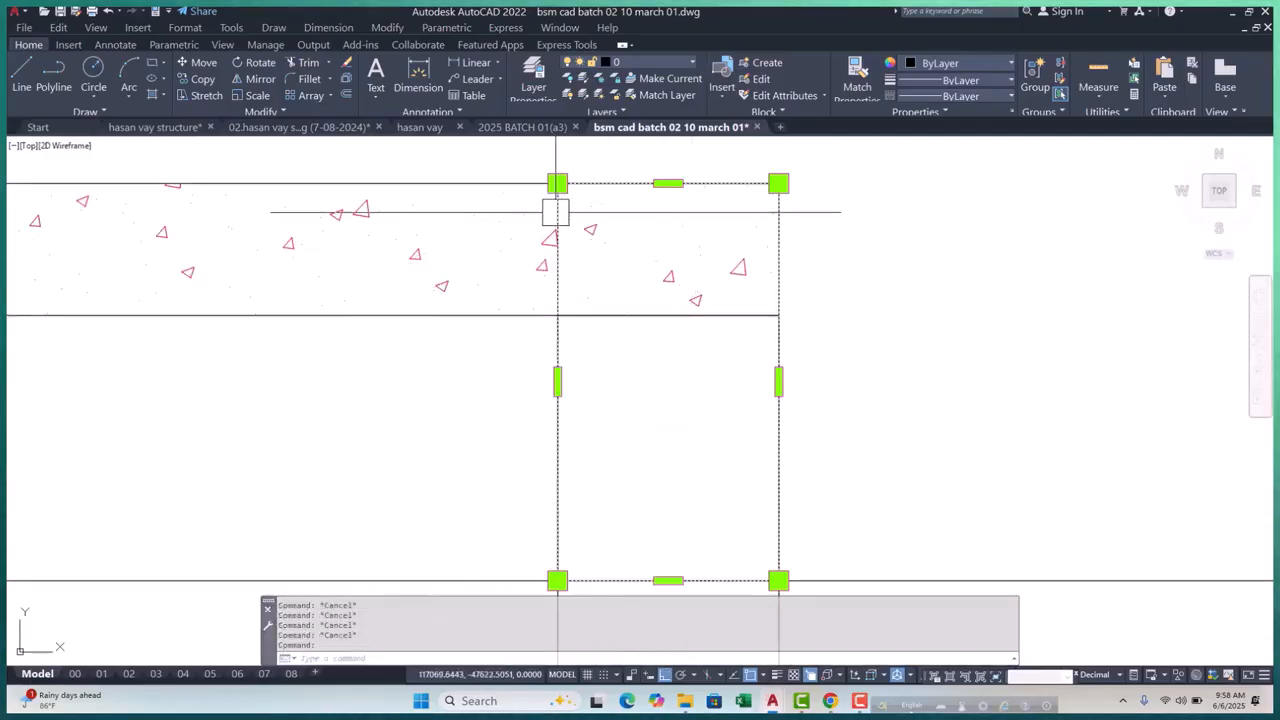
pyautogui.press('Escape')
pyautogui.click(637, 318)
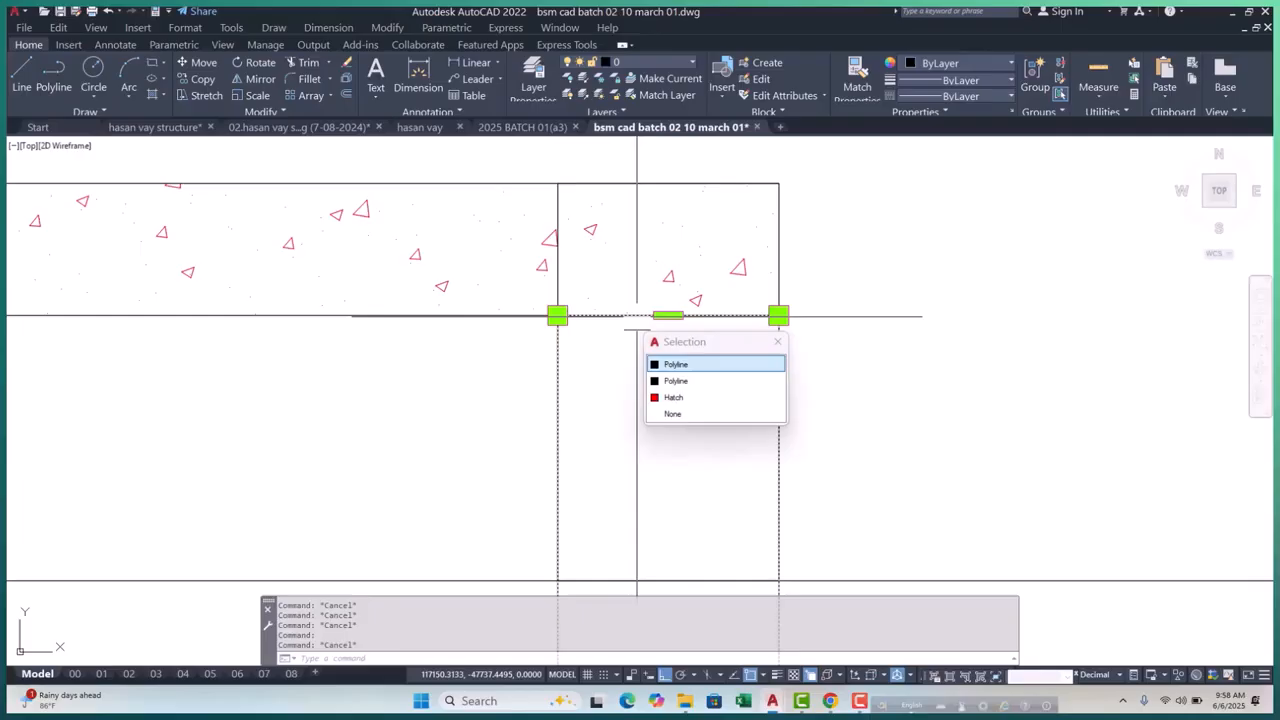
pyautogui.click(676, 365)
pyautogui.click(668, 316)
pyautogui.scroll(-5, 655, 235)
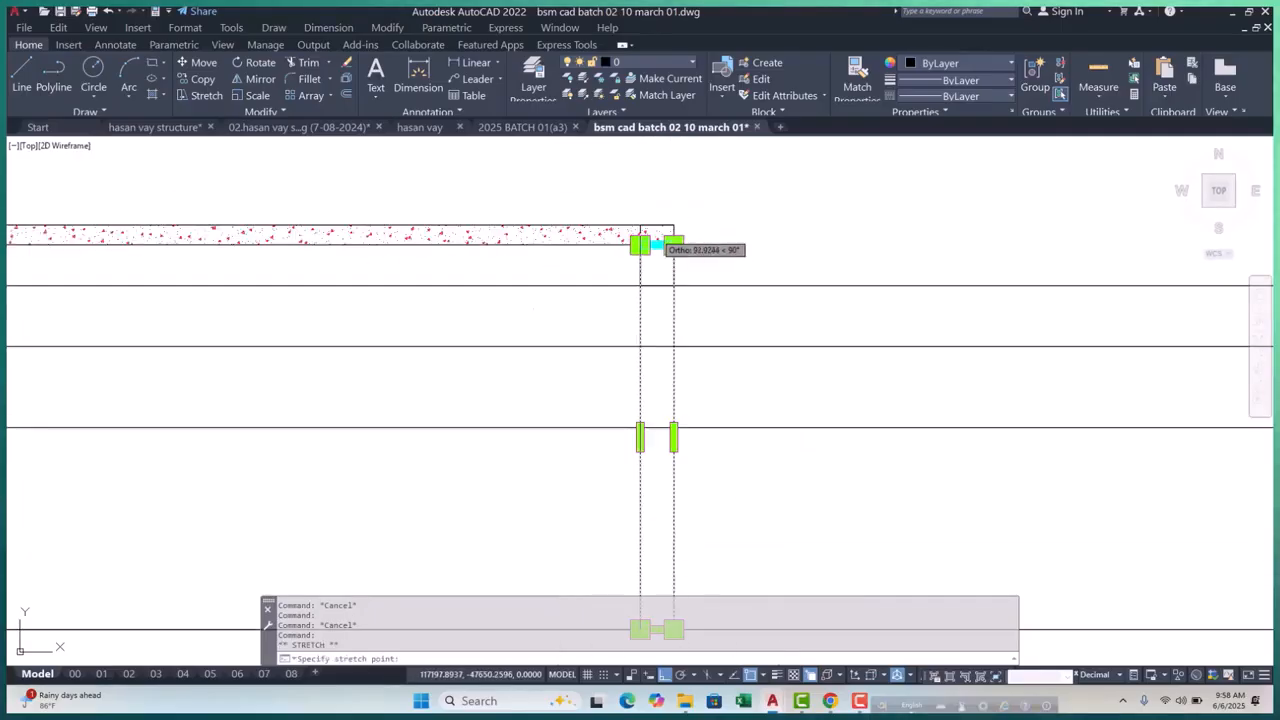
pyautogui.scroll(-5, 660, 340)
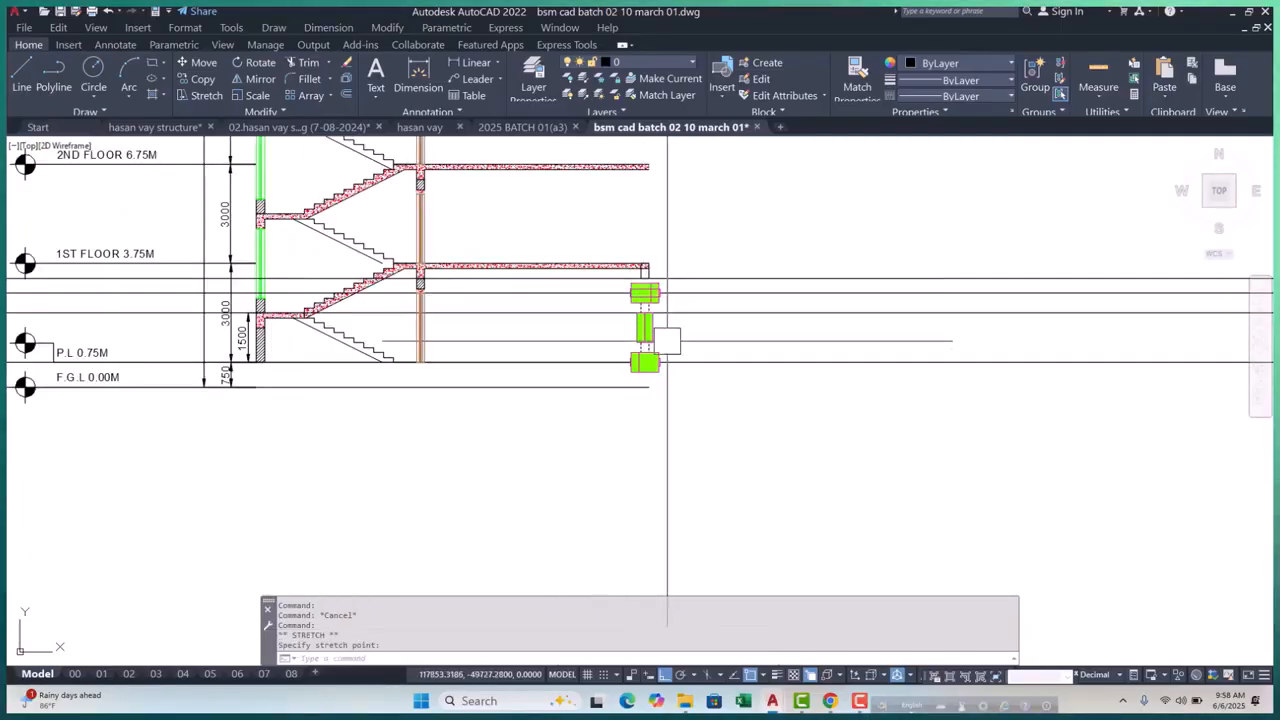
pyautogui.scroll(10, 640, 288)
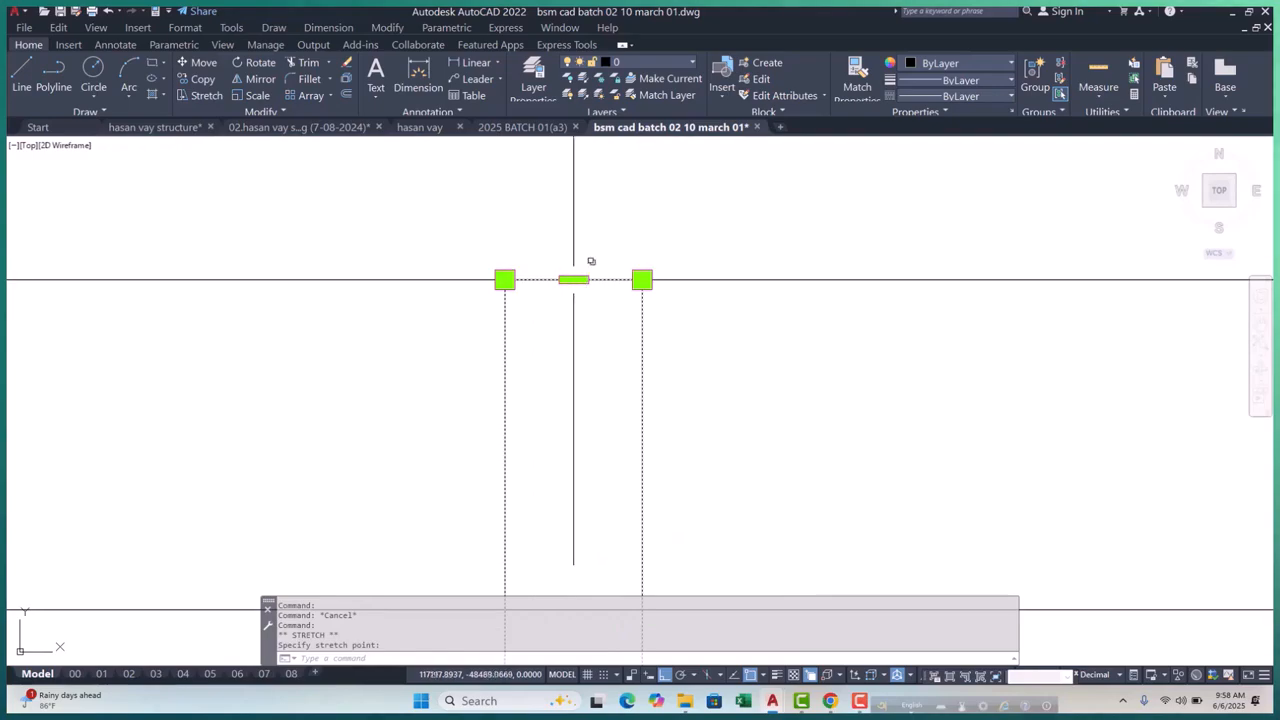
pyautogui.click(591, 261)
pyautogui.scroll(-4, 588, 262)
pyautogui.click(579, 257)
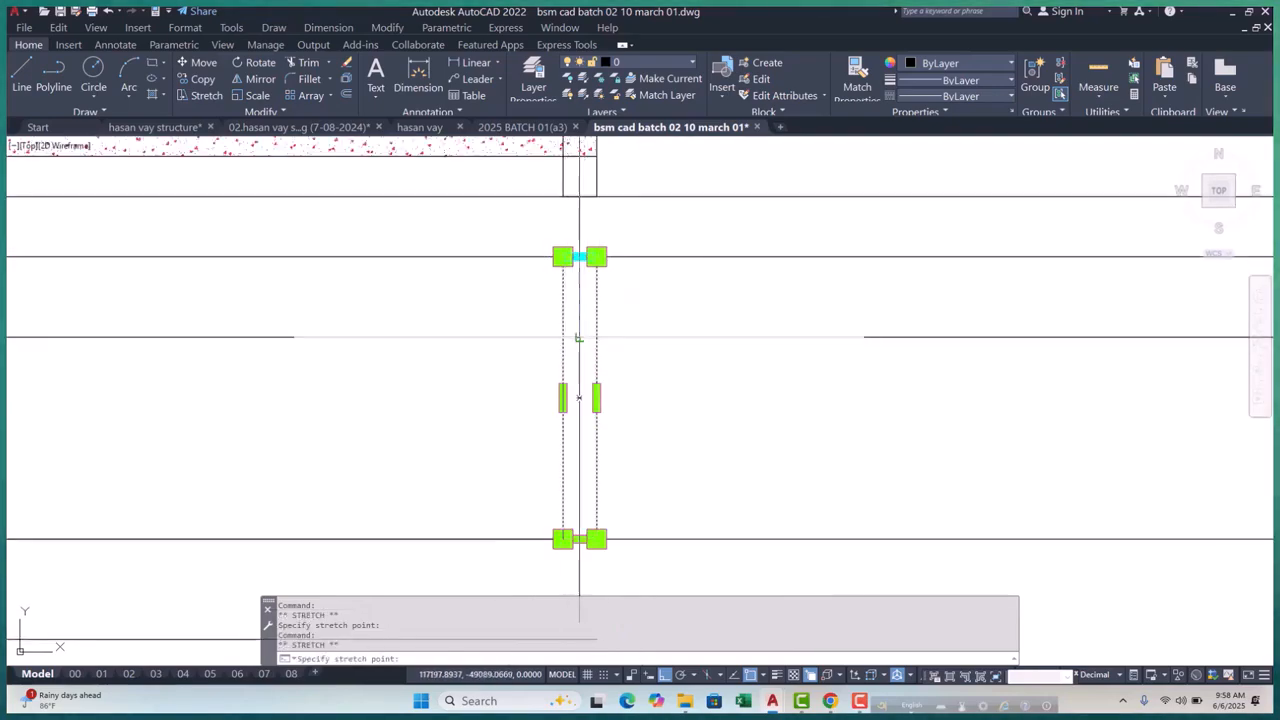
pyautogui.press('Escape')
pyautogui.press('Escape')
# Shorten the first floor slab's underside and top lines to end at the exterior beam's inner face
pyautogui.scroll(-5, 579, 338)
pyautogui.scroll(5, 643, 429)
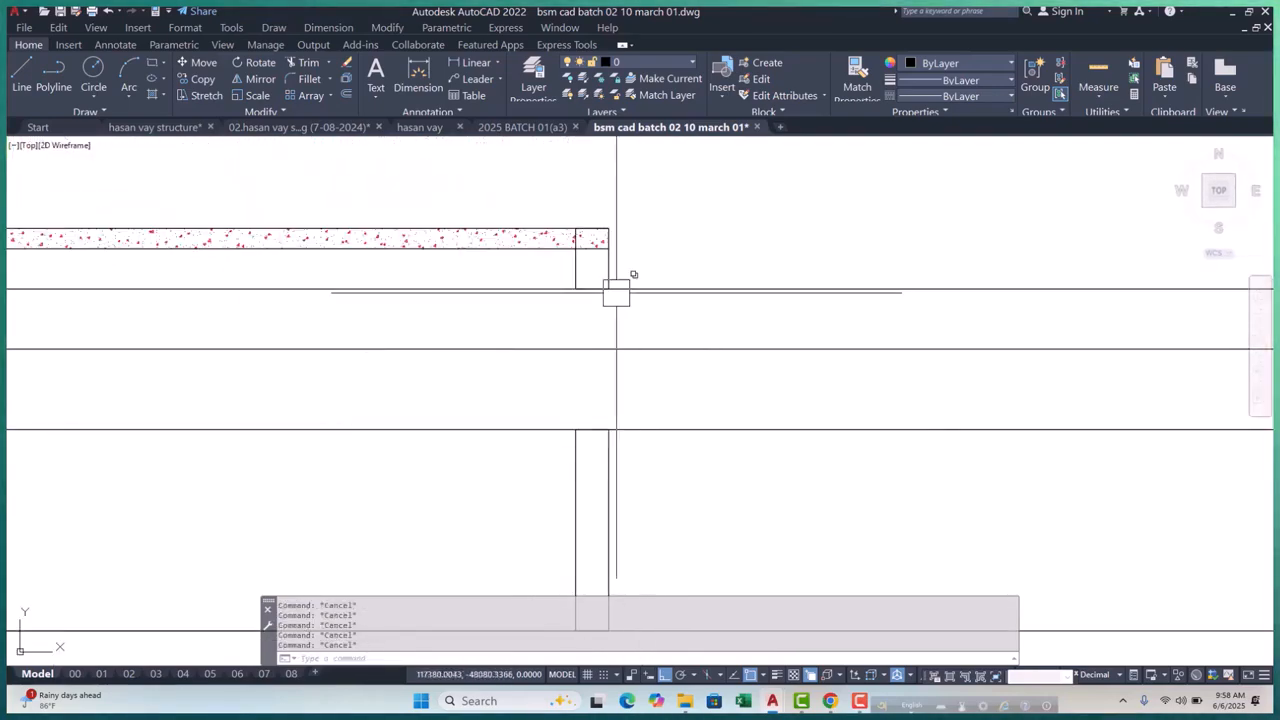
pyautogui.scroll(2, 616, 292)
pyautogui.scroll(4, 571, 220)
pyautogui.click(557, 237)
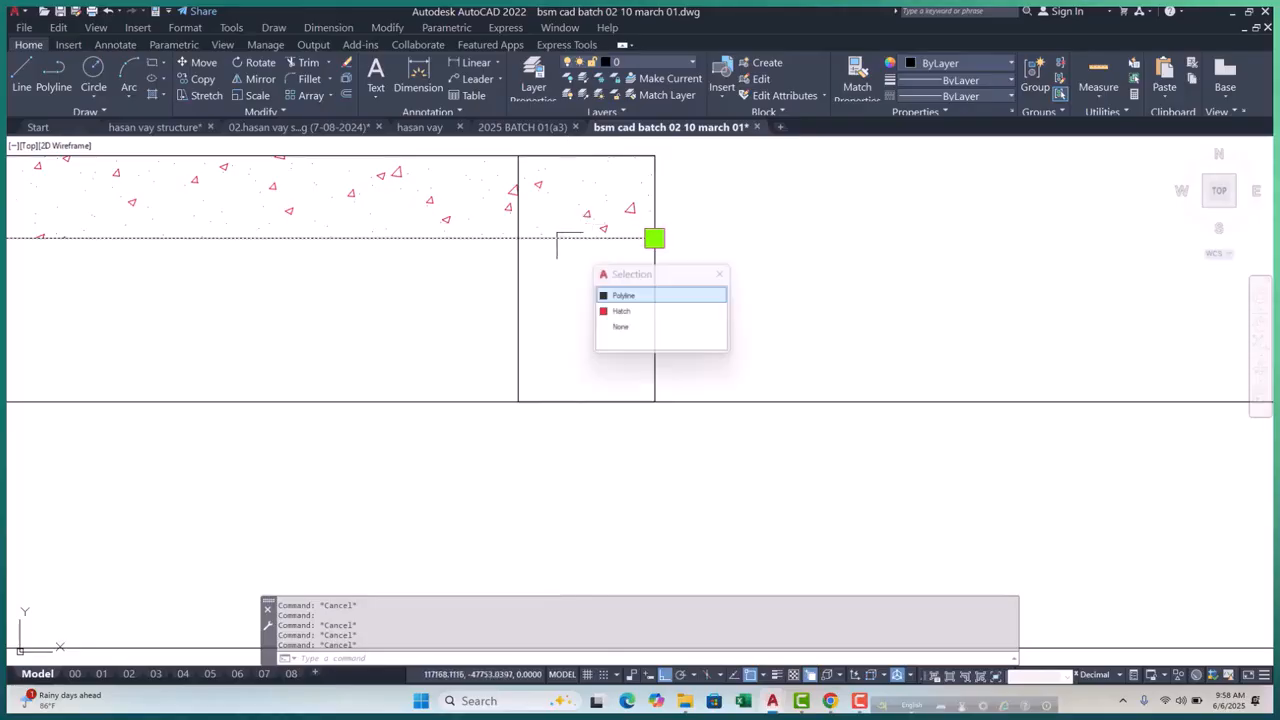
pyautogui.click(623, 295)
pyautogui.click(517, 238)
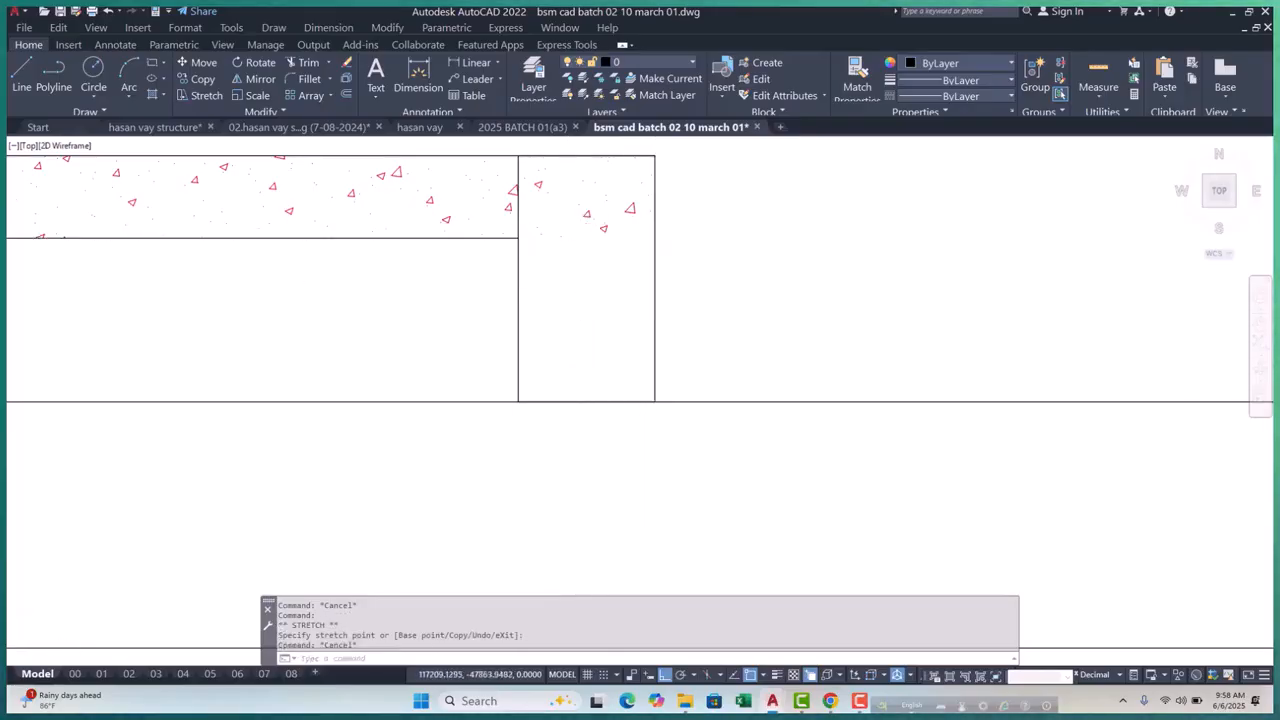
pyautogui.scroll(3, 517, 240)
pyautogui.scroll(2, 552, 225)
pyautogui.press('Escape')
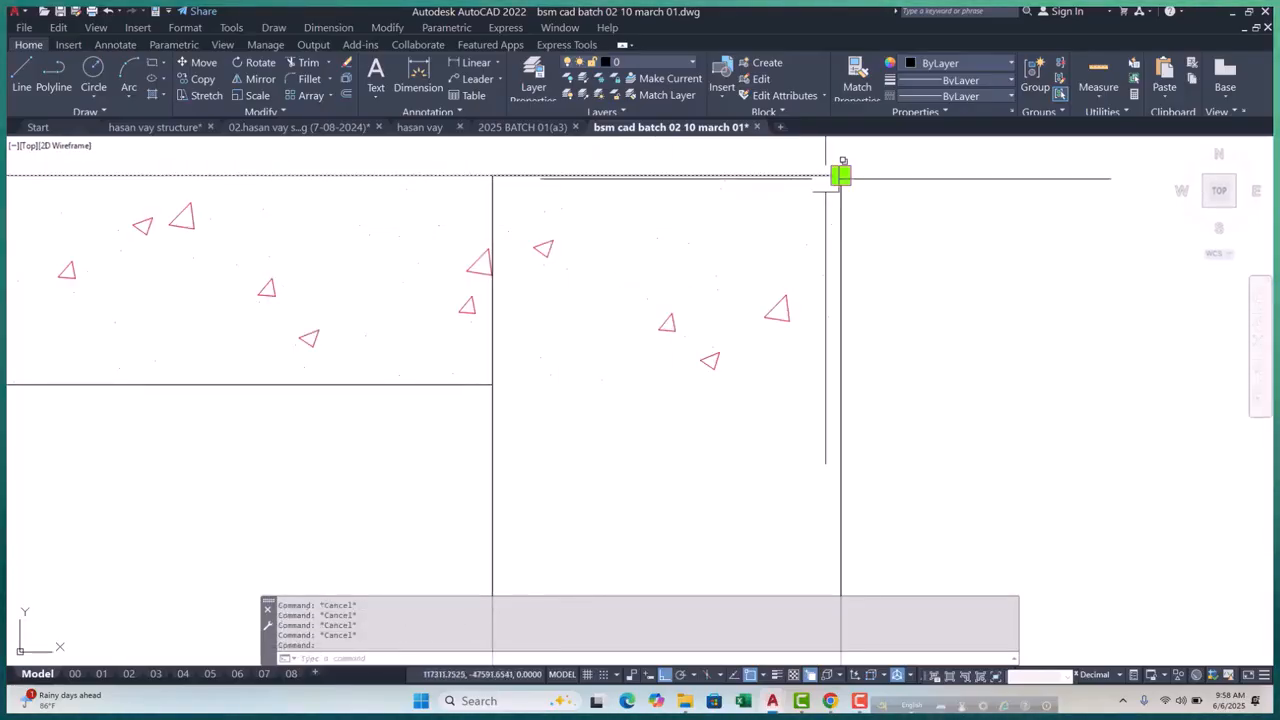
pyautogui.click(840, 176)
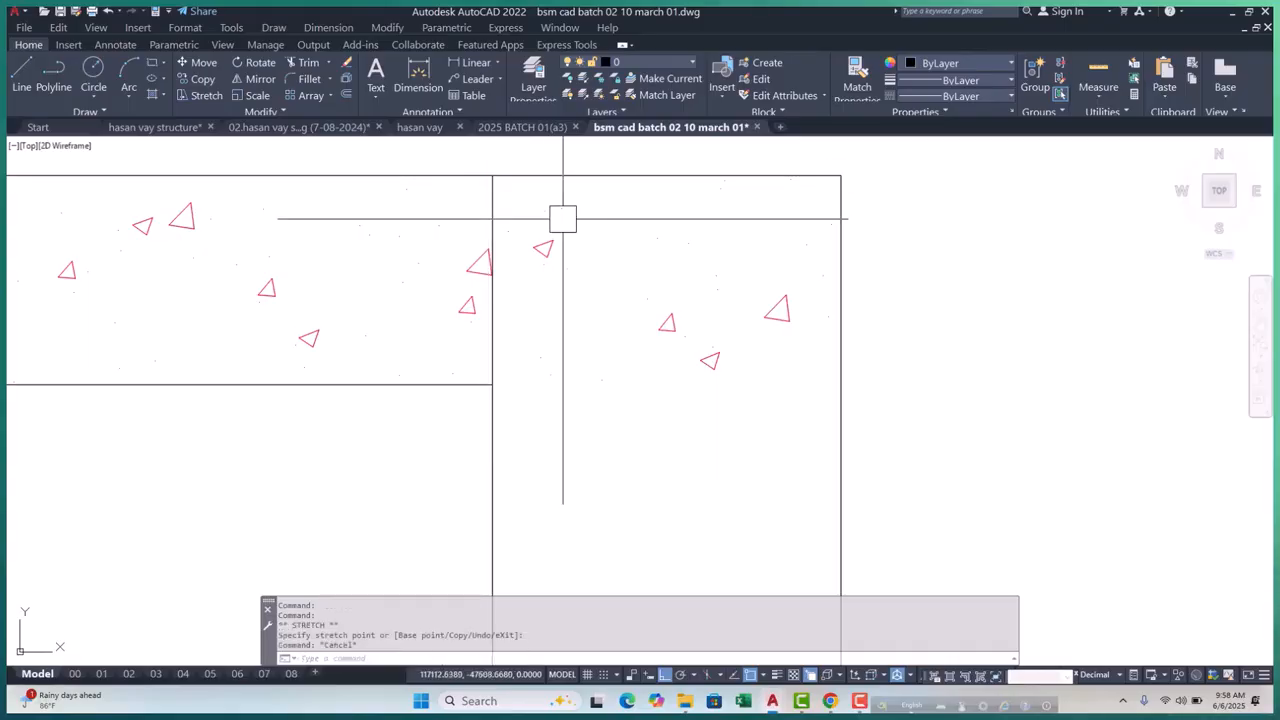
# Trim the exterior beam's inner edge where it crosses the first floor slab's thickness
pyautogui.press('Return')
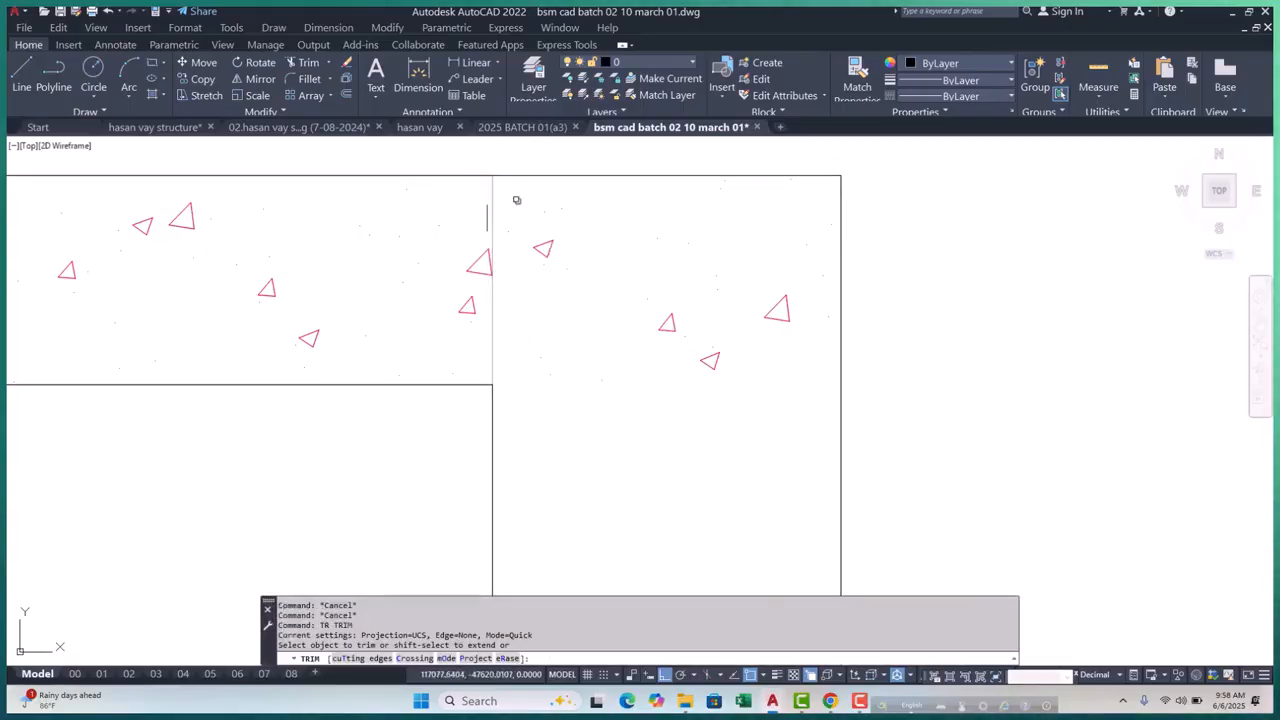
pyautogui.scroll(-3, 694, 406)
pyautogui.press('Escape')
pyautogui.press('Escape')
pyautogui.scroll(3, 571, 306)
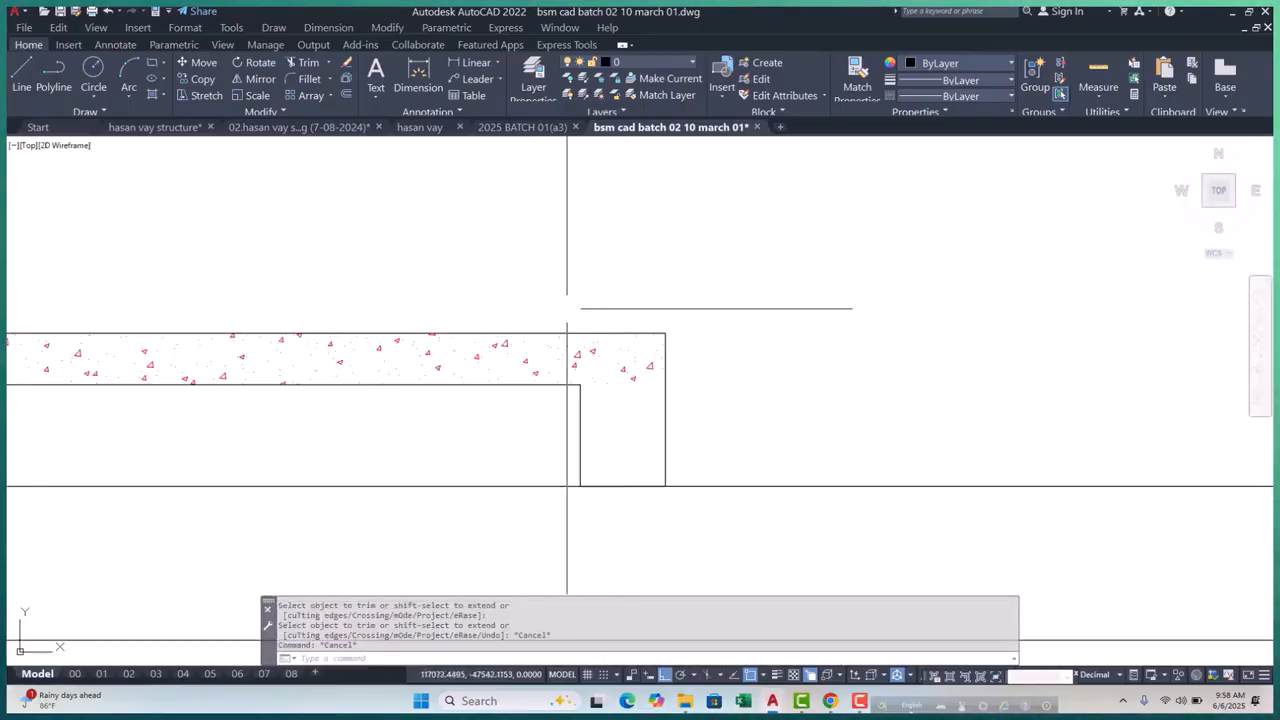
# Copy the trimmed exterior beam outline up to the outer ends of the second, third, fourth and roof floor slabs
pyautogui.click(527, 283)
pyautogui.click(715, 476)
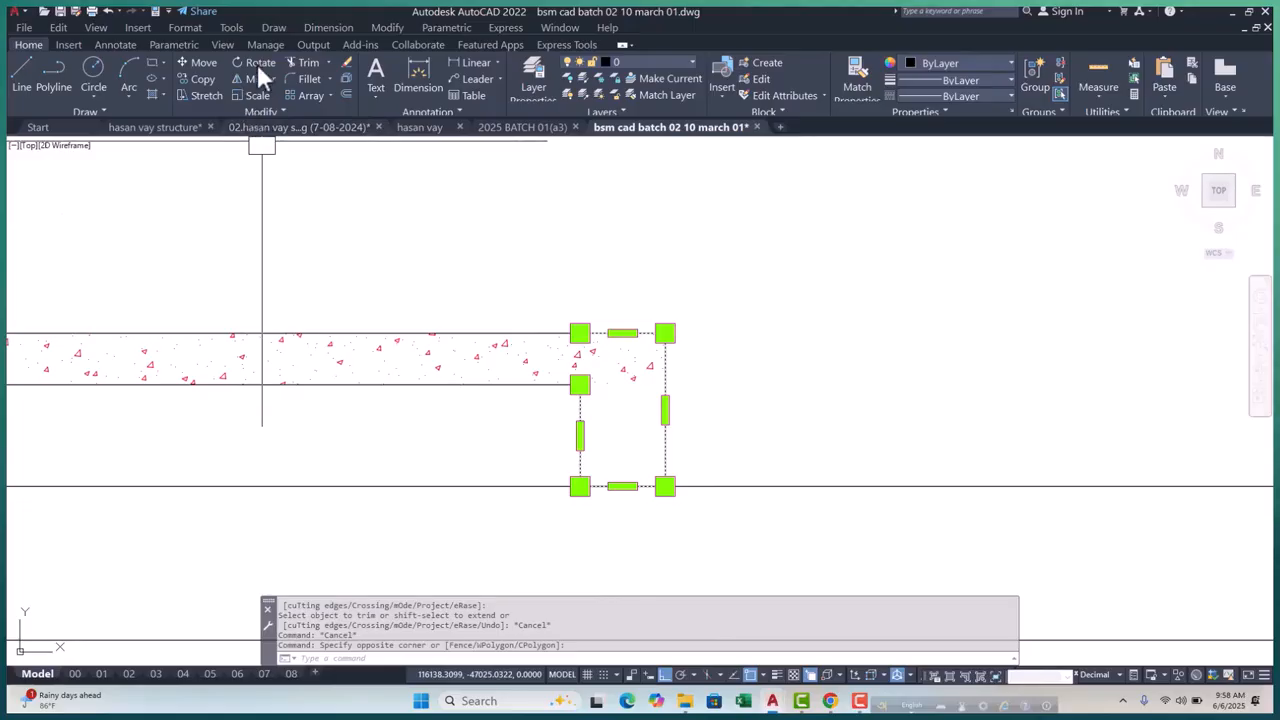
pyautogui.click(192, 78)
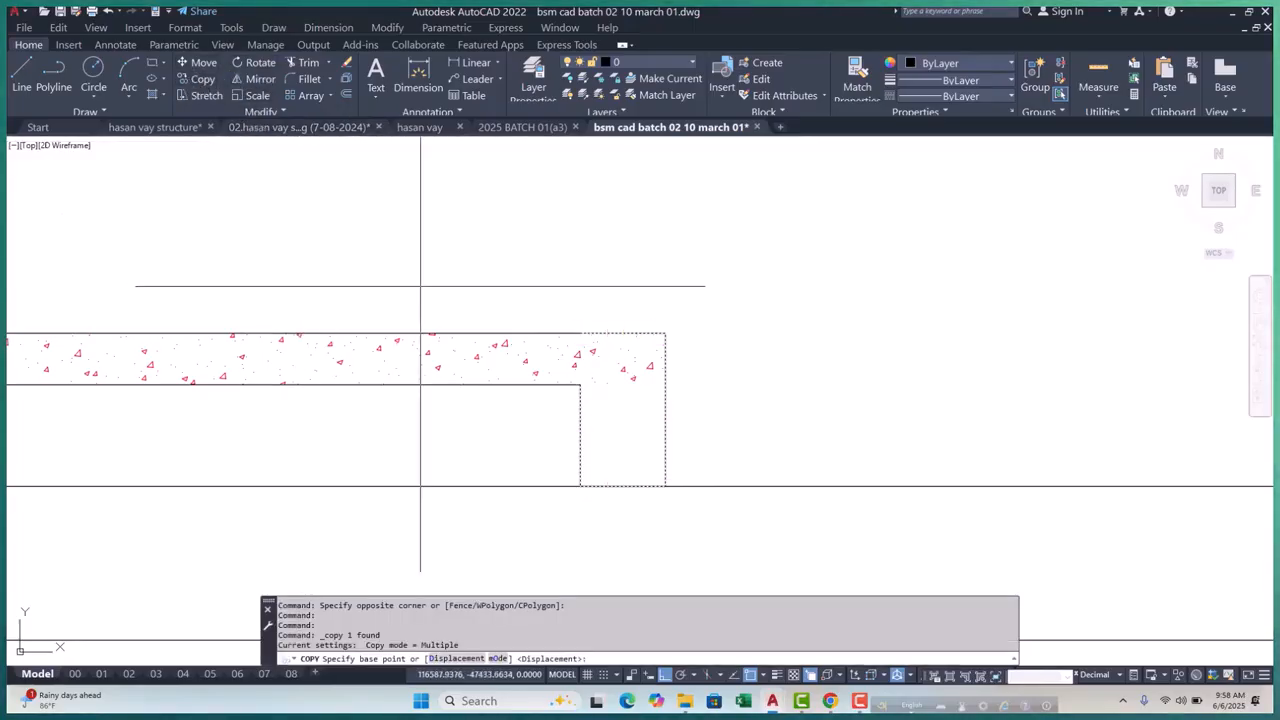
pyautogui.click(473, 333)
pyautogui.scroll(-3, 510, 330)
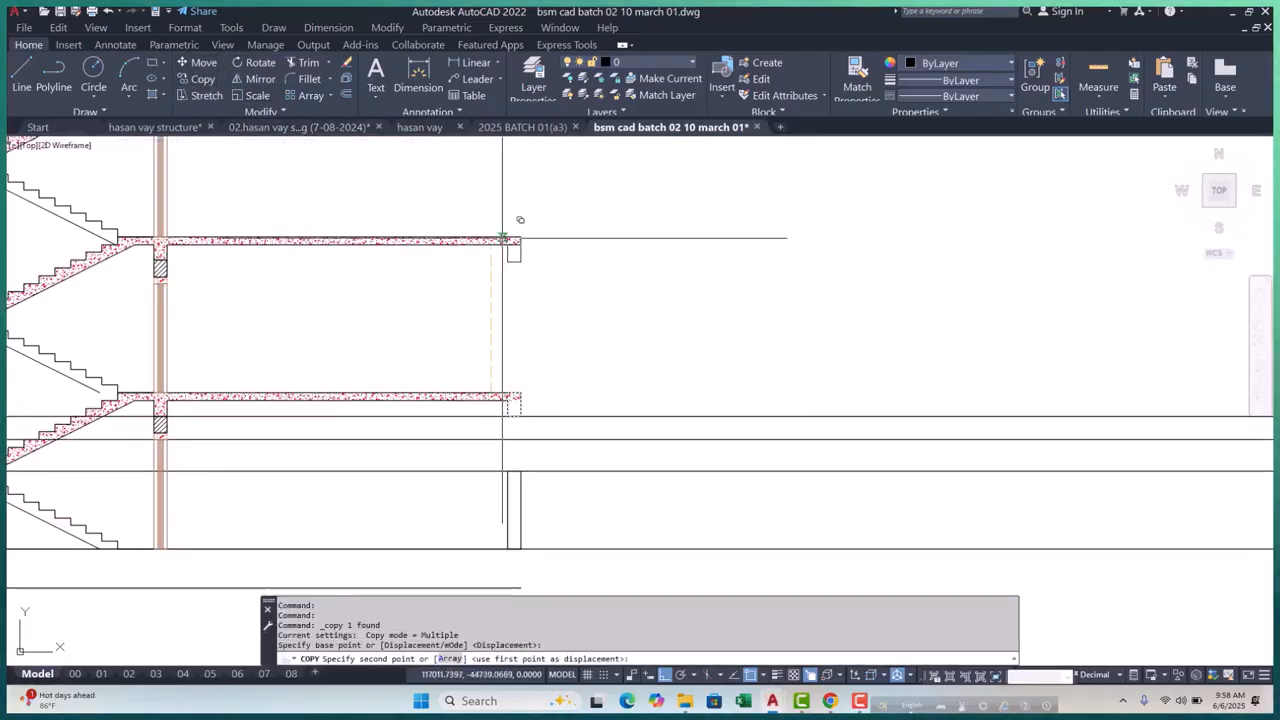
pyautogui.scroll(3, 502, 236)
pyautogui.scroll(-3, 465, 360)
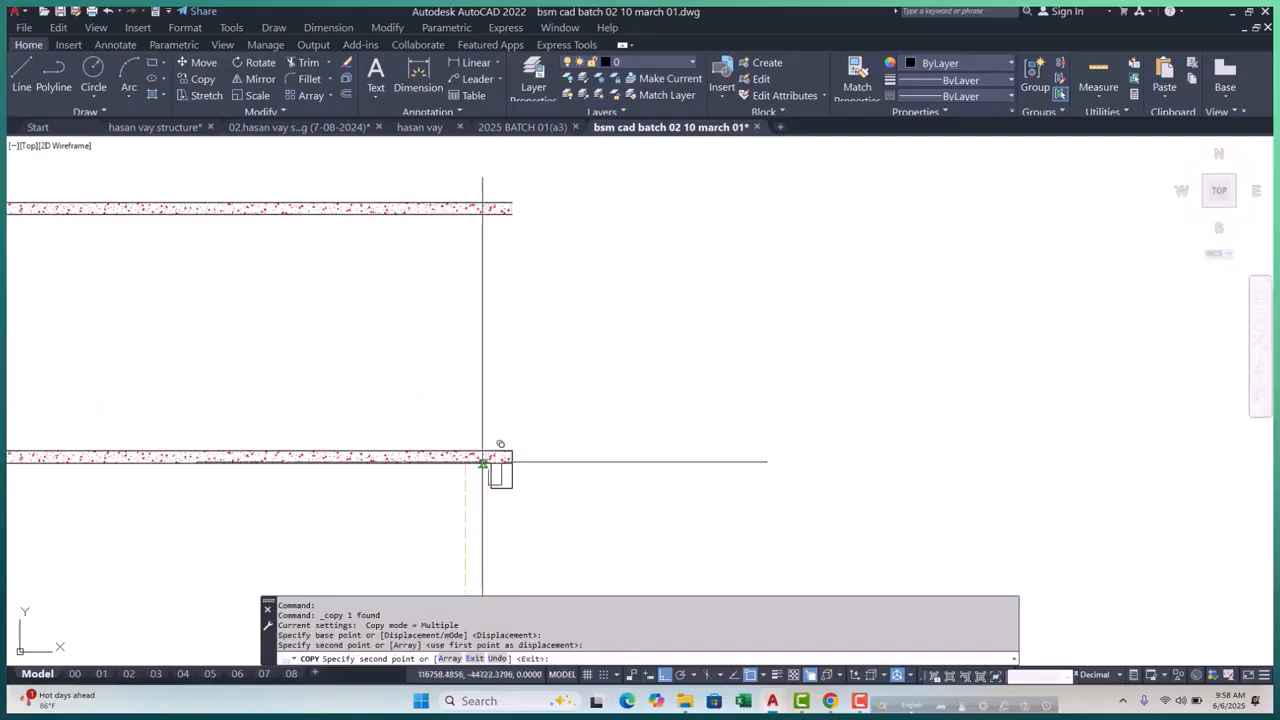
pyautogui.scroll(3, 471, 380)
pyautogui.click(491, 268)
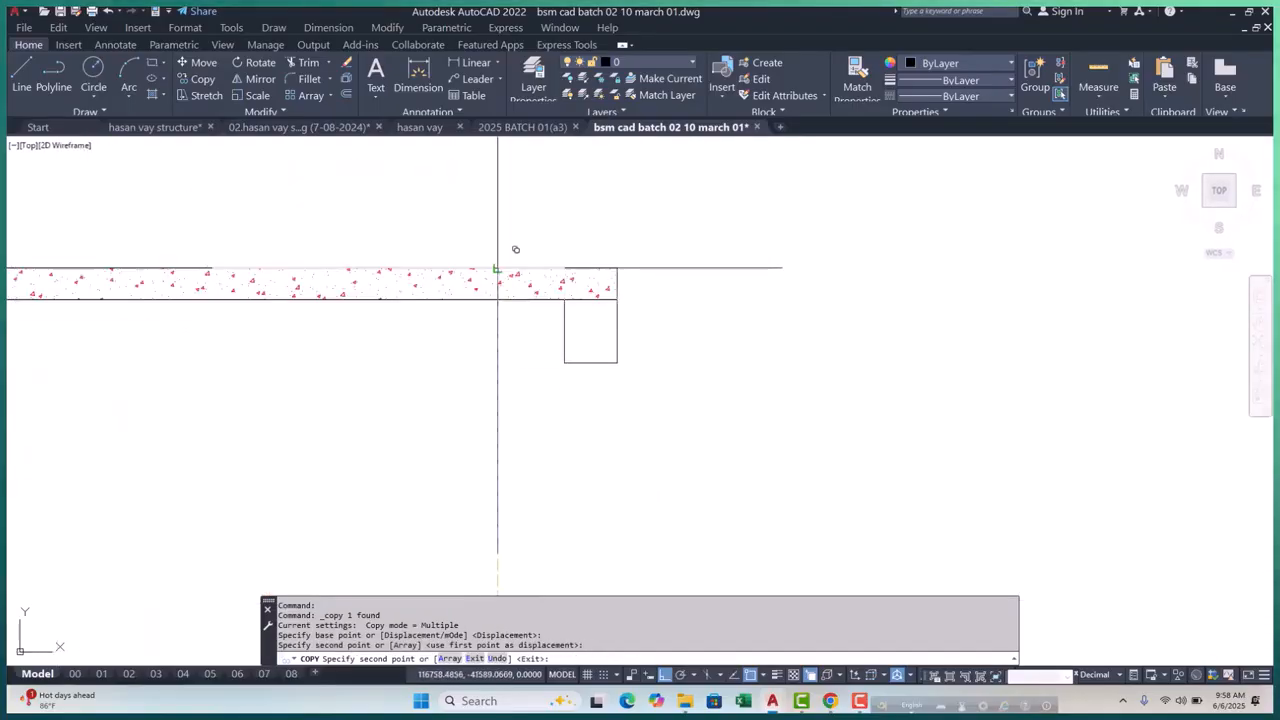
pyautogui.scroll(-3, 515, 249)
pyautogui.click(533, 544)
pyautogui.scroll(2, 505, 335)
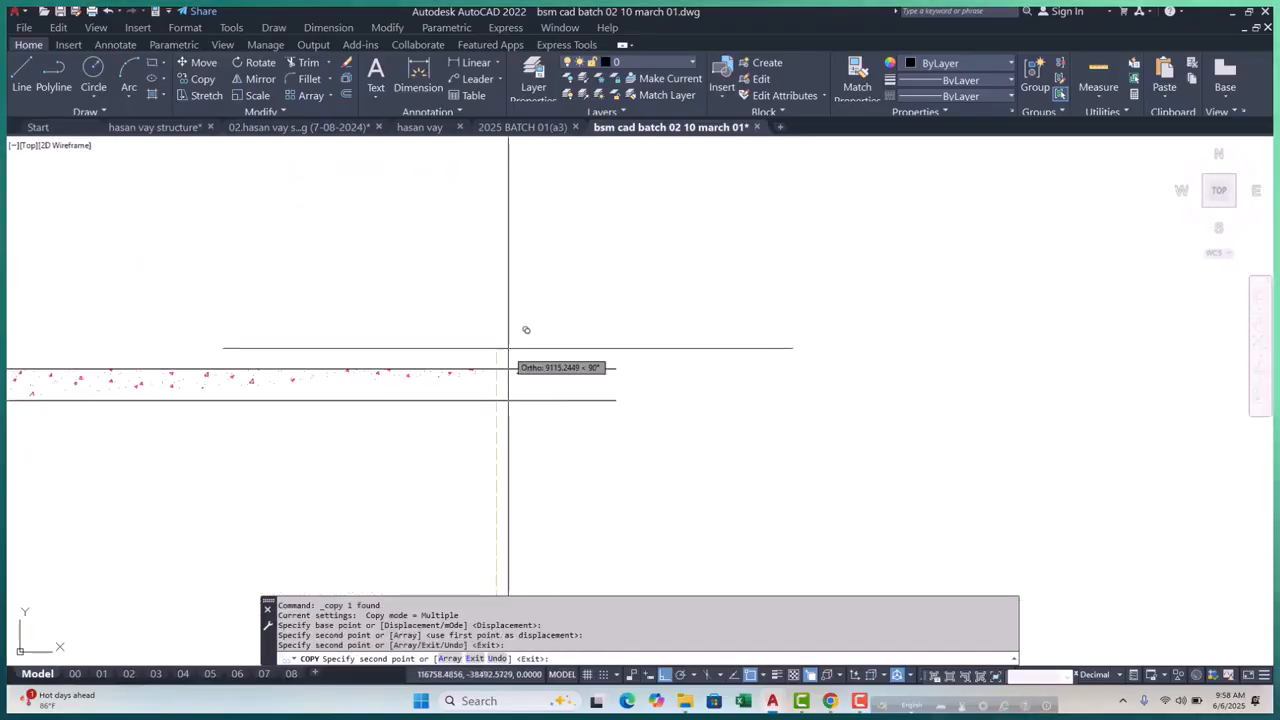
pyautogui.click(516, 349)
pyautogui.scroll(-2, 520, 348)
pyautogui.scroll(2, 526, 345)
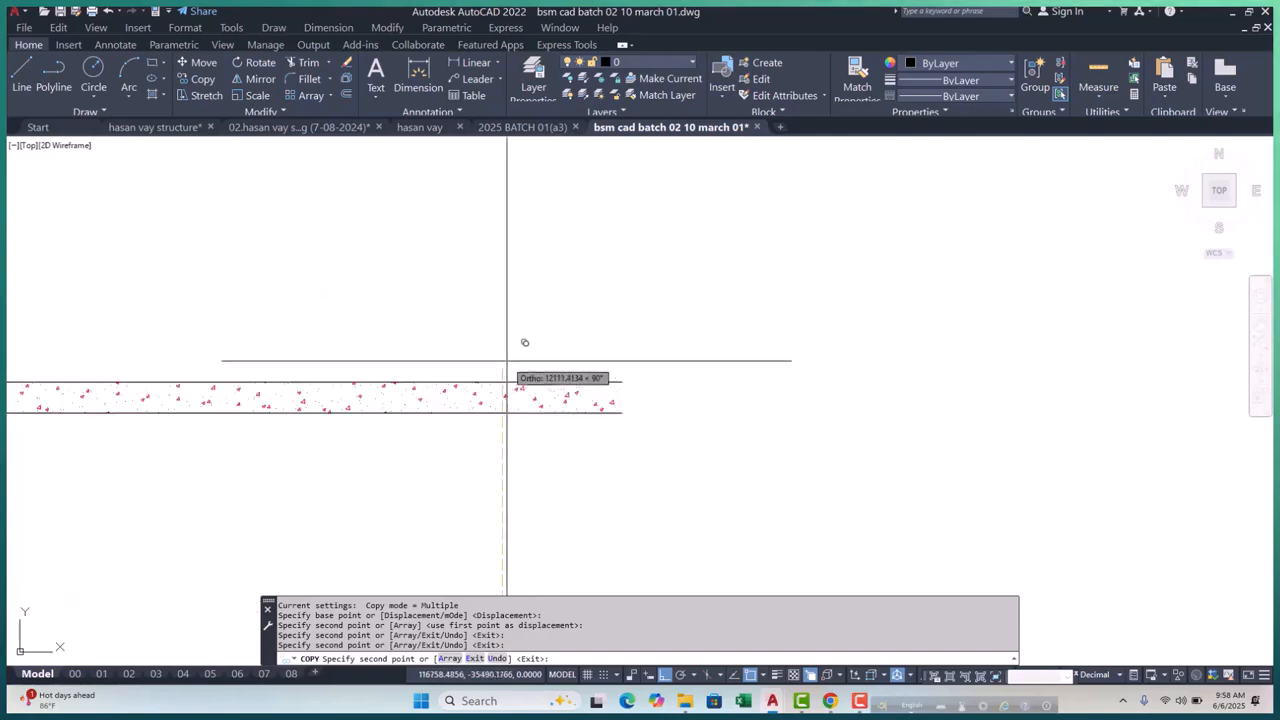
pyautogui.scroll(-3, 525, 391)
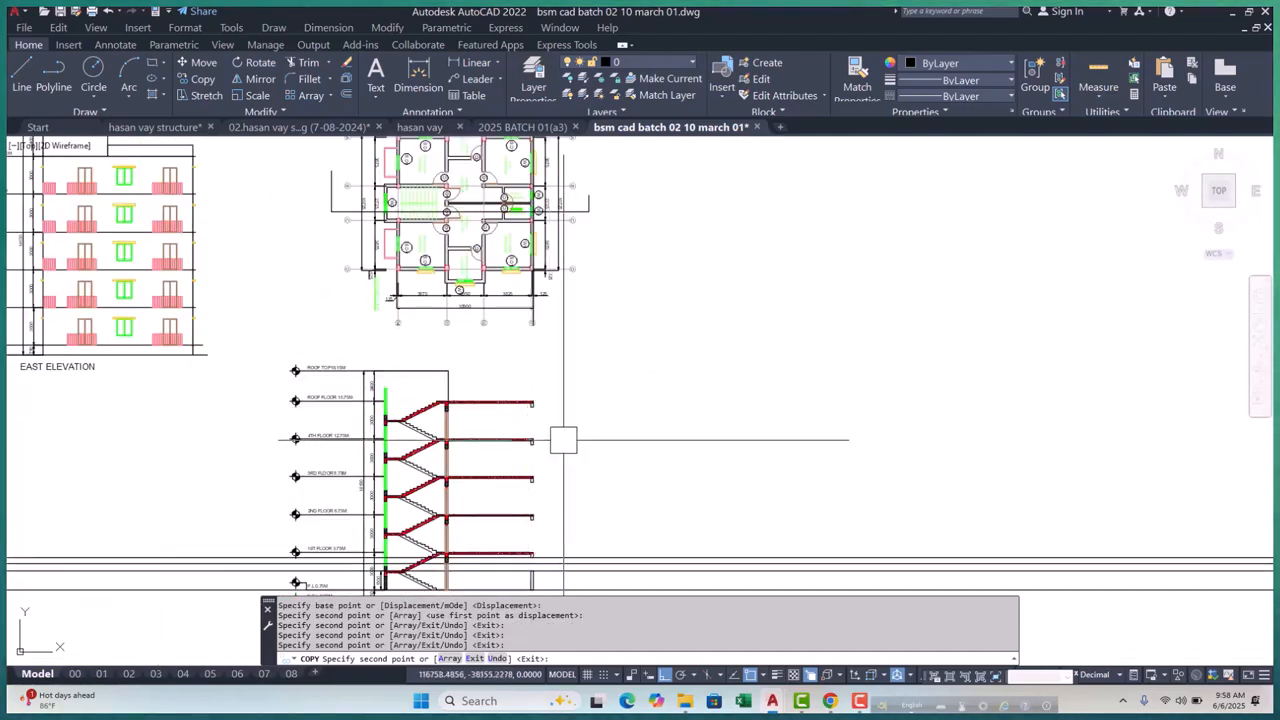
pyautogui.press('Escape')
# Shorten the underside lines of the roof and fourth floor slabs to end at the exterior beam's inner face
pyautogui.scroll(8, 506, 374)
pyautogui.click(548, 275)
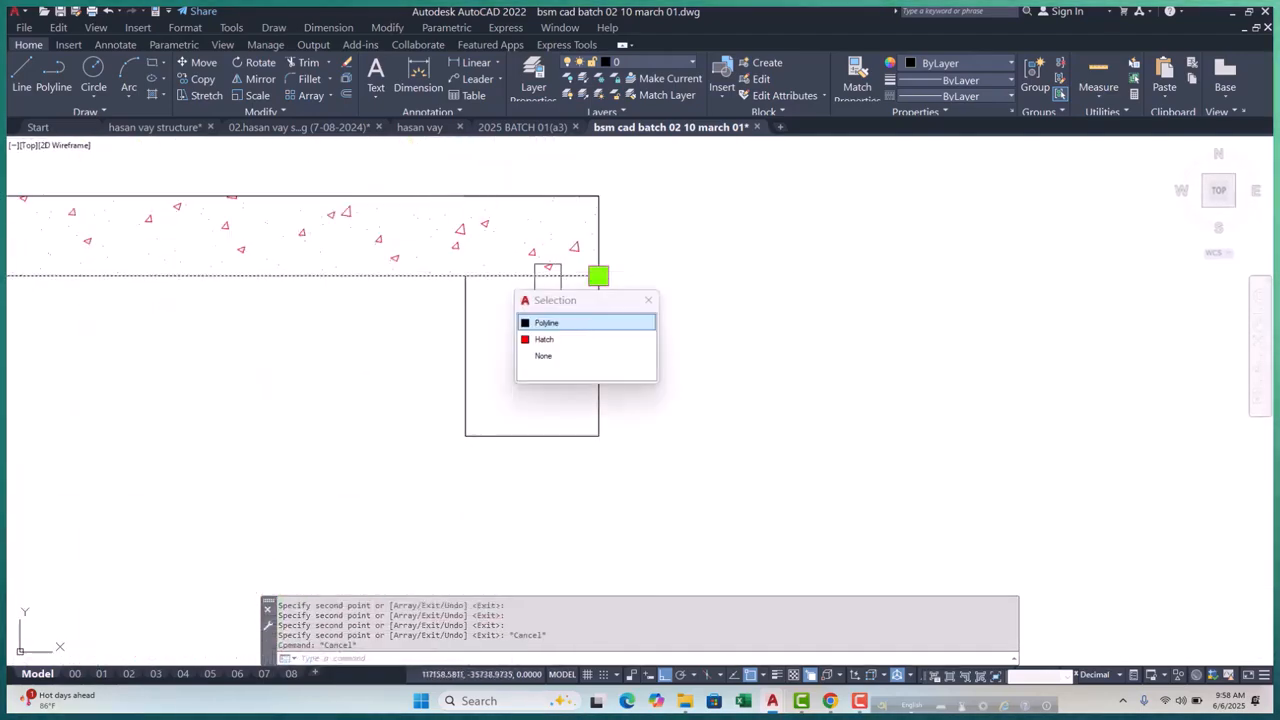
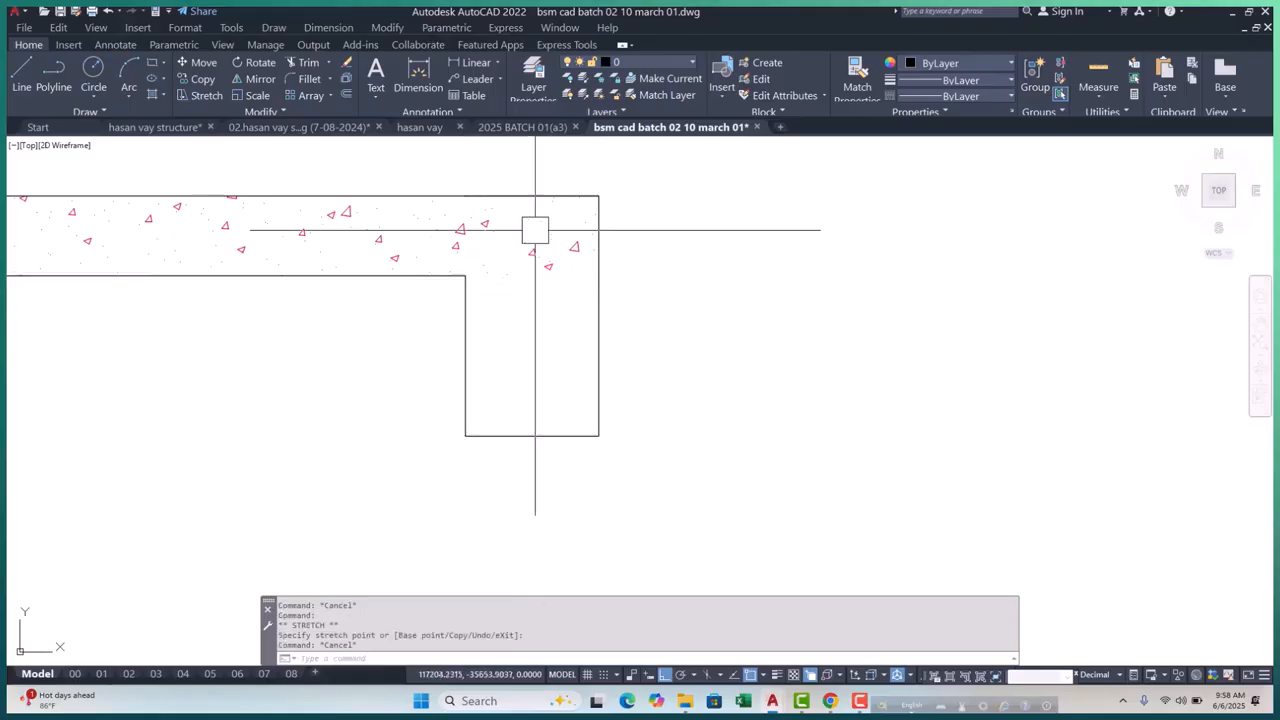
pyautogui.scroll(-3, 545, 228)
pyautogui.scroll(3, 560, 380)
pyautogui.scroll(1, 480, 362)
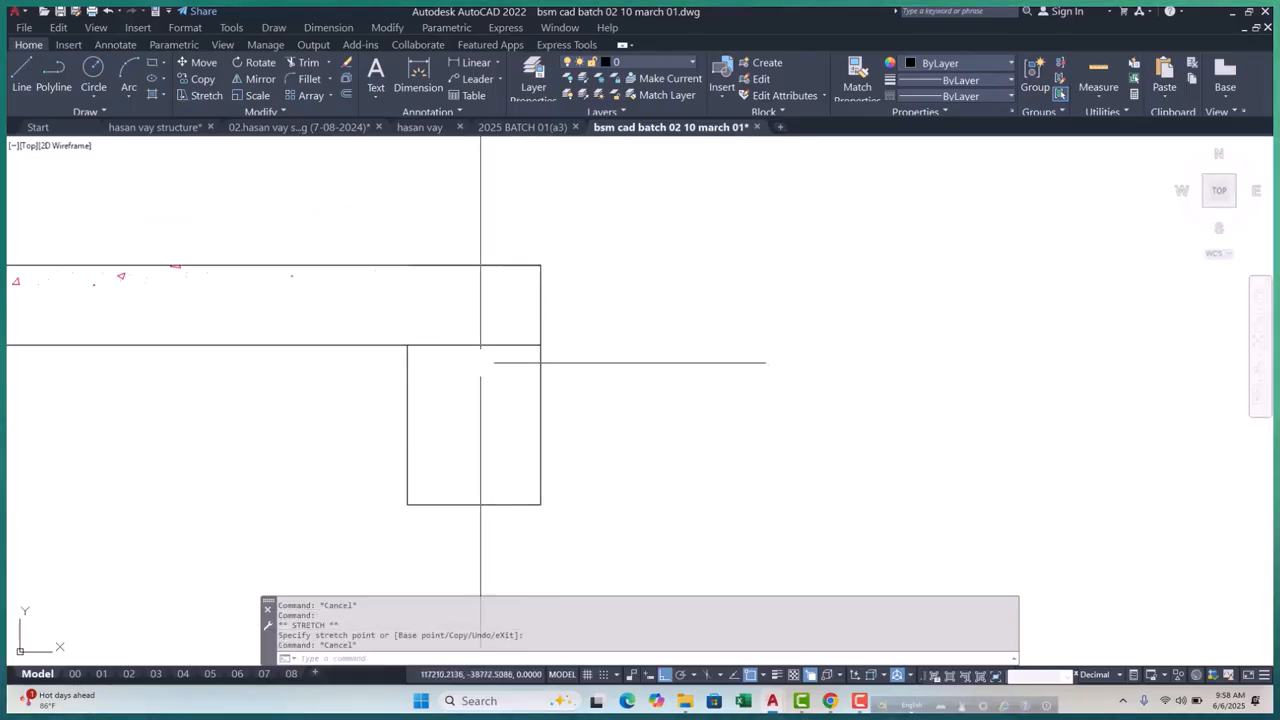
pyautogui.click(540, 345)
pyautogui.press('Escape')
pyautogui.scroll(-3, 407, 345)
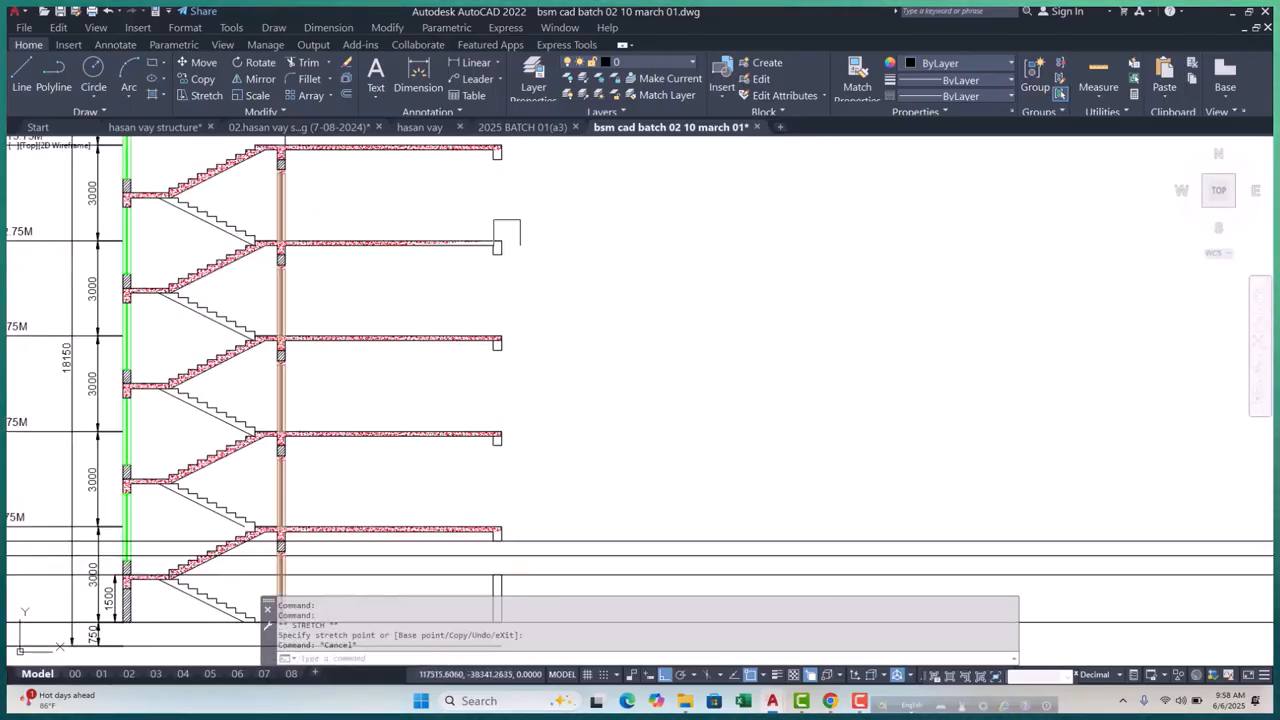
# Shorten the underside lines of the third and second floor slabs to end at the exterior beam's inner face
pyautogui.scroll(4, 508, 343)
pyautogui.click(547, 315)
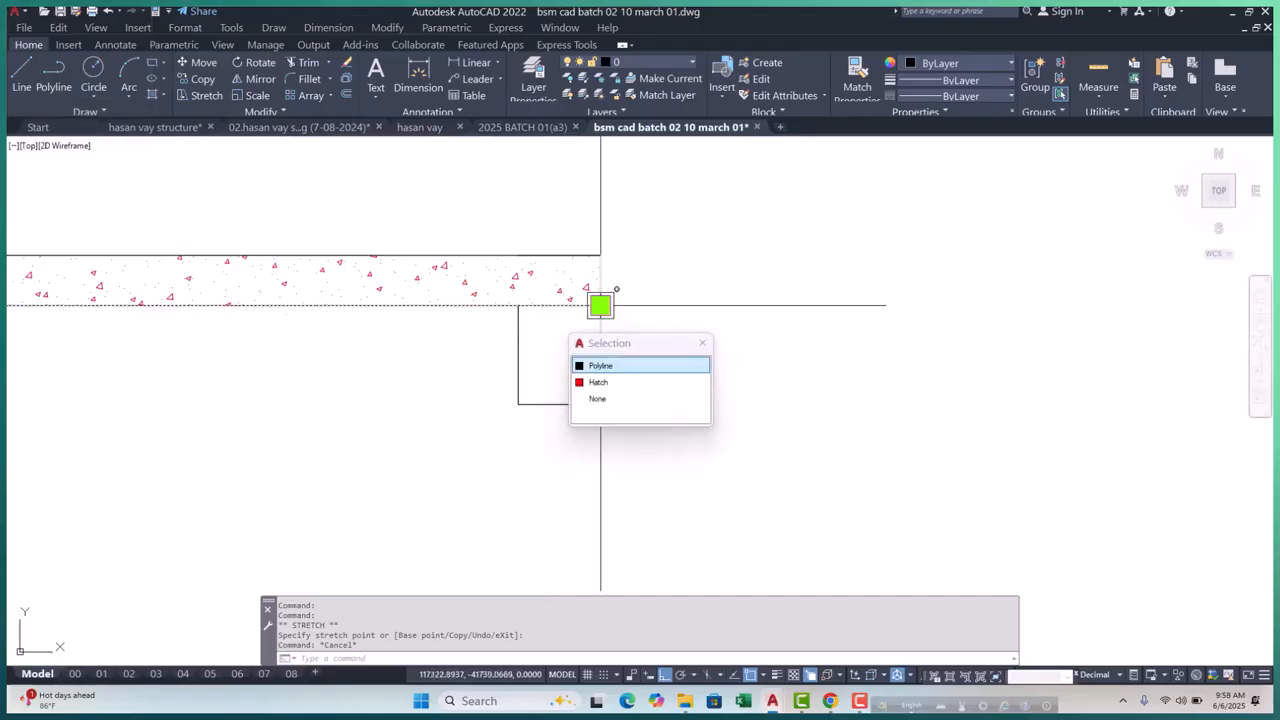
pyautogui.click(600, 302)
pyautogui.press('Escape')
pyautogui.scroll(-3, 530, 305)
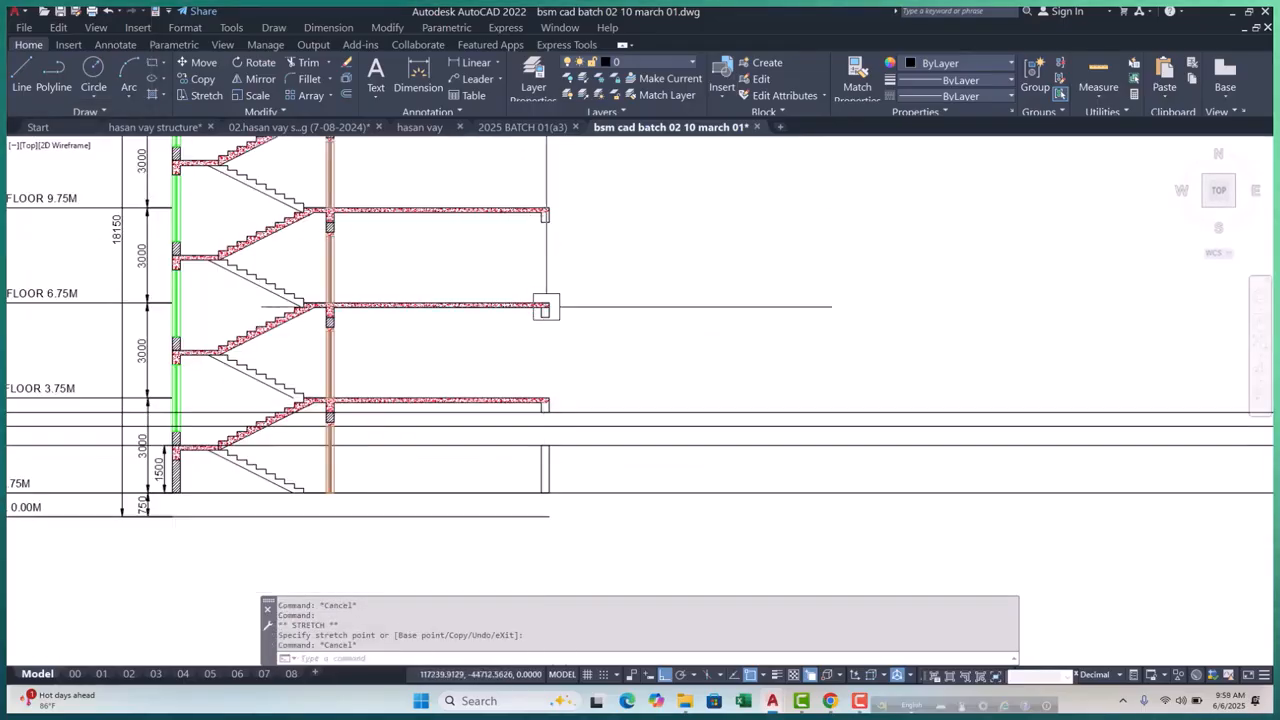
pyautogui.scroll(4, 531, 314)
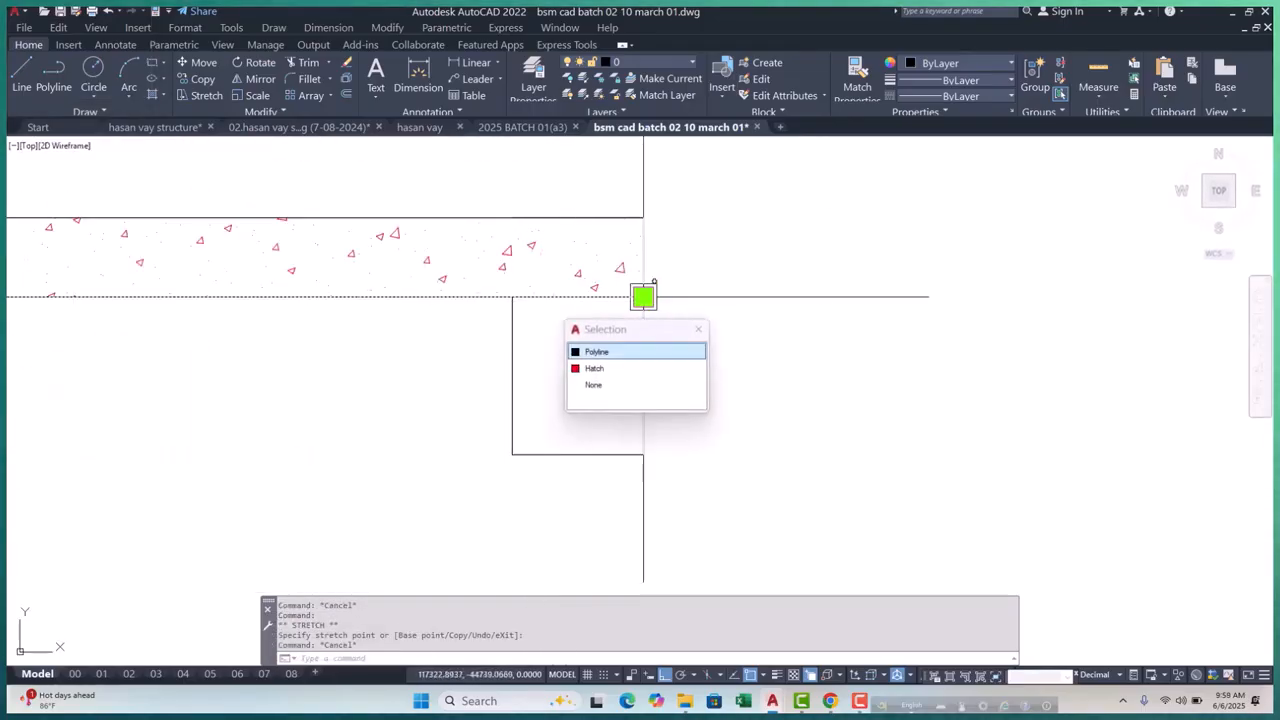
pyautogui.click(643, 297)
pyautogui.scroll(-3, 517, 251)
pyautogui.press('Escape')
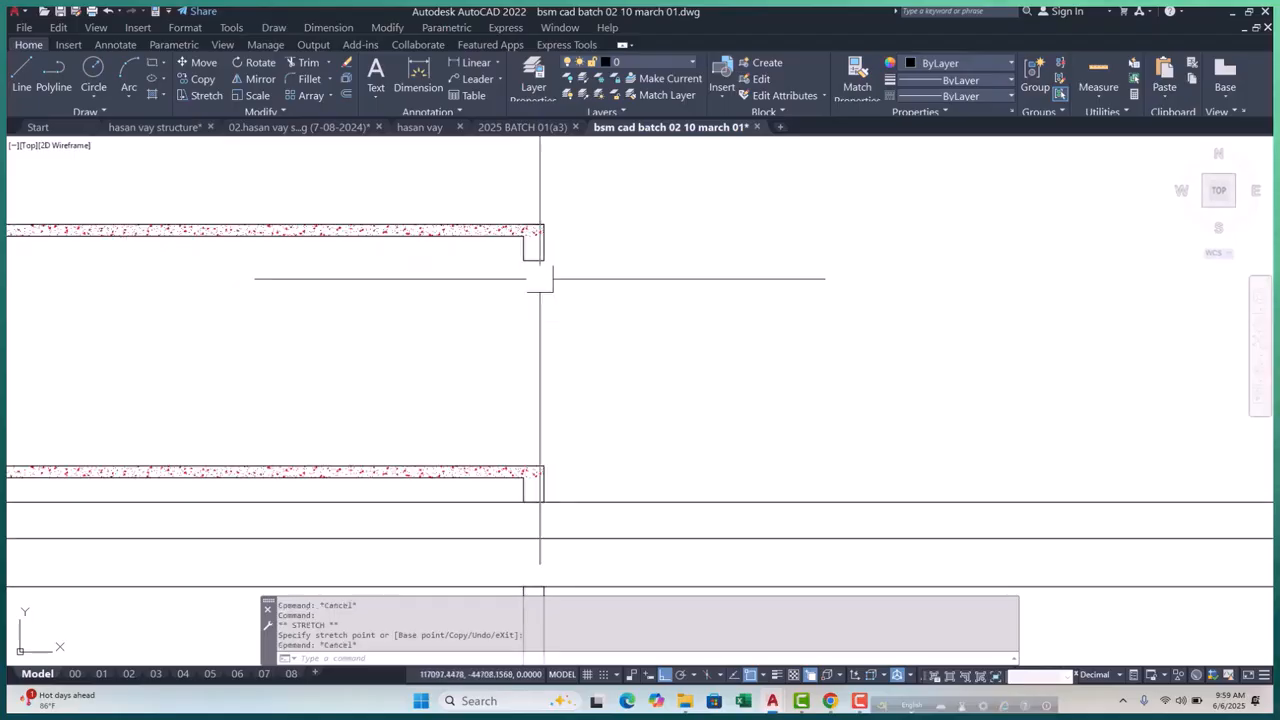
# Stretch the lower outer corner of the first floor slab's concrete hatch down to the exterior beam's bottom outer corner
pyautogui.scroll(4, 543, 277)
pyautogui.scroll(-5, 556, 293)
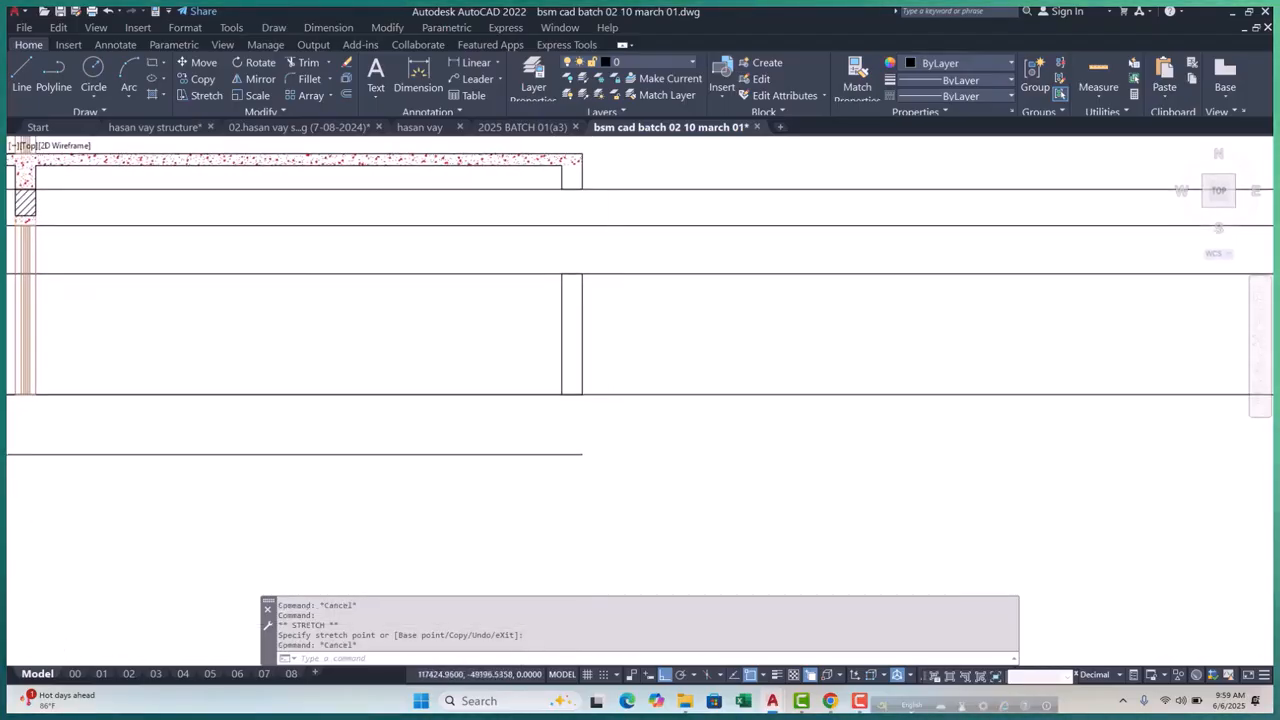
pyautogui.scroll(3, 541, 309)
pyautogui.press('Escape')
pyautogui.scroll(5, 541, 309)
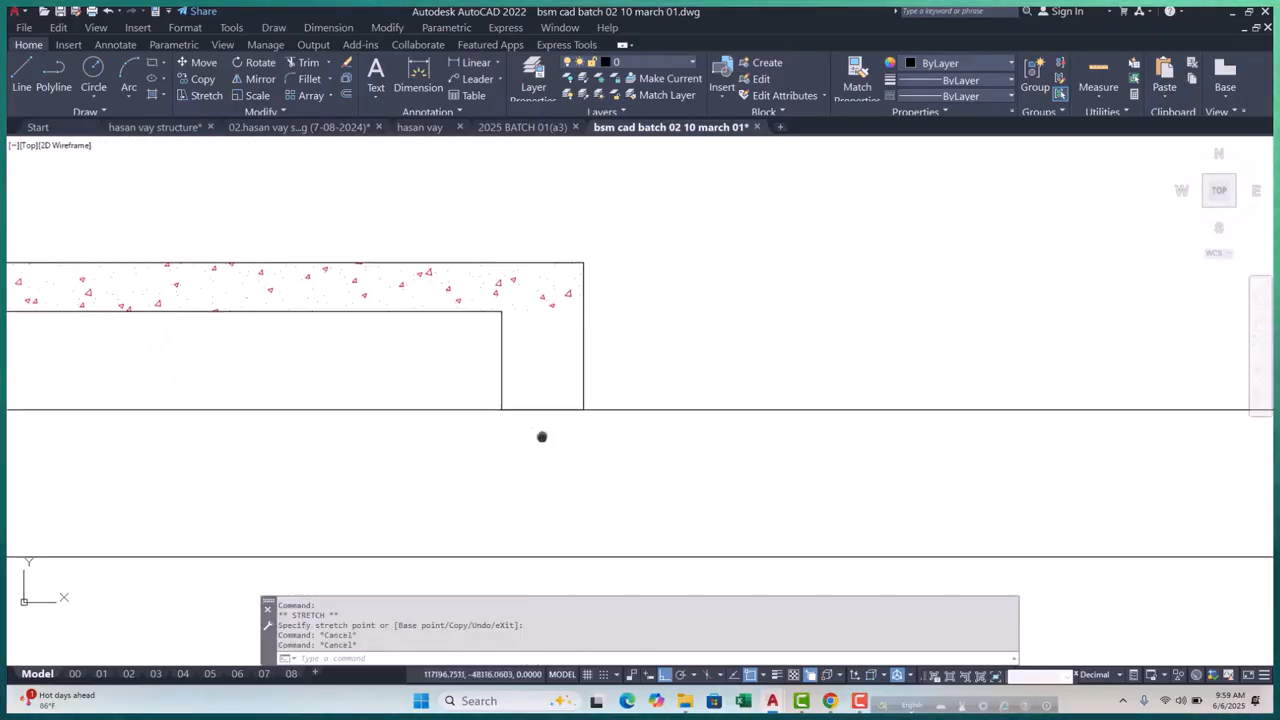
pyautogui.click(584, 309)
pyautogui.click(583, 311)
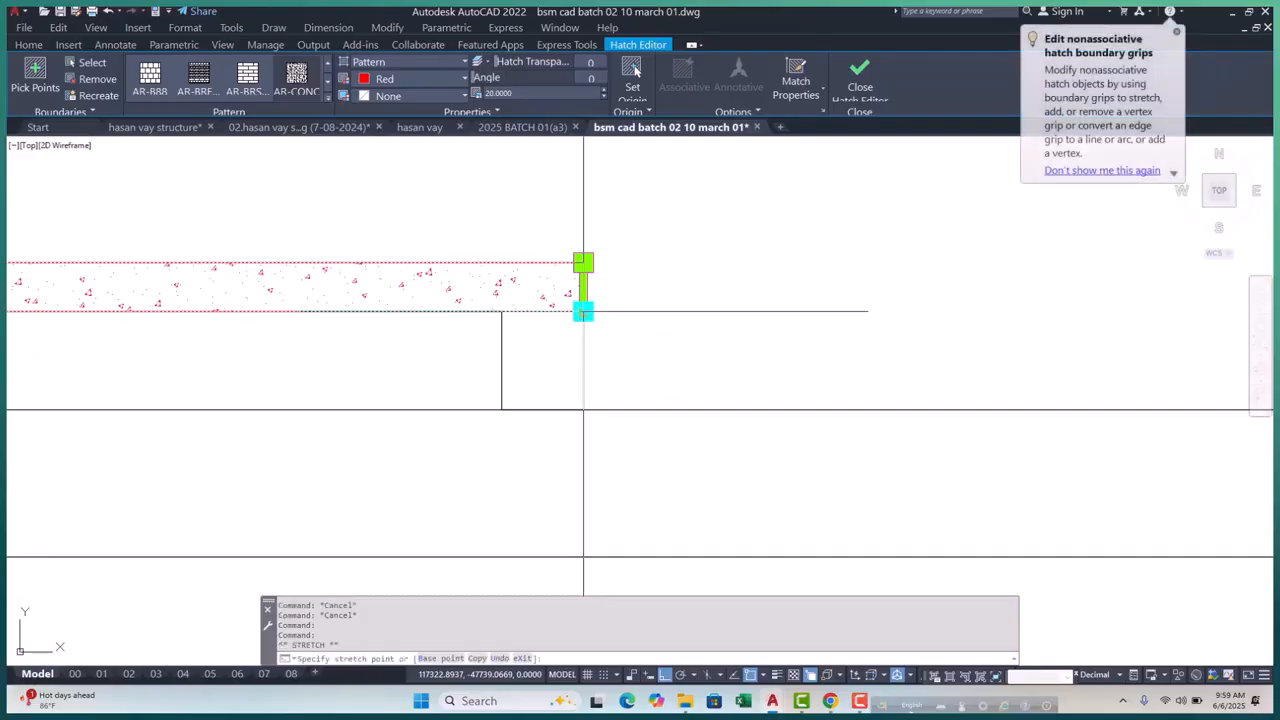
# Add vertices to the first floor hatch boundary at the slab-beam inner corner and the beam's bottom inner corner
pyautogui.scroll(-5, 585, 395)
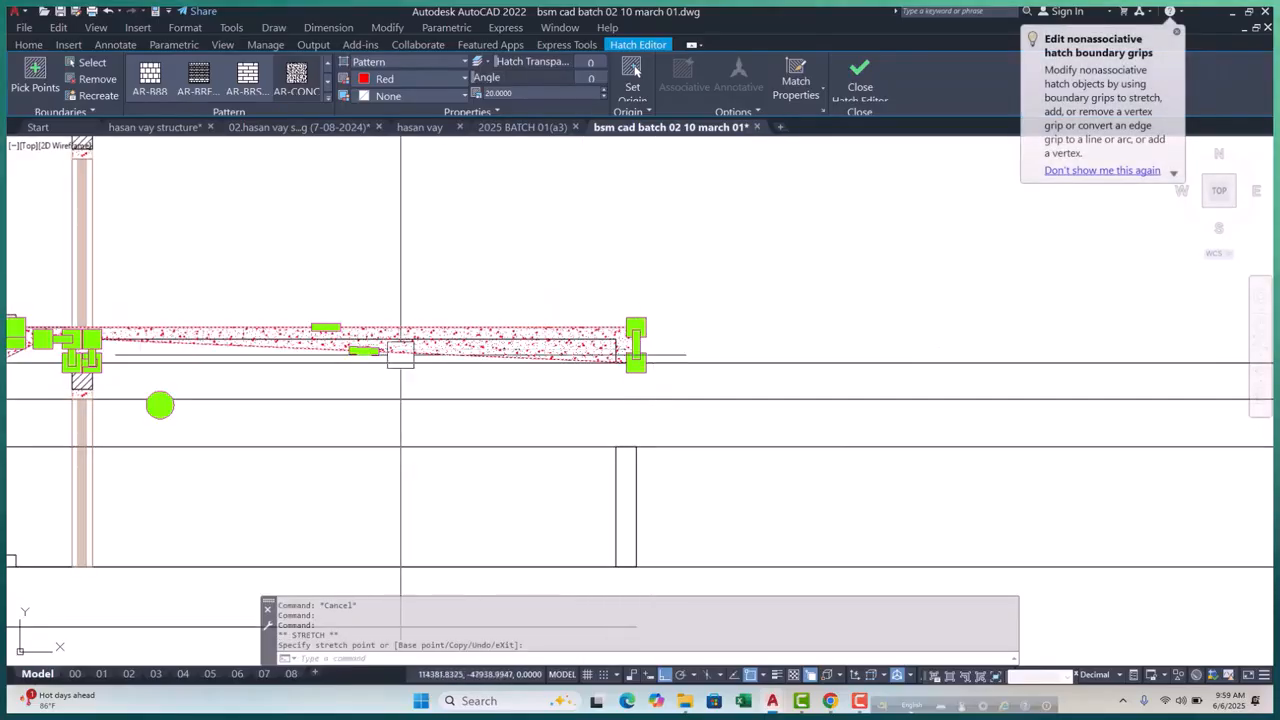
pyautogui.click(433, 406)
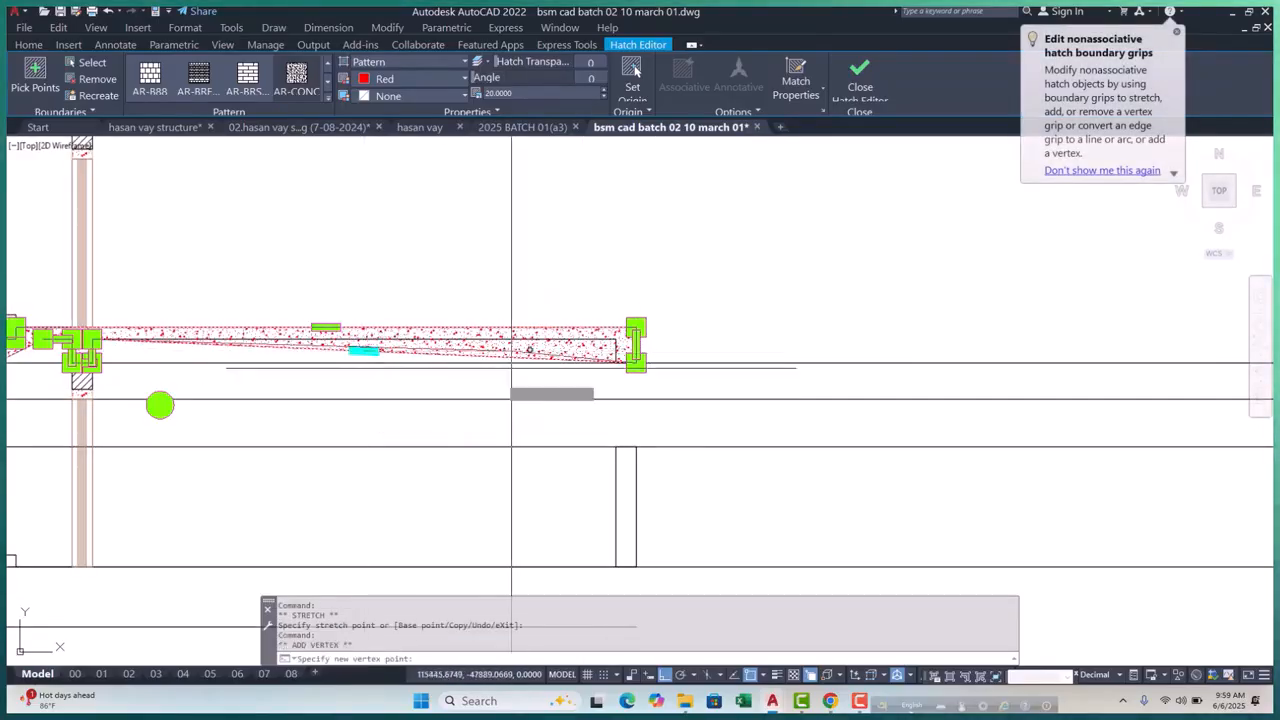
pyautogui.scroll(3, 634, 357)
pyautogui.scroll(4, 642, 392)
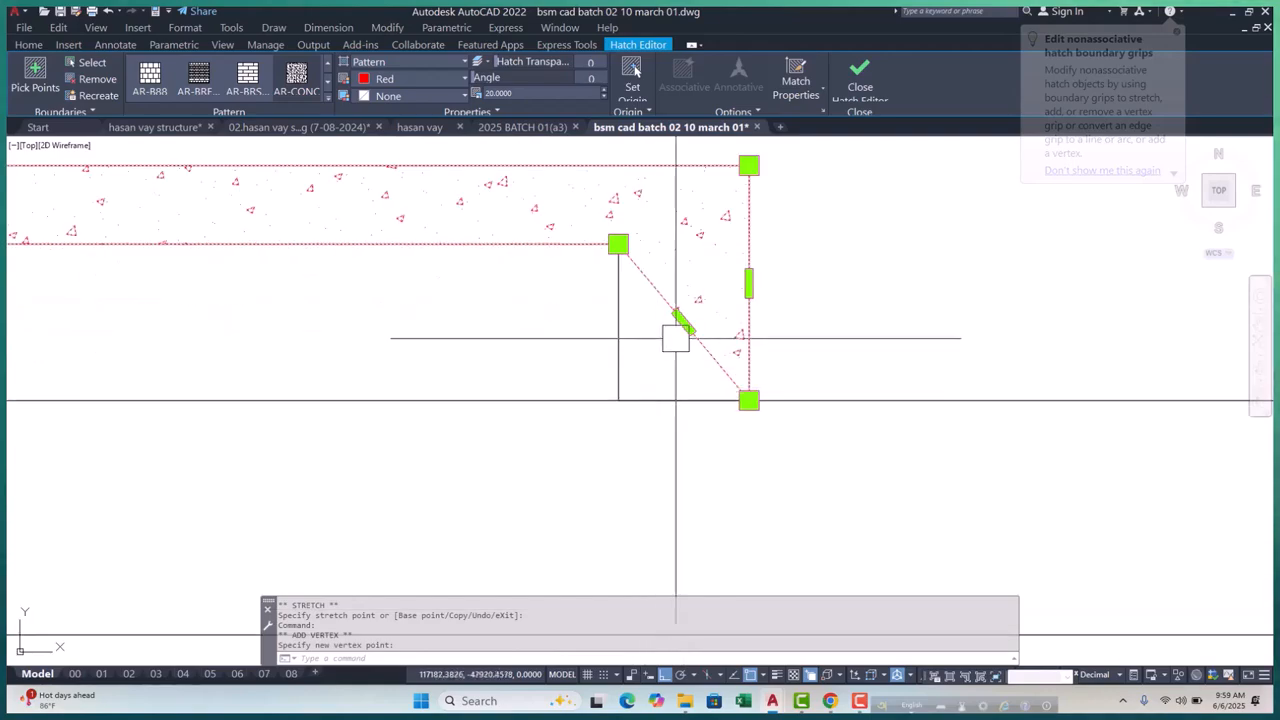
pyautogui.click(724, 365)
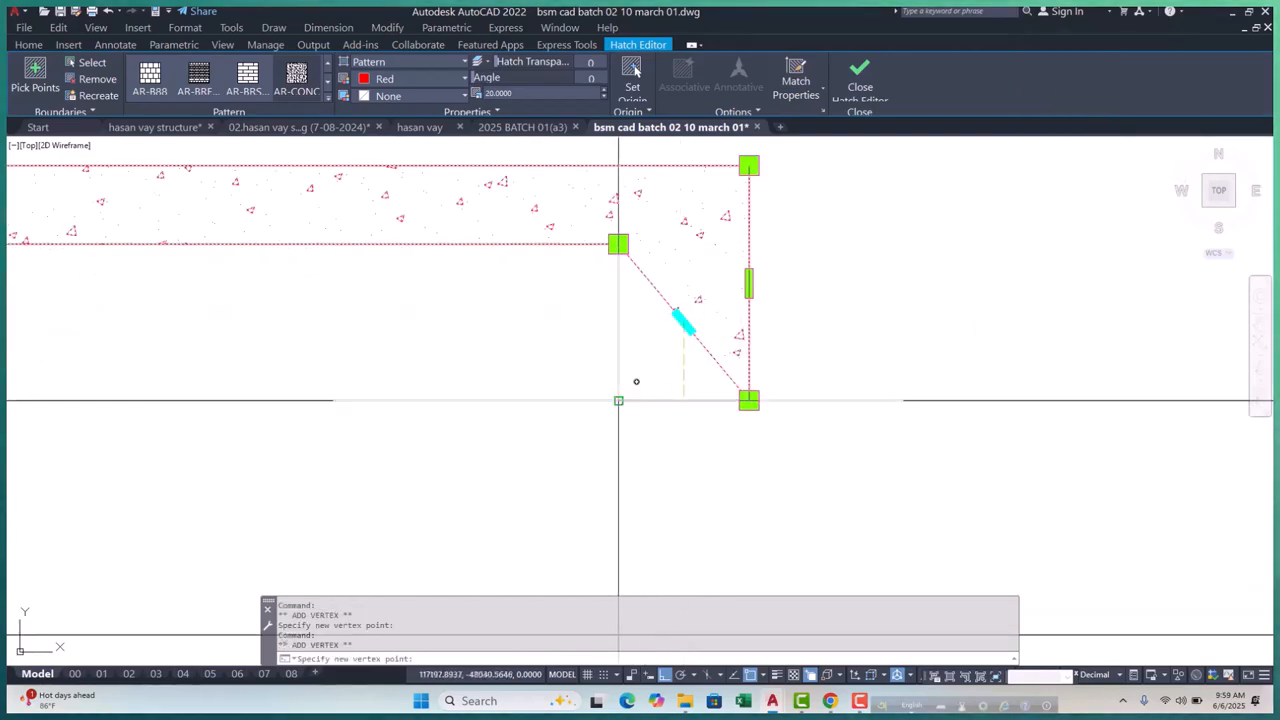
pyautogui.click(618, 401)
pyautogui.press('Escape')
# Add a vertex to the second floor slab hatch's lower edge where it meets the exterior beam's inner face
pyautogui.scroll(-10, 550, 367)
pyautogui.scroll(-1, 580, 311)
pyautogui.scroll(5, 557, 286)
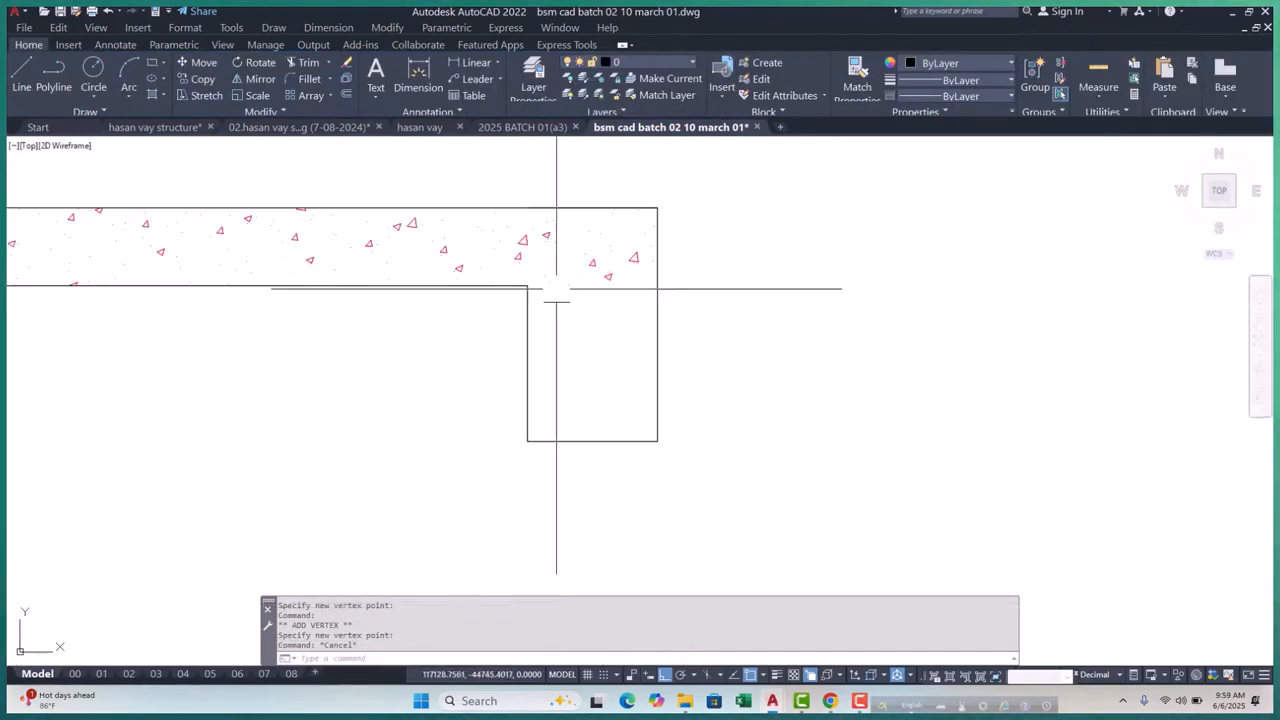
pyautogui.click(614, 268)
pyautogui.scroll(-3, 615, 295)
pyautogui.scroll(-4, 433, 300)
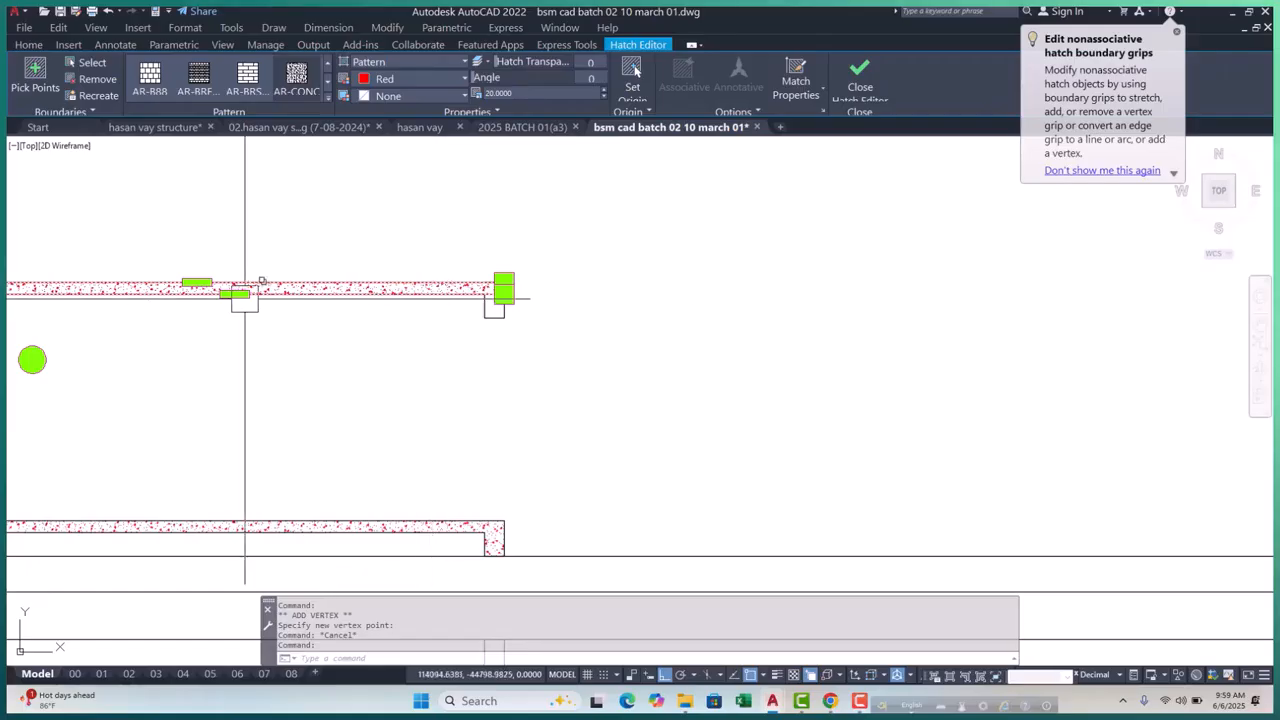
pyautogui.click(300, 343)
pyautogui.scroll(6, 500, 290)
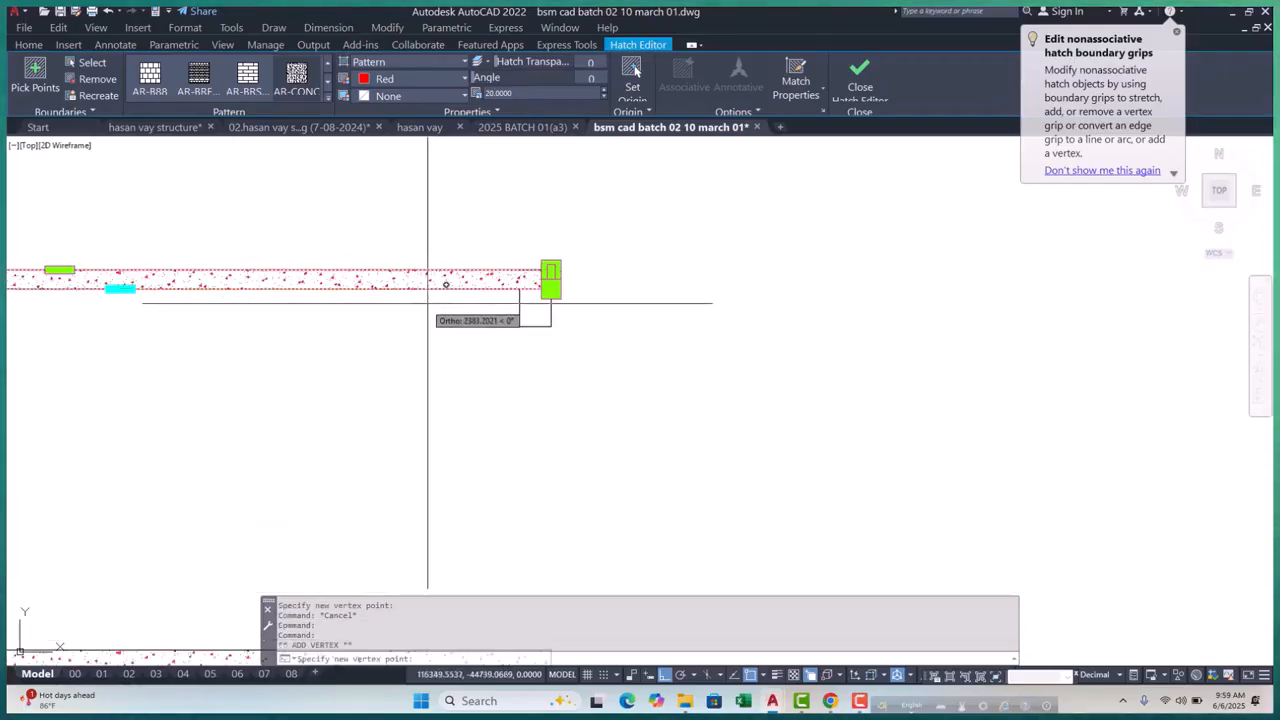
pyautogui.scroll(2, 692, 296)
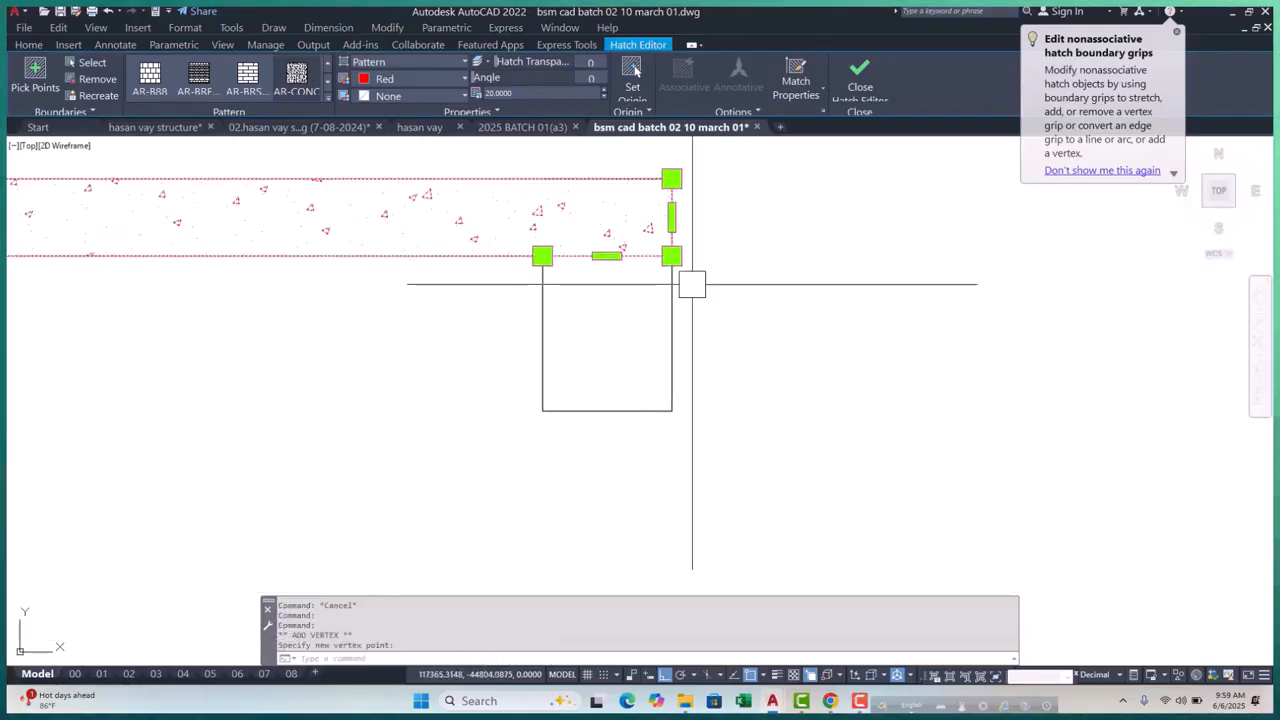
# Stretch the second floor hatch's outer corner to the beam's bottom and add a vertex at its bottom inner corner
pyautogui.click(671, 410)
pyautogui.click(671, 410)
pyautogui.click(671, 410)
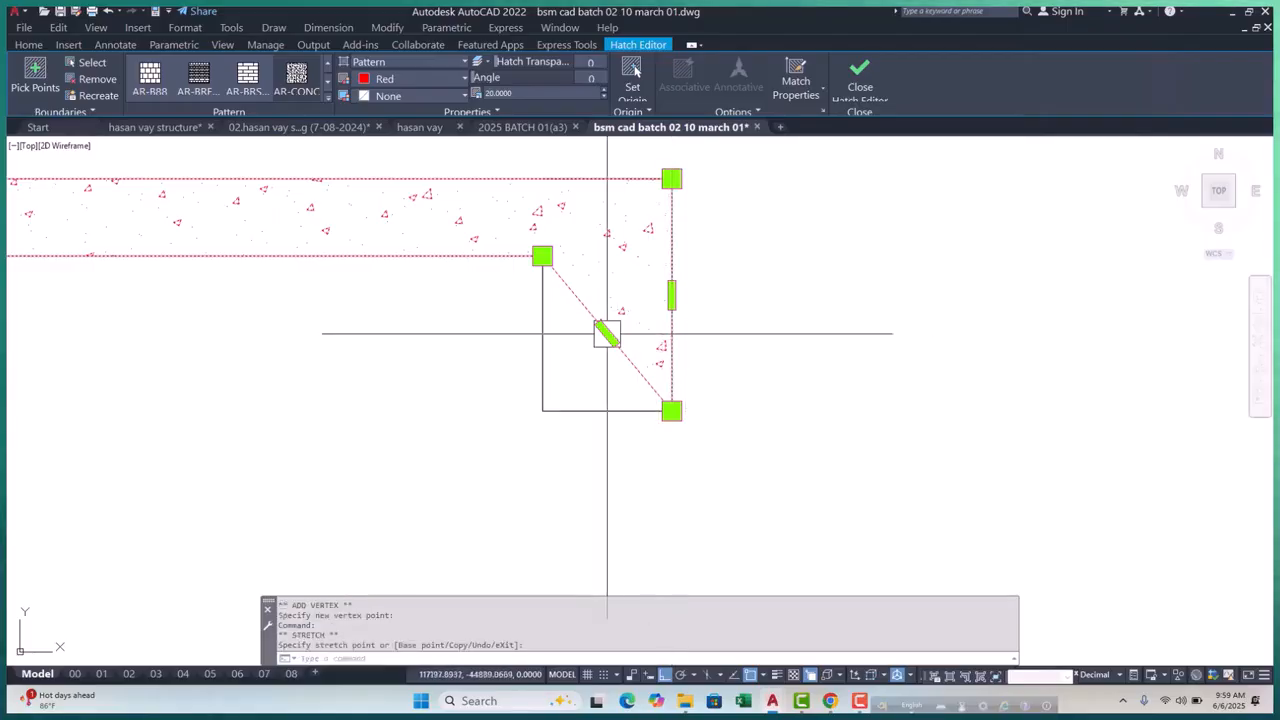
pyautogui.click(645, 383)
pyautogui.click(542, 409)
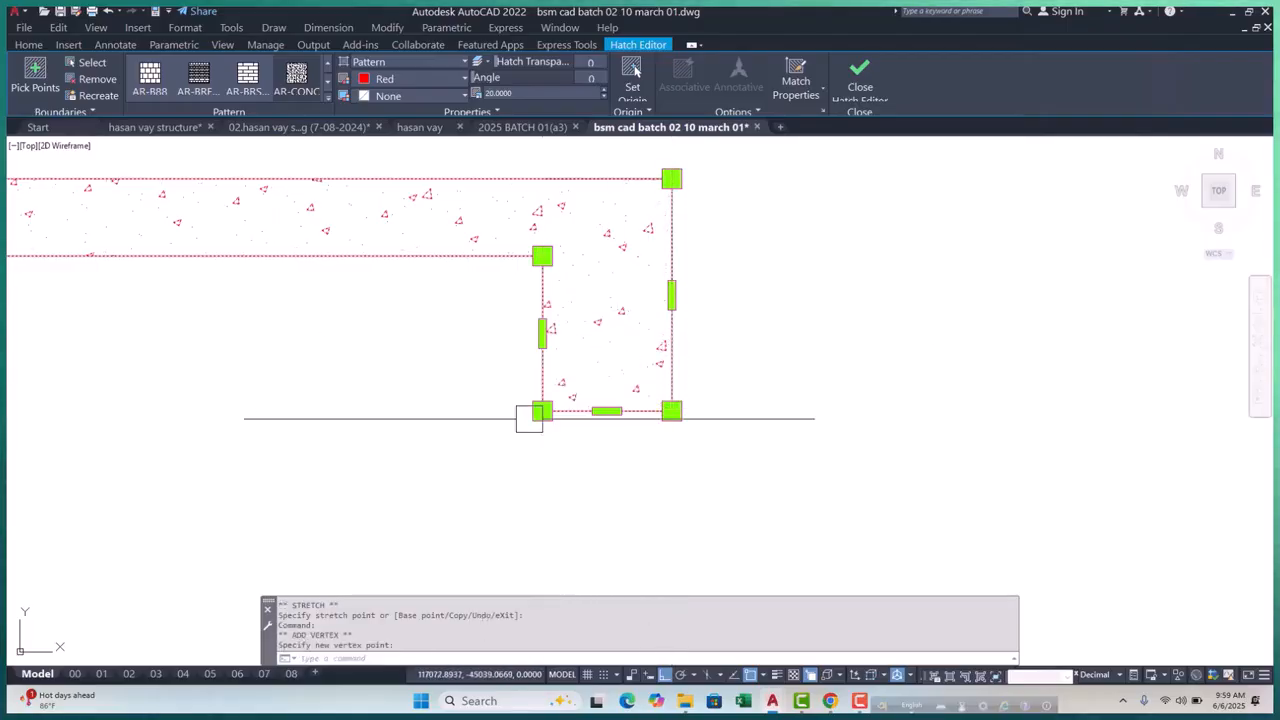
pyautogui.scroll(-4, 548, 345)
pyautogui.press('Escape')
# Extend the third floor slab's concrete hatch to fill the exterior beam by adding boundary vertices and stretching its lower outer corner
pyautogui.scroll(-3, 529, 506)
pyautogui.scroll(3, 514, 371)
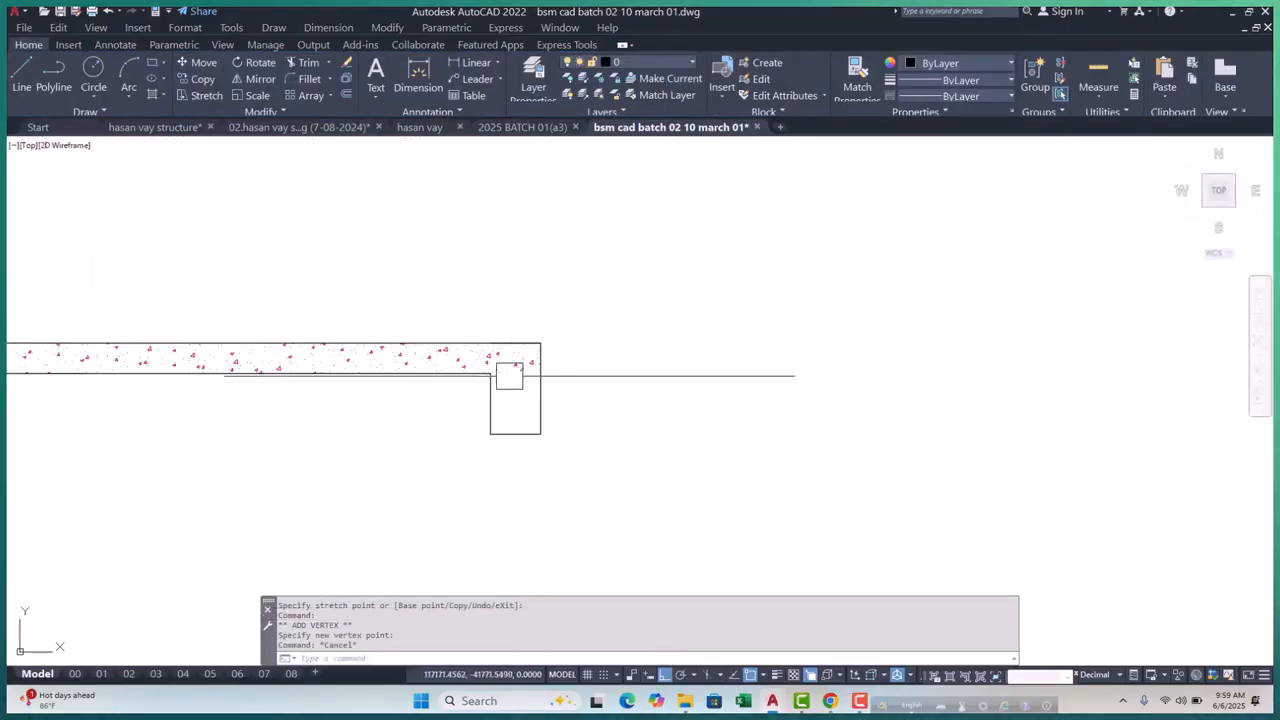
pyautogui.click(511, 363)
pyautogui.scroll(-3, 511, 363)
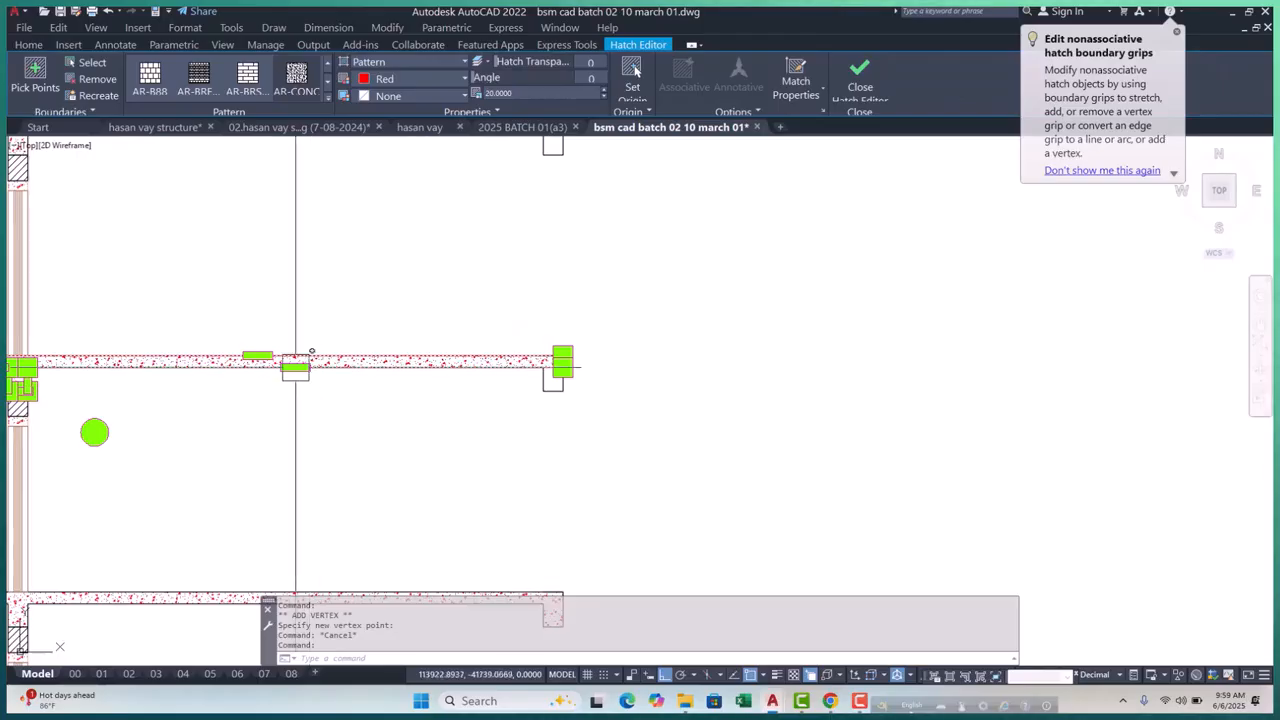
pyautogui.click(354, 421)
pyautogui.scroll(4, 560, 362)
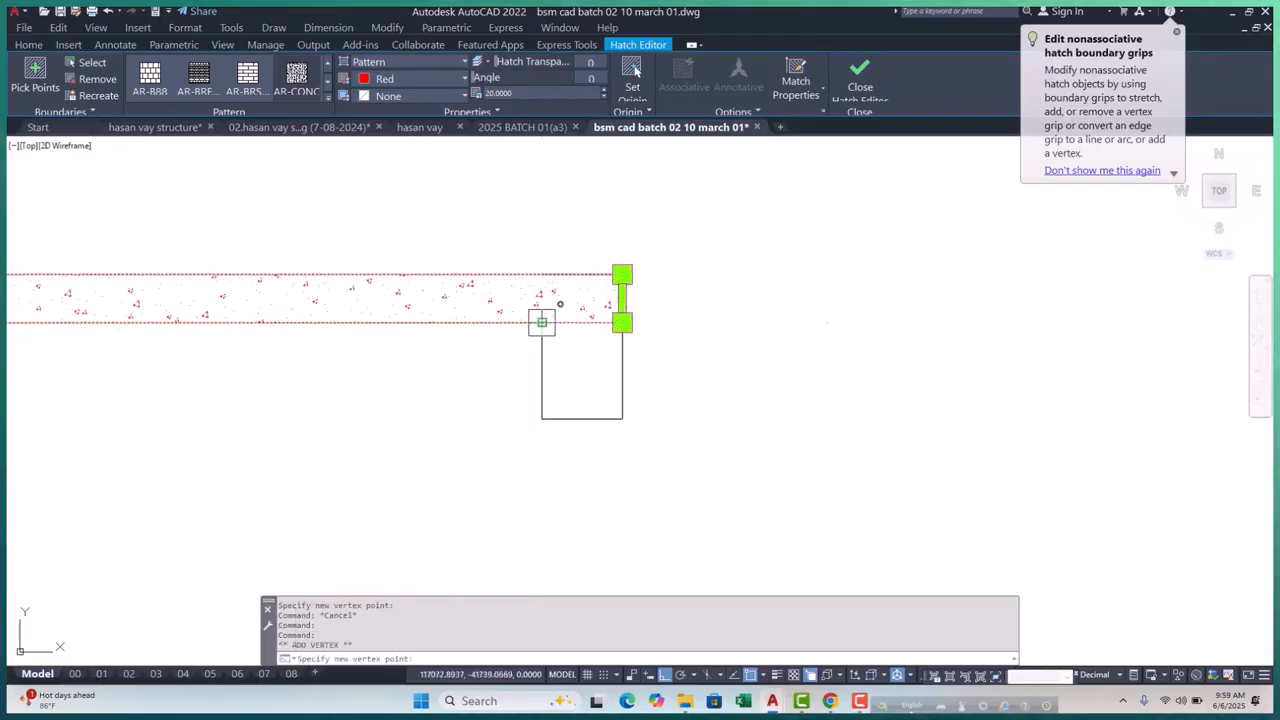
pyautogui.click(622, 418)
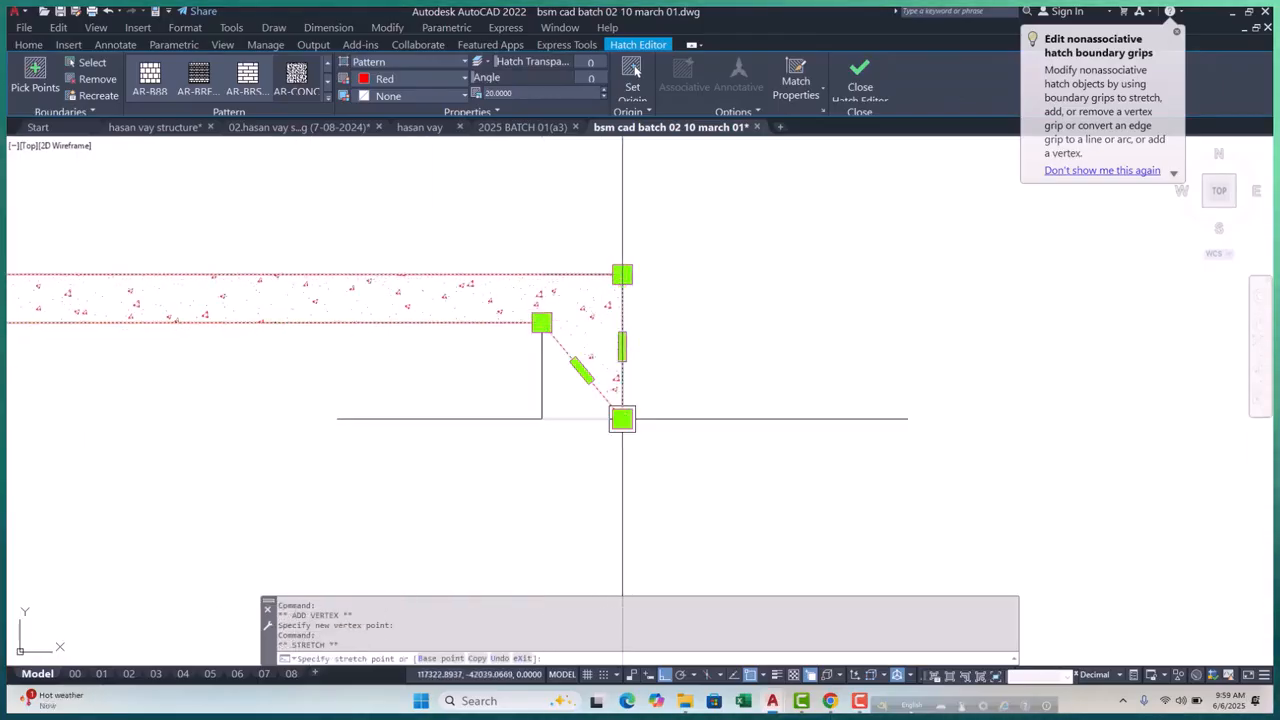
pyautogui.click(582, 370)
pyautogui.click(640, 416)
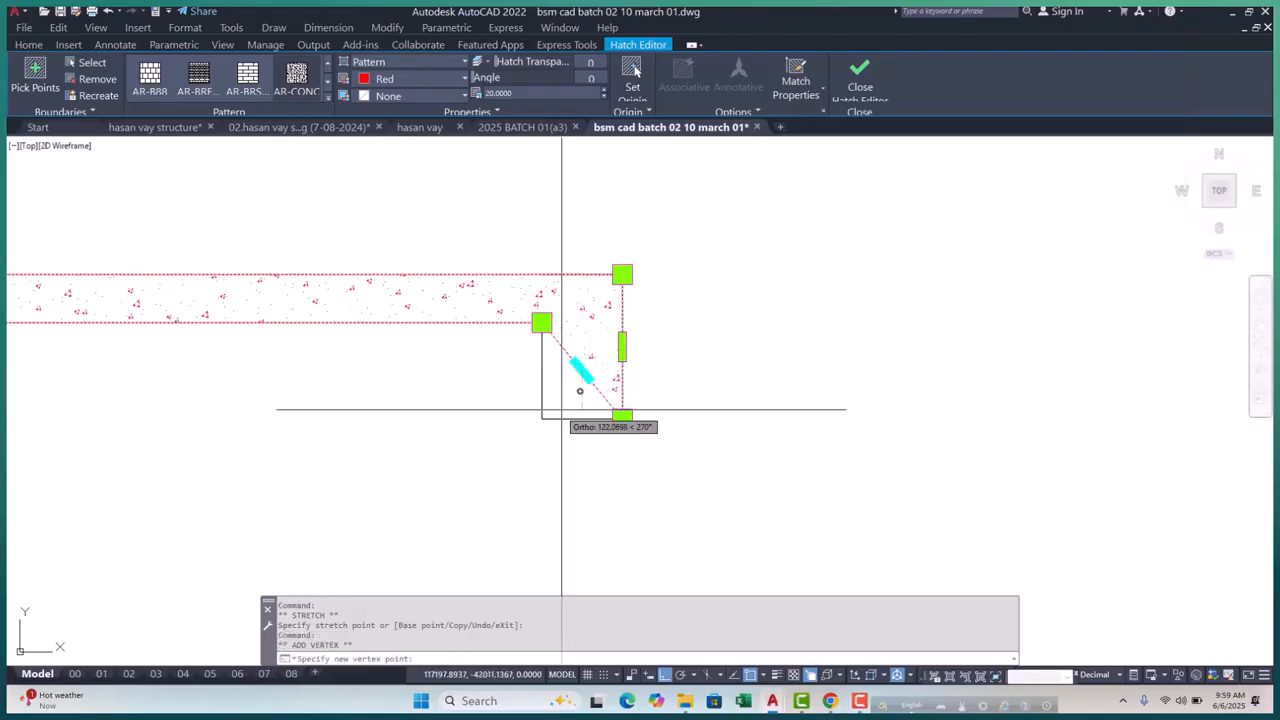
pyautogui.scroll(-5, 510, 437)
pyautogui.press('Escape')
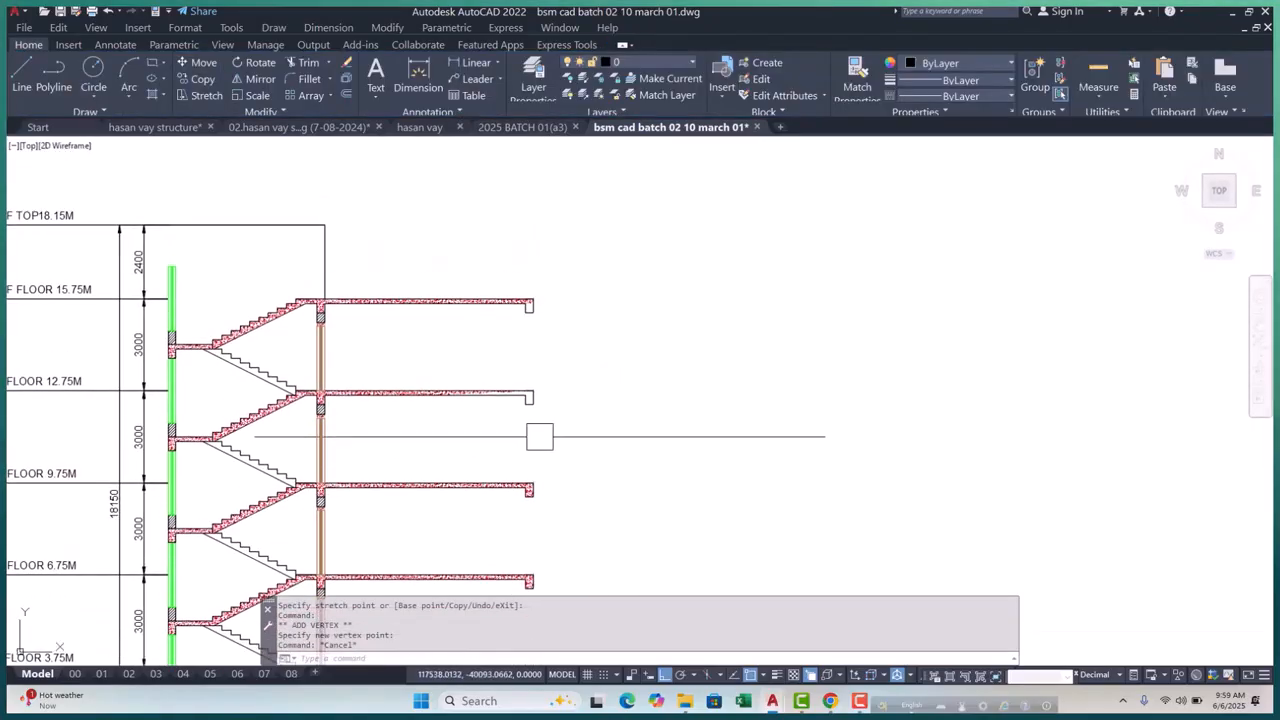
# Stretch the lower corner of the fourth floor slab's concrete hatch to the slab underside's end at the exterior beam's inner face
pyautogui.scroll(6, 497, 363)
pyautogui.click(469, 285)
pyautogui.scroll(-2, 595, 313)
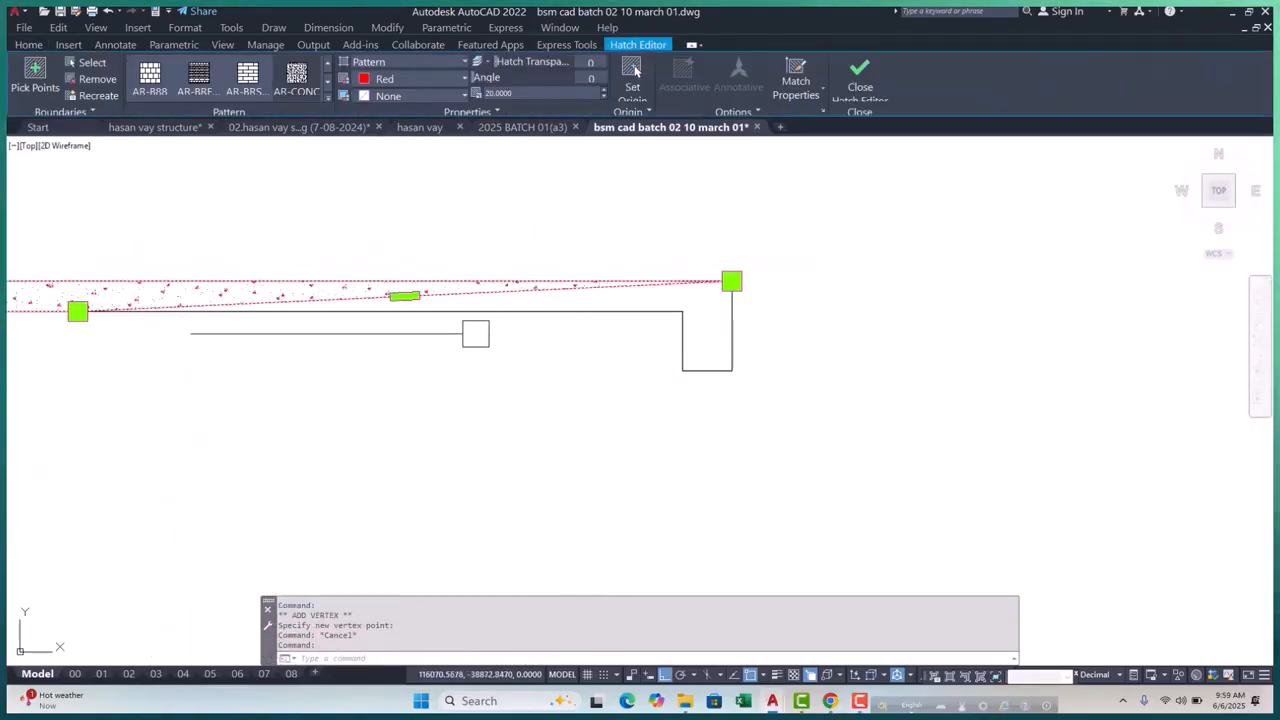
pyautogui.click(78, 311)
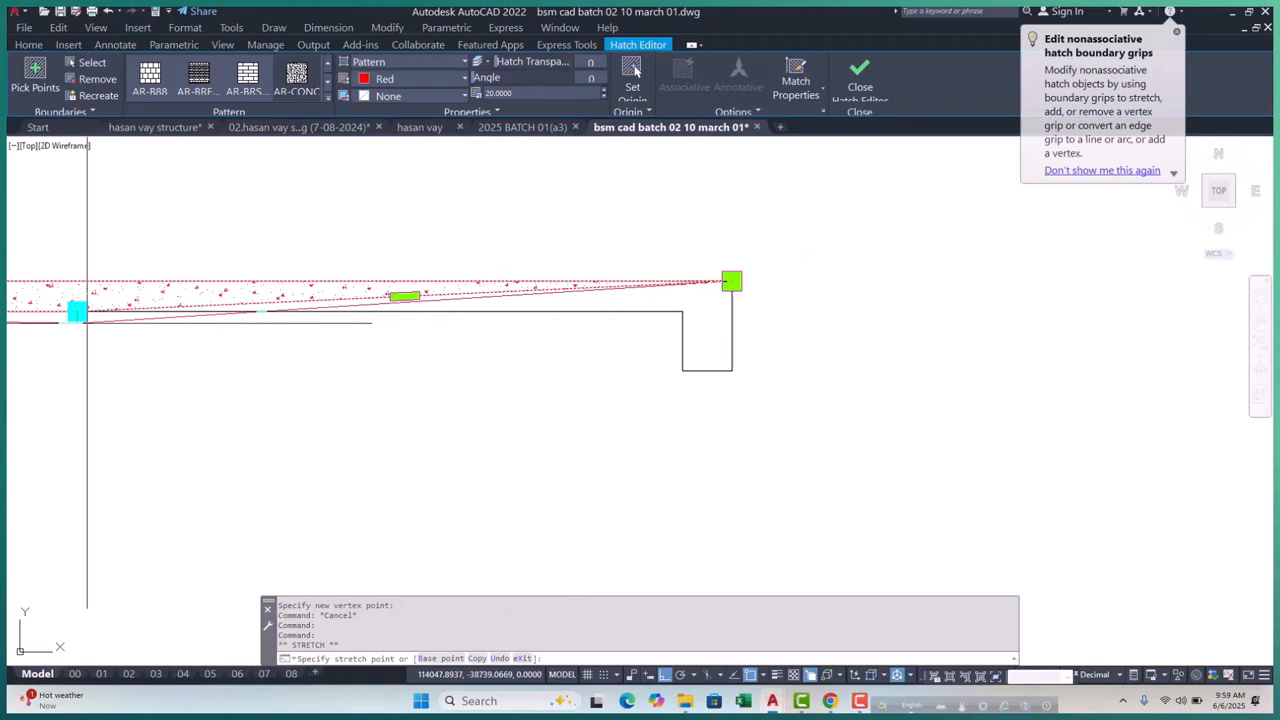
pyautogui.click(682, 311)
# Add vertices to the fourth floor hatch boundary at the exterior beam's bottom inner and outer corners to fill the beam
pyautogui.scroll(4, 742, 337)
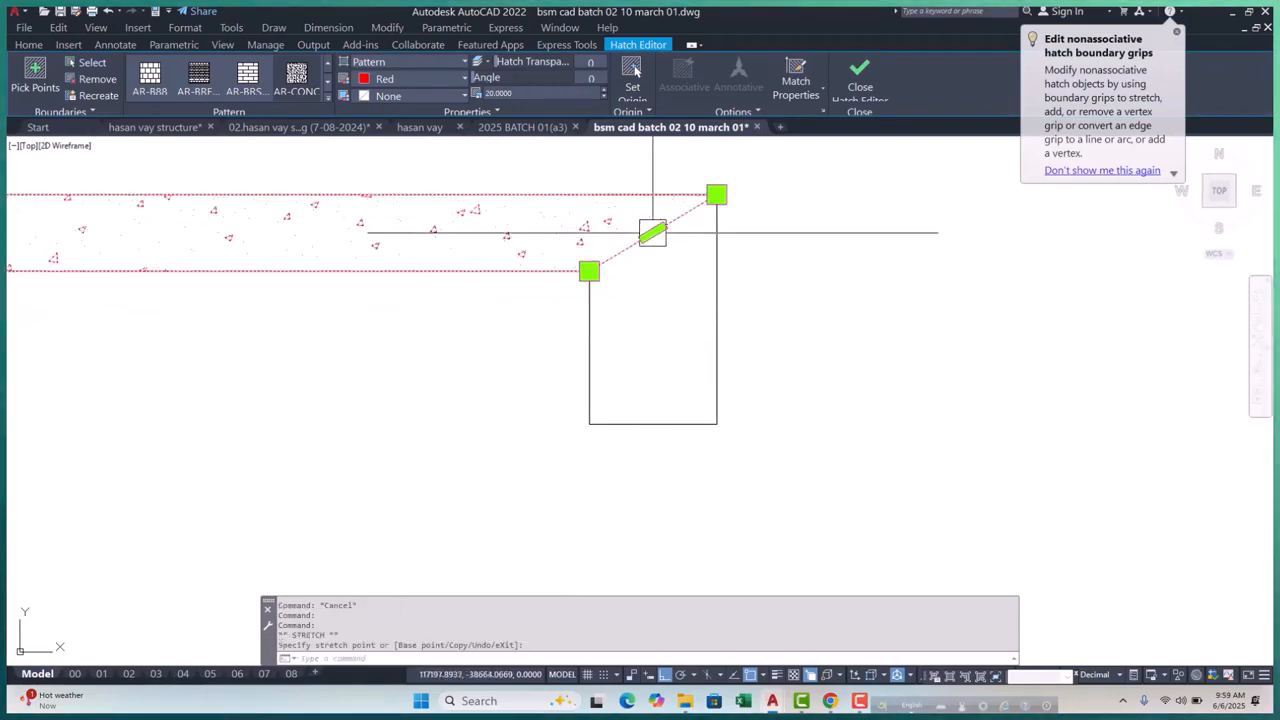
pyautogui.click(719, 287)
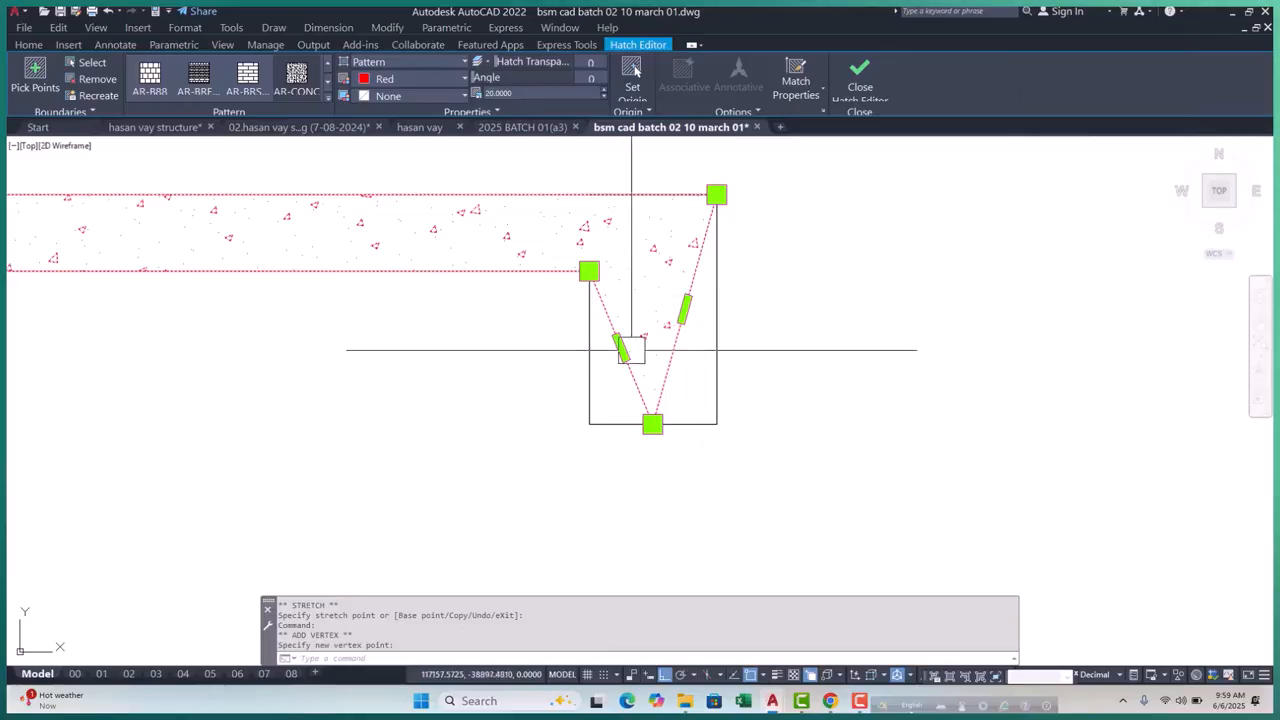
pyautogui.click(653, 424)
pyautogui.click(652, 424)
pyautogui.click(589, 424)
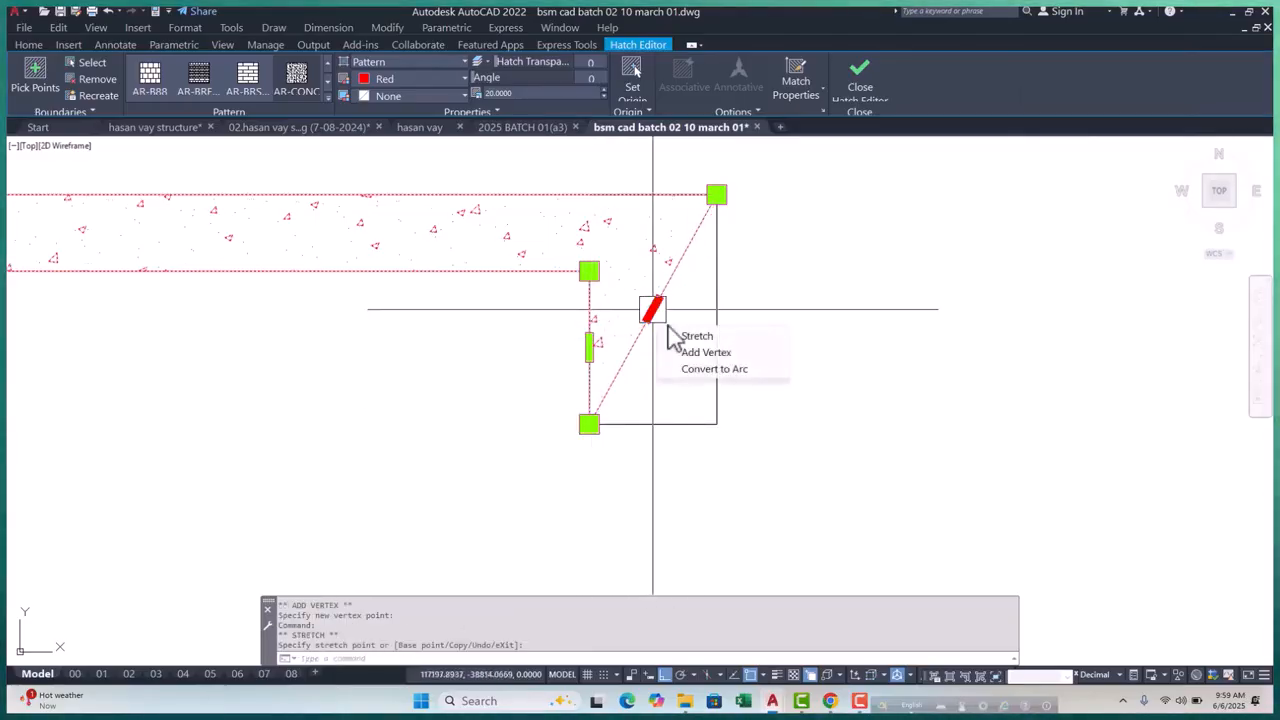
pyautogui.click(705, 366)
pyautogui.scroll(-5, 737, 403)
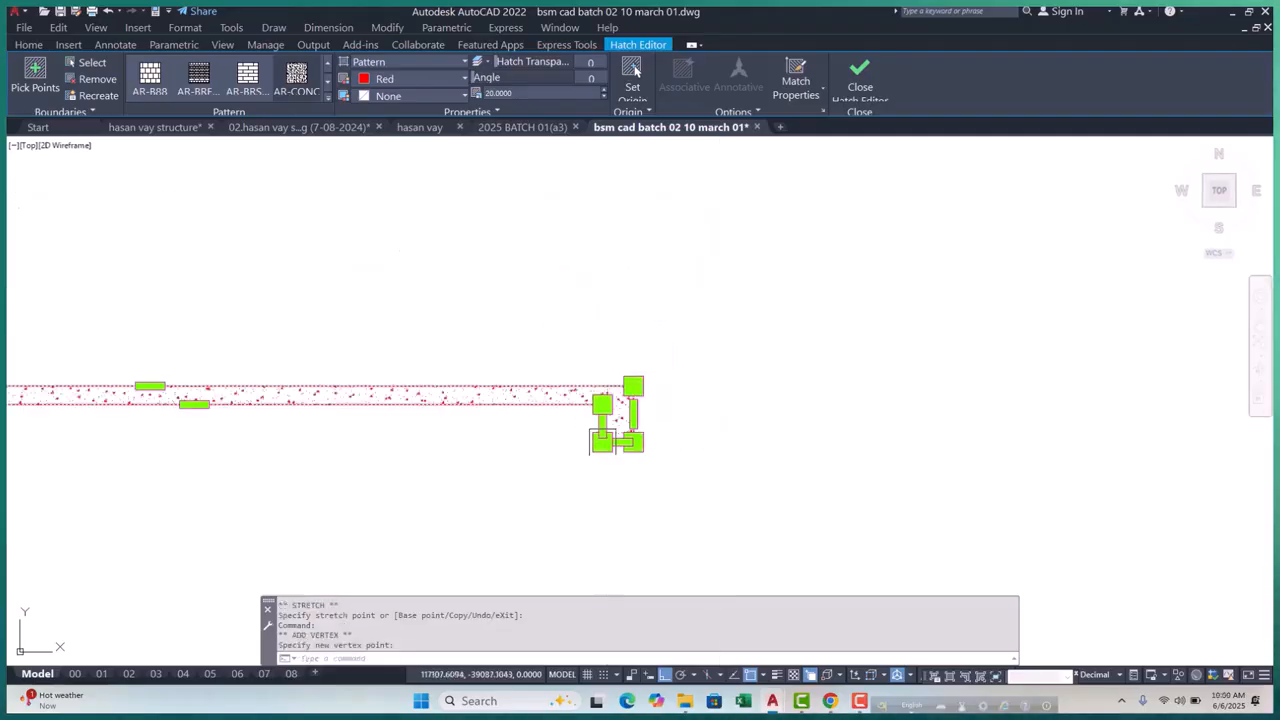
pyautogui.press('Escape')
# Add a vertex to the concrete hatch of the slab above the fourth floor where its underside meets the exterior beam's inner face
pyautogui.scroll(-5, 620, 380)
pyautogui.scroll(6, 620, 380)
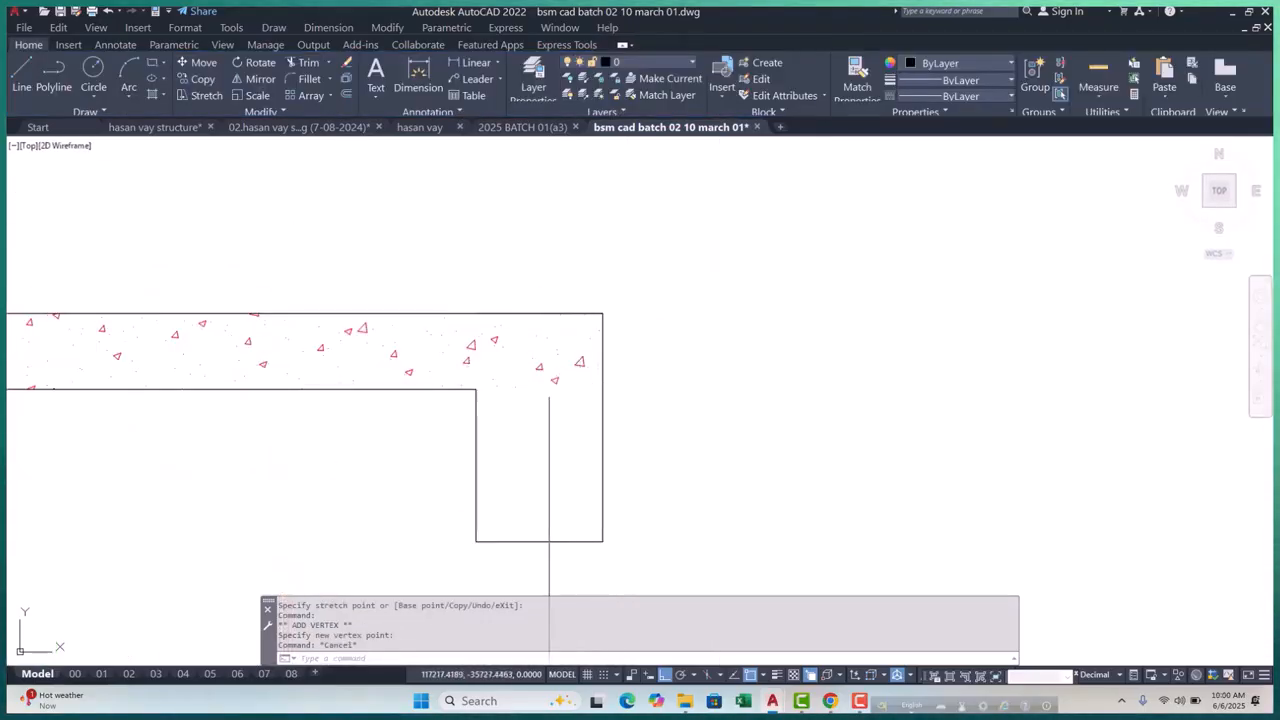
pyautogui.click(551, 365)
pyautogui.scroll(-4, 531, 403)
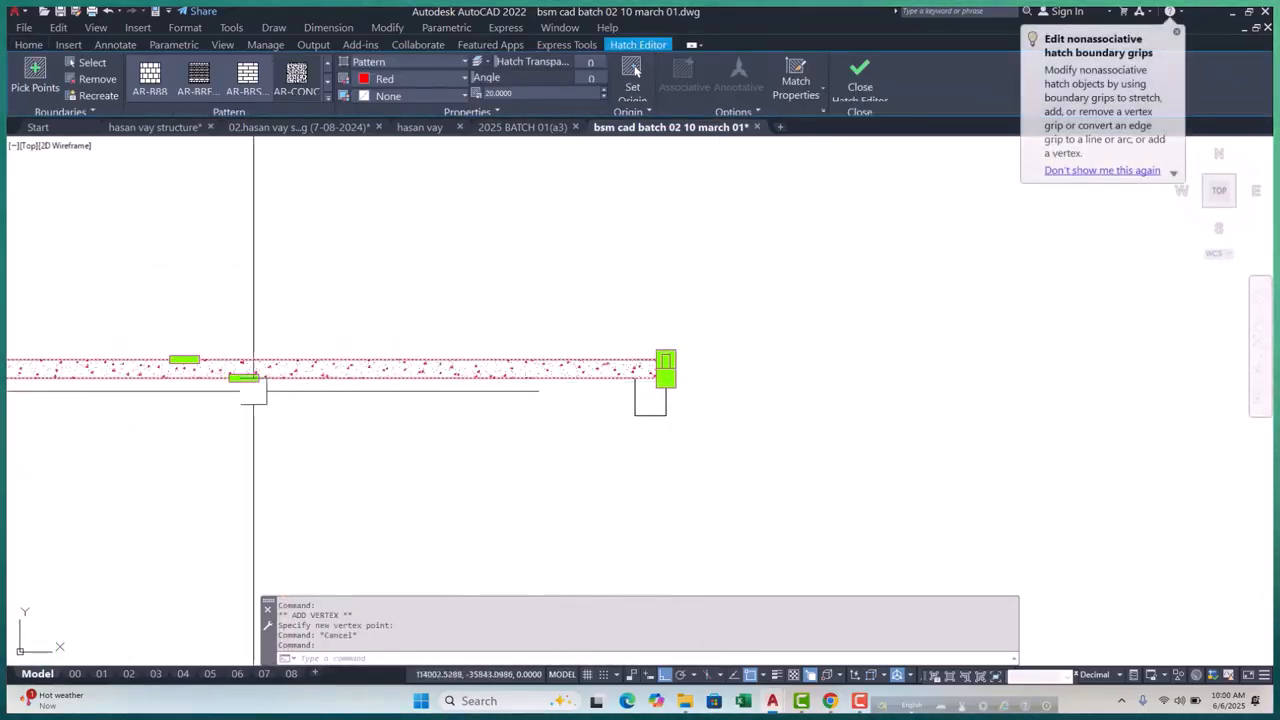
pyautogui.moveTo(243, 377)
pyautogui.click(285, 432)
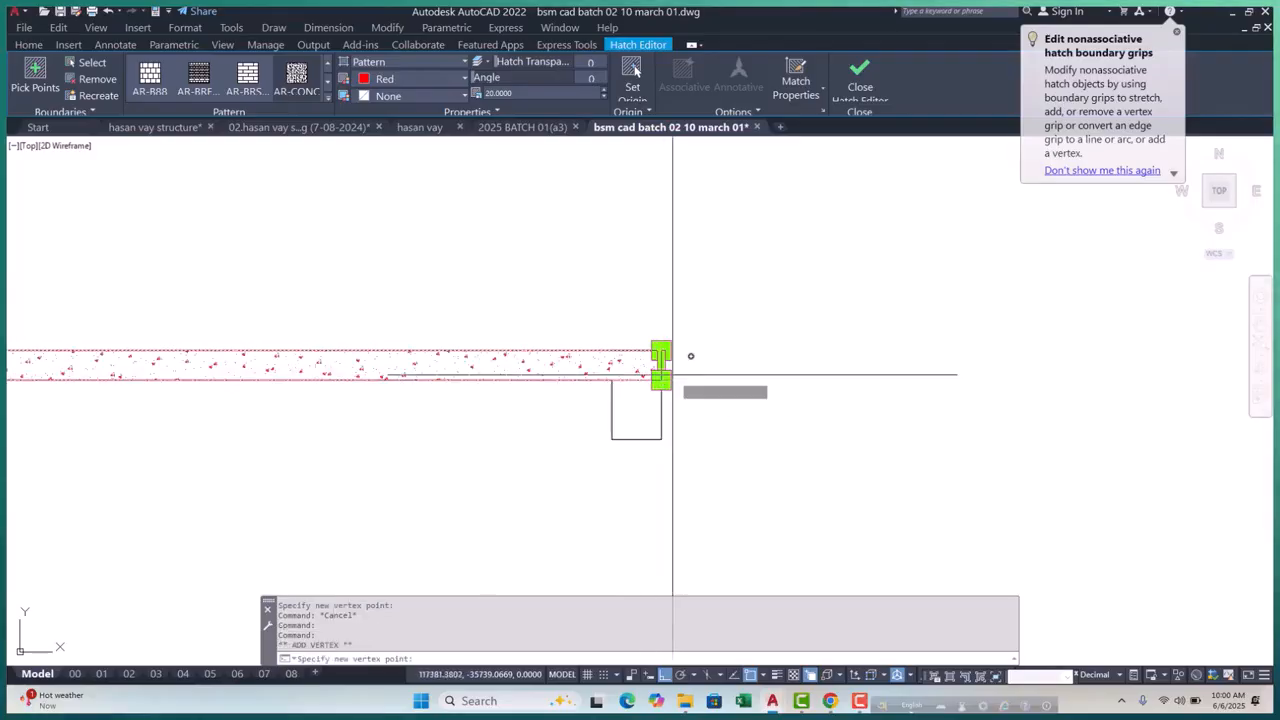
pyautogui.click(612, 379)
# Fill the exterior beam by stretching the hatch's lower outer corner to the beam's bottom and adding a vertex at its bottom inner corner
pyautogui.scroll(4, 688, 407)
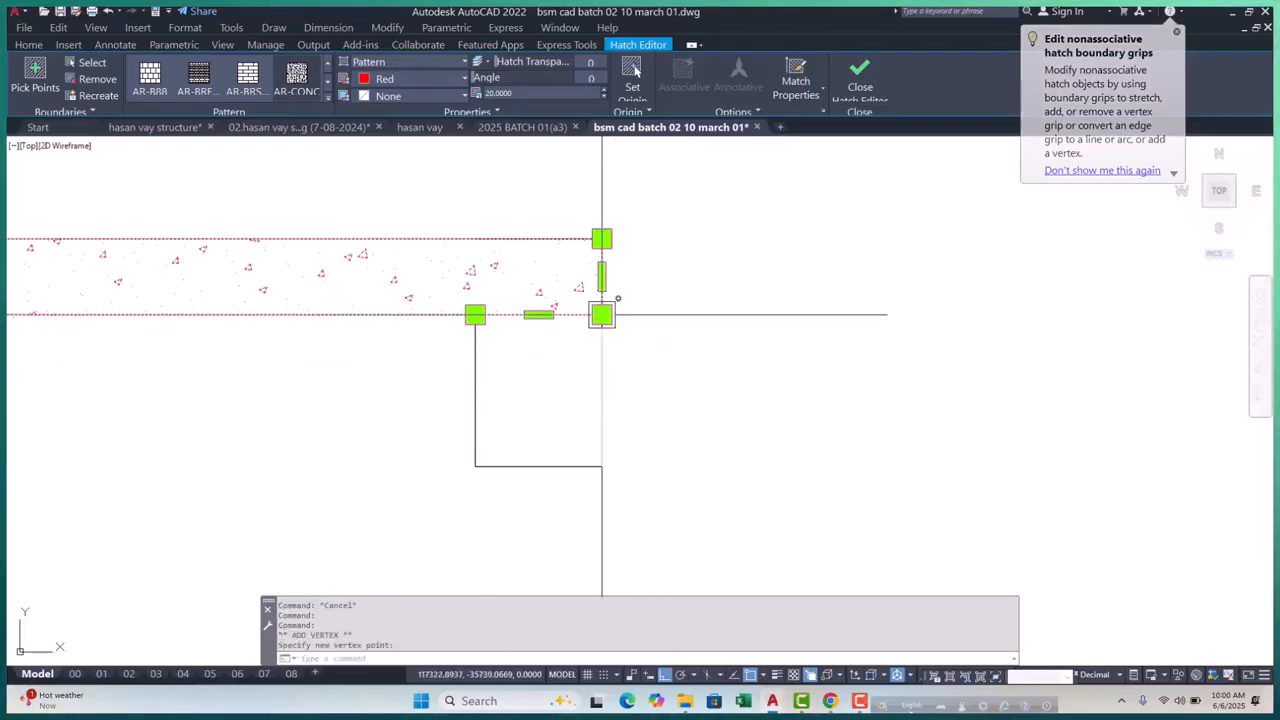
pyautogui.click(661, 379)
pyautogui.click(601, 467)
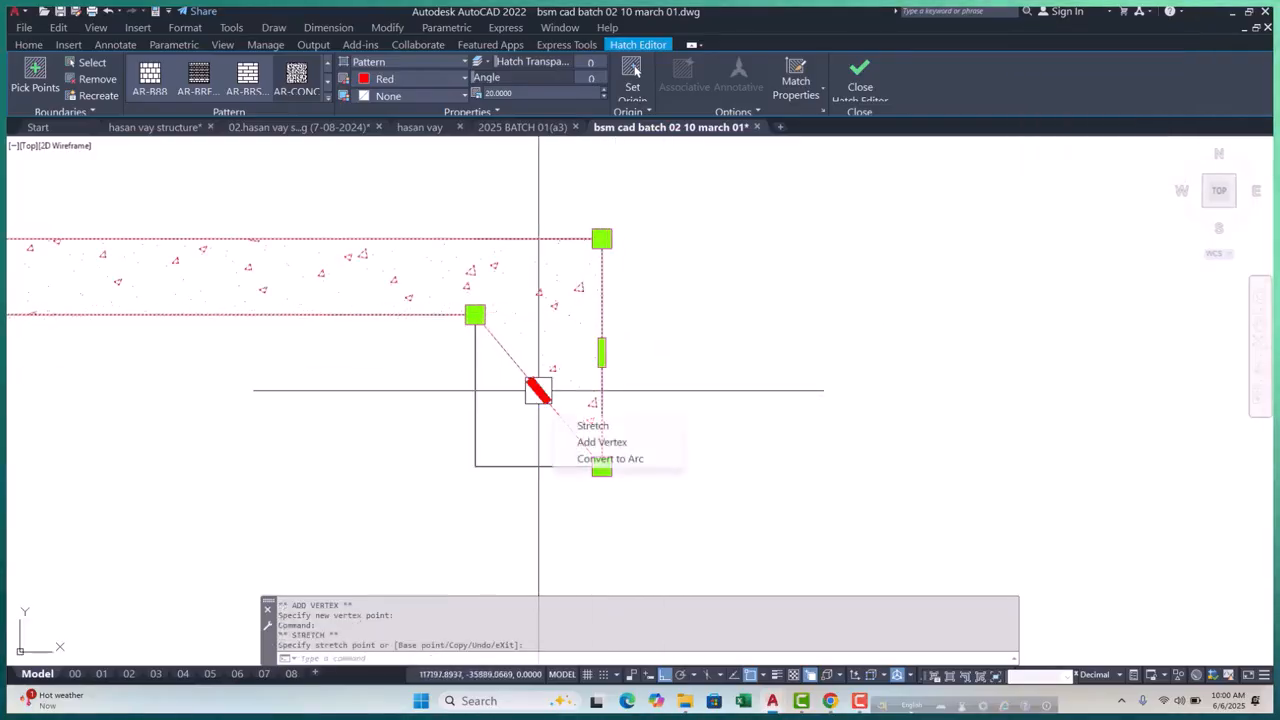
pyautogui.click(594, 443)
pyautogui.click(474, 463)
pyautogui.press('Escape')
pyautogui.press('Escape')
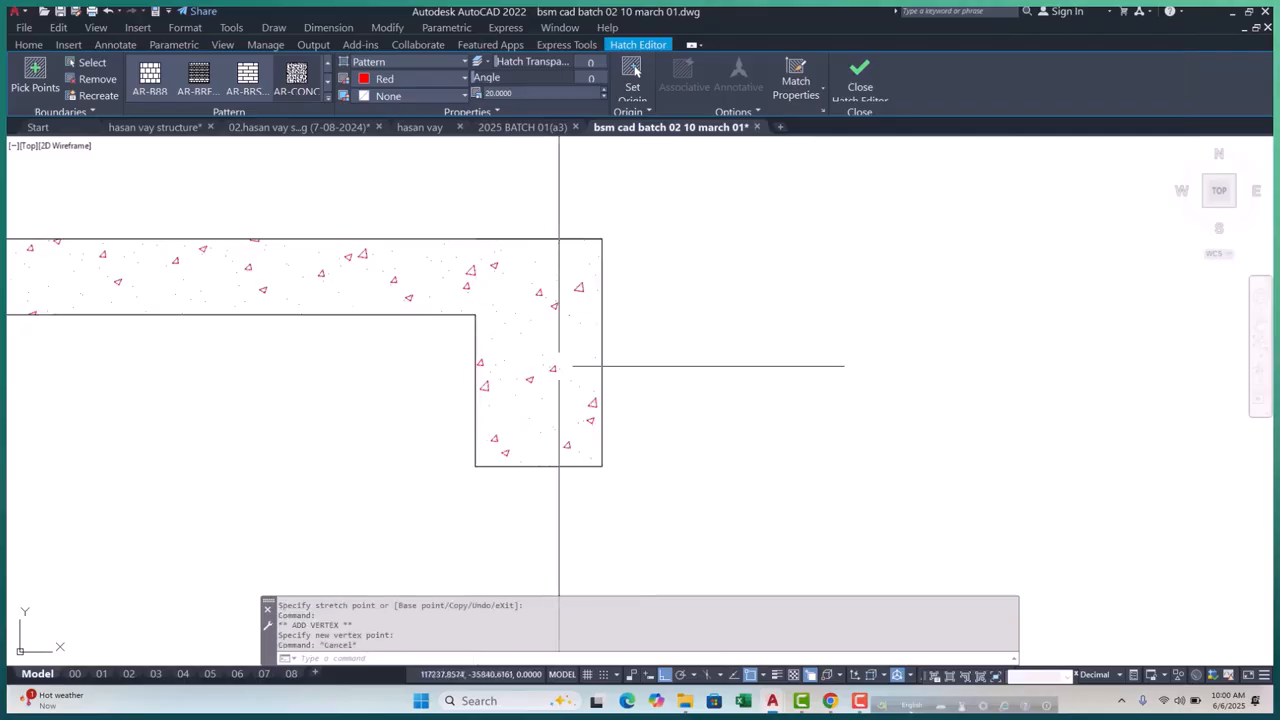
# Place vertical construction lines through the inner and outer faces of the first floor slab's exterior beam
pyautogui.scroll(-5, 709, 381)
pyautogui.scroll(-6, 594, 351)
pyautogui.scroll(6, 586, 337)
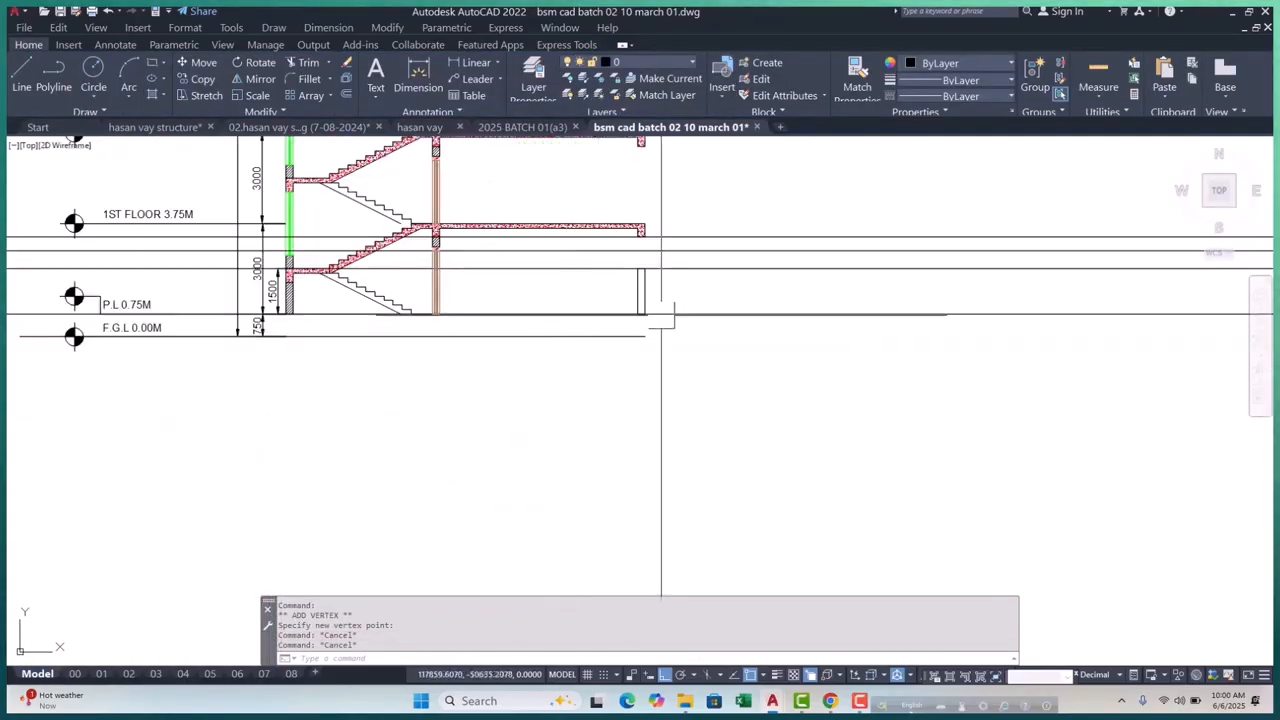
pyautogui.scroll(6, 545, 345)
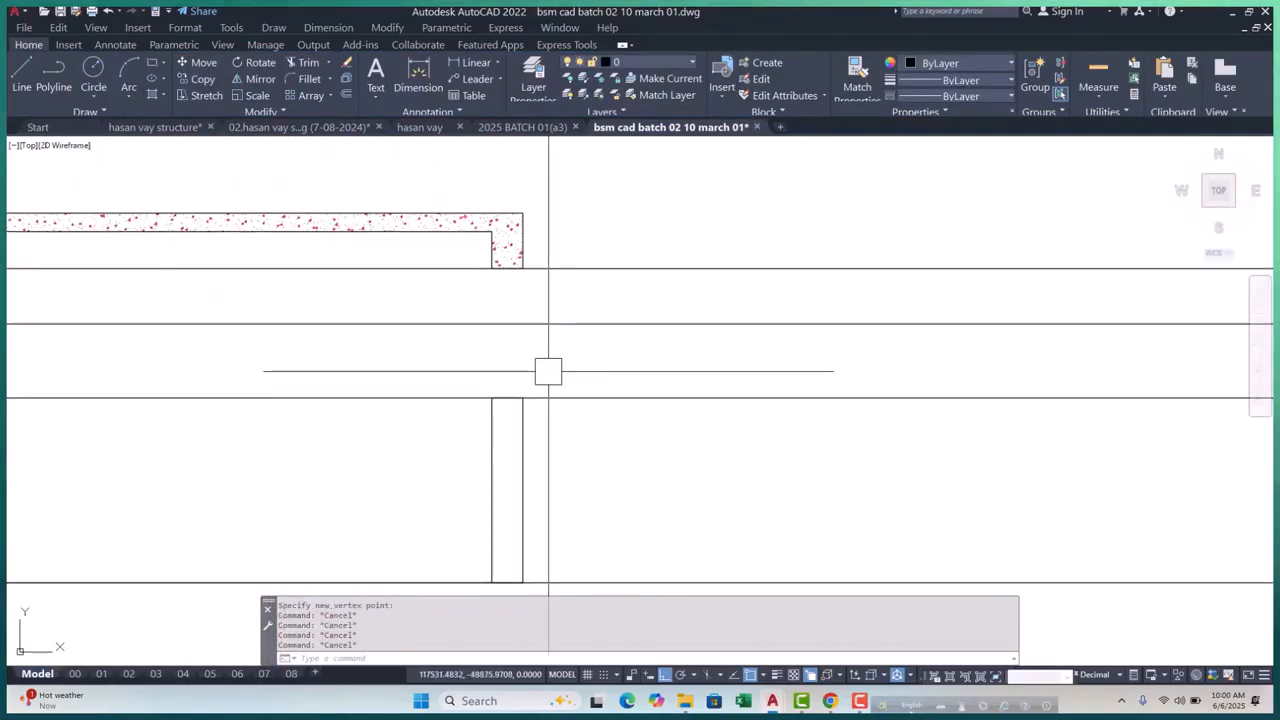
pyautogui.write('xl')
pyautogui.press('Return')
pyautogui.write('v')
pyautogui.press('Return')
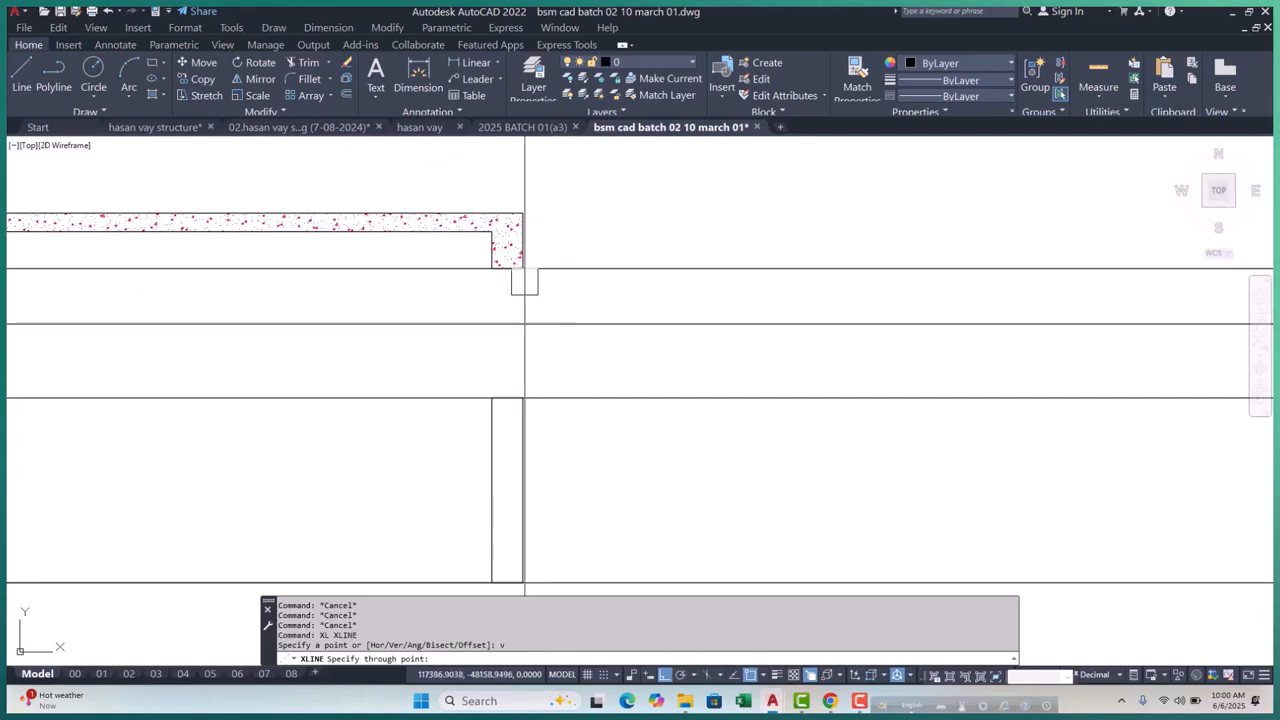
pyautogui.click(522, 272)
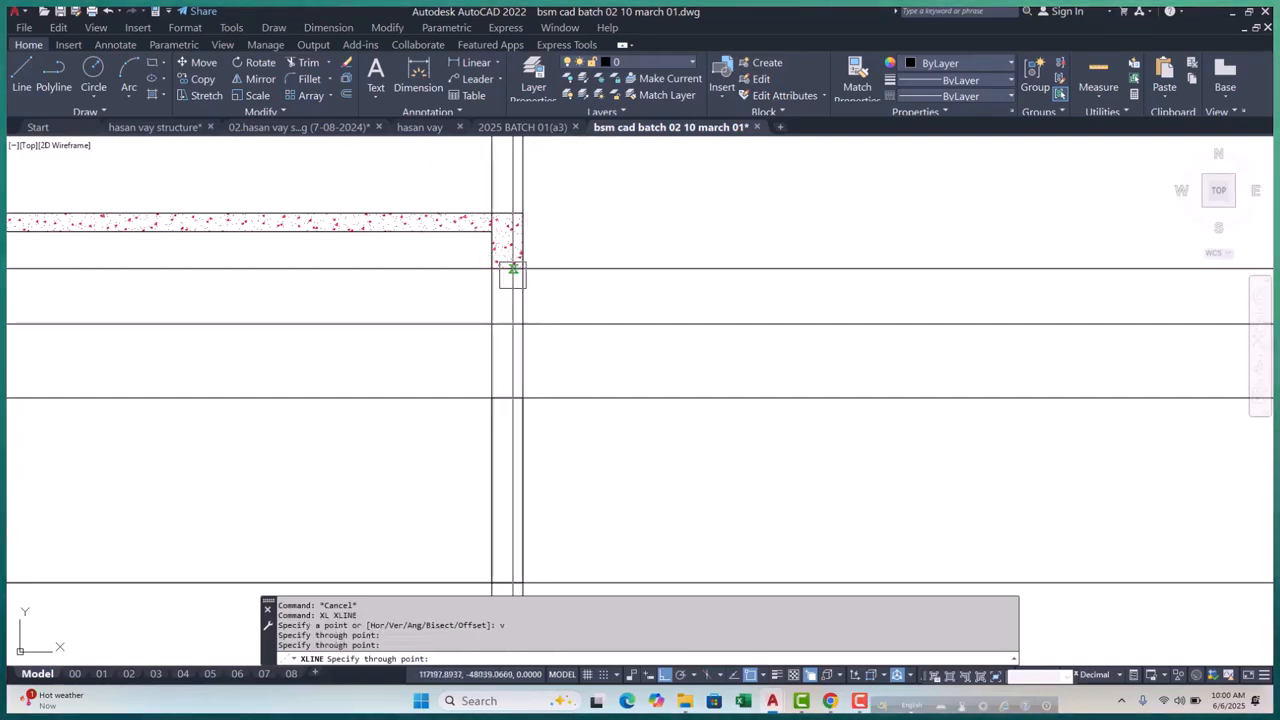
pyautogui.press('Escape')
# Draw a rectangle for the exterior wall segment between the first floor beam's bottom and the window opening's top guide line
pyautogui.moveTo(588, 341); pyautogui.dragTo(584, 370, button='middle')
pyautogui.write('rec')
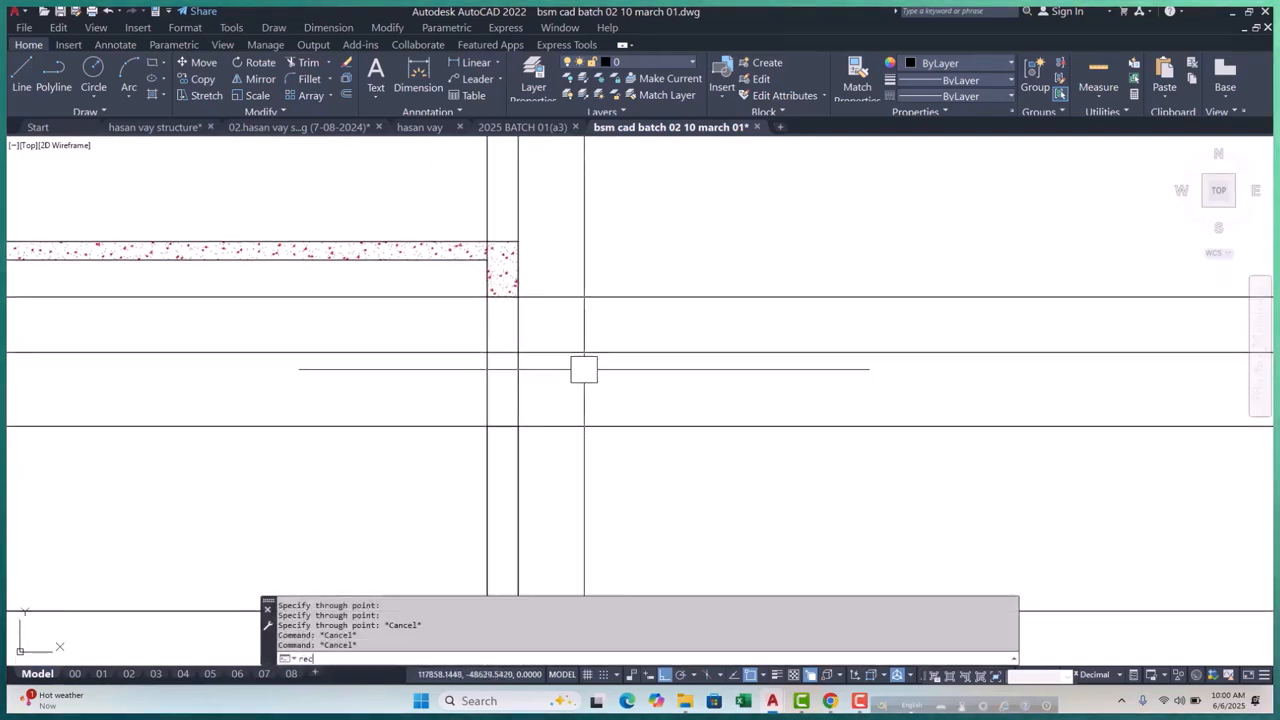
pyautogui.press('Return')
pyautogui.scroll(4, 515, 312)
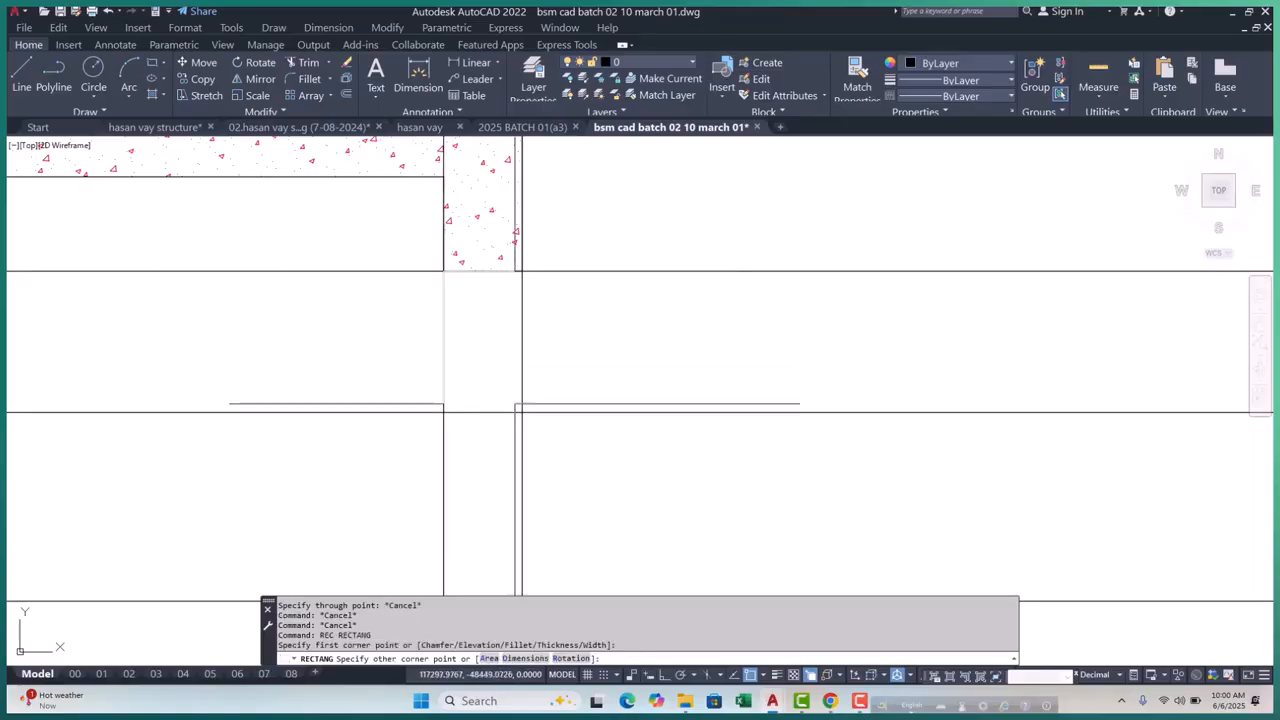
pyautogui.press('Escape')
pyautogui.press('Escape')
# Erase the three horizontal construction lines at the beam bottom and the window opening's top and bottom
pyautogui.scroll(-6, 589, 363)
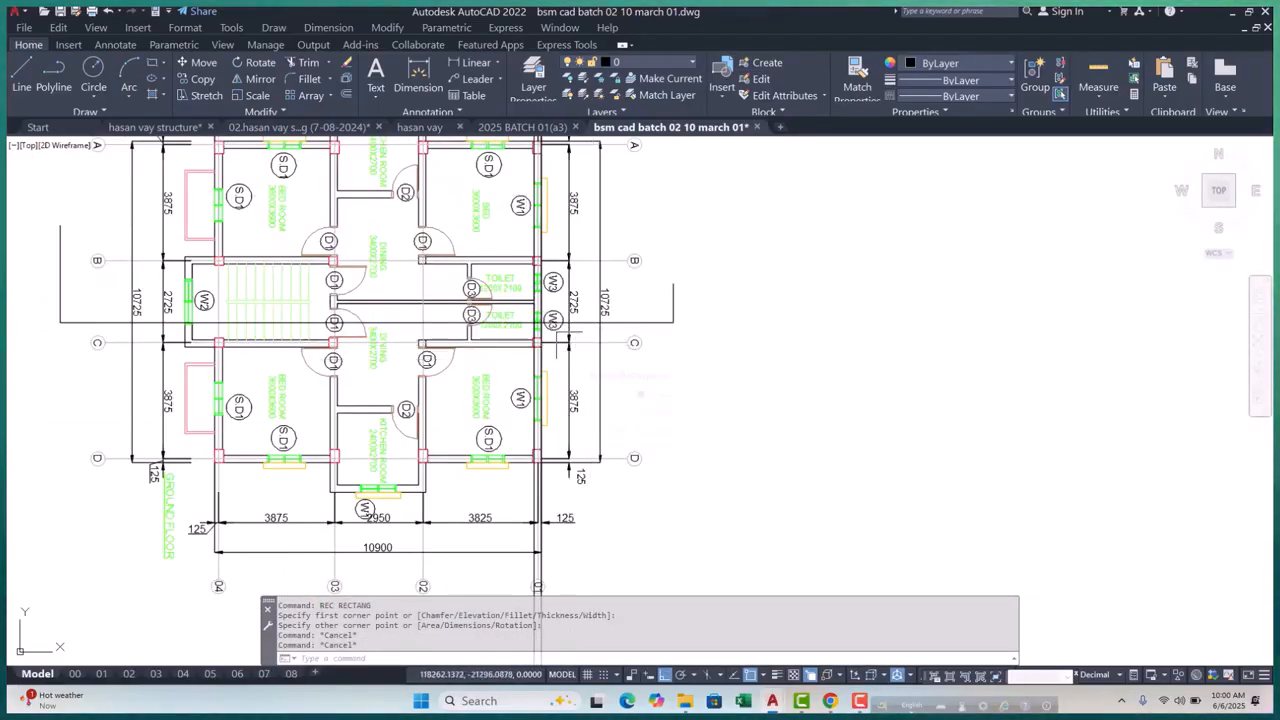
pyautogui.scroll(-6, 569, 344)
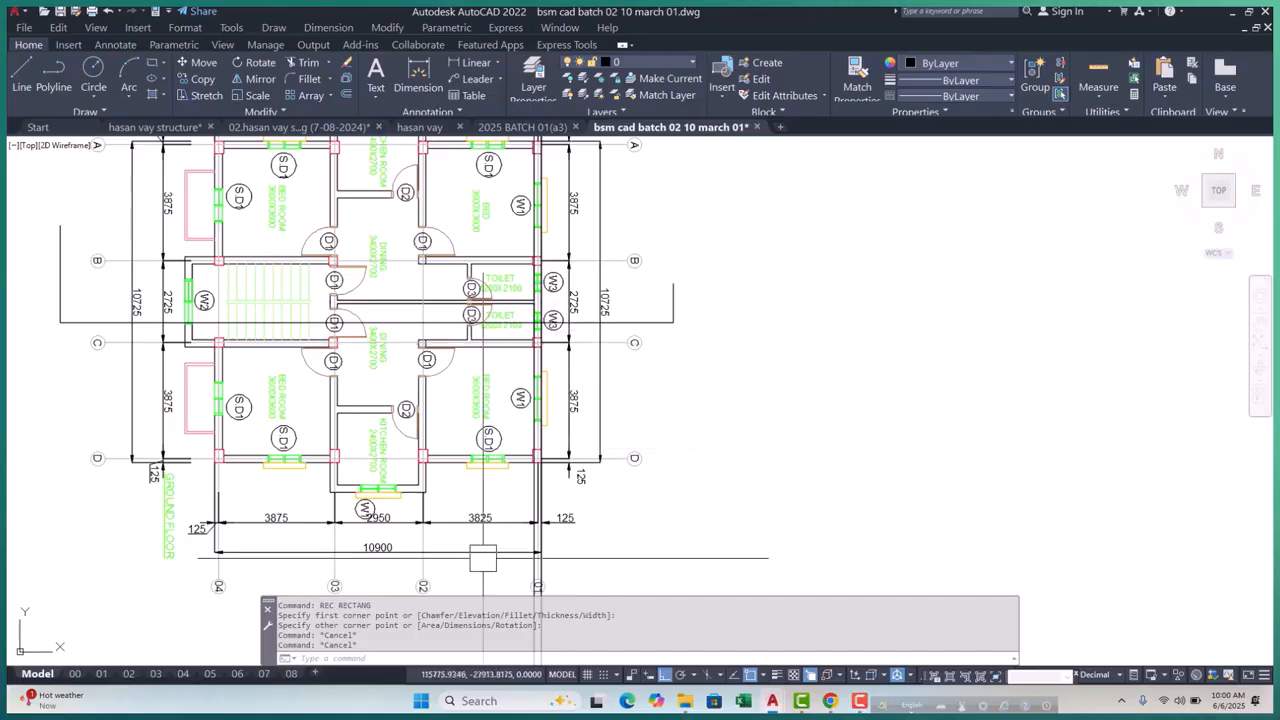
pyautogui.scroll(4, 478, 474)
pyautogui.scroll(5, 478, 474)
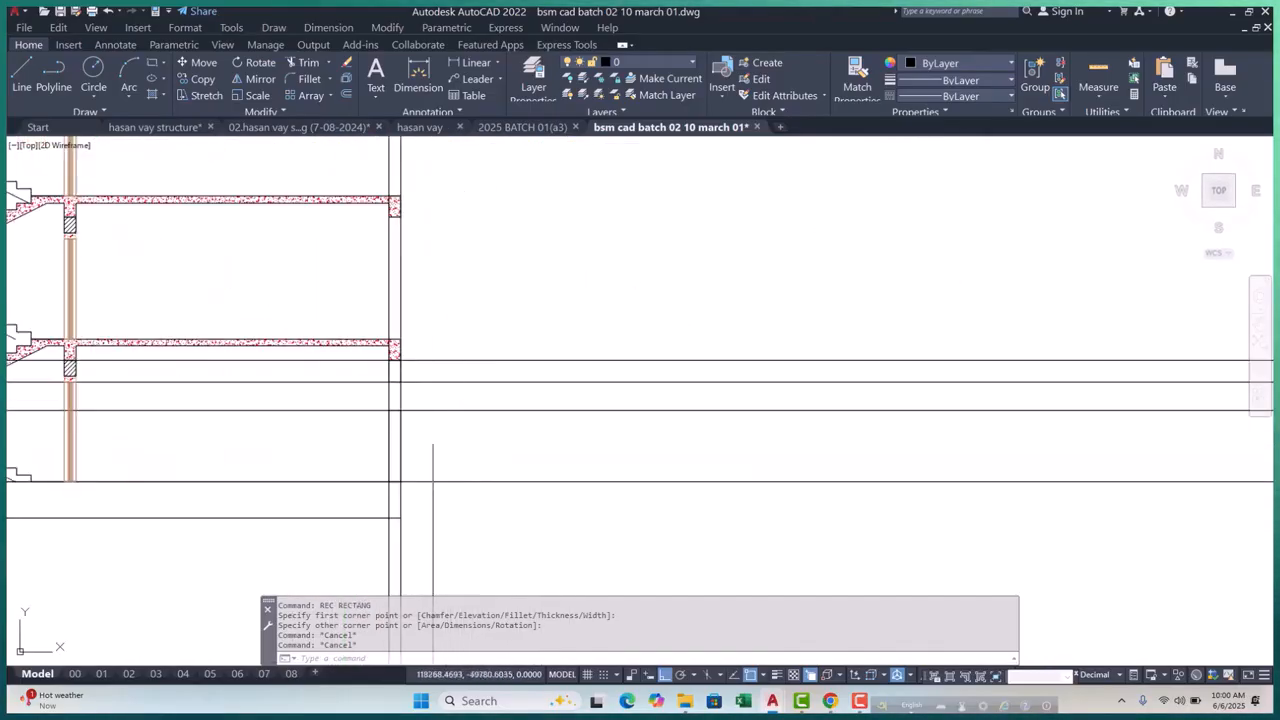
pyautogui.click(648, 240)
pyautogui.click(592, 403)
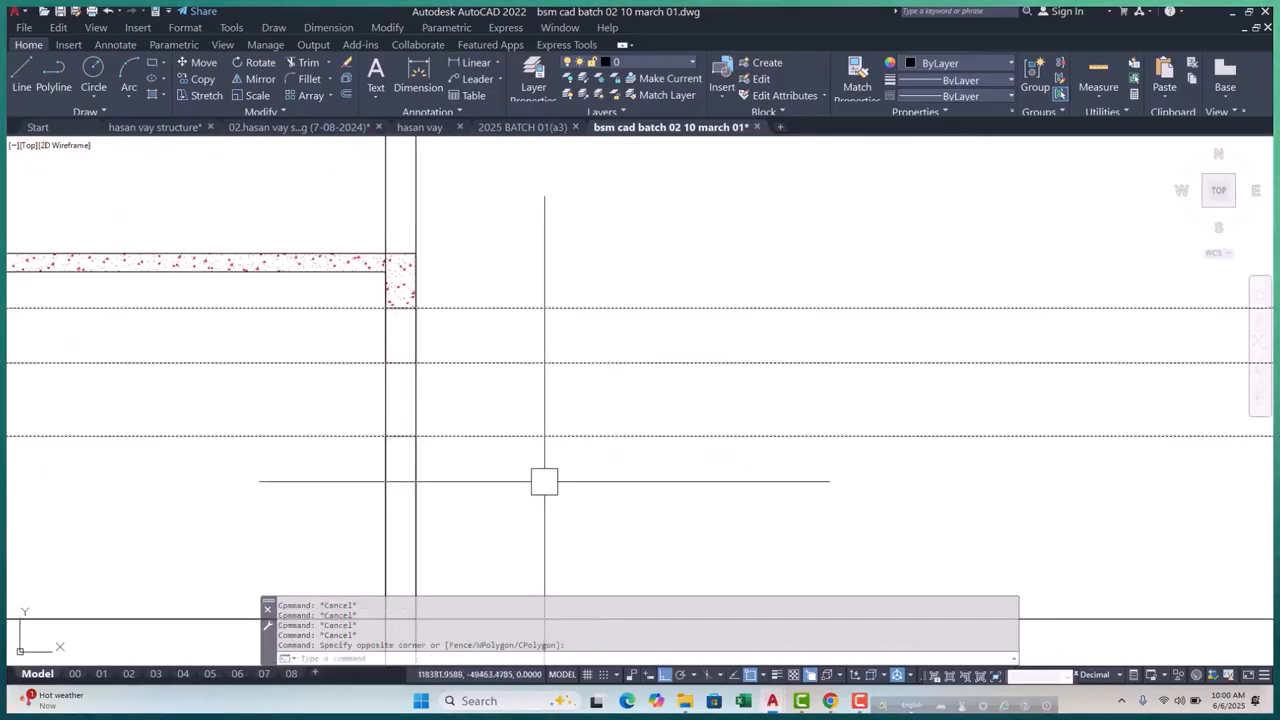
pyautogui.write('e')
pyautogui.press('Return')
# Erase the two vertical construction lines along the exterior wall's faces
pyautogui.scroll(-5, 543, 477)
pyautogui.scroll(4, 586, 443)
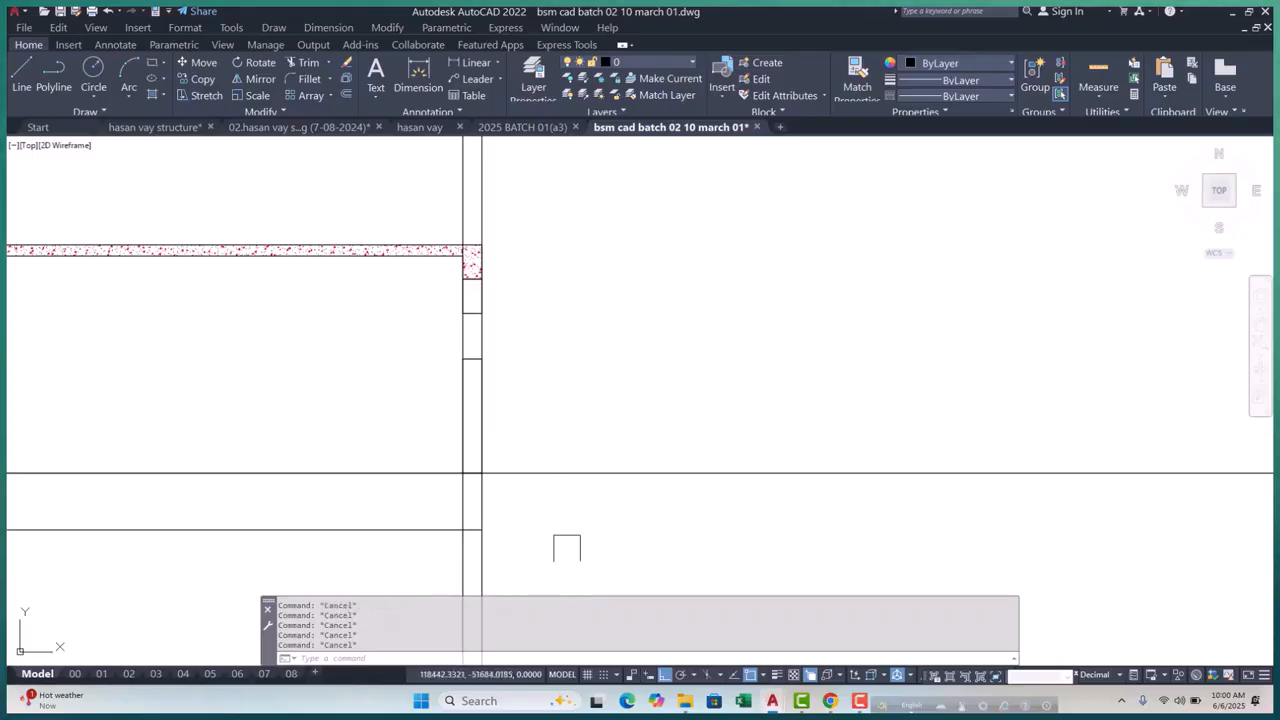
pyautogui.click(552, 549)
pyautogui.click(431, 561)
pyautogui.write('e')
pyautogui.press('Return')
pyautogui.press('Escape')
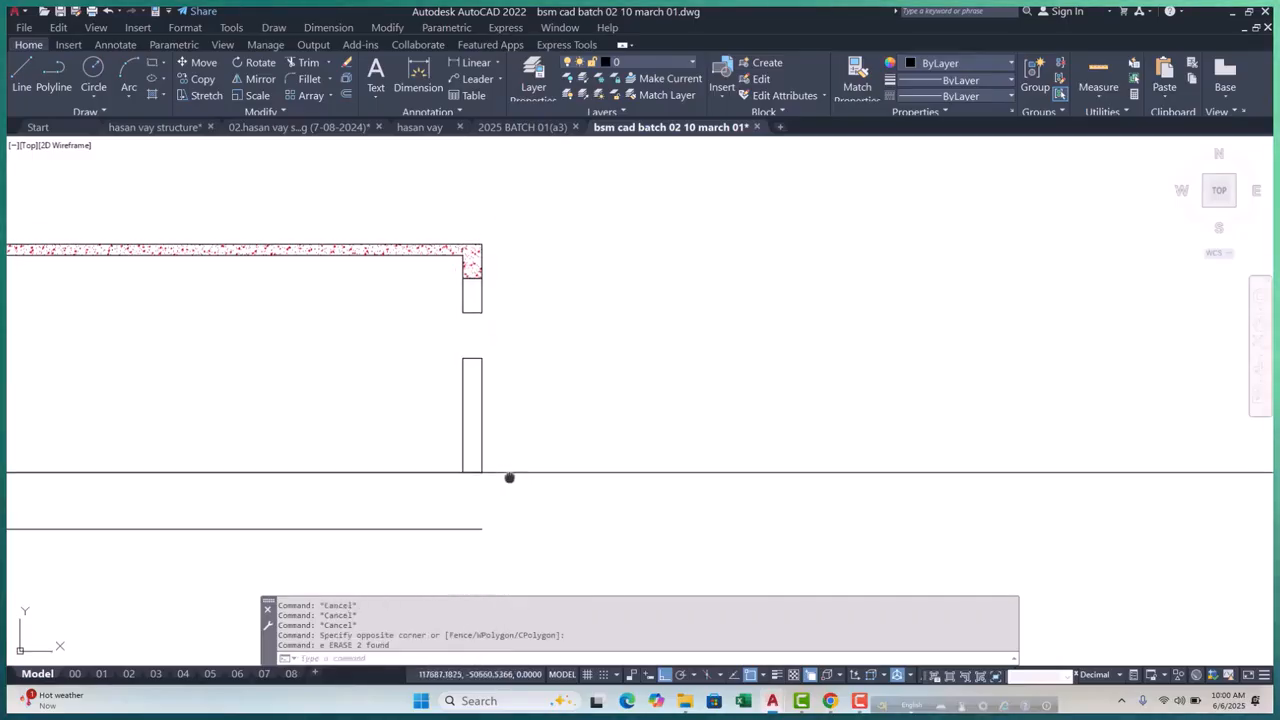
# Draw a vertical polyline from the end of the finished ground level line up to the exterior wall's outer corner at plinth level
pyautogui.scroll(-3, 521, 432)
pyautogui.press('Escape')
pyautogui.scroll(2, 476, 518)
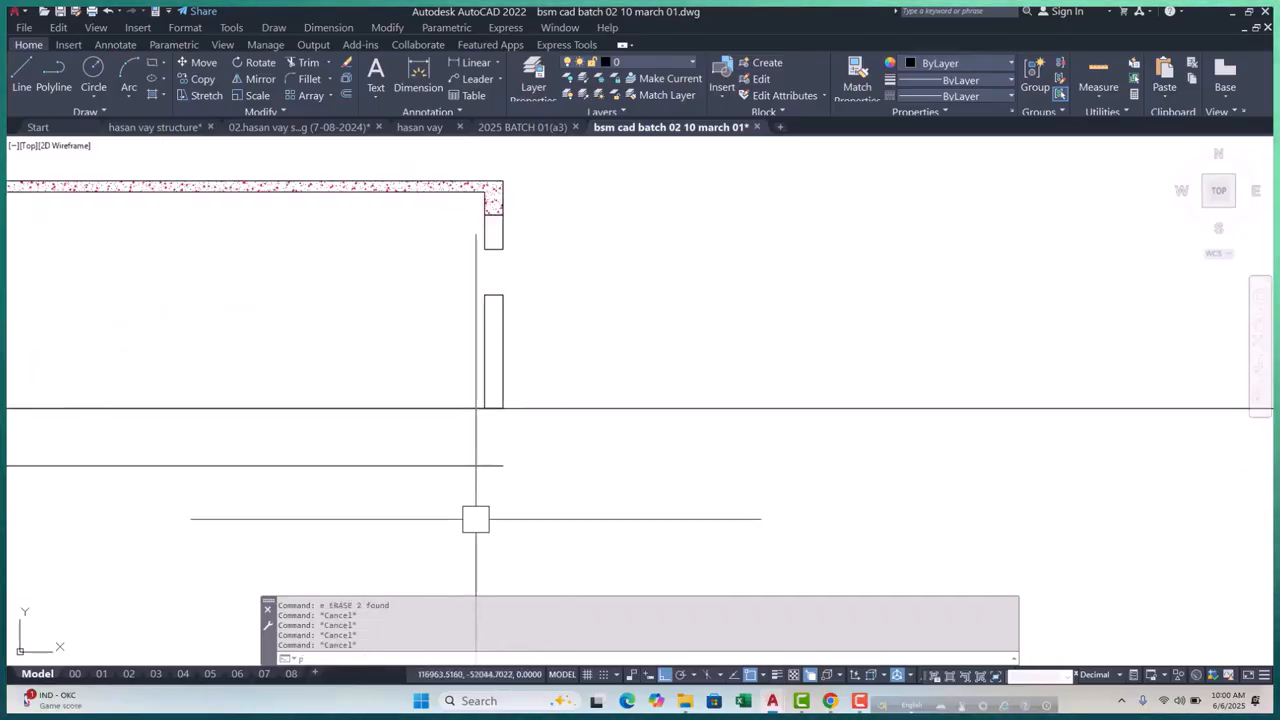
pyautogui.write('pl')
pyautogui.press('Return')
pyautogui.scroll(2, 455, 508)
pyautogui.click(531, 438)
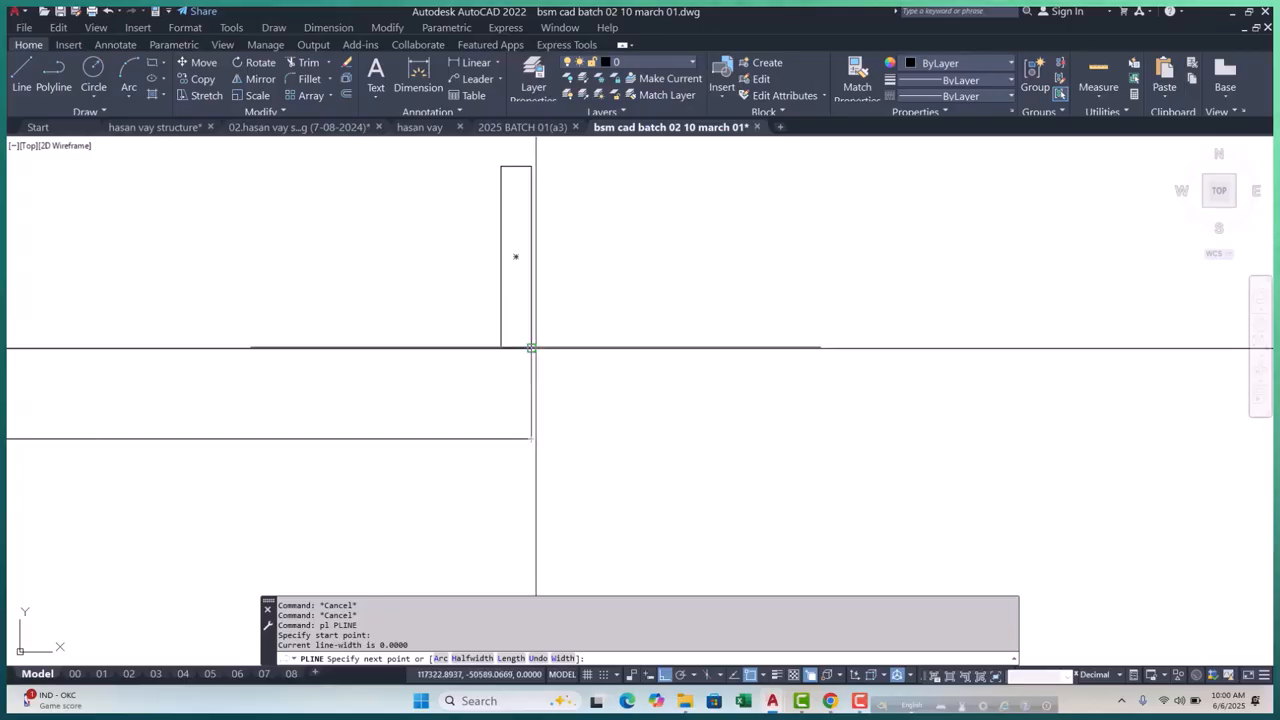
pyautogui.press('Escape')
pyautogui.press('Escape')
pyautogui.scroll(-3, 514, 451)
pyautogui.press('Escape')
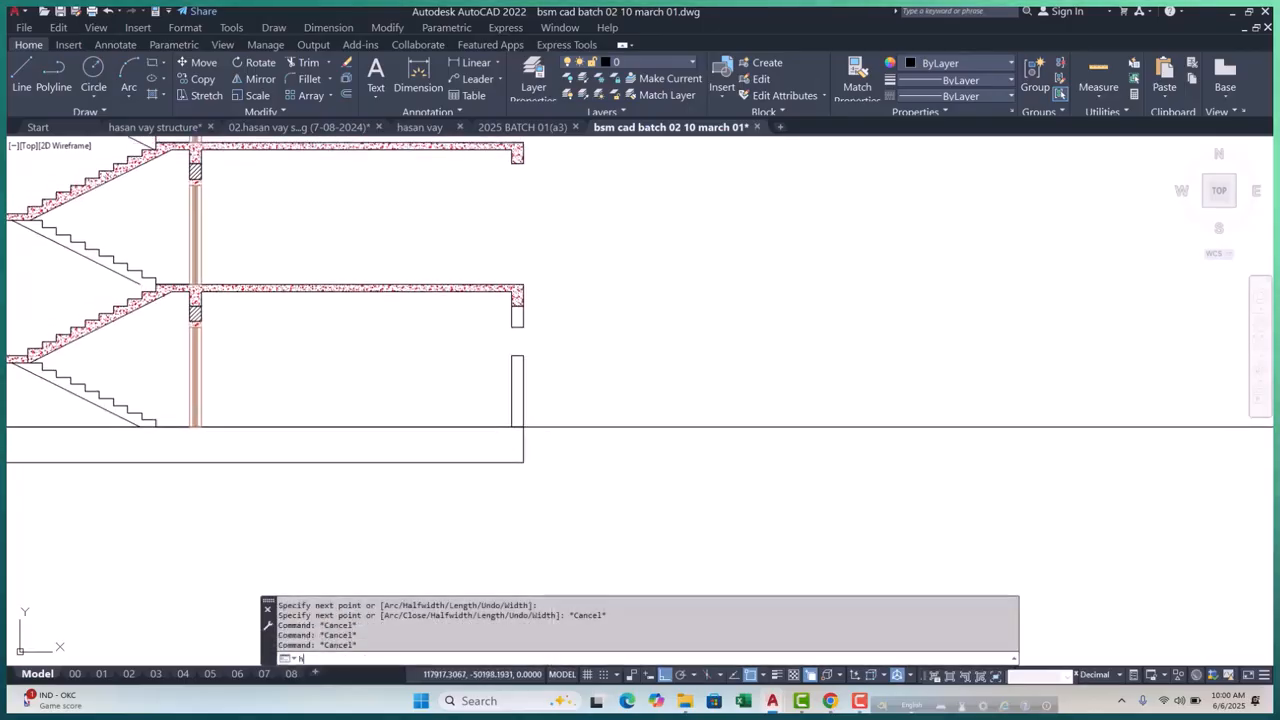
# Hatch the ground floor exterior wall segment below the window opening with the SOLID pattern
pyautogui.scroll(5, 524, 414)
pyautogui.write('h')
pyautogui.press('Return')
pyautogui.press('Return')
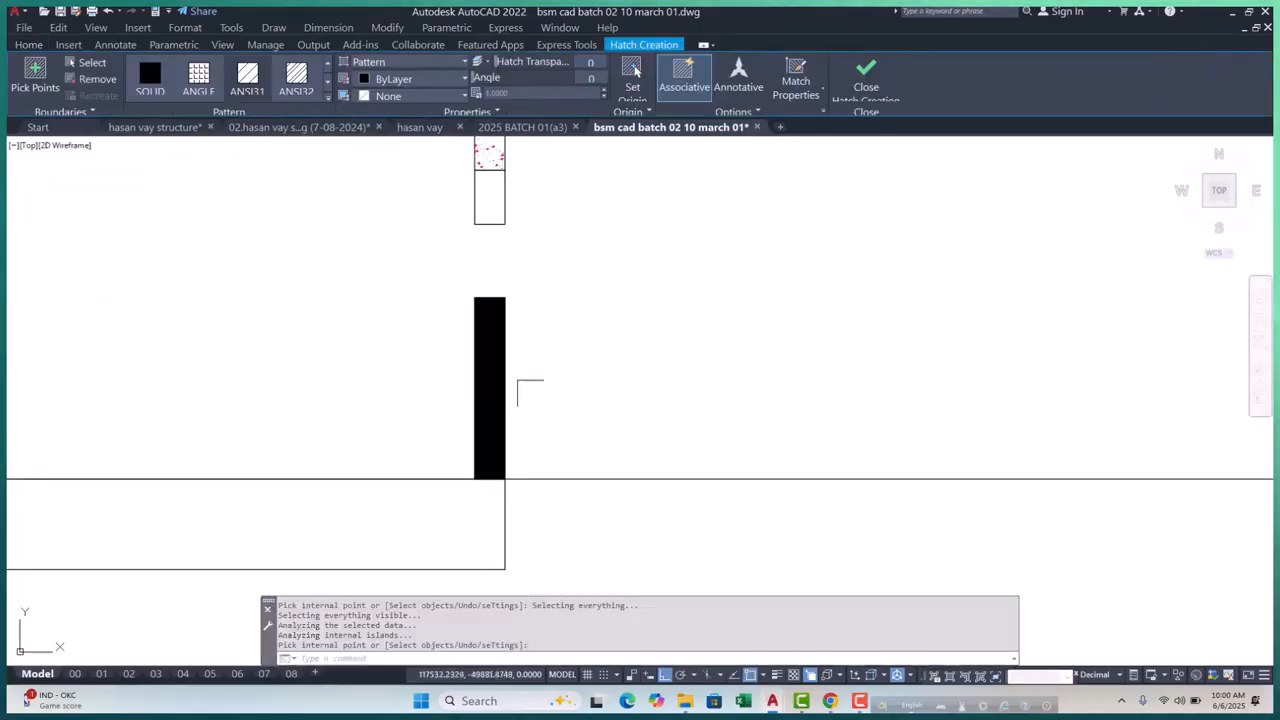
# Match the solid wall hatch to the diagonal hatch of the ground floor wall on the stair side
pyautogui.scroll(-4, 560, 390)
pyautogui.write('ma')
pyautogui.press('Return')
pyautogui.scroll(-2, 523, 376)
pyautogui.scroll(10, 277, 391)
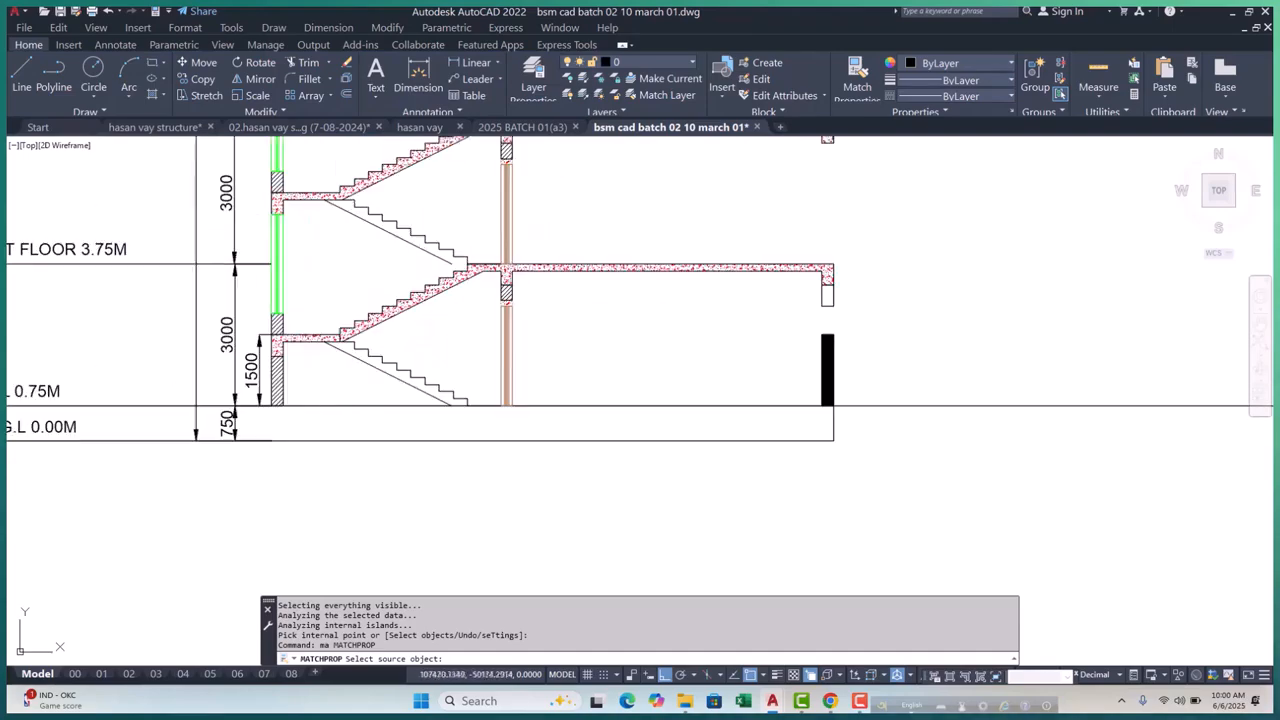
pyautogui.click(211, 371)
pyautogui.scroll(-5, 211, 371)
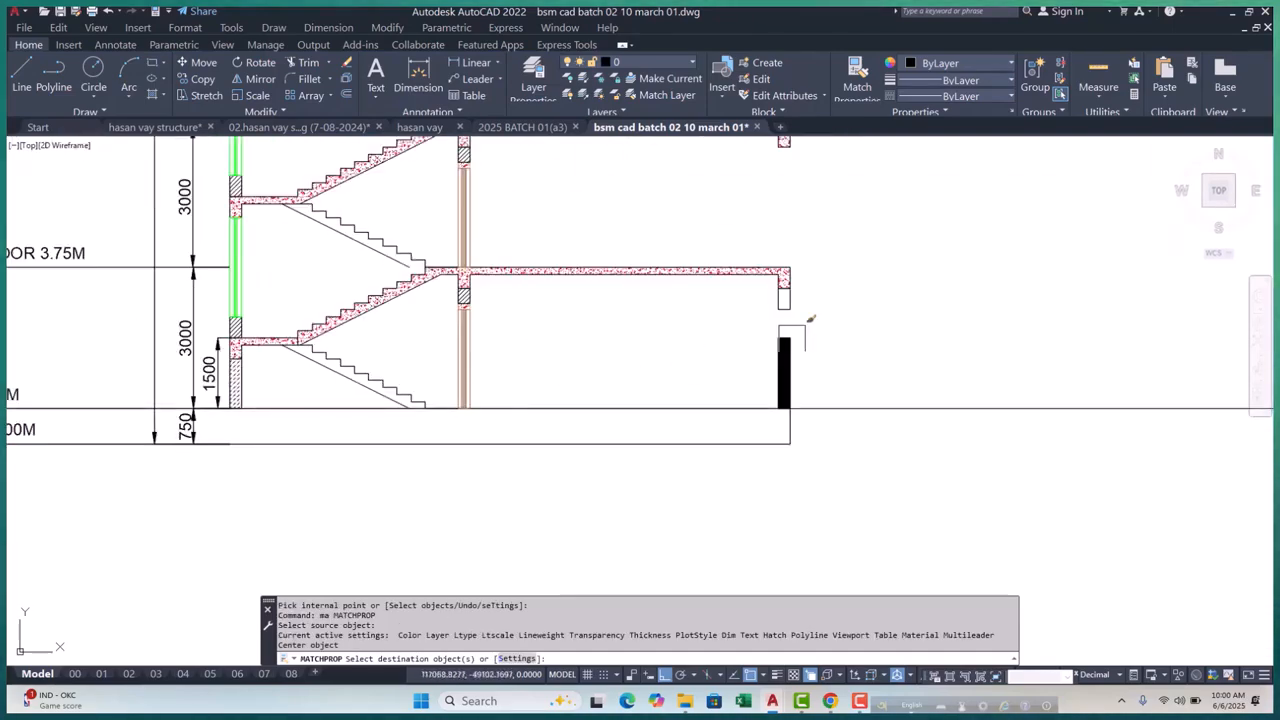
pyautogui.scroll(6, 788, 350)
pyautogui.click(781, 376)
pyautogui.scroll(-6, 763, 357)
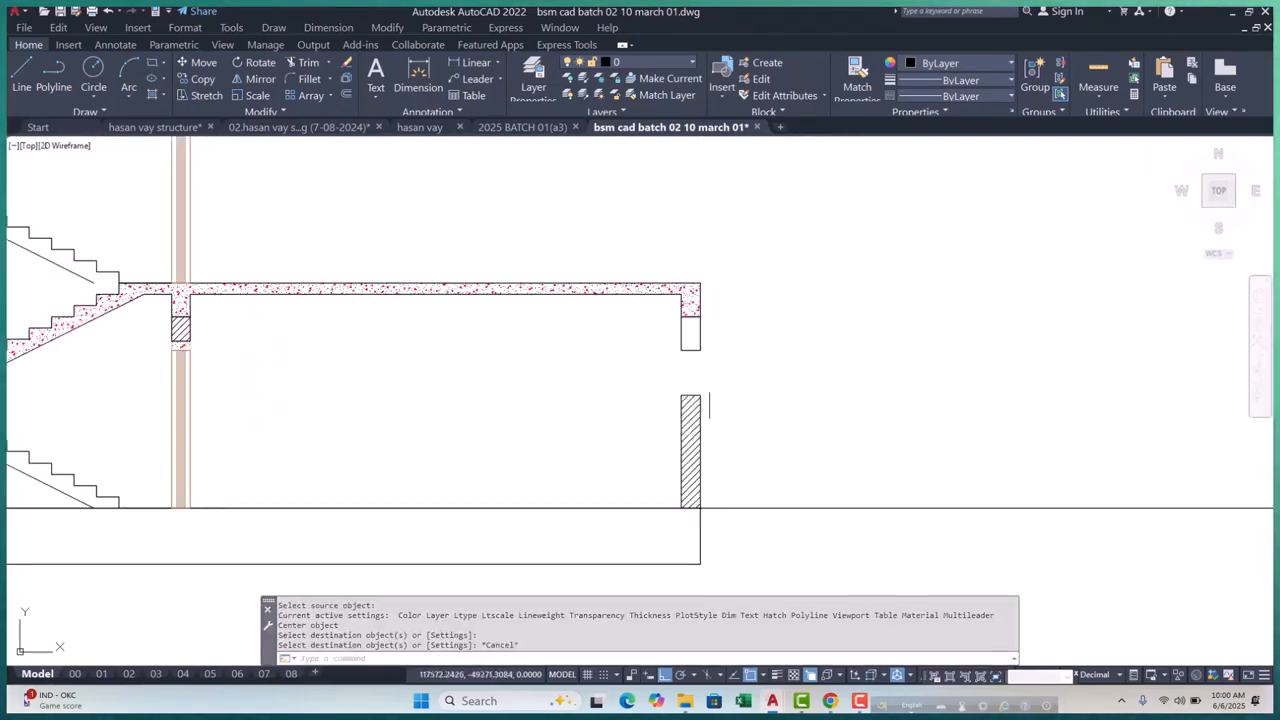
pyautogui.press('Escape')
pyautogui.press('Escape')
pyautogui.press('Escape')
# Draw a rectangle filling the ground floor window opening between the upper wall segment and the hatched lower wall
pyautogui.scroll(1, 723, 362)
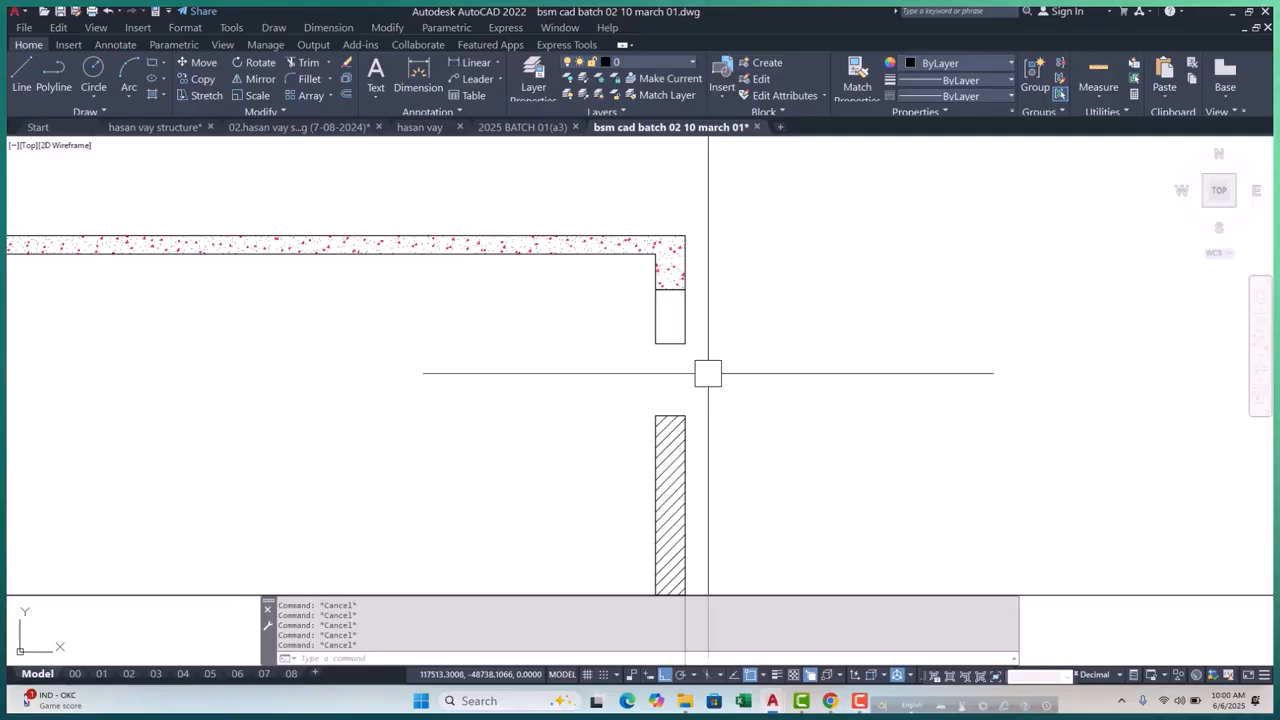
pyautogui.write('rec')
pyautogui.press('Return')
pyautogui.click(670, 317)
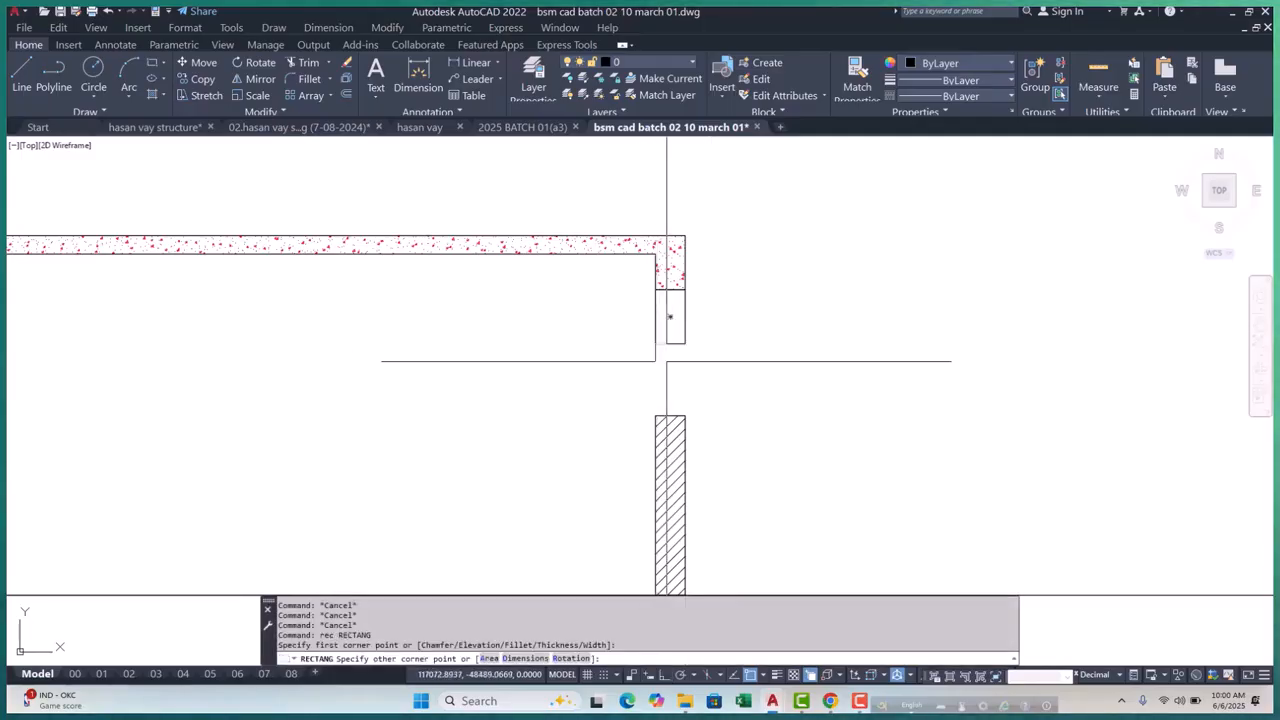
pyautogui.press('Escape')
pyautogui.press('Escape')
pyautogui.scroll(2, 718, 437)
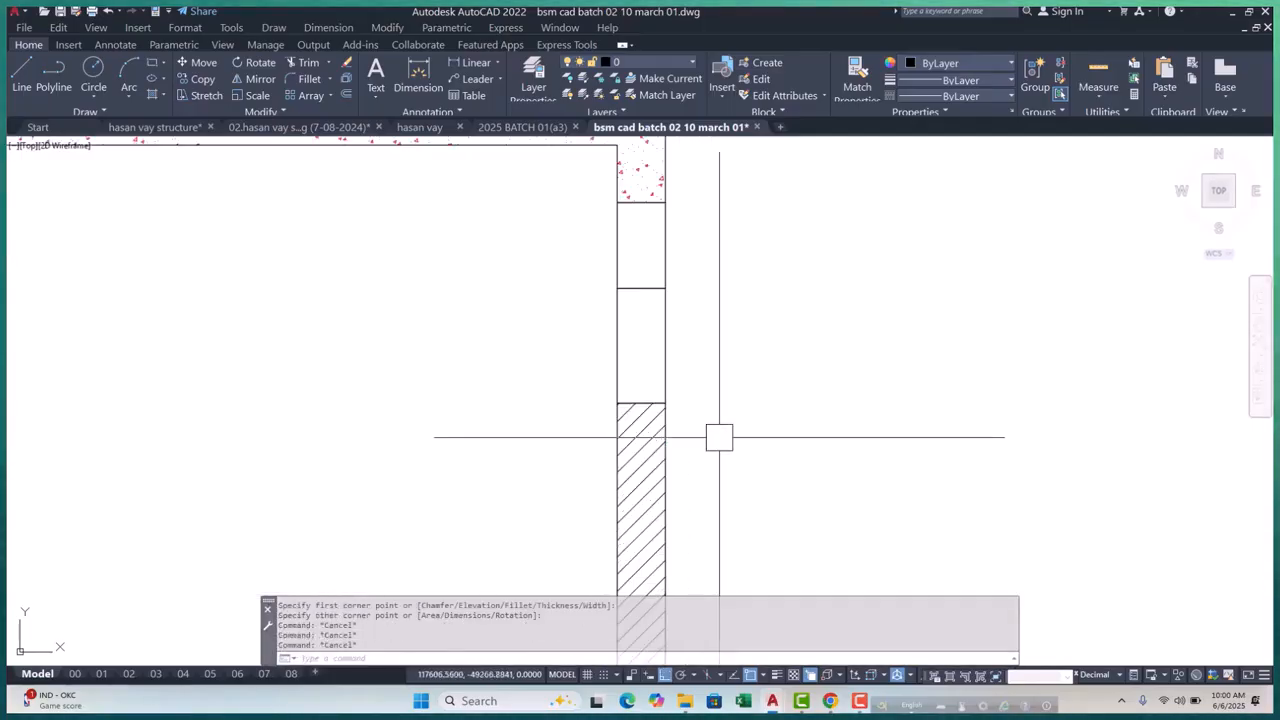
# Draw a vertical polyline through the window rectangle from its top edge's midpoint to its bottom edge's midpoint
pyautogui.write('pl')
pyautogui.press('Return')
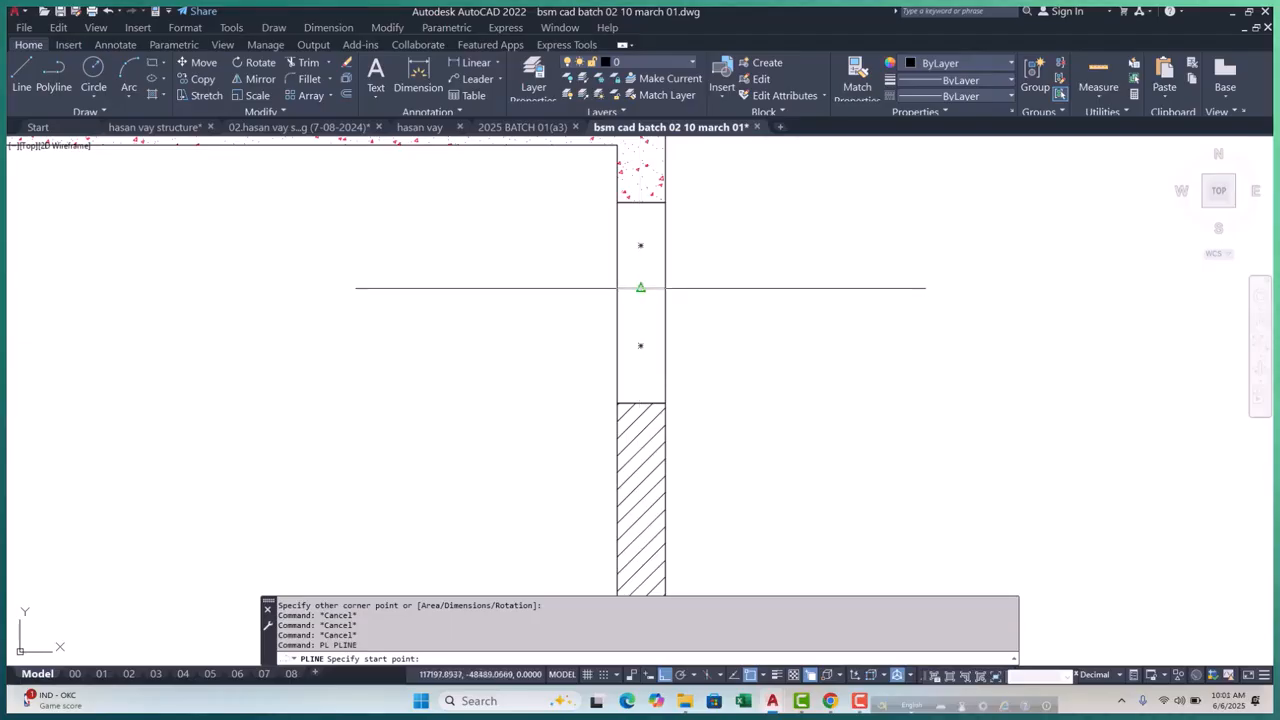
pyautogui.click(640, 287)
pyautogui.scroll(2, 640, 365)
pyautogui.click(637, 449)
pyautogui.press('Escape')
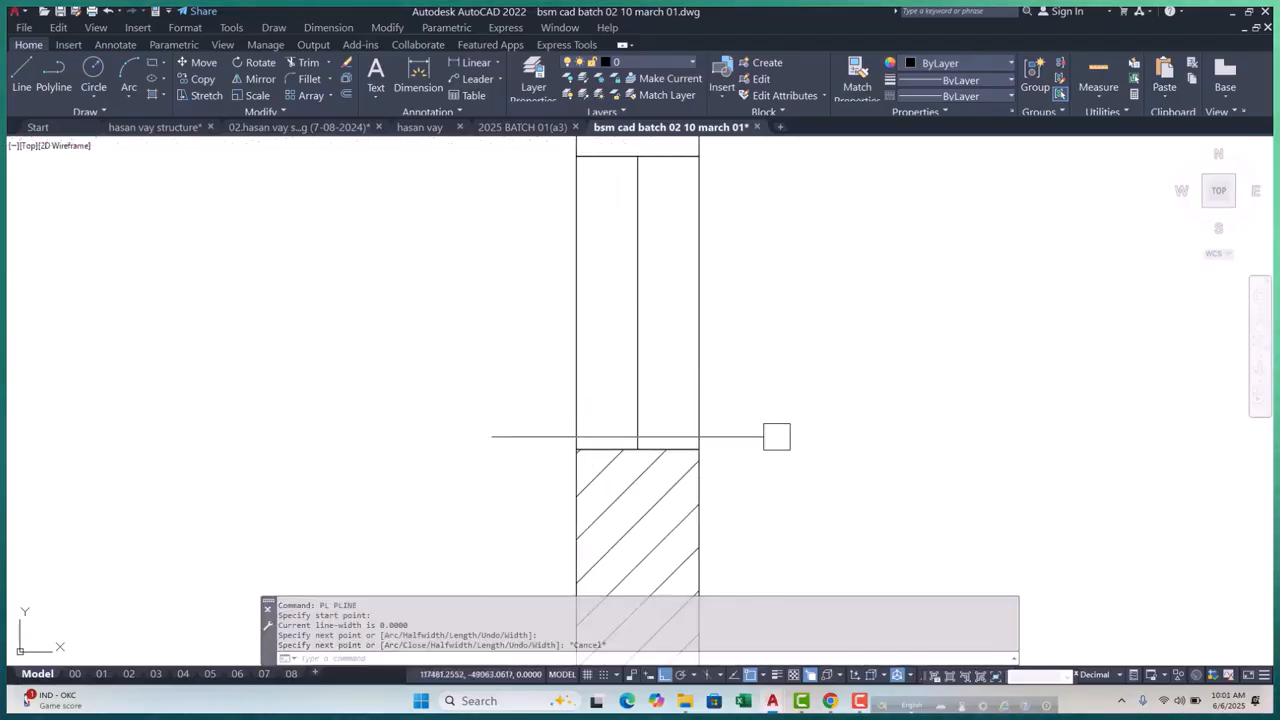
# Offset the window's vertical centre line by 25 to both sides
pyautogui.write('o')
pyautogui.press('Return')
pyautogui.write('25')
pyautogui.press('Return')
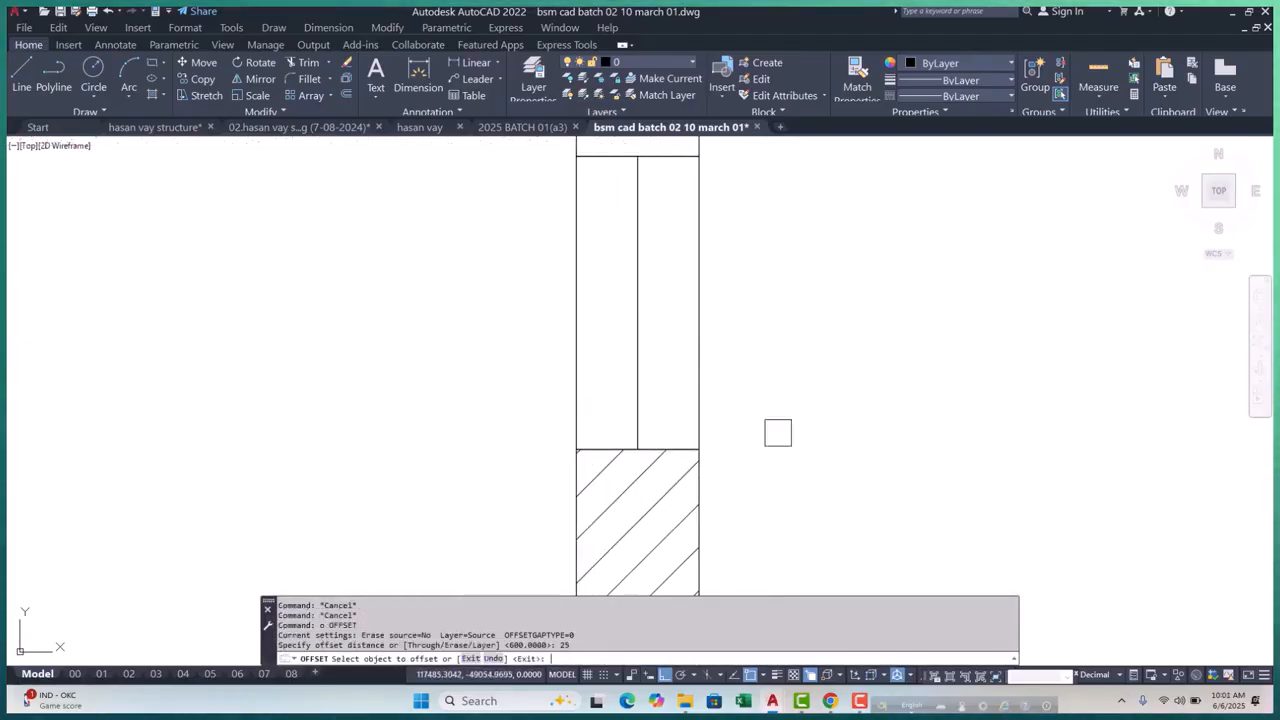
pyautogui.scroll(2, 665, 365)
pyautogui.click(614, 319)
pyautogui.click(592, 305)
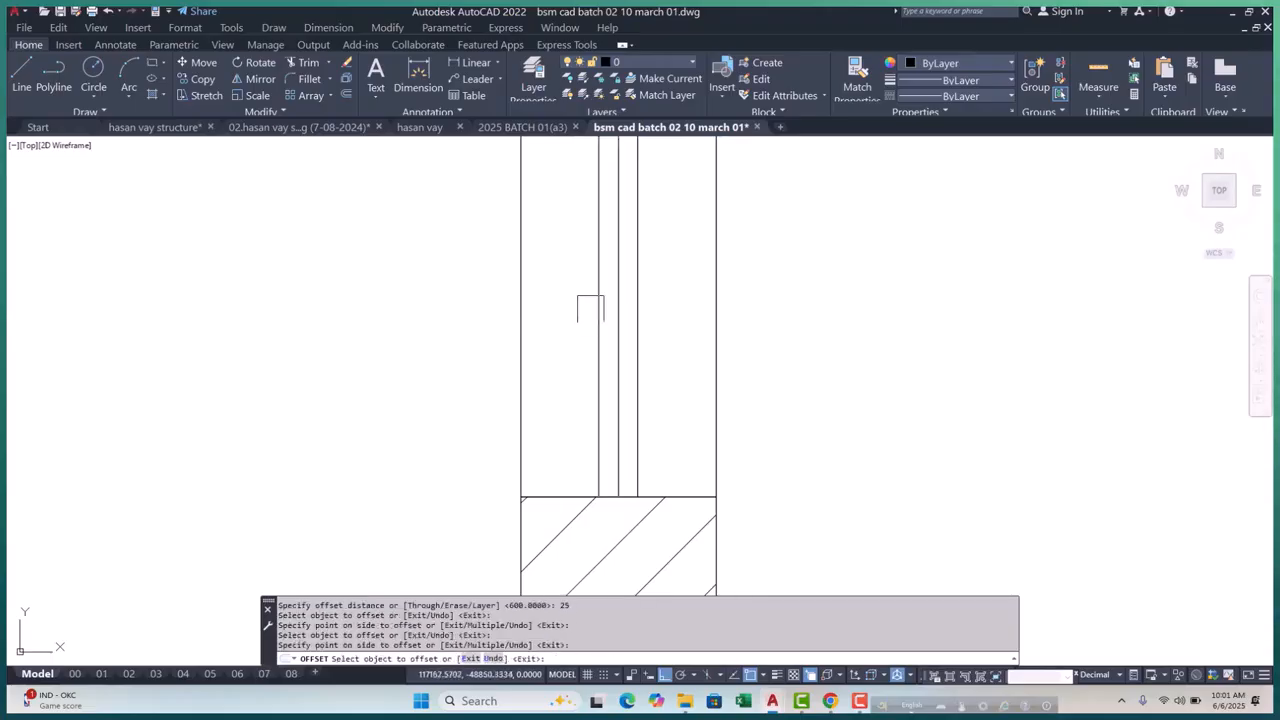
# Offset the two outer glazing lines outward by another 25 on each side
pyautogui.click(598, 302)
pyautogui.click(578, 306)
pyautogui.click(638, 296)
pyautogui.click(668, 333)
pyautogui.press('Escape')
pyautogui.press('Escape')
pyautogui.press('Escape')
pyautogui.scroll(-3, 580, 480)
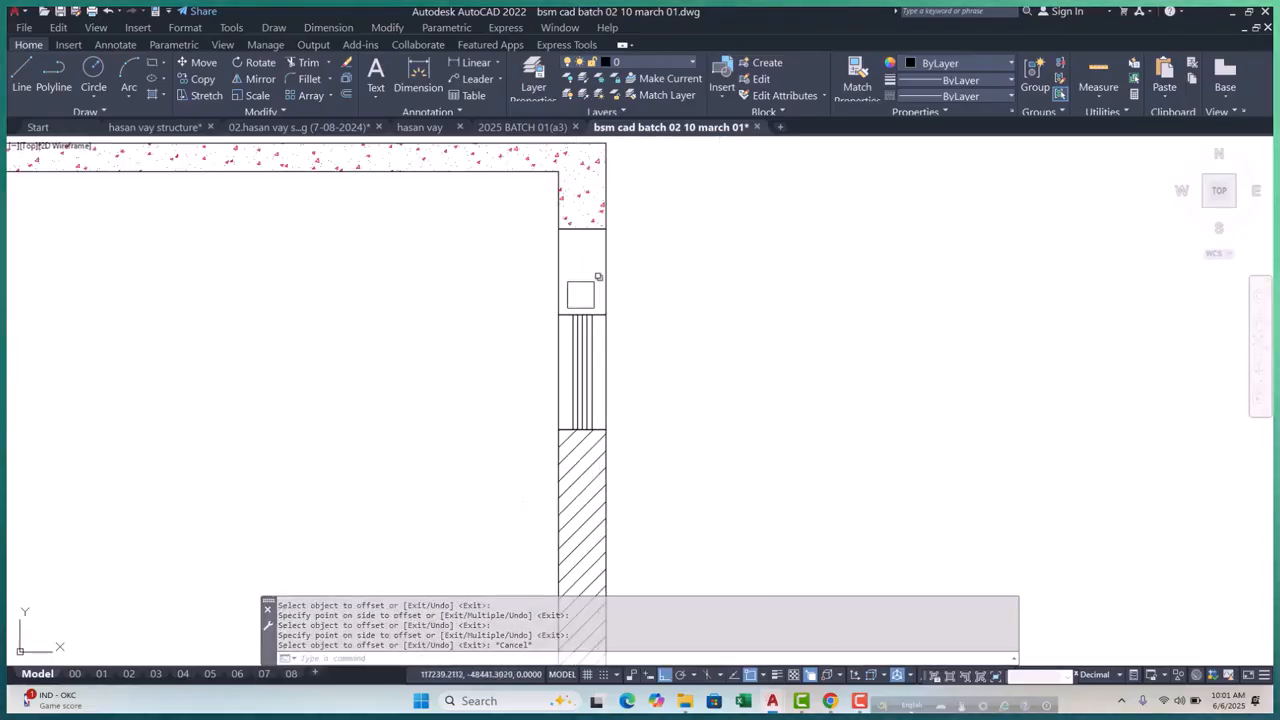
# Assign the ground floor window rectangle and its glazing lines to the 07.WINDOW layer
pyautogui.click(486, 297)
pyautogui.click(694, 526)
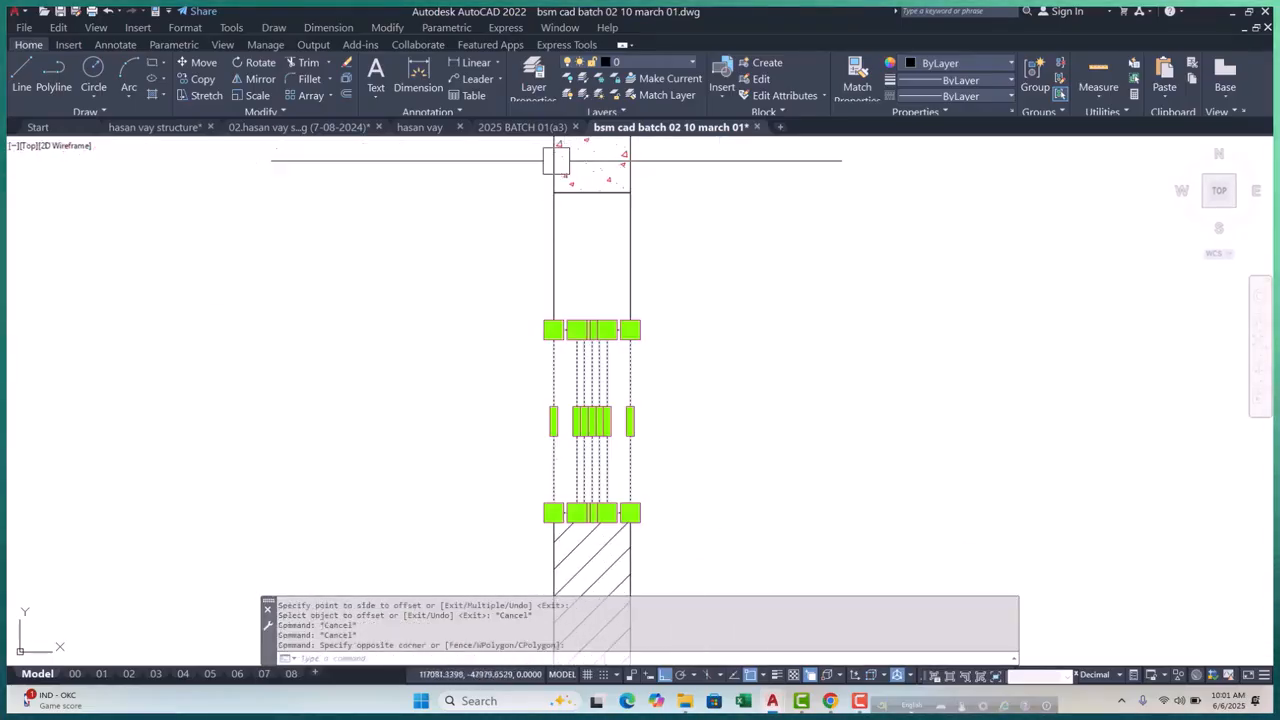
pyautogui.click(663, 60)
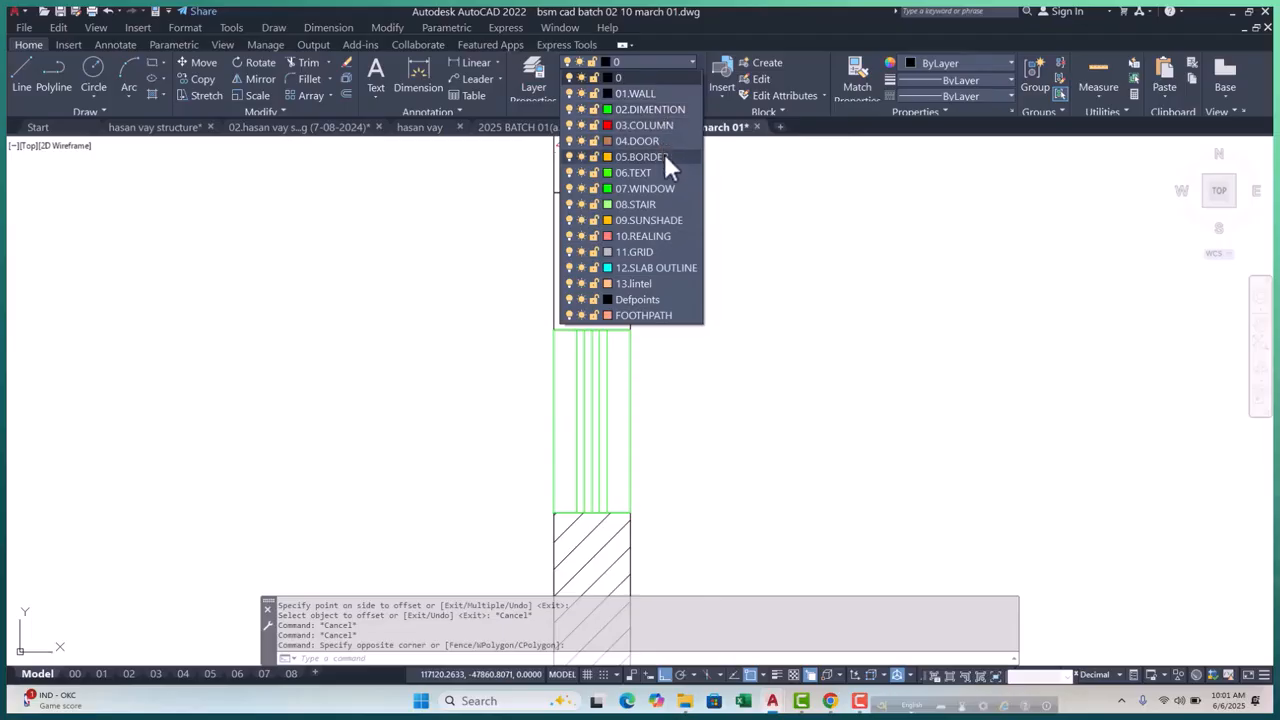
pyautogui.click(669, 188)
pyautogui.press('Escape')
pyautogui.press('Escape')
# Copy the hatched lintel from above the stair-side door to the top edge of the toilet window
pyautogui.scroll(-4, 780, 383)
pyautogui.scroll(6, 769, 385)
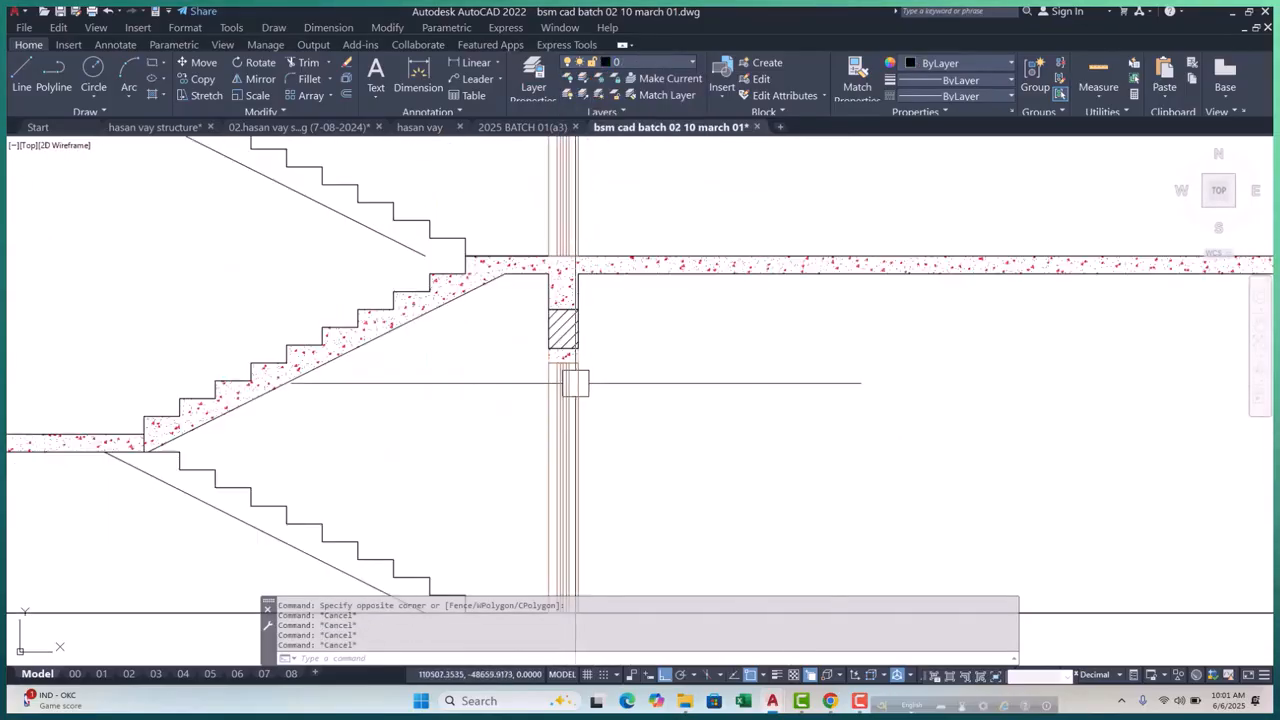
pyautogui.click(792, 452)
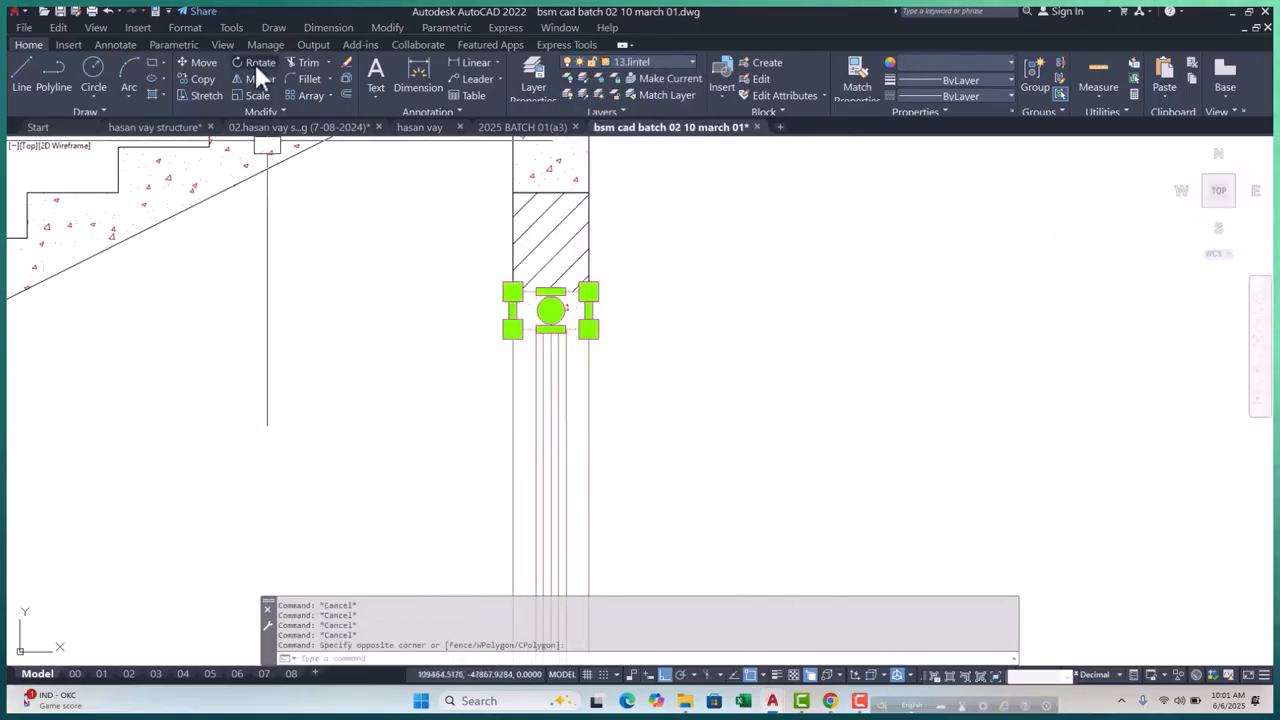
pyautogui.click(194, 78)
pyautogui.scroll(2, 586, 295)
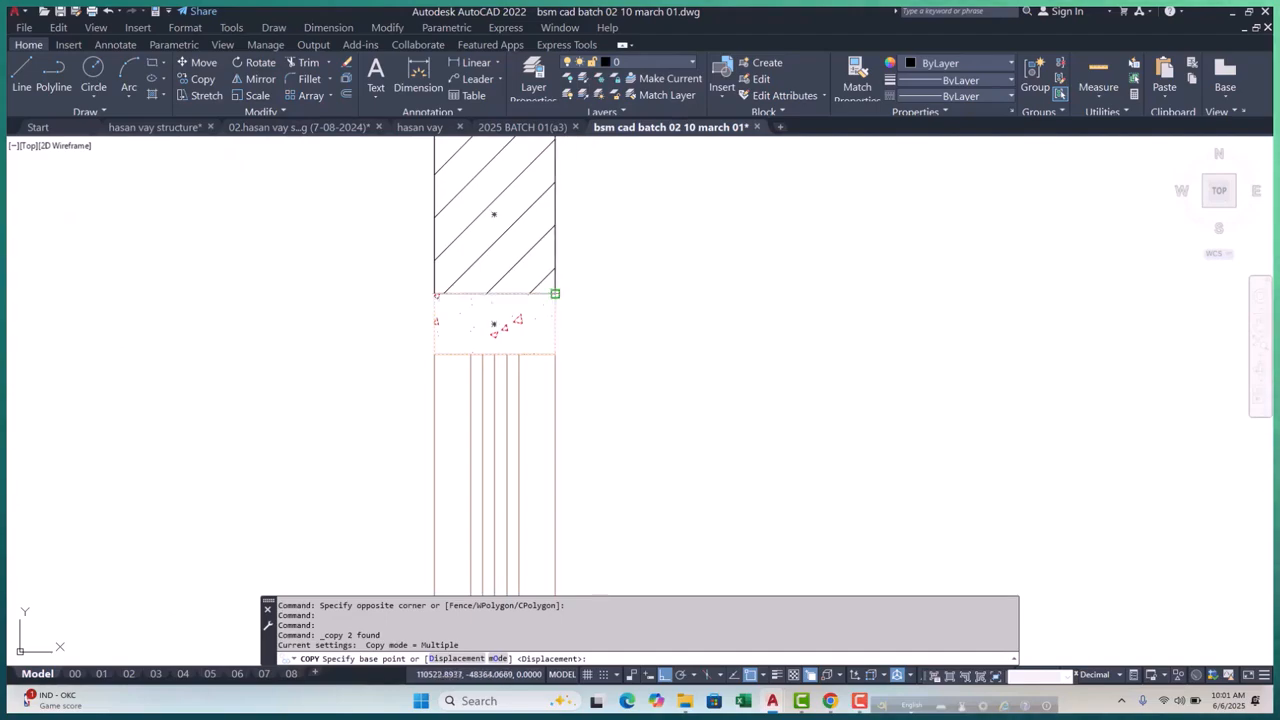
pyautogui.click(555, 293)
pyautogui.scroll(-3, 457, 386)
pyautogui.scroll(3, 666, 377)
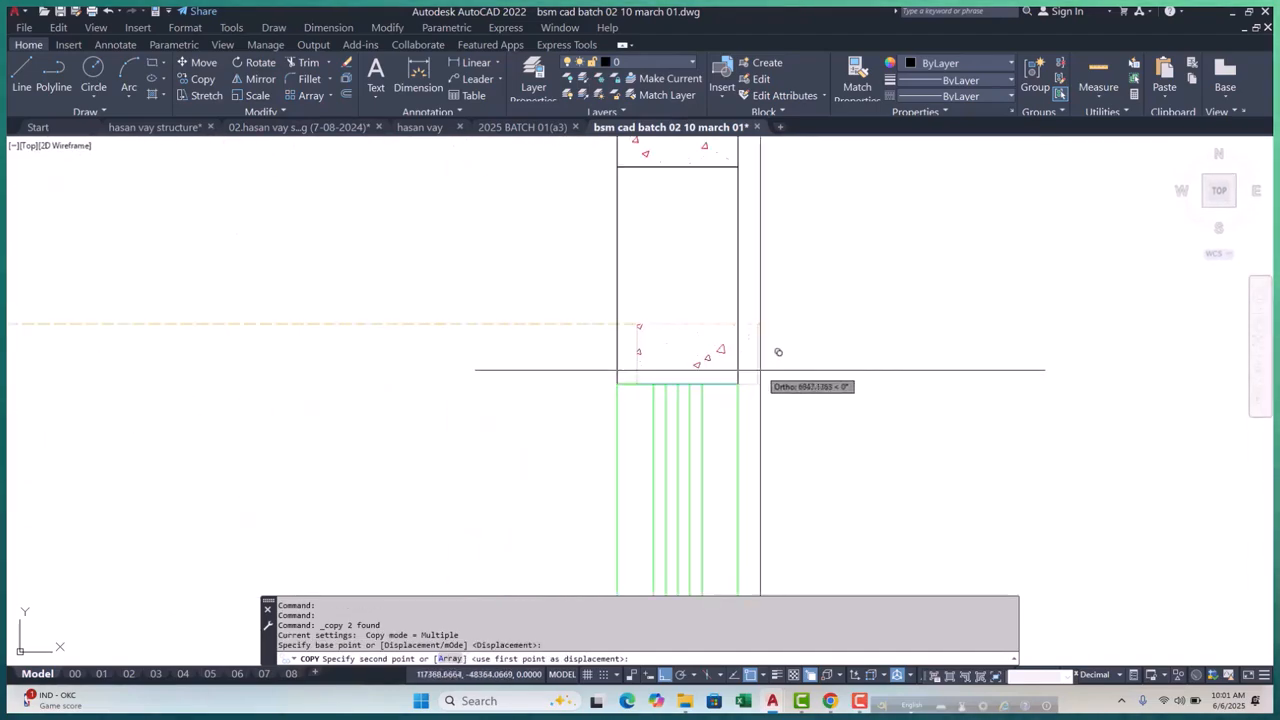
pyautogui.click(677, 274)
pyautogui.press('Escape')
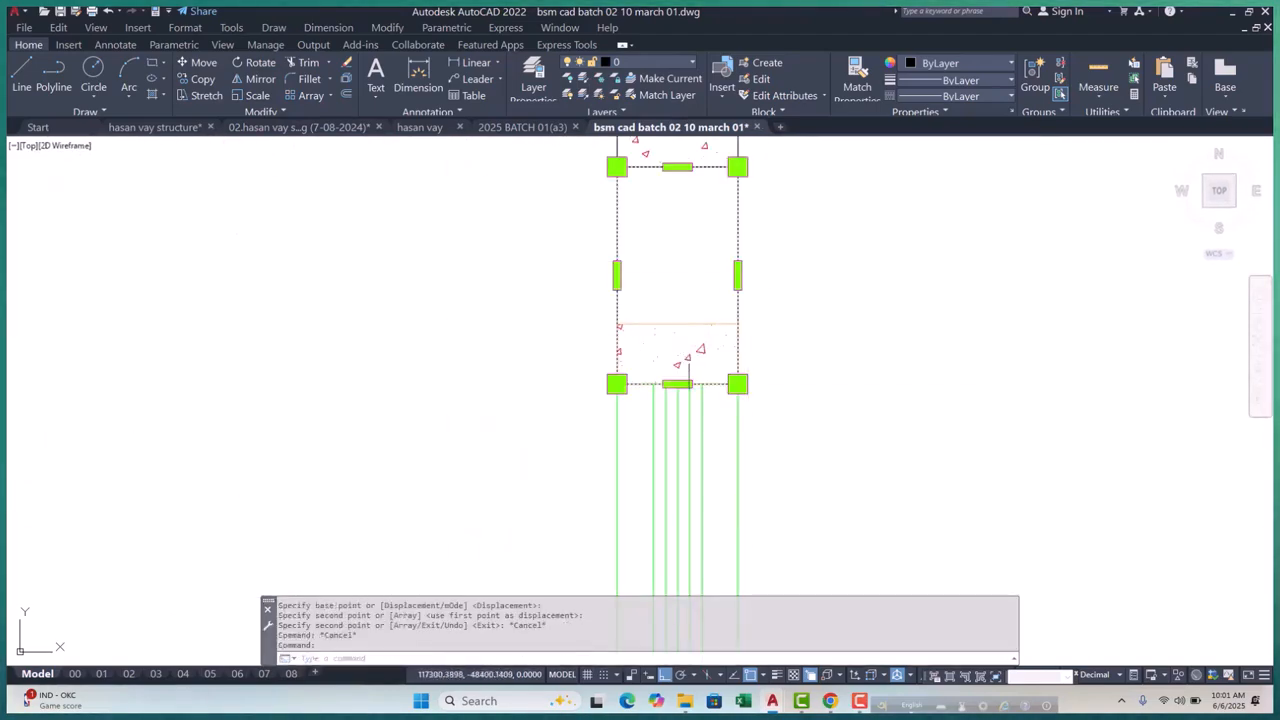
# Stretch the bottom edge of the unhatched upper wall rectangle up to the lintel's top edge
pyautogui.click(677, 384)
pyautogui.press('Escape')
pyautogui.press('Escape')
pyautogui.scroll(4, 673, 415)
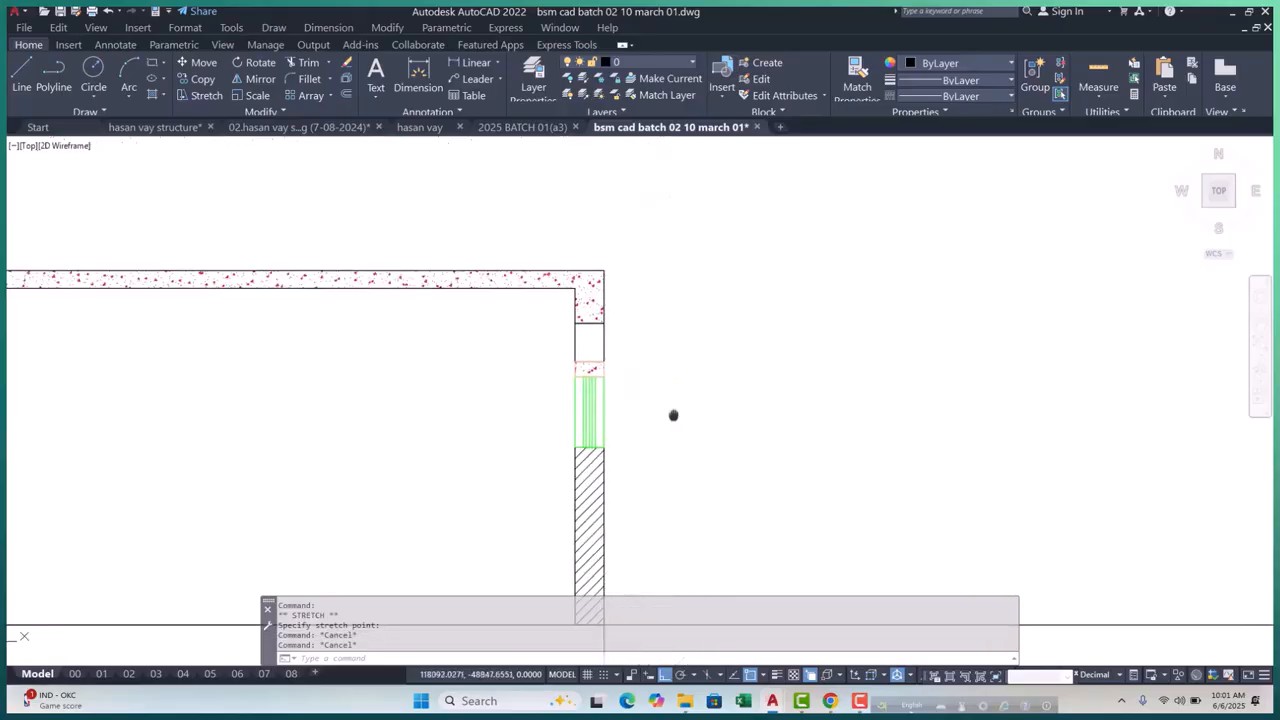
# Hatch the upper wall segment between the beam and the window lintel
pyautogui.write('h')
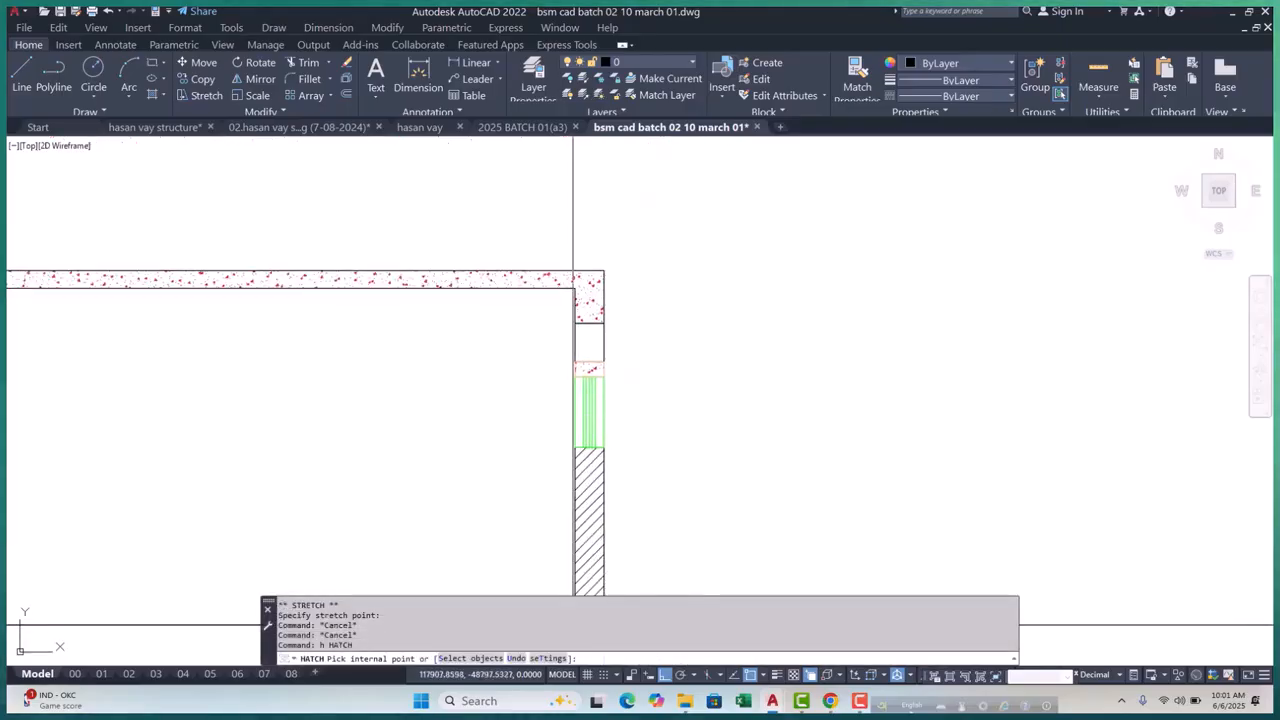
pyautogui.scroll(4, 600, 360)
pyautogui.click(600, 360)
pyautogui.scroll(-5, 632, 350)
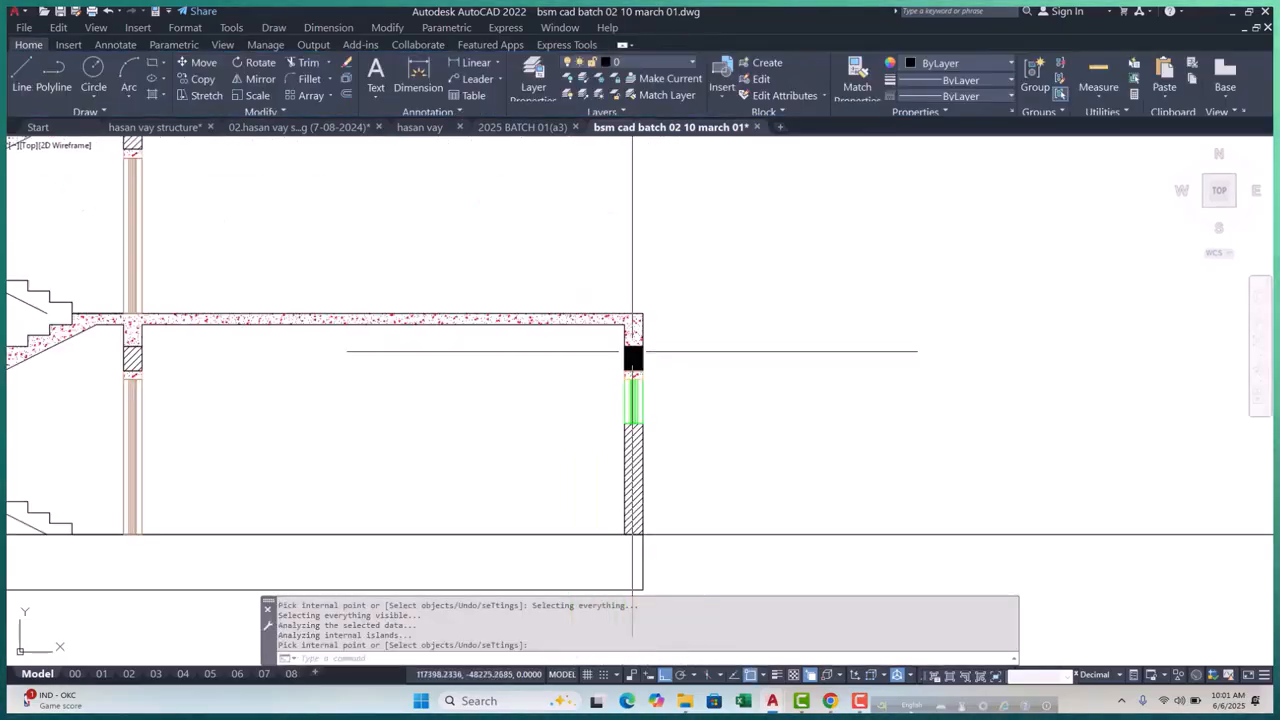
pyautogui.press('Return')
# Match the upper wall segment's solid hatch to the diagonal hatch of the lower wall
pyautogui.write('ma')
pyautogui.press('Return')
pyautogui.scroll(-5, 720, 404)
pyautogui.scroll(8, 728, 408)
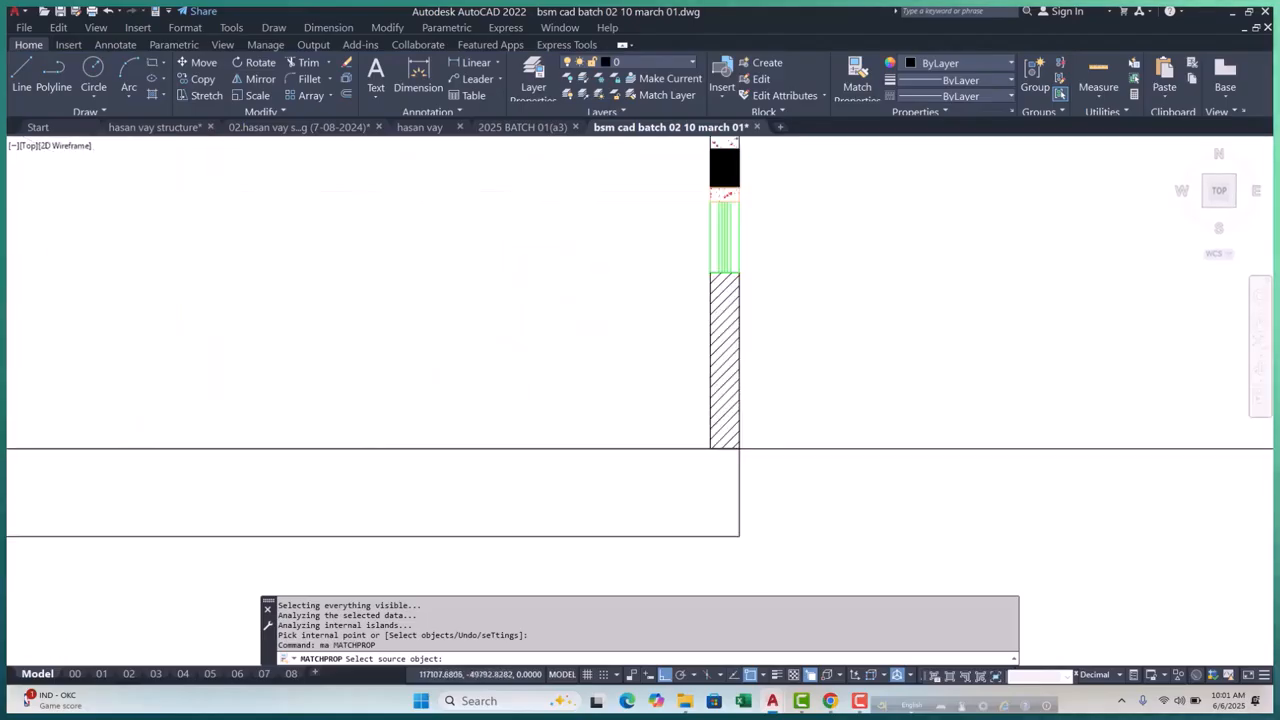
pyautogui.scroll(2, 726, 330)
pyautogui.click(726, 330)
pyautogui.scroll(-5, 726, 330)
pyautogui.scroll(6, 707, 355)
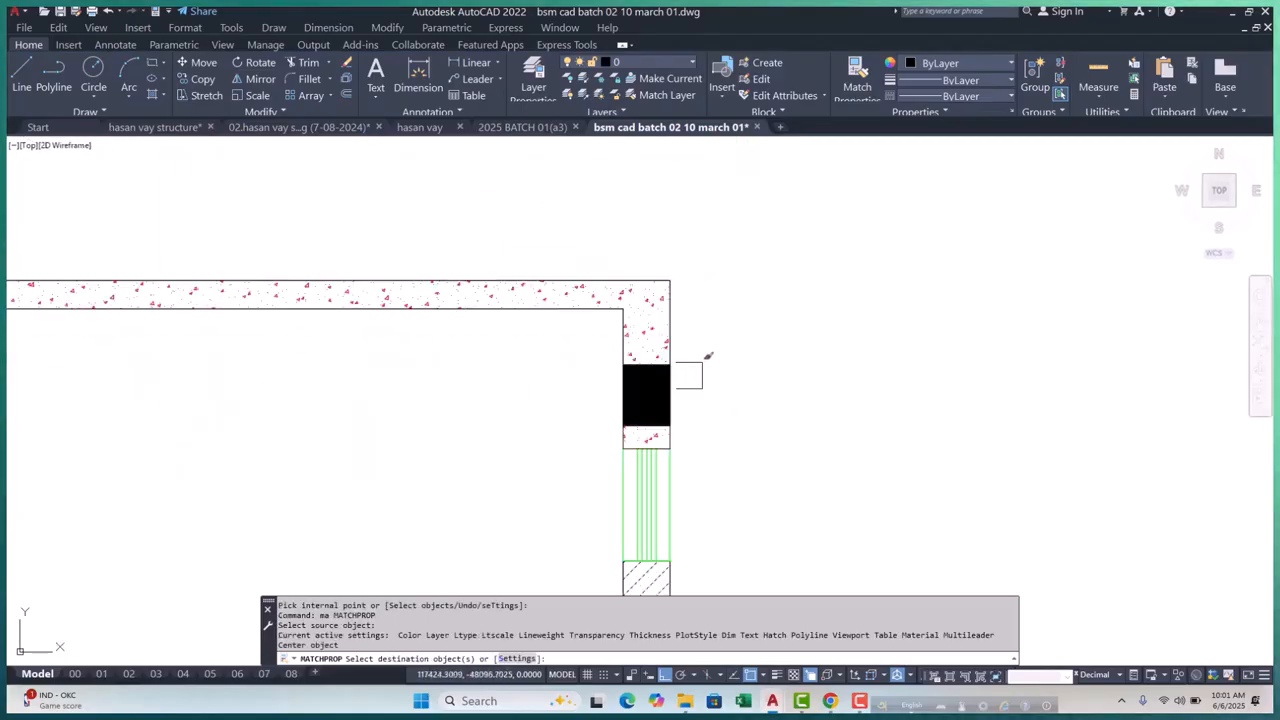
pyautogui.click(649, 371)
pyautogui.press('Escape')
pyautogui.press('Escape')
pyautogui.press('Escape')
pyautogui.press('Escape')
pyautogui.scroll(-5, 651, 349)
pyautogui.scroll(6, 617, 428)
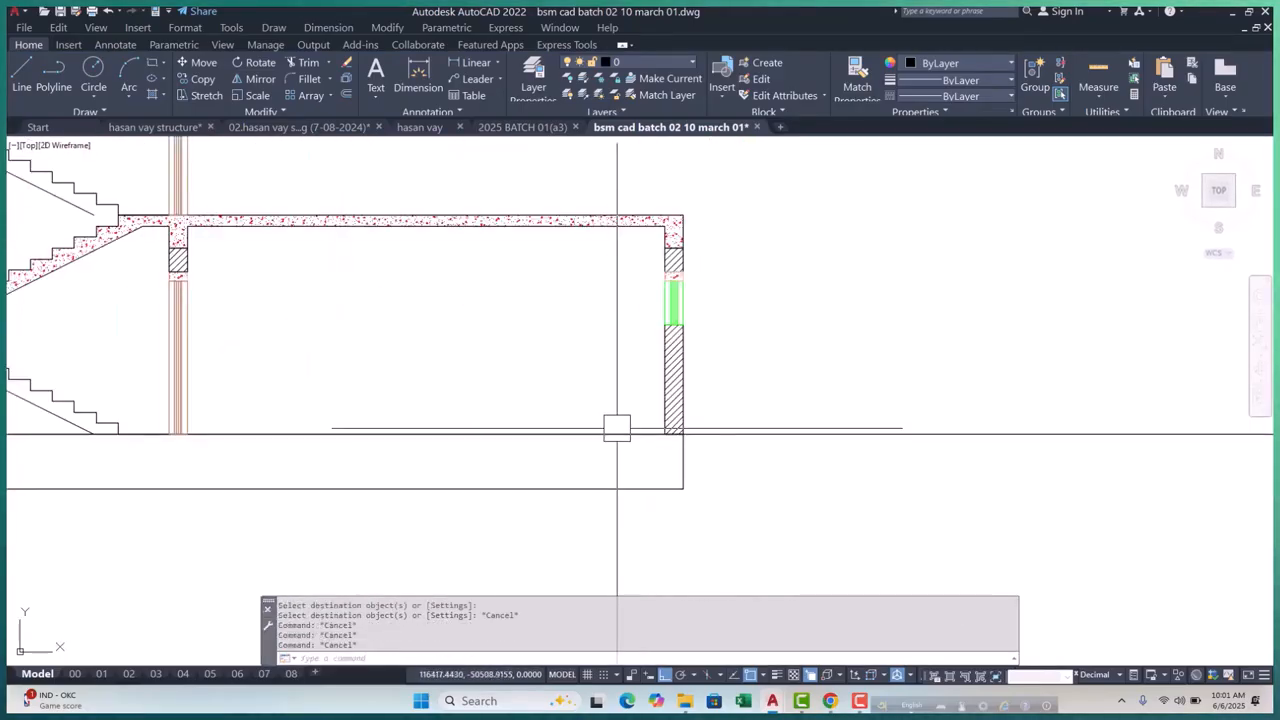
pyautogui.press('Escape')
pyautogui.press('Escape')
pyautogui.scroll(-5, 617, 428)
pyautogui.scroll(3, 633, 451)
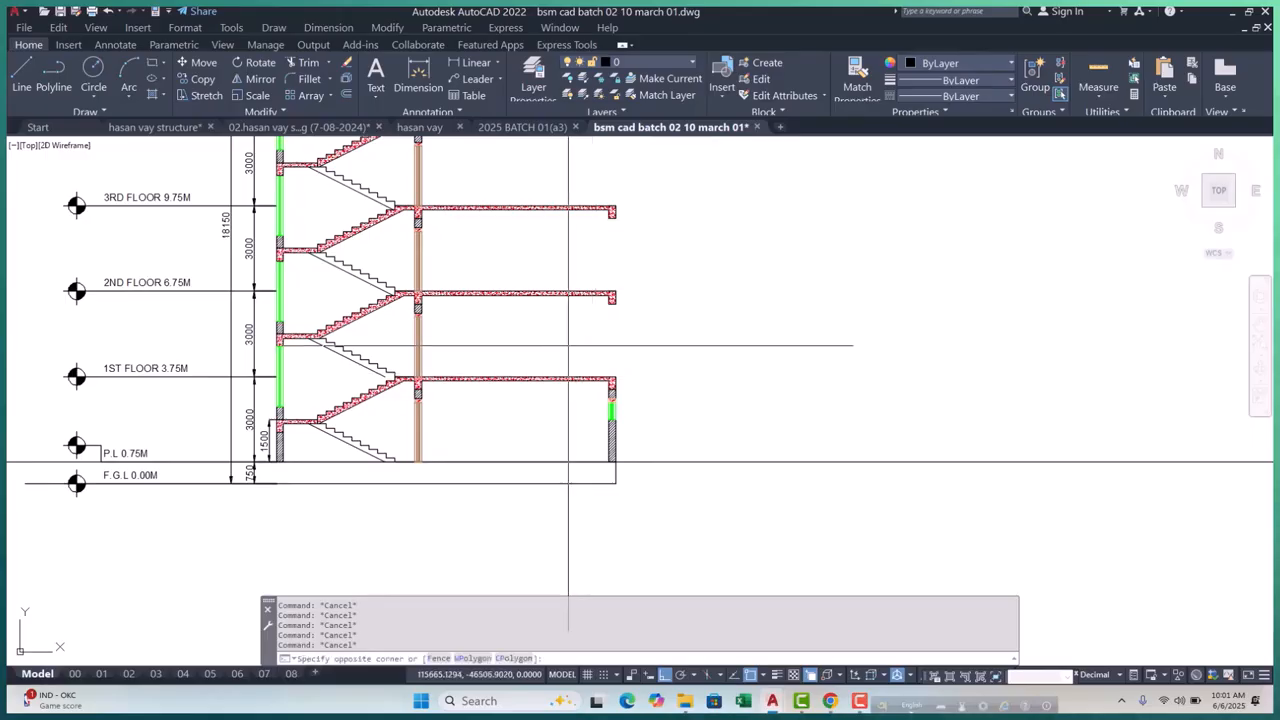
pyautogui.press('Escape')
pyautogui.press('Escape')
pyautogui.press('Escape')
pyautogui.scroll(3, 619, 408)
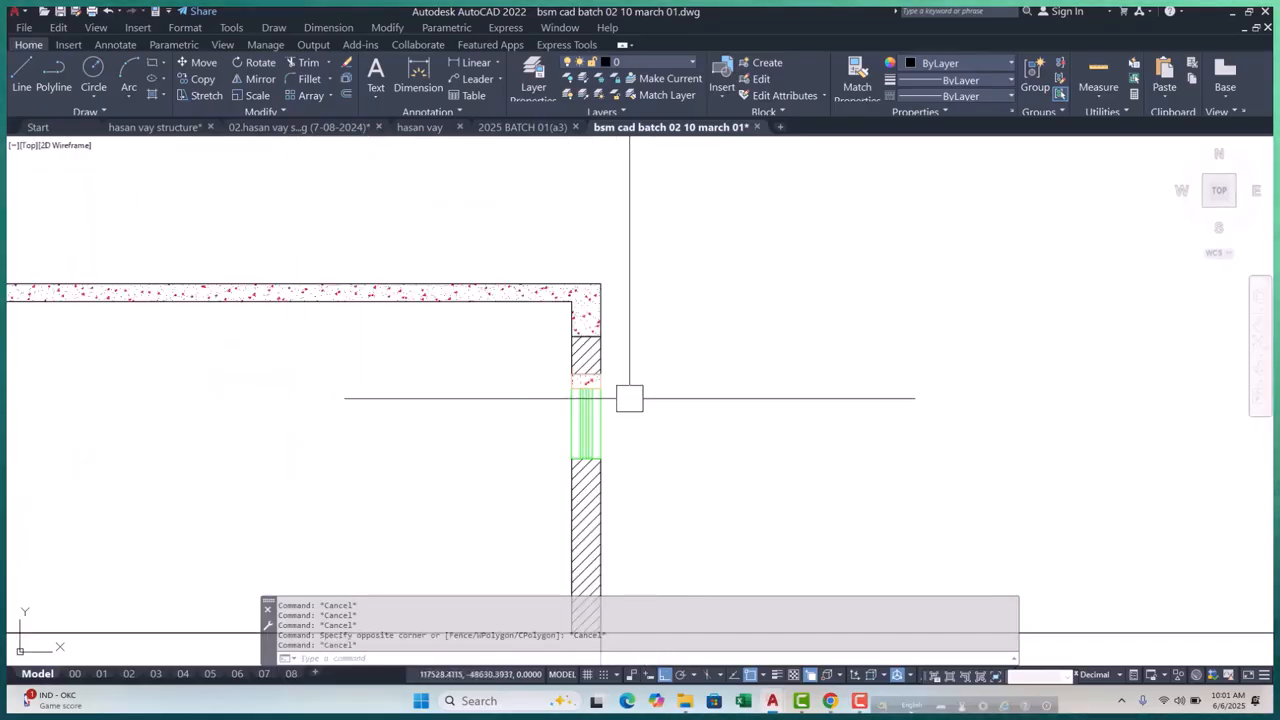
pyautogui.click(663, 337)
pyautogui.press('Escape')
pyautogui.scroll(-1, 612, 430)
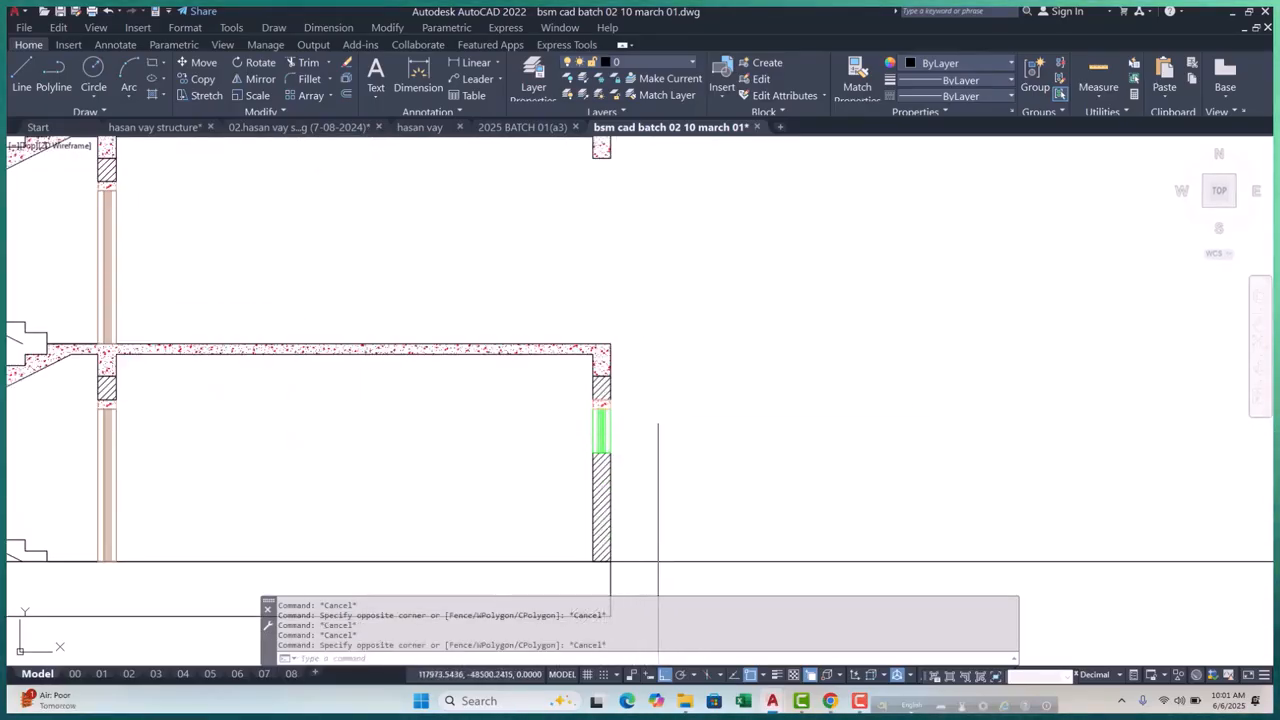
# Examine the floor plans, the elevations and the staircase section around the toilet wall
pyautogui.scroll(-8, 523, 443)
pyautogui.scroll(-1, 538, 447)
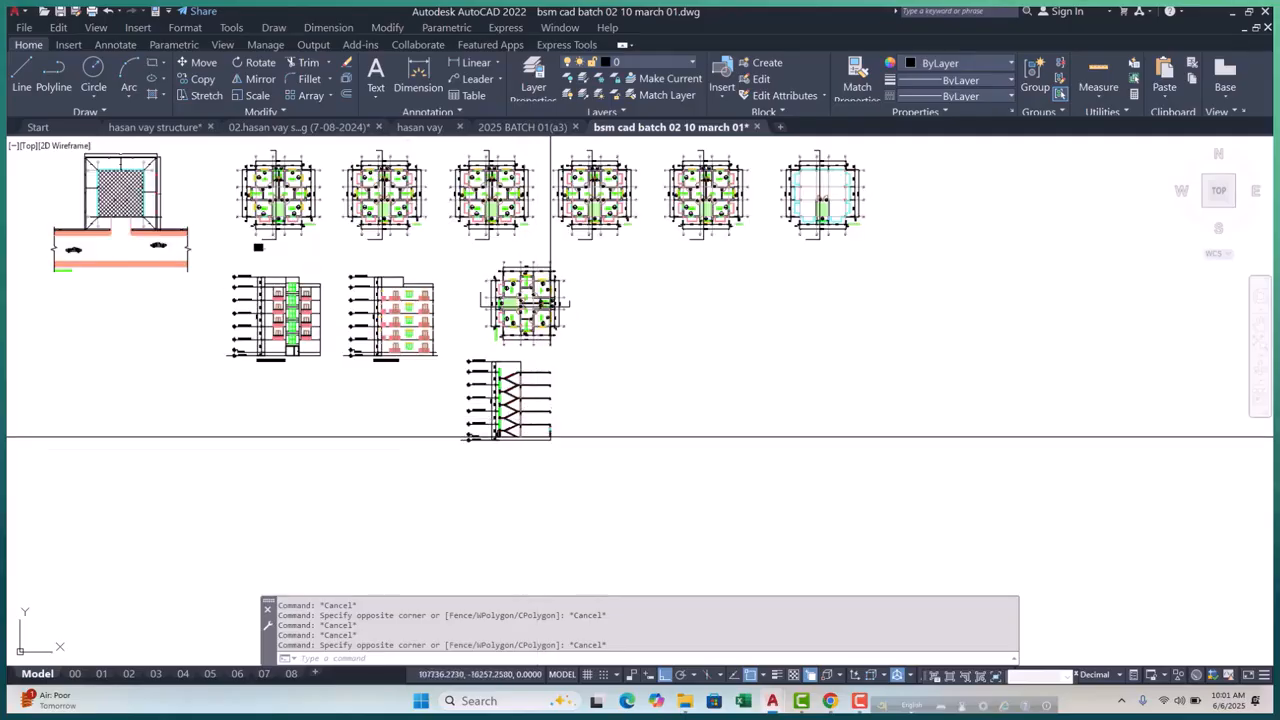
pyautogui.scroll(4, 545, 300)
pyautogui.scroll(-4, 596, 557)
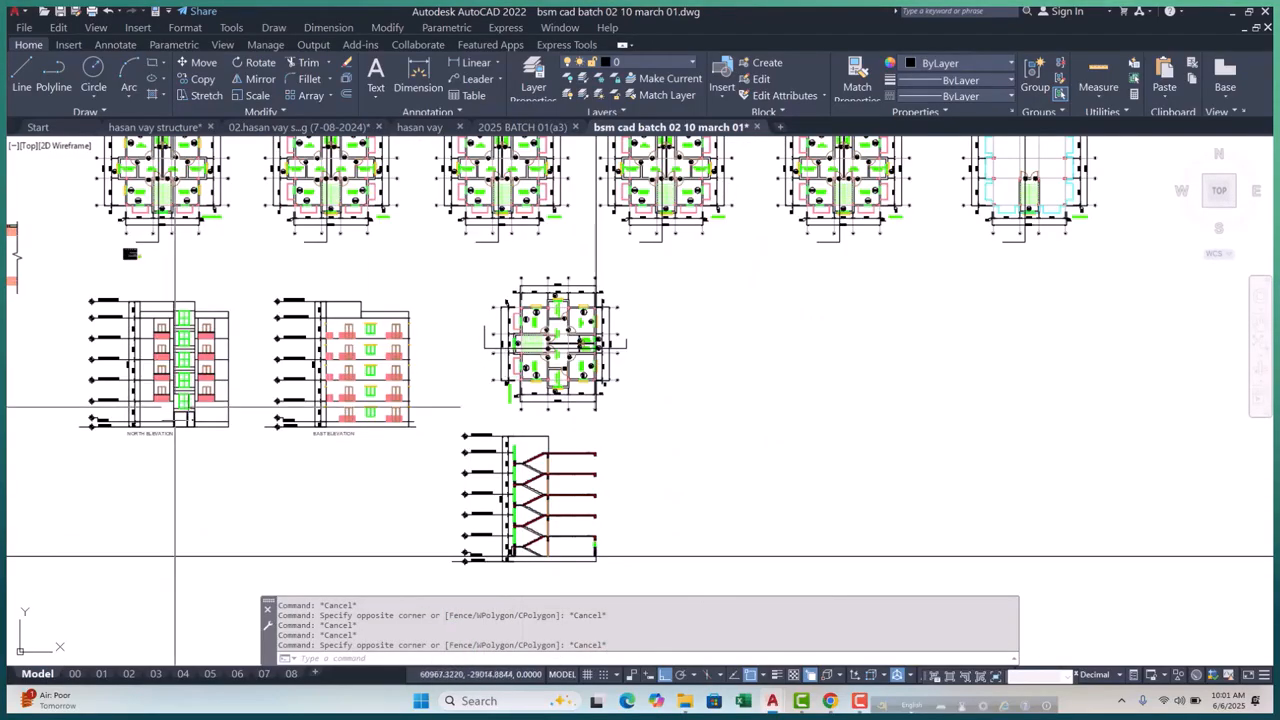
pyautogui.scroll(4, 155, 406)
pyautogui.moveTo(988, 351); pyautogui.dragTo(600, 367, button='middle')
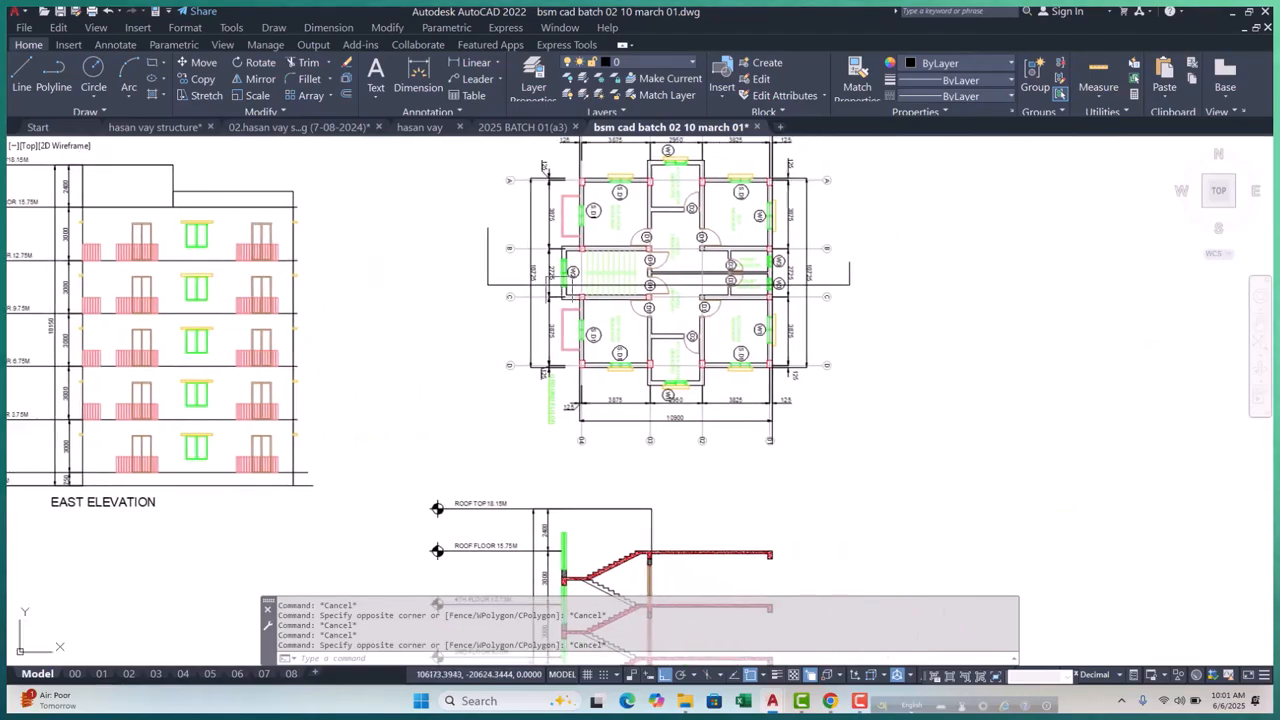
pyautogui.scroll(2, 700, 300)
pyautogui.scroll(-6, 595, 362)
pyautogui.scroll(-1, 655, 348)
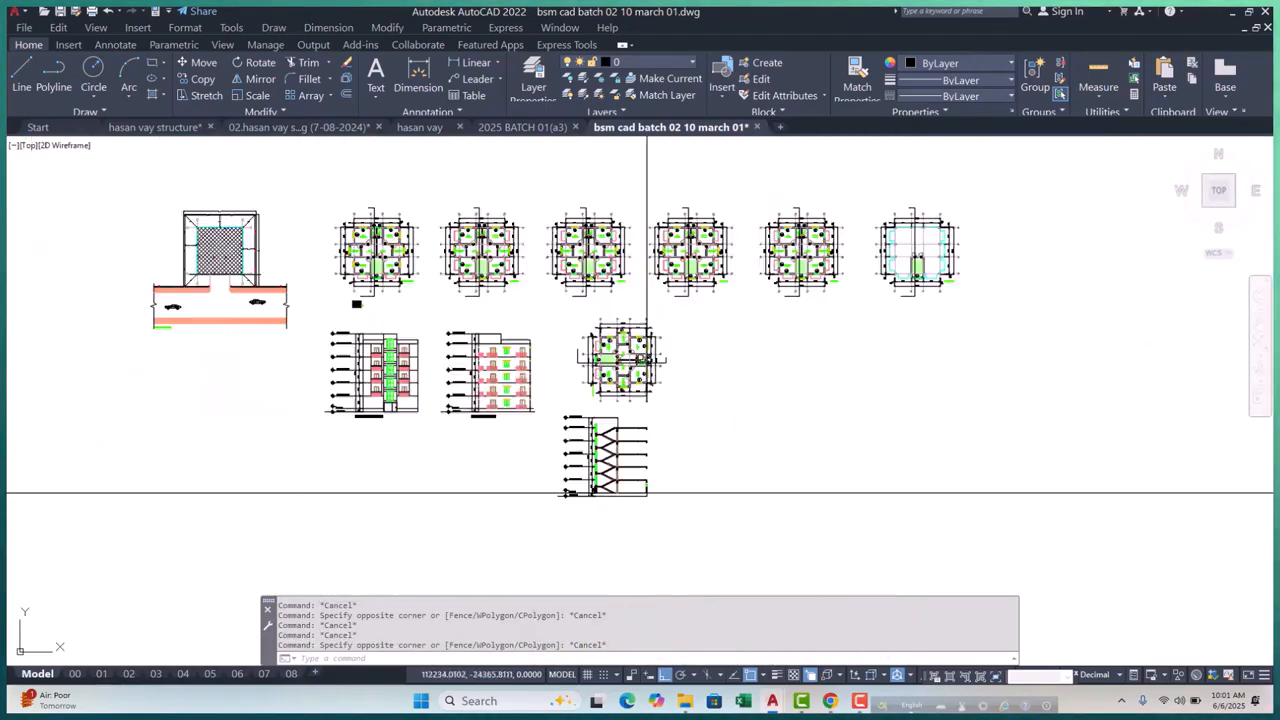
pyautogui.scroll(5, 620, 320)
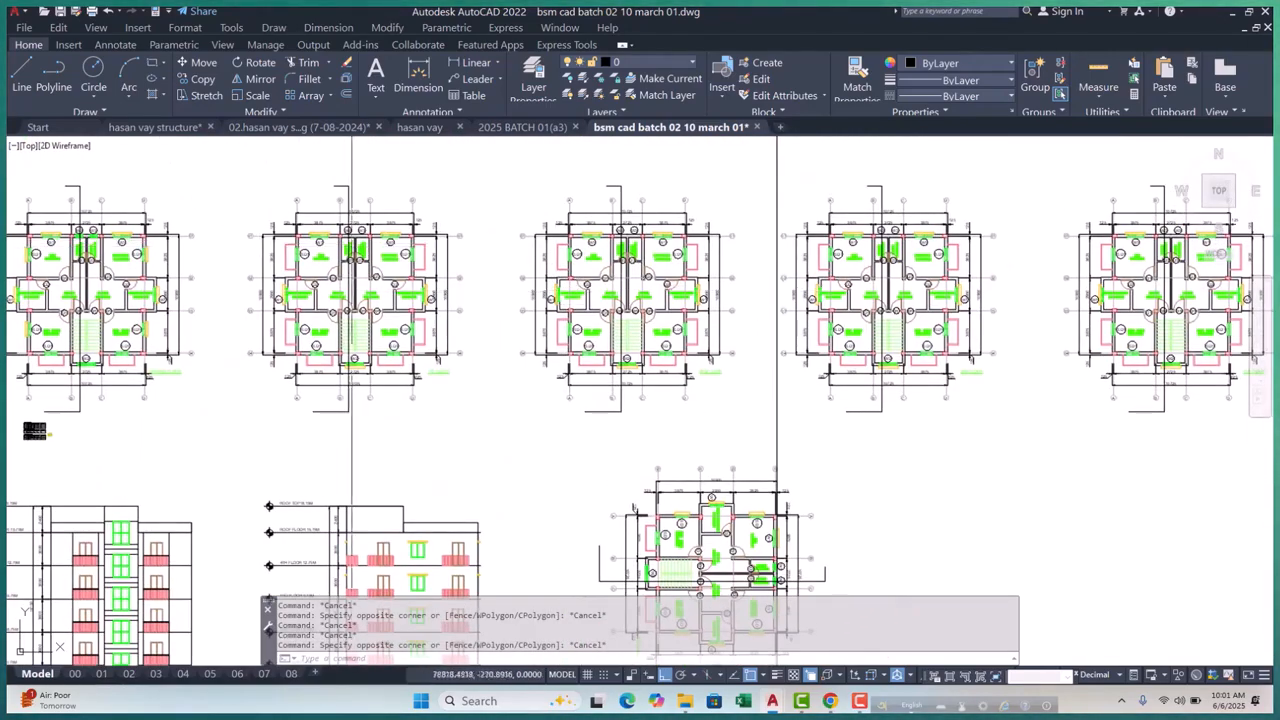
pyautogui.scroll(3, 351, 300)
pyautogui.scroll(-5, 494, 362)
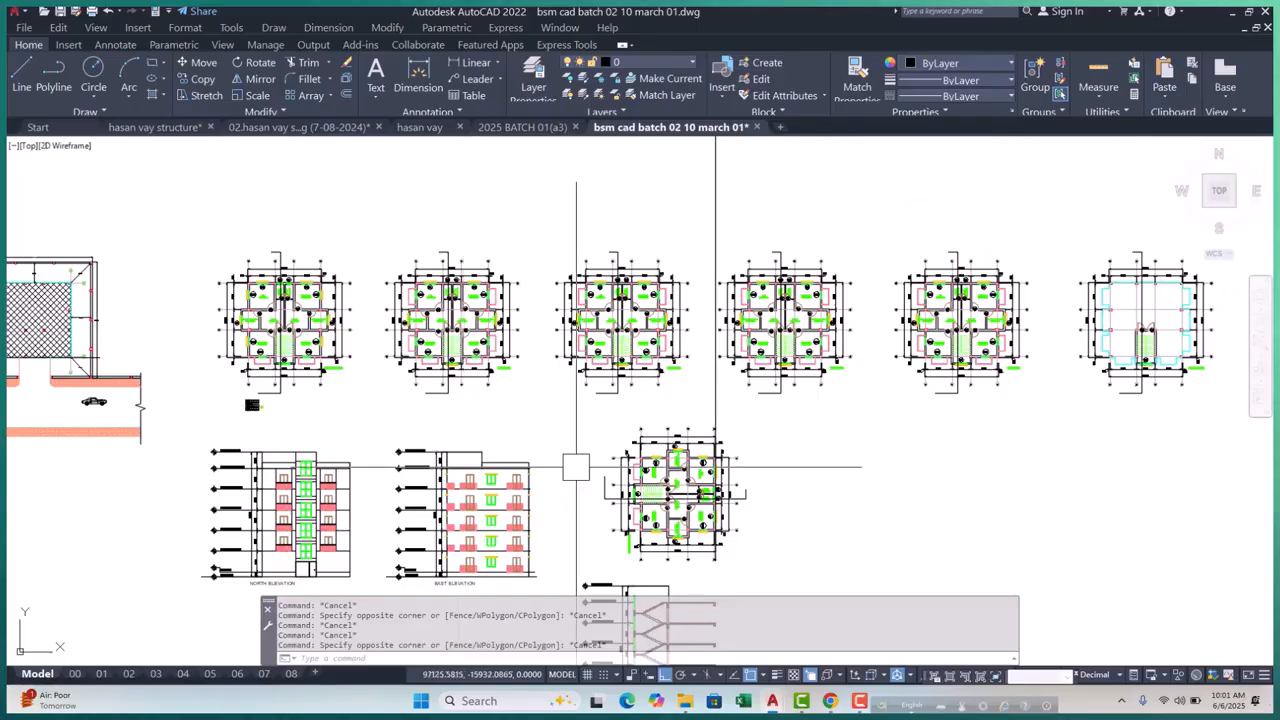
pyautogui.scroll(5, 641, 307)
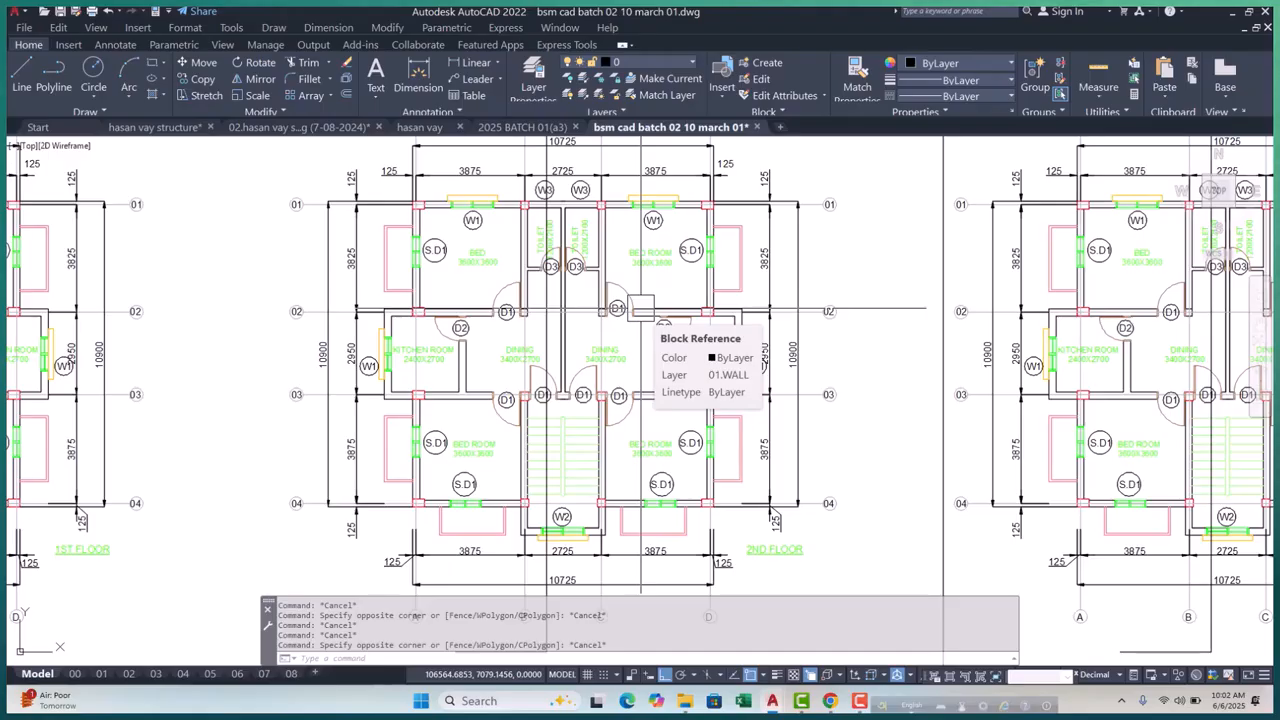
pyautogui.scroll(-10, 641, 310)
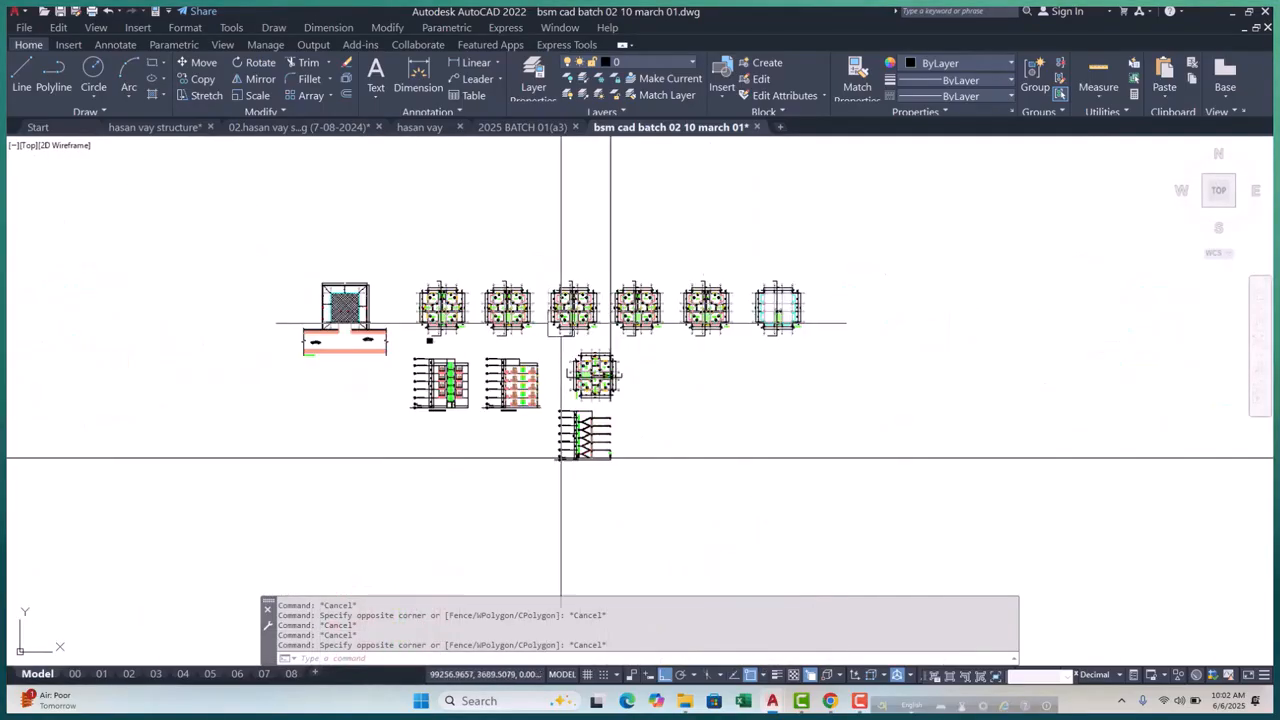
pyautogui.scroll(4, 565, 467)
pyautogui.scroll(5, 565, 467)
pyautogui.moveTo(654, 374); pyautogui.dragTo(660, 422, button='middle')
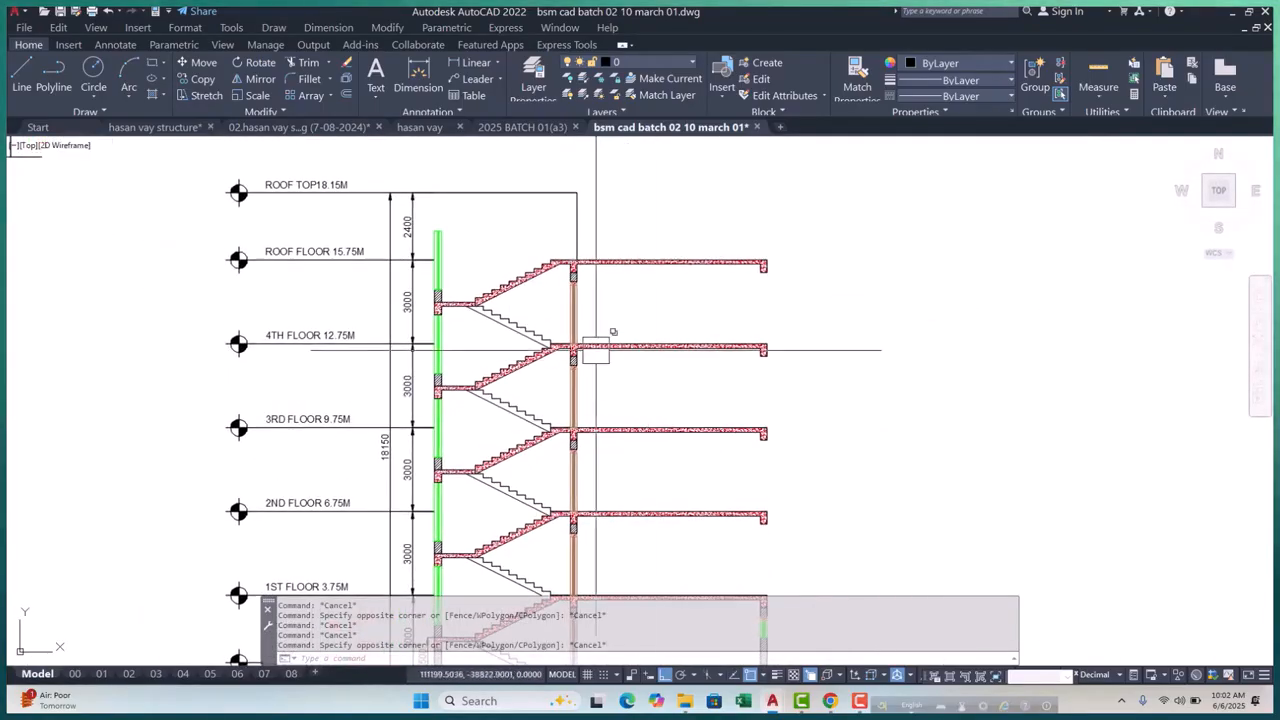
pyautogui.scroll(-4, 596, 349)
pyautogui.scroll(8, 748, 394)
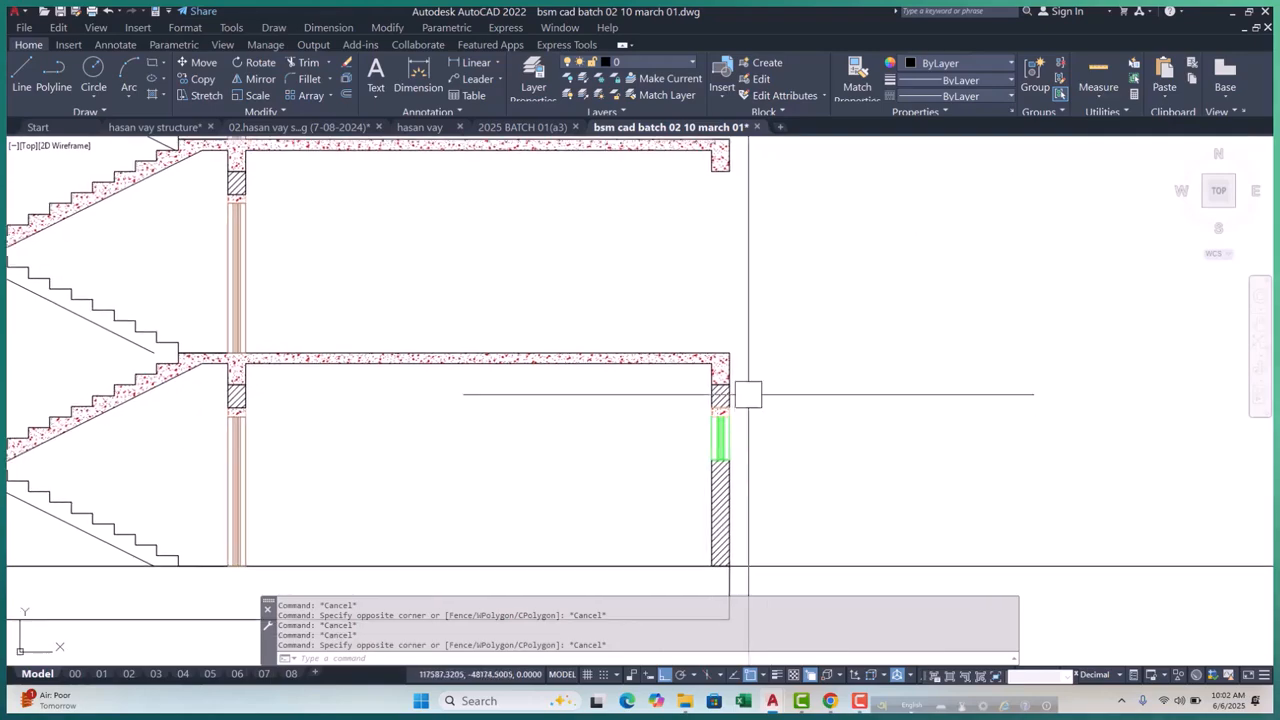
# Copy the sunshade profile from the east elevation's outer wall to the lower inner corner of the toilet window lintel
pyautogui.scroll(-6, 748, 394)
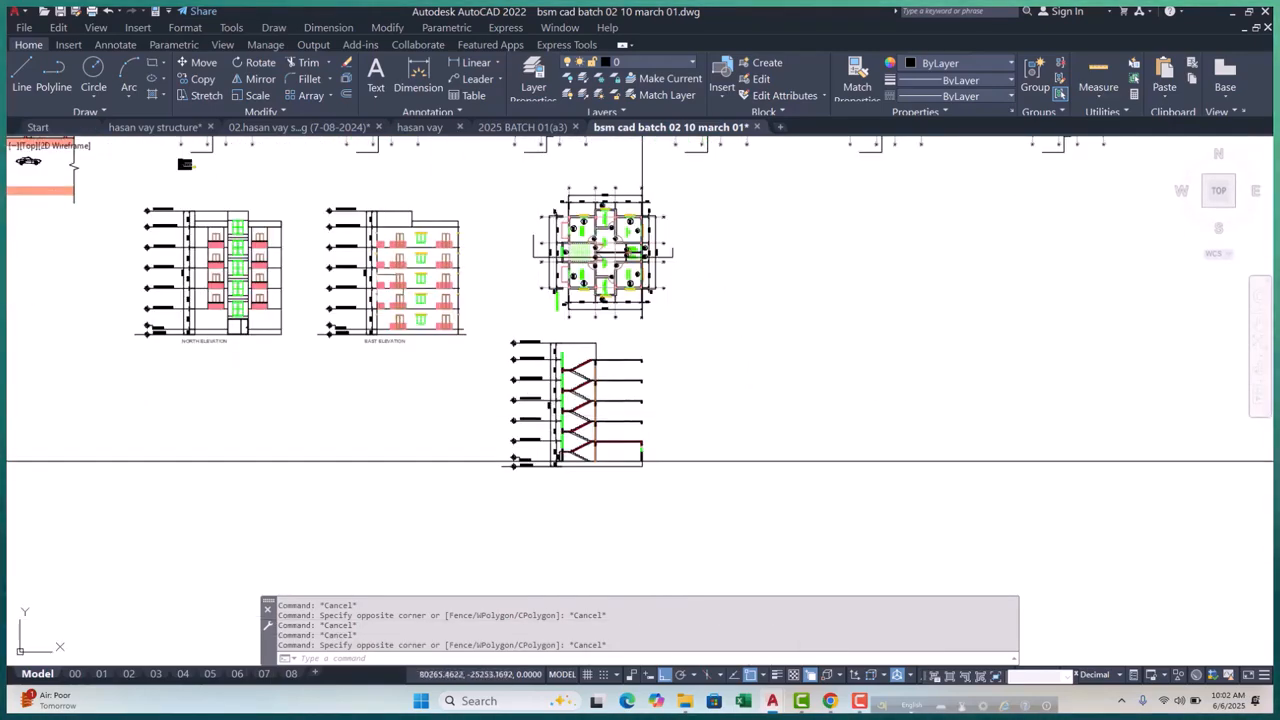
pyautogui.scroll(8, 389, 300)
pyautogui.click(389, 300)
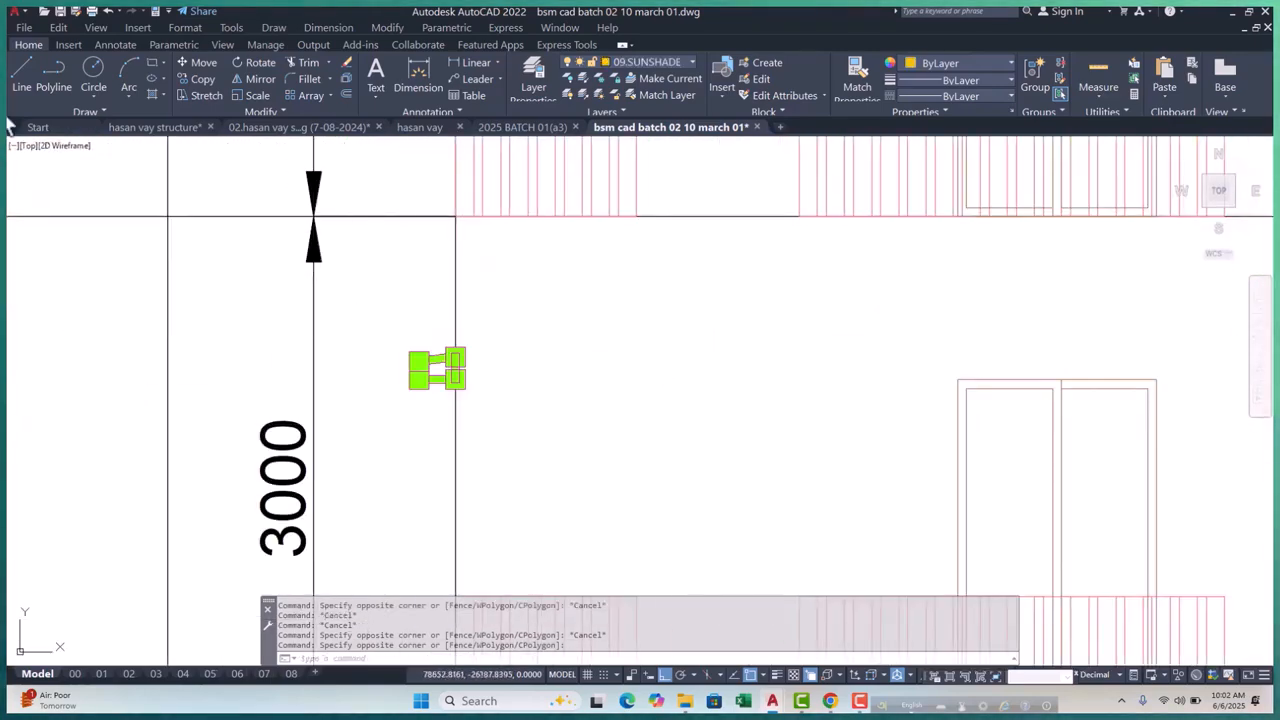
pyautogui.click(199, 78)
pyautogui.scroll(3, 457, 391)
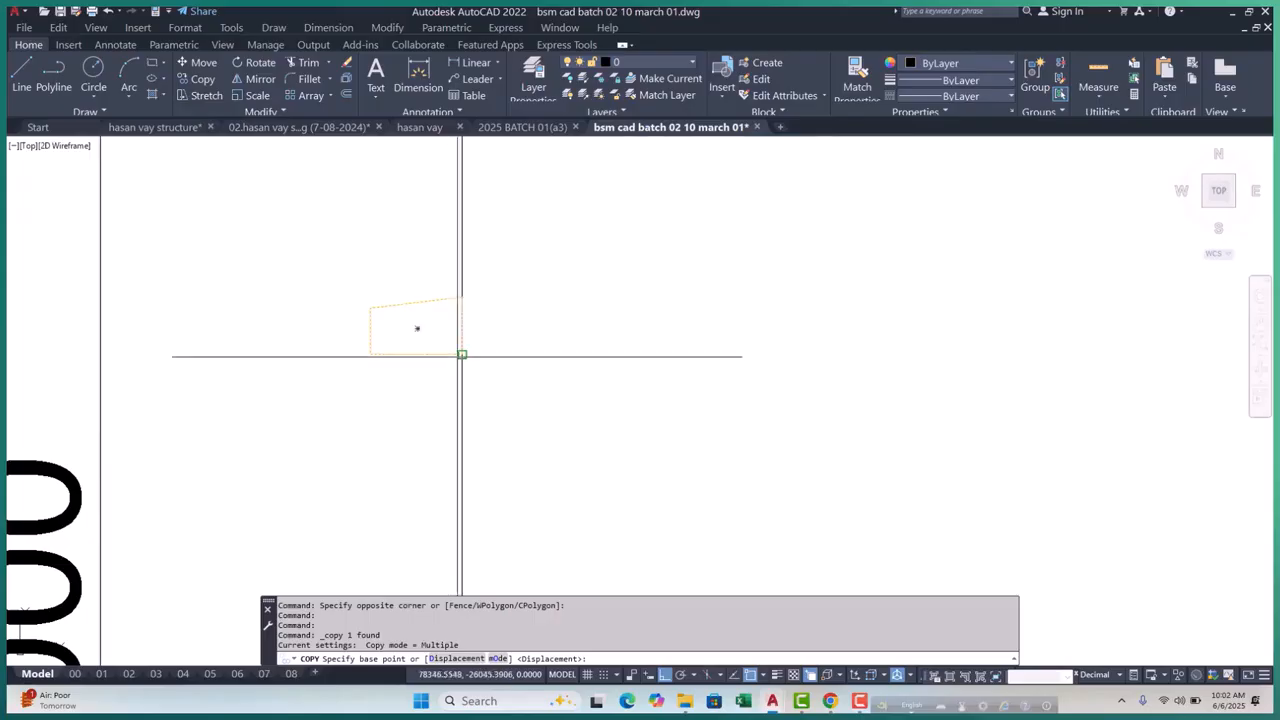
pyautogui.click(462, 354)
pyautogui.scroll(-6, 462, 354)
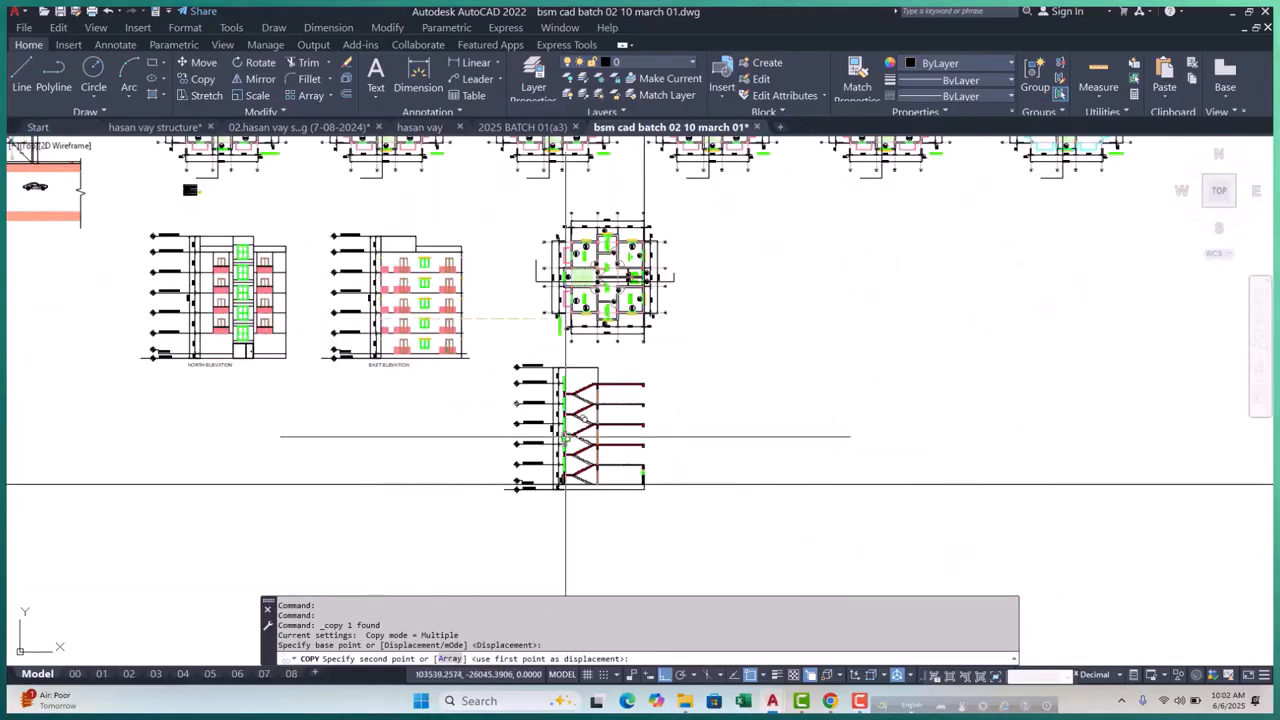
pyautogui.scroll(6, 692, 474)
pyautogui.scroll(8, 675, 492)
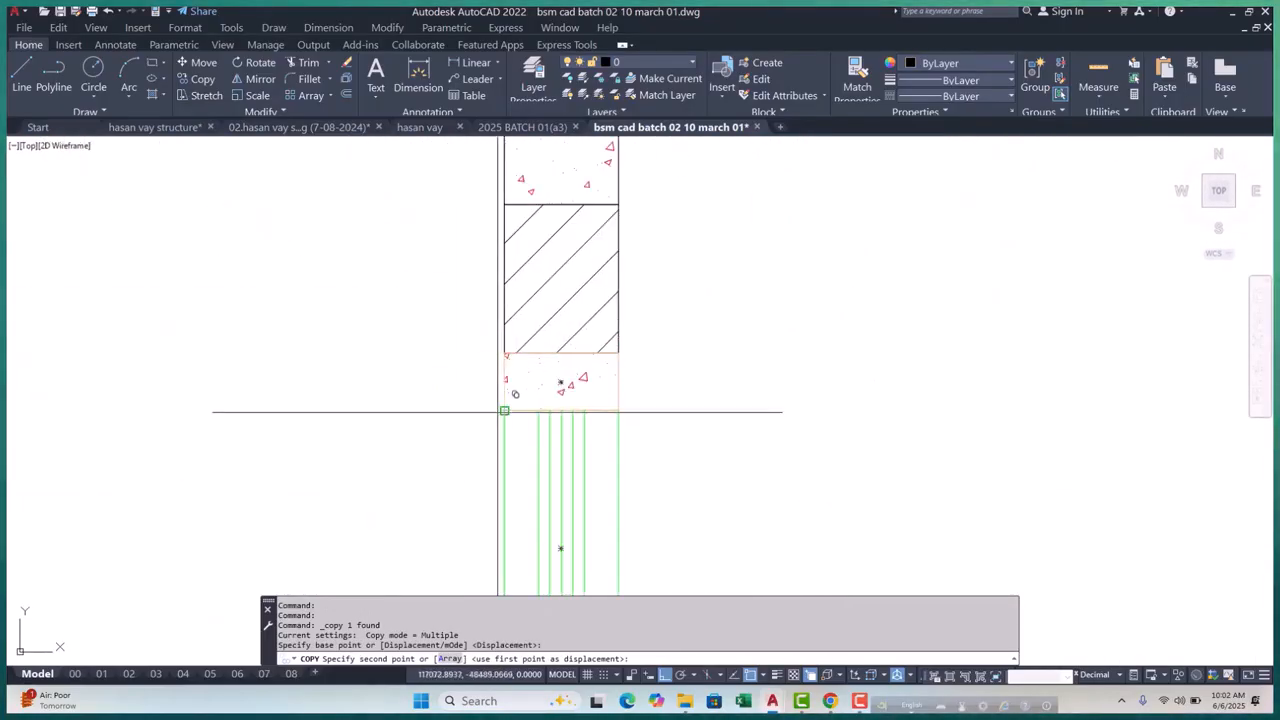
pyautogui.click(504, 410)
pyautogui.press('Escape')
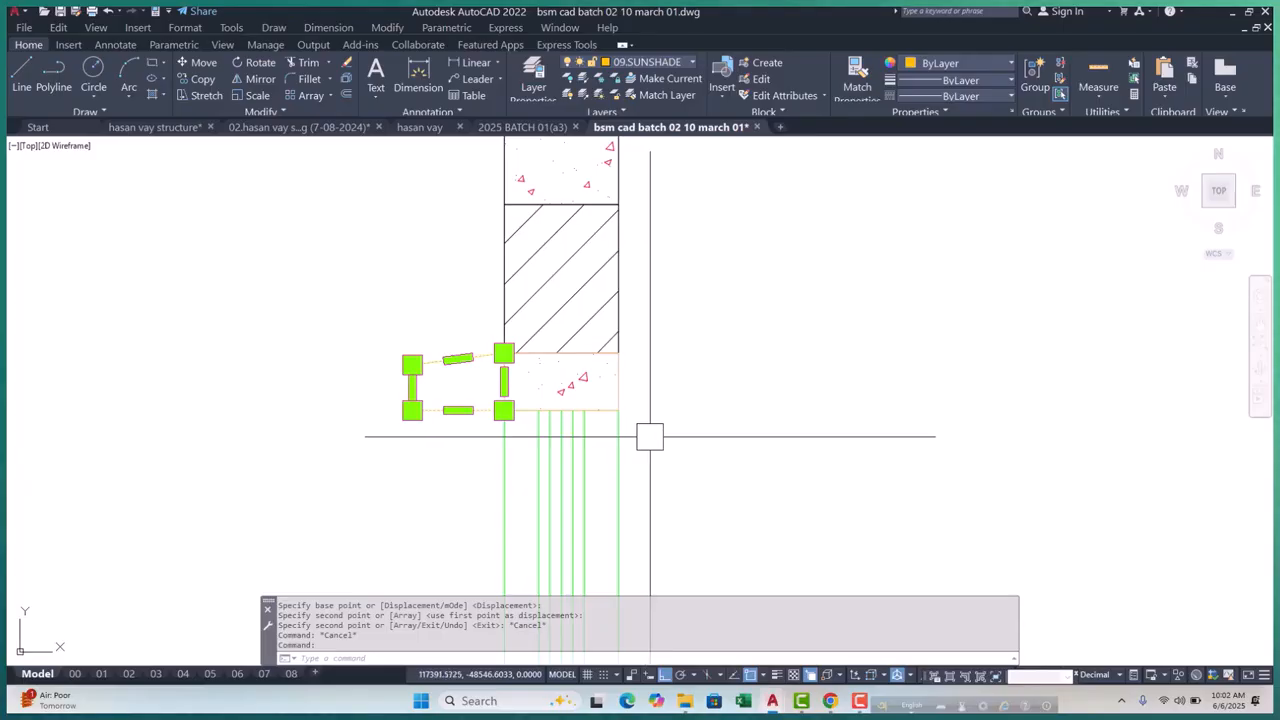
# Mirror the sunshade about the lintel's vertical centre line to the outer wall face, keeping the source
pyautogui.write('mi')
pyautogui.press('Return')
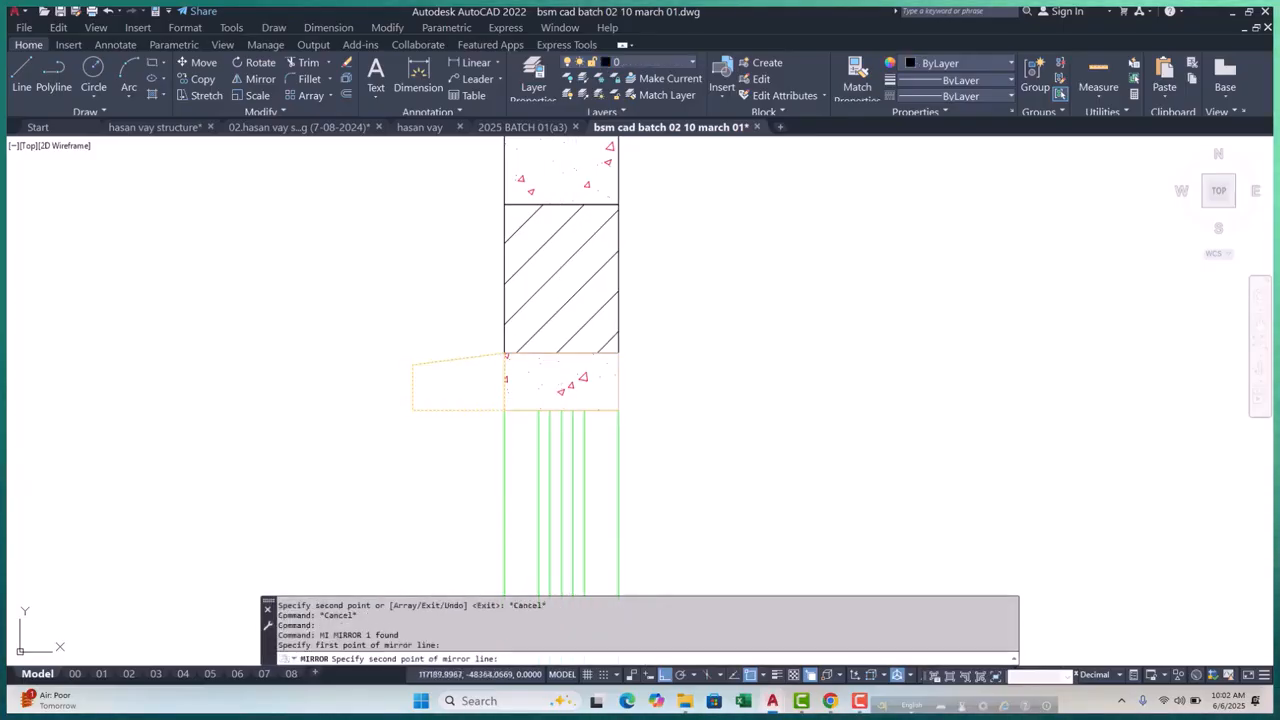
pyautogui.scroll(-4, 559, 356)
pyautogui.press('Return')
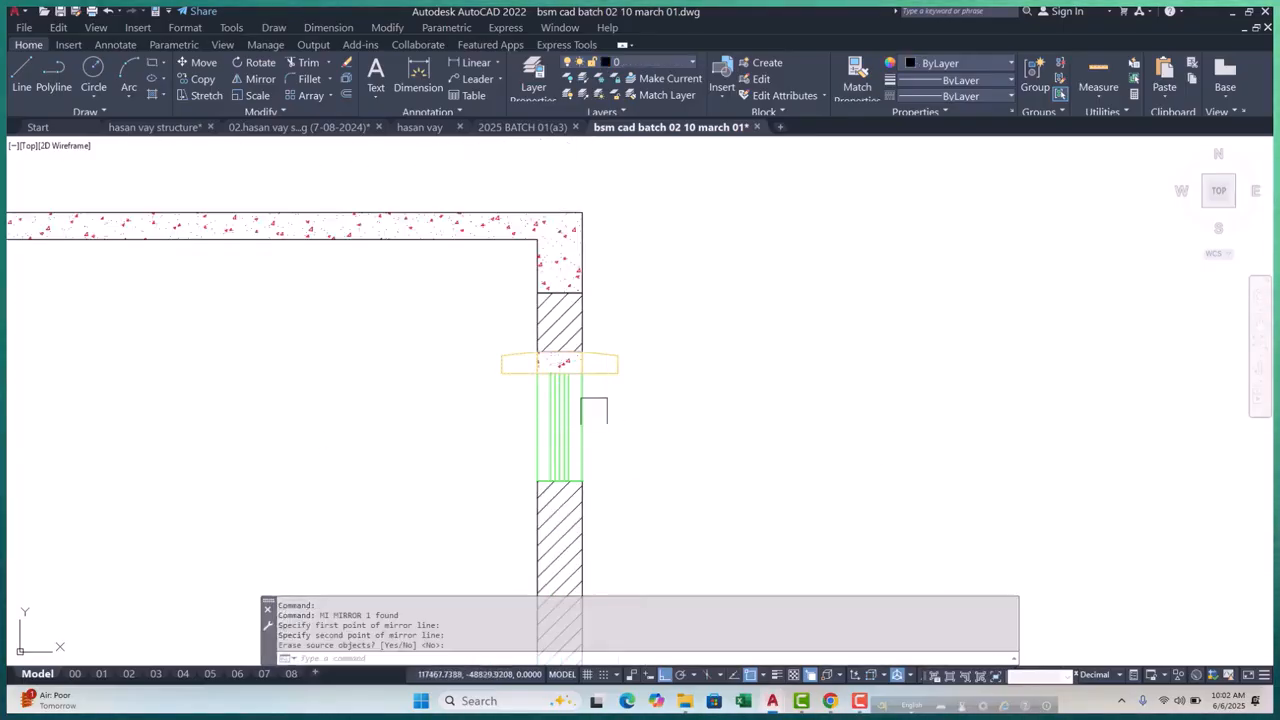
# Erase the sunshade copy on the inner side of the lintel
pyautogui.scroll(4, 560, 460)
pyautogui.click(357, 411)
pyautogui.write('e')
pyautogui.press('Return')
pyautogui.scroll(-2, 614, 357)
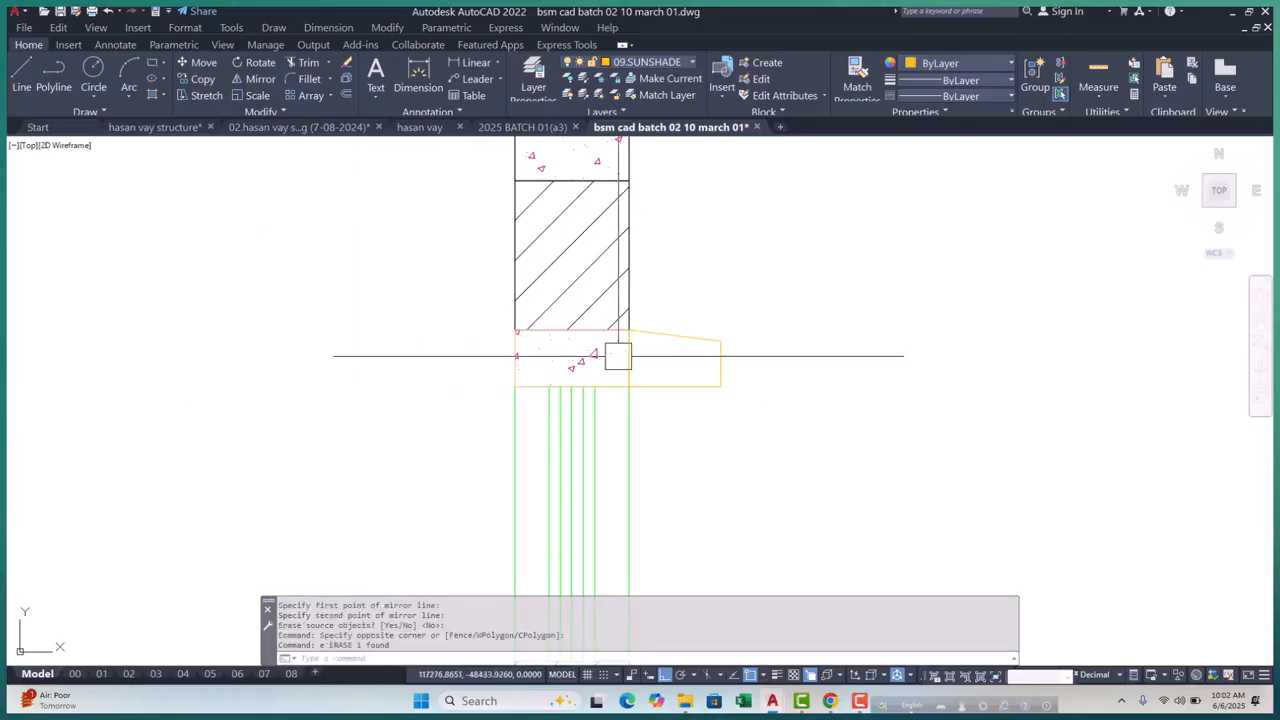
# Reshape the toilet window lintel to the sunshade profile by stretching its lower outer corner and adding a vertex at the sunshade's upper outer corner
pyautogui.scroll(3, 600, 405)
pyautogui.click(622, 420)
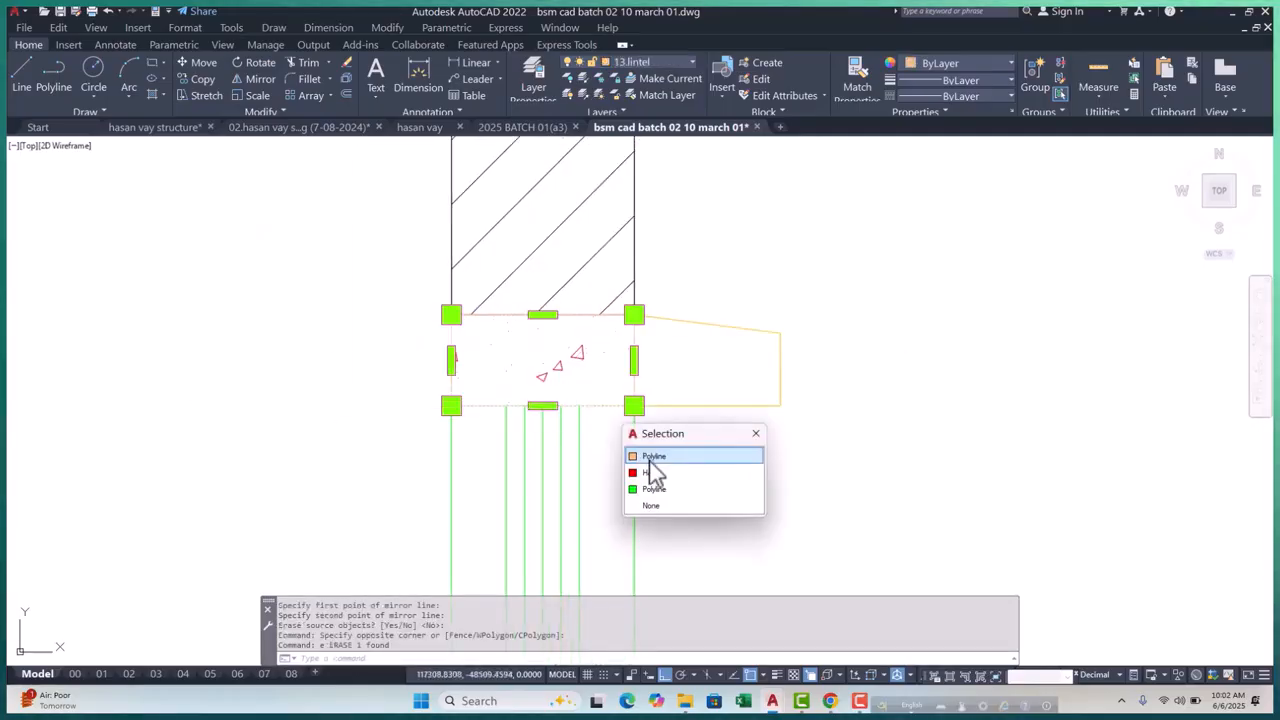
pyautogui.click(651, 472)
pyautogui.click(634, 405)
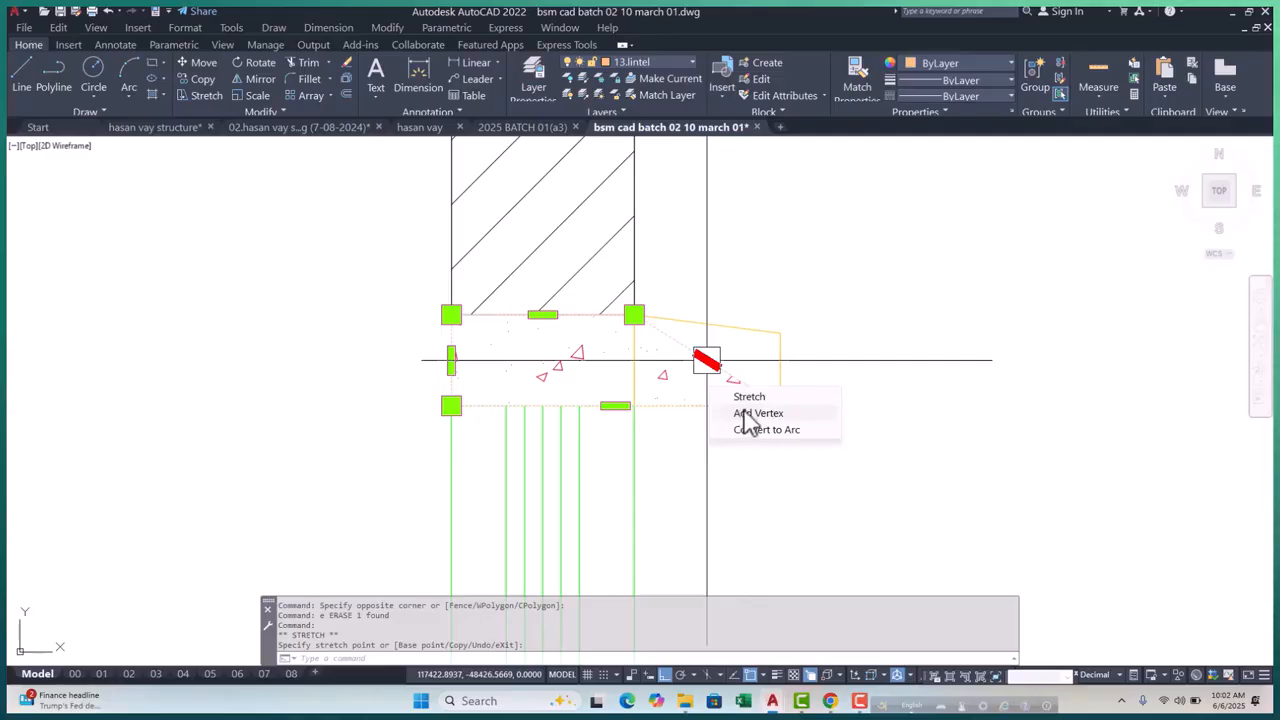
pyautogui.click(747, 415)
pyautogui.press('Escape')
pyautogui.press('Escape')
pyautogui.press('Escape')
# Erase the separate sunshade outline overlapping the extended lintel
pyautogui.scroll(4, 634, 292)
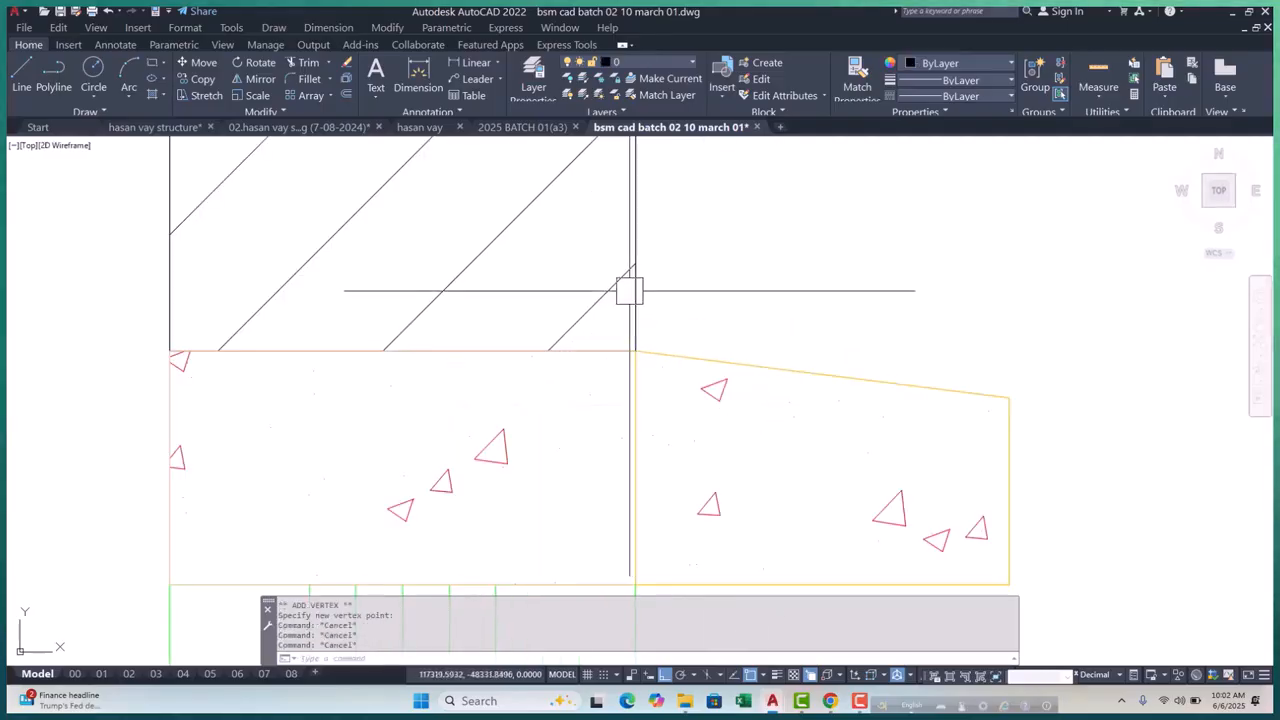
pyautogui.scroll(-3, 587, 235)
pyautogui.click(866, 449)
pyautogui.write('e')
pyautogui.press('Return')
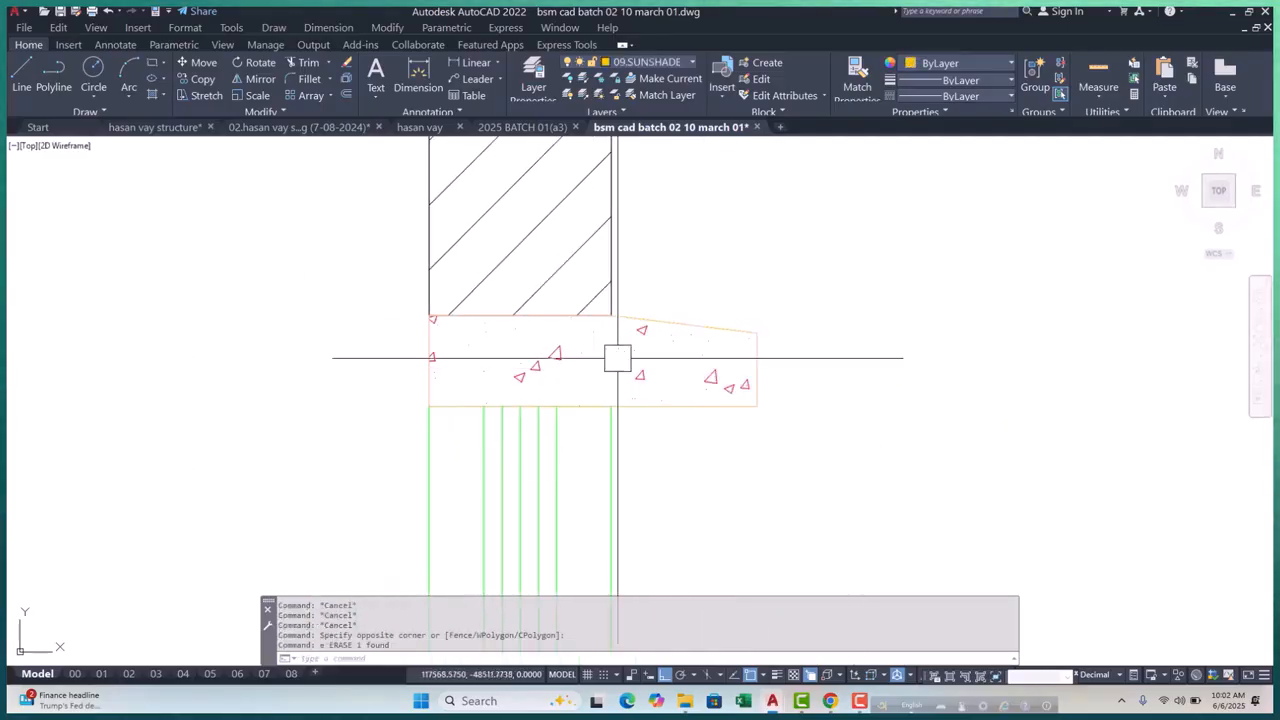
# Copy the ground-floor toilet wall assembly, with its hatches, window, lintel and sunshade, vertically to the 1st floor
pyautogui.scroll(-7, 609, 386)
pyautogui.scroll(5, 609, 386)
pyautogui.click(423, 325)
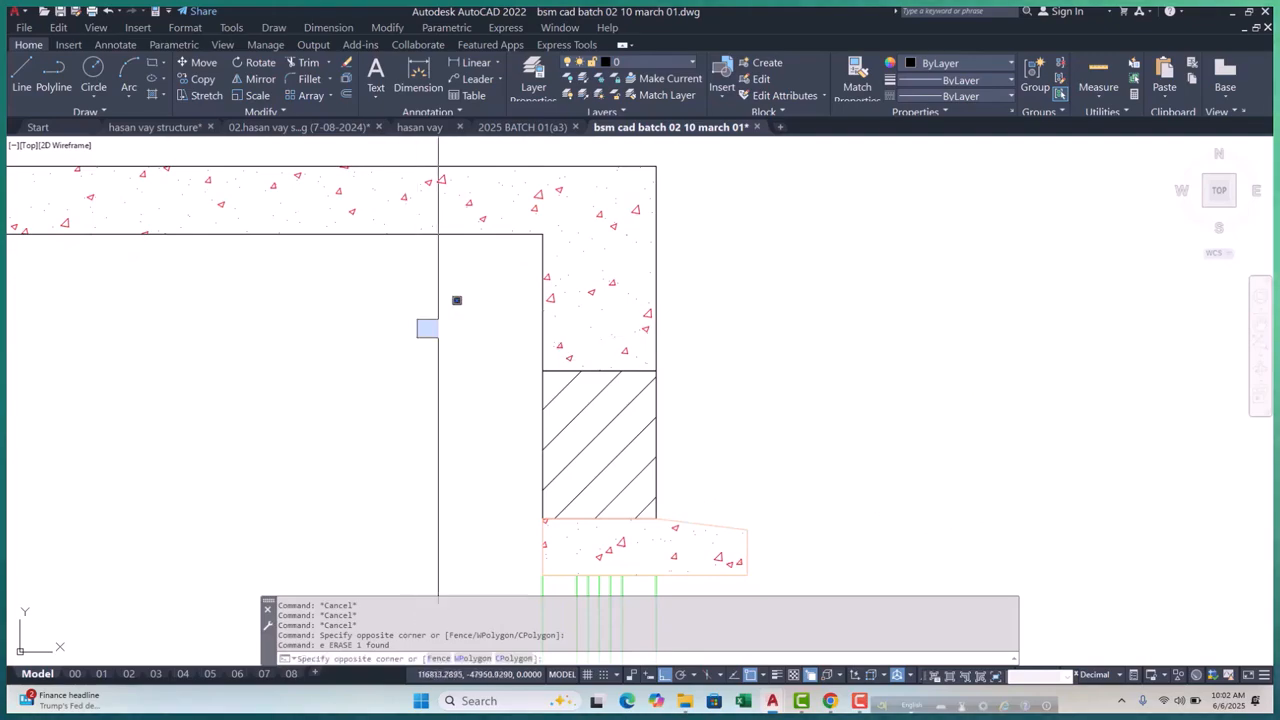
pyautogui.scroll(-3, 457, 297)
pyautogui.click(523, 490)
pyautogui.scroll(-4, 543, 520)
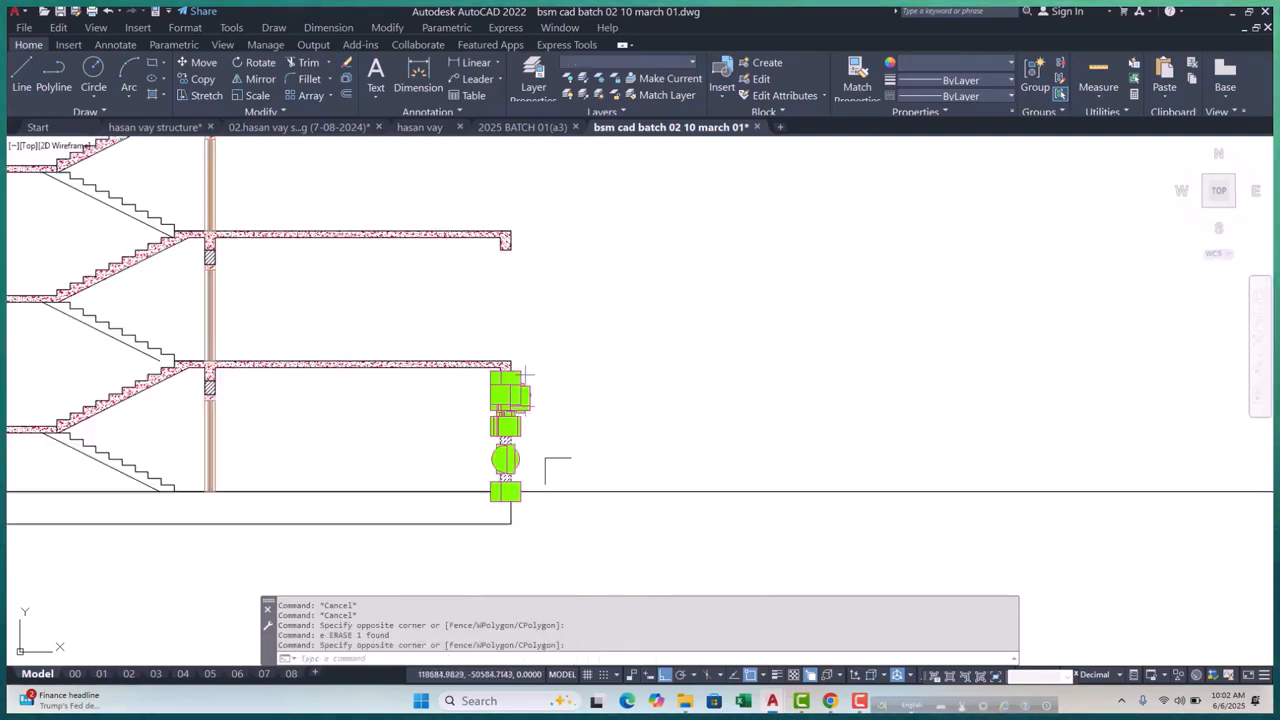
pyautogui.write('cp')
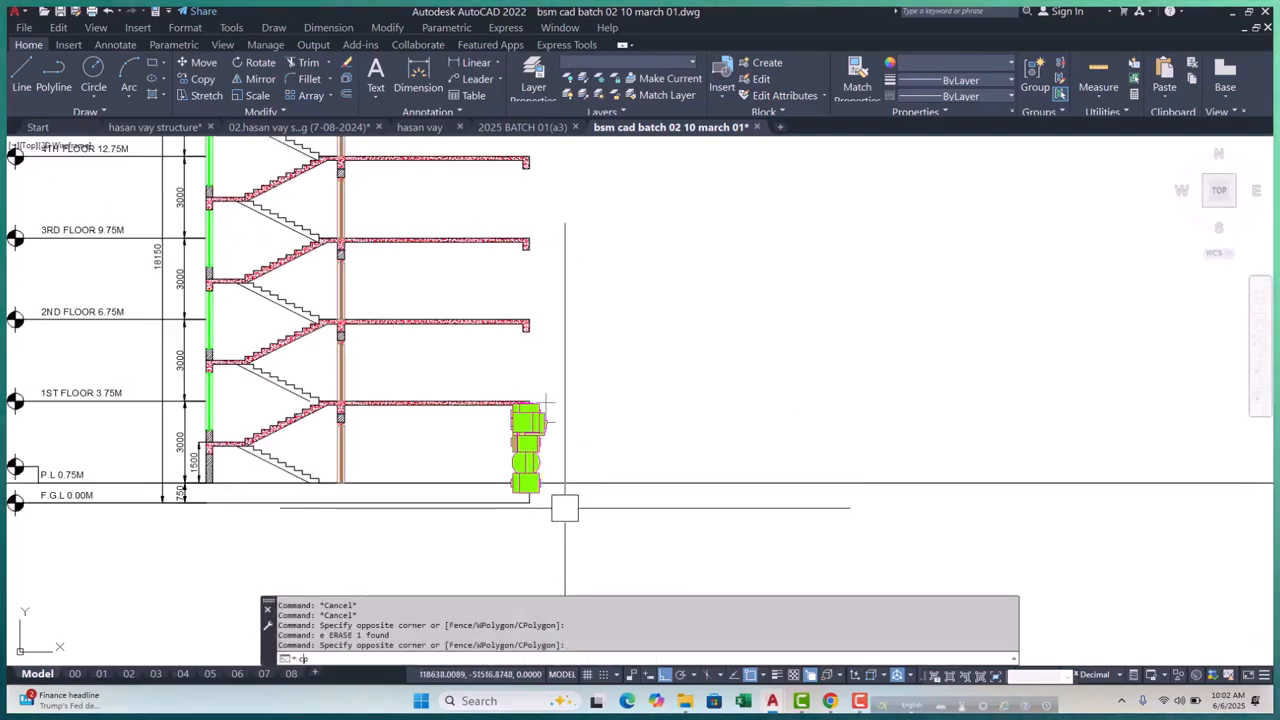
pyautogui.scroll(5, 468, 478)
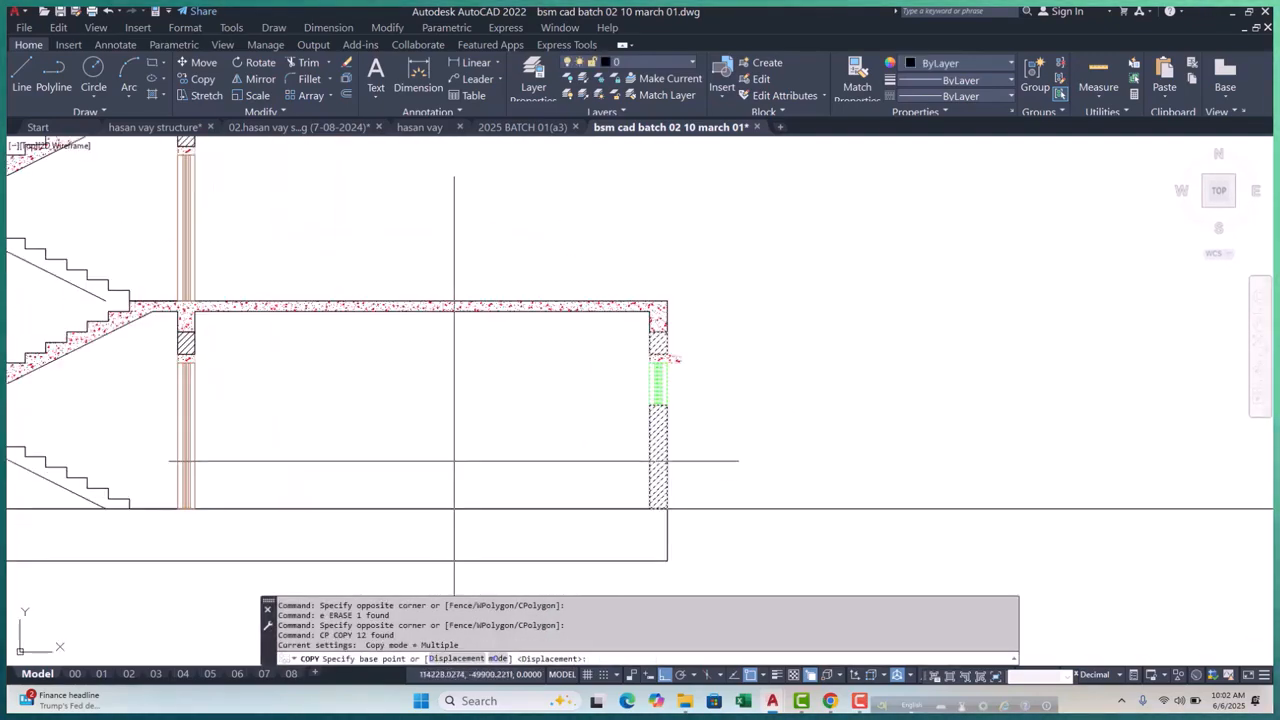
pyautogui.click(474, 510)
pyautogui.click(491, 278)
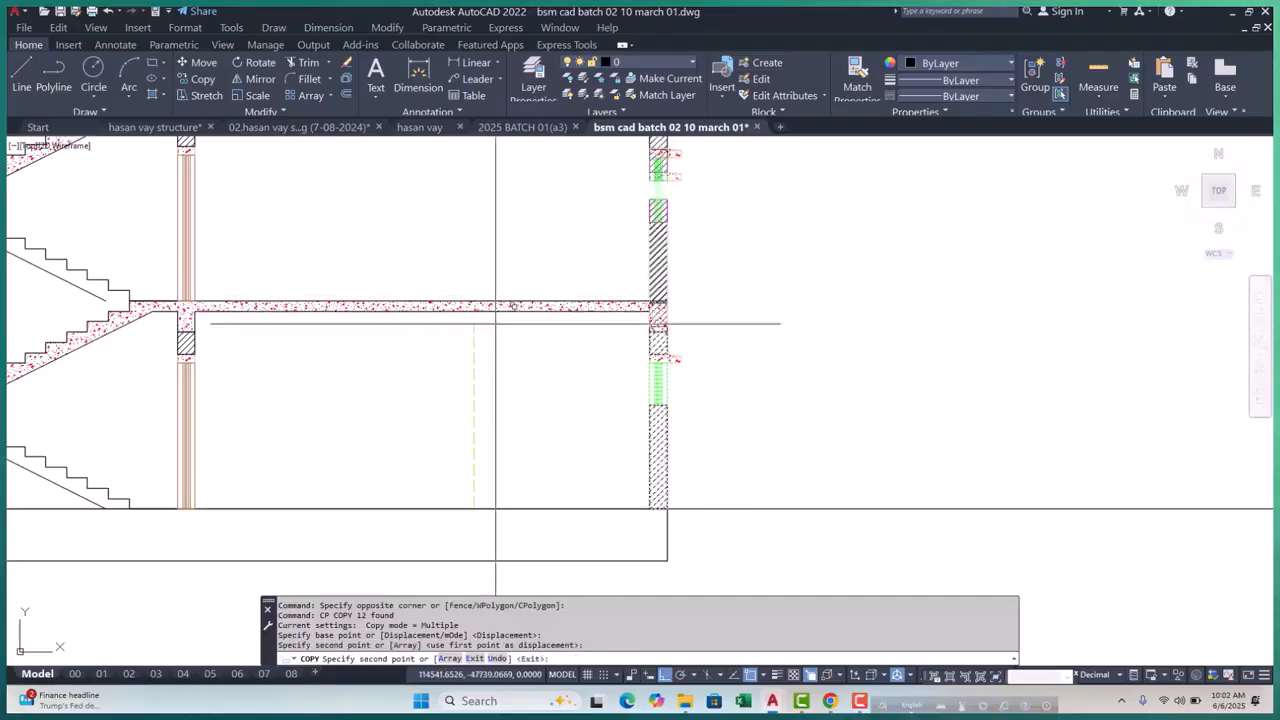
# Place further copies of the toilet wall assembly on the 2nd, 3rd and 4th floors, keeping them vertically aligned
pyautogui.scroll(-5, 491, 278)
pyautogui.scroll(5, 471, 317)
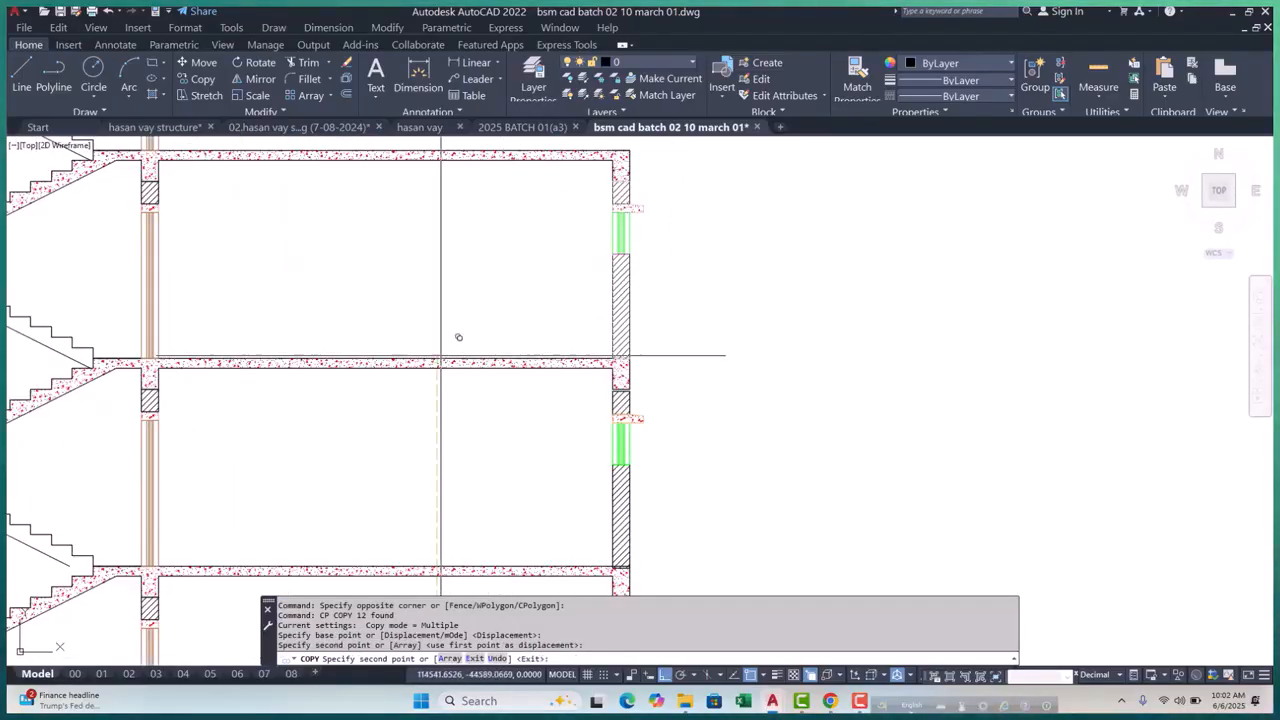
pyautogui.click(466, 320)
pyautogui.scroll(-5, 466, 320)
pyautogui.scroll(5, 464, 374)
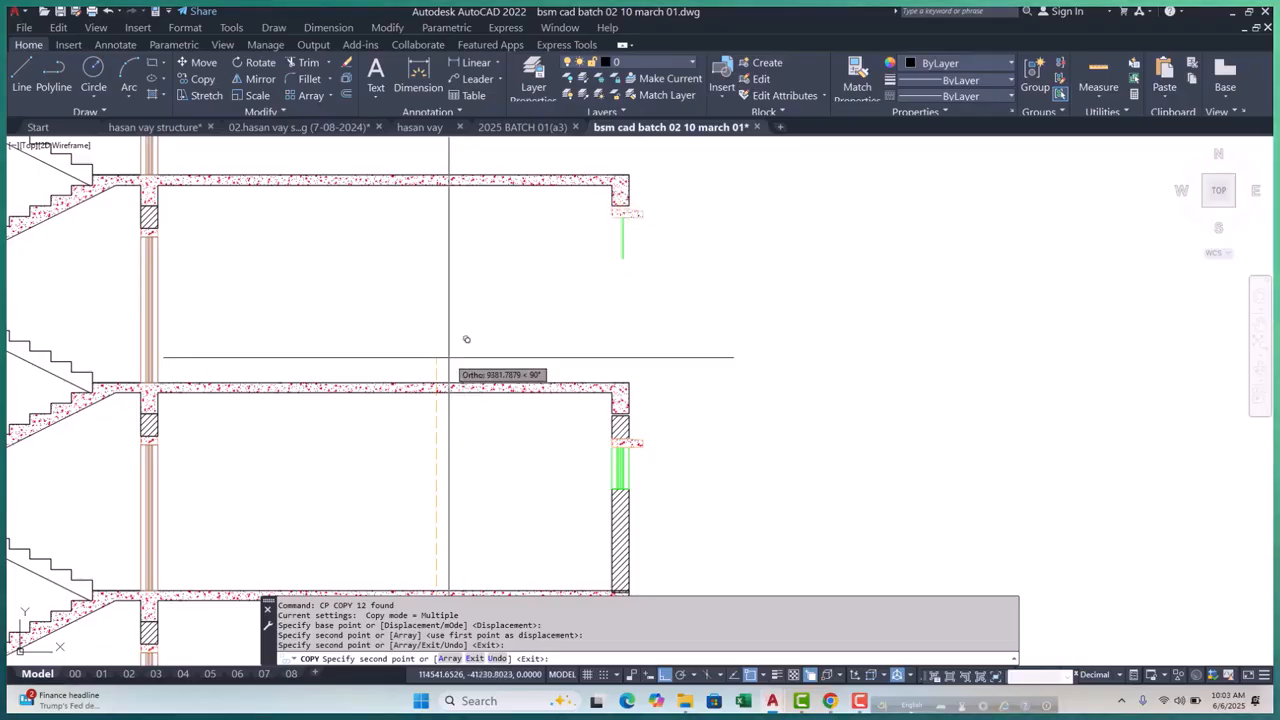
pyautogui.scroll(-5, 446, 390)
pyautogui.scroll(6, 514, 371)
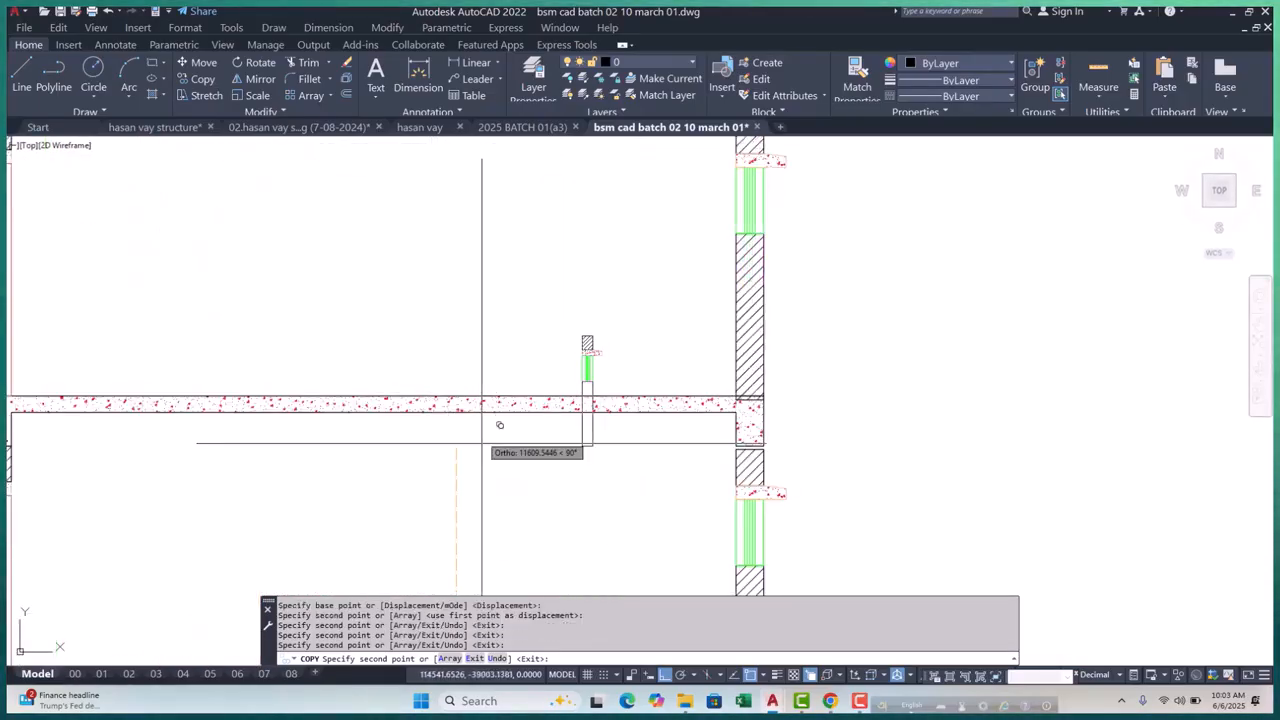
pyautogui.scroll(-5, 521, 384)
pyautogui.press('Escape')
pyautogui.press('Escape')
pyautogui.press('Escape')
pyautogui.press('Escape')
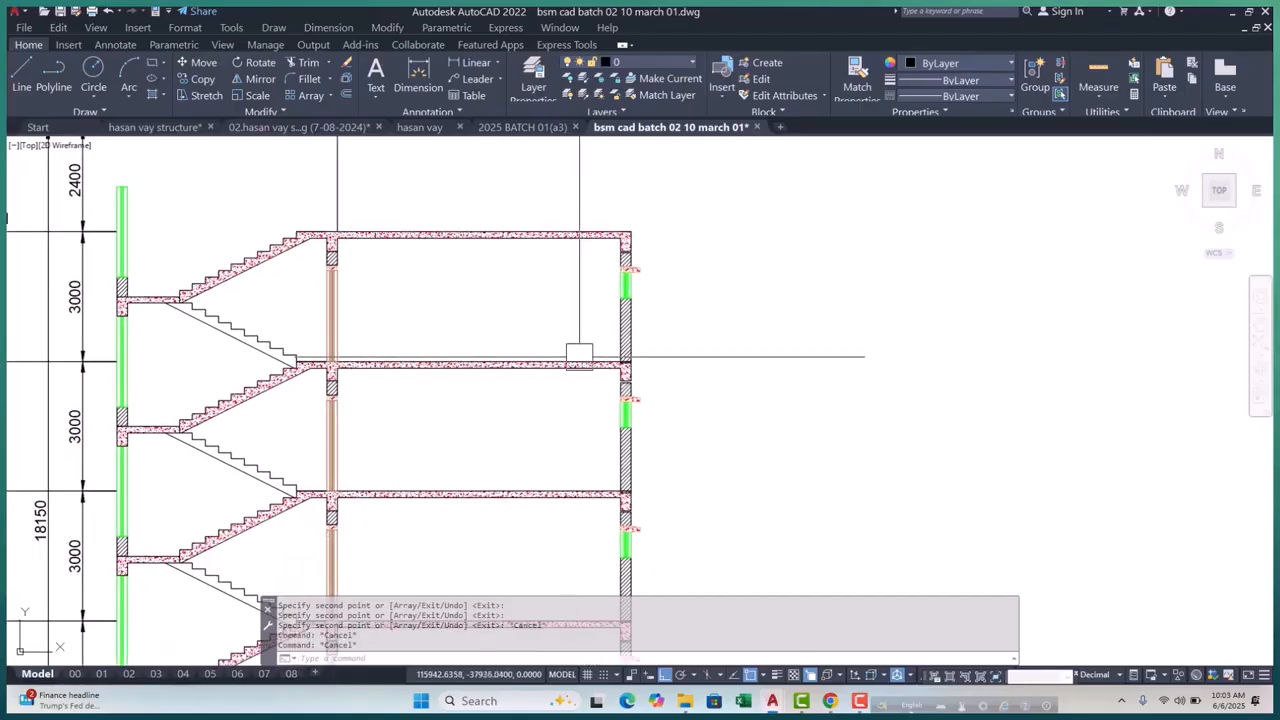
# Examine how the copied toilet walls meet the floor slabs and beams along the section
pyautogui.scroll(6, 600, 357)
pyautogui.scroll(-5, 617, 266)
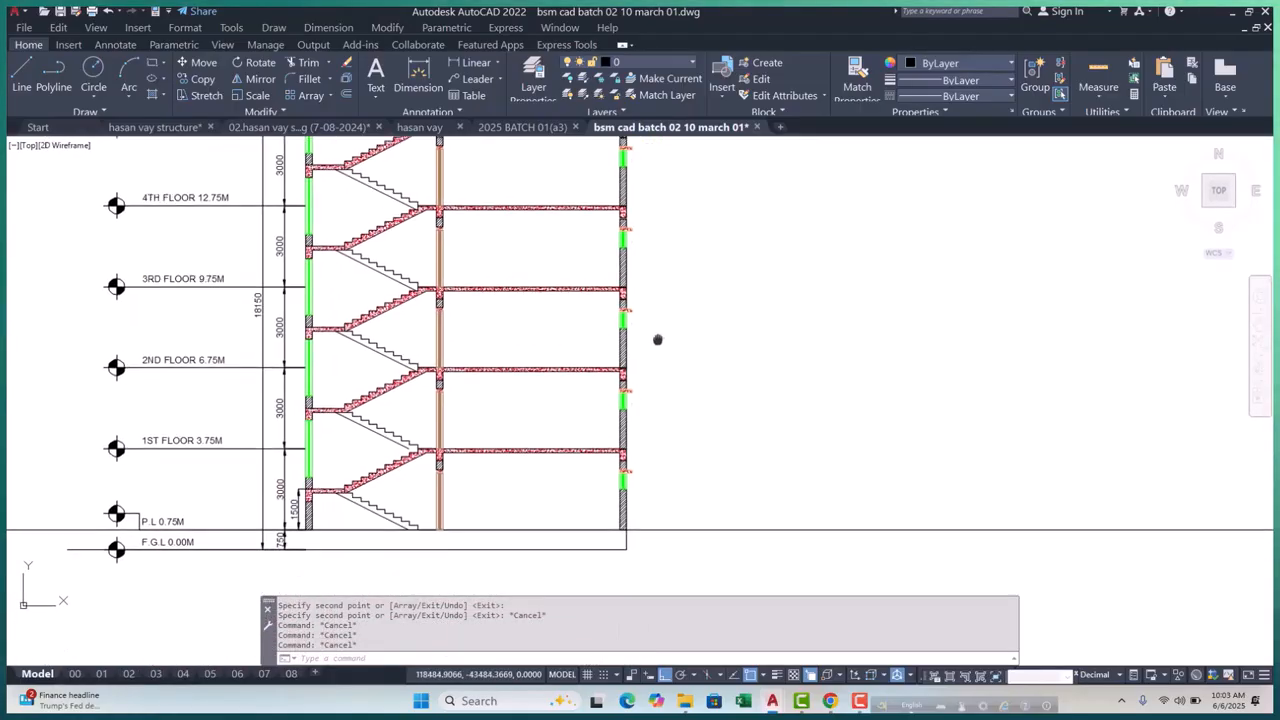
pyautogui.scroll(6, 629, 380)
pyautogui.scroll(-5, 640, 462)
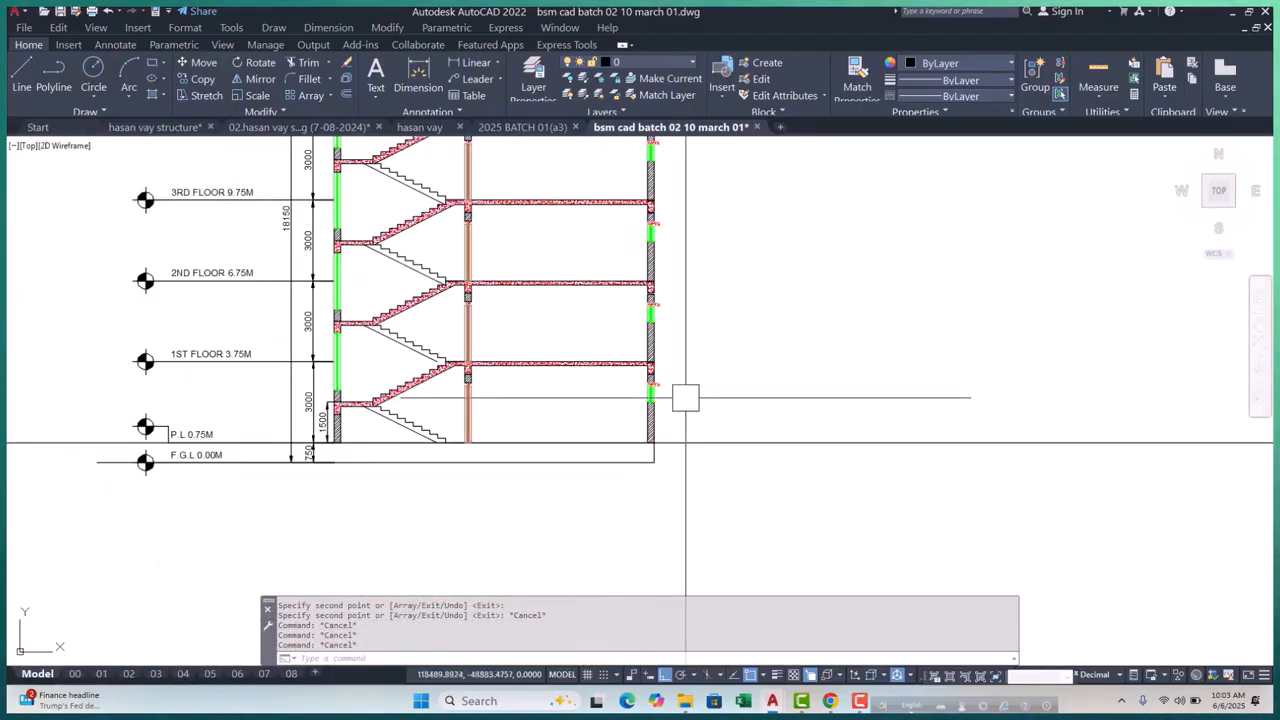
pyautogui.scroll(6, 683, 397)
pyautogui.scroll(-3, 656, 234)
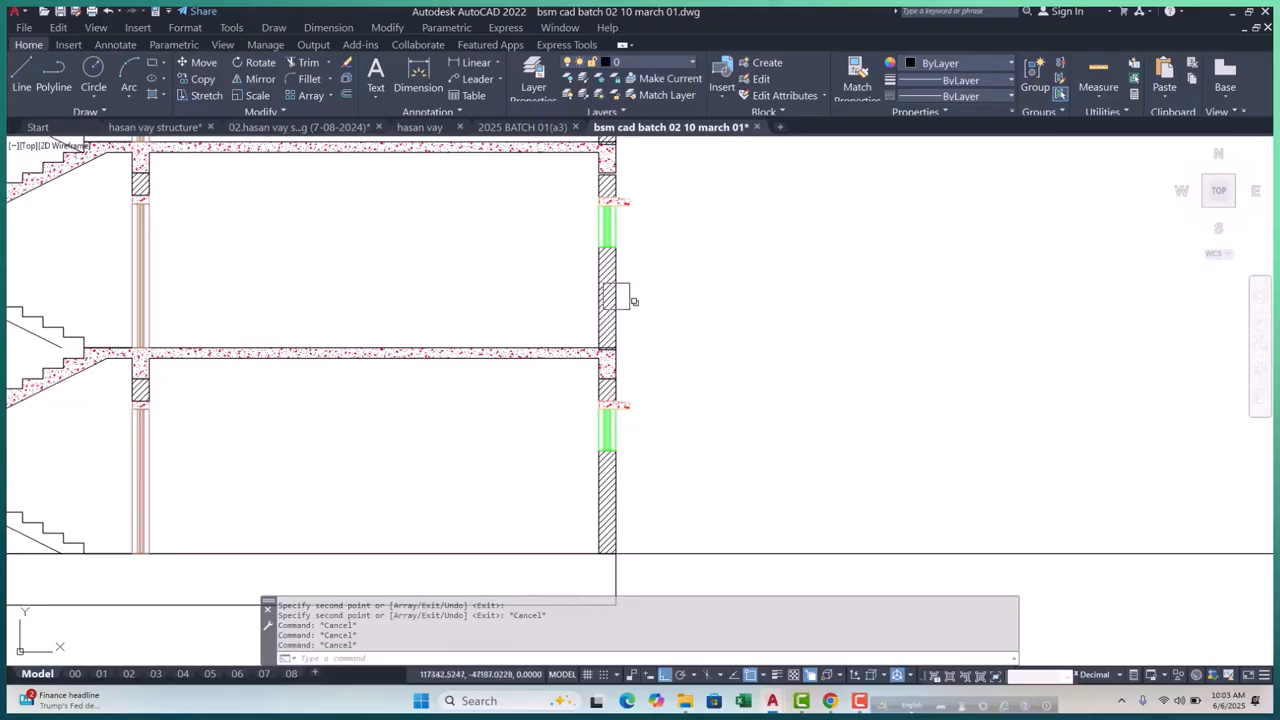
pyautogui.scroll(-1, 628, 367)
pyautogui.scroll(6, 600, 443)
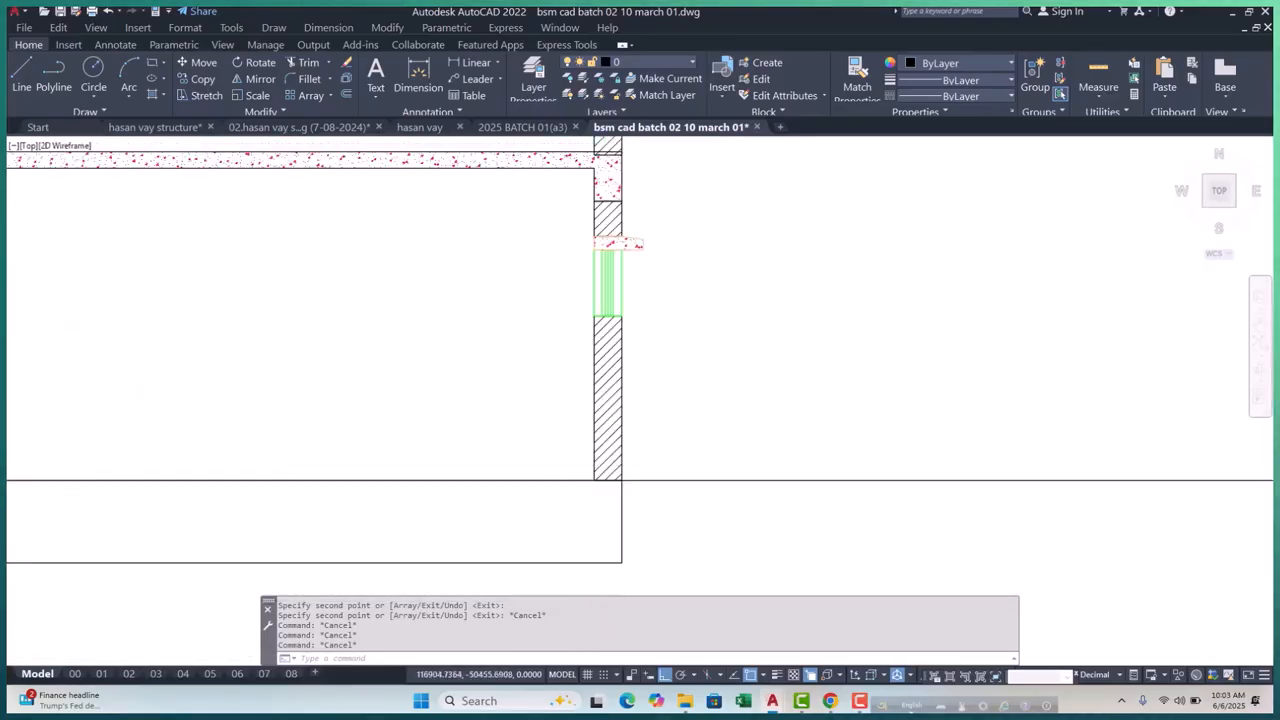
pyautogui.scroll(-3, 635, 523)
pyautogui.scroll(5, 651, 366)
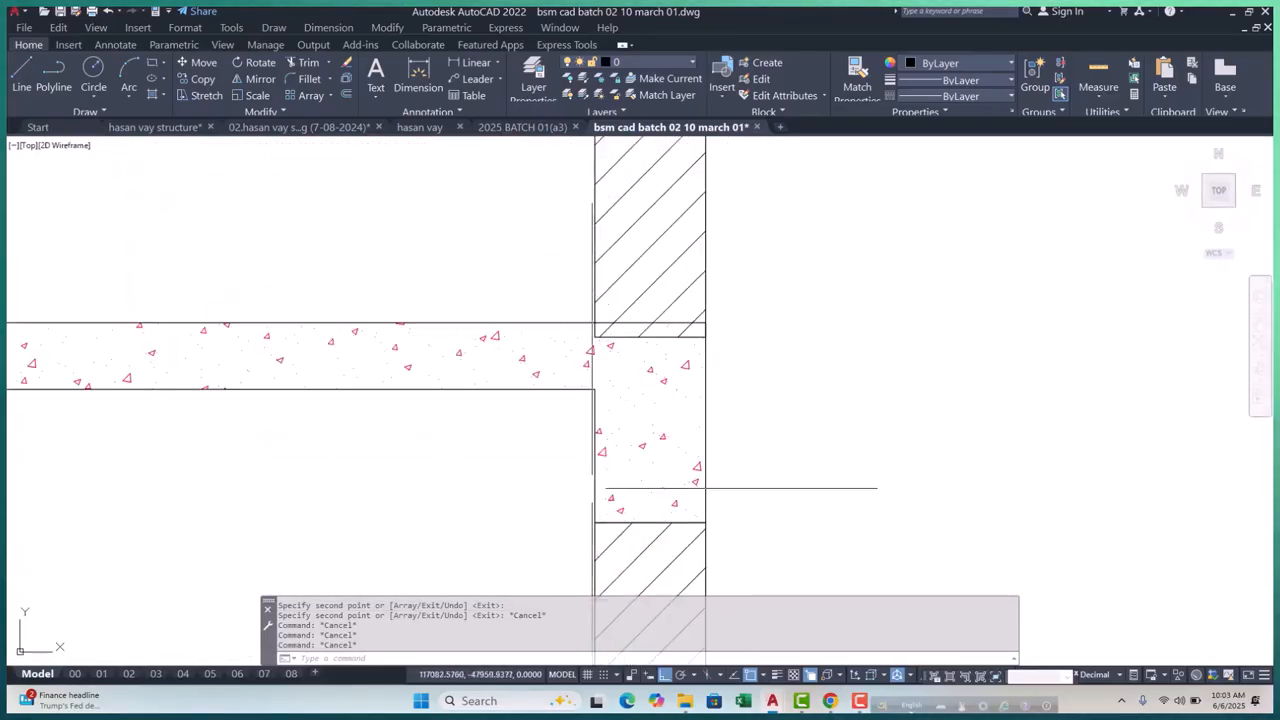
pyautogui.scroll(-5, 623, 398)
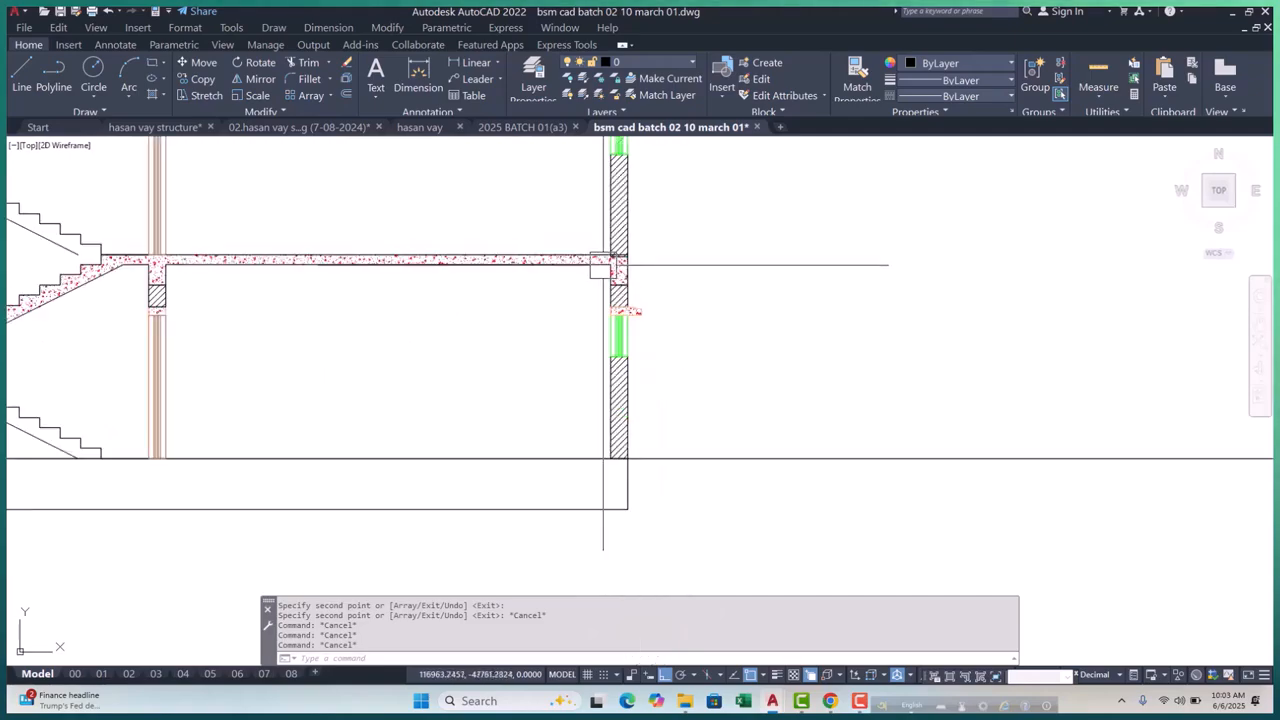
# Move the 1st-floor toilet wall assembly vertically so its base sits on the 1st-floor slab's top surface
pyautogui.scroll(4, 580, 220)
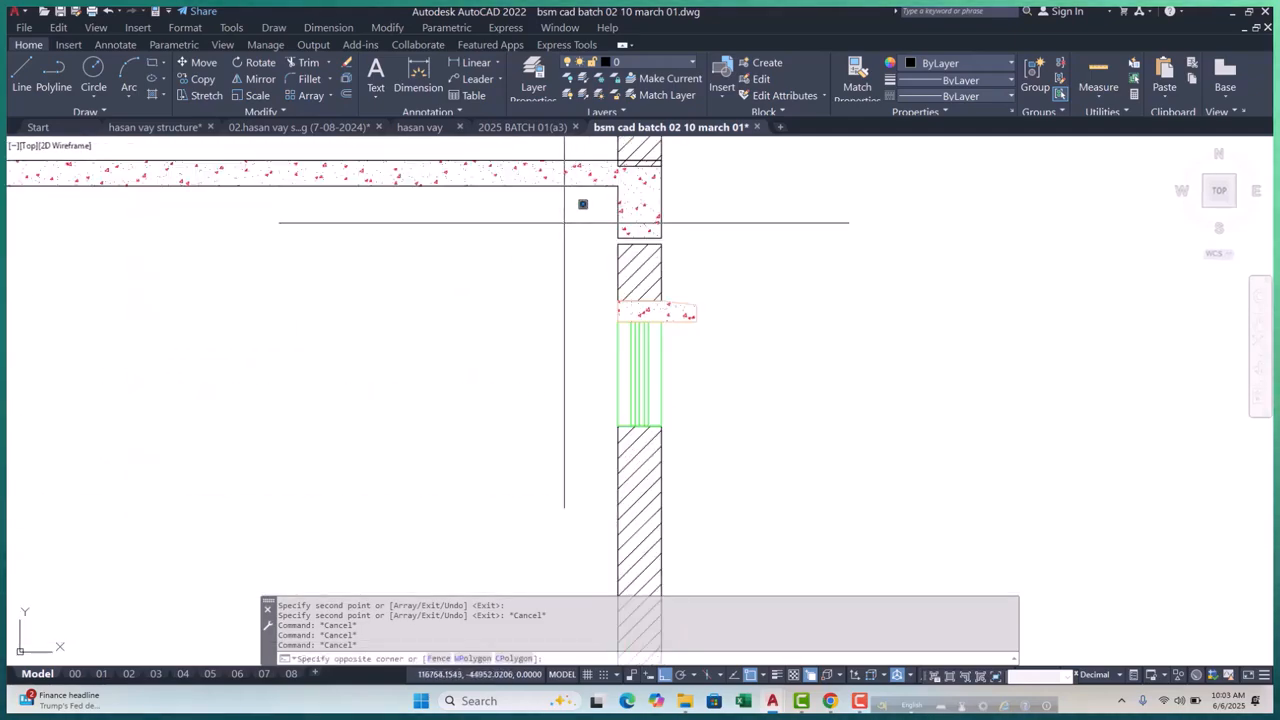
pyautogui.scroll(-3, 583, 204)
pyautogui.scroll(2, 690, 316)
pyautogui.click(677, 330)
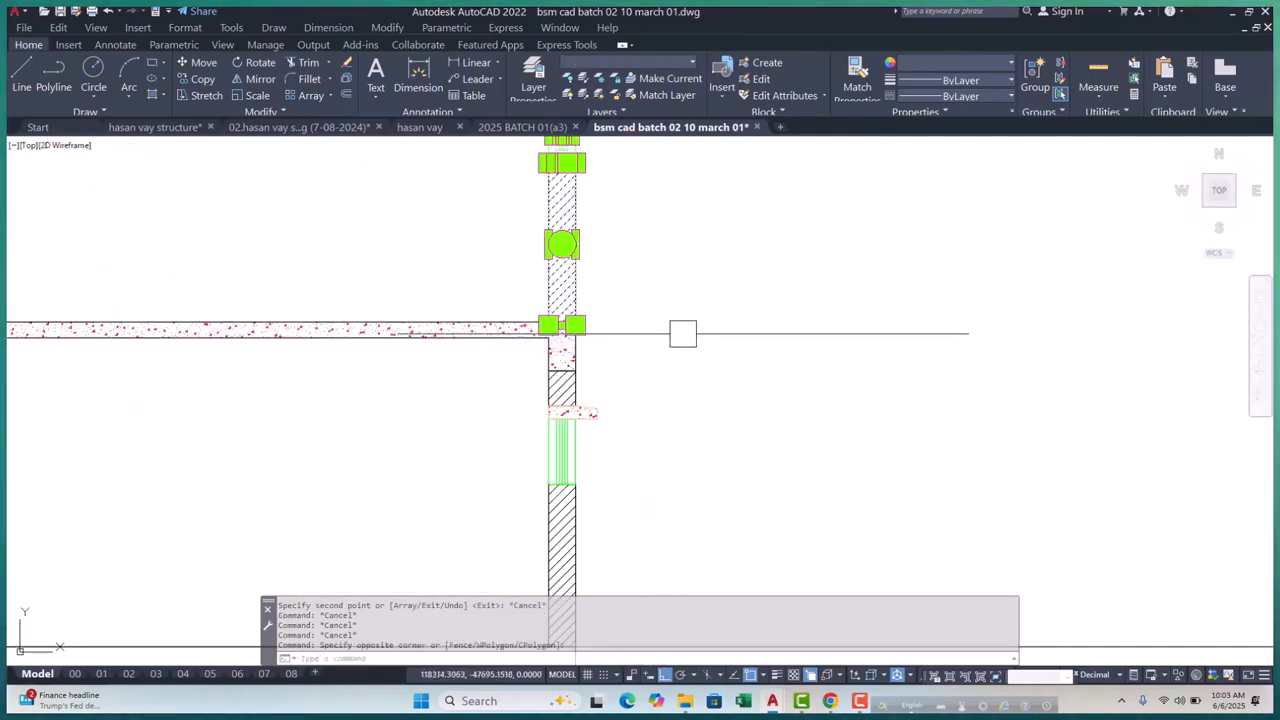
pyautogui.scroll(6, 552, 320)
pyautogui.write('m')
pyautogui.press('Return')
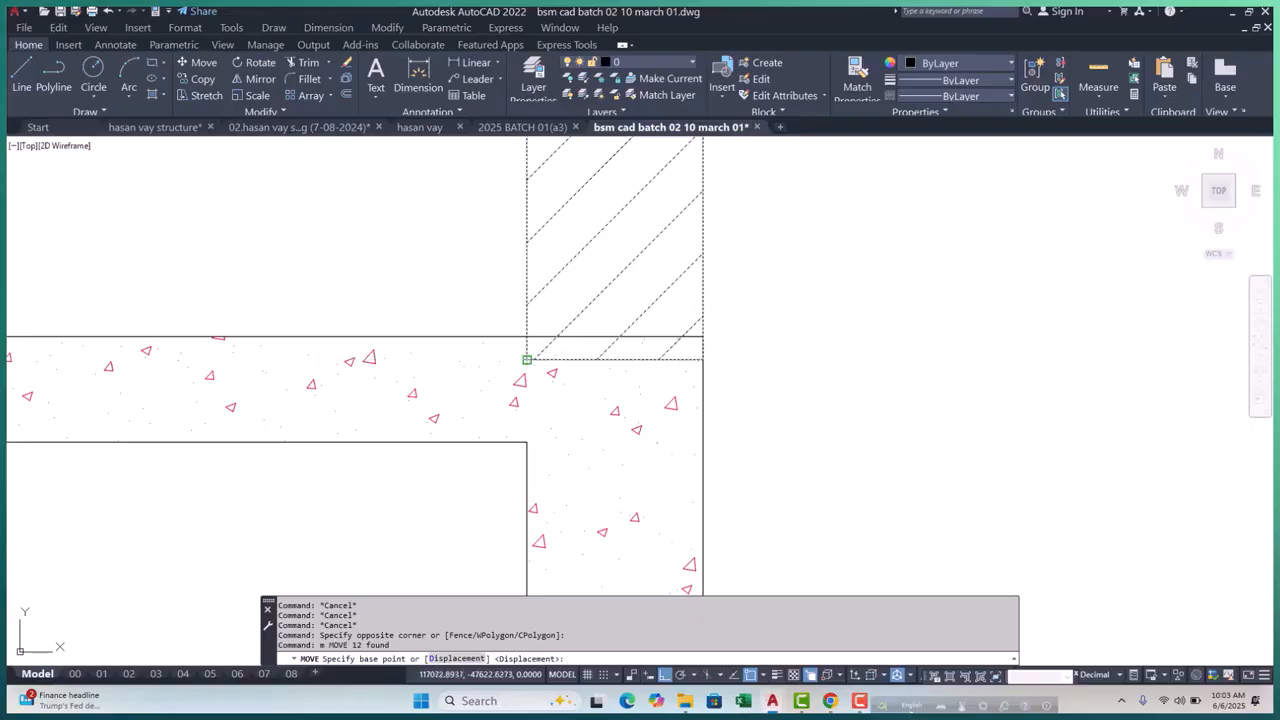
pyautogui.click(547, 315)
pyautogui.scroll(-8, 557, 363)
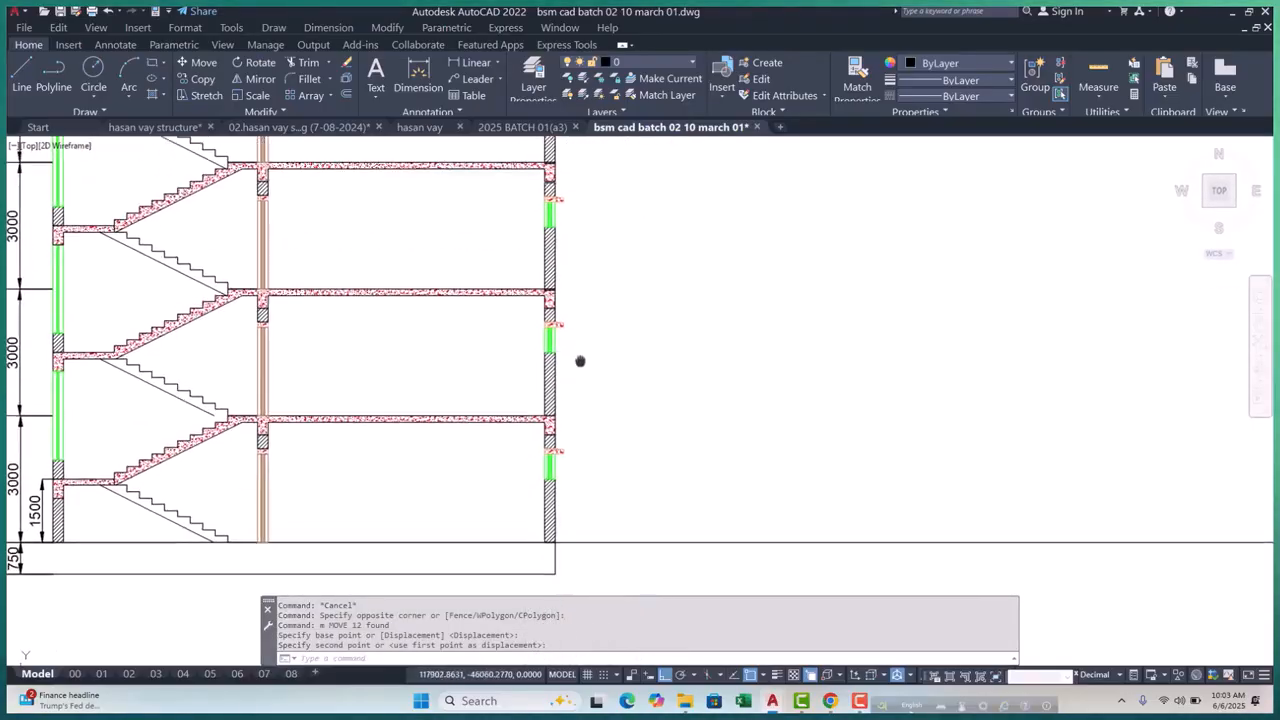
# Move the 2nd-floor toilet wall assembly vertically so its base sits on the 2nd-floor slab's top surface
pyautogui.scroll(4, 573, 363)
pyautogui.scroll(-4, 573, 363)
pyautogui.scroll(6, 560, 263)
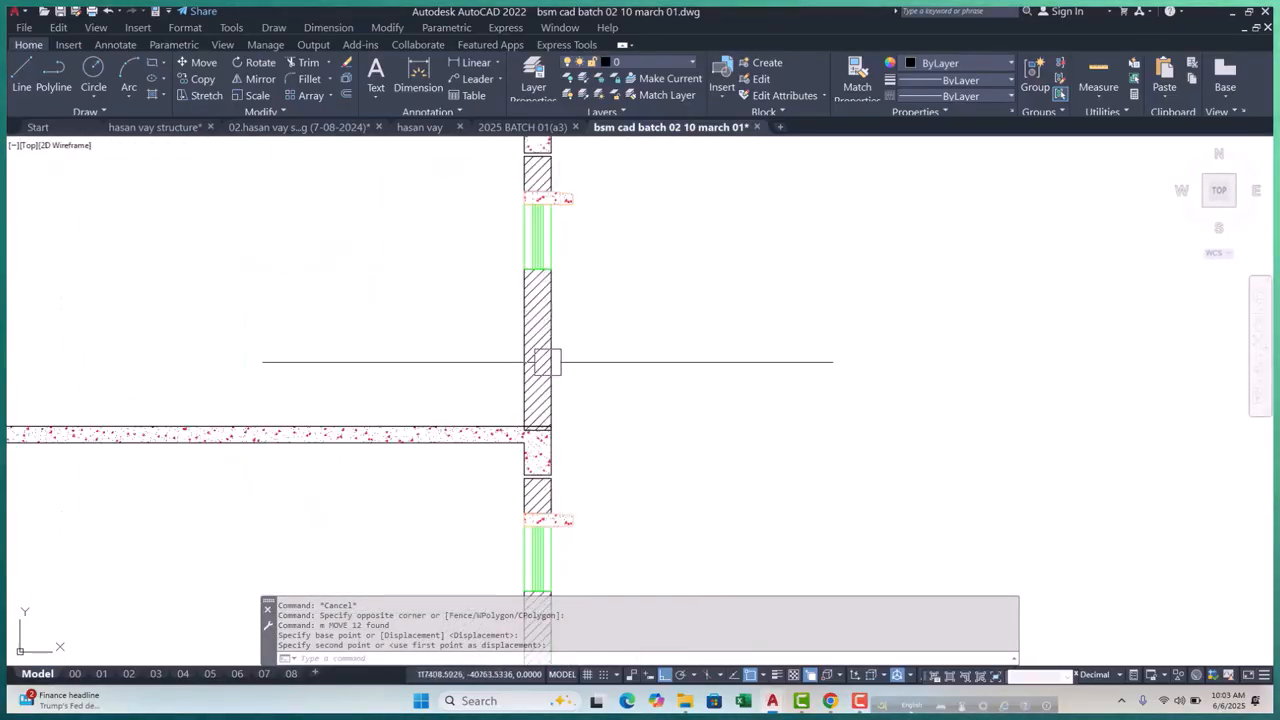
pyautogui.click(499, 450)
pyautogui.scroll(-5, 530, 445)
pyautogui.scroll(6, 566, 483)
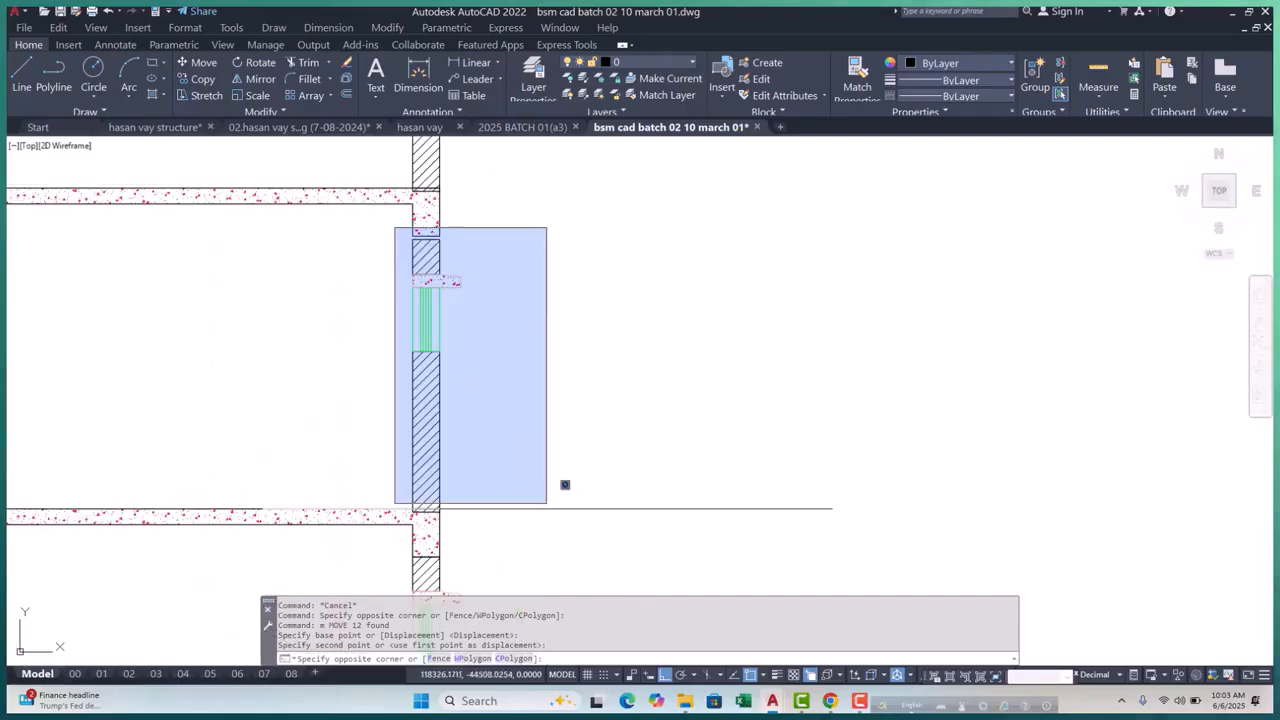
pyautogui.click(570, 505)
pyautogui.scroll(7, 590, 427)
pyautogui.write('m')
pyautogui.press('space')
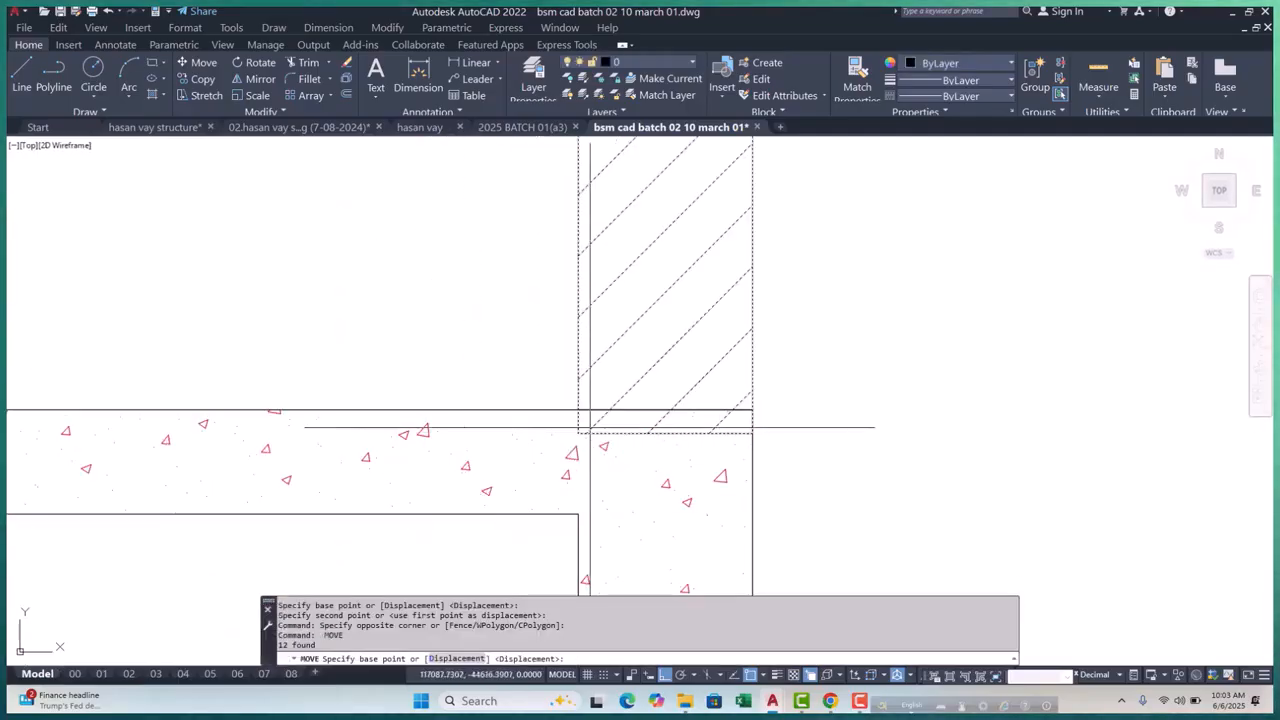
pyautogui.click(578, 433)
pyautogui.scroll(-6, 560, 380)
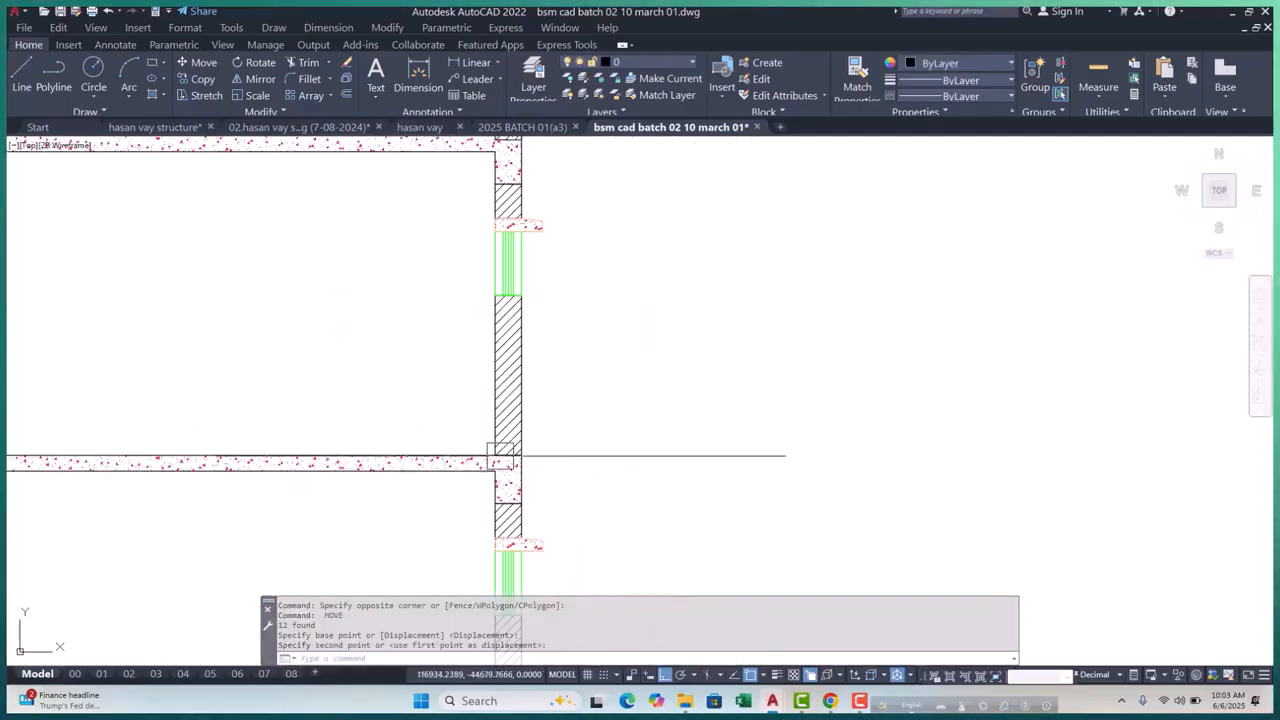
# Move the 3rd-floor toilet wall assembly vertically so its base sits on the 3rd-floor slab's top surface
pyautogui.scroll(8, 541, 375)
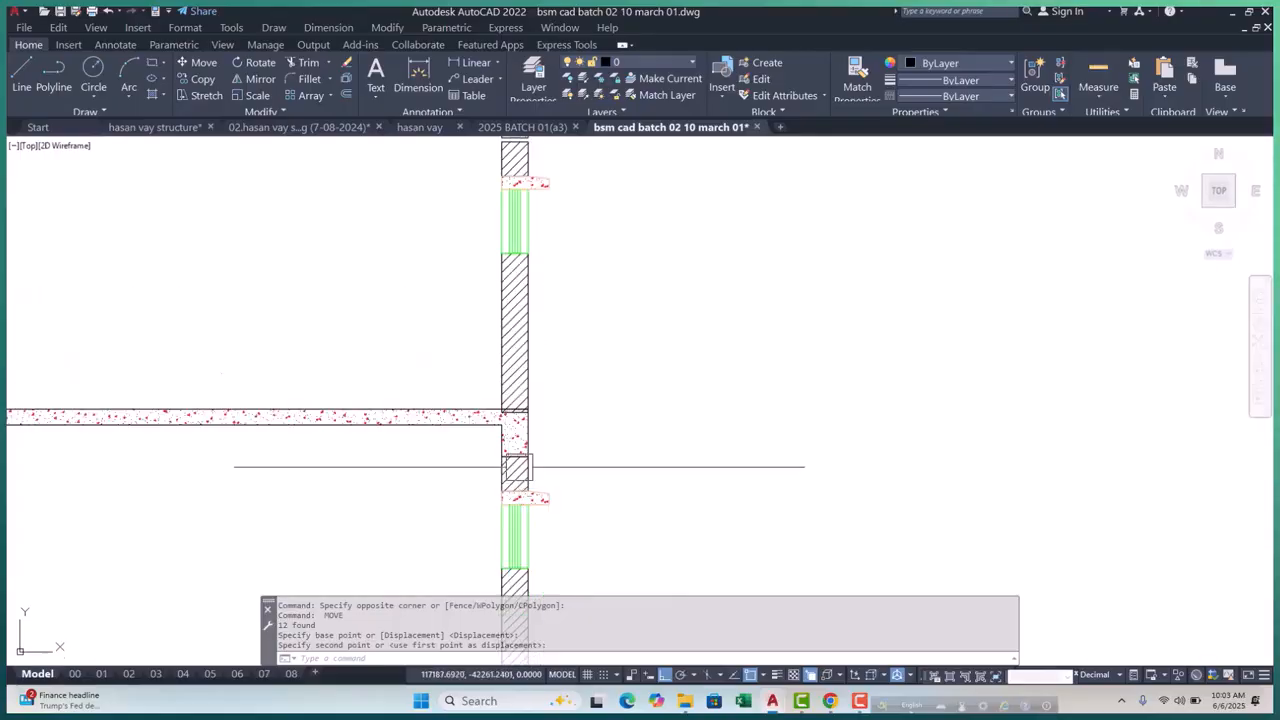
pyautogui.scroll(4, 480, 226)
pyautogui.scroll(-4, 500, 260)
pyautogui.click(486, 243)
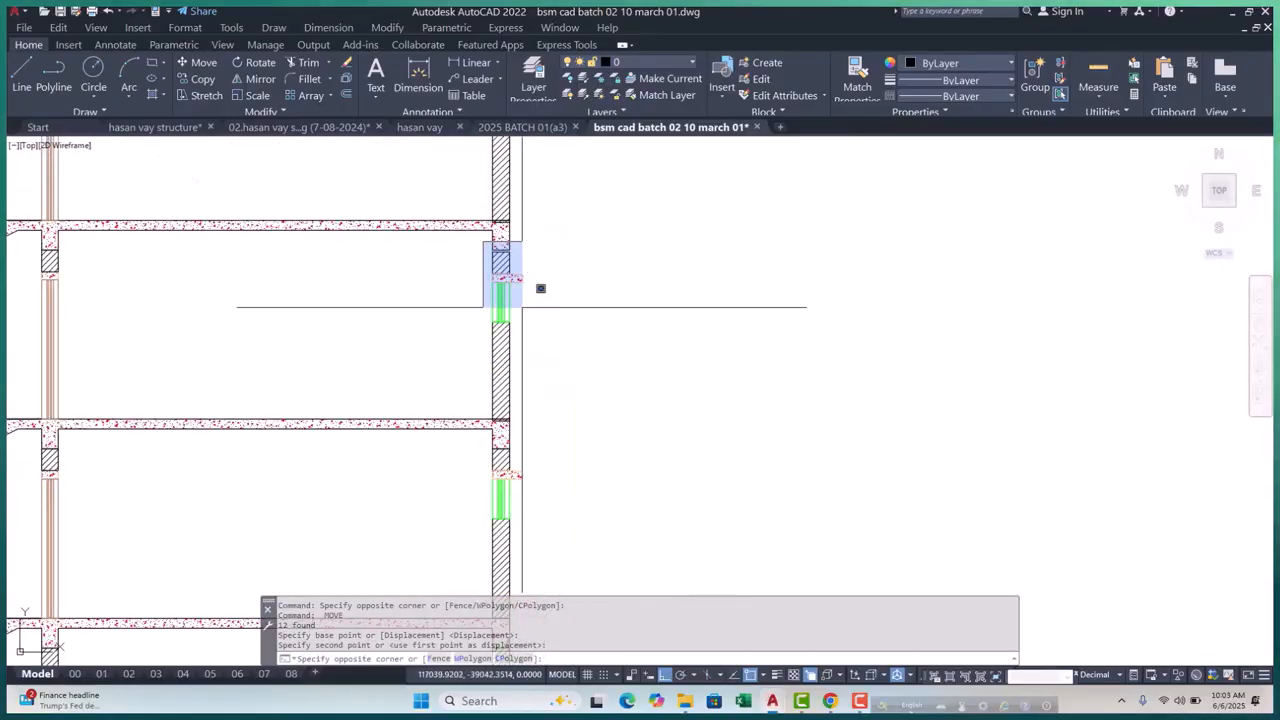
pyautogui.scroll(3, 545, 340)
pyautogui.click(552, 431)
pyautogui.press('space')
pyautogui.scroll(4, 500, 445)
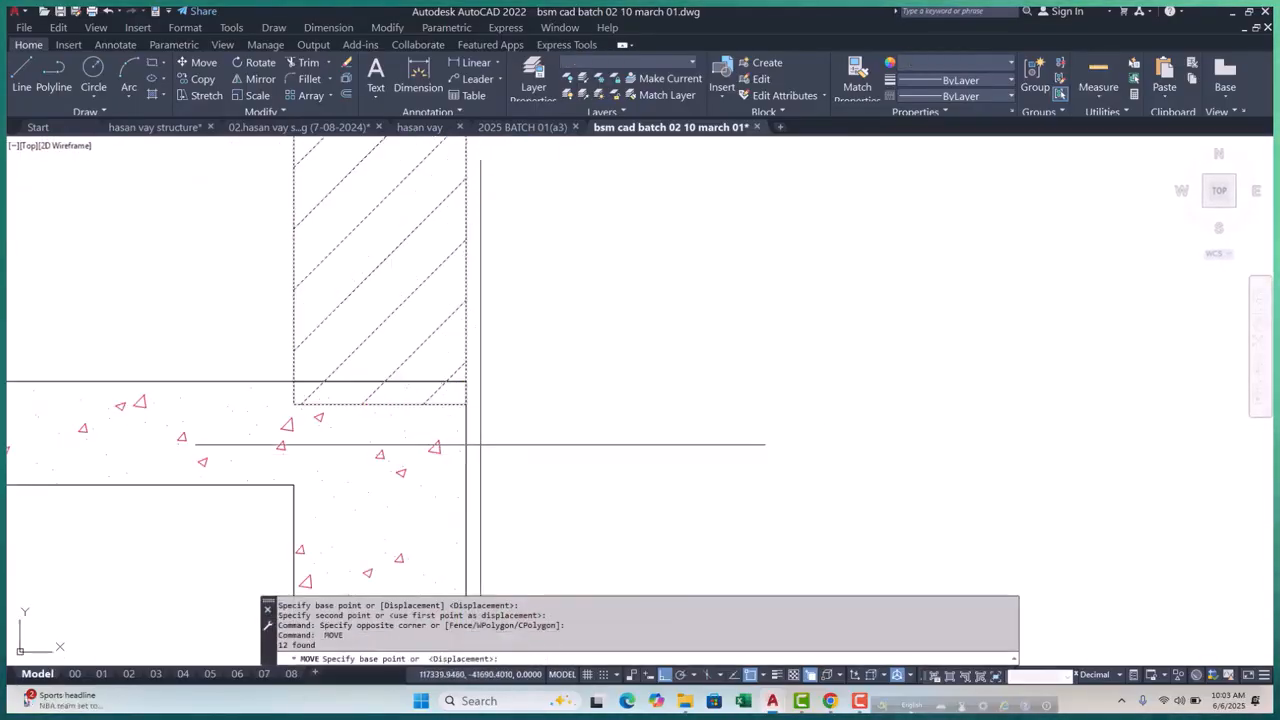
pyautogui.click(466, 404)
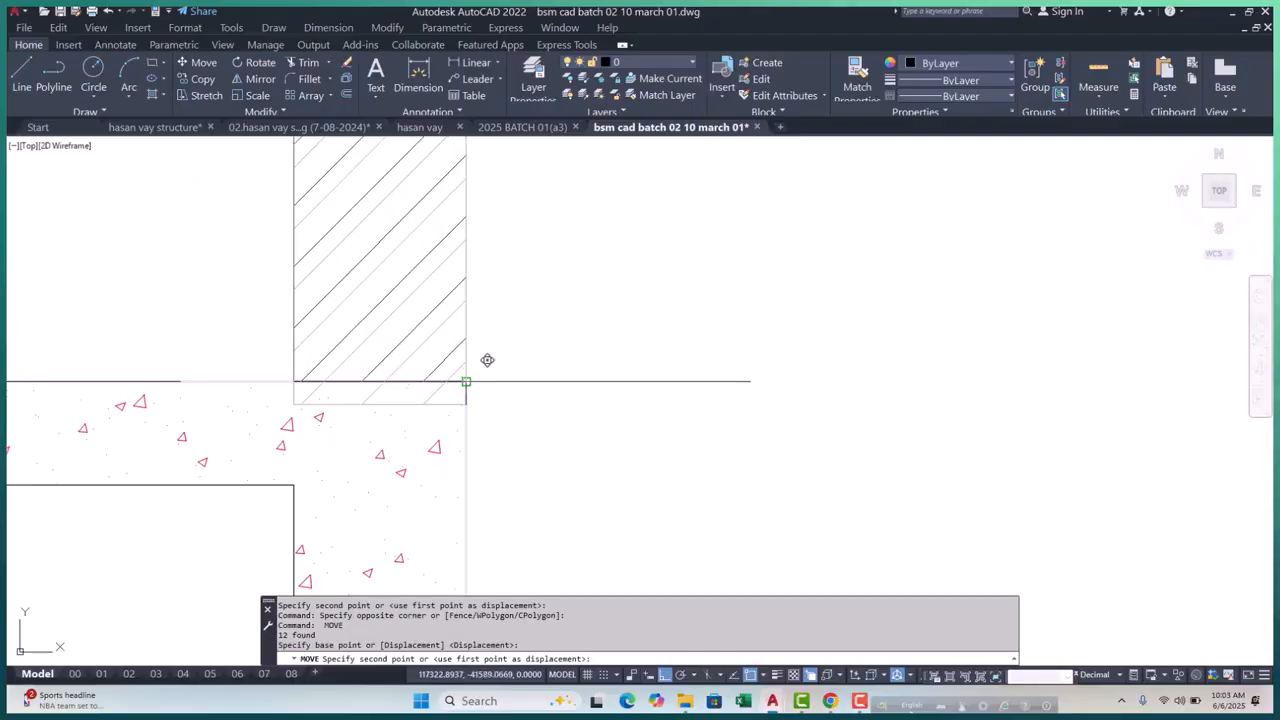
pyautogui.scroll(-5, 468, 420)
# Move the 4th-floor toilet wall assembly vertically so its base sits on the 4th-floor slab's top surface
pyautogui.scroll(6, 486, 363)
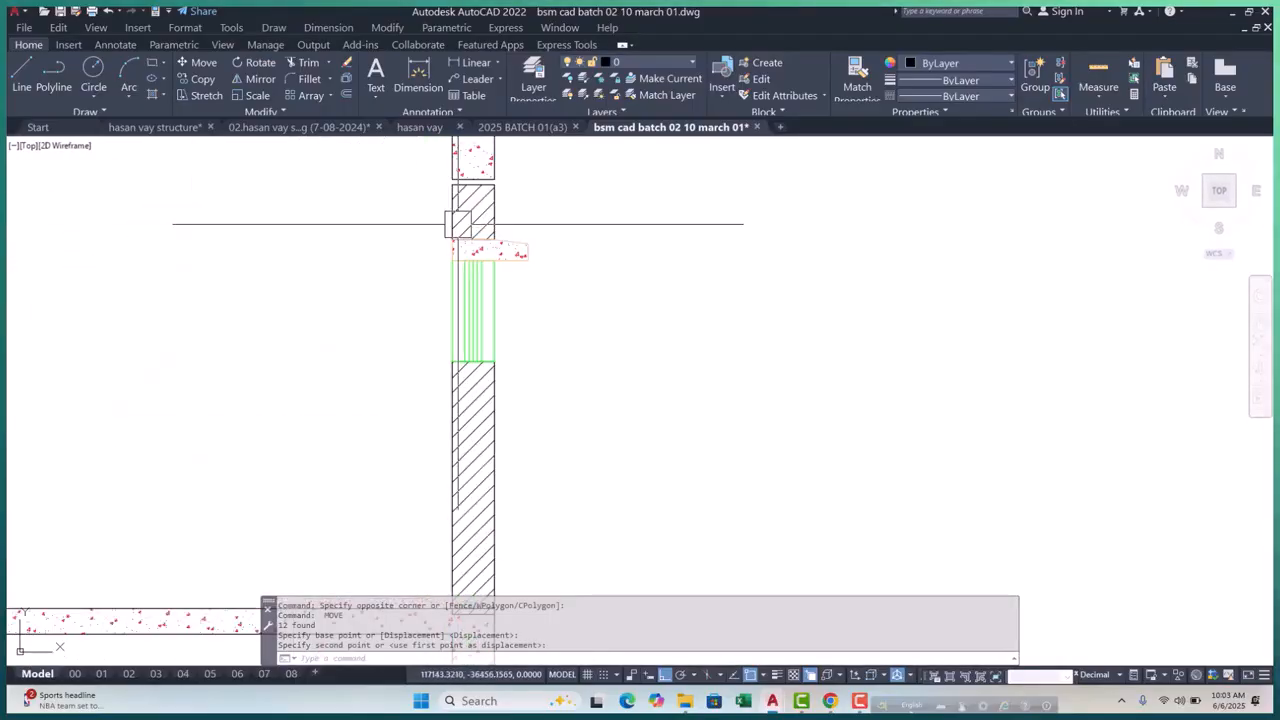
pyautogui.click(401, 200)
pyautogui.scroll(-5, 450, 212)
pyautogui.scroll(3, 494, 398)
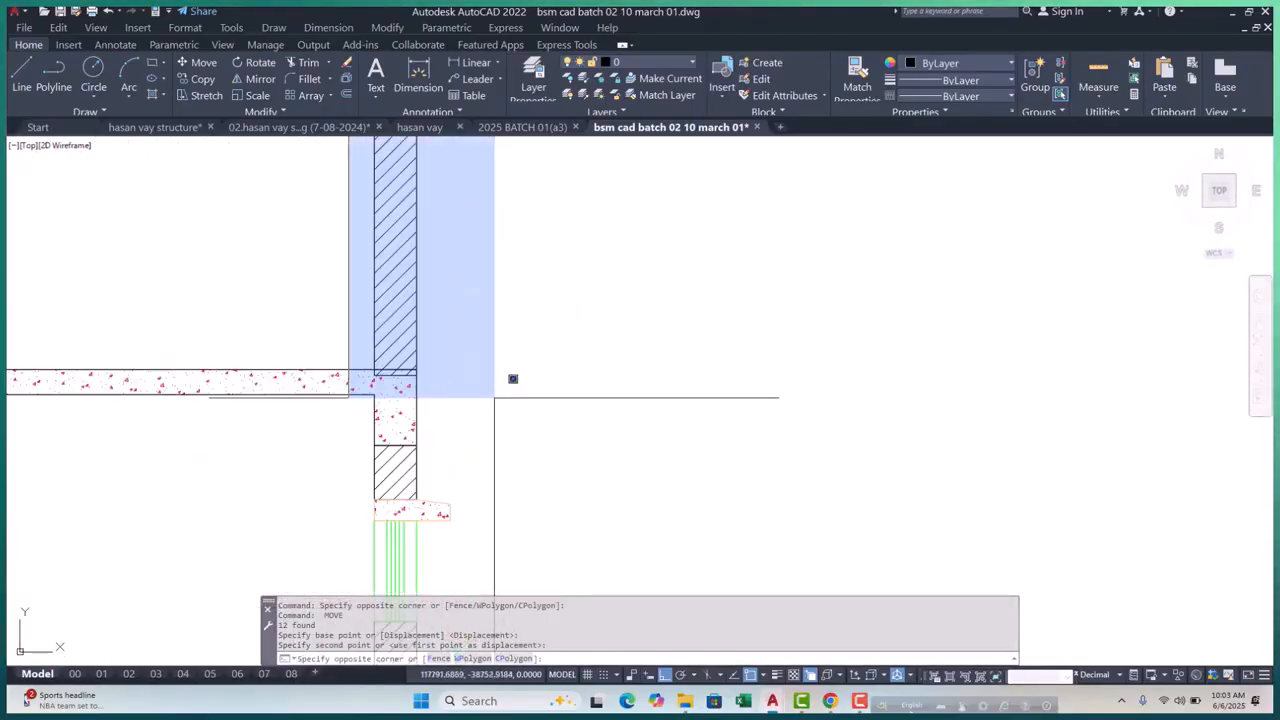
pyautogui.click(532, 374)
pyautogui.press('Return')
pyautogui.scroll(4, 449, 400)
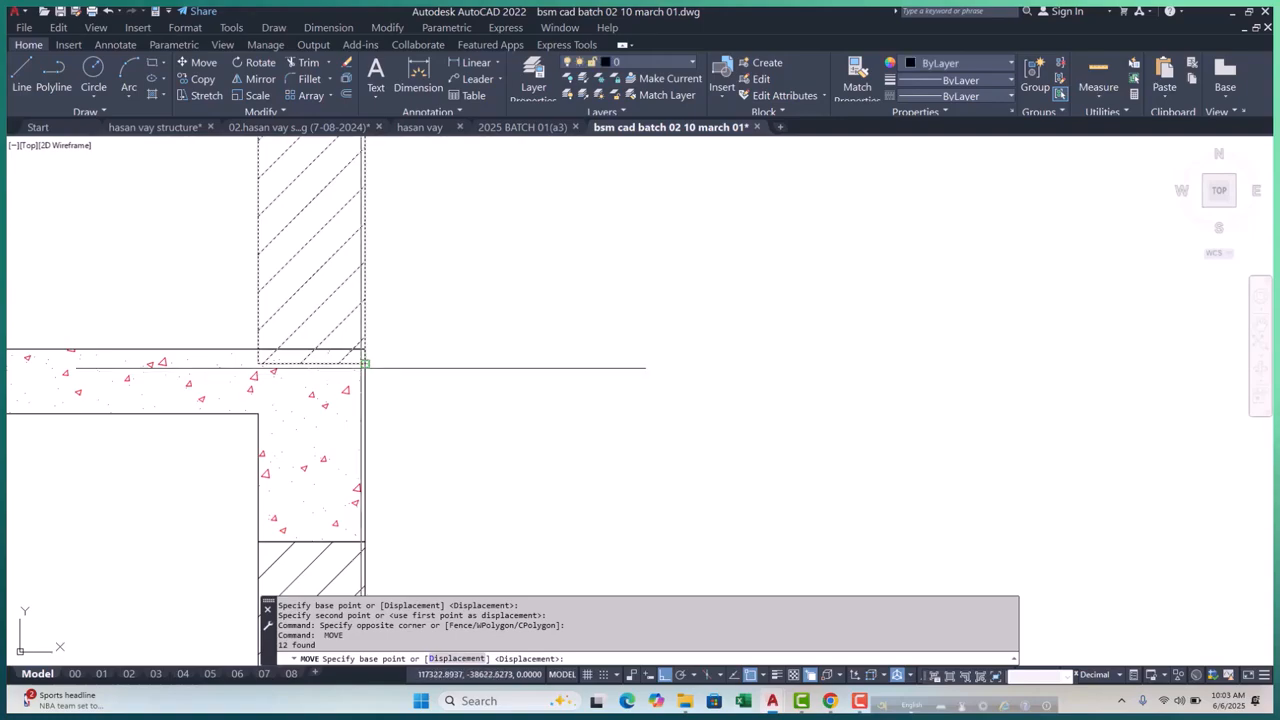
pyautogui.click(365, 363)
pyautogui.press('Escape')
pyautogui.scroll(-2, 499, 318)
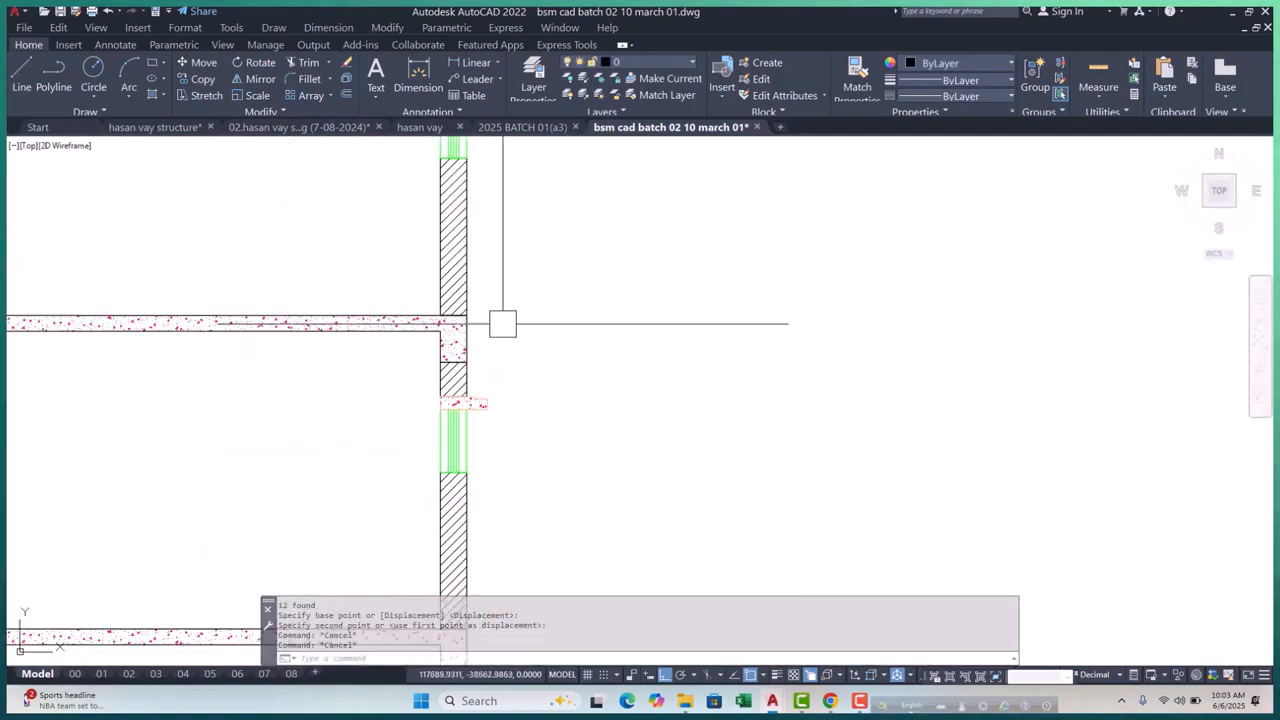
# Examine the toilet walls along the staircase section and compare them with the toilets on the ground-floor plan
pyautogui.scroll(9, 455, 321)
pyautogui.scroll(-16, 482, 297)
pyautogui.scroll(-2, 555, 300)
pyautogui.moveTo(595, 345); pyautogui.dragTo(599, 315, button='middle')
pyautogui.press('Escape')
pyautogui.press('Escape')
pyautogui.scroll(2, 531, 366)
pyautogui.moveTo(520, 373); pyautogui.dragTo(497, 457, button='middle')
pyautogui.scroll(-4, 497, 457)
pyautogui.scroll(6, 470, 280)
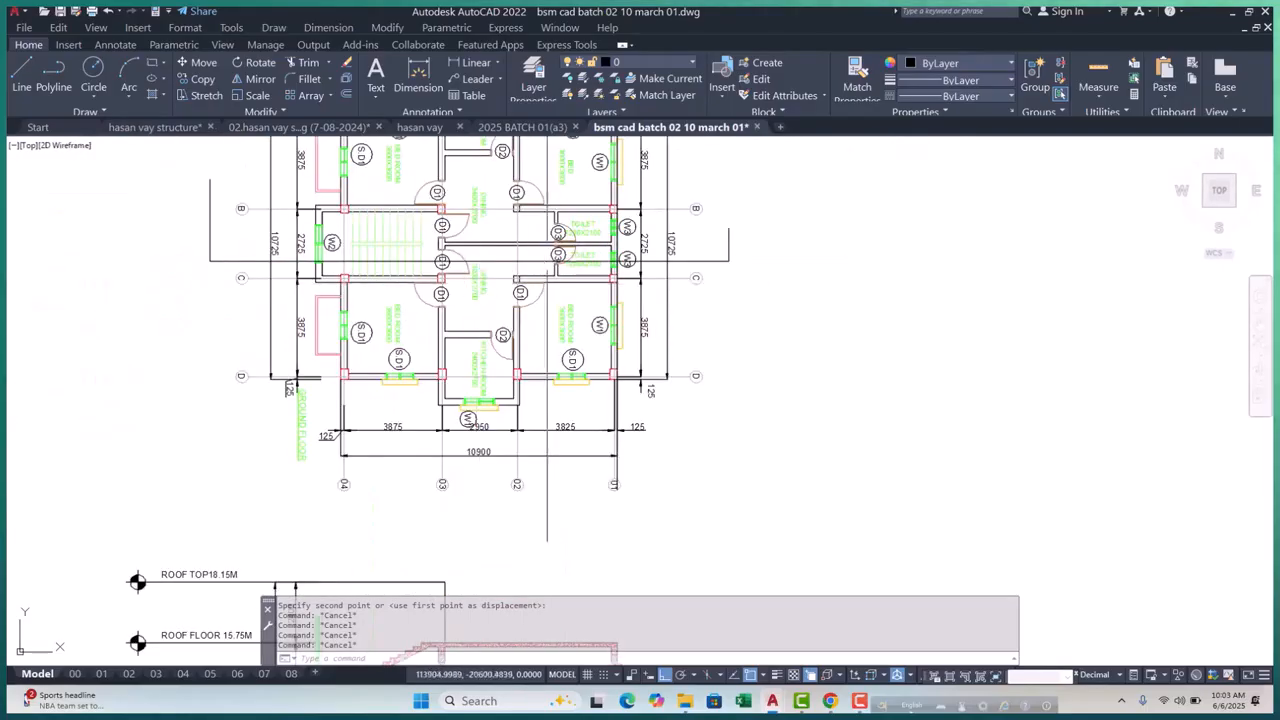
pyautogui.scroll(4, 569, 267)
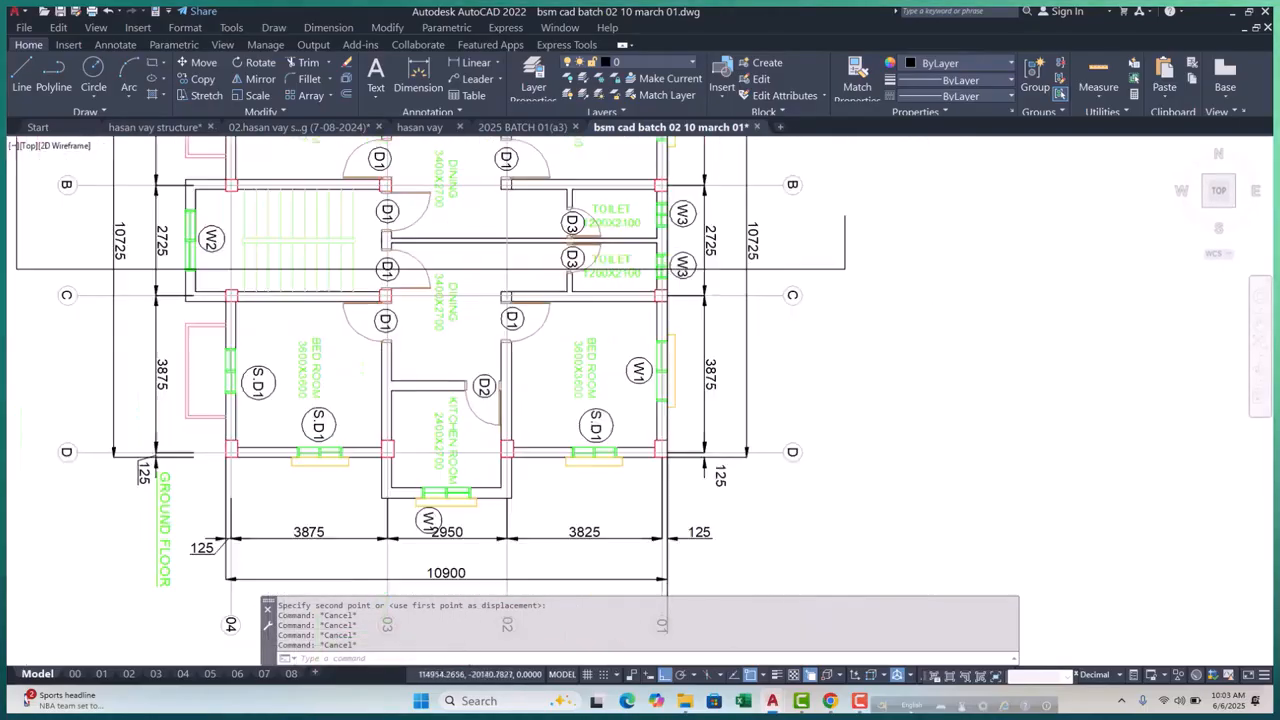
pyautogui.scroll(-4, 585, 268)
pyautogui.scroll(2, 620, 282)
pyautogui.scroll(-6, 592, 238)
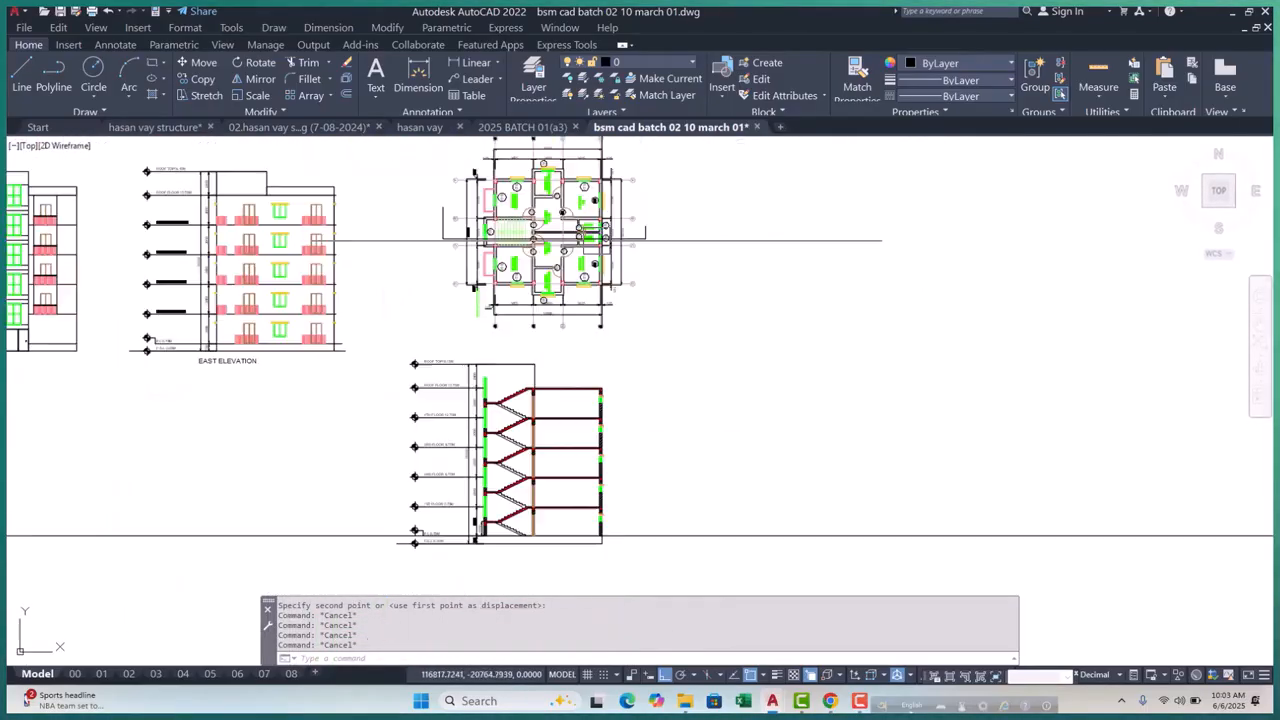
pyautogui.moveTo(597, 363)
pyautogui.mouseDown(button='middle')
pyautogui.moveTo(585, 264)
pyautogui.moveTo(604, 417)
pyautogui.moveTo(600, 370)
pyautogui.mouseUp(button='middle')
pyautogui.scroll(4, 595, 420)
pyautogui.scroll(-4, 598, 418)
pyautogui.scroll(2, 600, 440)
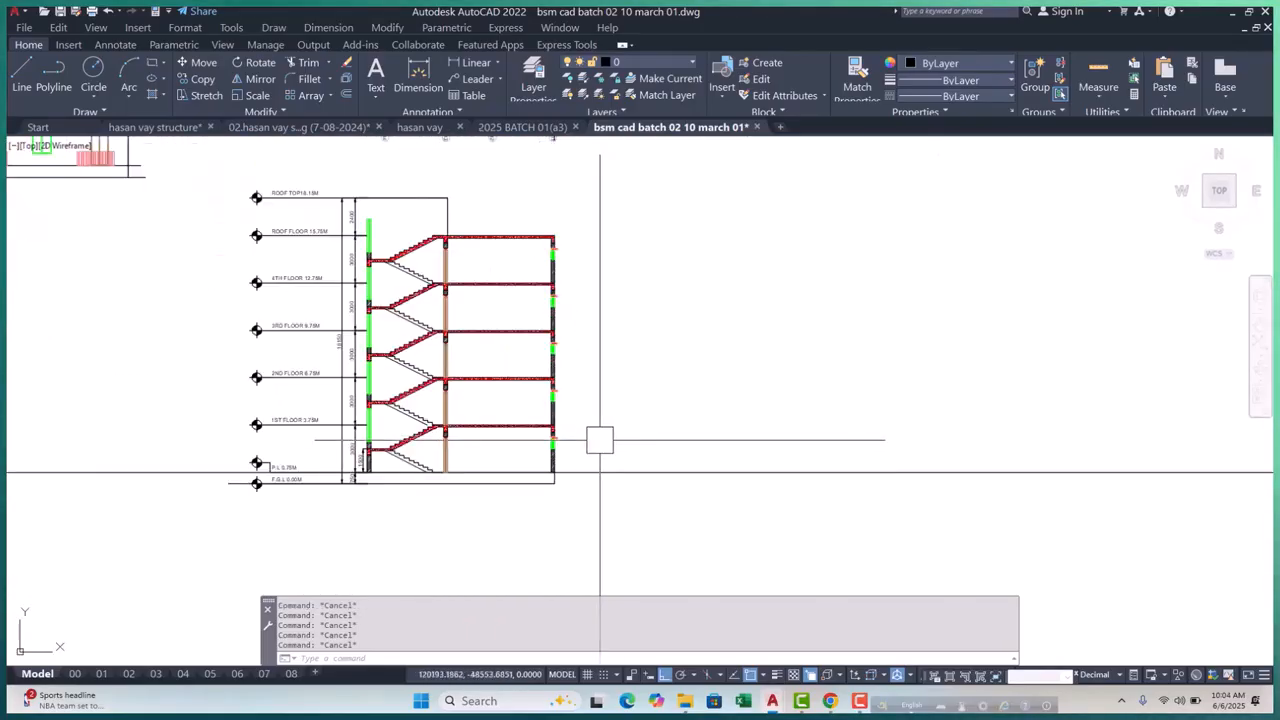
# Draw a trial vertical construction line through the outer edge of the toilet window's sunshade and erase it again
pyautogui.write('xl')
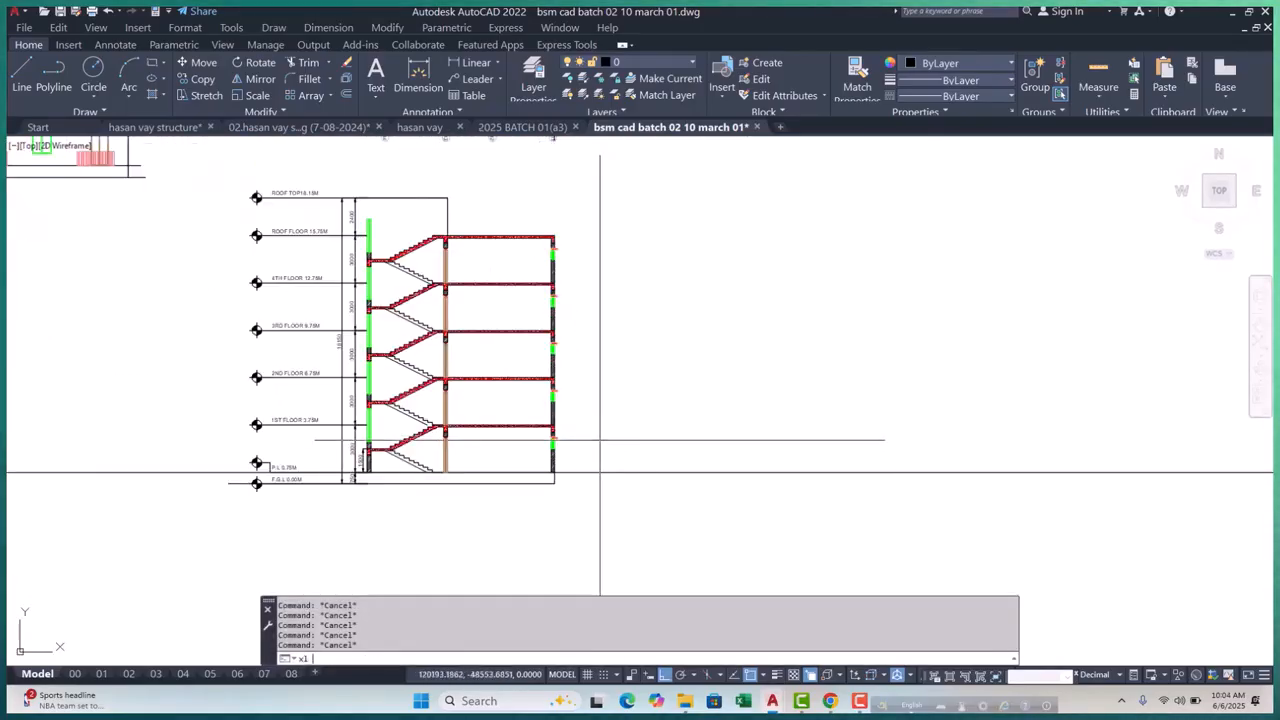
pyautogui.scroll(6, 600, 440)
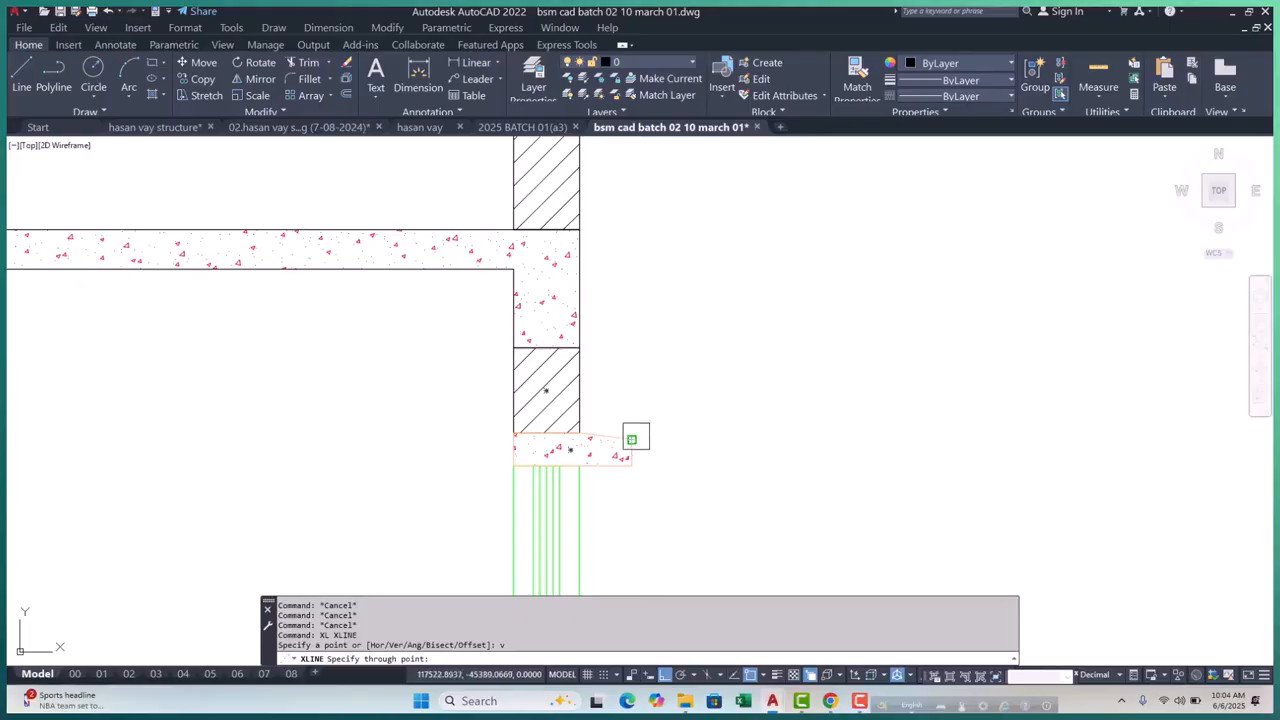
pyautogui.scroll(-14, 650, 438)
pyautogui.scroll(9, 660, 392)
pyautogui.press('Escape')
pyautogui.press('Escape')
pyautogui.press('Escape')
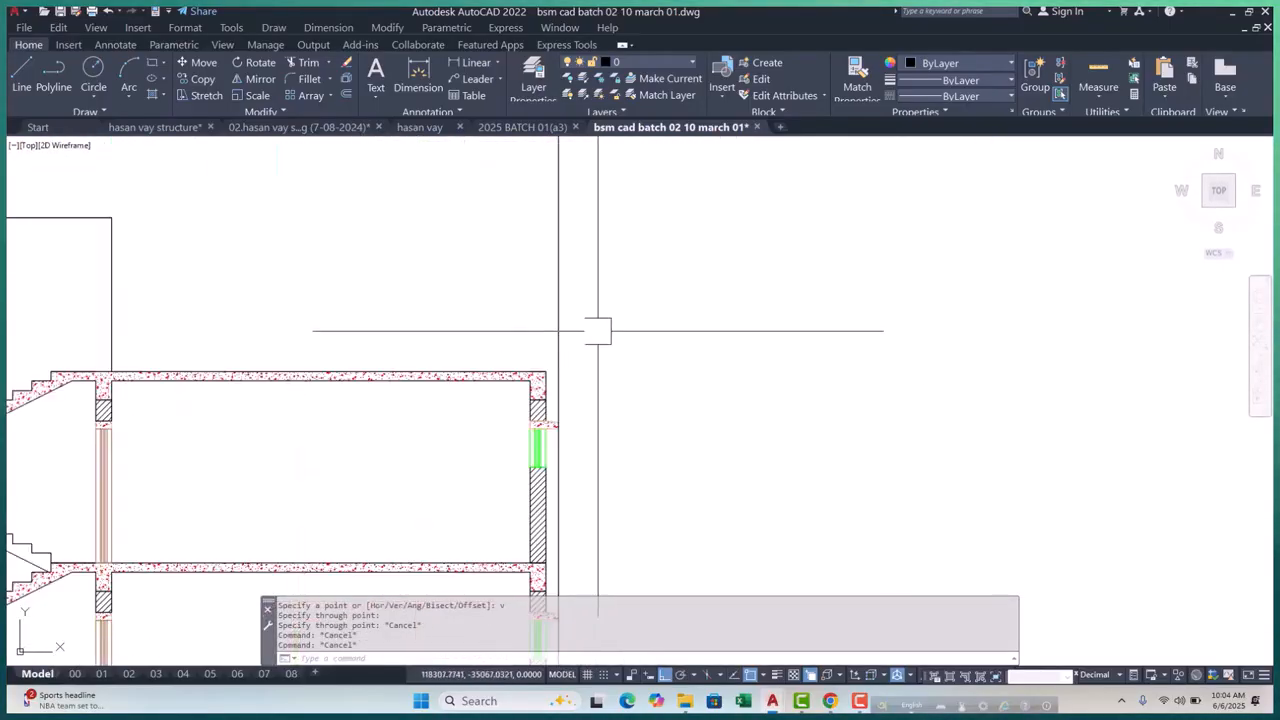
pyautogui.scroll(-5, 640, 310)
pyautogui.write('e')
pyautogui.press('Return')
pyautogui.scroll(3, 634, 423)
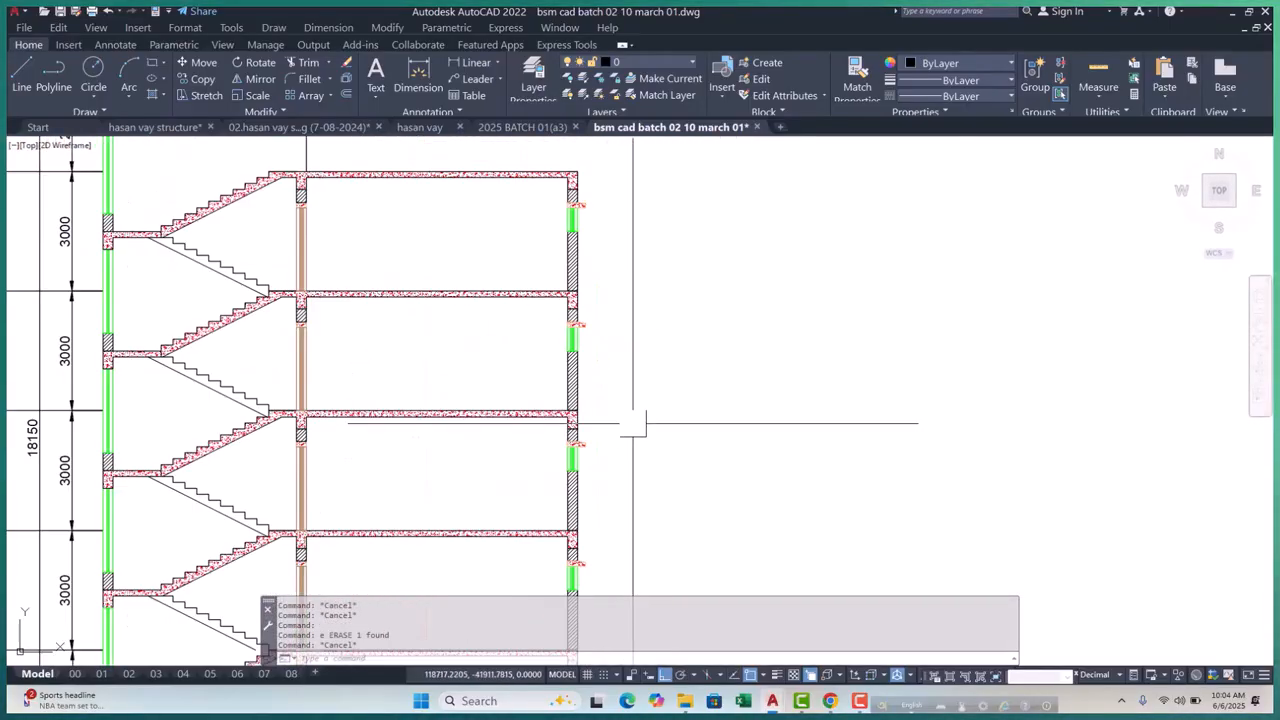
# Project both faces of the toilet wall containing door D3 from the ground-floor plan into the section with vertical construction lines
pyautogui.scroll(-2, 634, 423)
pyautogui.scroll(-2, 700, 500)
pyautogui.scroll(7, 660, 335)
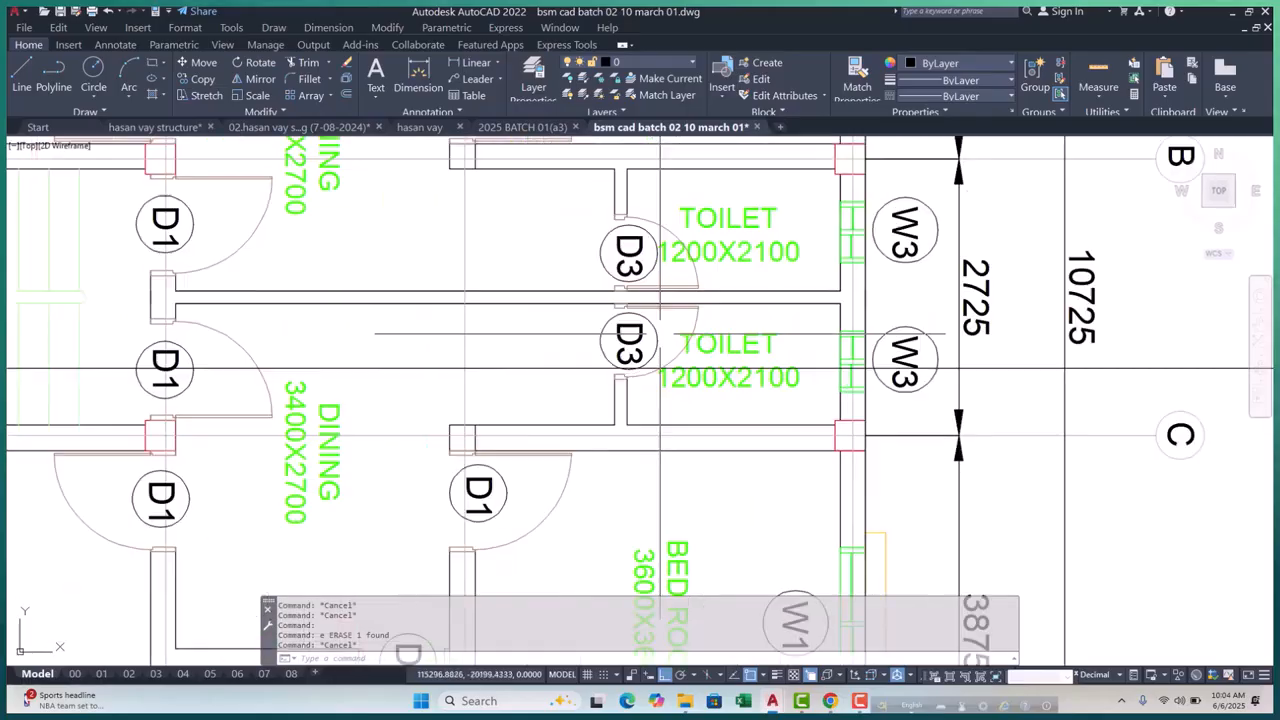
pyautogui.scroll(-5, 588, 332)
pyautogui.scroll(5, 617, 372)
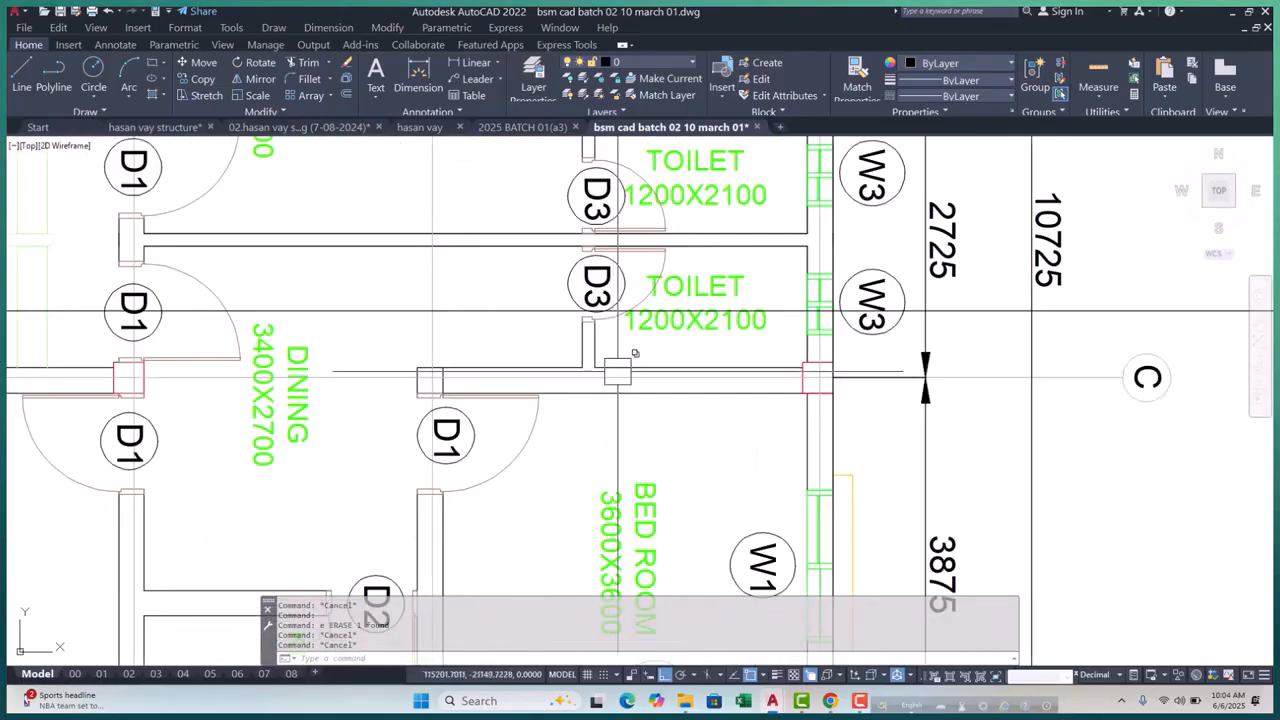
pyautogui.write('xl')
pyautogui.press('Return')
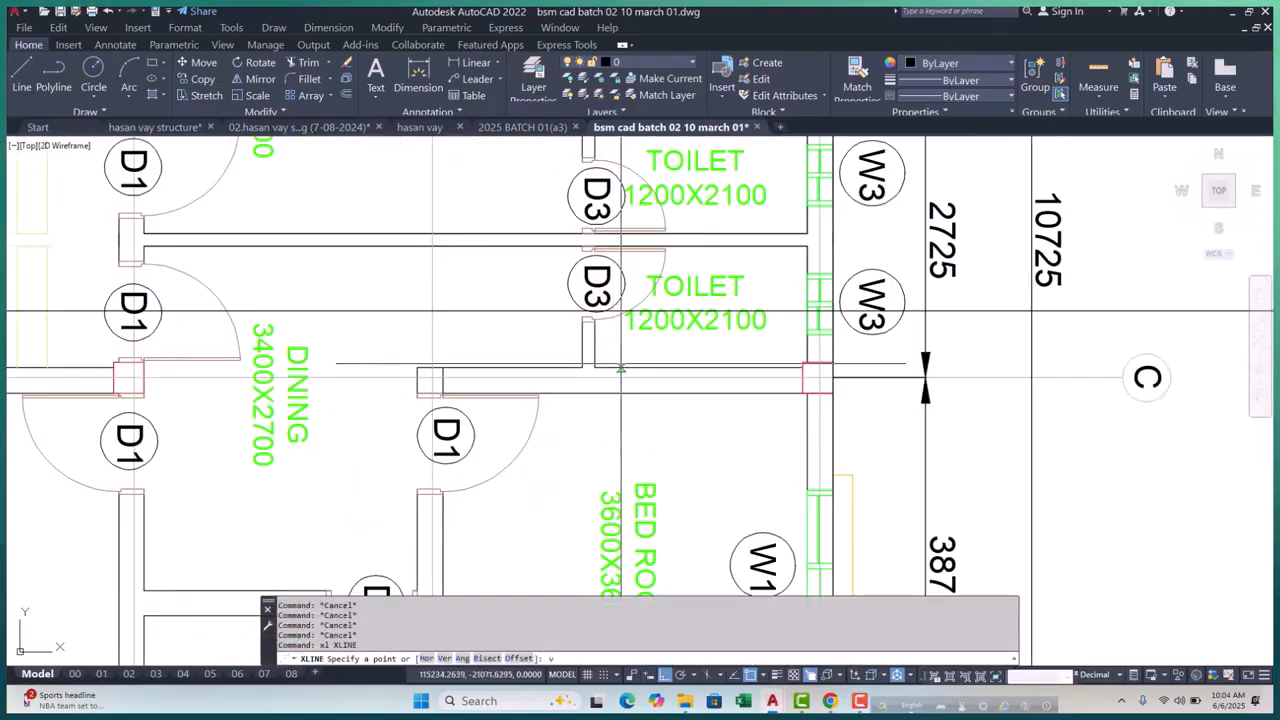
pyautogui.write('v')
pyautogui.press('Return')
pyautogui.scroll(3, 620, 362)
pyautogui.click(596, 408)
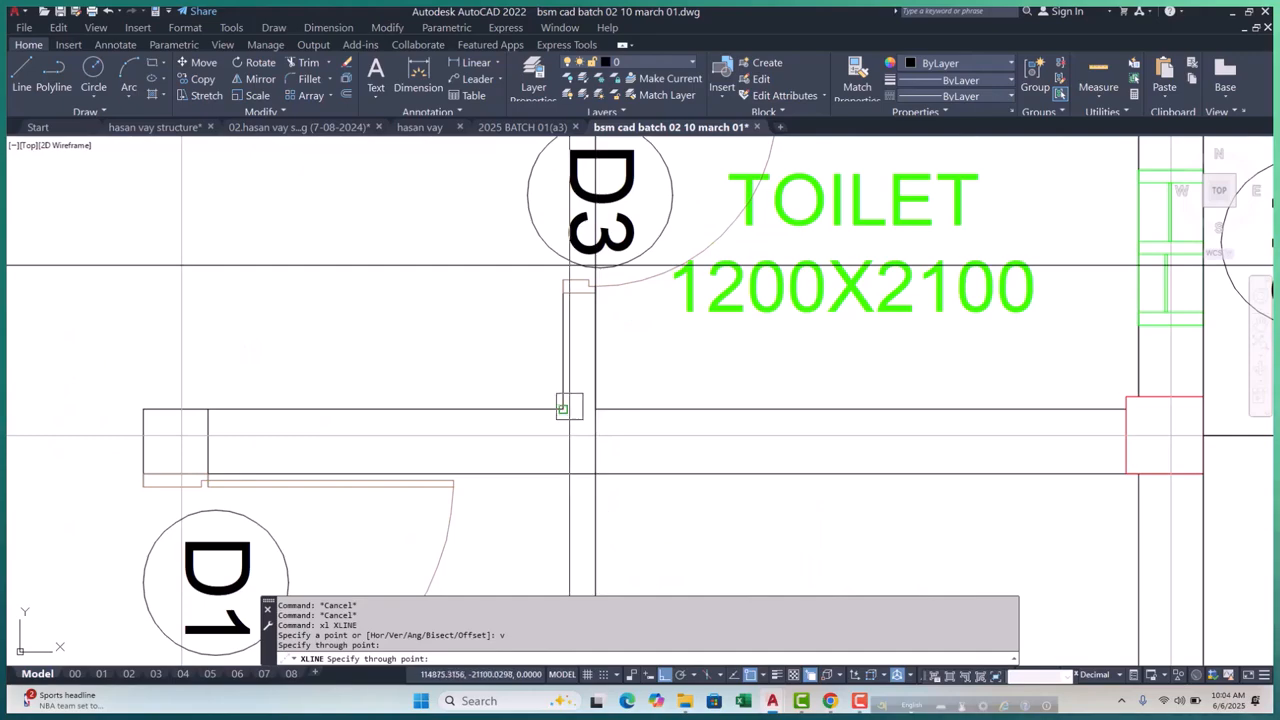
pyautogui.scroll(-5, 182, 436)
pyautogui.scroll(4, 680, 408)
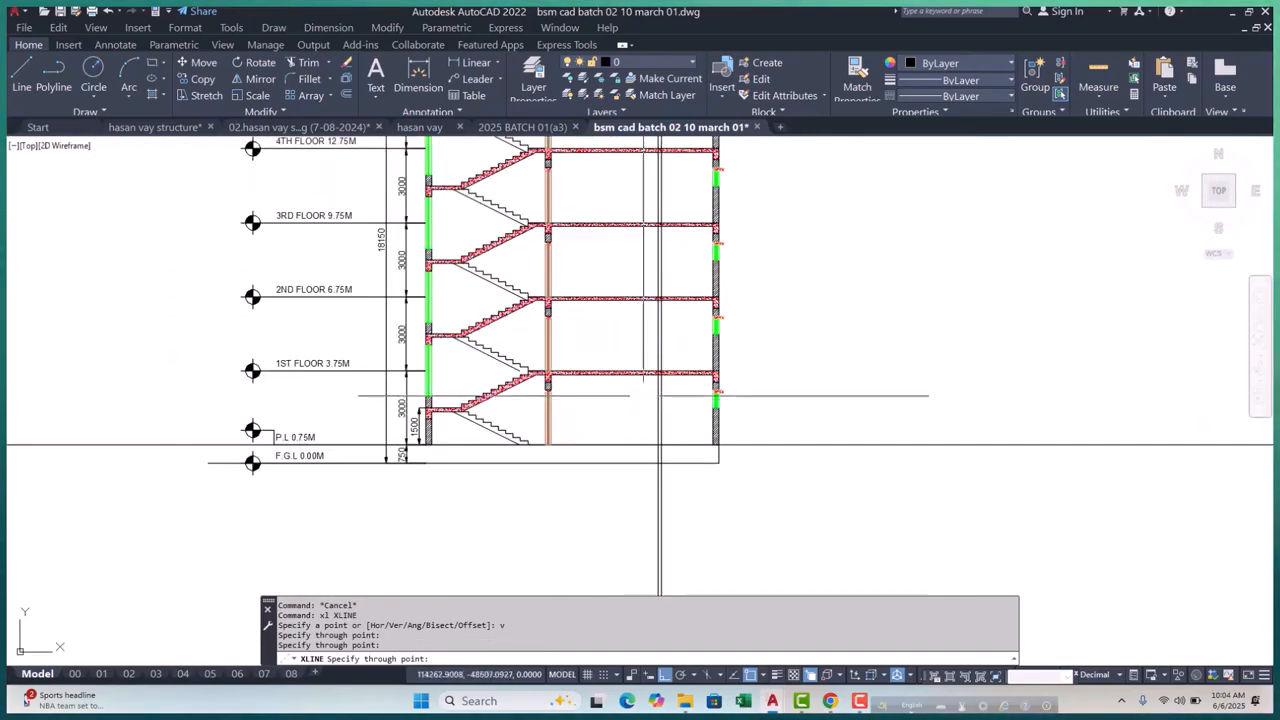
pyautogui.press('Escape')
pyautogui.press('Escape')
pyautogui.scroll(4, 688, 415)
pyautogui.press('Escape')
pyautogui.press('Escape')
pyautogui.press('Escape')
pyautogui.press('Escape')
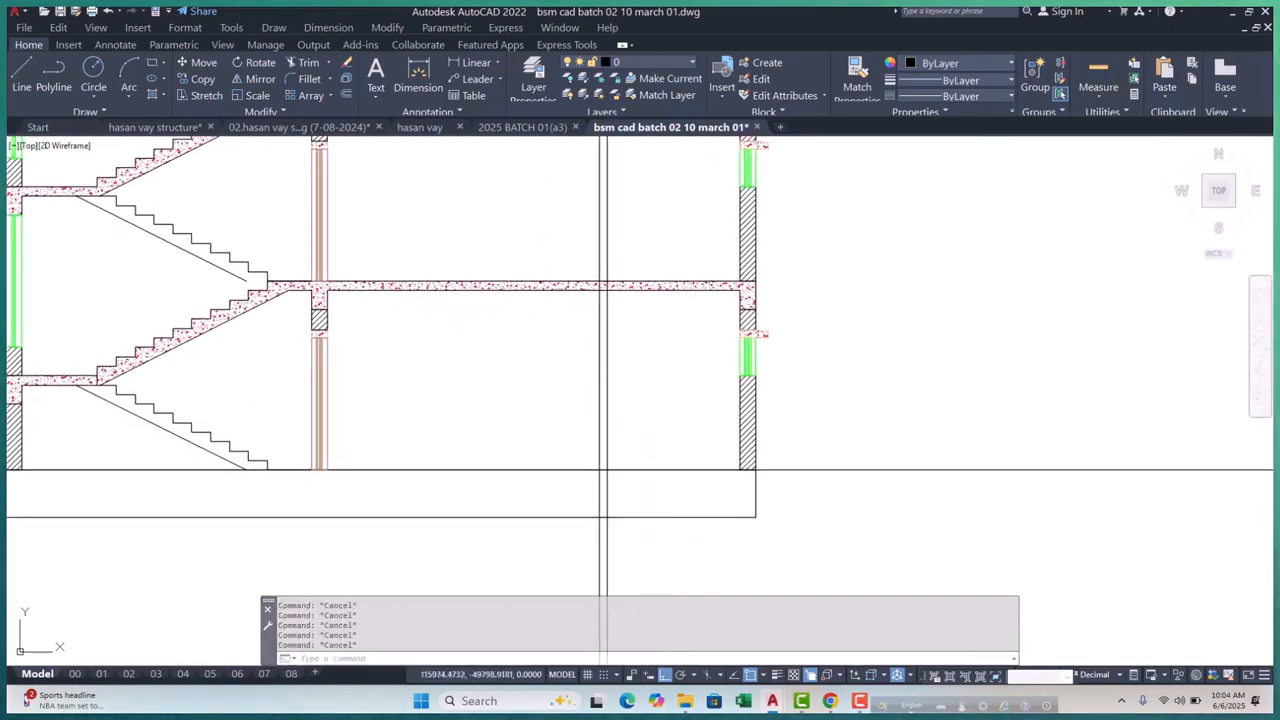
# Offset the horizontal plinth-level line 2100 upward to mark the toilet door's head height
pyautogui.write('o')
pyautogui.press('Return')
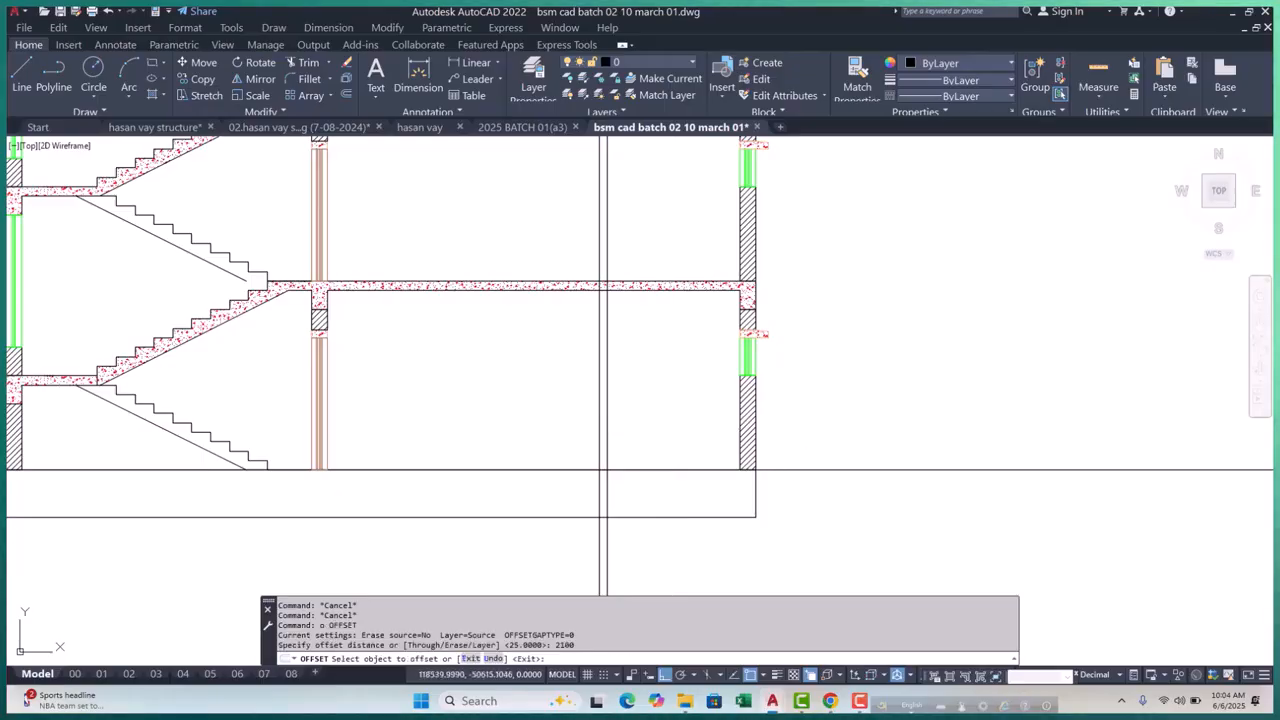
pyautogui.click(880, 470)
pyautogui.click(883, 360)
pyautogui.press('Escape')
pyautogui.press('Escape')
pyautogui.press('Escape')
# Draw the ground-floor toilet door as a rectangle between the two projected wall lines, from plinth level to the door head line
pyautogui.write('re')
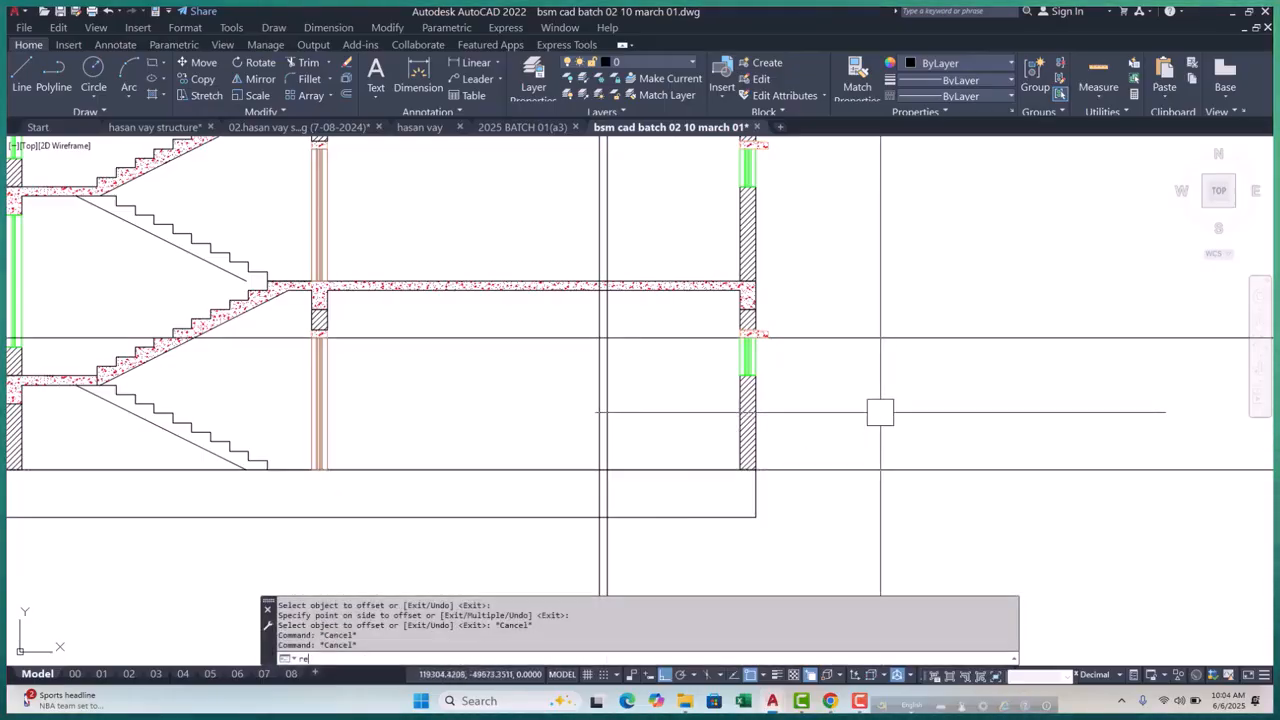
pyautogui.write('c')
pyautogui.press('Return')
pyautogui.scroll(4, 600, 344)
pyautogui.scroll(-3, 597, 329)
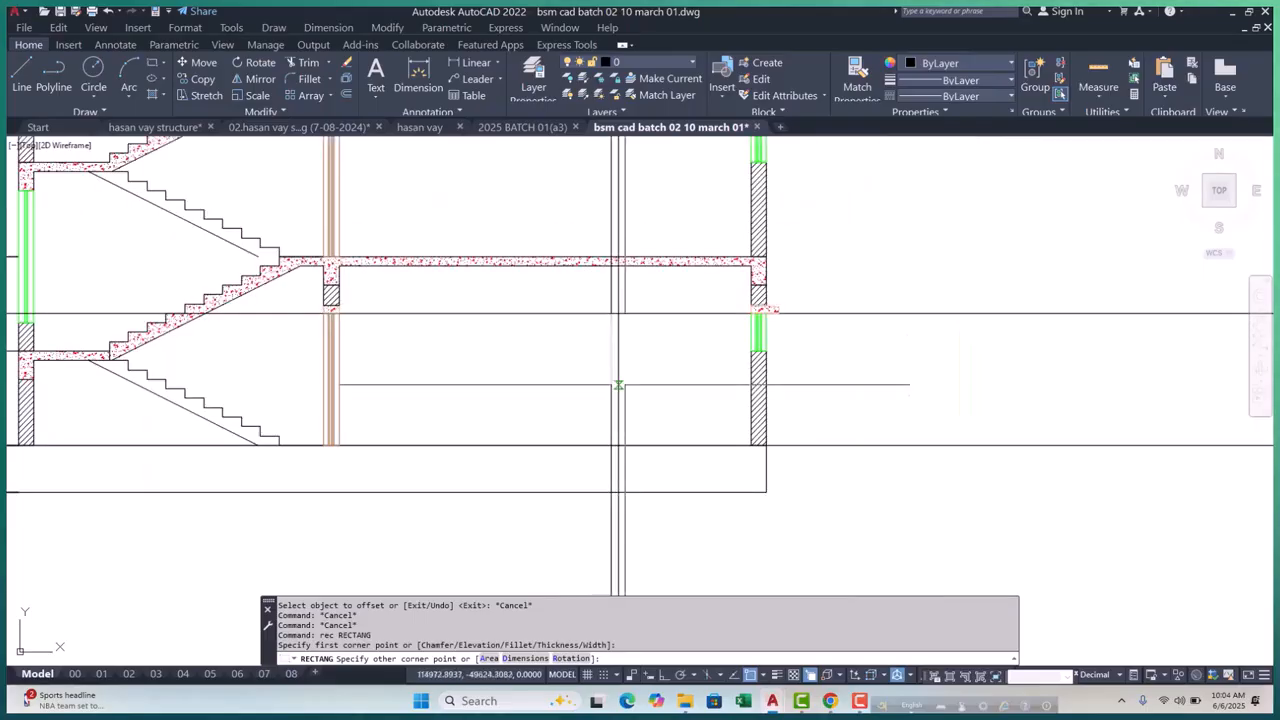
pyautogui.scroll(3, 613, 447)
pyautogui.scroll(-3, 620, 440)
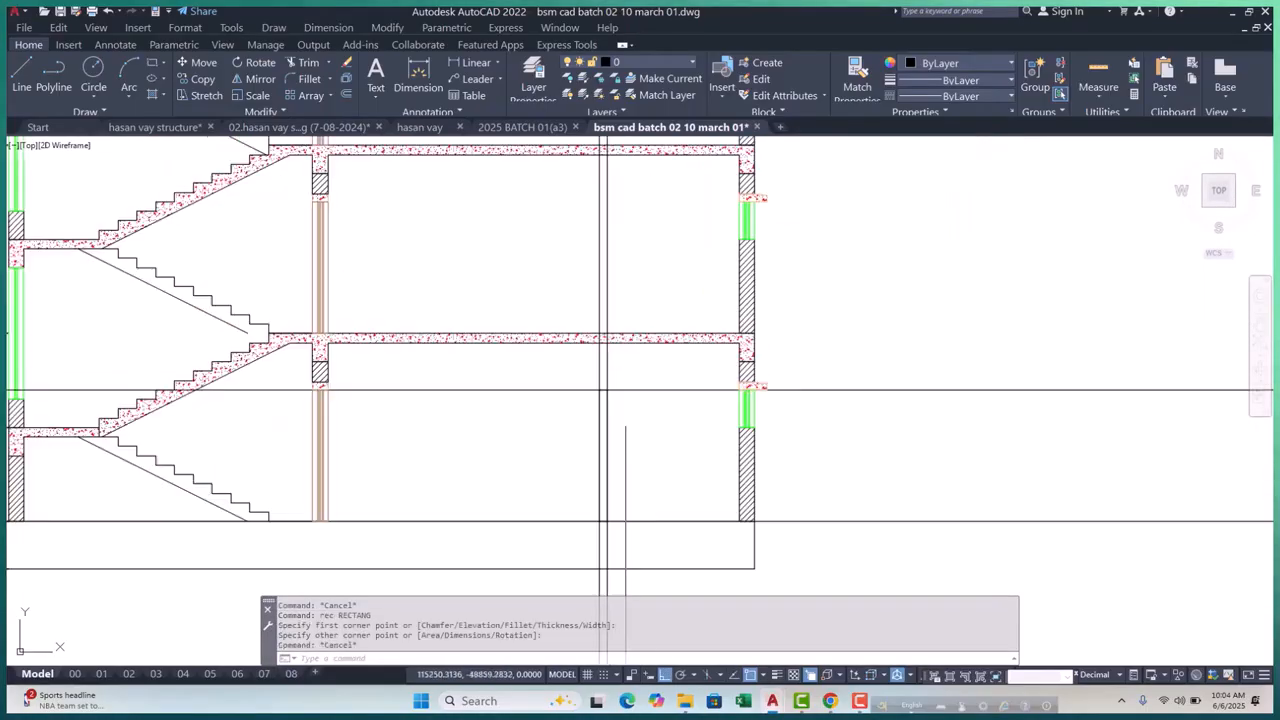
pyautogui.scroll(3, 636, 427)
pyautogui.press('Escape')
pyautogui.press('Escape')
pyautogui.press('Escape')
pyautogui.press('Escape')
# Offset the door head line 125 upward to mark the top of the lintel
pyautogui.write('o')
pyautogui.press('Return')
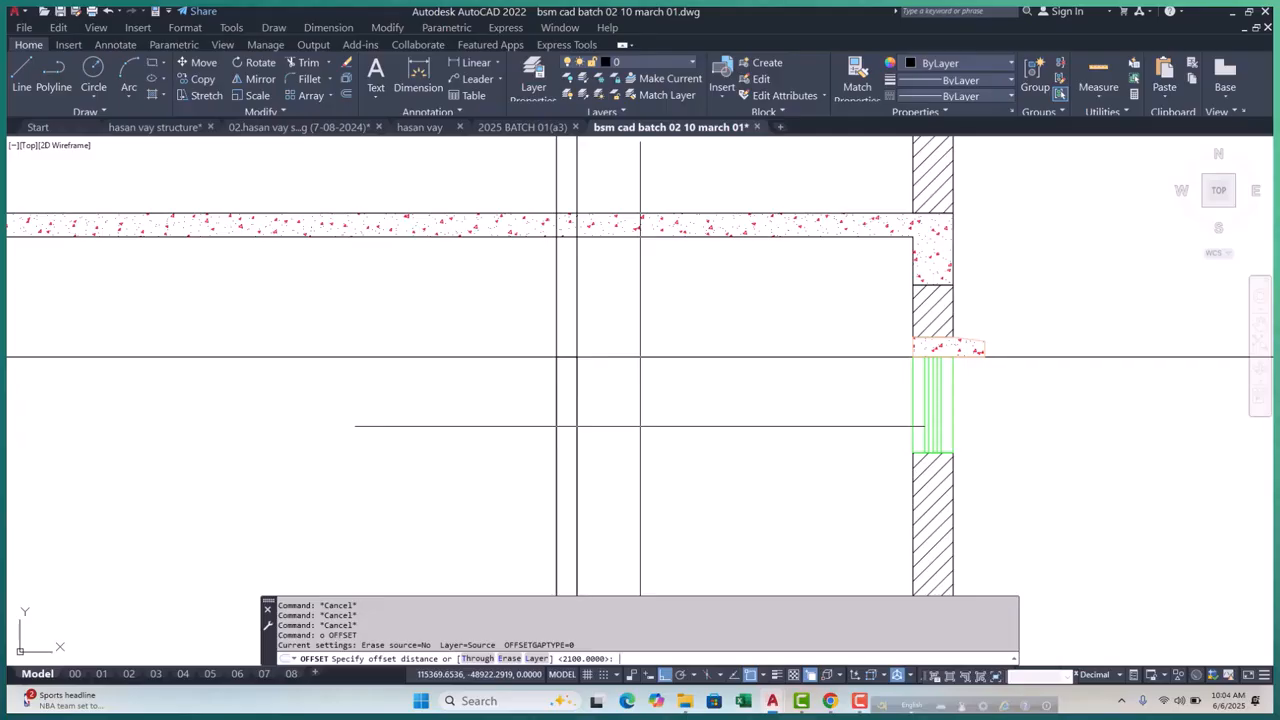
pyautogui.write('125')
pyautogui.press('Return')
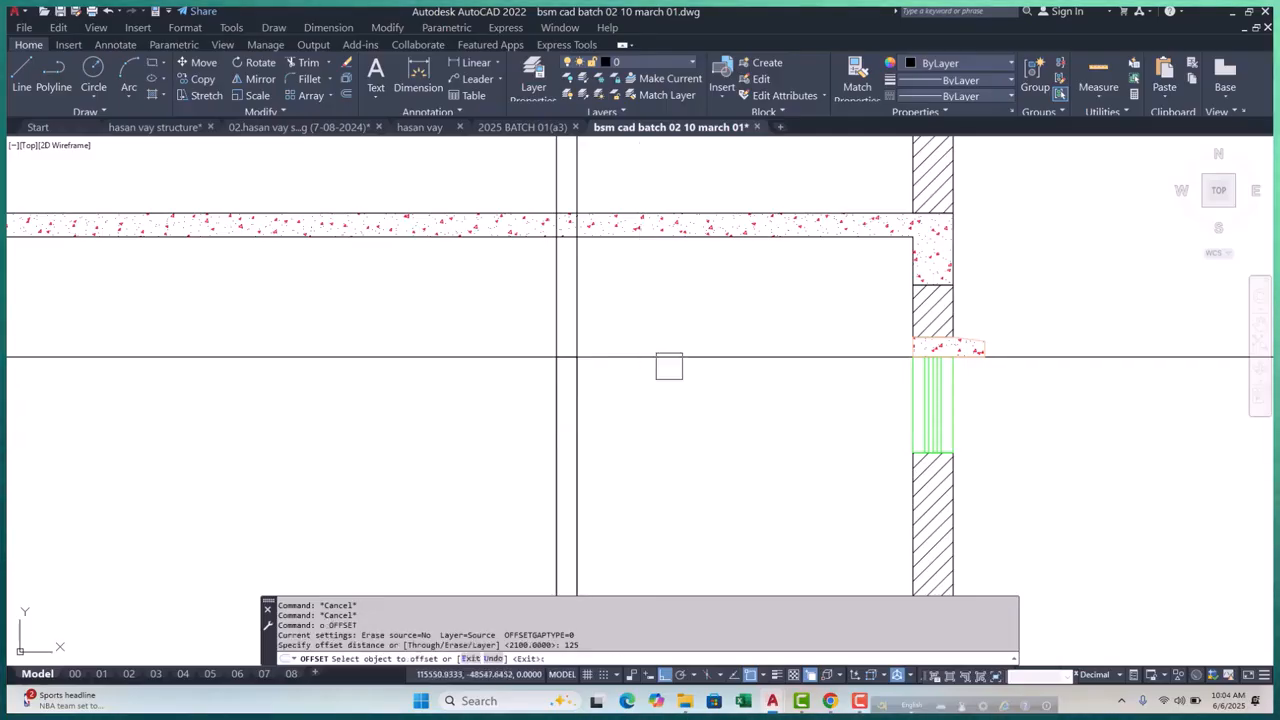
pyautogui.click(760, 357)
pyautogui.click(797, 343)
pyautogui.press('Escape')
pyautogui.press('Escape')
pyautogui.press('Escape')
pyautogui.press('Escape')
pyautogui.moveTo(797, 343); pyautogui.dragTo(757, 333, button='middle')
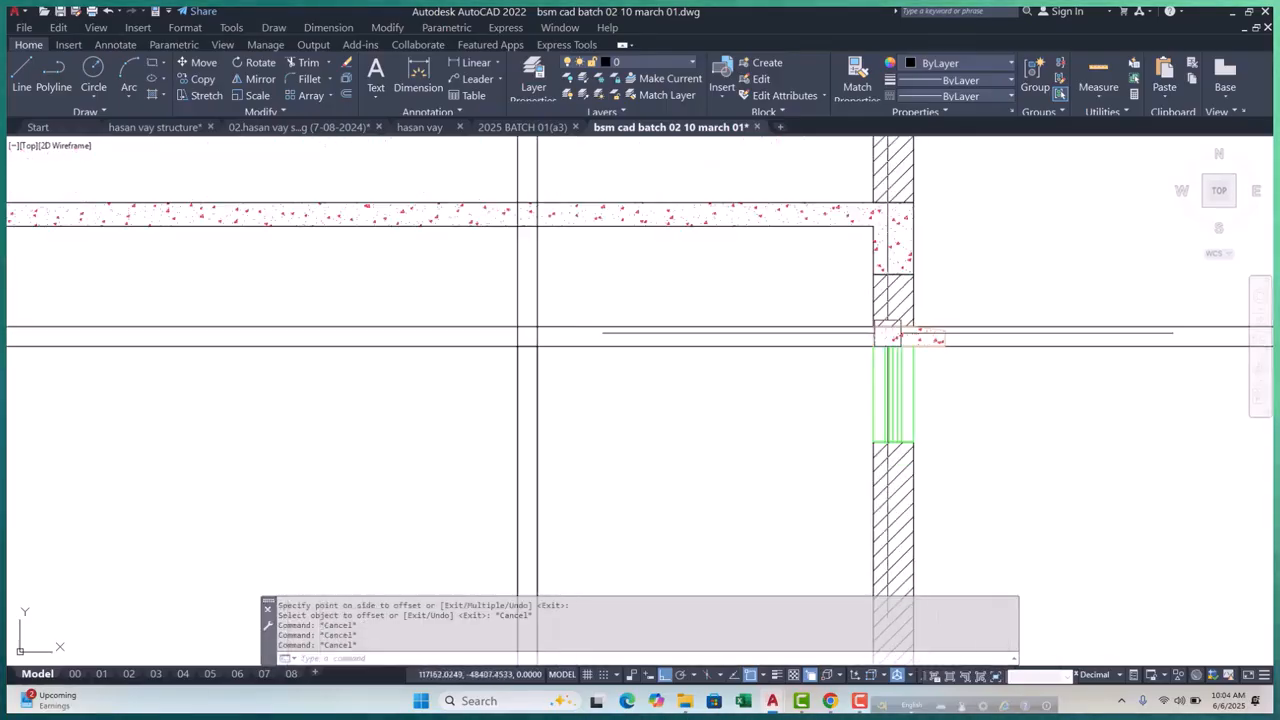
# Draw the lintel rectangle above the toilet door, between the projected wall lines and the two horizontal lintel lines
pyautogui.scroll(2, 714, 343)
pyautogui.write('rec')
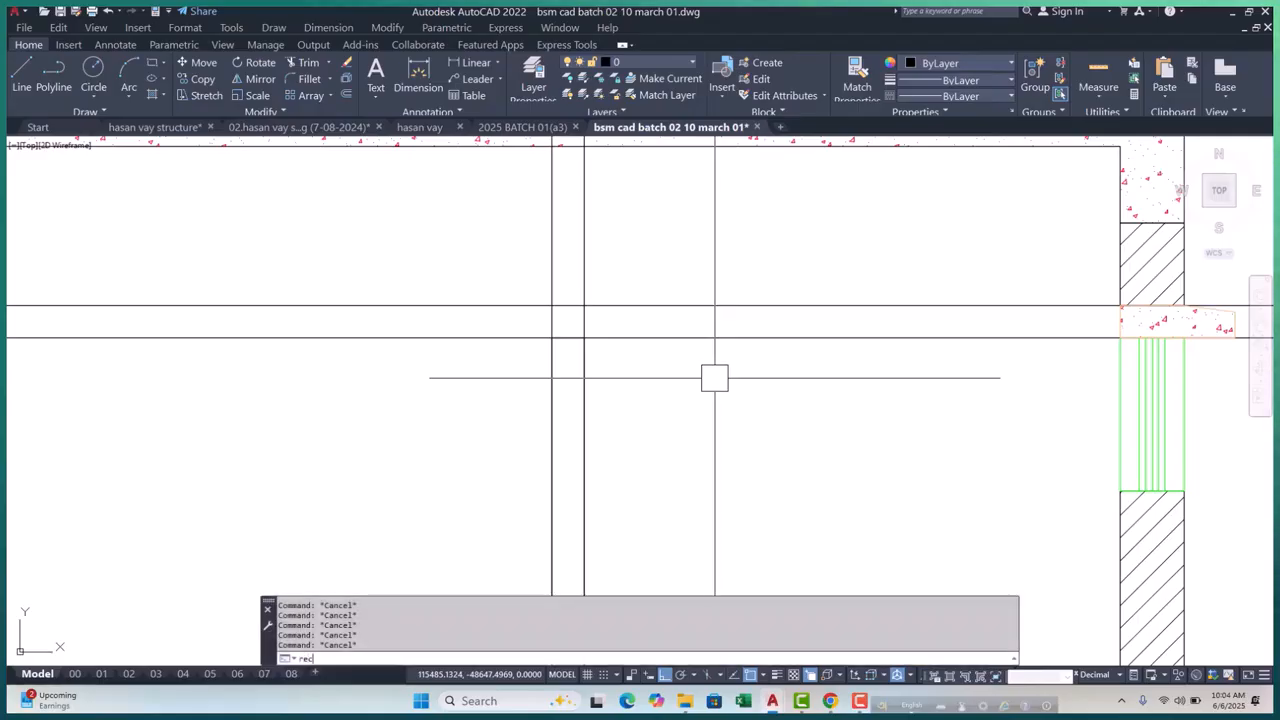
pyautogui.press('Return')
pyautogui.scroll(2, 574, 309)
pyautogui.click(527, 302)
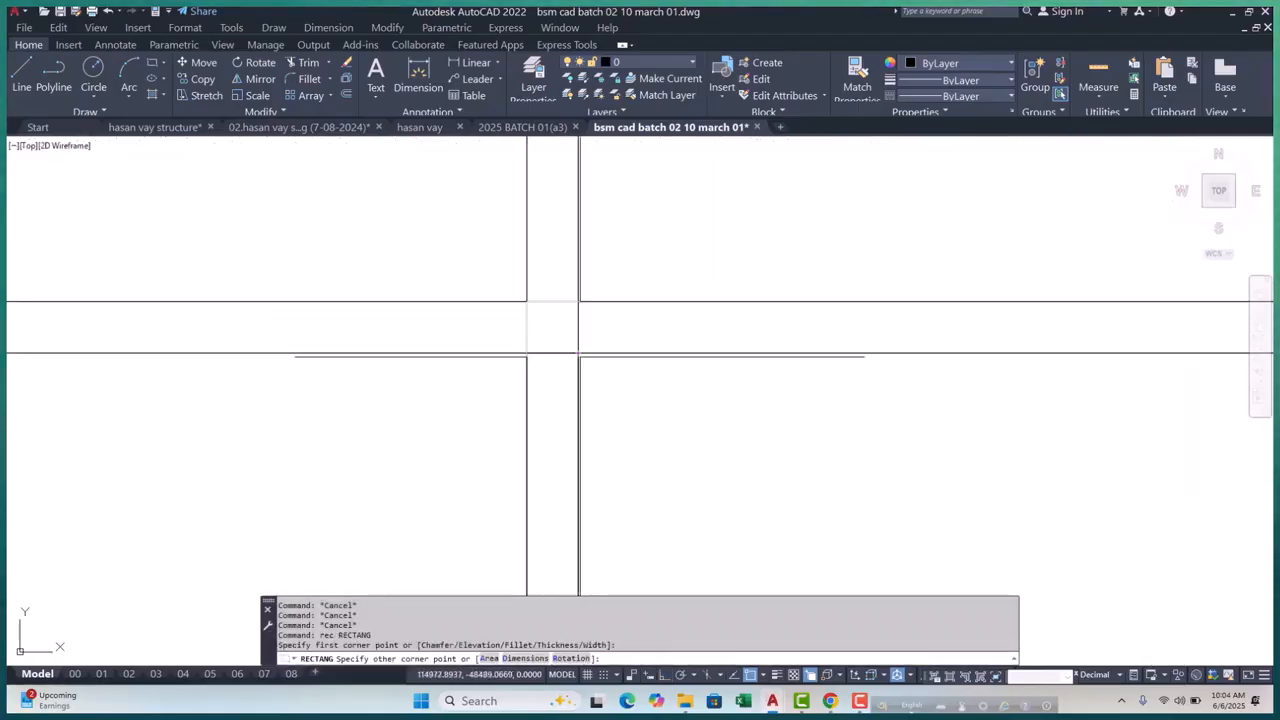
pyautogui.scroll(-3, 578, 354)
pyautogui.press('Escape')
pyautogui.press('Escape')
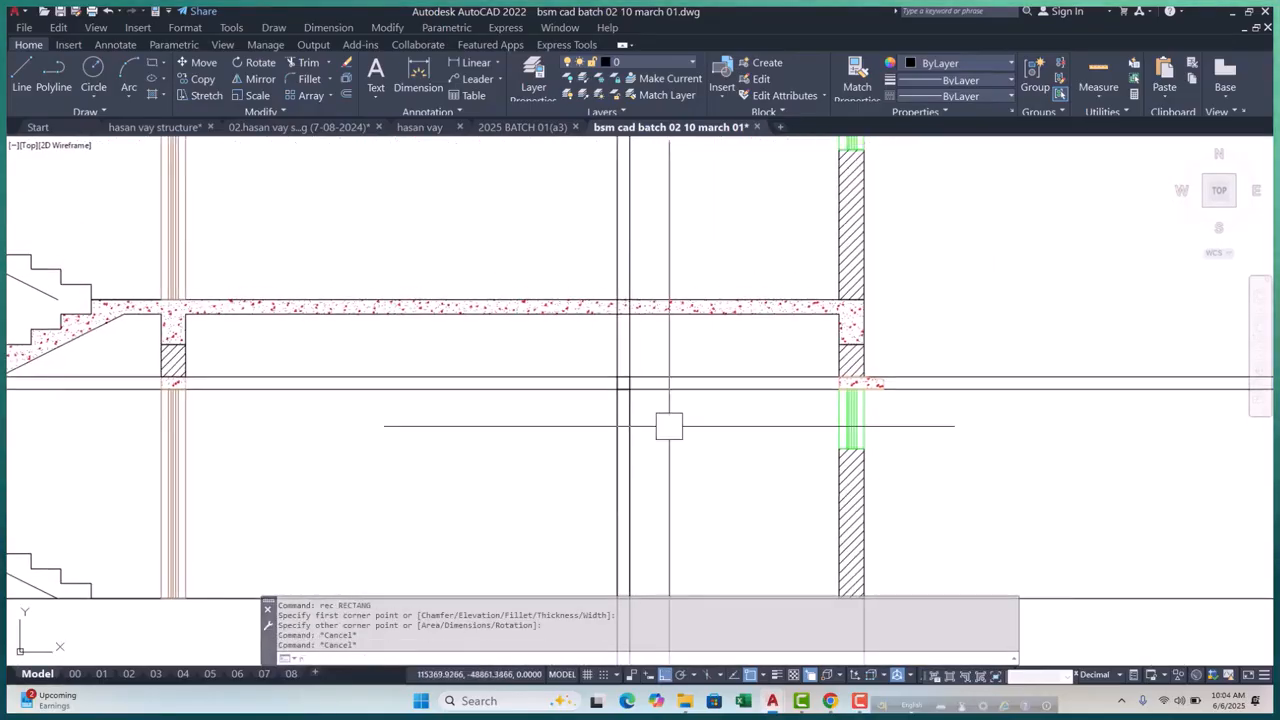
# Draw the wall rectangle above the toilet door's lintel, reaching up to the underside of the 1st-floor slab
pyautogui.write('rec')
pyautogui.press('Return')
pyautogui.scroll(4, 615, 332)
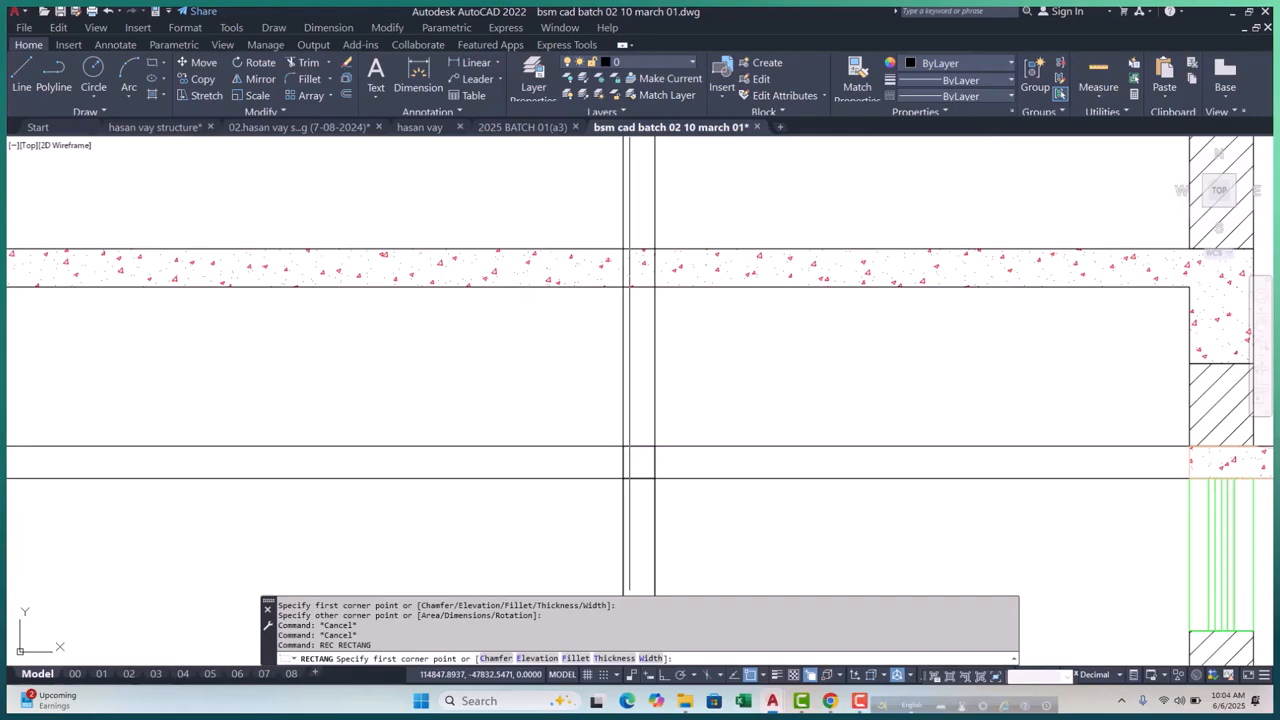
pyautogui.click(623, 287)
pyautogui.press('Escape')
pyautogui.press('Escape')
pyautogui.scroll(-3, 639, 462)
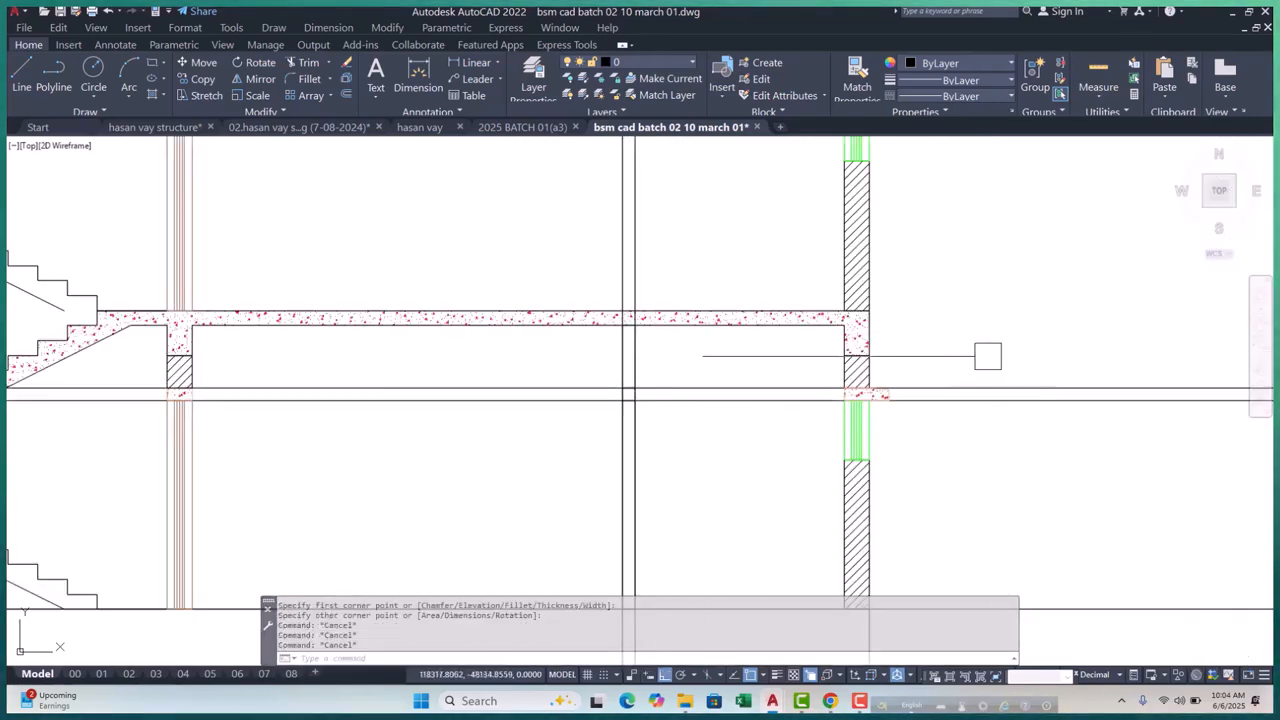
# Erase the two horizontal lintel construction lines and the two vertical wall construction lines
pyautogui.click(942, 462)
pyautogui.click(905, 380)
pyautogui.write('e')
pyautogui.press('Return')
pyautogui.click(709, 220)
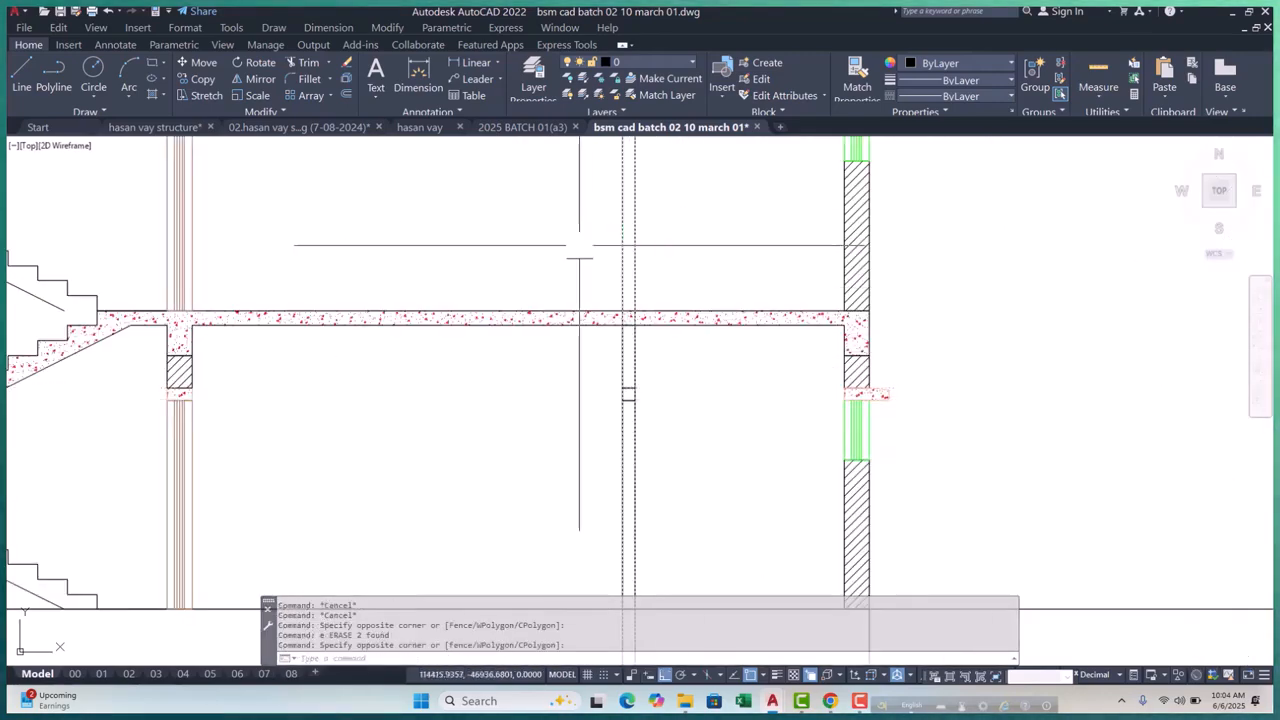
pyautogui.click(583, 251)
pyautogui.press('Return')
pyautogui.scroll(-5, 600, 280)
pyautogui.scroll(6, 650, 326)
pyautogui.click(630, 345)
pyautogui.scroll(-3, 623, 371)
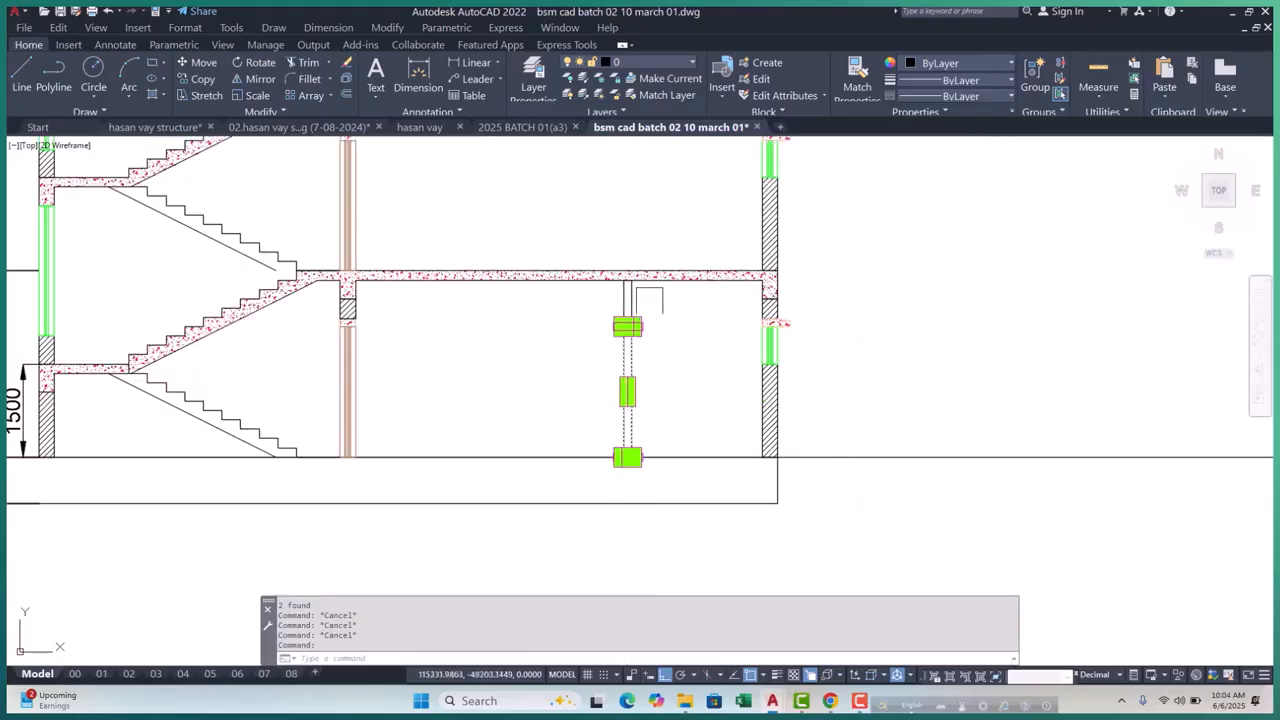
pyautogui.press('Escape')
pyautogui.press('Escape')
pyautogui.scroll(4, 980, 363)
pyautogui.scroll(-4, 695, 363)
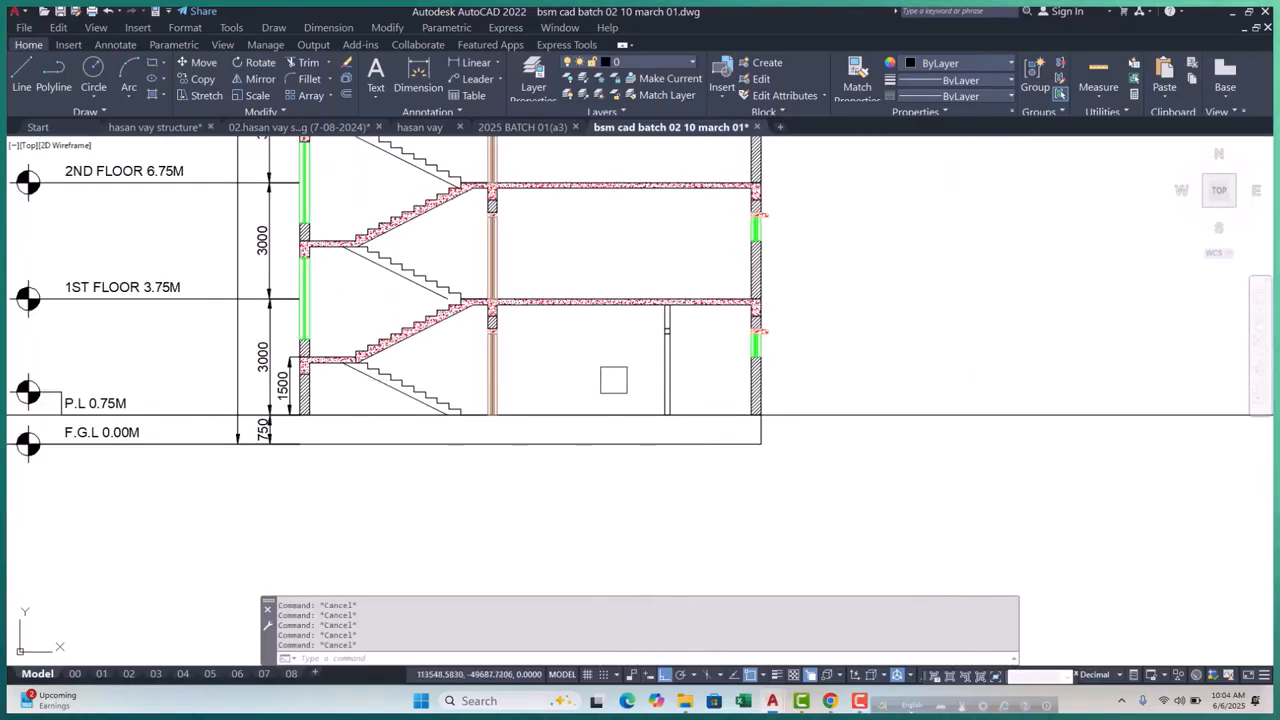
# Draw a vertical polyline from the midpoint of the partition lintel's underside down to the plinth level line
pyautogui.scroll(4, 626, 353)
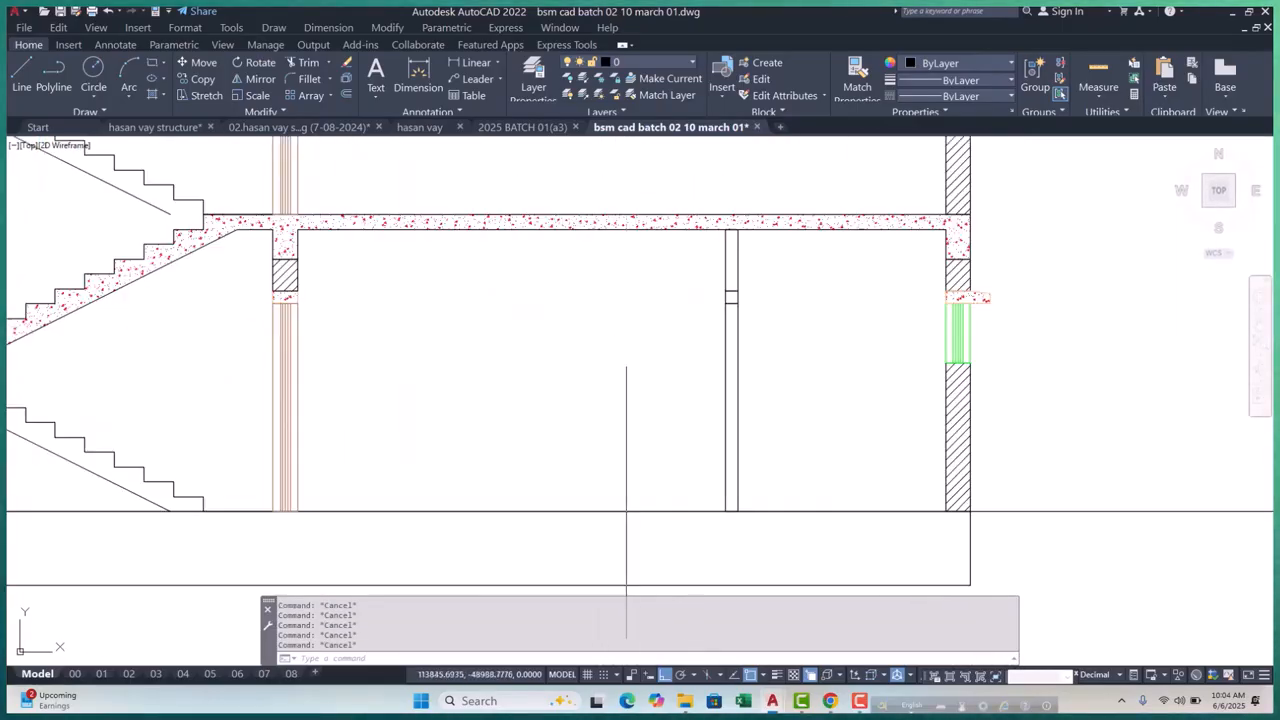
pyautogui.write('pl')
pyautogui.press('Return')
pyautogui.scroll(3, 720, 300)
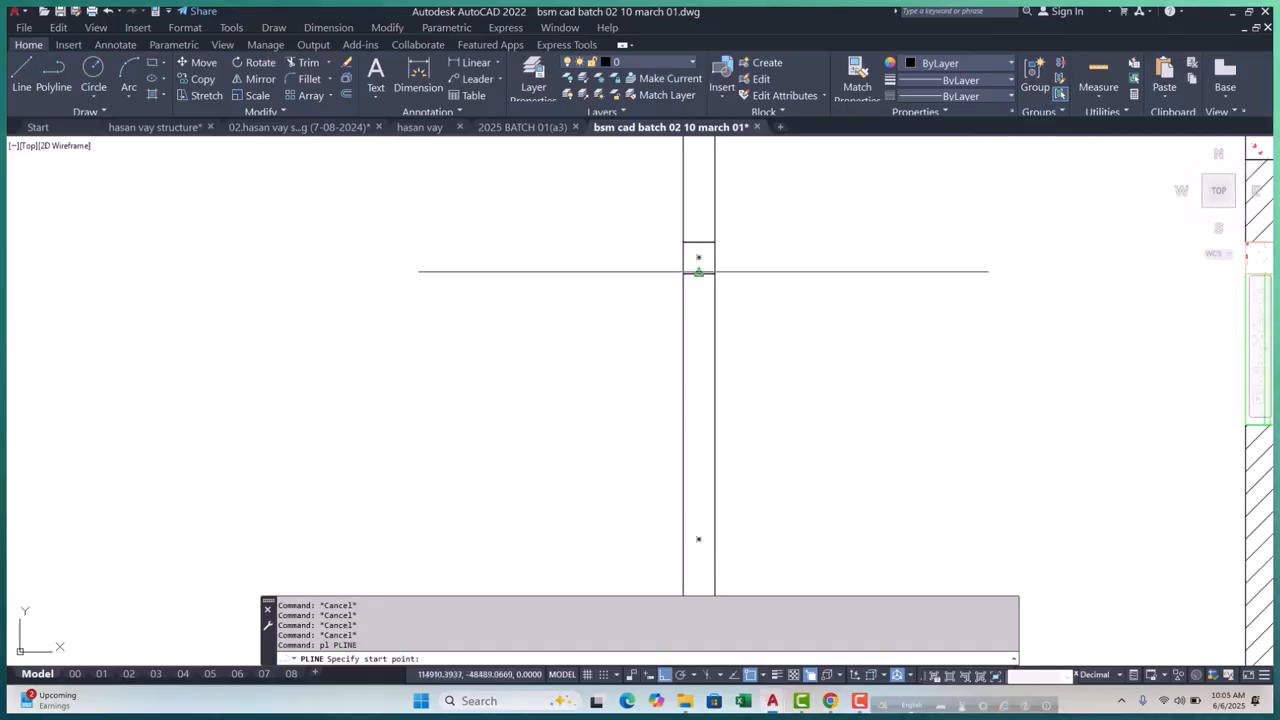
pyautogui.click(731, 300)
pyautogui.scroll(-4, 679, 390)
pyautogui.scroll(4, 700, 410)
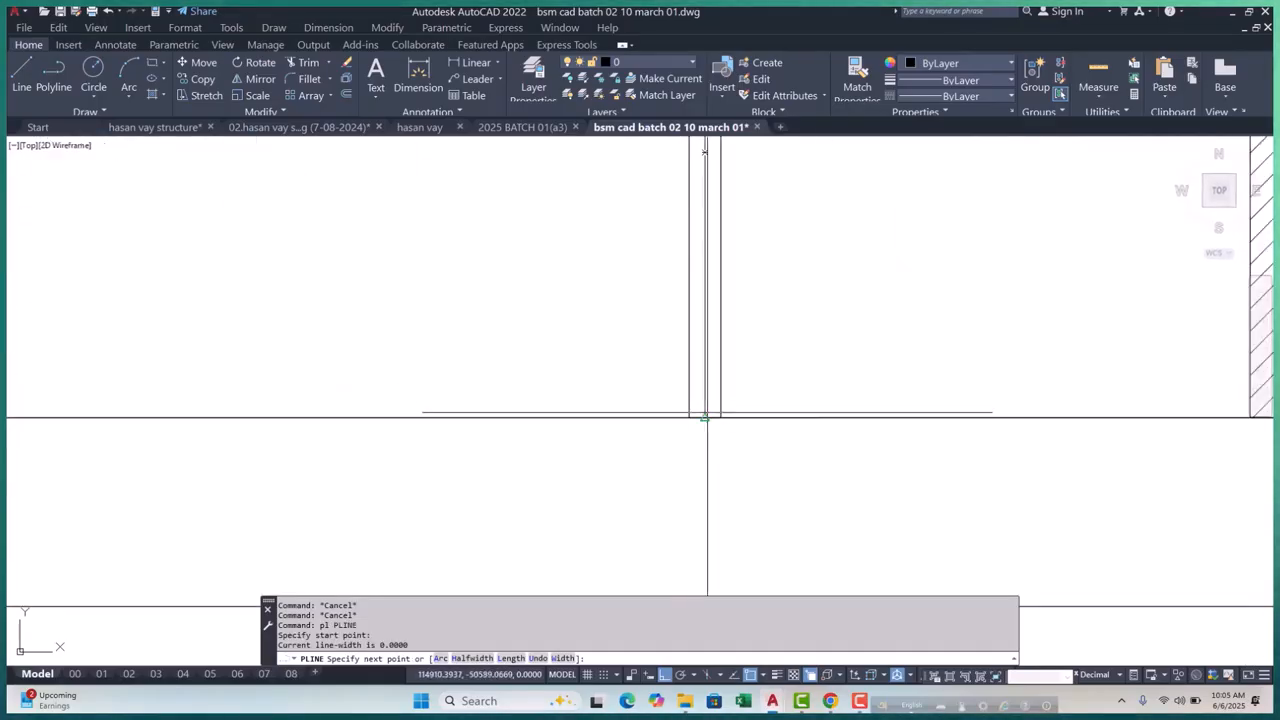
pyautogui.press('Escape')
pyautogui.press('Escape')
# Offset the vertical centre line in the partition's door opening by 25 to both sides
pyautogui.write('o')
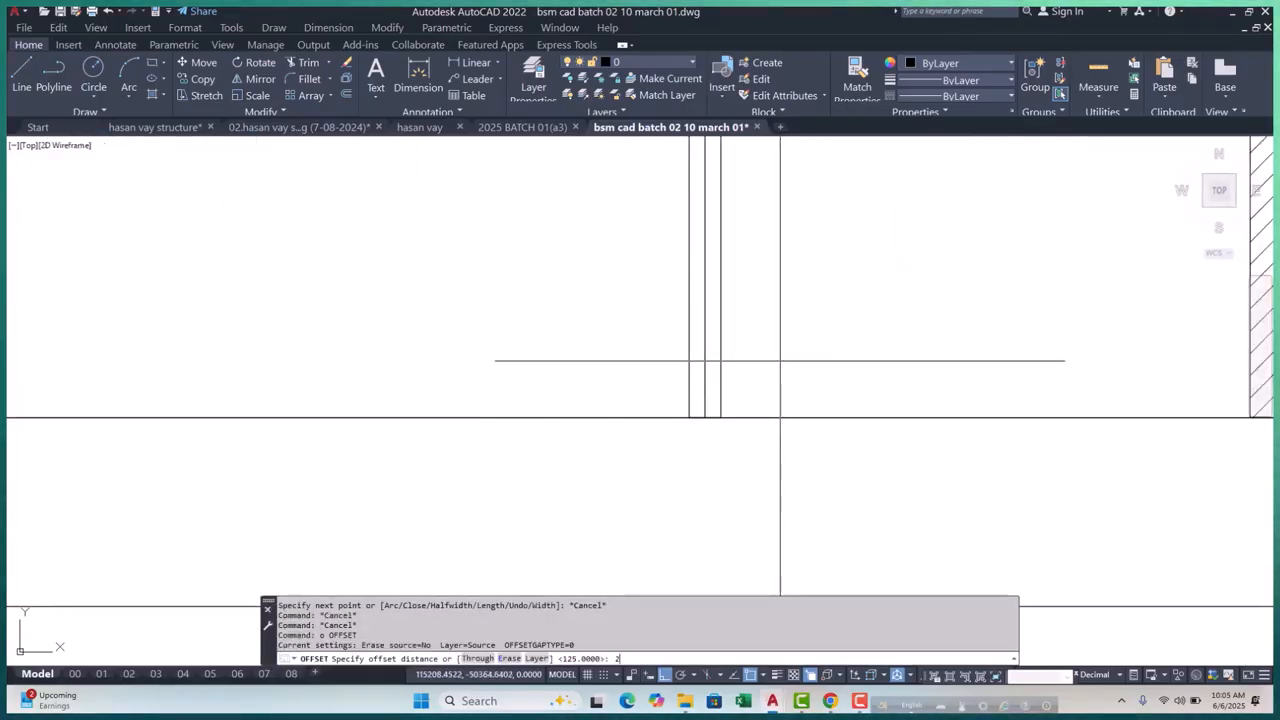
pyautogui.write('25')
pyautogui.press('Return')
pyautogui.click(710, 286)
pyautogui.click(735, 273)
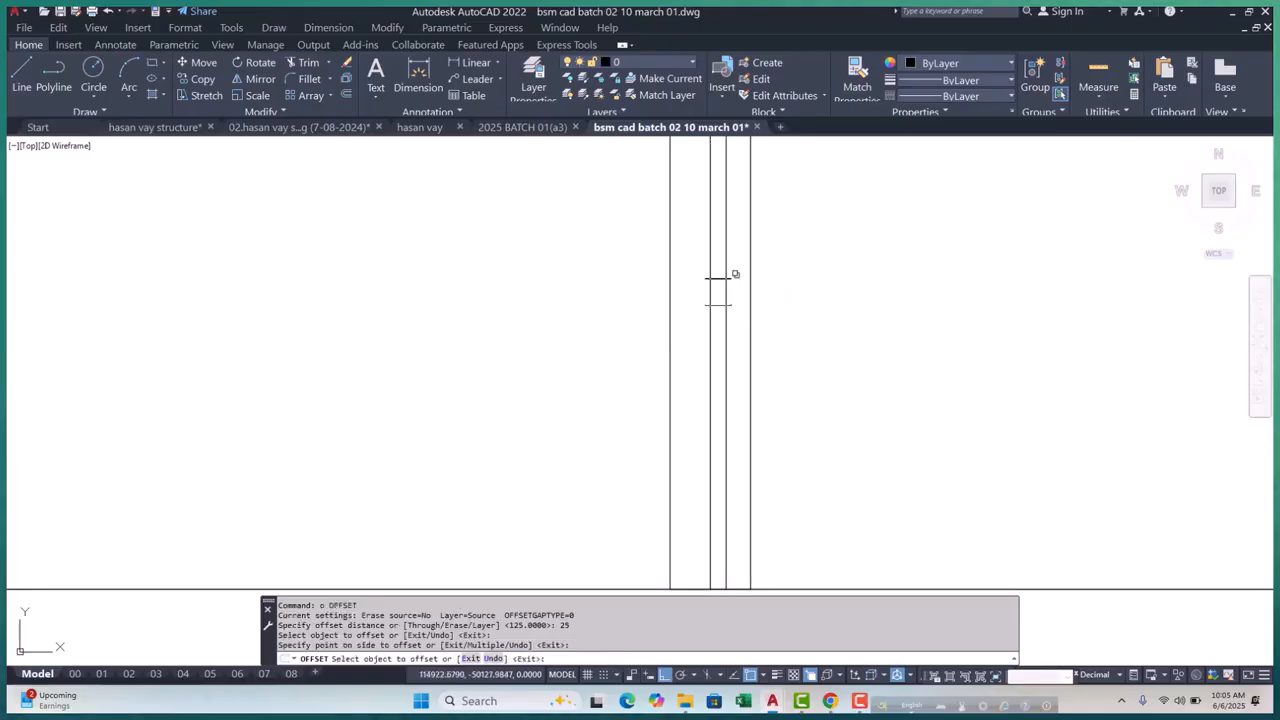
pyautogui.scroll(-5, 710, 290)
pyautogui.press('Escape')
pyautogui.press('Escape')
pyautogui.press('Escape')
# Assign the door lines below the partition lintel to the 04.DOOR layer
pyautogui.scroll(4, 482, 255)
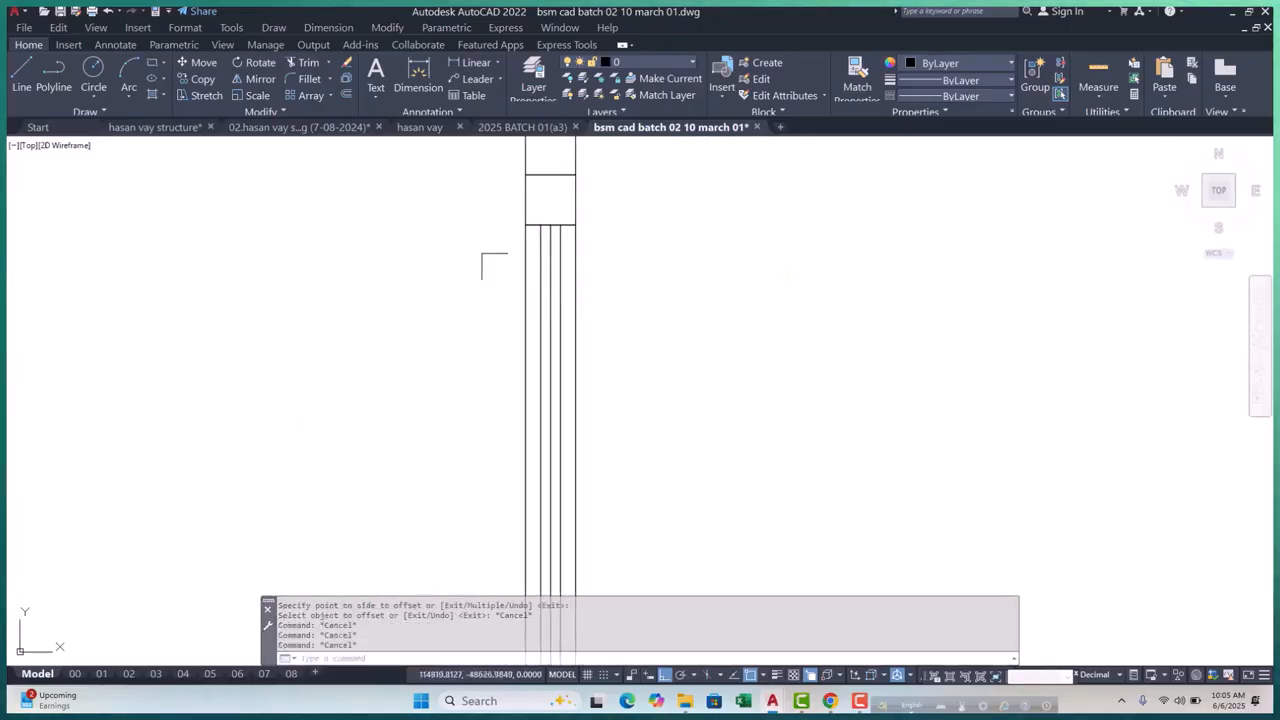
pyautogui.scroll(-3, 476, 210)
pyautogui.click(509, 257)
pyautogui.scroll(-2, 625, 480)
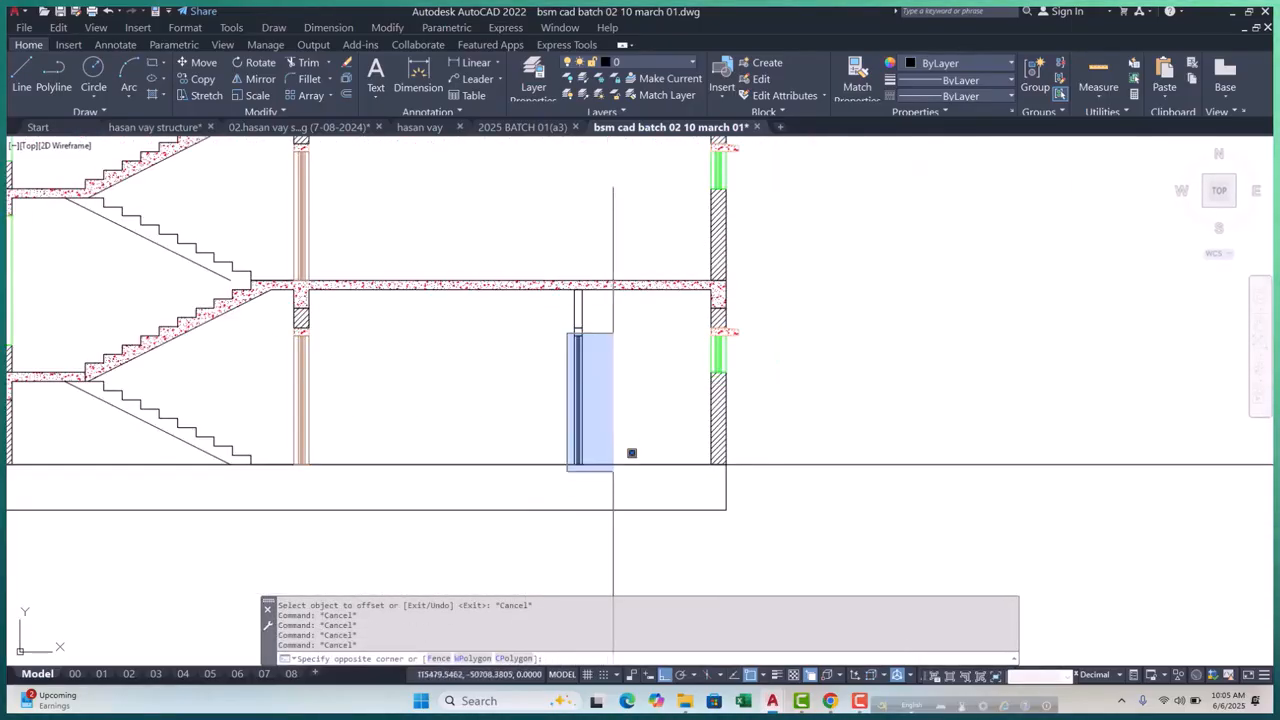
pyautogui.click(600, 200)
pyautogui.click(657, 61)
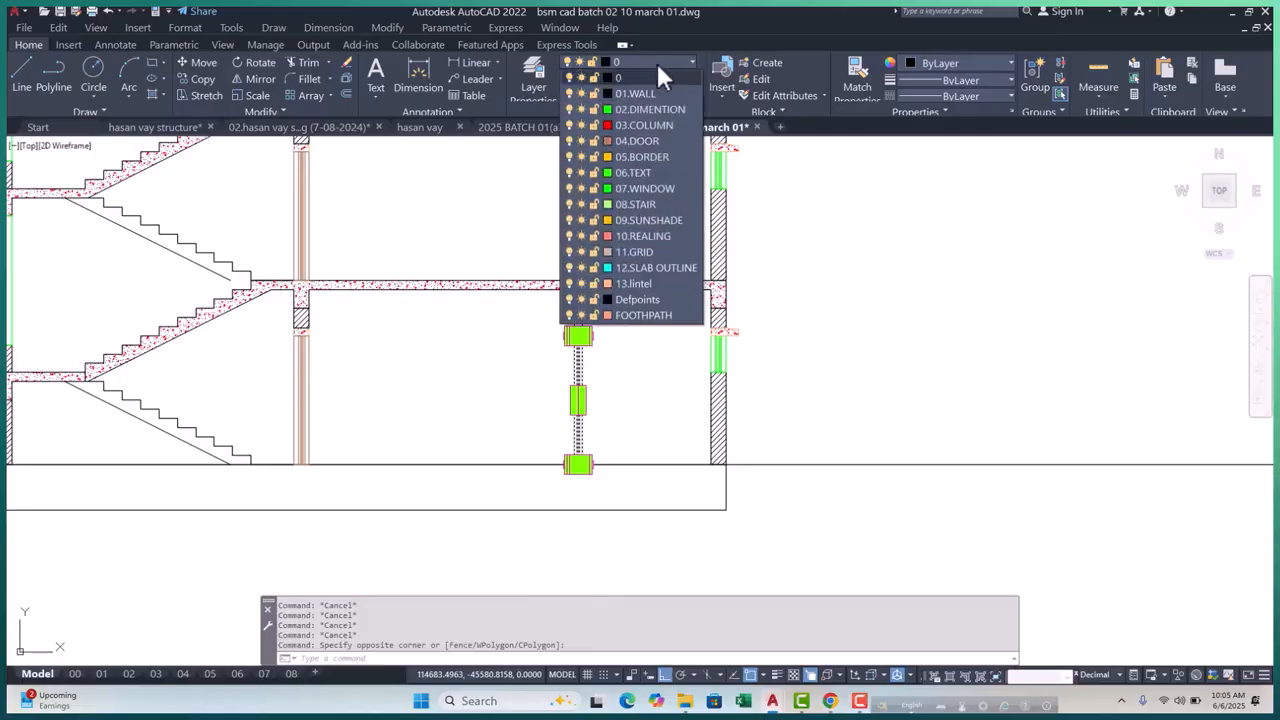
pyautogui.press('Escape')
pyautogui.scroll(5, 630, 340)
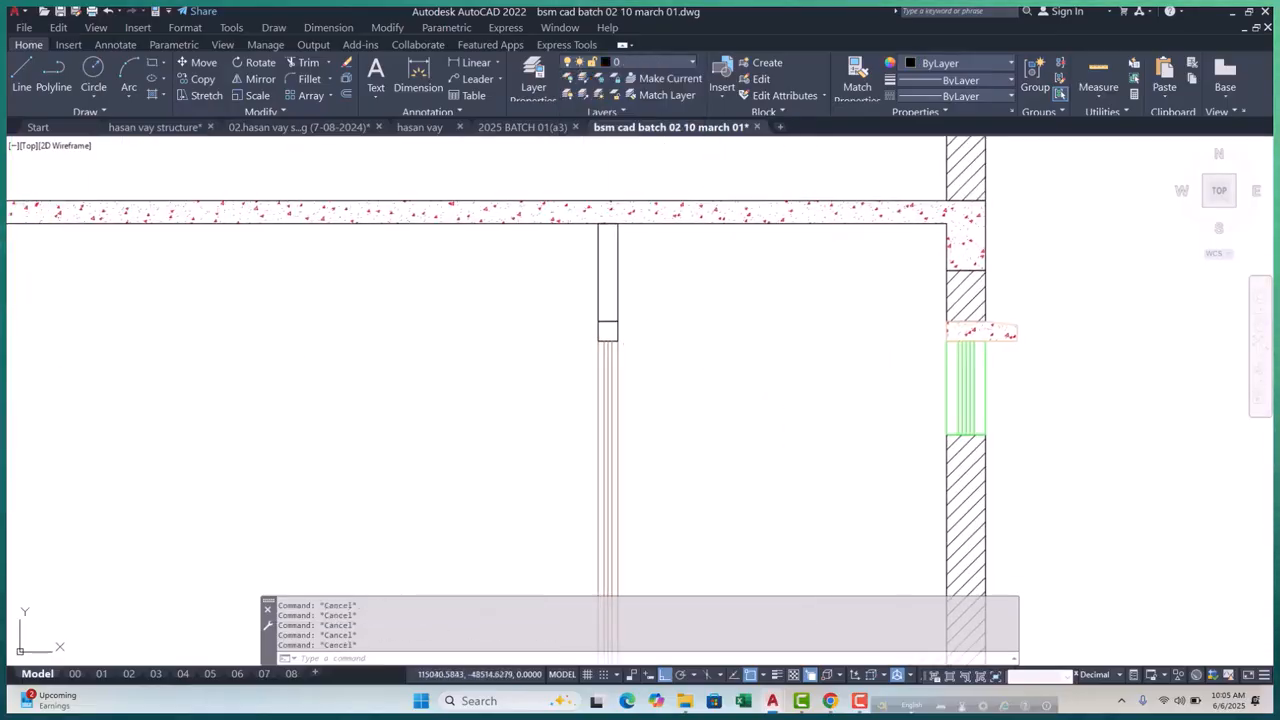
# Hatch the small lintel rectangle above the new partition door
pyautogui.write('h')
pyautogui.press('Return')
pyautogui.scroll(2, 620, 370)
pyautogui.click(608, 332)
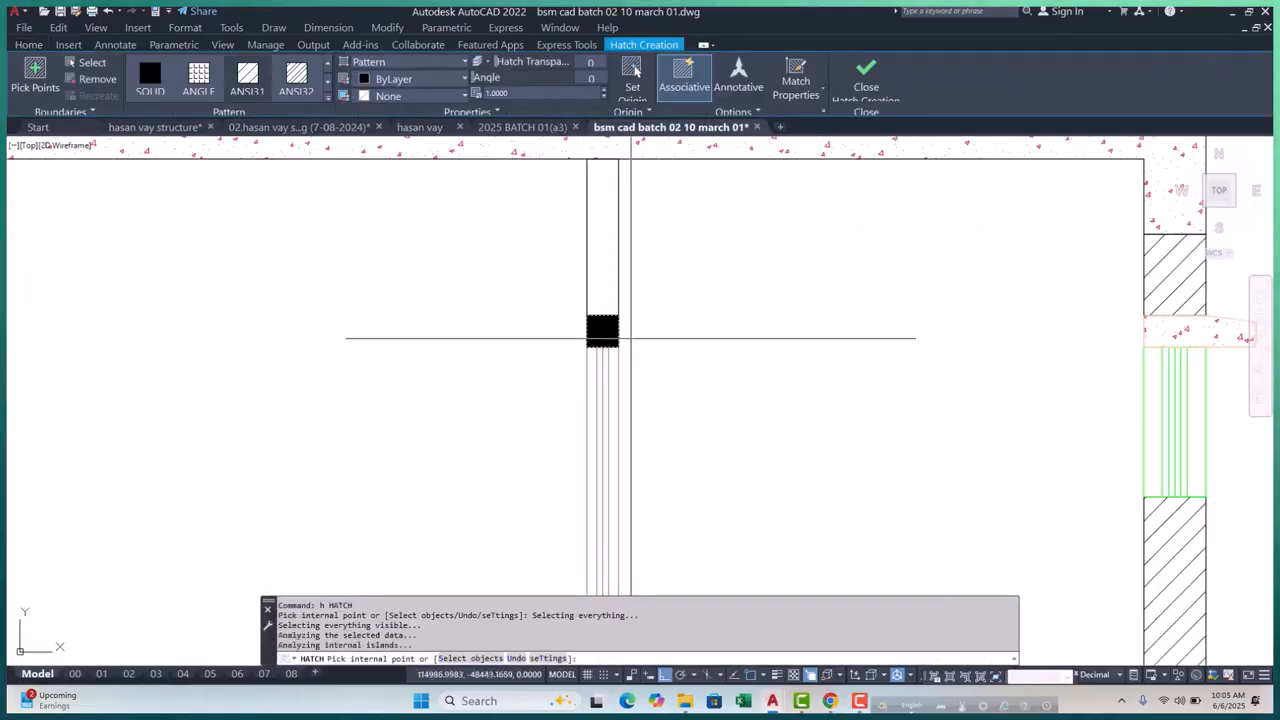
pyautogui.press('Return')
pyautogui.scroll(-2, 679, 351)
# Match the new lintel hatch to the concrete hatch of the lintel over the door beside the stairs
pyautogui.write('ma')
pyautogui.press('Return')
pyautogui.scroll(-4, 679, 351)
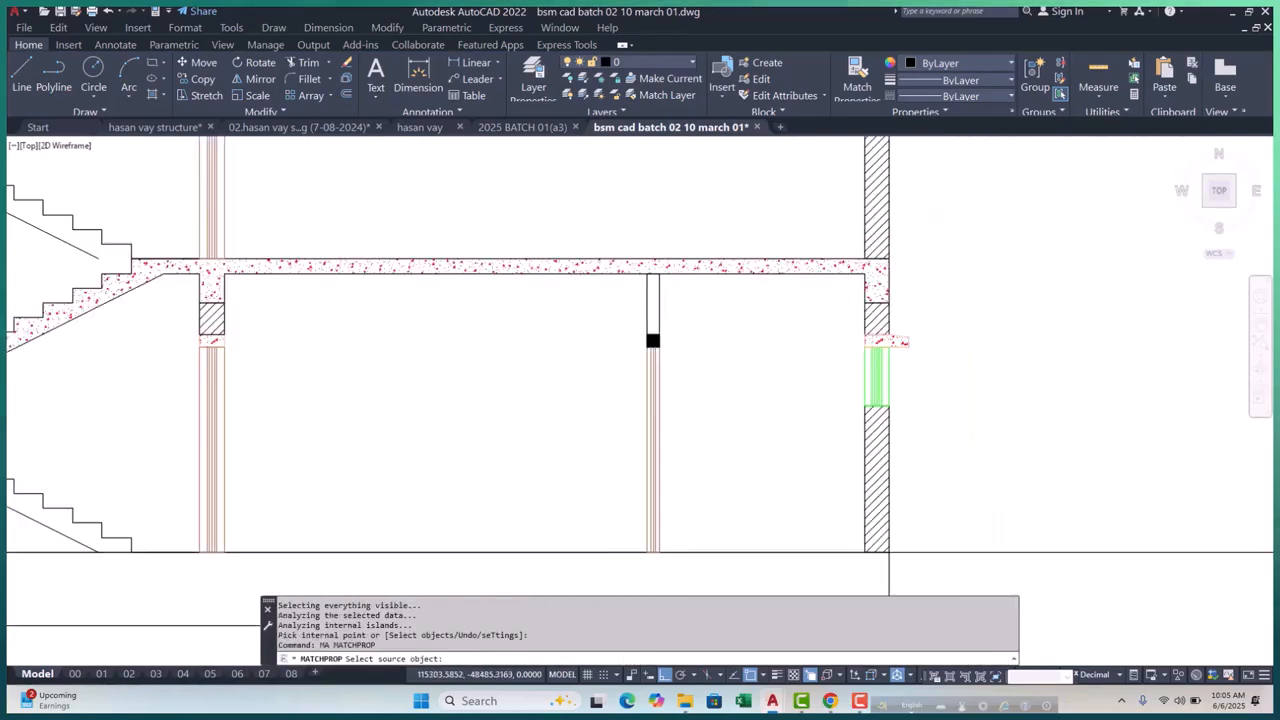
pyautogui.scroll(4, 609, 354)
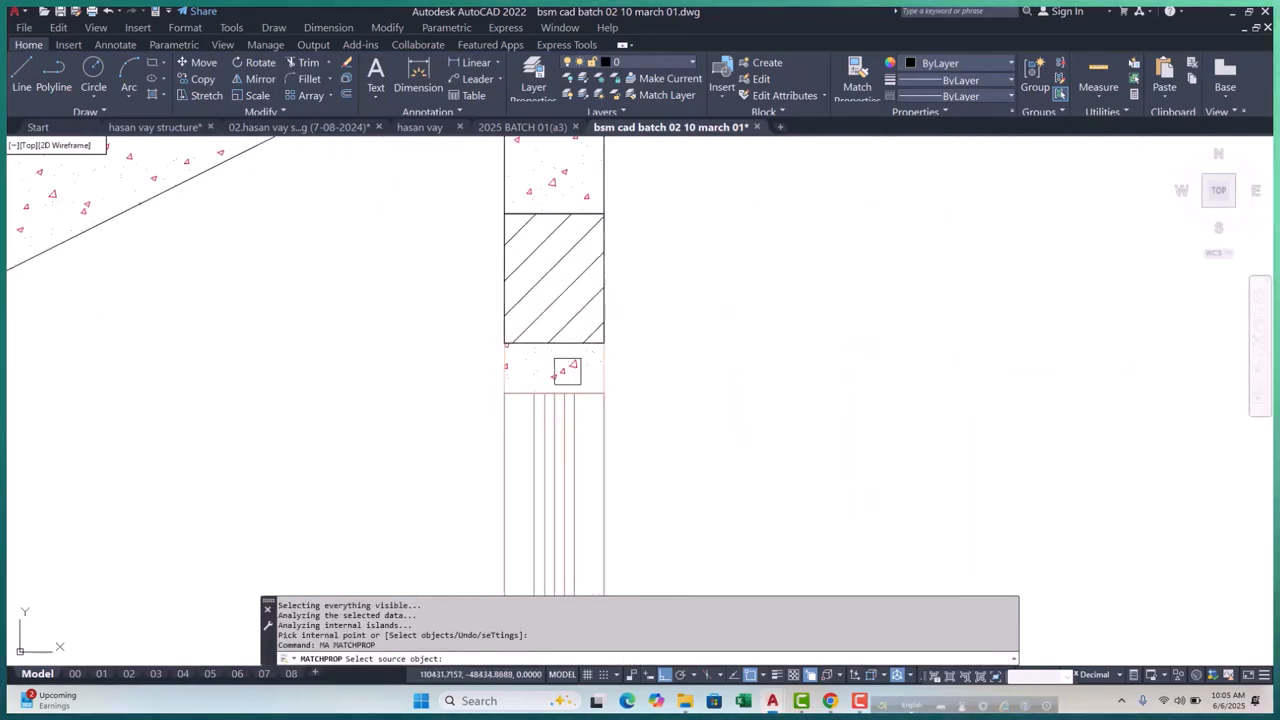
pyautogui.click(566, 371)
pyautogui.scroll(-4, 434, 343)
pyautogui.scroll(5, 743, 337)
pyautogui.press('Escape')
pyautogui.press('Escape')
pyautogui.scroll(-3, 818, 328)
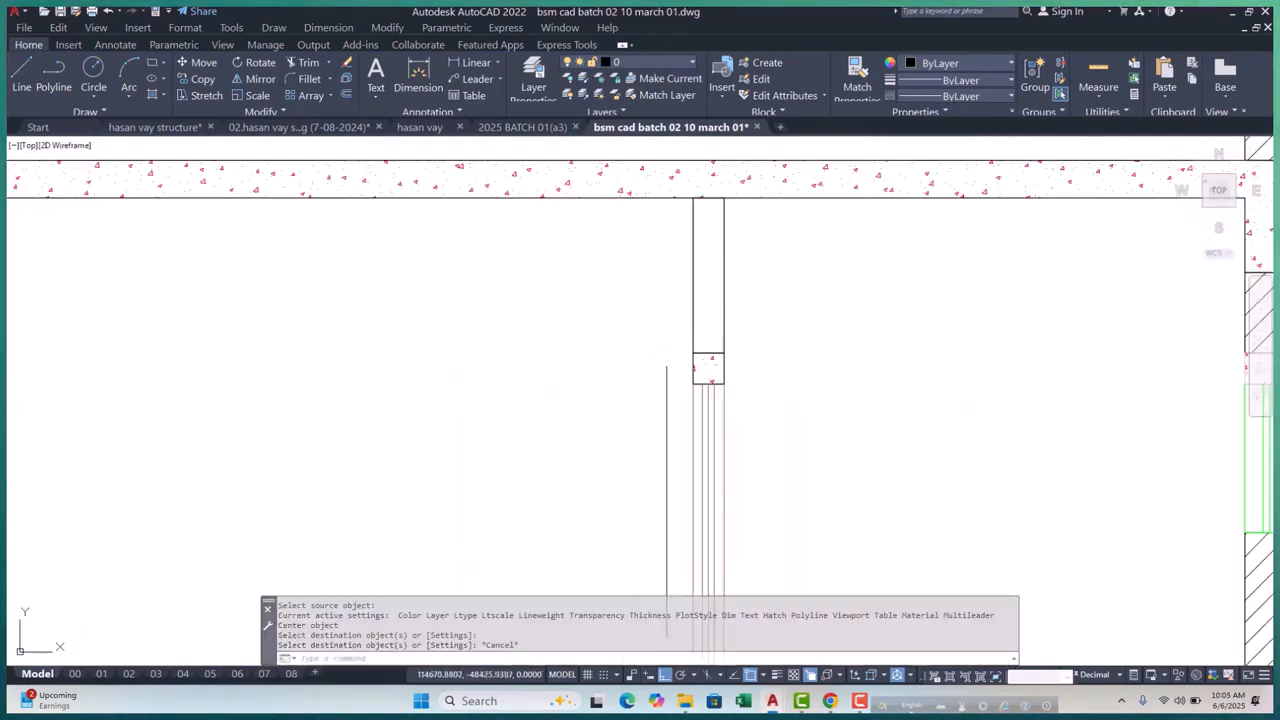
# Assign the partition lintel's outline and hatch to the 13.lintel layer
pyautogui.click(643, 309)
pyautogui.click(791, 409)
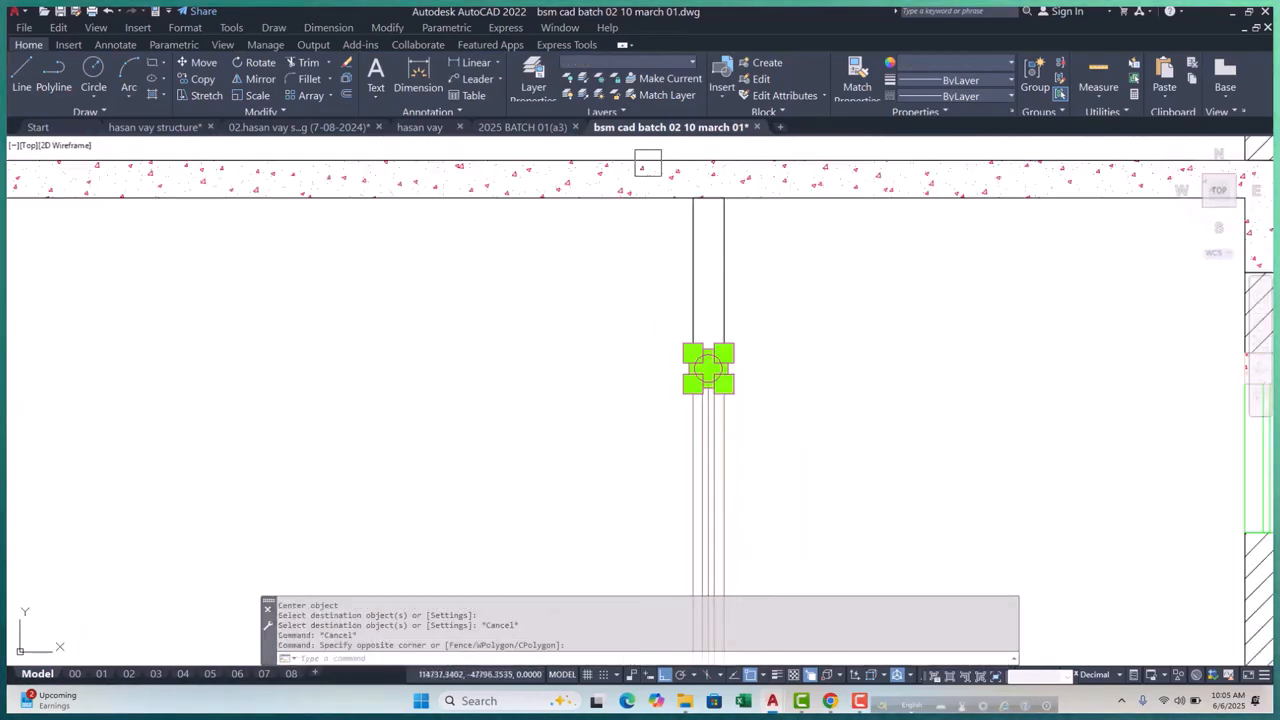
pyautogui.click(654, 61)
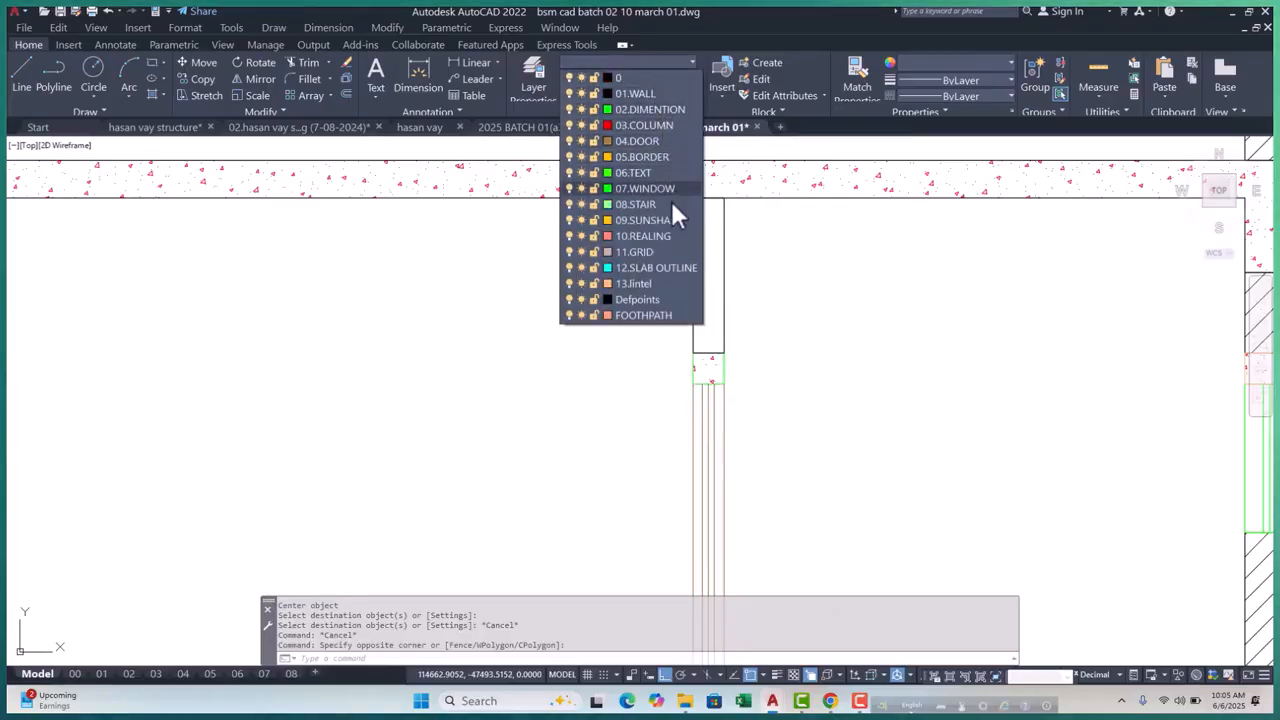
pyautogui.press('Escape')
pyautogui.press('Escape')
pyautogui.scroll(-3, 727, 361)
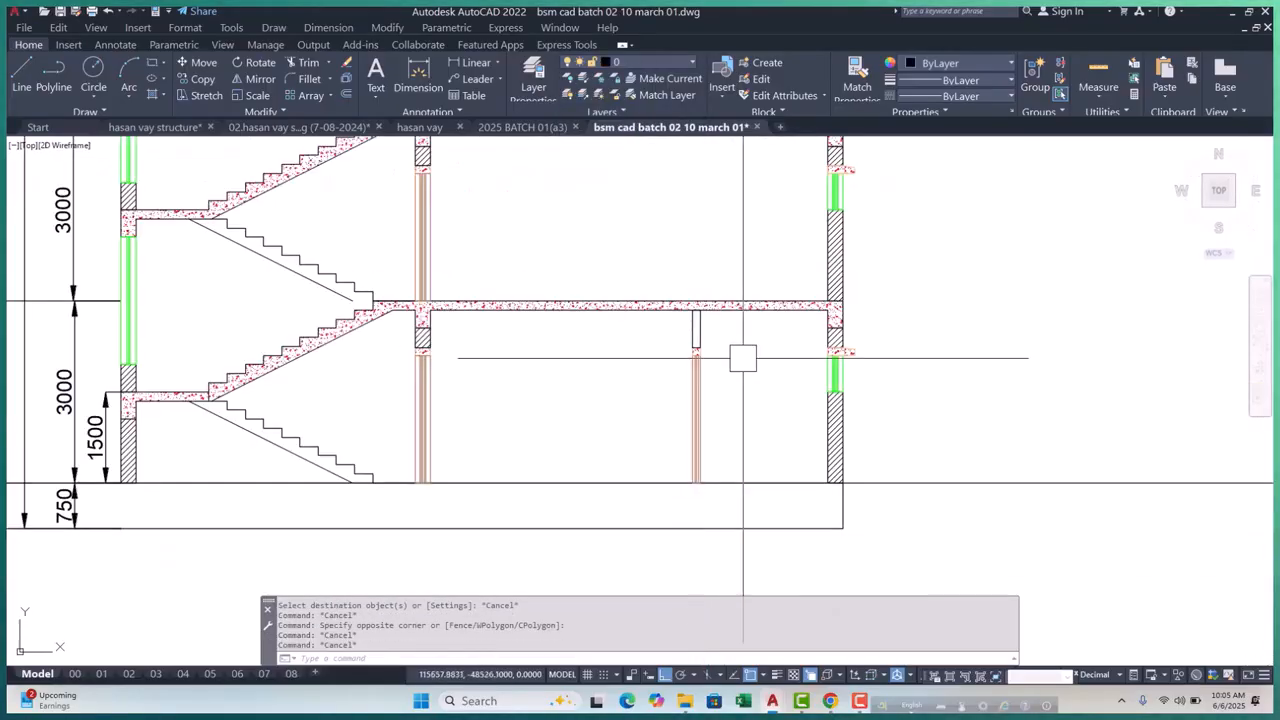
# Hatch the partition wall strip between the lintel and the first floor slab
pyautogui.write('h')
pyautogui.press('Return')
pyautogui.scroll(5, 681, 335)
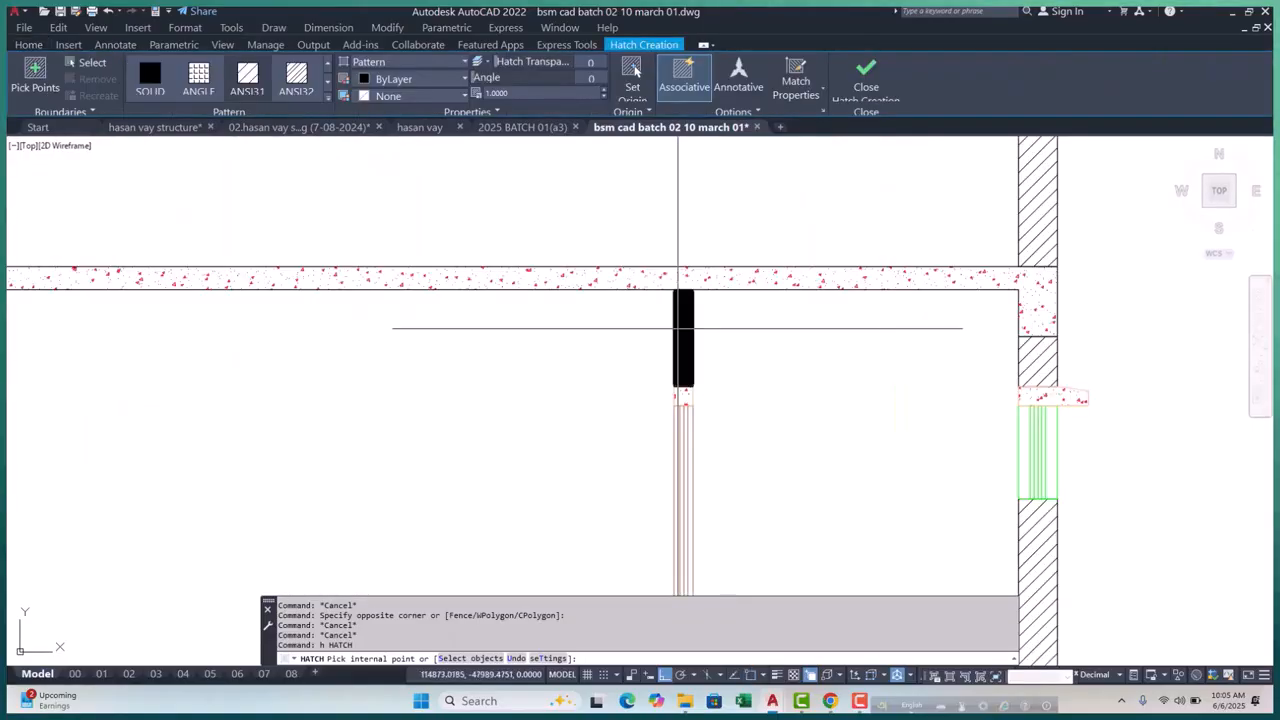
pyautogui.press('Return')
pyautogui.scroll(-2, 708, 350)
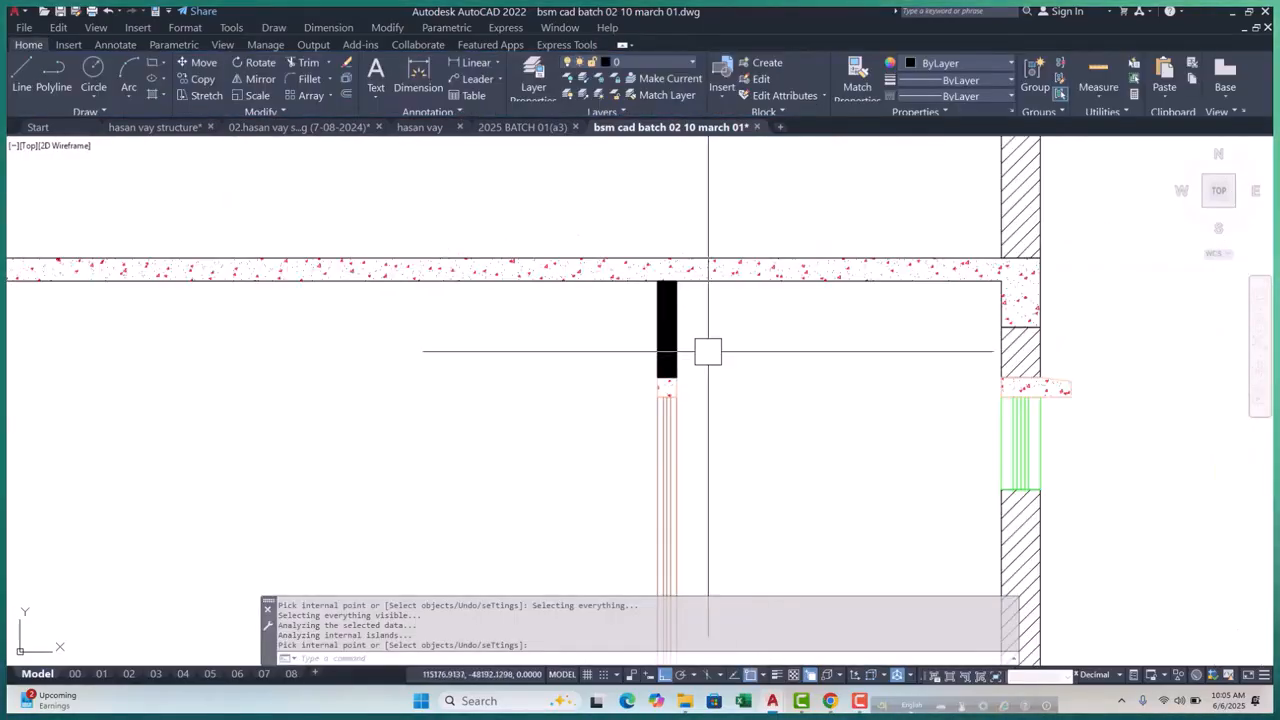
# Match the partition wall hatch to the diagonal wall hatch above the door beside the stairs
pyautogui.write('ma')
pyautogui.press('Return')
pyautogui.scroll(-4, 708, 350)
pyautogui.scroll(8, 583, 323)
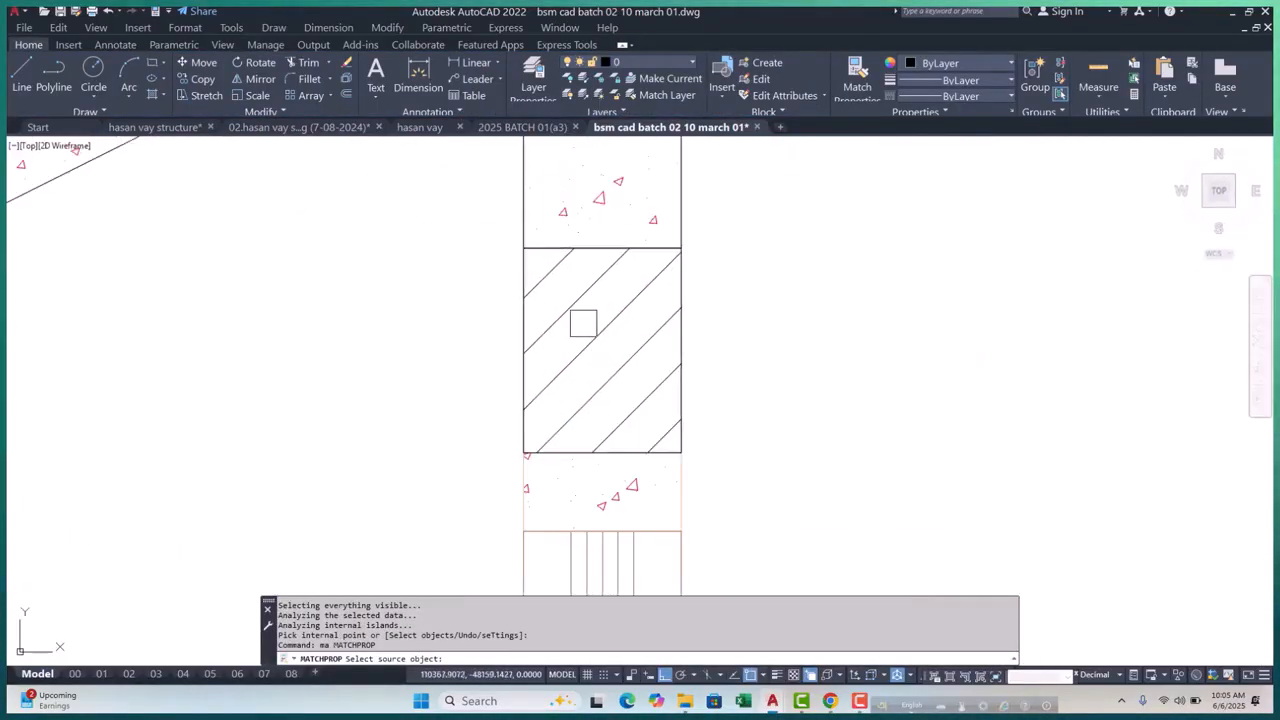
pyautogui.click(587, 323)
pyautogui.scroll(-4, 760, 346)
pyautogui.scroll(4, 945, 340)
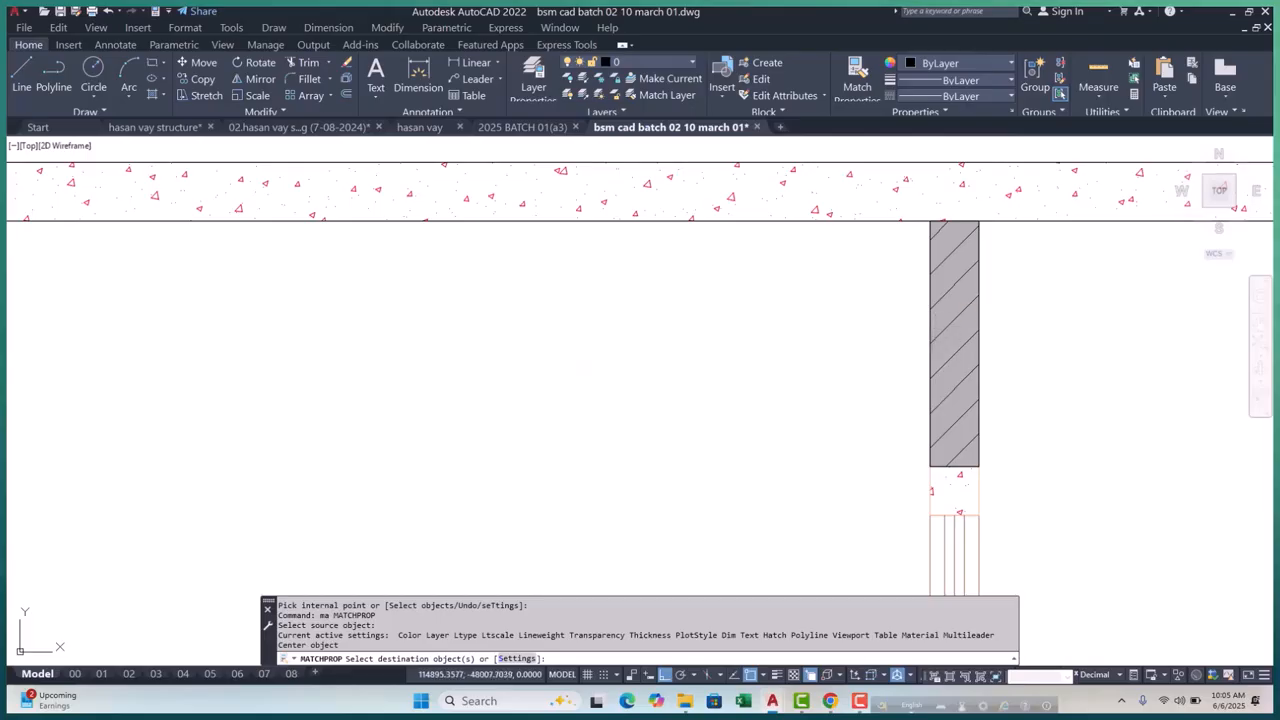
pyautogui.scroll(-4, 780, 357)
pyautogui.press('Escape')
pyautogui.press('Escape')
pyautogui.press('Escape')
pyautogui.press('Escape')
# Make 01.WALL the current layer
pyautogui.scroll(4, 783, 271)
pyautogui.click(722, 140)
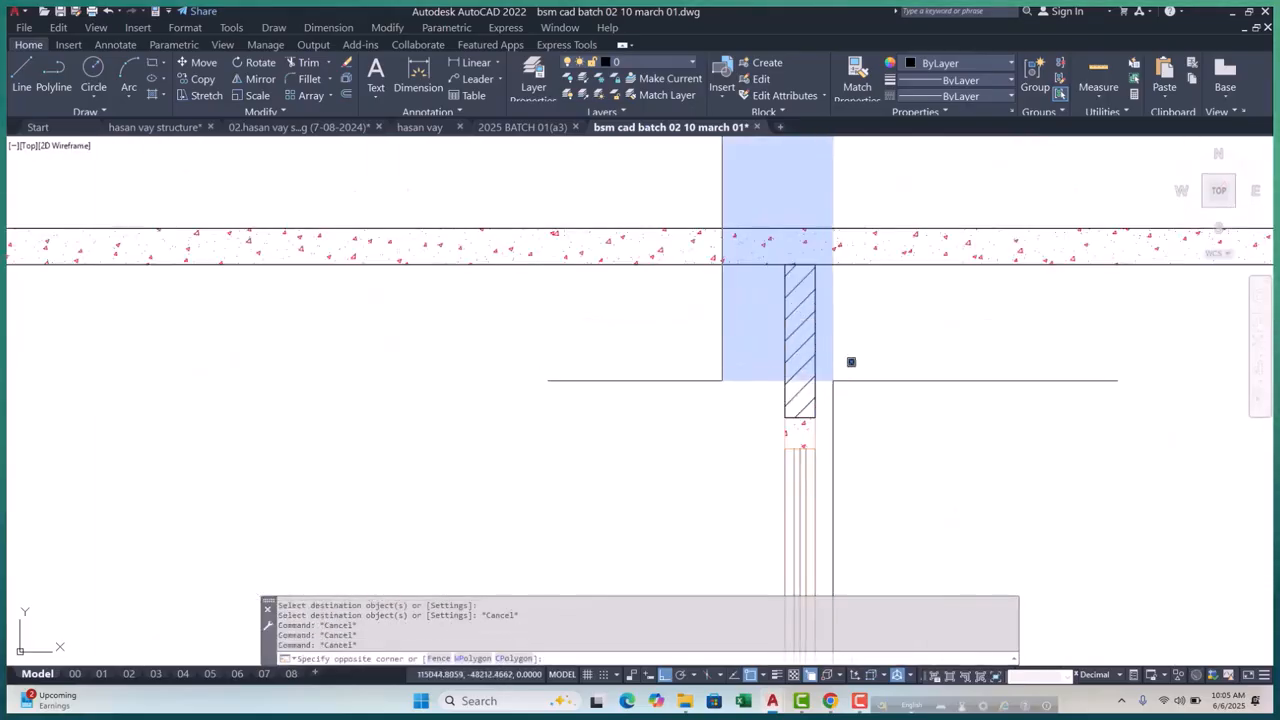
pyautogui.click(880, 411)
pyautogui.click(488, 61)
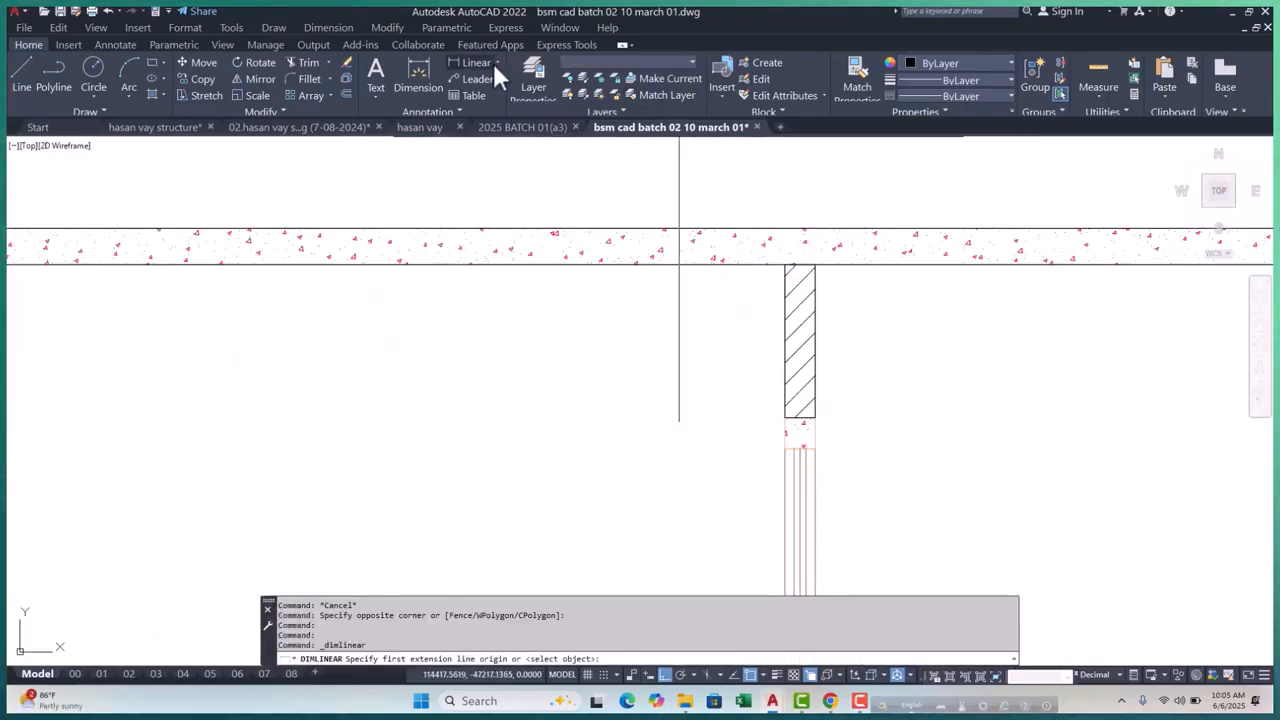
pyautogui.click(670, 61)
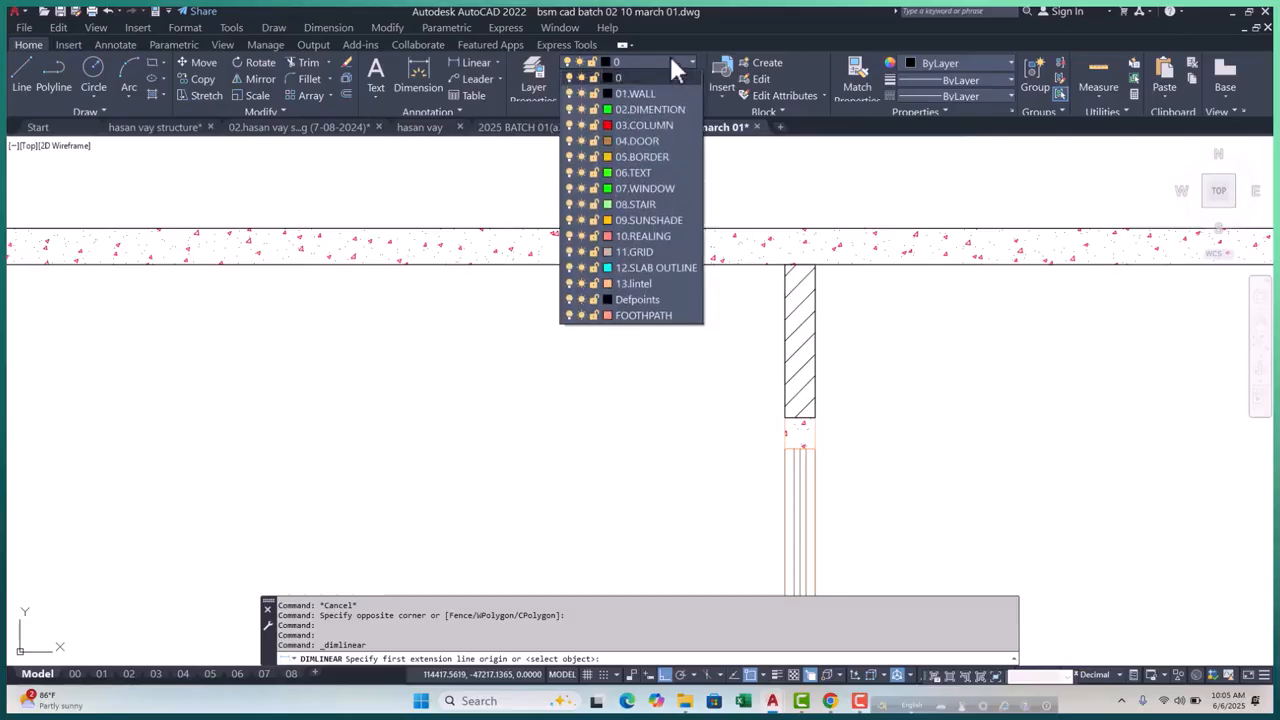
pyautogui.click(659, 93)
pyautogui.scroll(-5, 660, 300)
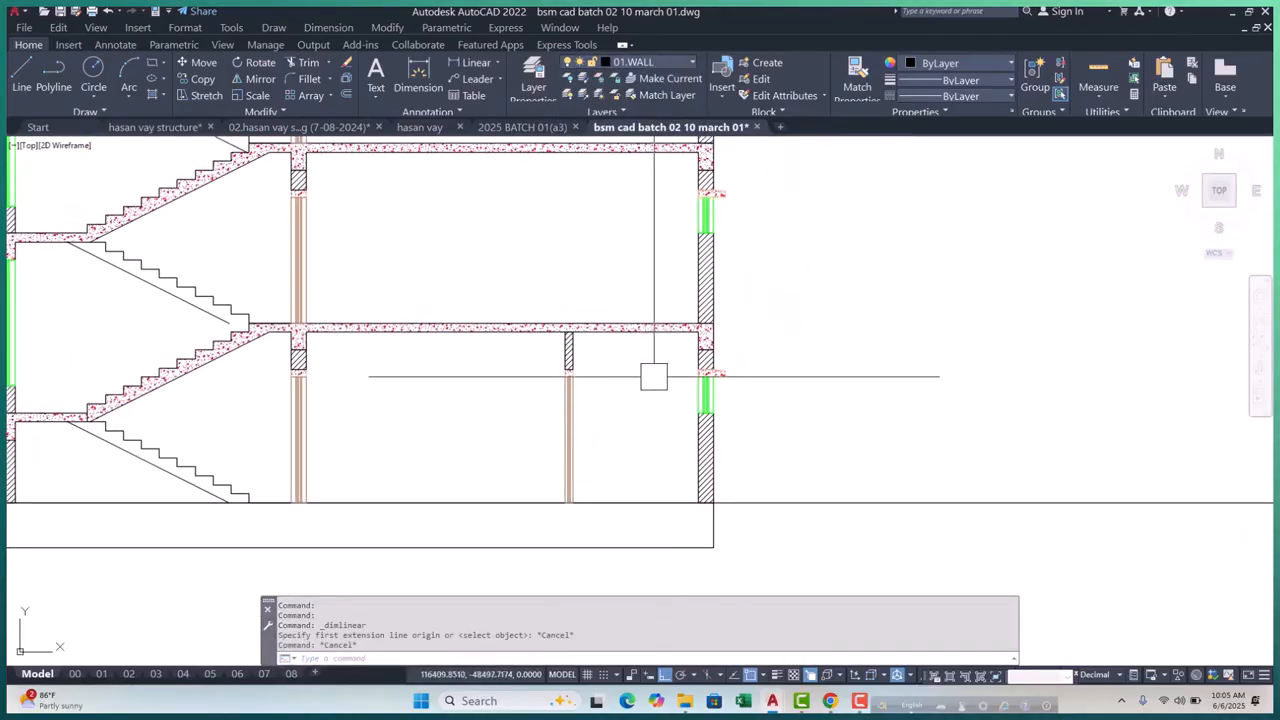
# Check the toilet partition and D3 doors along the section line on the ground floor plan
pyautogui.scroll(-5, 689, 290)
pyautogui.scroll(6, 676, 271)
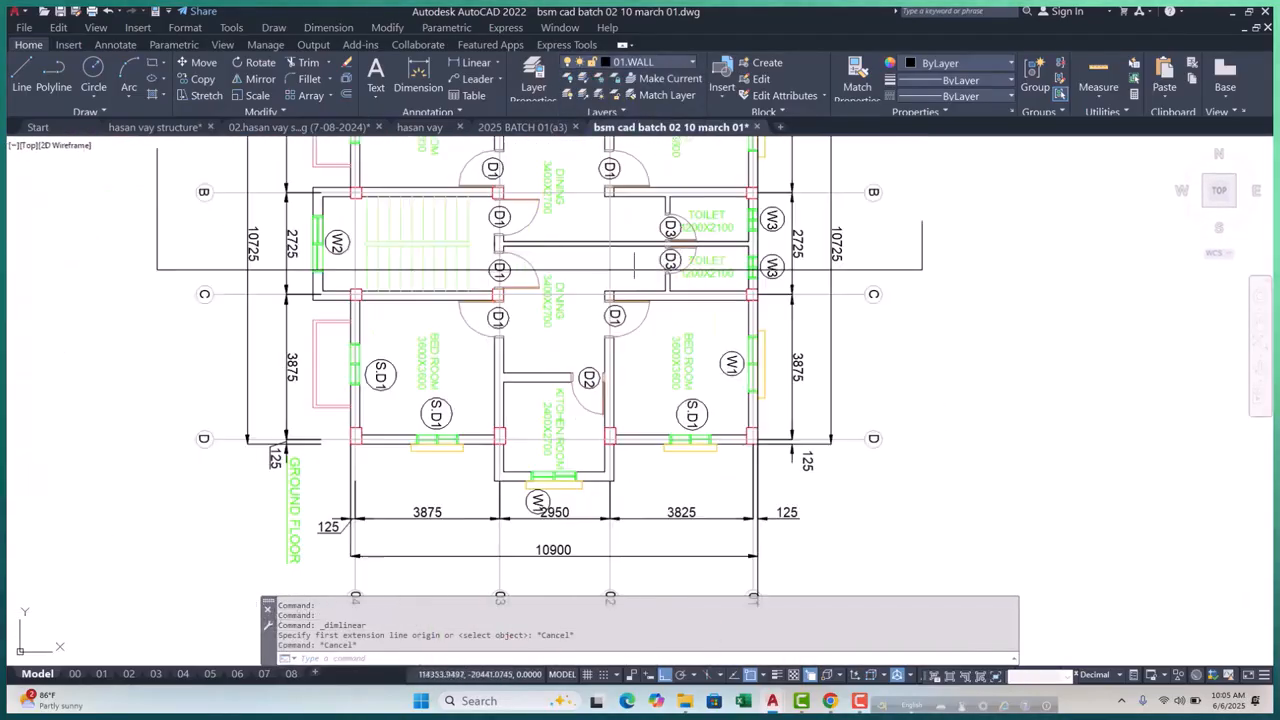
pyautogui.scroll(-5, 676, 271)
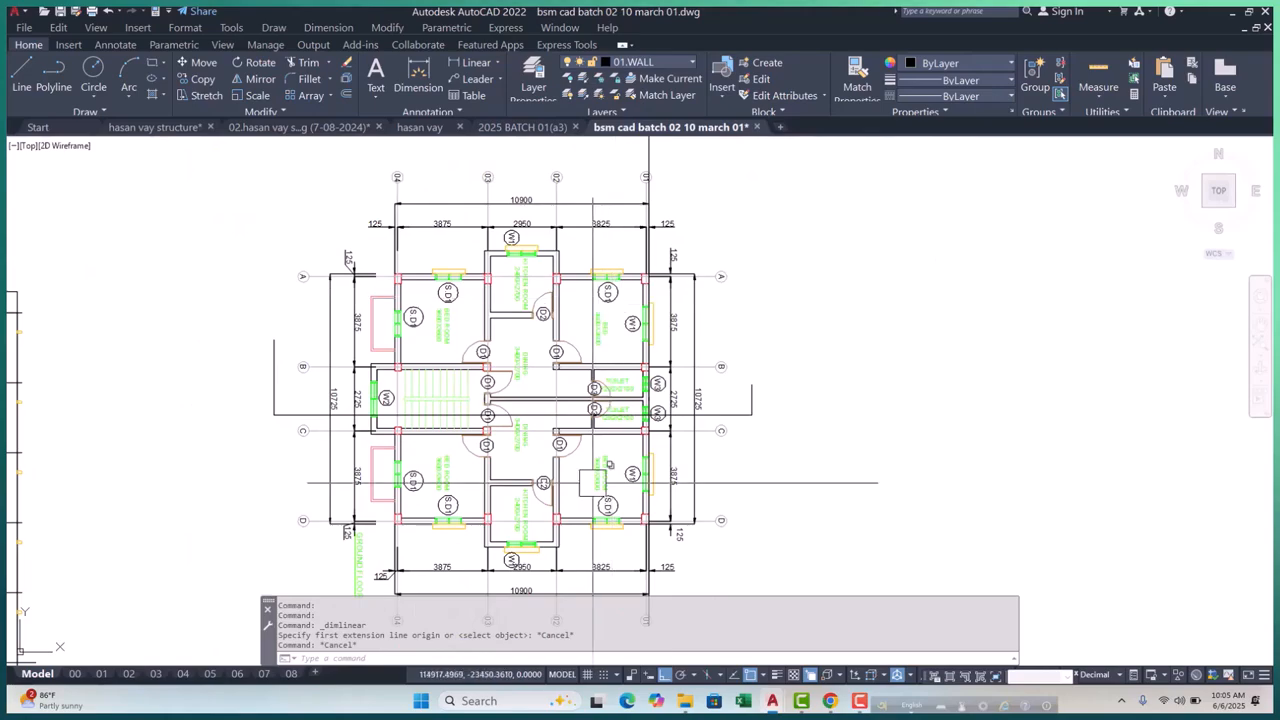
pyautogui.scroll(-3, 580, 474)
pyautogui.moveTo(580, 474); pyautogui.dragTo(579, 420, button='middle')
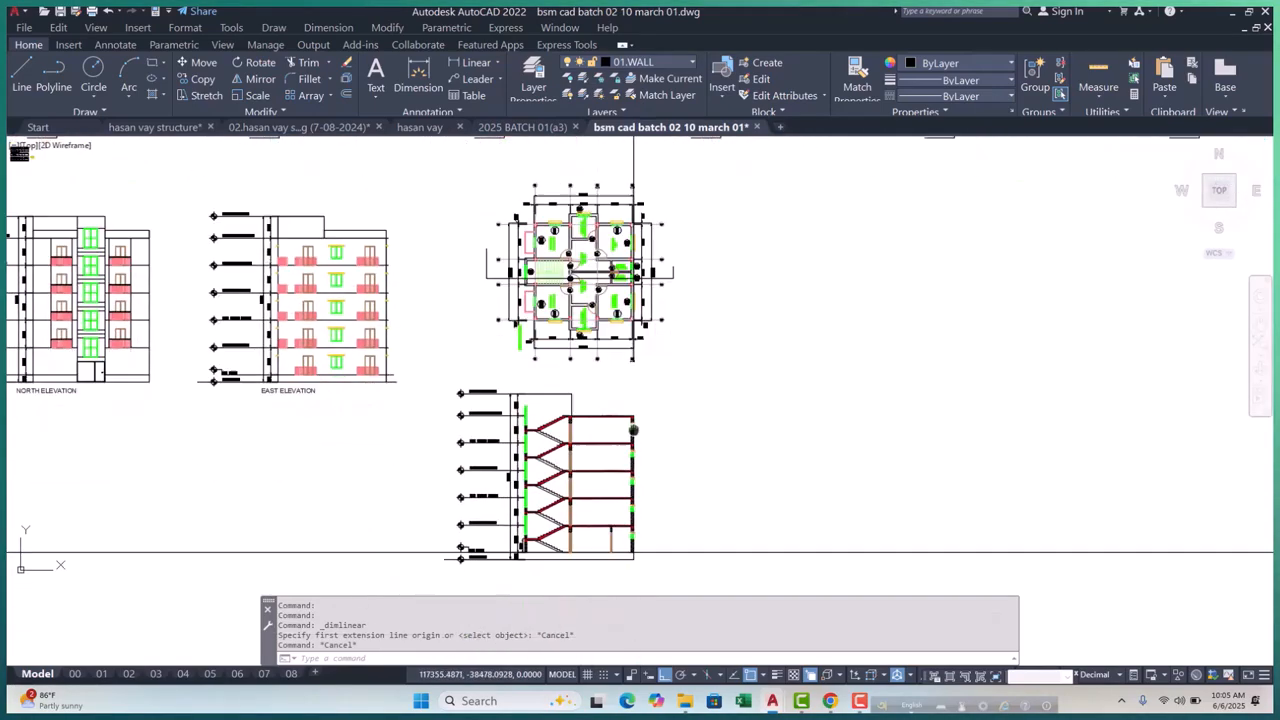
pyautogui.scroll(7, 579, 337)
pyautogui.moveTo(596, 318); pyautogui.dragTo(602, 443, button='middle')
# Copy the ground floor partition wall, lintel and door from the plinth line up to the first floor slab's top
pyautogui.click(517, 243)
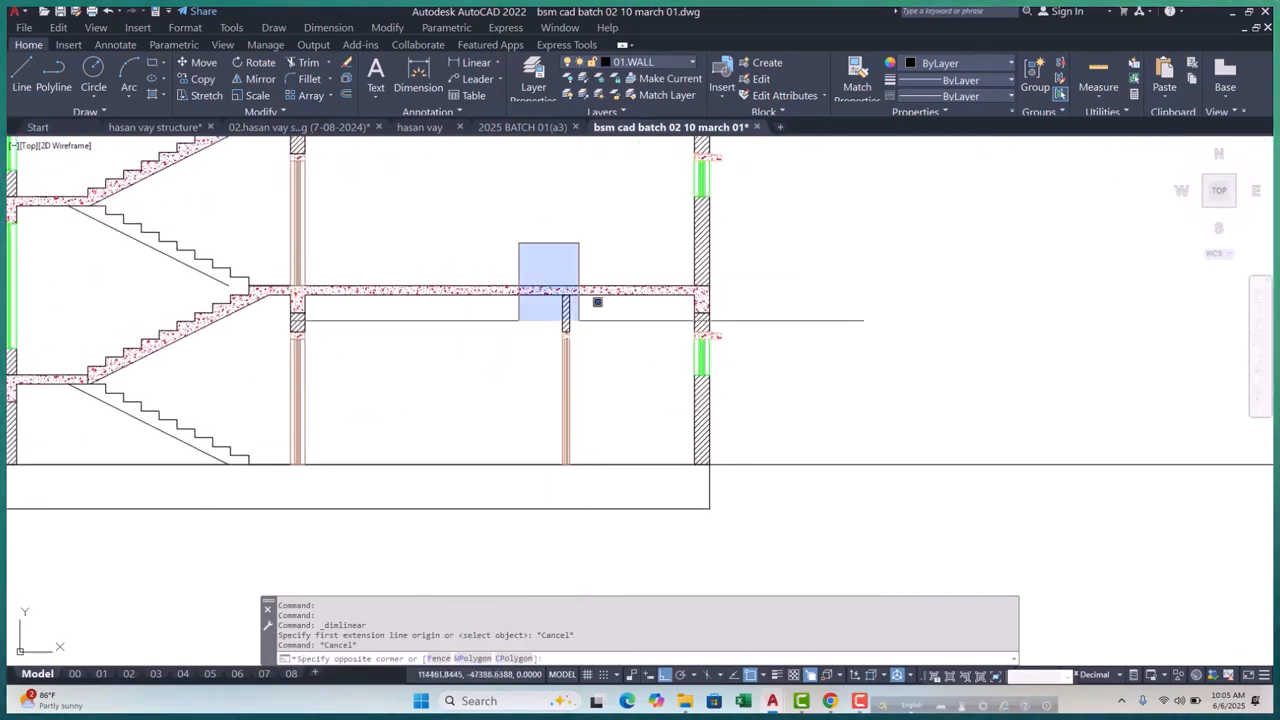
pyautogui.click(629, 514)
pyautogui.click(203, 78)
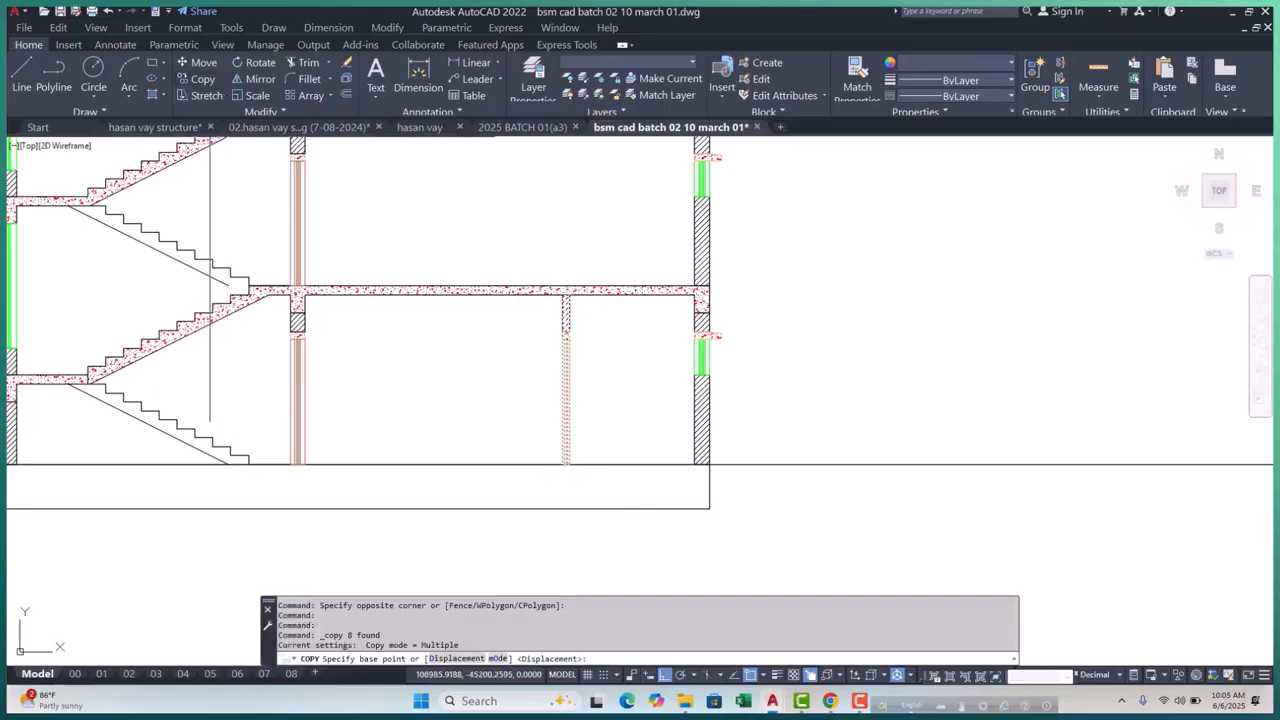
pyautogui.scroll(-5, 527, 470)
pyautogui.scroll(3, 527, 478)
pyautogui.scroll(5, 527, 480)
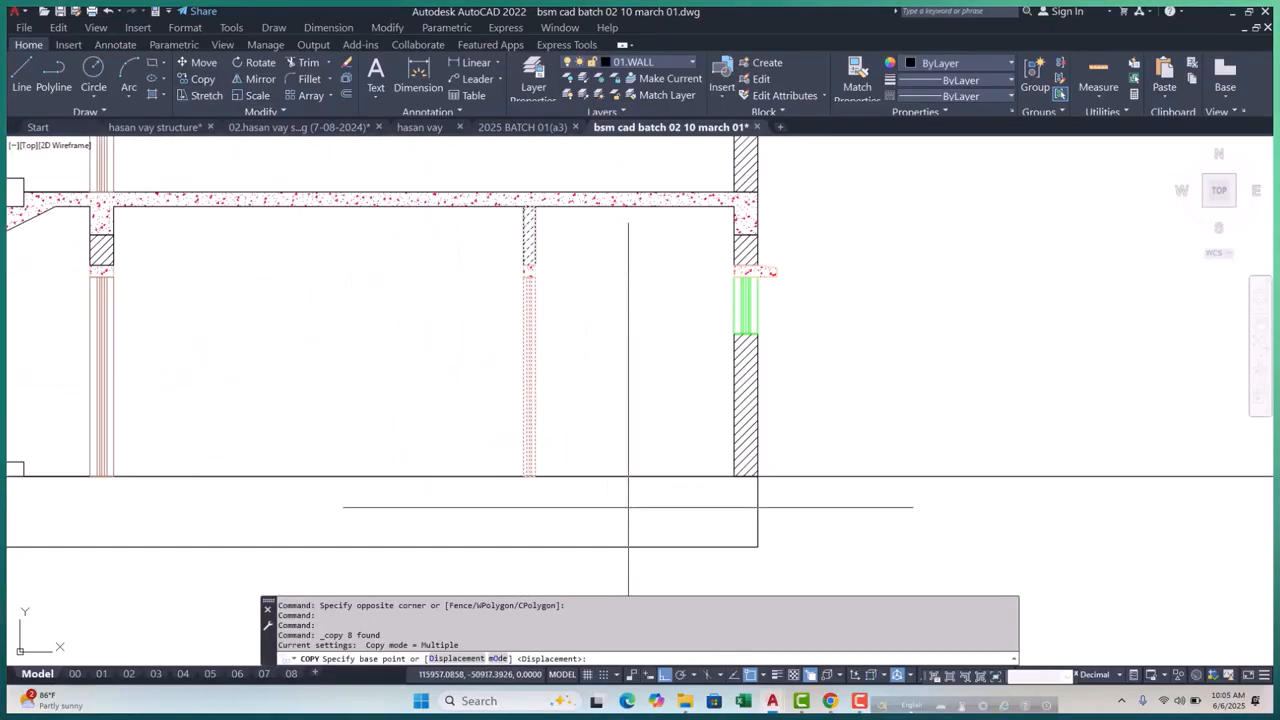
pyautogui.click(606, 477)
pyautogui.scroll(-5, 606, 477)
pyautogui.scroll(8, 645, 383)
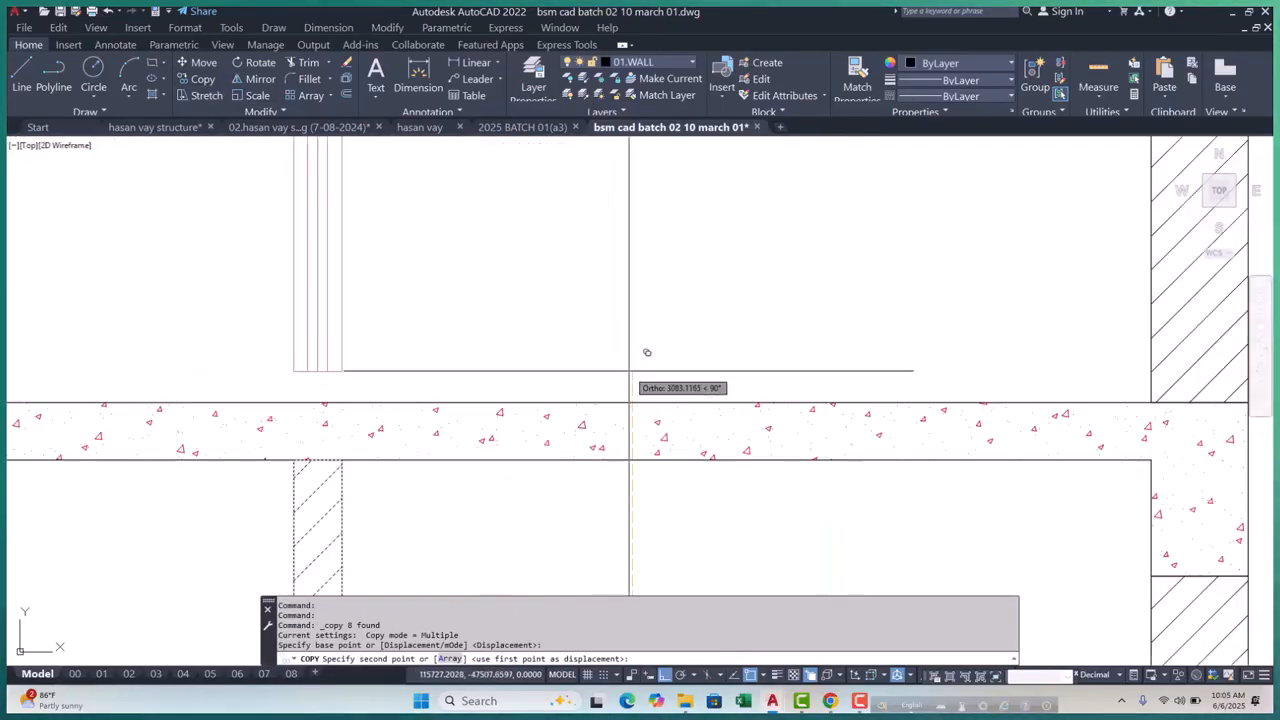
pyautogui.click(632, 403)
# Copy the partition wall, lintel and door to the tops of the second, third and fourth floor slabs
pyautogui.scroll(-5, 563, 529)
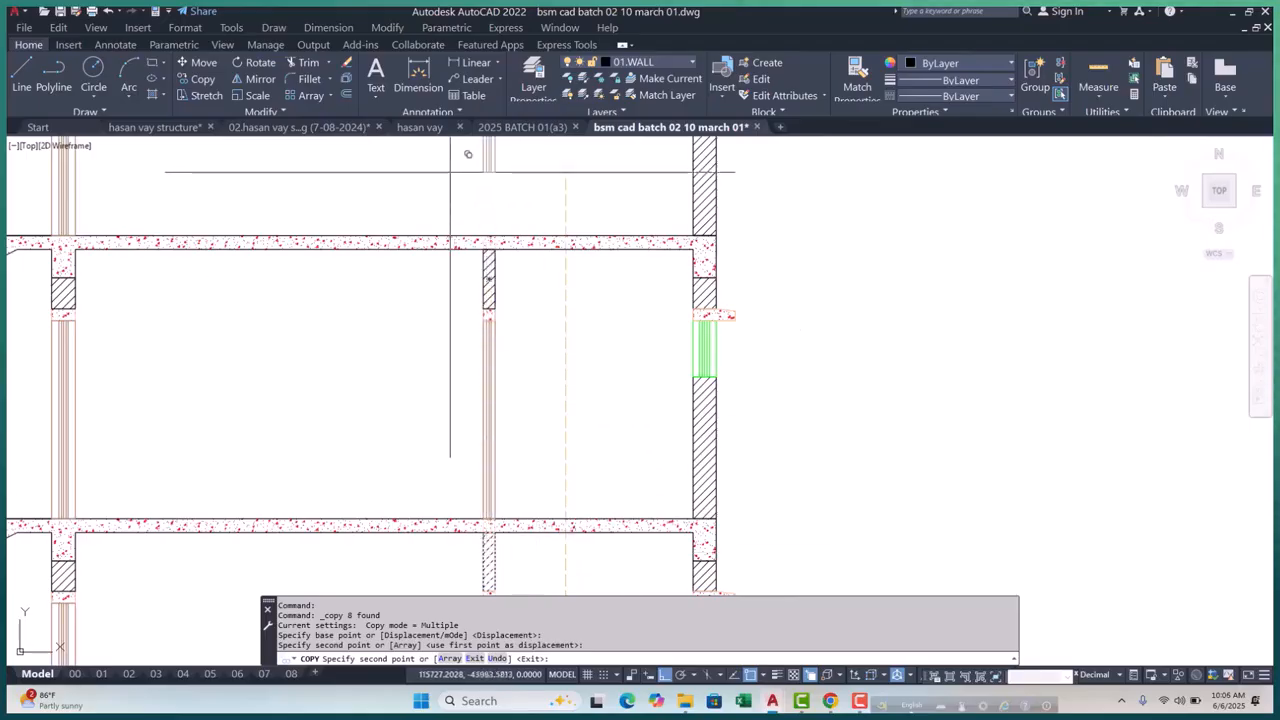
pyautogui.scroll(5, 514, 243)
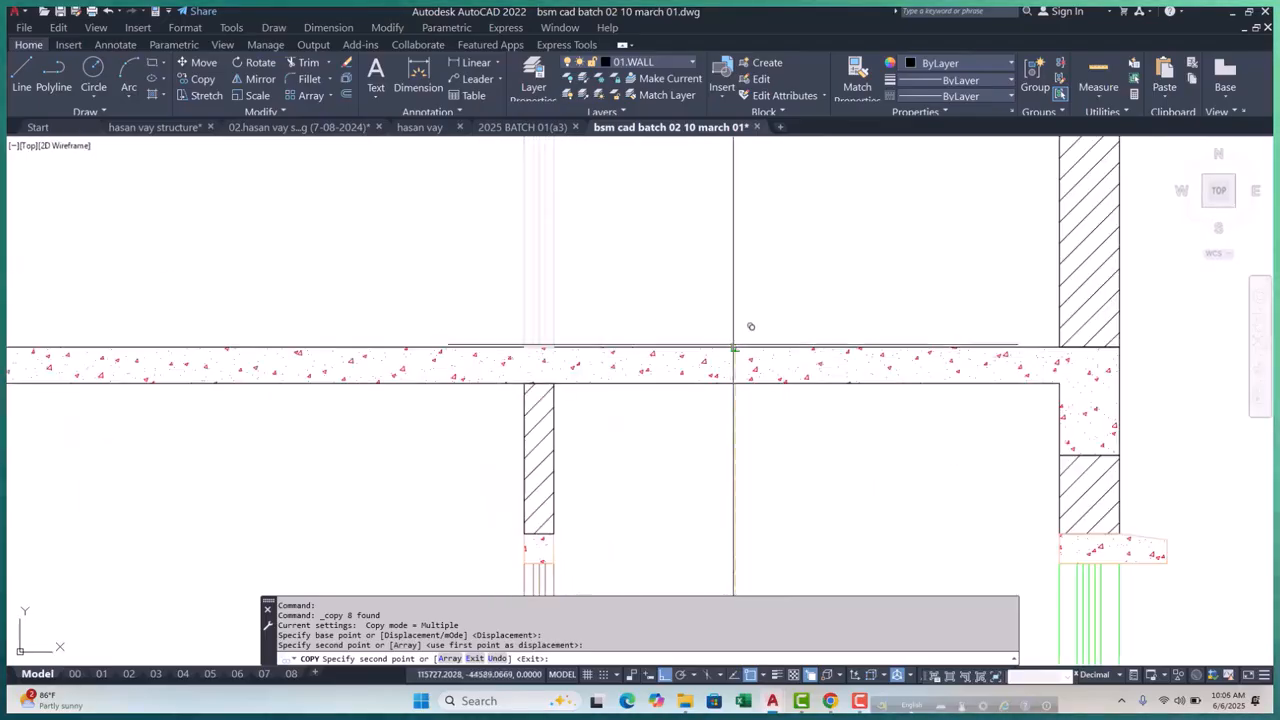
pyautogui.click(751, 326)
pyautogui.scroll(-5, 586, 480)
pyautogui.scroll(5, 656, 291)
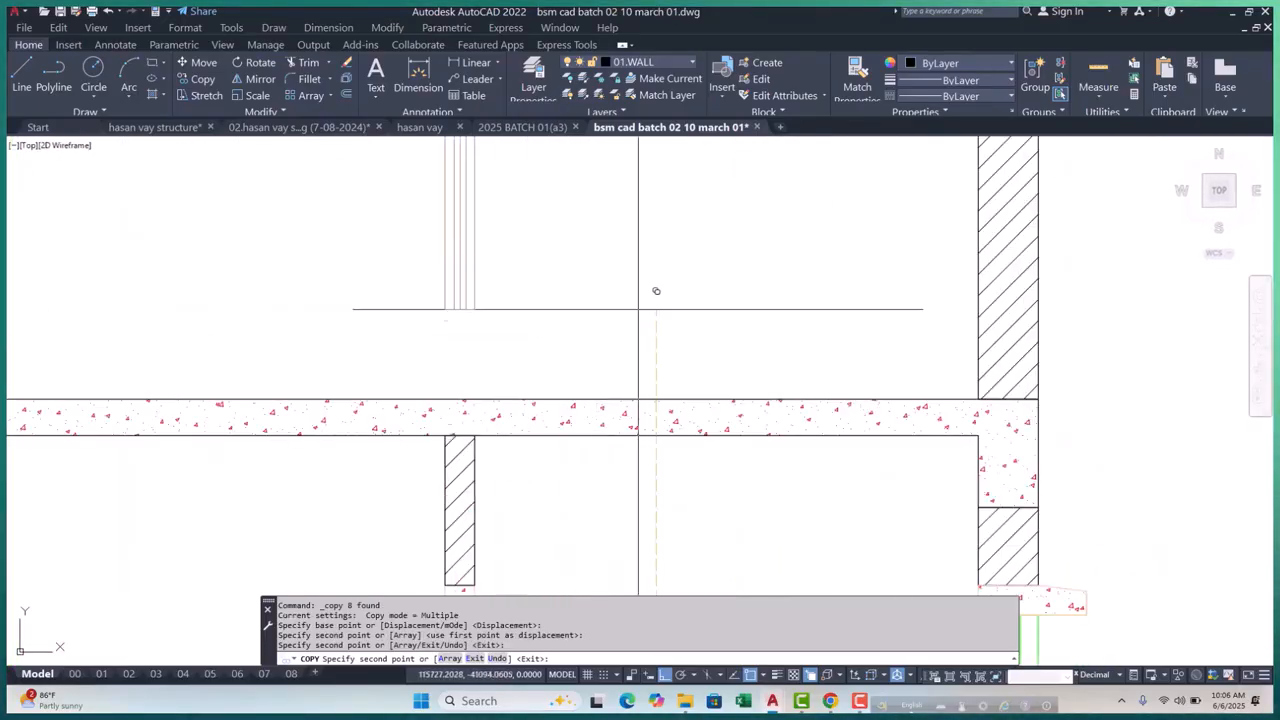
pyautogui.click(674, 381)
pyautogui.scroll(-5, 674, 381)
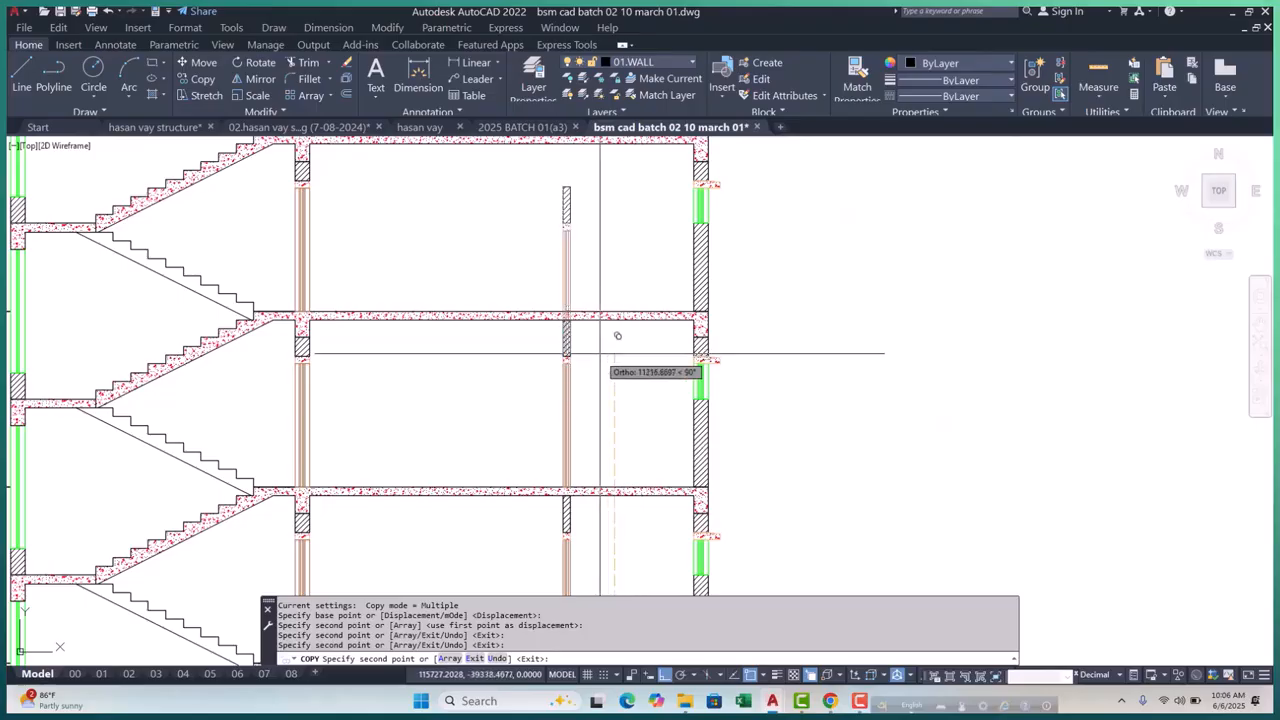
pyautogui.scroll(-5, 610, 300)
pyautogui.scroll(8, 680, 377)
pyautogui.scroll(-6, 628, 410)
pyautogui.press('Escape')
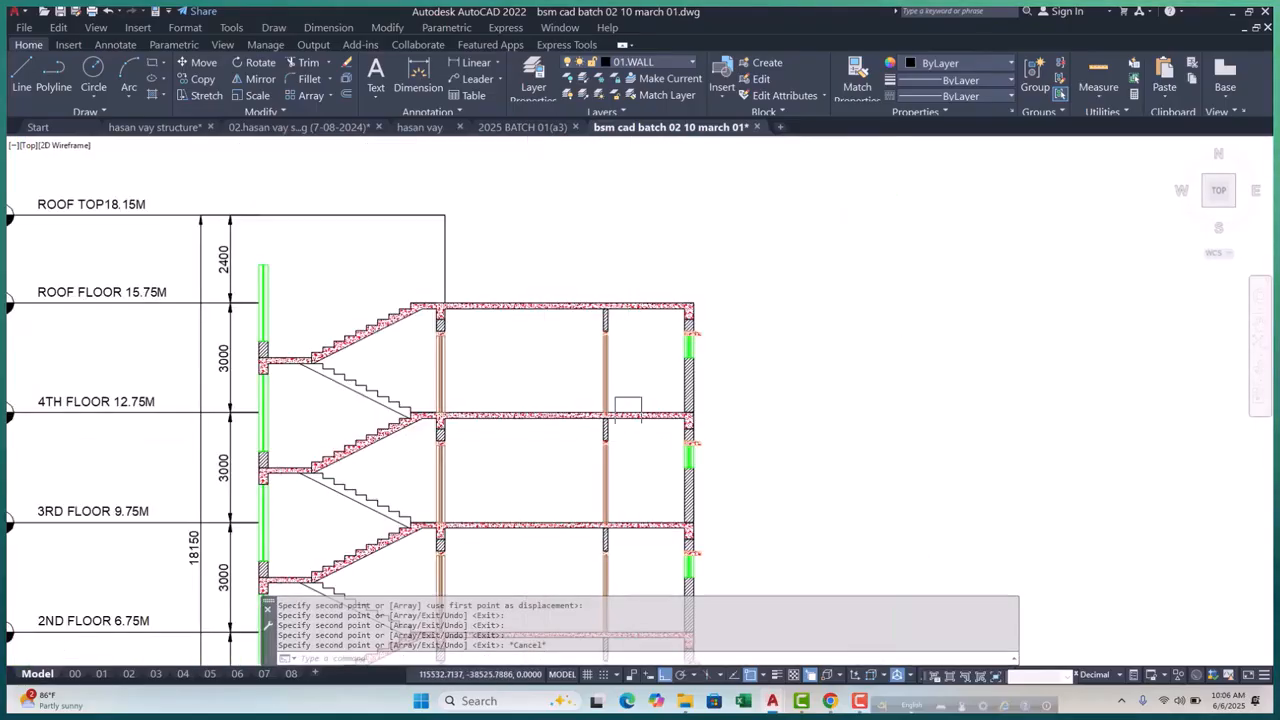
# Compare the section with the ground floor plan along the section line, from the toilets to the stairs
pyautogui.scroll(-5, 666, 403)
pyautogui.scroll(4, 585, 422)
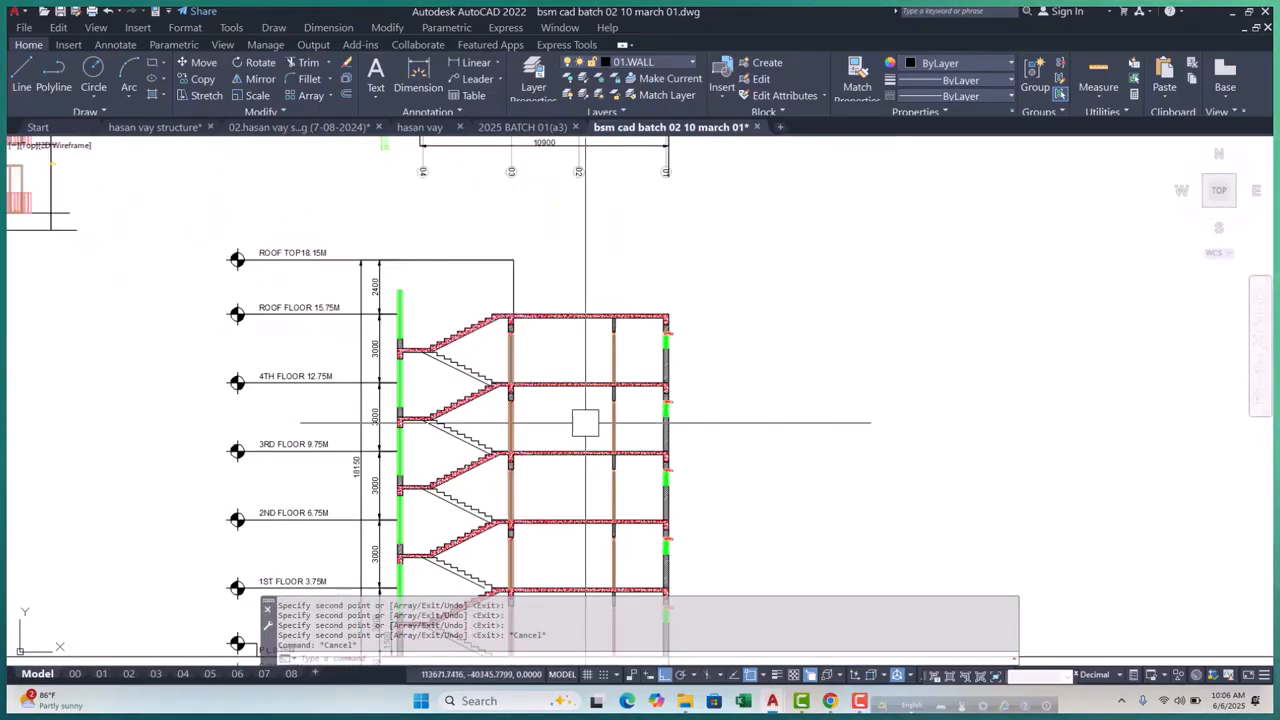
pyautogui.moveTo(585, 422); pyautogui.dragTo(507, 398, button='middle')
pyautogui.scroll(-4, 454, 420)
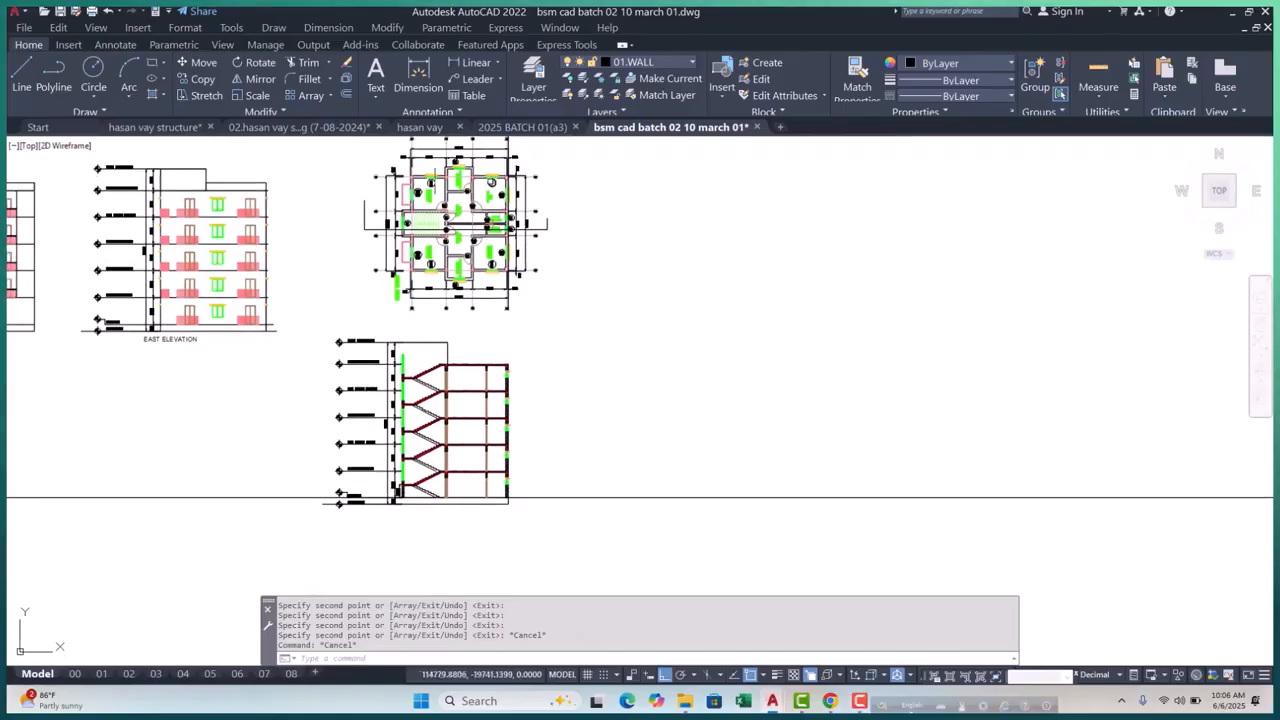
pyautogui.scroll(4, 436, 250)
pyautogui.scroll(3, 591, 265)
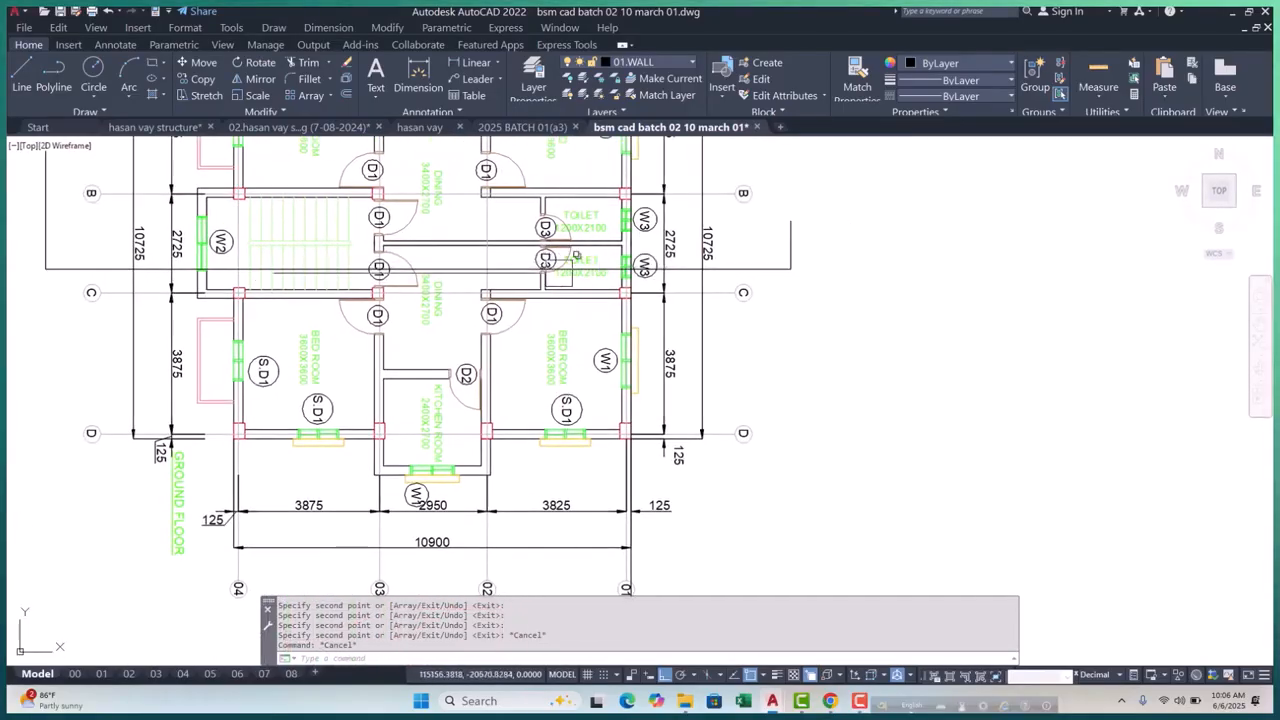
pyautogui.scroll(-3, 451, 232)
pyautogui.scroll(3, 440, 245)
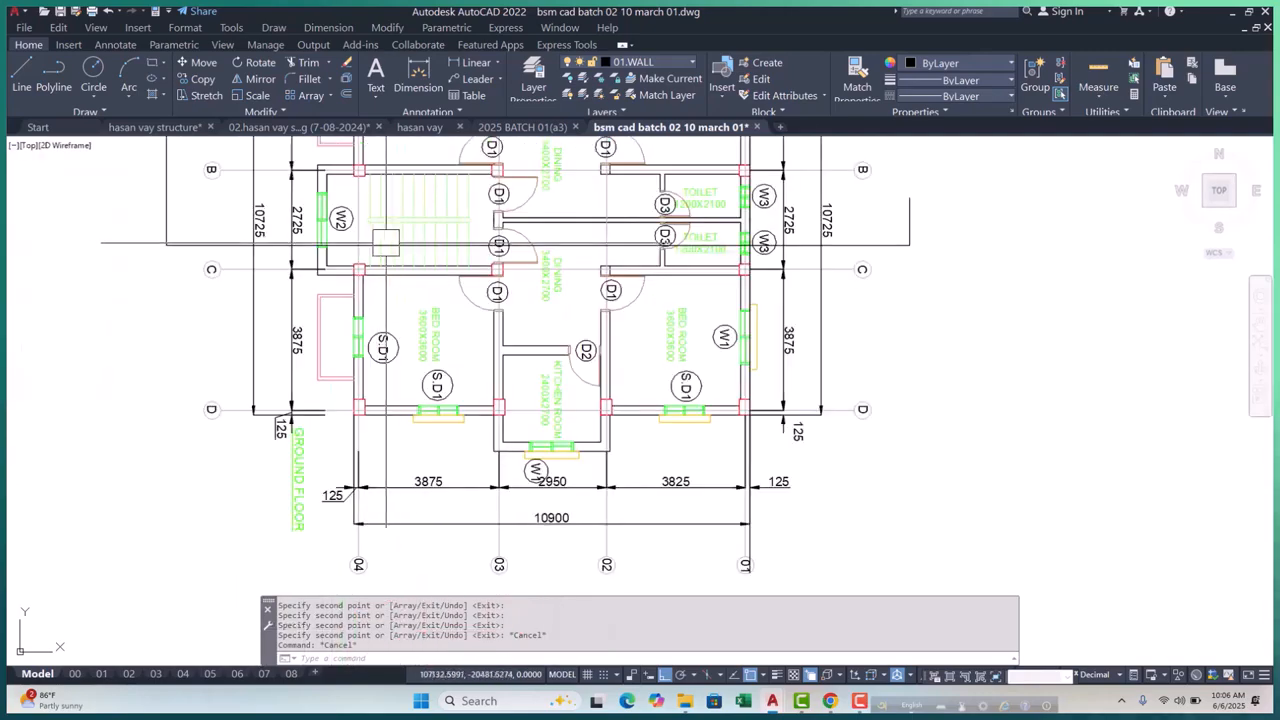
pyautogui.scroll(-4, 430, 258)
pyautogui.scroll(-3, 436, 320)
pyautogui.scroll(6, 443, 286)
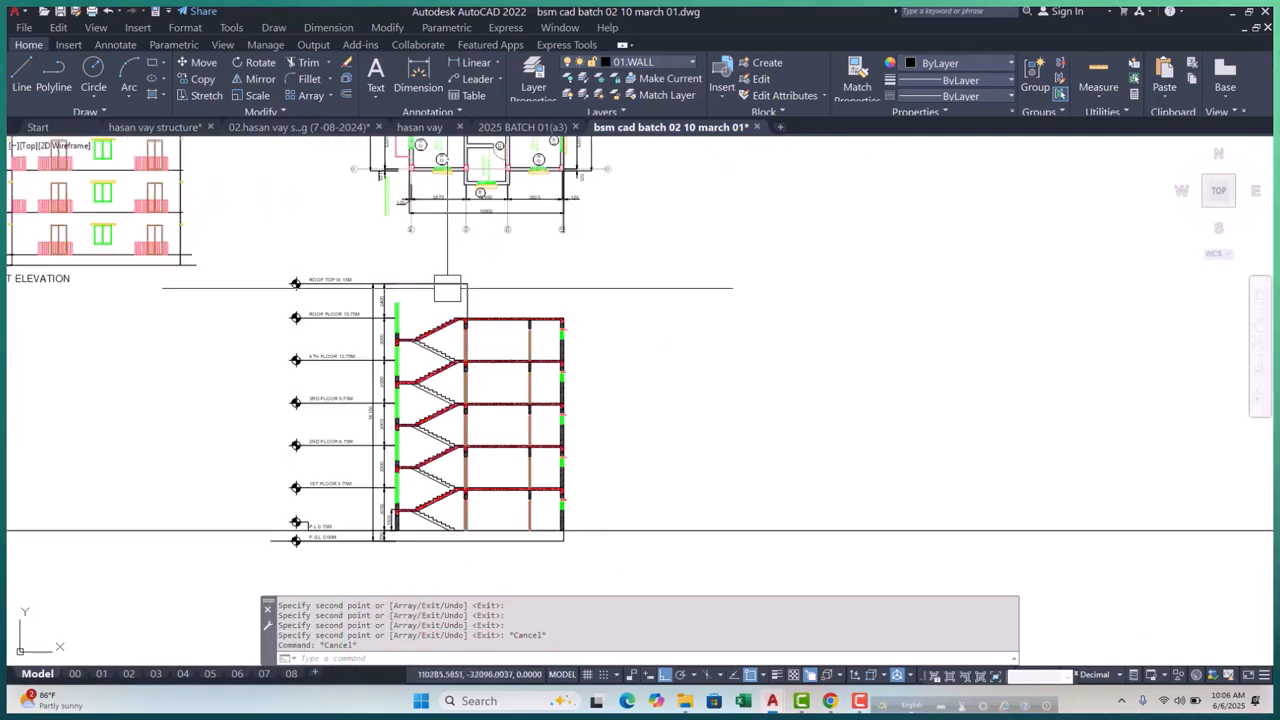
# Copy the hatched wall block beneath the uppermost stair window onto the top of that window
pyautogui.click(515, 324)
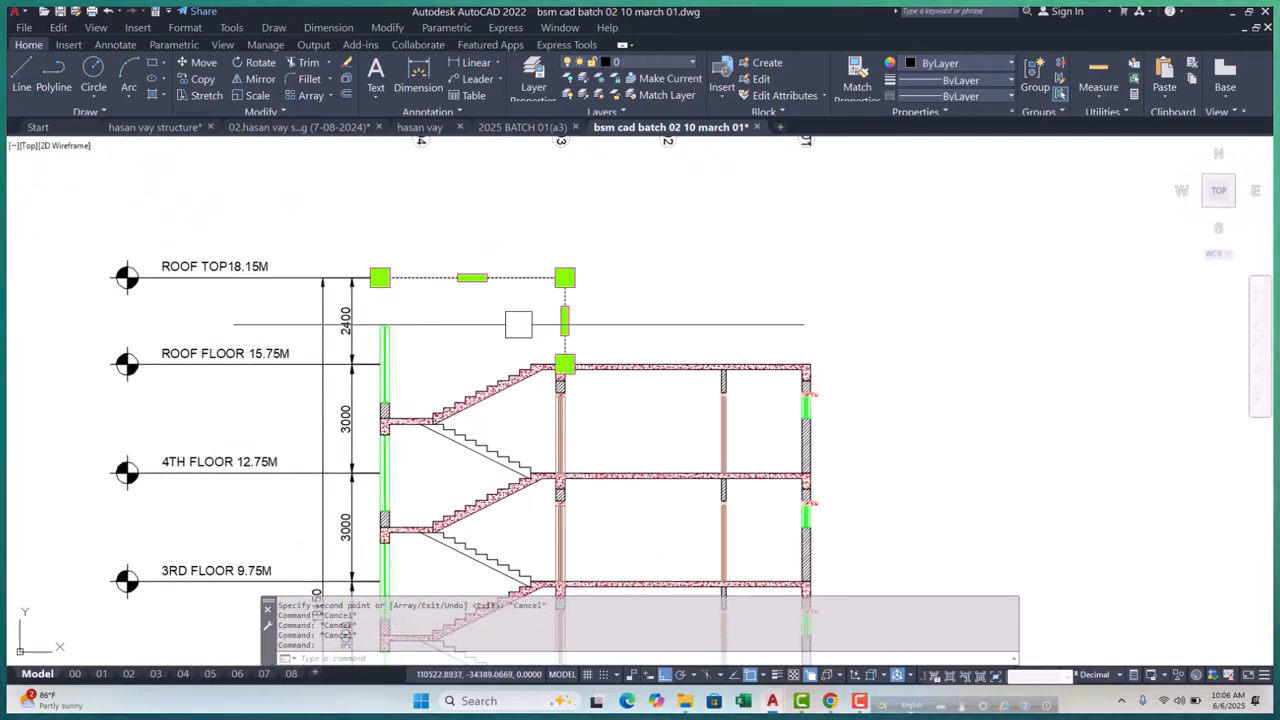
pyautogui.press('Escape')
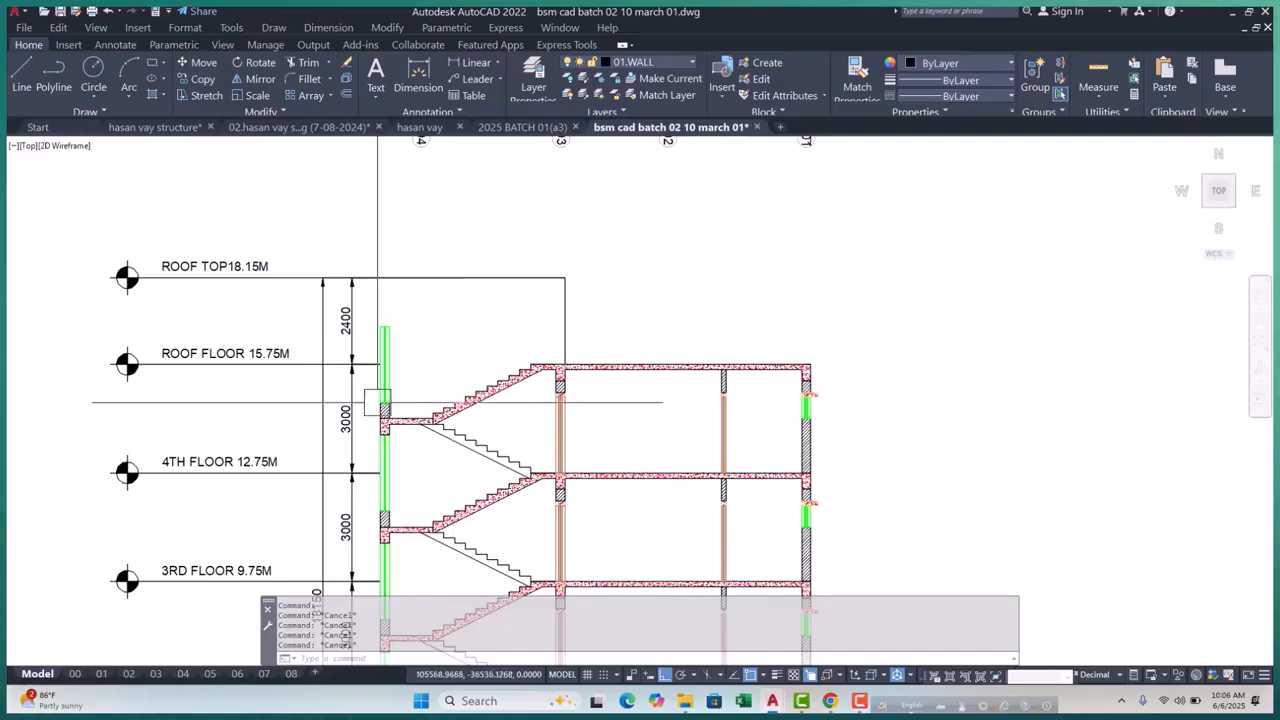
pyautogui.scroll(8, 377, 402)
pyautogui.click(522, 417)
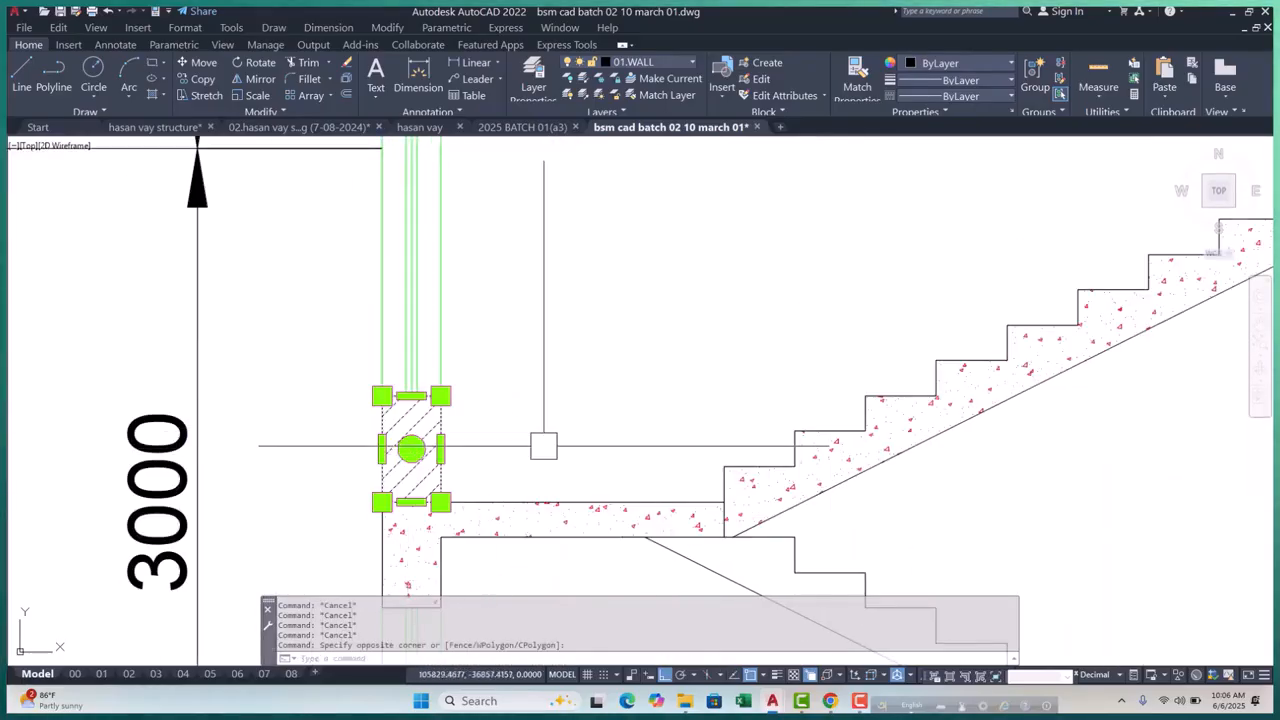
pyautogui.write('cp')
pyautogui.press('Return')
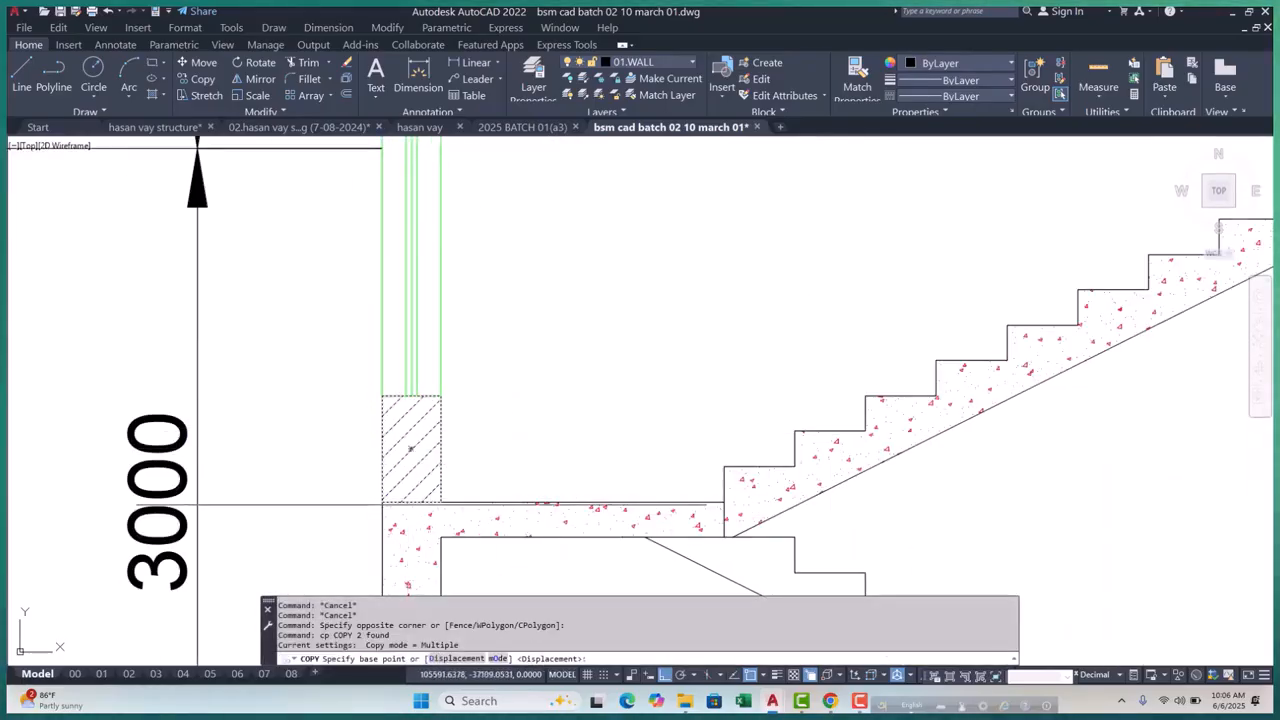
pyautogui.click(411, 449)
pyautogui.scroll(-4, 411, 449)
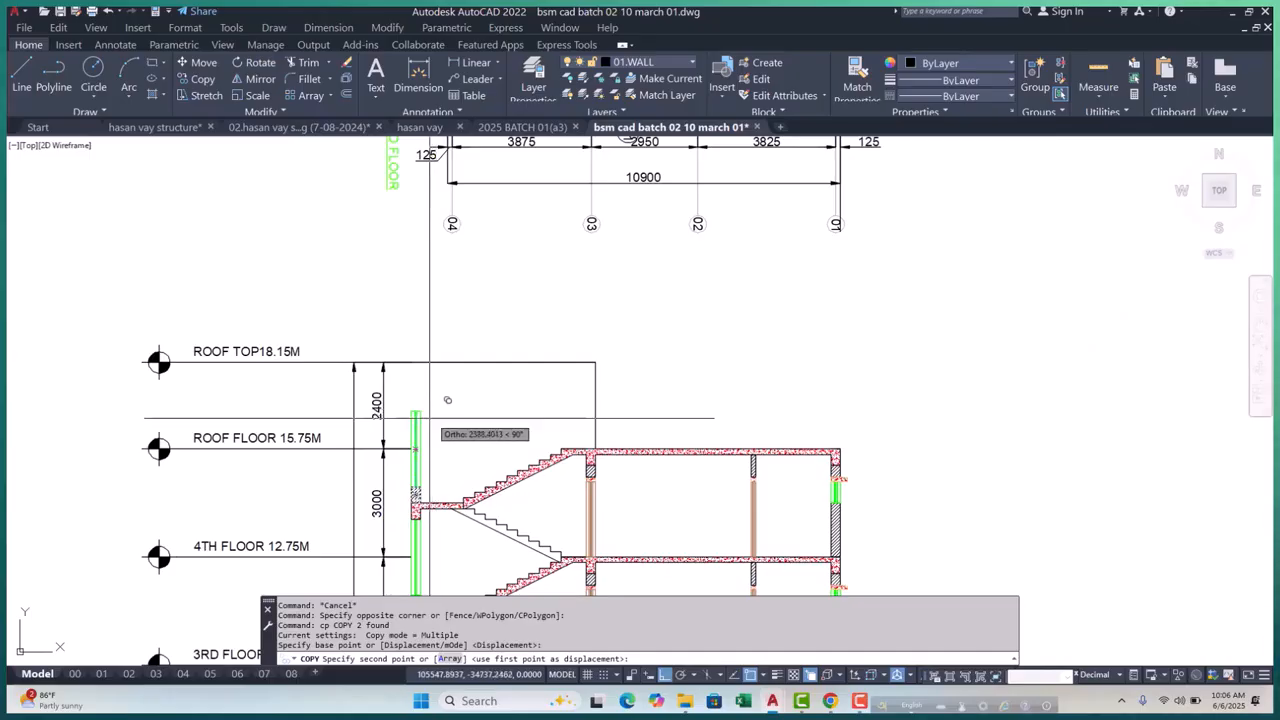
pyautogui.scroll(2, 408, 420)
pyautogui.scroll(6, 408, 420)
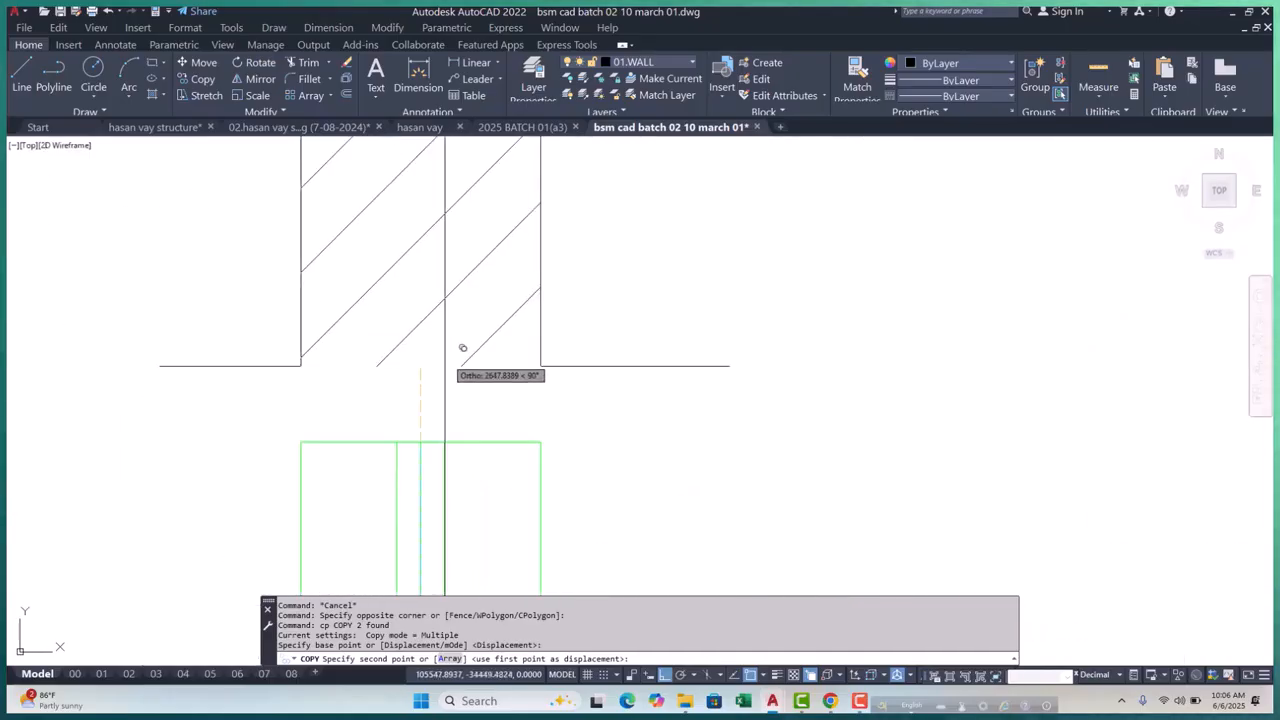
pyautogui.click(434, 429)
pyautogui.press('Escape')
pyautogui.press('Escape')
pyautogui.scroll(-10, 440, 425)
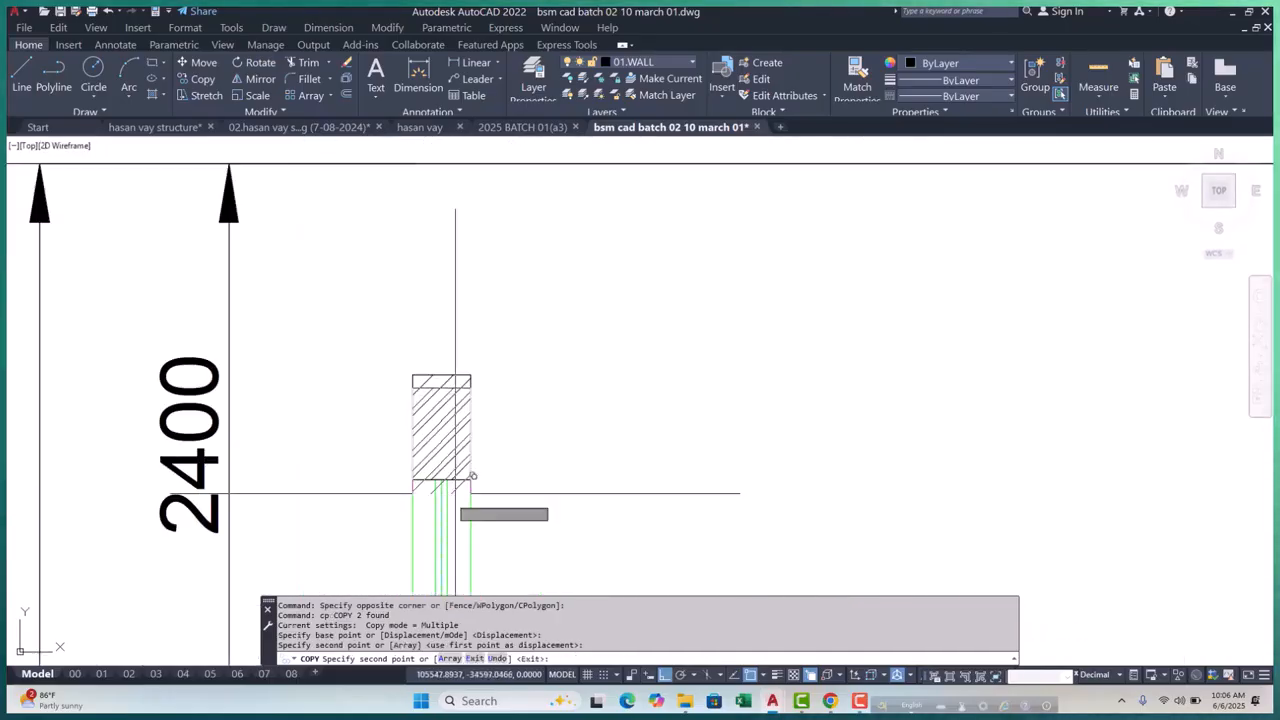
pyautogui.press('Escape')
pyautogui.press('Escape')
pyautogui.moveTo(700, 376); pyautogui.dragTo(641, 373, button='middle')
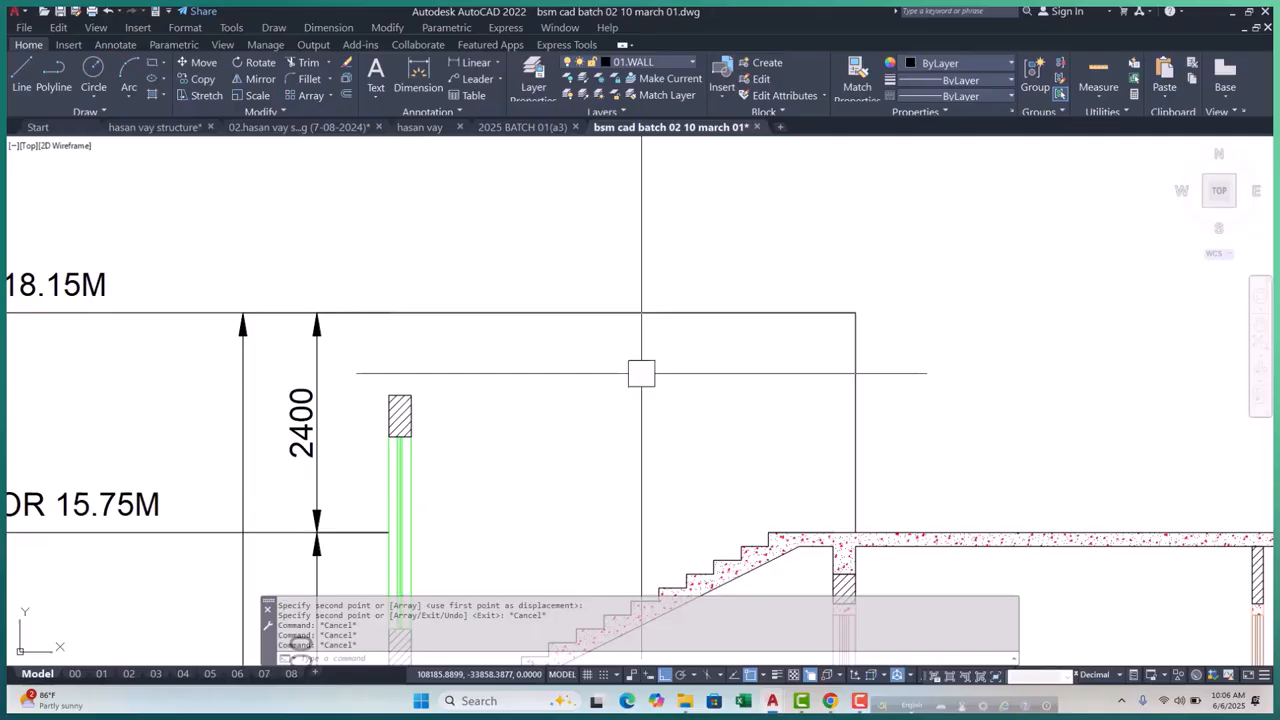
# Draw a horizontal construction line at the ROOF TOP 18.15M level
pyautogui.click(545, 313)
pyautogui.press('Escape')
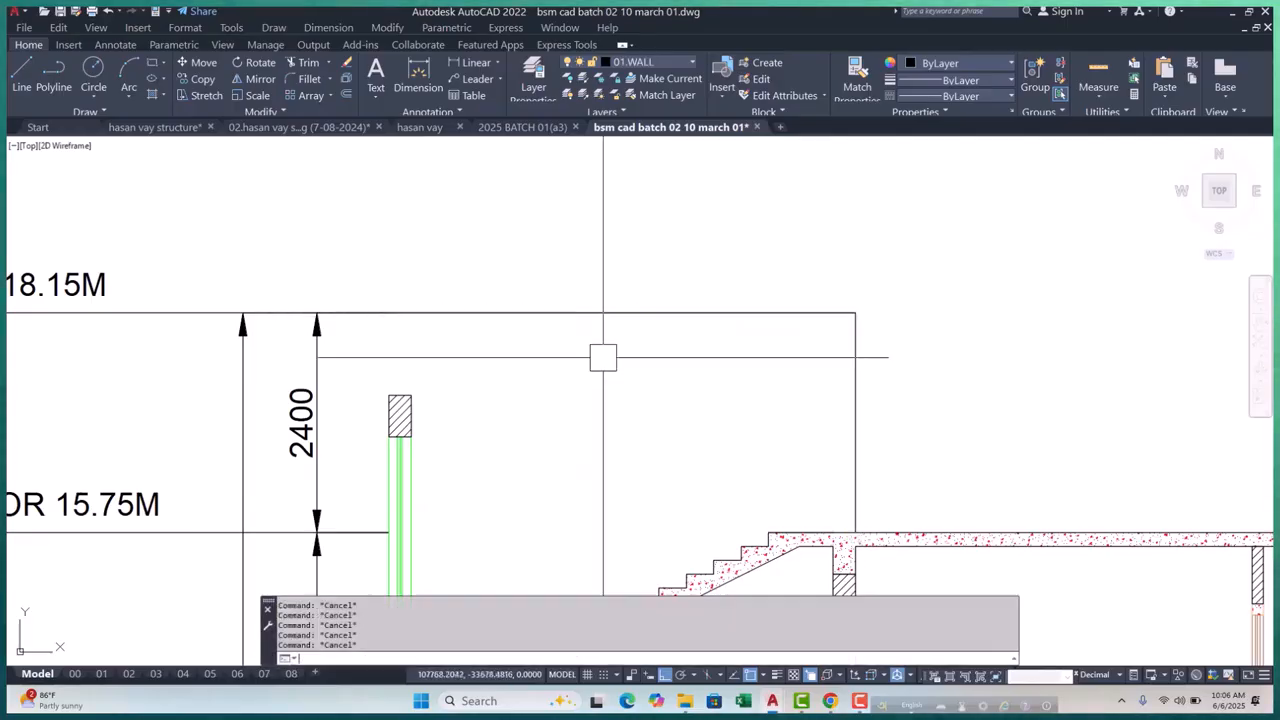
pyautogui.write('xh')
pyautogui.press('Return')
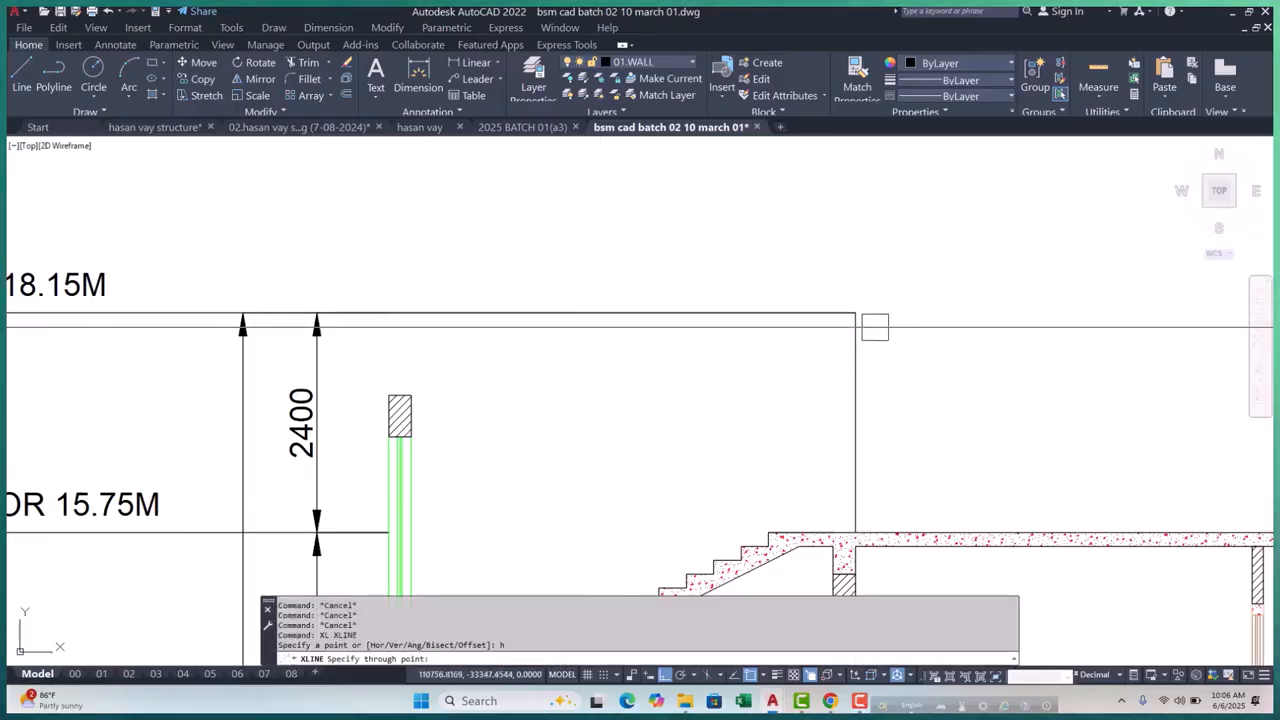
pyautogui.scroll(-4, 678, 386)
pyautogui.press('Escape')
pyautogui.press('Escape')
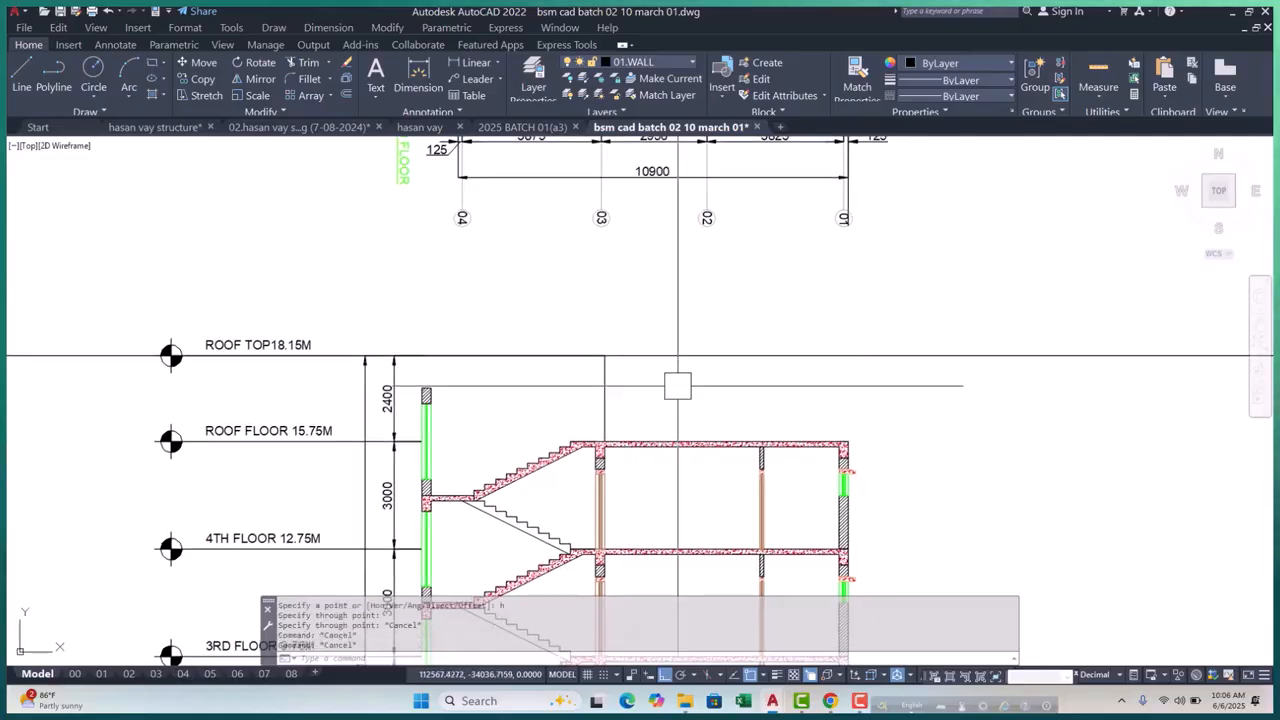
# Offset the roof top construction line 125 downward for the stair roof slab's thickness
pyautogui.write('o')
pyautogui.press('Return')
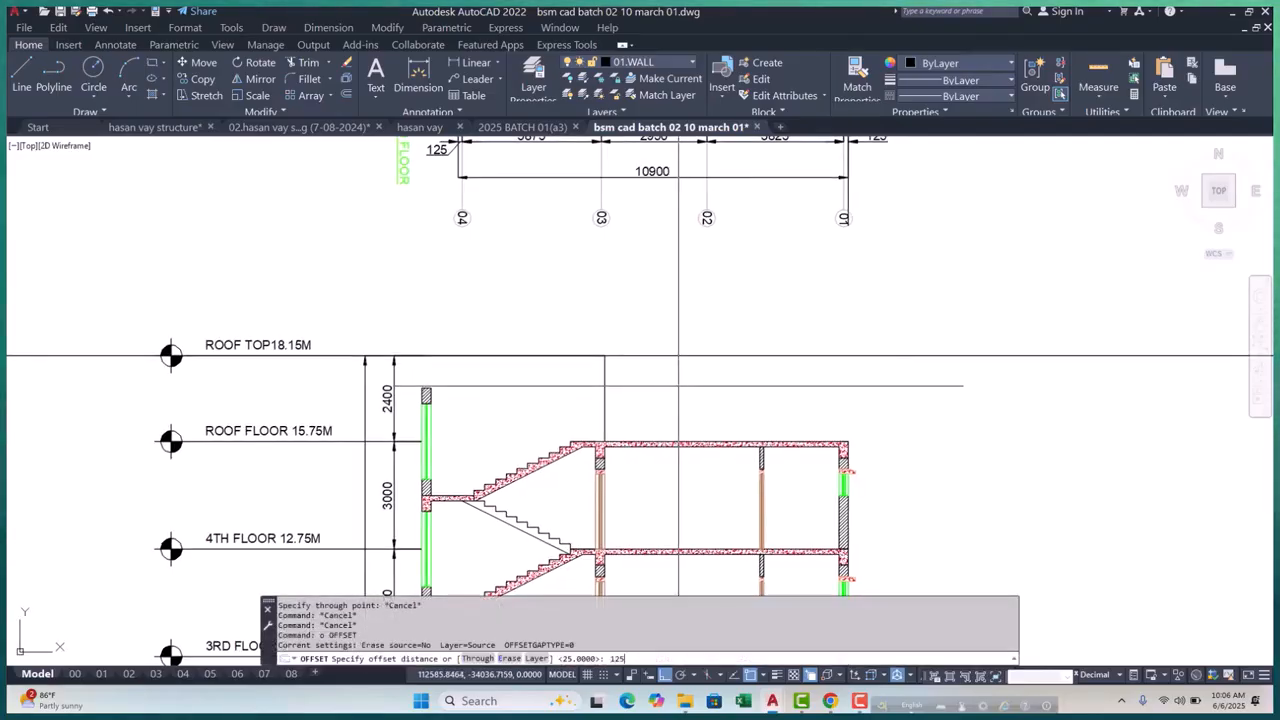
pyautogui.scroll(5, 391, 379)
pyautogui.press('Escape')
pyautogui.press('Escape')
pyautogui.press('Escape')
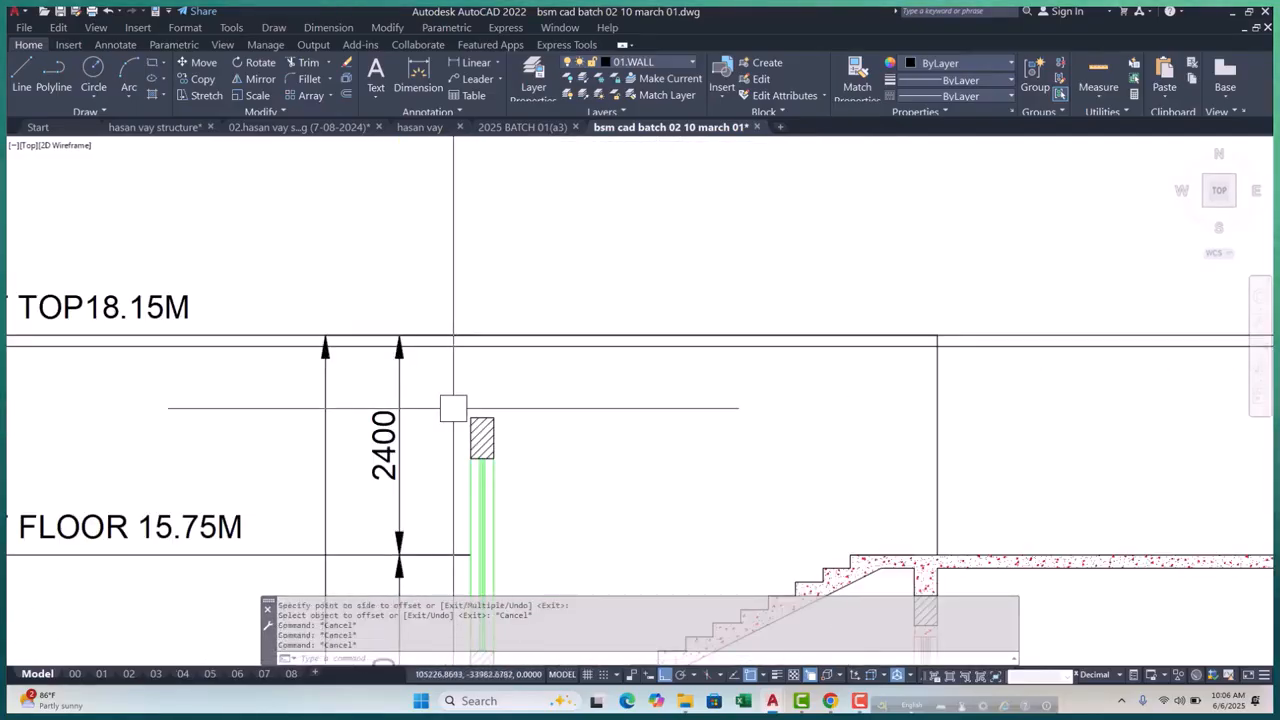
pyautogui.scroll(4, 450, 400)
pyautogui.click(603, 394)
pyautogui.scroll(-6, 430, 340)
pyautogui.press('Escape')
pyautogui.press('Escape')
pyautogui.press('Escape')
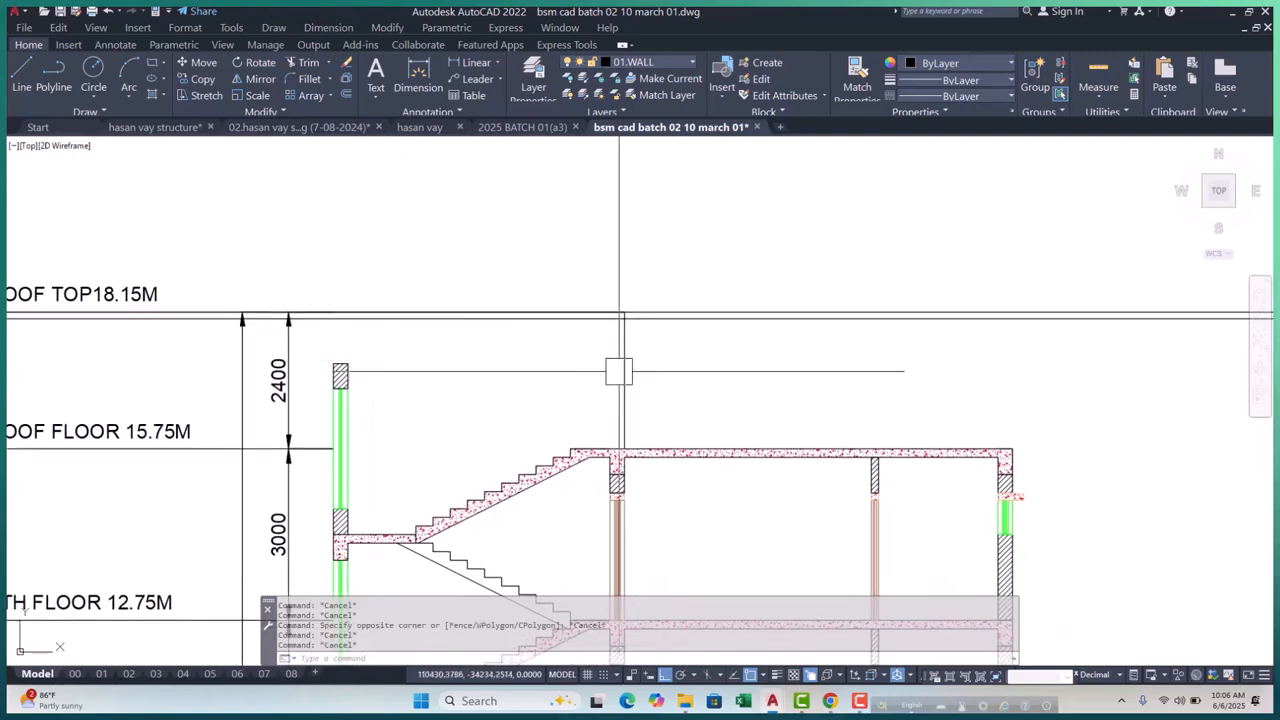
# Offset the stair roof slab's underside line 400 downward for the beam depth
pyautogui.write('o')
pyautogui.press('Return')
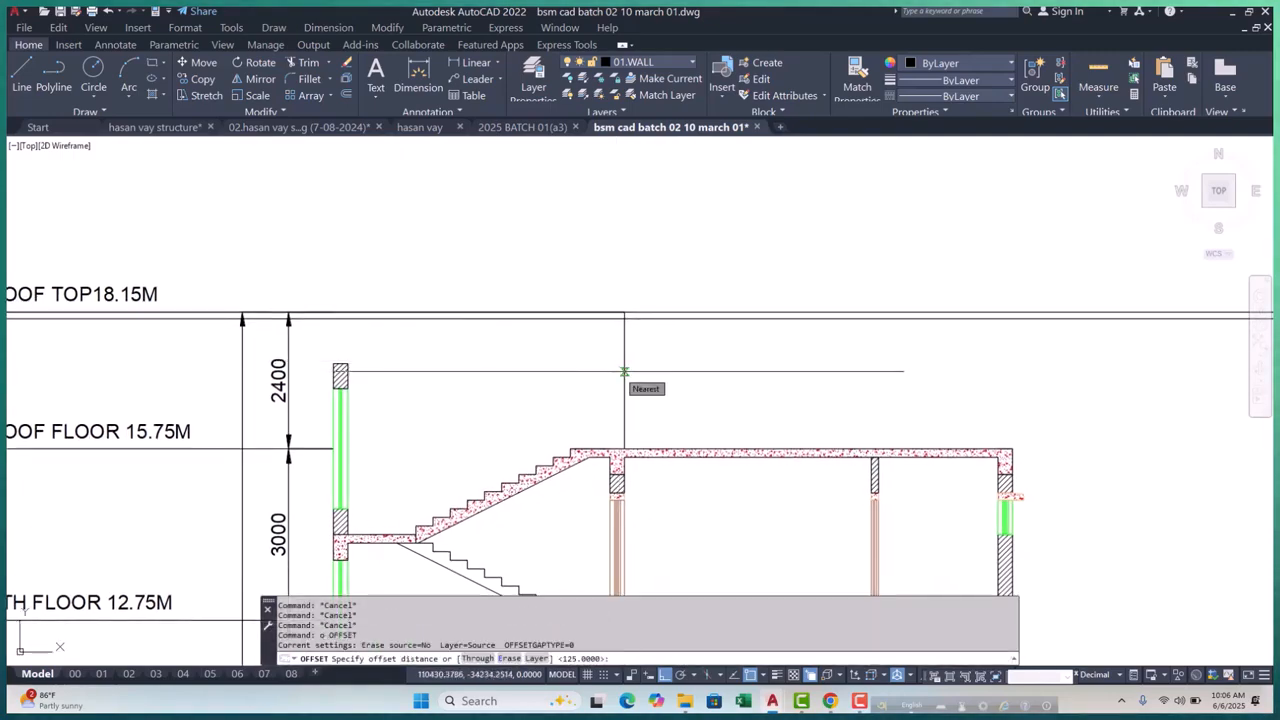
pyautogui.write('400')
pyautogui.press('Return')
pyautogui.click(624, 372)
pyautogui.click(571, 391)
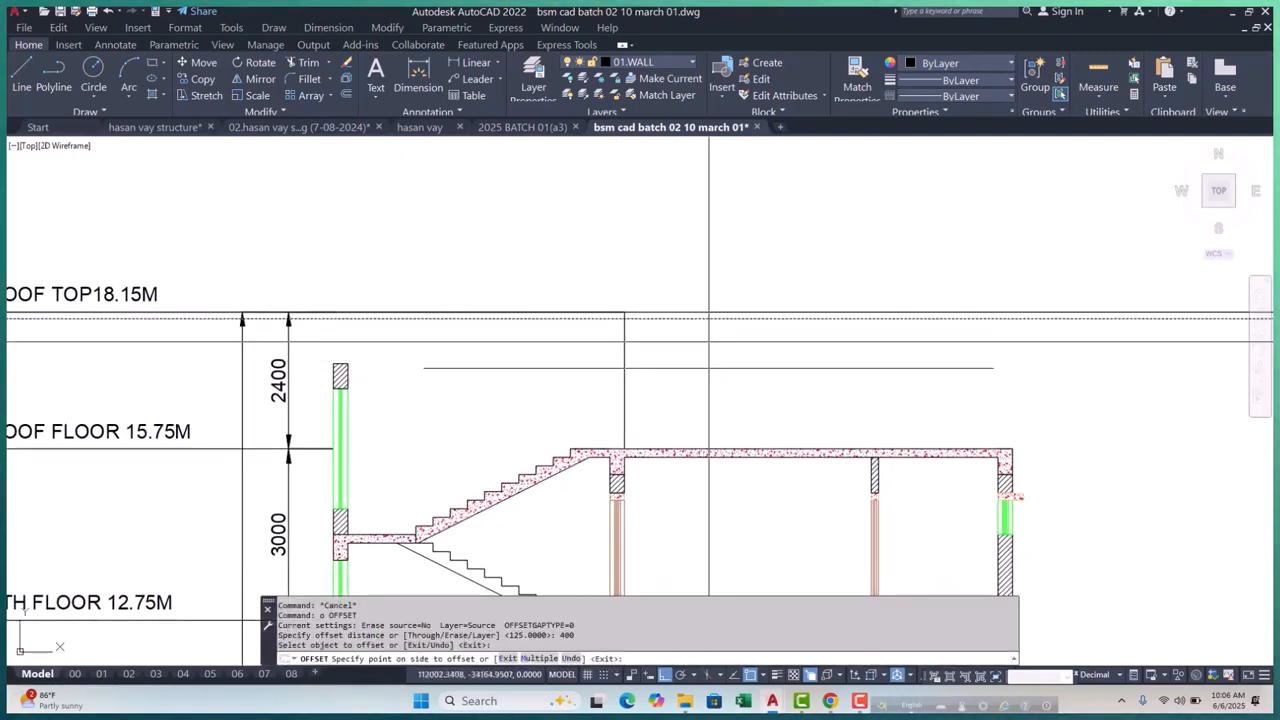
pyautogui.press('Escape')
pyautogui.press('Escape')
# Draw a vertical construction line along the outer face of the hatched wall block above the stair window
pyautogui.scroll(3, 500, 391)
pyautogui.moveTo(433, 391); pyautogui.dragTo(469, 403, button='middle')
pyautogui.press('Escape')
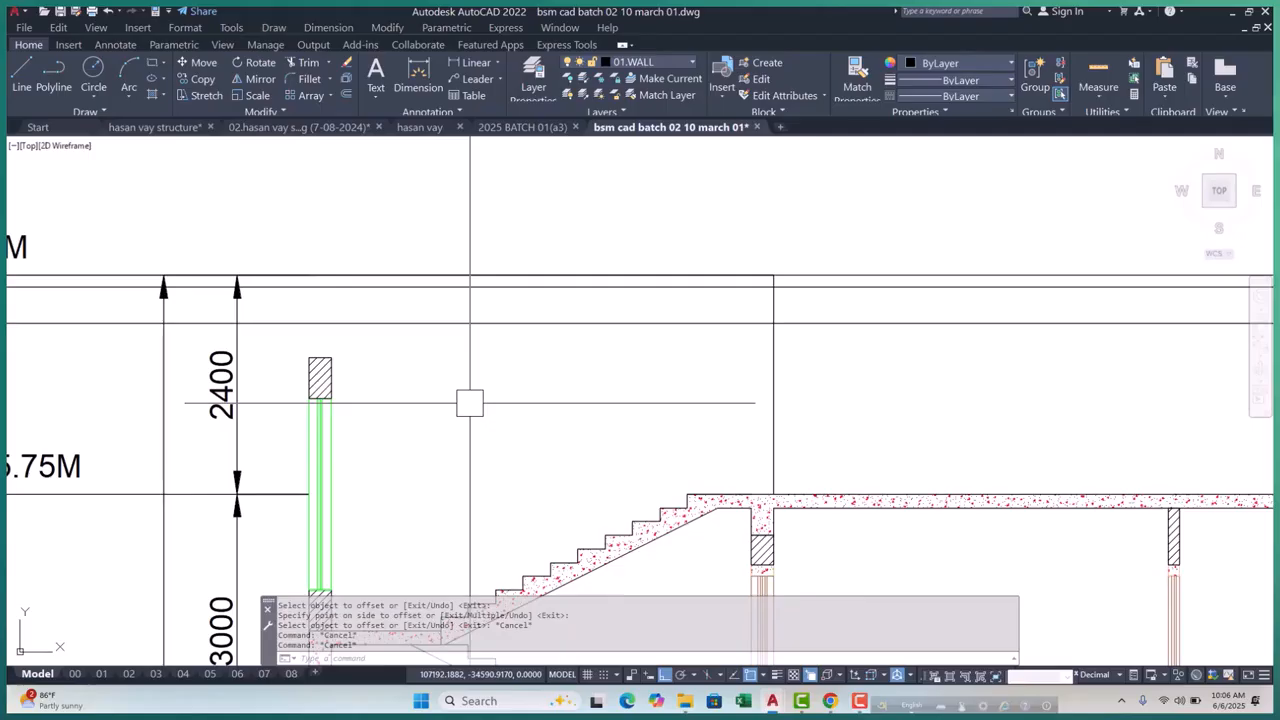
pyautogui.scroll(3, 331, 374)
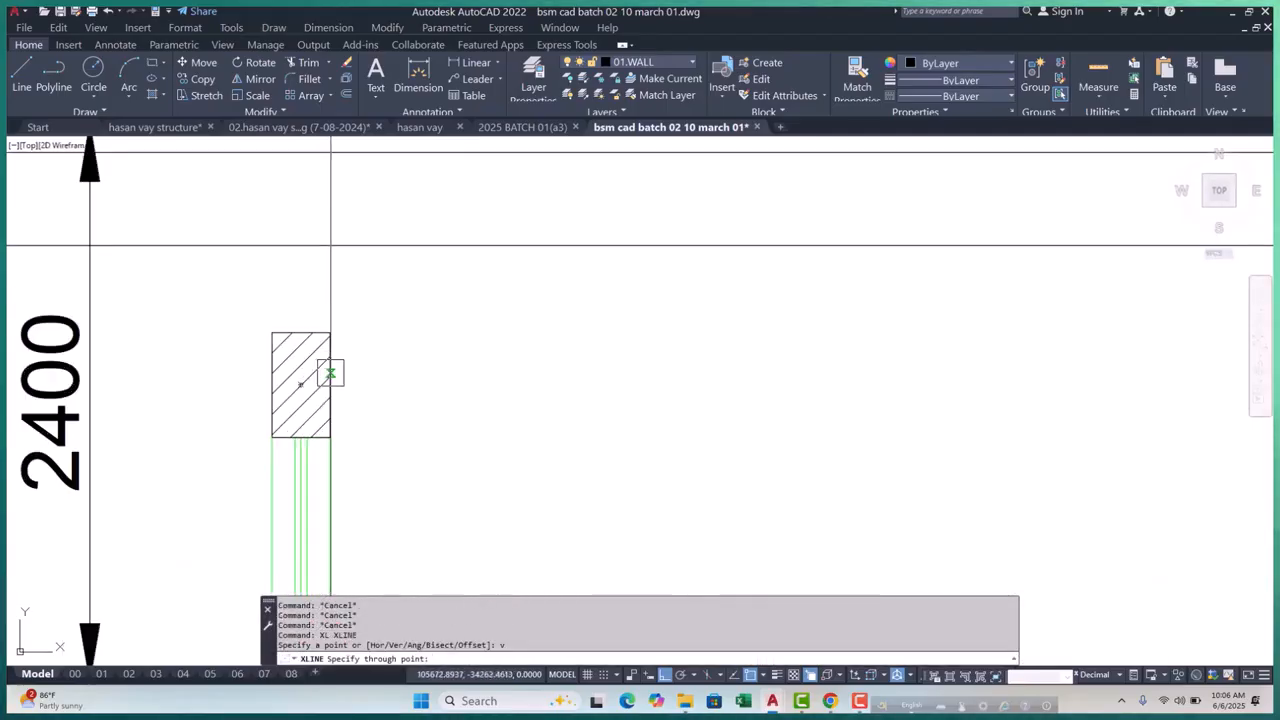
pyautogui.click(518, 422)
pyautogui.press('Escape')
pyautogui.press('Escape')
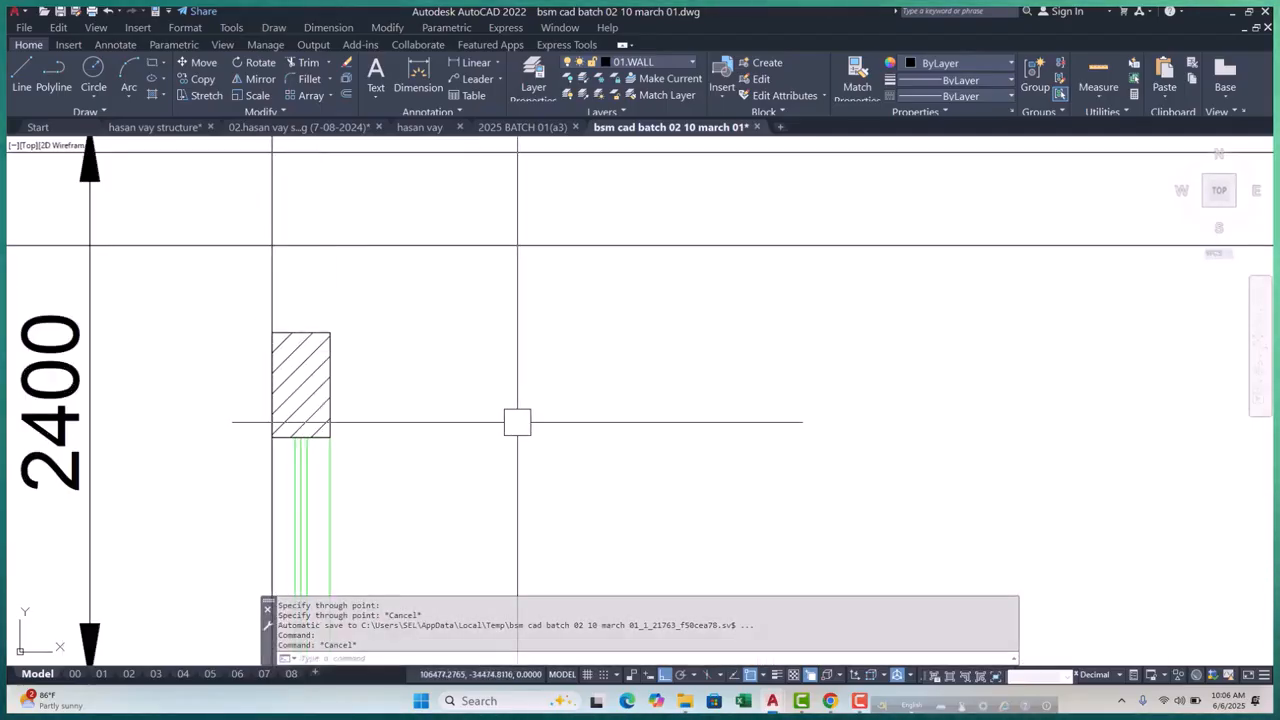
# Offset the vertical construction line 250 inward to the wall's inner face
pyautogui.write('o')
pyautogui.press('Return')
pyautogui.write('250')
pyautogui.press('Return')
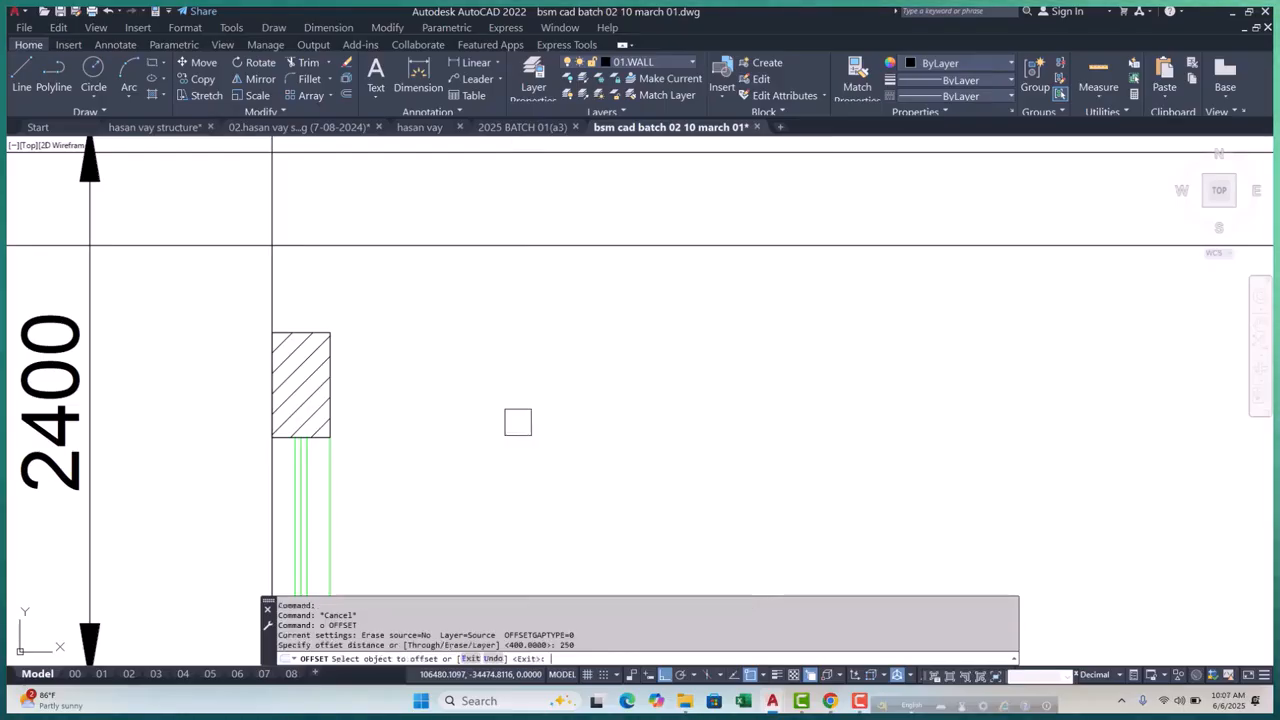
pyautogui.click(263, 284)
pyautogui.click(523, 309)
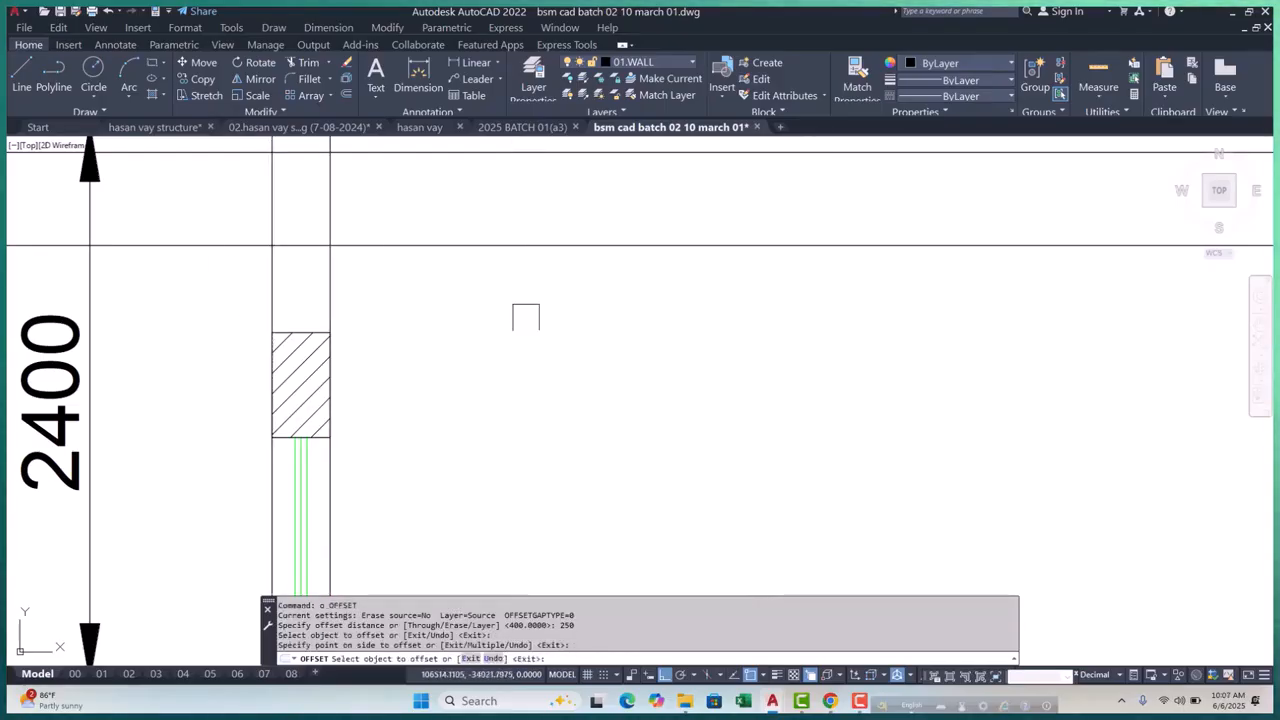
pyautogui.scroll(-8, 500, 383)
pyautogui.press('Escape')
pyautogui.press('Escape')
pyautogui.press('Escape')
pyautogui.moveTo(537, 398); pyautogui.dragTo(510, 396, button='middle')
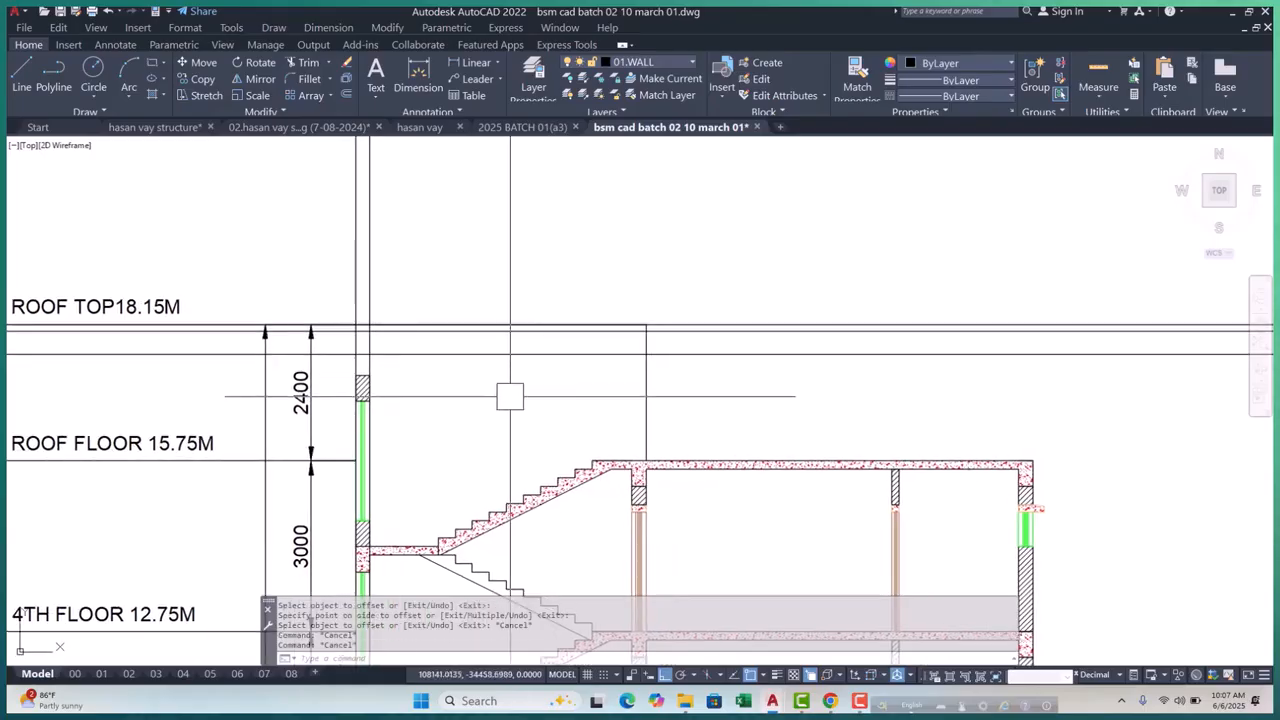
# Start a polyline at the slab underside's inner corner and trace the beam above the stair window up to the roof top line
pyautogui.write('pl')
pyautogui.press('Return')
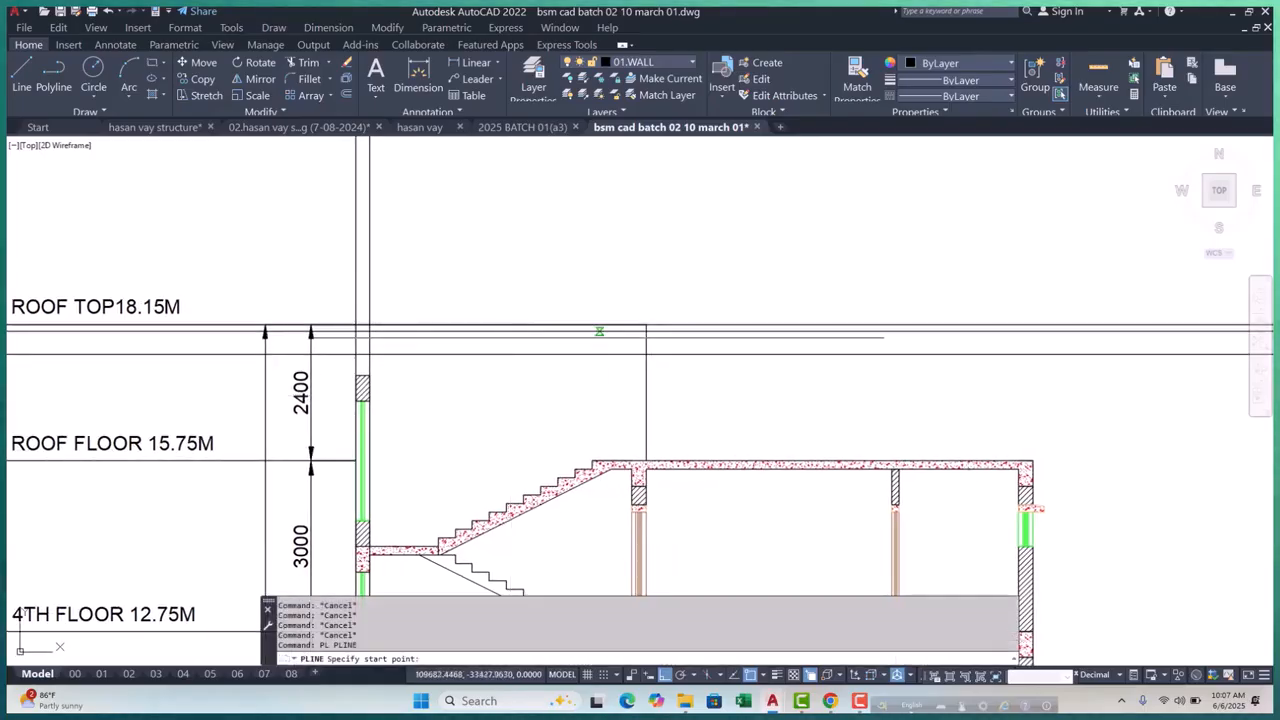
pyautogui.scroll(5, 715, 335)
pyautogui.scroll(6, 545, 325)
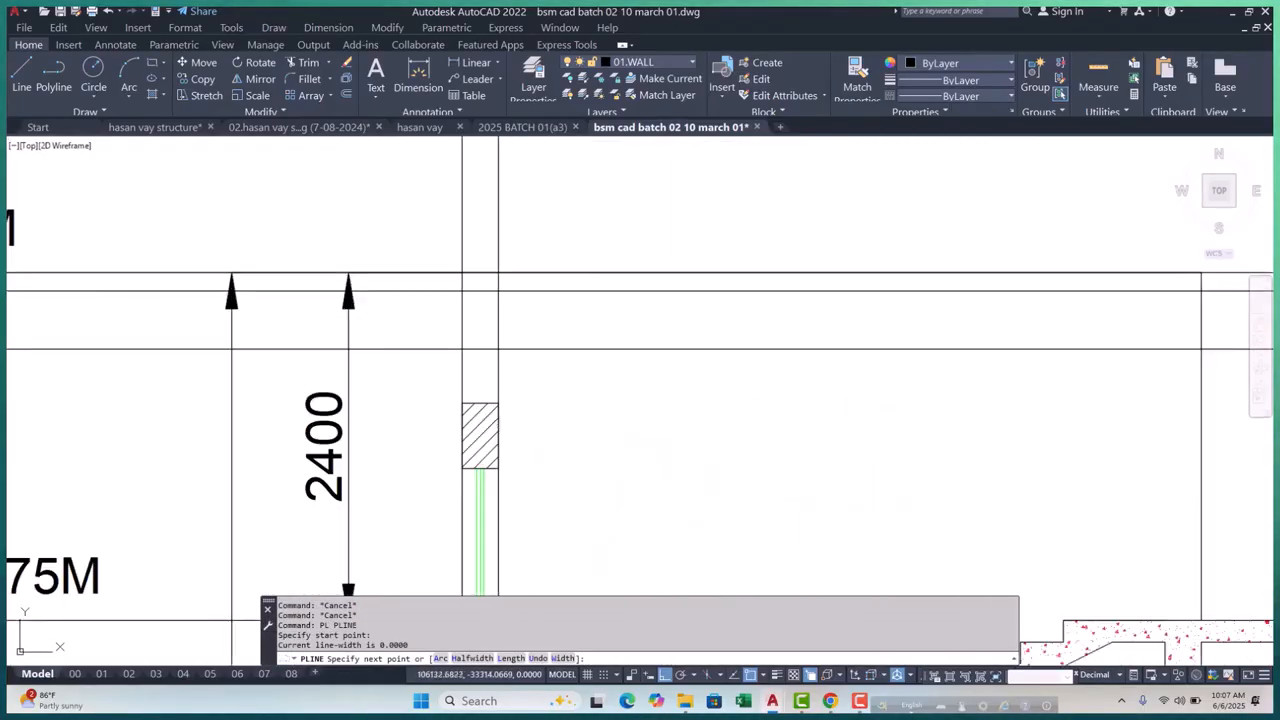
pyautogui.click(498, 348)
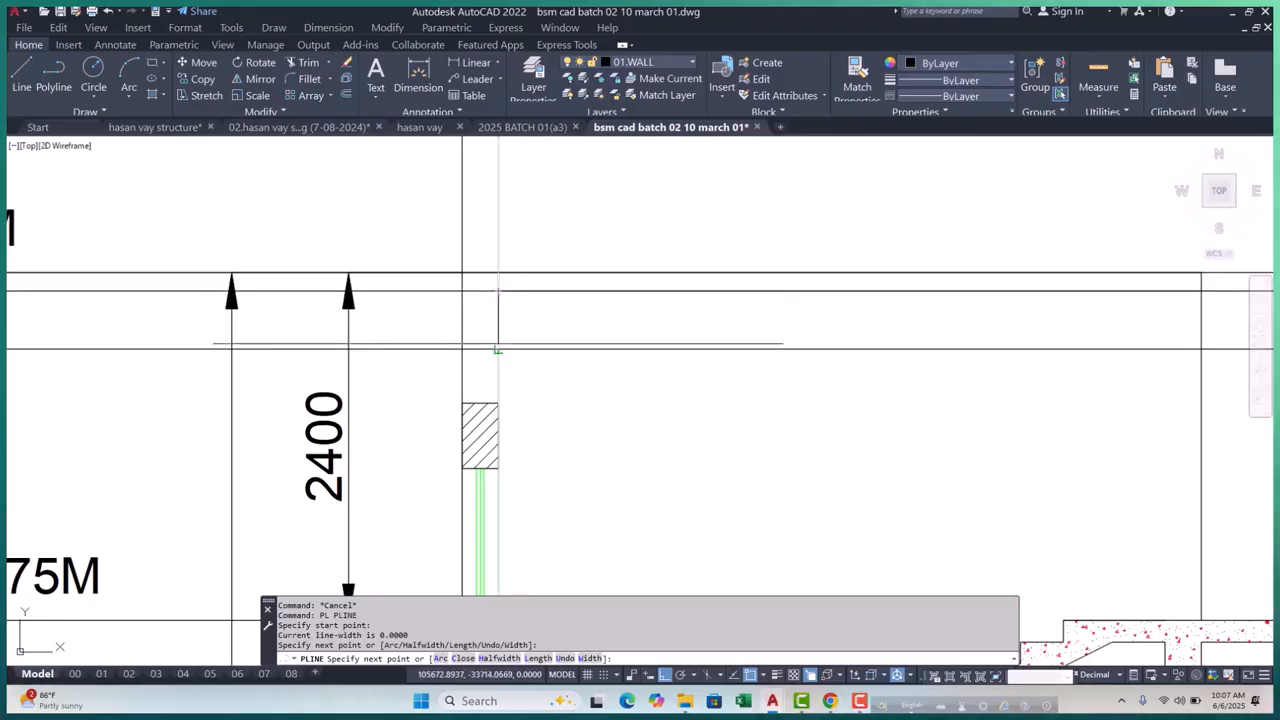
pyautogui.click(472, 325)
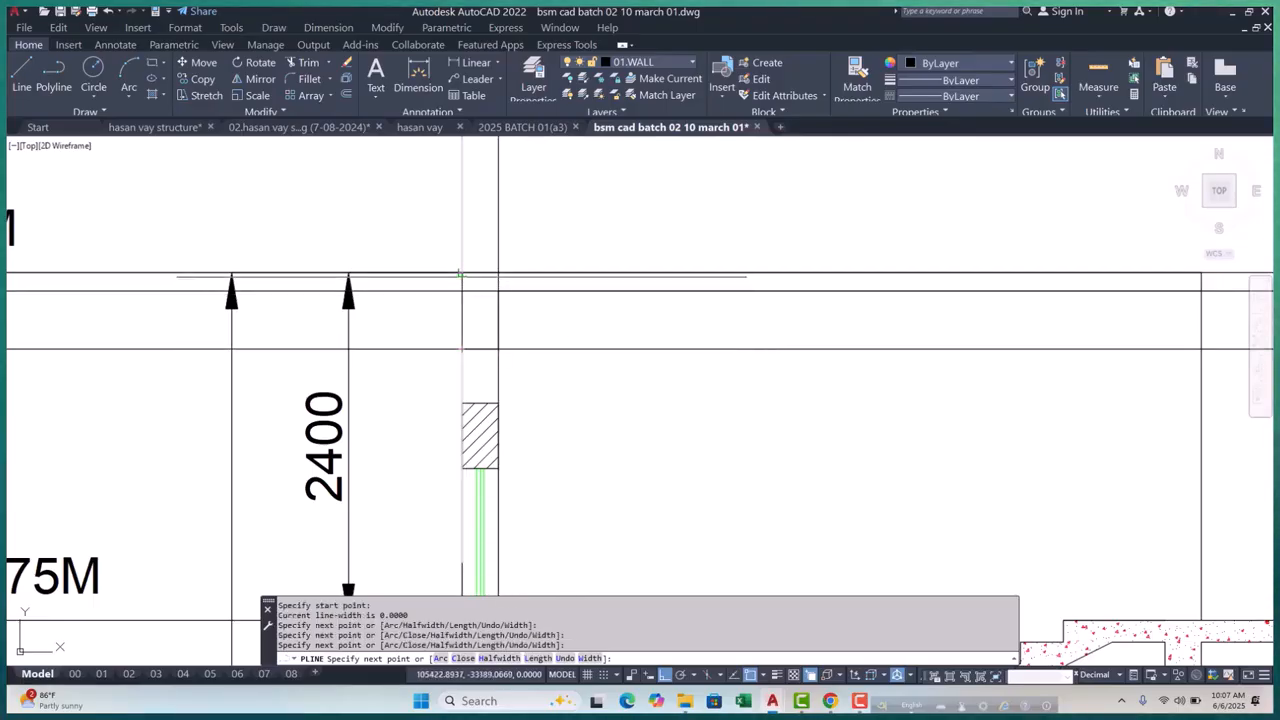
pyautogui.moveTo(566, 291); pyautogui.dragTo(216, 319, button='middle')
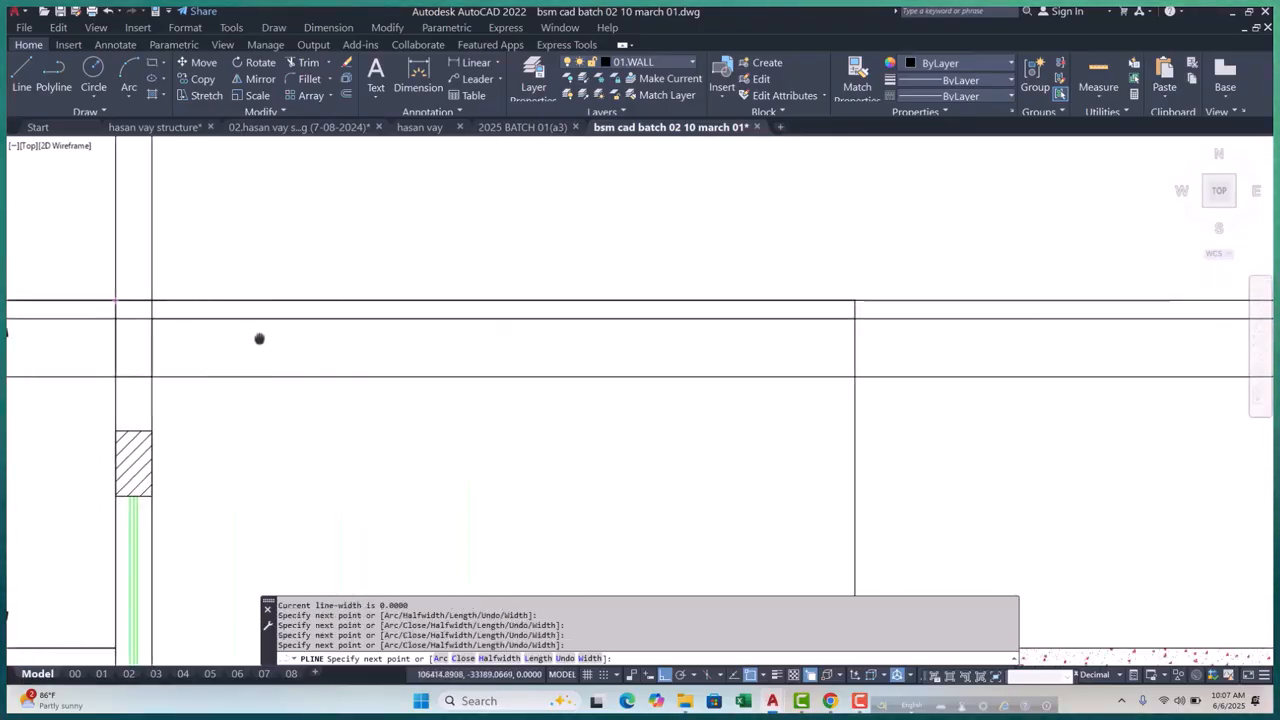
# Continue the polyline along the roof top, extend it 150 past the far wall line, and return along the slab's underside
pyautogui.click(850, 300)
pyautogui.scroll(5, 880, 306)
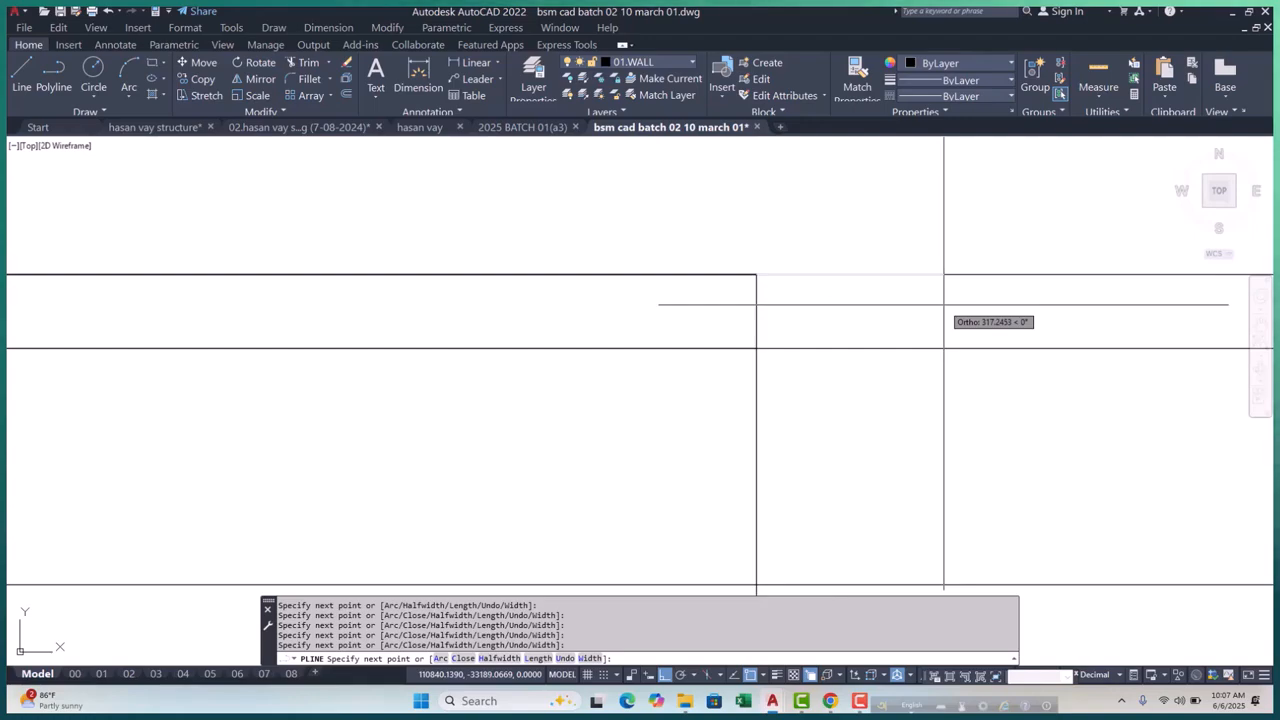
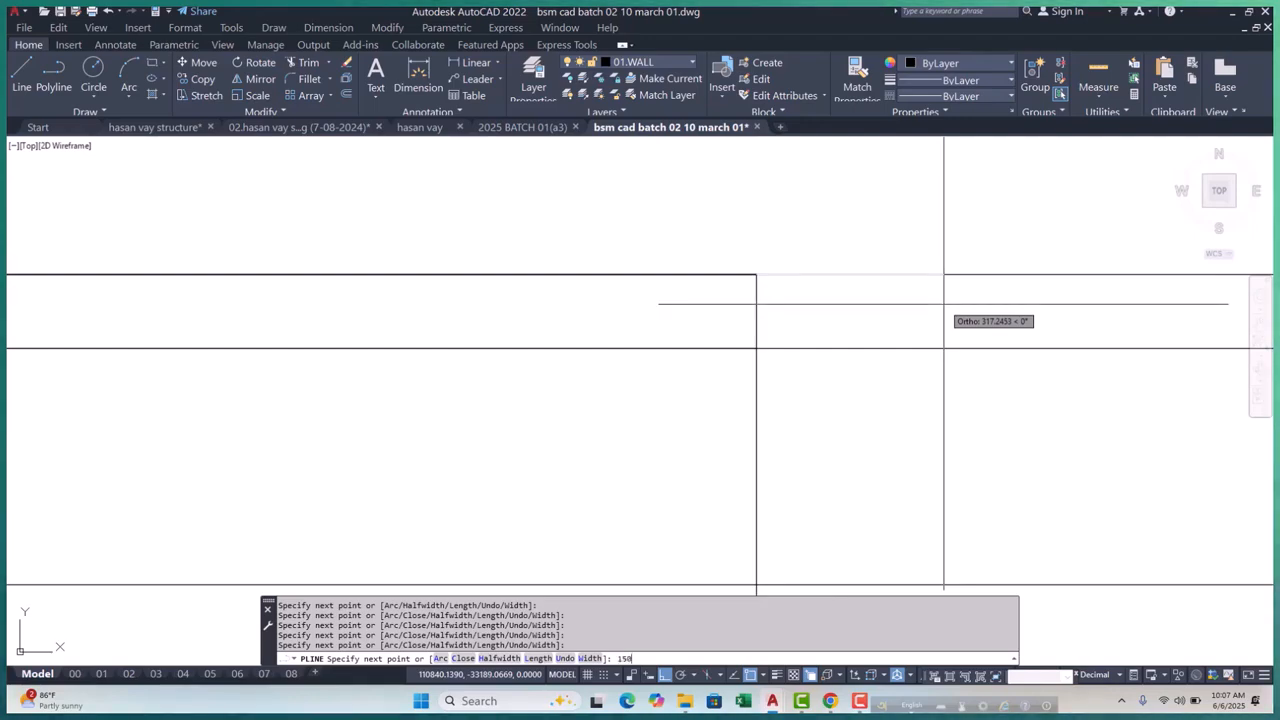
pyautogui.write('150')
pyautogui.press('Return')
pyautogui.click(845, 348)
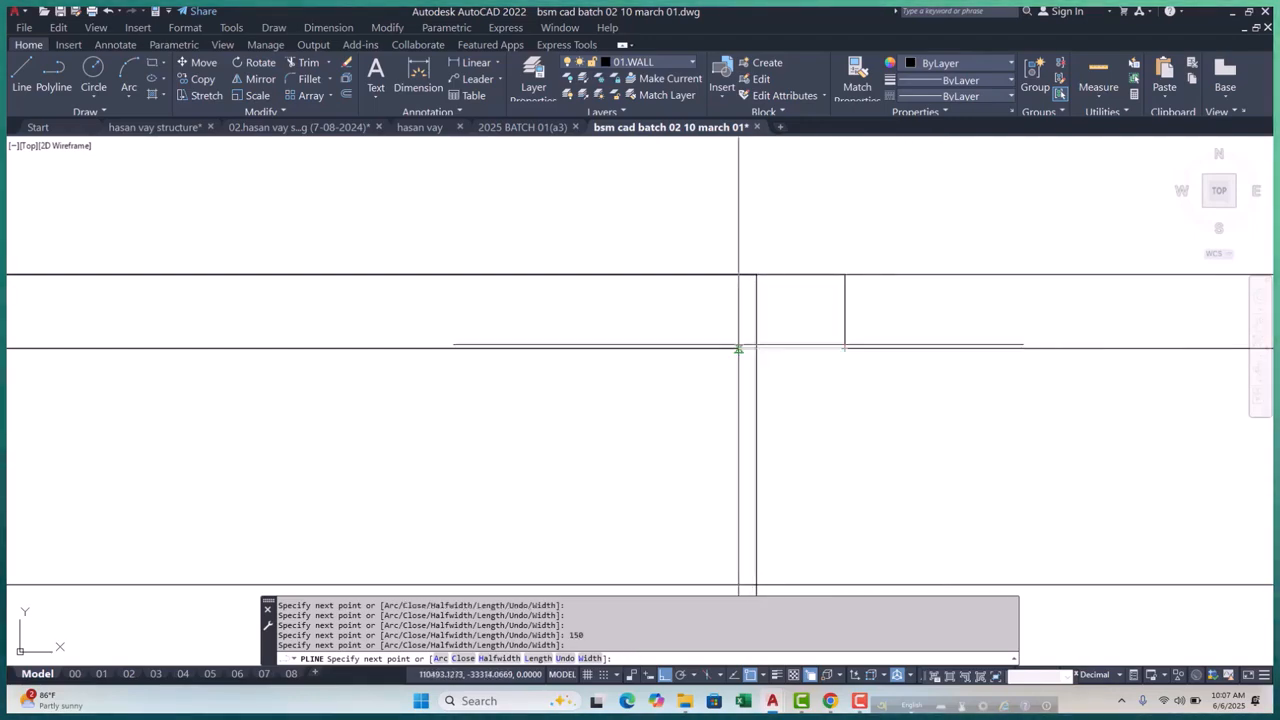
pyautogui.press('Escape')
# Erase the roof top and slab underside construction lines and the two vertical construction lines at the stair window wall
pyautogui.scroll(-5, 752, 348)
pyautogui.click(809, 290)
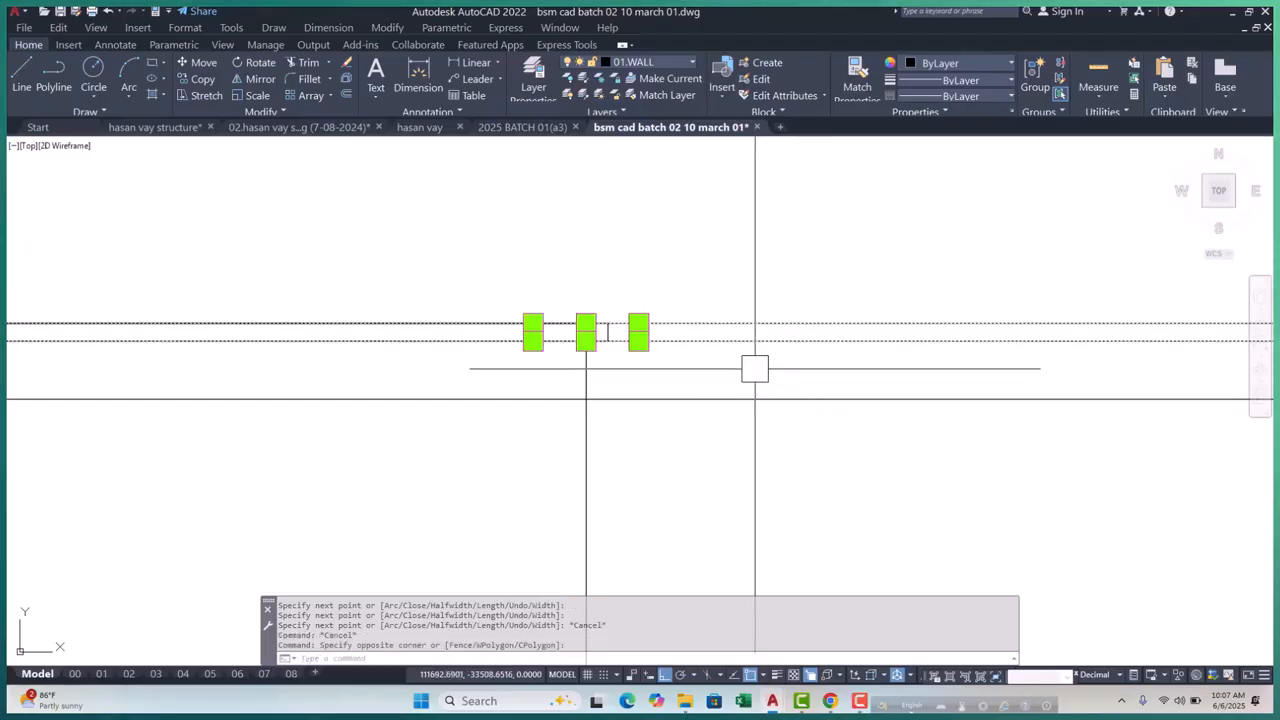
pyautogui.click(755, 368)
pyautogui.write('e')
pyautogui.press('Return')
pyautogui.scroll(-4, 755, 368)
pyautogui.scroll(1, 660, 294)
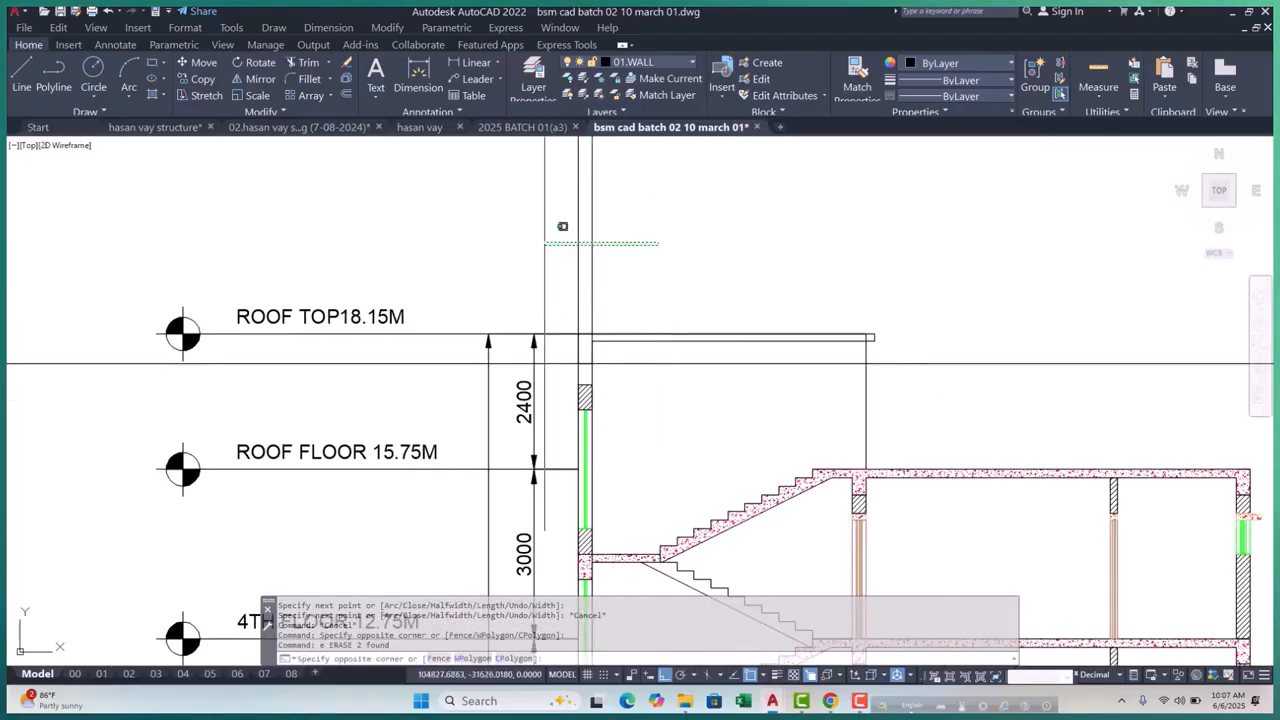
pyautogui.press('Escape')
pyautogui.press('Escape')
pyautogui.scroll(4, 611, 330)
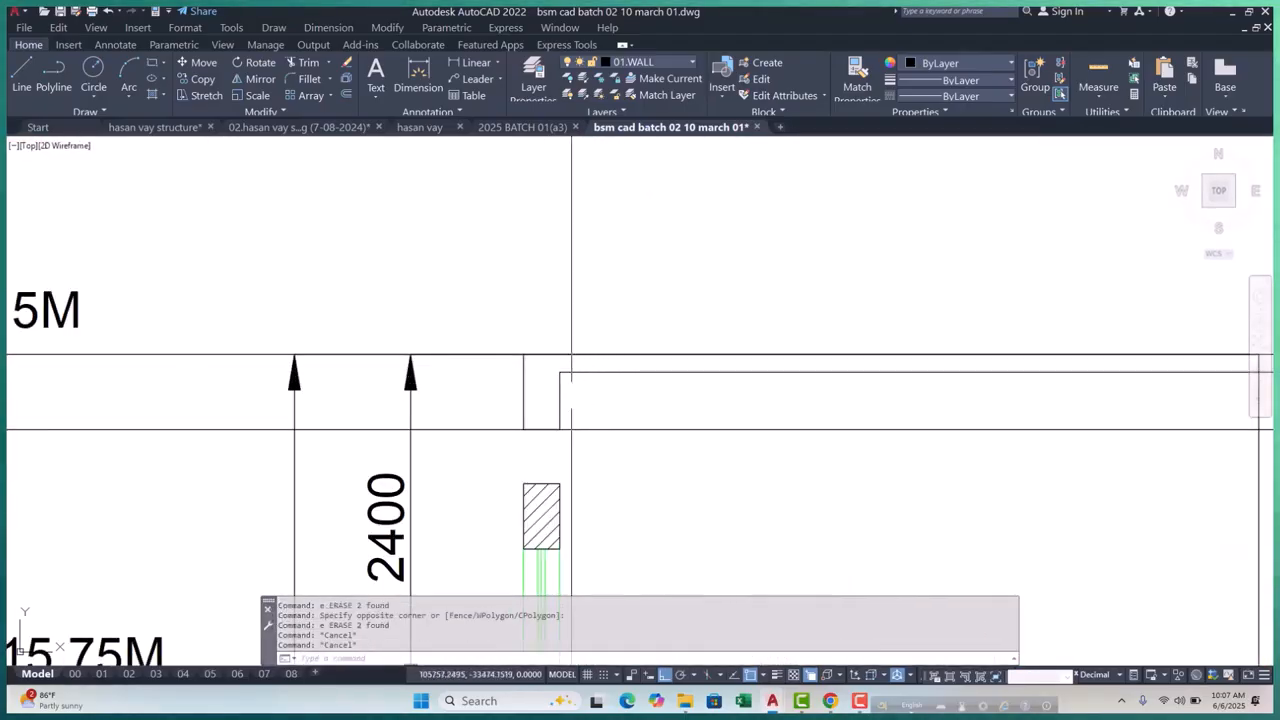
# Draw a vertical construction line through the dining-side face of the stair column on grid 03 in the ground floor plan
pyautogui.scroll(-10, 571, 360)
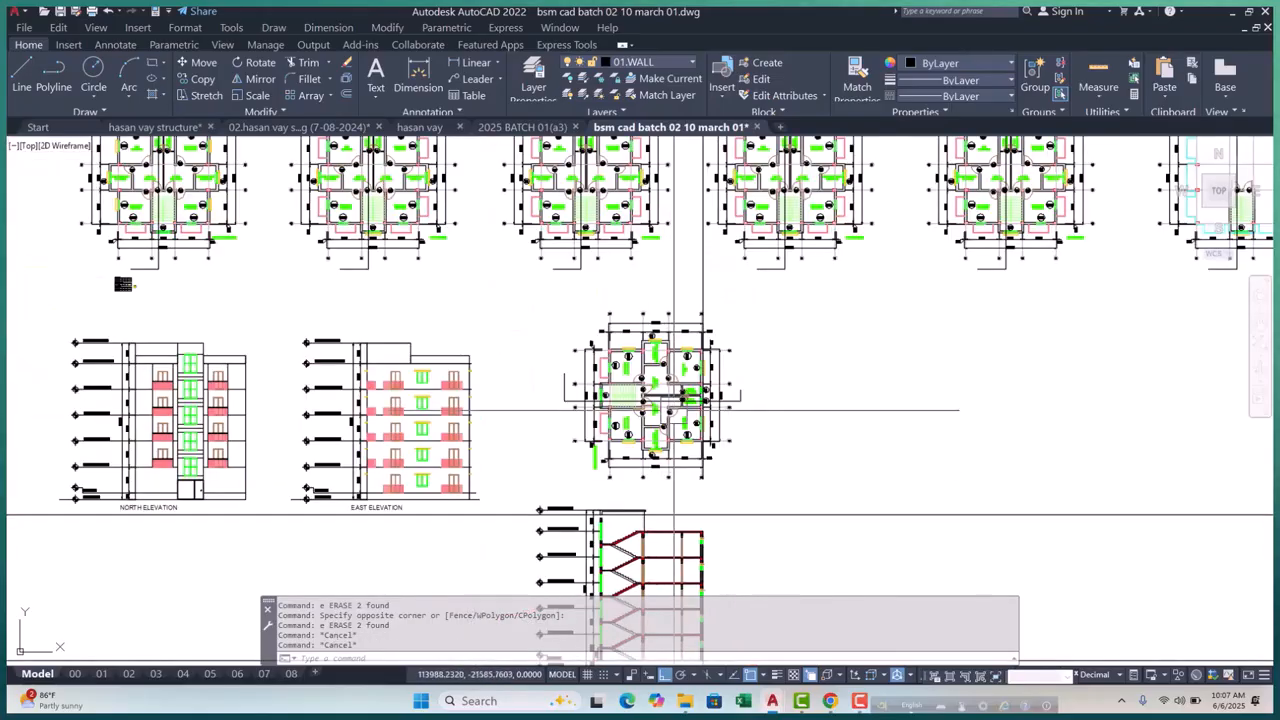
pyautogui.scroll(6, 660, 350)
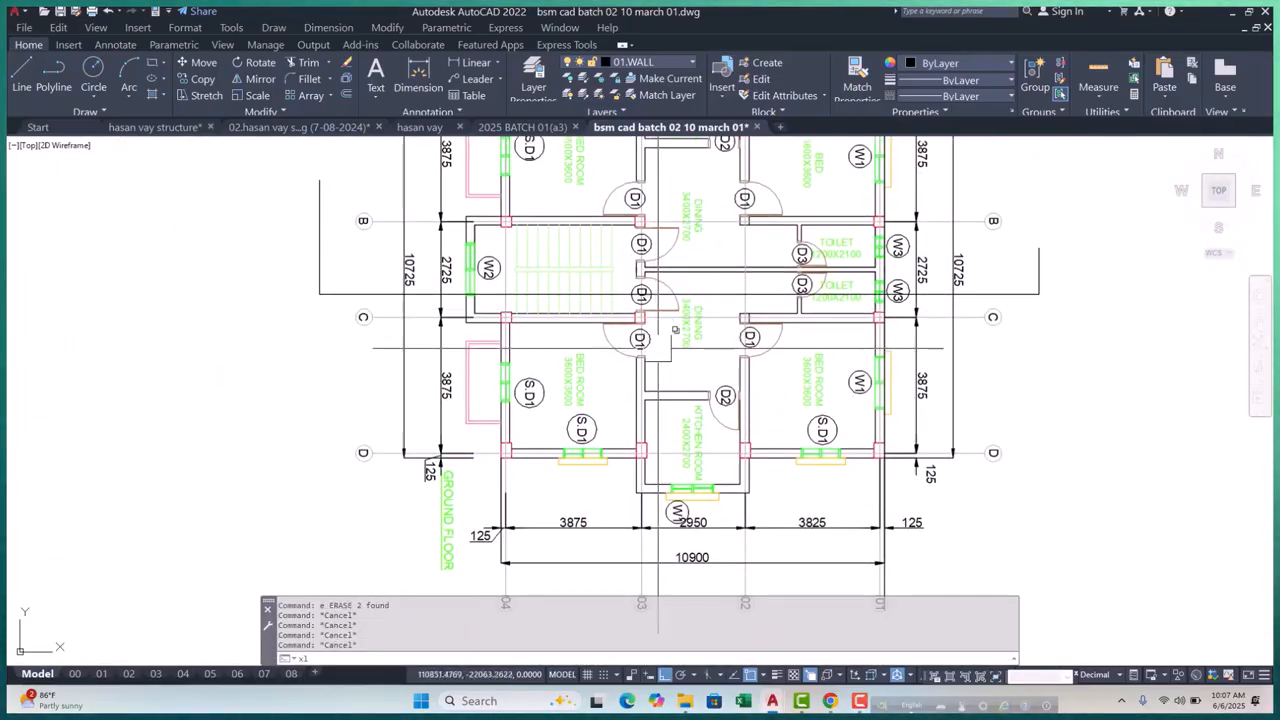
pyautogui.press('Return')
pyautogui.write('v')
pyautogui.scroll(10, 661, 310)
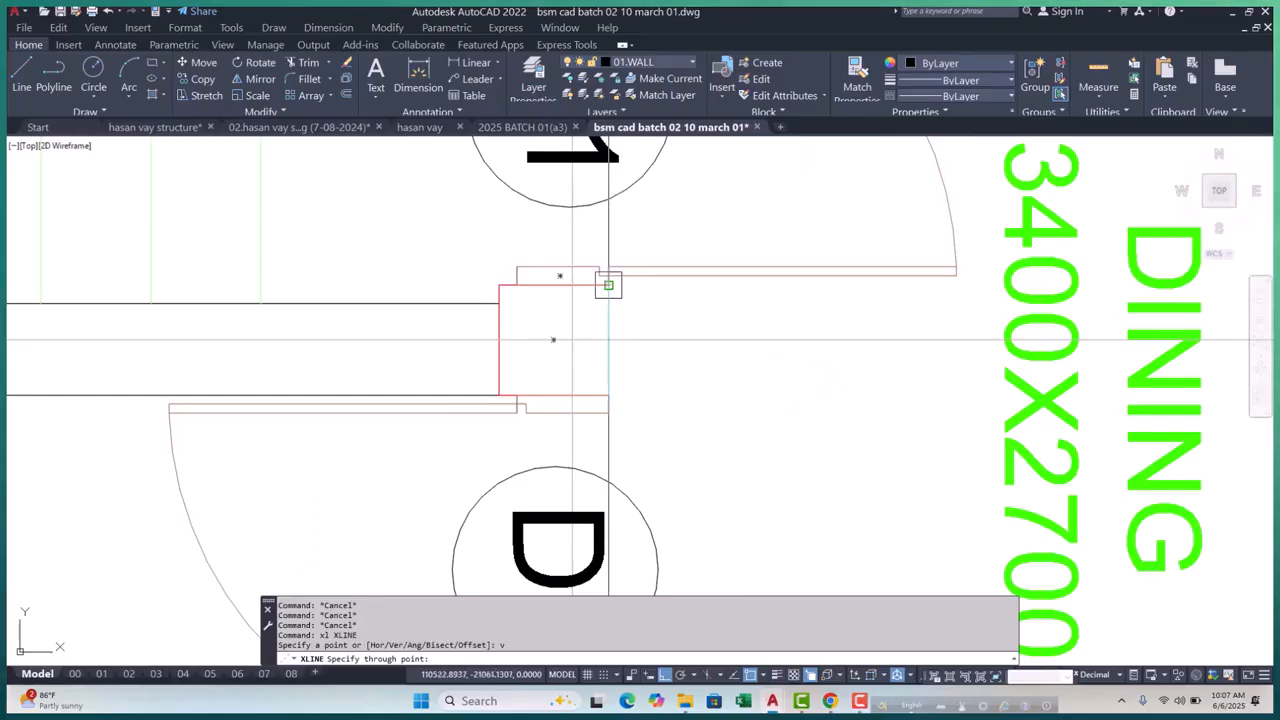
pyautogui.scroll(-10, 608, 285)
pyautogui.scroll(8, 611, 337)
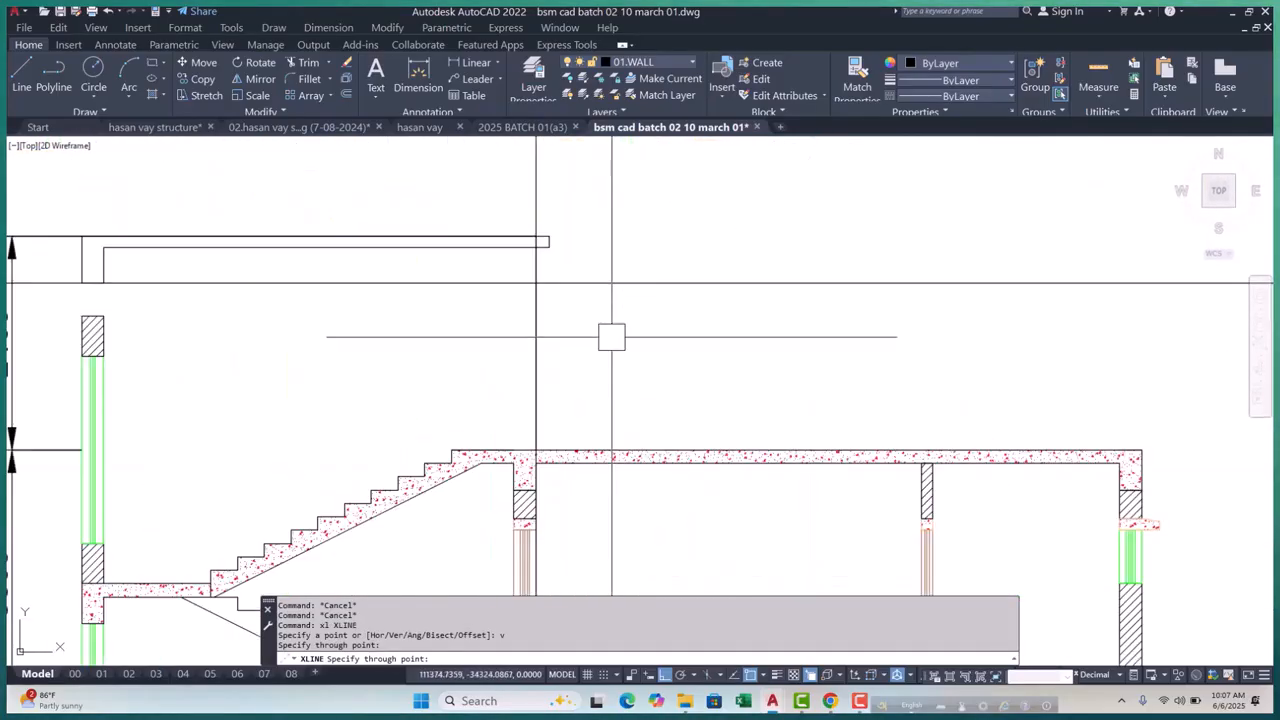
pyautogui.press('Escape')
pyautogui.press('Escape')
pyautogui.press('Escape')
# Offset the new vertical construction line 250 toward the stair for the second roof beam's width
pyautogui.write('o')
pyautogui.press('Return')
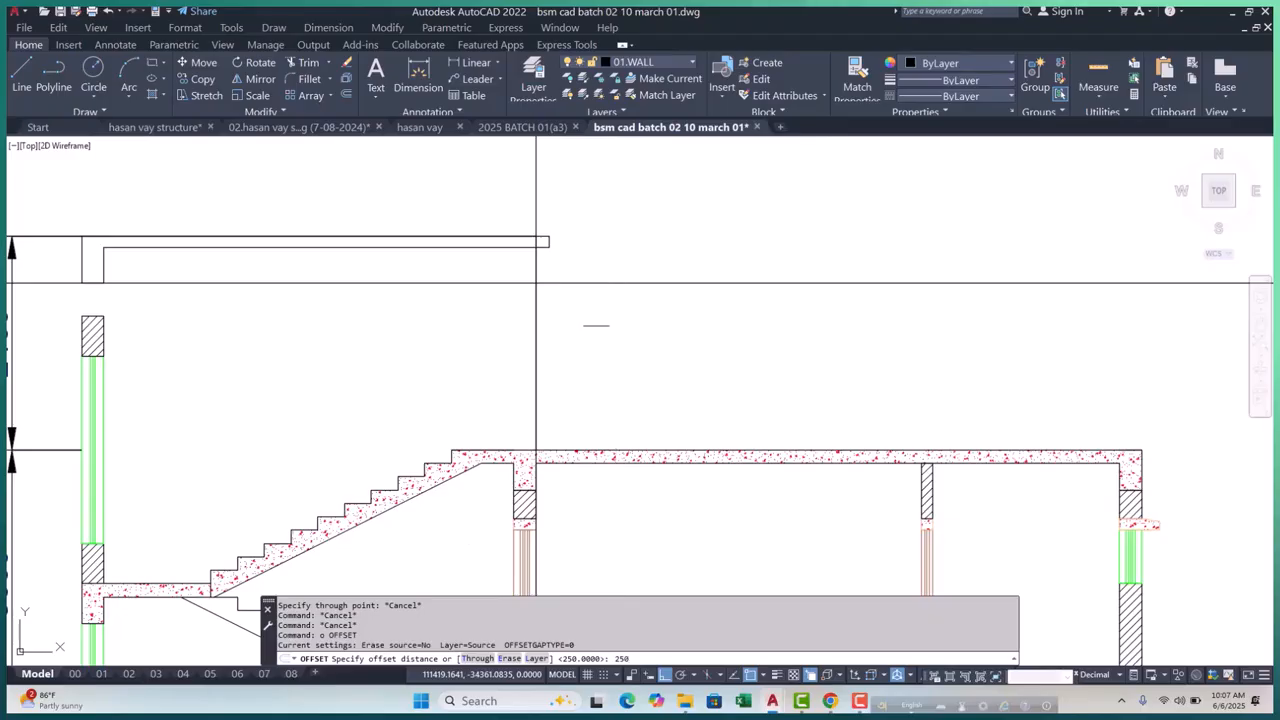
pyautogui.scroll(-5, 450, 196)
pyautogui.press('Escape')
pyautogui.press('Escape')
pyautogui.press('Escape')
pyautogui.press('Escape')
# Add a vertex to the slab polyline where its underside meets the second beam's stair-side construction line
pyautogui.scroll(10, 697, 181)
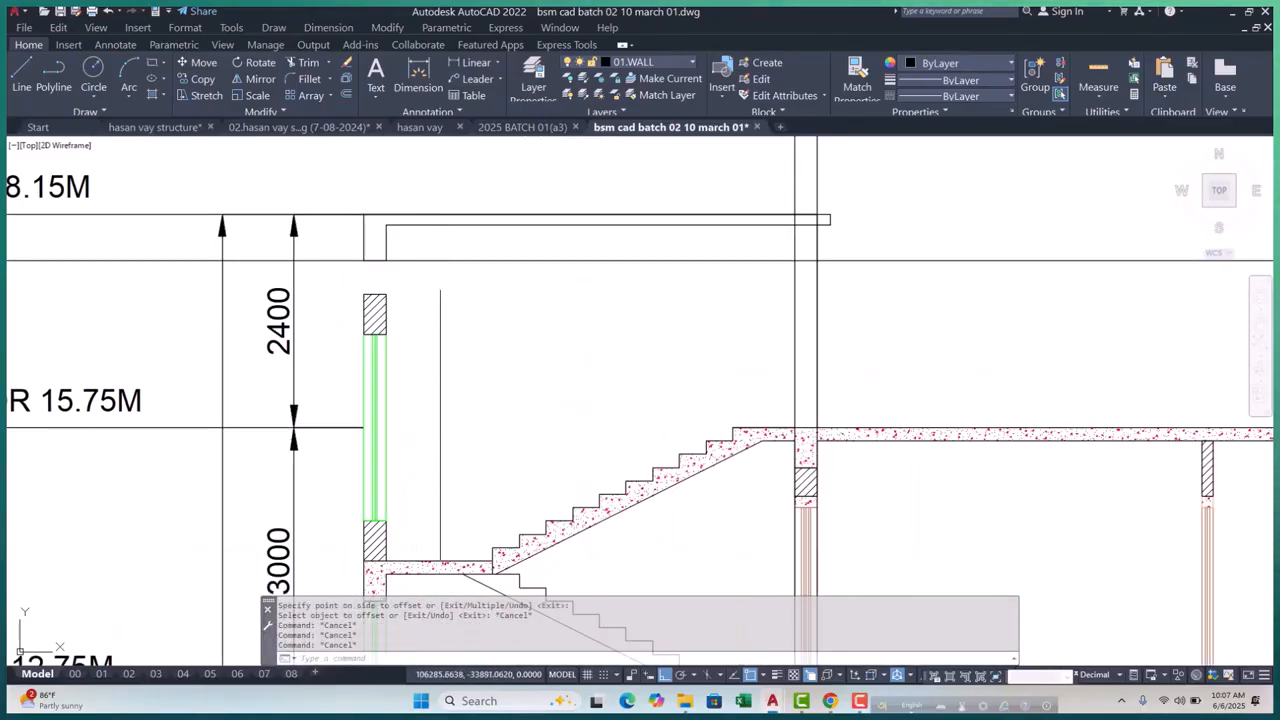
pyautogui.click(697, 184)
pyautogui.scroll(3, 714, 226)
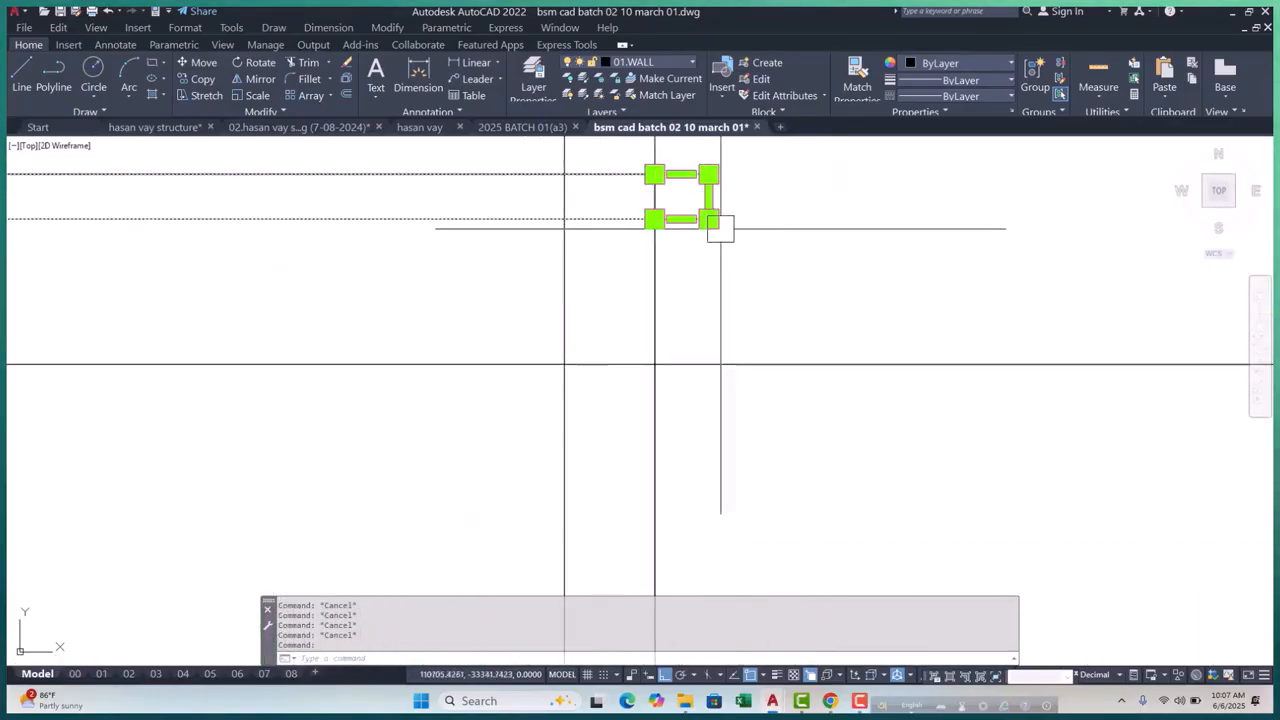
pyautogui.scroll(-3, 574, 199)
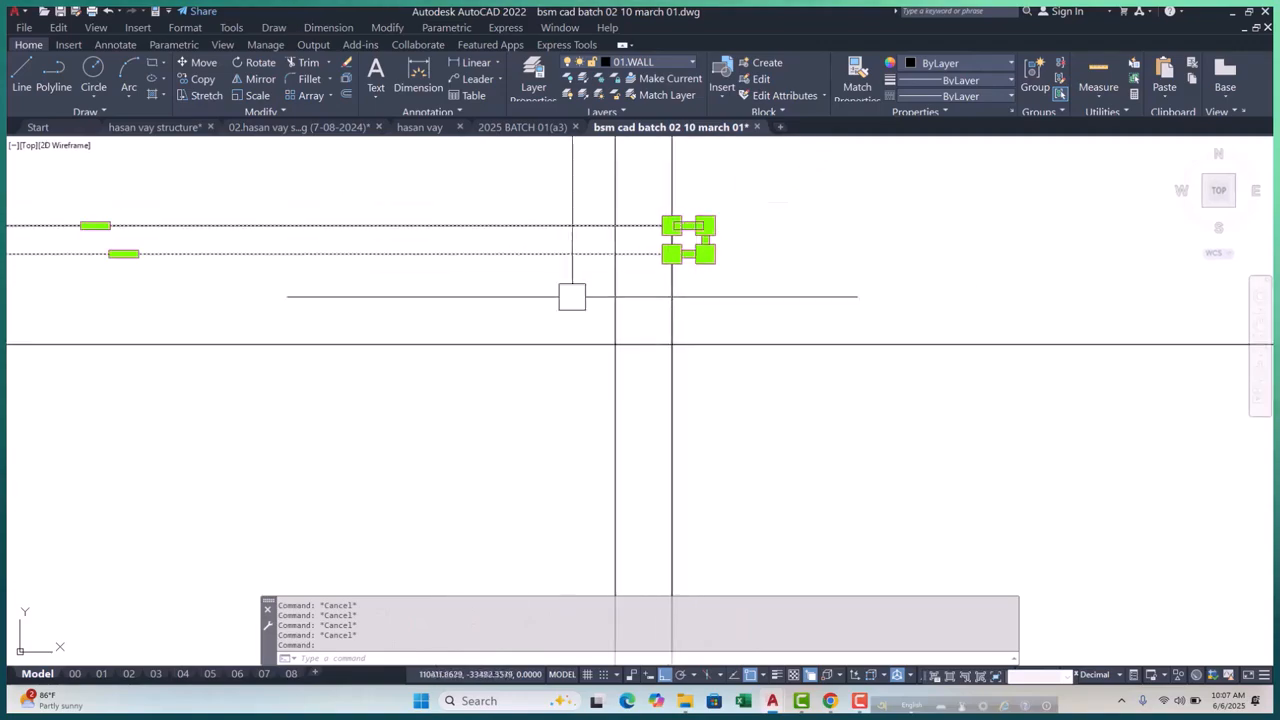
pyautogui.moveTo(123, 253)
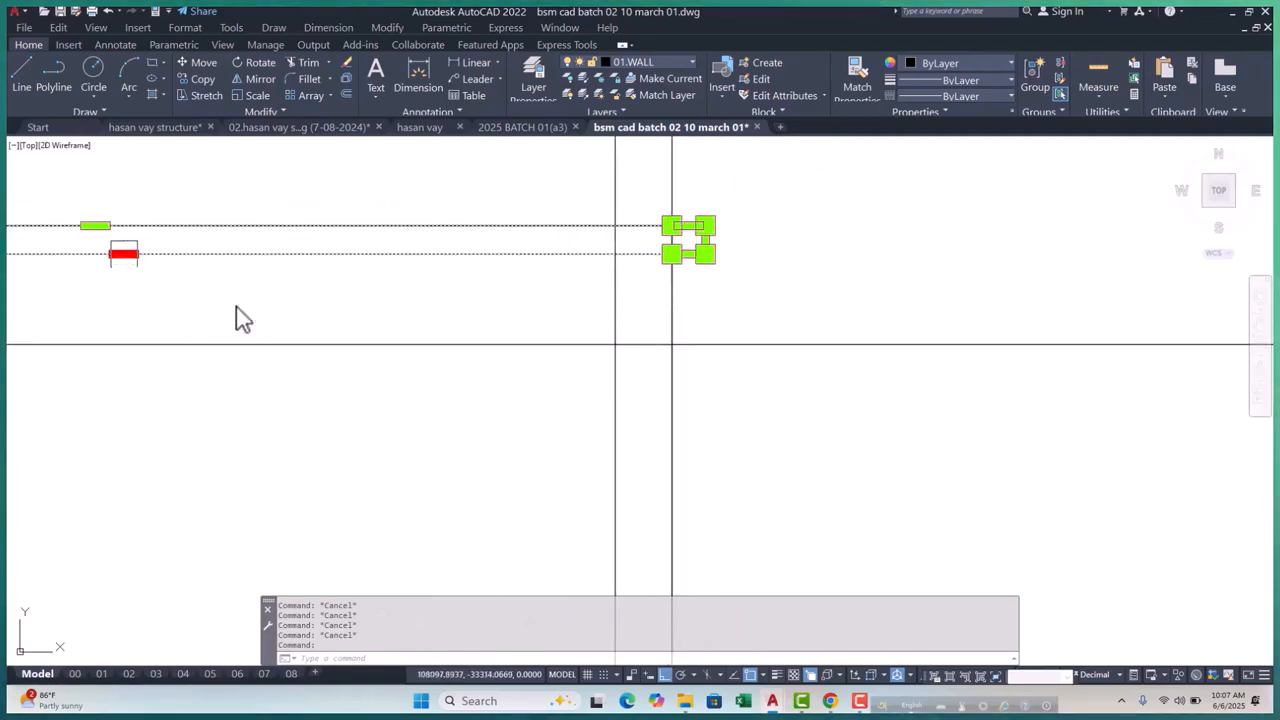
pyautogui.click(237, 308)
pyautogui.click(615, 254)
pyautogui.scroll(3, 662, 274)
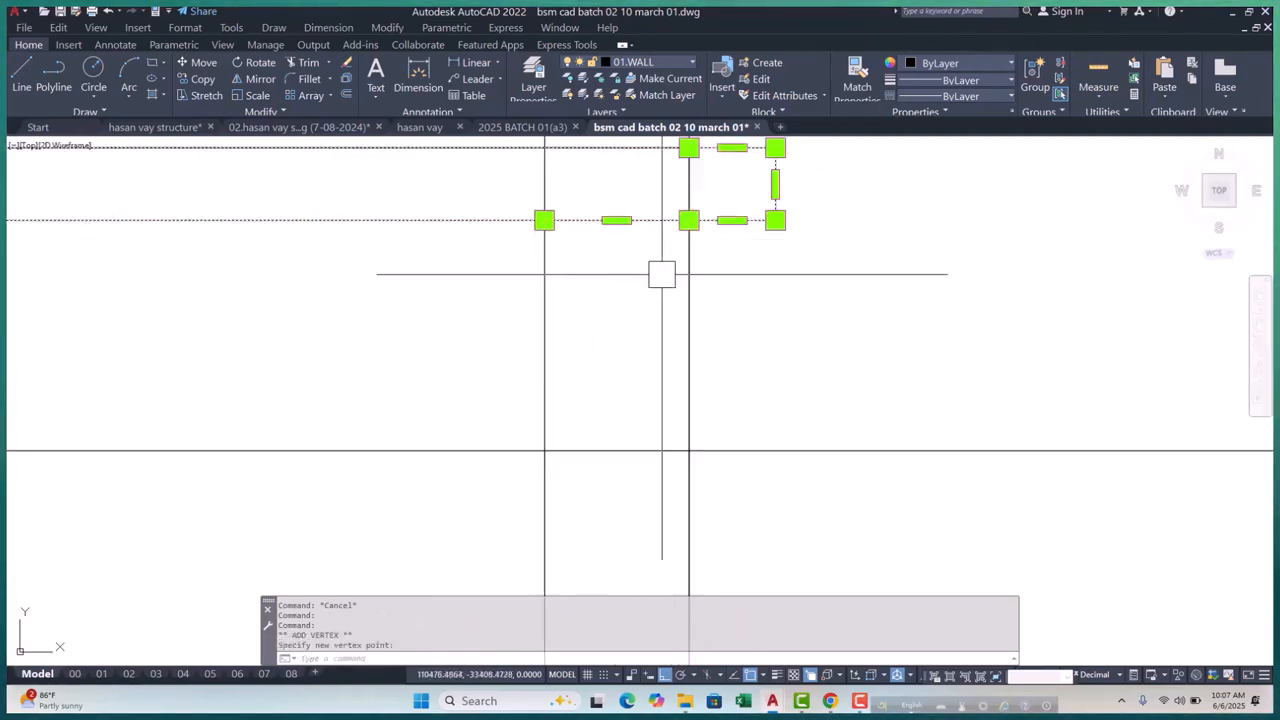
# Add two more polyline vertices at the beam-depth line to form the second beam's lower corners
pyautogui.moveTo(616, 220)
pyautogui.click(680, 267)
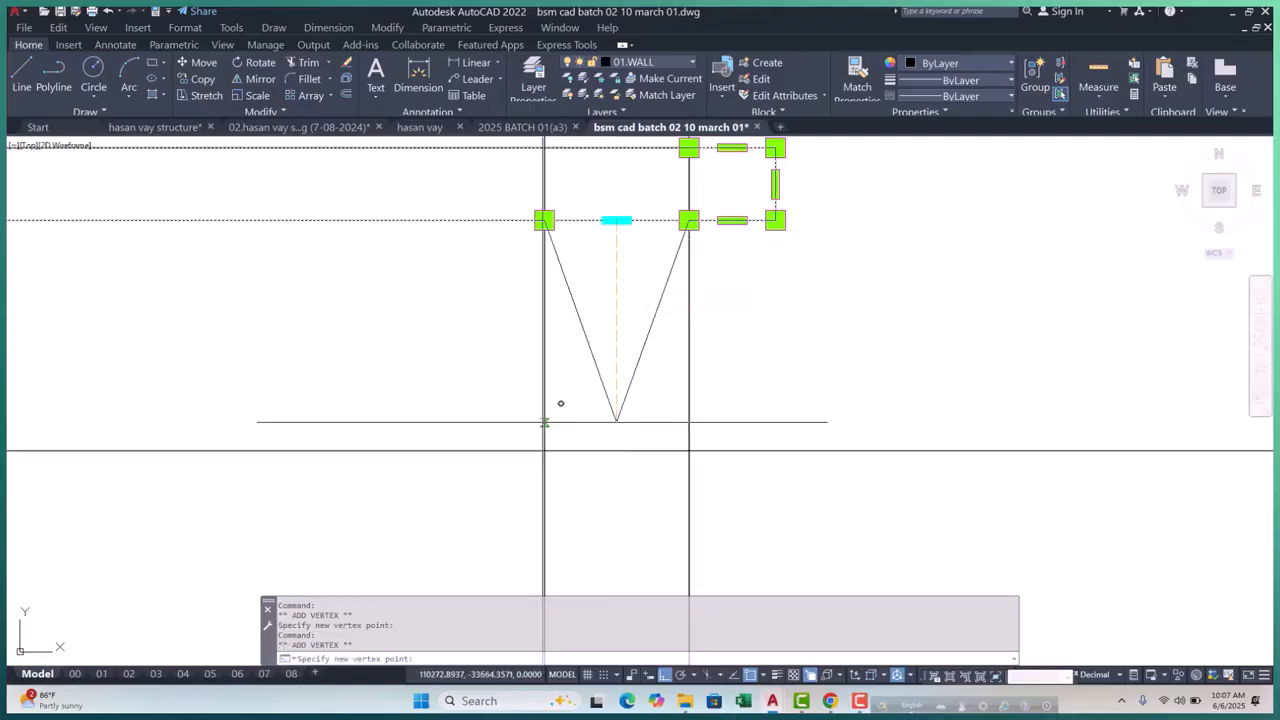
pyautogui.click(544, 450)
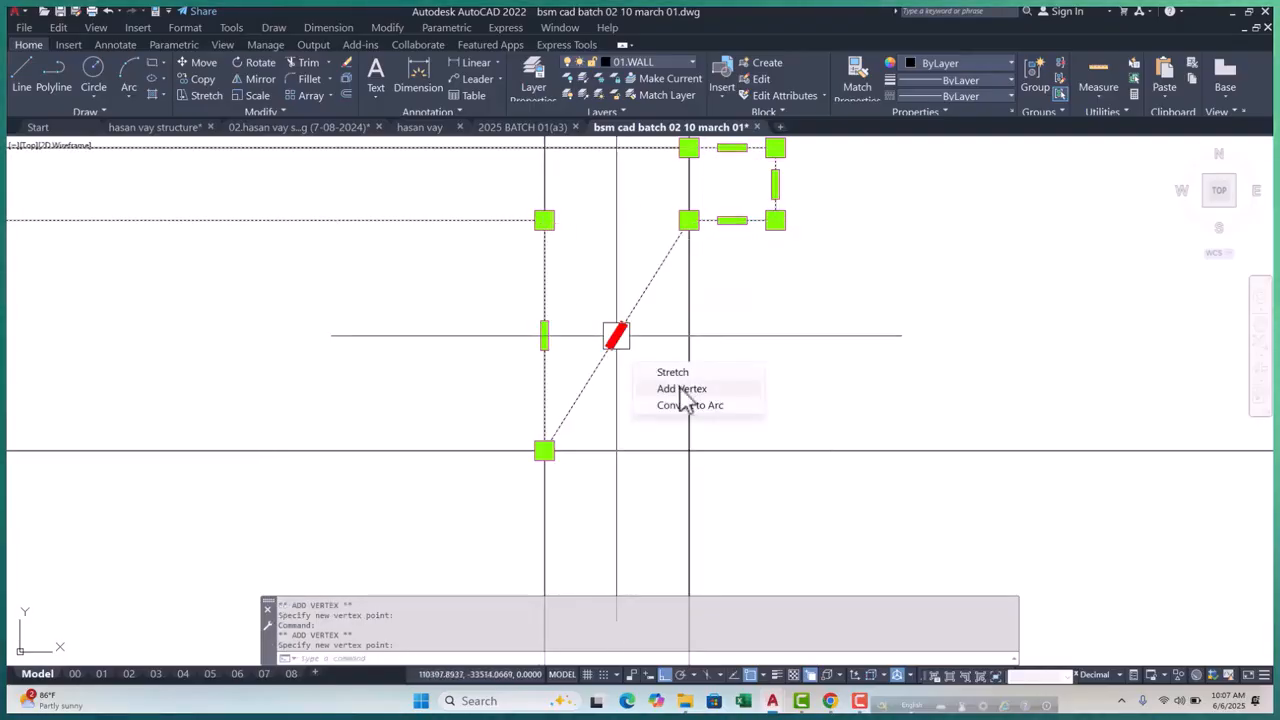
pyautogui.click(682, 390)
pyautogui.scroll(-2, 706, 425)
pyautogui.press('Escape')
pyautogui.press('Escape')
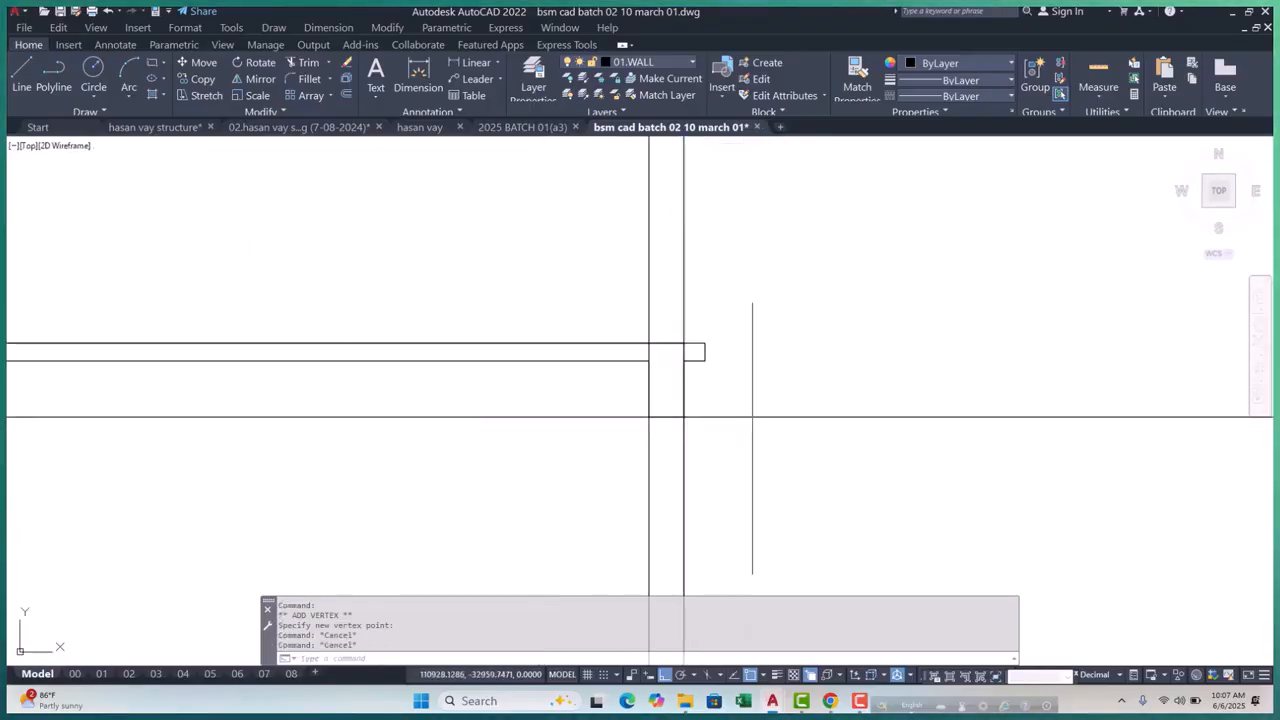
pyautogui.press('Escape')
# Erase the two vertical construction lines at the second roof beam
pyautogui.click(720, 320)
pyautogui.click(534, 293)
pyautogui.write('e')
pyautogui.press('Return')
pyautogui.scroll(-4, 749, 351)
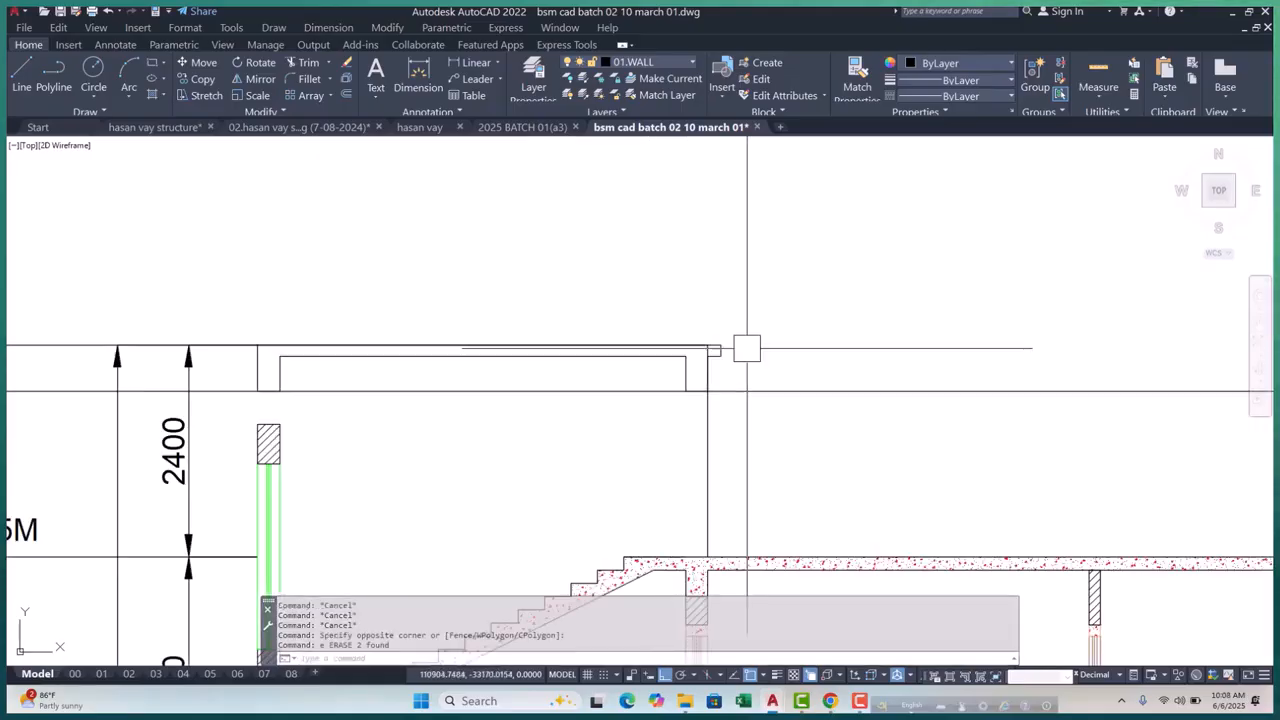
# Erase the old single-line stair roof outline that crosses the slab end and second beam
pyautogui.scroll(4, 735, 343)
pyautogui.scroll(2, 735, 343)
pyautogui.click(710, 290)
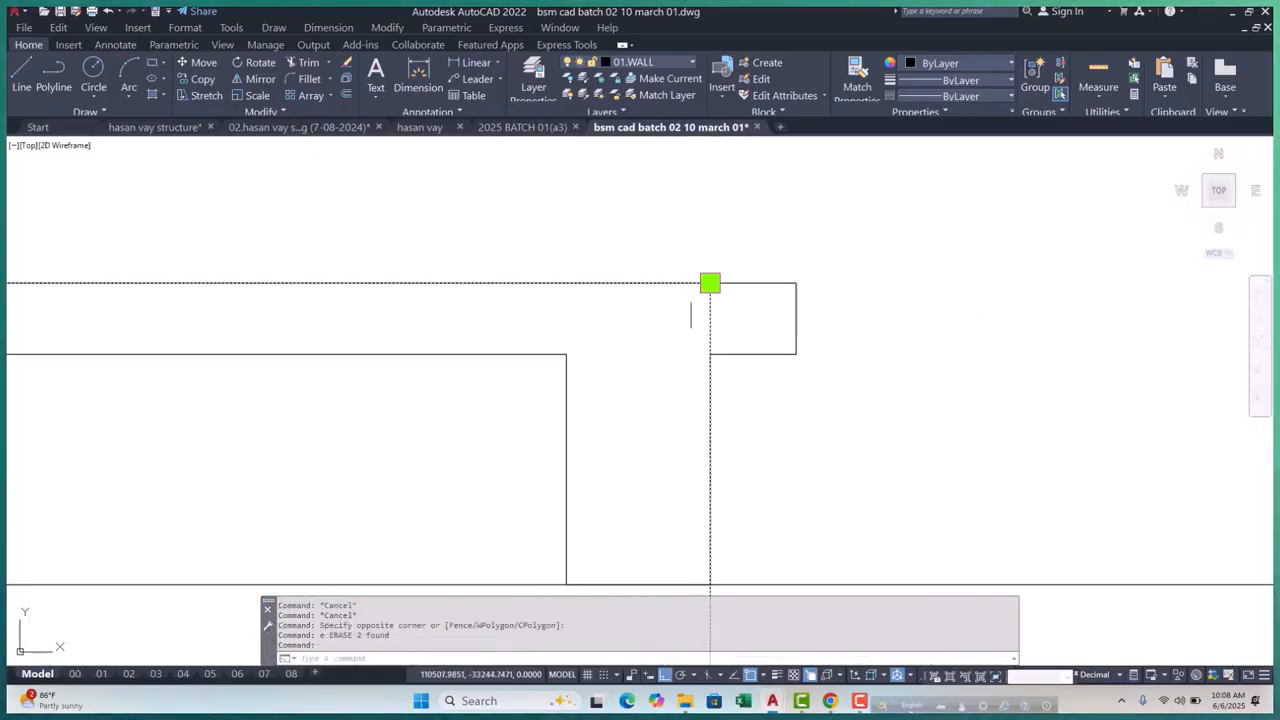
pyautogui.write('e')
pyautogui.press('Return')
pyautogui.scroll(-2, 666, 327)
pyautogui.scroll(-3, 666, 327)
# Draw a horizontal construction line through the stair roof slab's underside at the first beam's inner corner
pyautogui.scroll(5, 735, 345)
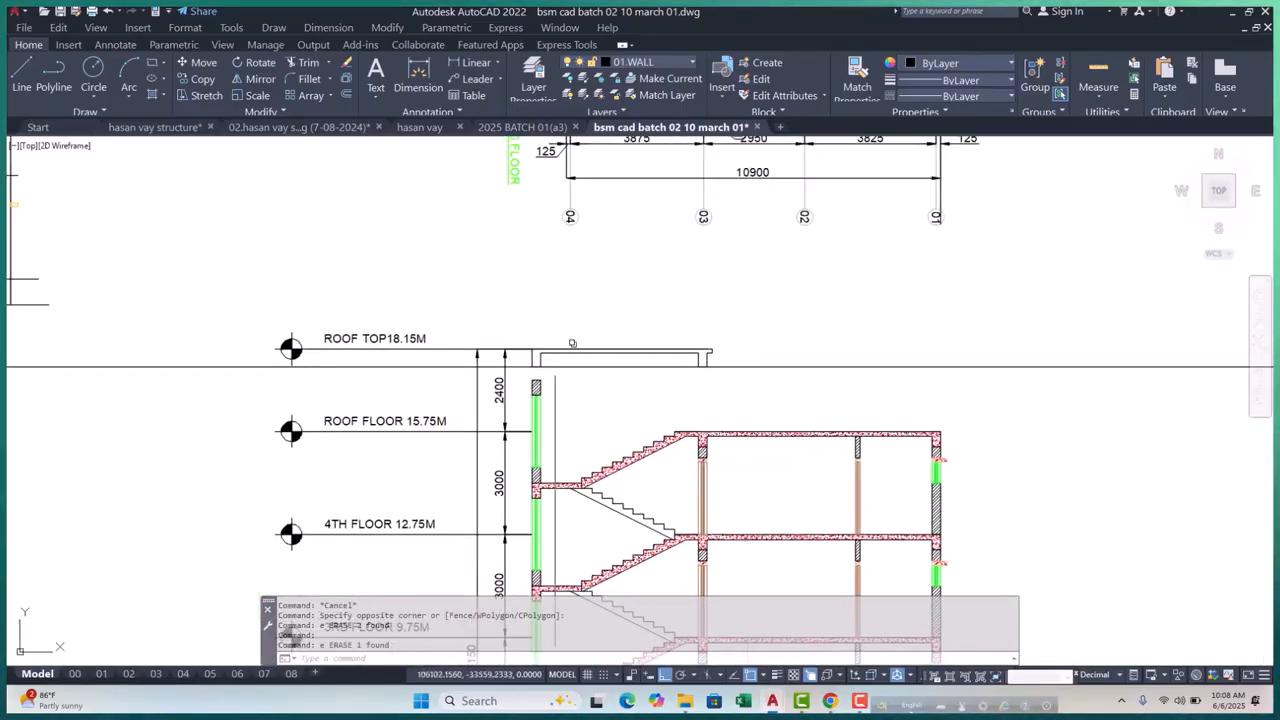
pyautogui.scroll(2, 549, 362)
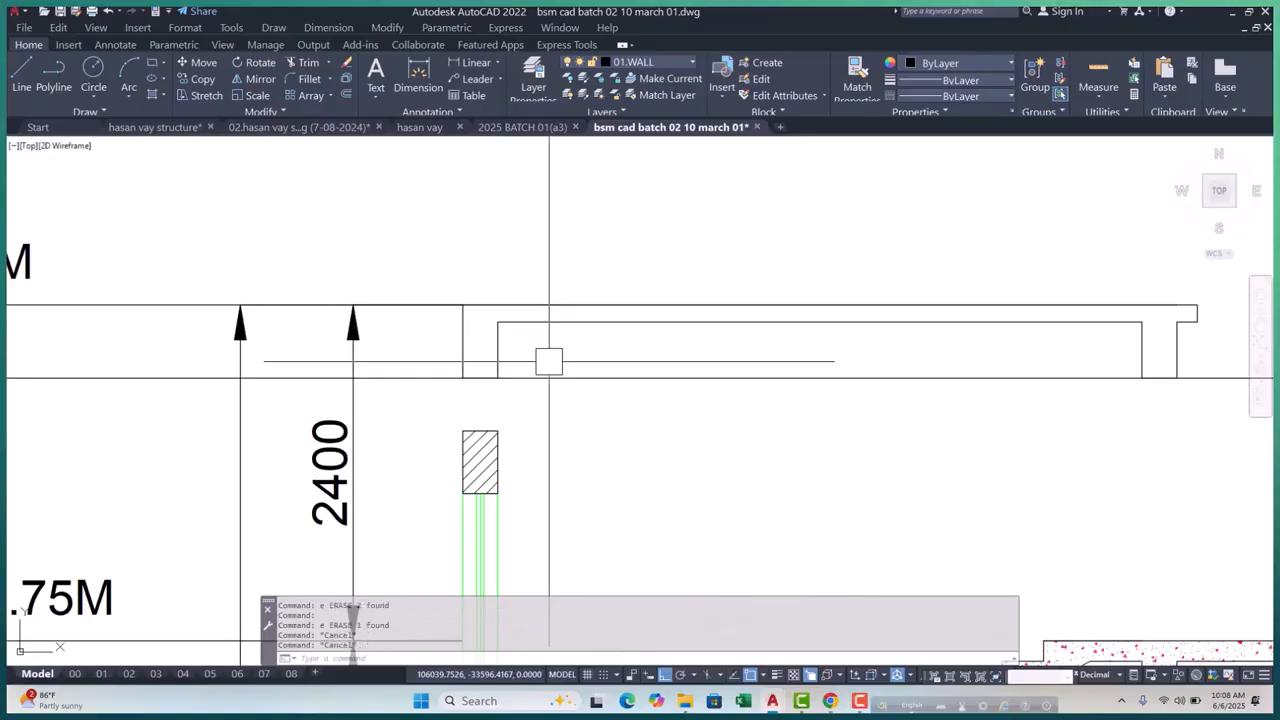
pyautogui.write('ex')
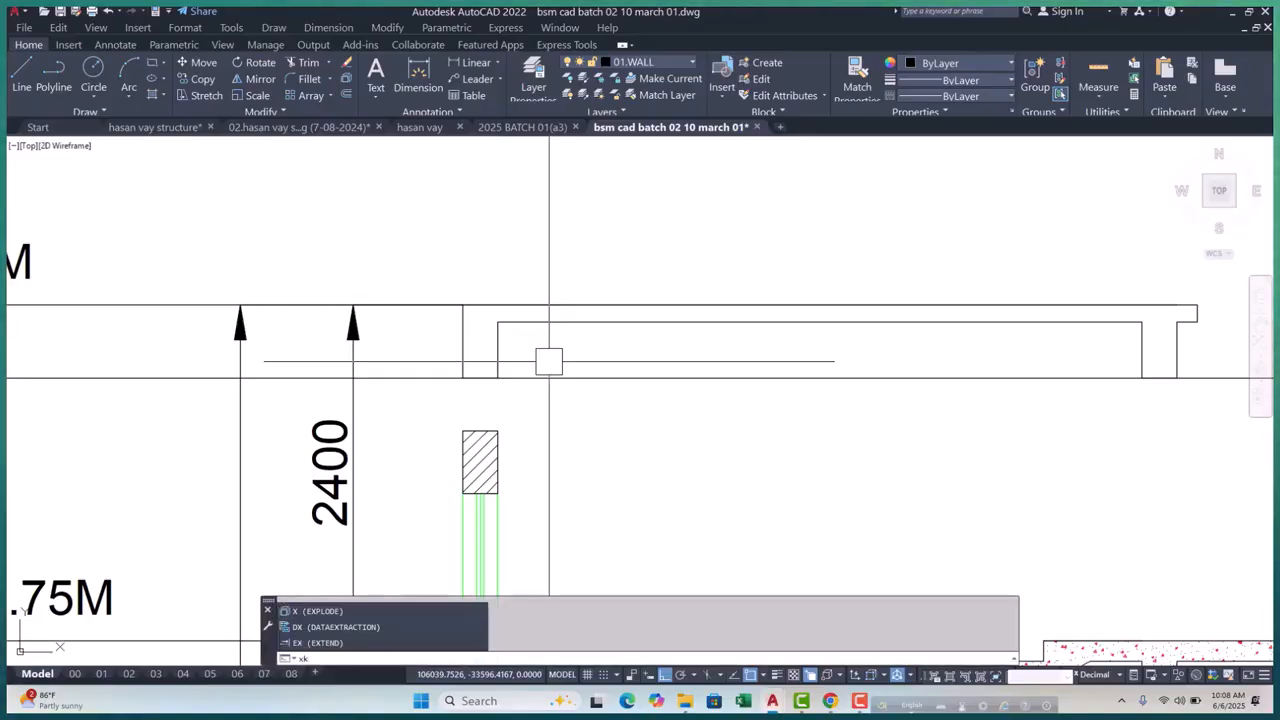
pyautogui.write('xl')
pyautogui.press('Return')
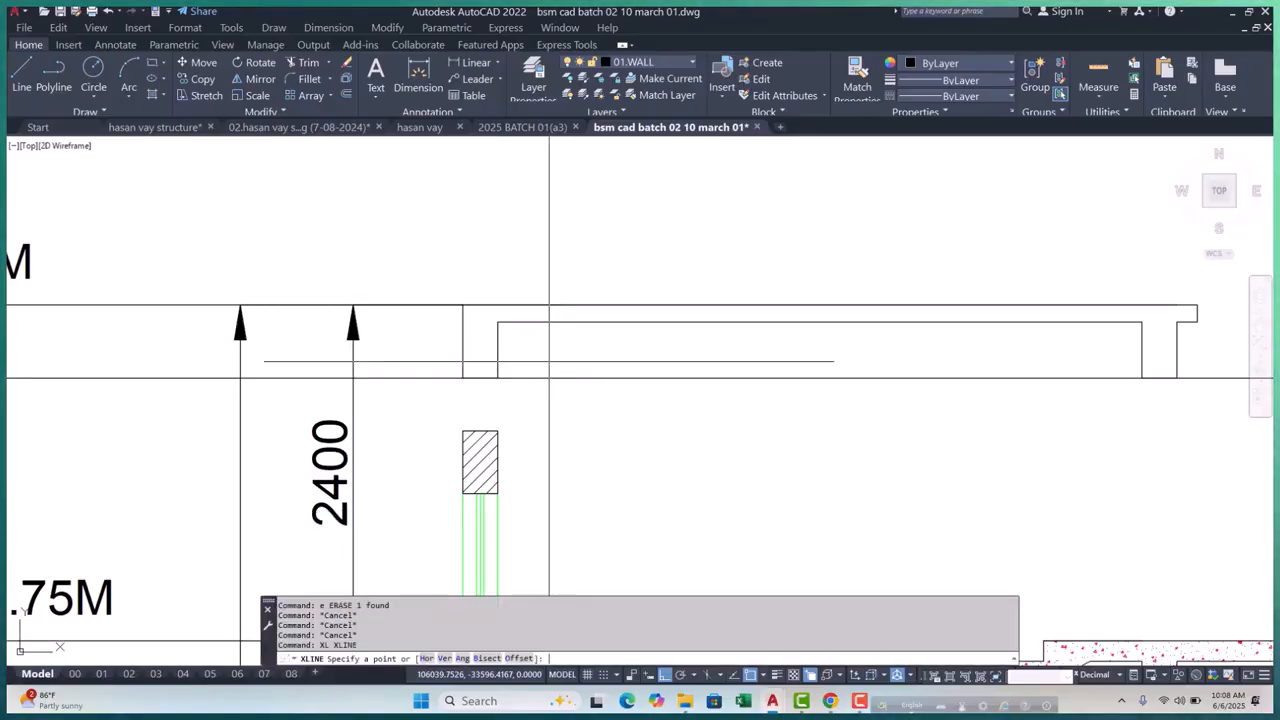
pyautogui.write('h')
pyautogui.press('Return')
pyautogui.scroll(3, 530, 340)
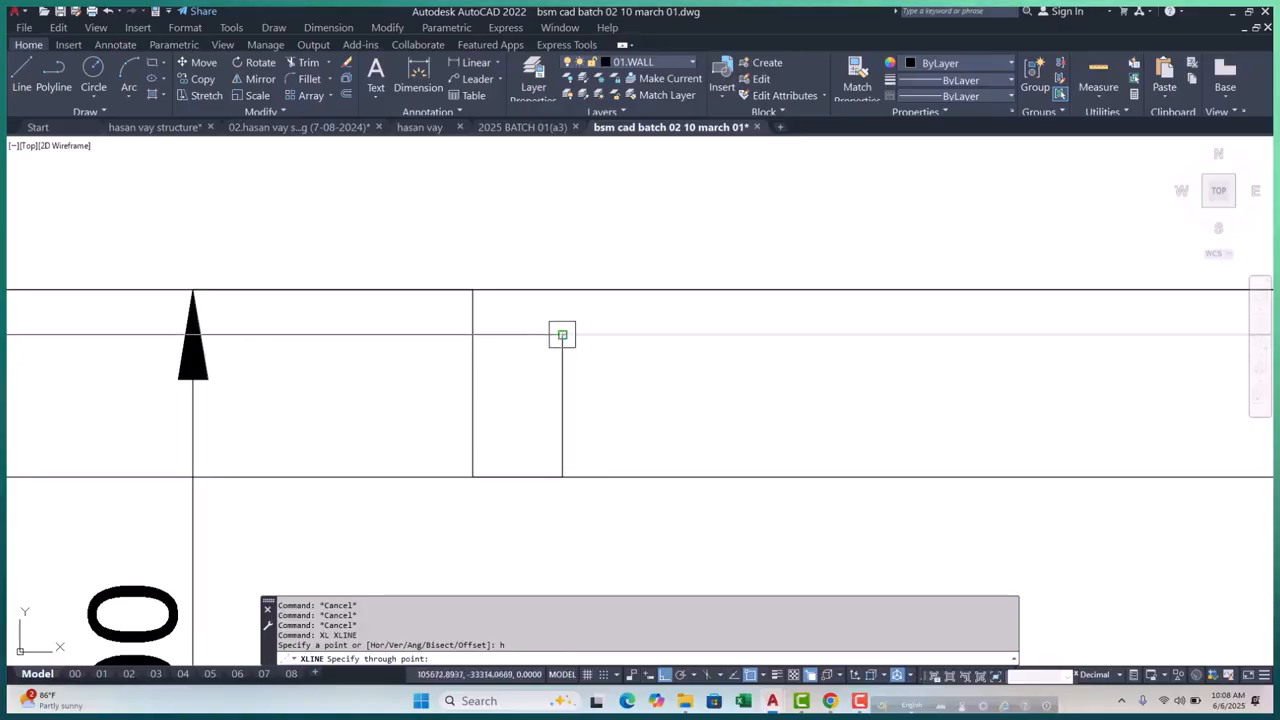
pyautogui.press('Escape')
pyautogui.press('Escape')
pyautogui.press('Escape')
pyautogui.press('Escape')
pyautogui.scroll(-3, 605, 335)
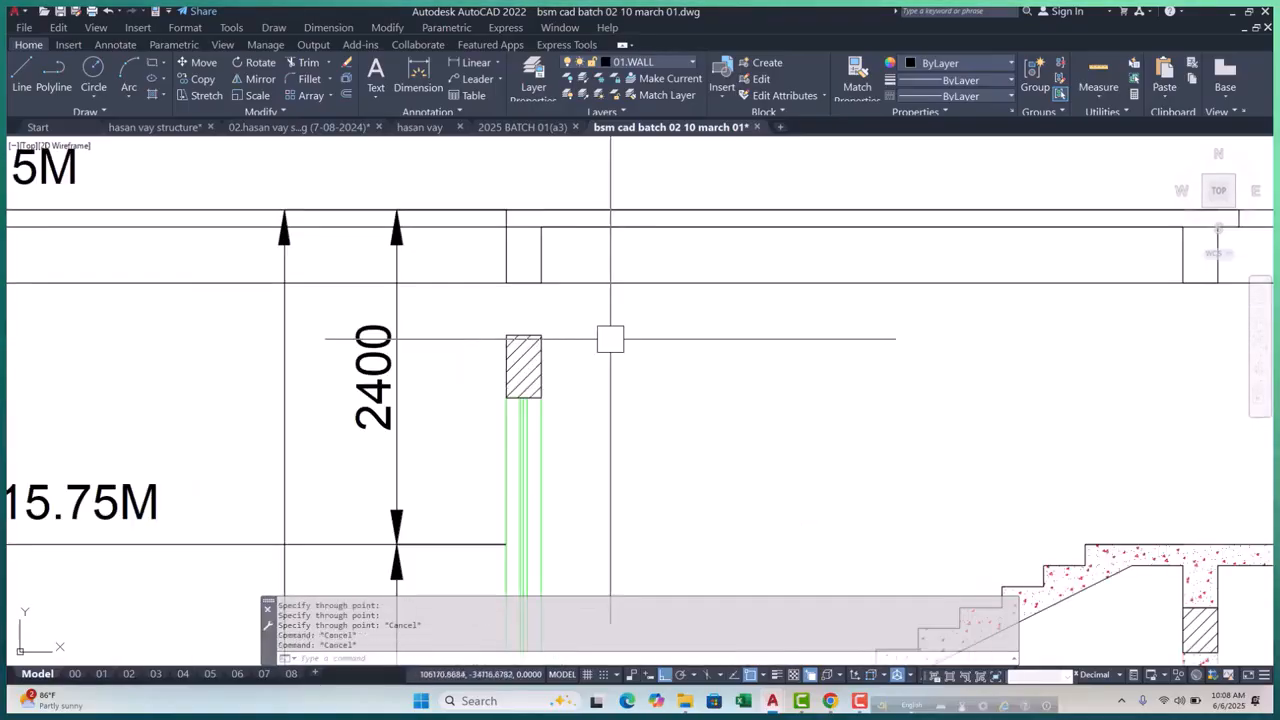
# Draw a vertical construction line along the outer face of the roof beam above the stair window
pyautogui.write('xl')
pyautogui.press('Return')
pyautogui.write('v')
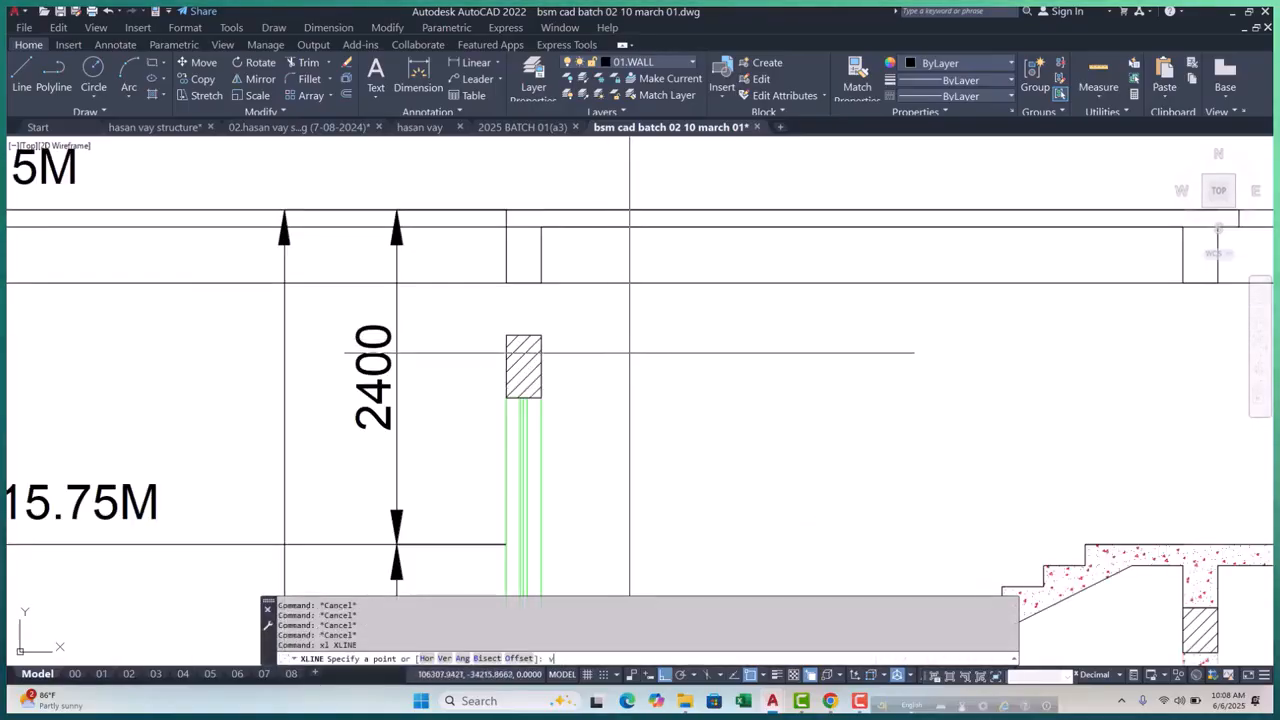
pyautogui.click(506, 283)
pyautogui.press('Escape')
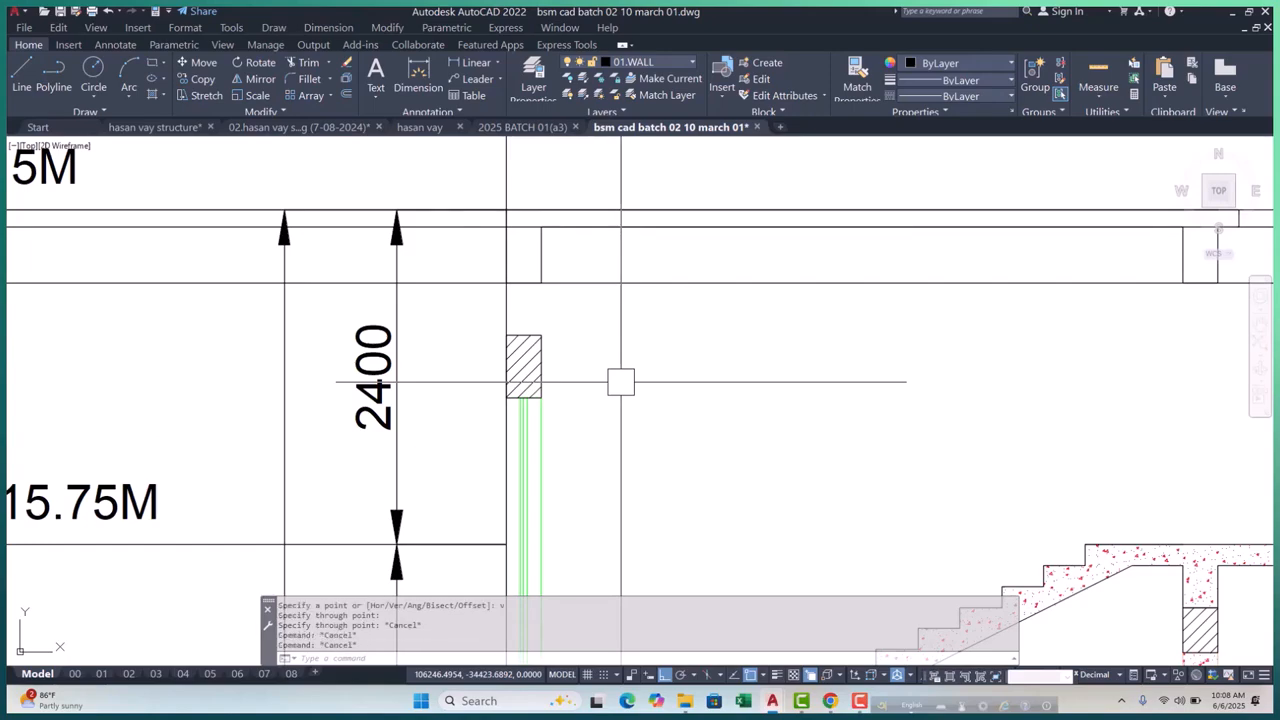
# Offset the vertical construction line at the roof beam's outer face 150 outward from the stair window wall
pyautogui.write('o')
pyautogui.press('Return')
pyautogui.write('15')
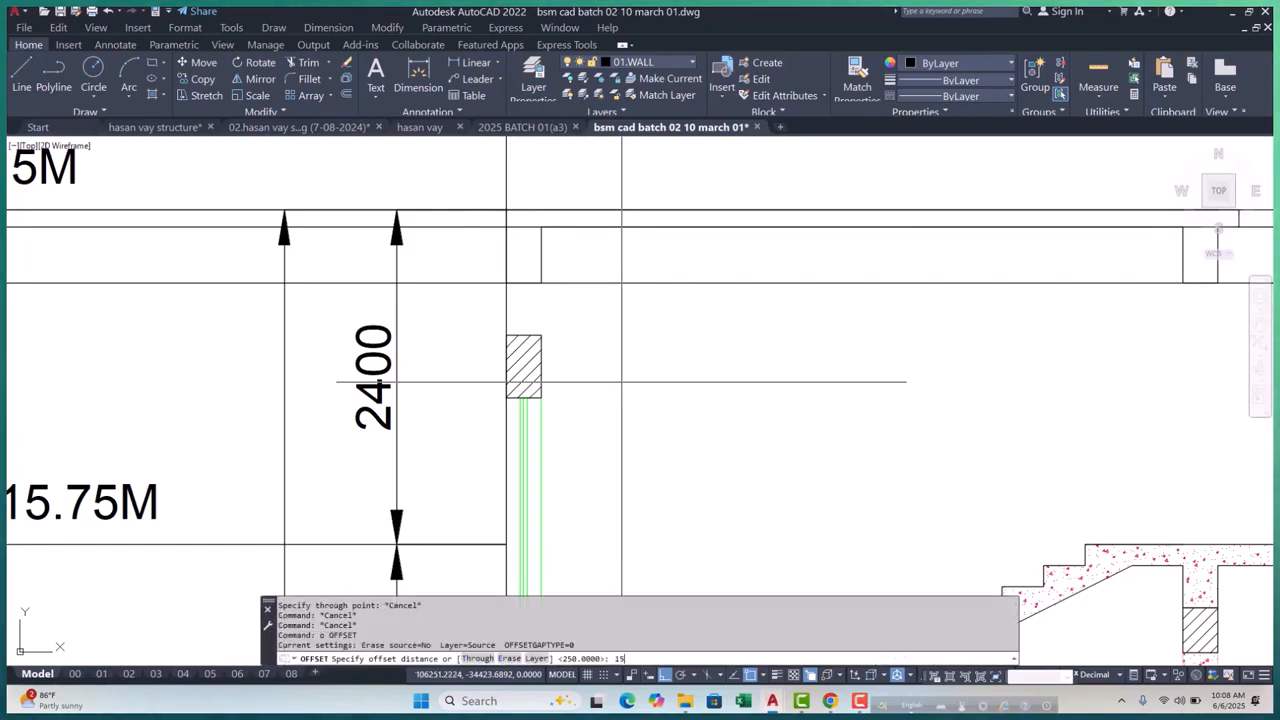
pyautogui.write('0')
pyautogui.press('Return')
pyautogui.click(519, 172)
pyautogui.click(488, 180)
pyautogui.scroll(5, 540, 230)
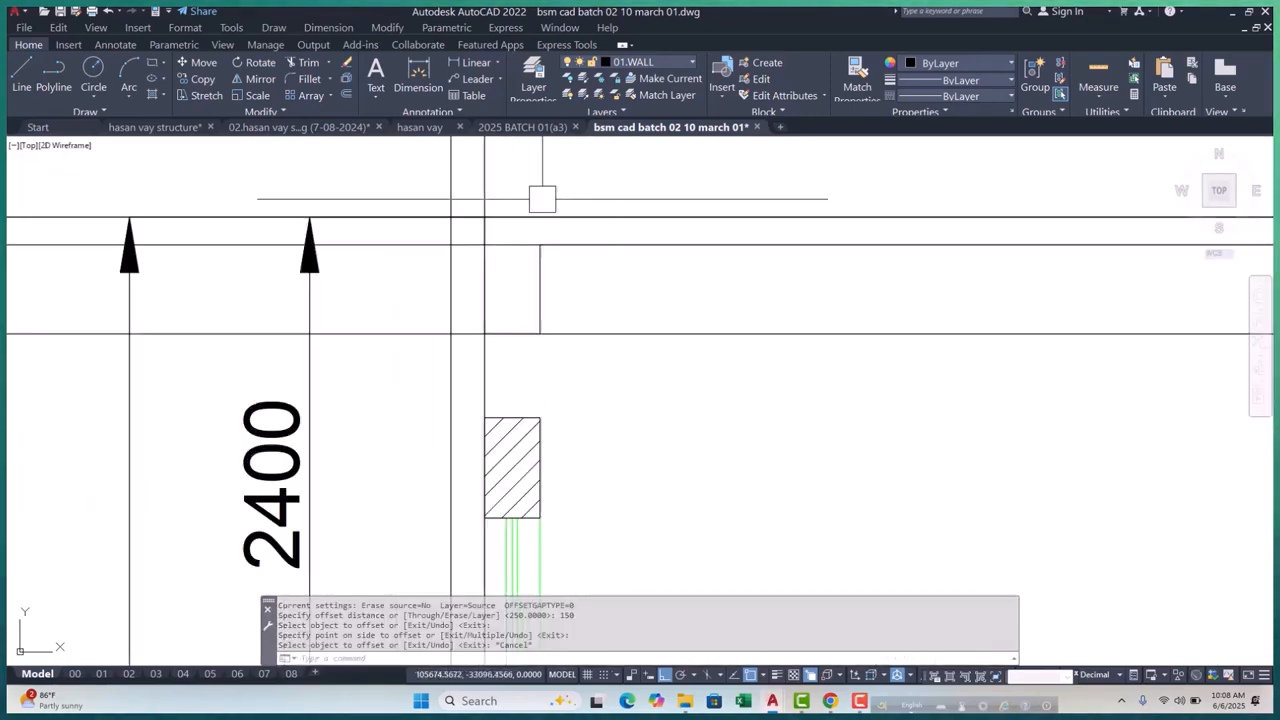
pyautogui.press('Escape')
# Add vertices to the stair roof outline and stretch its top outer corner to the offset line to form the 150 overhang
pyautogui.click(464, 272)
pyautogui.scroll(2, 464, 272)
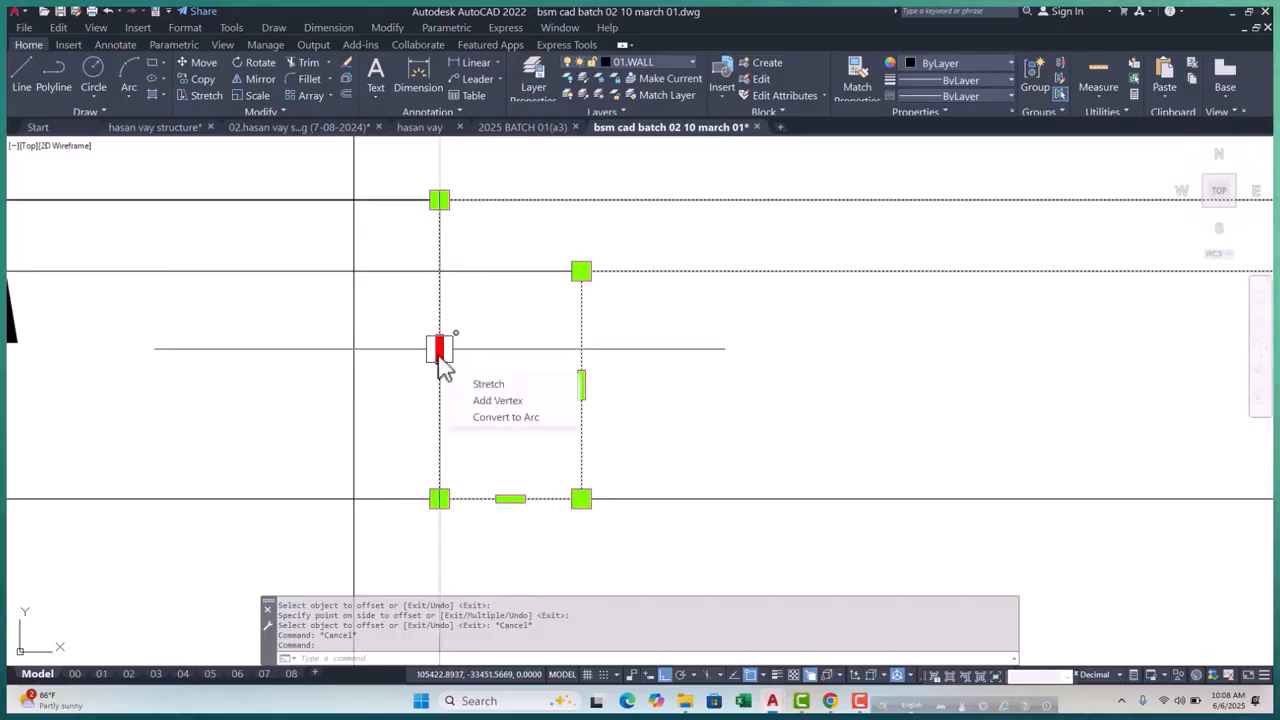
pyautogui.click(490, 400)
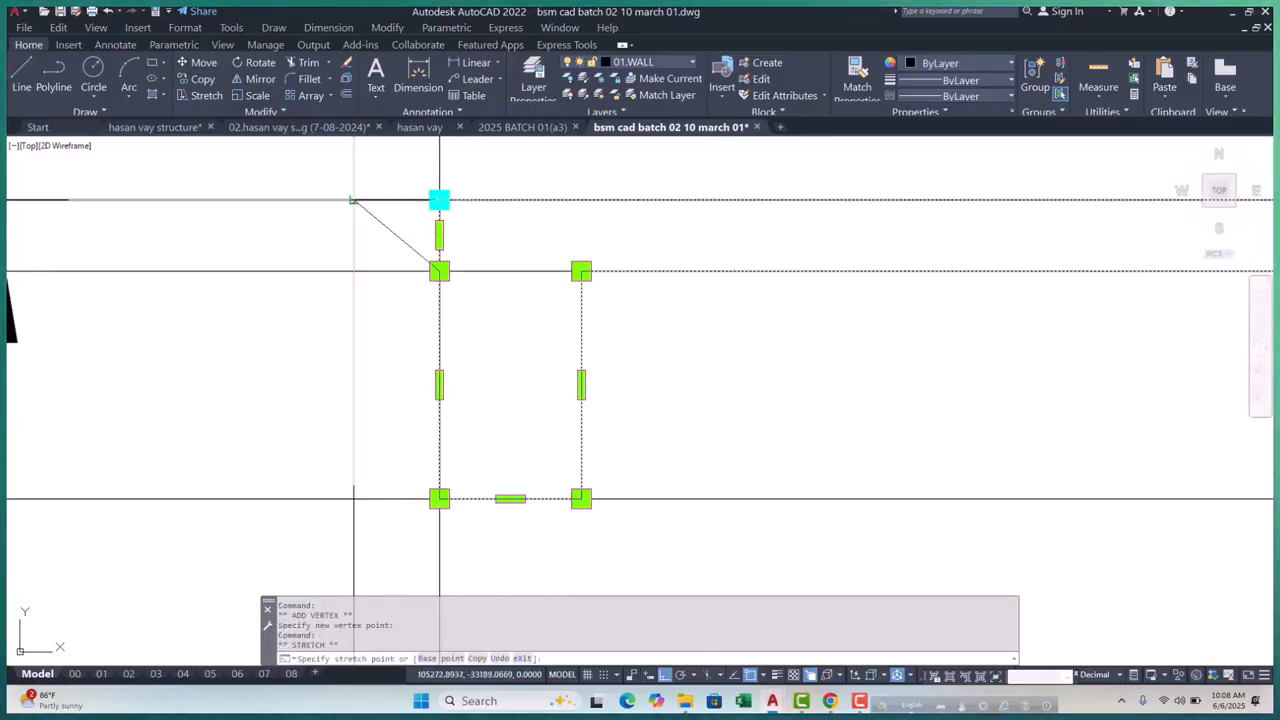
pyautogui.click(353, 199)
pyautogui.click(396, 235)
pyautogui.click(458, 287)
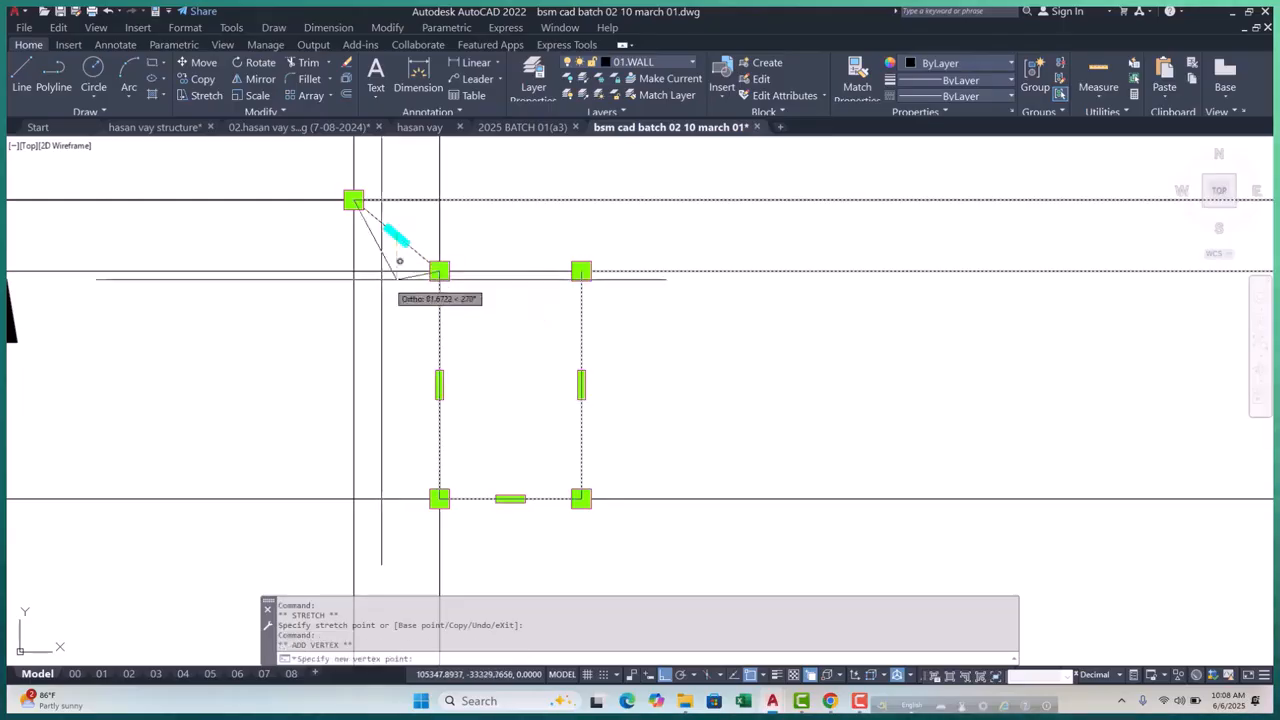
pyautogui.scroll(-2, 353, 271)
pyautogui.scroll(-5, 380, 300)
pyautogui.press('Escape')
pyautogui.press('Escape')
pyautogui.press('Escape')
pyautogui.press('Escape')
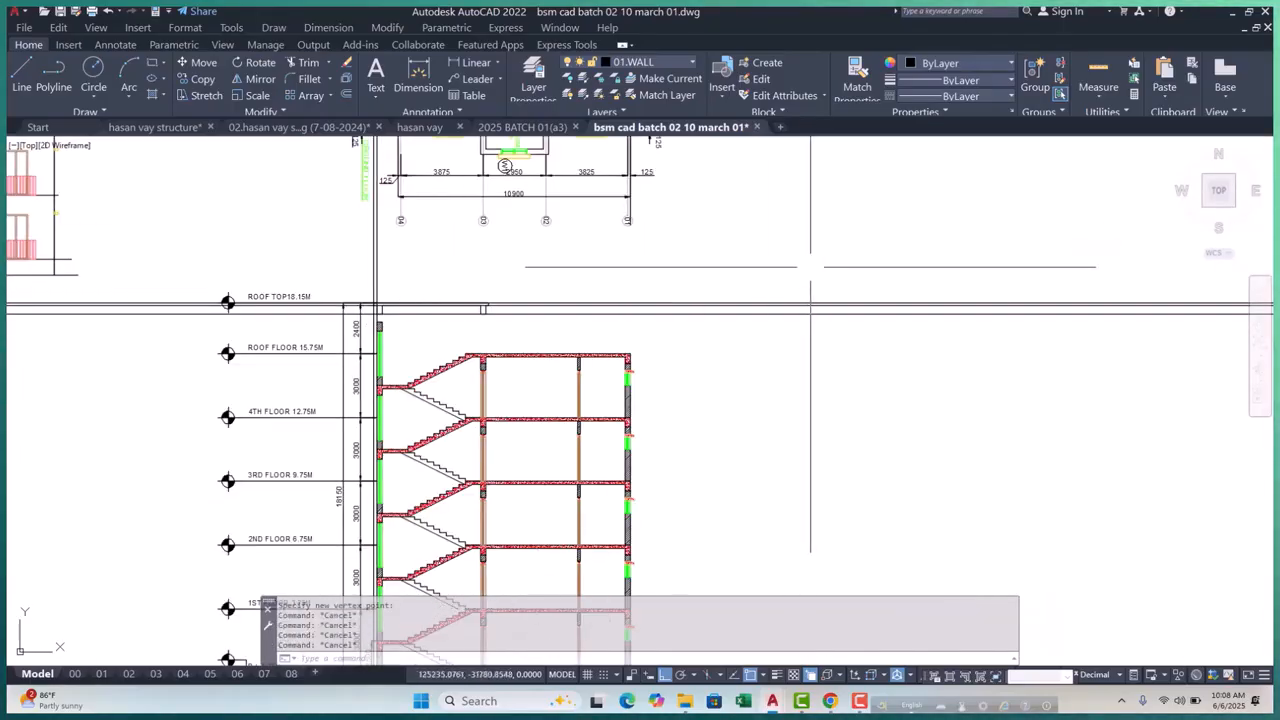
# Erase the horizontal and vertical construction lines around the stair roof slab and beams
pyautogui.click(754, 347)
pyautogui.click(545, 292)
pyautogui.write('e')
pyautogui.press('Return')
pyautogui.press('Escape')
pyautogui.scroll(6, 390, 296)
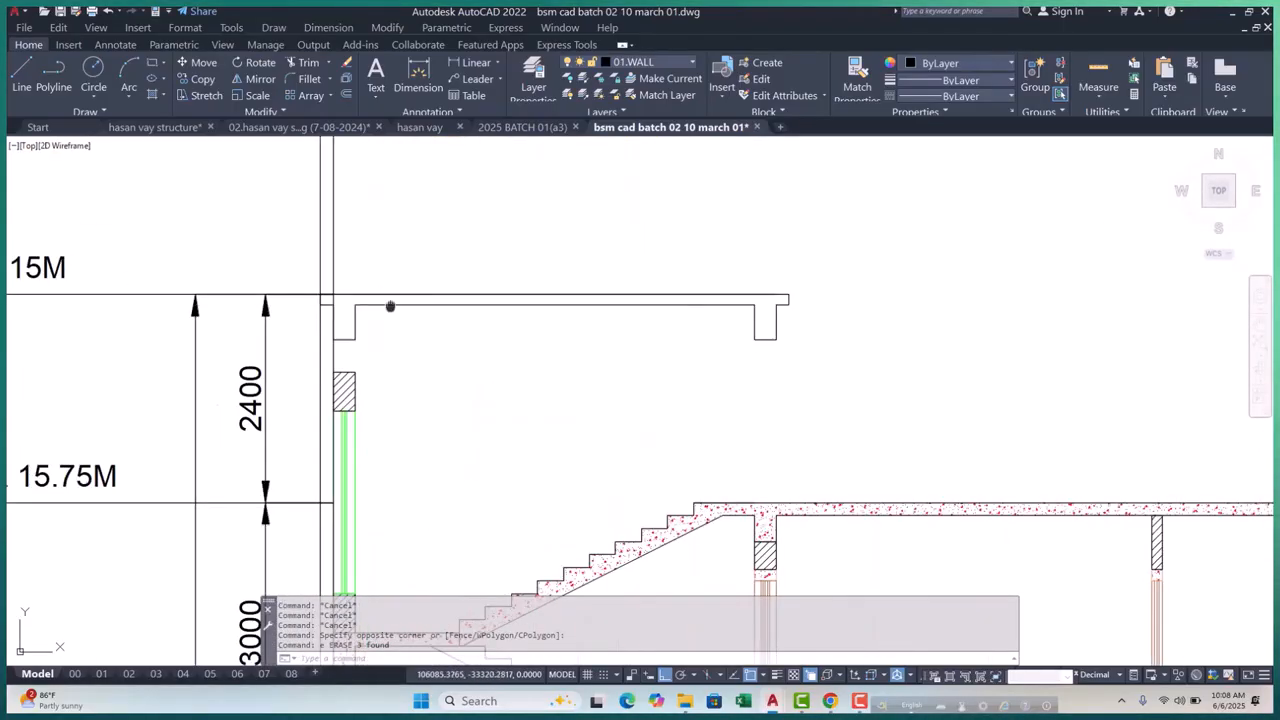
pyautogui.click(284, 209)
pyautogui.scroll(-4, 326, 207)
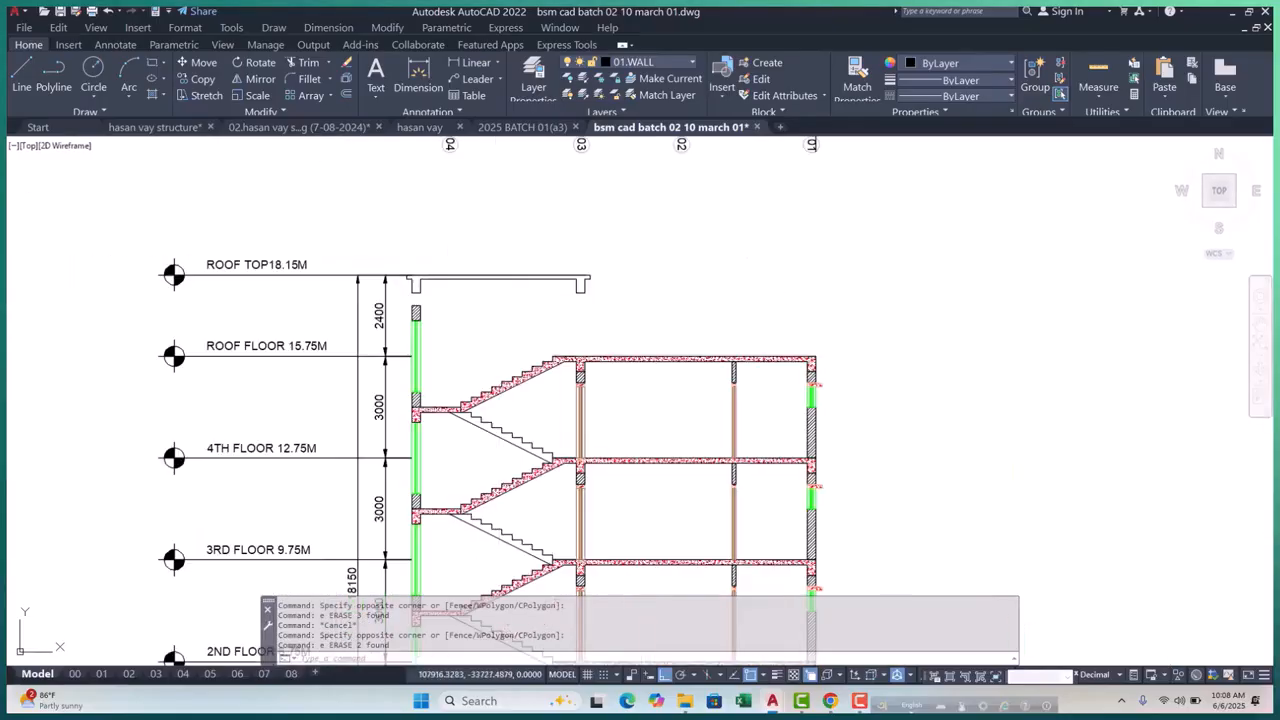
pyautogui.press('Escape')
pyautogui.press('Escape')
pyautogui.press('Escape')
pyautogui.scroll(2, 501, 316)
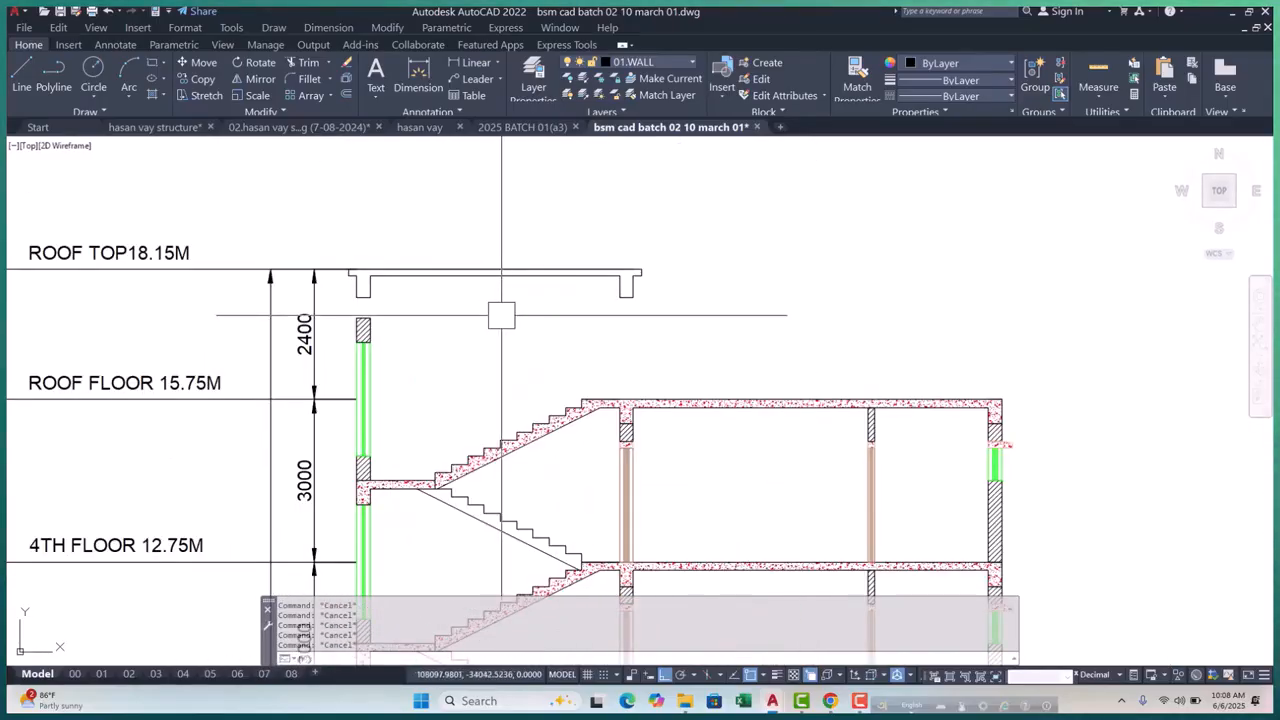
# Hatch the interior of the stair roof slab and its two beams
pyautogui.write('h')
pyautogui.press('Return')
pyautogui.scroll(5, 501, 316)
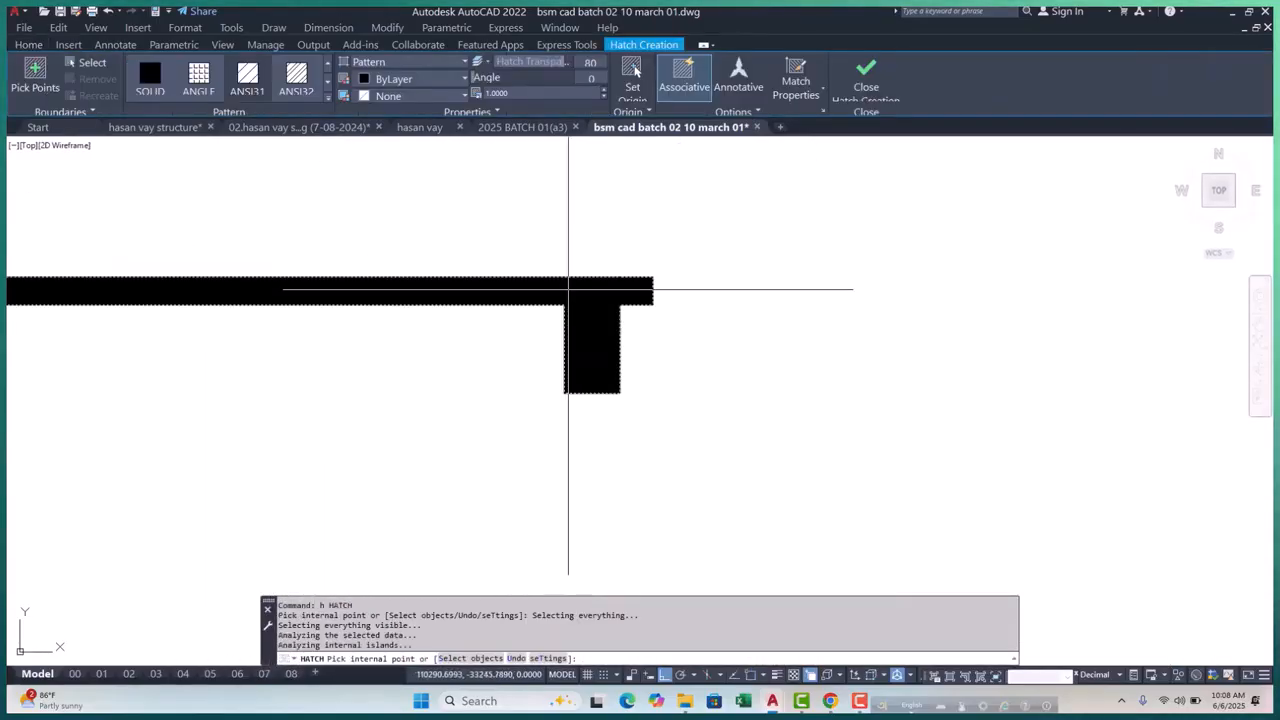
pyautogui.click(611, 288)
pyautogui.click(686, 338)
pyautogui.press('Return')
pyautogui.scroll(-3, 768, 371)
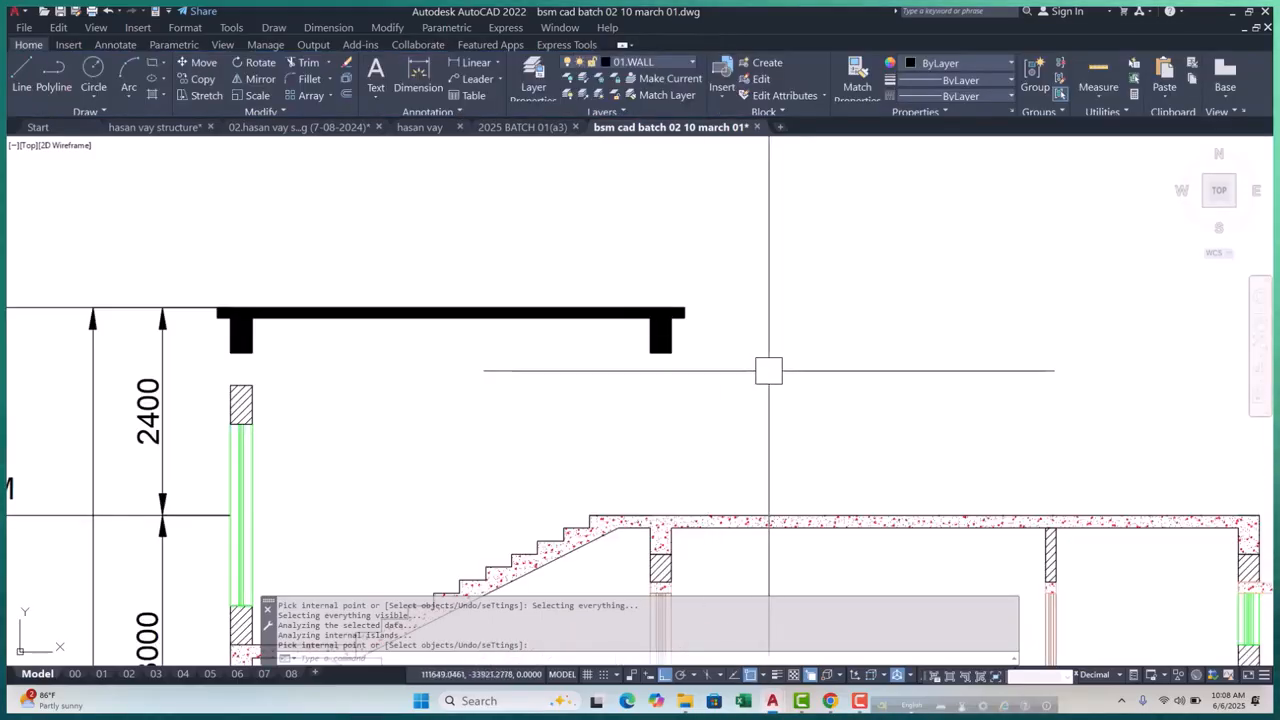
# Match the stair roof hatch to the concrete hatch of the roof floor slab
pyautogui.write('ma')
pyautogui.press('Return')
pyautogui.scroll(8, 642, 542)
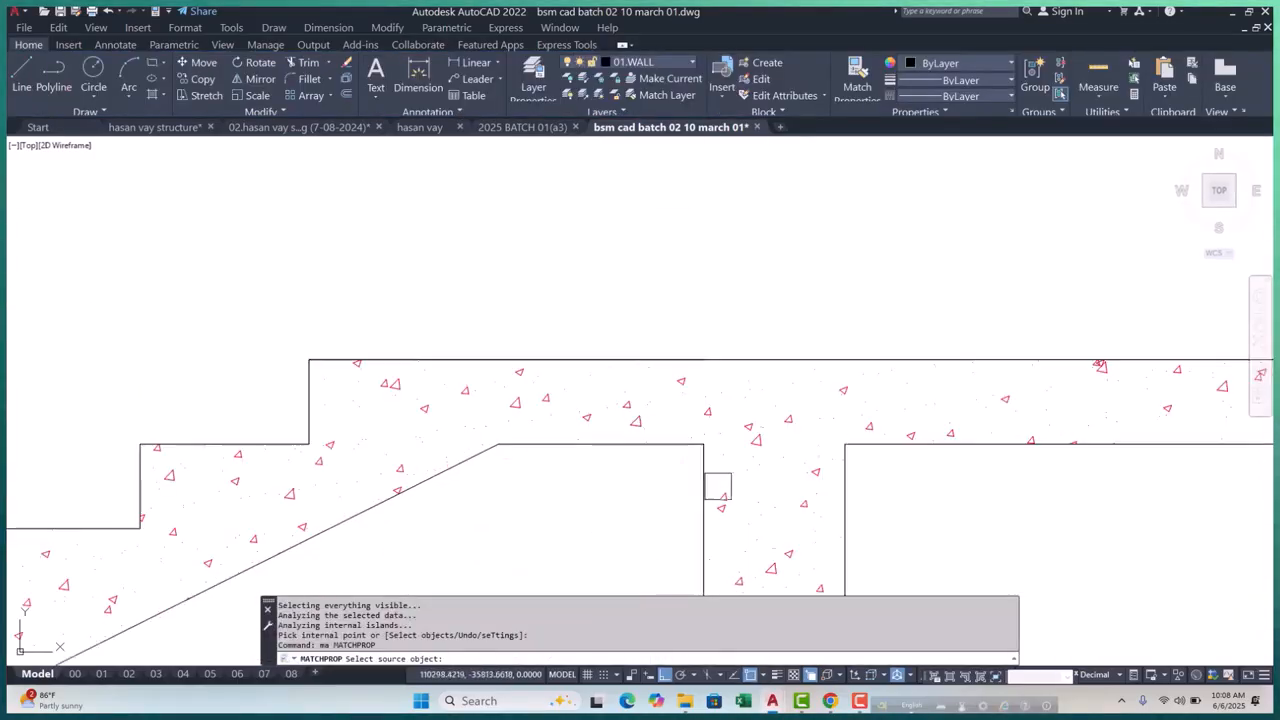
pyautogui.scroll(-5, 768, 452)
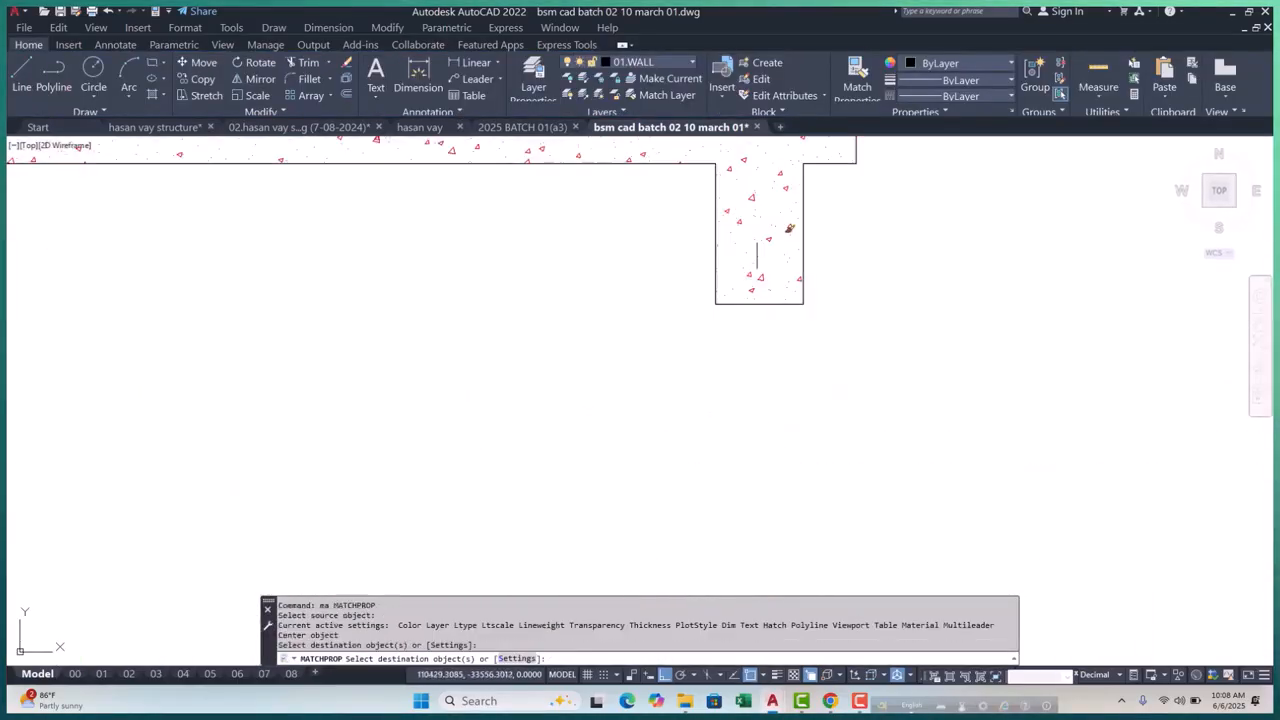
pyautogui.press('Escape')
pyautogui.scroll(-4, 737, 340)
pyautogui.press('Escape')
pyautogui.press('Escape')
pyautogui.press('Escape')
pyautogui.press('Escape')
pyautogui.press('Escape')
# Stretch the top edge of the hatched wall above the stair window up to the underside of the roof beam
pyautogui.scroll(7, 543, 309)
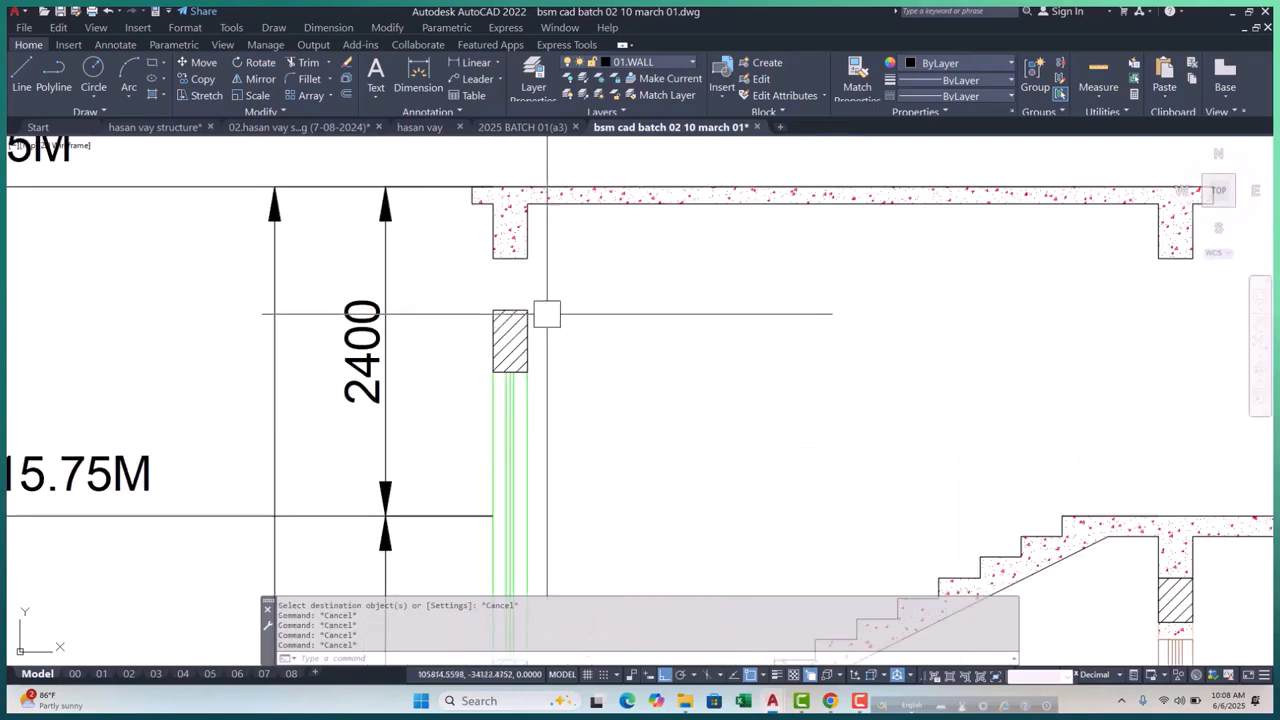
pyautogui.click(461, 303)
pyautogui.click(543, 354)
pyautogui.click(449, 303)
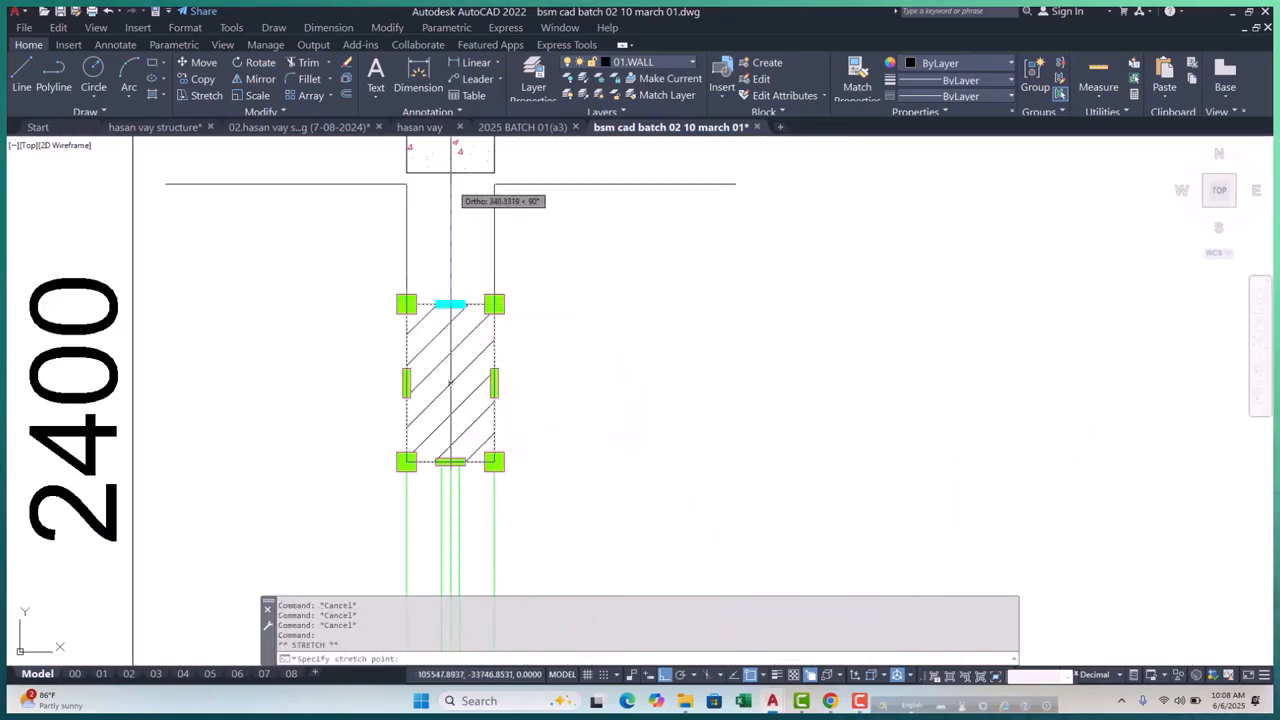
pyautogui.click(450, 172)
pyautogui.press('Escape')
pyautogui.press('Escape')
pyautogui.scroll(-10, 646, 334)
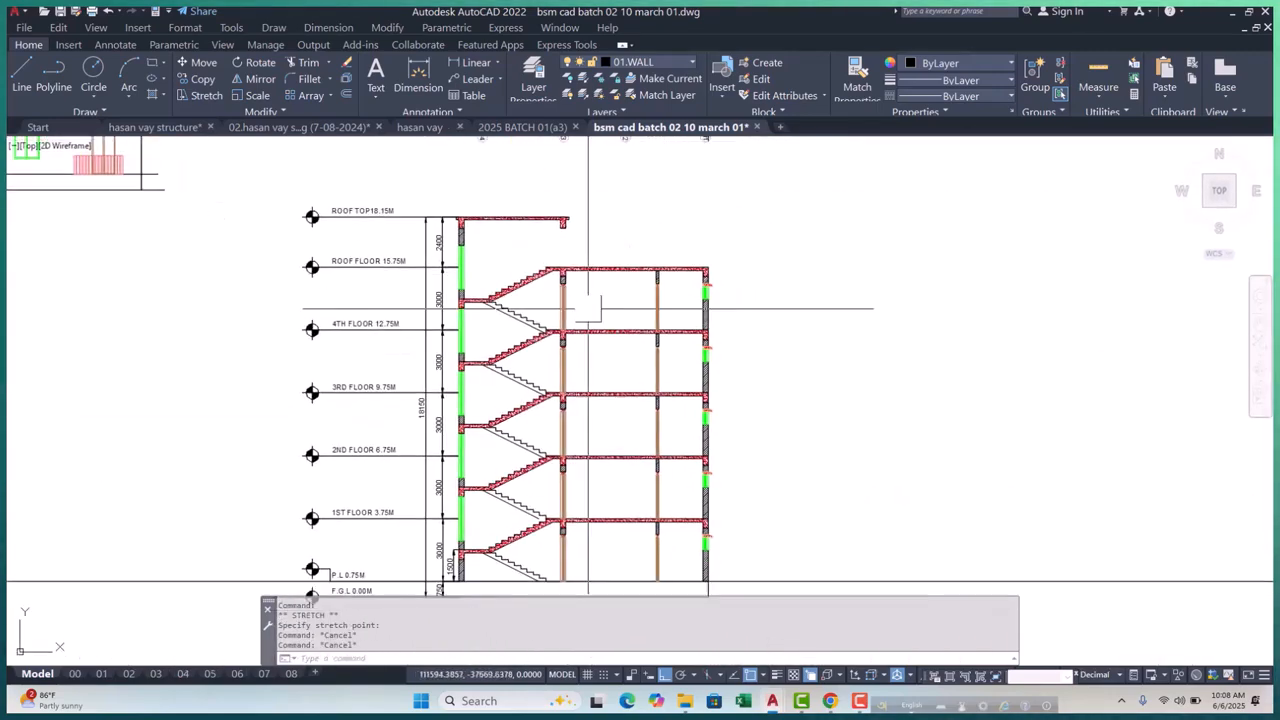
pyautogui.scroll(3, 557, 260)
pyautogui.scroll(-8, 553, 277)
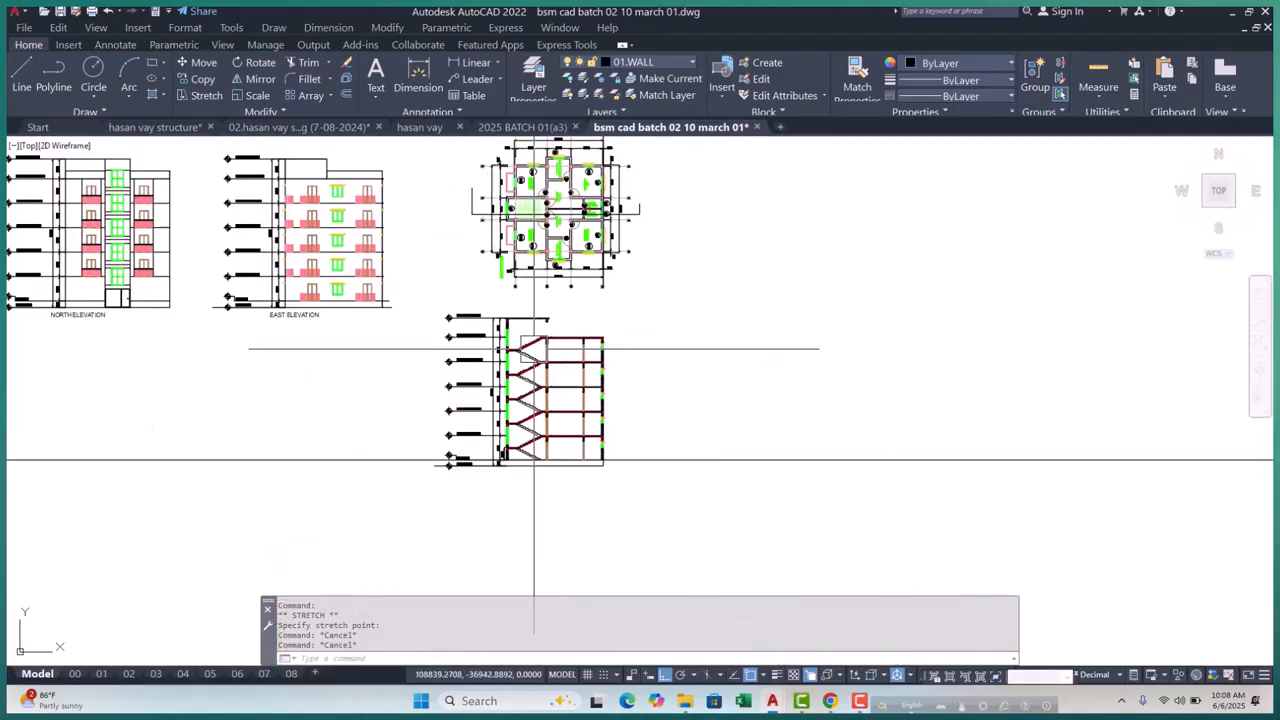
pyautogui.scroll(3, 551, 287)
pyautogui.scroll(4, 551, 287)
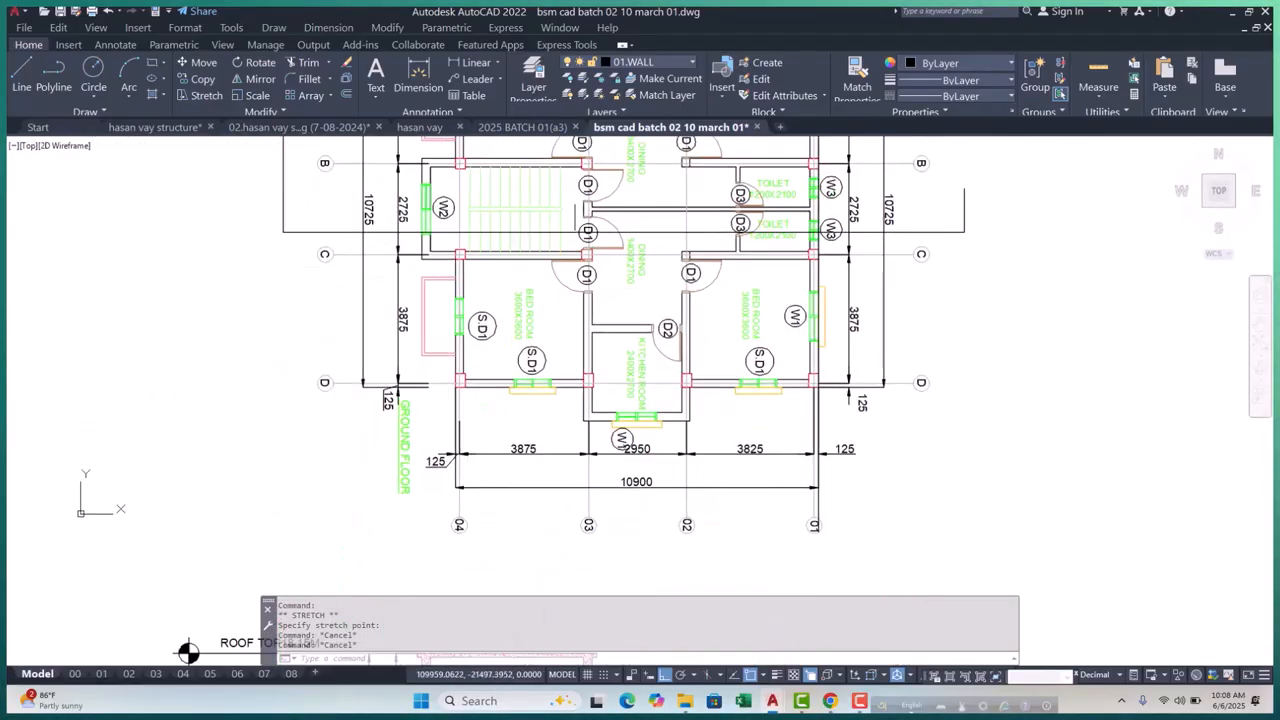
pyautogui.scroll(-5, 560, 400)
pyautogui.scroll(5, 598, 428)
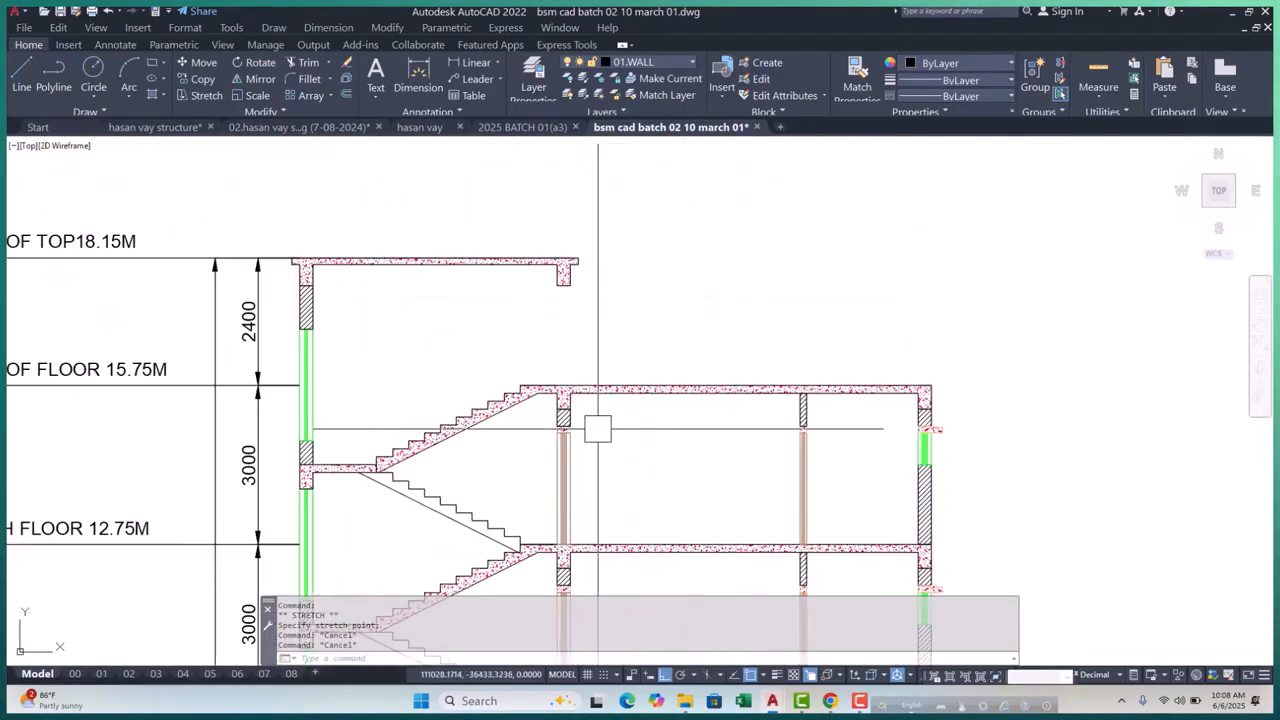
# Measure the vertical clearance from the roof floor slab's top to the underside of the stair roof's second beam
pyautogui.click(458, 62)
pyautogui.scroll(4, 560, 392)
pyautogui.click(516, 400)
pyautogui.scroll(-4, 516, 400)
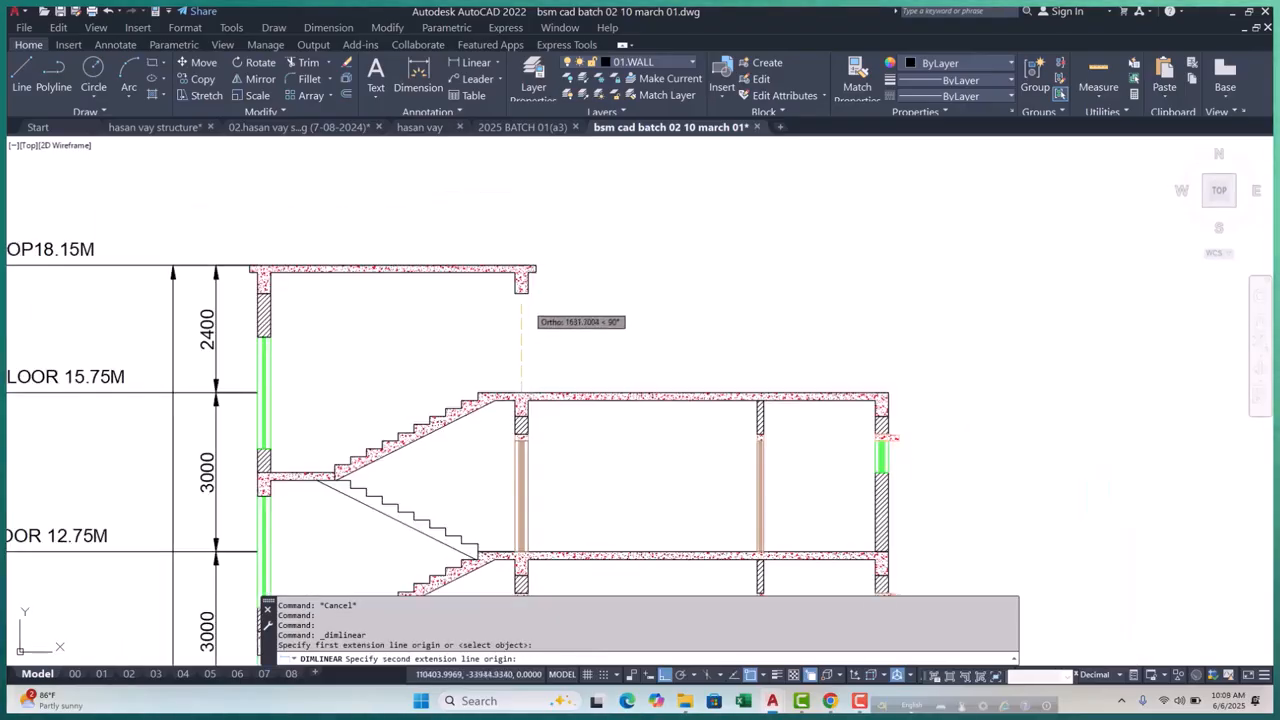
pyautogui.scroll(5, 517, 286)
pyautogui.click(516, 262)
pyautogui.scroll(-3, 439, 312)
pyautogui.press('Escape')
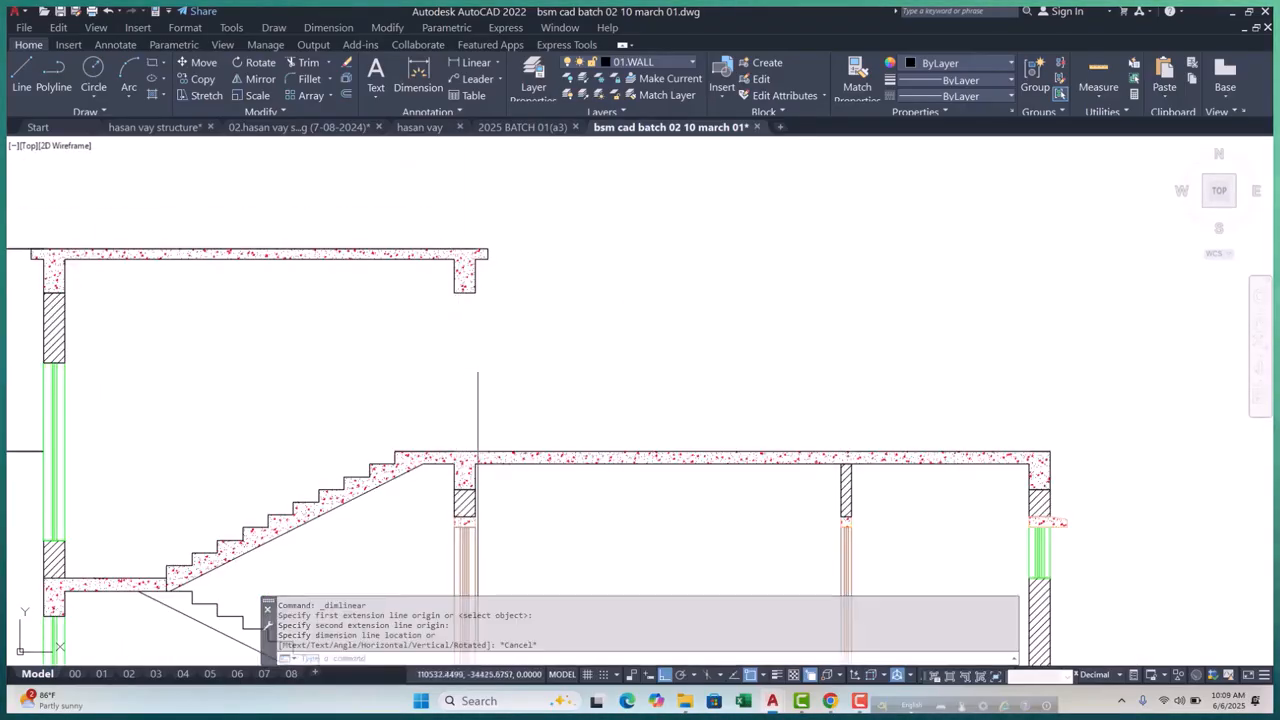
pyautogui.scroll(3, 391, 471)
pyautogui.click(309, 403)
pyautogui.scroll(2, 560, 430)
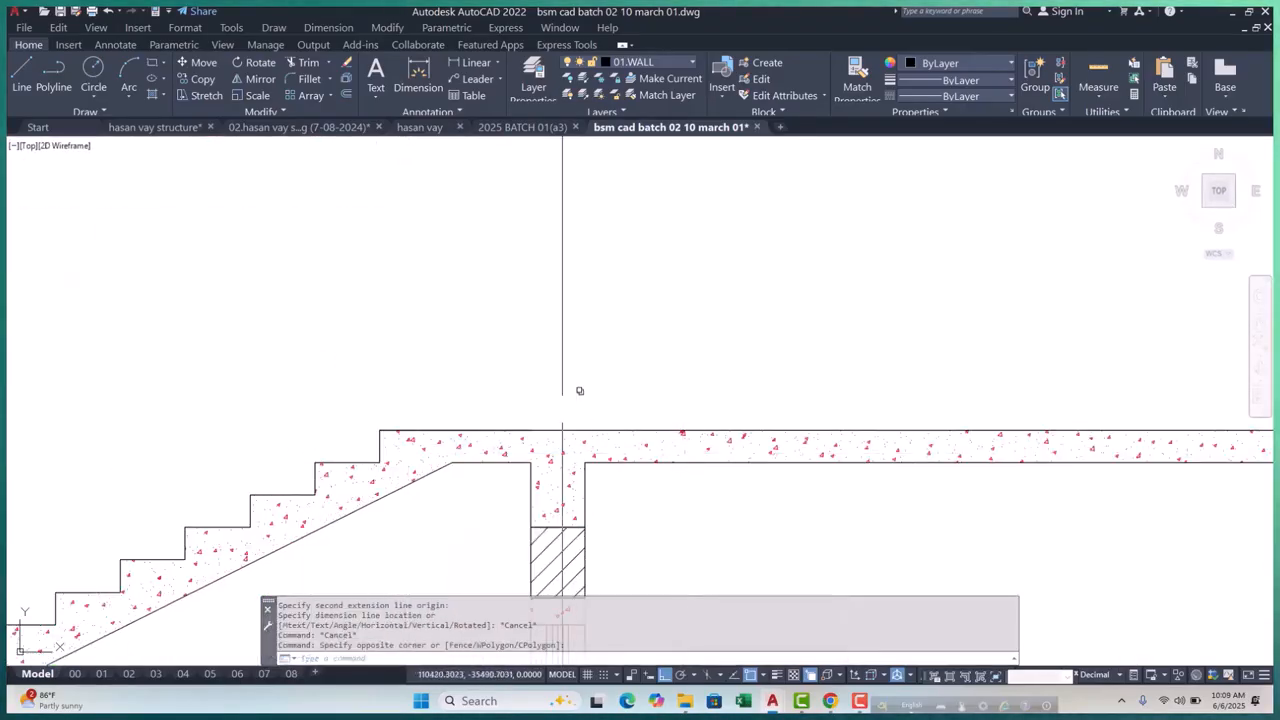
pyautogui.press('Escape')
pyautogui.press('Escape')
pyautogui.press('Escape')
# Draw a horizontal construction line through the top corner of the roof floor slab at its far outer wall
pyautogui.scroll(-2, 580, 391)
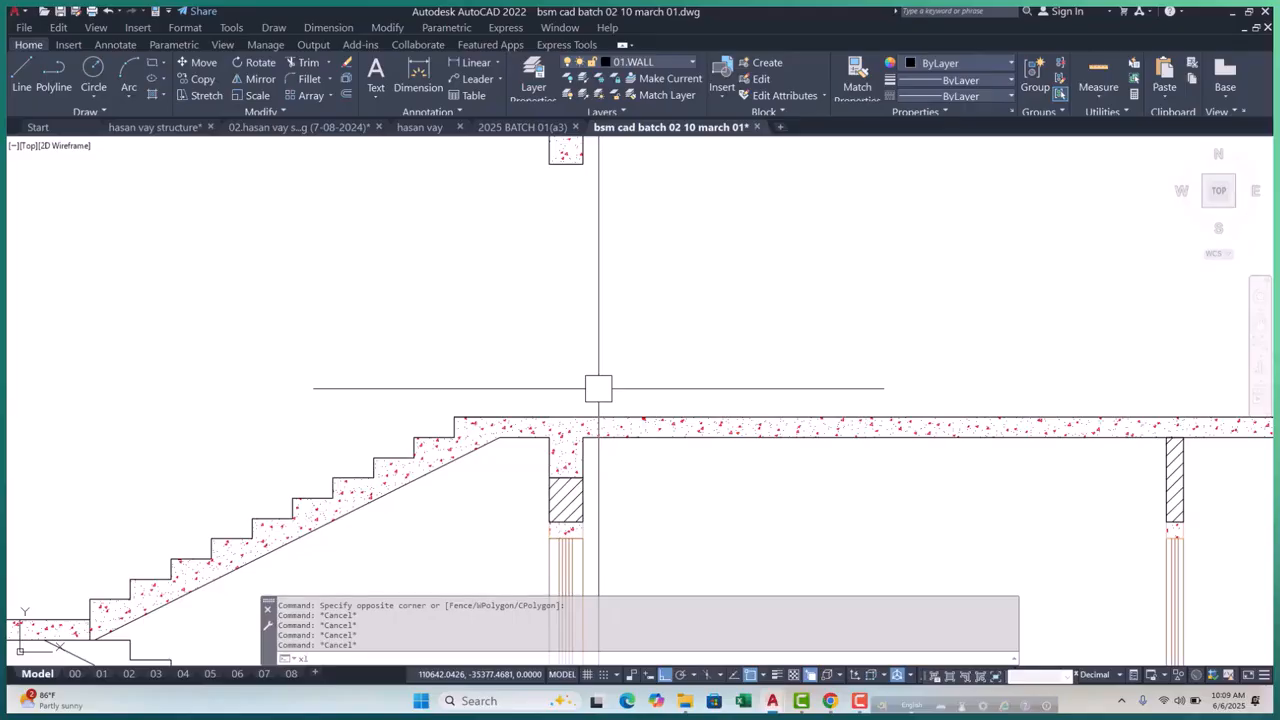
pyautogui.write('xl')
pyautogui.press('Return')
pyautogui.write('h')
pyautogui.press('Return')
pyautogui.scroll(-3, 598, 389)
pyautogui.scroll(4, 884, 405)
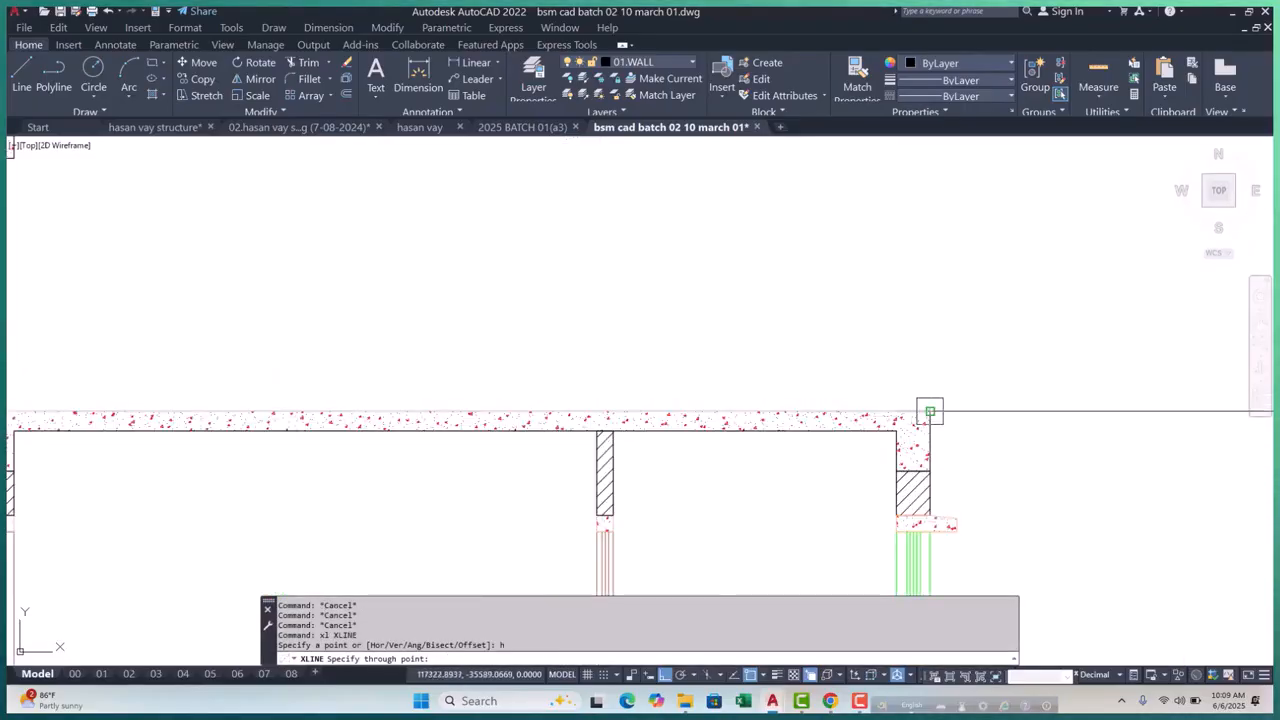
pyautogui.click(929, 411)
pyautogui.scroll(-4, 929, 411)
pyautogui.press('Escape')
pyautogui.press('Escape')
pyautogui.press('Escape')
pyautogui.press('Escape')
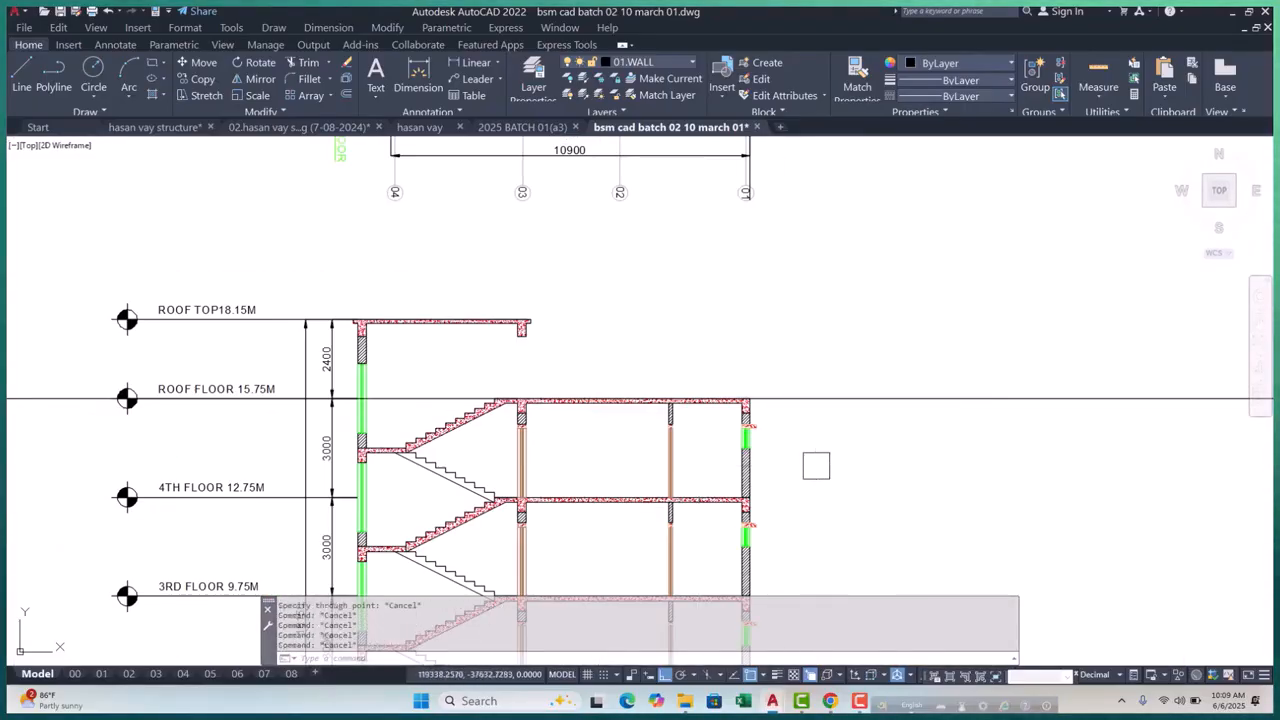
# Offset the roof floor construction line 2100 upward
pyautogui.write('o')
pyautogui.press('Return')
pyautogui.write('2')
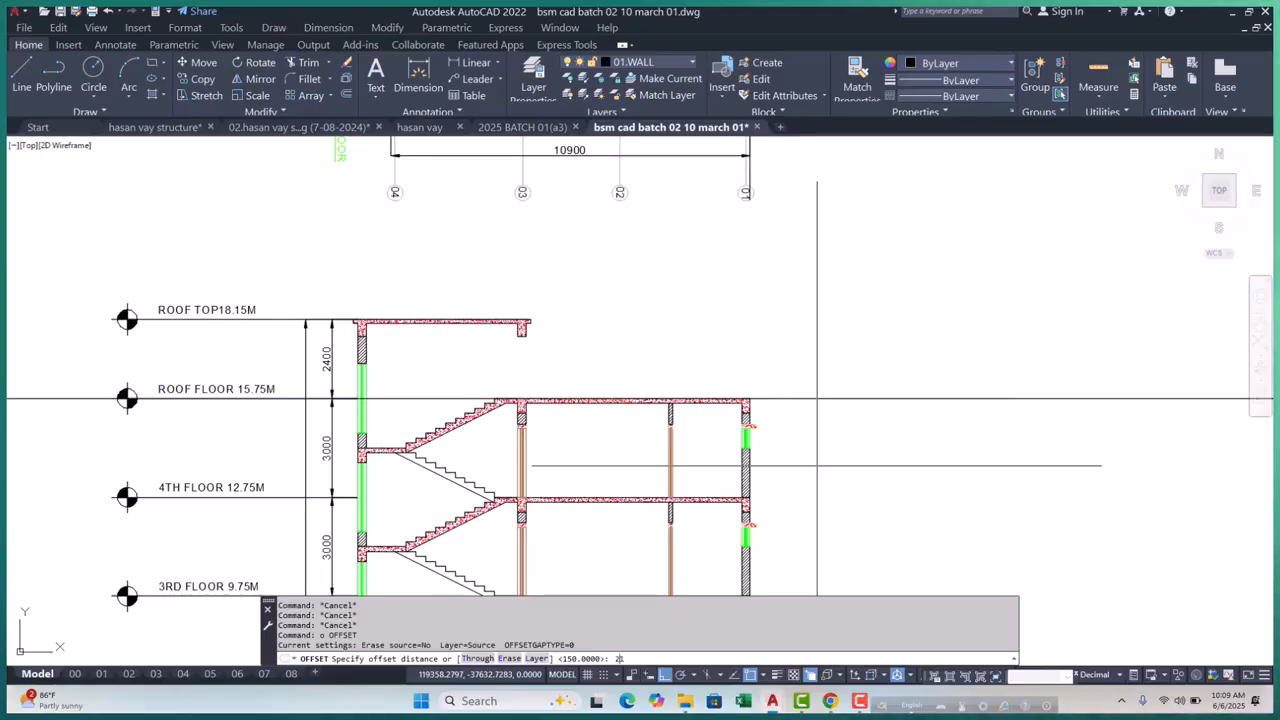
pyautogui.write('100')
pyautogui.click(815, 399)
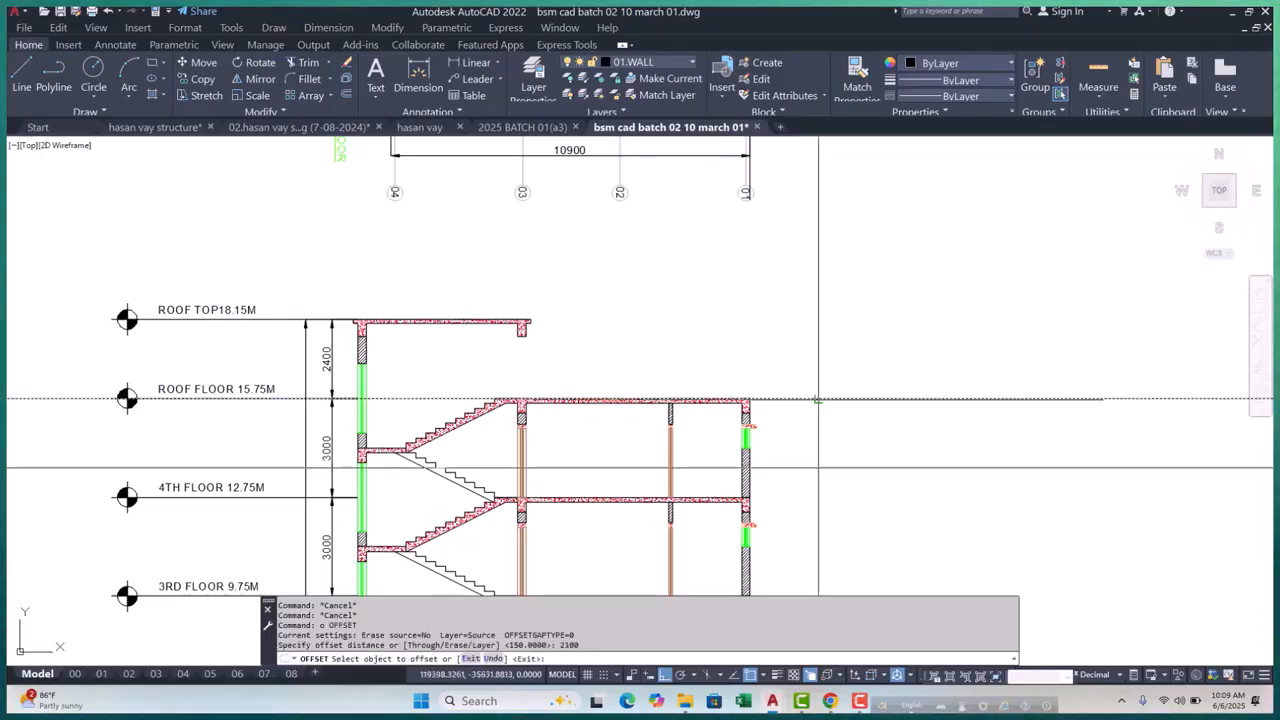
pyautogui.click(829, 306)
pyautogui.press('Escape')
pyautogui.press('Escape')
pyautogui.press('Escape')
# Stretch the bottom edge of the stair roof's second beam up to the offset construction line
pyautogui.scroll(7, 520, 306)
pyautogui.moveTo(595, 366); pyautogui.dragTo(660, 266, button='middle')
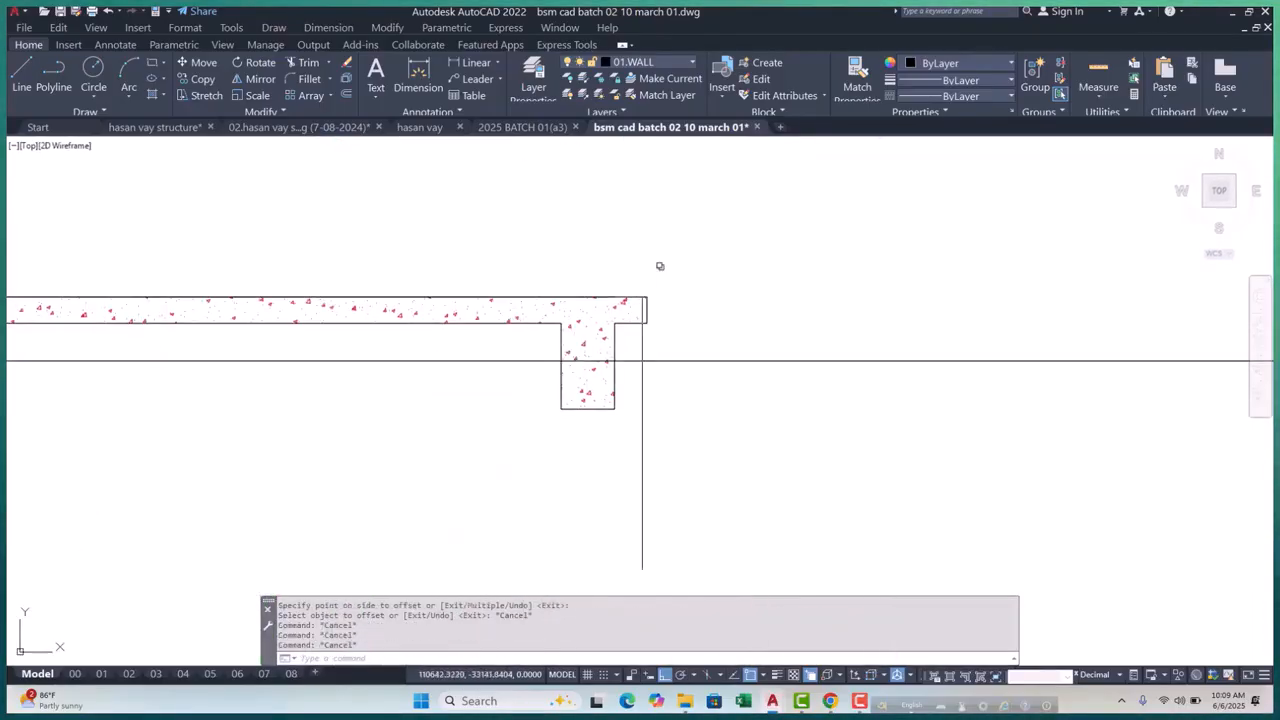
pyautogui.scroll(4, 578, 394)
pyautogui.click(629, 389)
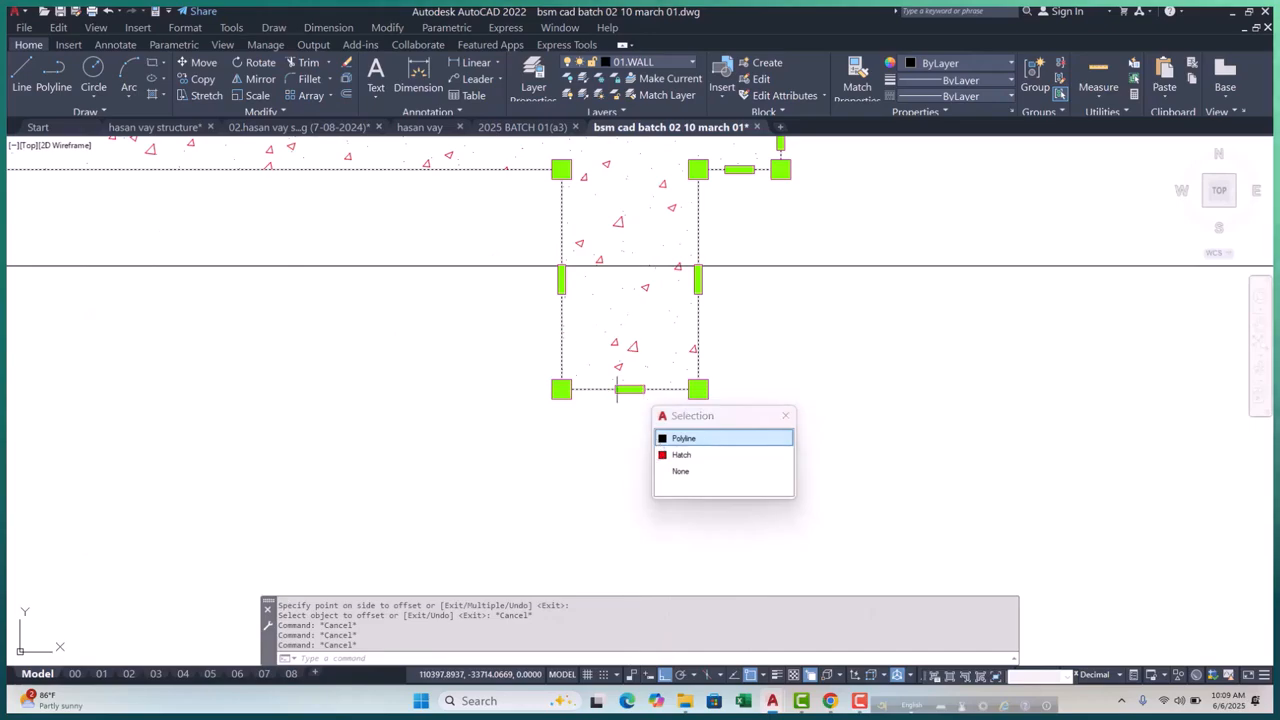
pyautogui.click(629, 389)
pyautogui.press('Escape')
pyautogui.press('Escape')
pyautogui.press('Escape')
pyautogui.scroll(-6, 688, 352)
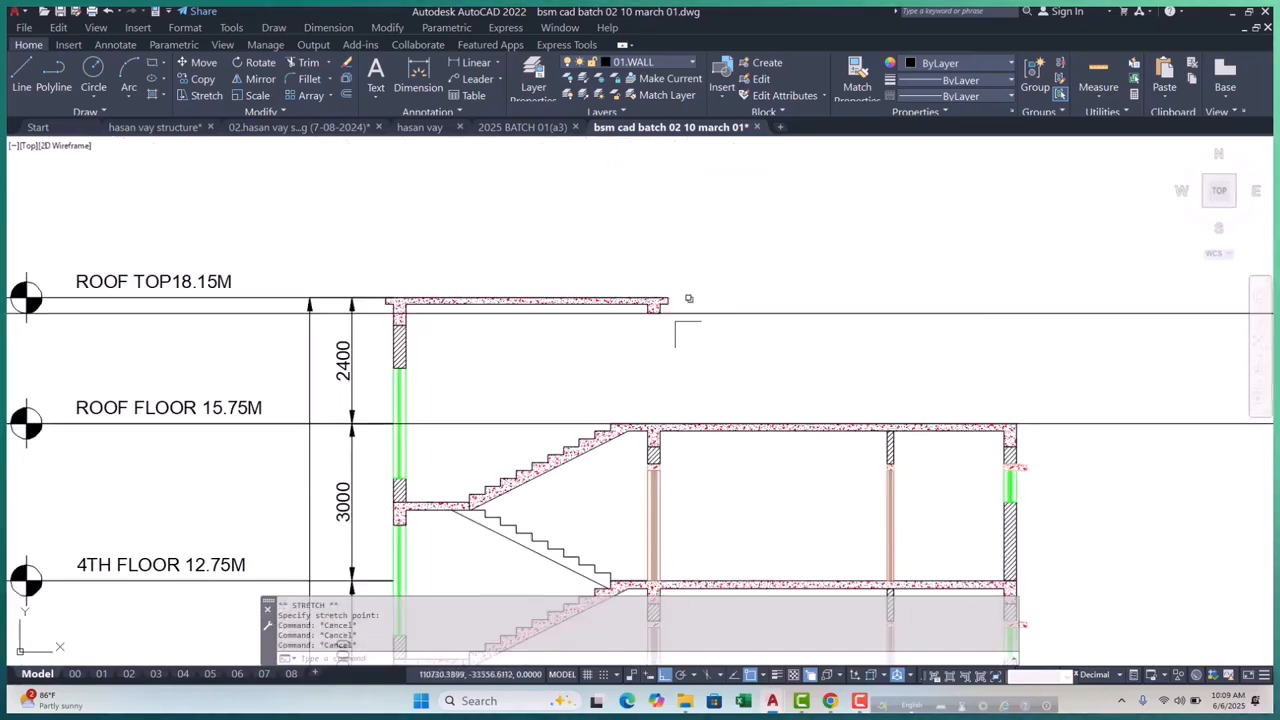
pyautogui.scroll(-2, 680, 335)
pyautogui.scroll(2, 590, 310)
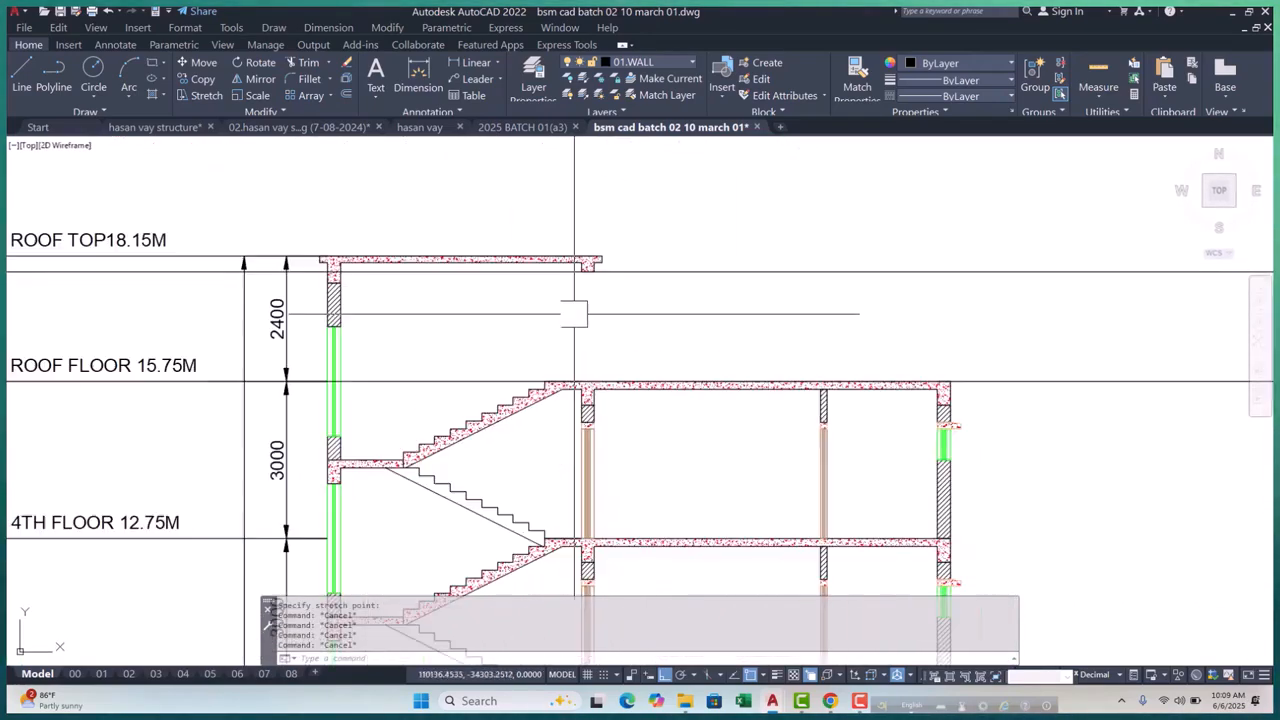
pyautogui.click(694, 246)
pyautogui.press('Escape')
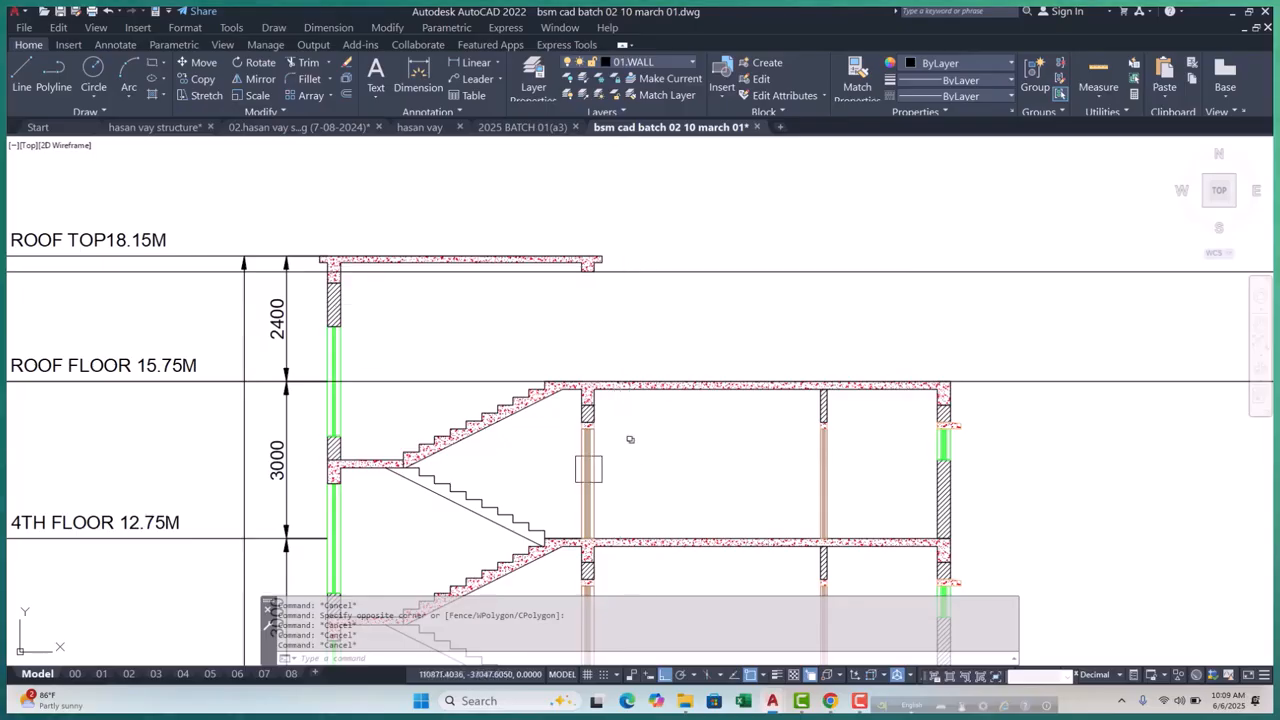
# Copy the stair-side door from the fourth floor up onto the roof floor slab, below the stair roof's second beam
pyautogui.scroll(6, 588, 469)
pyautogui.scroll(-4, 657, 423)
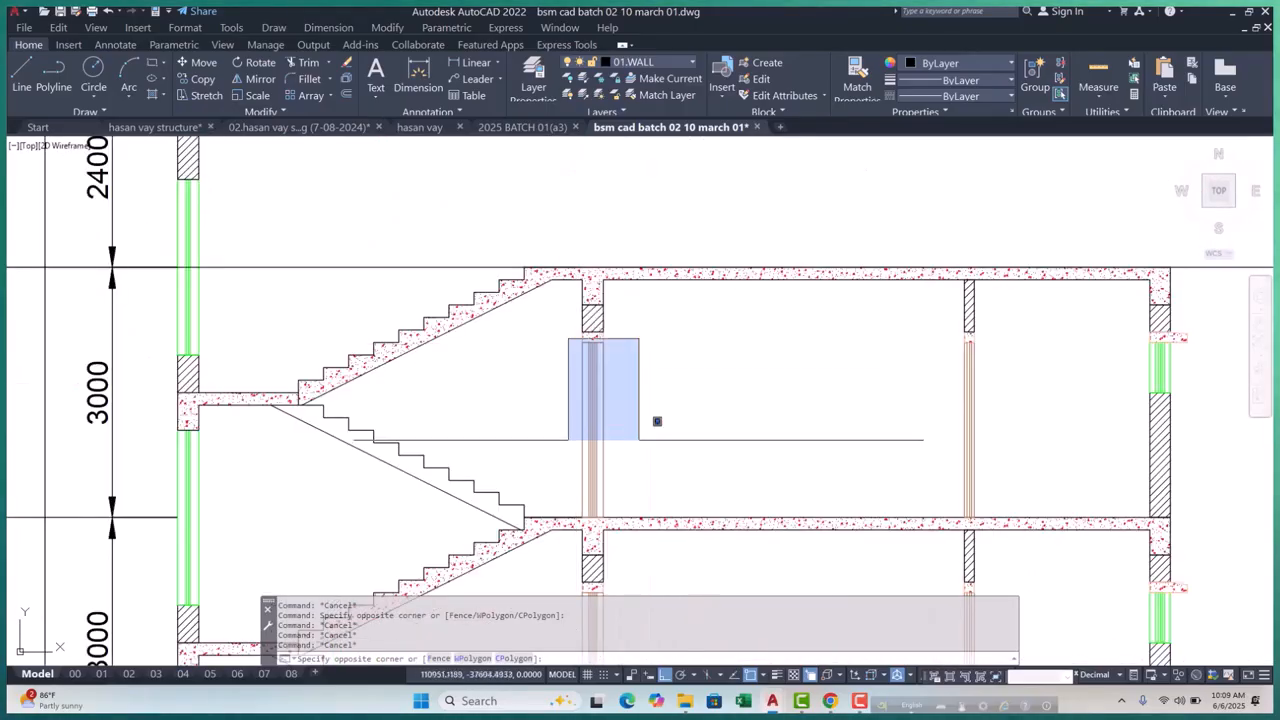
pyautogui.scroll(3, 643, 508)
pyautogui.click(643, 508)
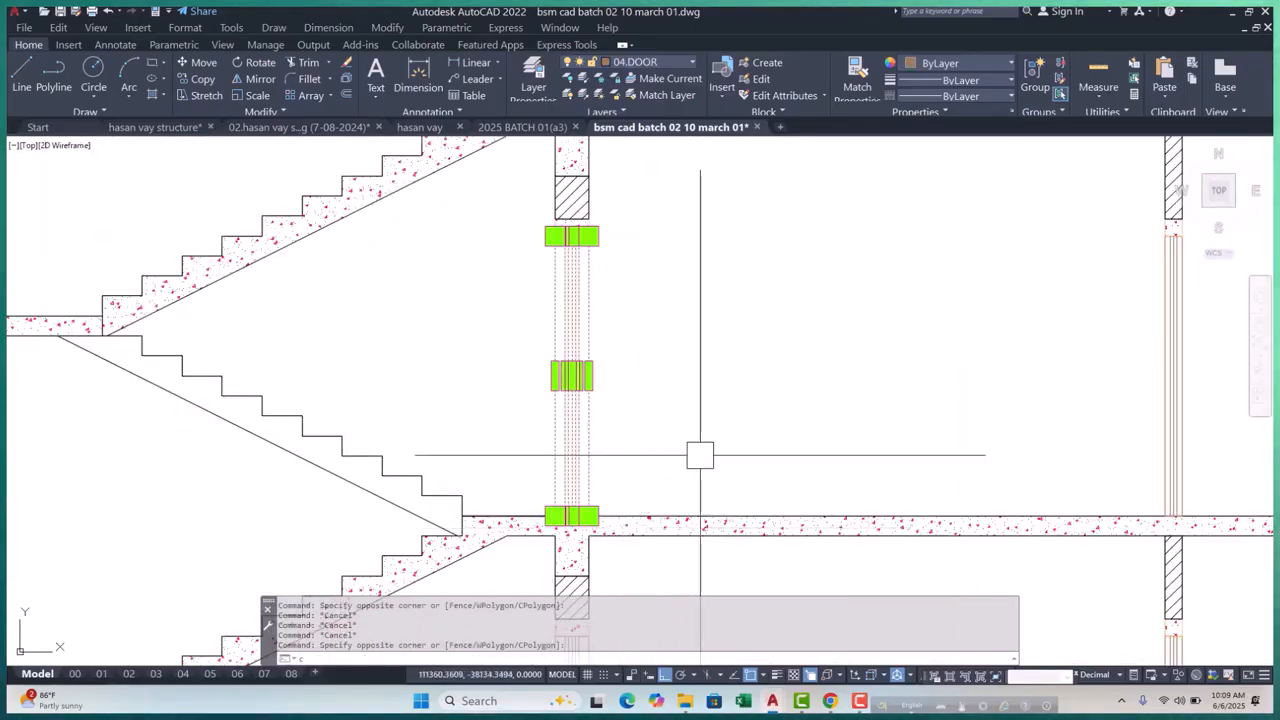
pyautogui.write('cp')
pyautogui.press('Return')
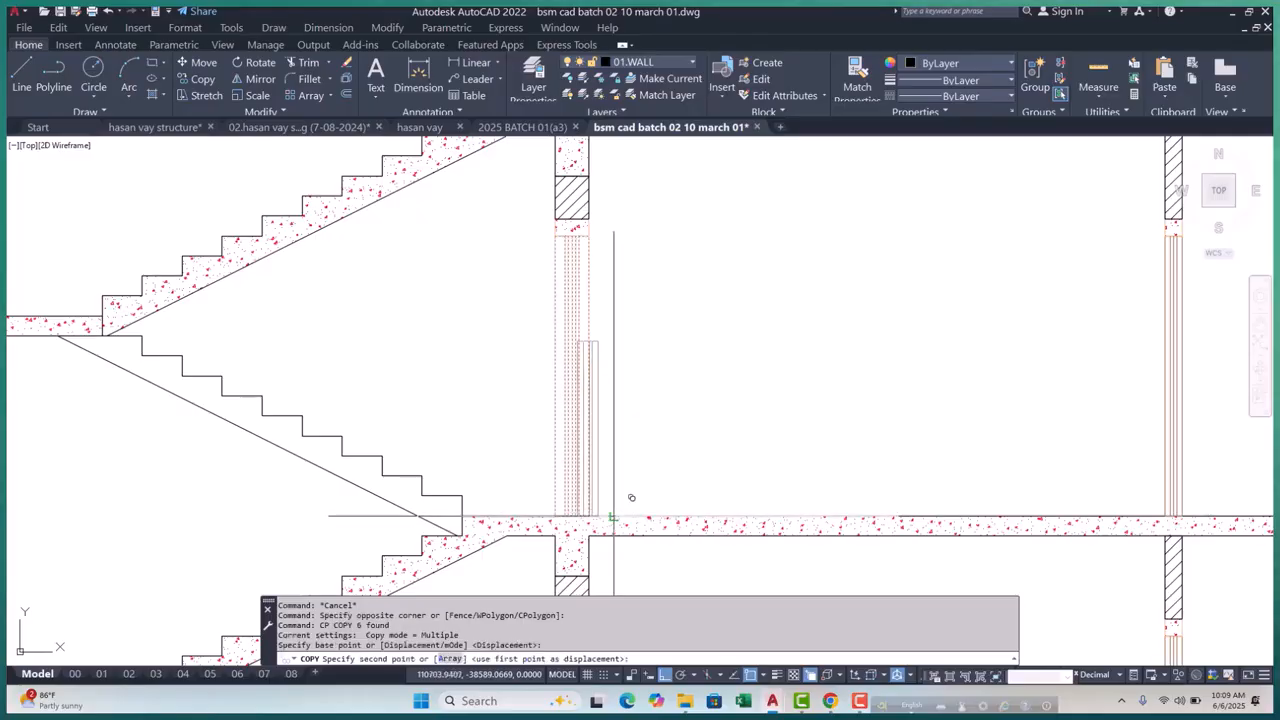
pyautogui.scroll(-4, 631, 497)
pyautogui.scroll(4, 629, 371)
pyautogui.click(616, 432)
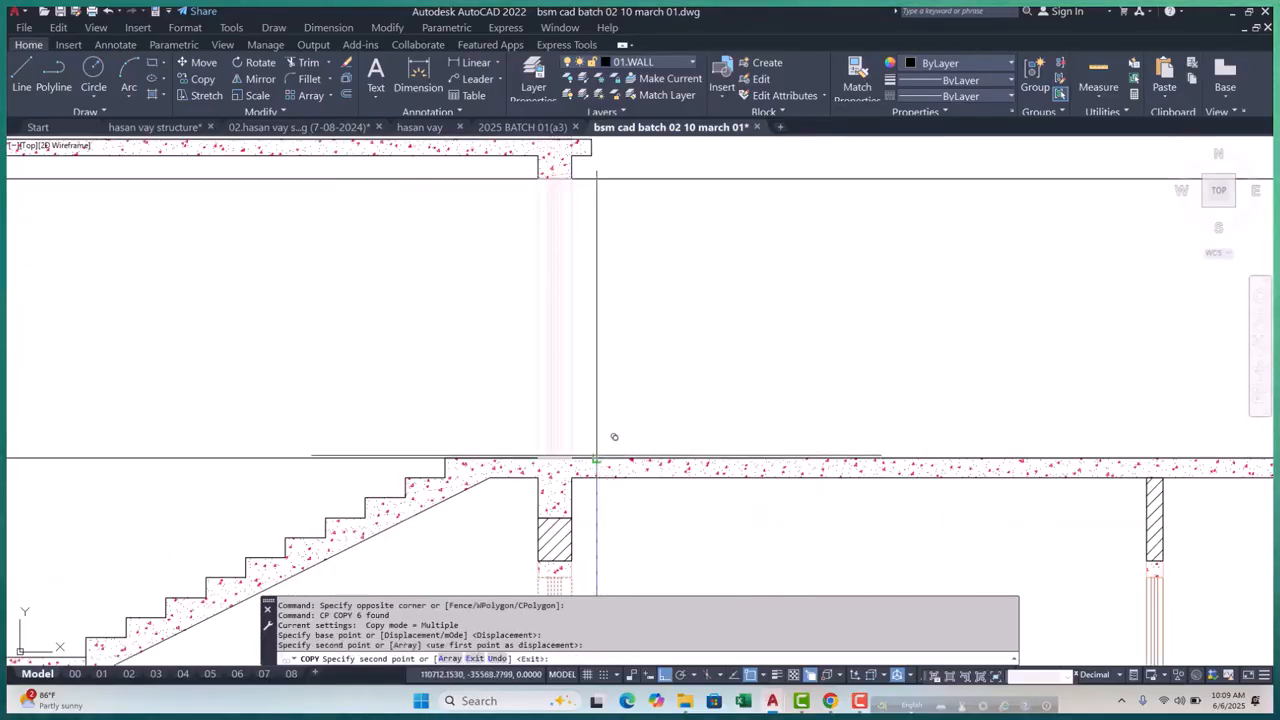
pyautogui.scroll(-5, 614, 437)
pyautogui.press('Escape')
pyautogui.press('Escape')
pyautogui.press('Escape')
# Erase the two construction lines at roof level and the long horizontal construction line near the section's base
pyautogui.click(726, 440)
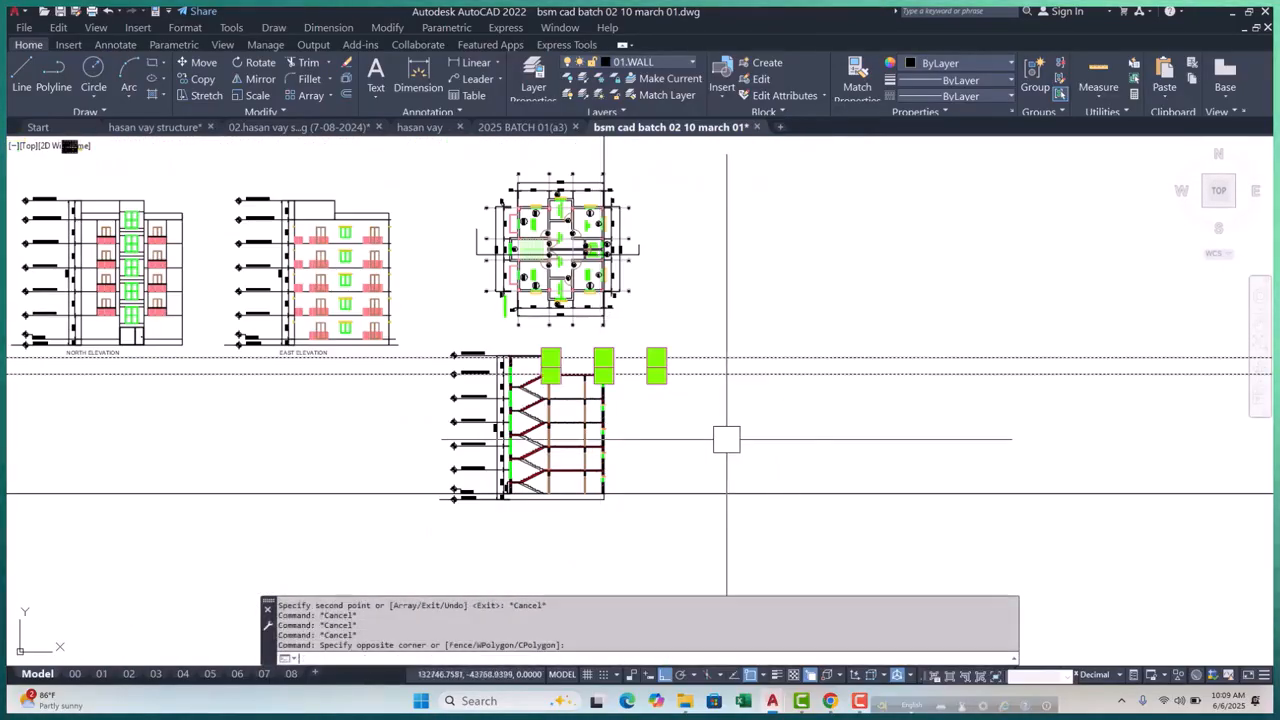
pyautogui.click(829, 451)
pyautogui.write('e')
pyautogui.press('Return')
pyautogui.click(720, 543)
pyautogui.press('Delete')
pyautogui.scroll(6, 561, 442)
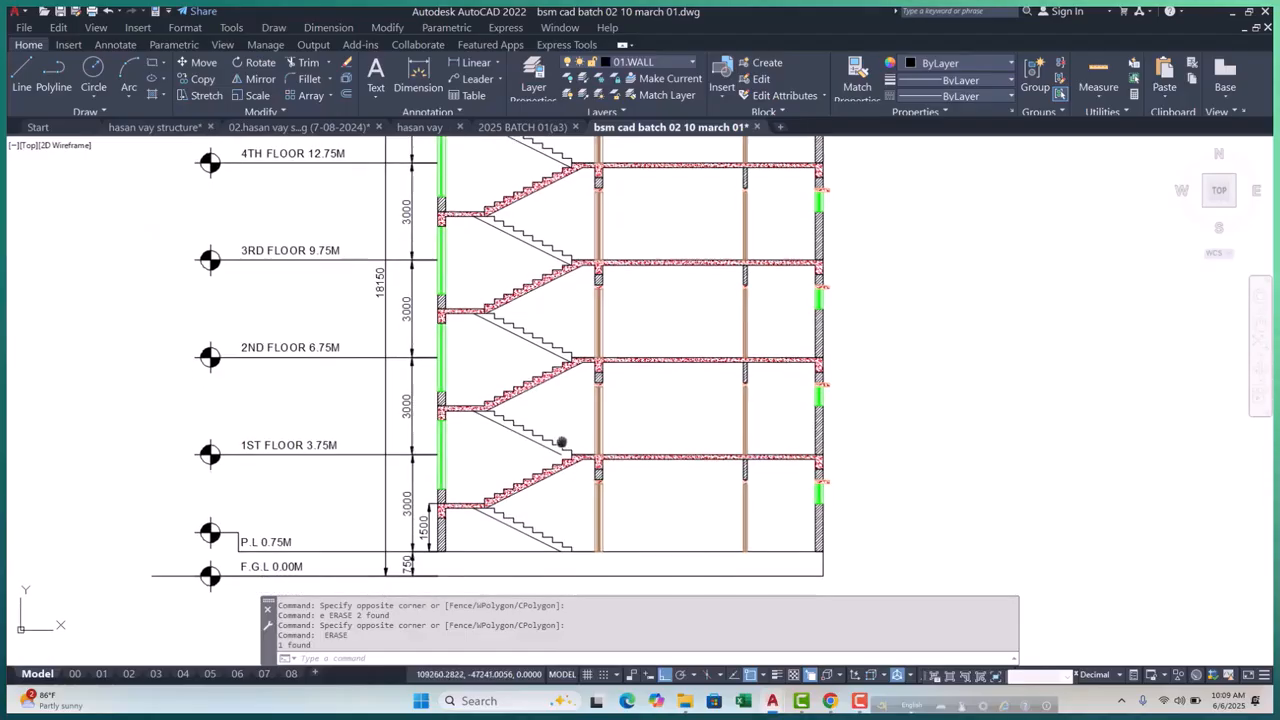
# Review the building section from the roof top down to the finished ground level
pyautogui.scroll(4, 561, 442)
pyautogui.scroll(-9, 523, 366)
pyautogui.scroll(5, 597, 311)
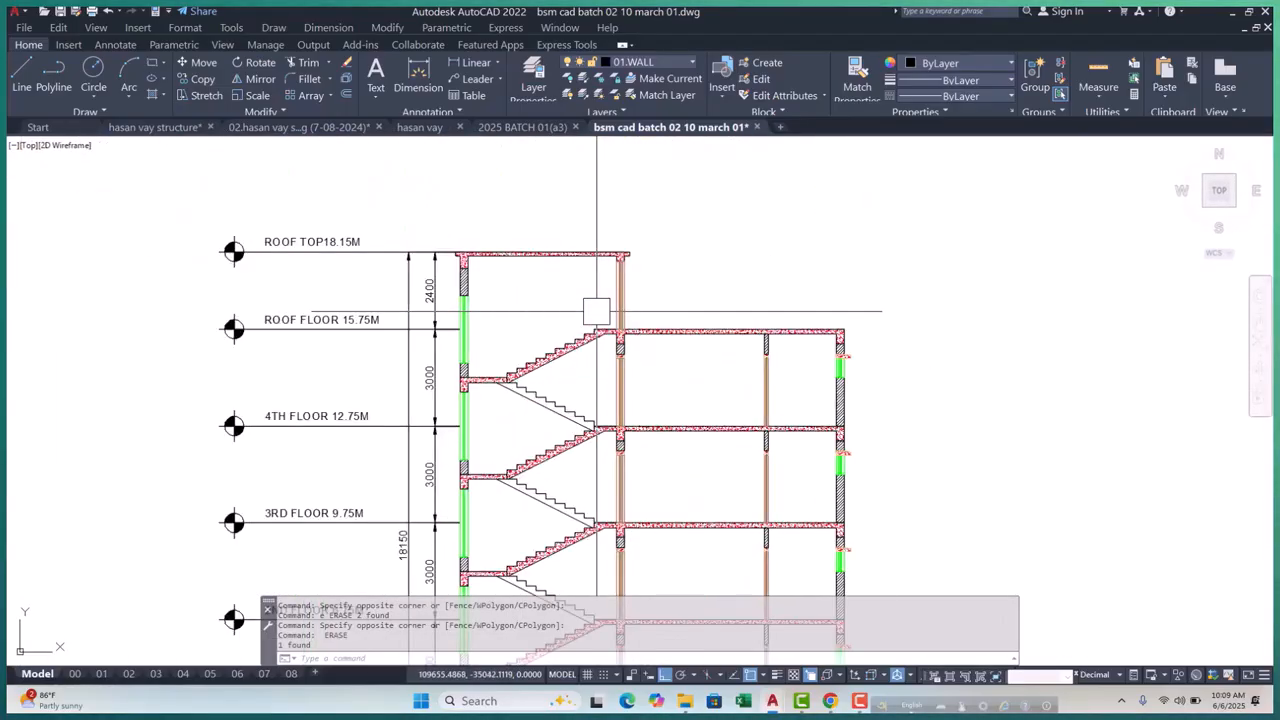
pyautogui.press('Escape')
pyautogui.press('Escape')
pyautogui.scroll(4, 663, 291)
pyautogui.scroll(-6, 646, 300)
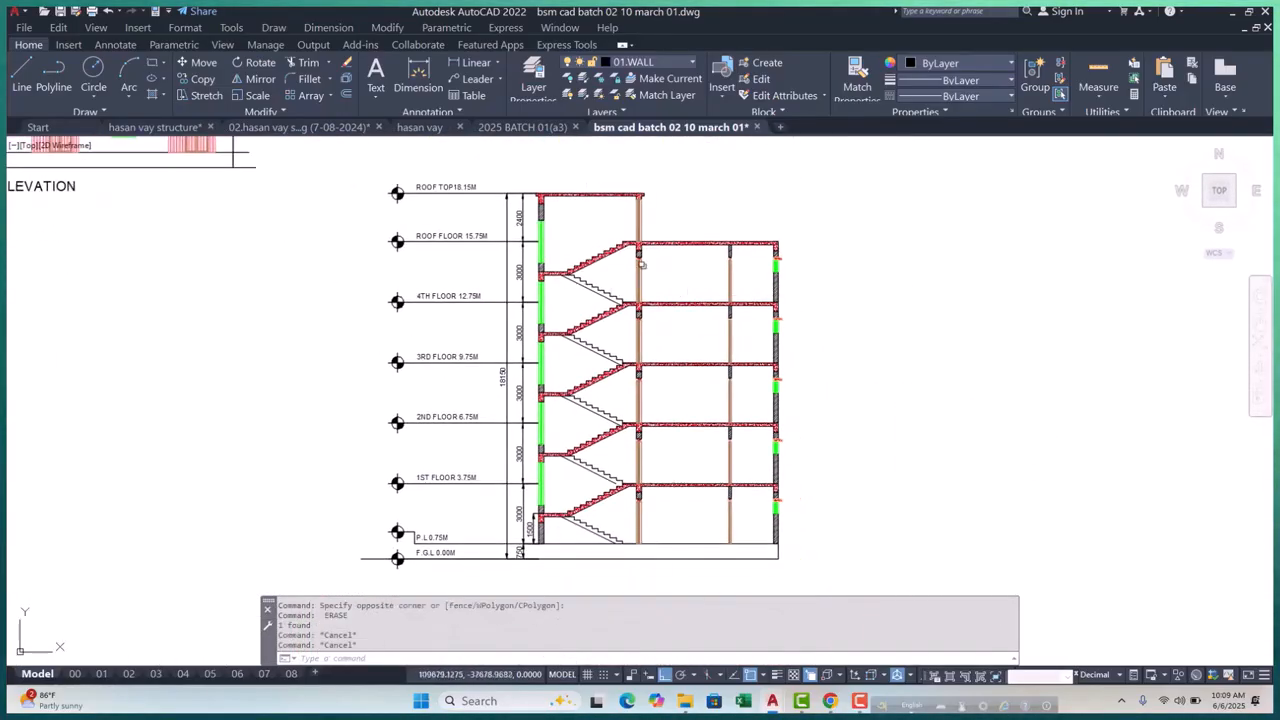
pyautogui.press('Escape')
pyautogui.press('Escape')
pyautogui.press('Escape')
pyautogui.scroll(-8, 641, 263)
pyautogui.scroll(4, 586, 320)
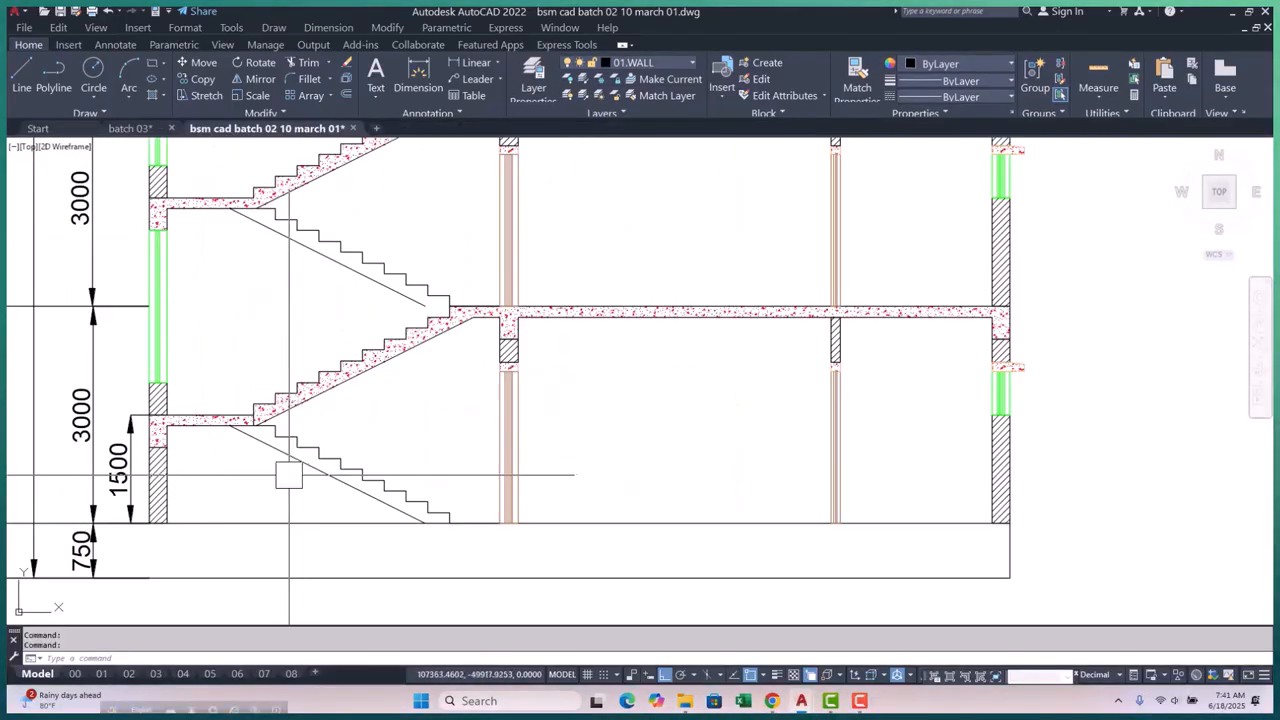
# Examine the stair flights and landings floor by floor, ending at the foot of the lowest flight
pyautogui.scroll(-6, 457, 451)
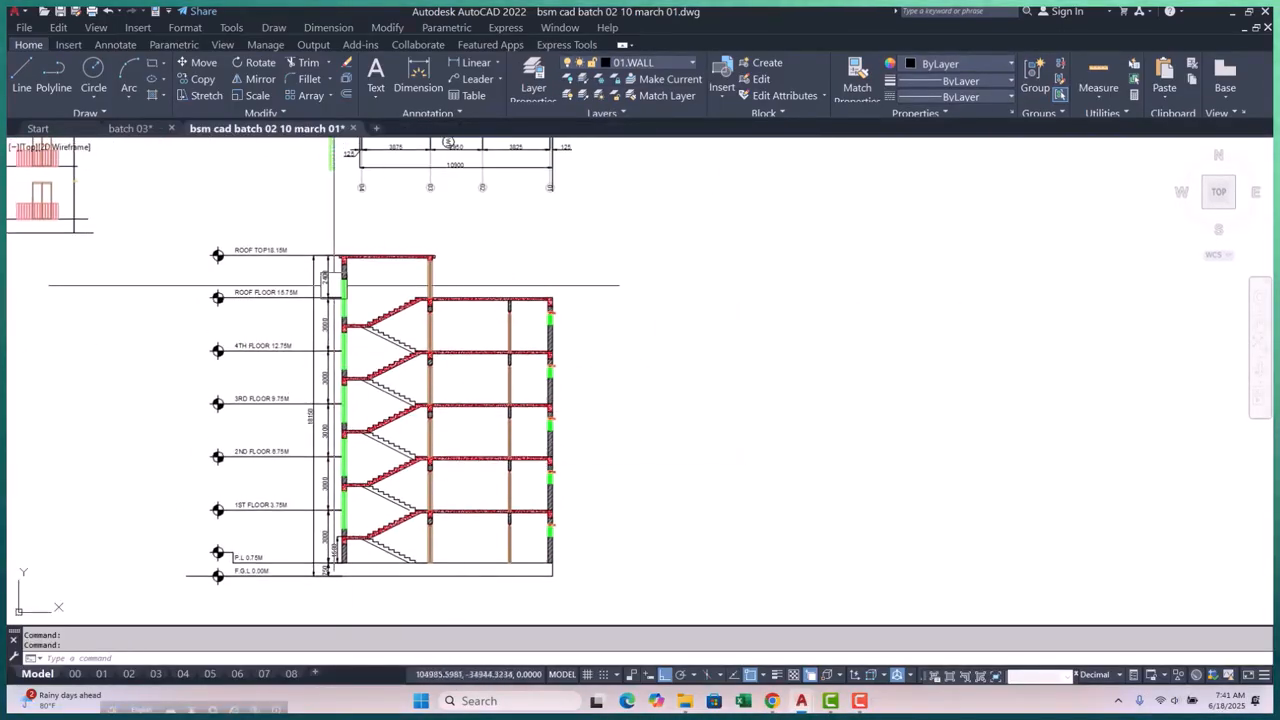
pyautogui.scroll(4, 334, 285)
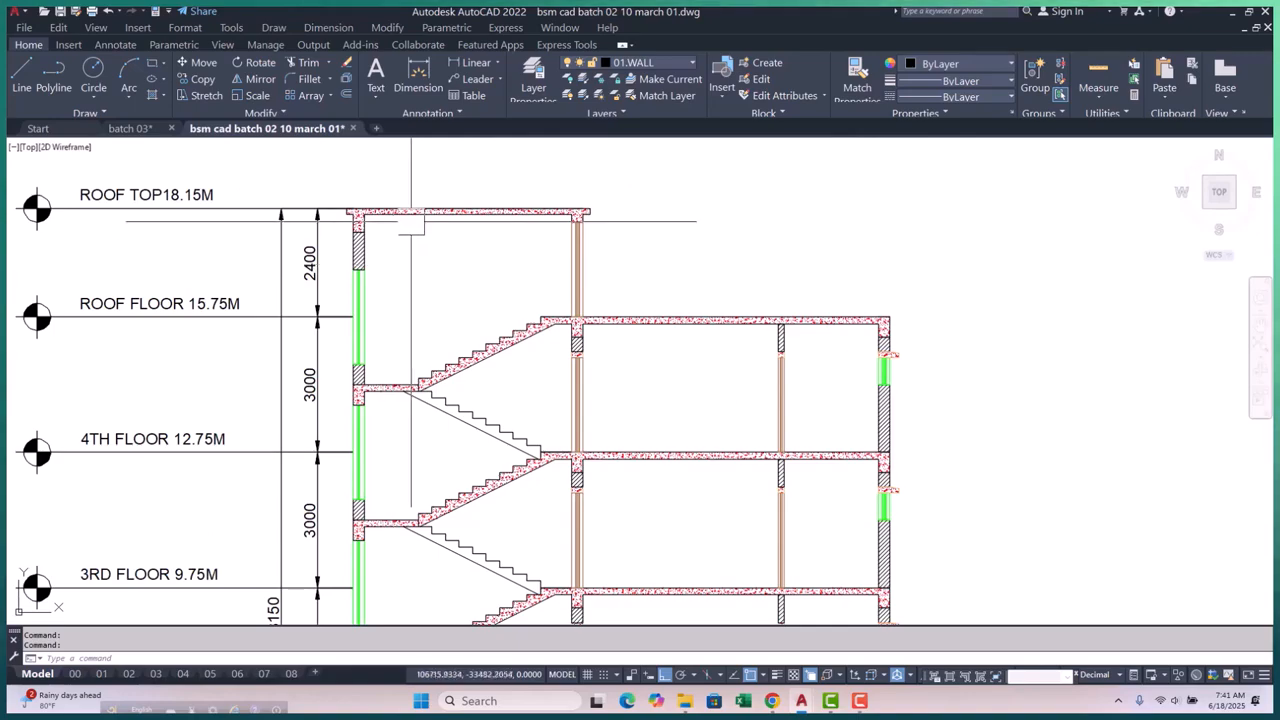
pyautogui.scroll(-5, 411, 221)
pyautogui.scroll(8, 398, 480)
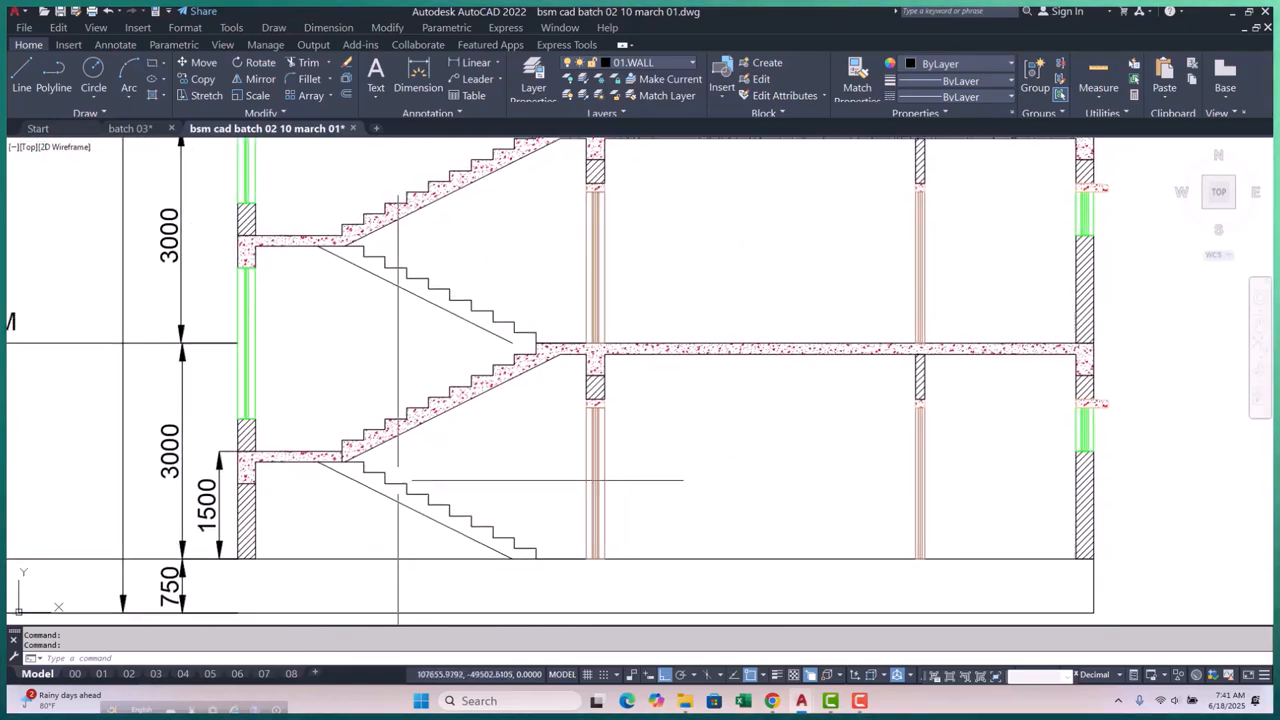
pyautogui.scroll(-5, 398, 480)
pyautogui.scroll(7, 486, 400)
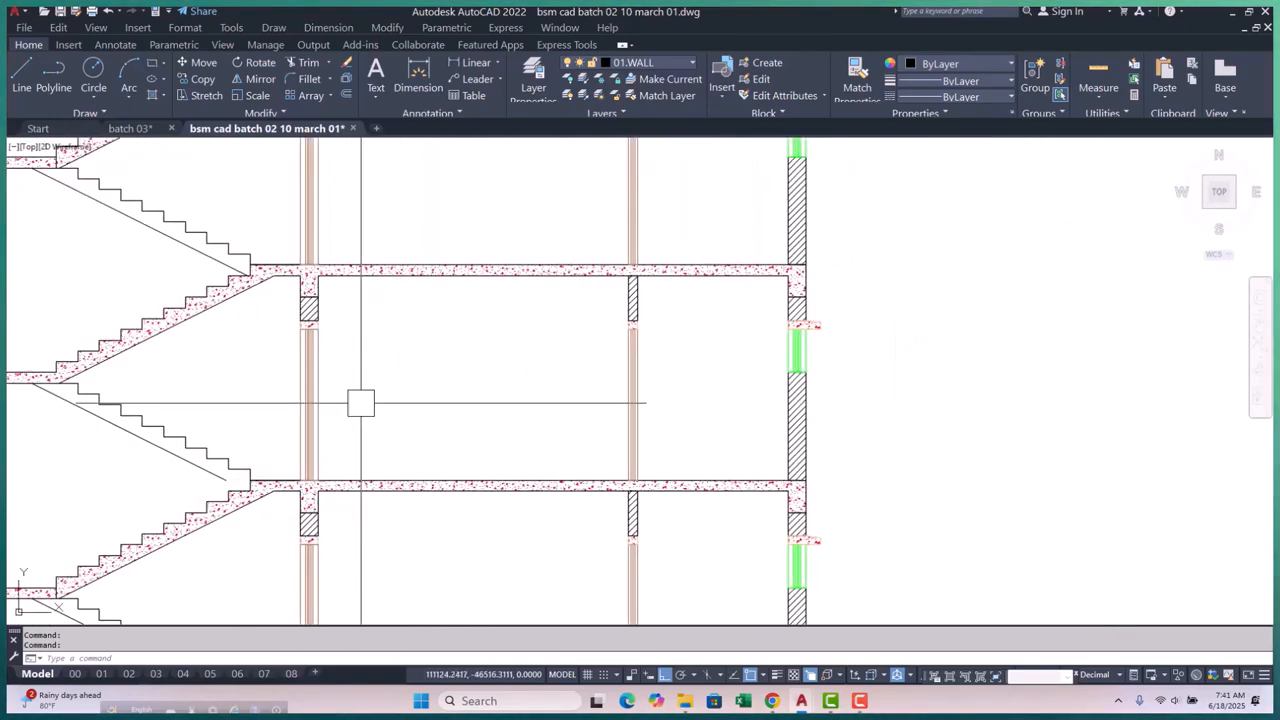
pyautogui.scroll(-4, 403, 346)
pyautogui.scroll(7, 271, 480)
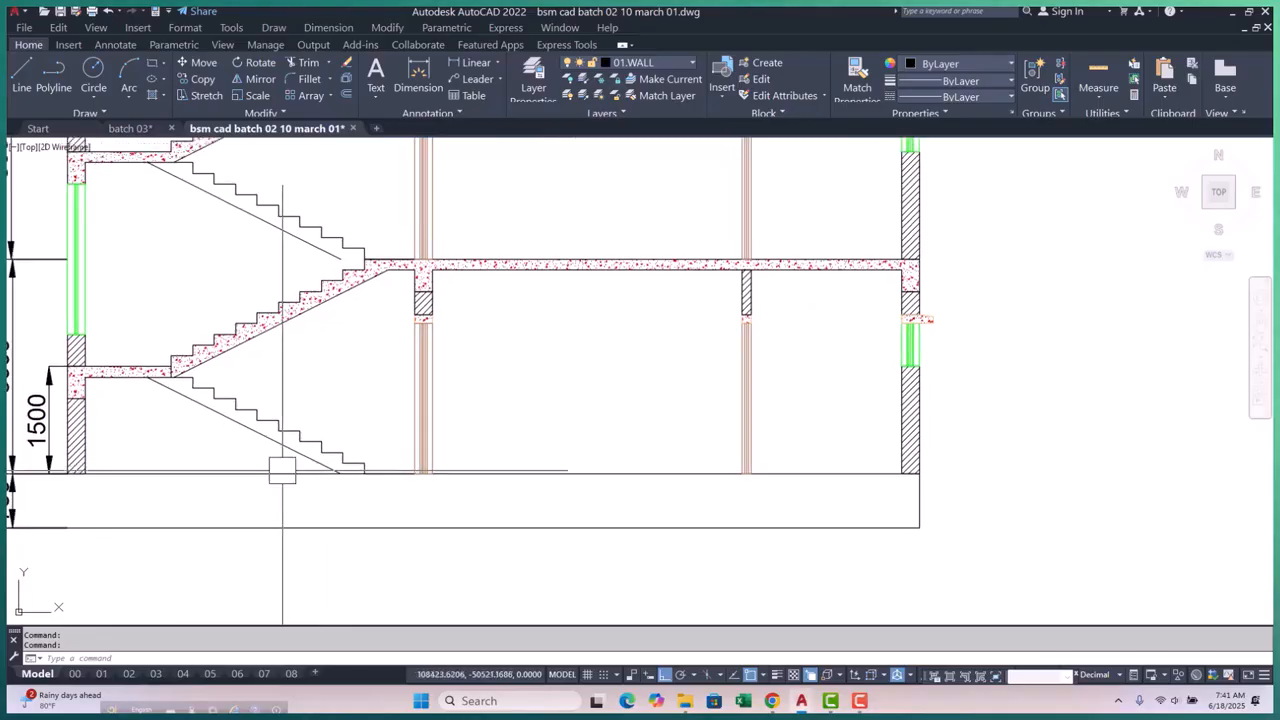
pyautogui.scroll(2, 204, 392)
pyautogui.scroll(-4, 343, 462)
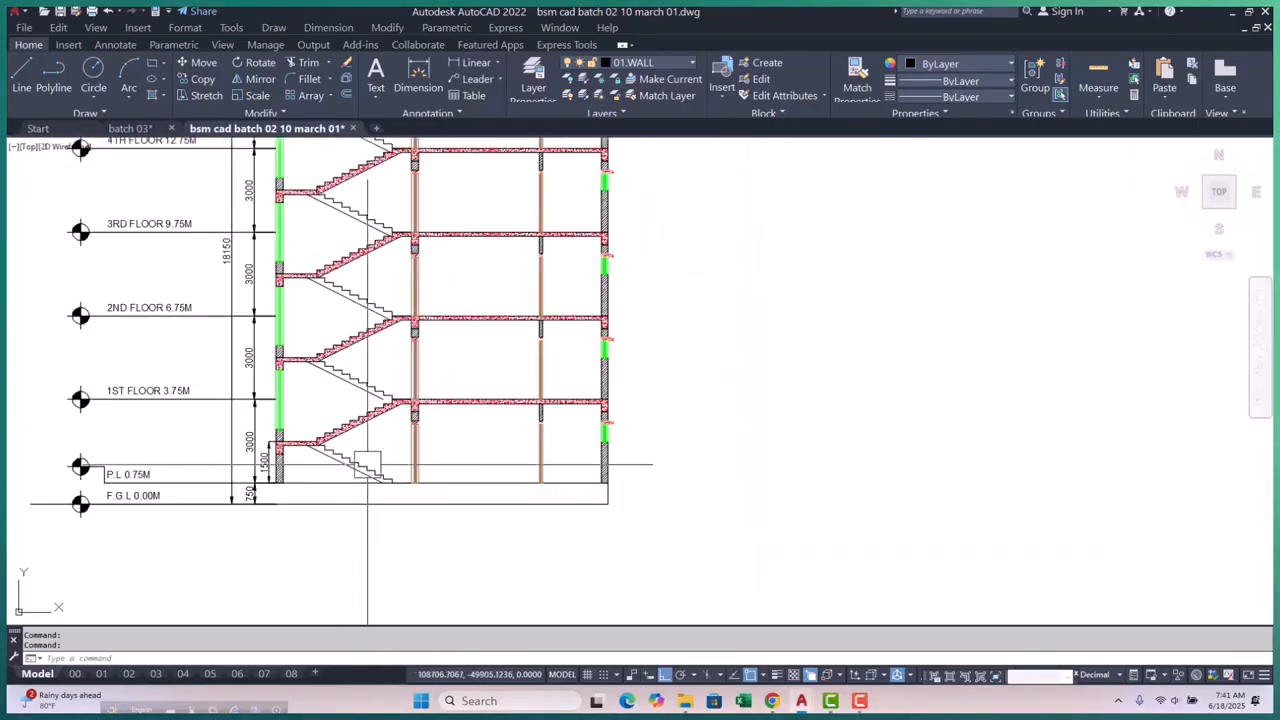
pyautogui.scroll(6, 371, 480)
pyautogui.scroll(-4, 390, 430)
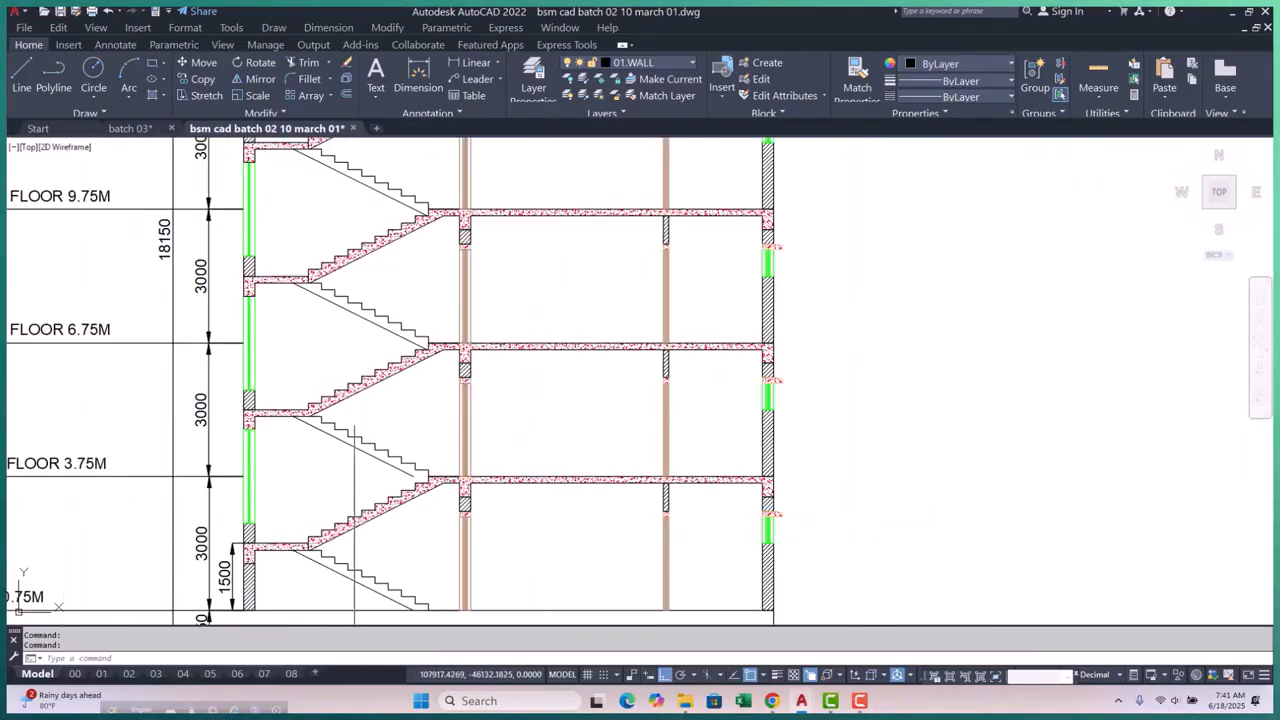
pyautogui.scroll(4, 371, 457)
pyautogui.scroll(-4, 336, 380)
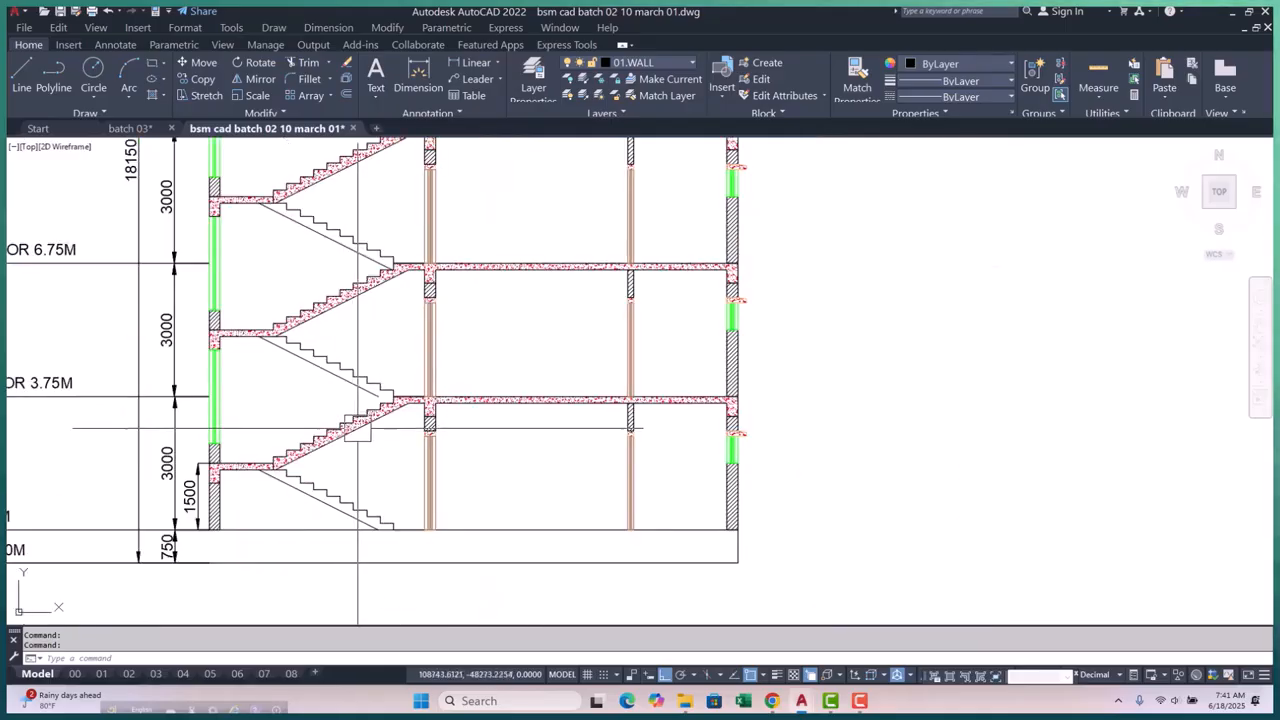
pyautogui.scroll(5, 380, 500)
pyautogui.scroll(3, 403, 500)
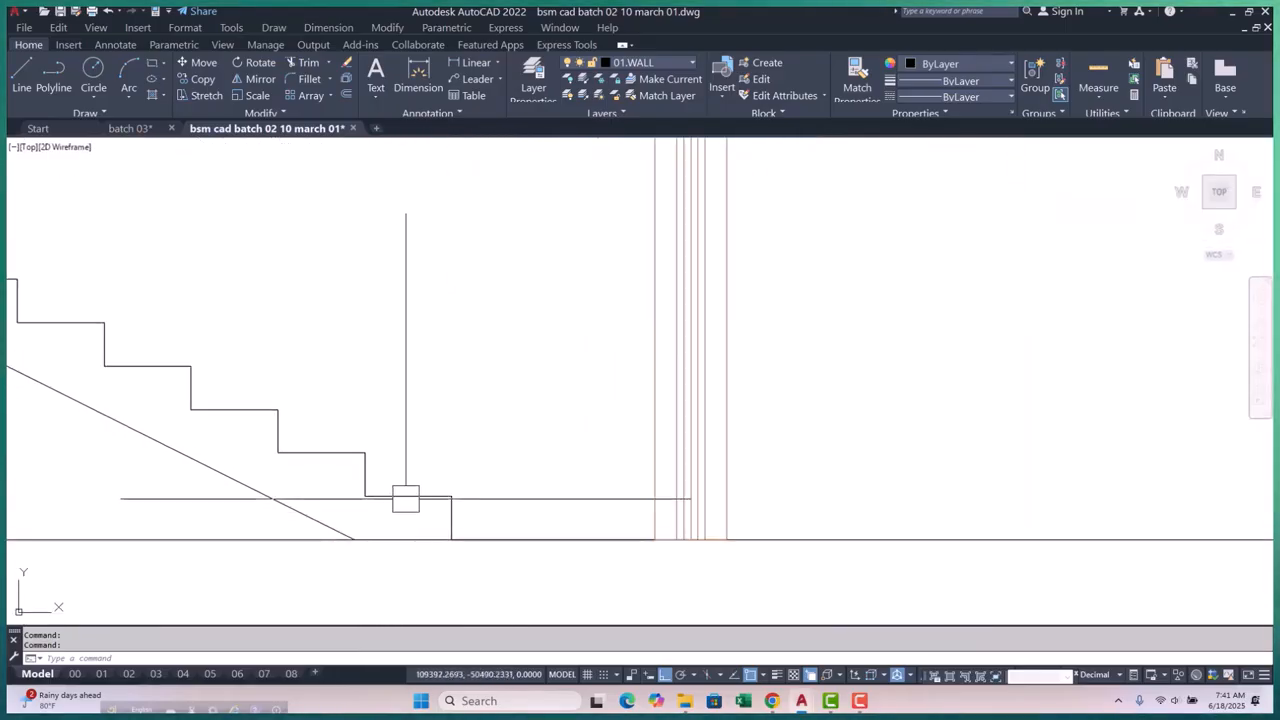
# Try a freehand vertical polyline up from the midpoint of the lowest stair tread, and erase it
pyautogui.scroll(-3, 443, 509)
pyautogui.moveTo(443, 509); pyautogui.dragTo(463, 524, button='middle')
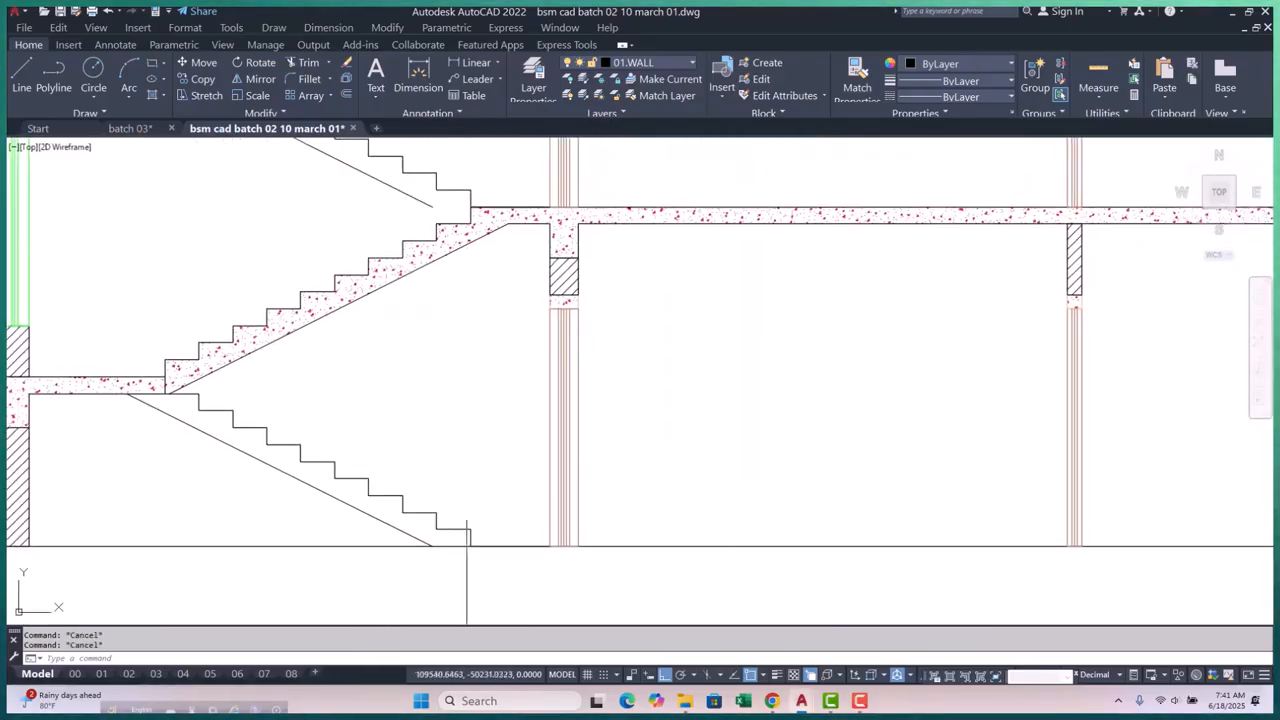
pyautogui.press('Return')
pyautogui.scroll(3, 466, 510)
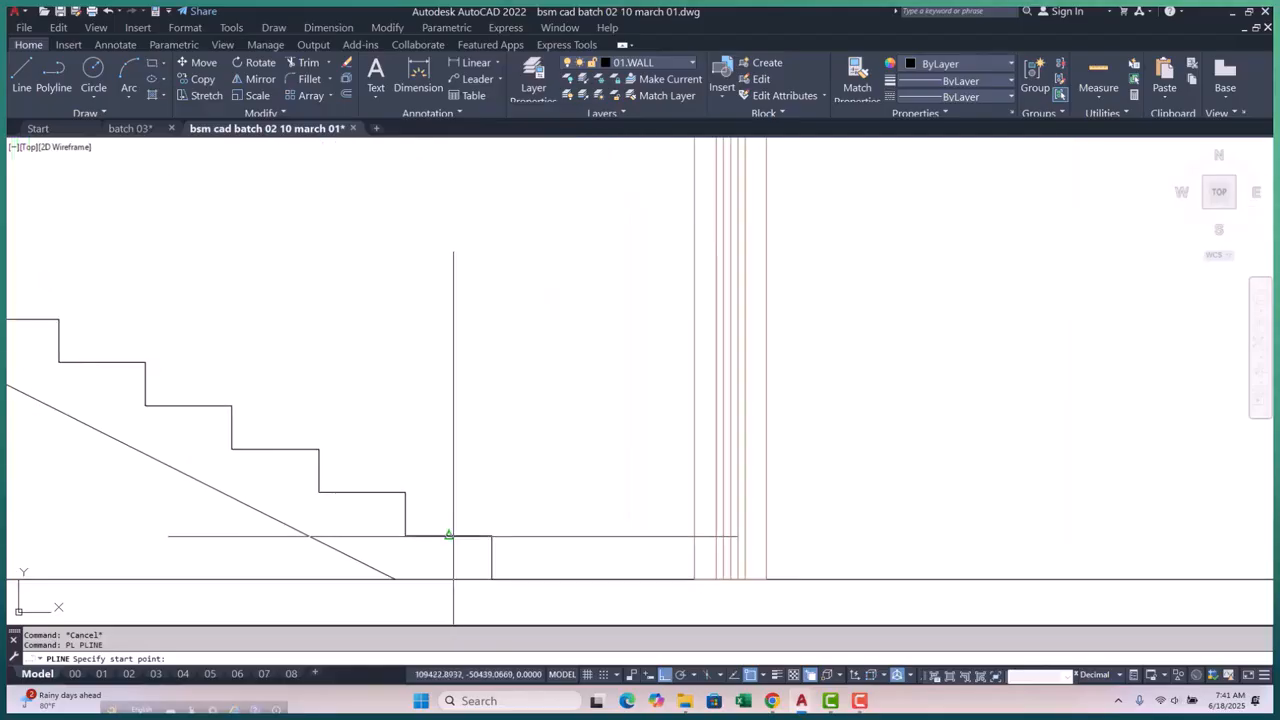
pyautogui.click(449, 535)
pyautogui.click(491, 351)
pyautogui.press('Escape')
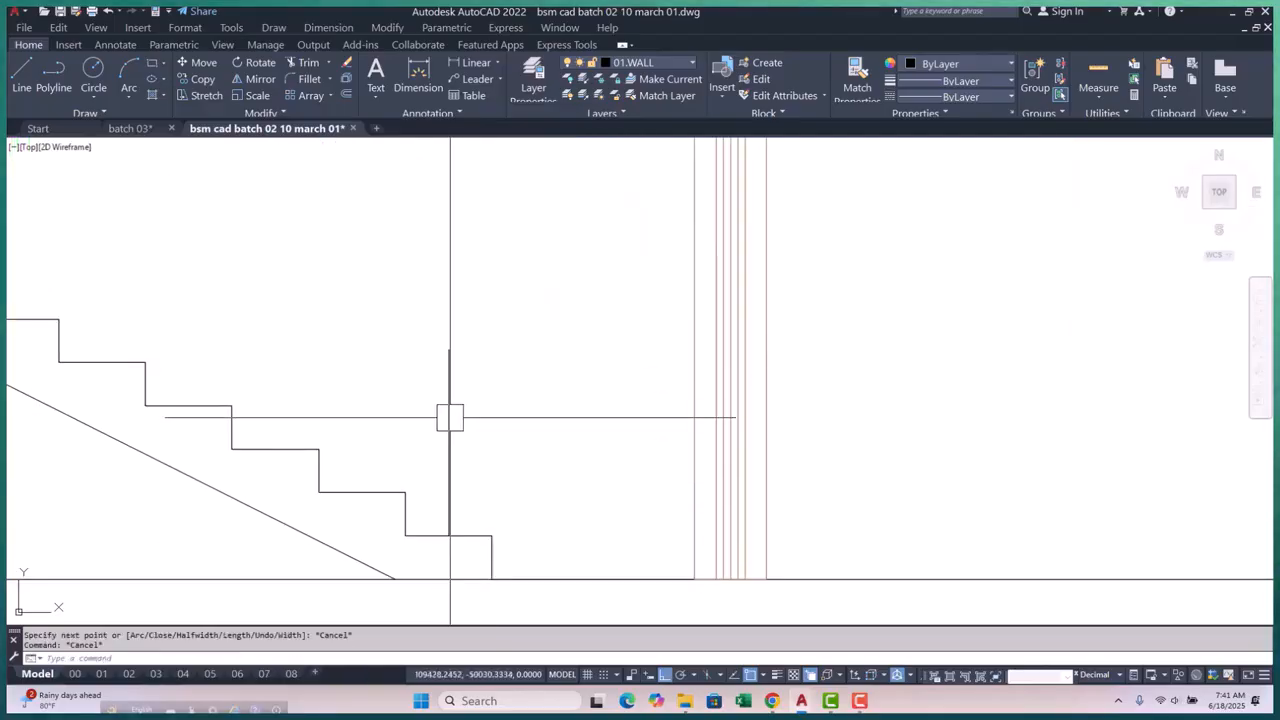
pyautogui.click(449, 430)
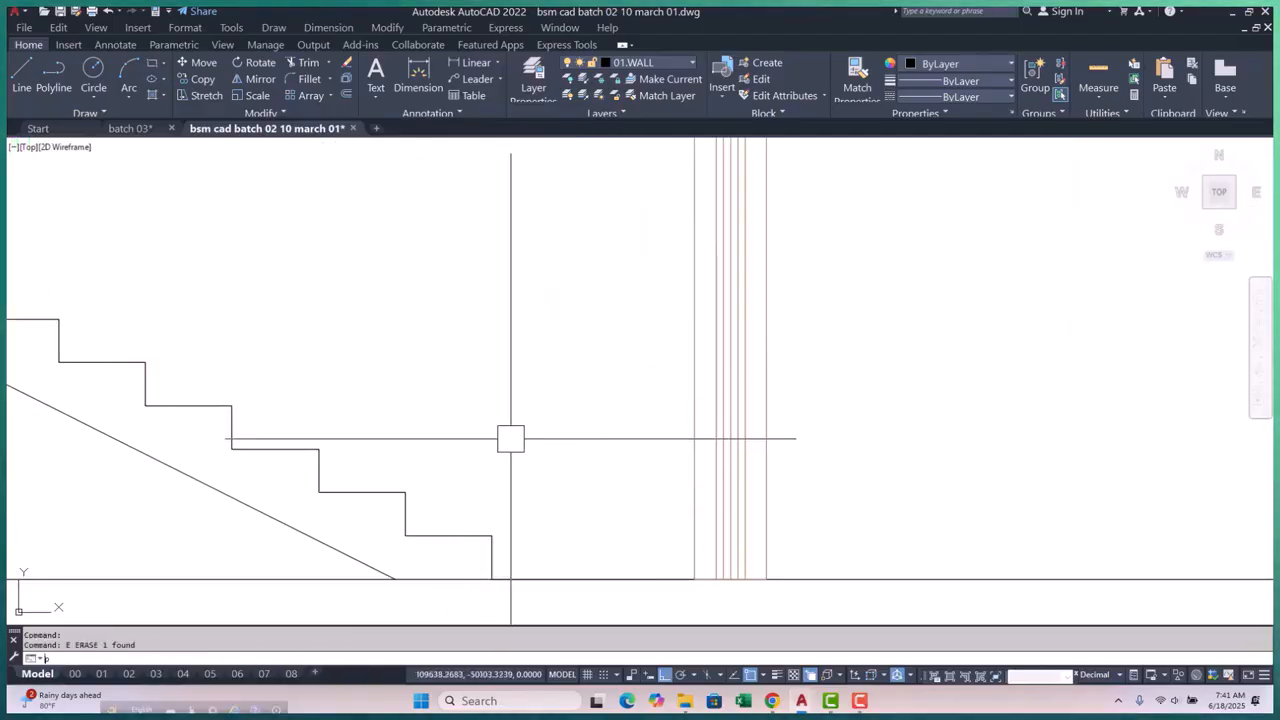
# Draw a vertical polyline 900 long upward from the midpoint of the lowest stair tread
pyautogui.press('Return')
pyautogui.click(449, 535)
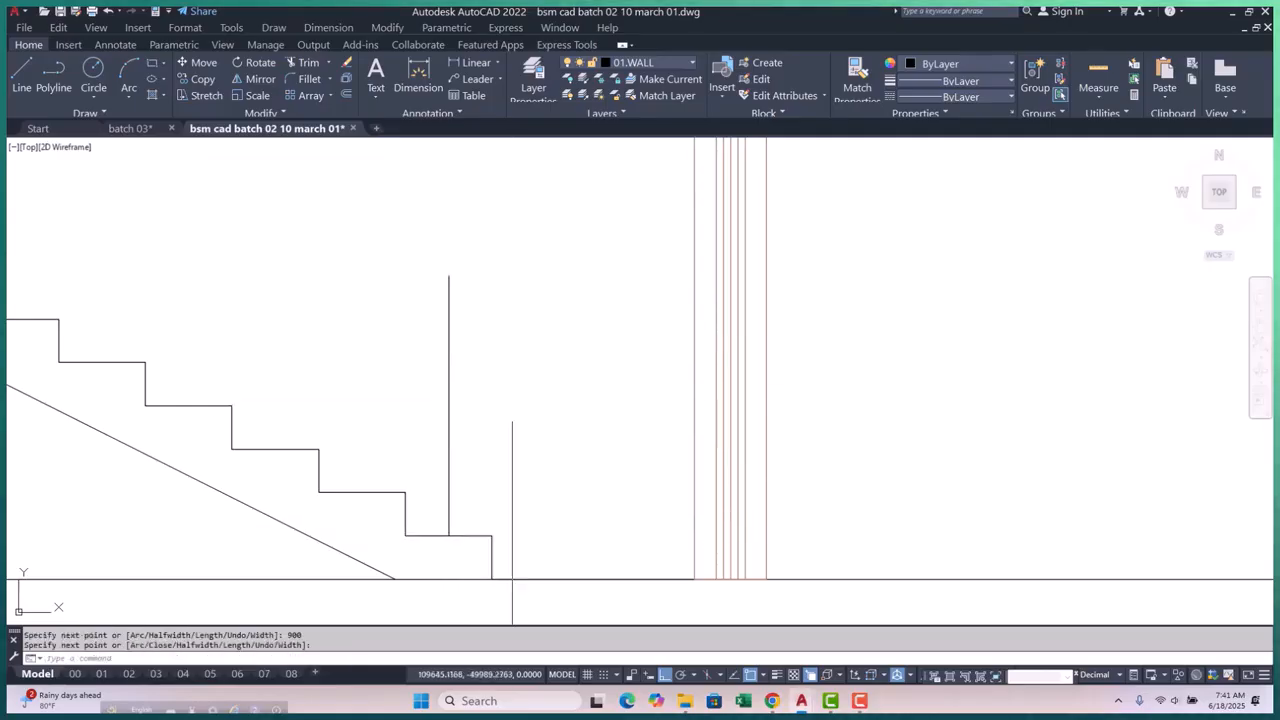
pyautogui.press('Escape')
# Offset the vertical line on the lowest tread to both sides to form the railing post's edges
pyautogui.scroll(-2, 512, 444)
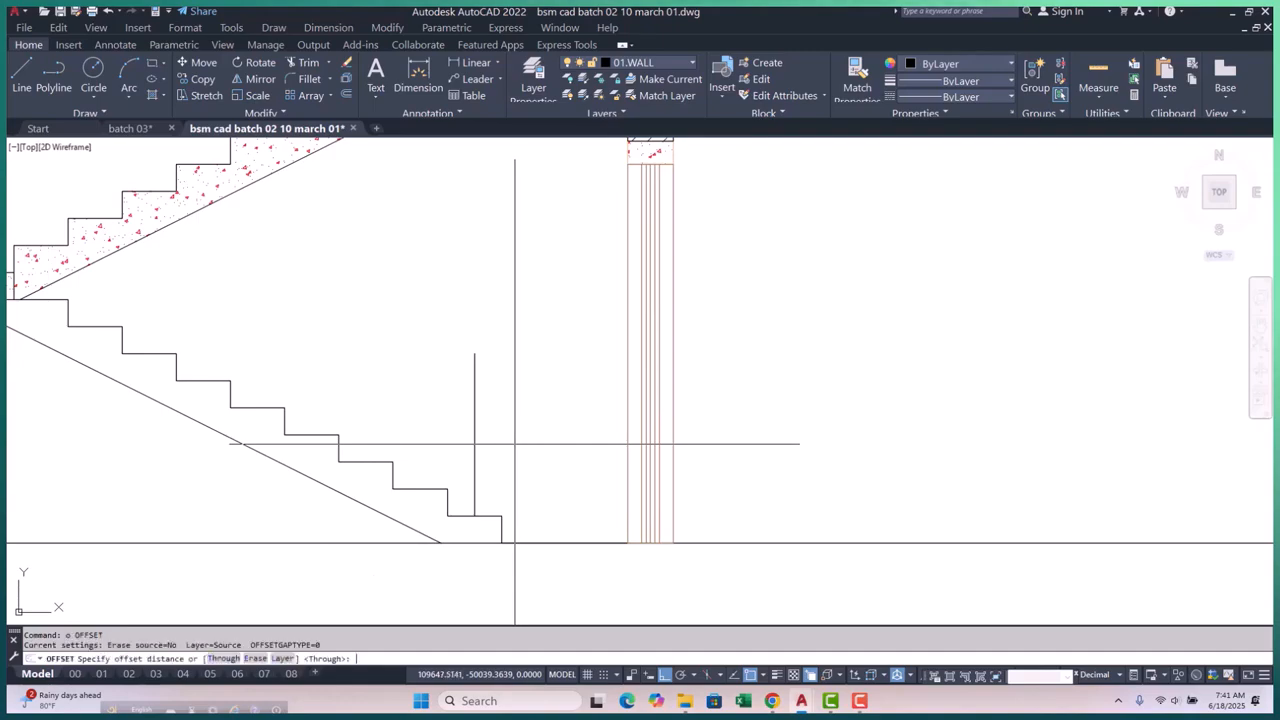
pyautogui.press('Return')
pyautogui.click(474, 410)
pyautogui.click(514, 405)
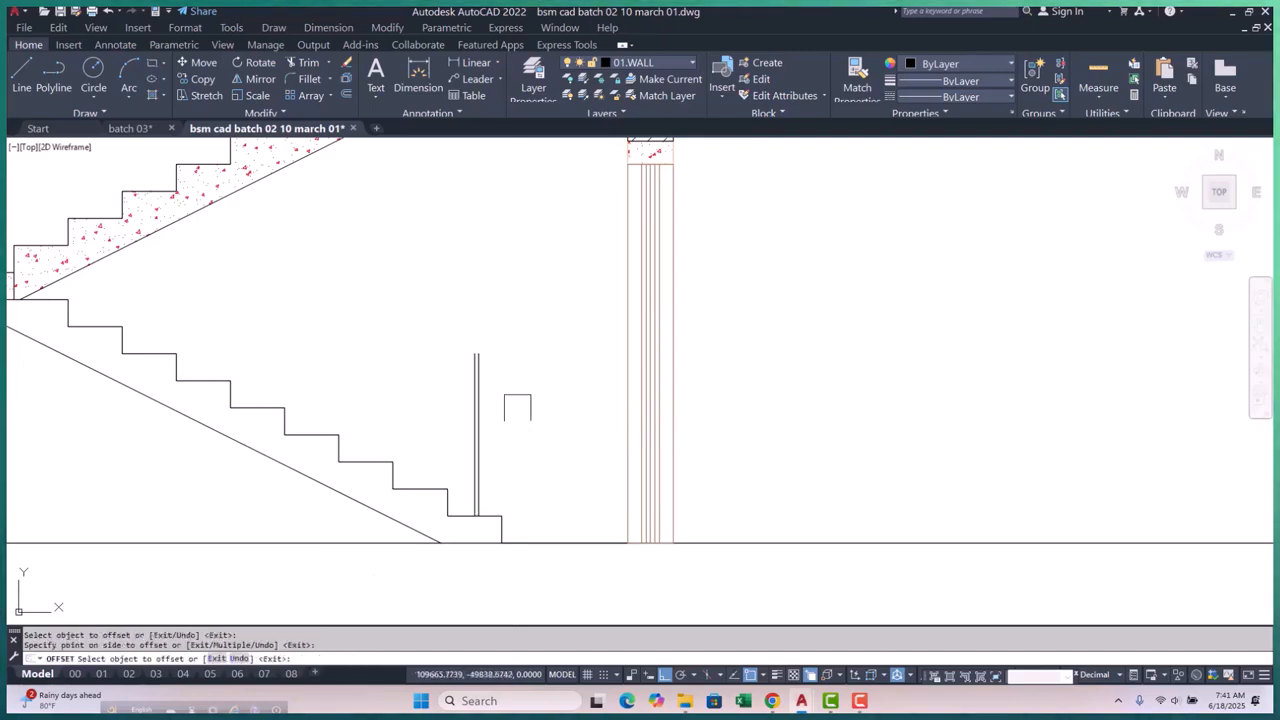
pyautogui.scroll(3, 469, 404)
pyautogui.click(469, 404)
pyautogui.click(474, 396)
pyautogui.scroll(-1, 431, 389)
pyautogui.press('Escape')
# Erase the original centre line between the two offset edges of the railing post
pyautogui.scroll(3, 566, 380)
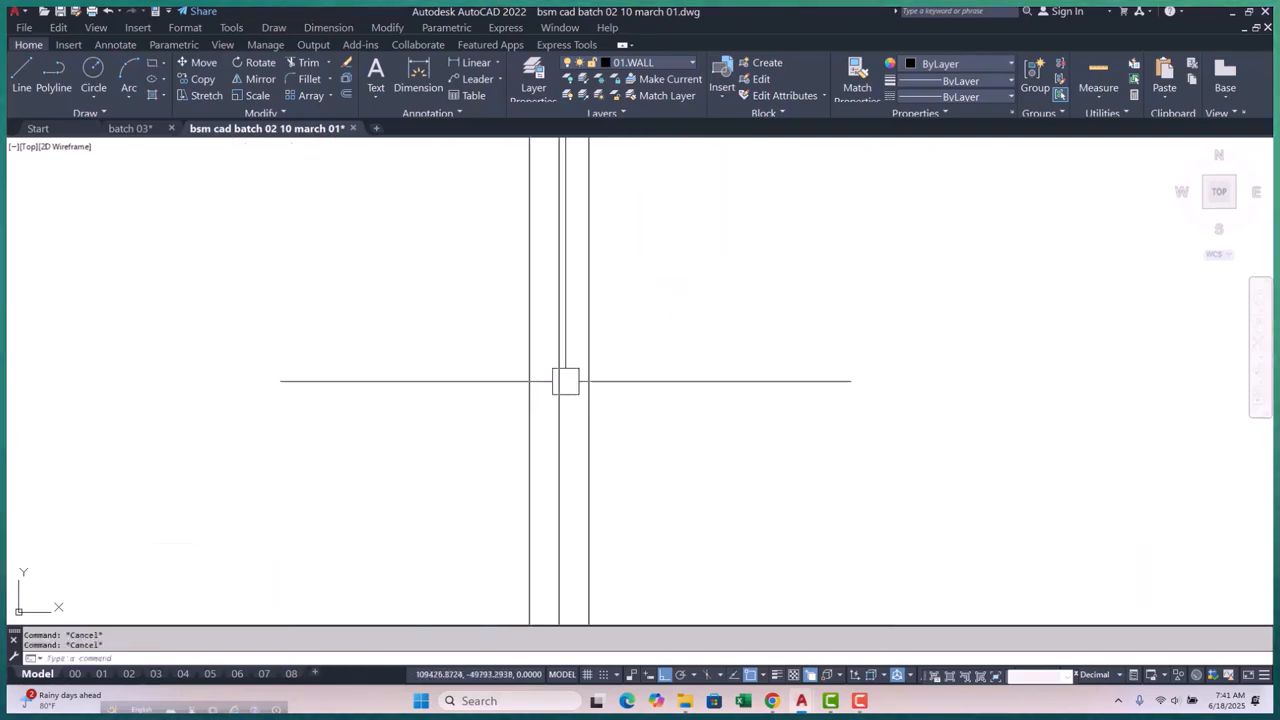
pyautogui.write('e')
pyautogui.press('Return')
pyautogui.scroll(-2, 471, 400)
pyautogui.scroll(3, 514, 380)
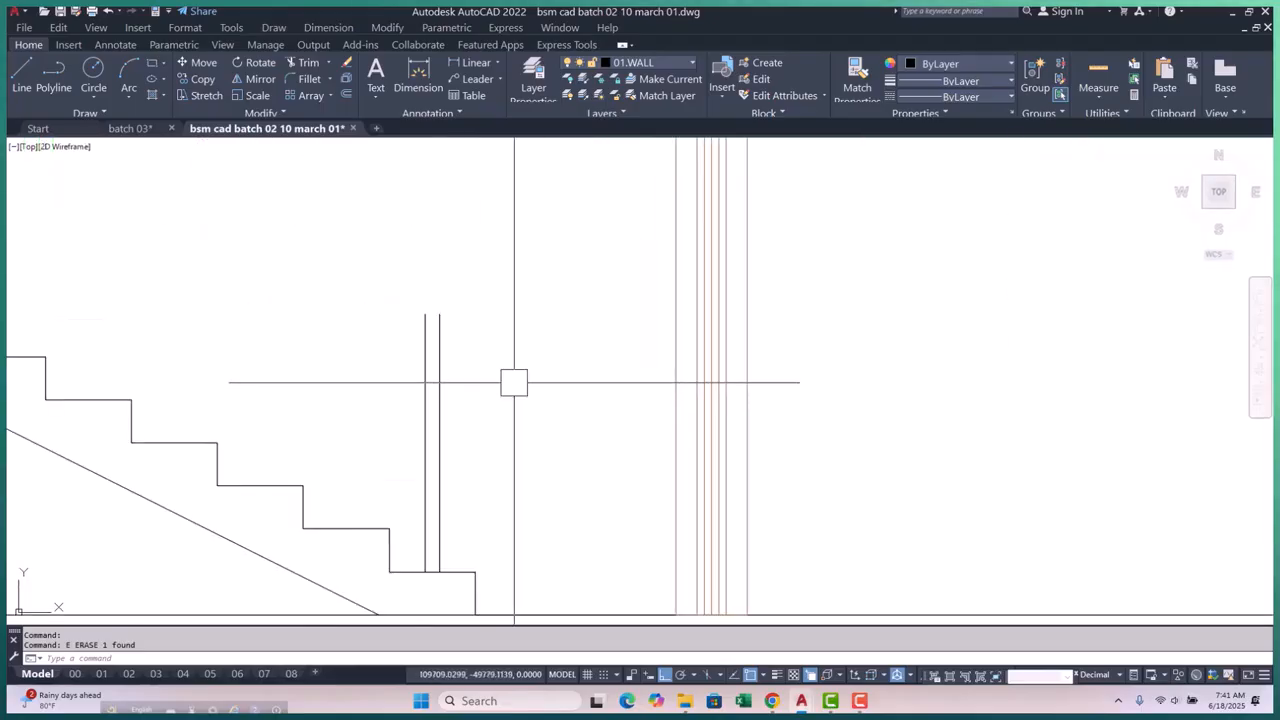
# Copy the two post lines from the lowest tread's corner to the edge of the landing below the first floor
pyautogui.click(425, 380)
pyautogui.click(368, 421)
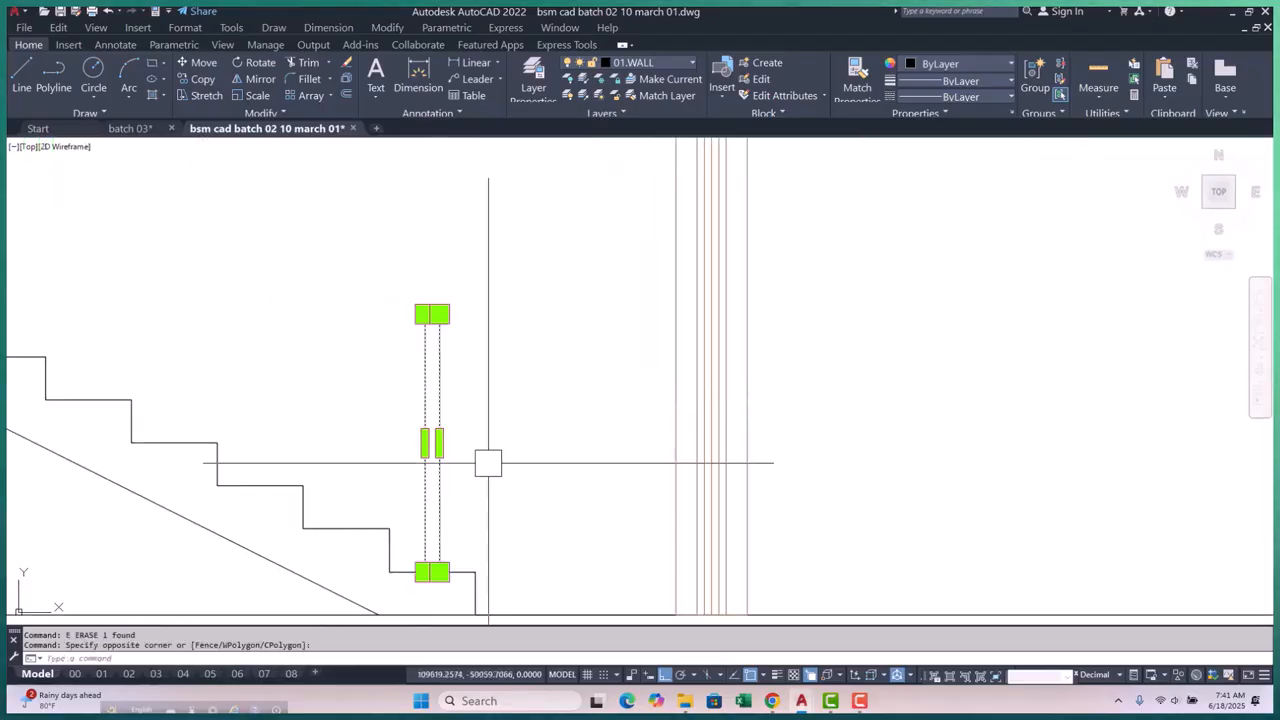
pyautogui.write('cp')
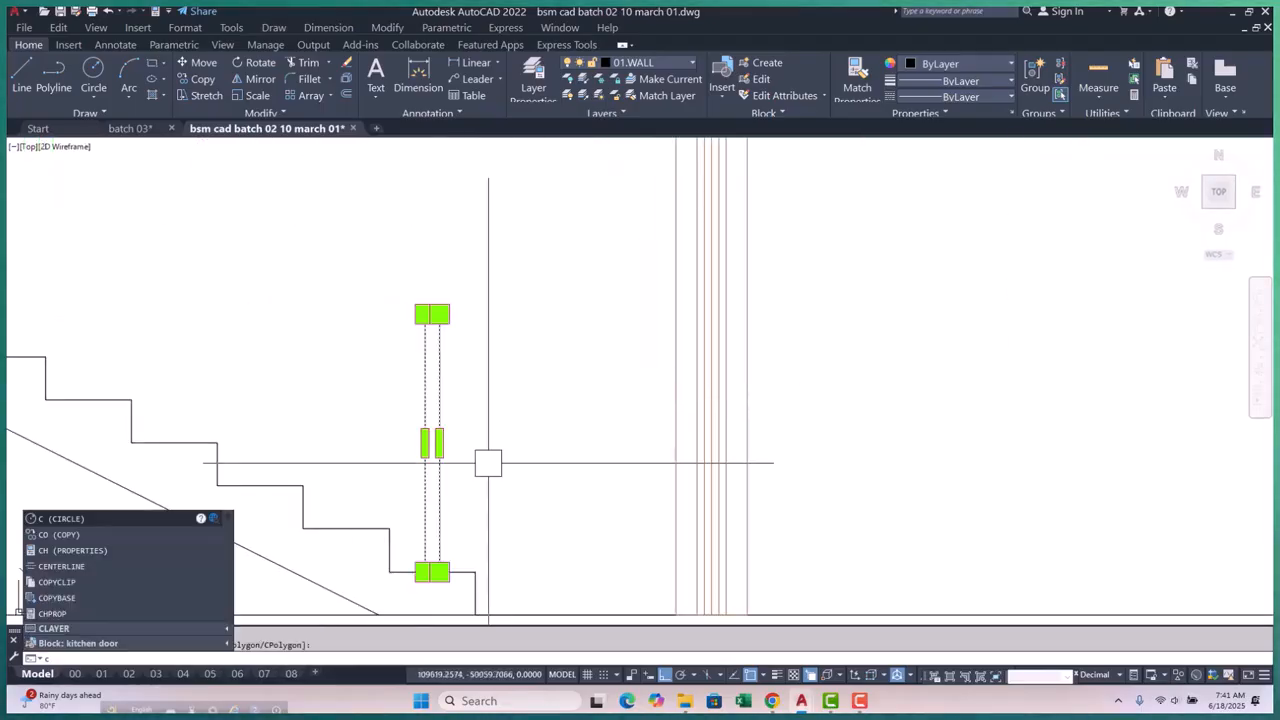
pyautogui.press('Return')
pyautogui.scroll(-2, 484, 515)
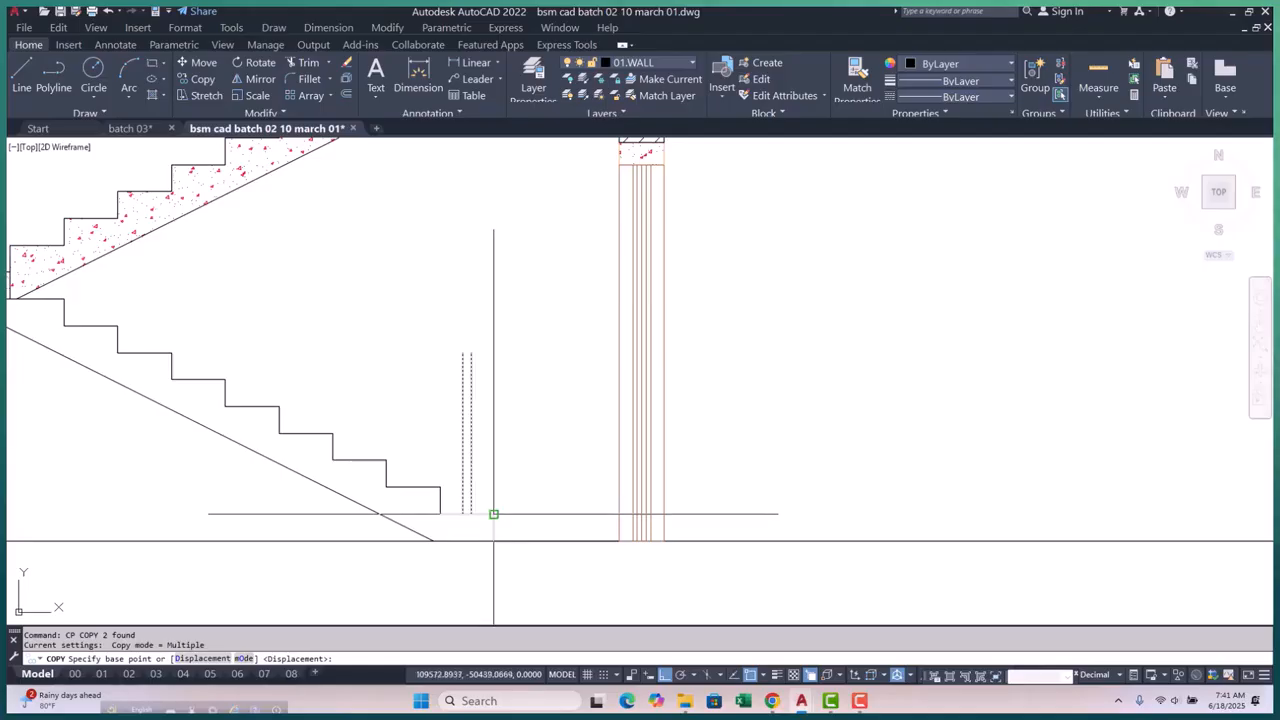
pyautogui.click(493, 514)
pyautogui.scroll(-3, 450, 517)
pyautogui.scroll(5, 296, 440)
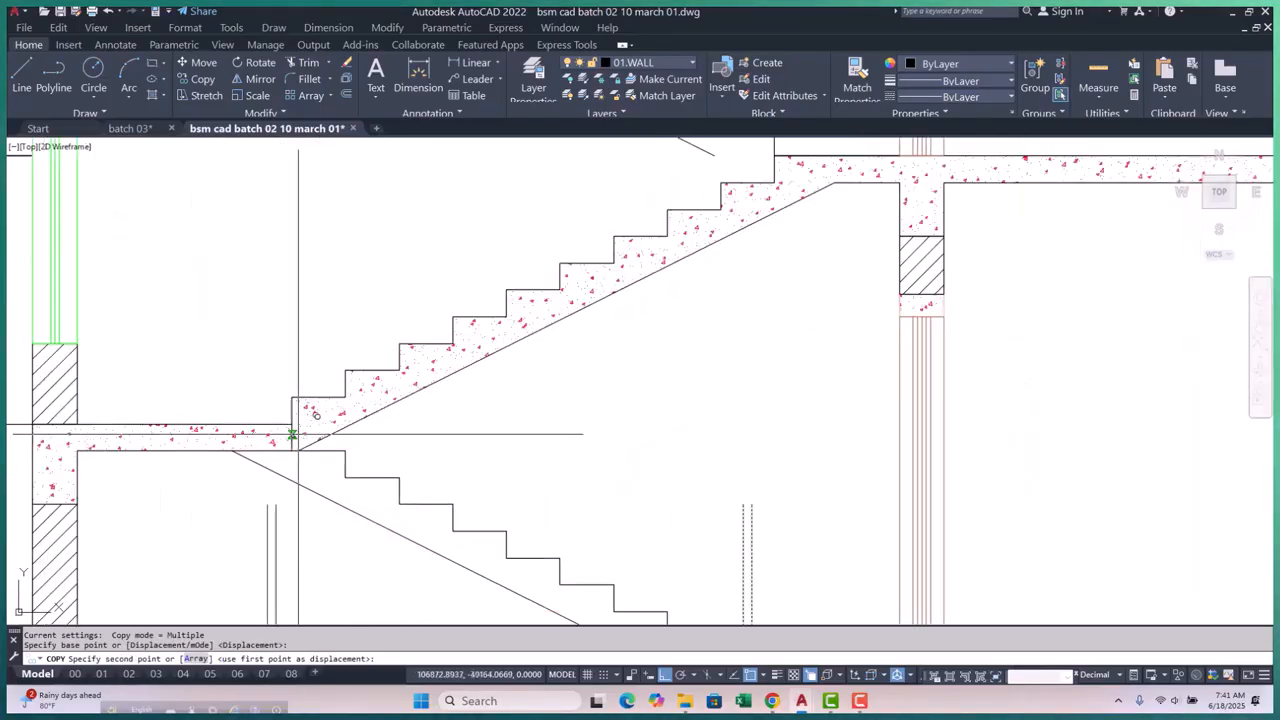
pyautogui.scroll(-2, 296, 413)
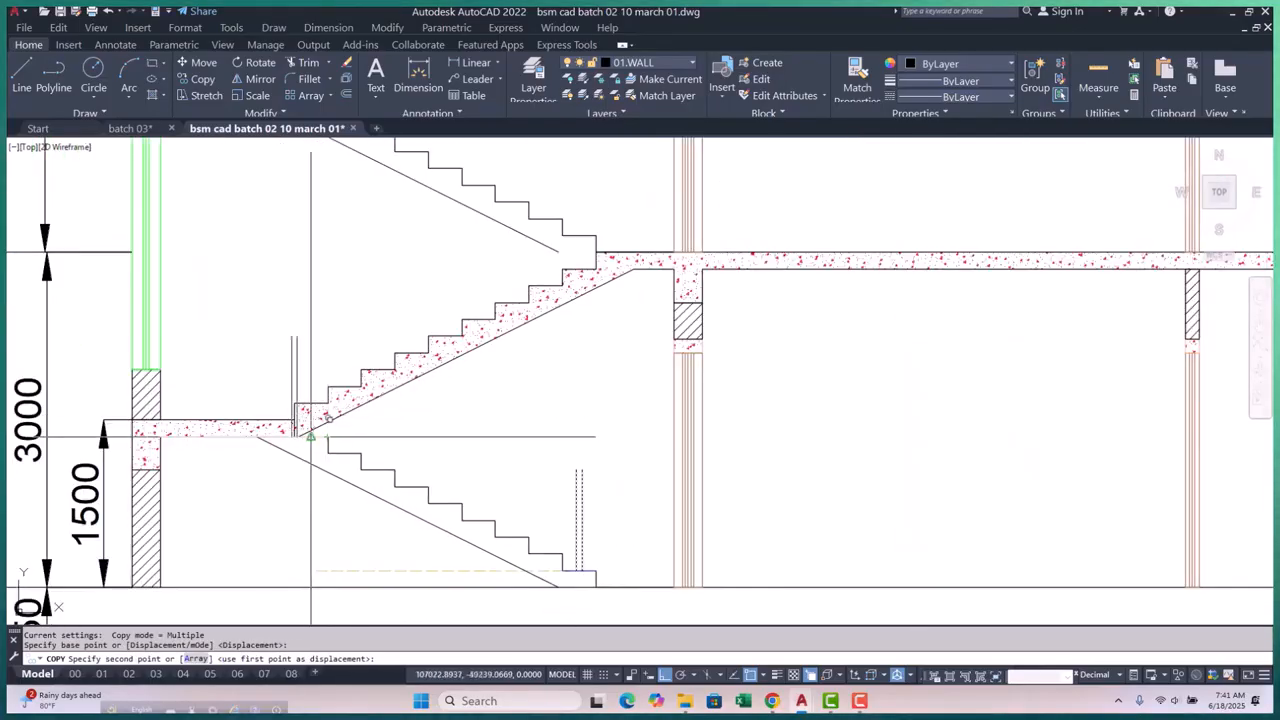
pyautogui.click(294, 420)
# Copy the two-line railing post onto the edge of the intermediate stair landing of each remaining upper floor
pyautogui.scroll(-4, 336, 446)
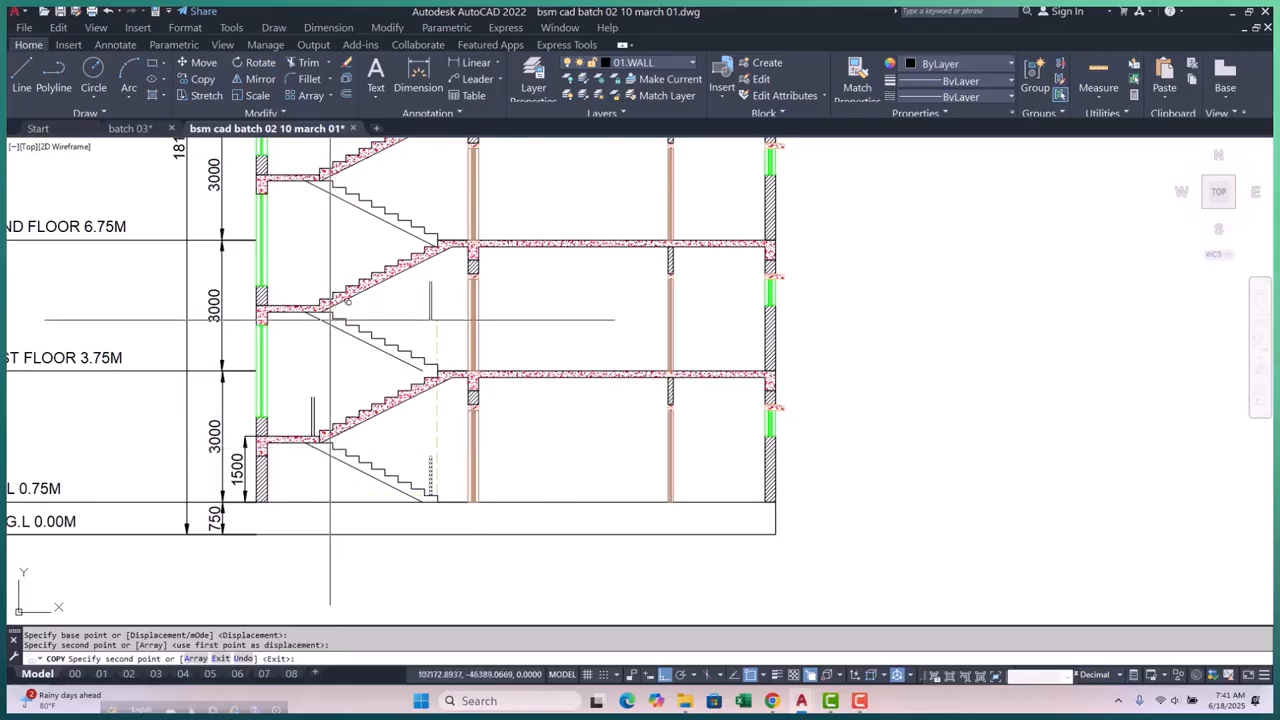
pyautogui.scroll(4, 330, 320)
pyautogui.click(314, 325)
pyautogui.scroll(-6, 314, 325)
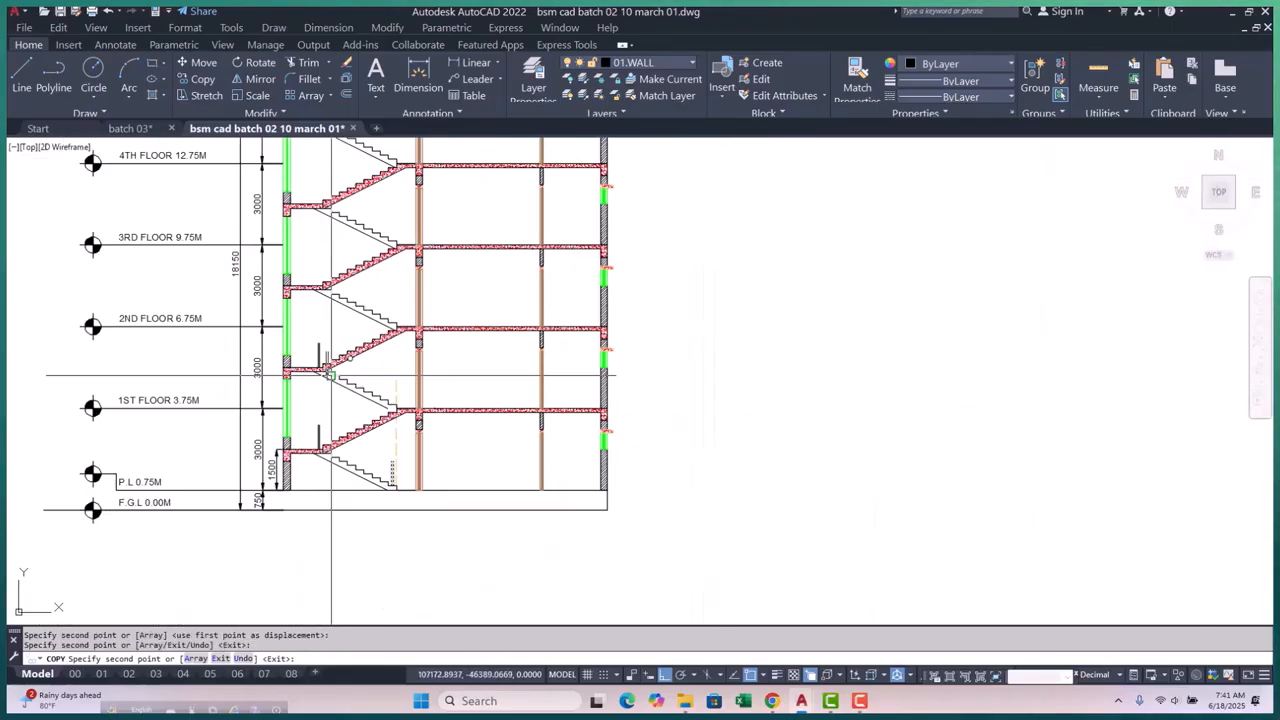
pyautogui.scroll(9, 300, 345)
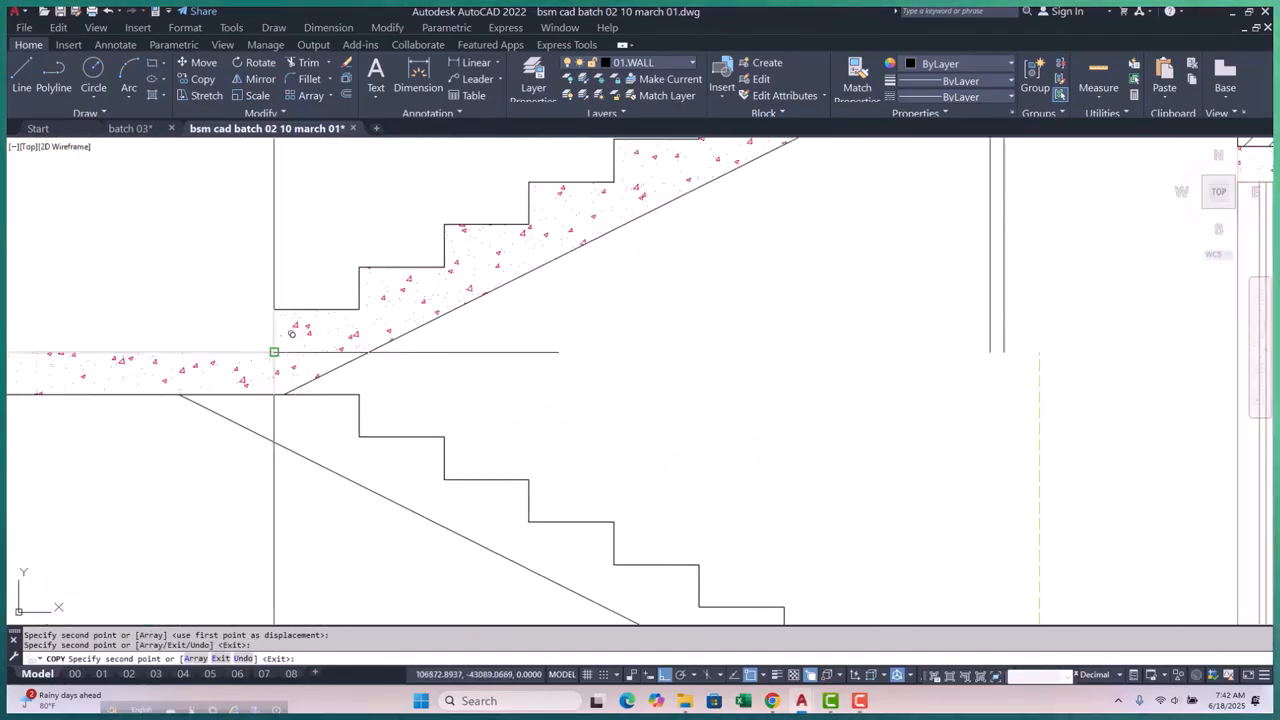
pyautogui.click(274, 352)
pyautogui.scroll(-6, 290, 410)
pyautogui.scroll(6, 296, 452)
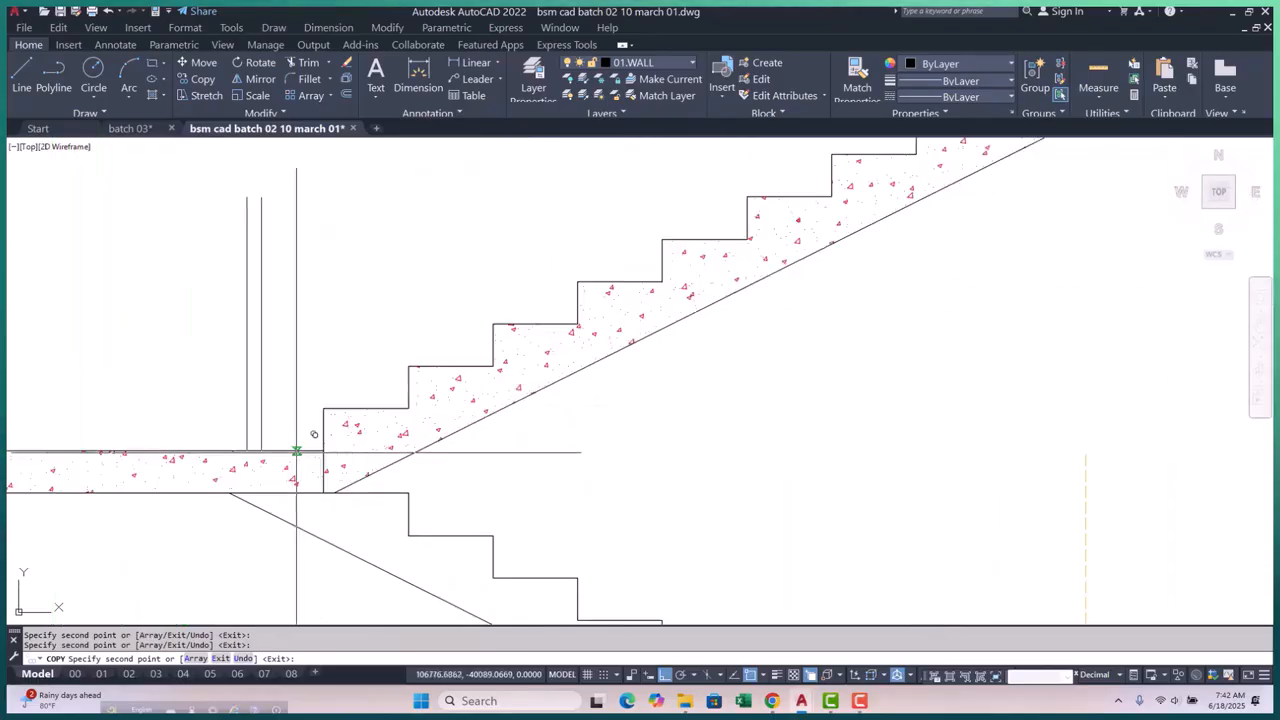
pyautogui.scroll(-6, 309, 493)
pyautogui.scroll(6, 305, 460)
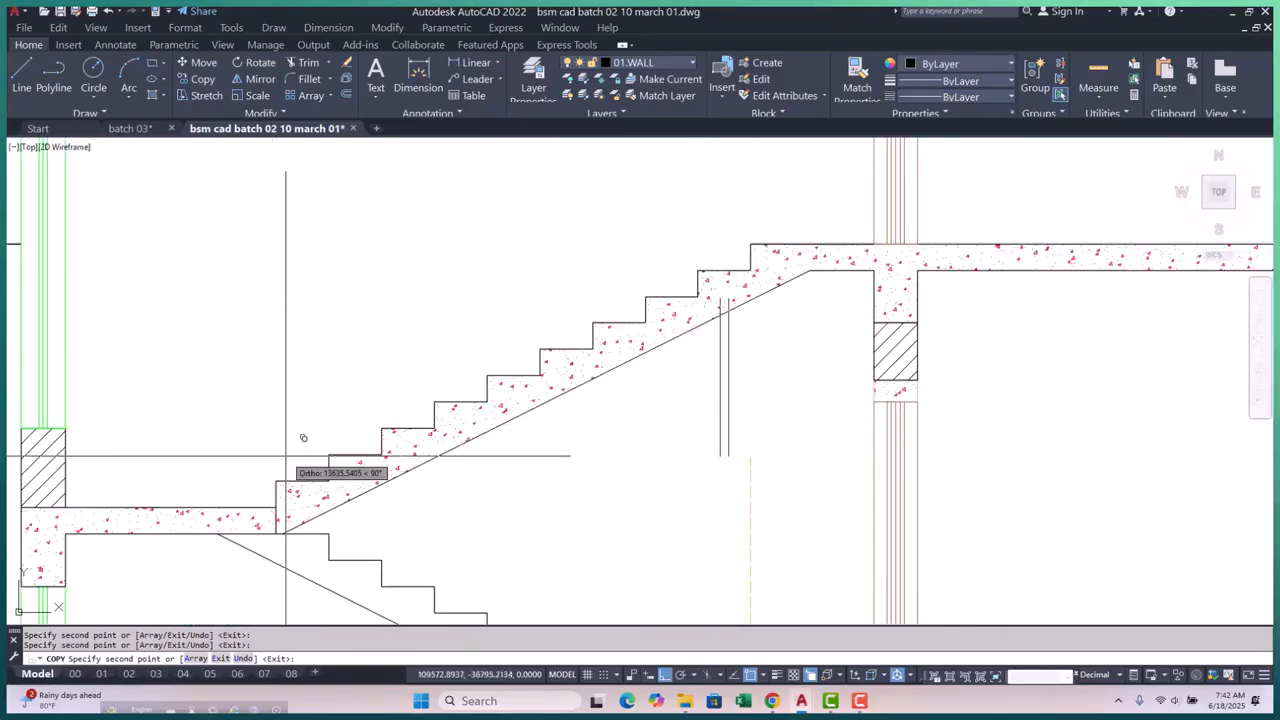
pyautogui.scroll(-6, 273, 415)
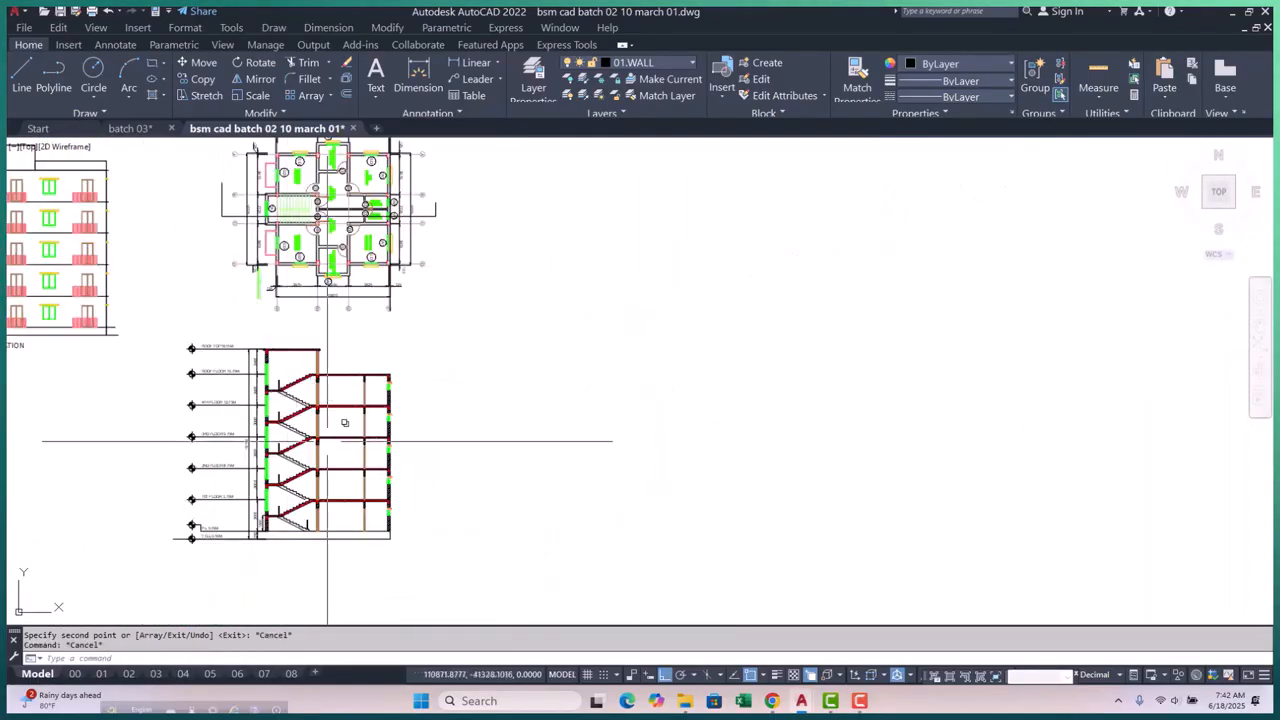
pyautogui.press('Escape')
pyautogui.press('Escape')
# Copy the railing post from the lowest stair tread to the stair-side edges of the first and second floor slabs
pyautogui.scroll(7, 240, 460)
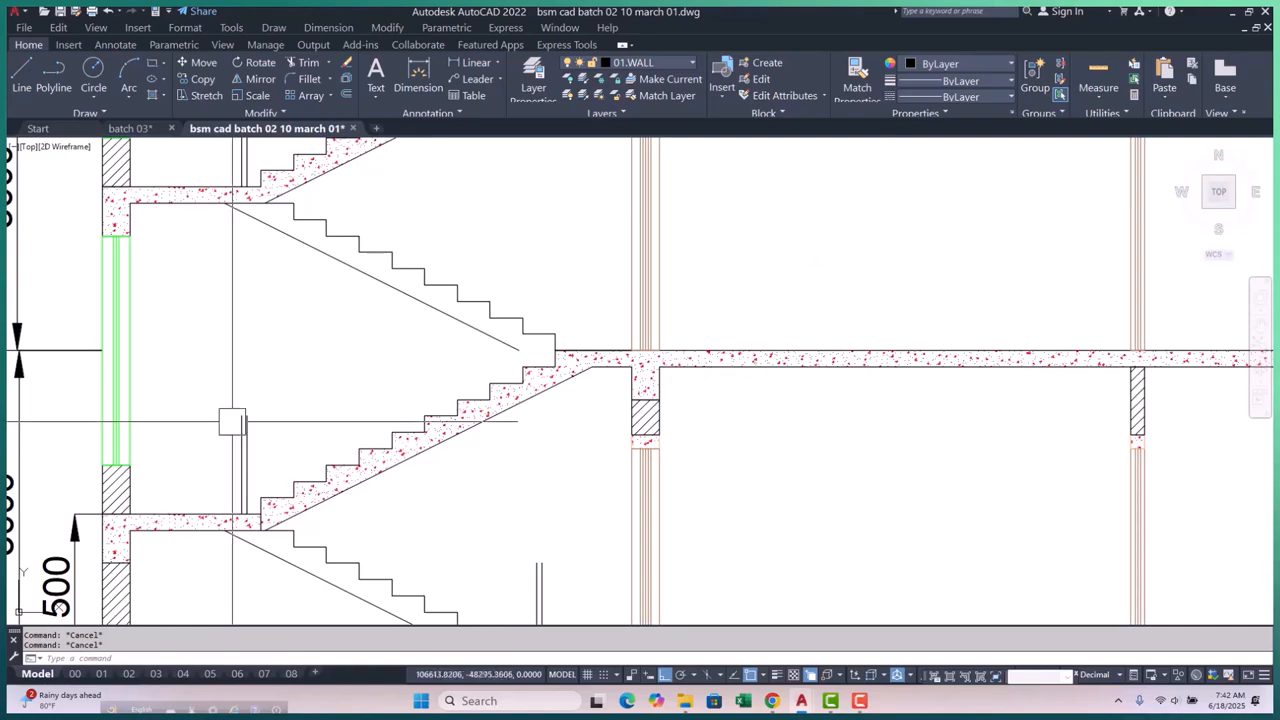
pyautogui.scroll(-6, 240, 440)
pyautogui.scroll(7, 350, 470)
pyautogui.click(381, 440)
pyautogui.click(328, 422)
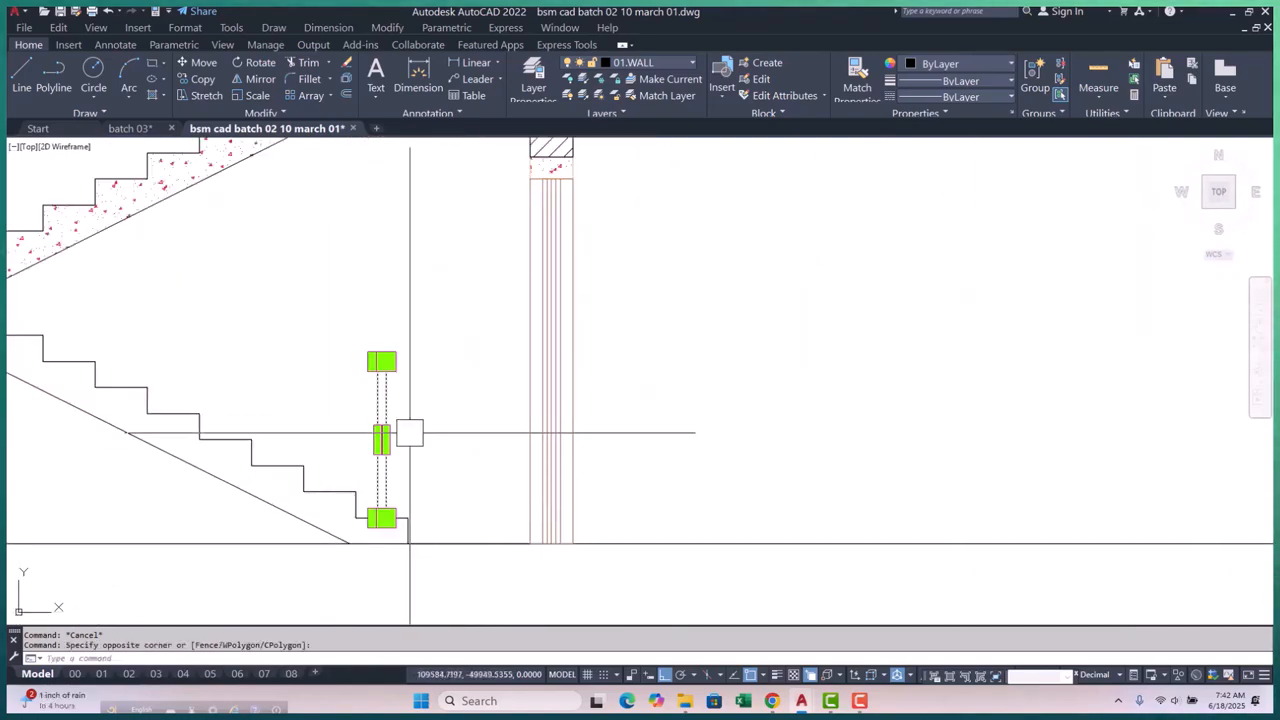
pyautogui.write('cp')
pyautogui.press('Return')
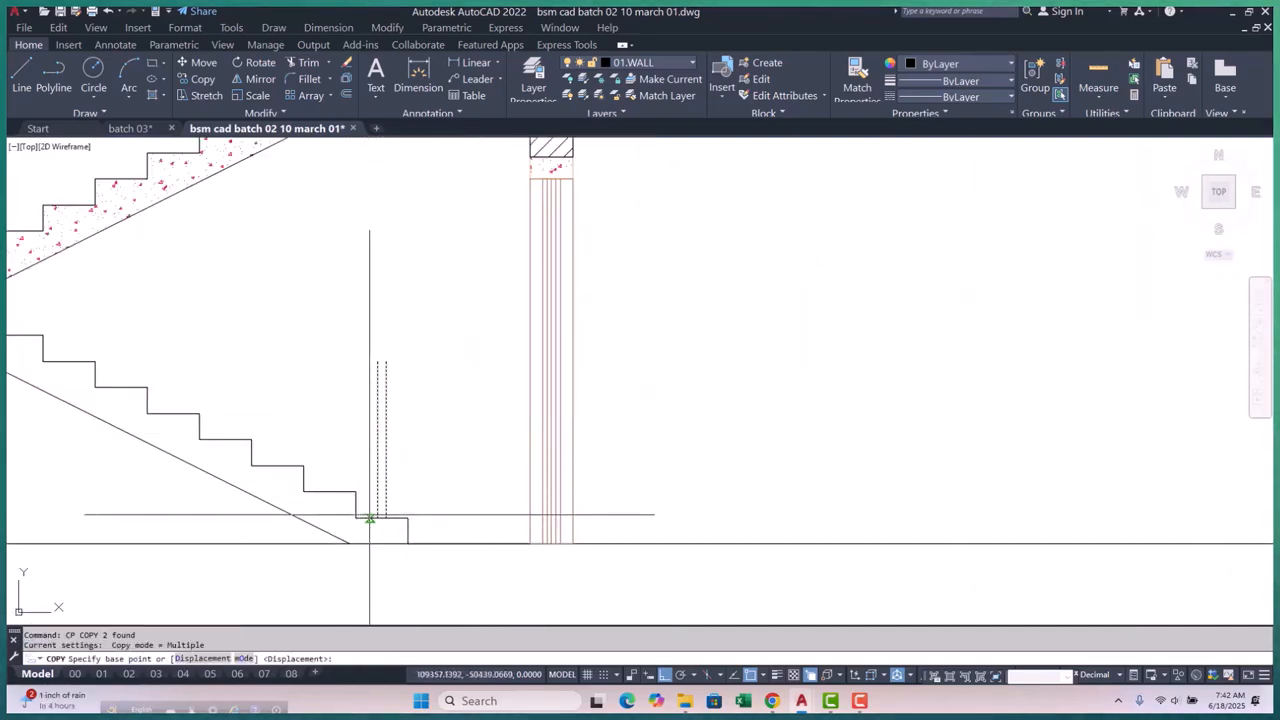
pyautogui.scroll(-6, 375, 533)
pyautogui.scroll(8, 420, 325)
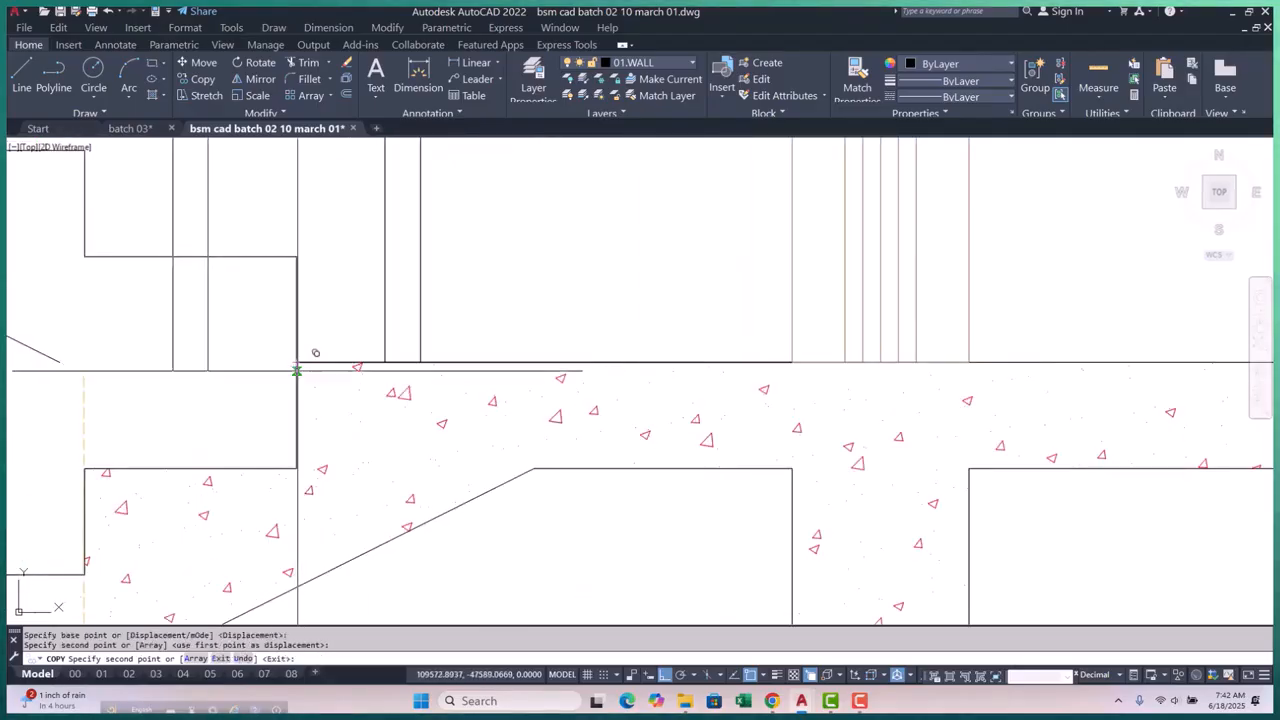
pyautogui.scroll(-5, 296, 370)
pyautogui.scroll(5, 274, 432)
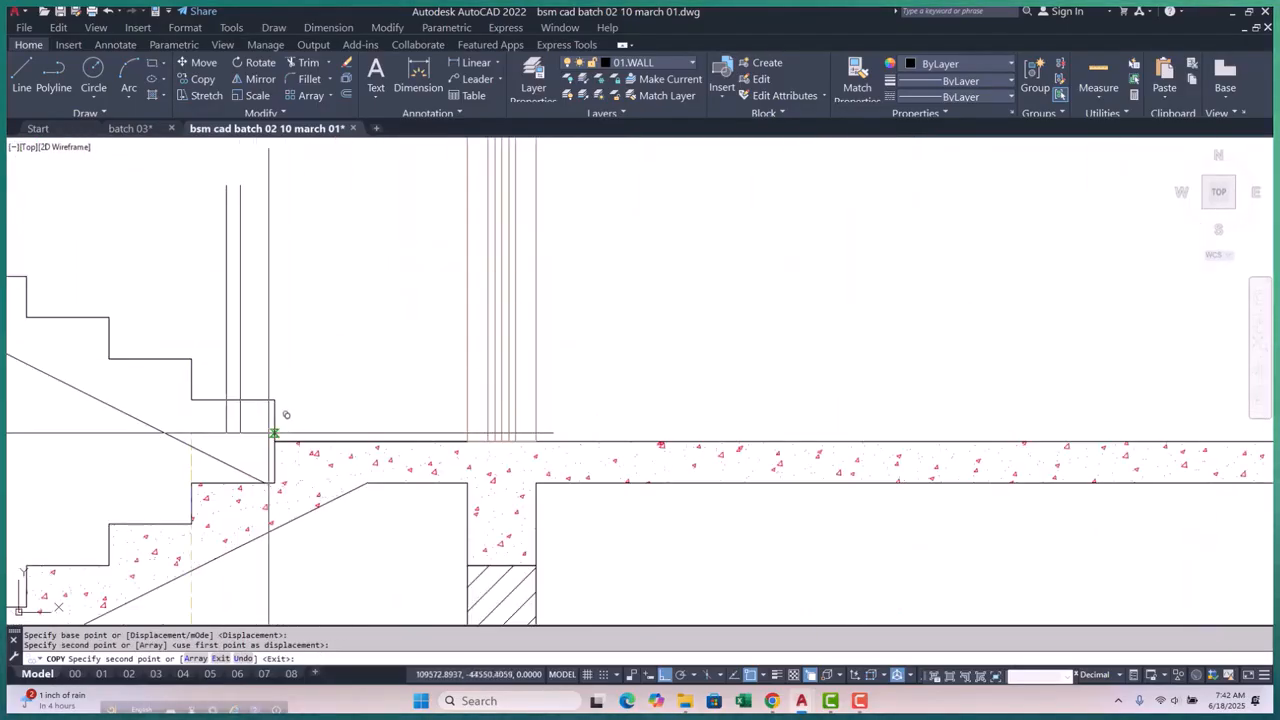
pyautogui.click(274, 441)
pyautogui.scroll(-5, 300, 489)
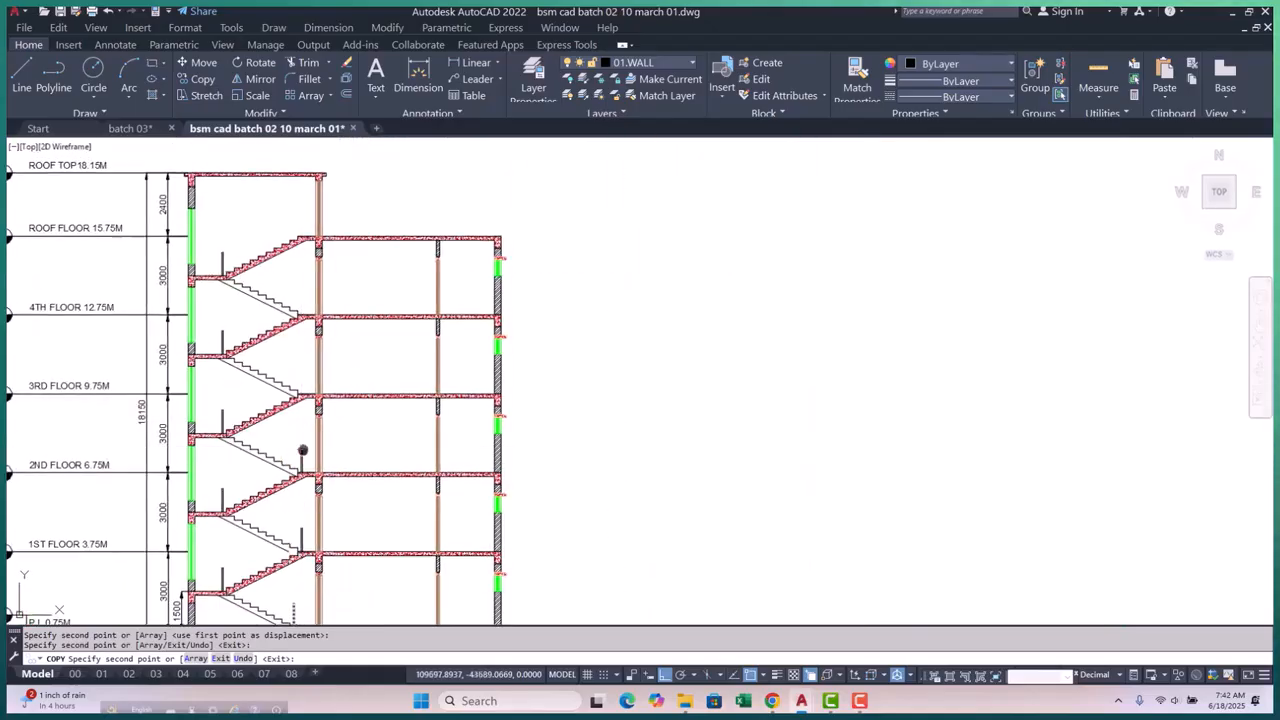
# Place further copies of the railing post at the stair-side edges of the third and fourth floor slabs
pyautogui.scroll(3, 305, 451)
pyautogui.scroll(1, 257, 537)
pyautogui.scroll(1, 258, 535)
pyautogui.click(260, 532)
pyautogui.scroll(-3, 261, 531)
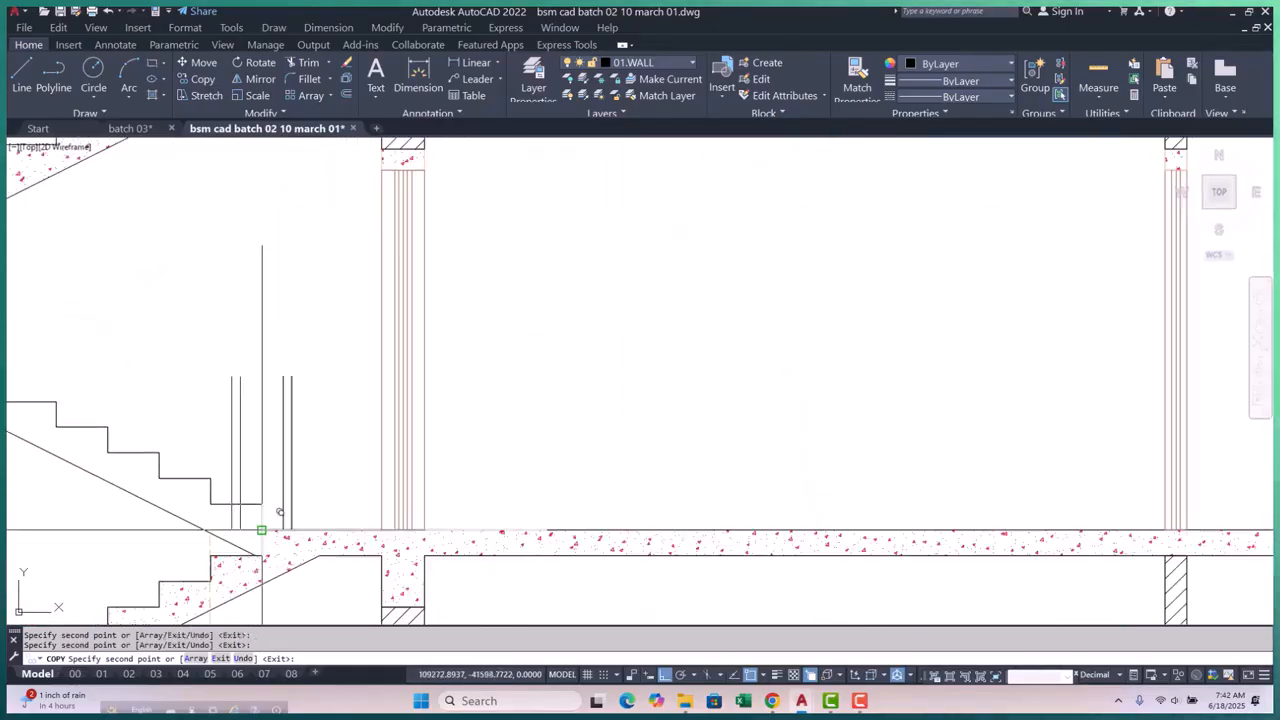
pyautogui.moveTo(265, 428); pyautogui.dragTo(268, 512, button='middle')
pyautogui.scroll(3, 259, 405)
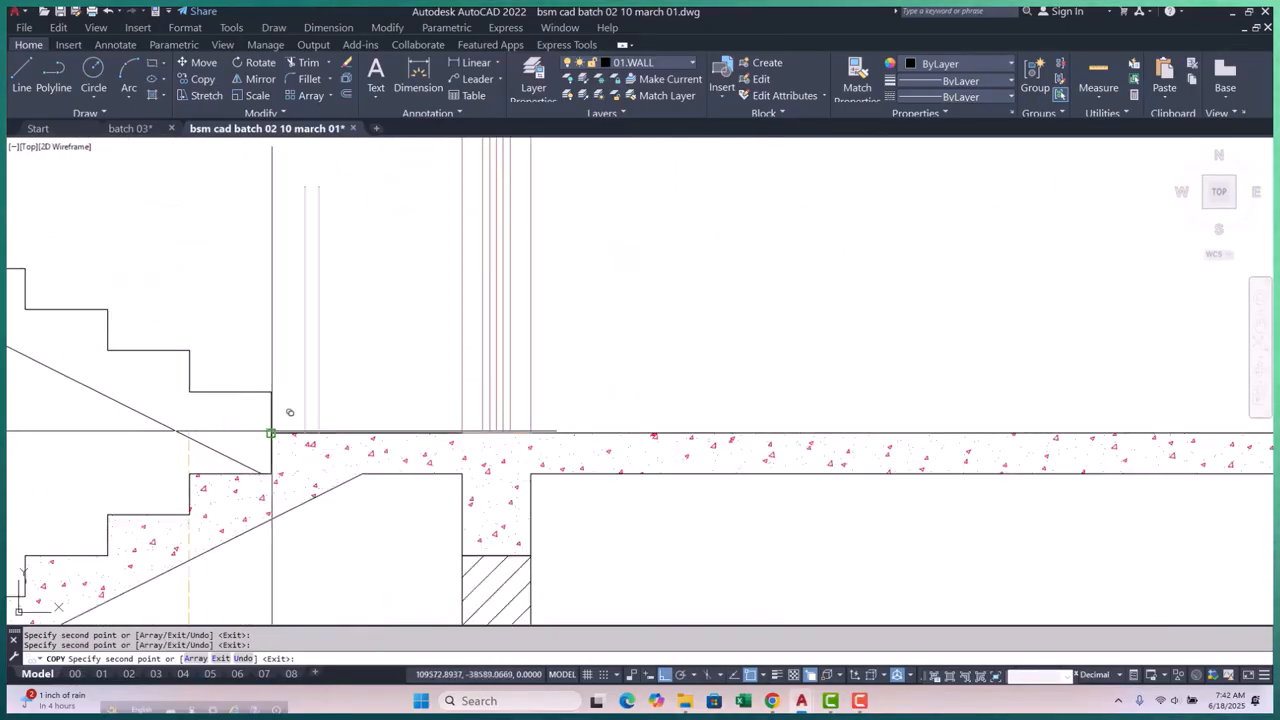
pyautogui.scroll(-5, 300, 405)
pyautogui.scroll(5, 325, 420)
pyautogui.scroll(-3, 330, 337)
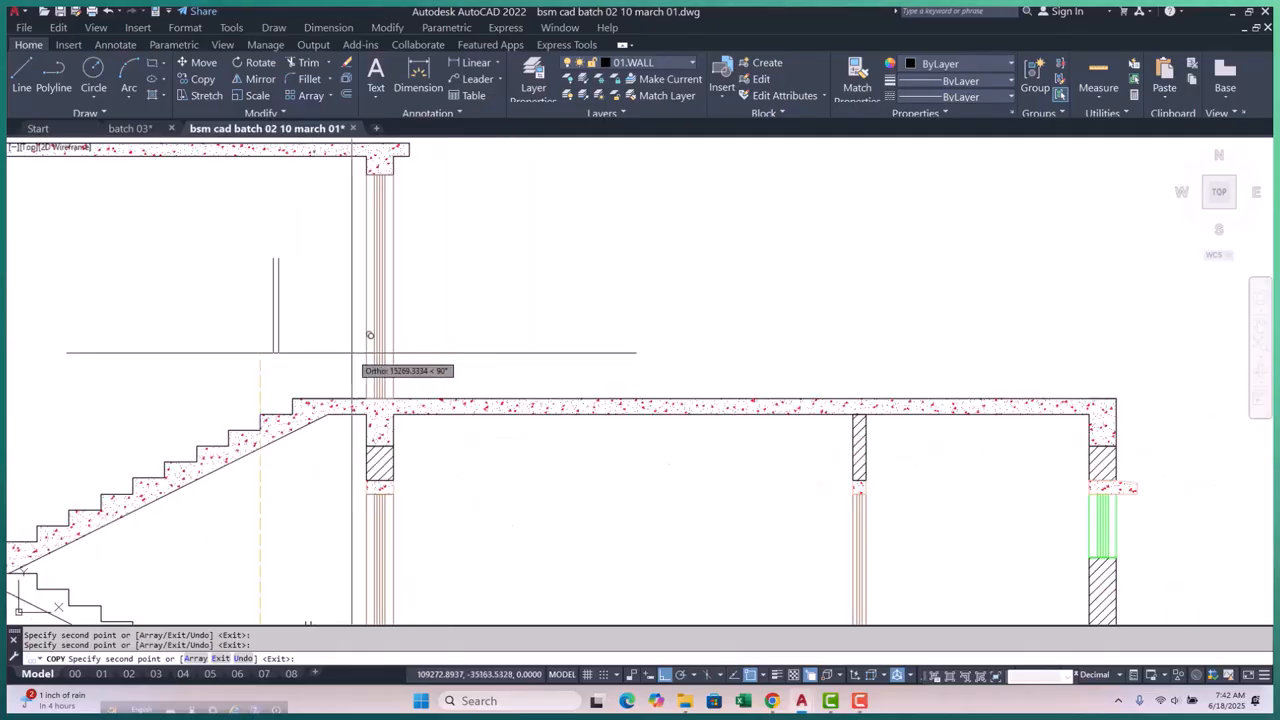
pyautogui.scroll(-4, 369, 337)
pyautogui.scroll(4, 350, 345)
pyautogui.scroll(-4, 352, 343)
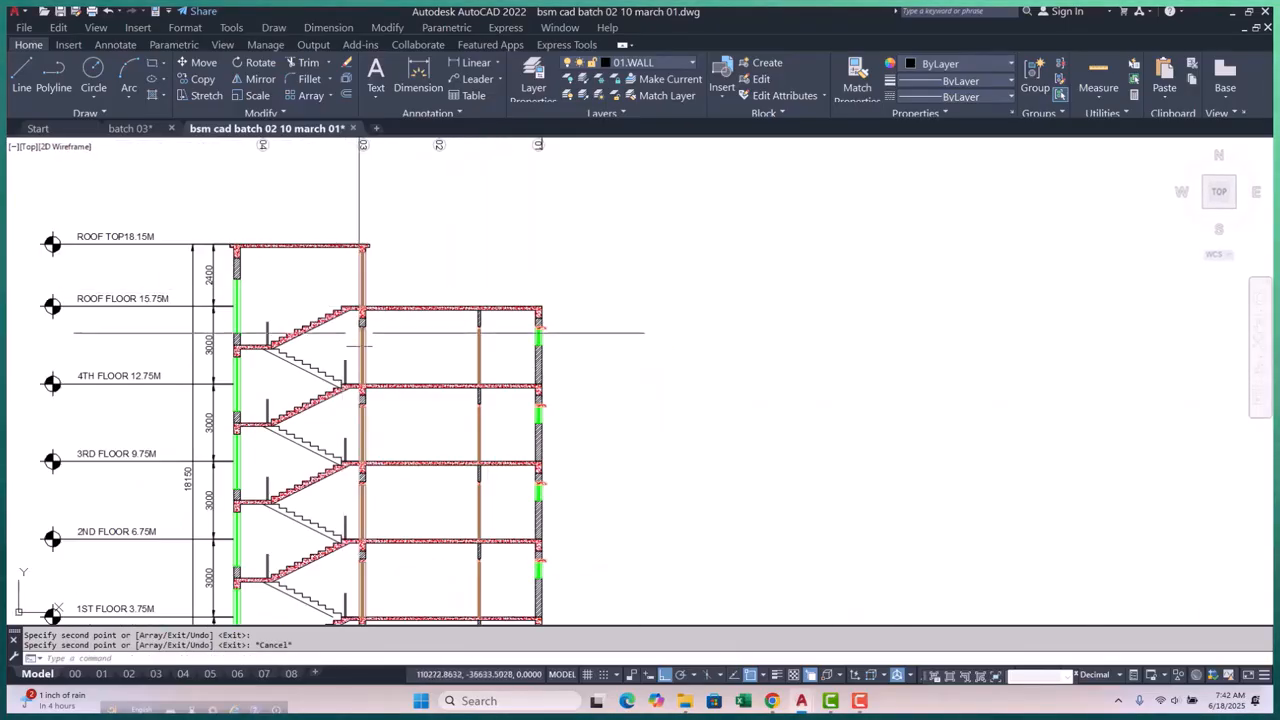
pyautogui.scroll(3, 352, 343)
pyautogui.scroll(2, 355, 345)
pyautogui.press('Escape')
# Copy the fourth-floor railing post from its slab corner up to the stair-side corner of the roof floor slab
pyautogui.click(358, 346)
pyautogui.click(275, 349)
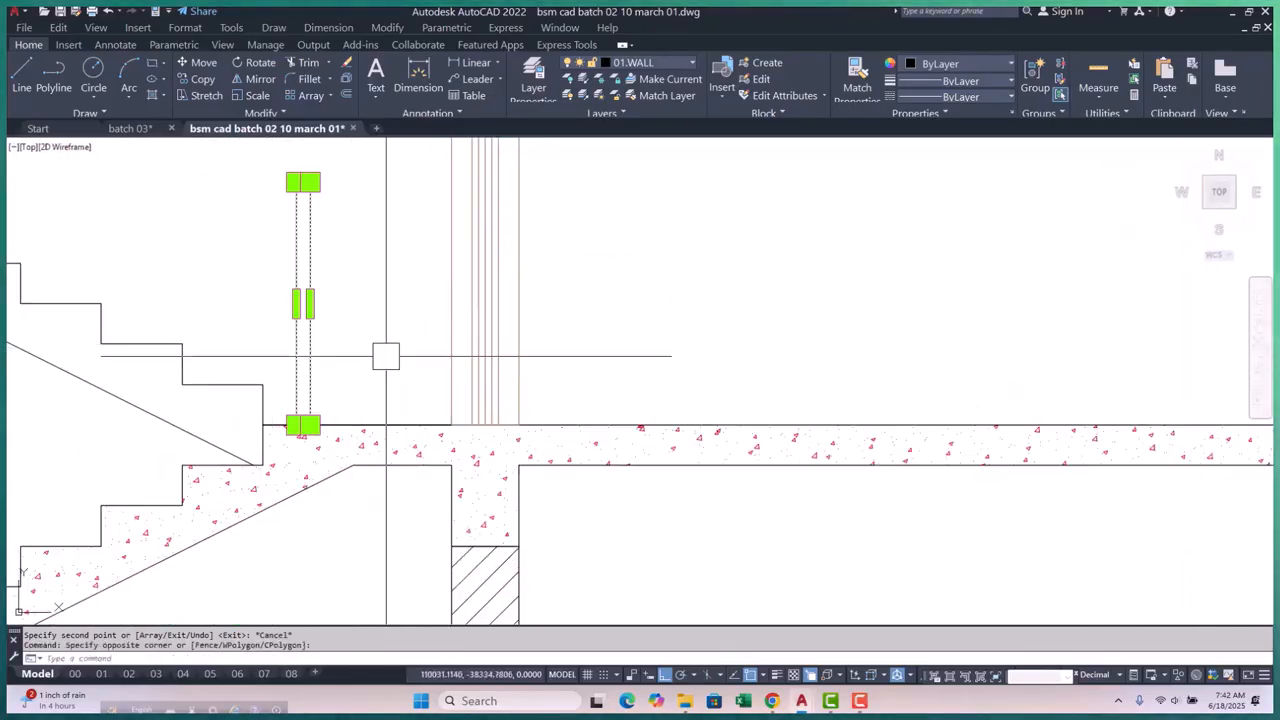
pyautogui.write('cp')
pyautogui.press('Return')
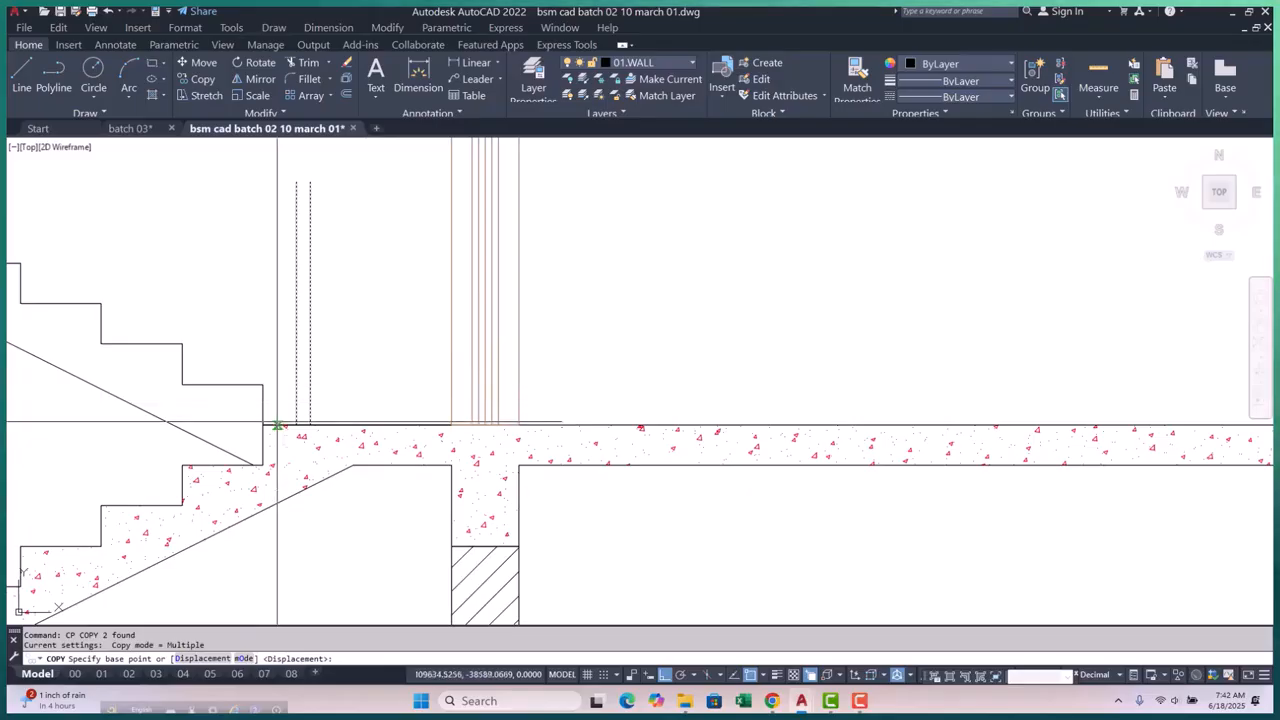
pyautogui.click(283, 407)
pyautogui.scroll(-3, 283, 407)
pyautogui.scroll(3, 305, 271)
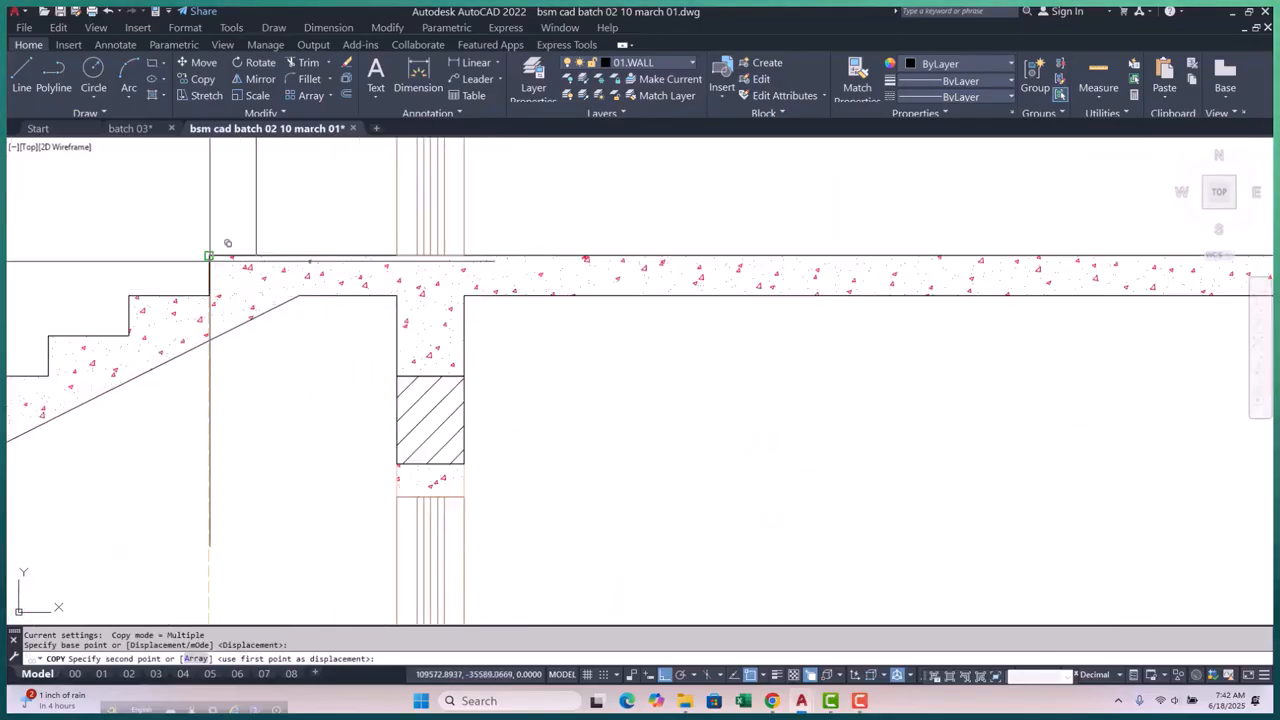
pyautogui.scroll(-5, 258, 293)
pyautogui.press('Escape')
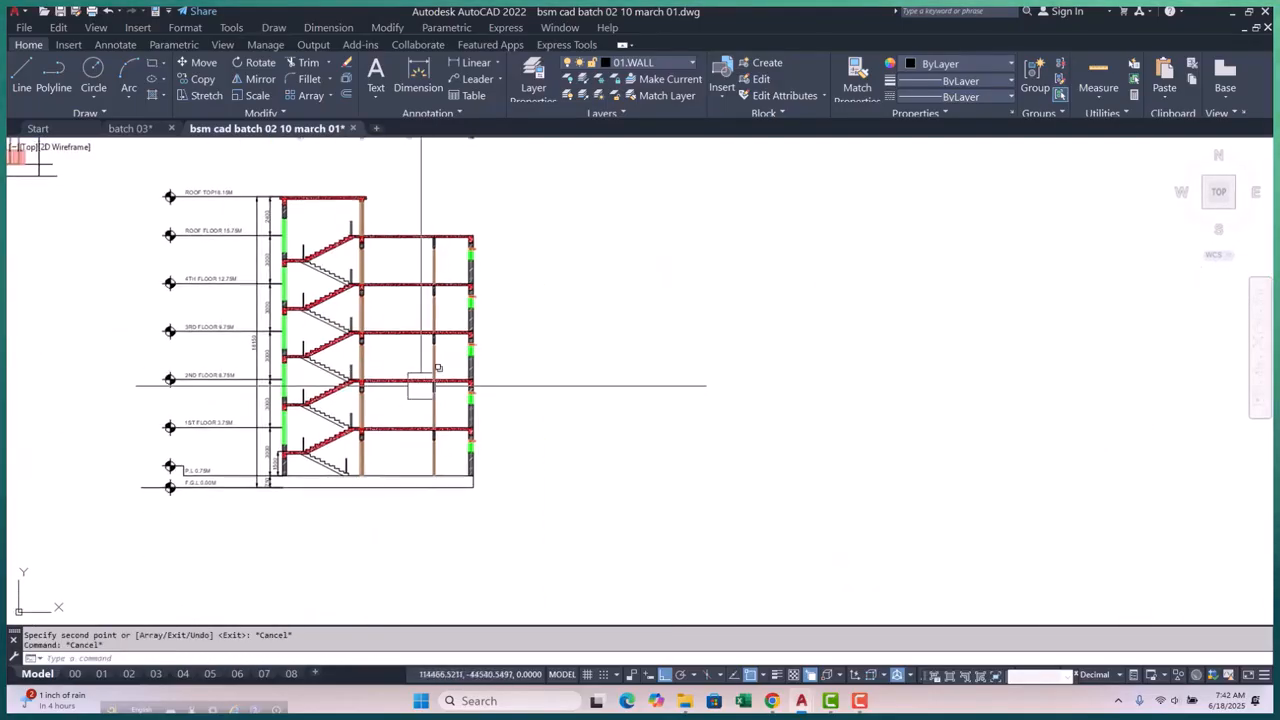
# Extend the sloping underside lines of the unhatched stair flights to meet the slab edge at each floor
pyautogui.scroll(3, 344, 457)
pyautogui.scroll(5, 344, 457)
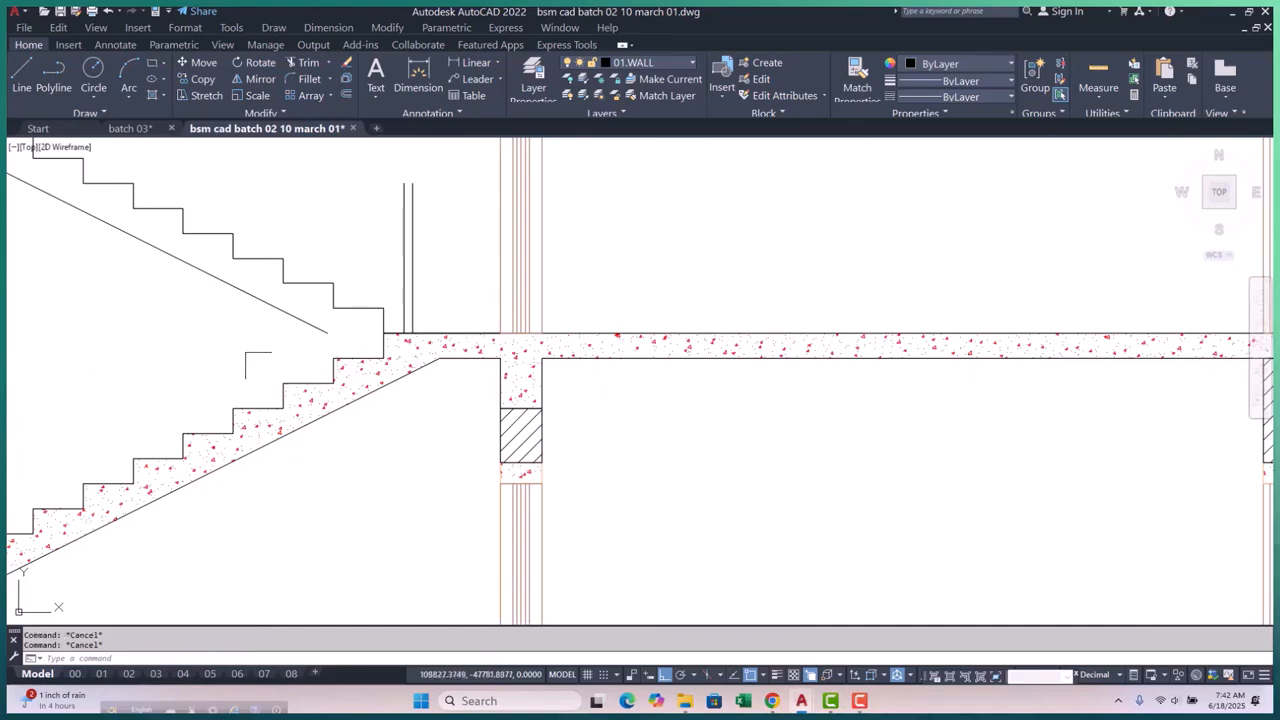
pyautogui.write('ex')
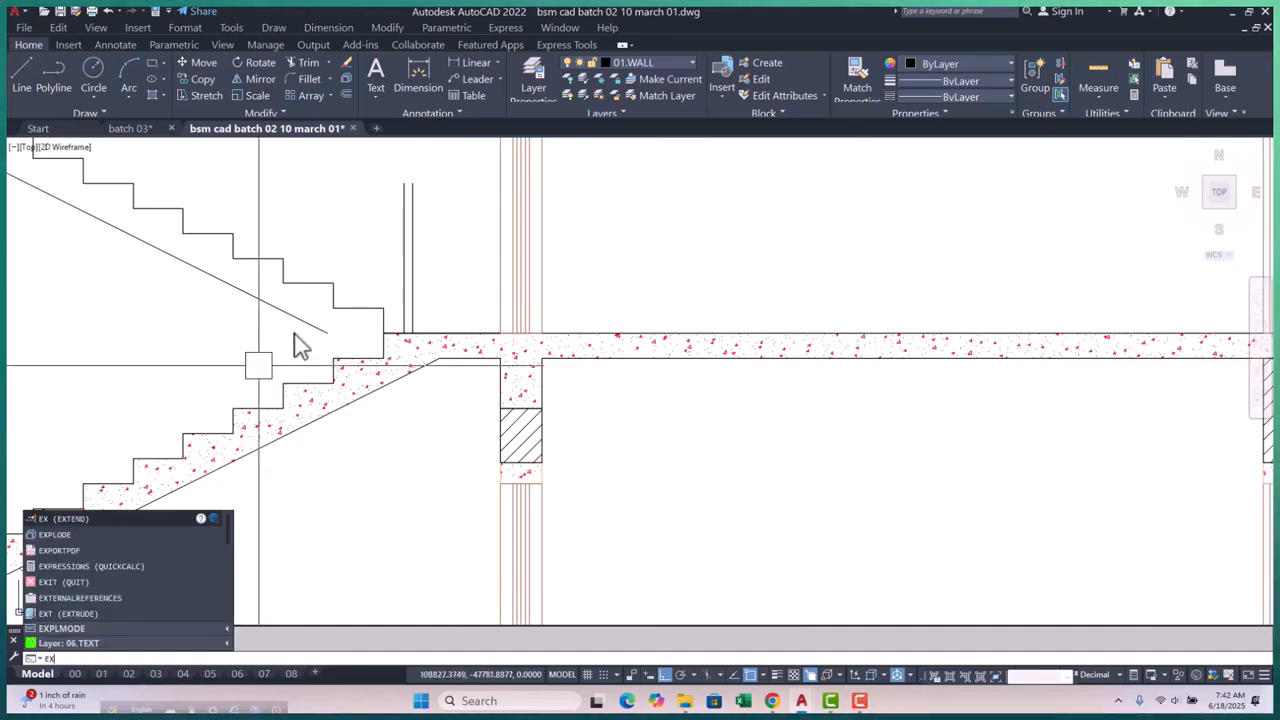
pyautogui.press('Return')
pyautogui.scroll(-5, 307, 370)
pyautogui.scroll(5, 309, 490)
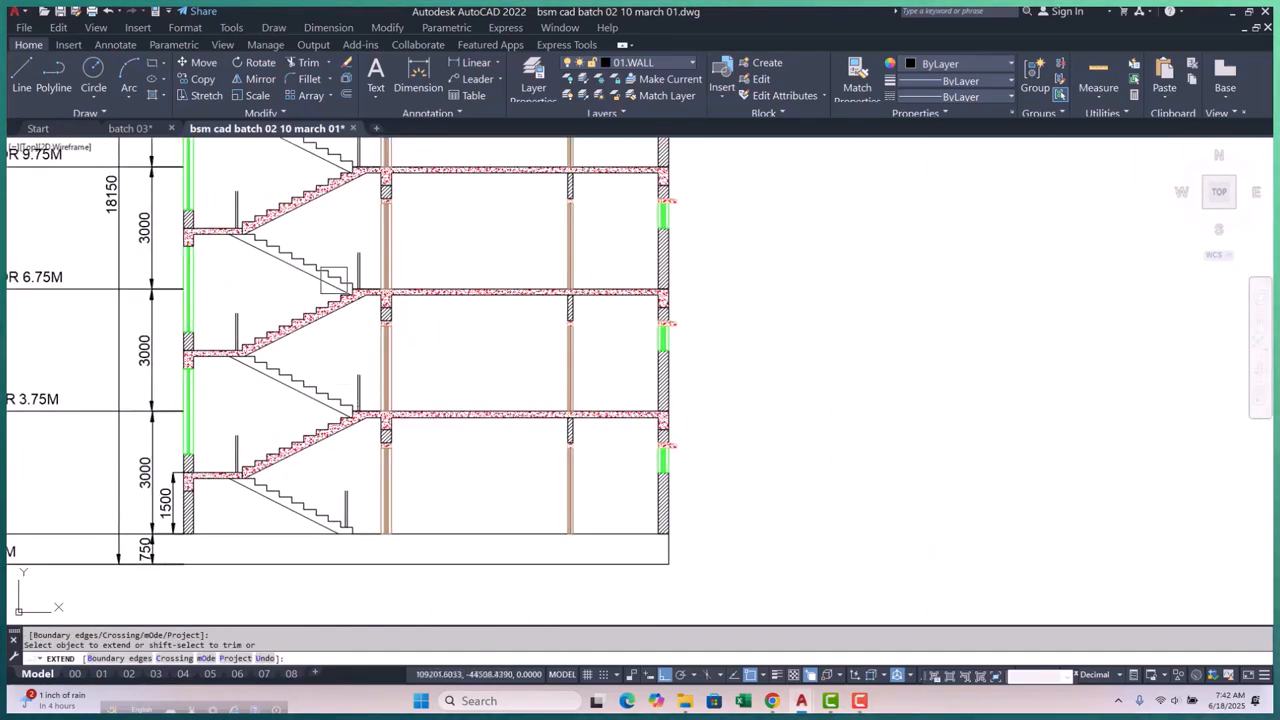
pyautogui.scroll(-6, 309, 490)
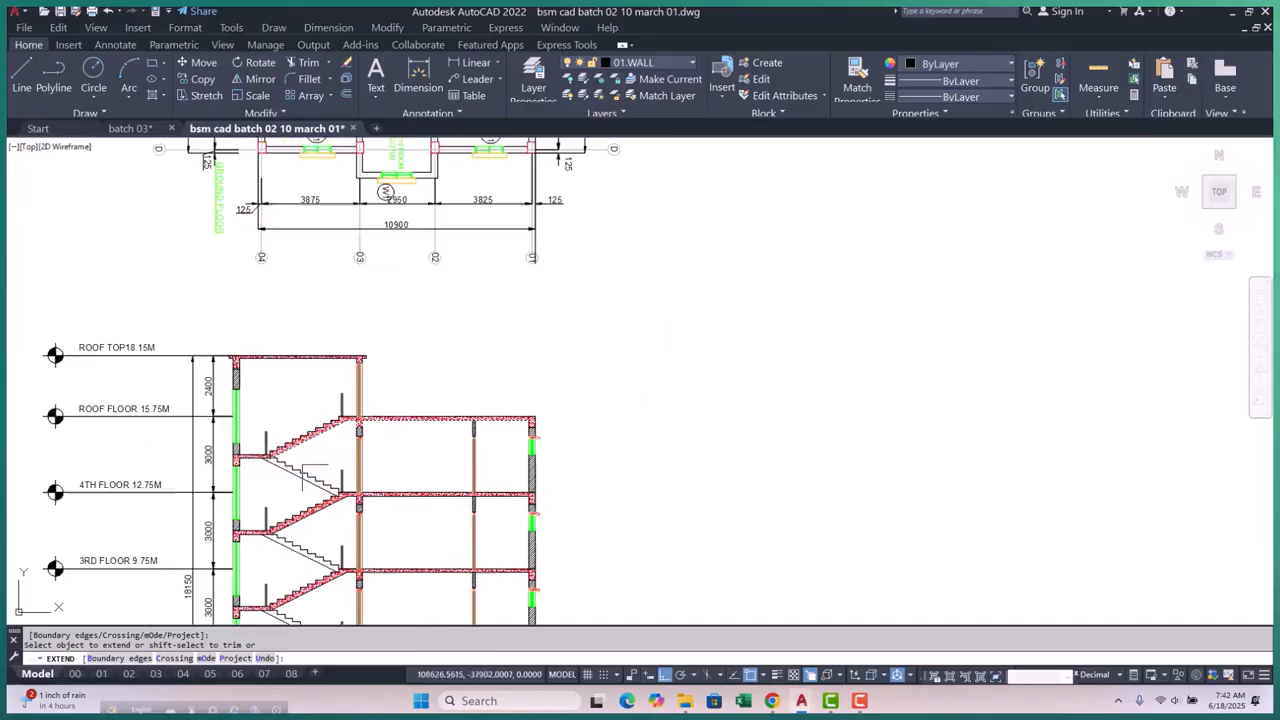
pyautogui.scroll(6, 308, 450)
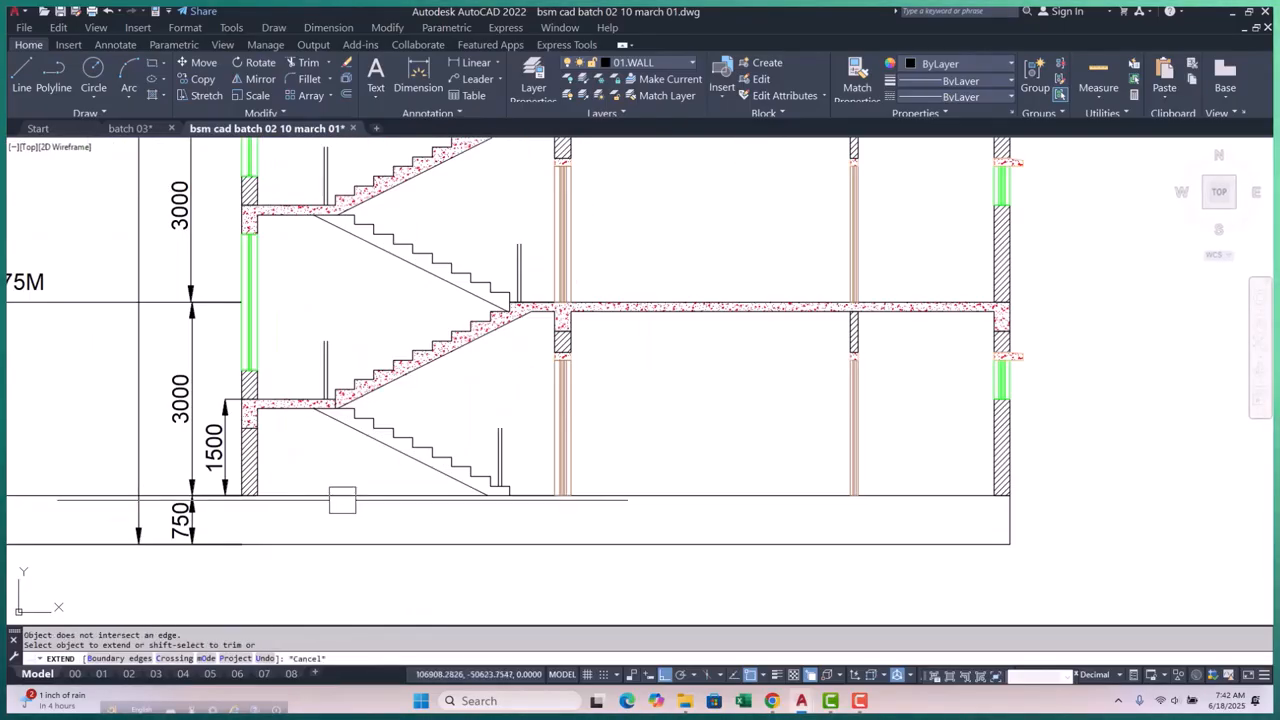
pyautogui.press('Escape')
pyautogui.press('Escape')
# Select all stair railing posts from the lowest tread up through the landings and floors to the roof floor, and assign them to layer 10.REALING
pyautogui.click(587, 368)
pyautogui.scroll(-4, 530, 392)
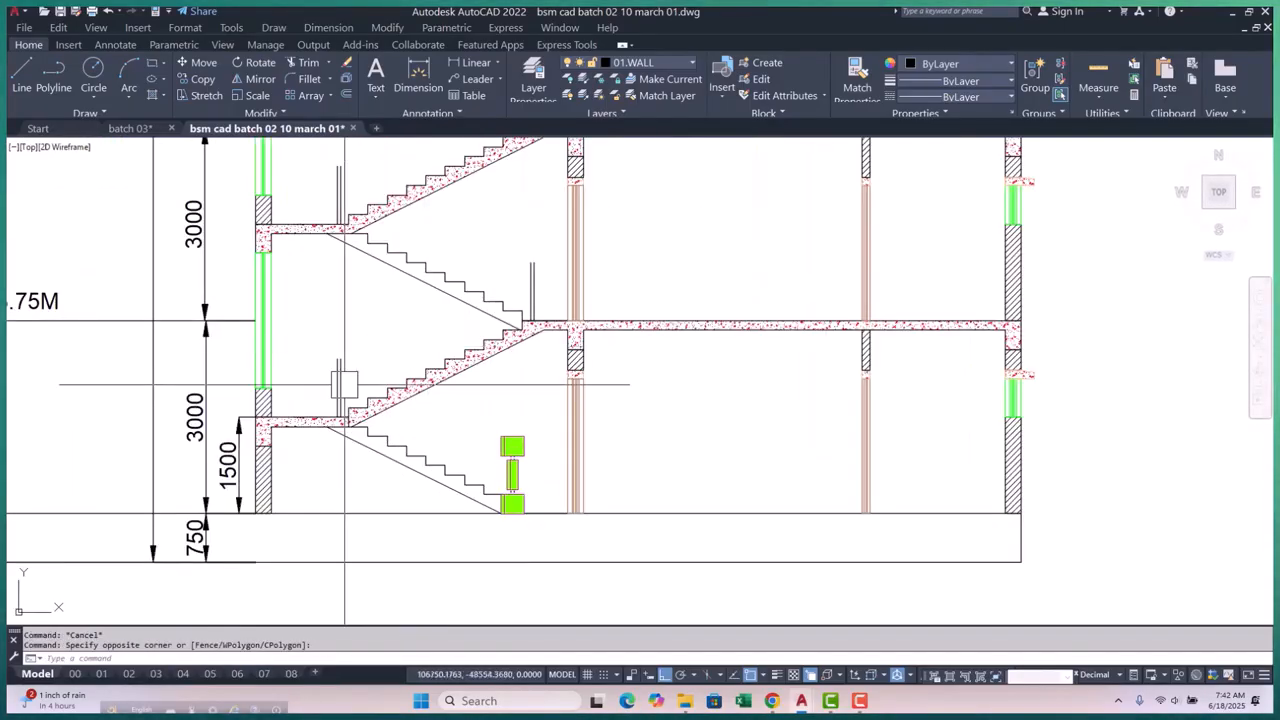
pyautogui.scroll(4, 491, 268)
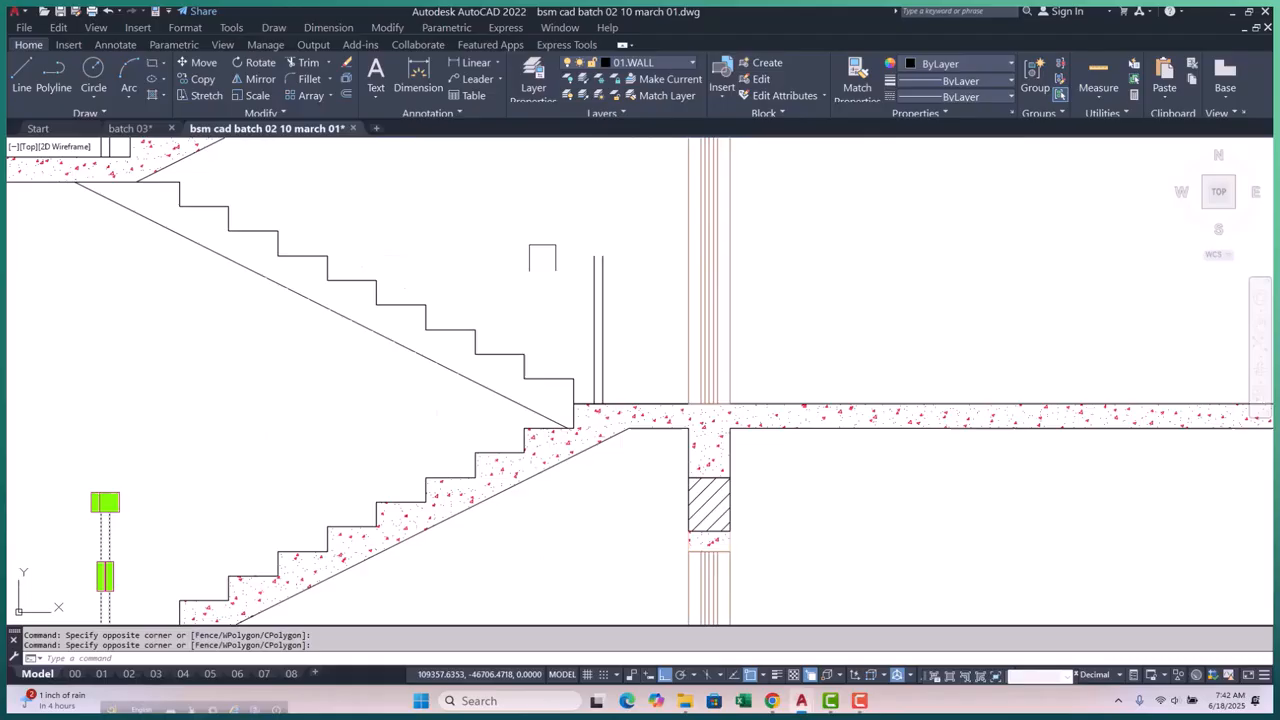
pyautogui.click(651, 251)
pyautogui.click(517, 309)
pyautogui.scroll(-4, 518, 308)
pyautogui.scroll(-2, 518, 302)
pyautogui.scroll(5, 371, 286)
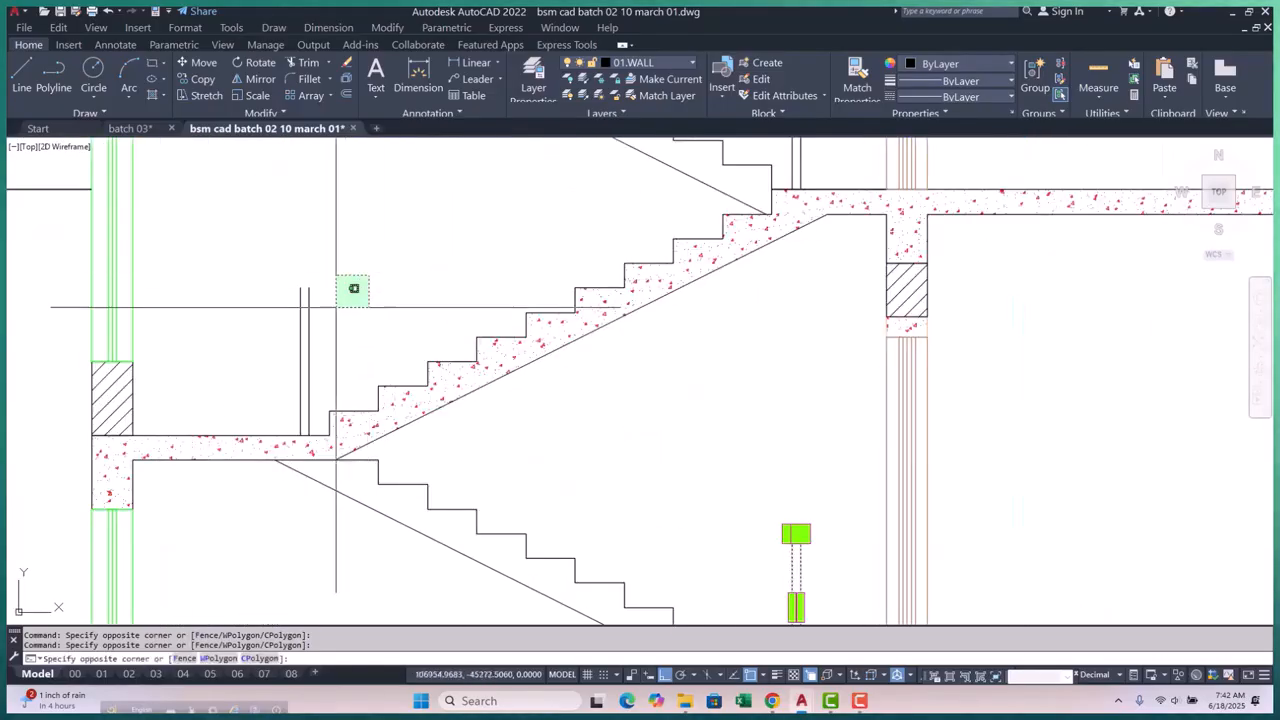
pyautogui.moveTo(355, 286); pyautogui.dragTo(366, 294, button='middle')
pyautogui.scroll(-1, 366, 294)
pyautogui.scroll(2, 569, 309)
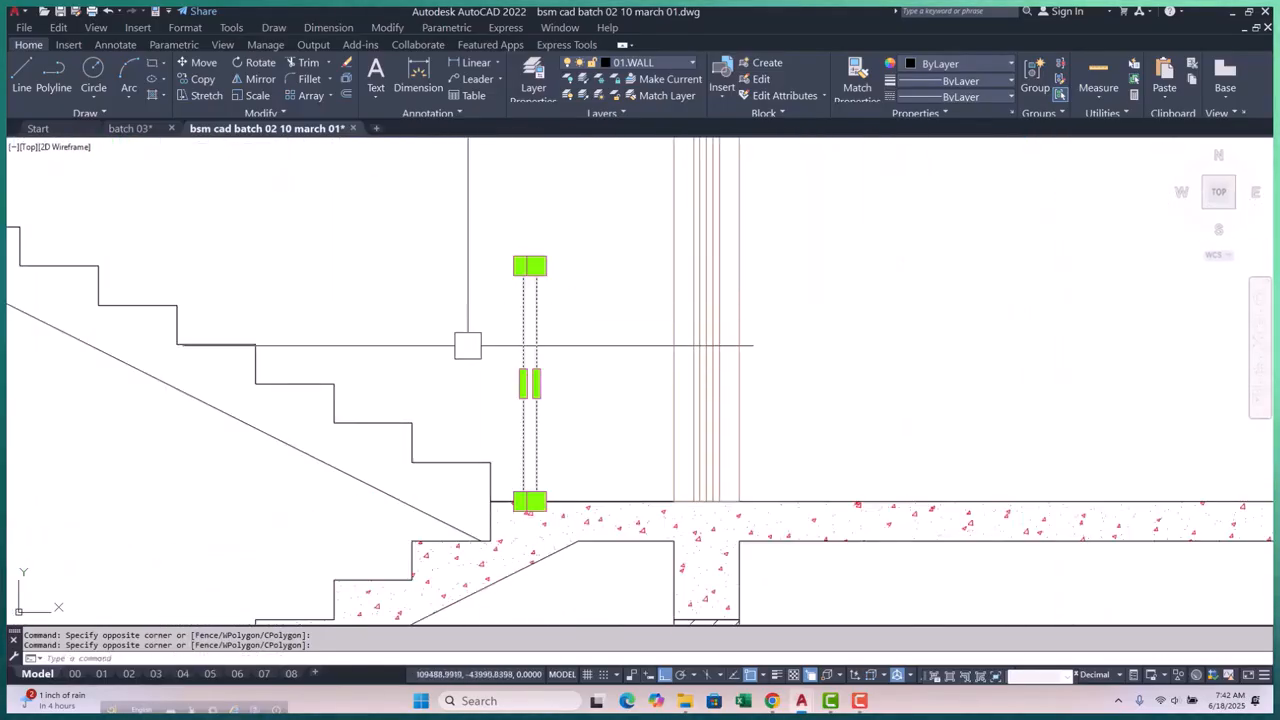
pyautogui.scroll(-3, 466, 349)
pyautogui.scroll(3, 316, 197)
pyautogui.click(316, 197)
pyautogui.click(286, 249)
pyautogui.scroll(-2, 400, 300)
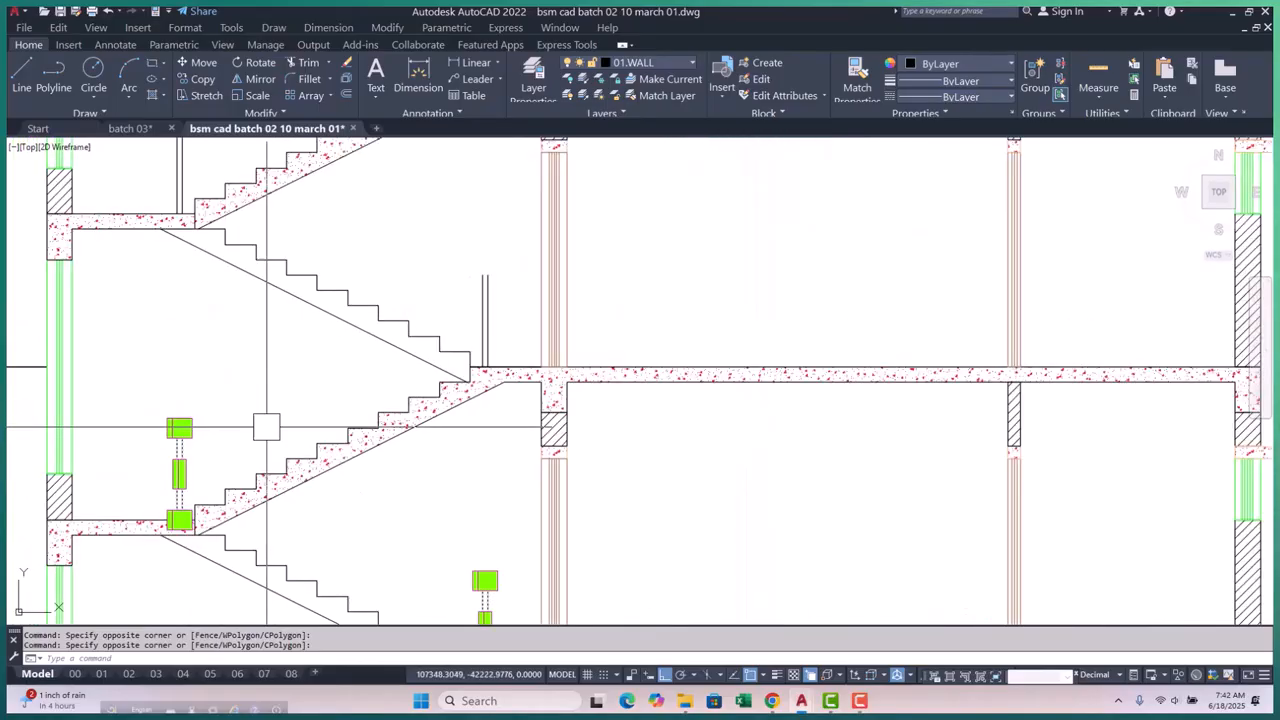
pyautogui.scroll(2, 520, 271)
pyautogui.click(520, 271)
pyautogui.click(426, 308)
pyautogui.scroll(-2, 426, 308)
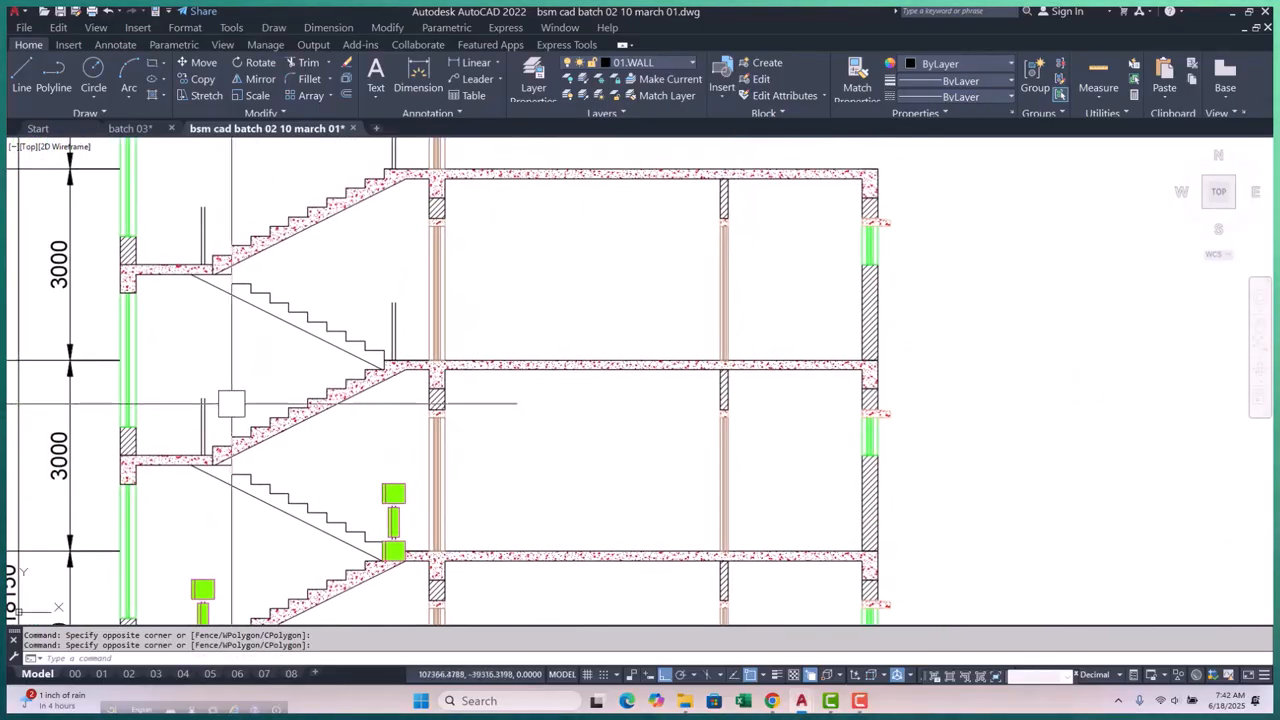
pyautogui.scroll(2, 261, 376)
pyautogui.scroll(-2, 261, 376)
pyautogui.scroll(2, 353, 328)
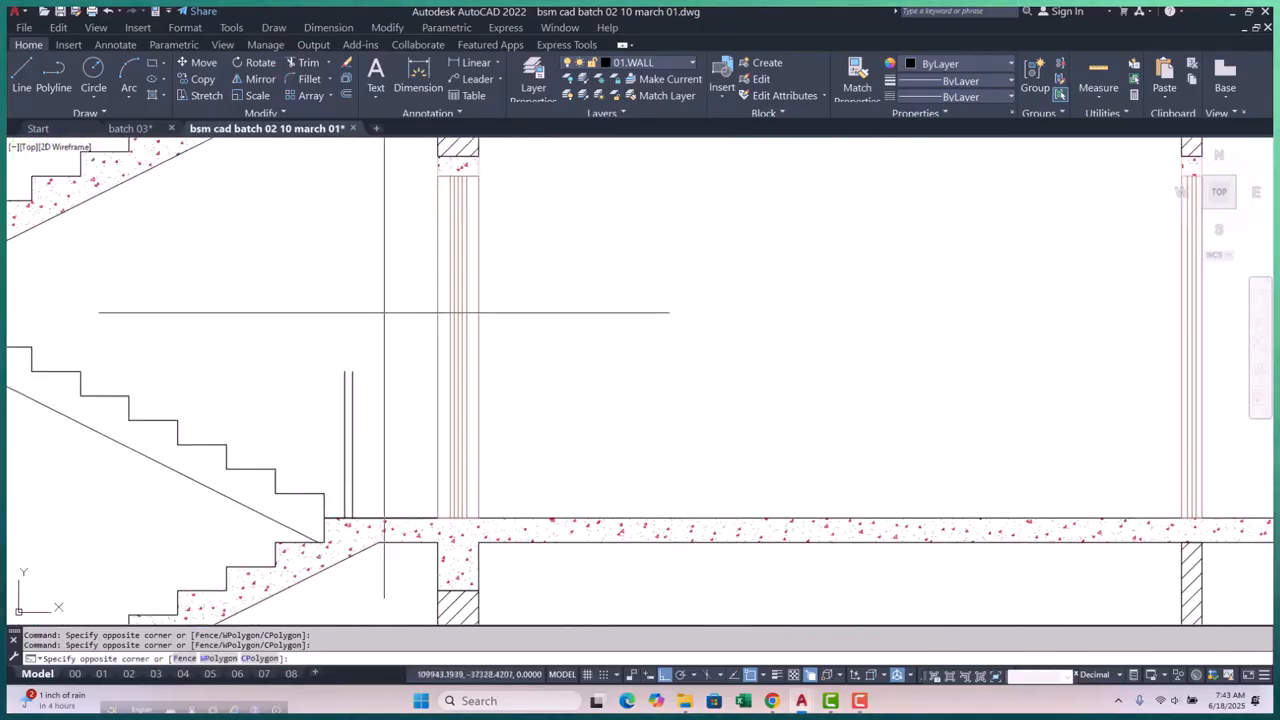
pyautogui.click(306, 408)
pyautogui.scroll(-2, 306, 408)
pyautogui.scroll(2, 229, 376)
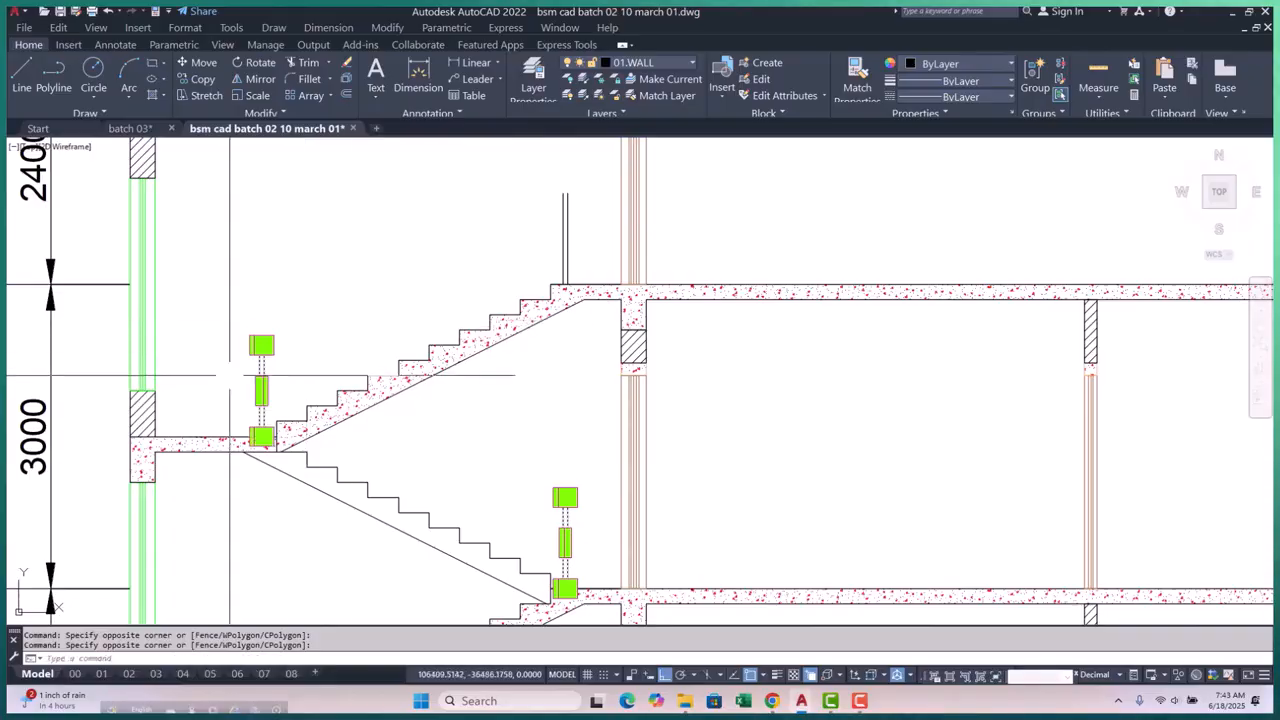
pyautogui.scroll(-2, 229, 376)
pyautogui.scroll(3, 420, 300)
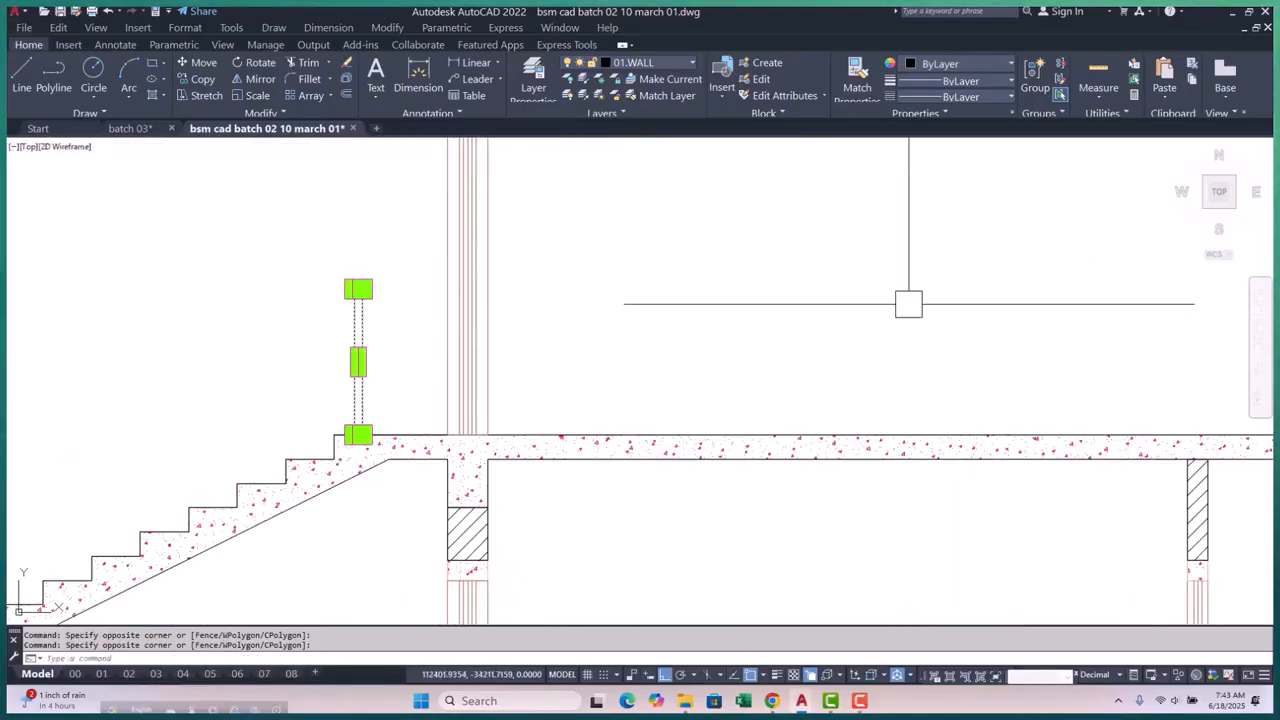
pyautogui.click(672, 60)
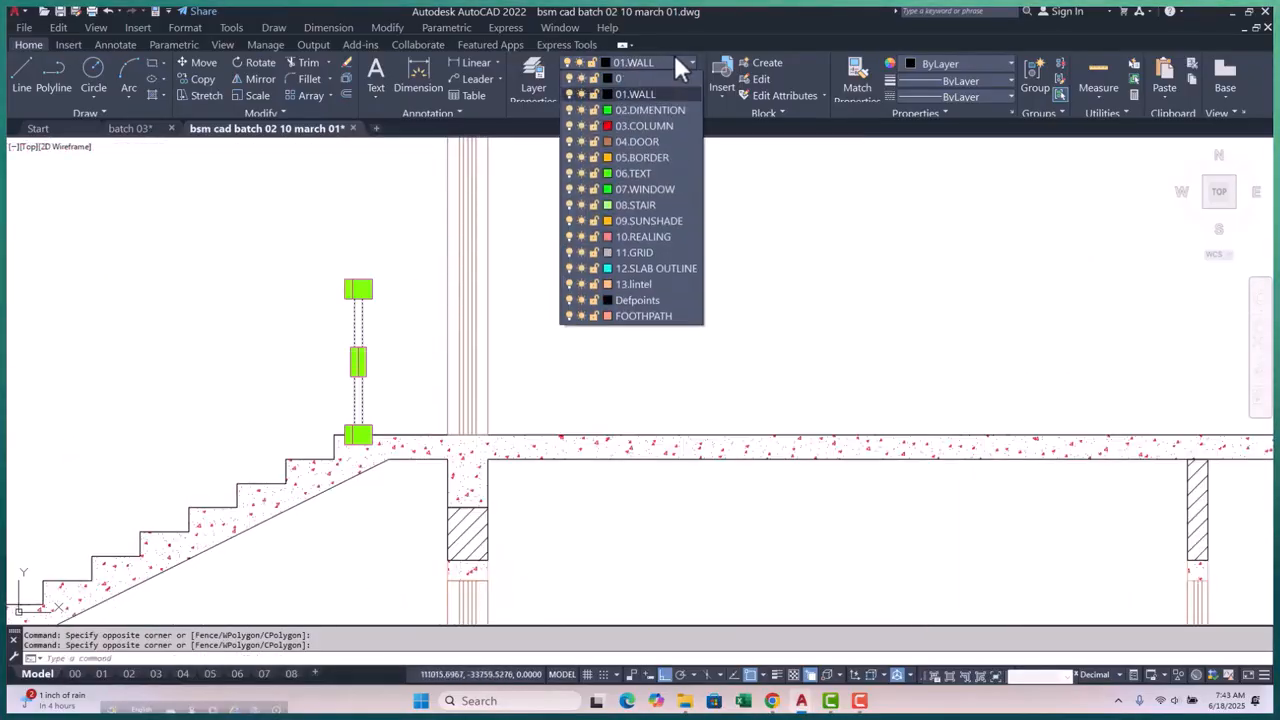
pyautogui.press('Escape')
pyautogui.press('Escape')
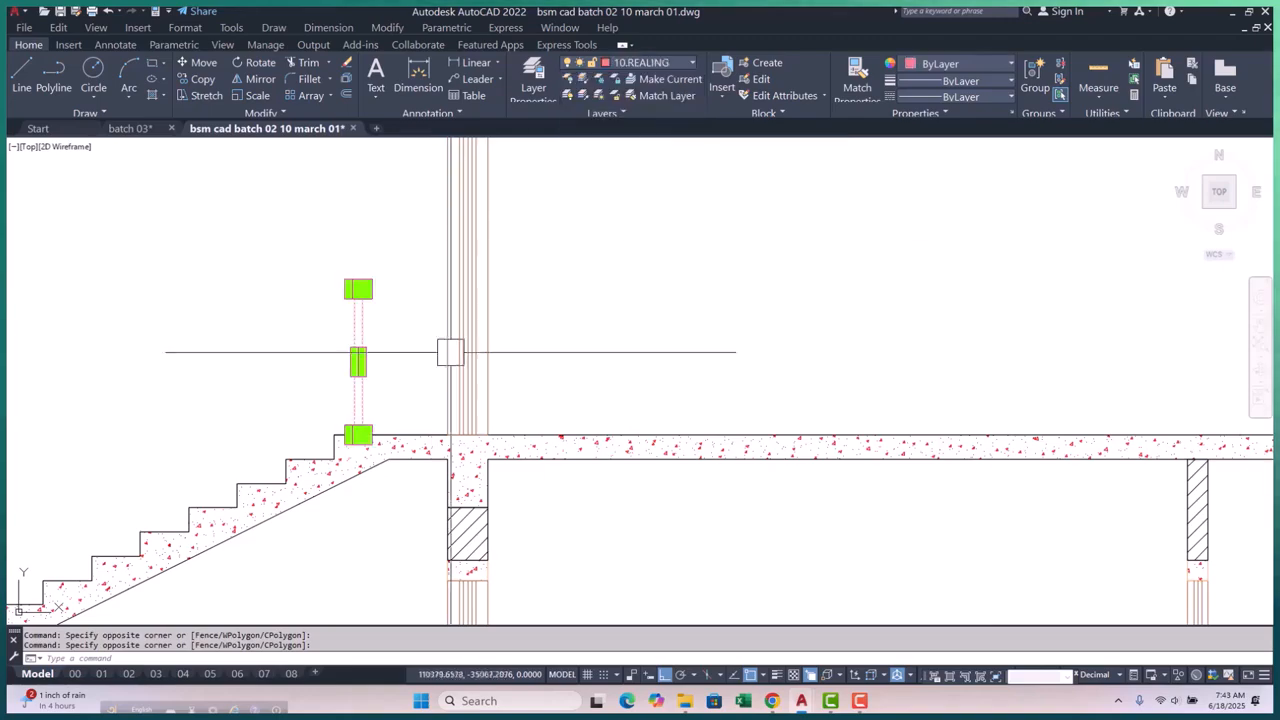
# Start a handrail polyline at the inner top corner of the lowest post, through the first landing post to the first-floor post
pyautogui.scroll(-5, 449, 351)
pyautogui.scroll(6, 440, 379)
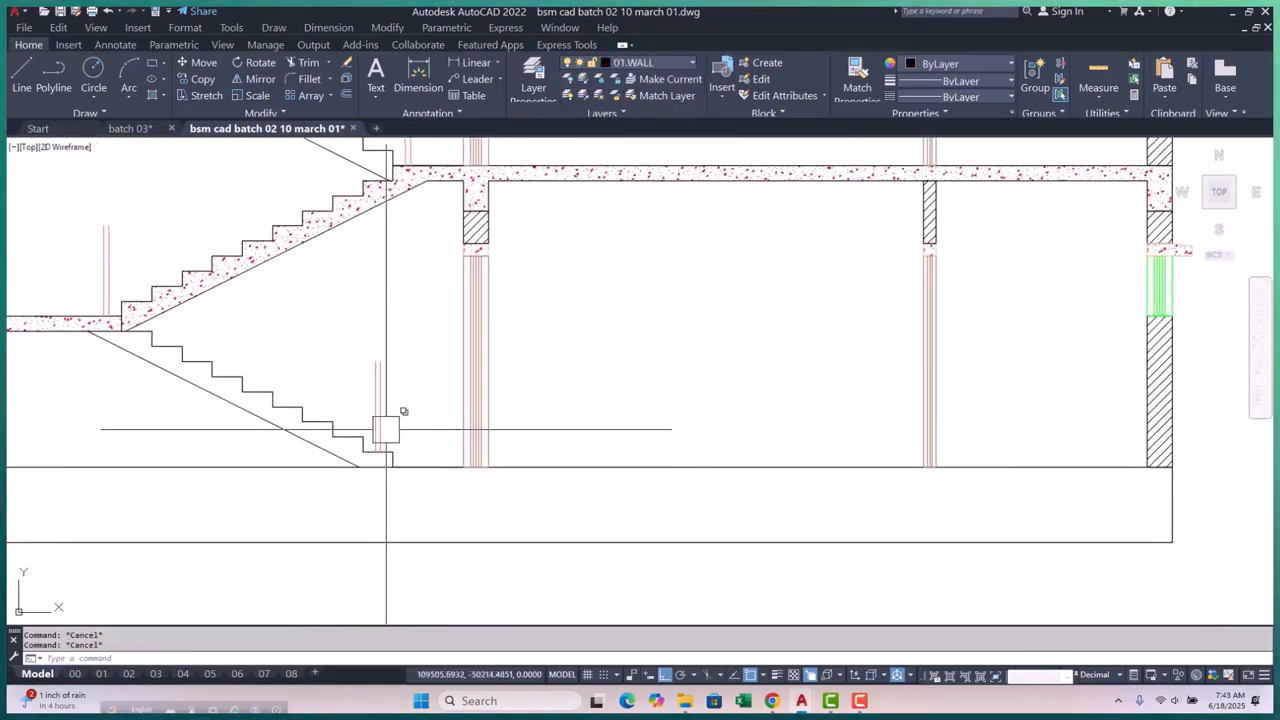
pyautogui.write('pl')
pyautogui.press('Return')
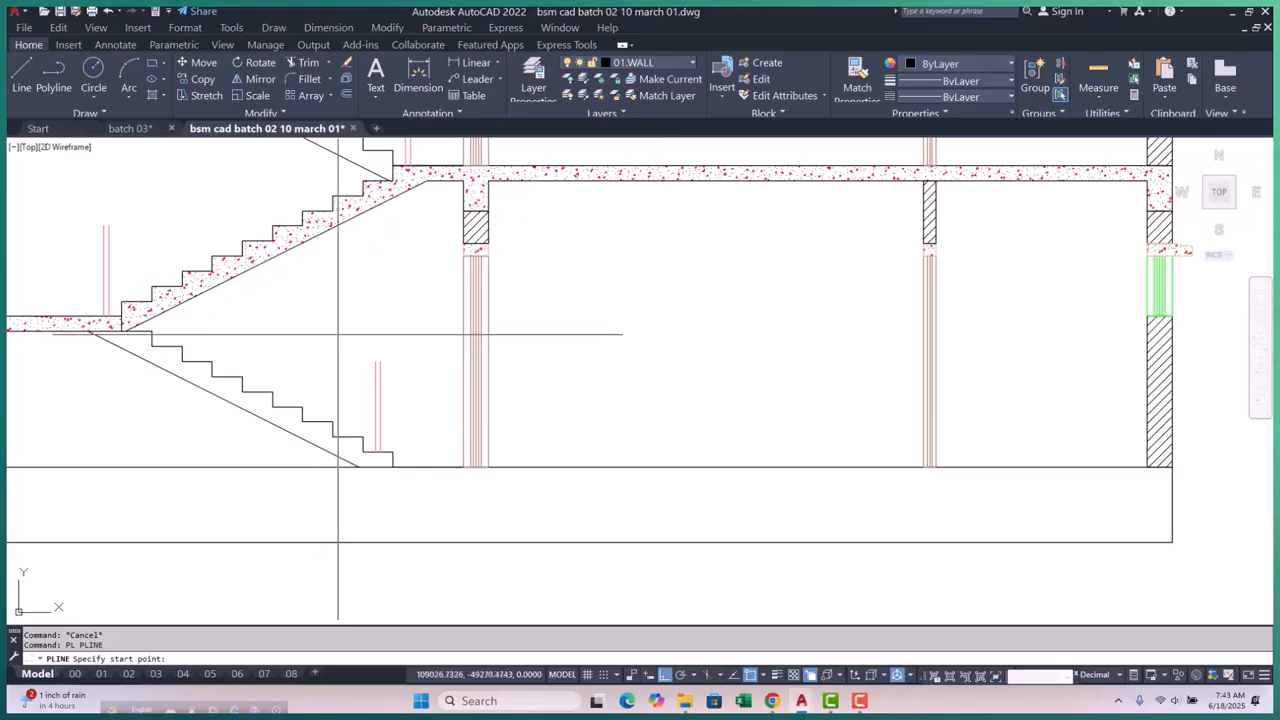
pyautogui.scroll(4, 360, 360)
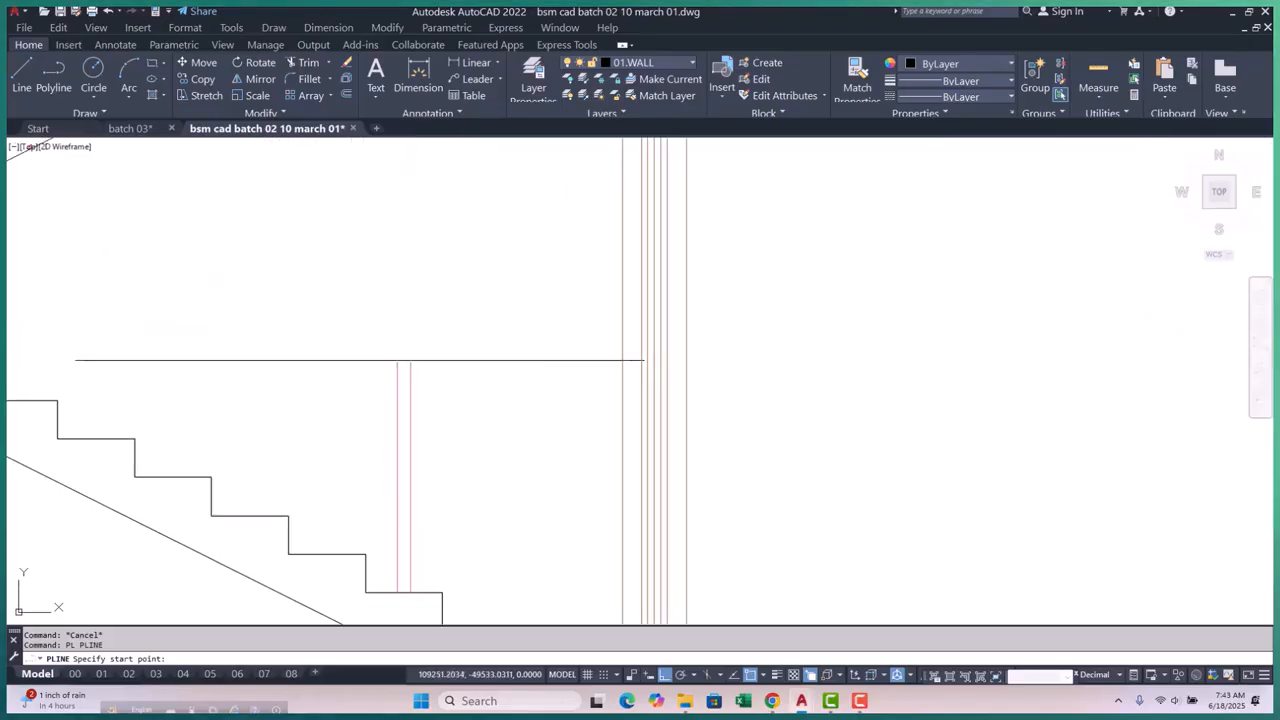
pyautogui.click(397, 361)
pyautogui.scroll(-6, 420, 400)
pyautogui.scroll(4, 280, 365)
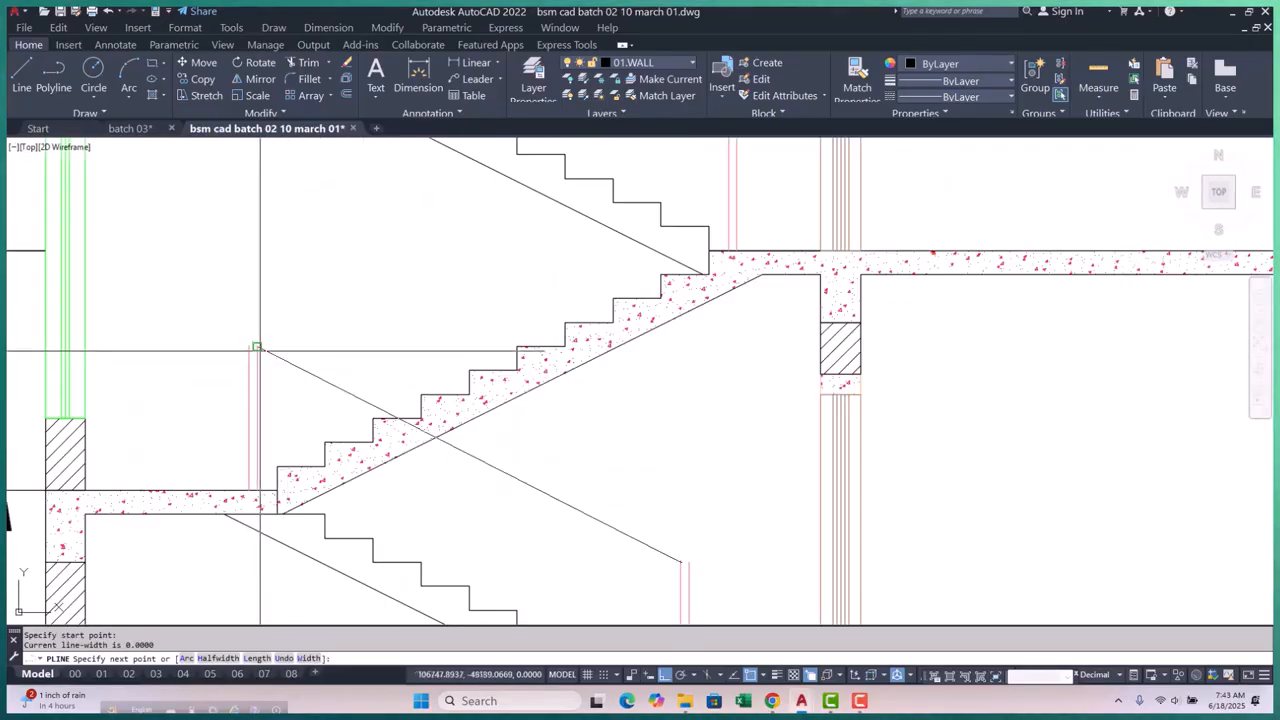
pyautogui.click(256, 348)
pyautogui.scroll(-3, 300, 385)
pyautogui.scroll(3, 470, 285)
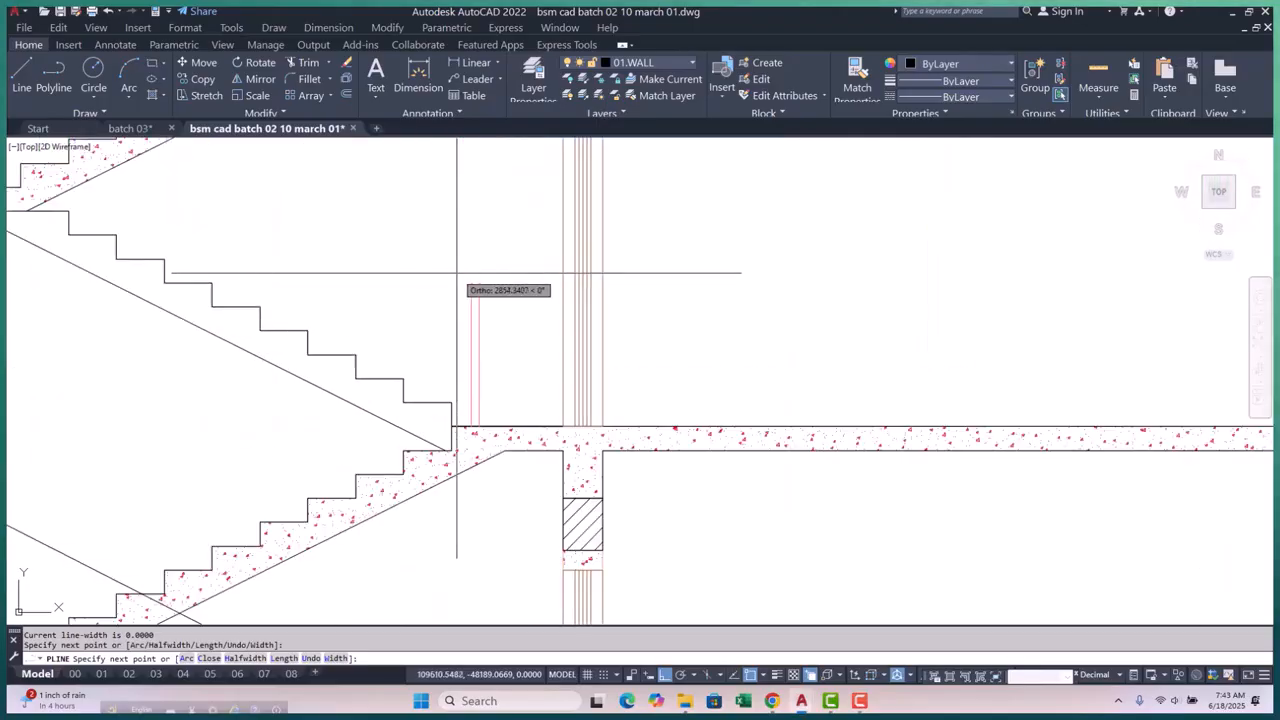
pyautogui.scroll(2, 467, 280)
pyautogui.click(477, 286)
pyautogui.scroll(-4, 443, 384)
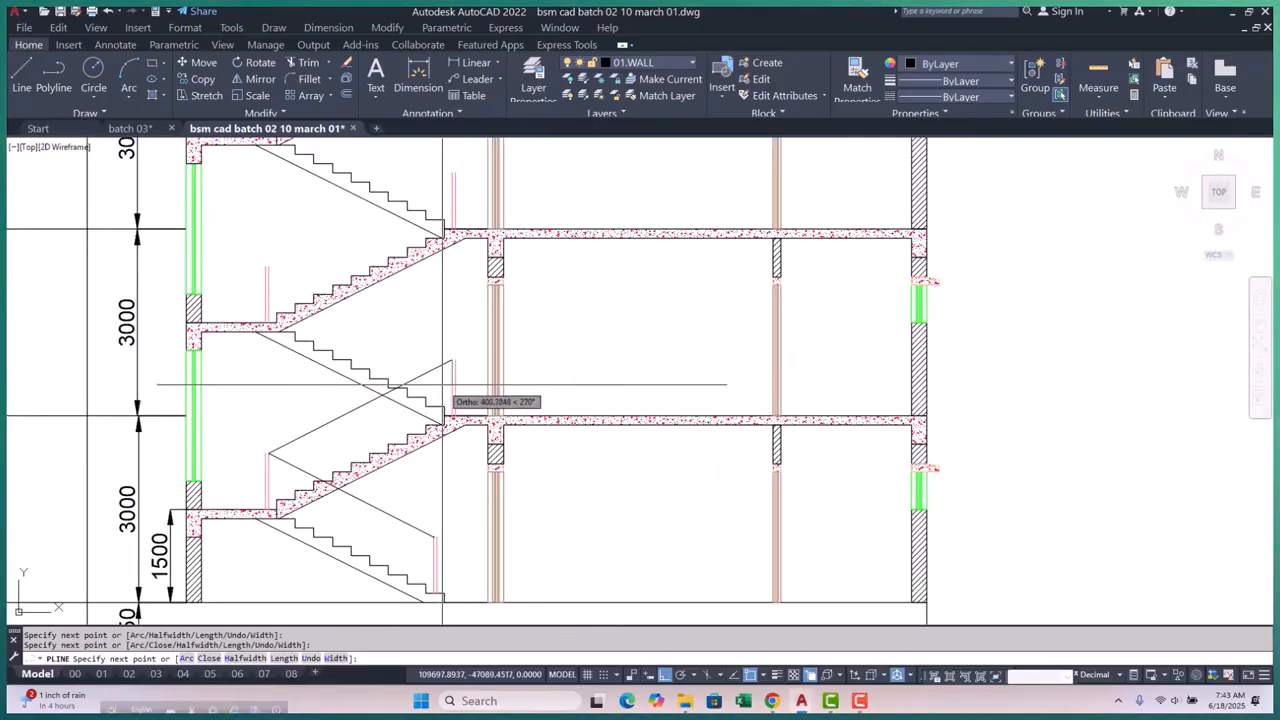
# Continue the inner handrail polyline through the second landing, second-floor and third landing posts to the third-floor post
pyautogui.scroll(3, 280, 272)
pyautogui.click(280, 272)
pyautogui.scroll(2, 416, 206)
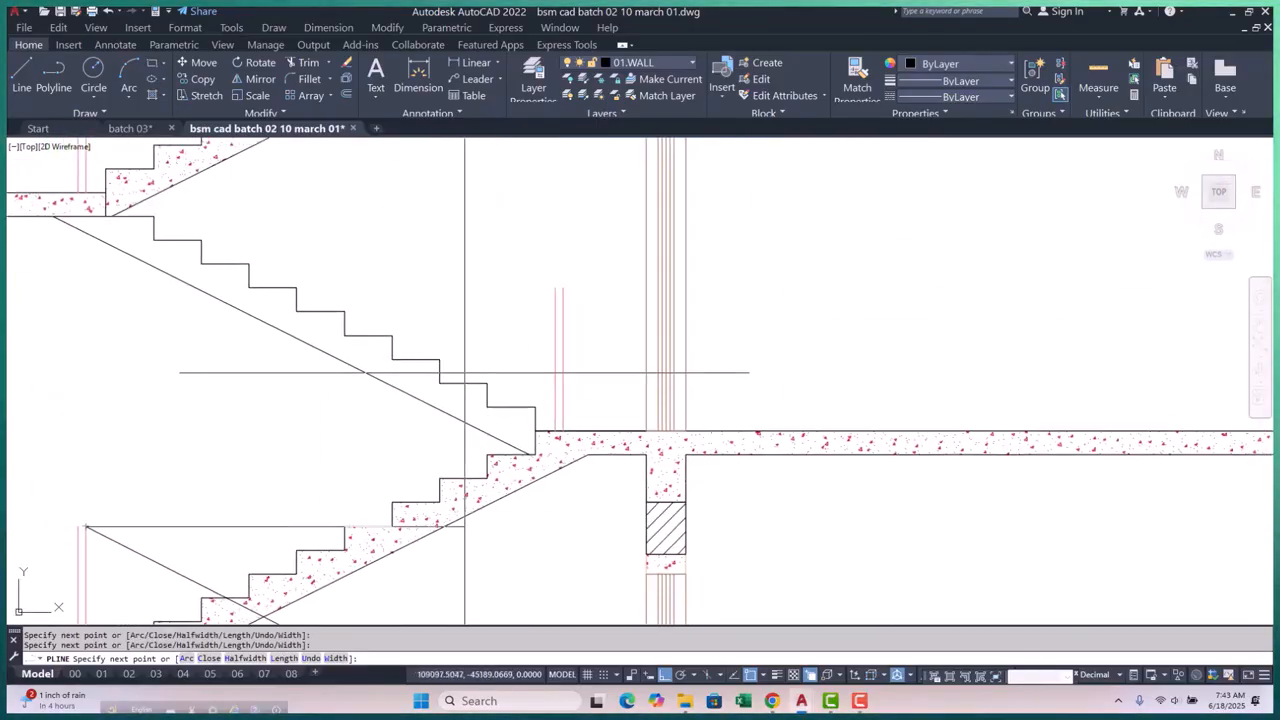
pyautogui.scroll(-4, 486, 390)
pyautogui.scroll(4, 294, 356)
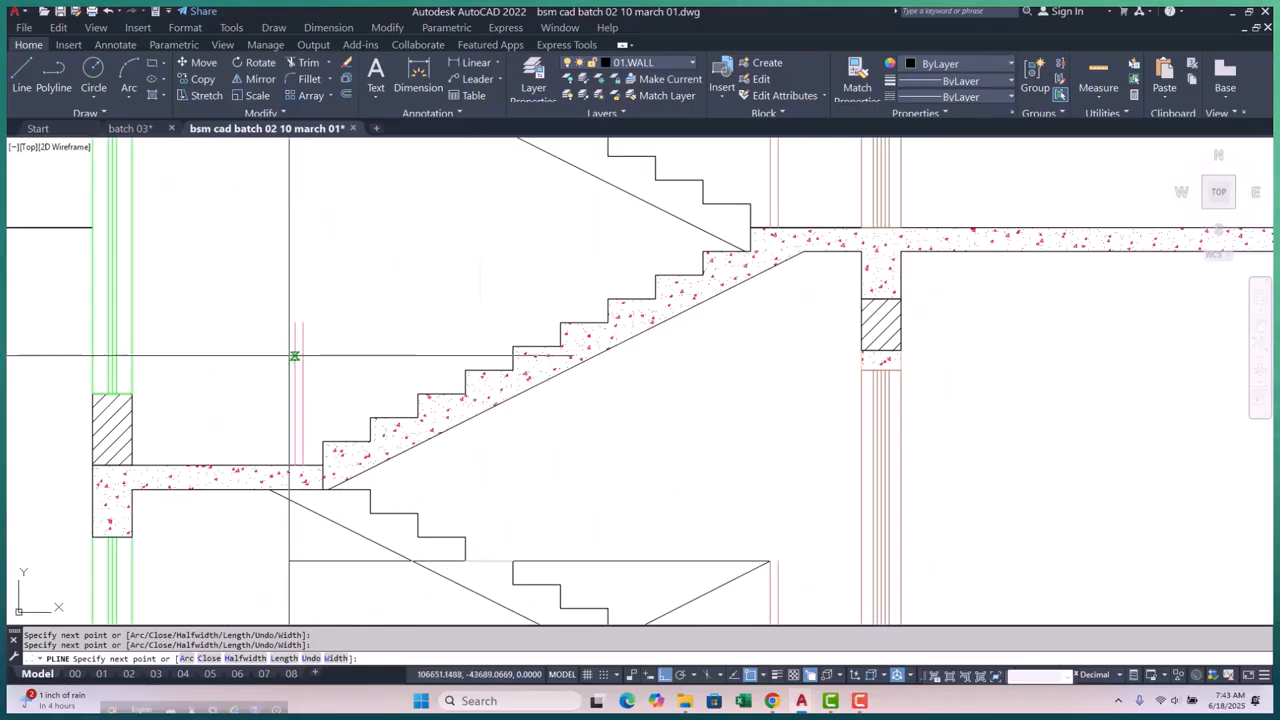
pyautogui.moveTo(302, 323)
pyautogui.mouseDown(button='middle')
pyautogui.moveTo(102, 457)
pyautogui.moveTo(63, 505)
pyautogui.mouseUp(button='middle')
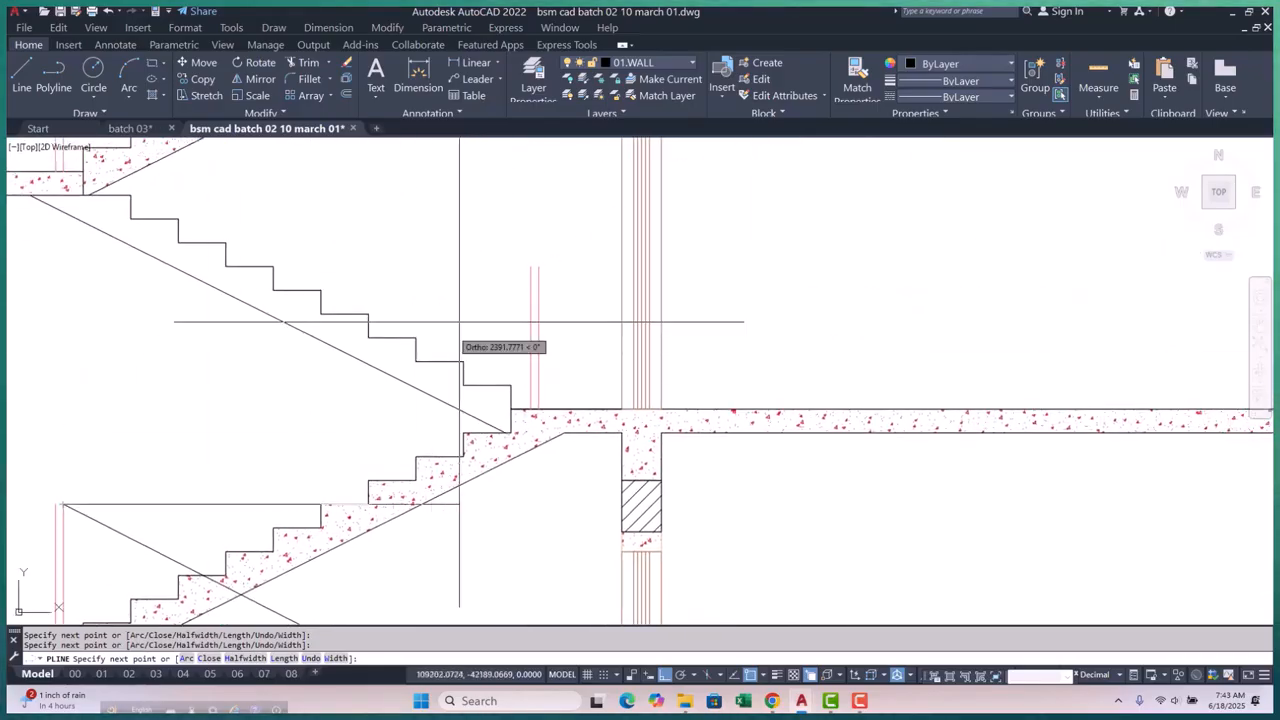
pyautogui.scroll(-2, 478, 333)
pyautogui.moveTo(478, 333); pyautogui.dragTo(478, 488, button='middle')
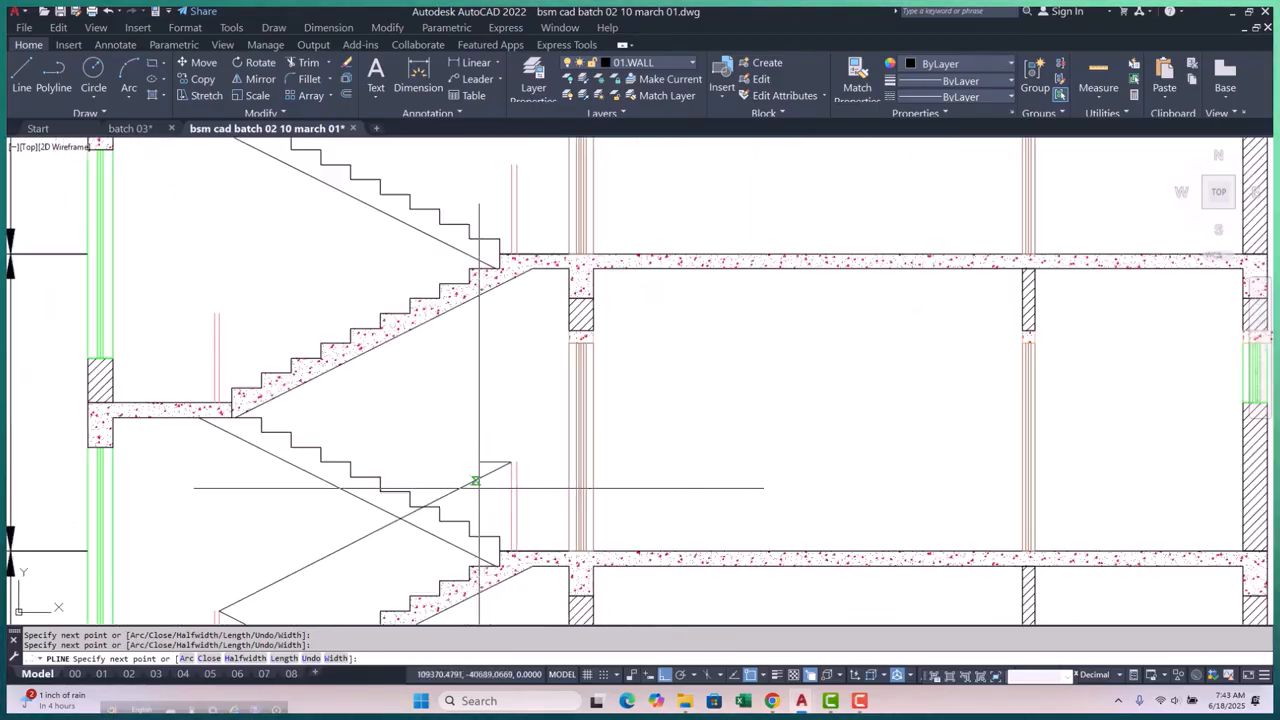
# Finish the inner handrail polyline through the fourth landing, fourth-floor and top landing posts up to the roof floor post
pyautogui.scroll(2, 237, 330)
pyautogui.scroll(-4, 209, 306)
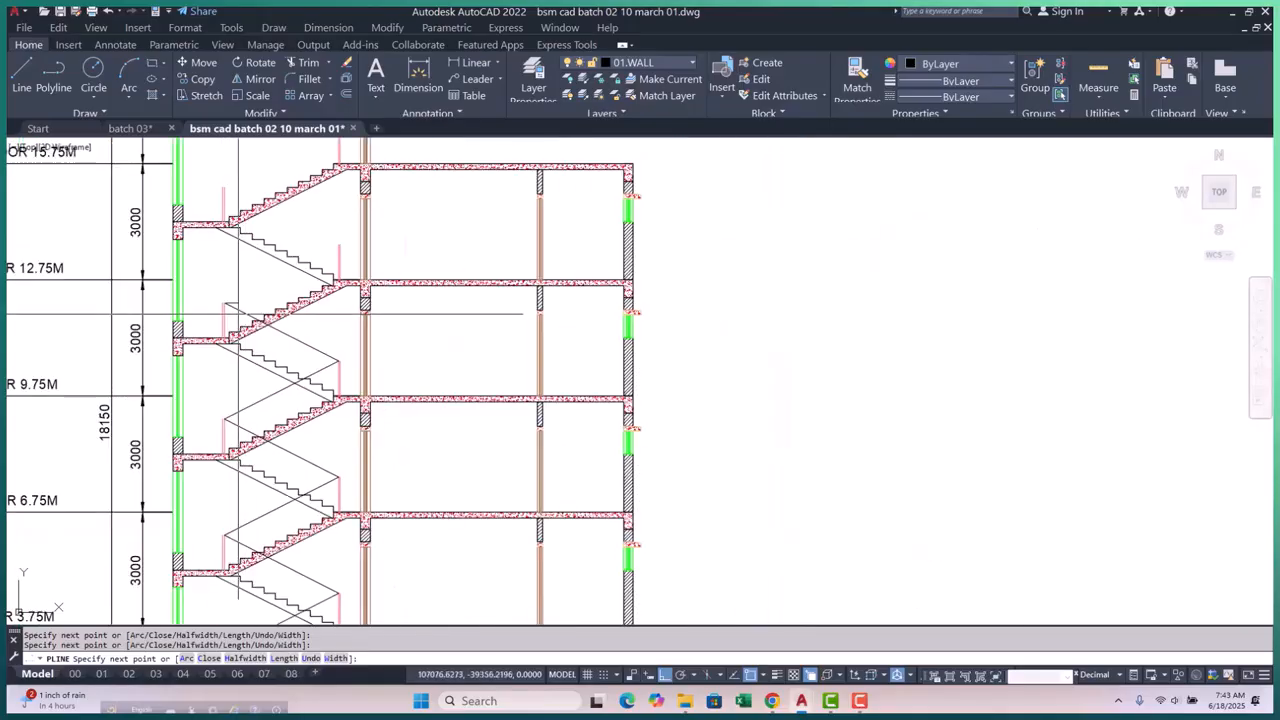
pyautogui.scroll(6, 285, 360)
pyautogui.scroll(-3, 306, 349)
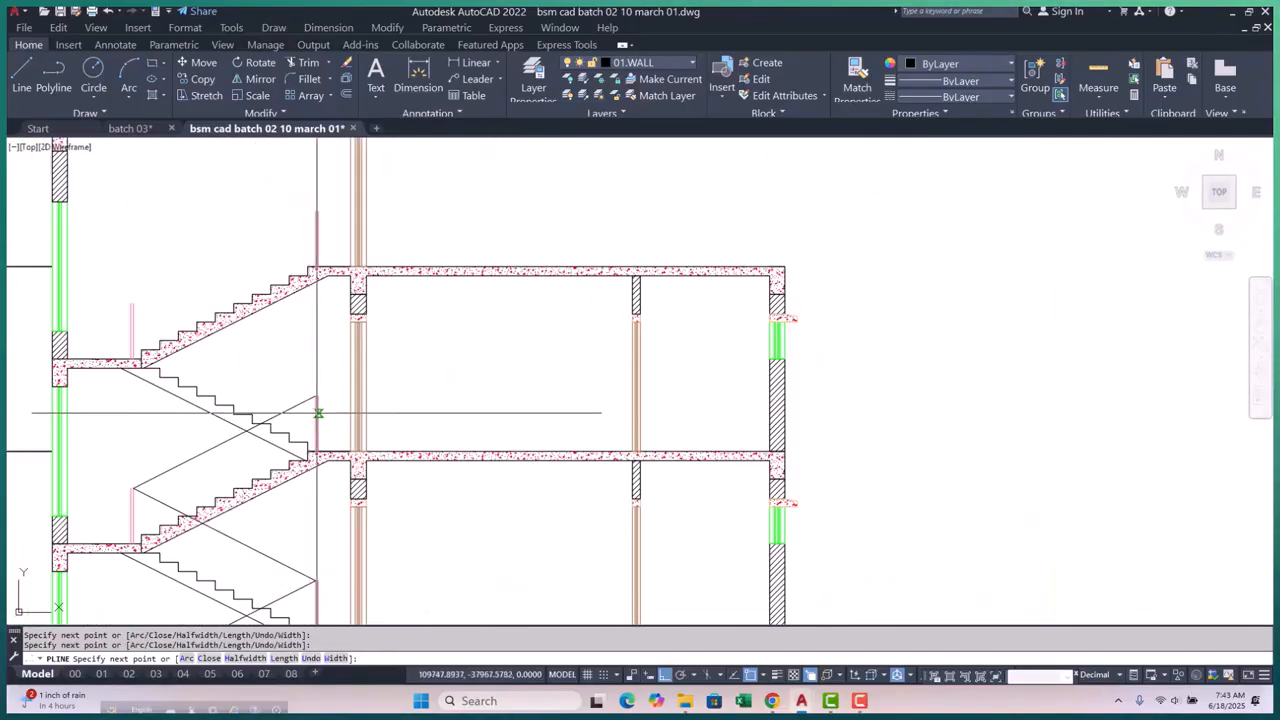
pyautogui.scroll(5, 130, 312)
pyautogui.scroll(-3, 200, 300)
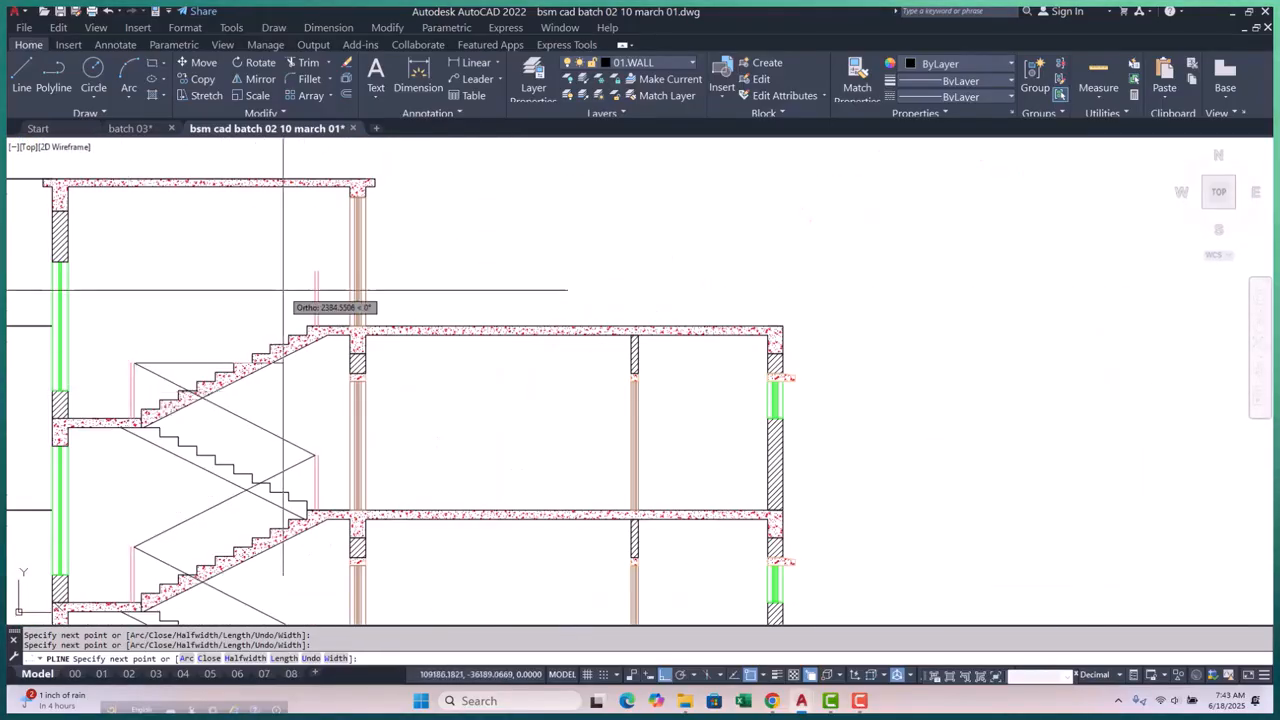
pyautogui.scroll(4, 281, 316)
pyautogui.scroll(-2, 298, 326)
pyautogui.scroll(2, 299, 293)
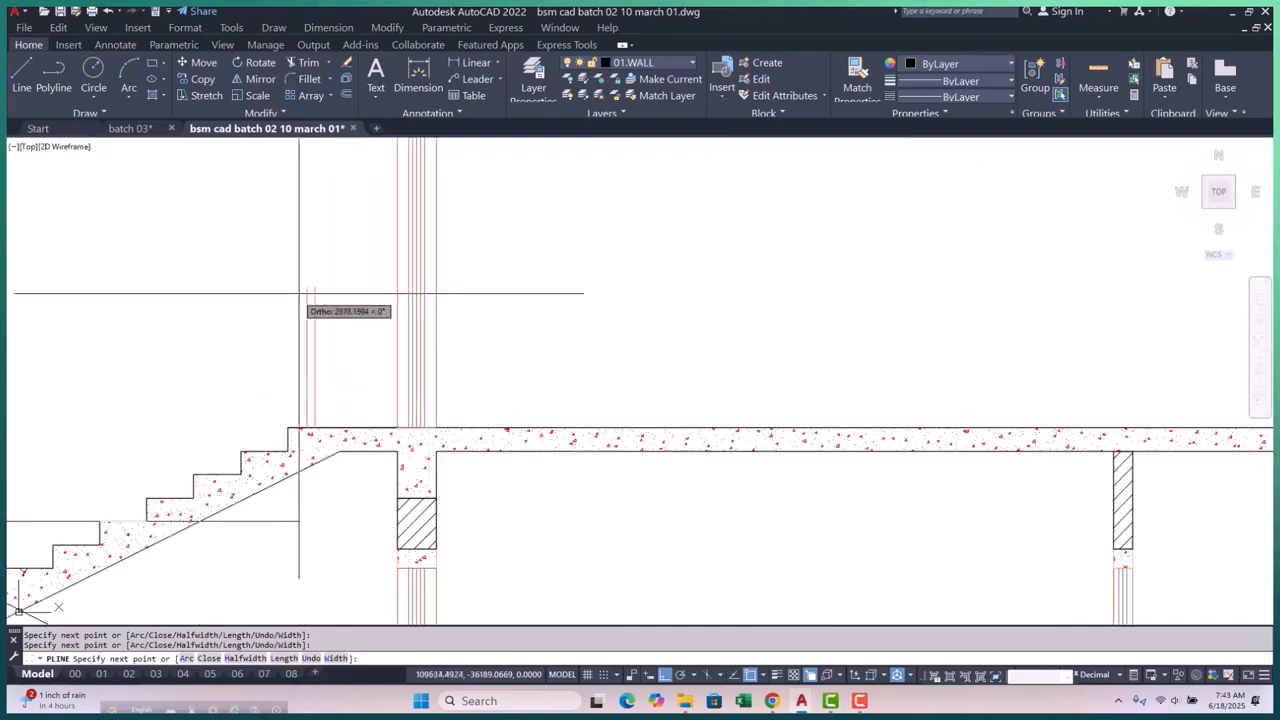
pyautogui.press('Escape')
# Start a second handrail polyline at the outer top corner of the lowest post, through the first landing post to the first-floor post
pyautogui.scroll(-5, 307, 287)
pyautogui.scroll(5, 330, 440)
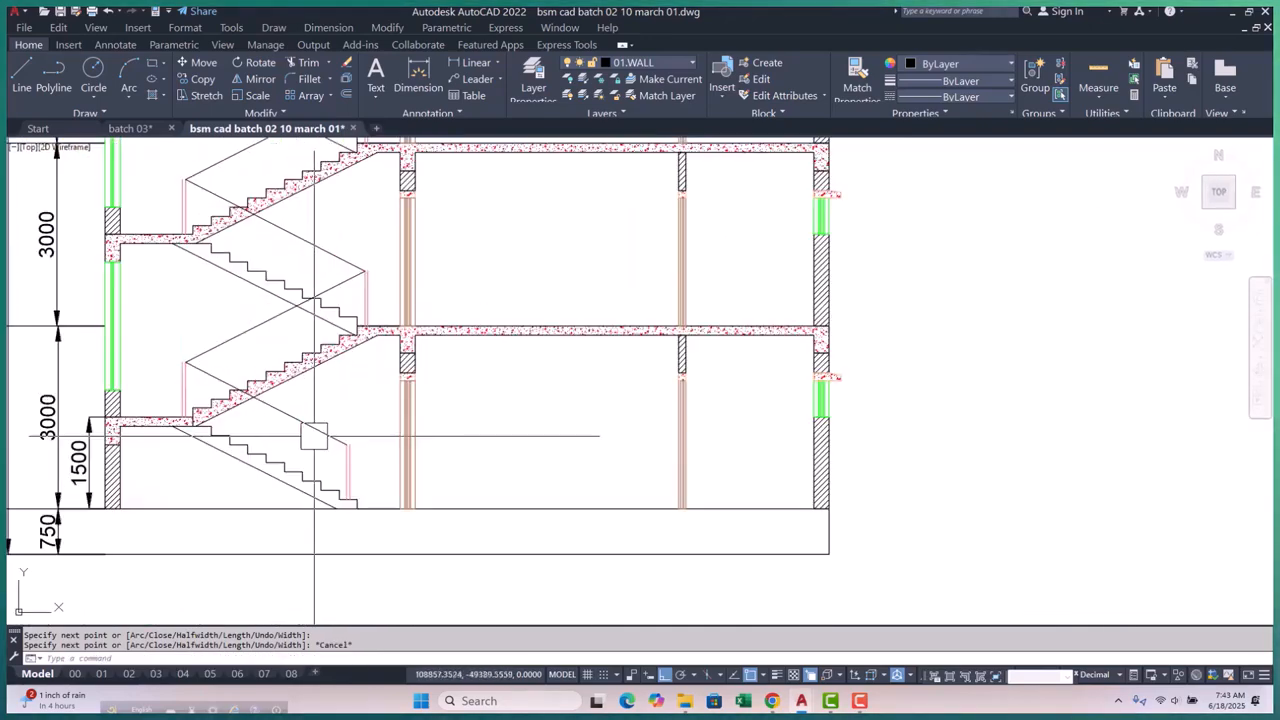
pyautogui.scroll(4, 335, 466)
pyautogui.press('space')
pyautogui.click(374, 383)
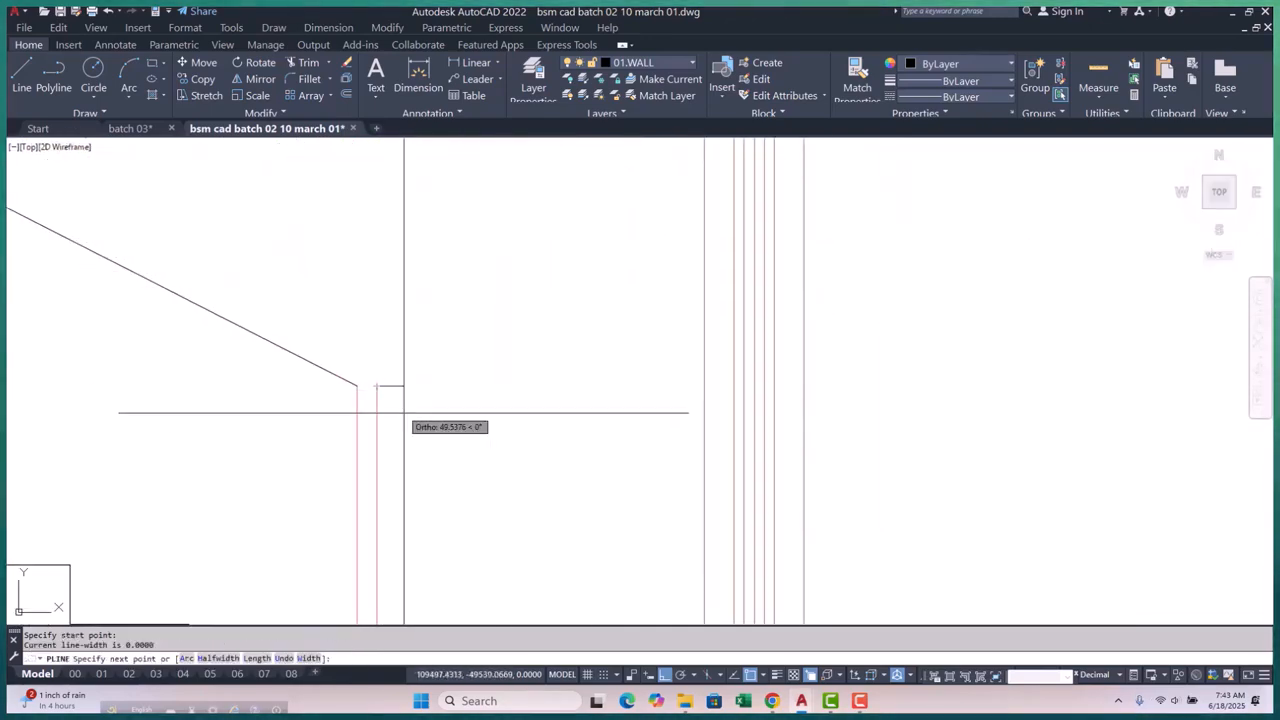
pyautogui.scroll(-5, 402, 415)
pyautogui.scroll(3, 146, 293)
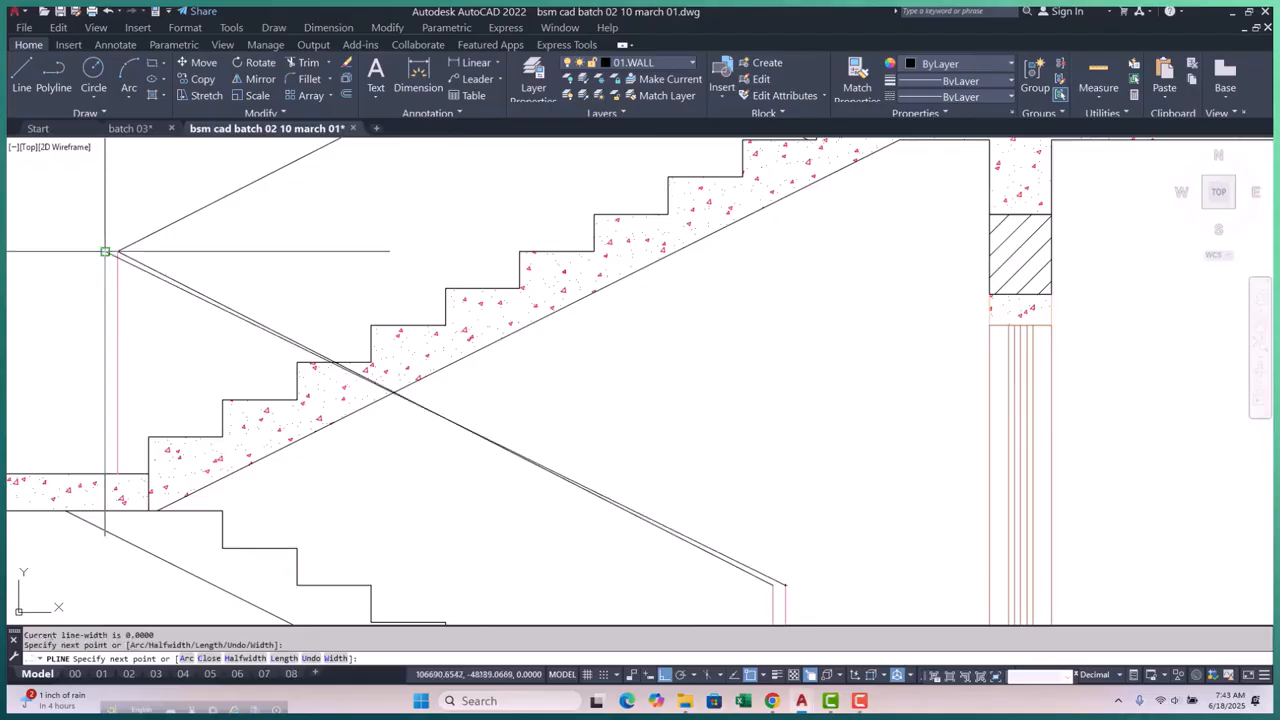
pyautogui.scroll(-5, 160, 360)
pyautogui.scroll(6, 346, 271)
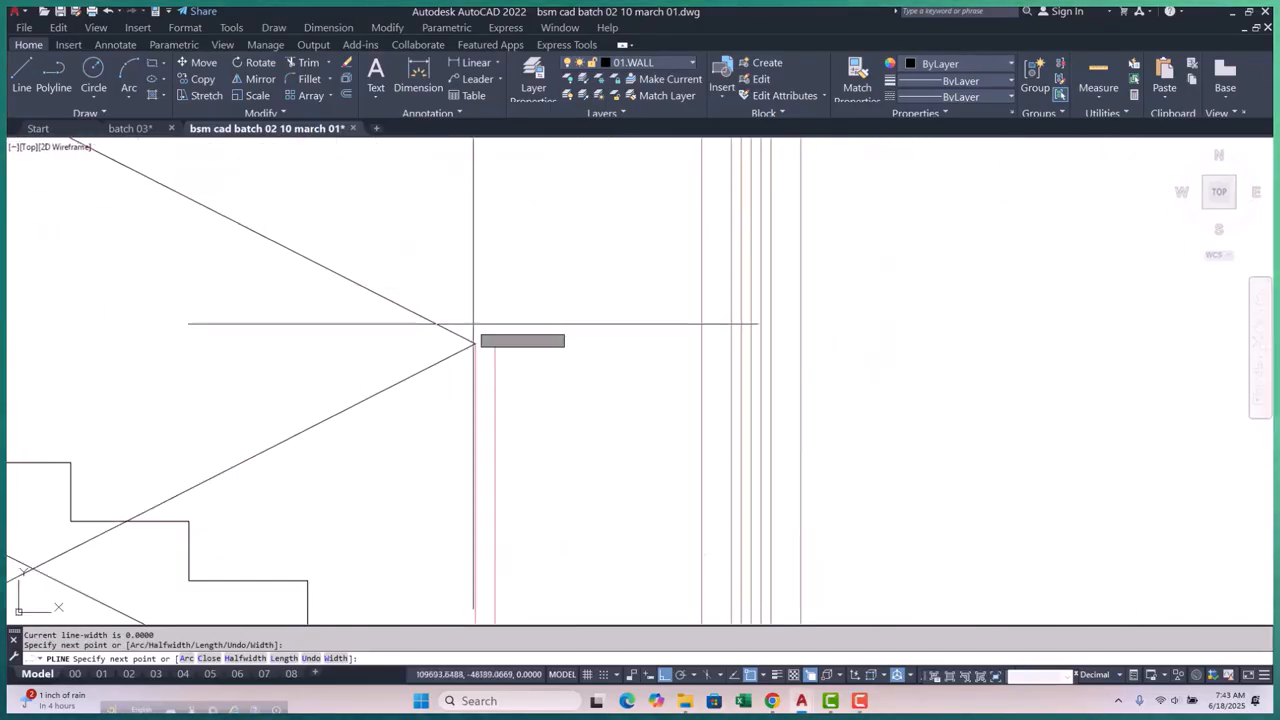
pyautogui.scroll(-4, 494, 344)
# Continue the outer handrail polyline through the second landing, second-floor and third landing posts to the third-floor post
pyautogui.scroll(5, 180, 250)
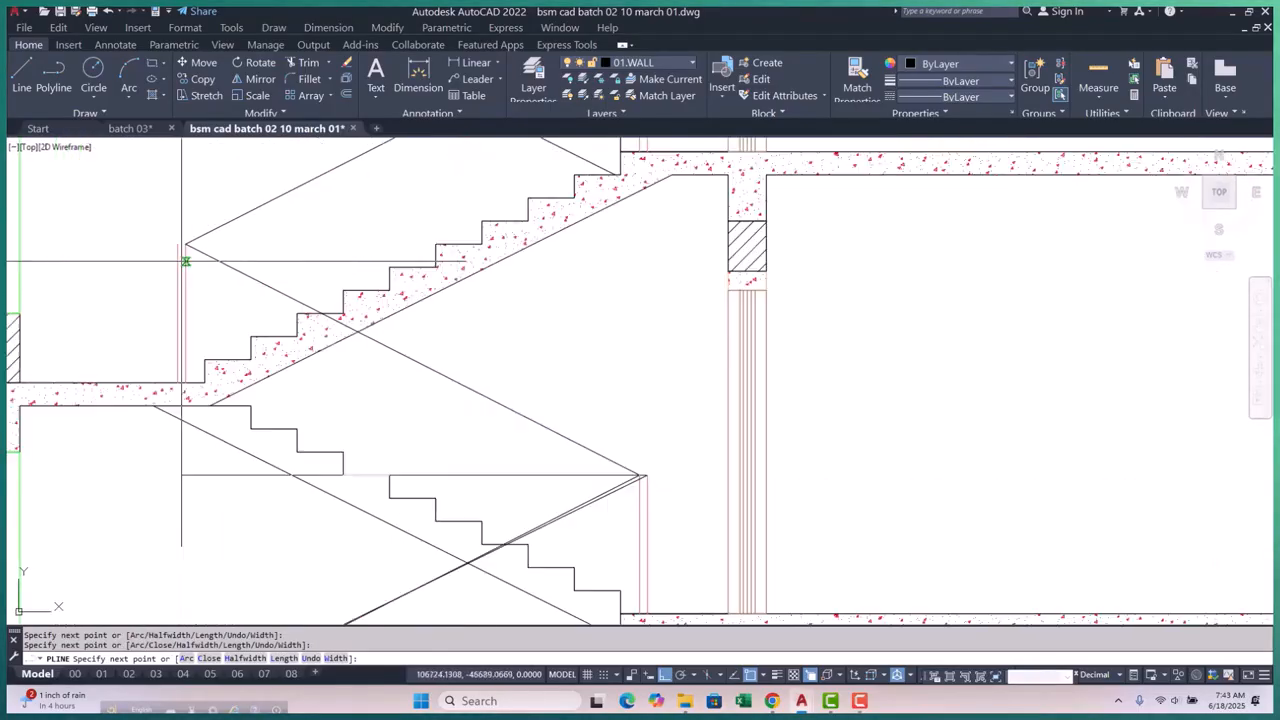
pyautogui.scroll(-4, 175, 235)
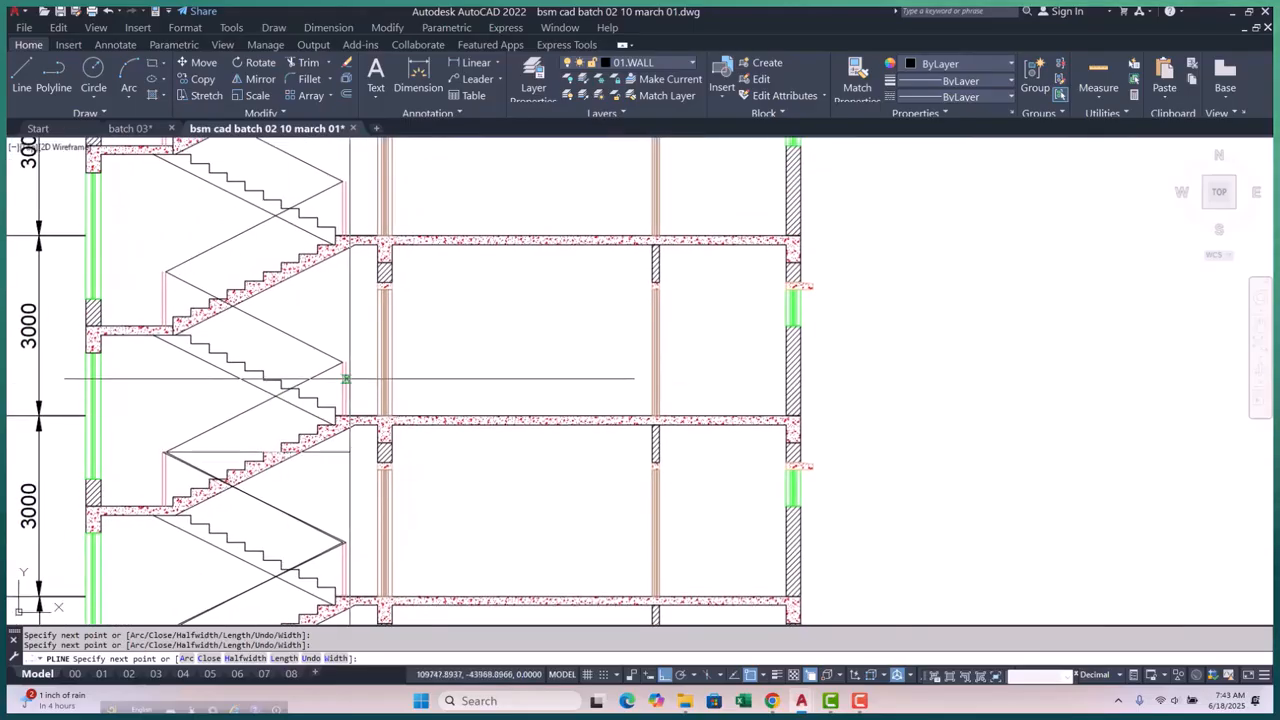
pyautogui.scroll(5, 329, 314)
pyautogui.scroll(-4, 331, 355)
pyautogui.scroll(5, 47, 228)
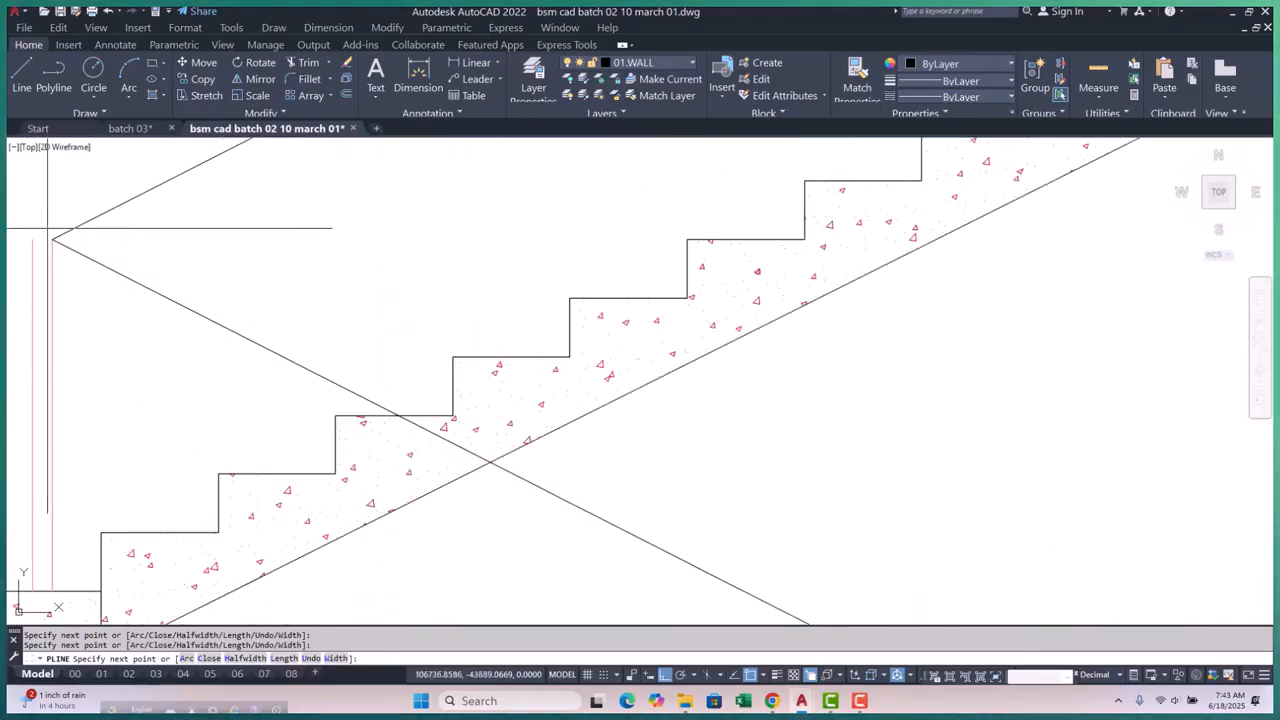
pyautogui.scroll(-4, 234, 434)
pyautogui.scroll(5, 413, 280)
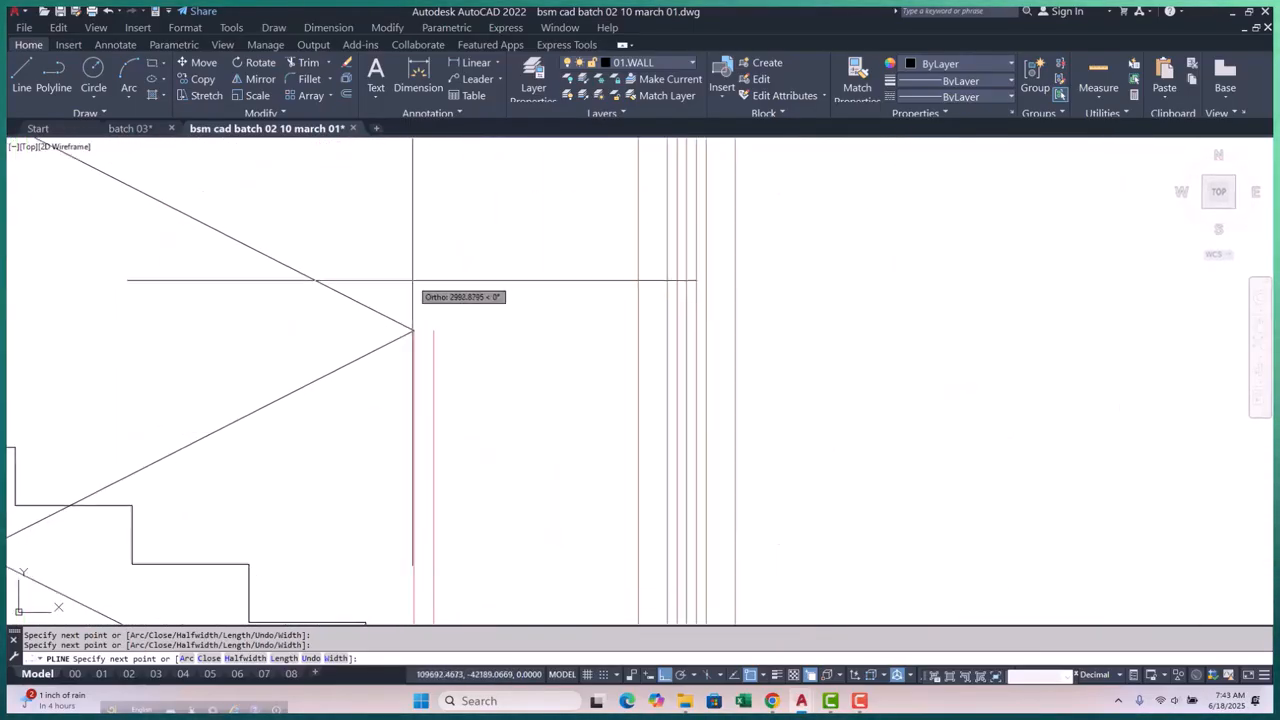
# Finish the outer handrail polyline through the fourth landing, fourth-floor and top landing posts up to the roof floor post
pyautogui.scroll(-4, 433, 330)
pyautogui.scroll(5, 204, 322)
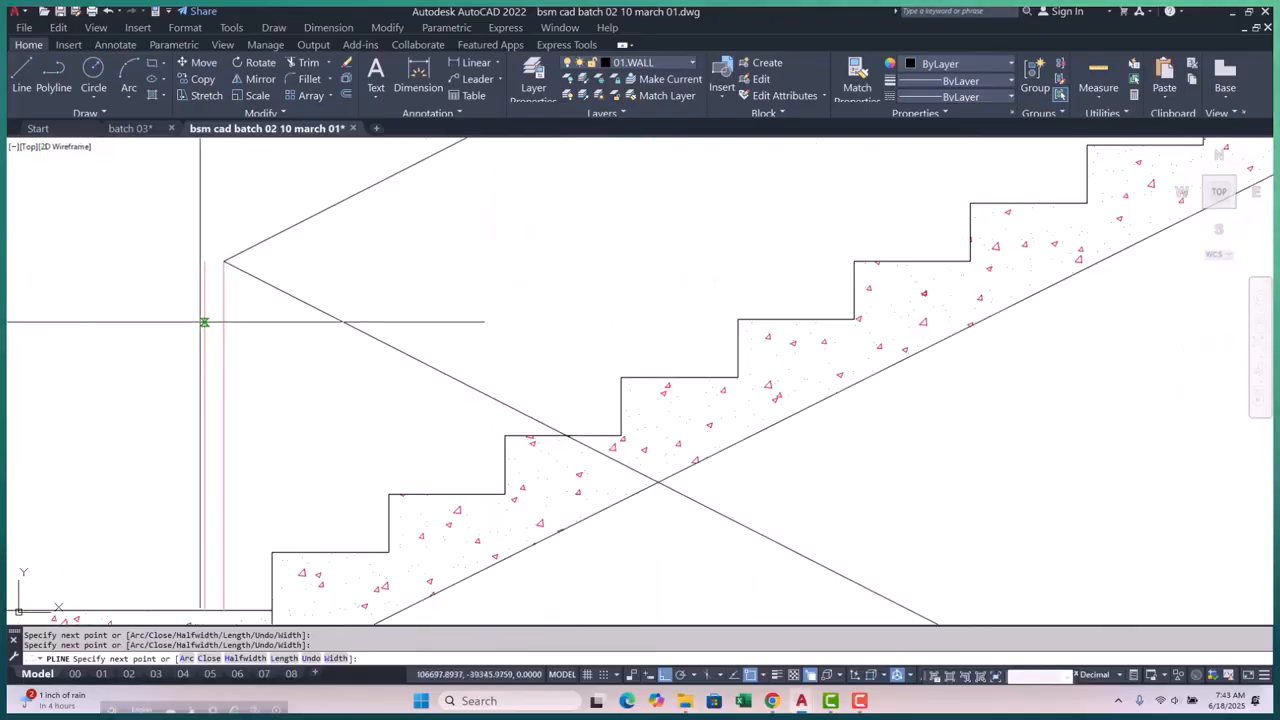
pyautogui.scroll(-4, 204, 261)
pyautogui.scroll(5, 455, 338)
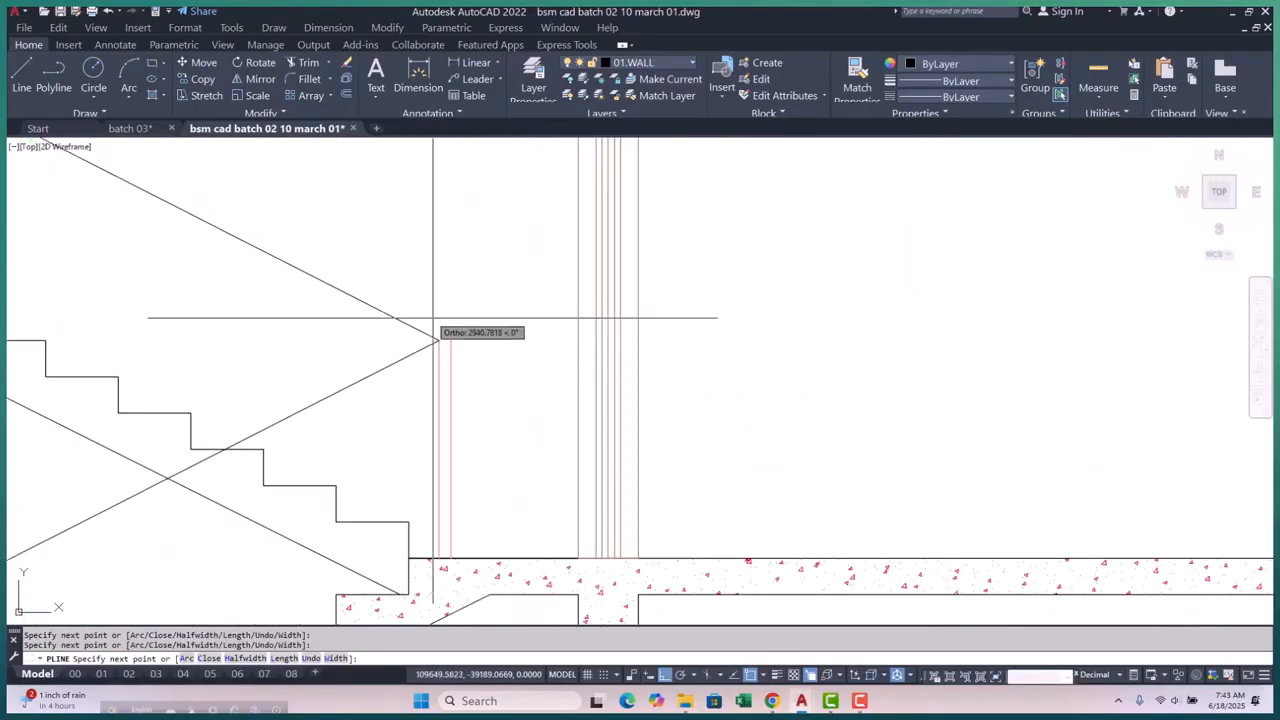
pyautogui.scroll(-4, 449, 352)
pyautogui.scroll(5, 247, 285)
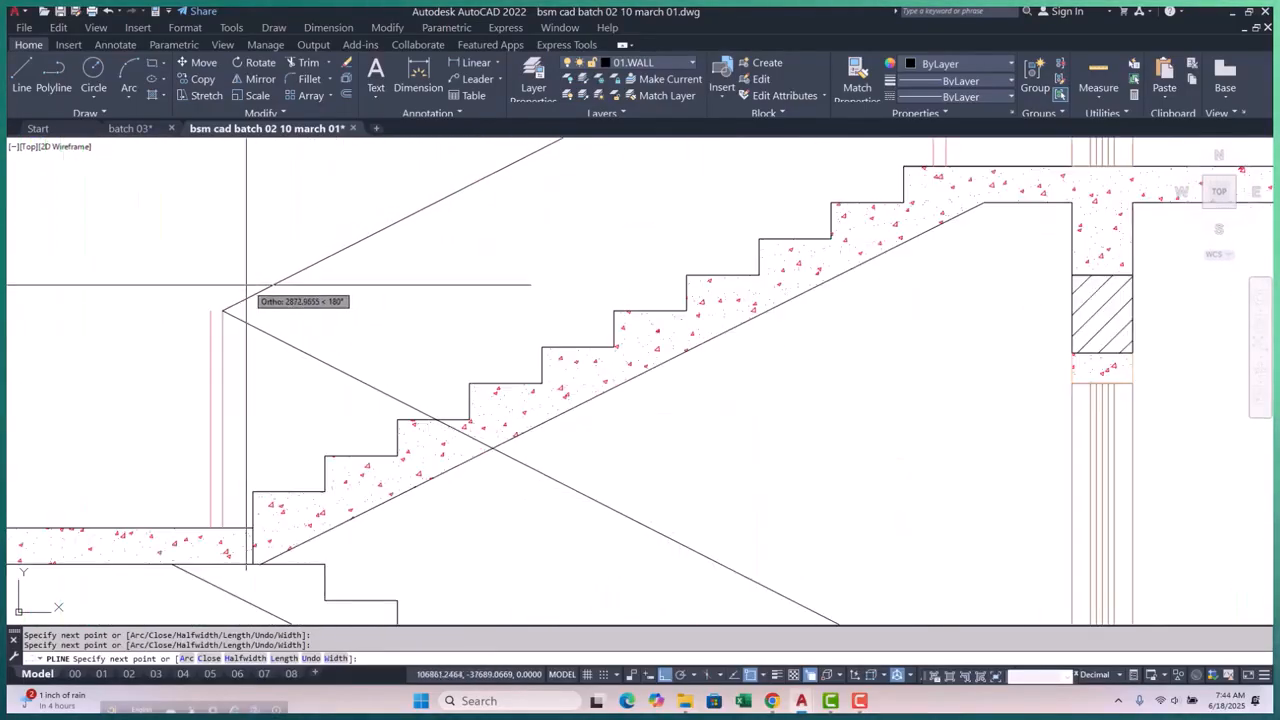
pyautogui.scroll(-4, 223, 380)
pyautogui.scroll(5, 330, 391)
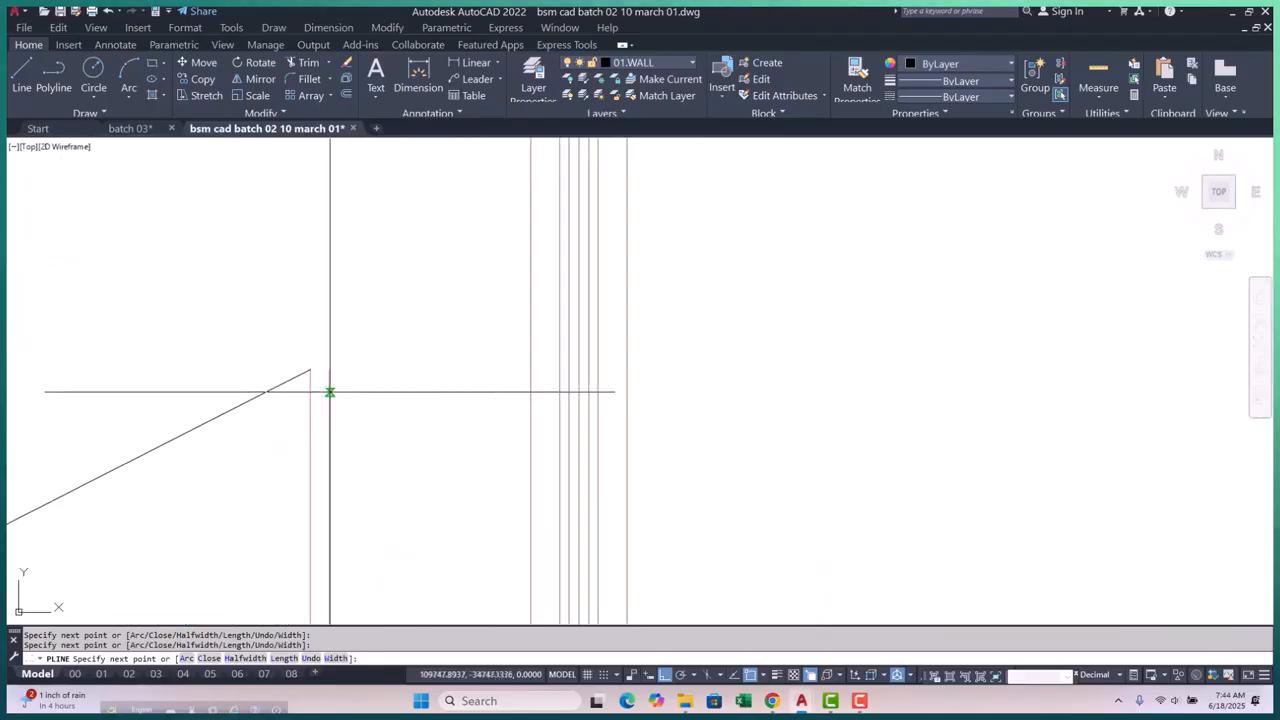
pyautogui.press('Escape')
pyautogui.scroll(-3, 330, 370)
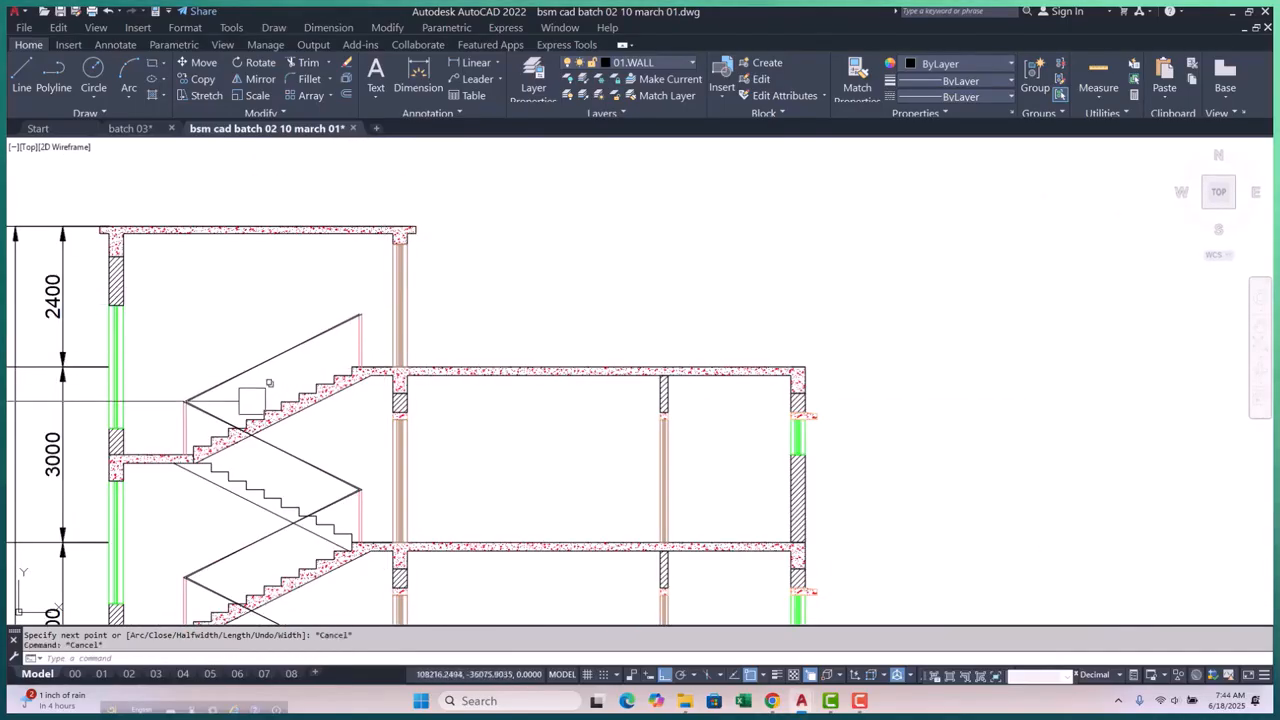
pyautogui.press('Escape')
# Swap the two handrail vertices at the top landing post, stretching the inner one to the outer corner and the outer one to the inner corner
pyautogui.scroll(5, 240, 402)
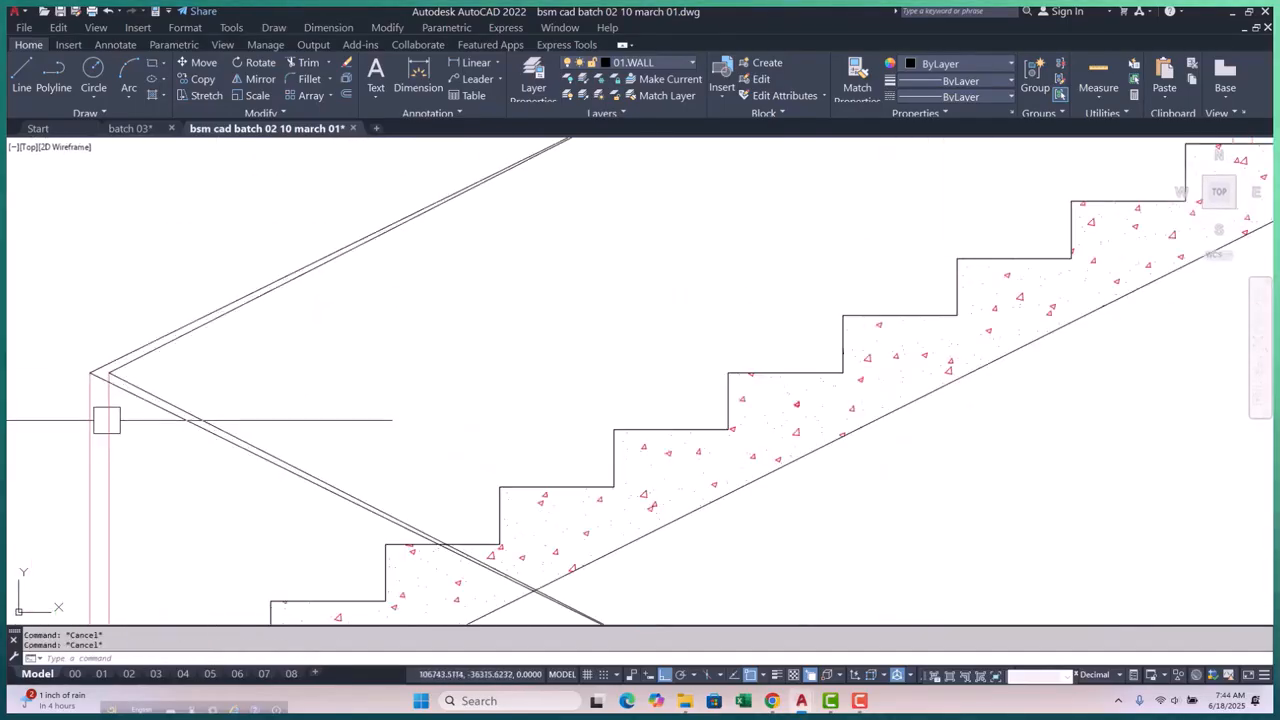
pyautogui.scroll(5, 110, 400)
pyautogui.moveTo(61, 274); pyautogui.dragTo(188, 270, button='middle')
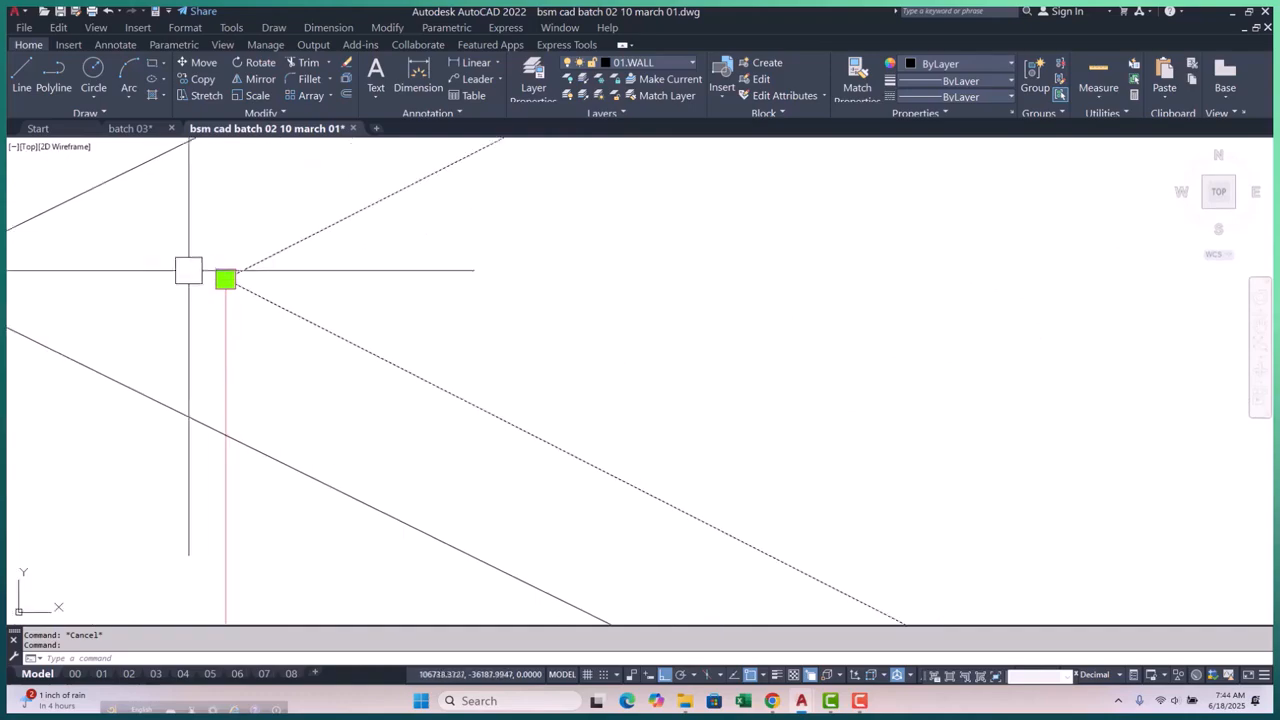
pyautogui.click(225, 279)
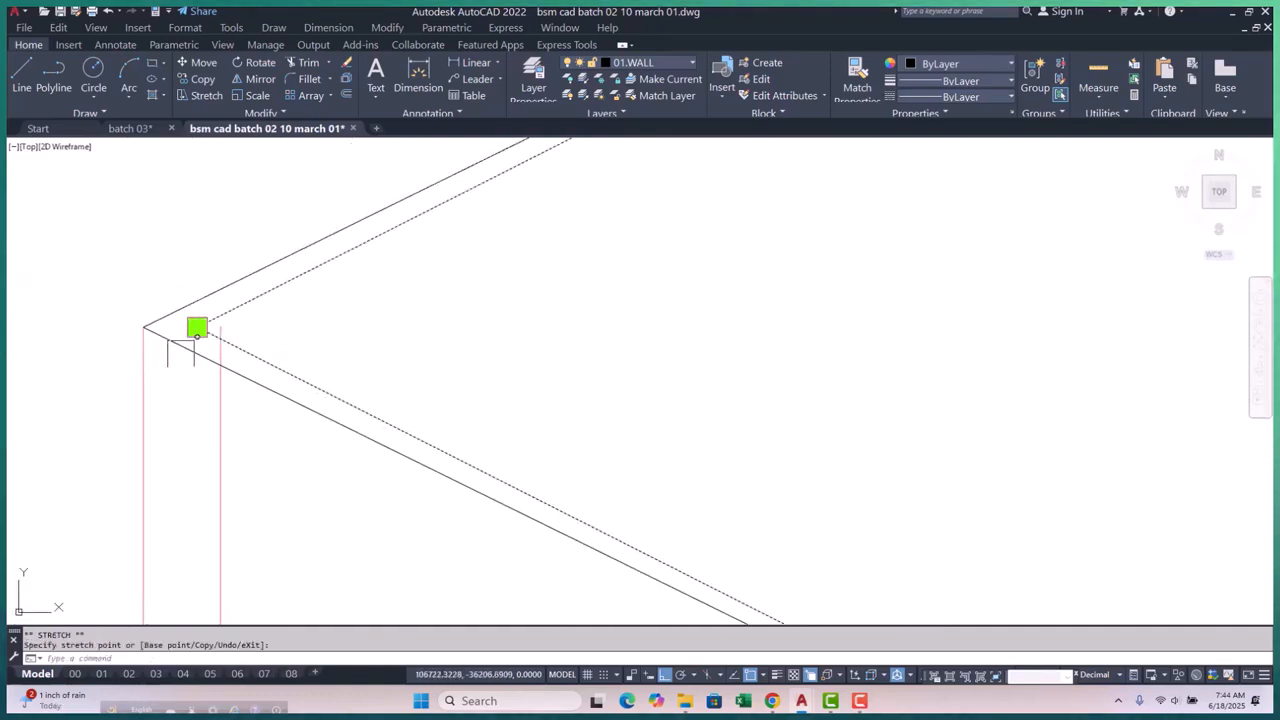
pyautogui.press('Escape')
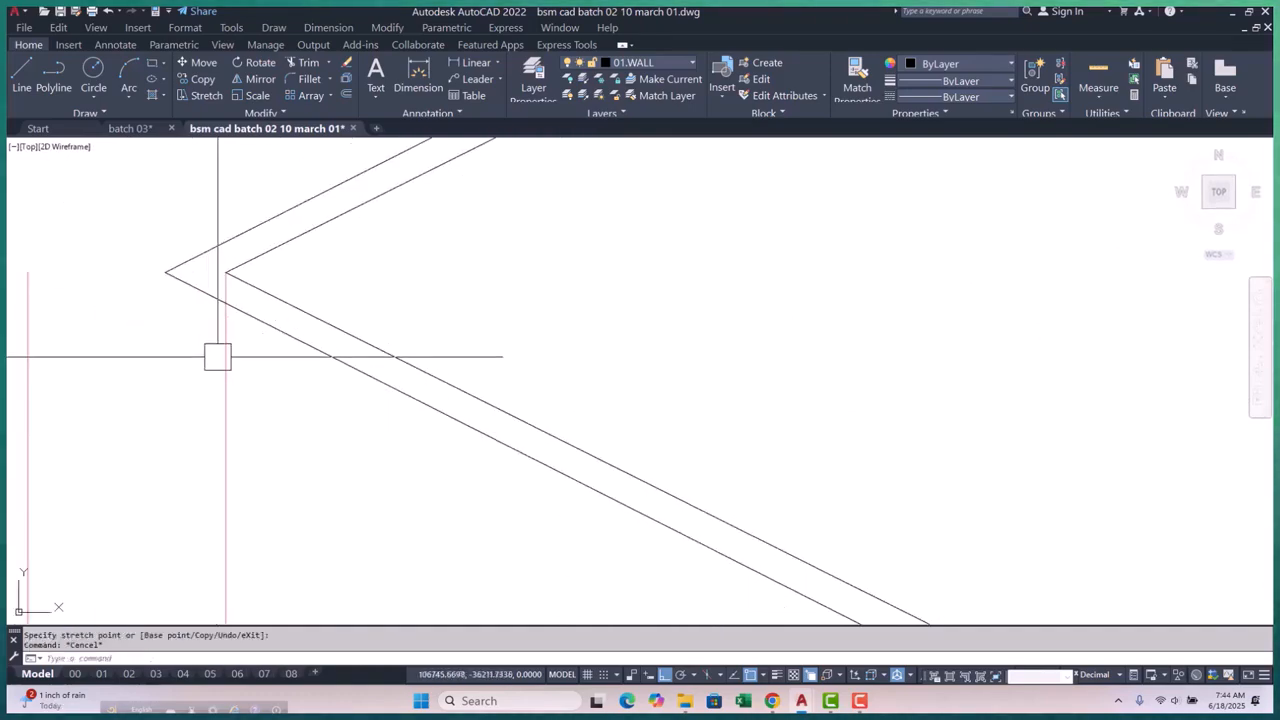
pyautogui.click(165, 272)
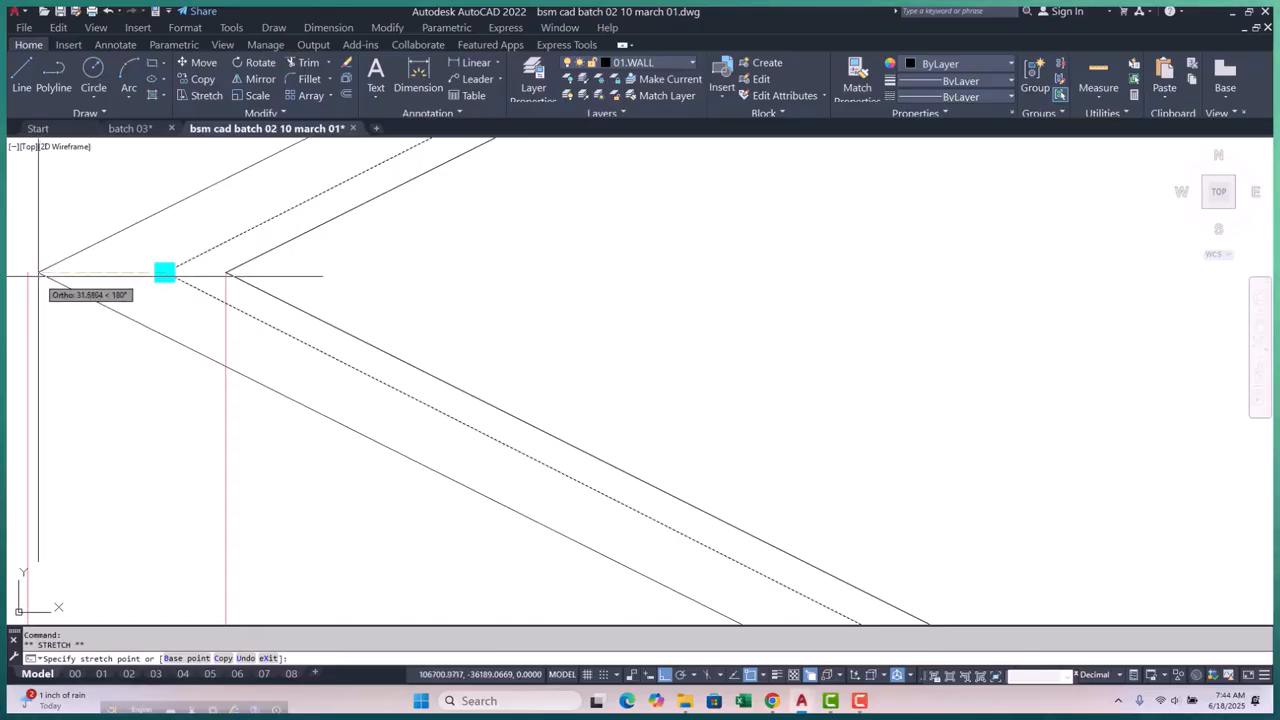
pyautogui.scroll(-3, 185, 333)
pyautogui.scroll(-3, 206, 397)
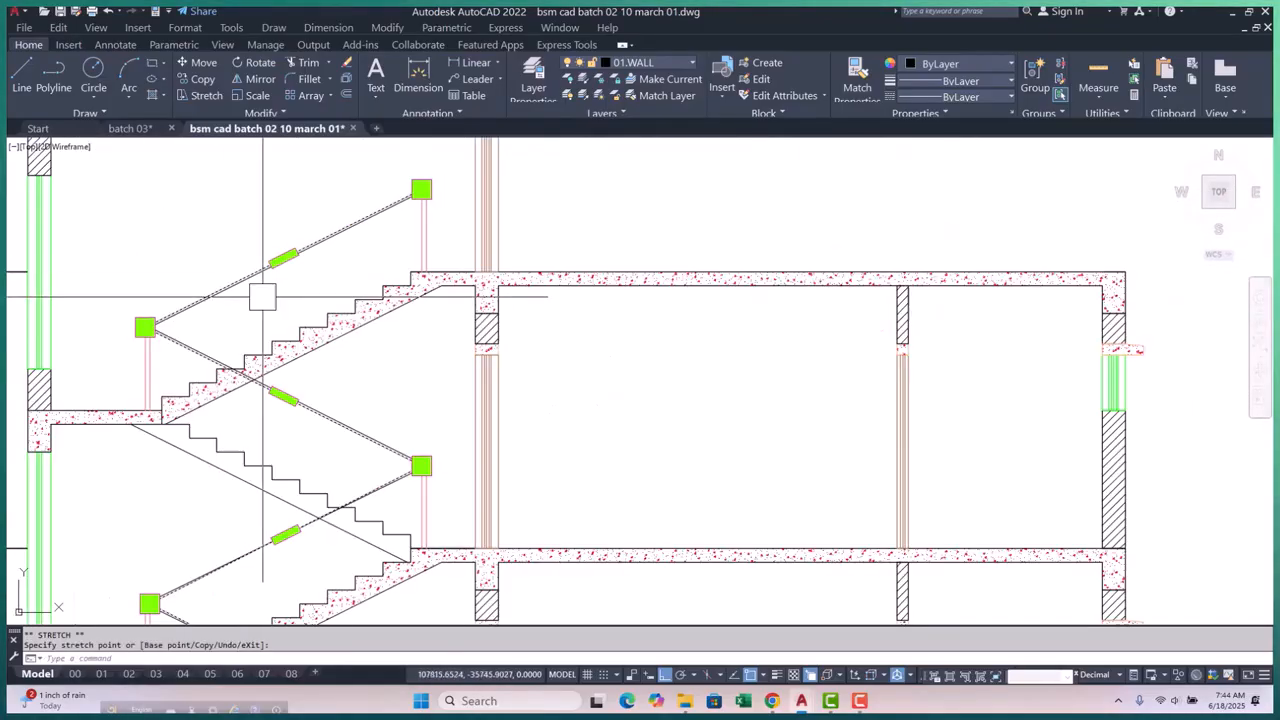
# Exchange the inner and outer handrail vertices between the two top corners of the fourth landing post
pyautogui.scroll(5, 263, 291)
pyautogui.scroll(-3, 346, 386)
pyautogui.scroll(6, 223, 457)
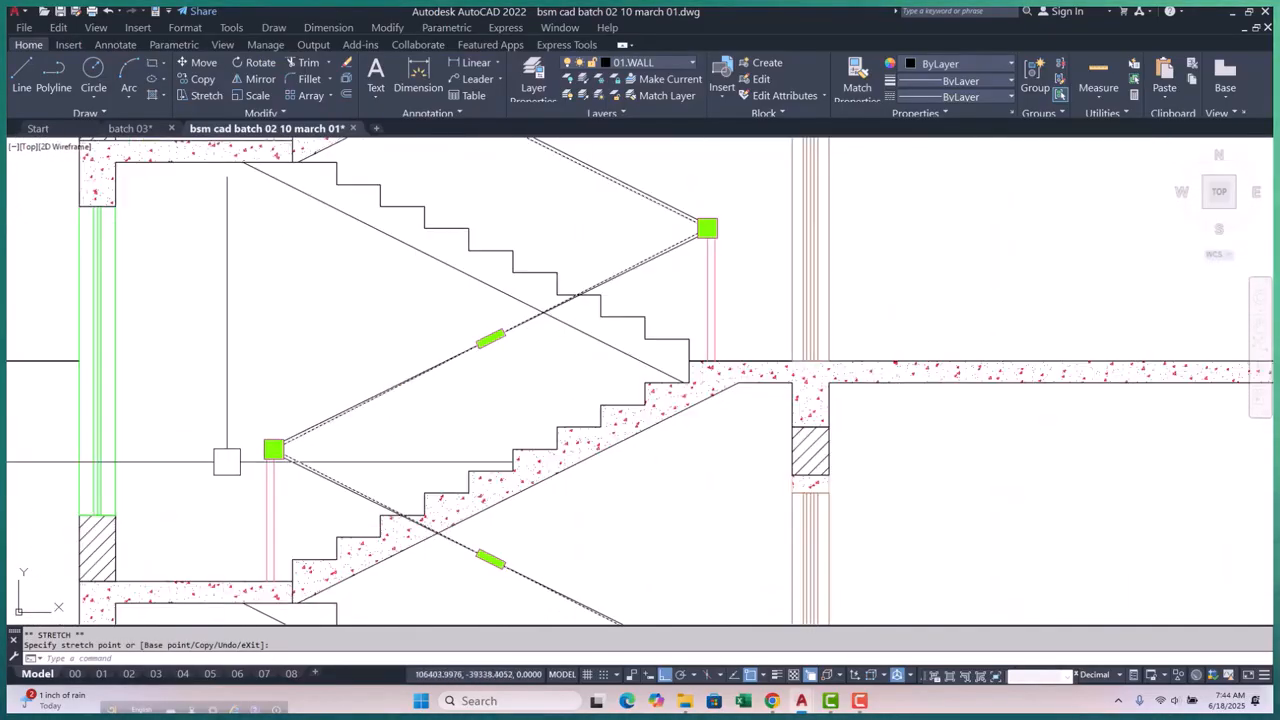
pyautogui.click(372, 458)
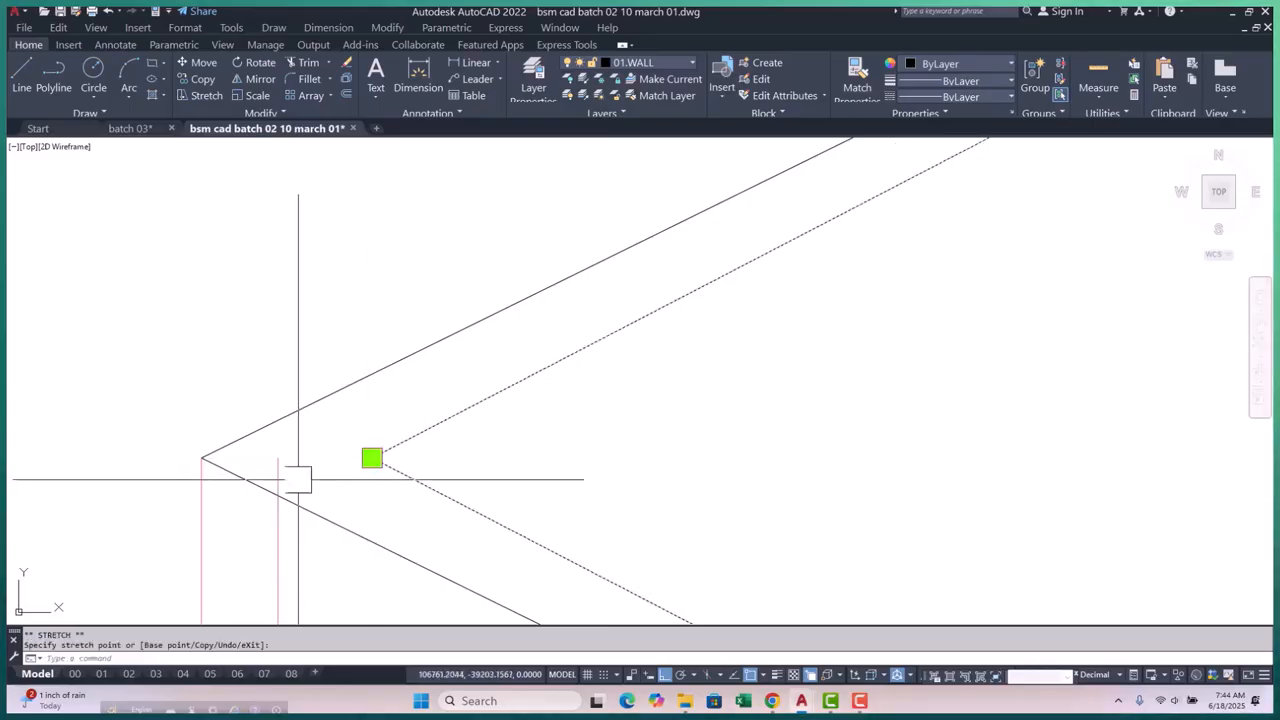
pyautogui.click(277, 458)
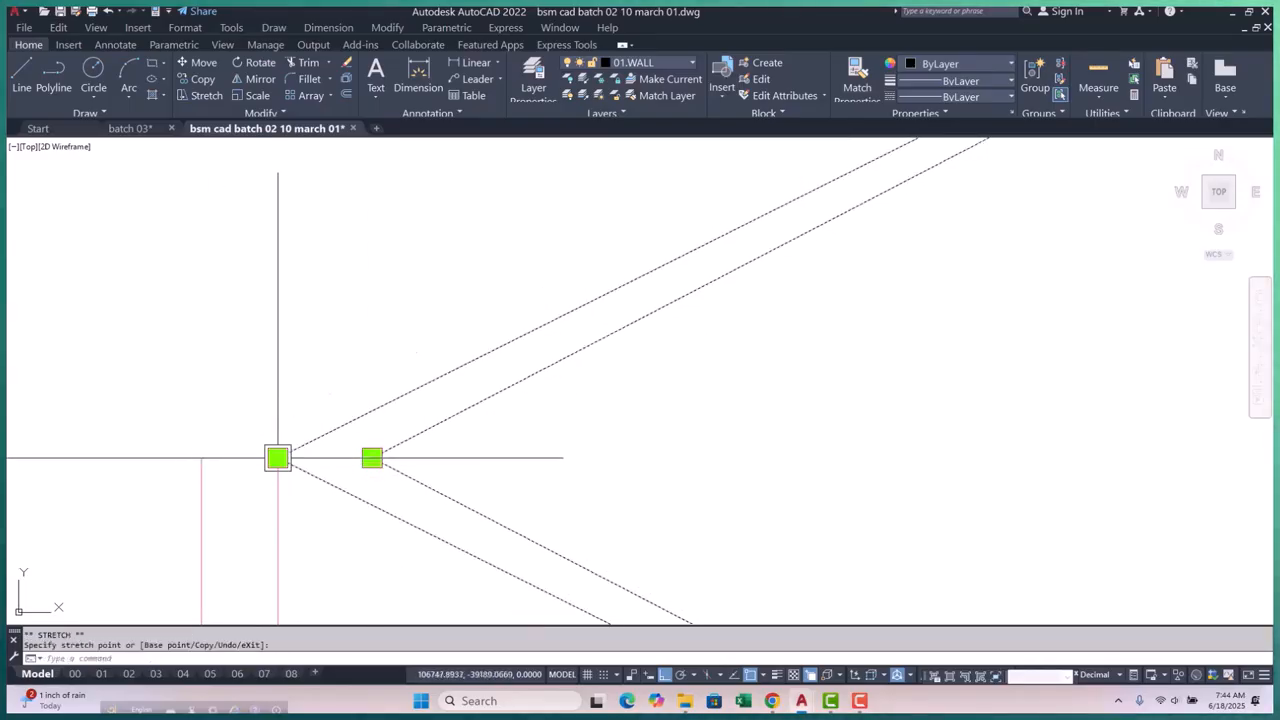
pyautogui.click(372, 458)
pyautogui.press('Escape')
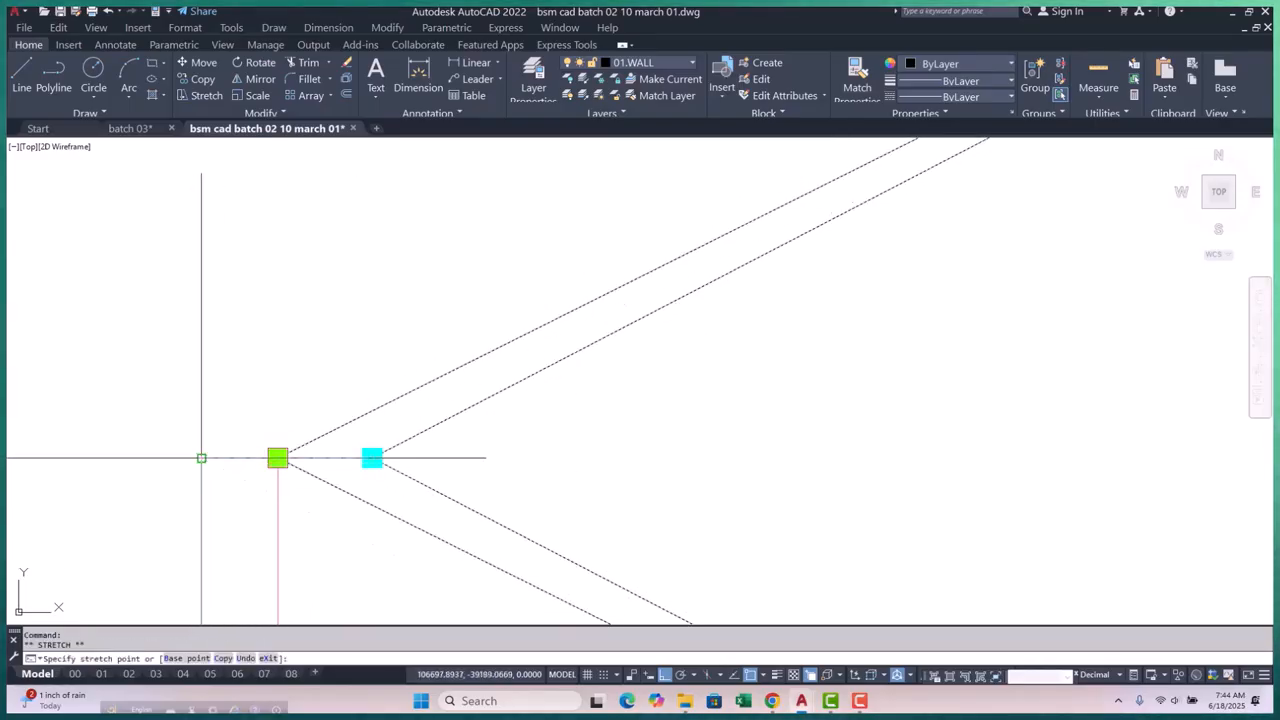
# Stretch the handrail vertices at the third landing post so the two polylines trade its inner and outer top corners
pyautogui.scroll(-5, 421, 443)
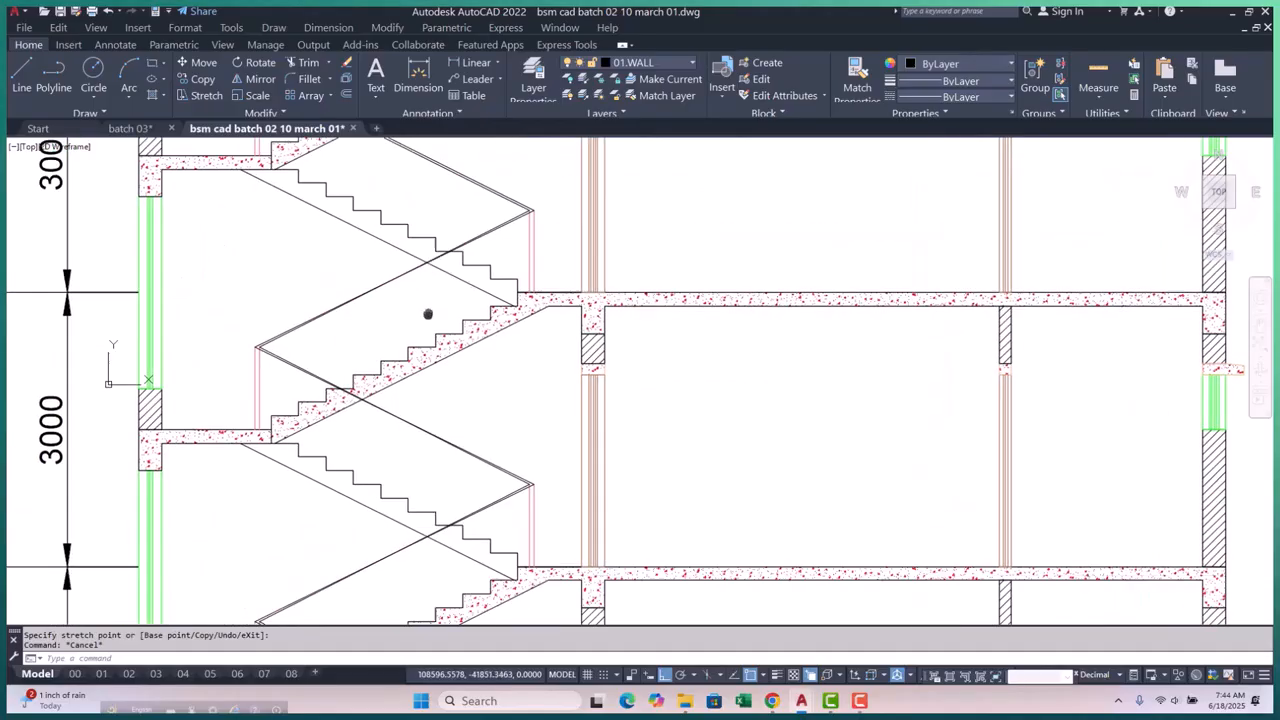
pyautogui.scroll(5, 298, 337)
pyautogui.scroll(4, 298, 337)
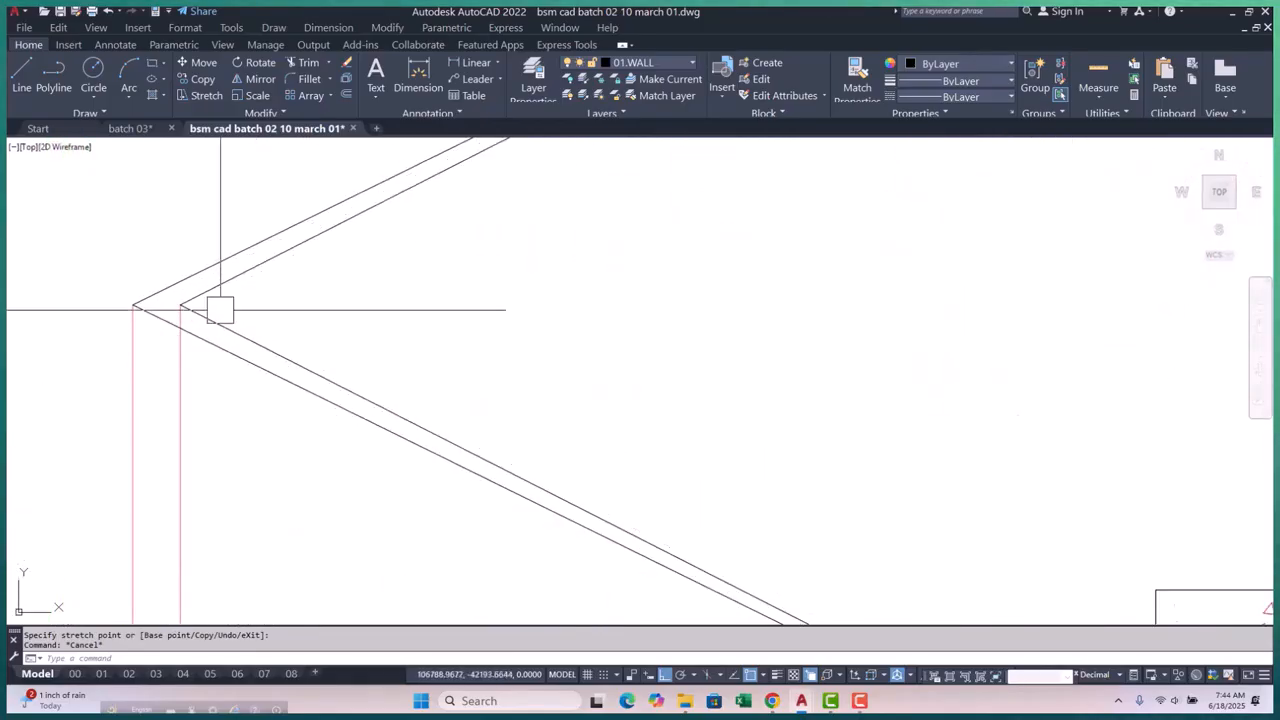
pyautogui.click(179, 304)
pyautogui.click(300, 304)
pyautogui.click(191, 331)
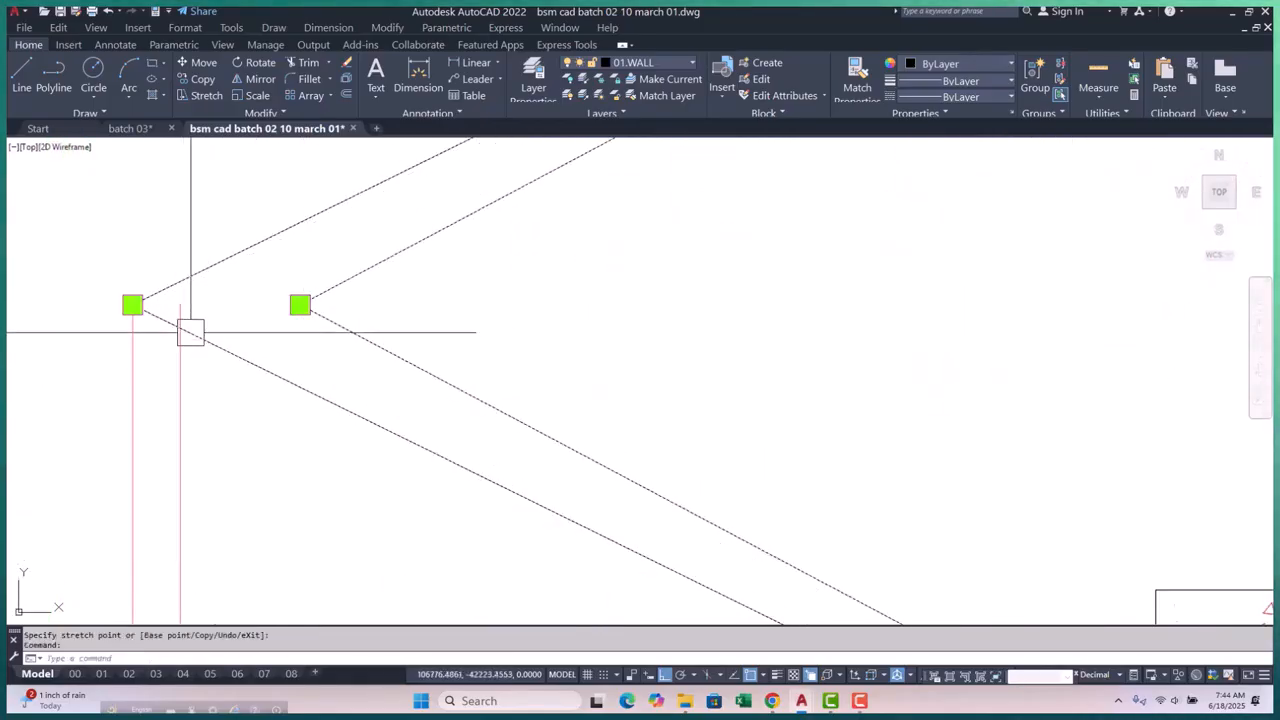
pyautogui.click(132, 304)
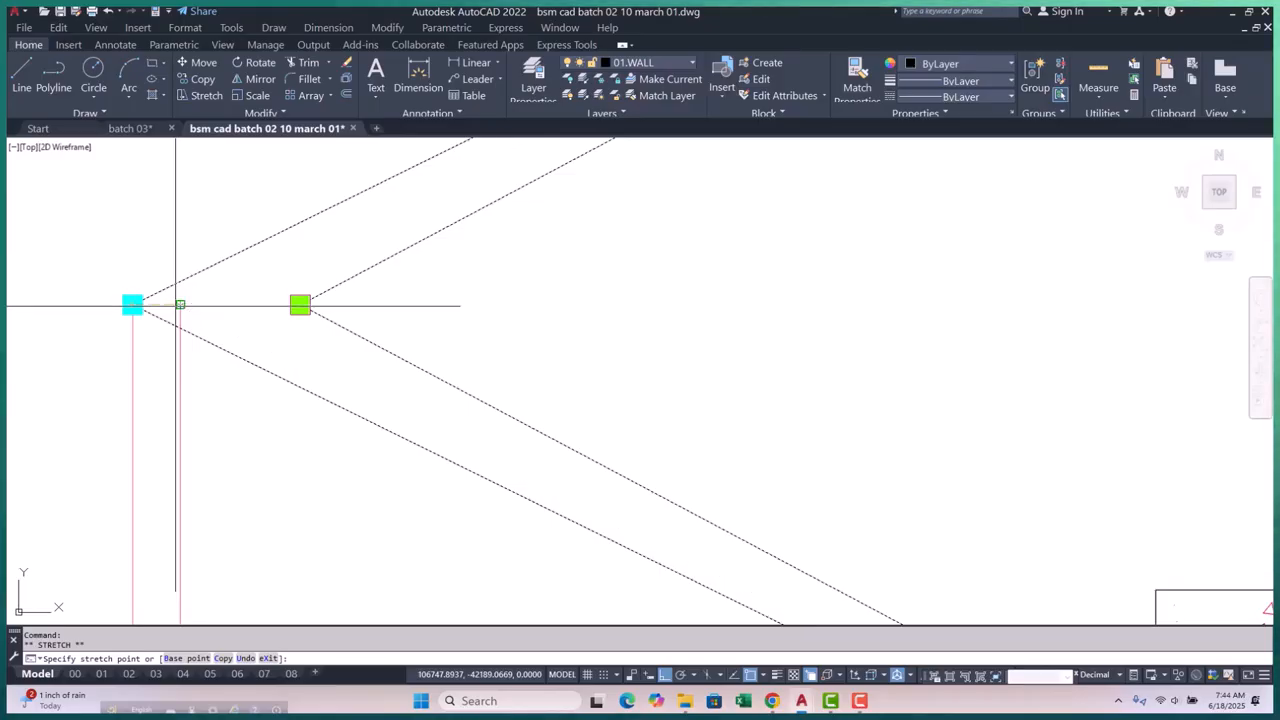
pyautogui.click(179, 304)
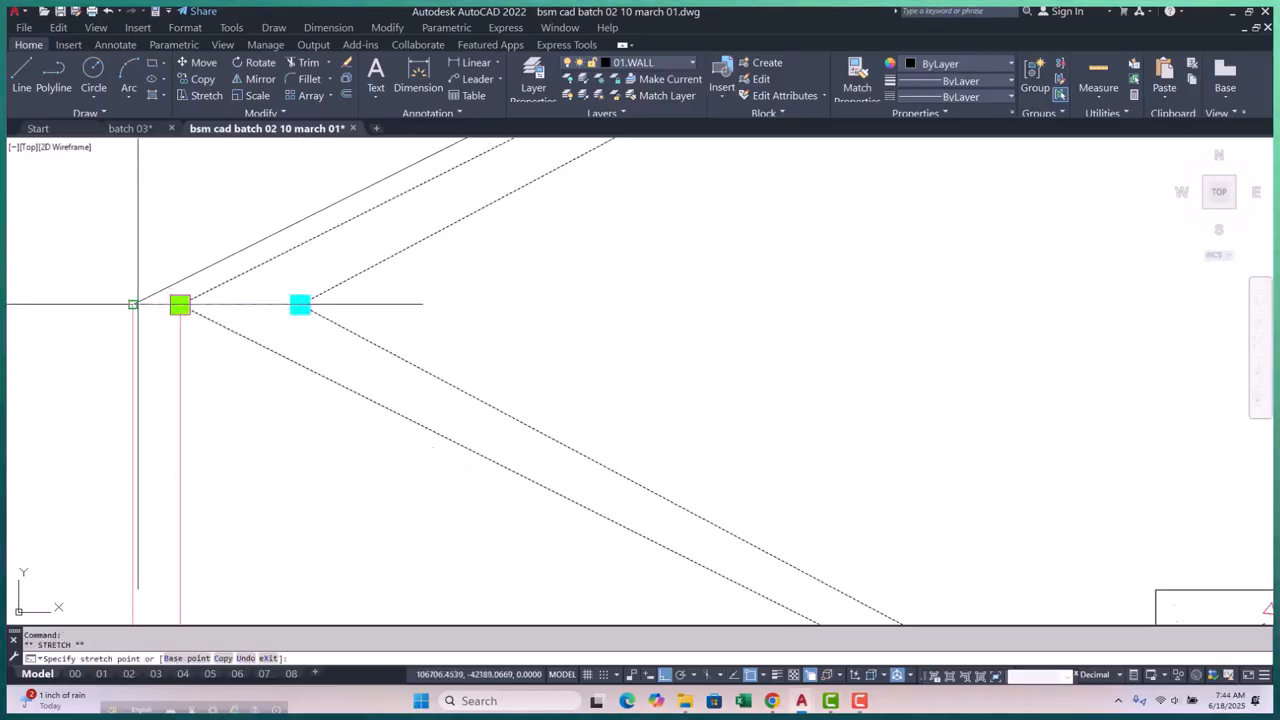
pyautogui.click(131, 304)
pyautogui.press('Escape')
# Stretch the handrail vertices at the second landing post so the two polylines trade its inner and outer top corners
pyautogui.scroll(-3, 205, 280)
pyautogui.moveTo(317, 360); pyautogui.dragTo(273, 305, button='middle')
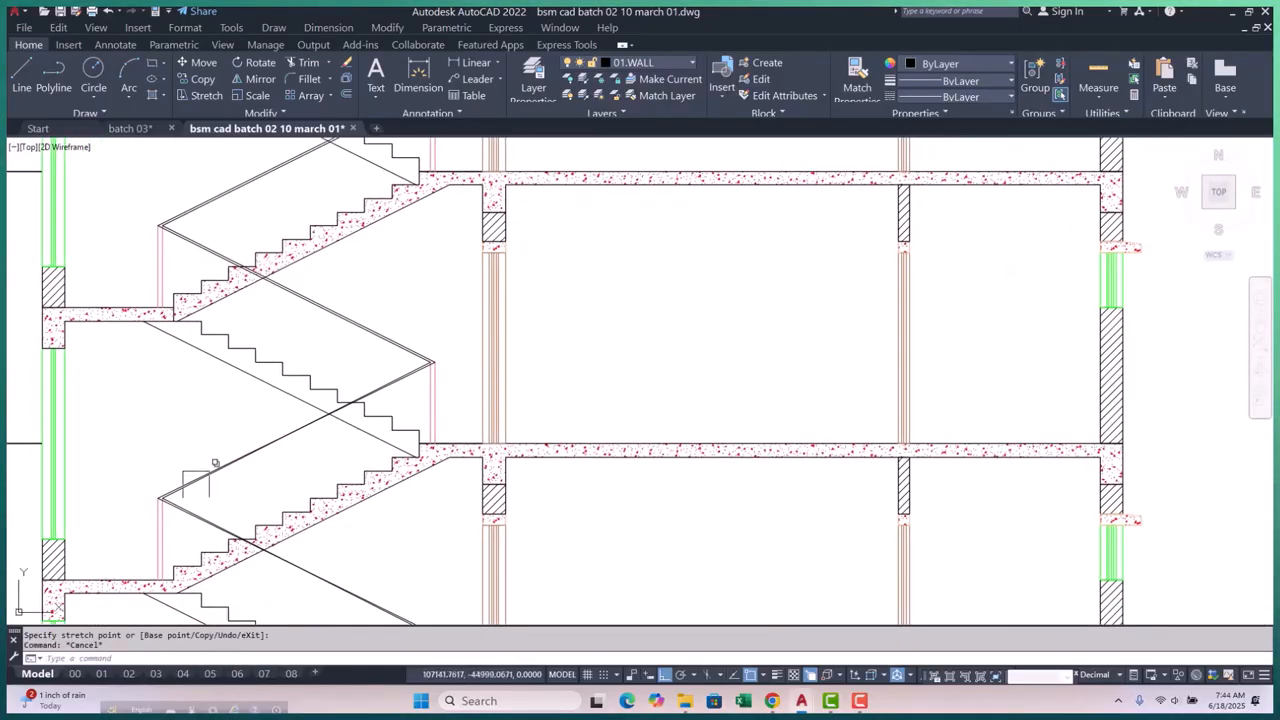
pyautogui.scroll(8, 160, 497)
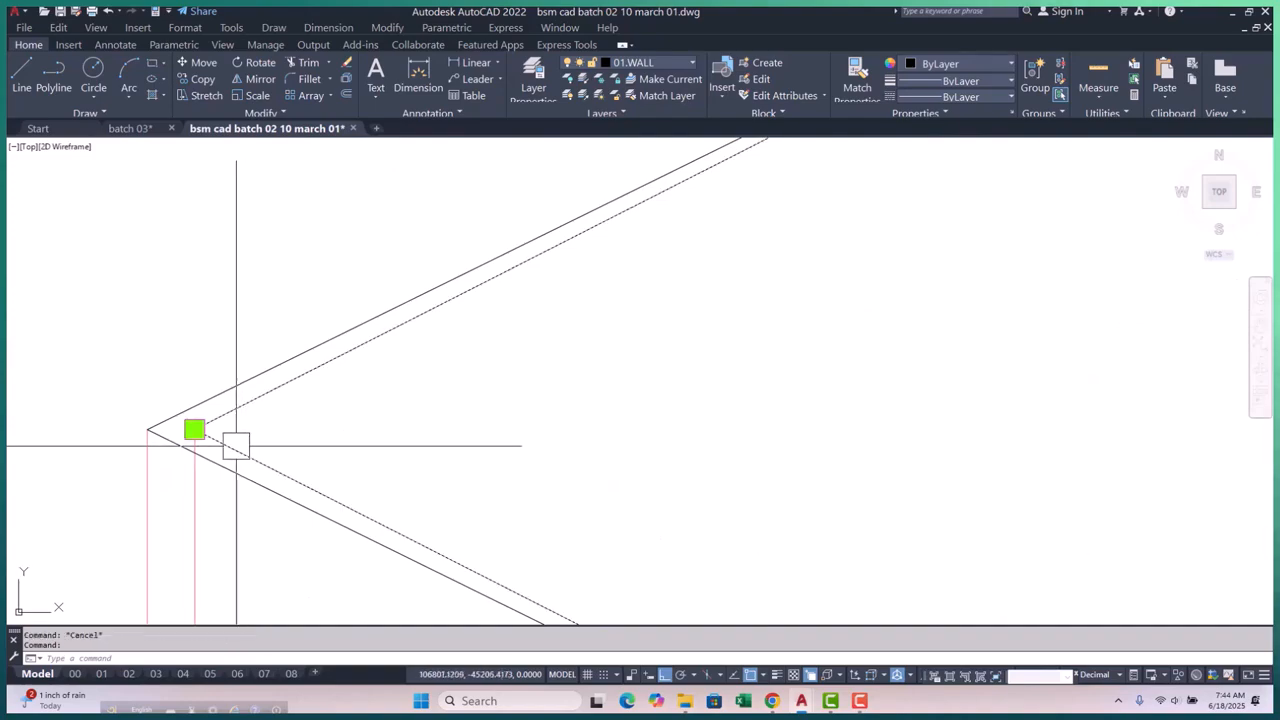
pyautogui.click(194, 429)
pyautogui.press('Escape')
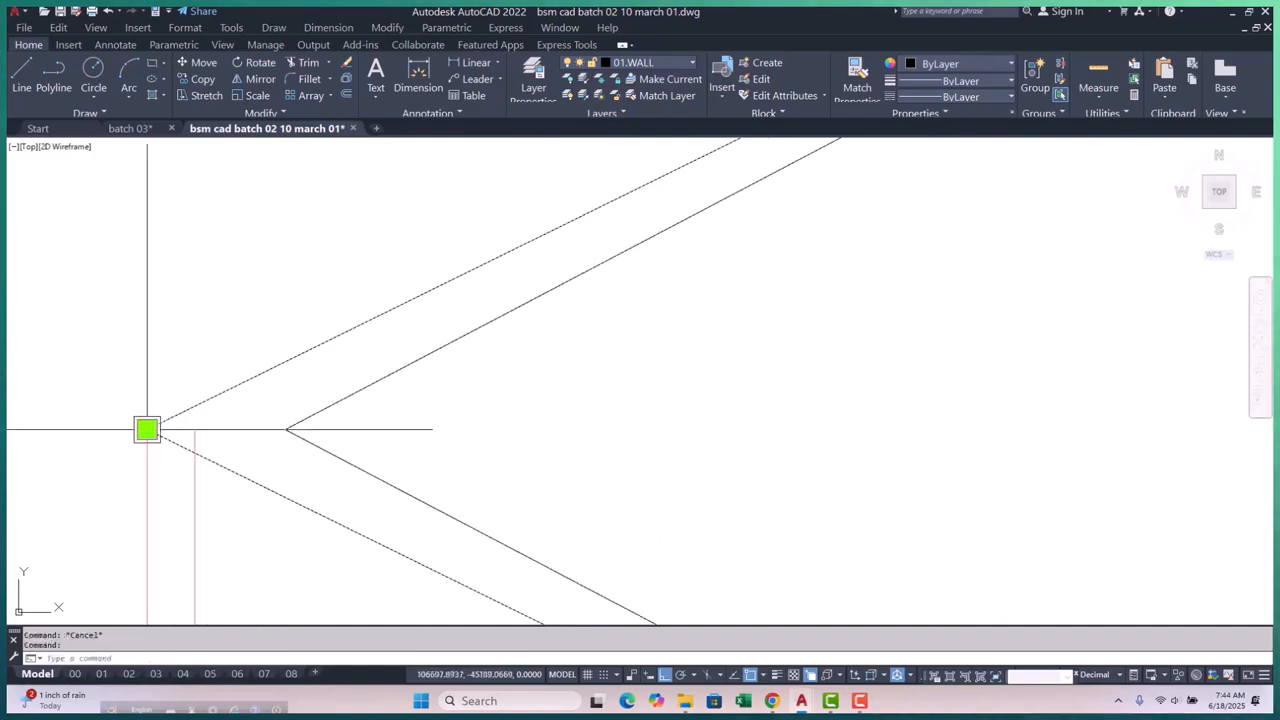
pyautogui.click(147, 429)
pyautogui.click(195, 431)
pyautogui.press('Escape')
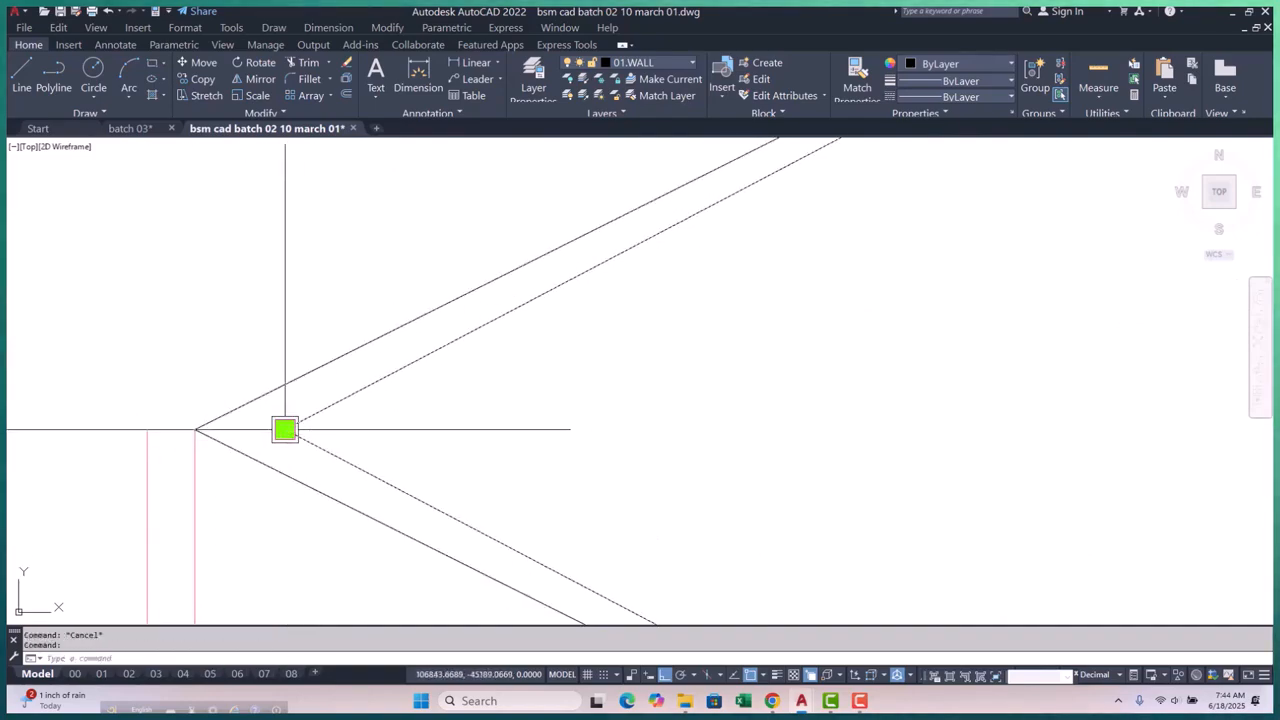
pyautogui.press('Escape')
# Swap the two handrail vertices at the first landing post, placing each polyline on the opposite top corner
pyautogui.scroll(-2, 225, 435)
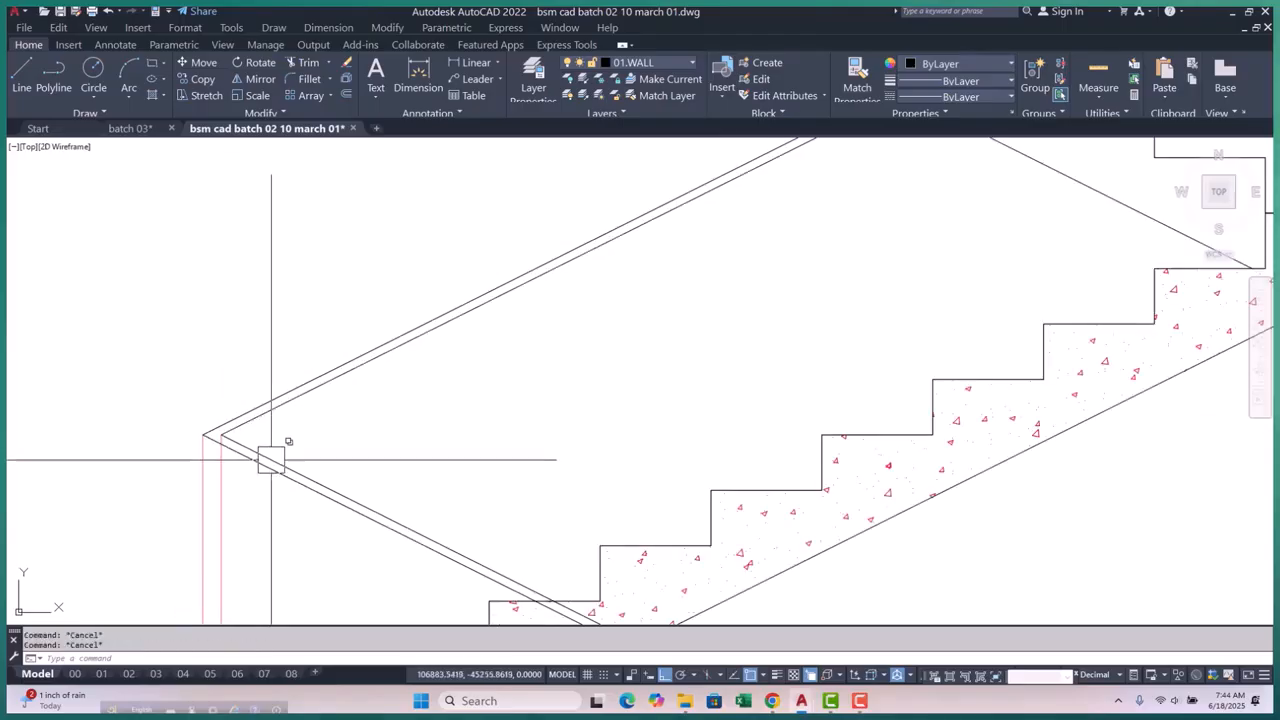
pyautogui.scroll(-4, 271, 460)
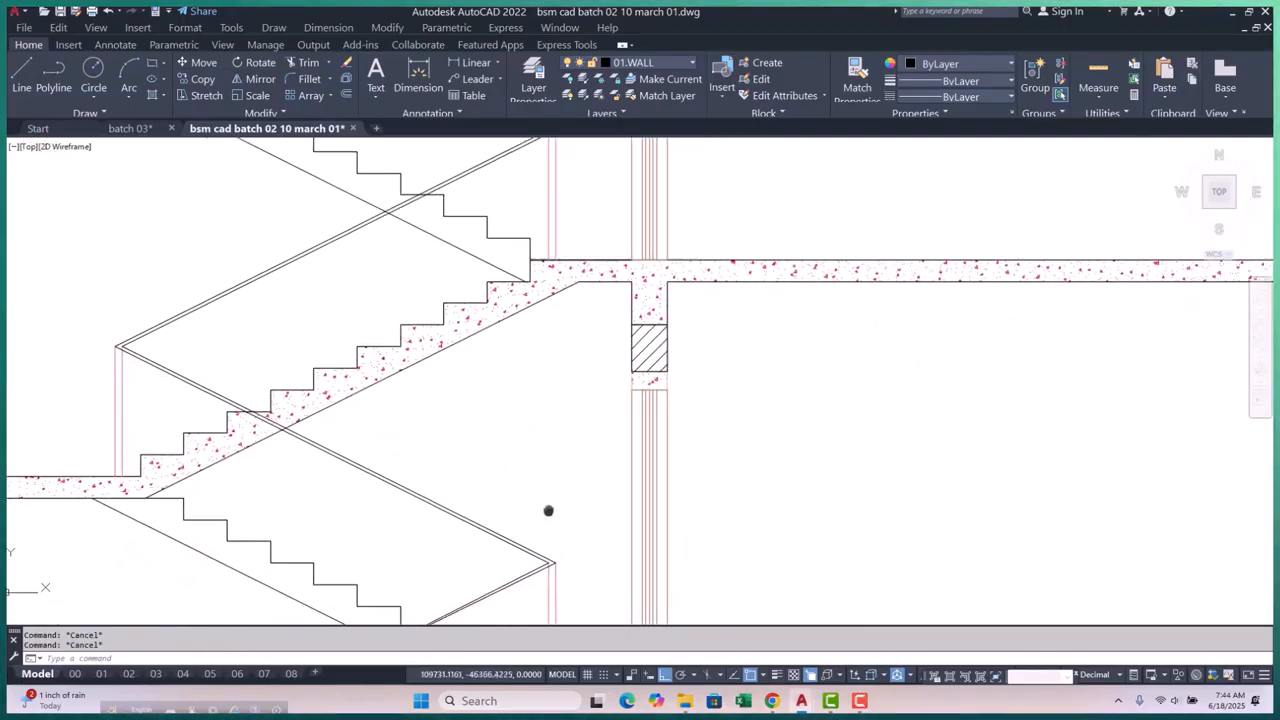
pyautogui.scroll(6, 232, 374)
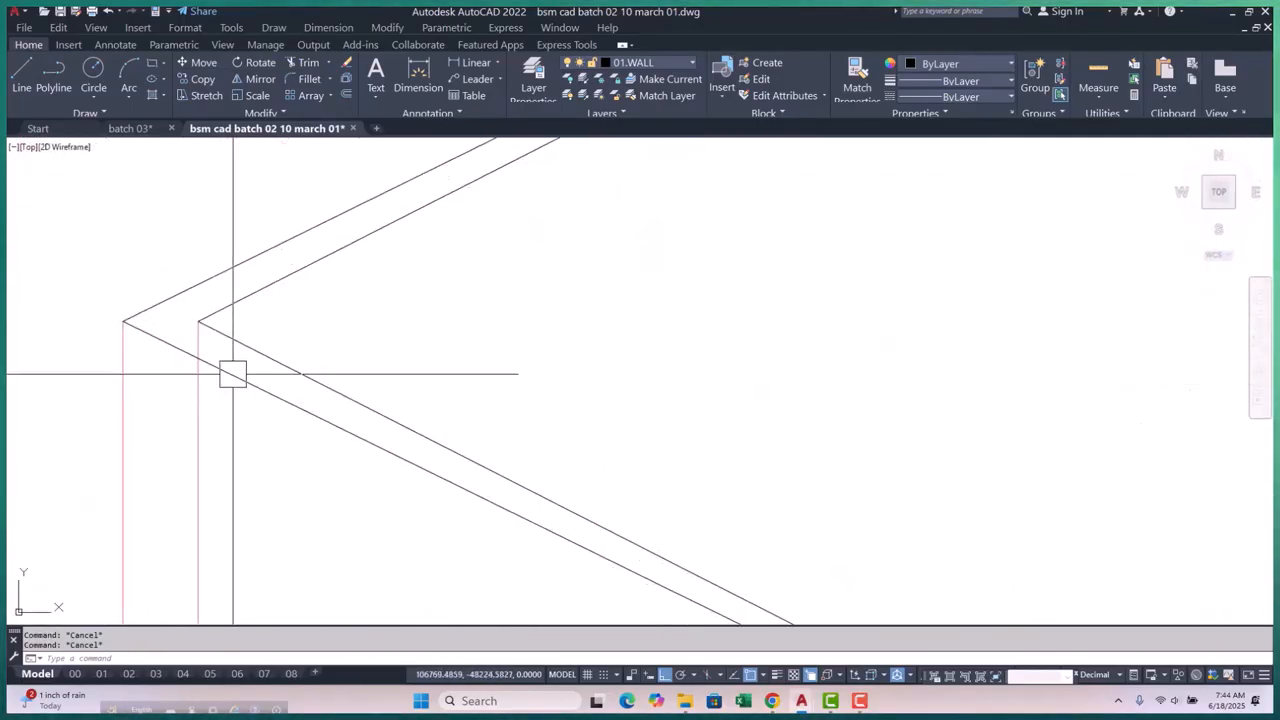
pyautogui.click(198, 321)
pyautogui.click(285, 321)
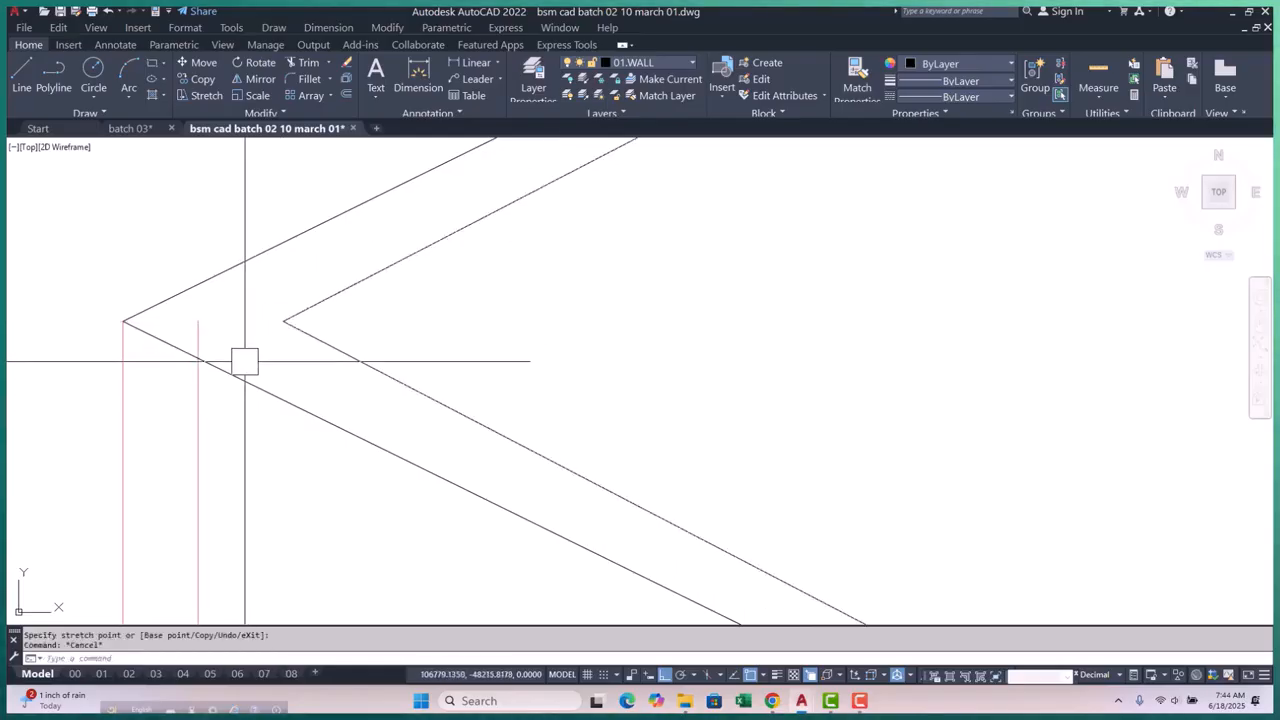
pyautogui.click(124, 321)
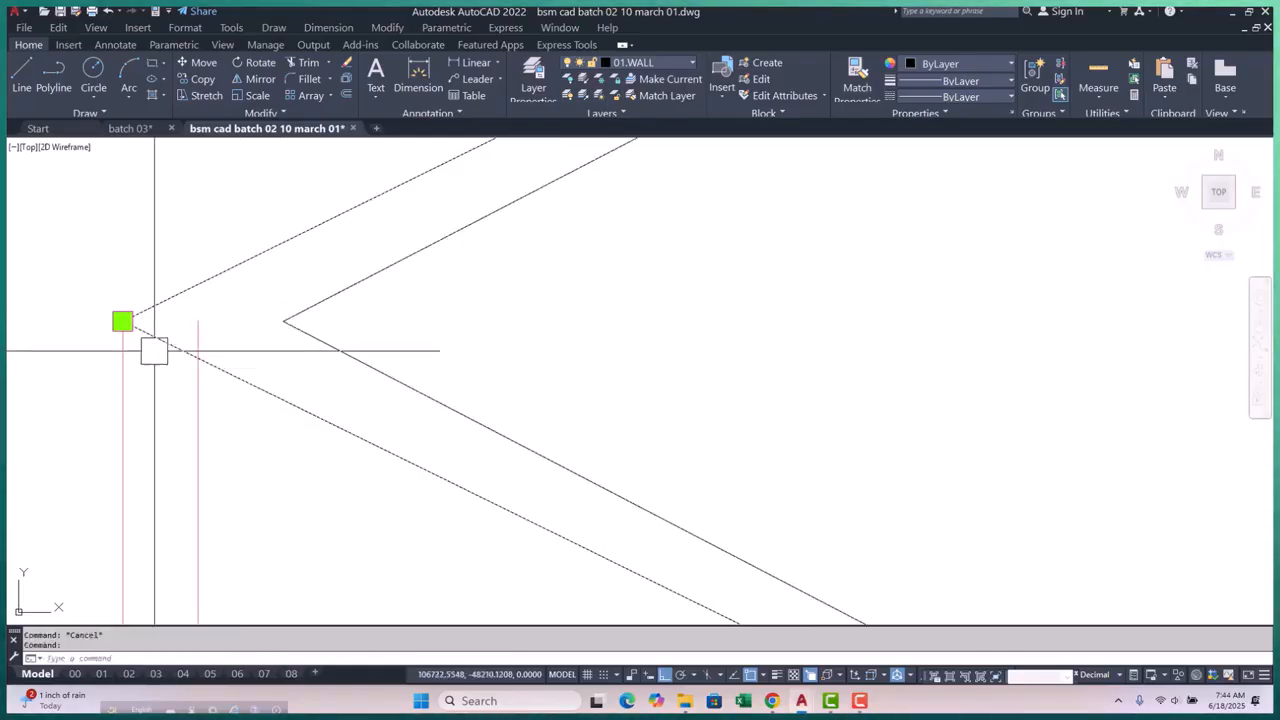
pyautogui.click(199, 322)
pyautogui.press('Escape')
pyautogui.click(283, 321)
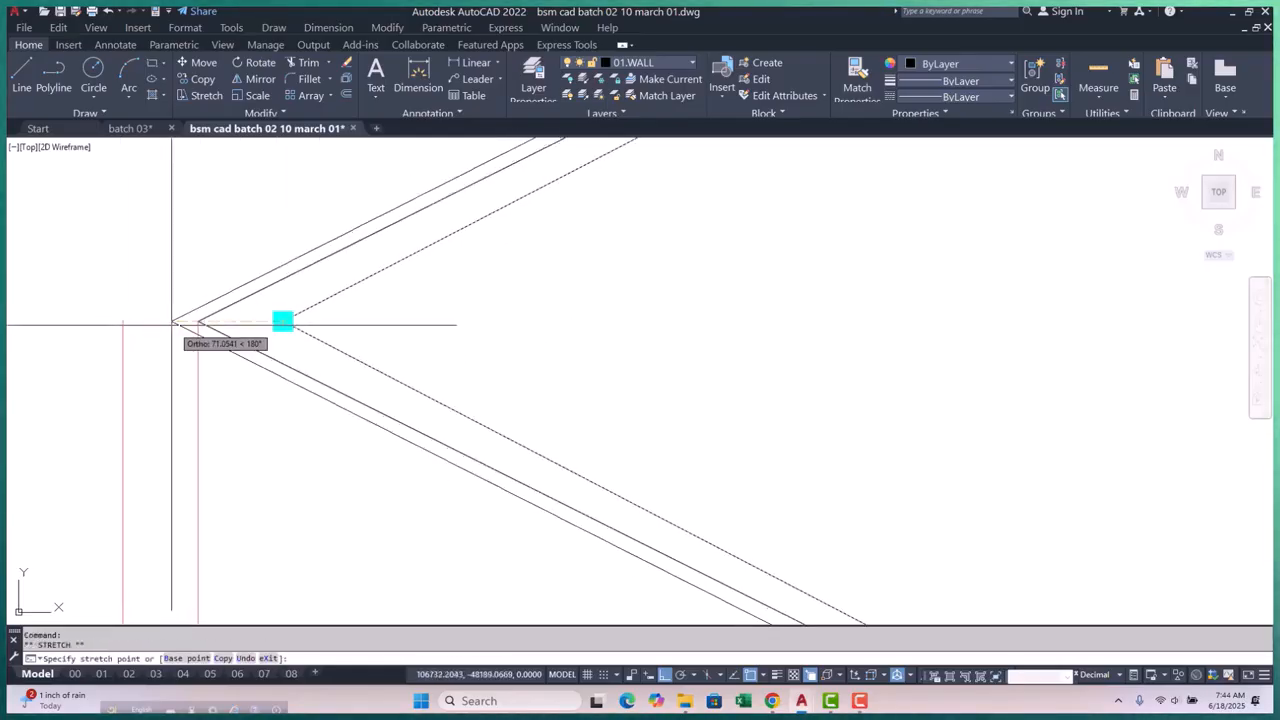
pyautogui.scroll(-5, 120, 310)
pyautogui.press('Escape')
pyautogui.scroll(8, 170, 312)
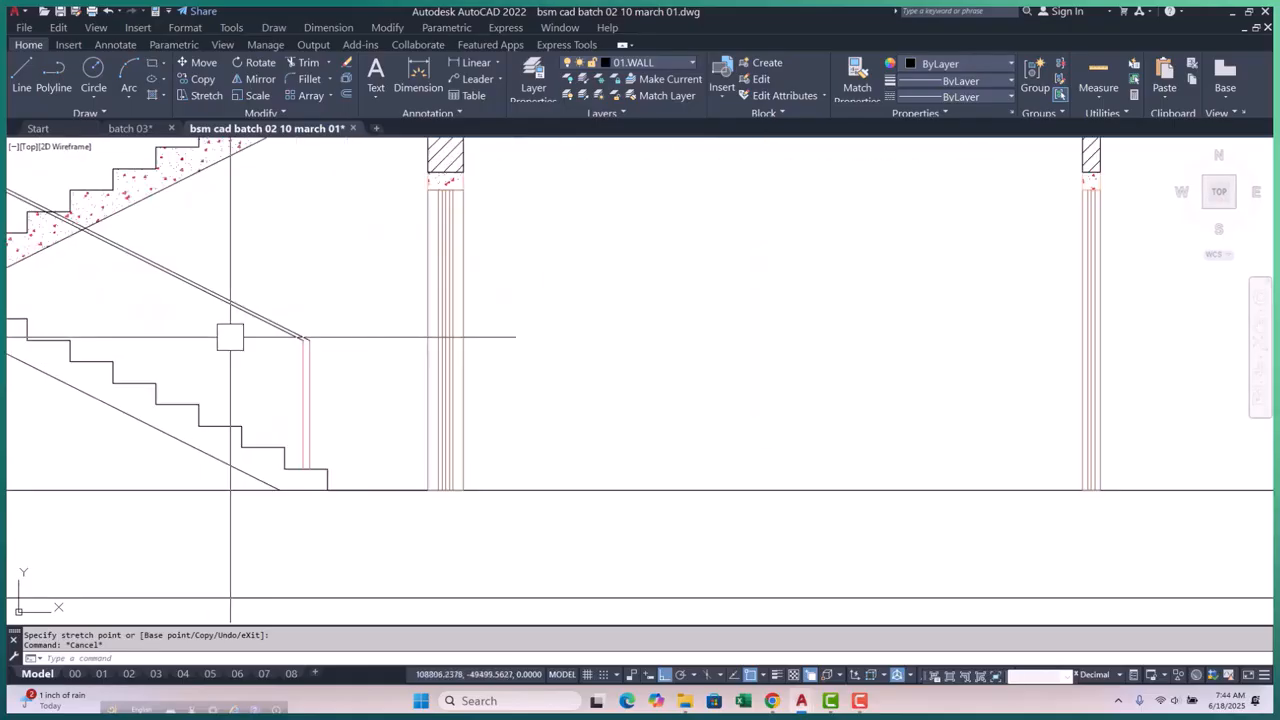
# Copy the bottom step's railing post one tread outward and one riser down as a temporary reference
pyautogui.click(270, 378)
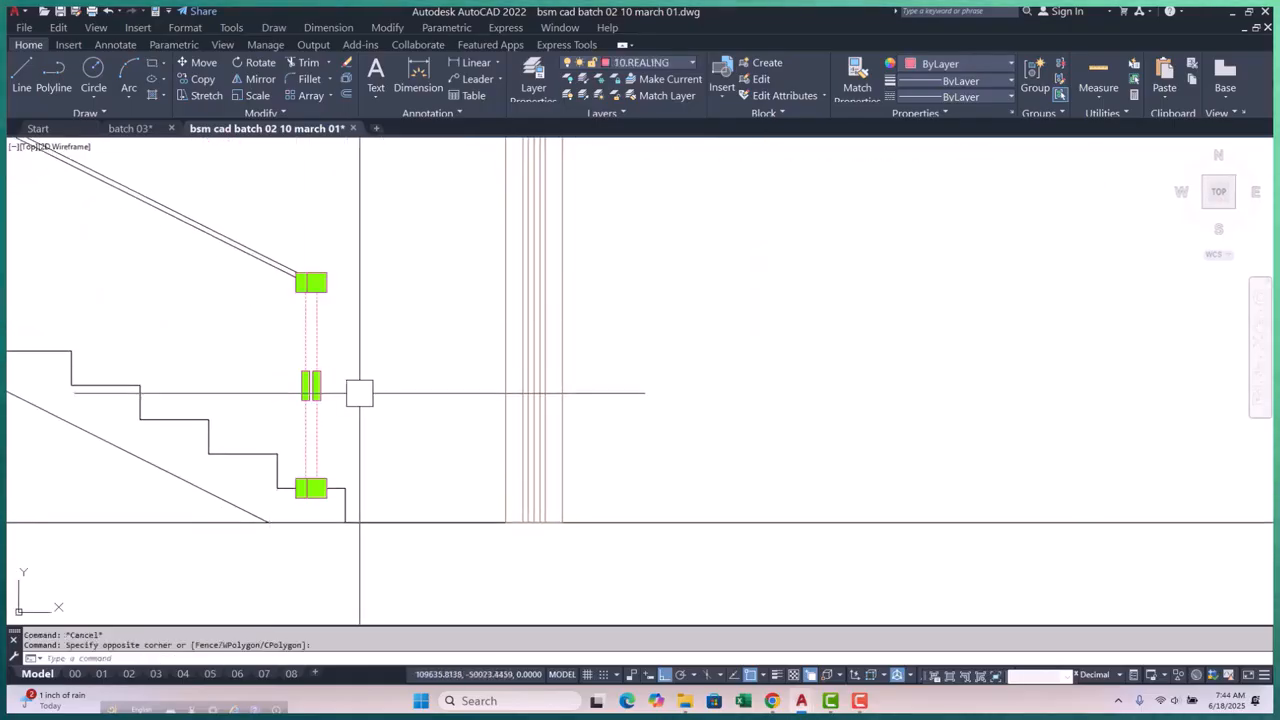
pyautogui.write('p')
pyautogui.press('Return')
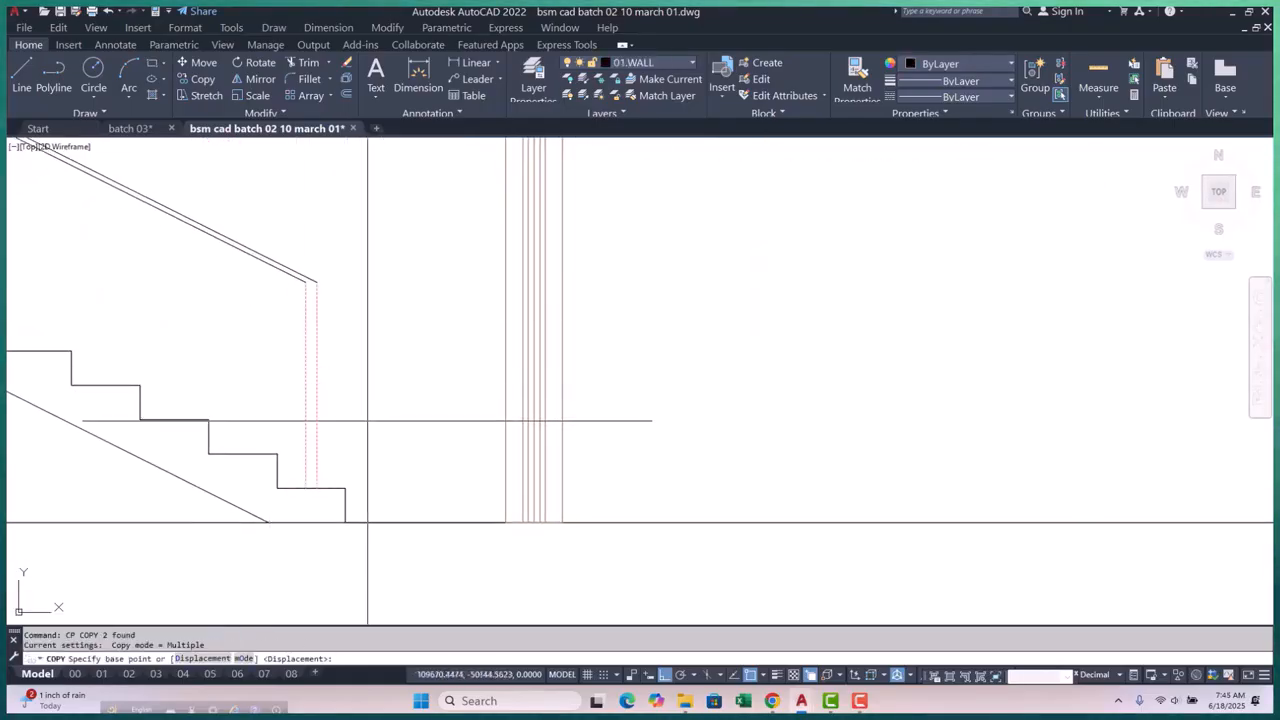
pyautogui.click(345, 522)
pyautogui.press('Escape')
pyautogui.press('Escape')
pyautogui.scroll(2, 367, 347)
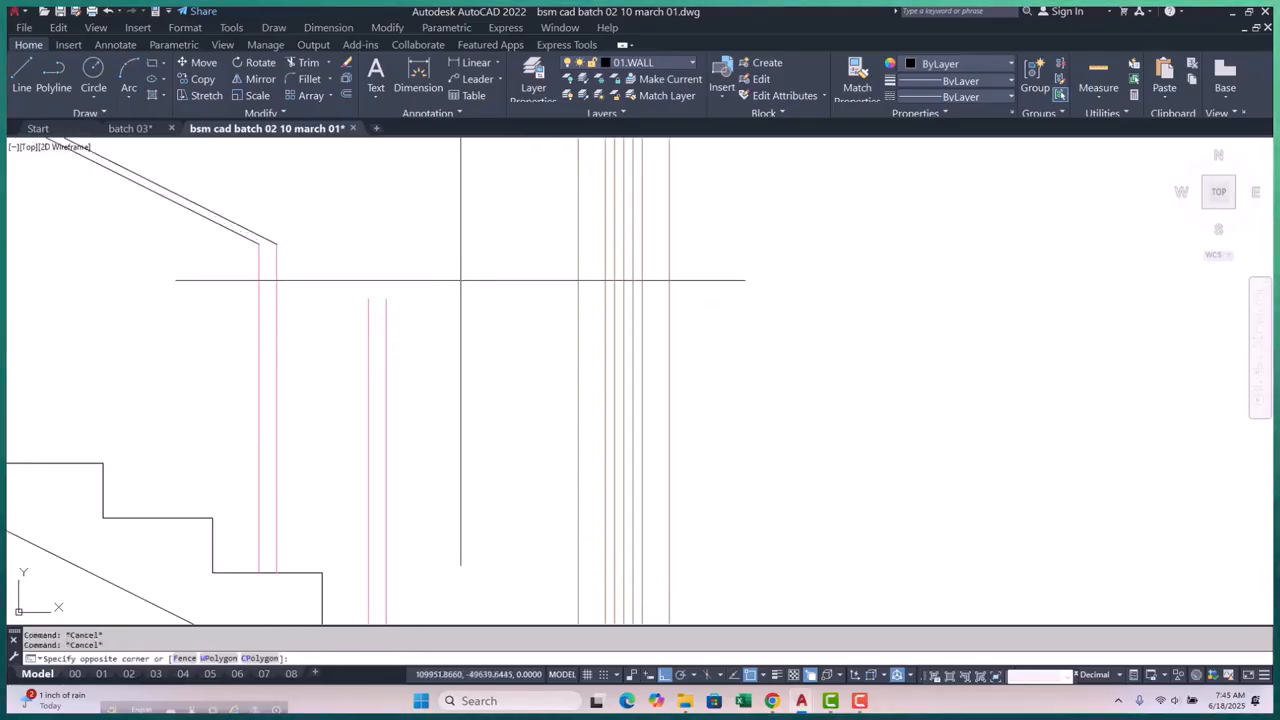
# Move the temporary post copy straight up so it crosses the line of the handrails
pyautogui.click(385, 353)
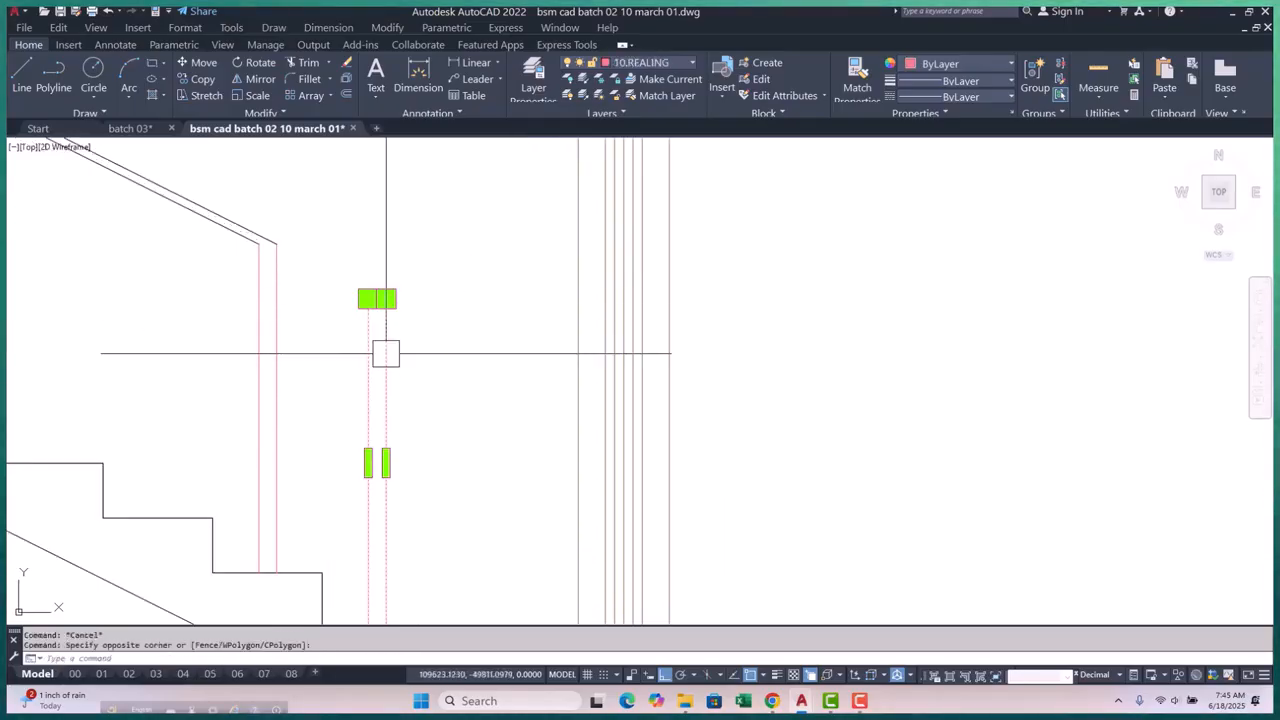
pyautogui.click(441, 386)
pyautogui.write('m')
pyautogui.press('Return')
pyautogui.click(466, 343)
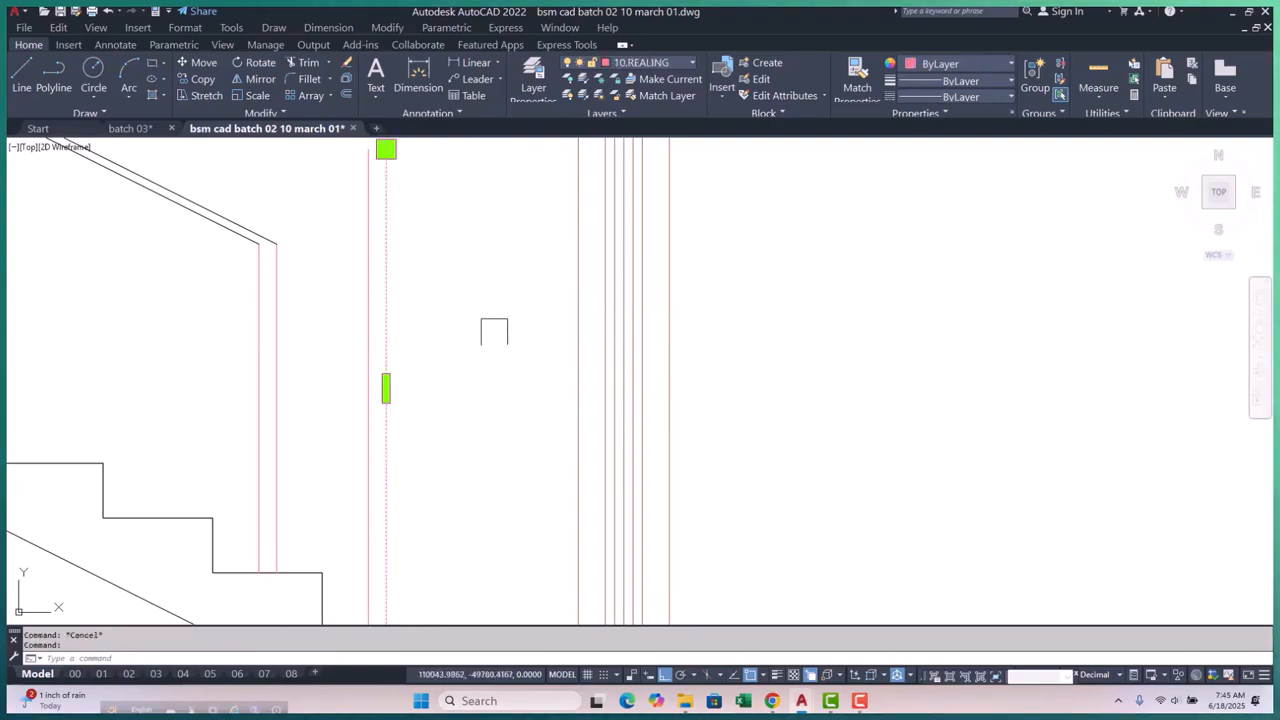
# Extend both handrail polylines to the outer line of the temporary post
pyautogui.press('space')
pyautogui.scroll(-3, 494, 332)
pyautogui.click(367, 304)
pyautogui.scroll(3, 311, 231)
pyautogui.click(334, 214)
pyautogui.click(267, 280)
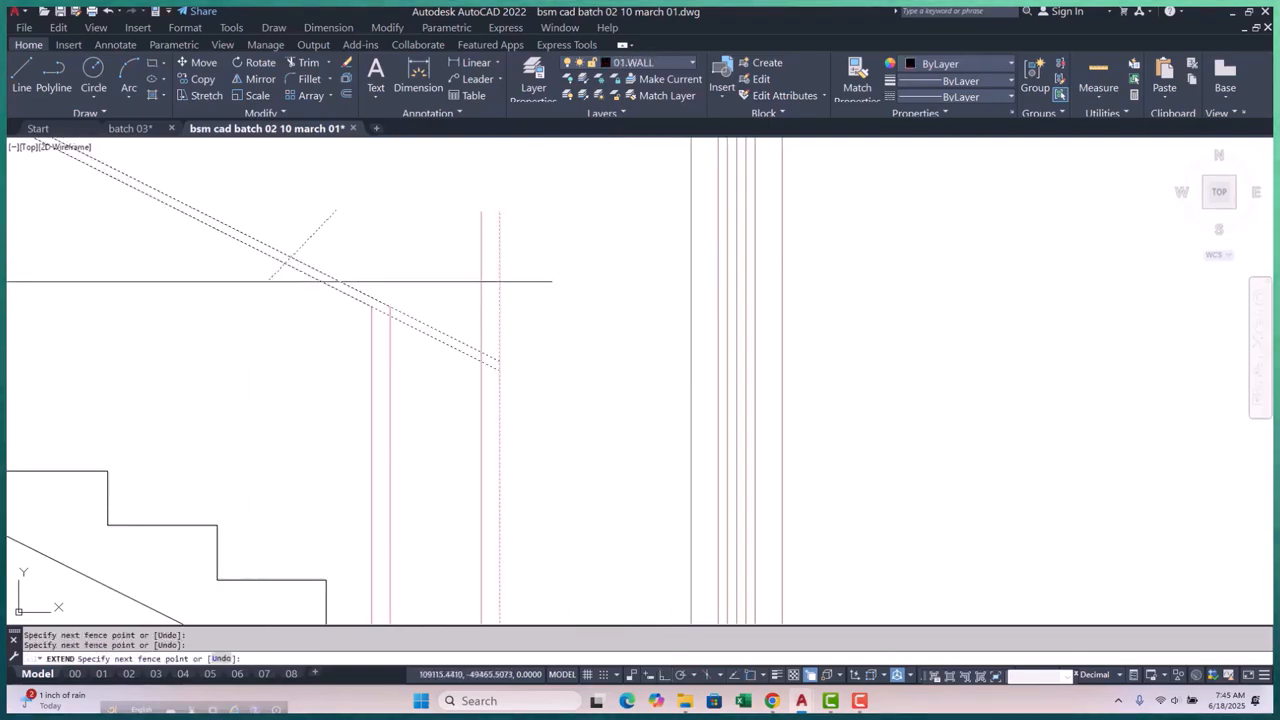
# Erase the two lines of the temporary post beyond the last step
pyautogui.press('Escape')
pyautogui.scroll(2, 466, 349)
pyautogui.click(444, 286)
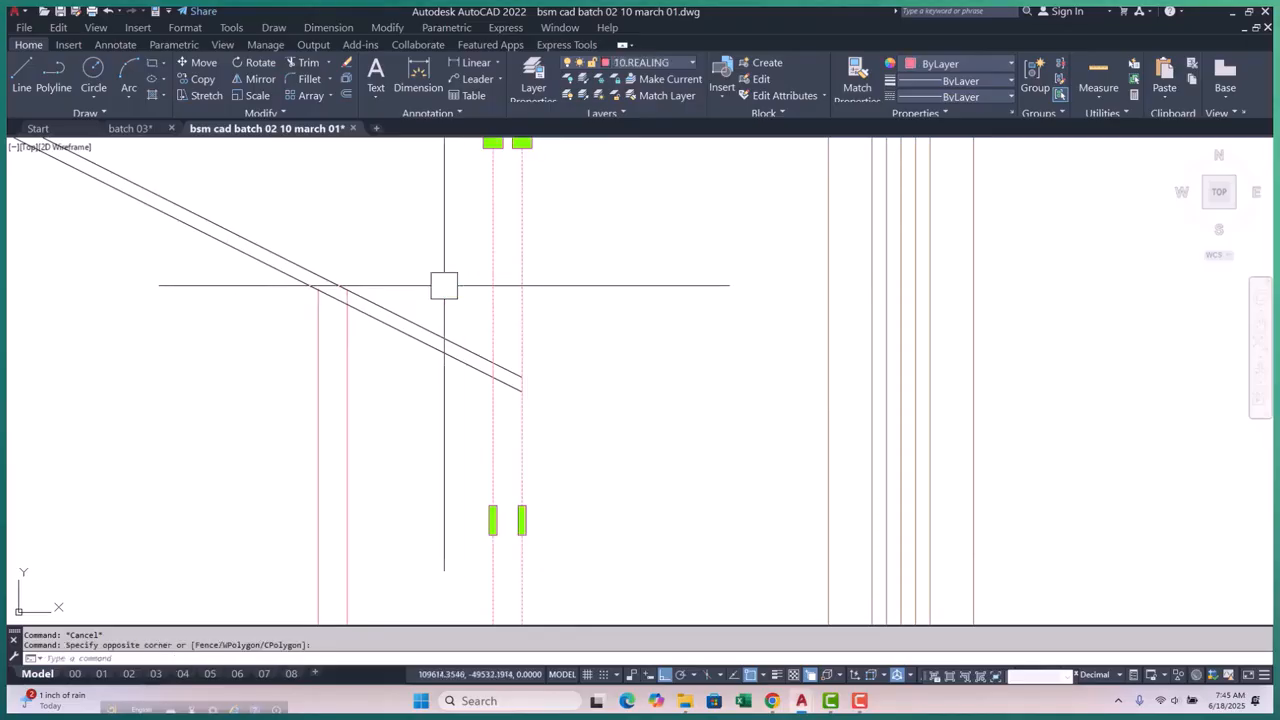
pyautogui.press('space')
pyautogui.scroll(3, 520, 384)
pyautogui.press('Escape')
pyautogui.press('Escape')
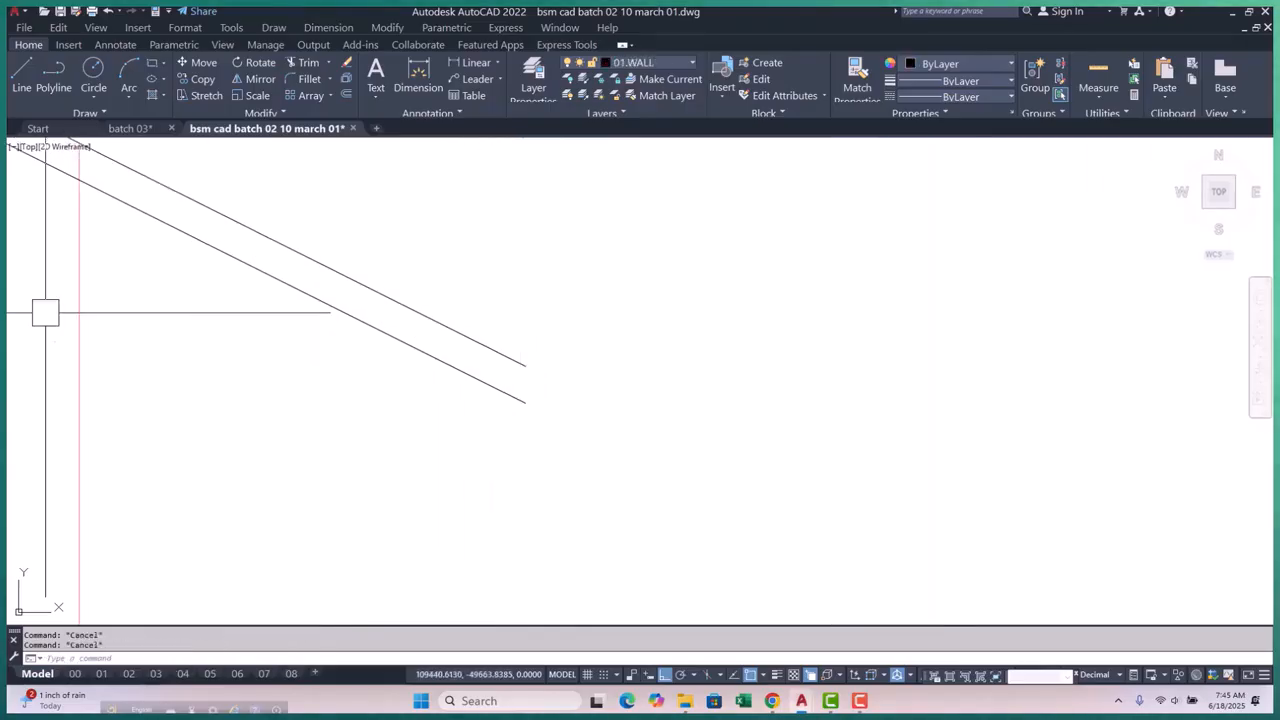
# Draw a 2-point circle between the lower endpoints of the two handrail lines to form the rail's end cap
pyautogui.click(94, 97)
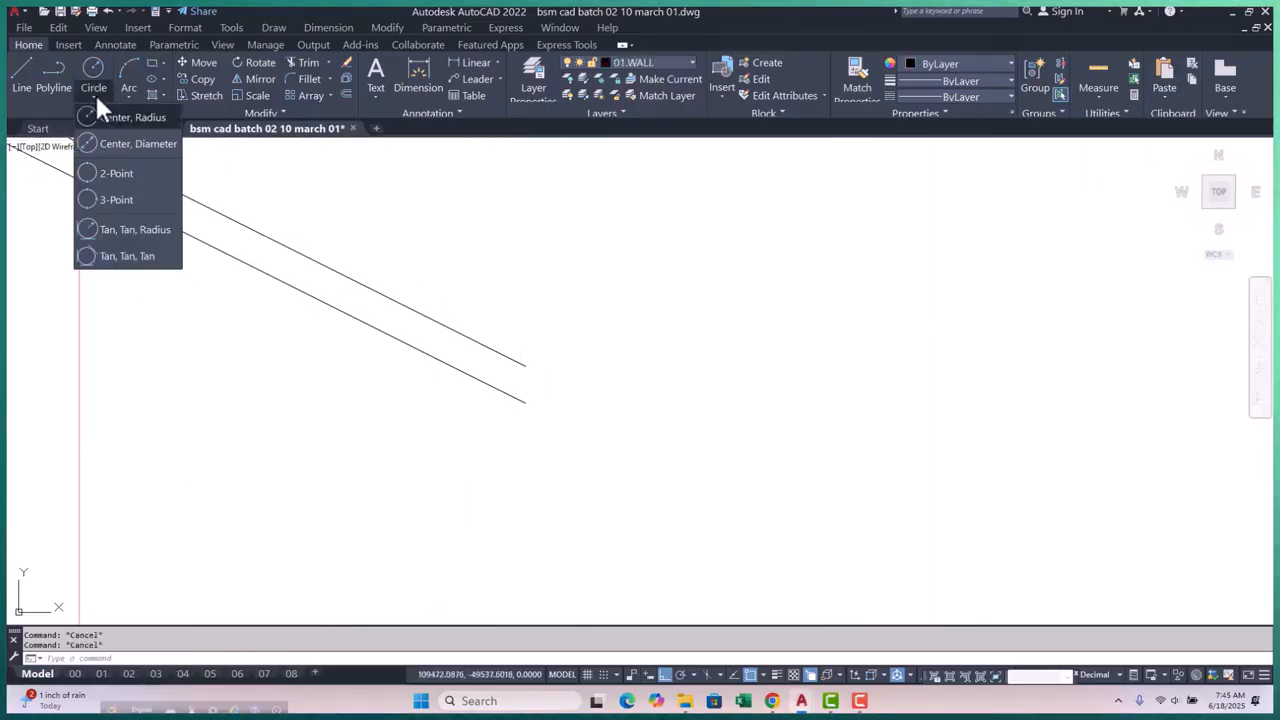
pyautogui.click(112, 174)
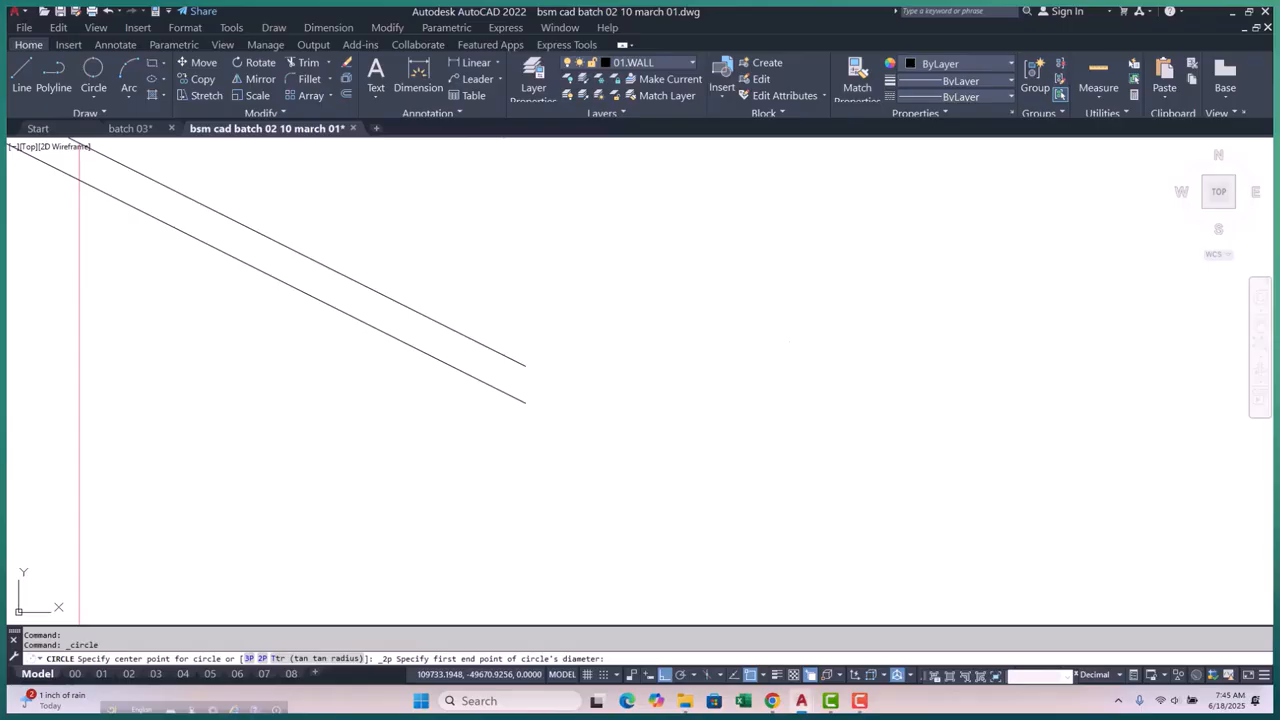
pyautogui.click(520, 364)
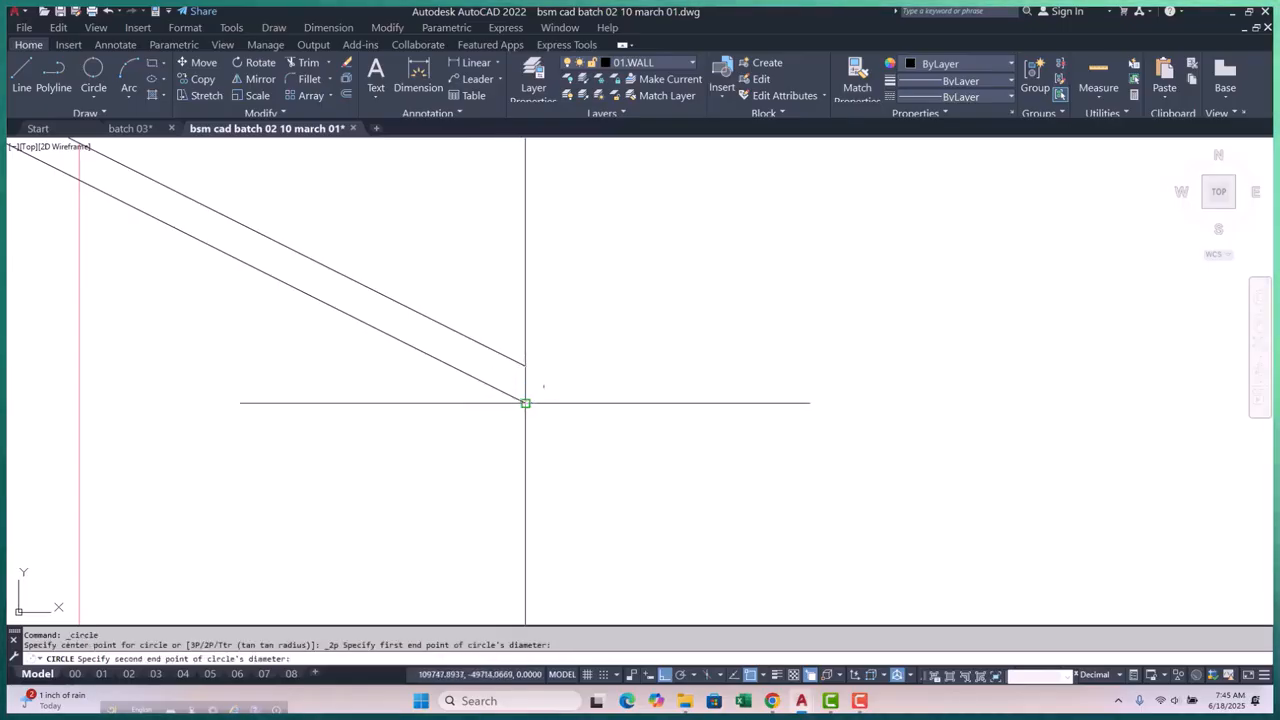
pyautogui.click(525, 403)
pyautogui.press('Escape')
pyautogui.press('Escape')
pyautogui.scroll(4, 535, 381)
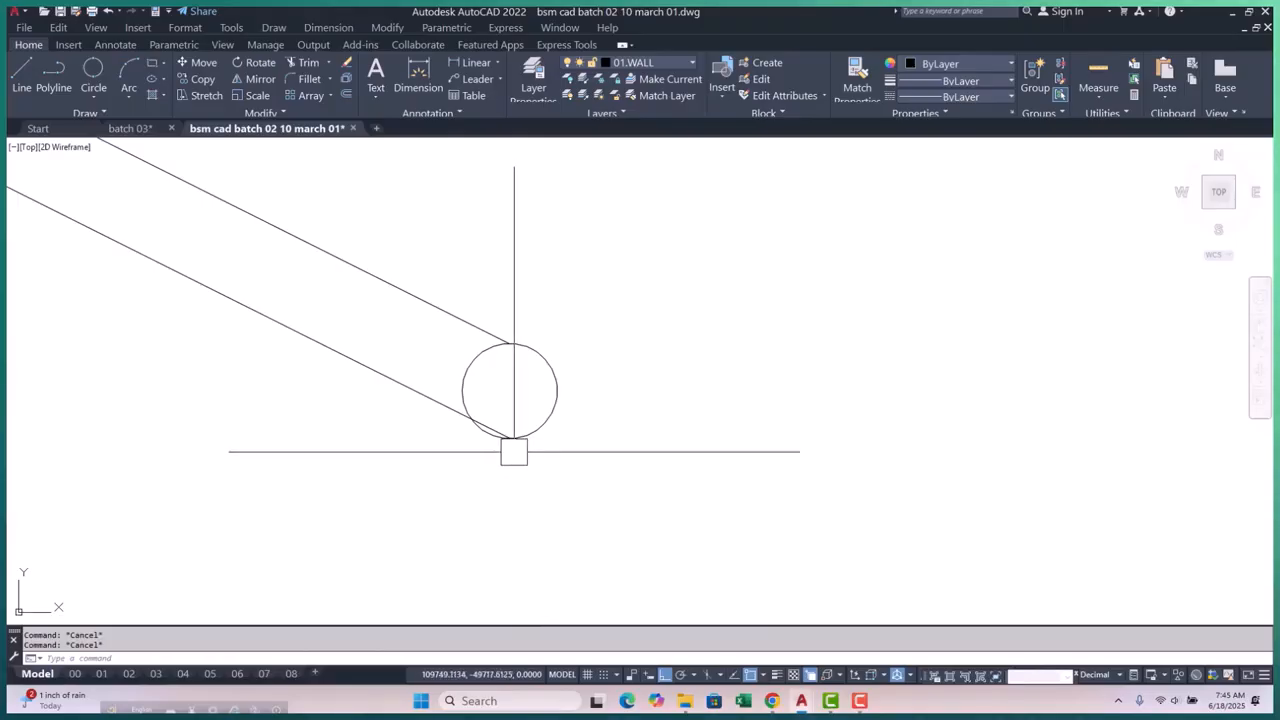
# Trim the overlap between the end circle and the lower handrail line
pyautogui.write('tr')
pyautogui.press('Return')
pyautogui.scroll(2, 520, 461)
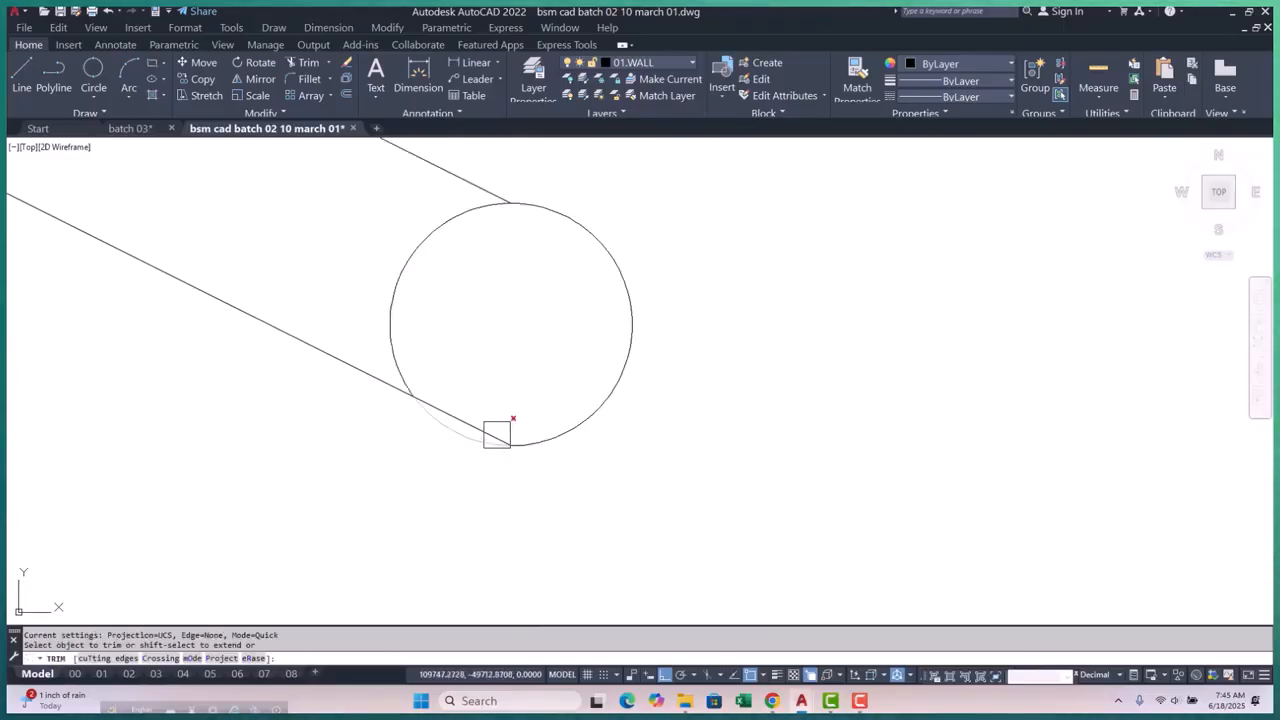
pyautogui.scroll(-3, 626, 480)
pyautogui.press('Escape')
pyautogui.scroll(-2, 545, 391)
pyautogui.scroll(-4, 660, 491)
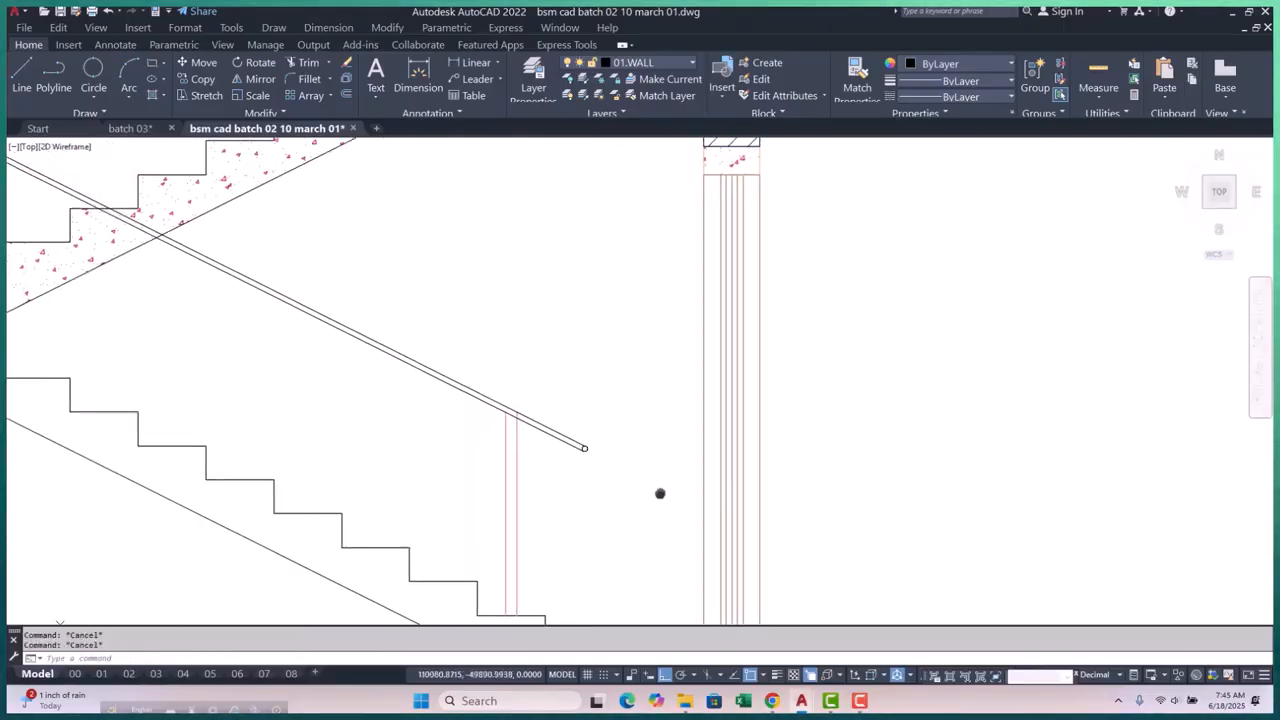
# Match the handrail polylines and end circle to the properties of the railing post on the 10.REALING layer
pyautogui.scroll(4, 500, 457)
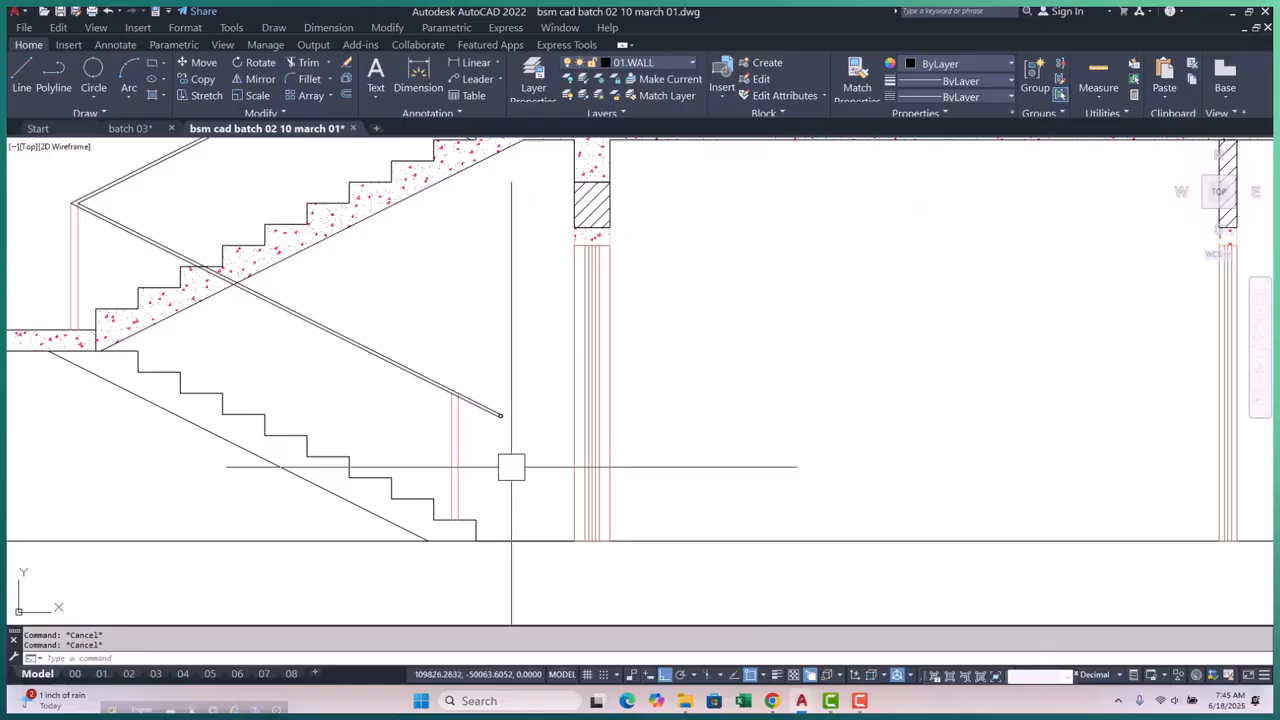
pyautogui.scroll(4, 485, 454)
pyautogui.write('ma')
pyautogui.press('Return')
pyautogui.click(483, 330)
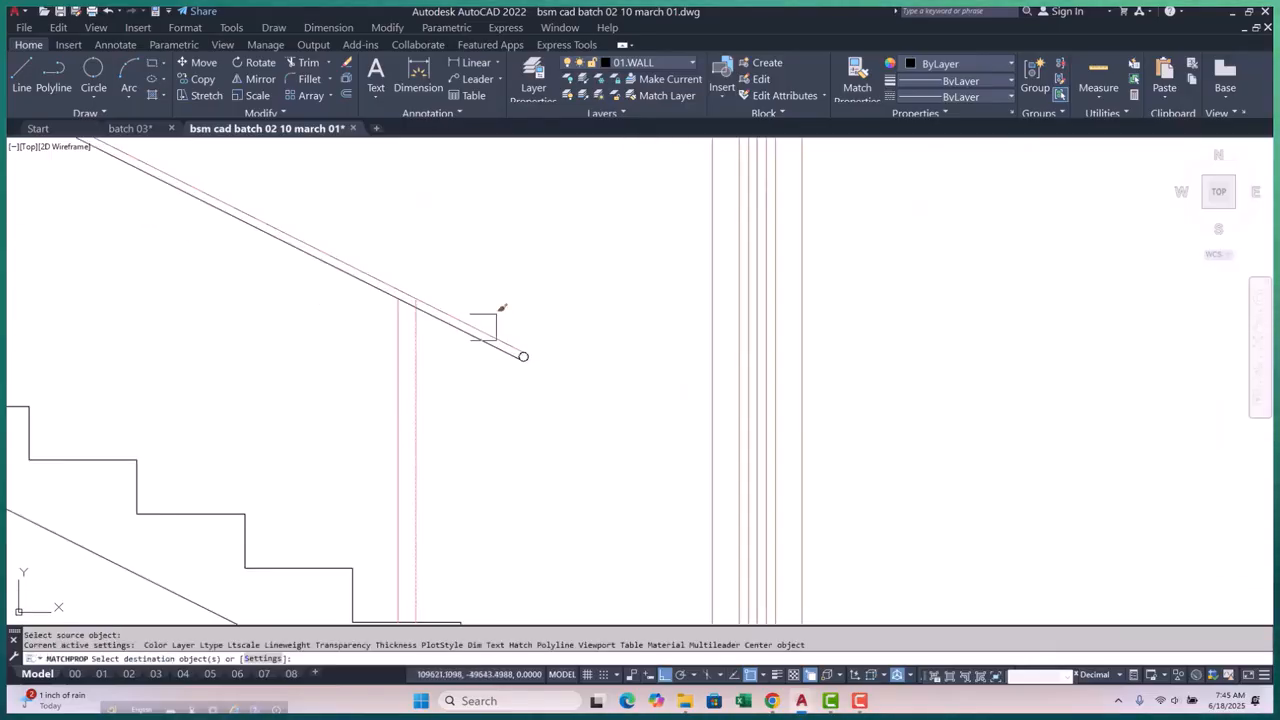
pyautogui.scroll(-4, 490, 380)
pyautogui.press('Escape')
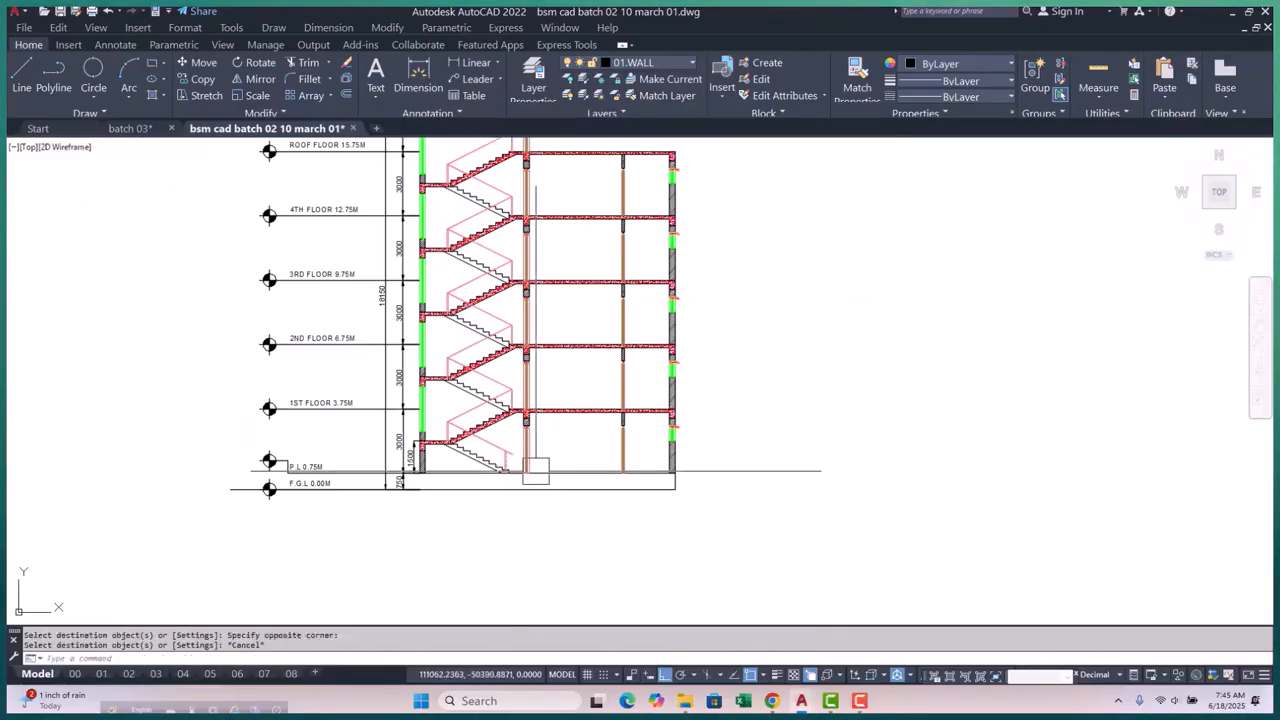
pyautogui.scroll(3, 488, 463)
pyautogui.scroll(3, 488, 463)
pyautogui.click(560, 371)
pyautogui.click(451, 386)
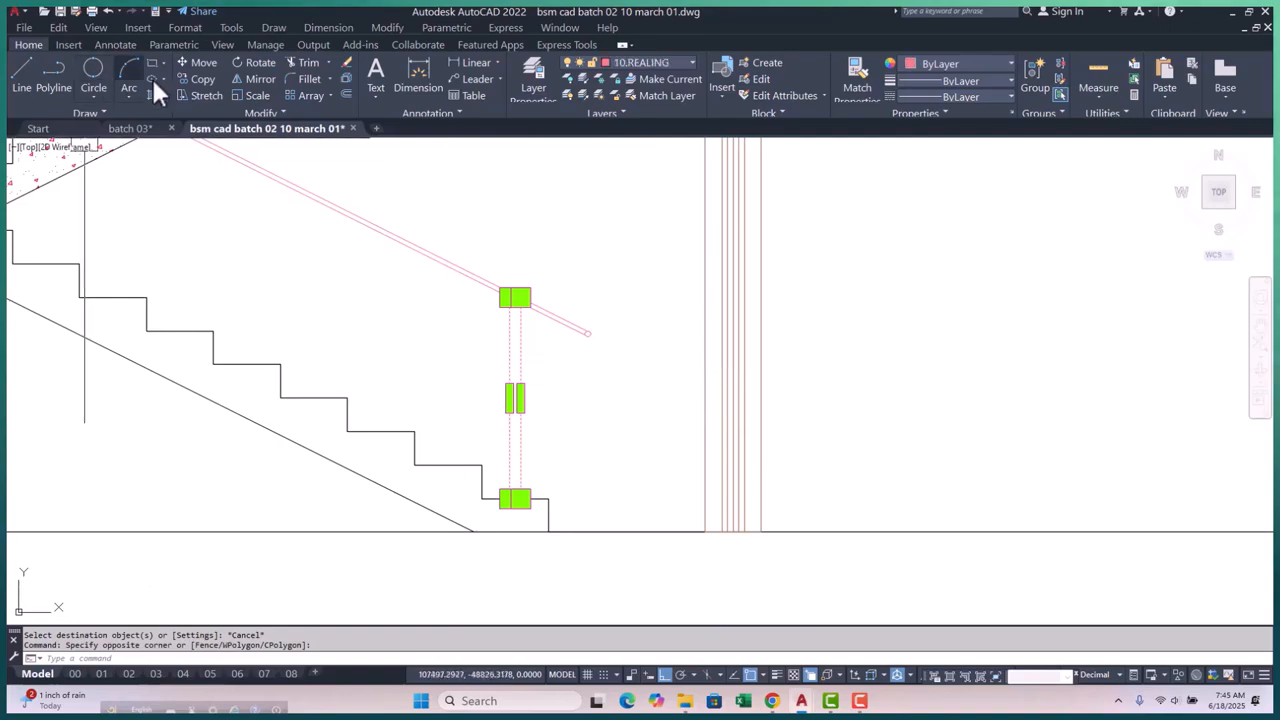
pyautogui.press('Escape')
pyautogui.press('Escape')
pyautogui.scroll(-3, 355, 250)
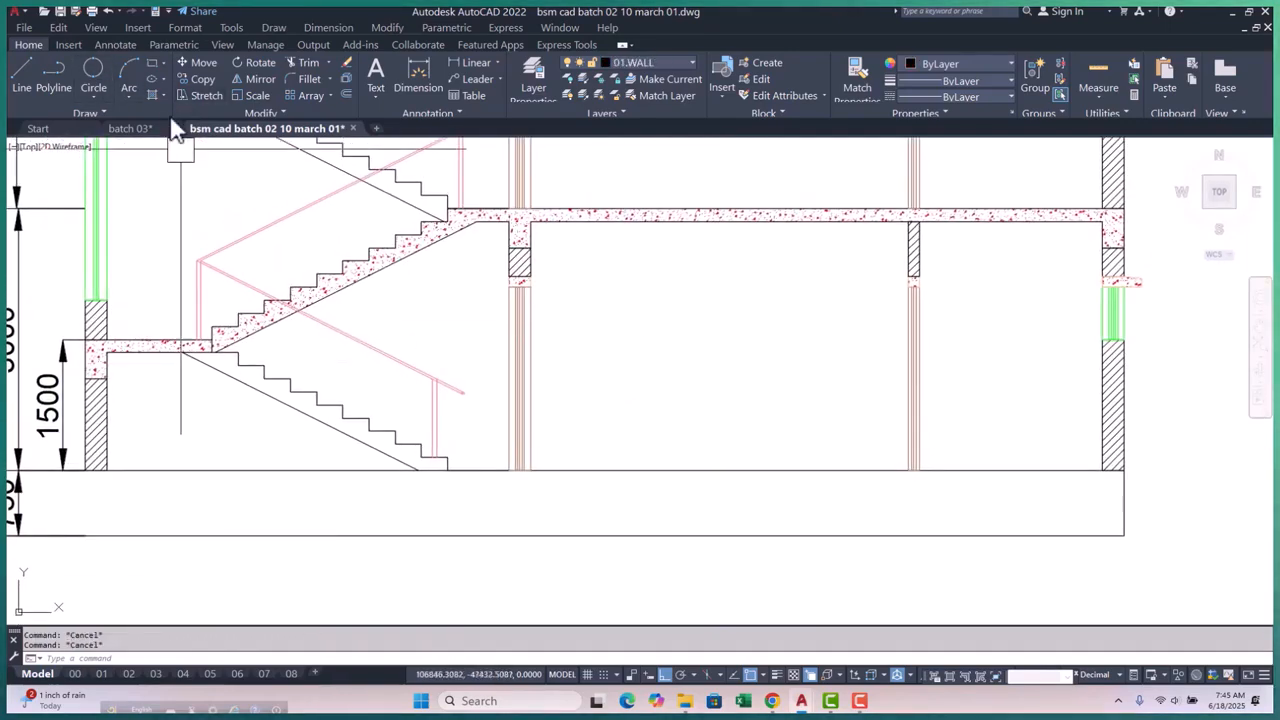
# Copy the bottom railing post from its step corner onto each step of the lower flight
pyautogui.scroll(2, 423, 400)
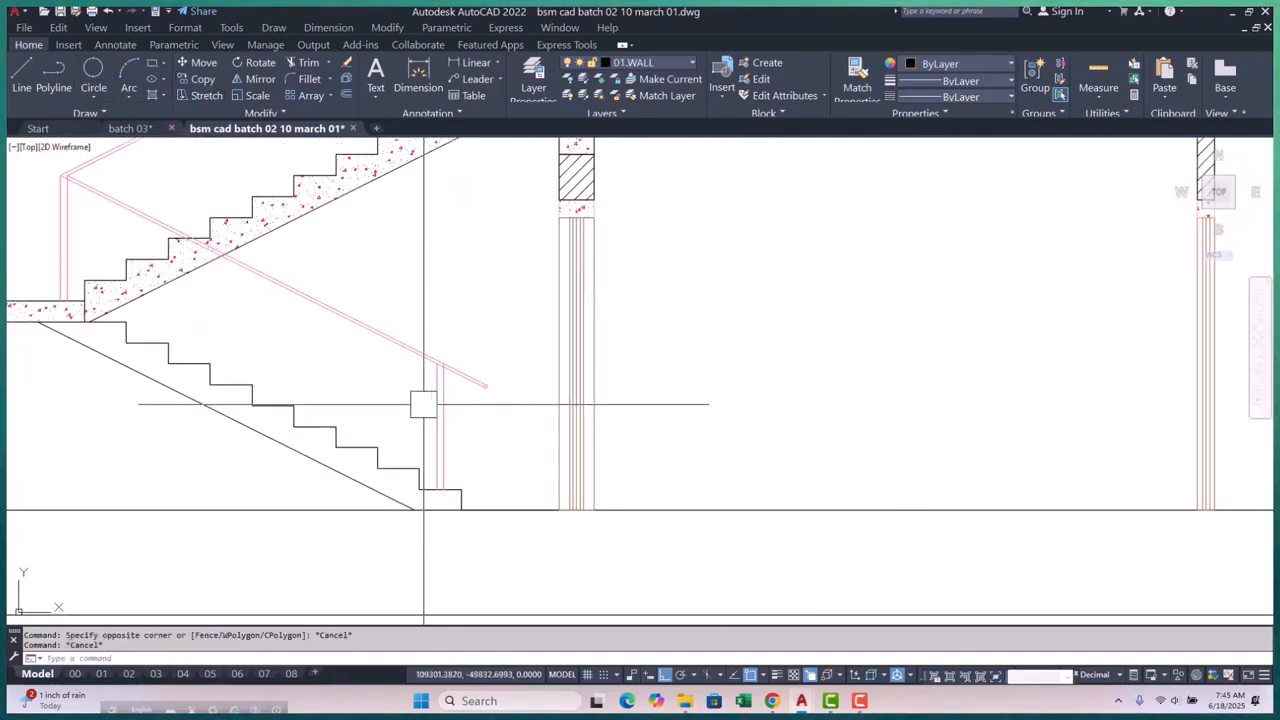
pyautogui.click(440, 411)
pyautogui.click(399, 412)
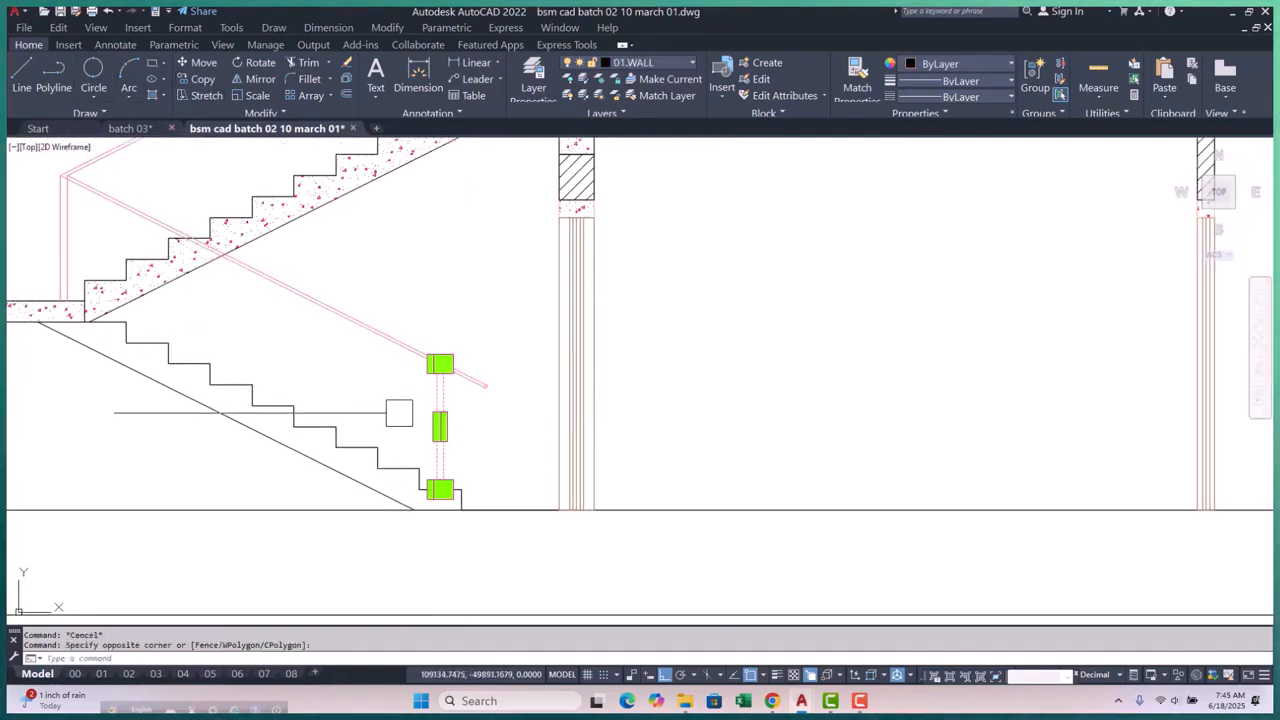
pyautogui.click(202, 78)
pyautogui.scroll(3, 434, 514)
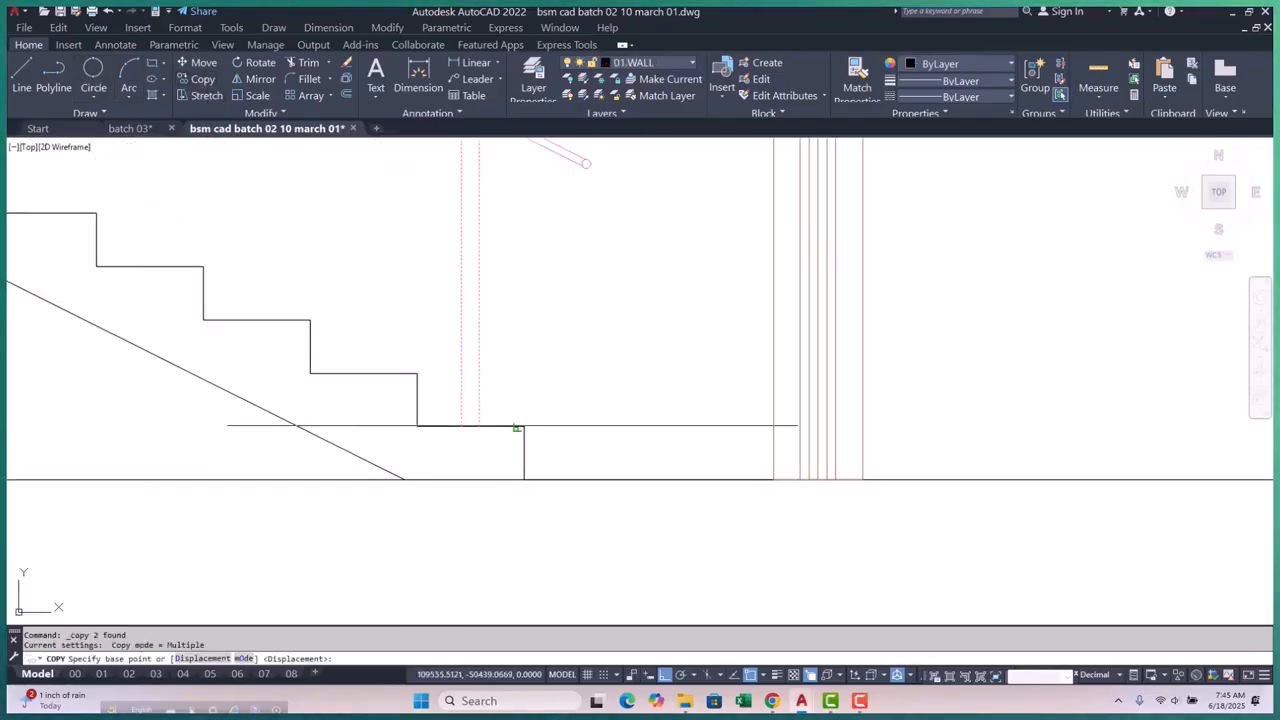
pyautogui.click(524, 427)
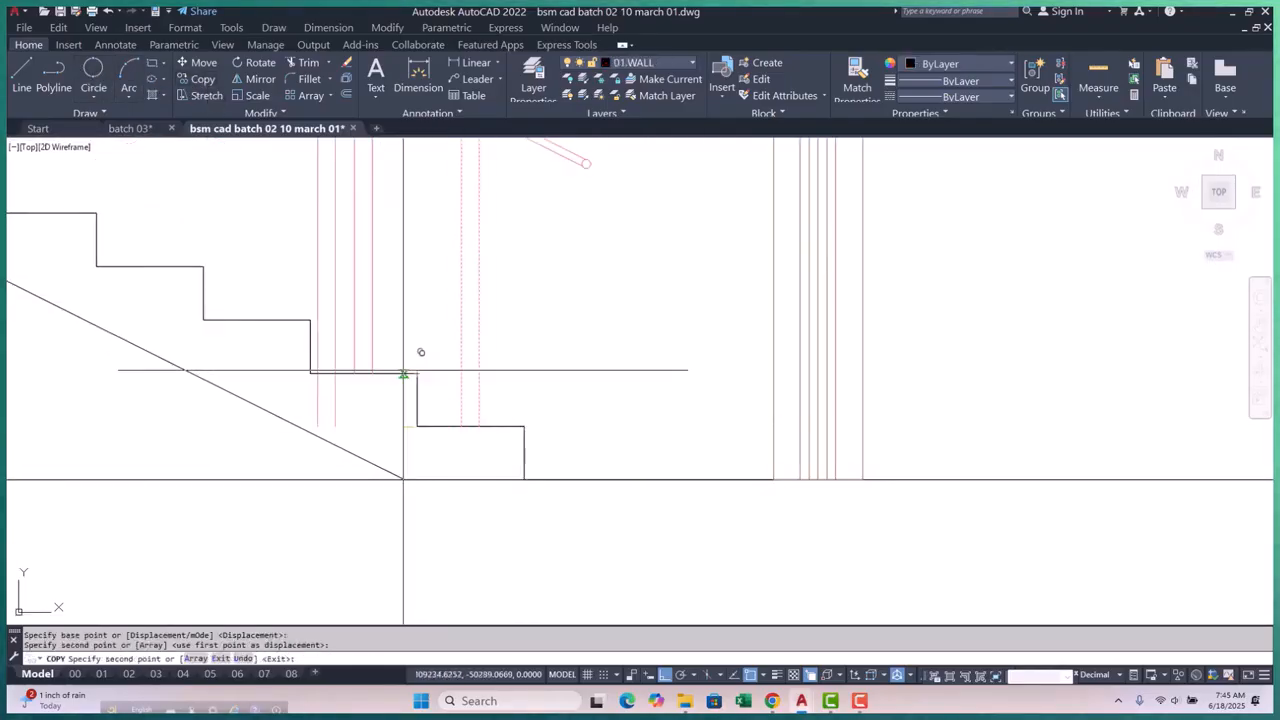
pyautogui.moveTo(428, 261); pyautogui.dragTo(380, 449, button='middle')
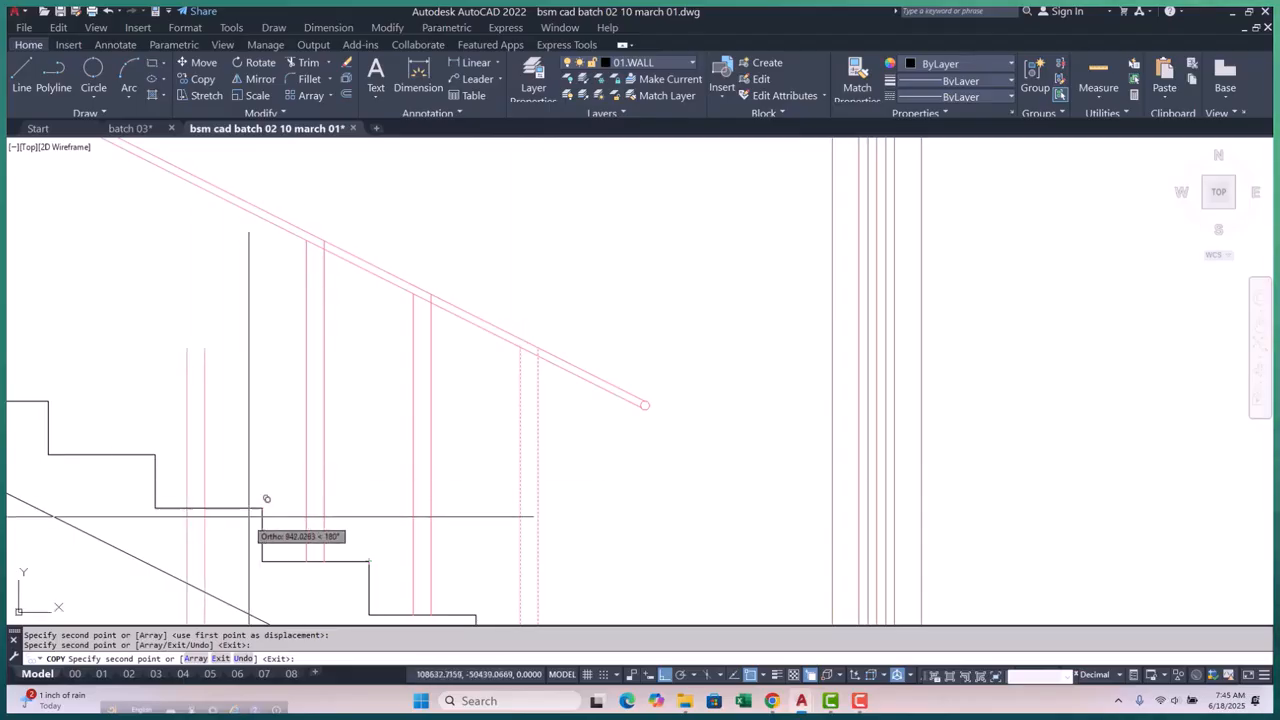
pyautogui.scroll(-5, 171, 434)
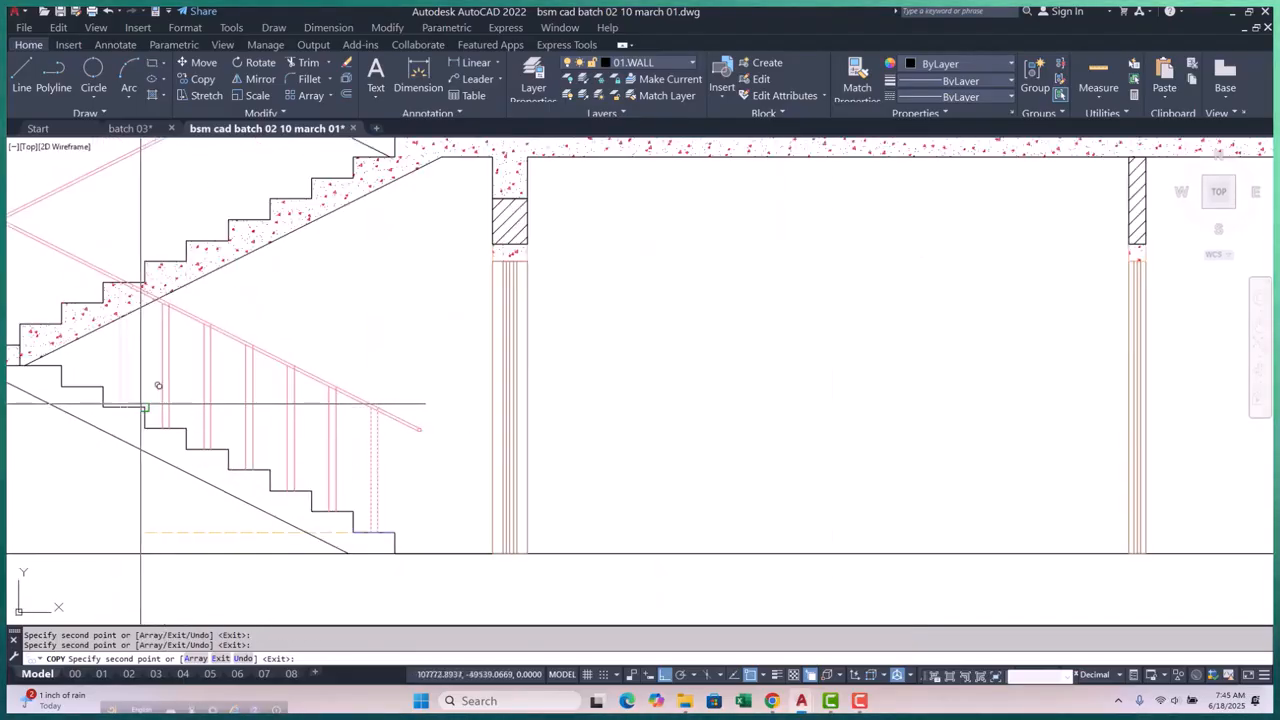
pyautogui.moveTo(103, 386); pyautogui.dragTo(360, 420, button='middle')
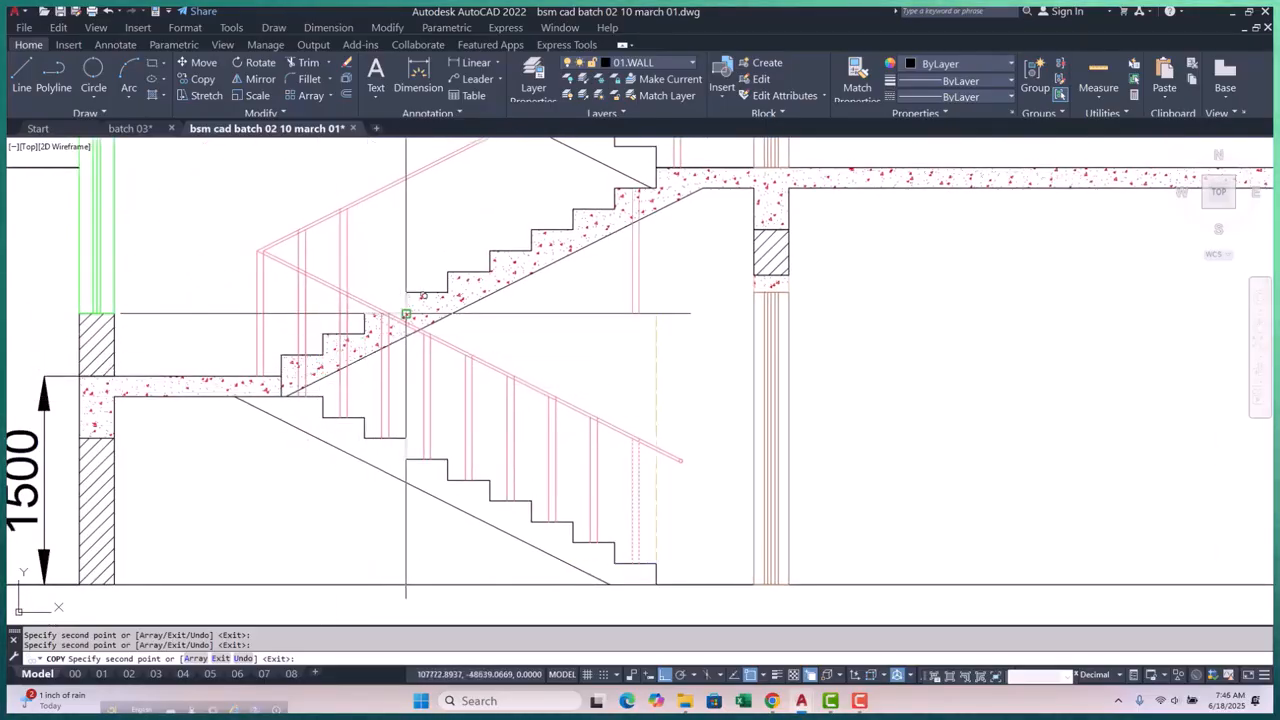
# Continue the post copies onto the remaining steps of the upper flight up to the floor slab
pyautogui.moveTo(447, 293); pyautogui.dragTo(360, 386, button='middle')
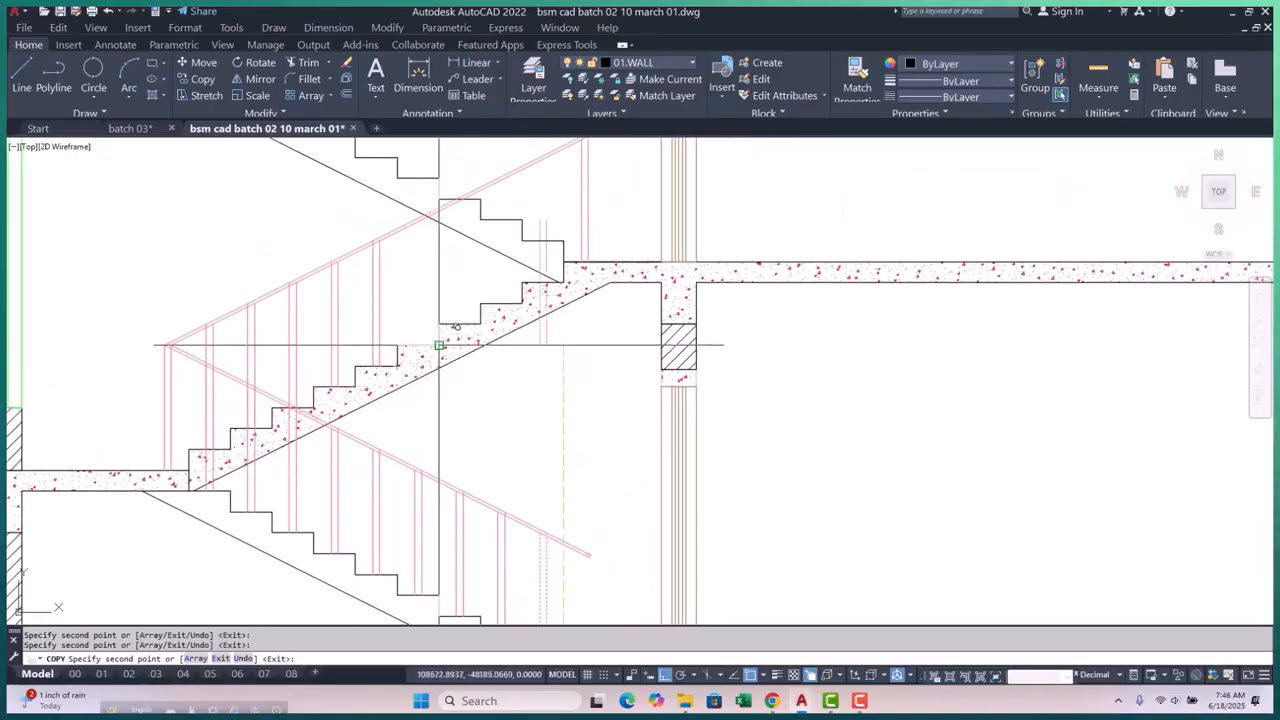
pyautogui.moveTo(455, 350); pyautogui.dragTo(338, 405, button='middle')
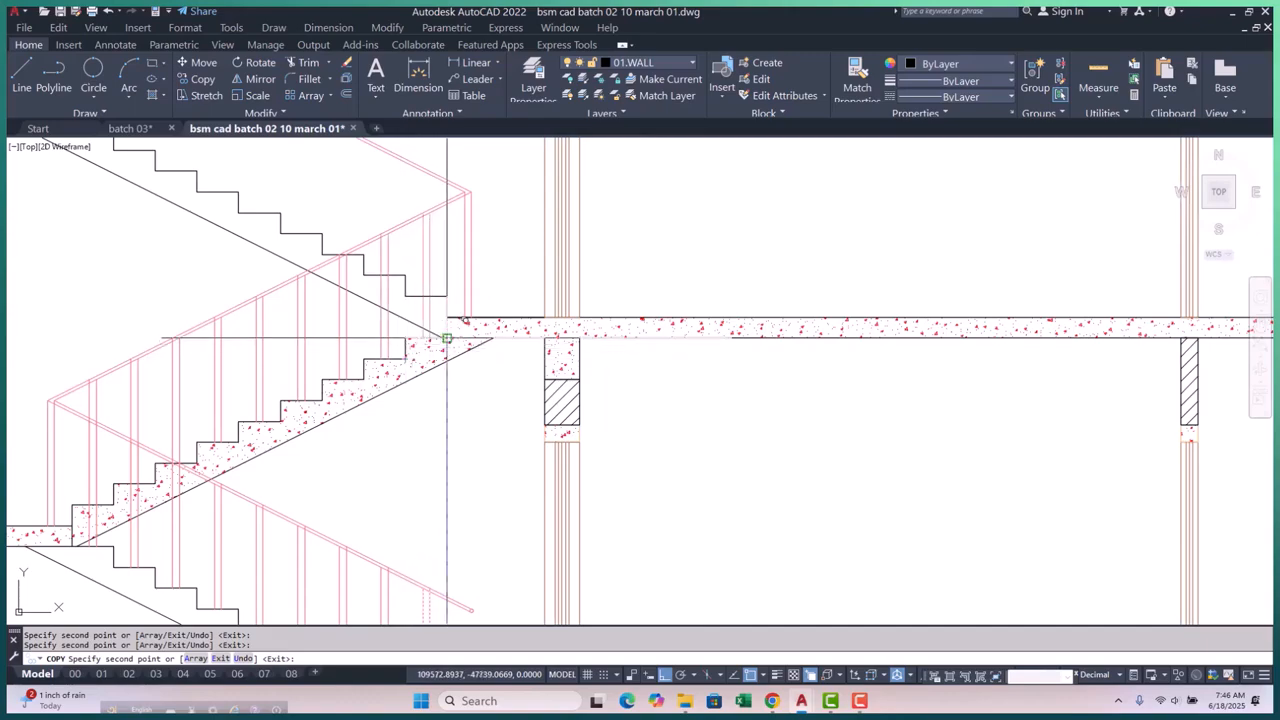
pyautogui.press('Escape')
pyautogui.press('Escape')
# Select the new railing posts on the upper flight, from the floor slab down to the landing
pyautogui.scroll(2, 460, 262)
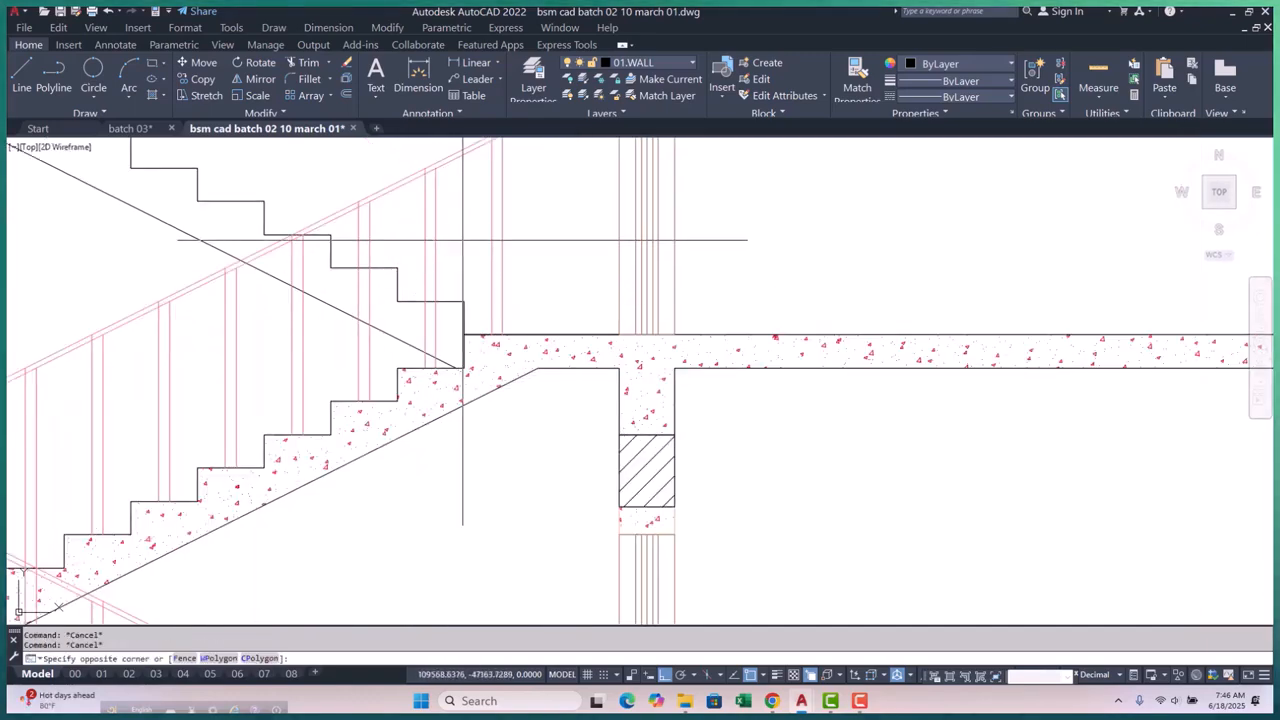
pyautogui.click(423, 250)
pyautogui.scroll(2, 384, 449)
pyautogui.click(384, 449)
pyautogui.click(315, 290)
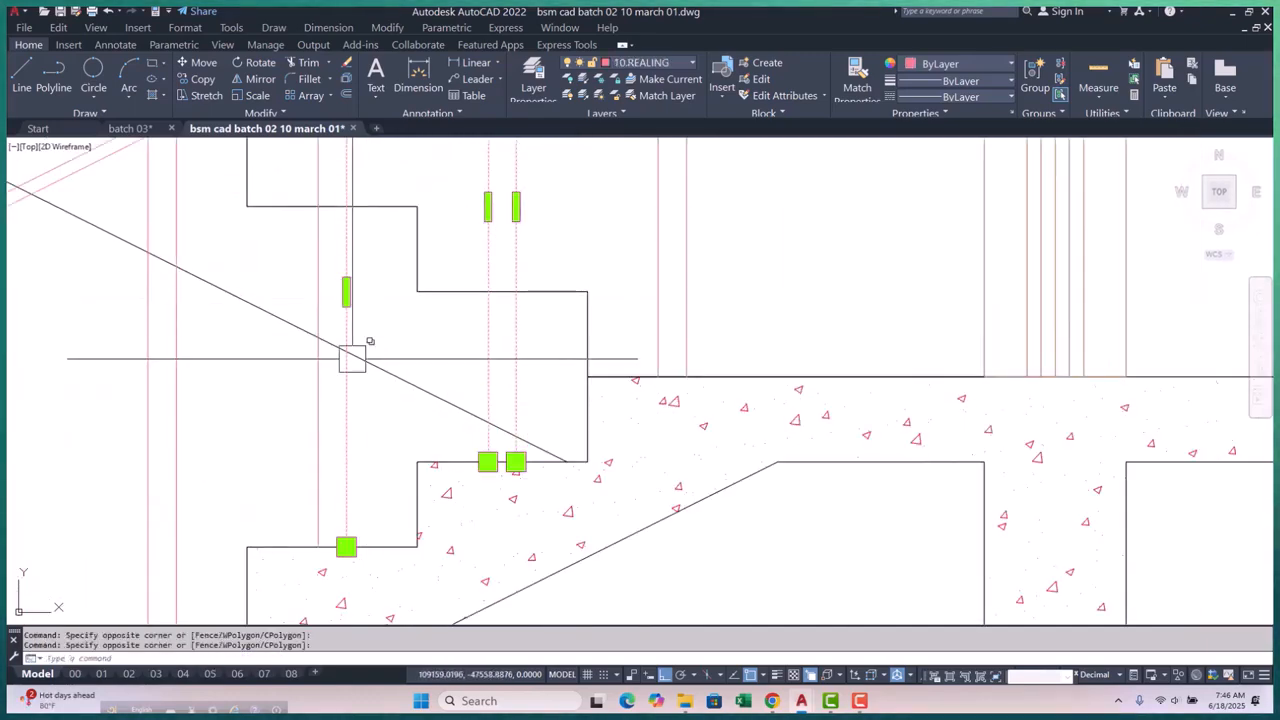
pyautogui.moveTo(273, 375); pyautogui.dragTo(149, 380)
pyautogui.moveTo(149, 380); pyautogui.dragTo(263, 363, button='middle')
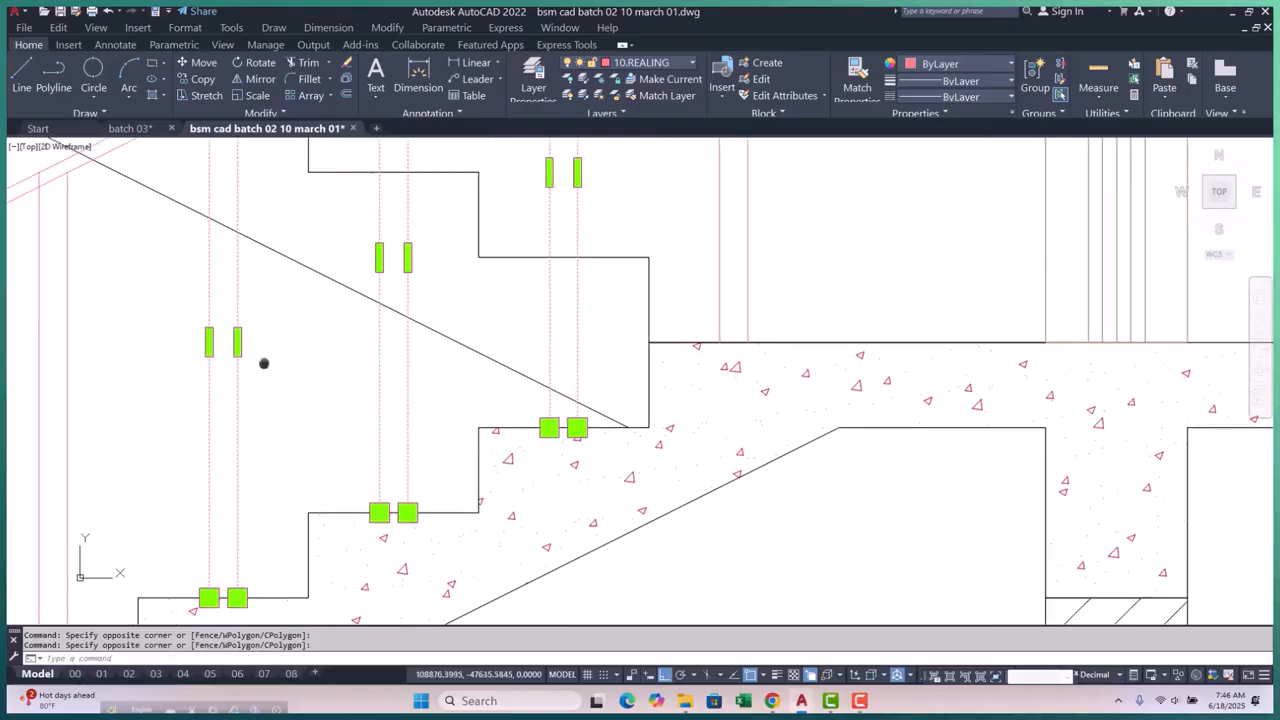
pyautogui.scroll(-3, 357, 272)
pyautogui.moveTo(377, 228); pyautogui.dragTo(133, 350)
pyautogui.moveTo(133, 350); pyautogui.dragTo(366, 252, button='middle')
pyautogui.scroll(2, 346, 217)
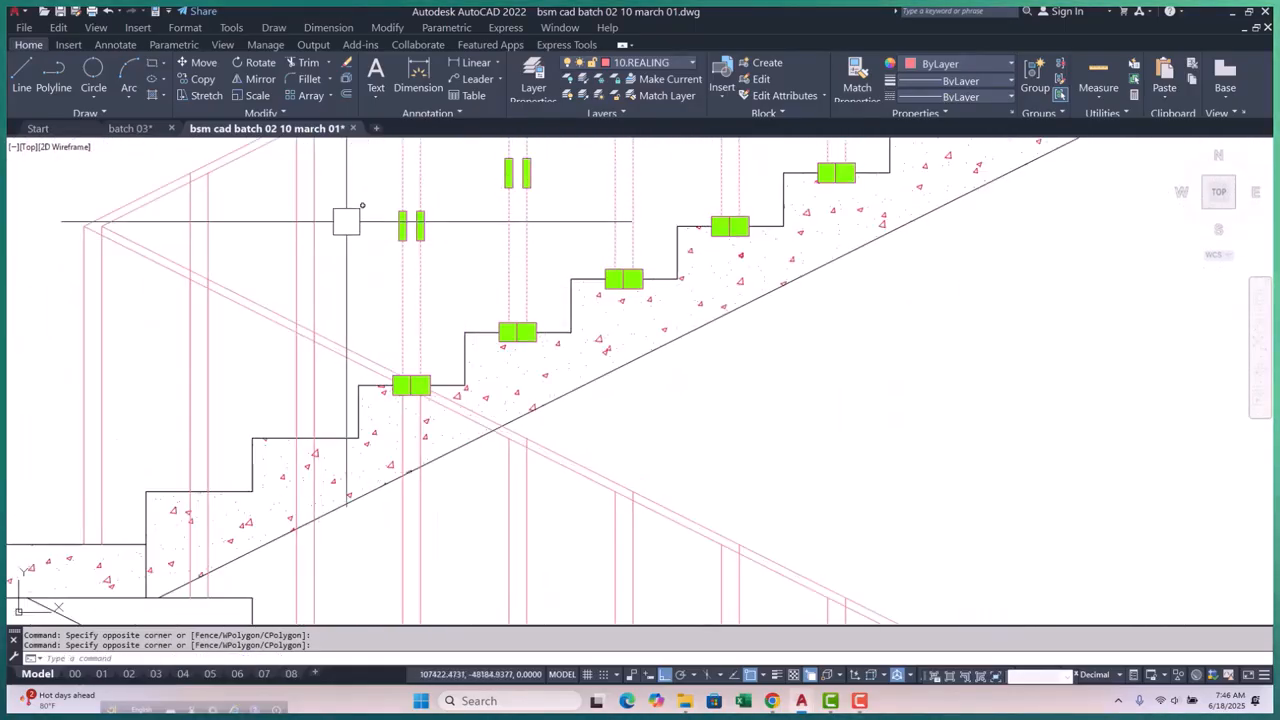
pyautogui.moveTo(238, 228); pyautogui.dragTo(193, 240)
# Add the railing posts on the lower flight, from the landing down to the bottom step, to the current selection
pyautogui.moveTo(389, 529)
pyautogui.mouseDown(button='middle')
pyautogui.moveTo(413, 415)
pyautogui.moveTo(319, 414)
pyautogui.mouseUp(button='middle')
pyautogui.click(319, 414)
pyautogui.scroll(3, 229, 536)
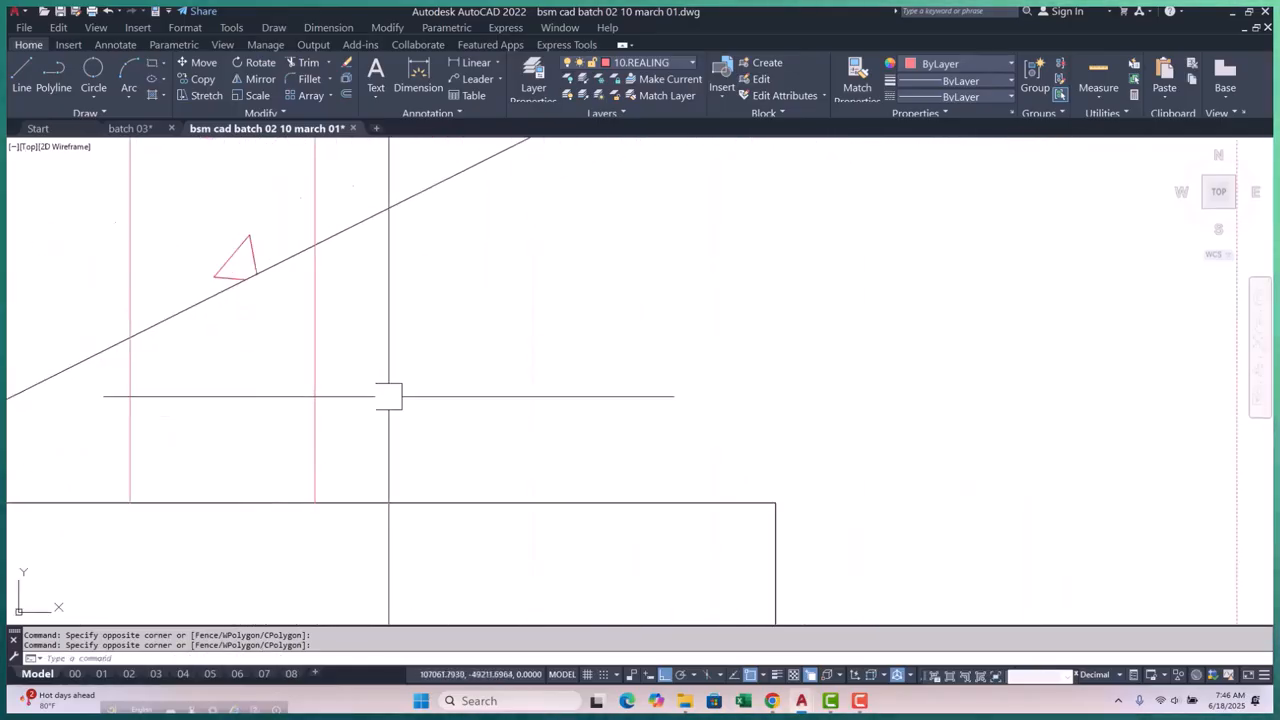
pyautogui.moveTo(389, 394); pyautogui.dragTo(118, 466)
pyautogui.scroll(-2, 145, 377)
pyautogui.scroll(-3, 145, 377)
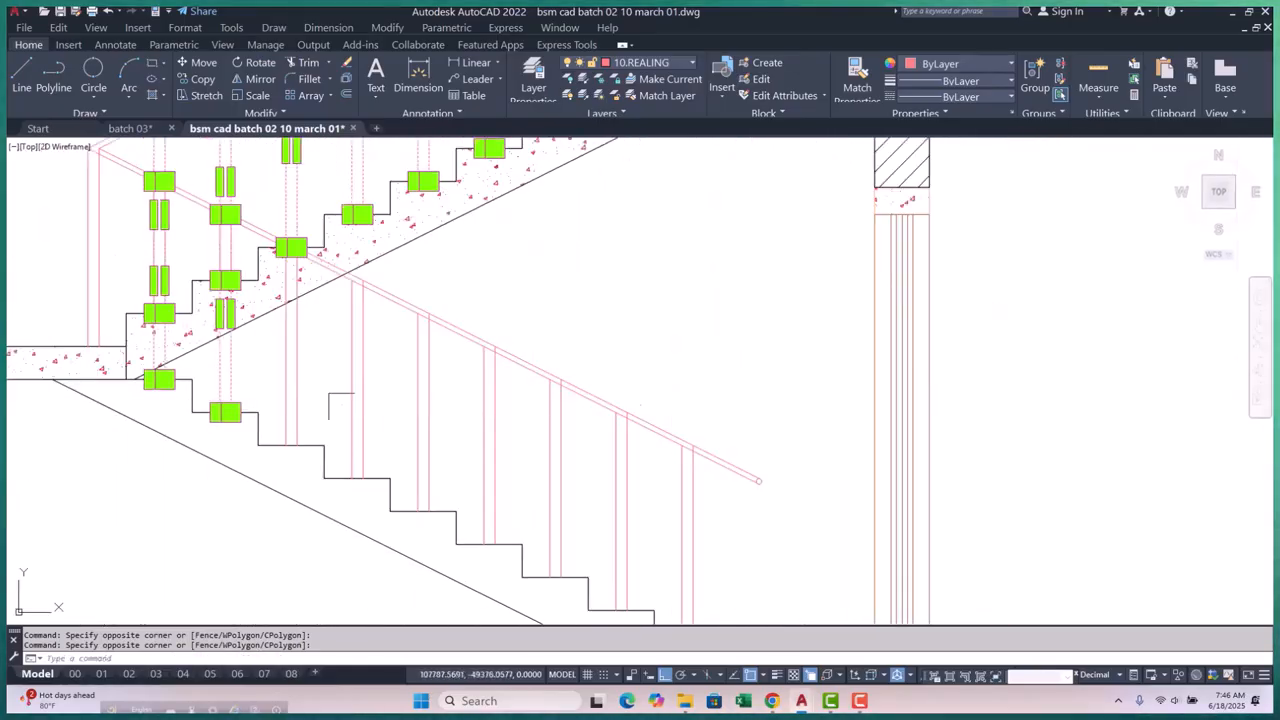
pyautogui.click(391, 362)
pyautogui.press('Escape')
pyautogui.click(509, 394)
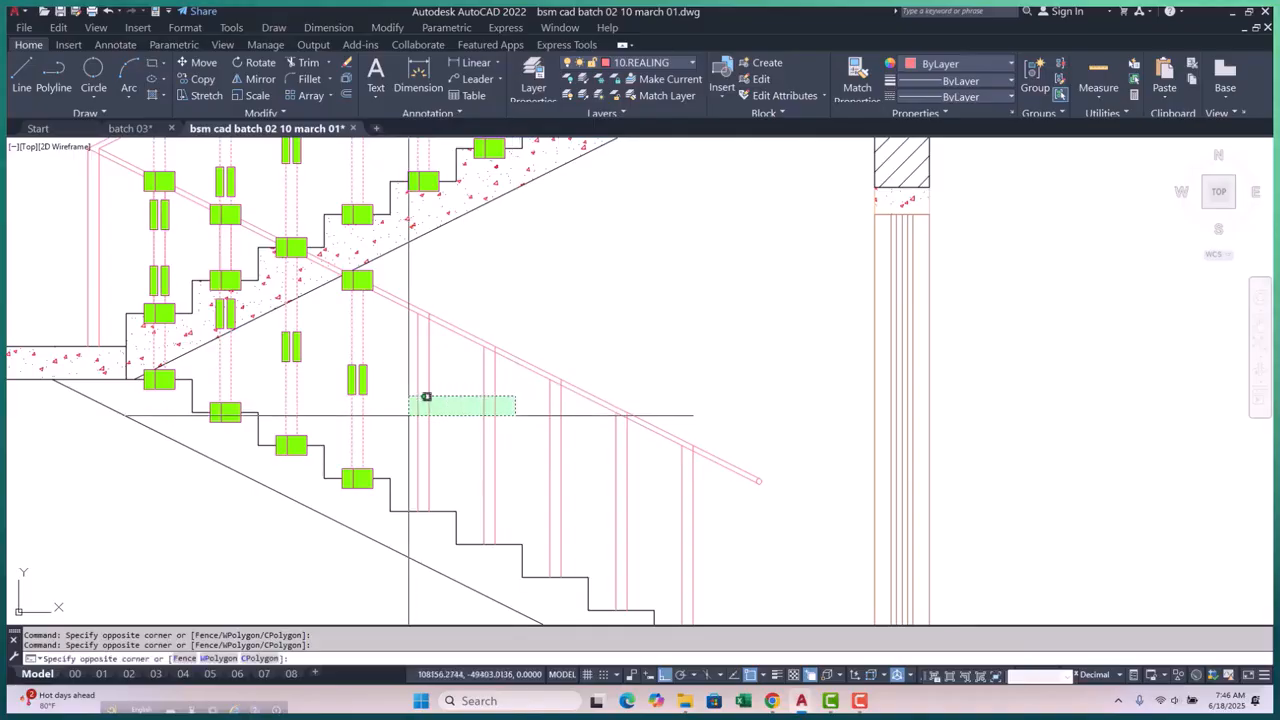
pyautogui.press('Escape')
pyautogui.click(720, 495)
pyautogui.press('Escape')
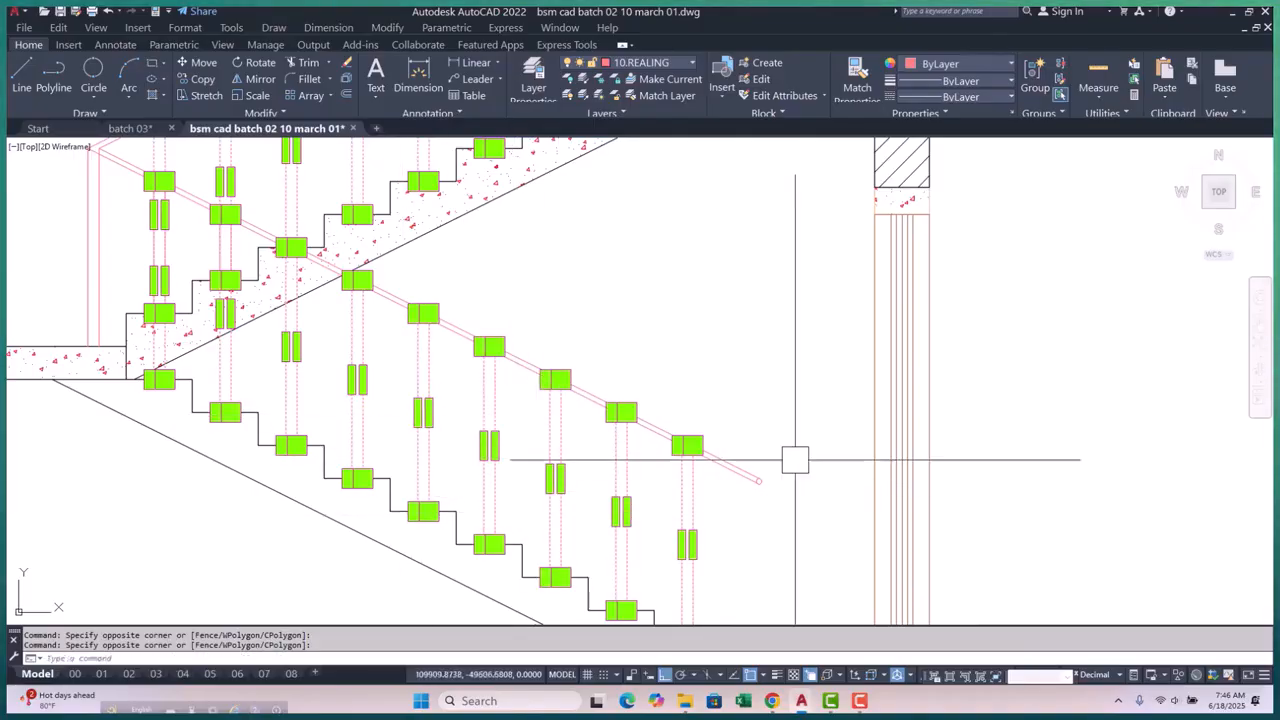
pyautogui.press('Escape')
# Remove the sloping handrail lines and the corner post lines from the selection, keeping only the individual step posts
pyautogui.scroll(-4, 429, 571)
pyautogui.scroll(2, 414, 325)
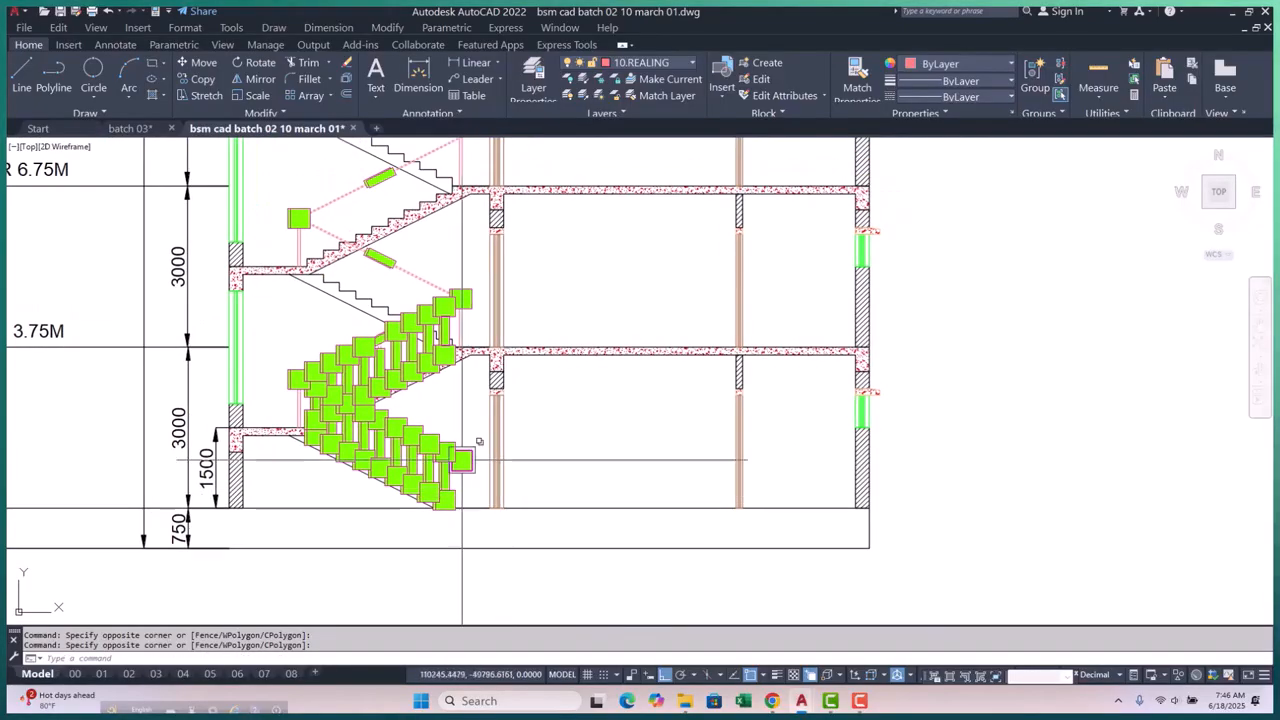
pyautogui.scroll(4, 414, 325)
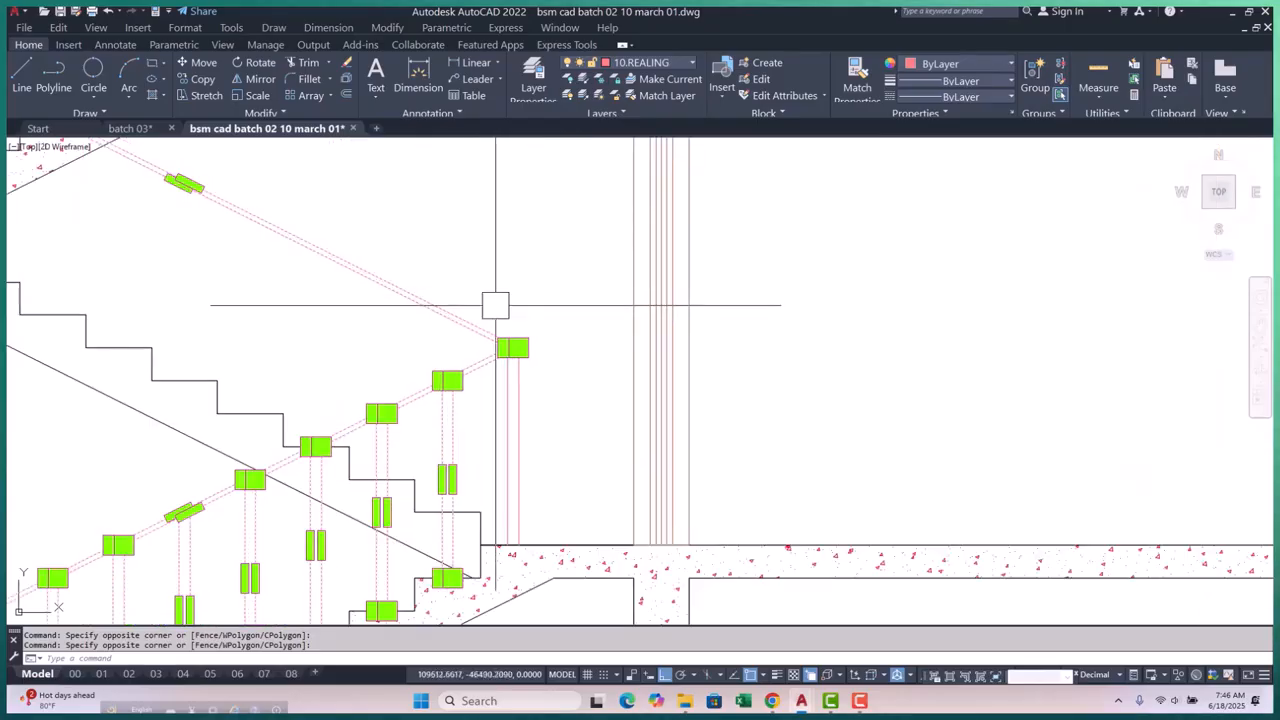
pyautogui.click(567, 288)
pyautogui.press('Escape')
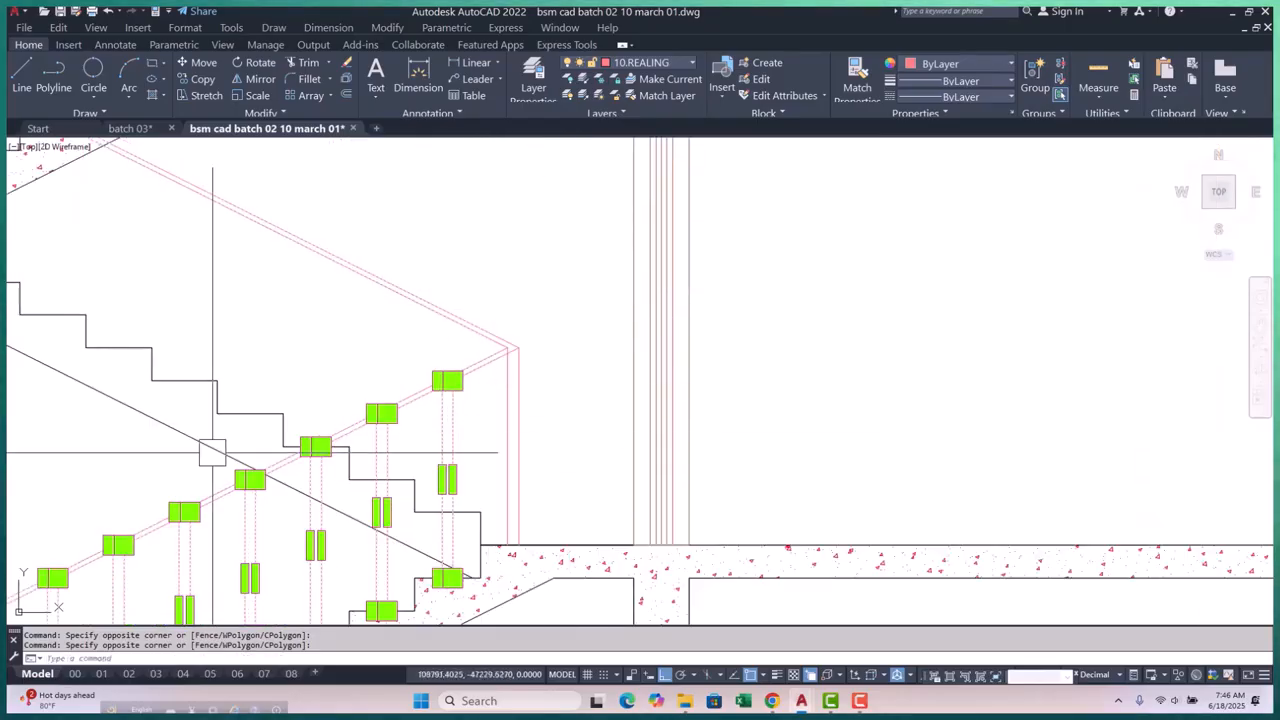
# Copy the selected step posts vertically from the ground floor line to the first floor slab at 3.75M
pyautogui.click(203, 79)
pyautogui.scroll(-4, 640, 380)
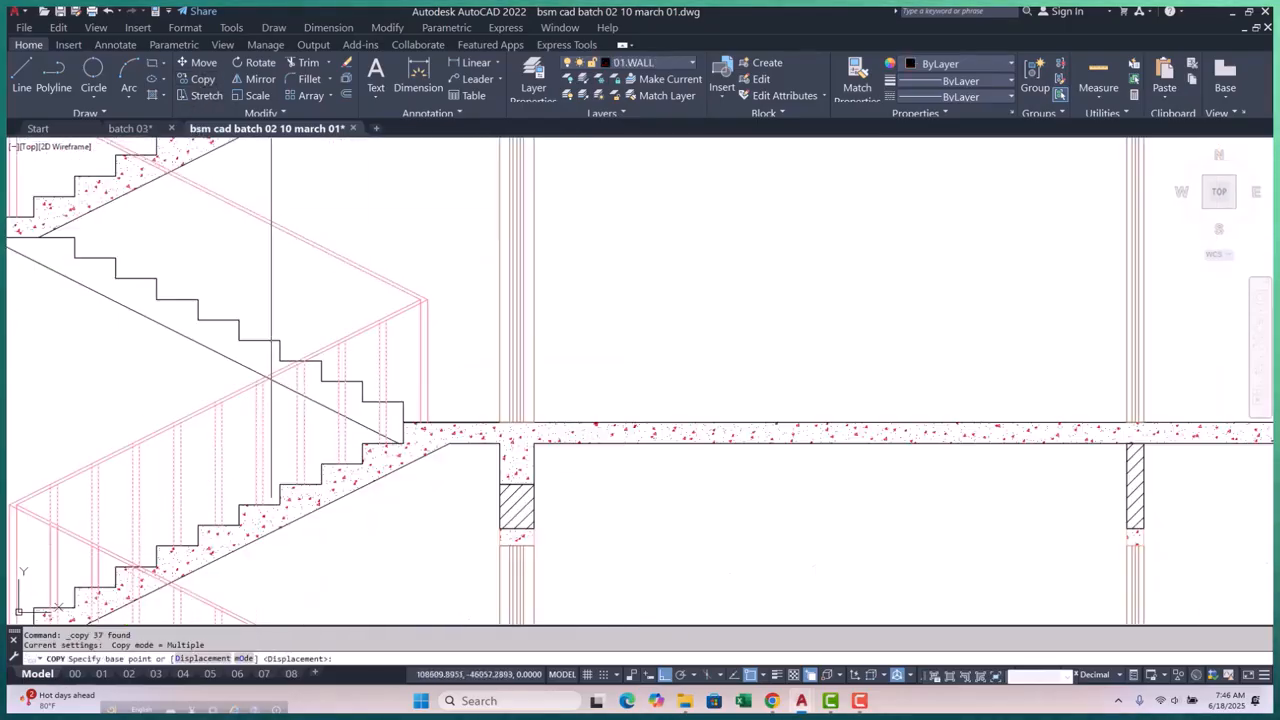
pyautogui.scroll(4, 640, 380)
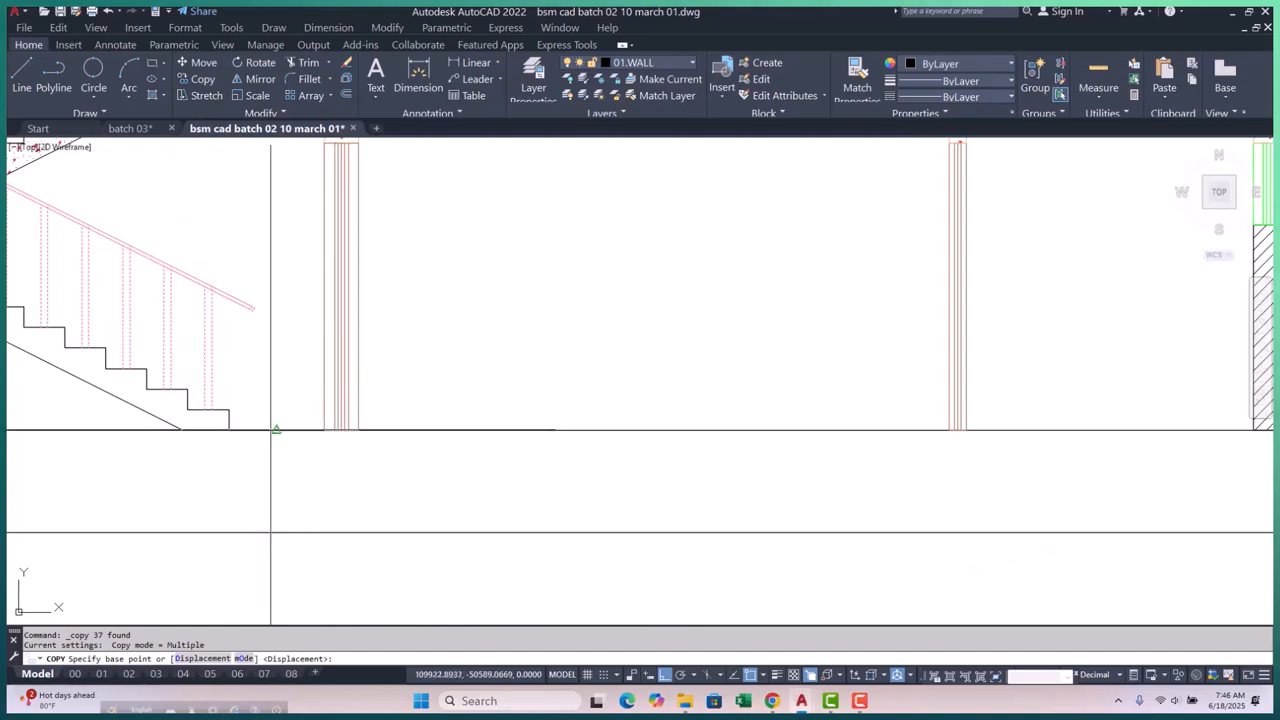
pyautogui.click(276, 430)
pyautogui.scroll(-3, 289, 400)
pyautogui.scroll(3, 289, 400)
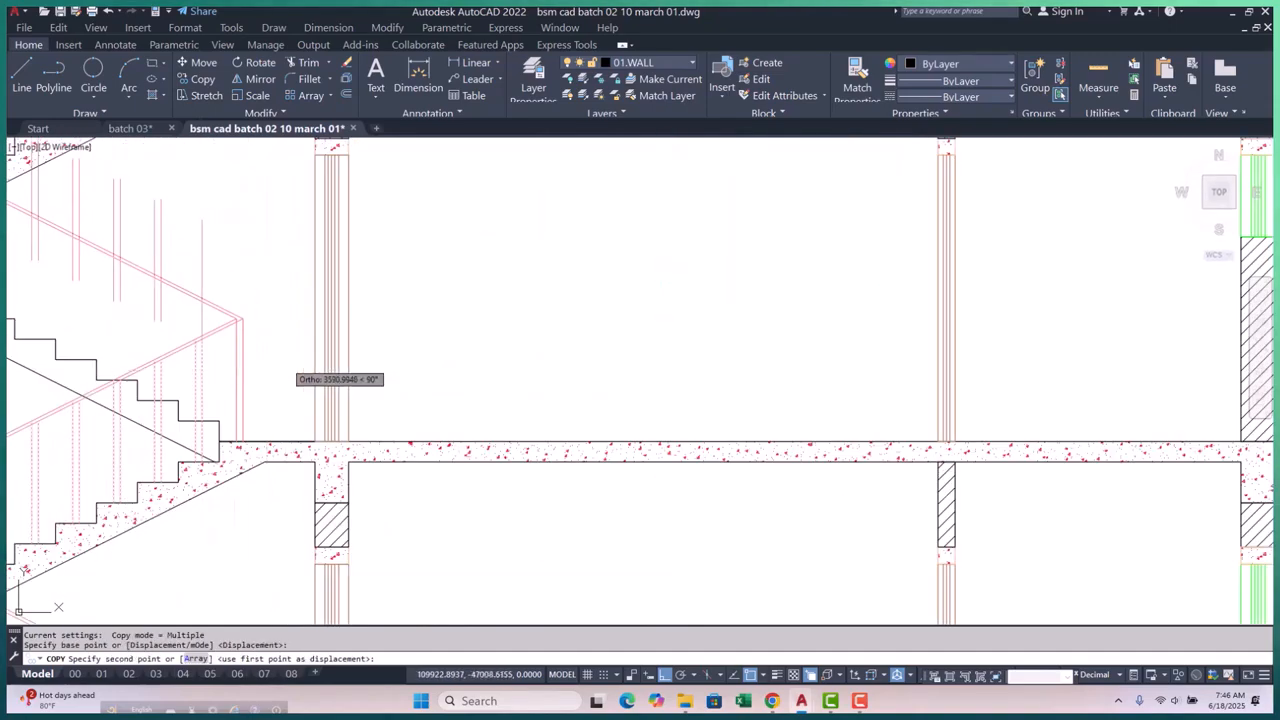
pyautogui.click(284, 423)
# Place further copies of the posts at the 2nd, 3rd and 4th floor slabs and finish copying
pyautogui.scroll(-3, 280, 440)
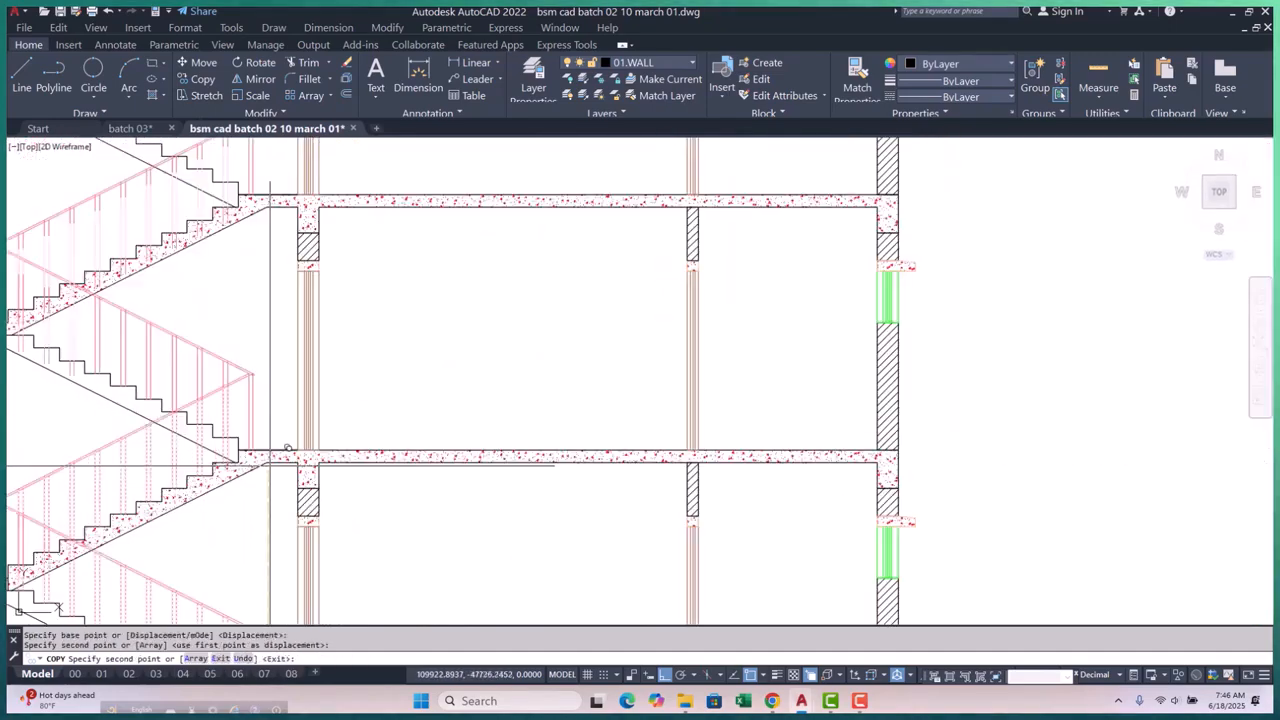
pyautogui.scroll(3, 273, 420)
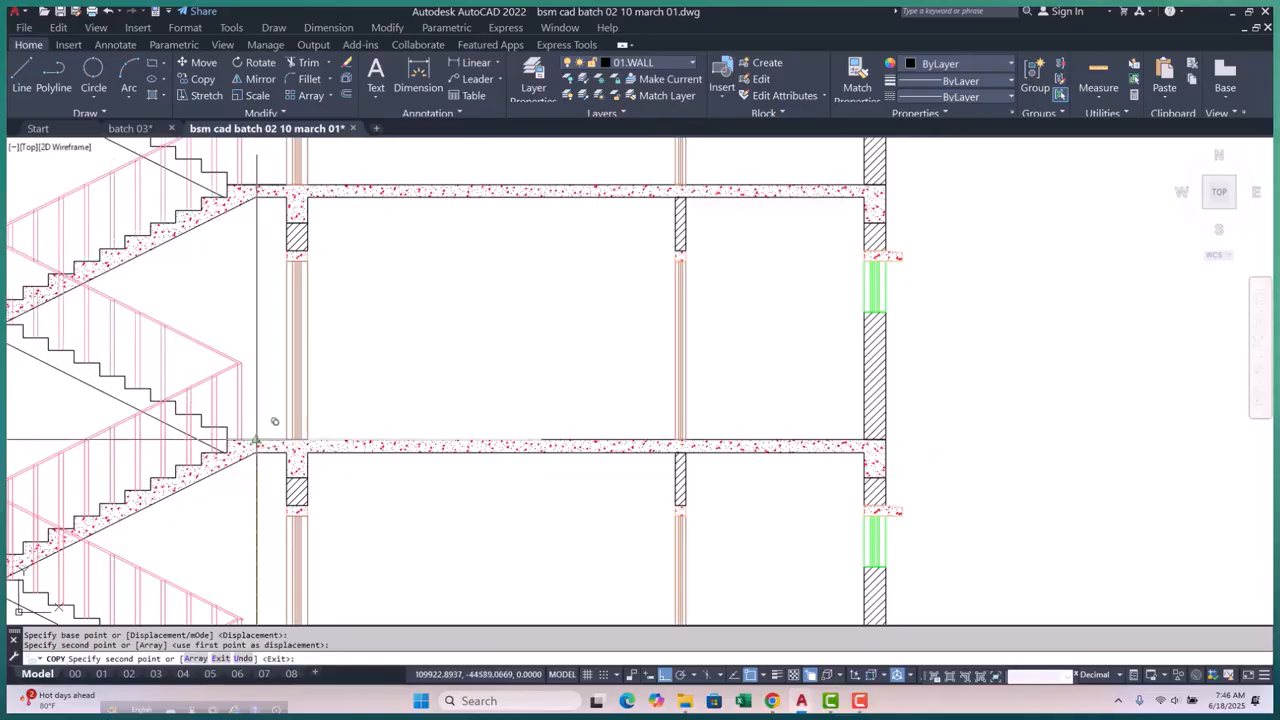
pyautogui.click(274, 421)
pyautogui.scroll(-3, 280, 418)
pyautogui.scroll(5, 280, 420)
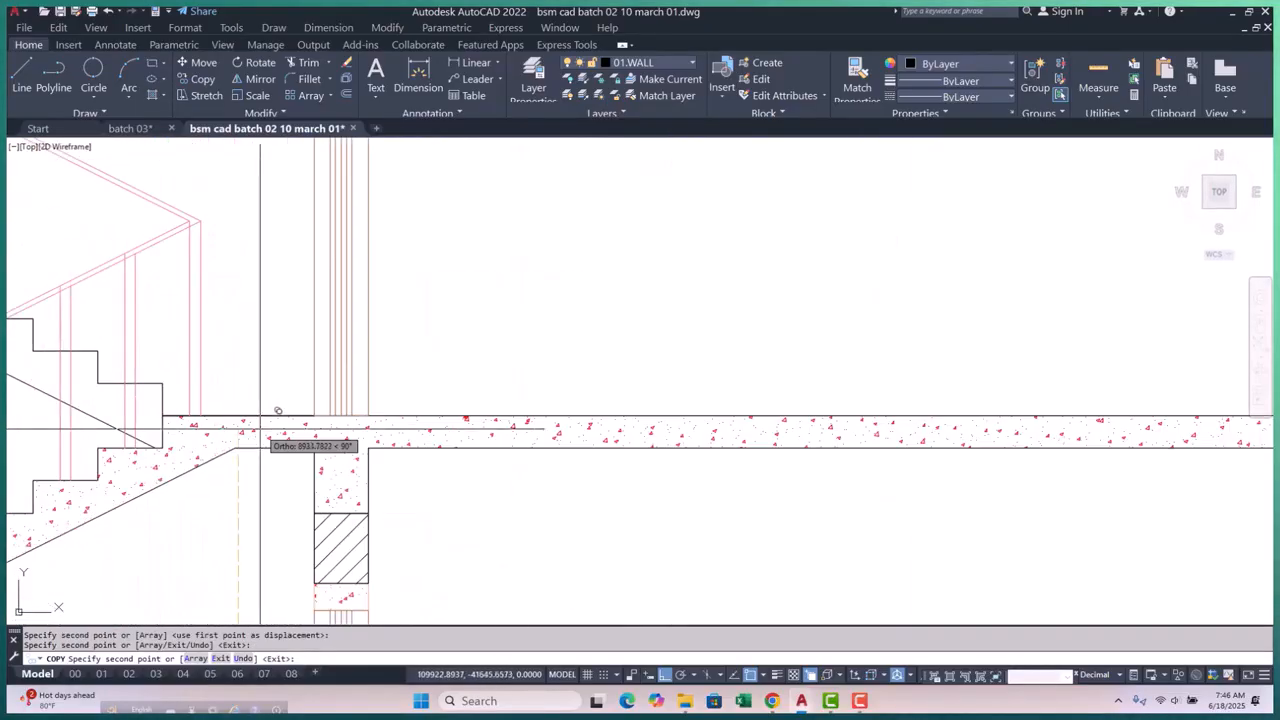
pyautogui.scroll(2, 270, 420)
pyautogui.scroll(-5, 242, 391)
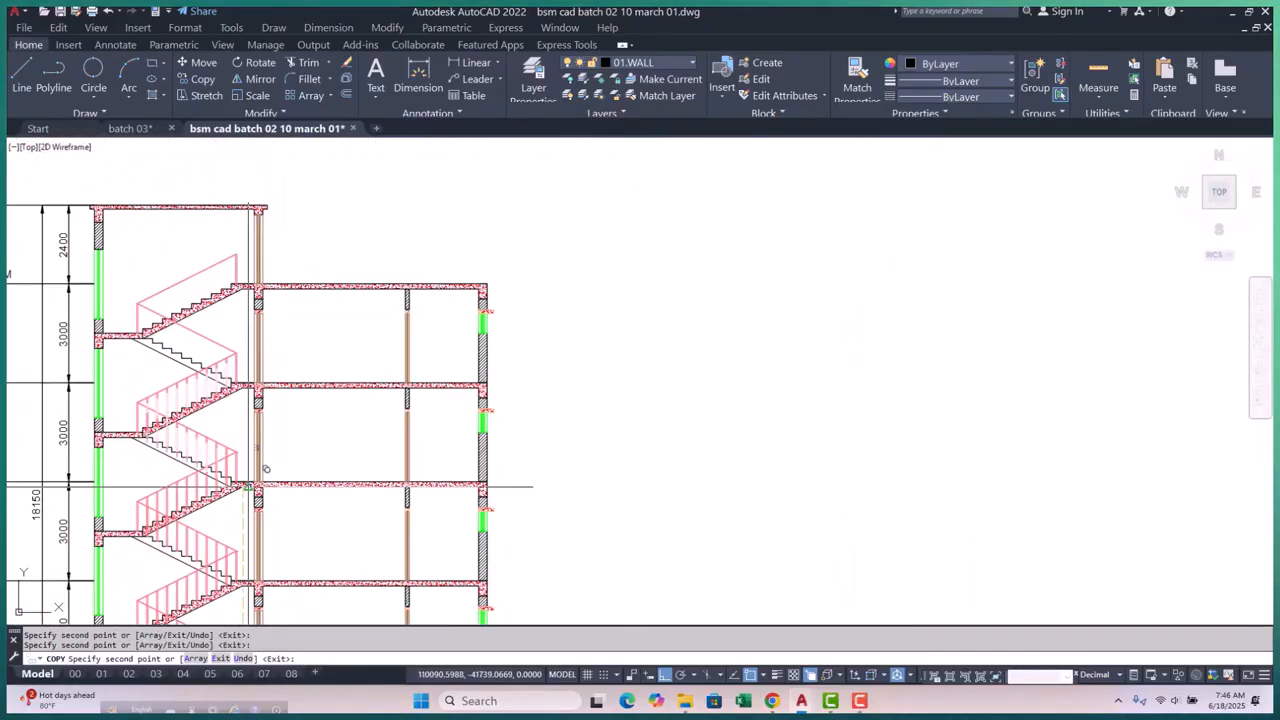
pyautogui.scroll(8, 280, 429)
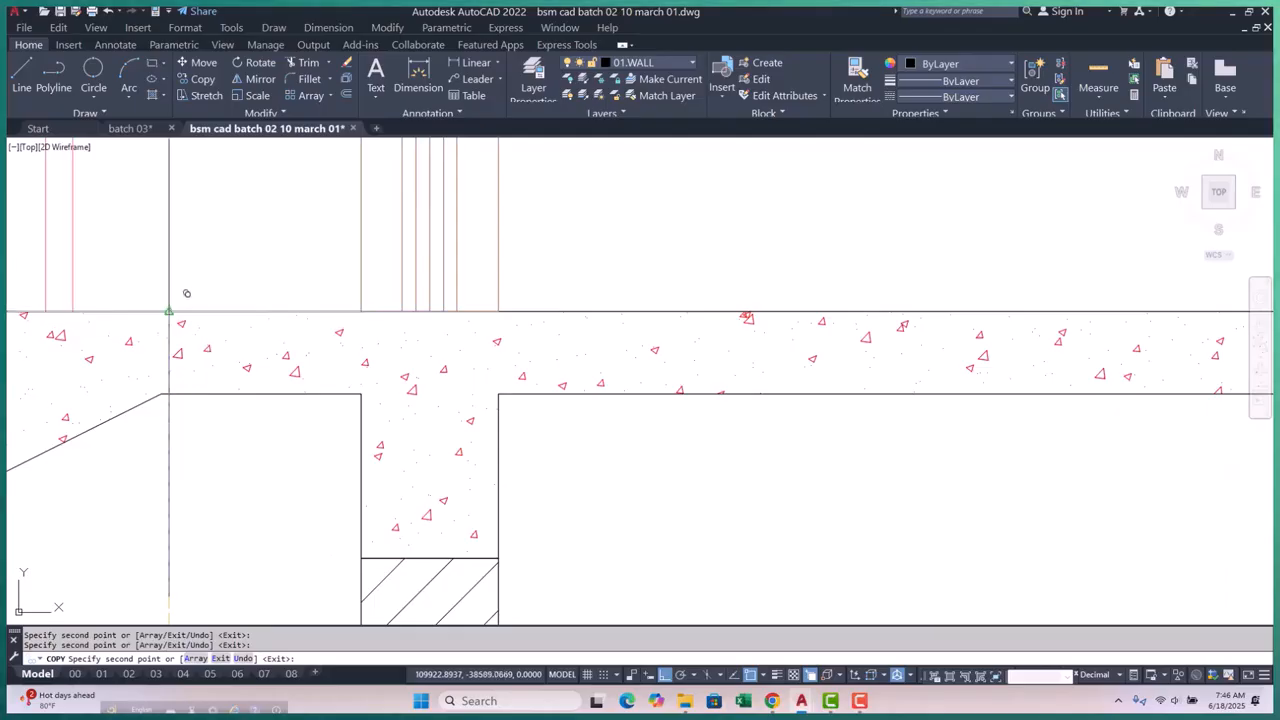
pyautogui.scroll(-7, 288, 375)
pyautogui.press('Escape')
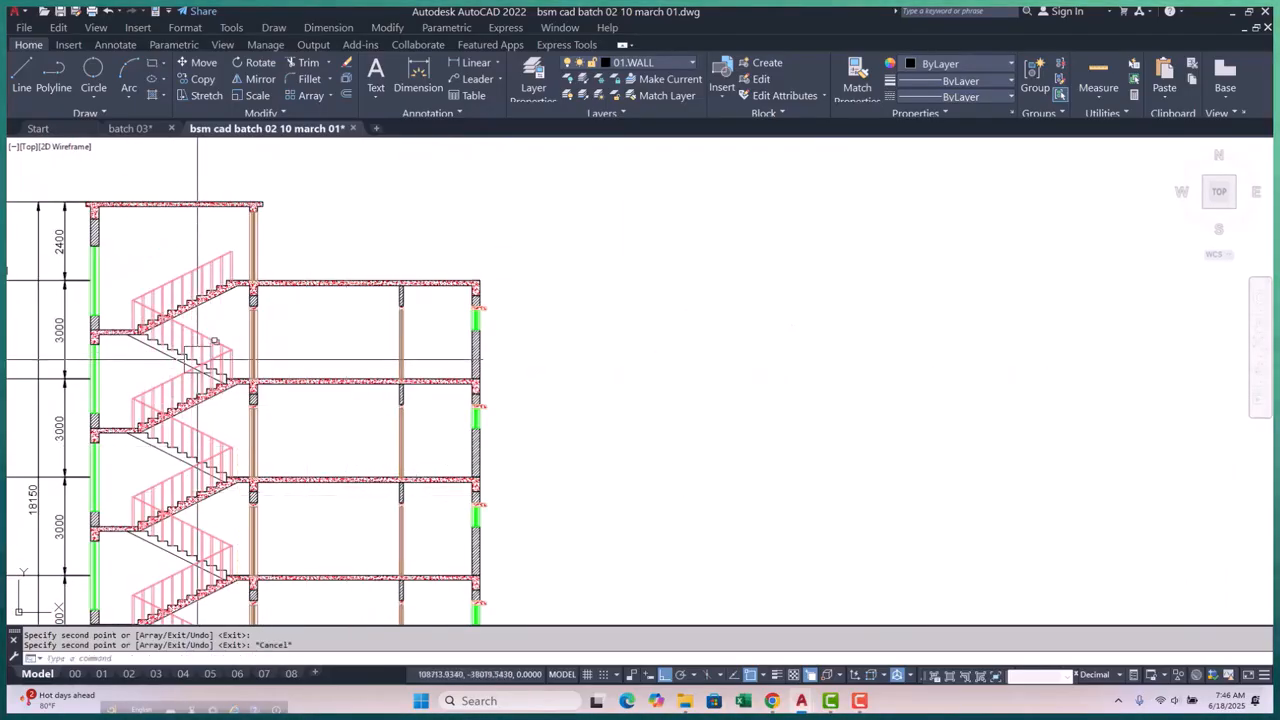
# Examine the staircase and door area on the ground floor plan against the railing's upper end in the section
pyautogui.scroll(8, 289, 396)
pyautogui.press('Escape')
pyautogui.moveTo(289, 396); pyautogui.dragTo(253, 398, button='middle')
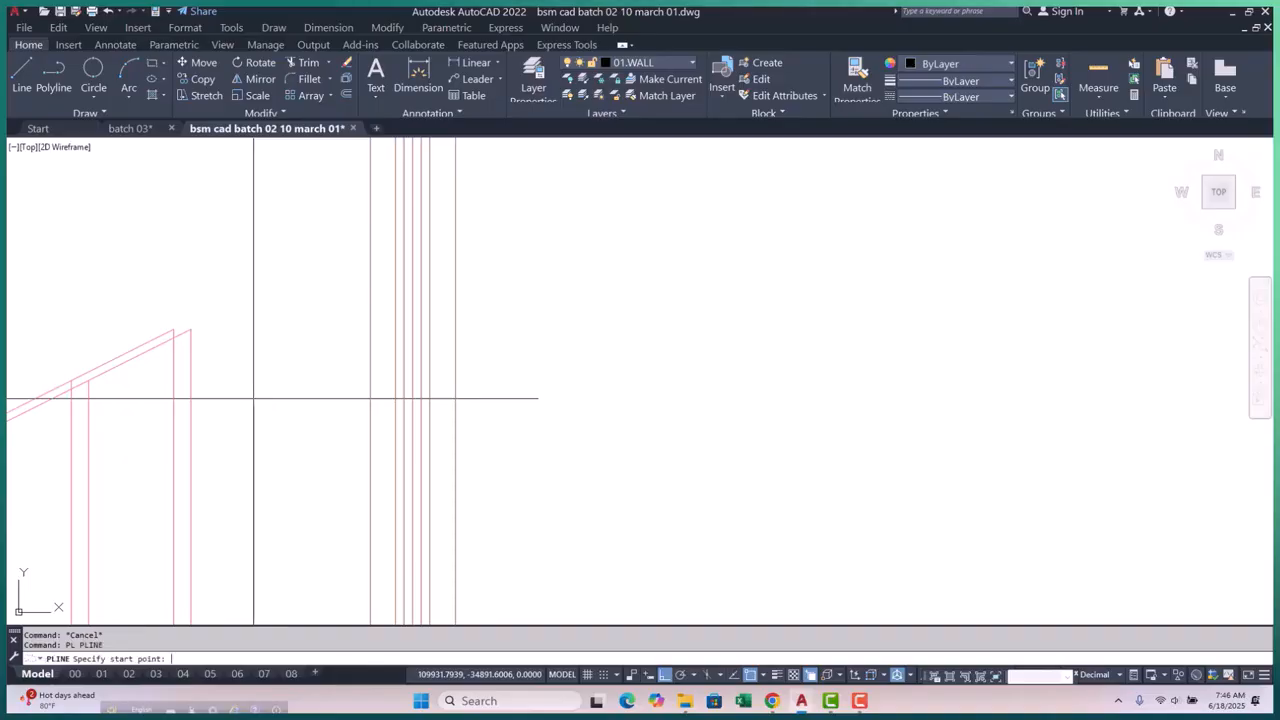
pyautogui.scroll(-5, 253, 398)
pyautogui.scroll(7, 375, 333)
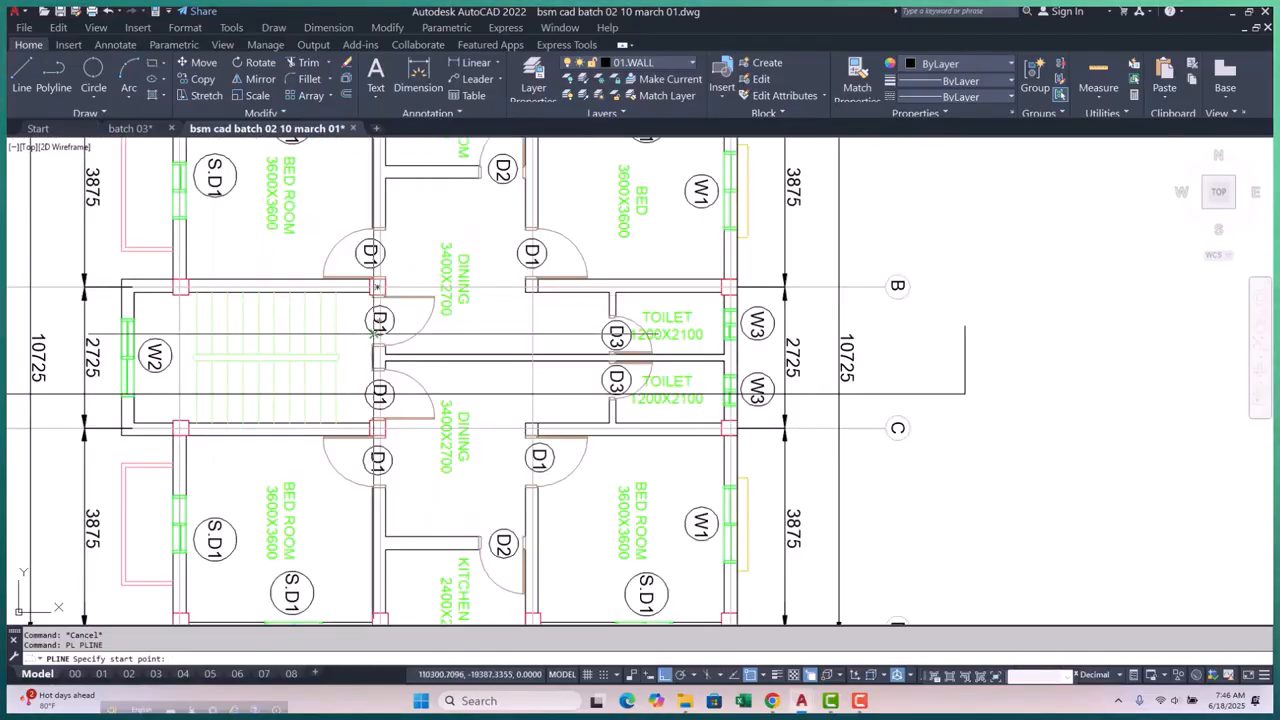
pyautogui.scroll(-5, 418, 295)
pyautogui.scroll(5, 418, 295)
pyautogui.scroll(-8, 453, 372)
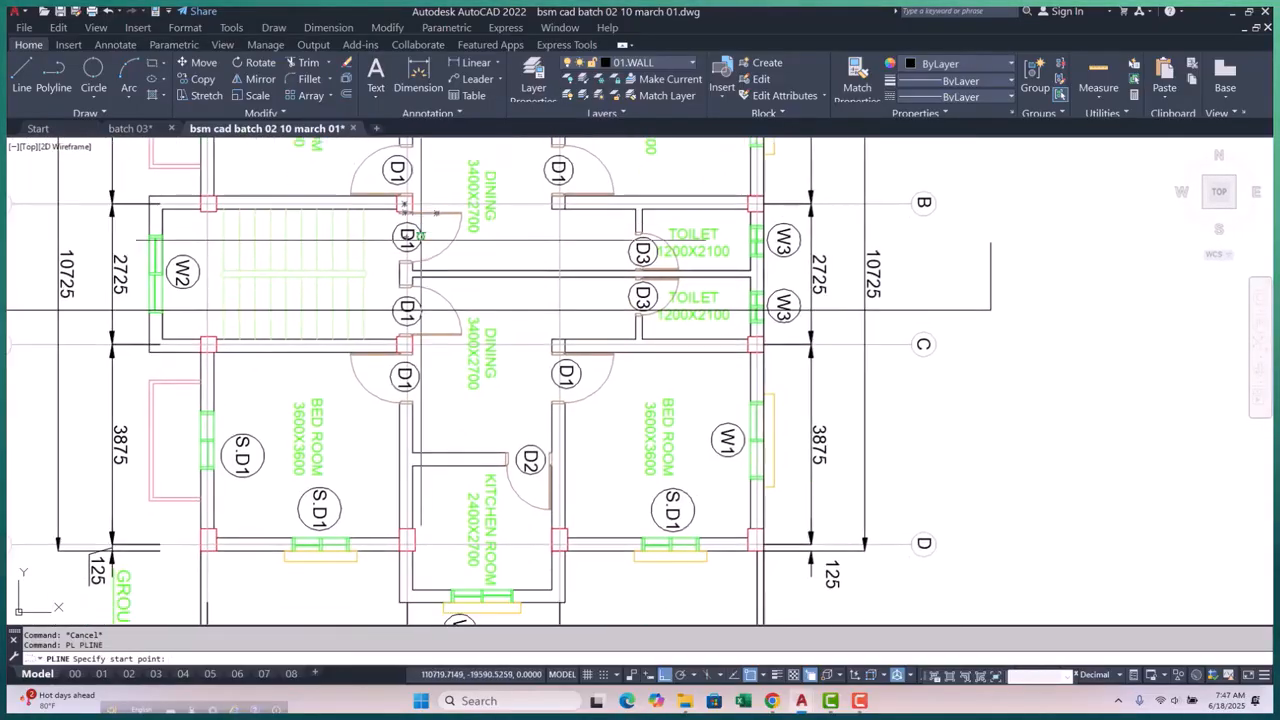
pyautogui.scroll(5, 453, 372)
pyautogui.scroll(-2, 453, 372)
pyautogui.moveTo(470, 300); pyautogui.dragTo(490, 415, button='middle')
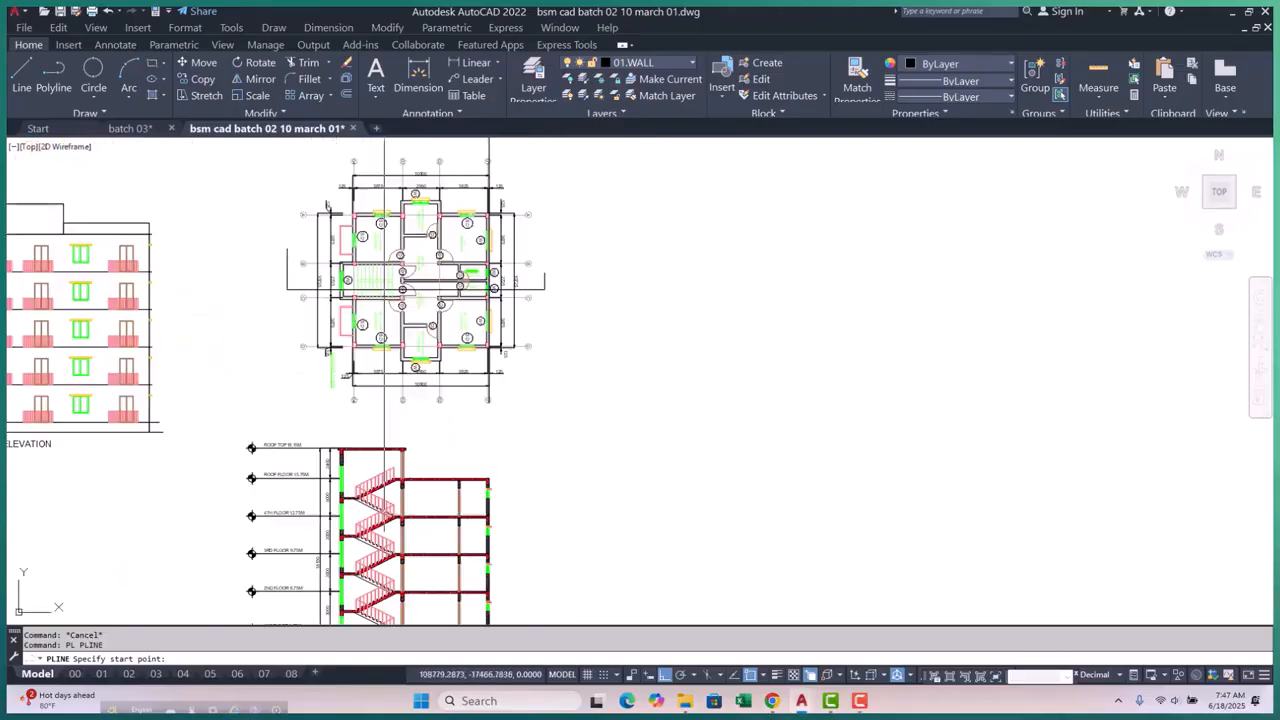
pyautogui.scroll(4, 526, 355)
pyautogui.scroll(6, 405, 145)
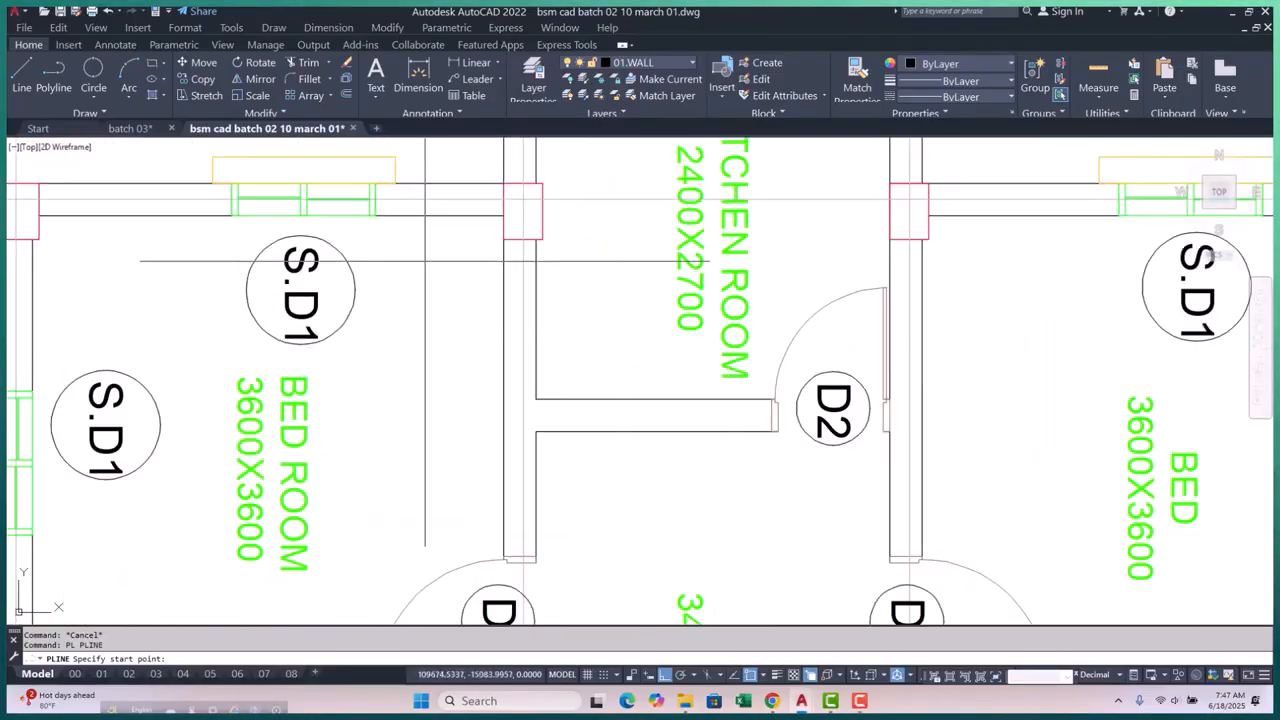
pyautogui.scroll(-4, 403, 215)
pyautogui.scroll(-3, 415, 385)
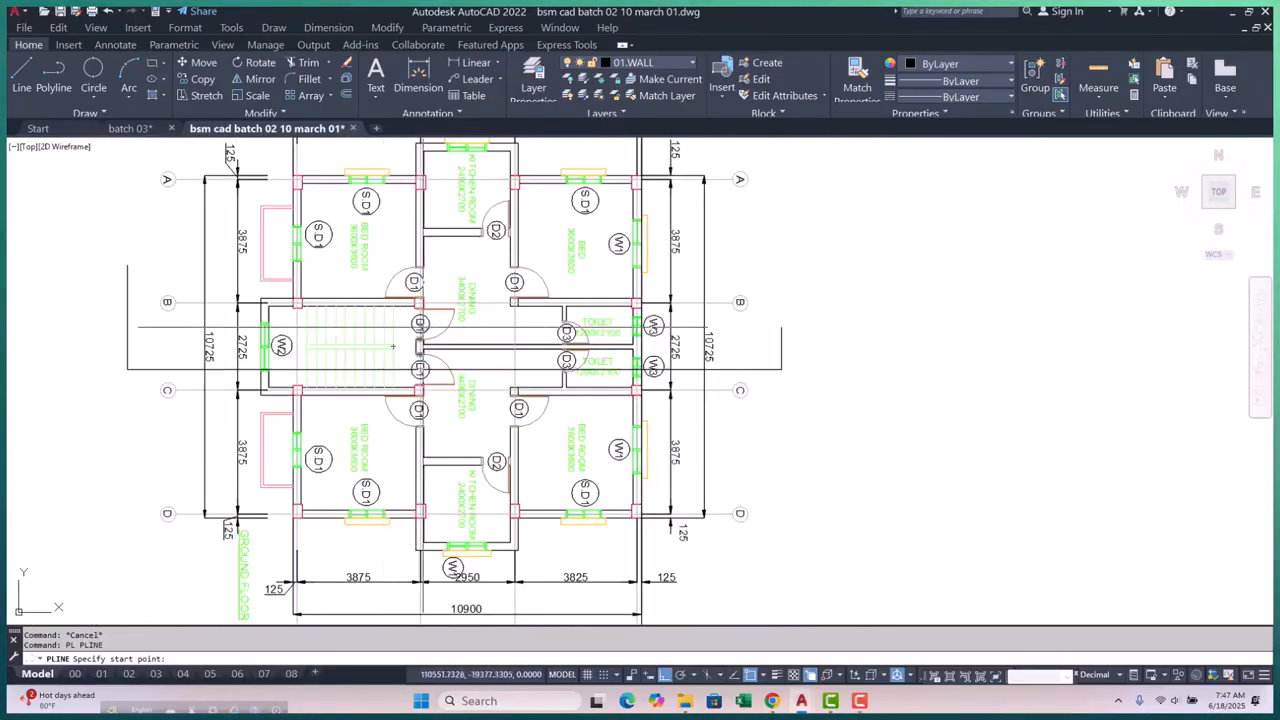
pyautogui.scroll(3, 400, 300)
pyautogui.scroll(-3, 397, 276)
pyautogui.scroll(-5, 405, 275)
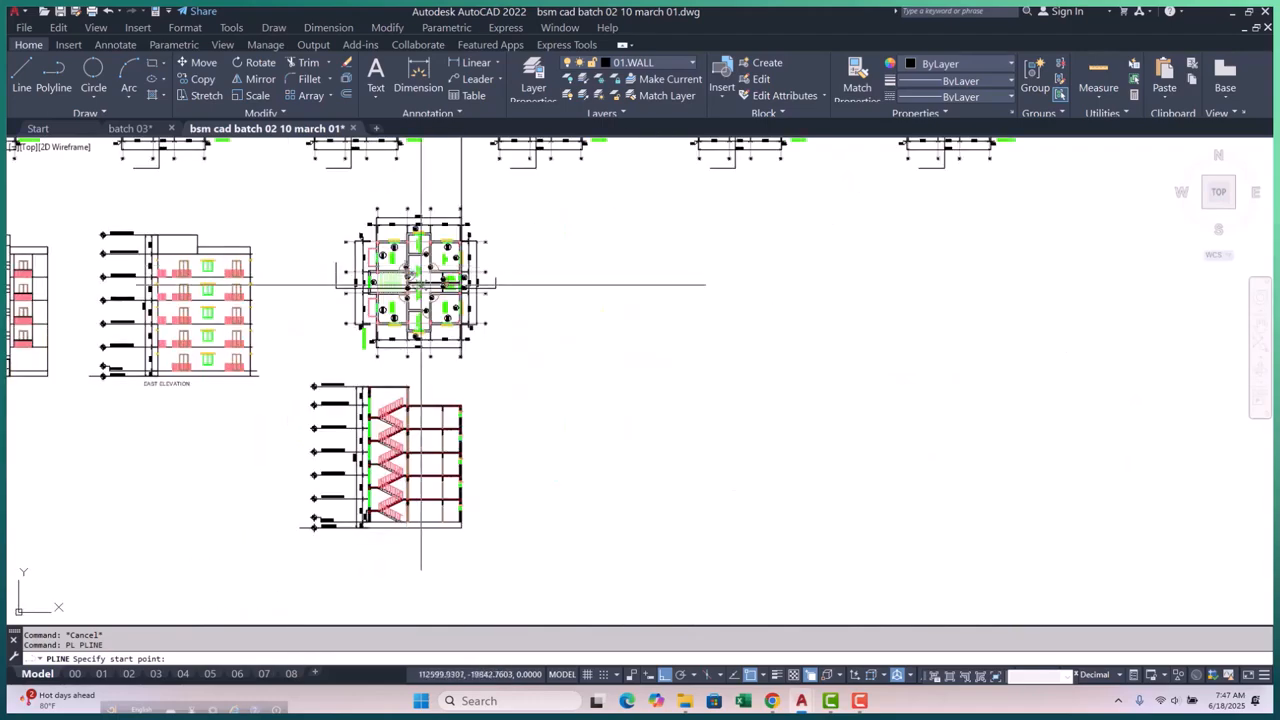
pyautogui.scroll(8, 400, 443)
pyautogui.scroll(-4, 432, 361)
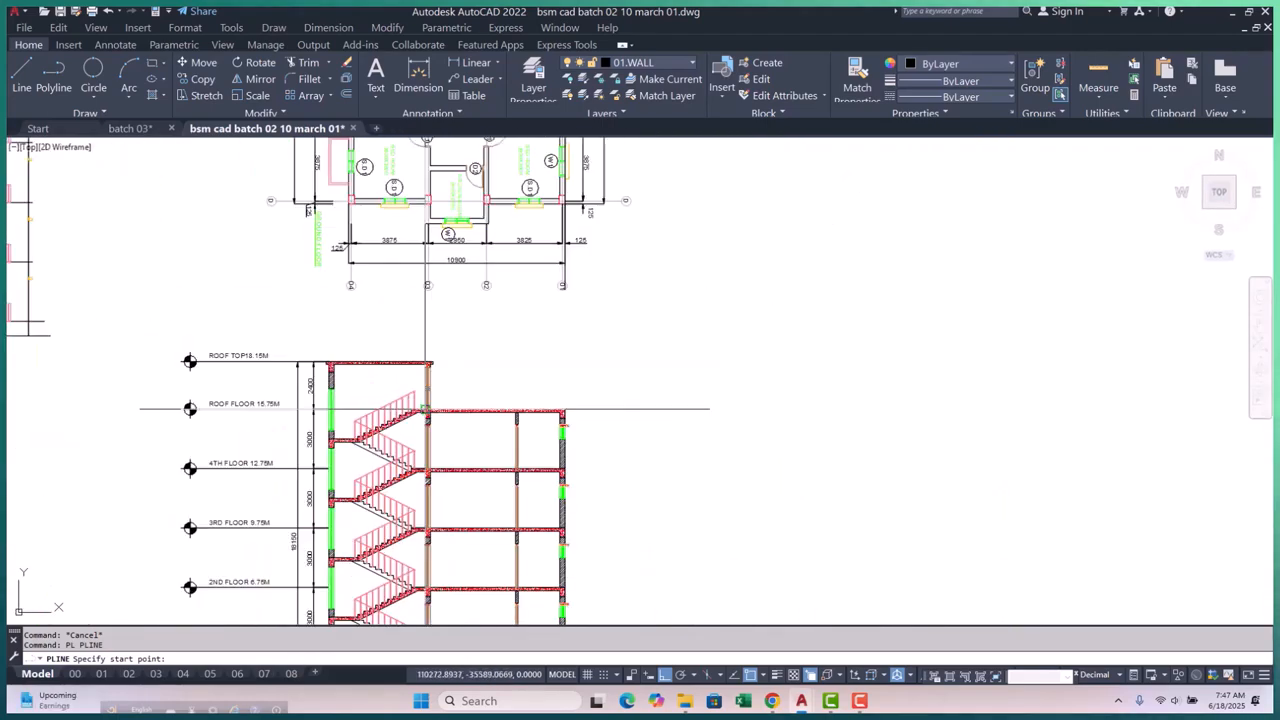
pyautogui.scroll(6, 380, 345)
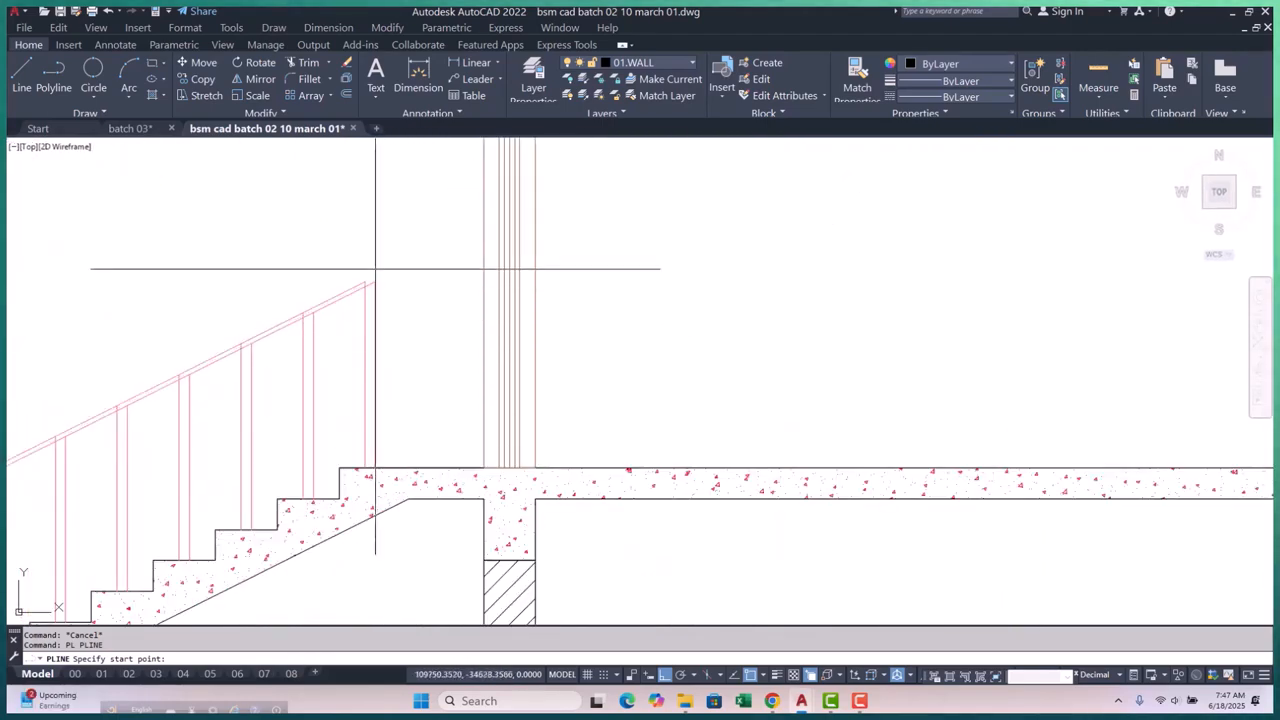
# Try drawing a horizontal polyline from the top corner of the uppermost railing post to the nearby wall line
pyautogui.write('pl')
pyautogui.press('Return')
pyautogui.scroll(4, 400, 300)
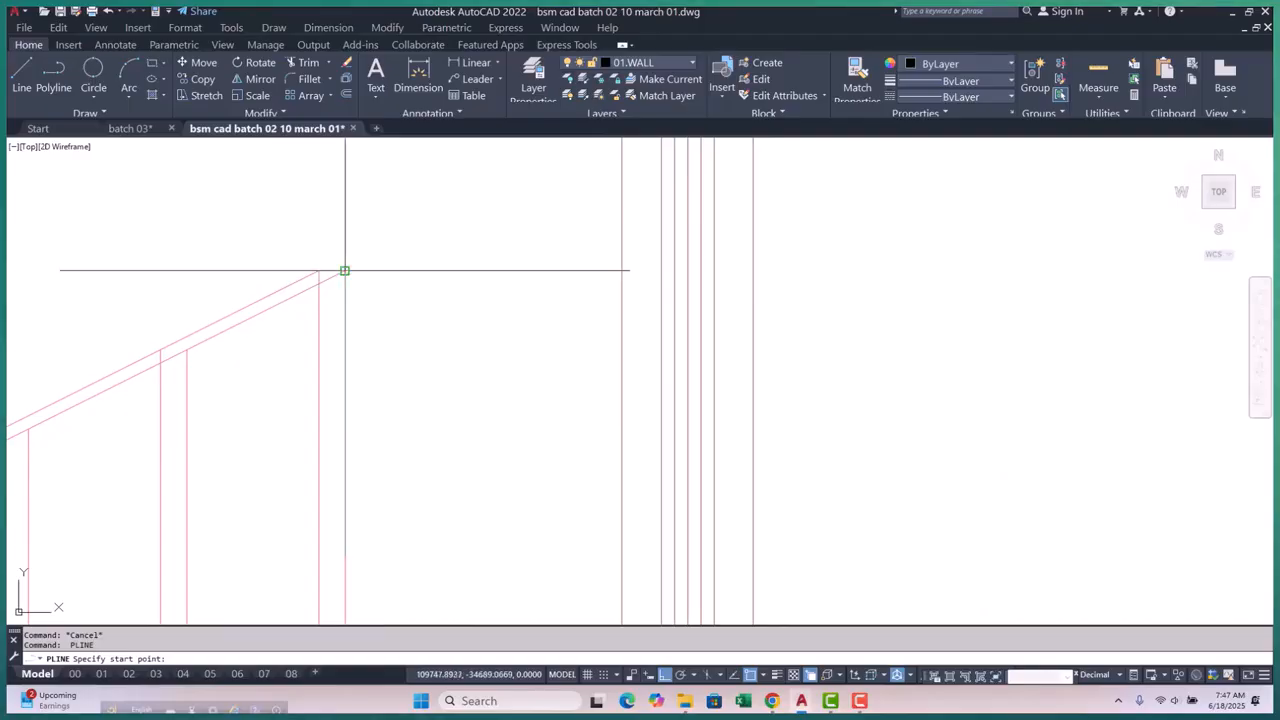
pyautogui.click(345, 270)
pyautogui.press('Escape')
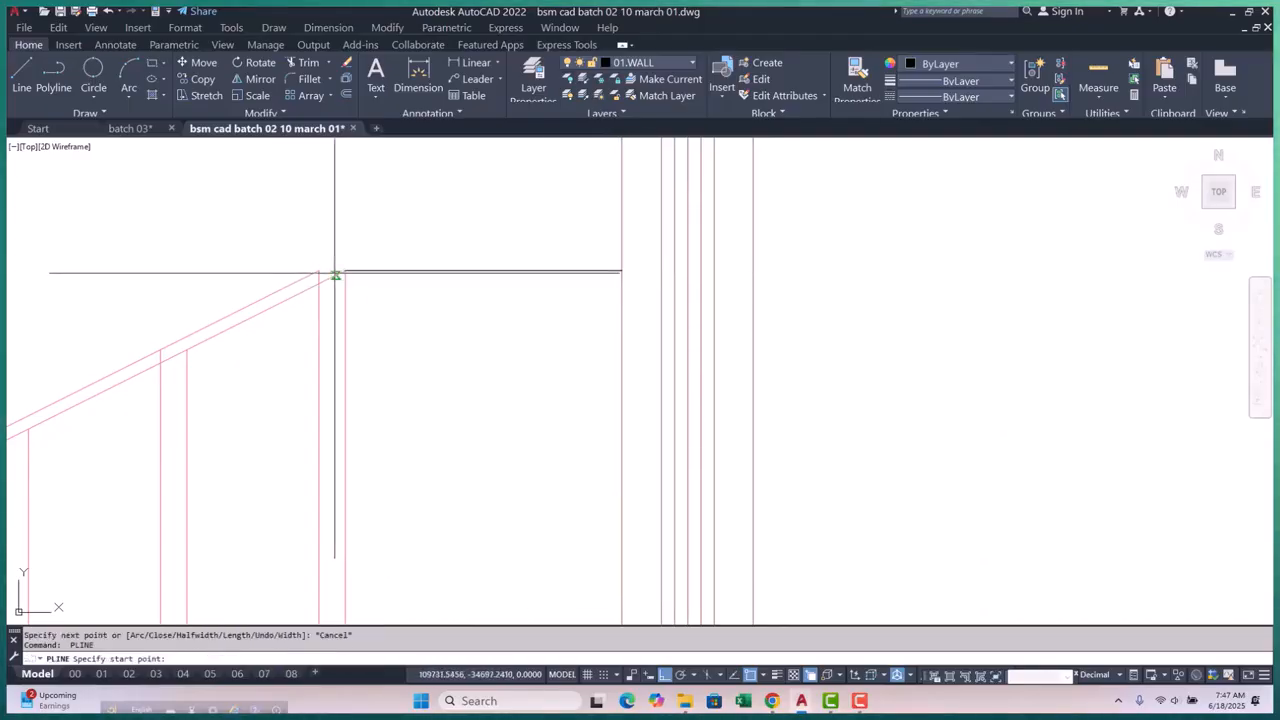
pyautogui.click(318, 270)
pyautogui.press('Escape')
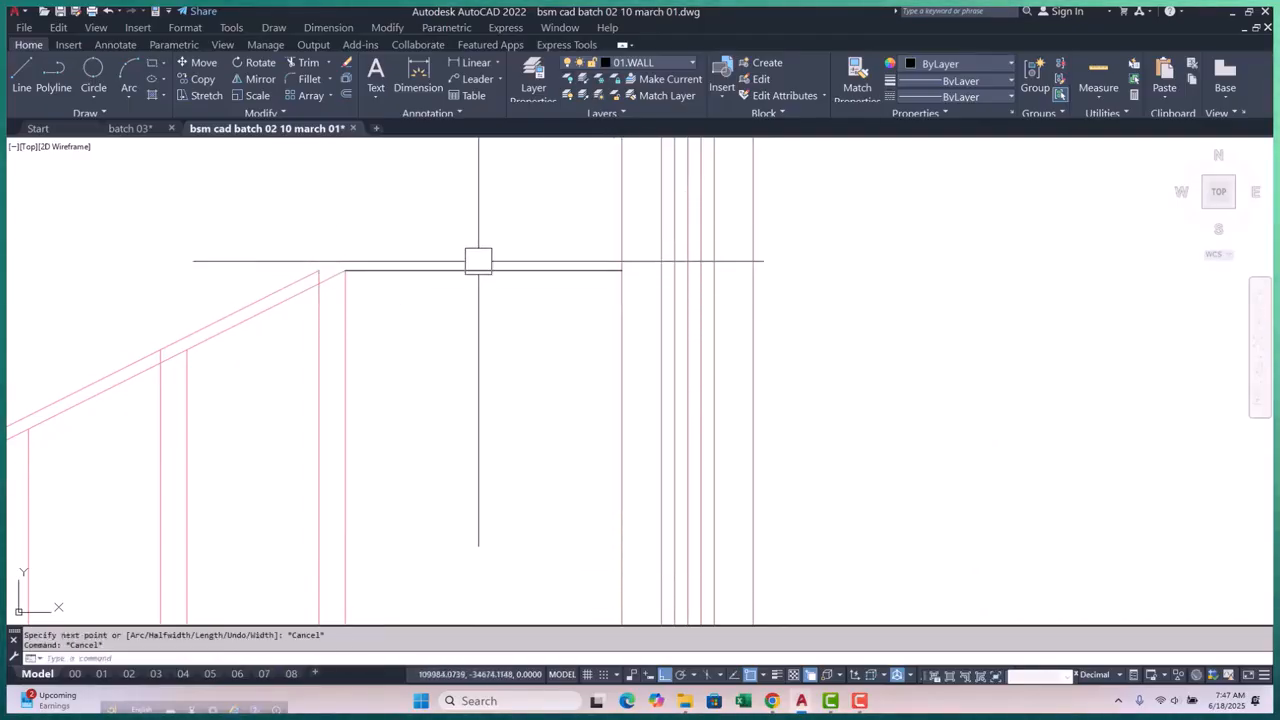
# Erase the horizontal polyline between the uppermost railing post and the wall
pyautogui.click(477, 263)
pyautogui.click(429, 337)
pyautogui.write('e')
pyautogui.press('Return')
# Examine the stair layout and doors on the ground floor plan and the uppermost flight's railing in the section
pyautogui.scroll(-3, 505, 383)
pyautogui.scroll(-8, 505, 383)
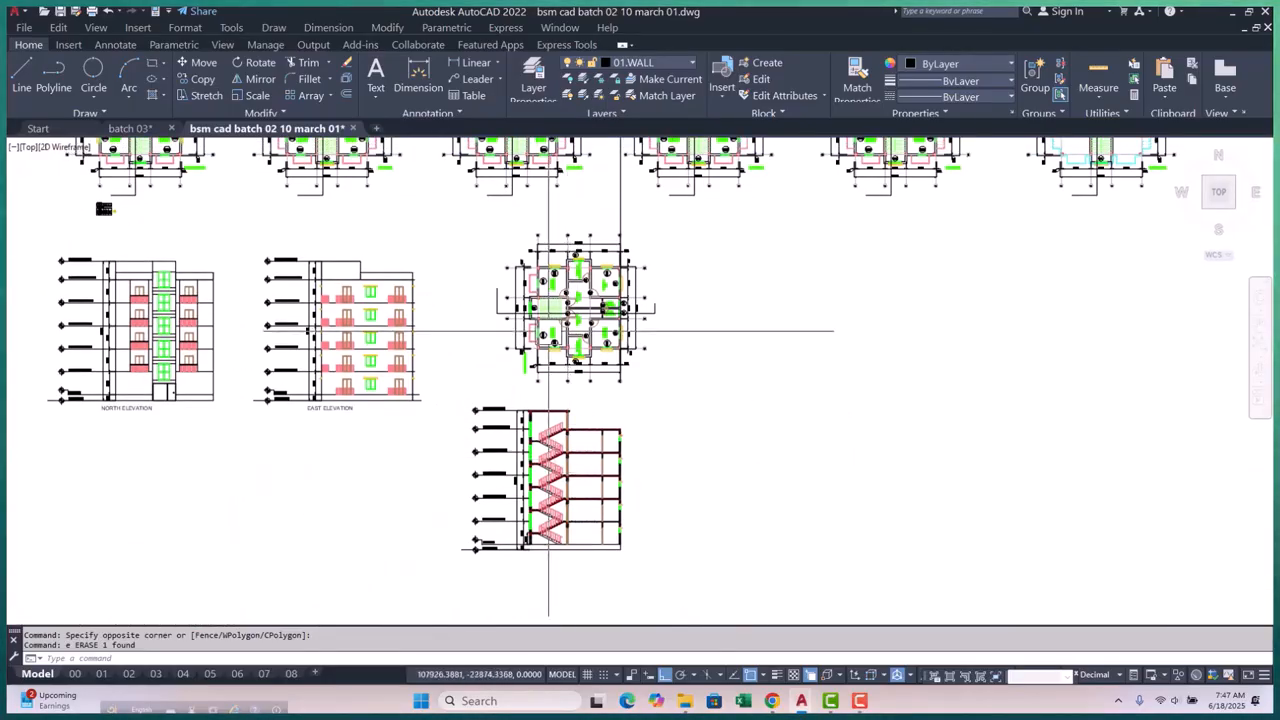
pyautogui.scroll(8, 583, 300)
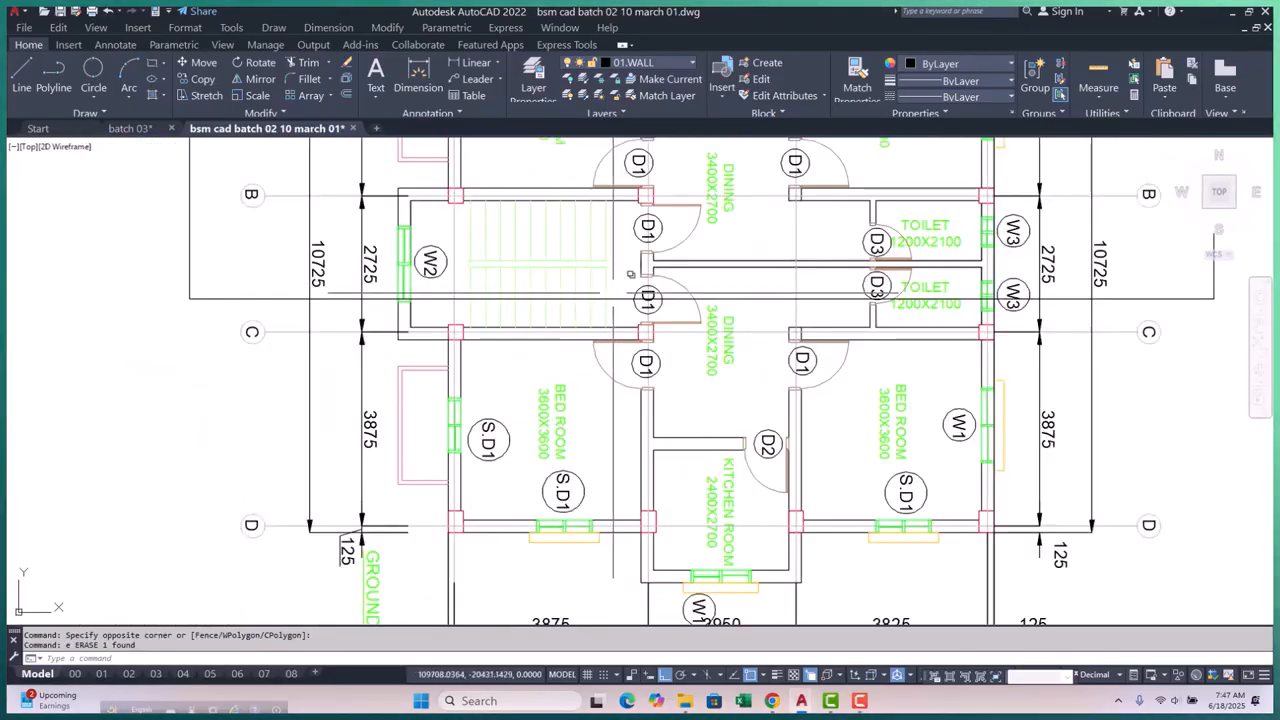
pyautogui.scroll(-5, 603, 297)
pyautogui.scroll(4, 593, 285)
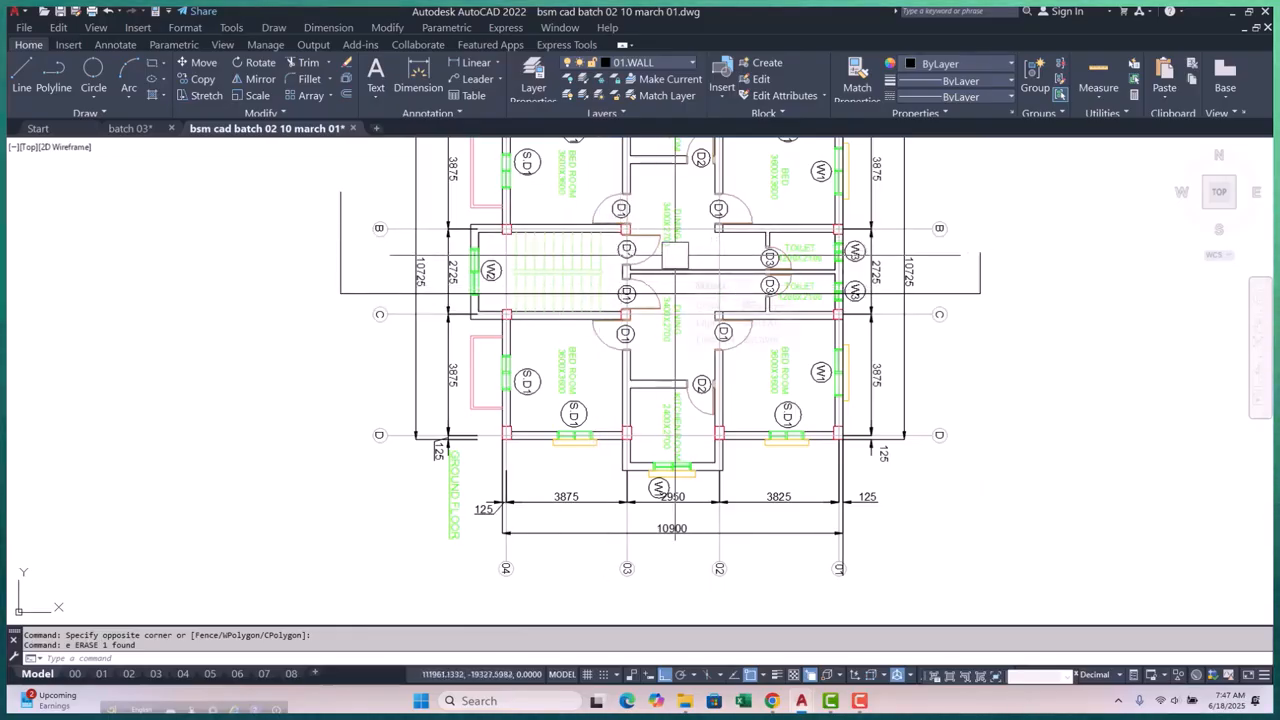
pyautogui.scroll(2, 610, 238)
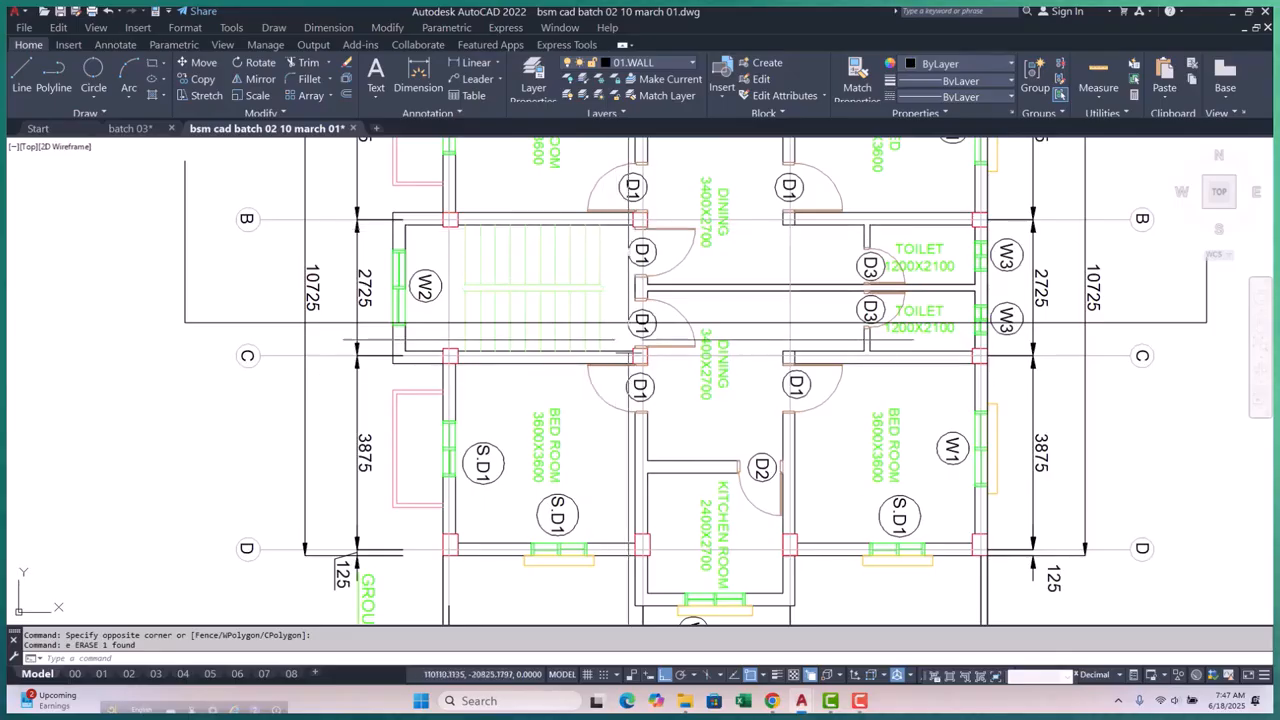
pyautogui.scroll(-5, 595, 266)
pyautogui.scroll(6, 611, 340)
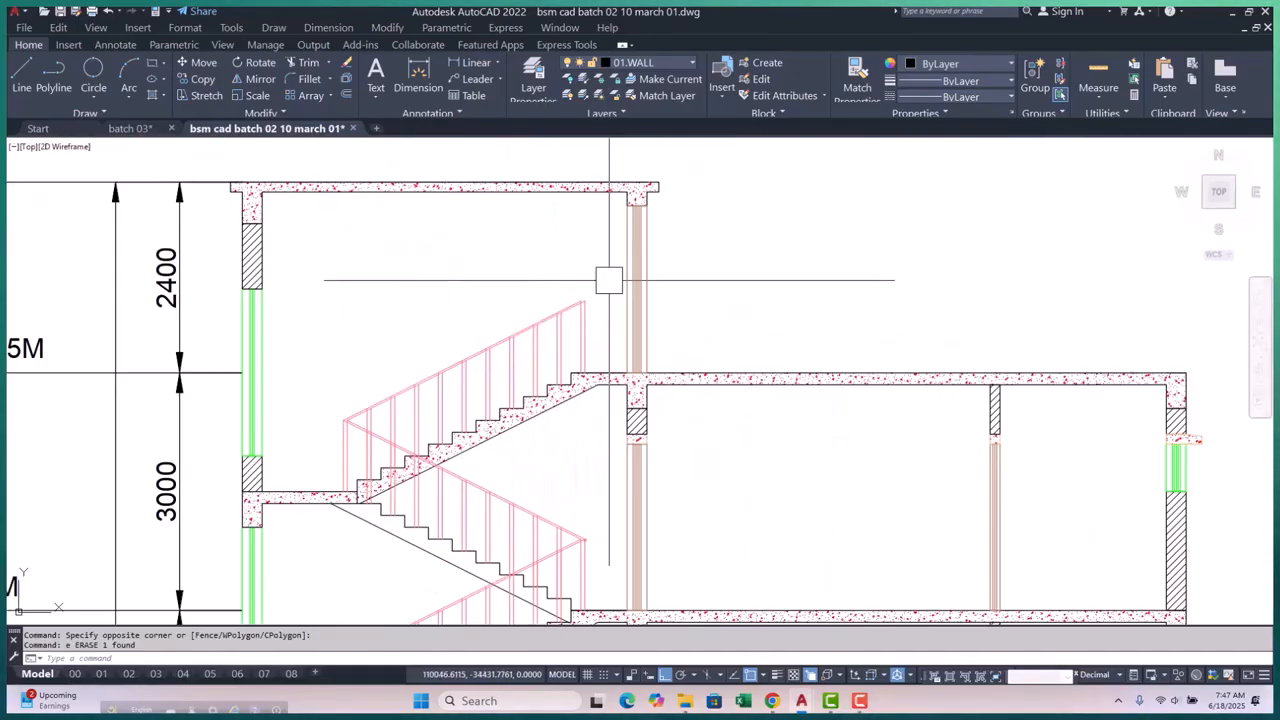
# Close the top of the uppermost railing post with a short horizontal polyline between its two upper corners
pyautogui.scroll(5, 609, 280)
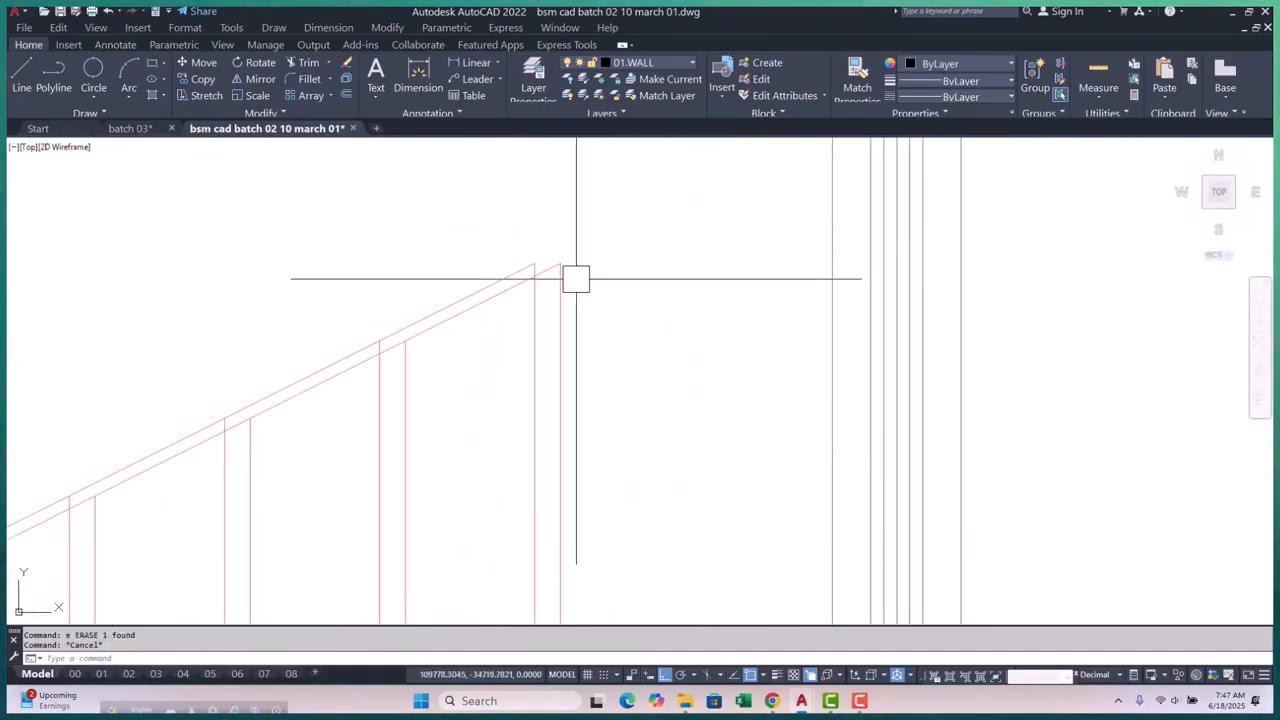
pyautogui.press('Return')
pyautogui.scroll(4, 555, 272)
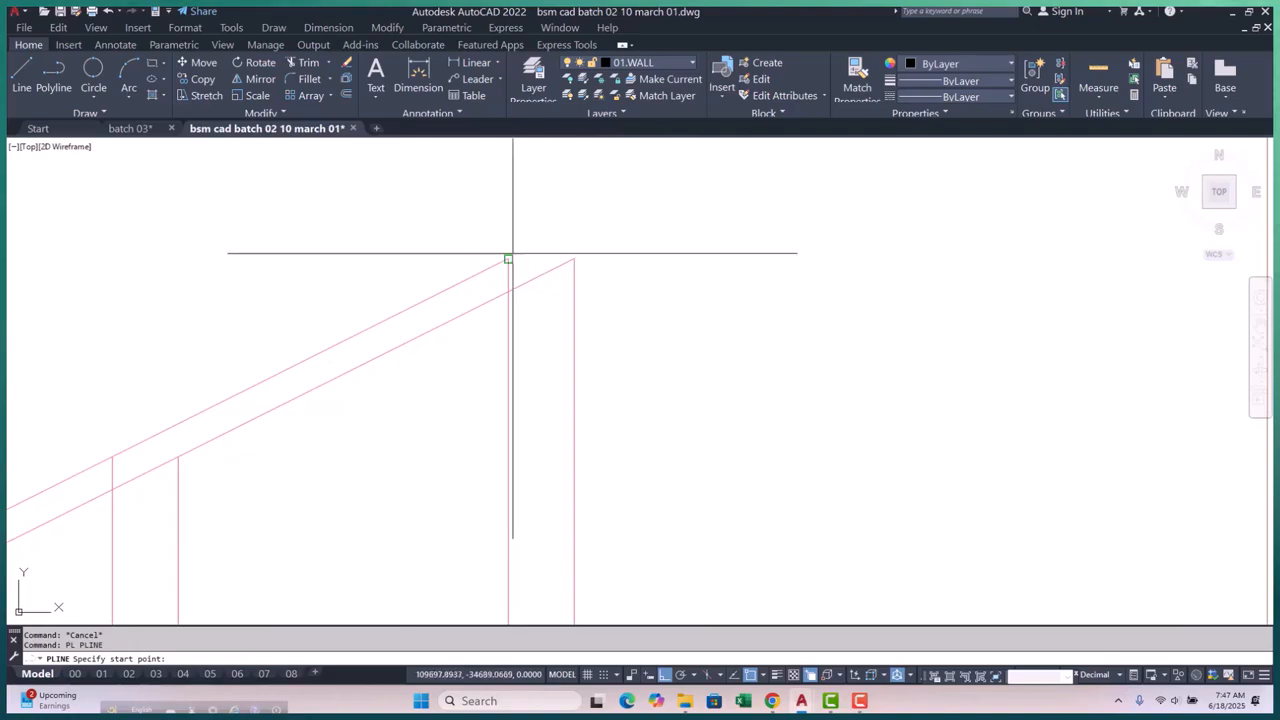
pyautogui.click(508, 258)
pyautogui.click(574, 258)
pyautogui.press('Escape')
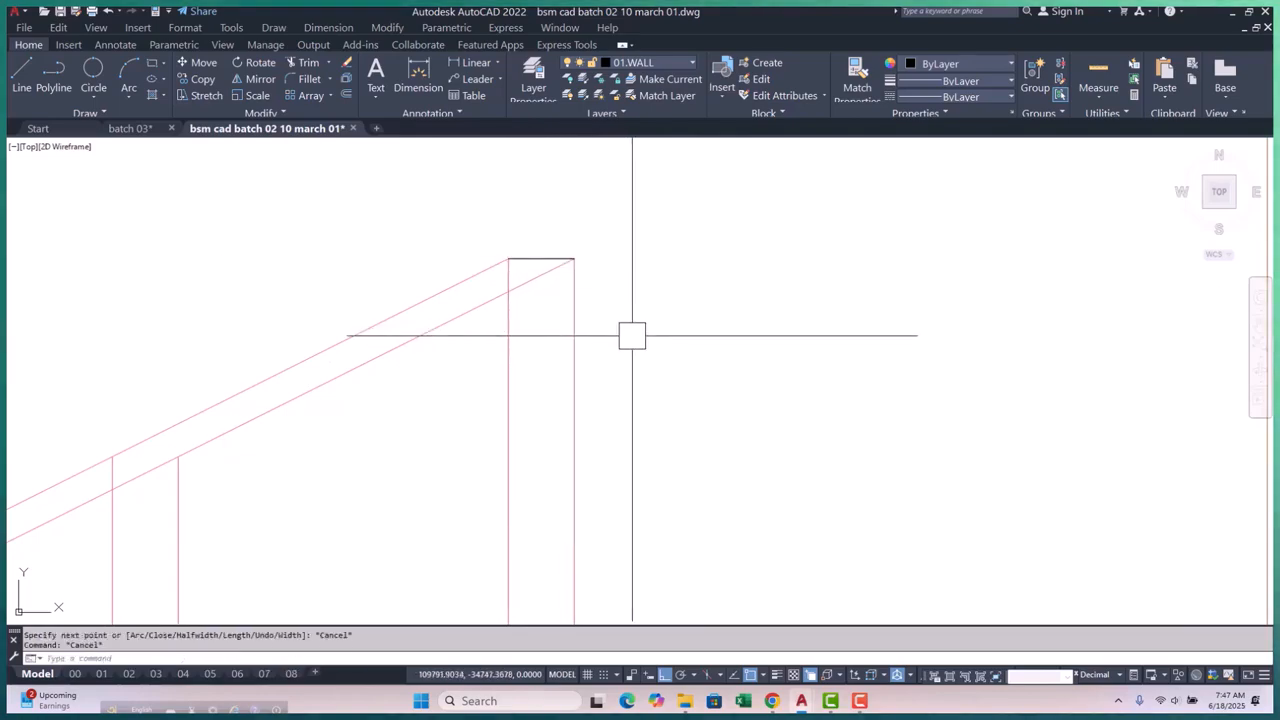
# Match the properties of the railing post's line onto the short closing line at its top
pyautogui.write('ma')
pyautogui.press('Return')
pyautogui.click(575, 338)
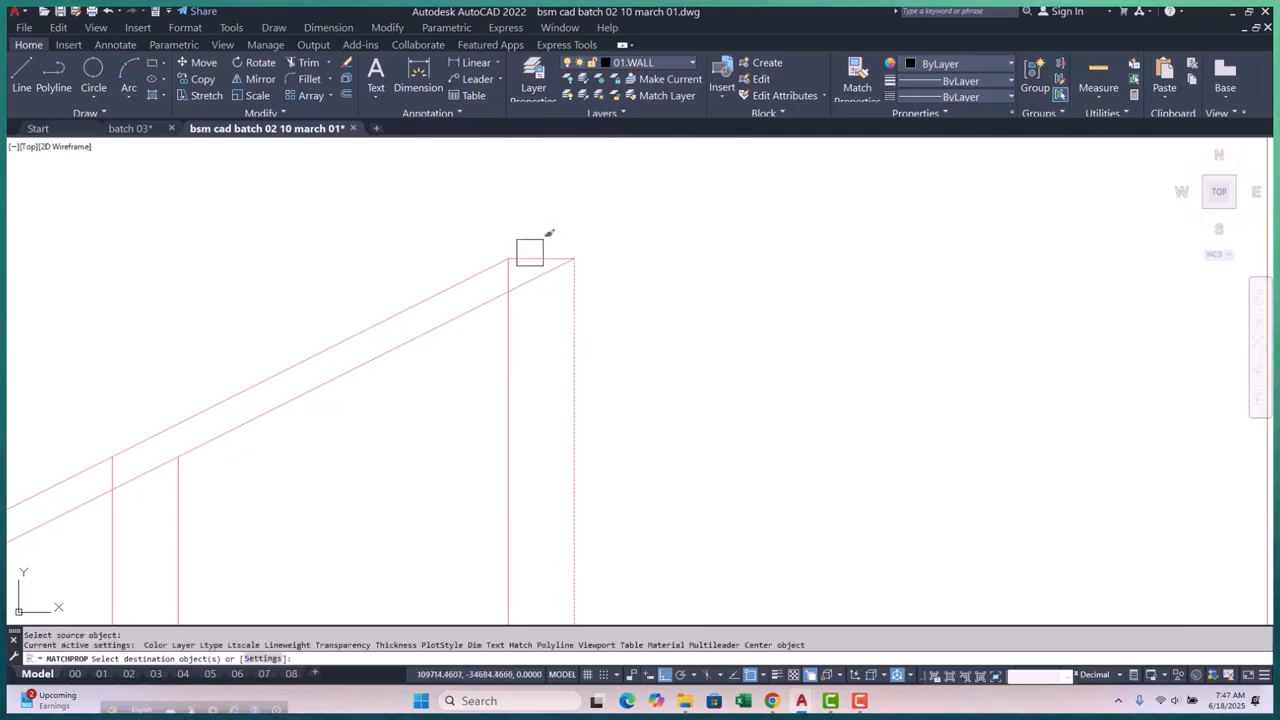
pyautogui.press('Escape')
# Create a new dimension style named 1-70 based on the 1-100 style
pyautogui.scroll(-8, 530, 252)
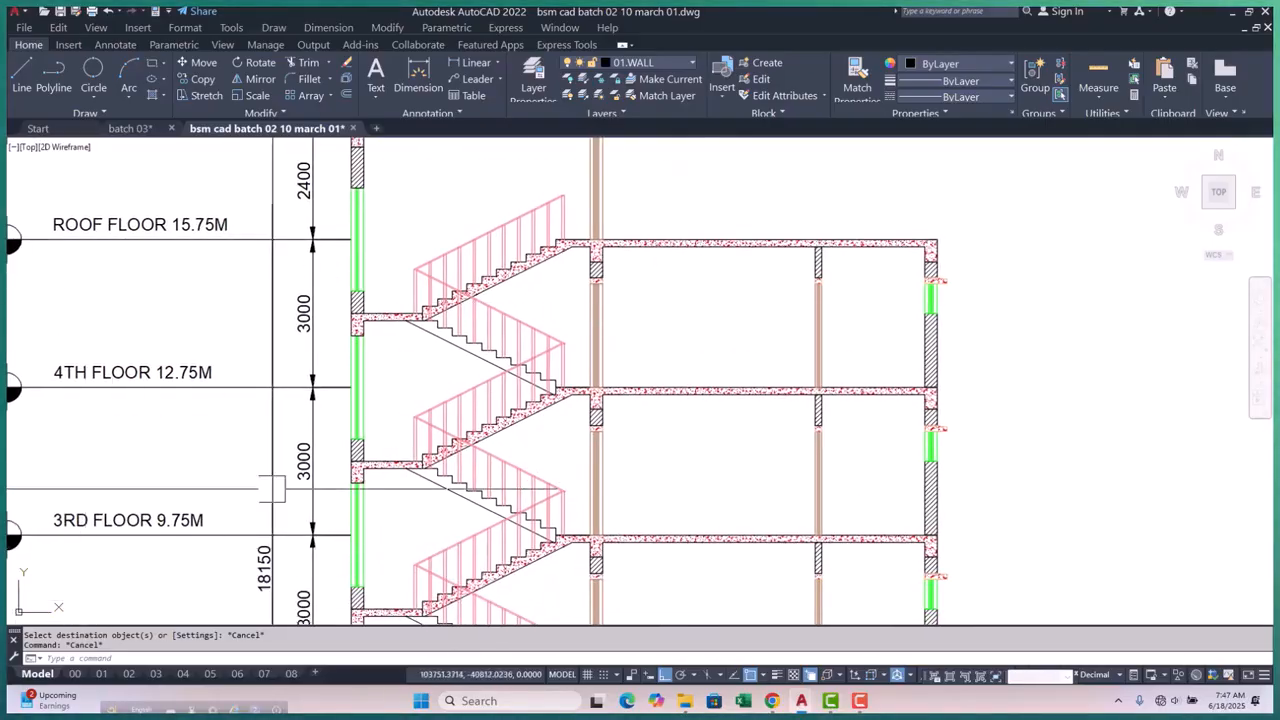
pyautogui.scroll(-5, 272, 489)
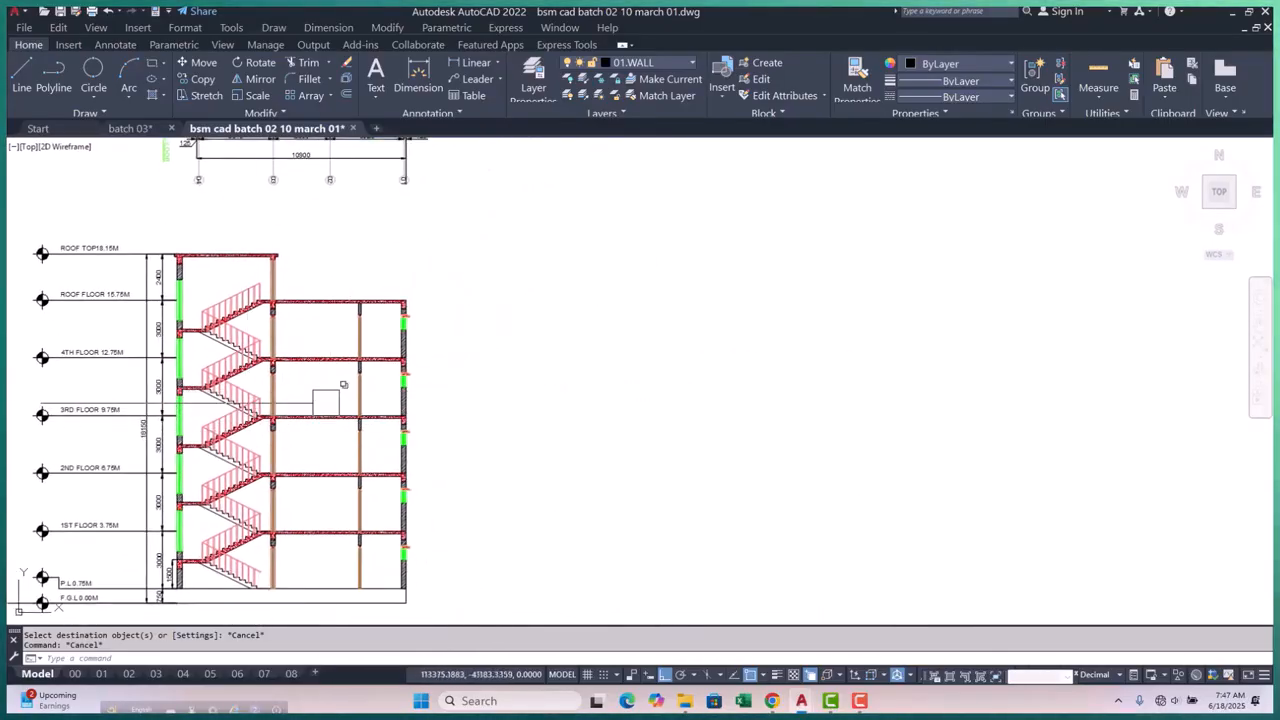
pyautogui.scroll(5, 256, 437)
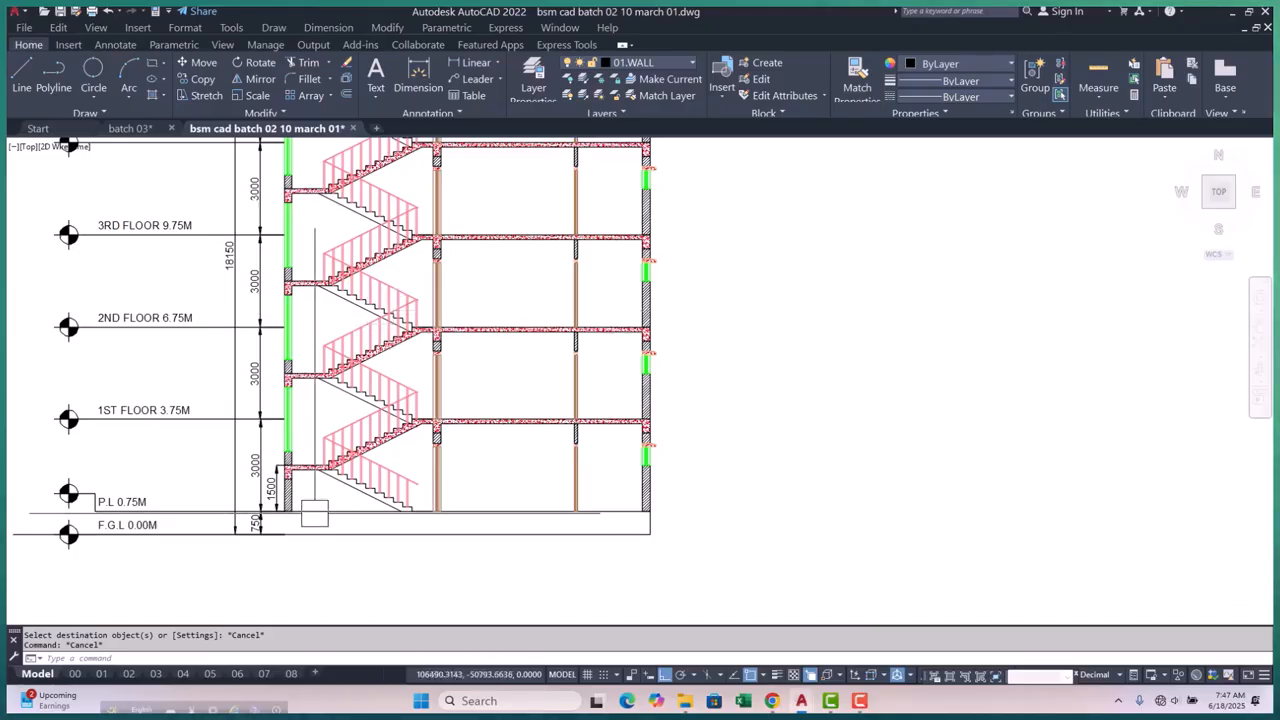
pyautogui.scroll(2, 363, 447)
pyautogui.moveTo(314, 426); pyautogui.dragTo(316, 437, button='middle')
pyautogui.scroll(2, 316, 437)
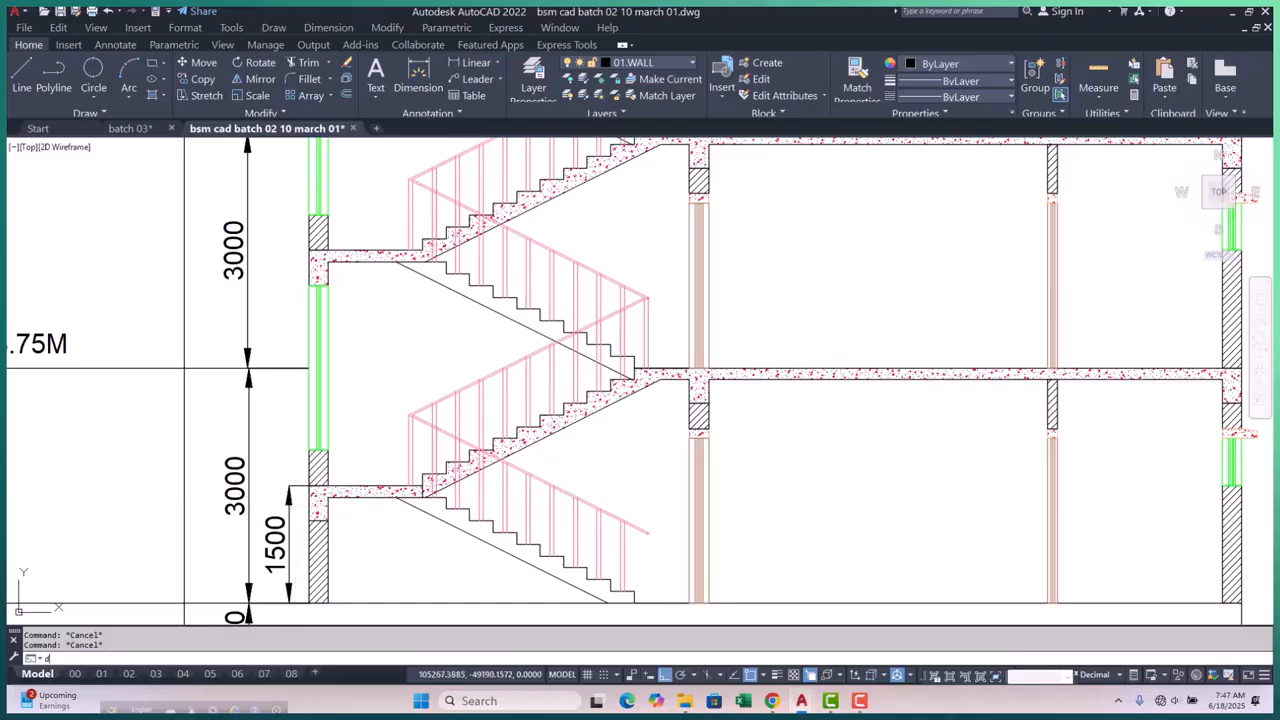
pyautogui.write('d')
pyautogui.press('Return')
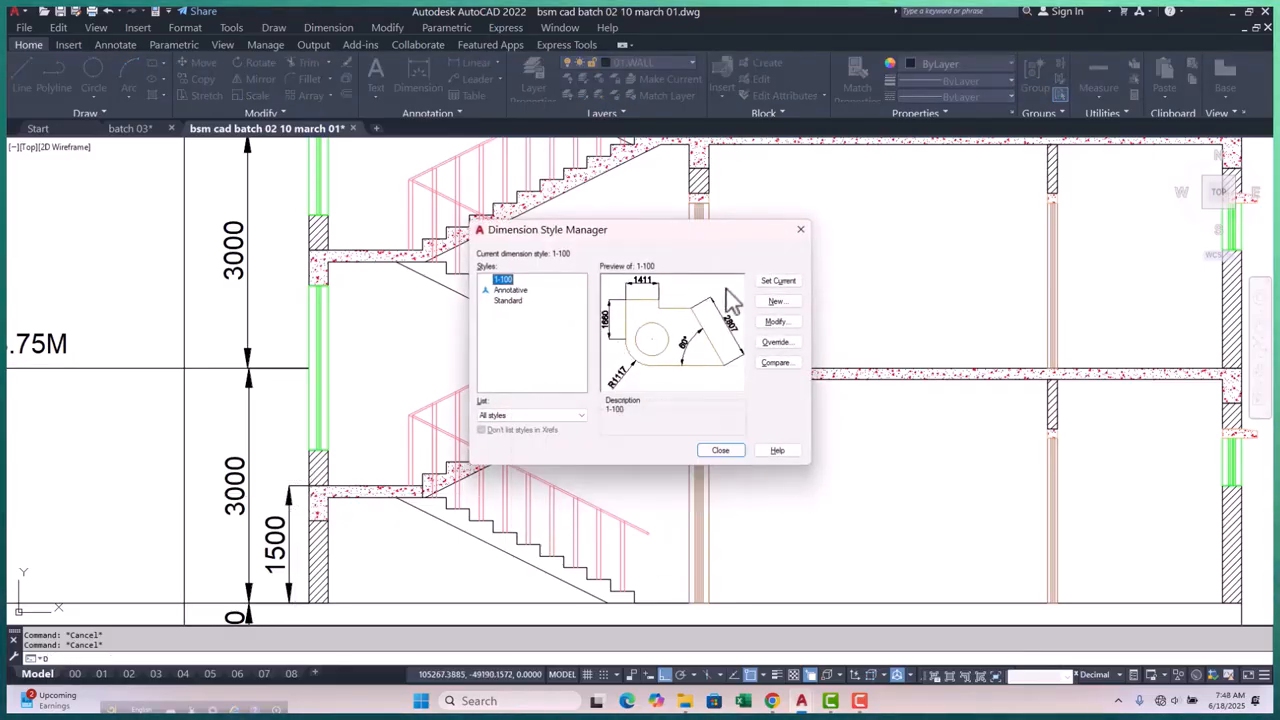
pyautogui.click(775, 302)
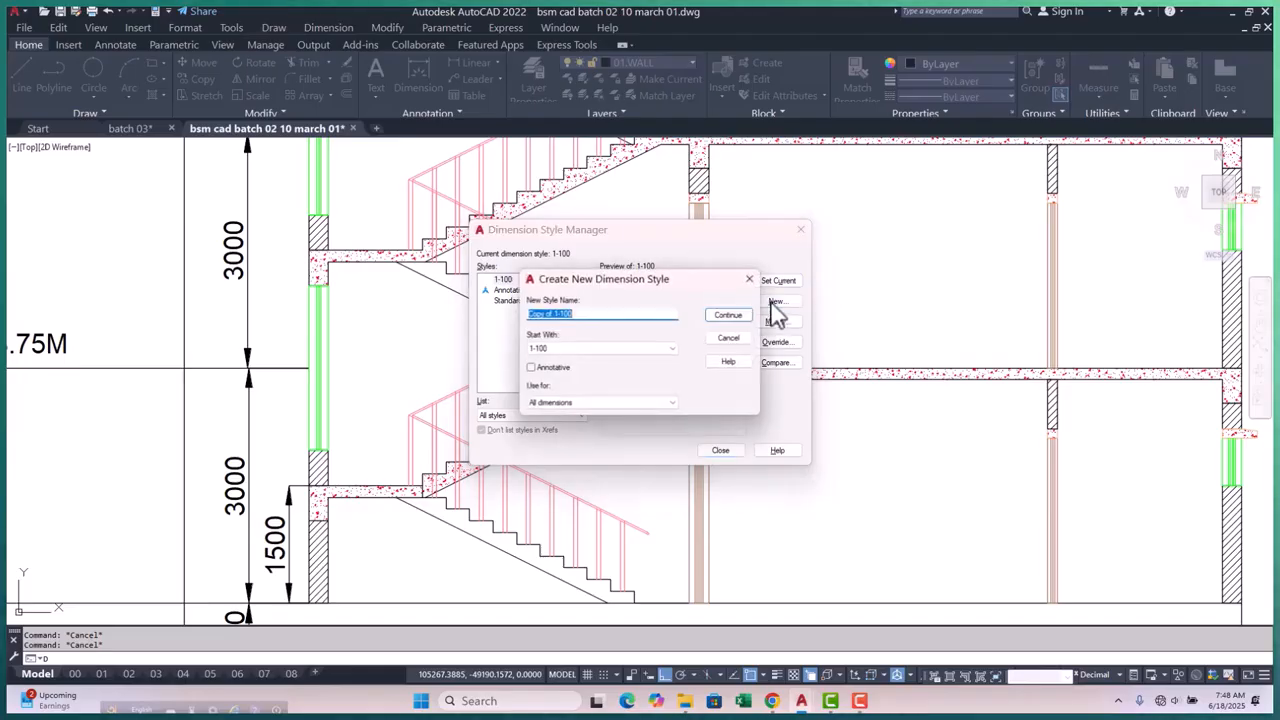
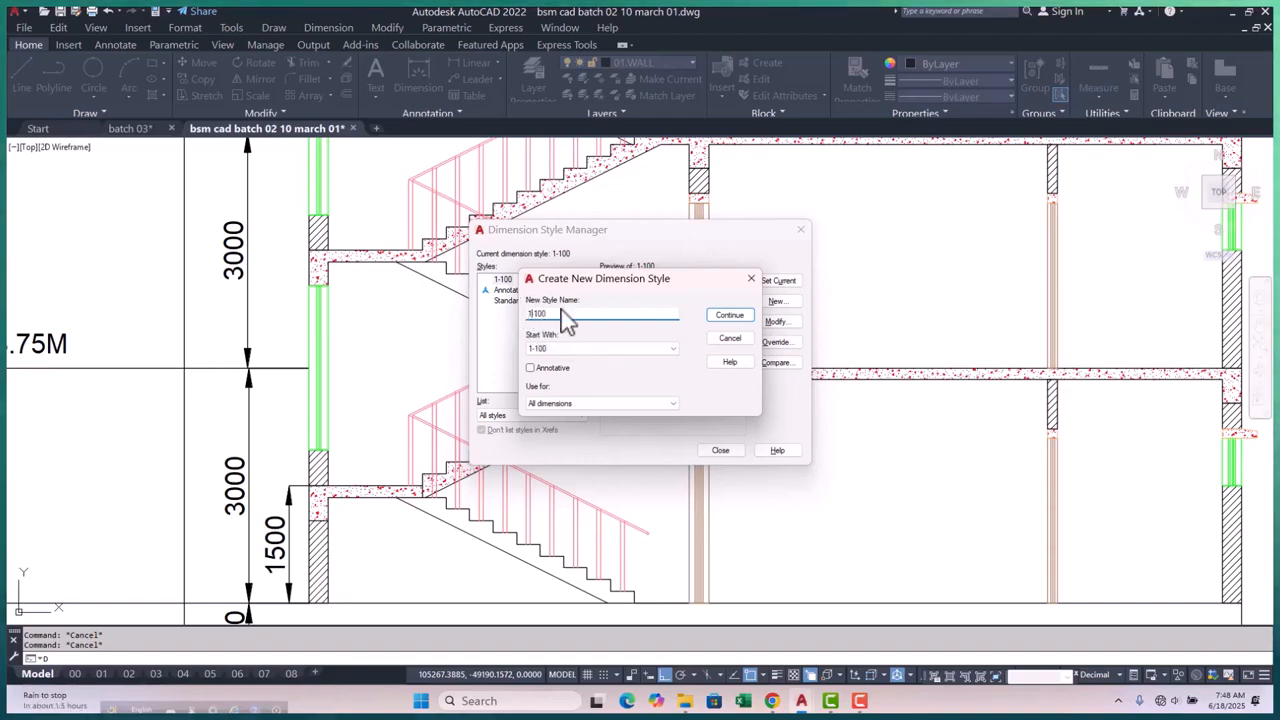
pyautogui.press('BackSpace')
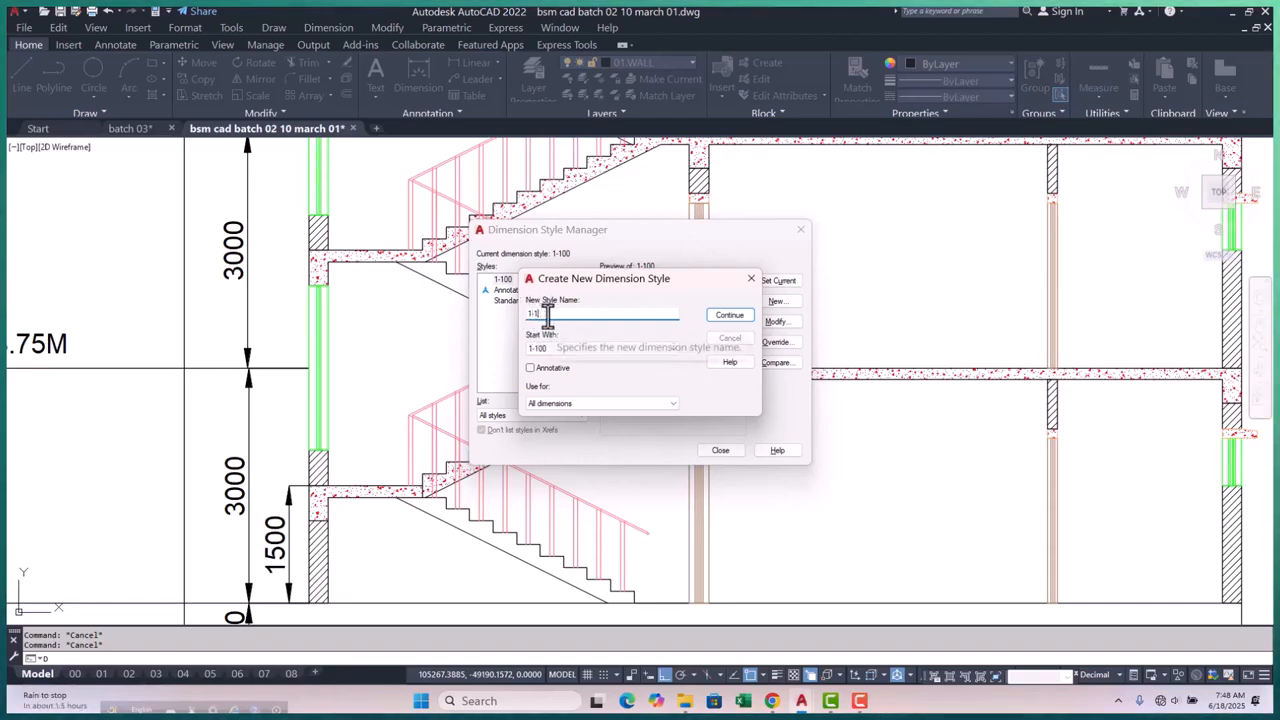
pyautogui.press('BackSpace')
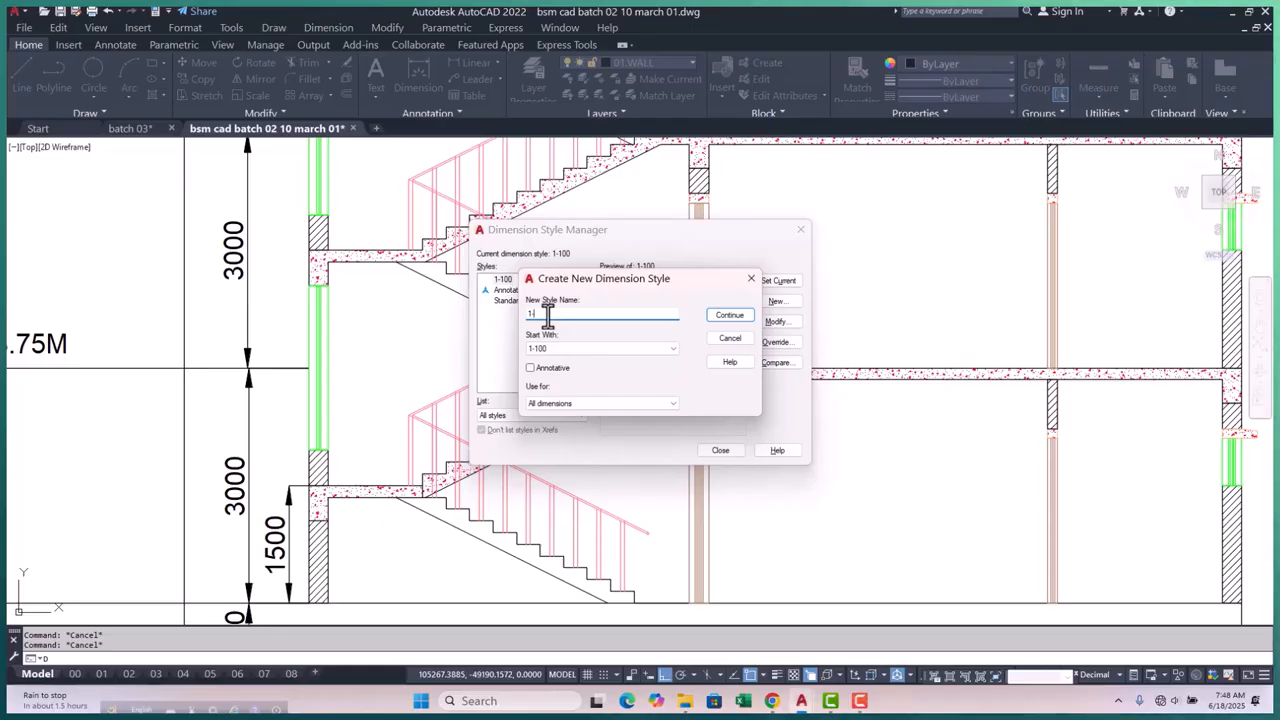
pyautogui.click(730, 316)
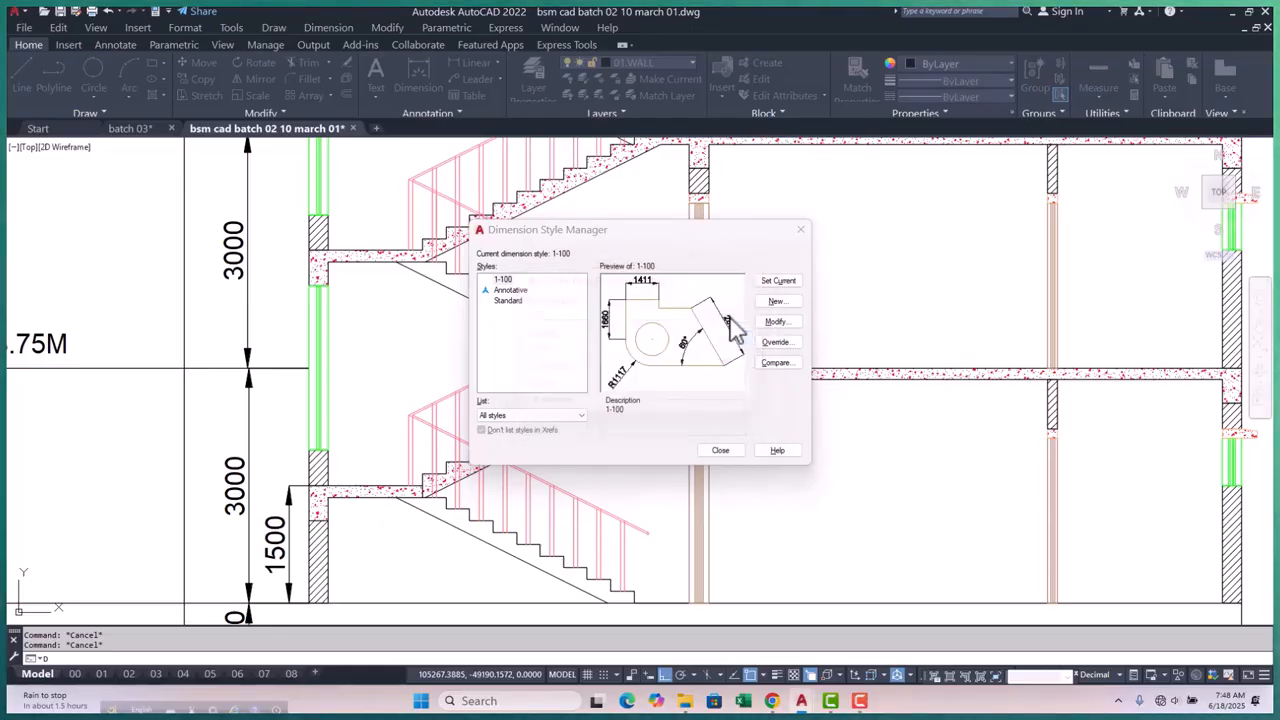
# Set the arrow size of the 1-70 dimension style to 140
pyautogui.click(533, 206)
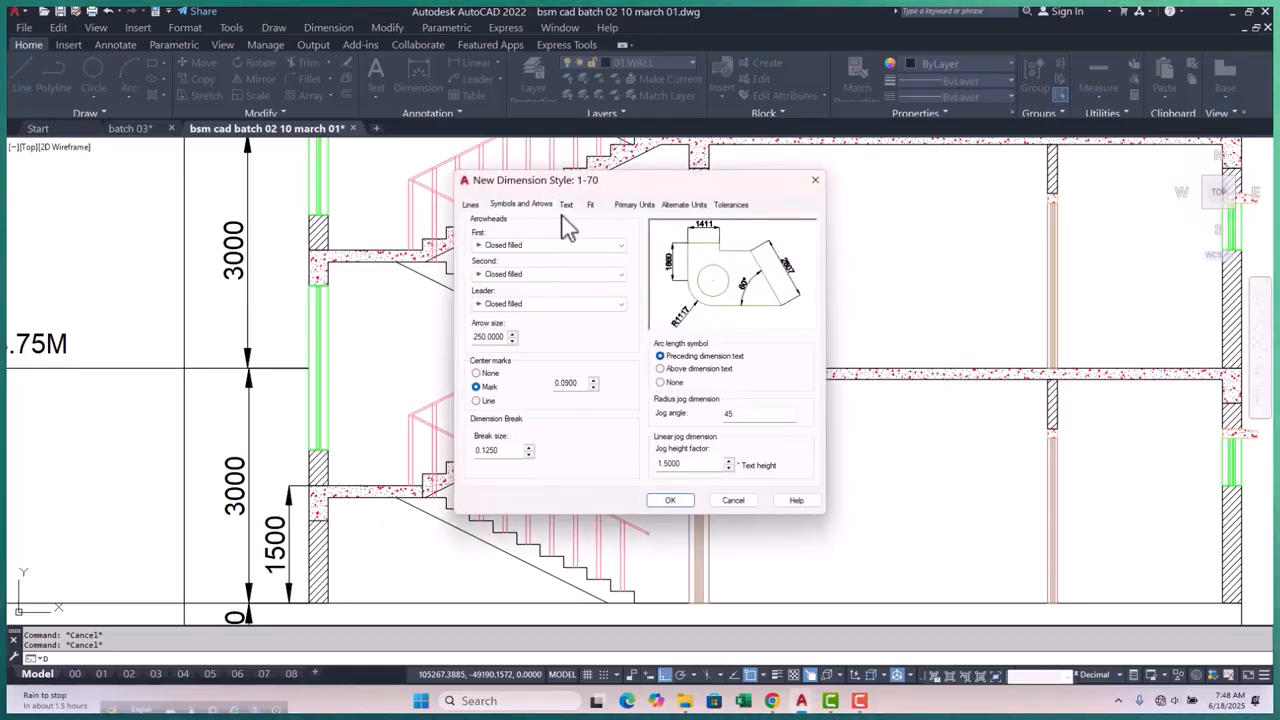
pyautogui.click(566, 205)
pyautogui.click(515, 205)
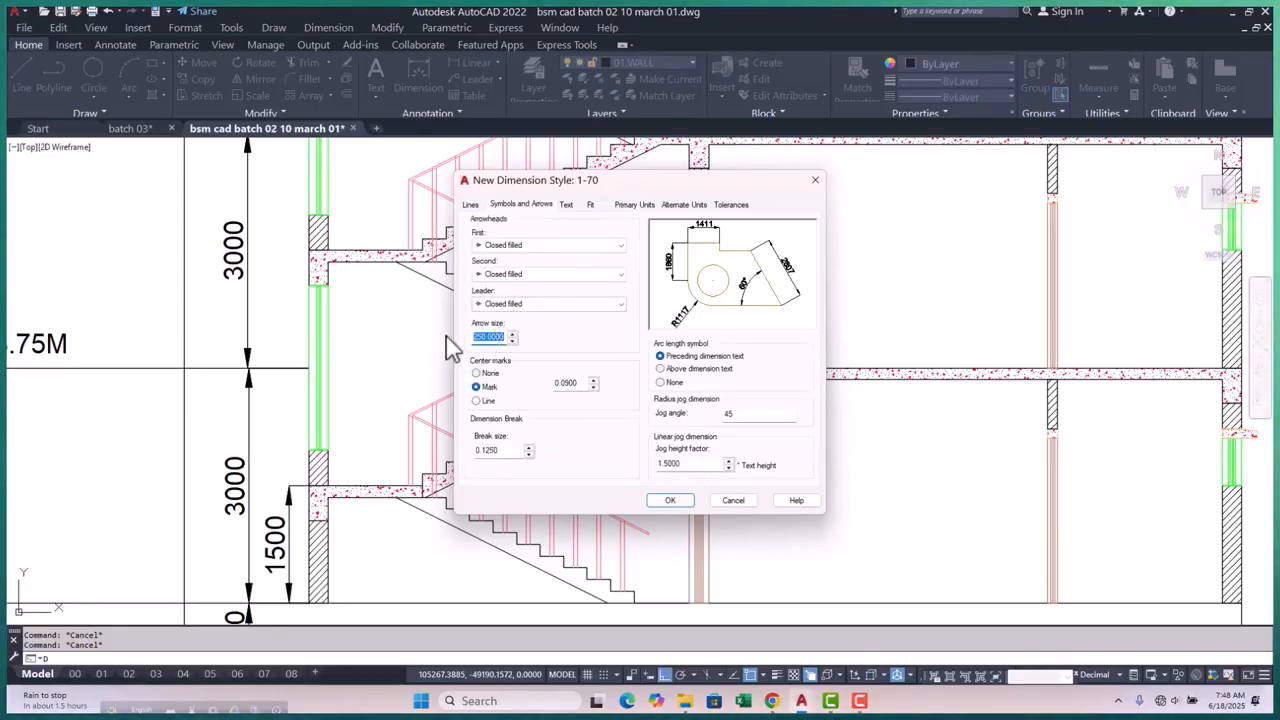
pyautogui.write('140')
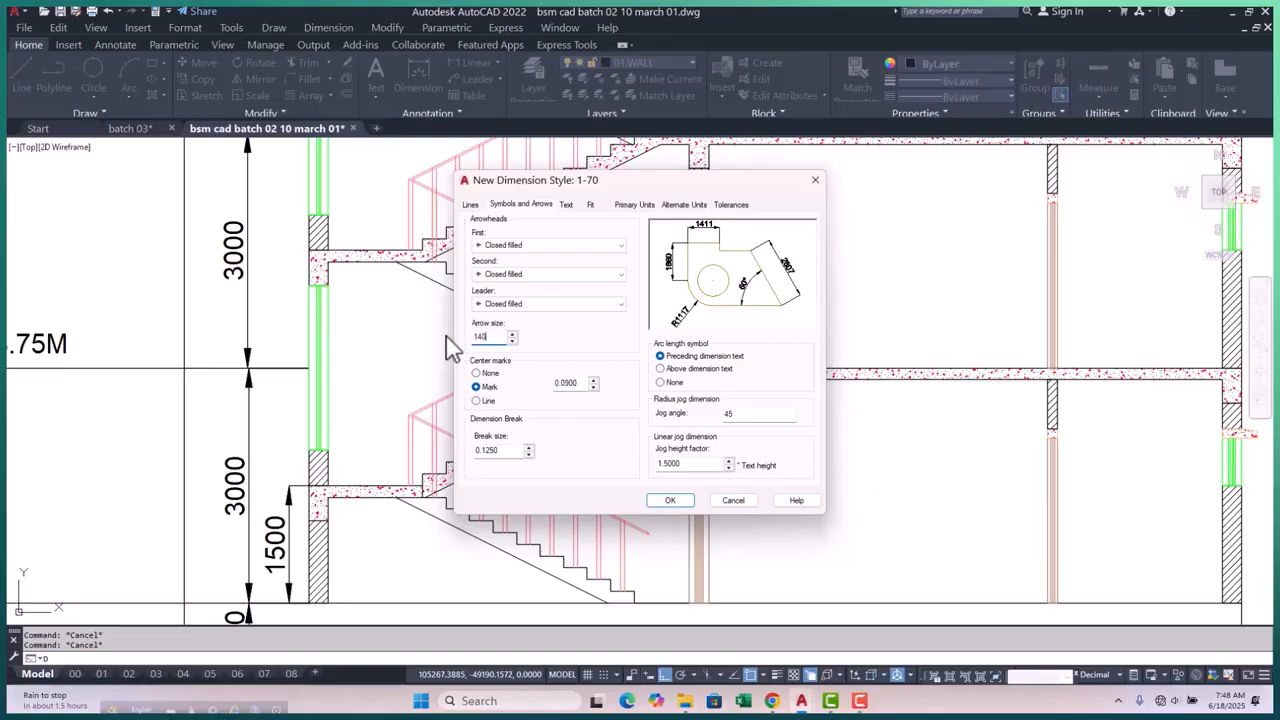
# Set the 1-70 style's text style to Standard and its text height to 140, and accept the new dimension style
pyautogui.click(570, 207)
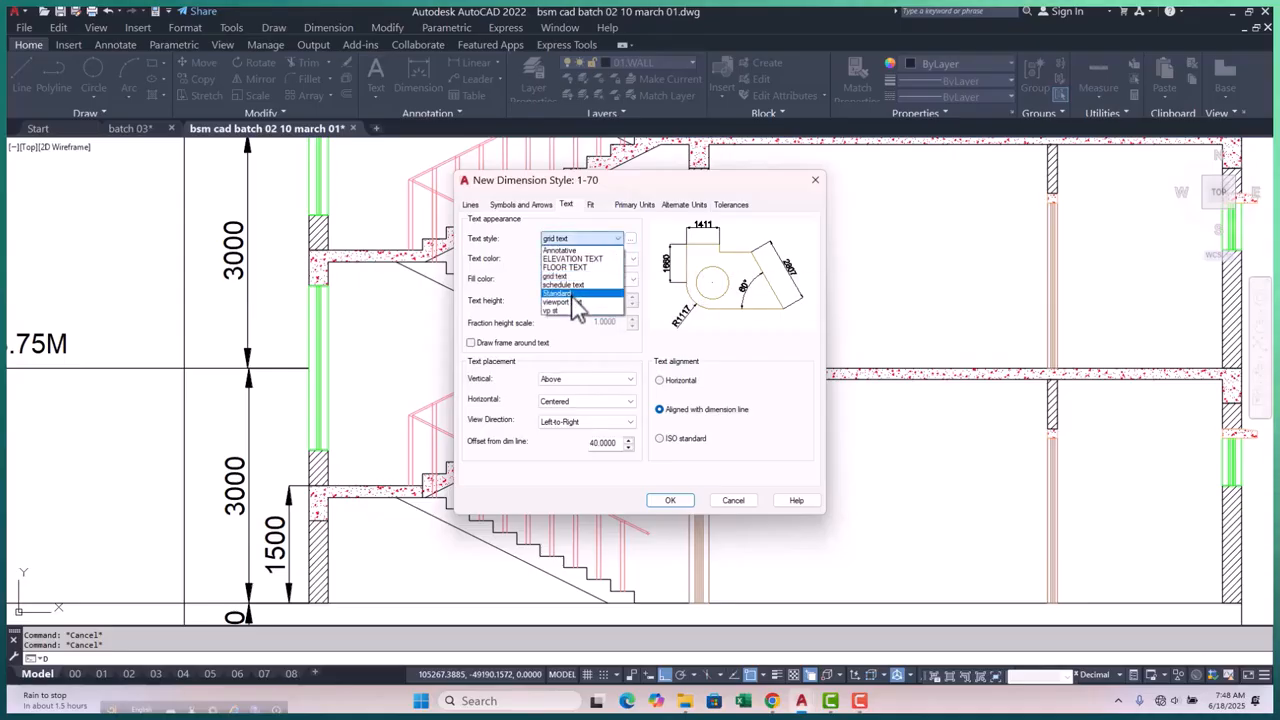
pyautogui.click(578, 294)
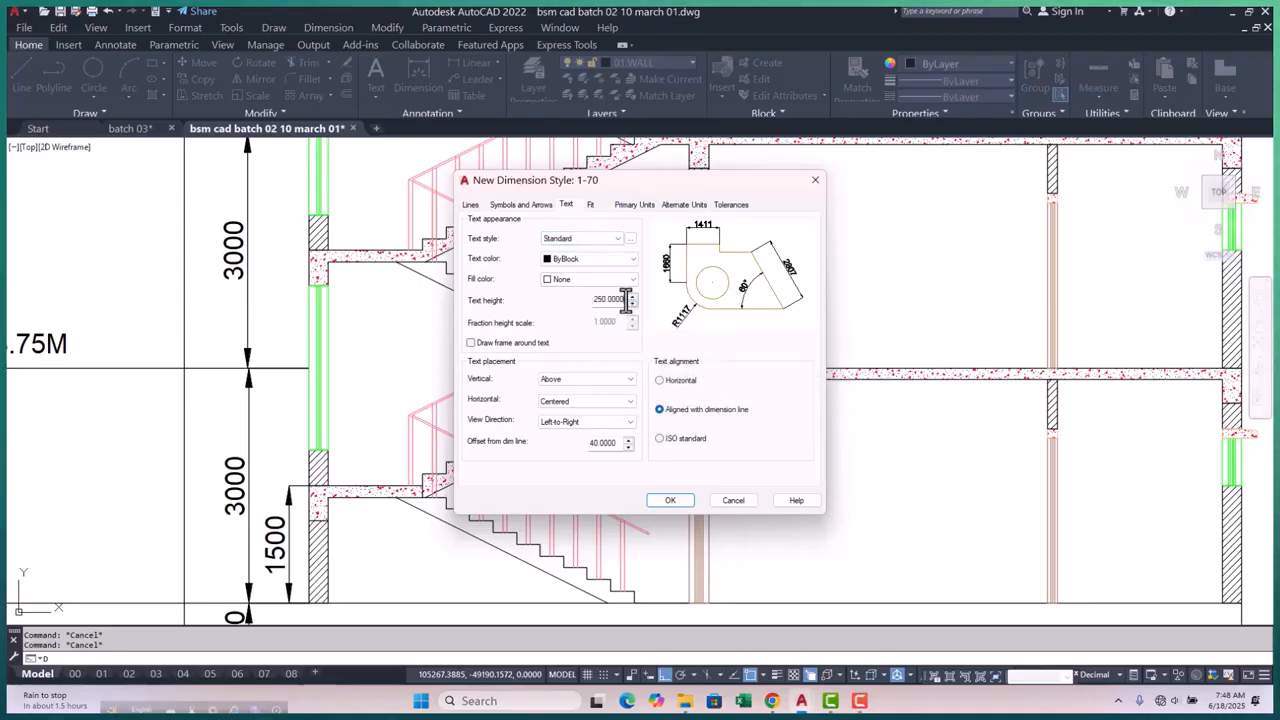
pyautogui.write('140')
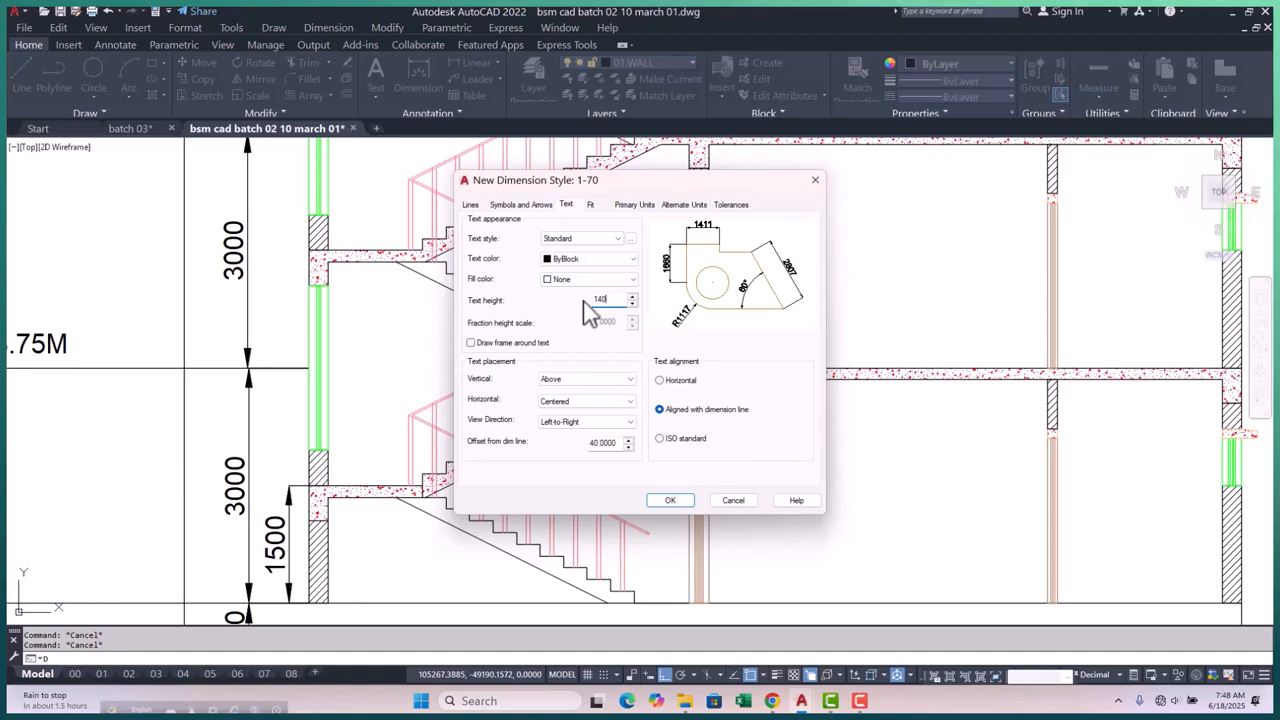
pyautogui.click(670, 502)
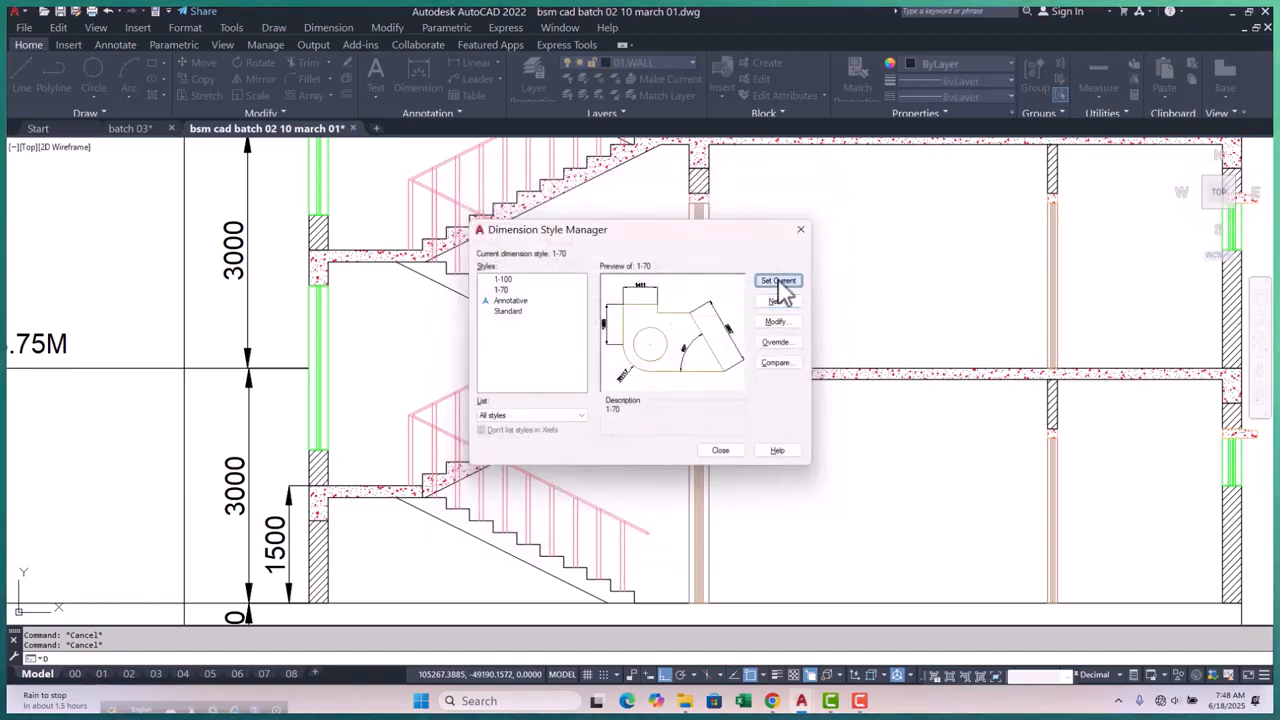
# Close the dimension style manager and delete the 1500 dimension beside the lowest stair landing
pyautogui.click(712, 450)
pyautogui.scroll(-4, 610, 455)
pyautogui.scroll(2, 577, 477)
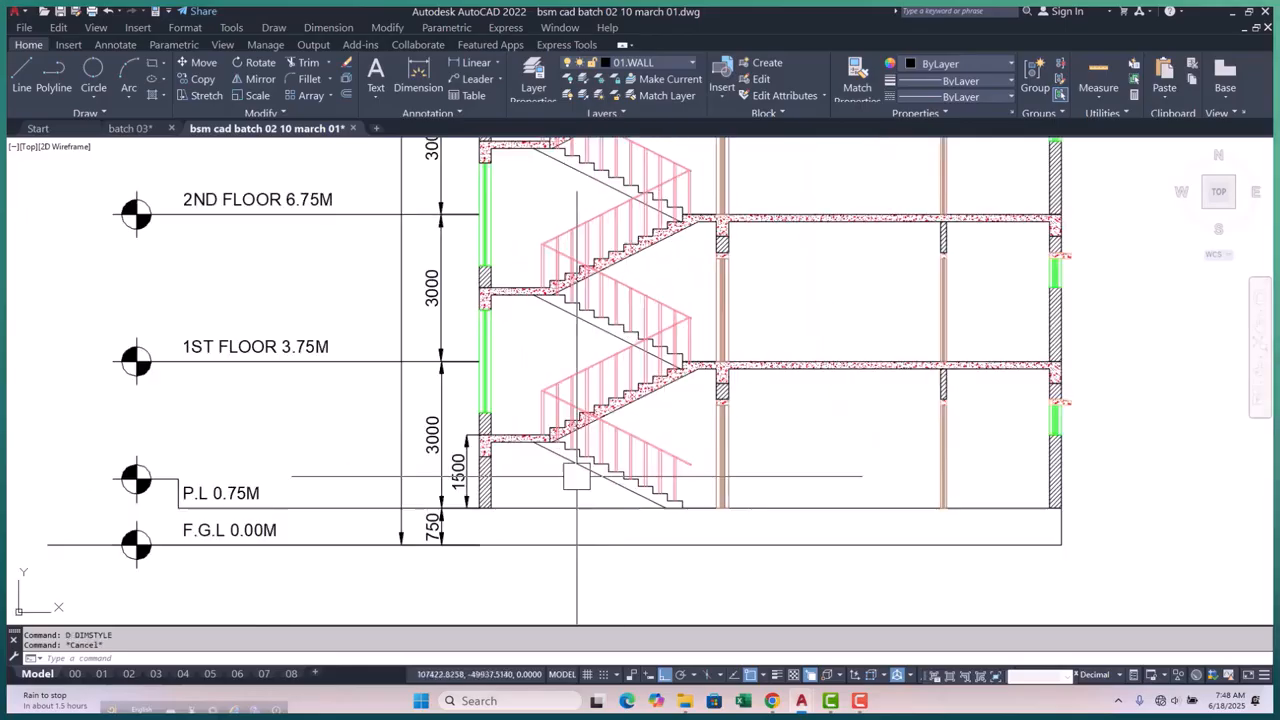
pyautogui.scroll(4, 440, 480)
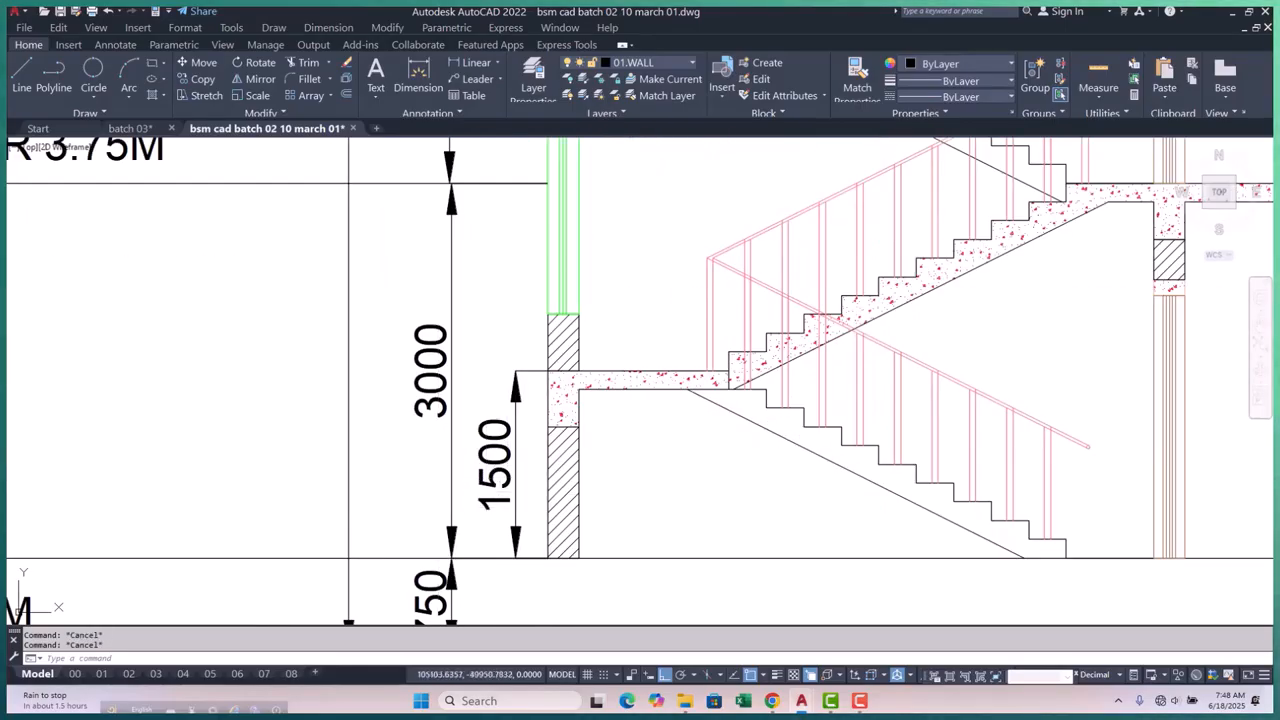
pyautogui.click(515, 470)
pyautogui.press('Return')
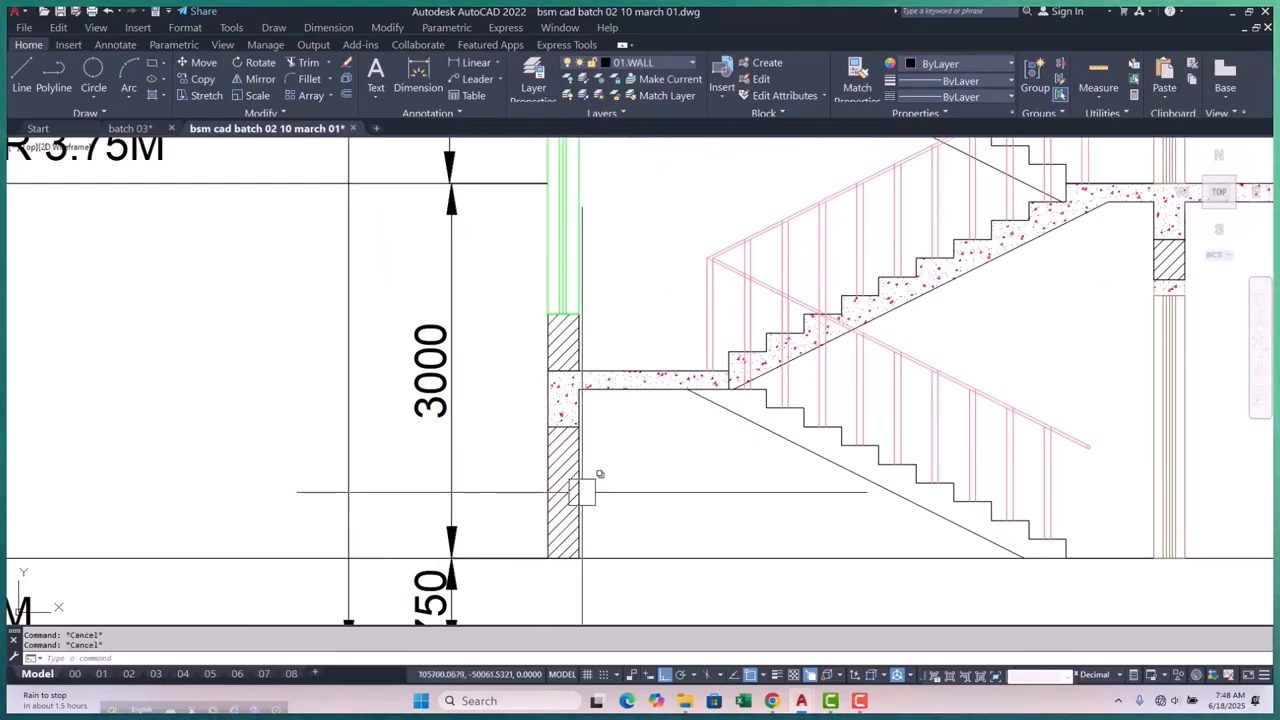
# Add a vertical linear dimension to the lowest hatched wall segment, from plinth level to the landing beam's underside, offset 300 from the wall
pyautogui.write('dli')
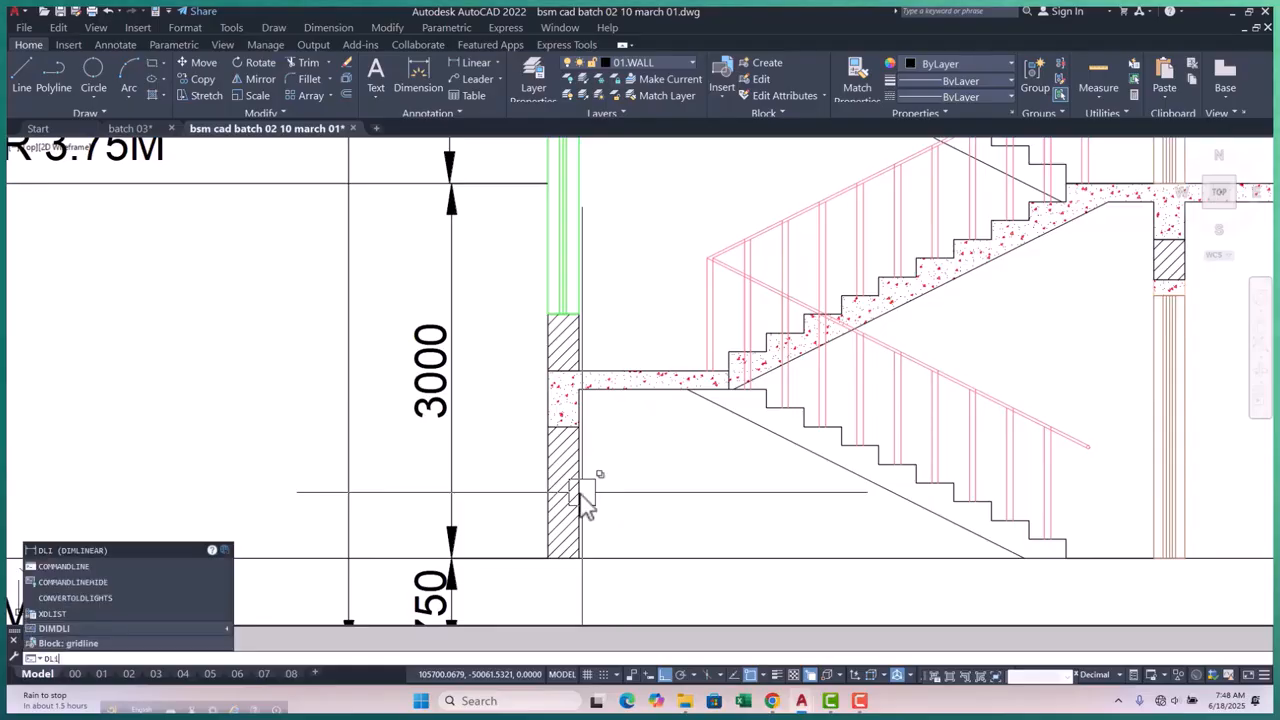
pyautogui.press('Return')
pyautogui.scroll(4, 555, 545)
pyautogui.click(563, 543)
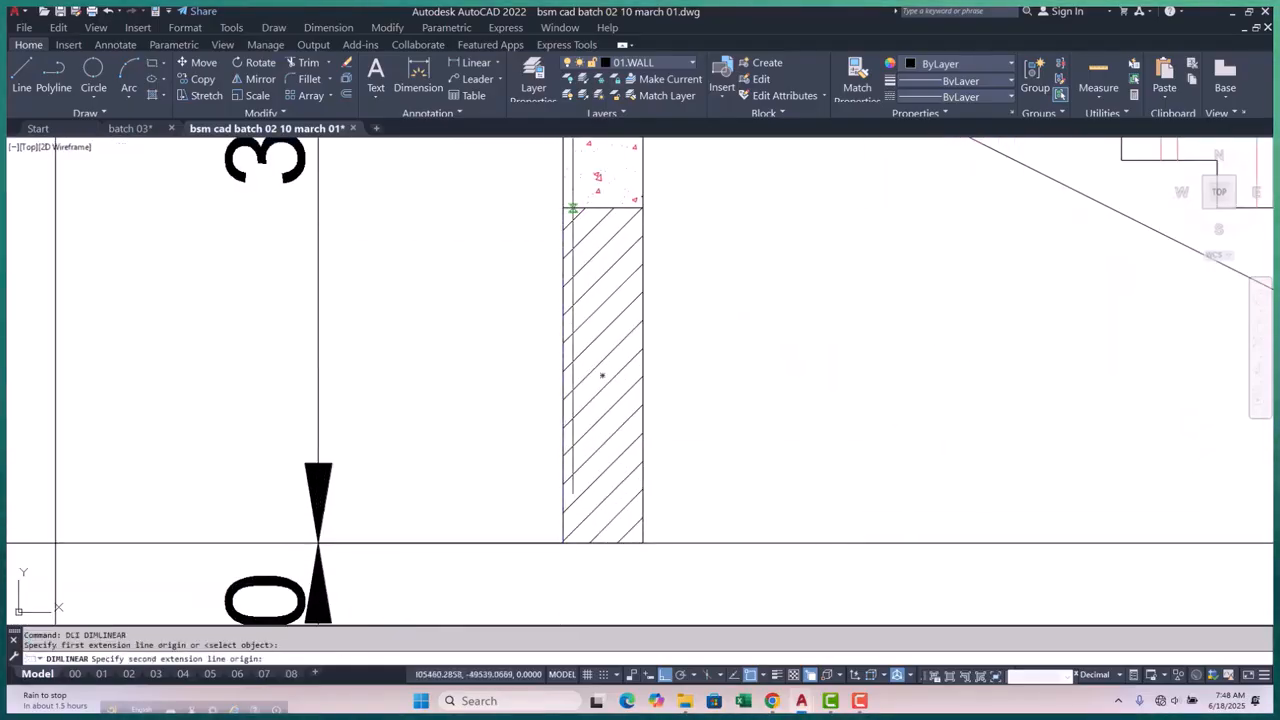
pyautogui.click(563, 208)
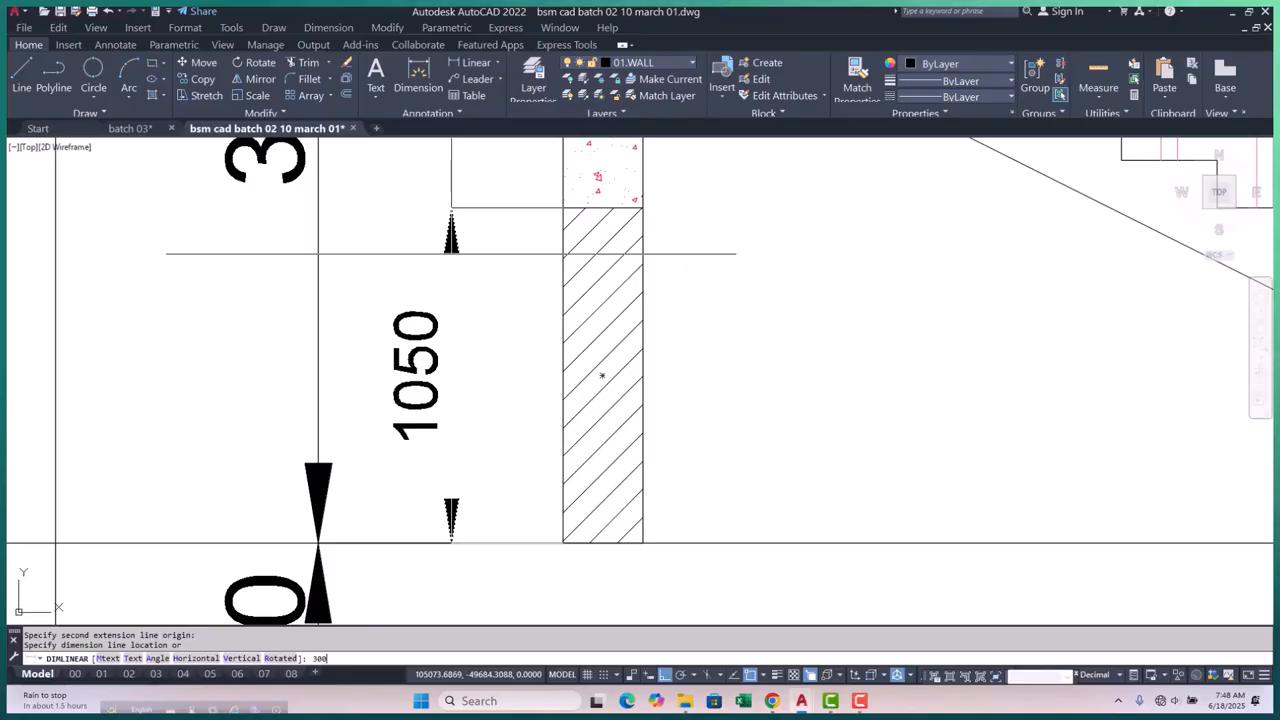
pyautogui.write('300')
pyautogui.press('Return')
pyautogui.press('Escape')
pyautogui.scroll(-6, 451, 253)
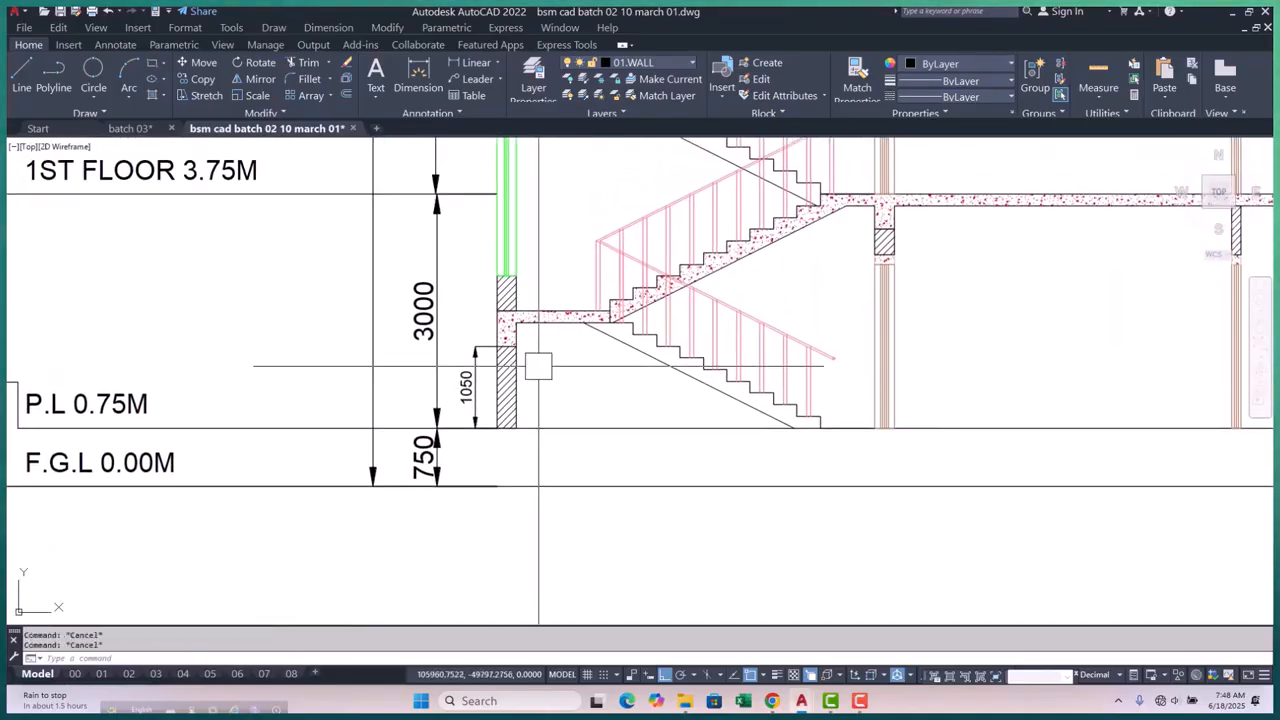
# Continue the vertical dimension chain over the first landing's beam and the hatched wall segment above it
pyautogui.write('dco')
pyautogui.press('Return')
pyautogui.scroll(6, 495, 289)
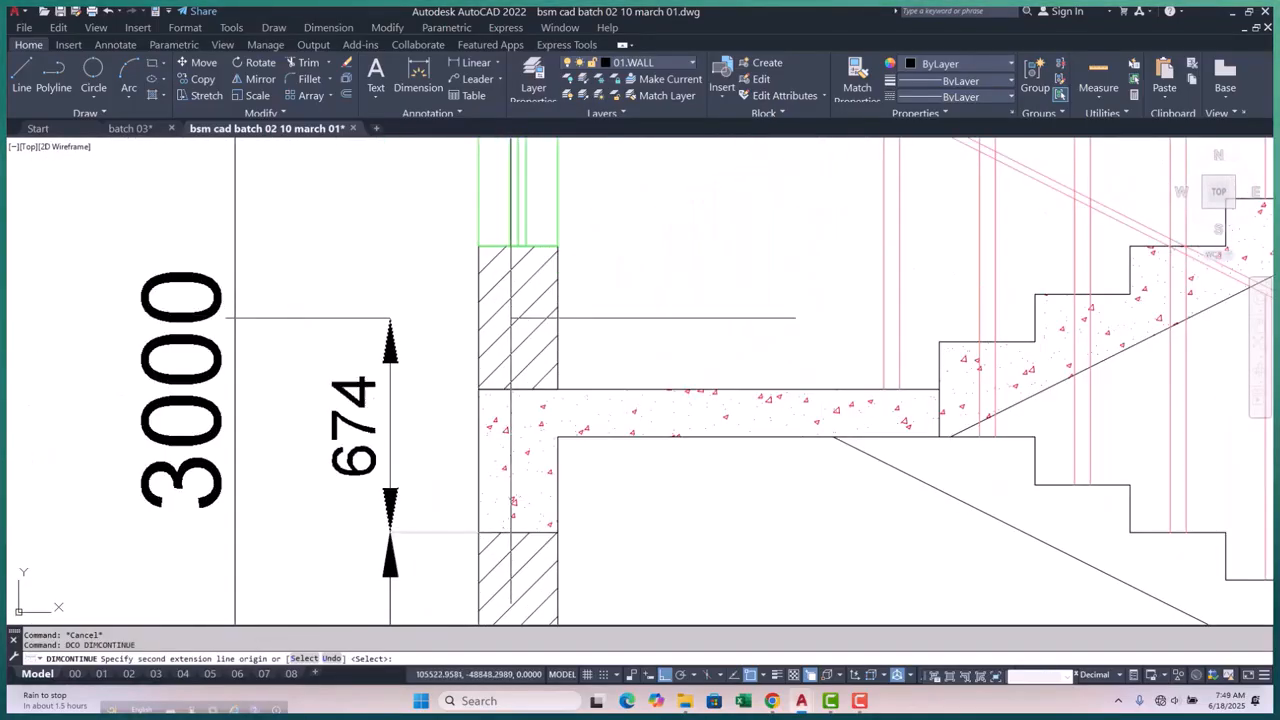
pyautogui.click(483, 389)
pyautogui.click(478, 248)
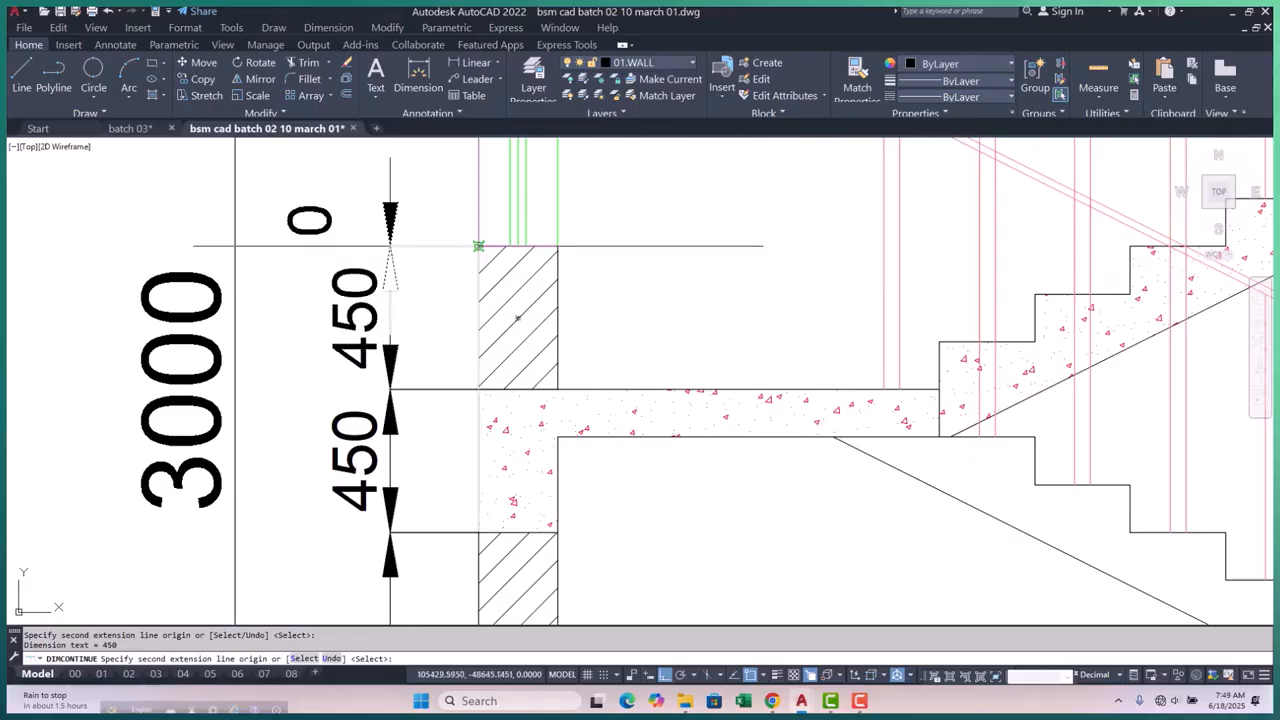
# Continue the chain up the next window and across the beam and wall segment at the landing between the 1st and 2nd floors
pyautogui.scroll(-3, 478, 250)
pyautogui.scroll(-2, 461, 397)
pyautogui.scroll(5, 470, 400)
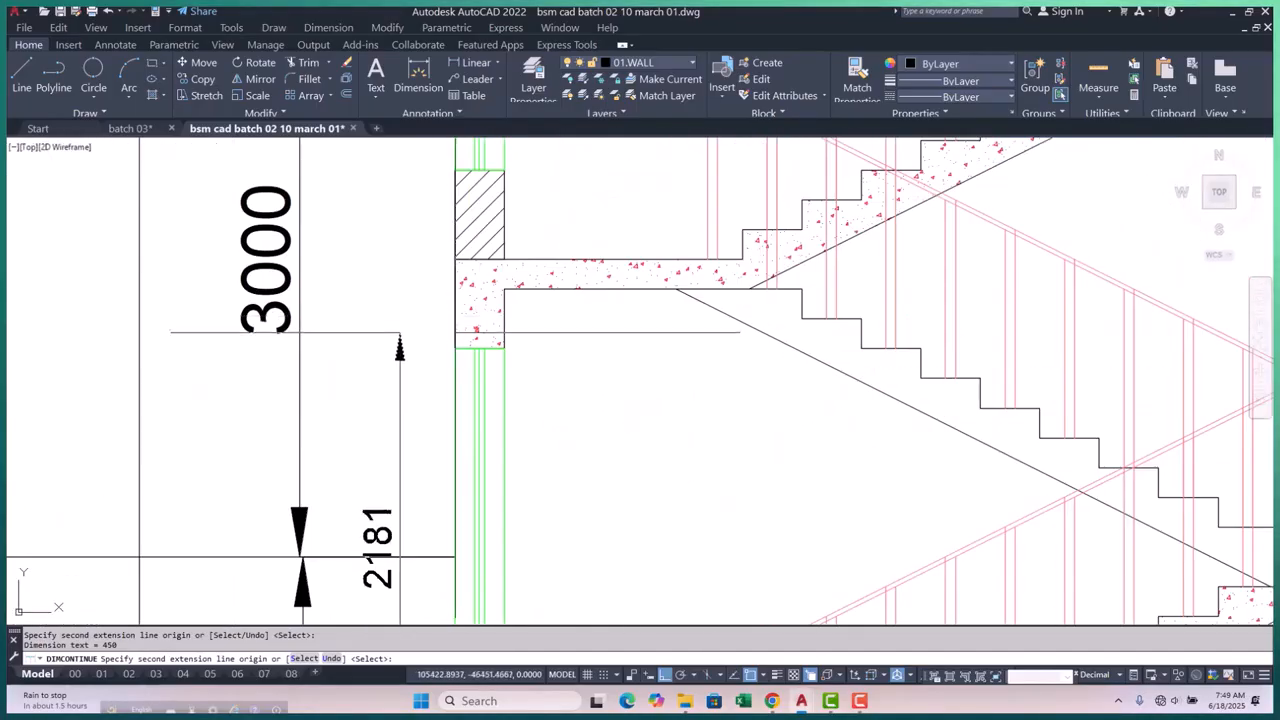
pyautogui.click(478, 557)
pyautogui.click(455, 172)
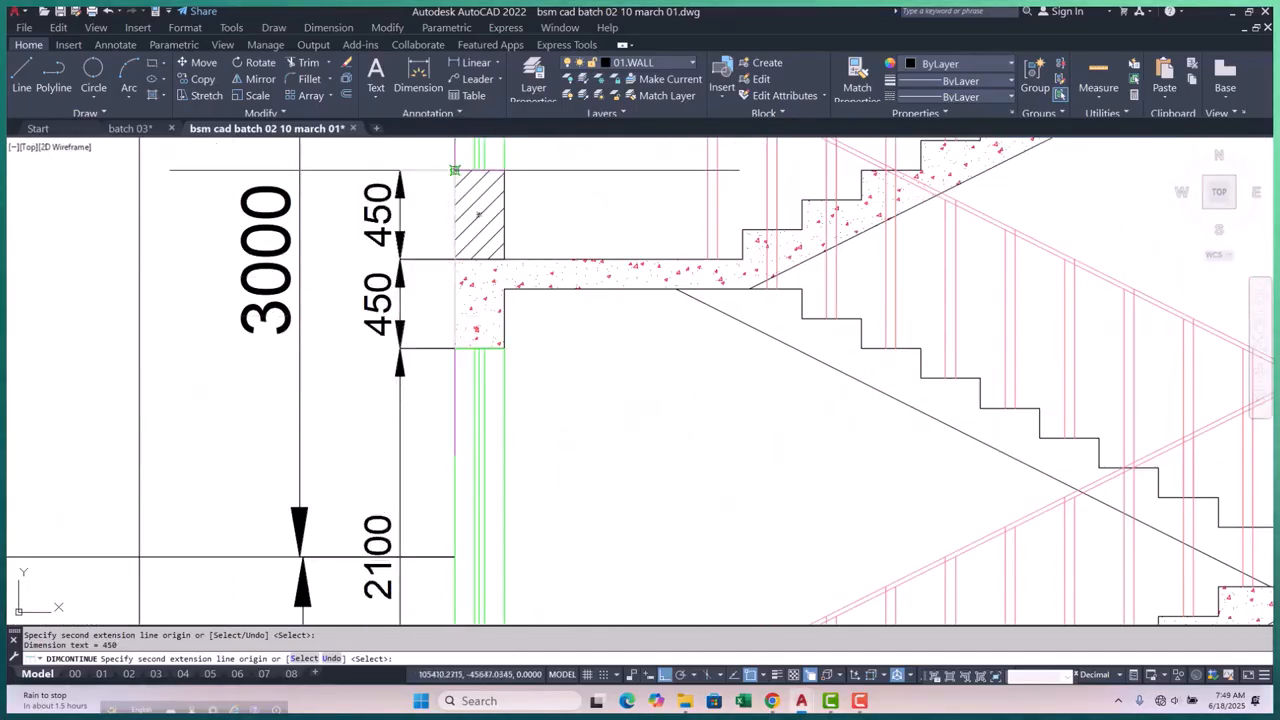
# Extend the dimension chain over the window, beam and wall segment at the landing between the 2nd and 3rd floors
pyautogui.moveTo(455, 172); pyautogui.dragTo(457, 400, button='middle')
pyautogui.scroll(-3, 460, 450)
pyautogui.scroll(-3, 465, 512)
pyautogui.scroll(4, 495, 521)
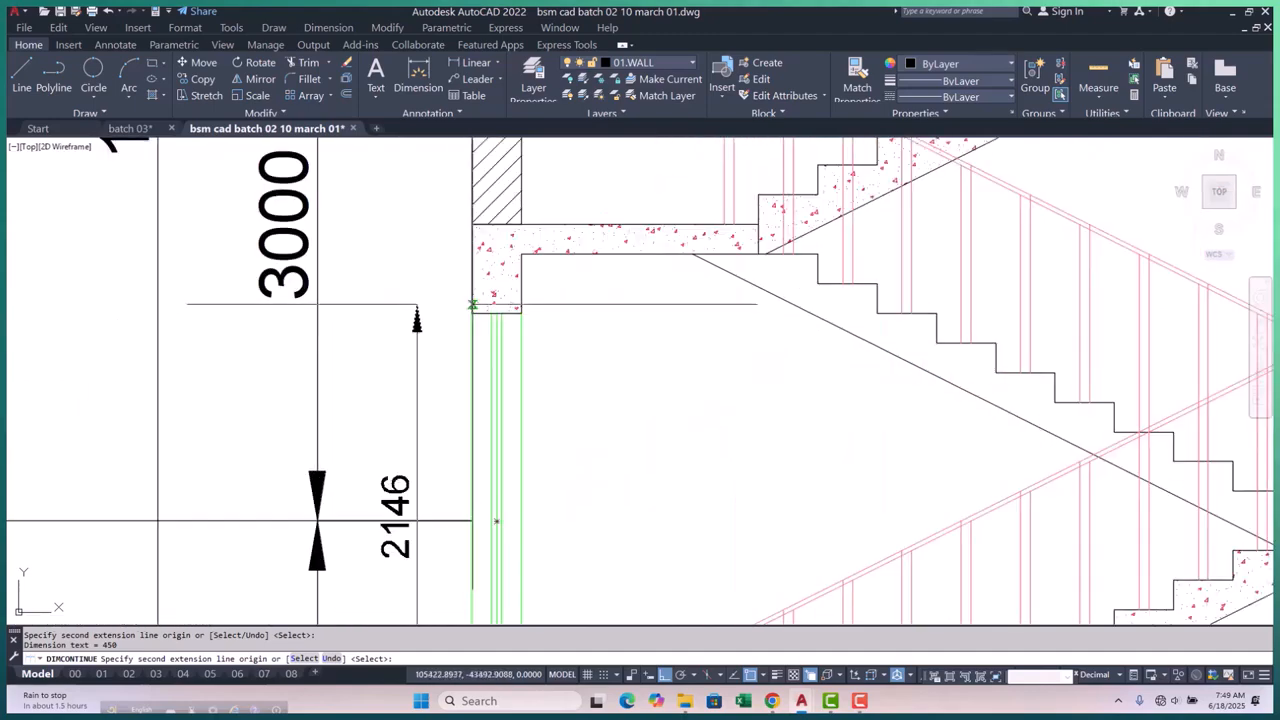
pyautogui.scroll(2, 496, 521)
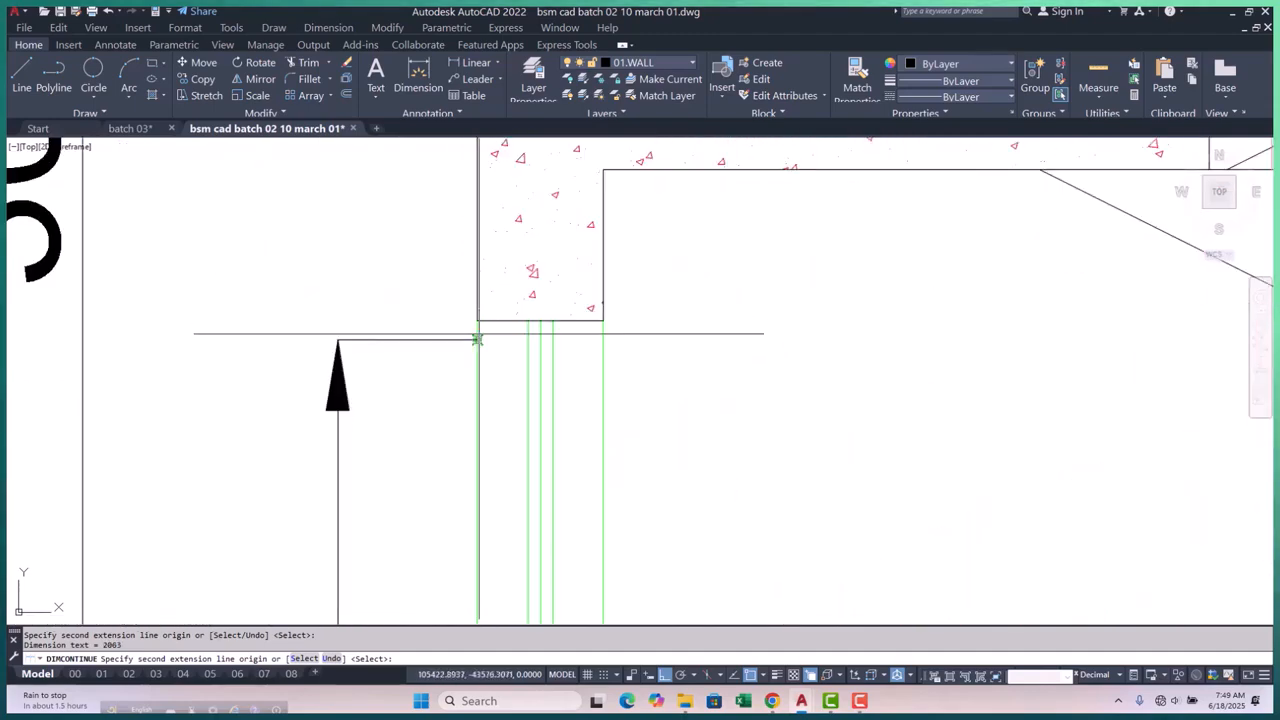
pyautogui.scroll(-3, 500, 350)
pyautogui.scroll(3, 513, 221)
pyautogui.moveTo(472, 291); pyautogui.dragTo(474, 593, button='middle')
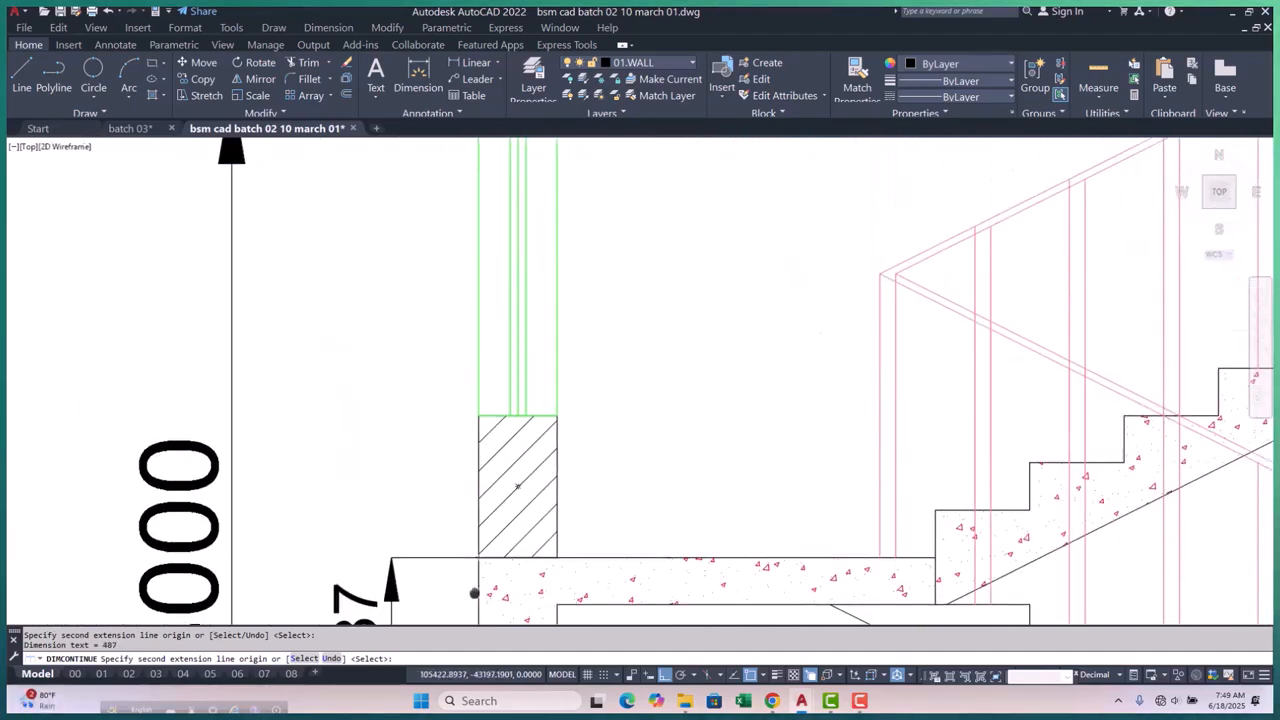
pyautogui.click(477, 424)
# Continue the chain over the windows, beams and wall segments of the two landings above the 3rd floor
pyautogui.scroll(-4, 478, 420)
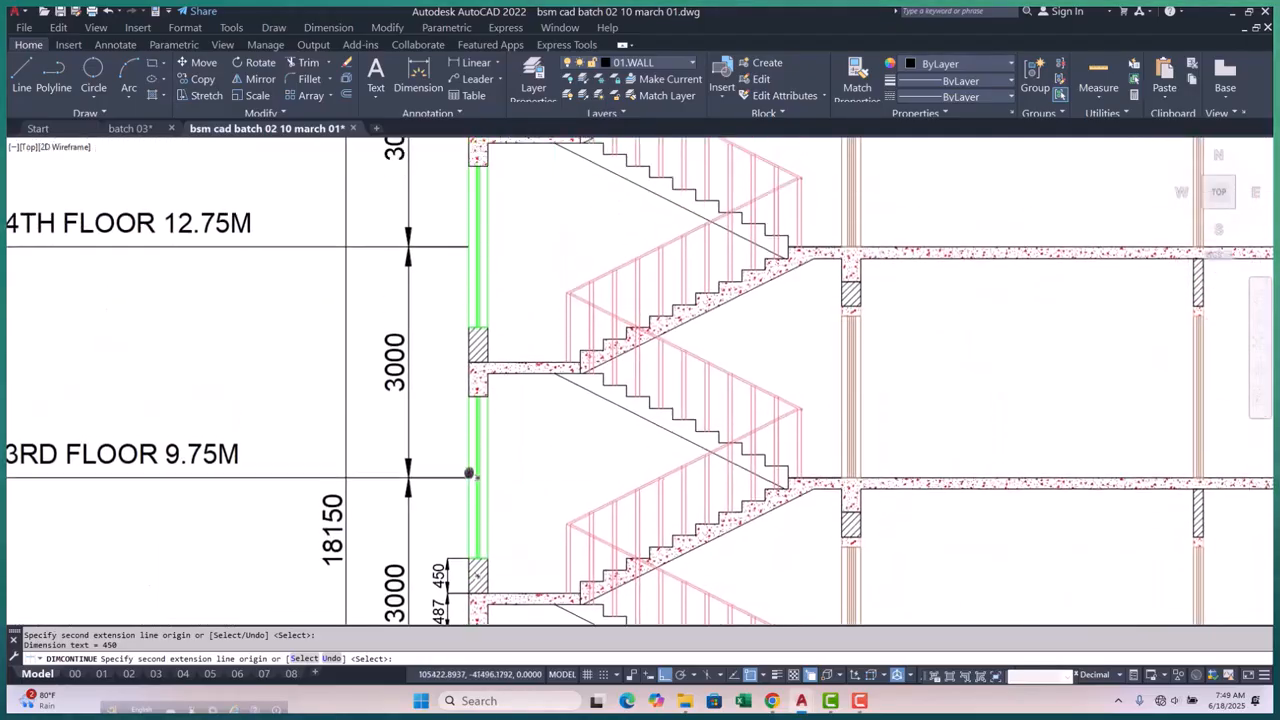
pyautogui.scroll(4, 482, 379)
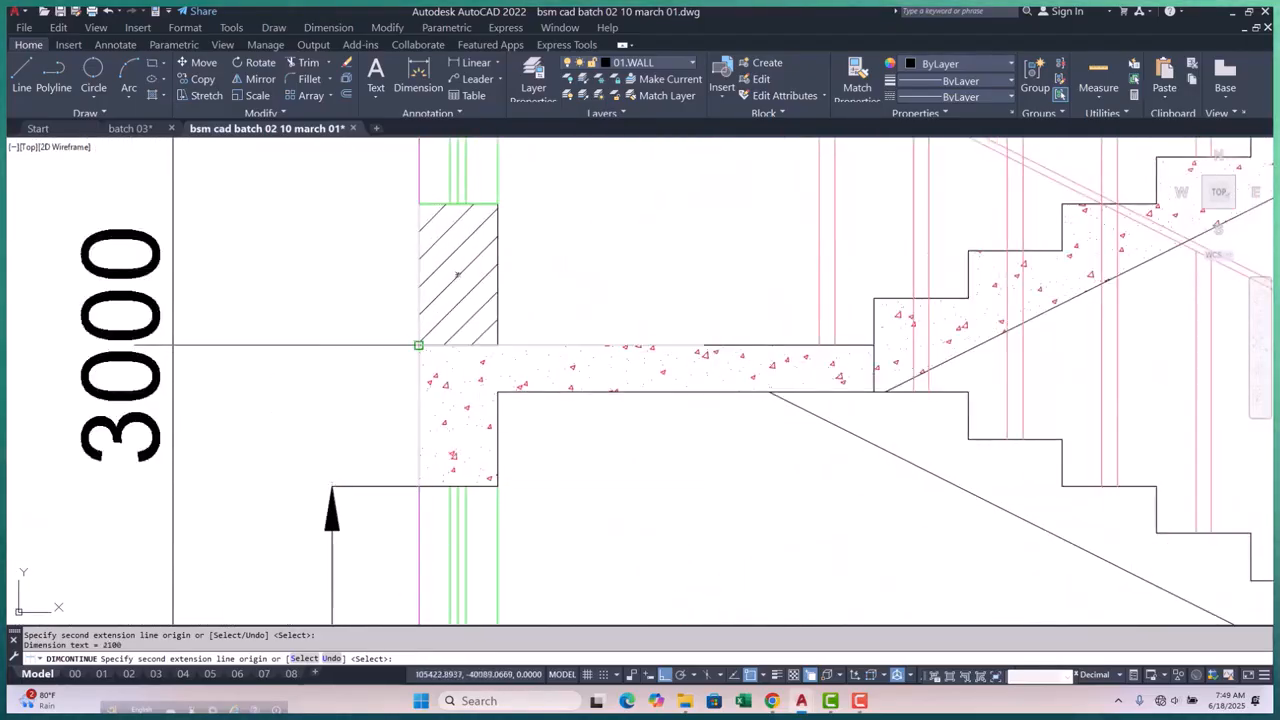
pyautogui.scroll(-4, 418, 204)
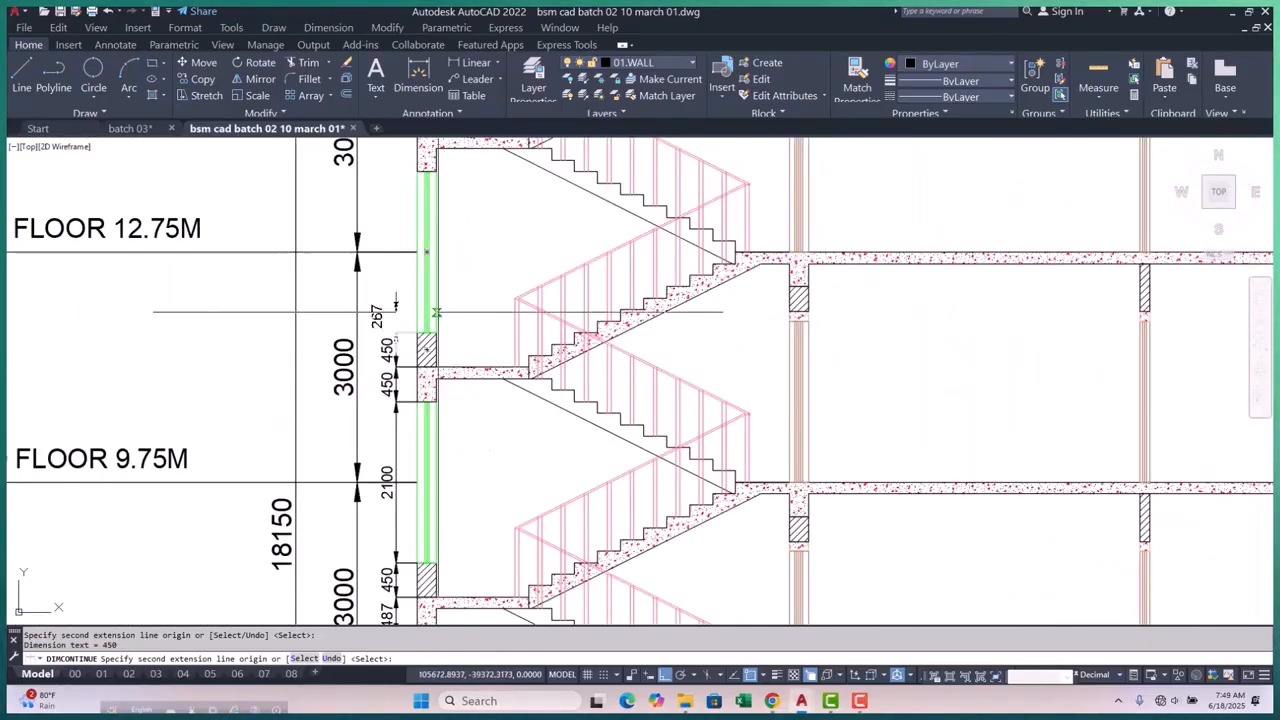
pyautogui.scroll(3, 408, 429)
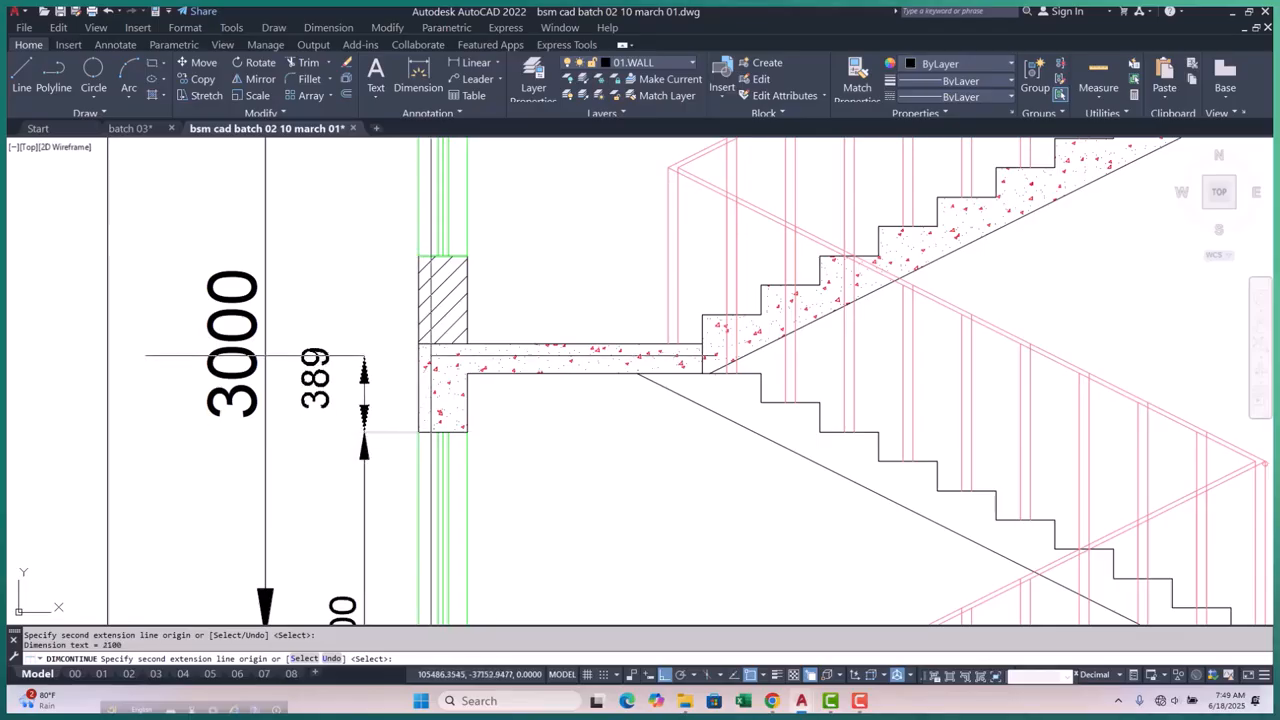
pyautogui.click(418, 344)
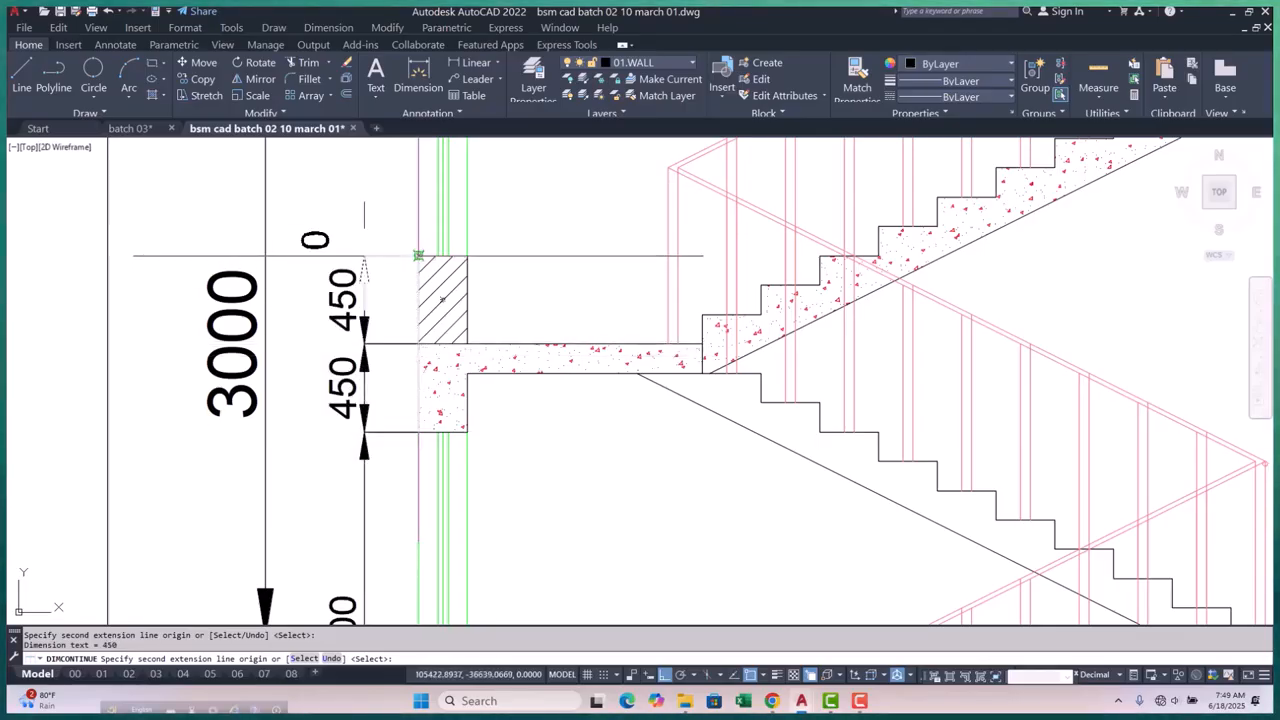
# Finish the dimension chain through the uppermost window, wall, beam and slab up to the roof top
pyautogui.scroll(-6, 430, 270)
pyautogui.scroll(5, 451, 295)
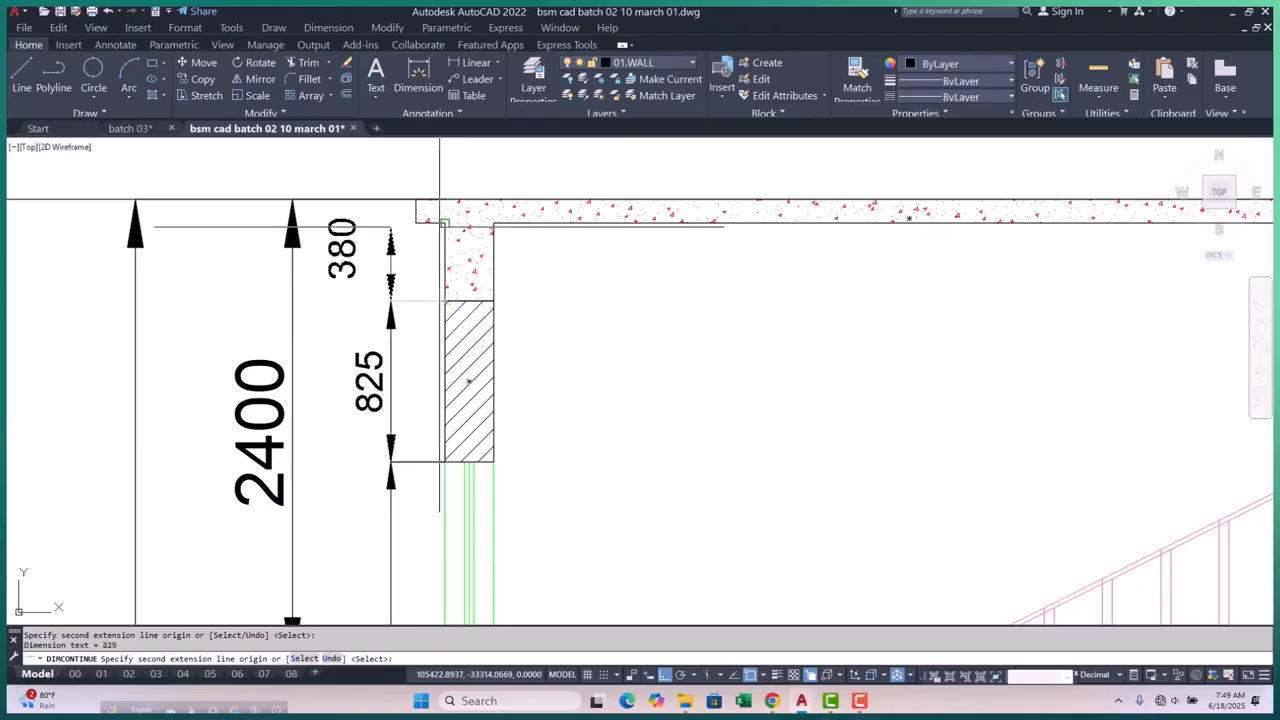
pyautogui.scroll(4, 441, 221)
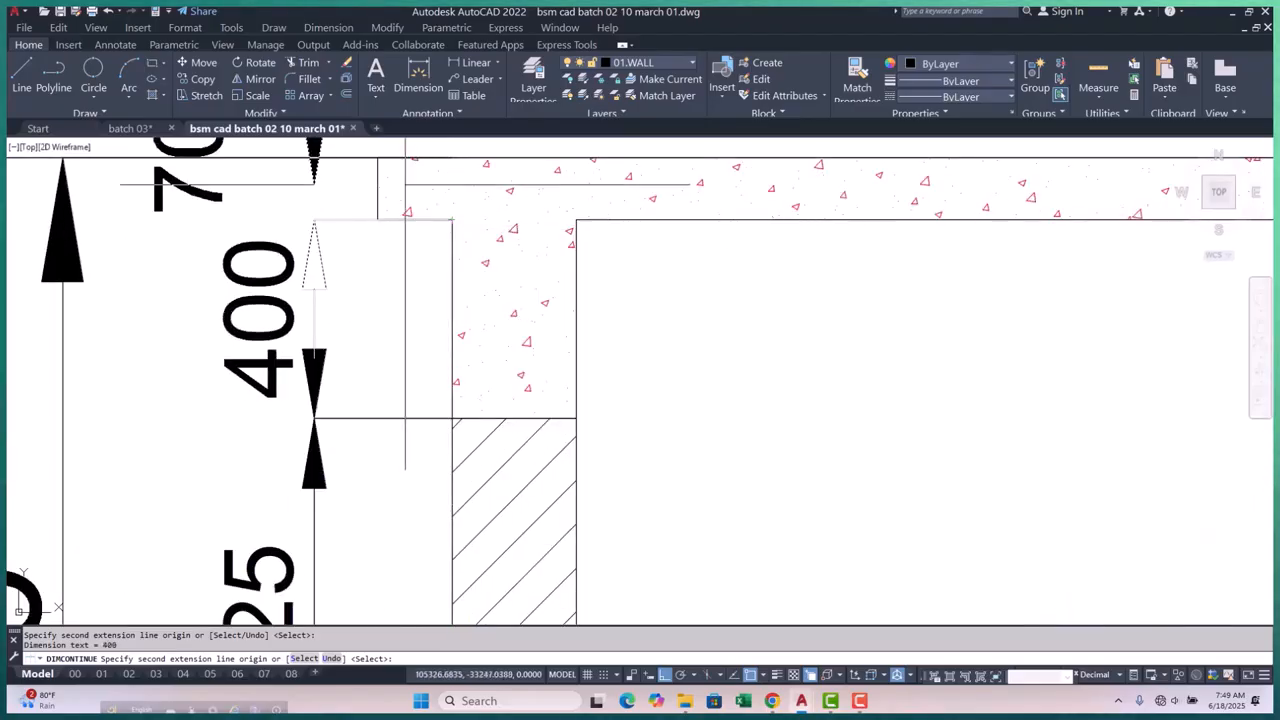
pyautogui.click(406, 158)
pyautogui.scroll(-6, 445, 172)
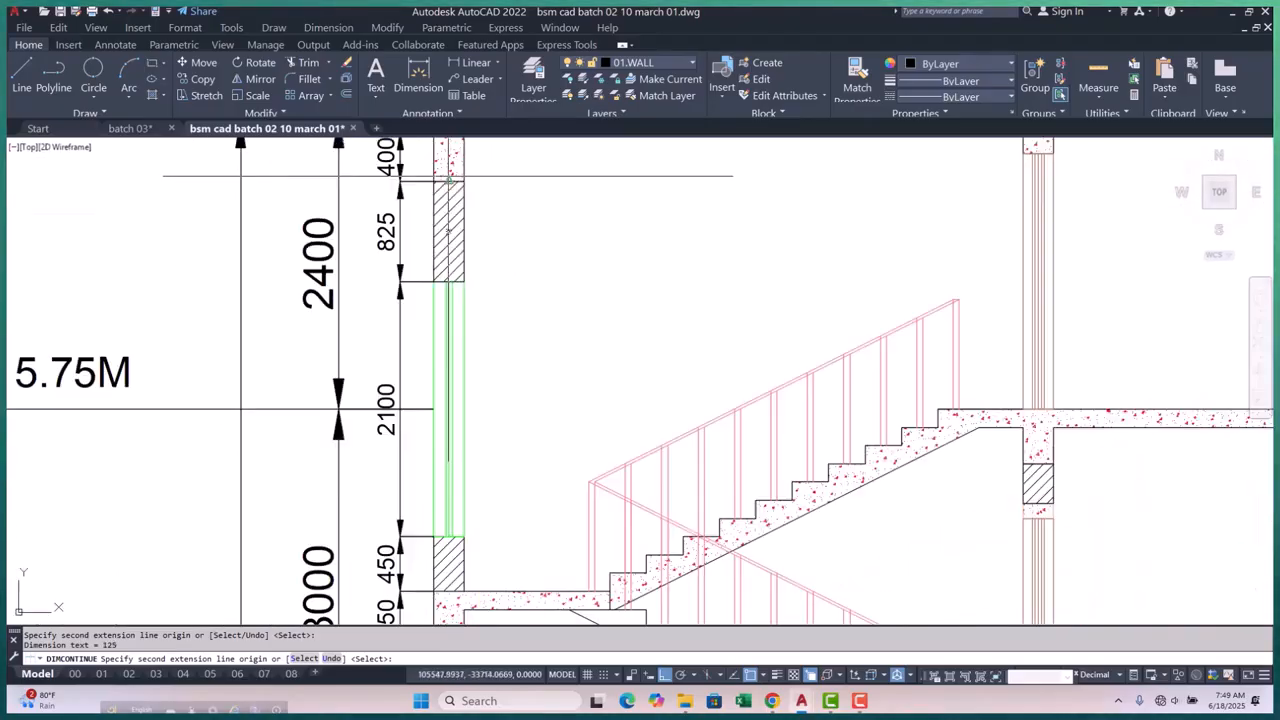
pyautogui.press('Escape')
# Move the shared extension origin of the 487 and 2063 dimensions to the lower corner of the landing beam
pyautogui.scroll(-8, 455, 185)
pyautogui.scroll(6, 447, 475)
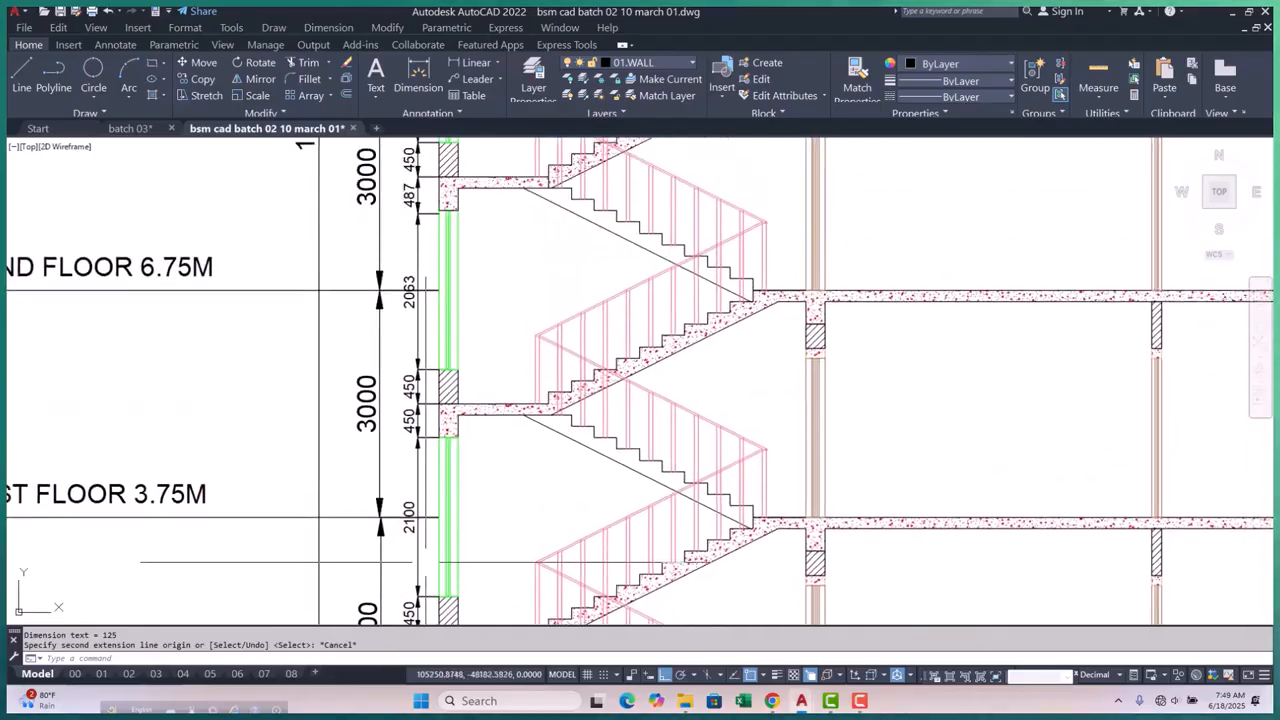
pyautogui.scroll(4, 451, 423)
pyautogui.scroll(-4, 451, 423)
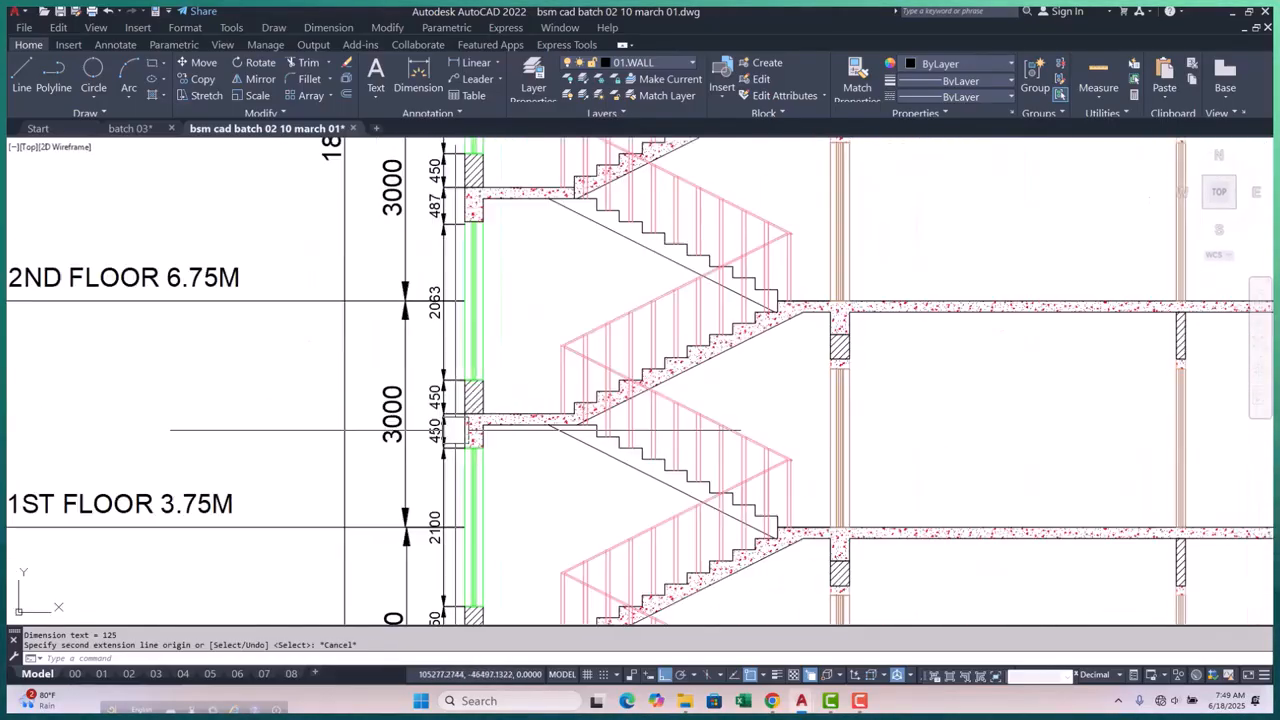
pyautogui.moveTo(483, 325); pyautogui.dragTo(508, 475, button='middle')
pyautogui.scroll(8, 443, 333)
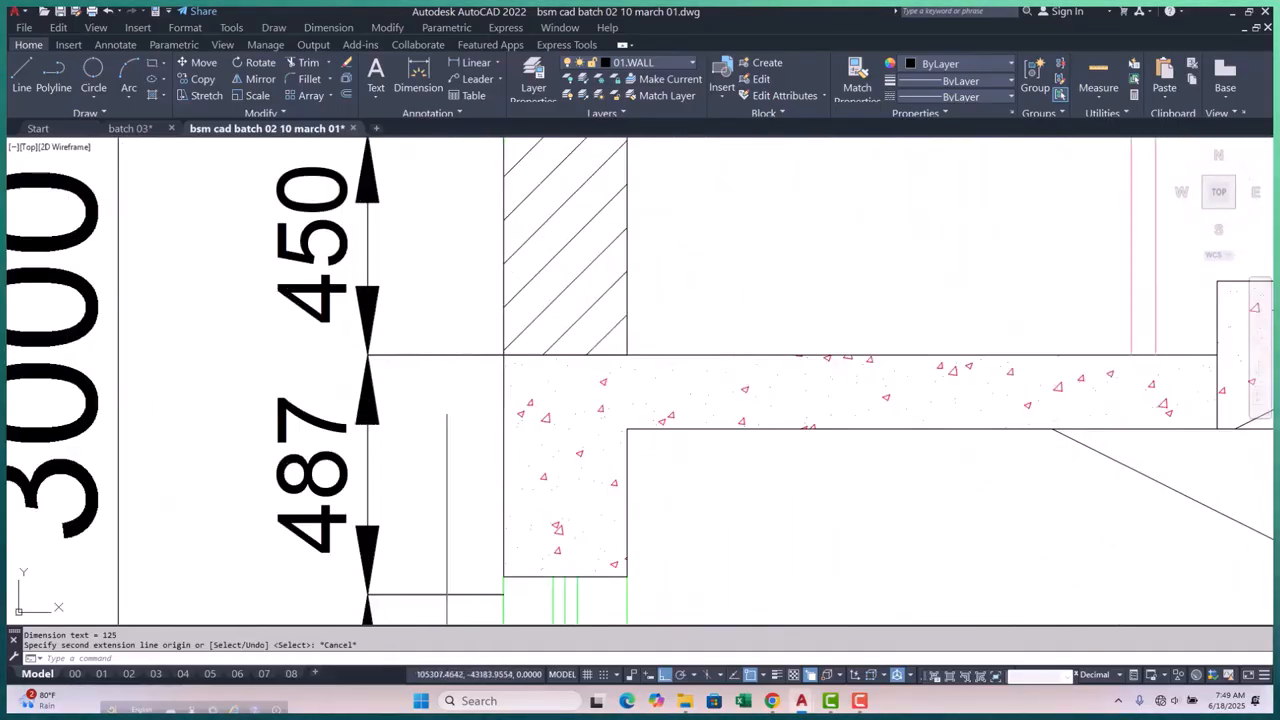
pyautogui.scroll(-4, 447, 556)
pyautogui.scroll(4, 430, 450)
pyautogui.scroll(-5, 420, 380)
pyautogui.scroll(4, 415, 344)
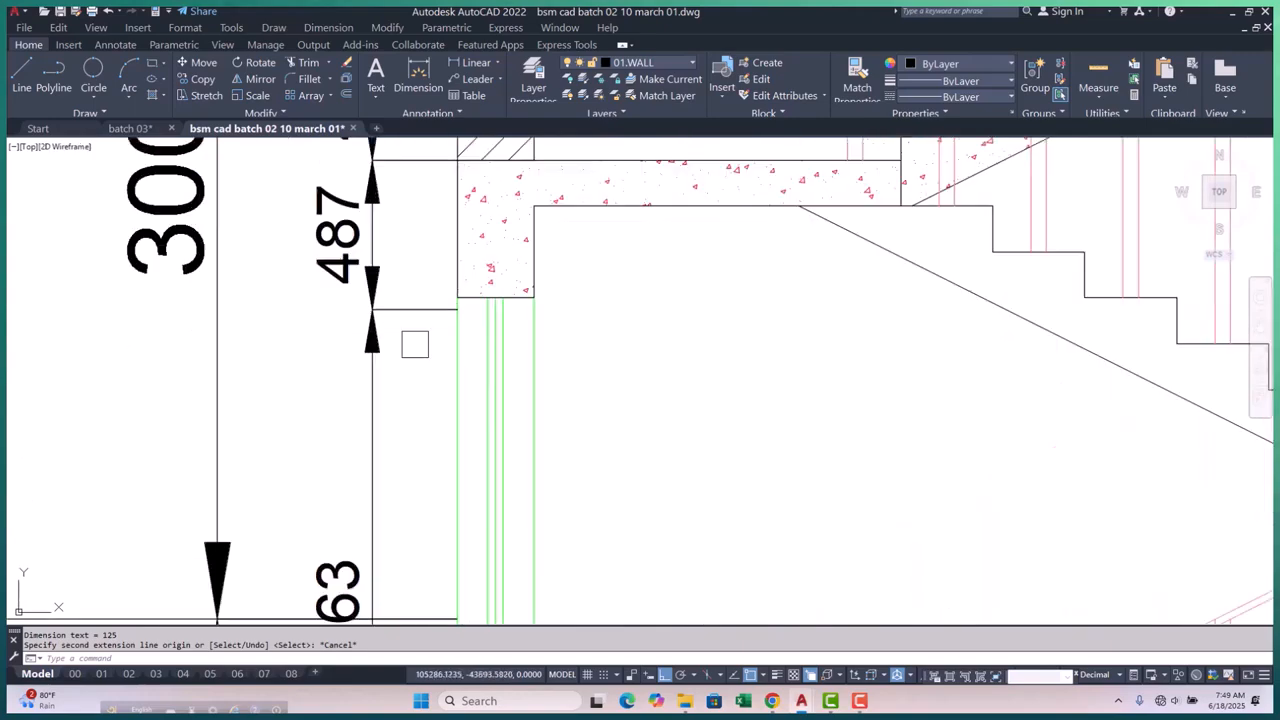
pyautogui.scroll(3, 415, 344)
pyautogui.click(452, 288)
pyautogui.click(458, 305)
pyautogui.press('Escape')
pyautogui.press('Escape')
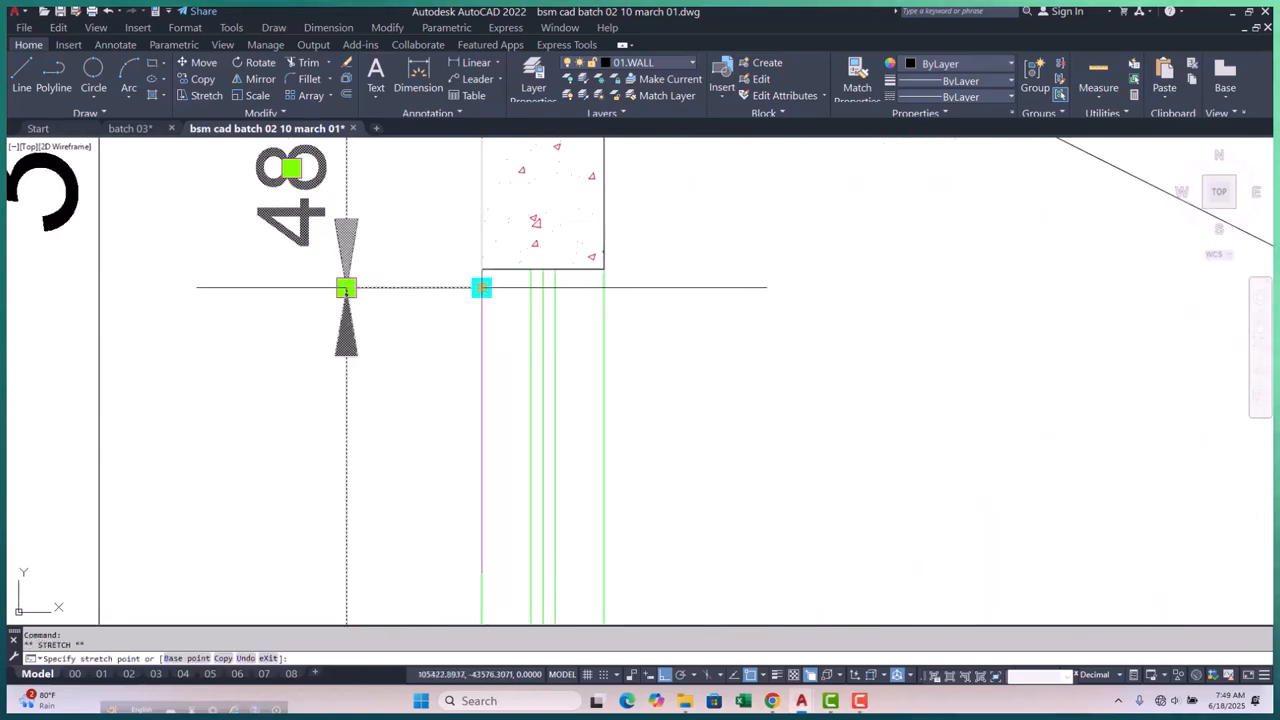
# Examine the dimensioned building section and compare it with the ground floor plan above it
pyautogui.scroll(-6, 465, 300)
pyautogui.scroll(-5, 460, 336)
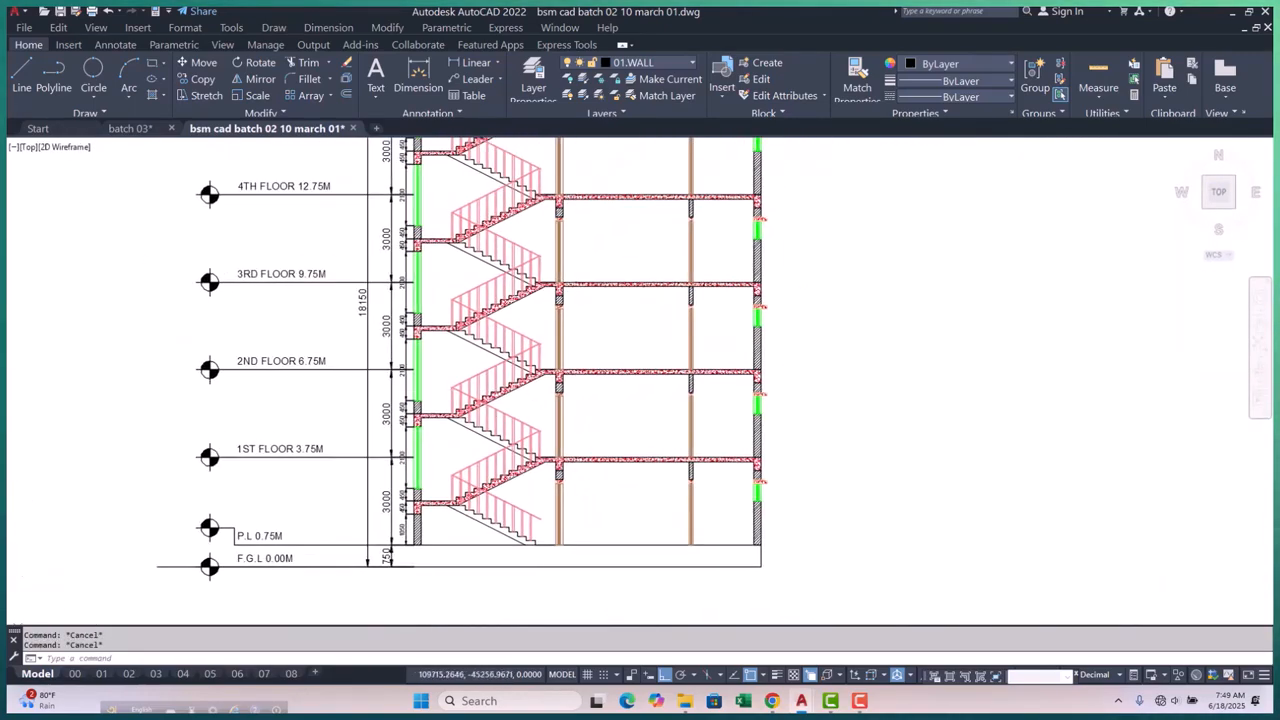
pyautogui.moveTo(574, 406); pyautogui.dragTo(517, 331, button='middle')
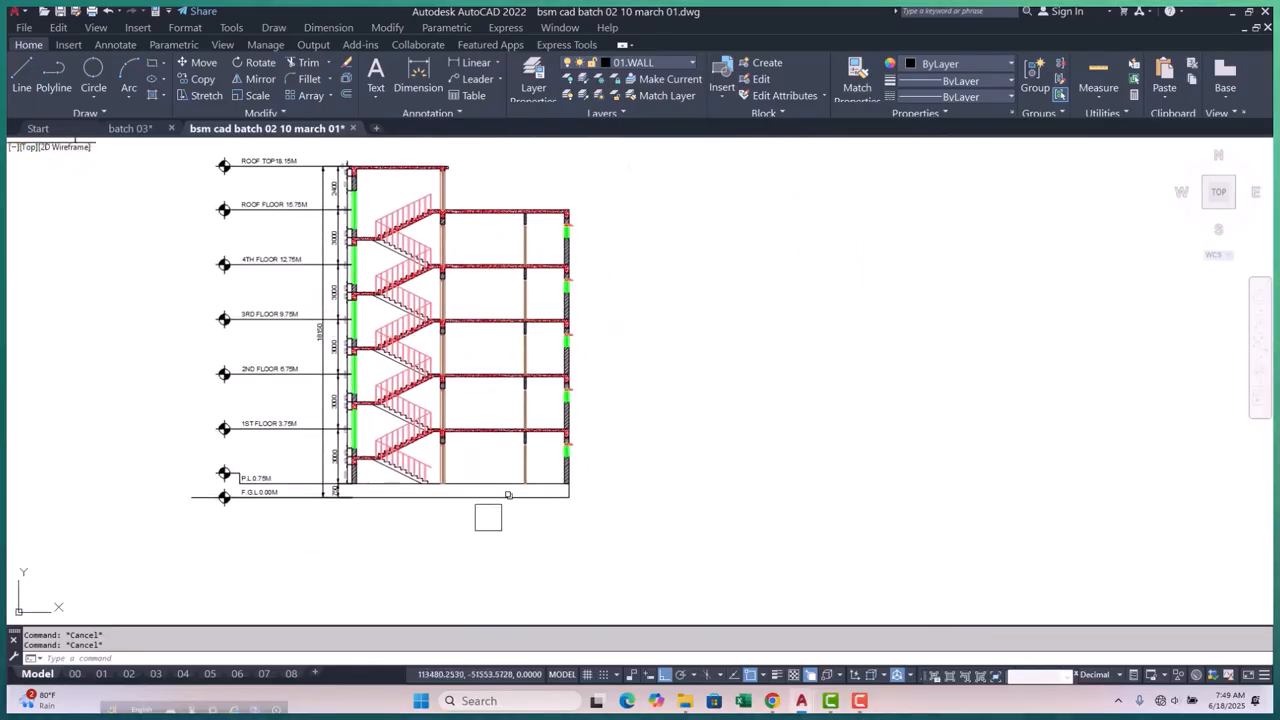
pyautogui.scroll(2, 480, 360)
pyautogui.scroll(-6, 408, 389)
pyautogui.scroll(7, 455, 267)
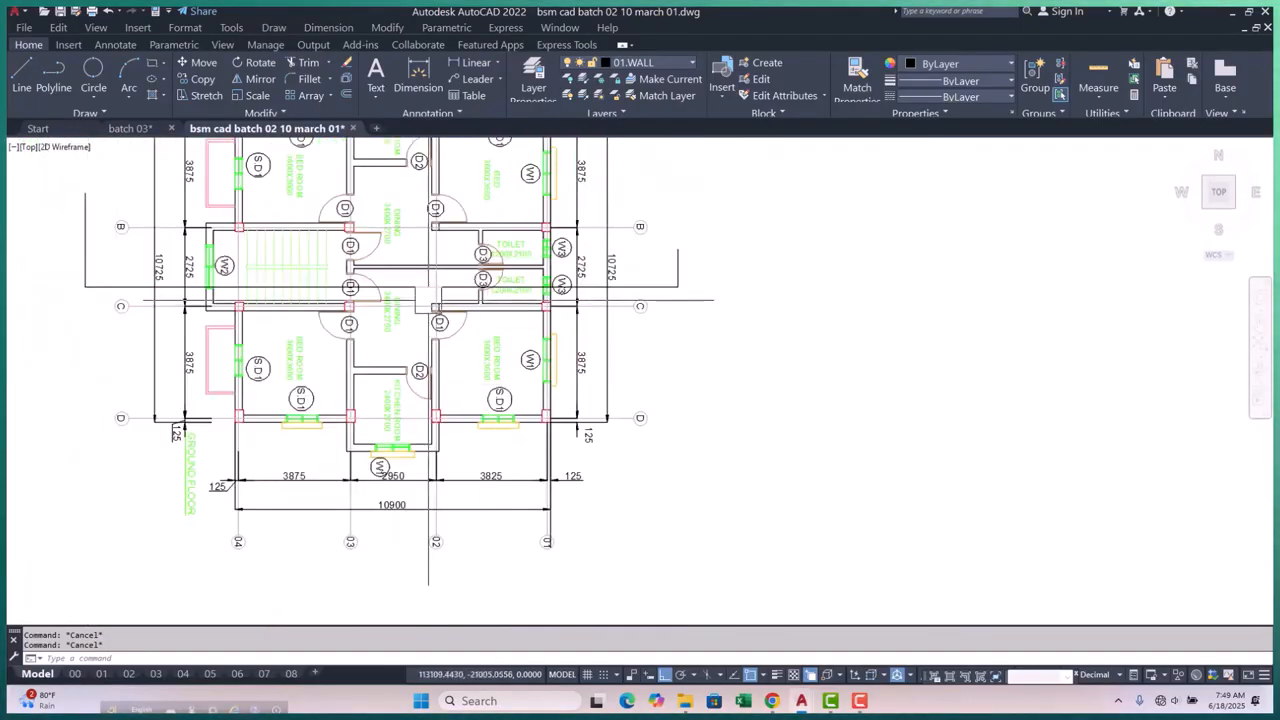
pyautogui.scroll(4, 428, 299)
pyautogui.scroll(-2, 380, 400)
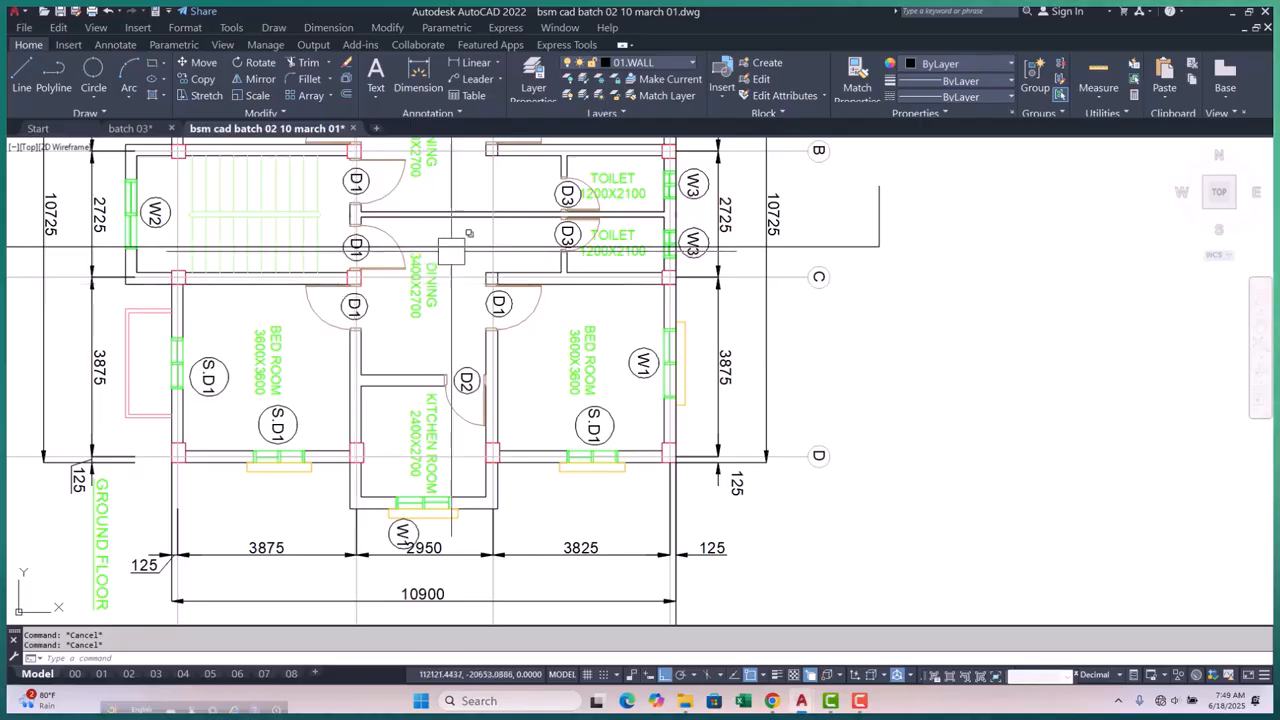
pyautogui.scroll(-5, 451, 250)
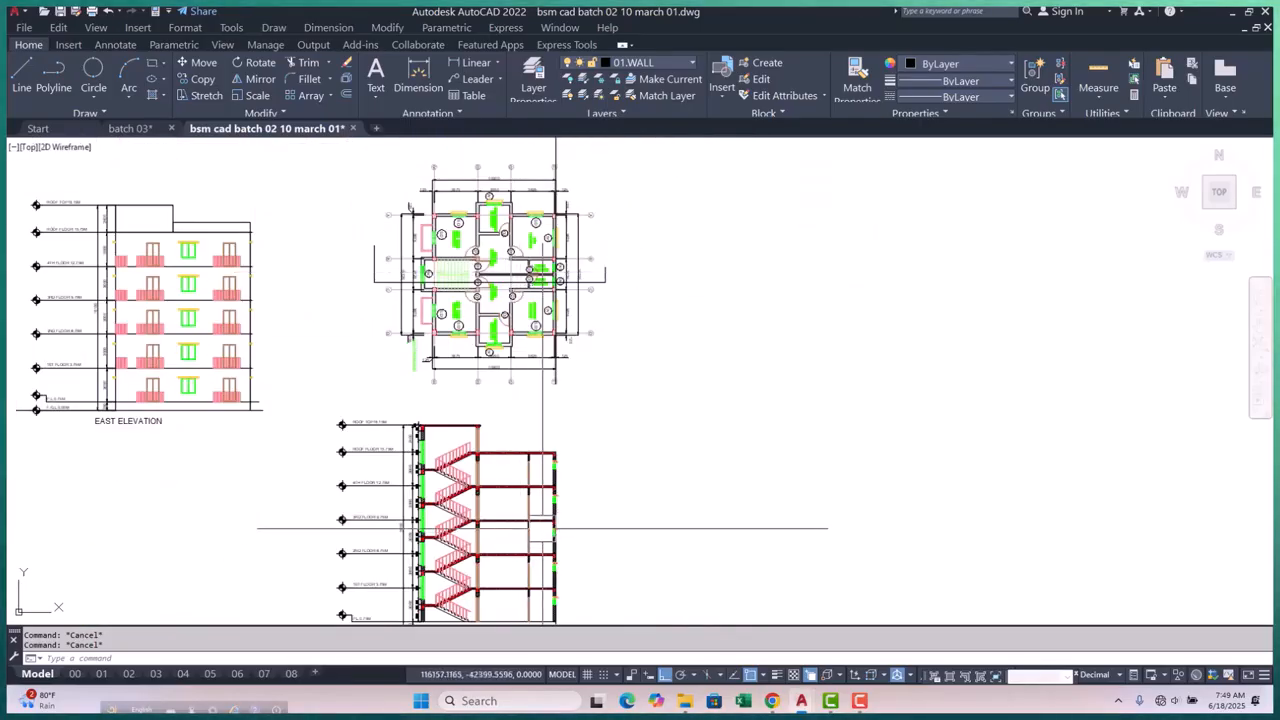
pyautogui.scroll(4, 500, 240)
pyautogui.scroll(-4, 442, 280)
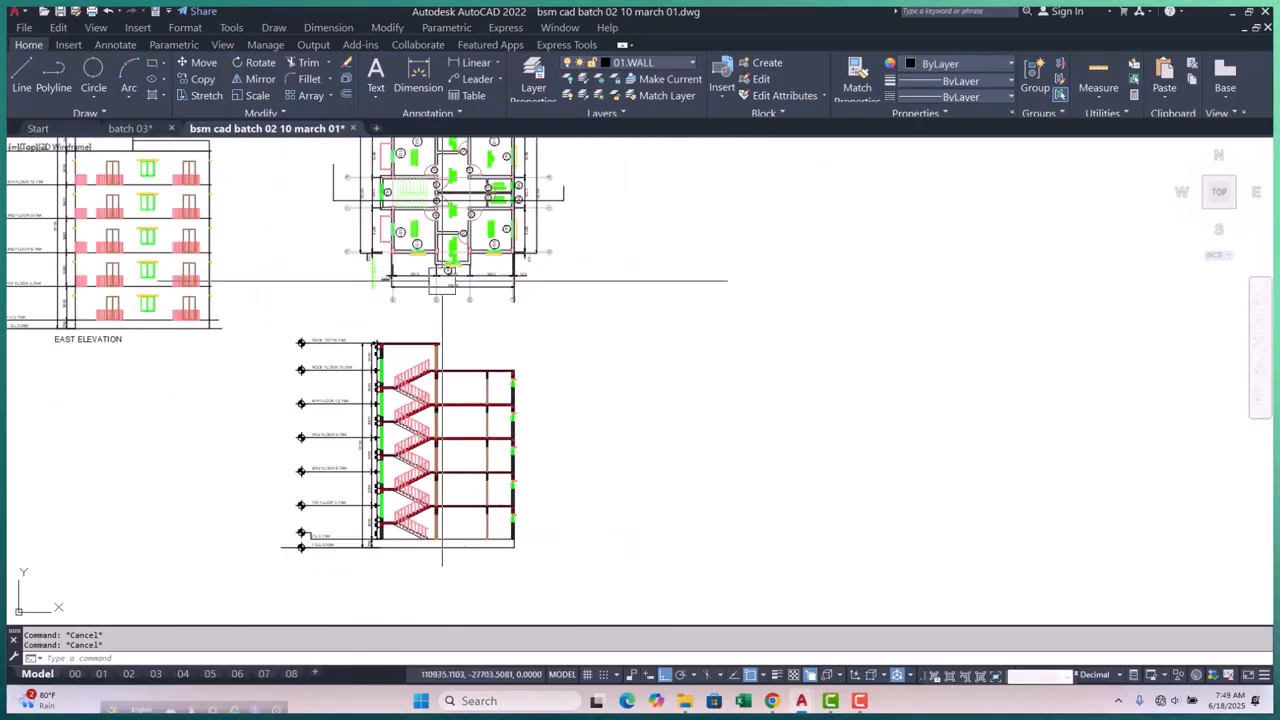
pyautogui.scroll(4, 445, 457)
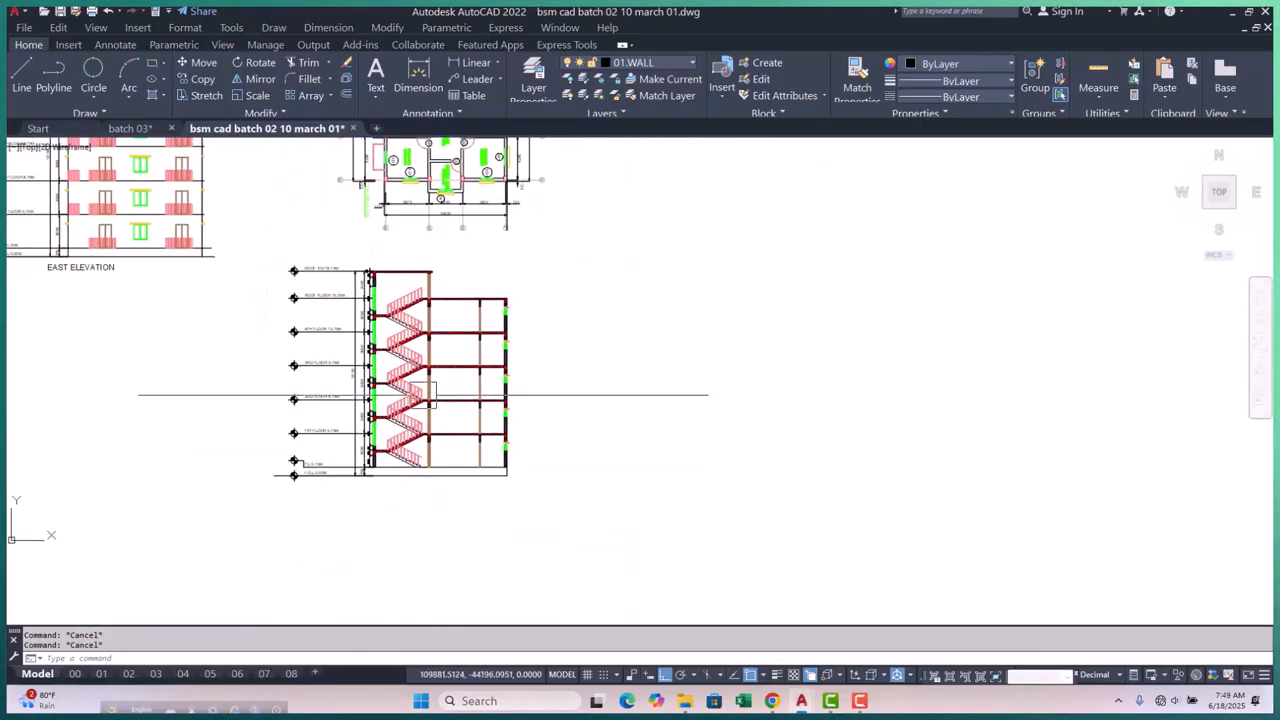
# Add a vertical linear dimension for the ground-floor door beside the staircase, from floor level to the lintel underside, with the dimension line offset 300
pyautogui.click(460, 65)
pyautogui.scroll(5, 414, 477)
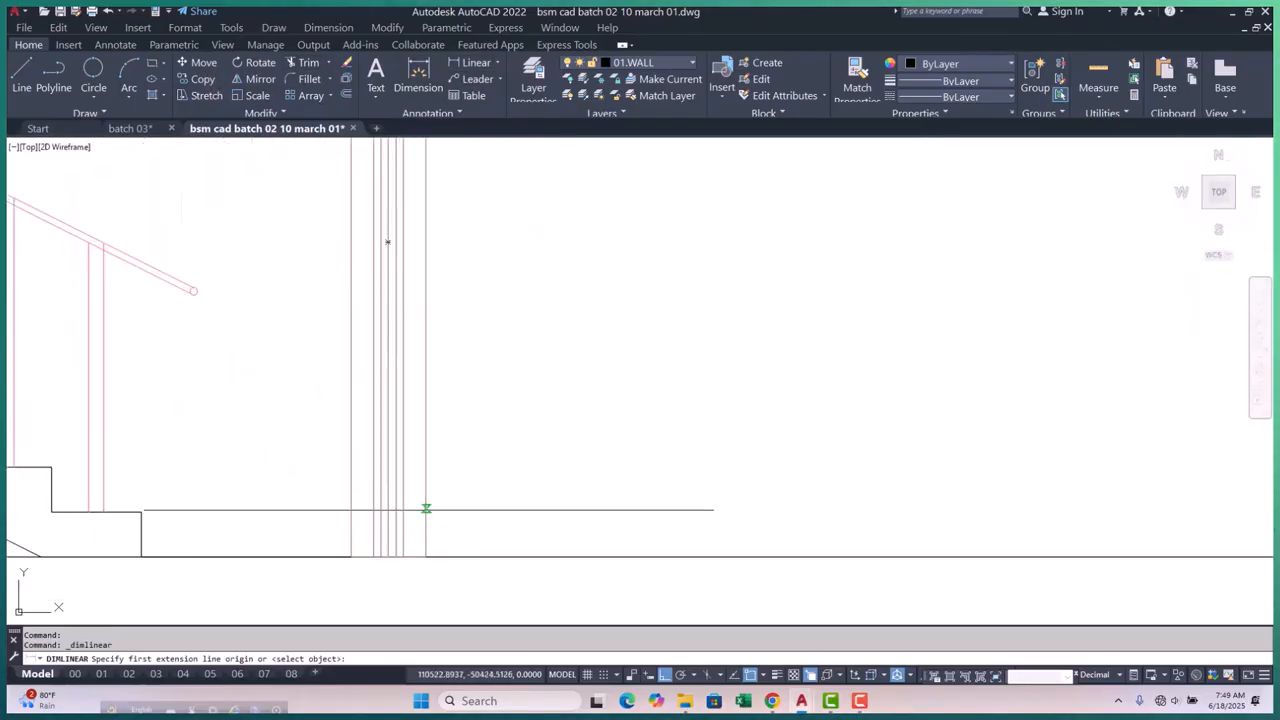
pyautogui.click(425, 557)
pyautogui.scroll(-4, 425, 557)
pyautogui.scroll(4, 423, 414)
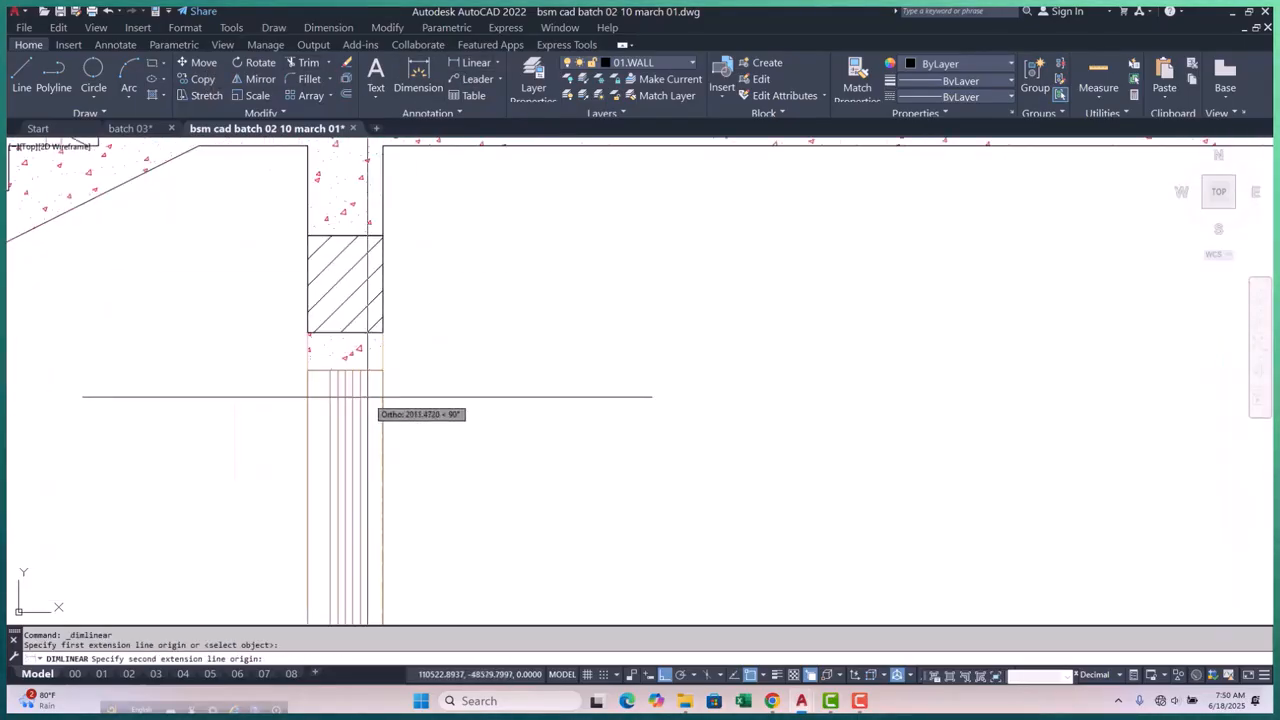
pyautogui.click(382, 371)
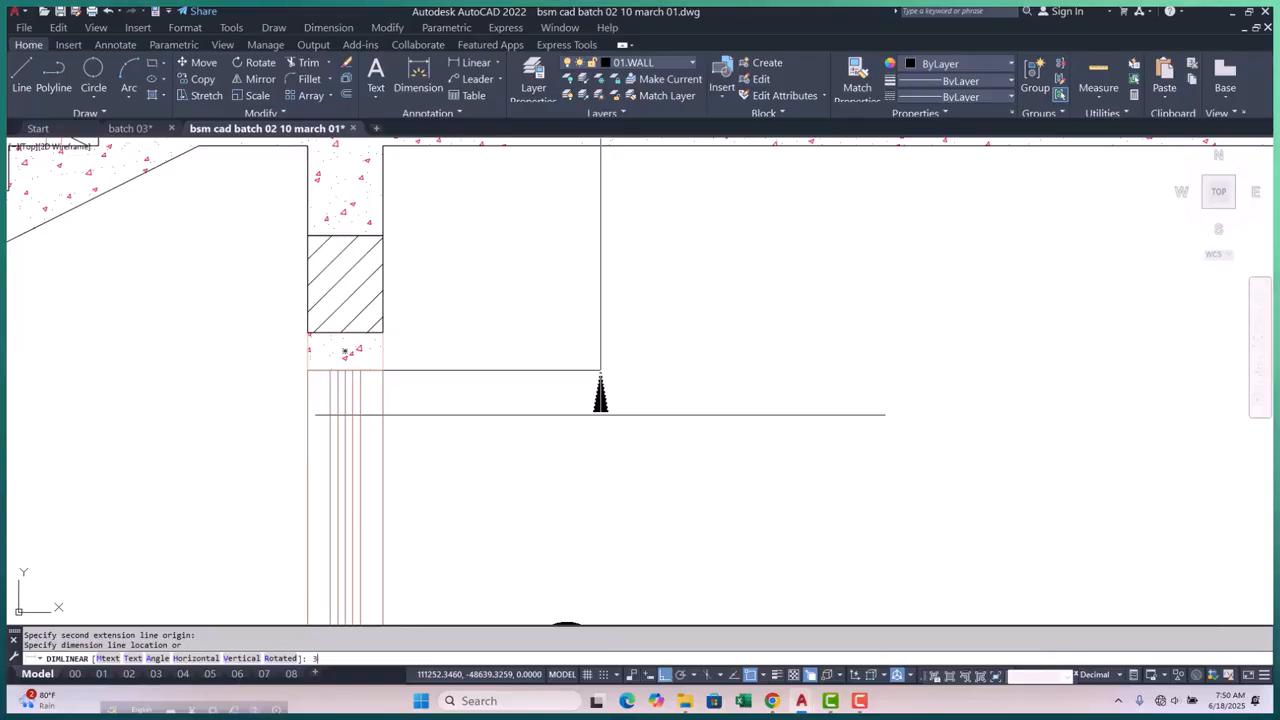
pyautogui.write('3')
pyautogui.press('Return')
pyautogui.scroll(-5, 491, 357)
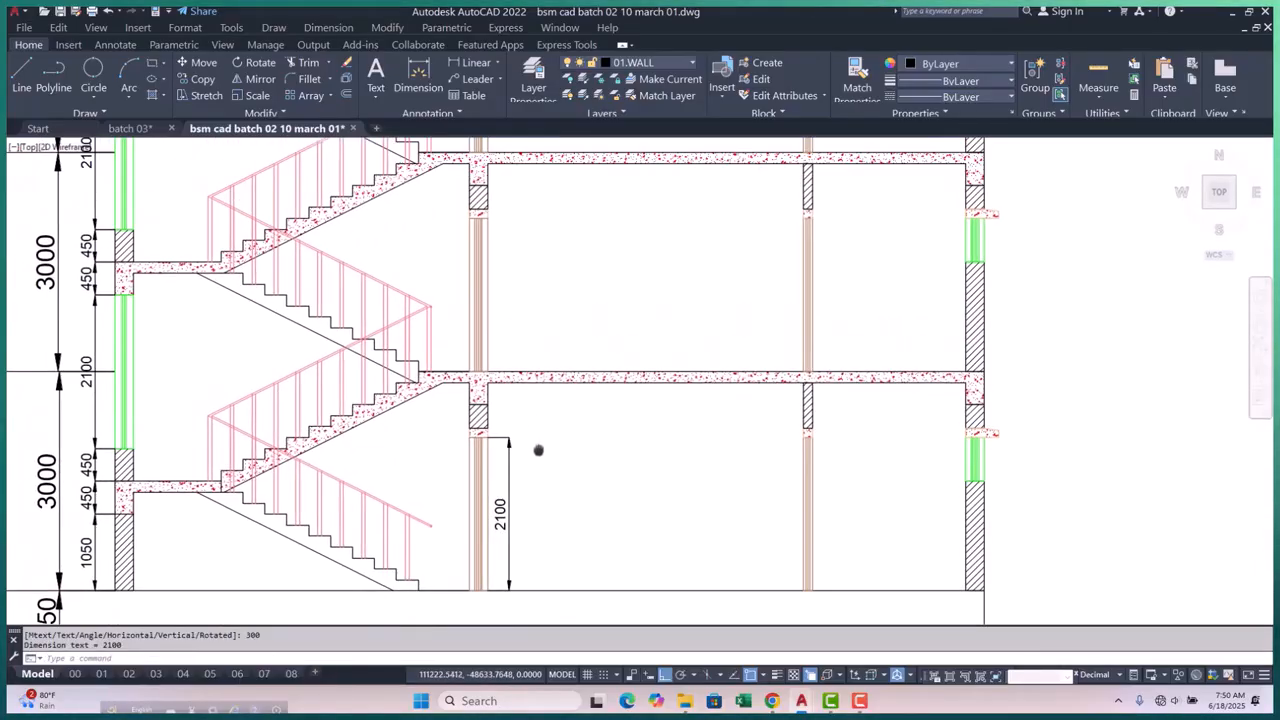
pyautogui.press('Escape')
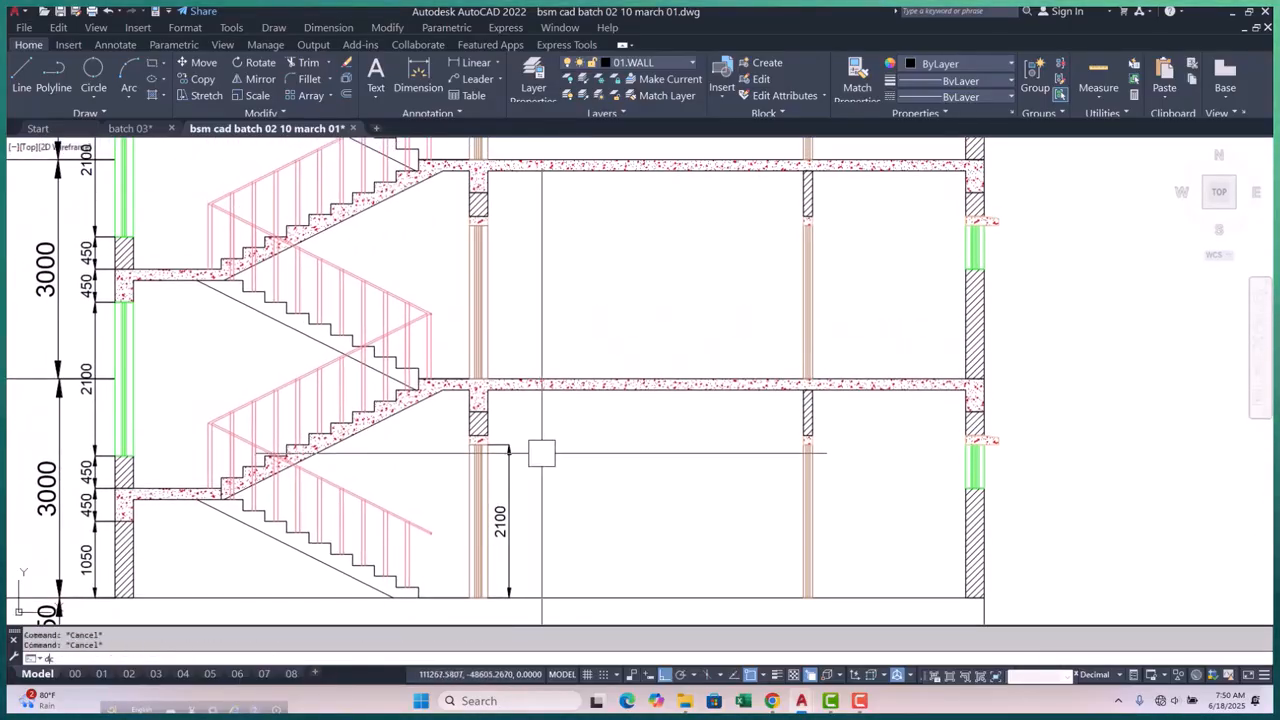
# Continue the door dimension upward over the lintel, wall segment and beam with slab to the 1st floor level
pyautogui.write('dco')
pyautogui.press('Return')
pyautogui.scroll(6, 510, 428)
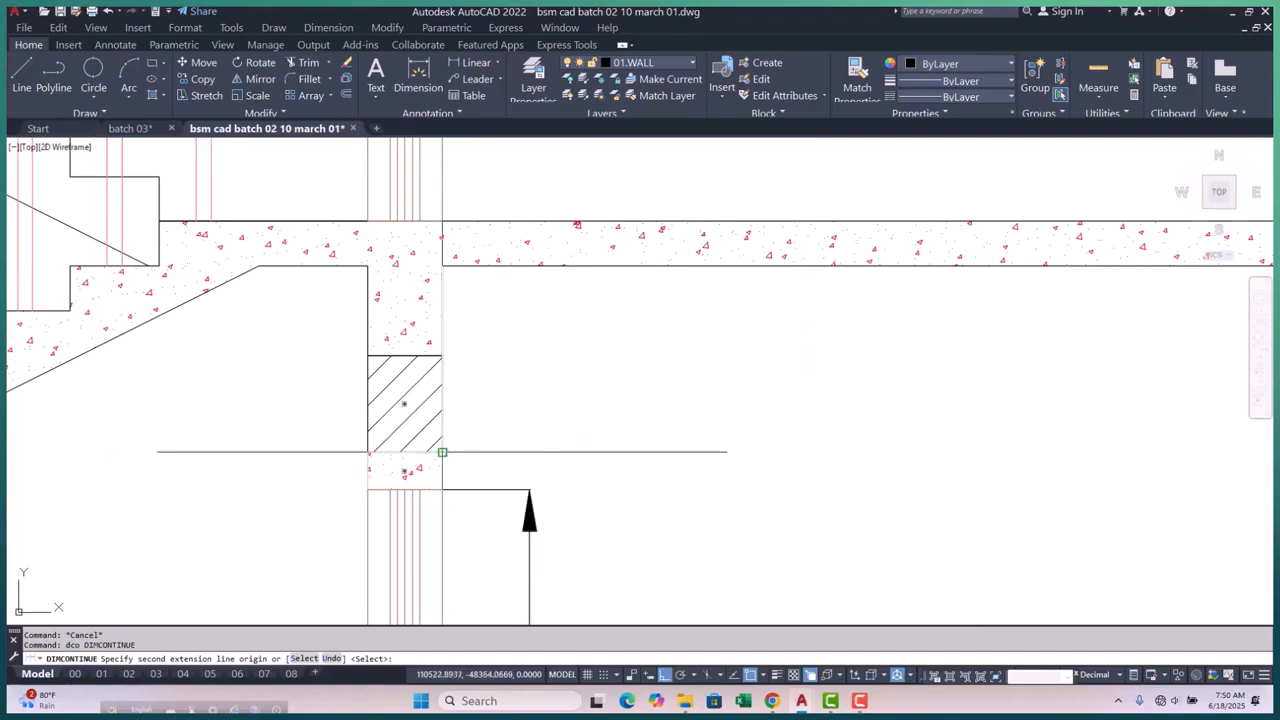
pyautogui.click(443, 450)
pyautogui.click(442, 355)
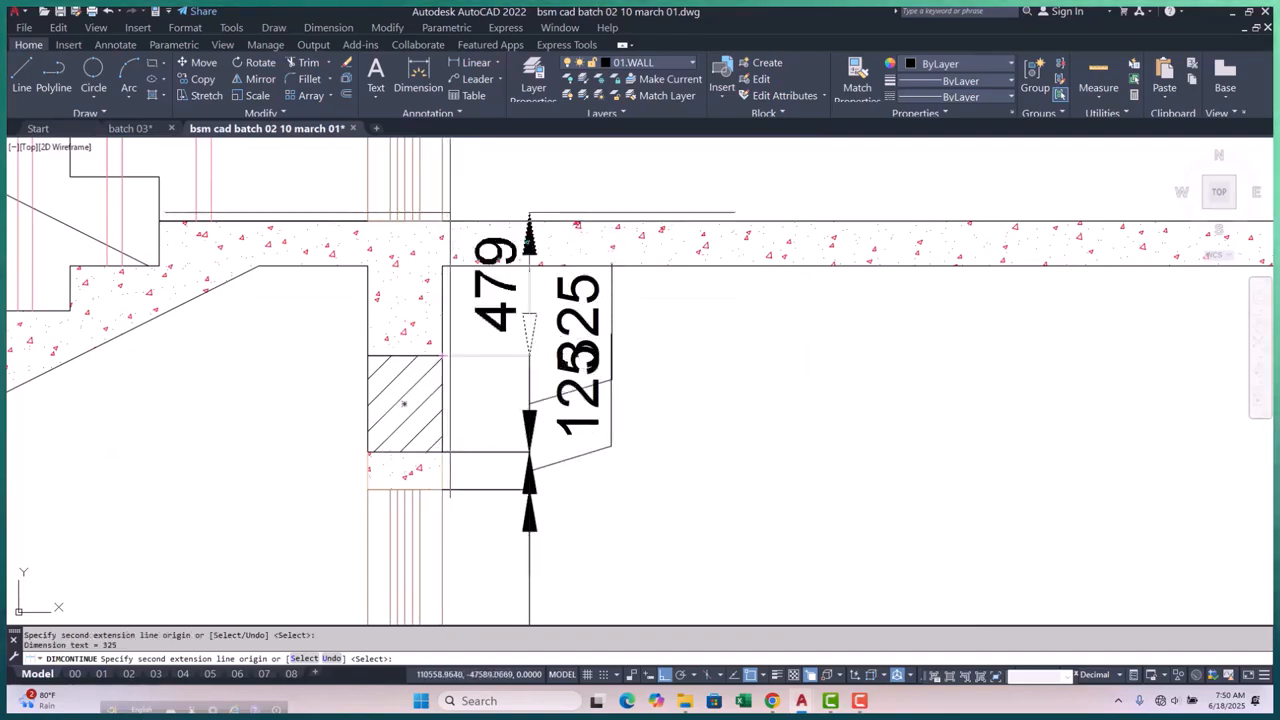
pyautogui.click(442, 220)
pyautogui.scroll(-5, 493, 460)
# Continue the inner chain over the 1st-storey door, lintel, wall segment and beam to the 2nd floor level
pyautogui.moveTo(493, 460); pyautogui.dragTo(493, 574, button='middle')
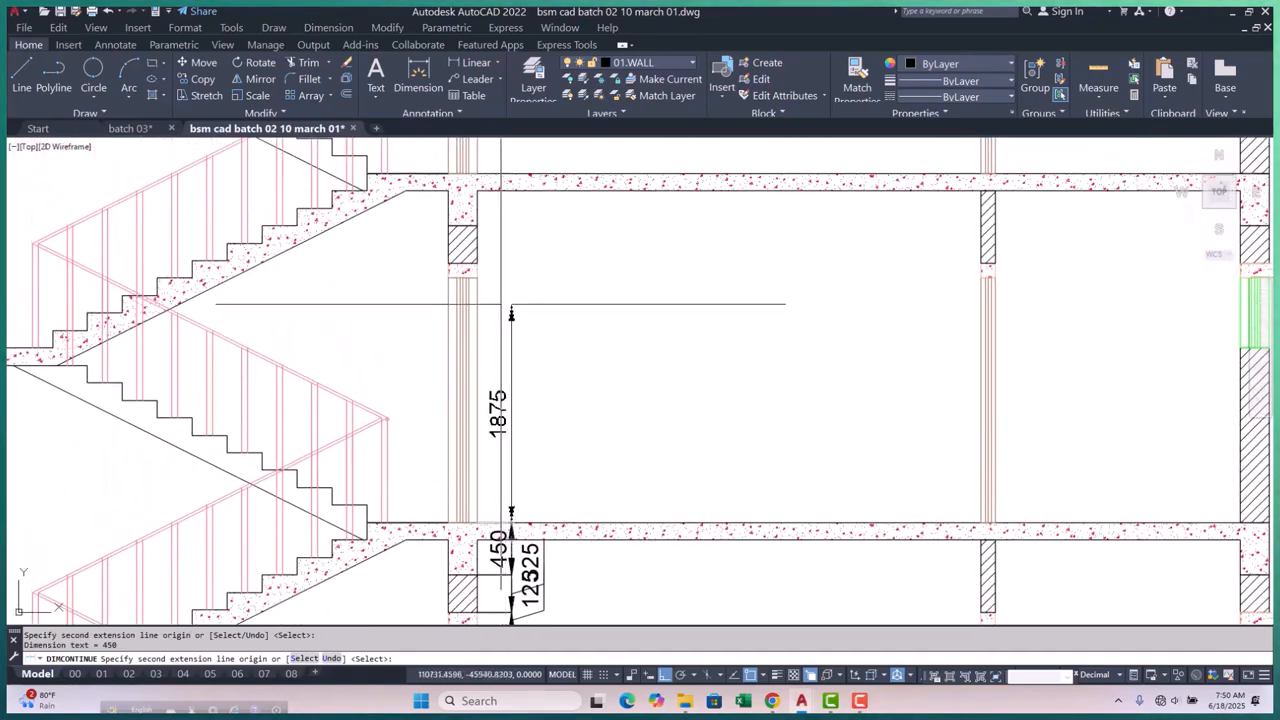
pyautogui.scroll(5, 490, 400)
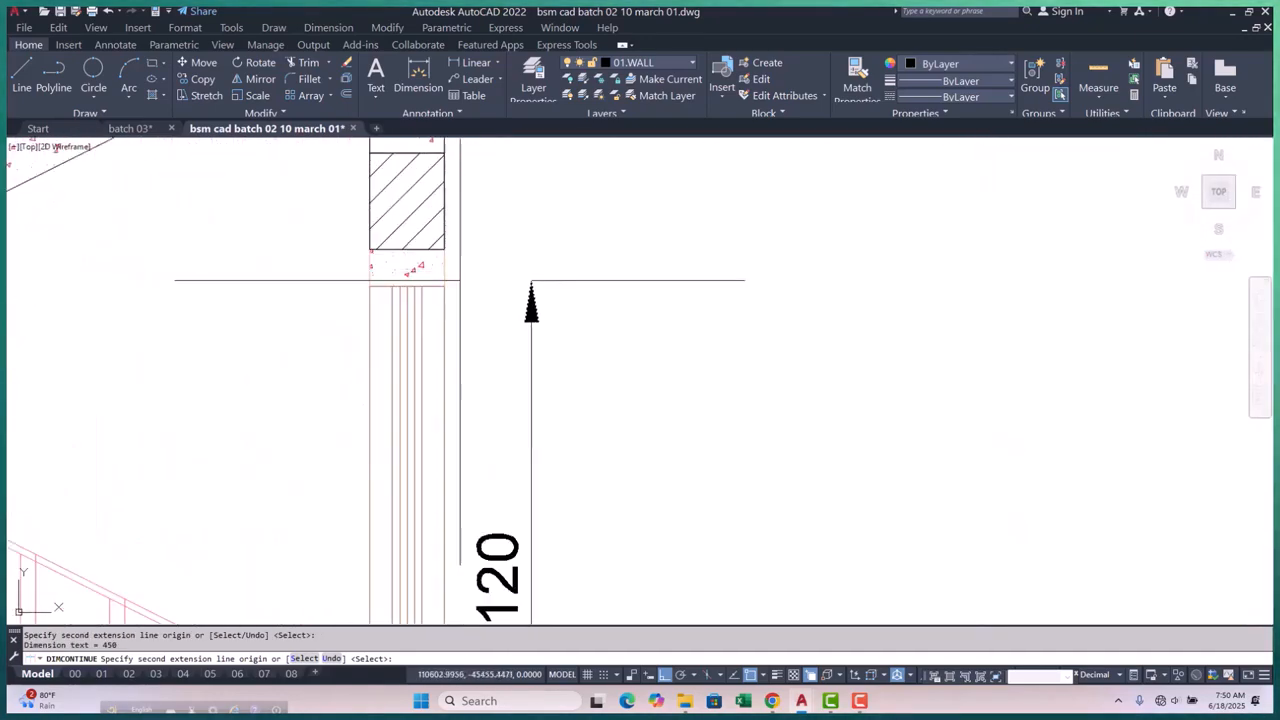
pyautogui.click(444, 251)
pyautogui.moveTo(444, 251); pyautogui.dragTo(420, 502, button='middle')
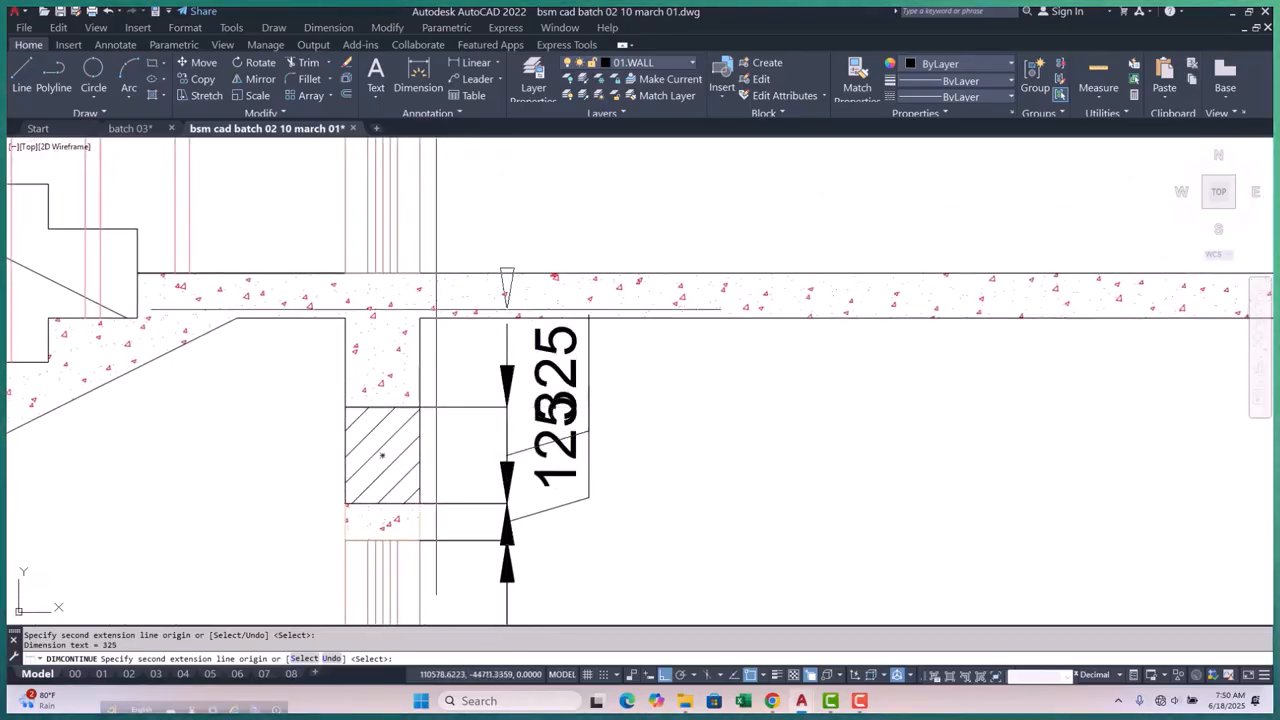
pyautogui.scroll(-5, 419, 273)
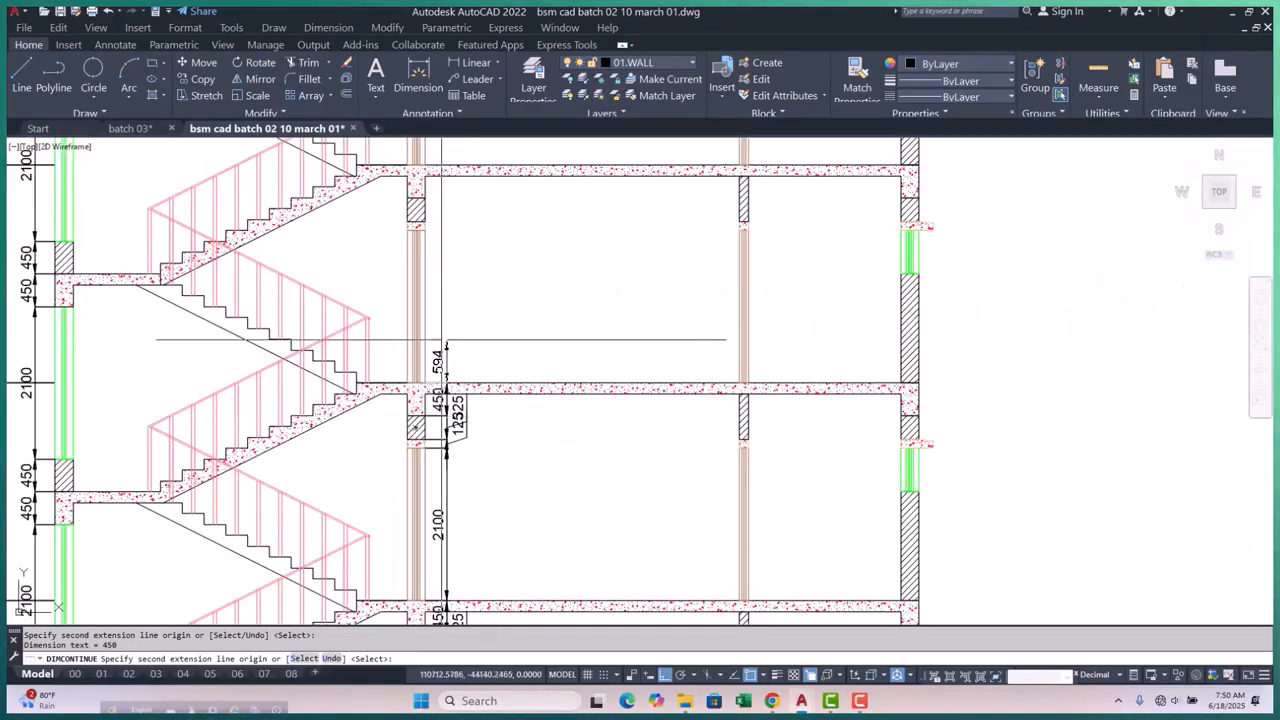
# Continue the chain from the 2nd floor over the door, lintel, wall segment and beam to the 3rd floor level
pyautogui.moveTo(419, 330); pyautogui.dragTo(401, 385, button='middle')
pyautogui.scroll(5, 401, 385)
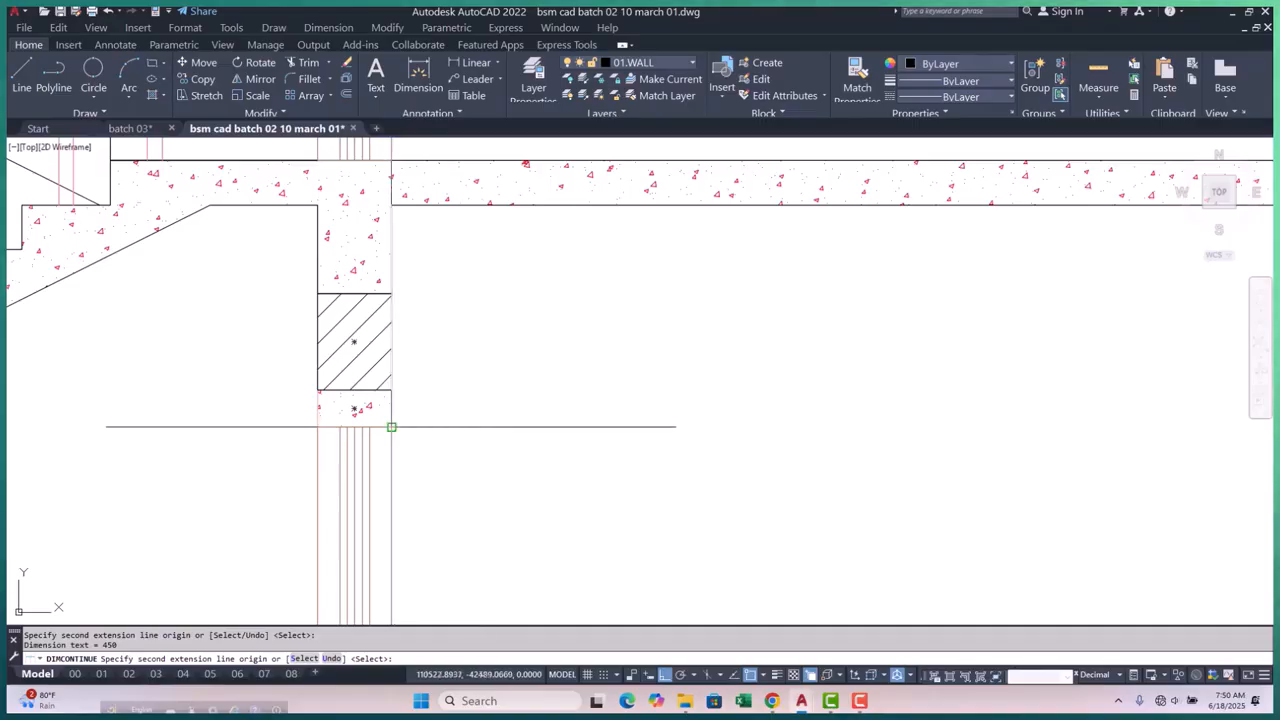
pyautogui.click(391, 427)
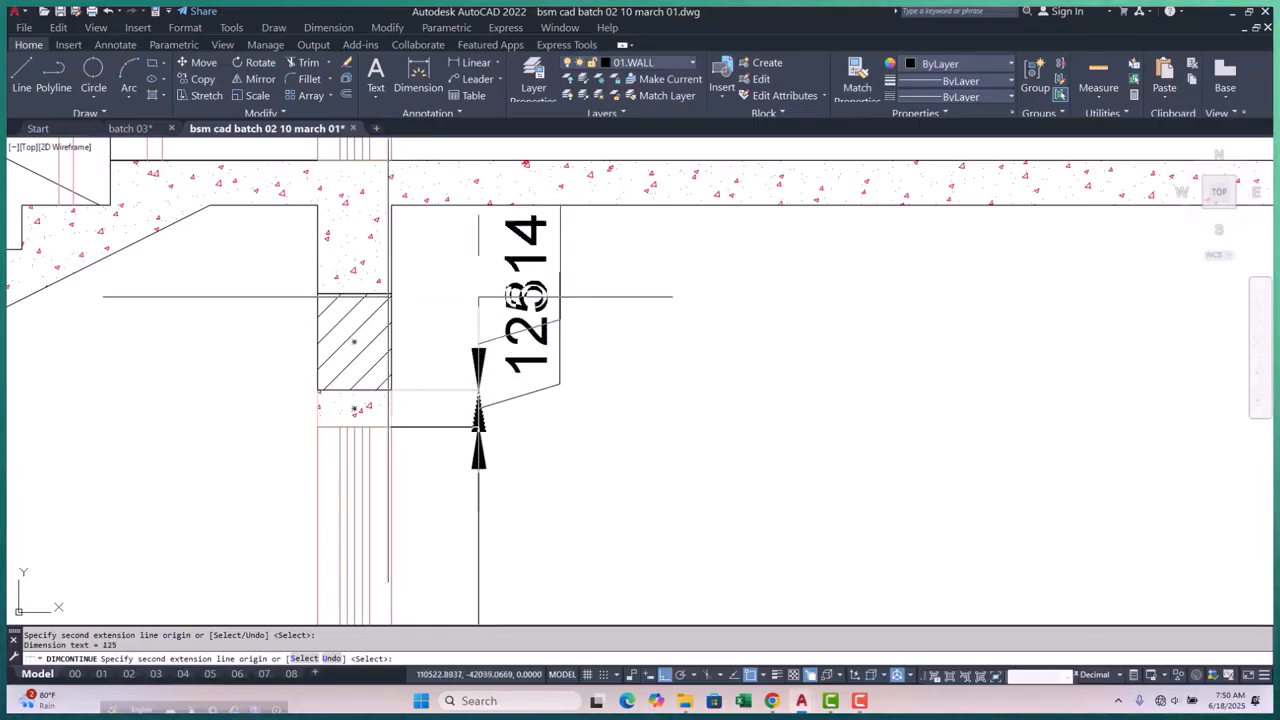
pyautogui.click(391, 293)
pyautogui.moveTo(395, 297); pyautogui.dragTo(383, 524, button='middle')
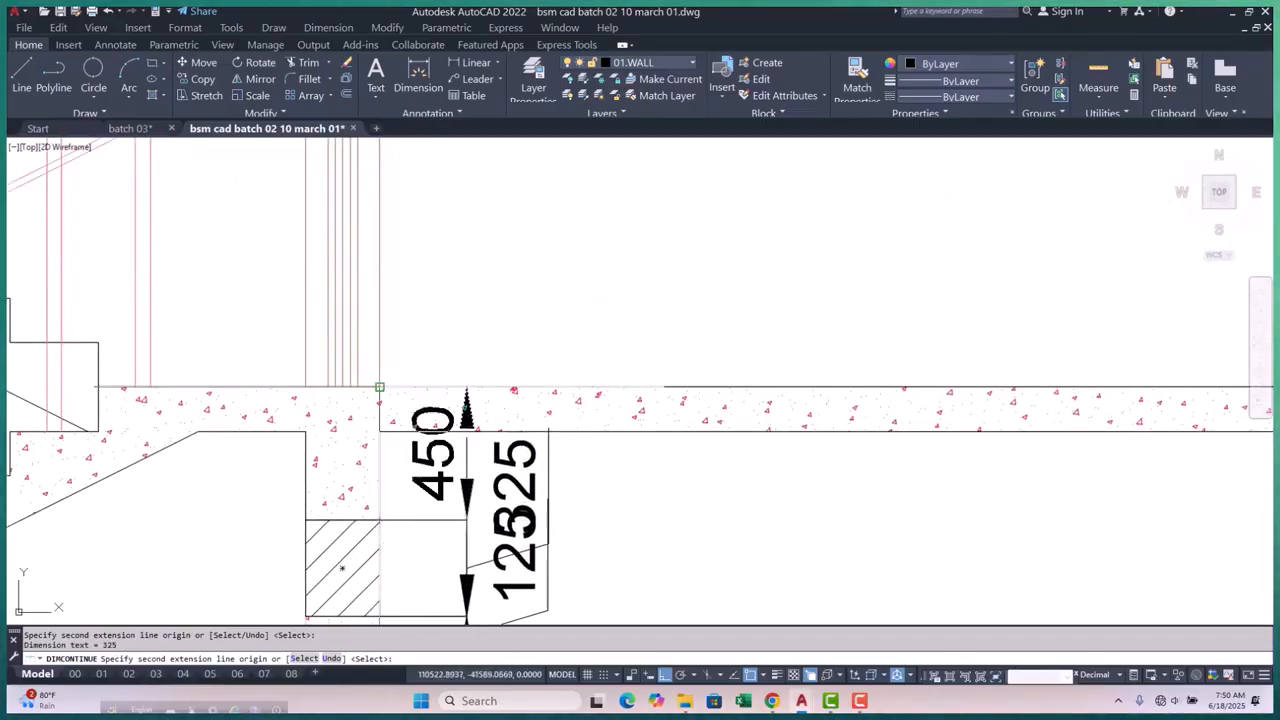
pyautogui.click(379, 387)
# Extend the chain from the 3rd floor over the door, lintel, wall segment and beam to the 4th floor level
pyautogui.scroll(-4, 379, 387)
pyautogui.scroll(4, 368, 448)
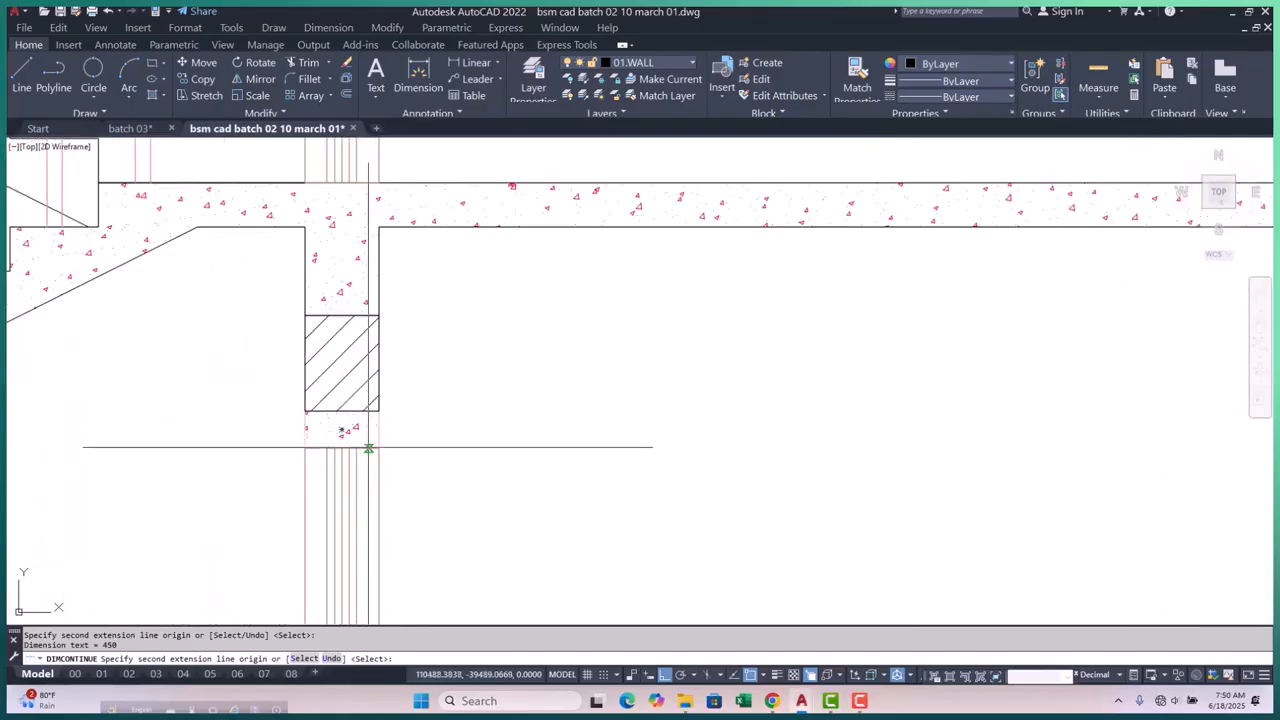
pyautogui.click(378, 411)
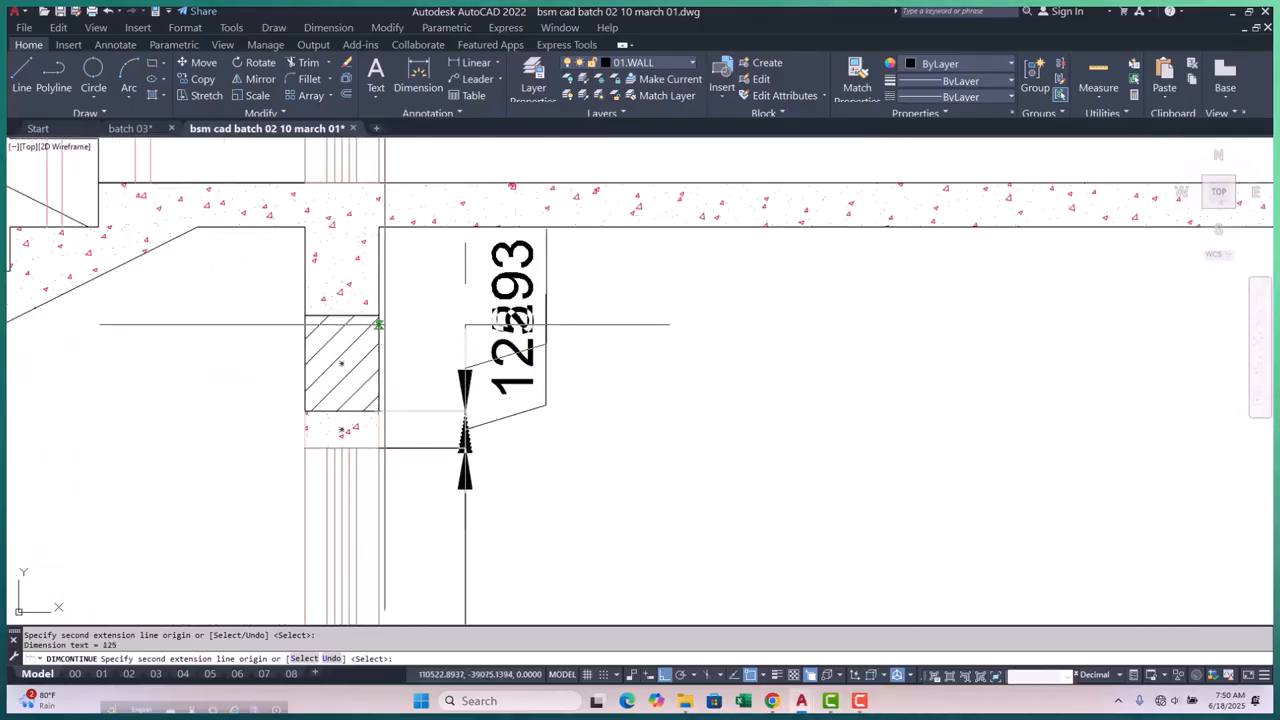
pyautogui.click(378, 315)
pyautogui.moveTo(378, 315); pyautogui.dragTo(383, 472, button='middle')
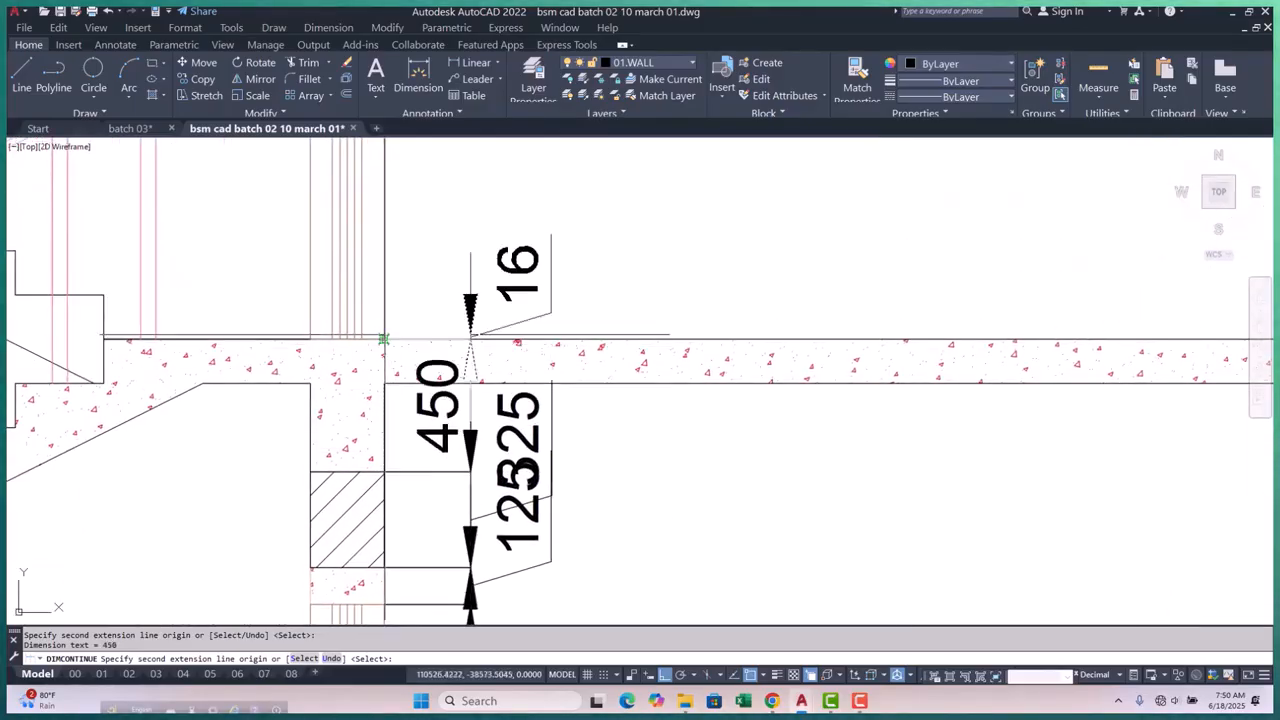
# Extend the chain over the 4th-floor door, lintel, wall segment and beam up to the roof floor level
pyautogui.scroll(-4, 383, 340)
pyautogui.scroll(4, 373, 470)
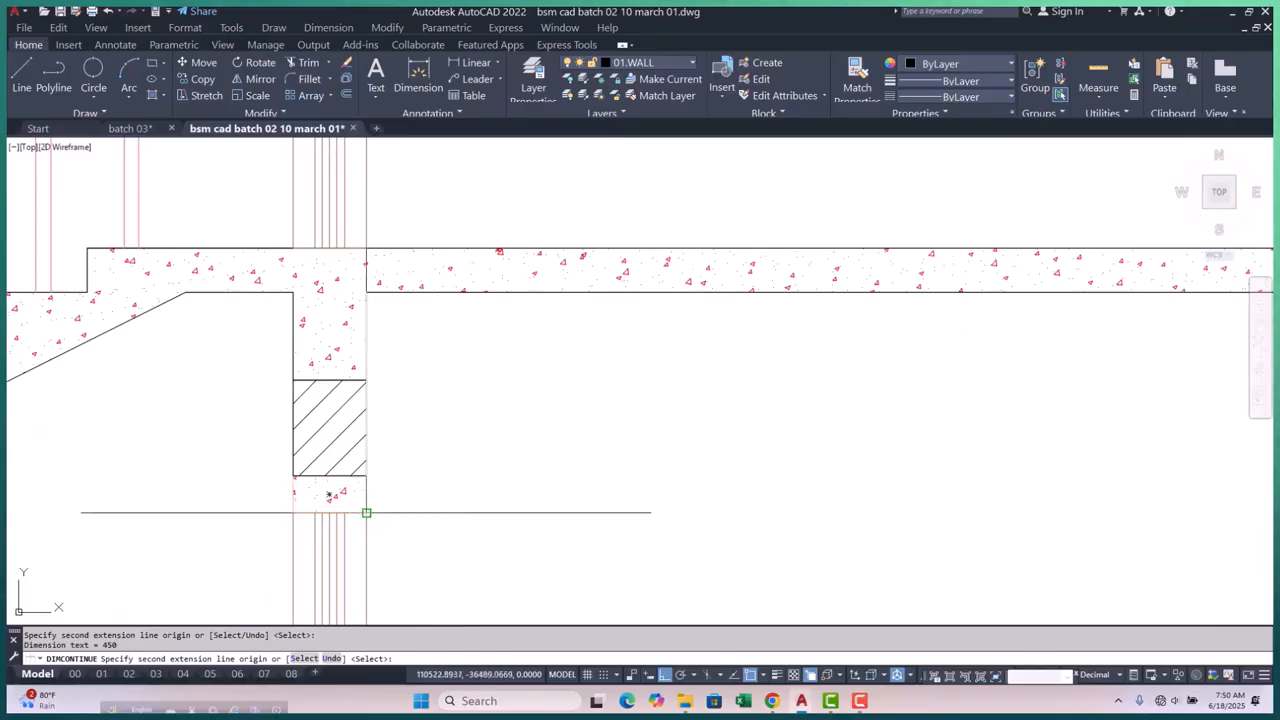
pyautogui.click(366, 476)
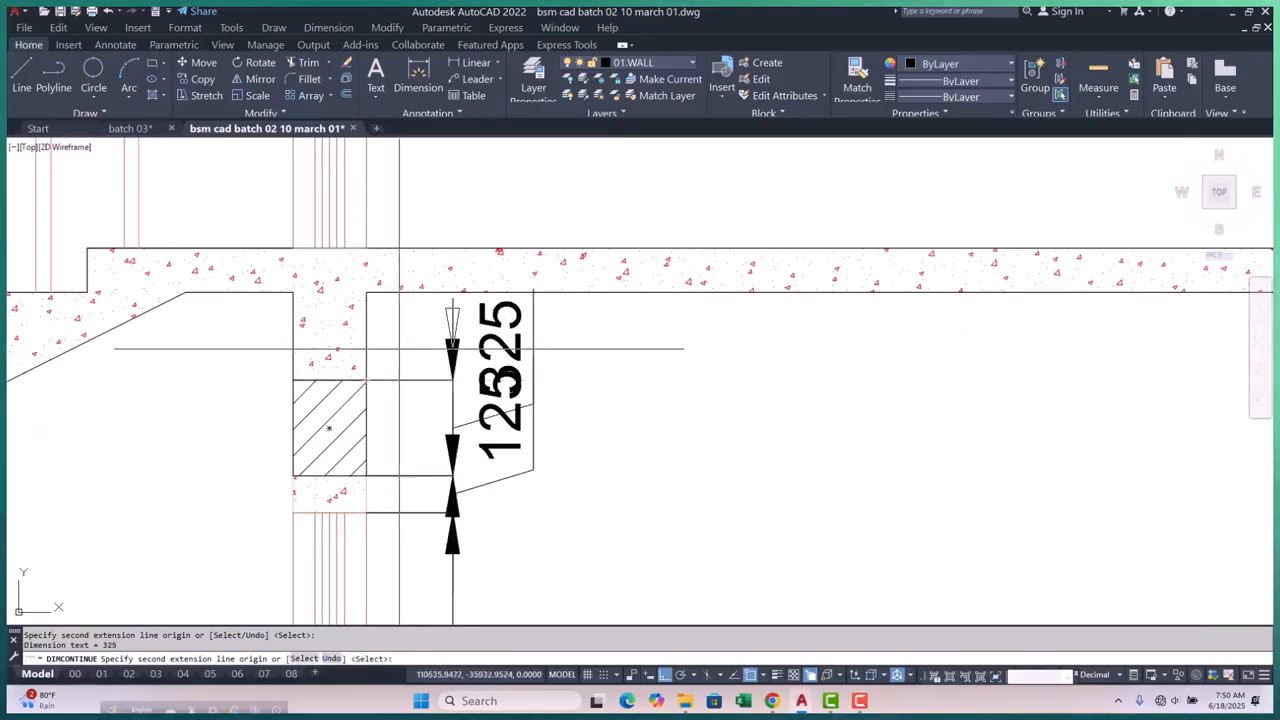
pyautogui.moveTo(399, 349); pyautogui.dragTo(365, 553, button='middle')
# Finish the inner chain over the stair headroom door and the beam with slab up to the roof top
pyautogui.scroll(-4, 350, 523)
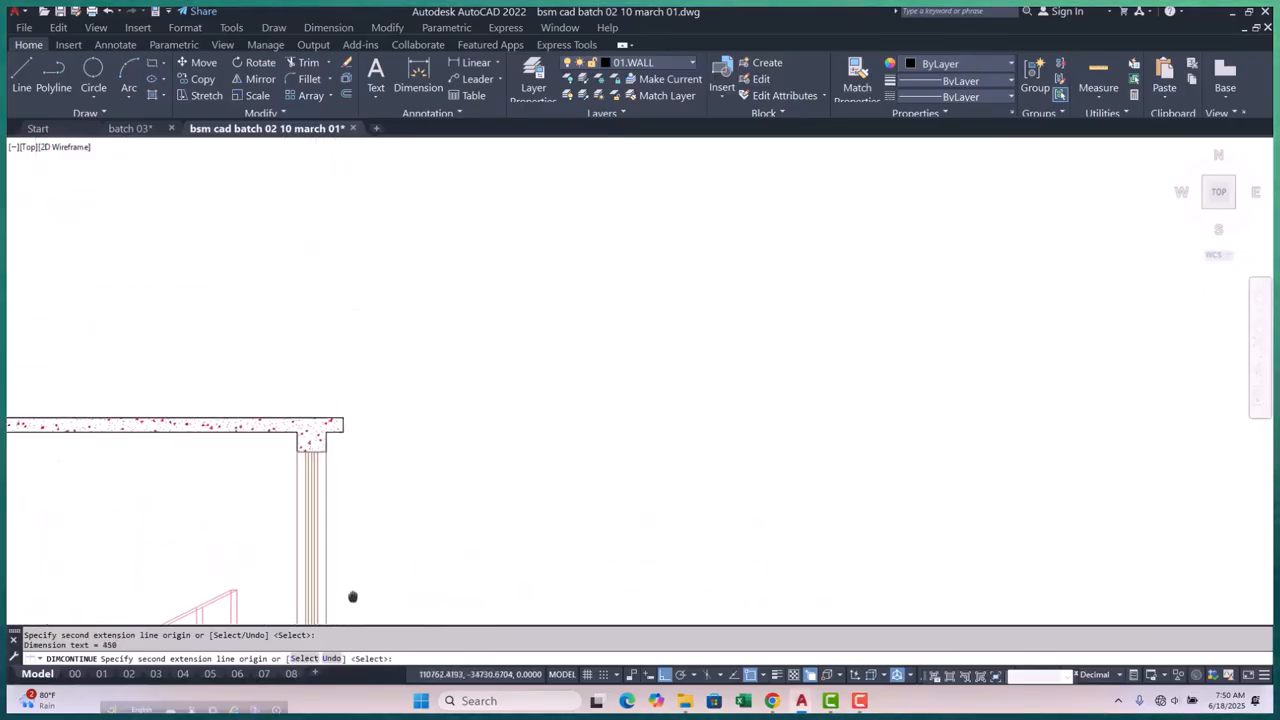
pyautogui.scroll(4, 337, 420)
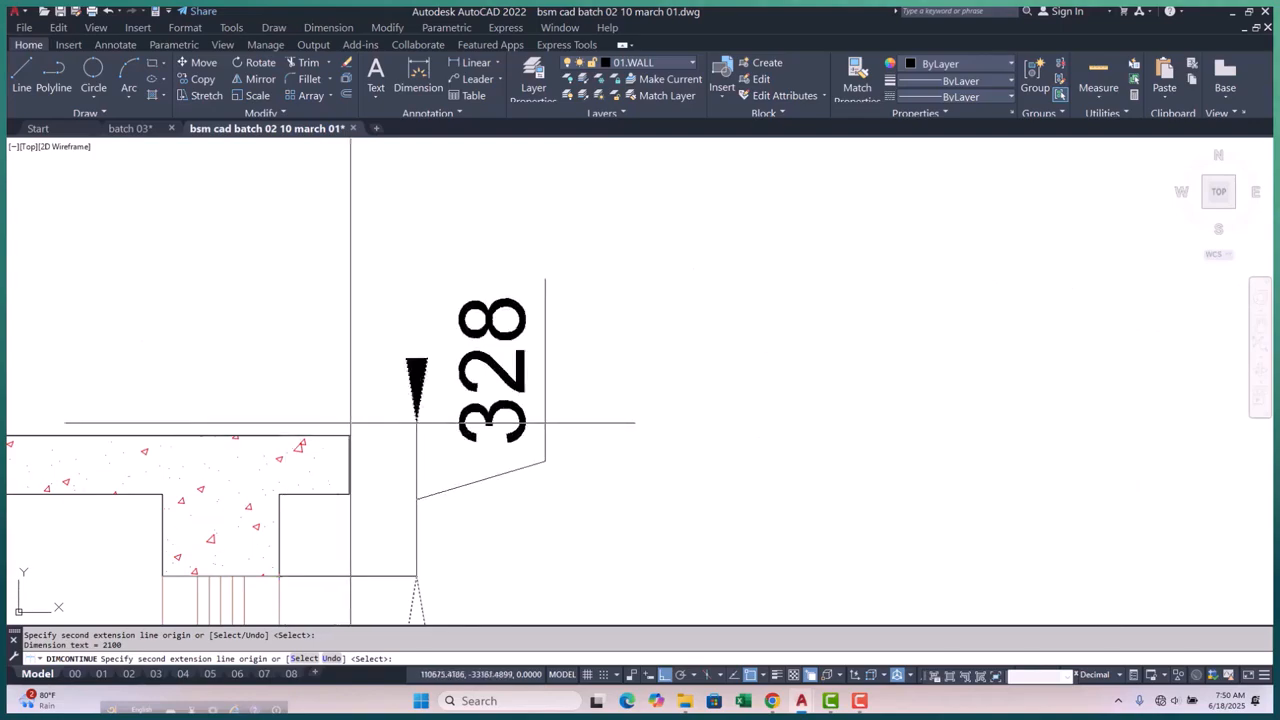
pyautogui.scroll(-5, 349, 438)
pyautogui.press('Escape')
pyautogui.press('Escape')
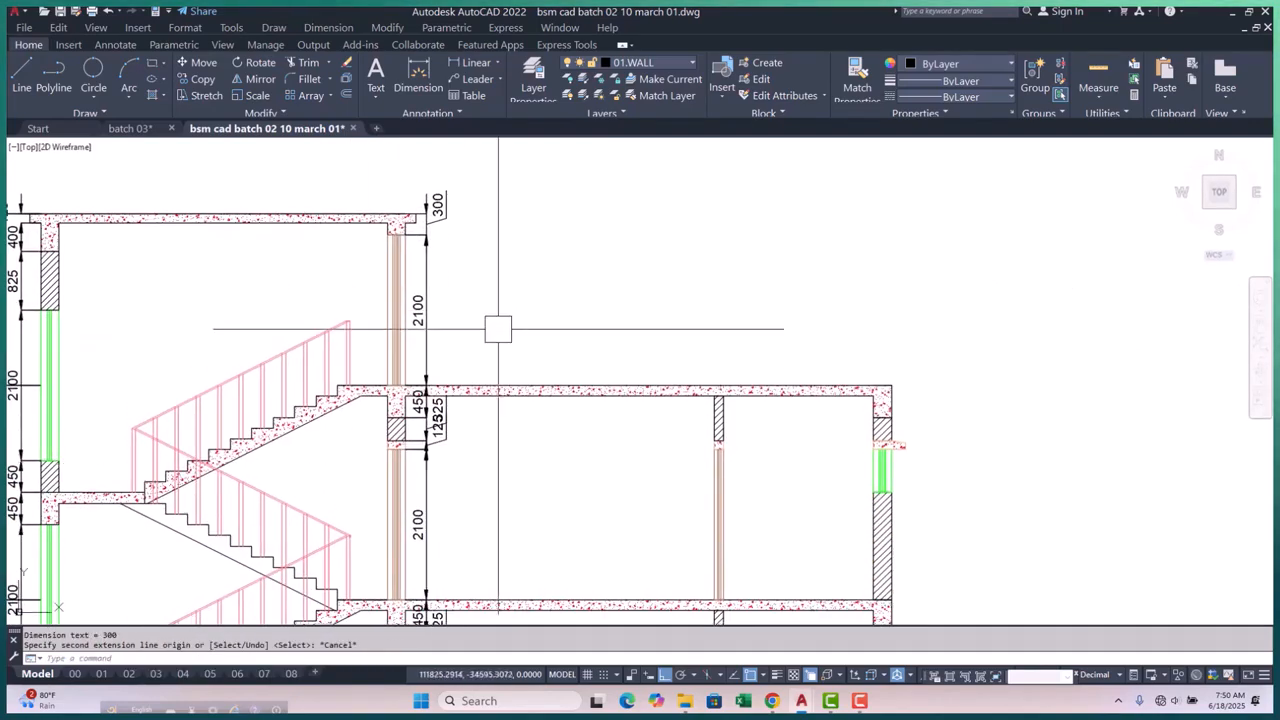
# Move the 125 lintel texts beneath the roof floor and 4th floor slabs downward, clear of the overlapping 325 texts
pyautogui.scroll(5, 436, 446)
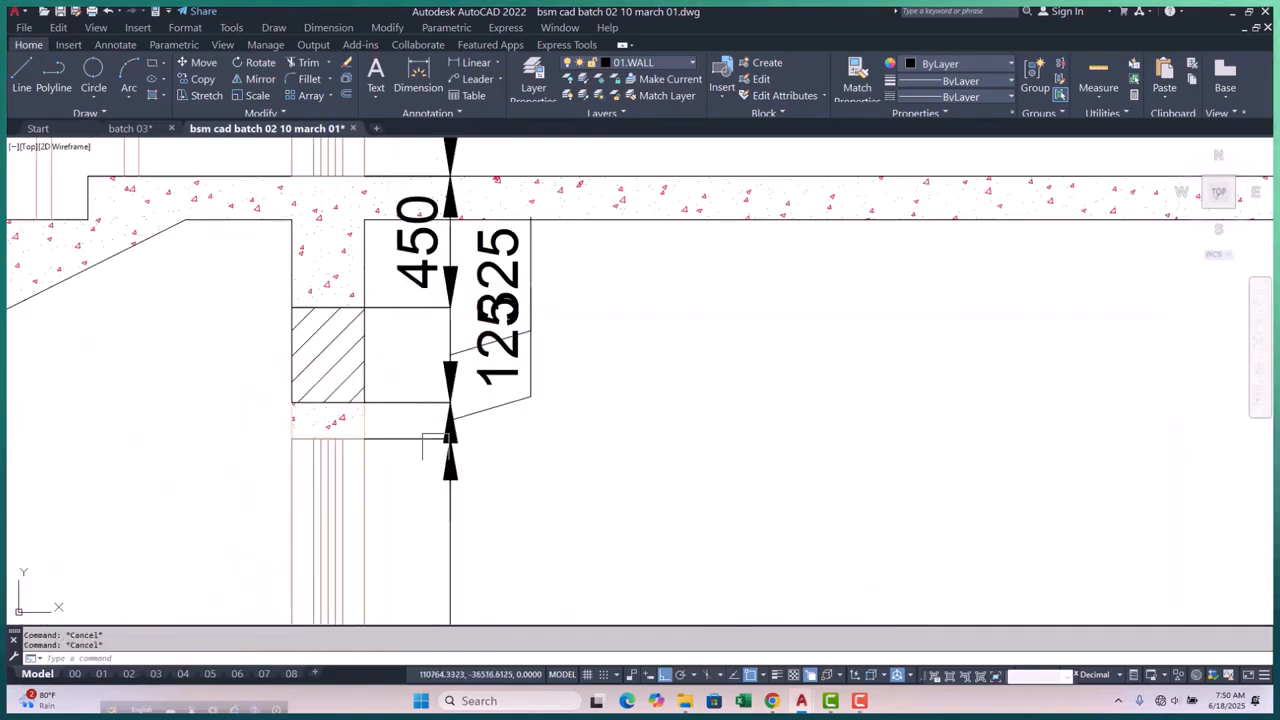
pyautogui.click(544, 463)
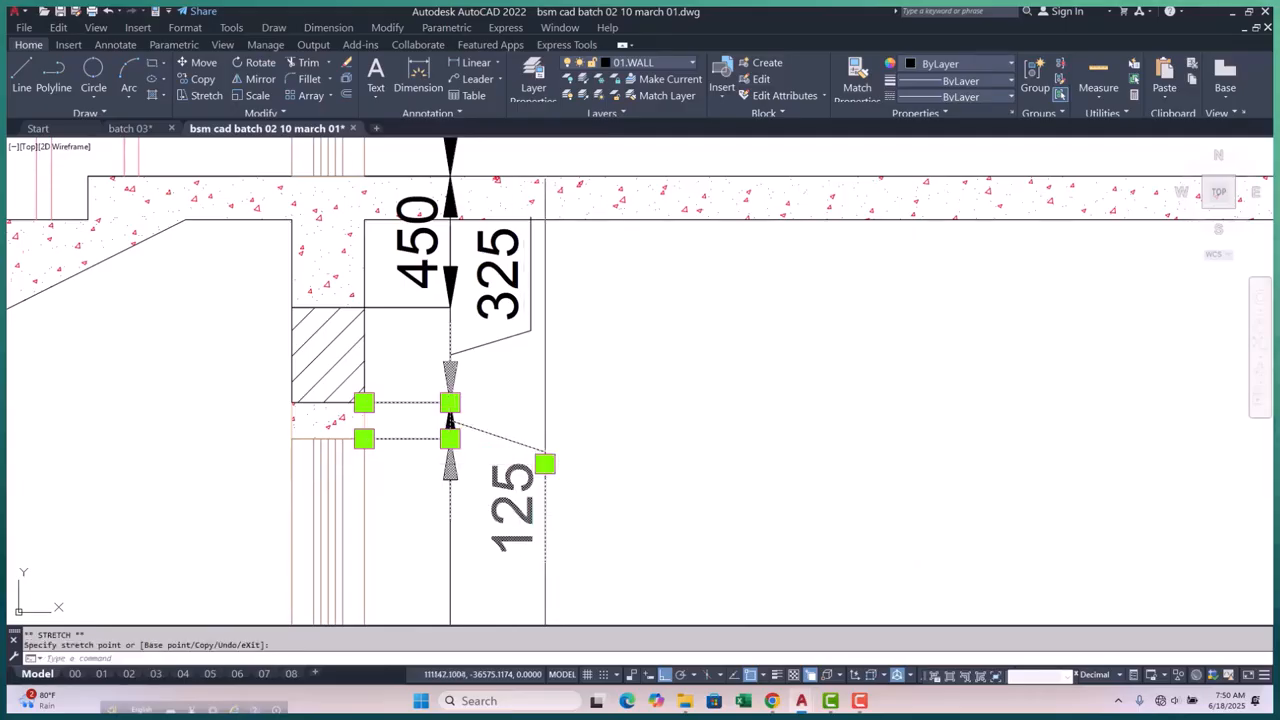
pyautogui.press('Escape')
pyautogui.scroll(-5, 544, 463)
pyautogui.scroll(5, 539, 446)
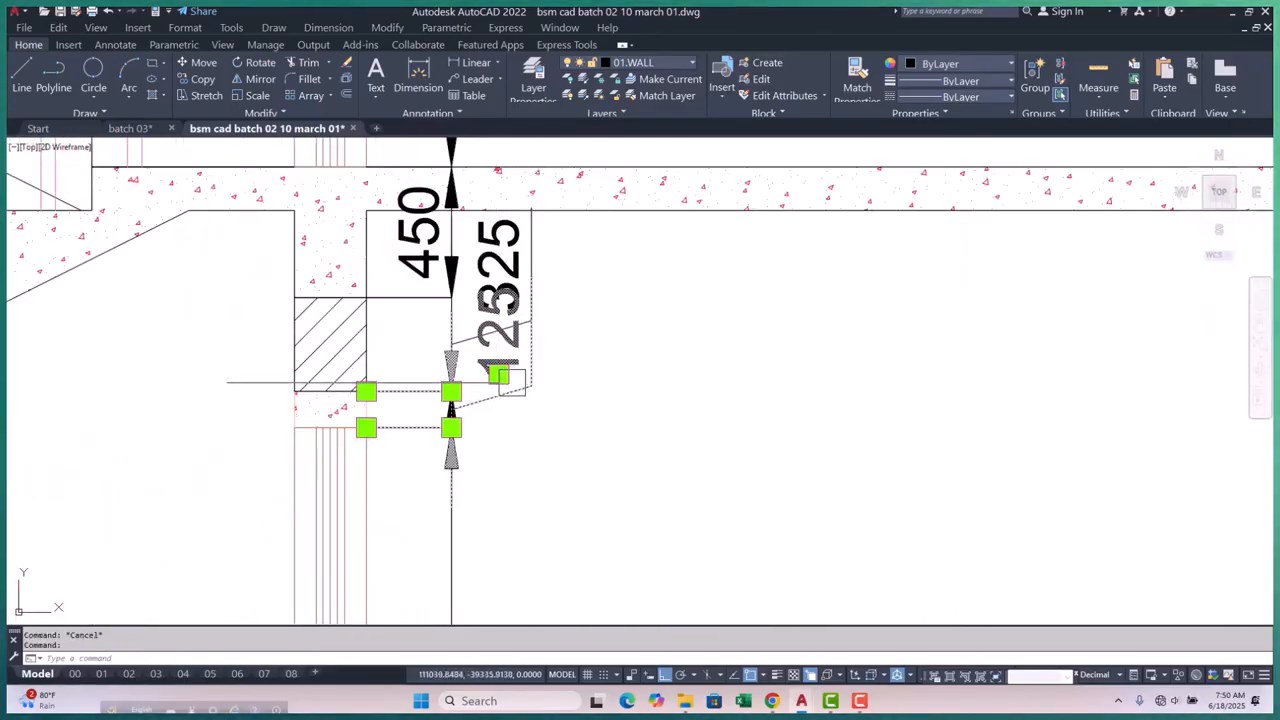
pyautogui.click(528, 462)
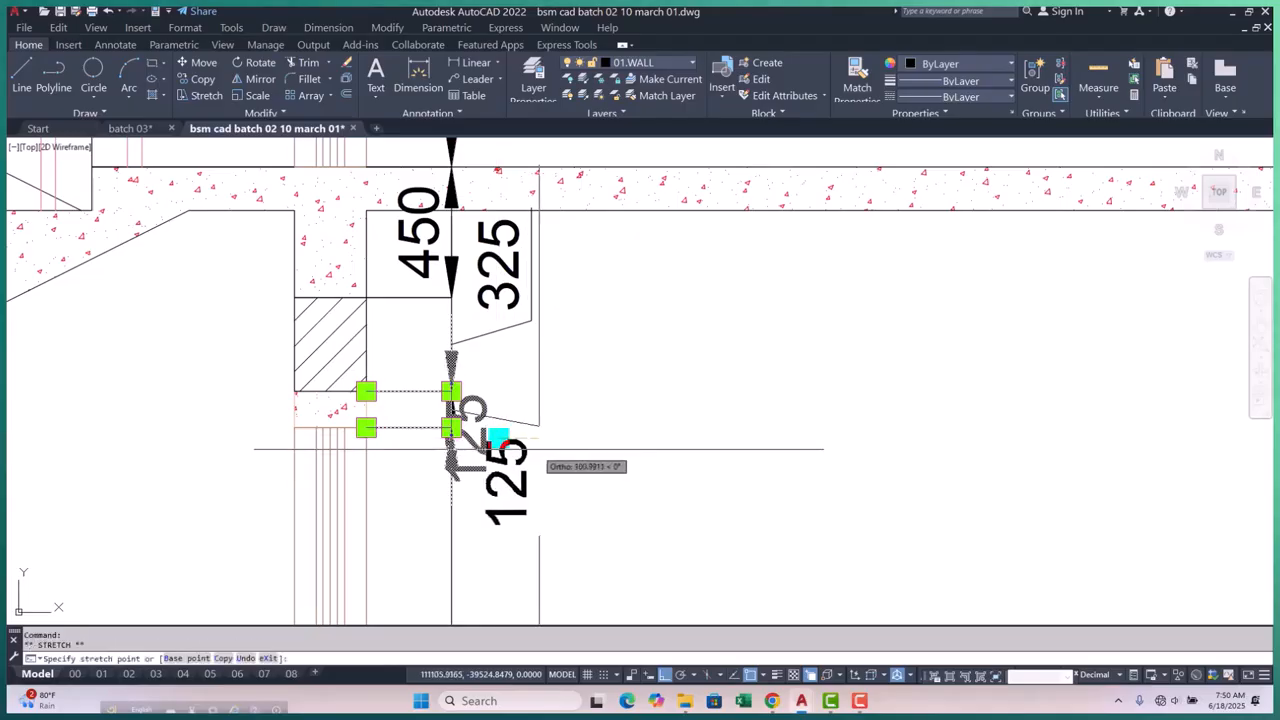
pyautogui.scroll(-5, 547, 365)
pyautogui.hotkey('ctrl', 'z')
# Move the 125 lintel texts beneath the 3rd floor and 2nd floor slabs clear of the overlapping 325 texts
pyautogui.scroll(5, 571, 429)
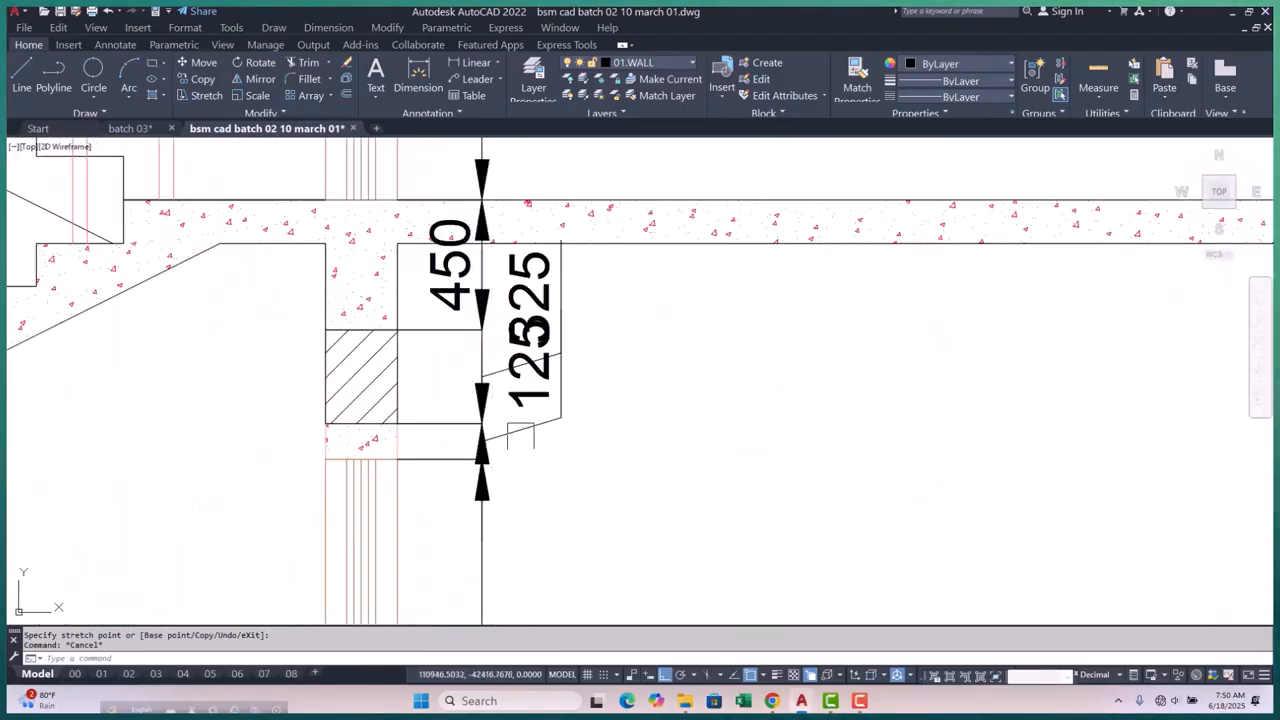
pyautogui.click(529, 404)
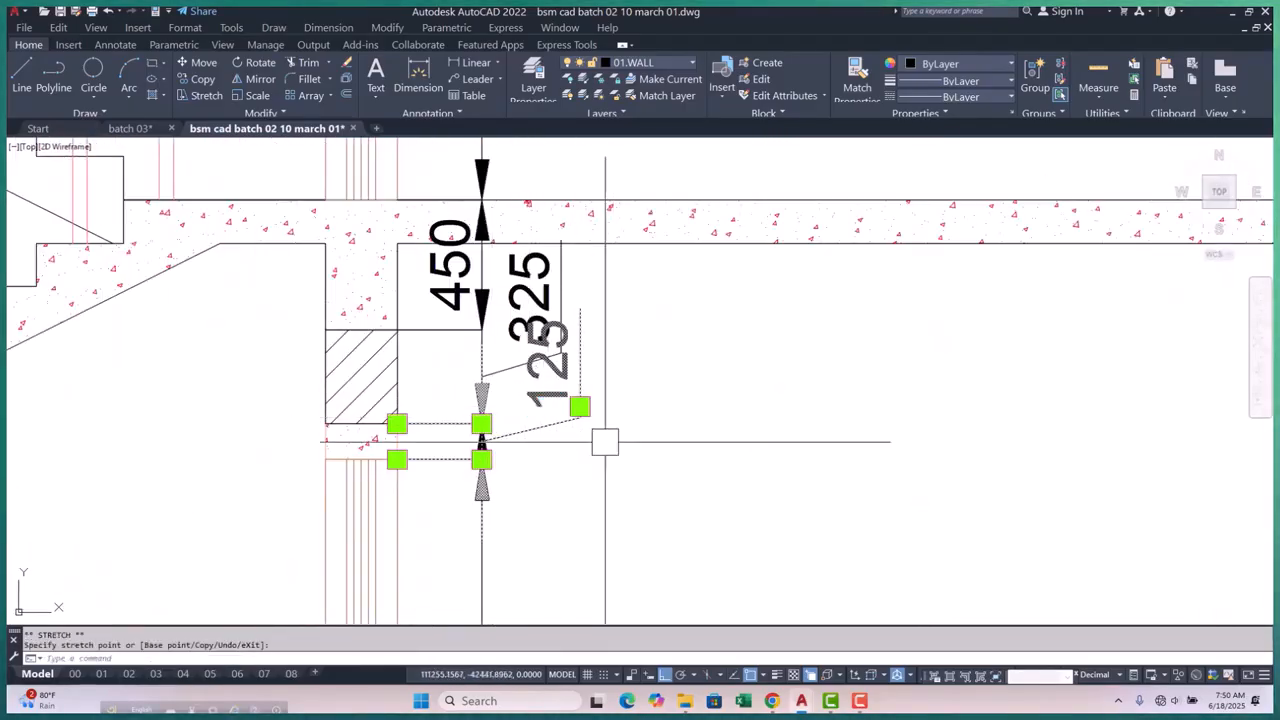
pyautogui.press('Escape')
pyautogui.scroll(-5, 580, 470)
pyautogui.scroll(4, 511, 400)
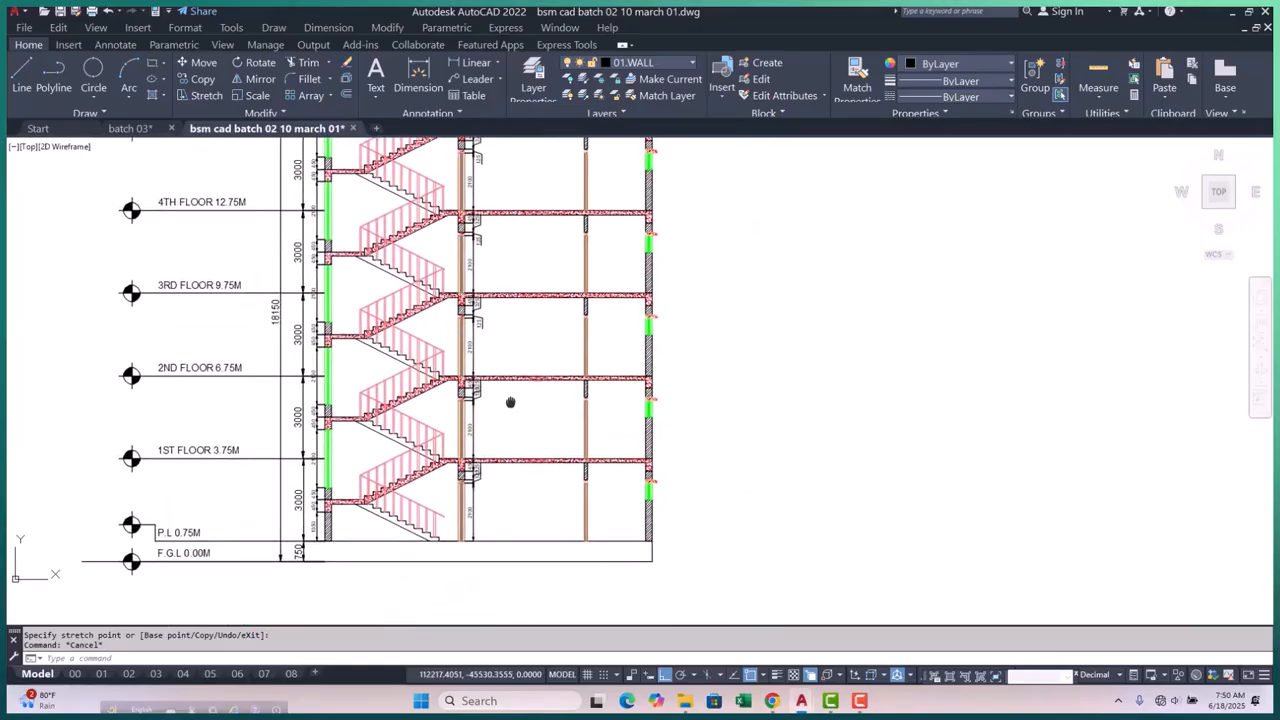
pyautogui.scroll(3, 518, 420)
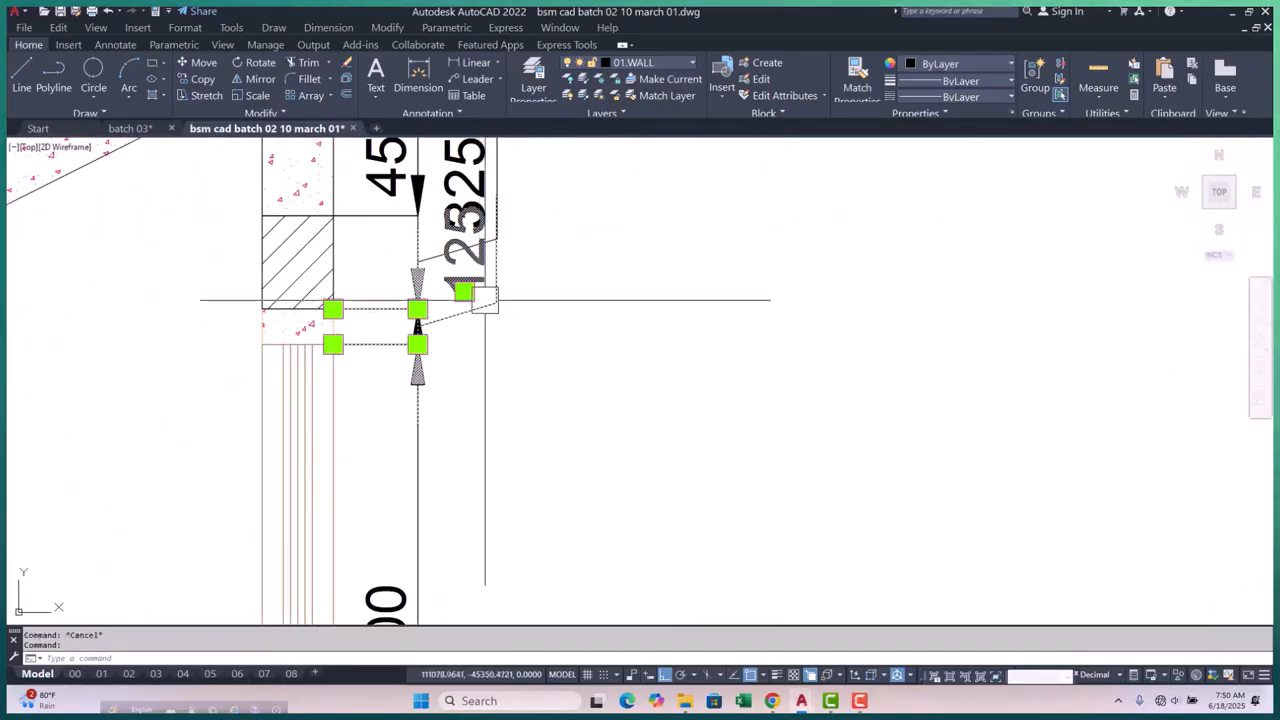
pyautogui.click(463, 291)
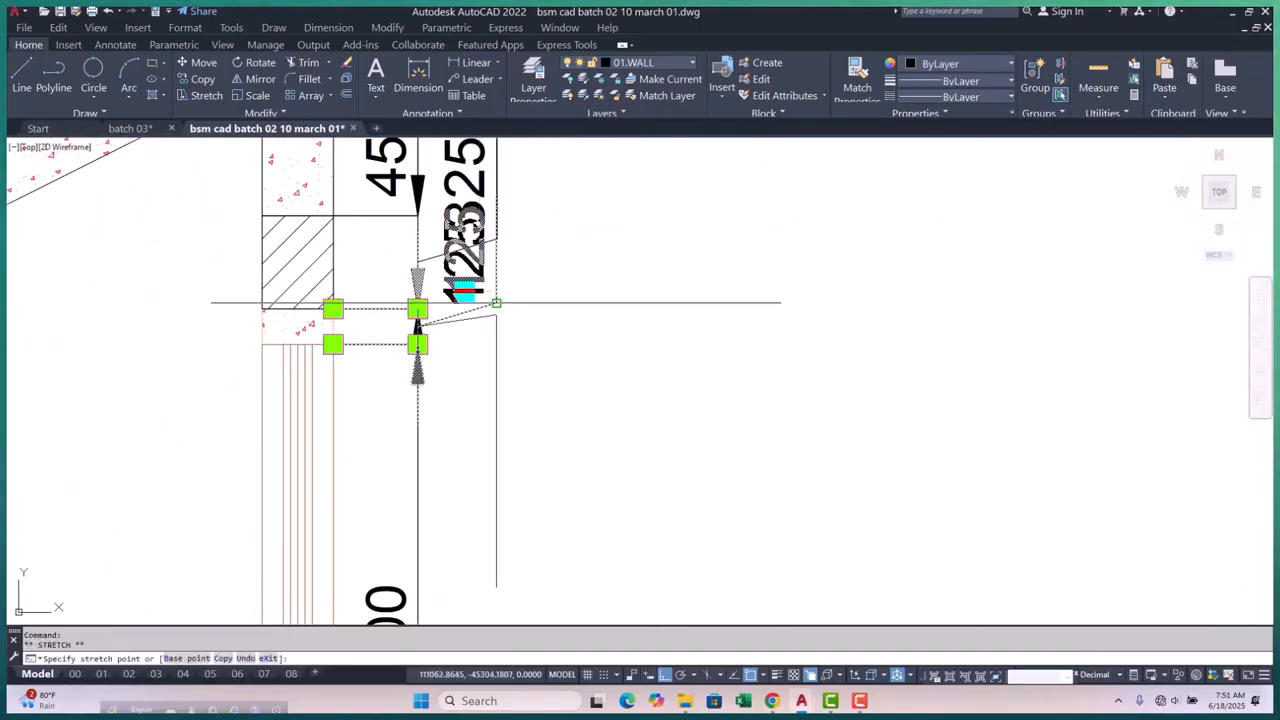
pyautogui.click(524, 357)
pyautogui.press('Escape')
# Move the 125 lintel text beneath the 1st floor slab downward, clear of the 325 text
pyautogui.scroll(-4, 428, 198)
pyautogui.scroll(5, 440, 425)
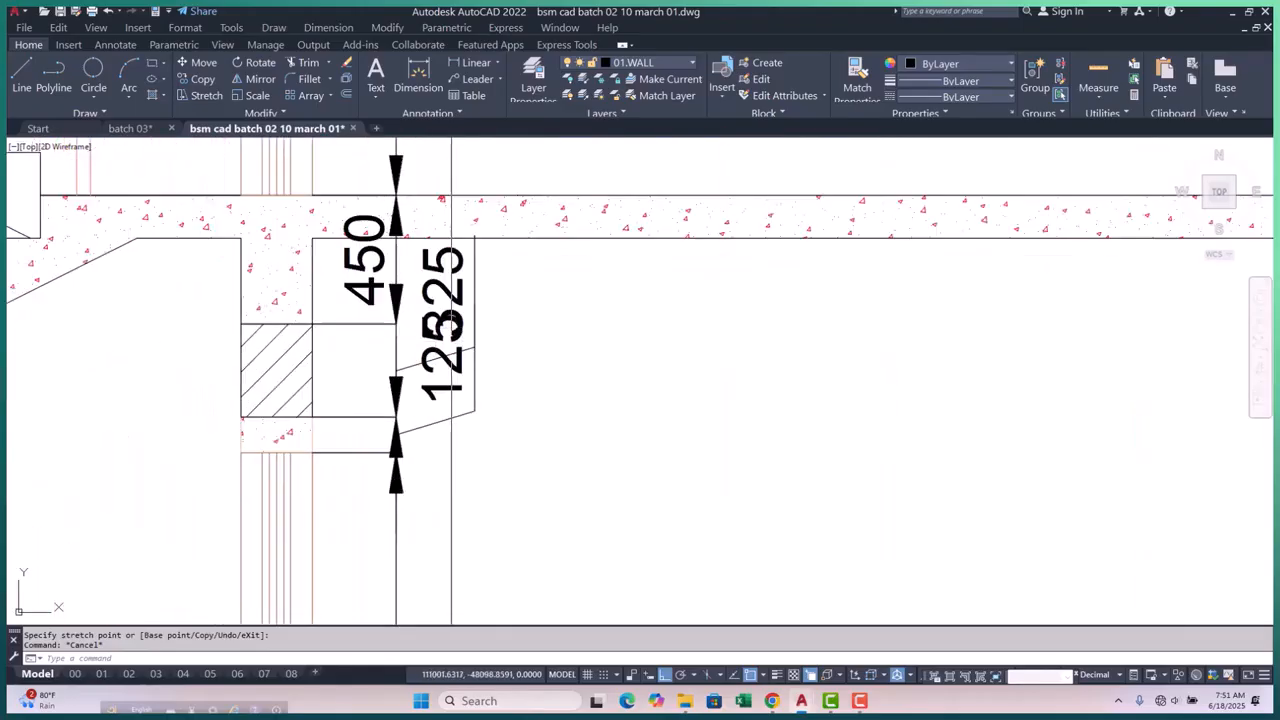
pyautogui.click(473, 418)
pyautogui.scroll(-4, 465, 470)
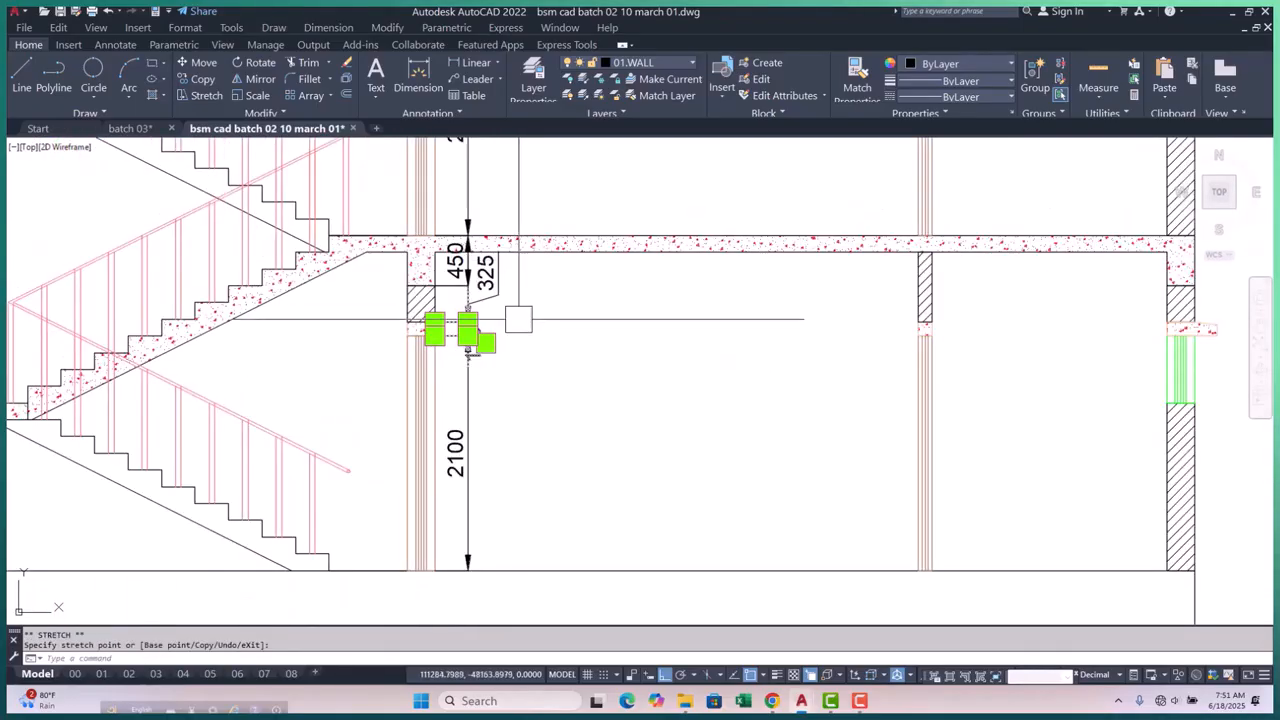
pyautogui.scroll(4, 493, 339)
pyautogui.press('Escape')
pyautogui.press('Escape')
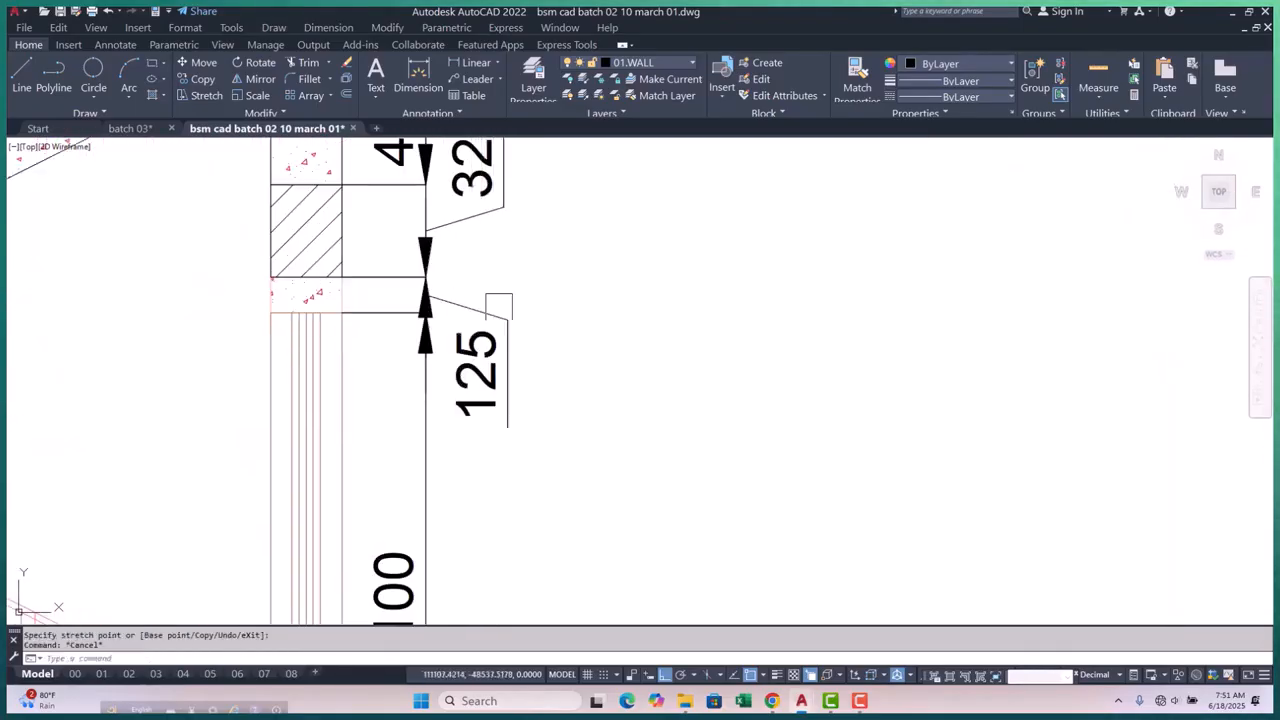
pyautogui.scroll(-8, 500, 300)
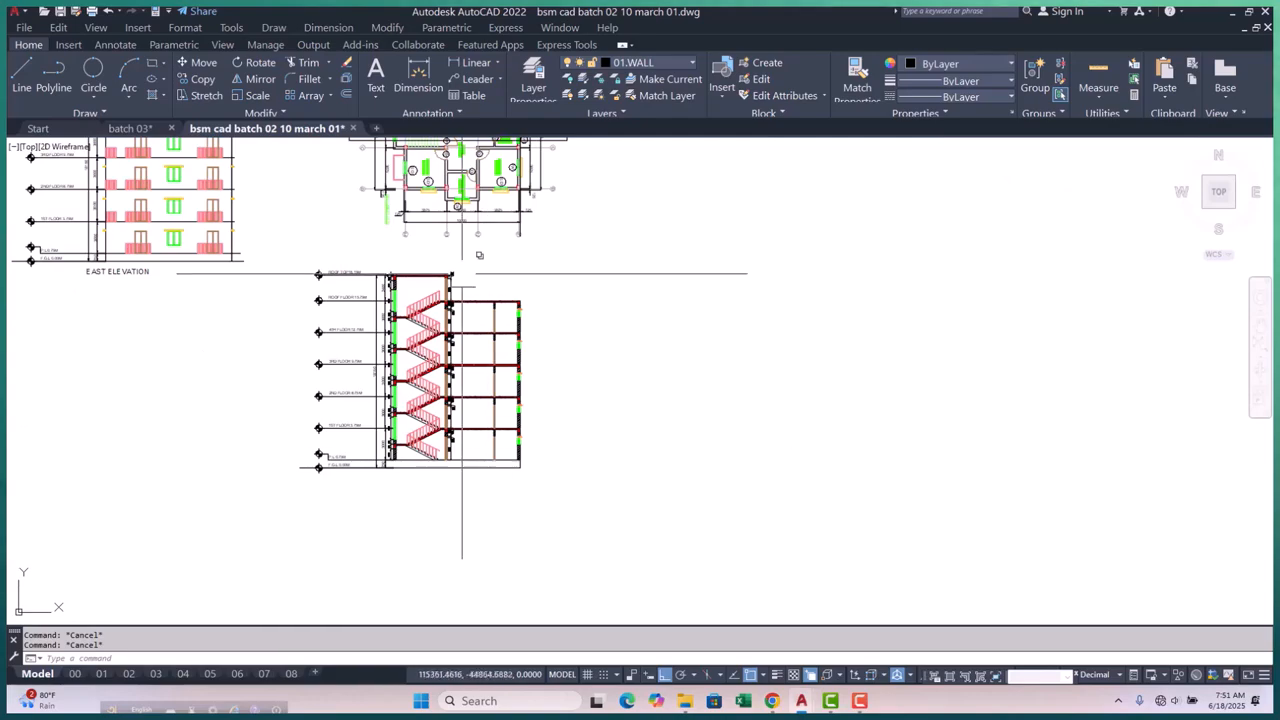
# Add a vertical linear dimension for the ground-storey door in the interior partition between the stair wall and the outer wall
pyautogui.scroll(4, 495, 470)
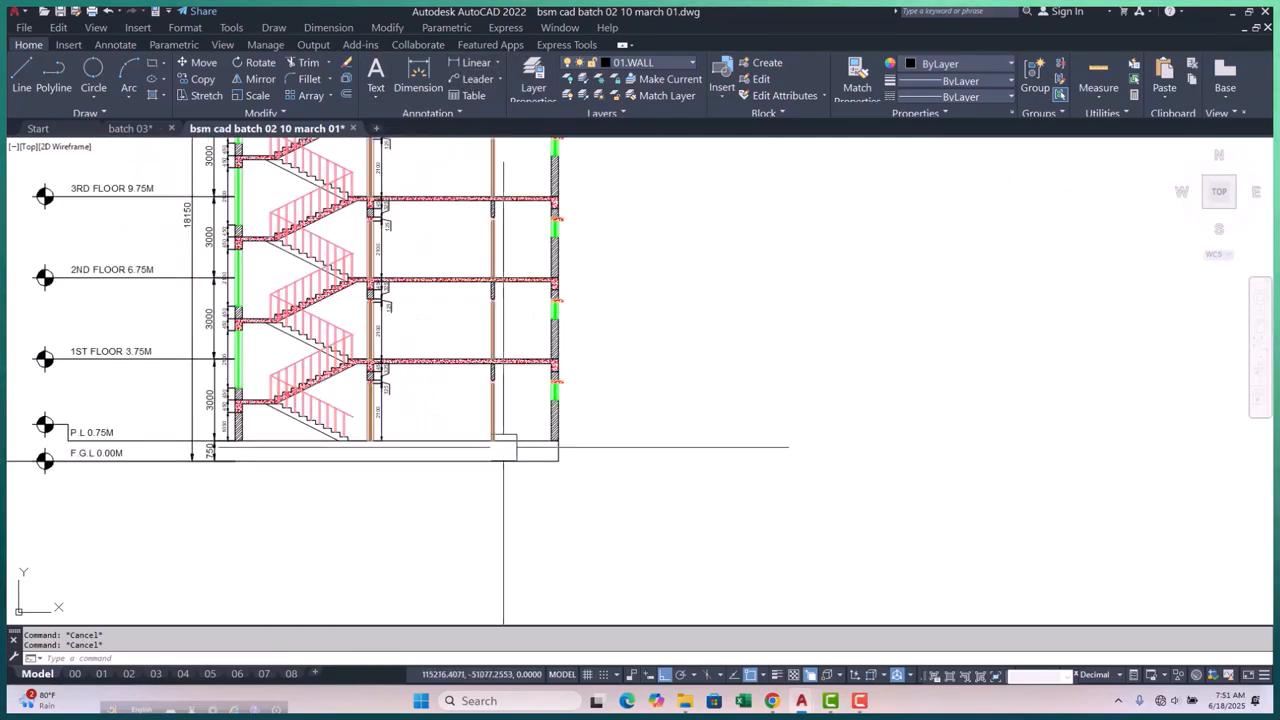
pyautogui.click(476, 63)
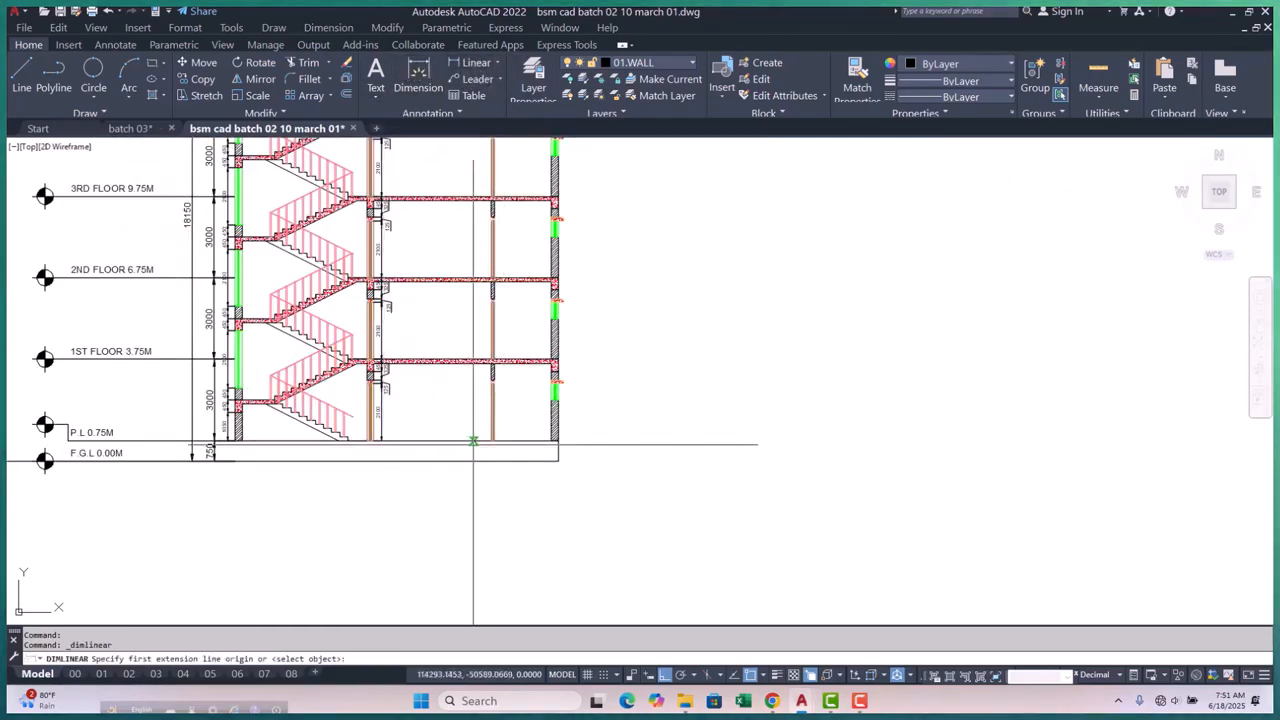
pyautogui.scroll(10, 473, 440)
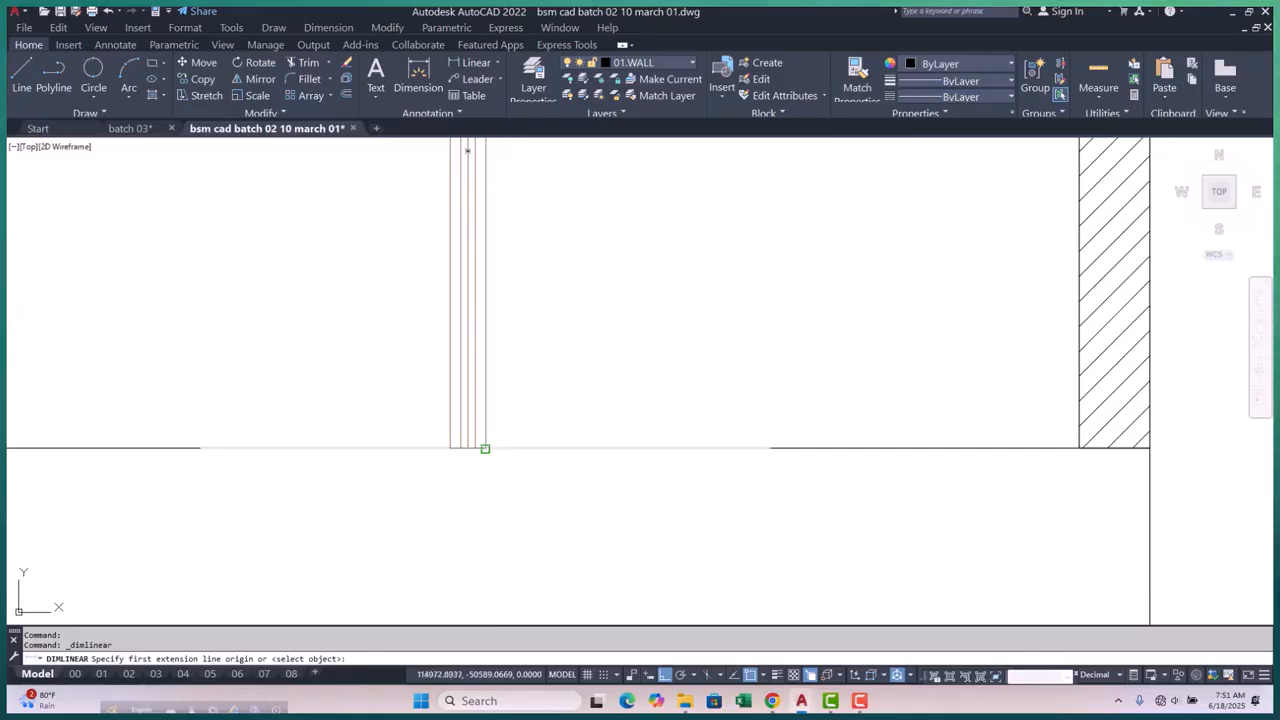
pyautogui.click(485, 448)
pyautogui.scroll(-6, 485, 448)
pyautogui.scroll(5, 460, 385)
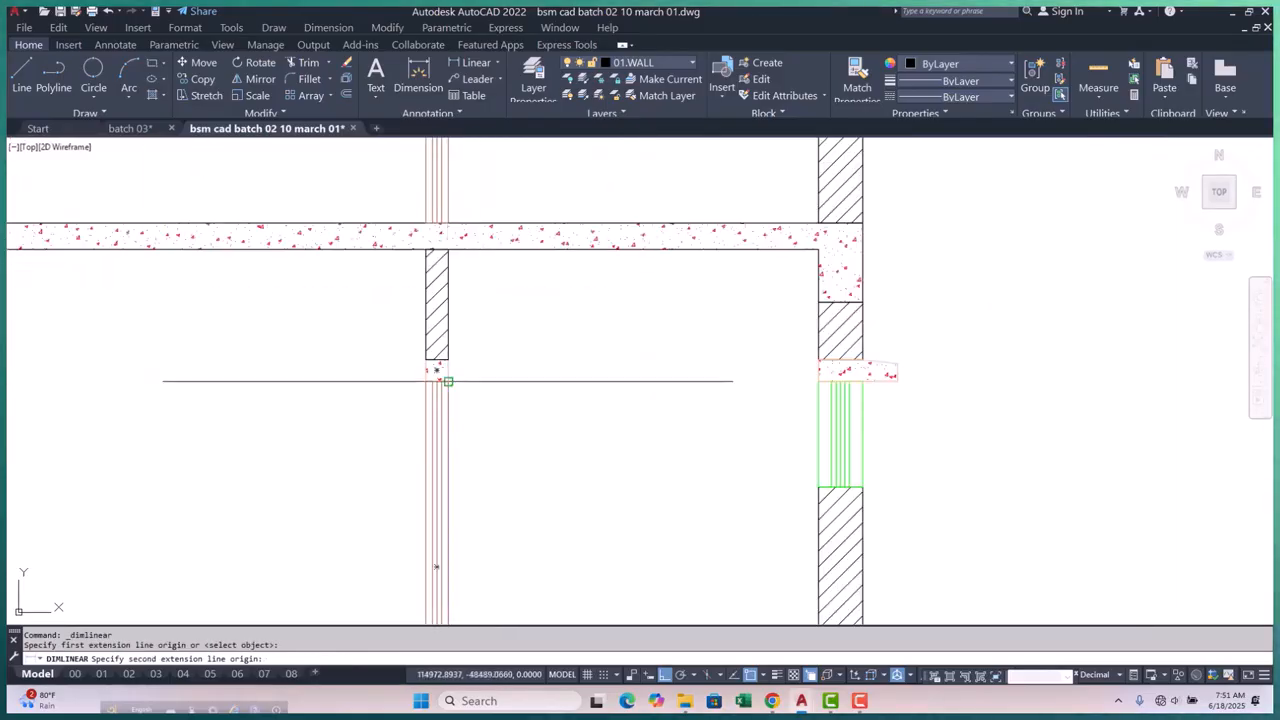
pyautogui.click(448, 381)
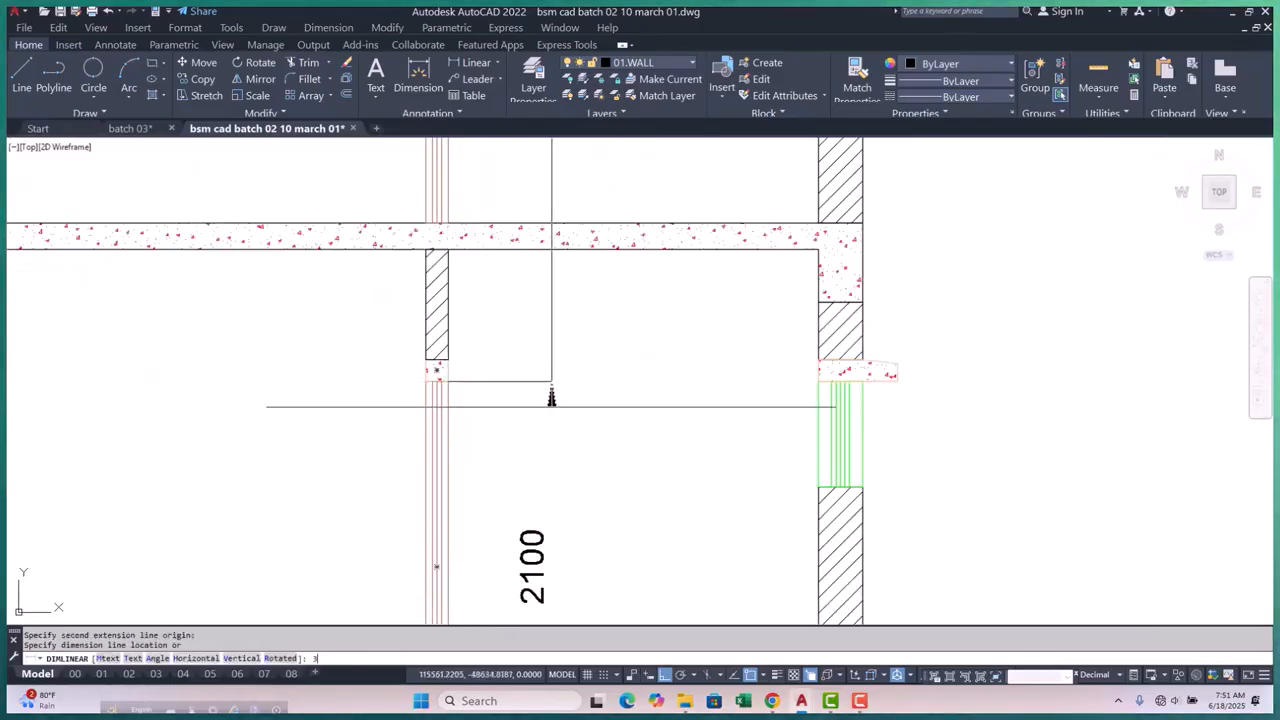
pyautogui.press('Return')
pyautogui.press('Escape')
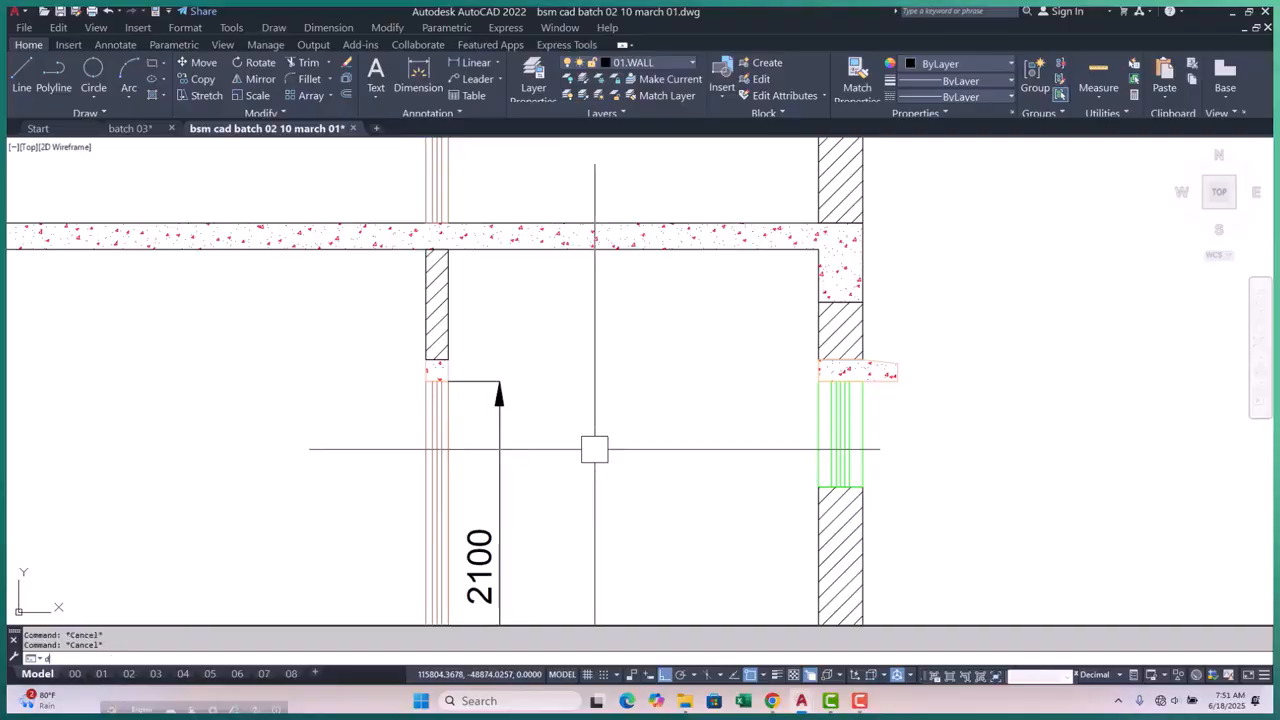
# Continue the partition chain upward over the ground-storey lintel, the wall above it and the 1st floor slab
pyautogui.write('dco')
pyautogui.press('Return')
pyautogui.scroll(5, 468, 337)
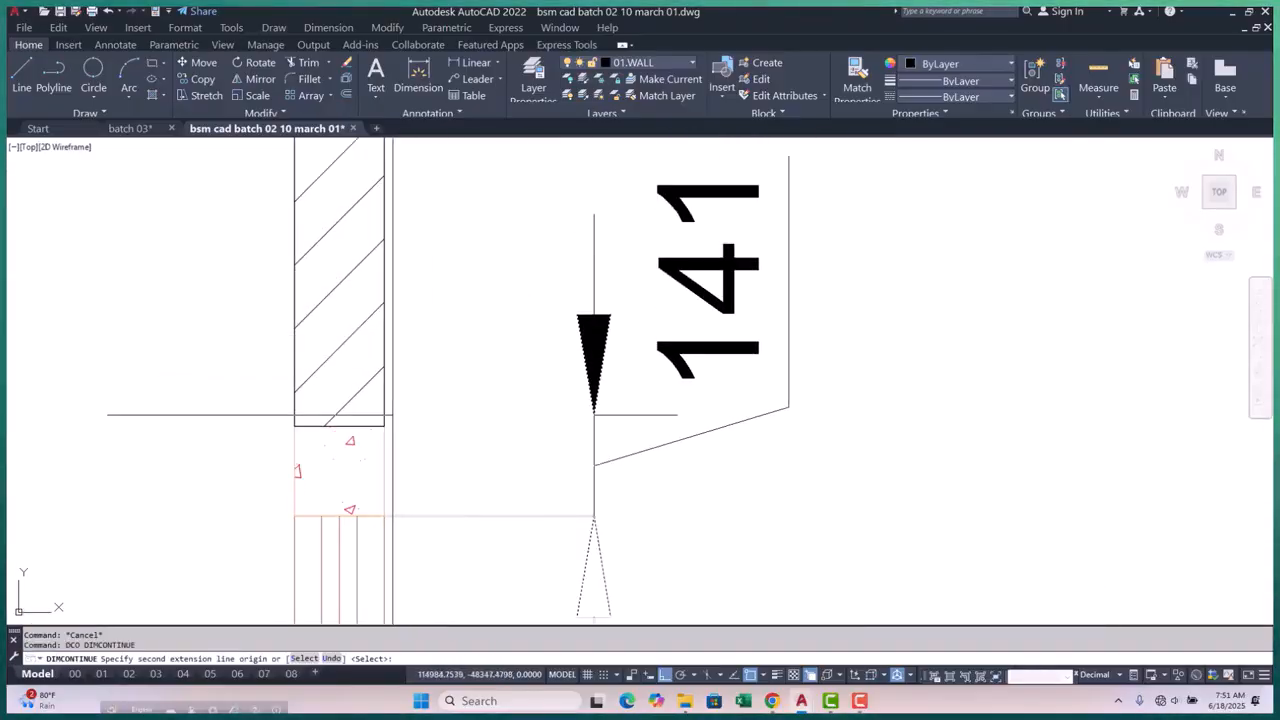
pyautogui.click(384, 426)
pyautogui.scroll(-3, 384, 426)
pyautogui.scroll(2, 380, 330)
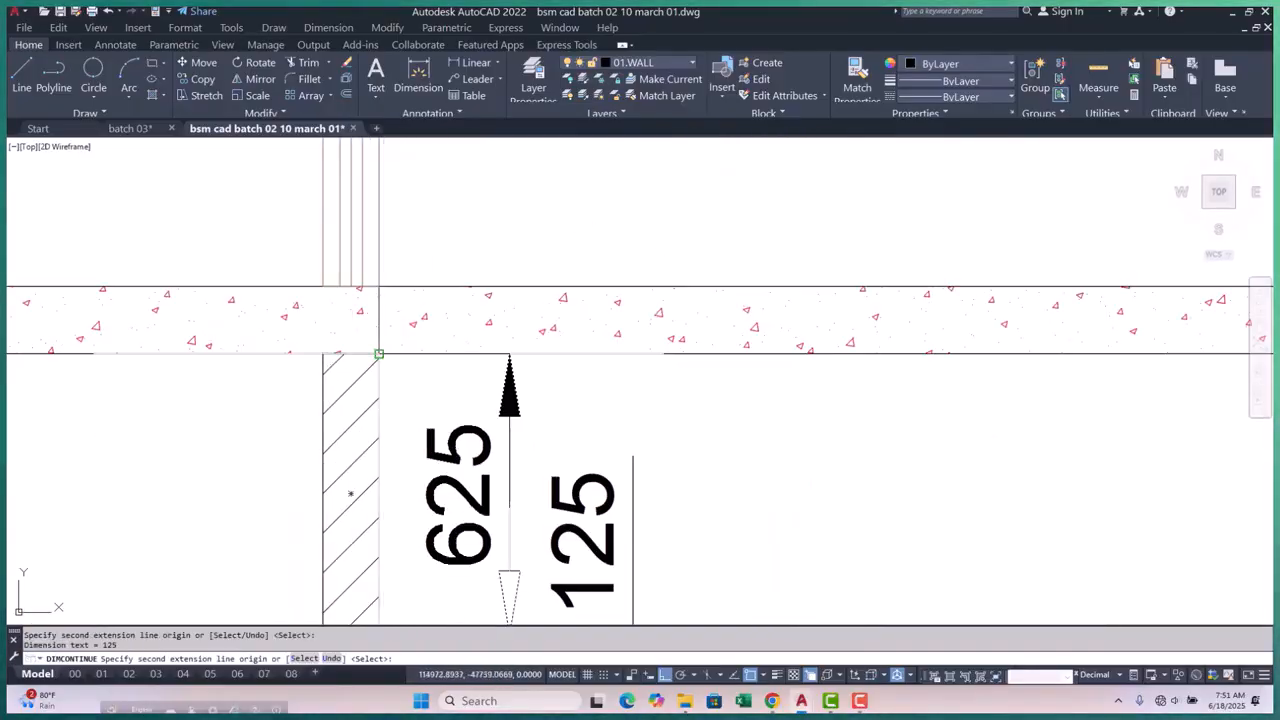
pyautogui.click(378, 287)
pyautogui.click(378, 287)
# Continue the partition chain over the door, lintel, upper wall and slab up to the 2nd floor level
pyautogui.scroll(-5, 390, 300)
pyautogui.moveTo(400, 314); pyautogui.dragTo(386, 591, button='middle')
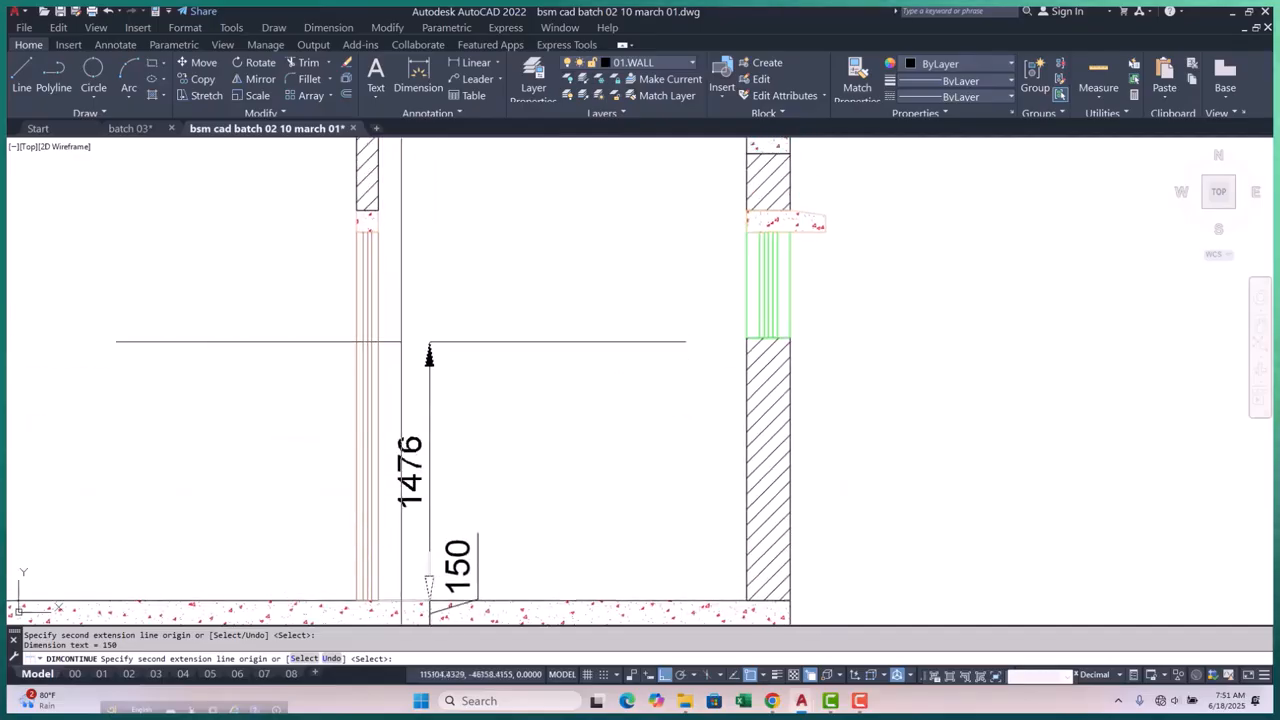
pyautogui.click(378, 232)
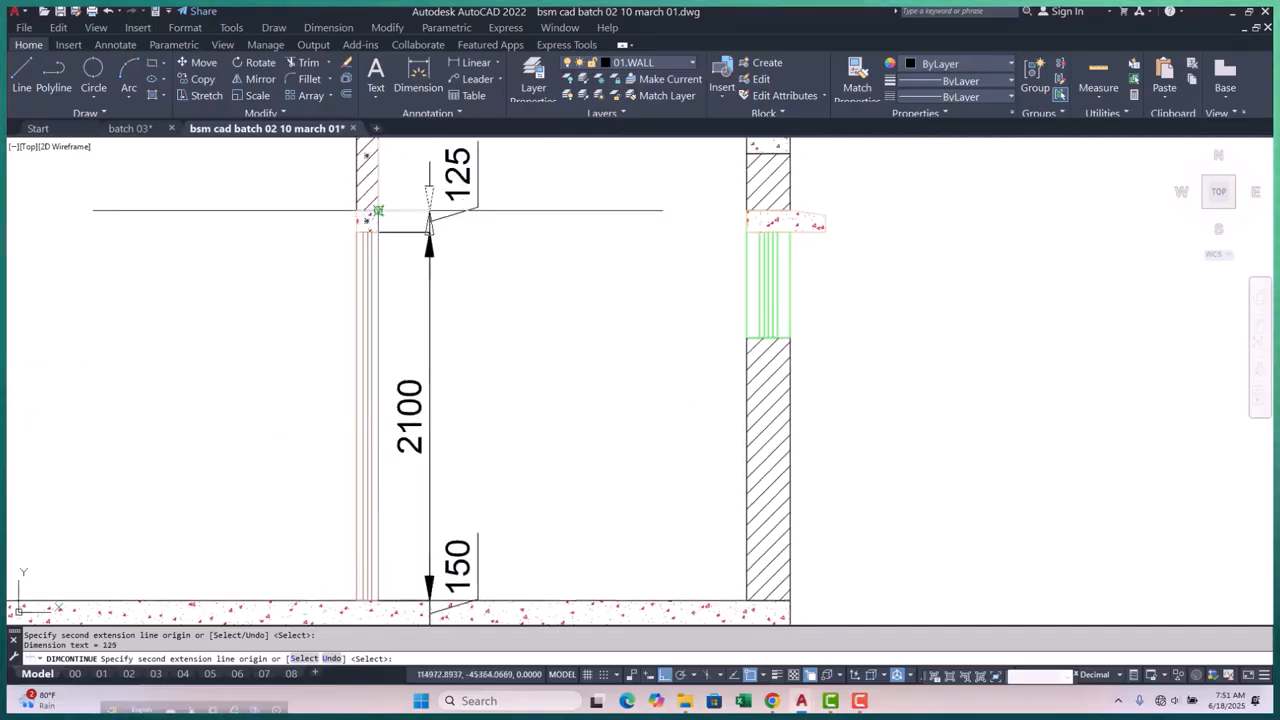
pyautogui.moveTo(378, 211); pyautogui.dragTo(378, 507, button='middle')
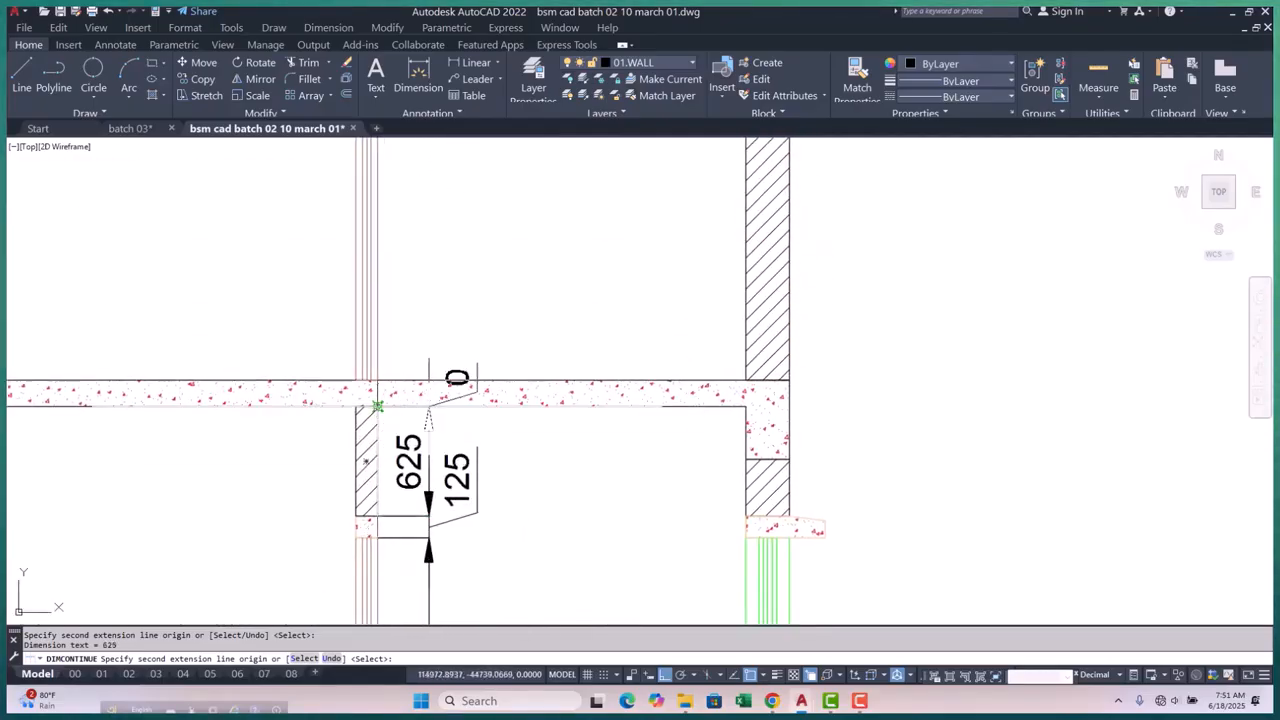
pyautogui.click(378, 381)
# Continue the partition chain over the door, lintel, upper wall and slab up to the 3rd floor level
pyautogui.scroll(3, 402, 397)
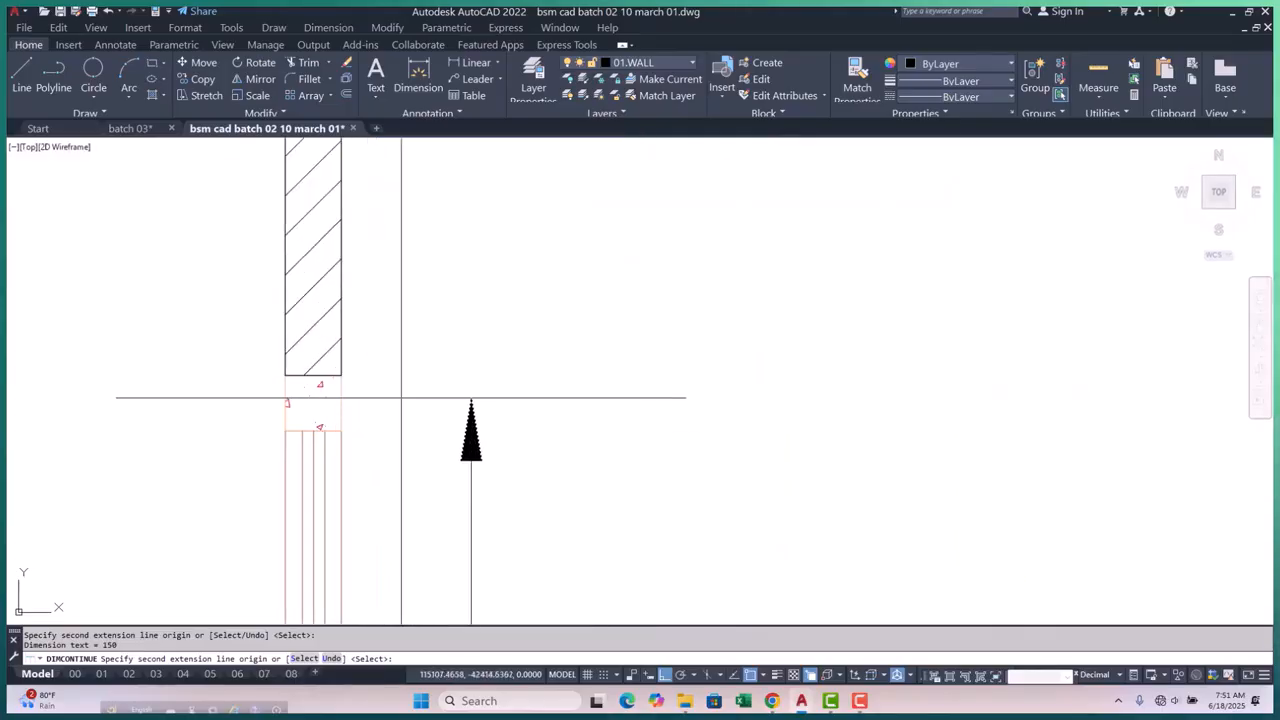
pyautogui.click(341, 375)
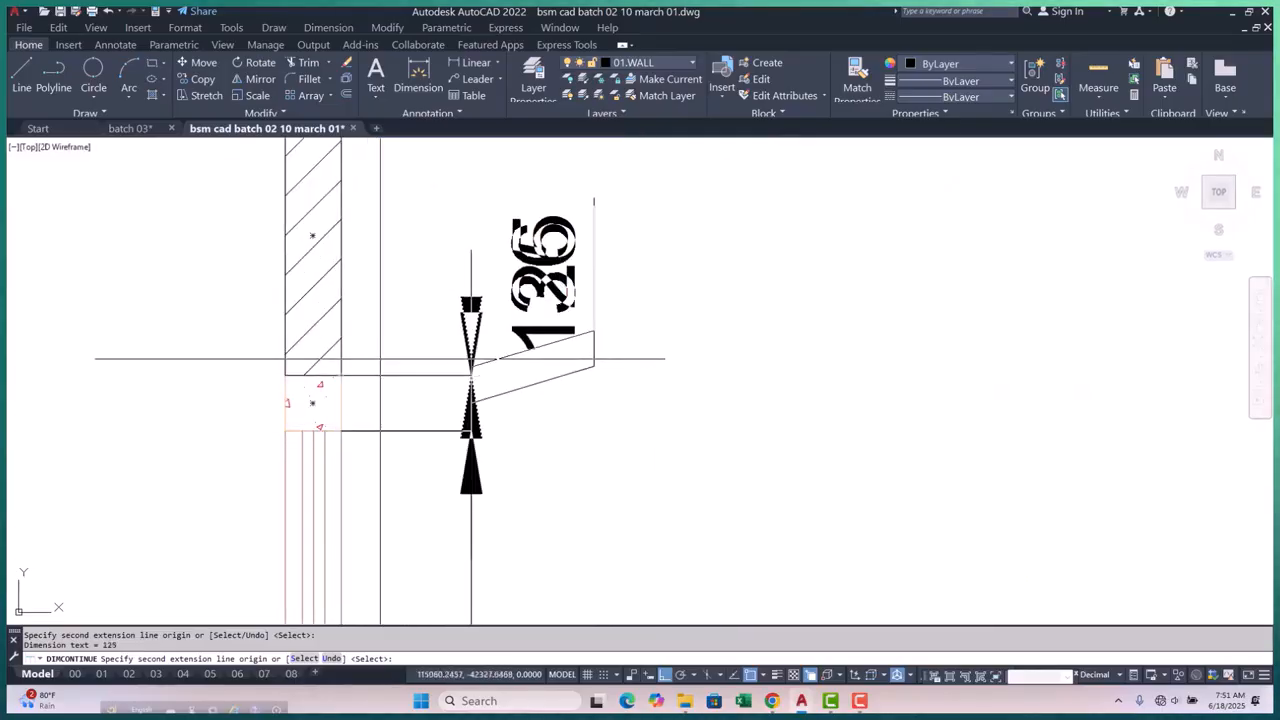
pyautogui.moveTo(341, 375); pyautogui.dragTo(323, 627, button='middle')
pyautogui.click(313, 387)
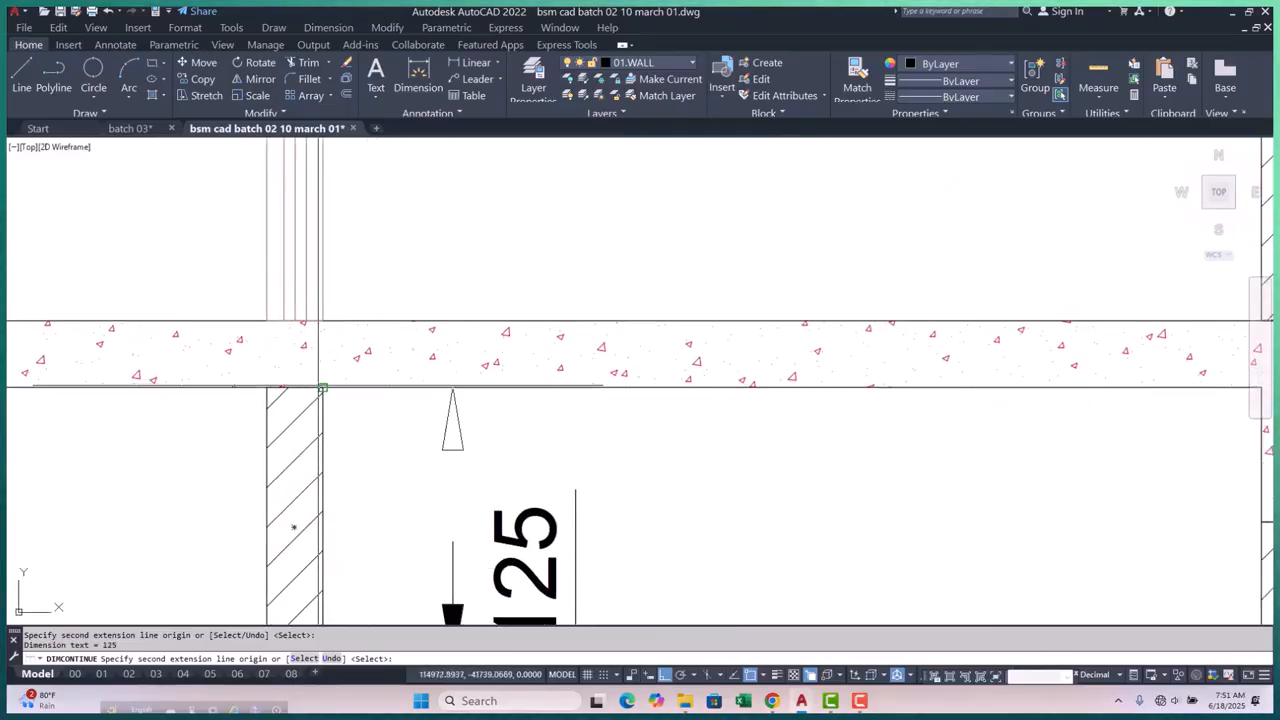
pyautogui.click(313, 321)
# Continue the partition chain over the door, lintel, upper wall and slab up to the 4th floor level
pyautogui.scroll(-2, 339, 409)
pyautogui.scroll(-2, 409, 425)
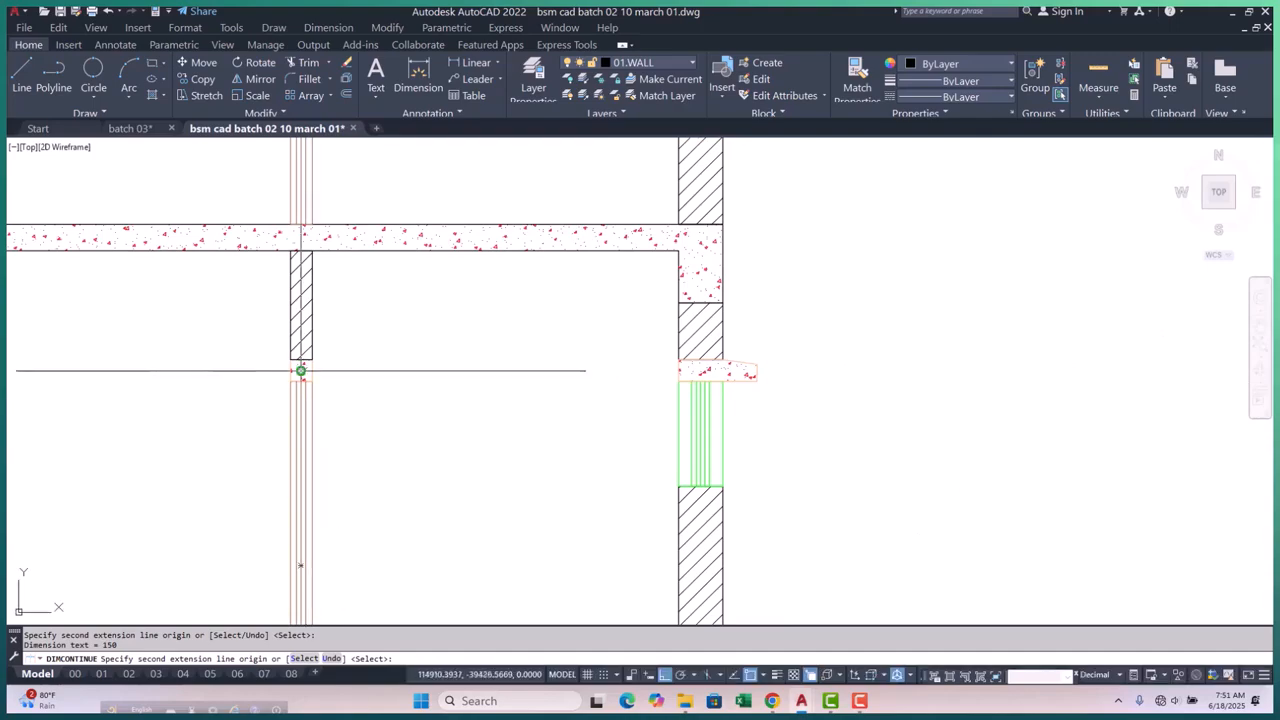
pyautogui.scroll(3, 300, 366)
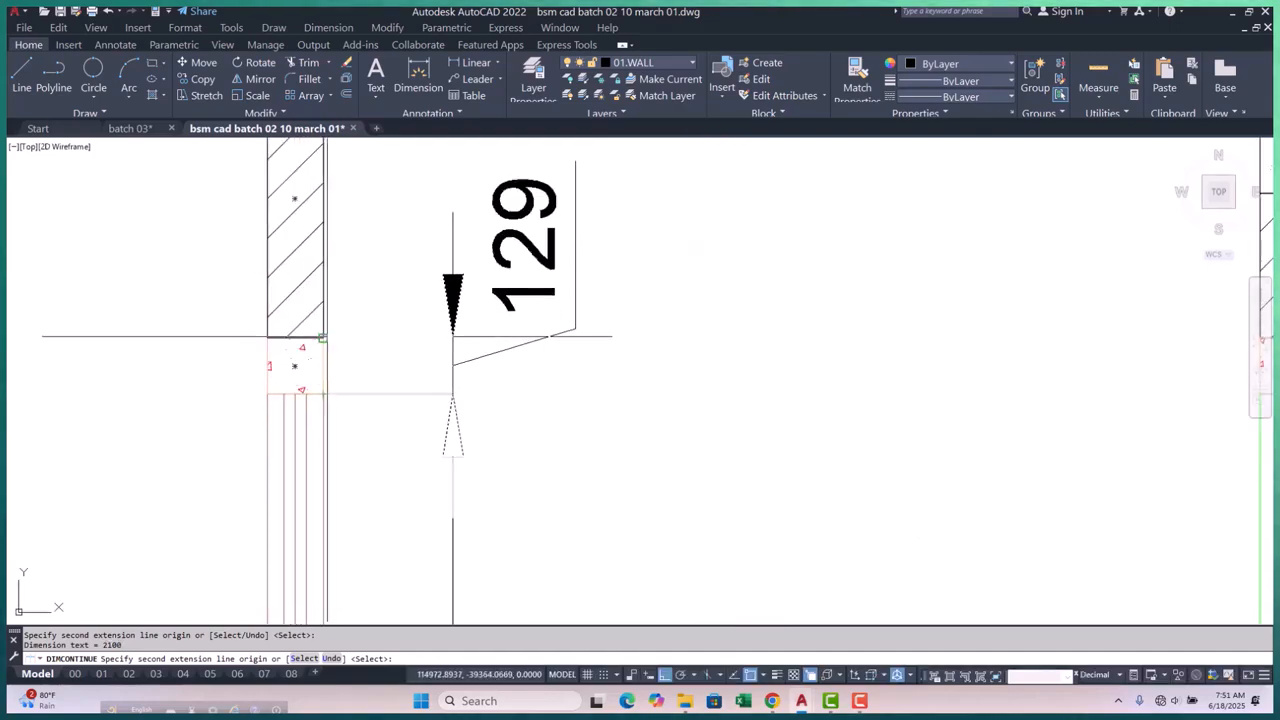
pyautogui.click(322, 338)
pyautogui.scroll(-3, 322, 338)
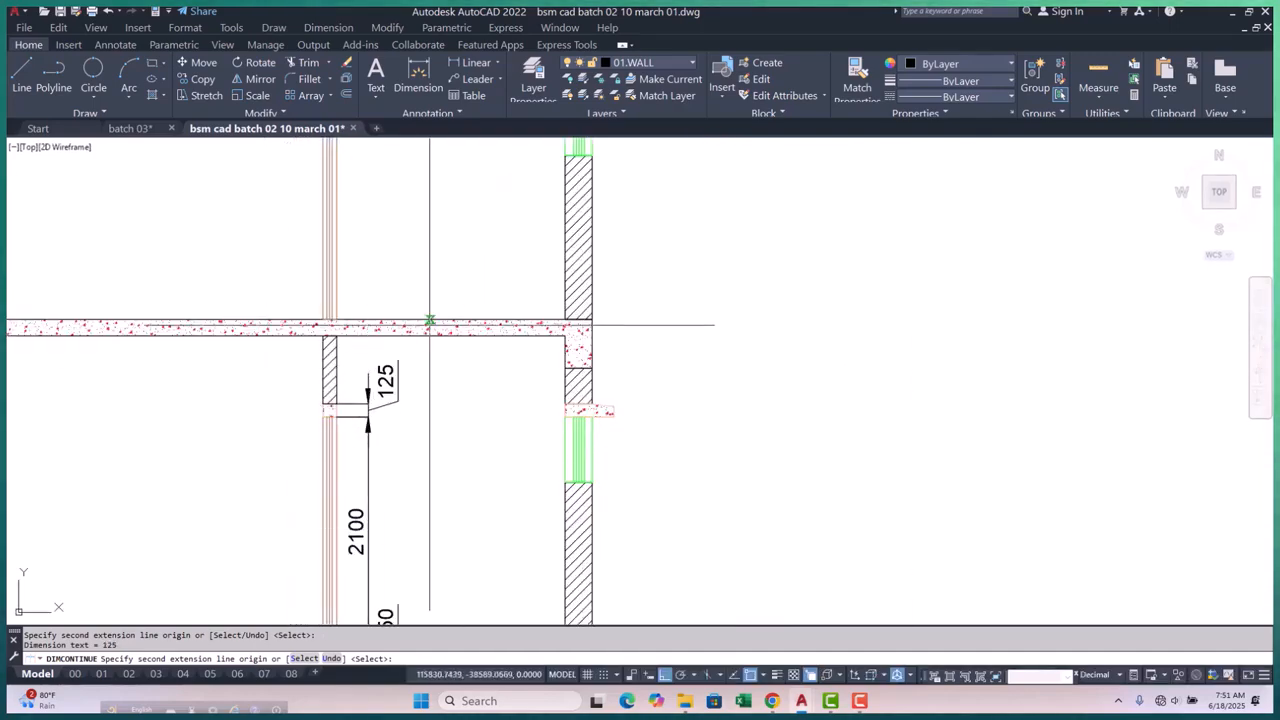
pyautogui.scroll(6, 337, 337)
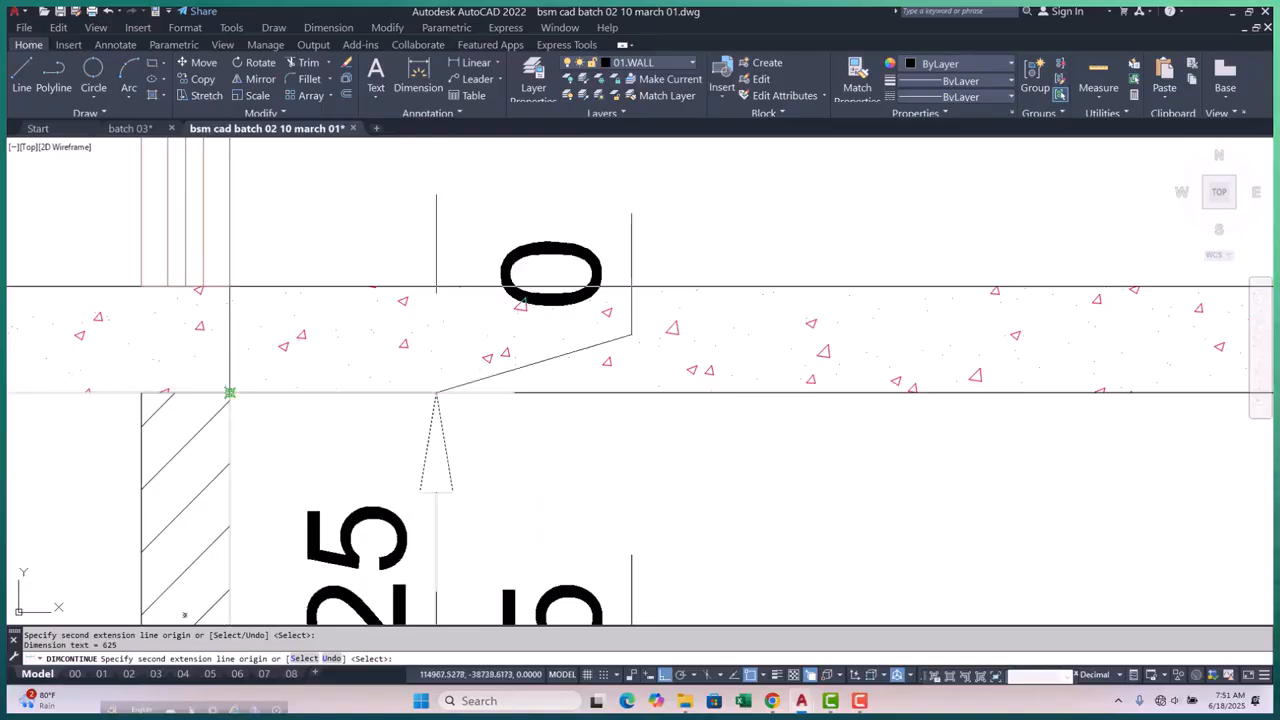
pyautogui.click(620, 287)
# Finish the partition chain over the topmost door, lintel, upper wall and the roof floor slab
pyautogui.scroll(-6, 270, 415)
pyautogui.scroll(-4, 284, 411)
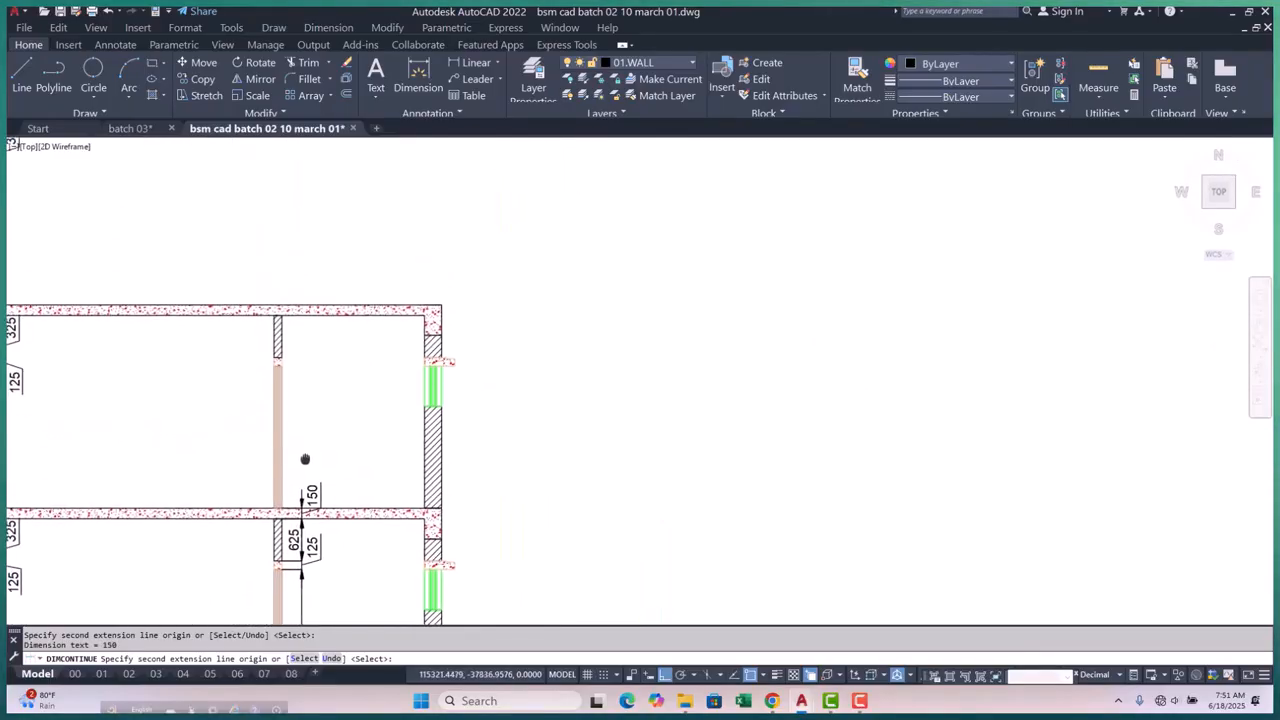
pyautogui.scroll(6, 300, 420)
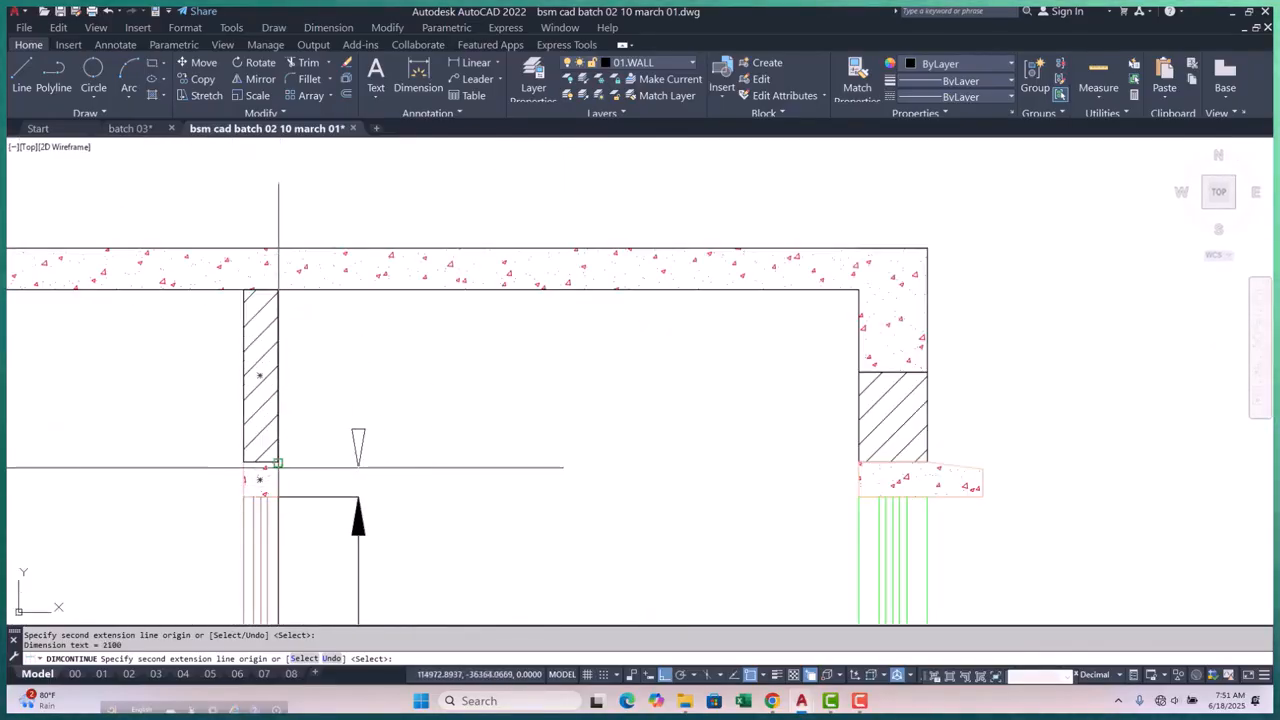
pyautogui.moveTo(300, 326); pyautogui.dragTo(270, 438, button='middle')
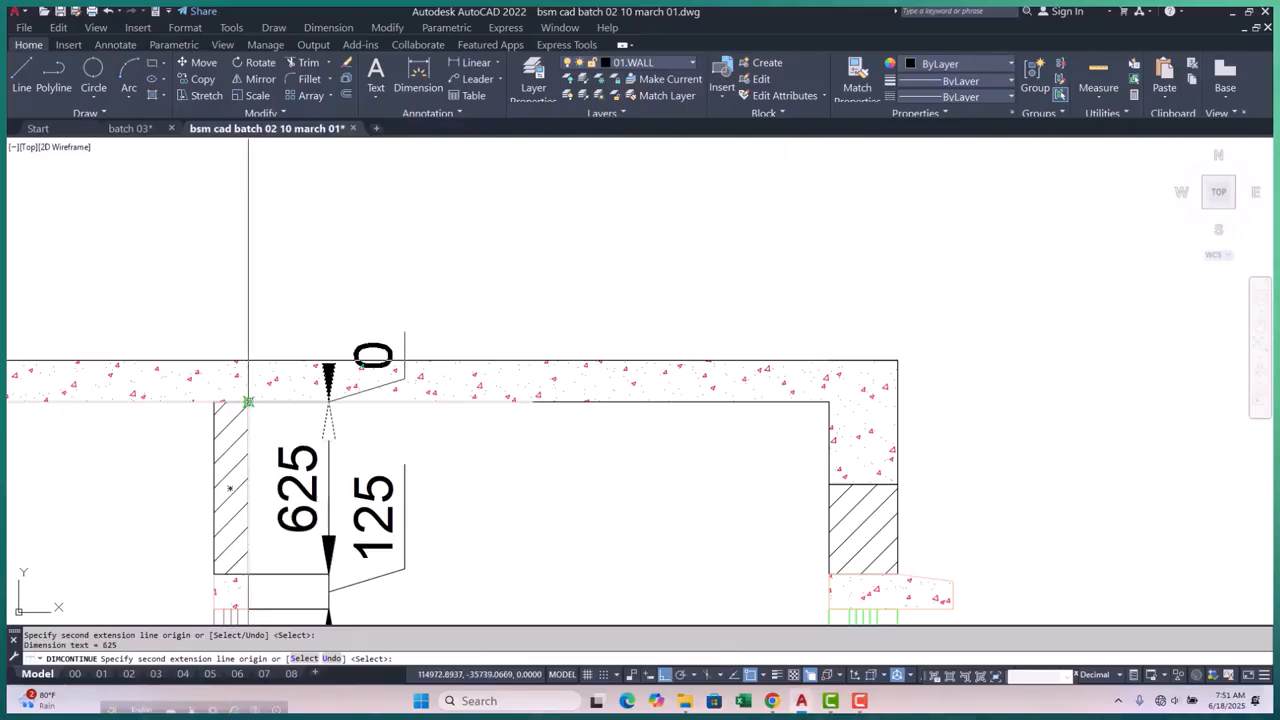
pyautogui.click(249, 359)
pyautogui.scroll(-5, 509, 240)
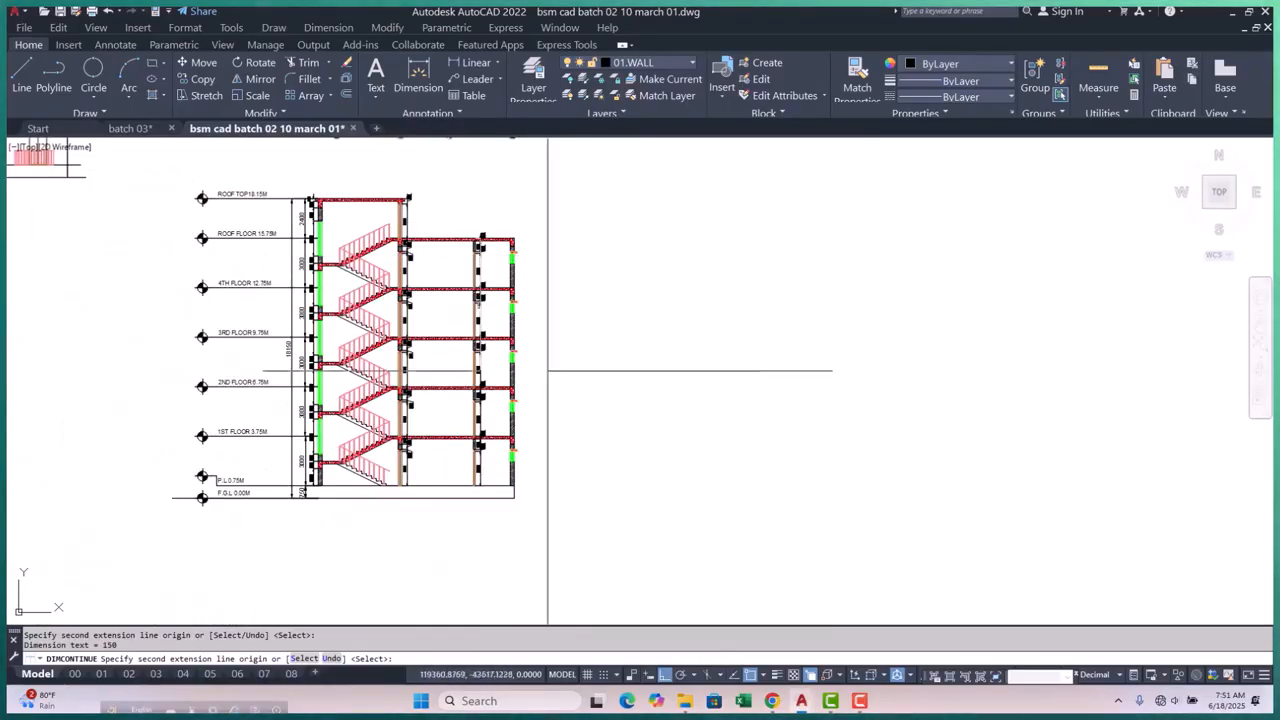
pyautogui.press('Escape')
pyautogui.press('Escape')
pyautogui.scroll(8, 477, 431)
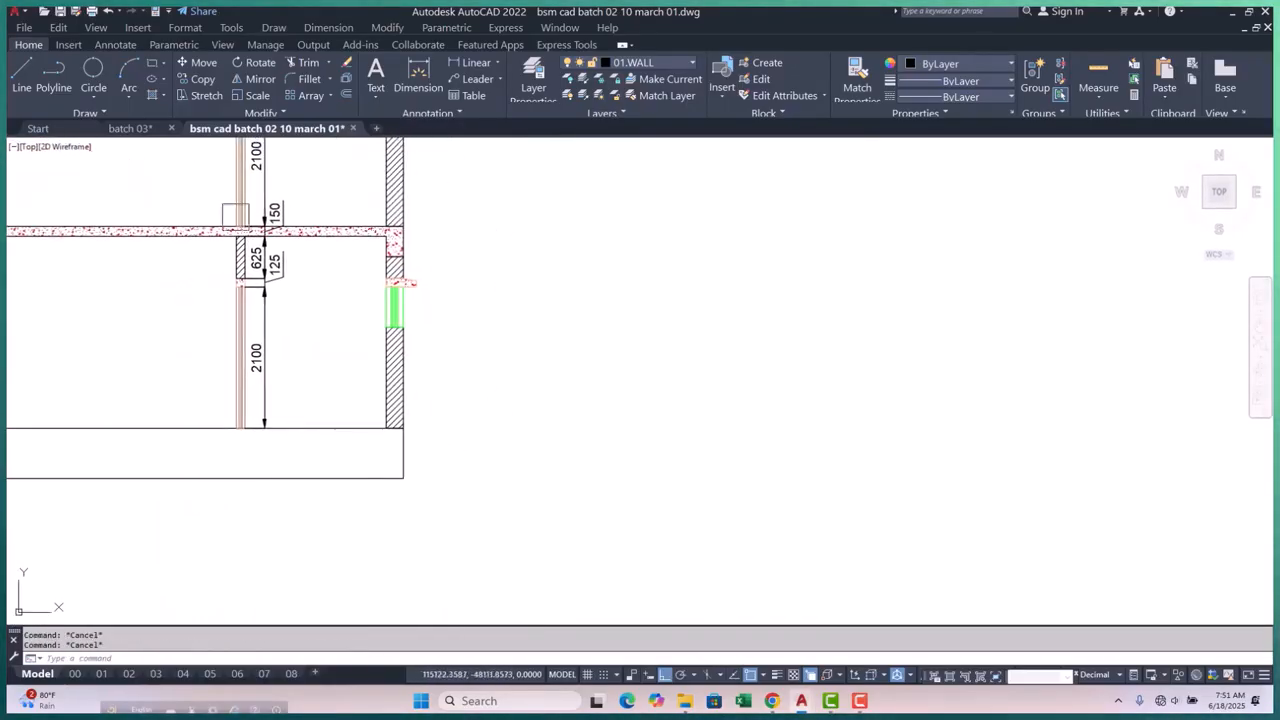
pyautogui.click(458, 61)
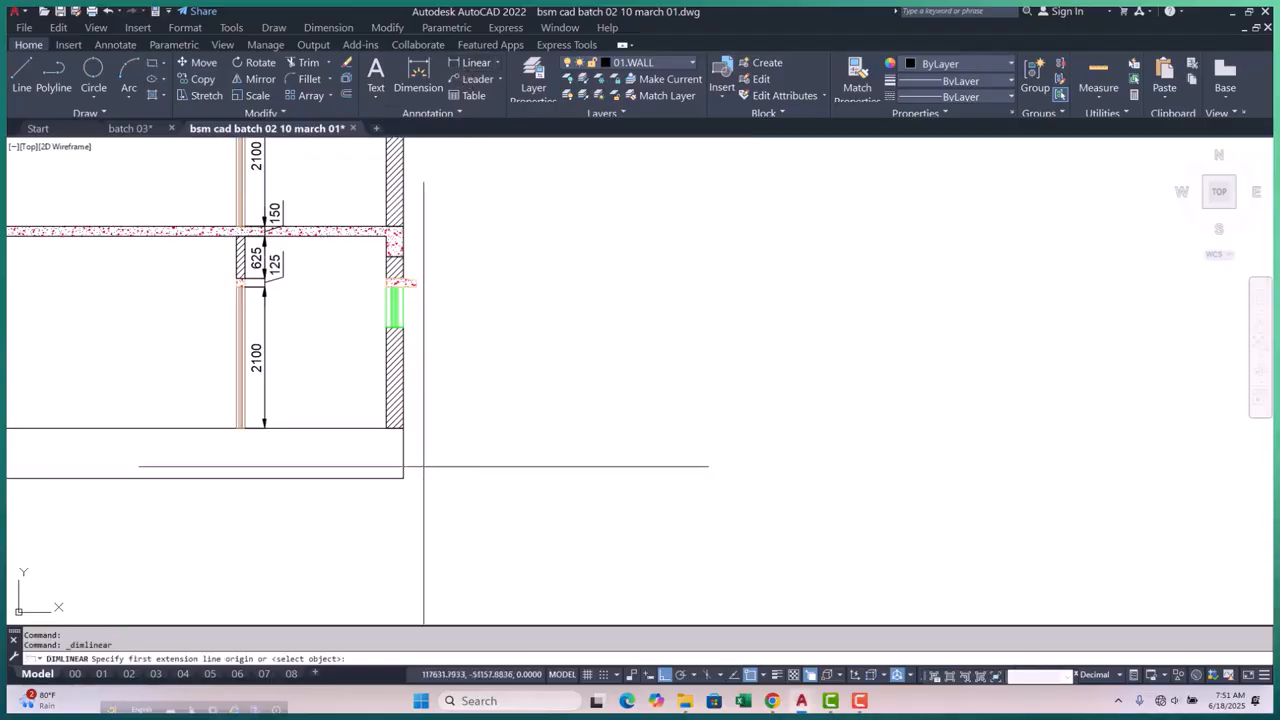
pyautogui.scroll(5, 425, 450)
pyautogui.click(376, 370)
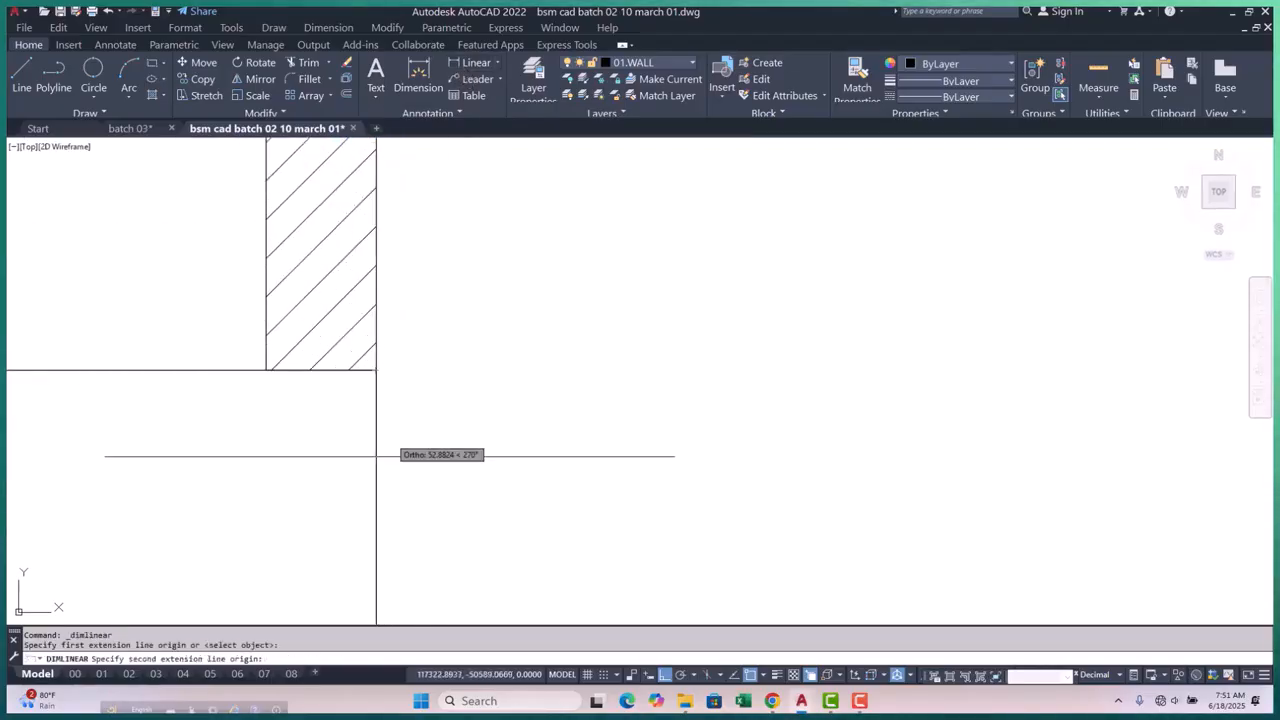
pyautogui.scroll(-5, 457, 286)
pyautogui.press('Escape')
# Dimension the plinth height at the outer wall on the balcony-free end, placing the dimension line 300 outside the wall face
pyautogui.scroll(3, 456, 382)
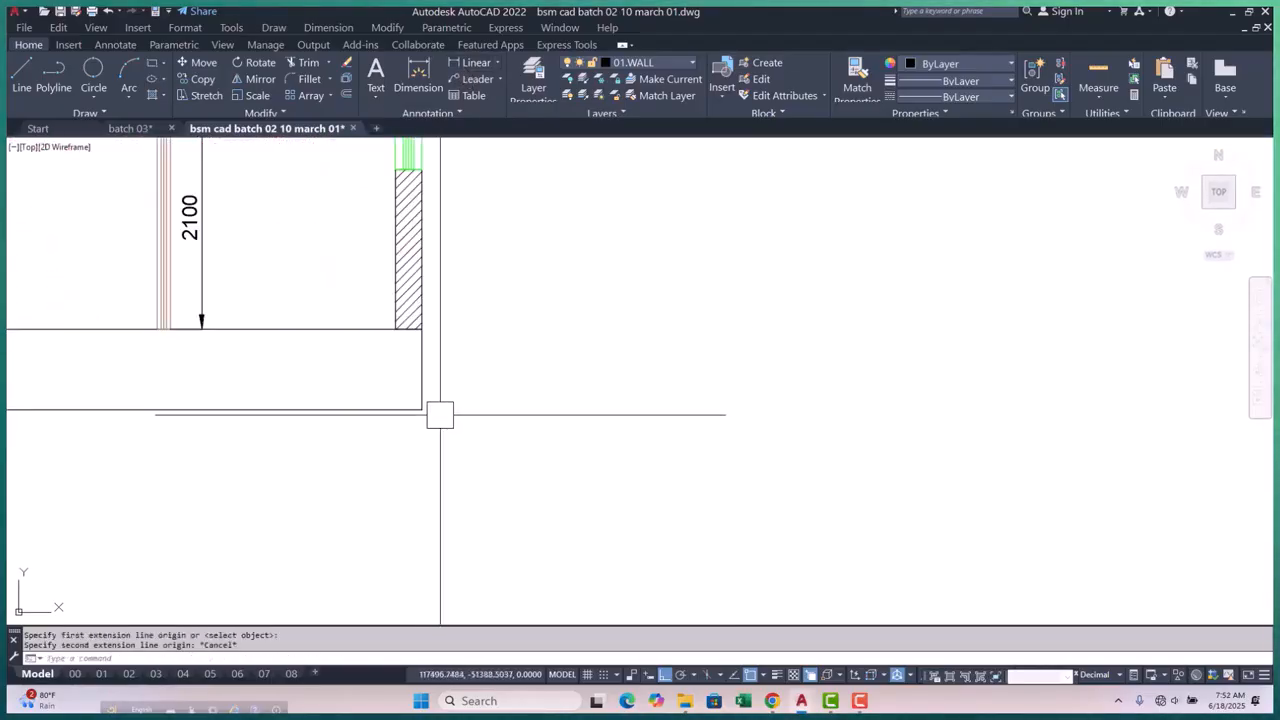
pyautogui.press('Return')
pyautogui.click(421, 409)
pyautogui.click(422, 328)
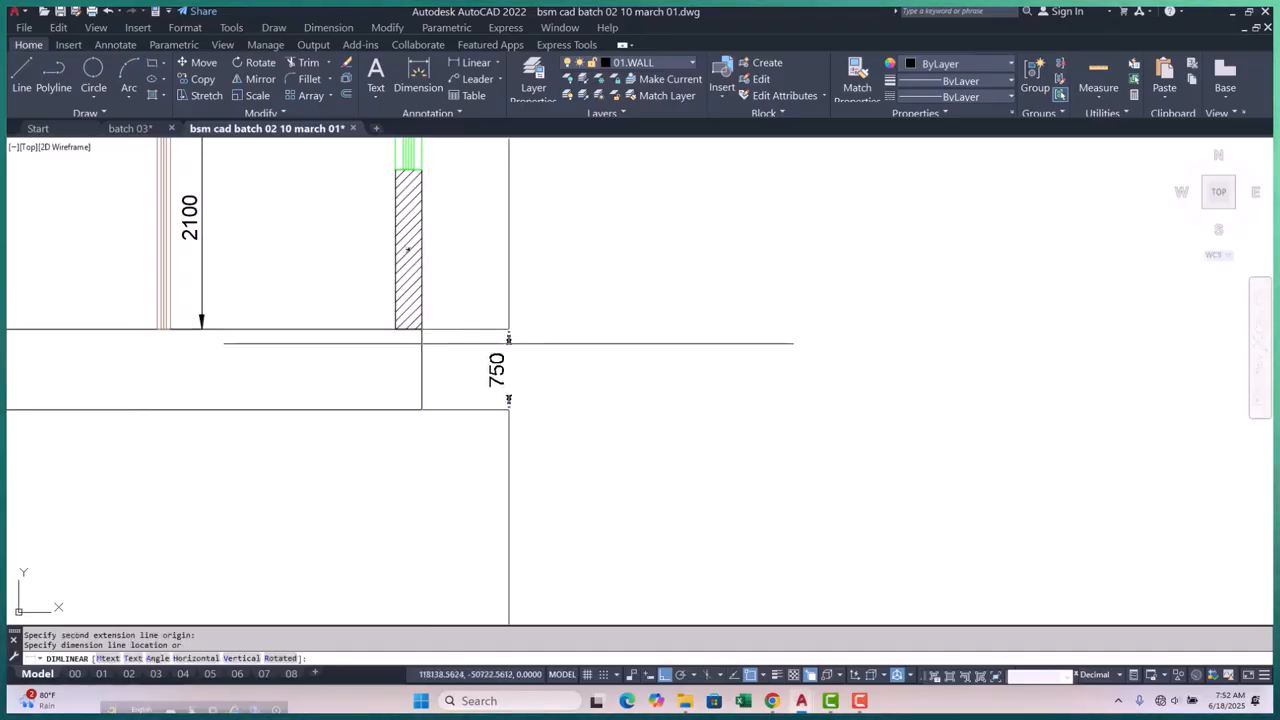
pyautogui.write('300')
pyautogui.press('Return')
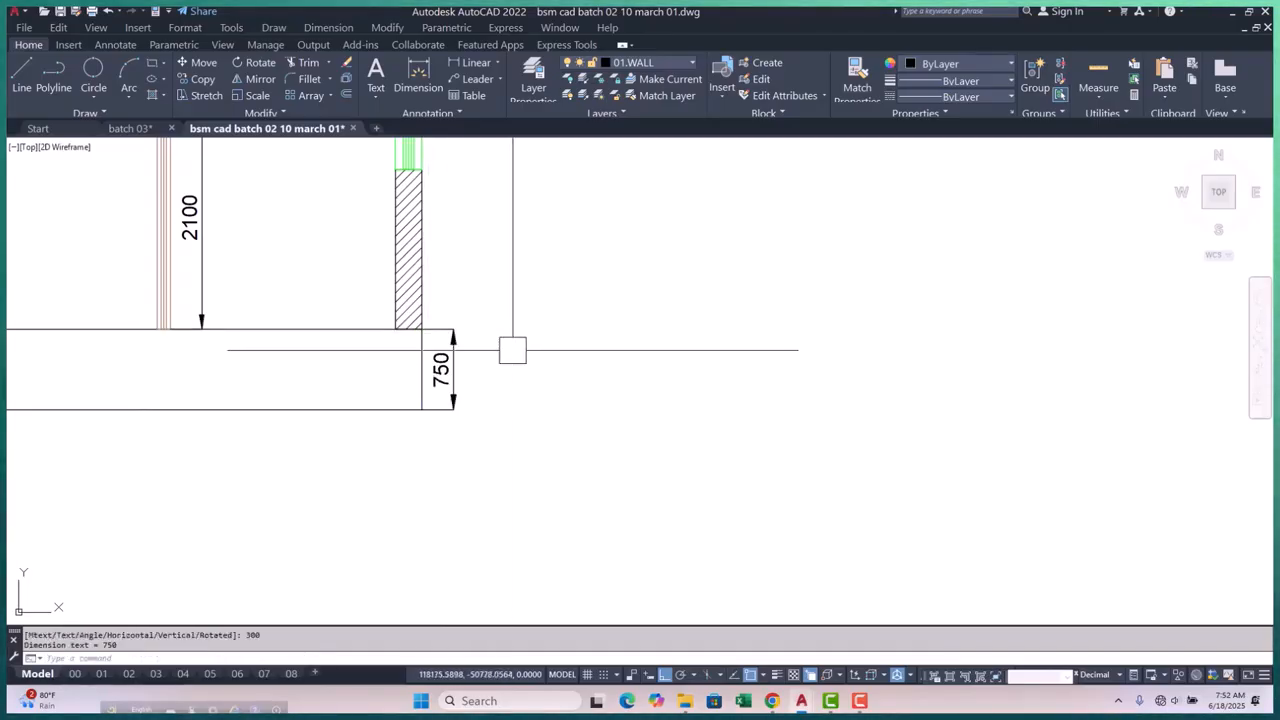
# Continue the outer wall chain from the plinth over the ground-storey wall below the window, the window and its lintel
pyautogui.write('dco')
pyautogui.press('Return')
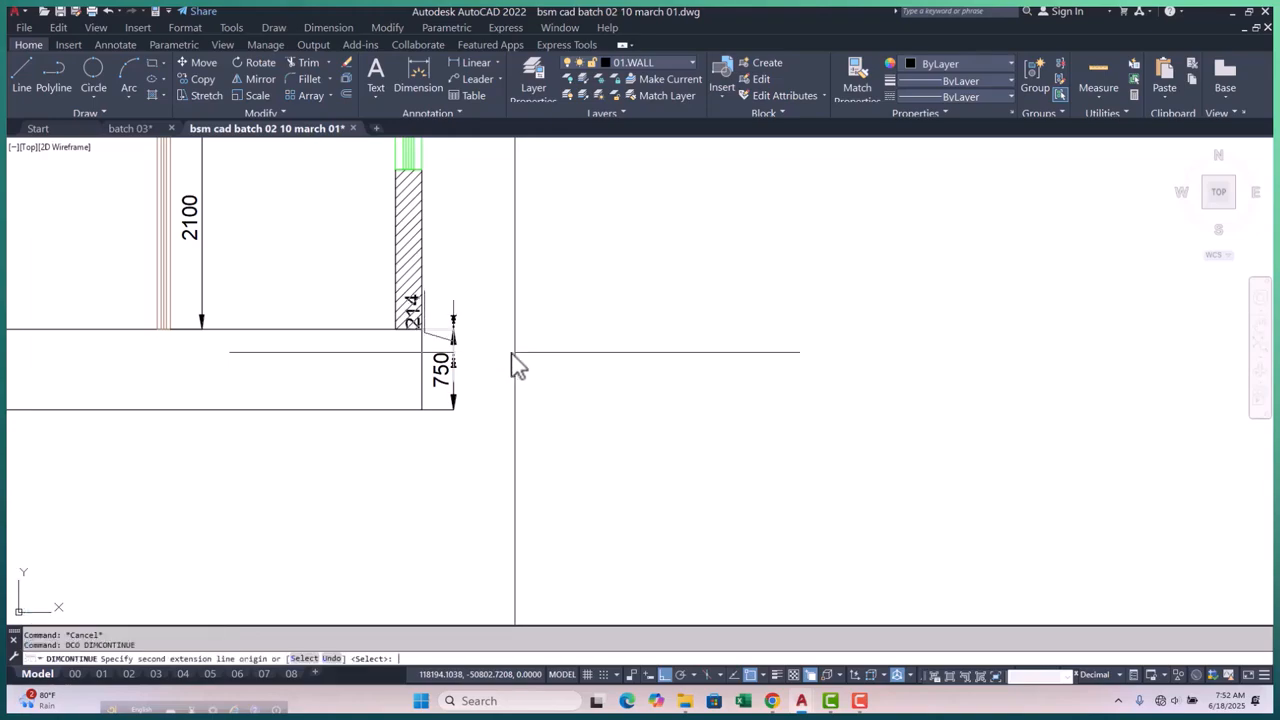
pyautogui.scroll(-3, 512, 300)
pyautogui.scroll(4, 514, 400)
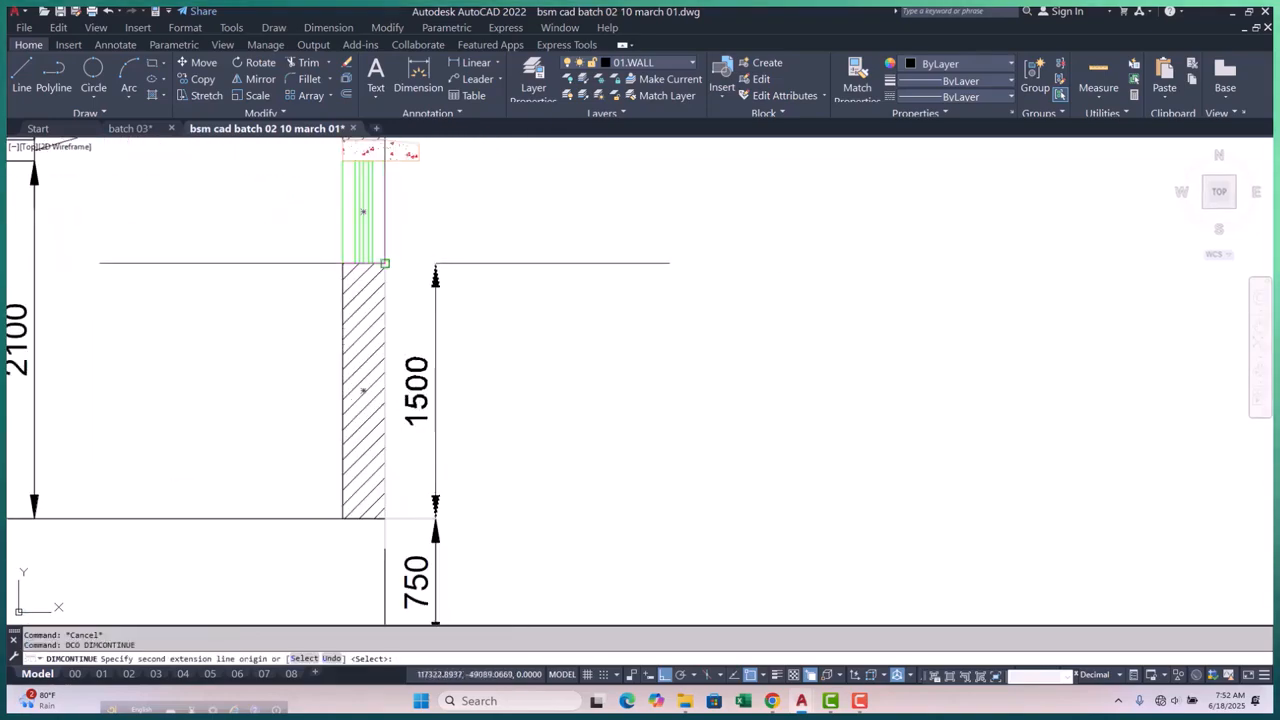
pyautogui.click(384, 263)
pyautogui.scroll(-3, 390, 320)
pyautogui.scroll(5, 367, 345)
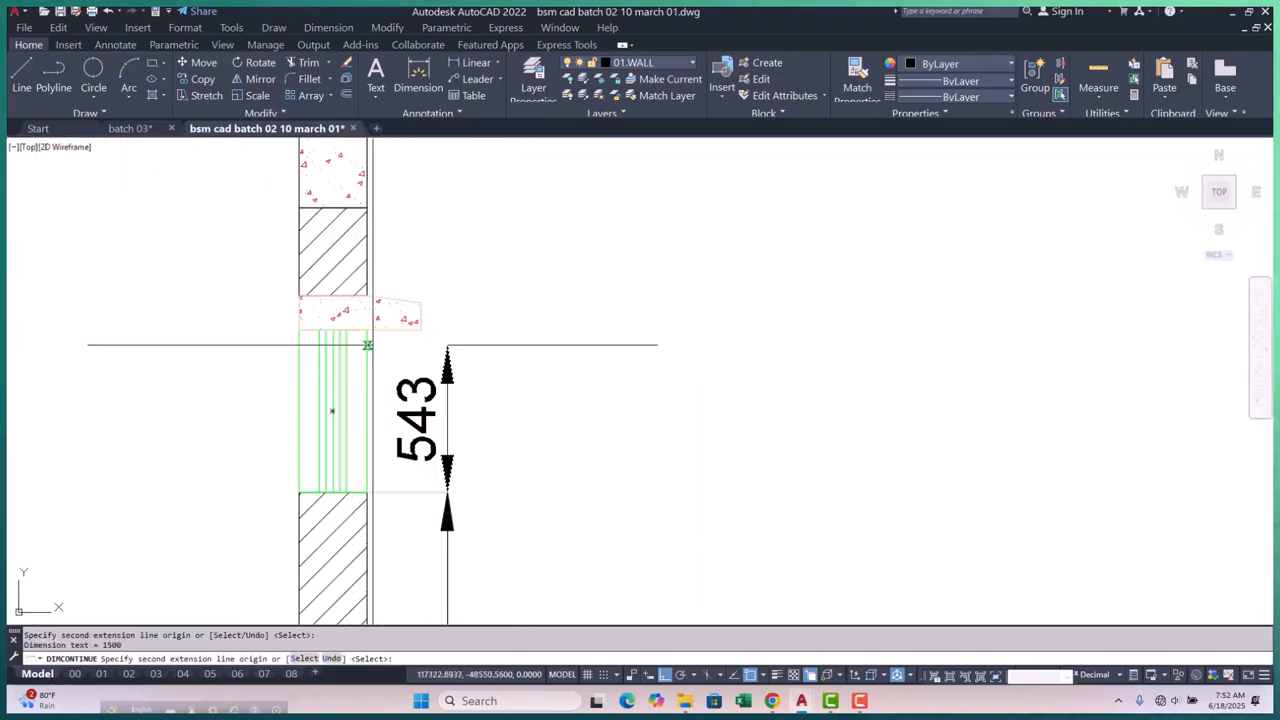
pyautogui.click(367, 297)
pyautogui.scroll(-3, 367, 297)
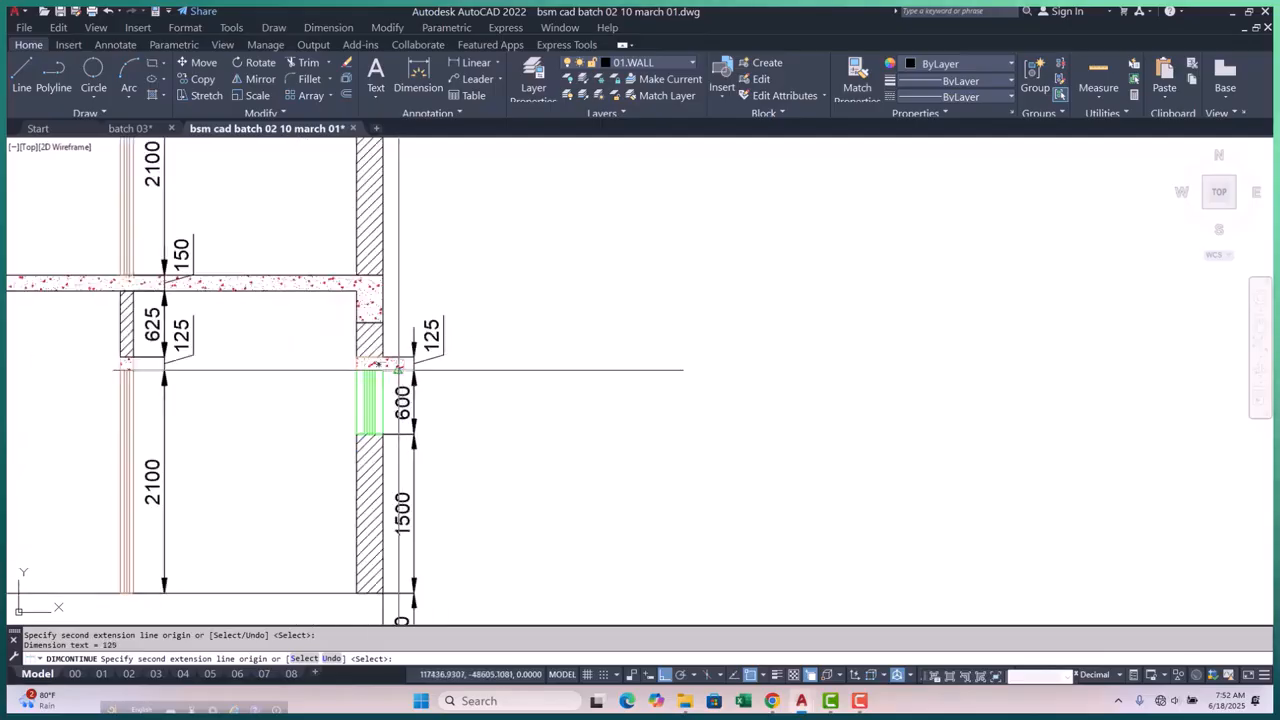
# Continue the outer wall chain over the wall above the ground-storey lintel and the 1st floor beam with slab
pyautogui.scroll(4, 425, 487)
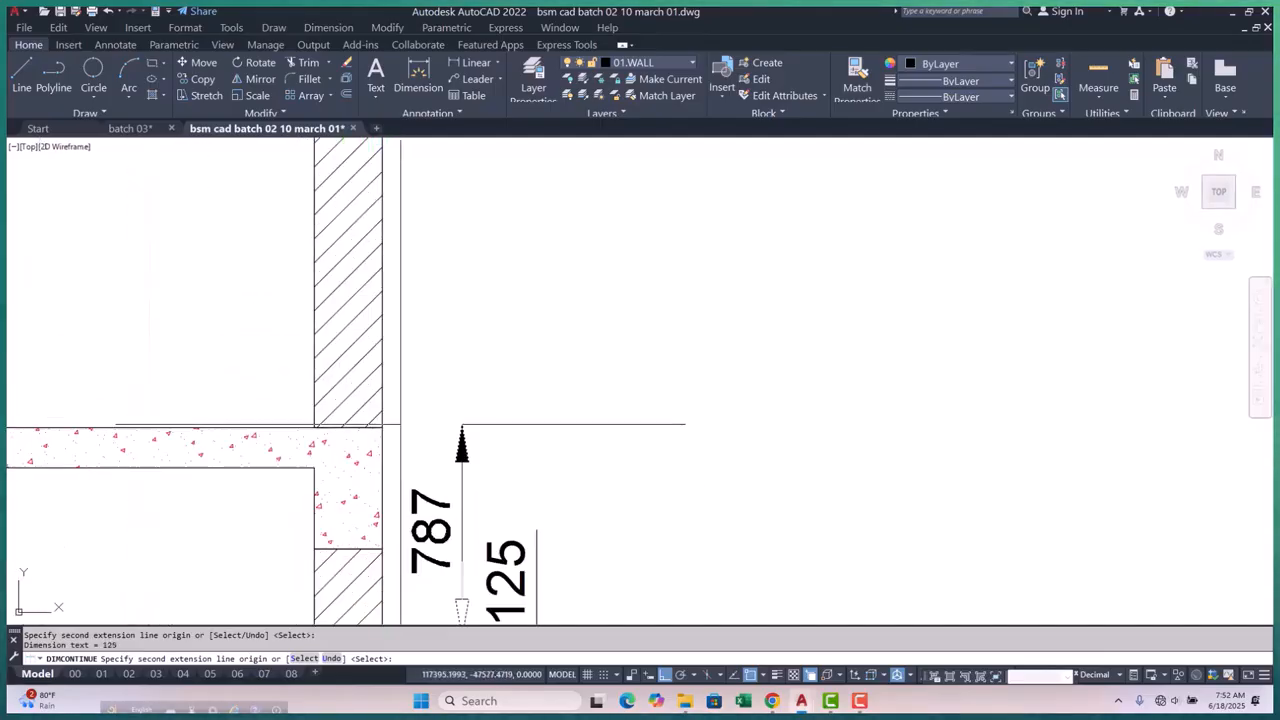
pyautogui.click(381, 549)
pyautogui.click(382, 428)
# Continue the outer wall chain above the 1st floor slab over the wall below the window, the window and the lintel's projecting tip
pyautogui.scroll(-4, 386, 428)
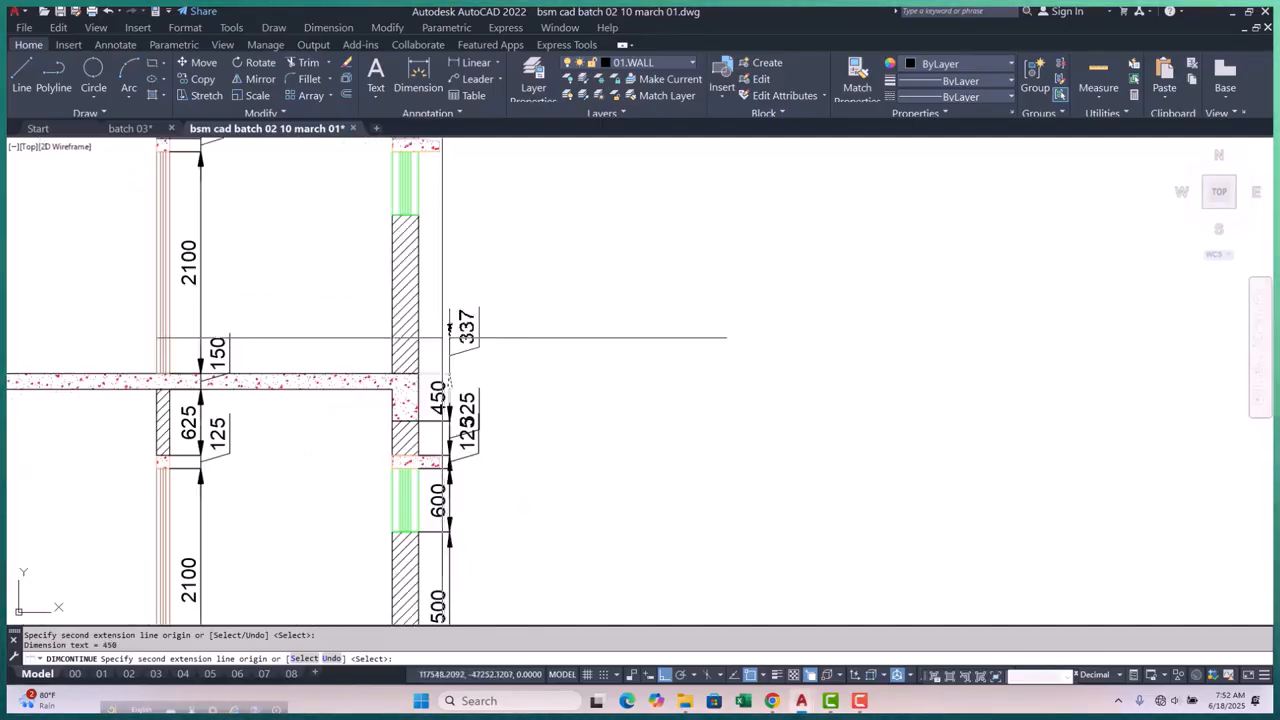
pyautogui.scroll(2, 432, 398)
pyautogui.click(382, 400)
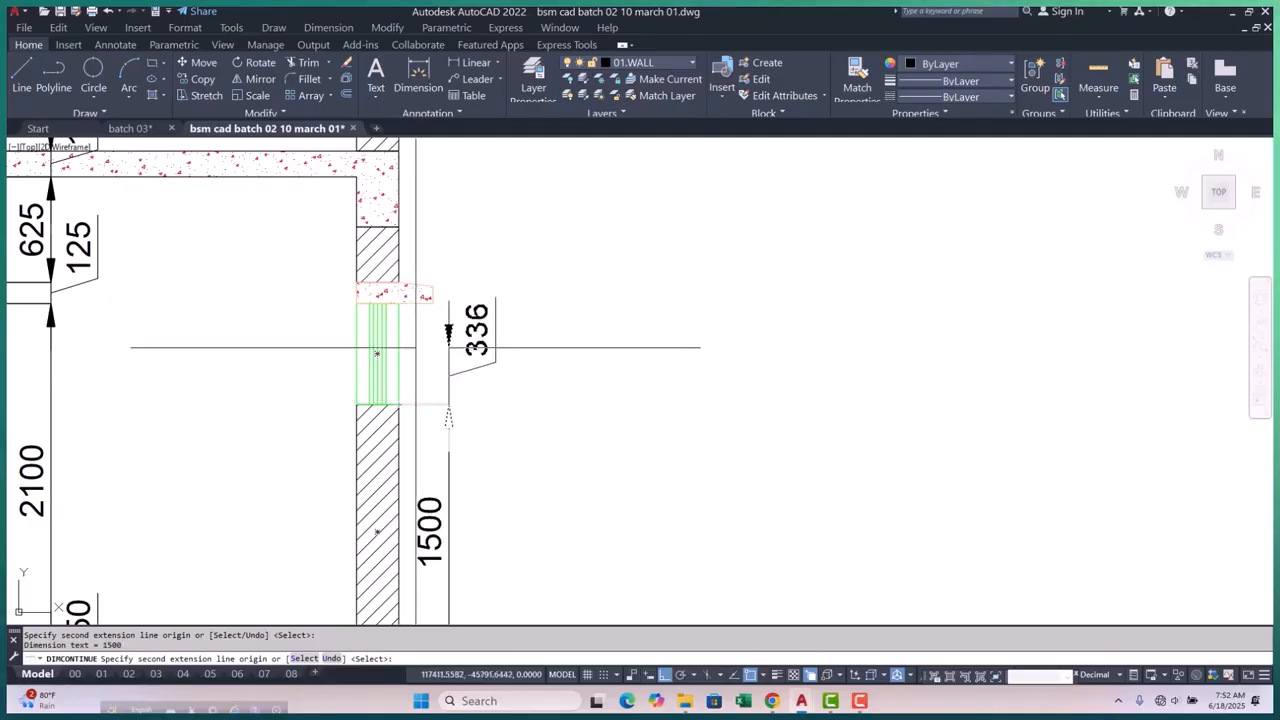
pyautogui.scroll(4, 388, 335)
pyautogui.click(367, 257)
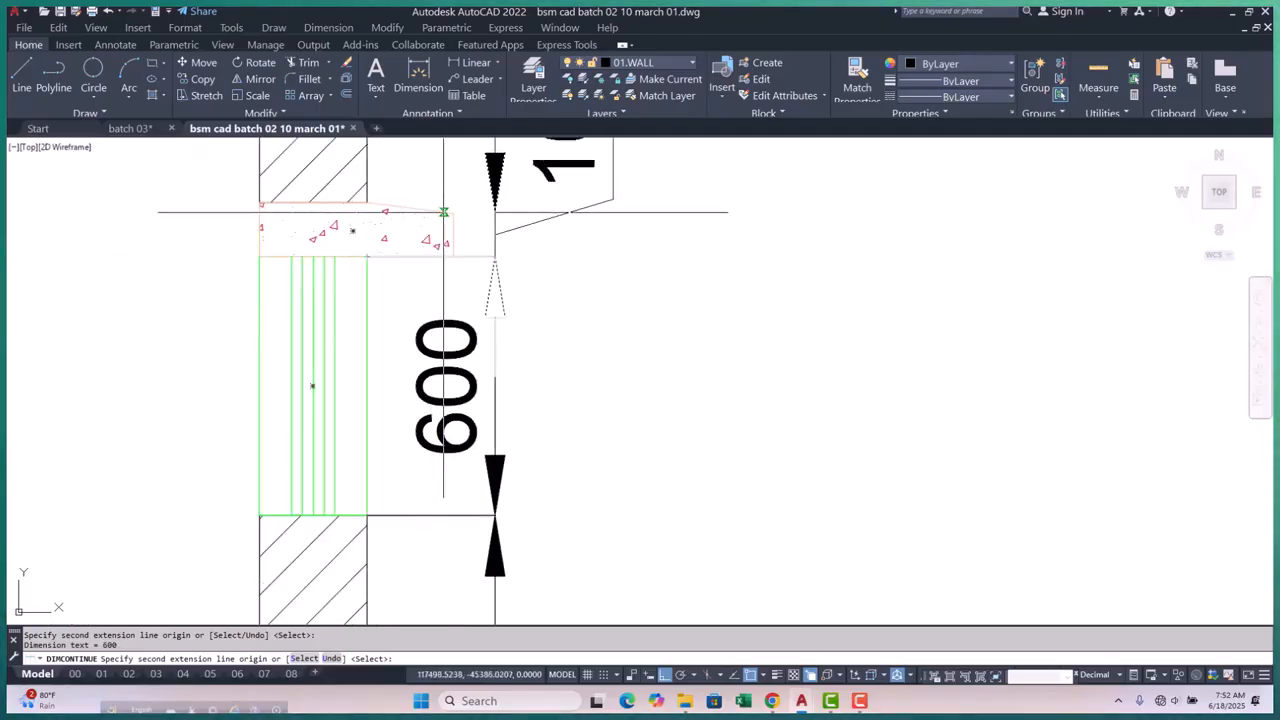
pyautogui.click(453, 213)
pyautogui.scroll(-3, 453, 213)
pyautogui.scroll(3, 400, 340)
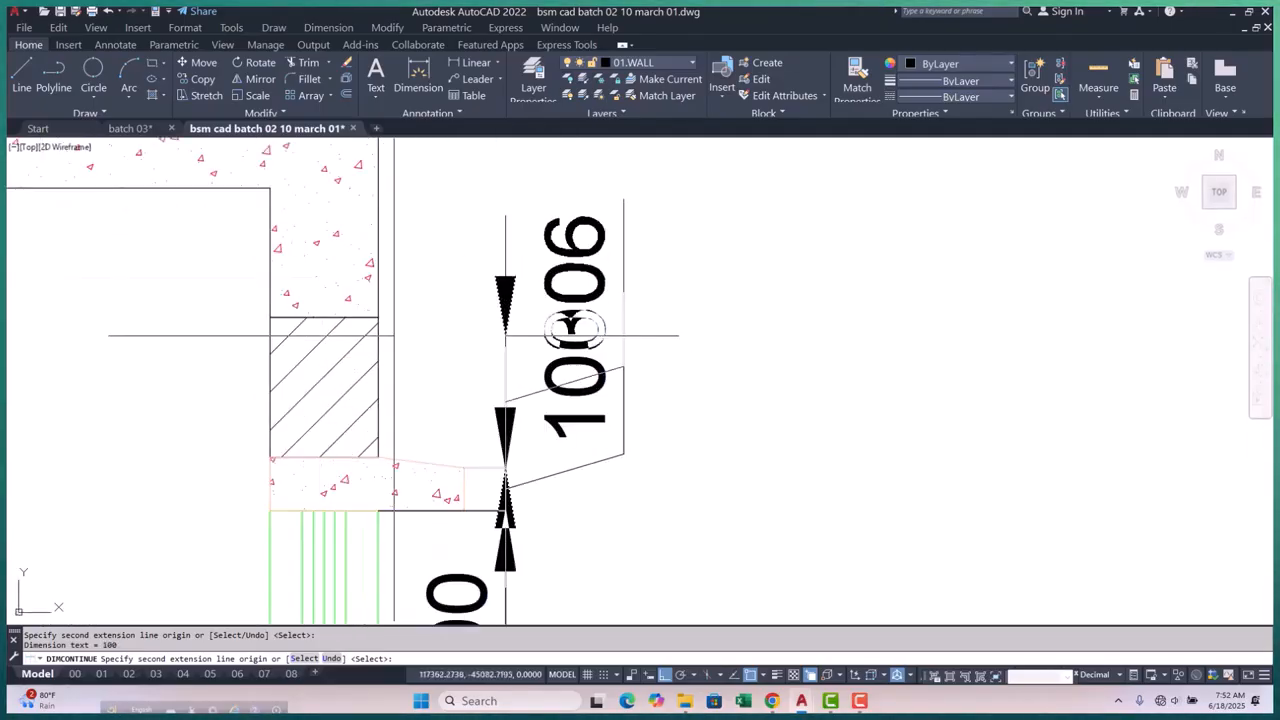
# Continue the outer wall chain over the wall above that lintel and the 2nd floor beam with slab
pyautogui.click(378, 317)
pyautogui.scroll(2, 429, 279)
pyautogui.moveTo(429, 279); pyautogui.dragTo(390, 537, button='middle')
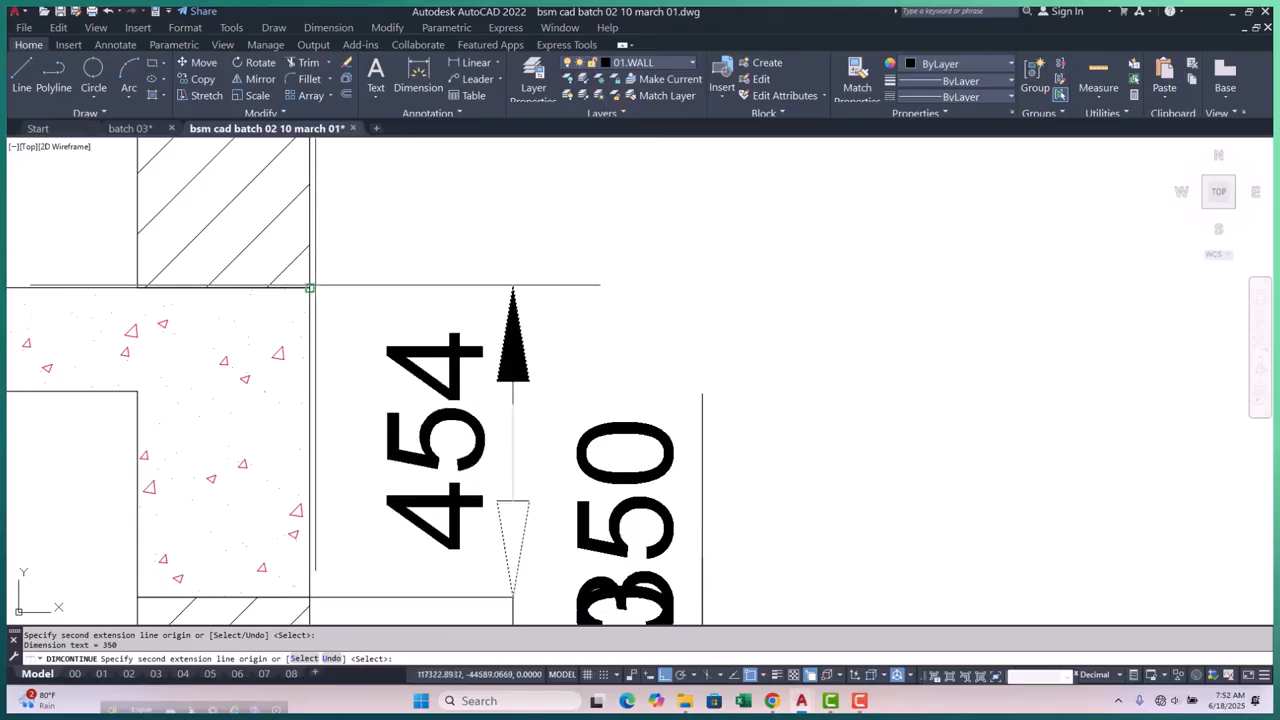
pyautogui.click(315, 289)
pyautogui.scroll(-2, 310, 288)
pyautogui.scroll(-2, 351, 531)
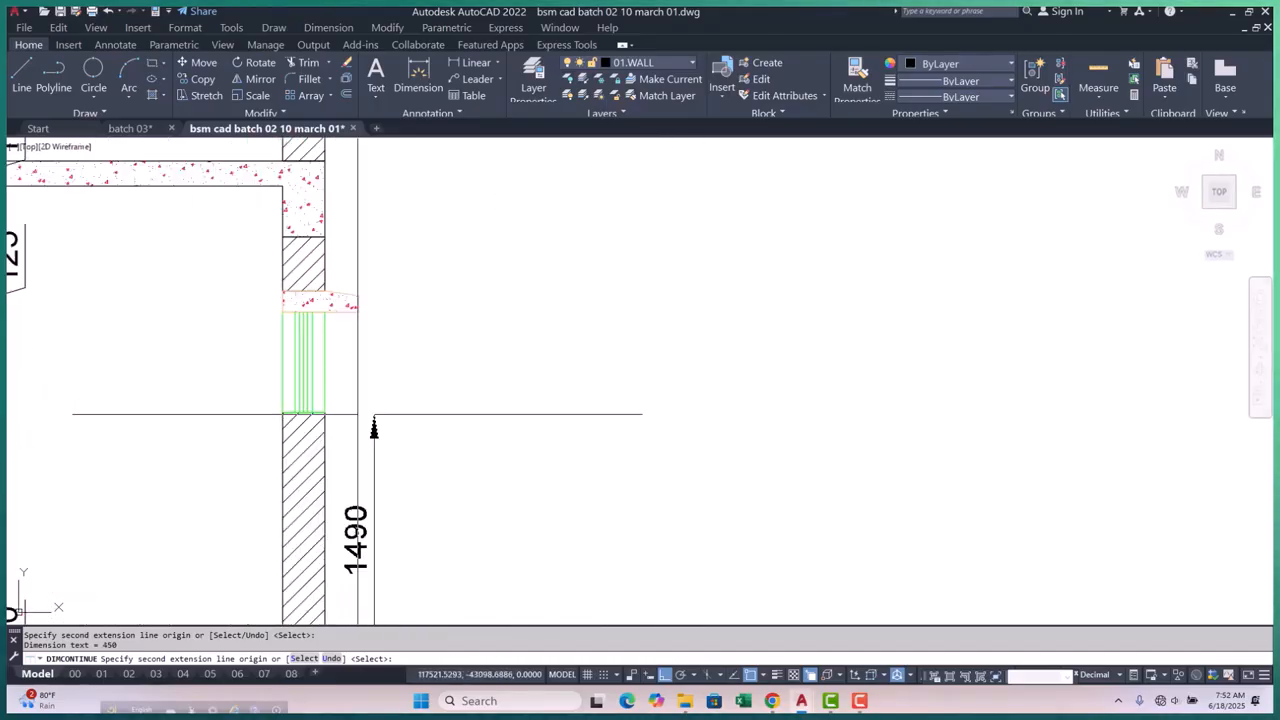
# Continue the outer wall chain from the 2nd floor slab over wall, window, lintel tip and upper wall to the top of the 3rd floor beam
pyautogui.scroll(4, 324, 412)
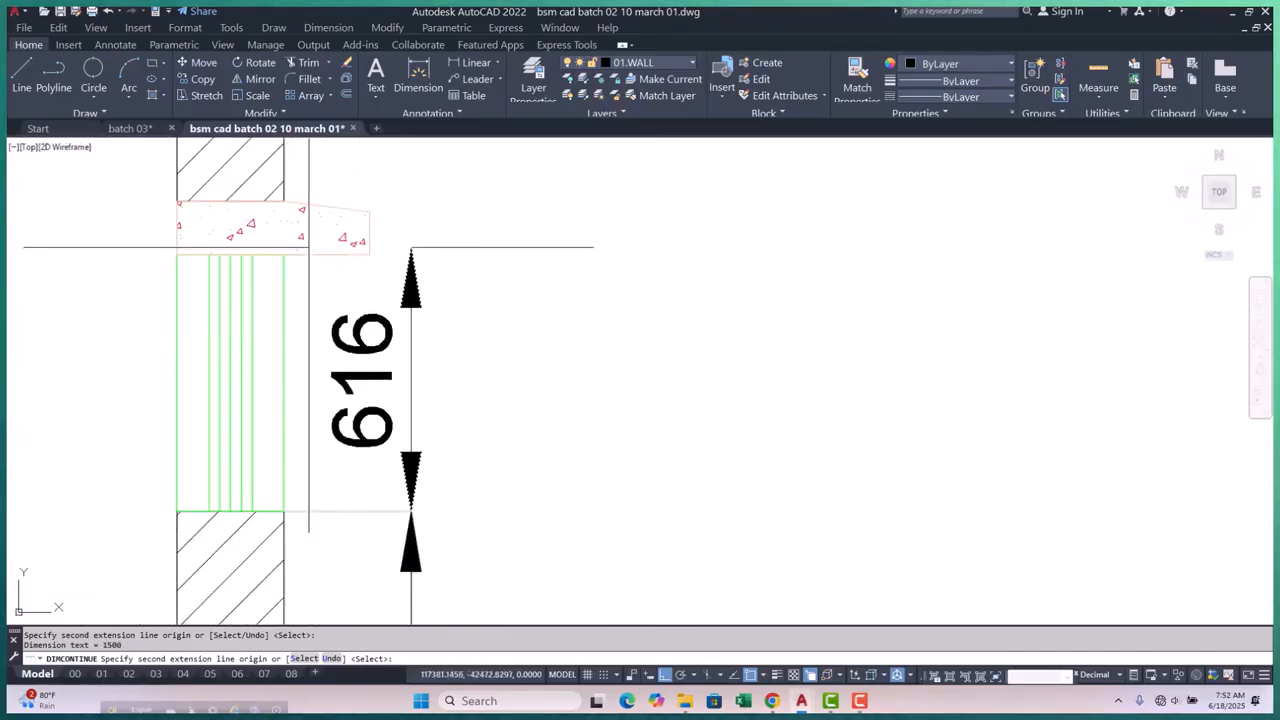
pyautogui.click(284, 255)
pyautogui.click(369, 212)
pyautogui.moveTo(369, 341); pyautogui.dragTo(351, 616, button='middle')
pyautogui.scroll(-2, 351, 616)
pyautogui.click(299, 445)
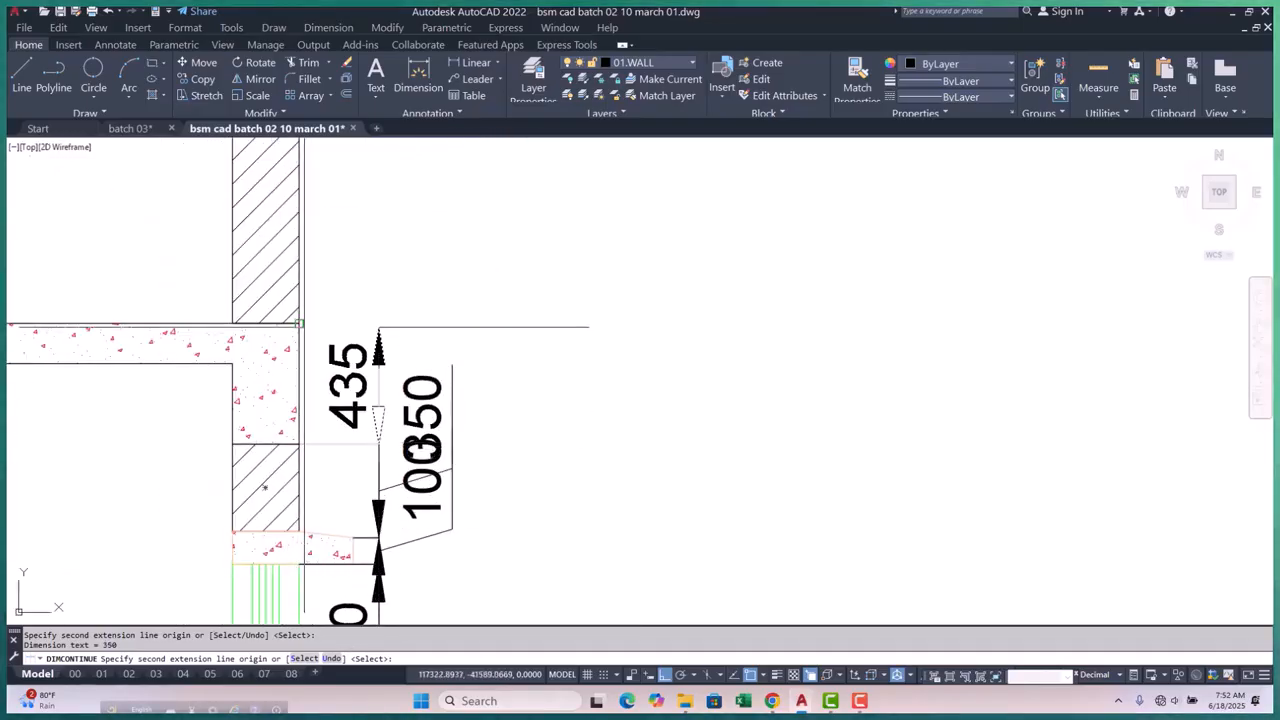
pyautogui.click(297, 323)
pyautogui.scroll(-4, 297, 323)
# Continue the outer wall chain from the 3rd floor slab over wall, window, lintel tip and upper wall to the top of the 4th floor beam
pyautogui.scroll(4, 324, 435)
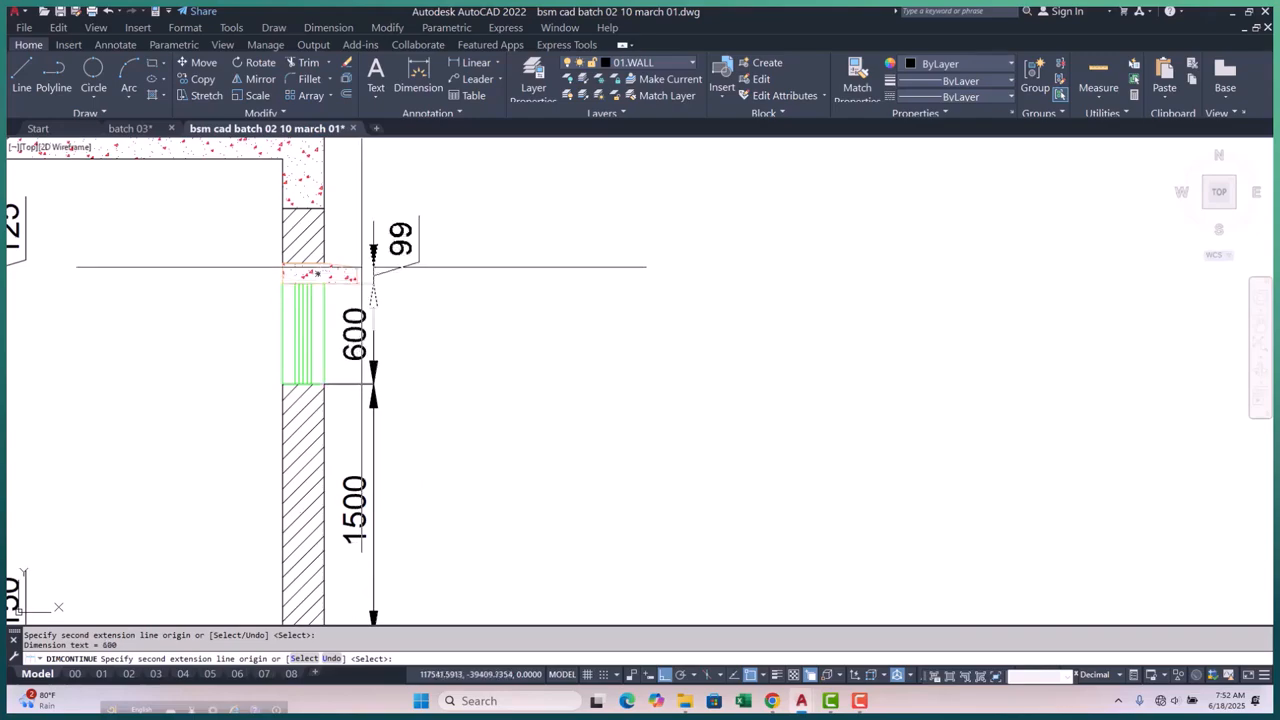
pyautogui.scroll(3, 316, 273)
pyautogui.click(317, 277)
pyautogui.scroll(-2, 317, 277)
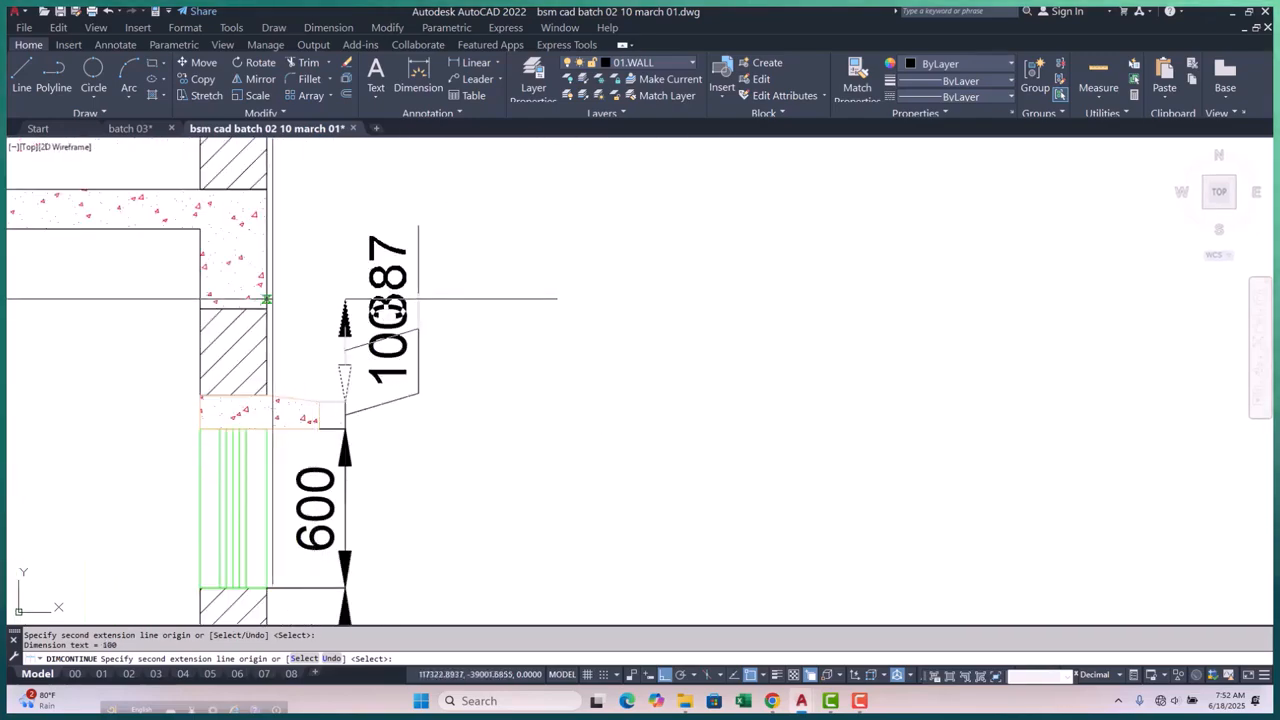
pyautogui.scroll(2, 266, 299)
pyautogui.click(297, 329)
pyautogui.moveTo(297, 329); pyautogui.dragTo(271, 427, button='middle')
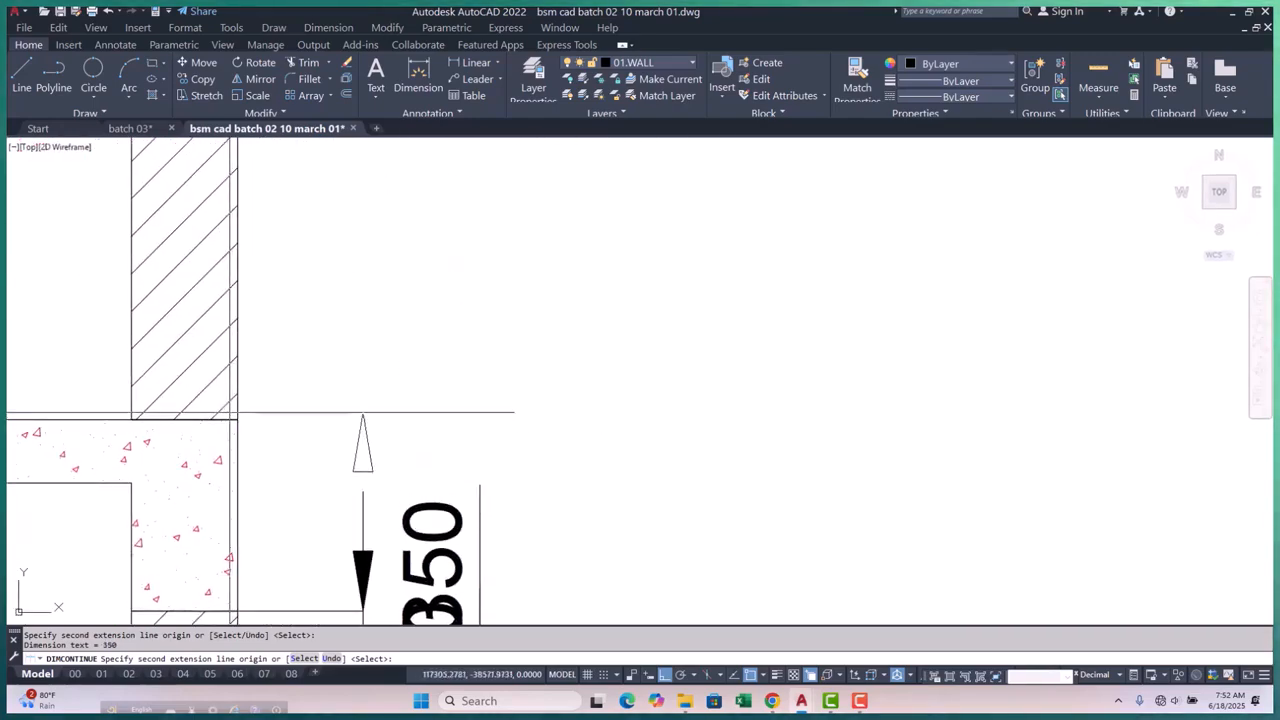
pyautogui.click(238, 412)
pyautogui.scroll(-3, 238, 412)
# Finish the outer wall chain over the topmost wall, window, lintel tip, upper wall and roof floor beam with slab
pyautogui.scroll(3, 259, 437)
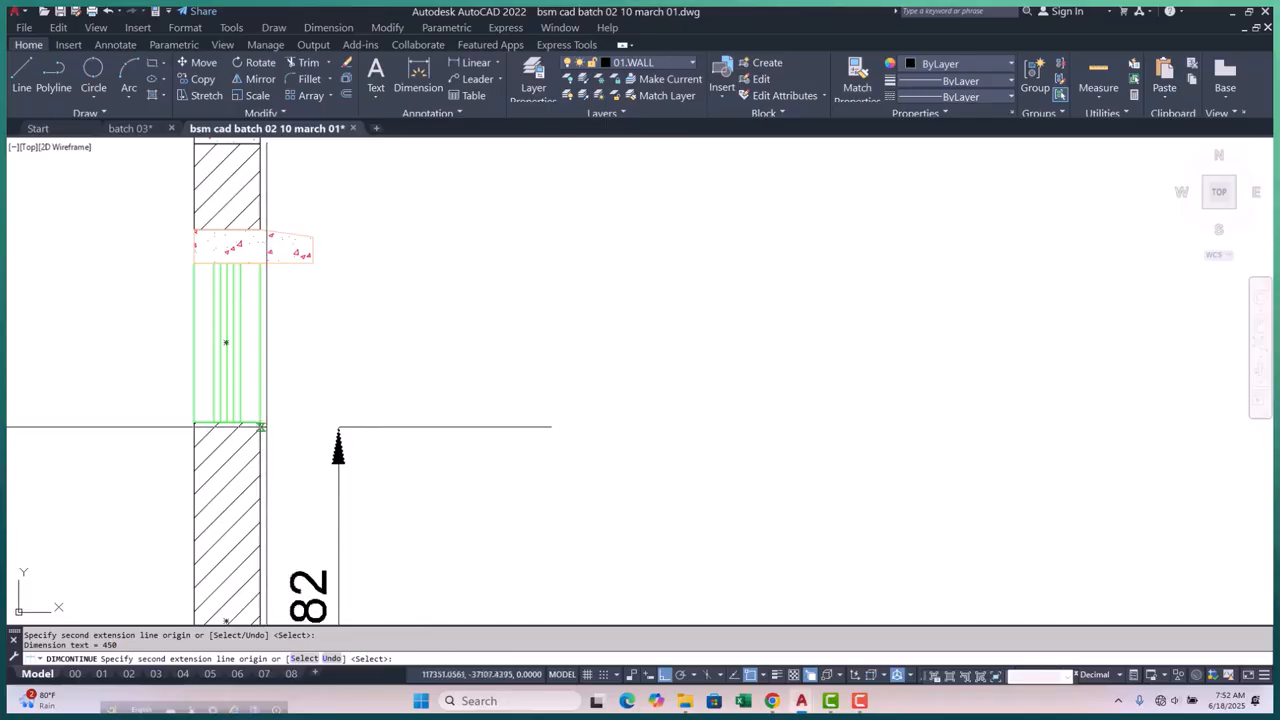
pyautogui.click(260, 263)
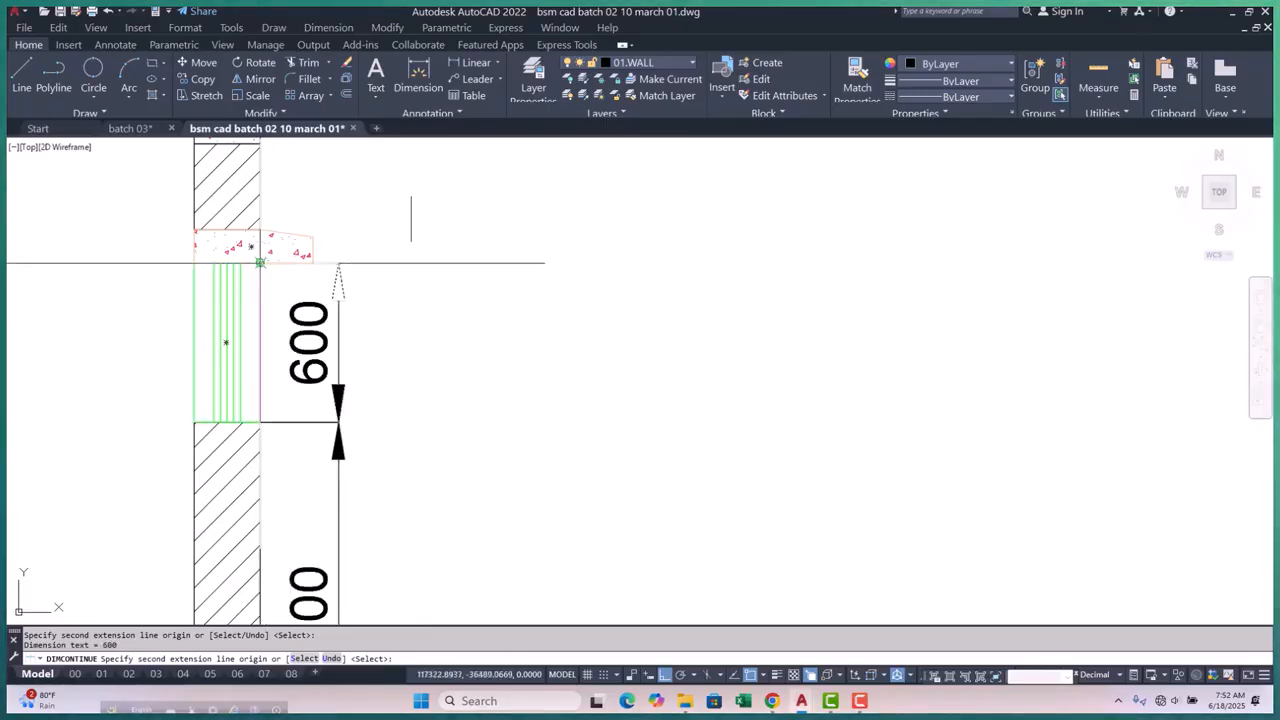
pyautogui.click(313, 236)
pyautogui.scroll(-3, 330, 300)
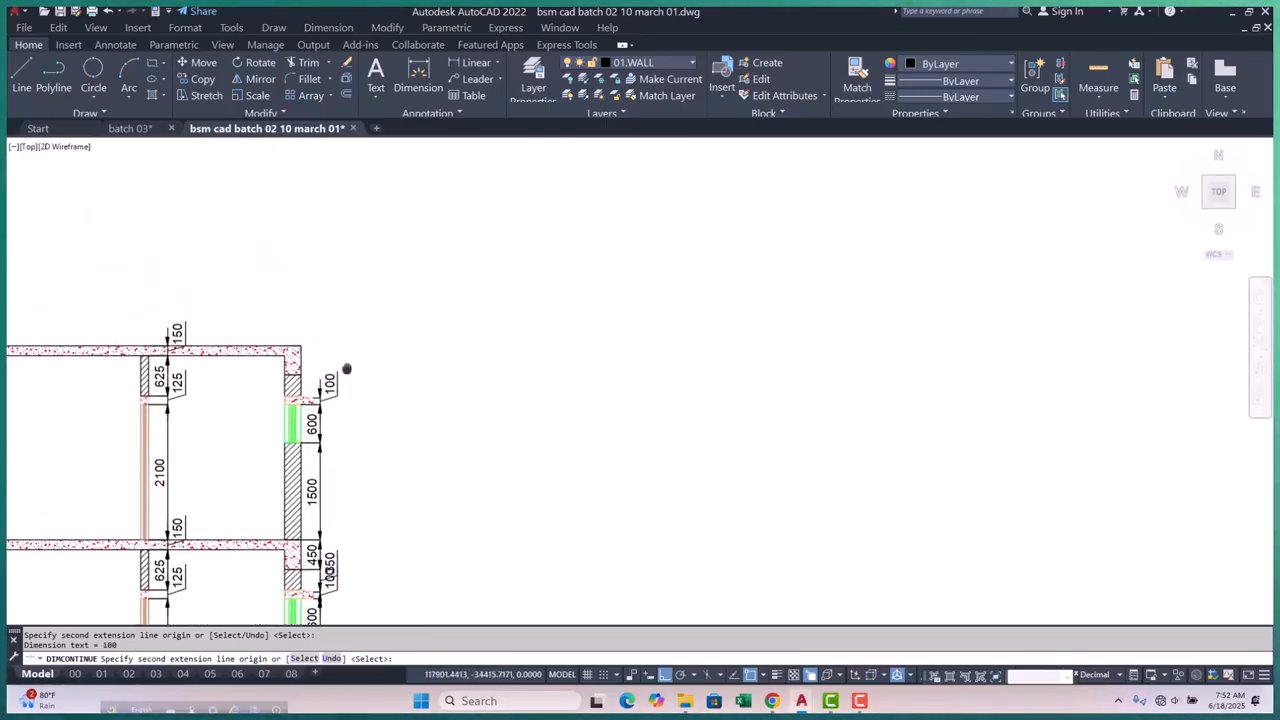
pyautogui.scroll(3, 319, 347)
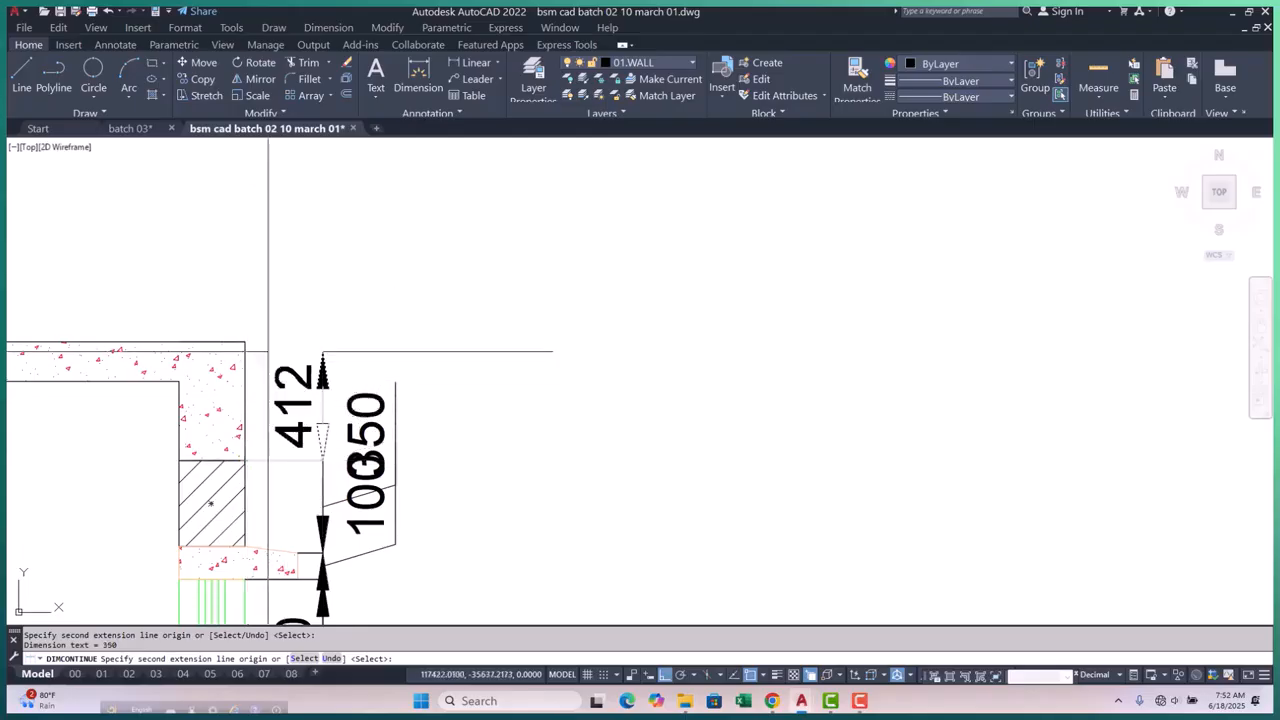
pyautogui.click(244, 341)
pyautogui.scroll(-3, 300, 330)
pyautogui.scroll(-2, 391, 286)
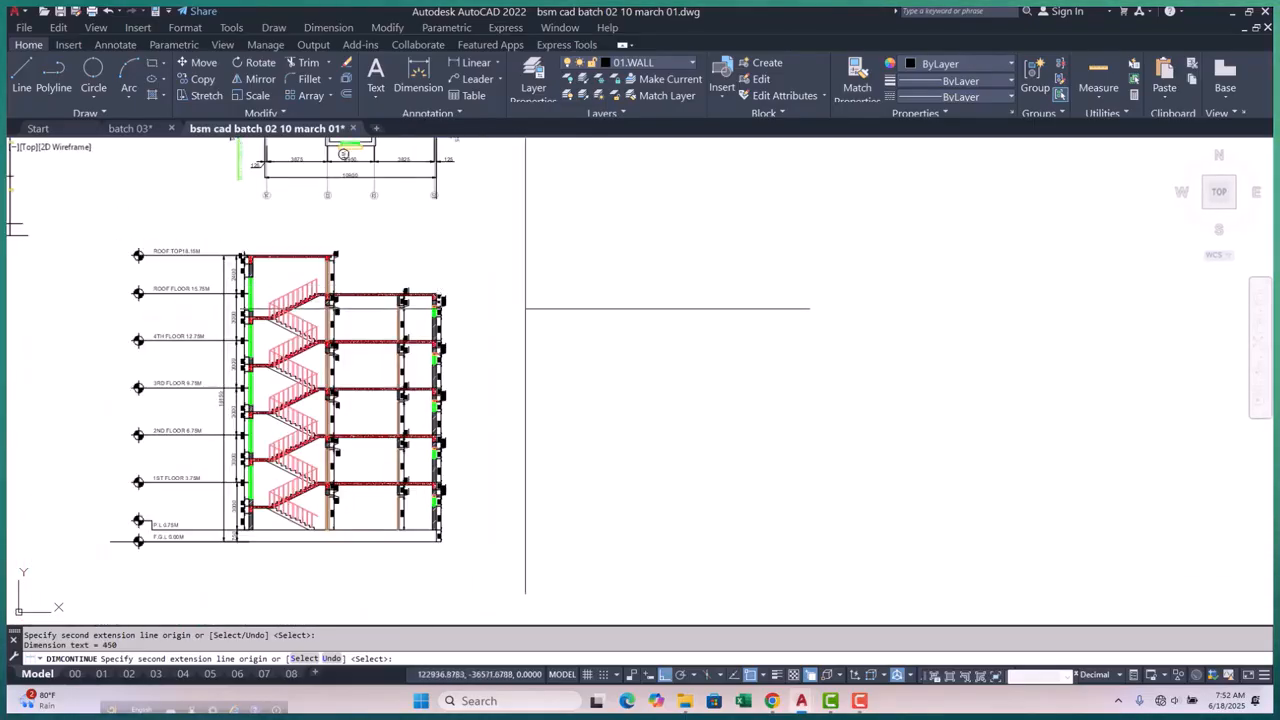
pyautogui.press('Escape')
pyautogui.press('Escape')
# Move the topmost lintel's 100 dimension text about 280 outward, clear of the neighbouring 350 text
pyautogui.scroll(5, 397, 351)
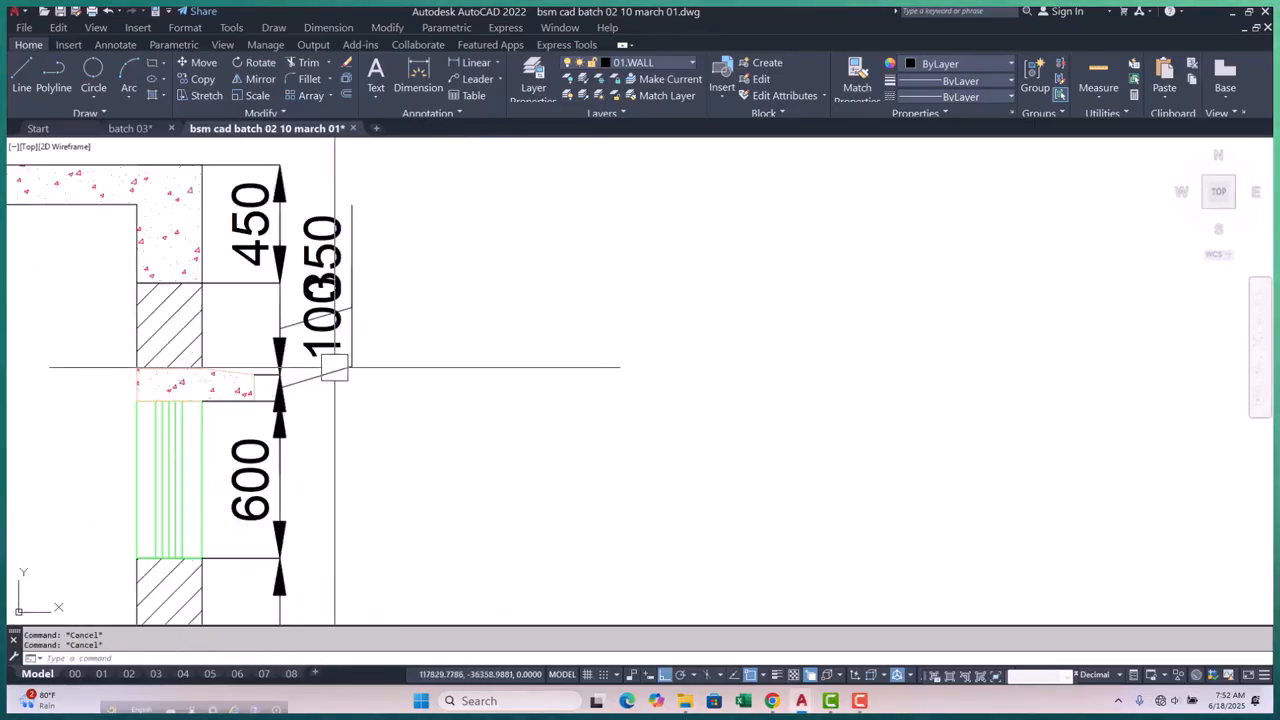
pyautogui.click(321, 355)
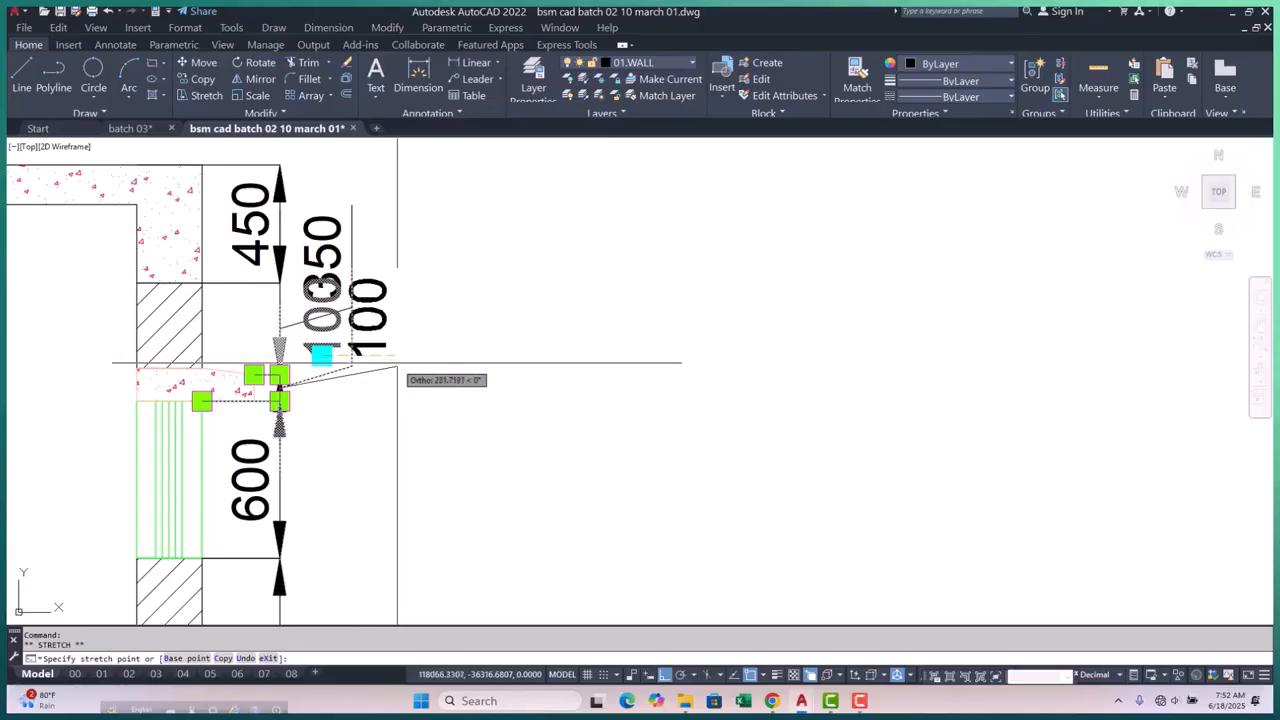
pyautogui.click(397, 362)
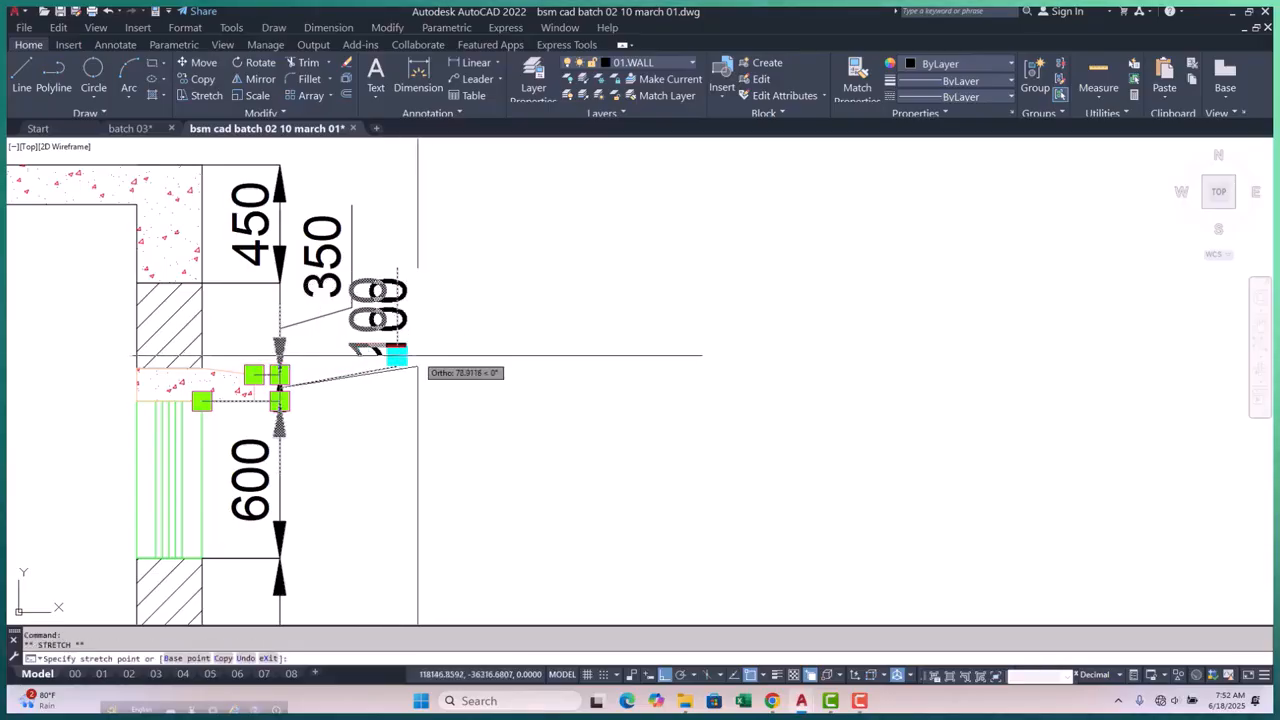
pyautogui.press('Escape')
# Erase the overlapping 100 lintel dimensions on the outer wall just below the 4th and 3rd floor slabs
pyautogui.scroll(-5, 428, 177)
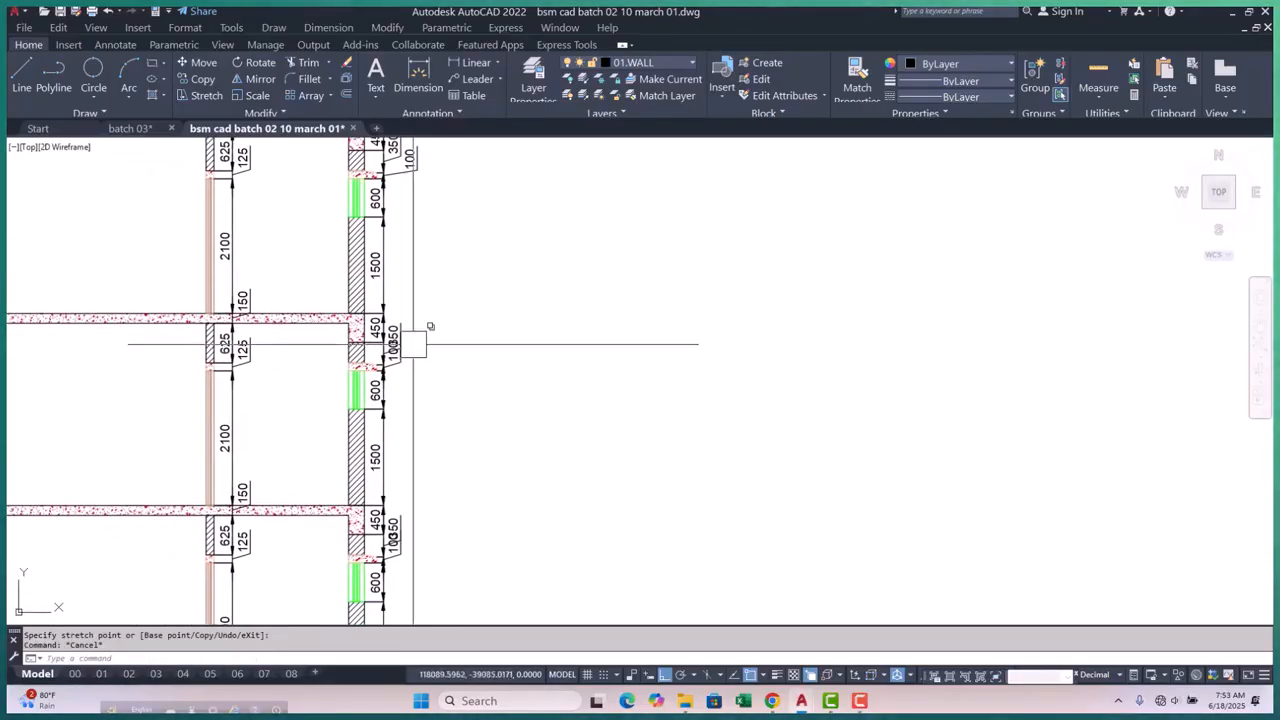
pyautogui.scroll(4, 413, 344)
pyautogui.scroll(-4, 446, 417)
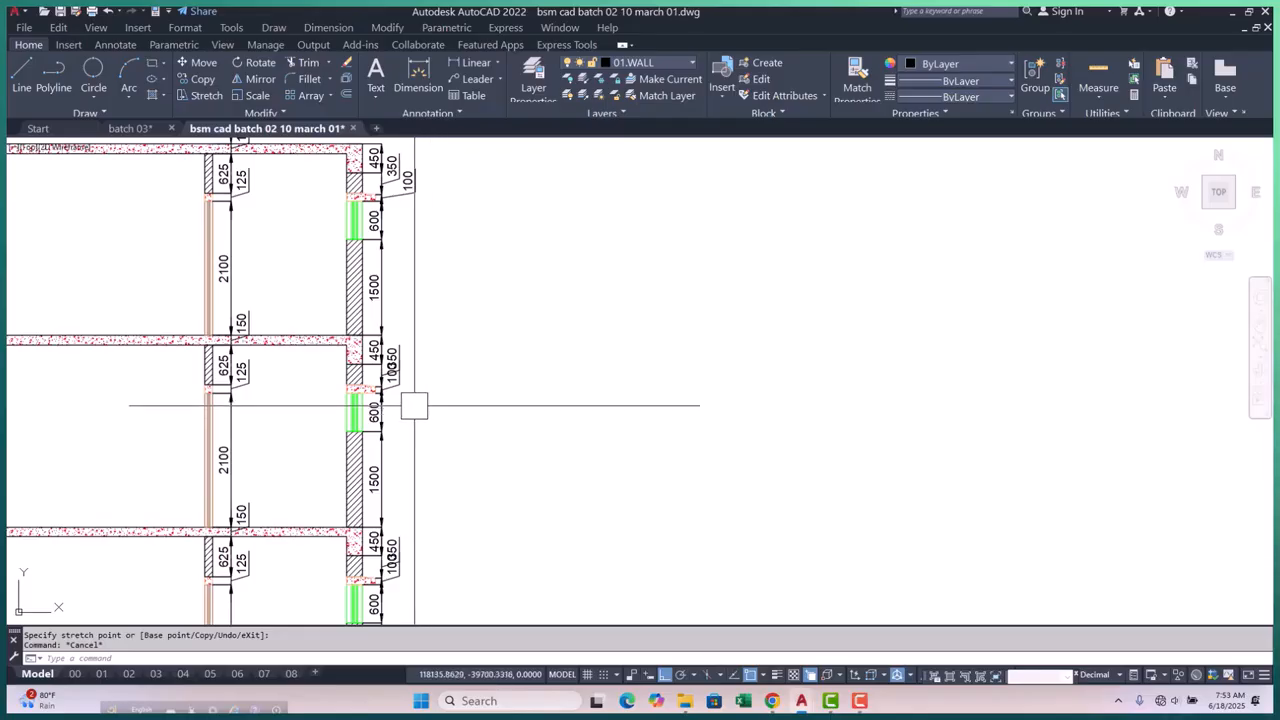
pyautogui.scroll(3, 414, 405)
pyautogui.click(360, 362)
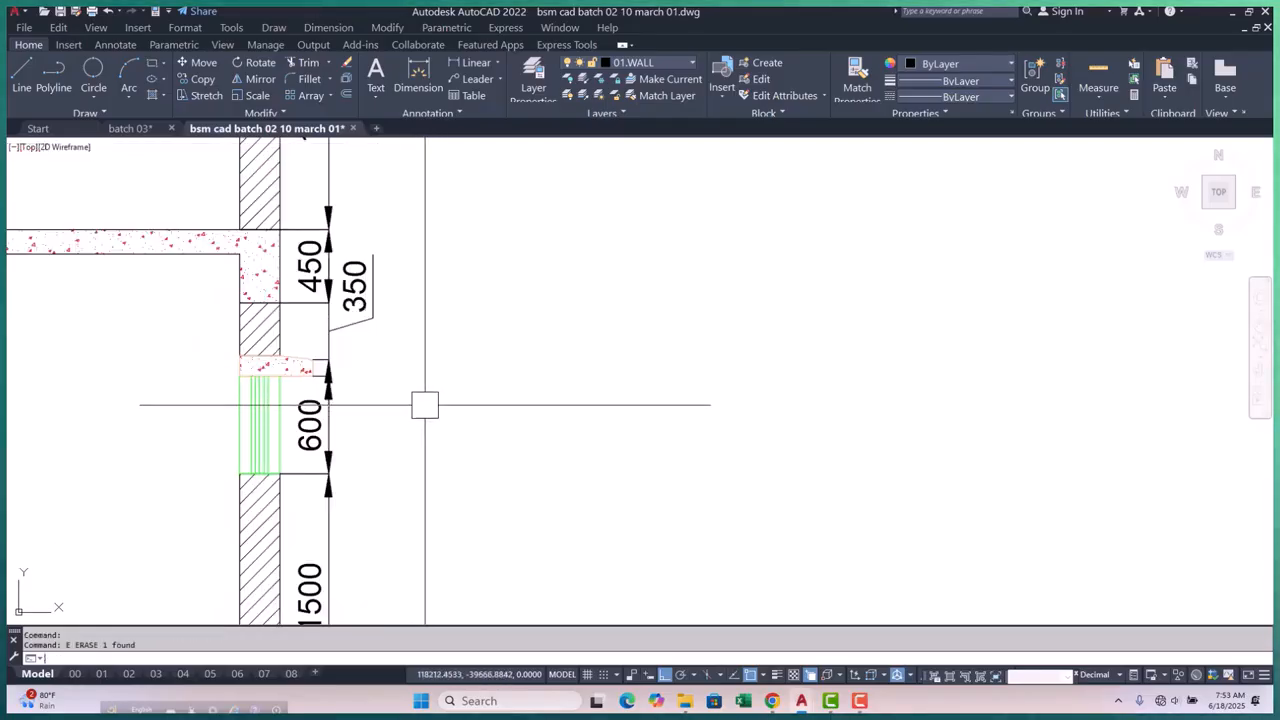
pyautogui.scroll(-4, 424, 405)
pyautogui.scroll(4, 357, 523)
pyautogui.click(332, 428)
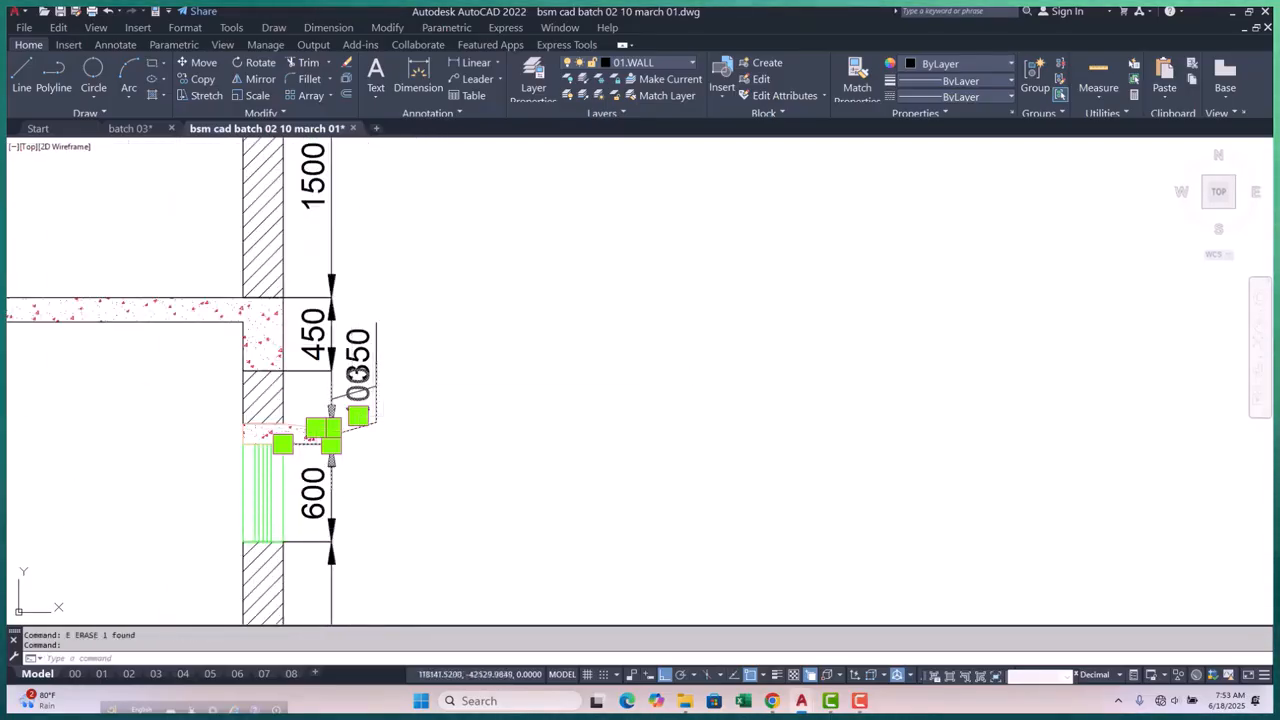
pyautogui.press('Escape')
# Erase the outer wall's overlapping 100 lintel dimension below the 2nd floor slab and the 125 lintel dimension below the 1st floor slab
pyautogui.scroll(-4, 371, 350)
pyautogui.scroll(4, 357, 428)
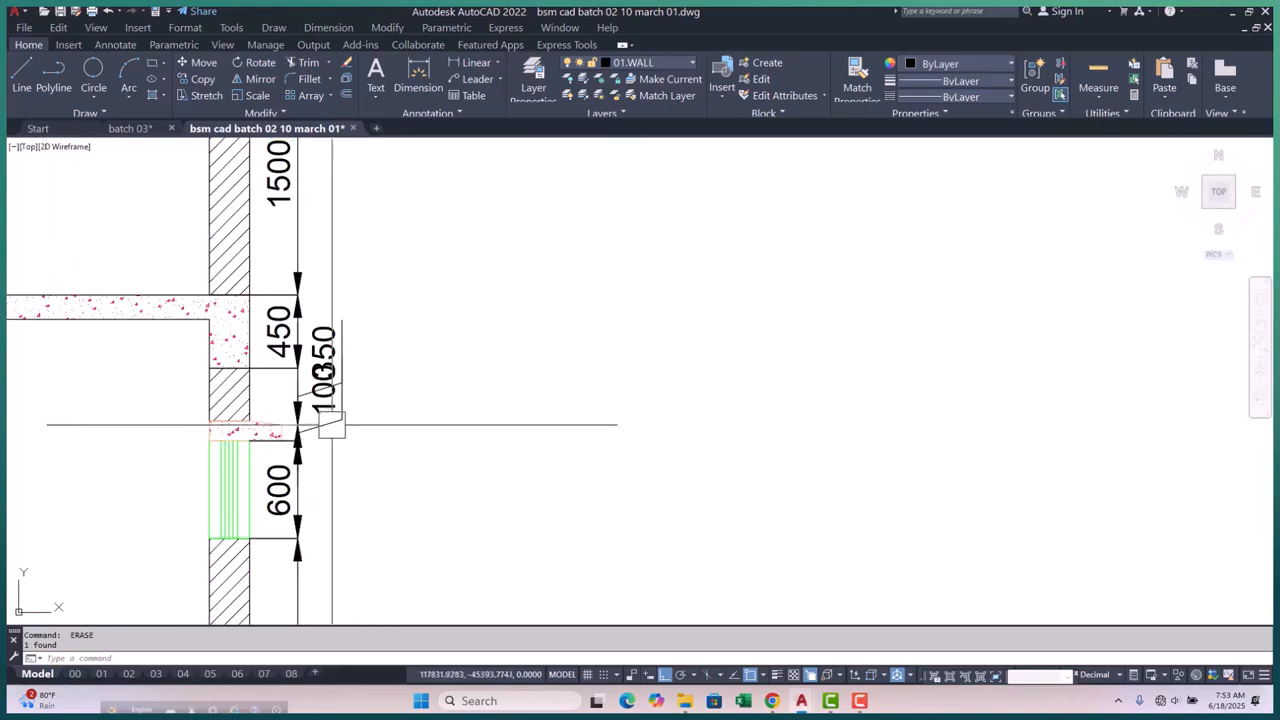
pyautogui.scroll(-4, 372, 343)
pyautogui.scroll(4, 351, 340)
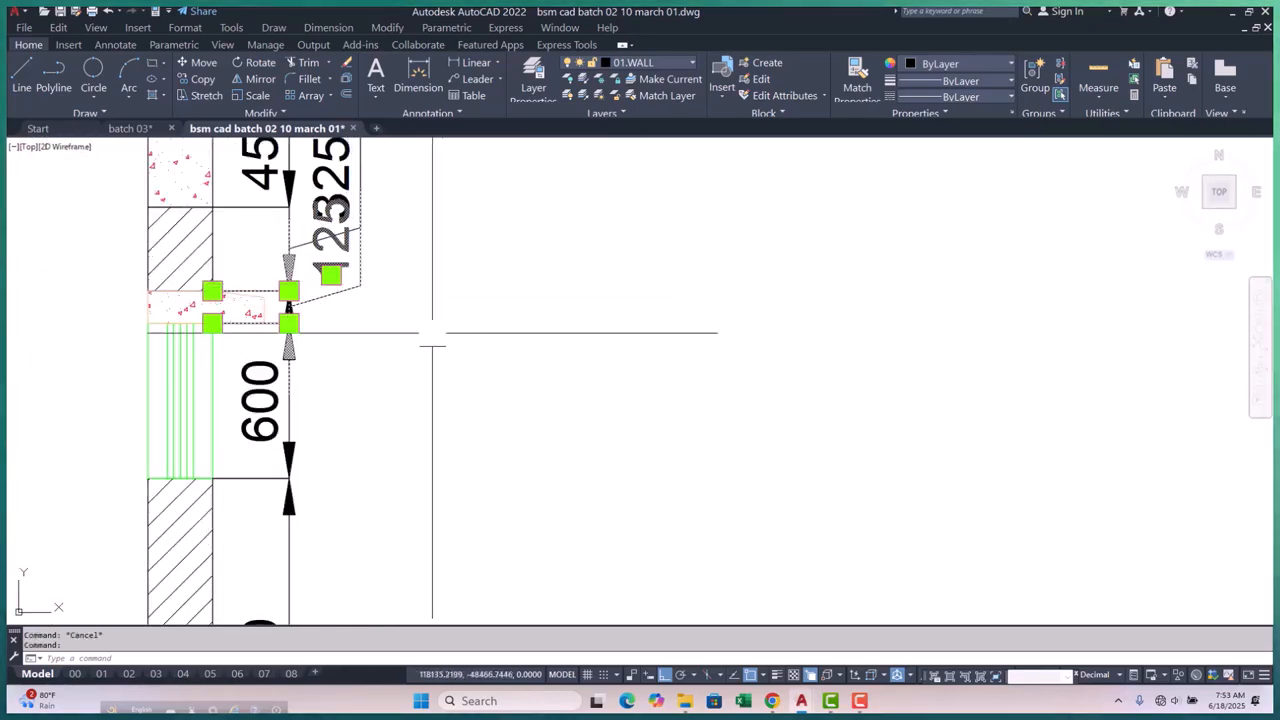
pyautogui.press('Delete')
pyautogui.scroll(-5, 416, 309)
pyautogui.scroll(6, 389, 391)
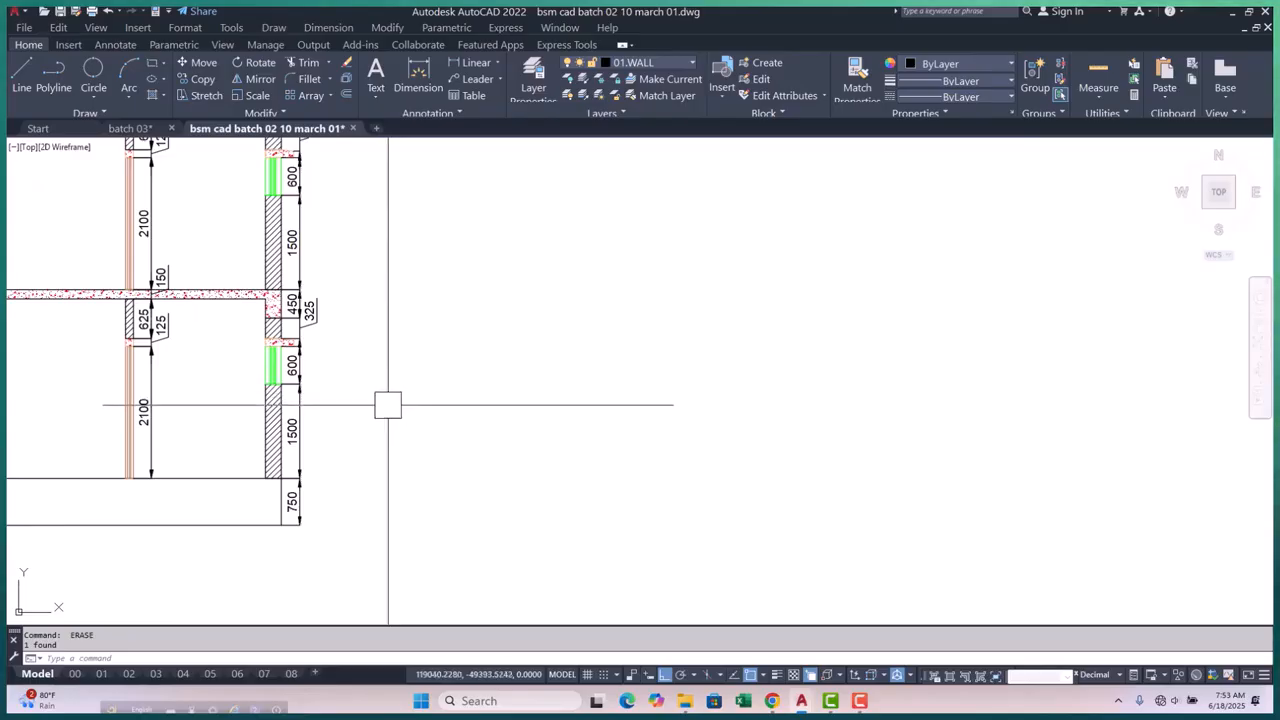
# Copy the topmost 100 lintel dimension from the roof floor slab's outer corner to the 4th floor slab's outer corner
pyautogui.scroll(-6, 385, 455)
pyautogui.scroll(6, 410, 280)
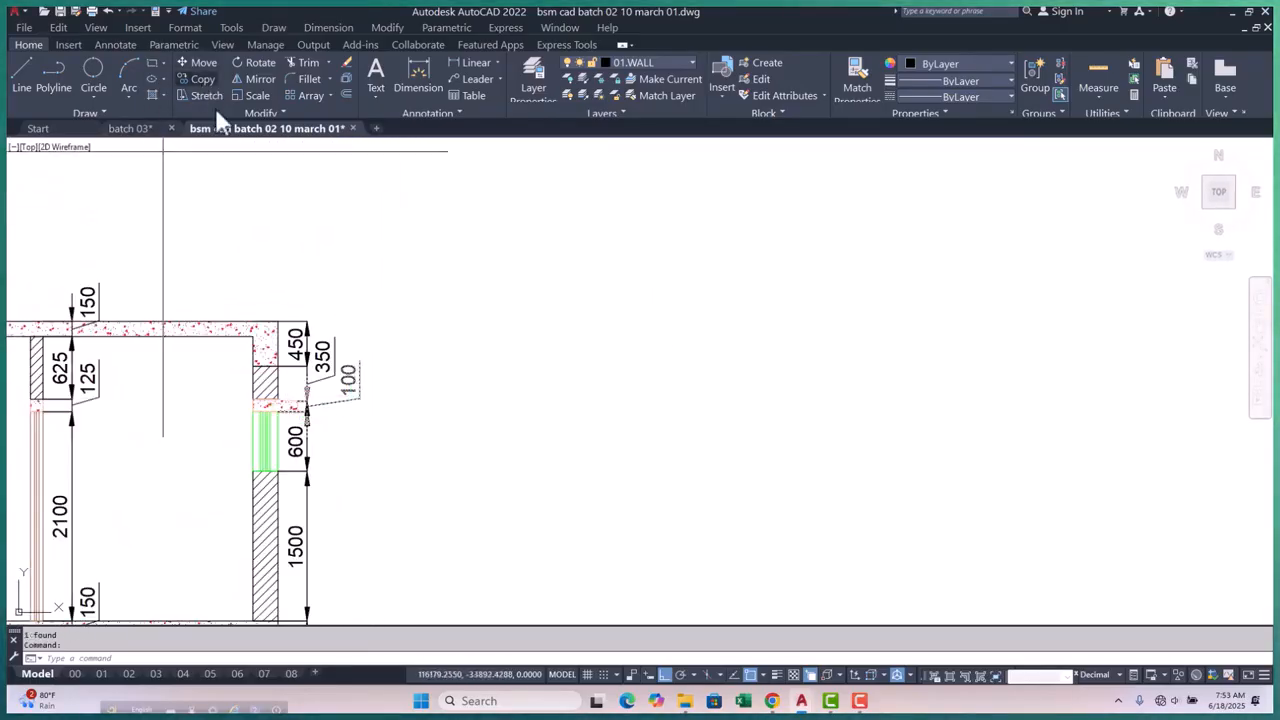
pyautogui.click(198, 79)
pyautogui.scroll(2, 330, 290)
pyautogui.scroll(-3, 330, 290)
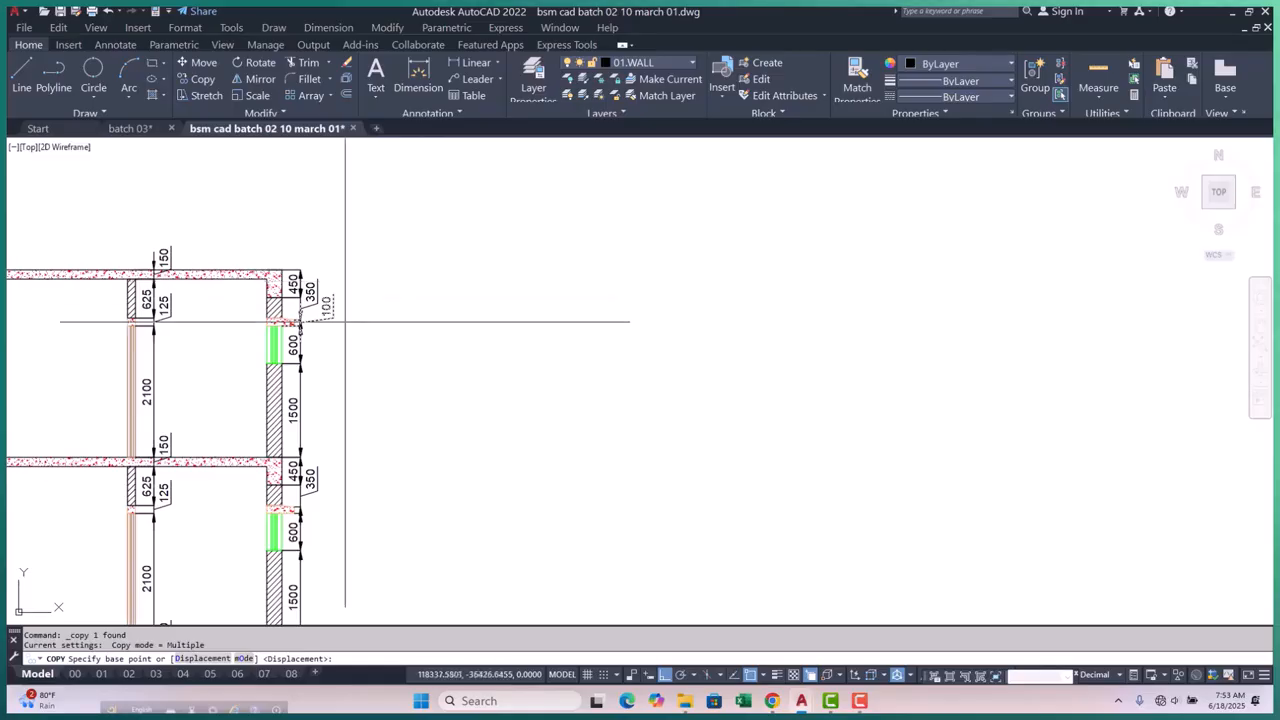
pyautogui.scroll(2, 288, 286)
pyautogui.click(278, 260)
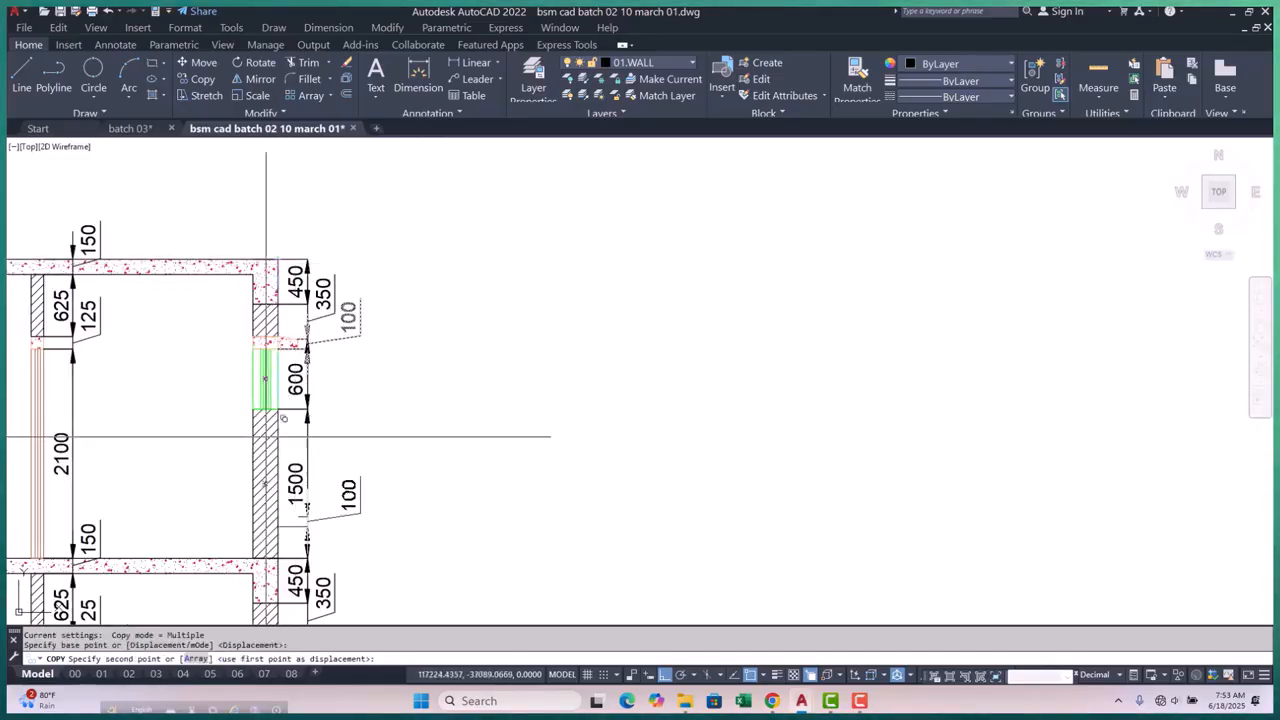
pyautogui.scroll(-1, 286, 286)
pyautogui.scroll(4, 304, 268)
pyautogui.scroll(-4, 287, 286)
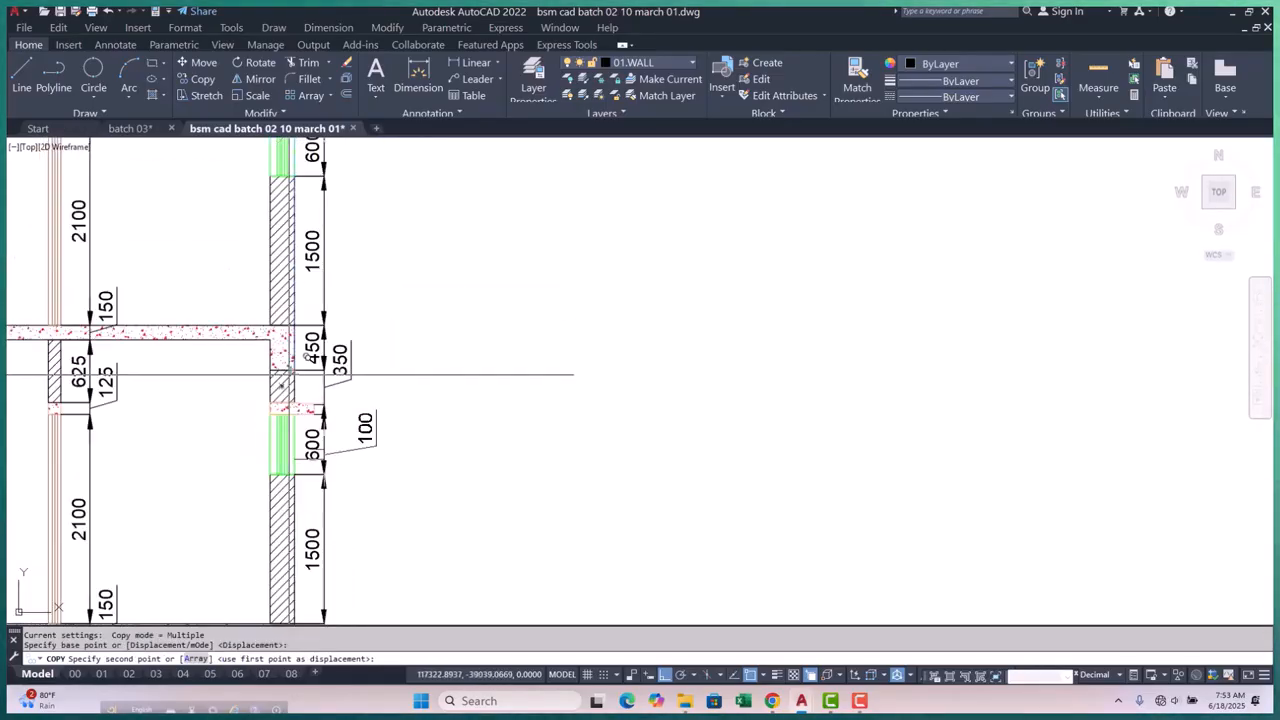
pyautogui.scroll(5, 270, 295)
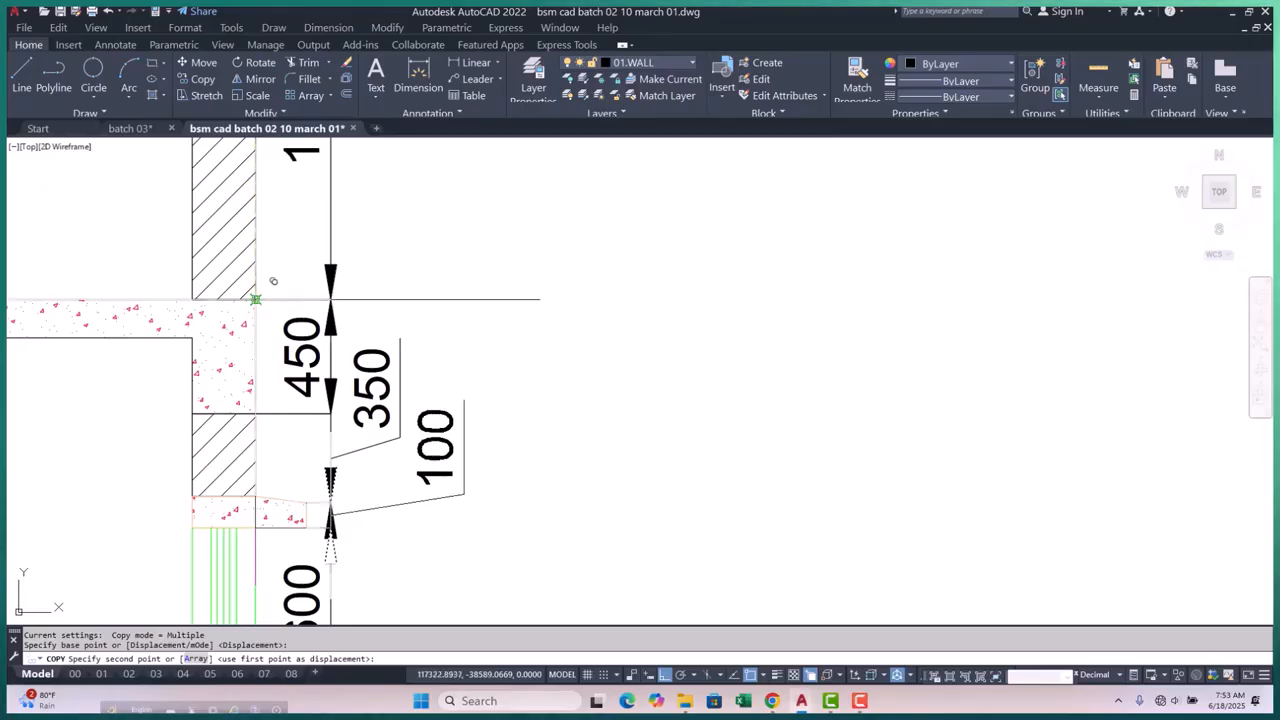
pyautogui.click(256, 299)
# Copy the same 100 lintel dimension to the outer corners of the 3rd, 2nd and 1st floor slabs
pyautogui.scroll(-4, 286, 280)
pyautogui.scroll(5, 290, 270)
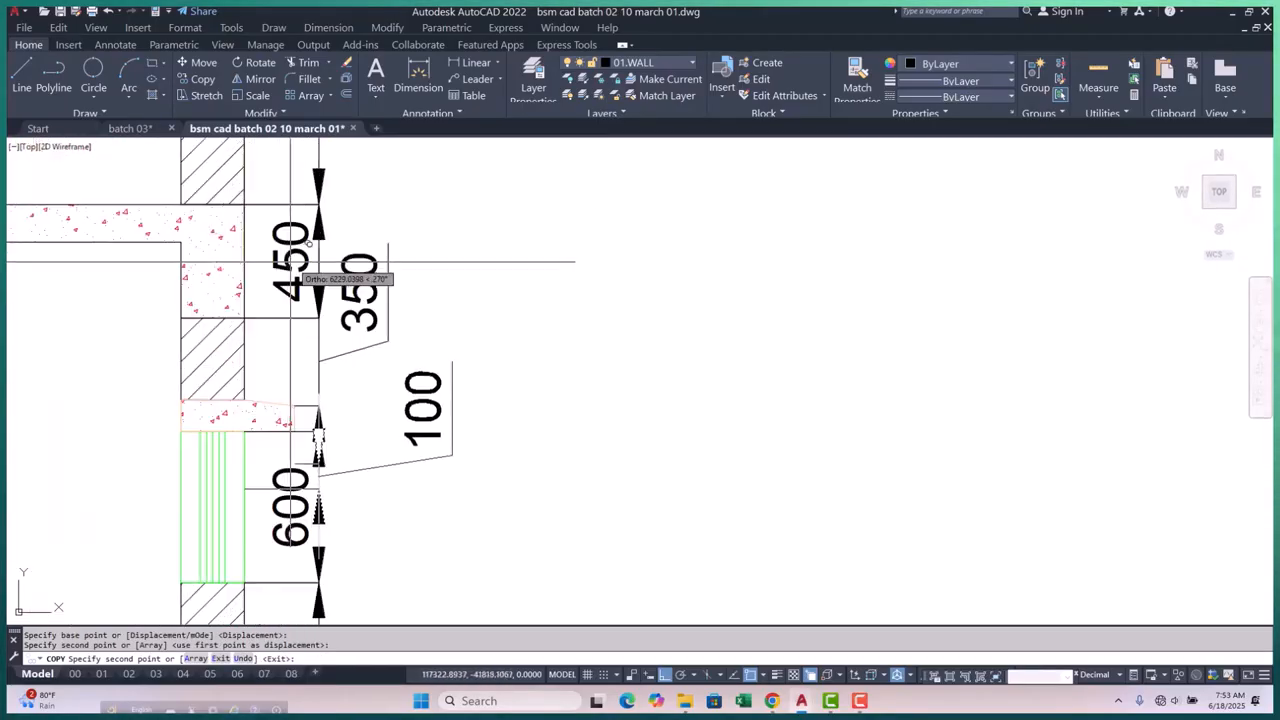
pyautogui.scroll(-4, 300, 190)
pyautogui.click(337, 371)
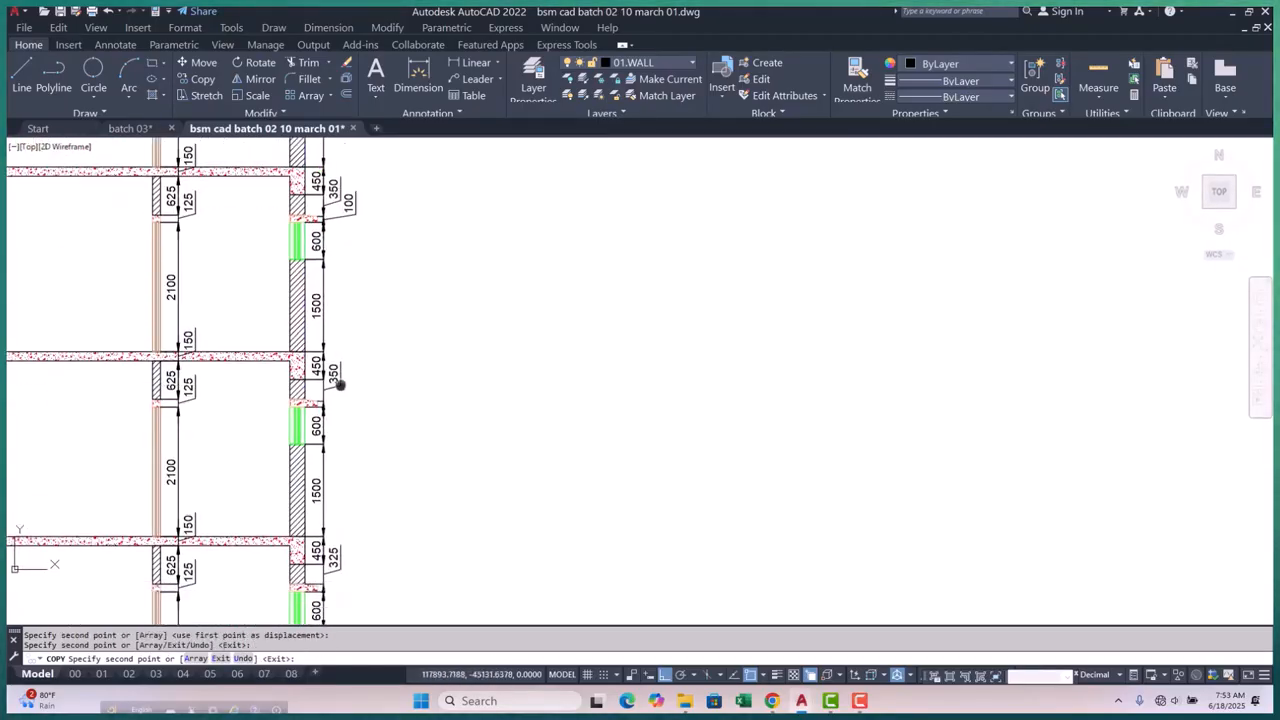
pyautogui.scroll(5, 337, 371)
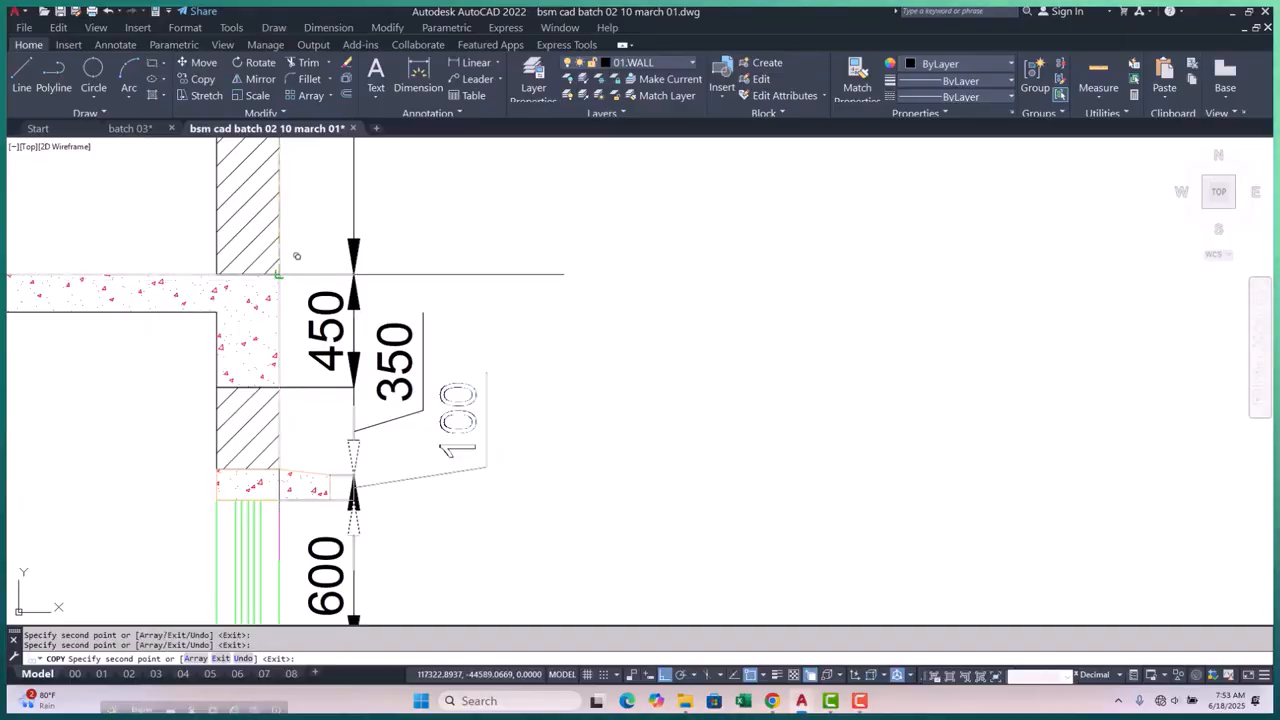
pyautogui.scroll(-4, 364, 186)
pyautogui.scroll(4, 342, 454)
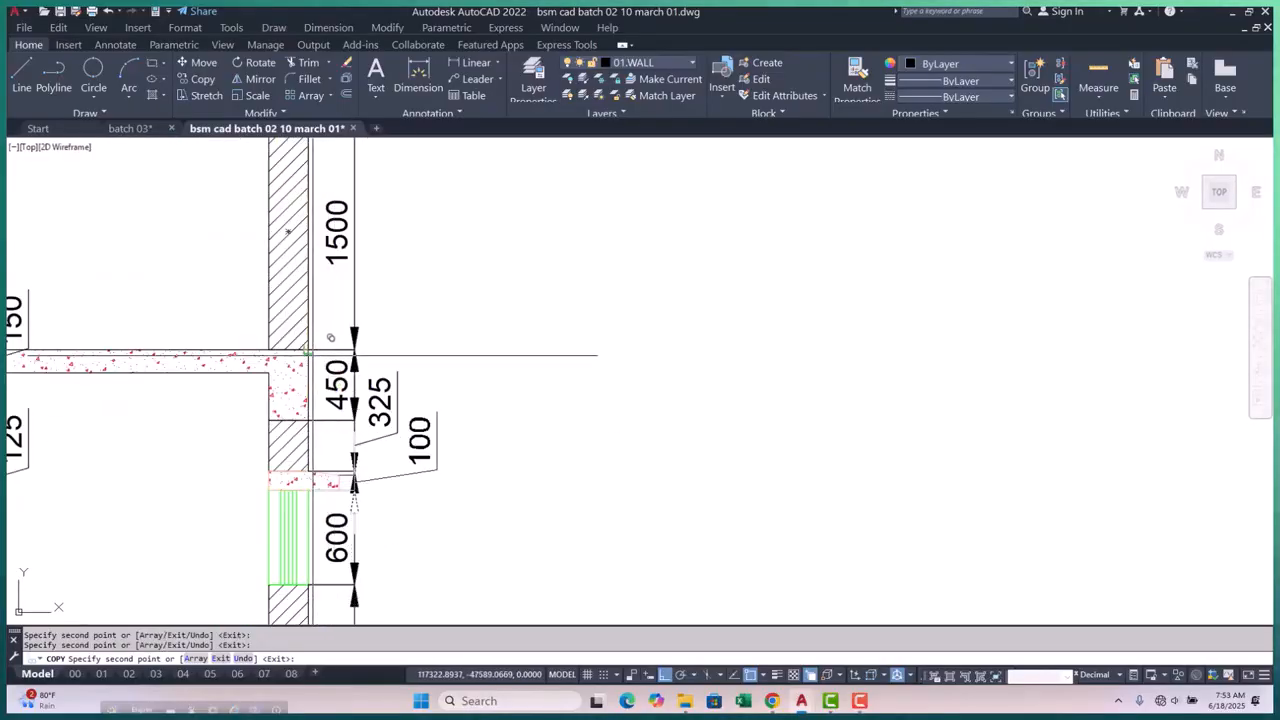
pyautogui.scroll(-5, 384, 245)
pyautogui.press('Escape')
pyautogui.press('Escape')
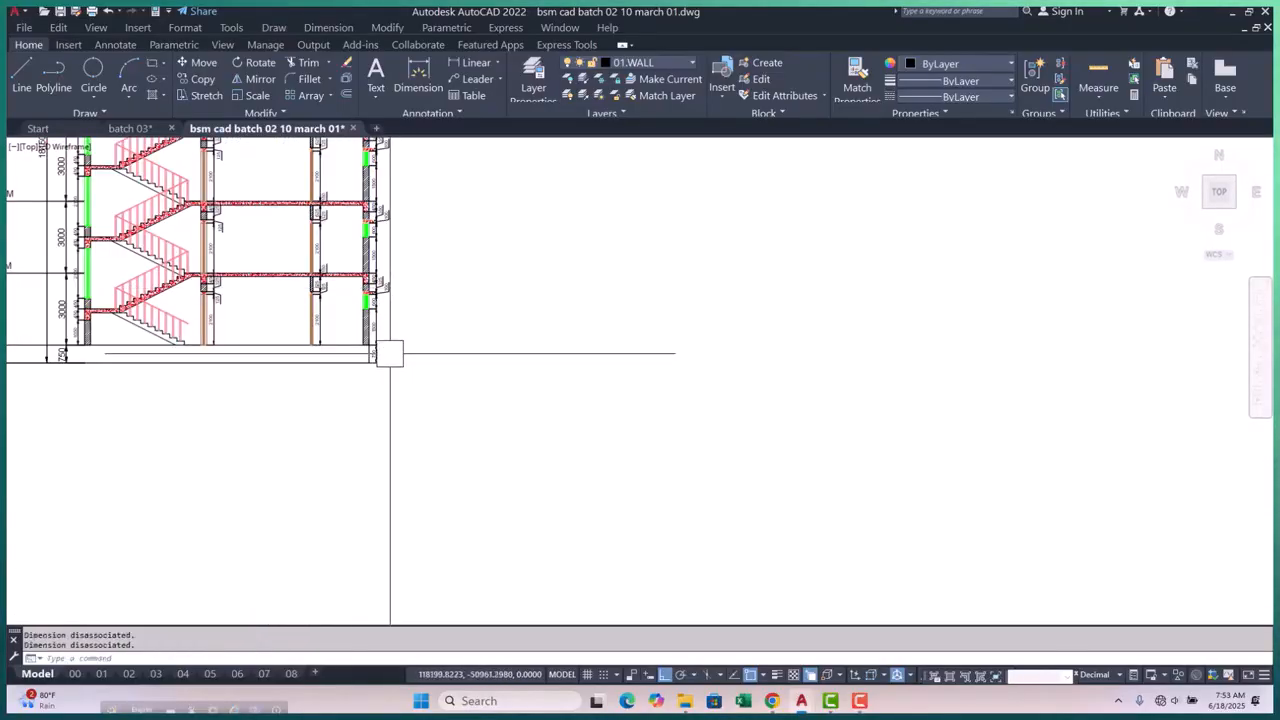
# Examine the dimensioned section as a whole and the floor plan above it for the roof edge
pyautogui.scroll(3, 406, 457)
pyautogui.scroll(-3, 498, 400)
pyautogui.moveTo(498, 400)
pyautogui.mouseDown(button='middle')
pyautogui.moveTo(336, 368)
pyautogui.moveTo(333, 453)
pyautogui.mouseUp(button='middle')
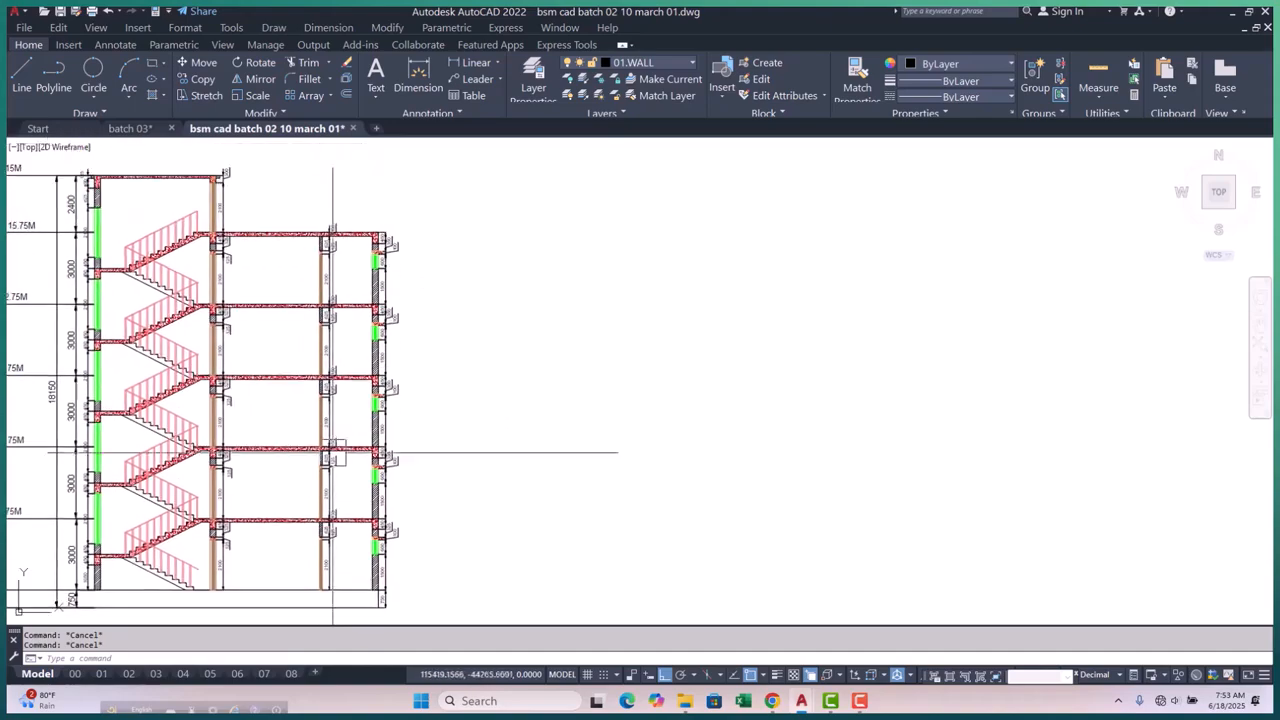
pyautogui.moveTo(319, 247); pyautogui.dragTo(300, 420, button='middle')
pyautogui.scroll(-5, 251, 300)
pyautogui.scroll(5, 251, 300)
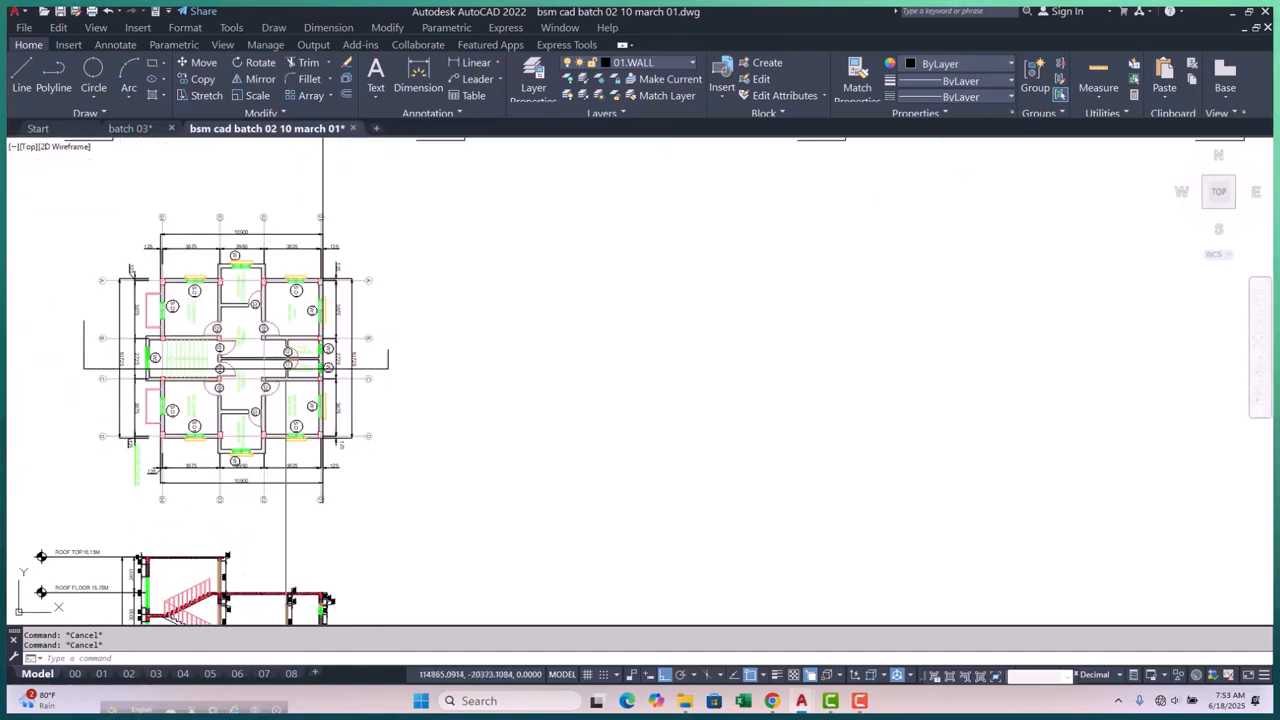
pyautogui.scroll(-5, 226, 390)
pyautogui.moveTo(309, 309); pyautogui.dragTo(280, 375, button='middle')
pyautogui.scroll(6, 280, 380)
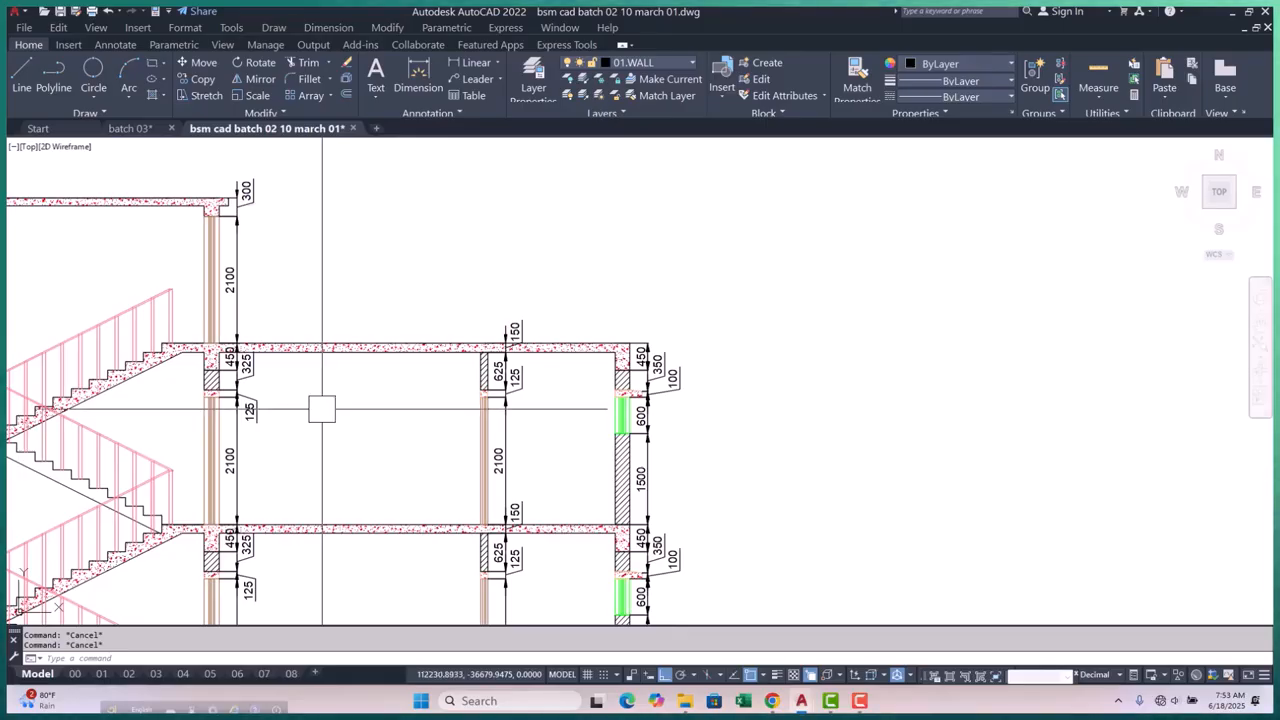
# Draw a horizontal construction line through the top outer corner of the roof floor slab
pyautogui.write('l')
pyautogui.press('Return')
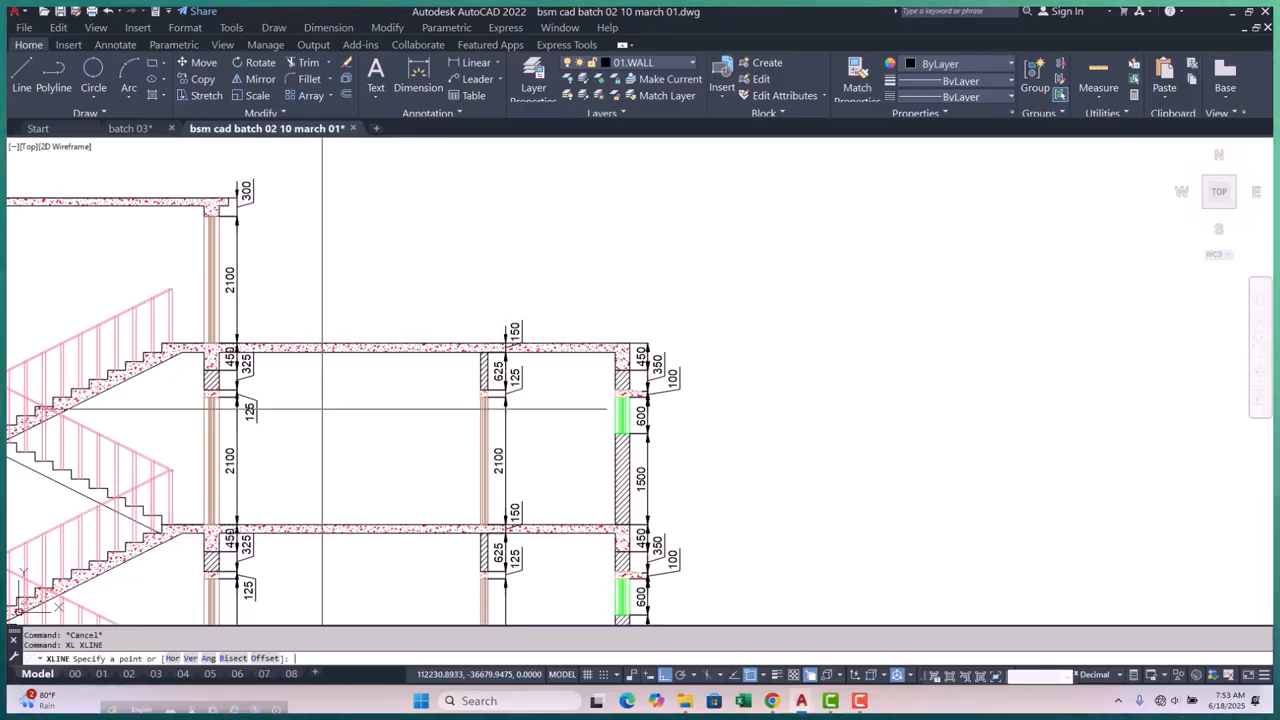
pyautogui.write('h')
pyautogui.press('Return')
pyautogui.scroll(4, 611, 329)
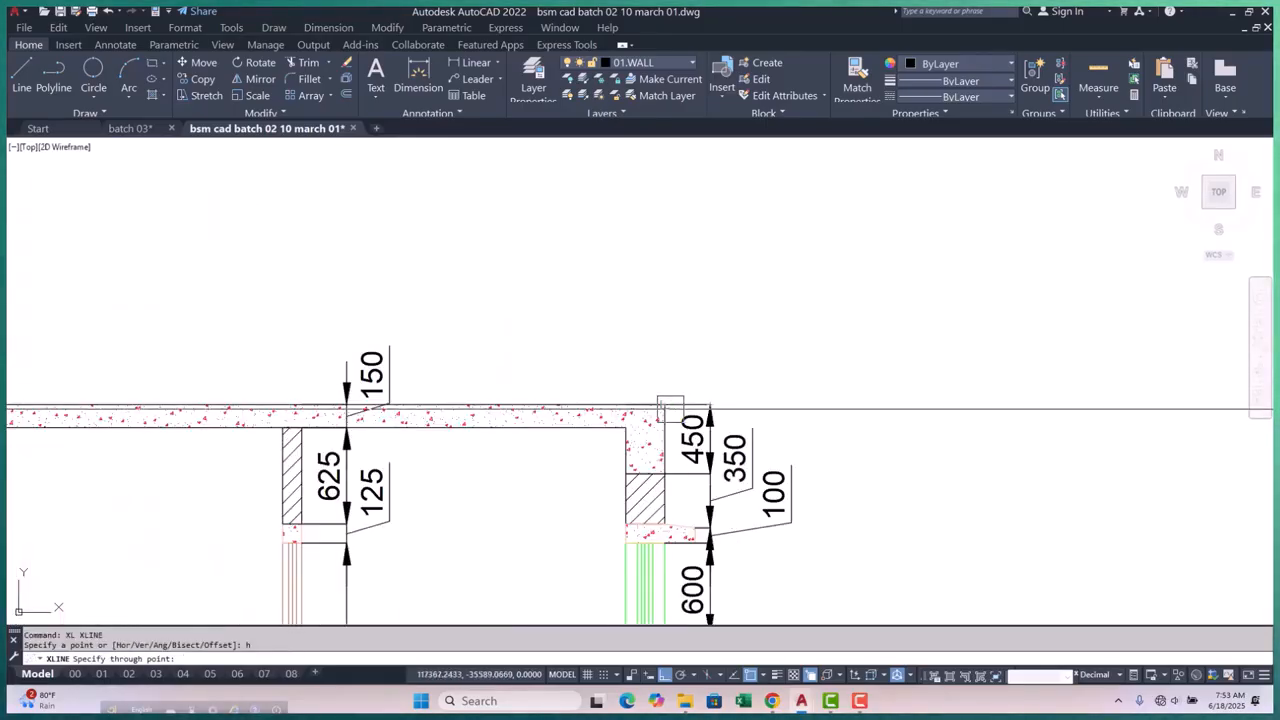
pyautogui.press('Escape')
pyautogui.press('Escape')
# Offset the roof floor construction line 900 upward to mark the parapet height
pyautogui.scroll(-6, 470, 405)
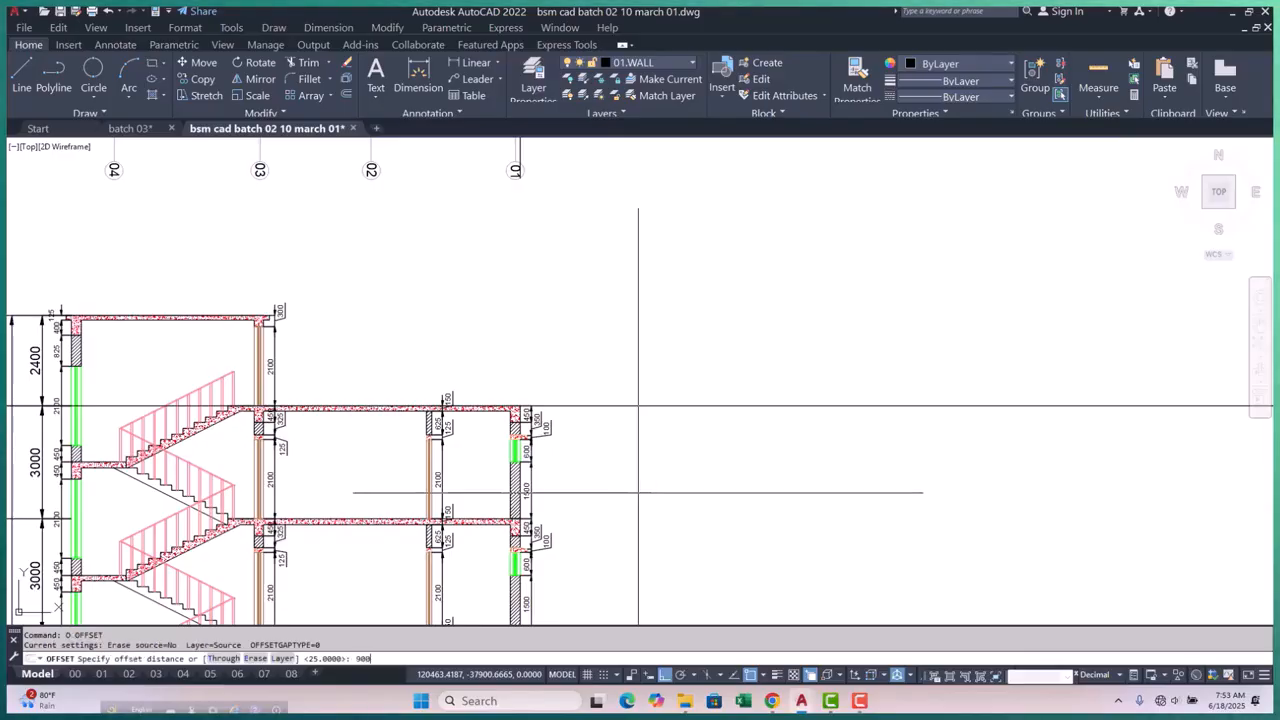
pyautogui.press('Return')
pyautogui.click(657, 405)
pyautogui.click(634, 323)
pyautogui.press('Escape')
pyautogui.press('Escape')
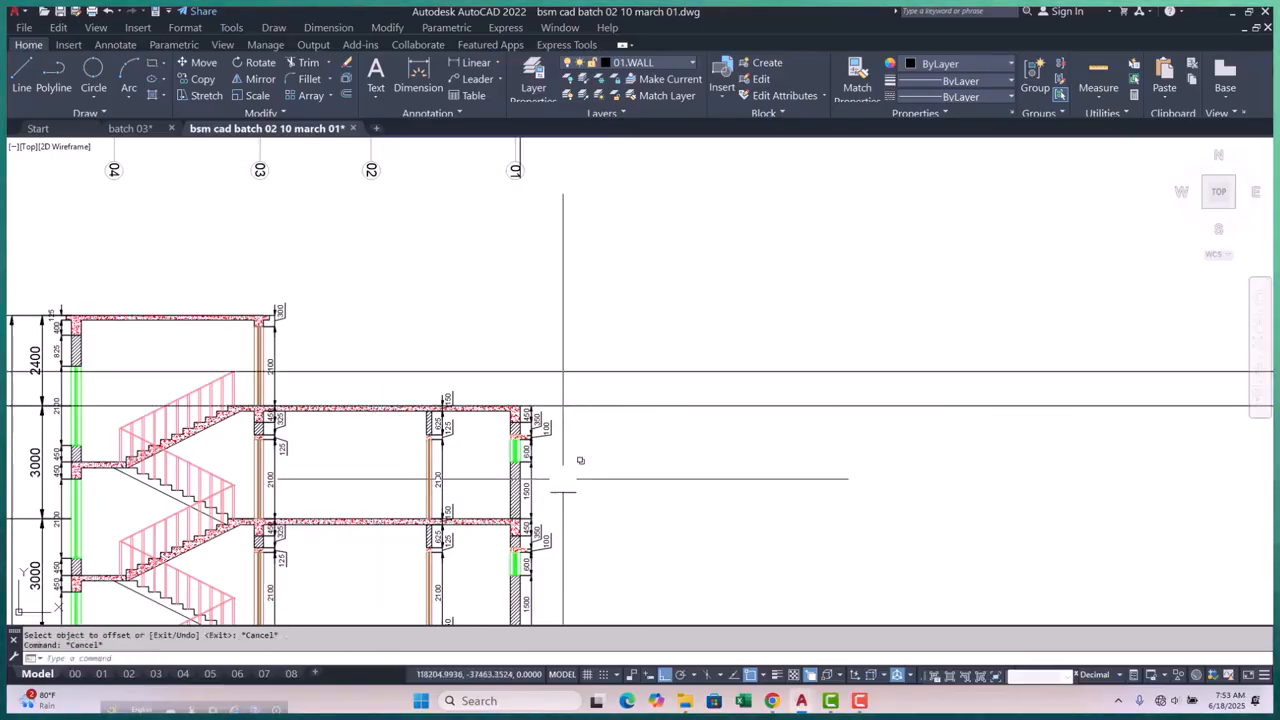
pyautogui.press('Escape')
# Draw the parapet rectangle from the roof floor slab's outer corner to the stair room's wall face at the offset line
pyautogui.write('re')
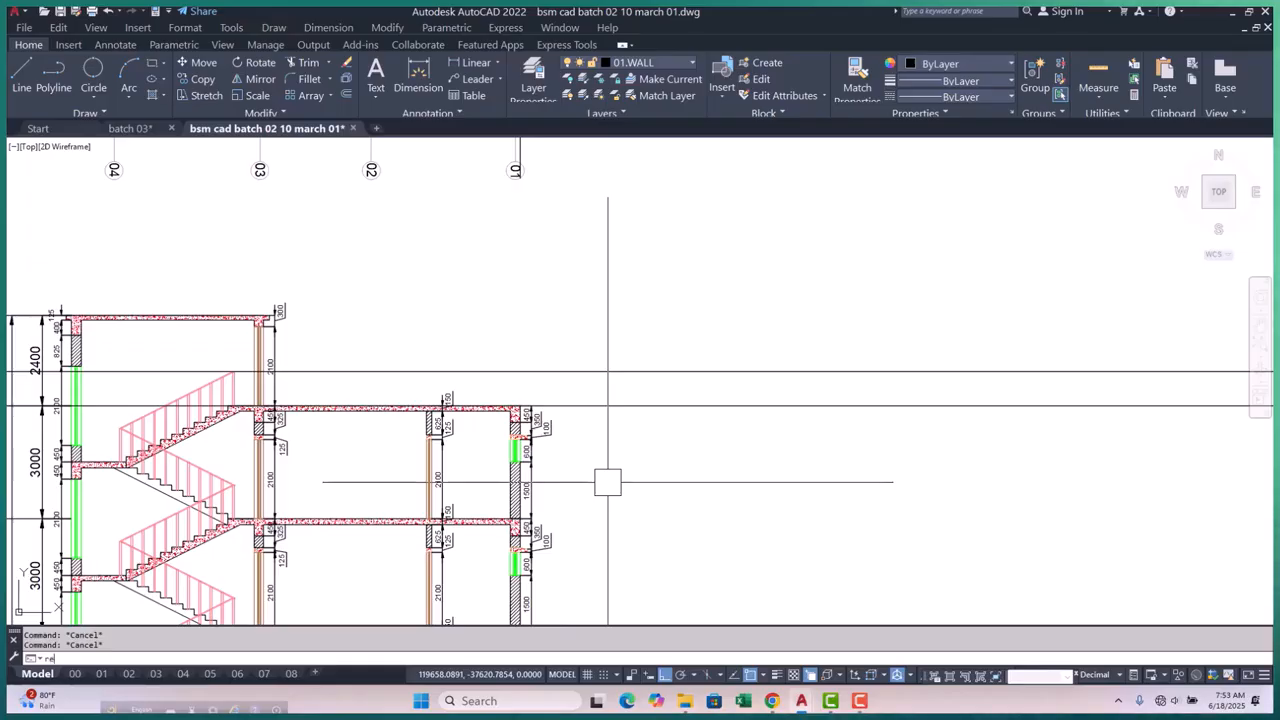
pyautogui.write('c')
pyautogui.press('Return')
pyautogui.scroll(5, 514, 437)
pyautogui.click(618, 400)
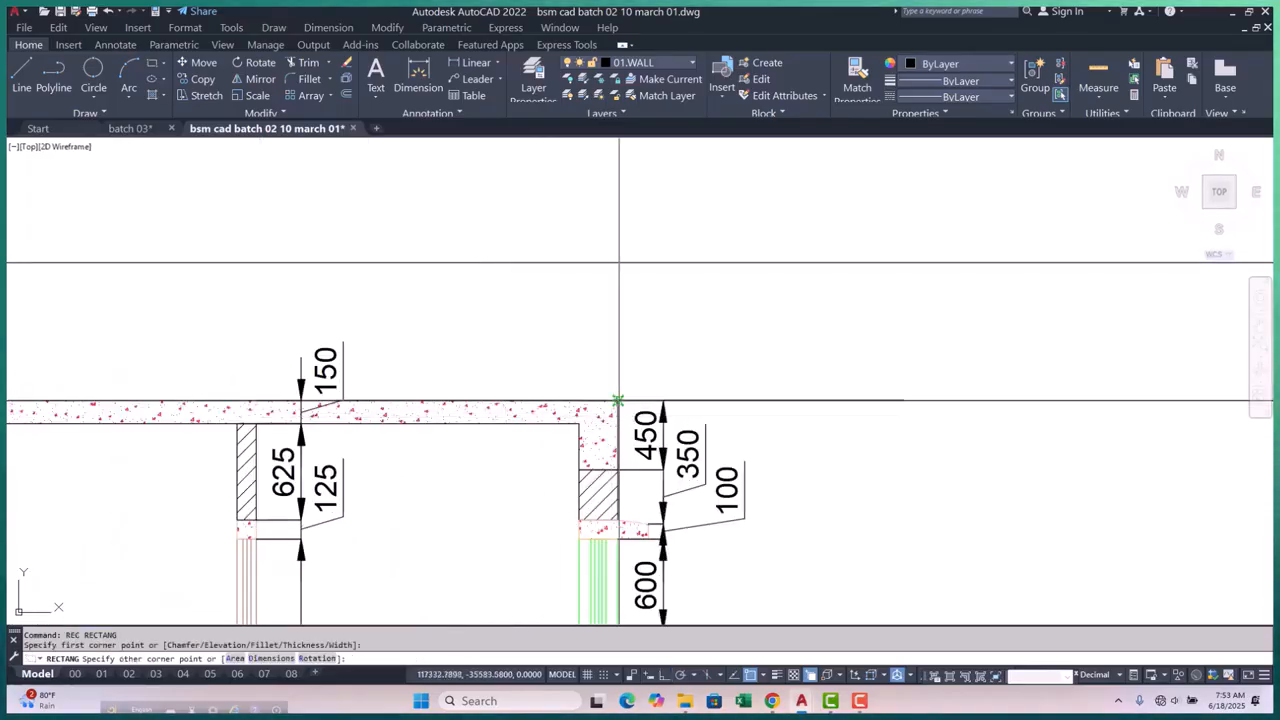
pyautogui.scroll(-4, 610, 398)
pyautogui.scroll(4, 480, 390)
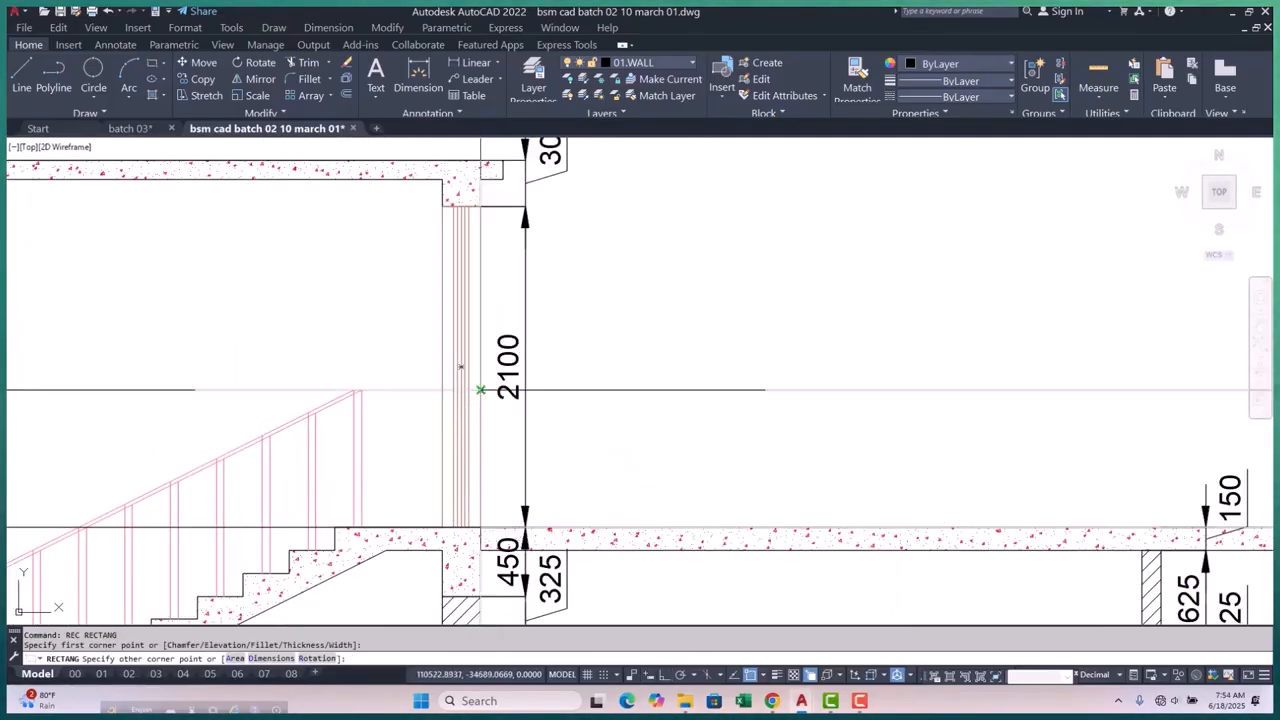
# Erase the two horizontal construction lines used for the parapet
pyautogui.press('Escape')
pyautogui.scroll(-5, 329, 394)
pyautogui.click(608, 537)
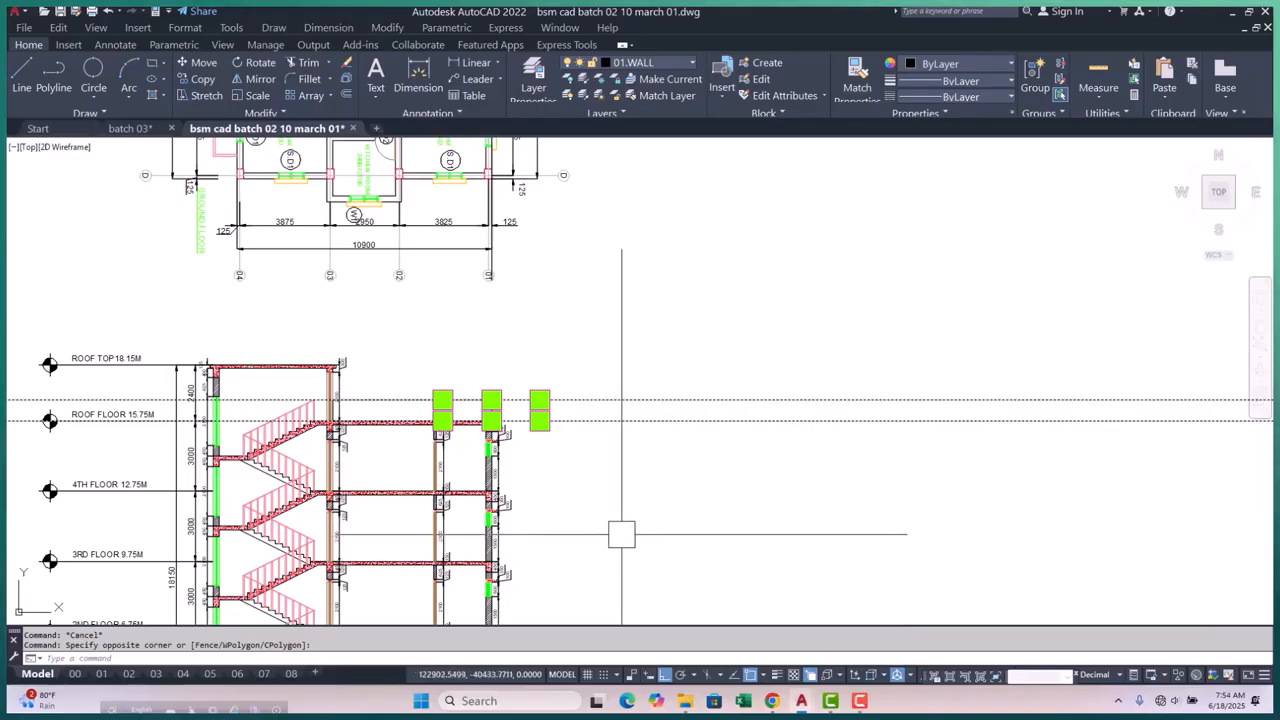
pyautogui.click(525, 388)
pyautogui.write('e')
pyautogui.press('Return')
pyautogui.scroll(2, 428, 408)
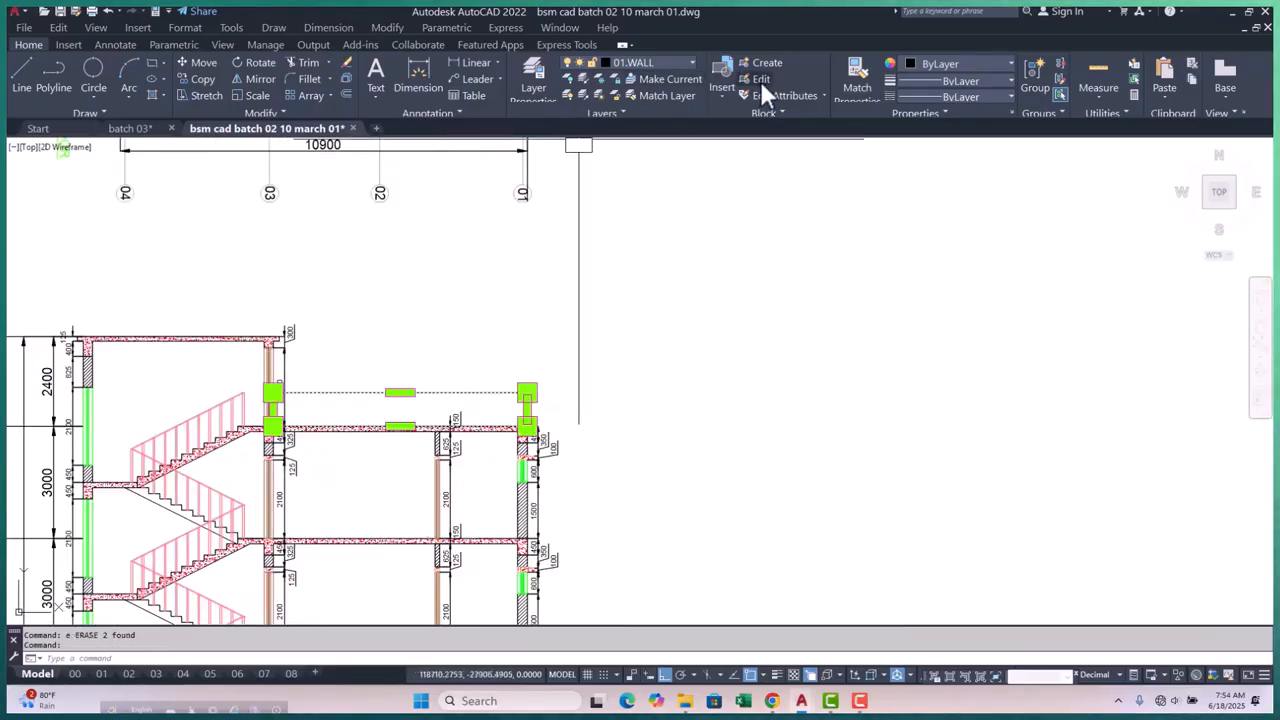
pyautogui.click(674, 62)
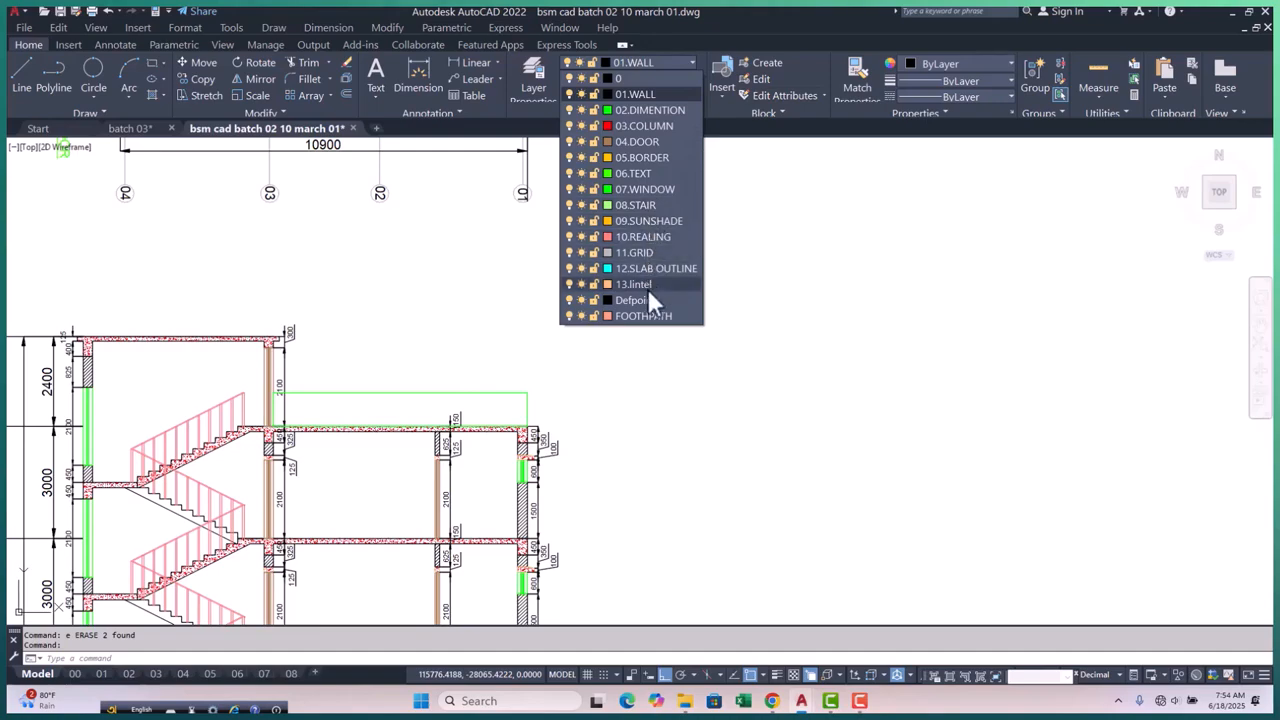
pyautogui.press('Escape')
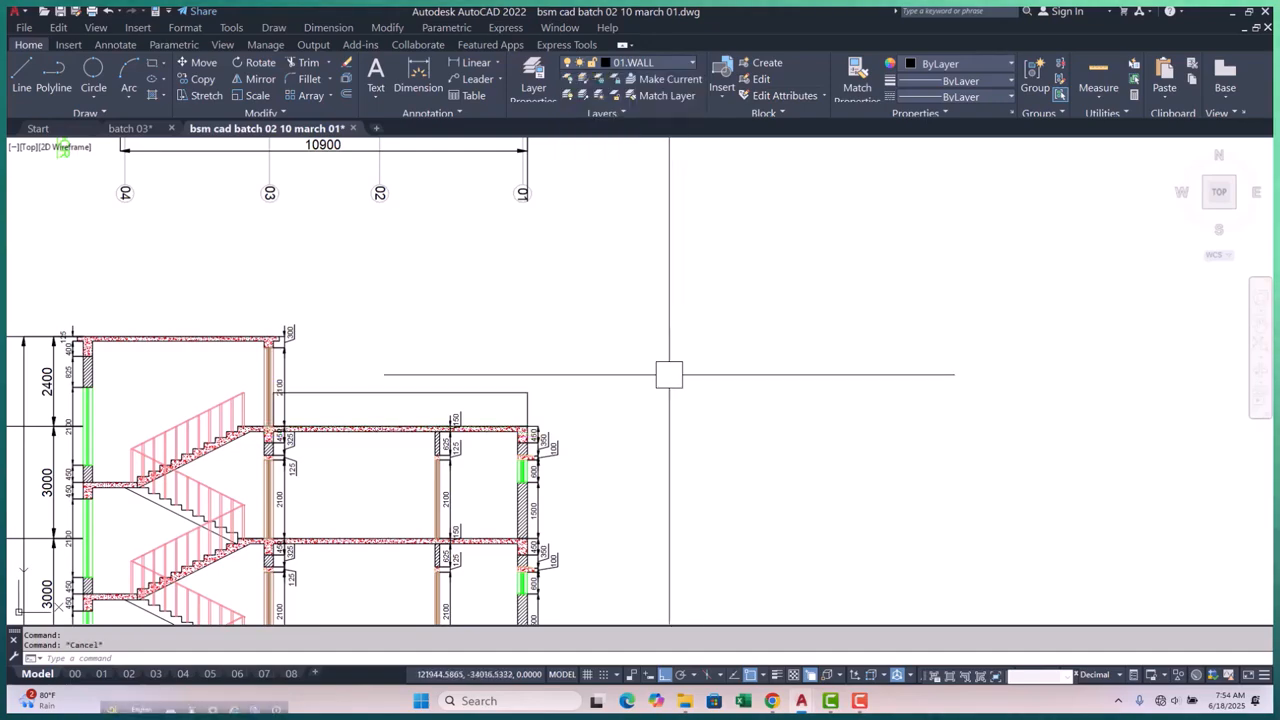
# Create a layer named 14.parapet wall and give it colour 31
pyautogui.write('la')
pyautogui.press('Return')
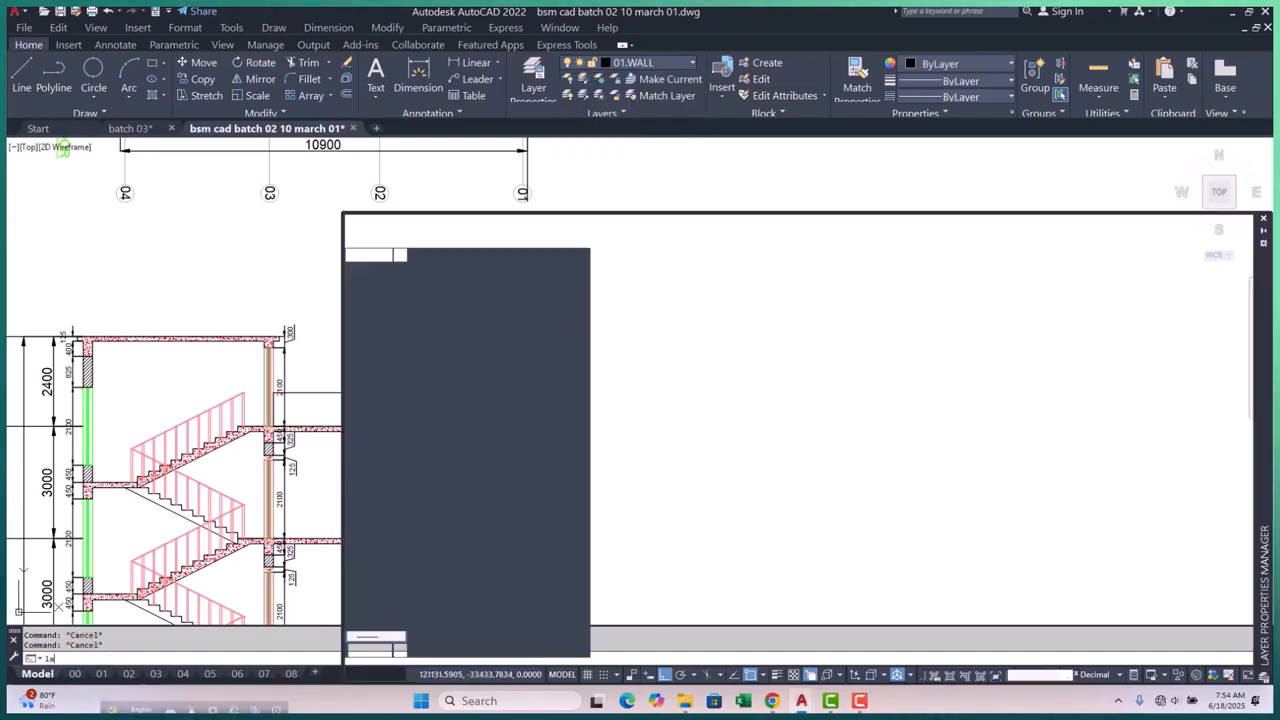
pyautogui.click(600, 242)
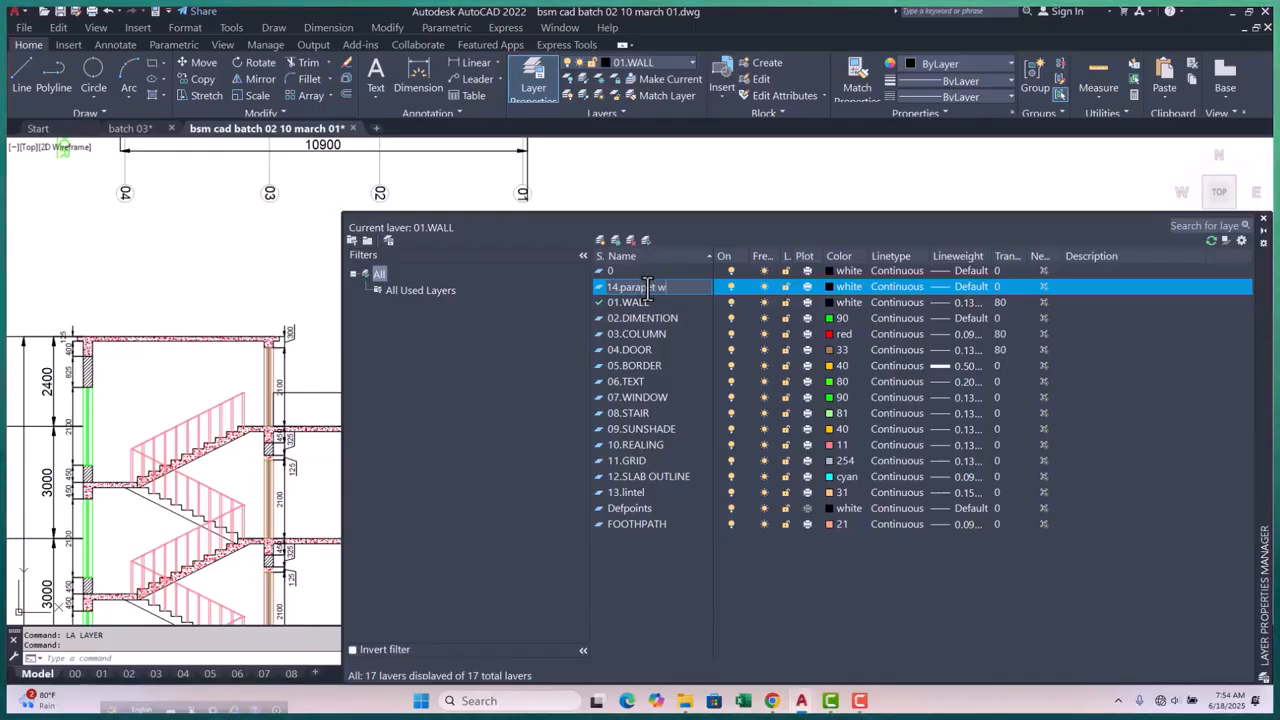
pyautogui.write('all')
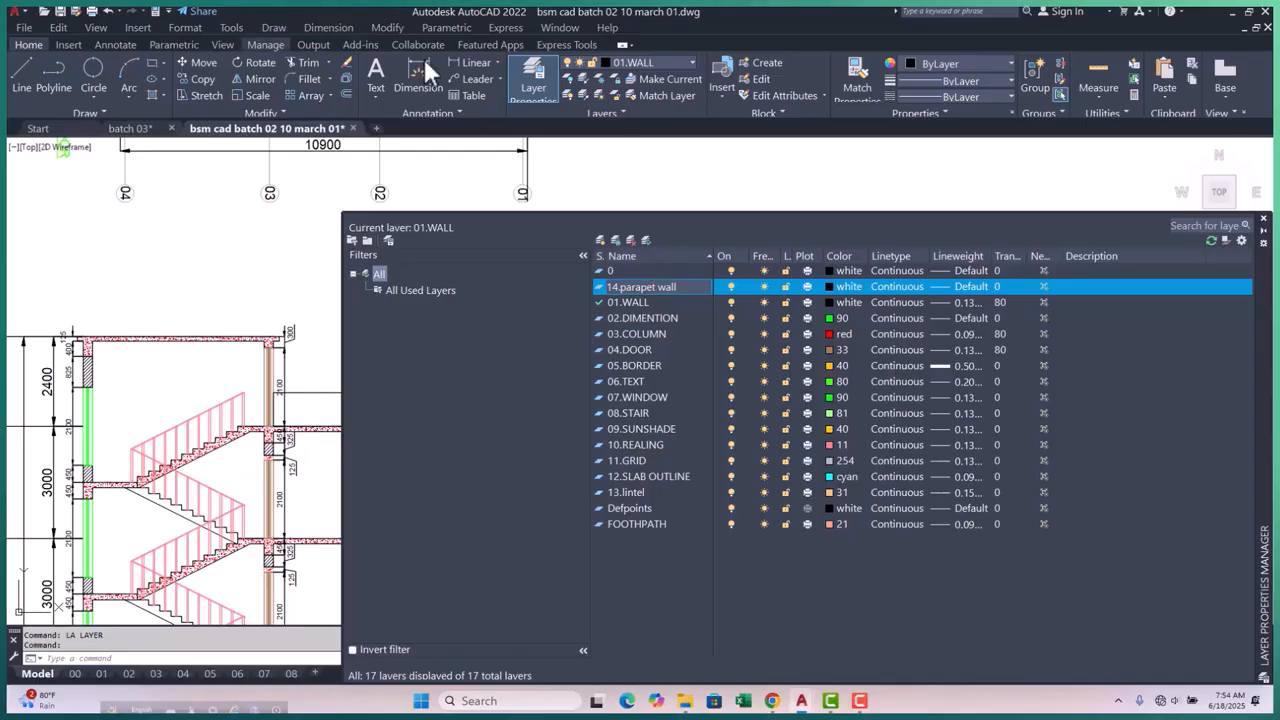
pyautogui.click(828, 286)
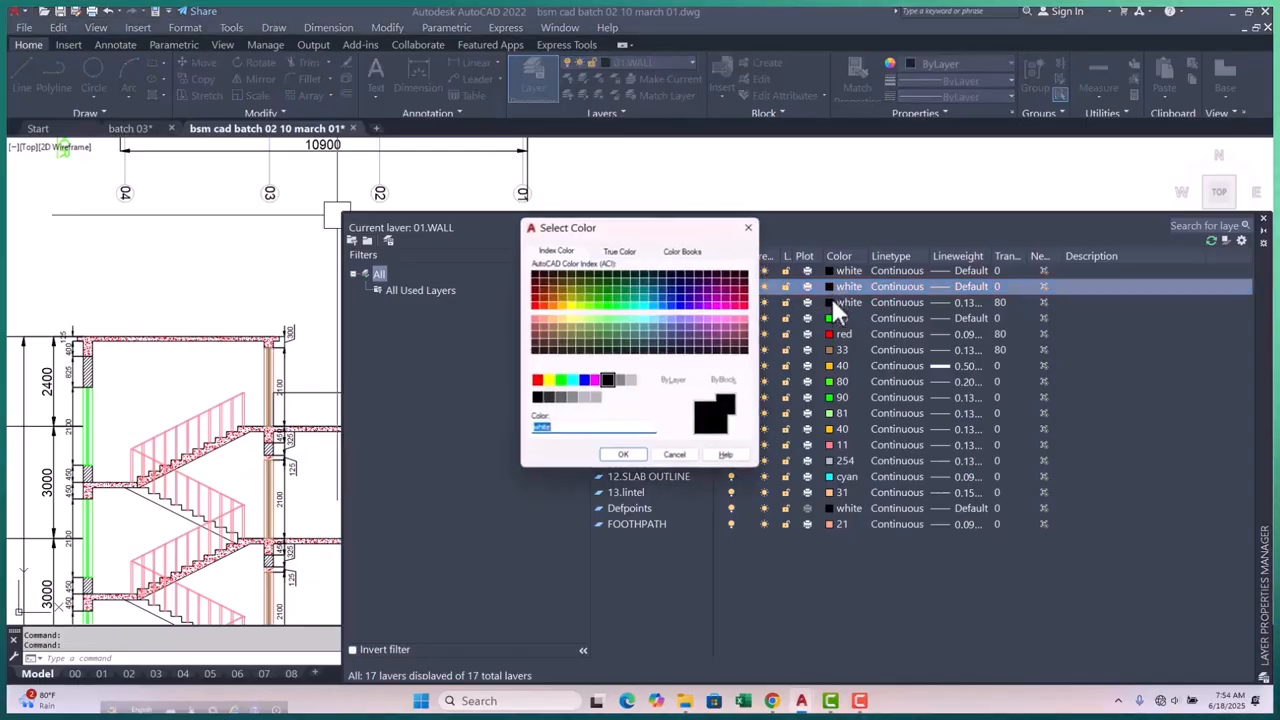
pyautogui.click(546, 326)
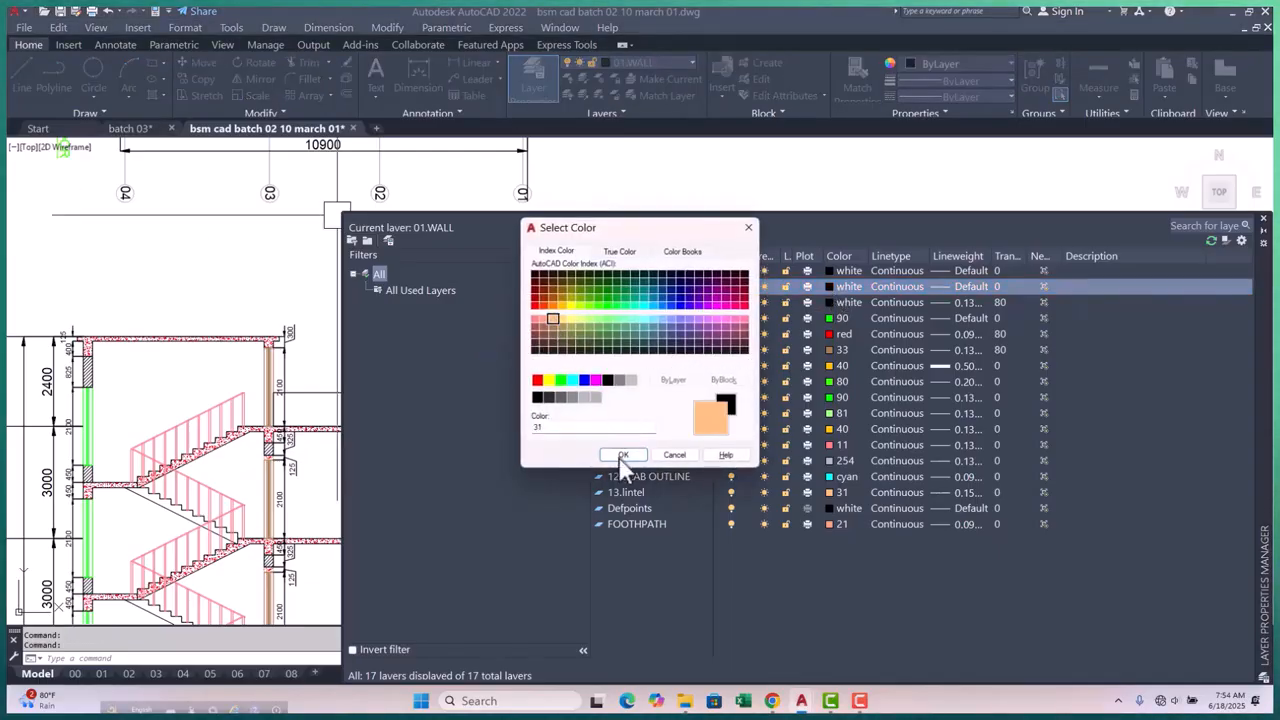
pyautogui.click(623, 454)
pyautogui.click(1263, 218)
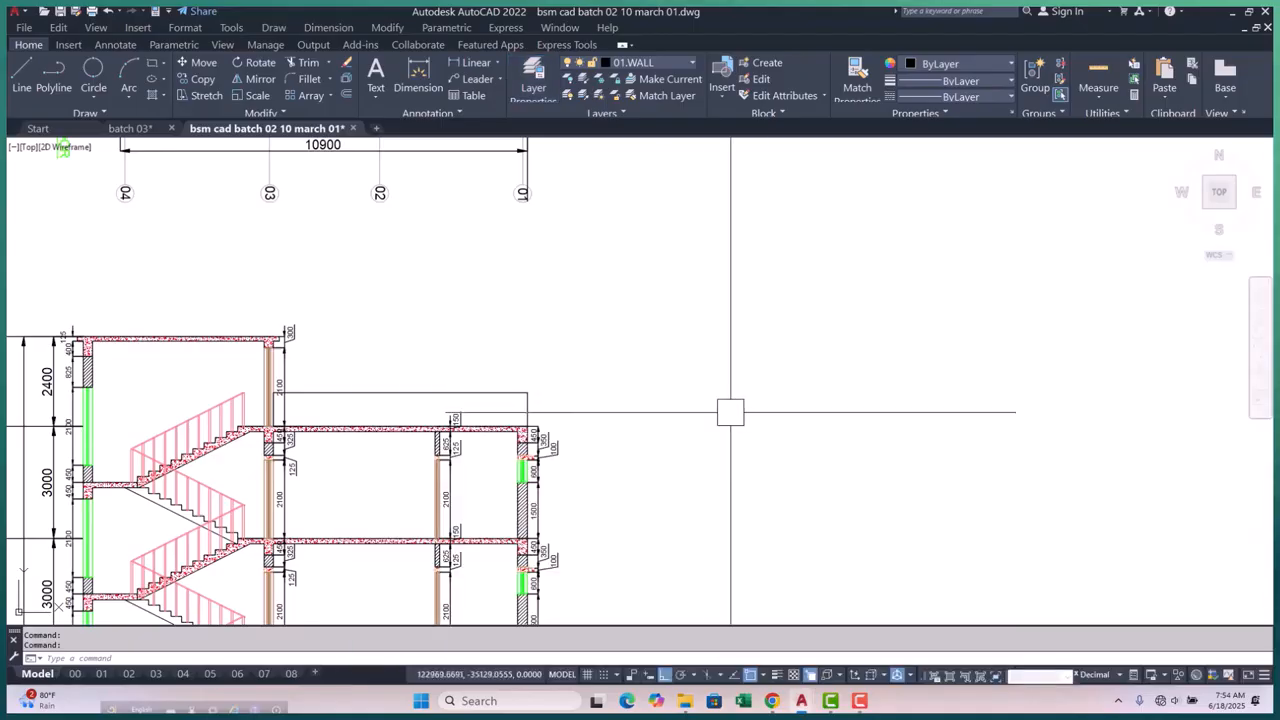
# Put the parapet rectangle on the 14.parapet wall layer
pyautogui.click(675, 61)
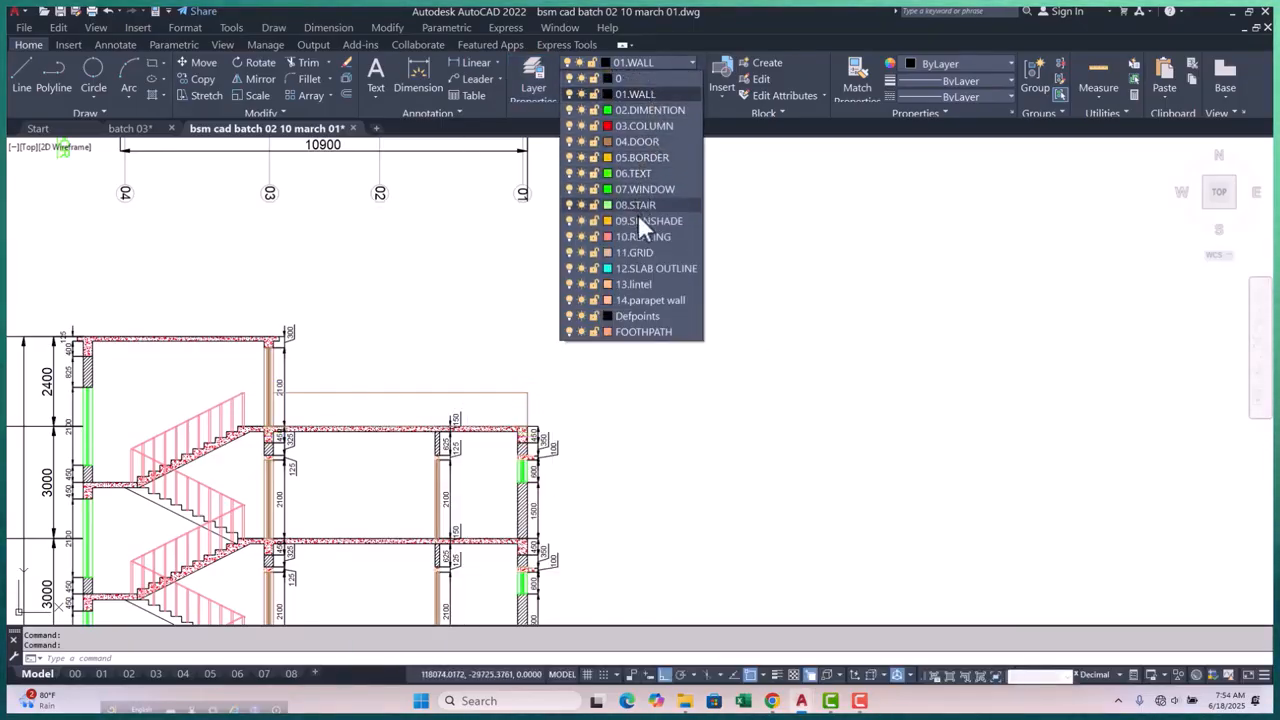
pyautogui.click(667, 300)
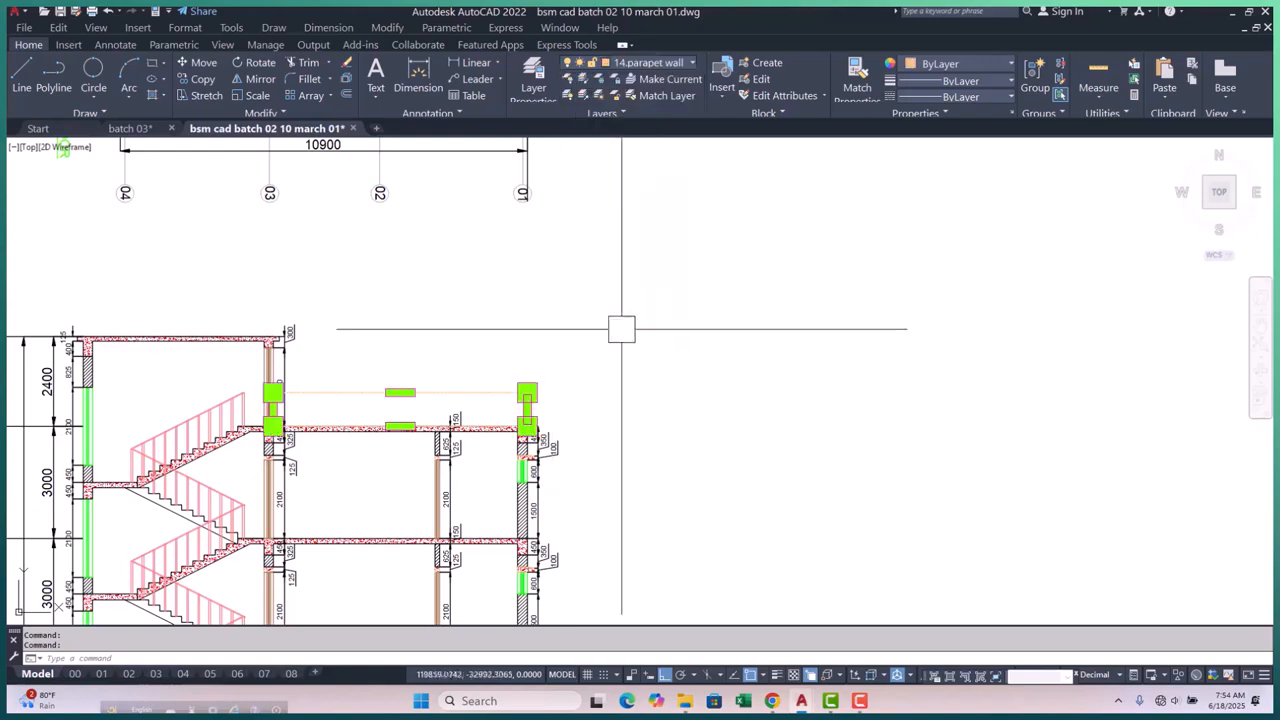
pyautogui.press('Escape')
pyautogui.press('Escape')
# Continue the outer wall's vertical dimension chain from the roof floor slab up to the parapet's top corner
pyautogui.scroll(4, 460, 420)
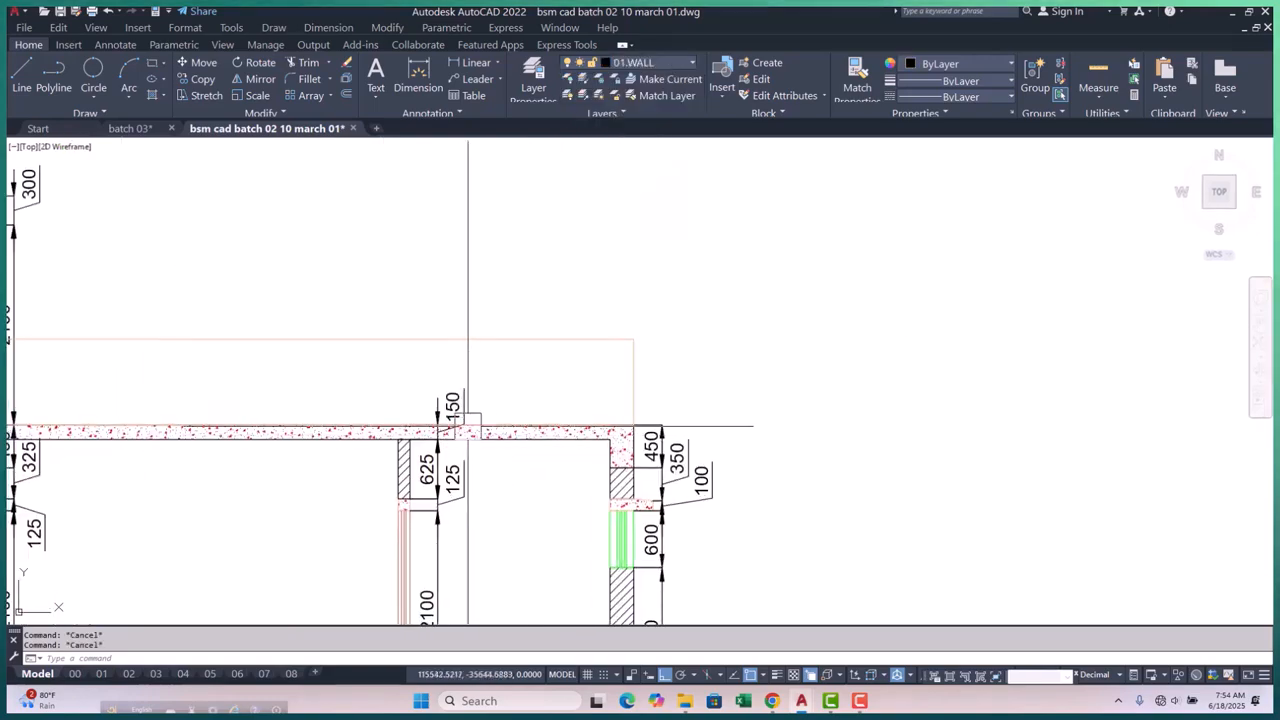
pyautogui.write('dco')
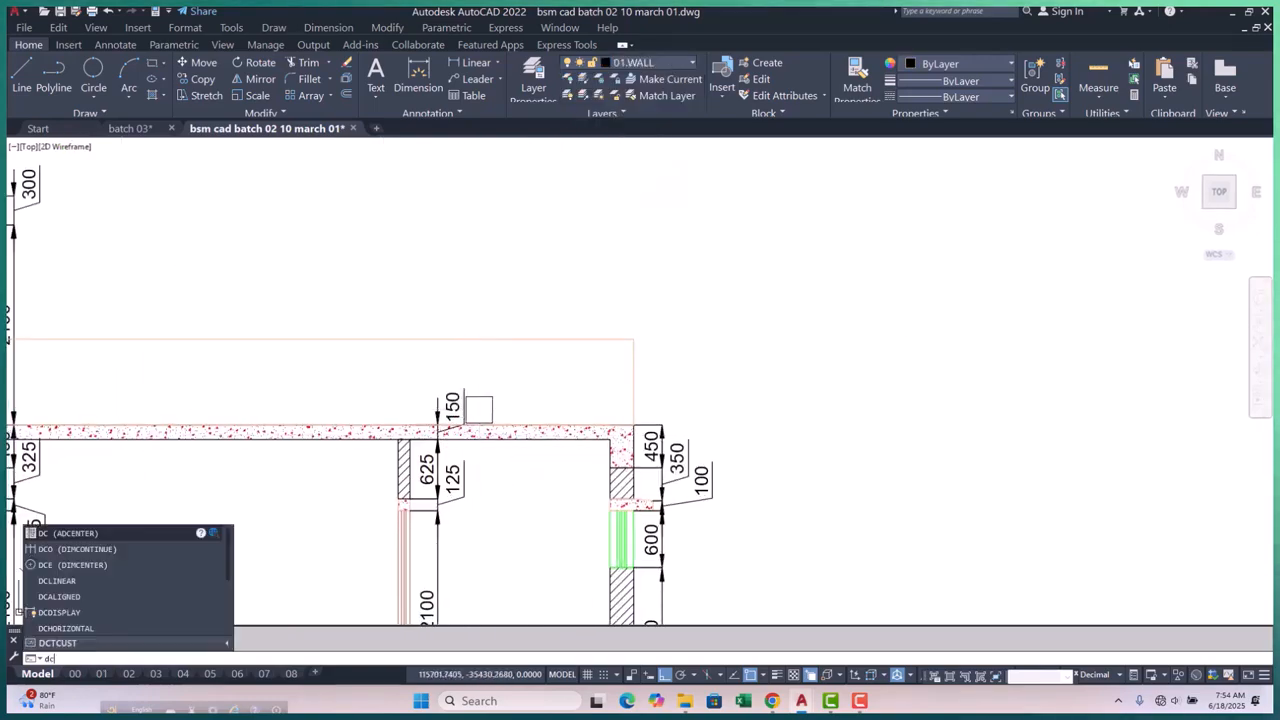
pyautogui.press('Return')
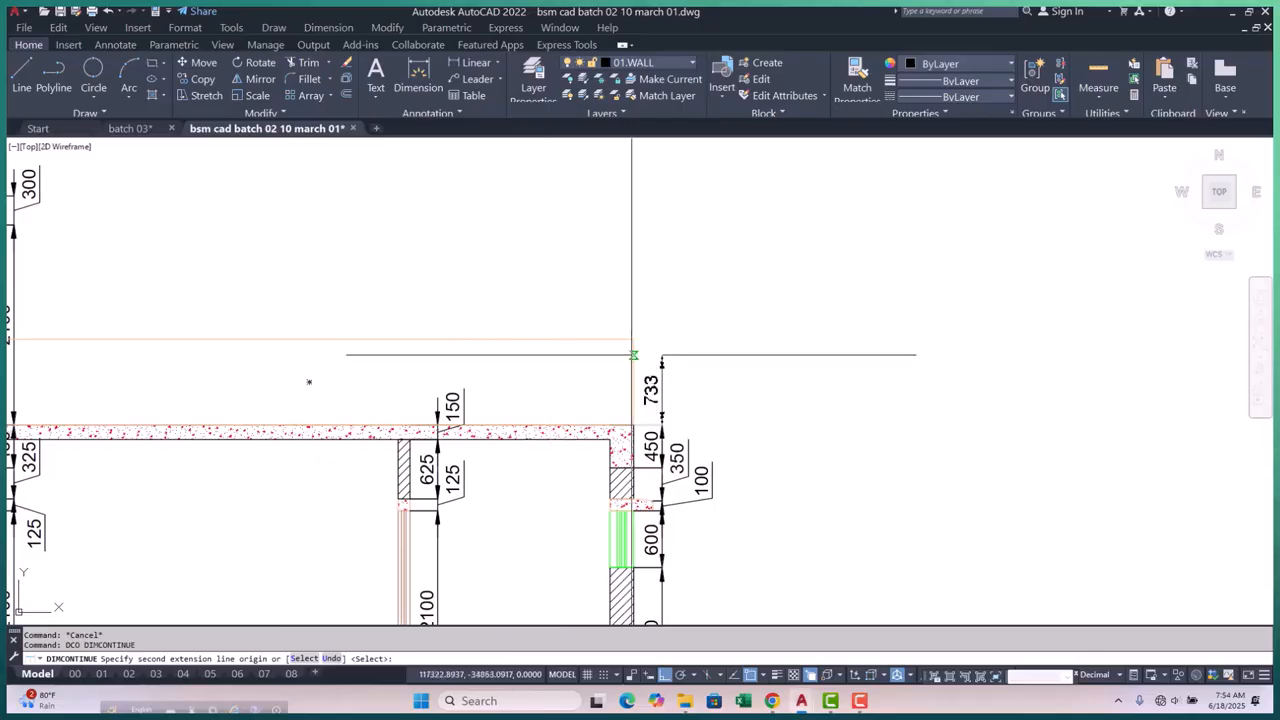
pyautogui.click(633, 340)
pyautogui.scroll(-6, 719, 349)
pyautogui.press('Escape')
pyautogui.press('Escape')
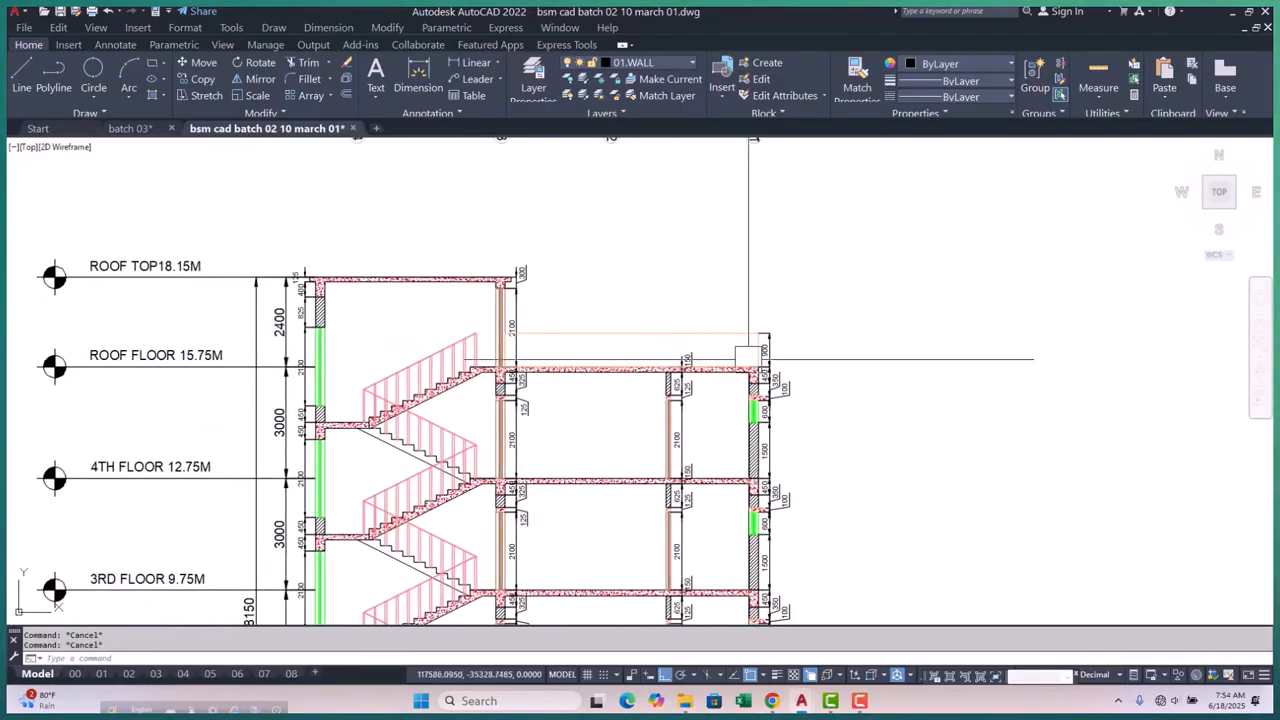
# Add a vertical linear dimension from the plinth level line to the underside of the lowest stair landing
pyautogui.moveTo(433, 385)
pyautogui.mouseDown(button='middle')
pyautogui.moveTo(300, 480)
pyautogui.moveTo(322, 435)
pyautogui.mouseUp(button='middle')
pyautogui.scroll(-2, 300, 480)
pyautogui.scroll(6, 322, 435)
pyautogui.scroll(-4, 322, 435)
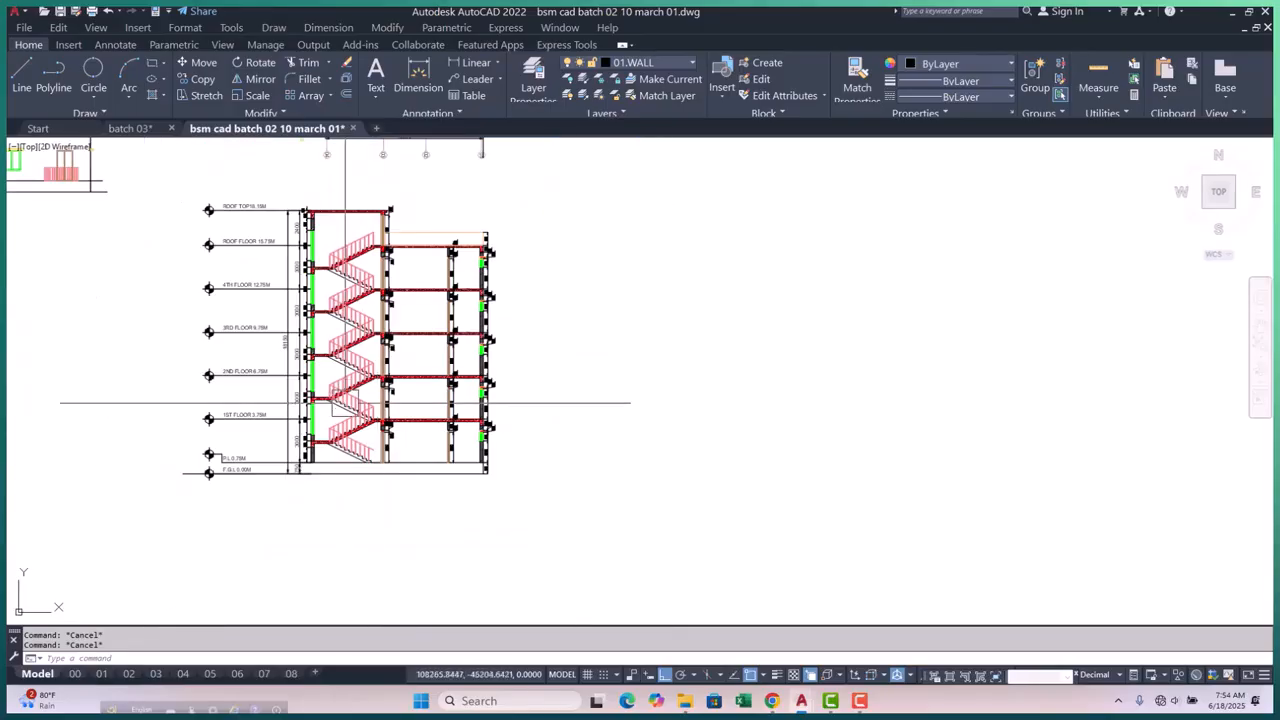
pyautogui.scroll(6, 330, 420)
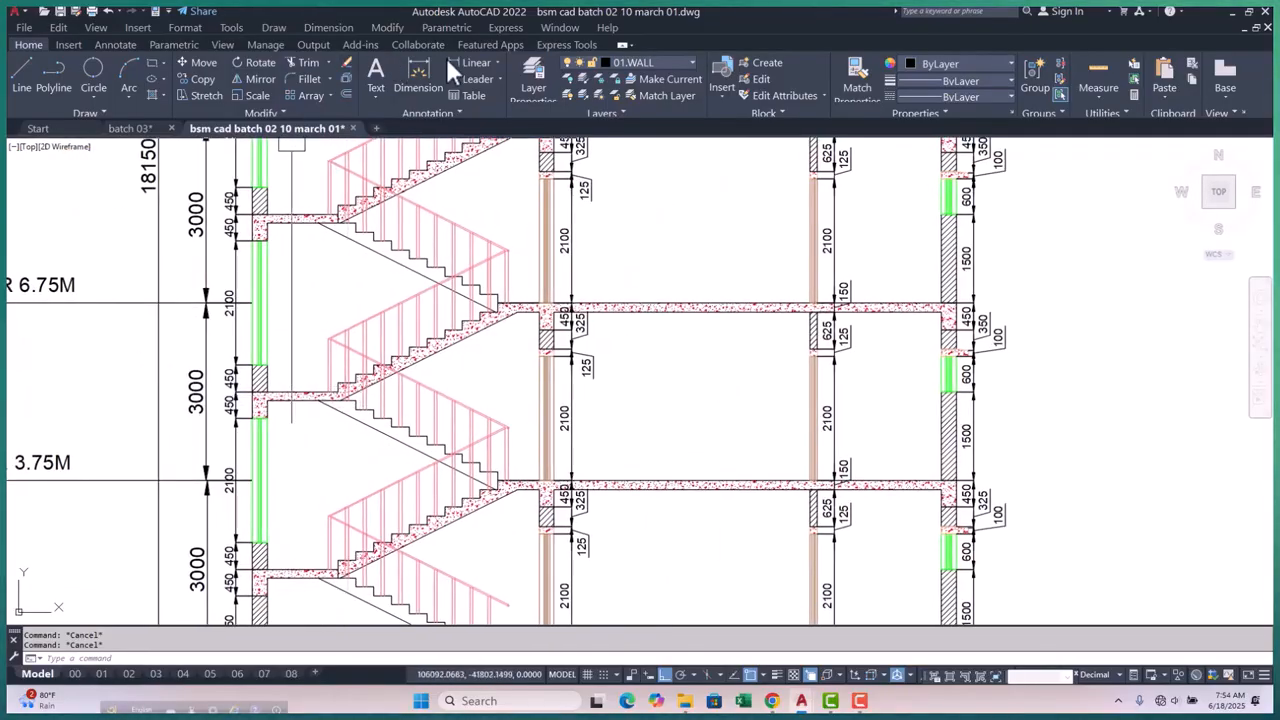
pyautogui.click(455, 62)
pyautogui.scroll(-4, 378, 385)
pyautogui.scroll(6, 378, 385)
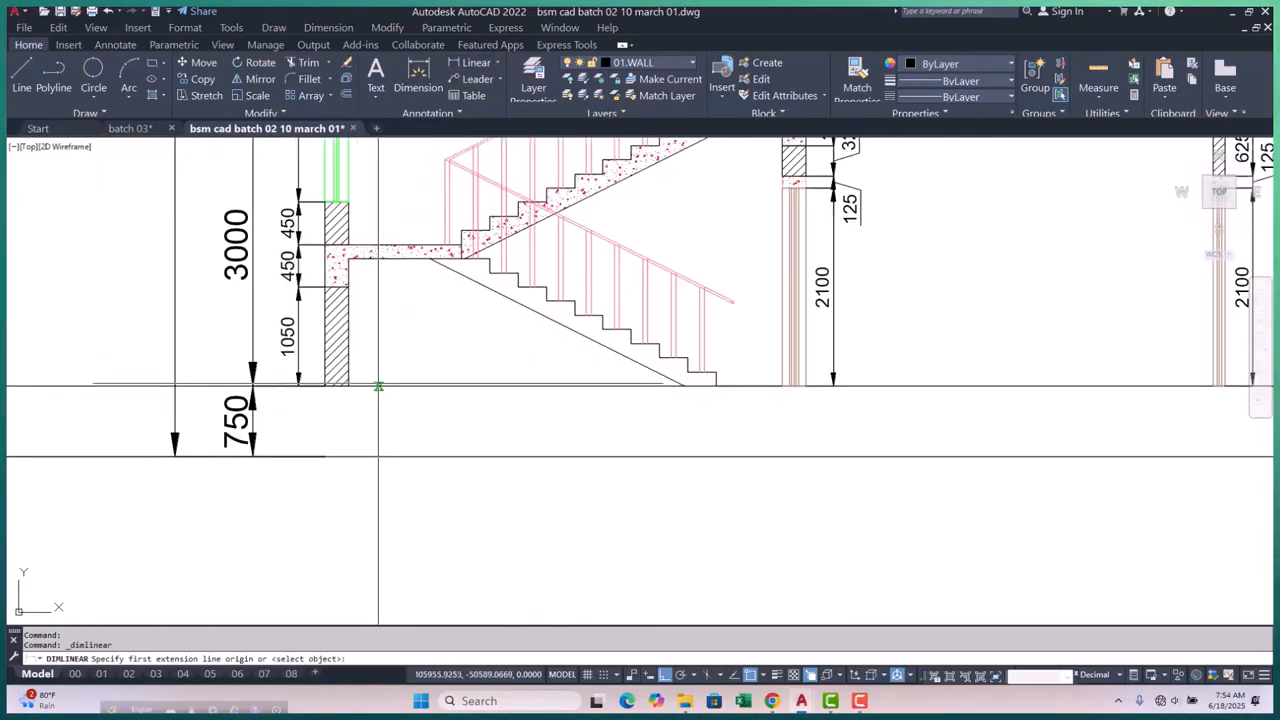
pyautogui.click(377, 386)
pyautogui.scroll(4, 400, 275)
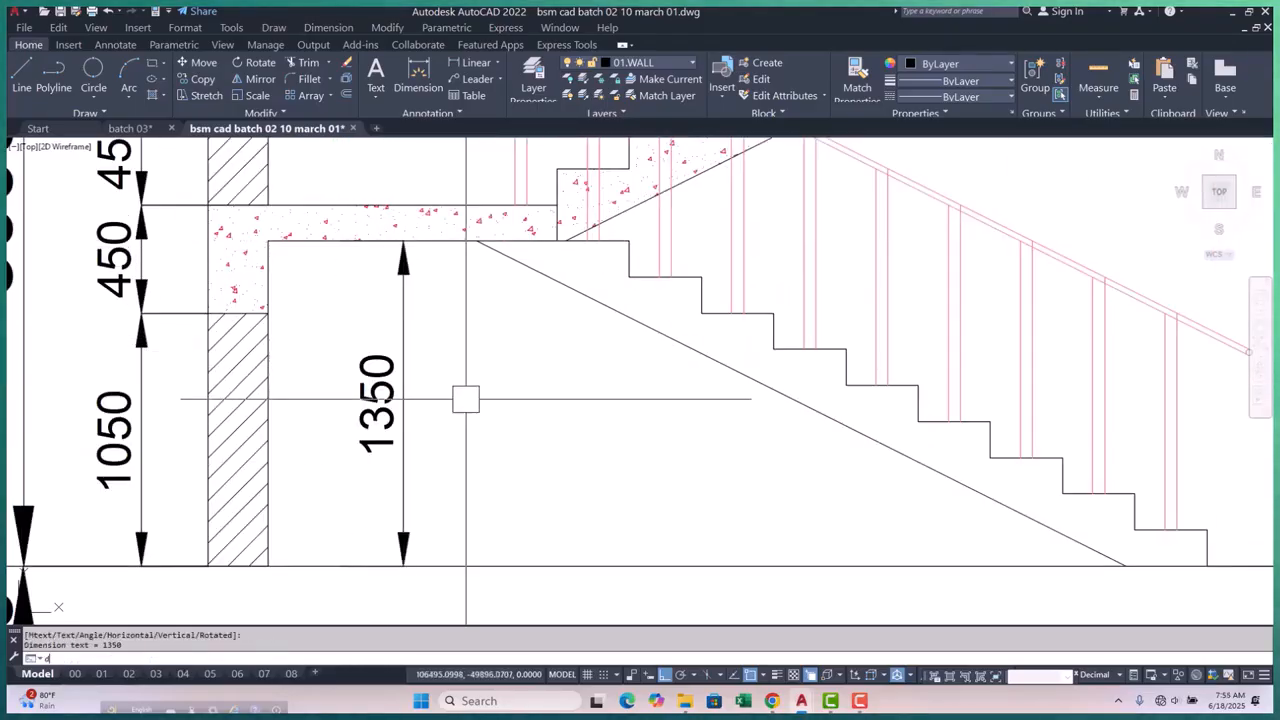
# Continue the stair-side vertical dimension chain through the lowest landing slab and up through the second landing slab
pyautogui.press('Return')
pyautogui.scroll(4, 335, 230)
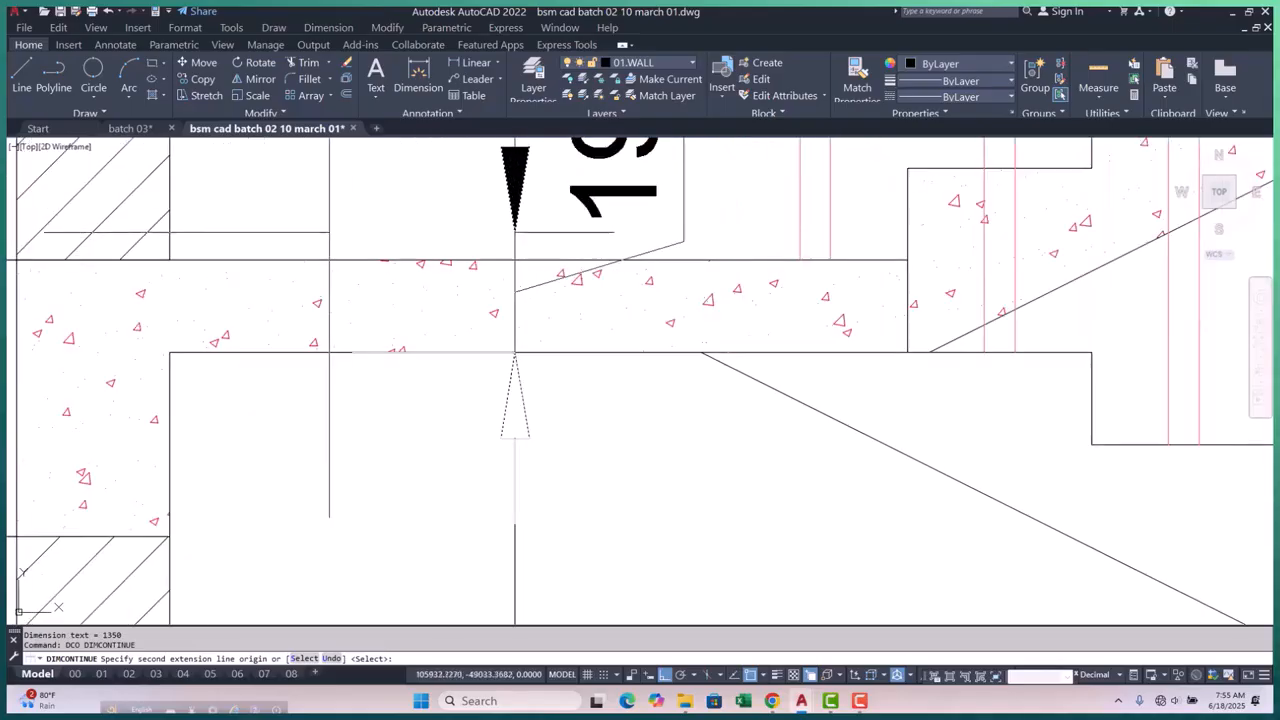
pyautogui.click(335, 260)
pyautogui.scroll(-9, 335, 260)
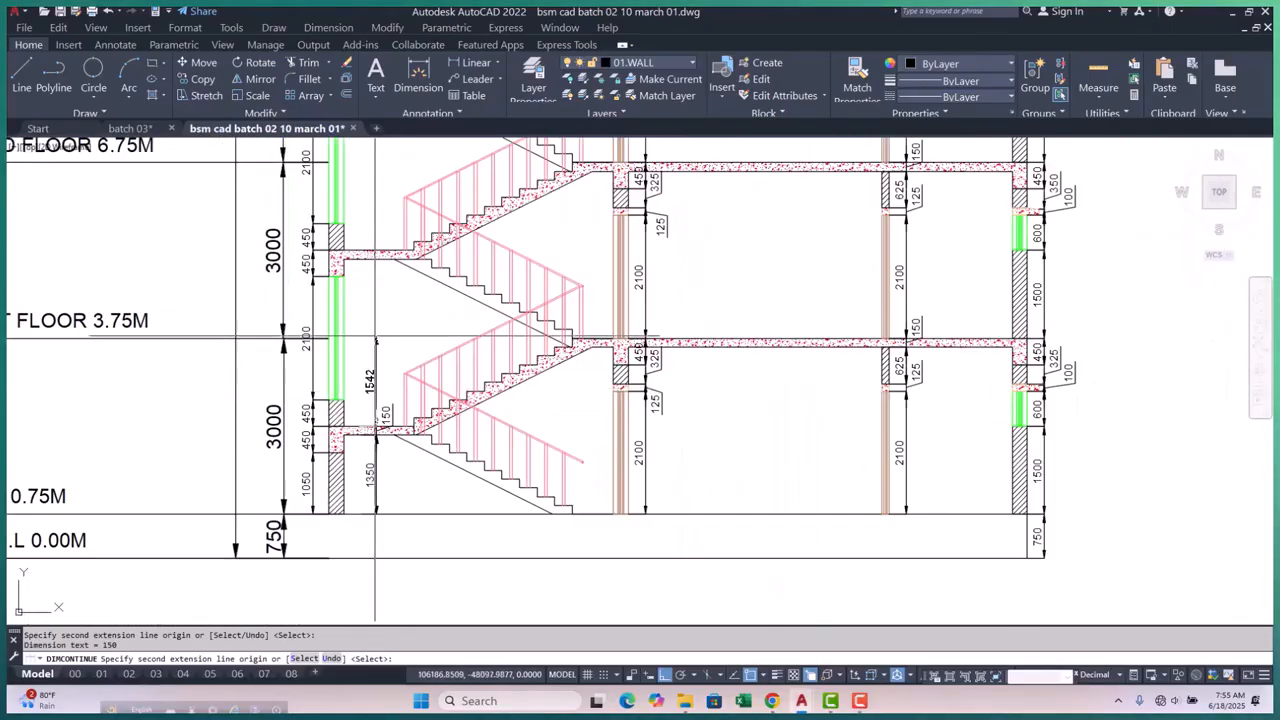
pyautogui.scroll(5, 358, 260)
pyautogui.scroll(2, 392, 266)
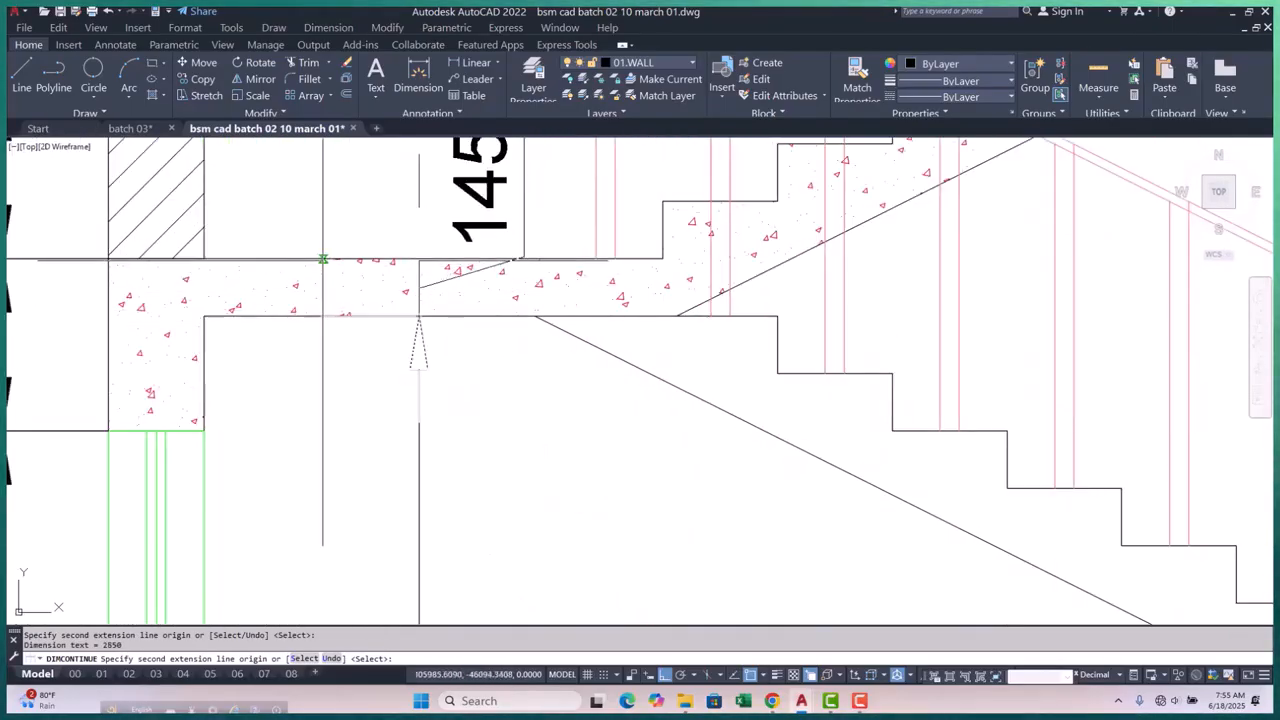
# Extend the stair-side dimension chain upward through the undersides and tops of the third, fourth and fifth landing slabs
pyautogui.scroll(-6, 321, 340)
pyautogui.scroll(4, 336, 377)
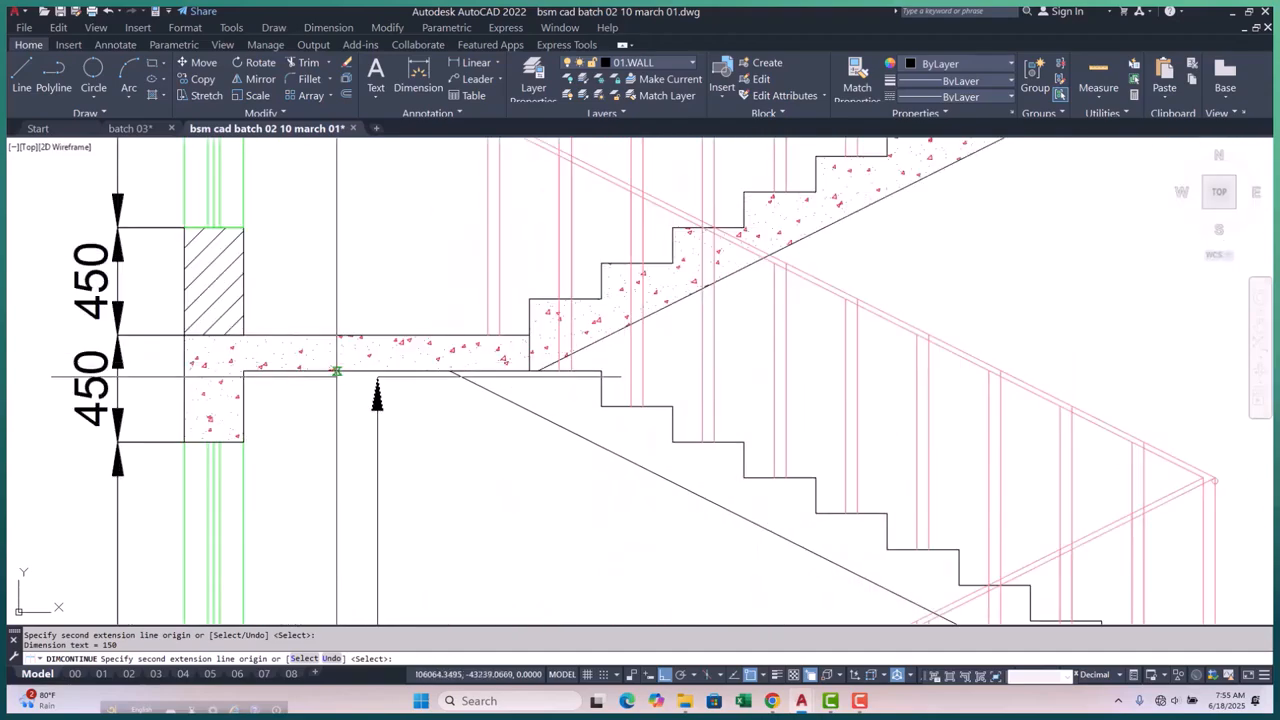
pyautogui.scroll(3, 345, 385)
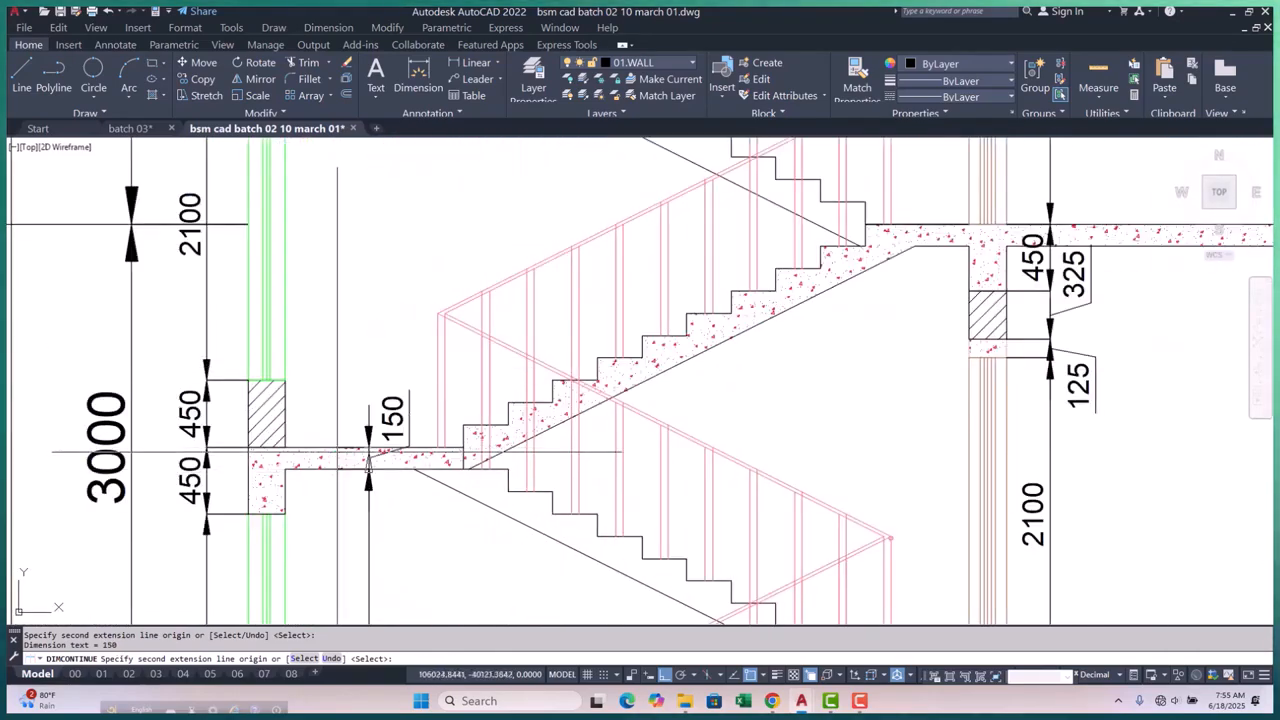
pyautogui.scroll(-5, 368, 460)
pyautogui.scroll(5, 288, 512)
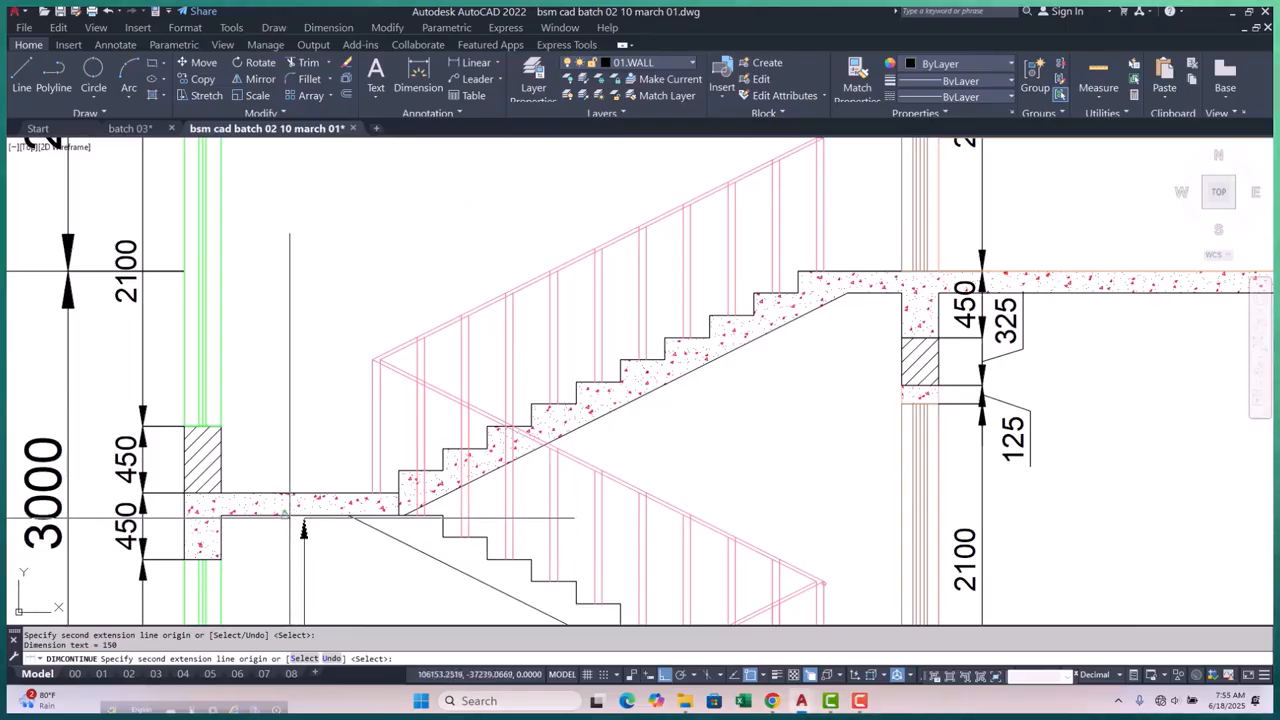
pyautogui.click(303, 503)
# Finish the stair-side dimension chain at the roof top slab, dimensioning up to its underside and through its thickness
pyautogui.scroll(-5, 285, 493)
pyautogui.scroll(6, 300, 400)
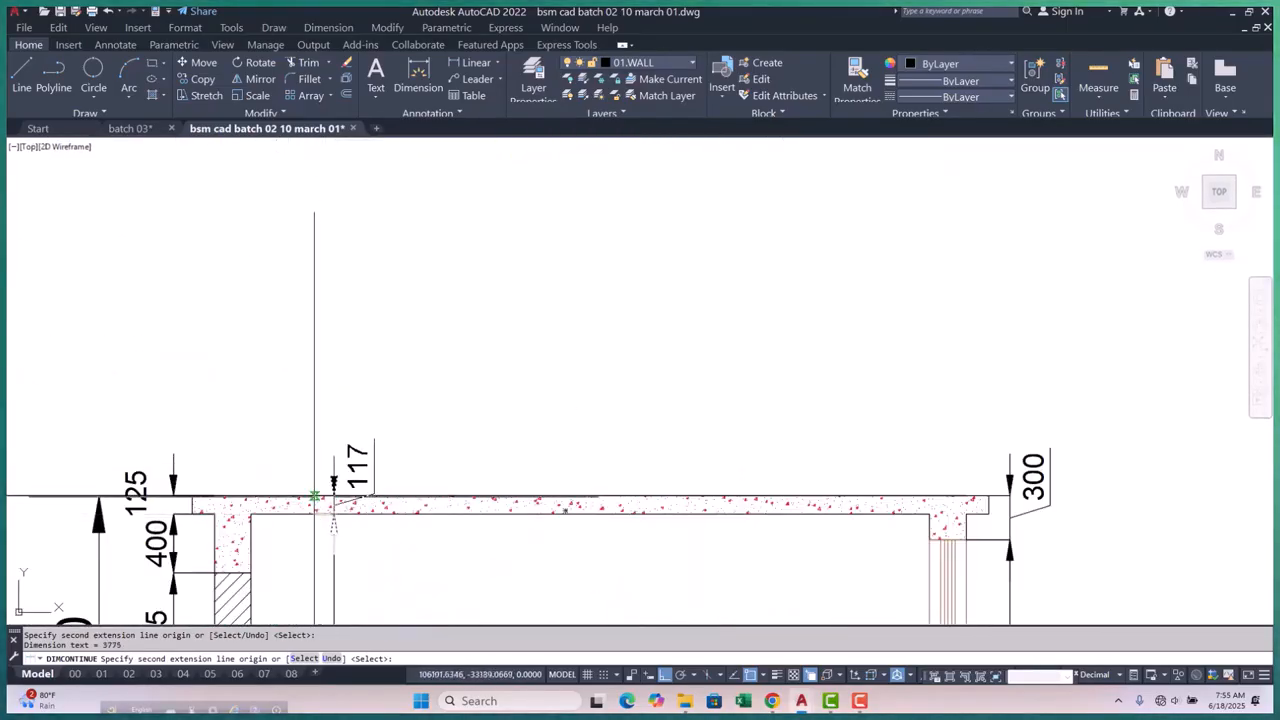
pyautogui.scroll(-5, 314, 496)
pyautogui.press('Escape')
# Add a vertical linear dimension between the ground level line and the plinth level line below the room beside the stairs
pyautogui.scroll(5, 510, 380)
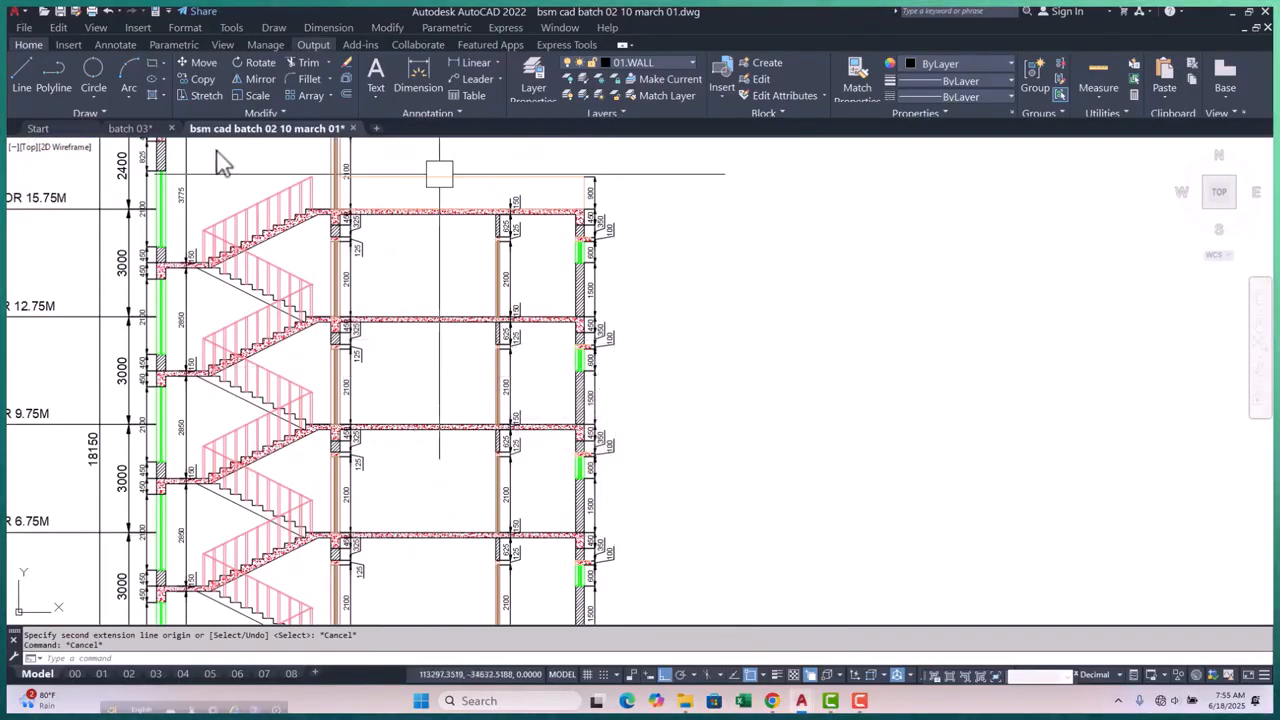
pyautogui.scroll(-3, 190, 380)
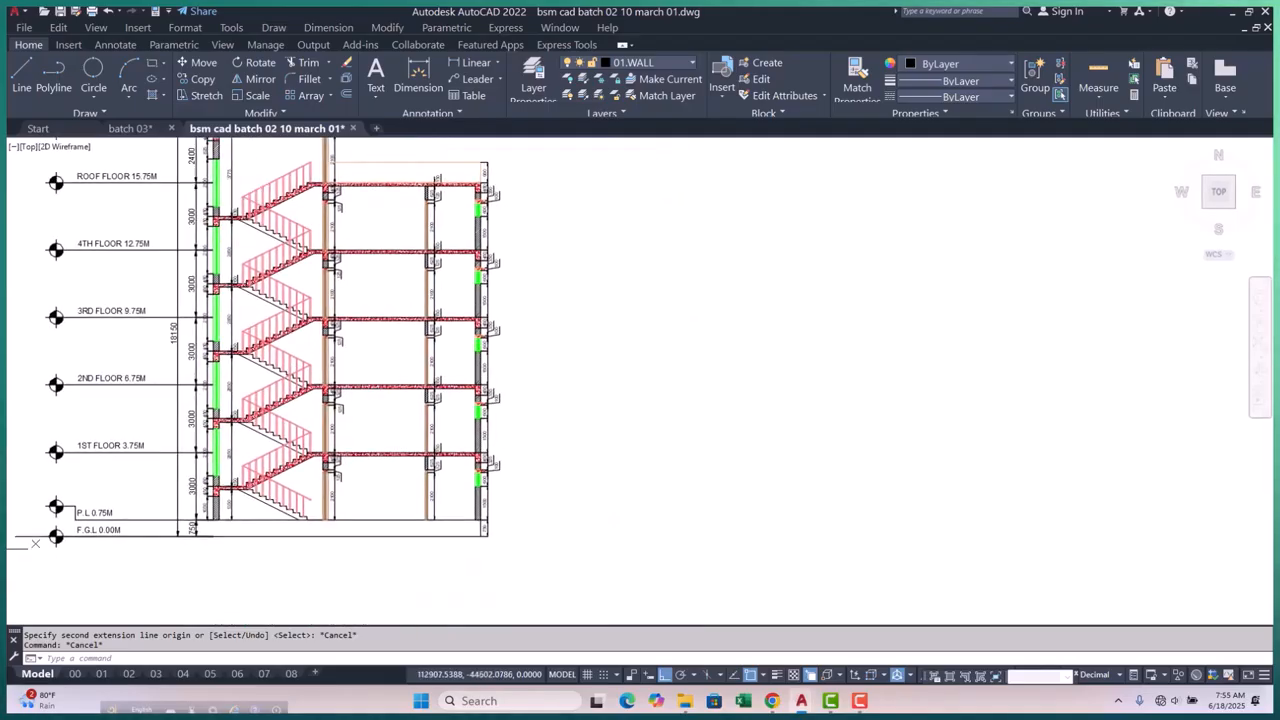
pyautogui.scroll(3, 231, 451)
pyautogui.scroll(4, 231, 451)
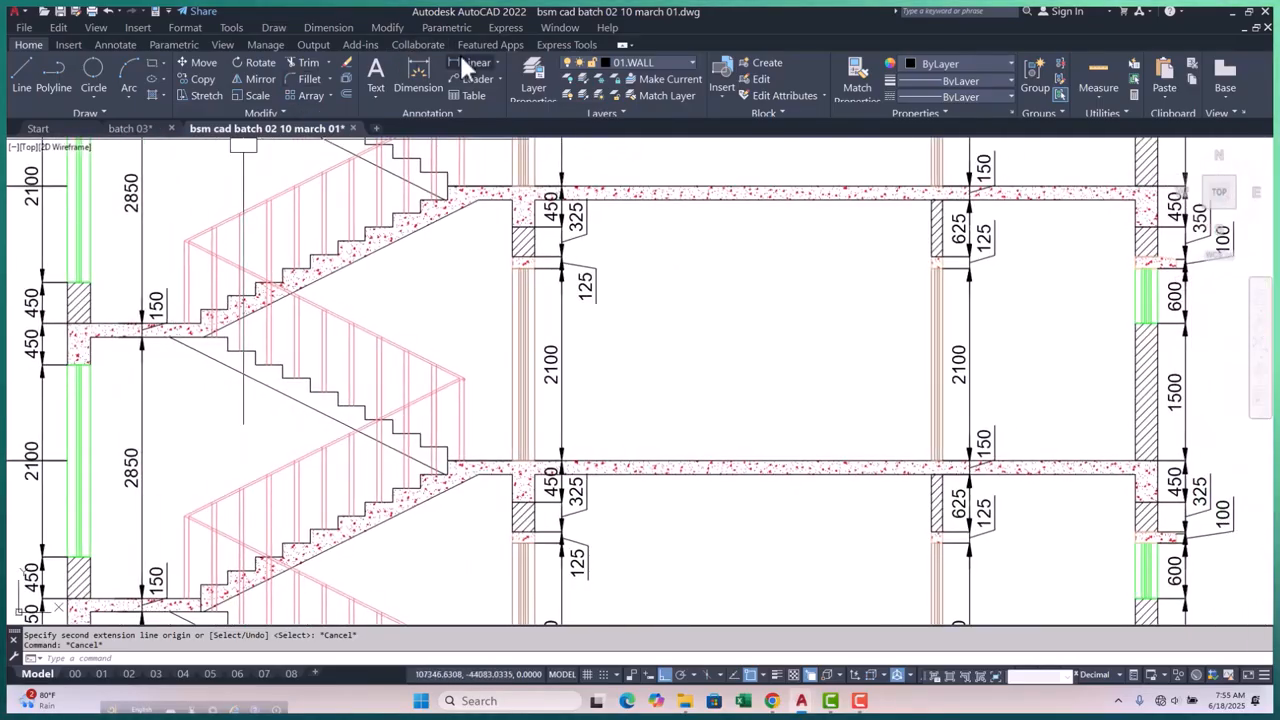
pyautogui.scroll(-4, 365, 145)
pyautogui.scroll(4, 508, 361)
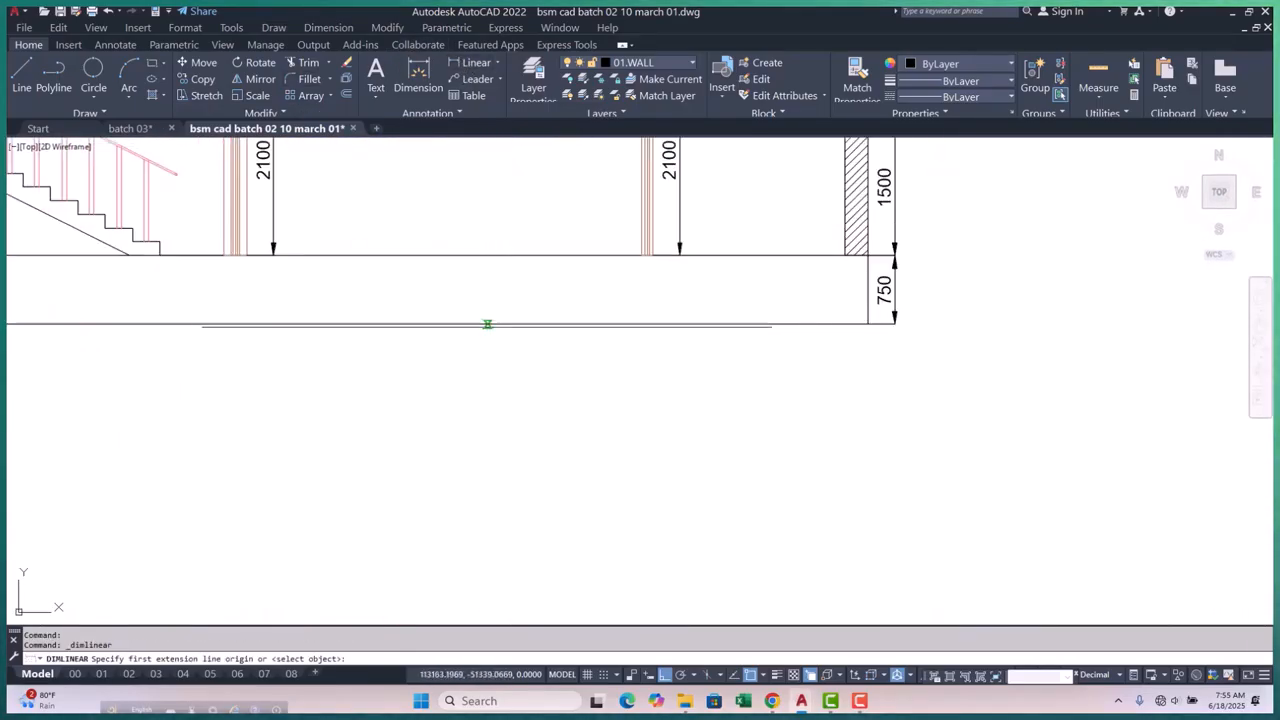
pyautogui.click(483, 322)
pyautogui.click(438, 266)
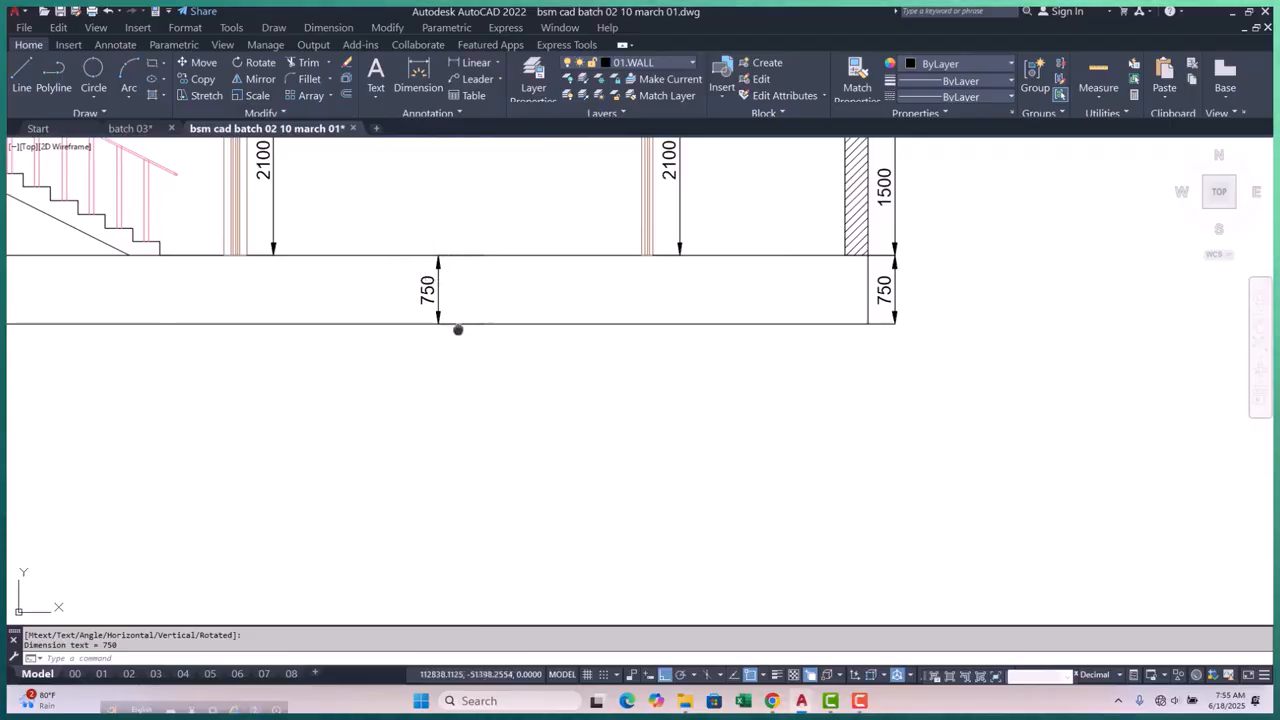
pyautogui.moveTo(458, 330); pyautogui.dragTo(412, 435, button='middle')
# Continue the room's dimension chain from the plinth line up through the first, second and third floor slabs
pyautogui.write('o')
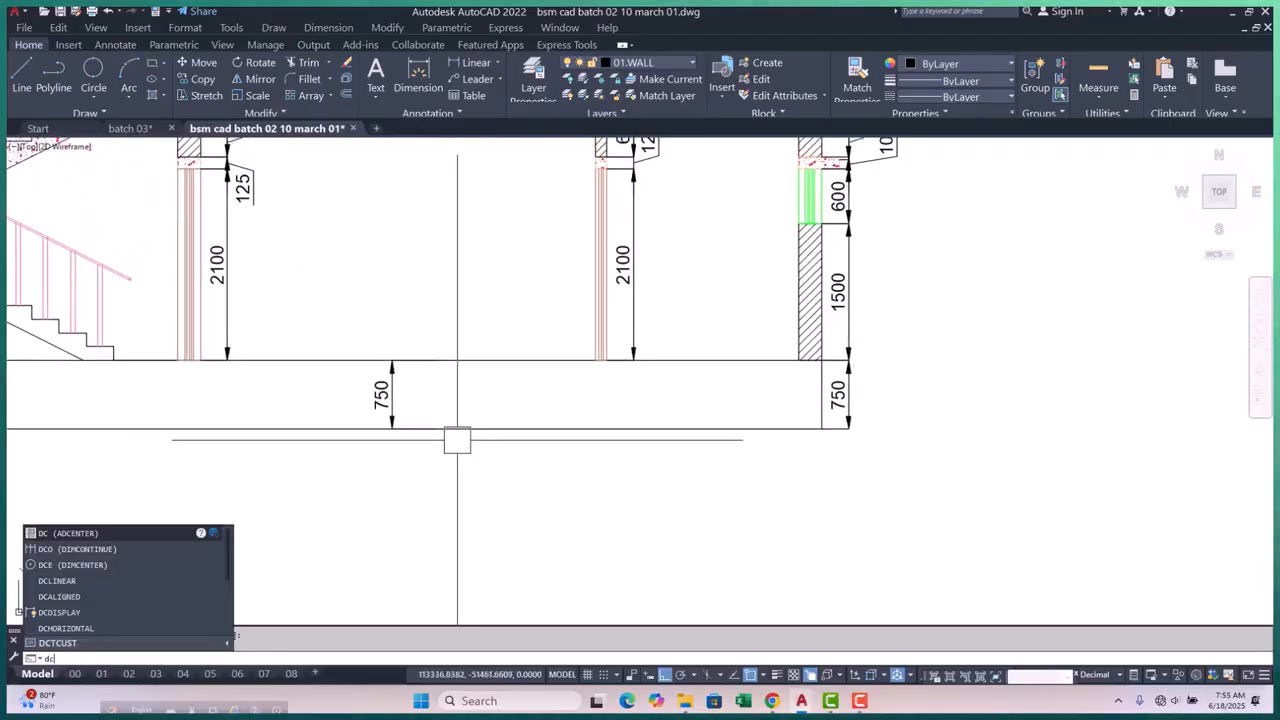
pyautogui.press('Return')
pyautogui.scroll(-4, 423, 337)
pyautogui.scroll(3, 367, 296)
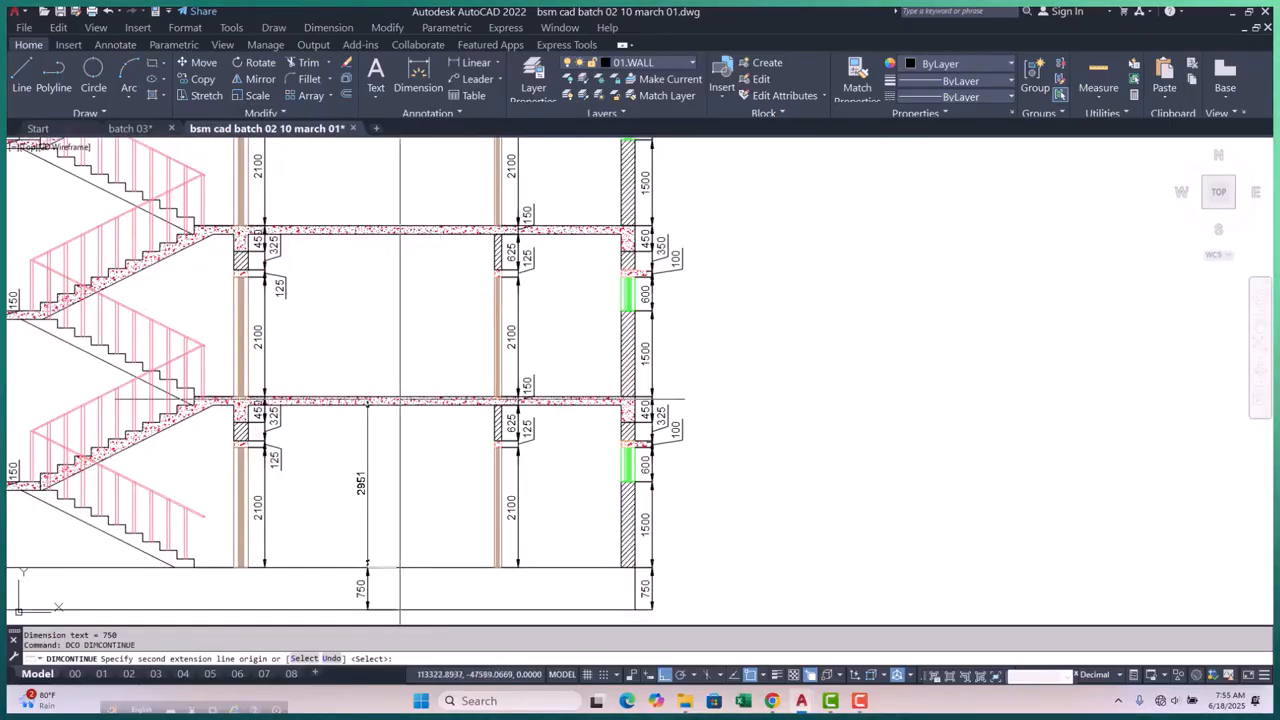
pyautogui.scroll(4, 394, 405)
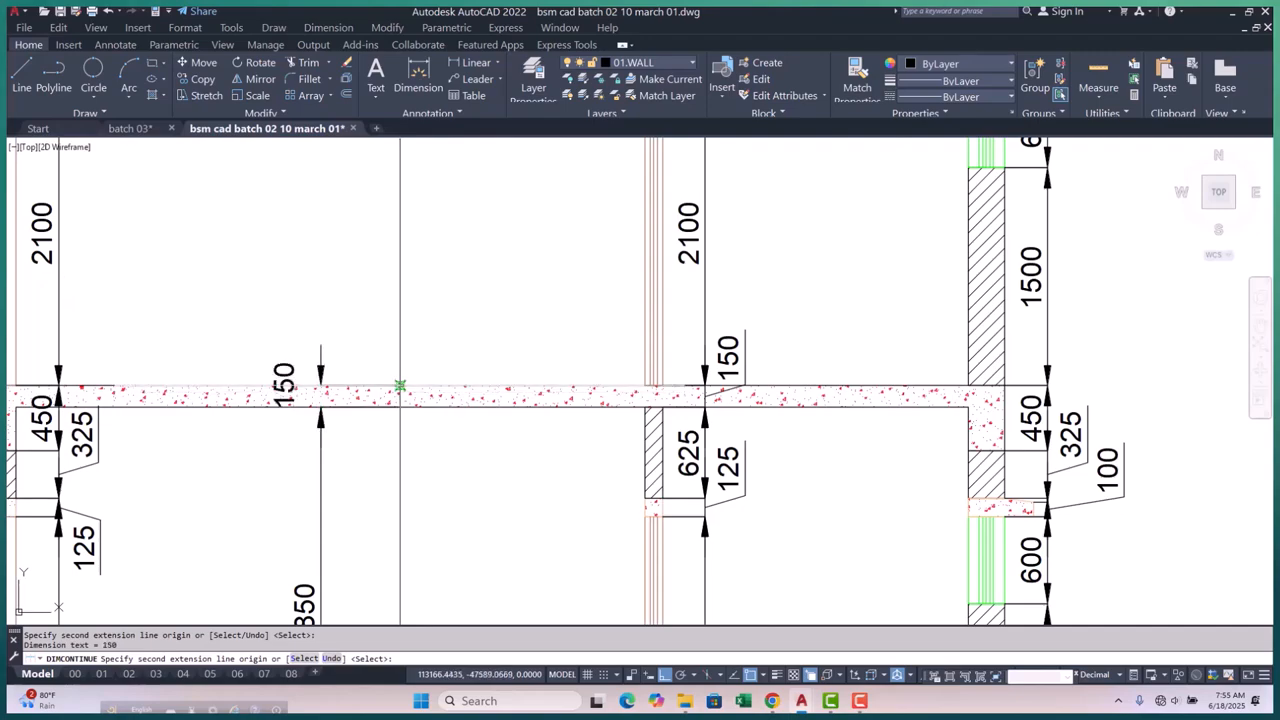
pyautogui.scroll(-4, 400, 386)
pyautogui.scroll(4, 378, 352)
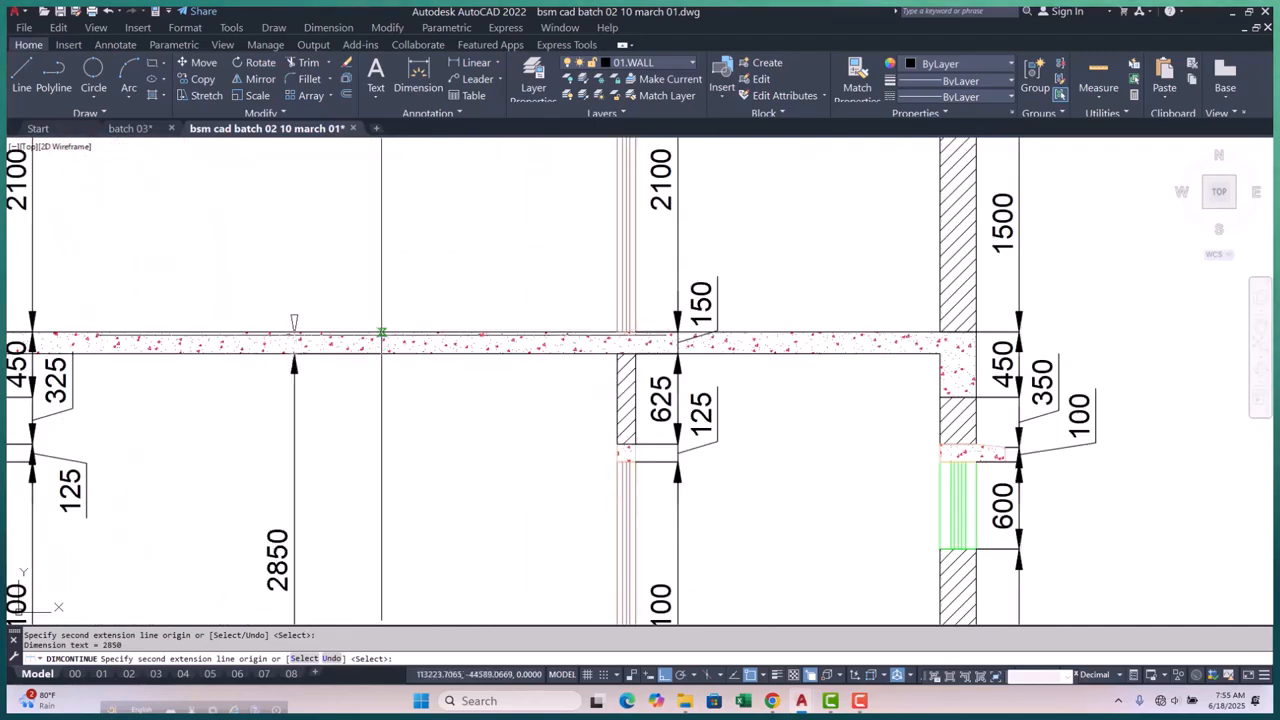
pyautogui.scroll(-4, 294, 318)
pyautogui.scroll(4, 316, 362)
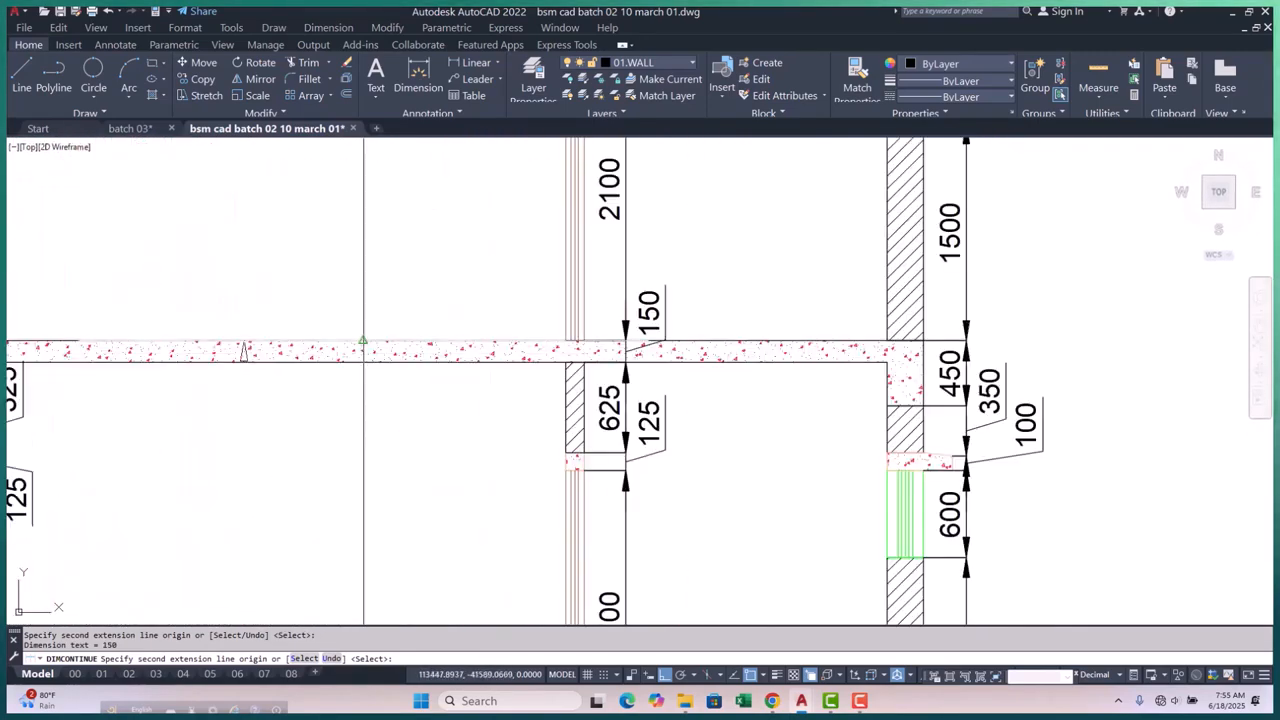
# Extend the room's dimension chain through the fourth floor and roof floor slabs up to the top of the parapet
pyautogui.scroll(-4, 299, 399)
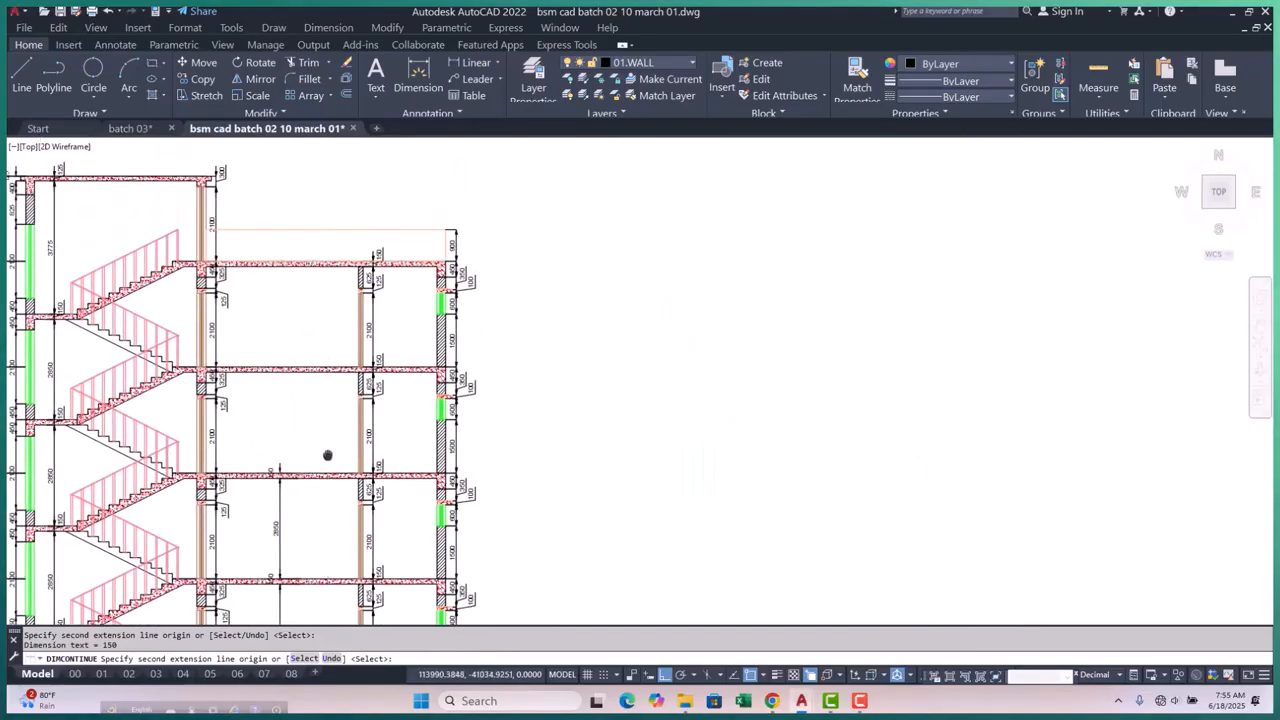
pyautogui.scroll(4, 329, 451)
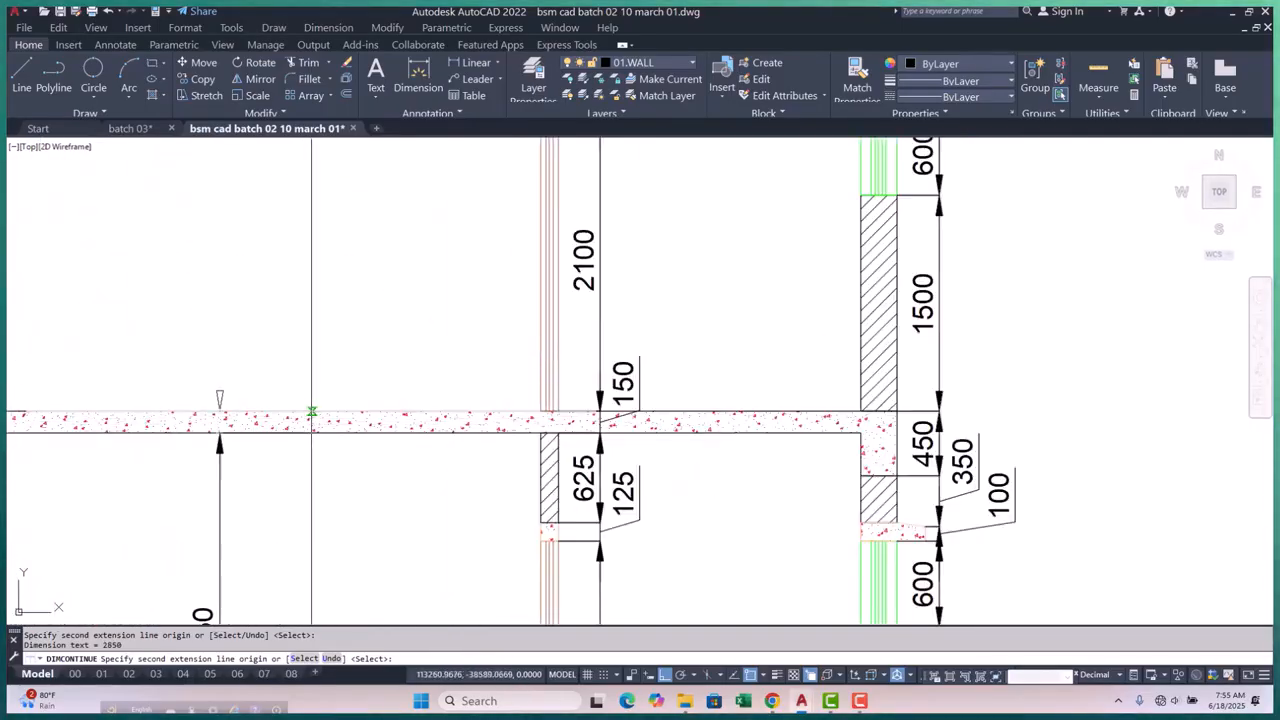
pyautogui.scroll(-4, 312, 412)
pyautogui.scroll(4, 303, 369)
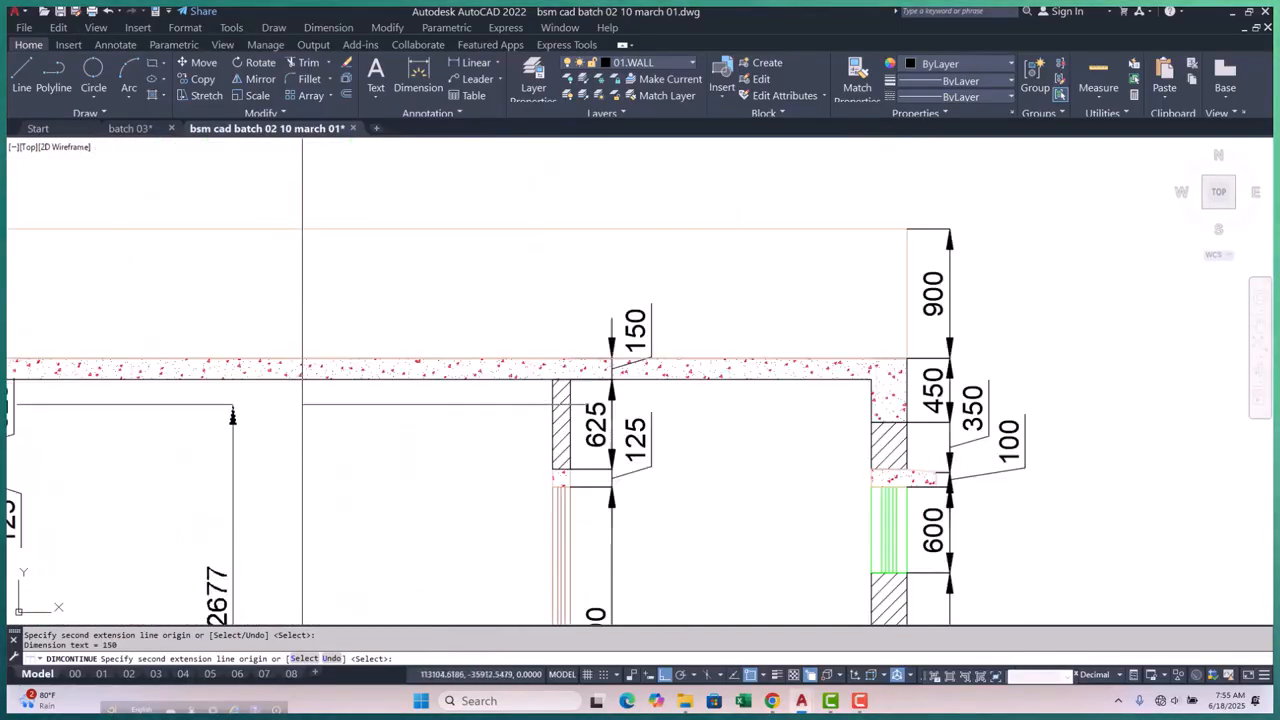
pyautogui.click(306, 354)
pyautogui.moveTo(309, 343); pyautogui.dragTo(297, 460, button='middle')
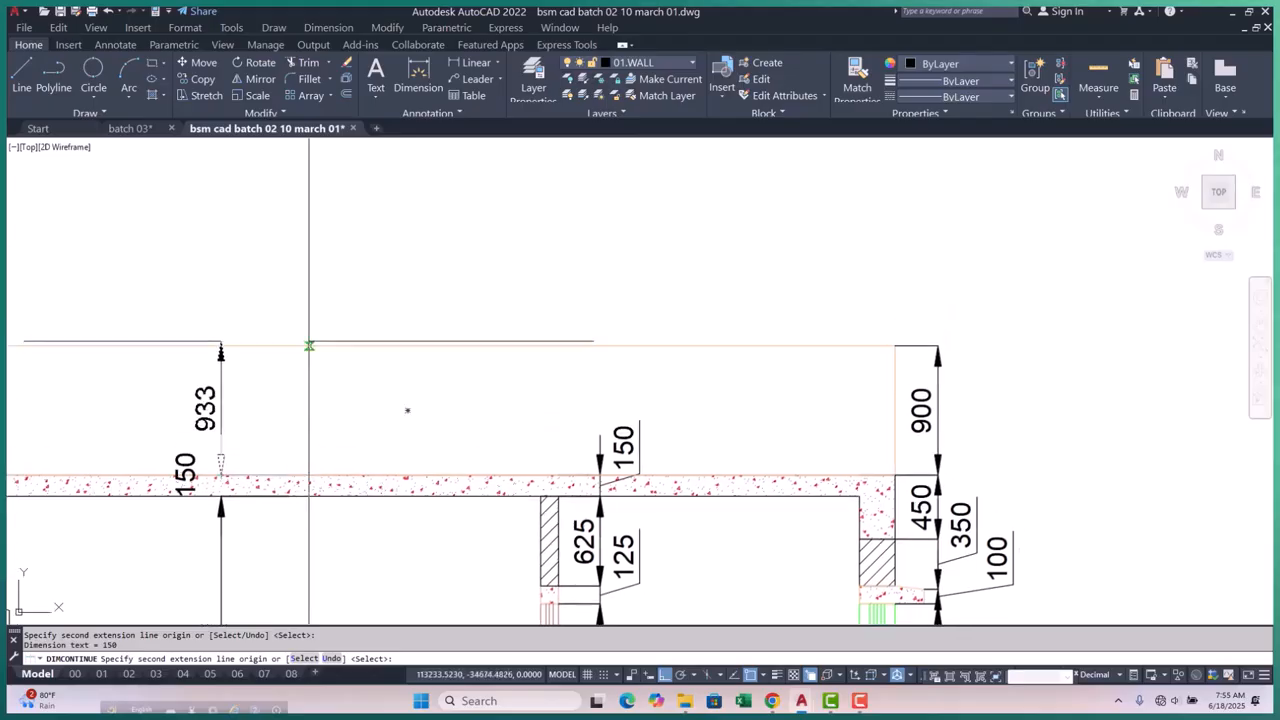
pyautogui.scroll(-3, 308, 345)
pyautogui.press('Escape')
# Move the roof floor slab's thickness text in the room's dimension chain up clear of the slab hatch
pyautogui.scroll(6, 254, 400)
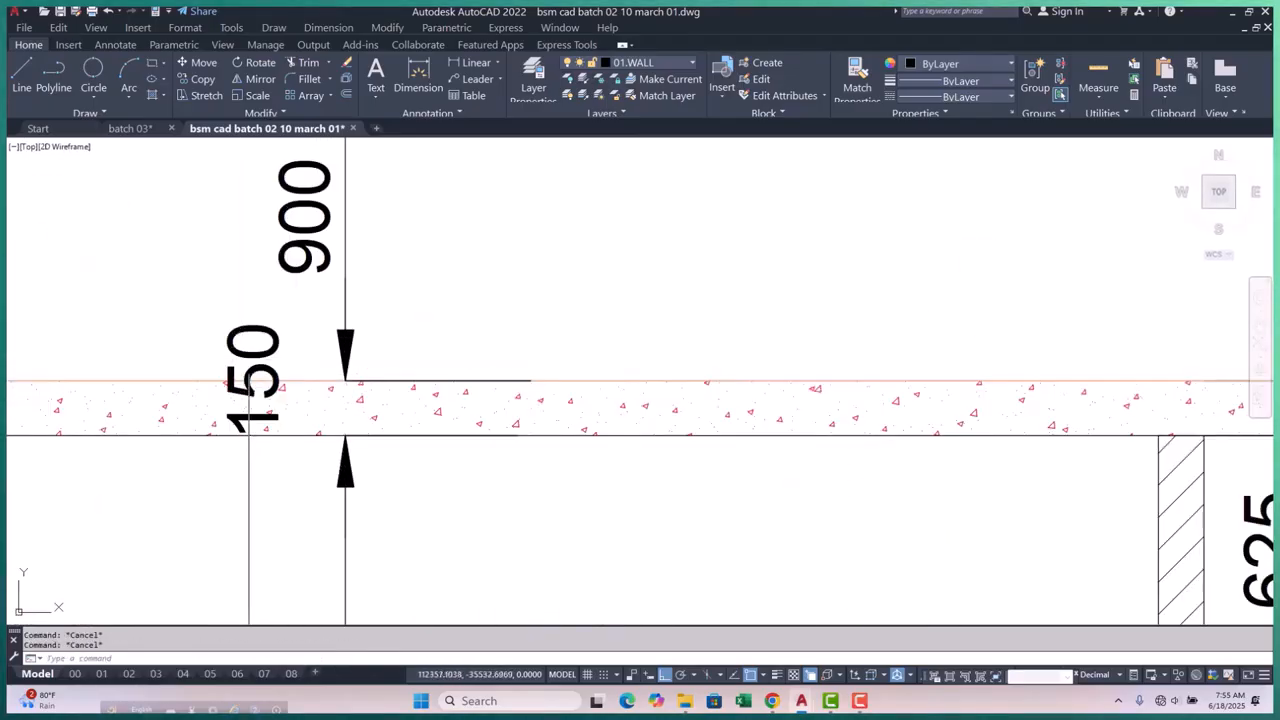
pyautogui.click(254, 400)
pyautogui.click(253, 378)
pyautogui.press('Escape')
pyautogui.press('Escape')
pyautogui.scroll(-6, 350, 283)
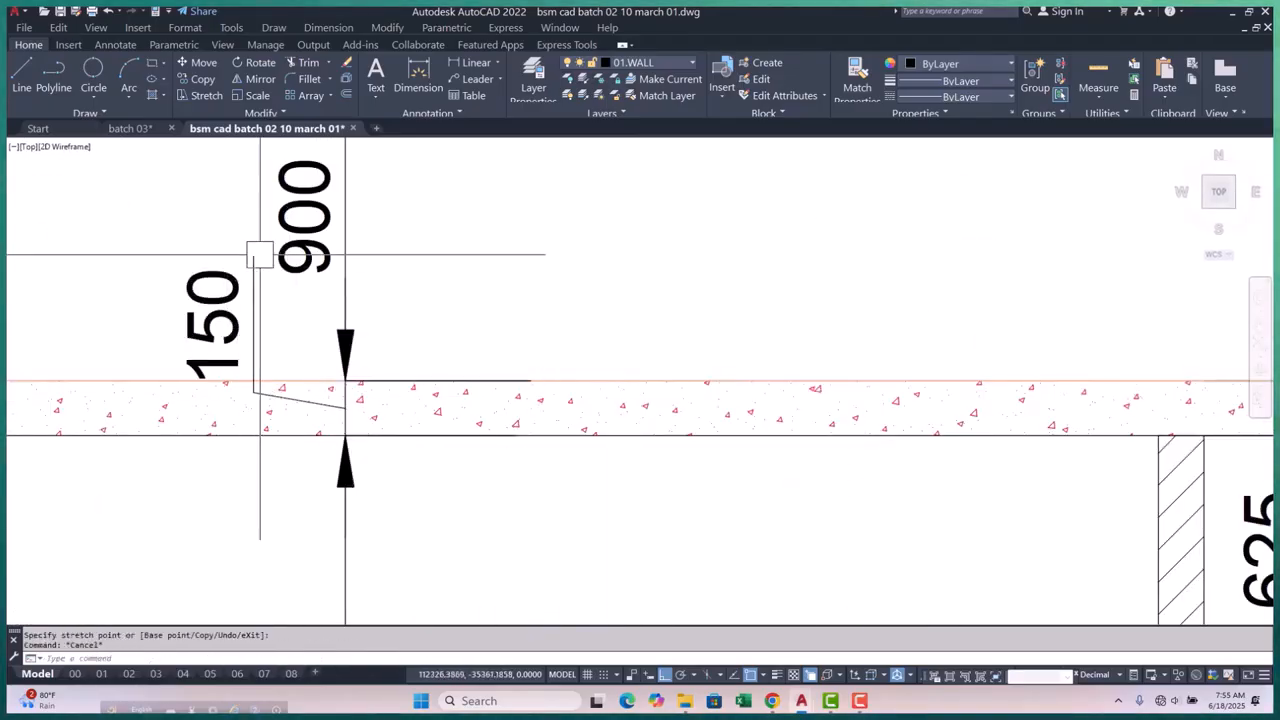
# Move the fourth floor slab's thickness text in the room's dimension chain up clear of the slab hatch
pyautogui.scroll(6, 325, 328)
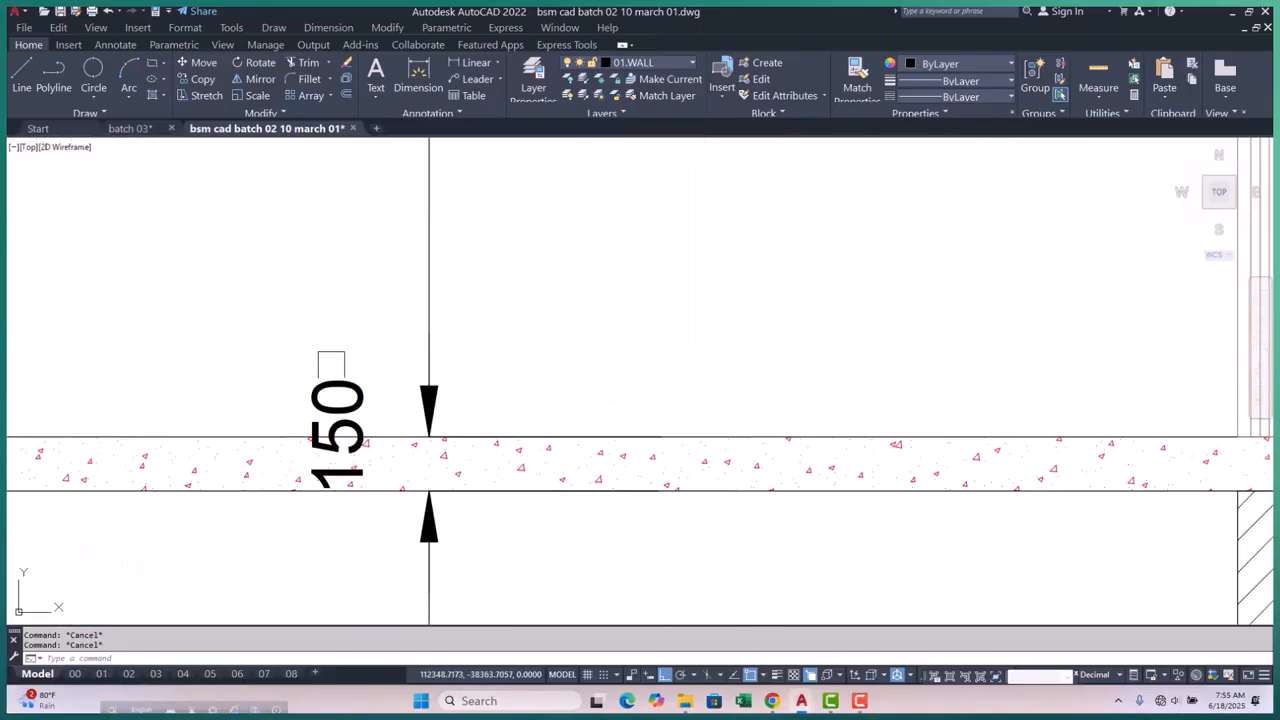
pyautogui.click(428, 435)
pyautogui.click(338, 434)
pyautogui.press('Escape')
pyautogui.press('Escape')
pyautogui.scroll(-5, 350, 390)
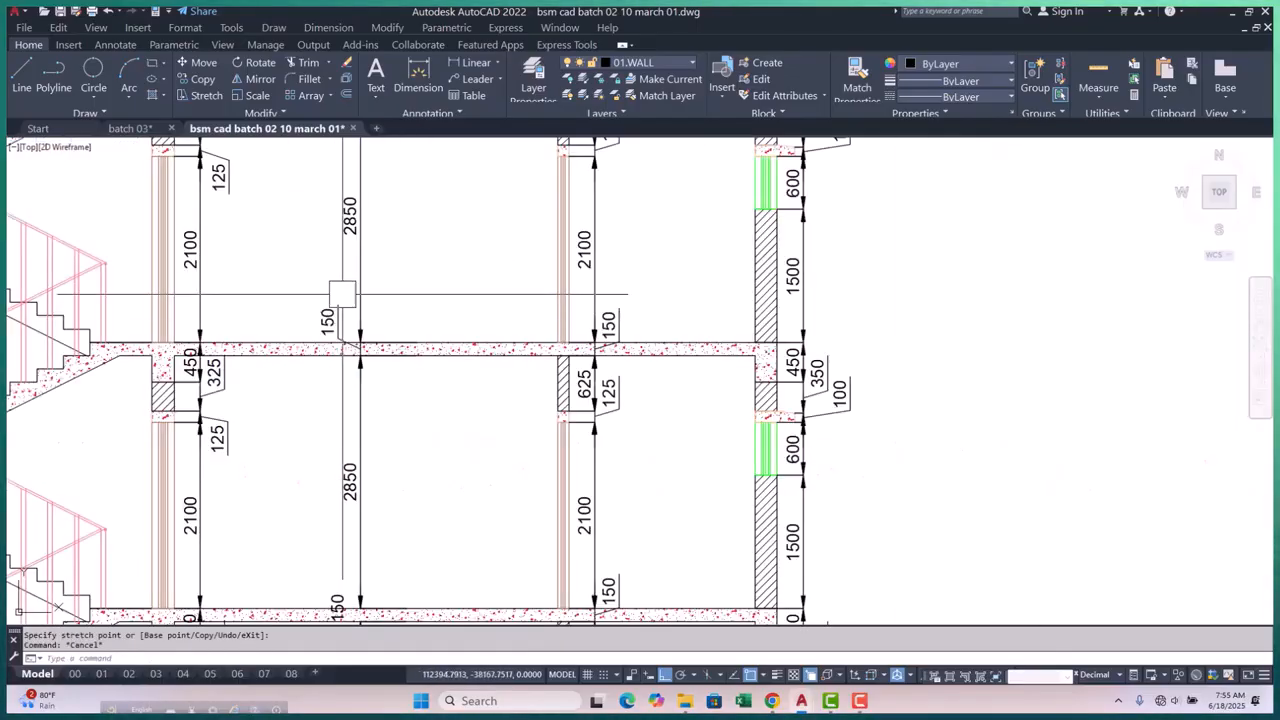
# Move the thickness texts of the third and second floor slabs in the room's dimension chain above their slabs
pyautogui.scroll(5, 352, 380)
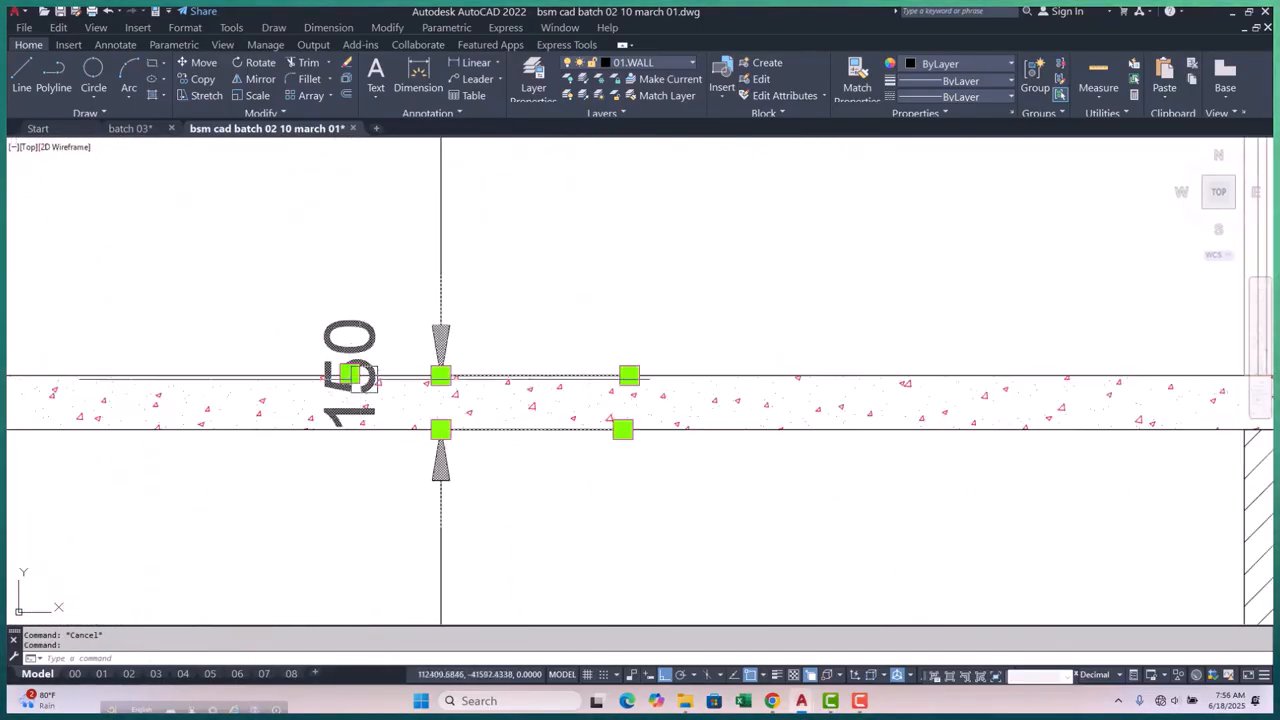
pyautogui.press('Escape')
pyautogui.press('Escape')
pyautogui.scroll(-5, 349, 344)
pyautogui.scroll(5, 376, 312)
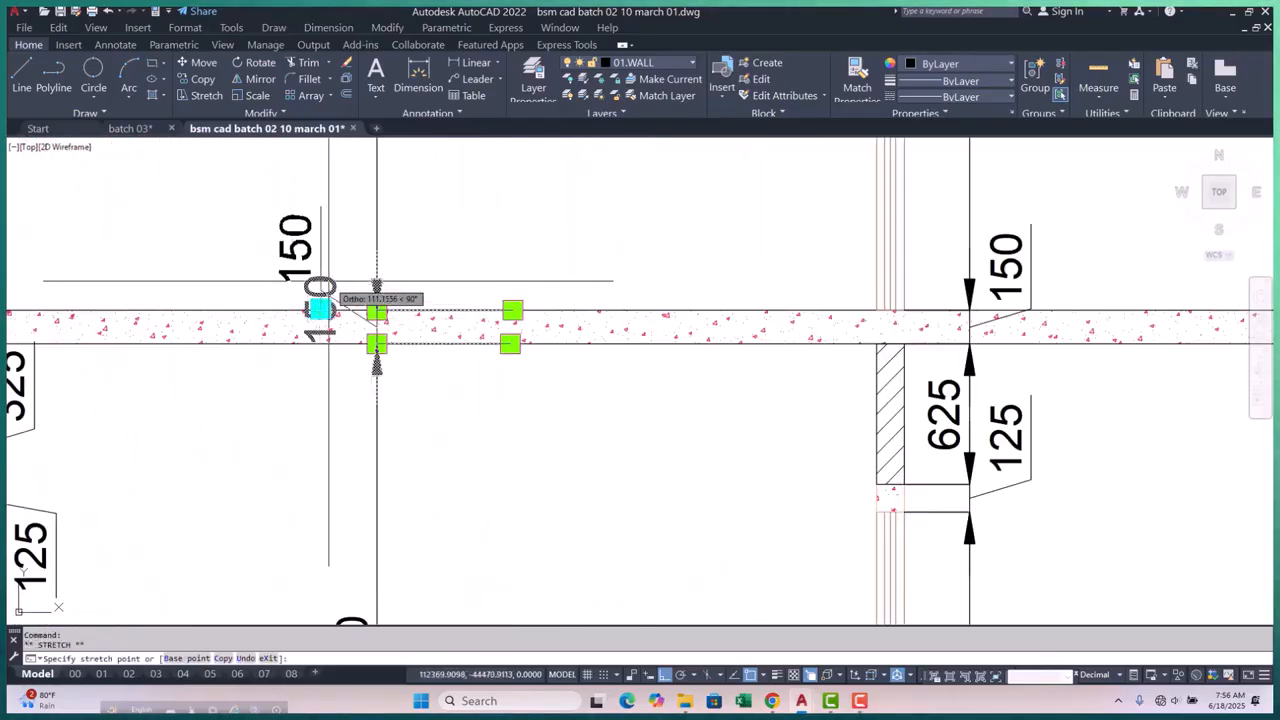
pyautogui.press('Escape')
pyautogui.scroll(-5, 320, 237)
# Move the first floor slab's thickness text in the room's dimension chain up clear of the slab hatch
pyautogui.scroll(6, 320, 237)
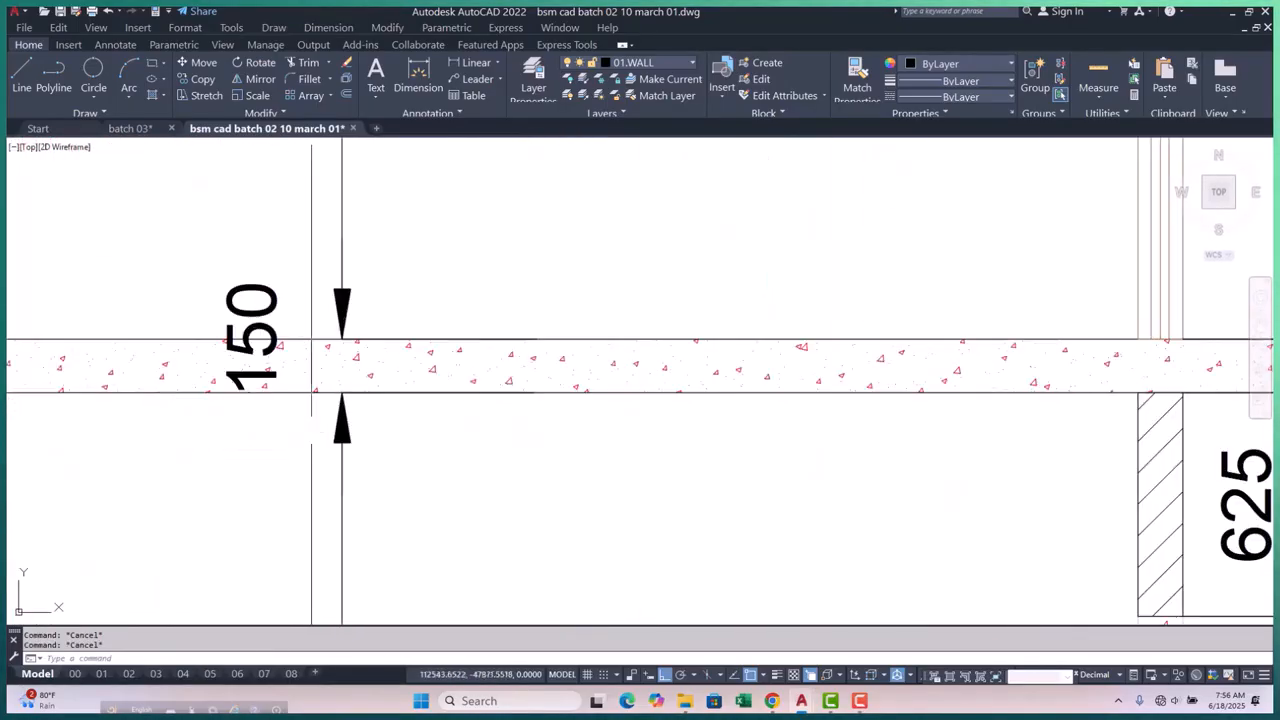
pyautogui.click(252, 337)
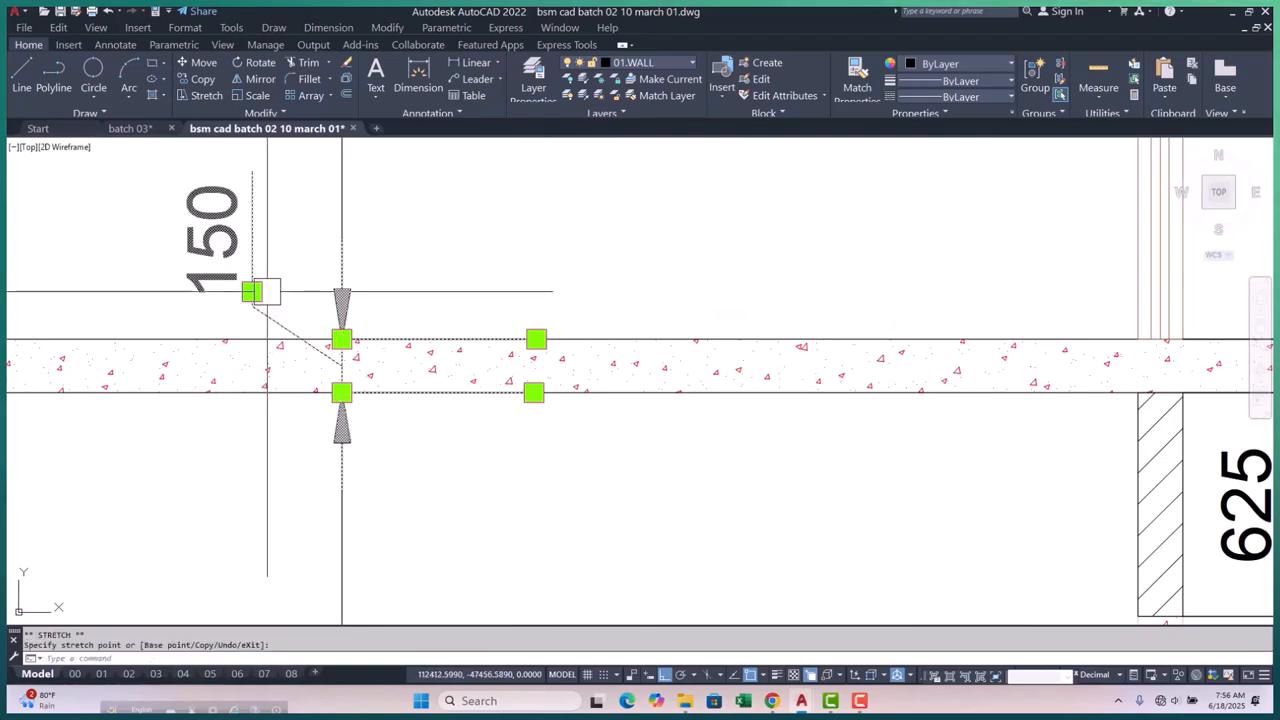
pyautogui.scroll(-5, 265, 400)
pyautogui.press('Escape')
# Dimension the width of the third tread from the bottom of the ground-floor flight, placing it just below the floor line
pyautogui.scroll(3, 267, 400)
pyautogui.scroll(-8, 307, 384)
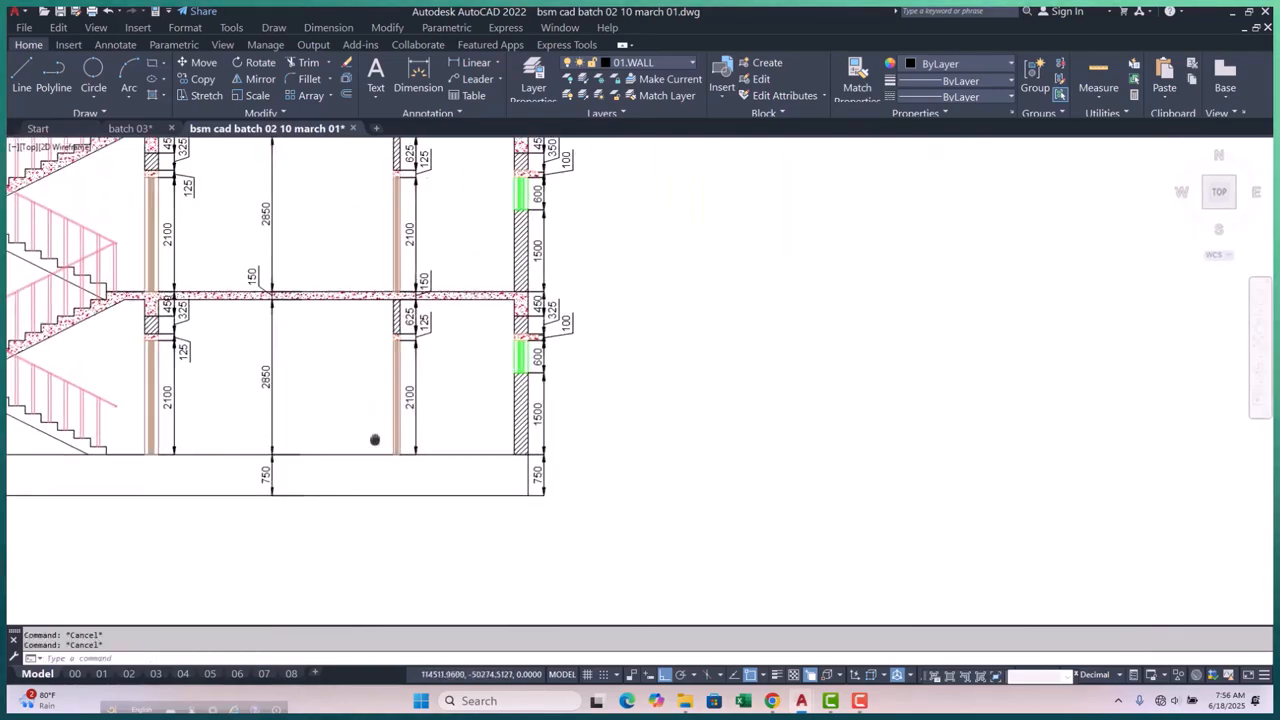
pyautogui.scroll(7, 307, 384)
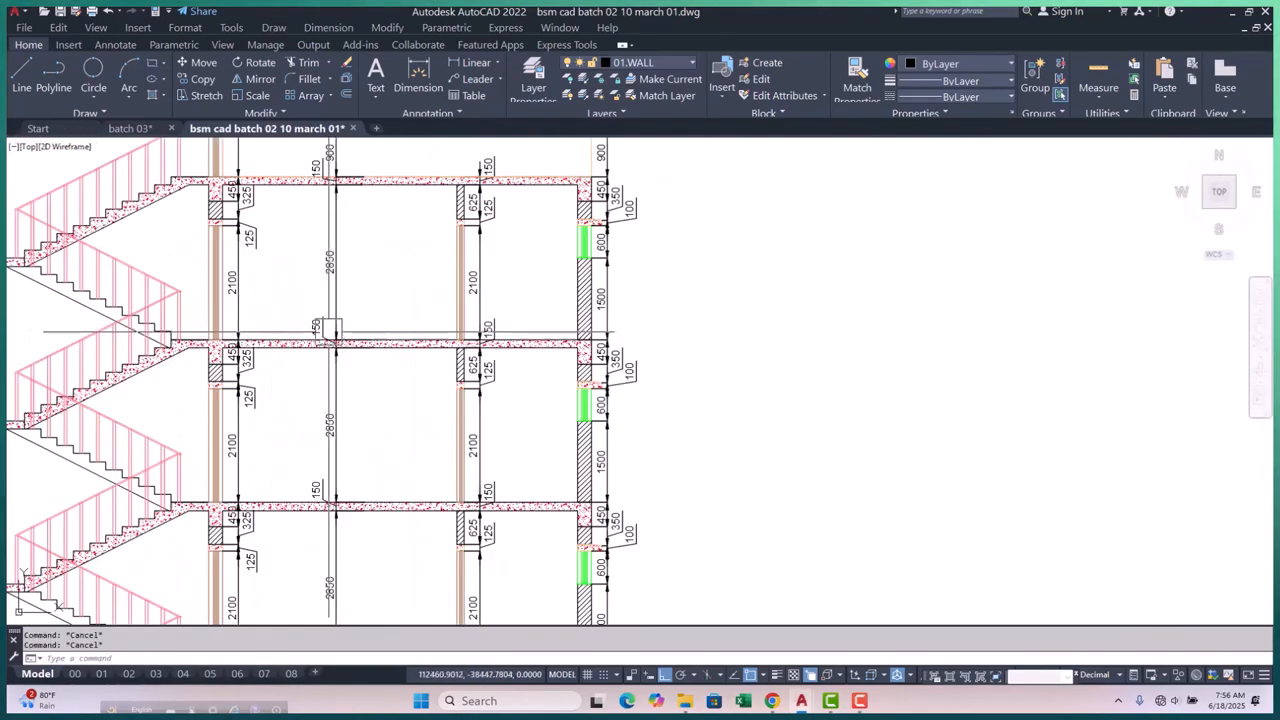
pyautogui.scroll(-5, 440, 353)
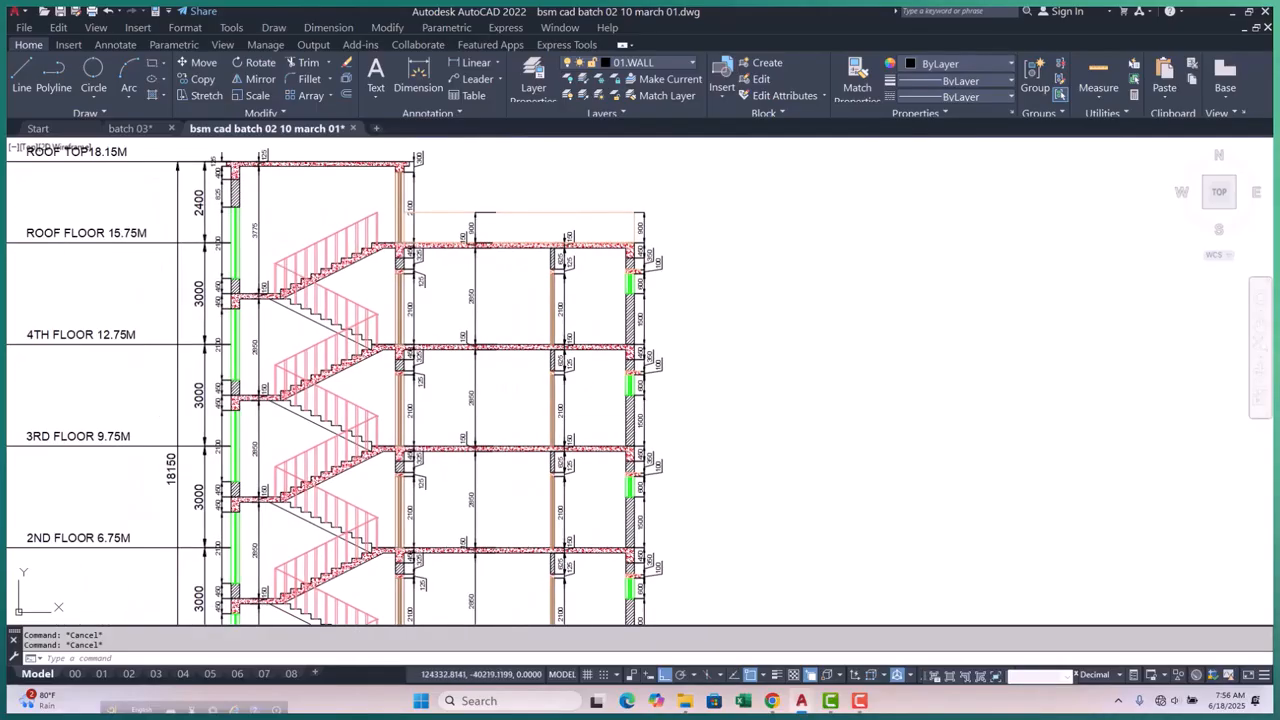
pyautogui.scroll(3, 385, 291)
pyautogui.scroll(-5, 385, 291)
pyautogui.scroll(5, 371, 391)
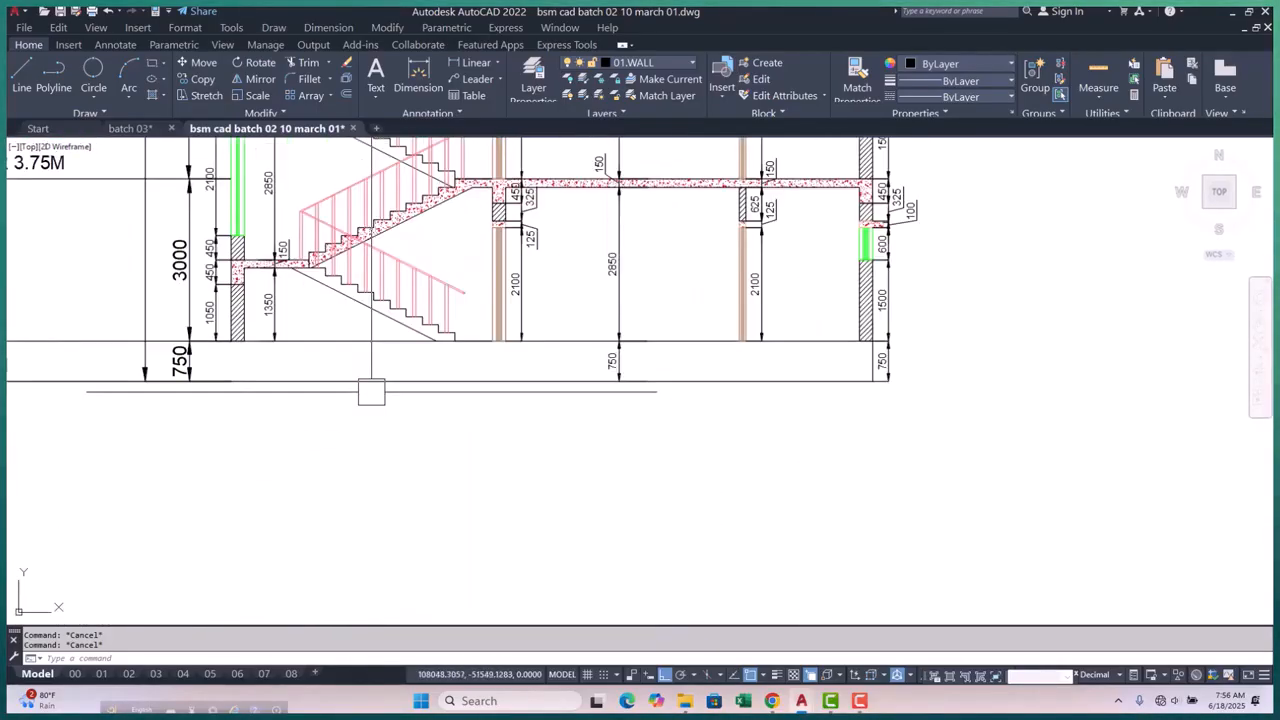
pyautogui.scroll(3, 419, 341)
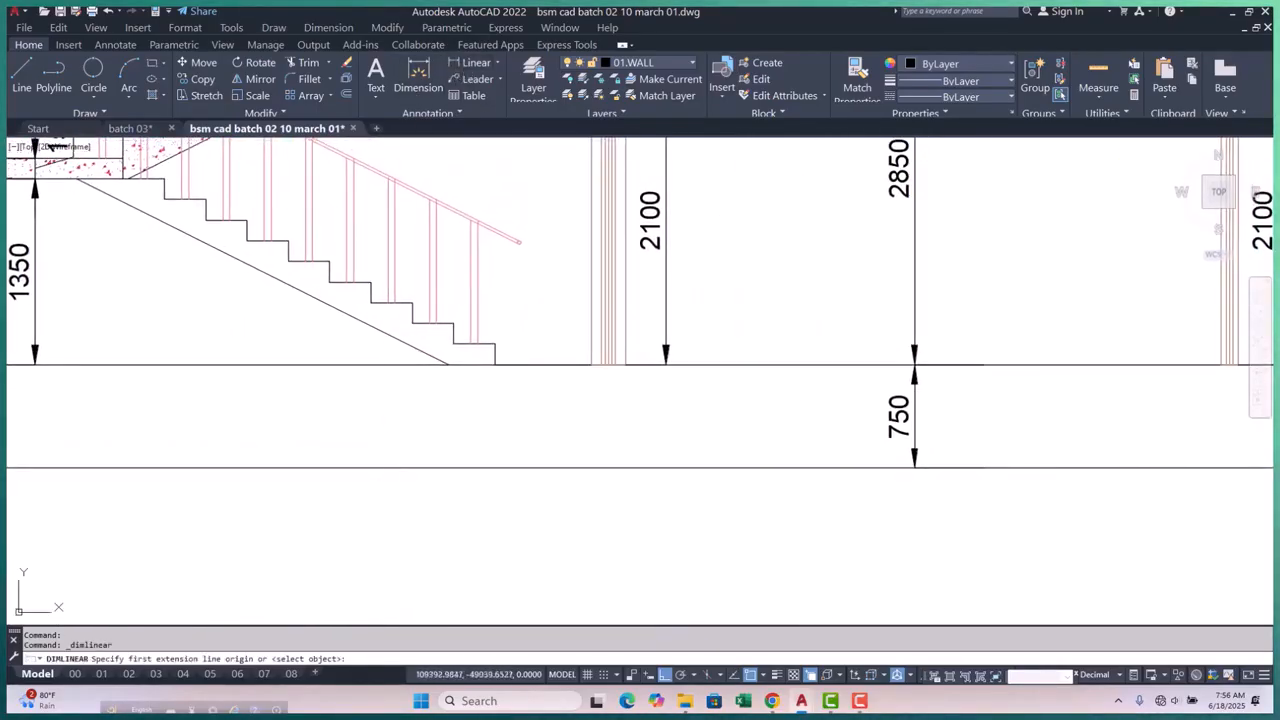
pyautogui.scroll(4, 420, 283)
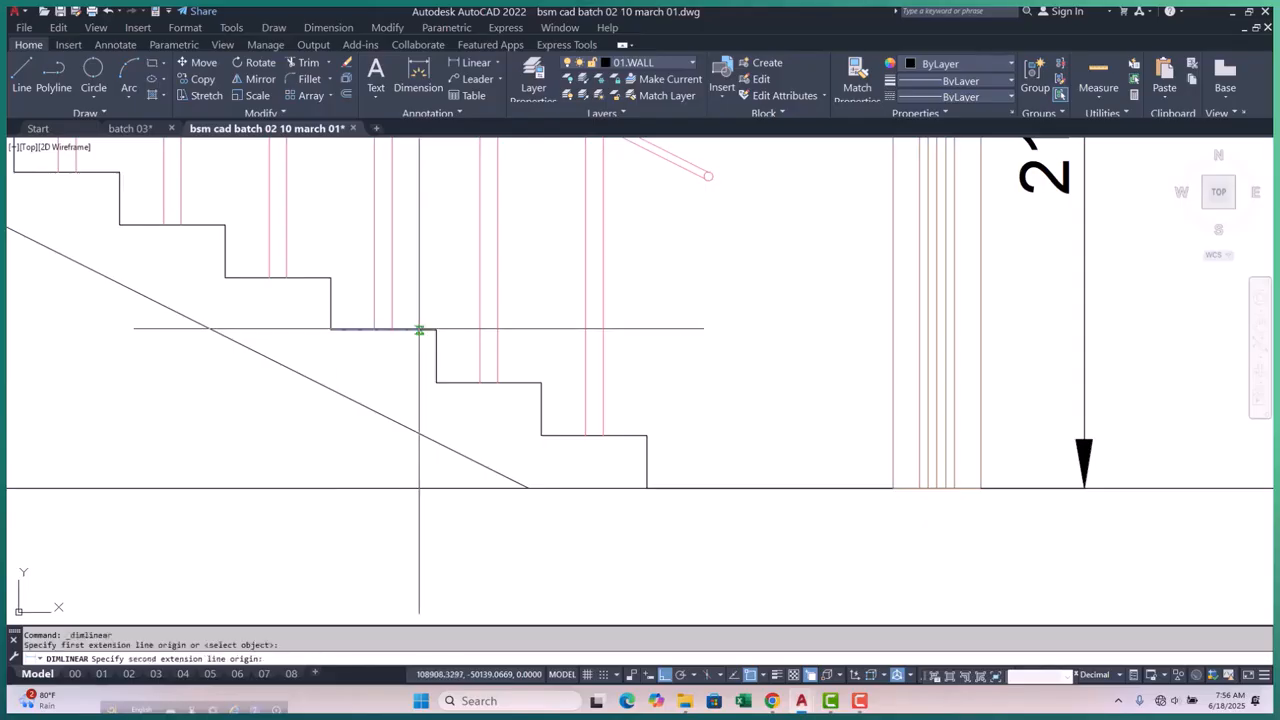
pyautogui.click(436, 329)
pyautogui.scroll(-5, 430, 335)
pyautogui.scroll(4, 412, 405)
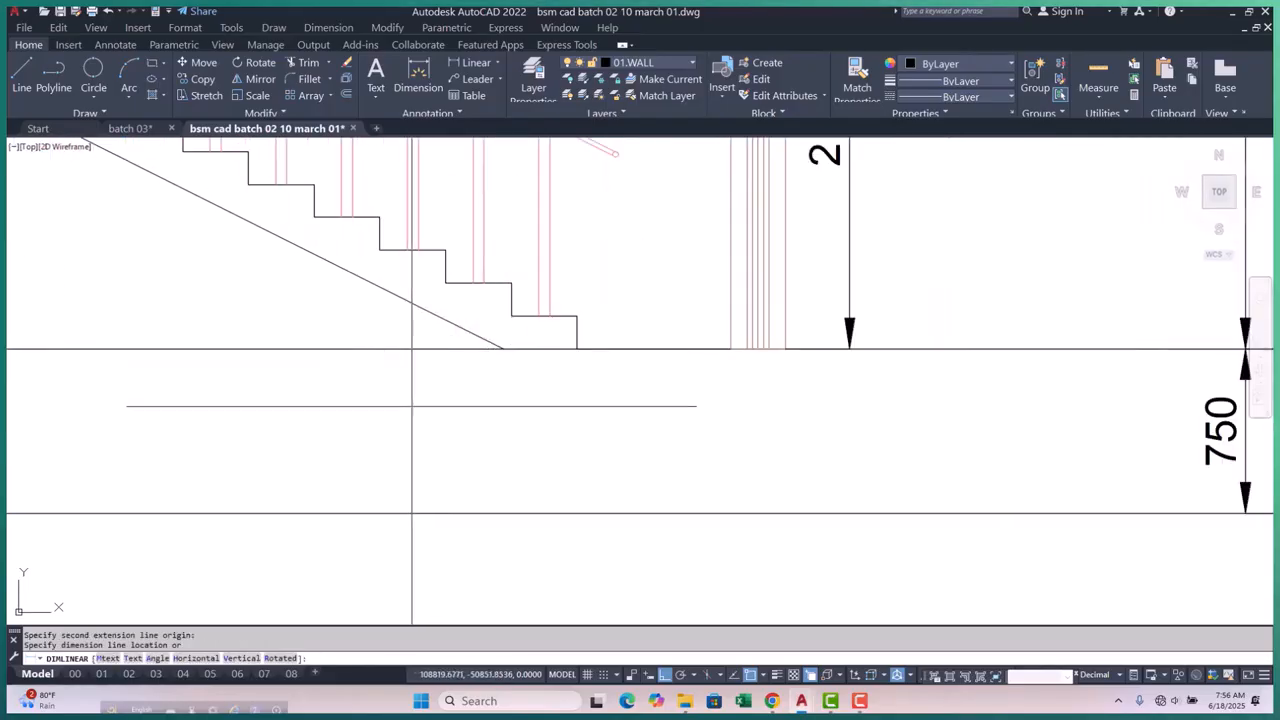
pyautogui.click(404, 444)
pyautogui.scroll(-3, 404, 444)
pyautogui.scroll(1, 391, 228)
# Dimension the height of one riser midway up the flight between the first landing and the first floor
pyautogui.press('Return')
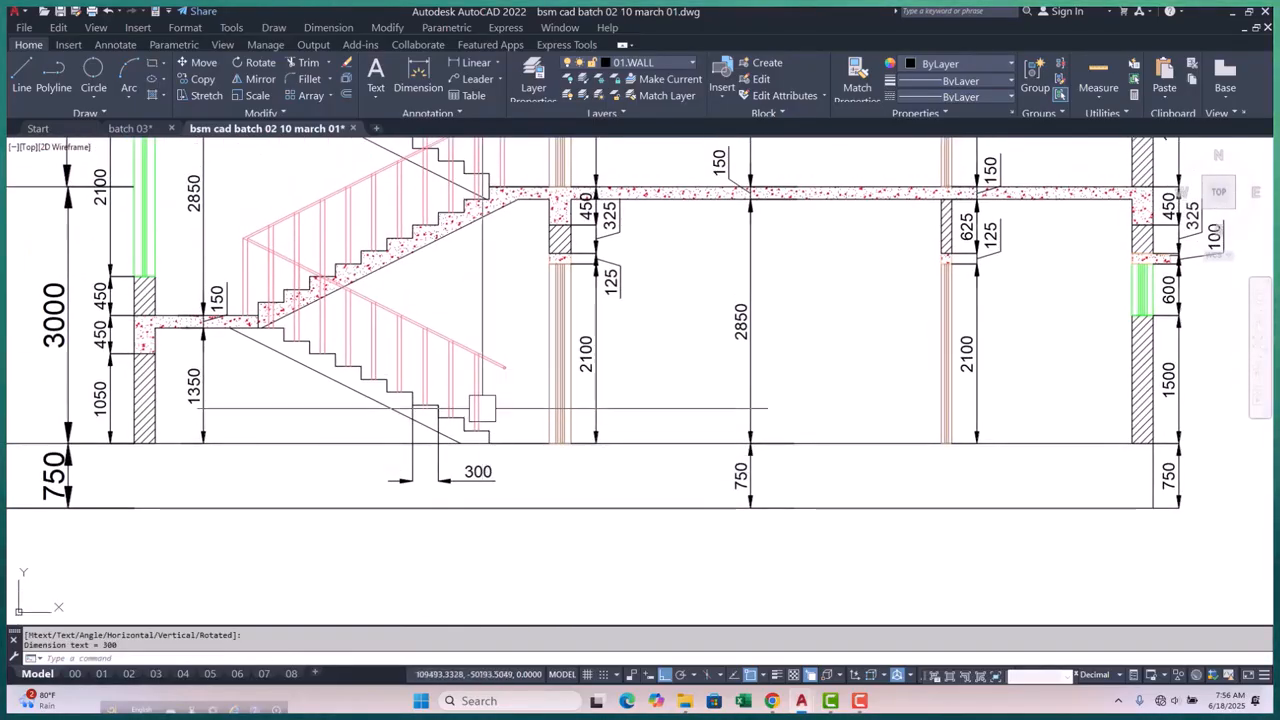
pyautogui.scroll(5, 391, 228)
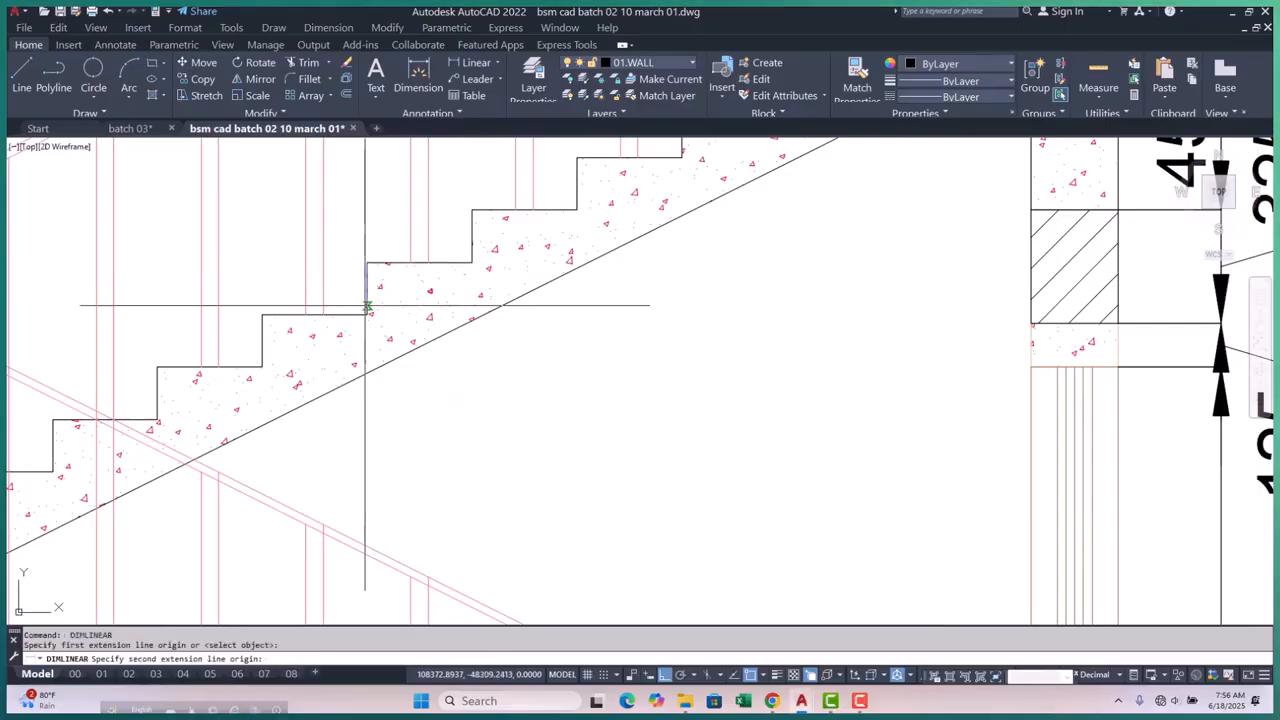
pyautogui.click(367, 308)
pyautogui.scroll(-2, 367, 308)
pyautogui.click(325, 282)
pyautogui.press('Escape')
pyautogui.scroll(-2, 424, 372)
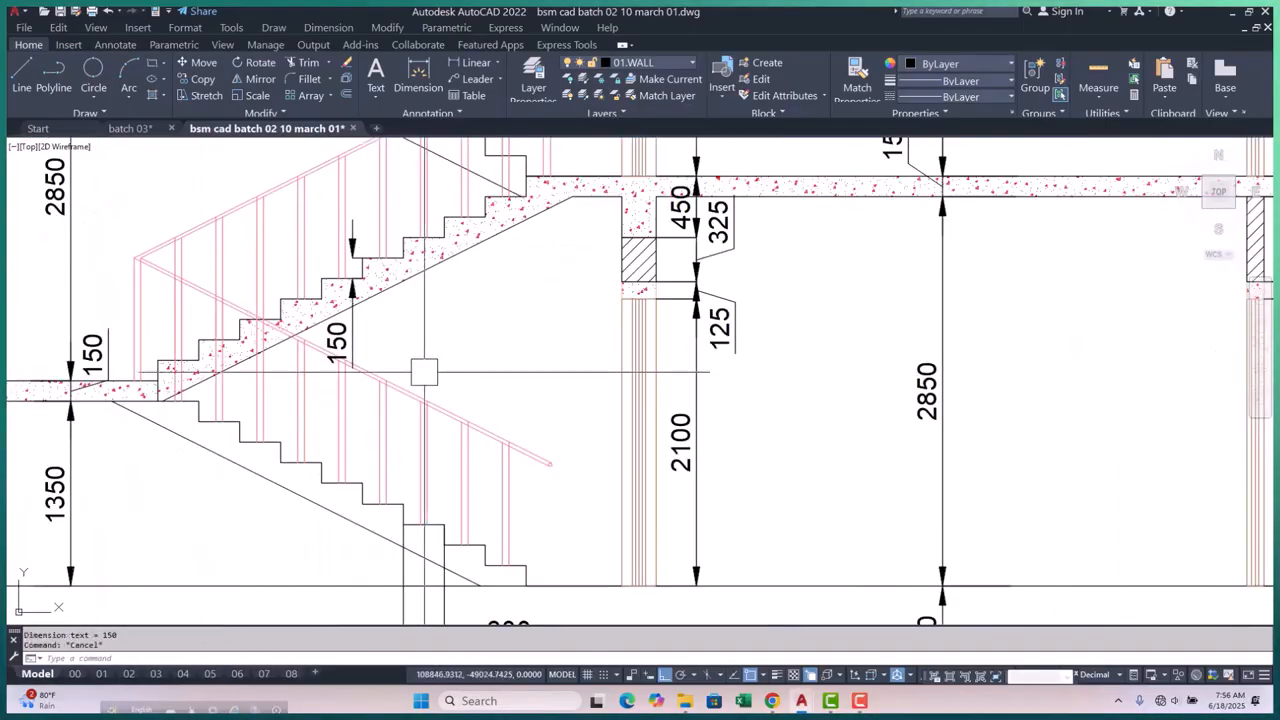
pyautogui.press('Escape')
# Dimension the railing height at the head of the top flight, from the roof floor slab to the handrail top, beside the last baluster
pyautogui.scroll(-7, 424, 372)
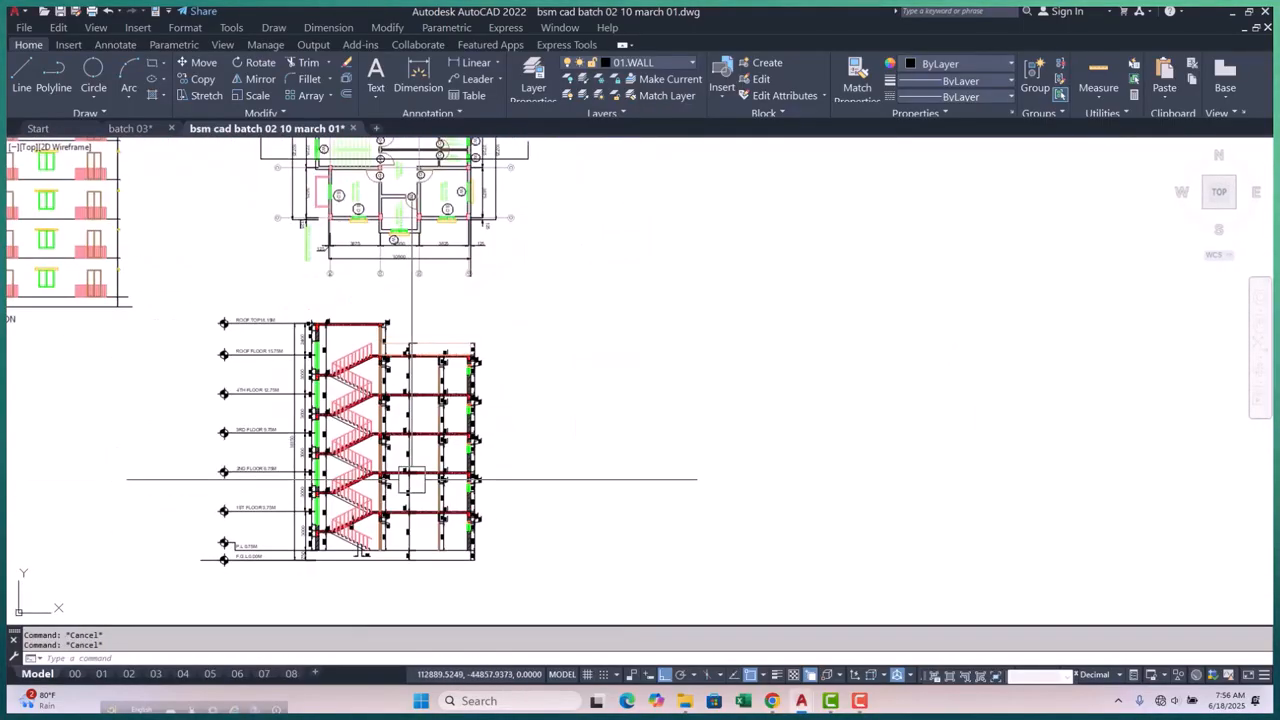
pyautogui.scroll(6, 395, 350)
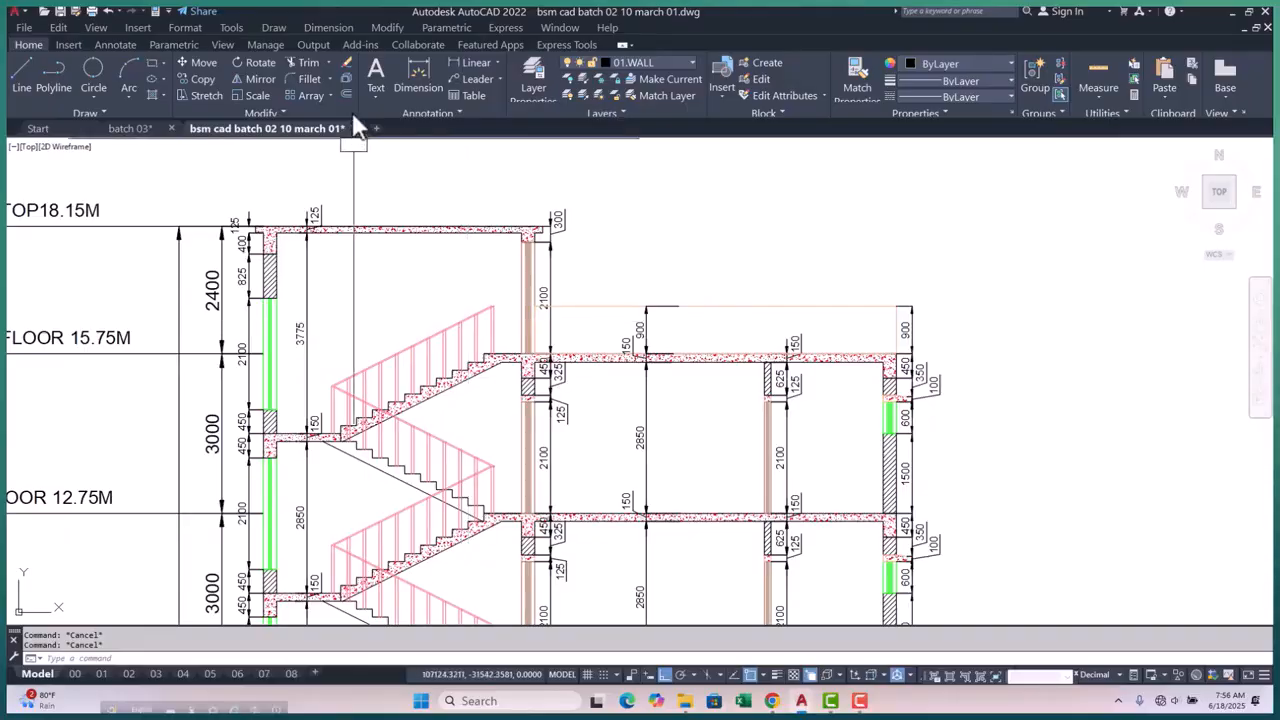
pyautogui.click(467, 61)
pyautogui.scroll(6, 551, 424)
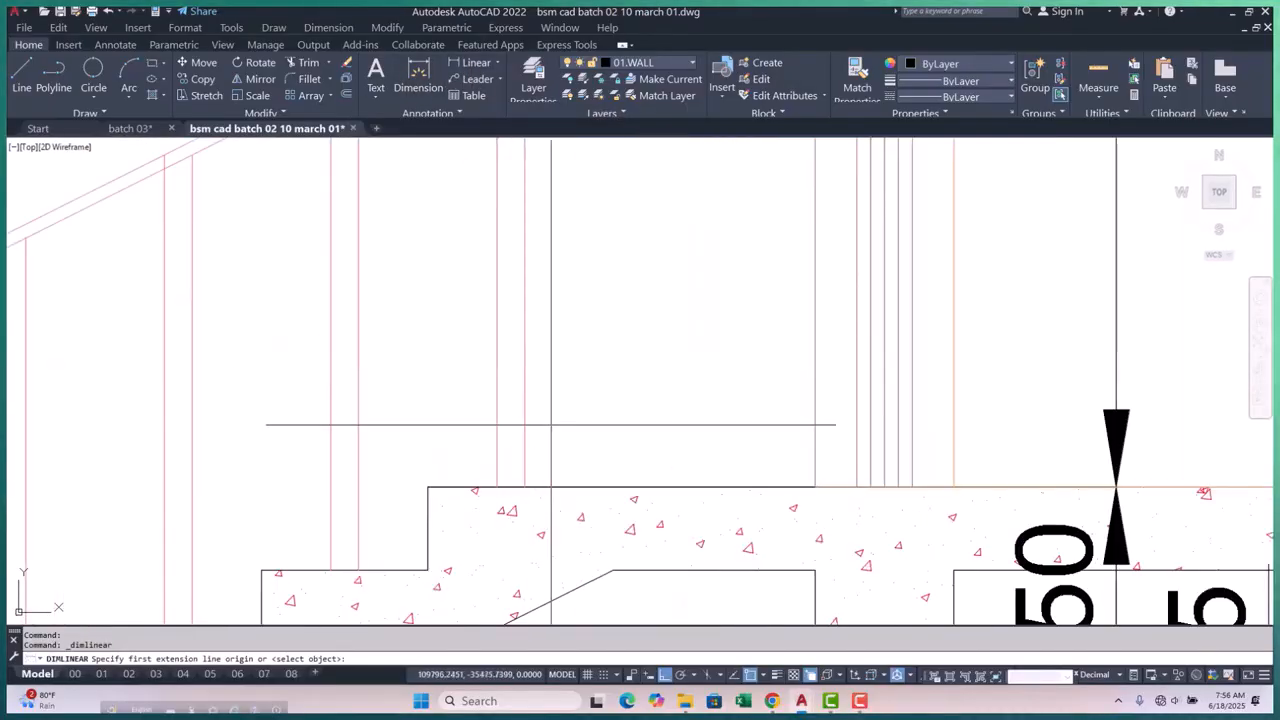
pyautogui.click(523, 487)
pyautogui.scroll(-5, 535, 400)
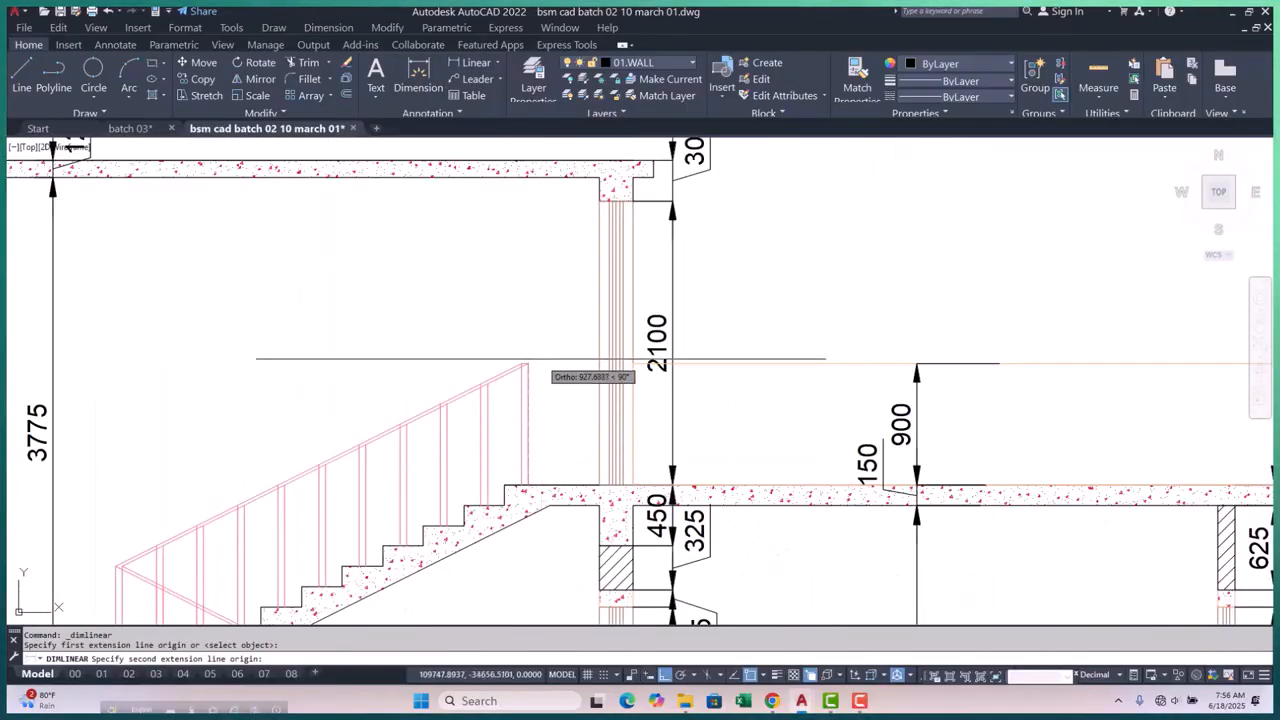
pyautogui.scroll(5, 520, 380)
pyautogui.scroll(2, 502, 407)
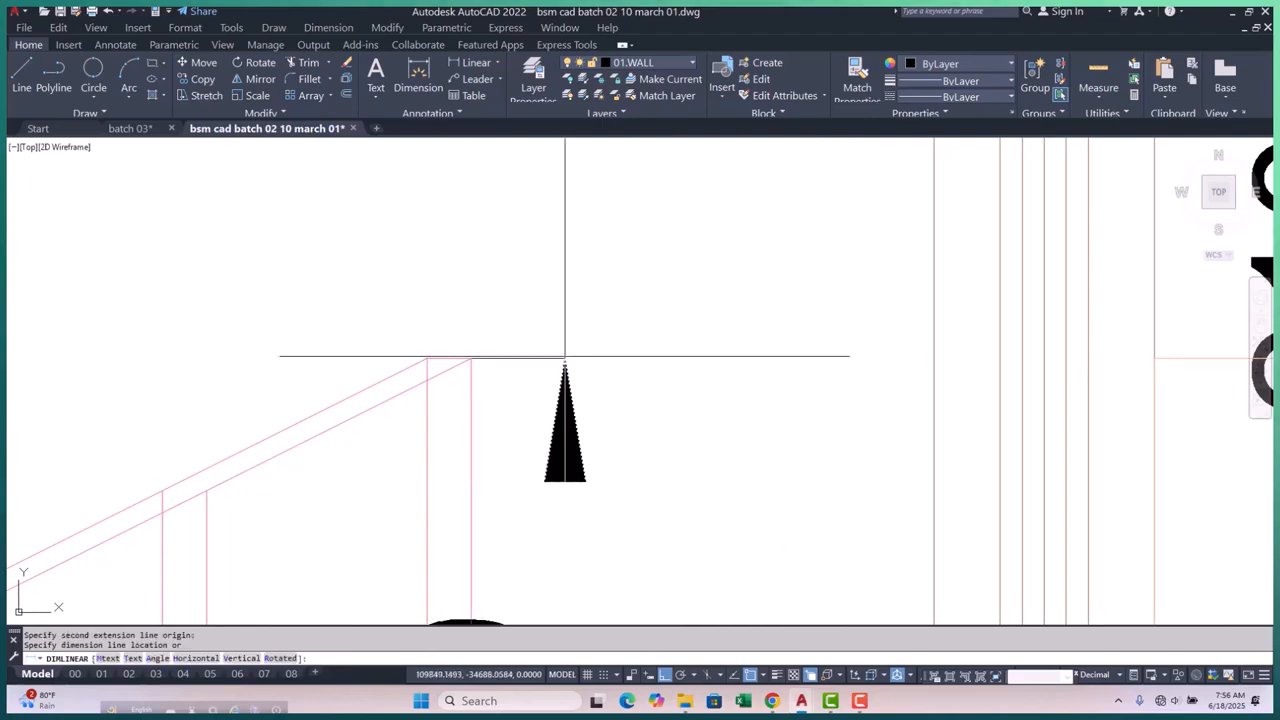
pyautogui.scroll(-5, 565, 356)
pyautogui.scroll(2, 600, 320)
pyautogui.click(629, 320)
pyautogui.scroll(-5, 493, 201)
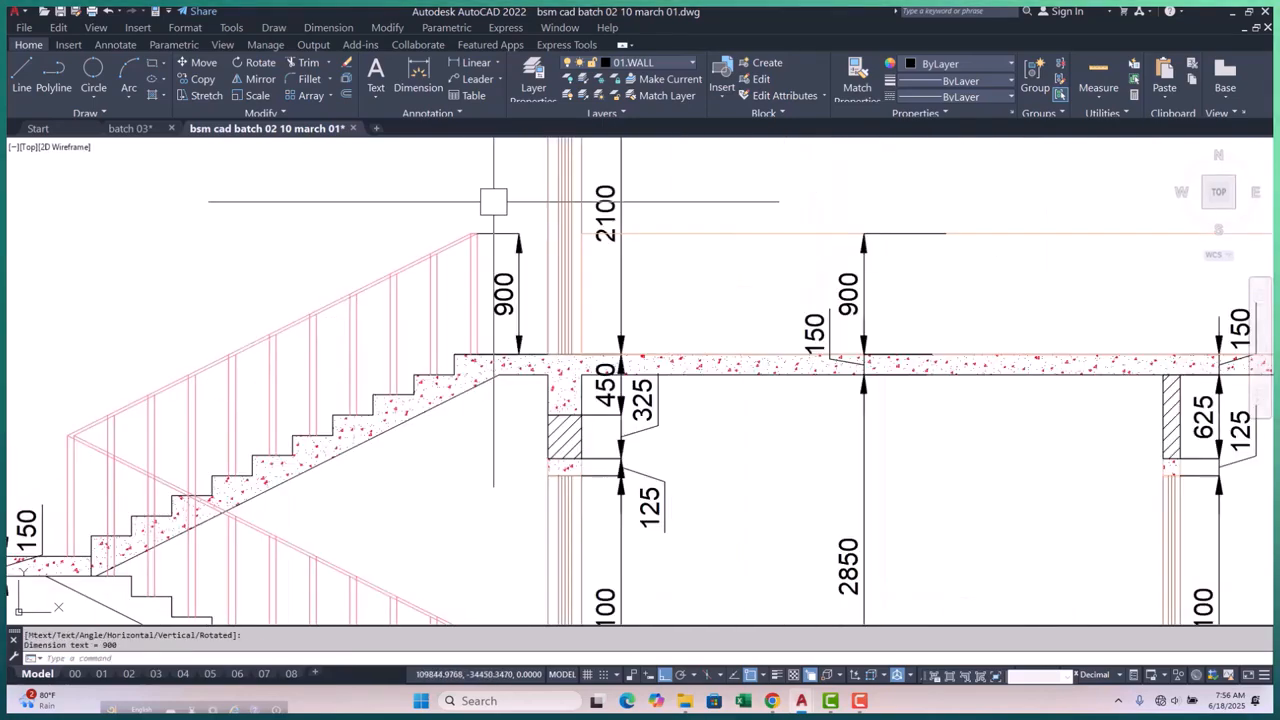
# Dimension the width of one baluster on the topmost flight, placing the dimension above the handrail
pyautogui.scroll(-4, 520, 150)
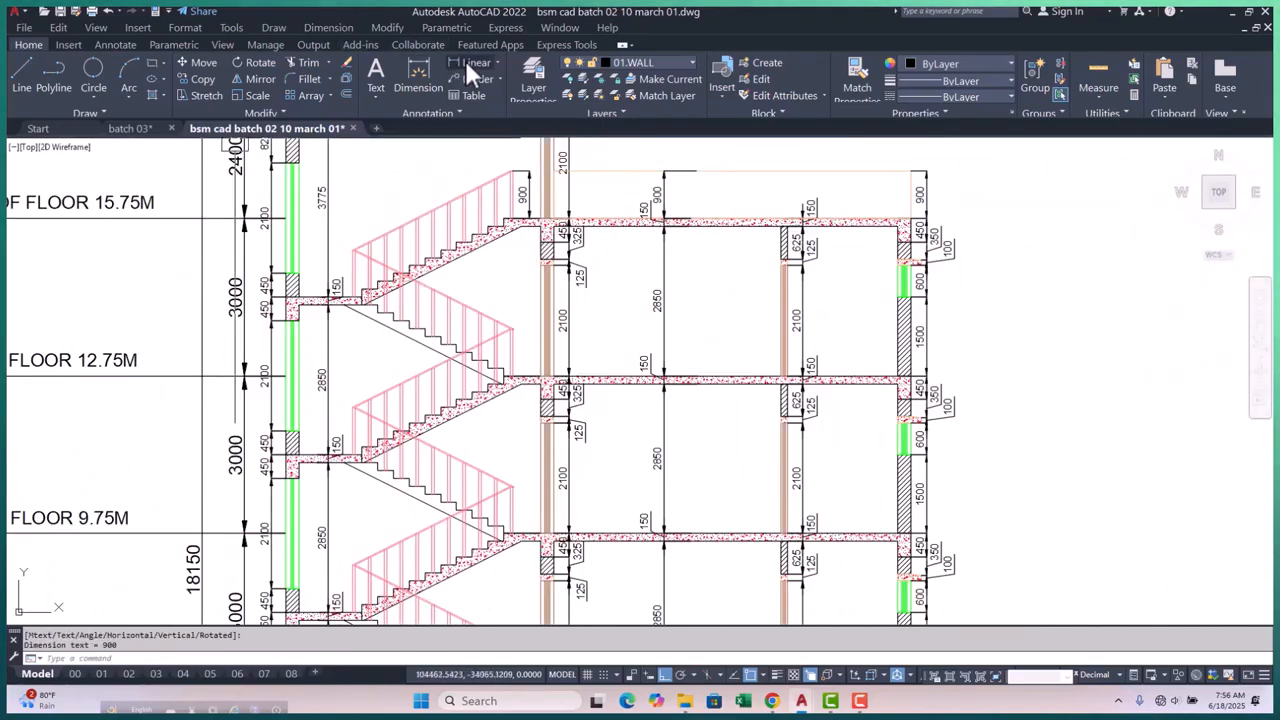
pyautogui.click(465, 60)
pyautogui.scroll(8, 405, 353)
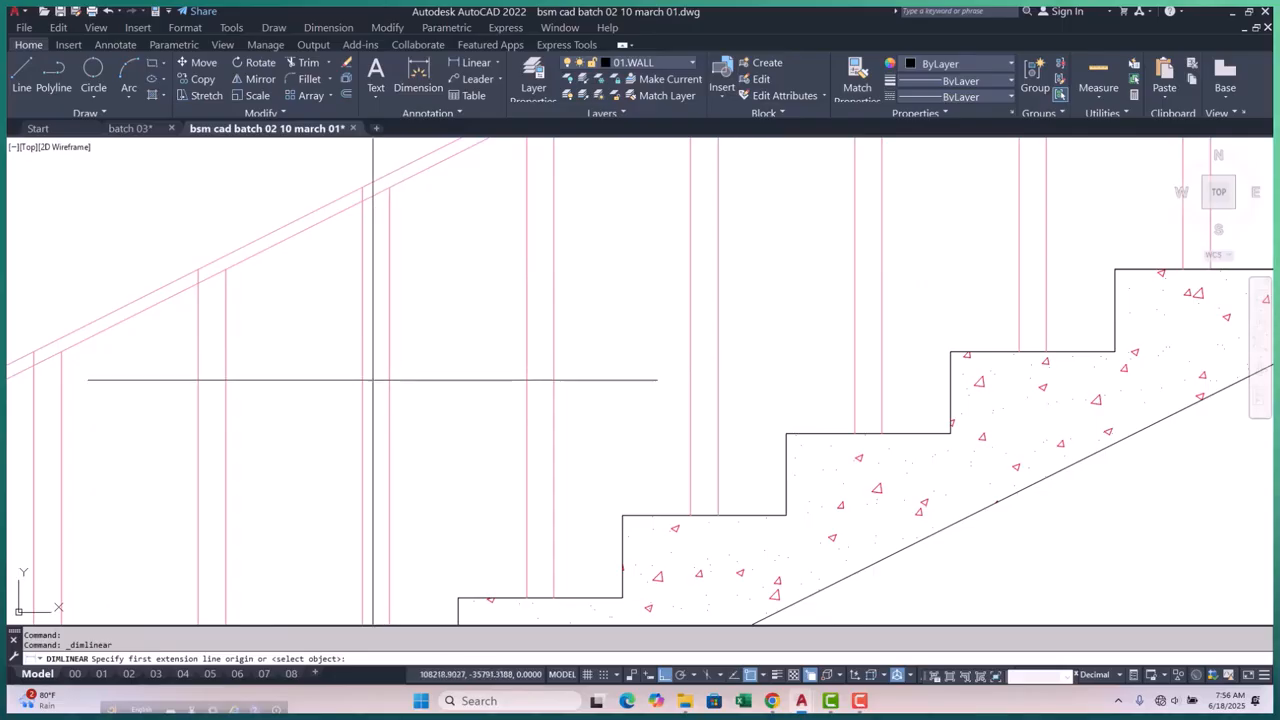
pyautogui.click(381, 380)
pyautogui.scroll(-5, 385, 378)
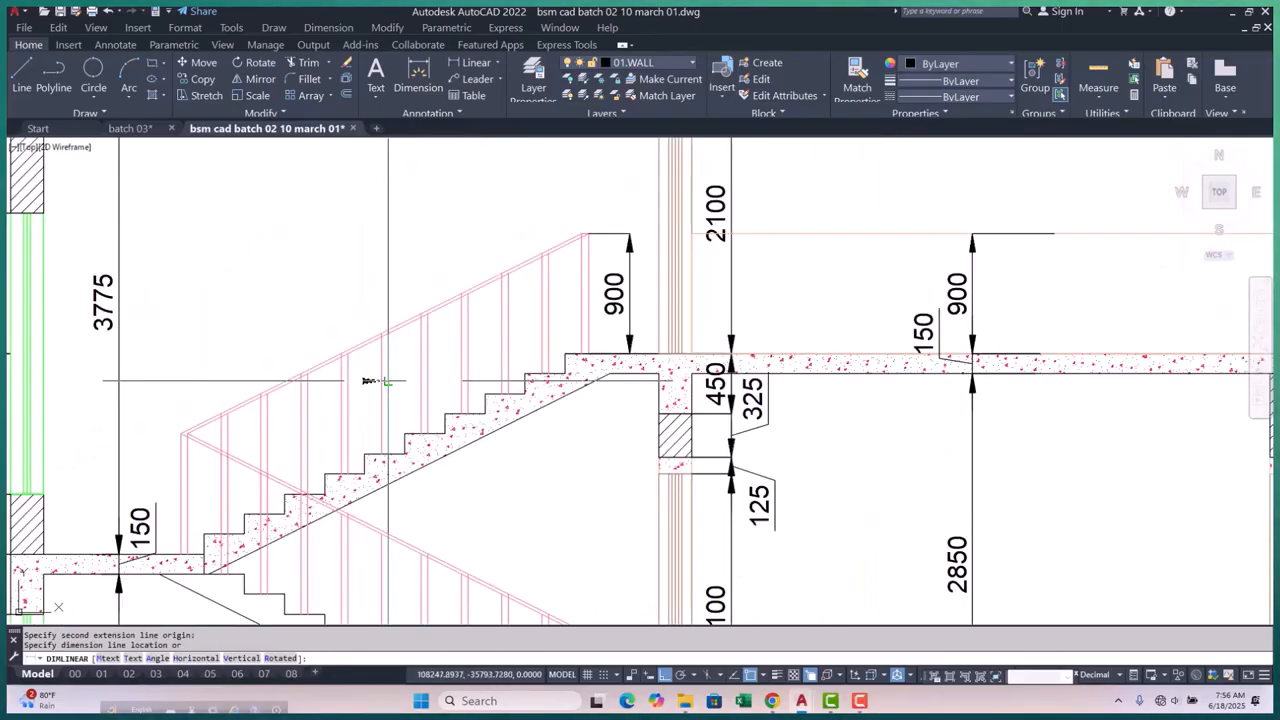
pyautogui.click(405, 226)
pyautogui.scroll(-4, 600, 370)
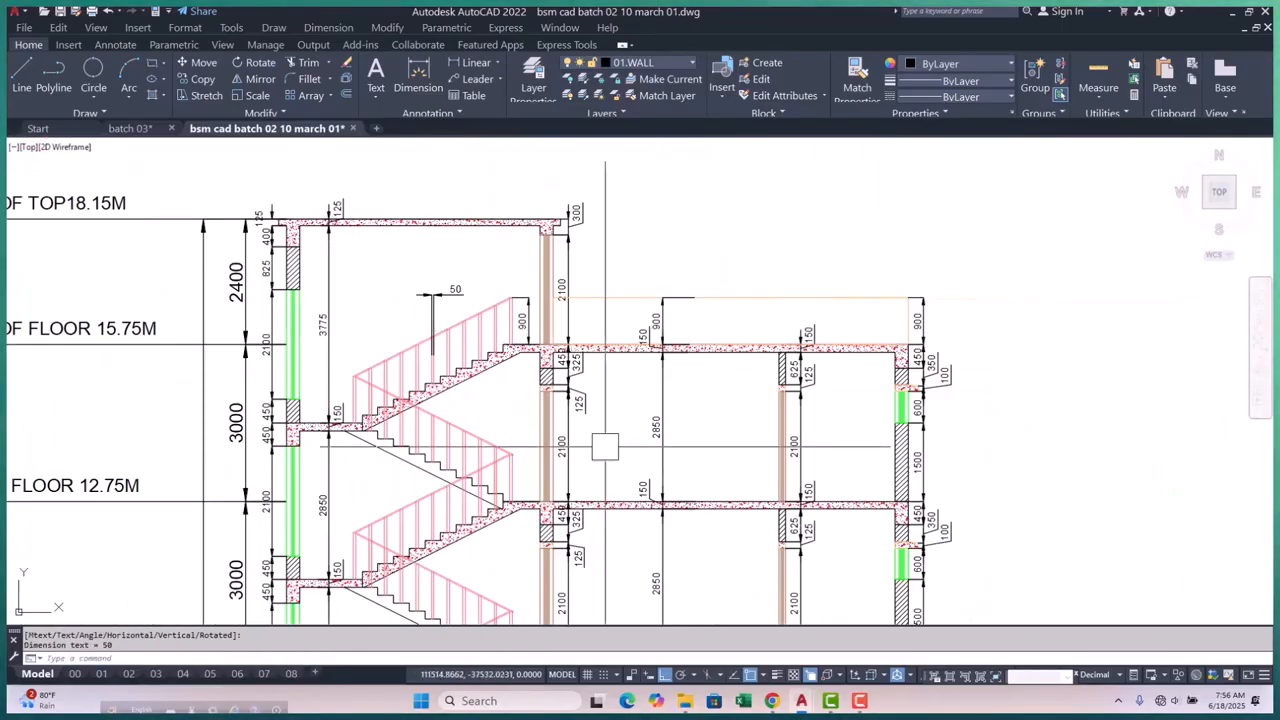
# Check the handrail end at the foot of the ground-floor flight and save the drawing
pyautogui.moveTo(560, 378); pyautogui.dragTo(540, 60, button='middle')
pyautogui.scroll(-4, 492, 436)
pyautogui.scroll(8, 491, 436)
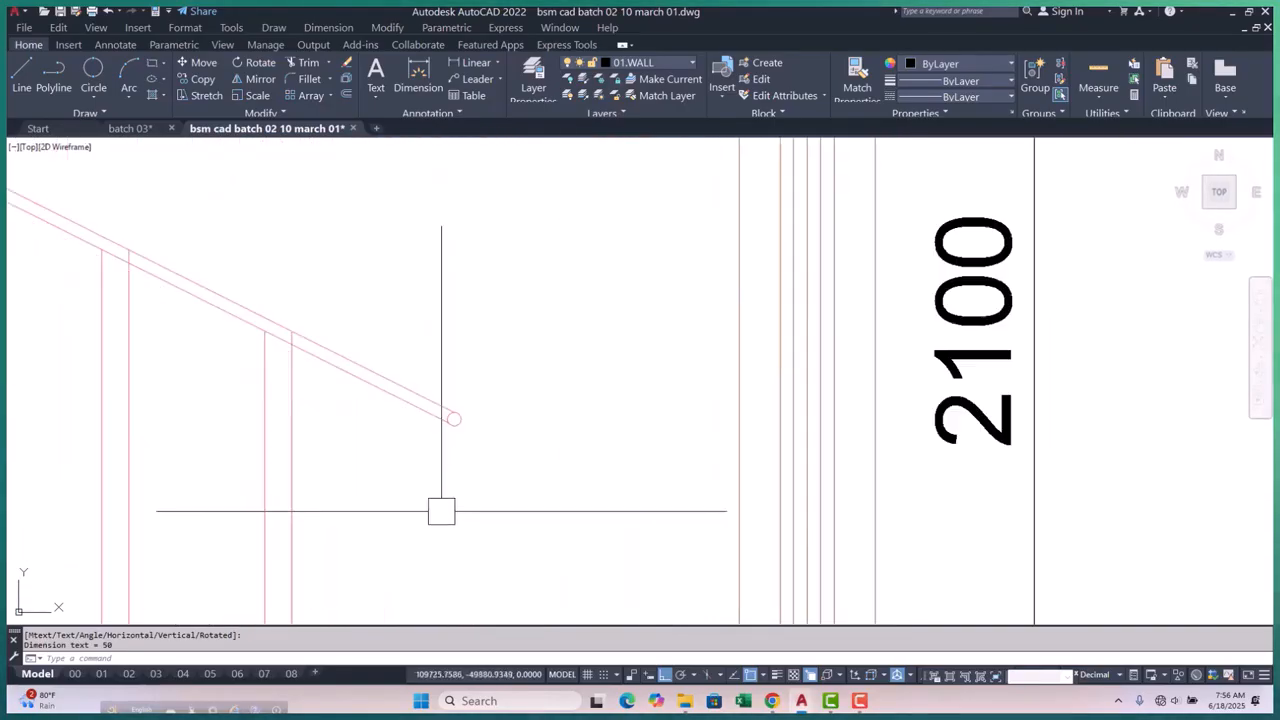
pyautogui.scroll(-4, 440, 511)
pyautogui.scroll(-4, 548, 388)
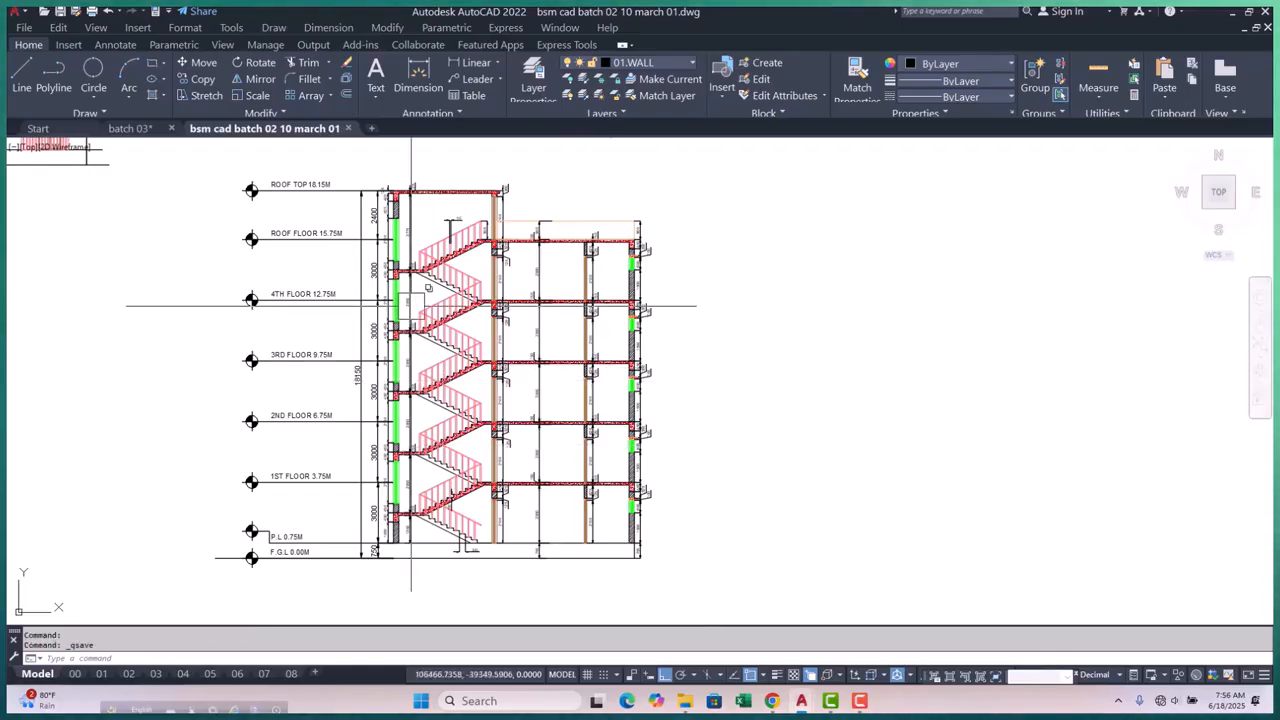
# Review the dimensioned staircase section from the foundation to the roof top, including the stair flights and roof parapet
pyautogui.scroll(4, 410, 305)
pyautogui.scroll(-4, 461, 316)
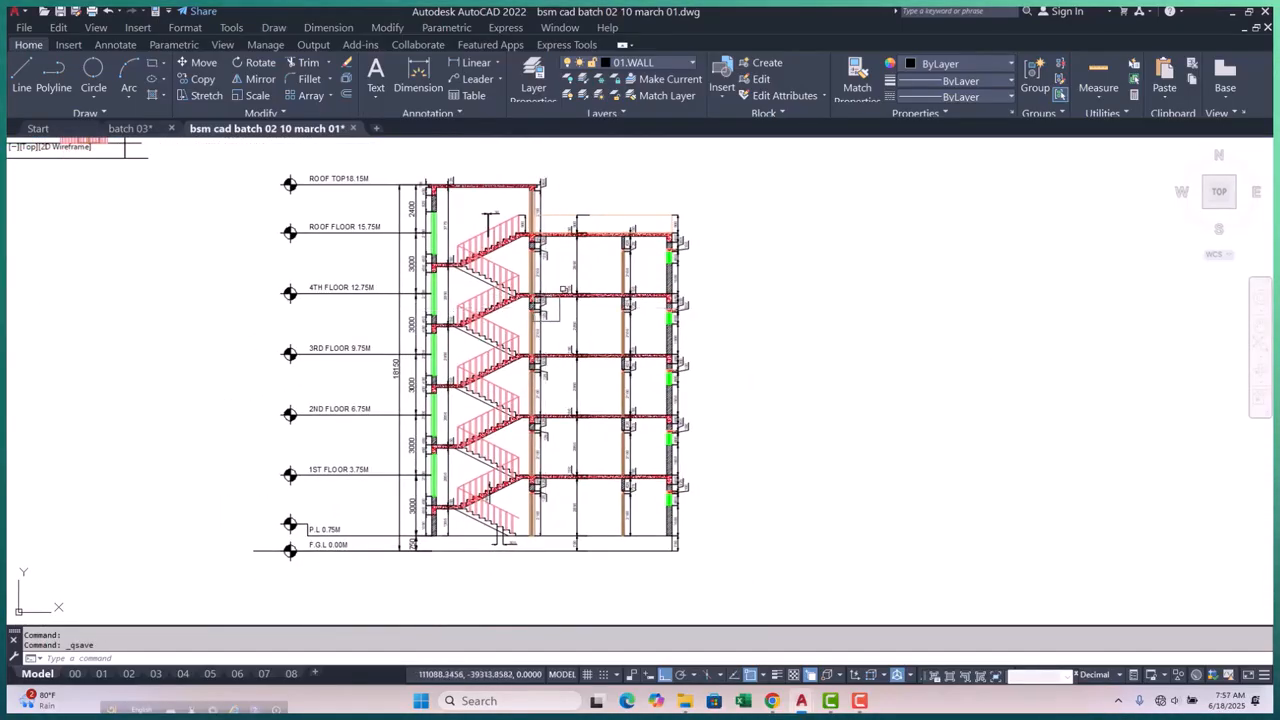
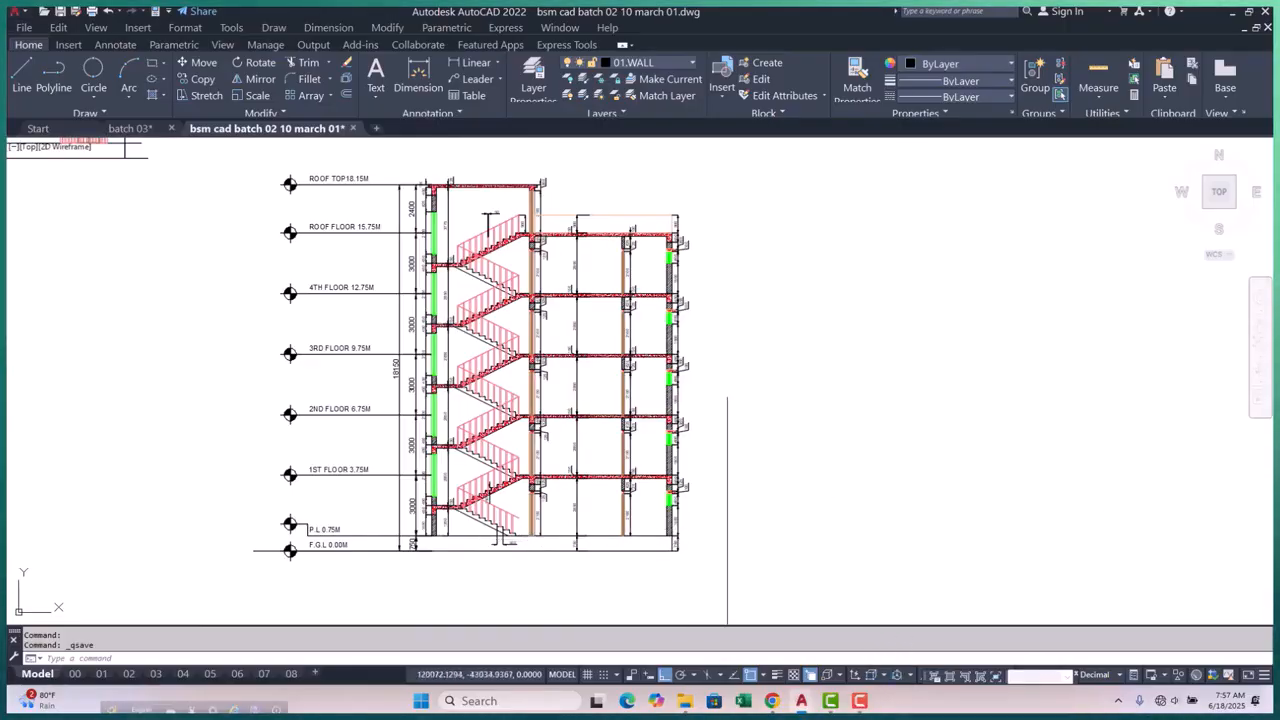
pyautogui.scroll(3, 585, 350)
pyautogui.scroll(-4, 594, 402)
pyautogui.scroll(6, 560, 250)
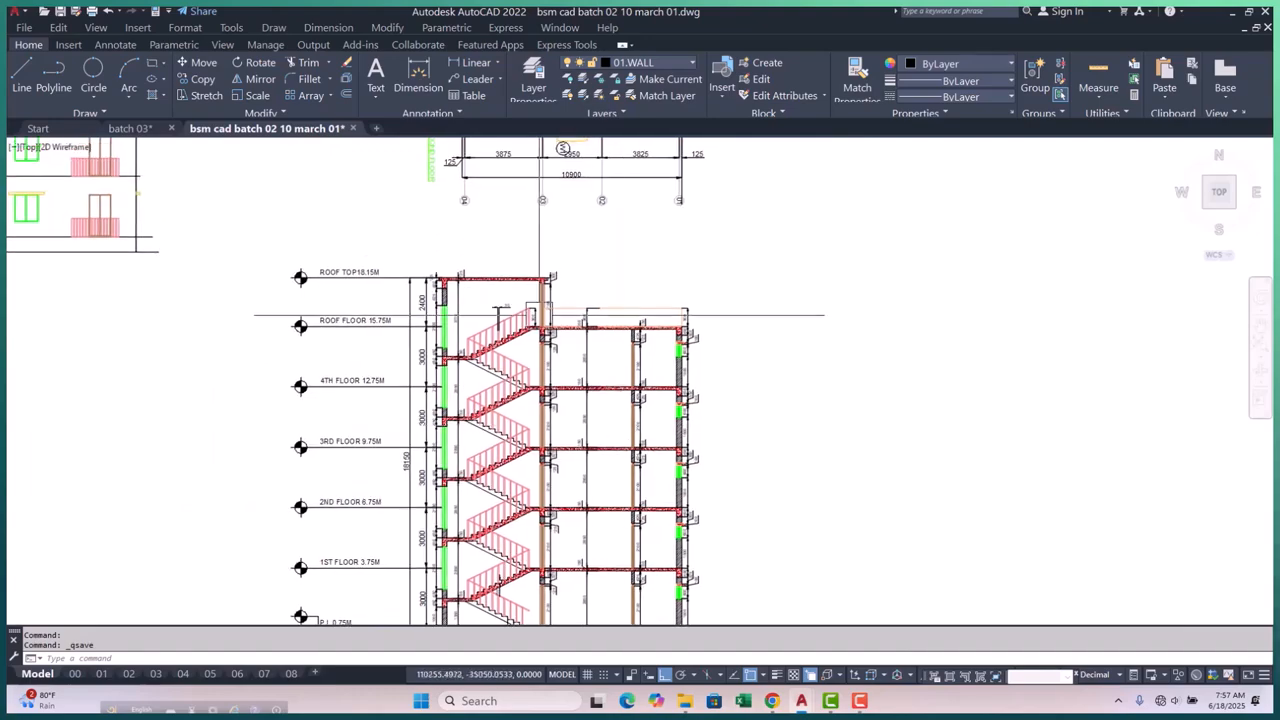
pyautogui.scroll(2, 594, 286)
pyautogui.scroll(-8, 609, 323)
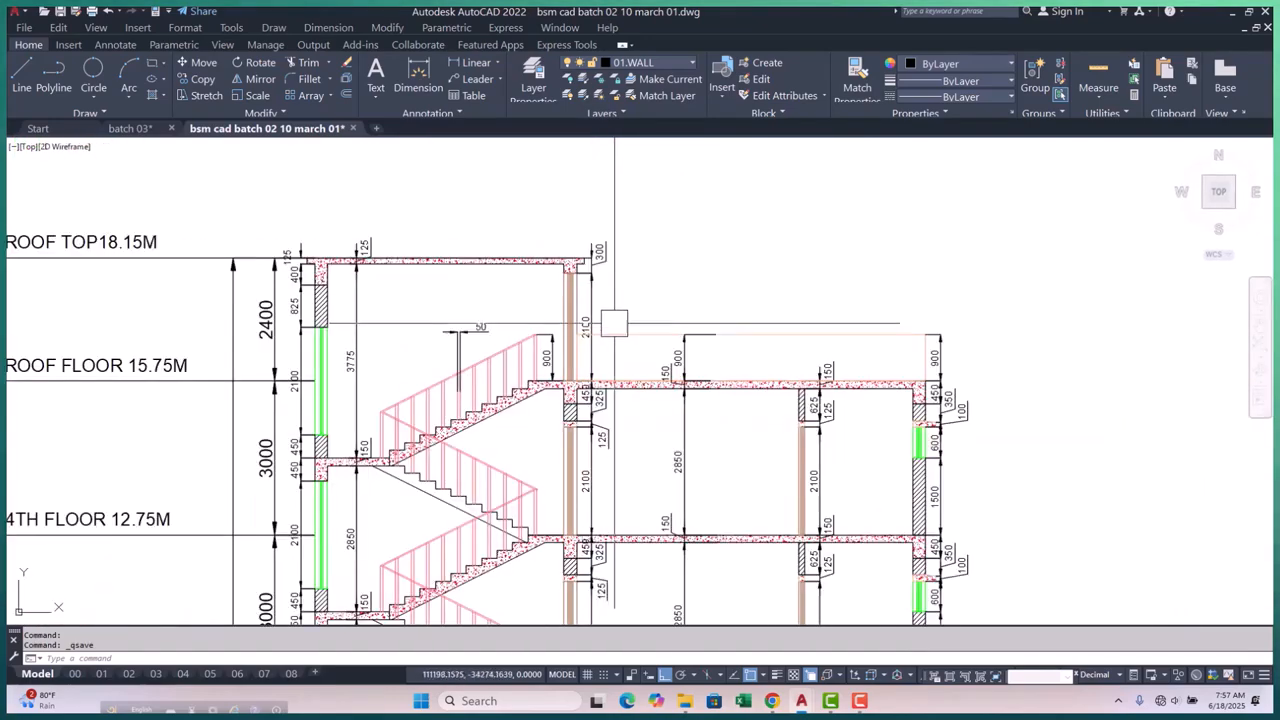
pyautogui.moveTo(689, 386); pyautogui.dragTo(674, 378, button='middle')
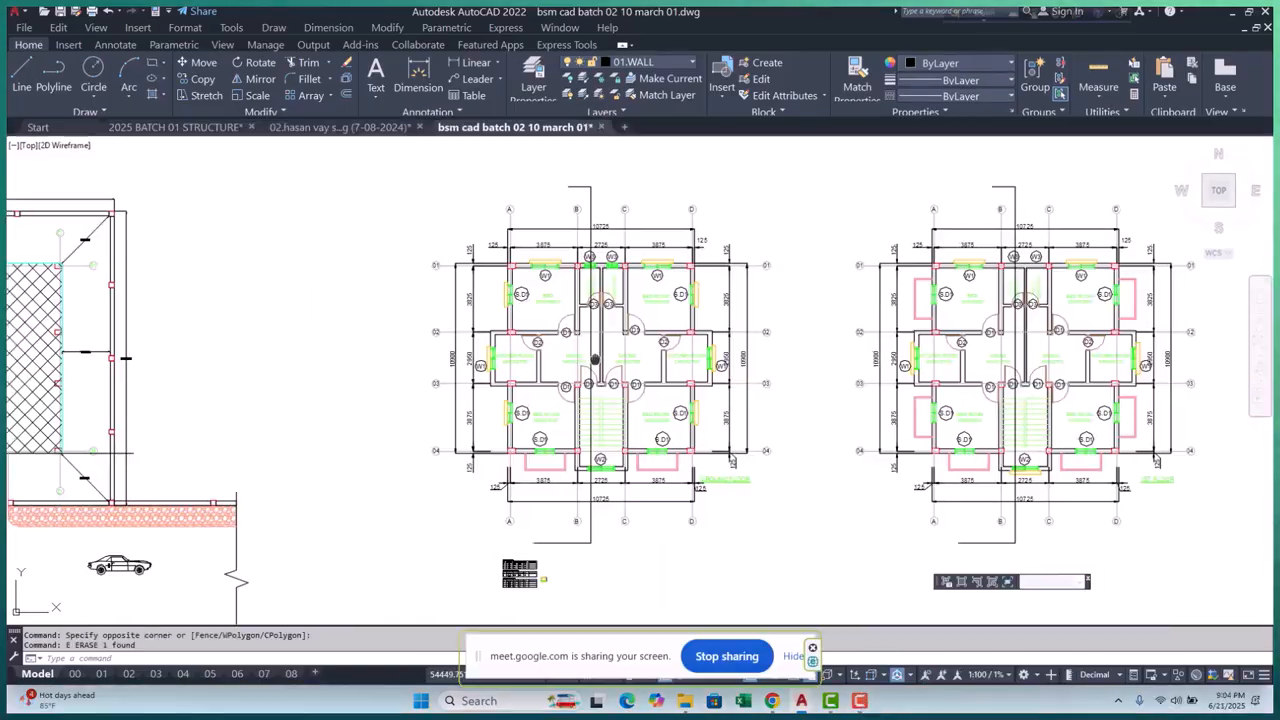
# Examine the master layout plan, including the hatched building footprint, boundary wall setbacks, columns, entrance and road
pyautogui.scroll(-2, 592, 358)
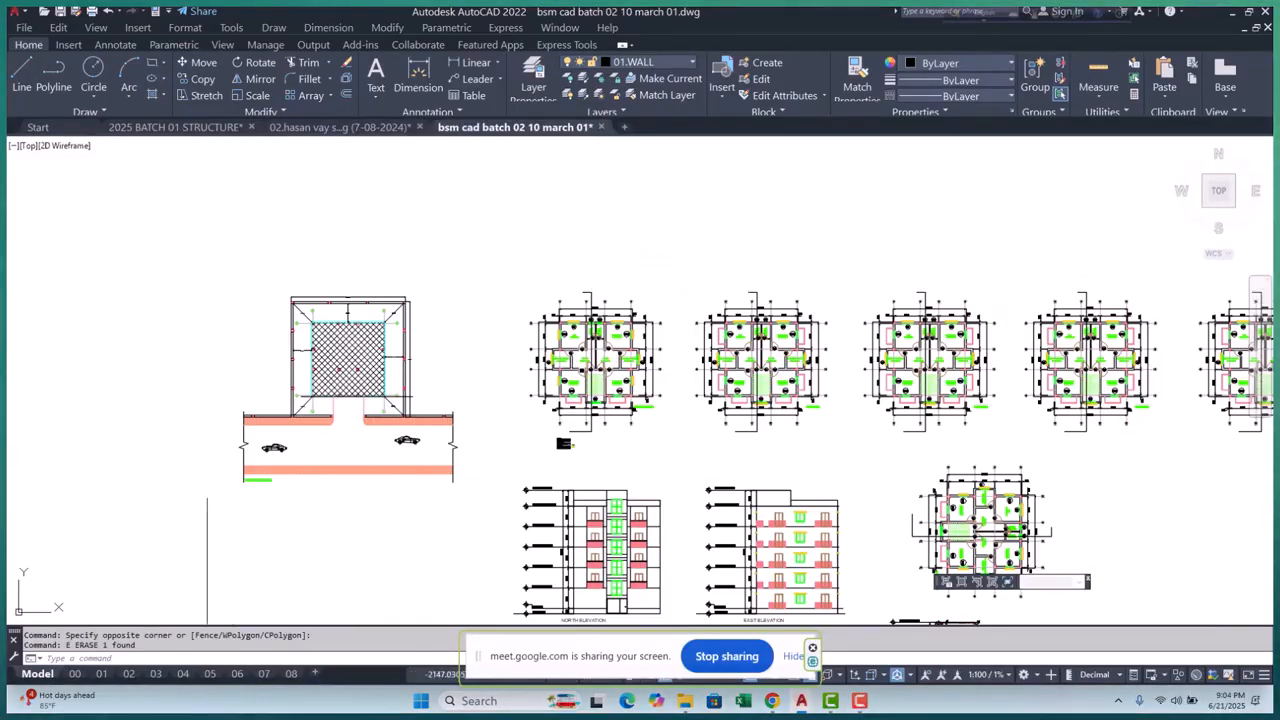
pyautogui.scroll(4, 207, 490)
pyautogui.scroll(-2, 358, 355)
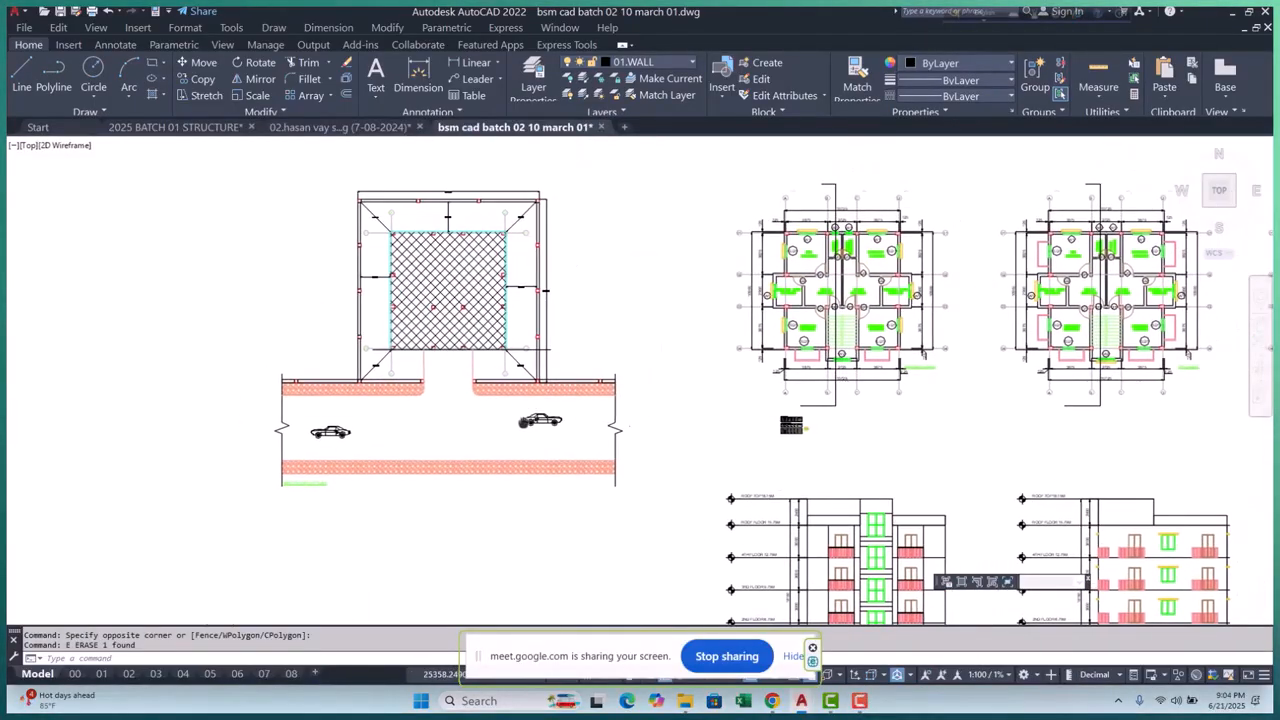
pyautogui.scroll(4, 465, 287)
pyautogui.scroll(-2, 497, 244)
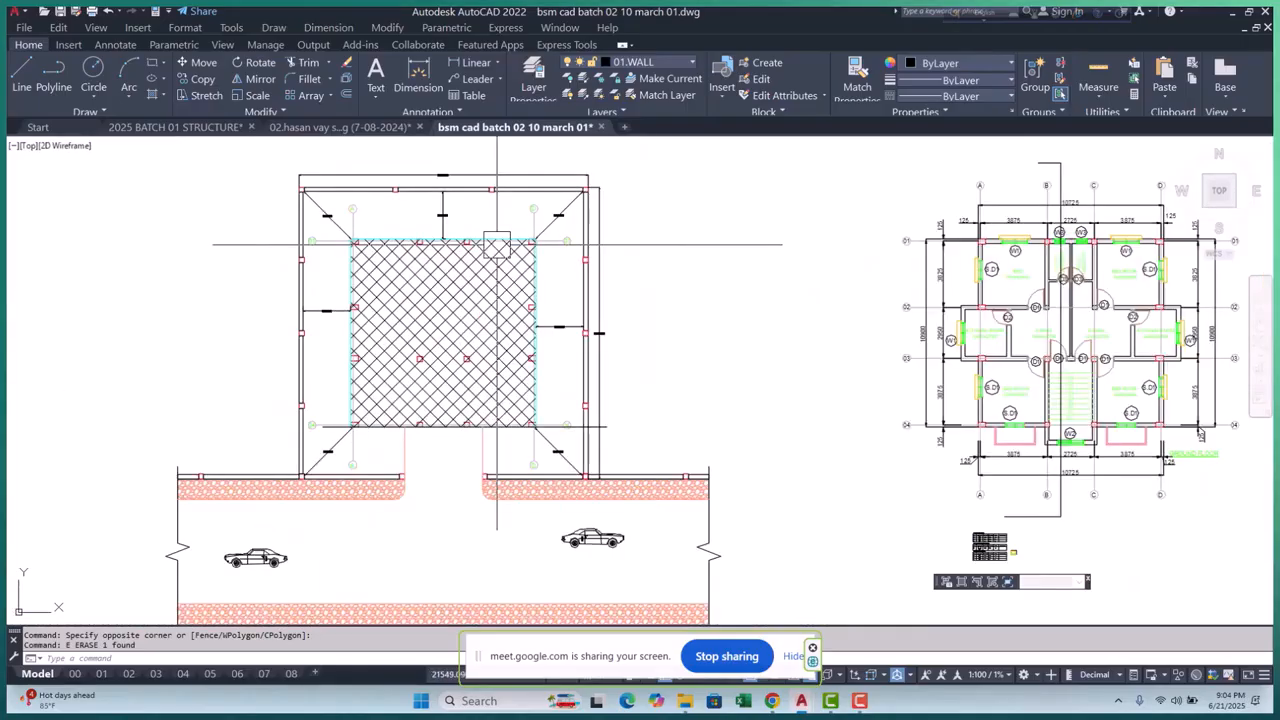
pyautogui.scroll(2, 375, 390)
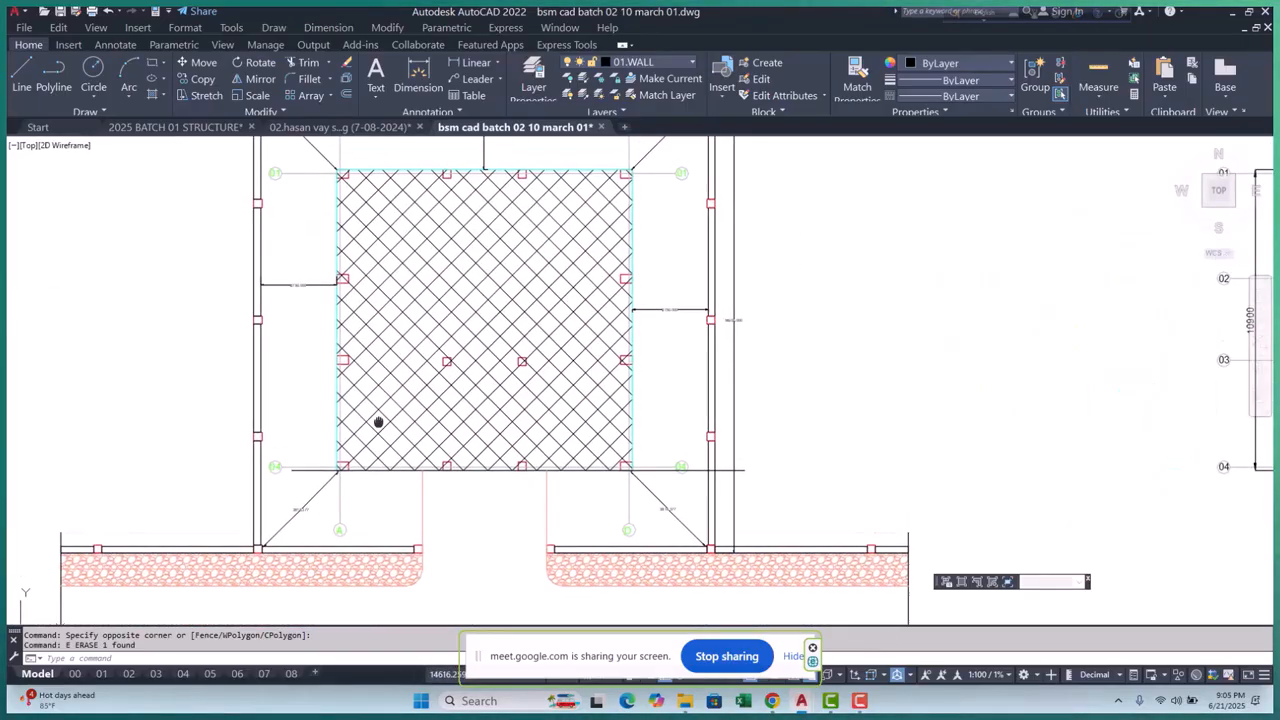
pyautogui.scroll(-2, 374, 423)
pyautogui.scroll(4, 351, 271)
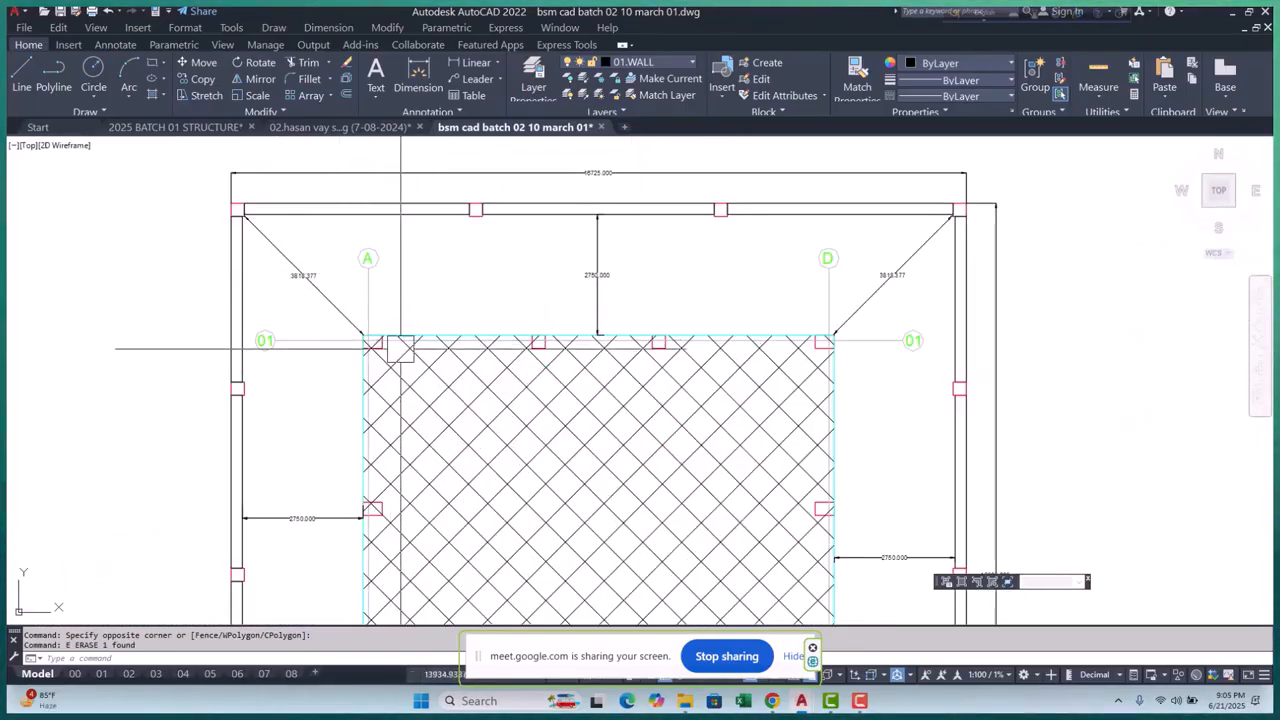
pyautogui.scroll(-2, 400, 348)
pyautogui.scroll(2, 453, 265)
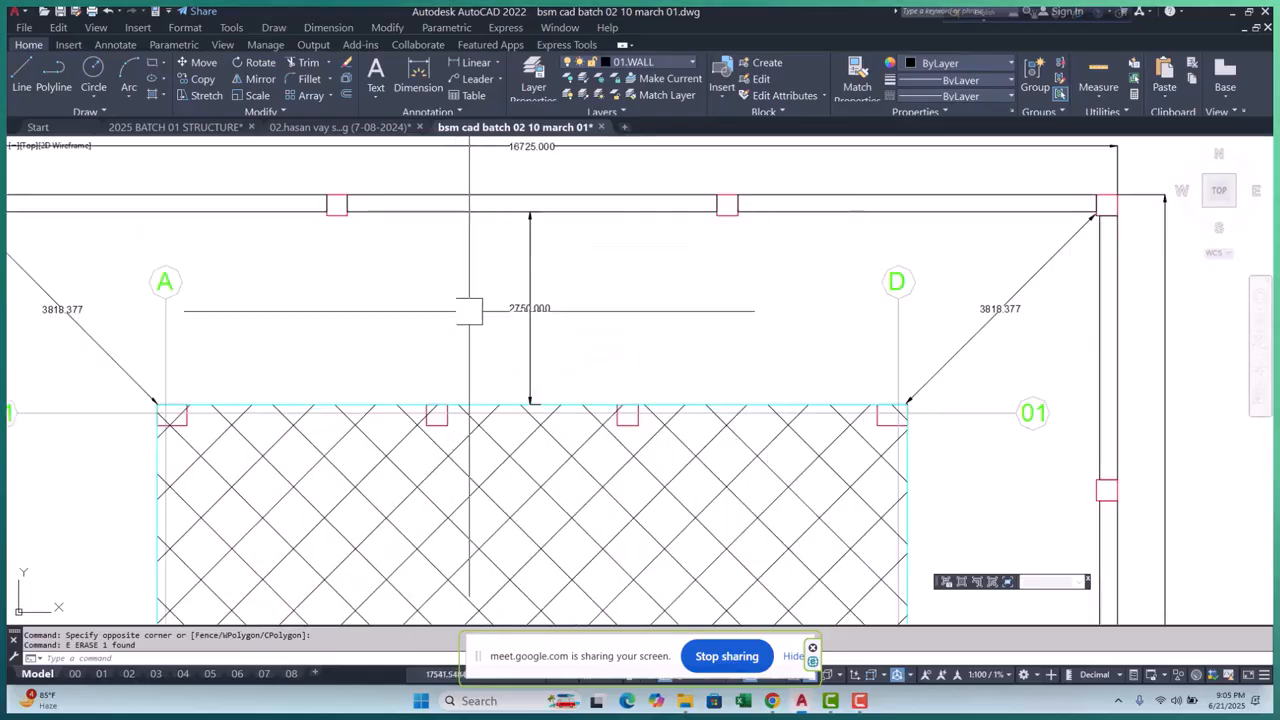
pyautogui.scroll(-2, 451, 266)
pyautogui.moveTo(451, 266); pyautogui.dragTo(448, 166, button='middle')
pyautogui.scroll(-4, 362, 305)
pyautogui.scroll(2, 389, 412)
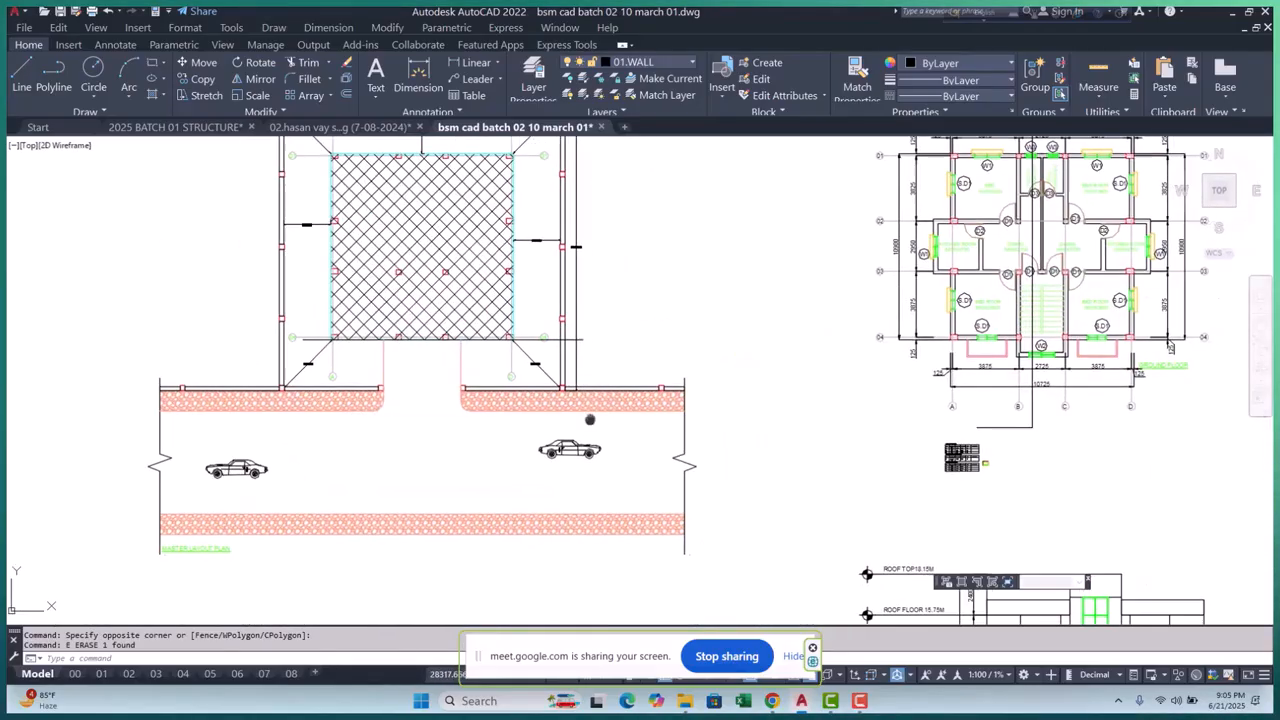
# Examine the ground-floor and first-floor plans together with the door, sliding door and window schedules below them
pyautogui.scroll(-2, 389, 410)
pyautogui.moveTo(506, 413); pyautogui.dragTo(389, 407, button='middle')
pyautogui.scroll(3, 674, 368)
pyautogui.moveTo(677, 368); pyautogui.dragTo(607, 360, button='middle')
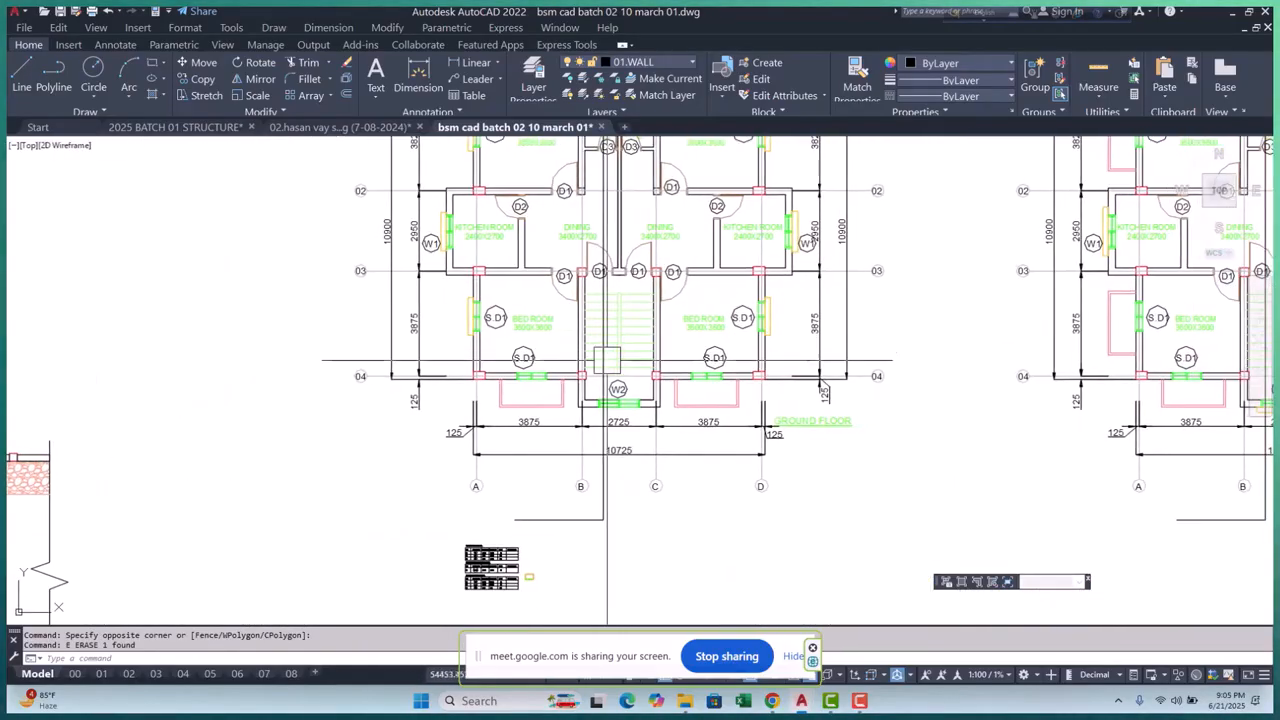
pyautogui.scroll(-1, 659, 376)
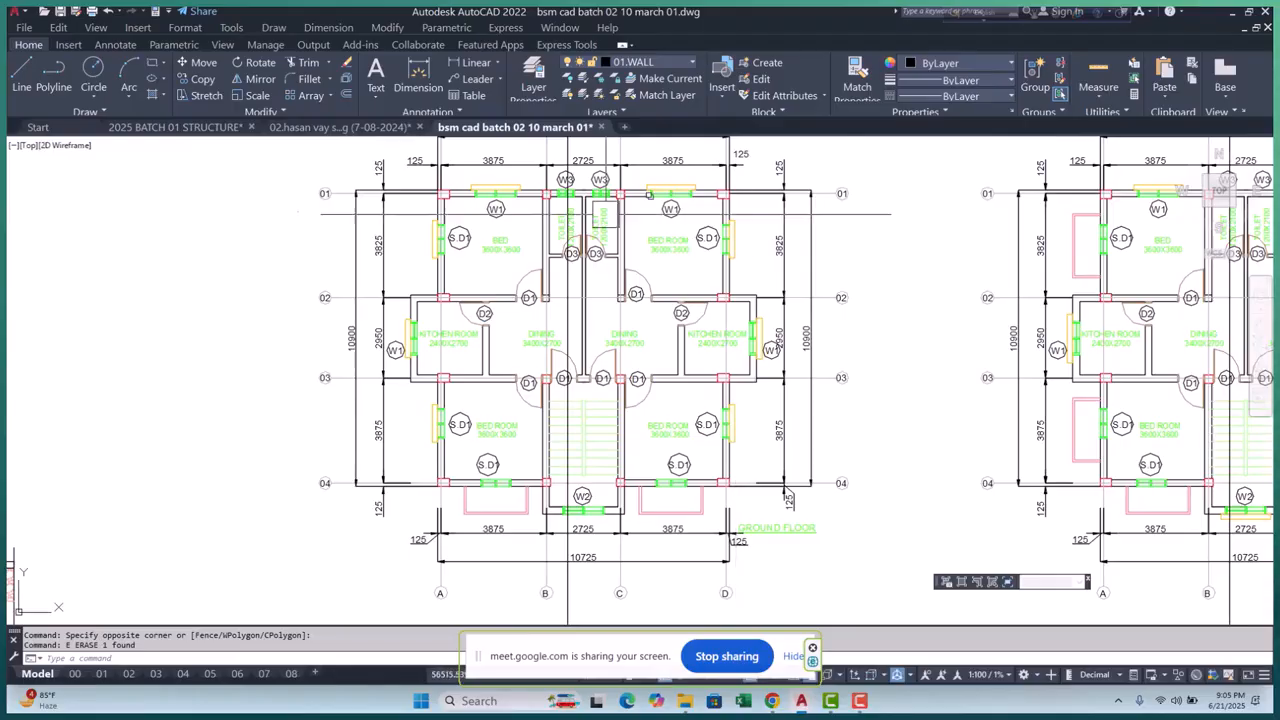
pyautogui.scroll(-1, 528, 264)
pyautogui.scroll(6, 476, 530)
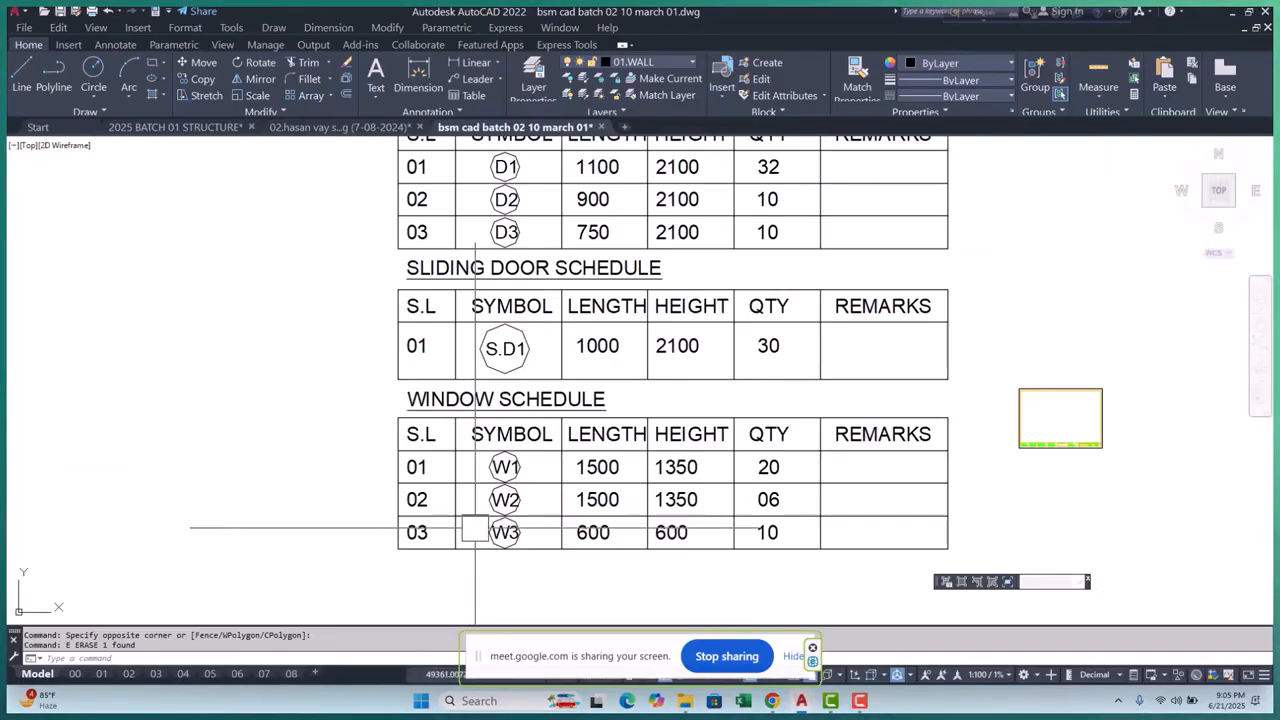
pyautogui.scroll(-5, 460, 363)
pyautogui.scroll(-3, 423, 480)
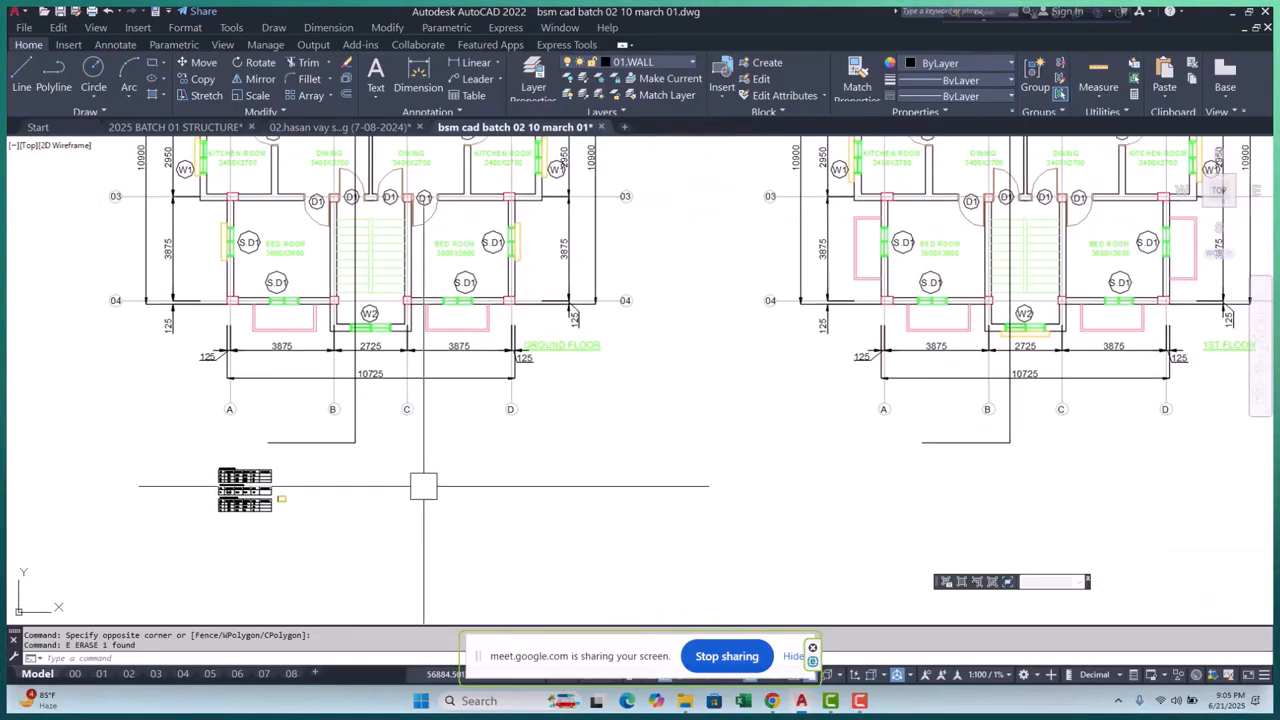
pyautogui.scroll(-3, 669, 413)
pyautogui.moveTo(669, 413); pyautogui.dragTo(361, 408, button='middle')
pyautogui.scroll(-2, 623, 469)
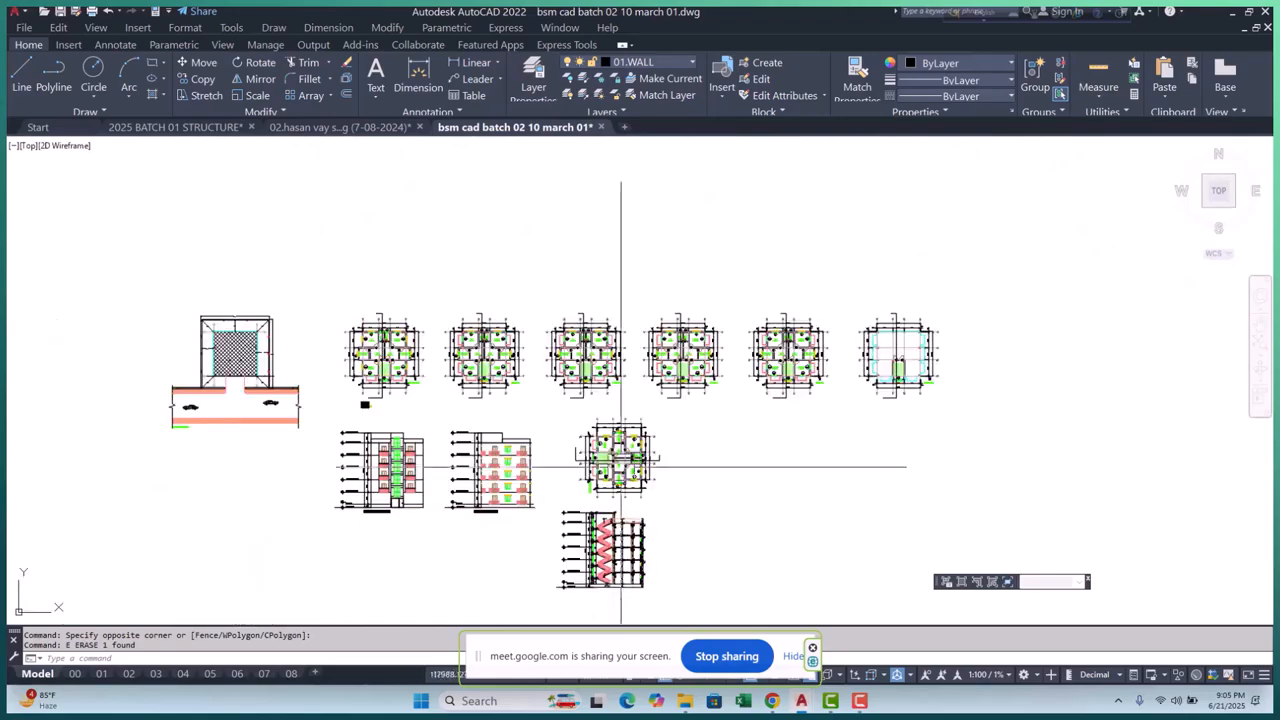
# Review the north and east elevations and the stair flights, landings and floor-level dimensions of the staircase section
pyautogui.scroll(7, 377, 549)
pyautogui.scroll(-5, 375, 471)
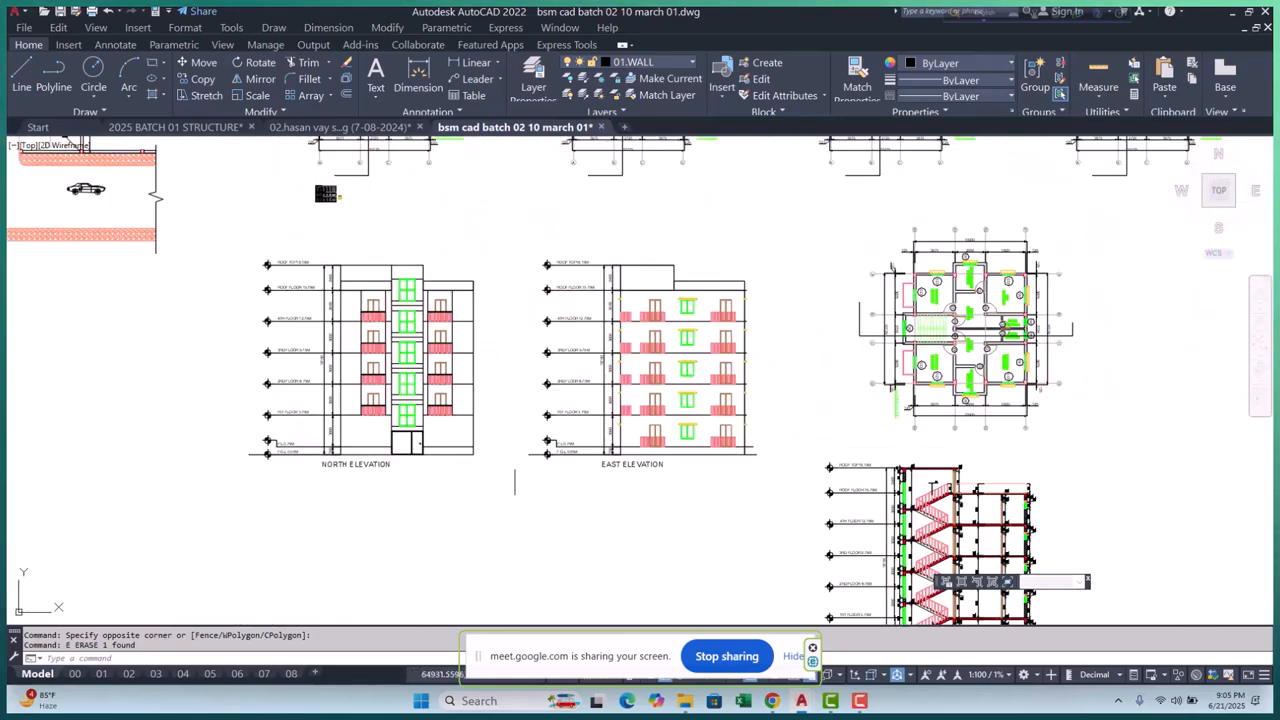
pyautogui.scroll(5, 600, 471)
pyautogui.scroll(-4, 628, 453)
pyautogui.scroll(5, 628, 453)
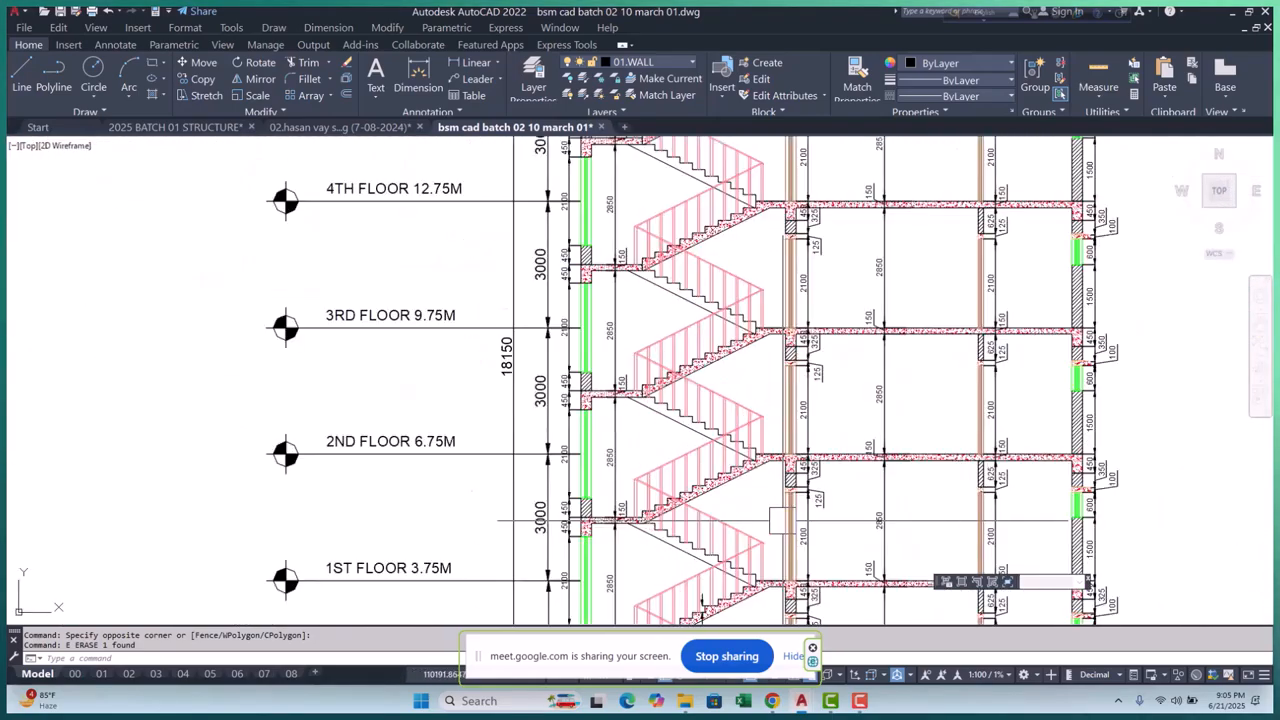
pyautogui.scroll(-3, 700, 490)
pyautogui.scroll(4, 671, 512)
pyautogui.scroll(2, 397, 349)
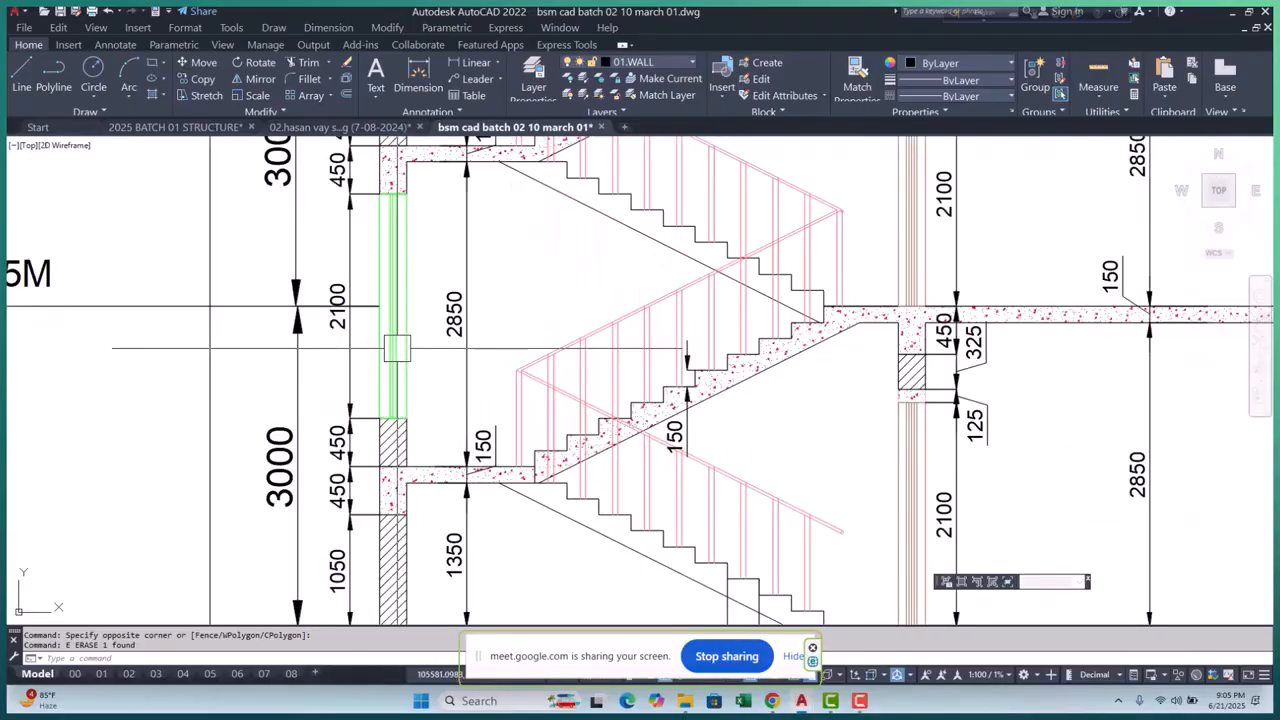
pyautogui.scroll(-5, 633, 355)
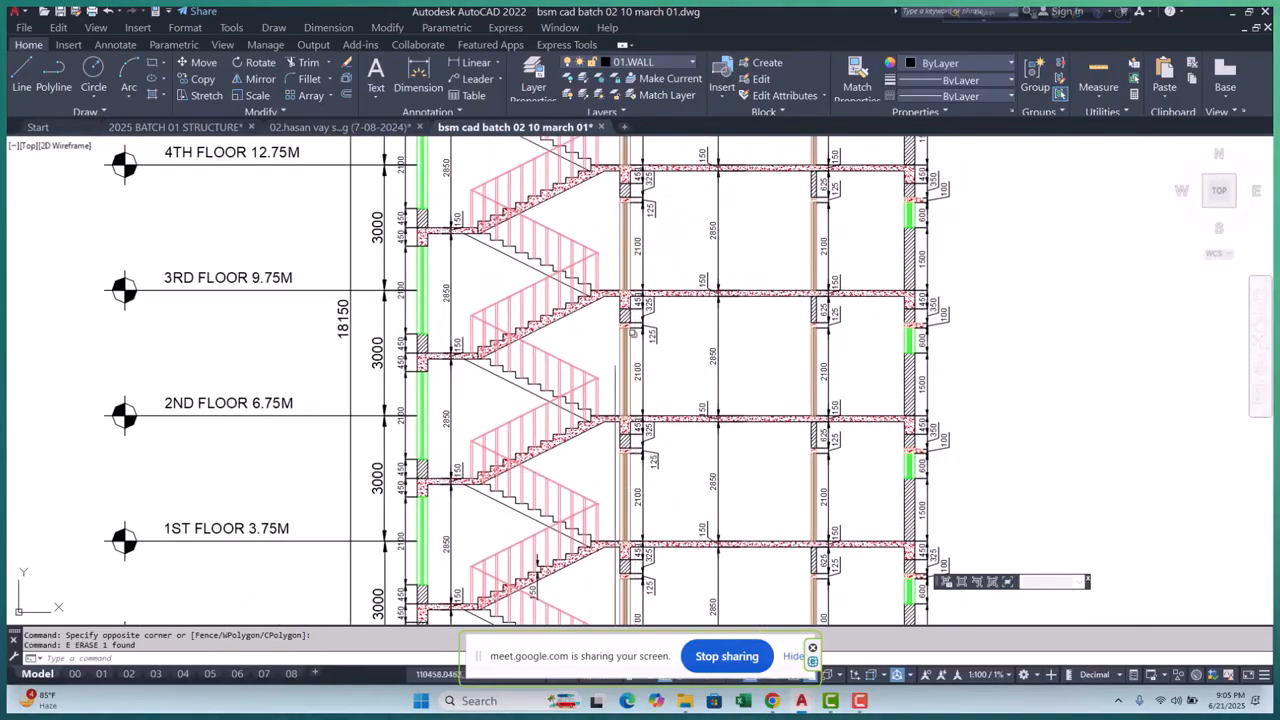
pyautogui.scroll(3, 592, 283)
pyautogui.scroll(-4, 525, 410)
pyautogui.scroll(4, 467, 268)
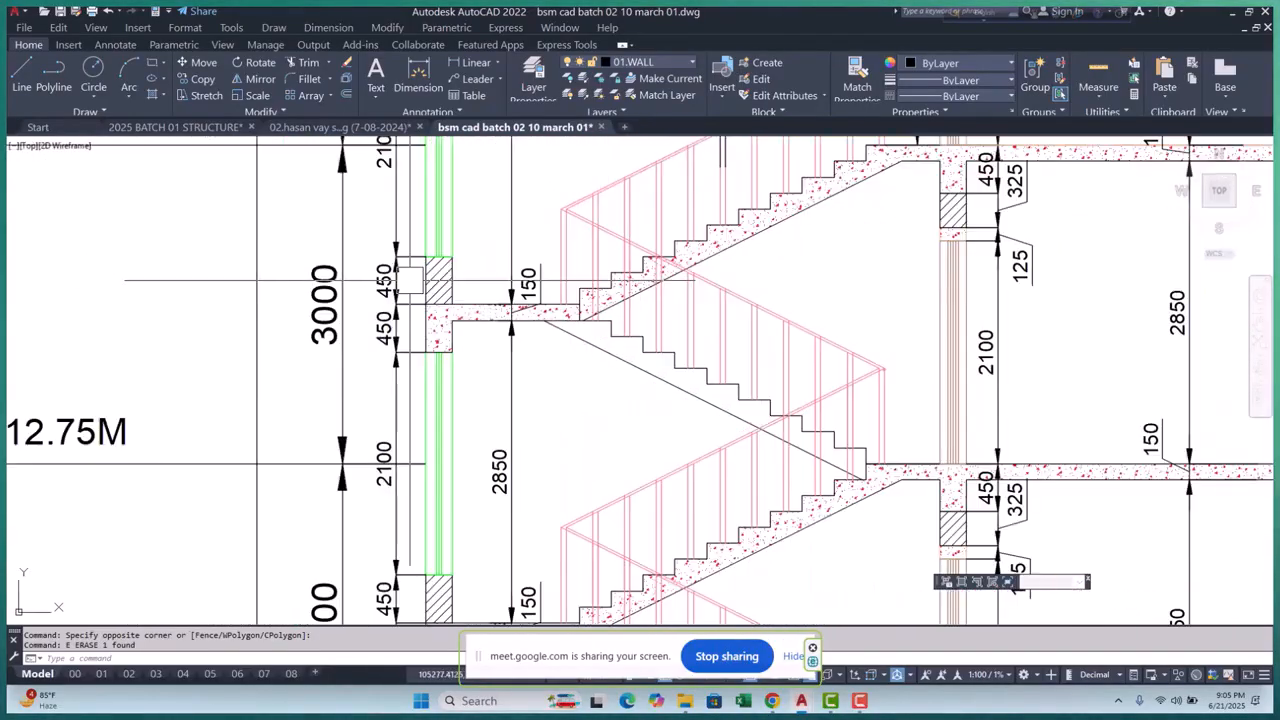
pyautogui.scroll(-3, 478, 343)
pyautogui.scroll(-4, 478, 343)
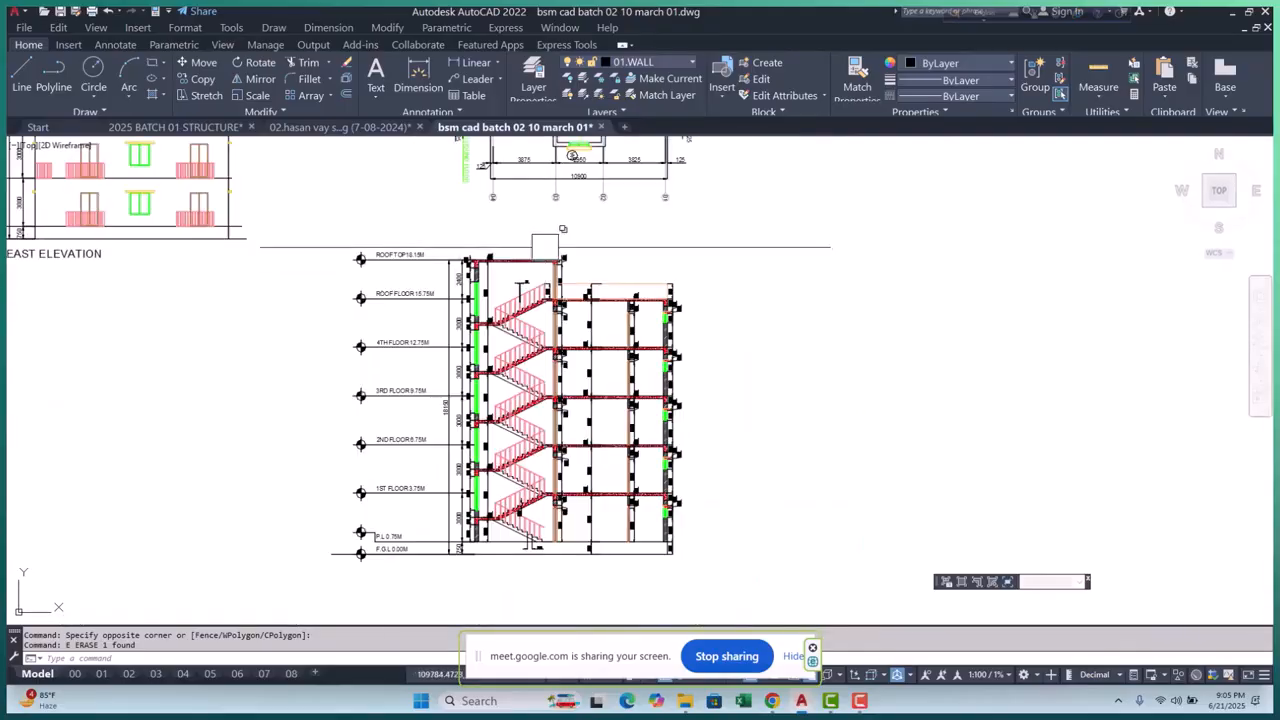
pyautogui.scroll(6, 520, 391)
pyautogui.scroll(2, 626, 444)
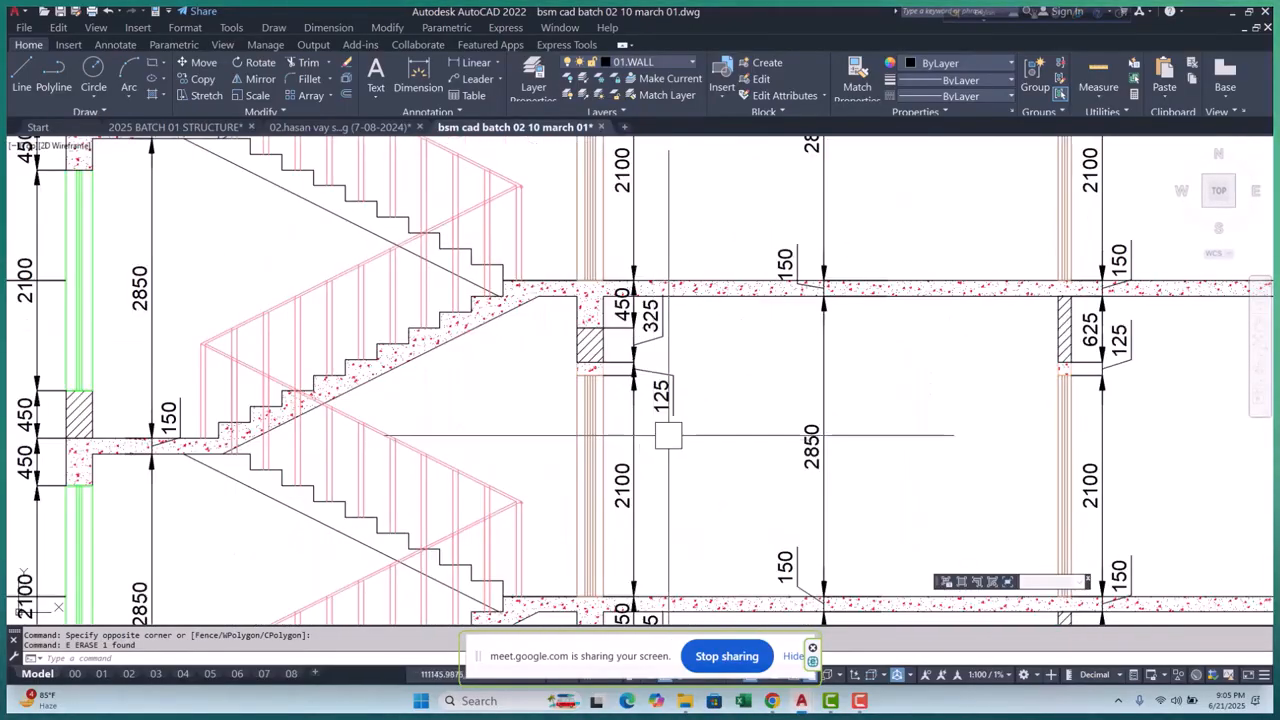
# Examine the section's ground-floor storey and the outer wall's beam, lintel, window and sill dimensions up to the roof
pyautogui.scroll(-5, 614, 443)
pyautogui.scroll(3, 592, 462)
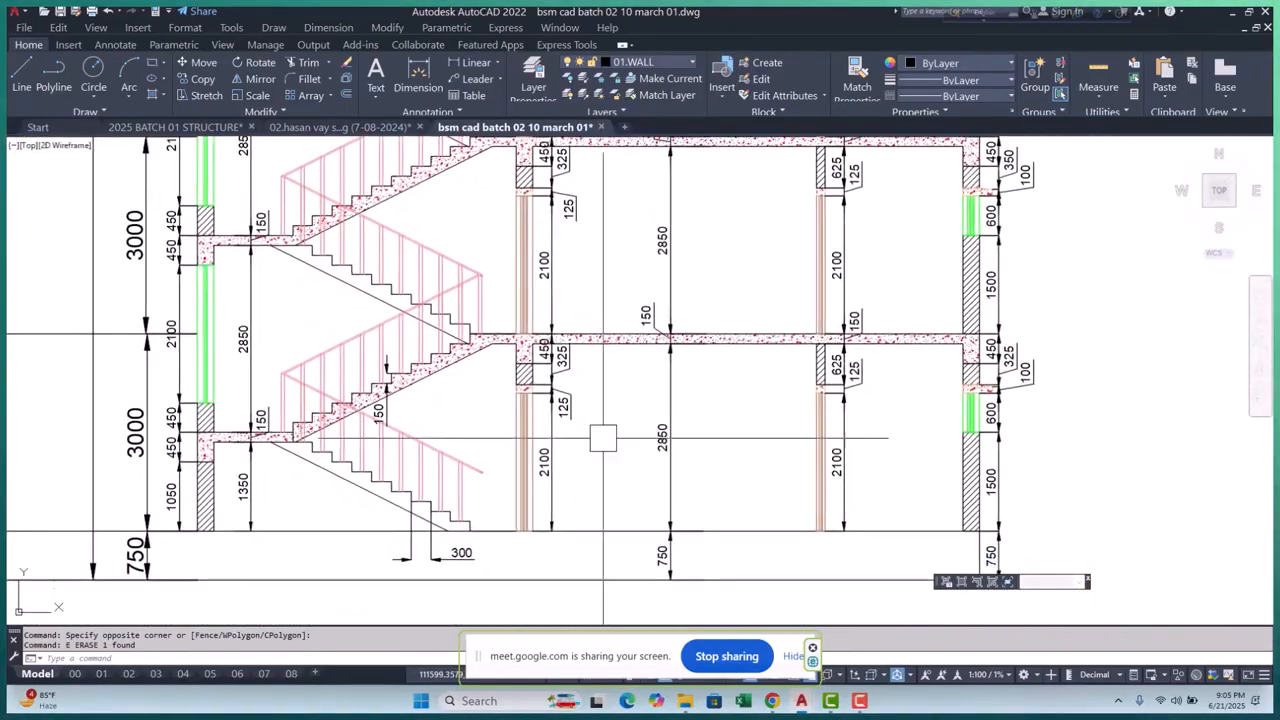
pyautogui.scroll(5, 565, 360)
pyautogui.scroll(-6, 594, 451)
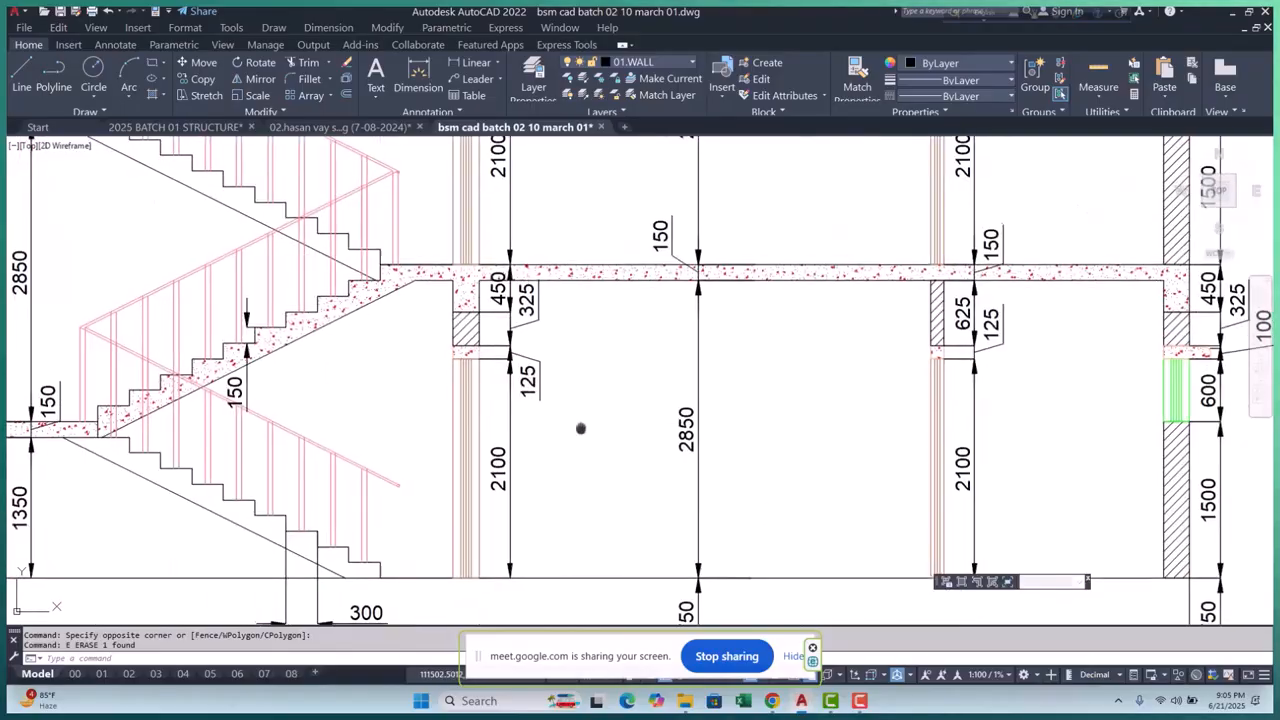
pyautogui.moveTo(613, 432); pyautogui.dragTo(459, 403, button='middle')
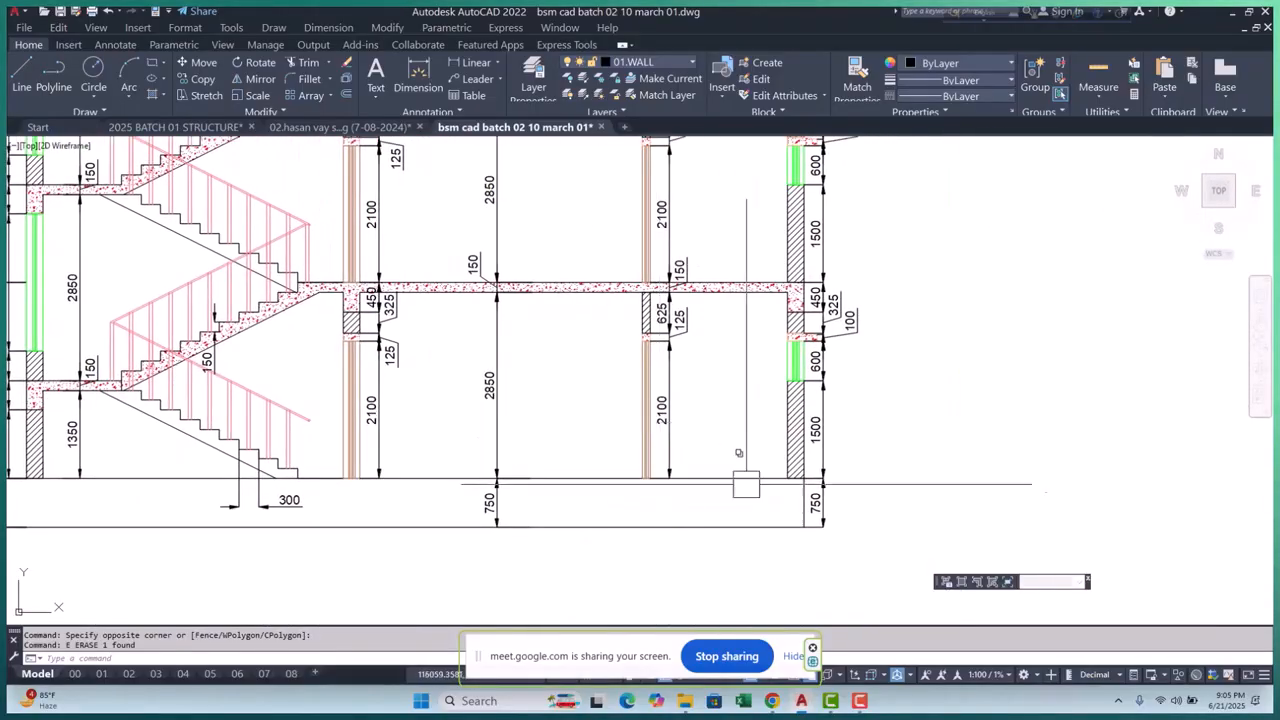
pyautogui.scroll(3, 836, 386)
pyautogui.scroll(-3, 680, 330)
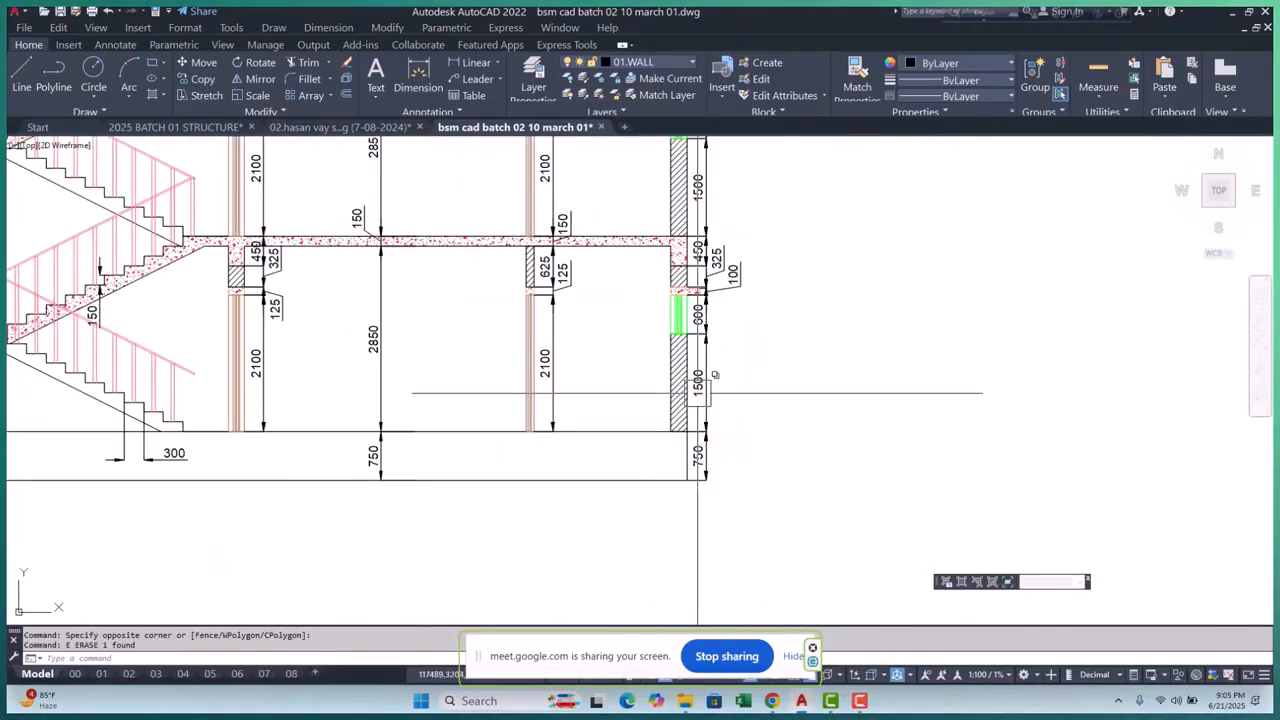
pyautogui.scroll(4, 690, 391)
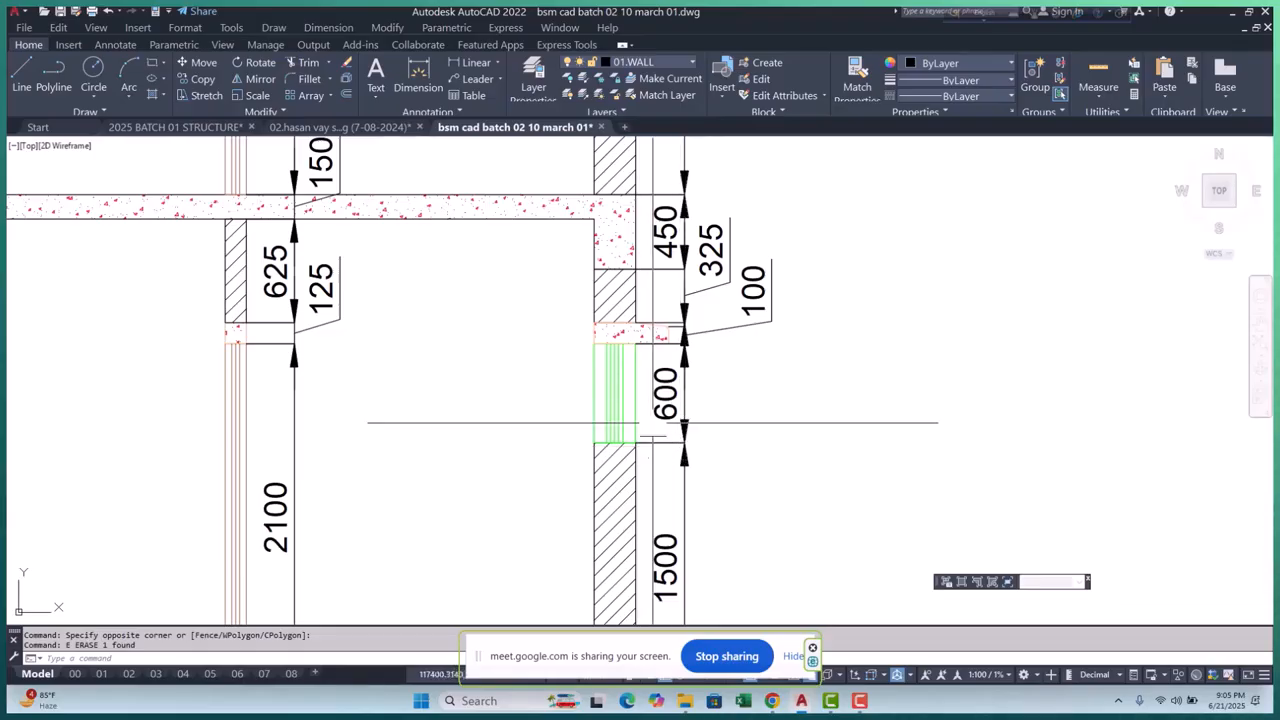
pyautogui.moveTo(650, 389); pyautogui.dragTo(629, 429, button='middle')
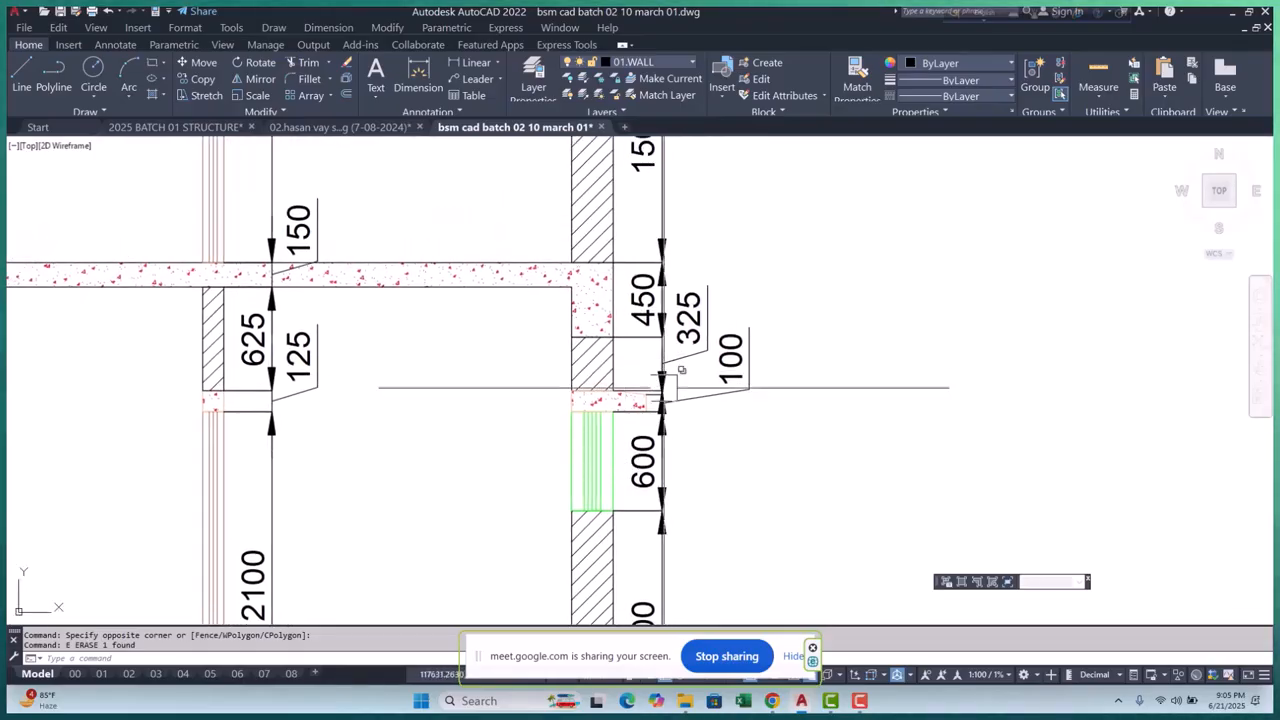
pyautogui.moveTo(623, 371); pyautogui.dragTo(645, 500, button='middle')
pyautogui.scroll(3, 610, 456)
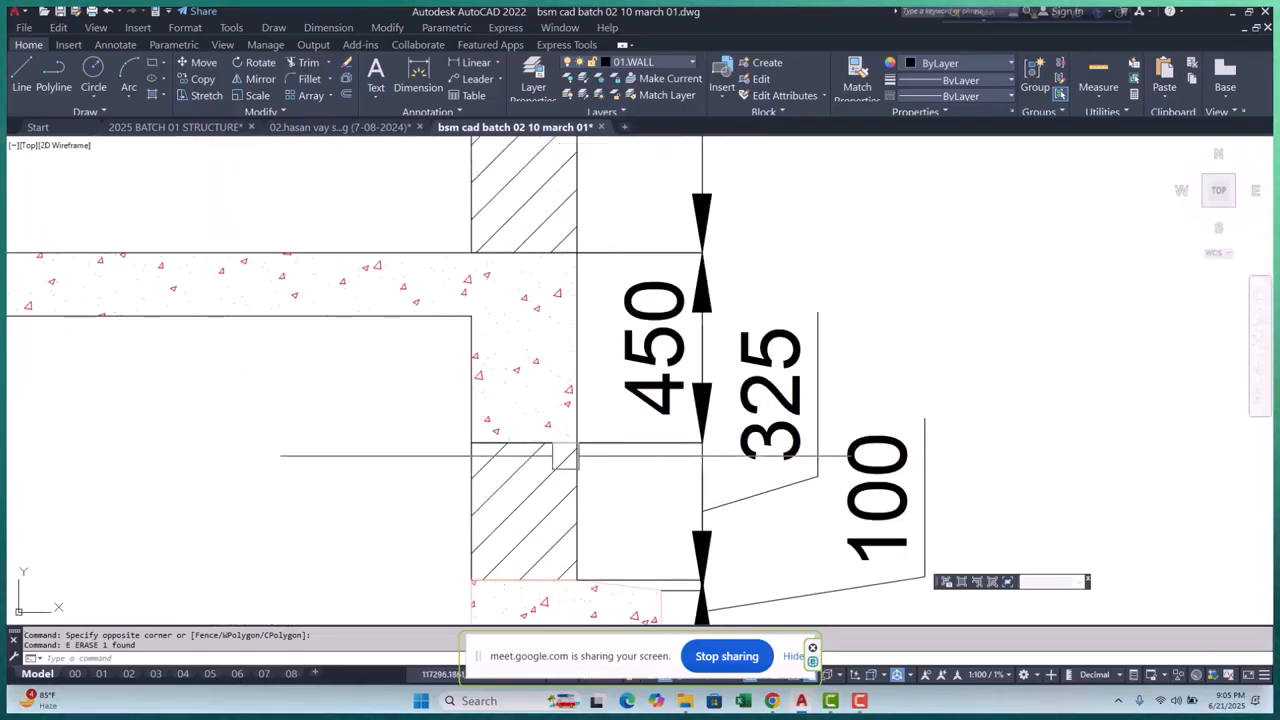
pyautogui.scroll(-3, 590, 465)
pyautogui.scroll(-6, 586, 468)
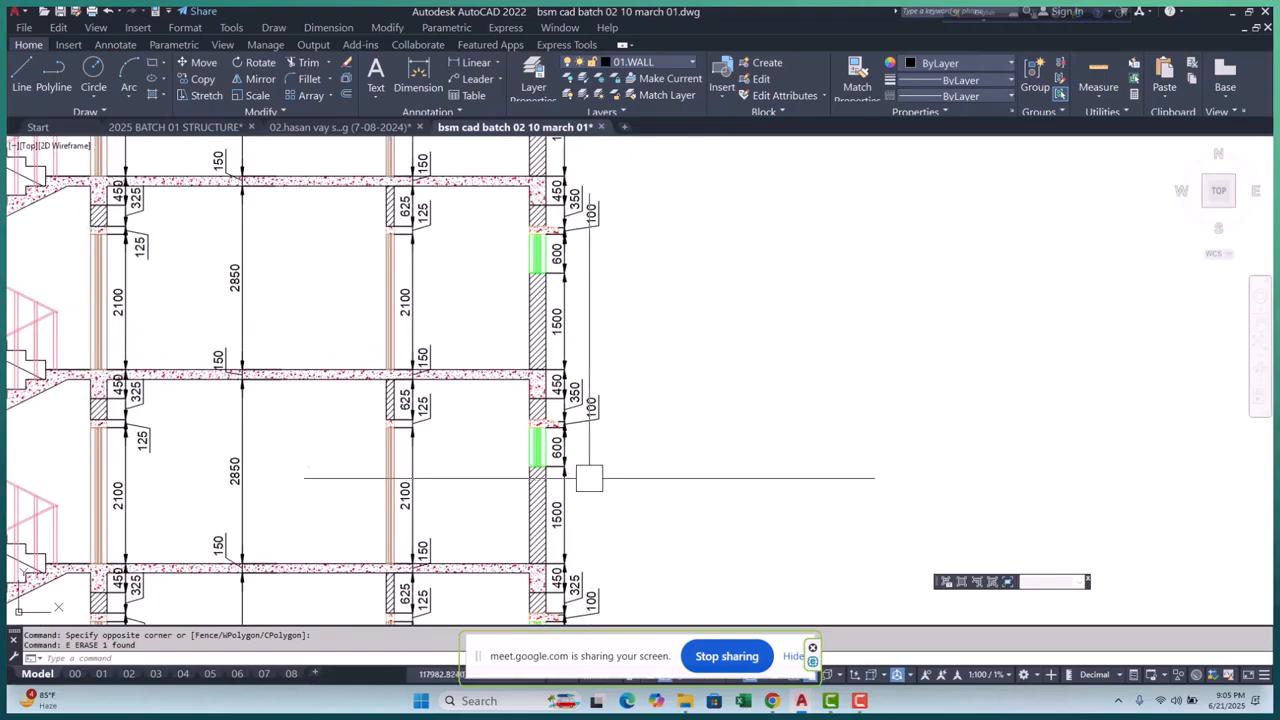
pyautogui.scroll(3, 520, 432)
pyautogui.scroll(-9, 650, 380)
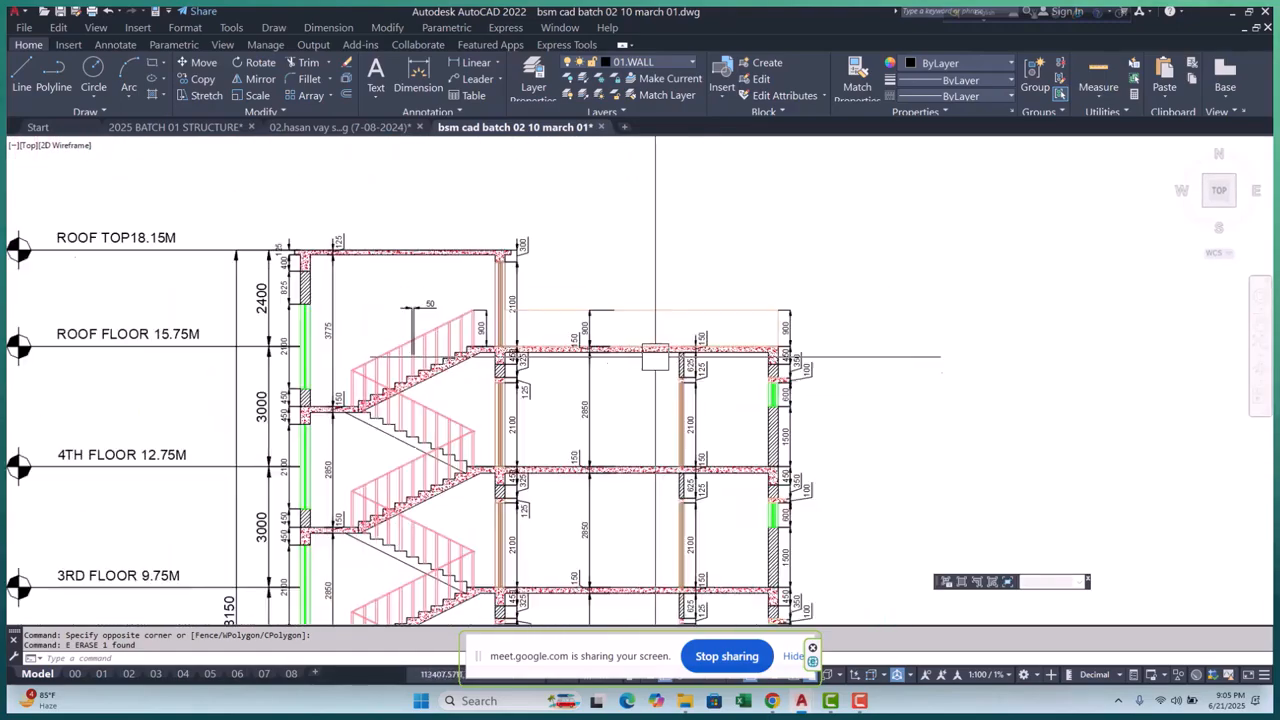
pyautogui.scroll(6, 537, 378)
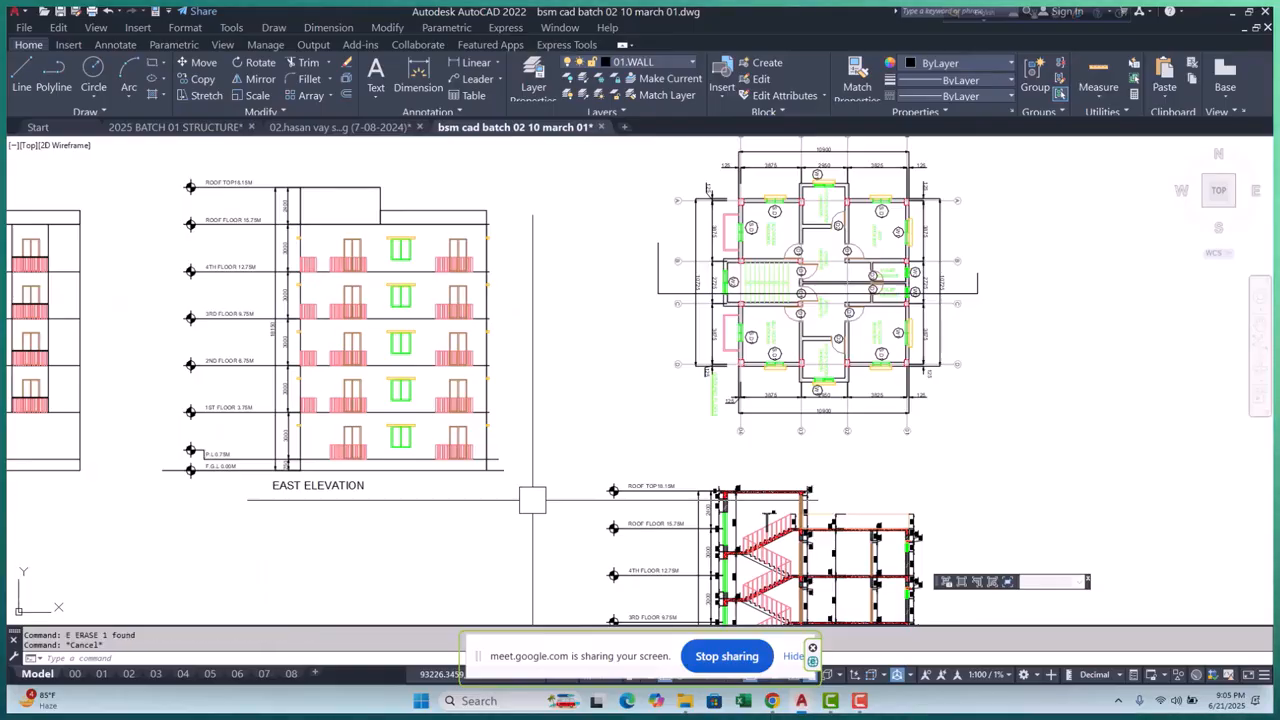
# Draw a horizontal construction line through the F.G.L. 0.00M ground line of the east elevation
pyautogui.write('XL')
pyautogui.press('Return')
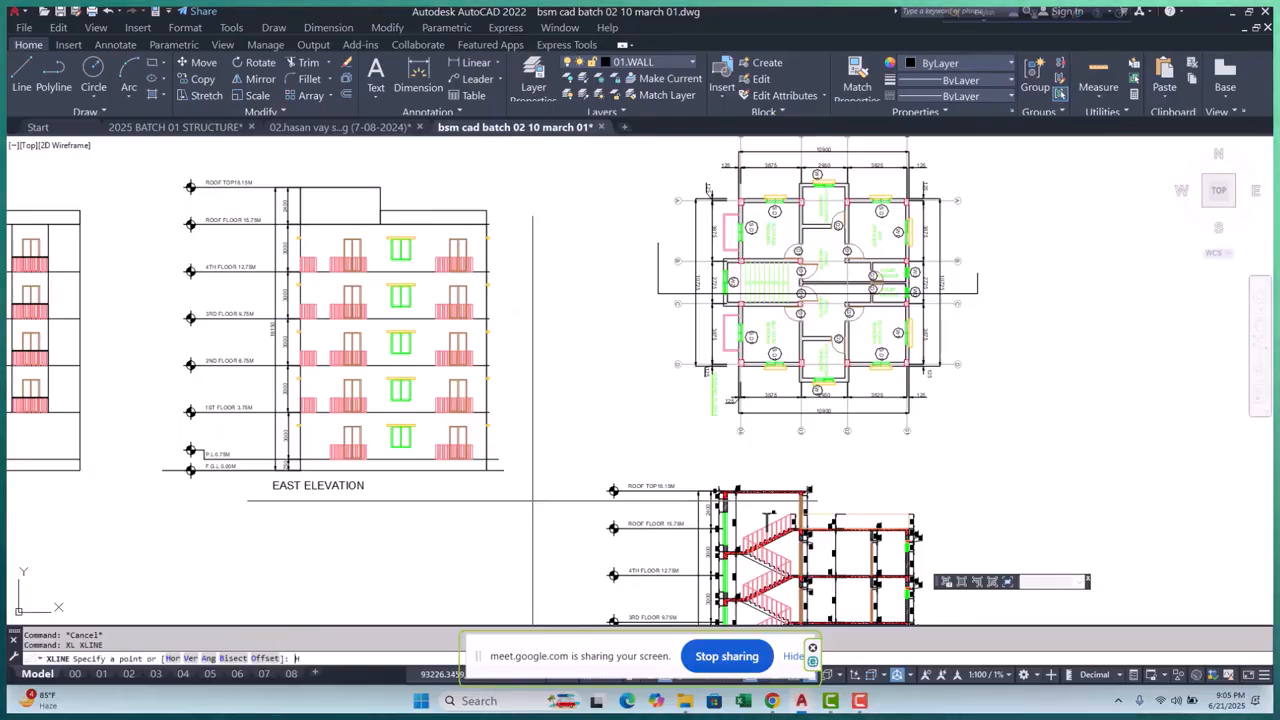
pyautogui.write('H')
pyautogui.press('Return')
pyautogui.scroll(4, 520, 470)
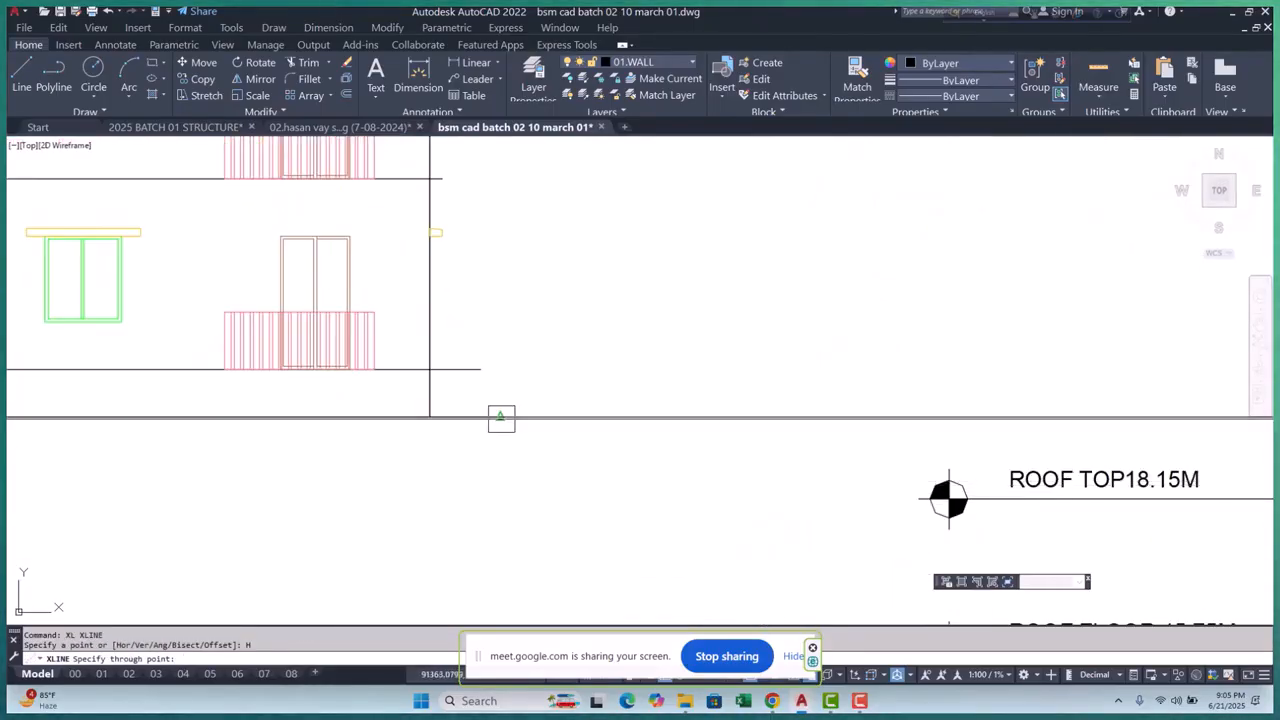
pyautogui.click(500, 422)
pyautogui.scroll(-4, 500, 424)
pyautogui.scroll(4, 563, 335)
pyautogui.press('Escape')
pyautogui.press('Escape')
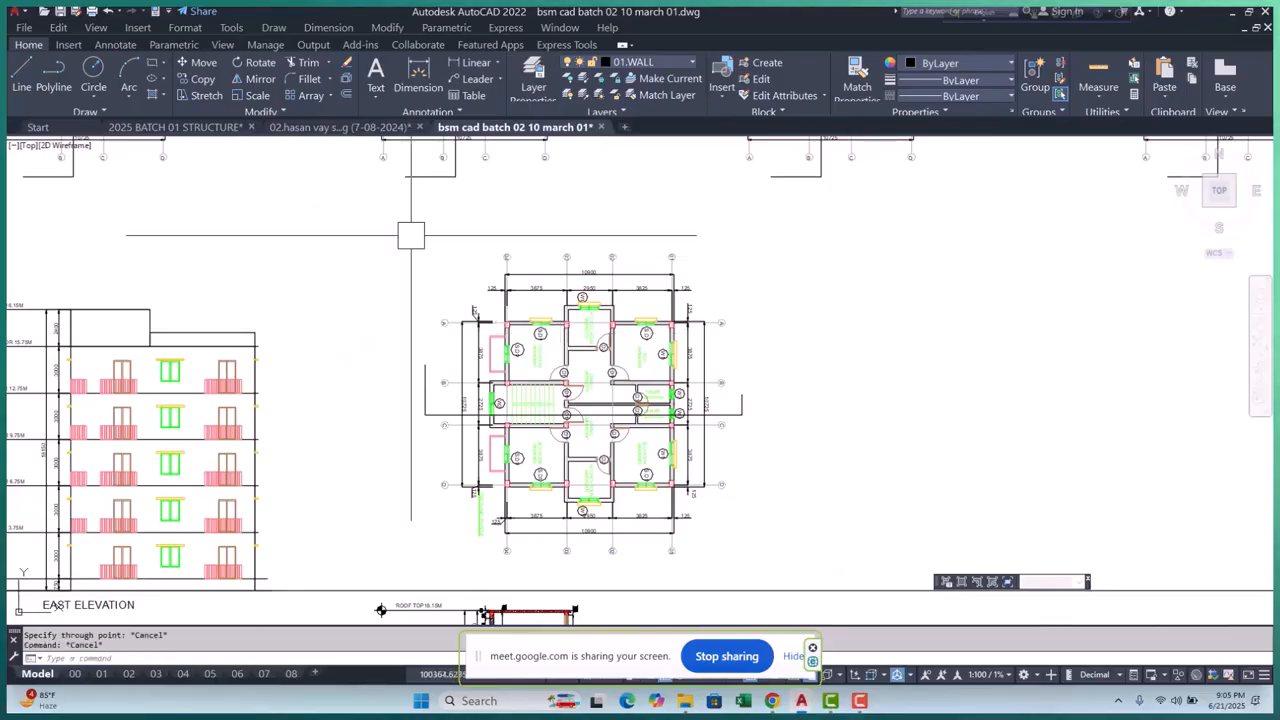
# Erase the rotated floor plan above the staircase section, including its dimensions and section line
pyautogui.scroll(-3, 420, 244)
pyautogui.click(420, 244)
pyautogui.click(634, 380)
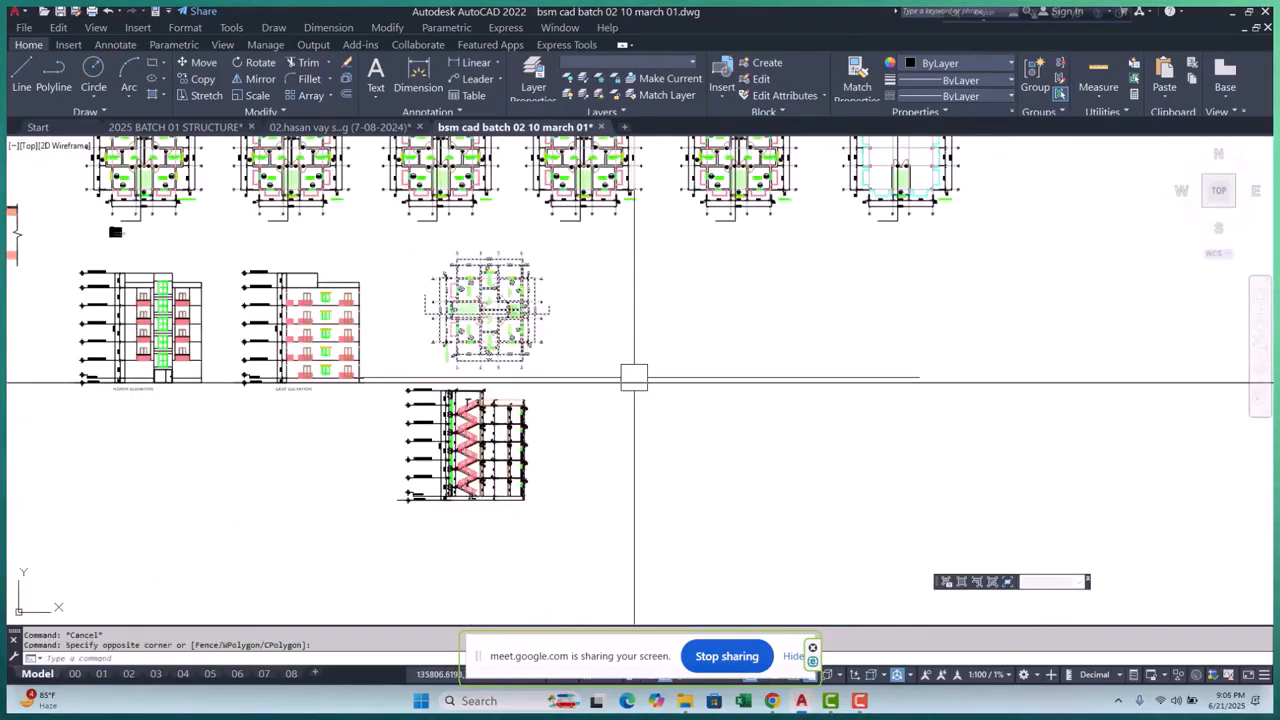
pyautogui.write('E')
pyautogui.press('Return')
# Move the whole staircase section up beside the east elevation so its F.G.L. line sits on the horizontal construction line
pyautogui.scroll(2, 330, 390)
pyautogui.scroll(-3, 388, 368)
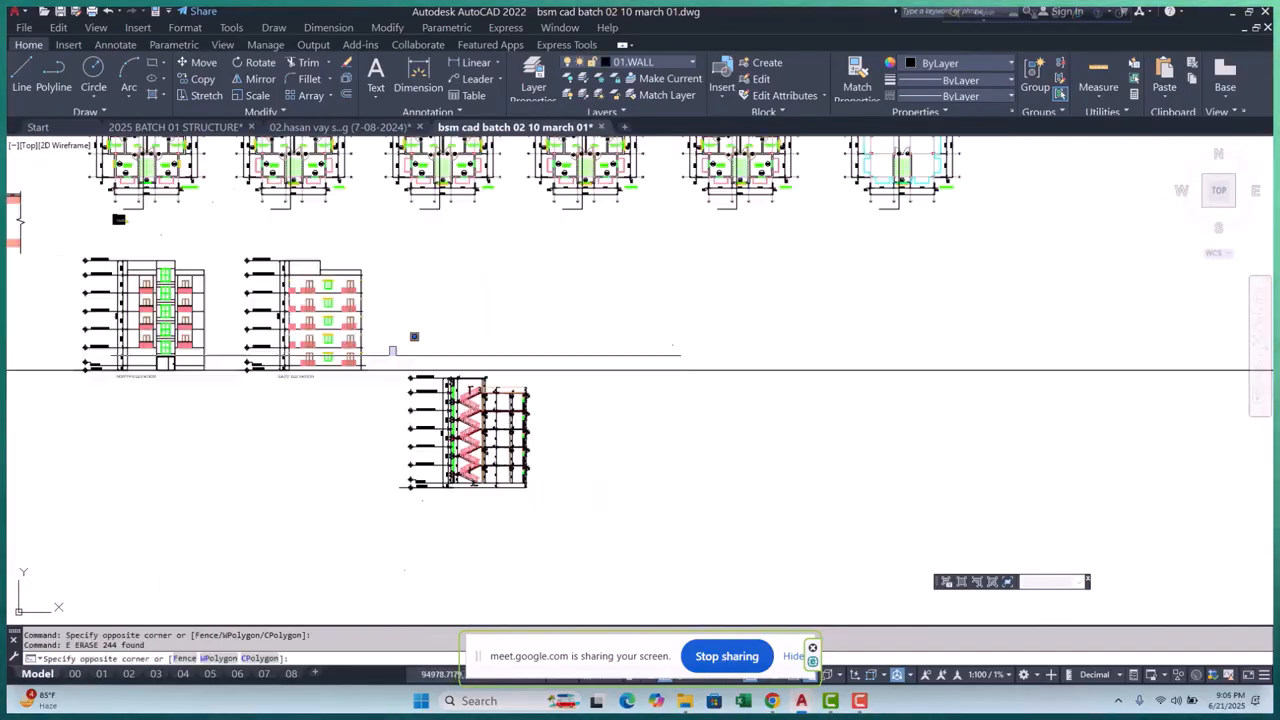
pyautogui.click(391, 349)
pyautogui.click(538, 481)
pyautogui.write('M')
pyautogui.press('Return')
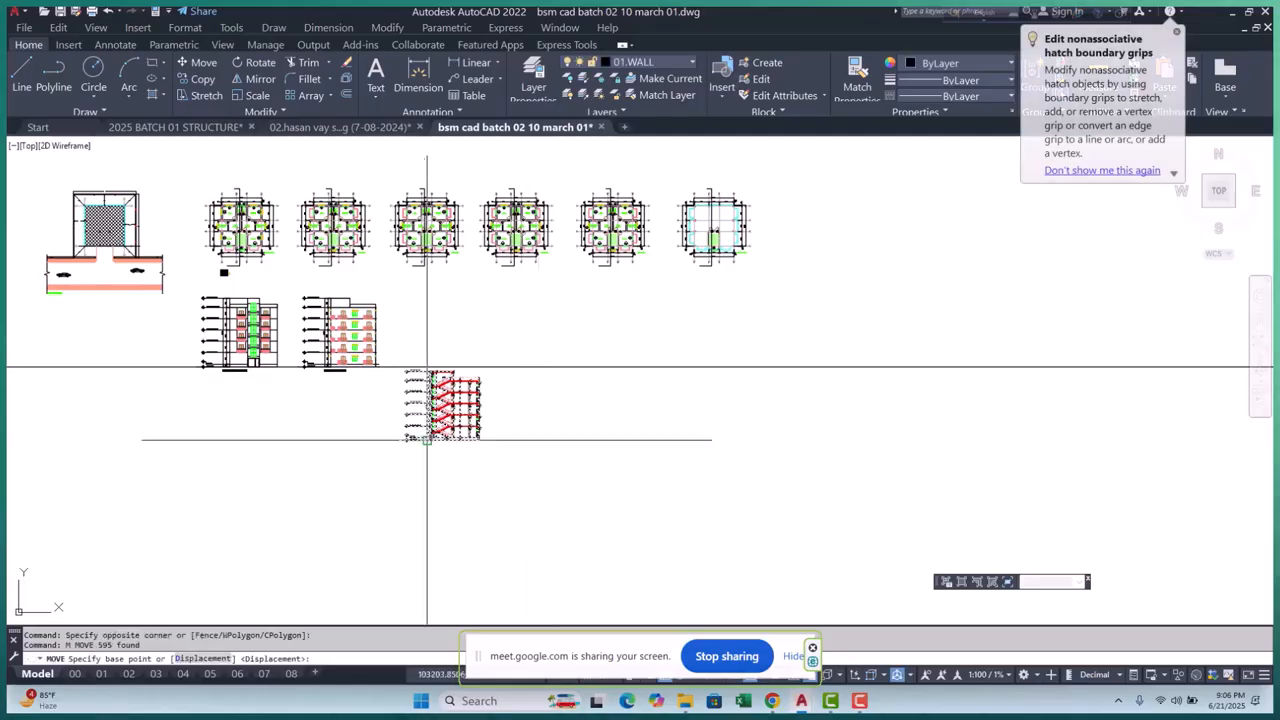
pyautogui.scroll(5, 440, 405)
pyautogui.click(572, 390)
pyautogui.scroll(-6, 572, 390)
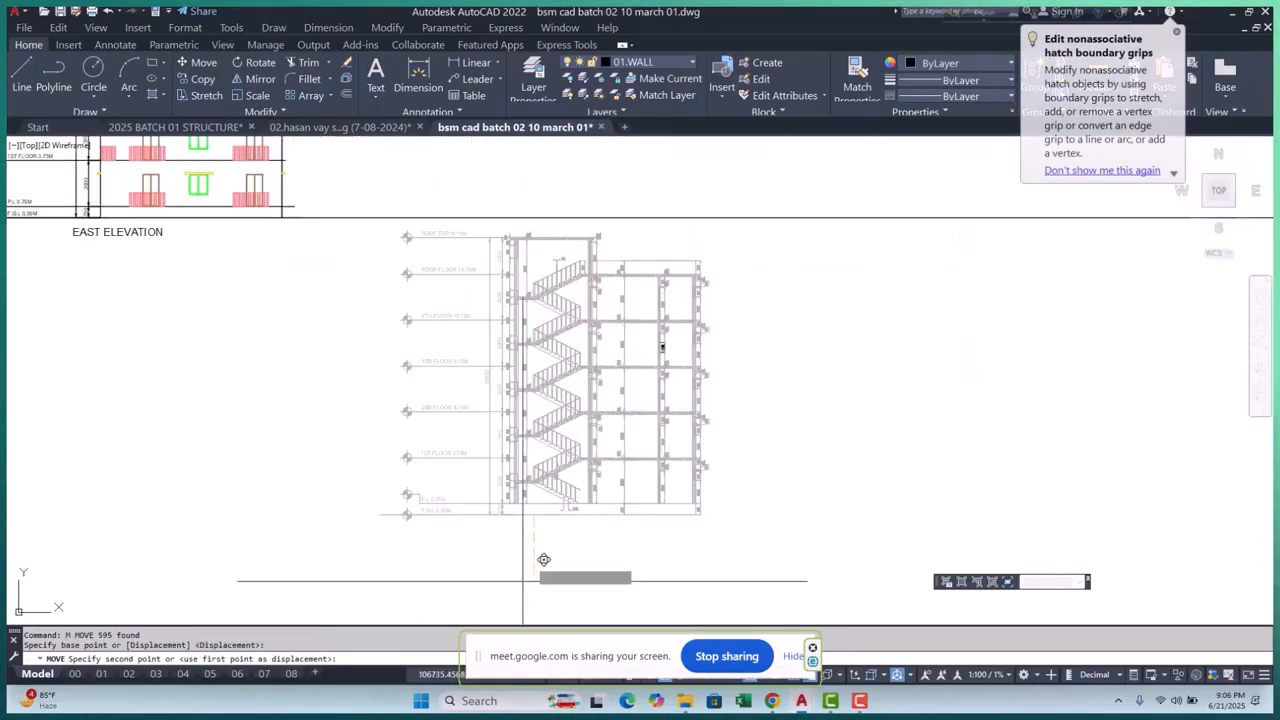
pyautogui.scroll(4, 571, 430)
pyautogui.scroll(-5, 513, 407)
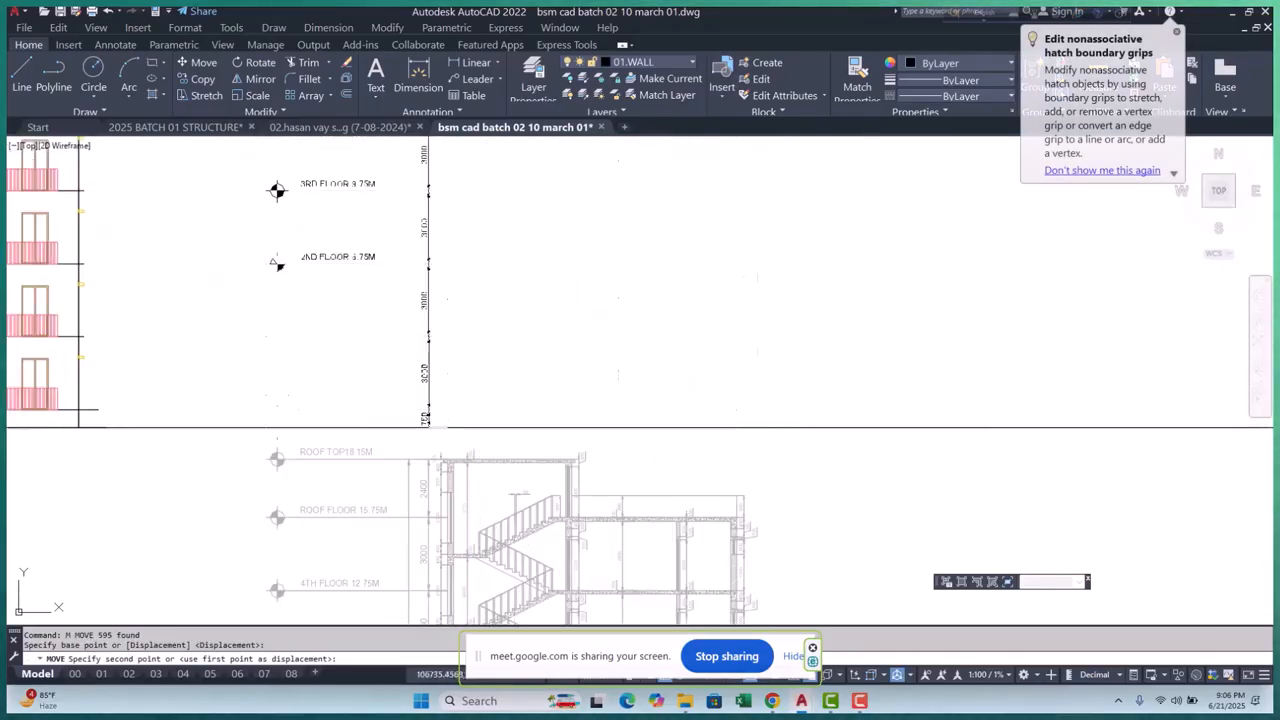
pyautogui.press('Escape')
pyautogui.press('Escape')
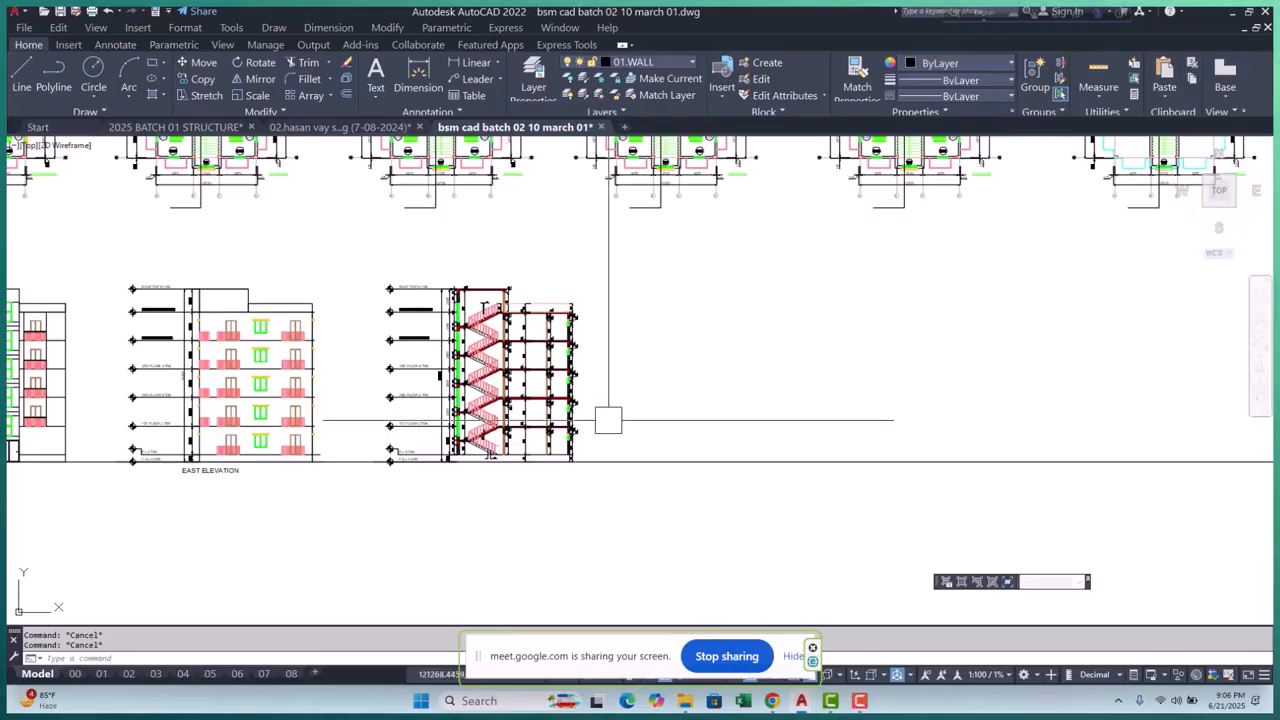
# Check the alignment of the north elevation, east elevation and staircase section along the common ground line
pyautogui.scroll(-5, 606, 420)
pyautogui.scroll(5, 441, 490)
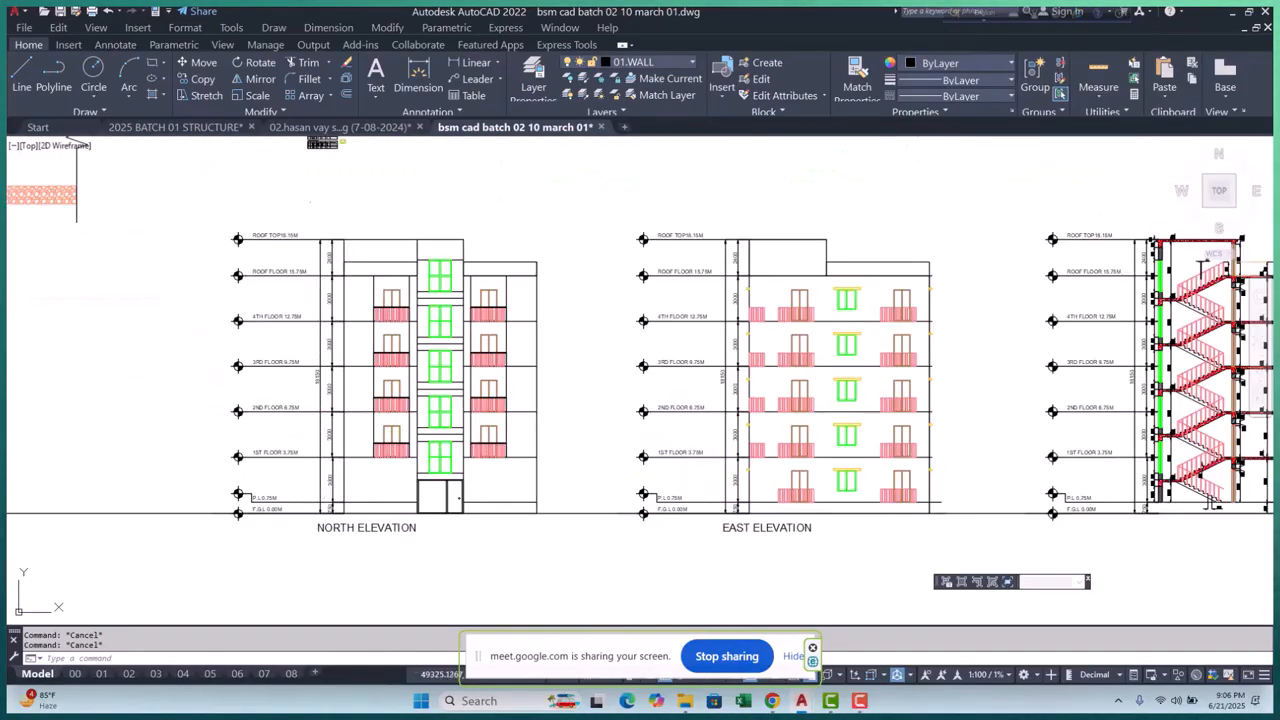
pyautogui.scroll(-3, 379, 482)
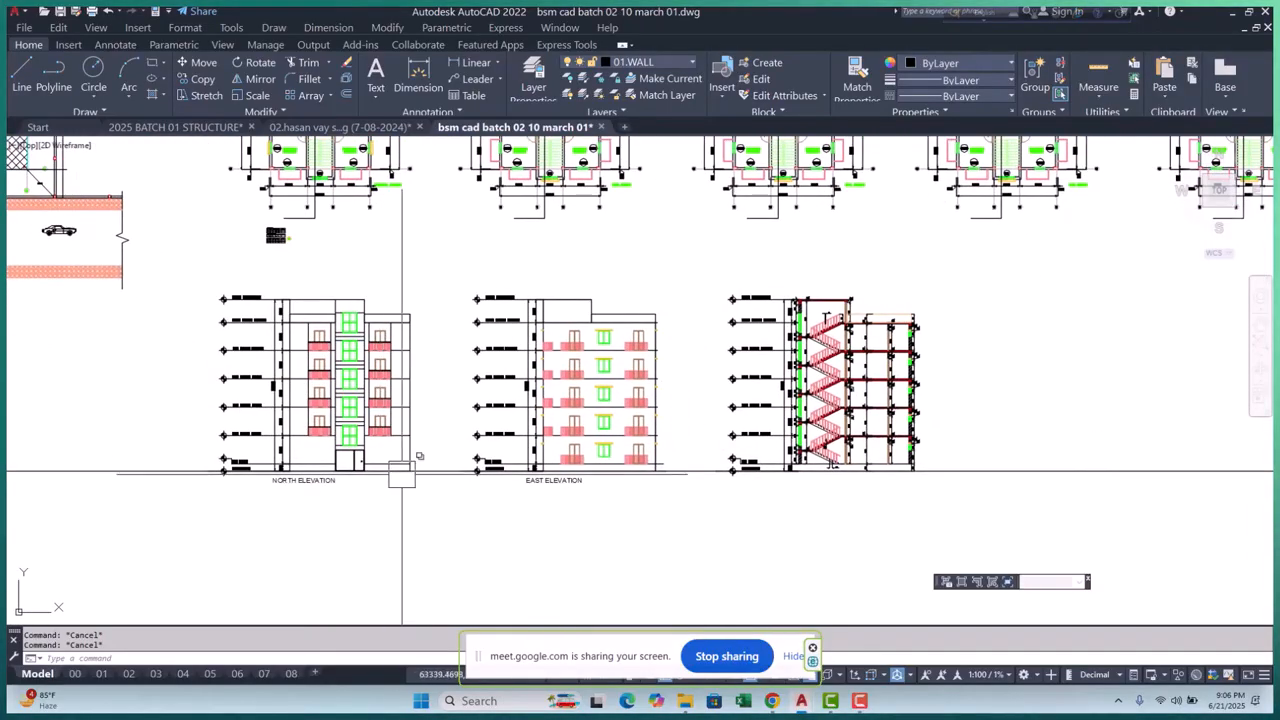
pyautogui.moveTo(674, 453); pyautogui.dragTo(560, 453, button='middle')
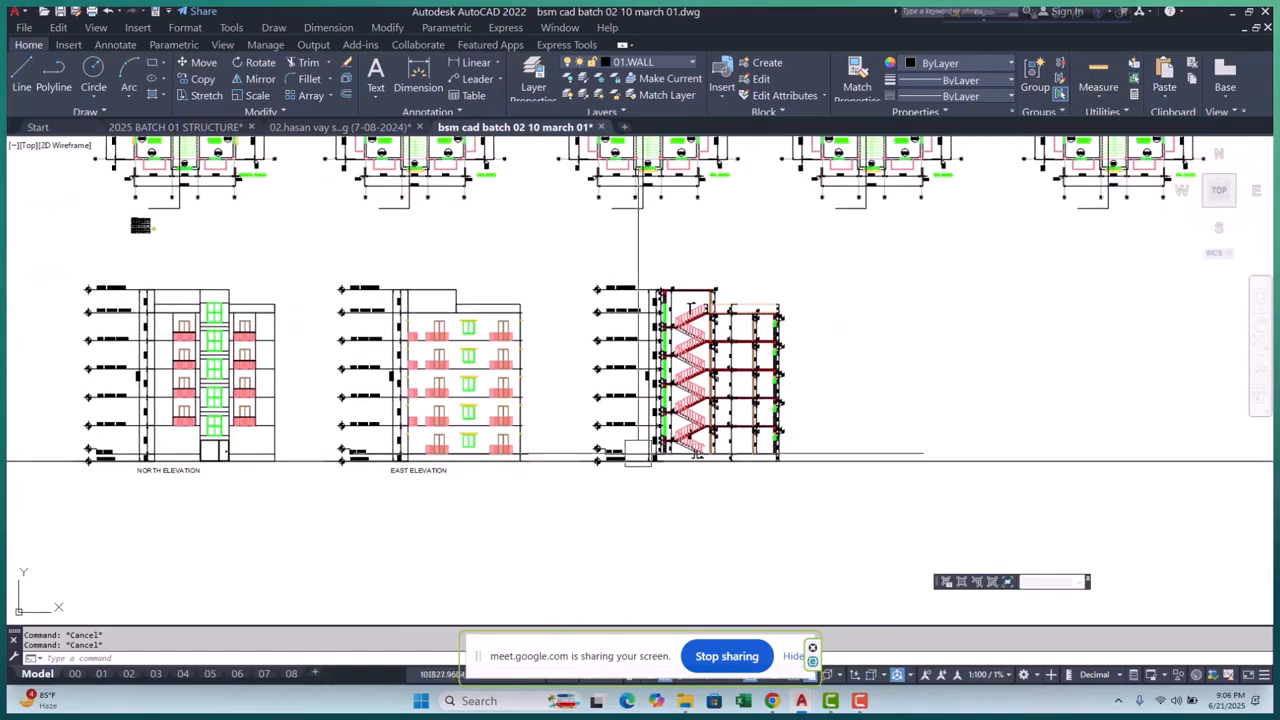
pyautogui.scroll(4, 543, 296)
pyautogui.scroll(-4, 543, 300)
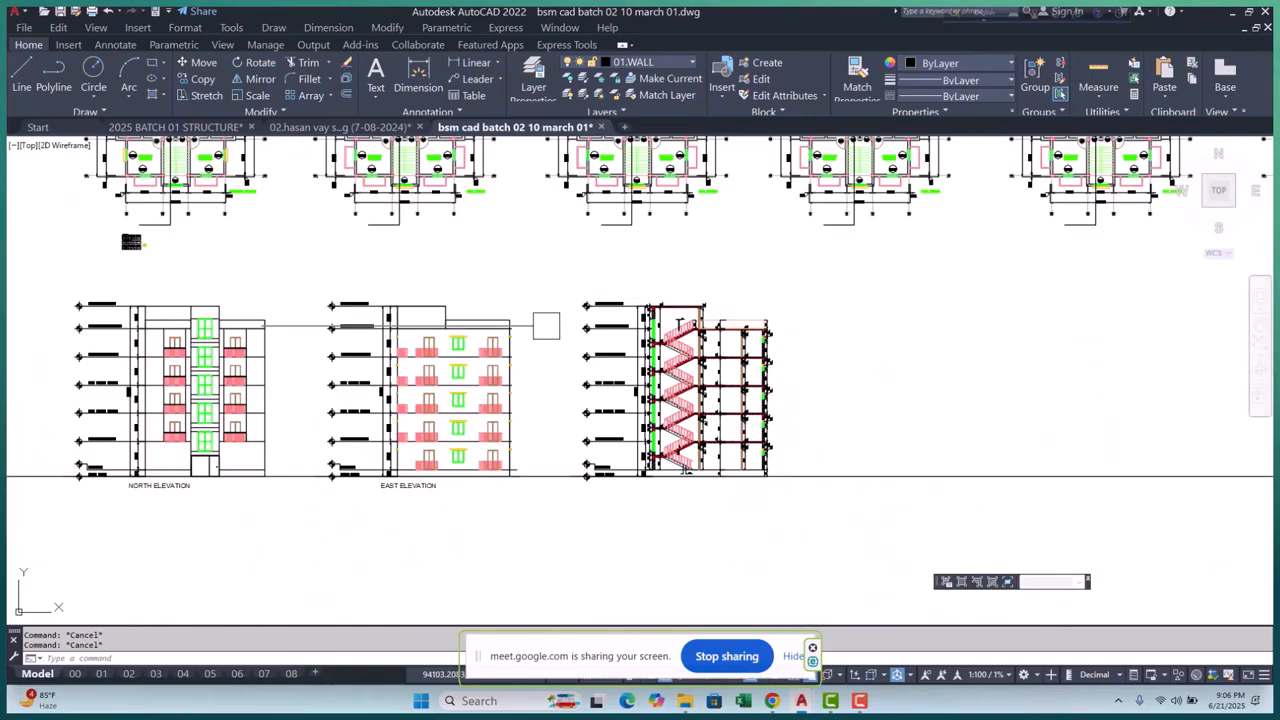
# Examine the staircase section's floor levels, stair flights and base along the F.G.L. 0.00M ground line
pyautogui.scroll(5, 529, 371)
pyautogui.scroll(2, 423, 464)
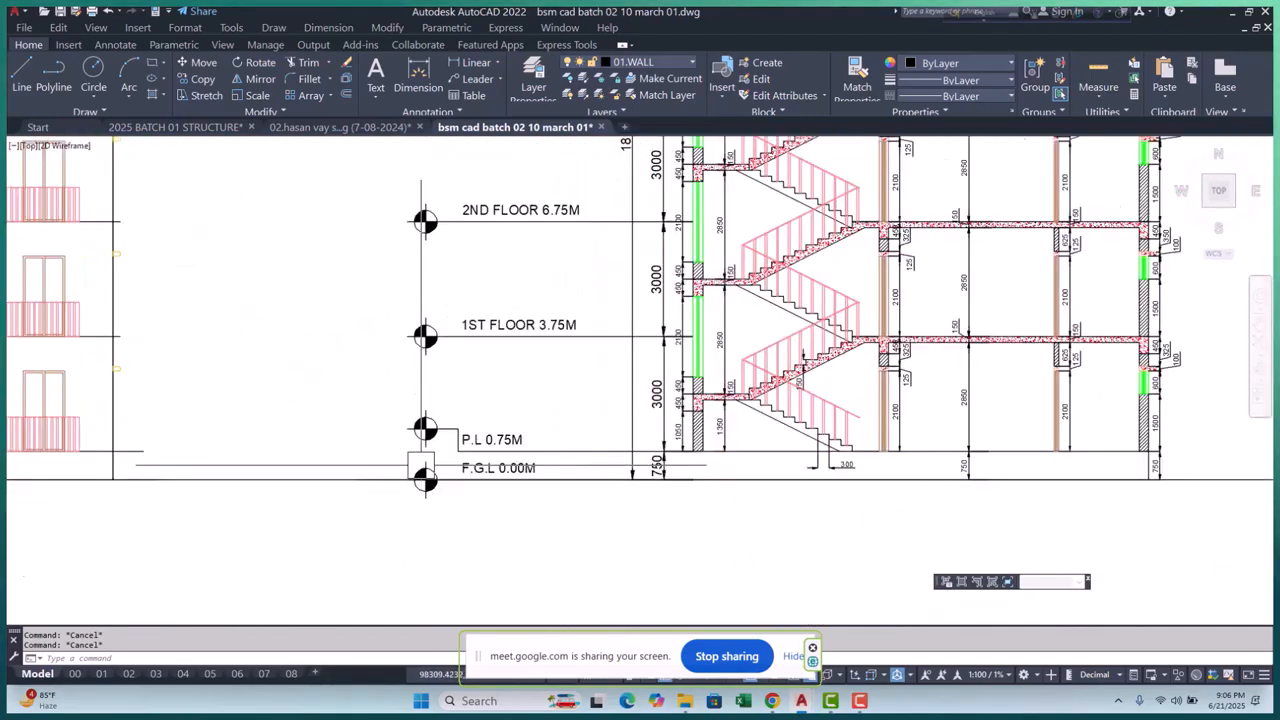
pyautogui.scroll(-1, 446, 442)
pyautogui.moveTo(583, 460); pyautogui.dragTo(486, 470, button='middle')
pyautogui.scroll(-1, 486, 477)
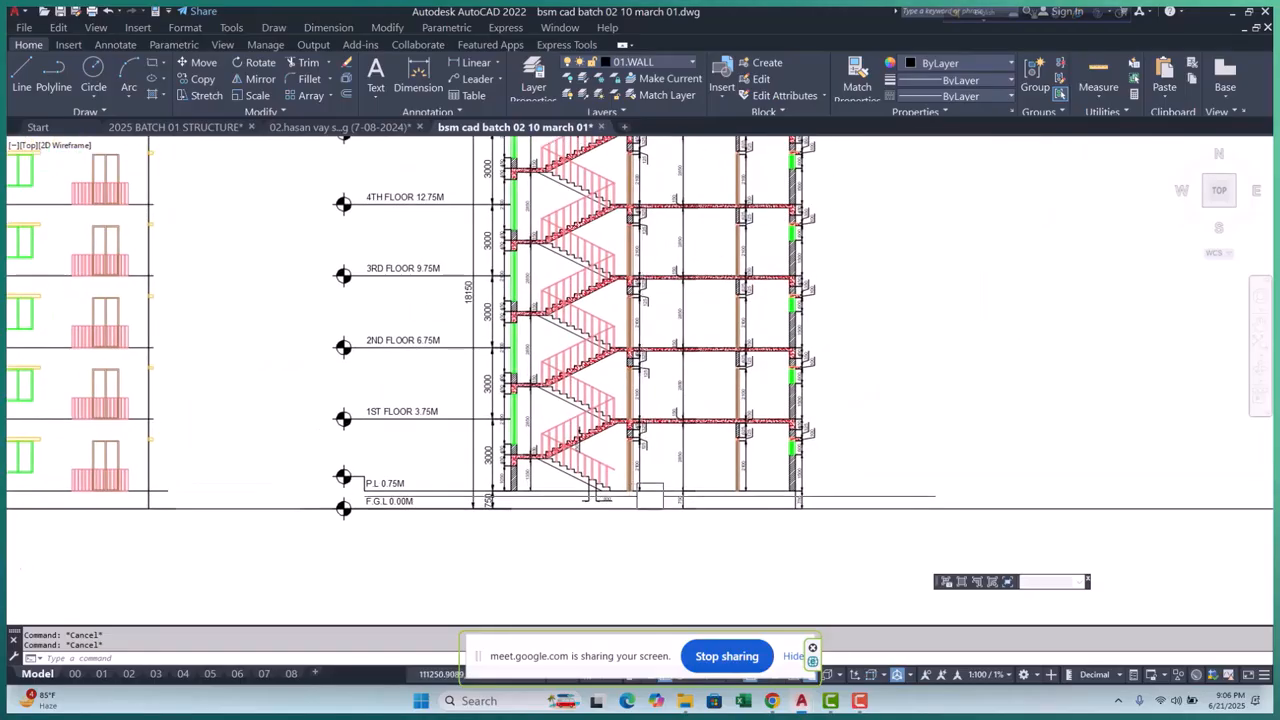
pyautogui.scroll(2, 631, 514)
pyautogui.scroll(-1, 608, 477)
pyautogui.scroll(-5, 608, 477)
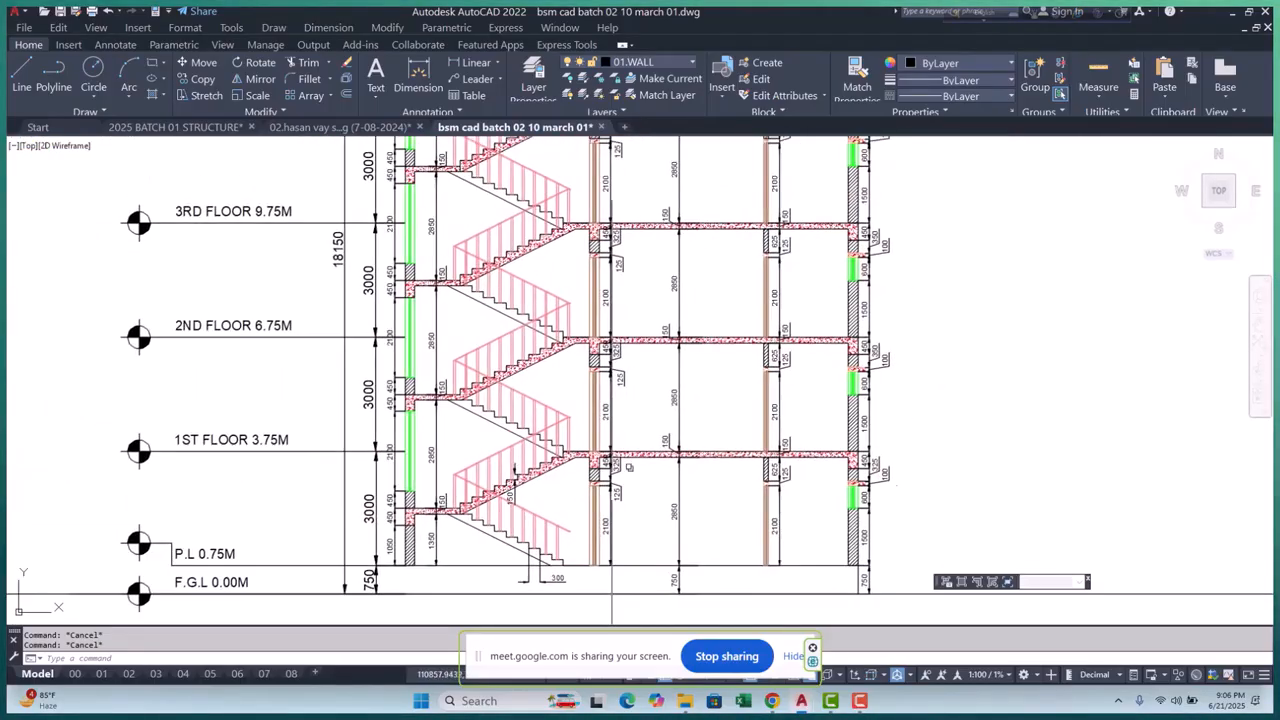
# Review layout sheet 00 with the master layout plan and its title block, comparing it with sheet 01
pyautogui.click(74, 674)
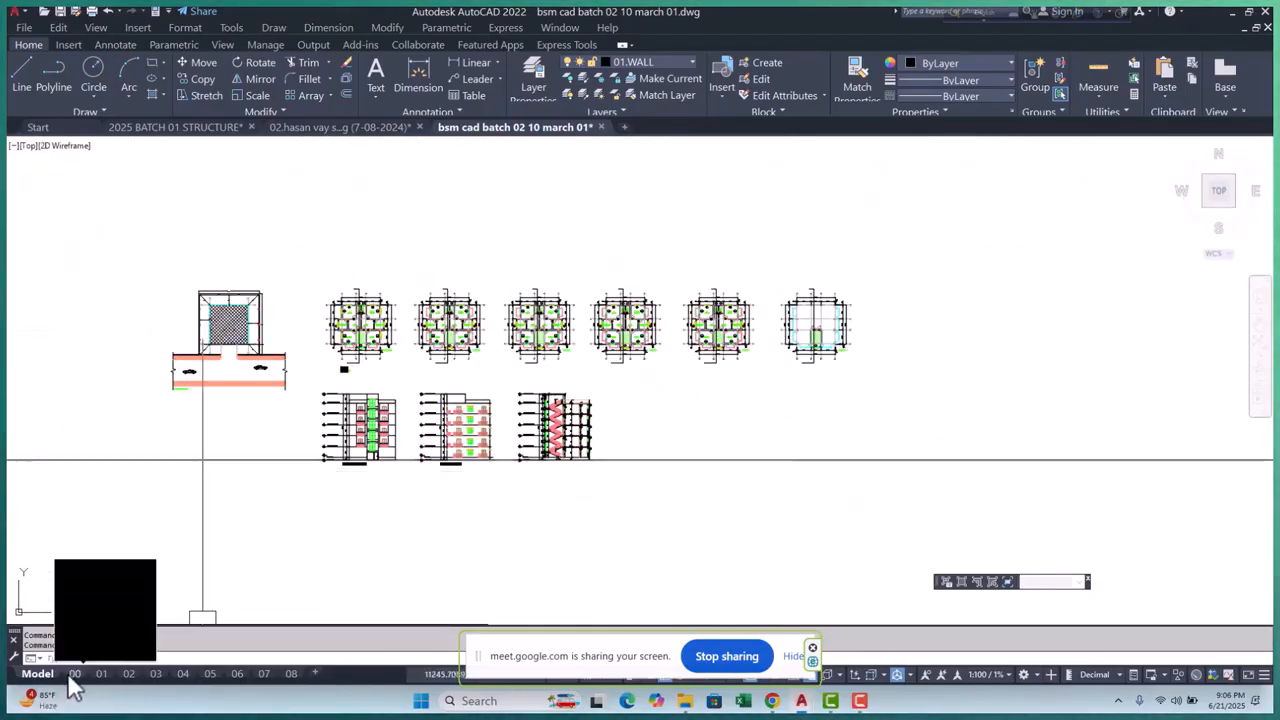
pyautogui.click(557, 561)
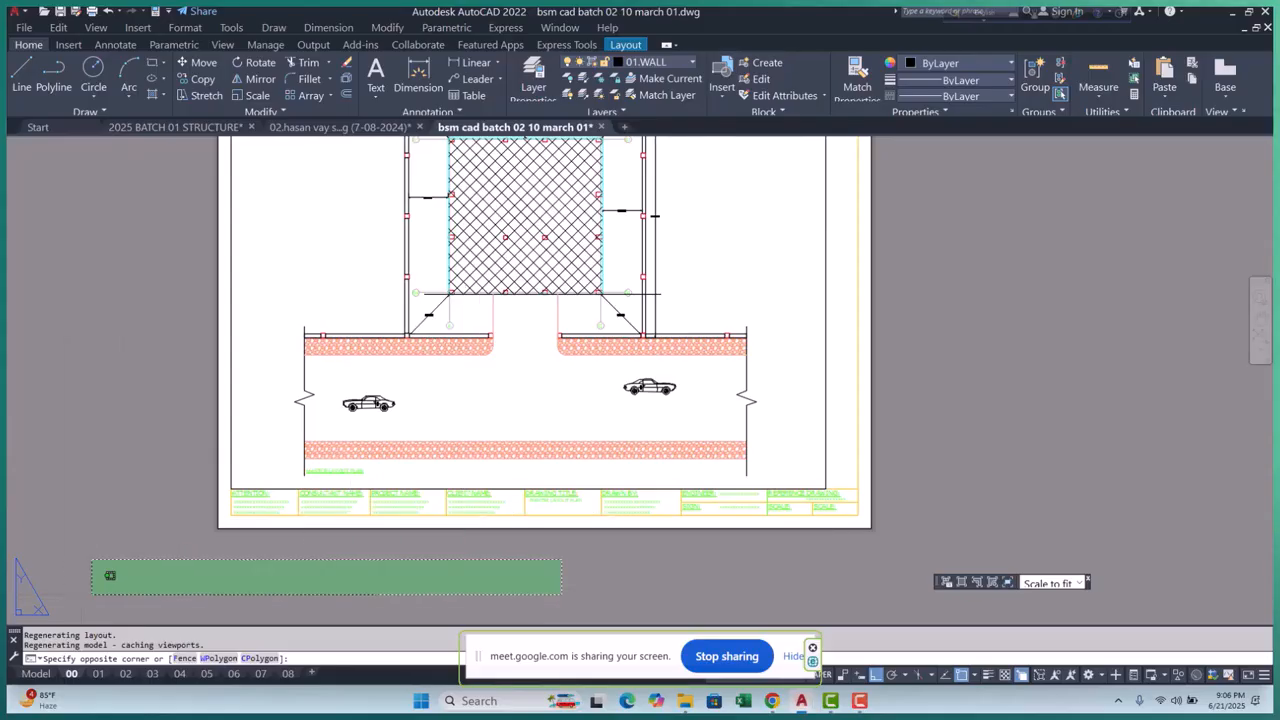
pyautogui.scroll(4, 293, 482)
pyautogui.scroll(2, 294, 484)
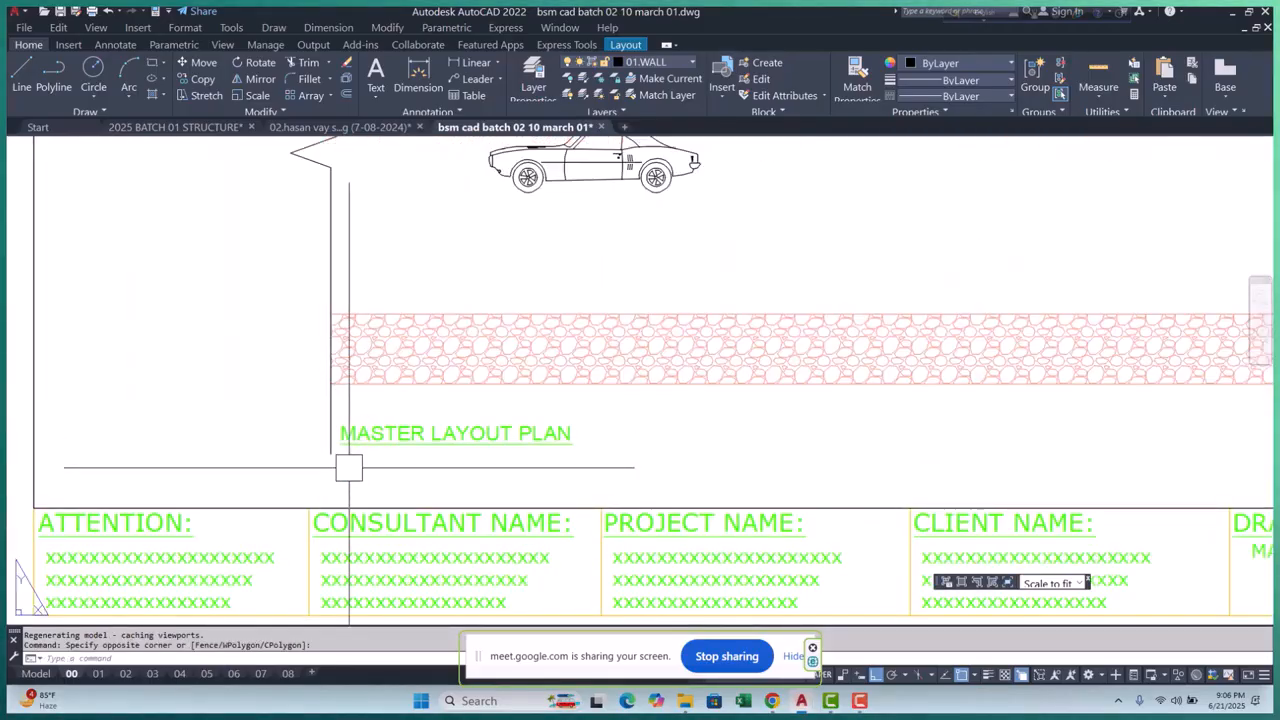
pyautogui.scroll(-8, 349, 463)
pyautogui.scroll(7, 640, 470)
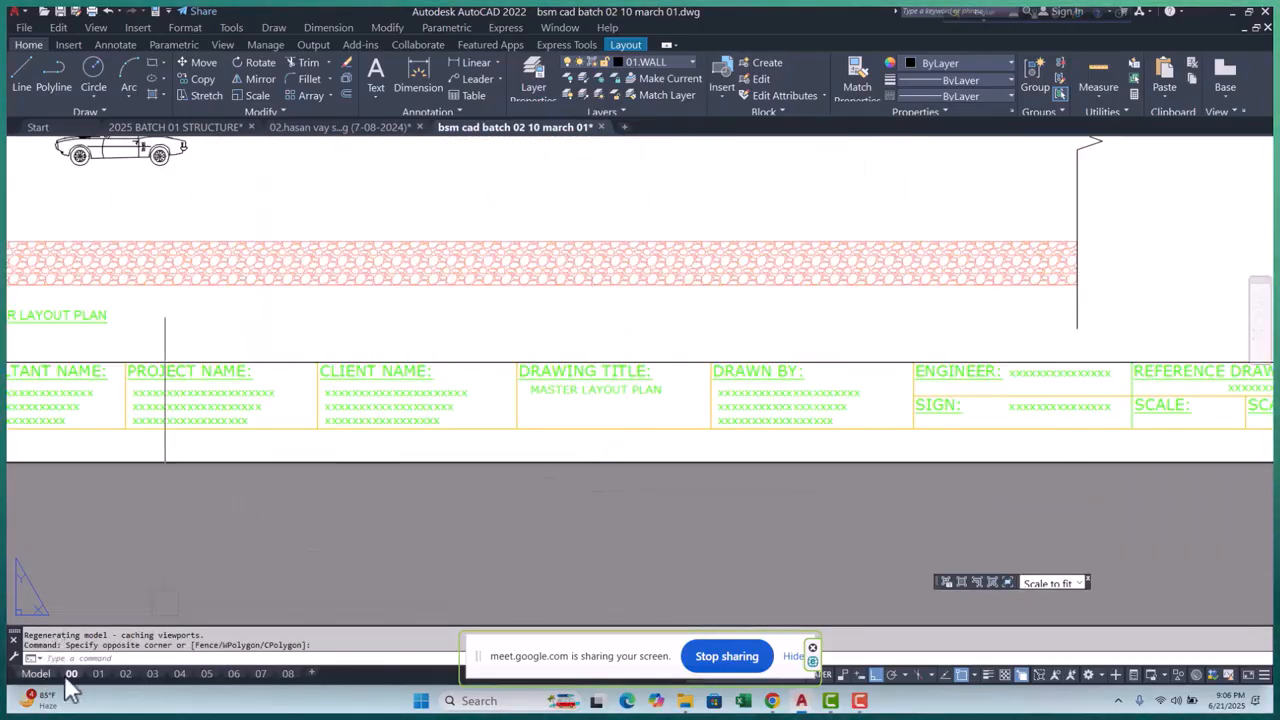
pyautogui.click(98, 673)
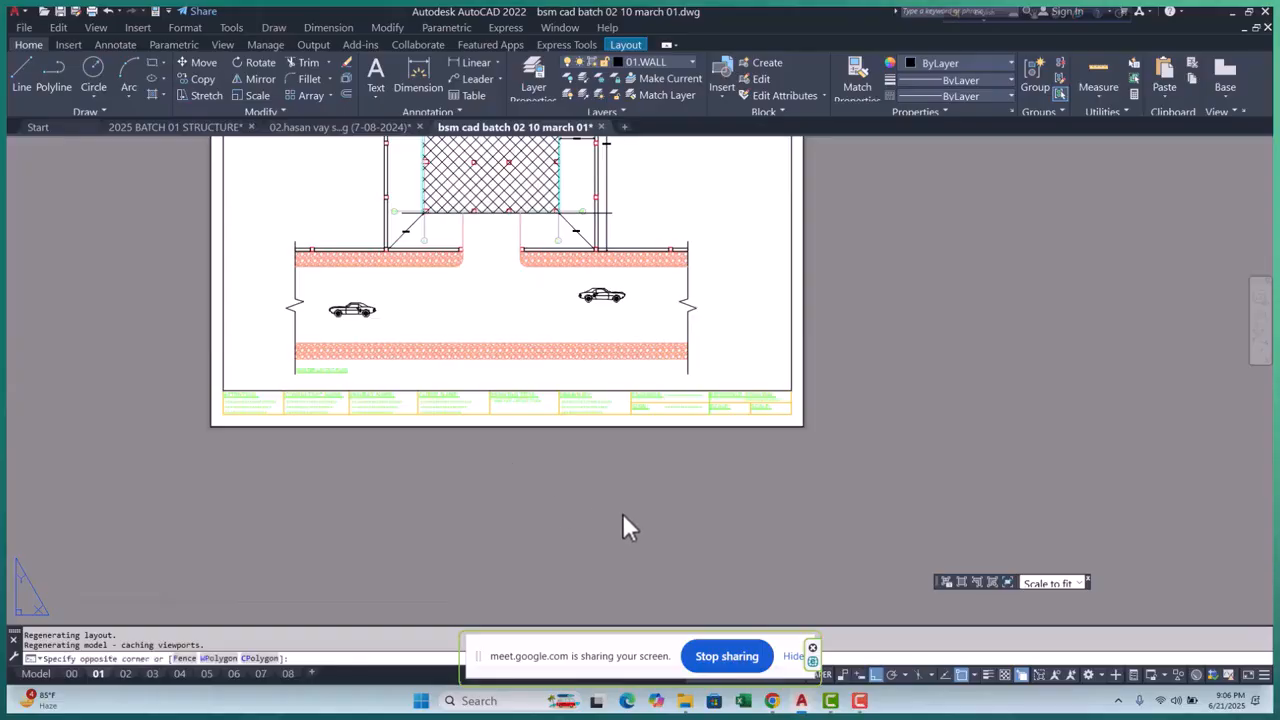
pyautogui.click(290, 536)
pyautogui.click(71, 673)
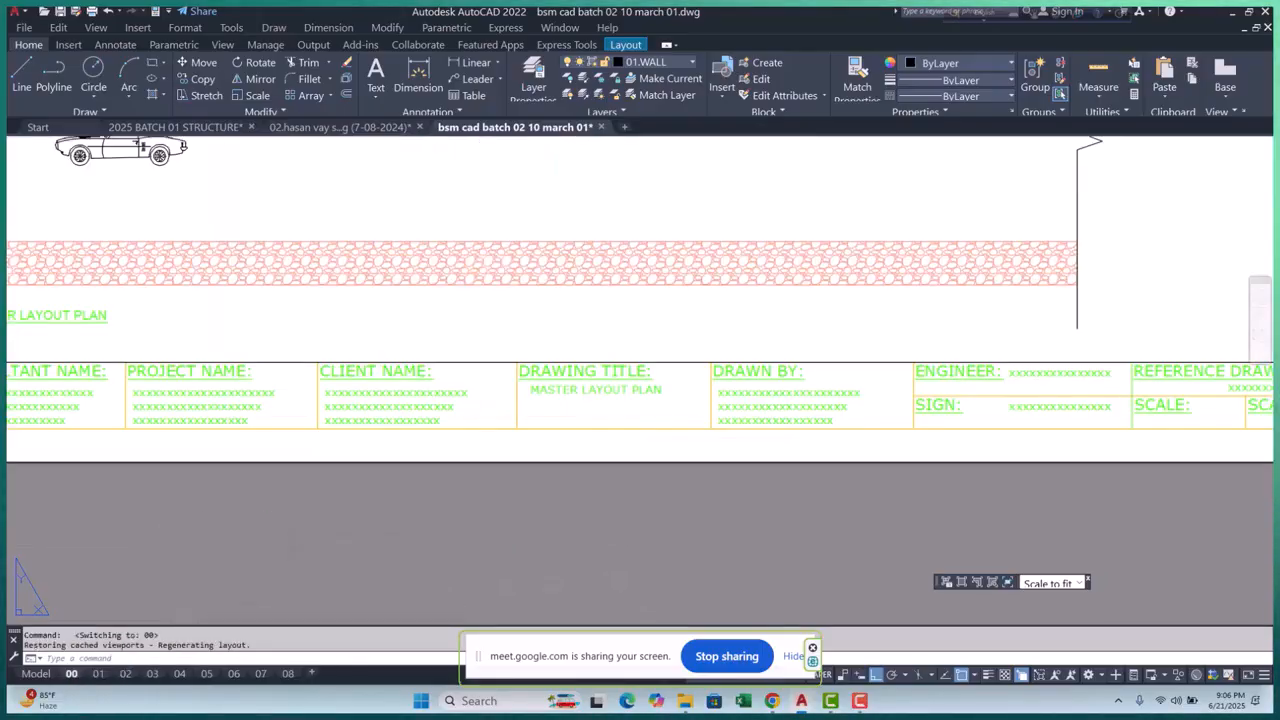
pyautogui.scroll(-5, 470, 446)
pyautogui.moveTo(357, 481); pyautogui.dragTo(339, 557, button='middle')
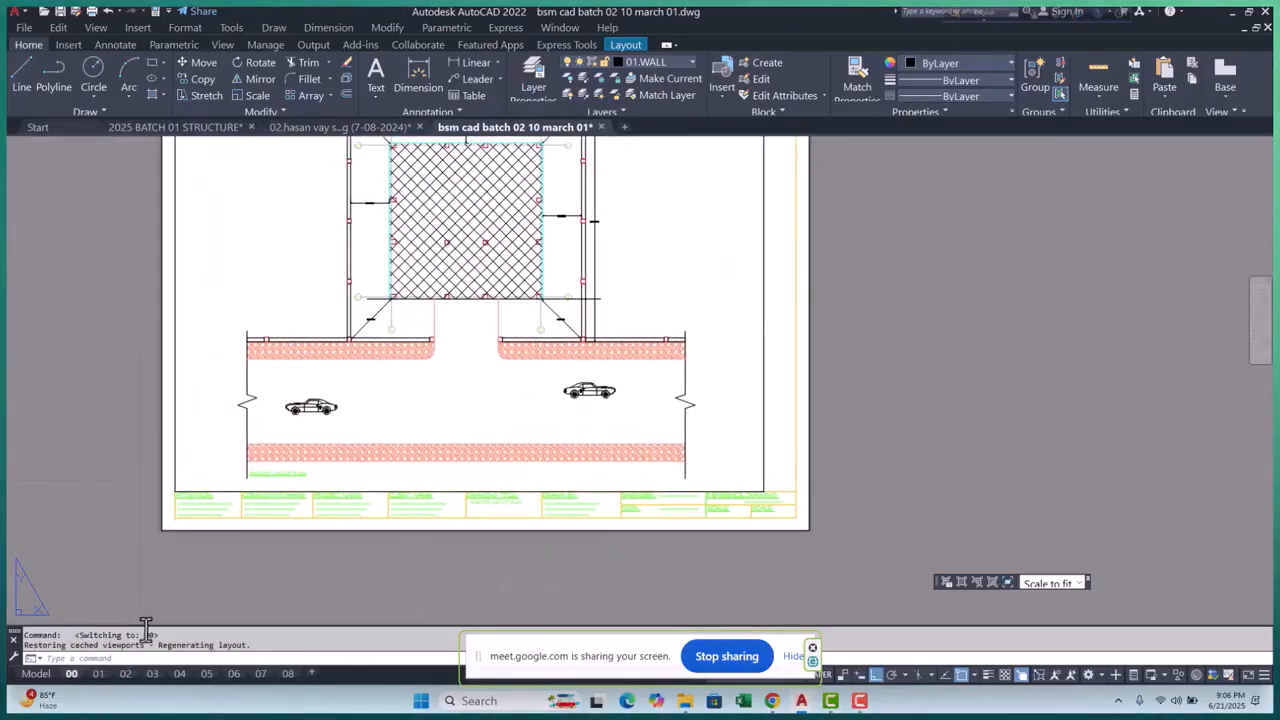
# Review layout sheets 01 and 02, checking the ground floor plan and its drawing title
pyautogui.click(98, 674)
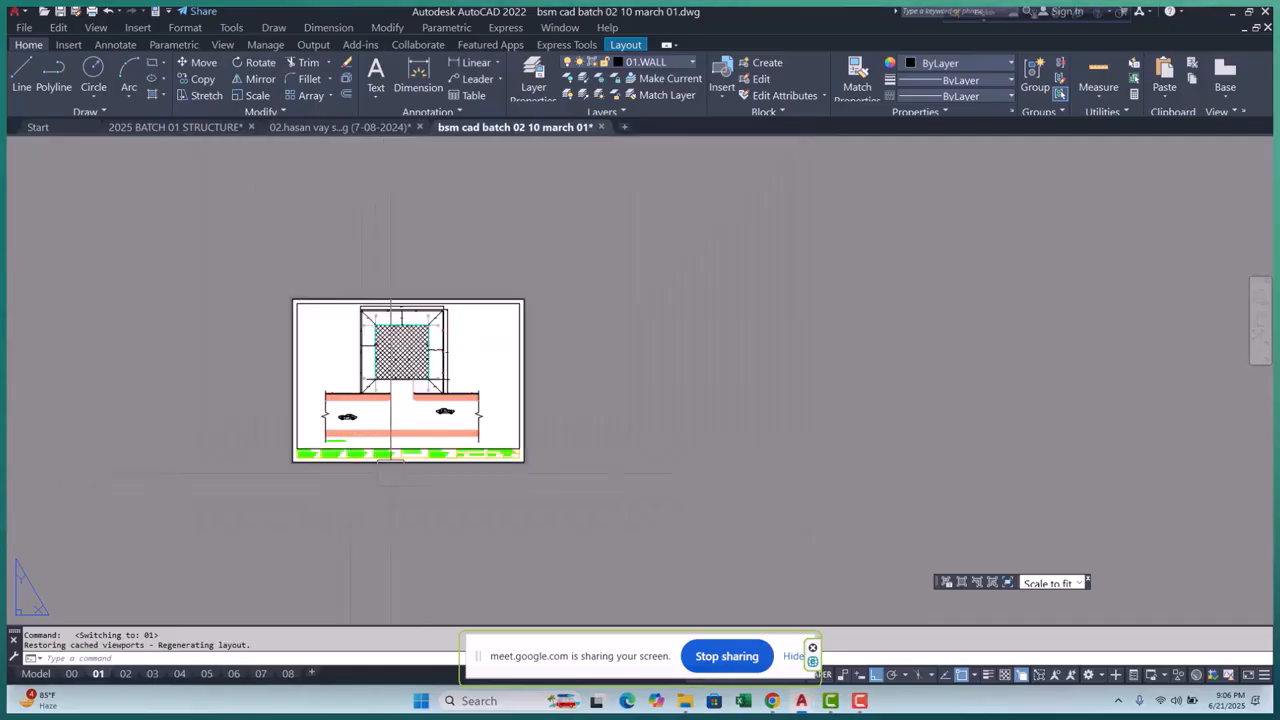
pyautogui.scroll(2, 456, 411)
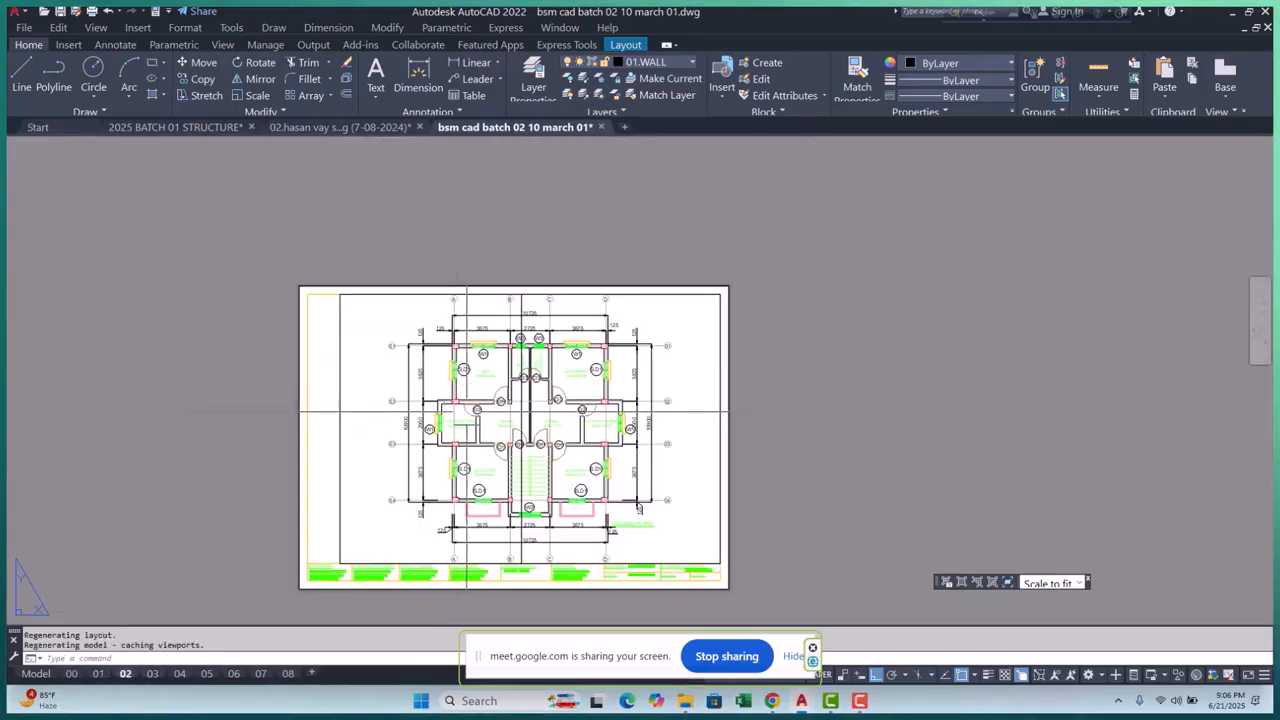
pyautogui.scroll(2, 506, 484)
pyautogui.moveTo(503, 481); pyautogui.dragTo(489, 406, button='middle')
pyautogui.scroll(2, 527, 525)
pyautogui.moveTo(483, 548); pyautogui.dragTo(369, 397, button='middle')
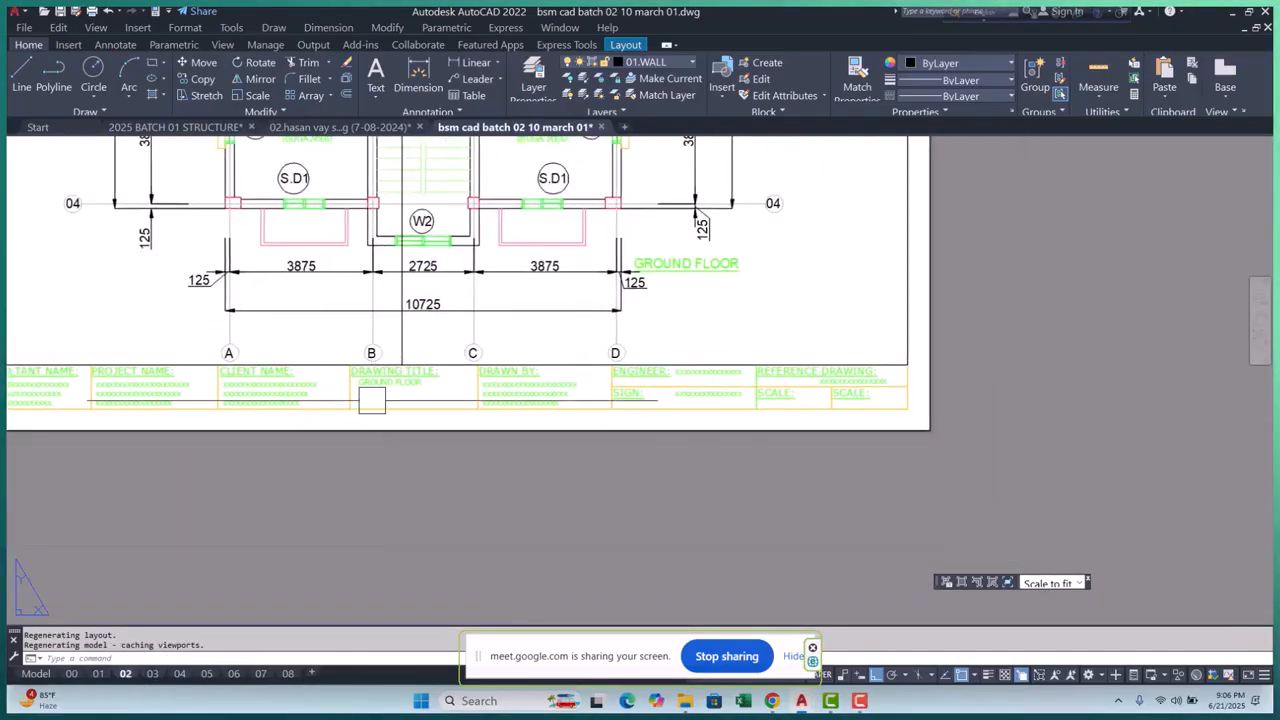
pyautogui.scroll(2, 350, 415)
# Review the first, second and third floor plans and title blocks on layout sheets 03, 04 and 05
pyautogui.click(152, 674)
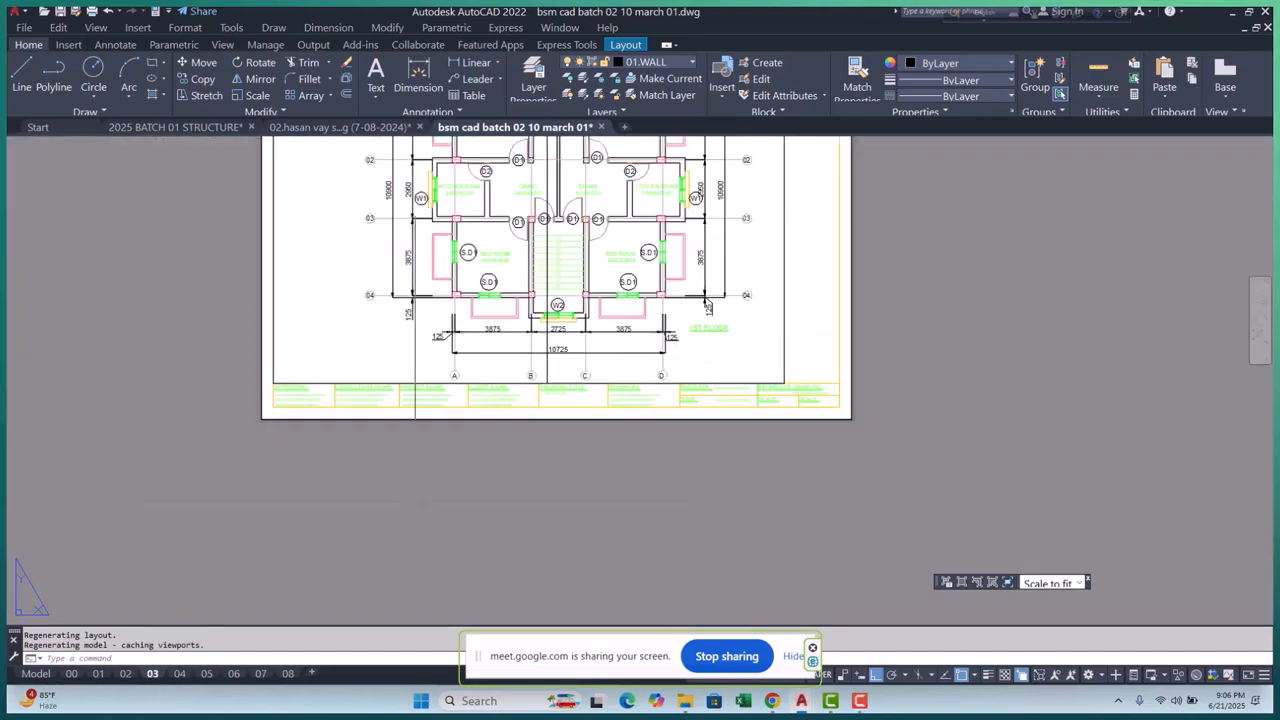
pyautogui.scroll(2, 654, 375)
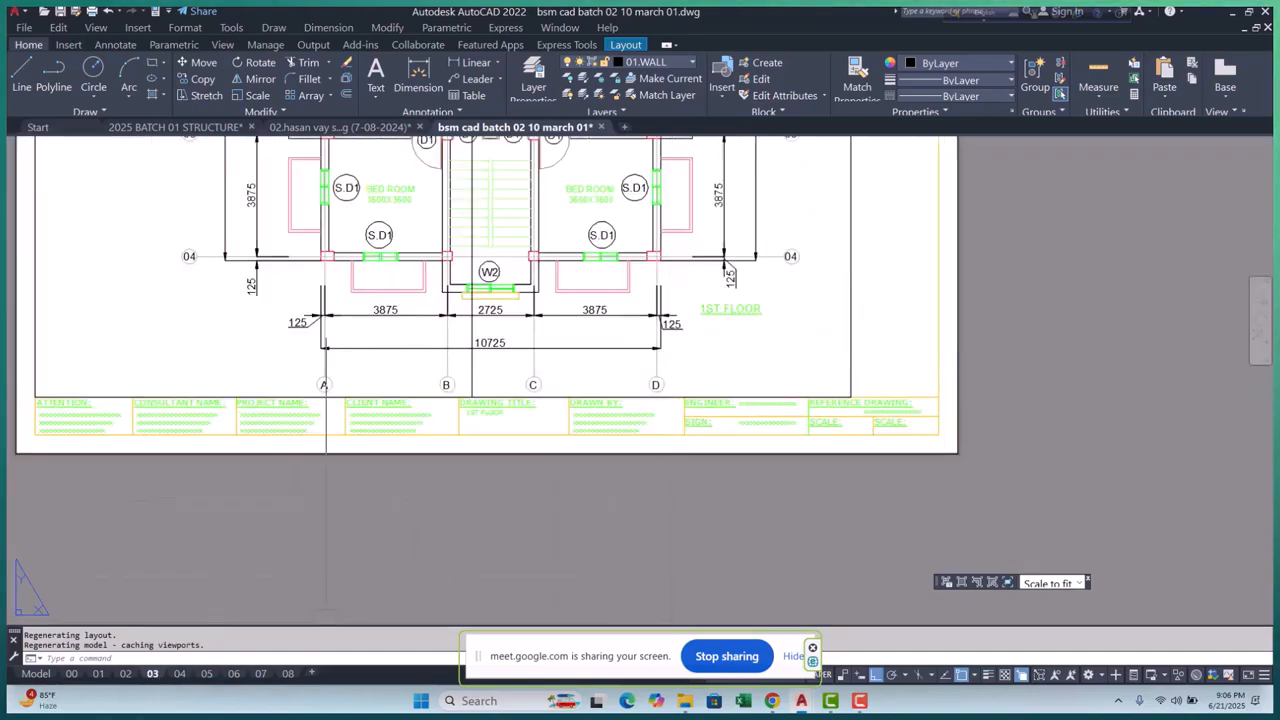
pyautogui.click(179, 673)
pyautogui.scroll(4, 385, 530)
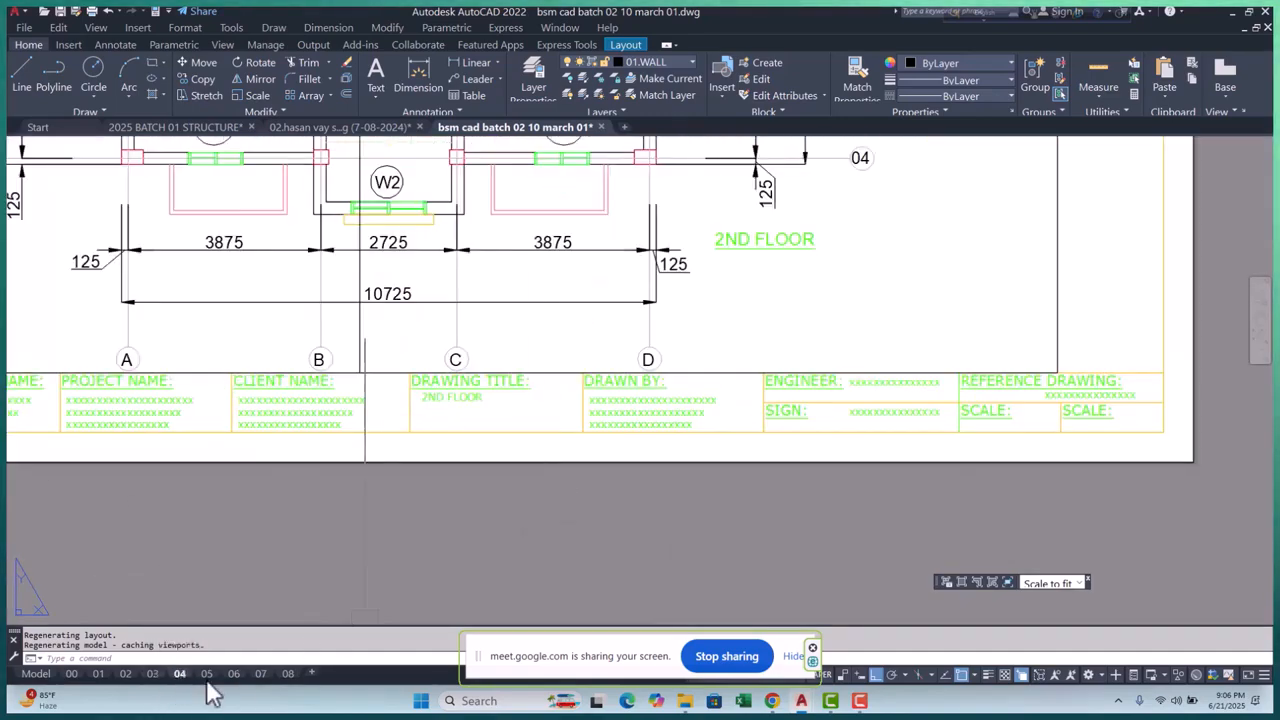
pyautogui.click(207, 674)
pyautogui.moveTo(486, 586); pyautogui.dragTo(486, 480, button='middle')
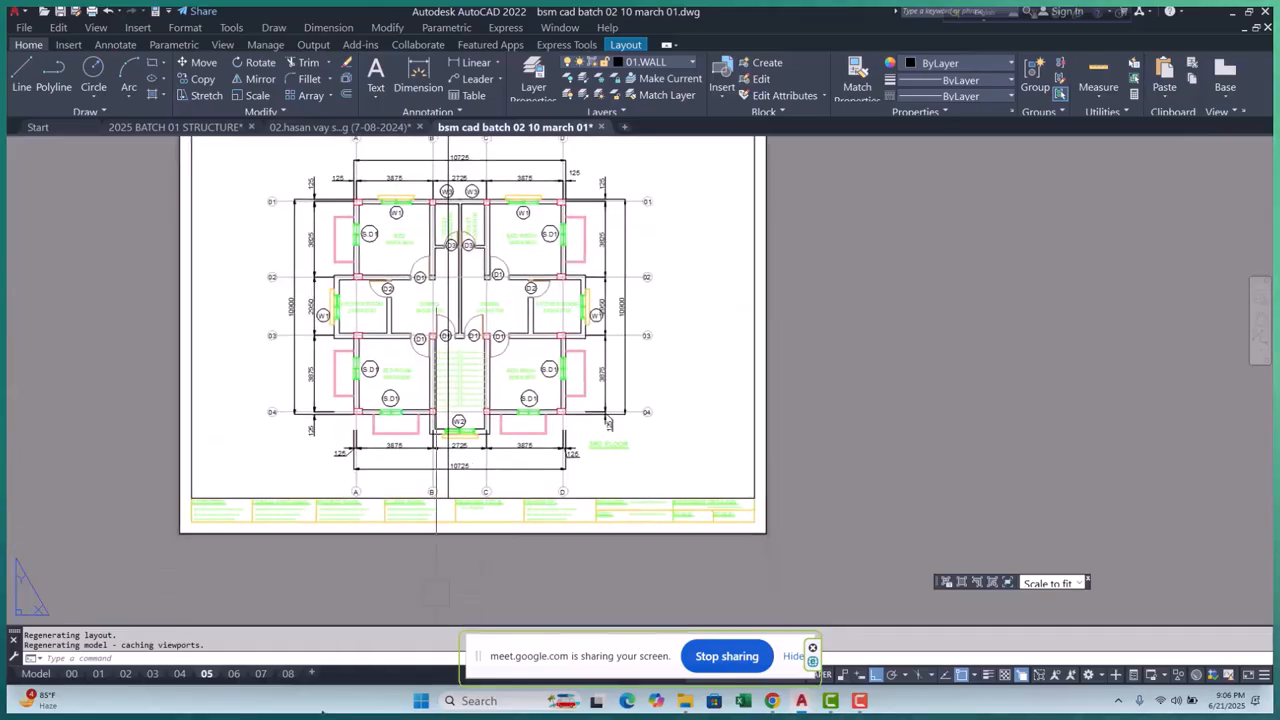
# On layout sheet 06, activate the viewport and window-zoom it to the complete fourth floor plan
pyautogui.click(233, 674)
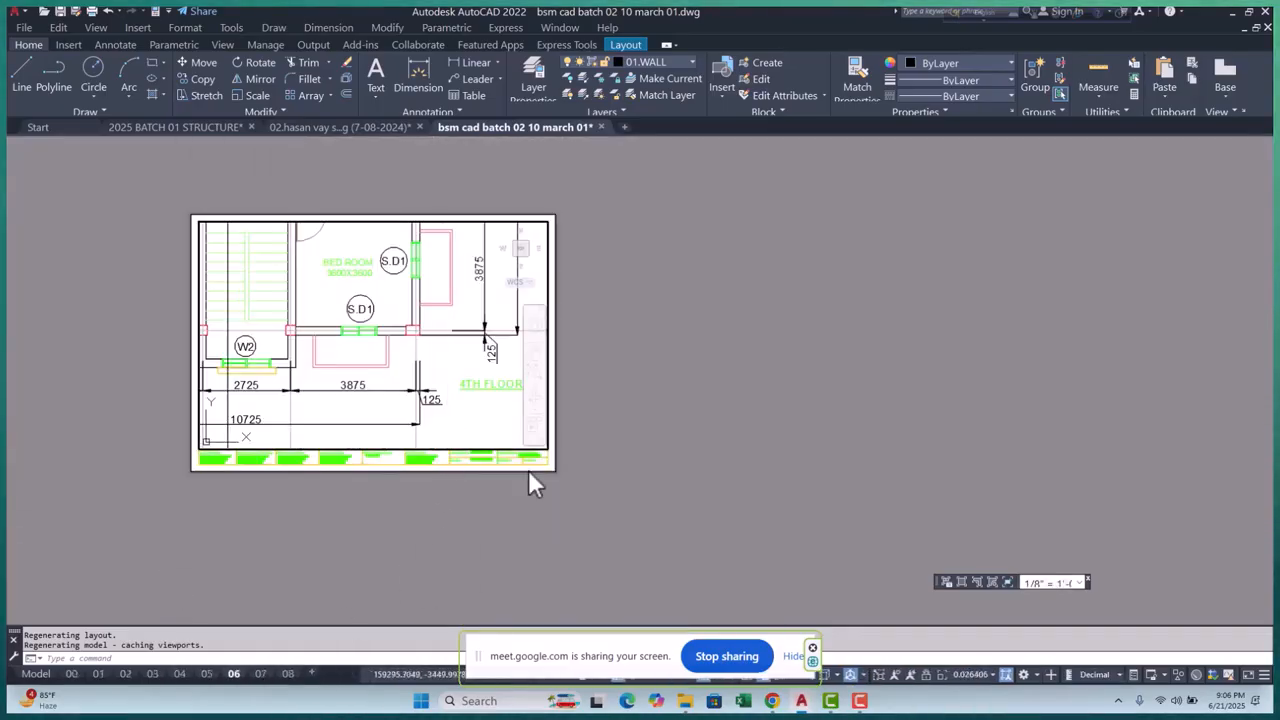
pyautogui.doubleClick(639, 482)
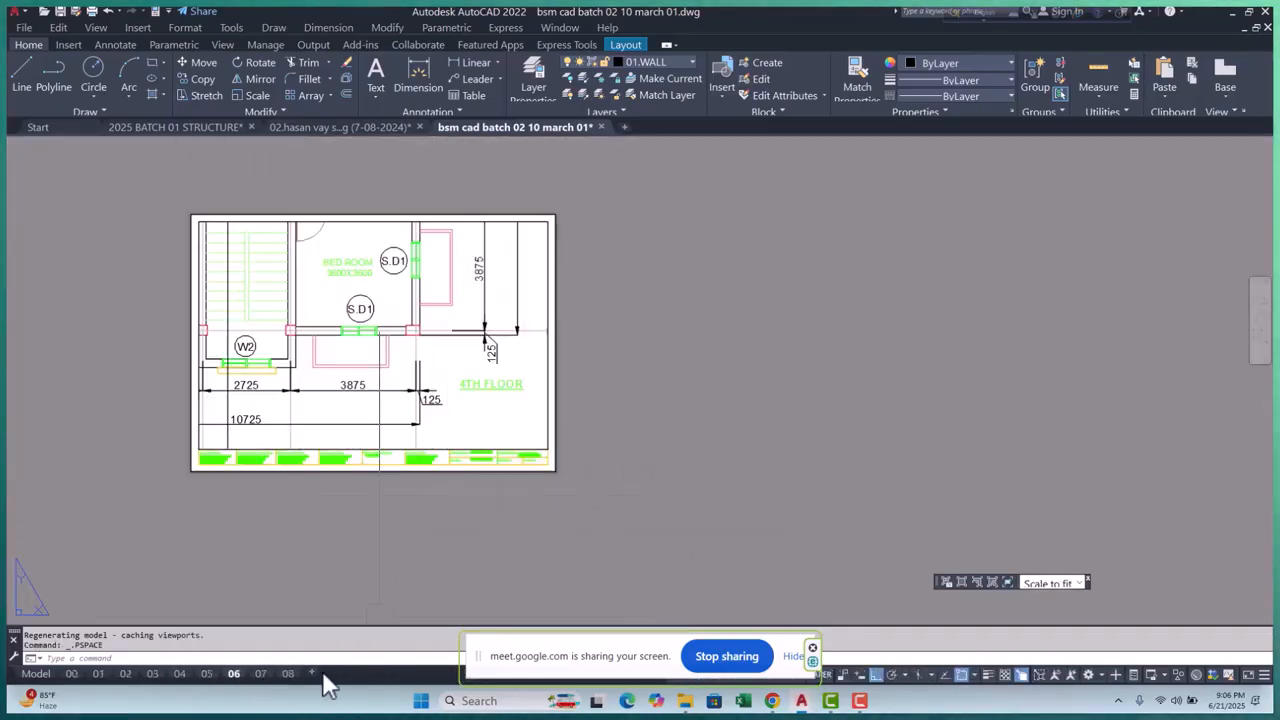
pyautogui.doubleClick(352, 409)
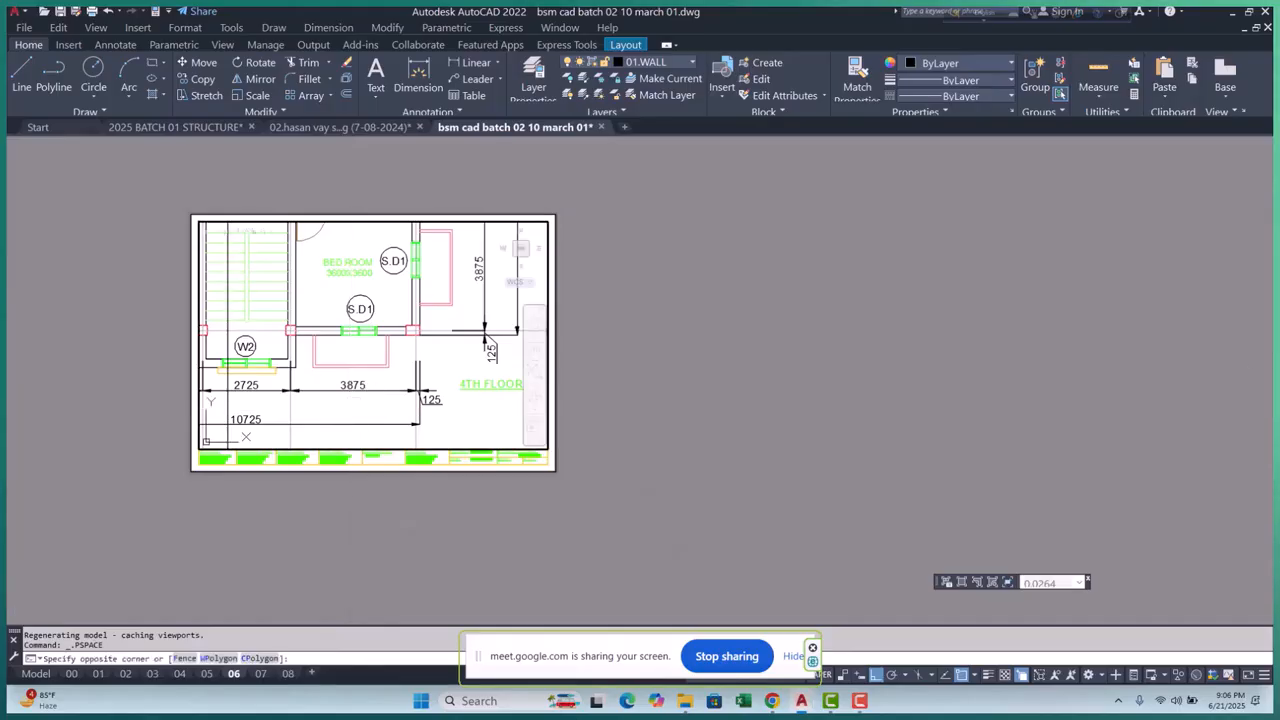
pyautogui.scroll(-6, 375, 417)
pyautogui.scroll(-3, 341, 376)
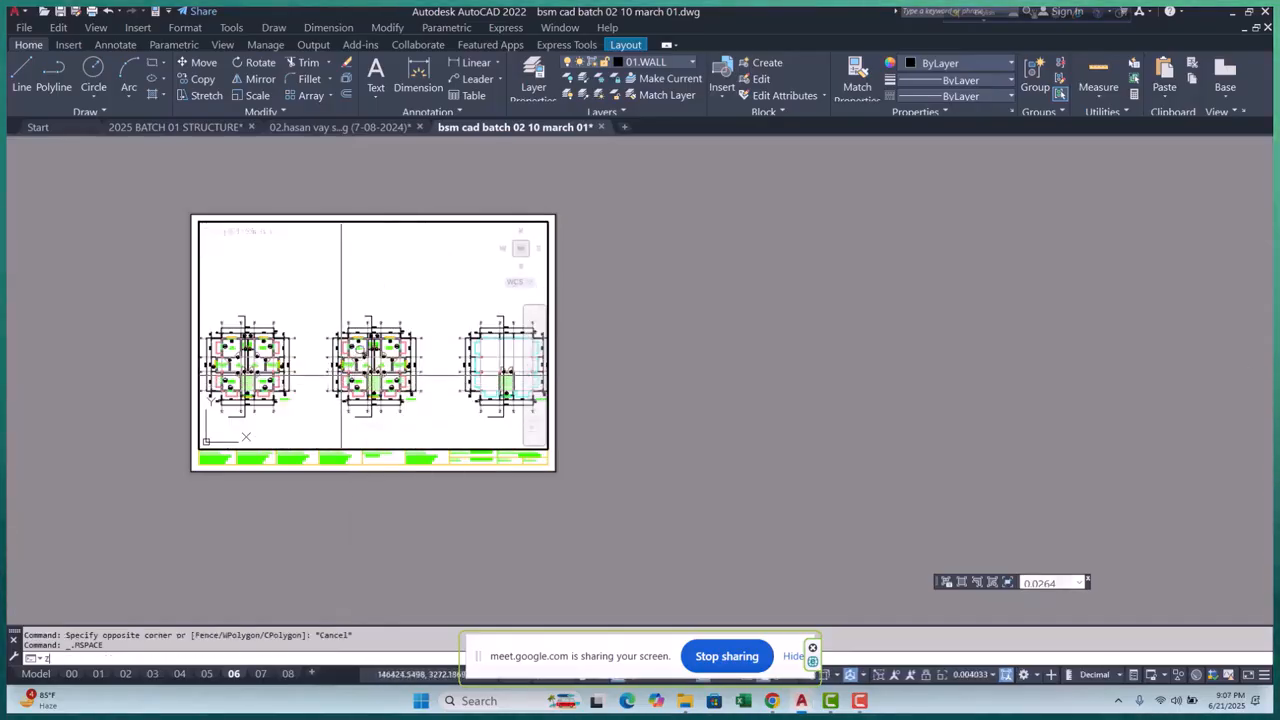
pyautogui.write('z')
pyautogui.press('Return')
pyautogui.click(326, 310)
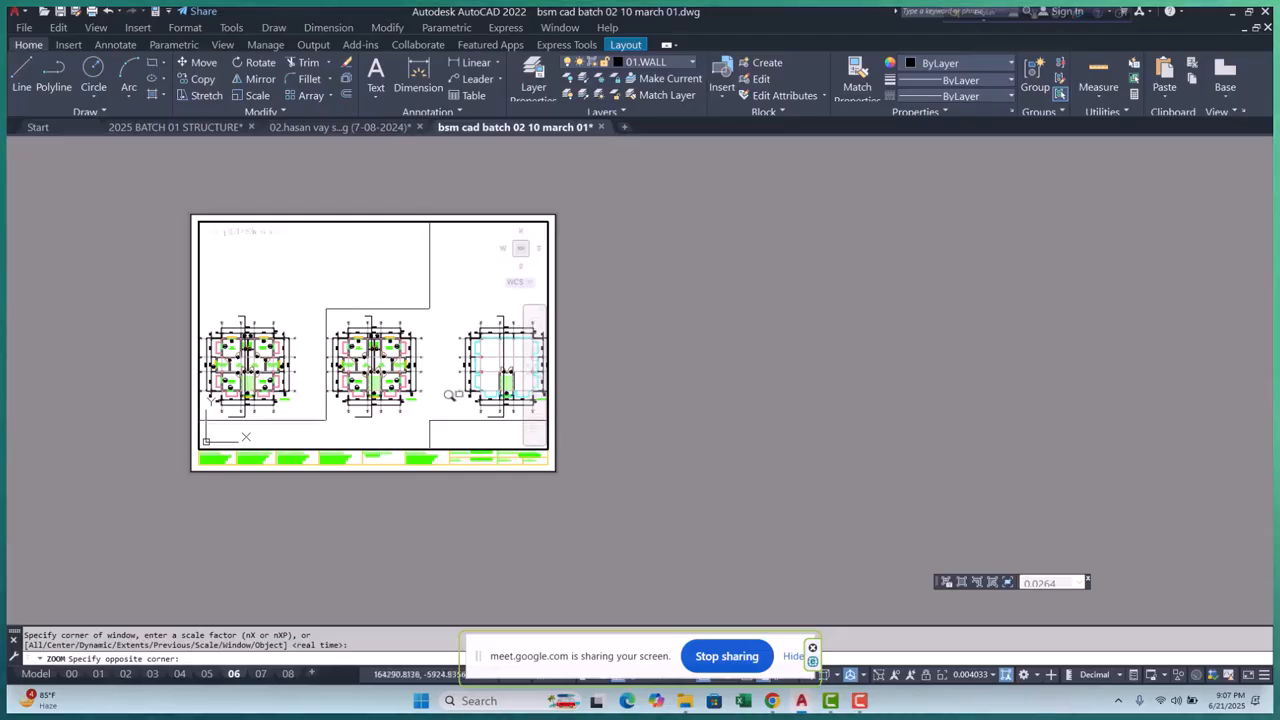
pyautogui.click(440, 392)
# Set the sheet 06 viewport scale to 1:100, centre the fourth floor plan in the frame and return to paper space
pyautogui.click(993, 671)
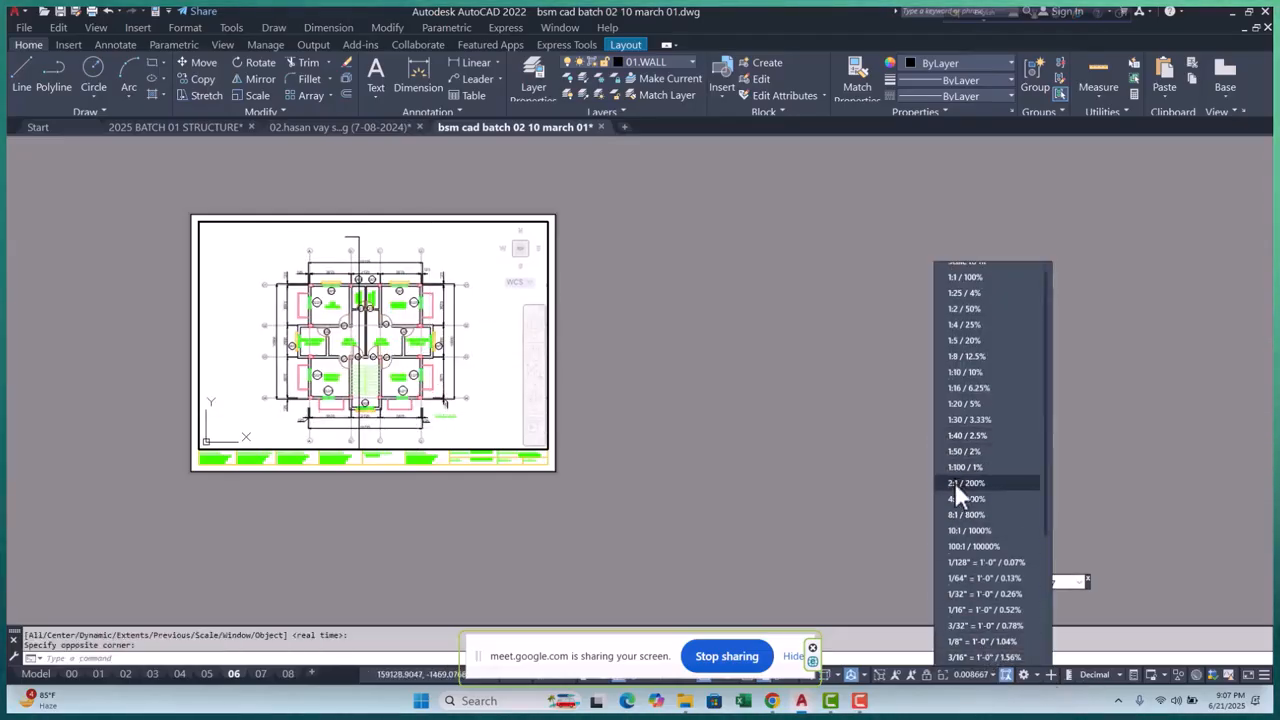
pyautogui.click(964, 467)
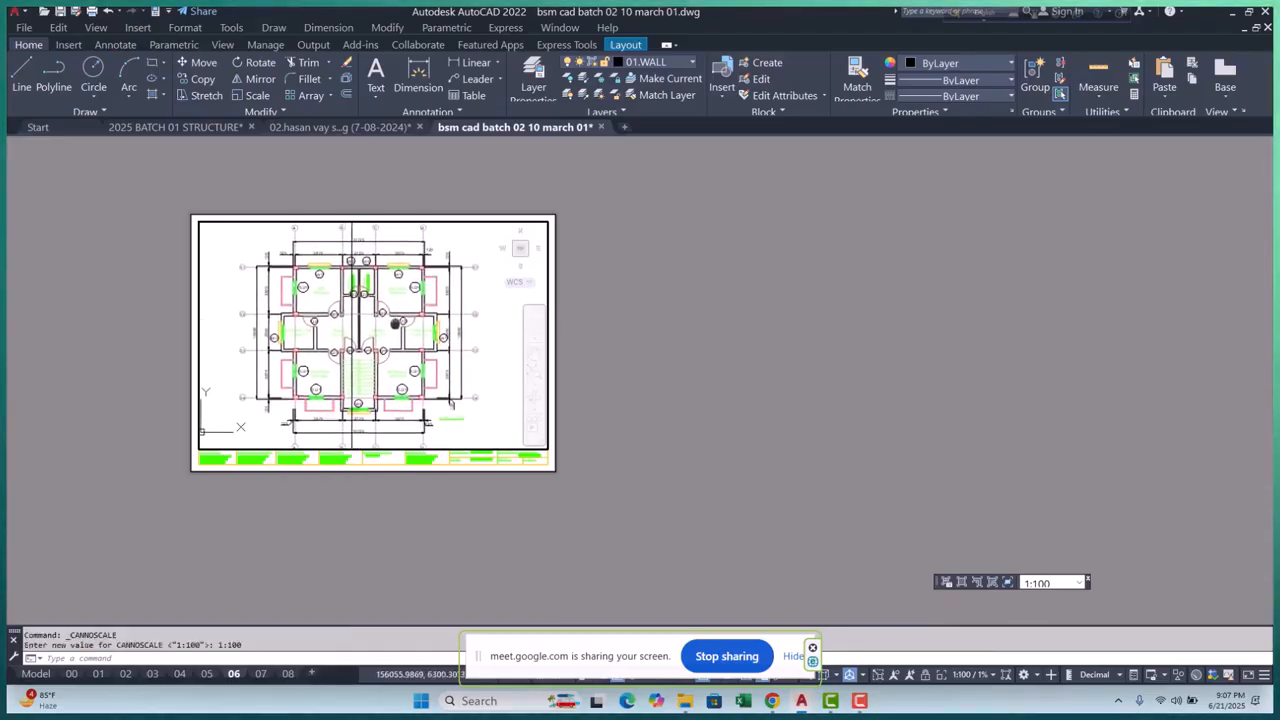
pyautogui.moveTo(395, 322); pyautogui.dragTo(395, 320, button='middle')
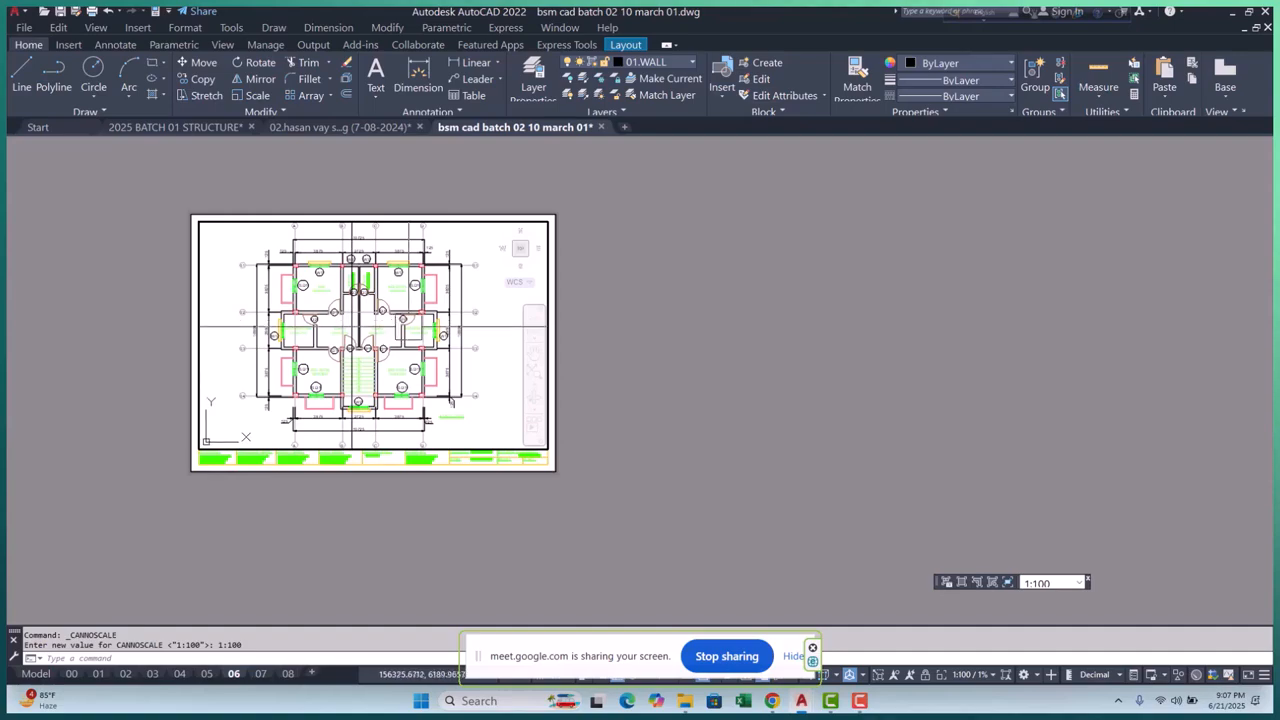
pyautogui.doubleClick(866, 494)
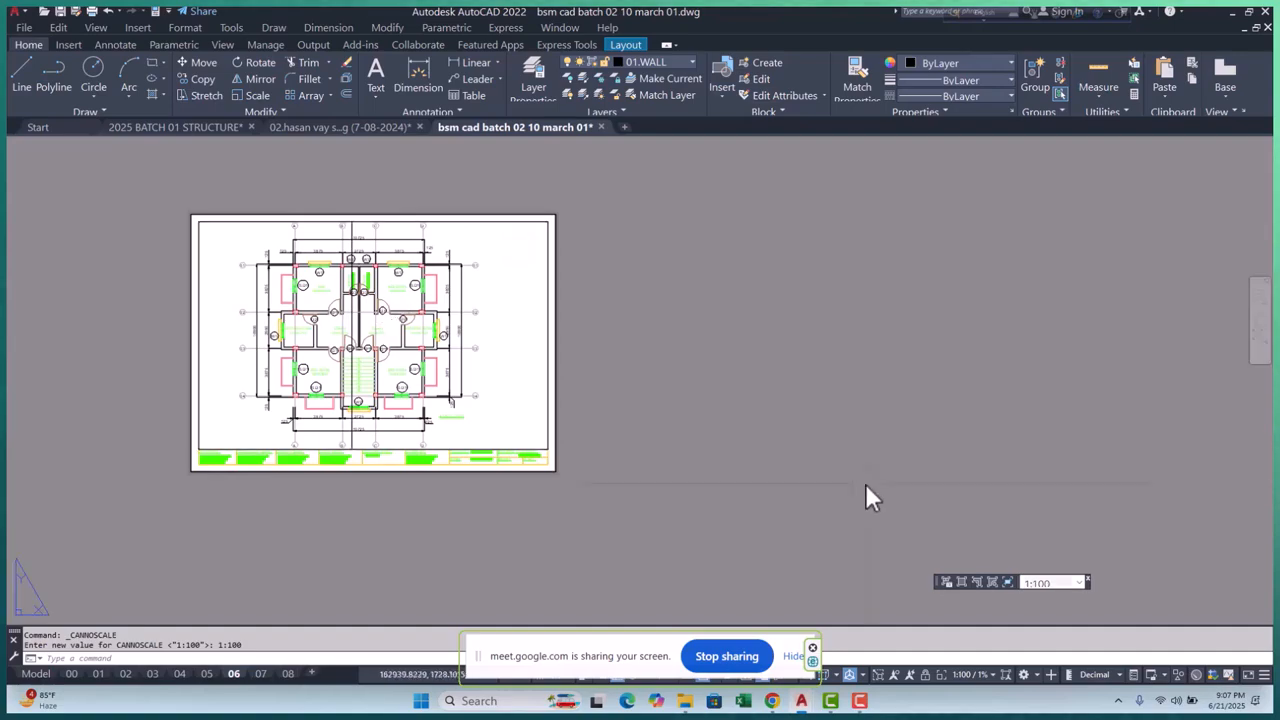
# Return sheet 05 to paper space and check the fourth floor plan and title block on sheet 06
pyautogui.click(206, 673)
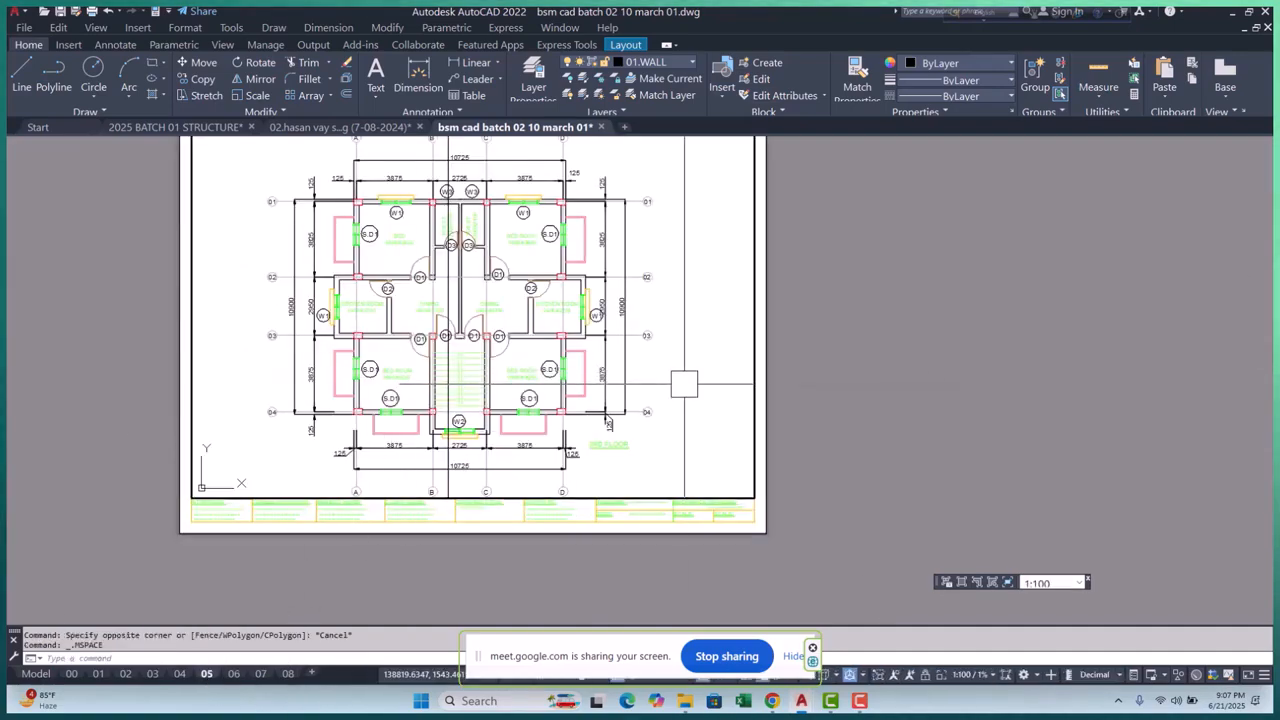
pyautogui.doubleClick(970, 455)
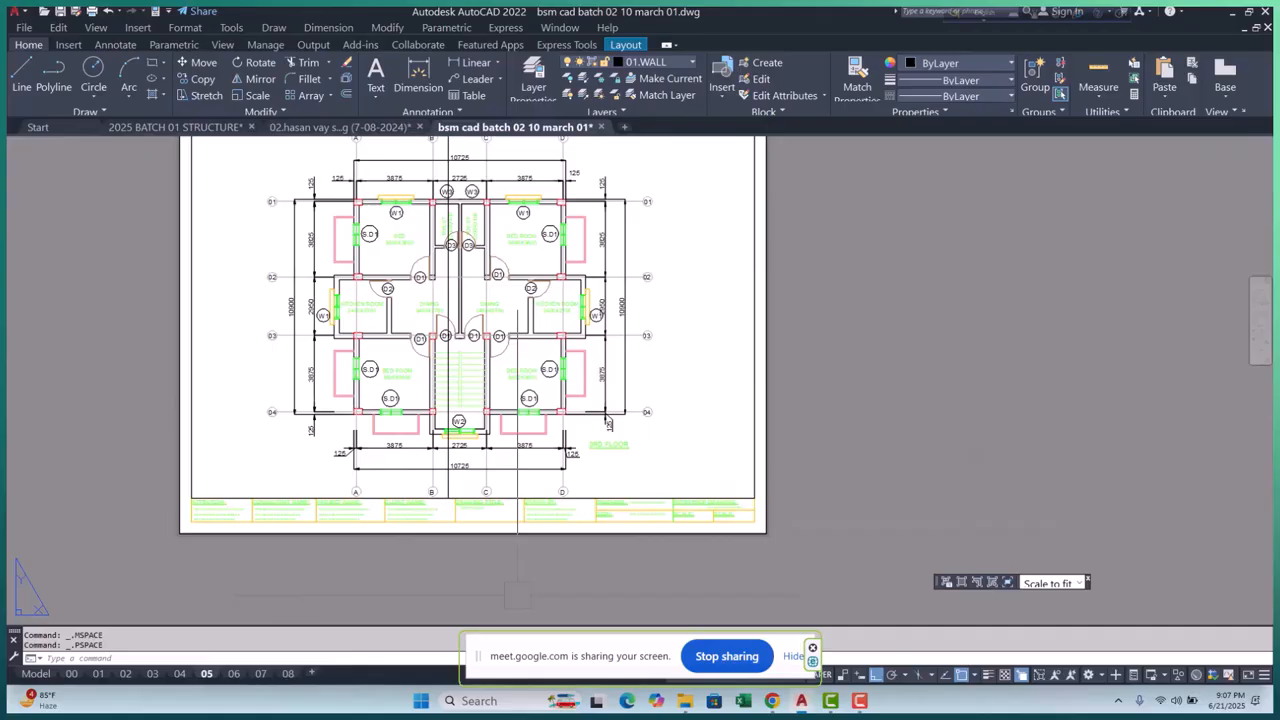
pyautogui.click(233, 673)
pyautogui.scroll(-4, 461, 567)
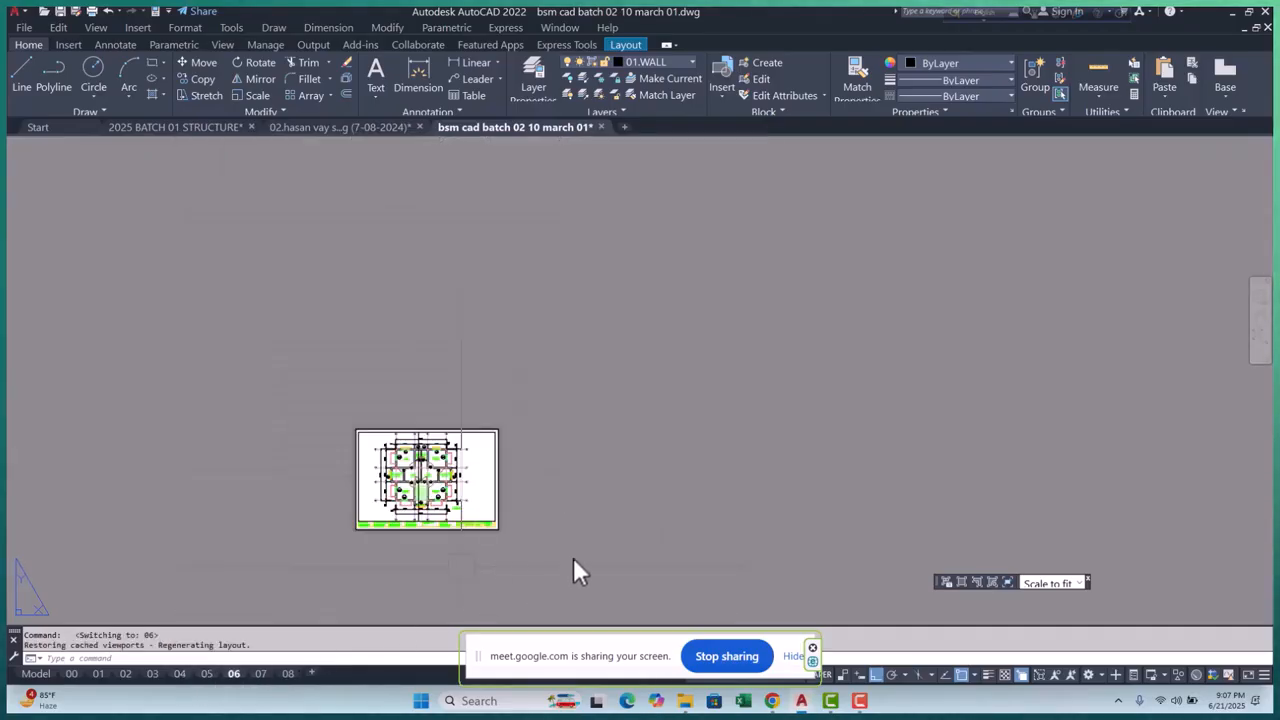
pyautogui.click(573, 557)
pyautogui.scroll(3, 433, 524)
pyautogui.click(600, 457)
pyautogui.scroll(3, 700, 400)
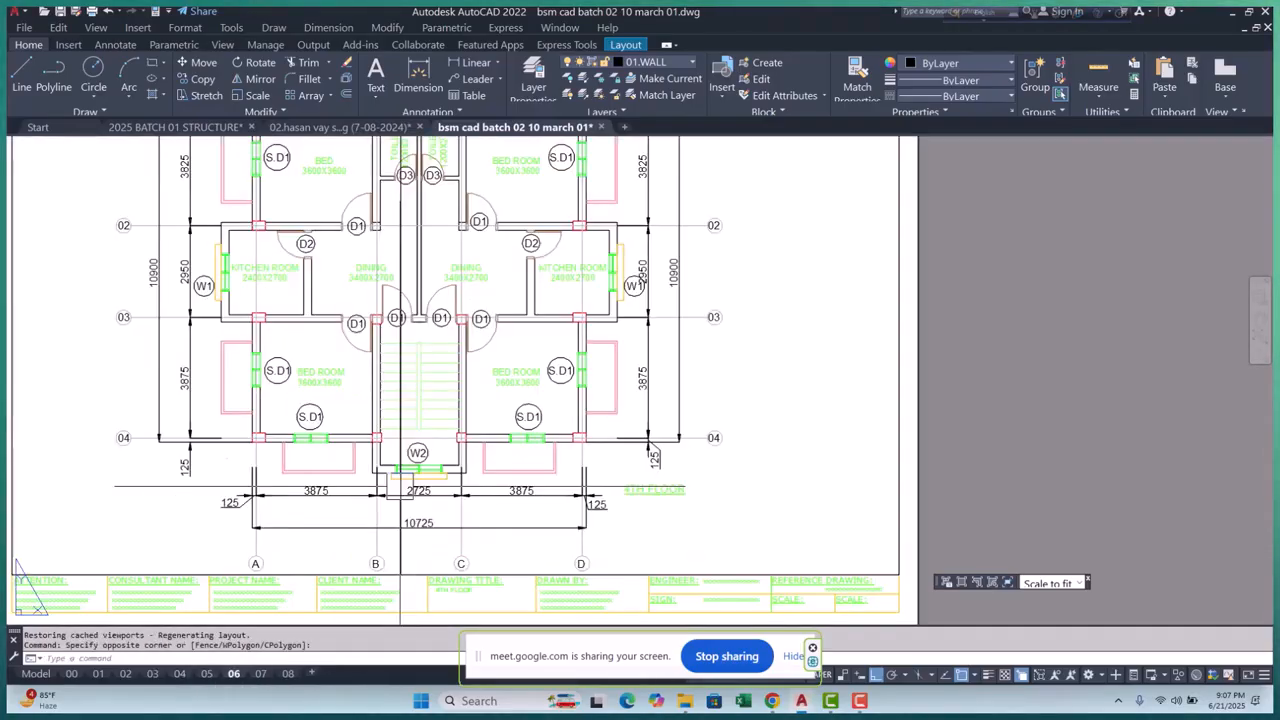
pyautogui.scroll(-3, 400, 470)
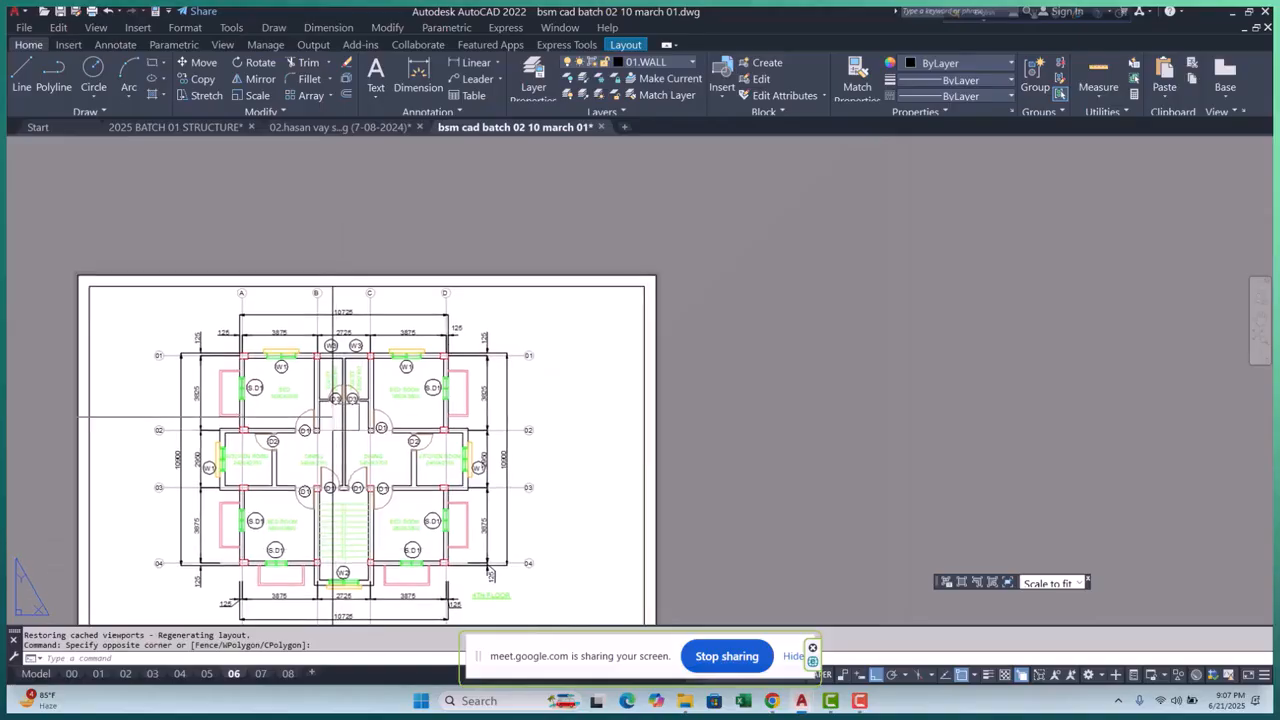
pyautogui.scroll(5, 348, 327)
pyautogui.scroll(-5, 348, 327)
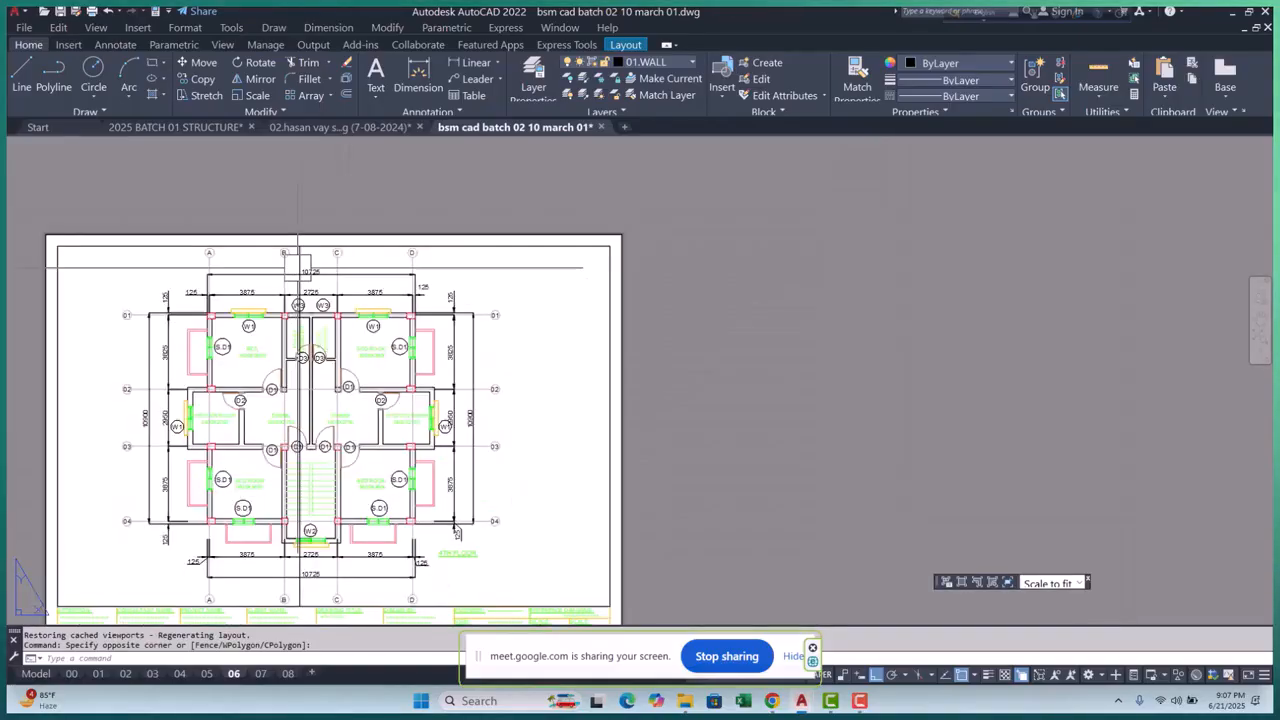
# Review the roof floor plan on layout sheet 07 and the north elevation on sheet 08
pyautogui.click(260, 673)
pyautogui.scroll(3, 706, 423)
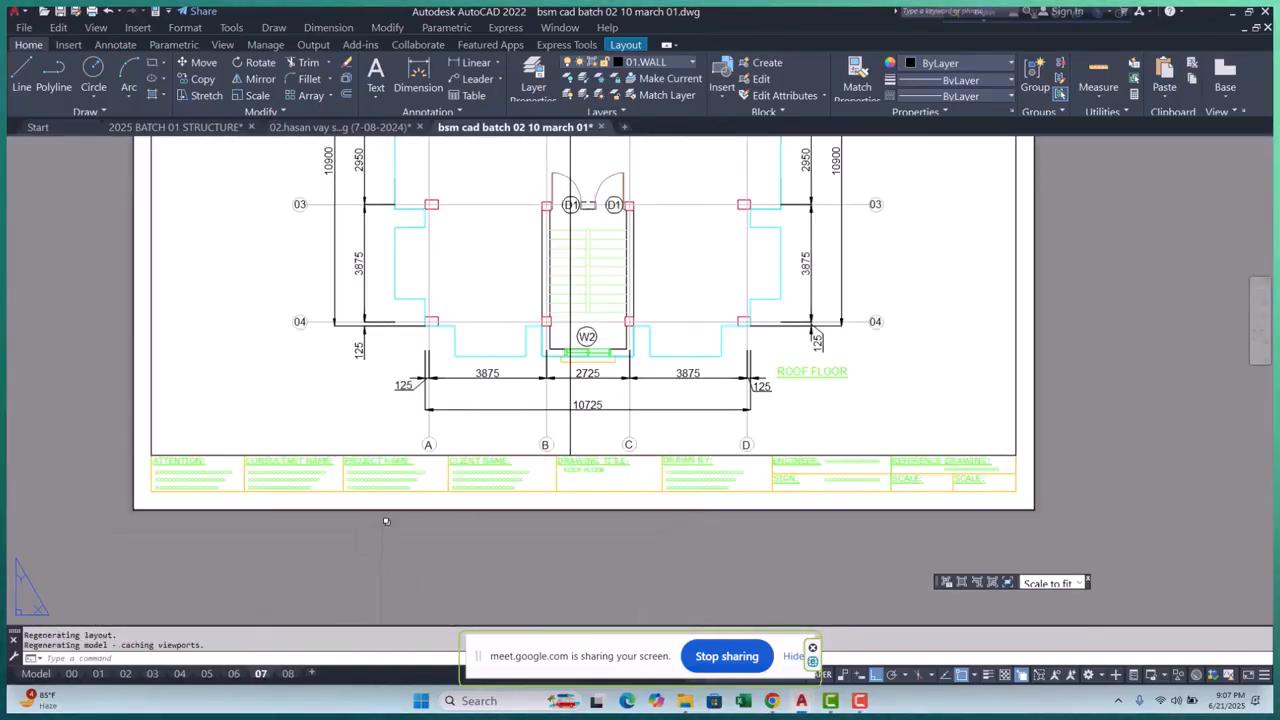
pyautogui.scroll(-2, 500, 450)
pyautogui.click(290, 673)
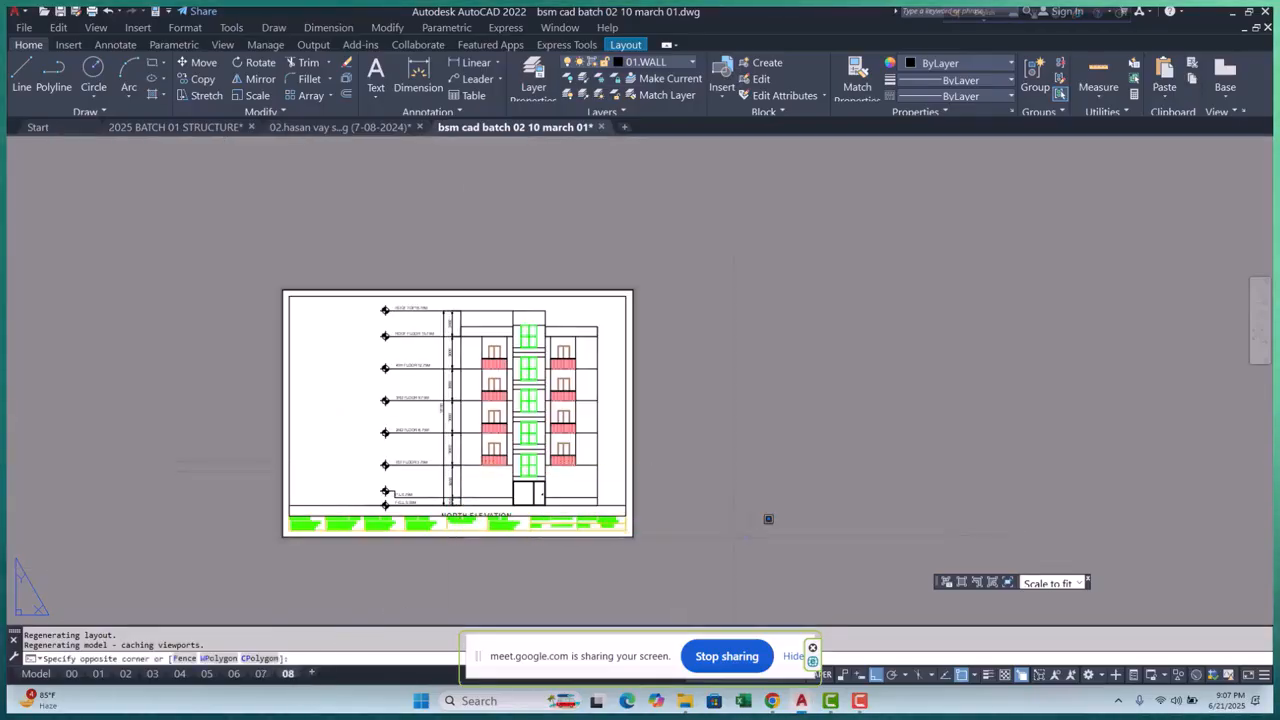
pyautogui.click(766, 517)
pyautogui.scroll(4, 573, 464)
pyautogui.scroll(-2, 378, 400)
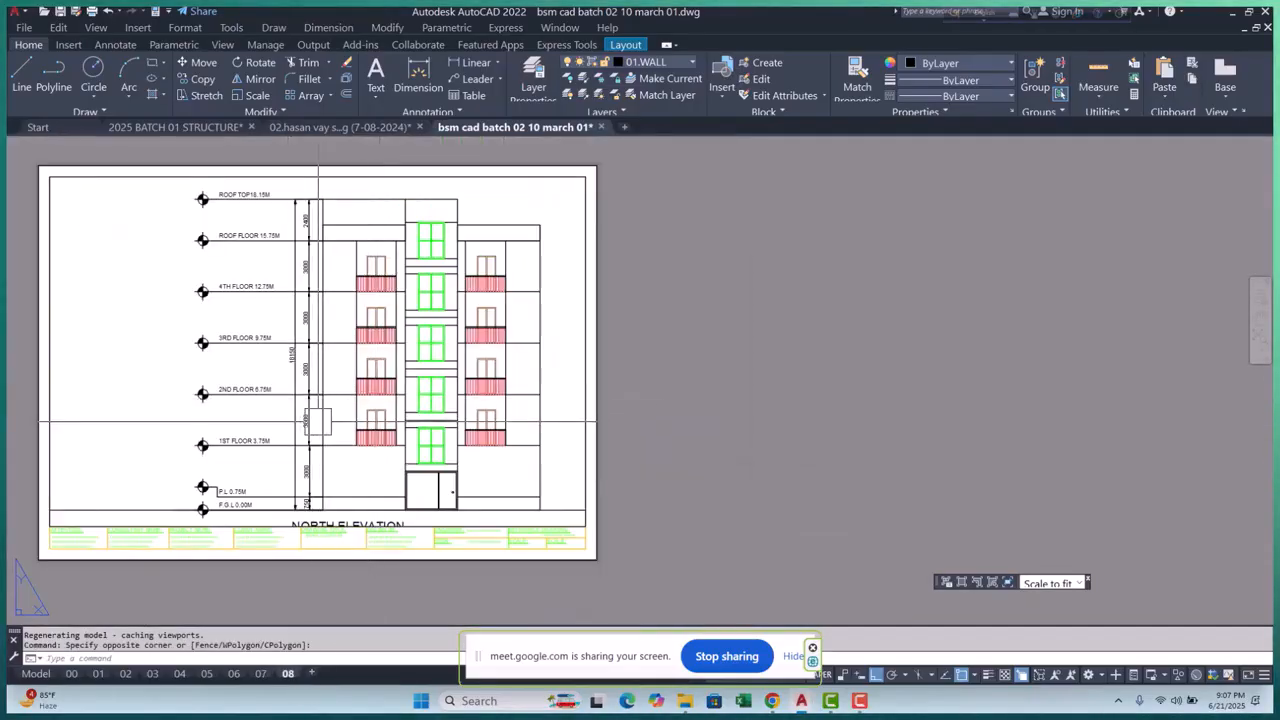
# Activate the sheet 08 viewport and try the north elevation at 1:50 and 1:100 scale
pyautogui.press('Escape')
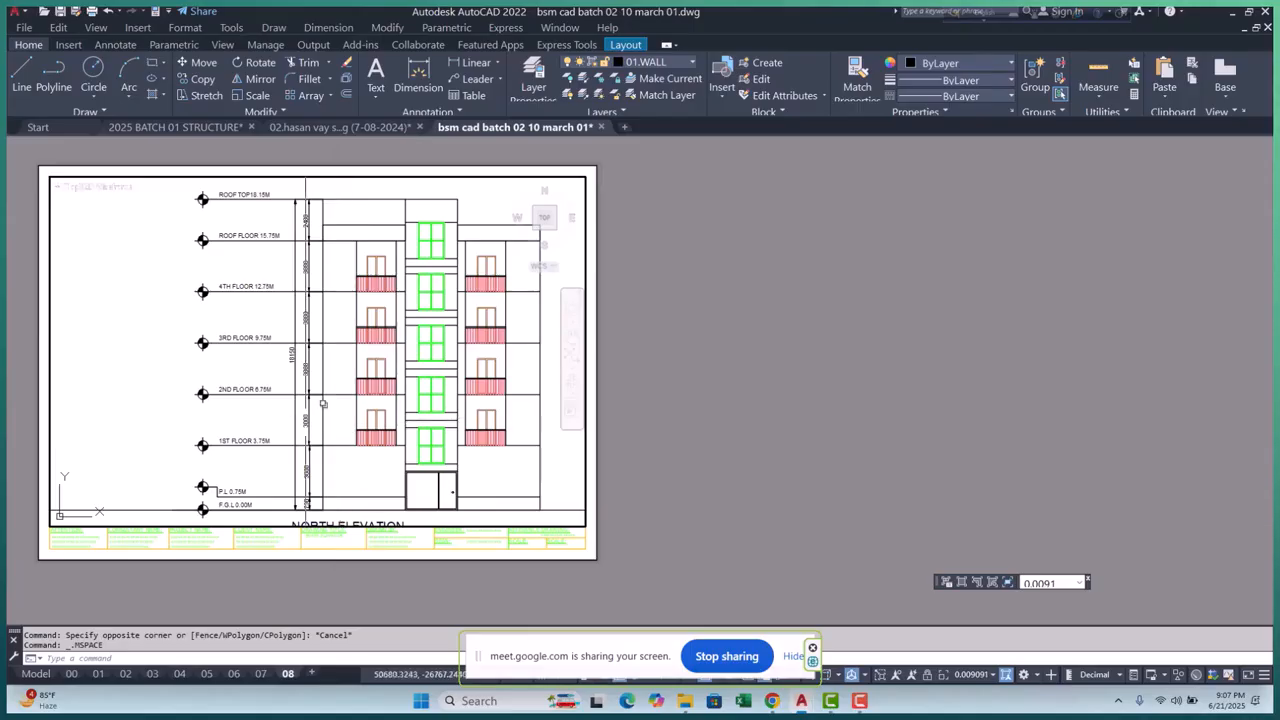
pyautogui.scroll(-2, 298, 426)
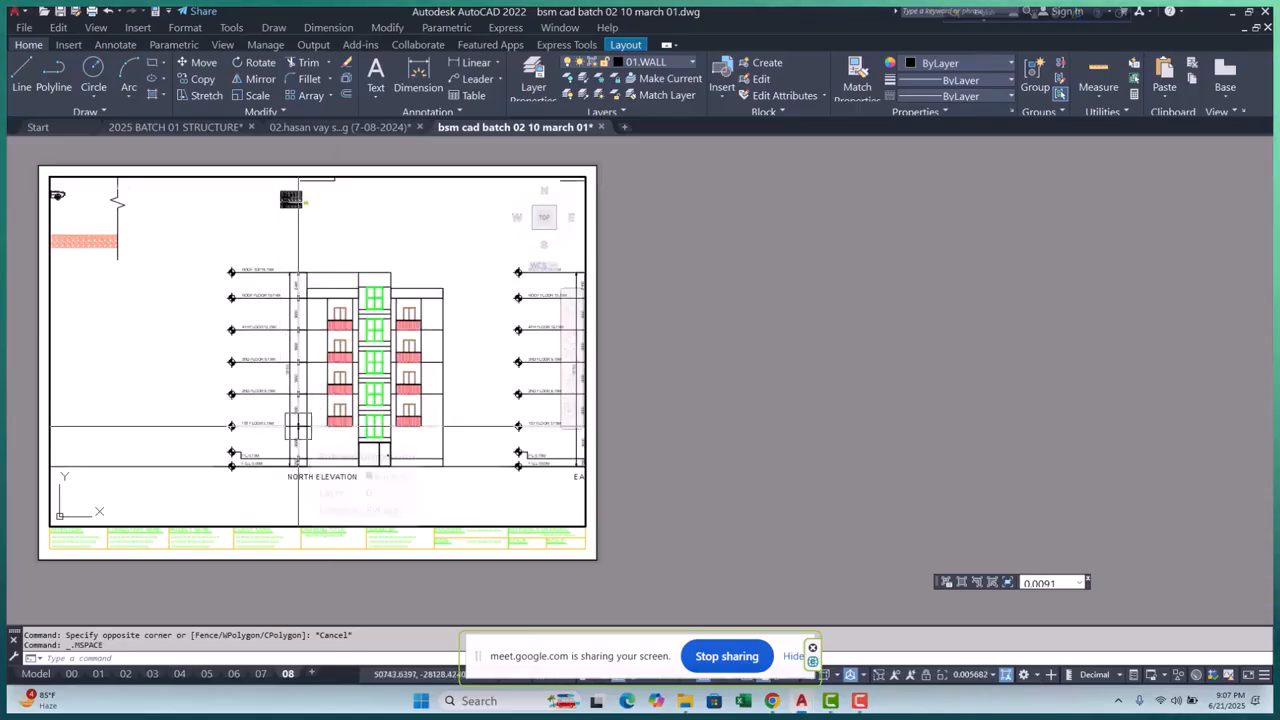
pyautogui.click(992, 675)
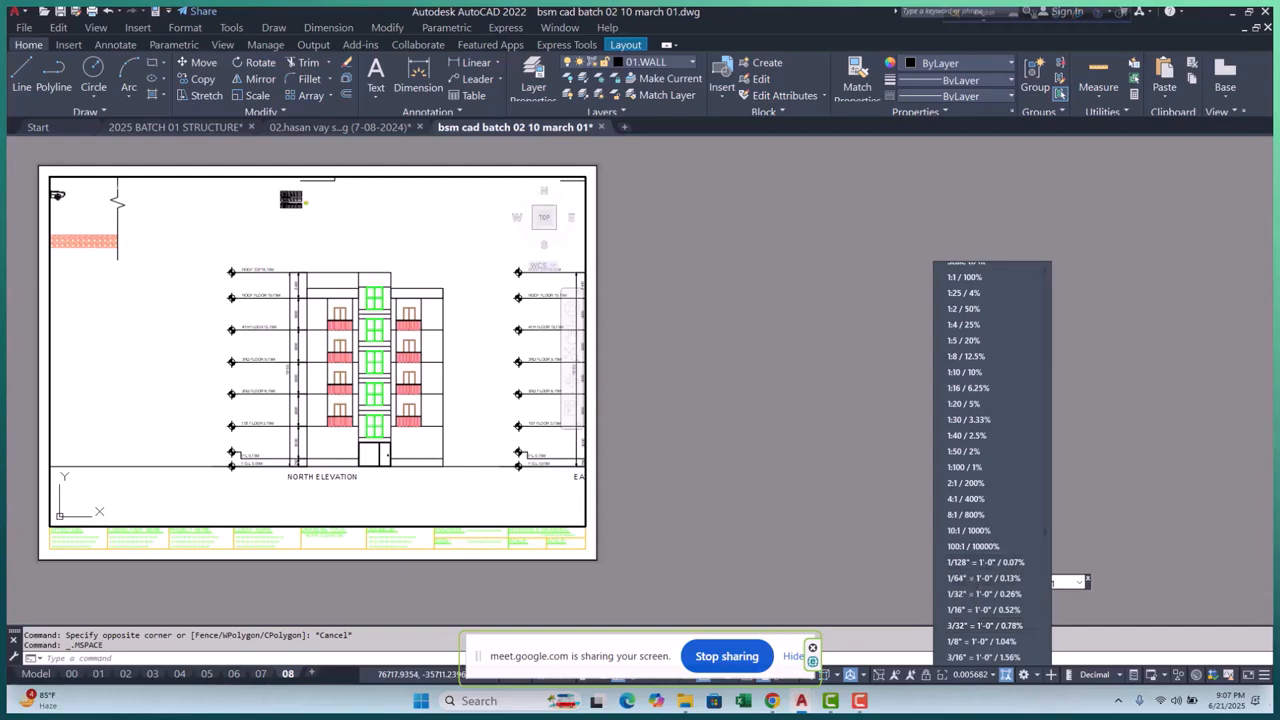
pyautogui.click(966, 454)
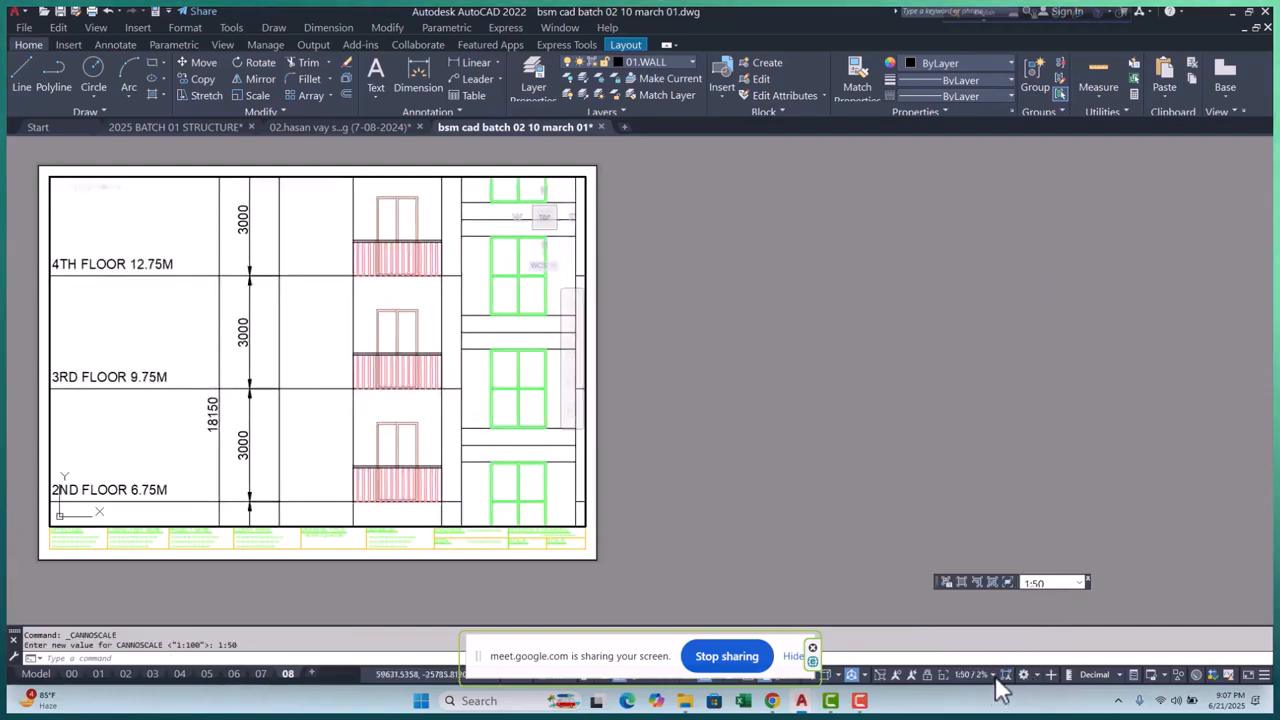
pyautogui.click(993, 676)
pyautogui.click(968, 466)
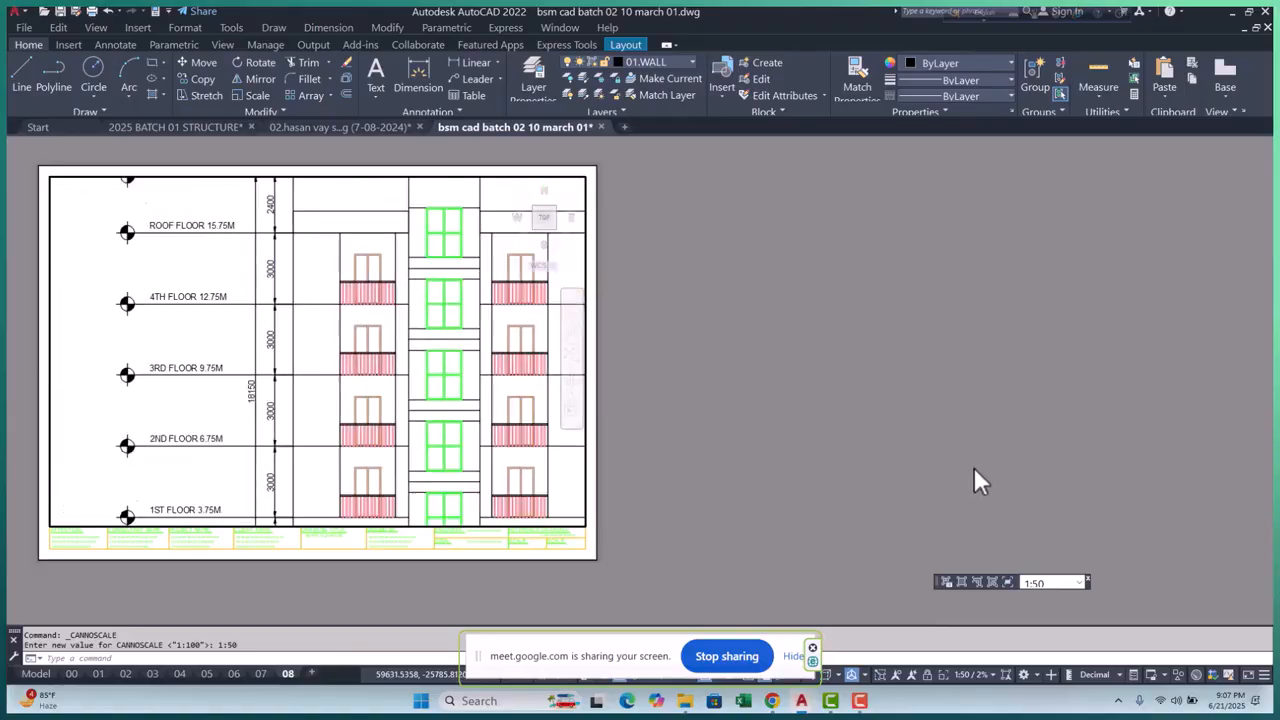
pyautogui.moveTo(426, 429); pyautogui.dragTo(422, 411, button='middle')
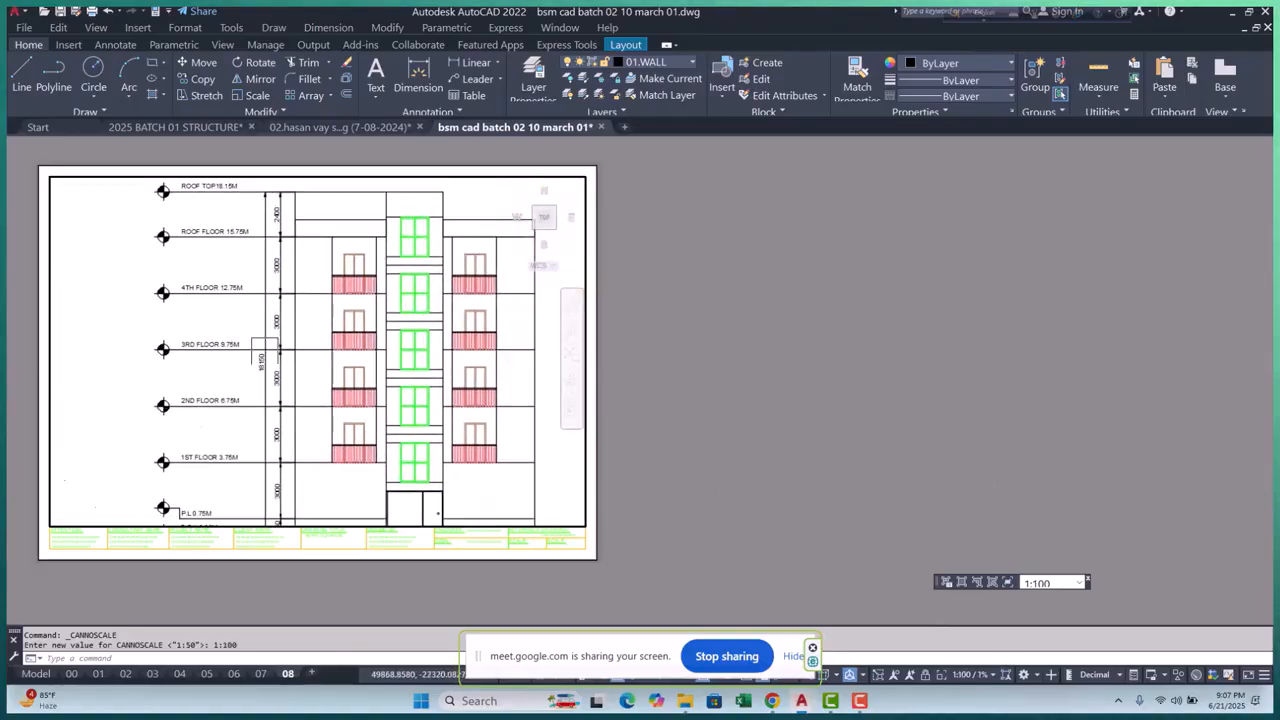
pyautogui.scroll(-2, 262, 360)
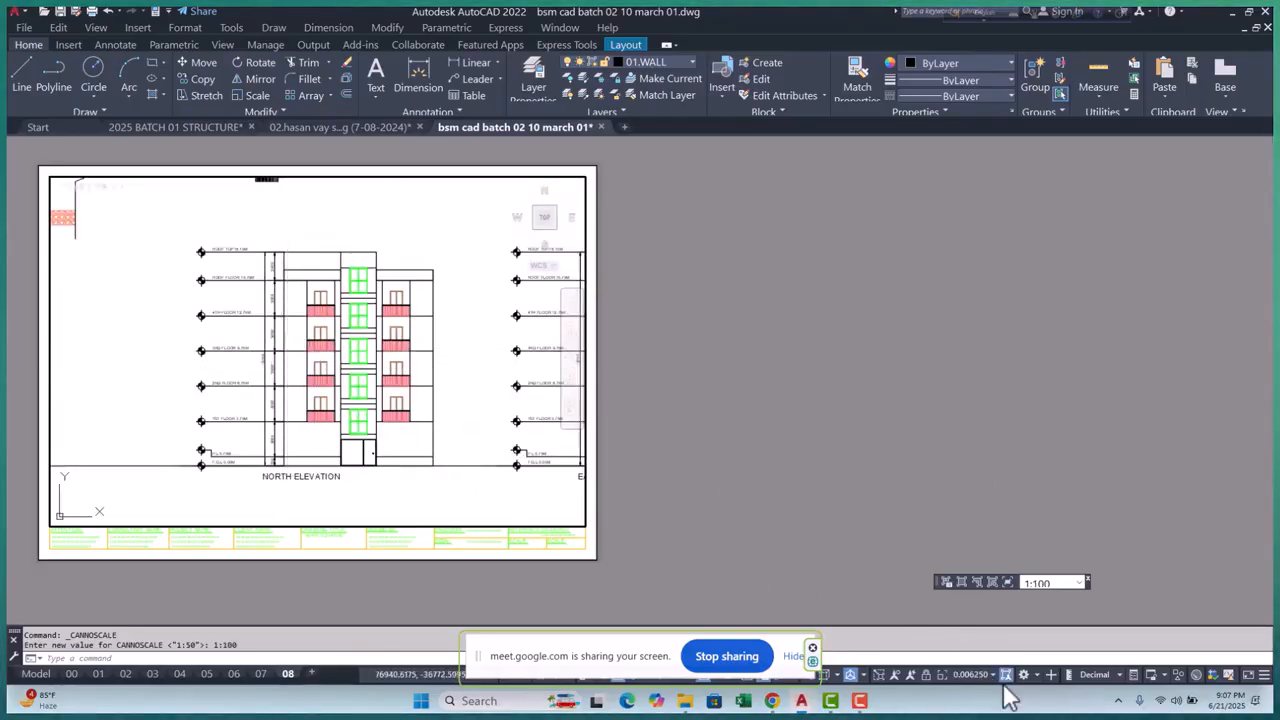
# Try a custom 1:120 scale on the sheet 08 viewport and return to paper space
pyautogui.click(1058, 588)
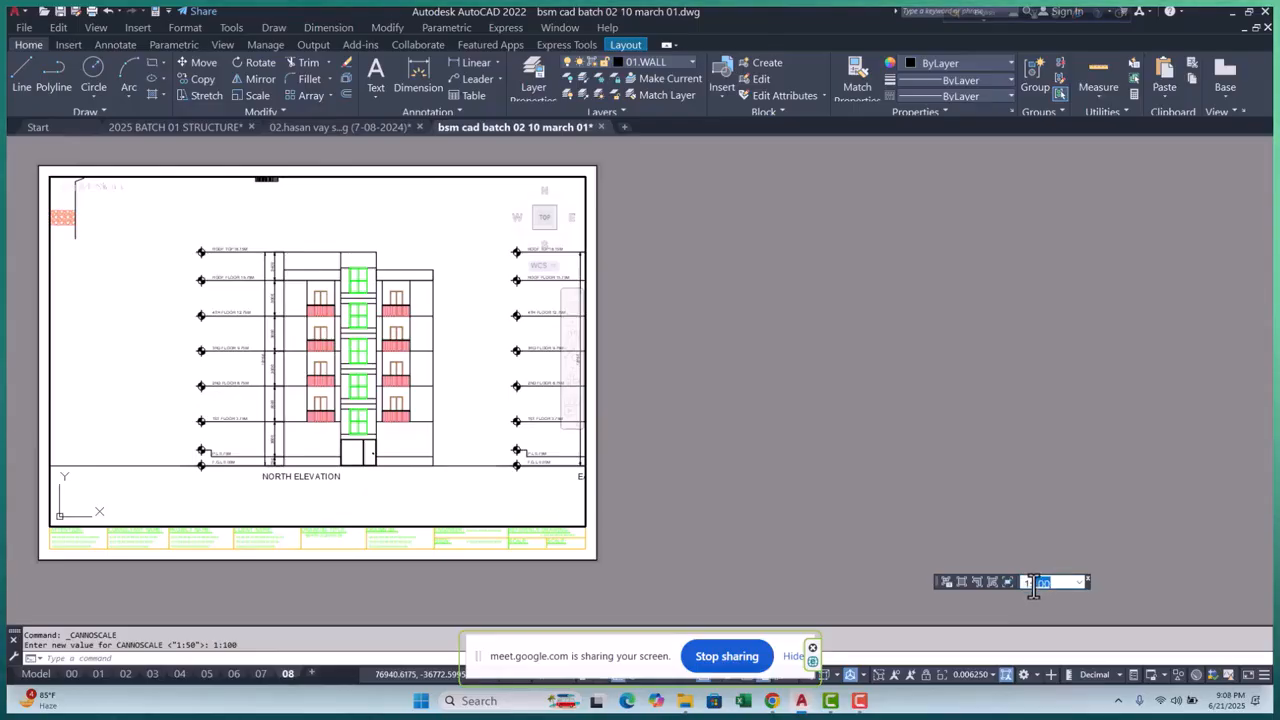
pyautogui.write('1')
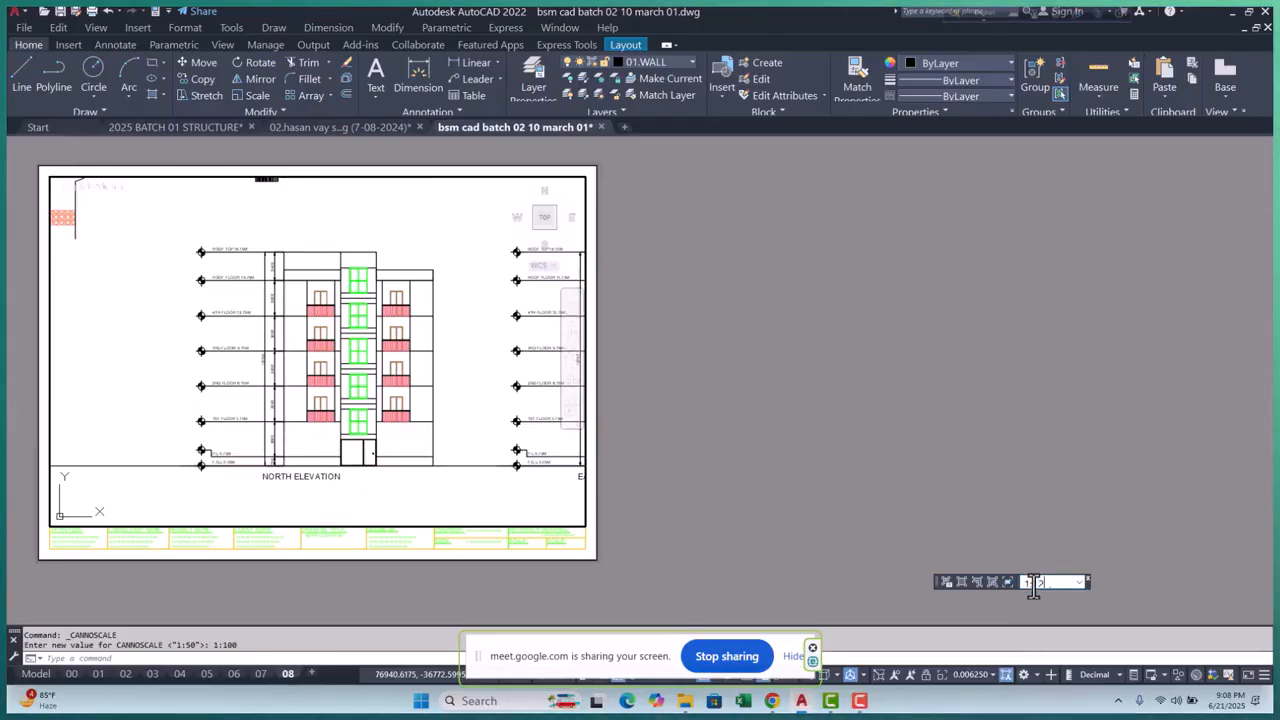
pyautogui.write(':20')
pyautogui.press('Return')
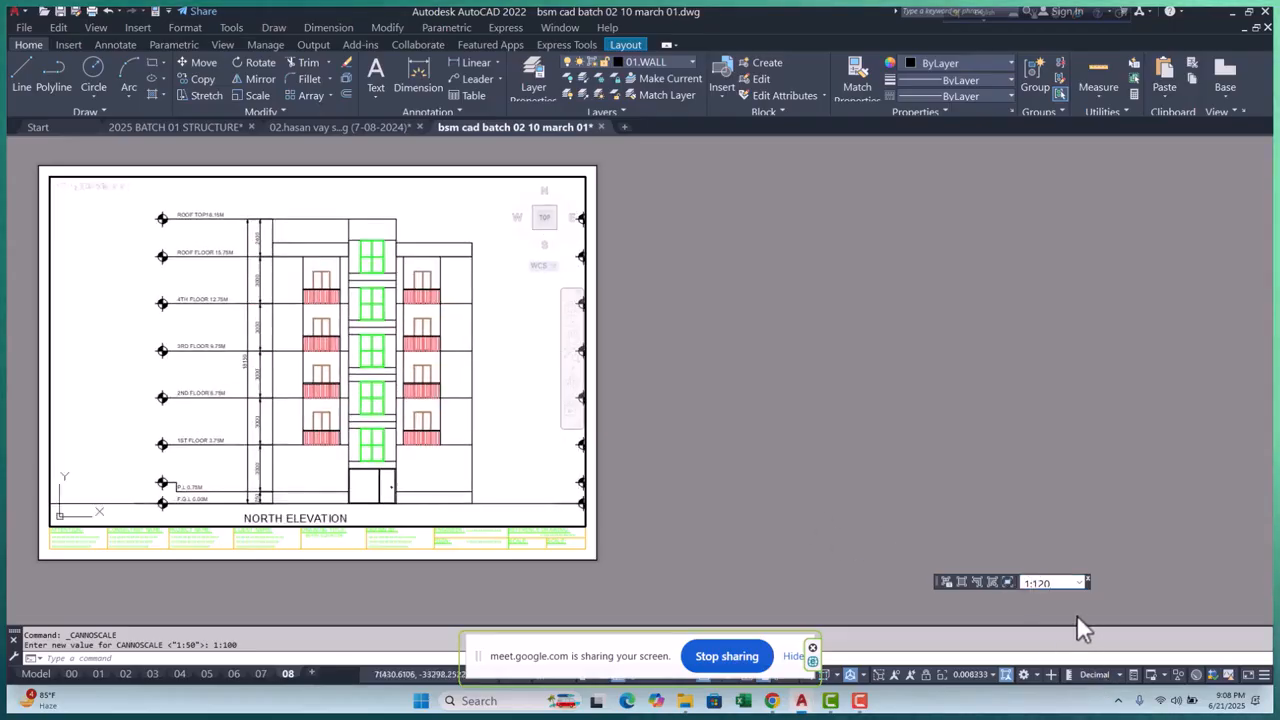
pyautogui.doubleClick(849, 528)
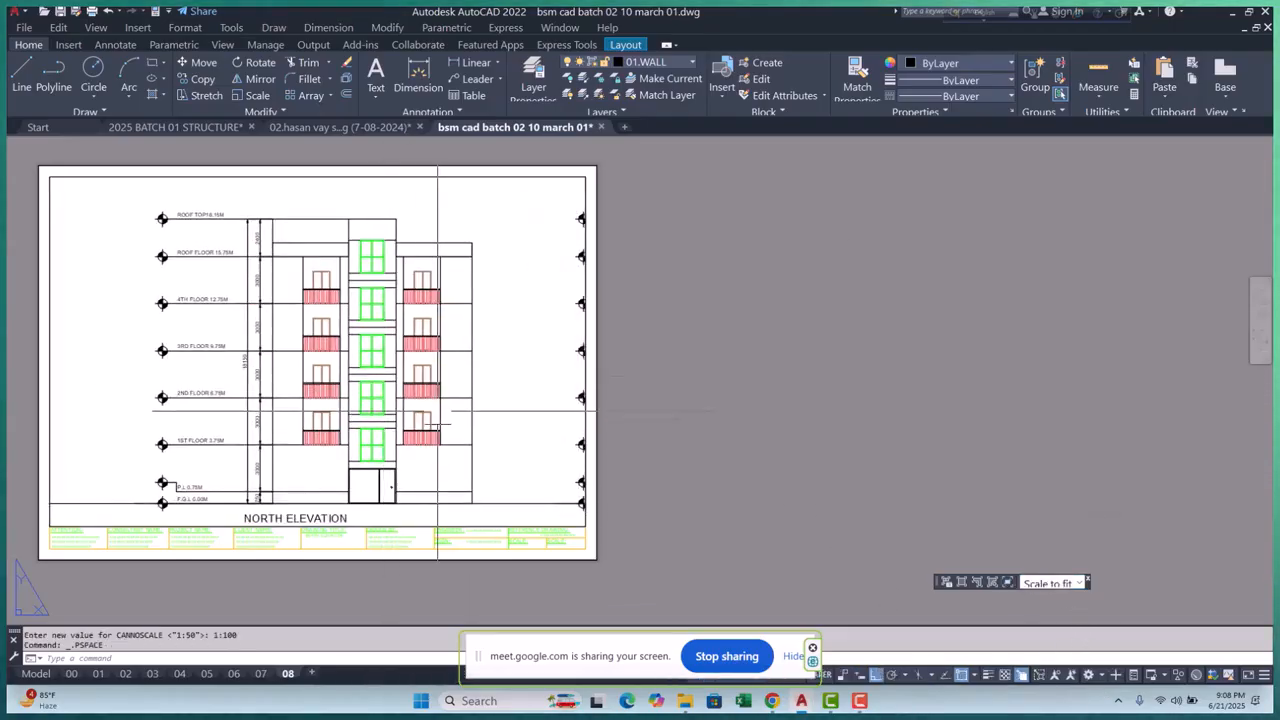
# Centre the north elevation in the sheet 08 viewport, set a custom scale of 1:110 and return to paper space
pyautogui.doubleClick(491, 360)
pyautogui.moveTo(491, 367); pyautogui.dragTo(491, 346, button='middle')
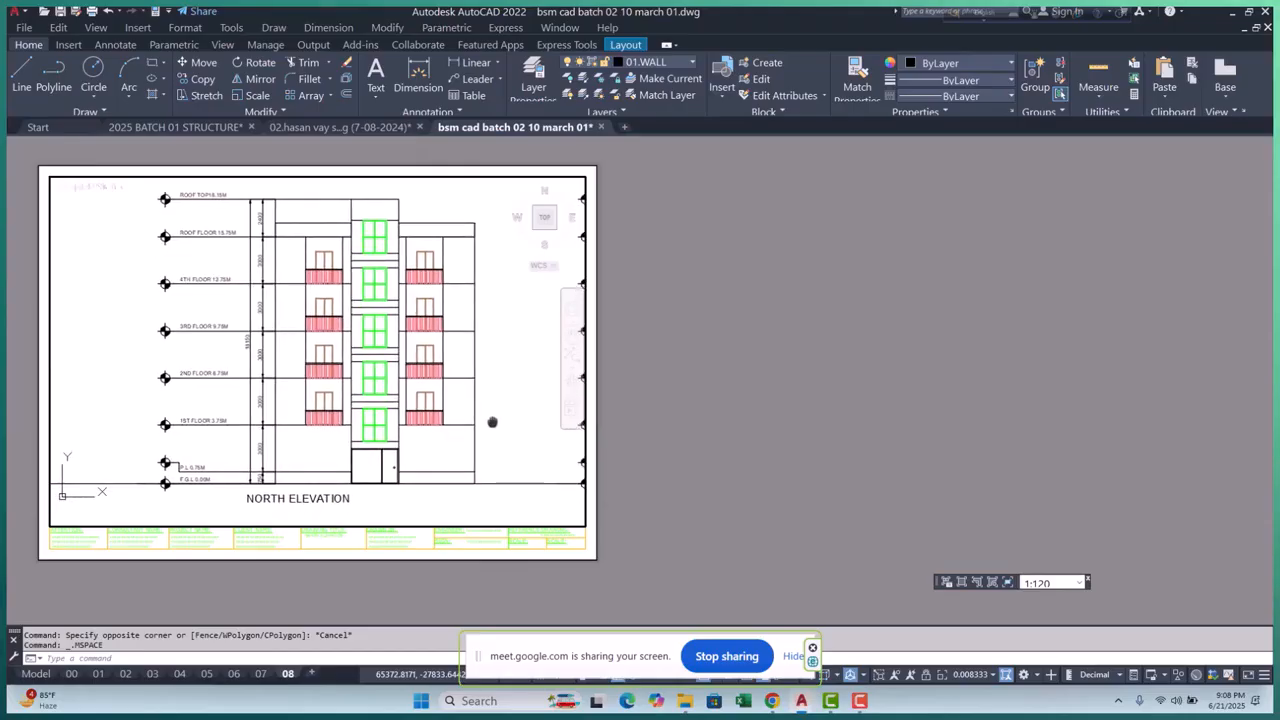
pyautogui.moveTo(492, 421); pyautogui.dragTo(491, 424, button='middle')
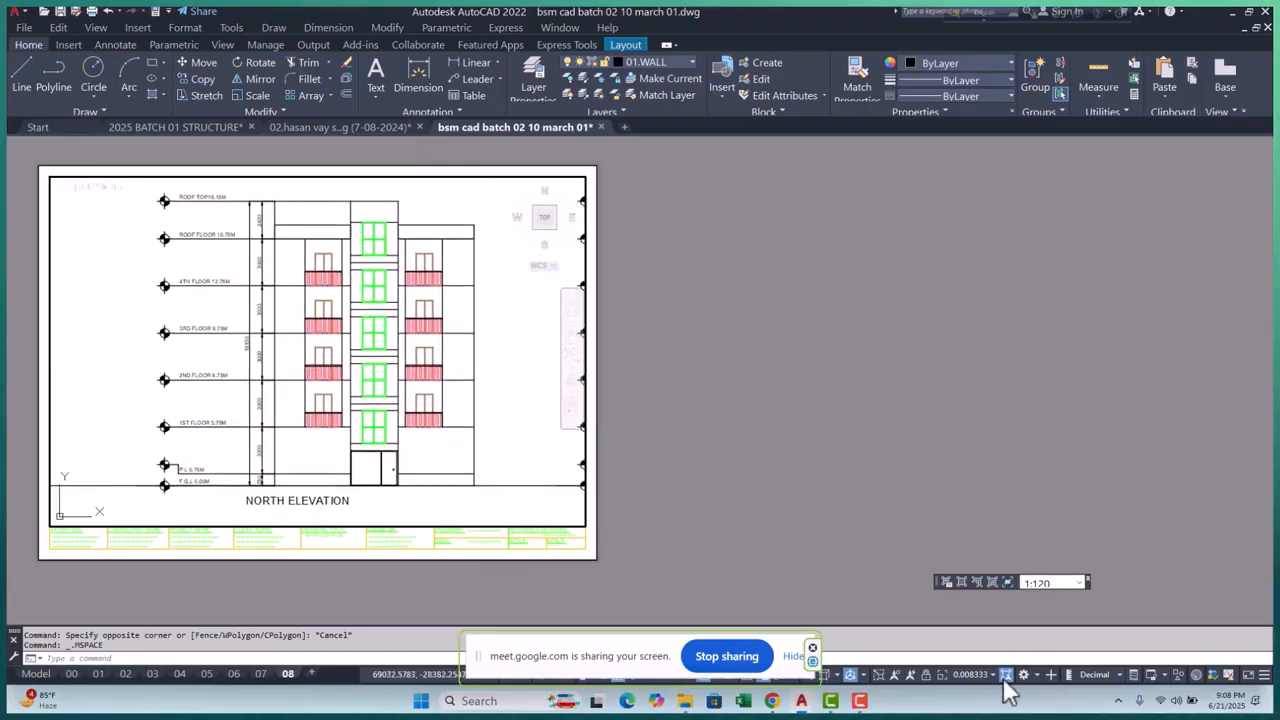
pyautogui.click(1052, 583)
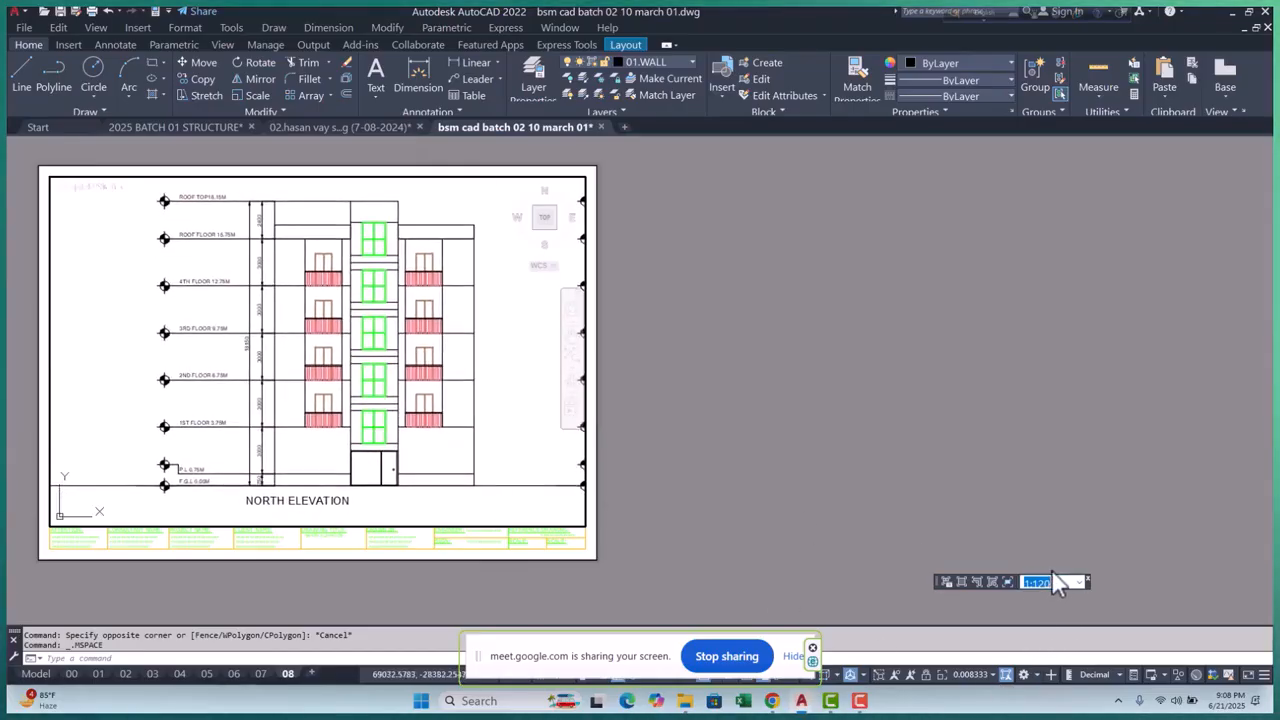
pyautogui.click(1052, 583)
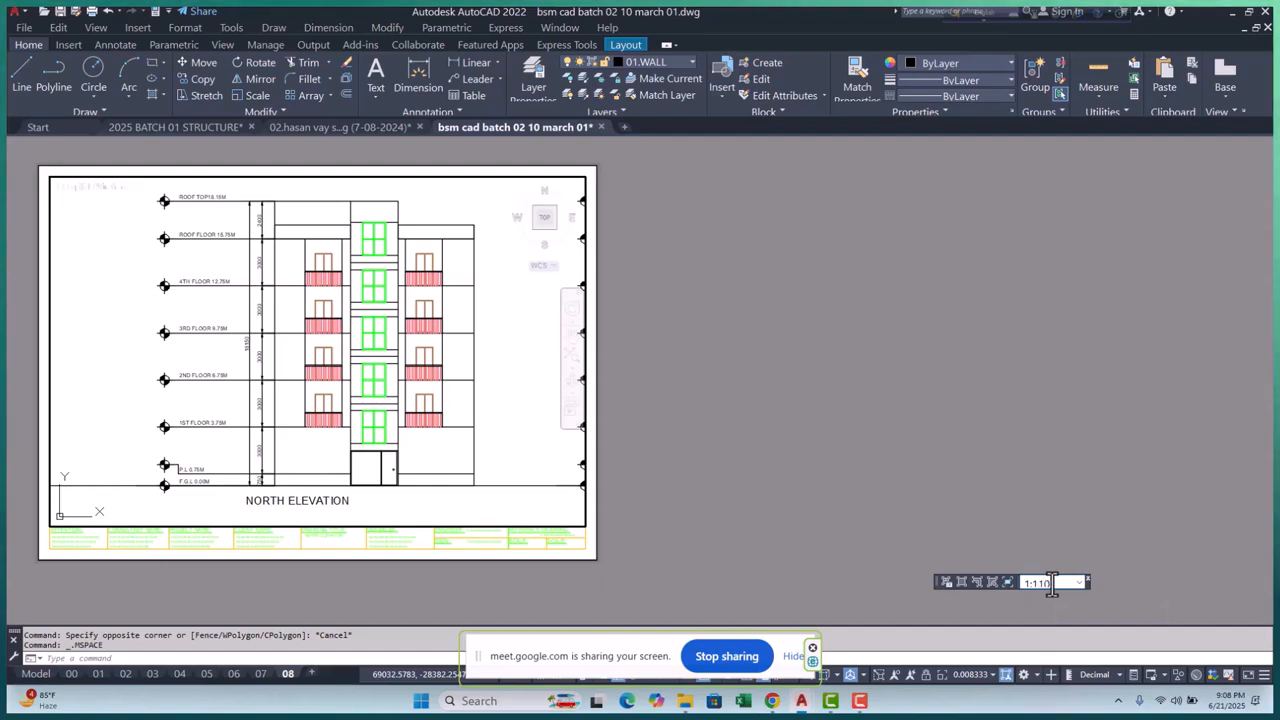
pyautogui.press('Return')
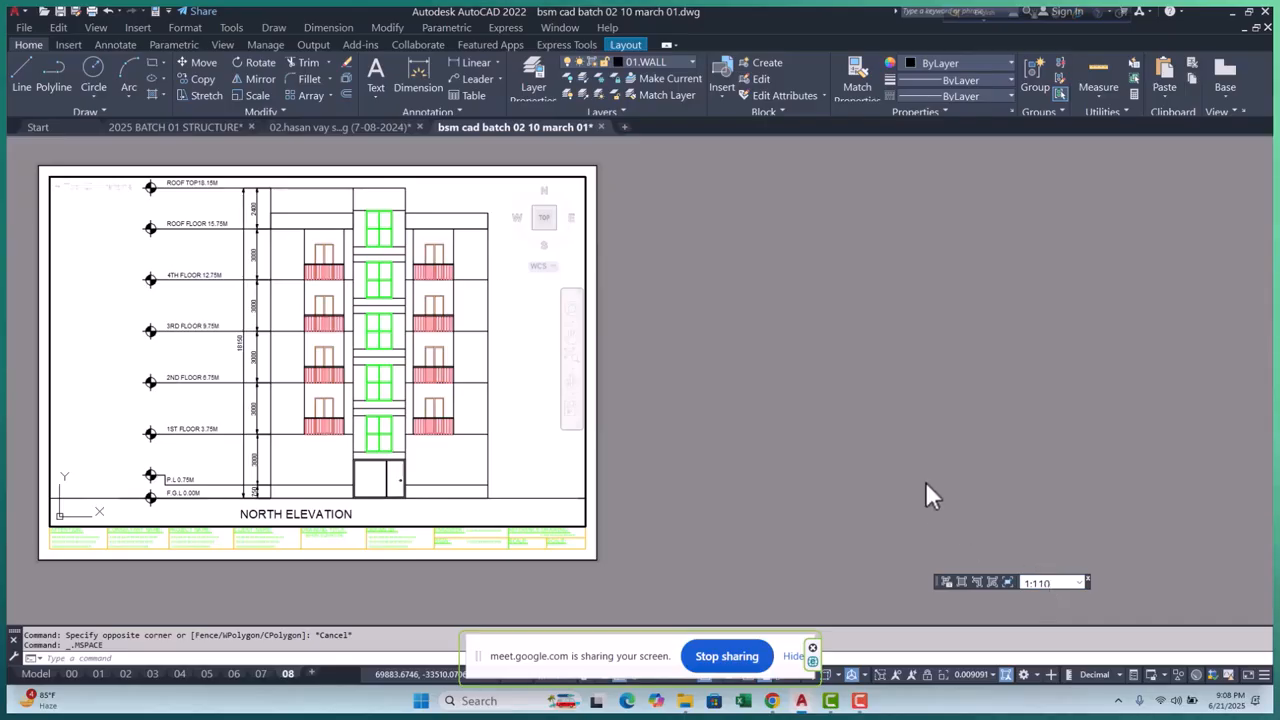
pyautogui.doubleClick(823, 470)
# Inspect the fit of the north elevation on sheet 08, switching between paper space and the viewport
pyautogui.scroll(2, 272, 269)
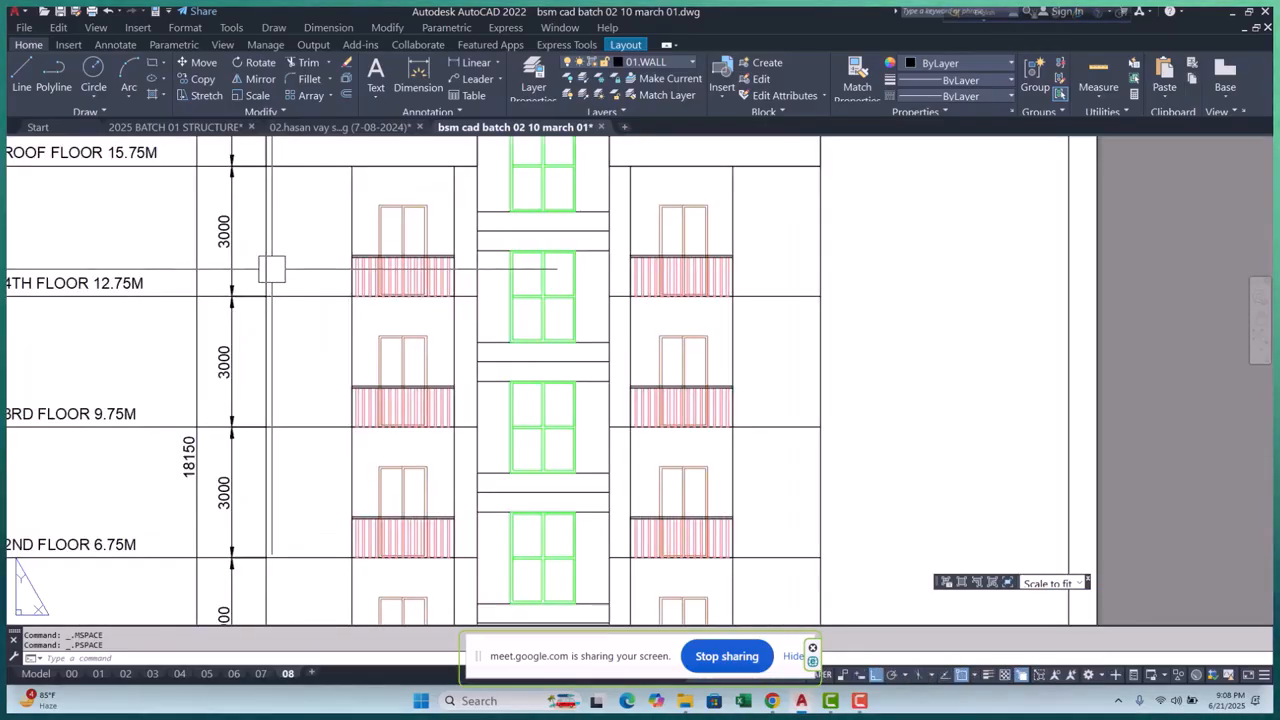
pyautogui.scroll(-3, 272, 269)
pyautogui.scroll(2, 310, 370)
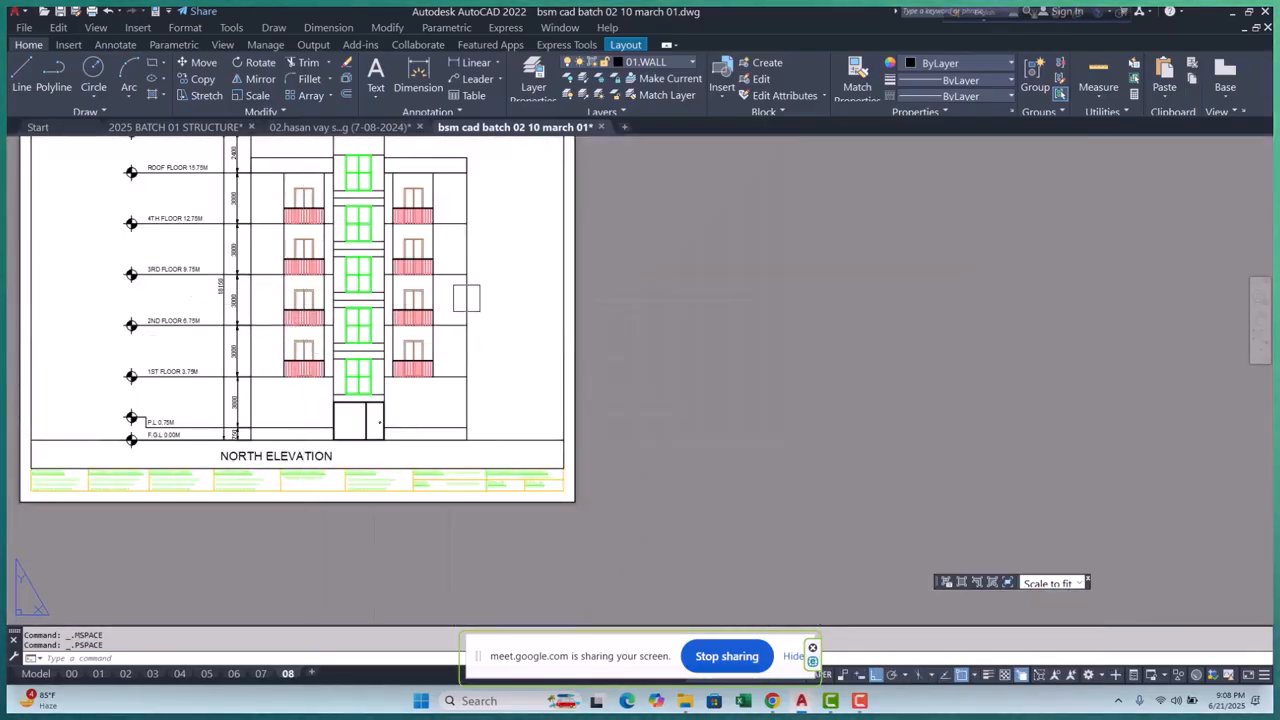
pyautogui.scroll(-2, 421, 407)
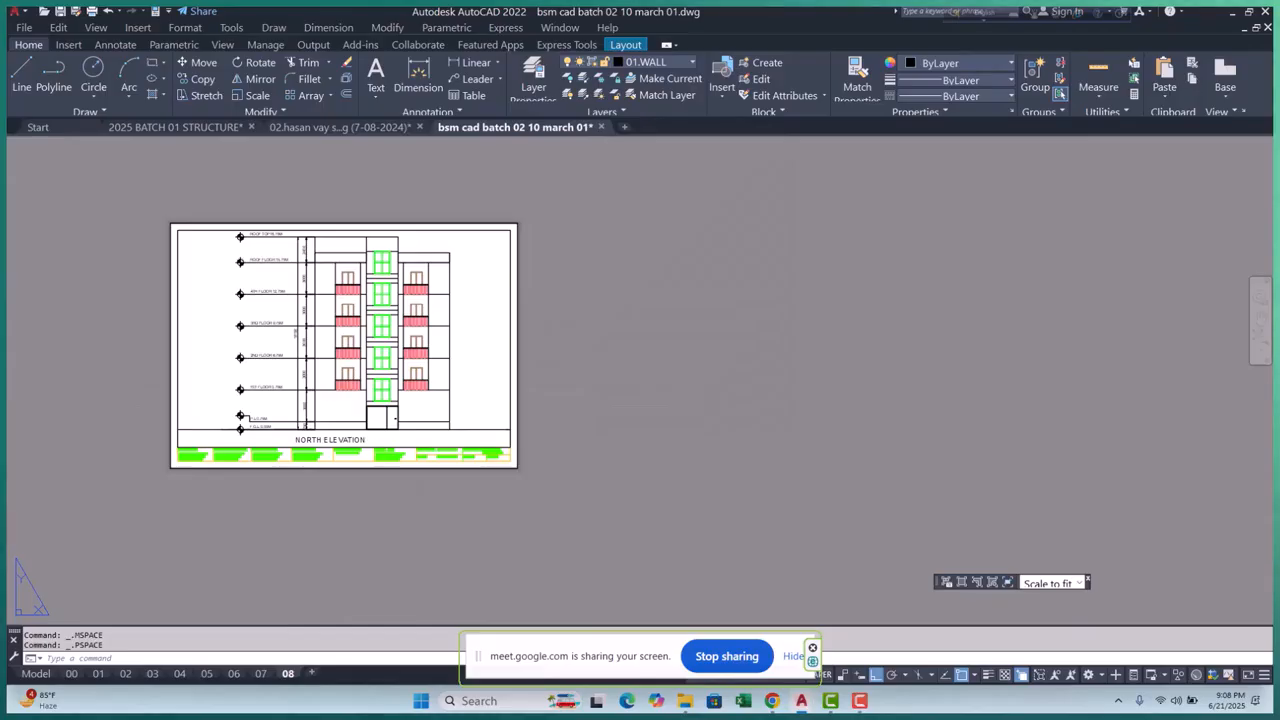
pyautogui.doubleClick(485, 350)
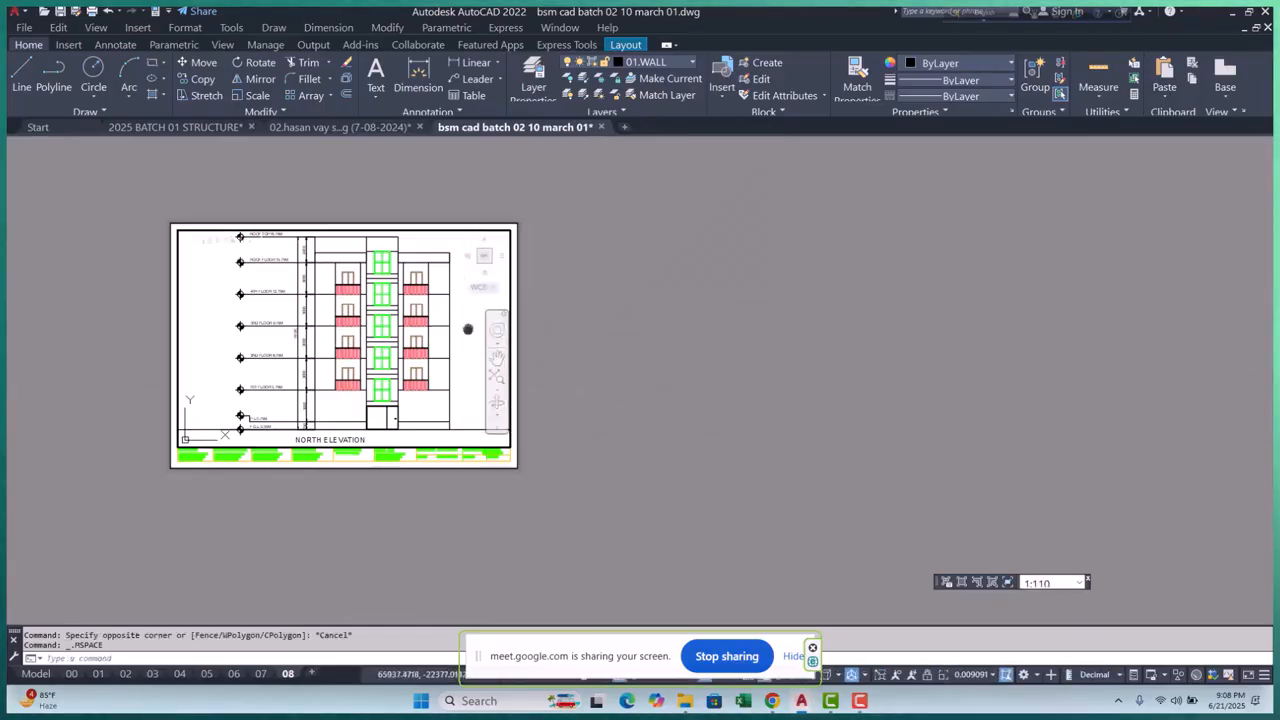
pyautogui.doubleClick(615, 420)
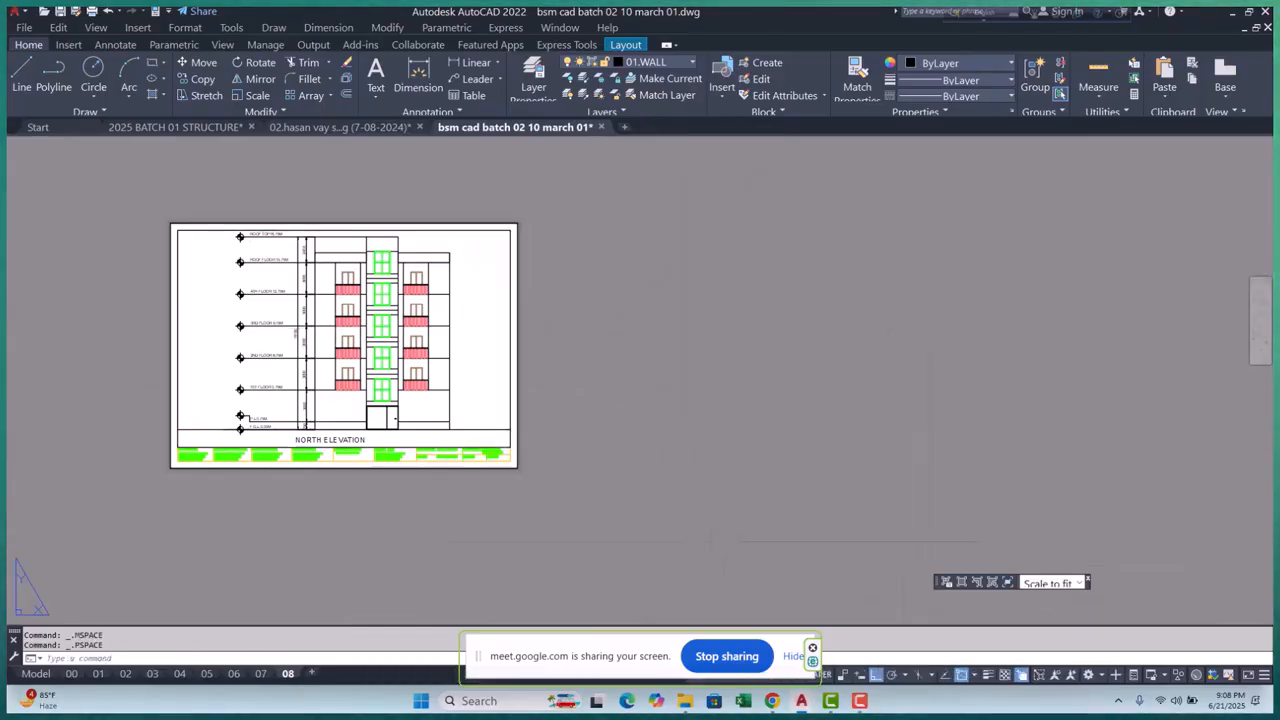
pyautogui.doubleClick(475, 372)
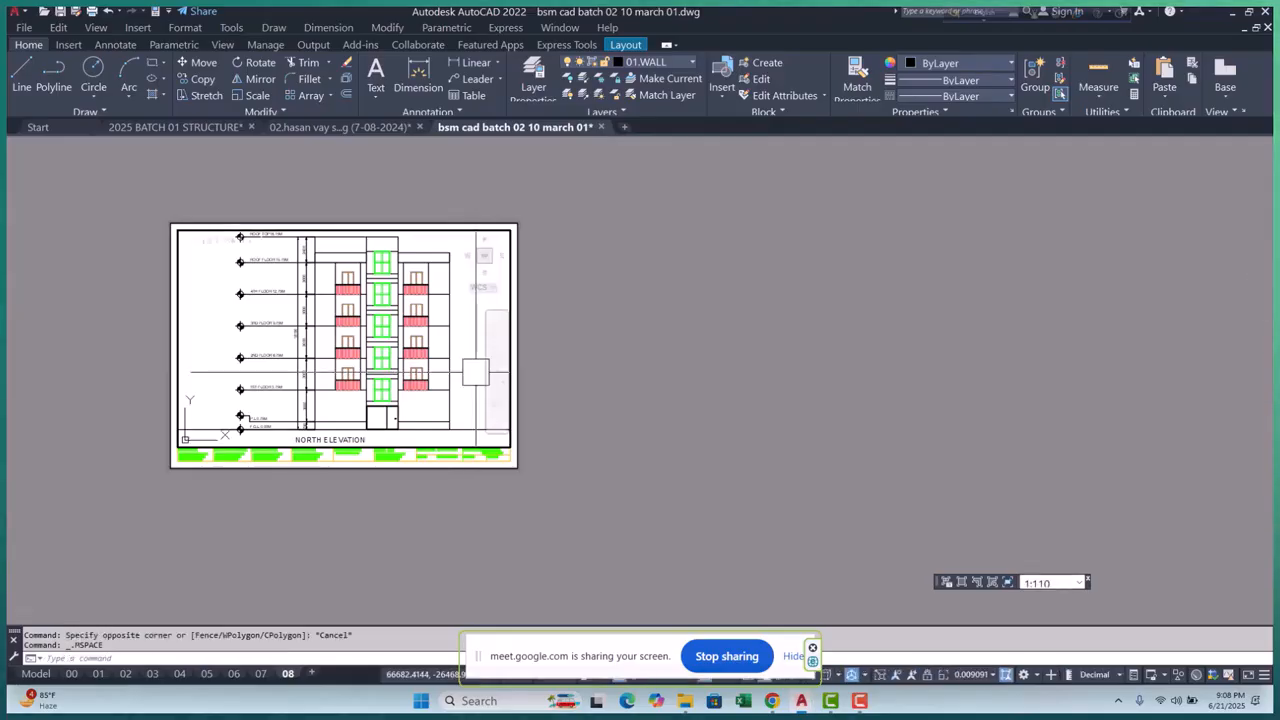
# In model space, check the north elevation's 3rd floor level text, the east elevation and the staircase section
pyautogui.click(37, 673)
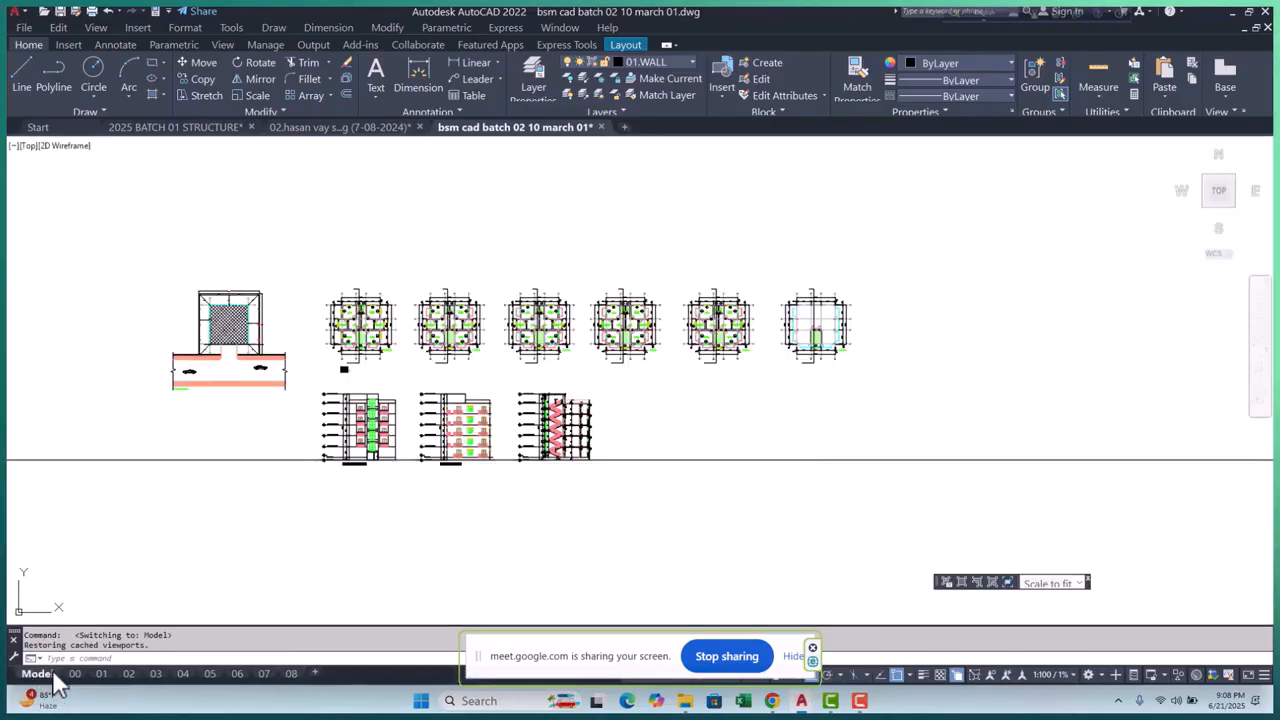
pyautogui.scroll(10, 311, 419)
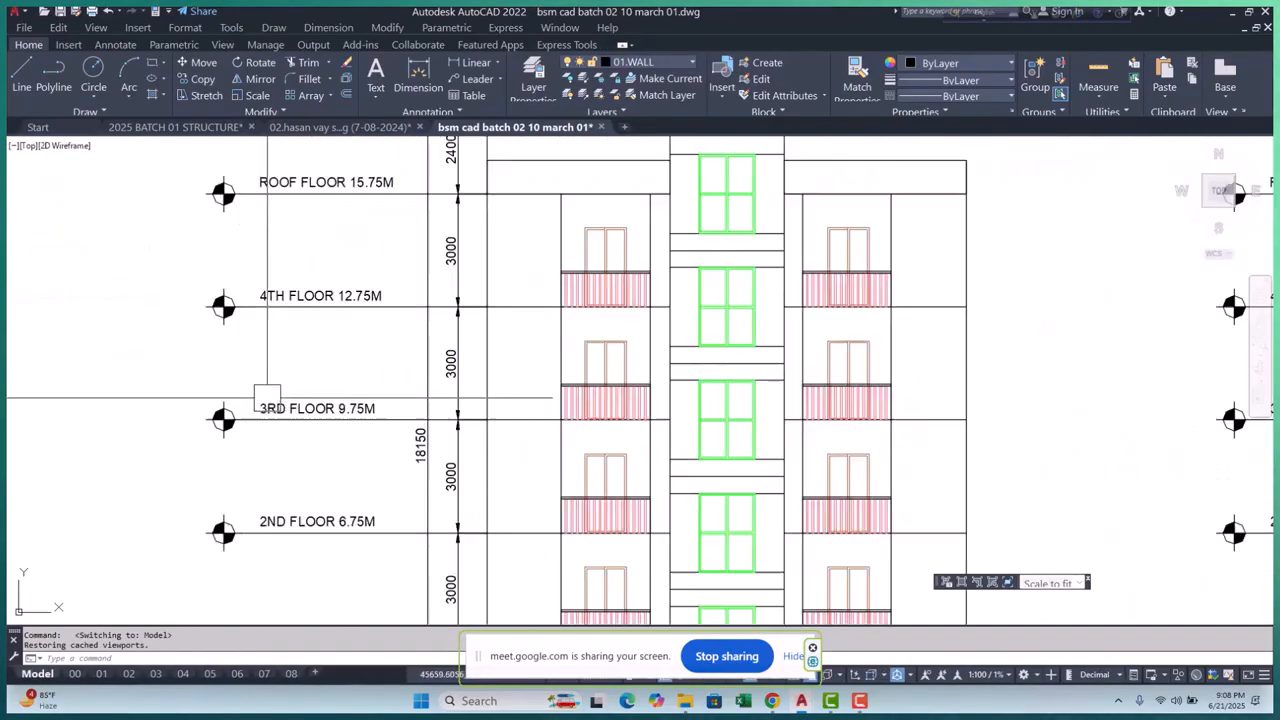
pyautogui.doubleClick(305, 418)
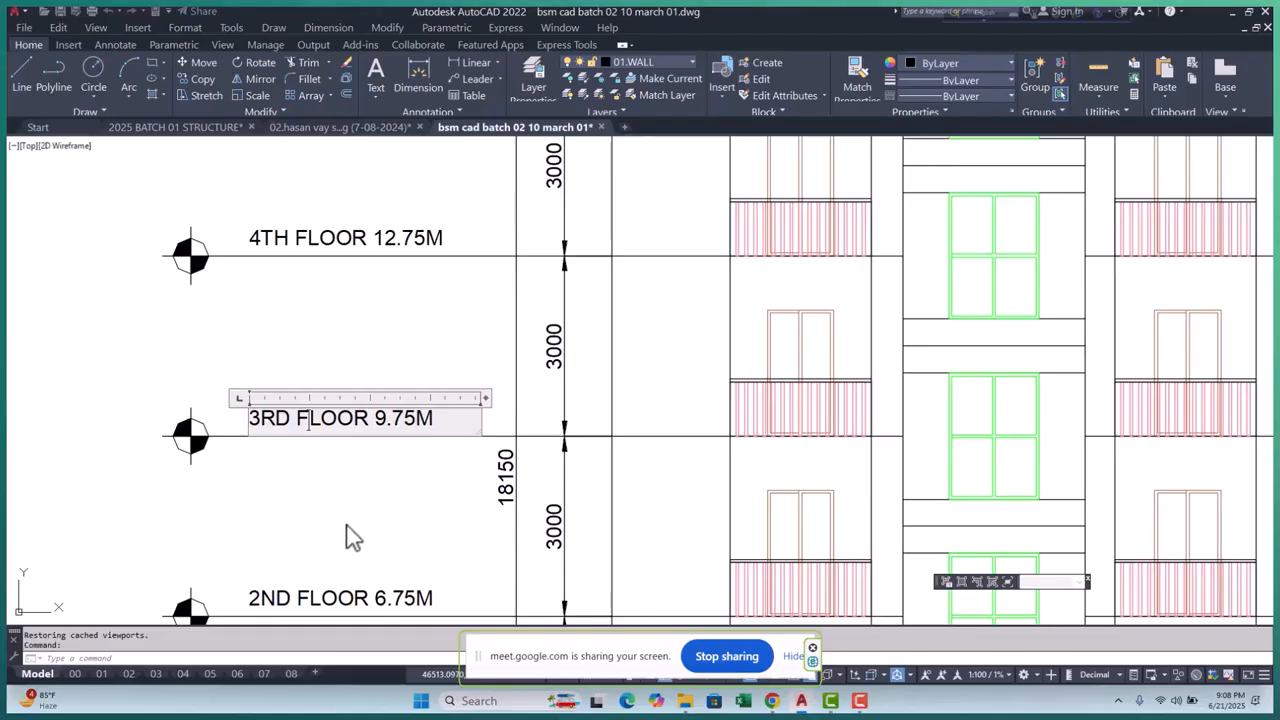
pyautogui.click(357, 360)
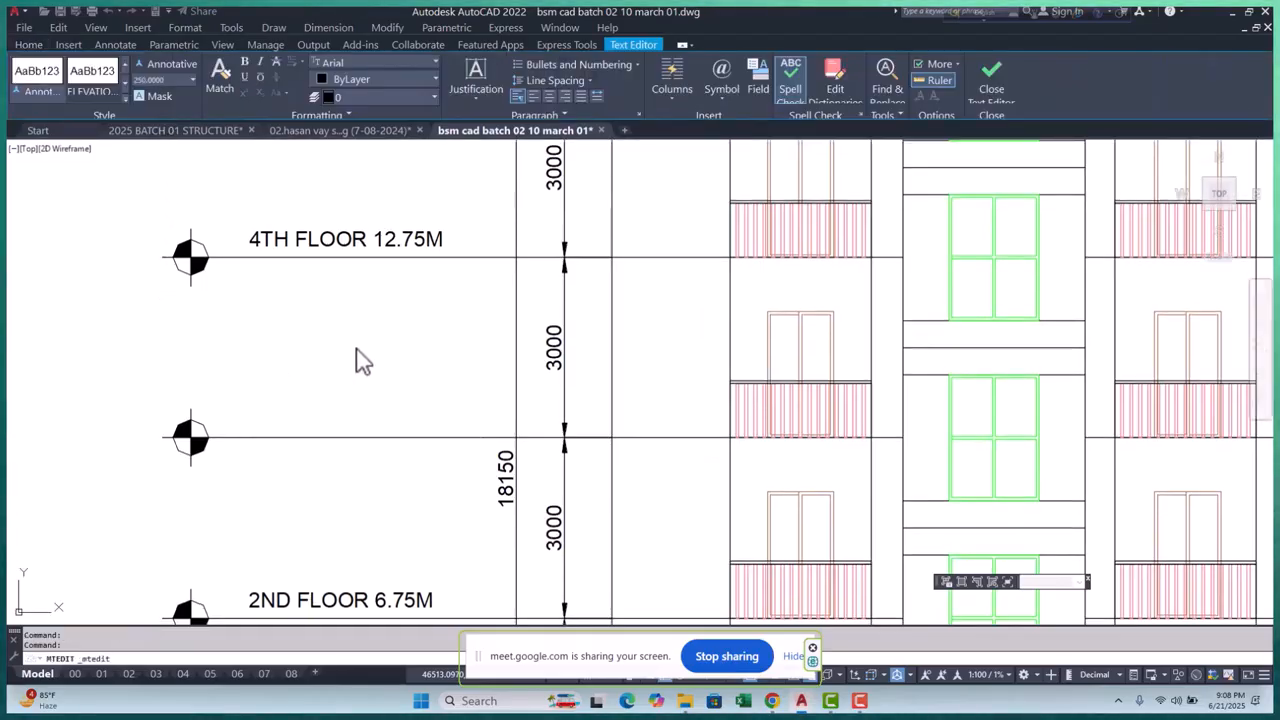
pyautogui.scroll(-6, 334, 346)
pyautogui.moveTo(620, 340); pyautogui.dragTo(272, 340, button='middle')
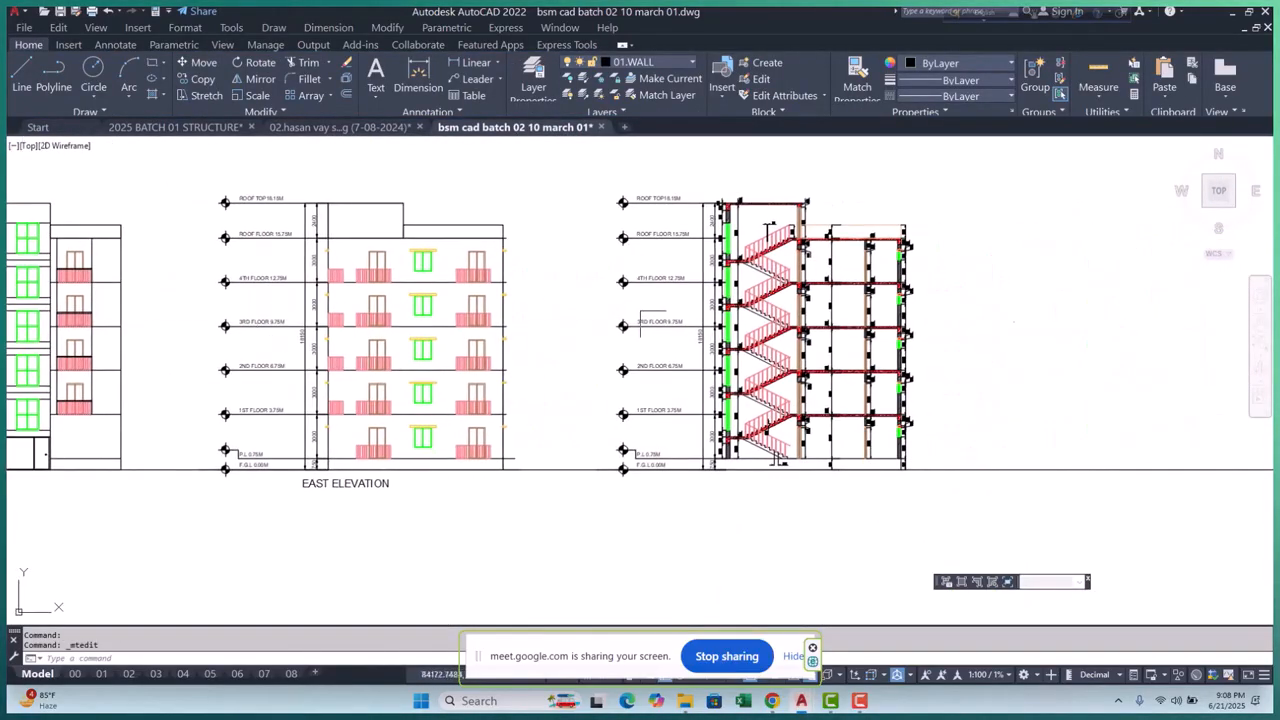
# Return to layout sheet 08 and check the drawing title in its title block
pyautogui.click(297, 675)
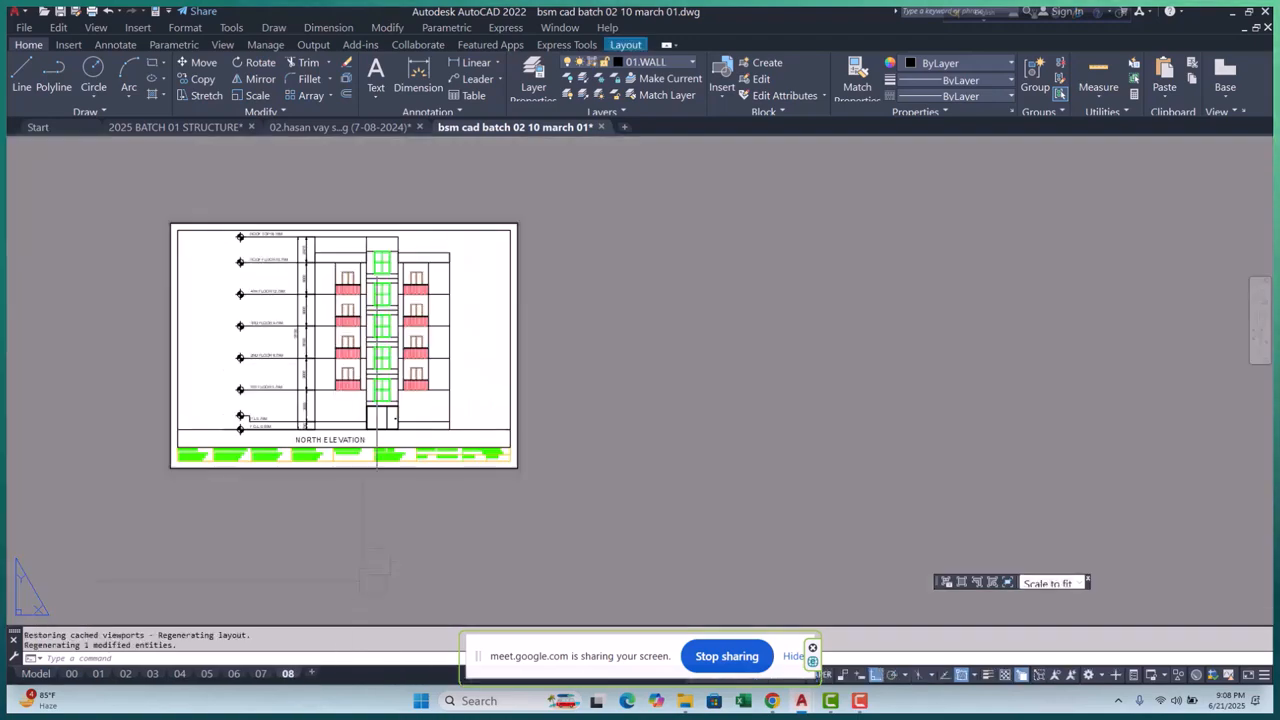
pyautogui.scroll(2, 310, 457)
pyautogui.moveTo(310, 457); pyautogui.dragTo(308, 479, button='middle')
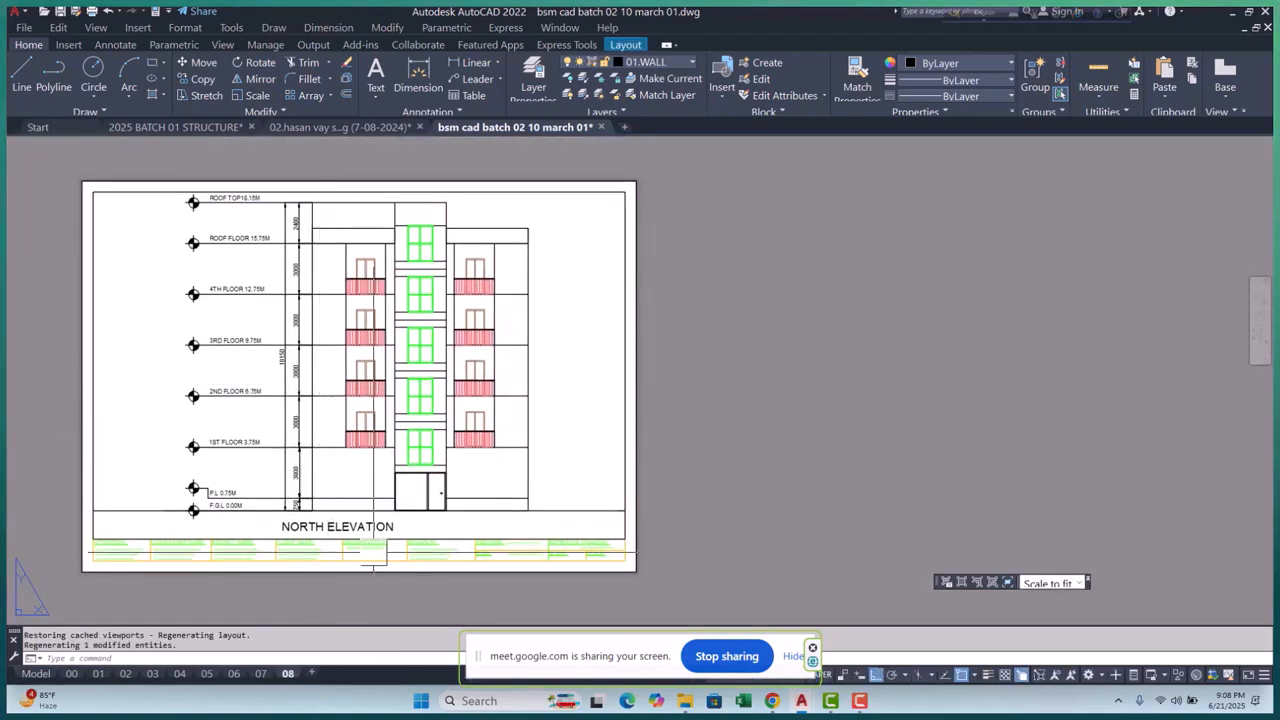
pyautogui.rightClick(290, 676)
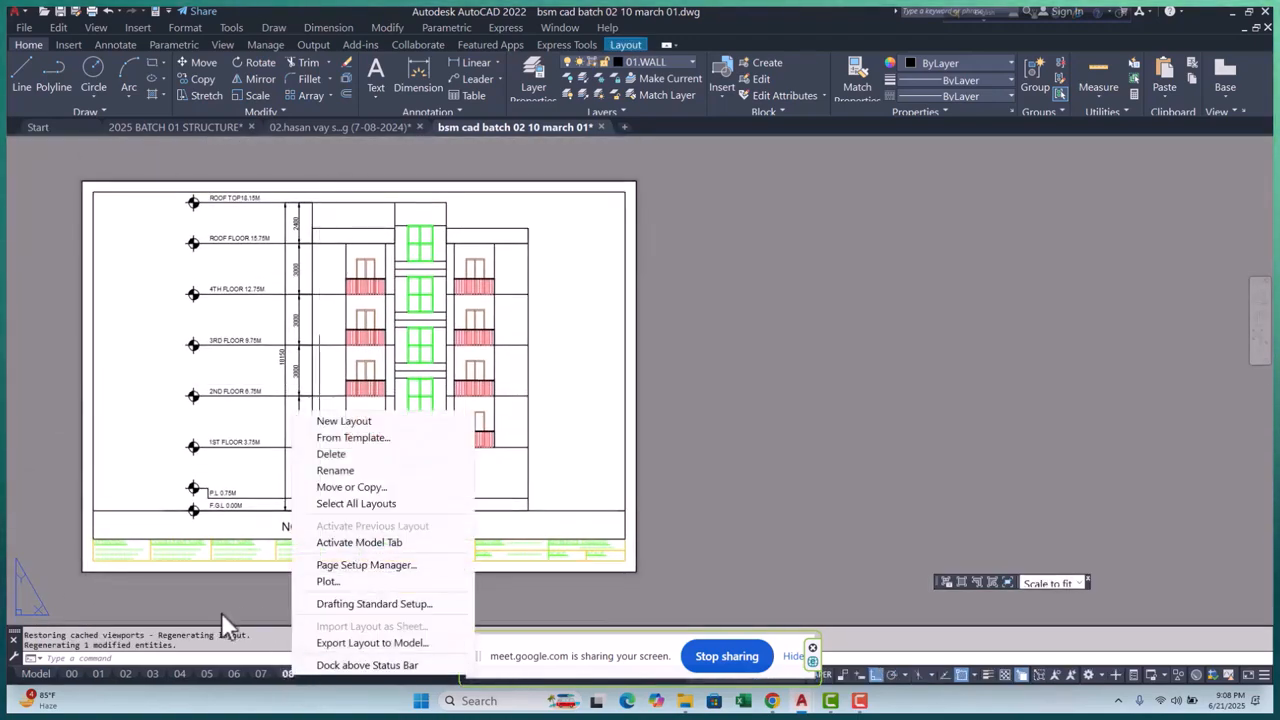
pyautogui.press('Escape')
pyautogui.scroll(3, 310, 450)
pyautogui.click(394, 583)
pyautogui.scroll(-1, 333, 518)
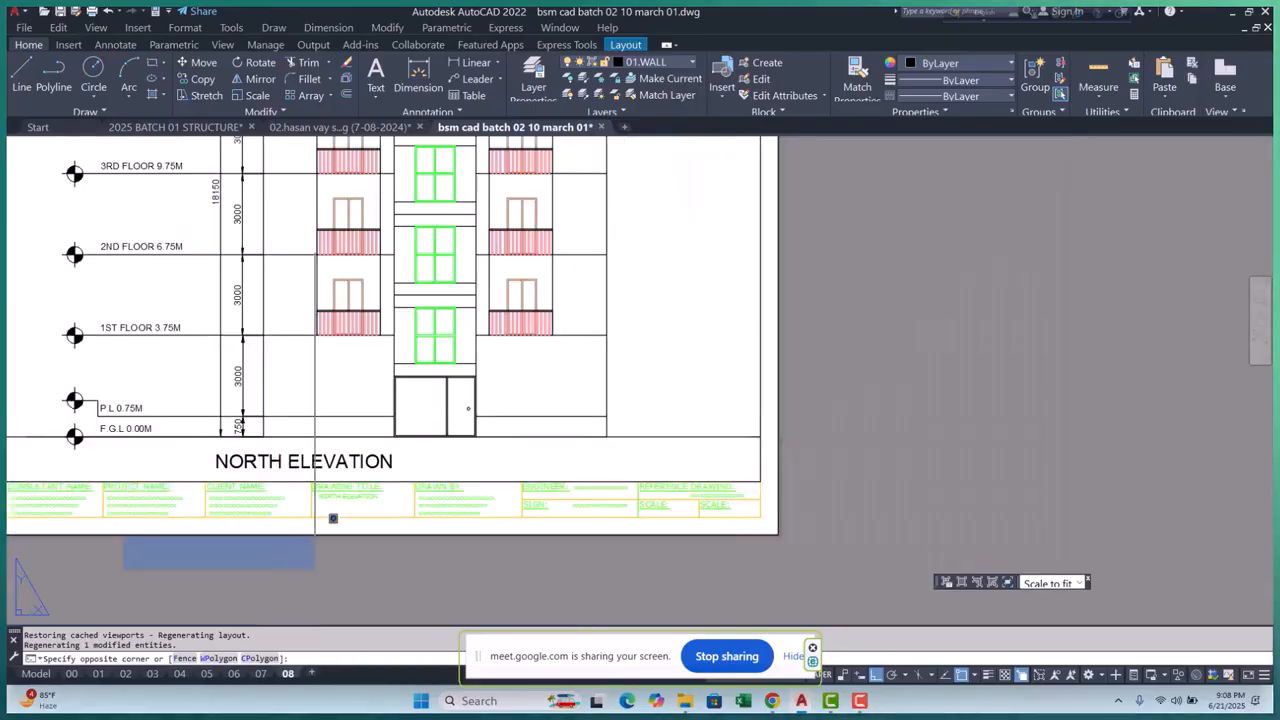
pyautogui.click(333, 518)
pyautogui.scroll(3, 340, 515)
pyautogui.scroll(-3, 340, 515)
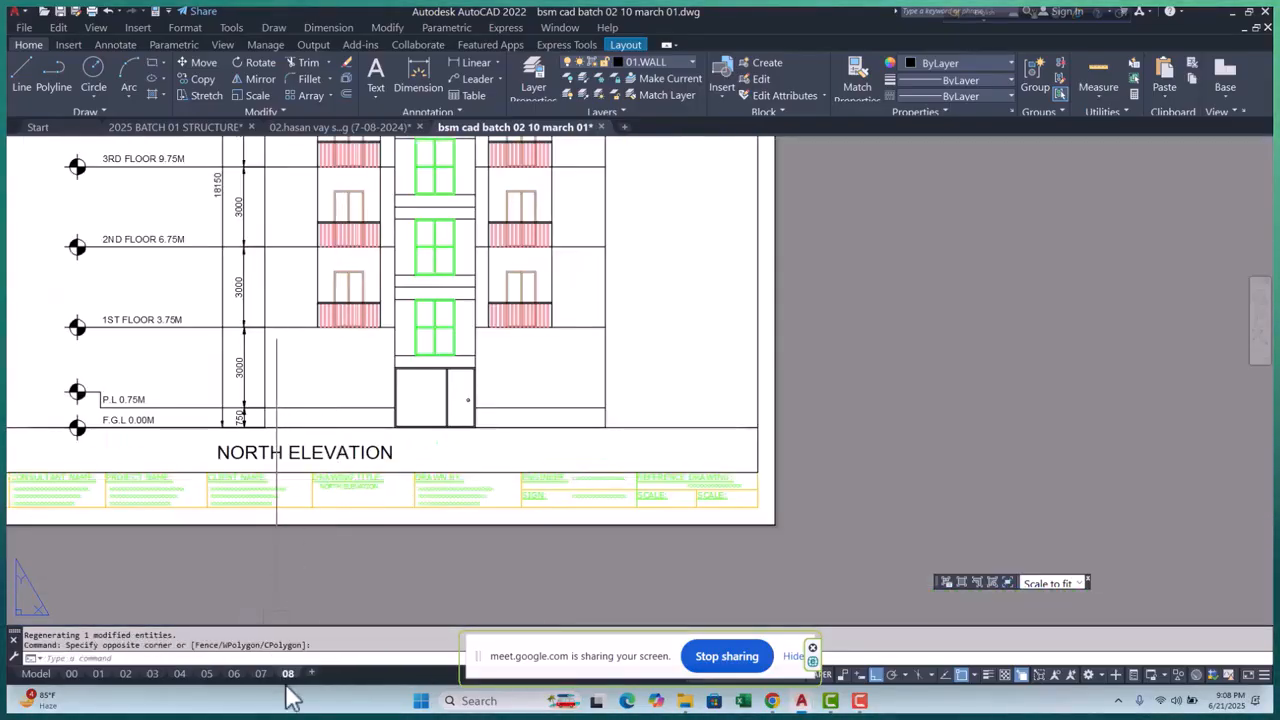
# Create a copy of layout sheet 08 at the end of the layouts
pyautogui.rightClick(290, 676)
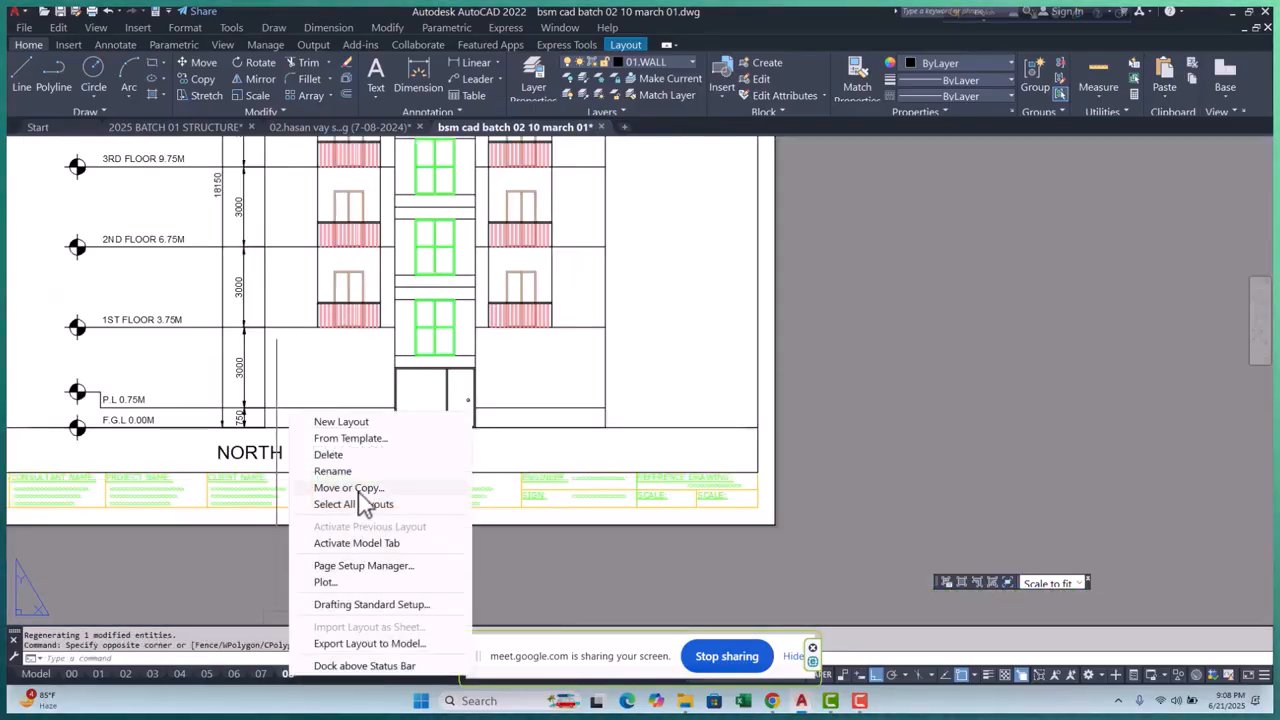
pyautogui.click(350, 488)
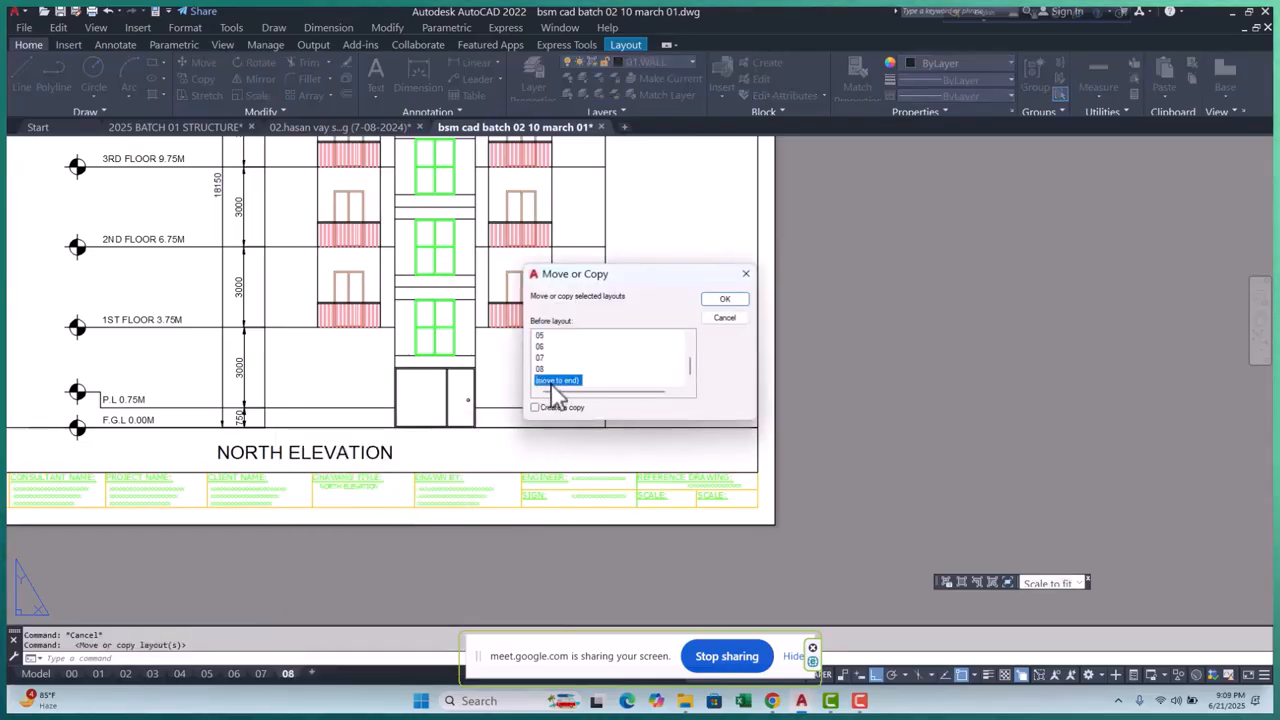
pyautogui.click(721, 302)
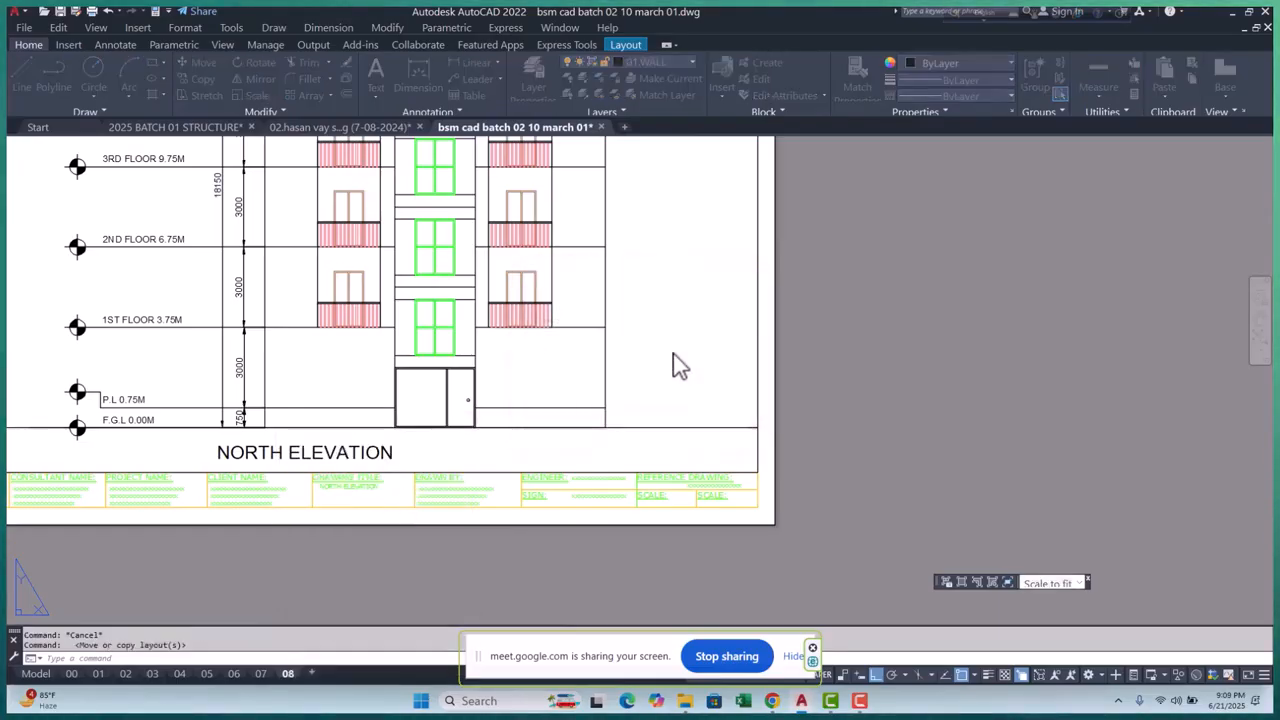
# Open the layout options for the new copy of sheet 08
pyautogui.rightClick(328, 688)
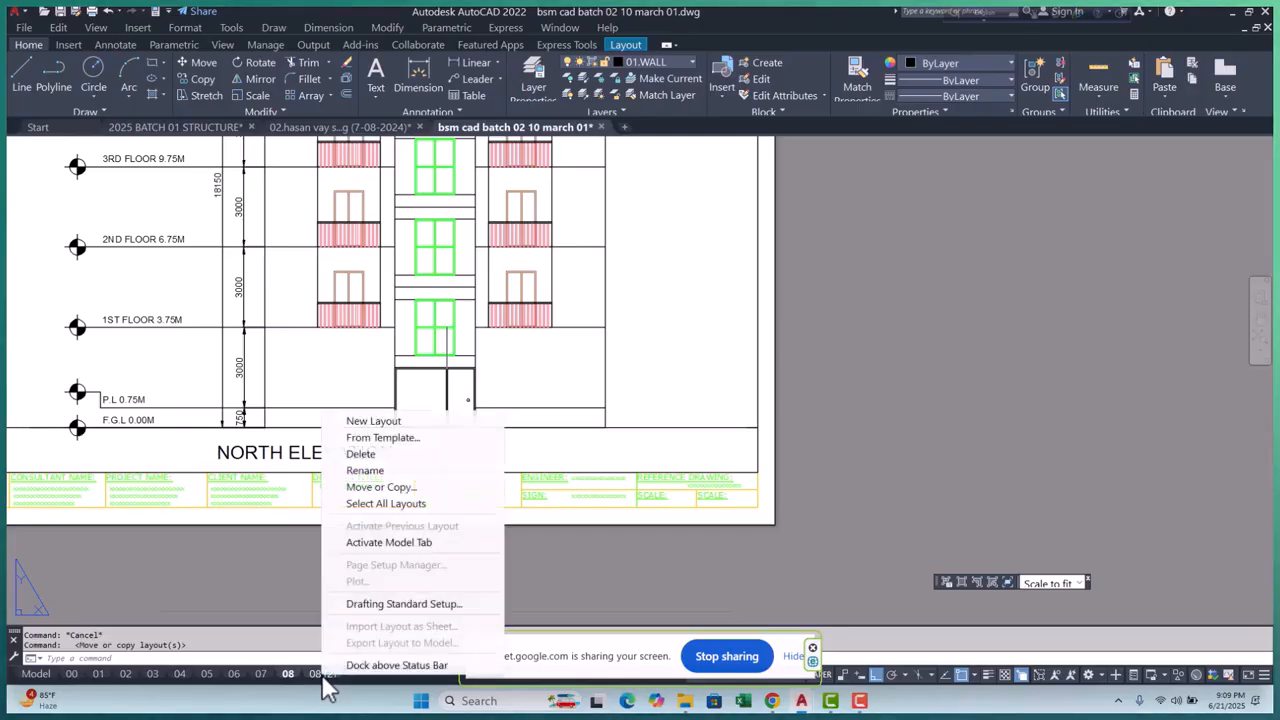
pyautogui.click(322, 645)
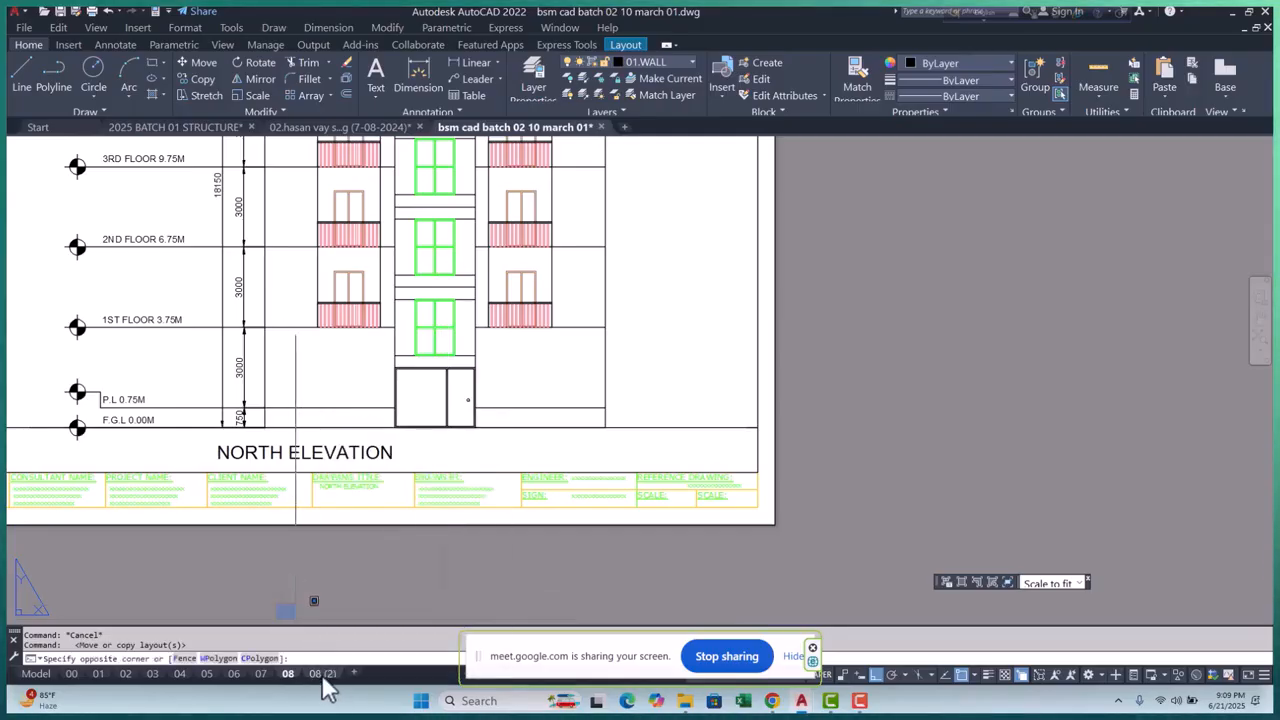
pyautogui.click(460, 545)
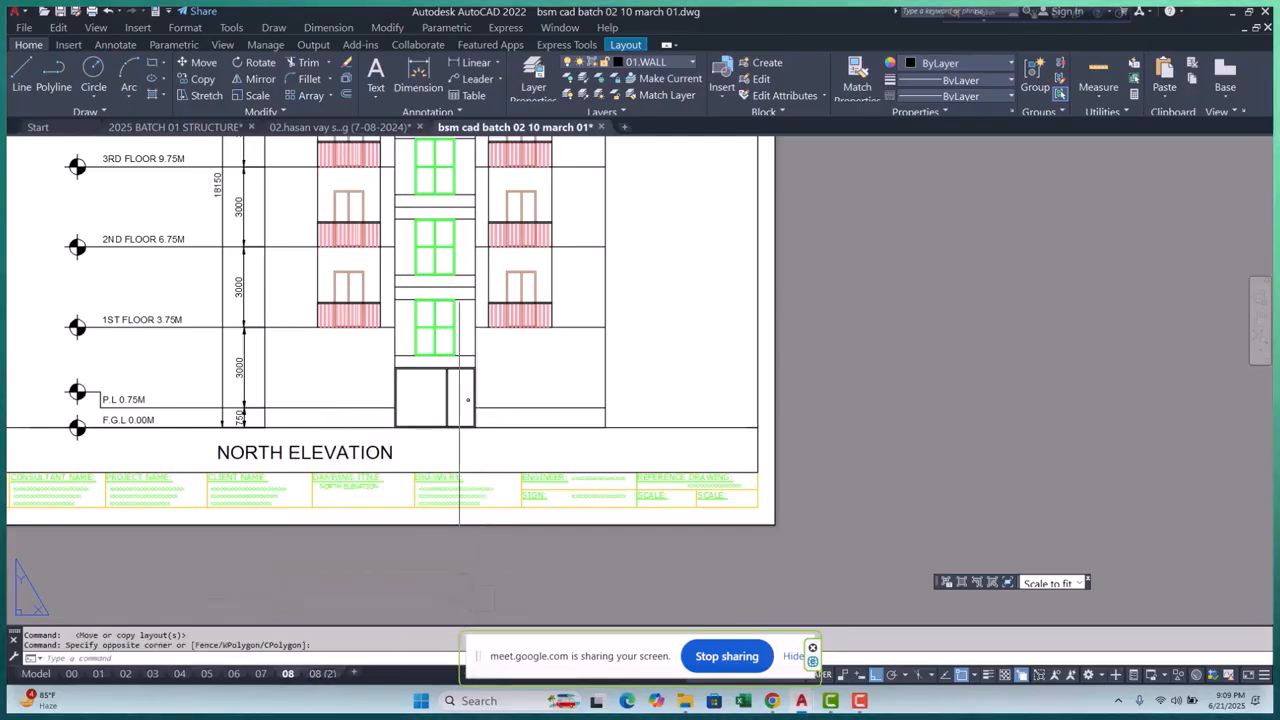
pyautogui.press('Escape')
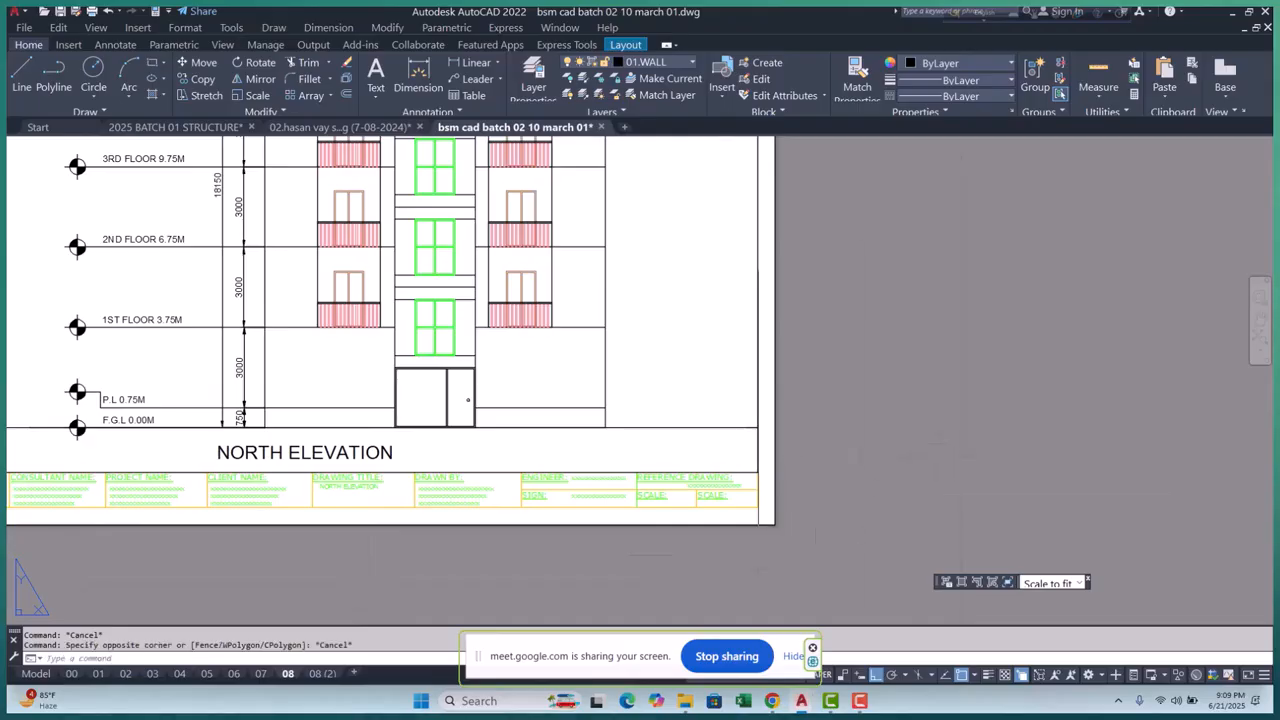
# Make the copied layout 08 (2) current and rename it 09
pyautogui.click(322, 673)
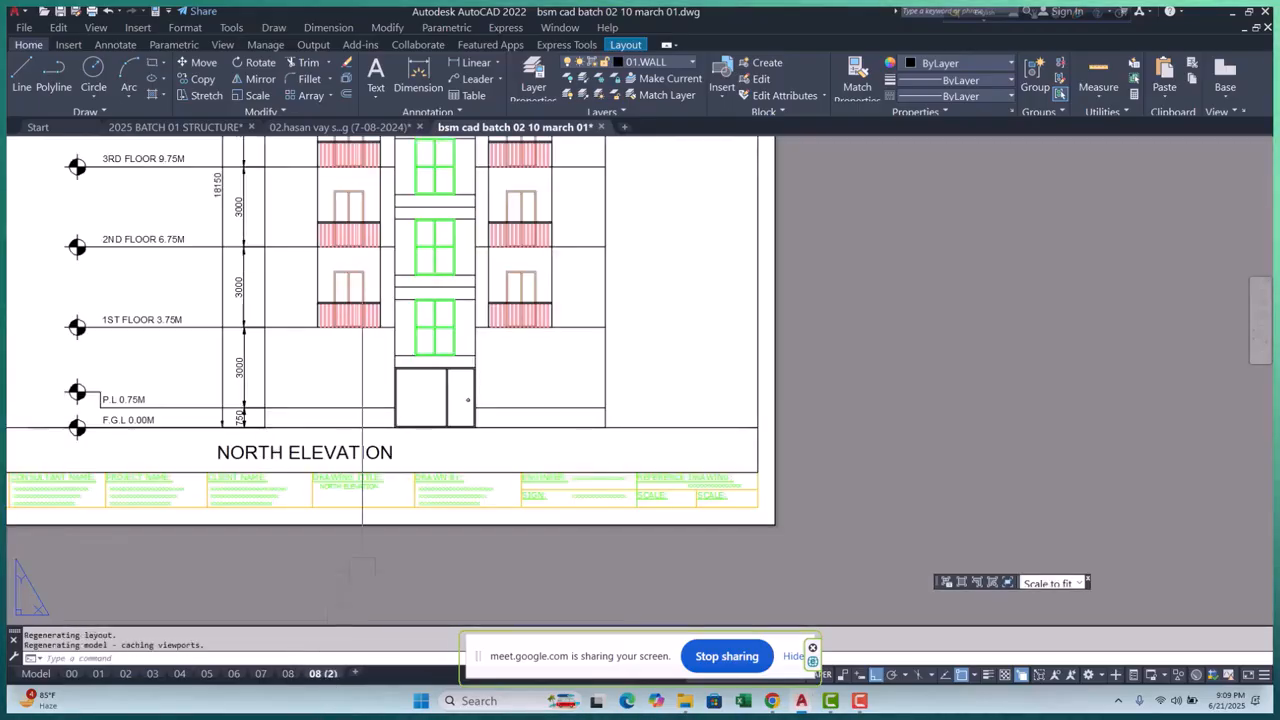
pyautogui.rightClick(320, 676)
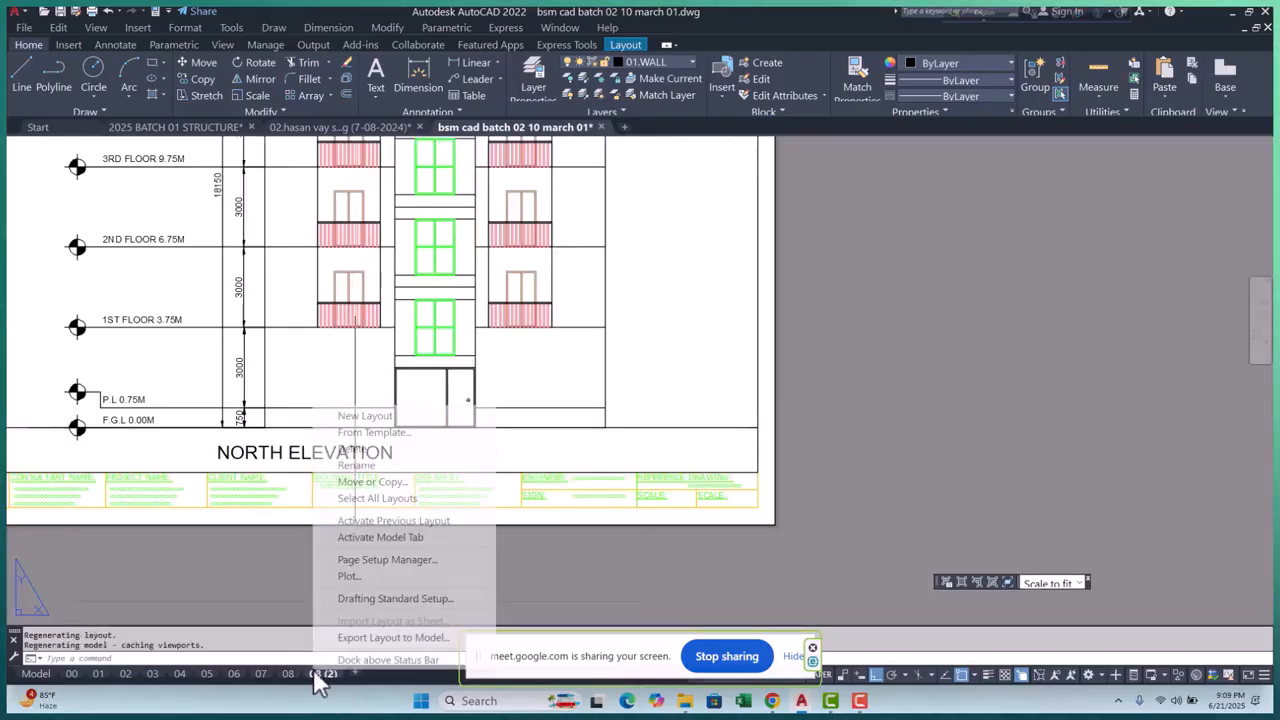
pyautogui.click(378, 466)
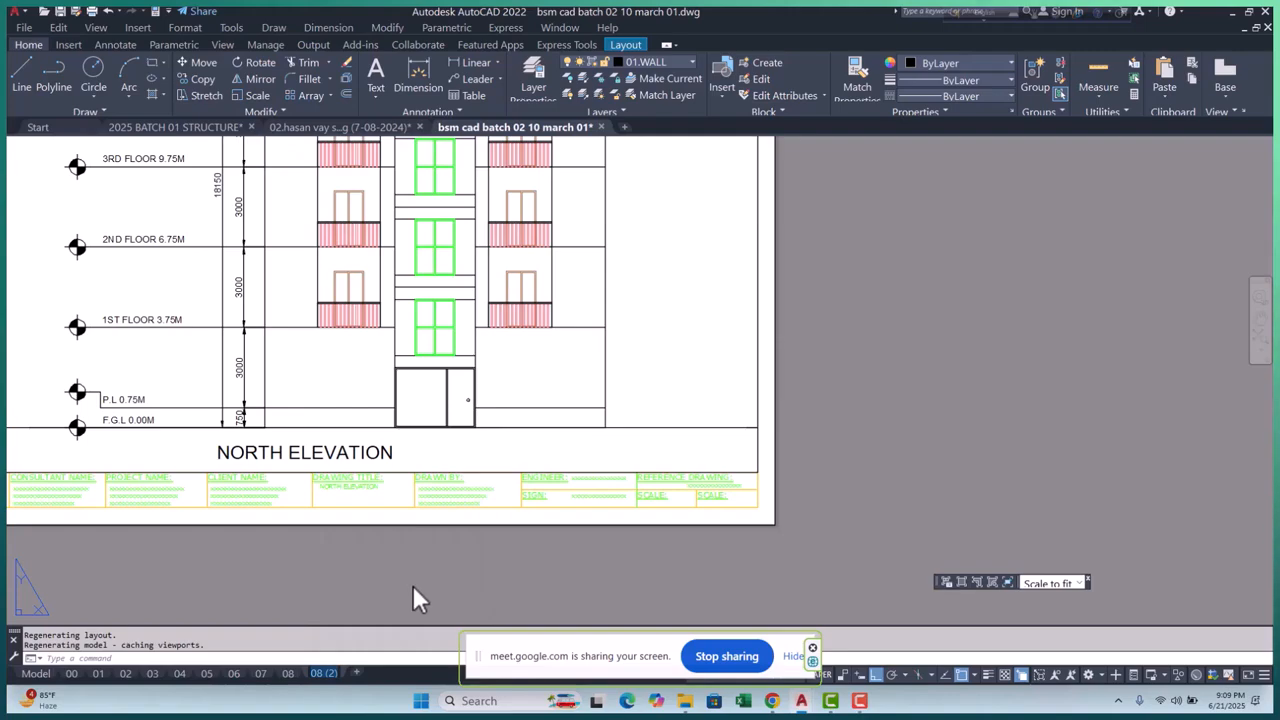
pyautogui.write('09')
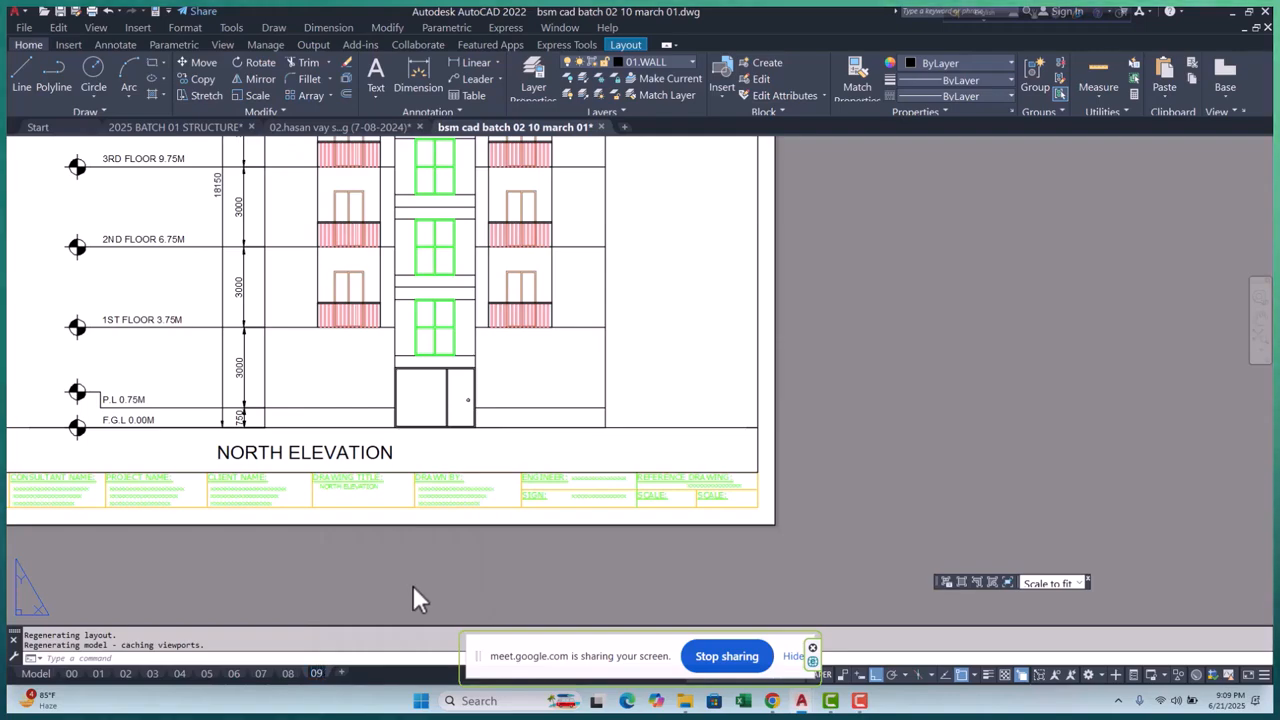
pyautogui.press('Return')
pyautogui.click(355, 598)
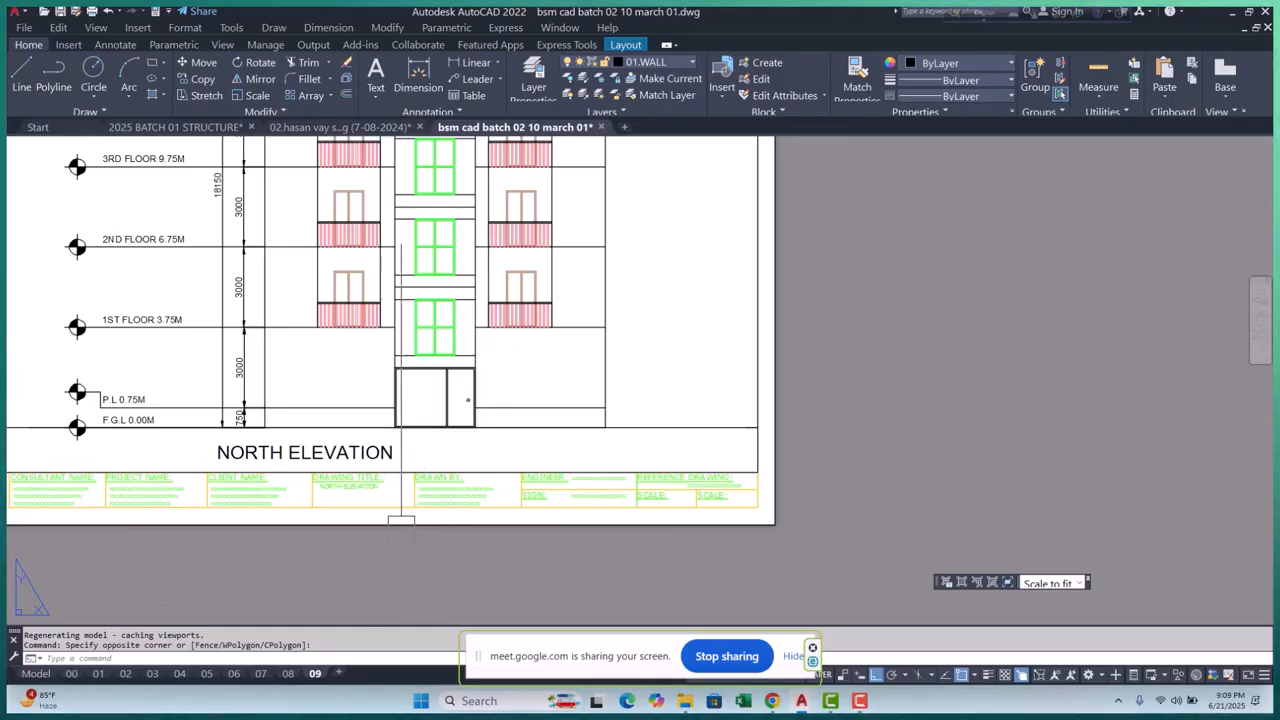
# Activate the viewport on layout 09 and use Zoom Window to frame the East Elevation with its level marks and title
pyautogui.scroll(-2, 347, 518)
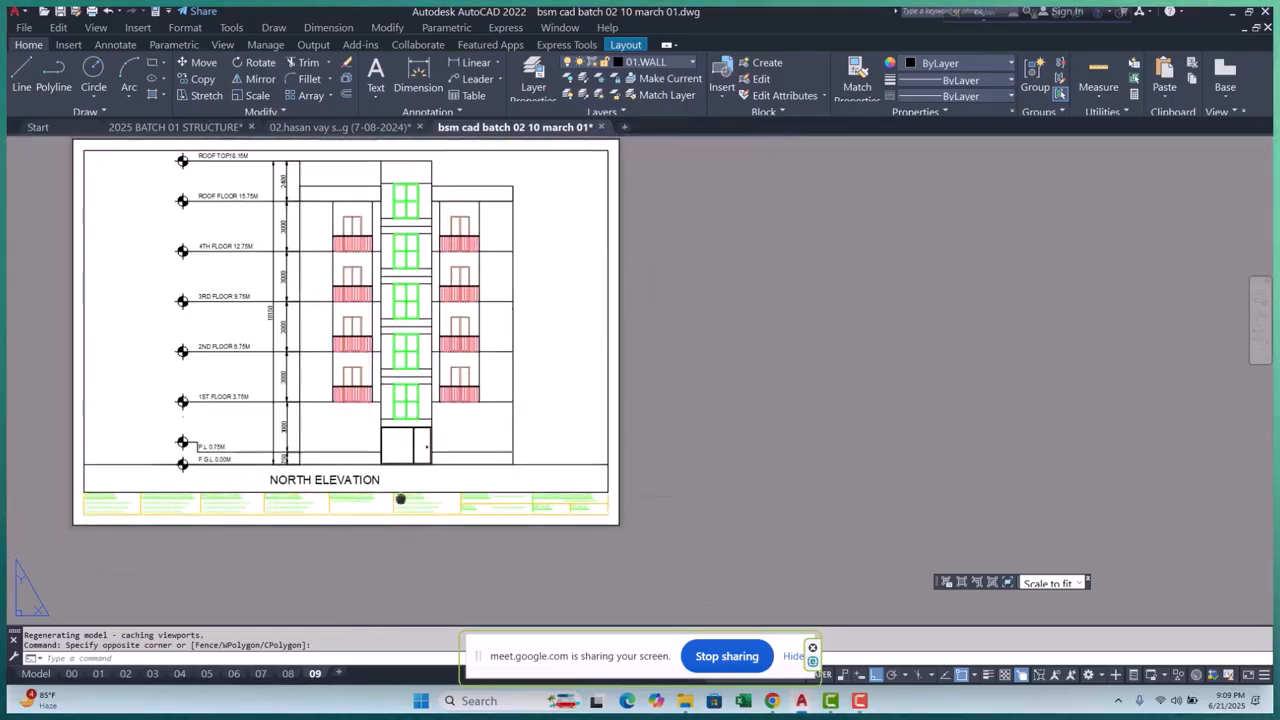
pyautogui.scroll(2, 293, 405)
pyautogui.scroll(-5, 309, 393)
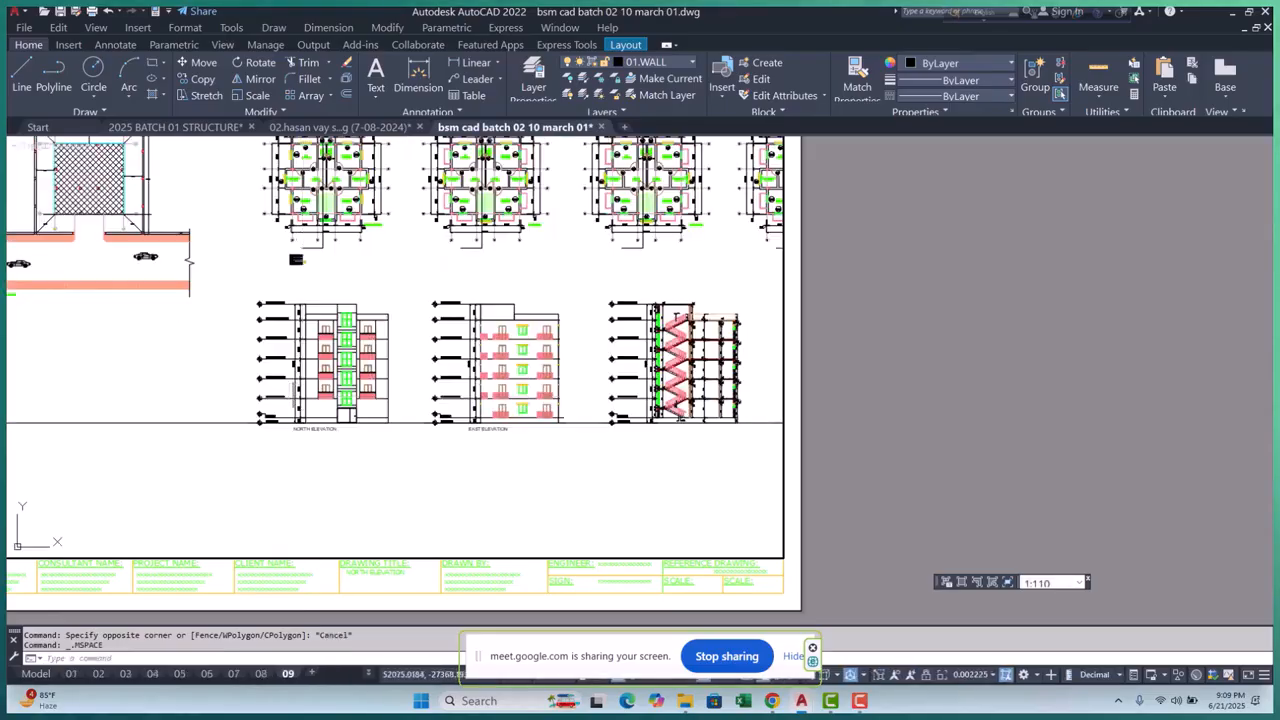
pyautogui.scroll(4, 467, 438)
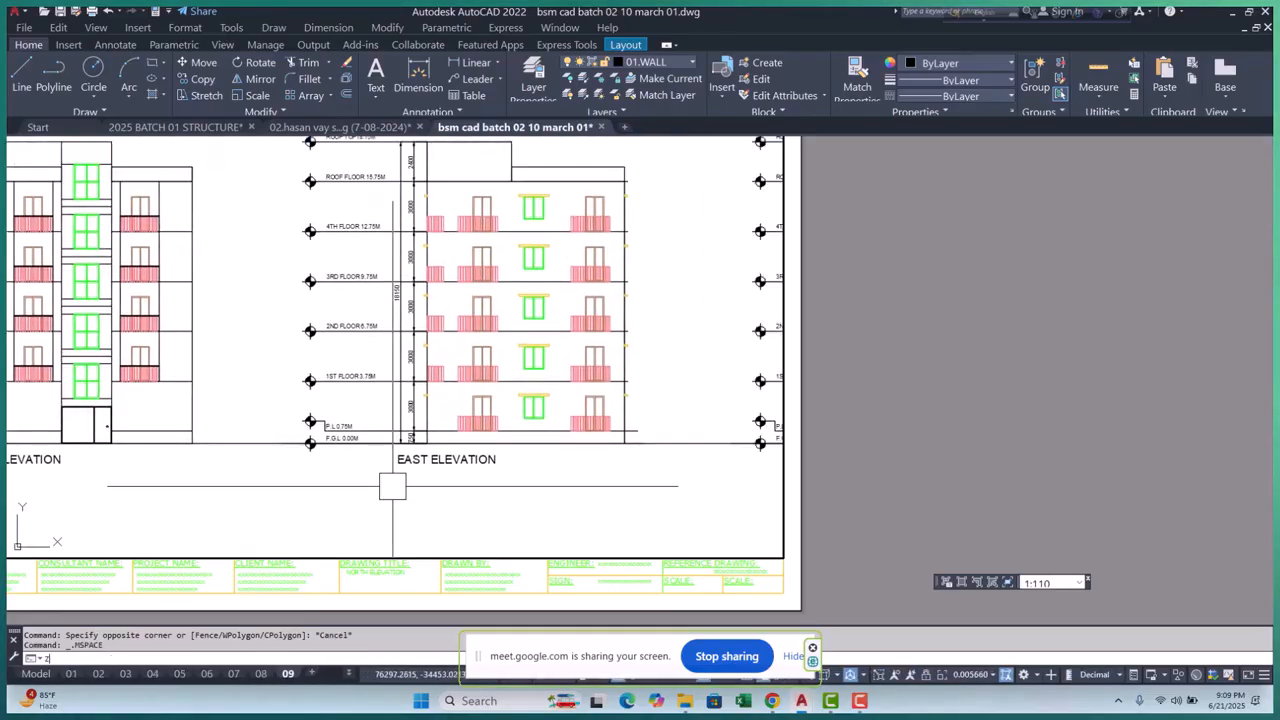
pyautogui.press('Return')
pyautogui.scroll(-3, 392, 487)
pyautogui.scroll(1, 357, 347)
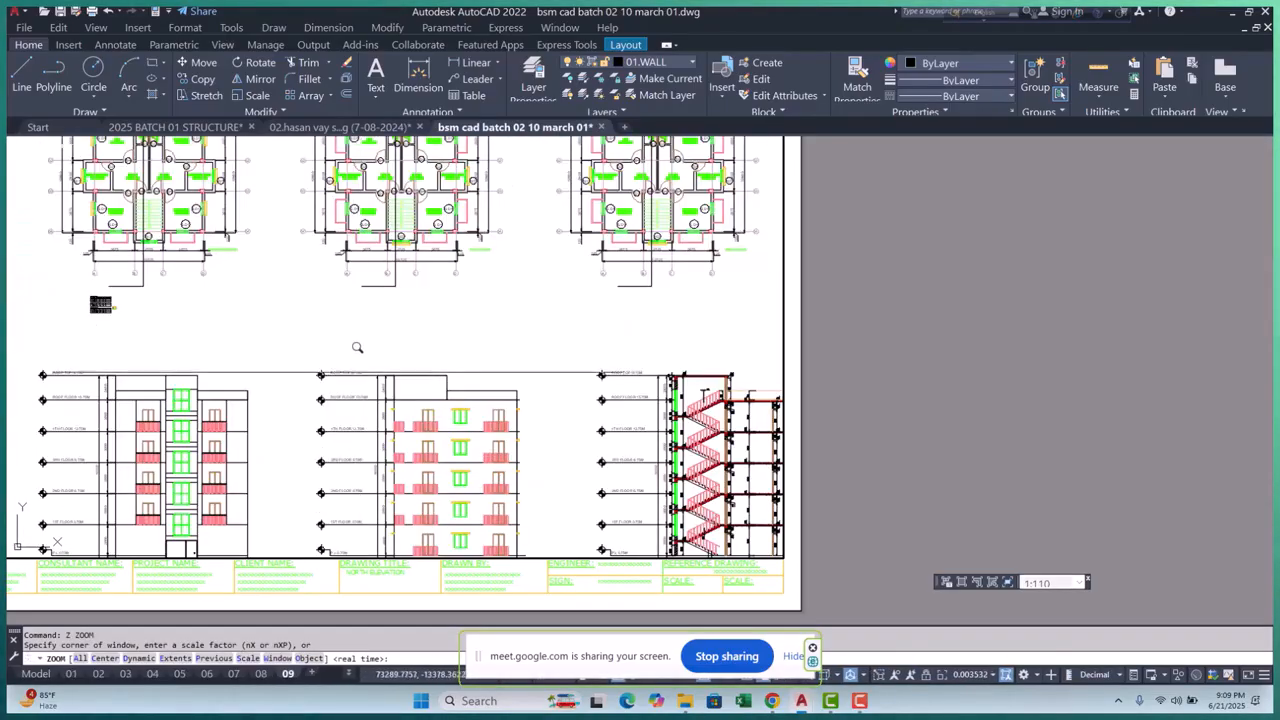
pyautogui.scroll(2, 335, 345)
pyautogui.click(312, 366)
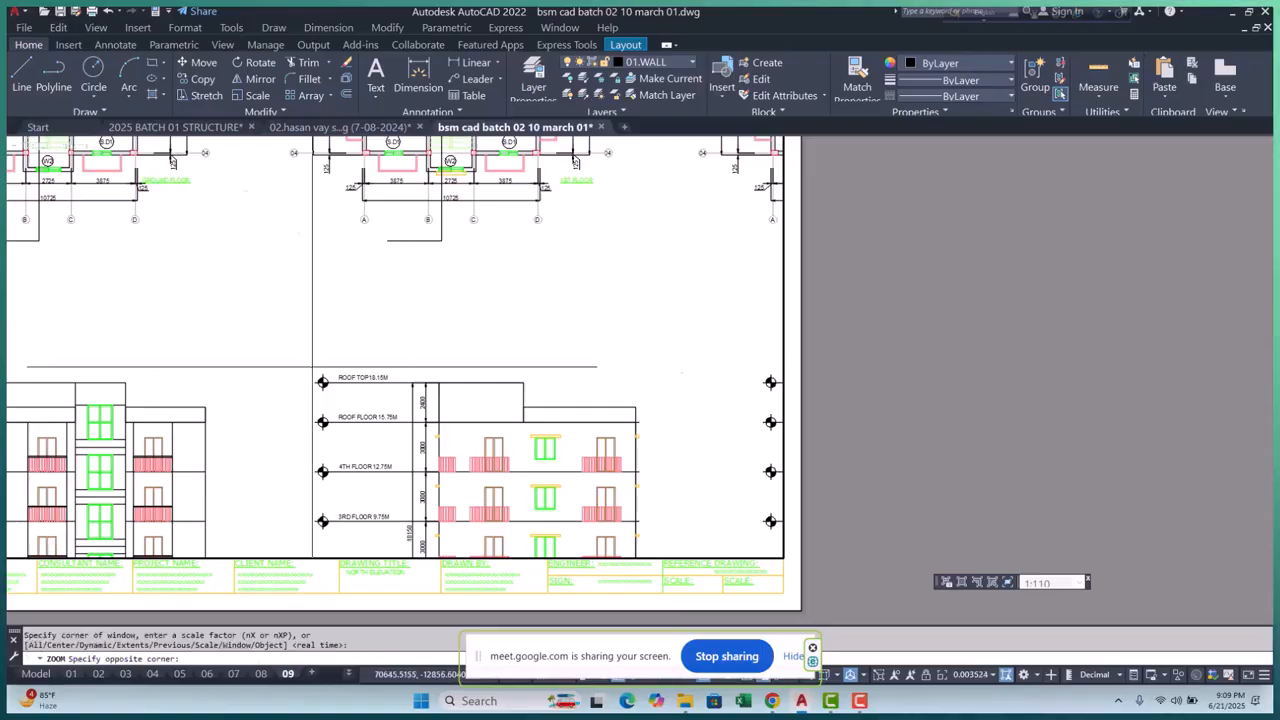
pyautogui.scroll(-3, 312, 366)
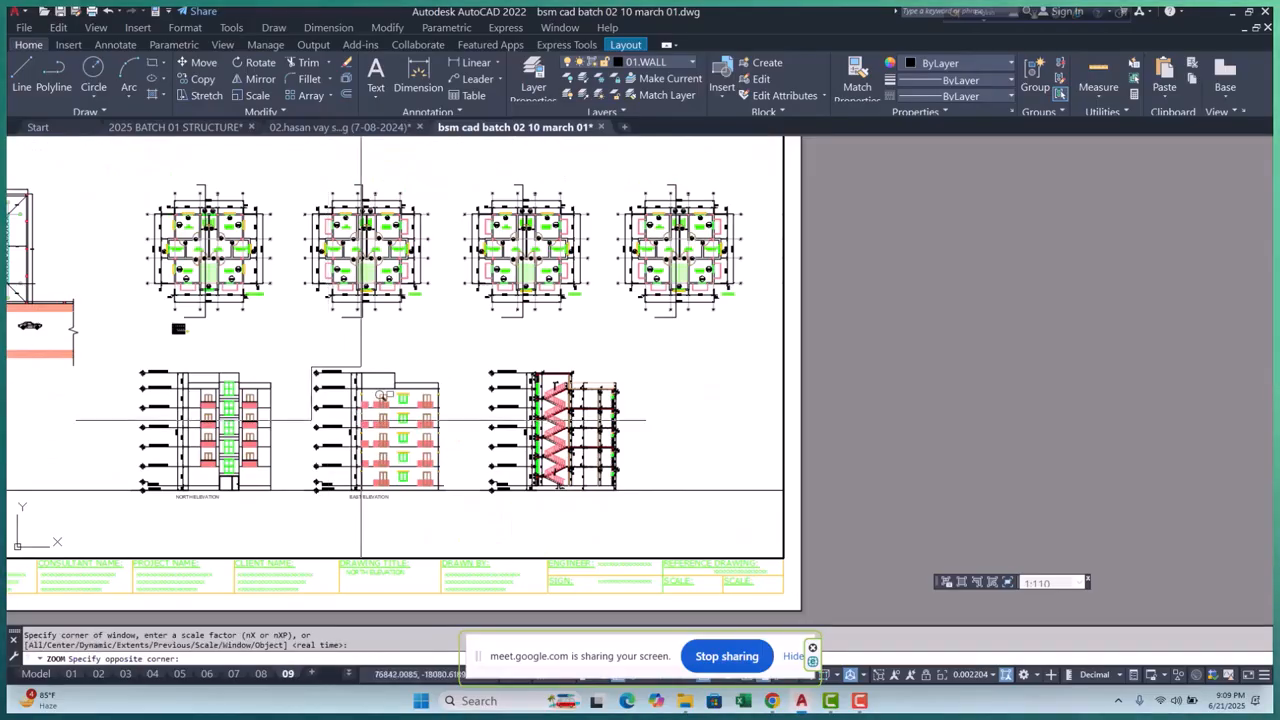
pyautogui.click(470, 474)
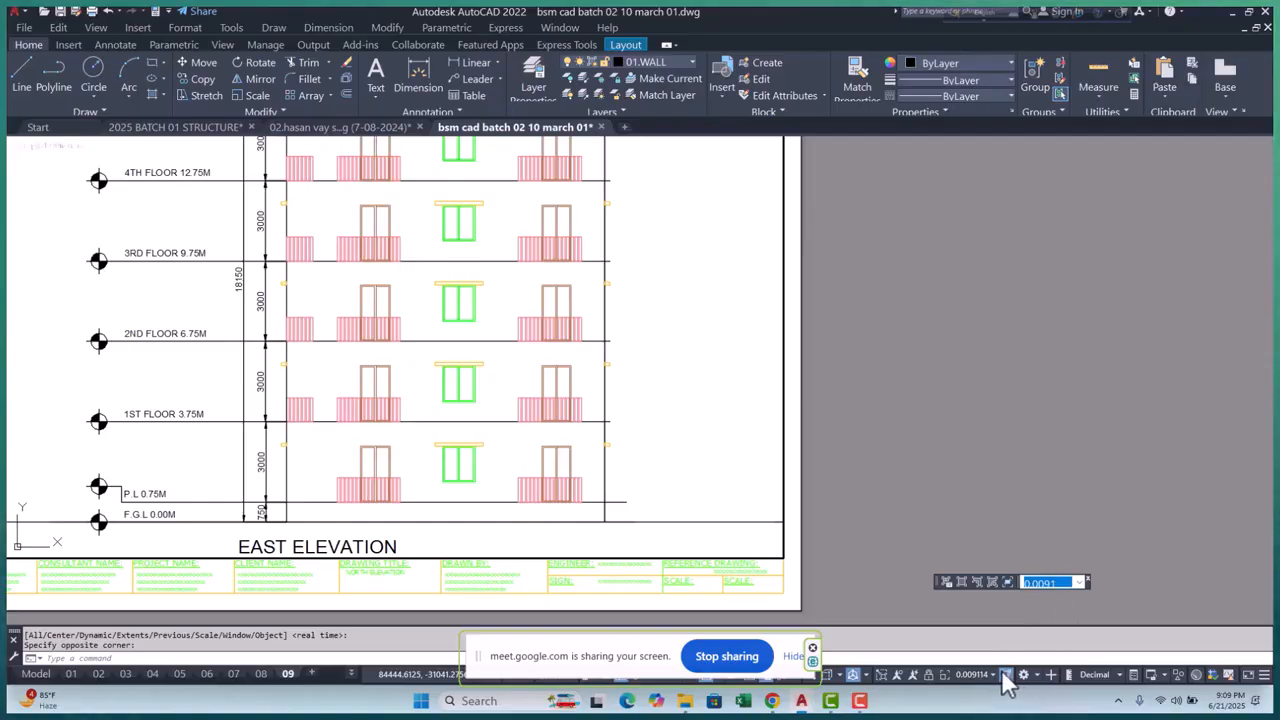
# Try a viewport scale of 1:100 for the East Elevation
pyautogui.click(1060, 585)
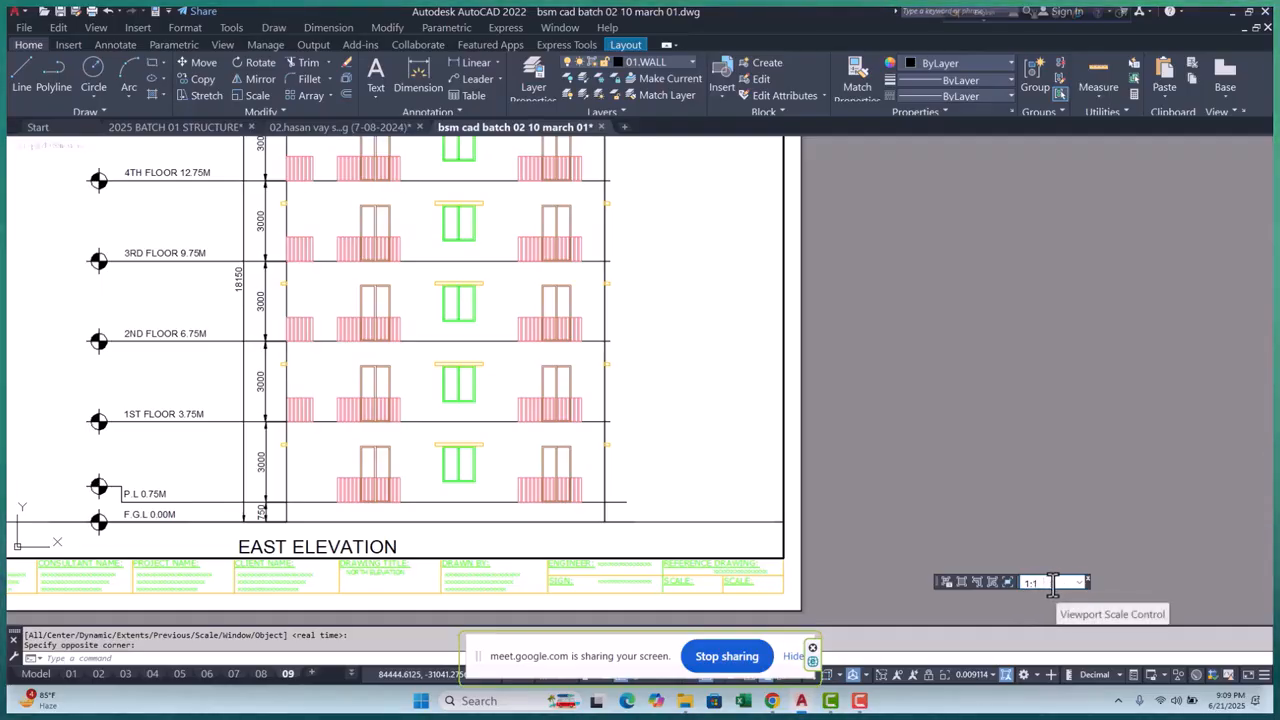
pyautogui.click(1053, 582)
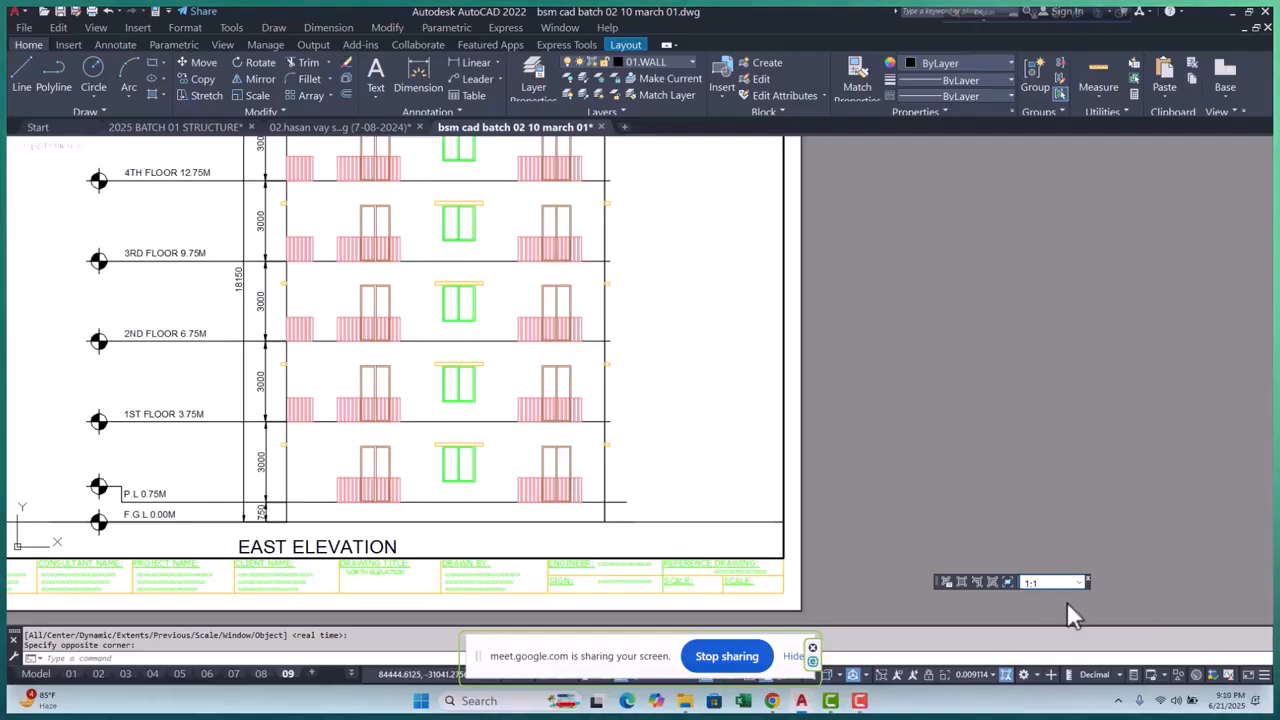
pyautogui.click(1082, 582)
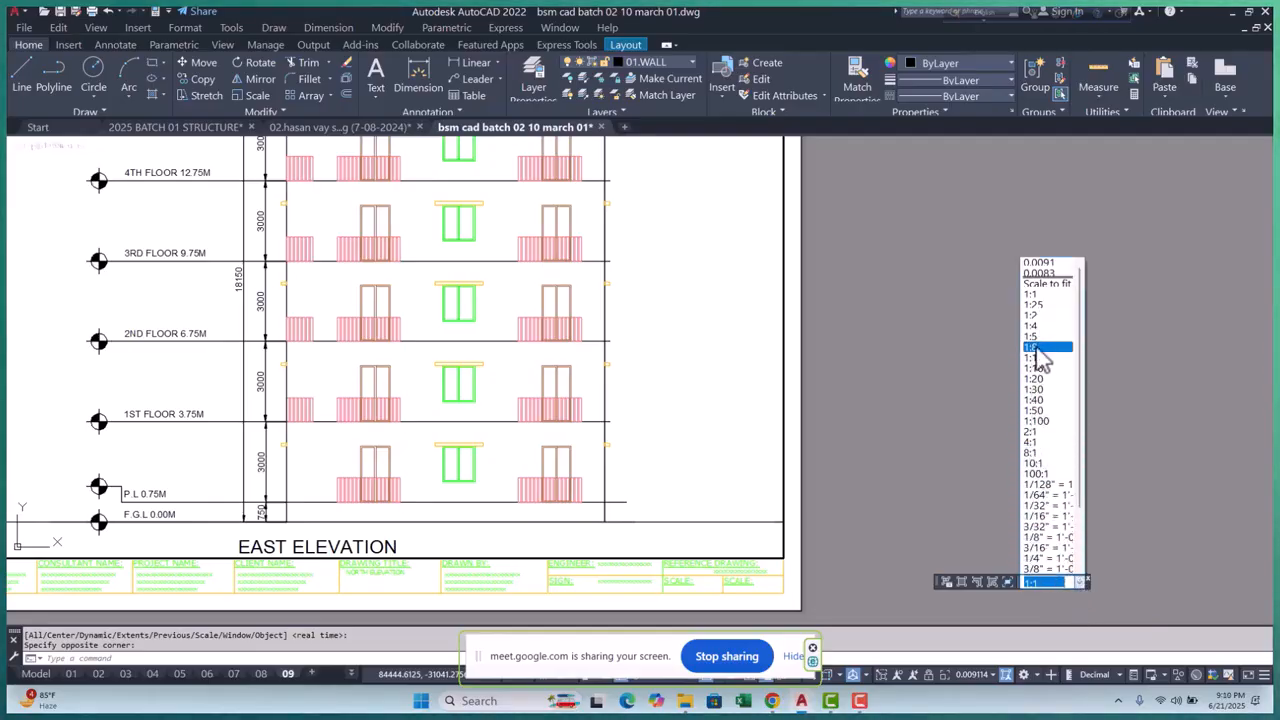
pyautogui.click(1040, 420)
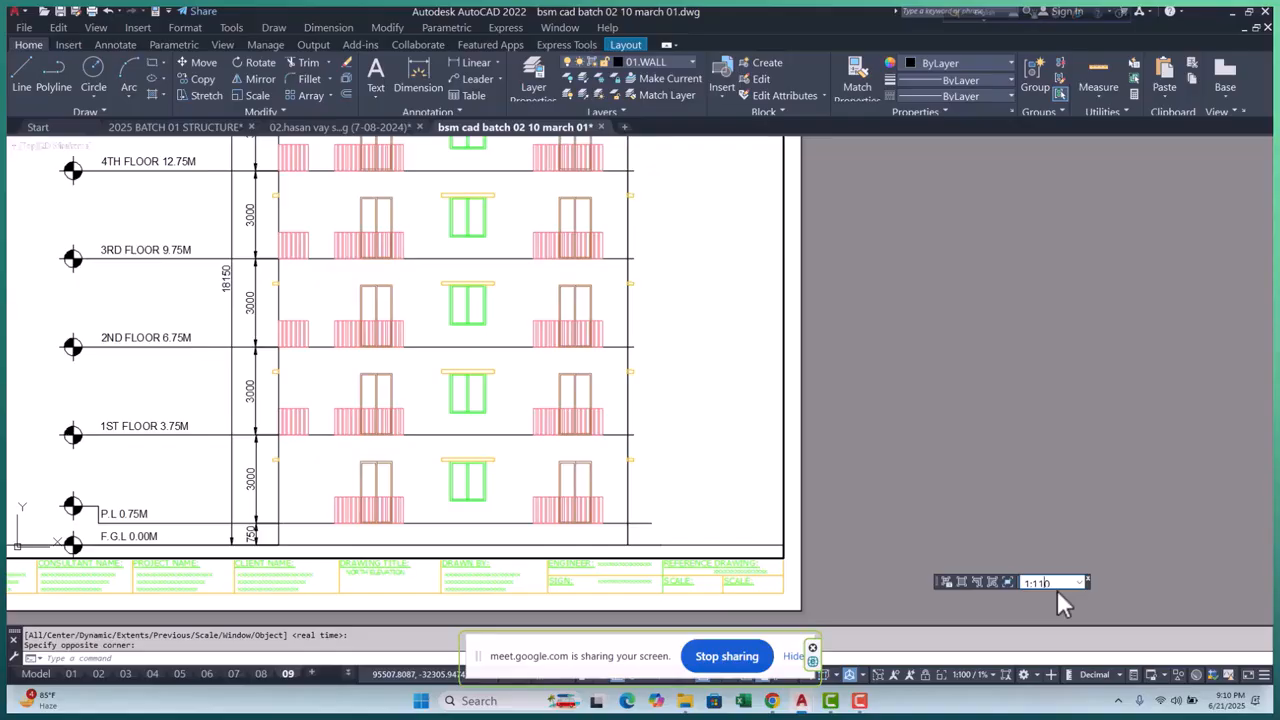
# Set the East Elevation viewport scale to 1:110 and return to paper space
pyautogui.press('Return')
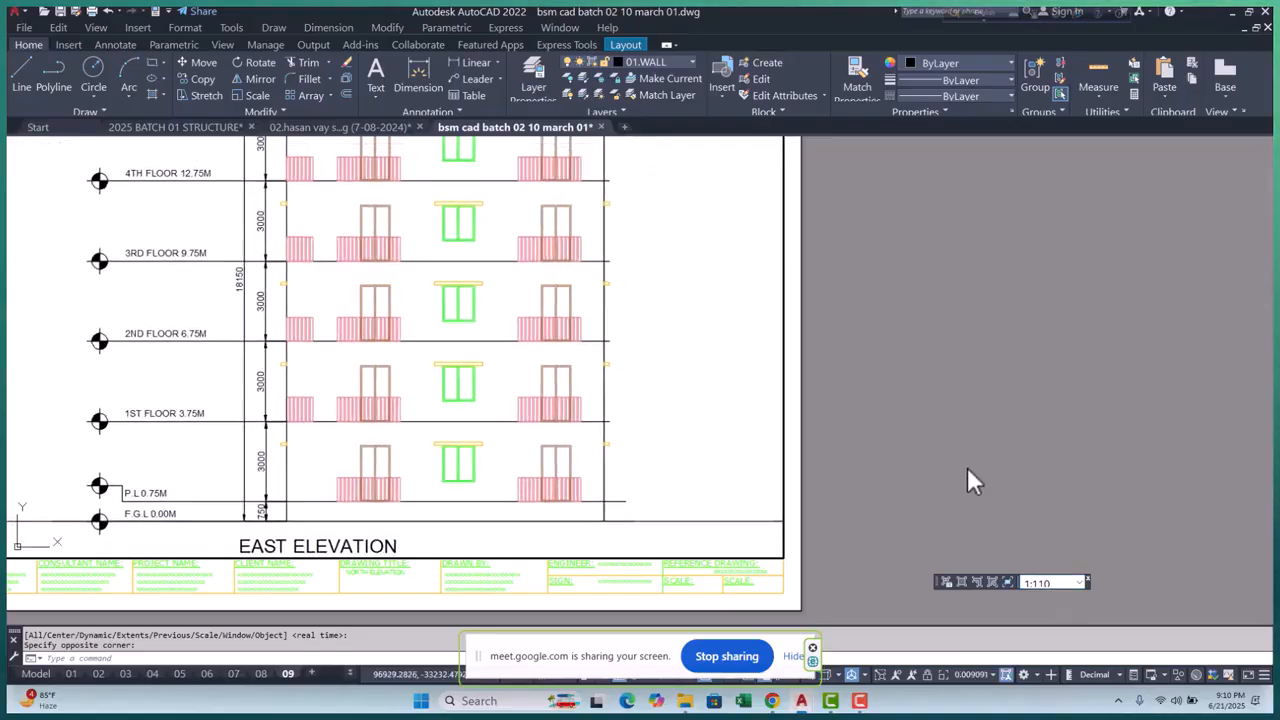
pyautogui.doubleClick(967, 467)
pyautogui.scroll(-2, 543, 480)
pyautogui.scroll(2, 376, 462)
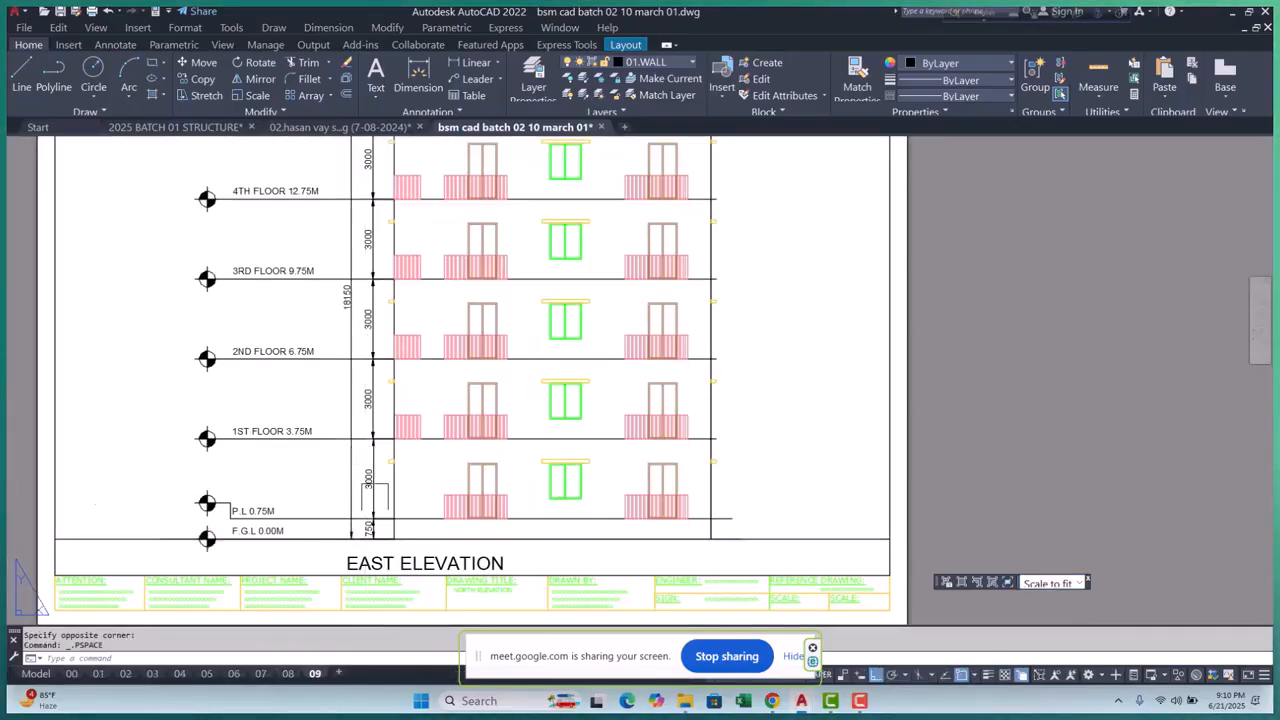
pyautogui.scroll(-1, 371, 543)
pyautogui.scroll(3, 420, 509)
pyautogui.scroll(-4, 420, 509)
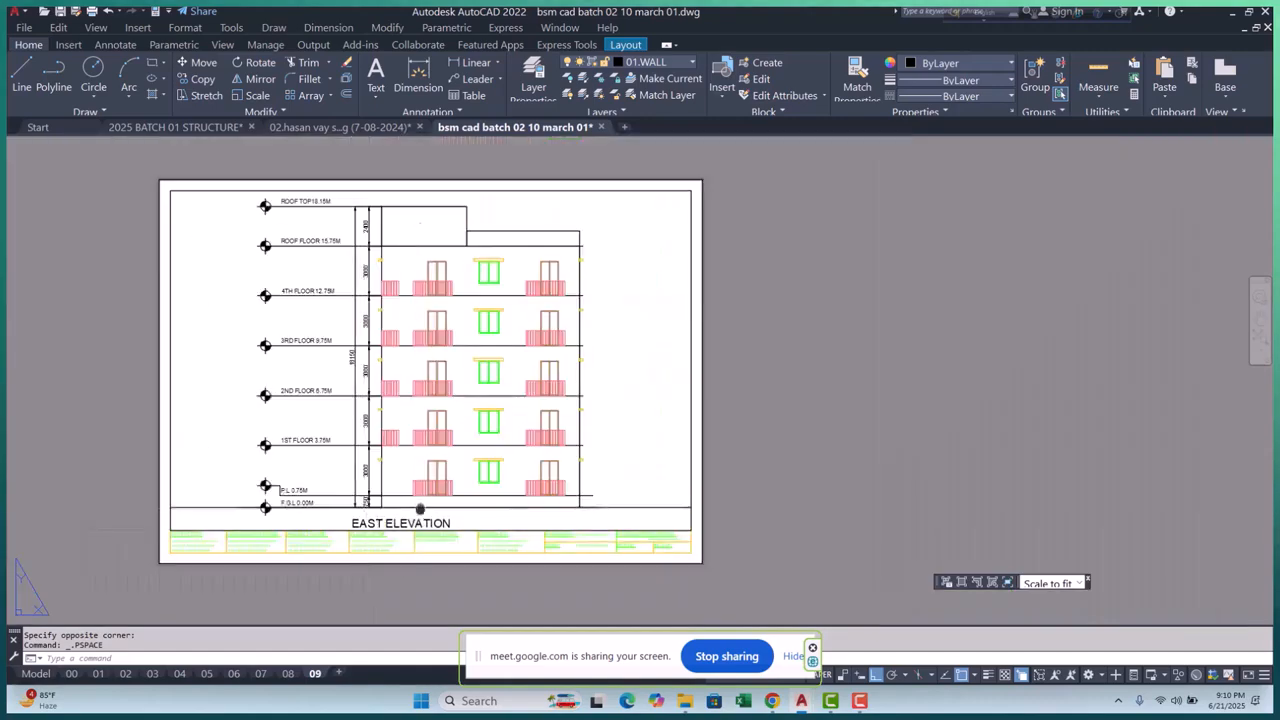
pyautogui.moveTo(420, 509); pyautogui.dragTo(417, 510, button='middle')
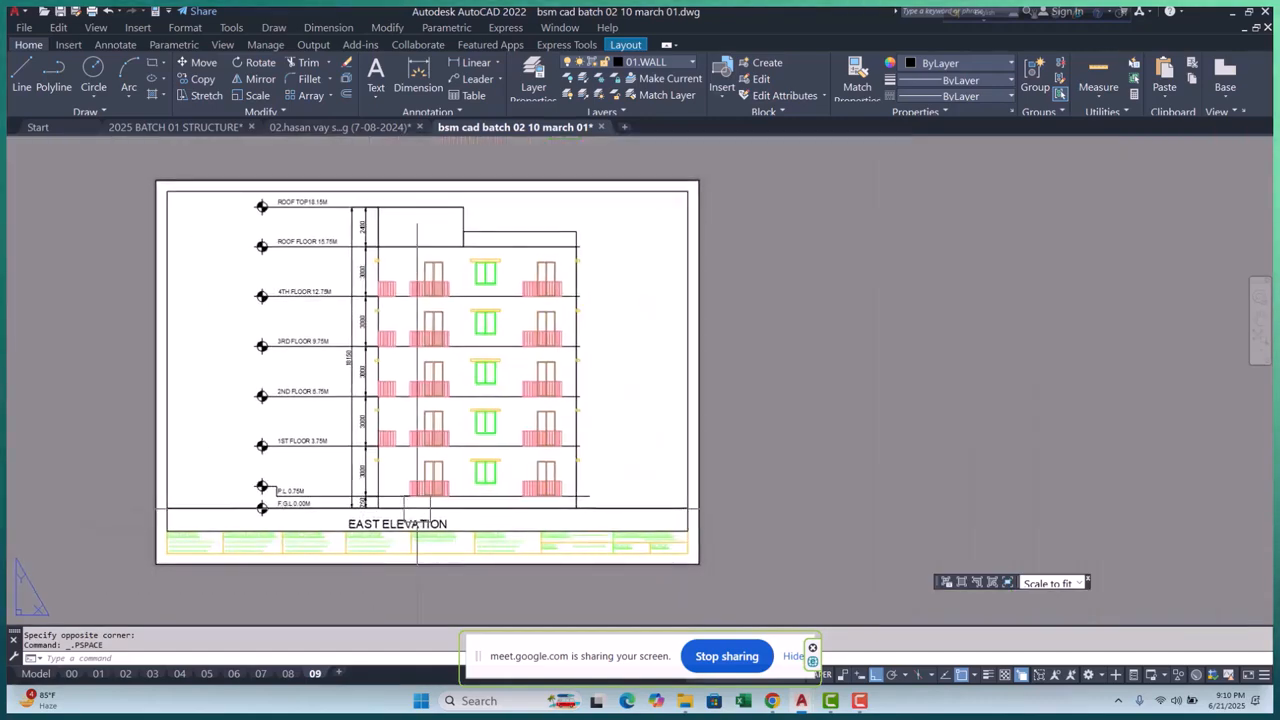
# Hide the screen-sharing bar and create a copy of layout 09 at the end of the layouts
pyautogui.click(793, 656)
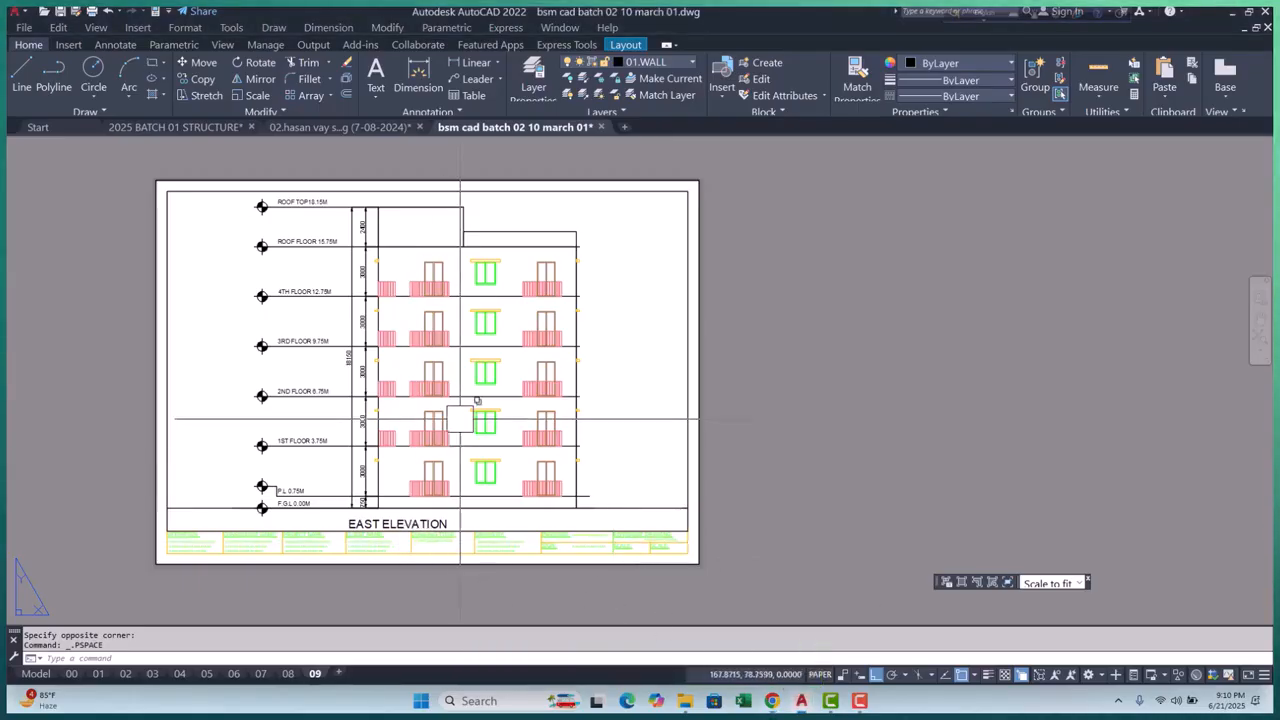
pyautogui.rightClick(317, 674)
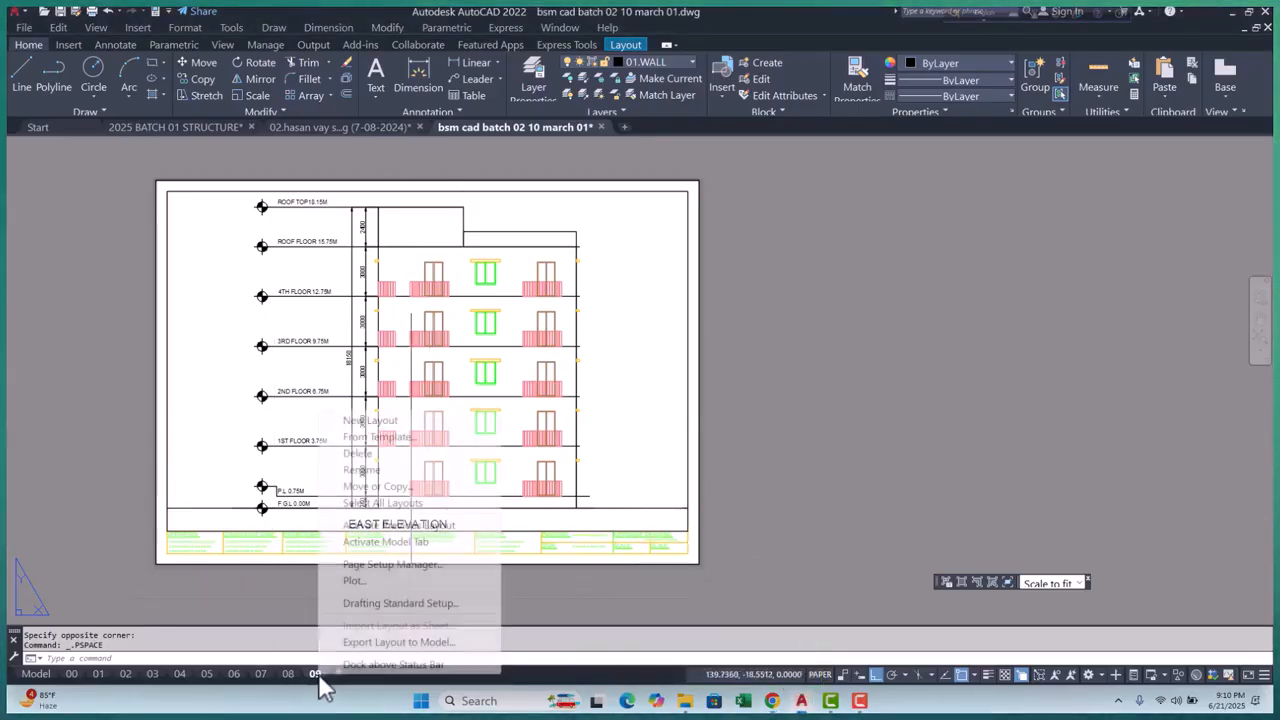
pyautogui.click(395, 487)
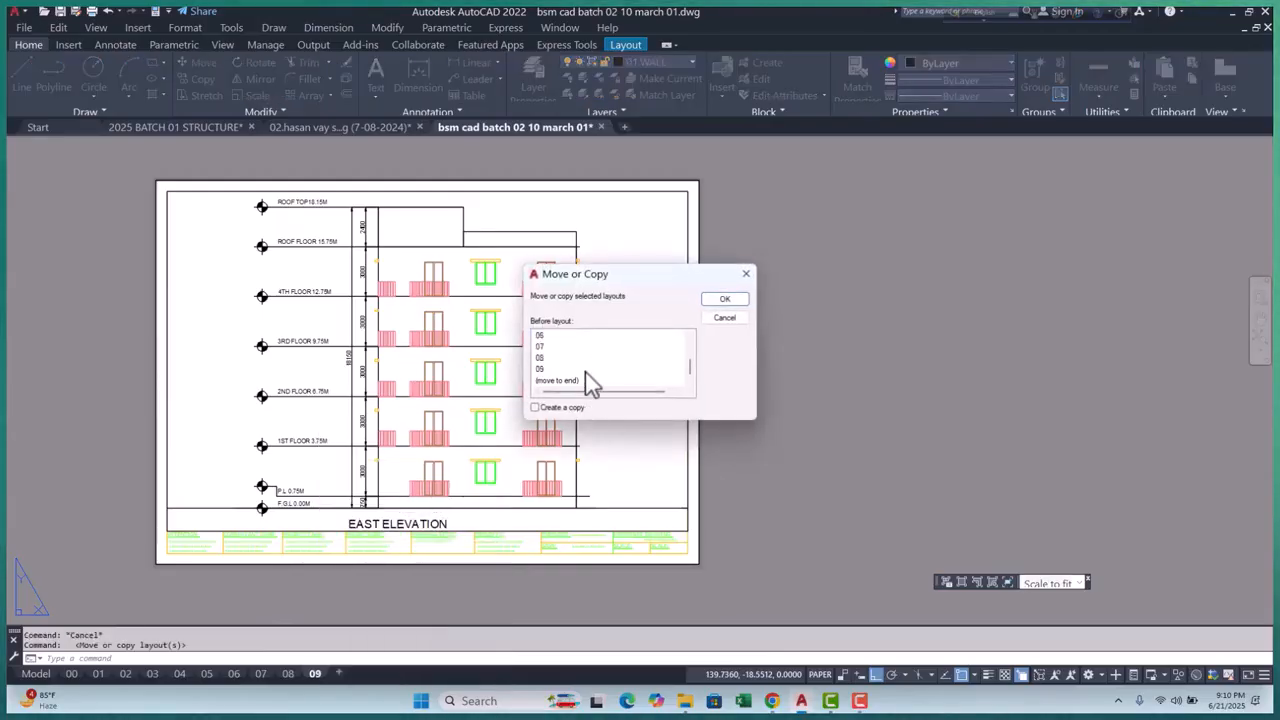
pyautogui.click(588, 380)
pyautogui.click(536, 407)
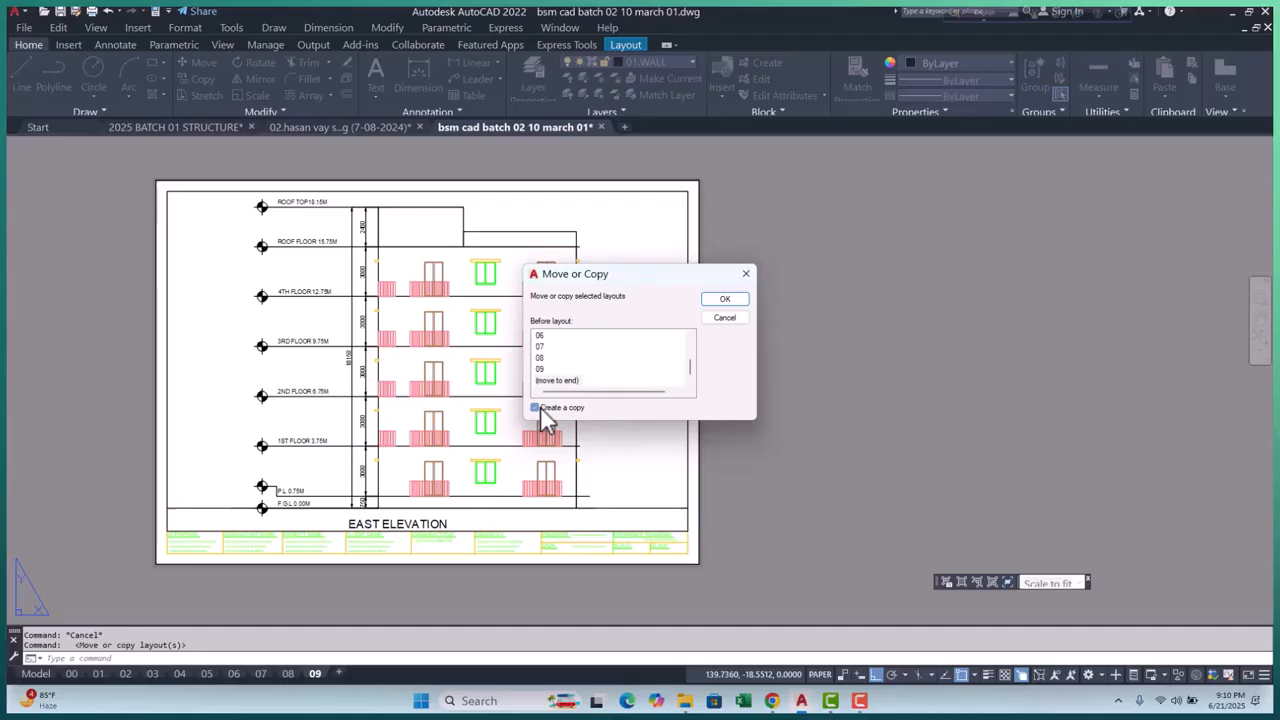
pyautogui.click(740, 299)
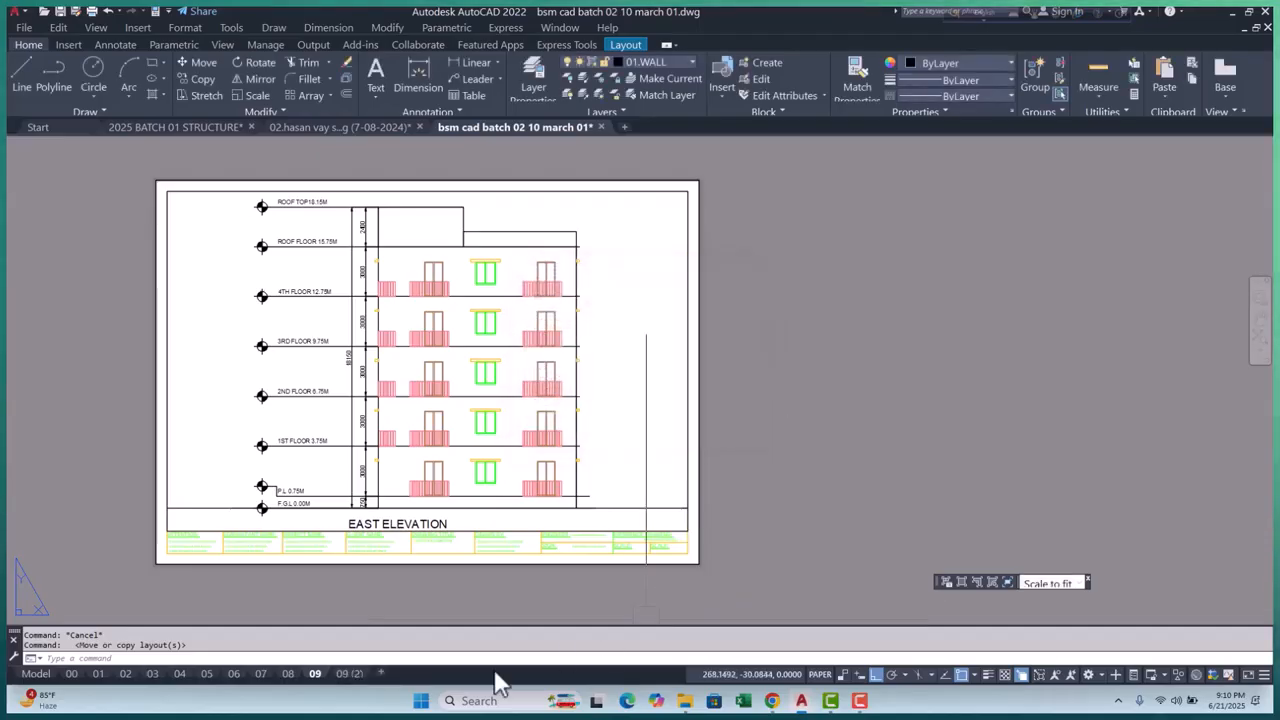
# Rename the copied layout 09 (2) to 10
pyautogui.rightClick(358, 675)
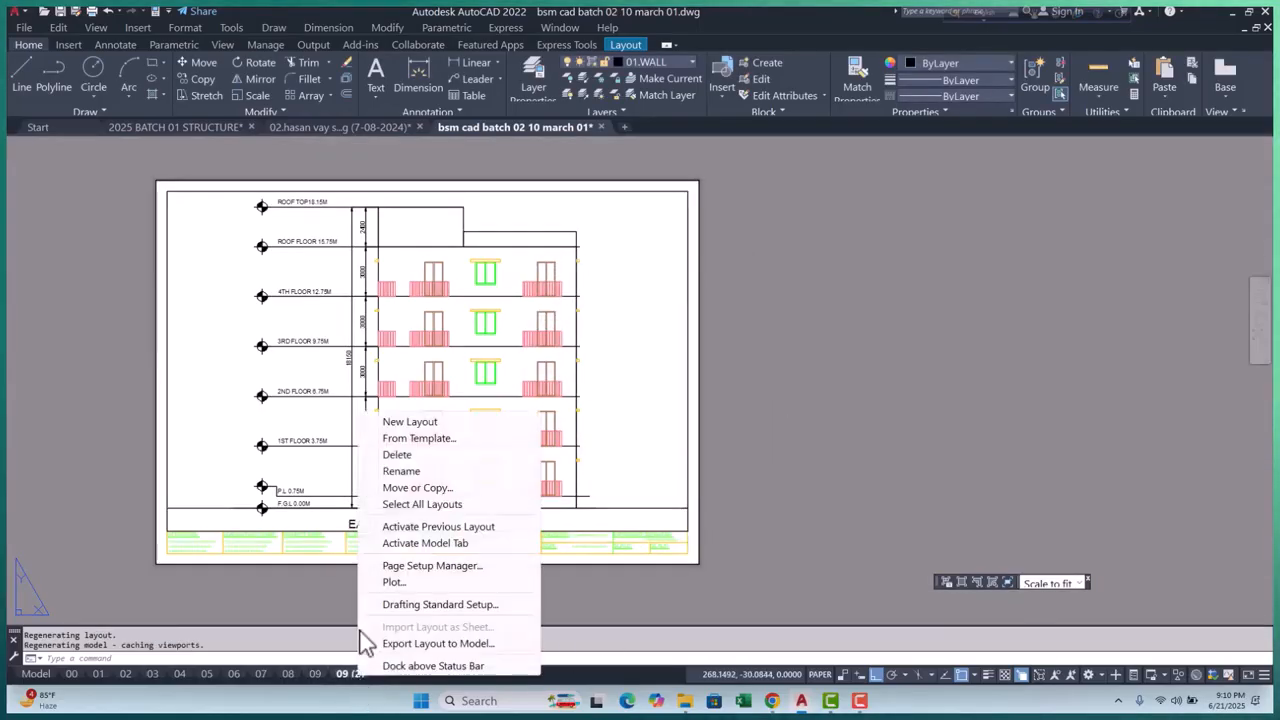
pyautogui.click(403, 471)
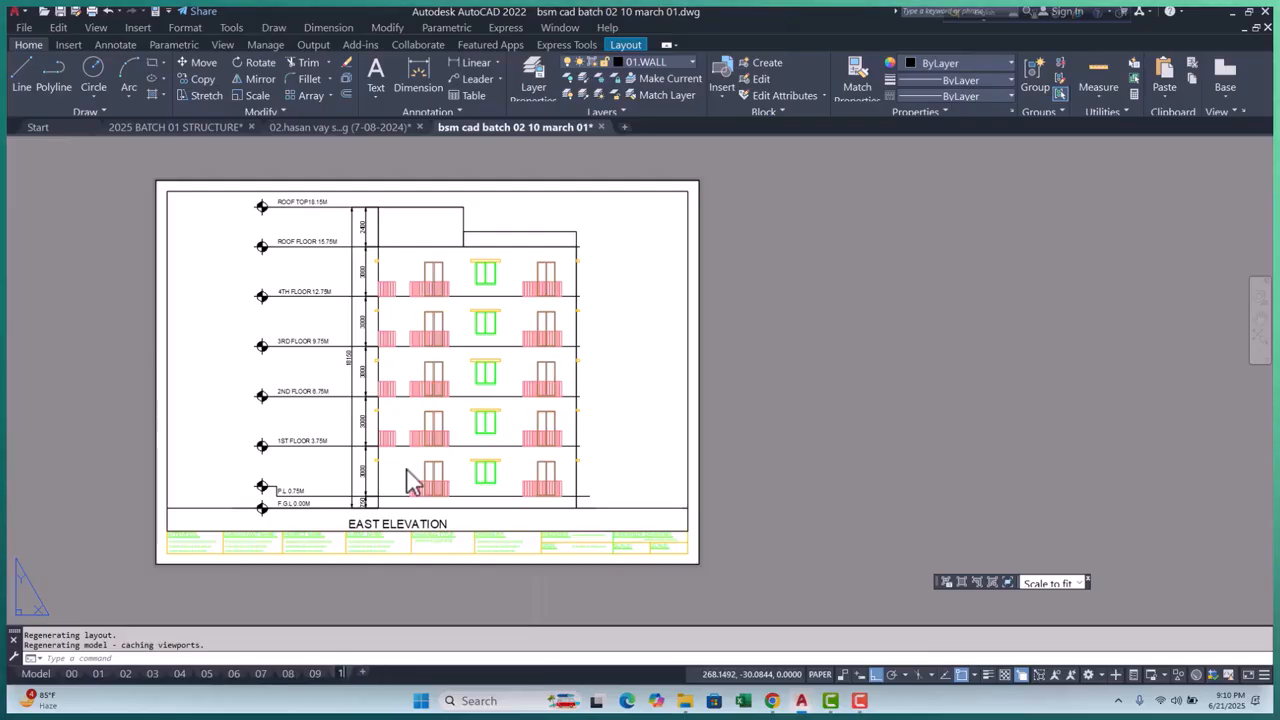
pyautogui.write('10')
pyautogui.press('Return')
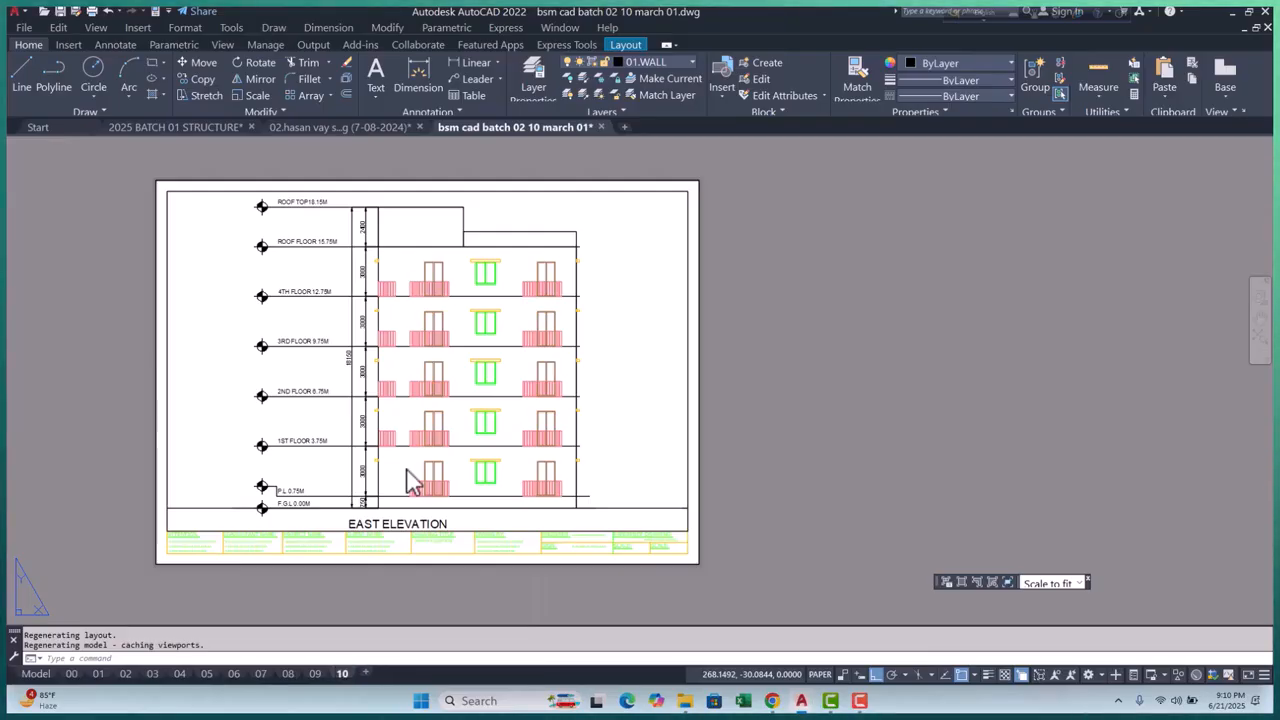
pyautogui.click(796, 488)
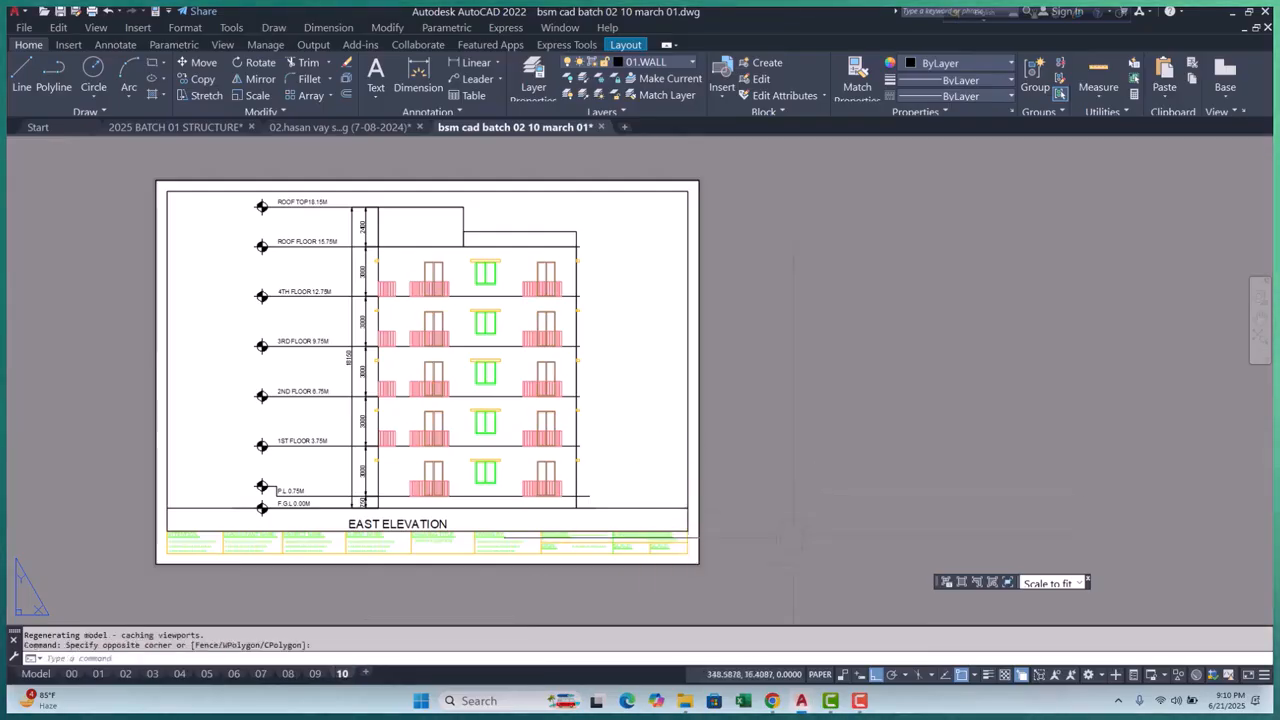
# Reframe layout 10's viewport on the staircase section with a zoom window and return to paper space
pyautogui.click(315, 674)
pyautogui.click(342, 674)
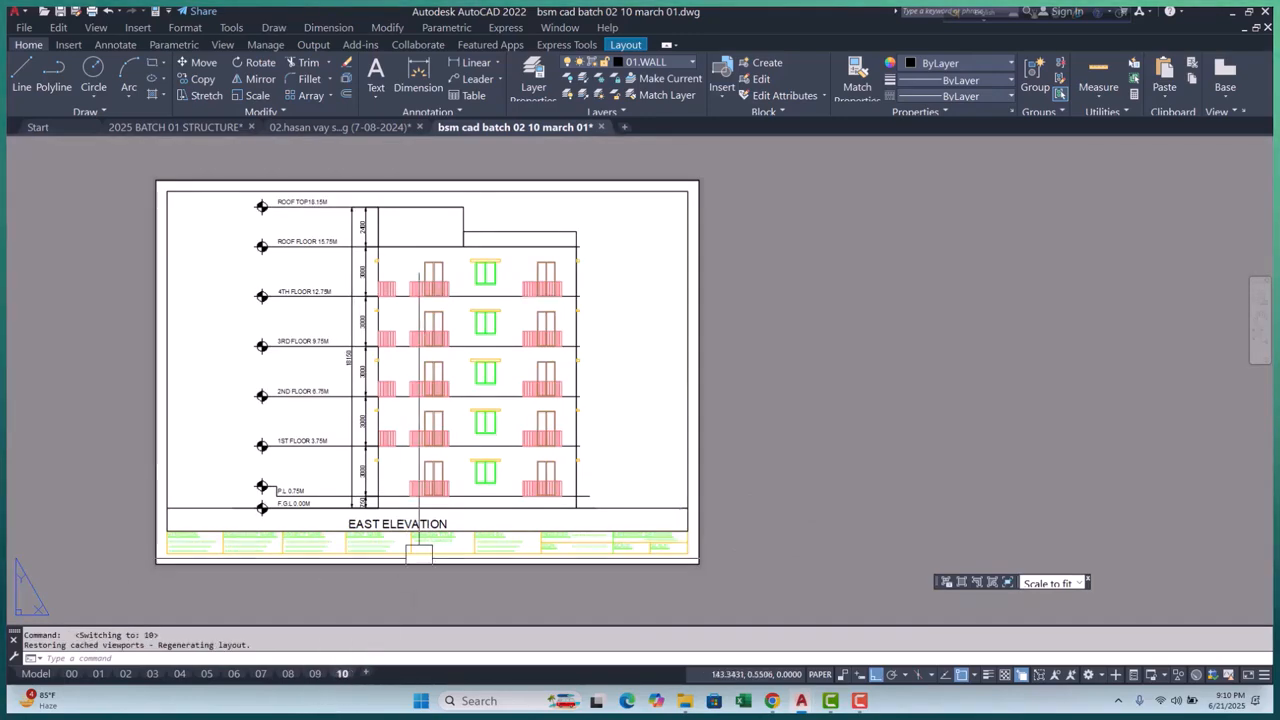
pyautogui.doubleClick(594, 418)
pyautogui.scroll(-4, 443, 412)
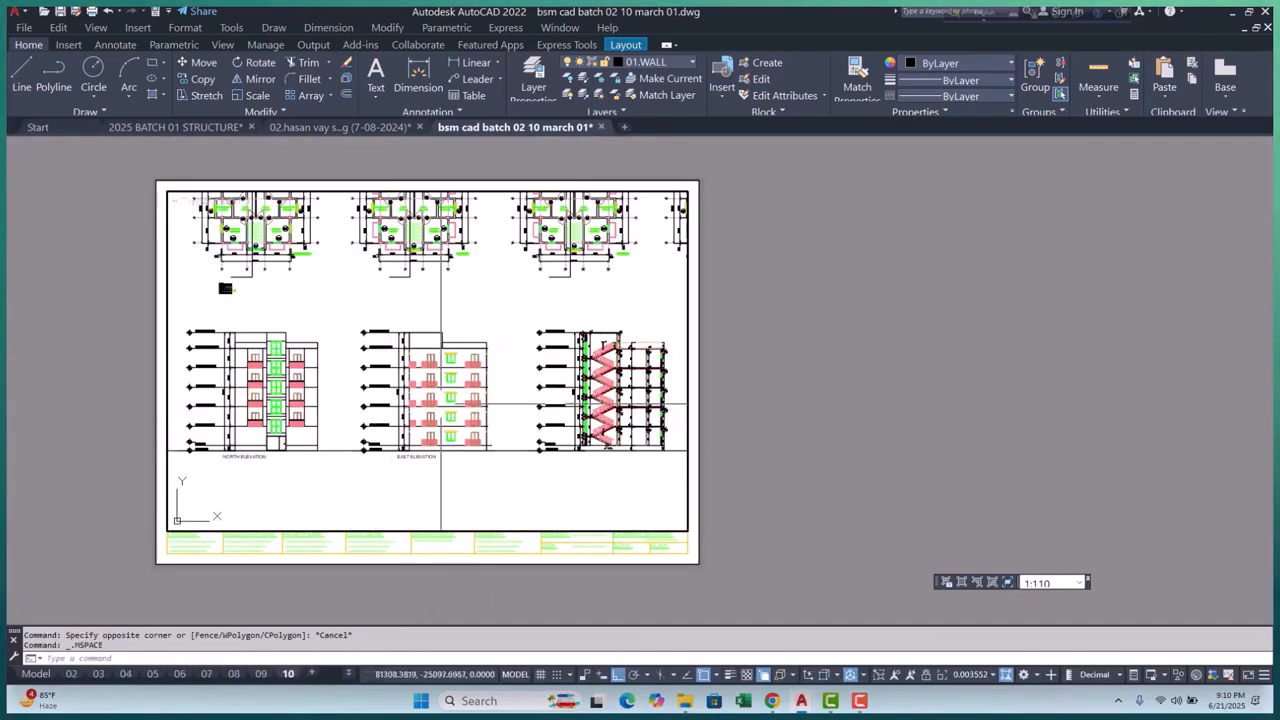
pyautogui.write('z')
pyautogui.press('Return')
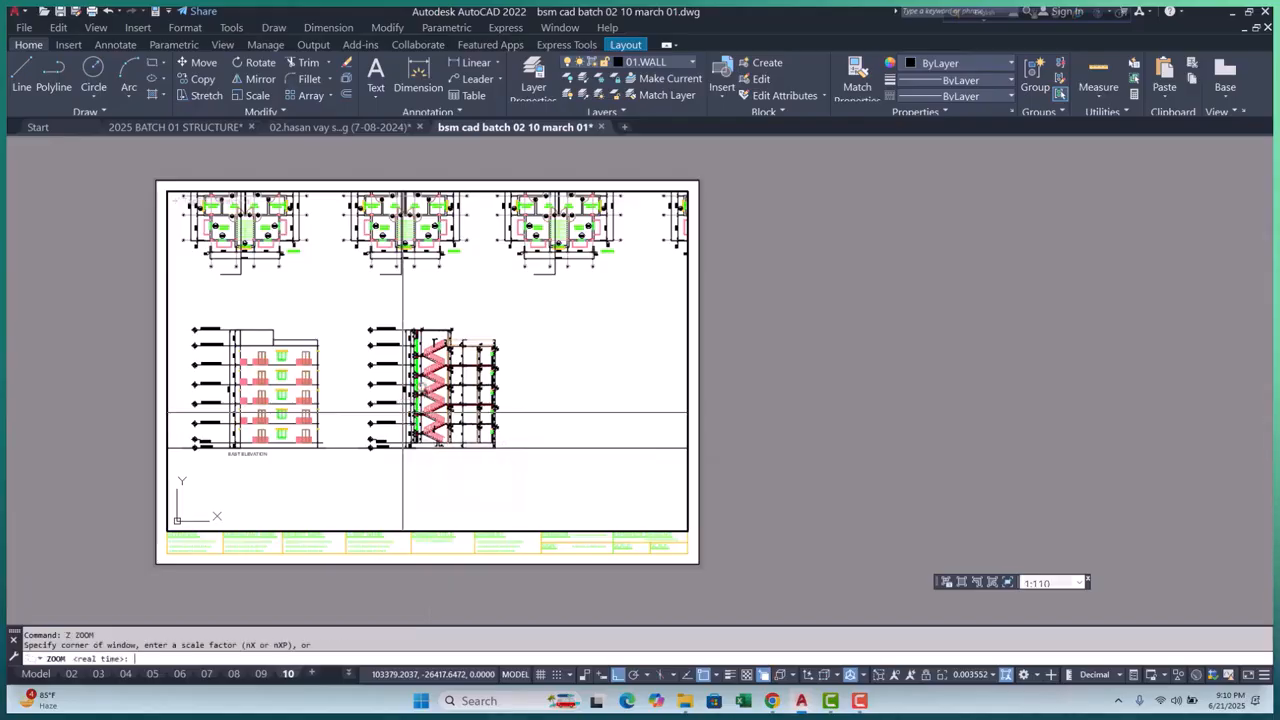
pyautogui.scroll(3, 373, 303)
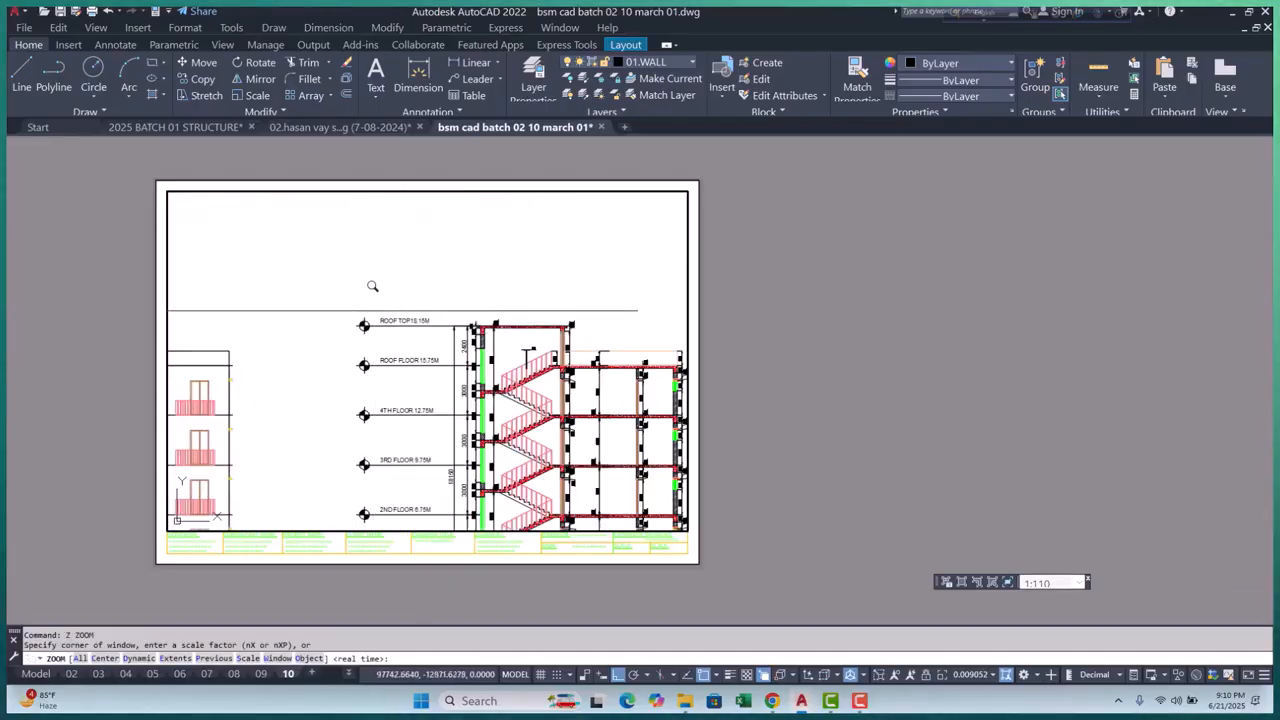
pyautogui.click(371, 287)
pyautogui.scroll(-3, 371, 287)
pyautogui.scroll(4, 448, 429)
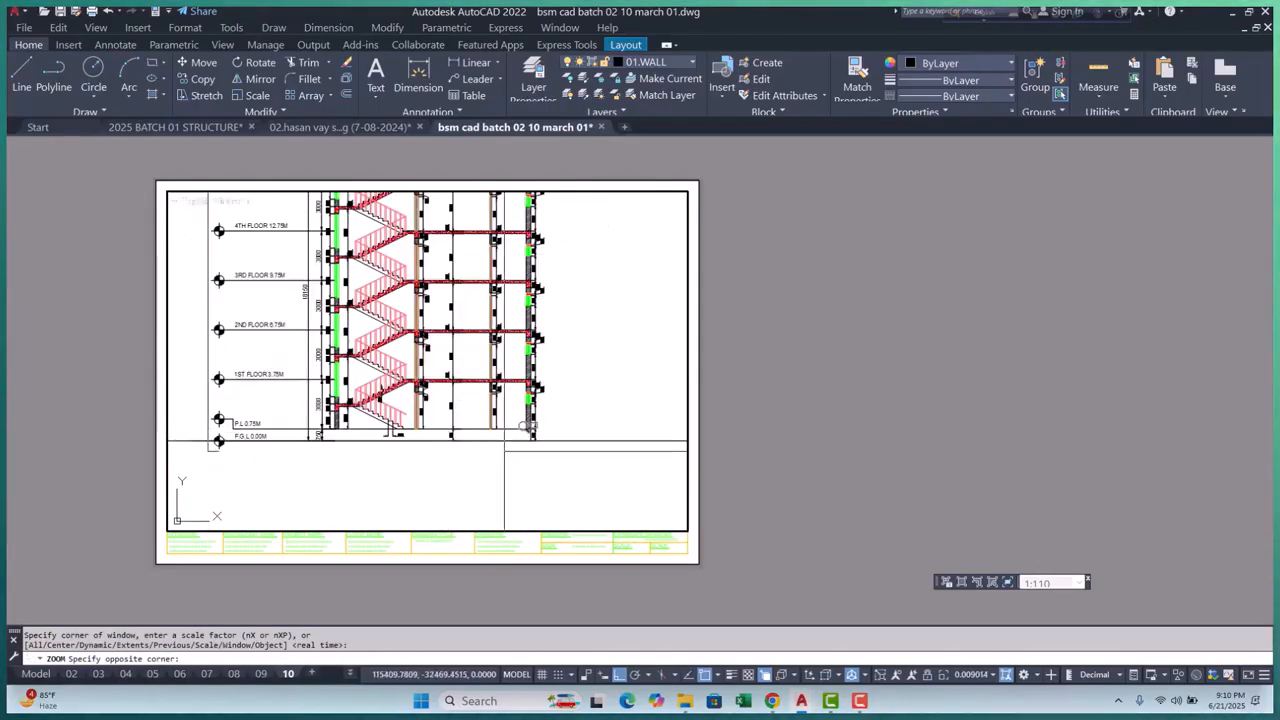
pyautogui.click(578, 429)
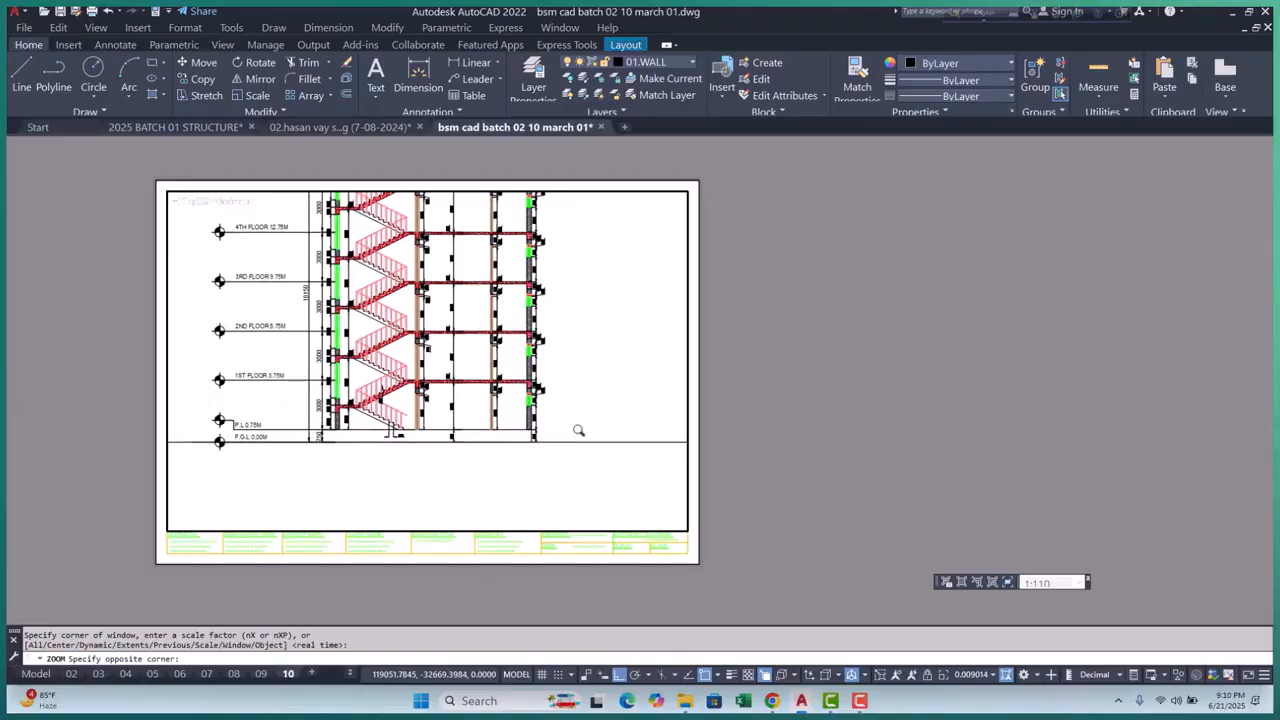
pyautogui.doubleClick(808, 455)
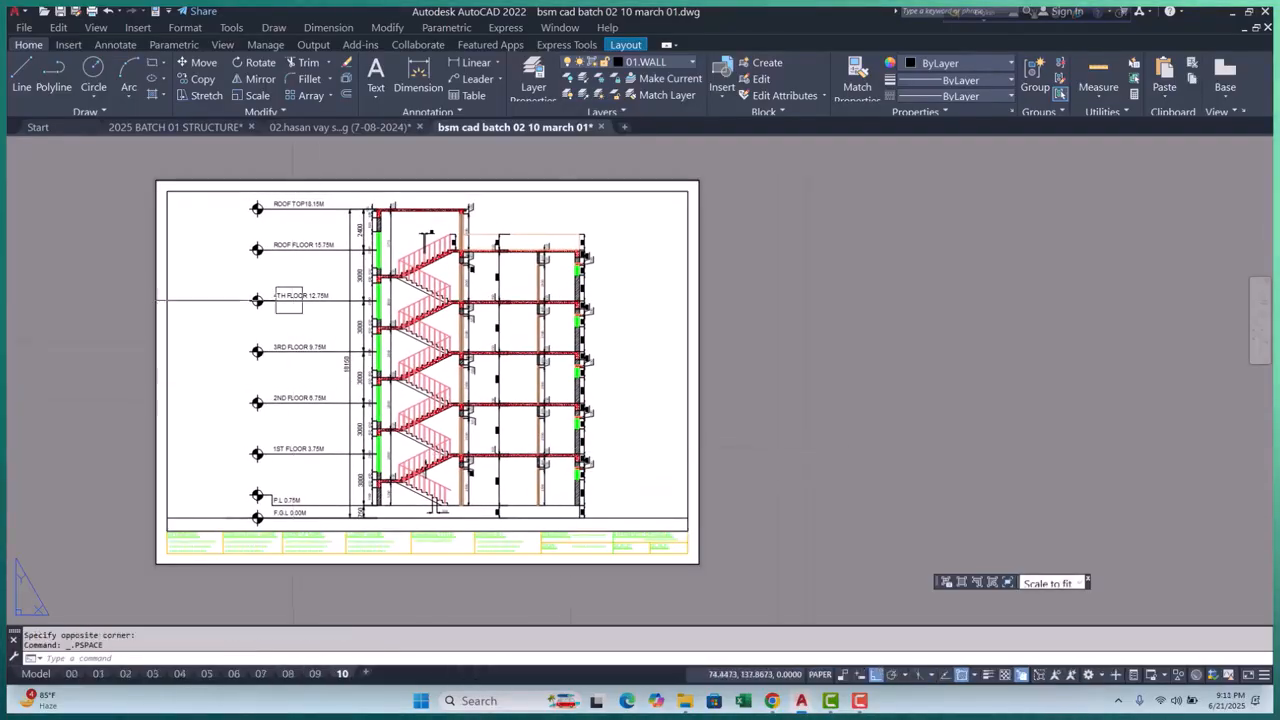
# Inspect the staircase section on layout 10 from roof top to ground level, including its dimensions and the title block
pyautogui.scroll(4, 309, 264)
pyautogui.scroll(-3, 400, 300)
pyautogui.scroll(1, 625, 327)
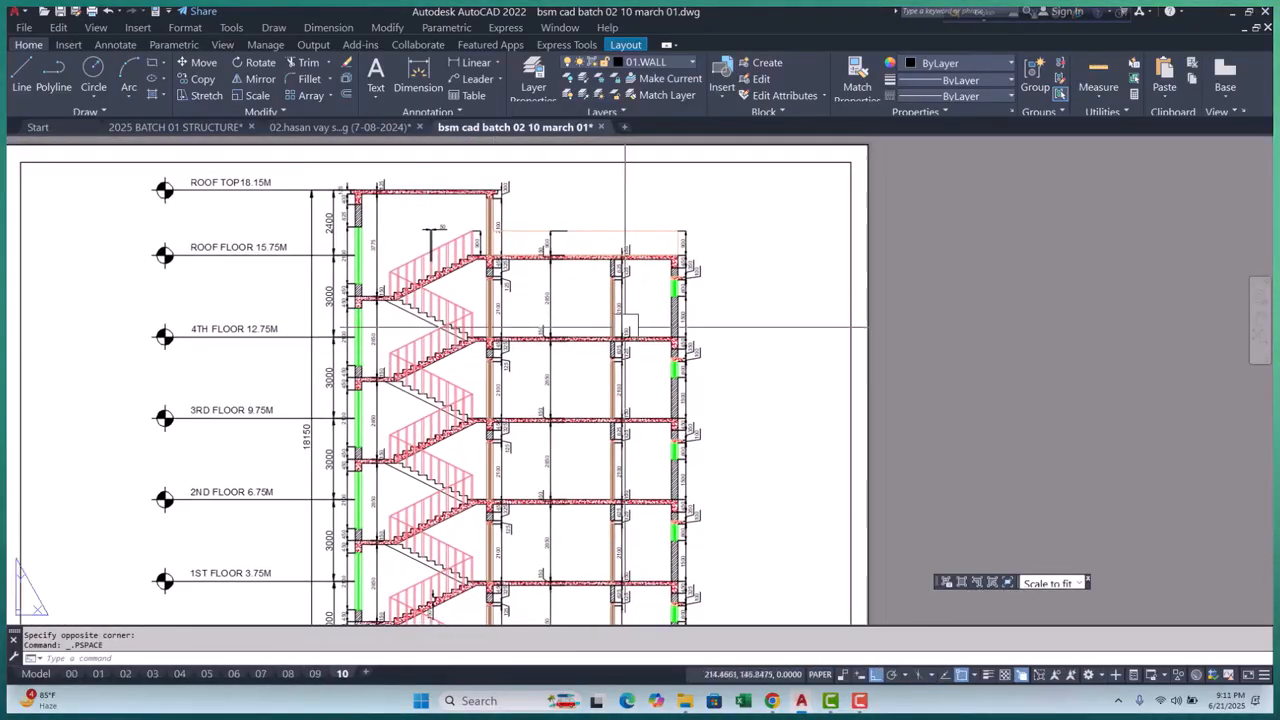
pyautogui.scroll(3, 625, 327)
pyautogui.scroll(-4, 531, 357)
pyautogui.scroll(1, 381, 266)
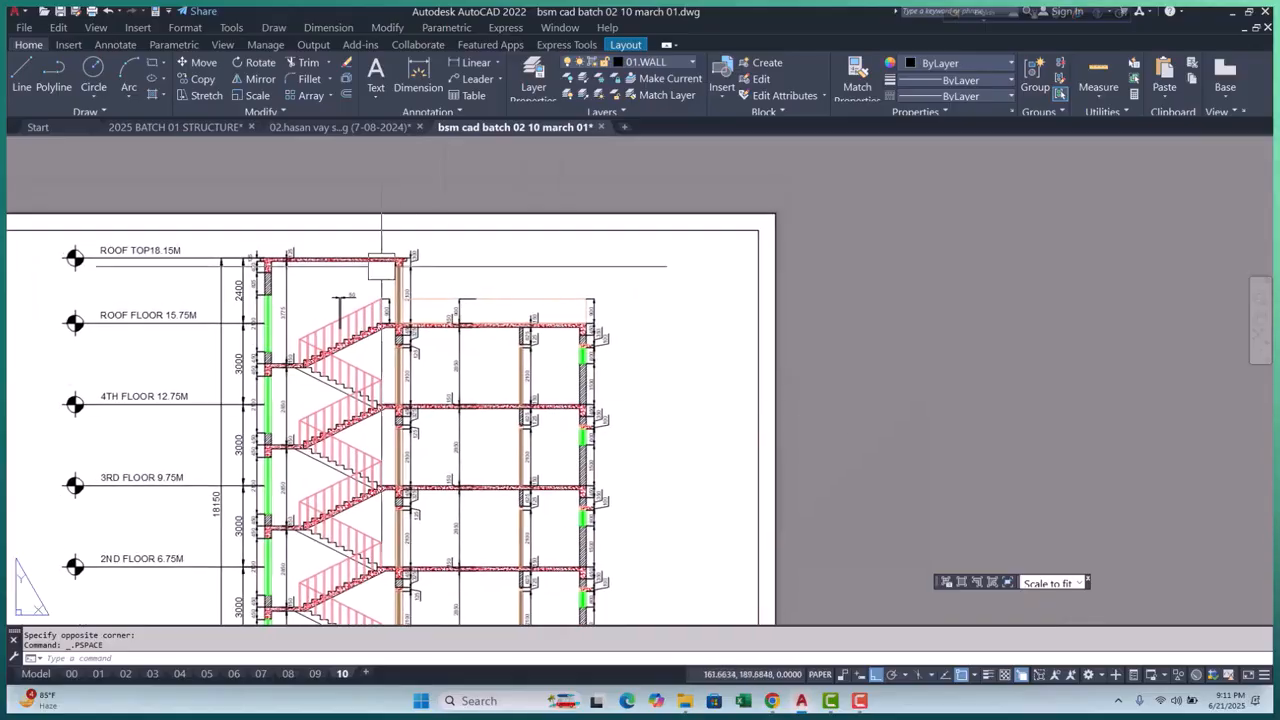
pyautogui.scroll(3, 381, 266)
pyautogui.scroll(-3, 394, 286)
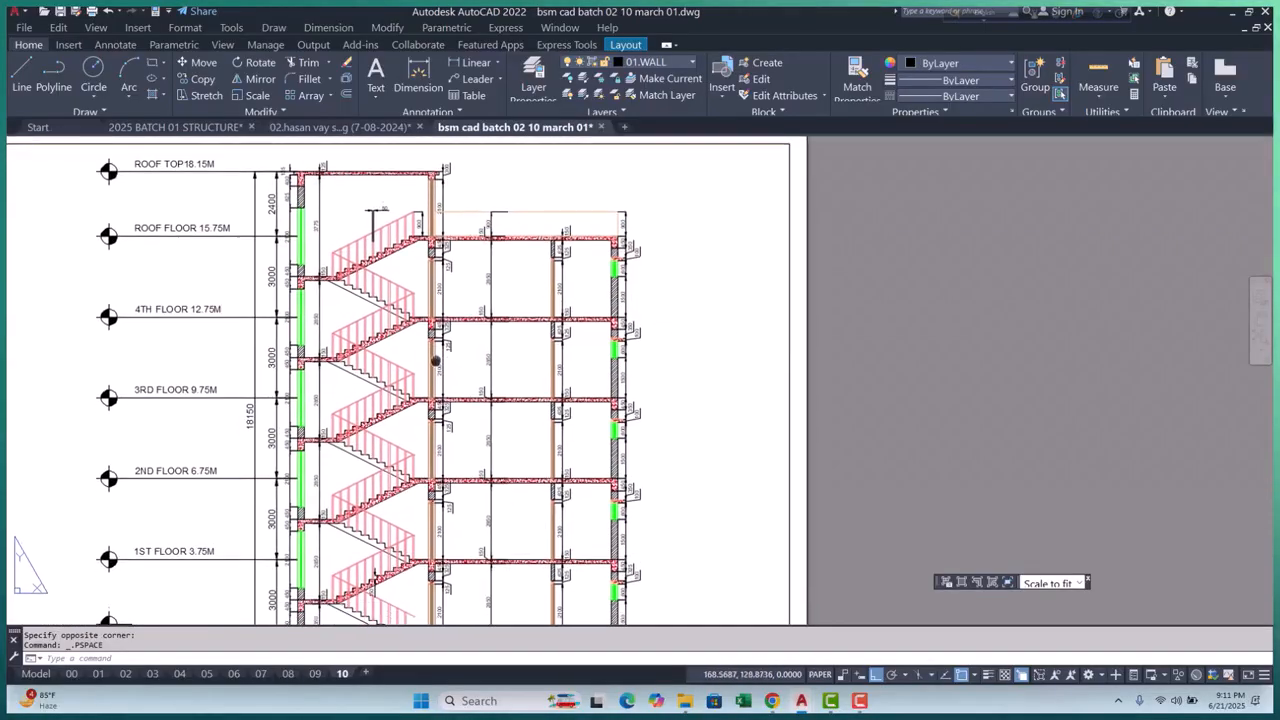
pyautogui.scroll(3, 436, 360)
pyautogui.scroll(-3, 430, 298)
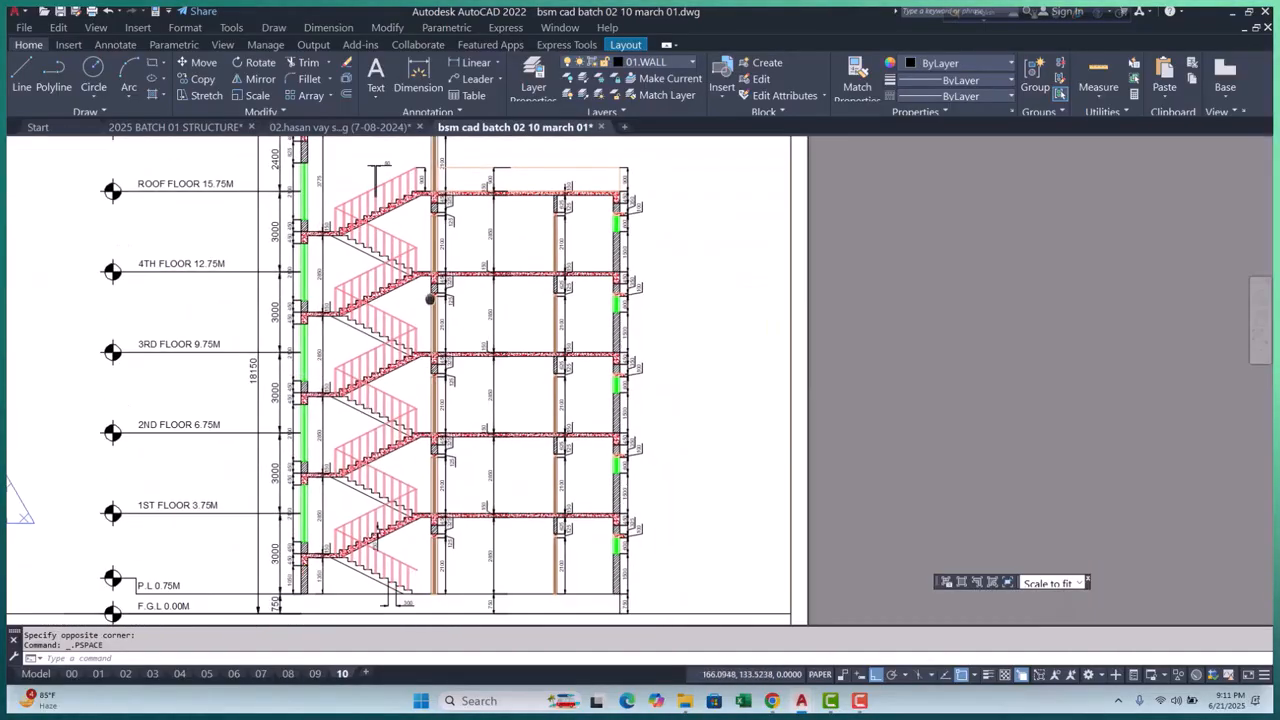
pyautogui.scroll(3, 430, 298)
pyautogui.scroll(-3, 422, 355)
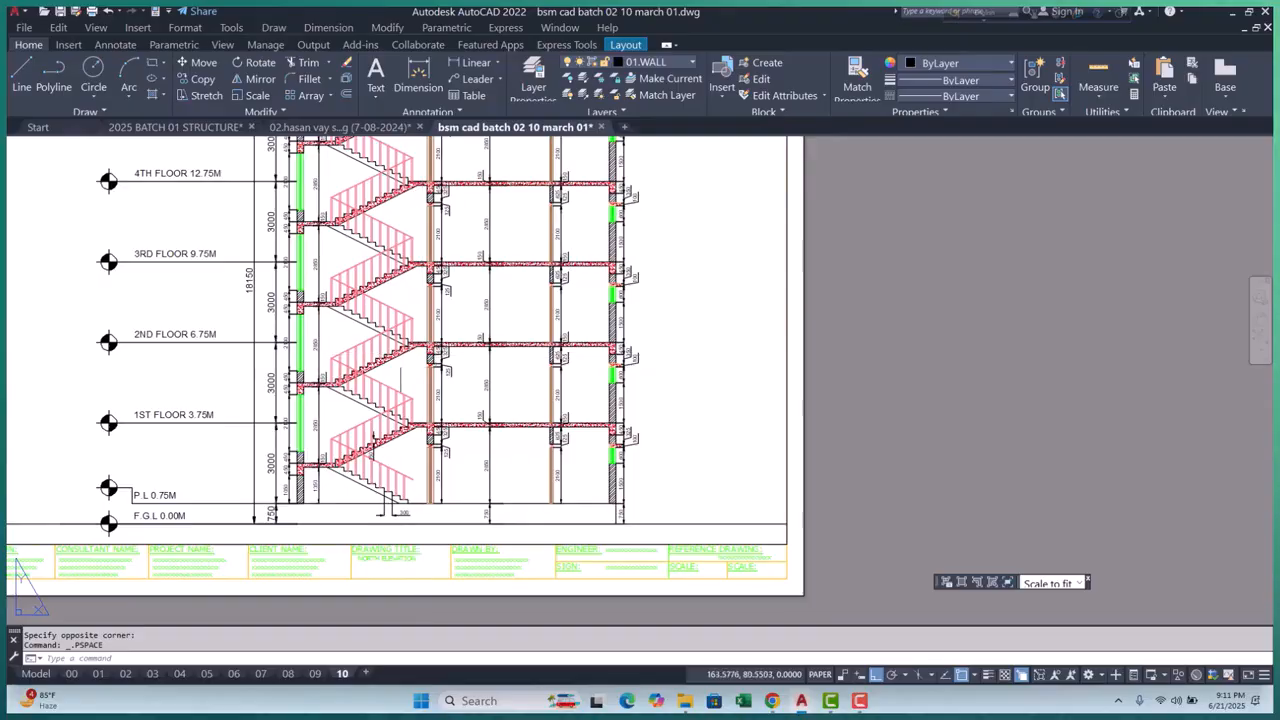
pyautogui.scroll(3, 440, 383)
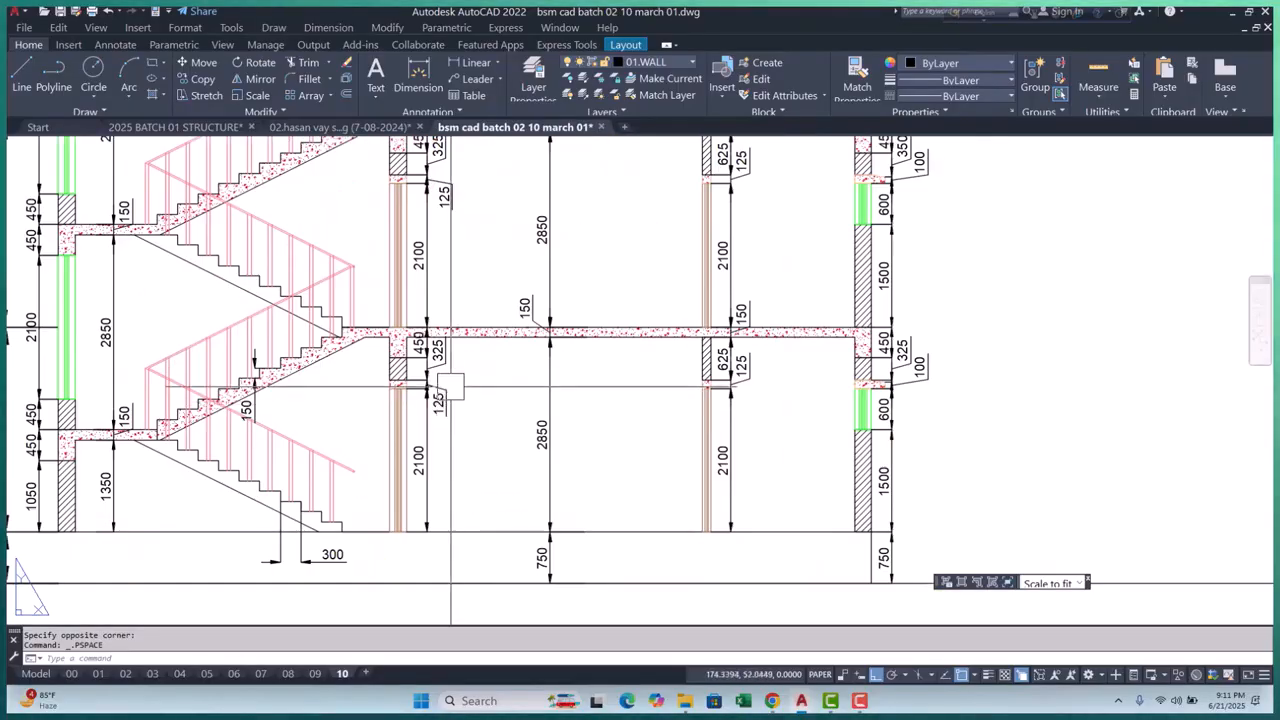
pyautogui.scroll(-5, 450, 386)
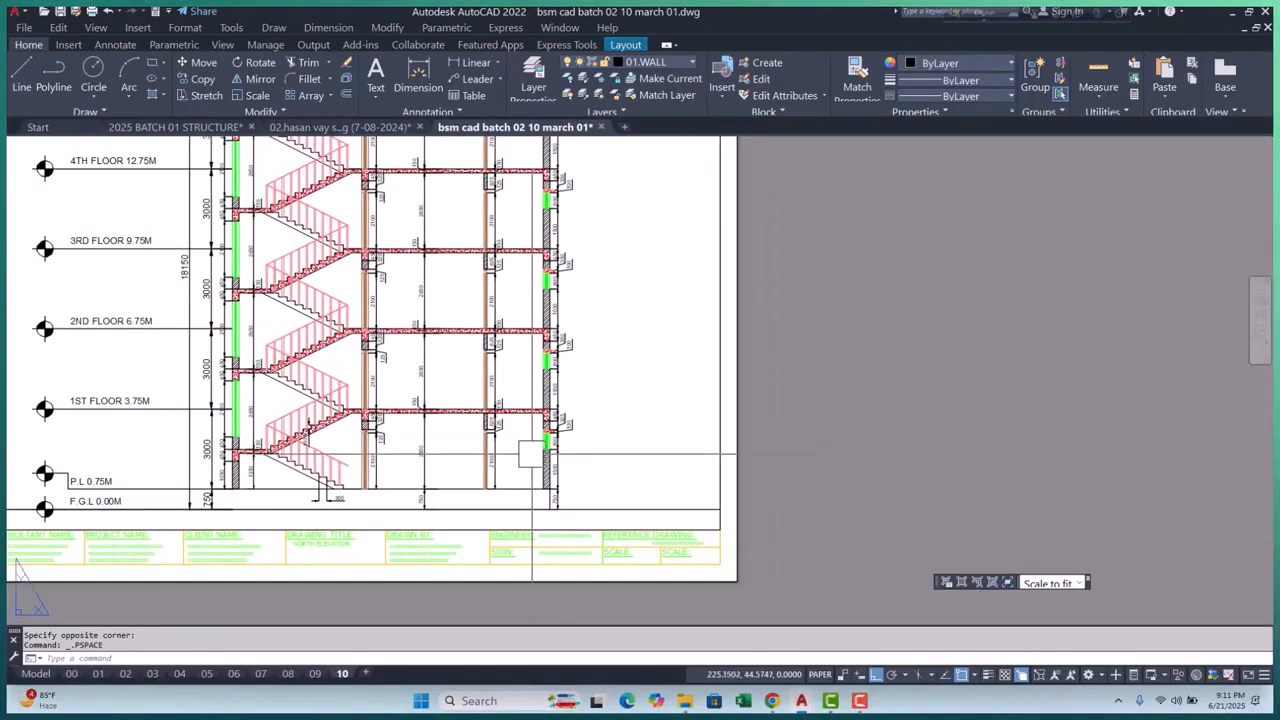
pyautogui.scroll(-5, 532, 455)
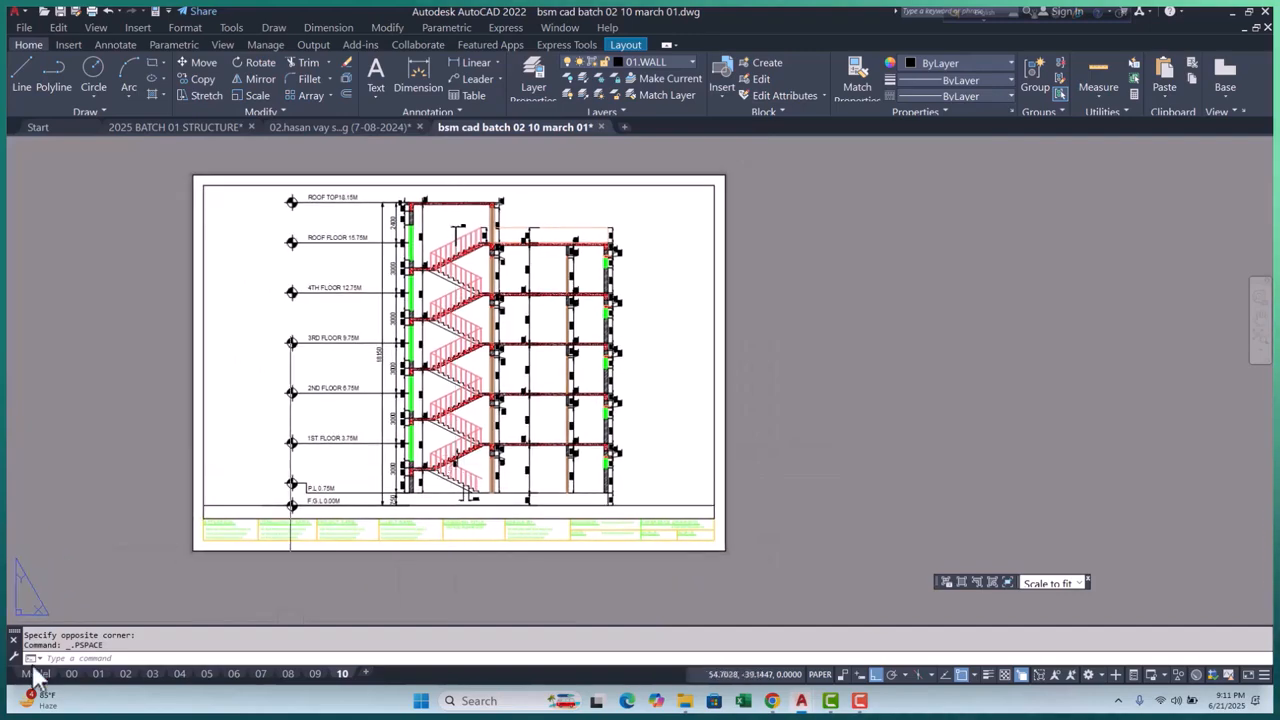
# In model space, copy the EAST ELEVATION title horizontally to below the staircase section
pyautogui.click(37, 673)
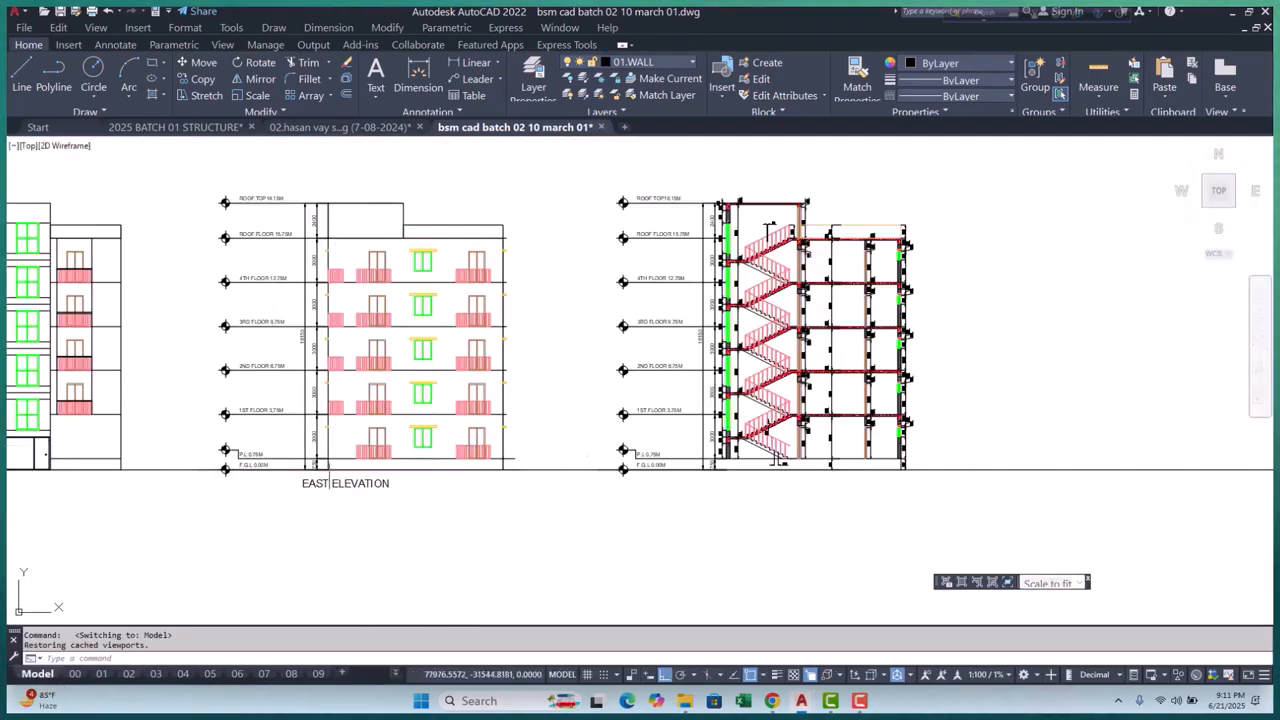
pyautogui.scroll(3, 345, 487)
pyautogui.write('C')
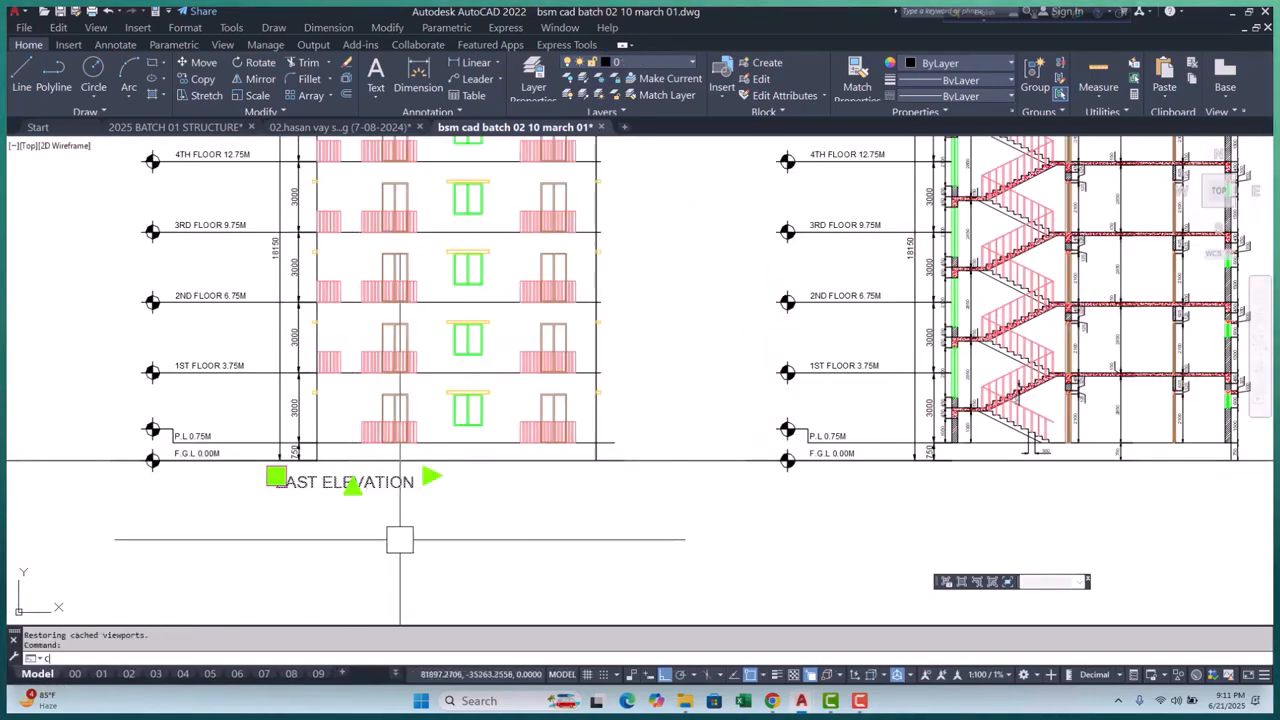
pyautogui.write('O')
pyautogui.press('space')
pyautogui.click(288, 540)
pyautogui.moveTo(468, 540); pyautogui.dragTo(100, 537, button='middle')
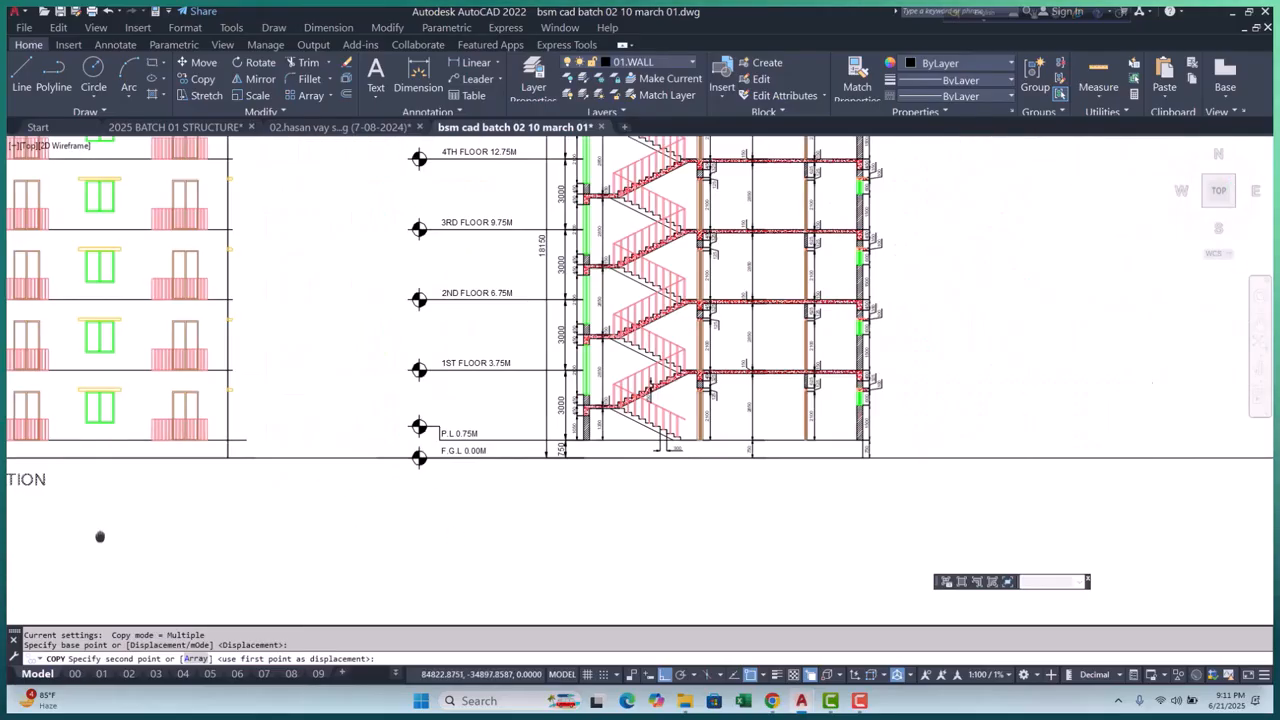
pyautogui.scroll(2, 274, 548)
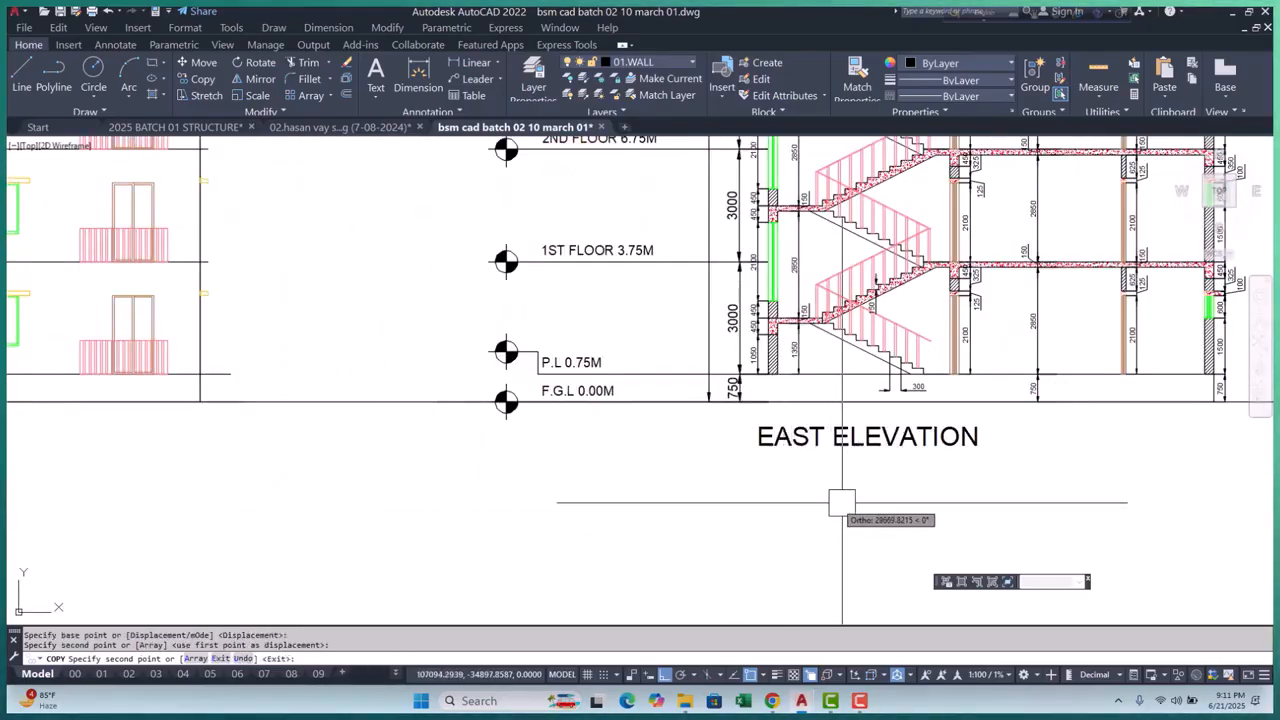
pyautogui.scroll(-3, 842, 503)
pyautogui.press('Escape')
pyautogui.press('Escape')
pyautogui.scroll(3, 729, 480)
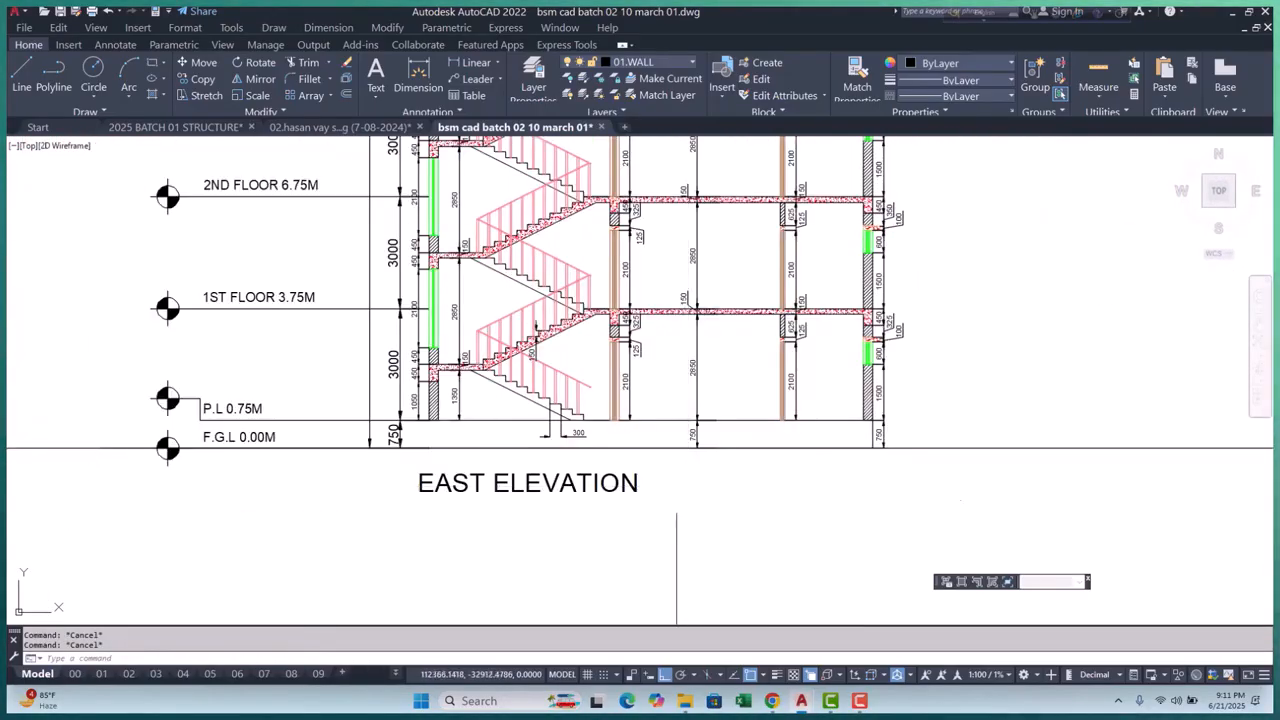
# Change the copied title under the staircase section to SECTION:X-X
pyautogui.scroll(-5, 580, 465)
pyautogui.scroll(2, 401, 361)
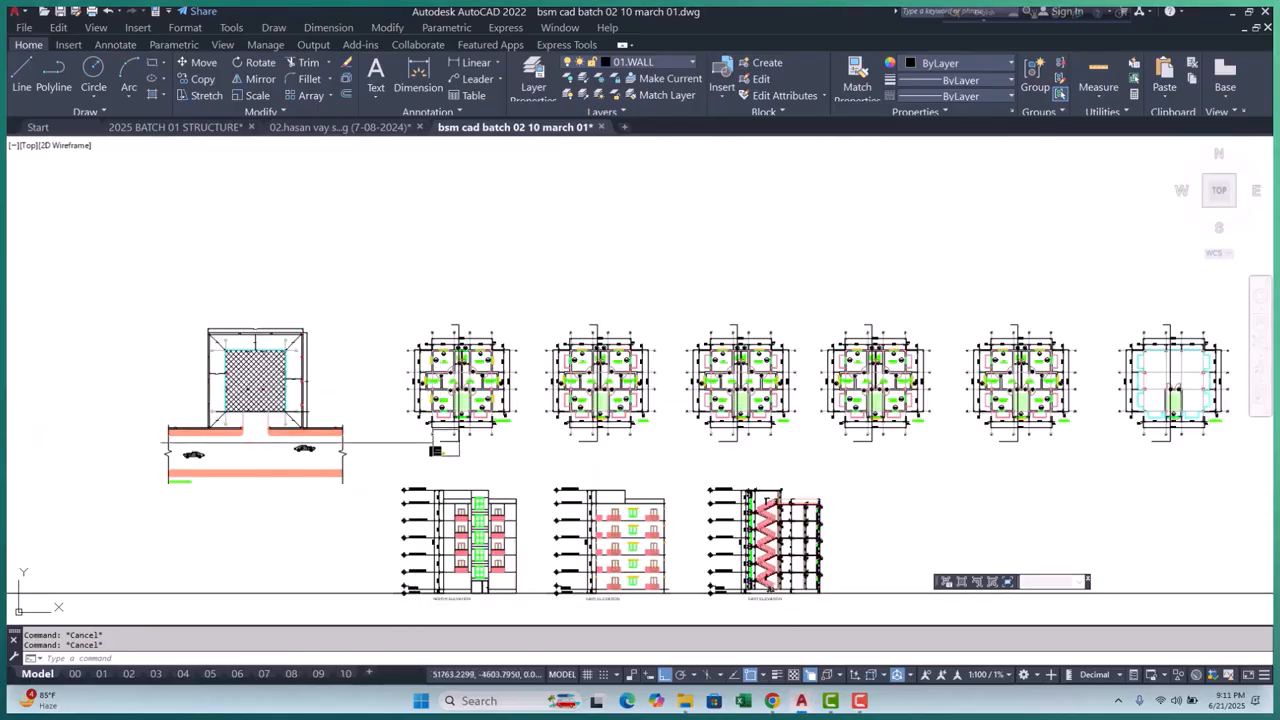
pyautogui.scroll(3, 445, 441)
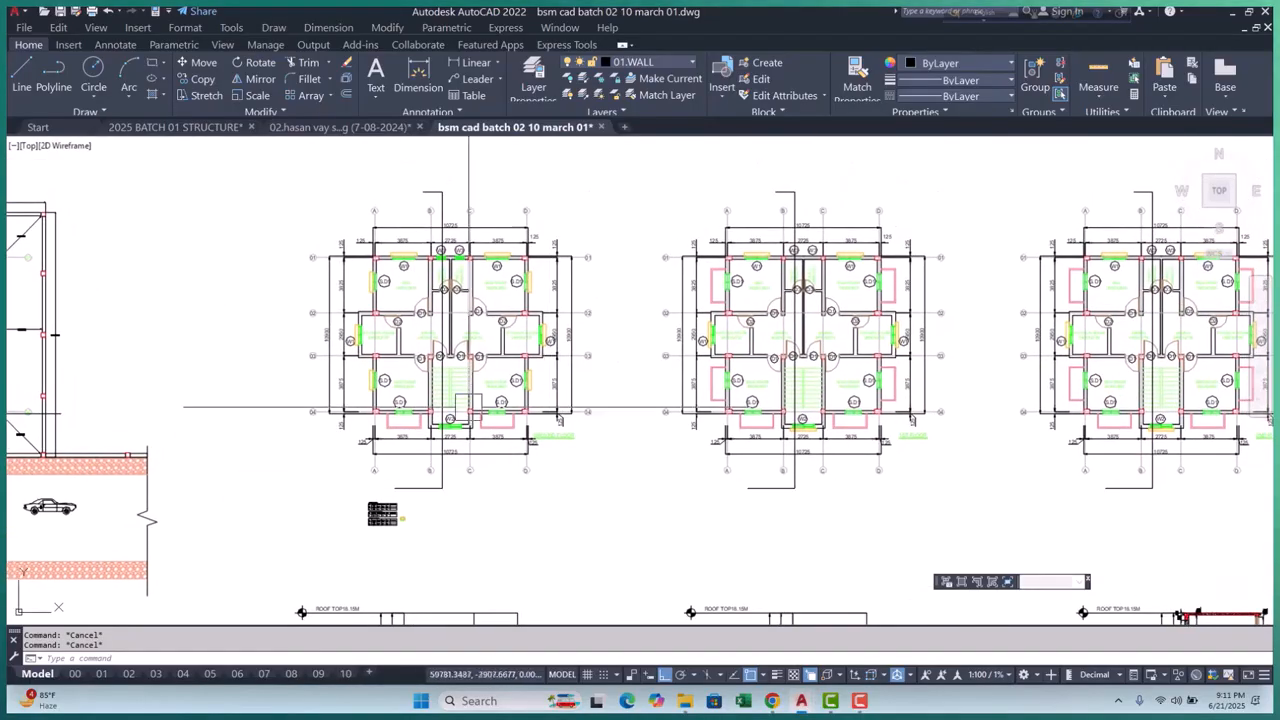
pyautogui.scroll(-3, 588, 450)
pyautogui.scroll(5, 643, 449)
pyautogui.scroll(4, 530, 362)
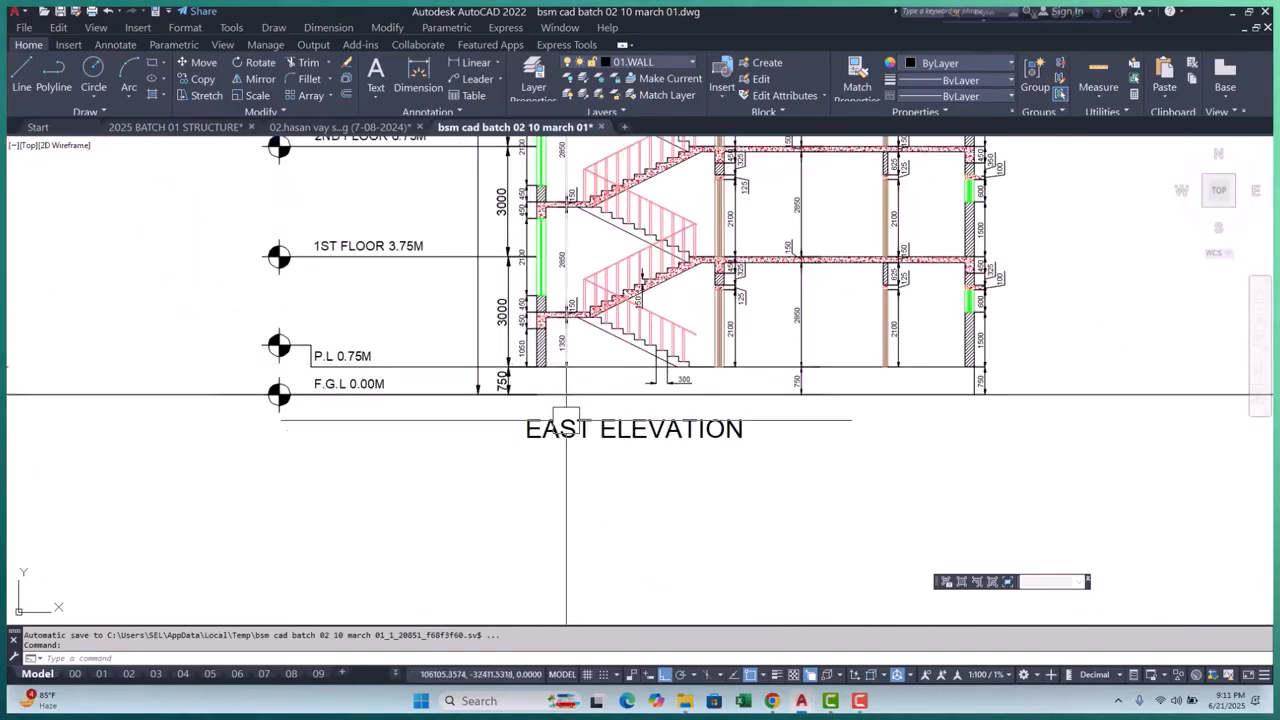
pyautogui.doubleClick(600, 430)
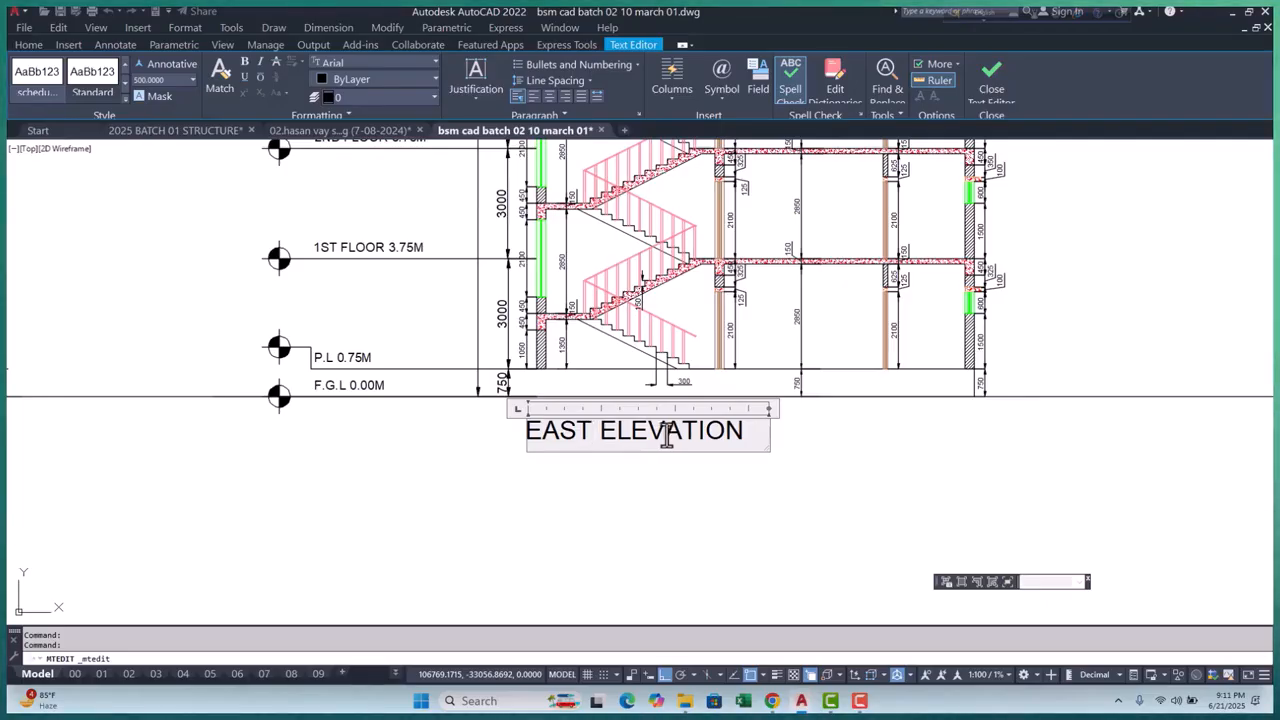
pyautogui.hotkey('ctrl', 'a')
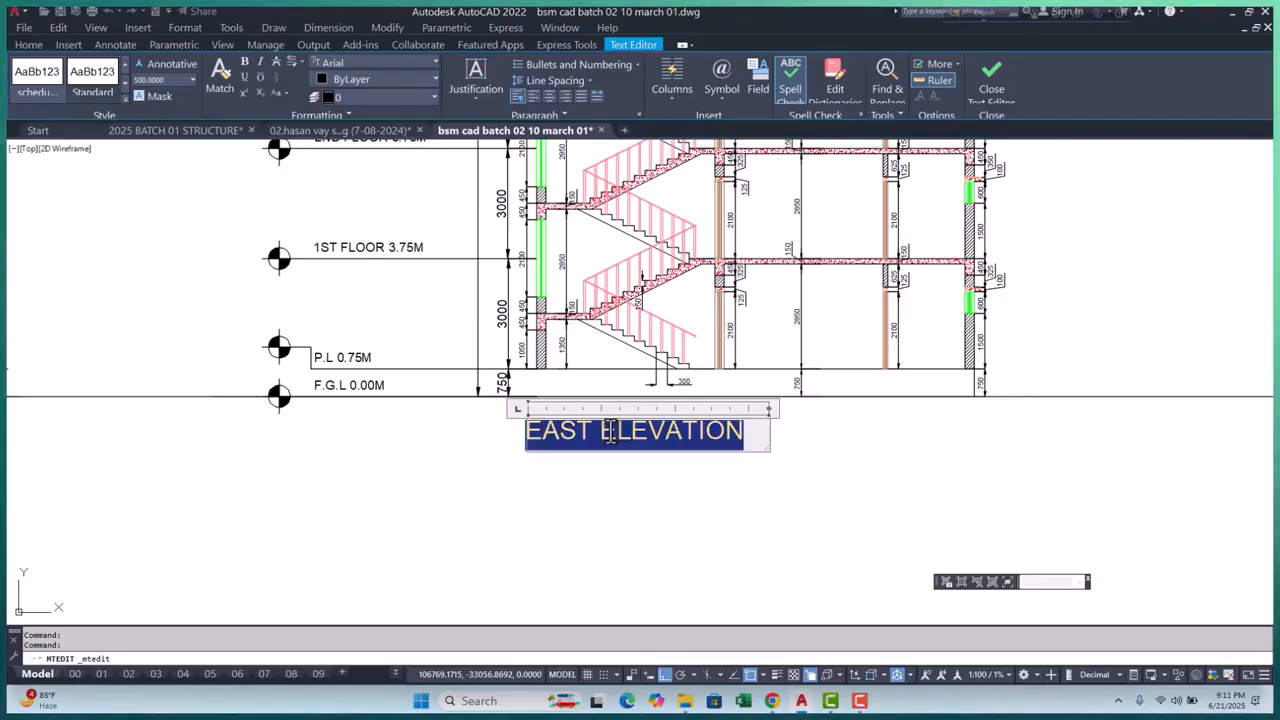
pyautogui.write('SE')
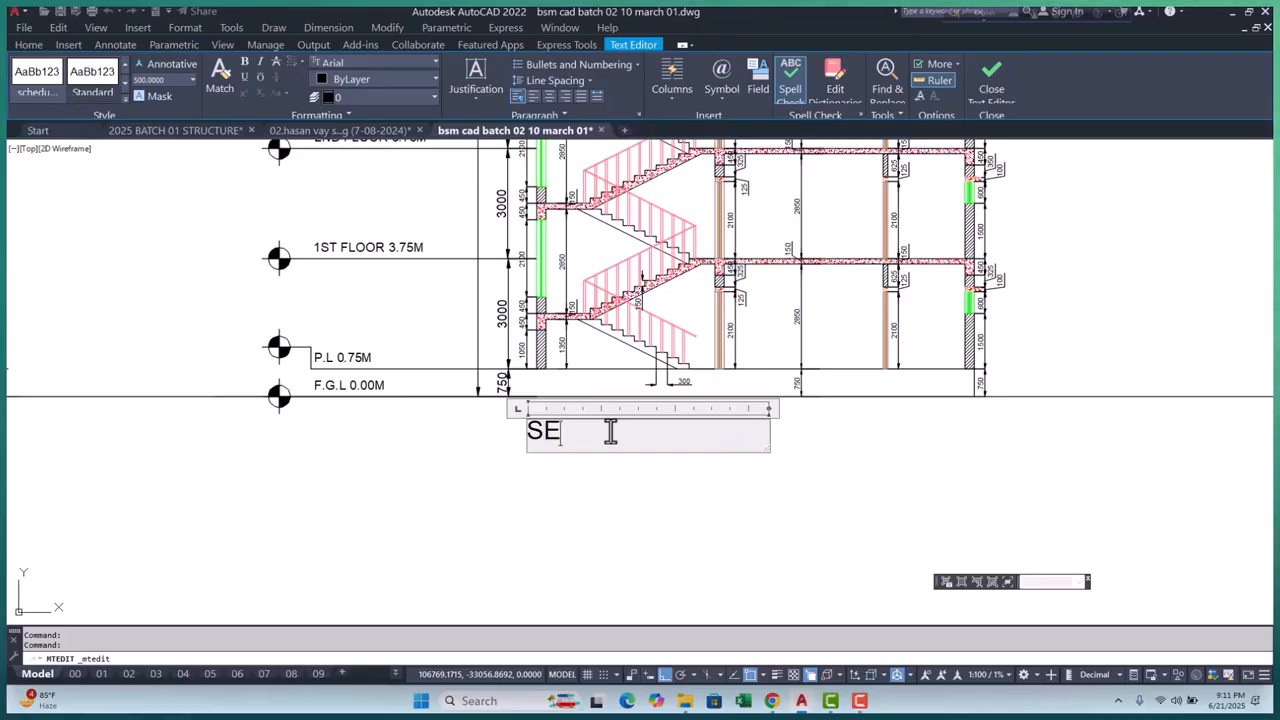
pyautogui.write('CTION:X-')
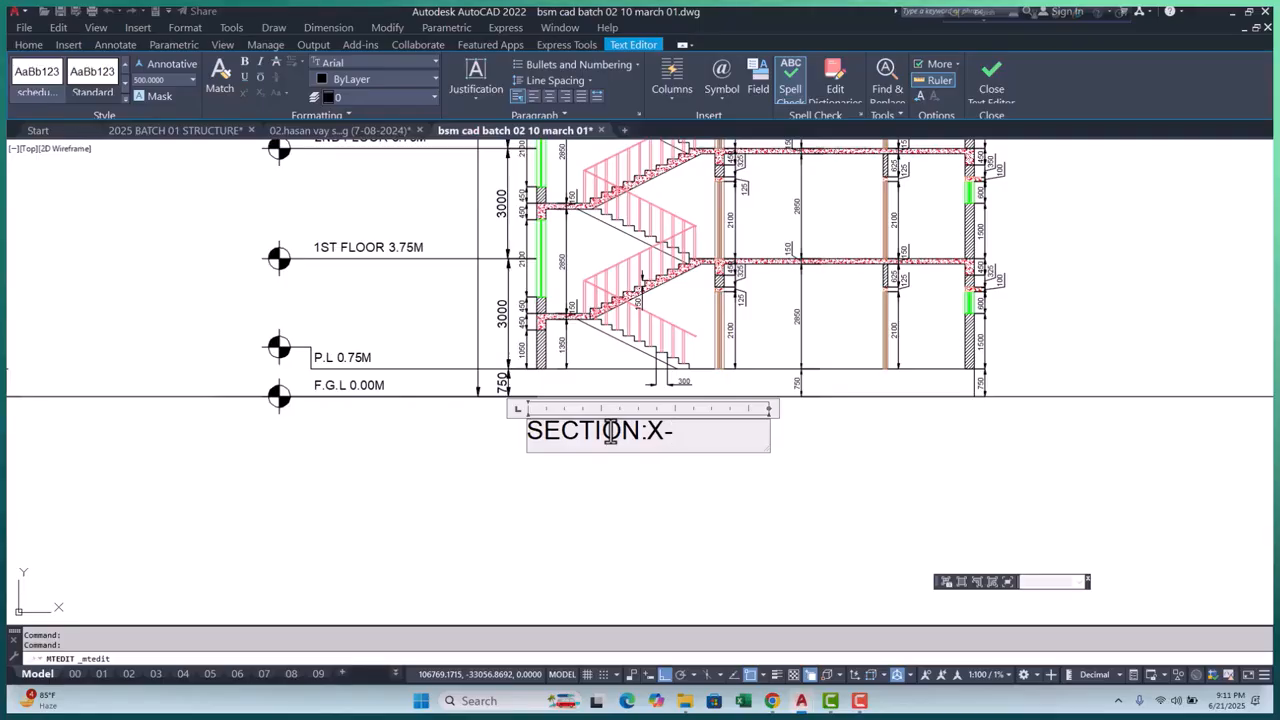
pyautogui.write('X')
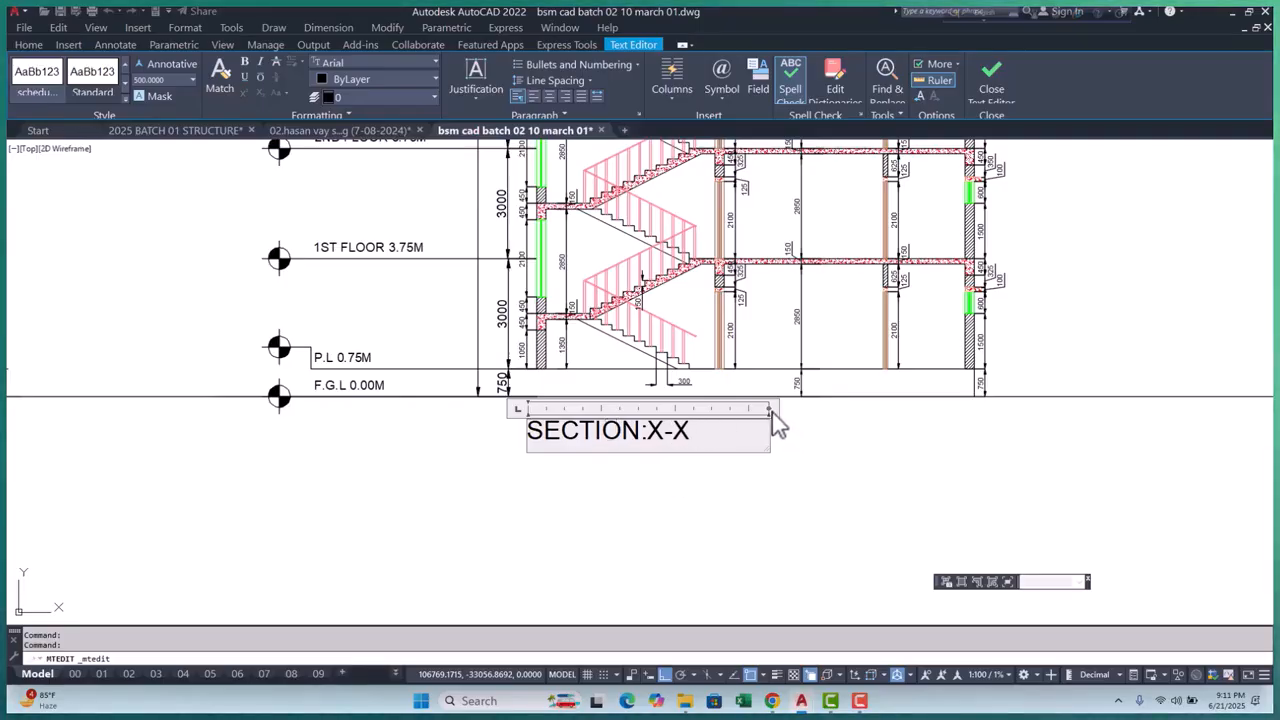
pyautogui.click(926, 491)
# Move the SECTION:X-X title slightly up, closer to the section's ground line
pyautogui.scroll(-3, 616, 472)
pyautogui.scroll(3, 616, 472)
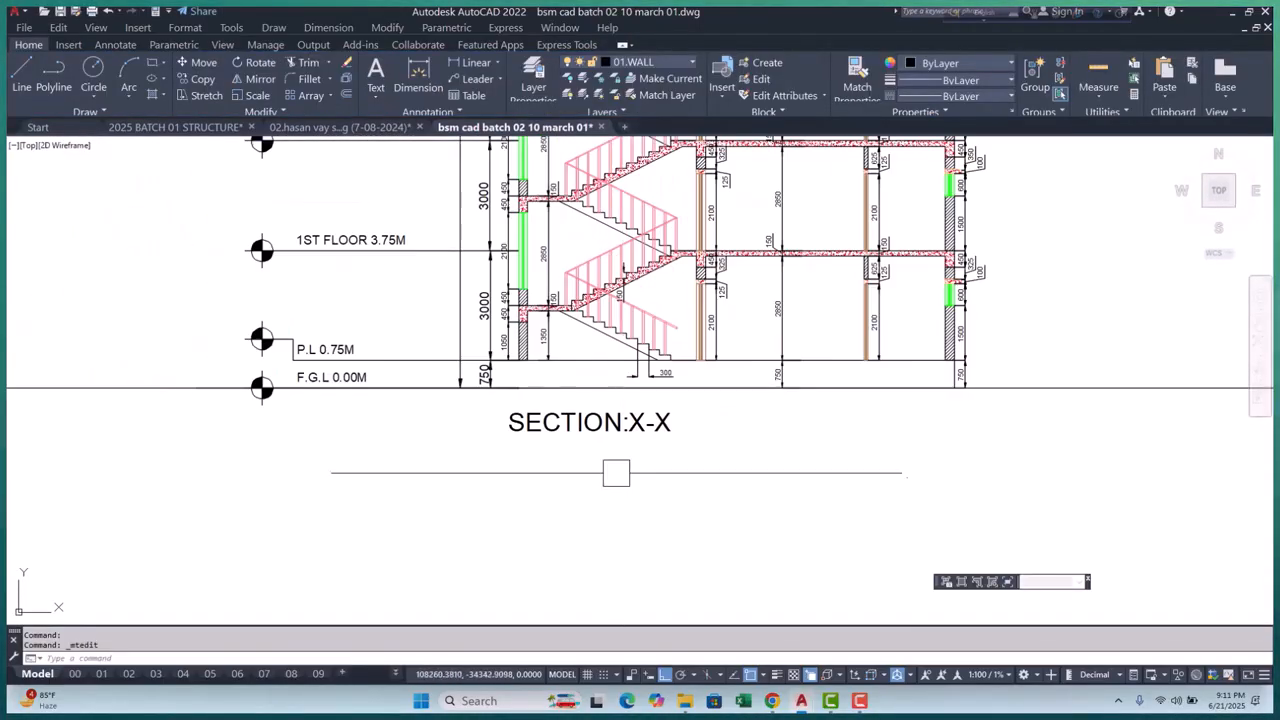
pyautogui.click(577, 428)
pyautogui.scroll(2, 577, 430)
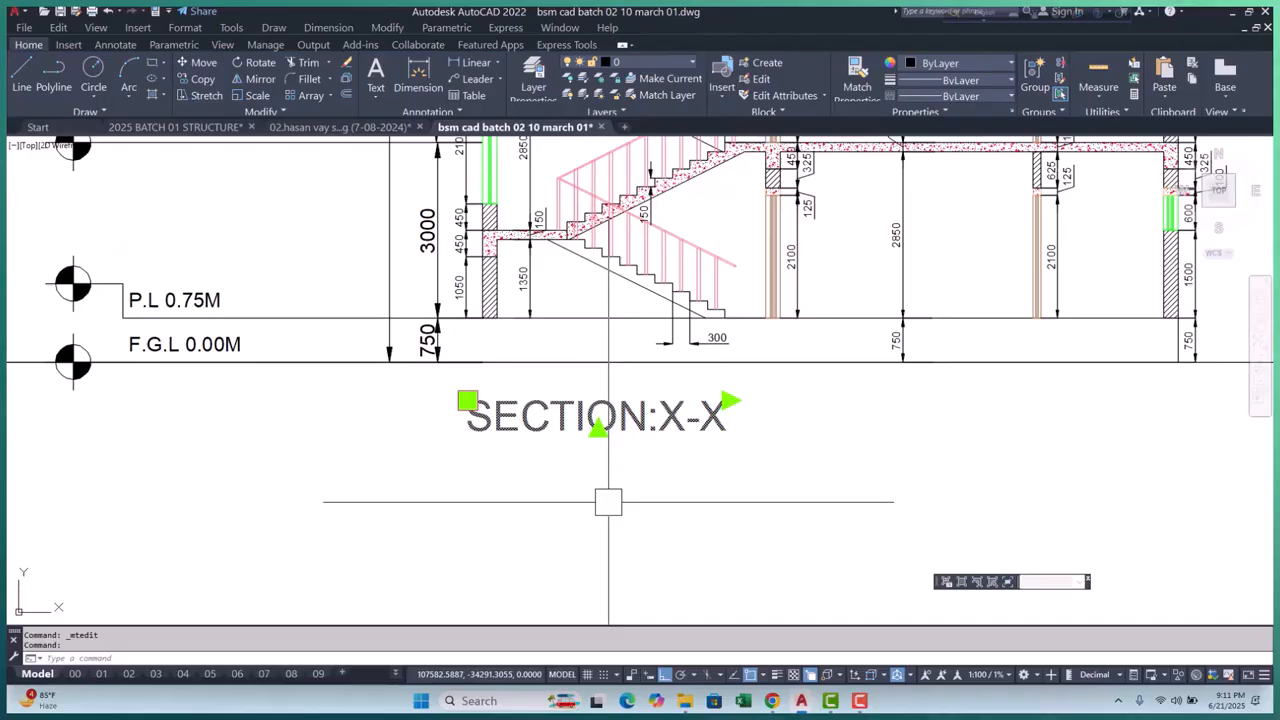
pyautogui.write('m')
pyautogui.press('Return')
pyautogui.click(626, 528)
pyautogui.scroll(-5, 617, 511)
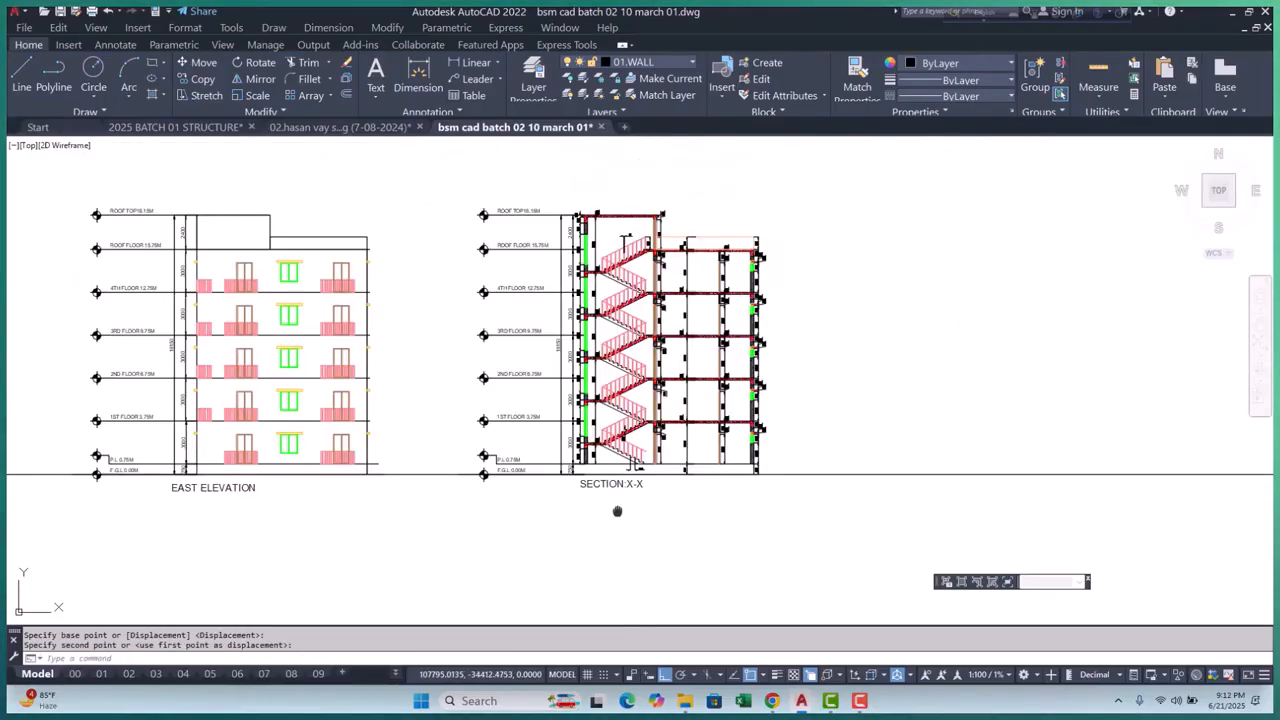
# Review the titled section and the section cut lines on the ground floor and neighbouring floor plans
pyautogui.moveTo(617, 511); pyautogui.dragTo(622, 505, button='middle')
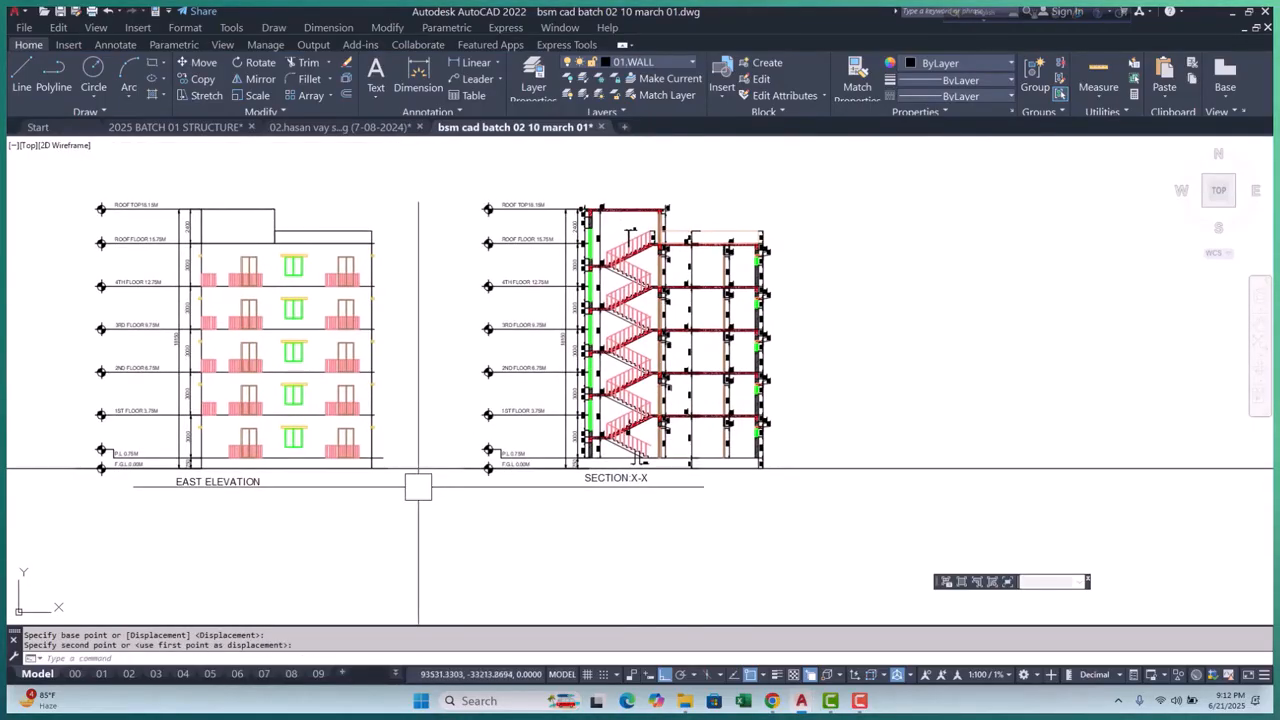
pyautogui.scroll(4, 657, 585)
pyautogui.scroll(-2, 500, 500)
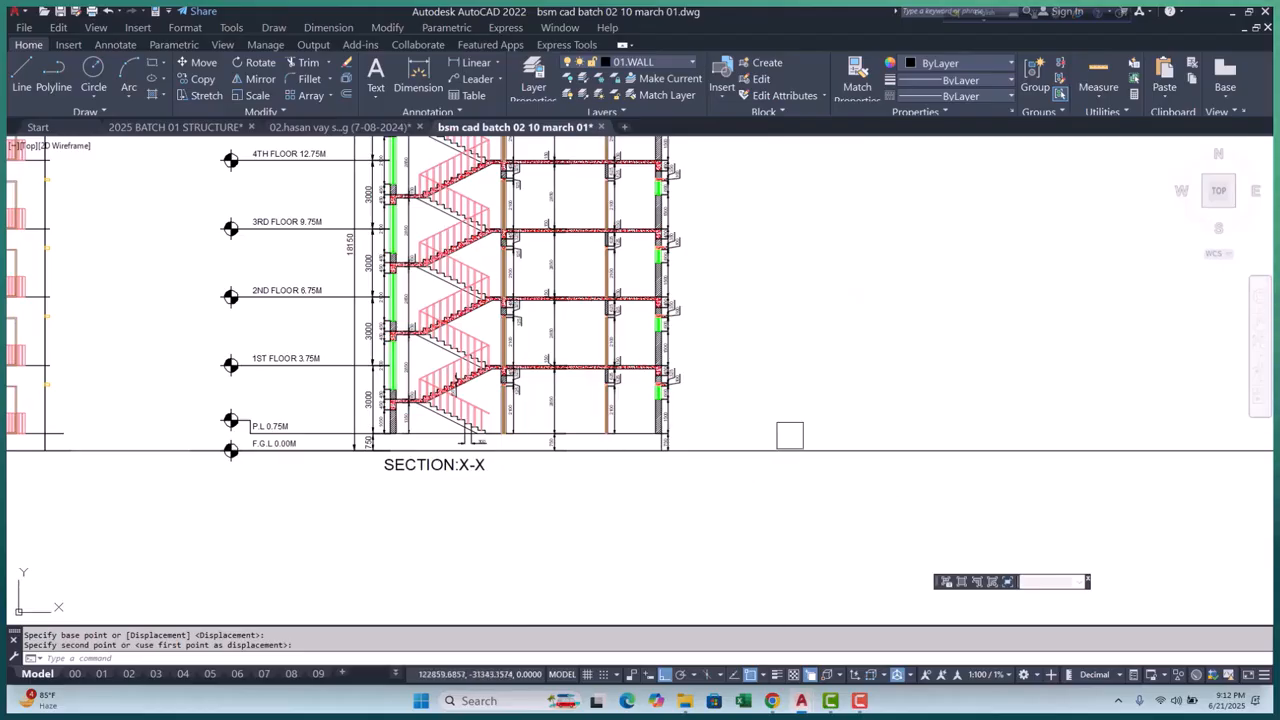
pyautogui.scroll(-5, 789, 435)
pyautogui.scroll(6, 439, 503)
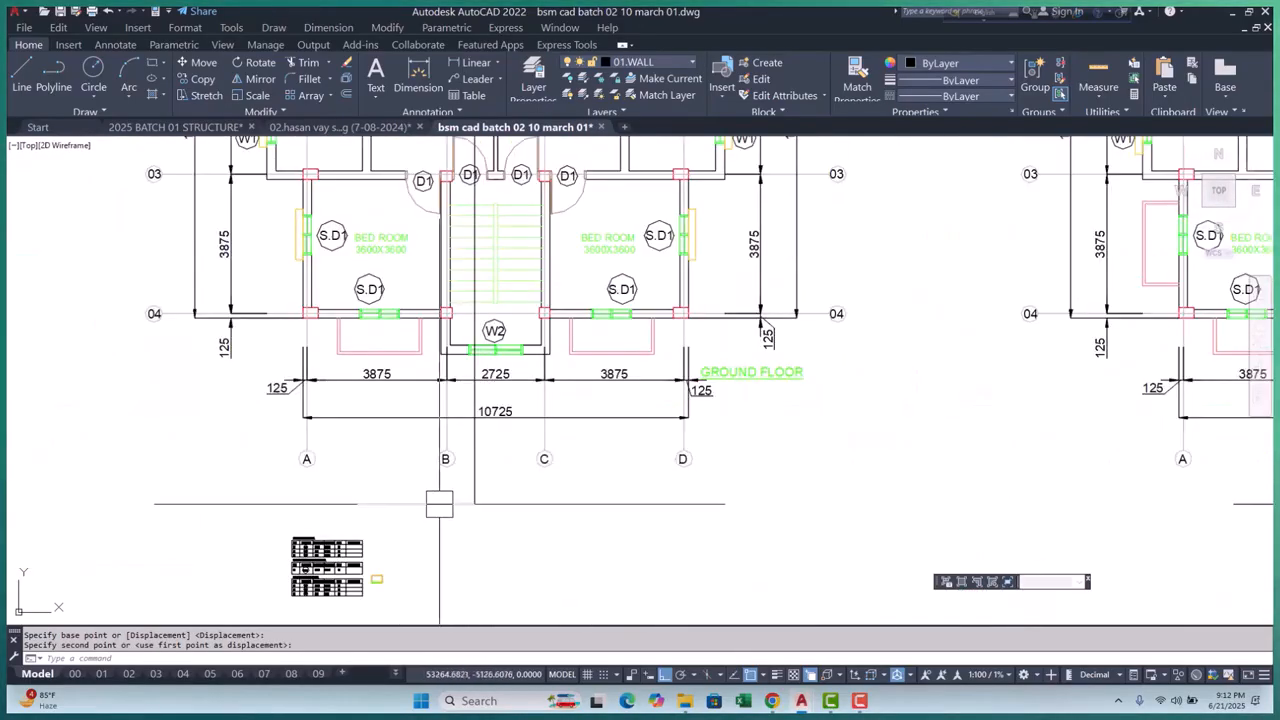
pyautogui.scroll(-5, 400, 520)
pyautogui.press('Escape')
pyautogui.moveTo(565, 490); pyautogui.dragTo(530, 488, button='middle')
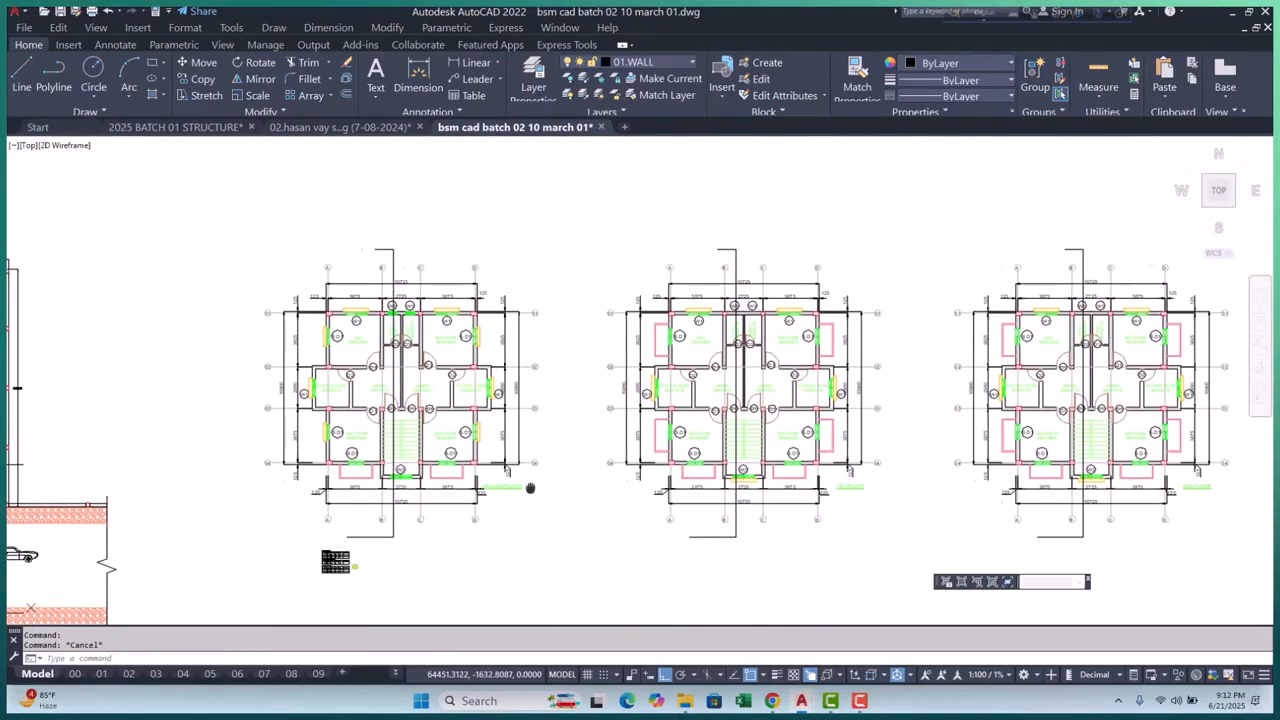
# Draw a slanted polyline from the end of the ground floor section marker's top tick down to the vertical cut line
pyautogui.scroll(-2, 390, 300)
pyautogui.scroll(8, 409, 263)
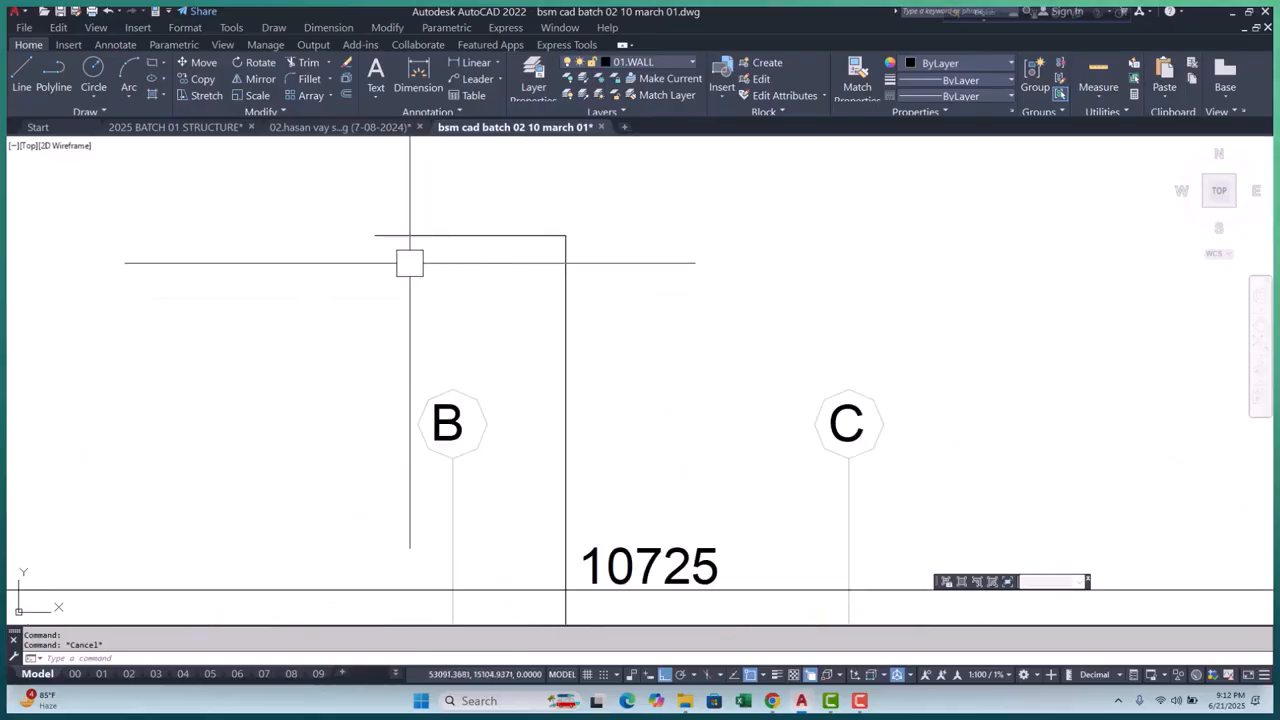
pyautogui.press('Return')
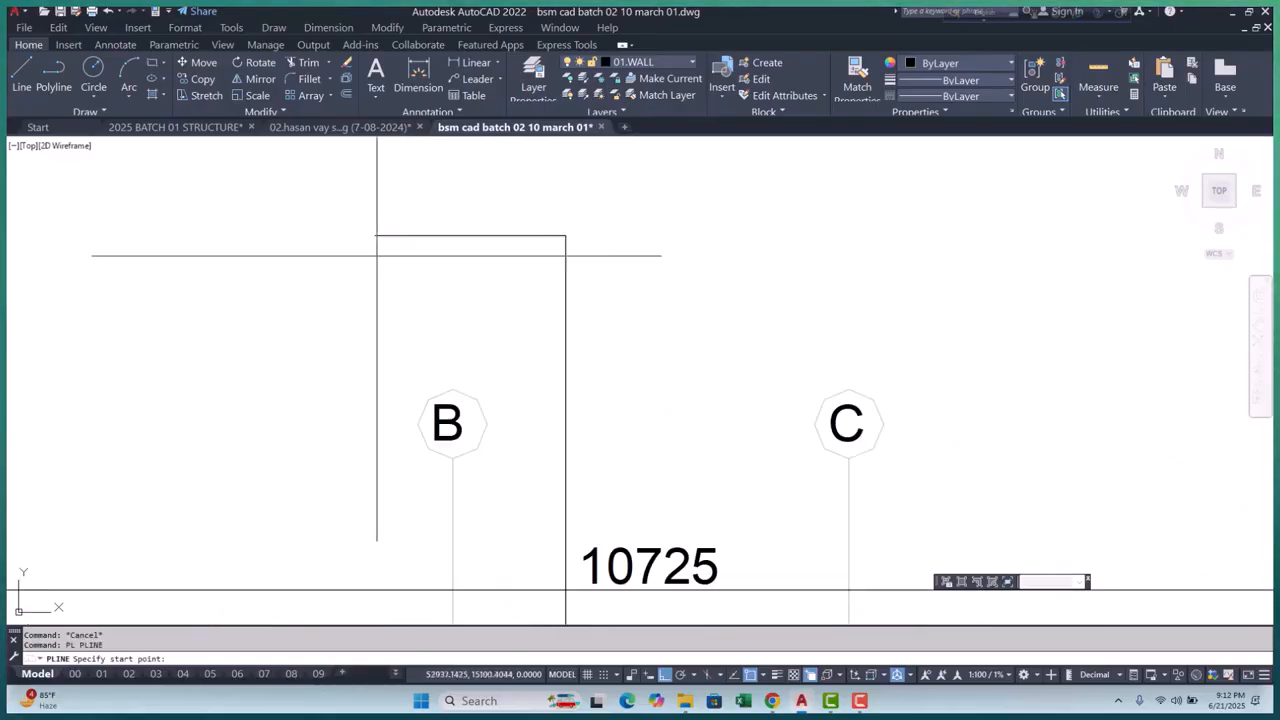
pyautogui.click(375, 236)
pyautogui.click(563, 349)
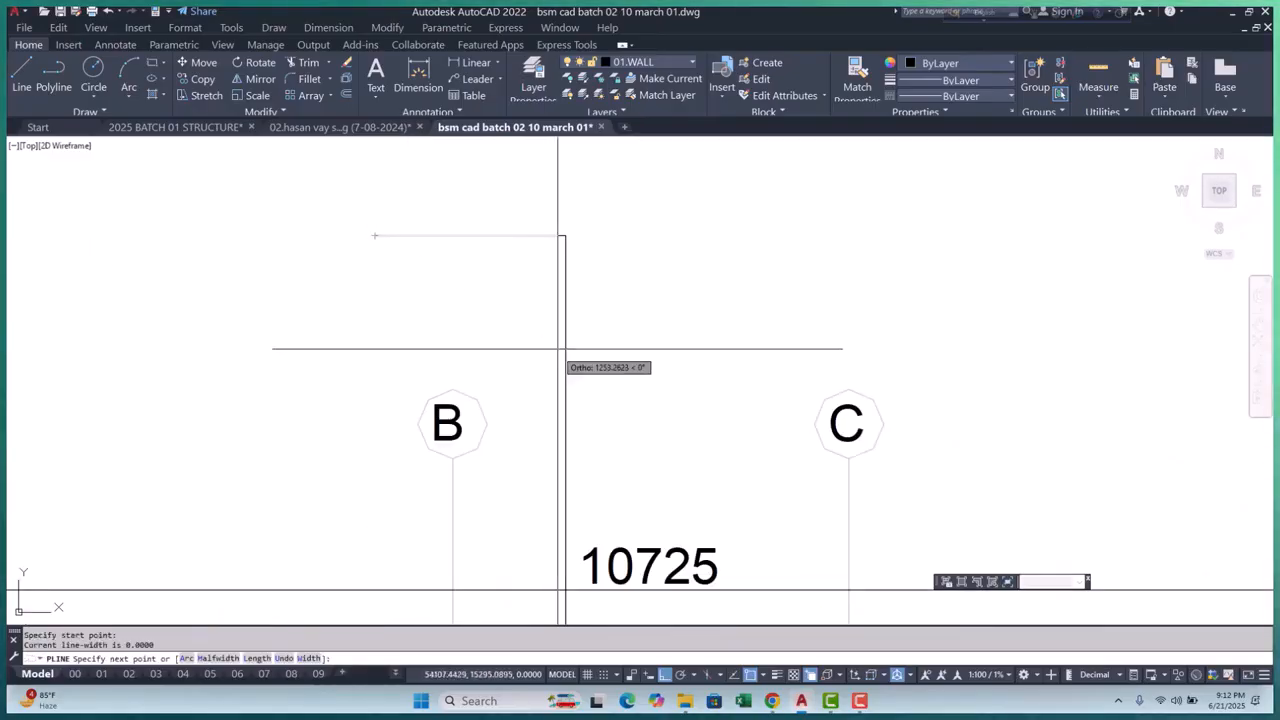
pyautogui.press('Escape')
pyautogui.click(406, 237)
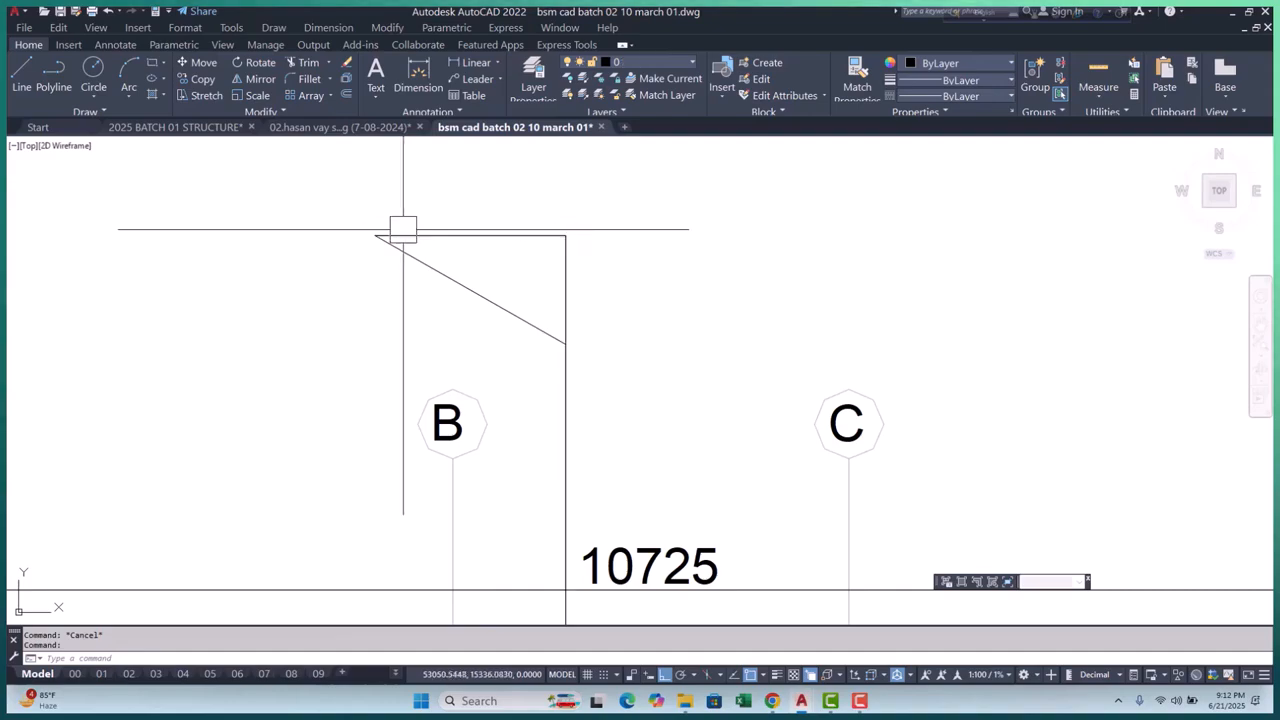
pyautogui.press('Escape')
# Stretch the tip of the section arrow horizontally toward the cut line to shorten the arrowhead
pyautogui.click(429, 195)
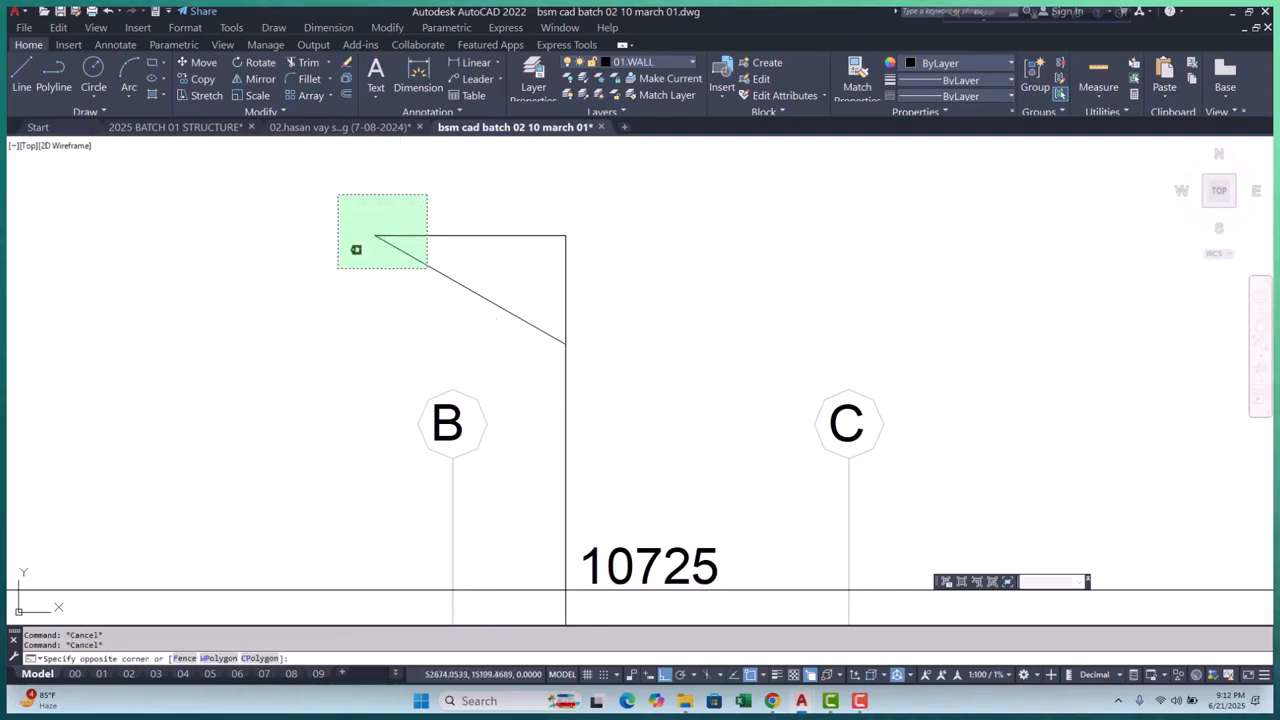
pyautogui.press('Return')
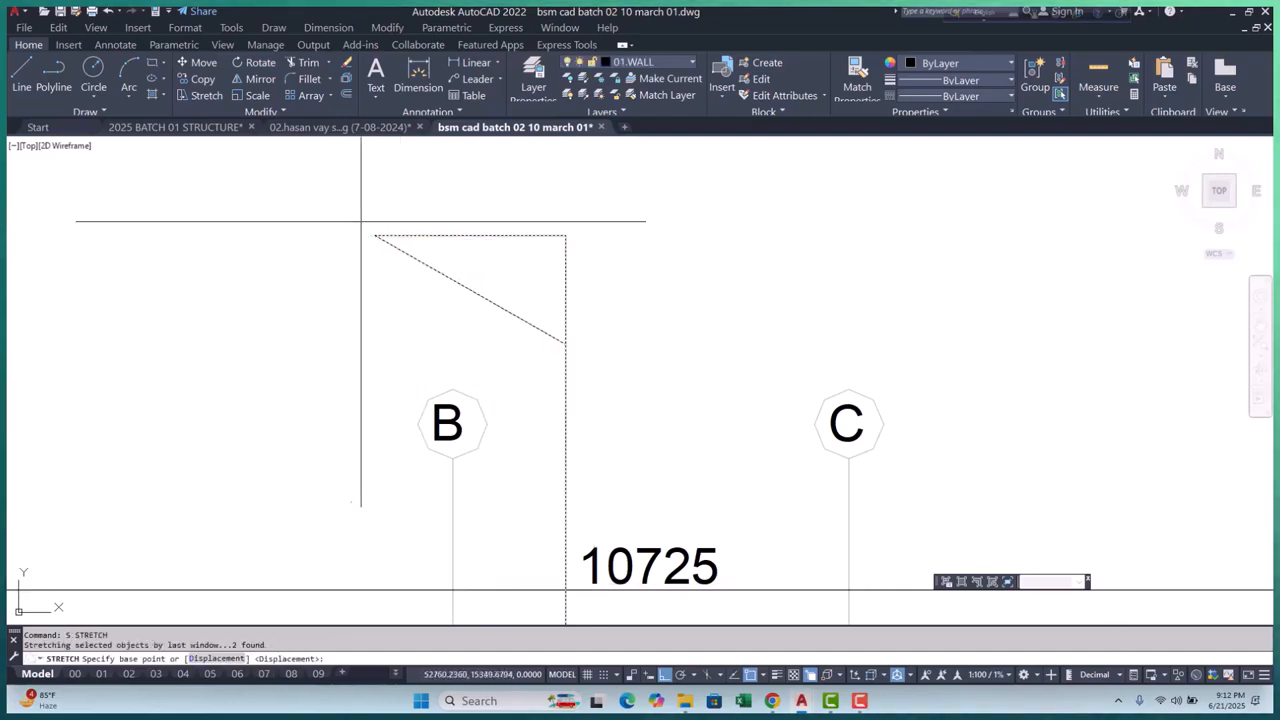
pyautogui.click(497, 272)
pyautogui.click(544, 284)
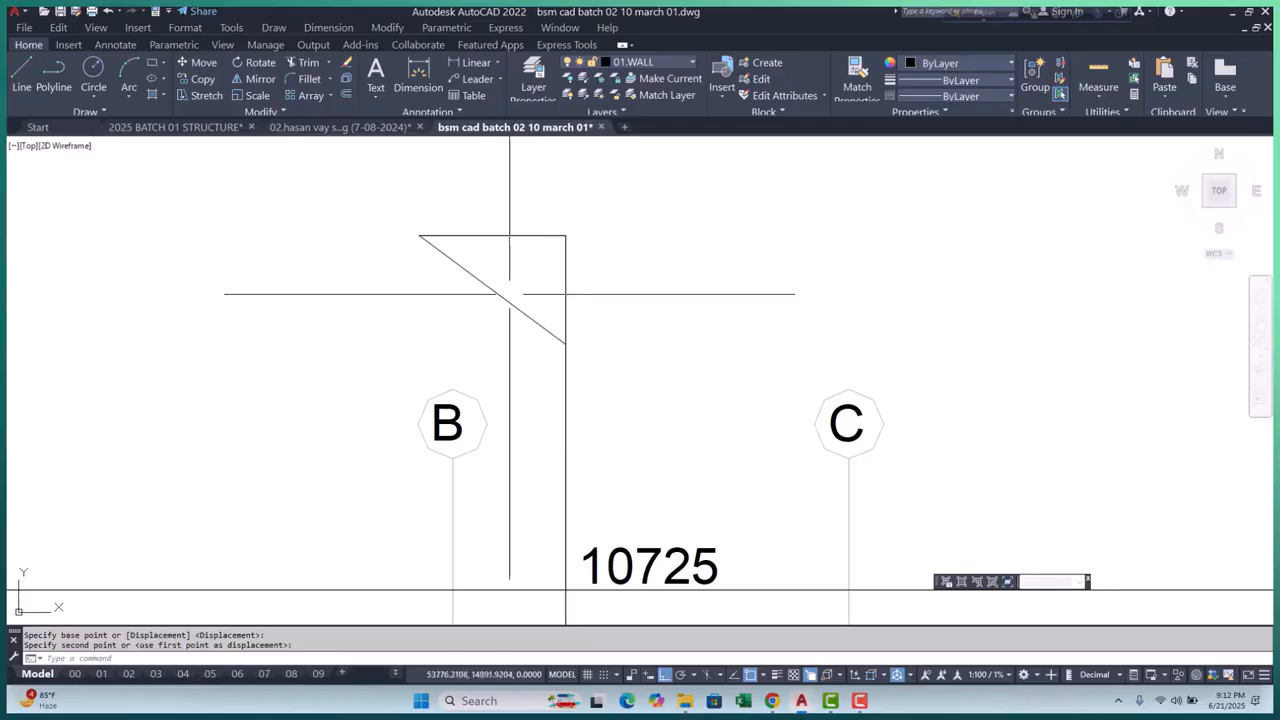
# Move the slanted line's lower endpoint up along the cut line to make the arrowhead slimmer
pyautogui.click(540, 325)
pyautogui.click(565, 343)
pyautogui.click(565, 290)
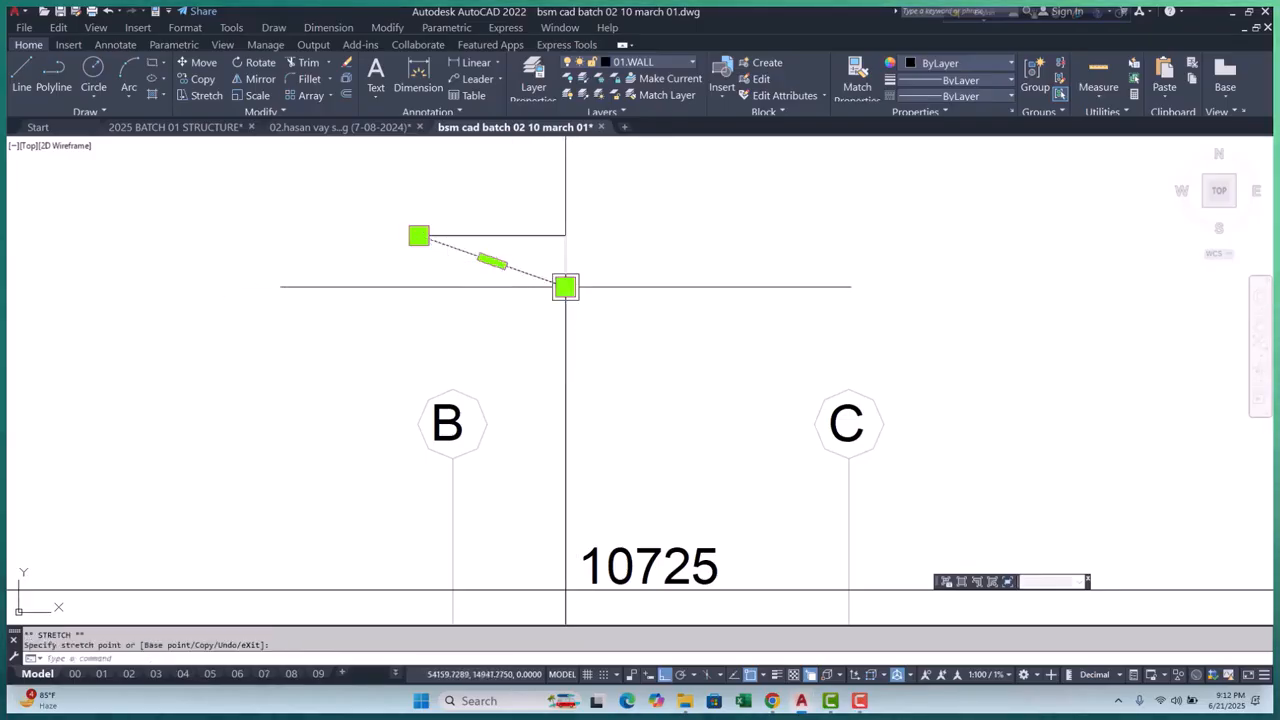
pyautogui.press('Escape')
pyautogui.press('Escape')
# Copy the GROUND FLOOR title to the clipboard and paste it beside the section arrow above grids B and C
pyautogui.scroll(-4, 466, 317)
pyautogui.scroll(-5, 466, 317)
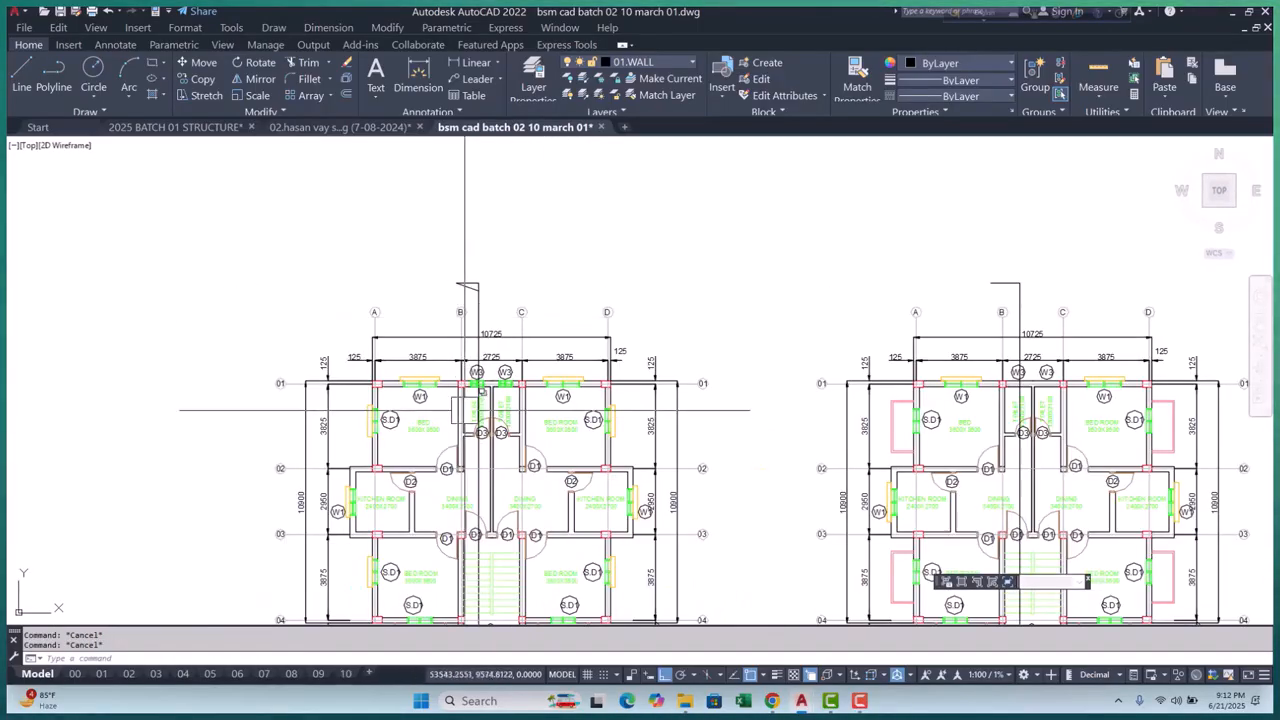
pyautogui.scroll(4, 574, 565)
pyautogui.click(585, 528)
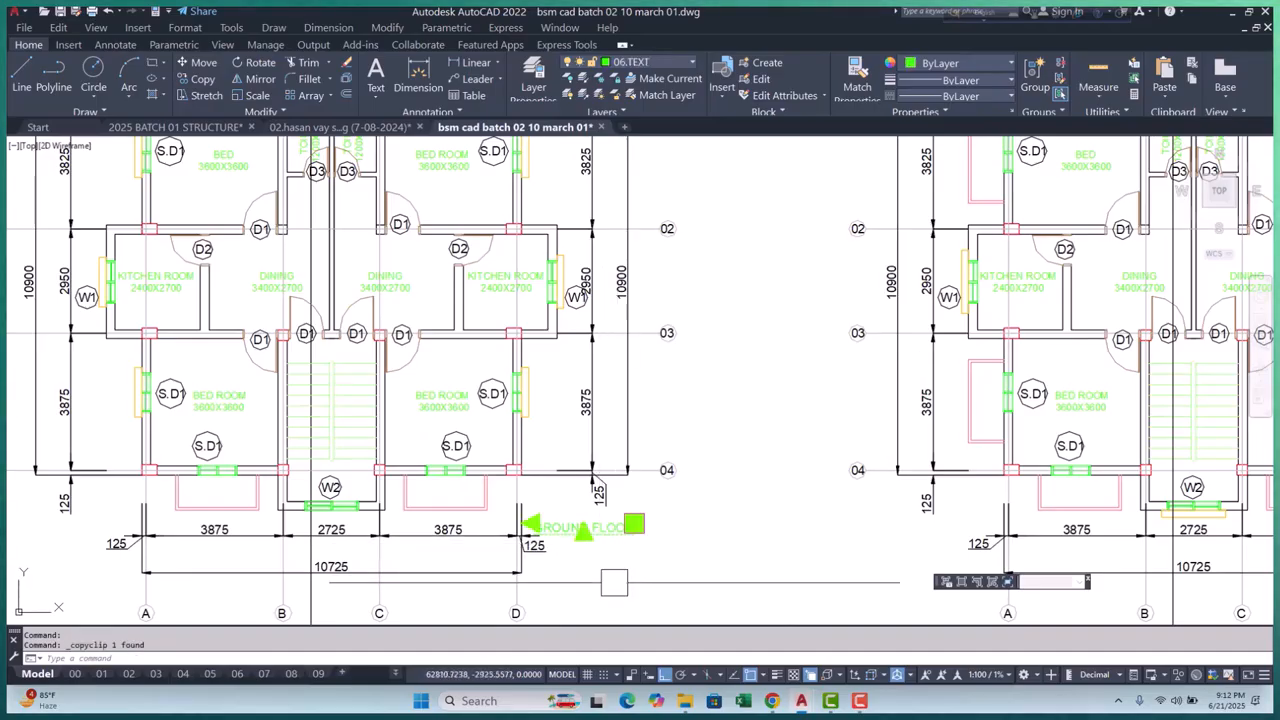
pyautogui.scroll(-5, 614, 582)
pyautogui.scroll(9, 571, 449)
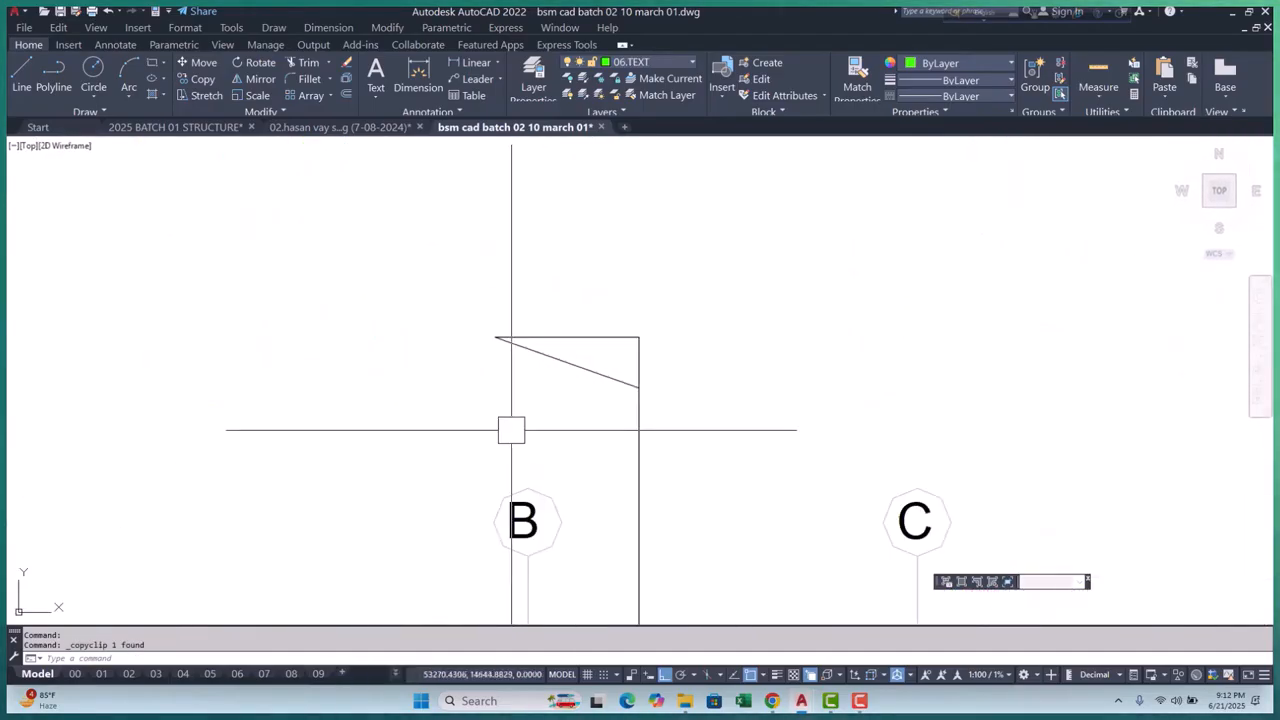
pyautogui.hotkey('ctrl', 'v')
pyautogui.scroll(3, 511, 430)
pyautogui.scroll(-3, 460, 430)
pyautogui.click(412, 452)
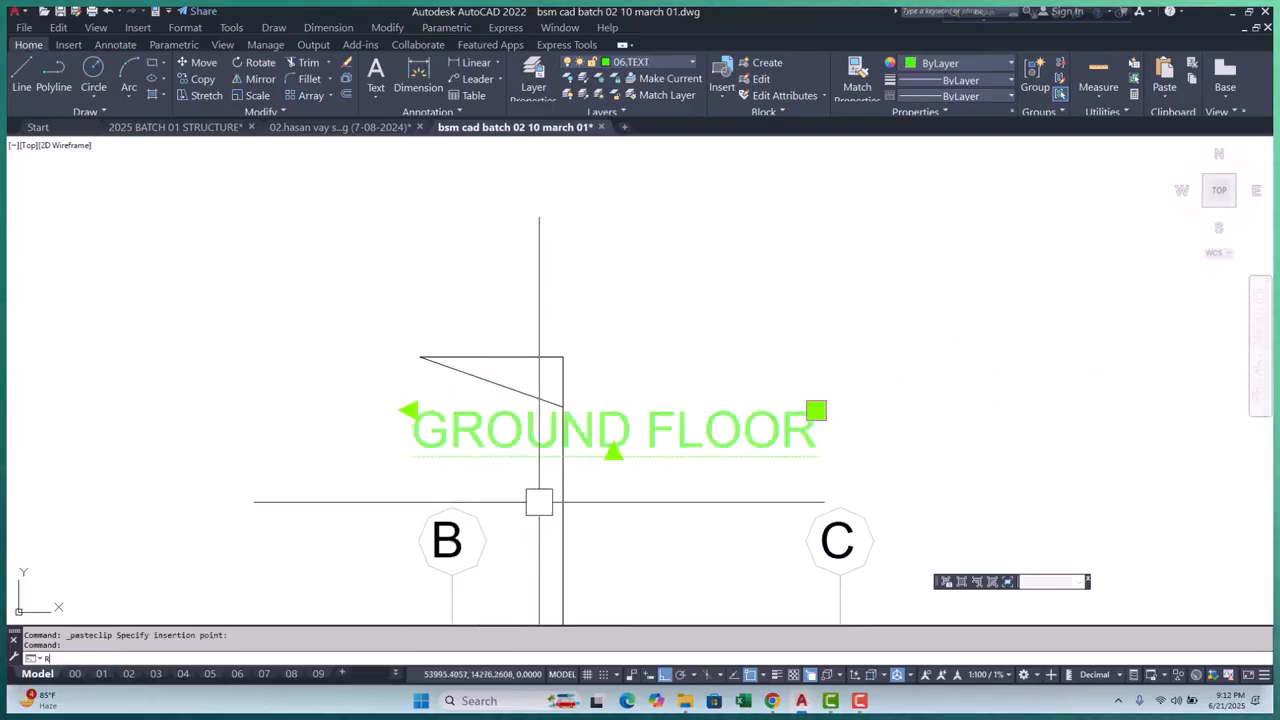
# Rotate the pasted GROUND FLOOR text to read vertically beside the section cut line
pyautogui.press('Return')
pyautogui.click(528, 440)
pyautogui.click(563, 260)
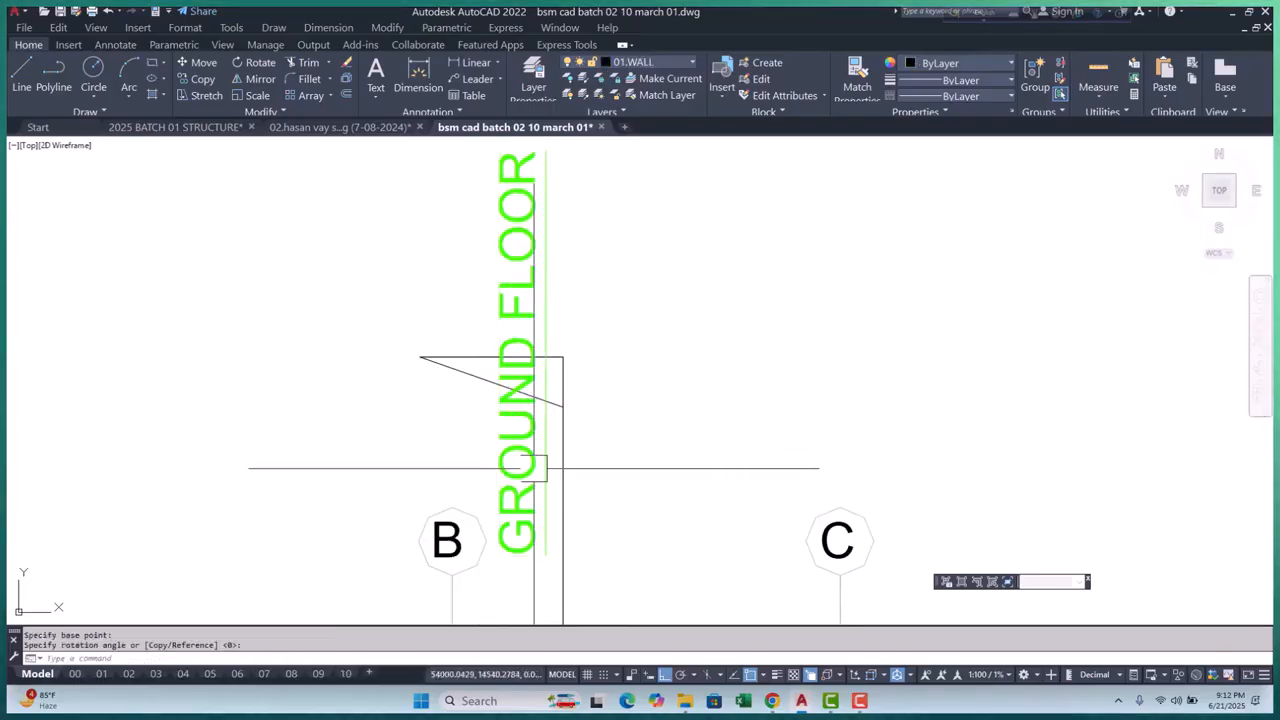
# Replace the rotated GROUND FLOOR text with X and narrow its text frame
pyautogui.doubleClick(520, 260)
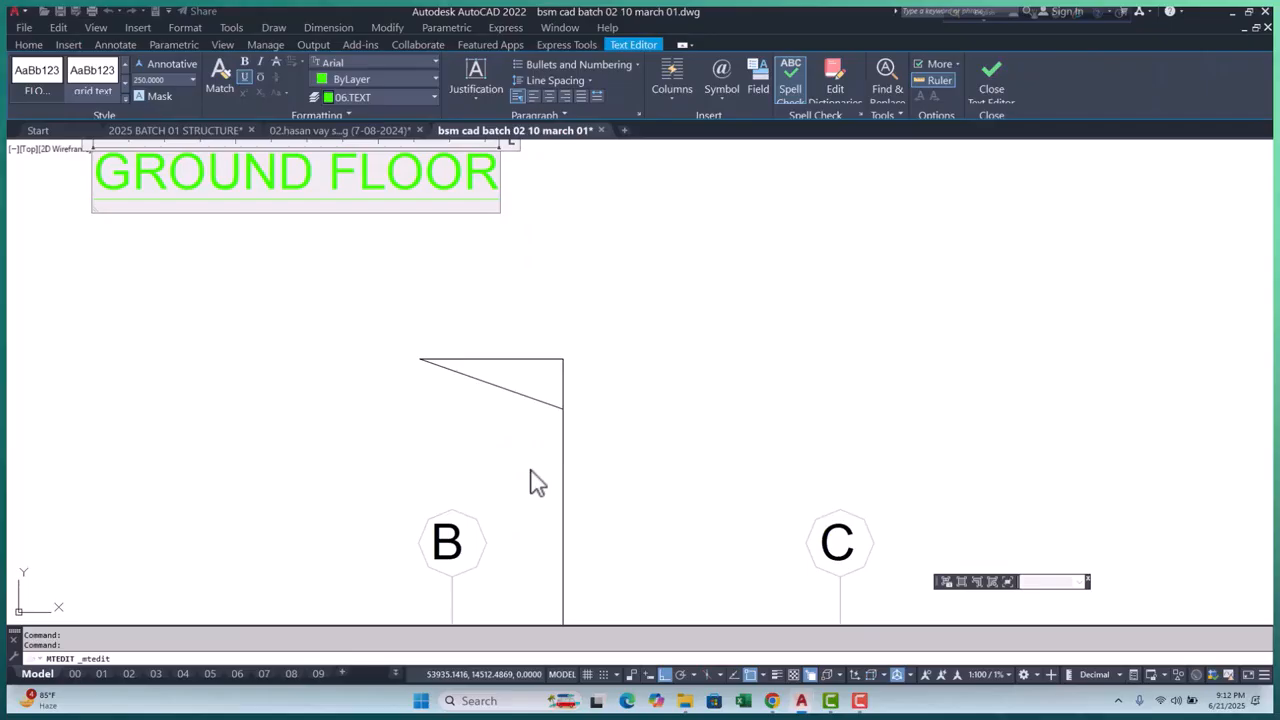
pyautogui.hotkey('ctrl', 'a')
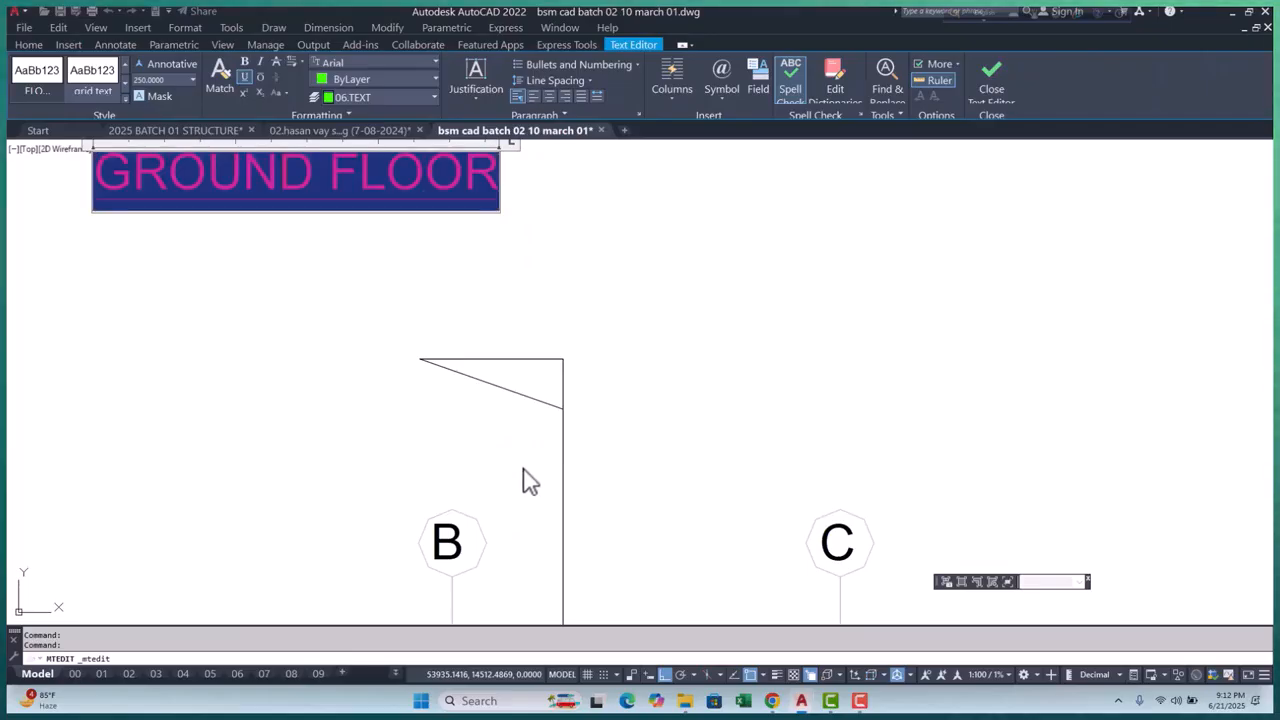
pyautogui.press('Delete')
pyautogui.scroll(-3, 494, 490)
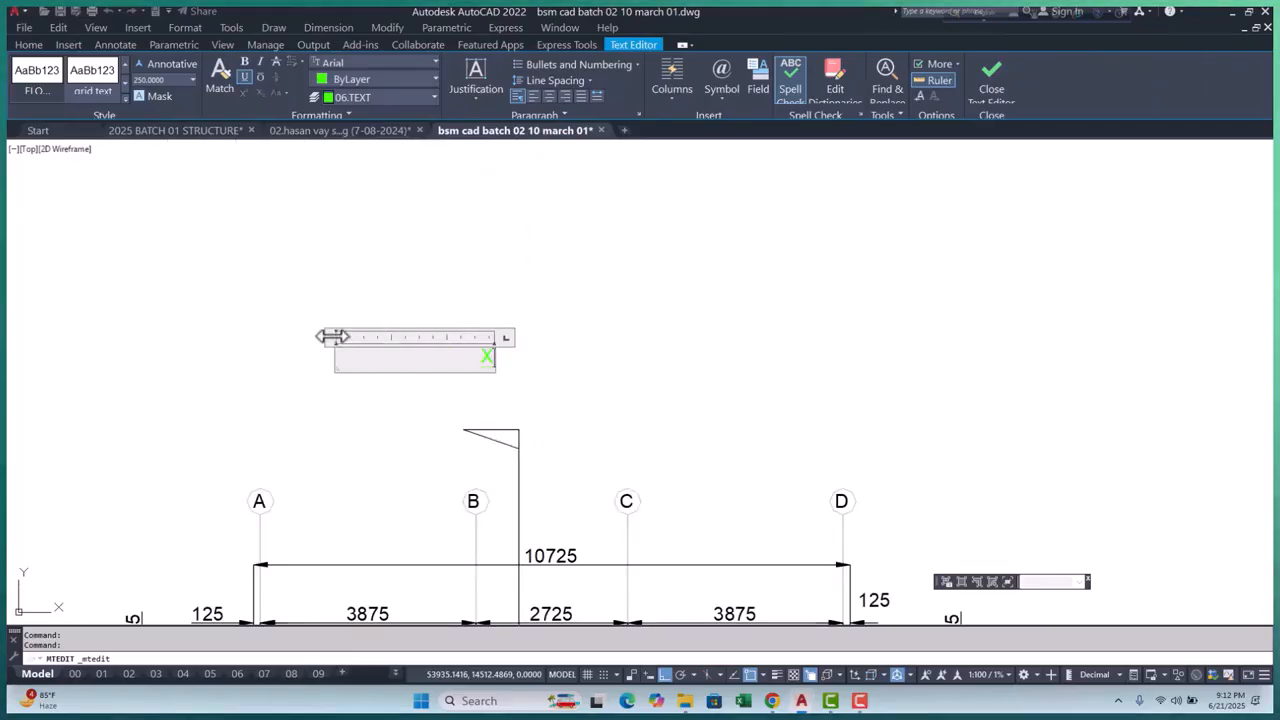
pyautogui.moveTo(326, 338); pyautogui.dragTo(443, 360)
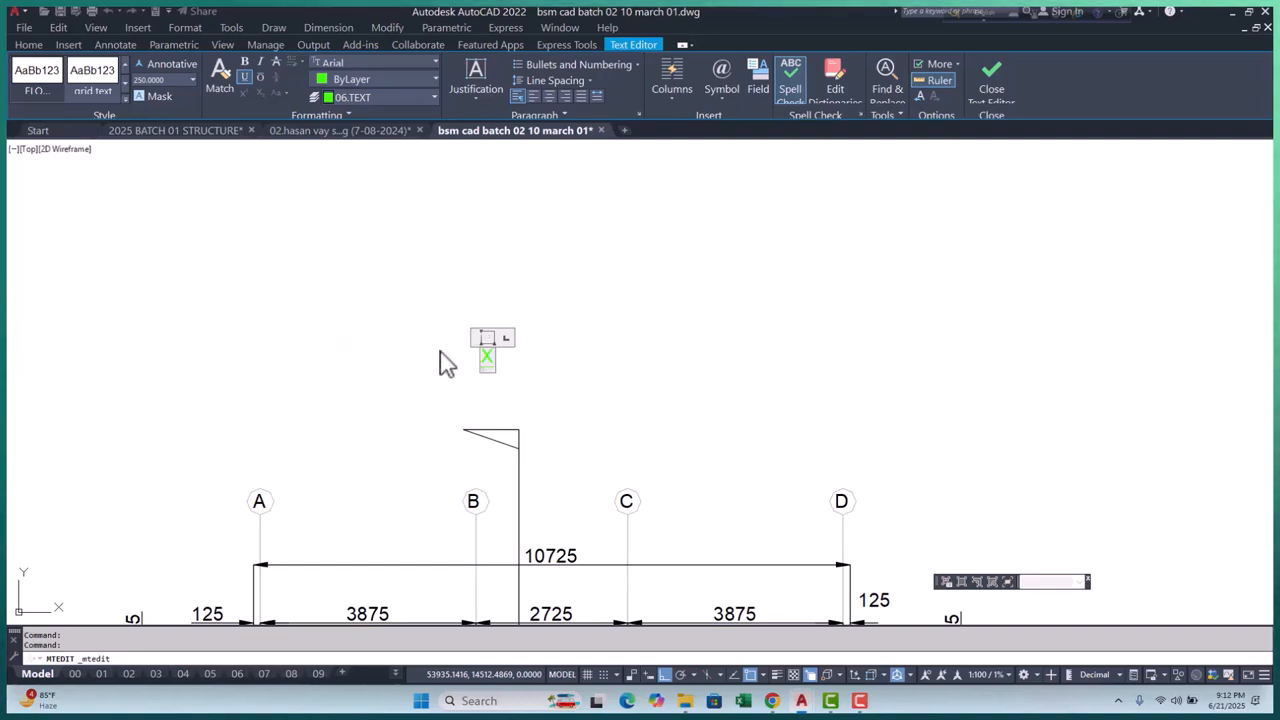
# Shrink the X label's text frame to fit and set its text height to 300
pyautogui.scroll(2, 462, 352)
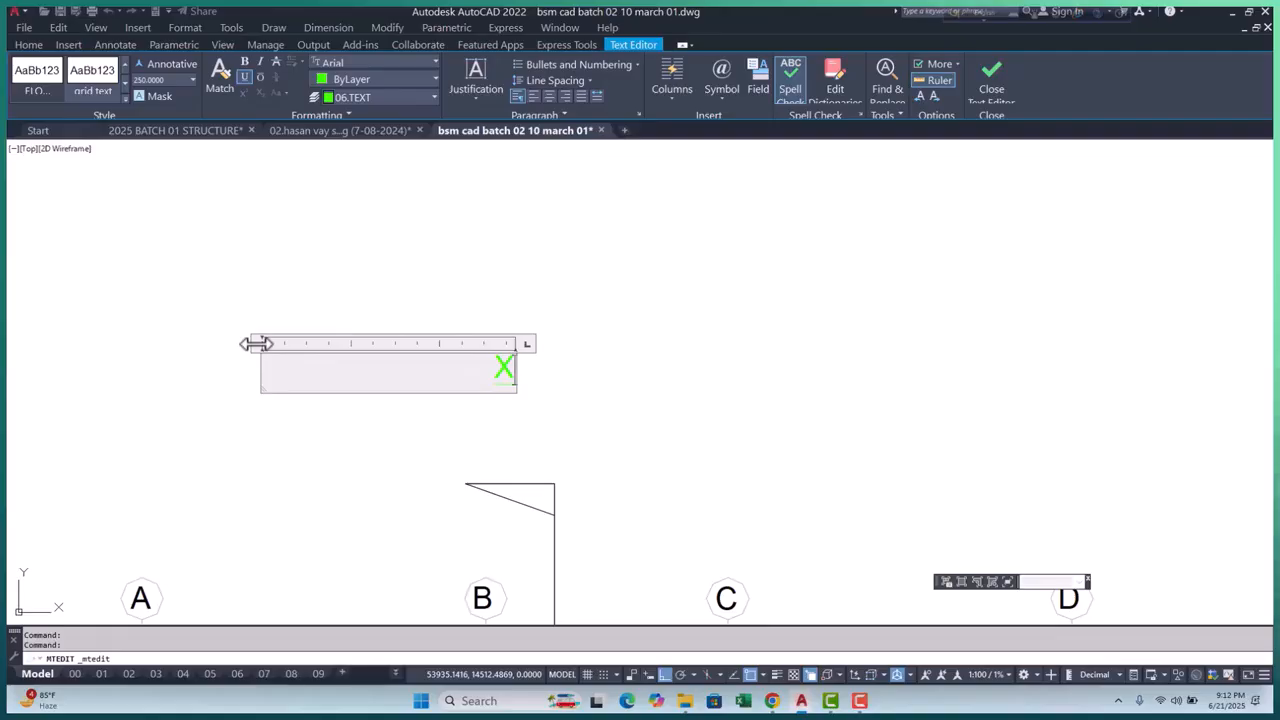
pyautogui.doubleClick(256, 344)
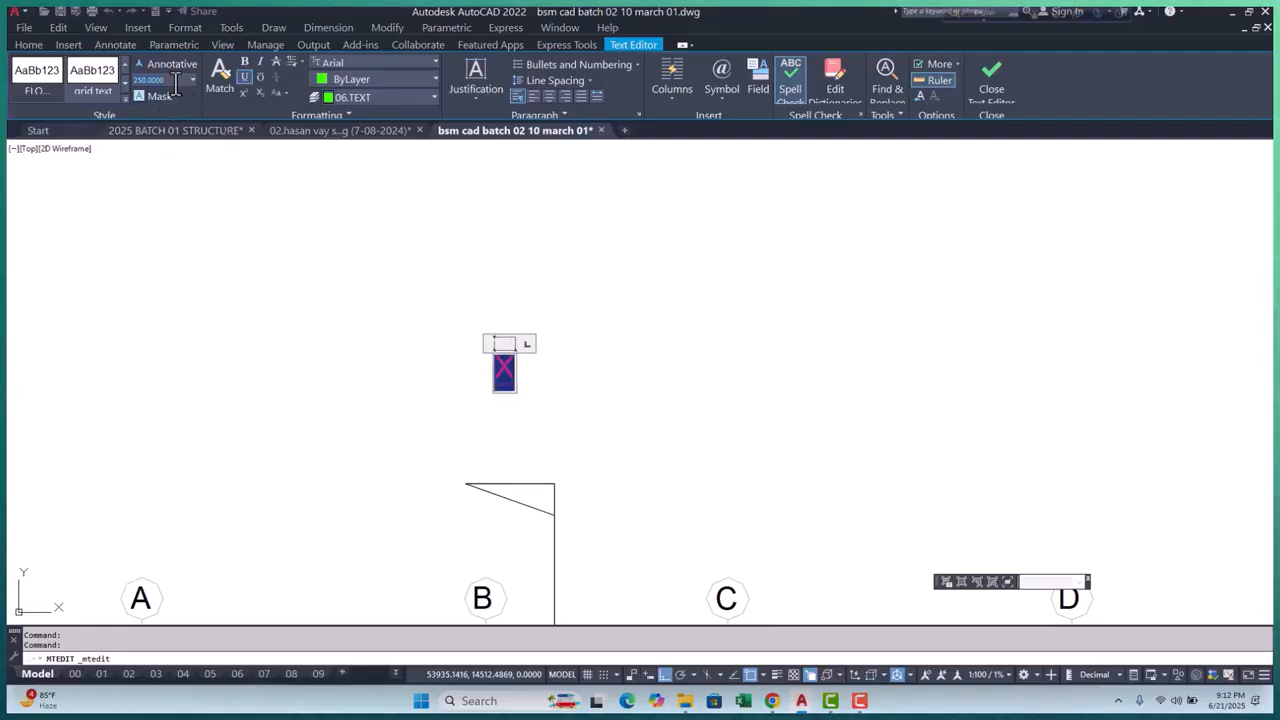
pyautogui.write('30')
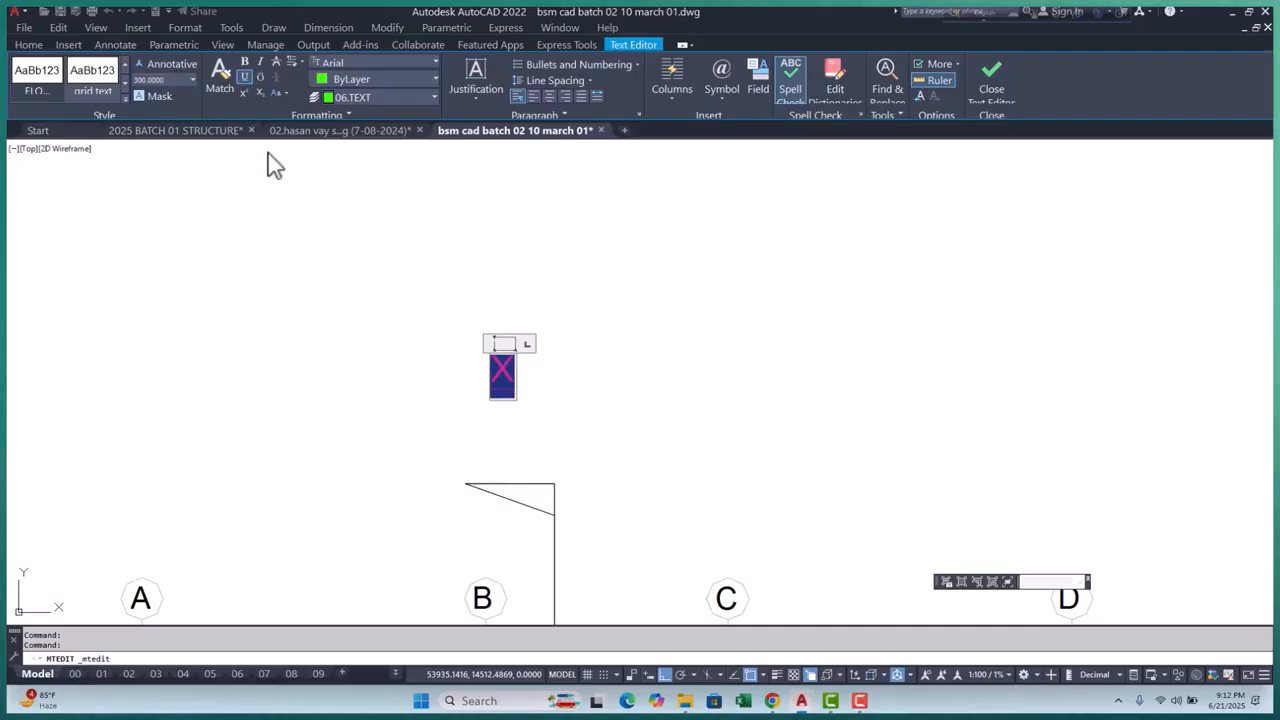
pyautogui.click(268, 165)
pyautogui.scroll(-2, 457, 289)
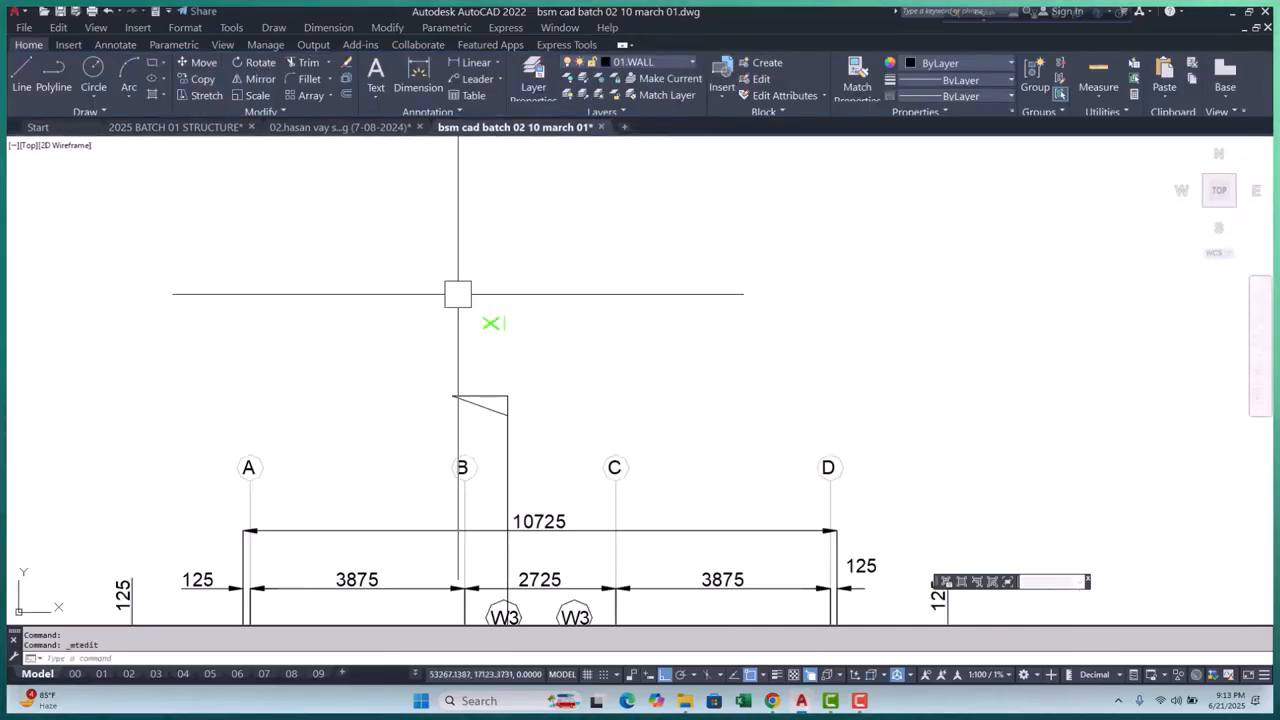
# Move the X label to just below the section arrow, beside the vertical cut line
pyautogui.scroll(2, 501, 331)
pyautogui.click(488, 314)
pyautogui.write('m')
pyautogui.press('Return')
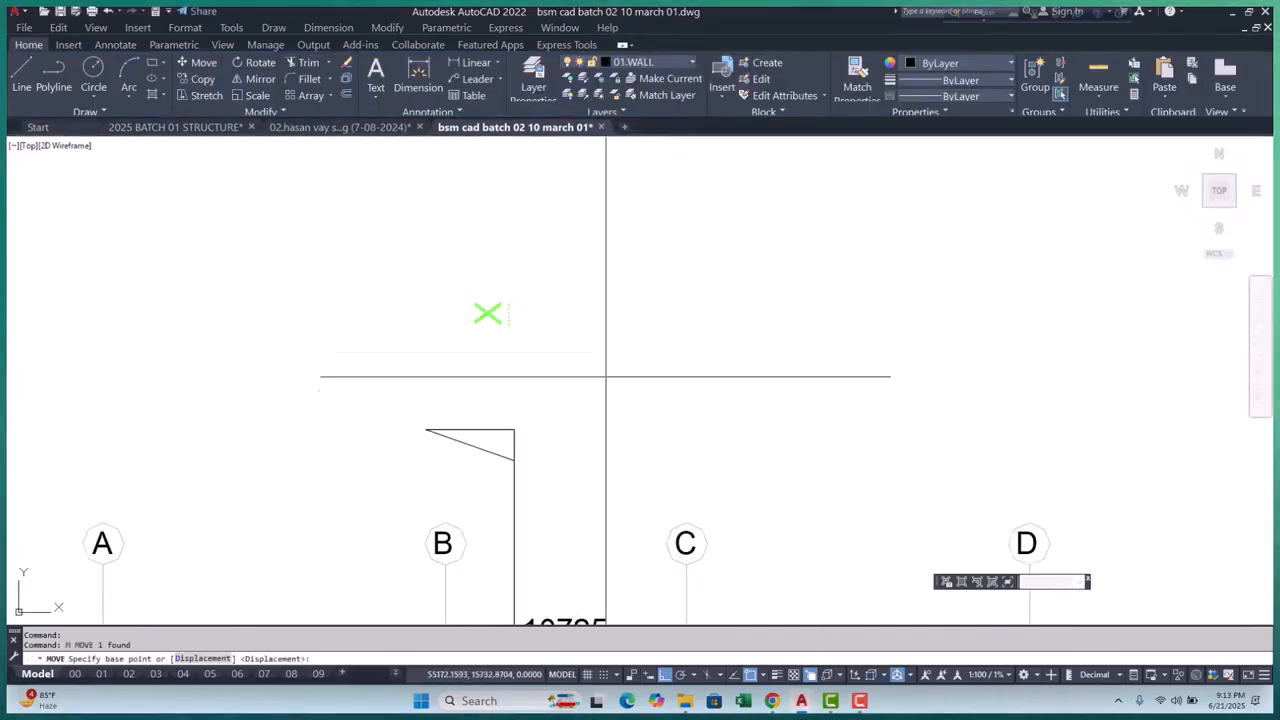
pyautogui.click(607, 321)
pyautogui.scroll(4, 490, 524)
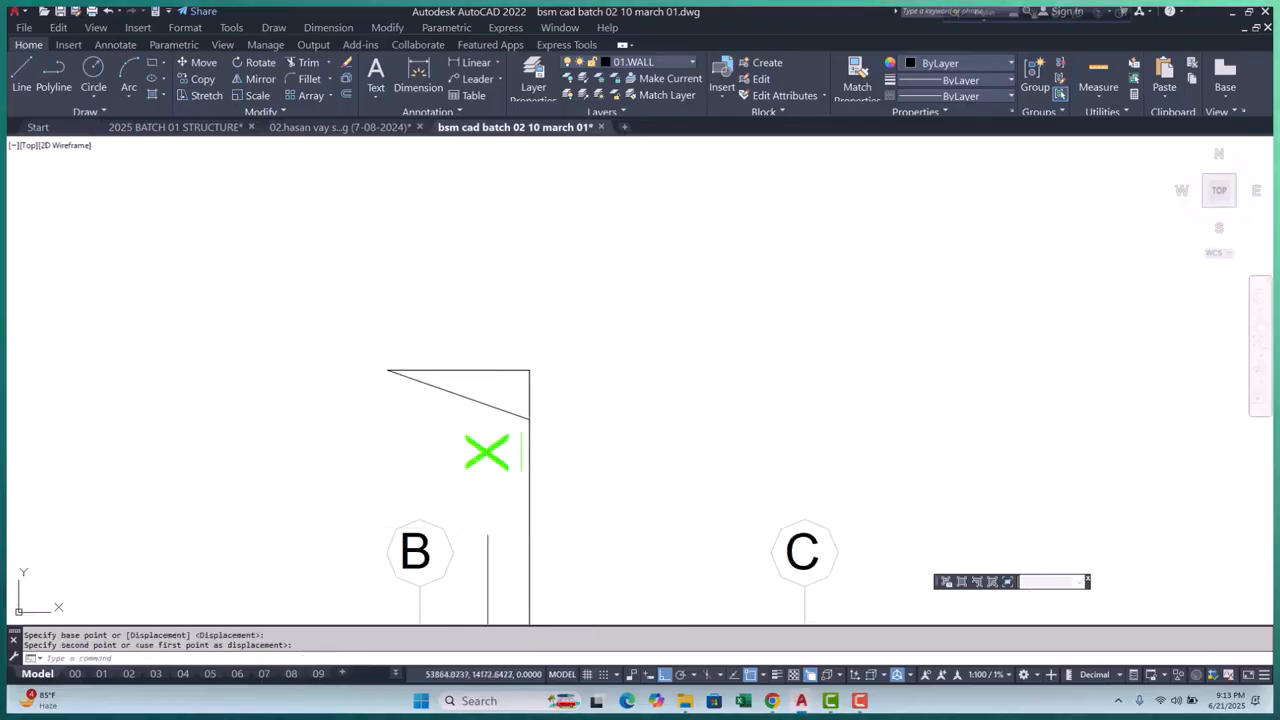
# Remove the underline from the X label and set its text height to 350
pyautogui.click(514, 423)
pyautogui.doubleClick(509, 434)
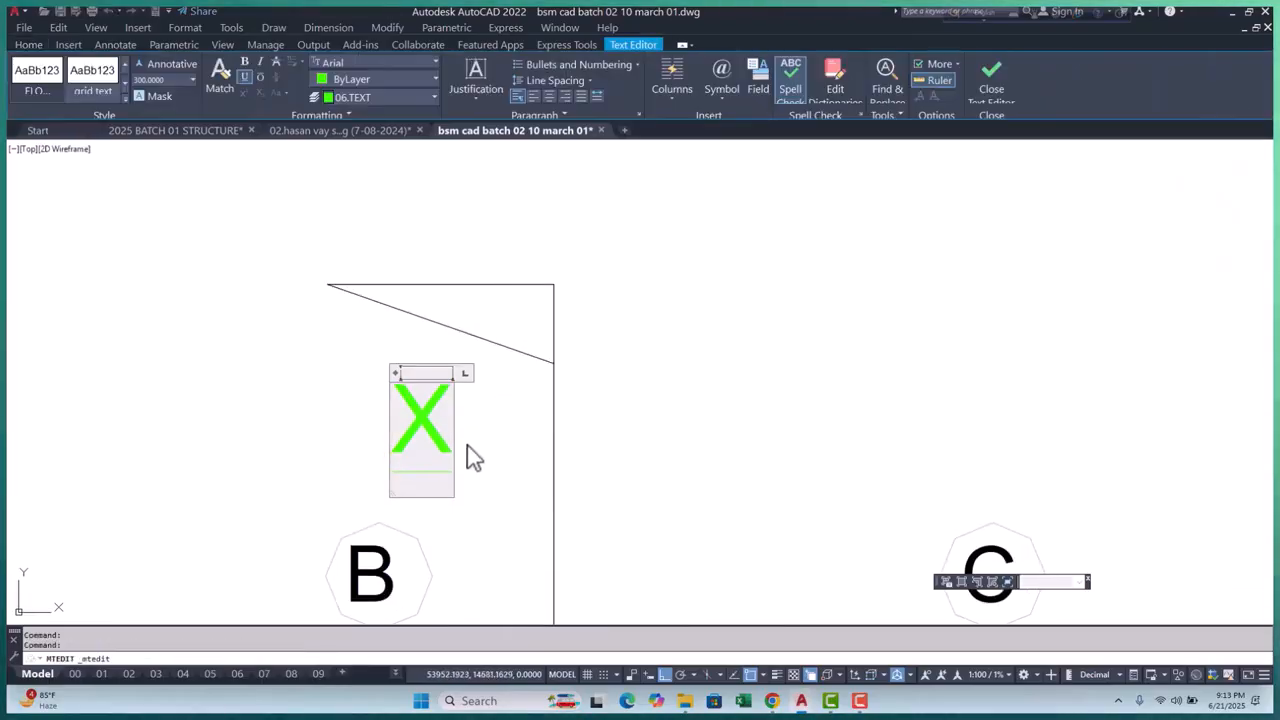
pyautogui.hotkey('ctrl', 'a')
pyautogui.click(245, 77)
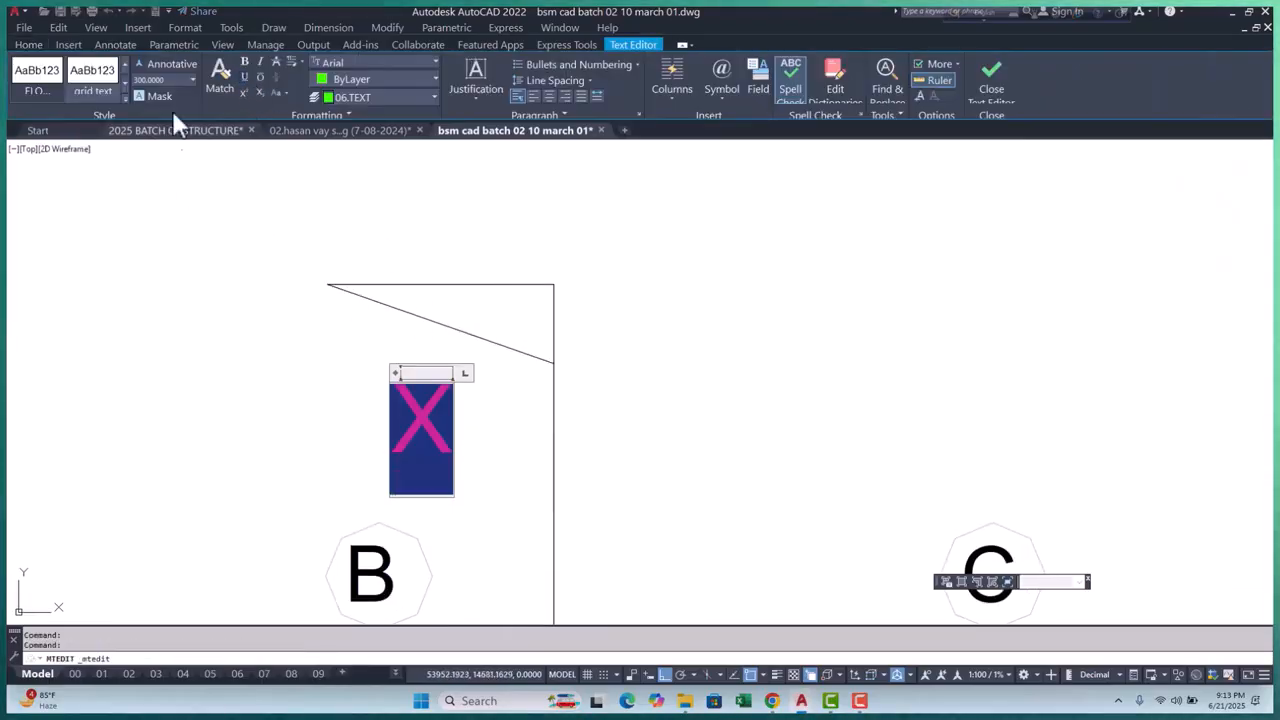
pyautogui.click(170, 80)
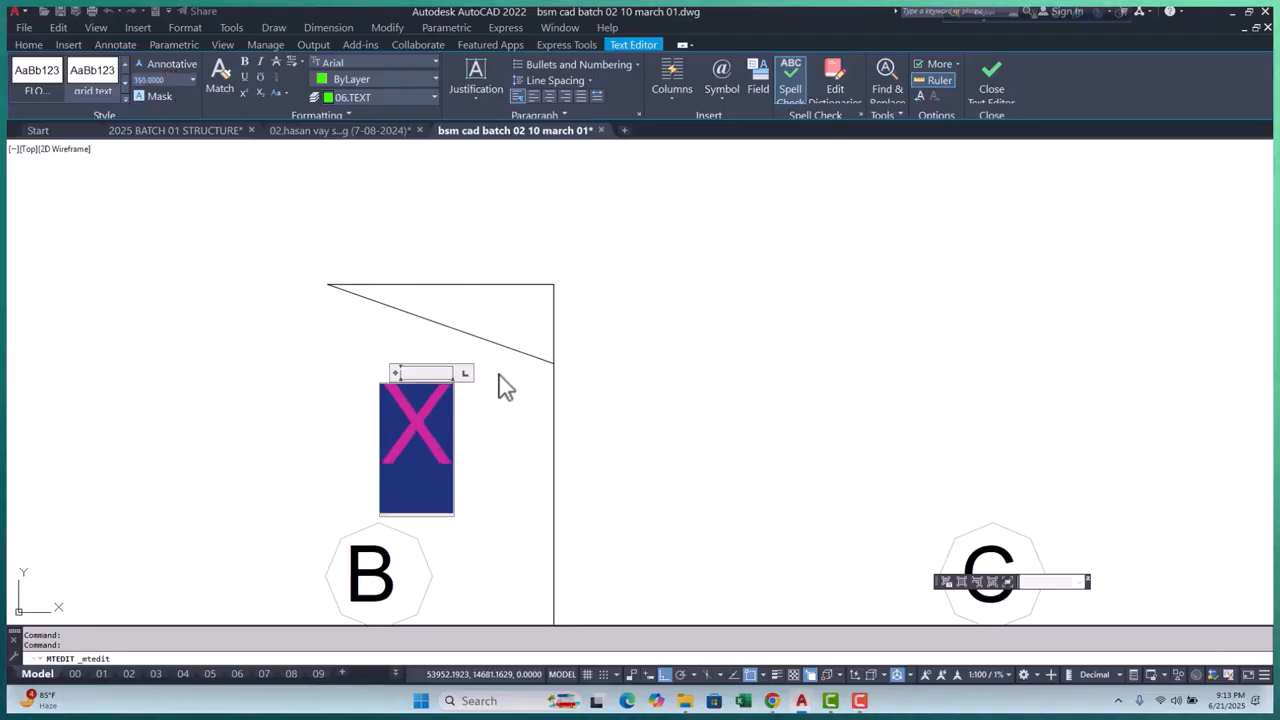
pyautogui.doubleClick(395, 376)
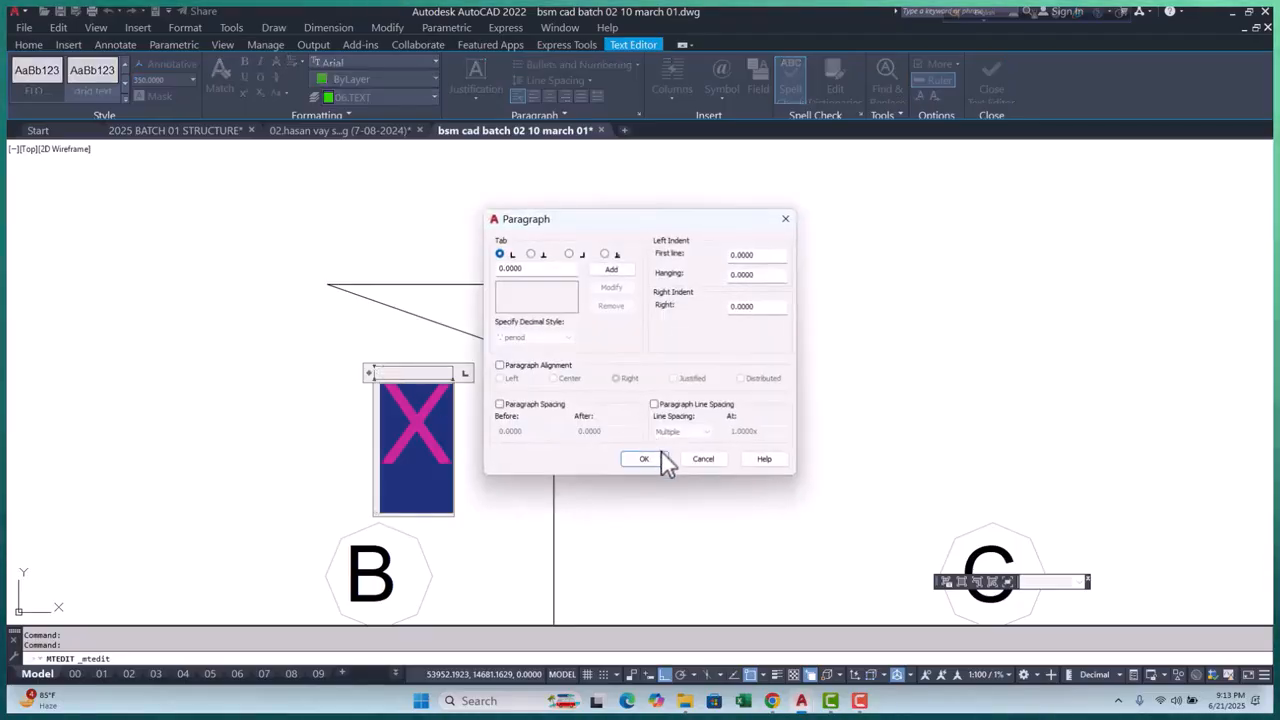
pyautogui.click(644, 458)
pyautogui.click(698, 448)
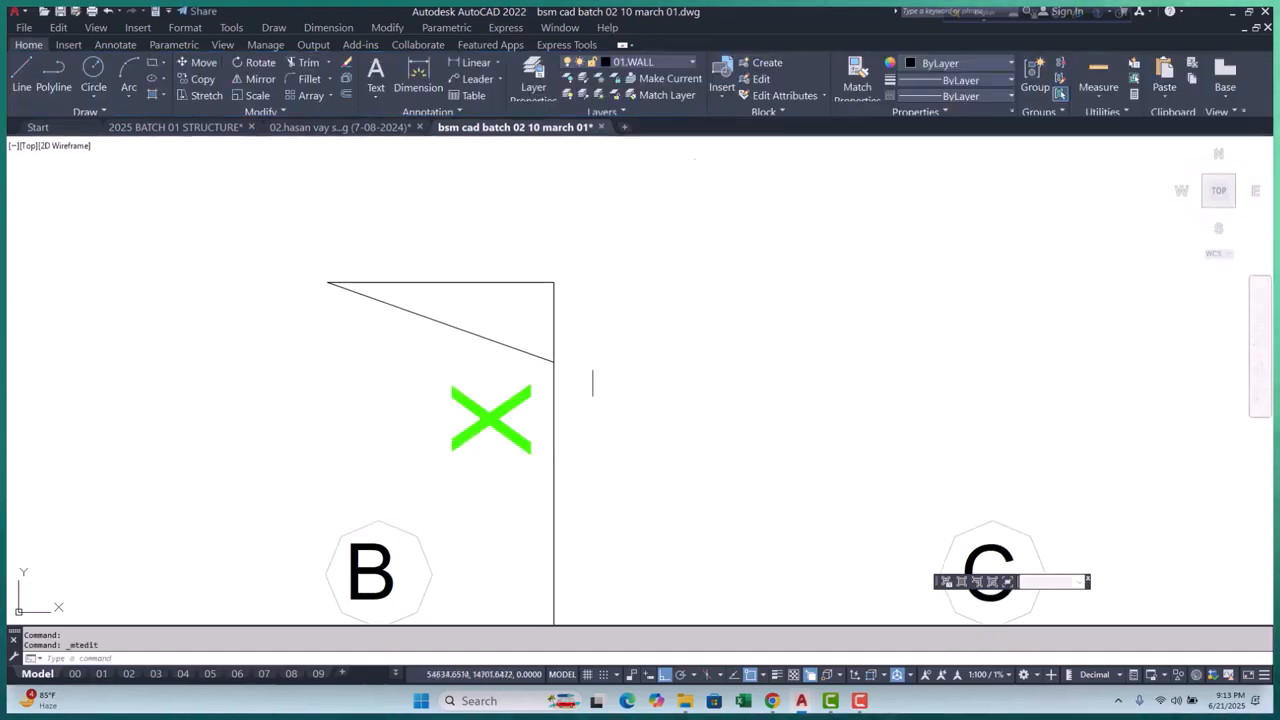
# Shorten the arrowhead above the X label by stretching its tip about 430 units toward the cut line
pyautogui.scroll(-2, 350, 366)
pyautogui.click(423, 337)
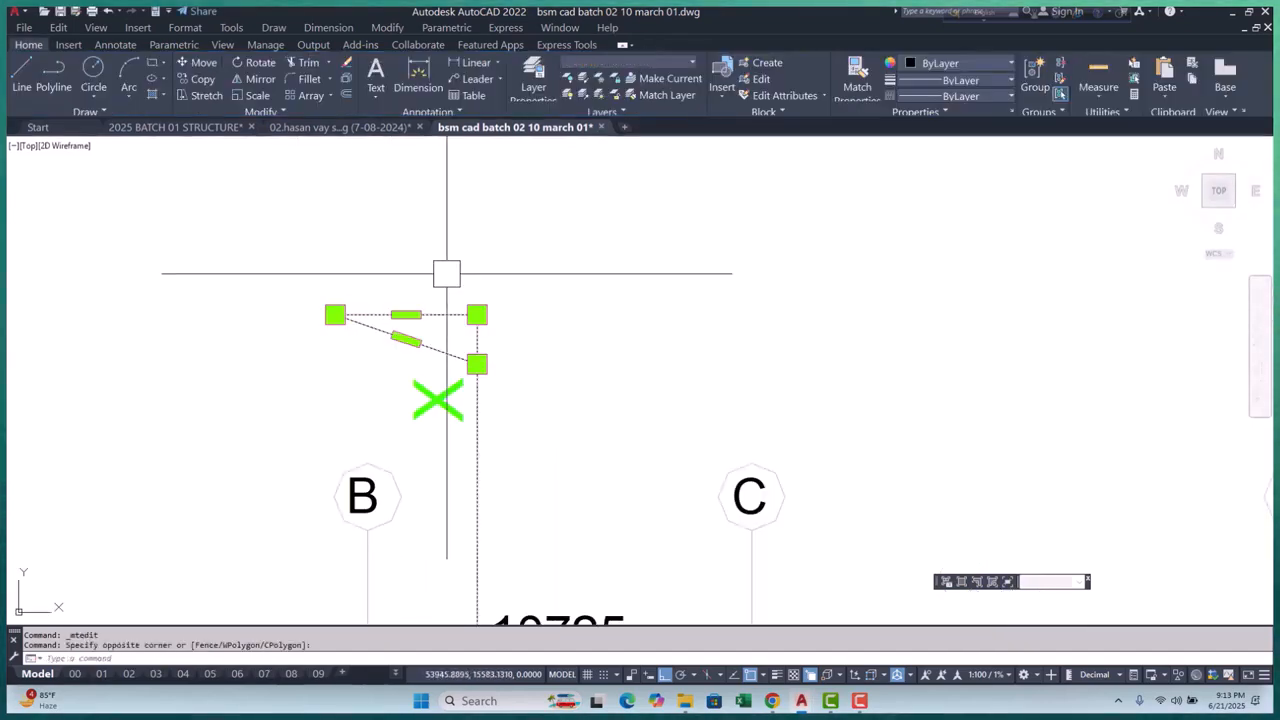
pyautogui.press('space')
pyautogui.click(350, 255)
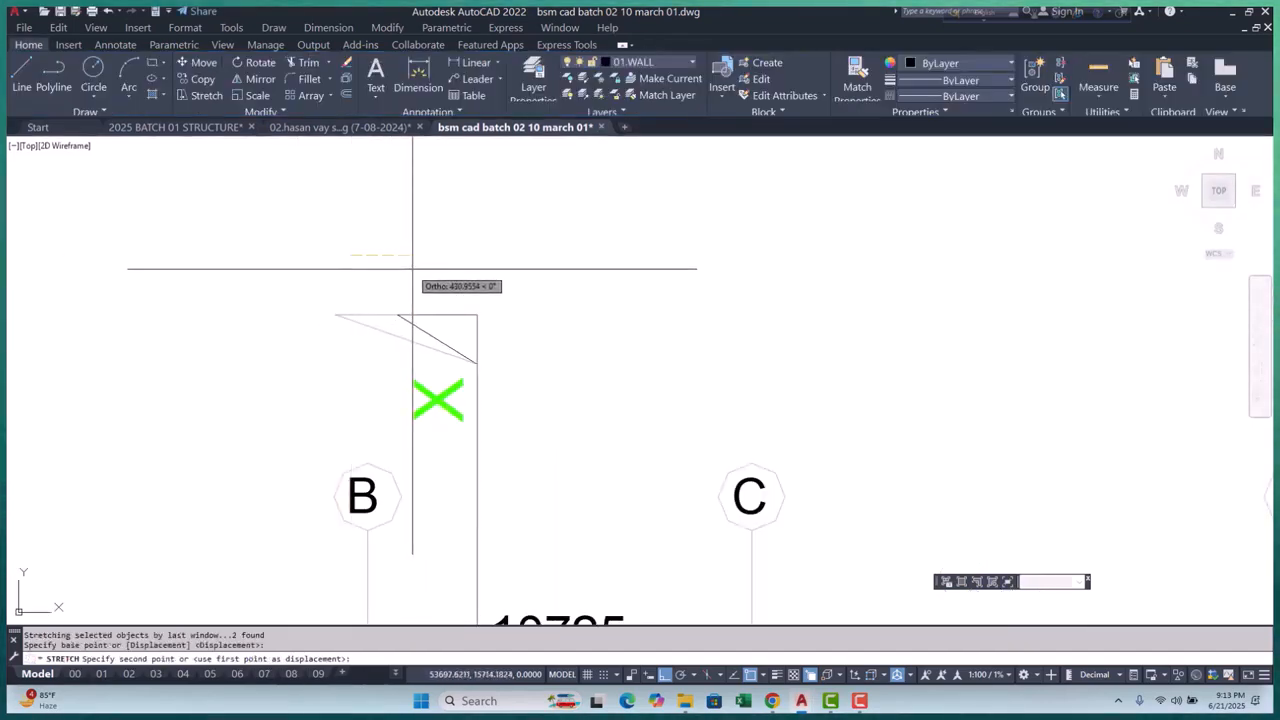
pyautogui.click(412, 268)
# Stretch the arrowhead's lower corner and the X label slightly upward to flatten the arrow and tighten the marker
pyautogui.scroll(4, 492, 373)
pyautogui.scroll(-4, 543, 300)
pyautogui.click(543, 300)
pyautogui.click(391, 389)
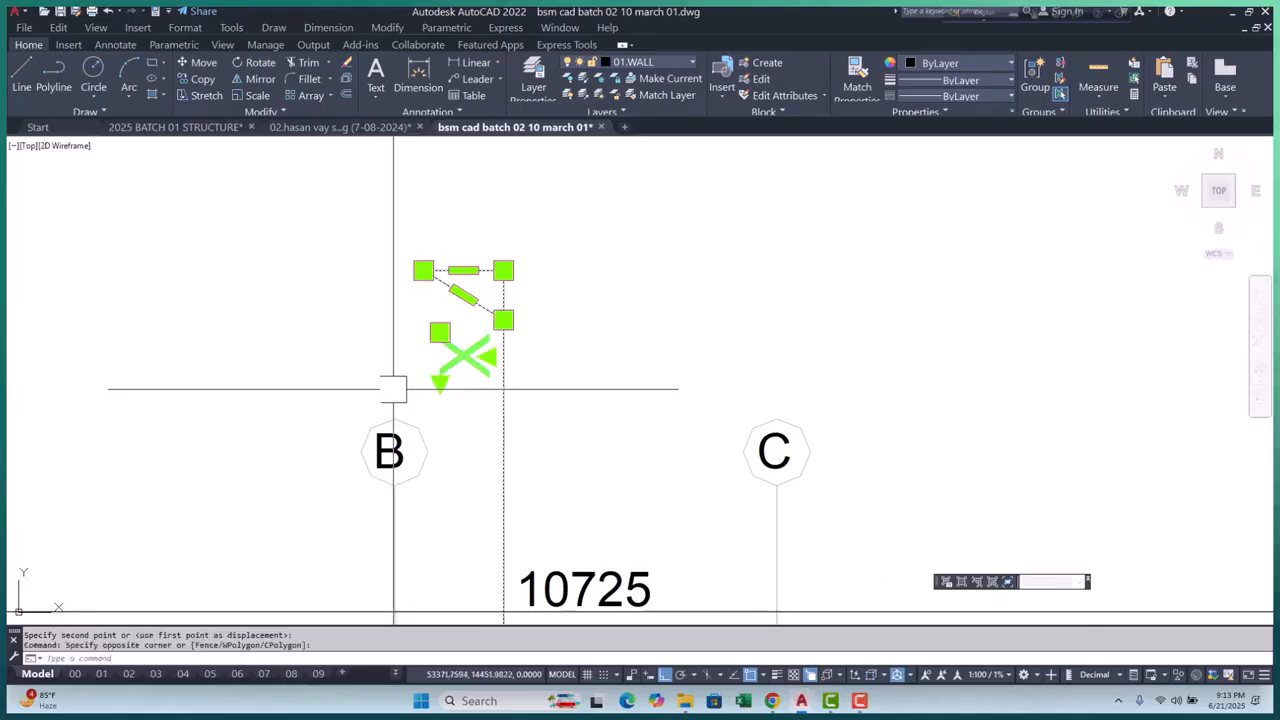
pyautogui.press('space')
pyautogui.click(608, 431)
pyautogui.click(608, 414)
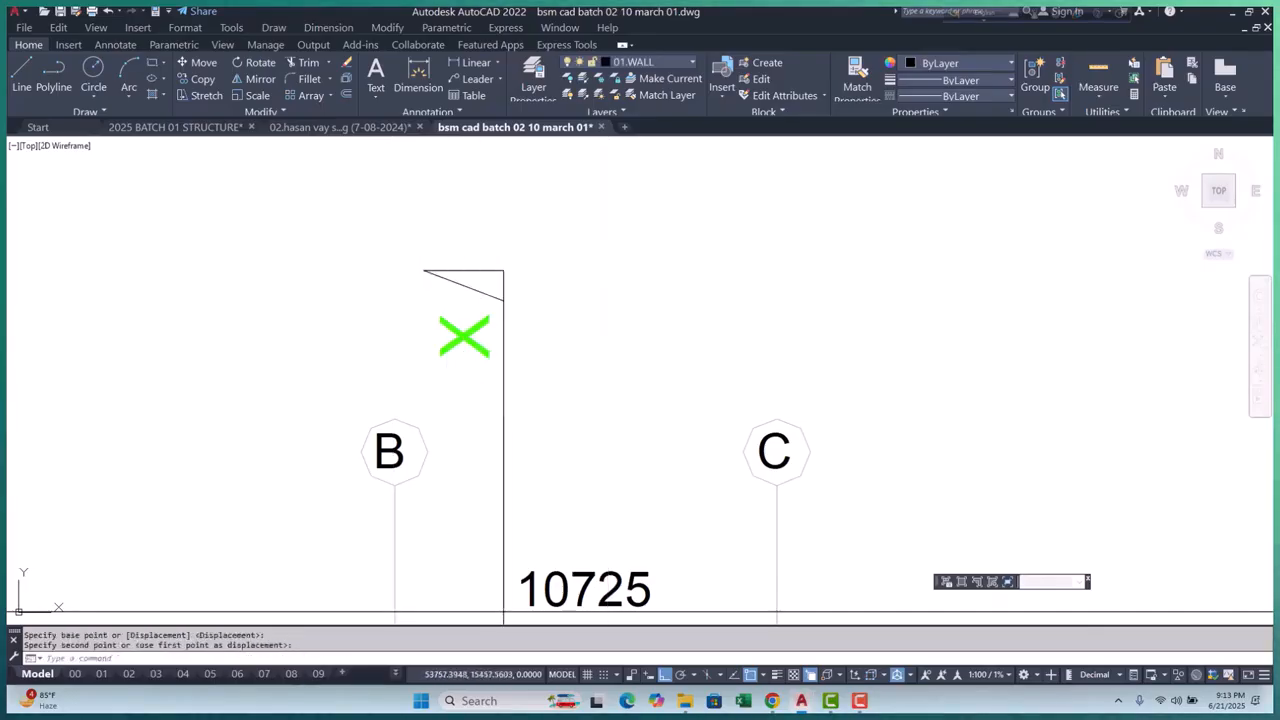
pyautogui.click(566, 223)
pyautogui.press('Escape')
# Draw a horizontal construction line through the top of the grid B bubble above the ground floor plan
pyautogui.scroll(-4, 443, 300)
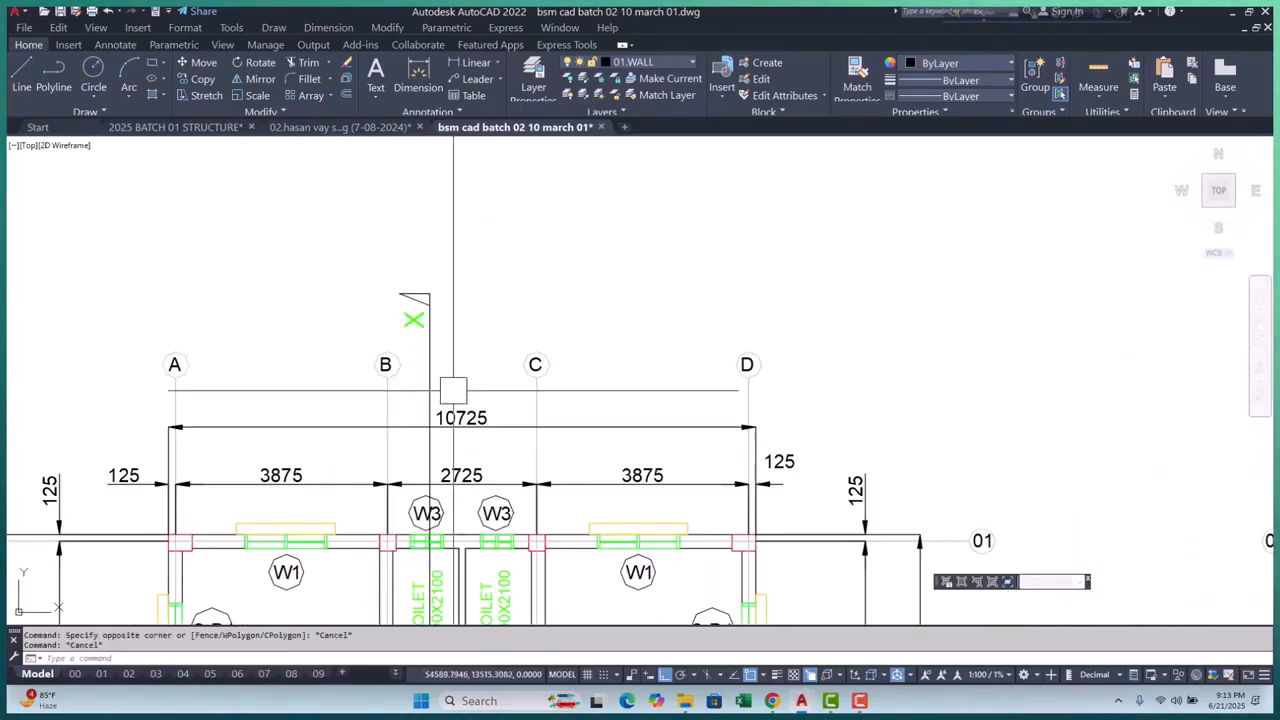
pyautogui.press('Escape')
pyautogui.write('xl')
pyautogui.press('Return')
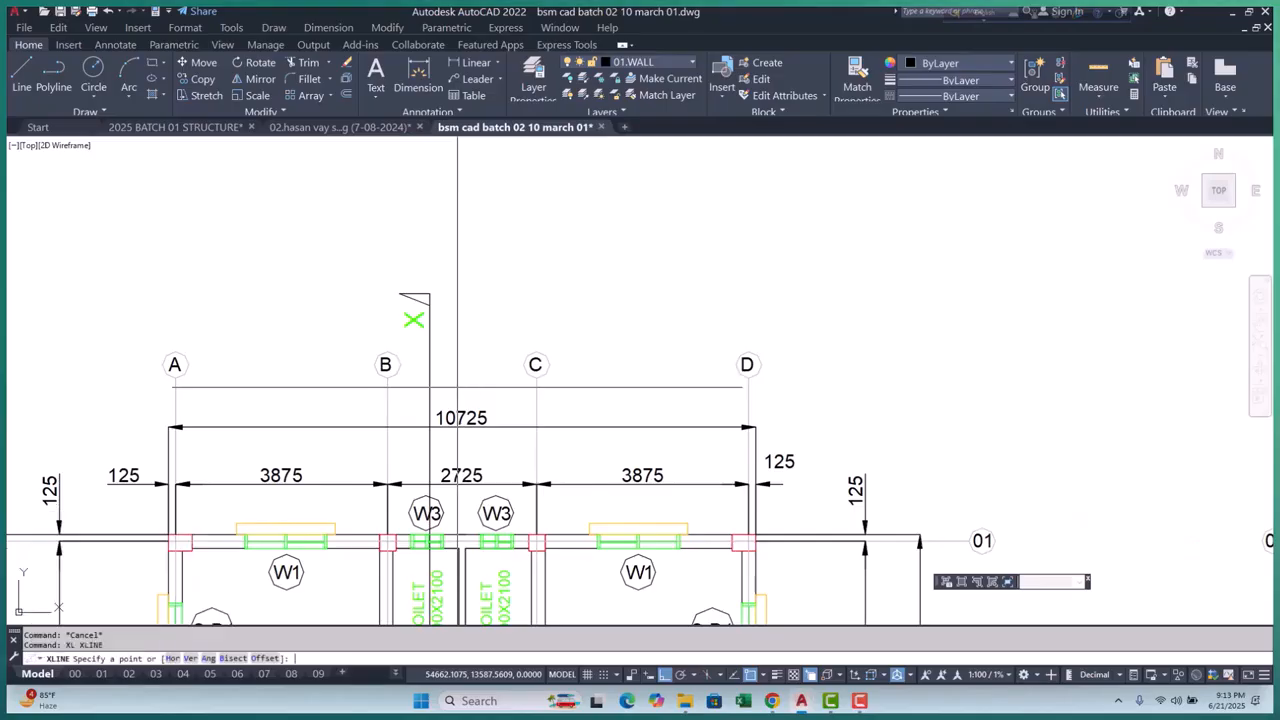
pyautogui.write('h')
pyautogui.scroll(6, 457, 387)
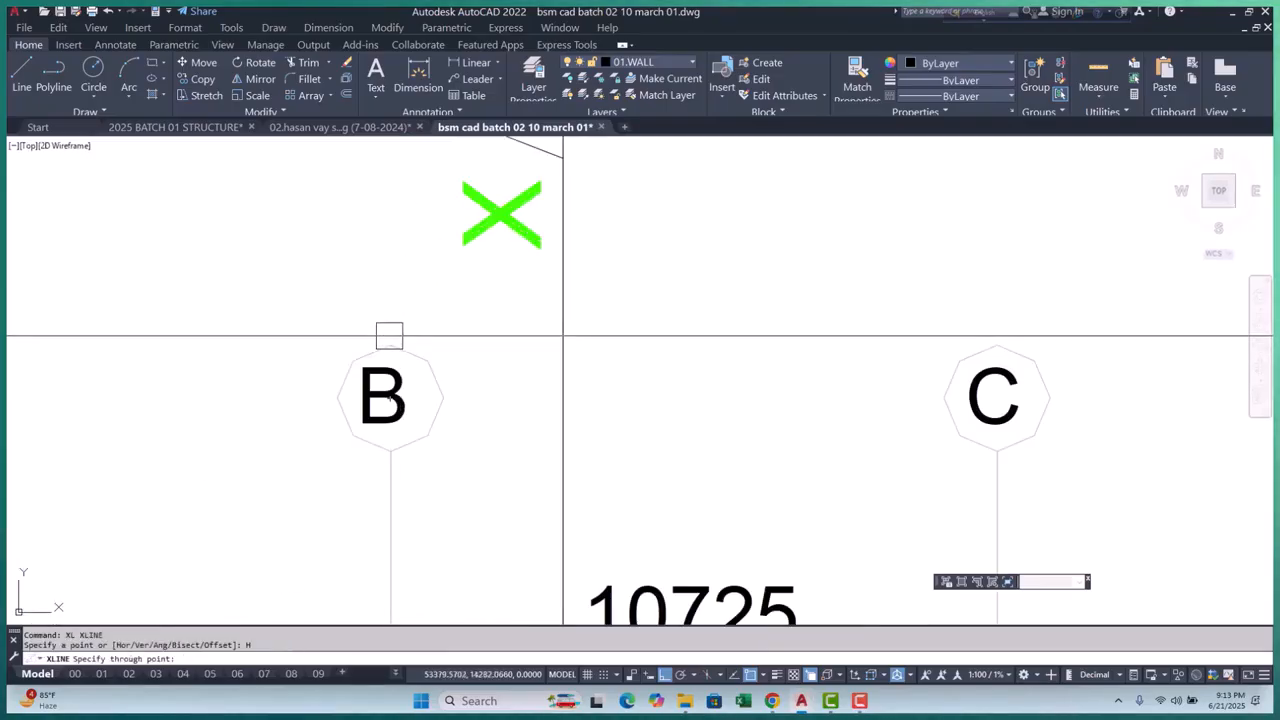
pyautogui.press('Return')
pyautogui.scroll(-4, 386, 349)
pyautogui.press('Escape')
# Stretch the upper section arrowhead, X label and cut line end down to the horizontal construction line
pyautogui.click(506, 274)
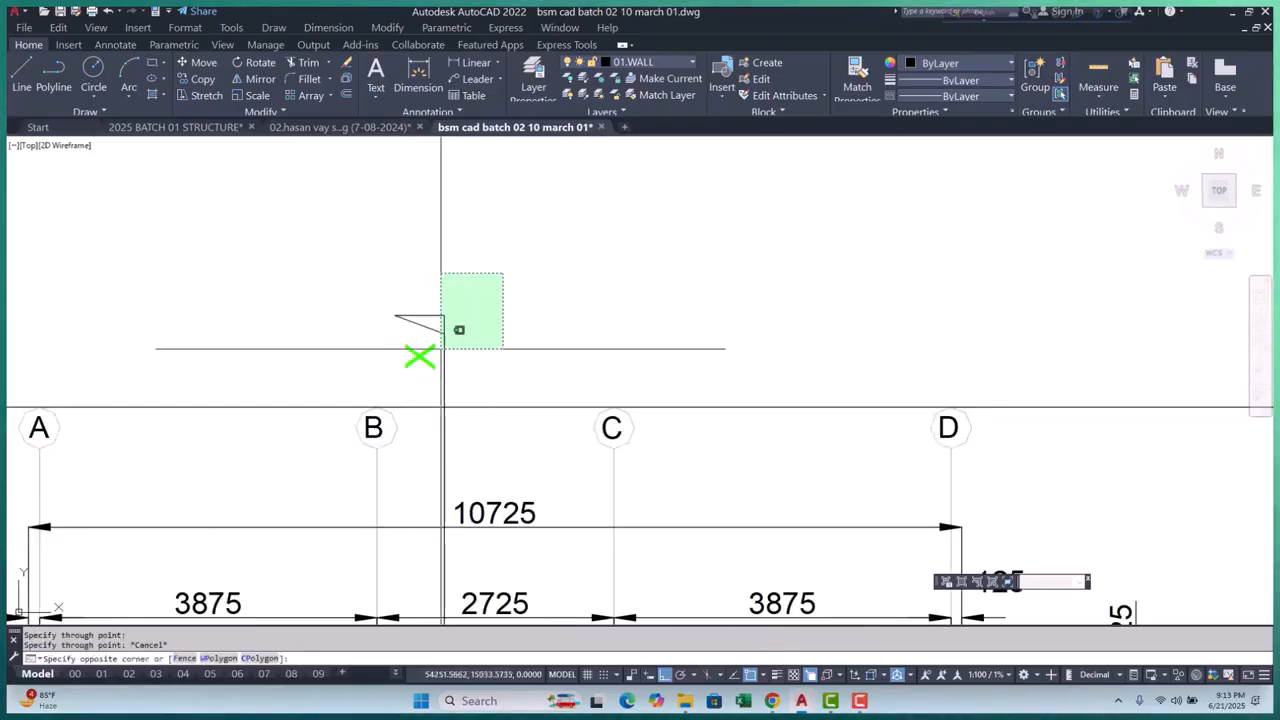
pyautogui.write('s')
pyautogui.press('Return')
pyautogui.scroll(4, 434, 320)
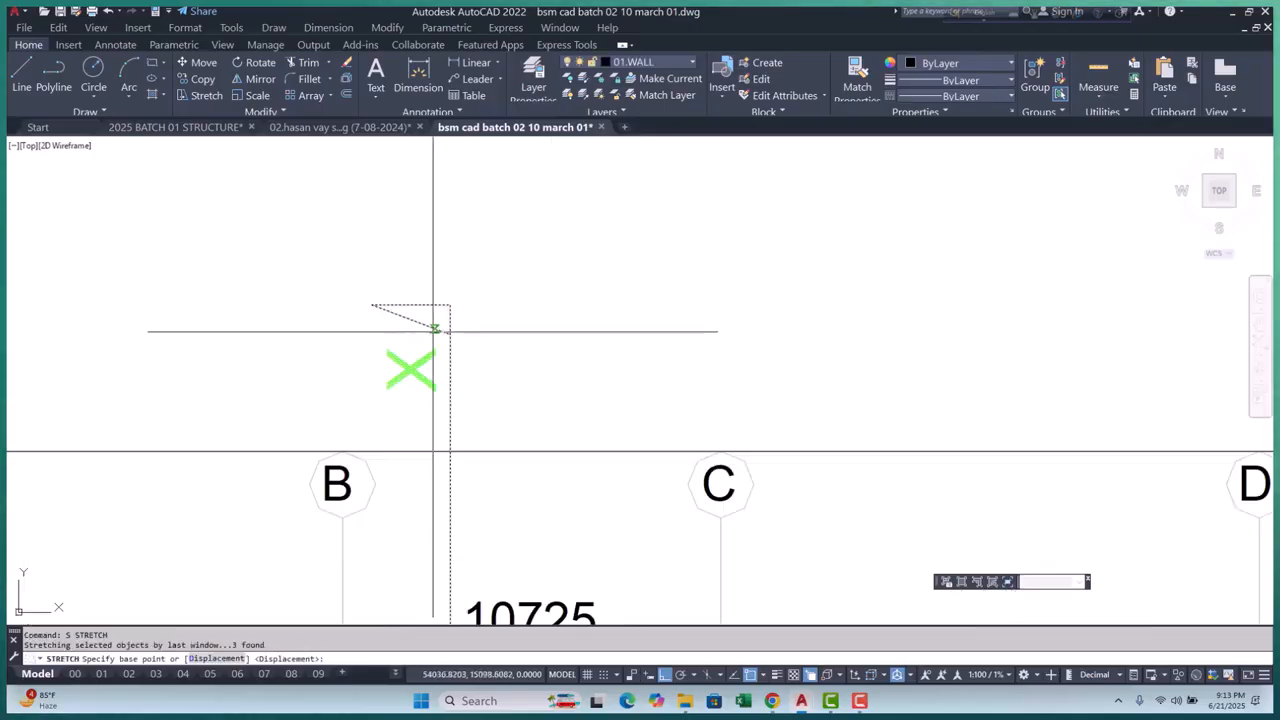
pyautogui.click(334, 287)
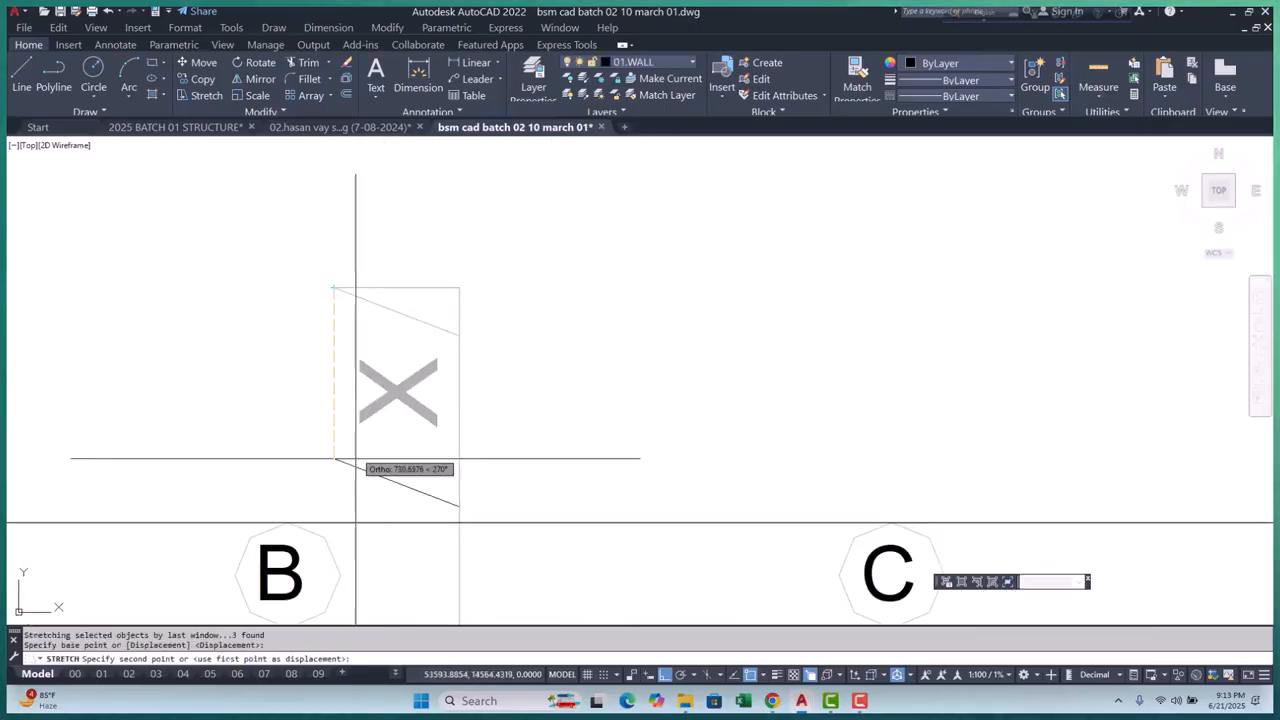
pyautogui.click(335, 522)
pyautogui.scroll(-4, 402, 392)
pyautogui.scroll(2, 437, 468)
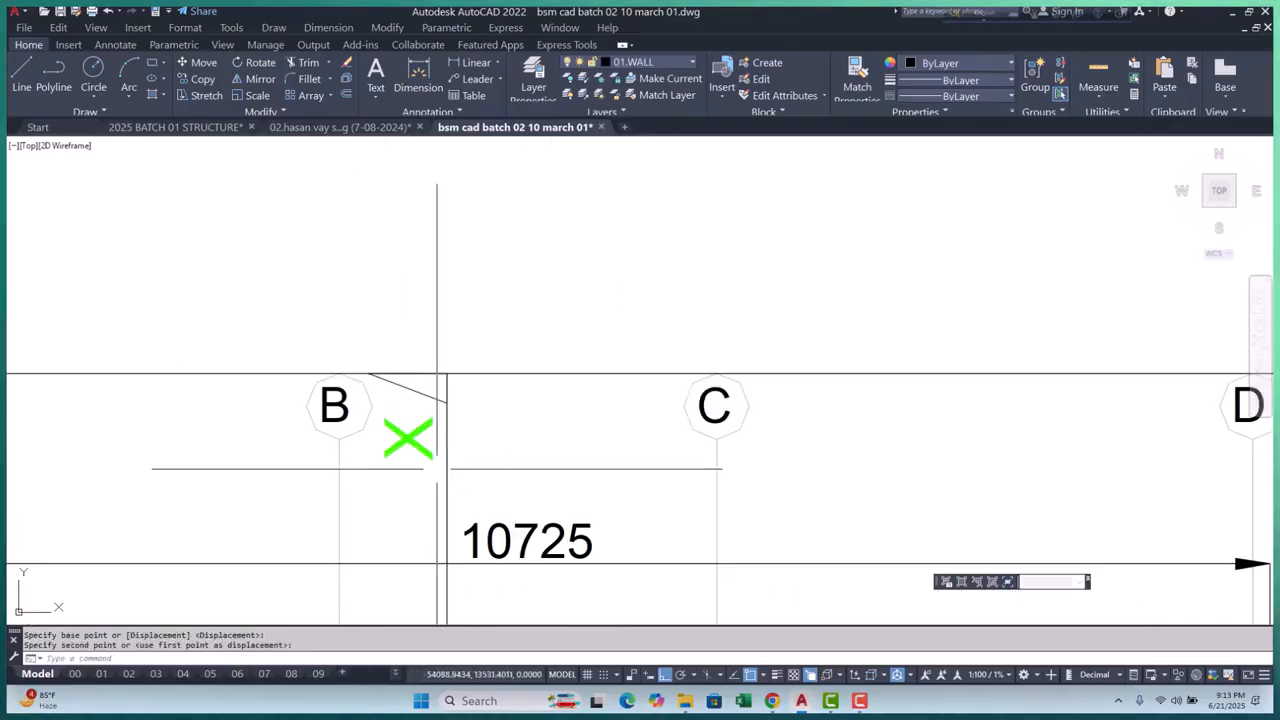
# Shorten the upper arrowhead by stretching its tip toward the vertical cut line
pyautogui.scroll(4, 416, 398)
pyautogui.click(354, 277)
pyautogui.scroll(4, 294, 363)
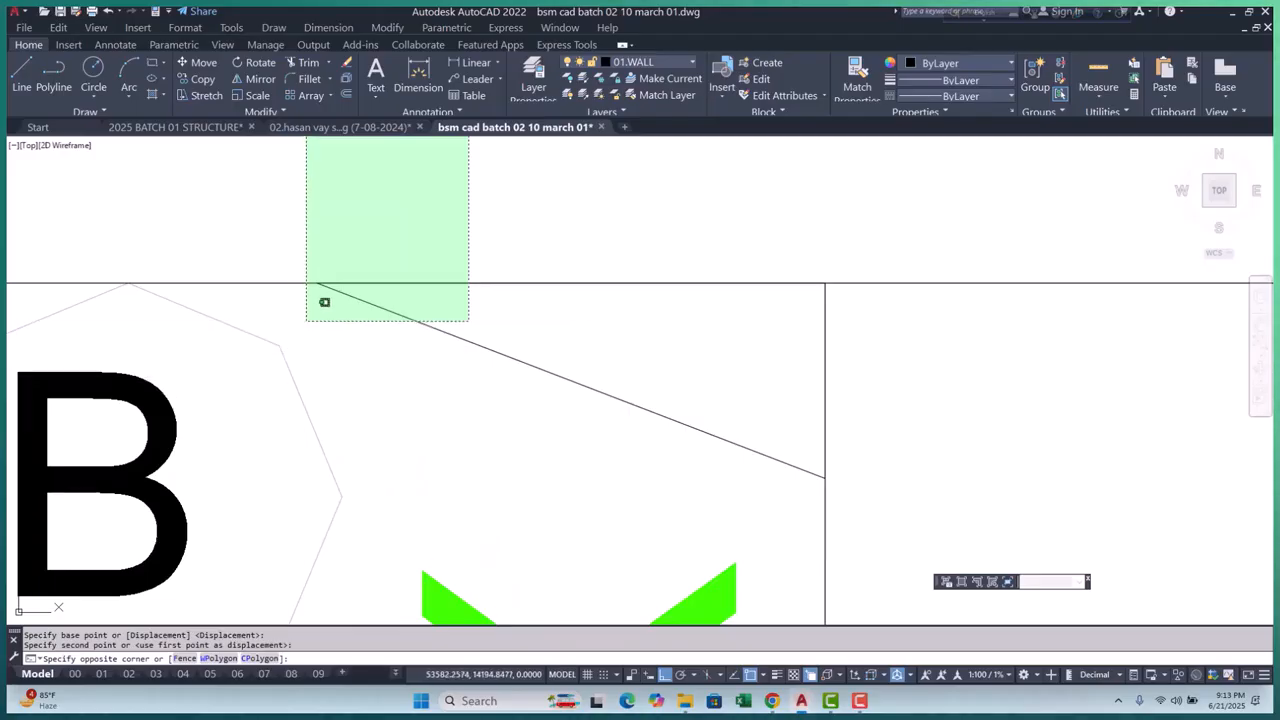
pyautogui.click(268, 365)
pyautogui.scroll(-2, 268, 365)
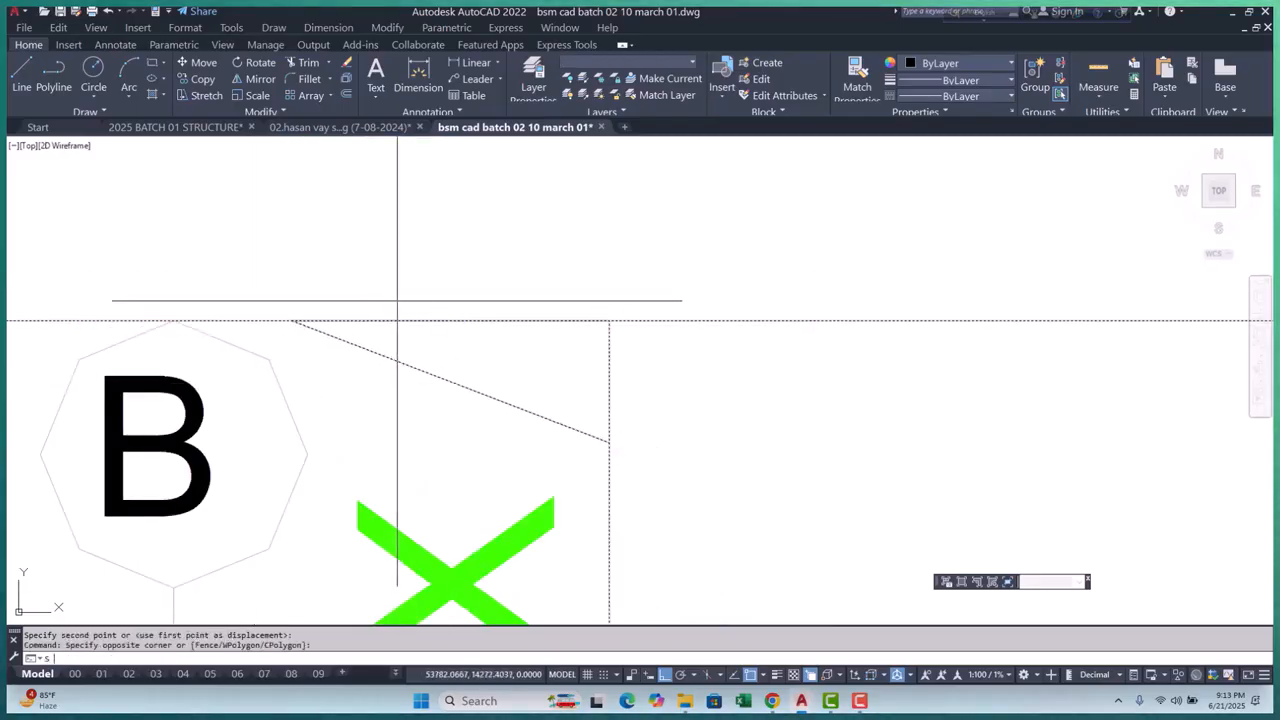
pyautogui.press('Return')
pyautogui.scroll(-3, 397, 300)
pyautogui.click(374, 291)
pyautogui.scroll(2, 391, 427)
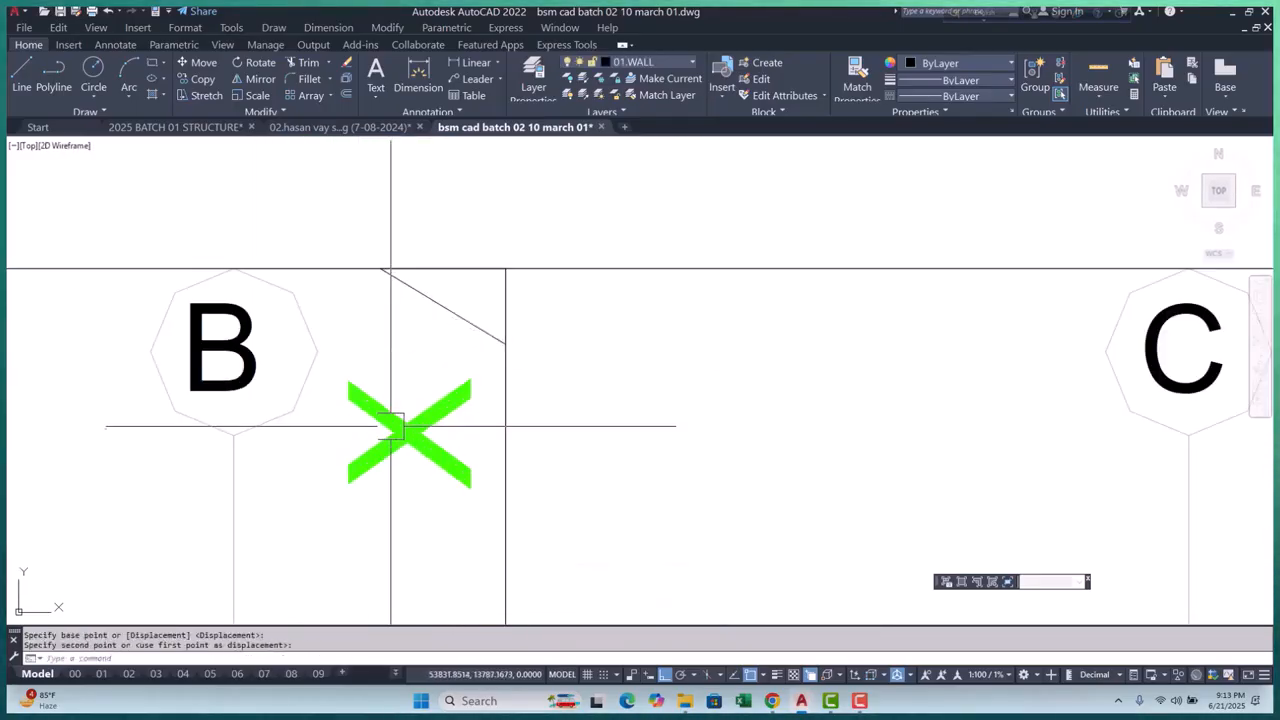
# Move the X label up to close the gap below the shortened arrowhead
pyautogui.click(391, 427)
pyautogui.click(440, 440)
pyautogui.write('m')
pyautogui.press('Return')
pyautogui.click(608, 526)
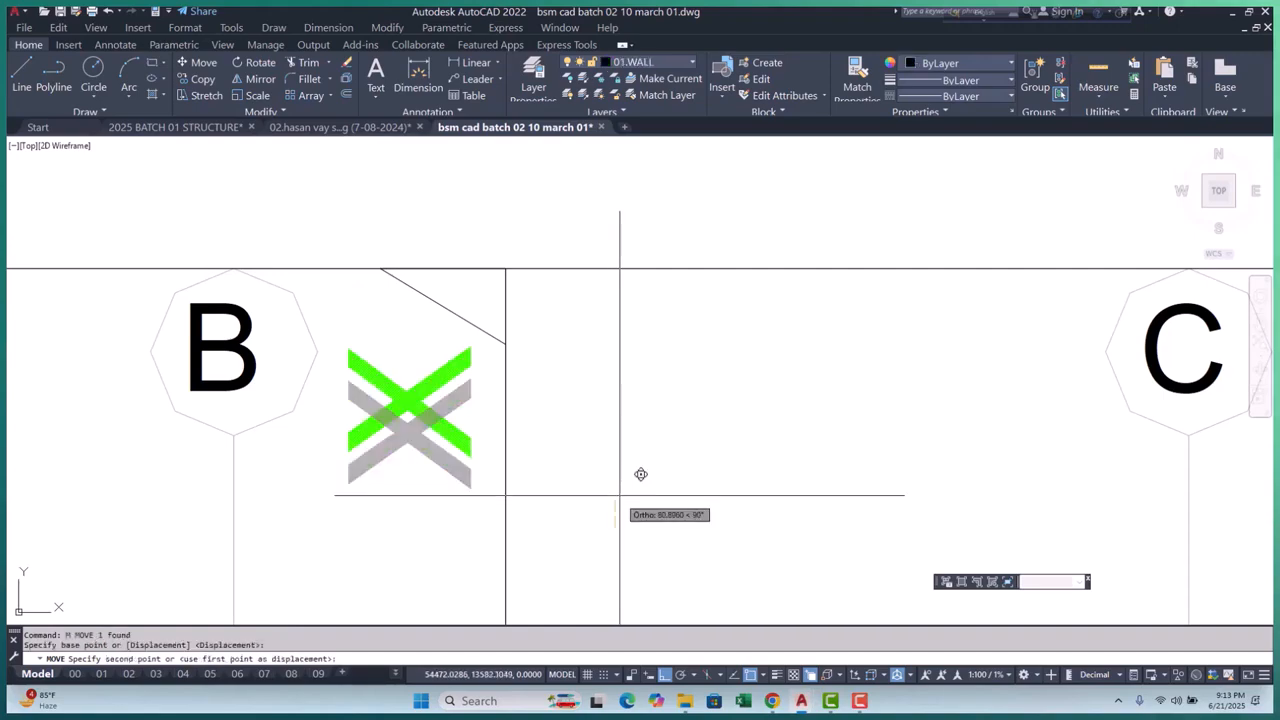
pyautogui.click(627, 491)
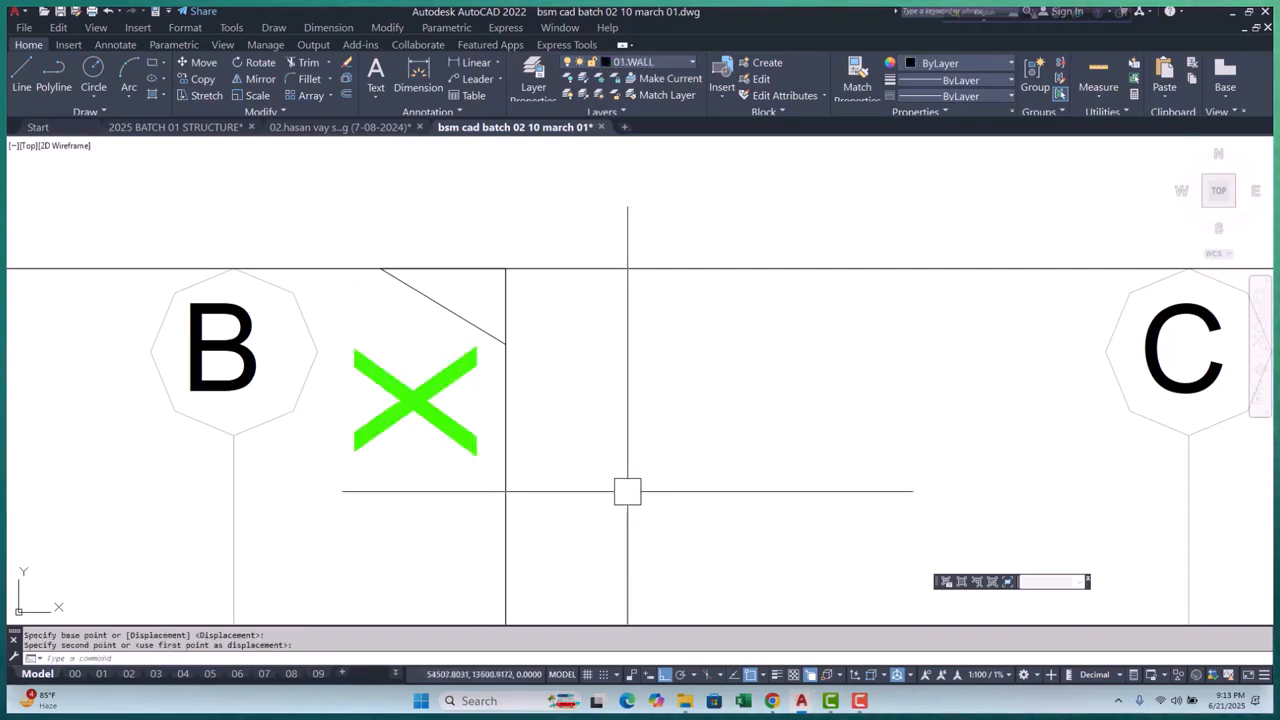
pyautogui.click(537, 305)
pyautogui.click(503, 345)
pyautogui.write('m')
pyautogui.press('Return')
pyautogui.click(625, 466)
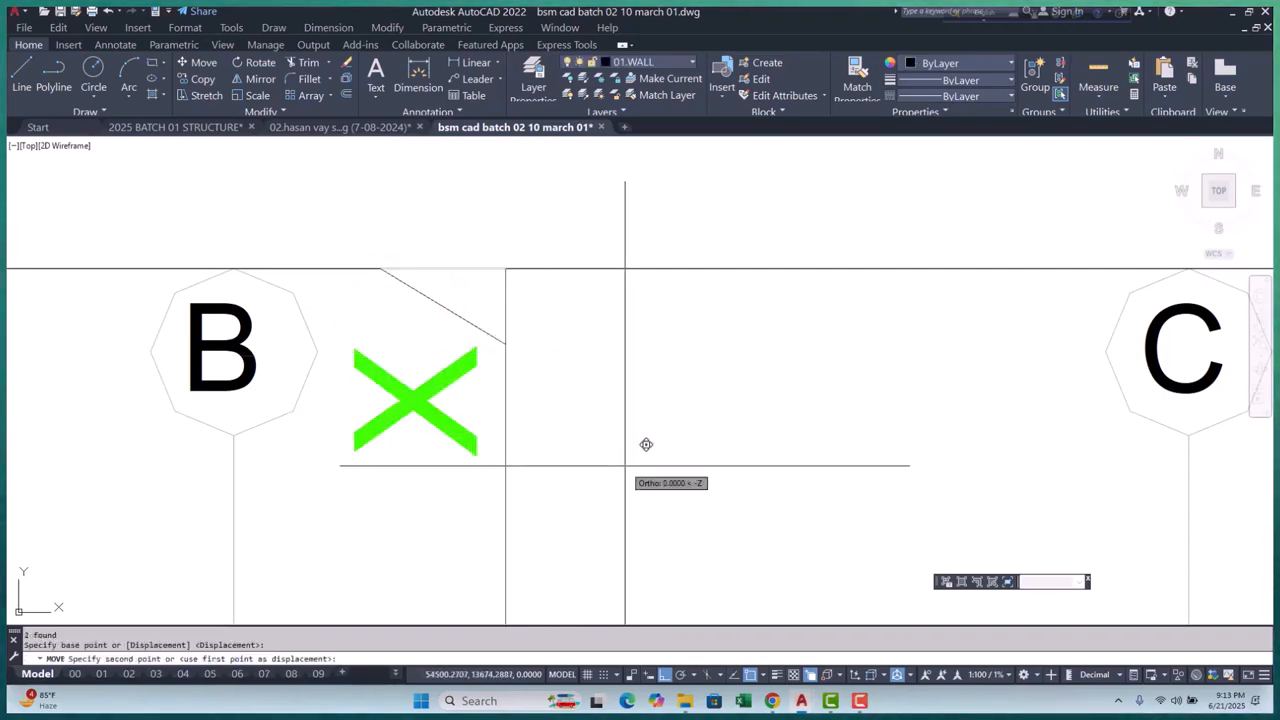
pyautogui.press('Escape')
pyautogui.press('Escape')
pyautogui.scroll(4, 512, 303)
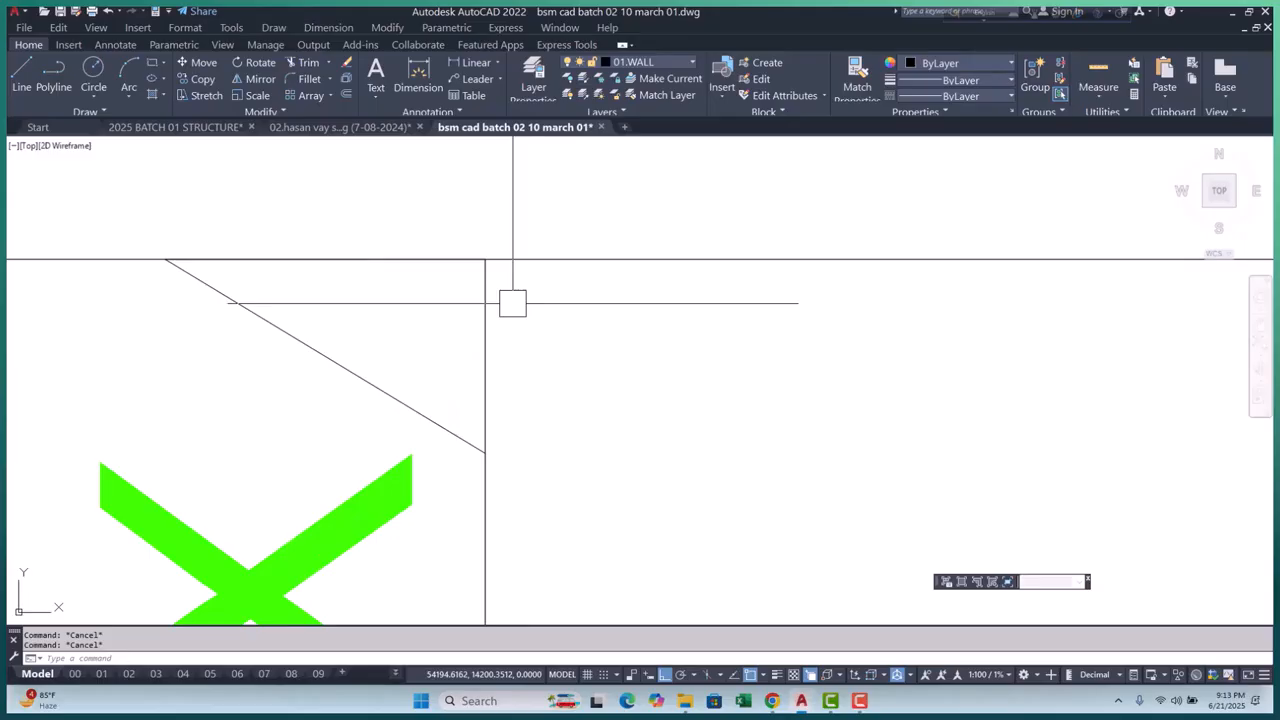
# Raise the lower end of the arrowhead's slanted line along the cut line to flatten the arrowhead
pyautogui.click(409, 422)
pyautogui.click(484, 452)
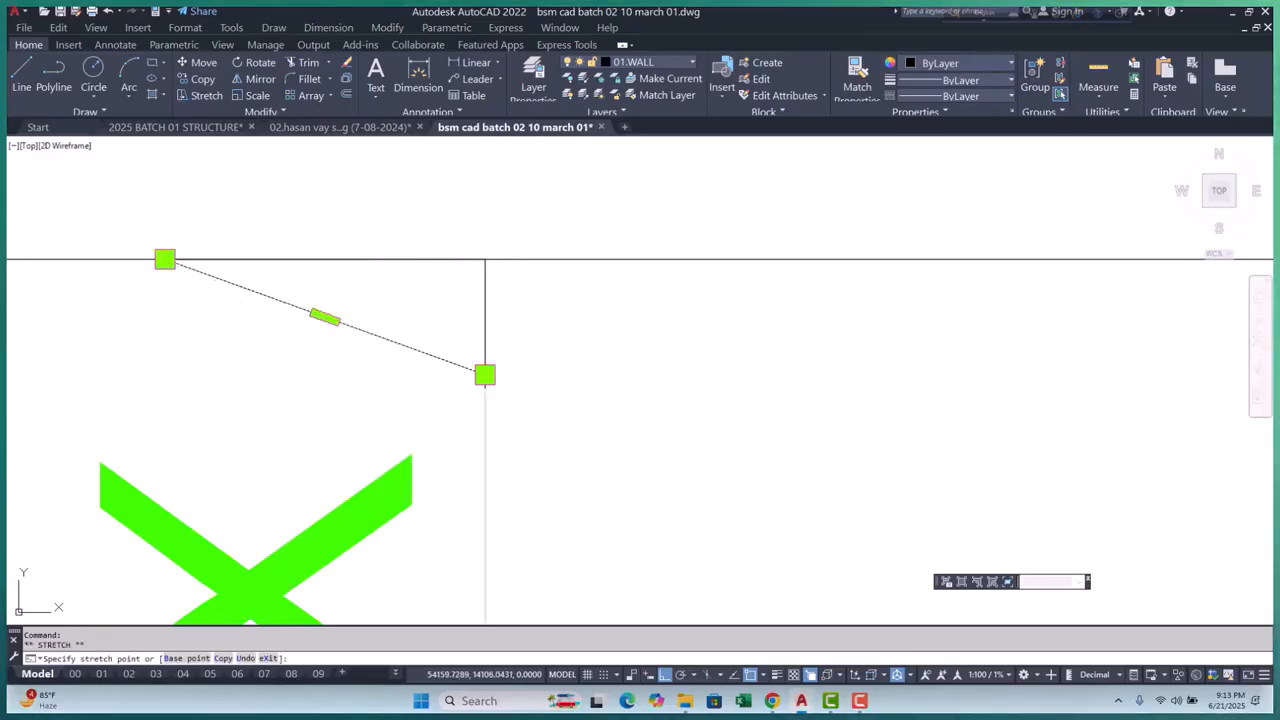
pyautogui.click(484, 374)
# Move the X label slightly closer to the vertical cut line
pyautogui.scroll(-4, 477, 330)
pyautogui.click(445, 395)
pyautogui.write('m')
pyautogui.press('Return')
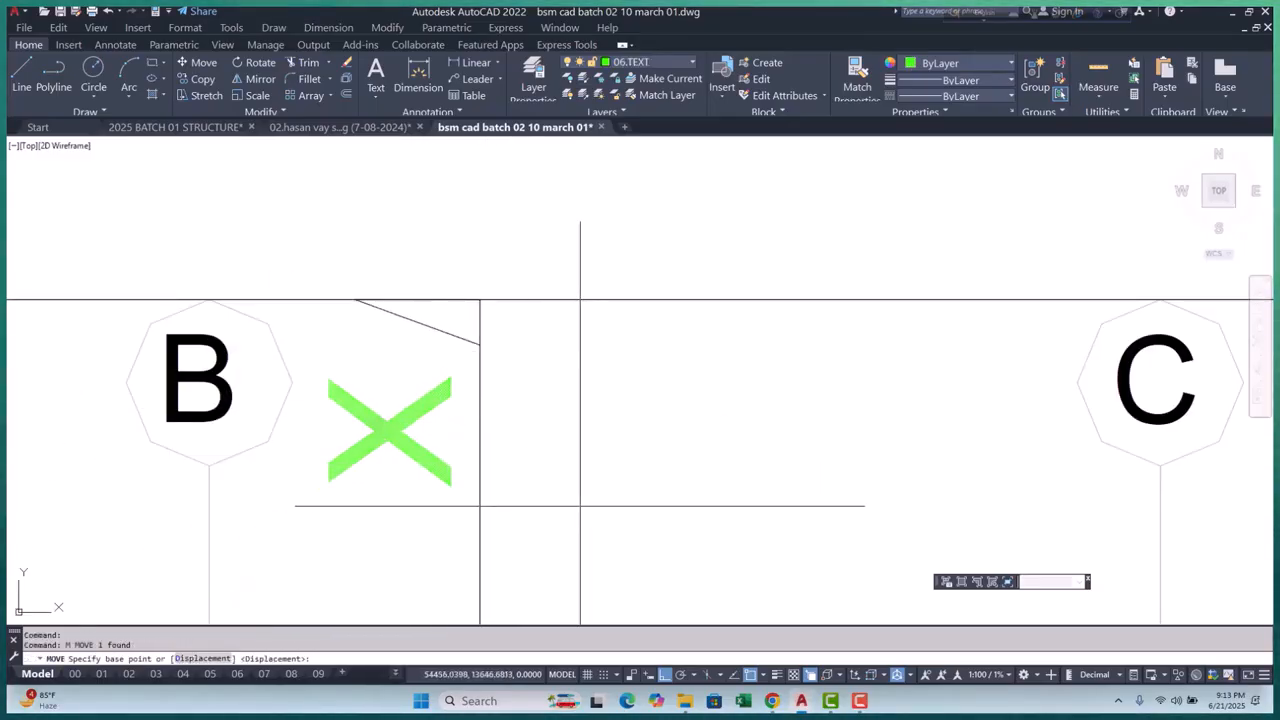
pyautogui.click(590, 503)
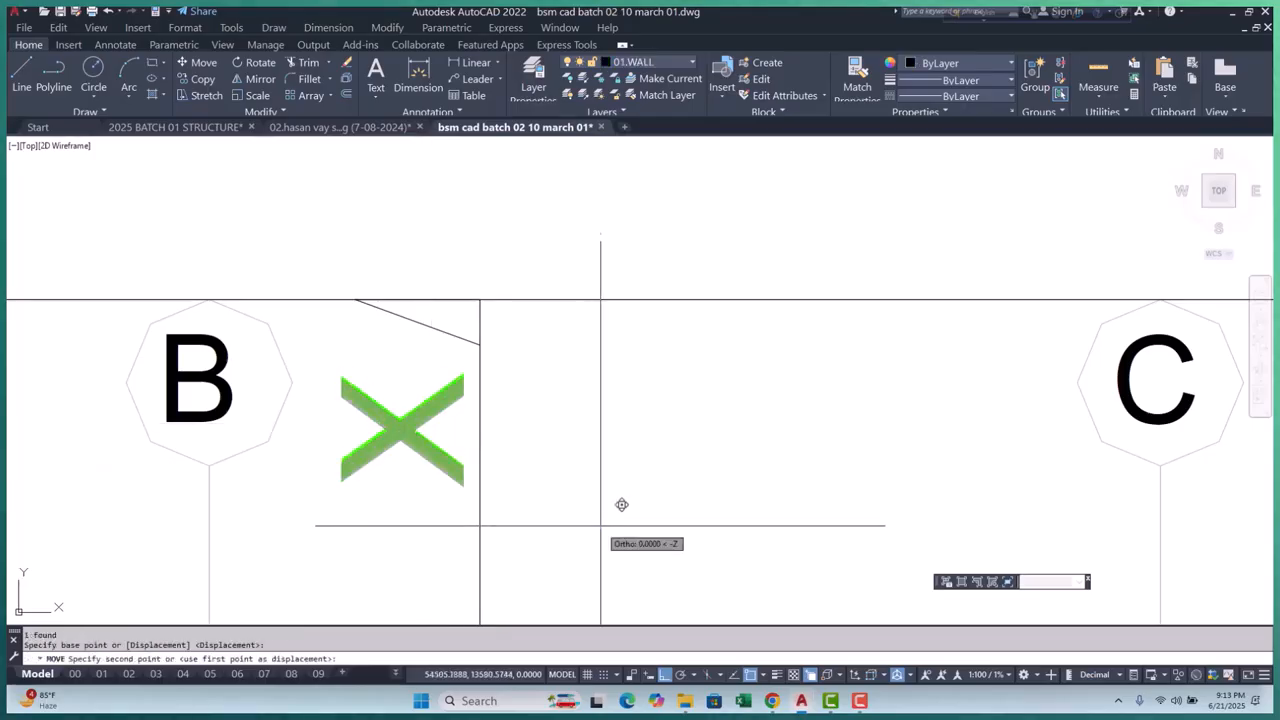
pyautogui.scroll(-5, 517, 266)
pyautogui.press('Escape')
# Erase the horizontal construction line above the grid bubbles
pyautogui.click(537, 268)
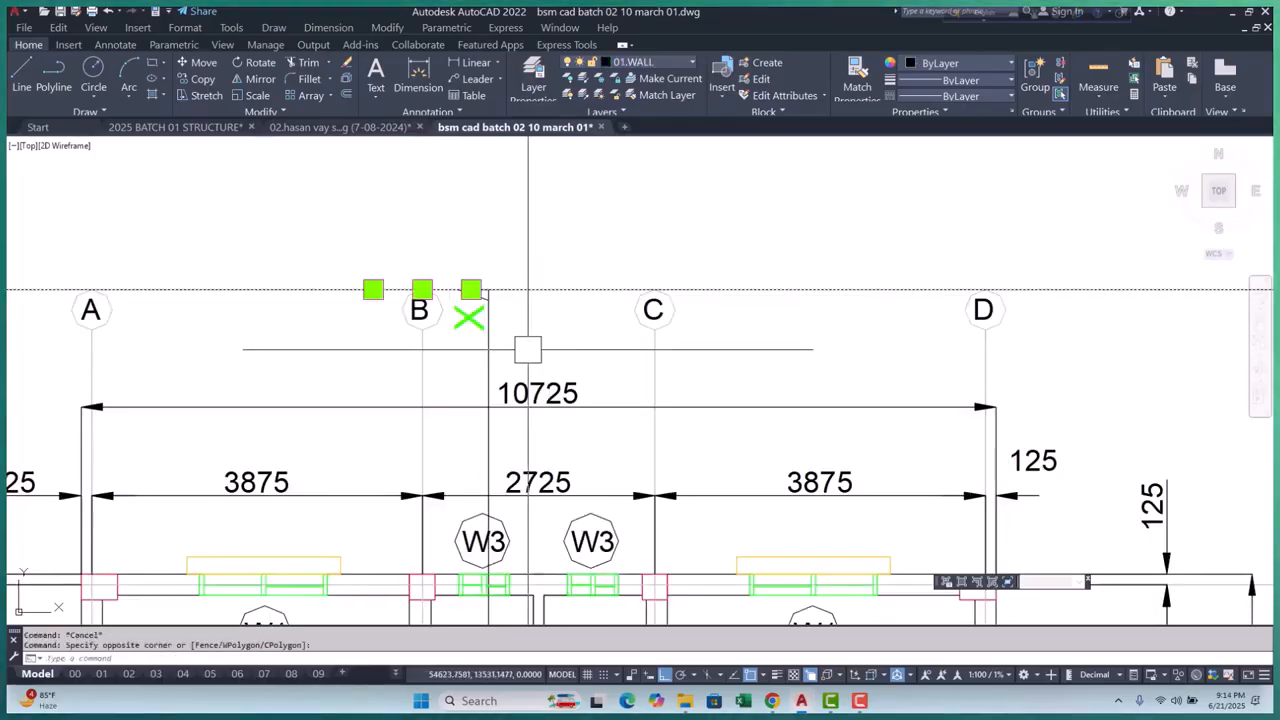
pyautogui.press('Escape')
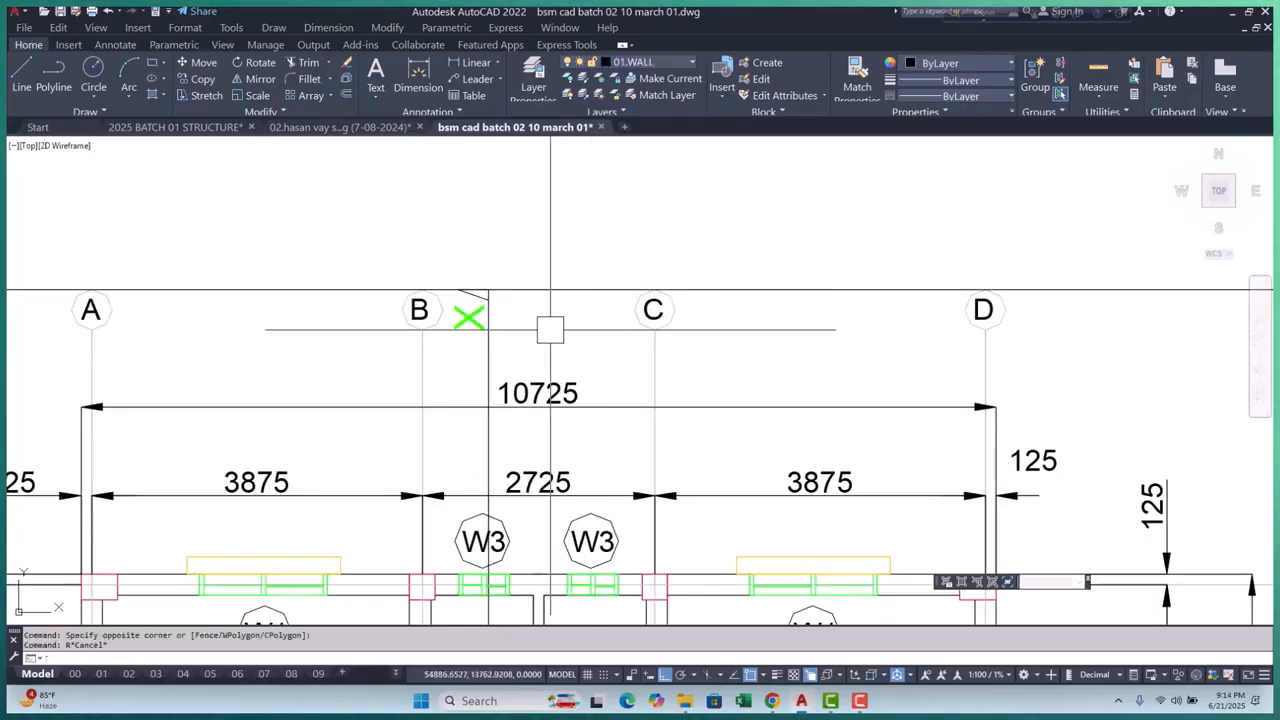
pyautogui.click(568, 288)
pyautogui.click(546, 329)
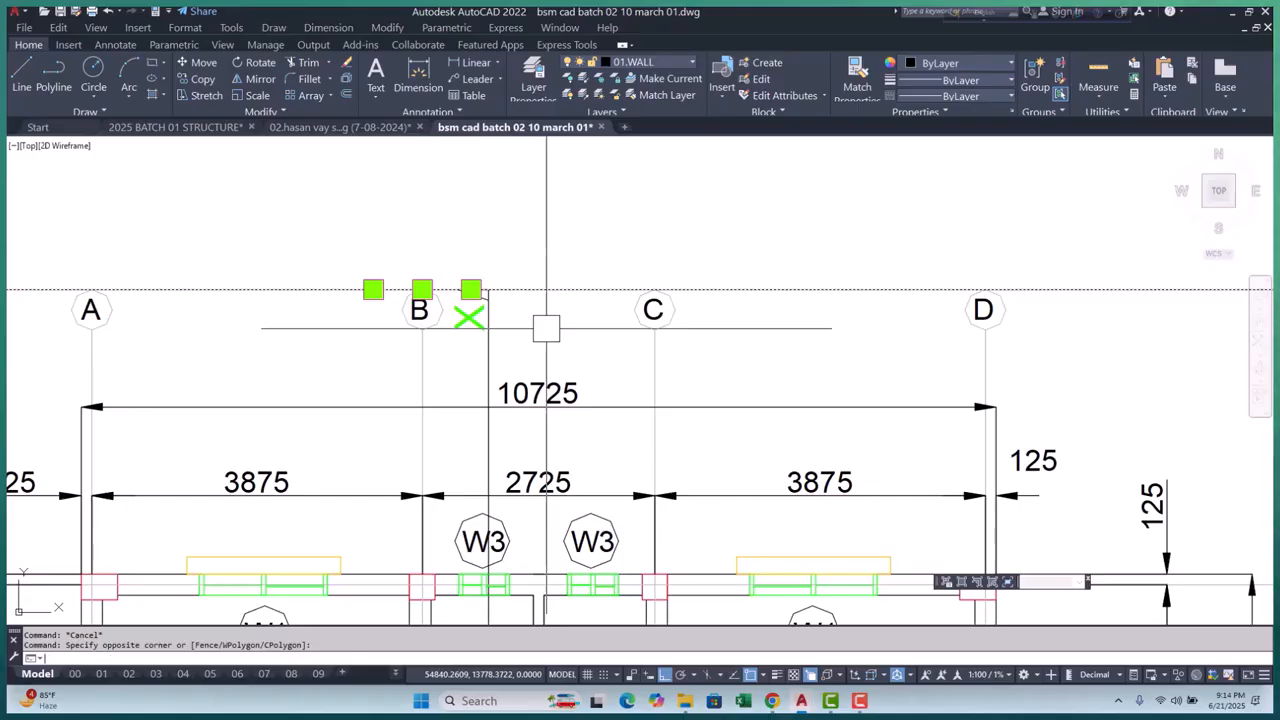
pyautogui.write('e')
pyautogui.press('Return')
pyautogui.scroll(2, 489, 326)
# Copy the slanted arrow line and X label straight down to the cut line's lower end below the ground floor plan
pyautogui.click(378, 188)
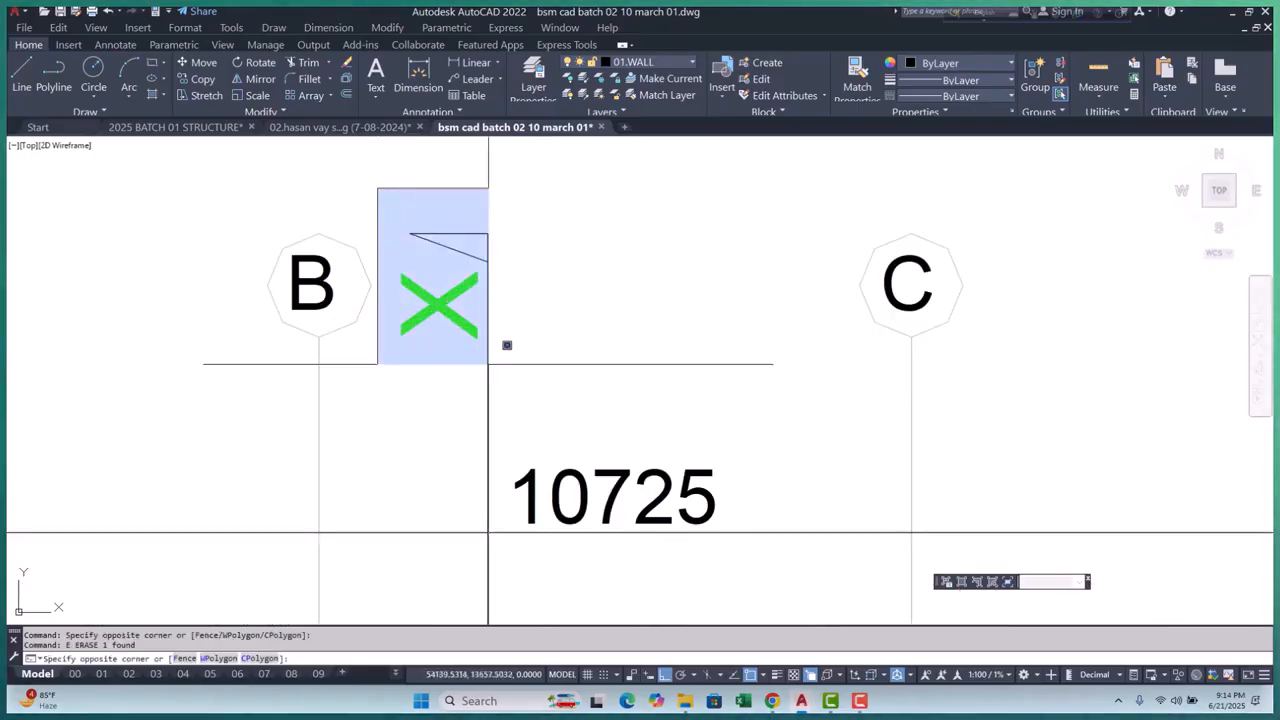
pyautogui.click(488, 363)
pyautogui.scroll(-3, 574, 389)
pyautogui.scroll(3, 386, 286)
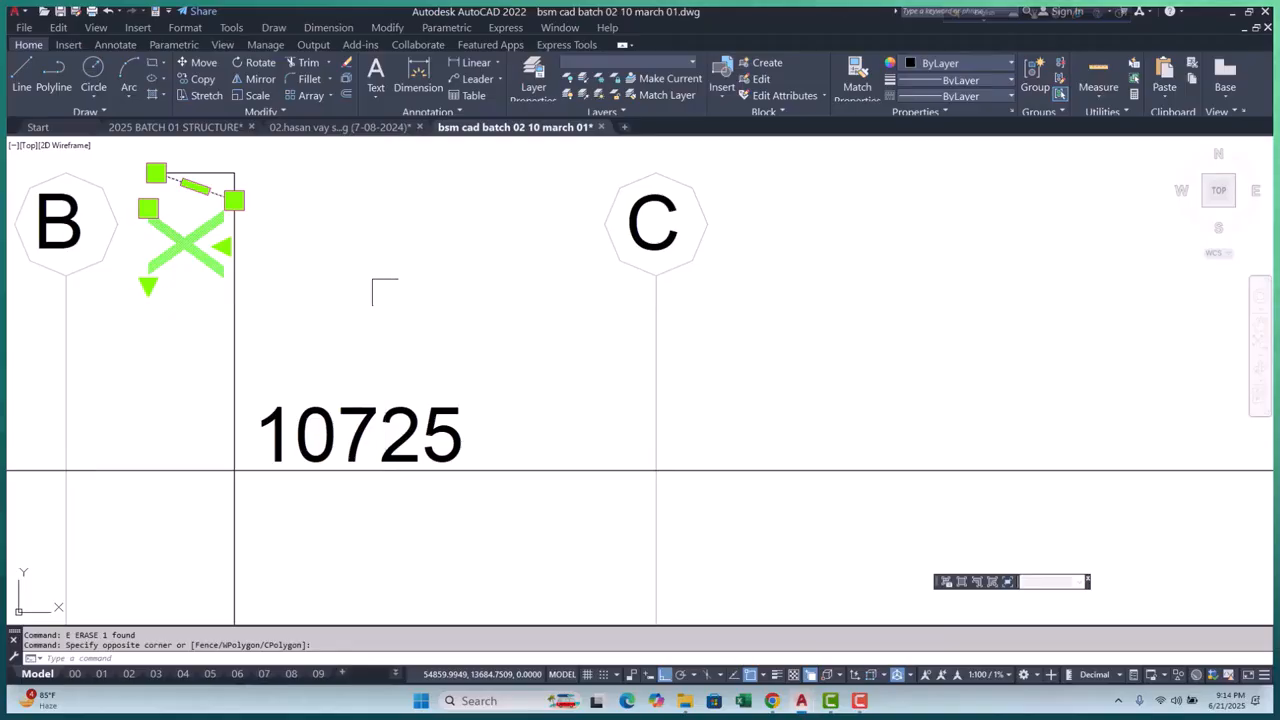
pyautogui.write('cp')
pyautogui.press('Return')
pyautogui.click(224, 207)
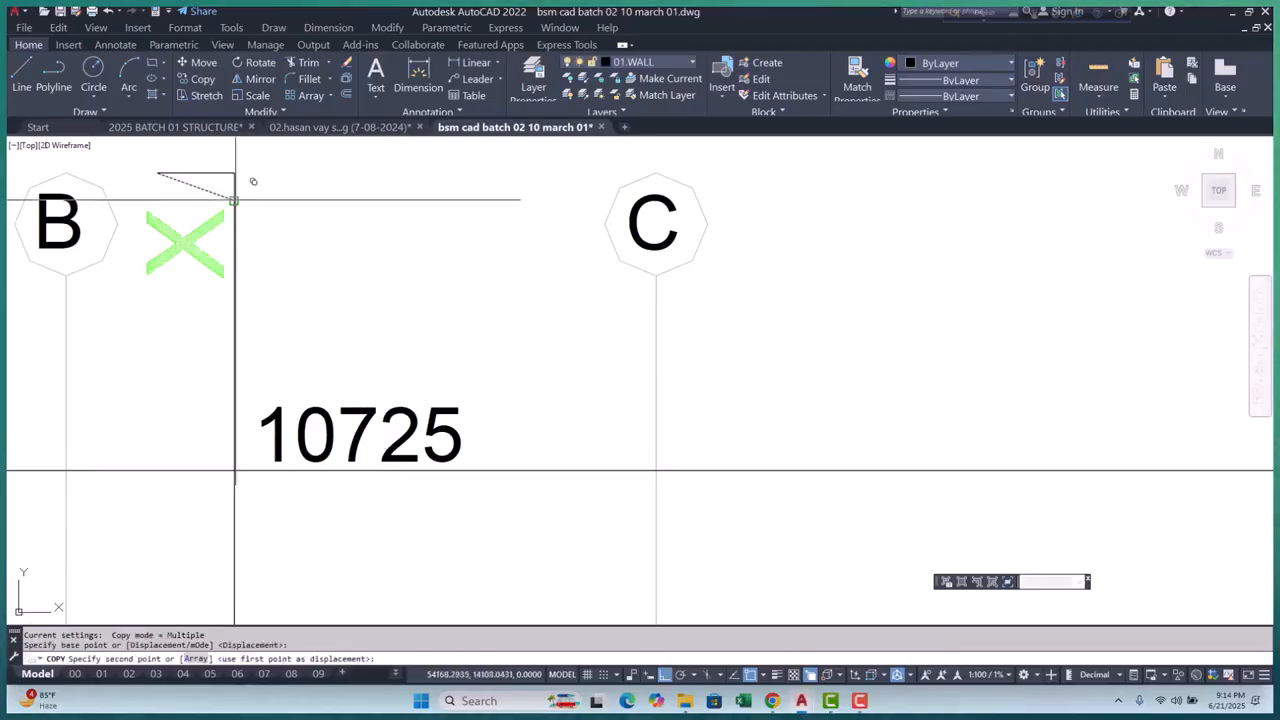
pyautogui.scroll(-5, 240, 190)
pyautogui.scroll(6, 233, 402)
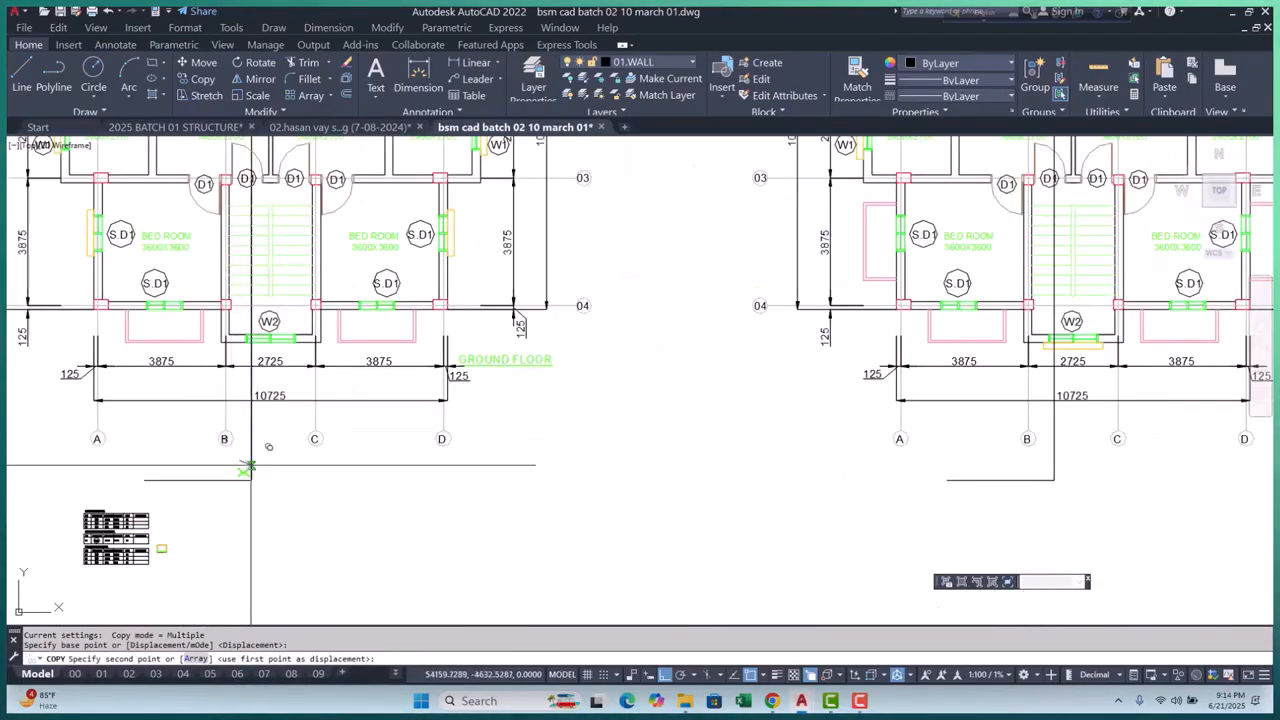
pyautogui.click(266, 336)
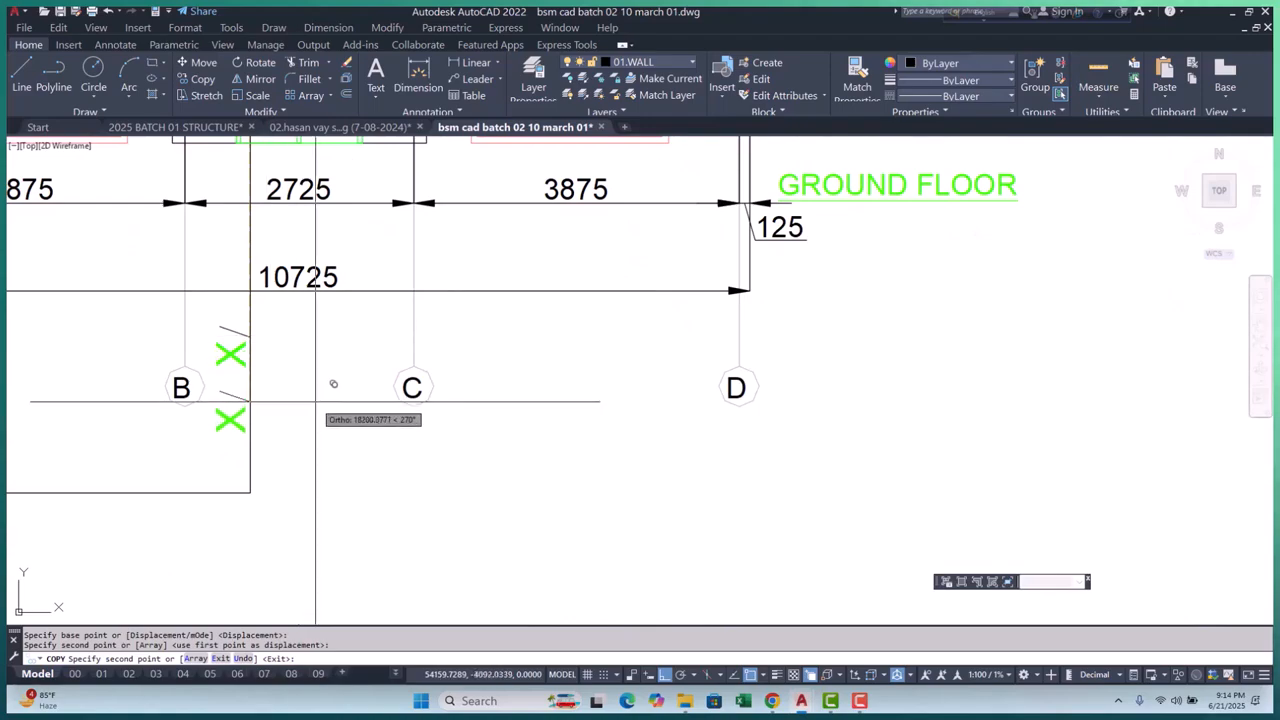
pyautogui.press('Escape')
pyautogui.press('Escape')
# Draw a horizontal construction line through the bottom of the lower grid B bubble
pyautogui.write('x')
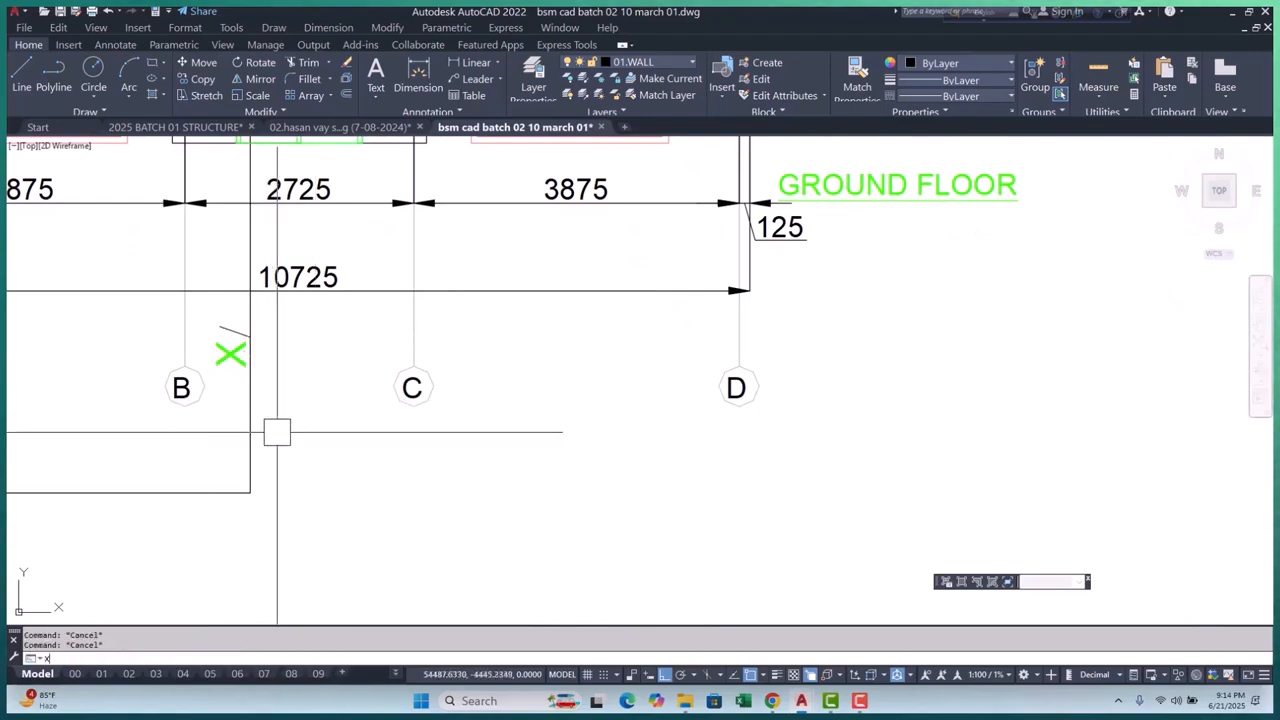
pyautogui.write('l')
pyautogui.press('Return')
pyautogui.write('h')
pyautogui.press('Return')
pyautogui.scroll(4, 175, 420)
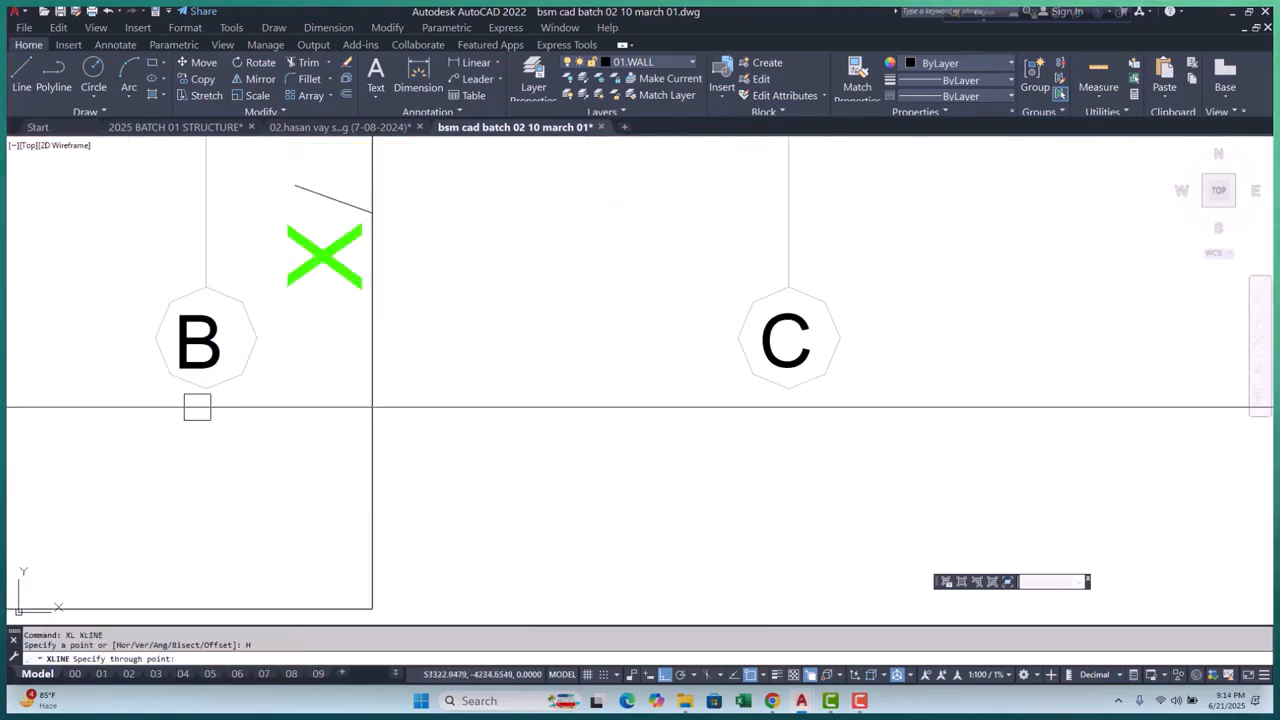
pyautogui.click(206, 388)
pyautogui.scroll(-5, 366, 326)
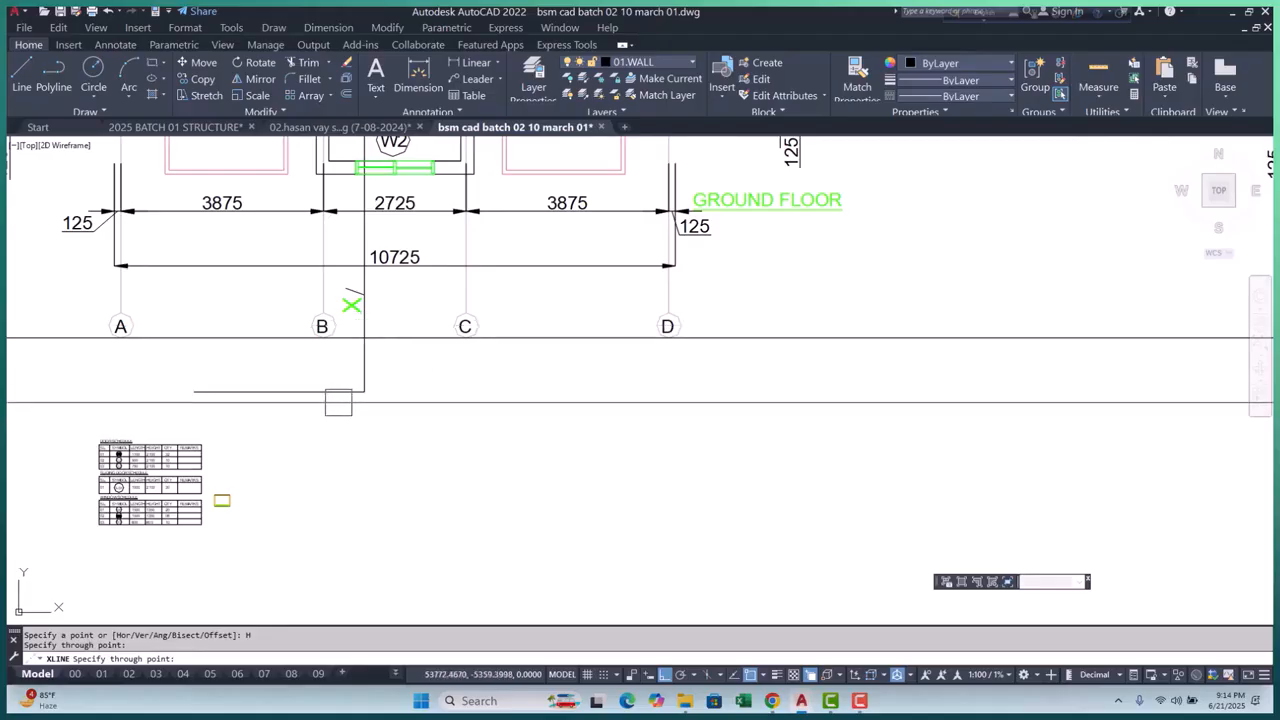
pyautogui.scroll(4, 338, 403)
pyautogui.scroll(-2, 489, 329)
pyautogui.press('Escape')
# Stretch the lower end of the section cut polyline up to the horizontal construction line
pyautogui.click(489, 331)
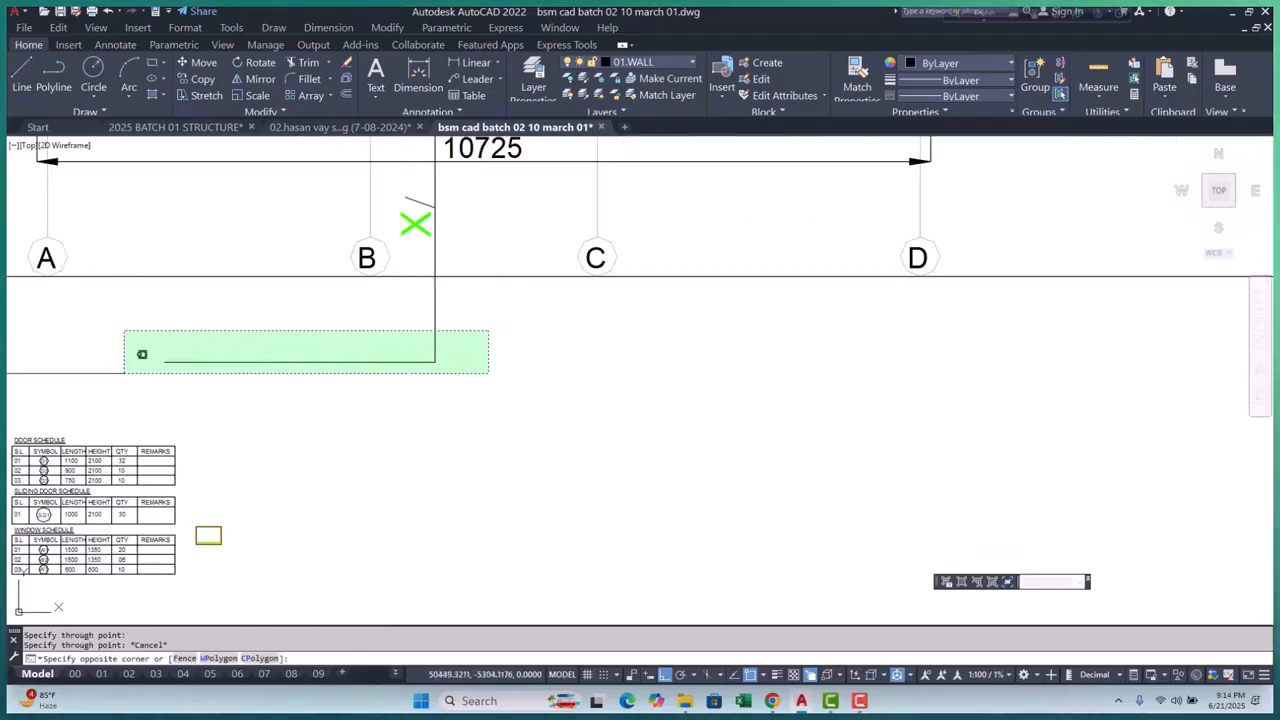
pyautogui.click(124, 373)
pyautogui.write('s')
pyautogui.press('Return')
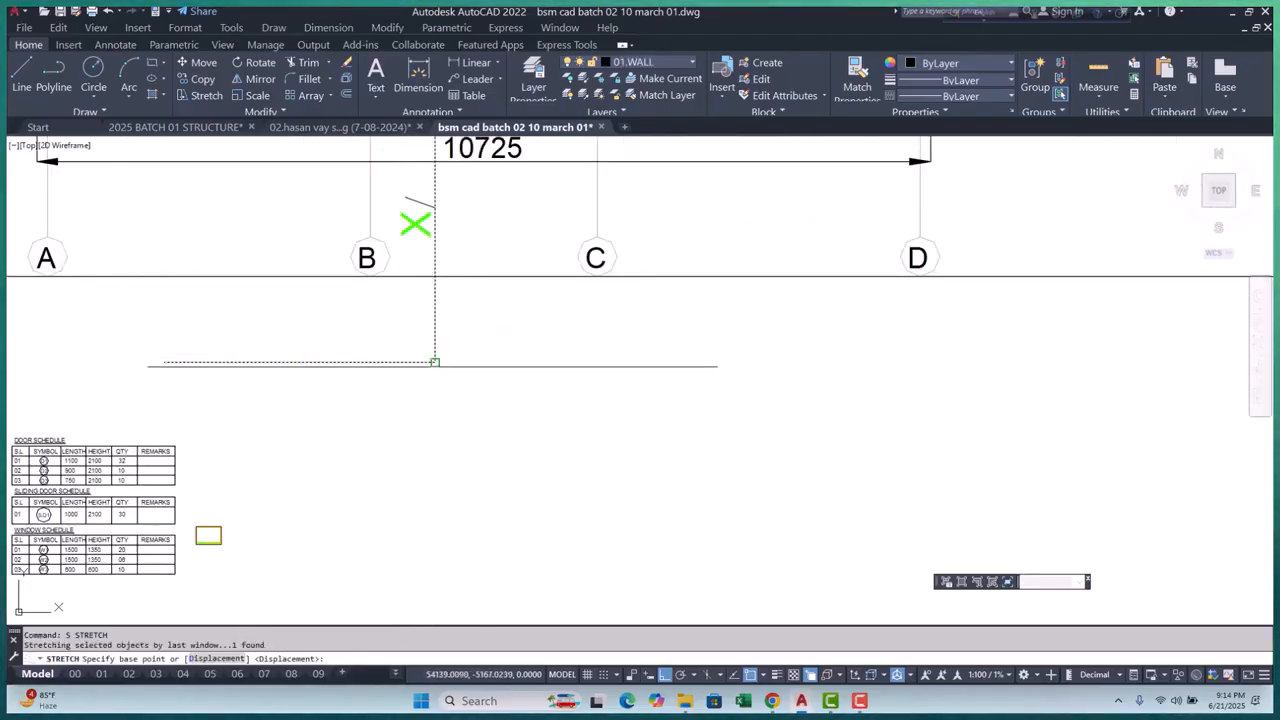
pyautogui.click(434, 362)
pyautogui.click(434, 276)
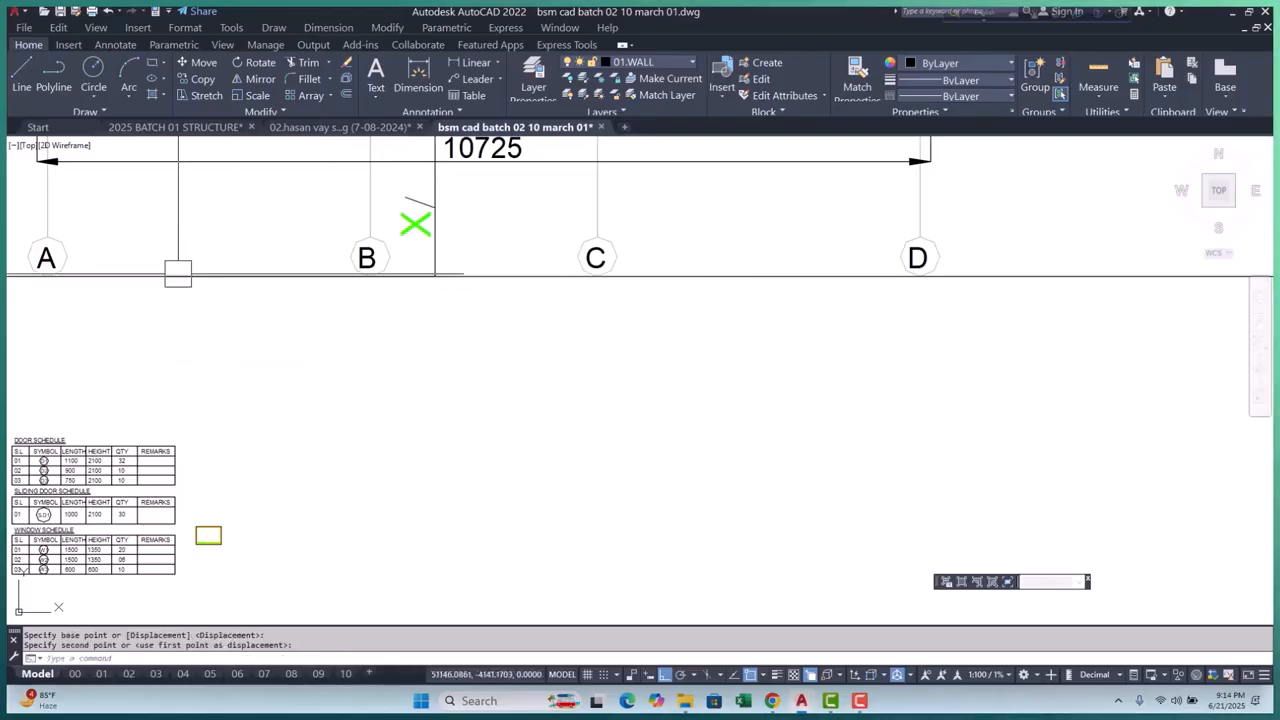
# Shorten the cut polyline's lower horizontal leg so that it ends between grid B and the vertical cut line
pyautogui.click(220, 272)
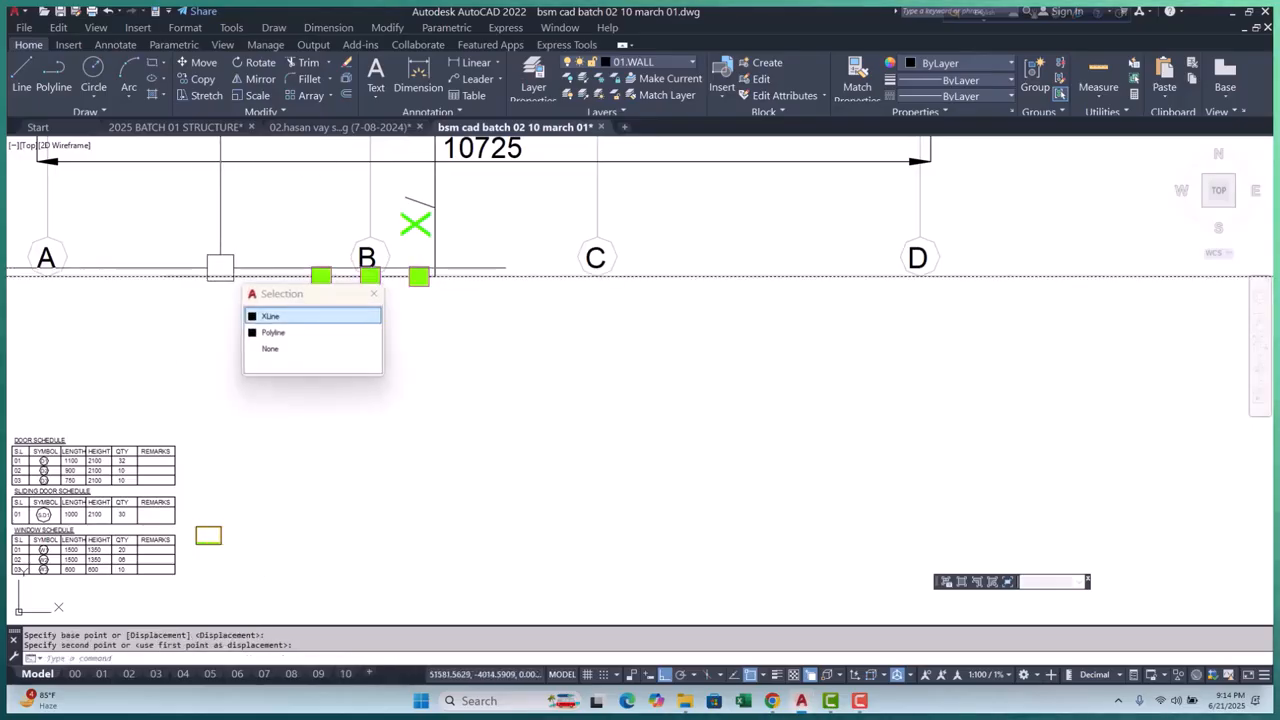
pyautogui.click(274, 336)
pyautogui.click(164, 276)
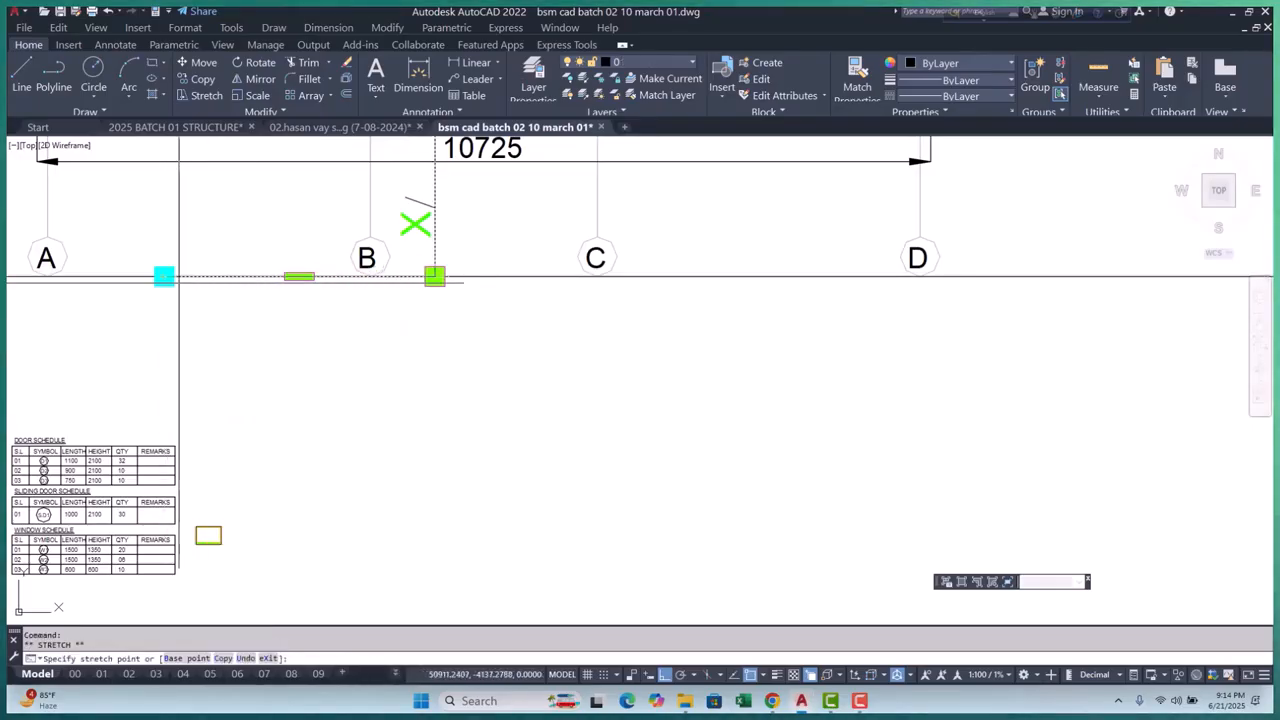
pyautogui.scroll(4, 383, 273)
pyautogui.scroll(-2, 420, 358)
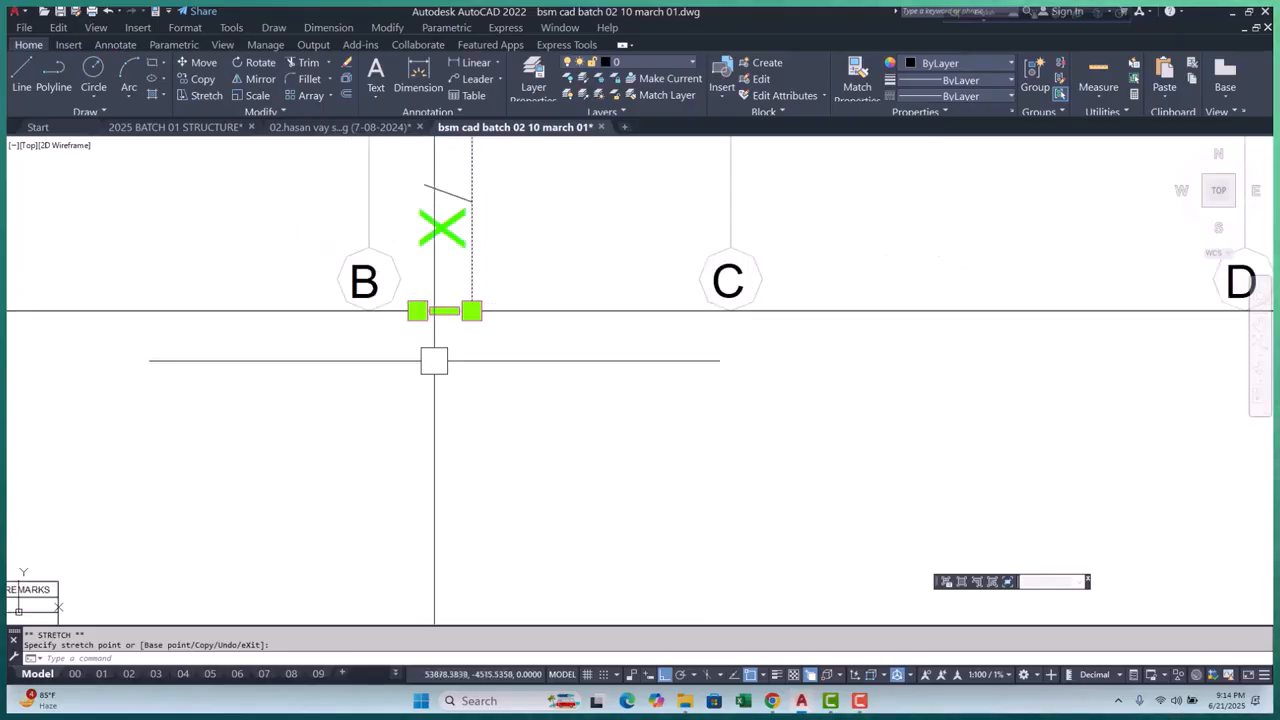
pyautogui.scroll(2, 450, 190)
pyautogui.press('Escape')
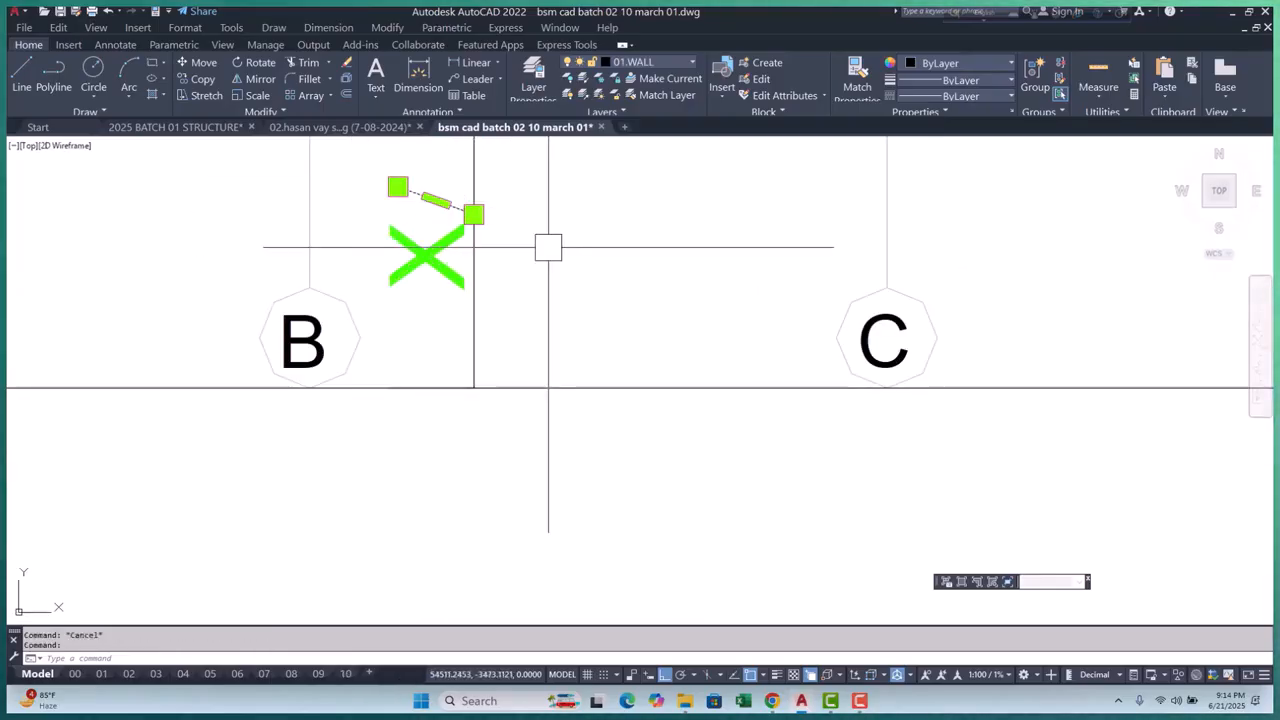
# Mirror the lower slanted arrow line about a horizontal axis through its end on the cut line, erasing the source line
pyautogui.write('mi')
pyautogui.press('Return')
pyautogui.scroll(2, 504, 219)
pyautogui.click(474, 213)
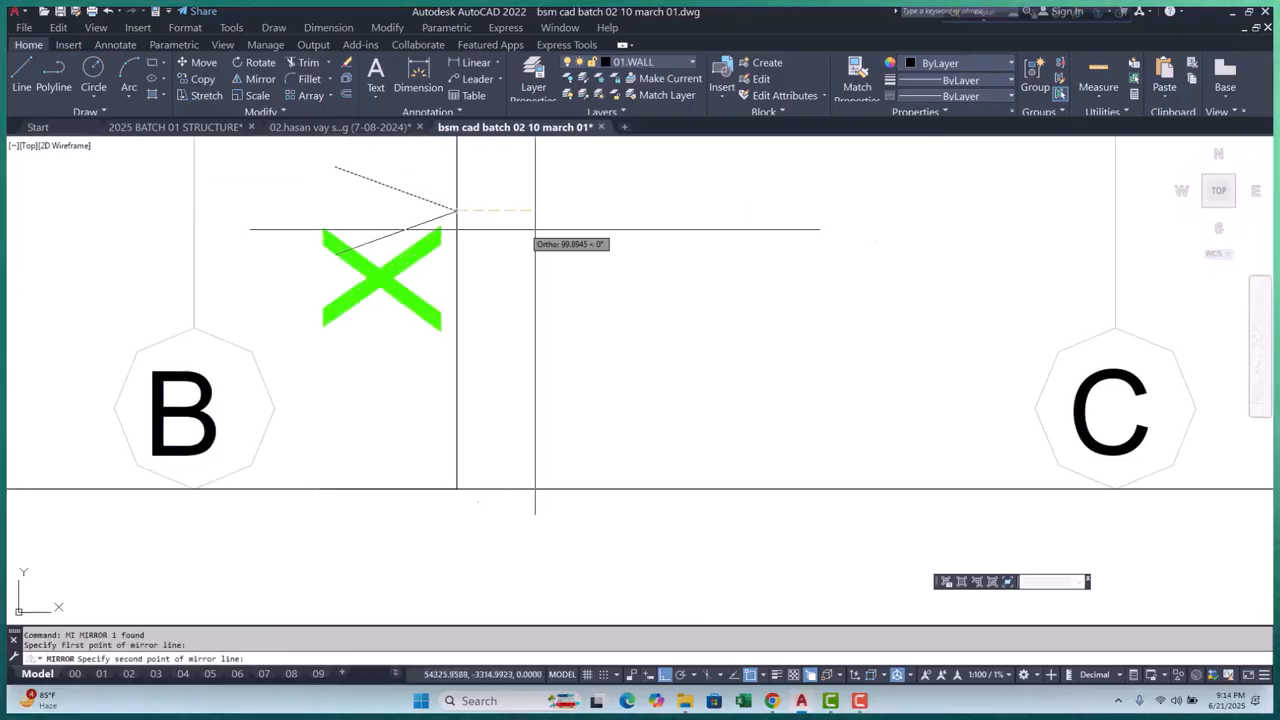
pyautogui.click(535, 229)
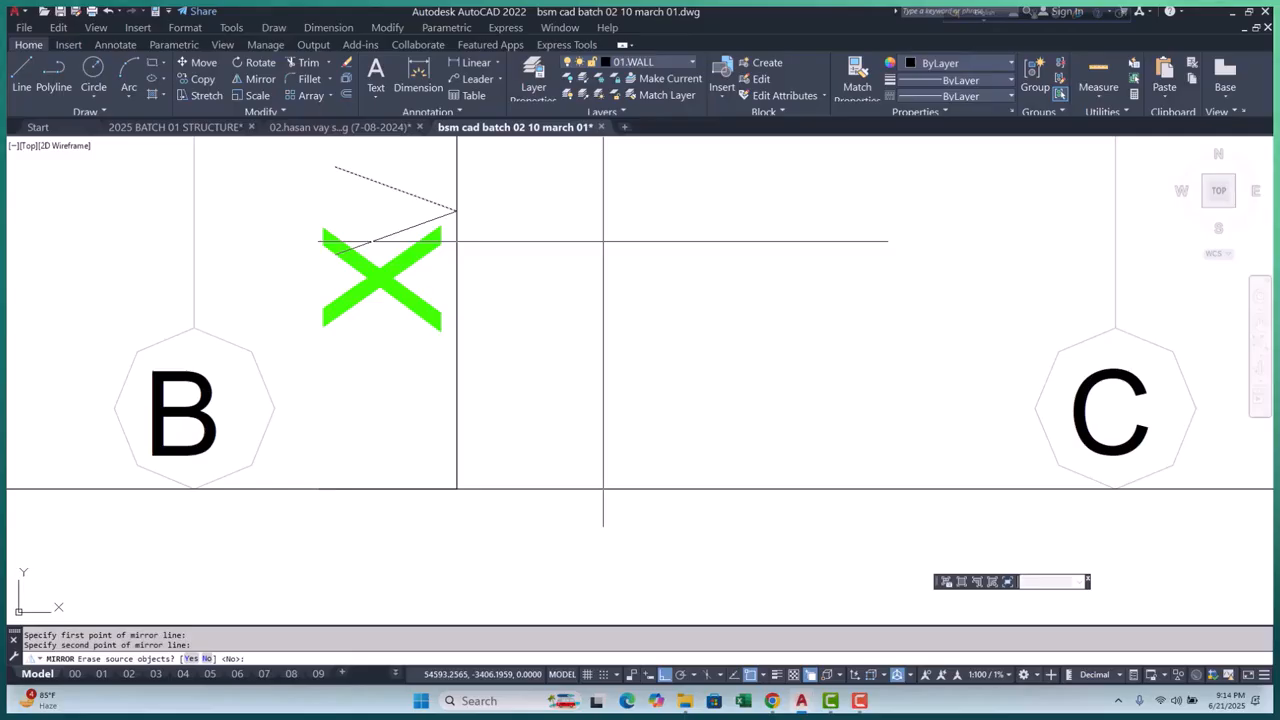
pyautogui.moveTo(349, 169); pyautogui.dragTo(517, 263, button='middle')
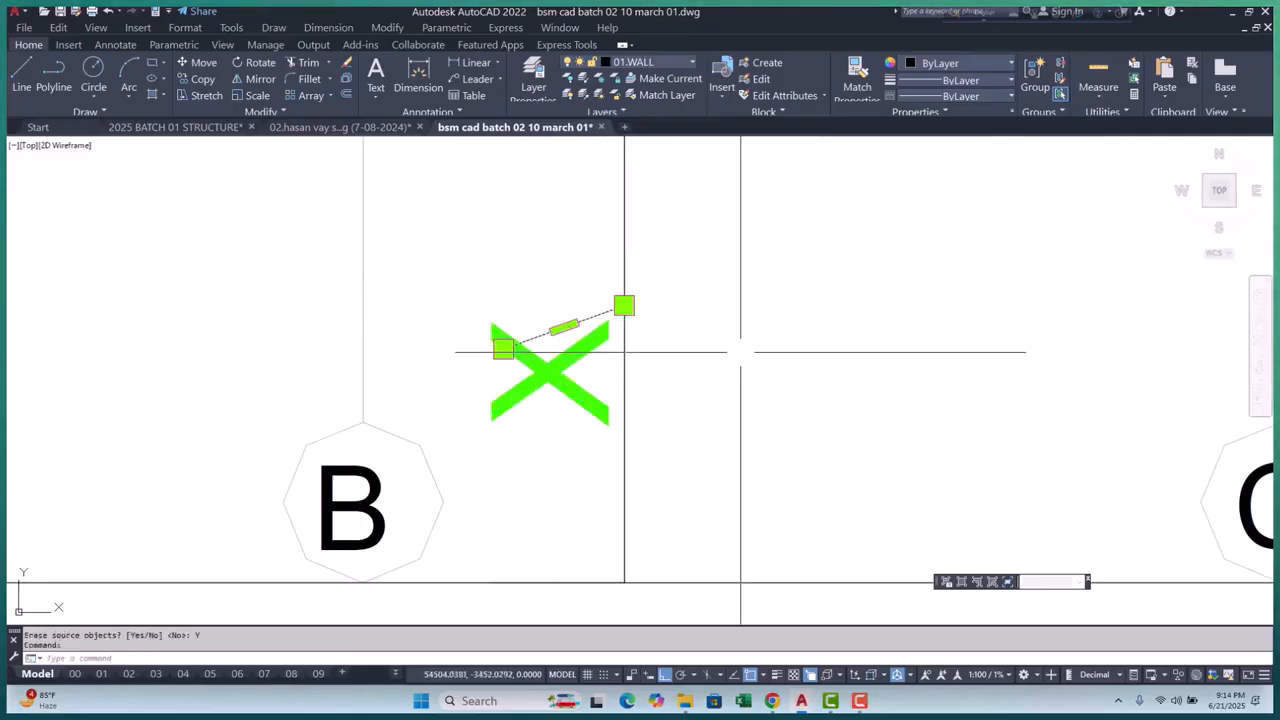
# Move the flipped slanted line straight down so its outer end meets the cut polyline's lower horizontal leg
pyautogui.write('m')
pyautogui.press('Return')
pyautogui.click(503, 348)
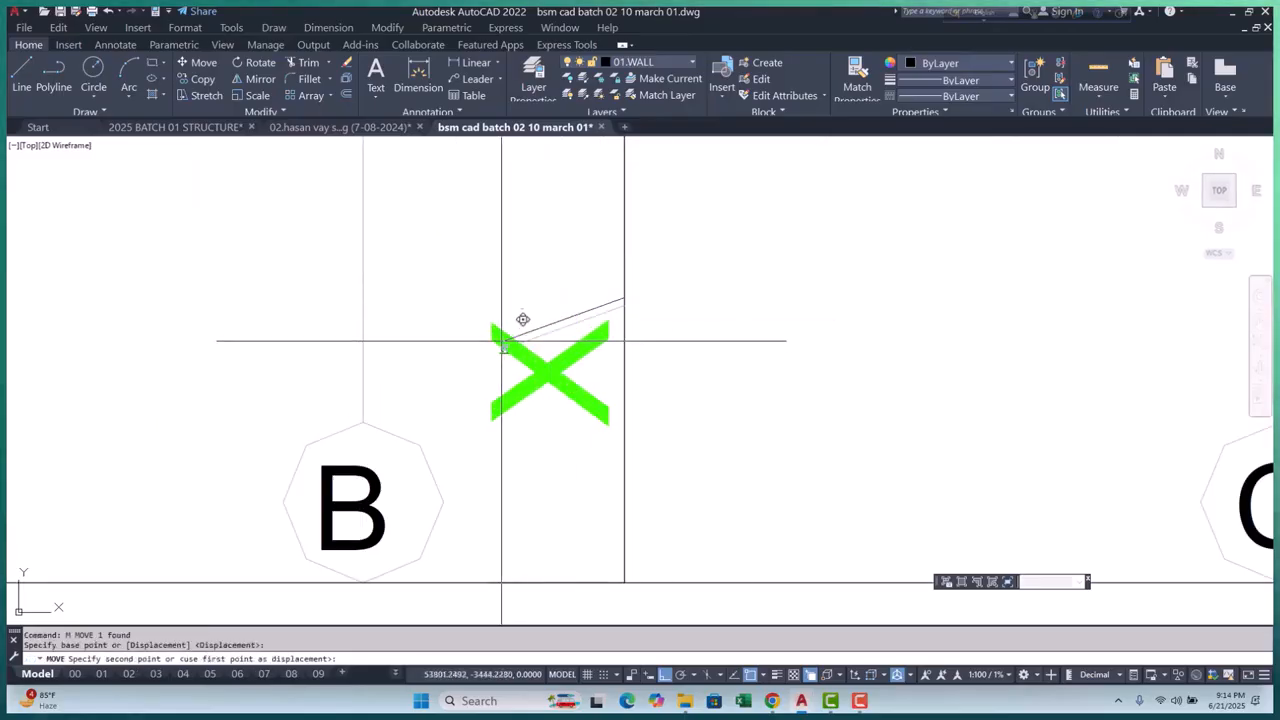
pyautogui.scroll(-4, 503, 343)
pyautogui.click(543, 448)
pyautogui.press('Escape')
pyautogui.press('Escape')
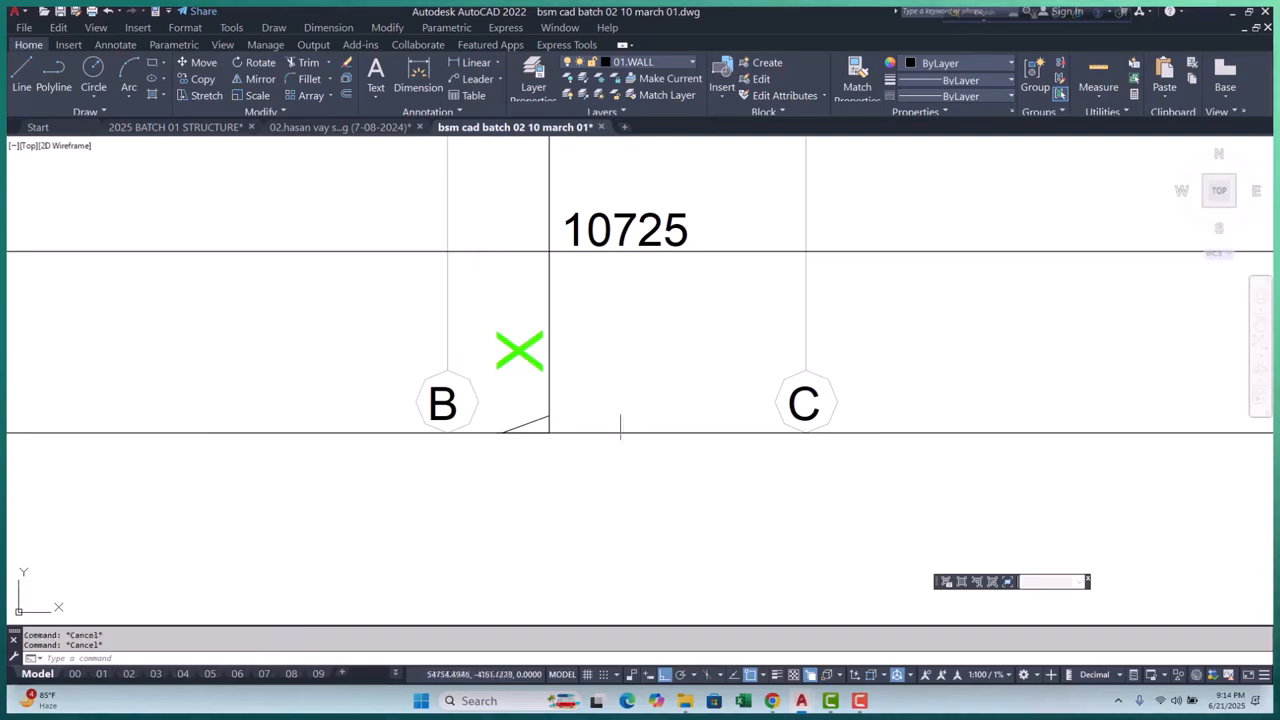
# Erase the horizontal construction line below the ground floor plan
pyautogui.click(654, 392)
pyautogui.click(617, 452)
pyautogui.write('e')
pyautogui.press('Return')
# Shorten the cut polyline's lower horizontal leg to end exactly at the slanted line's outer endpoint
pyautogui.scroll(7, 500, 434)
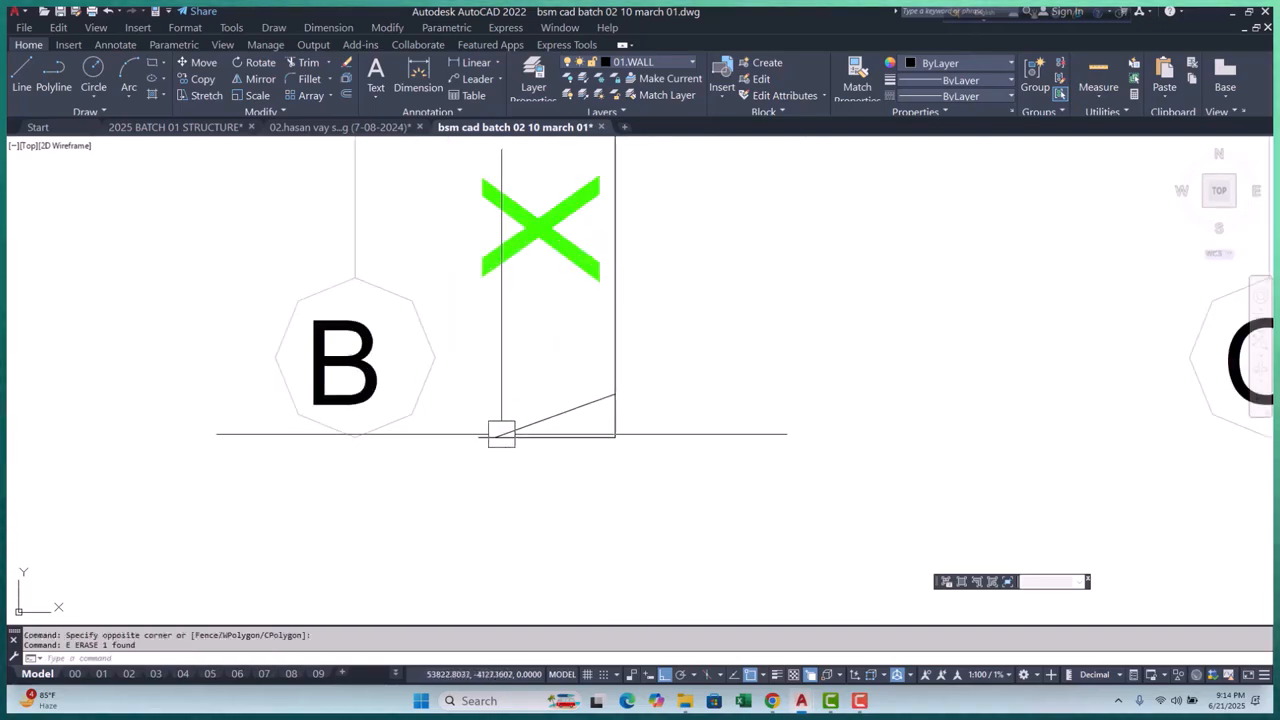
pyautogui.click(432, 442)
pyautogui.click(443, 442)
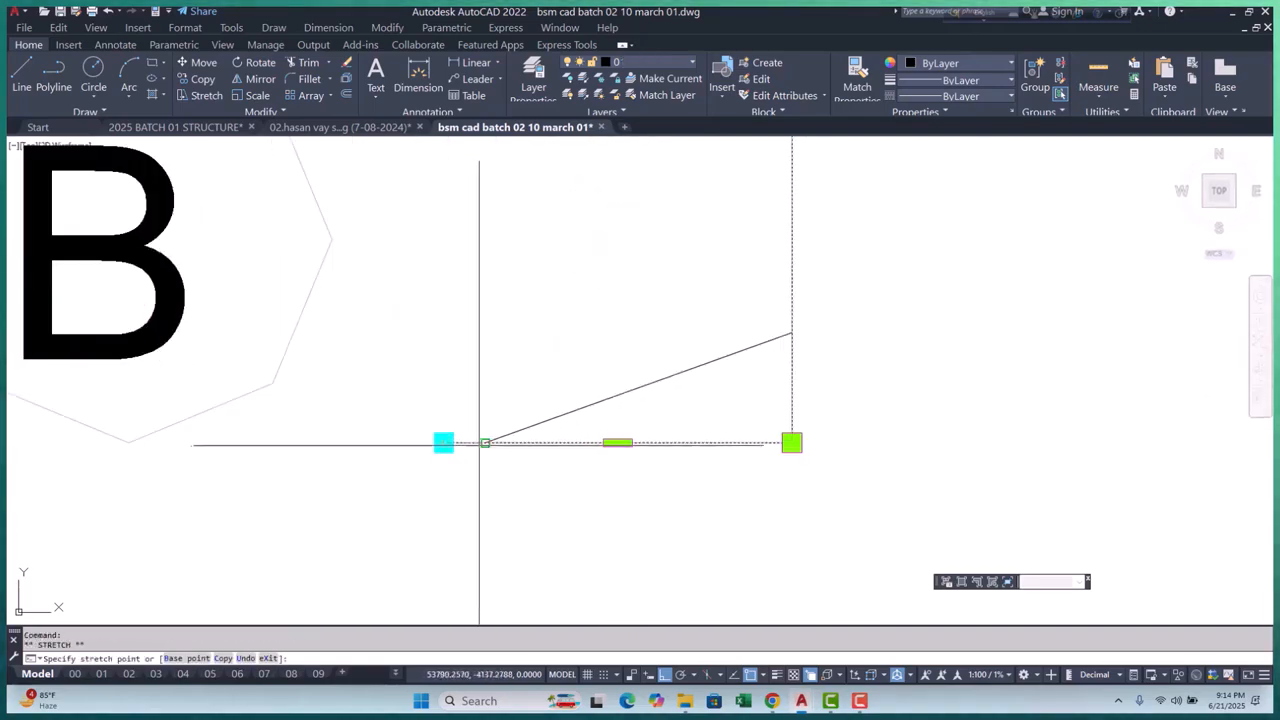
pyautogui.press('Escape')
# Move the lower X label straight down to sit just above the slanted arrow line
pyautogui.scroll(-5, 482, 483)
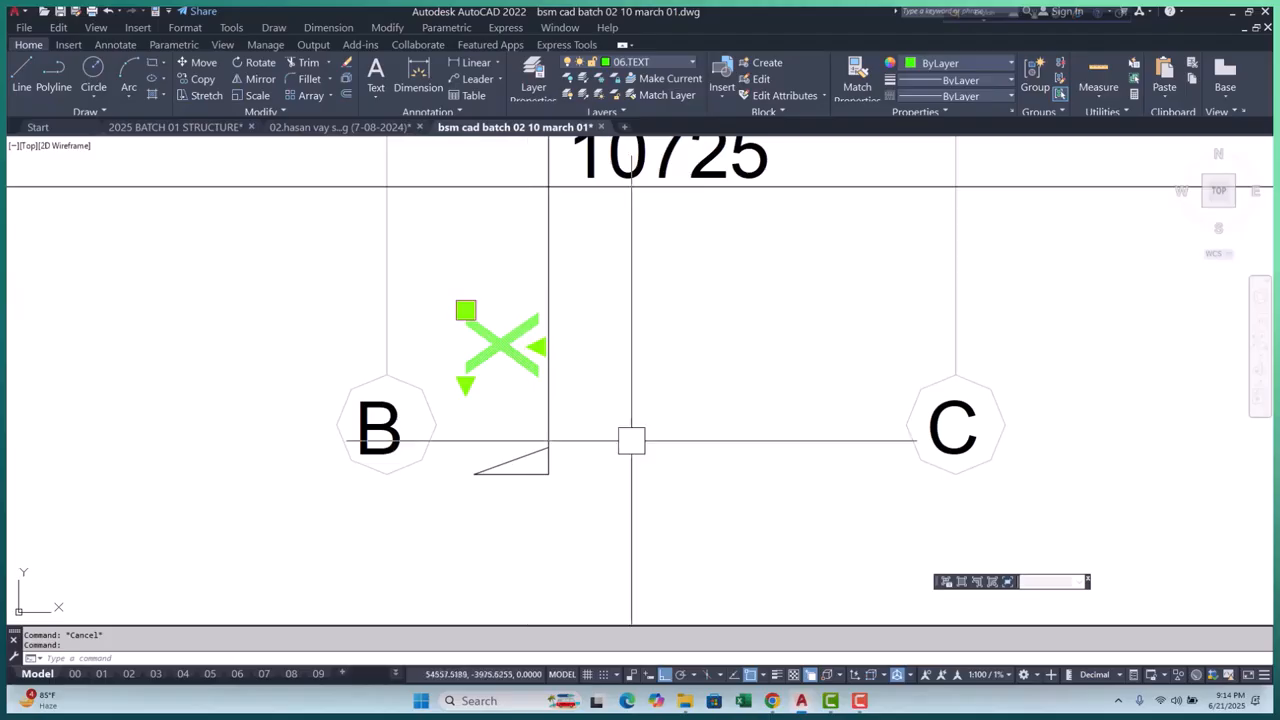
pyautogui.write('m')
pyautogui.press('Return')
pyautogui.click(636, 380)
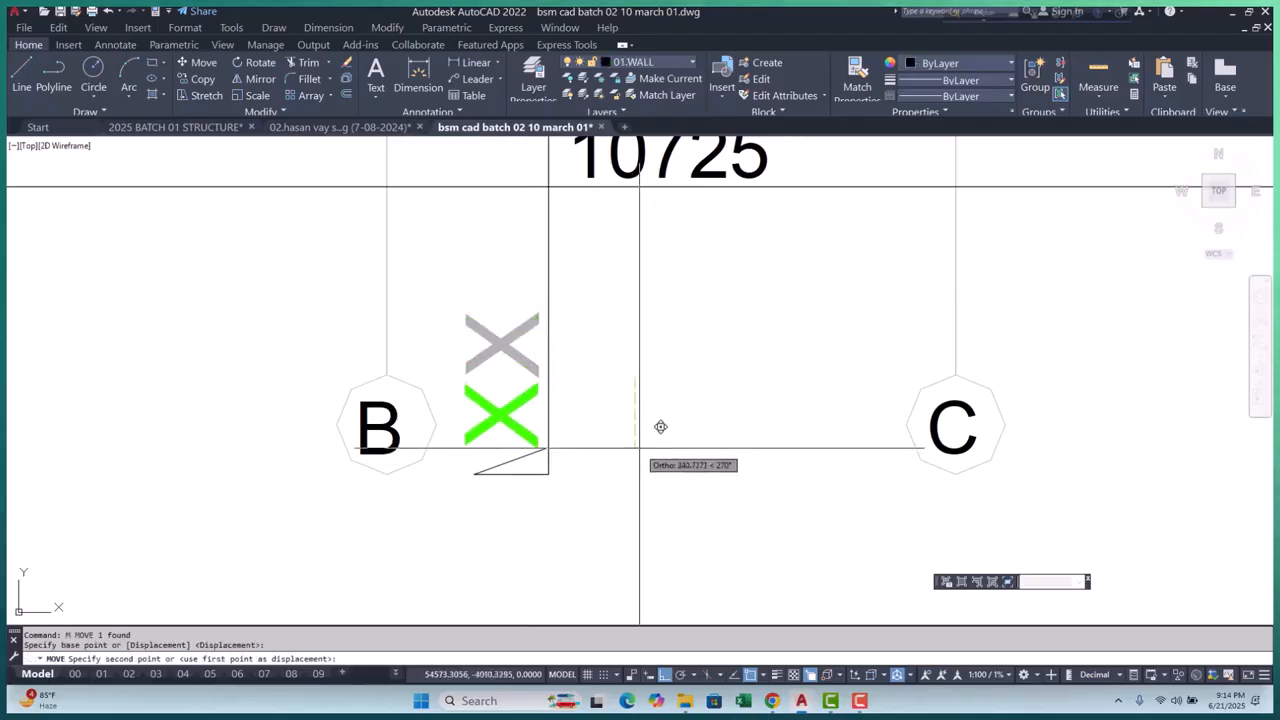
pyautogui.click(661, 419)
# Erase the old section cut polylines from all the upper floor plans and the roof plan, keeping only the ground floor's
pyautogui.scroll(-8, 661, 419)
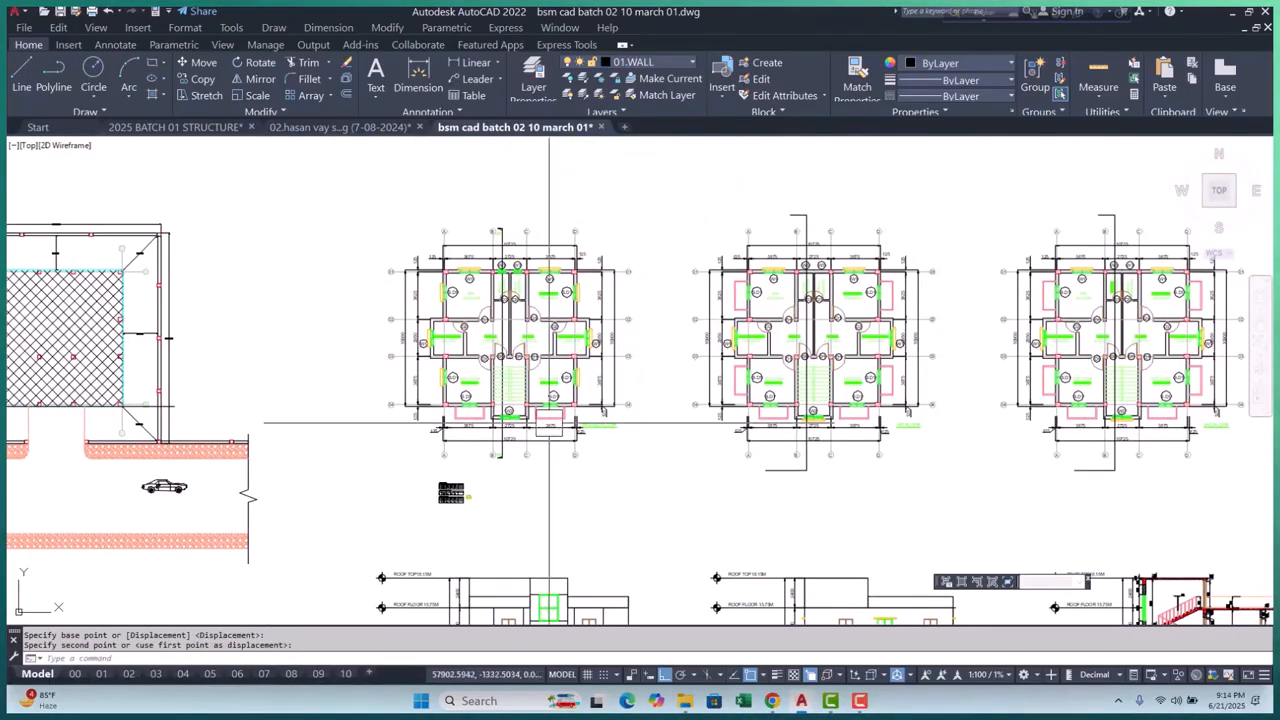
pyautogui.scroll(5, 848, 223)
pyautogui.click(624, 216)
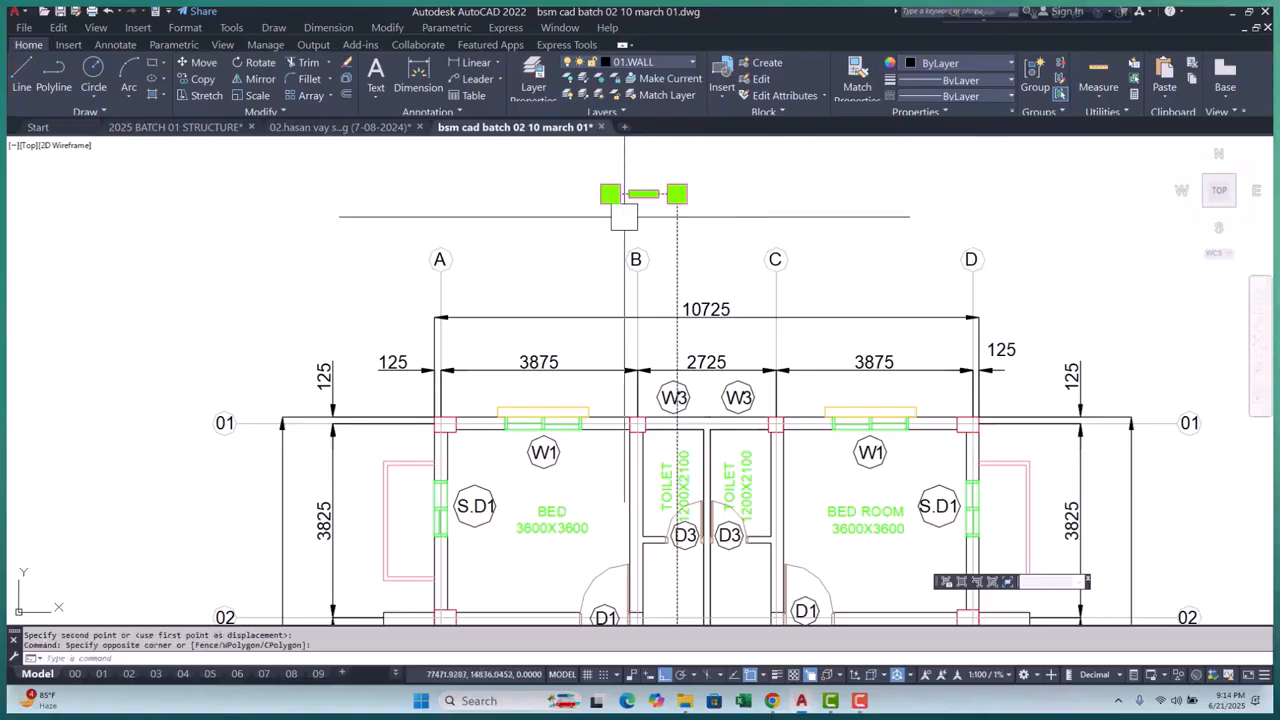
pyautogui.write('e')
pyautogui.press('Return')
pyautogui.scroll(-5, 618, 220)
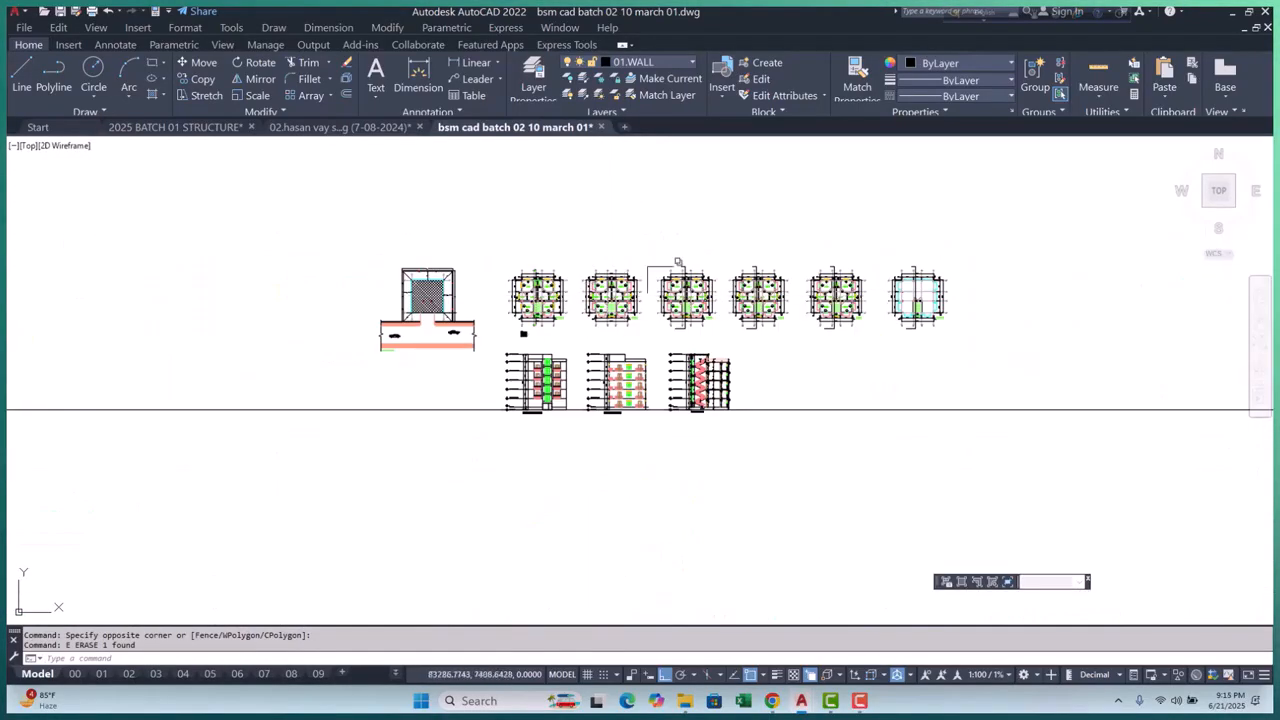
pyautogui.scroll(4, 680, 265)
pyautogui.scroll(-5, 470, 315)
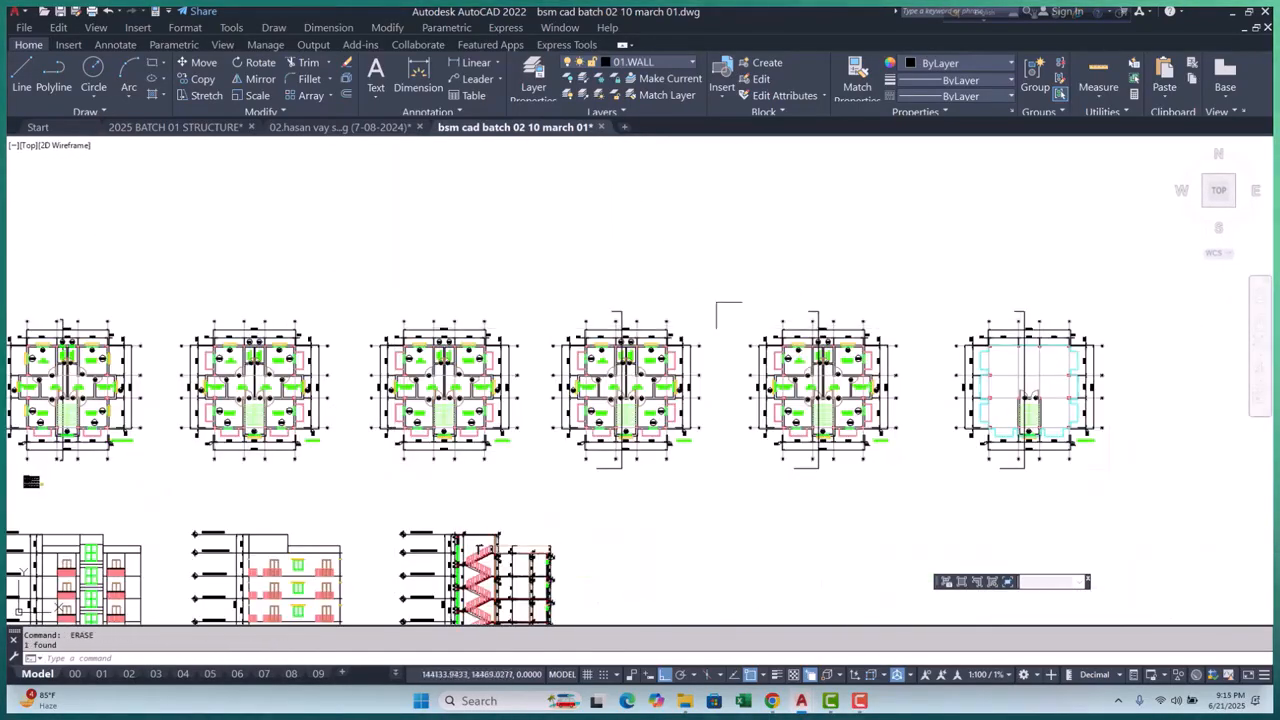
pyautogui.scroll(4, 600, 314)
pyautogui.click(530, 325)
pyautogui.press('Delete')
pyautogui.scroll(-4, 515, 310)
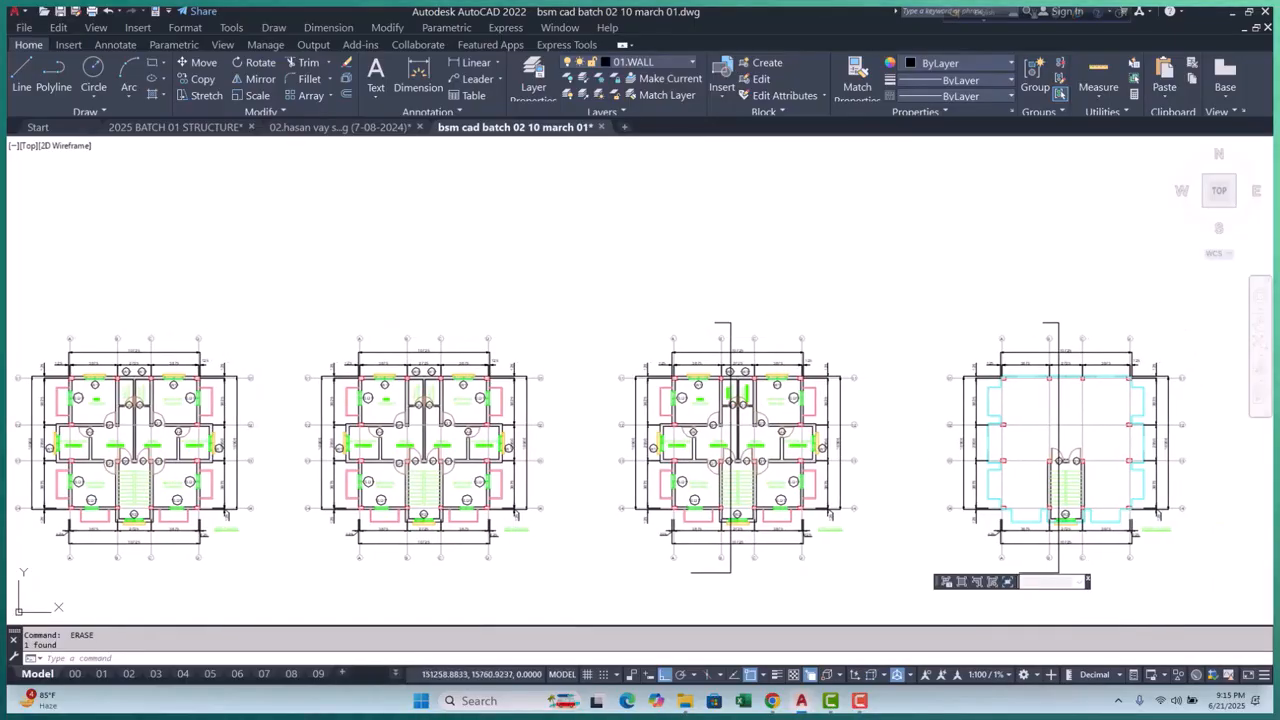
pyautogui.scroll(5, 737, 334)
pyautogui.scroll(-4, 670, 348)
pyautogui.scroll(4, 800, 343)
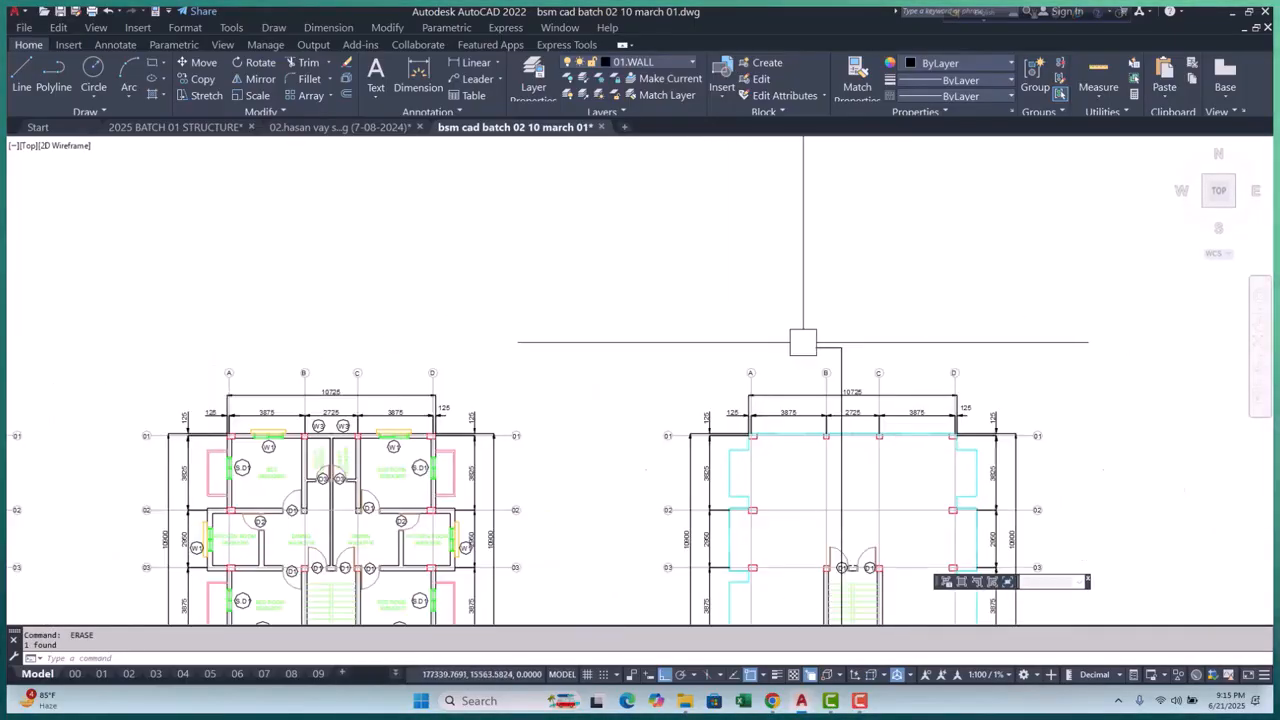
pyautogui.scroll(-3, 806, 325)
pyautogui.scroll(7, 387, 292)
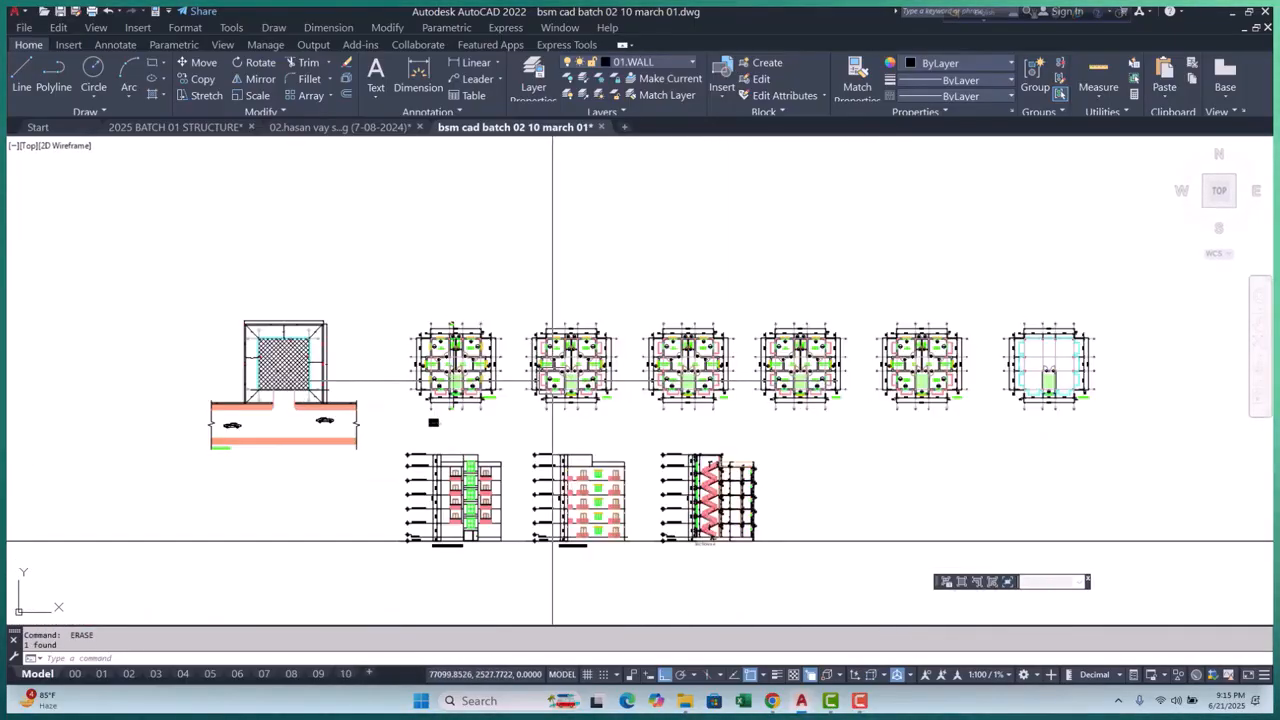
pyautogui.scroll(4, 515, 258)
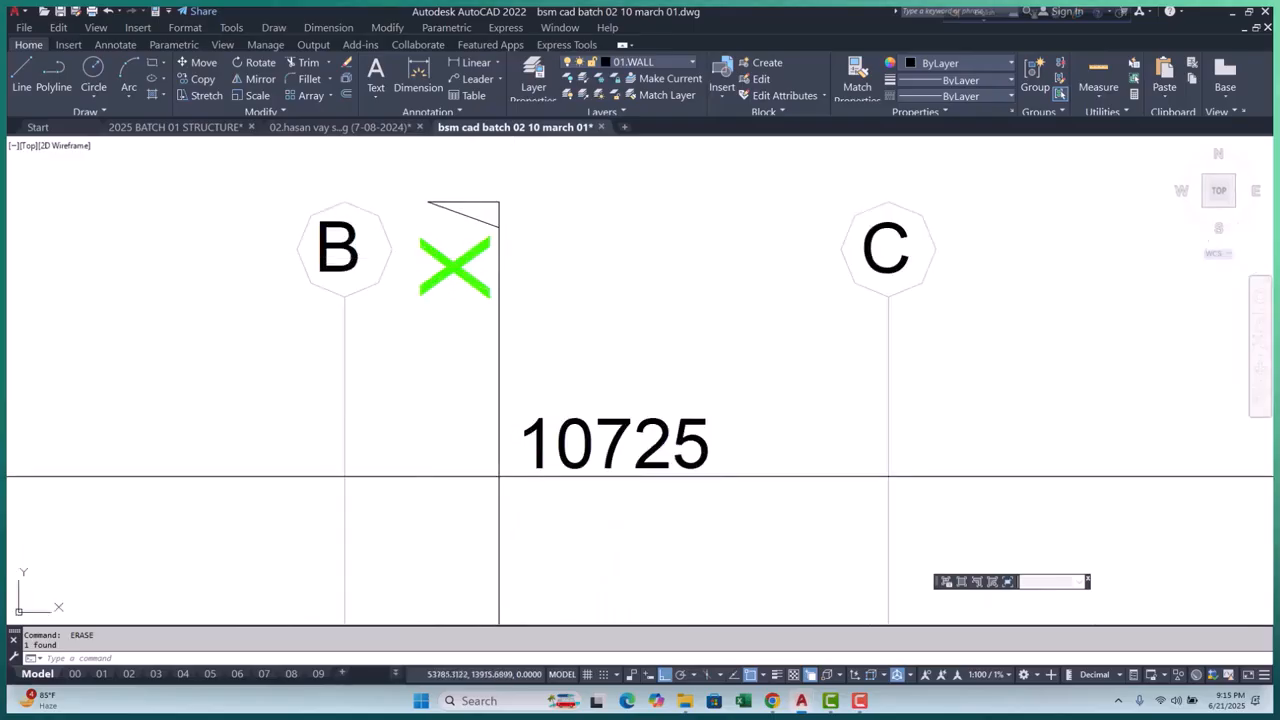
pyautogui.scroll(-3, 480, 285)
pyautogui.scroll(3, 485, 275)
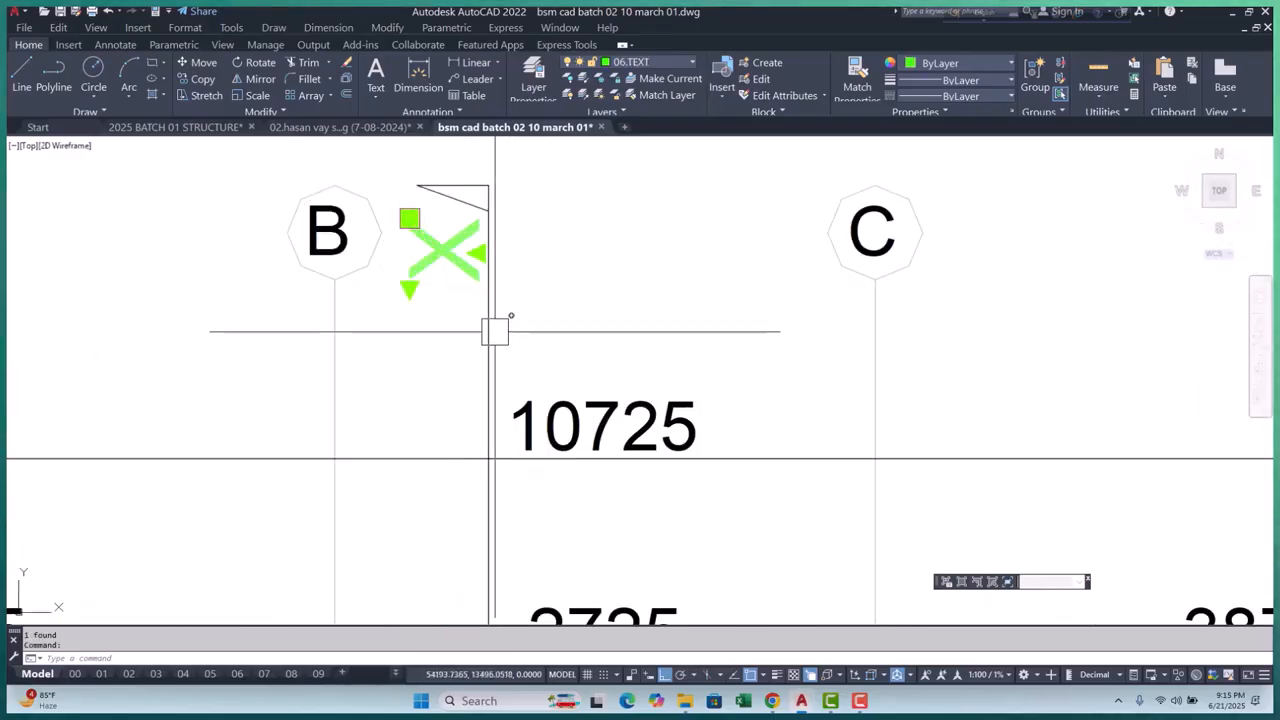
pyautogui.press('Escape')
pyautogui.click(496, 334)
pyautogui.press('Escape')
pyautogui.scroll(4, 494, 207)
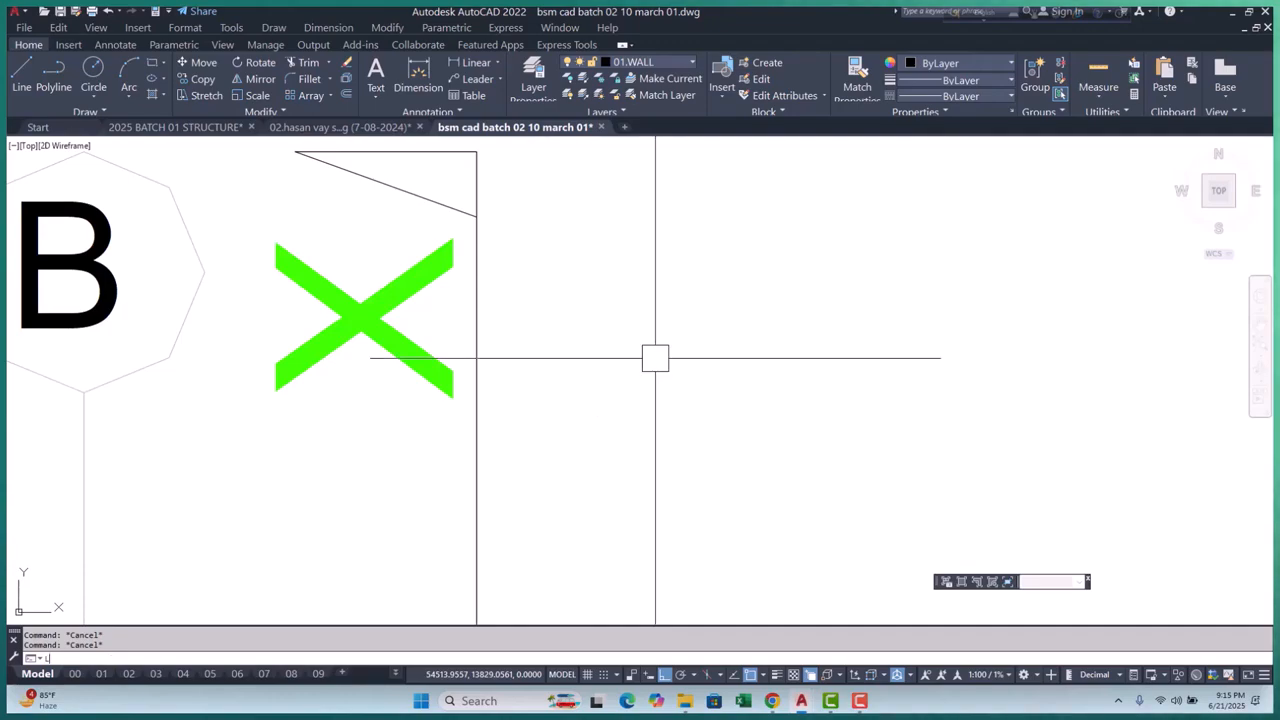
# Create a new layer named 15.SECTION MARK and set its color to index 254
pyautogui.write('A')
pyautogui.press('Return')
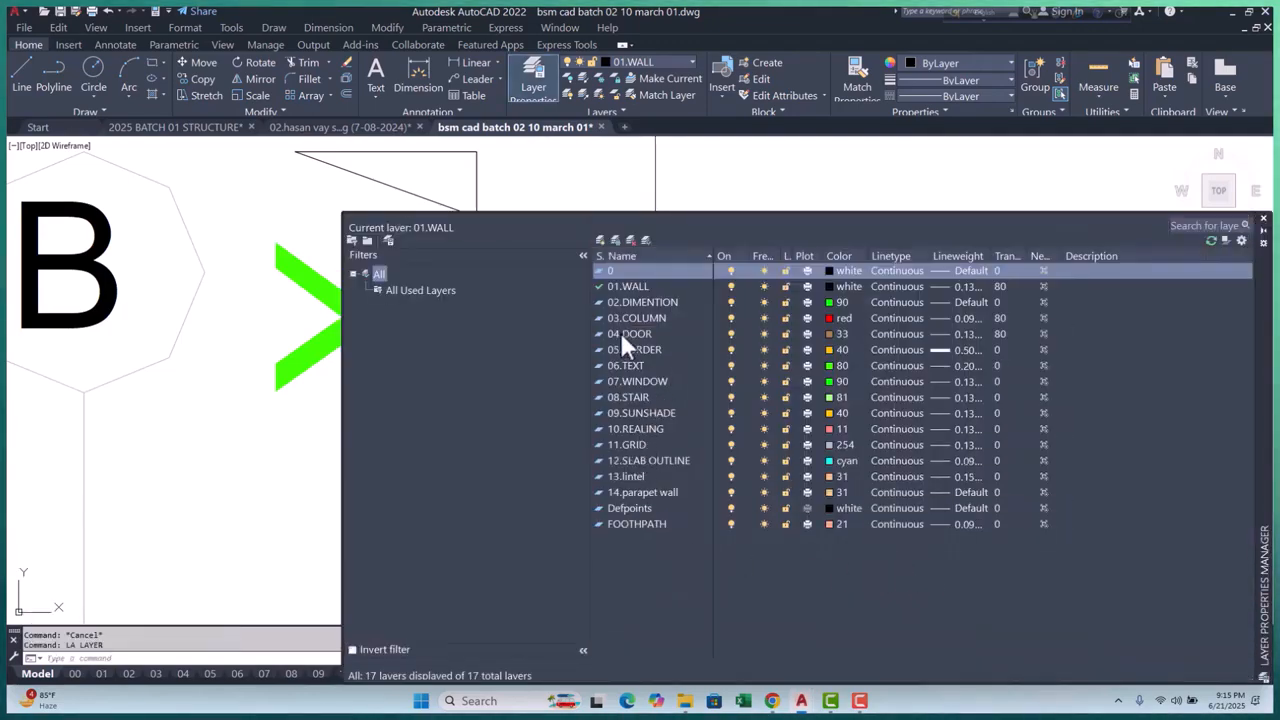
pyautogui.click(601, 241)
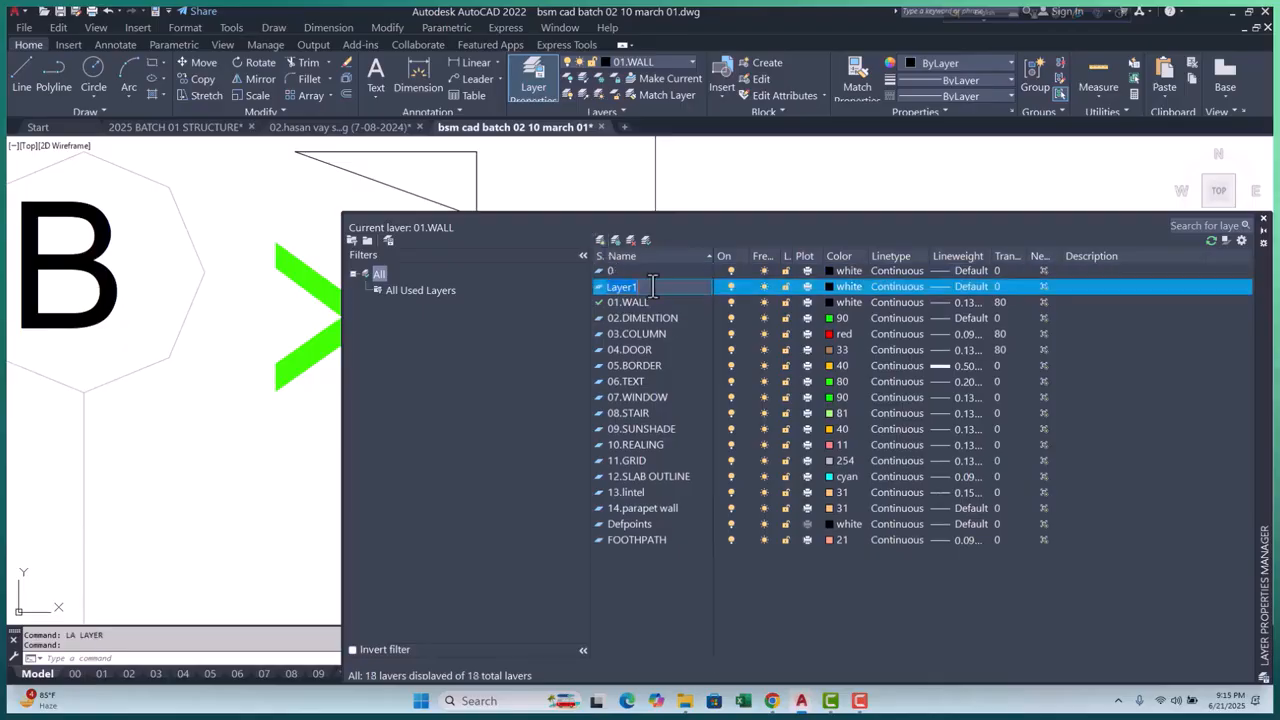
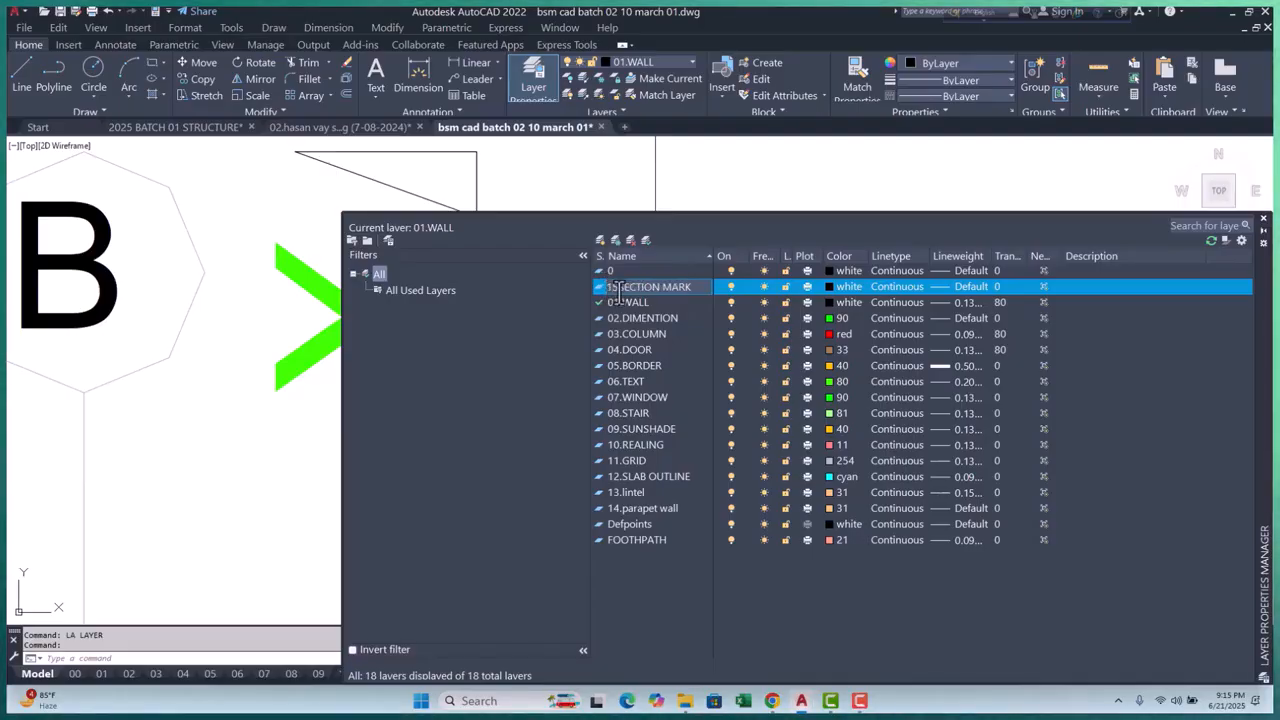
pyautogui.click(828, 285)
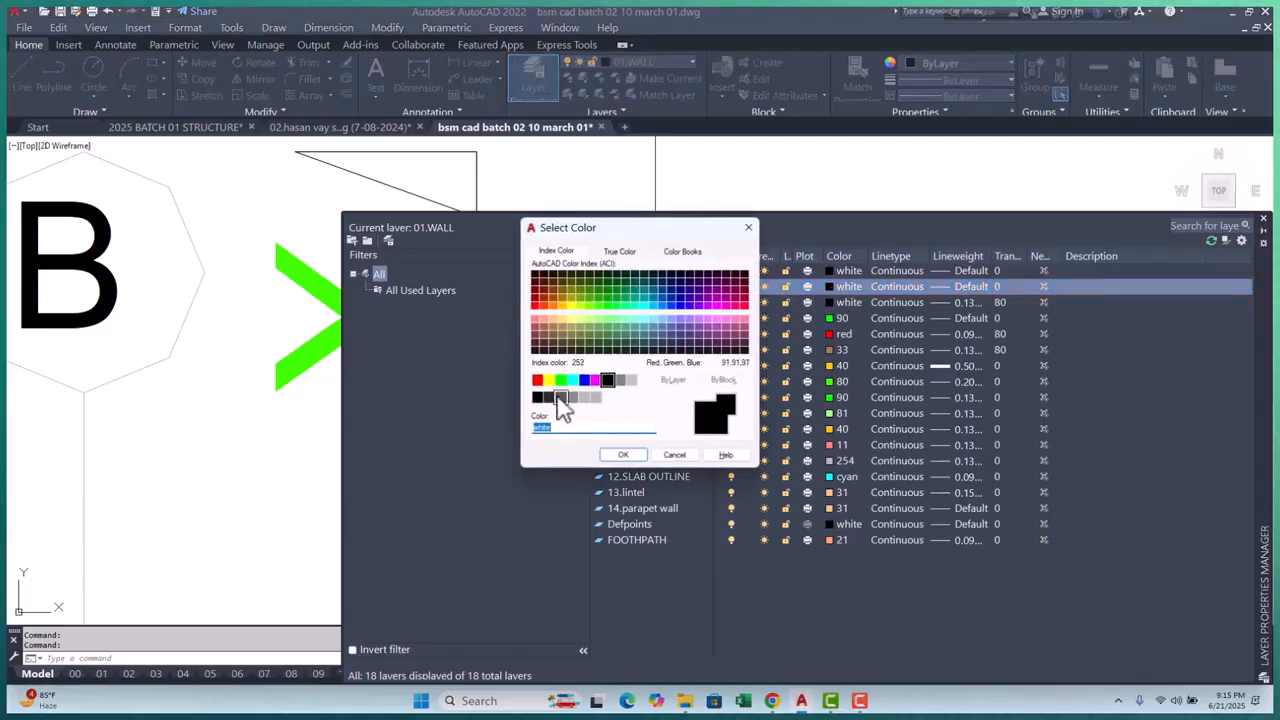
pyautogui.click(584, 398)
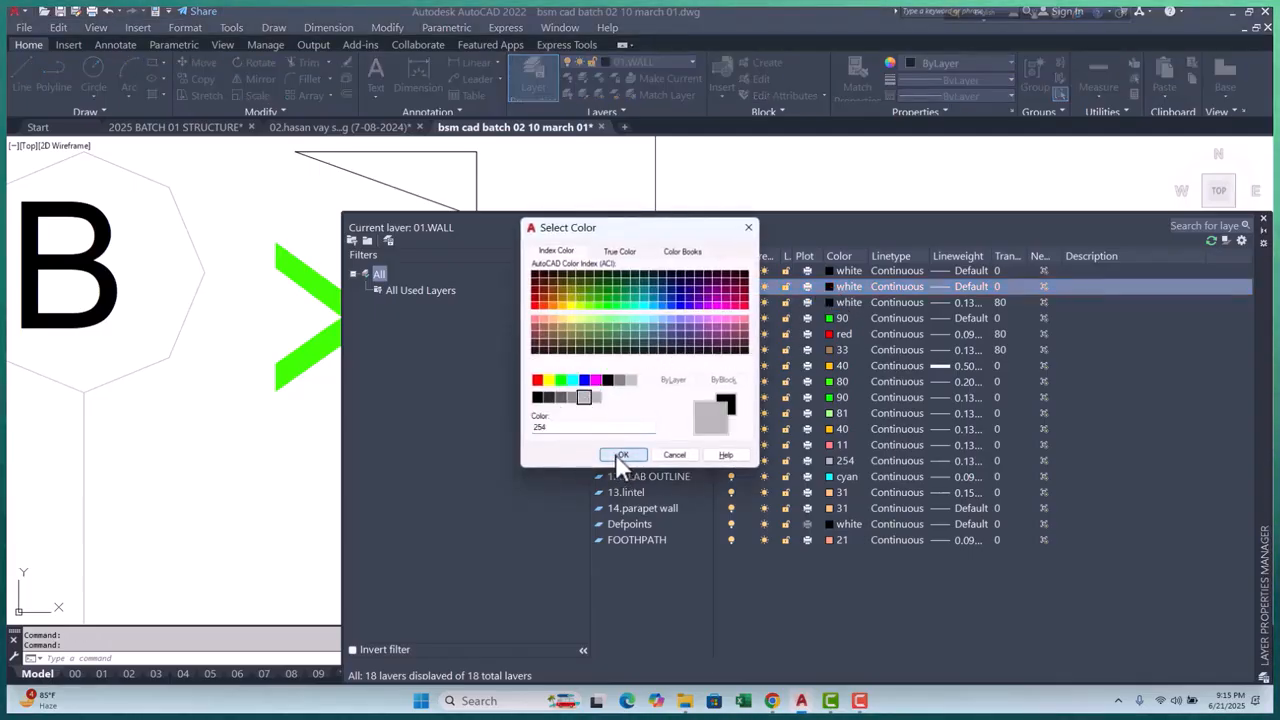
pyautogui.click(622, 455)
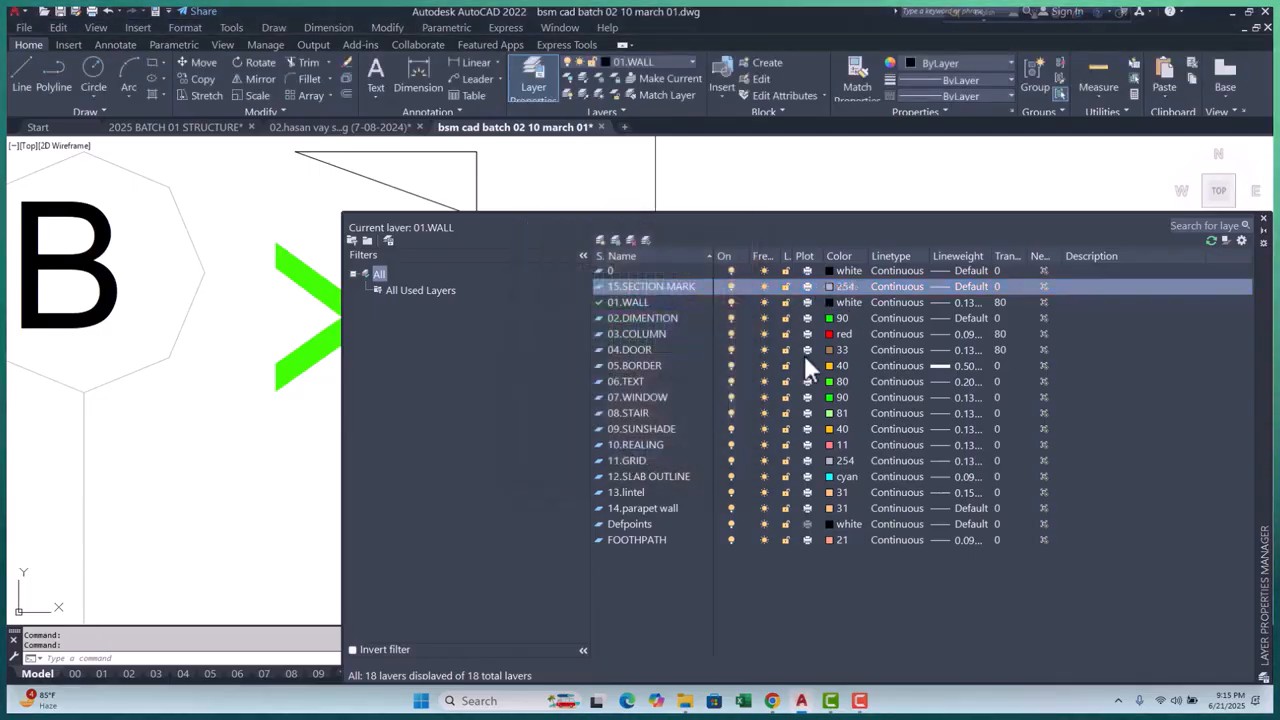
pyautogui.click(918, 286)
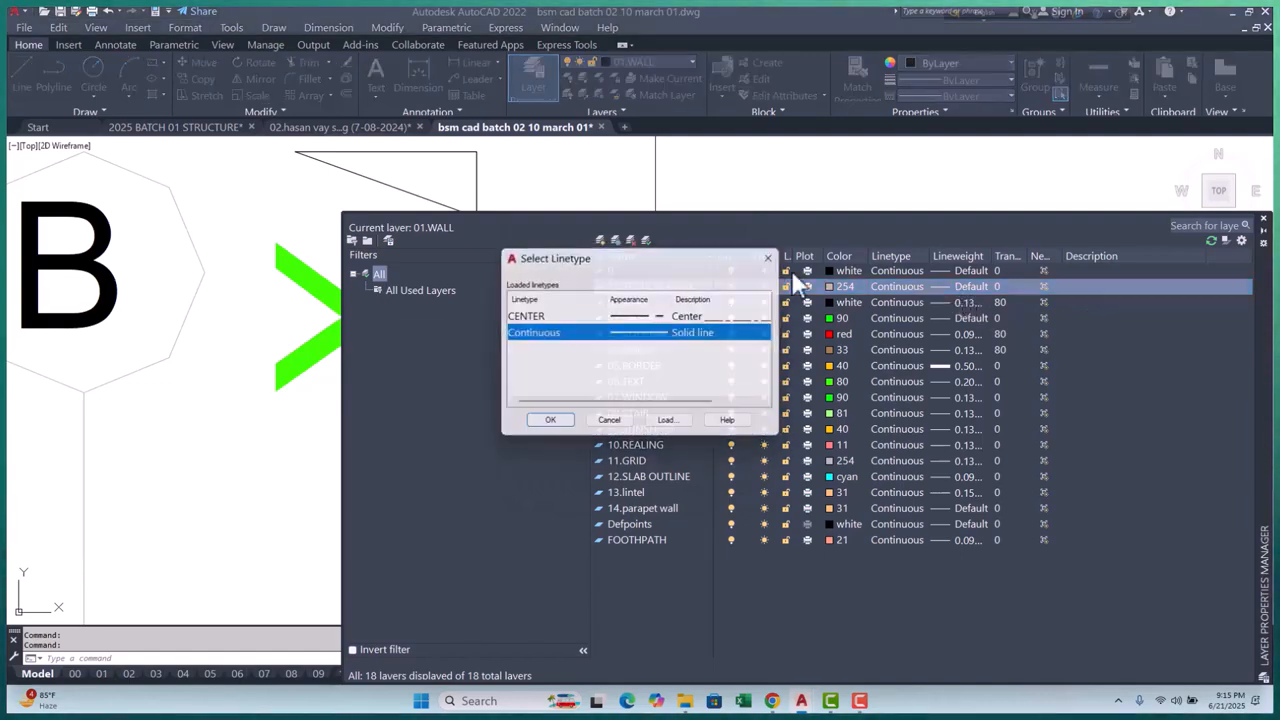
pyautogui.click(912, 287)
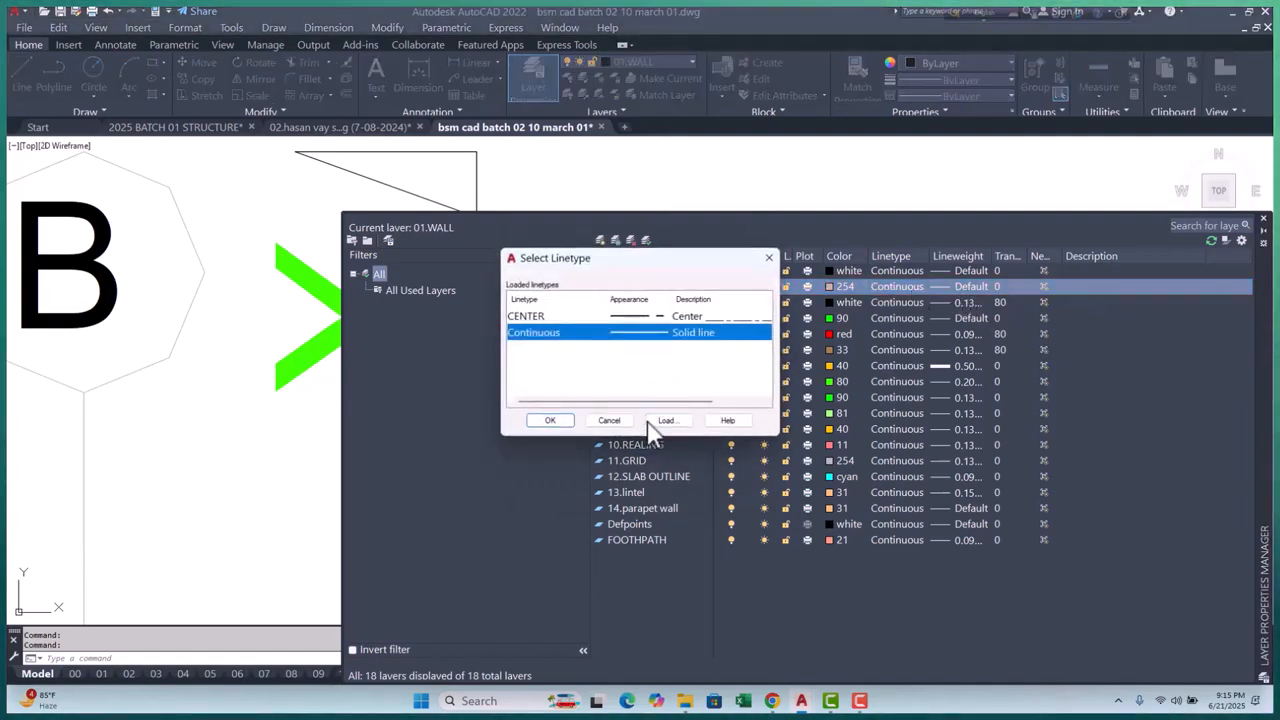
pyautogui.click(767, 259)
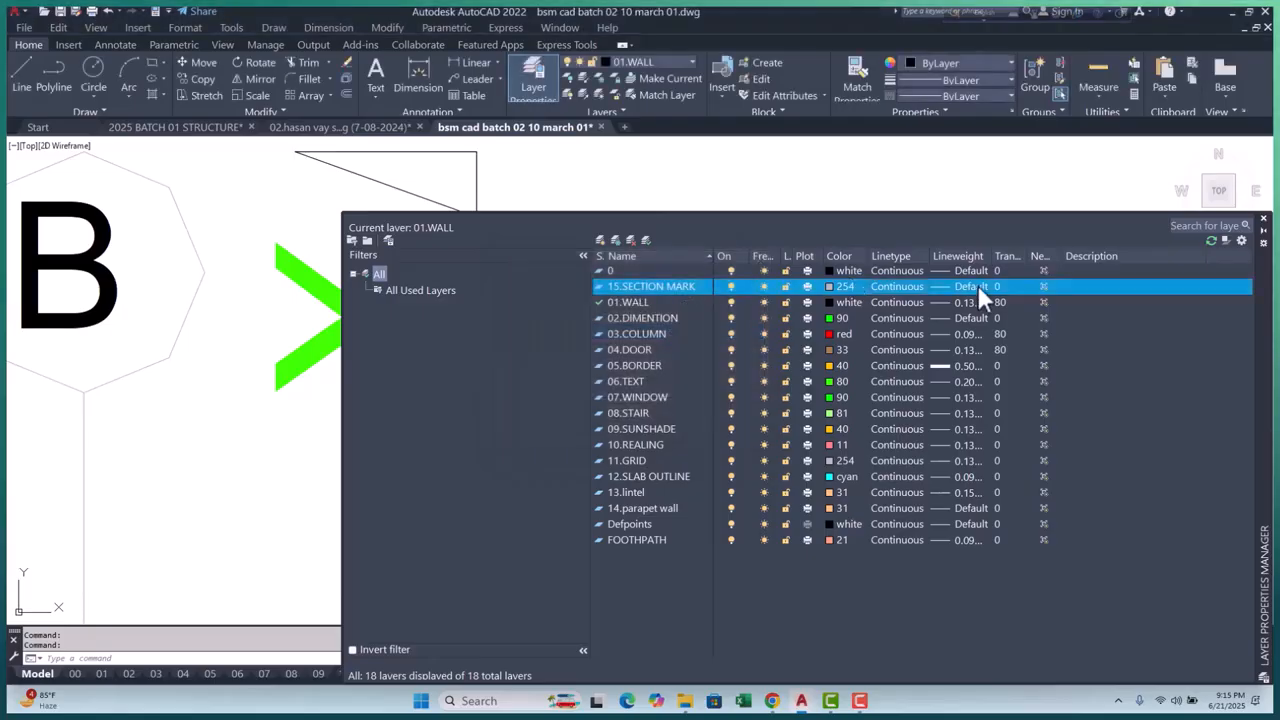
# Set the 15.SECTION MARK layer's lineweight to 0.09 mm and close the layer manager
pyautogui.click(972, 286)
pyautogui.click(630, 303)
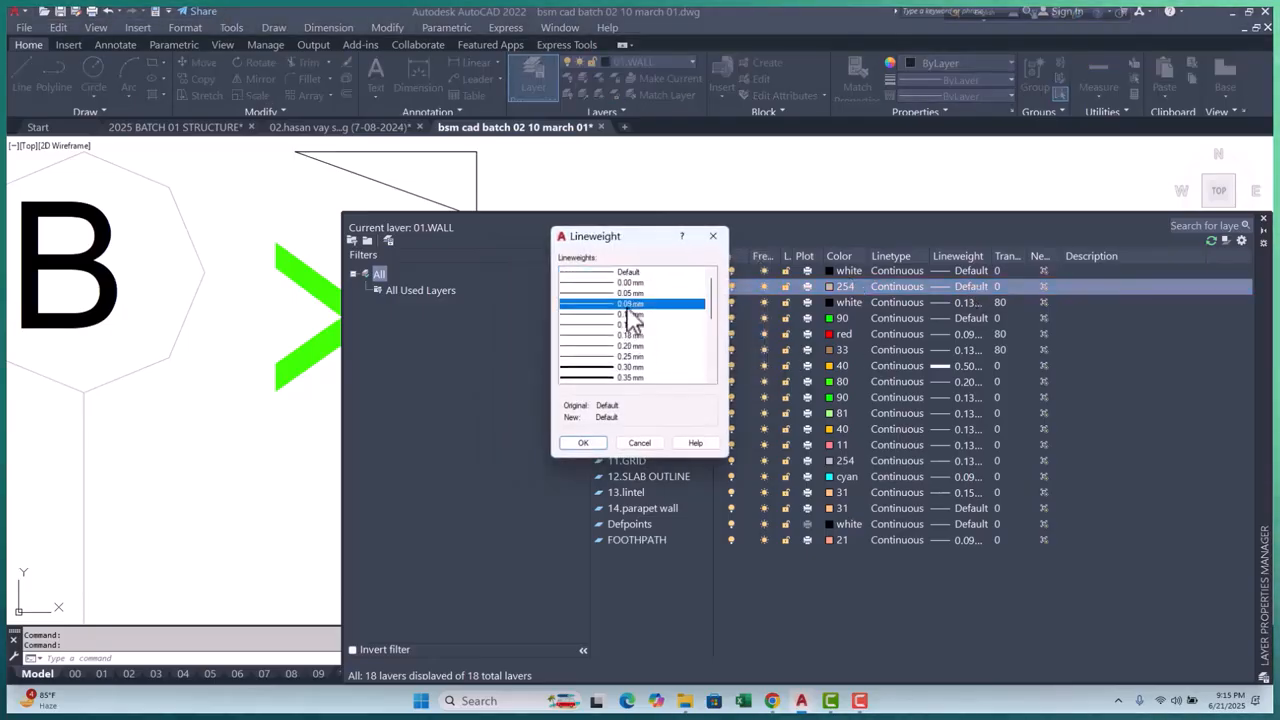
pyautogui.click(583, 443)
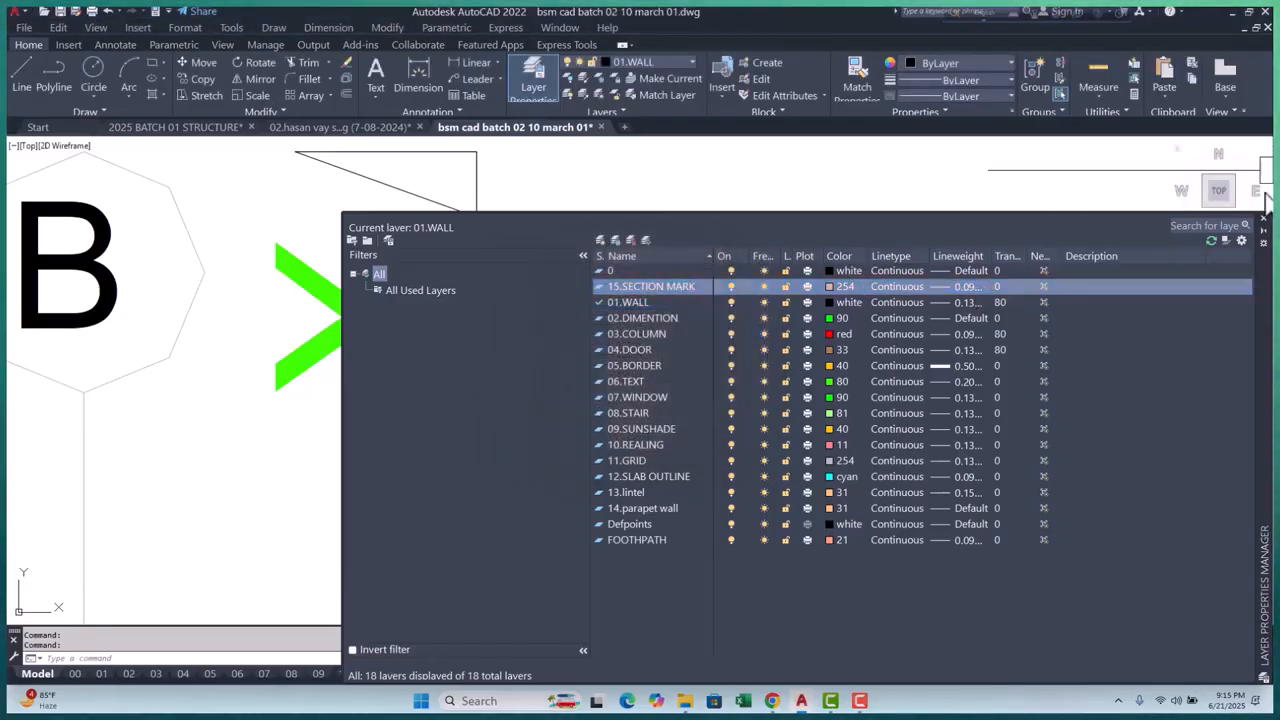
pyautogui.click(1263, 218)
# Assign the ground floor section cut line and its upper and lower arrow lines to the 15.SECTION MARK layer
pyautogui.scroll(-3, 531, 343)
pyautogui.scroll(3, 523, 366)
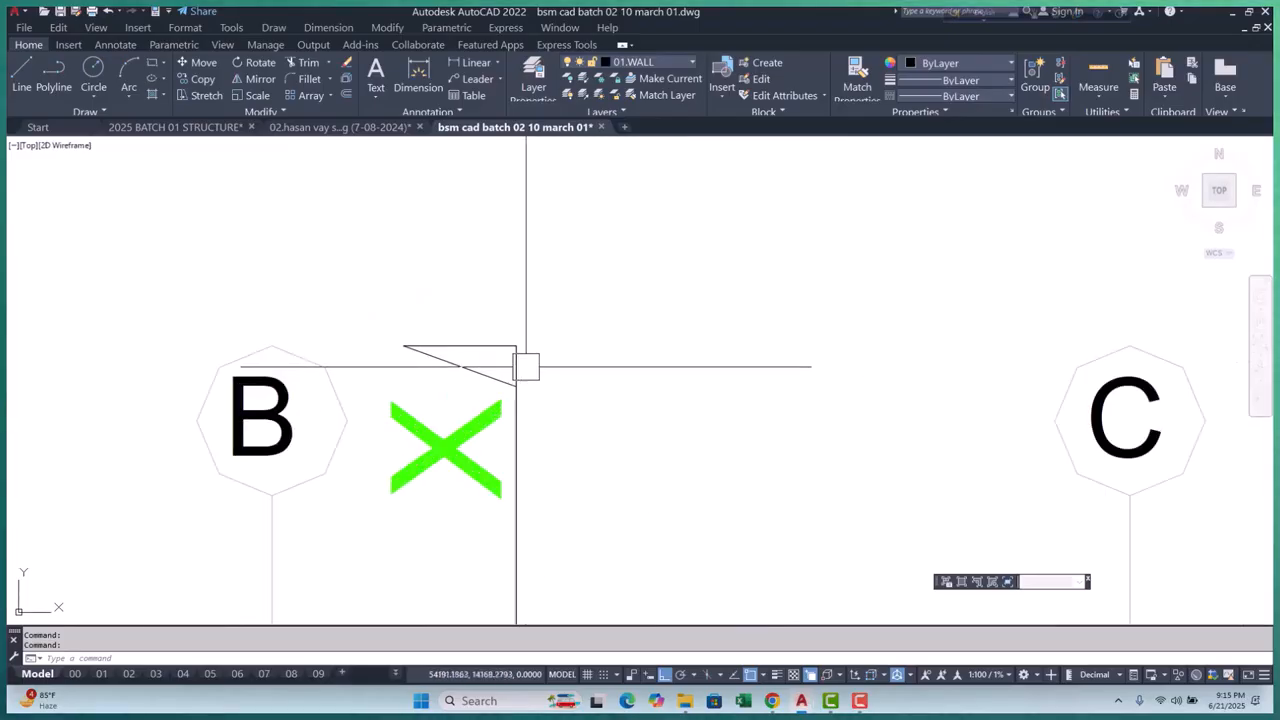
pyautogui.click(557, 298)
pyautogui.click(418, 391)
pyautogui.scroll(-6, 418, 391)
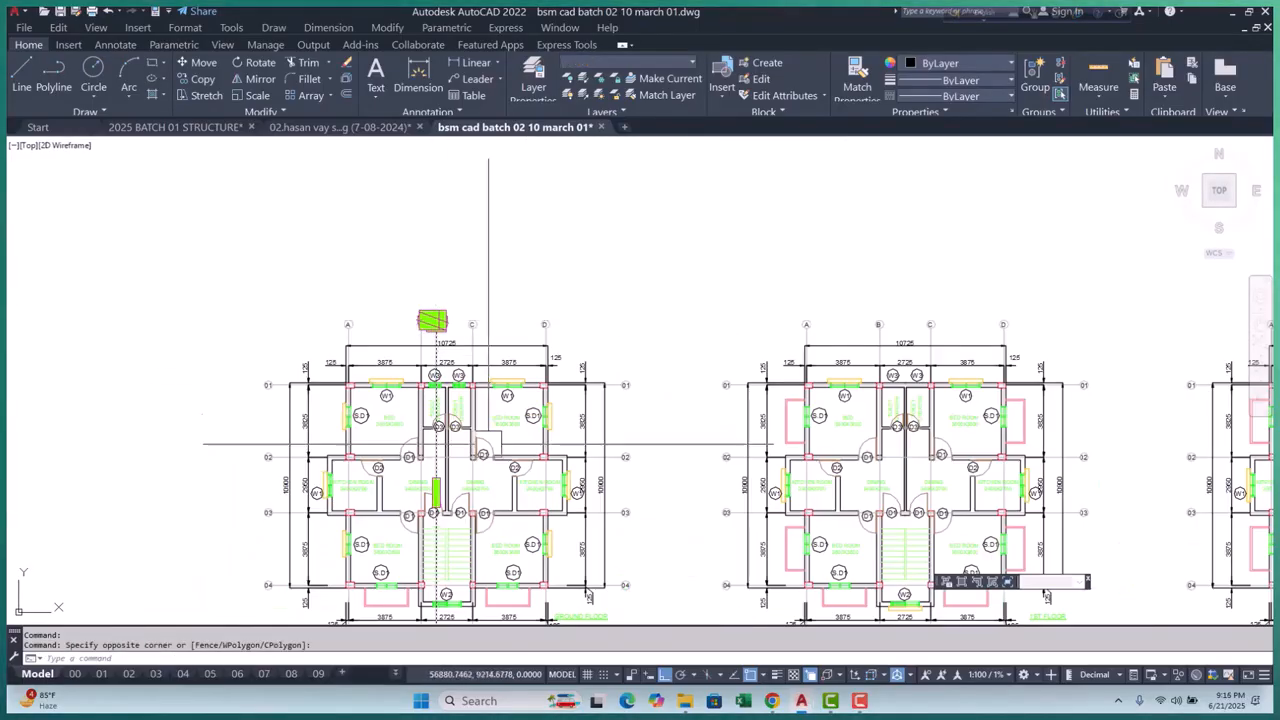
pyautogui.scroll(6, 419, 549)
pyautogui.scroll(10, 427, 356)
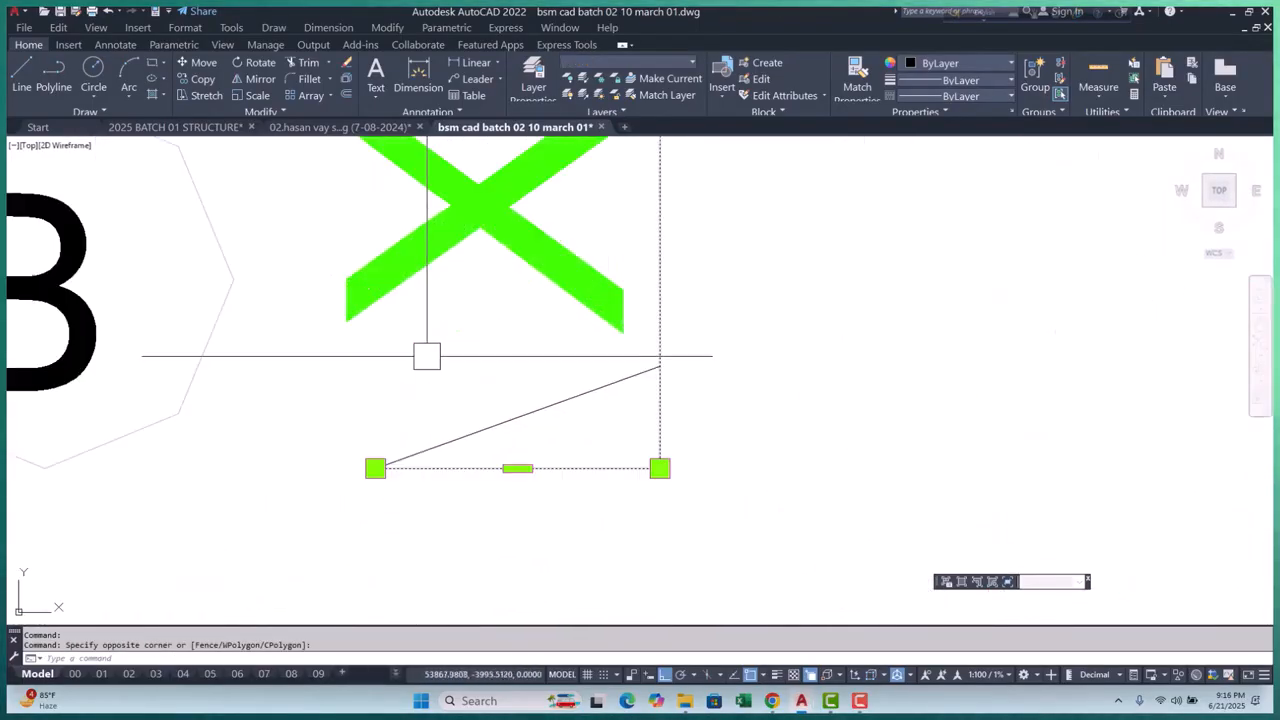
pyautogui.scroll(-4, 350, 405)
pyautogui.click(323, 371)
pyautogui.click(545, 480)
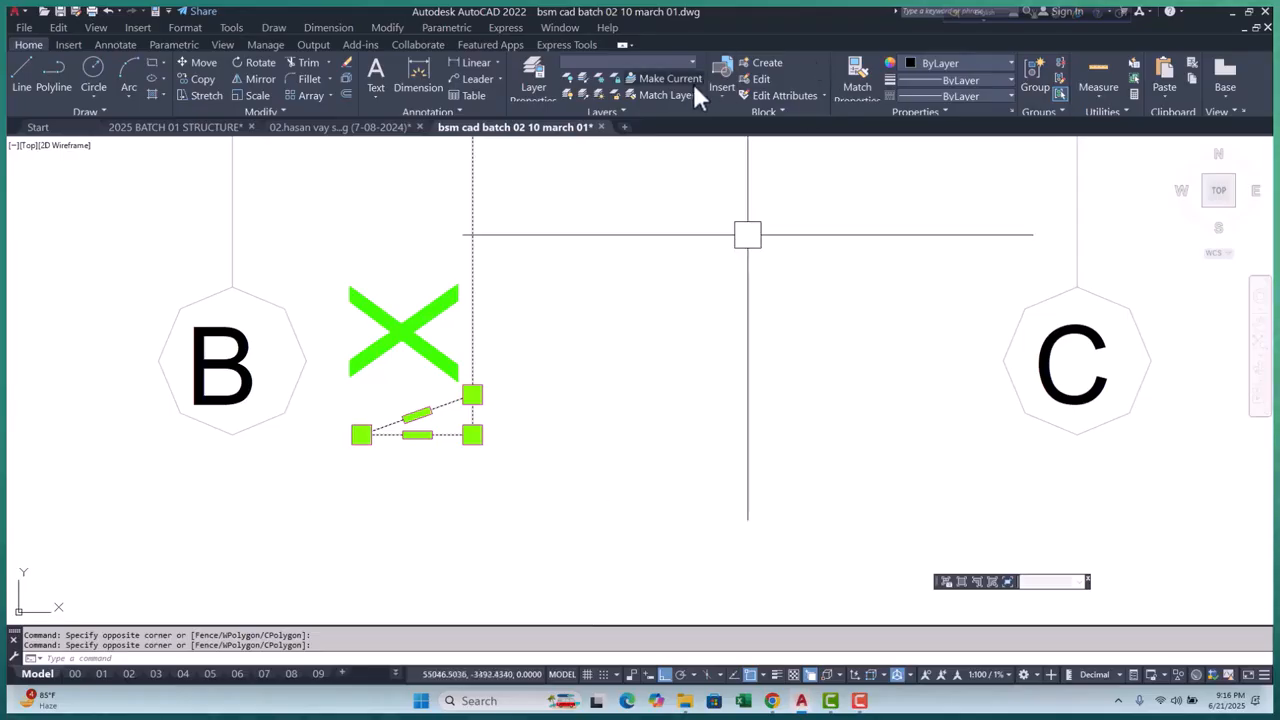
pyautogui.click(659, 61)
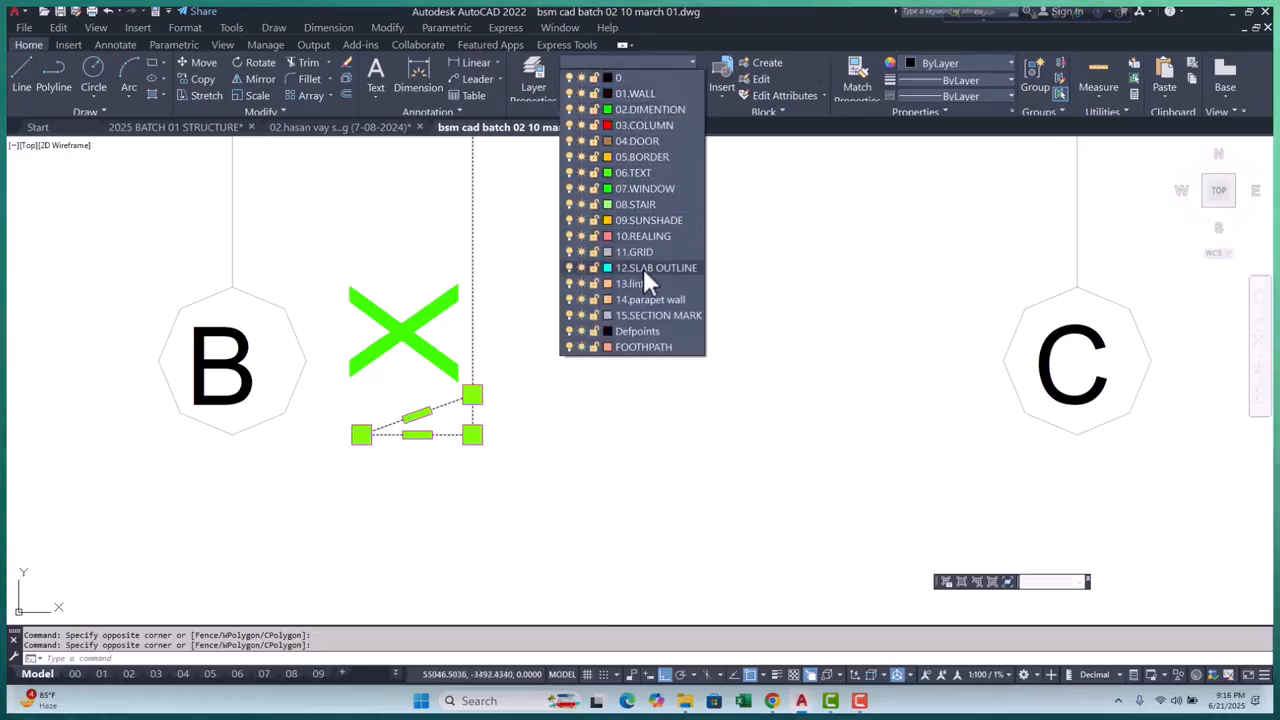
pyautogui.click(663, 331)
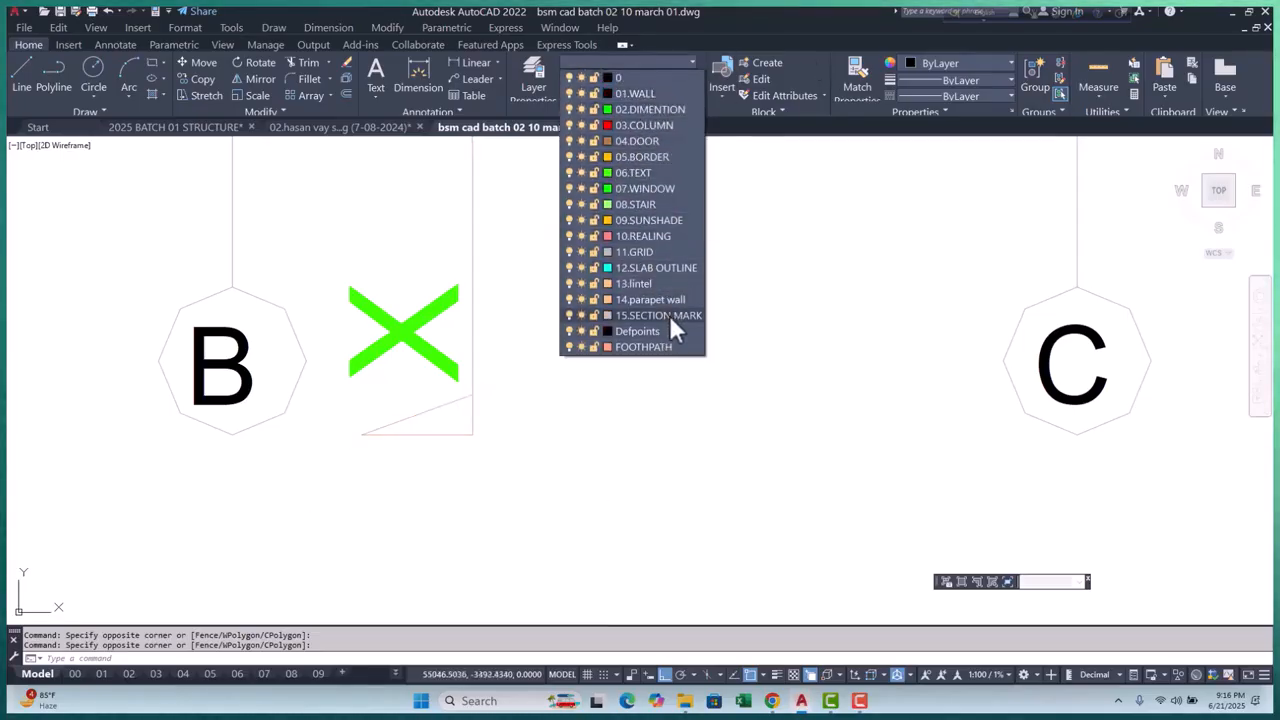
pyautogui.click(669, 315)
pyautogui.scroll(-5, 460, 405)
pyautogui.scroll(3, 439, 427)
pyautogui.press('Escape')
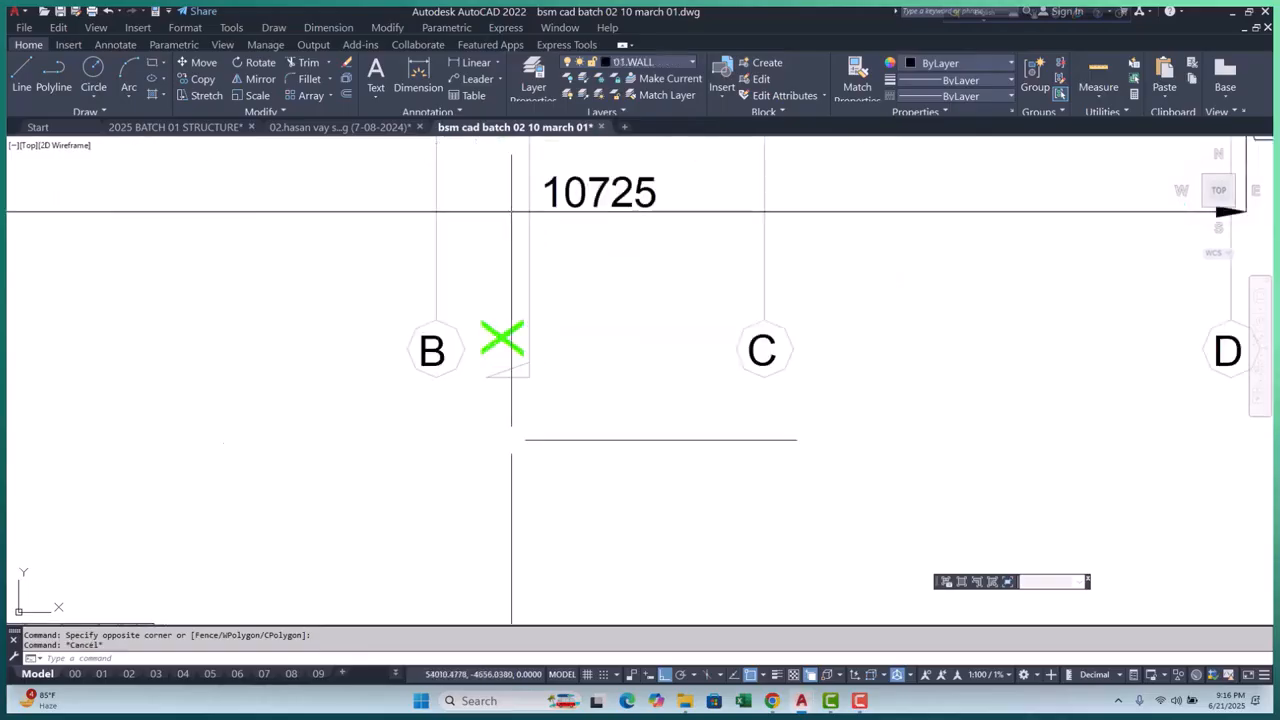
# Define the ground floor section line, its arrow lines and both X labels as a block named SECTION MARK, converting the objects to the block
pyautogui.click(557, 287)
pyautogui.click(505, 375)
pyautogui.scroll(-4, 640, 380)
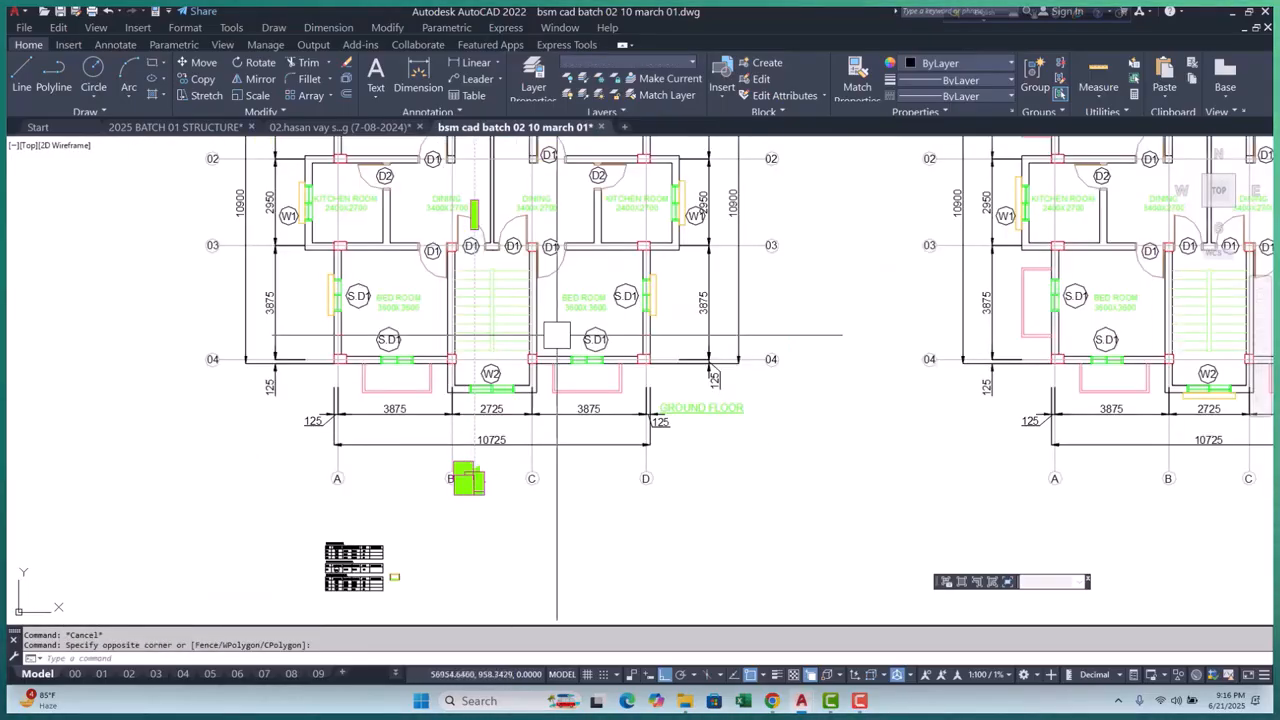
pyautogui.scroll(4, 640, 380)
pyautogui.scroll(2, 419, 378)
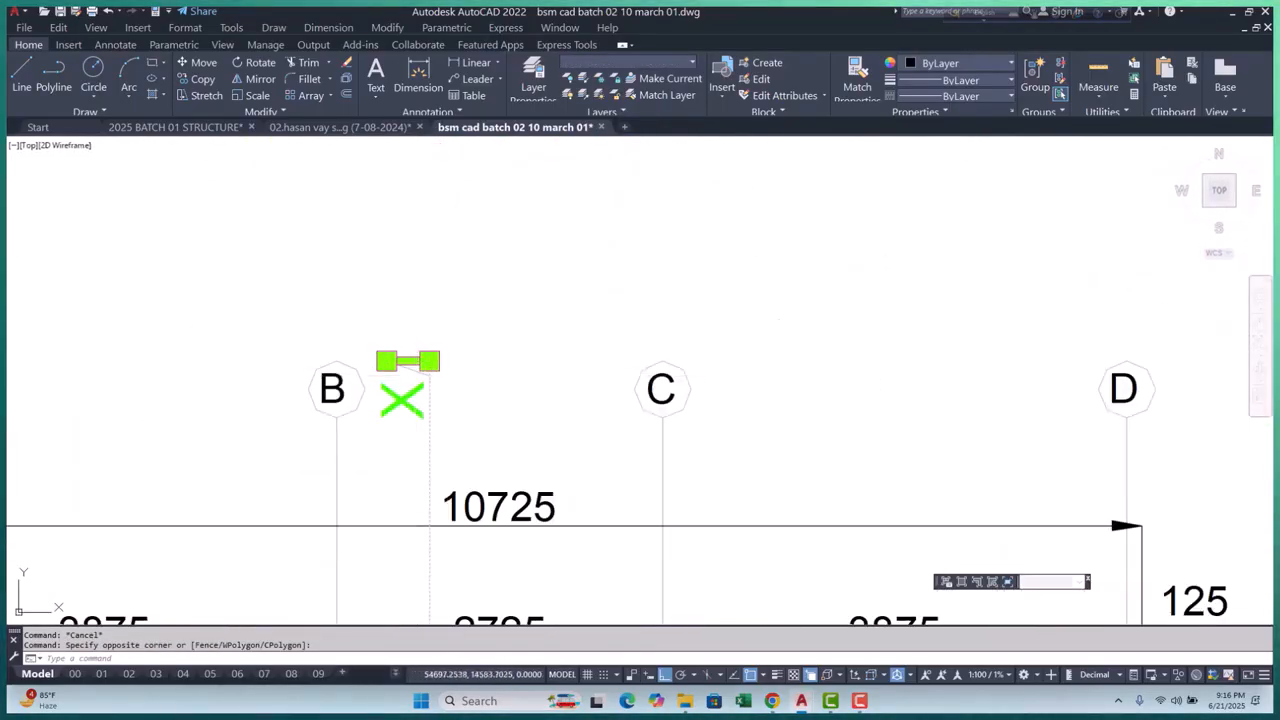
pyautogui.click(491, 300)
pyautogui.click(388, 436)
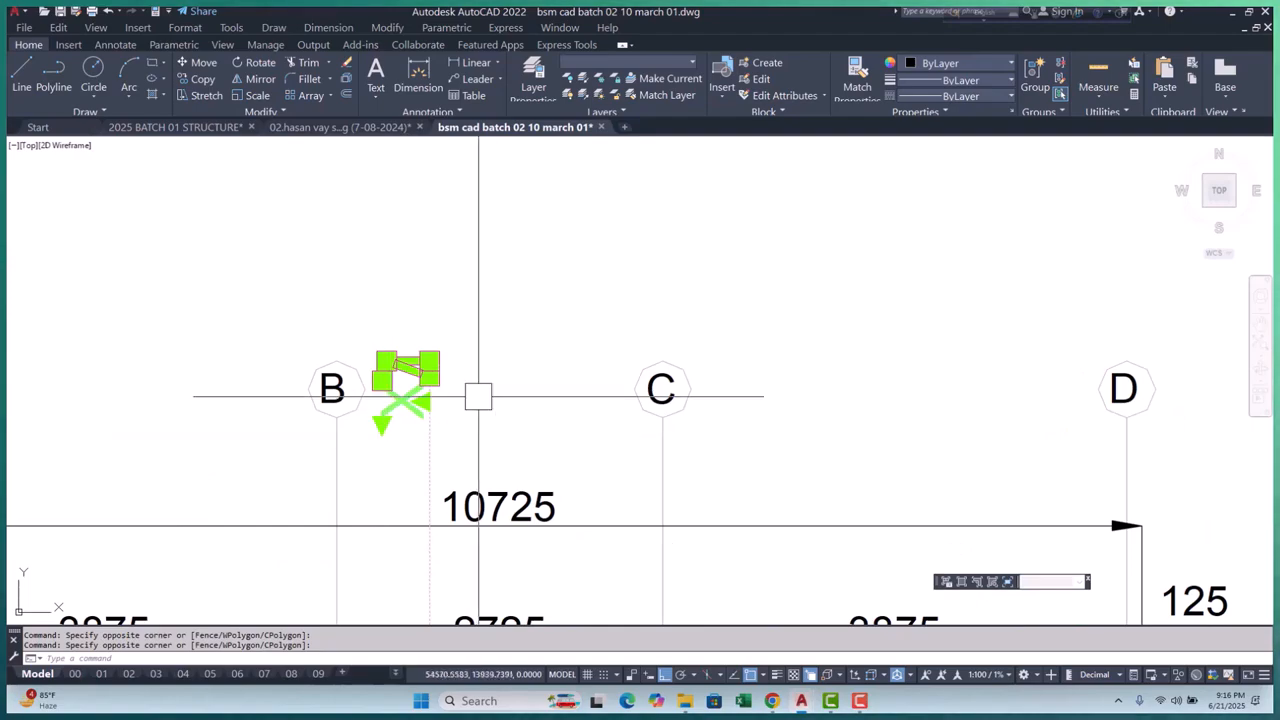
pyautogui.press('Return')
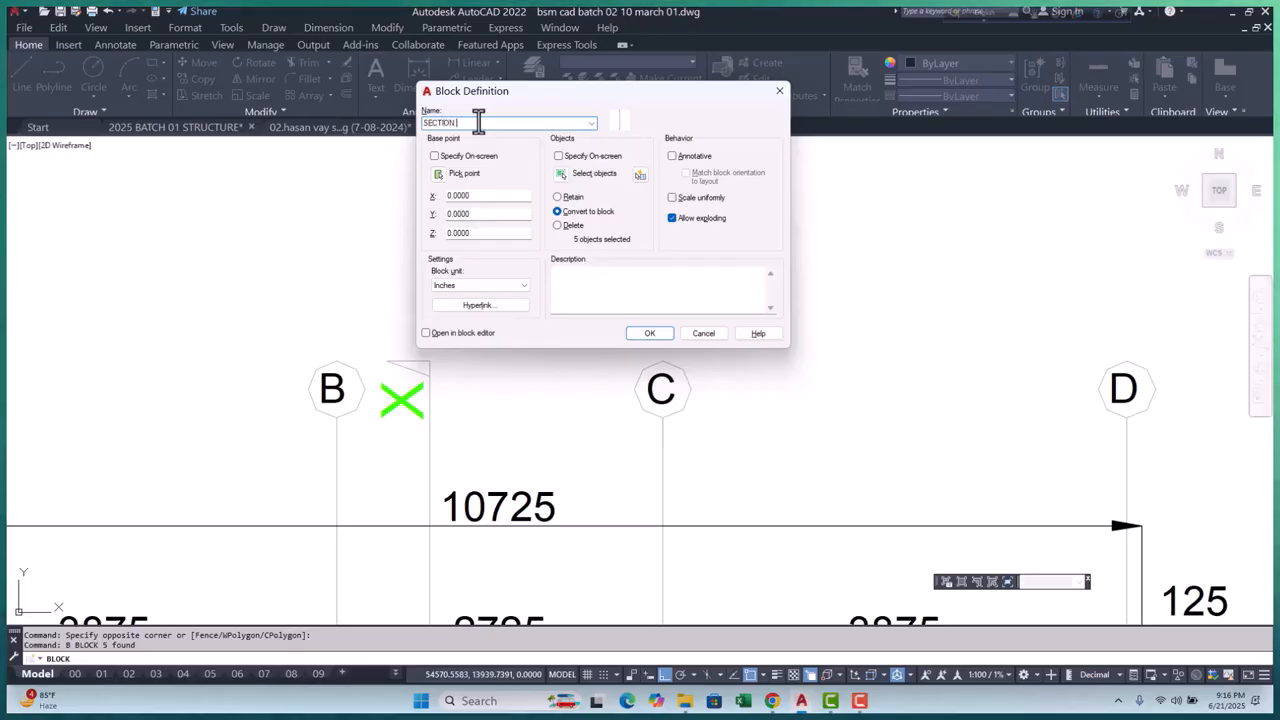
pyautogui.write('SECTION MARK')
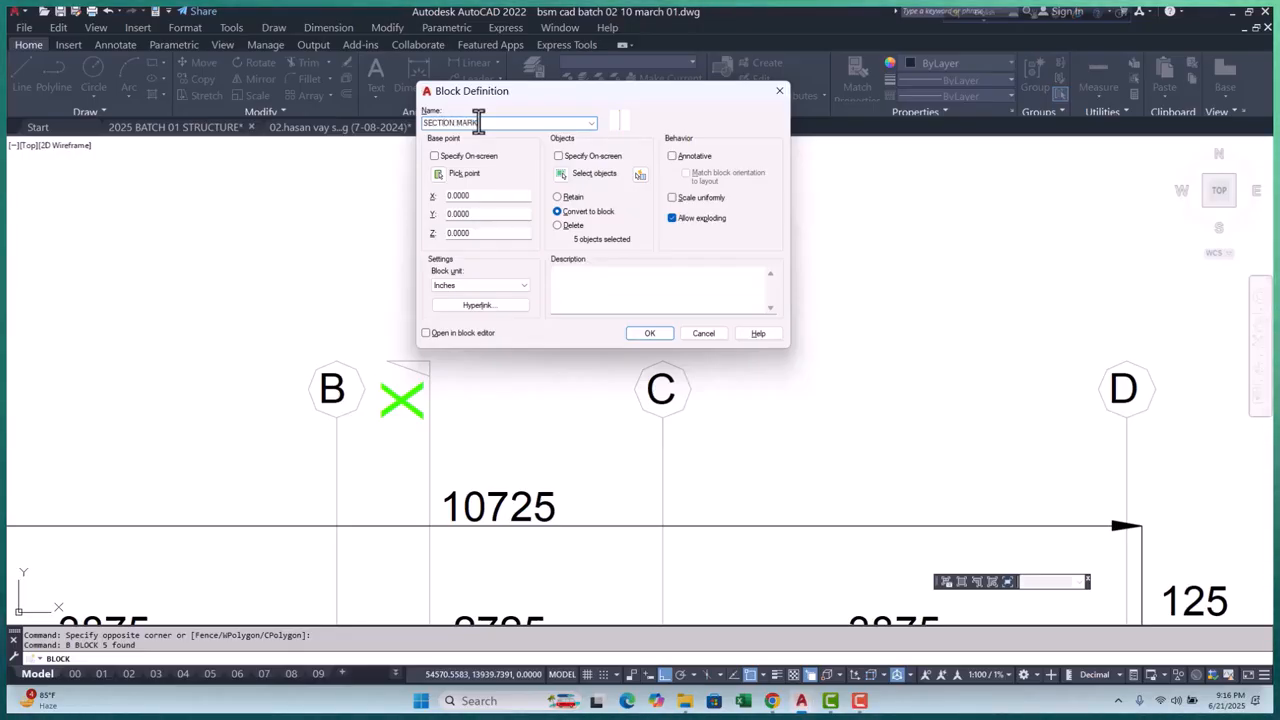
pyautogui.click(649, 333)
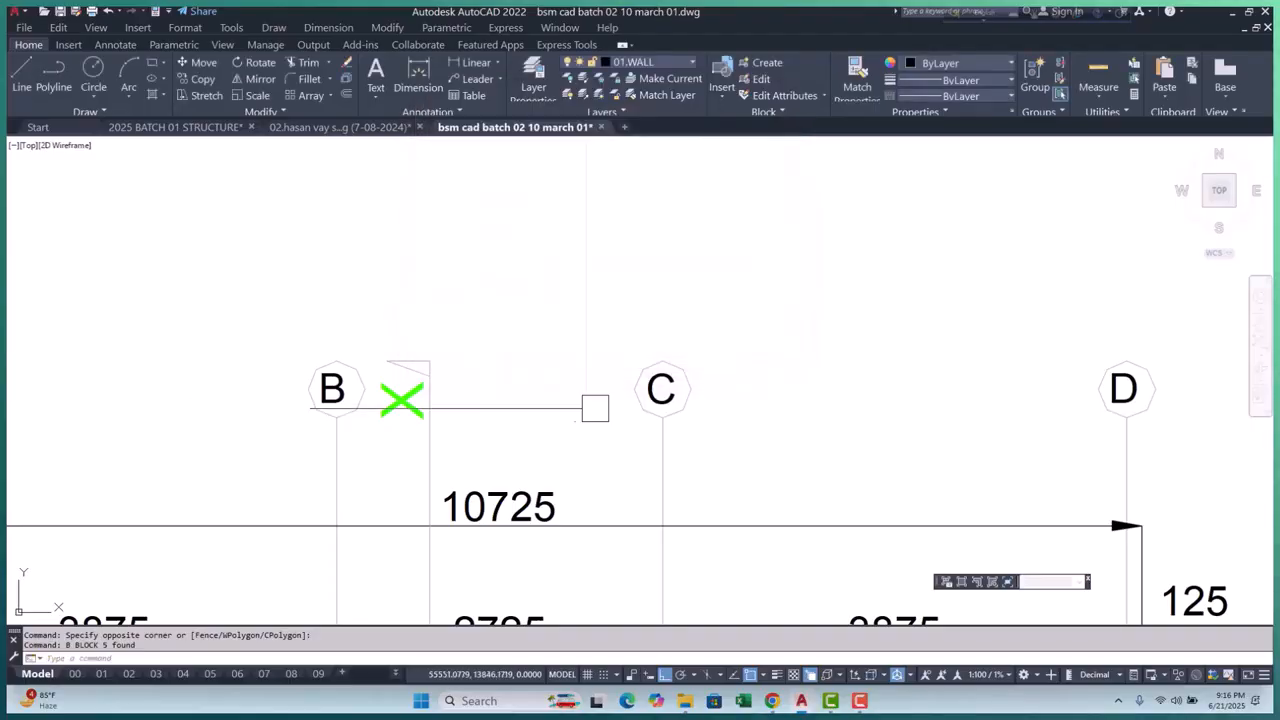
# Copy the section mark block from the ground floor to the 1st floor plan, using the column corner at grid D-01 as reference
pyautogui.scroll(-3, 594, 406)
pyautogui.scroll(3, 274, 380)
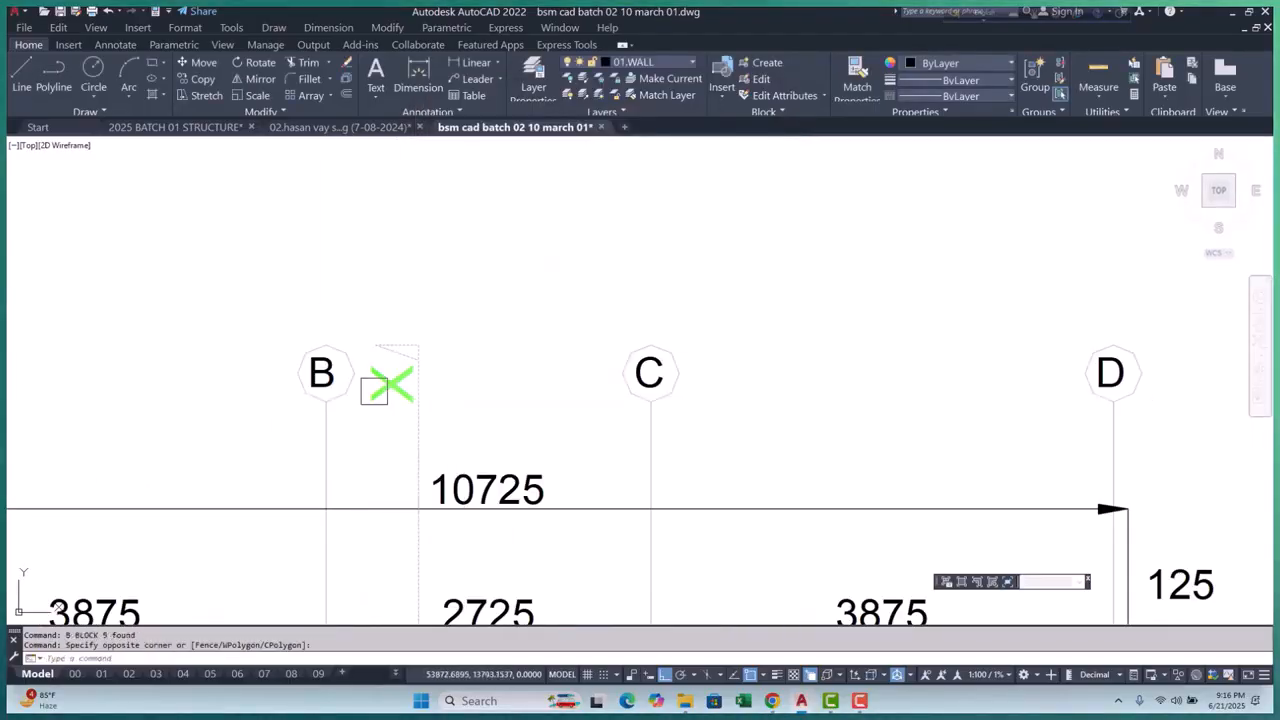
pyautogui.scroll(-4, 360, 320)
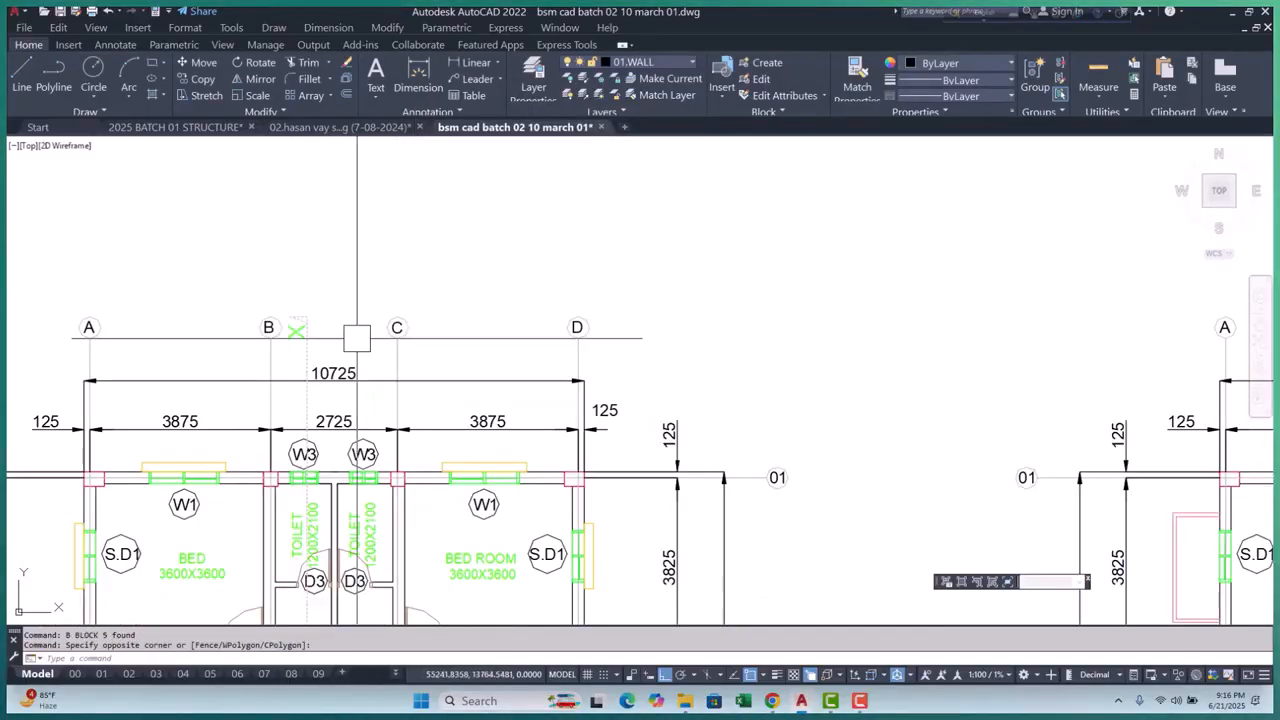
pyautogui.click(203, 77)
pyautogui.scroll(-2, 555, 400)
pyautogui.scroll(3, 652, 470)
pyautogui.scroll(3, 481, 404)
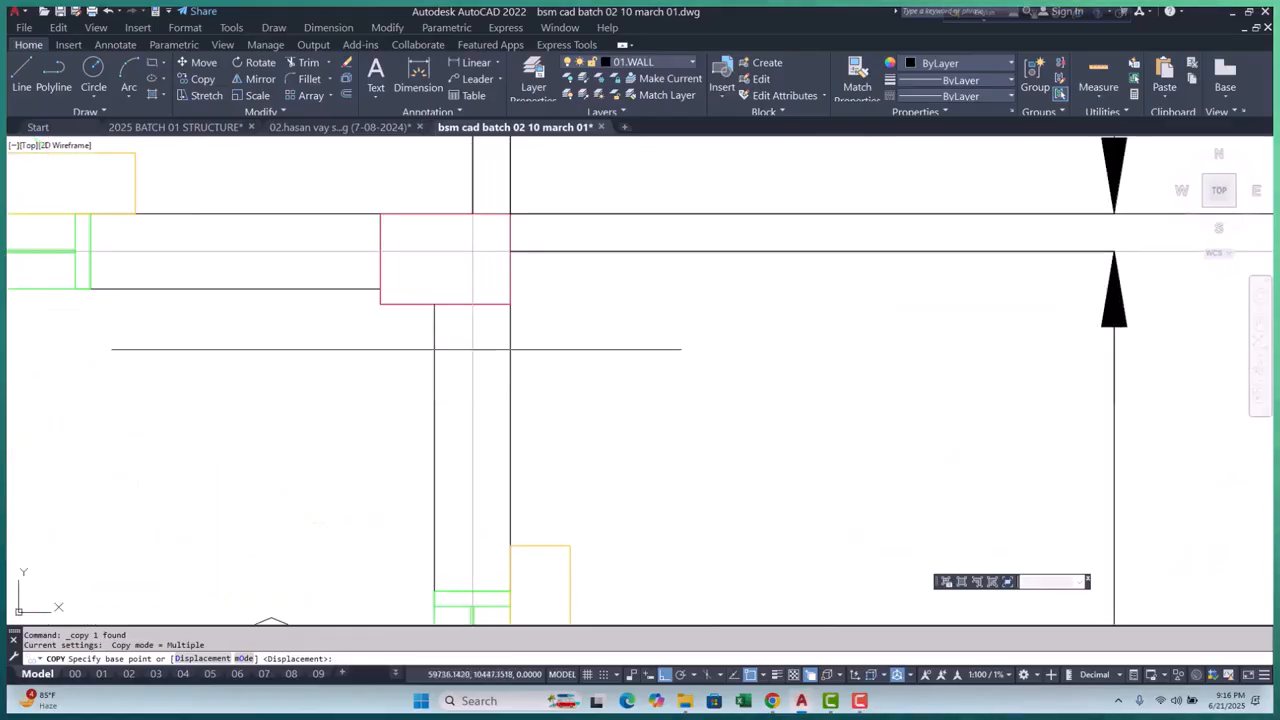
pyautogui.click(375, 306)
pyautogui.scroll(-5, 374, 310)
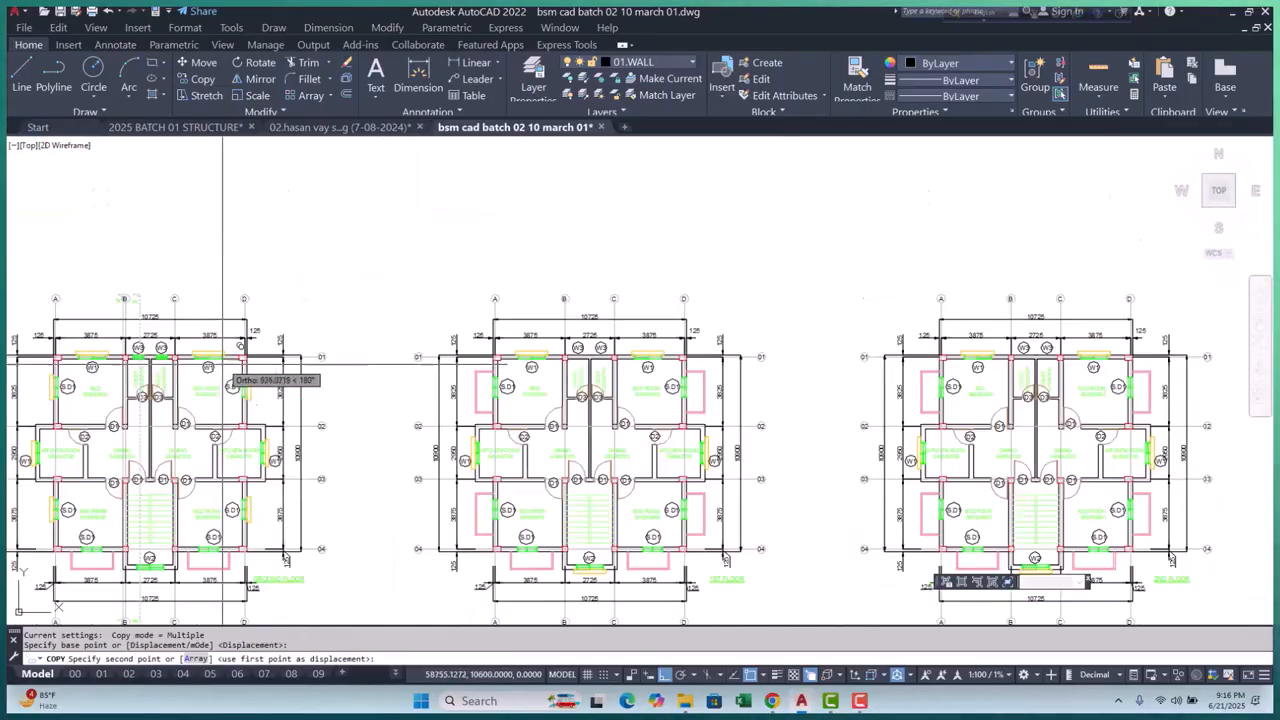
pyautogui.scroll(6, 640, 337)
pyautogui.scroll(4, 640, 337)
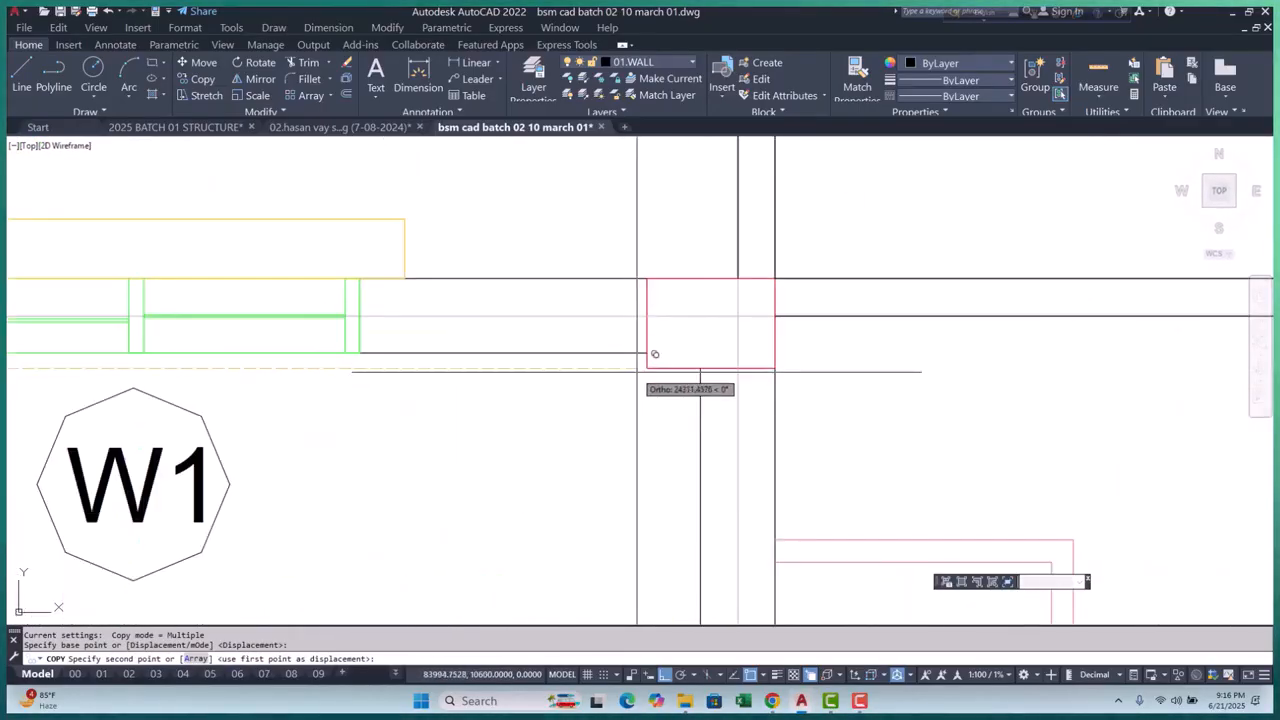
pyautogui.click(636, 360)
# Place further copies of the section mark on the 2nd and 3rd floor plans at the matching D-01 column corners
pyautogui.scroll(-6, 445, 349)
pyautogui.scroll(-5, 445, 349)
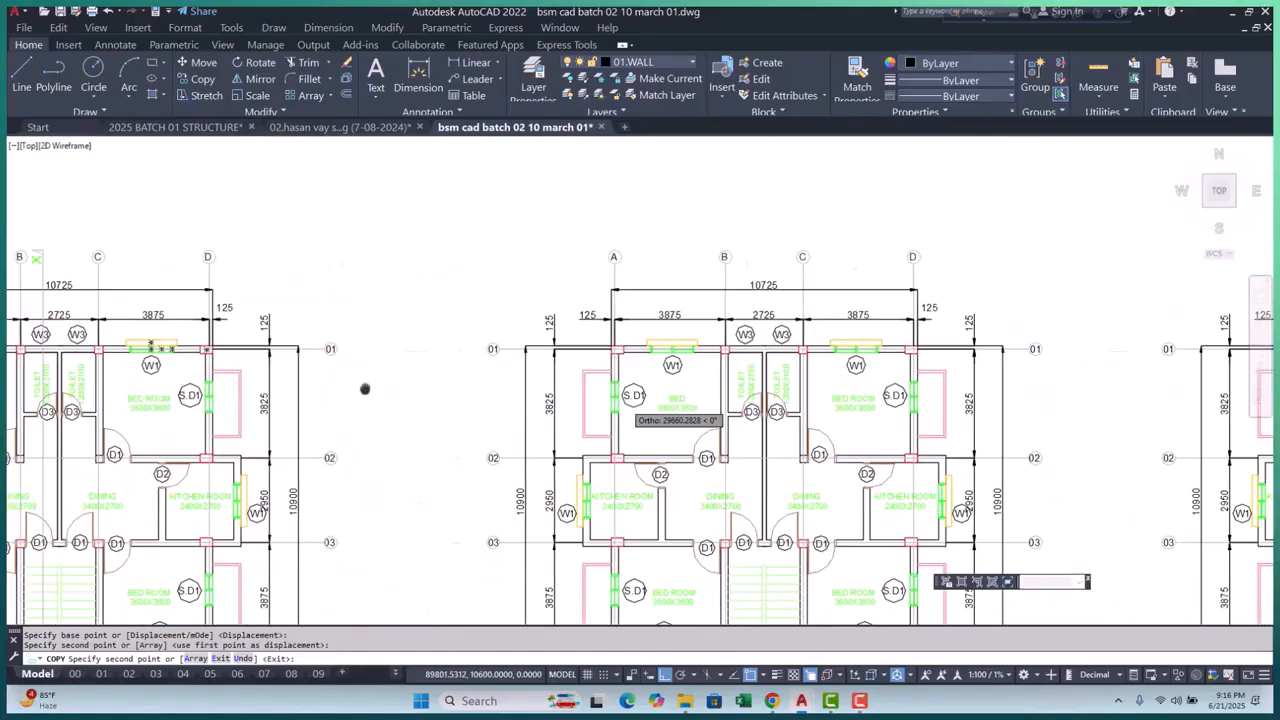
pyautogui.scroll(9, 797, 358)
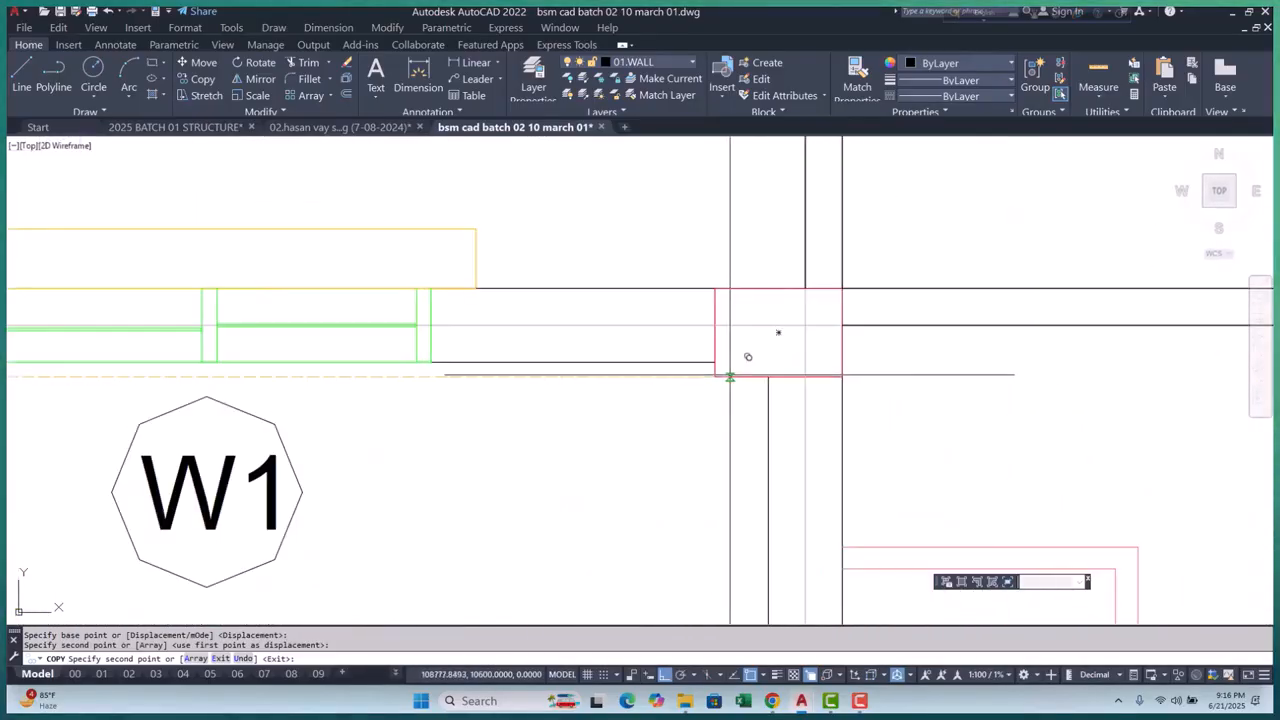
pyautogui.click(778, 332)
pyautogui.scroll(-6, 790, 360)
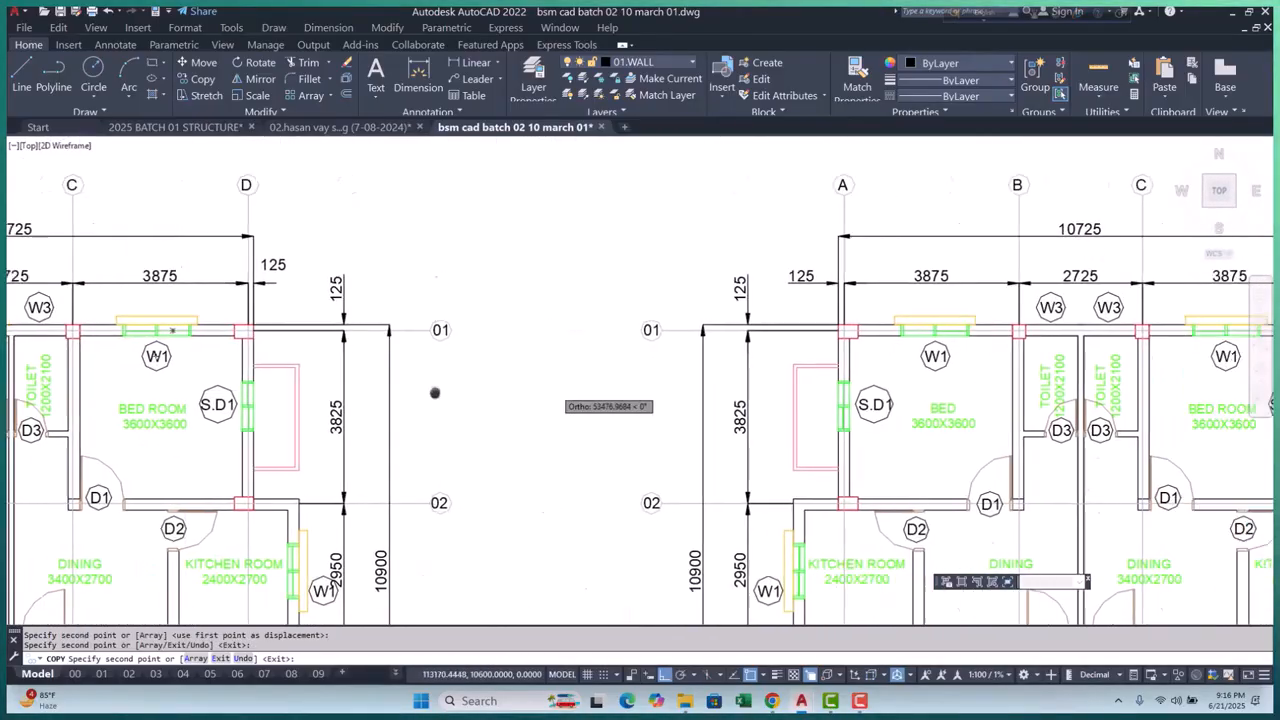
pyautogui.moveTo(797, 383); pyautogui.dragTo(452, 383, button='middle')
pyautogui.scroll(10, 689, 329)
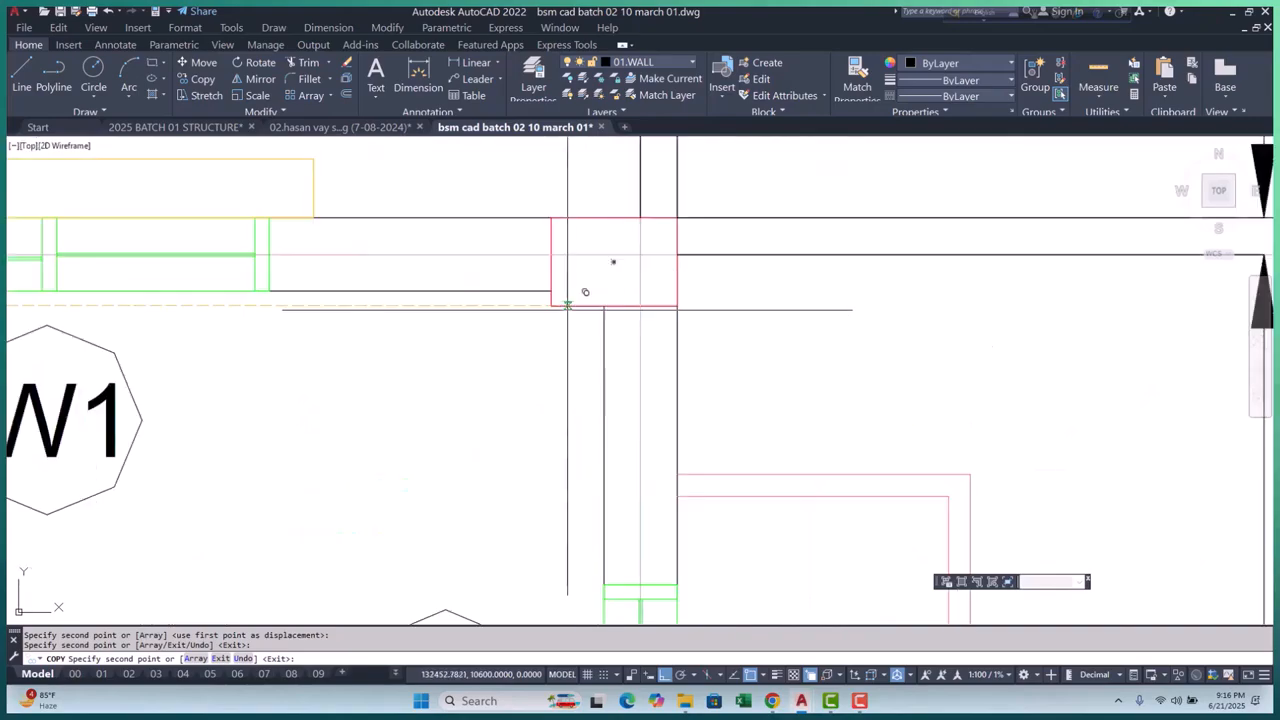
pyautogui.scroll(-6, 557, 285)
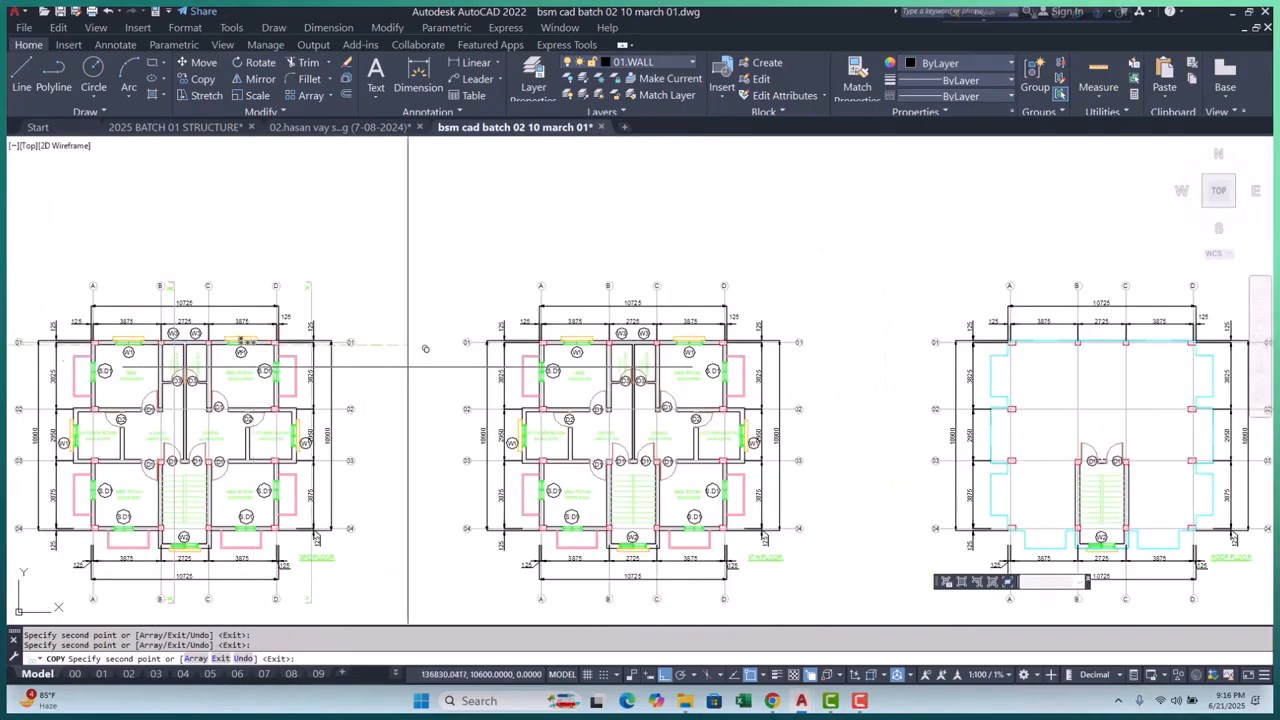
# Place section mark copies on the 4th floor and roof floor plans at the matching column corners and end the copying
pyautogui.scroll(6, 450, 323)
pyautogui.scroll(5, 450, 323)
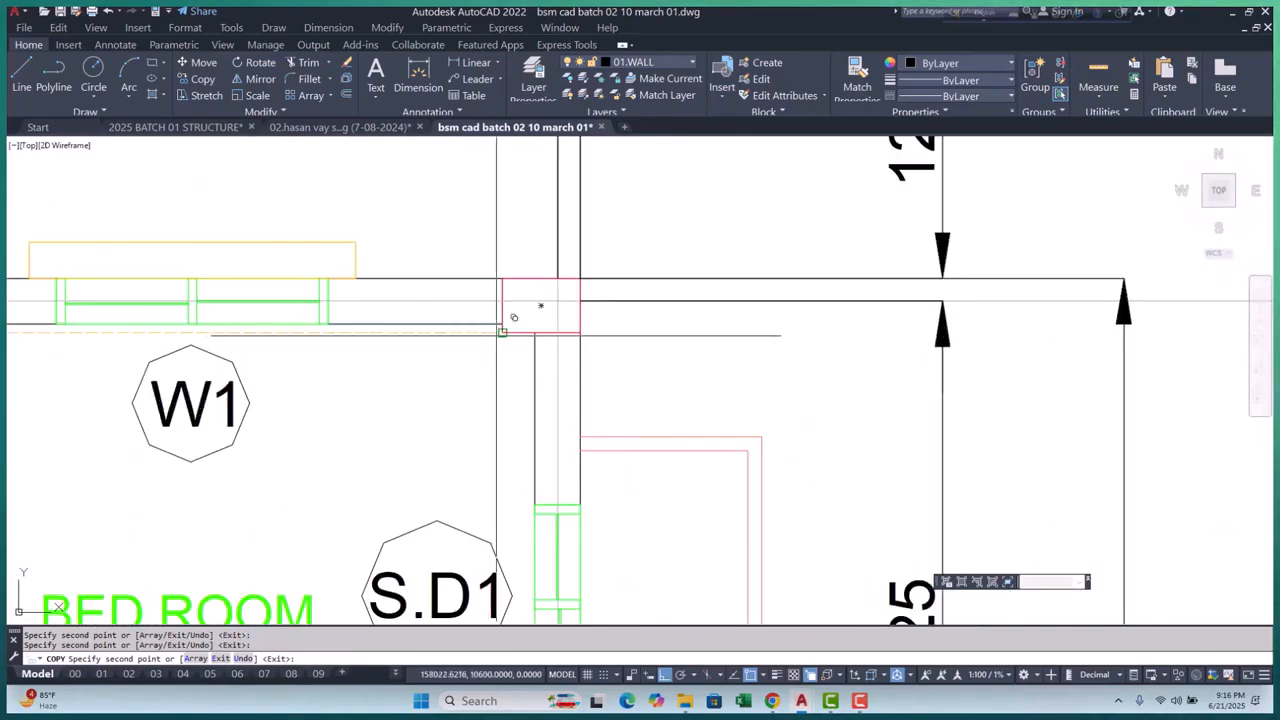
pyautogui.scroll(-6, 468, 330)
pyautogui.scroll(8, 520, 357)
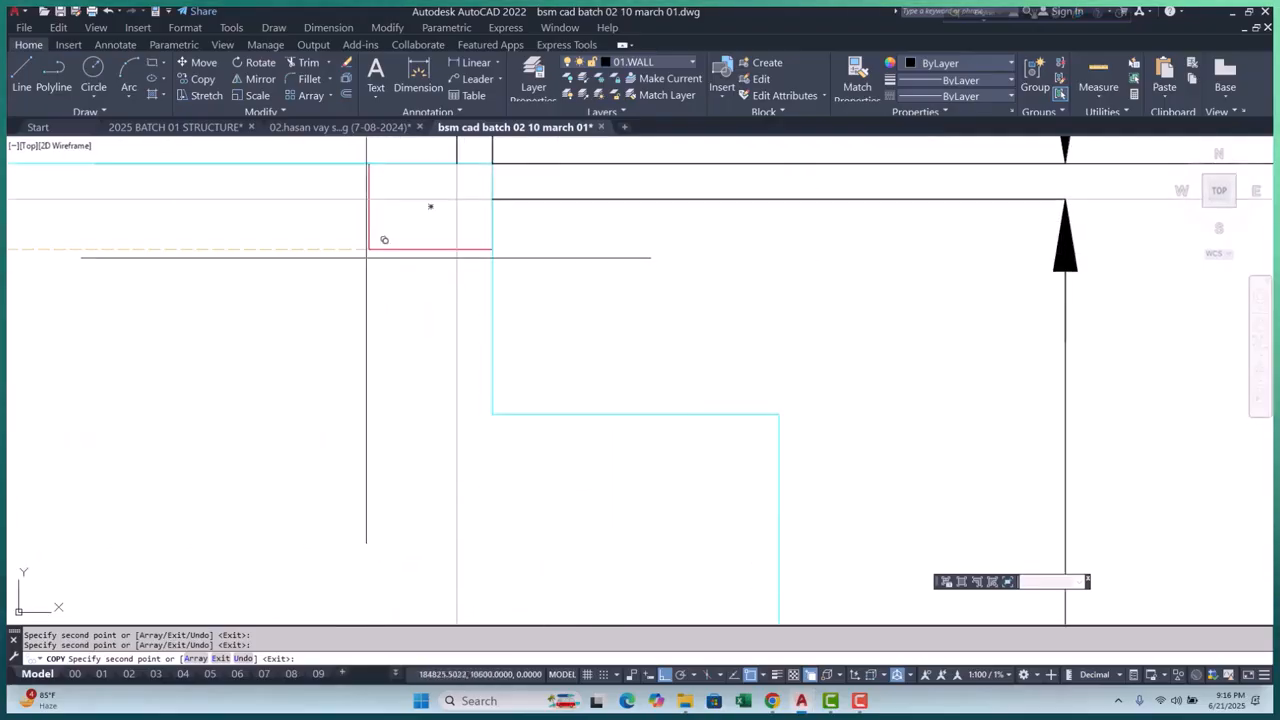
pyautogui.scroll(-8, 380, 260)
pyautogui.scroll(-3, 440, 400)
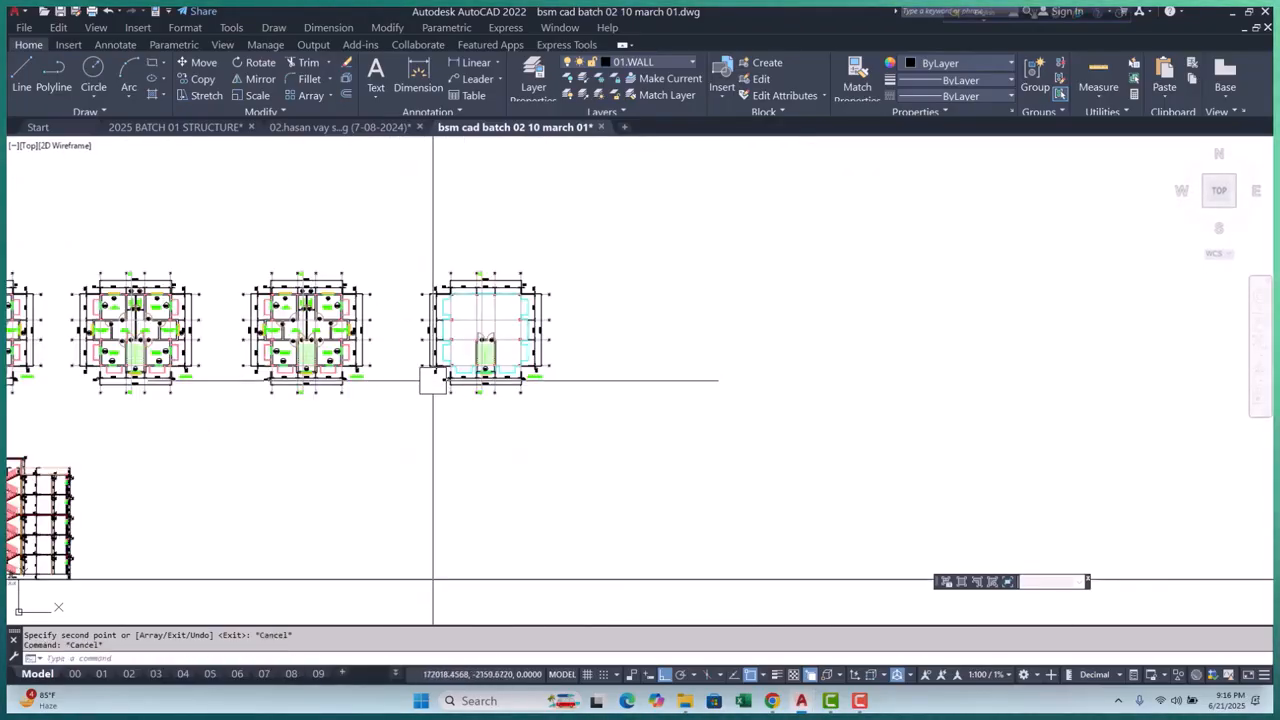
pyautogui.press('Escape')
pyautogui.press('Escape')
# Erase the long horizontal construction line running along the base of the elevations and section
pyautogui.scroll(4, 424, 318)
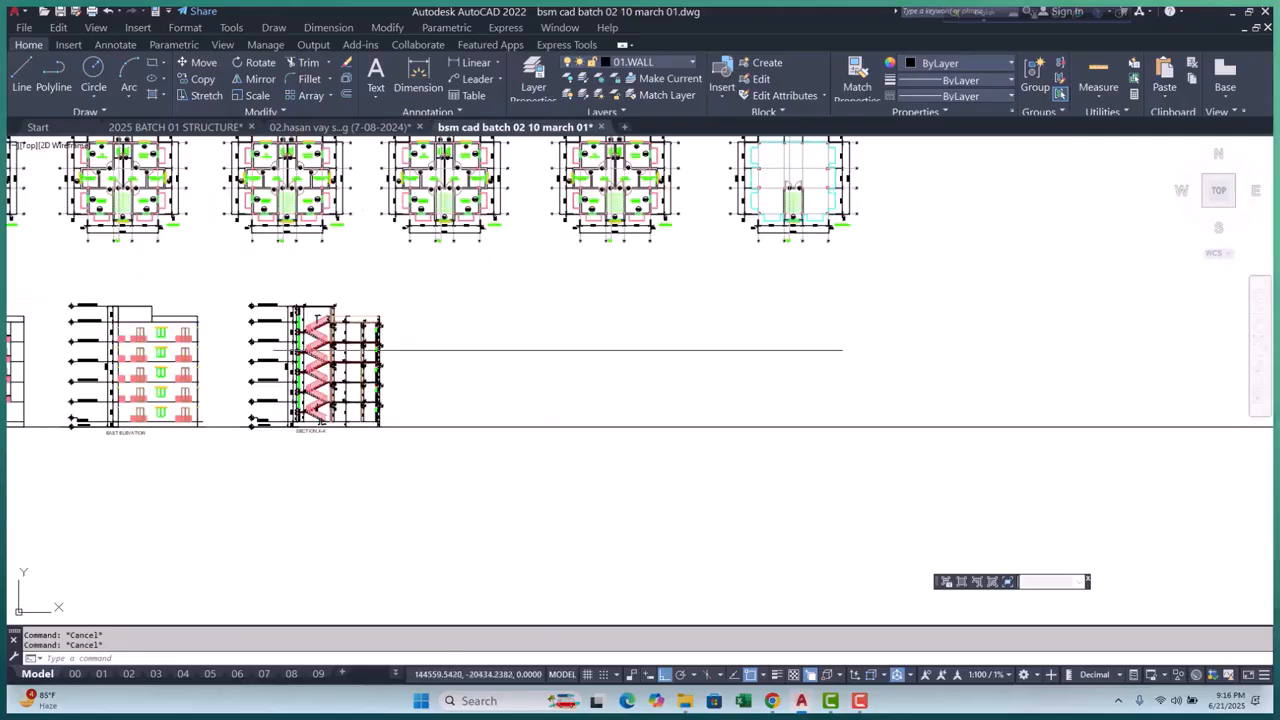
pyautogui.click(481, 487)
pyautogui.click(481, 487)
pyautogui.write('e')
pyautogui.press('Return')
pyautogui.scroll(-3, 483, 480)
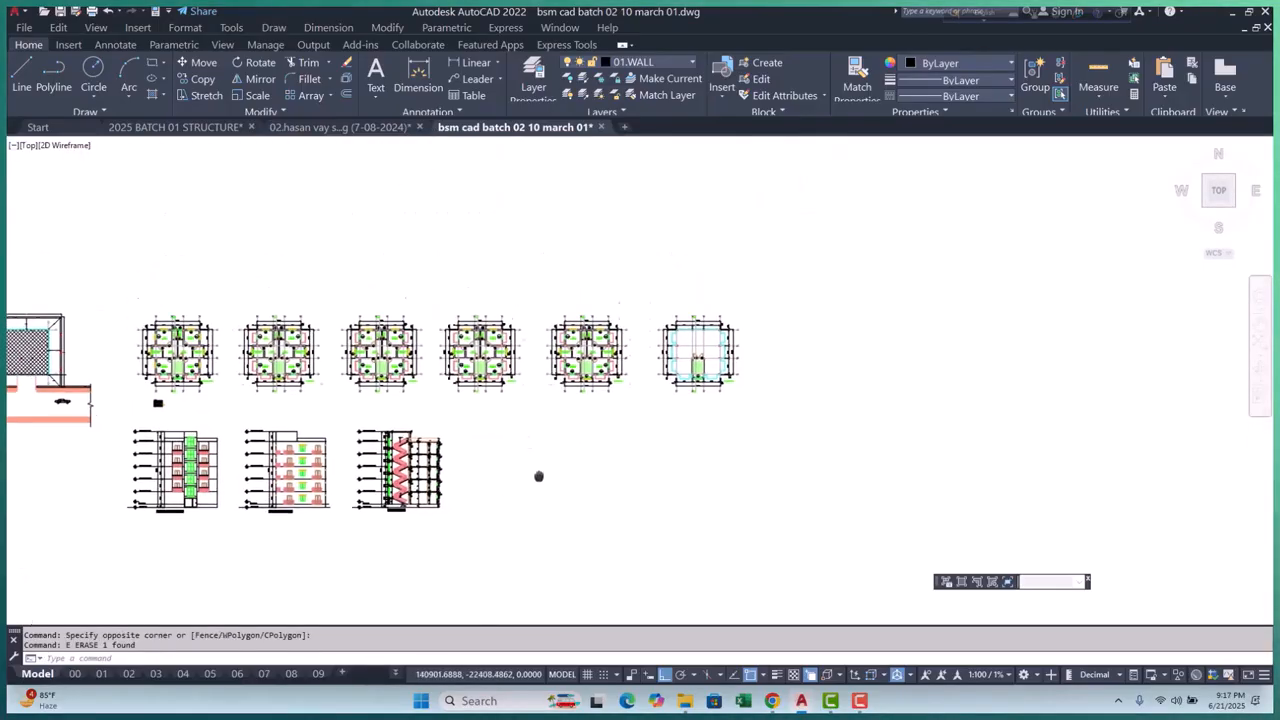
# Review the whole drawing set, including the floor plans with their section marks, the elevations, the section and the door and window schedules
pyautogui.moveTo(351, 455); pyautogui.dragTo(531, 455, button='middle')
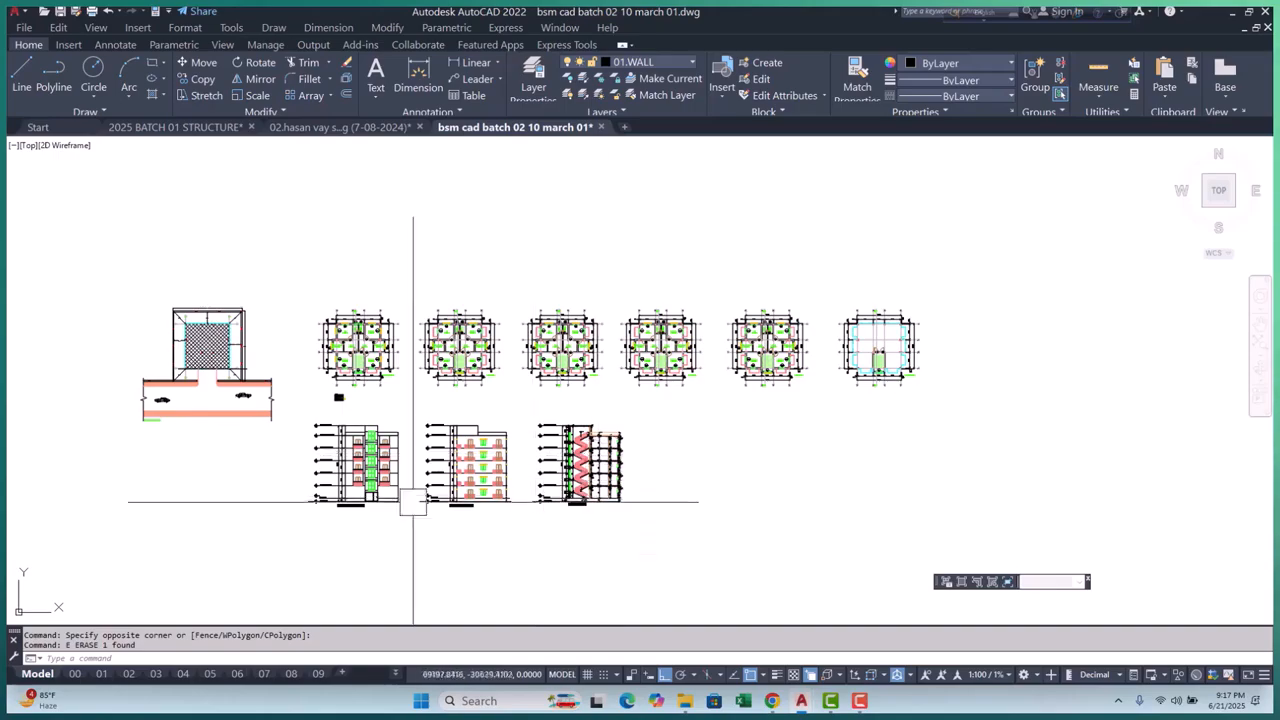
pyautogui.moveTo(423, 503)
pyautogui.mouseDown(button='middle')
pyautogui.moveTo(250, 470)
pyautogui.moveTo(232, 447)
pyautogui.mouseUp(button='middle')
pyautogui.scroll(5, 378, 381)
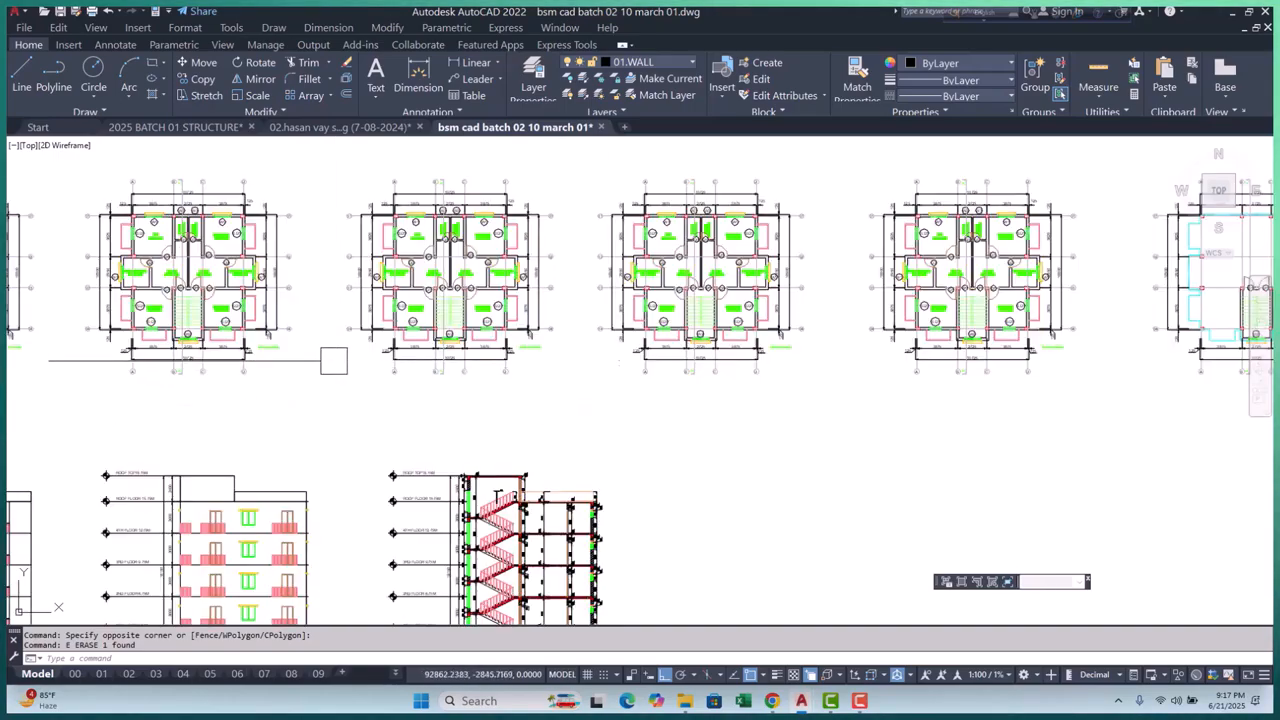
pyautogui.scroll(-5, 350, 365)
pyautogui.scroll(8, 212, 398)
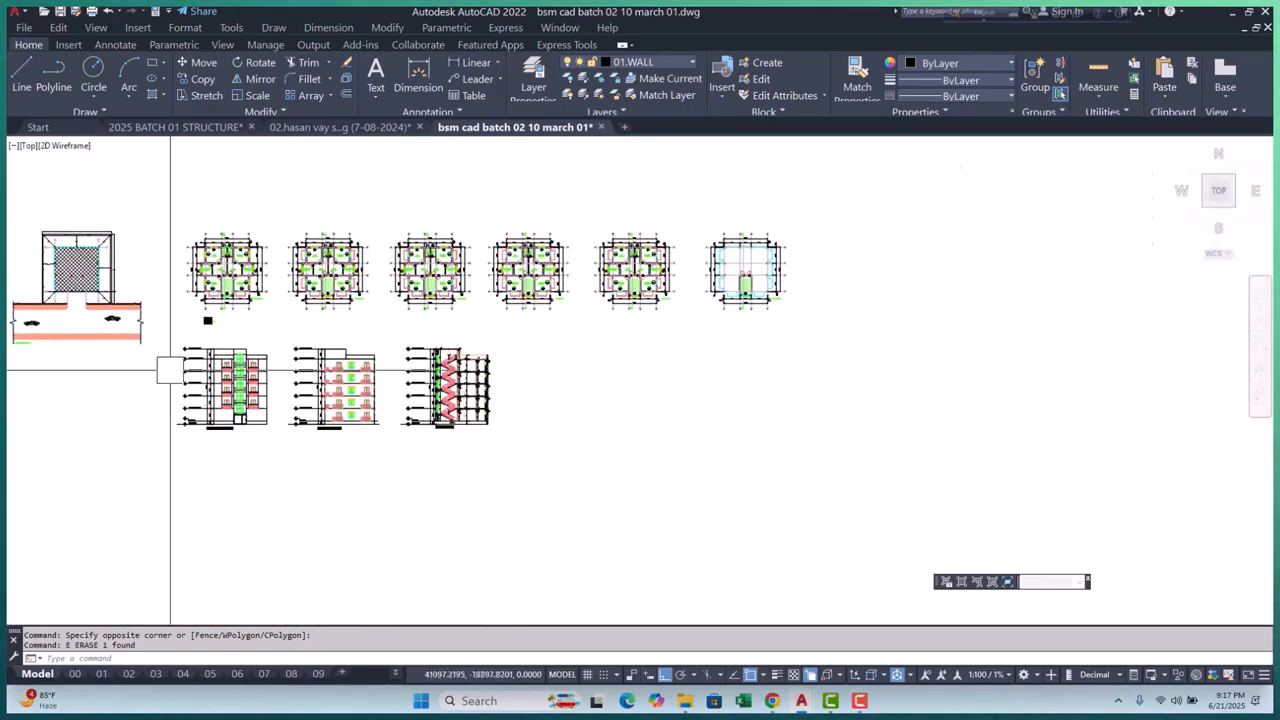
pyautogui.scroll(-10, 306, 521)
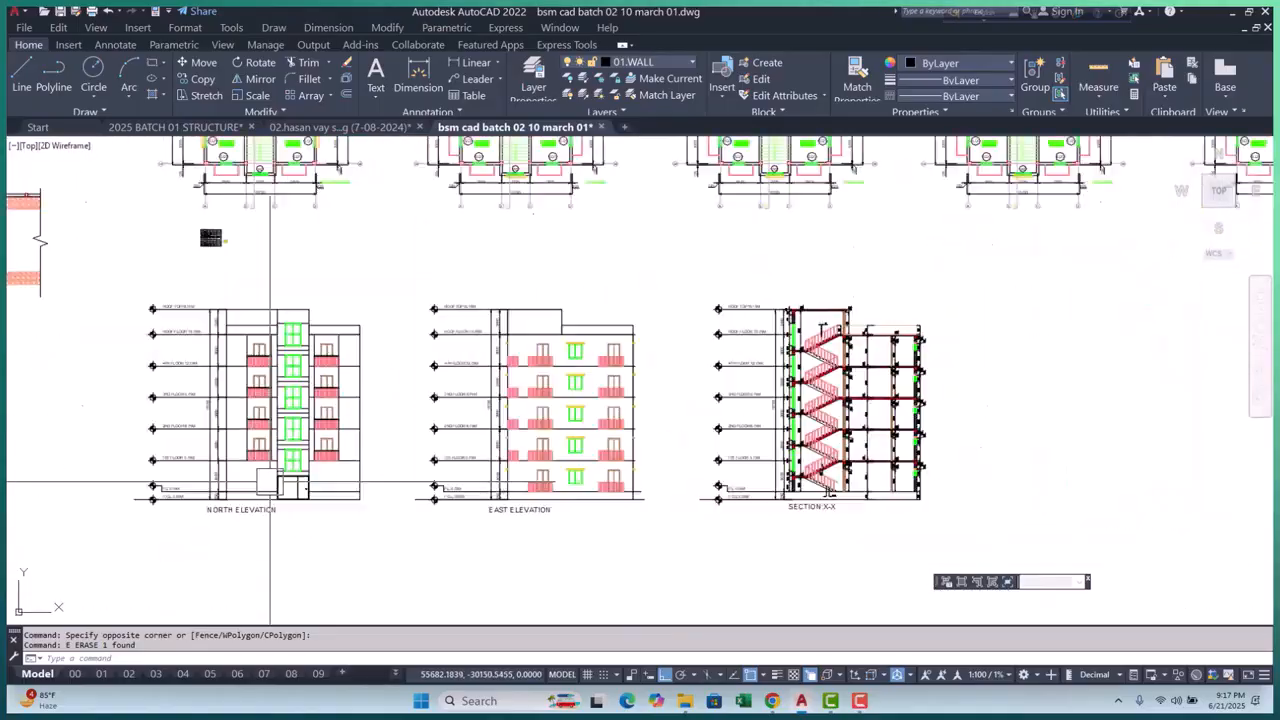
pyautogui.scroll(6, 604, 380)
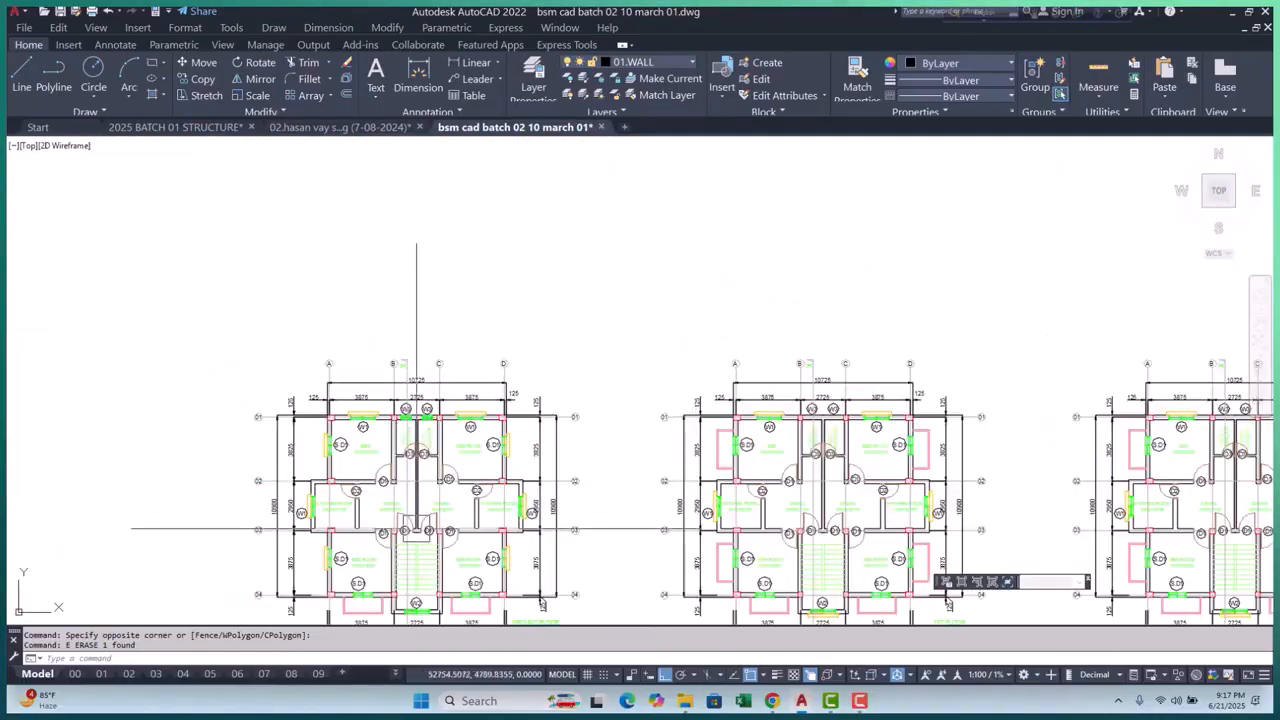
pyautogui.scroll(-1, 604, 380)
pyautogui.scroll(4, 604, 380)
pyautogui.scroll(-8, 604, 380)
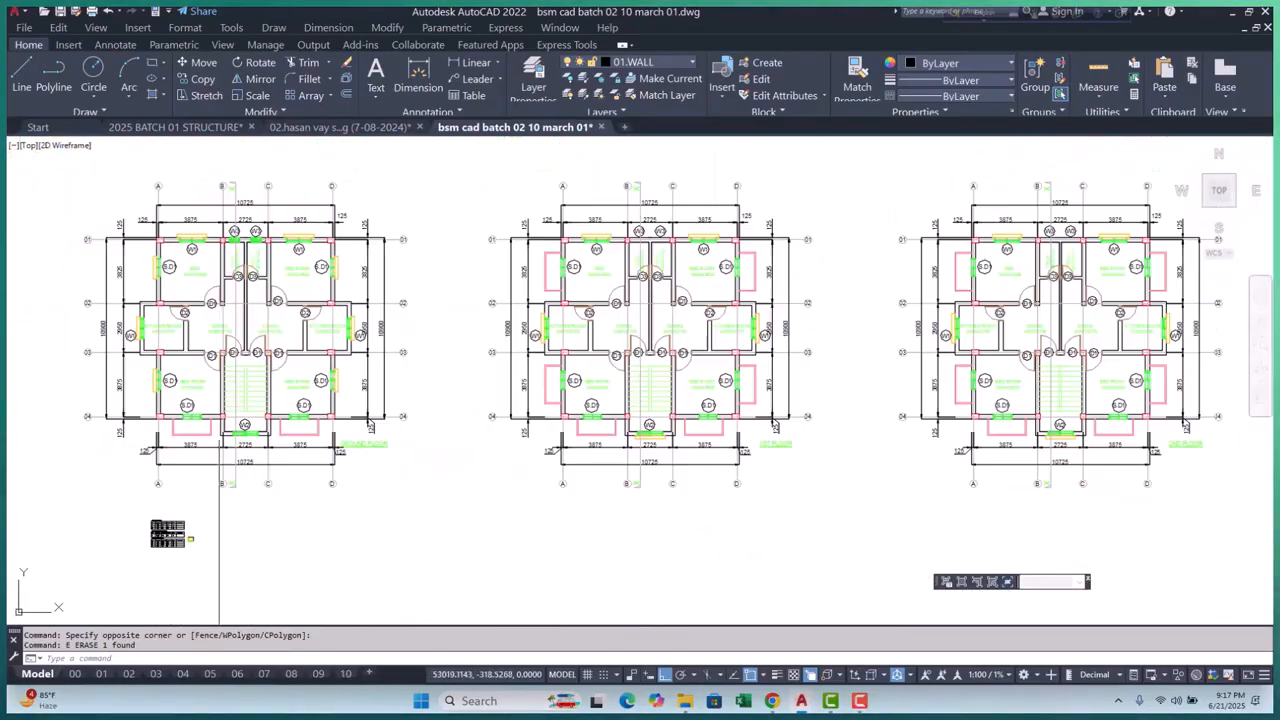
pyautogui.moveTo(100, 540); pyautogui.dragTo(80, 463, button='middle')
pyautogui.scroll(3, 80, 463)
pyautogui.scroll(4, 160, 480)
pyautogui.moveTo(200, 480); pyautogui.dragTo(243, 440, button='middle')
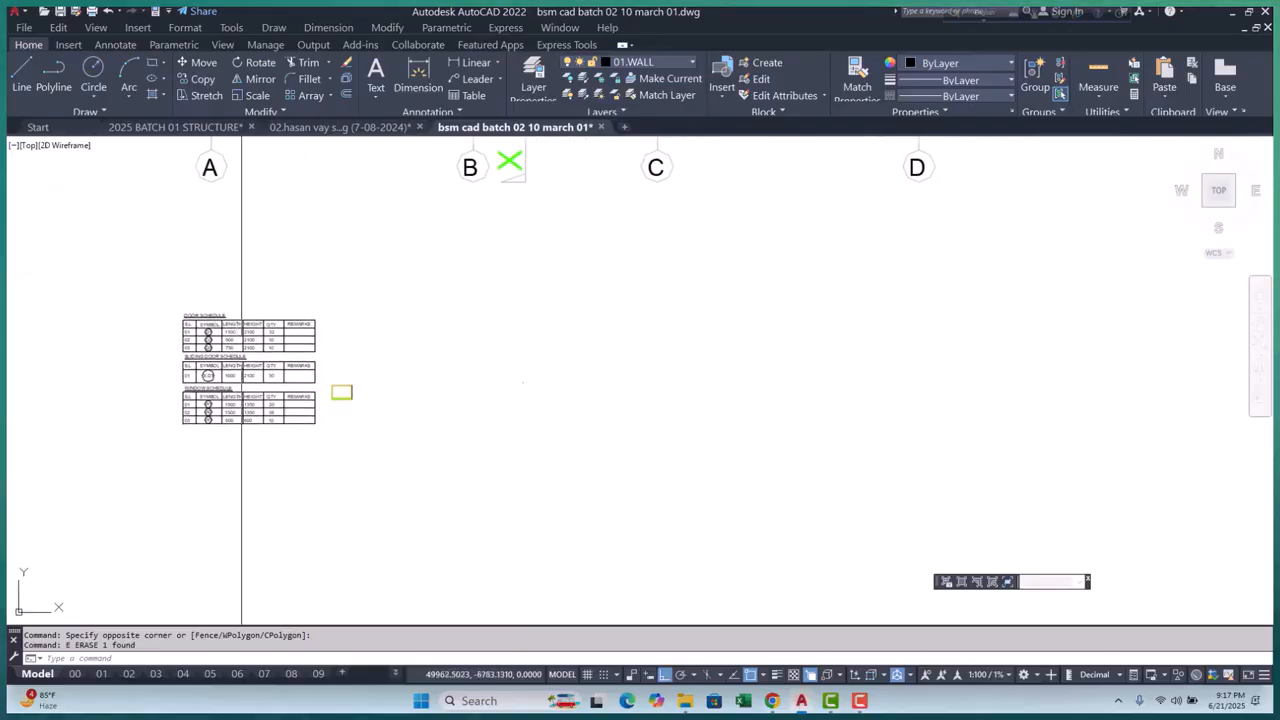
# Review the north and east elevations and section X-X along with their level marks and titles
pyautogui.scroll(-4, 346, 457)
pyautogui.moveTo(346, 457); pyautogui.dragTo(229, 271, button='middle')
pyautogui.scroll(3, 296, 510)
pyautogui.scroll(2, 296, 510)
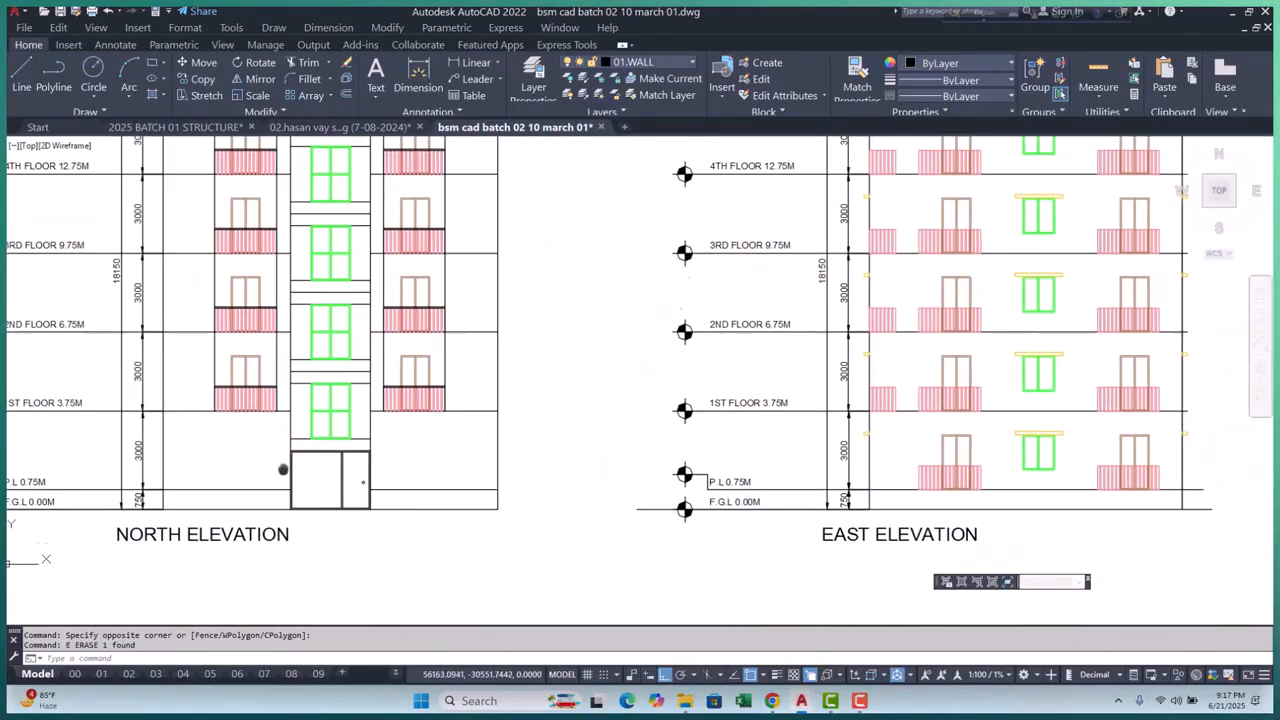
pyautogui.scroll(-3, 283, 466)
pyautogui.moveTo(283, 466); pyautogui.dragTo(337, 523, button='middle')
pyautogui.scroll(1, 337, 523)
pyautogui.moveTo(654, 541); pyautogui.dragTo(329, 558, button='middle')
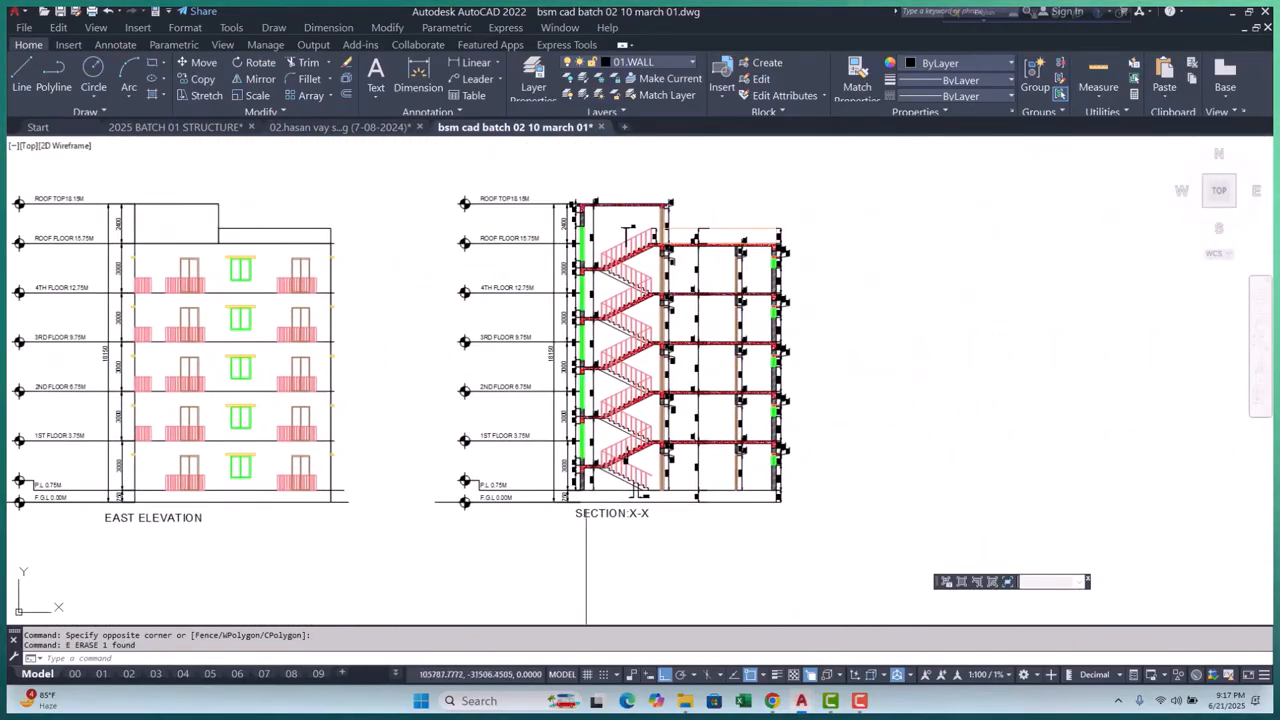
pyautogui.scroll(-6, 400, 434)
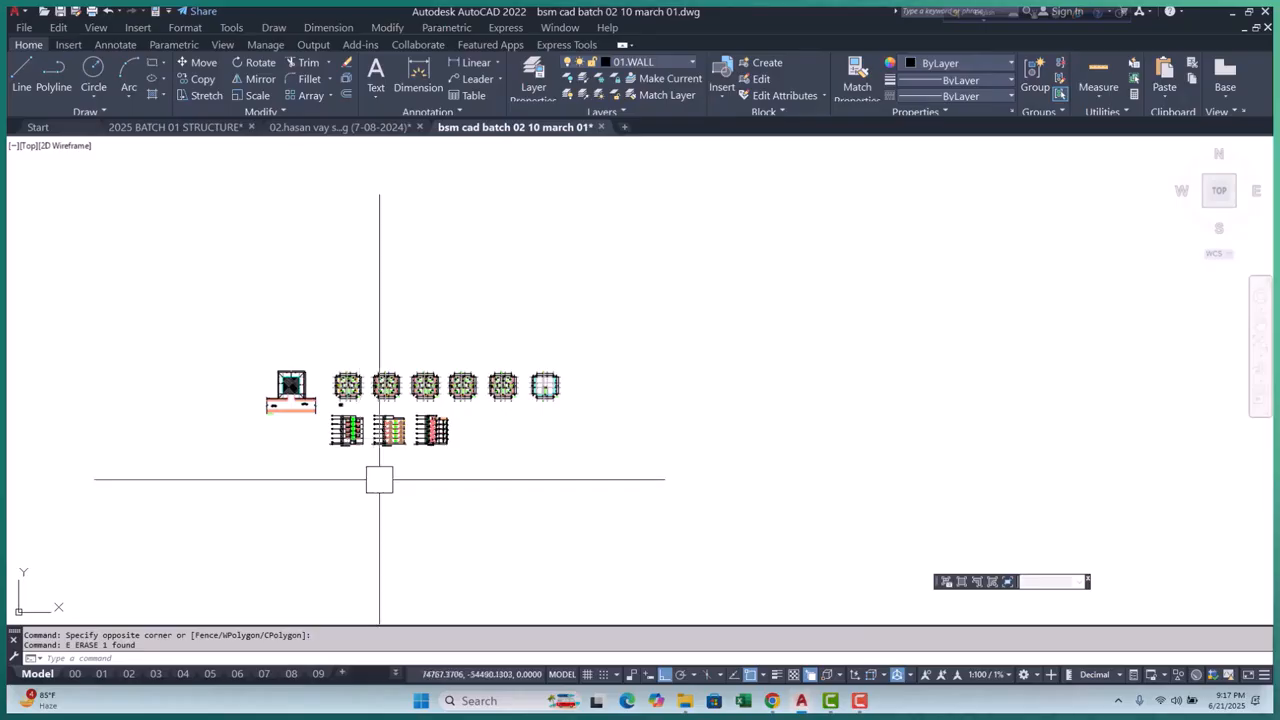
pyautogui.write('z')
pyautogui.press('Return')
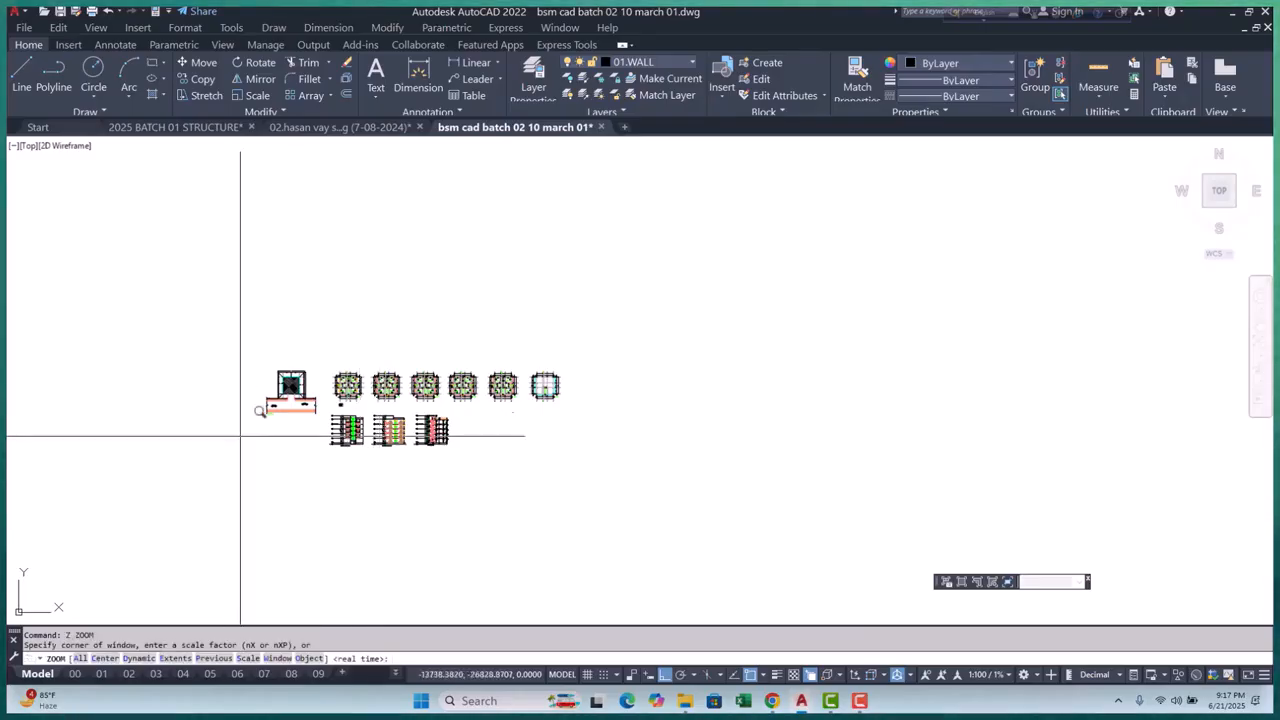
pyautogui.press('Escape')
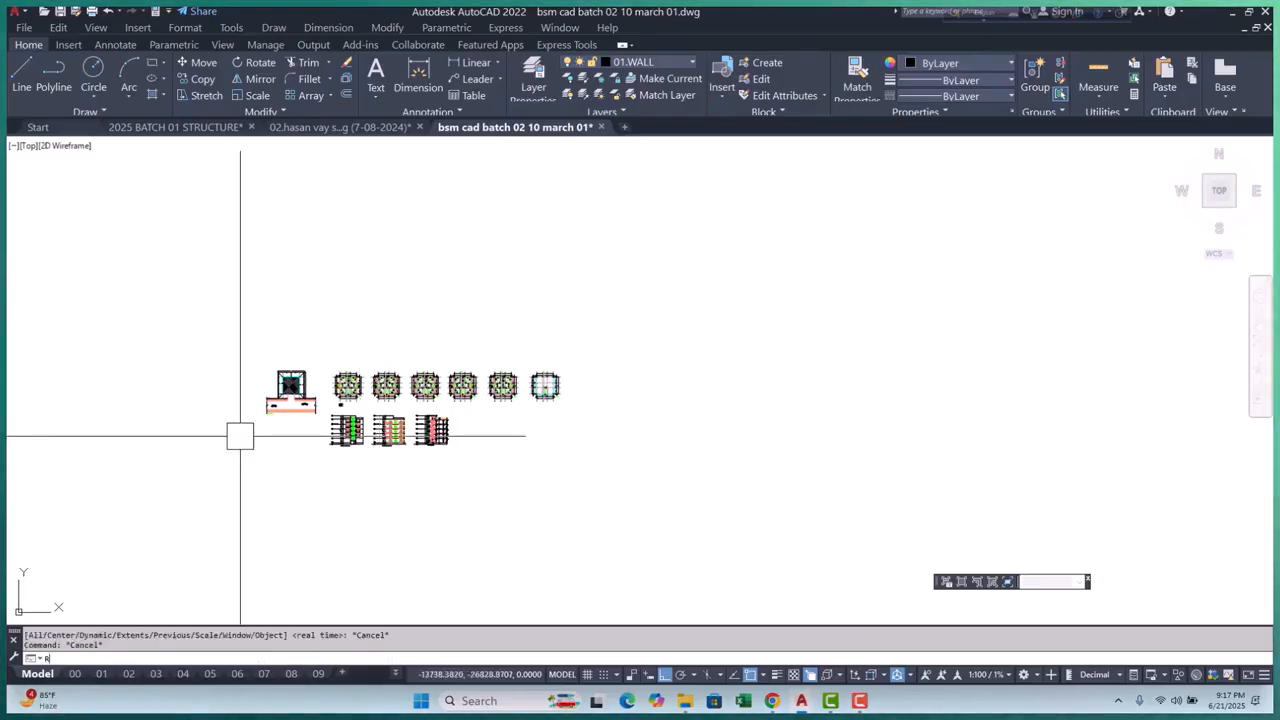
# Draw one large rectangle enclosing the site plan, all floor plans, the elevations and the section
pyautogui.write('rec')
pyautogui.press('Return')
pyautogui.scroll(4, 270, 380)
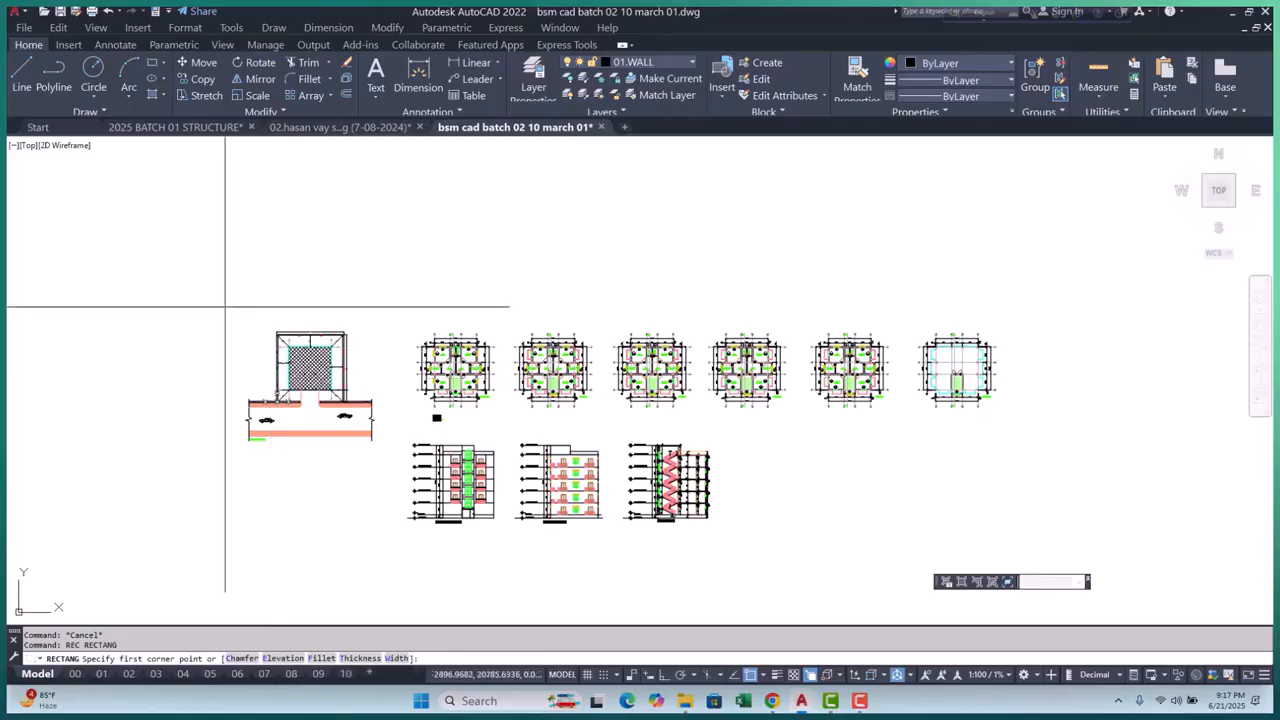
pyautogui.click(233, 321)
pyautogui.scroll(-2, 261, 402)
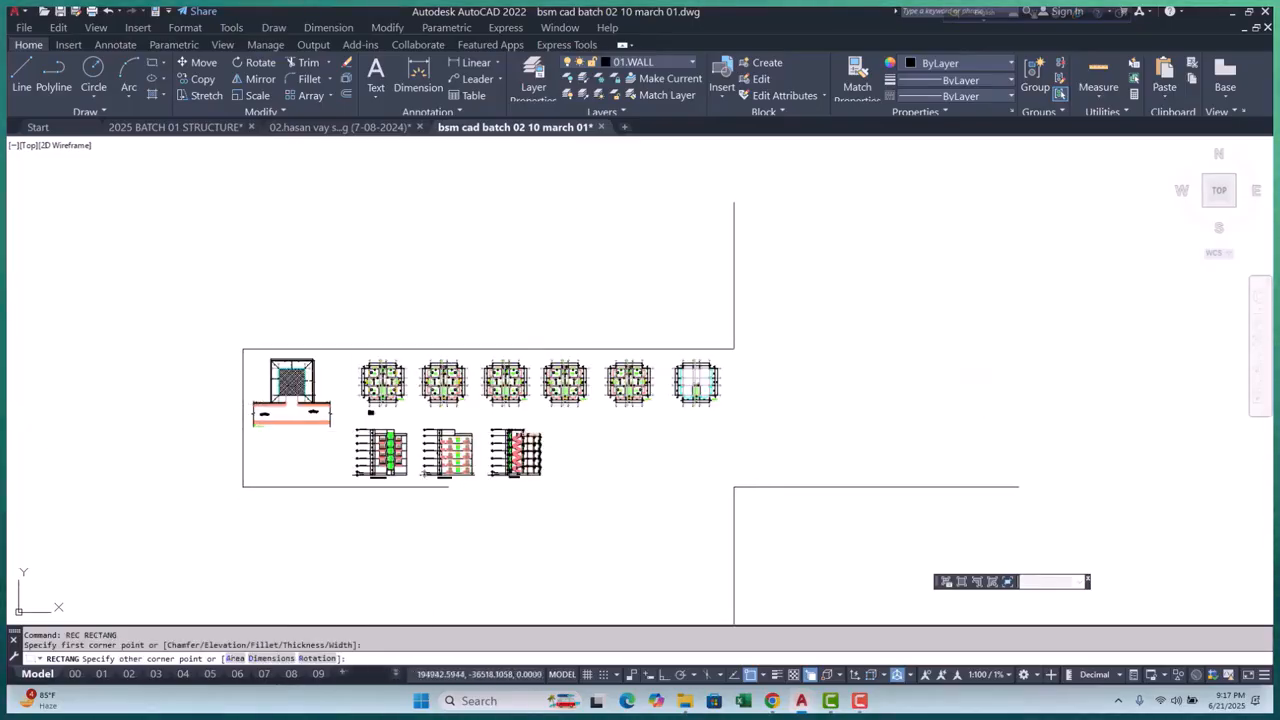
# Examine the floor, beam, window and stair dimensions in section X-X and compare them with the undimensioned east elevation
pyautogui.scroll(6, 514, 491)
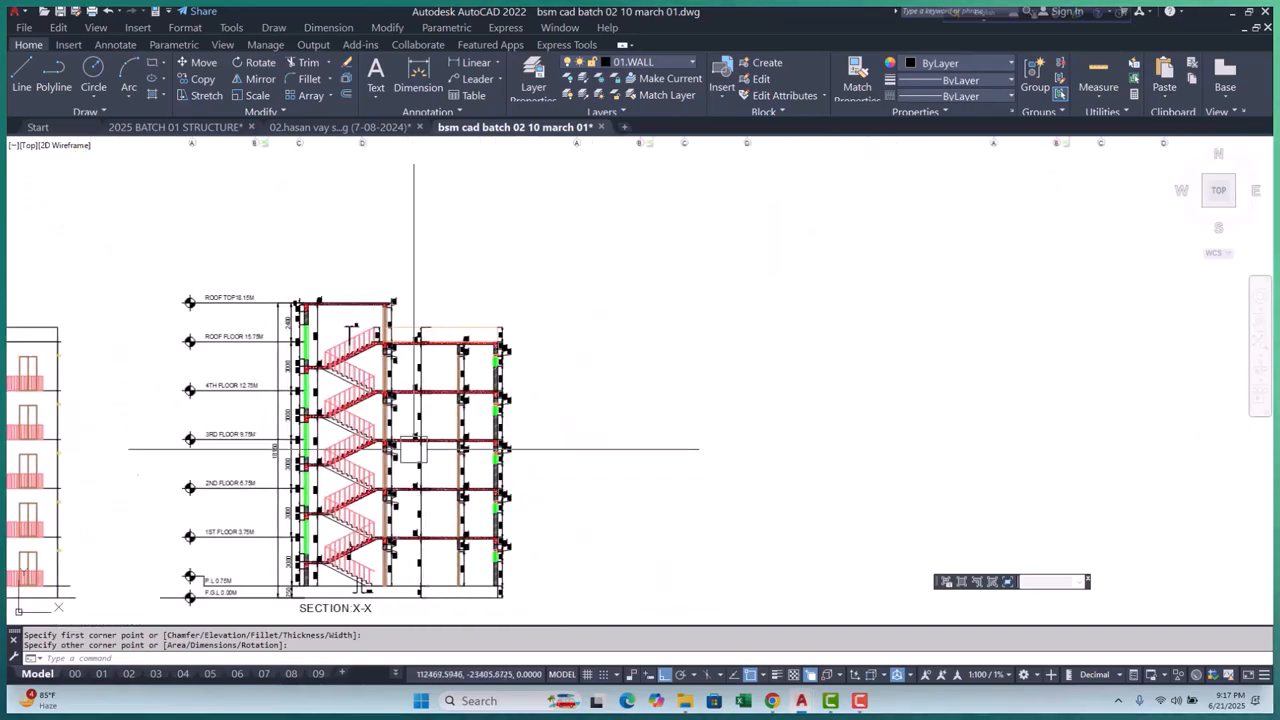
pyautogui.scroll(4, 414, 449)
pyautogui.scroll(2, 440, 350)
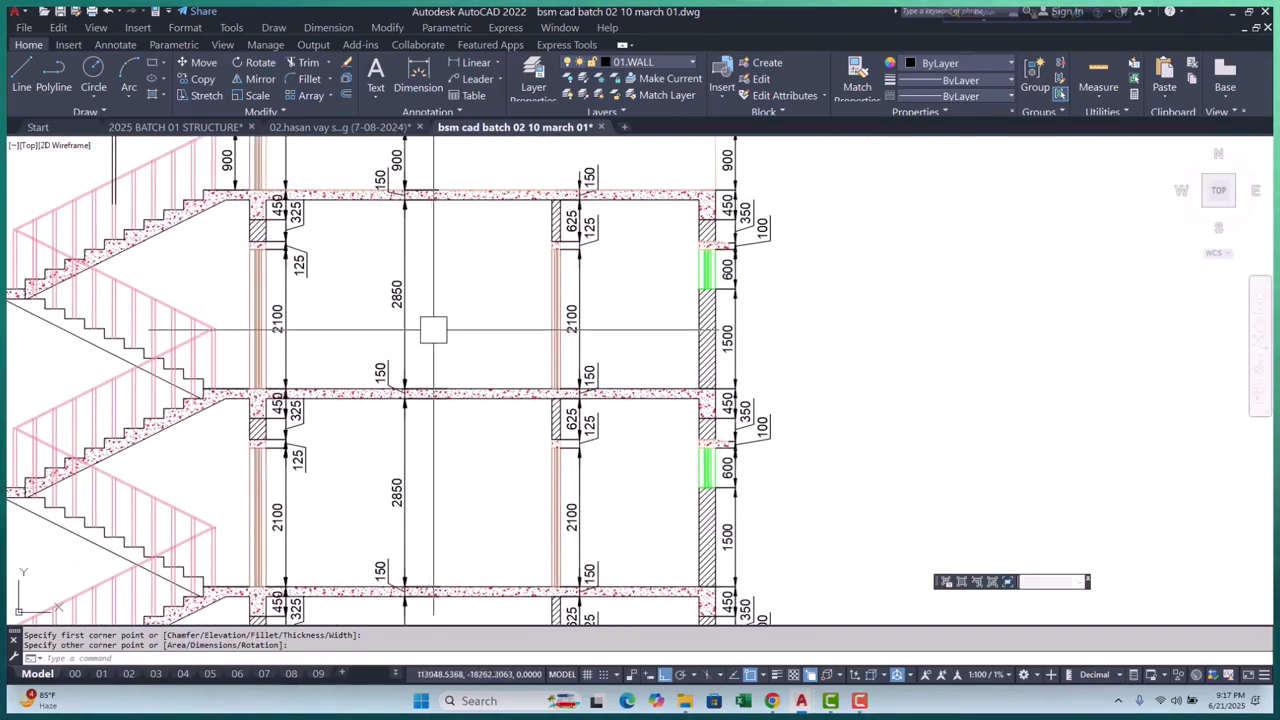
pyautogui.scroll(-8, 433, 330)
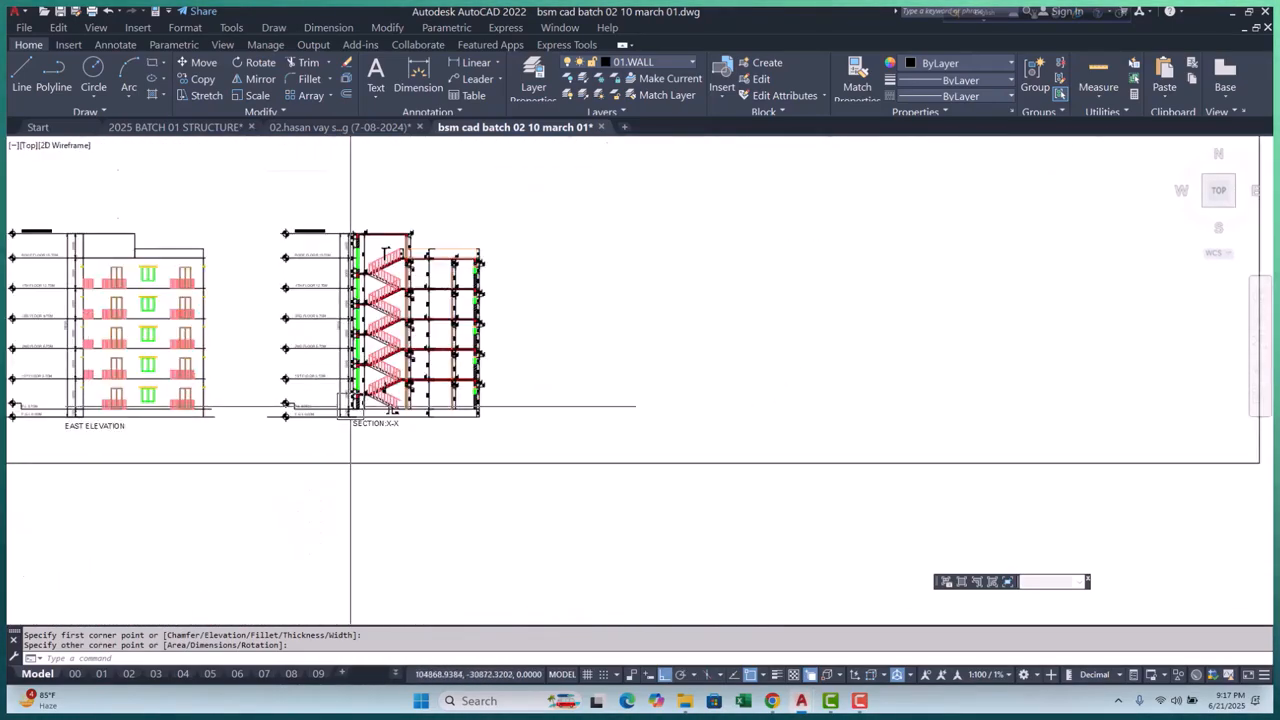
pyautogui.scroll(2, 350, 356)
pyautogui.scroll(-2, 350, 380)
pyautogui.scroll(4, 350, 400)
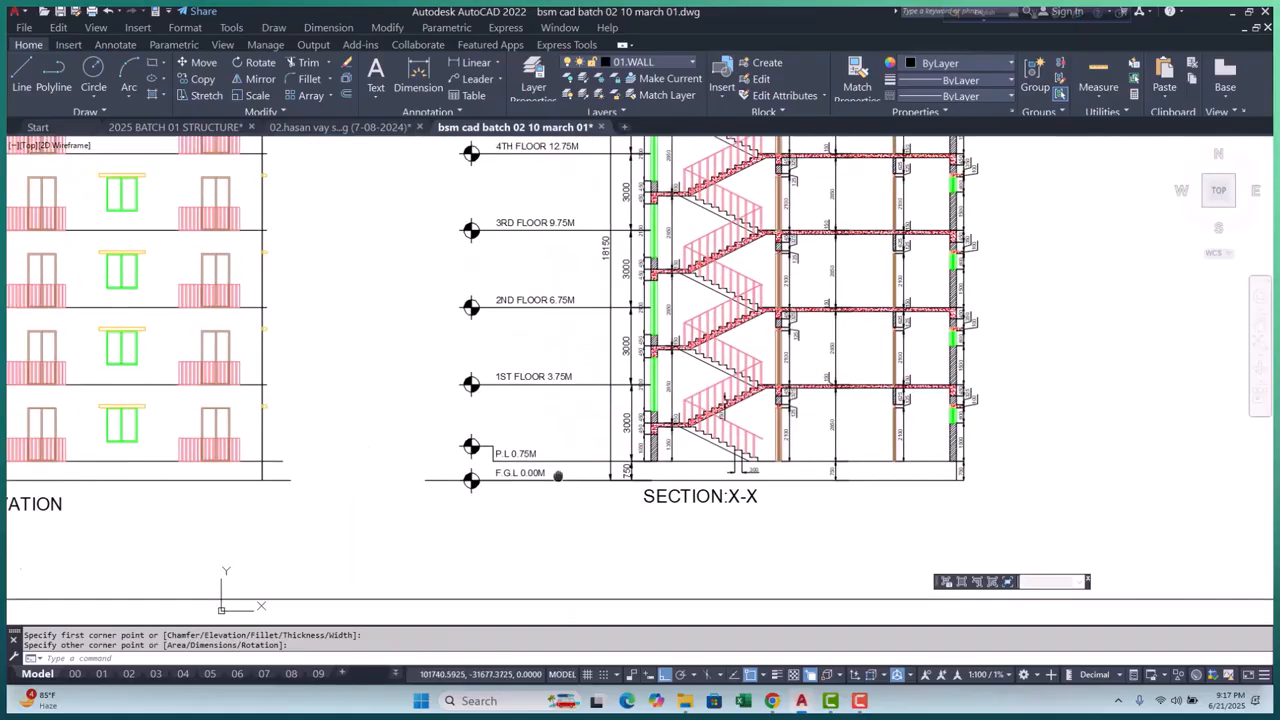
pyautogui.scroll(-3, 558, 476)
pyautogui.scroll(3, 286, 449)
pyautogui.scroll(1, 410, 515)
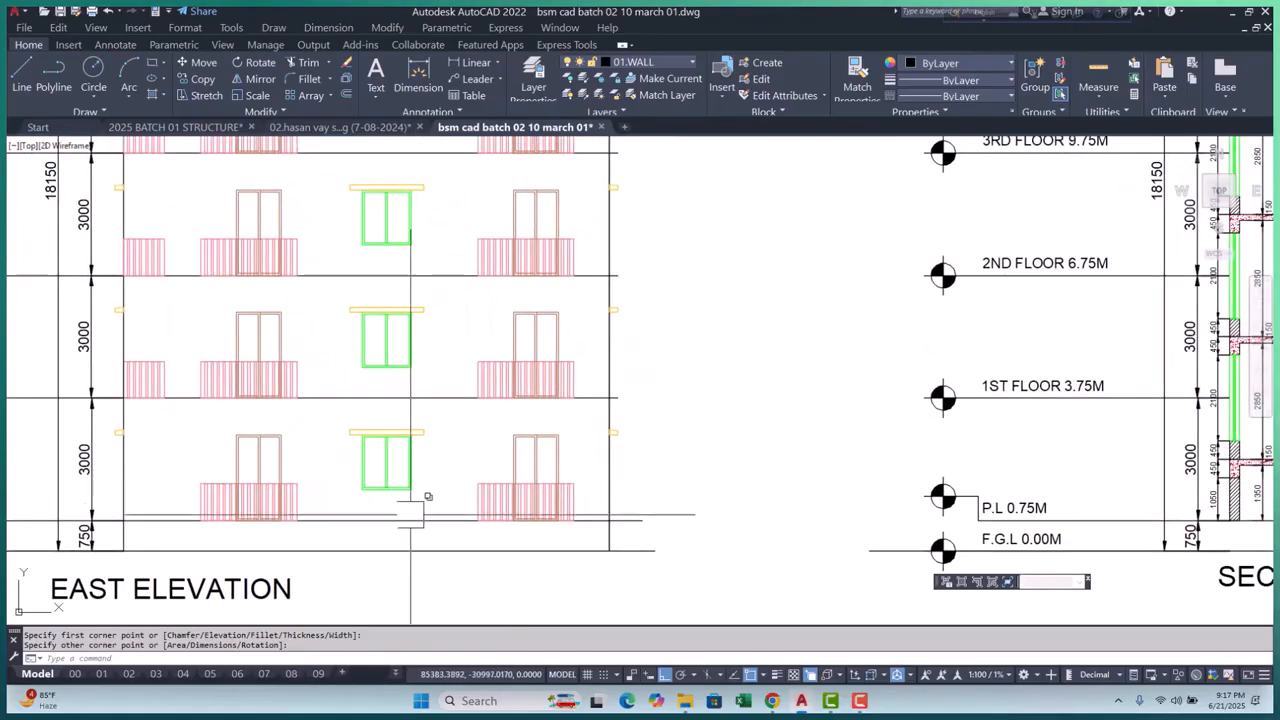
# Add a vertical linear dimension from the plinth line to the sill of the lowest window on the east elevation
pyautogui.moveTo(410, 515); pyautogui.dragTo(255, 493, button='middle')
pyautogui.click(465, 62)
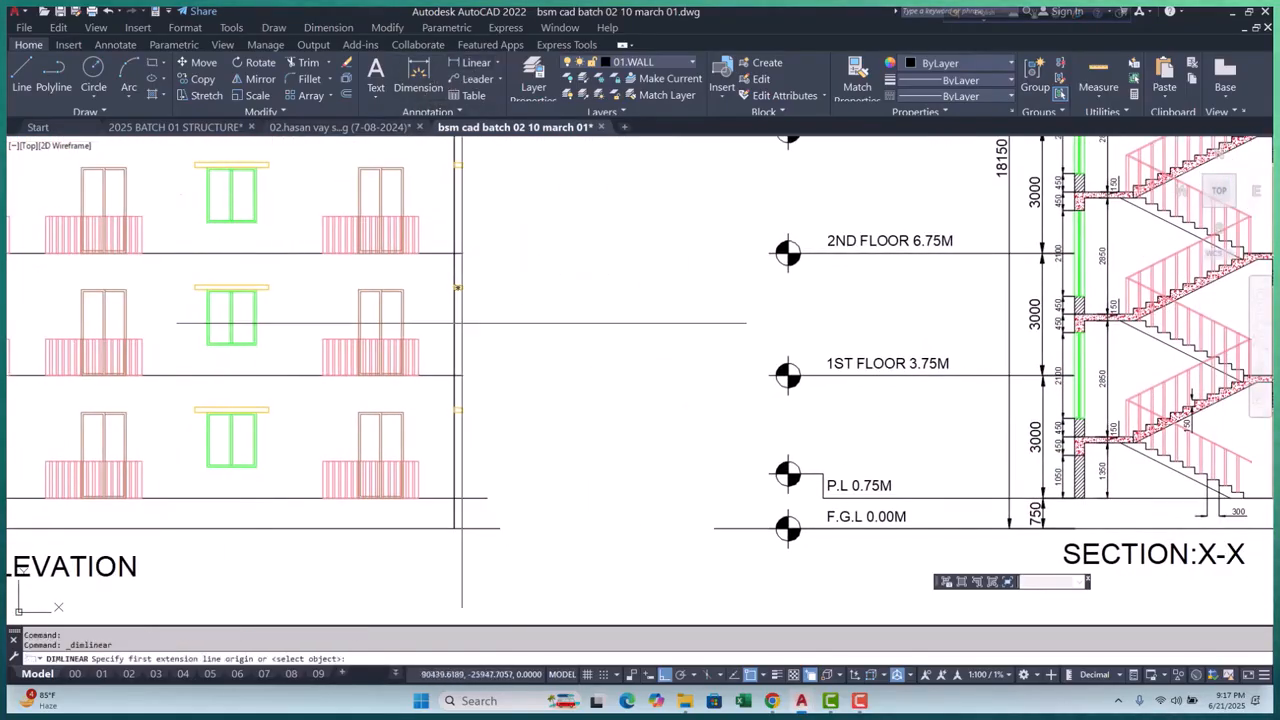
pyautogui.scroll(-2, 308, 450)
pyautogui.scroll(6, 289, 530)
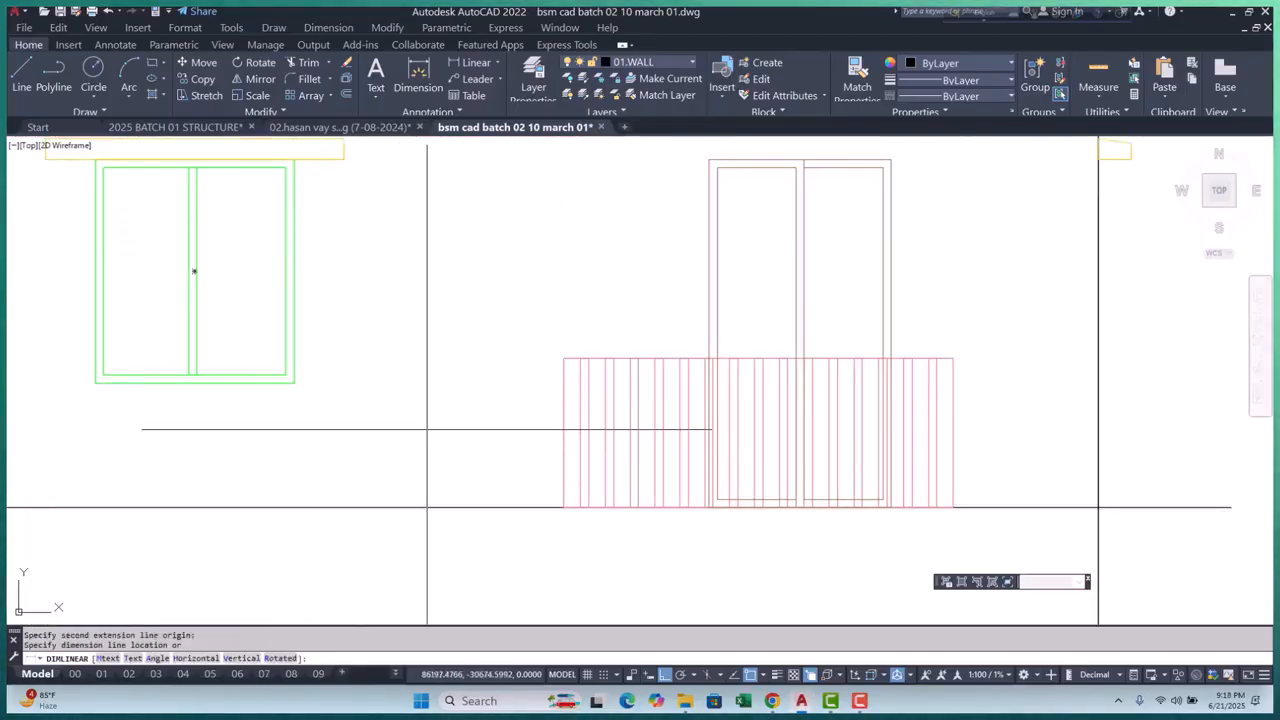
pyautogui.scroll(-6, 427, 429)
pyautogui.scroll(2, 395, 440)
pyautogui.click(398, 425)
pyautogui.scroll(4, 402, 410)
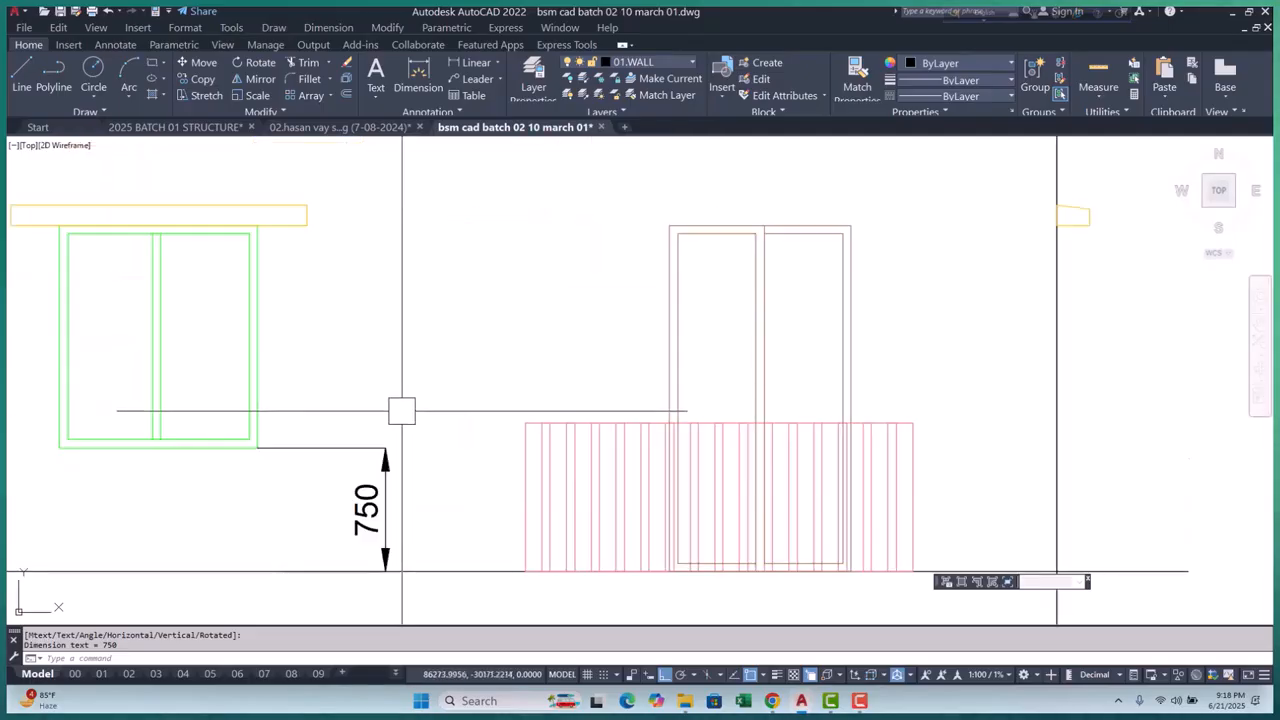
# Continue the dimension chain over the ground floor window height and its sunshade thickness up to the 1st floor line
pyautogui.scroll(-7, 401, 410)
pyautogui.scroll(7, 403, 429)
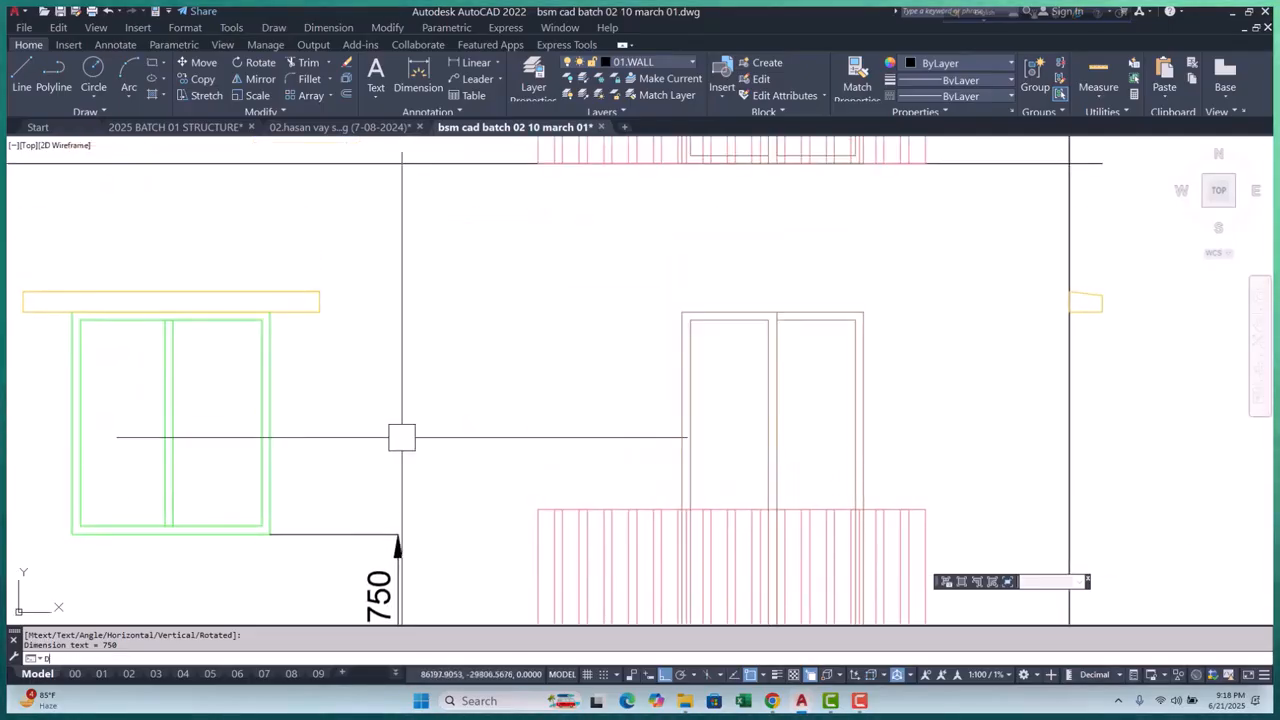
pyautogui.press('Return')
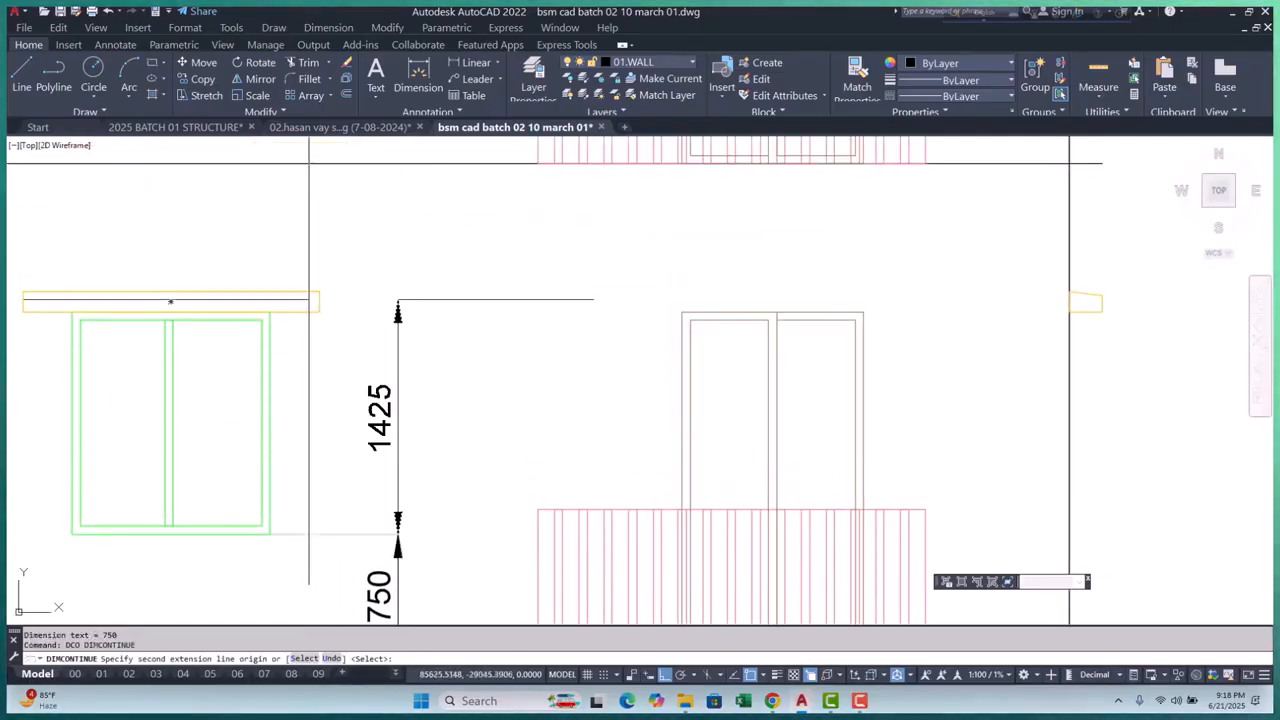
pyautogui.scroll(5, 340, 400)
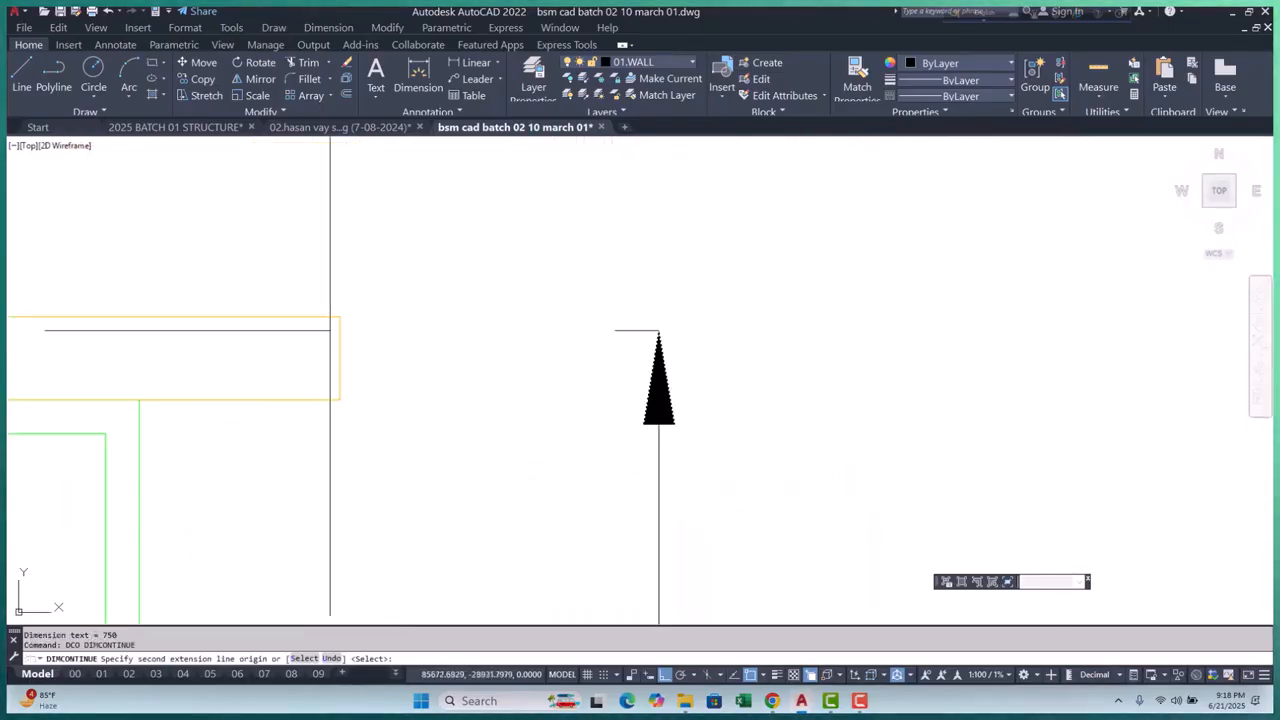
pyautogui.click(339, 317)
pyautogui.scroll(-4, 371, 364)
pyautogui.moveTo(371, 364); pyautogui.dragTo(335, 513, button='middle')
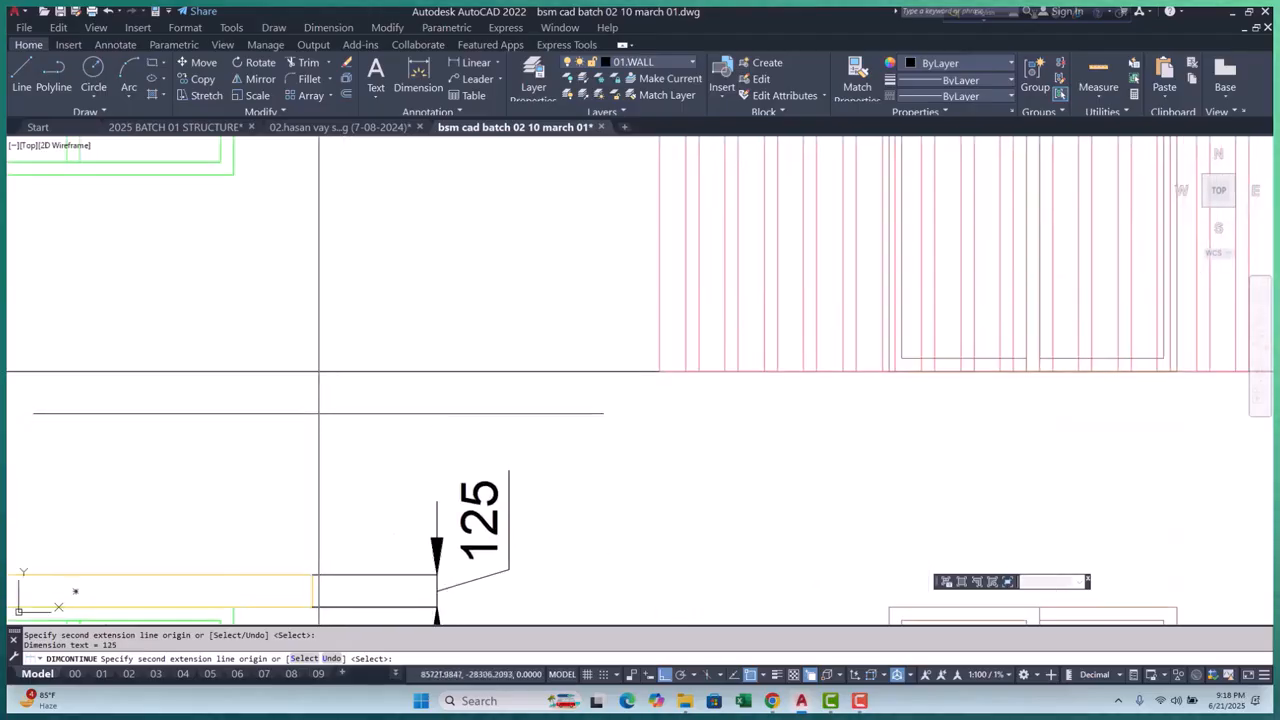
pyautogui.scroll(-1, 321, 371)
pyautogui.moveTo(300, 380); pyautogui.dragTo(300, 460, button='middle')
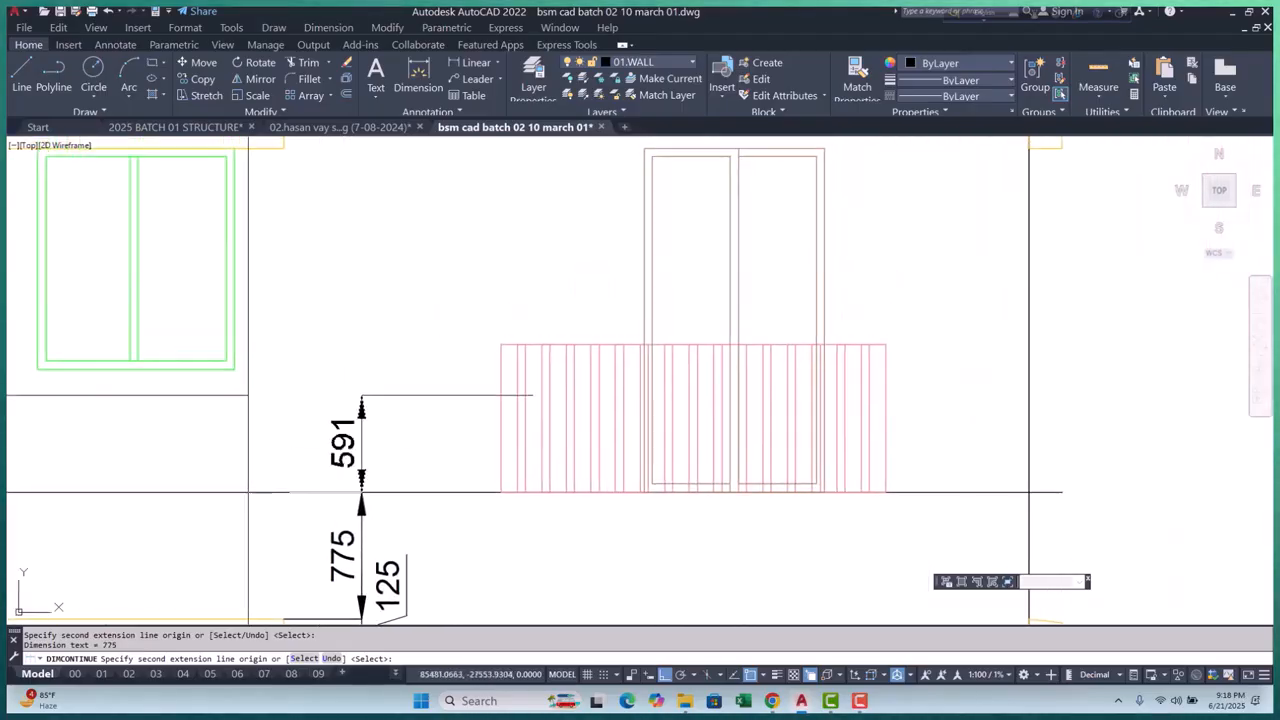
# Continue the chain through the 1st floor window's sill, head and sunshade up to the 2nd floor line
pyautogui.scroll(2, 236, 380)
pyautogui.click(236, 364)
pyautogui.scroll(-2, 236, 364)
pyautogui.scroll(2, 260, 420)
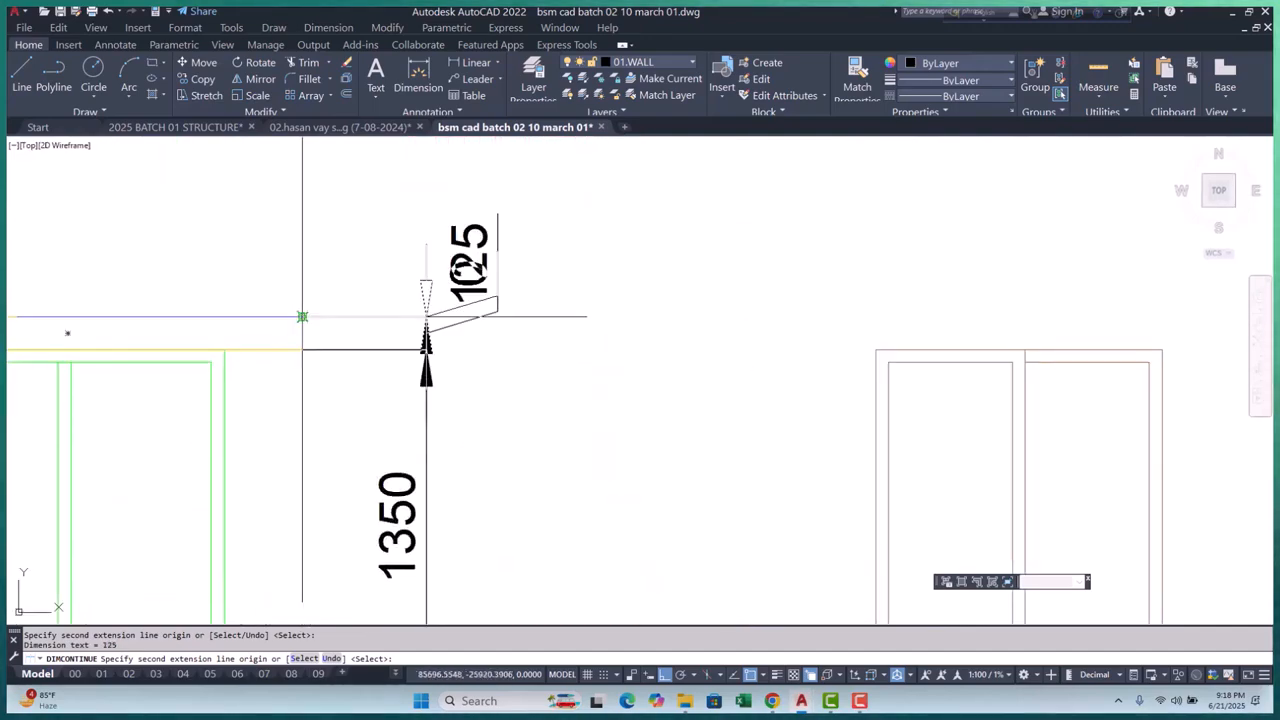
pyautogui.click(302, 317)
pyautogui.scroll(-2, 302, 317)
pyautogui.scroll(2, 214, 346)
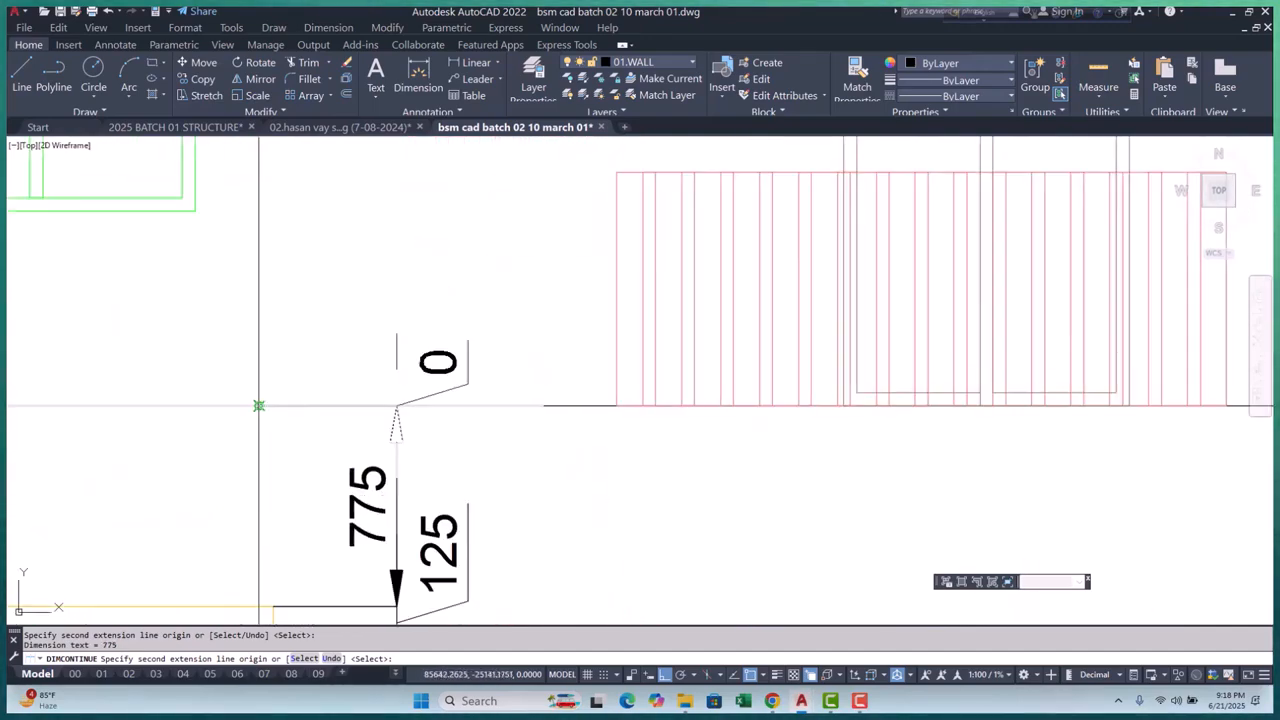
# Continue the chain through the 2nd floor window's sill, head and sunshade up to the 3rd floor line
pyautogui.scroll(-2, 259, 405)
pyautogui.scroll(2, 226, 385)
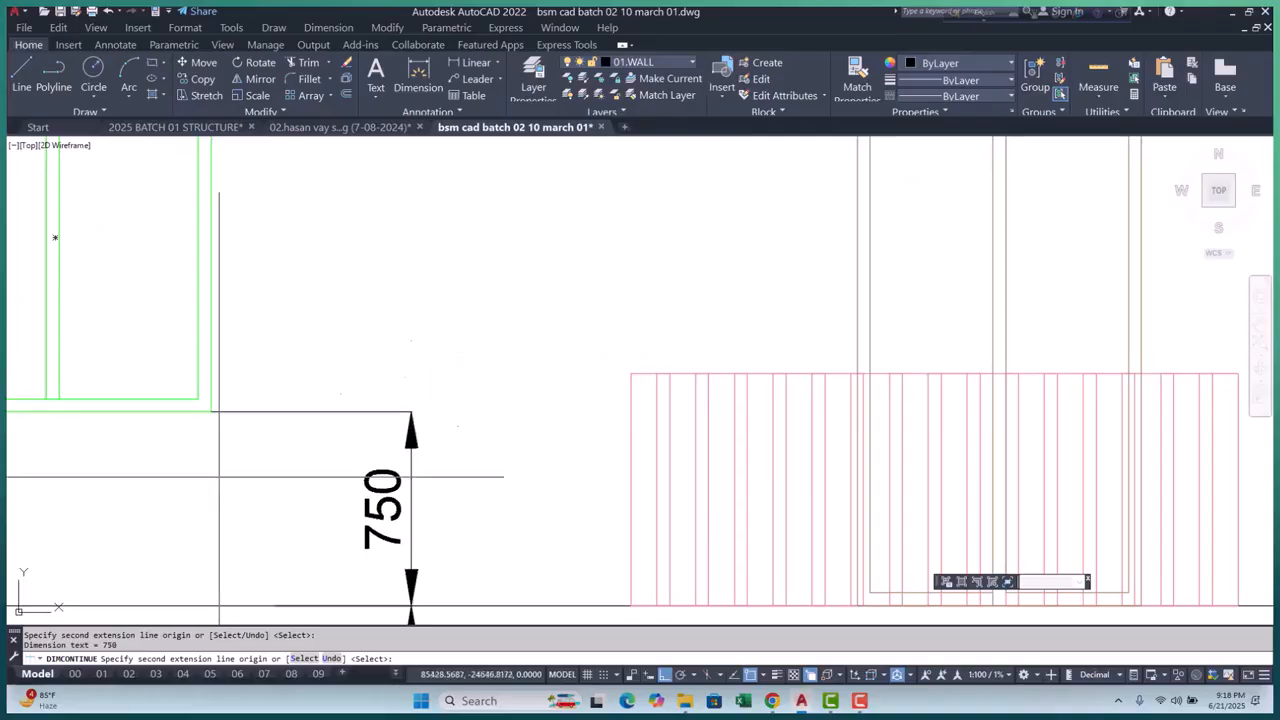
pyautogui.scroll(-2, 219, 476)
pyautogui.scroll(2, 257, 471)
pyautogui.click(236, 350)
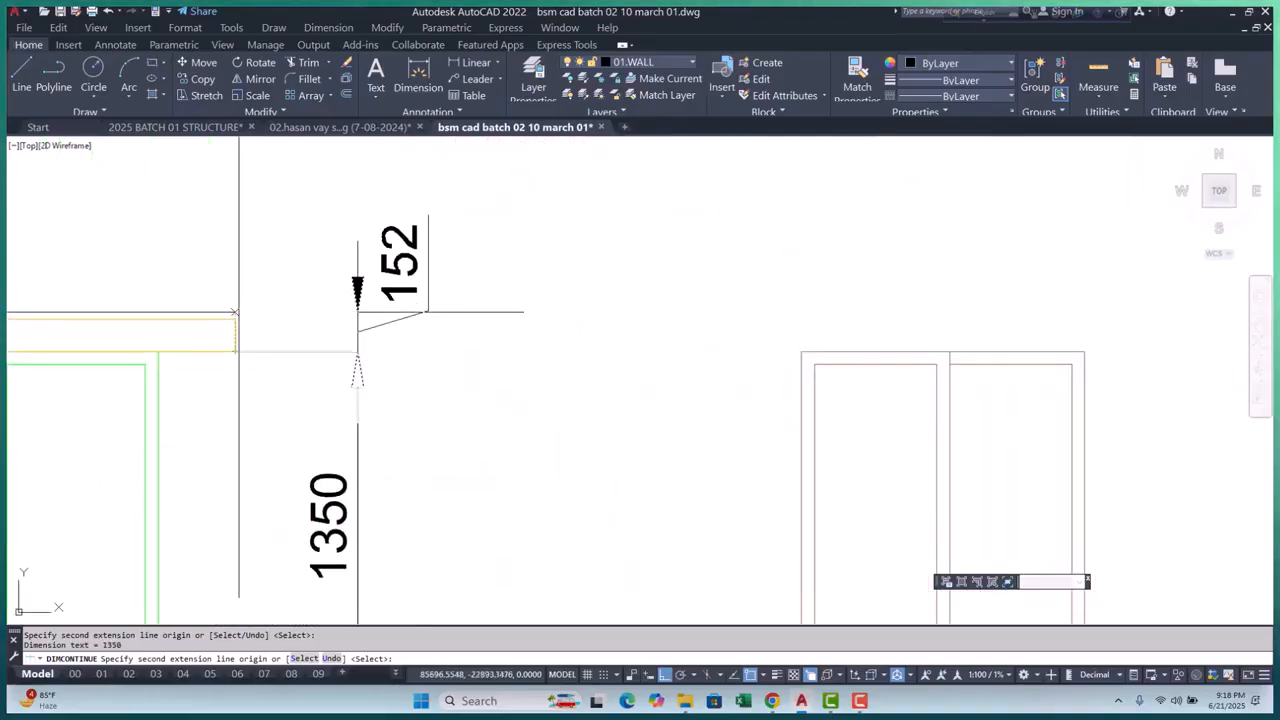
pyautogui.scroll(-2, 240, 418)
pyautogui.scroll(2, 240, 410)
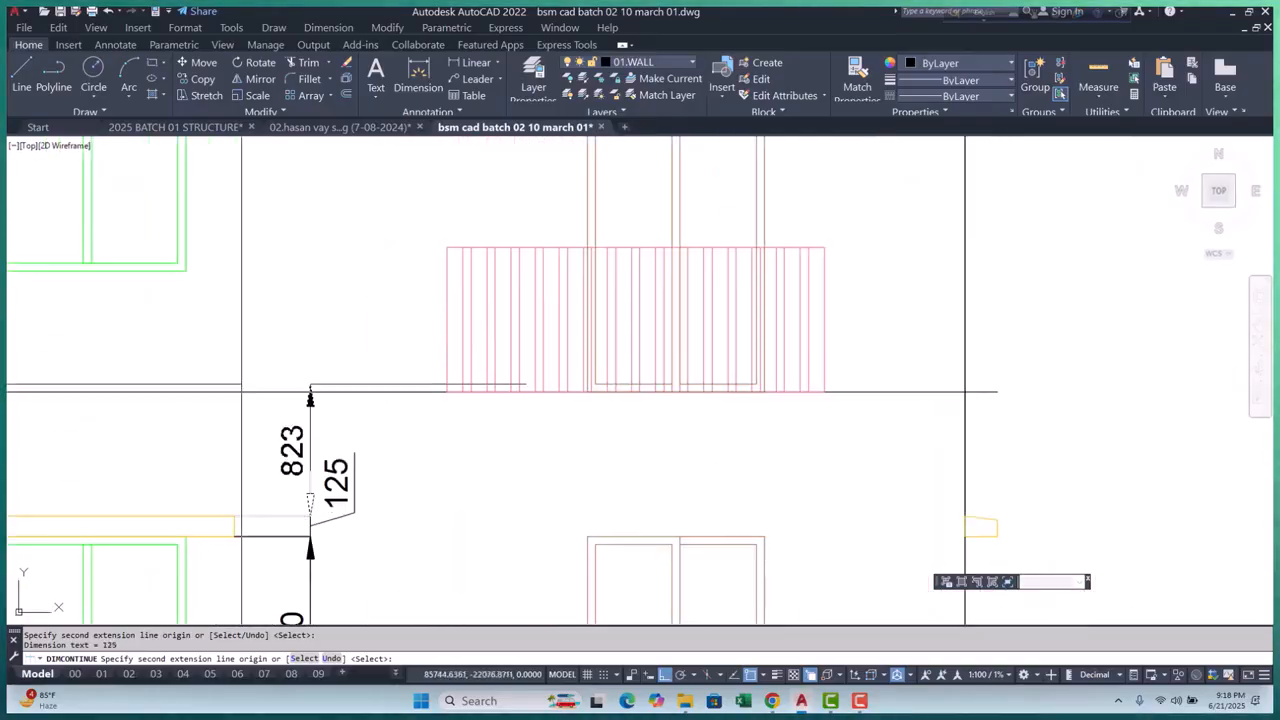
pyautogui.click(236, 392)
# Continue the chain through the 3rd floor window's sill and head directly to the 4th floor line
pyautogui.scroll(-2, 245, 420)
pyautogui.scroll(-2, 284, 407)
pyautogui.scroll(2, 280, 420)
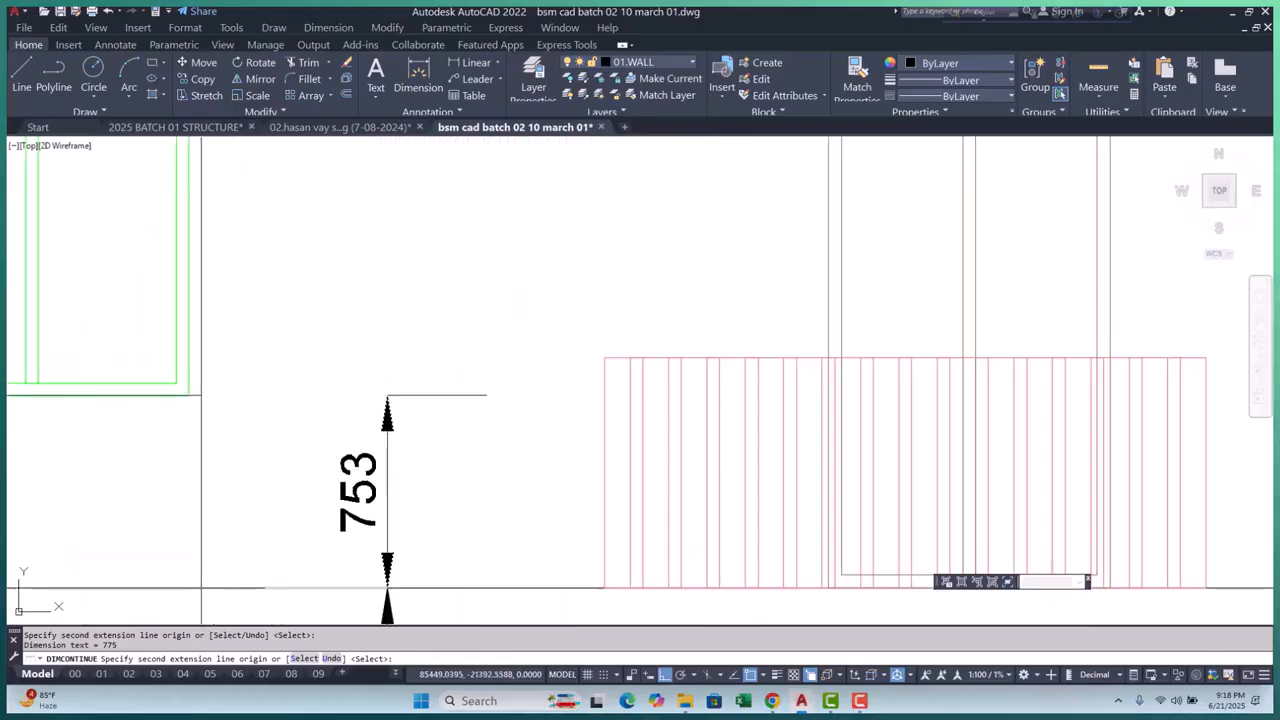
pyautogui.click(471, 391)
pyautogui.scroll(-2, 263, 440)
pyautogui.scroll(3, 263, 440)
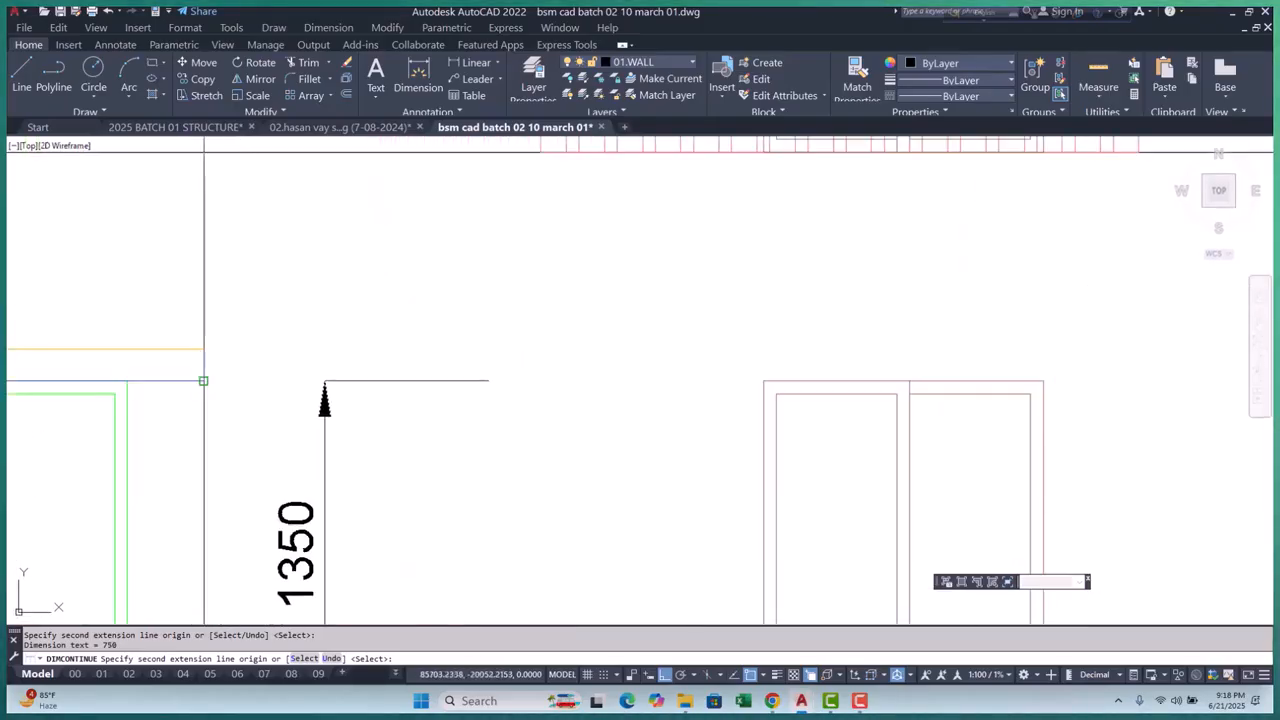
pyautogui.scroll(-2, 207, 469)
pyautogui.scroll(2, 200, 500)
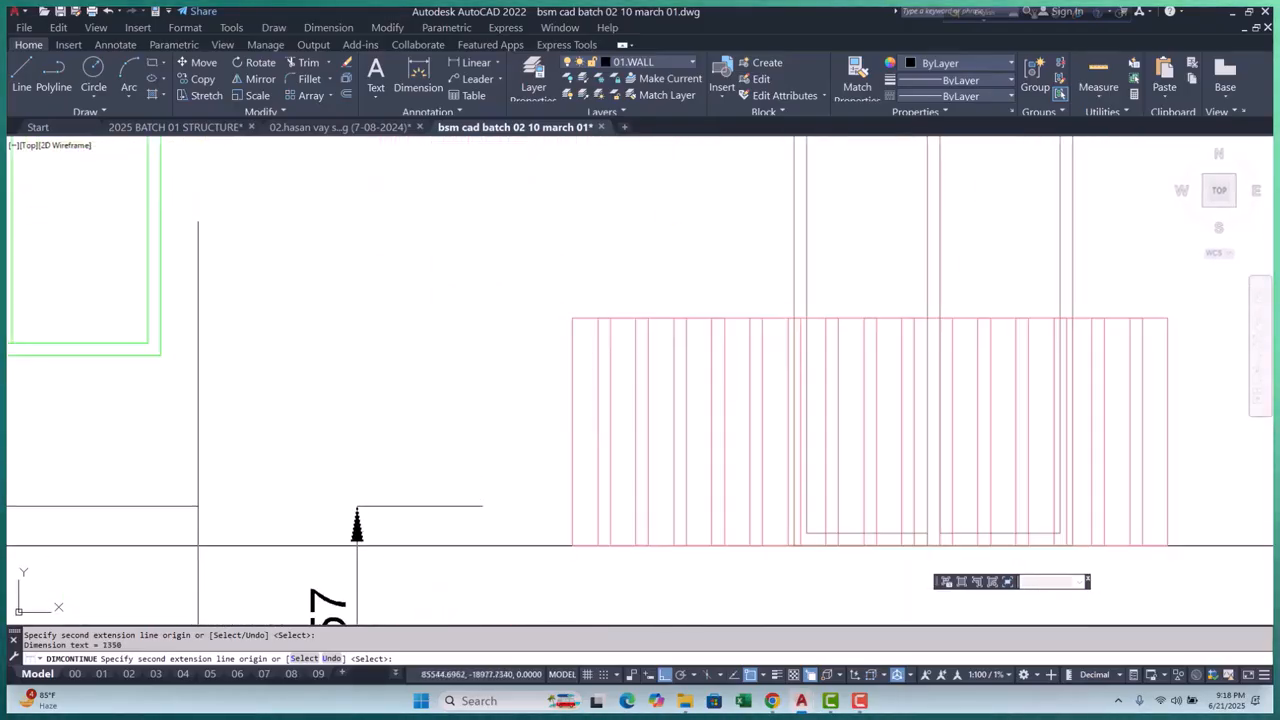
pyautogui.scroll(-3, 207, 469)
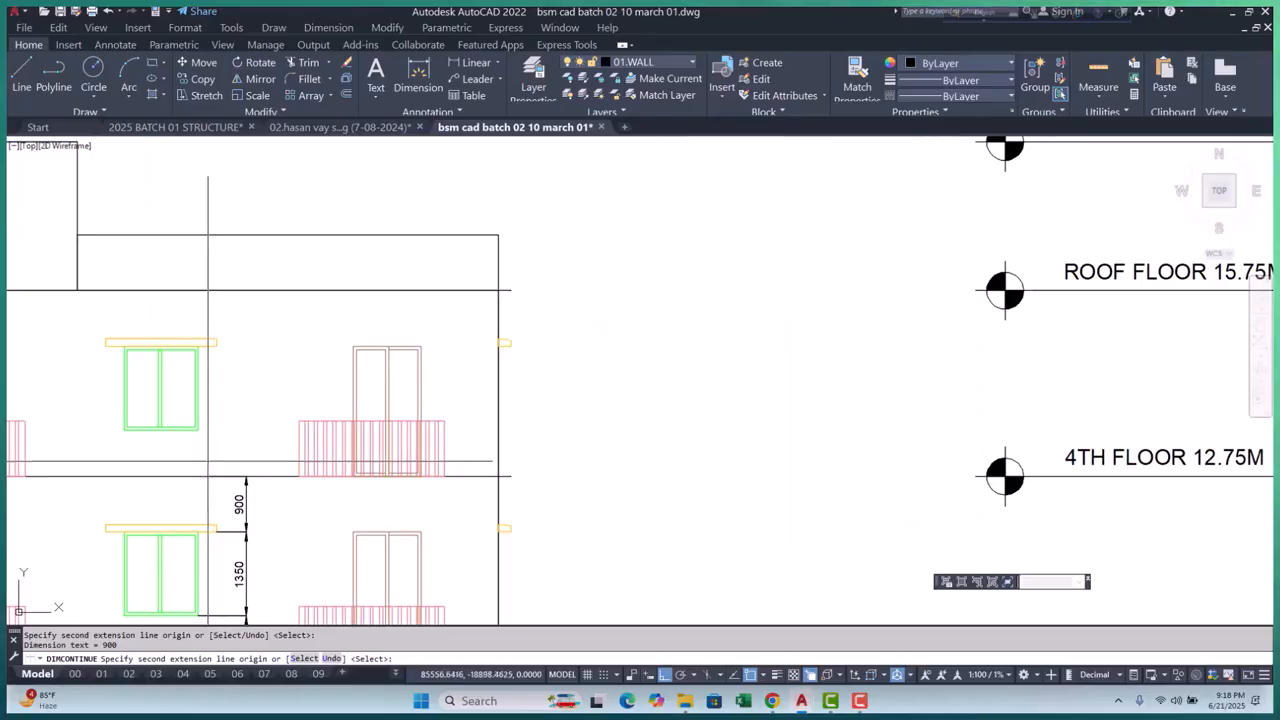
# Continue the chain through the 4th floor window's sill, head and sunshade up to the roof floor line
pyautogui.scroll(4, 208, 456)
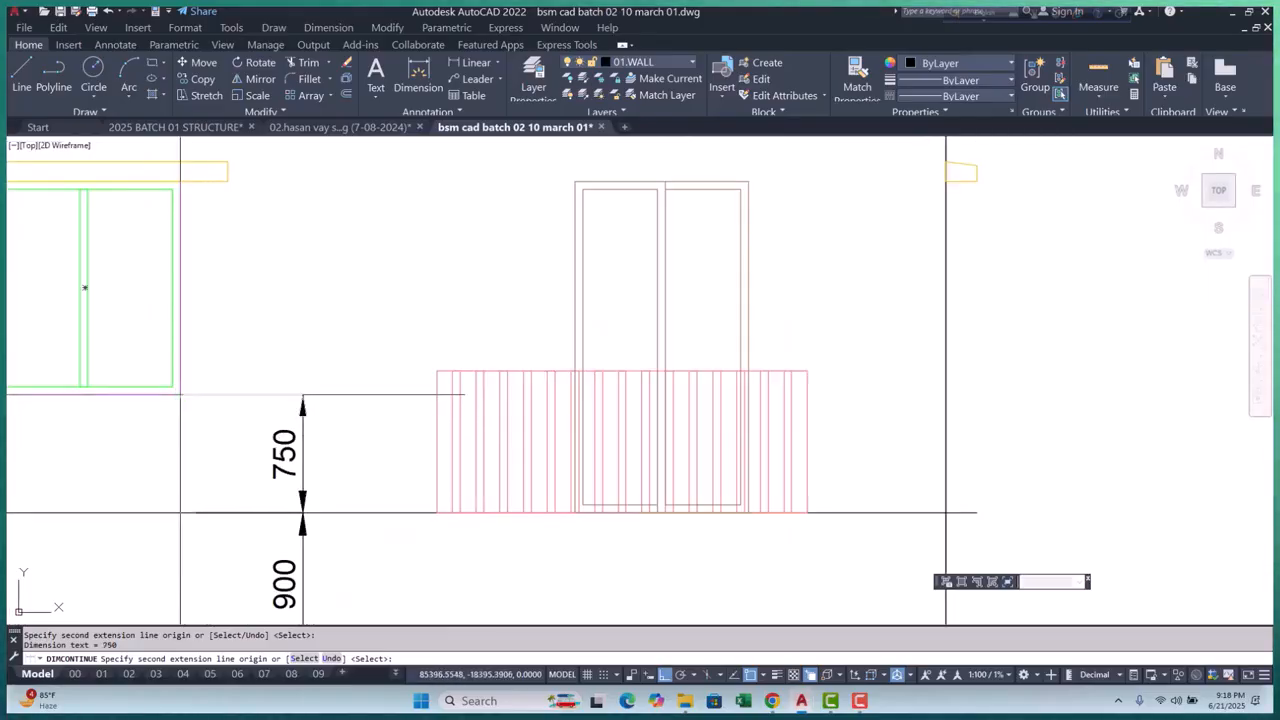
pyautogui.scroll(-1, 181, 394)
pyautogui.scroll(4, 215, 380)
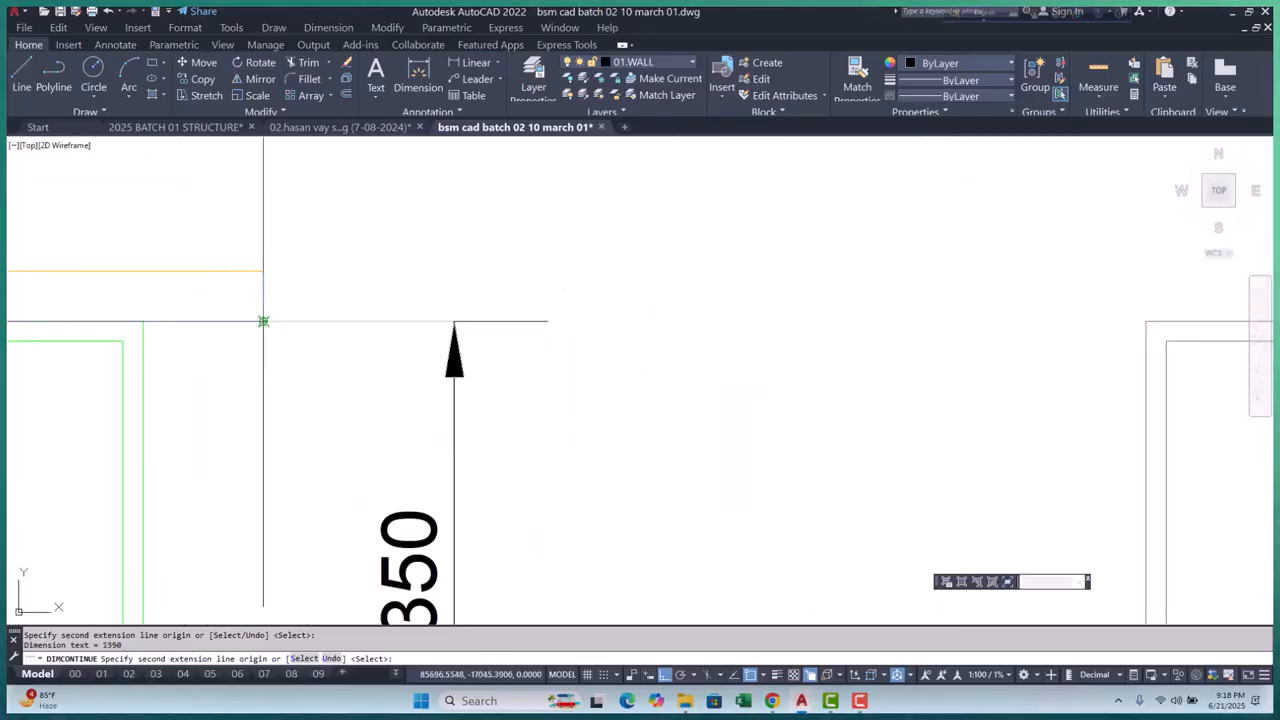
pyautogui.click(263, 272)
pyautogui.scroll(-2, 263, 272)
pyautogui.scroll(3, 234, 483)
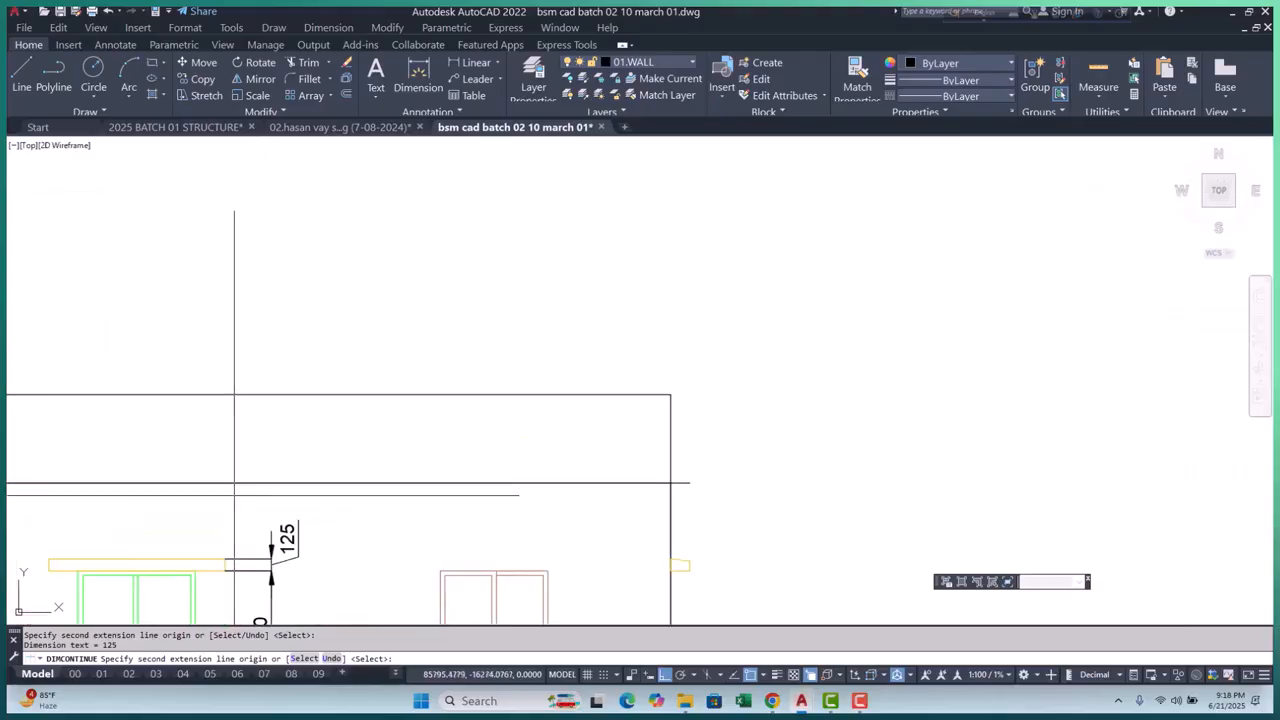
pyautogui.scroll(2, 234, 483)
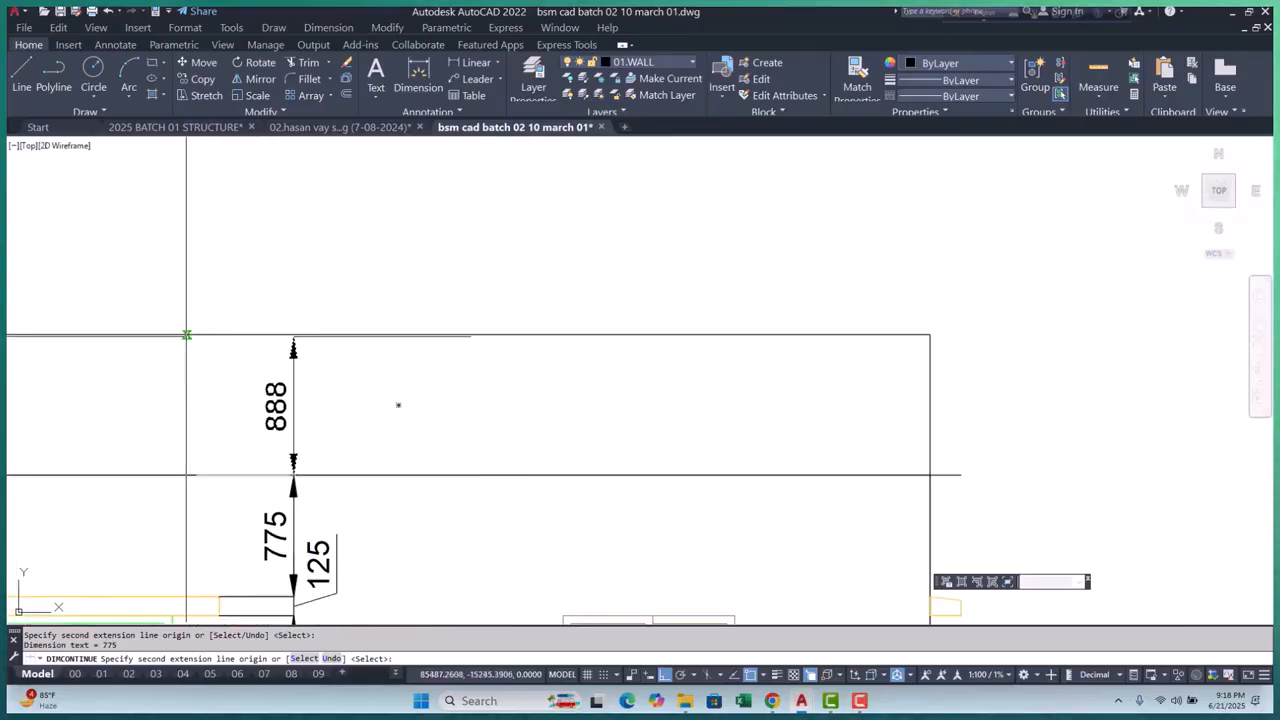
# Dimension the parapet height above the roof floor line and end the continued dimensioning
pyautogui.click(186, 334)
pyautogui.scroll(-5, 250, 400)
pyautogui.press('Escape')
pyautogui.press('Escape')
# Stretch the dimension below the 4th floor line so its lower origin sits on top of the 3rd floor window's sunshade
pyautogui.scroll(8, 309, 497)
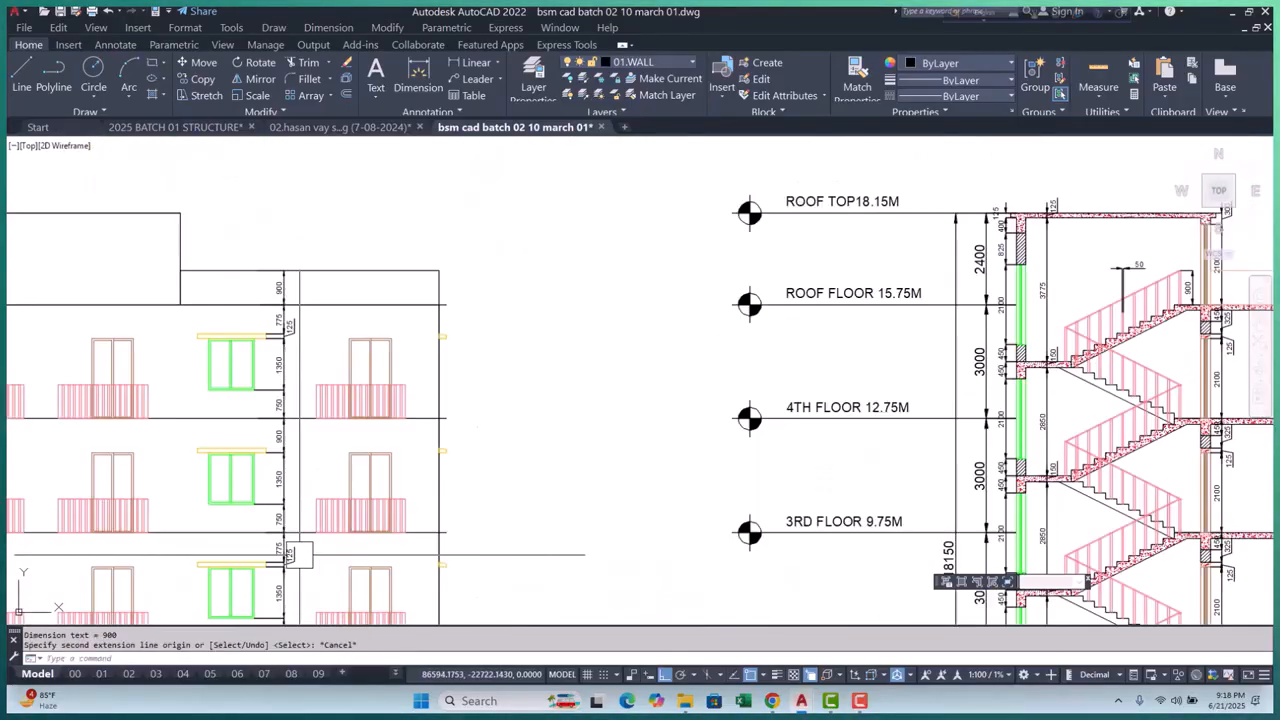
pyautogui.moveTo(228, 429)
pyautogui.mouseDown(button='middle')
pyautogui.moveTo(262, 314)
pyautogui.moveTo(242, 186)
pyautogui.mouseUp(button='middle')
pyautogui.scroll(-5, 292, 290)
pyautogui.moveTo(306, 480)
pyautogui.mouseDown(button='middle')
pyautogui.moveTo(296, 248)
pyautogui.moveTo(287, 555)
pyautogui.moveTo(269, 354)
pyautogui.moveTo(263, 491)
pyautogui.mouseUp(button='middle')
pyautogui.scroll(5, 240, 343)
pyautogui.scroll(2, 240, 343)
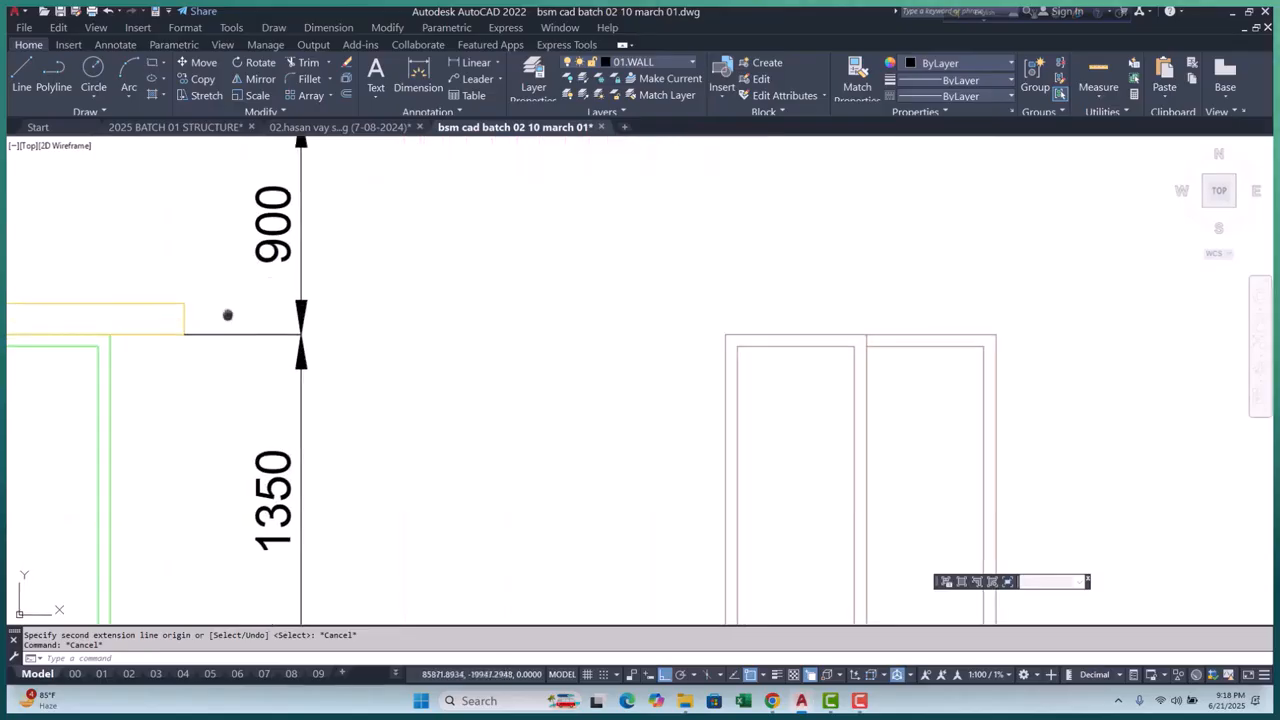
pyautogui.moveTo(226, 317); pyautogui.dragTo(225, 405, button='middle')
pyautogui.click(225, 420)
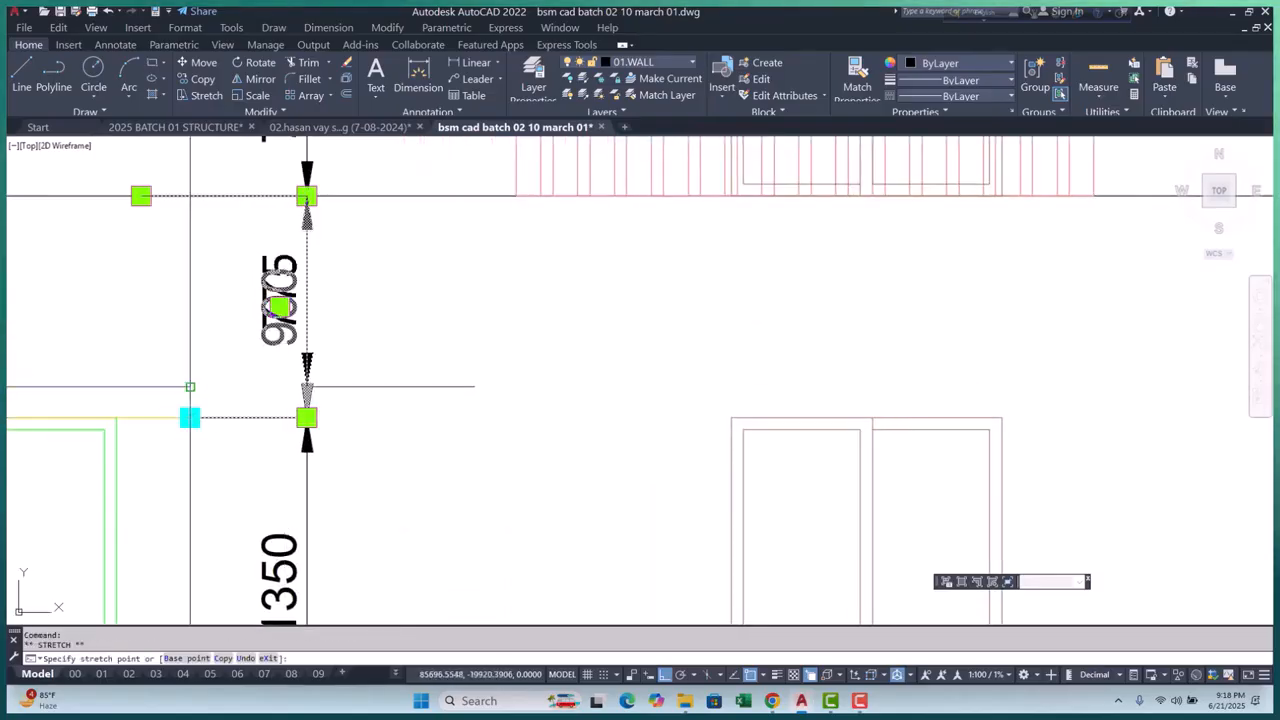
pyautogui.click(190, 386)
pyautogui.press('Escape')
pyautogui.press('Escape')
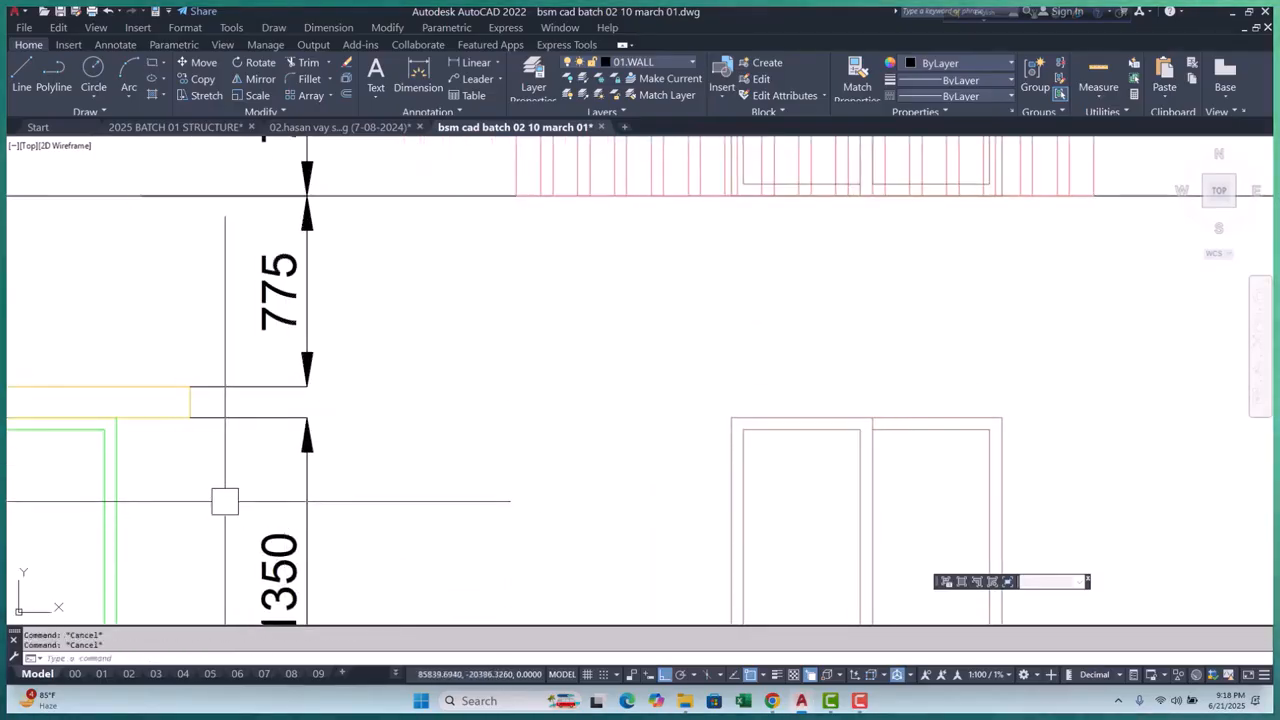
# Add a vertical linear dimension for the thickness of the 3rd floor window's sunshade, aligned with the dimension chain
pyautogui.write('dli')
pyautogui.press('Return')
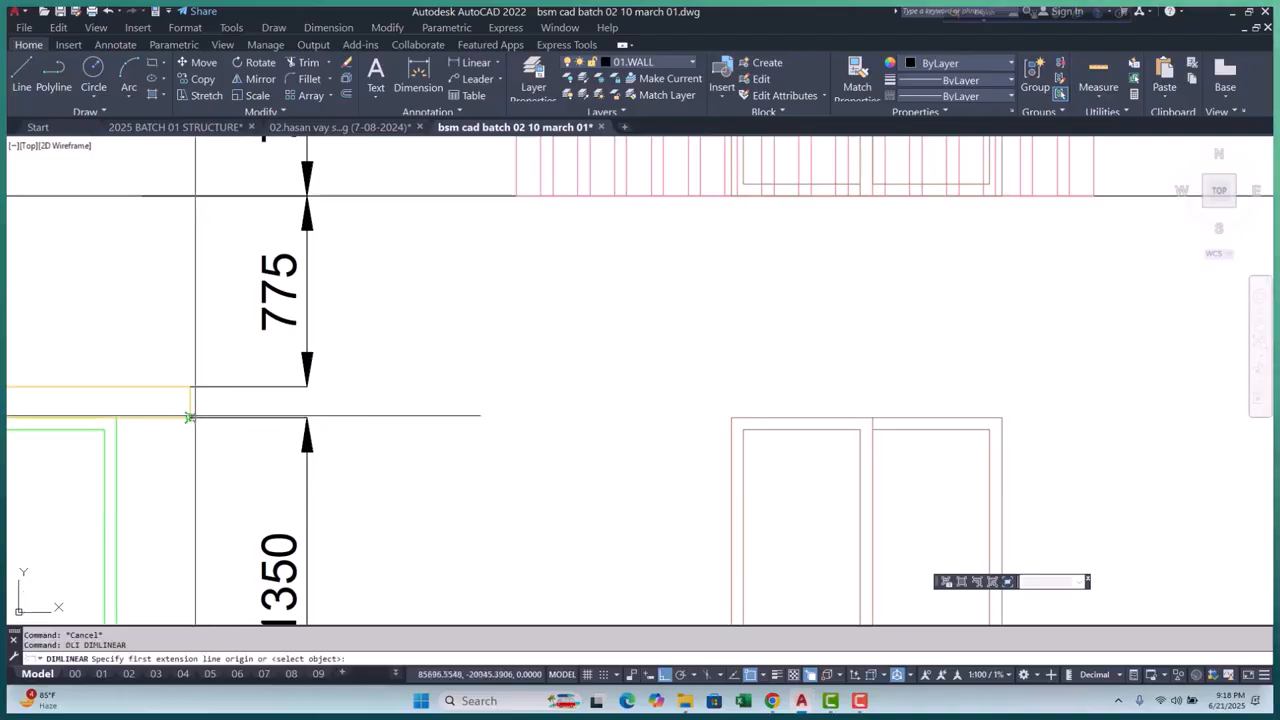
pyautogui.click(190, 416)
pyautogui.click(190, 387)
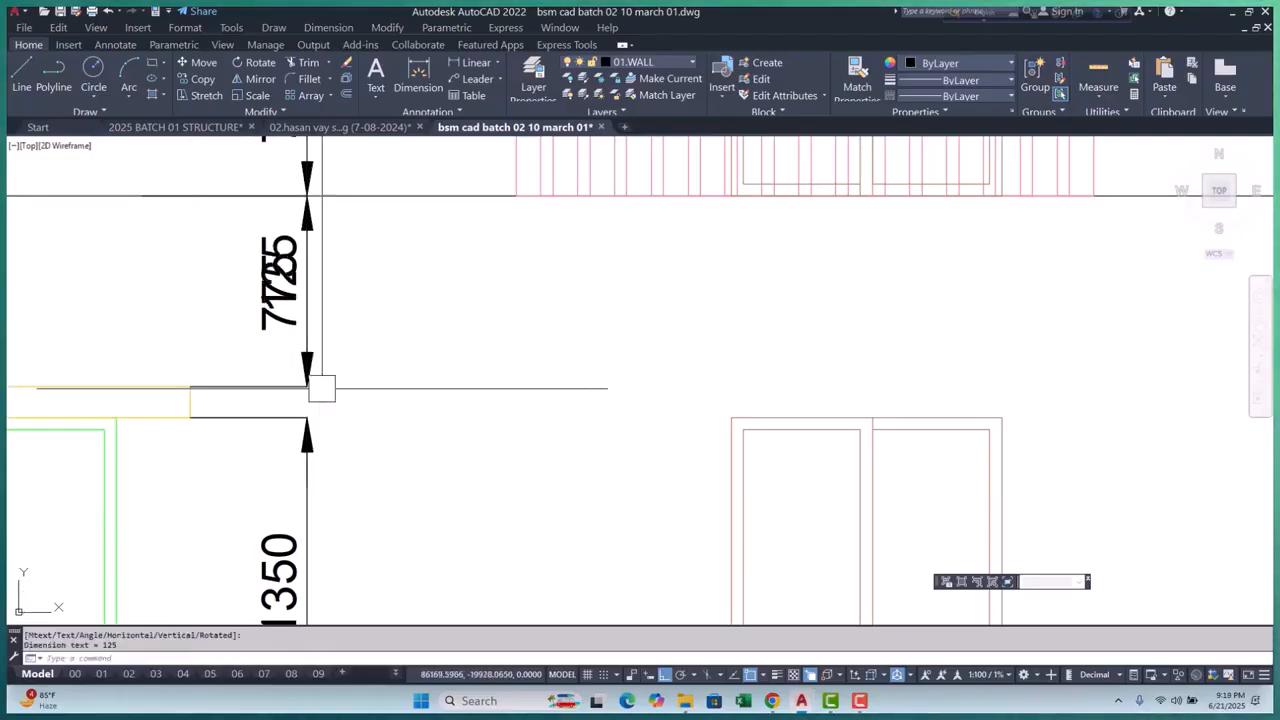
pyautogui.click(307, 384)
pyautogui.scroll(2, 306, 382)
pyautogui.scroll(-3, 307, 382)
pyautogui.moveTo(346, 443); pyautogui.dragTo(337, 374, button='middle')
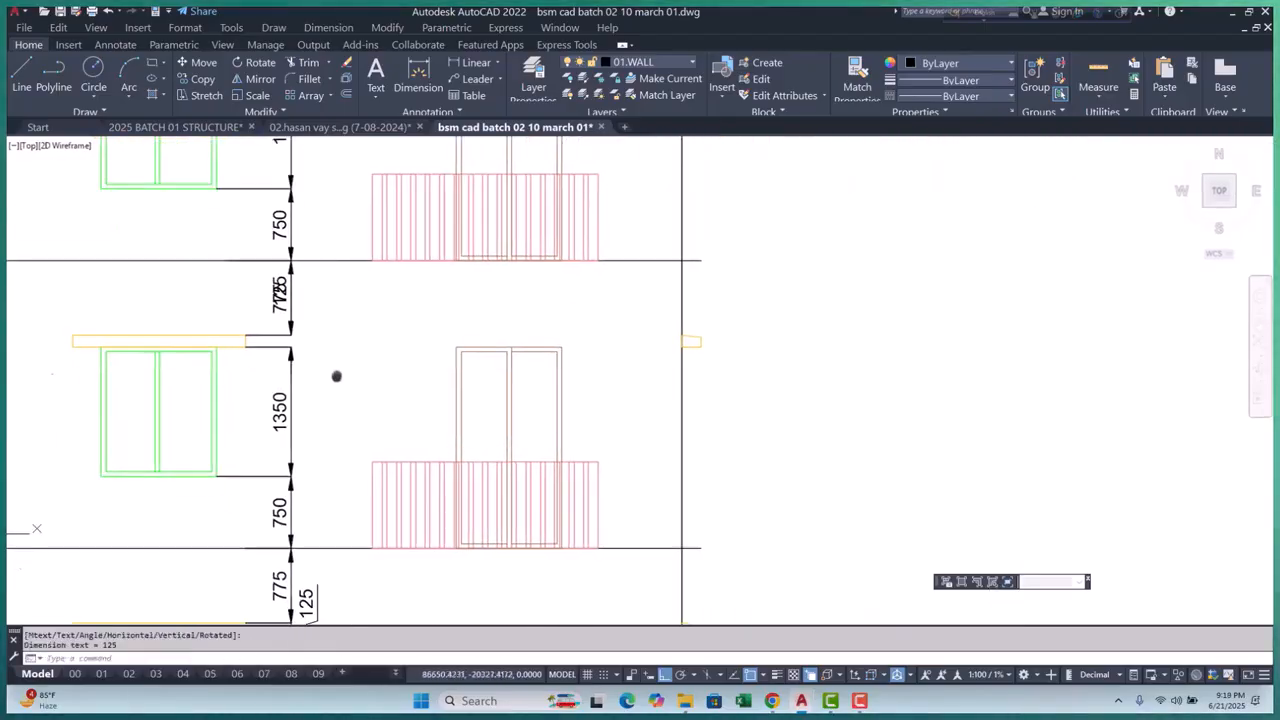
# Match the 3rd floor sunshade dimension's properties to the 4th floor window's sunshade dimension
pyautogui.scroll(-3, 337, 420)
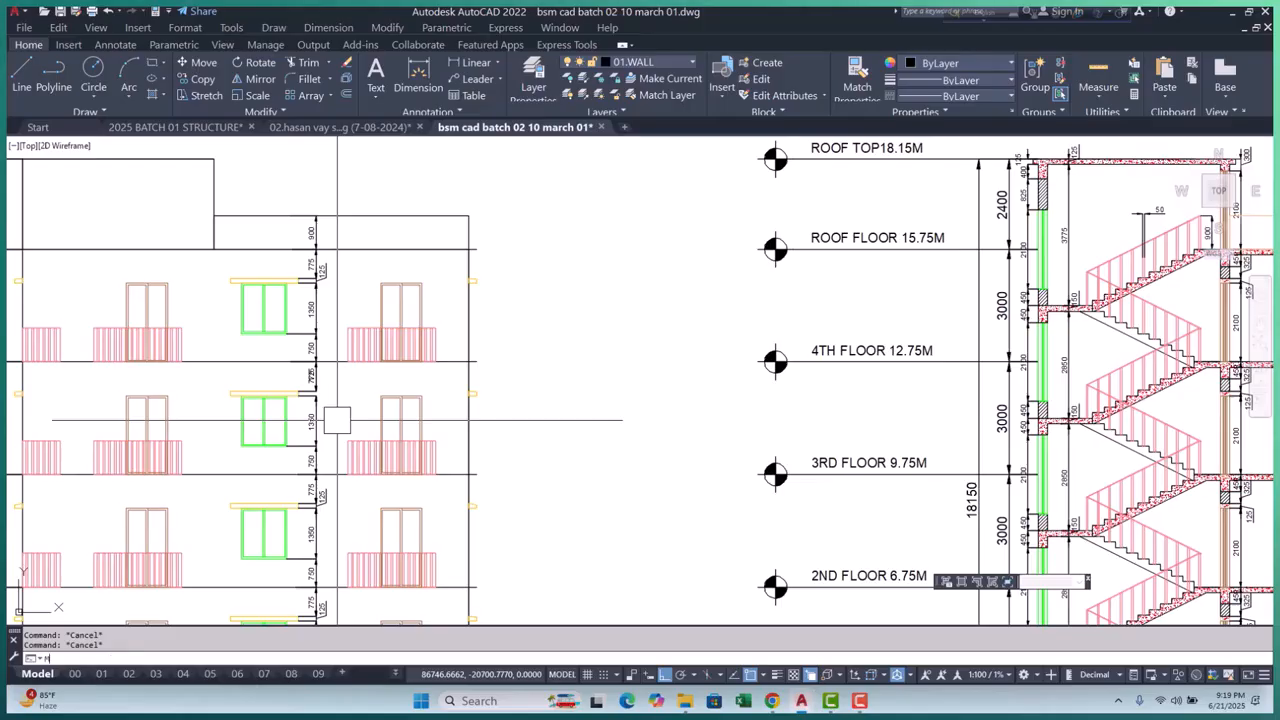
pyautogui.scroll(3, 327, 265)
pyautogui.click(330, 268)
pyautogui.scroll(-3, 366, 480)
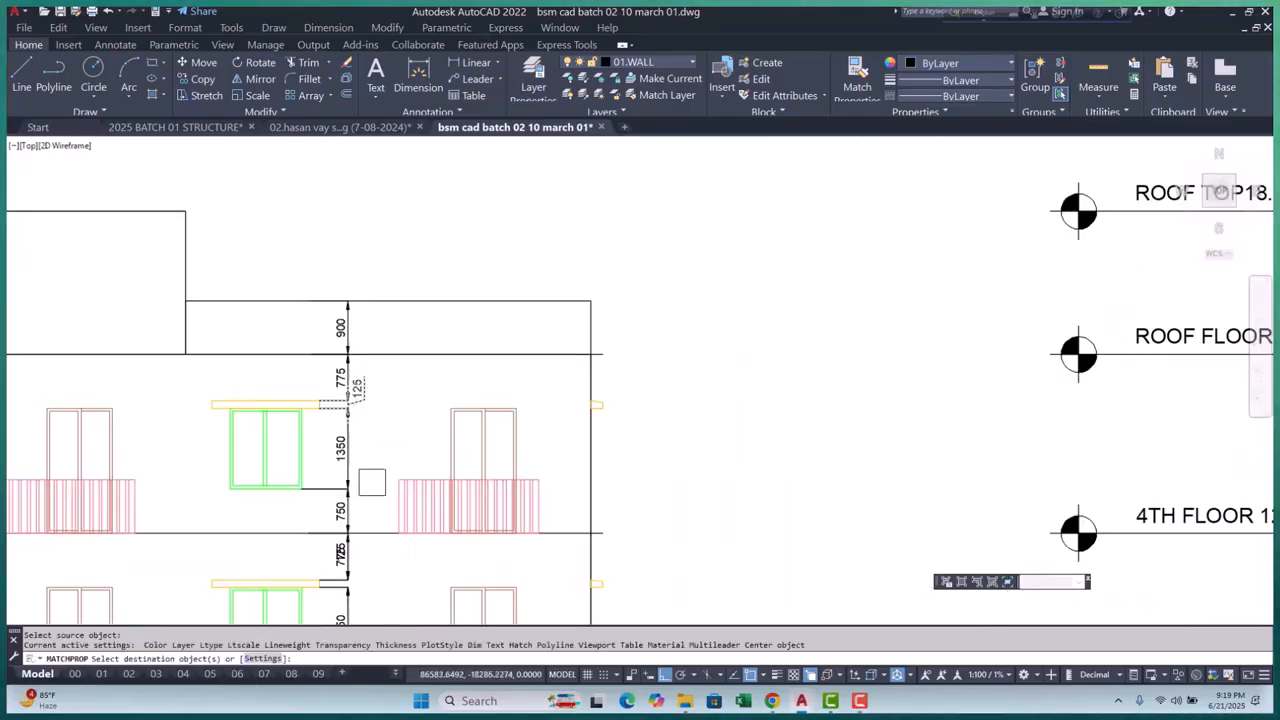
pyautogui.scroll(3, 374, 510)
pyautogui.scroll(2, 346, 537)
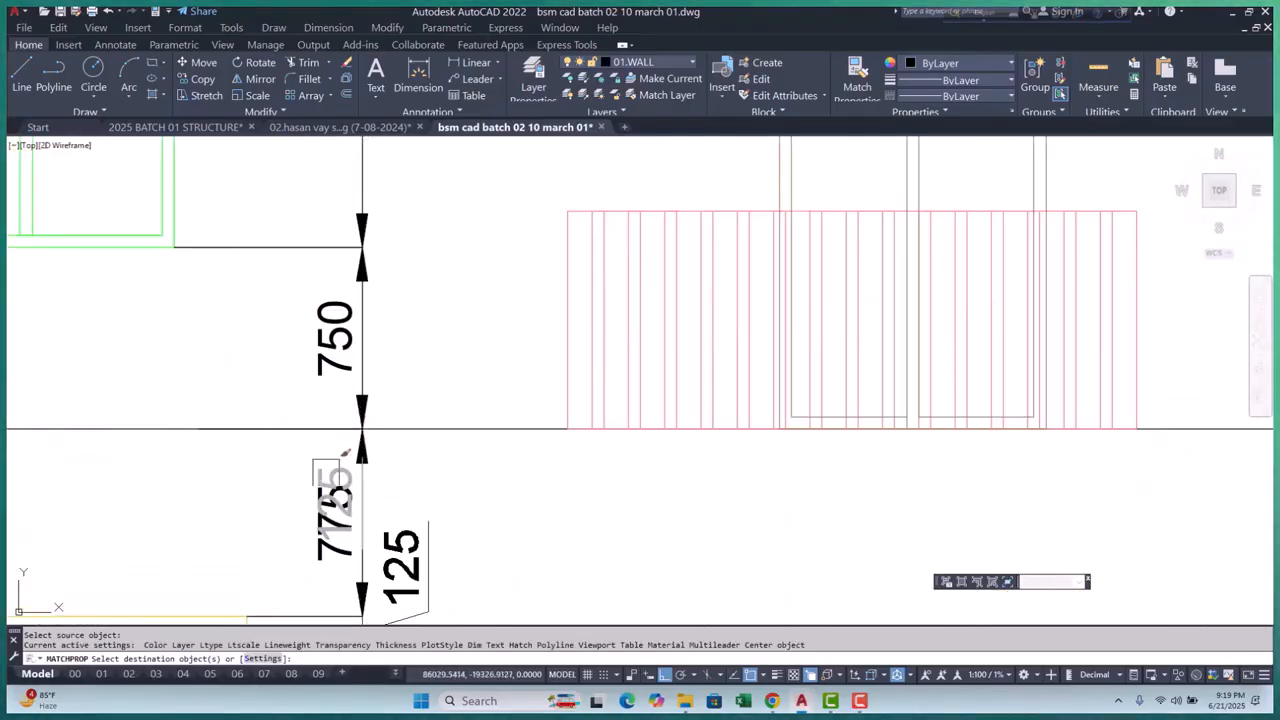
pyautogui.rightClick(349, 490)
pyautogui.click(395, 537)
pyautogui.scroll(-3, 400, 470)
# Examine the finished dimension chain on the east elevation and the layout of the whole framed drawing set
pyautogui.moveTo(423, 460); pyautogui.dragTo(423, 497, button='middle')
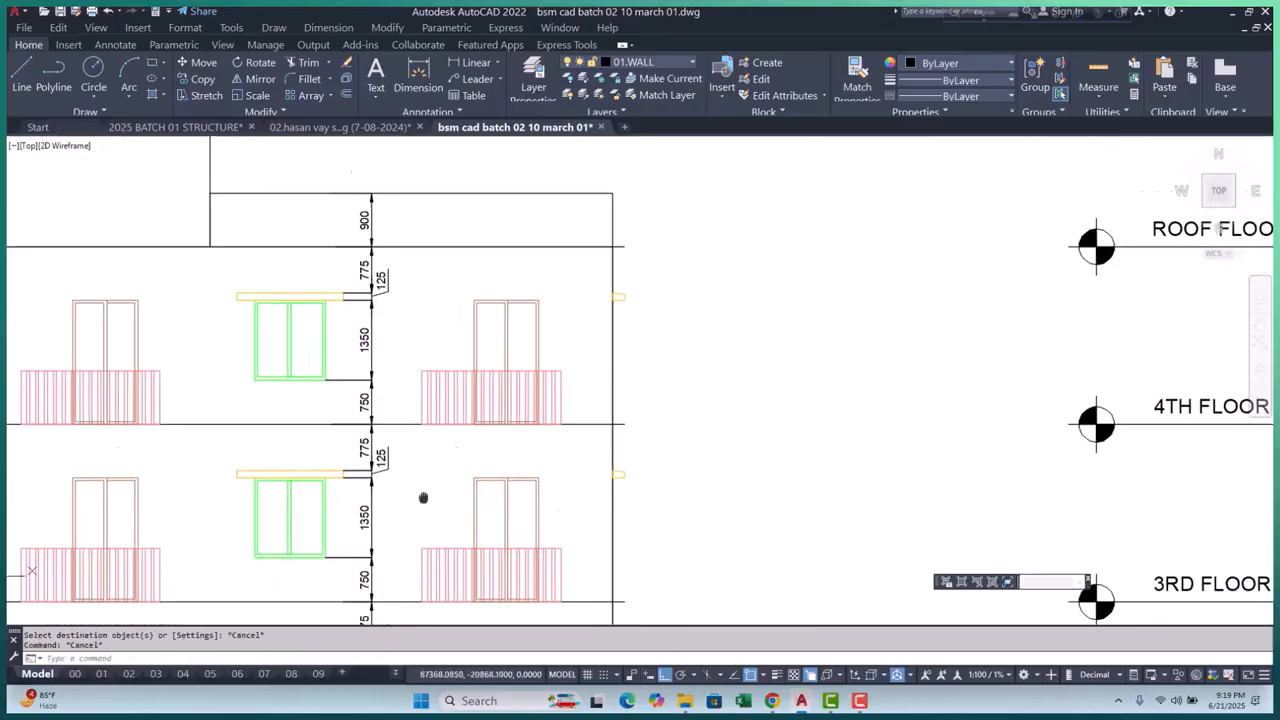
pyautogui.scroll(-4, 423, 497)
pyautogui.scroll(4, 181, 516)
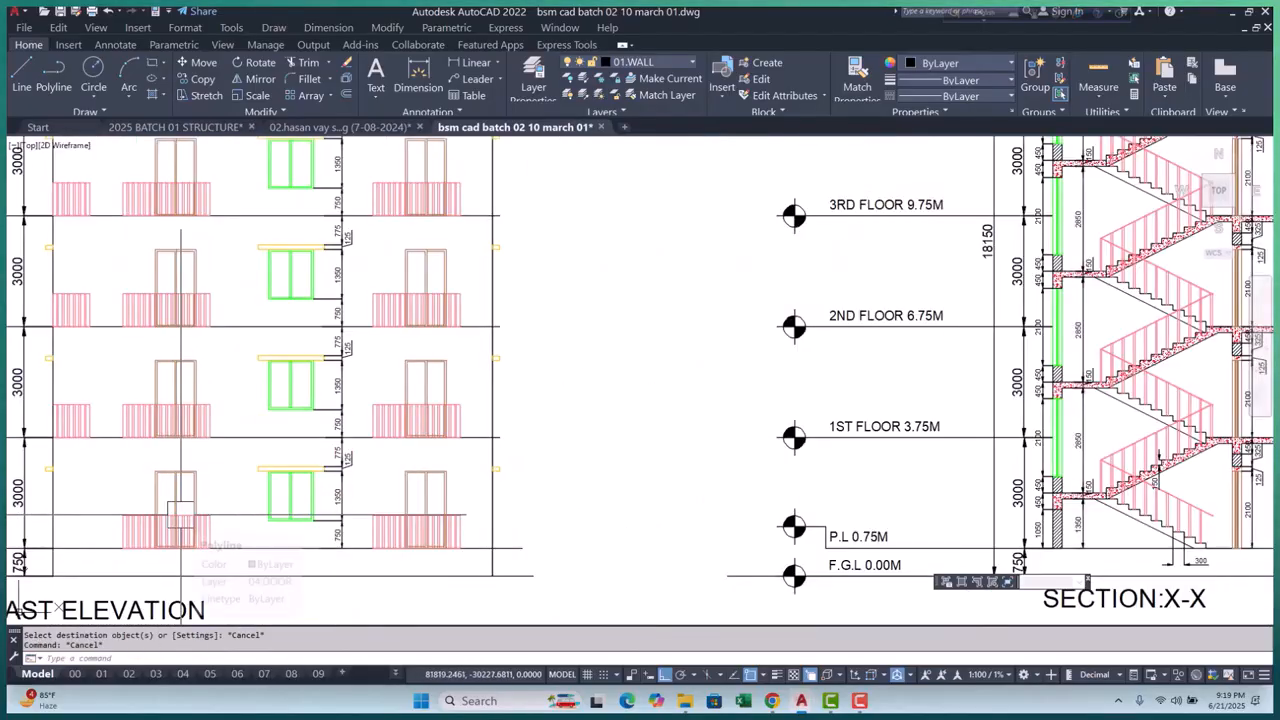
pyautogui.moveTo(253, 501); pyautogui.dragTo(247, 516, button='middle')
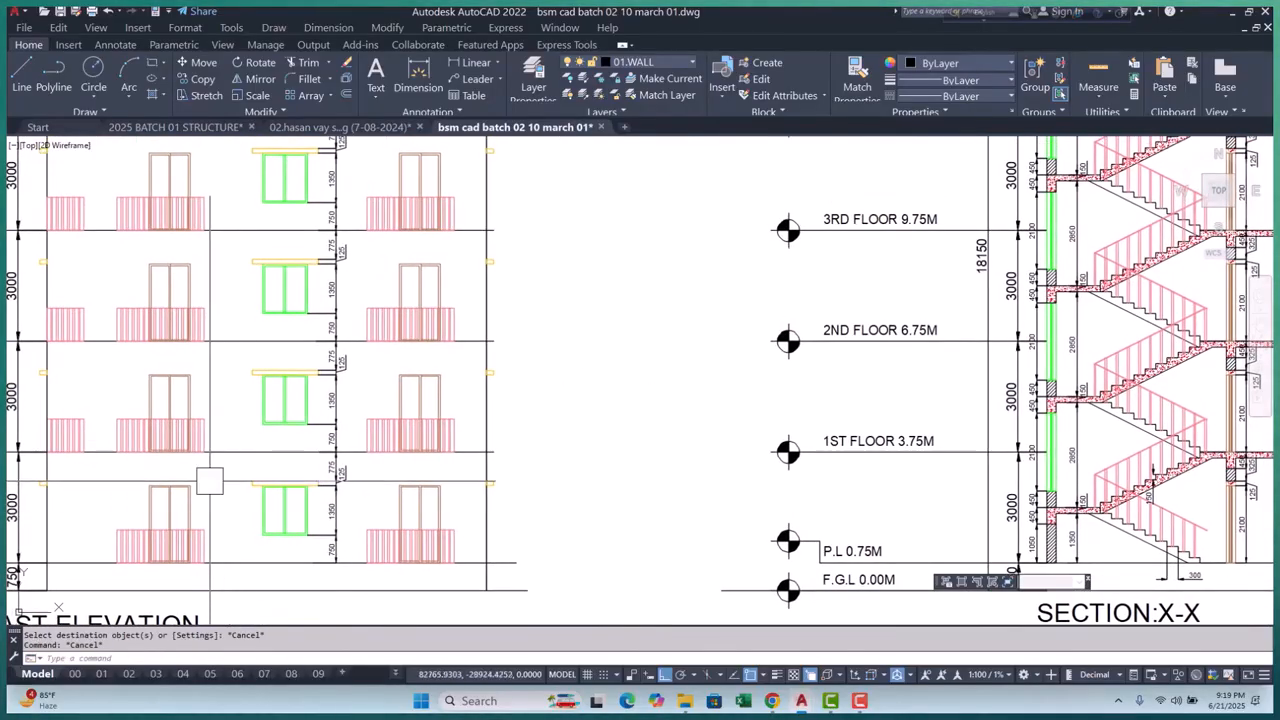
pyautogui.scroll(-7, 251, 430)
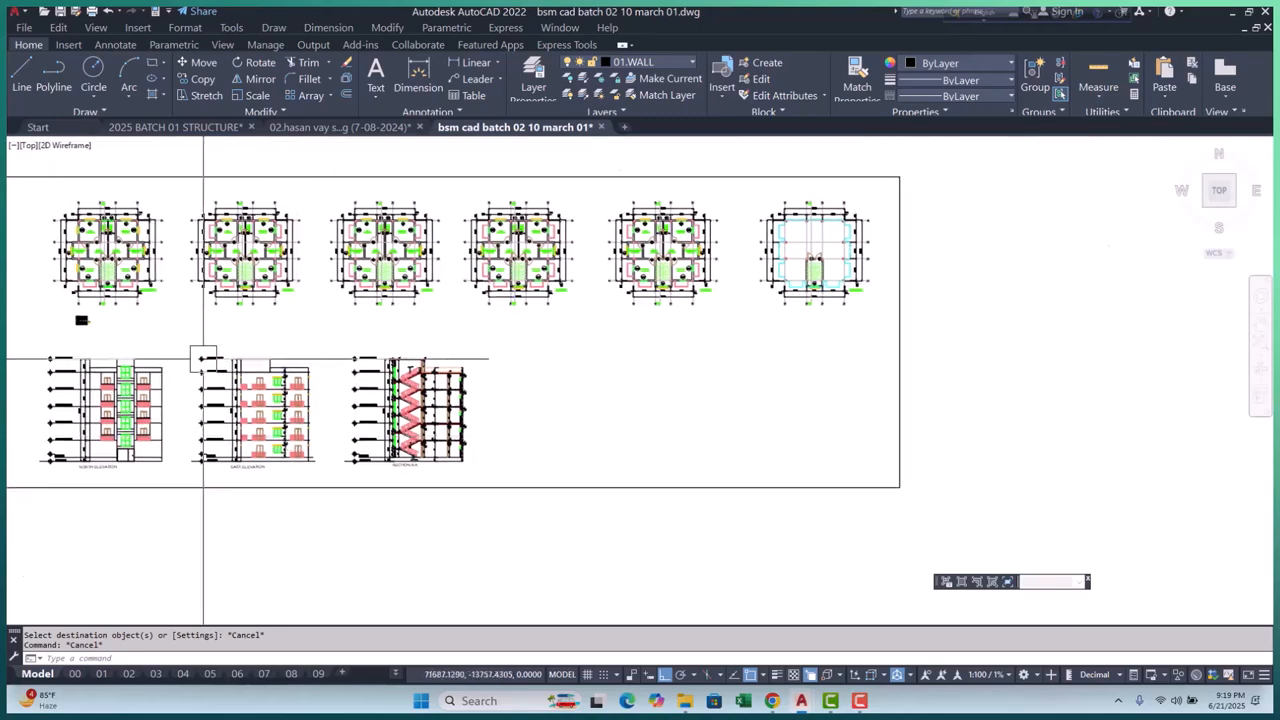
pyautogui.scroll(5, 209, 357)
pyautogui.scroll(-7, 280, 400)
pyautogui.moveTo(403, 416); pyautogui.dragTo(408, 446, button='middle')
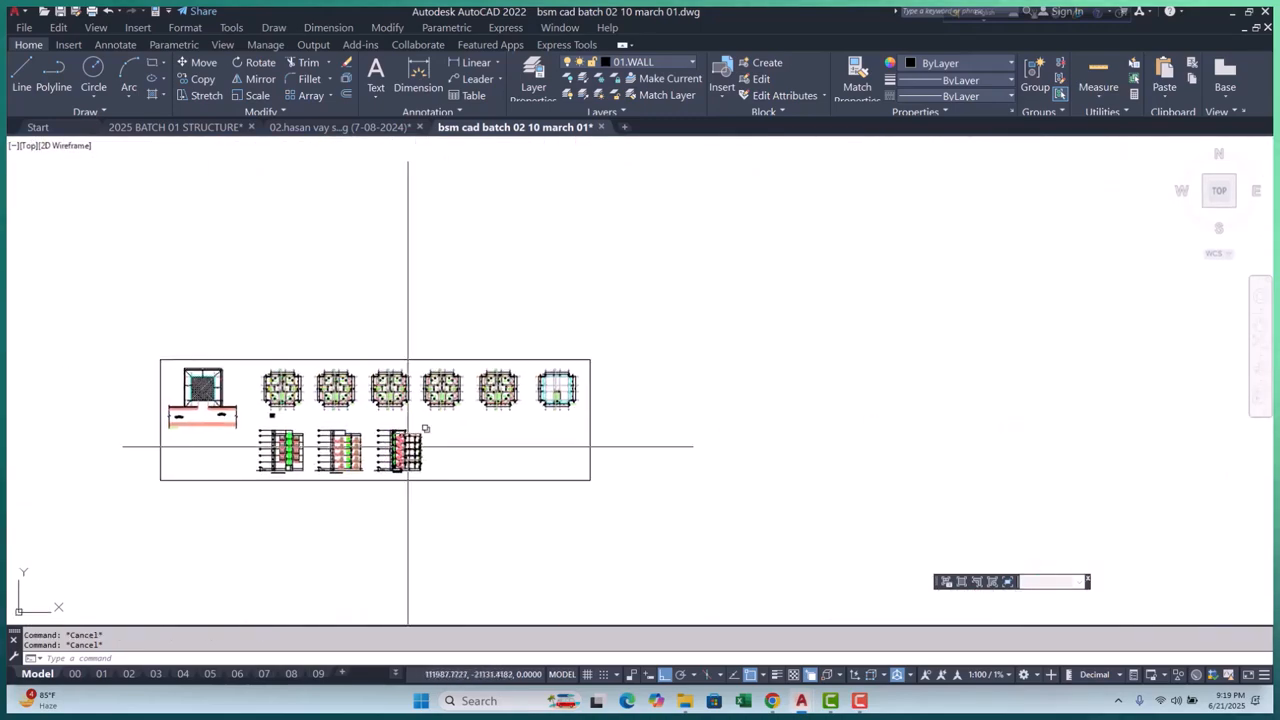
# Draw a two-segment check-mark polyline above the drawing set, with its vertex on the frame's upper edge
pyautogui.press('Return')
pyautogui.scroll(2, 254, 321)
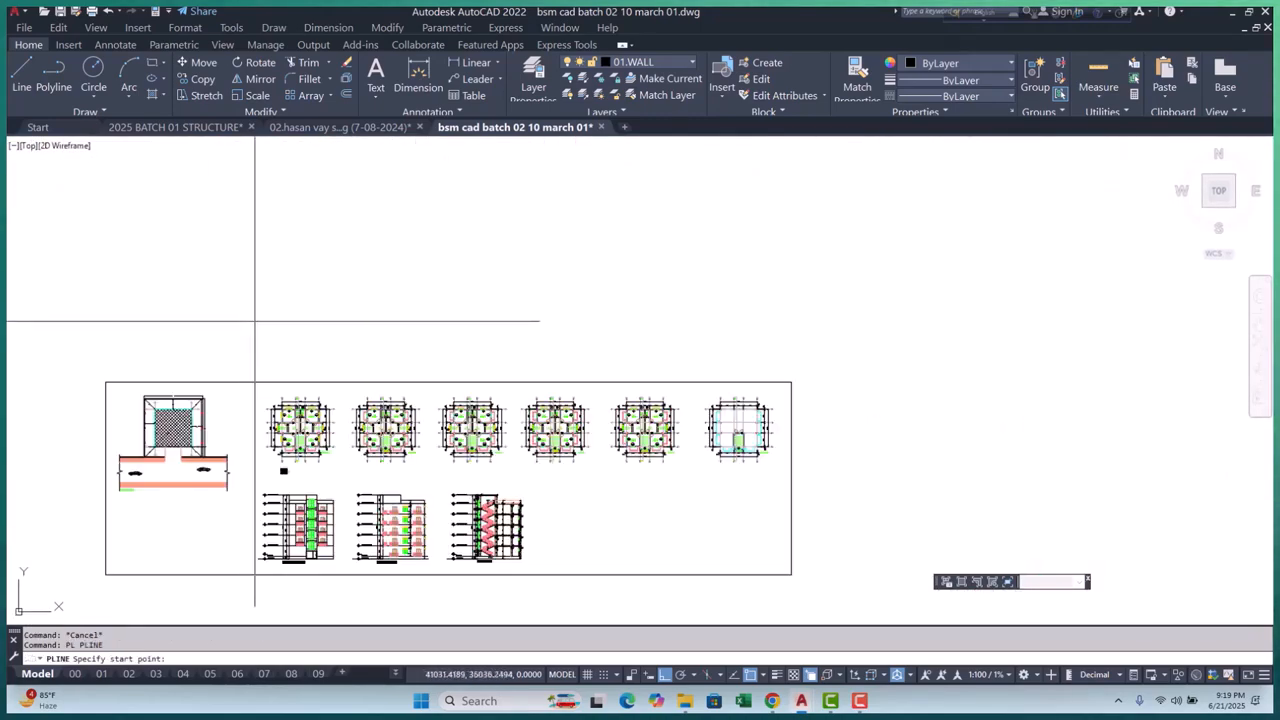
pyautogui.click(286, 311)
pyautogui.click(399, 381)
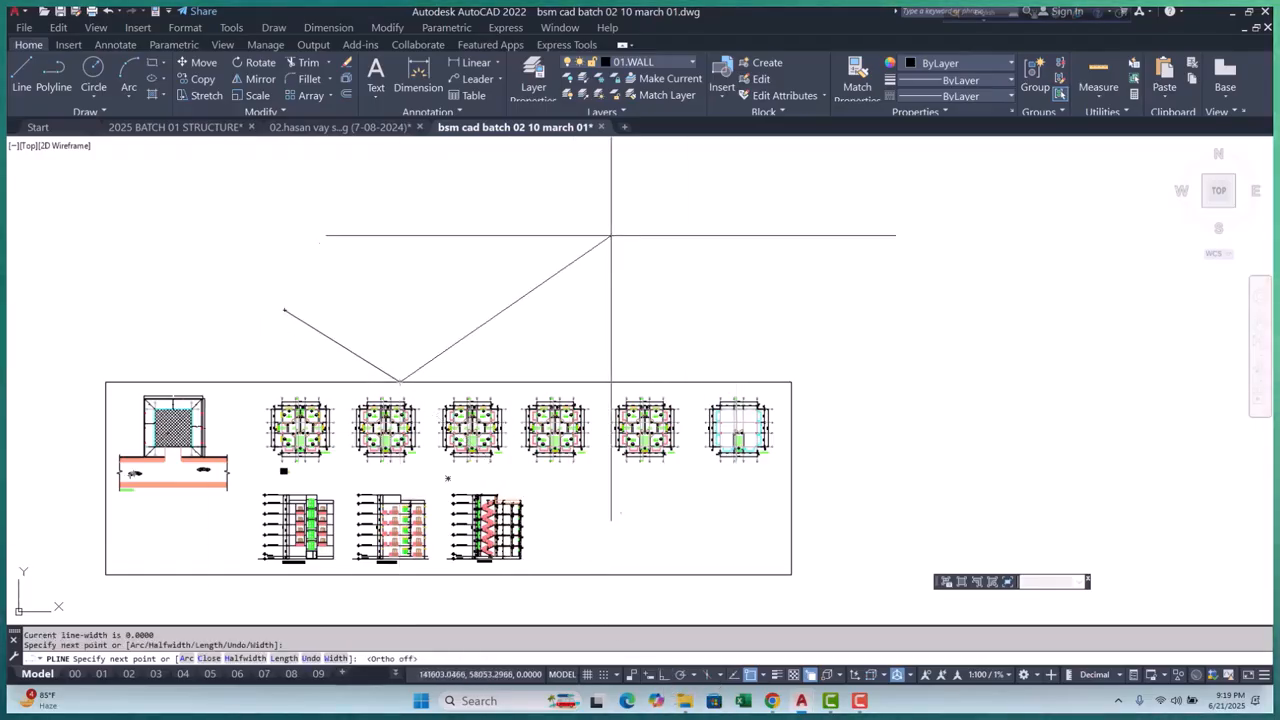
pyautogui.click(691, 208)
pyautogui.press('Escape')
# Shorten both legs of the check-mark polyline by moving its endpoints inward, and save the drawing
pyautogui.click(321, 347)
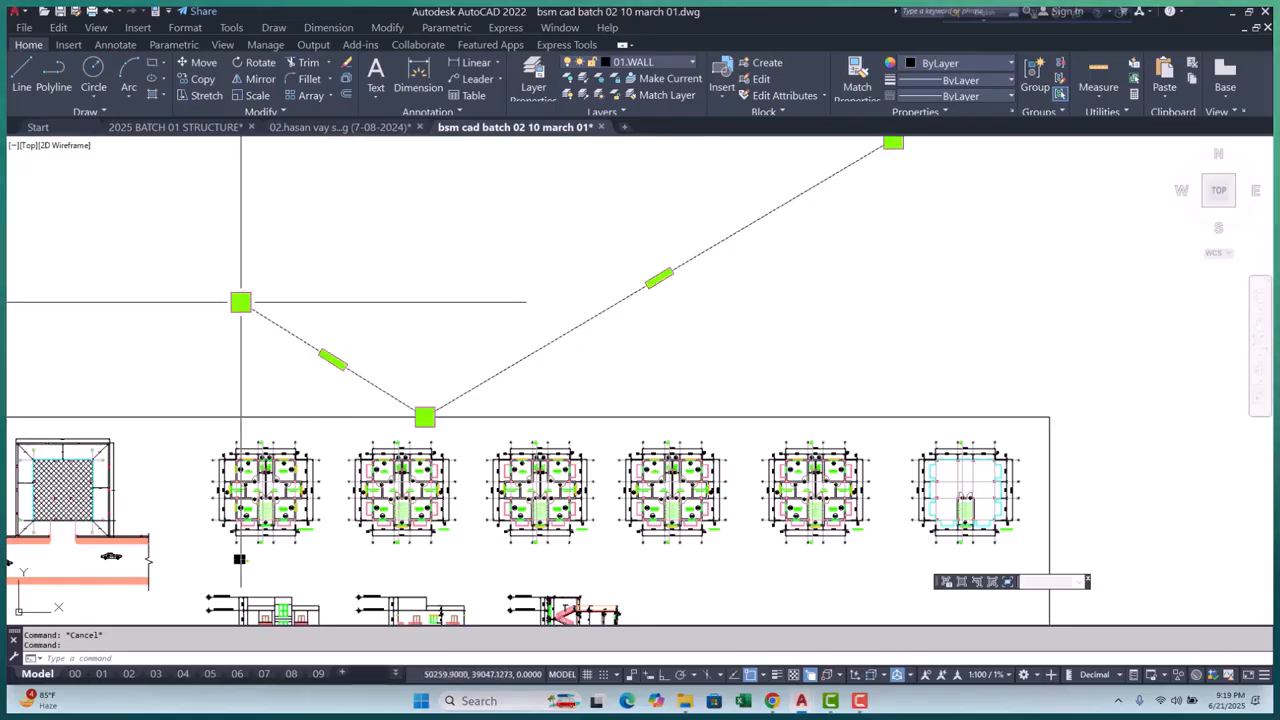
pyautogui.click(241, 302)
pyautogui.click(315, 347)
pyautogui.press('Escape')
pyautogui.scroll(-3, 315, 347)
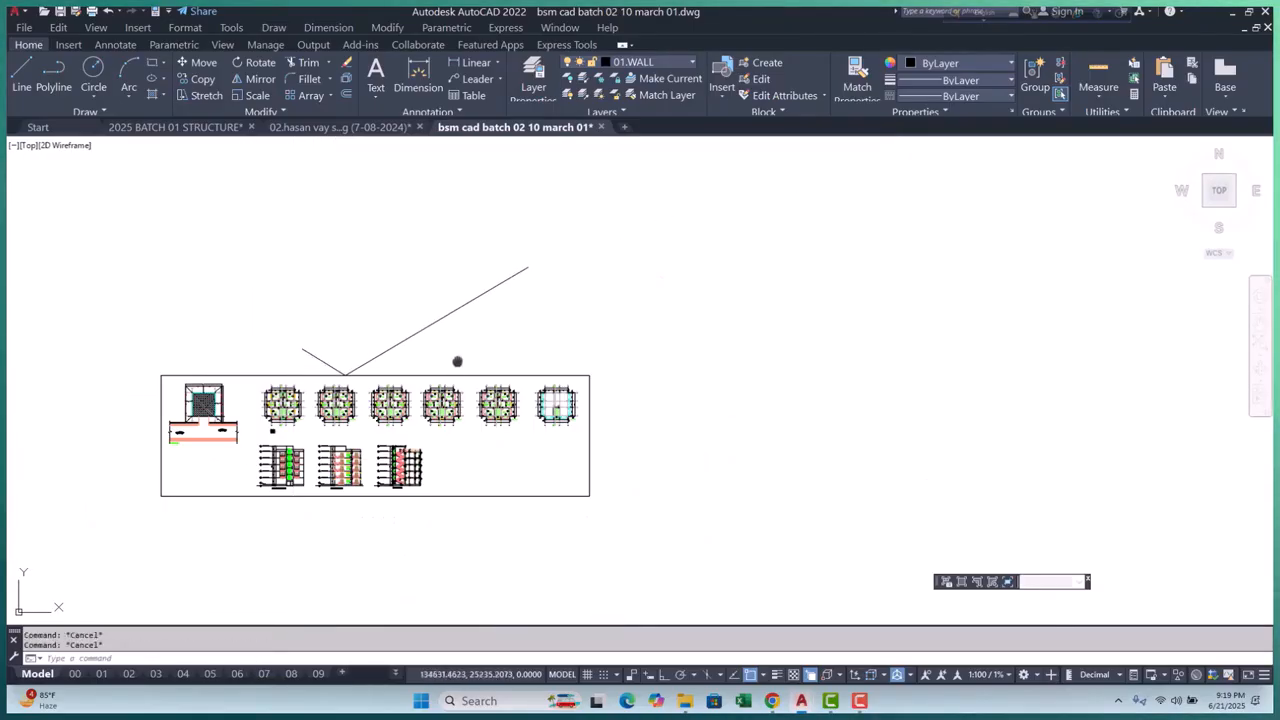
pyautogui.scroll(1, 457, 360)
pyautogui.click(423, 329)
pyautogui.click(517, 270)
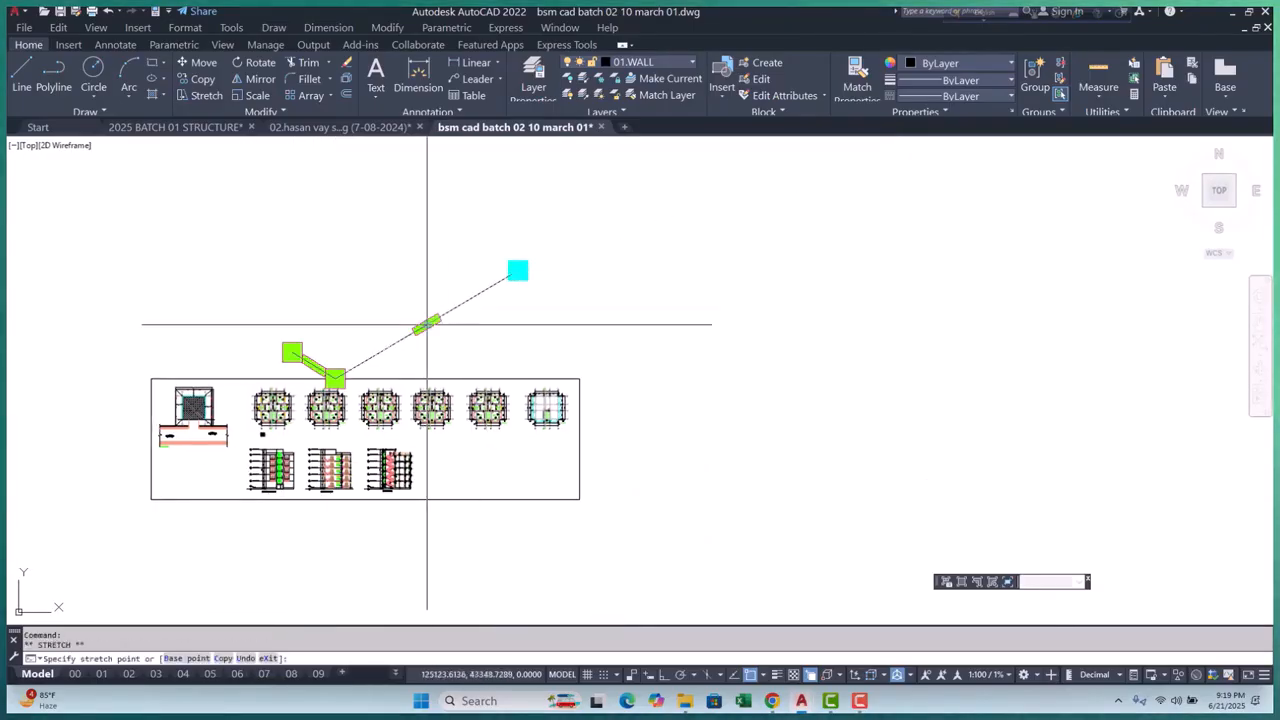
pyautogui.press('Escape')
pyautogui.press('Escape')
pyautogui.scroll(4, 335, 370)
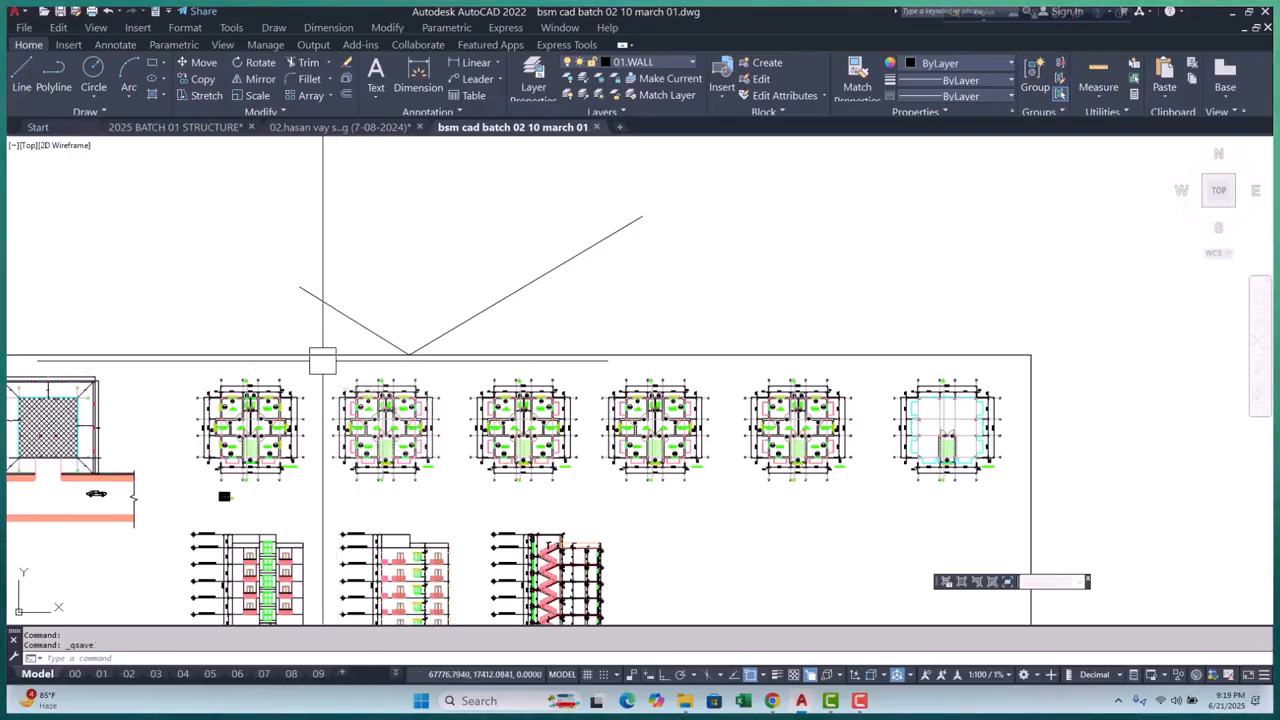
# Examine the corner column at grid A-04 on the ground floor plan and its alignment with the adjoining walls
pyautogui.moveTo(297, 346); pyautogui.dragTo(316, 309, button='middle')
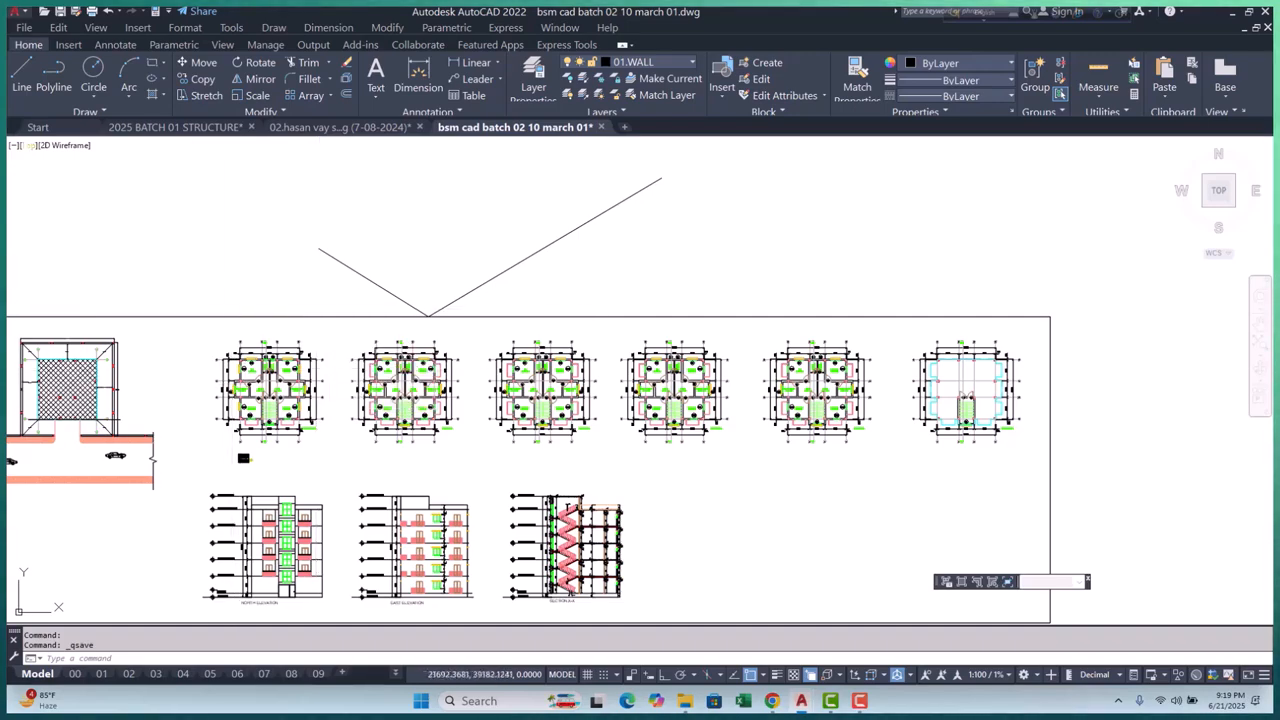
pyautogui.scroll(2, 167, 409)
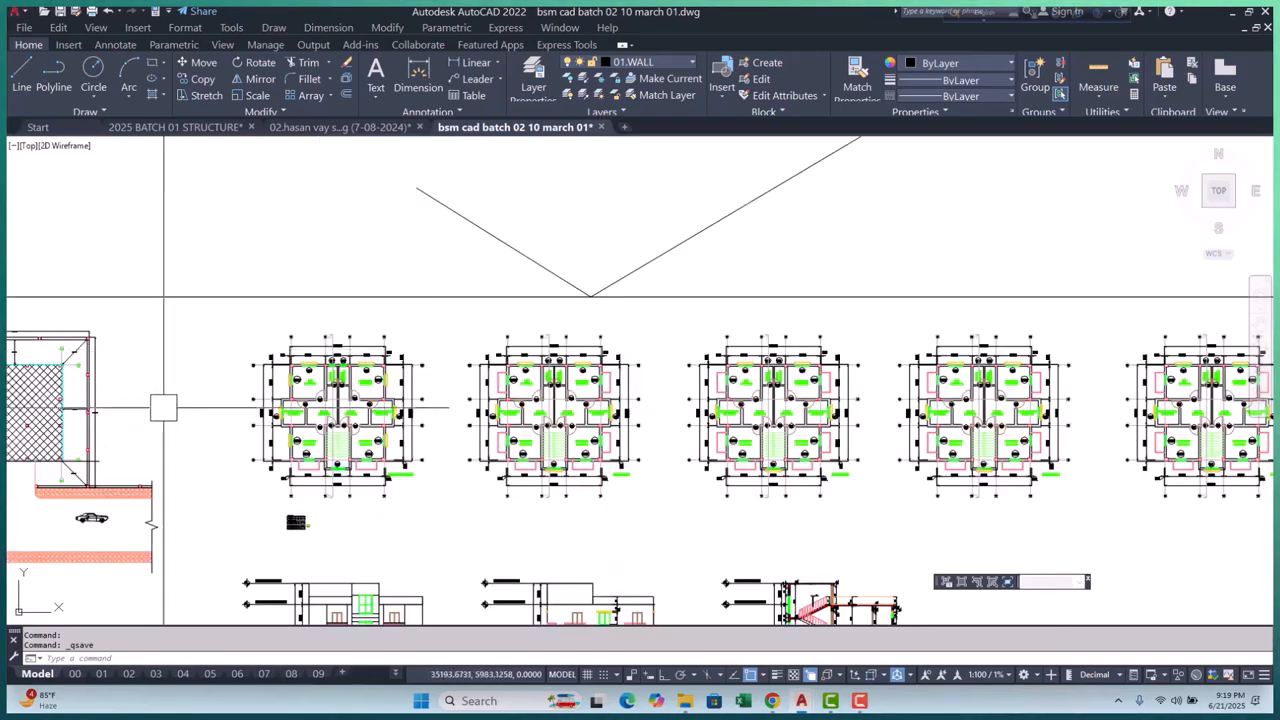
pyautogui.scroll(-3, 164, 408)
pyautogui.scroll(6, 204, 409)
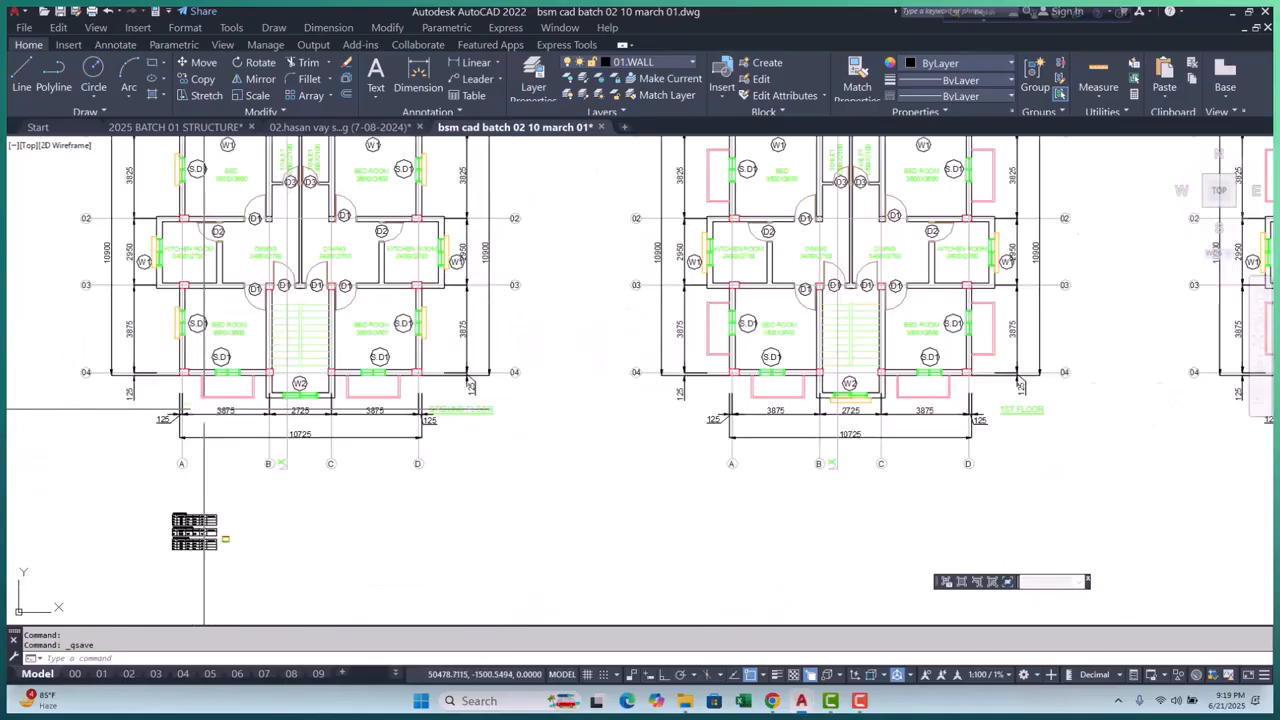
pyautogui.scroll(8, 204, 409)
pyautogui.click(304, 418)
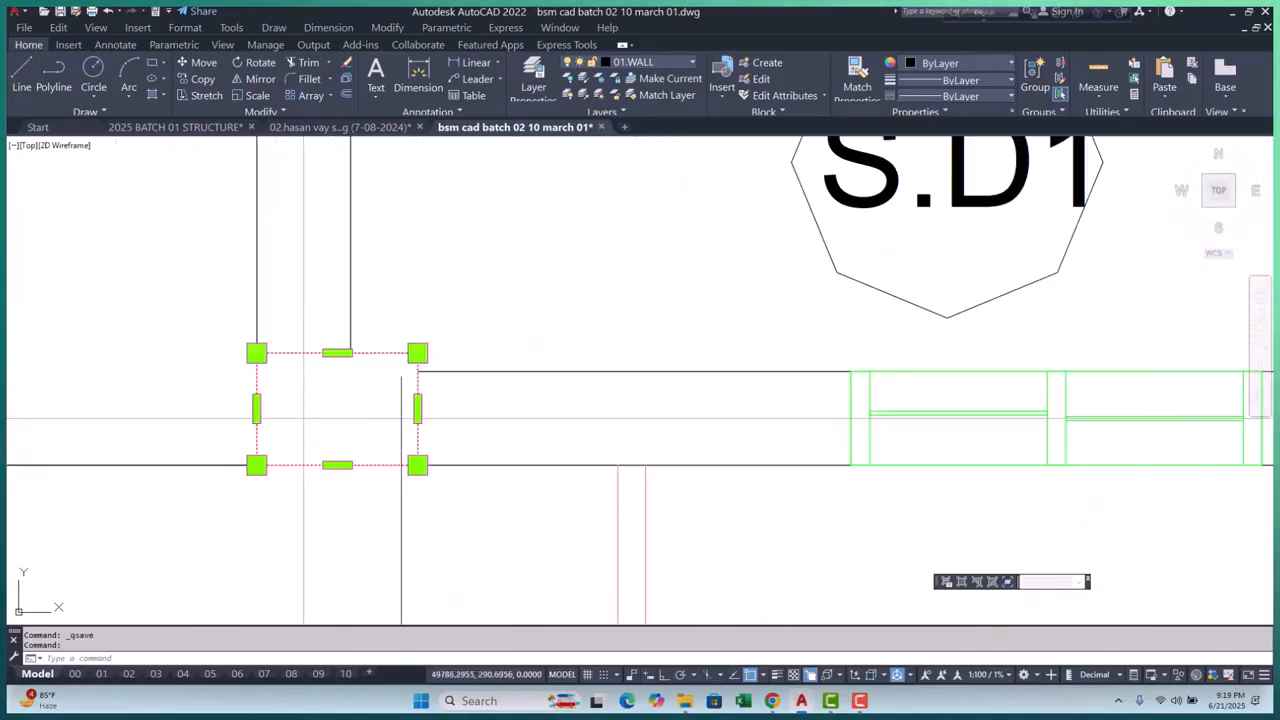
pyautogui.scroll(-8, 304, 418)
pyautogui.press('Escape')
pyautogui.press('Escape')
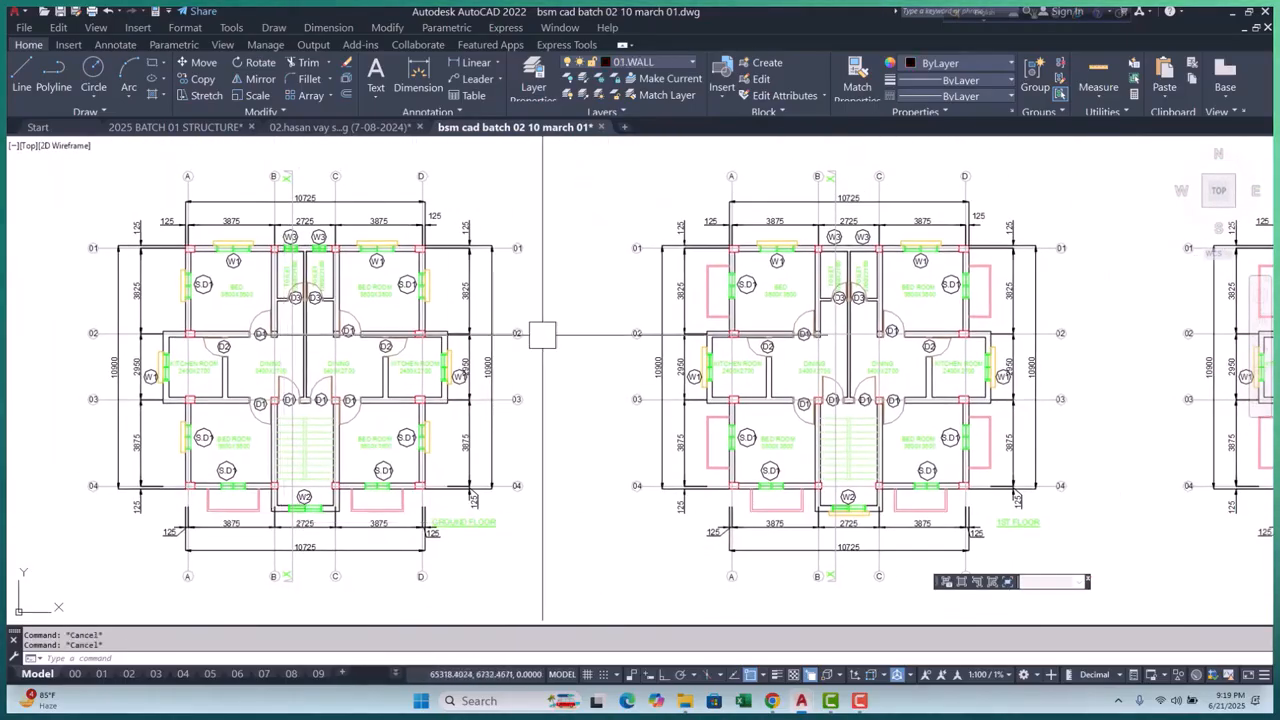
pyautogui.scroll(-3, 428, 418)
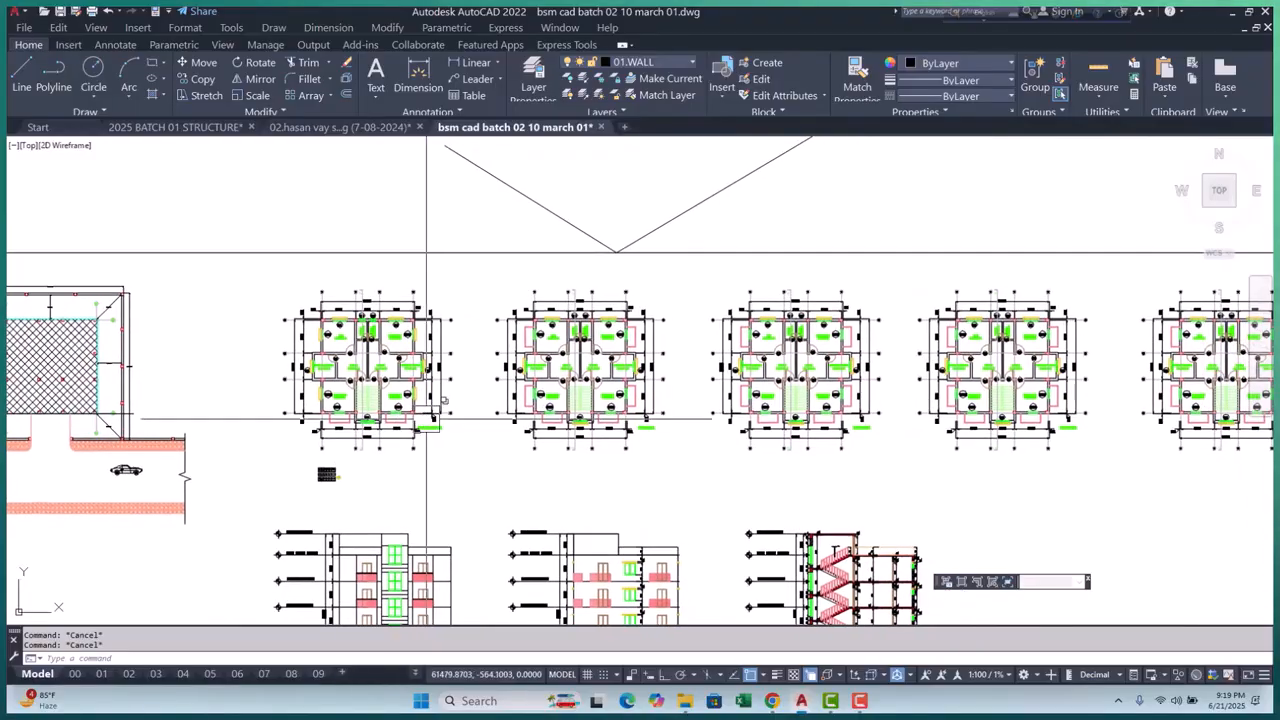
pyautogui.scroll(8, 428, 418)
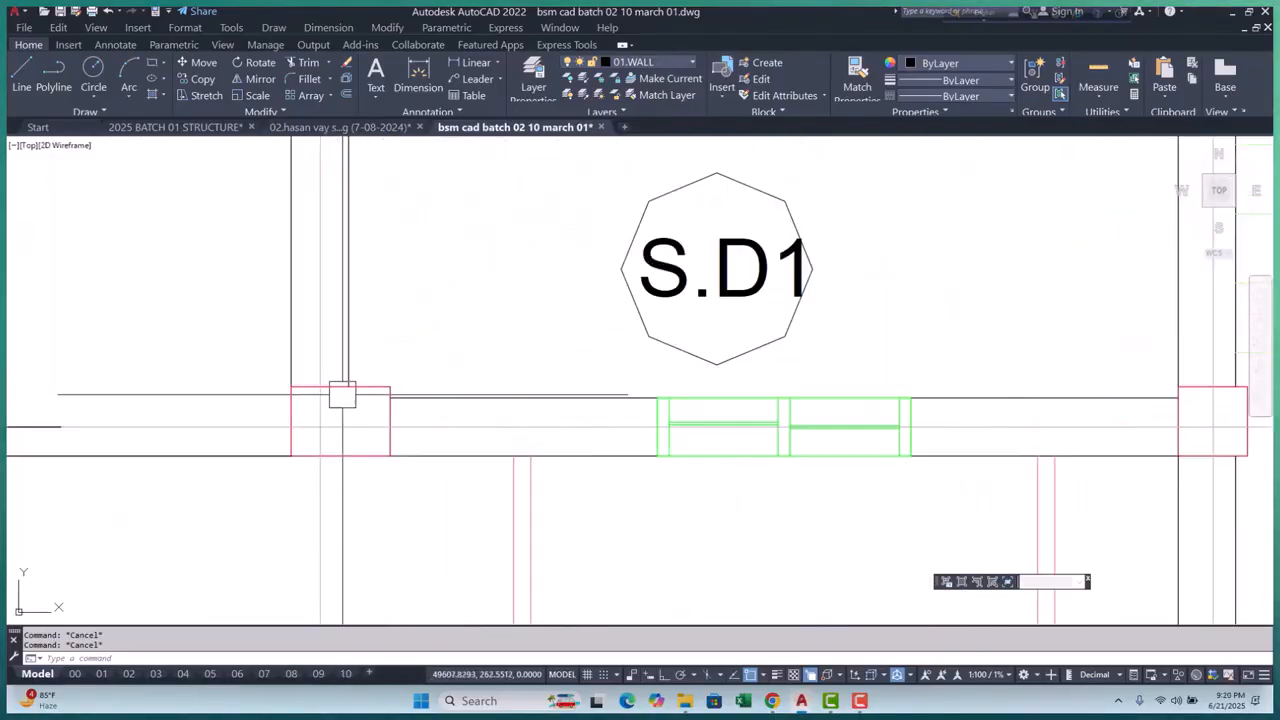
pyautogui.click(380, 390)
pyautogui.press('Escape')
pyautogui.press('Escape')
pyautogui.scroll(-6, 290, 495)
pyautogui.moveTo(306, 345); pyautogui.dragTo(306, 425, button='middle')
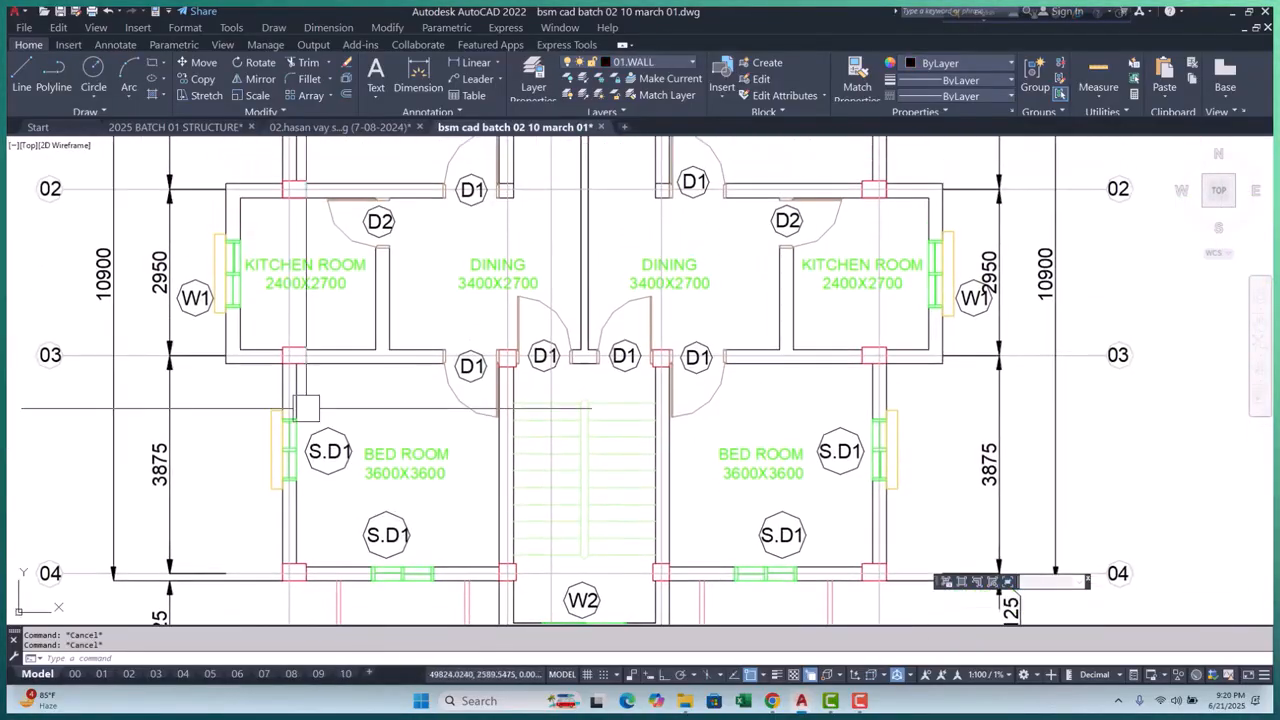
# Examine the column at grid A-03, the ground floor gridlines and dimensions, and the neighbouring floor plans
pyautogui.scroll(4, 306, 408)
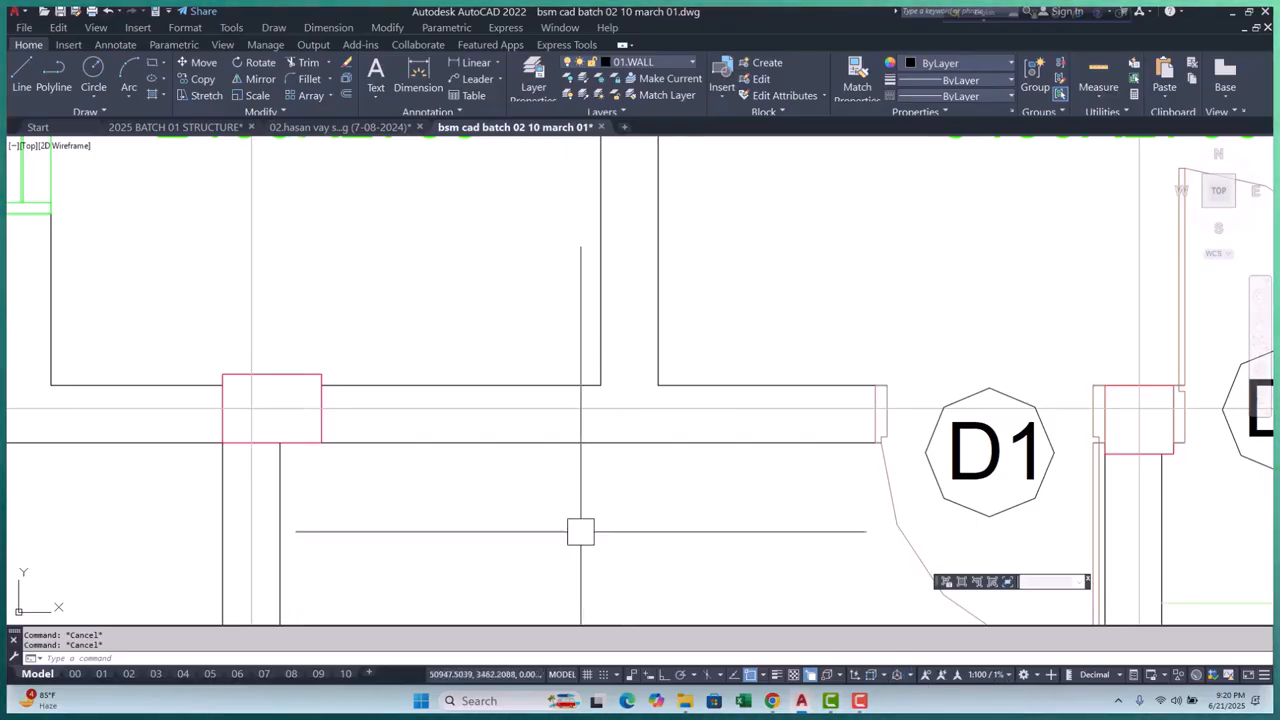
pyautogui.scroll(-6, 580, 529)
pyautogui.moveTo(610, 253); pyautogui.dragTo(520, 346, button='middle')
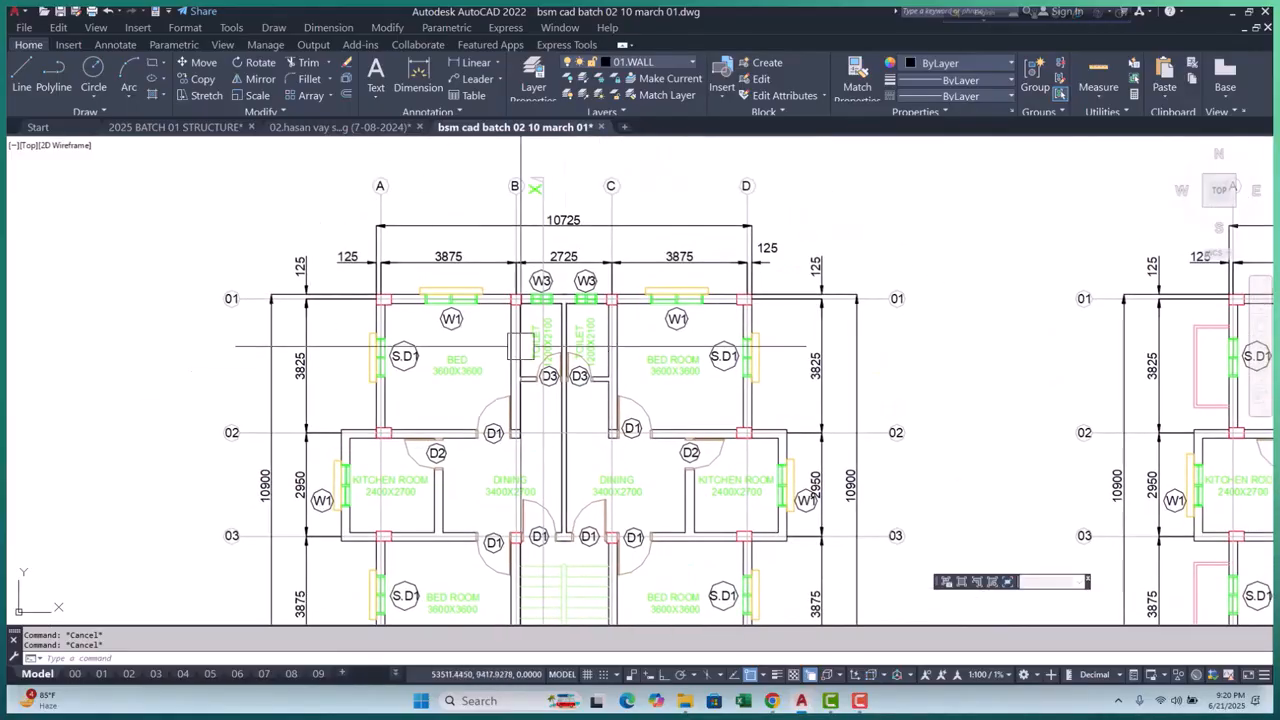
pyautogui.moveTo(525, 372); pyautogui.dragTo(494, 357)
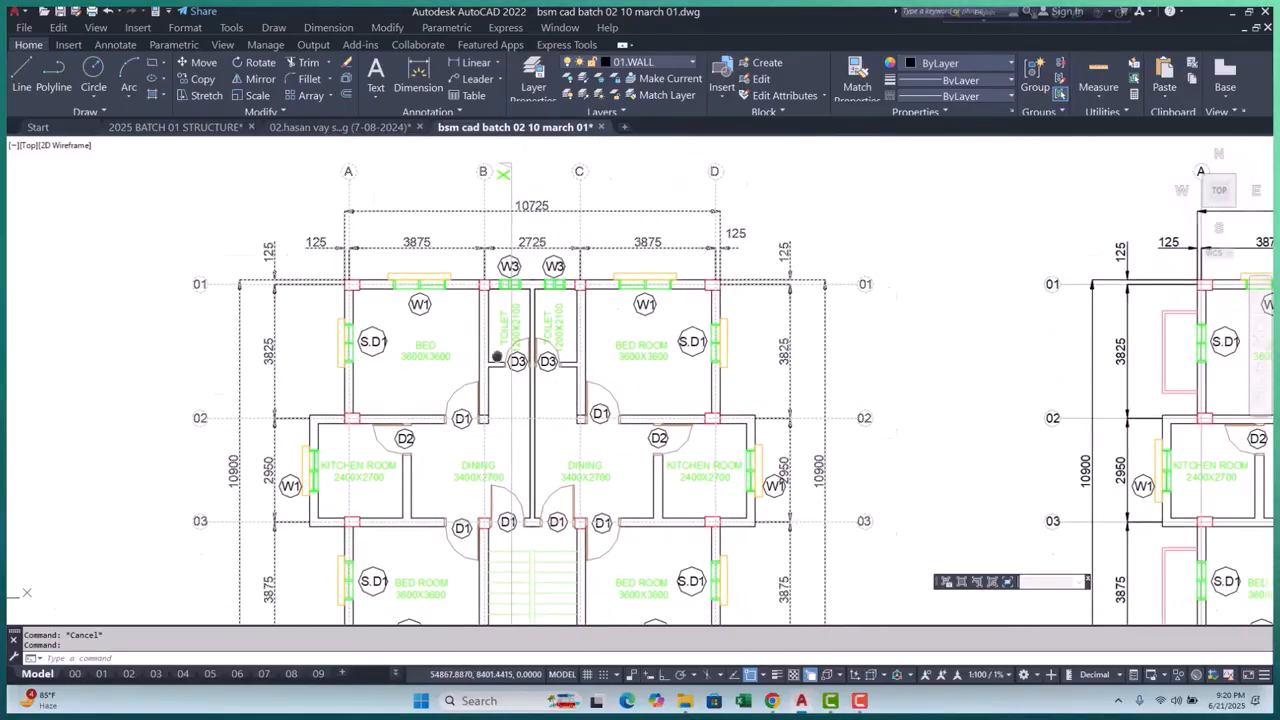
pyautogui.scroll(-2, 385, 310)
pyautogui.click(411, 315)
pyautogui.moveTo(494, 357)
pyautogui.mouseDown(button='middle')
pyautogui.moveTo(385, 310)
pyautogui.moveTo(483, 349)
pyautogui.moveTo(463, 334)
pyautogui.moveTo(365, 309)
pyautogui.mouseUp(button='middle')
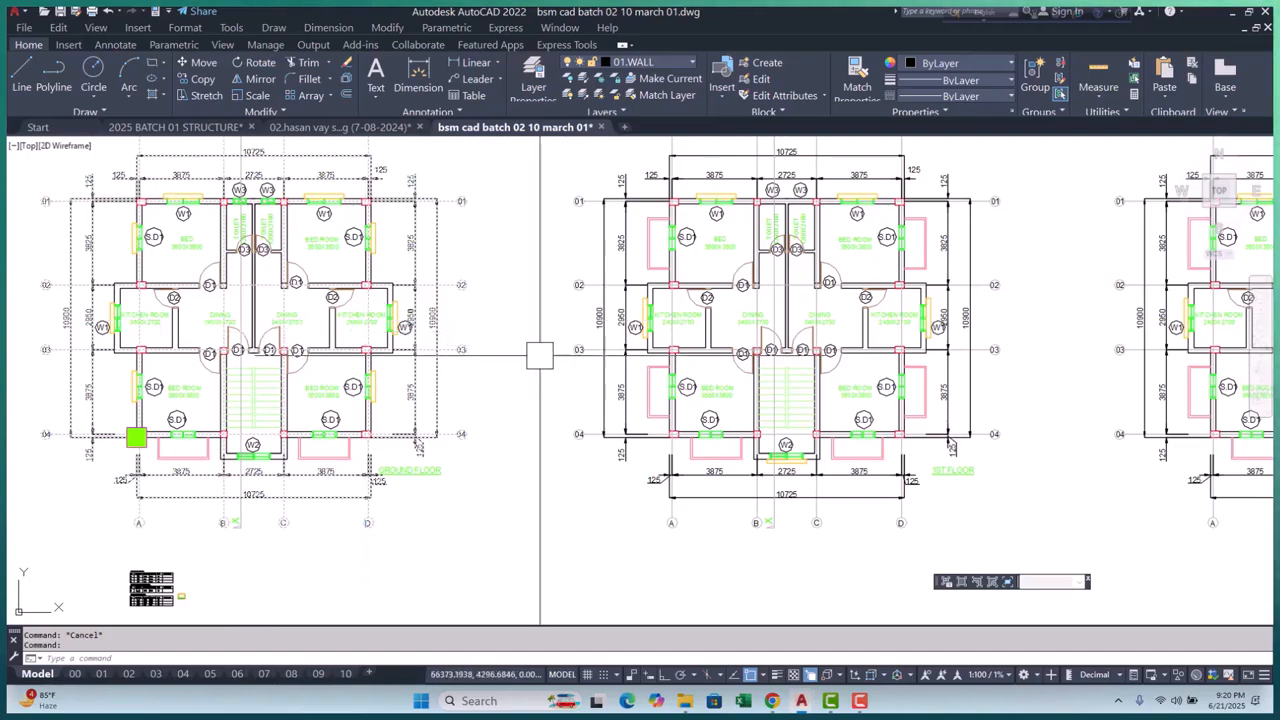
pyautogui.moveTo(582, 370); pyautogui.dragTo(575, 367, button='middle')
pyautogui.scroll(-3, 575, 367)
pyautogui.scroll(1, 400, 368)
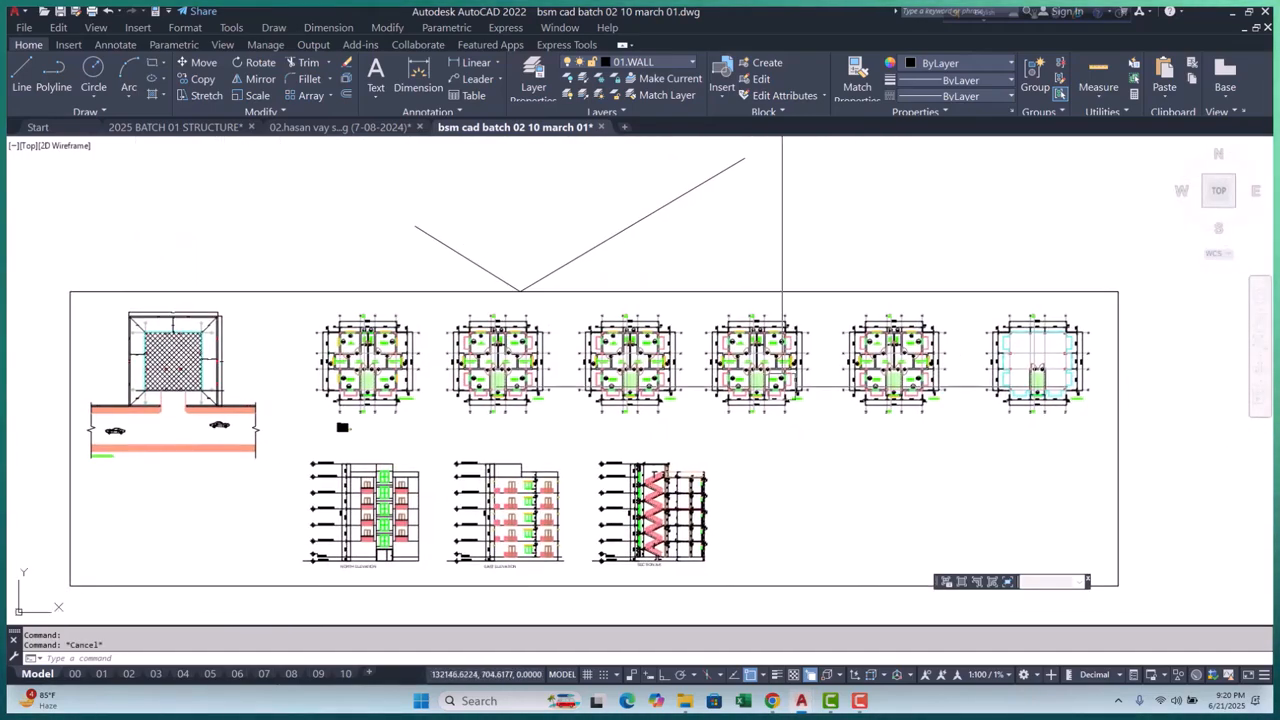
pyautogui.scroll(1, 272, 370)
pyautogui.scroll(5, 272, 370)
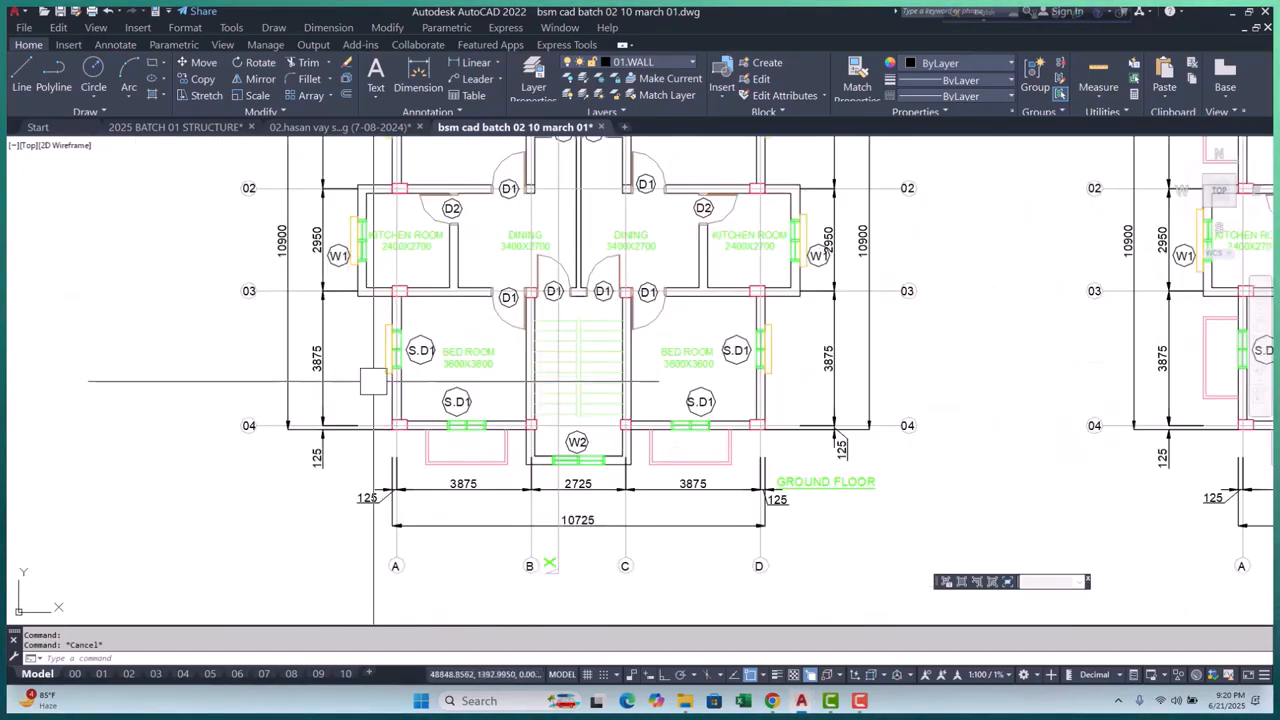
# Compare the ground floor's lower columns around the staircase with the upper floor plans and the roof plan
pyautogui.scroll(3, 496, 442)
pyautogui.scroll(6, 430, 449)
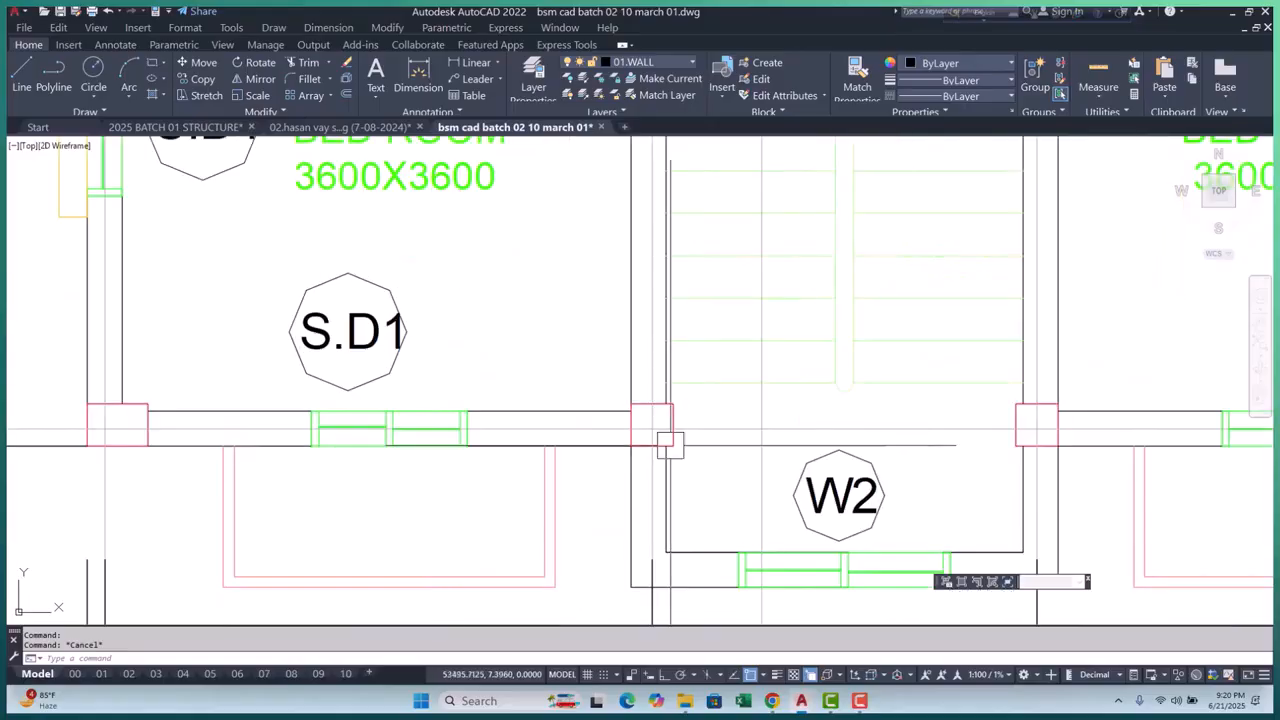
pyautogui.scroll(-8, 671, 373)
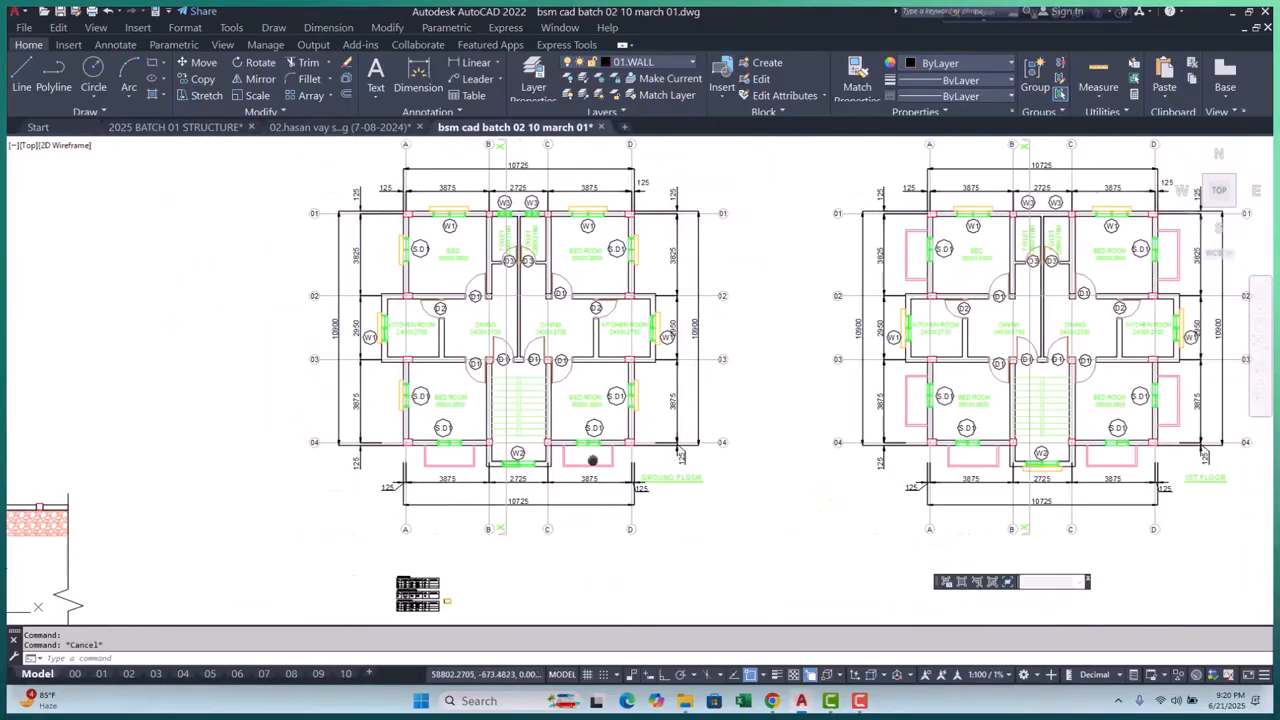
pyautogui.press('Escape')
pyautogui.scroll(-4, 401, 440)
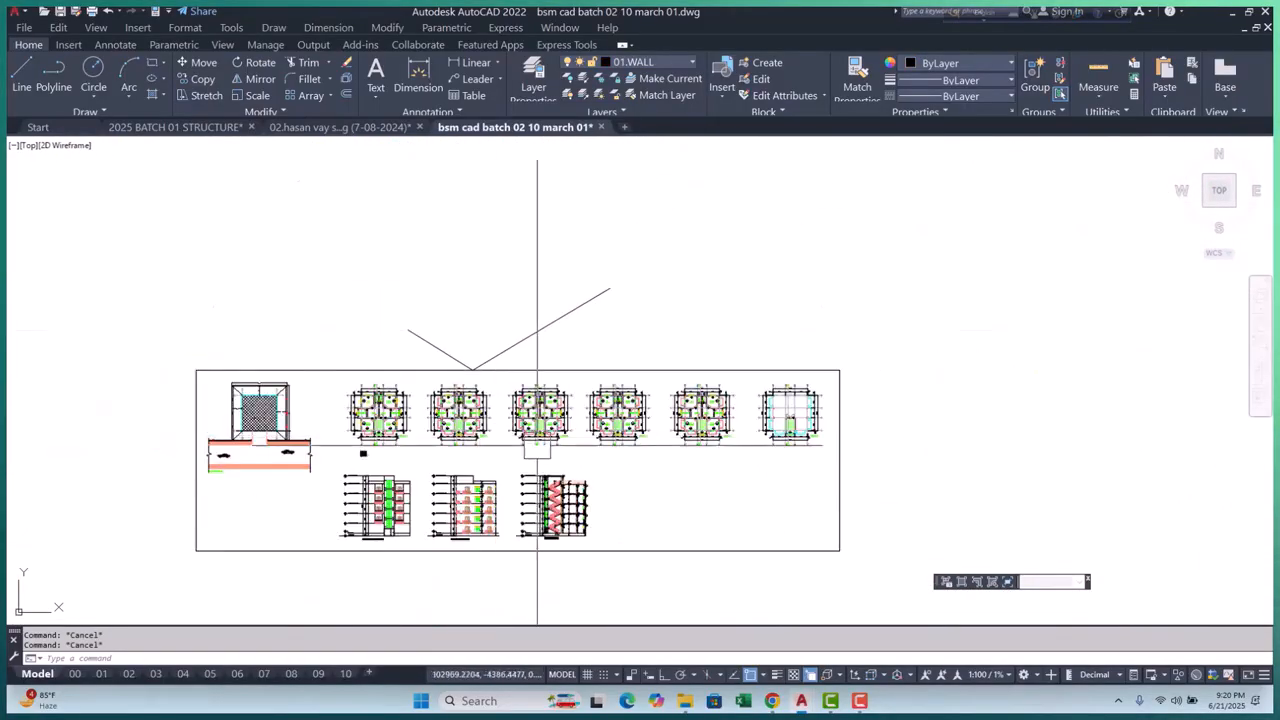
pyautogui.scroll(5, 683, 407)
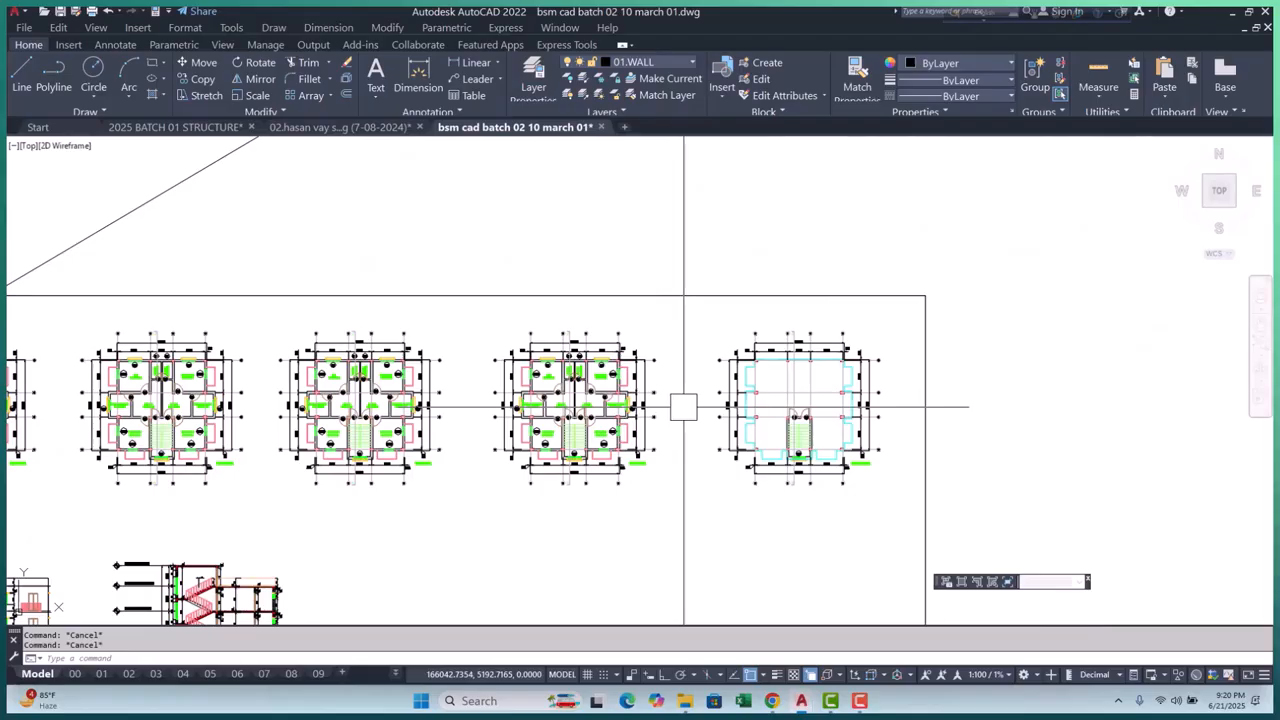
pyautogui.scroll(2, 683, 407)
pyautogui.scroll(1, 560, 412)
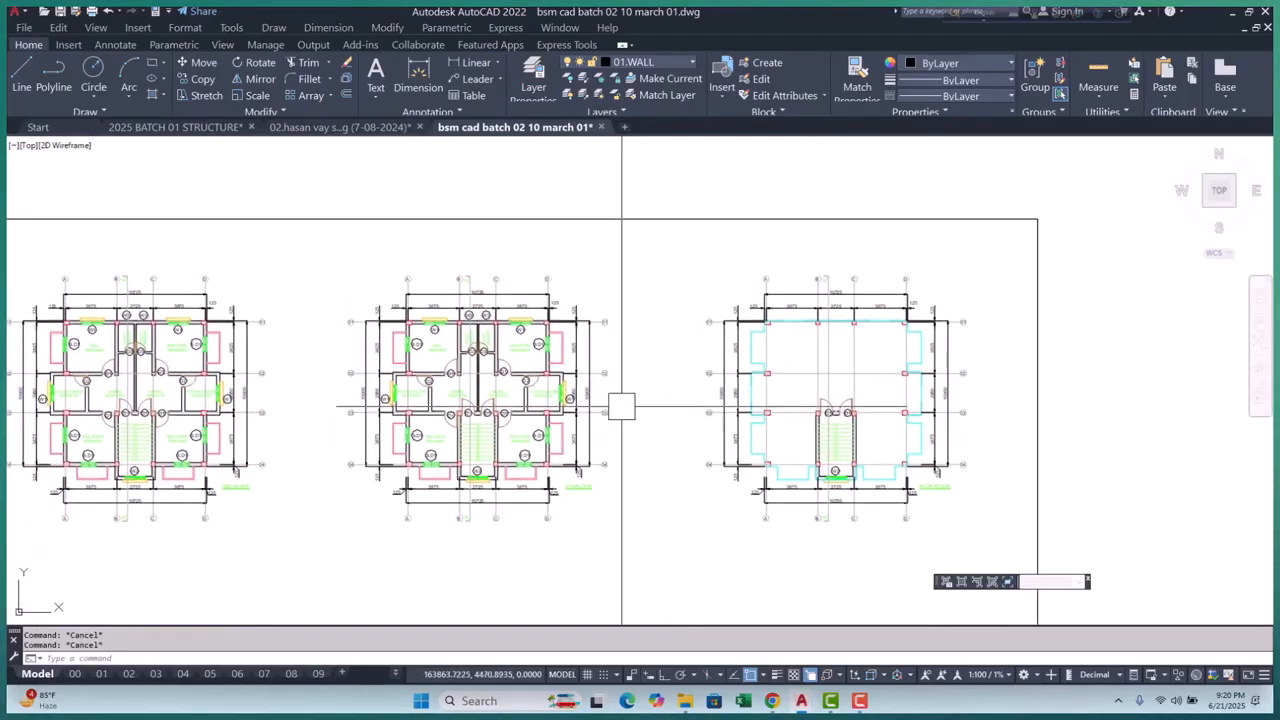
pyautogui.scroll(-3, 621, 407)
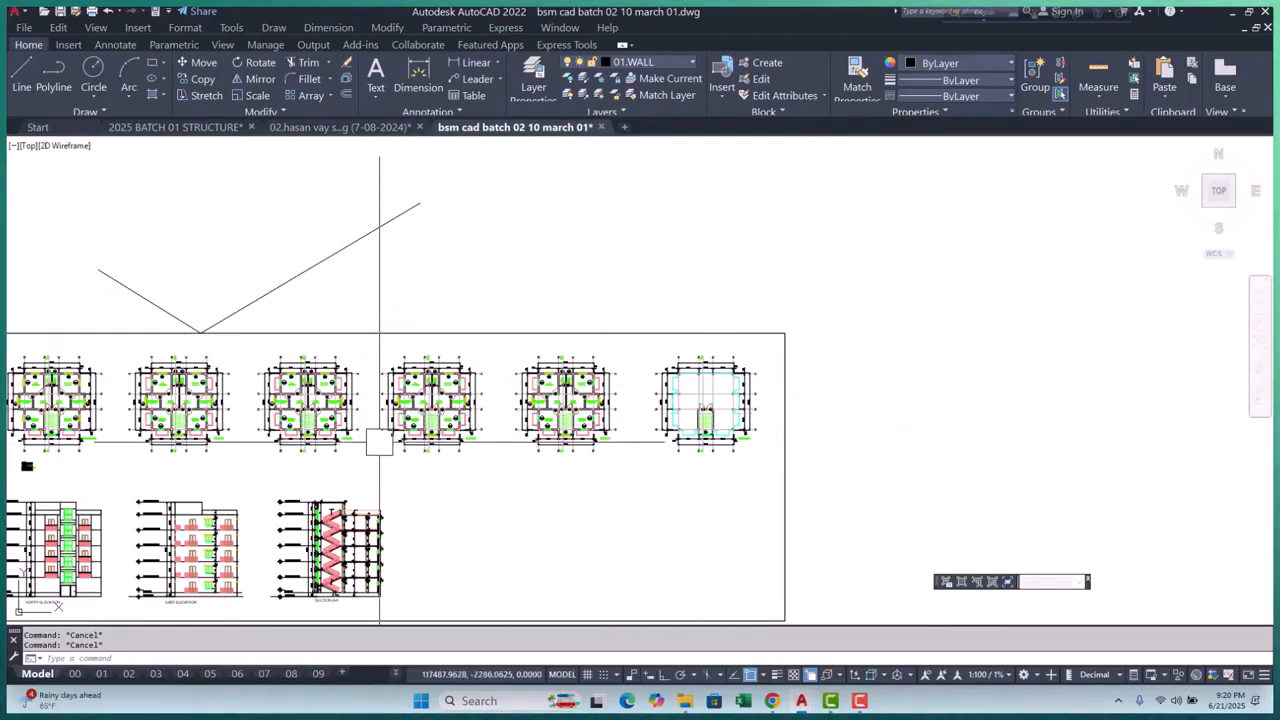
pyautogui.moveTo(364, 440); pyautogui.dragTo(560, 430, button='middle')
# Examine the ground floor columns along grid 04, then survey the row of floor plans from ground floor to roof
pyautogui.scroll(3, 377, 429)
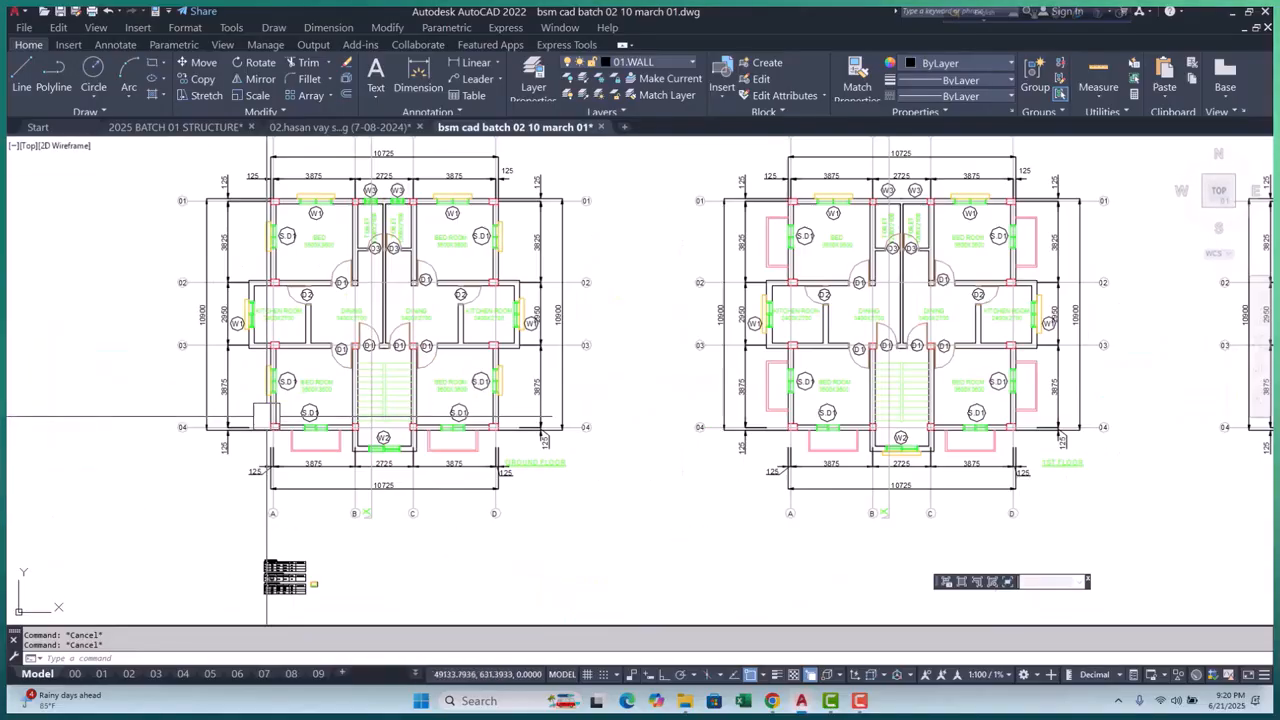
pyautogui.scroll(5, 377, 429)
pyautogui.moveTo(340, 450); pyautogui.dragTo(392, 439, button='middle')
pyautogui.scroll(2, 392, 439)
pyautogui.scroll(-10, 392, 439)
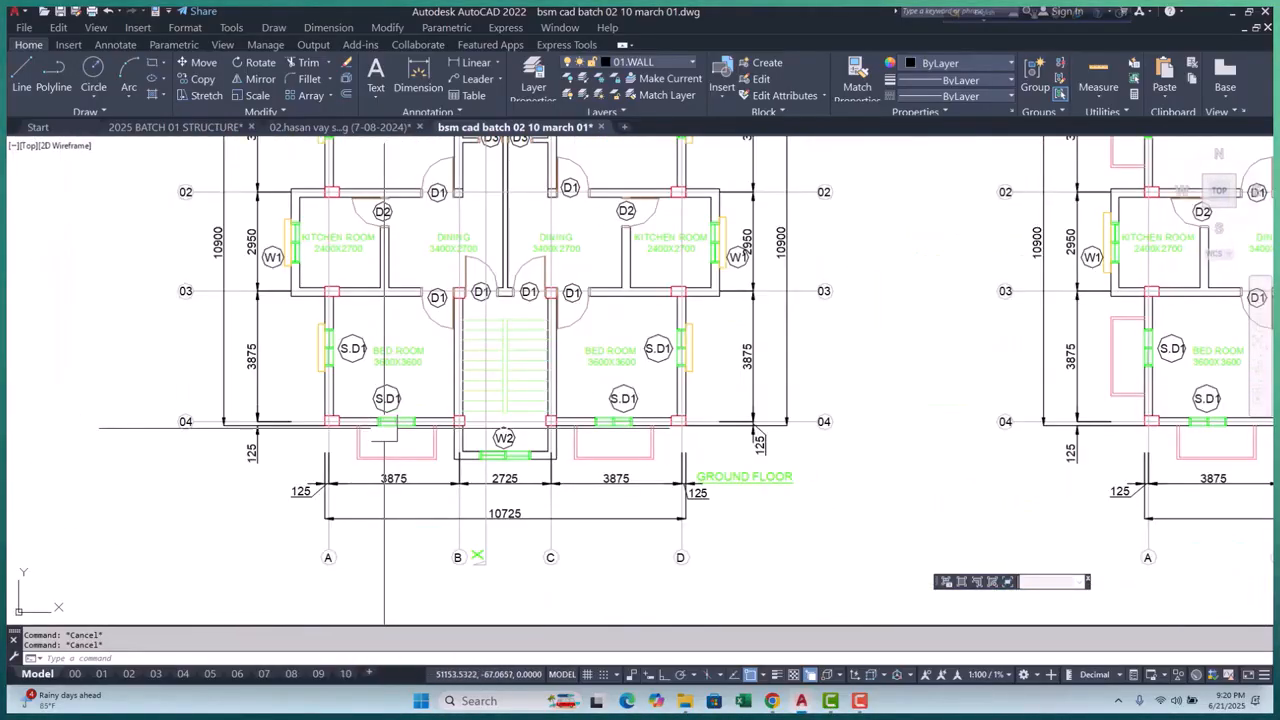
pyautogui.scroll(4, 450, 380)
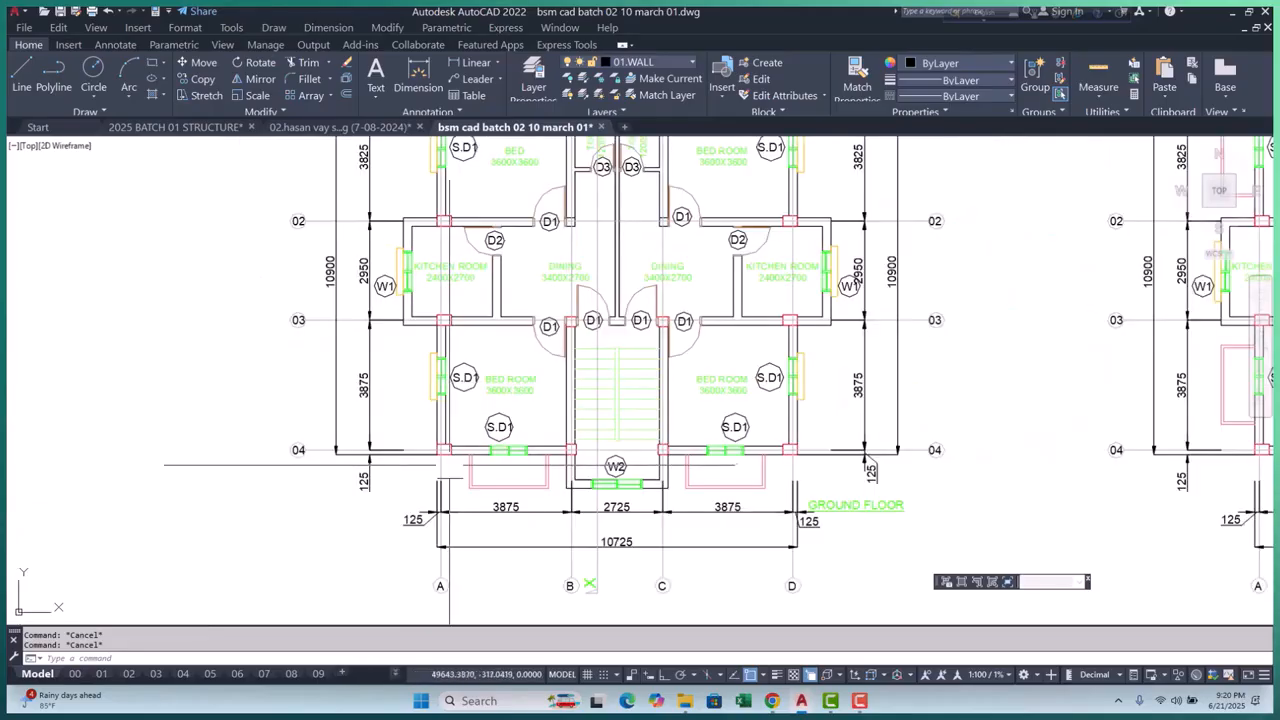
pyautogui.scroll(-9, 472, 375)
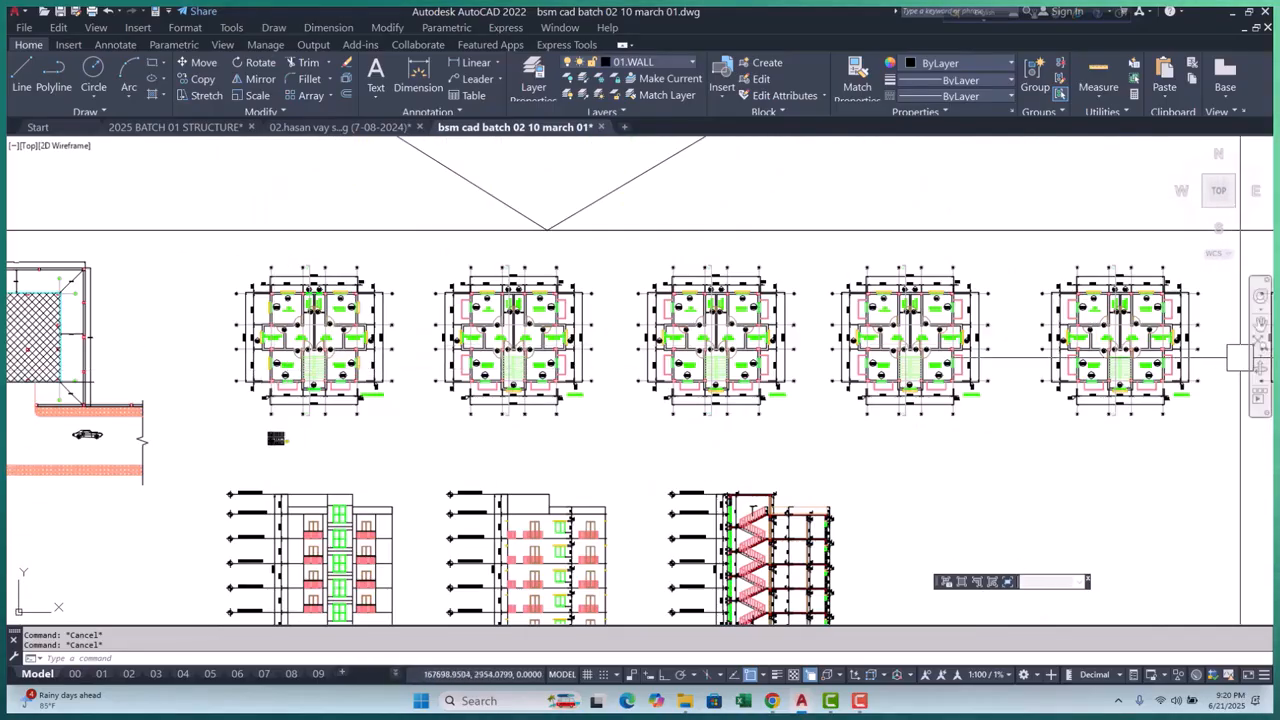
pyautogui.moveTo(1261, 348); pyautogui.dragTo(945, 346, button='middle')
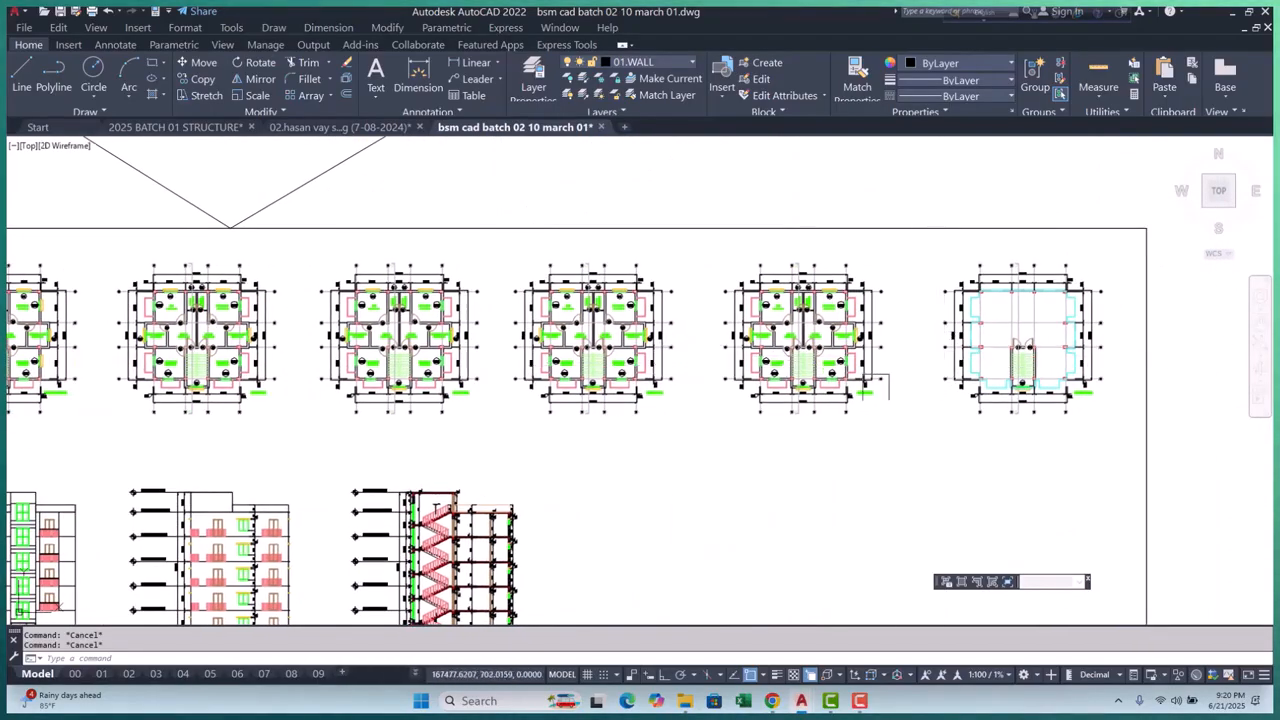
pyautogui.moveTo(661, 409); pyautogui.dragTo(687, 388, button='middle')
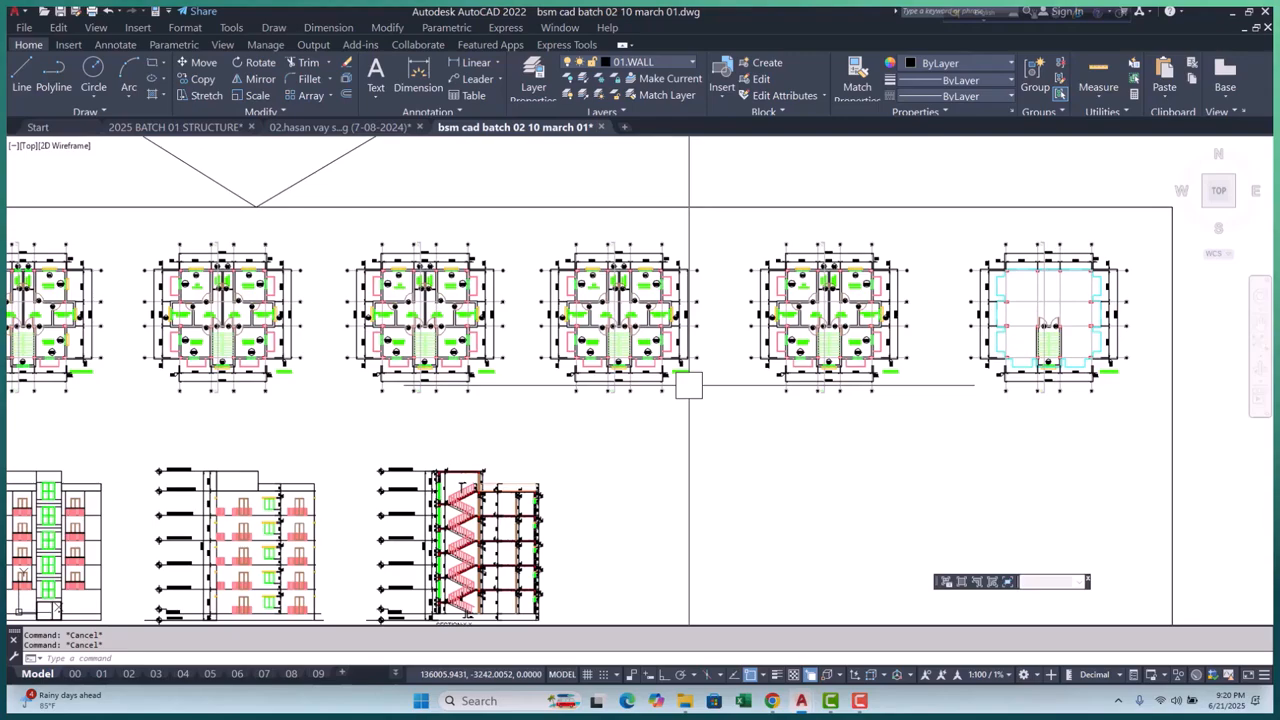
pyautogui.scroll(-4, 688, 385)
pyautogui.scroll(4, 509, 348)
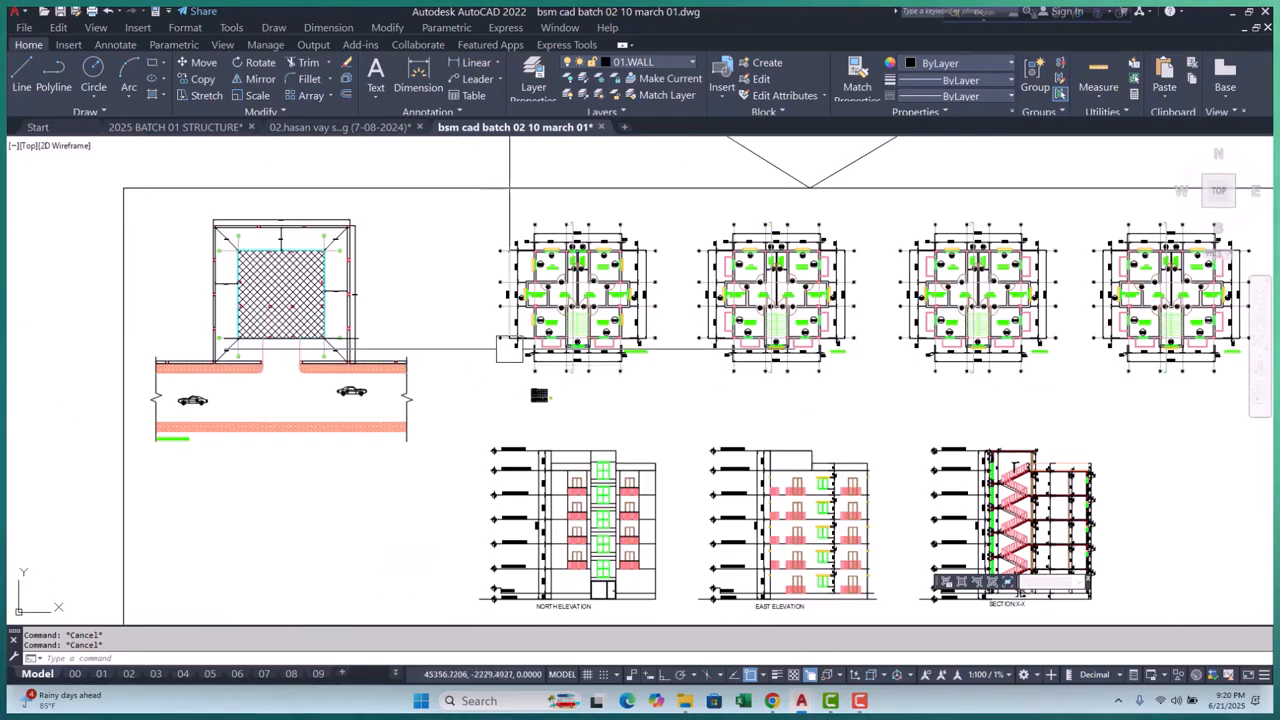
# Select the ground floor columns at A-04, A-03 and A-02 to check them, clear the selection, and inspect the A-01 corner
pyautogui.scroll(4, 509, 348)
pyautogui.scroll(2, 555, 418)
pyautogui.scroll(-2, 555, 418)
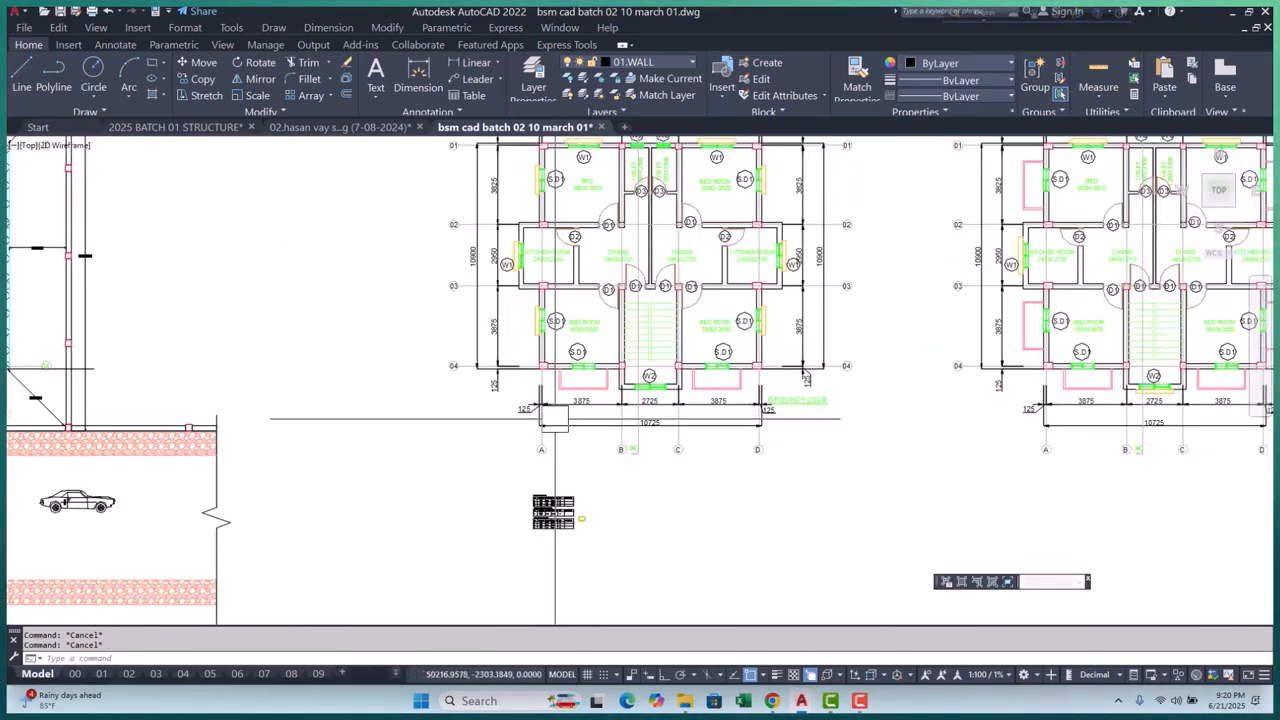
pyautogui.scroll(-2, 555, 418)
pyautogui.scroll(6, 565, 384)
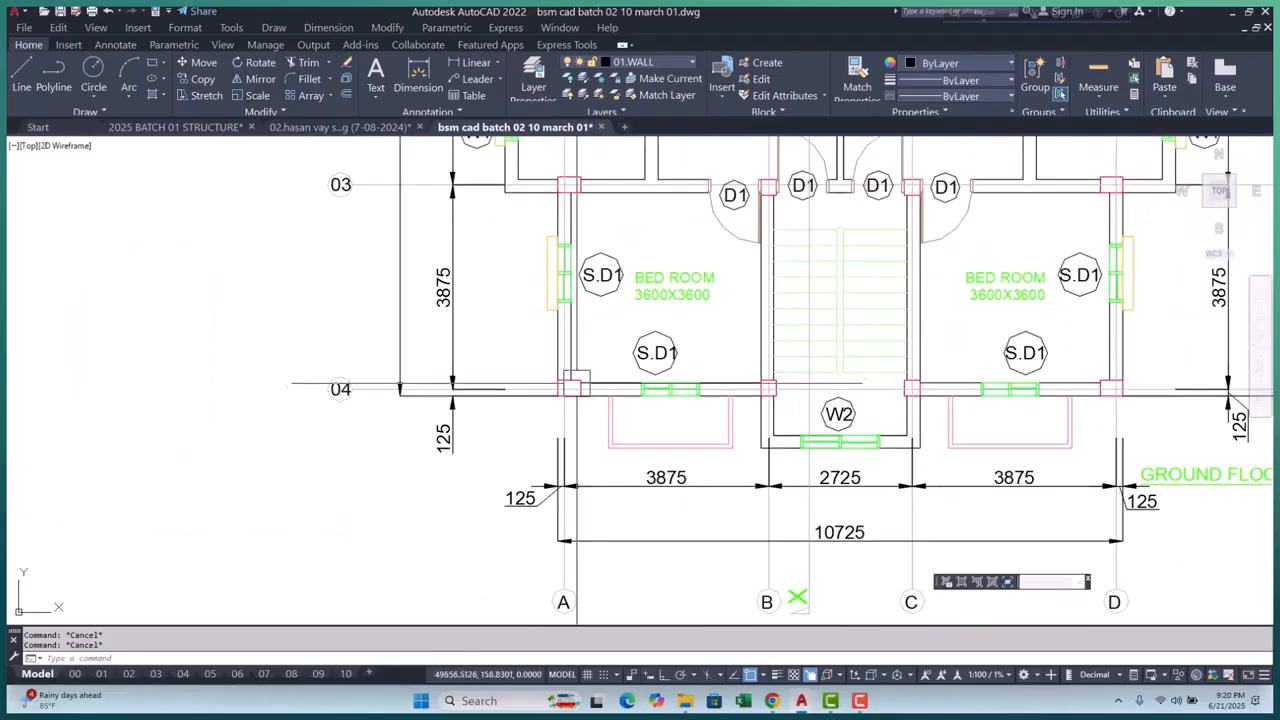
pyautogui.scroll(-4, 552, 382)
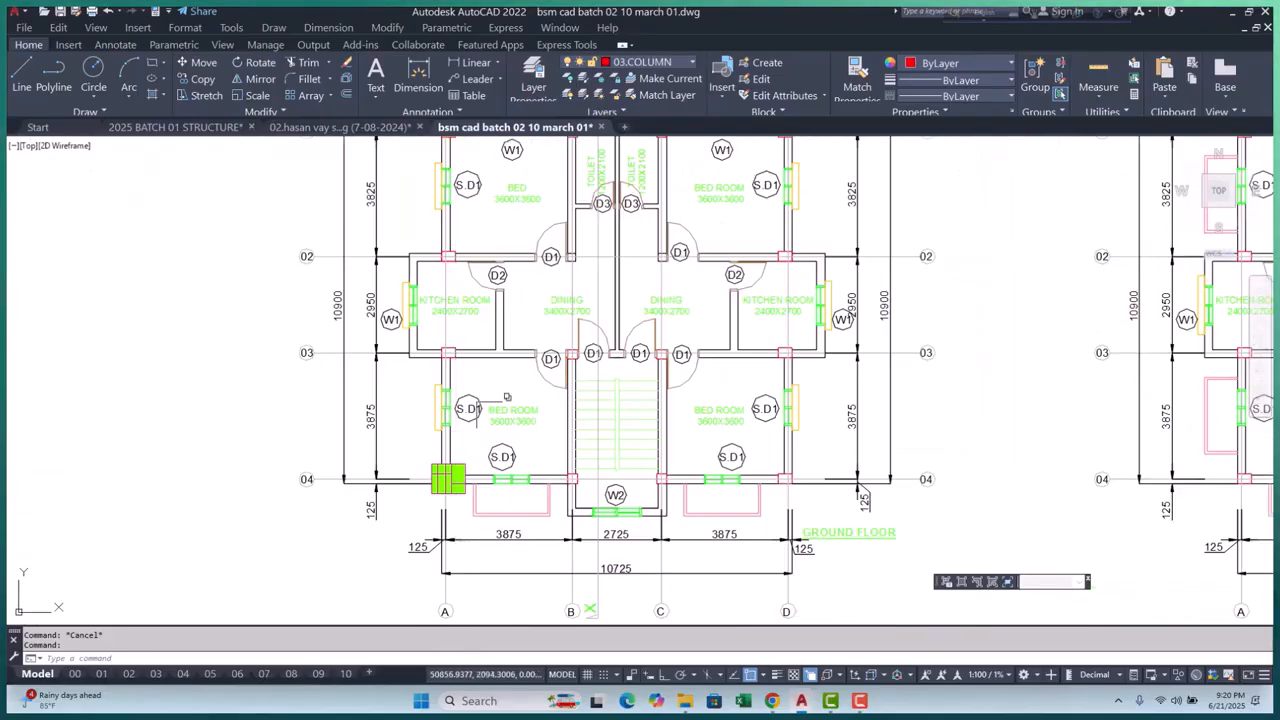
pyautogui.scroll(5, 413, 376)
pyautogui.click(405, 384)
pyautogui.scroll(-4, 366, 420)
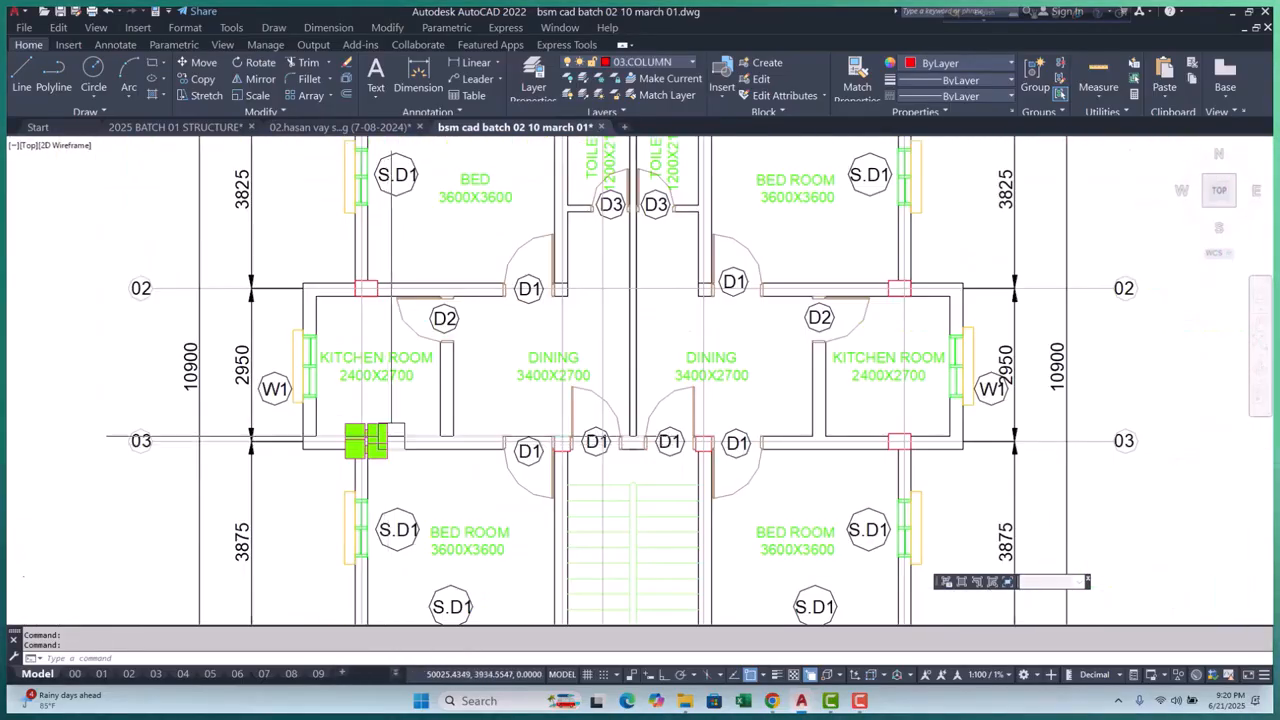
pyautogui.press('Escape')
pyautogui.scroll(6, 370, 400)
pyautogui.click(387, 393)
pyautogui.scroll(-4, 385, 400)
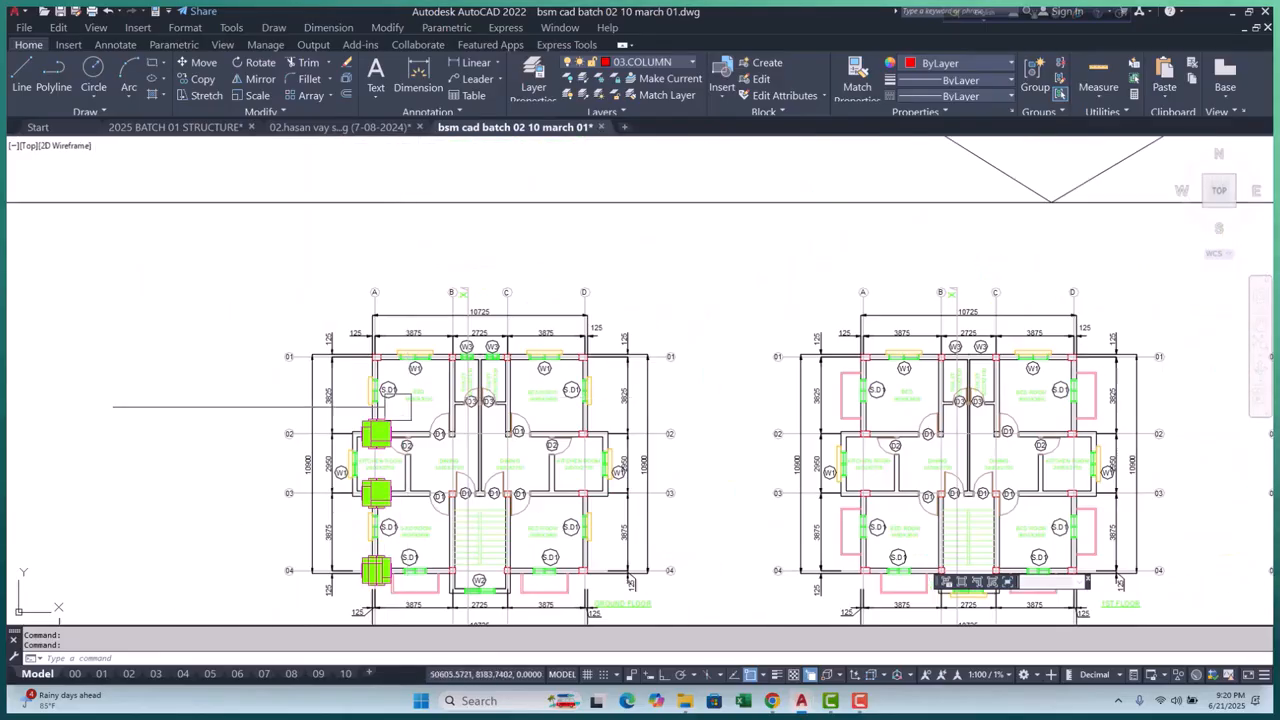
pyautogui.press('Escape')
pyautogui.scroll(5, 377, 400)
pyautogui.scroll(4, 377, 400)
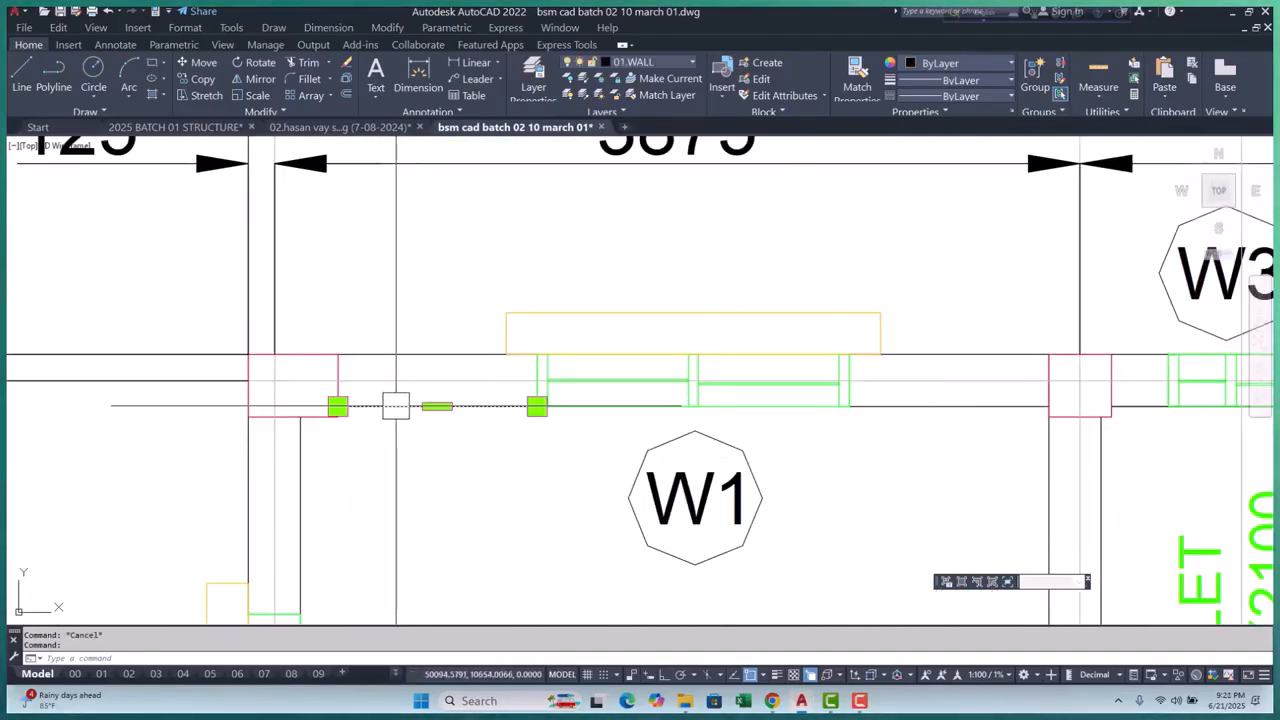
pyautogui.scroll(-6, 398, 400)
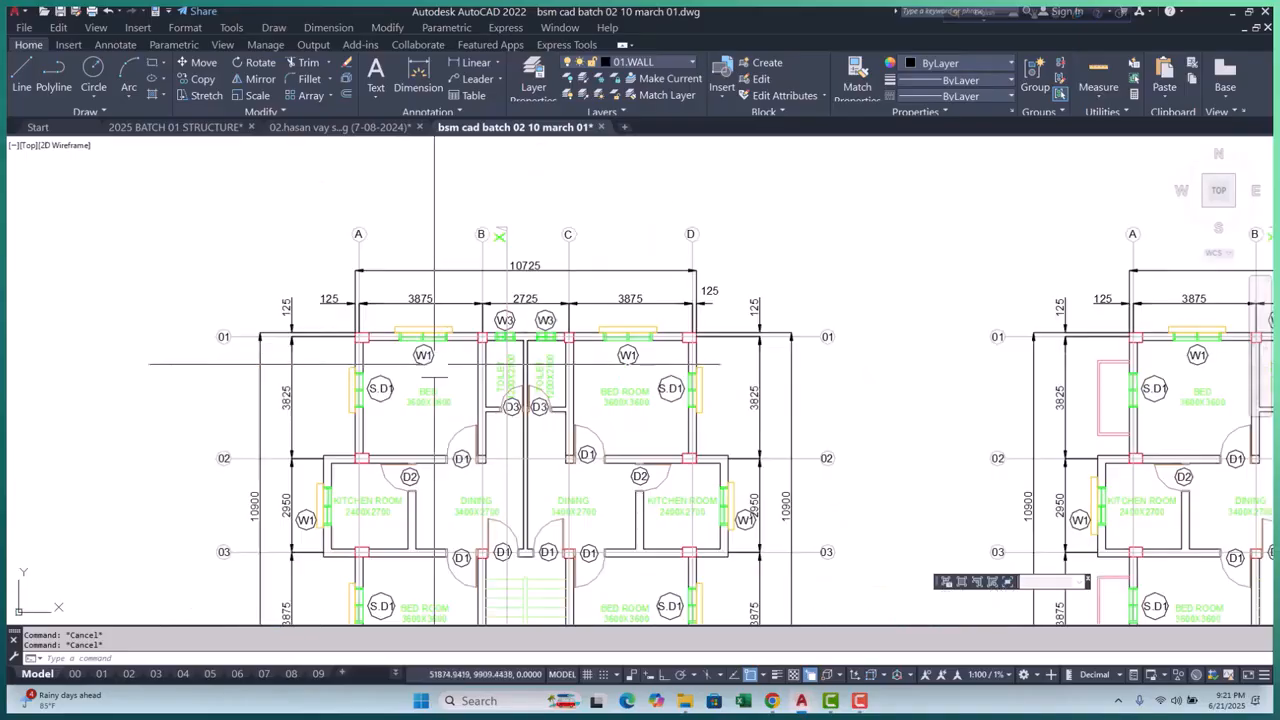
# Turn off the current 01.WALL layer, confirming that the current layer should be hidden
pyautogui.click(665, 62)
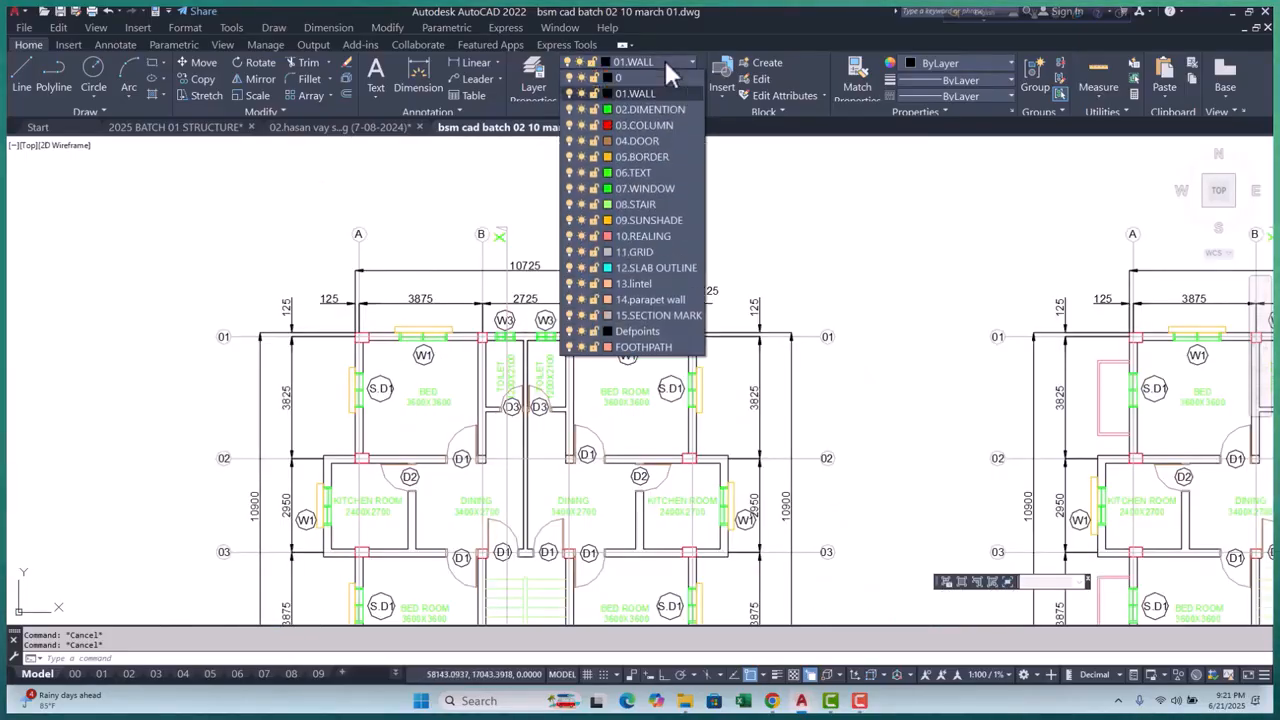
pyautogui.click(567, 95)
pyautogui.click(520, 330)
# Examine the floor plans, Section X-X and the east elevation for objects left showing with the wall layer off
pyautogui.scroll(-6, 520, 340)
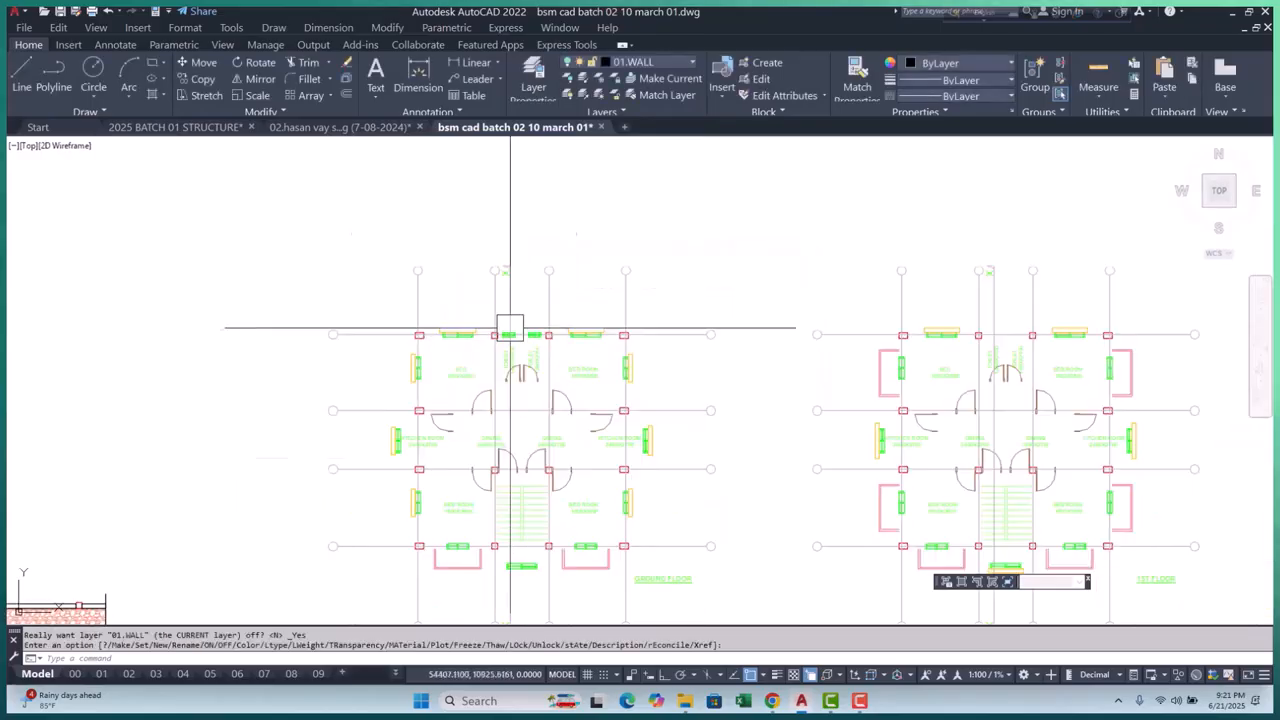
pyautogui.moveTo(723, 362); pyautogui.dragTo(313, 335, button='middle')
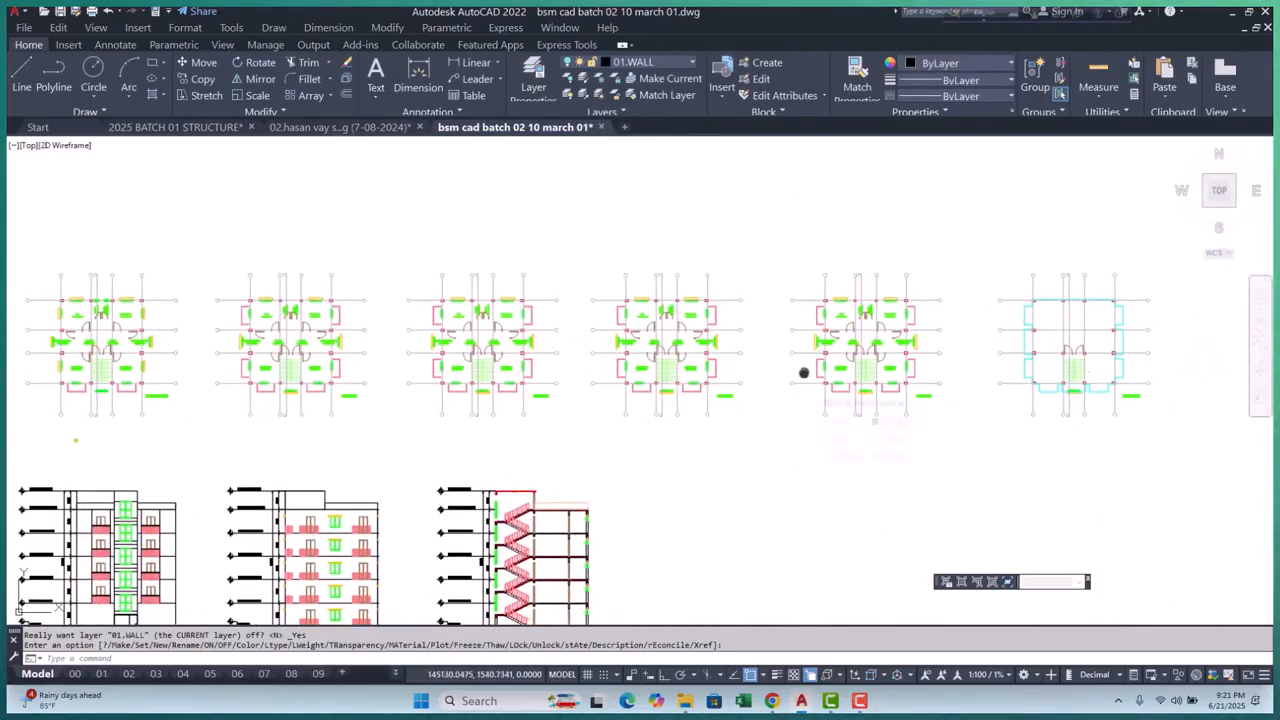
pyautogui.scroll(-3, 750, 370)
pyautogui.scroll(8, 571, 500)
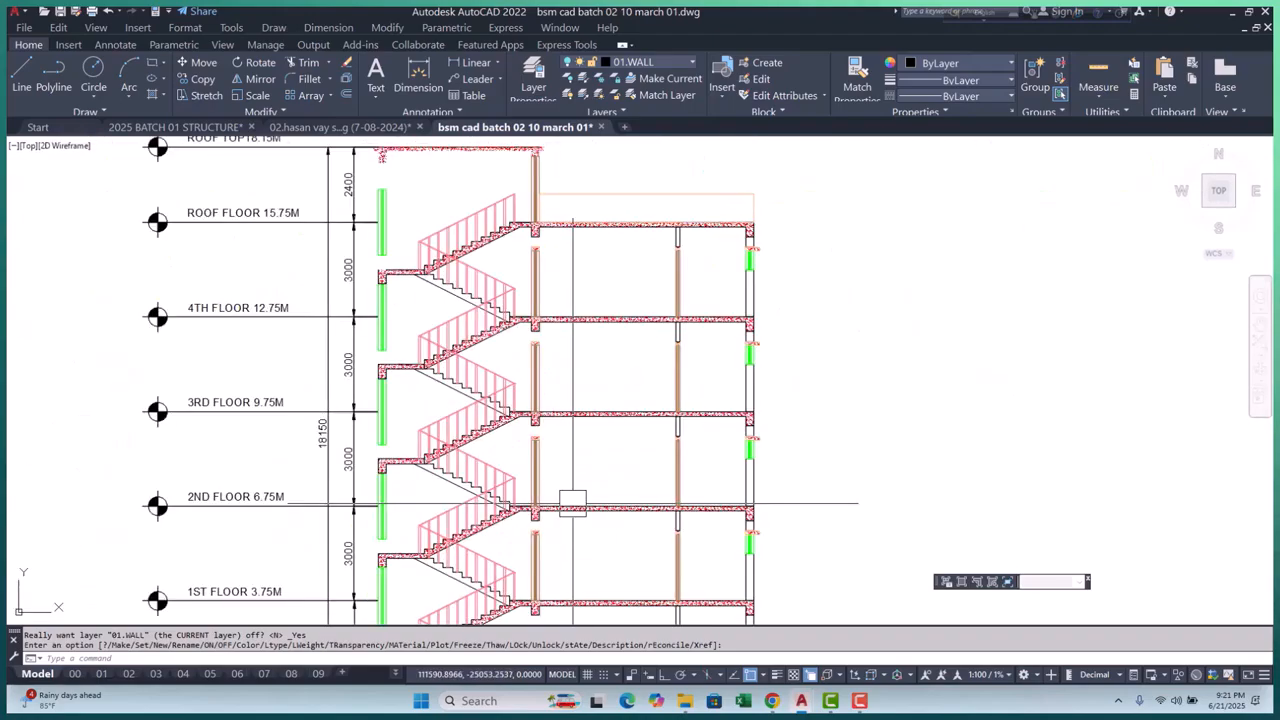
pyautogui.scroll(2, 309, 437)
pyautogui.scroll(2, 380, 422)
pyautogui.scroll(-5, 571, 371)
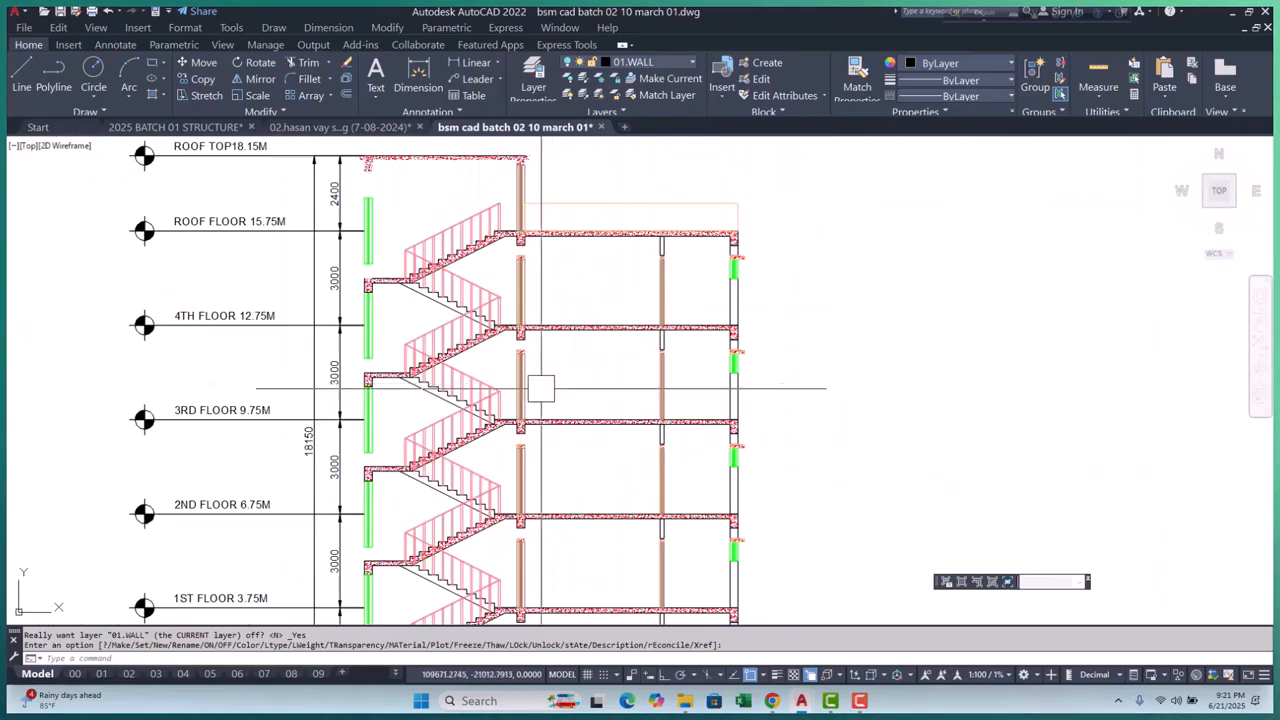
pyautogui.scroll(5, 751, 314)
pyautogui.moveTo(734, 289); pyautogui.dragTo(690, 343, button='middle')
pyautogui.scroll(-5, 690, 343)
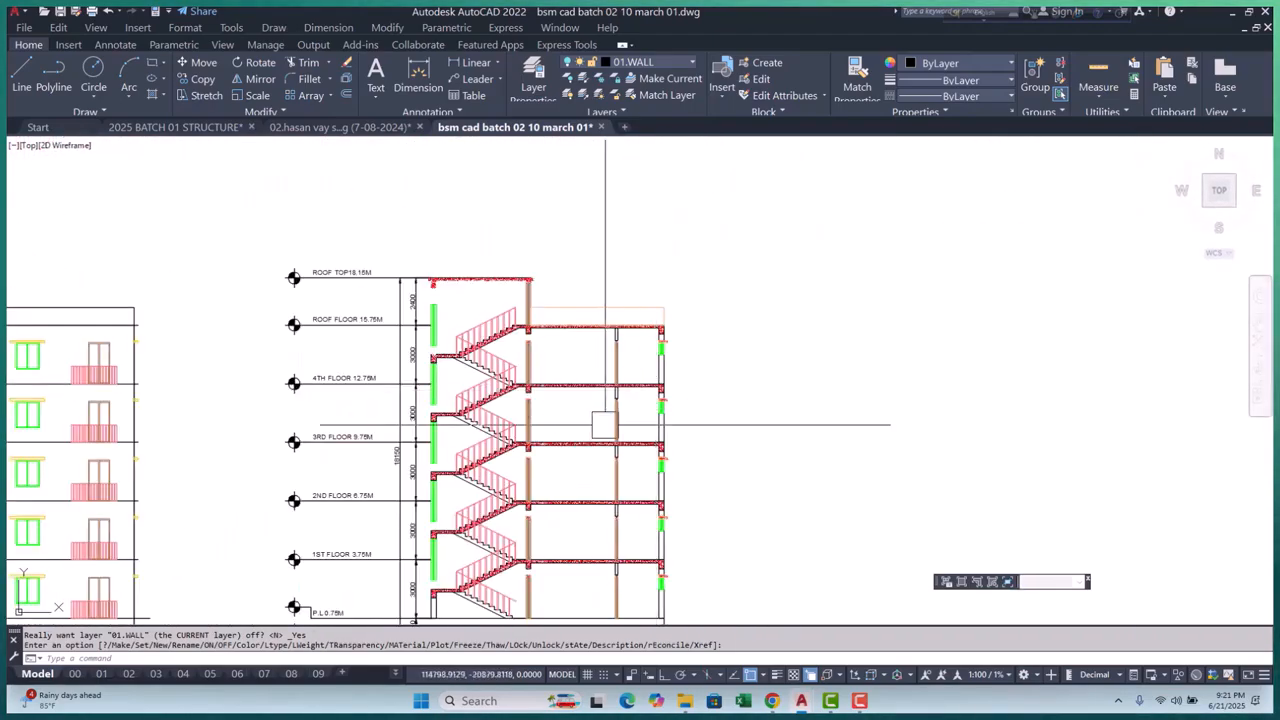
pyautogui.scroll(2, 600, 380)
pyautogui.scroll(-3, 500, 400)
pyautogui.scroll(4, 188, 422)
pyautogui.scroll(-4, 188, 422)
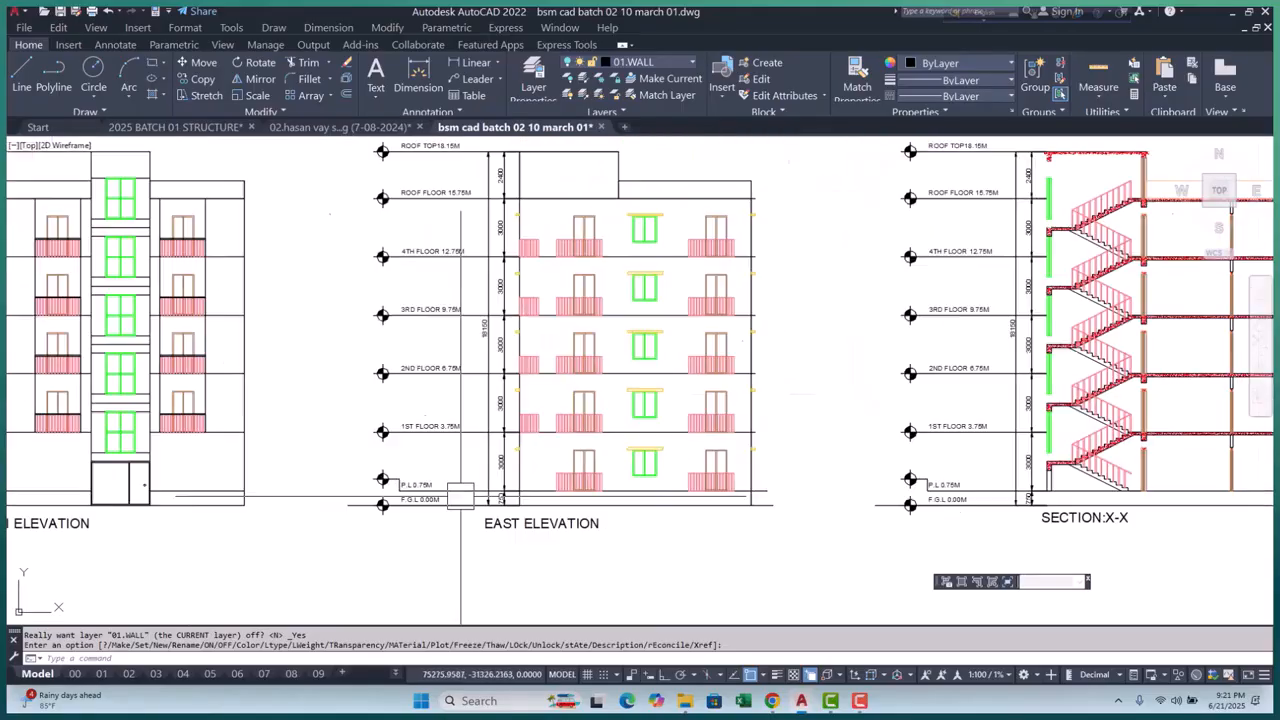
pyautogui.scroll(3, 271, 443)
pyautogui.scroll(-5, 370, 477)
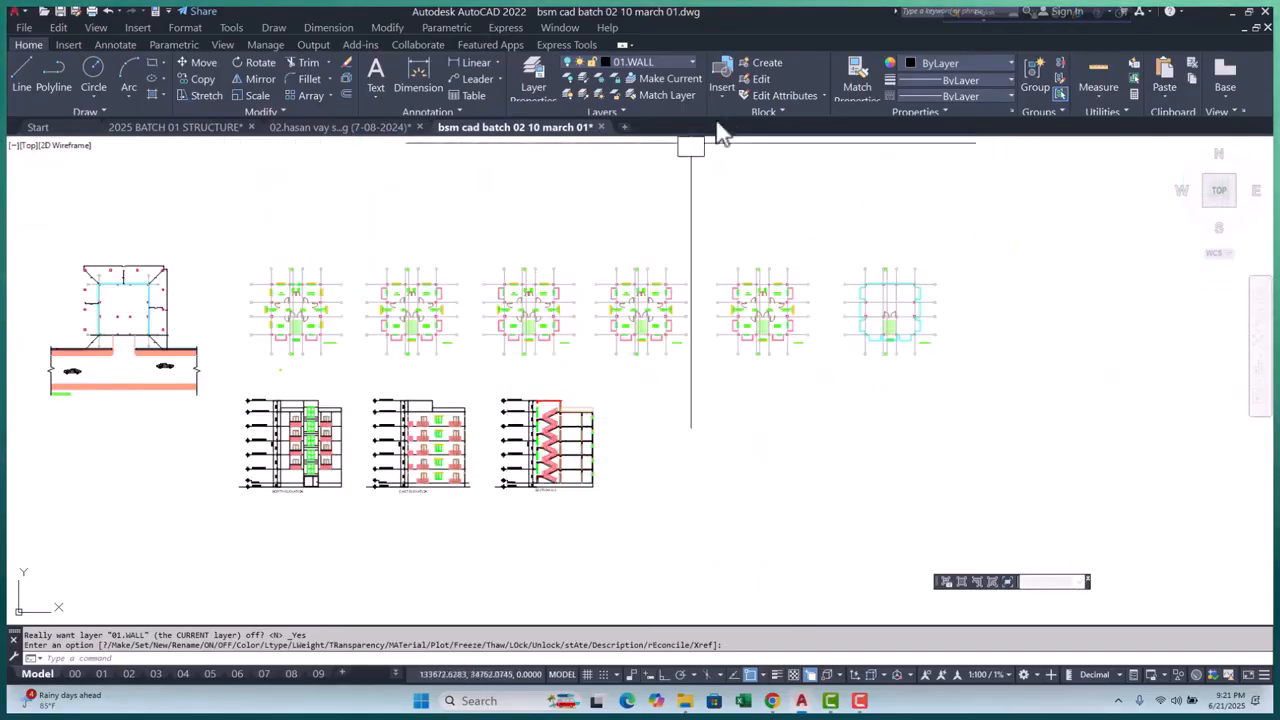
# Turn off the 02.DIMENTION, 04.DOOR, 05.BORDER, 06.TEXT, 07.WINDOW and 08.STAIR layers
pyautogui.click(675, 62)
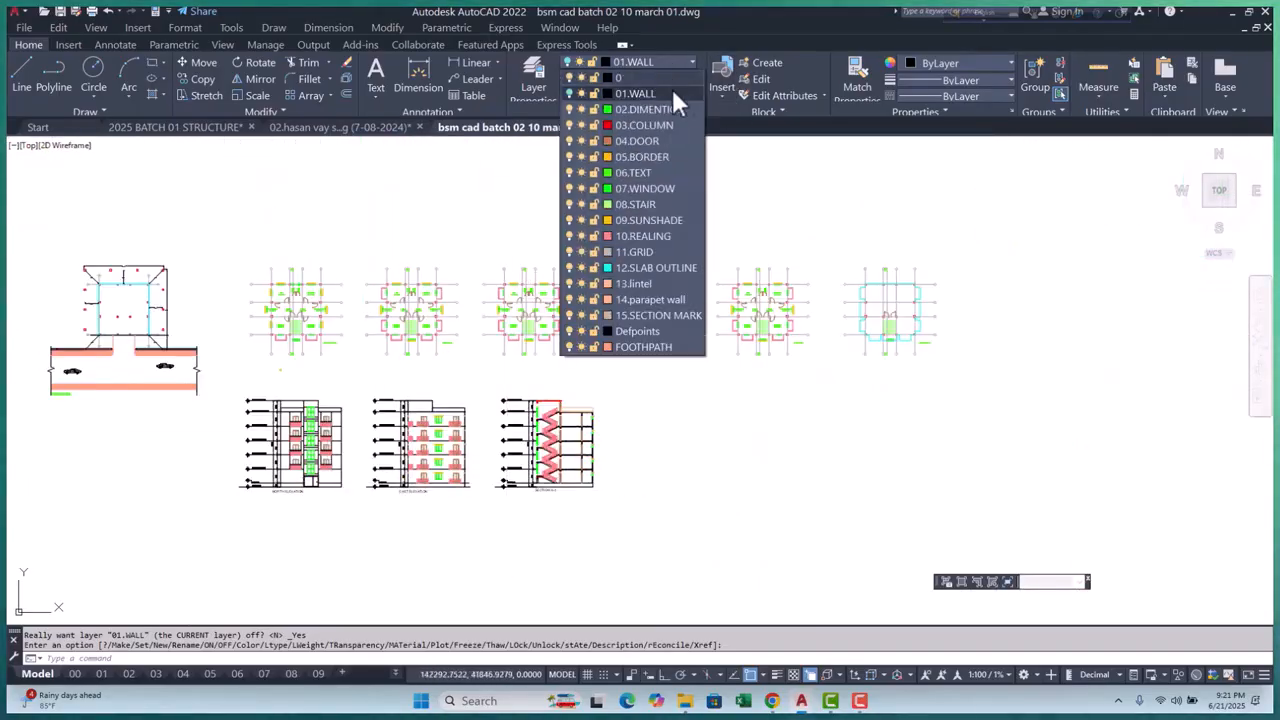
pyautogui.click(569, 108)
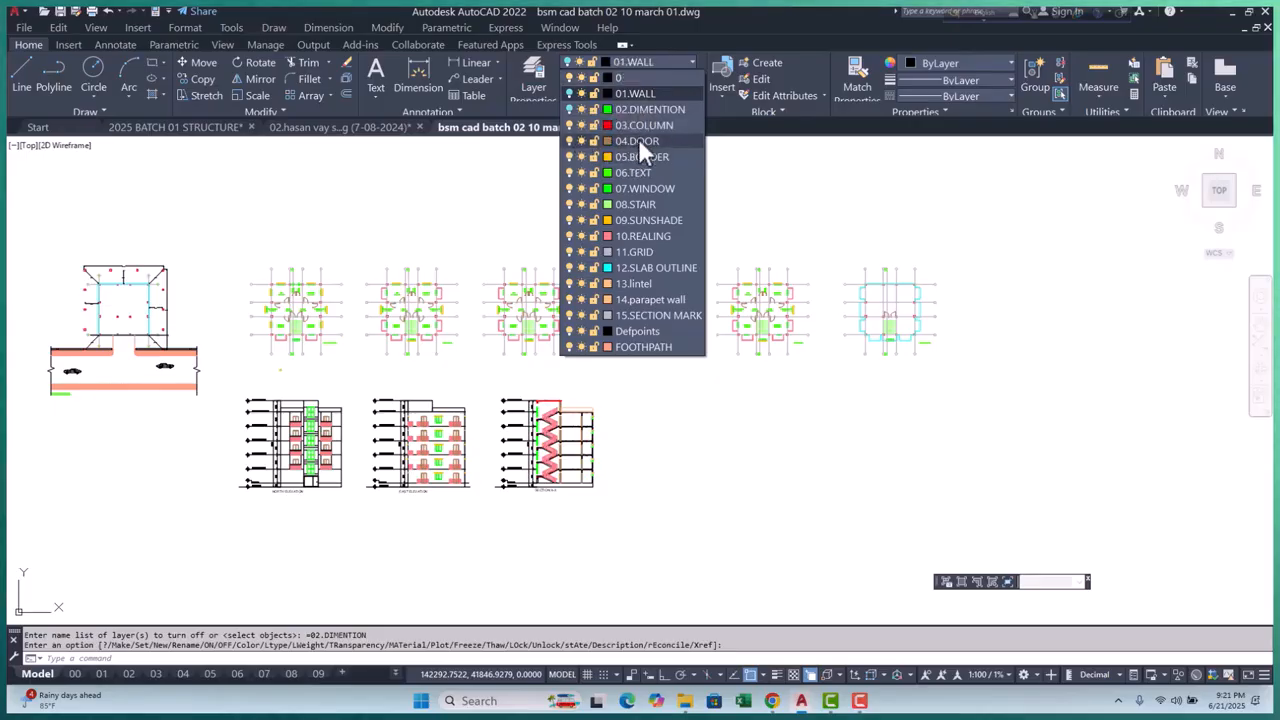
pyautogui.click(569, 141)
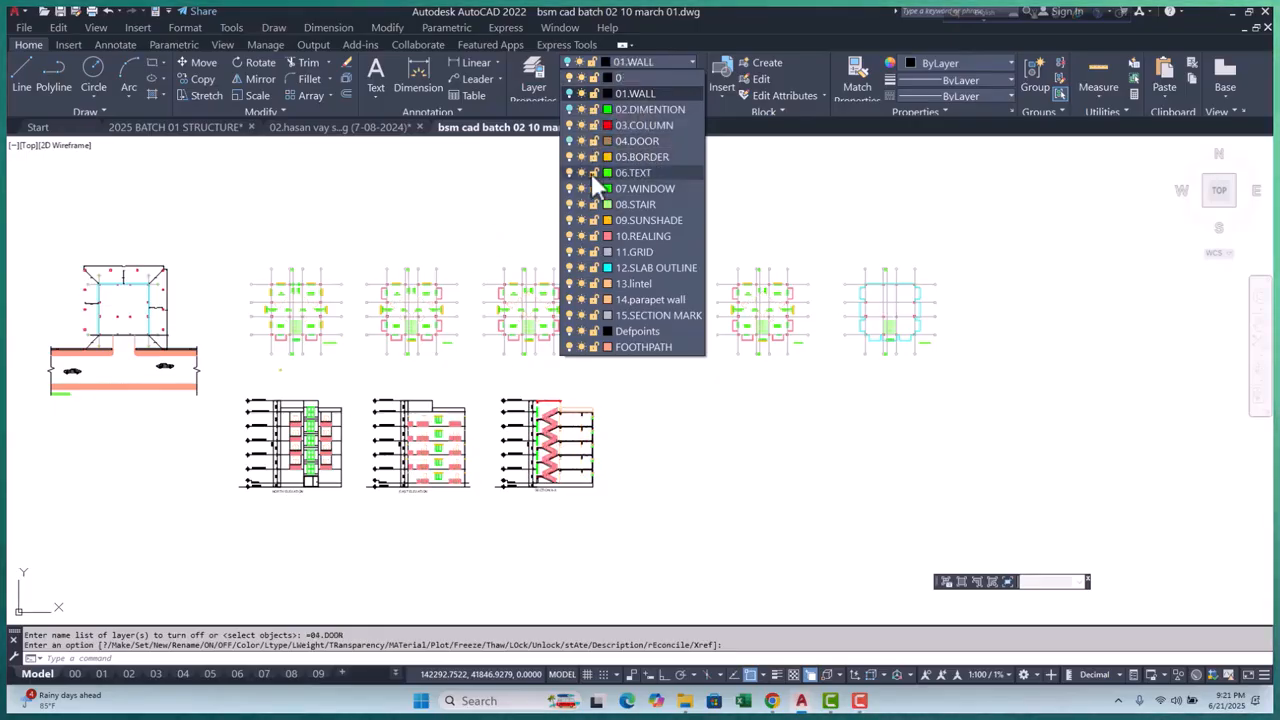
pyautogui.click(569, 158)
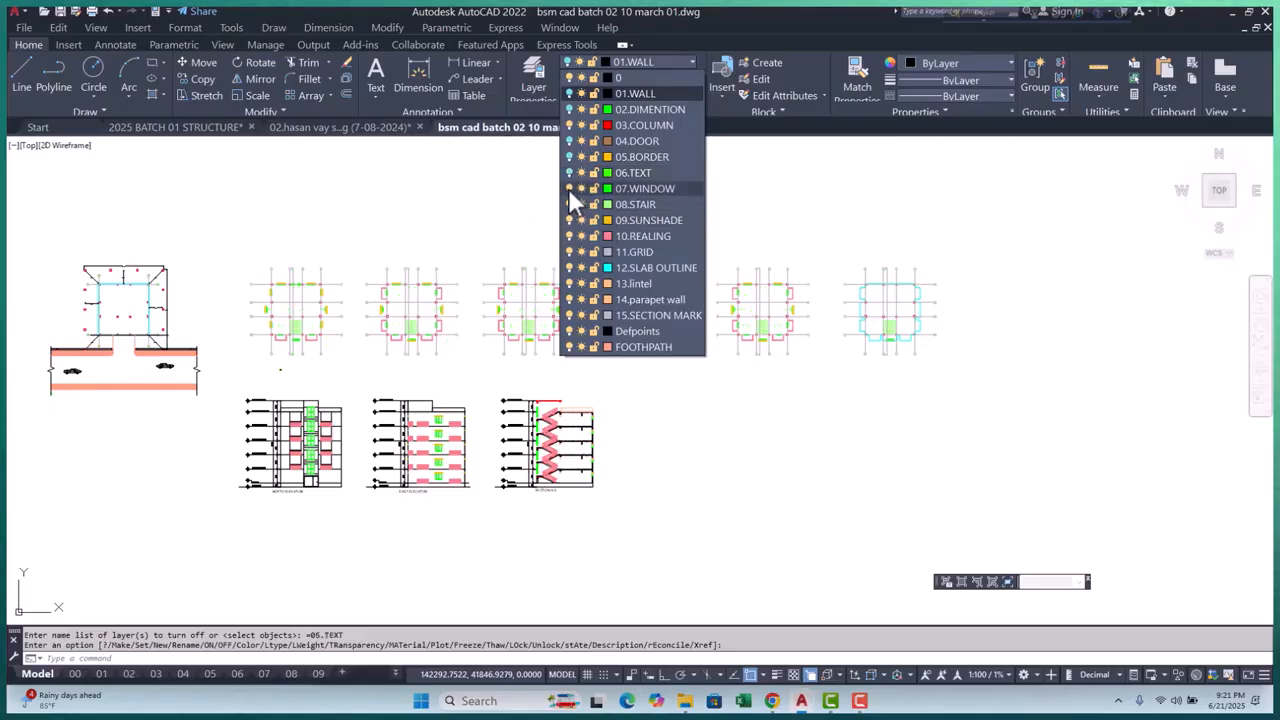
pyautogui.click(570, 189)
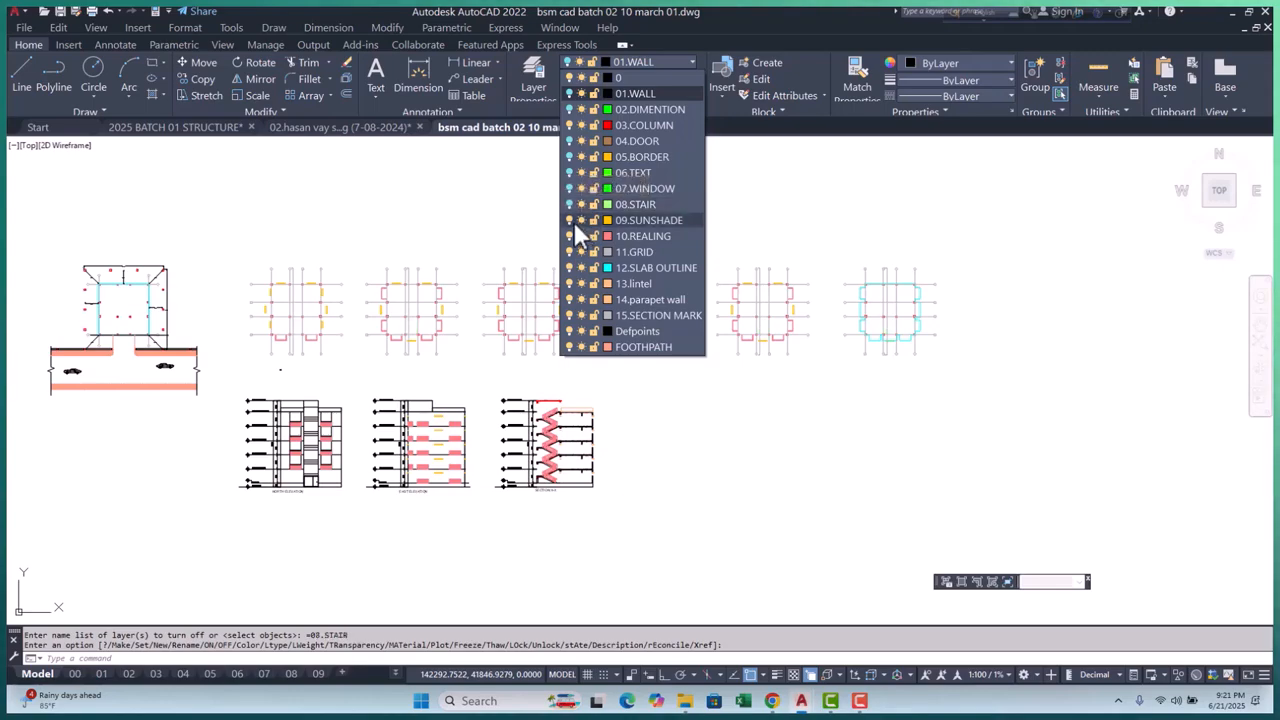
# Turn off the 09.SUNSHADE, 10.REALING, 11.GRID, 12.SLAB OUTLINE, 13.lintel, 14.parapet wall and 15.SECTION MARK layers
pyautogui.click(570, 238)
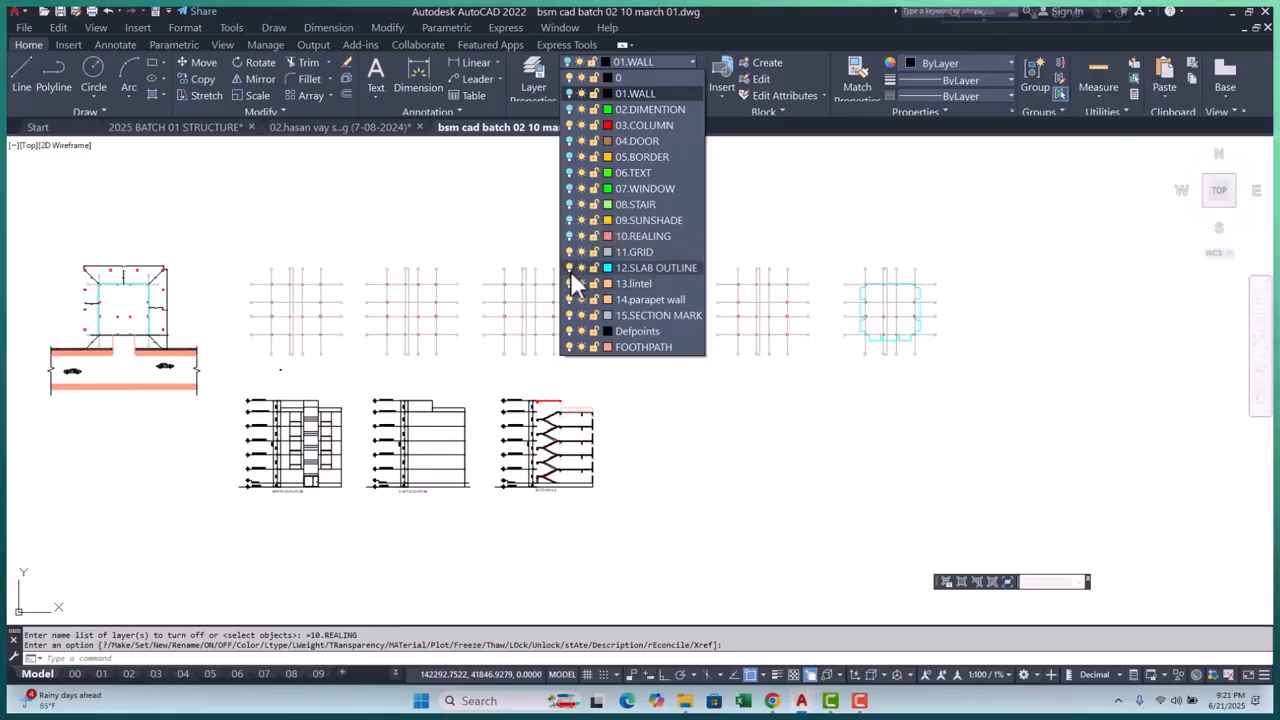
pyautogui.click(570, 252)
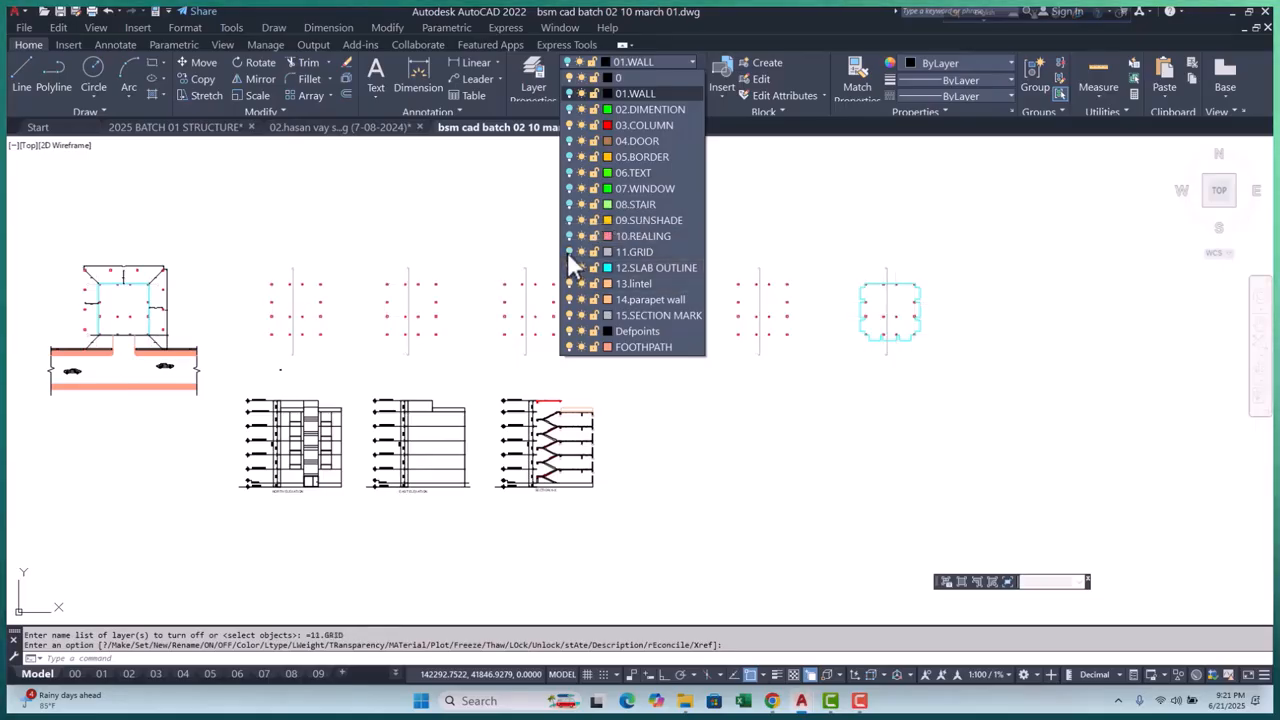
pyautogui.click(569, 268)
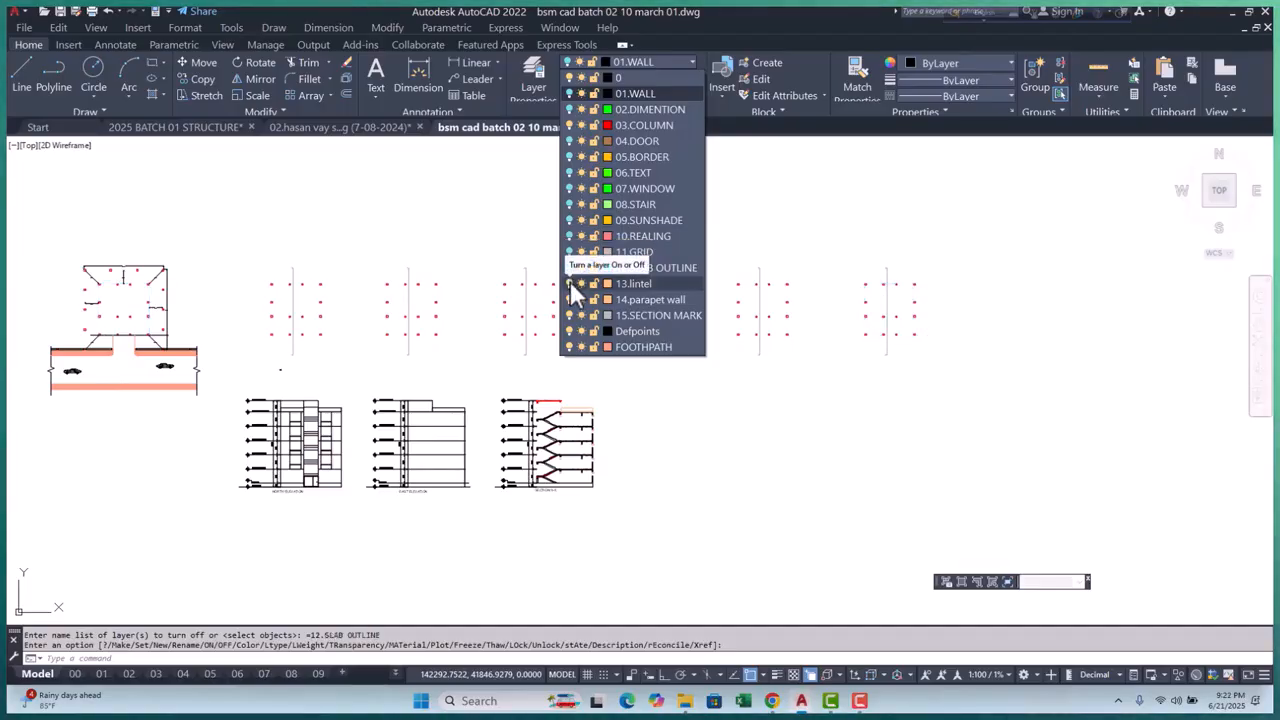
pyautogui.click(569, 284)
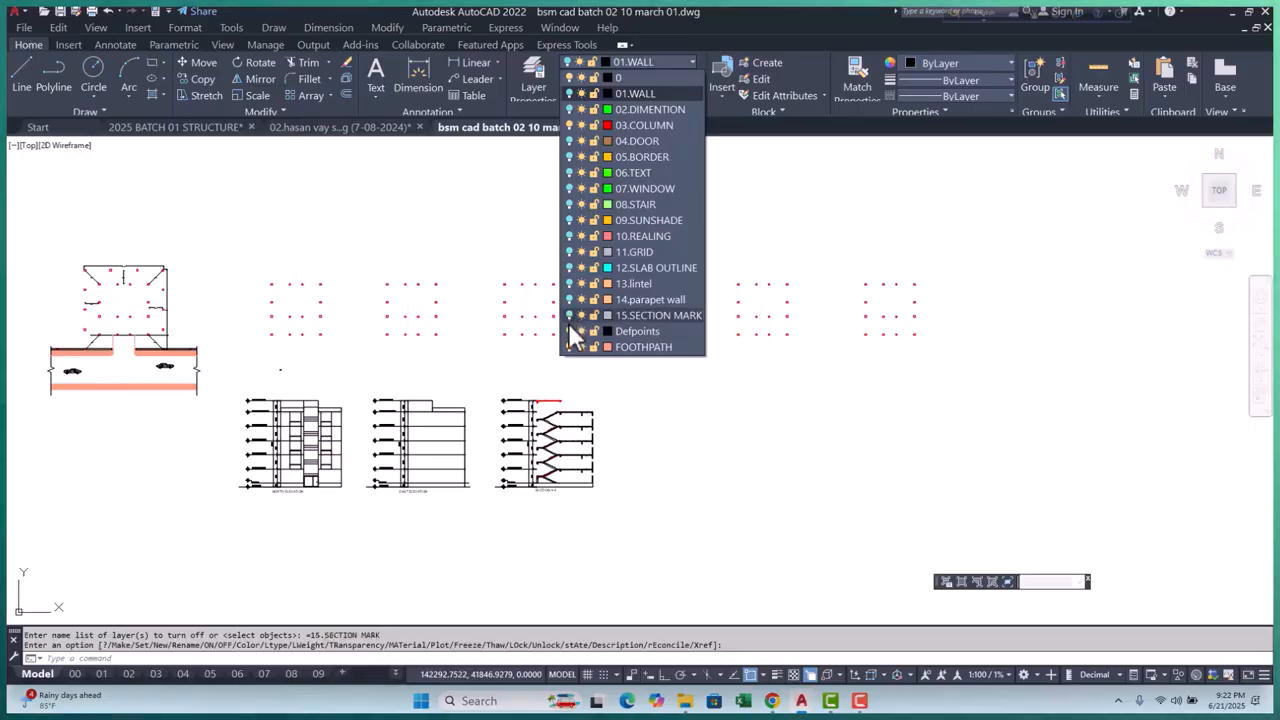
pyautogui.press('Escape')
# Examine the stair flights in Section X-X and the isolated column layouts for objects that are still showing
pyautogui.scroll(4, 506, 475)
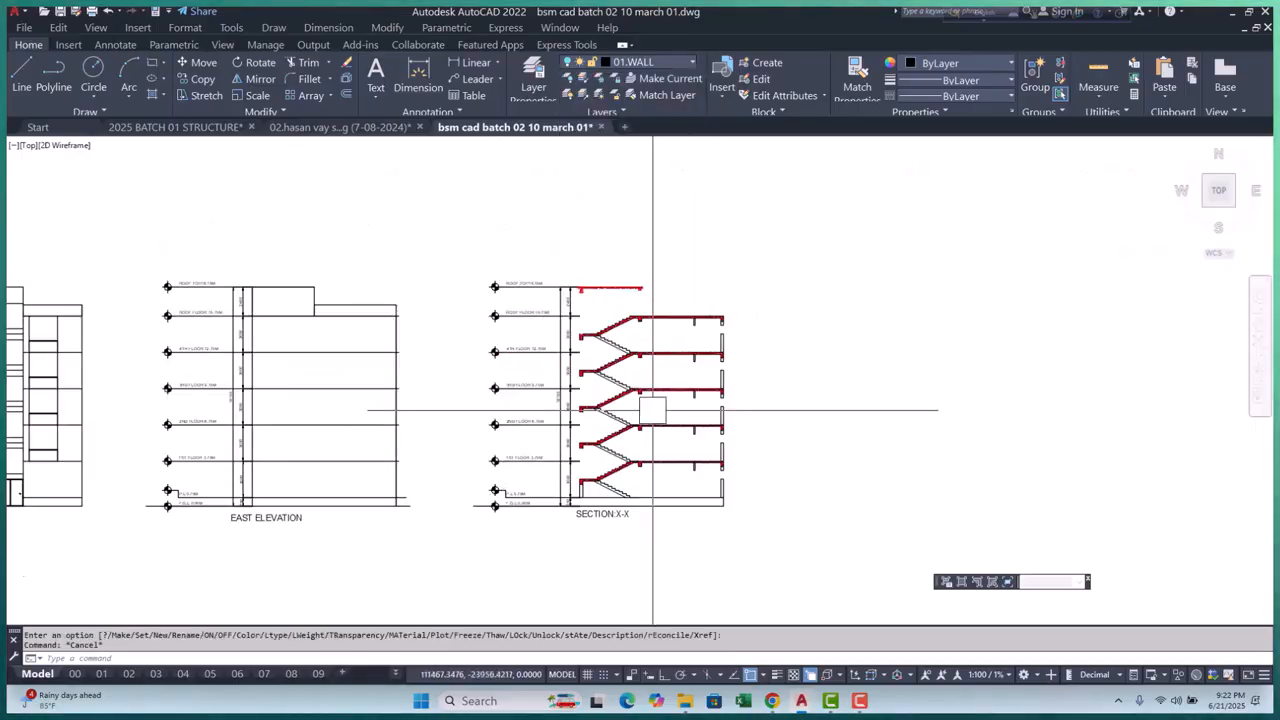
pyautogui.scroll(8, 653, 410)
pyautogui.click(557, 333)
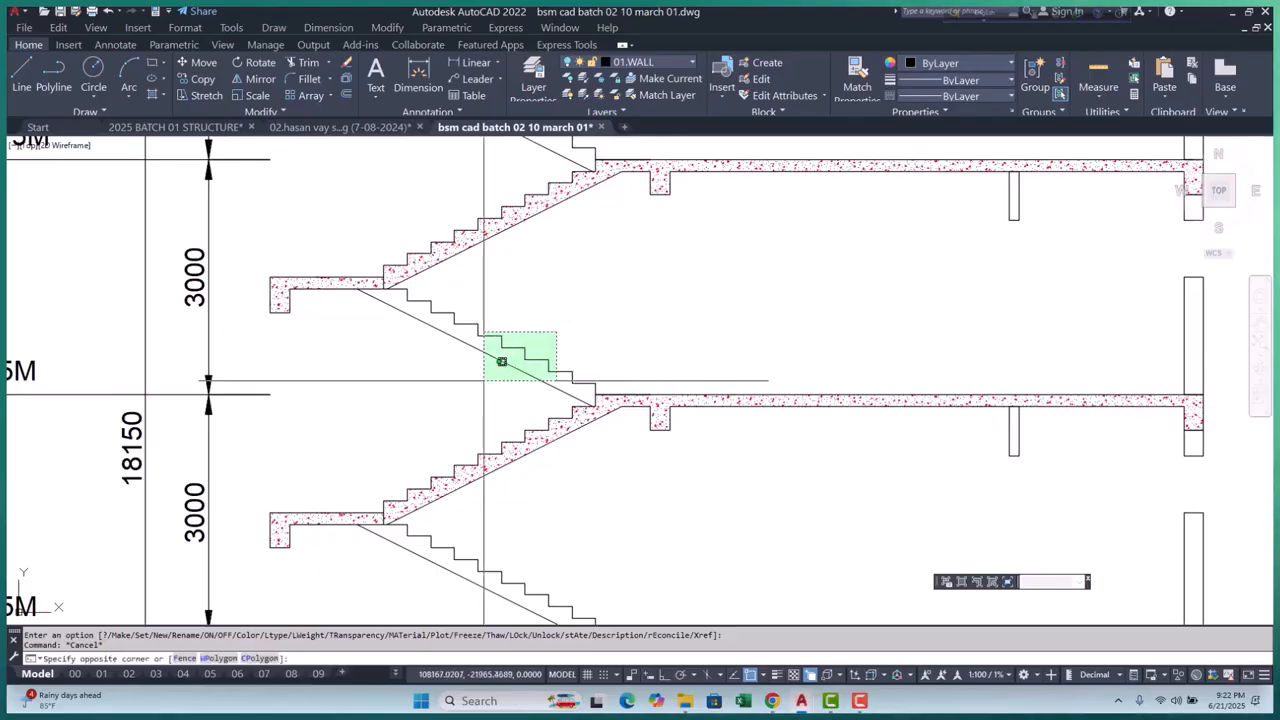
pyautogui.press('Escape')
pyautogui.scroll(-10, 501, 361)
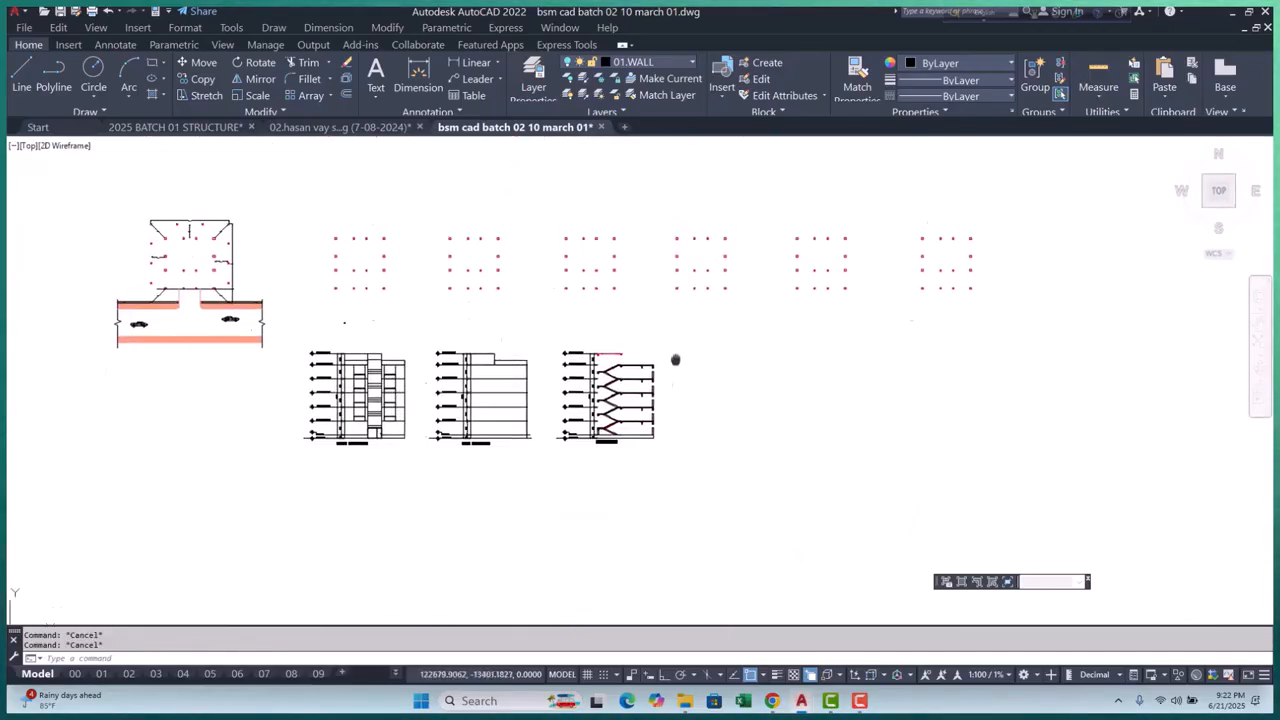
pyautogui.scroll(4, 305, 237)
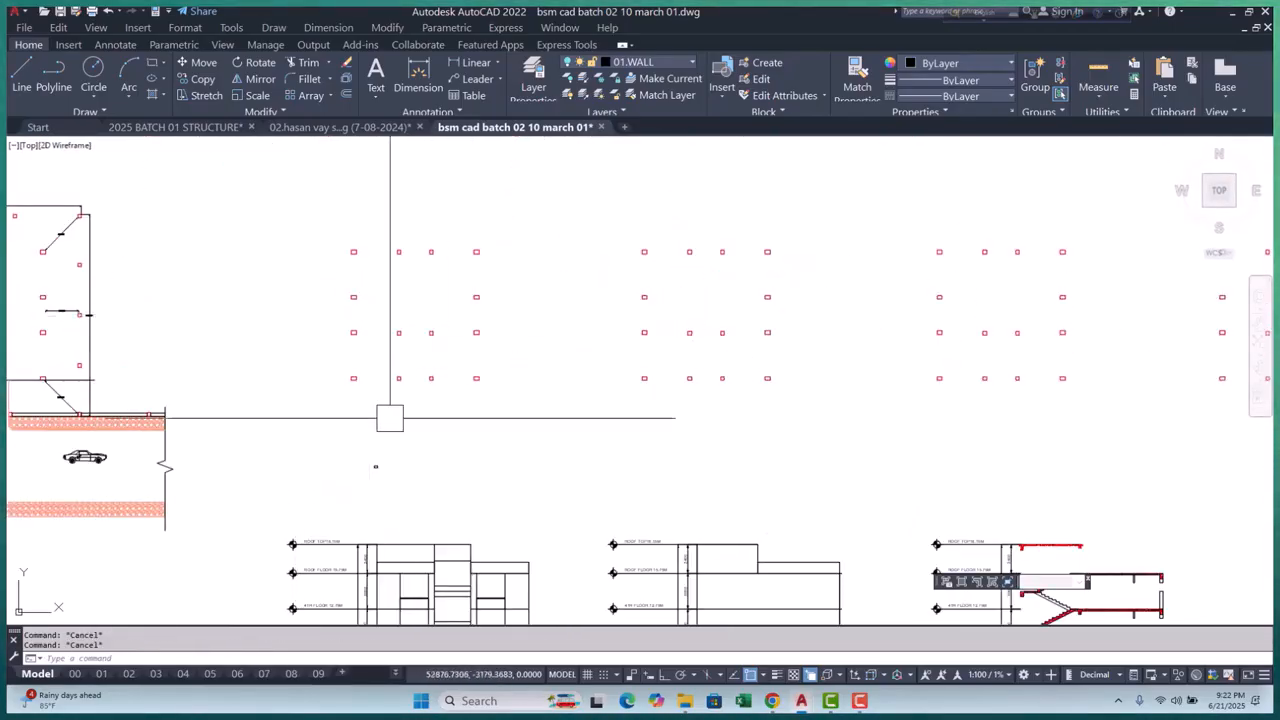
pyautogui.scroll(-4, 390, 418)
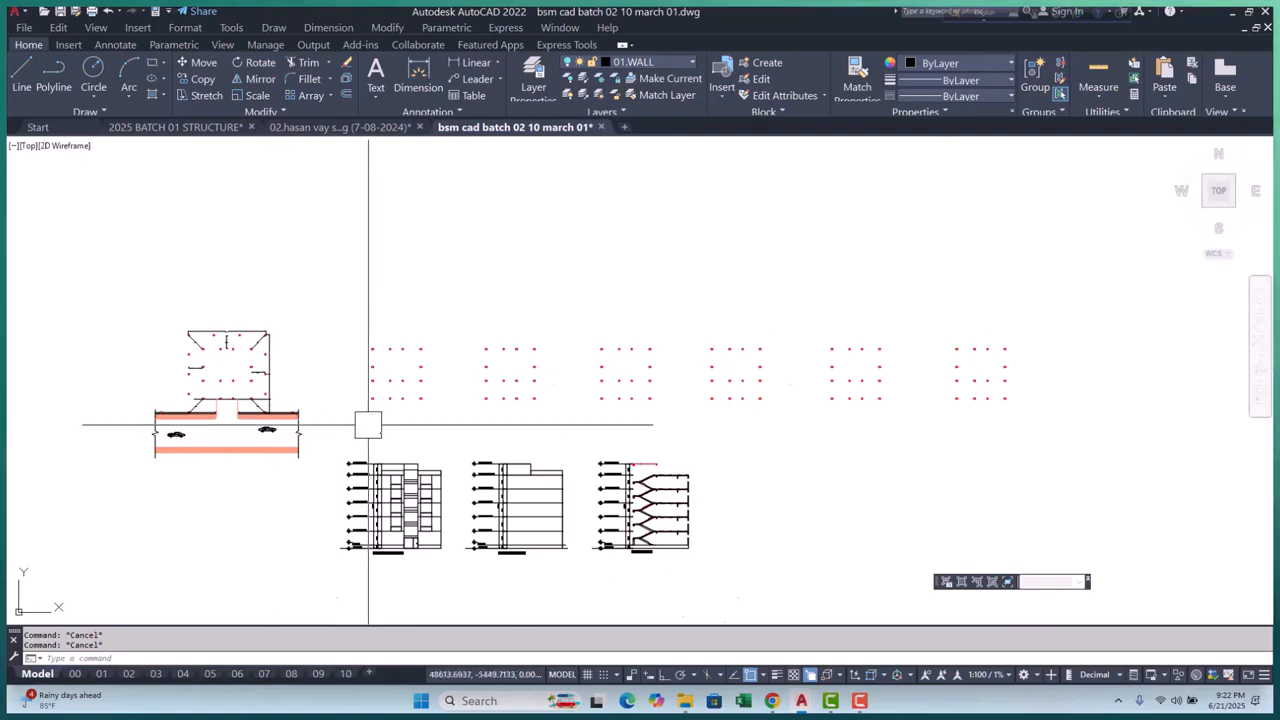
# Select all the ground floor plan's columns and try to define them as a block named FINAL A,C
pyautogui.scroll(6, 395, 400)
pyautogui.click(627, 237)
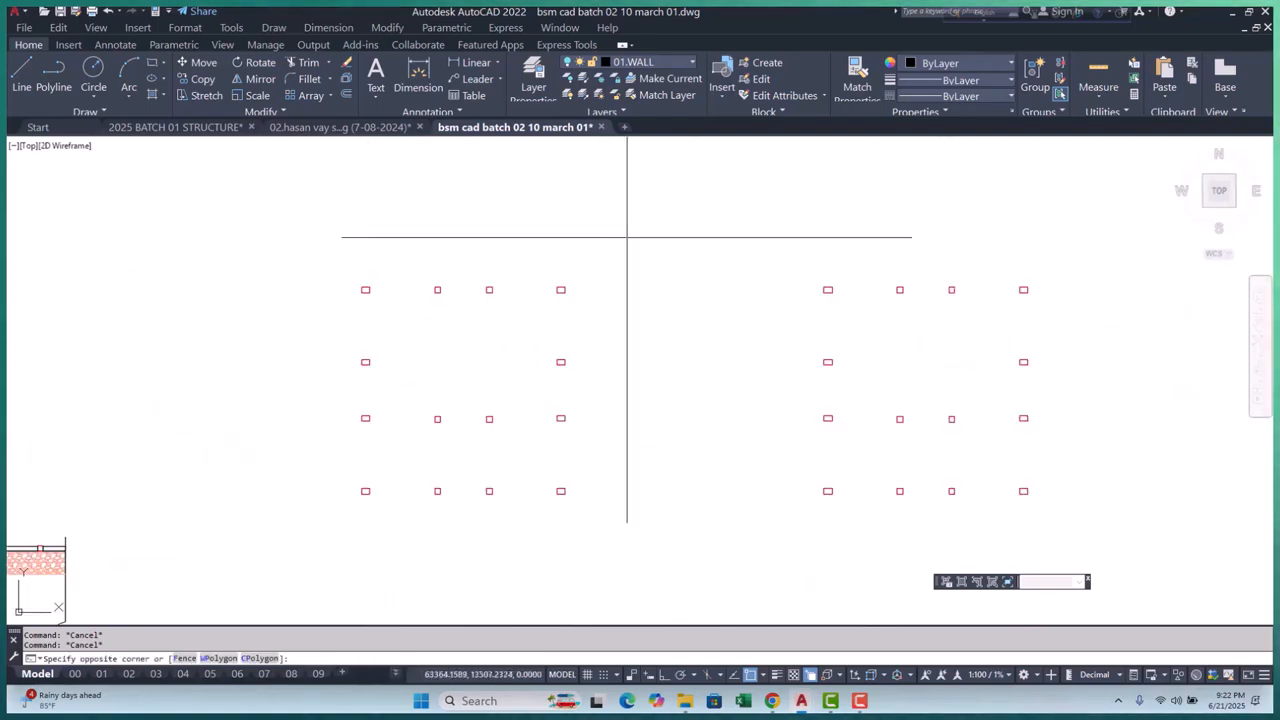
pyautogui.click(257, 546)
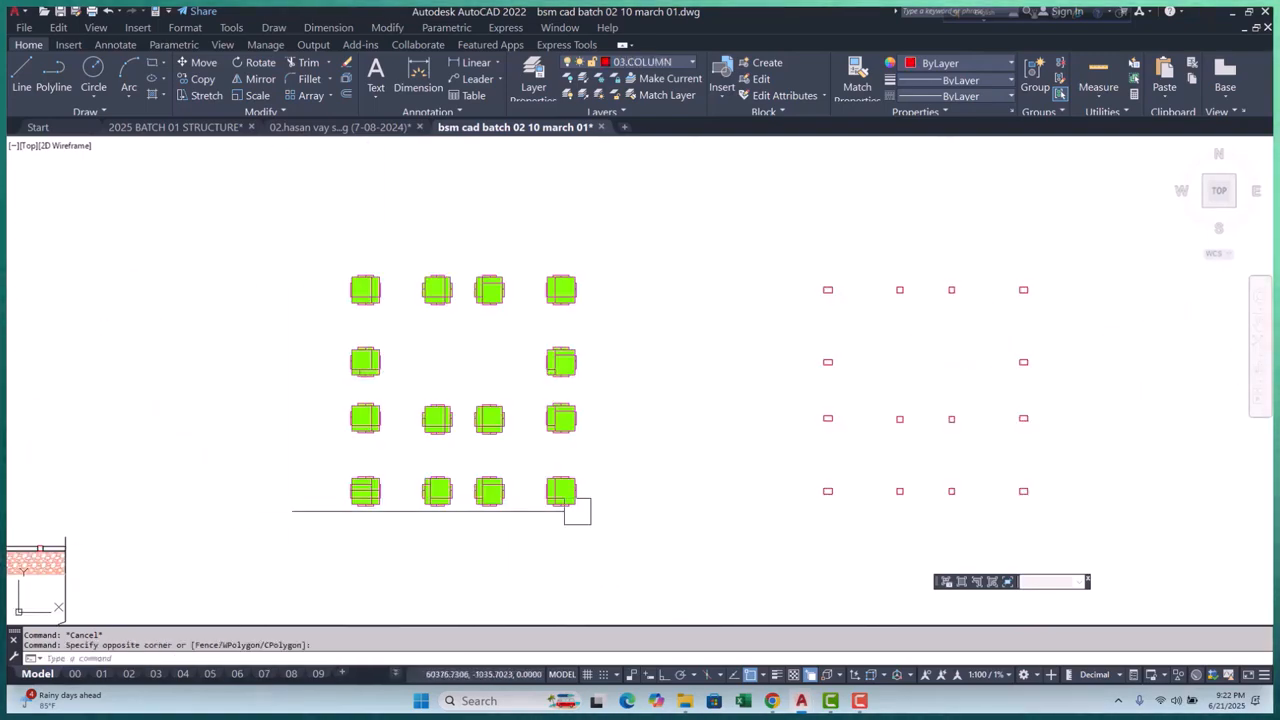
pyautogui.press('Return')
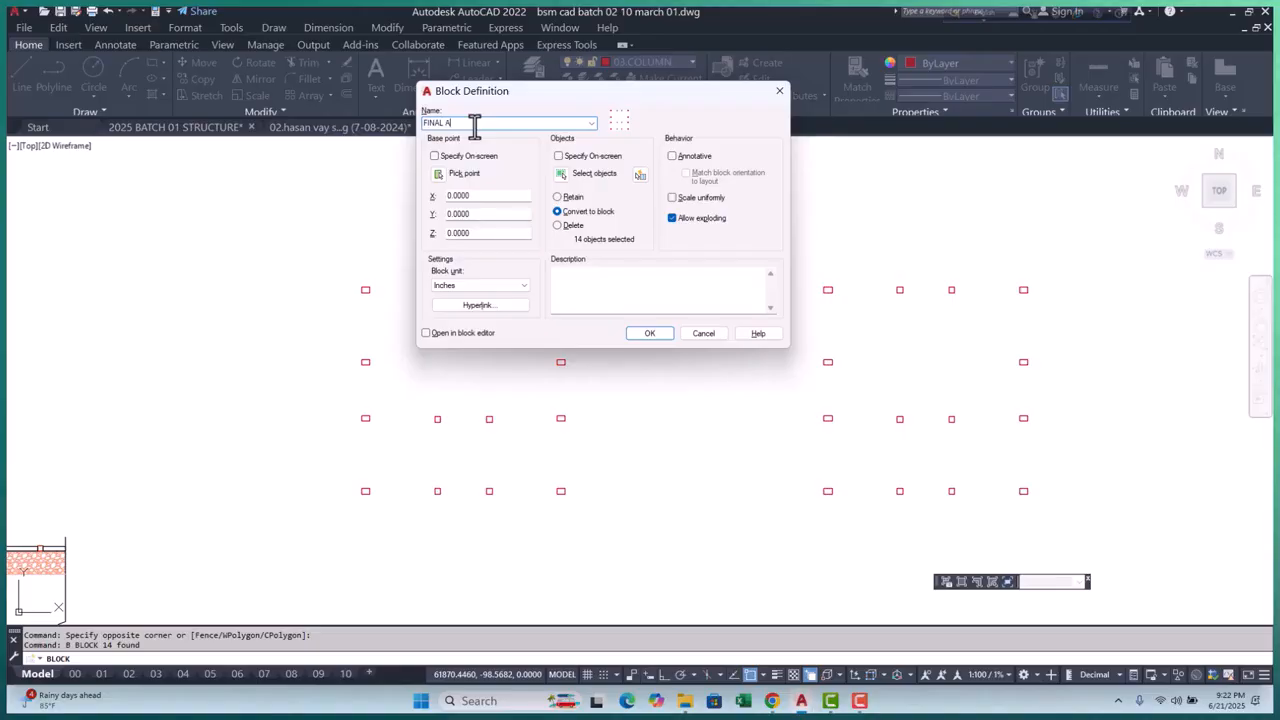
pyautogui.write('FINAL A.C')
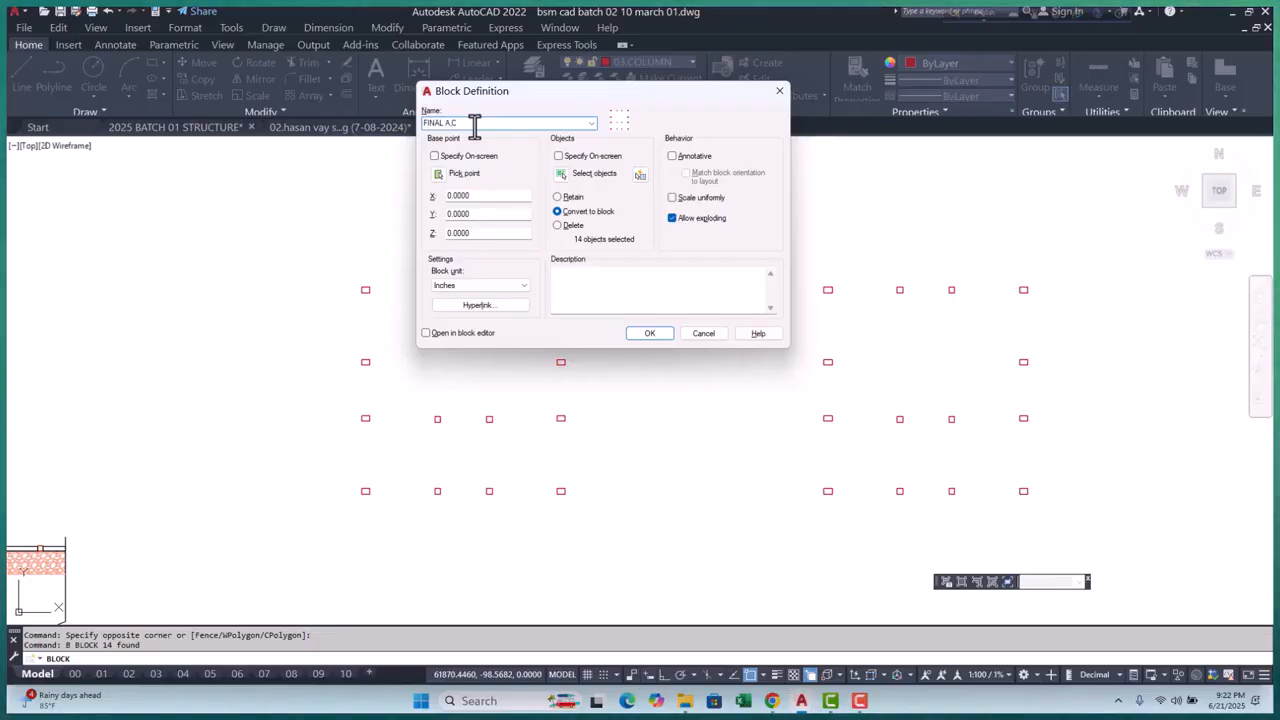
pyautogui.click(650, 336)
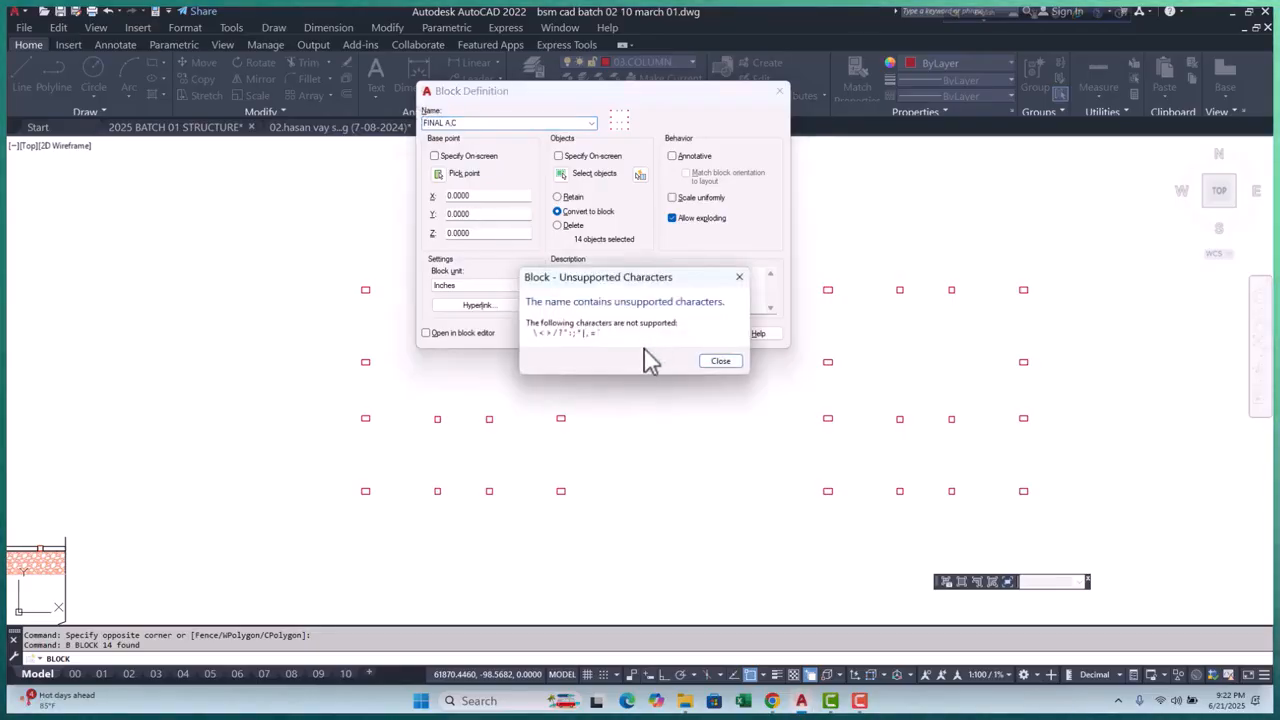
# Correct the block name to FINAL AC without the comma and create the ground floor column block
pyautogui.click(738, 278)
pyautogui.click(452, 122)
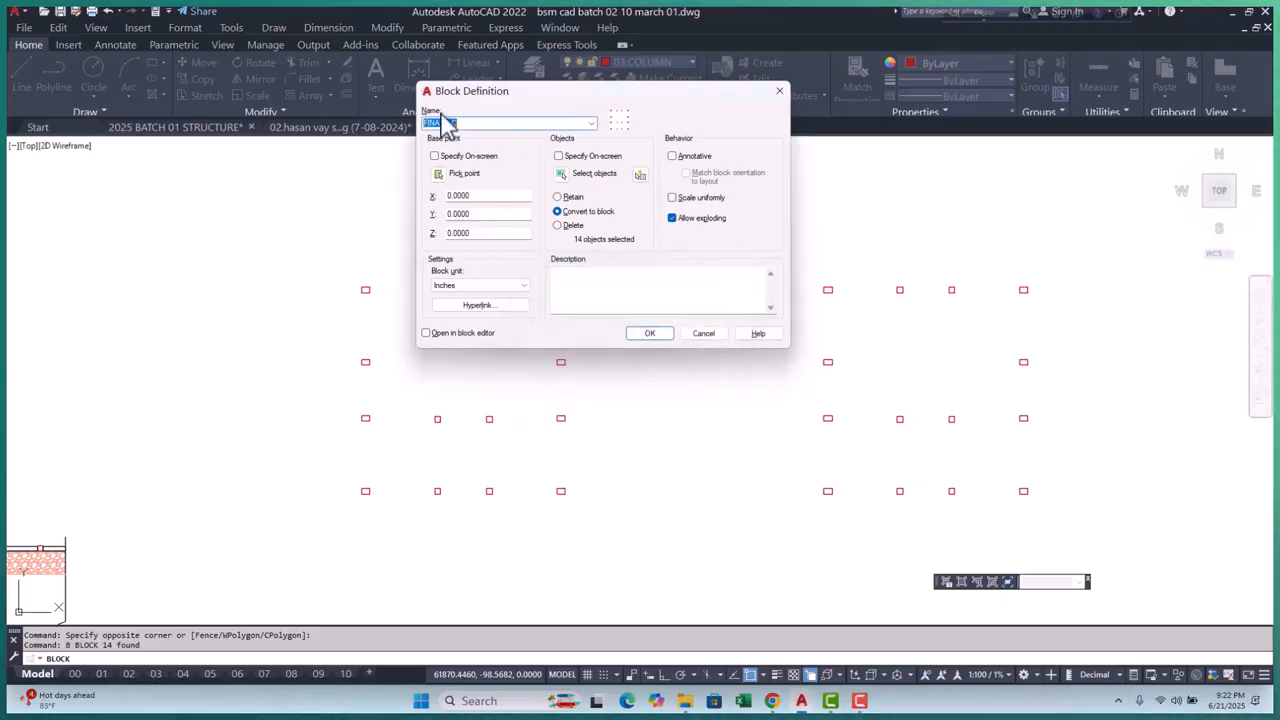
pyautogui.write('.')
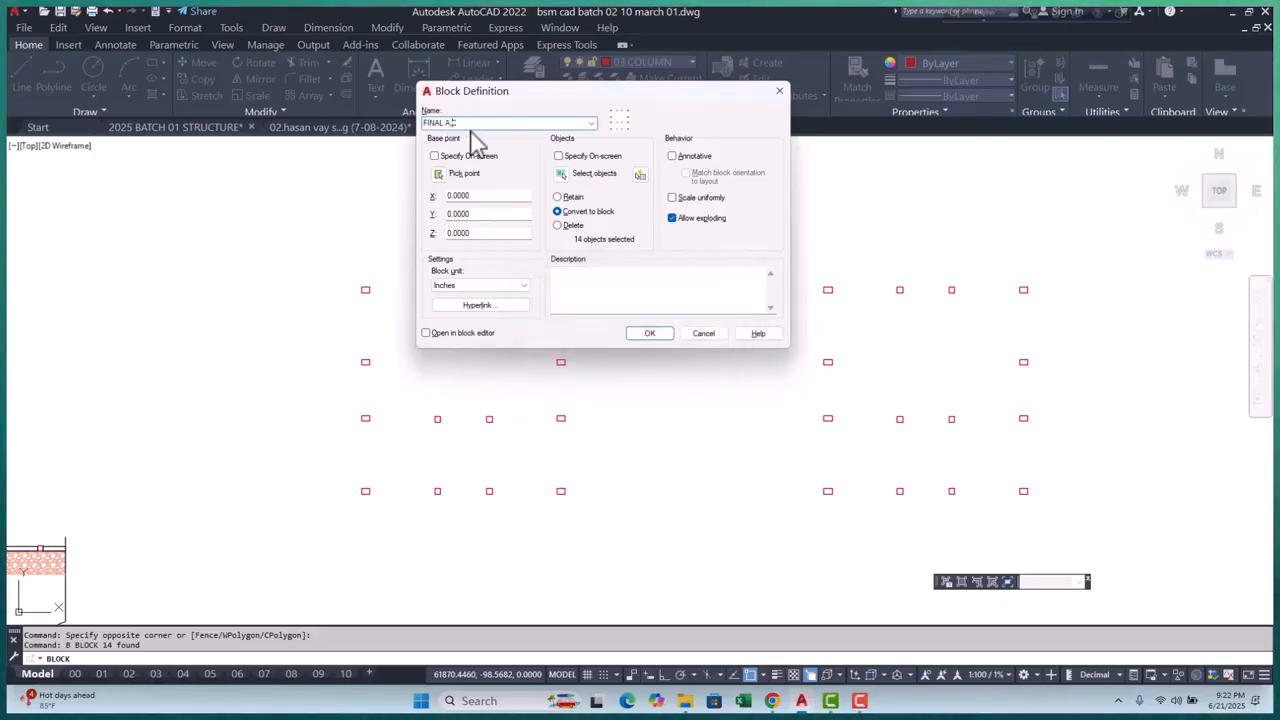
pyautogui.write('C')
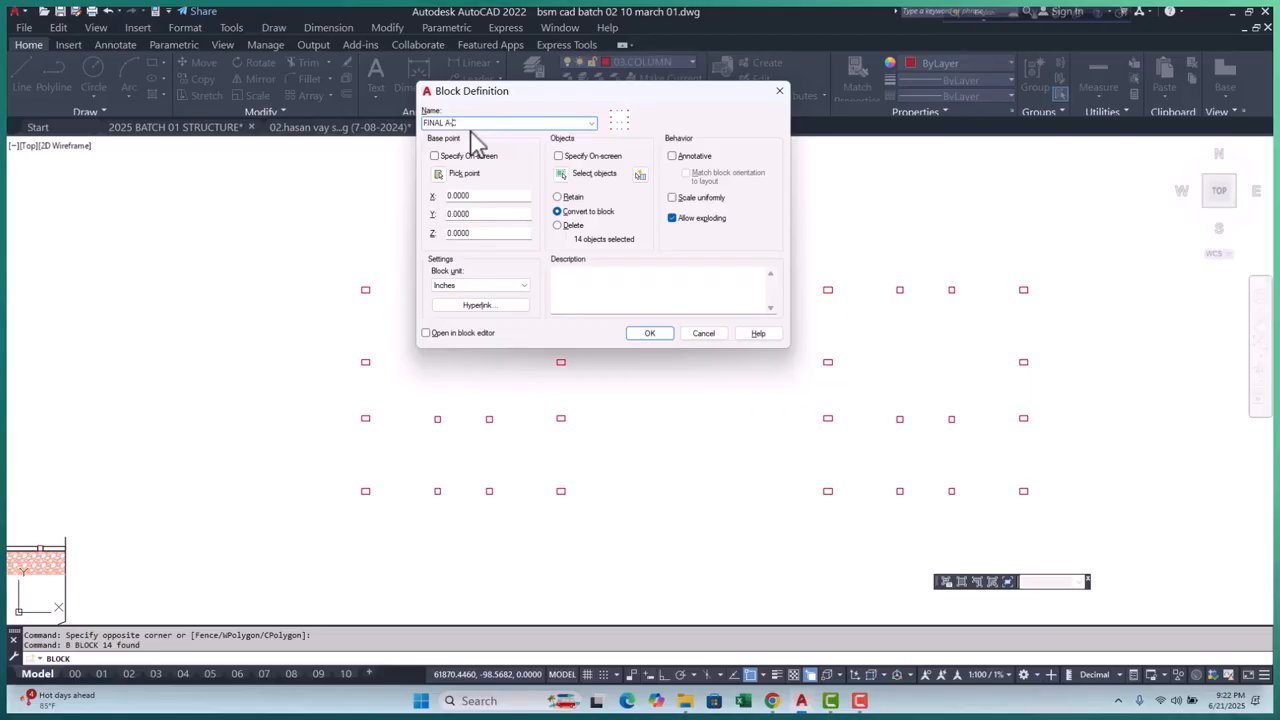
pyautogui.click(649, 333)
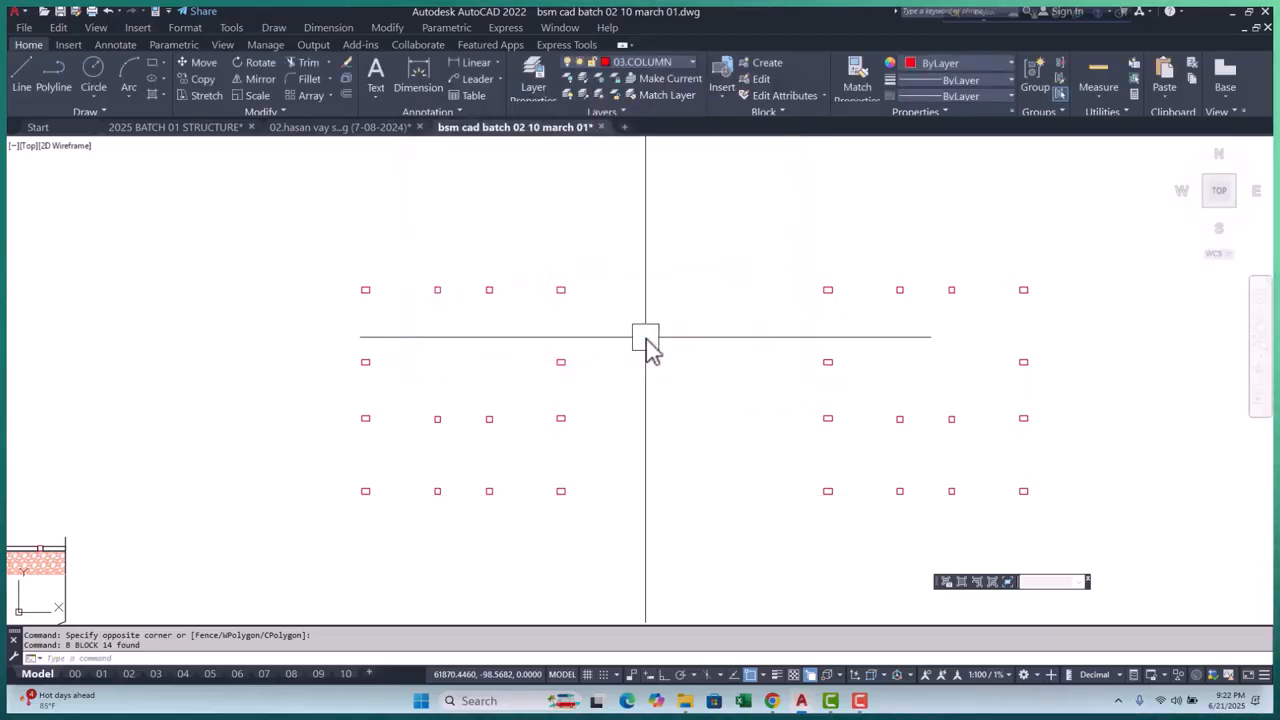
# Copy the ground floor column block from its lower-right column corner onto the matching corner of the second plan's columns
pyautogui.scroll(-2, 440, 271)
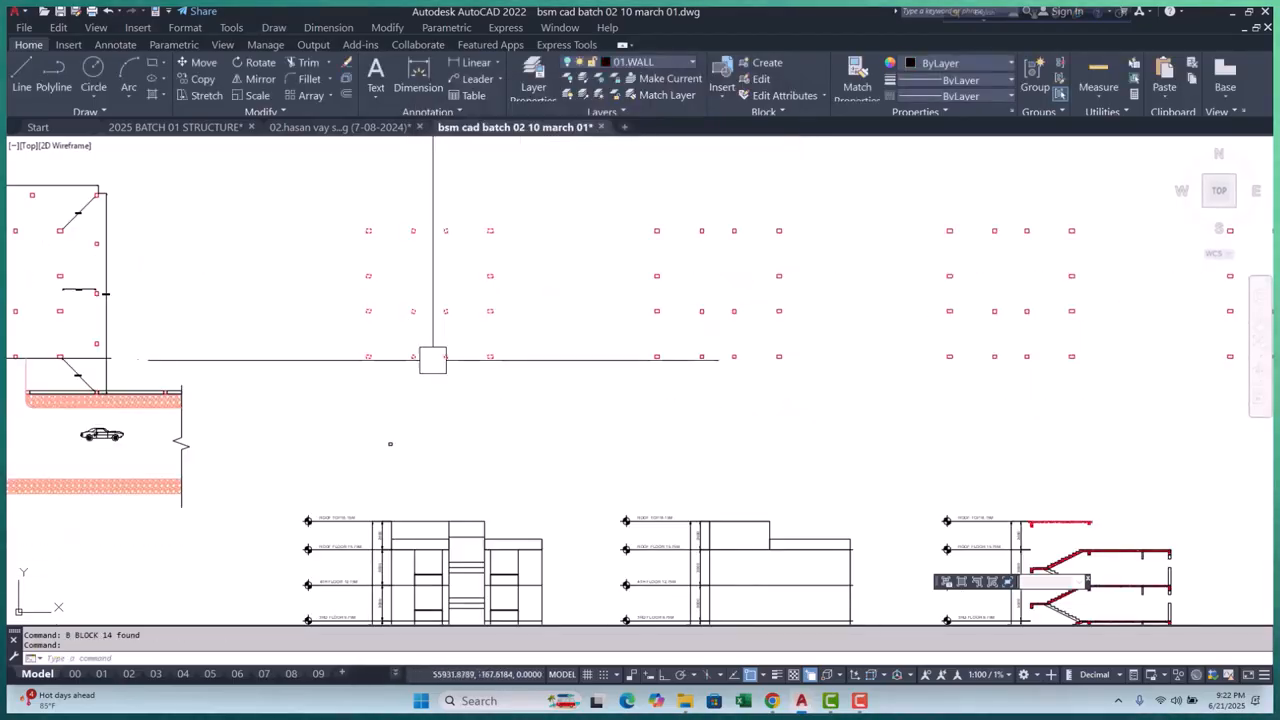
pyautogui.scroll(-3, 443, 366)
pyautogui.scroll(2, 415, 368)
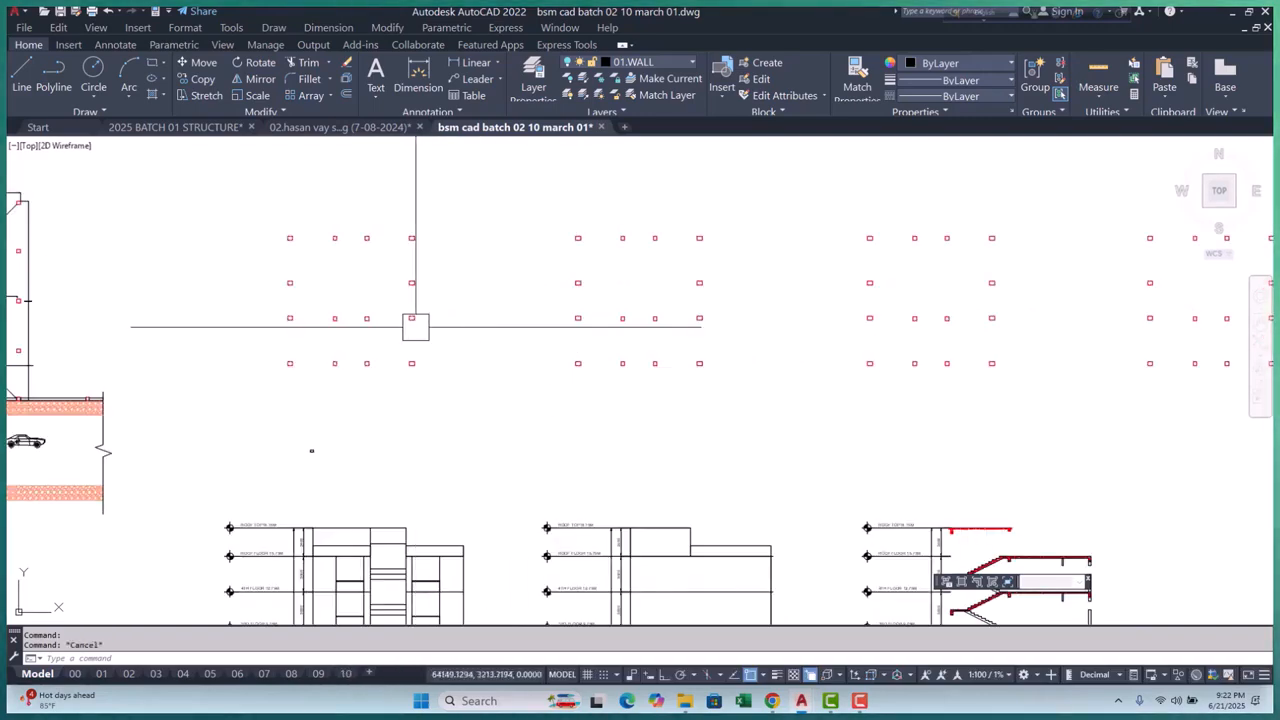
pyautogui.scroll(4, 415, 327)
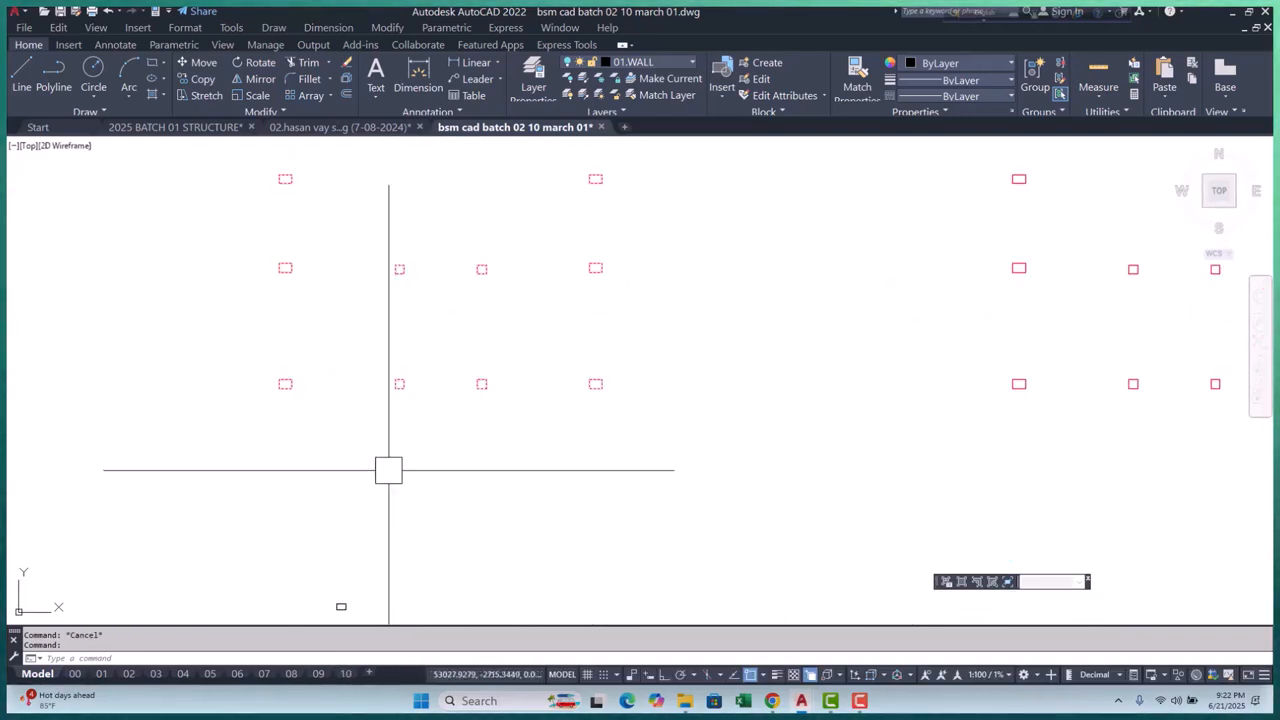
pyautogui.write('p')
pyautogui.press('Return')
pyautogui.scroll(-2, 364, 442)
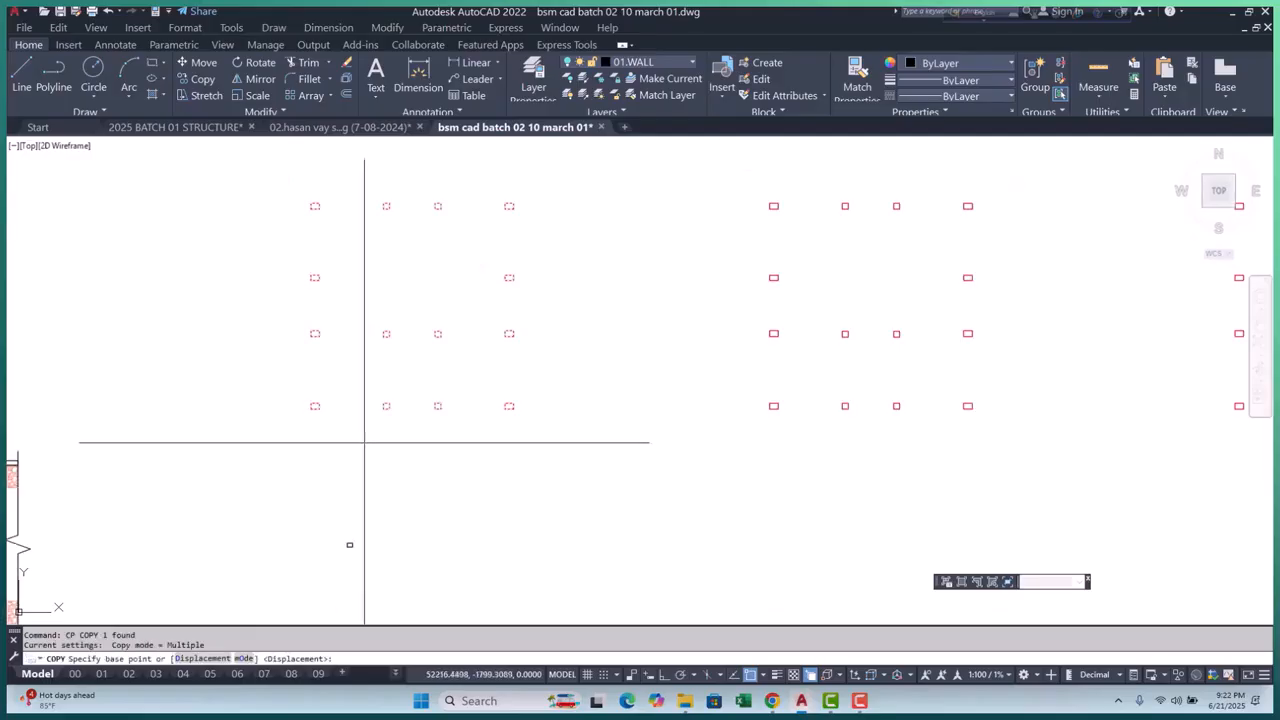
pyautogui.scroll(8, 354, 421)
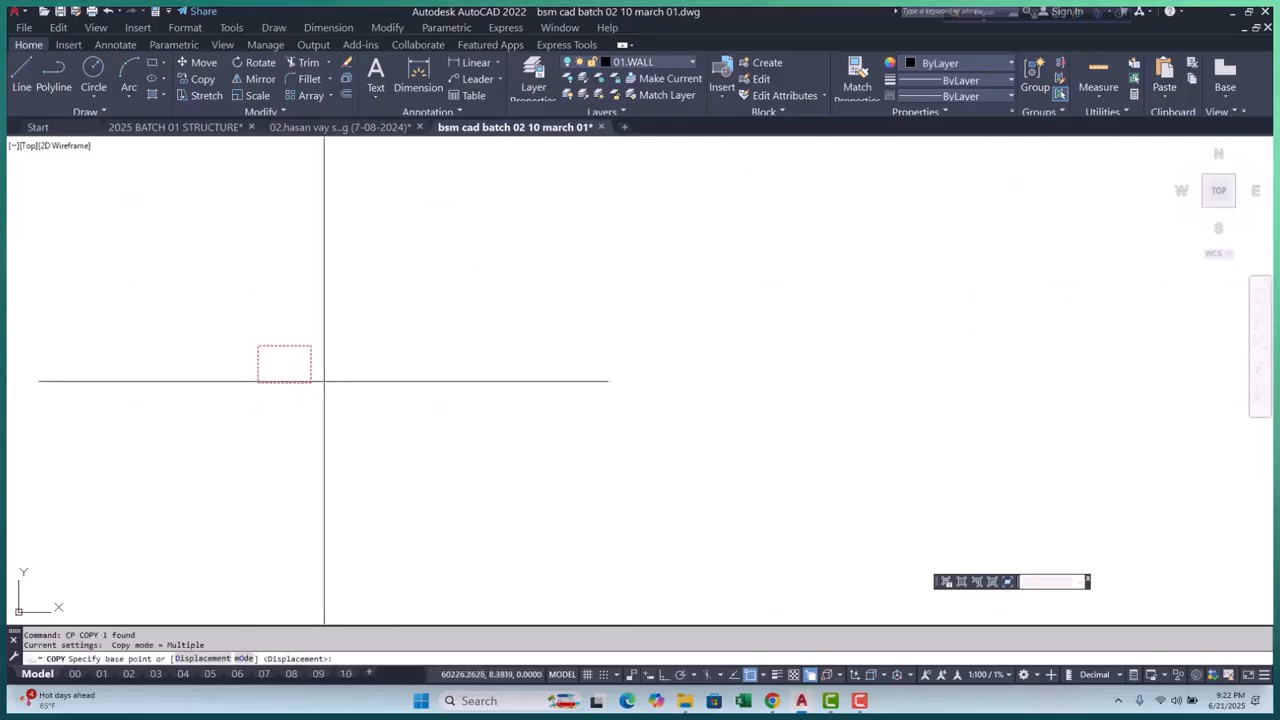
pyautogui.scroll(-8, 309, 434)
pyautogui.scroll(7, 391, 434)
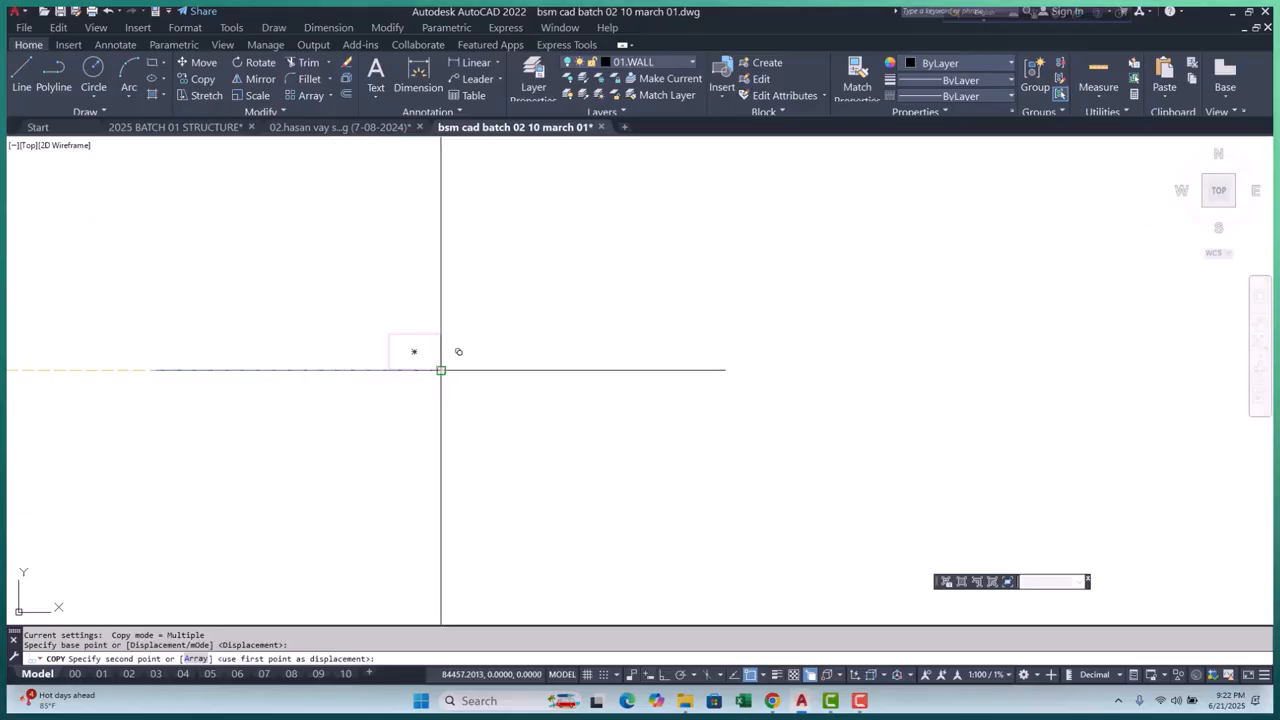
pyautogui.scroll(-7, 441, 370)
# Place further copies of the column block over the third and fourth plans, matching their lower-right column corners
pyautogui.scroll(7, 620, 402)
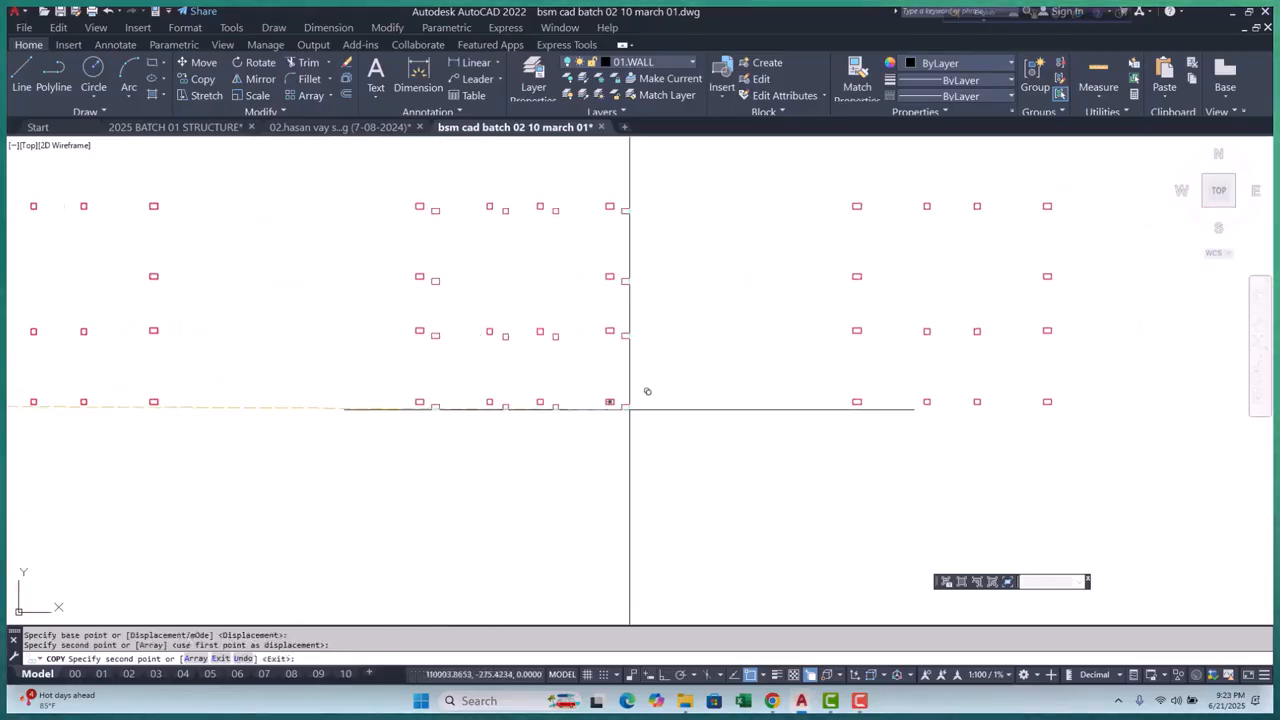
pyautogui.click(570, 397)
pyautogui.scroll(-5, 423, 400)
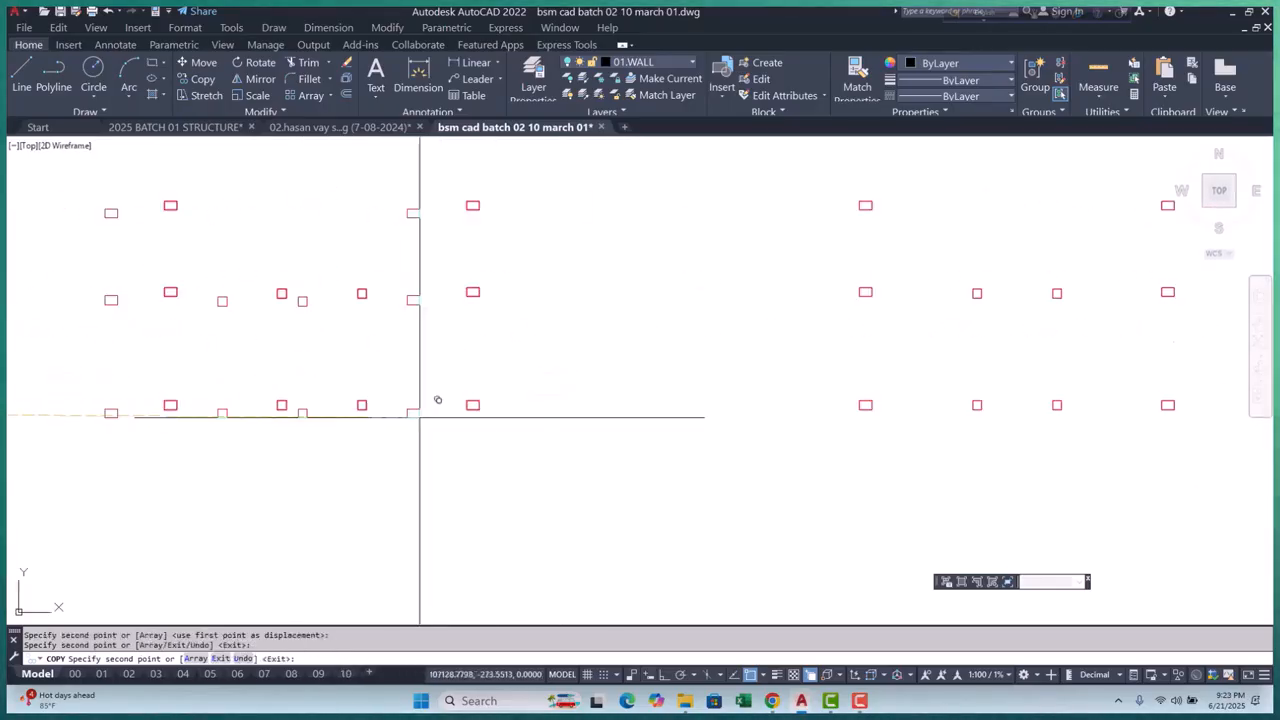
pyautogui.scroll(5, 617, 400)
pyautogui.scroll(2, 718, 409)
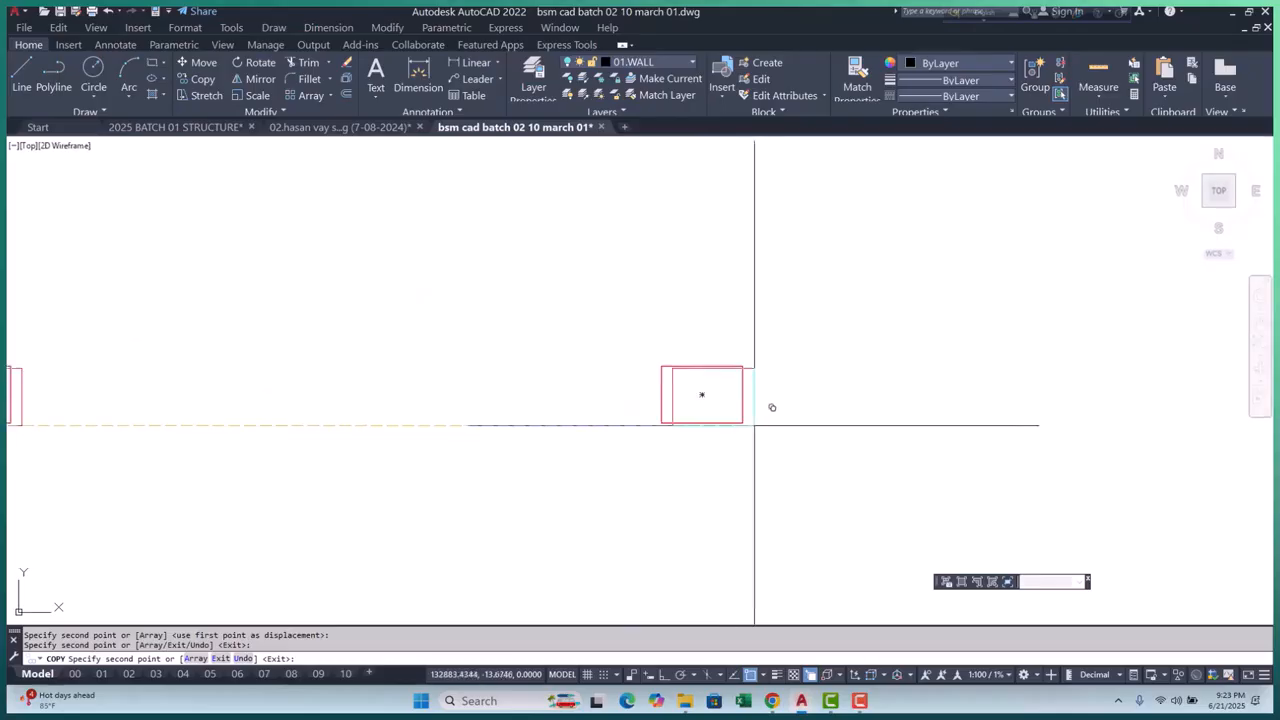
pyautogui.click(743, 423)
# Place further copies of the column block over the fifth and sixth plans, matching their lower-right column corners
pyautogui.scroll(-6, 446, 436)
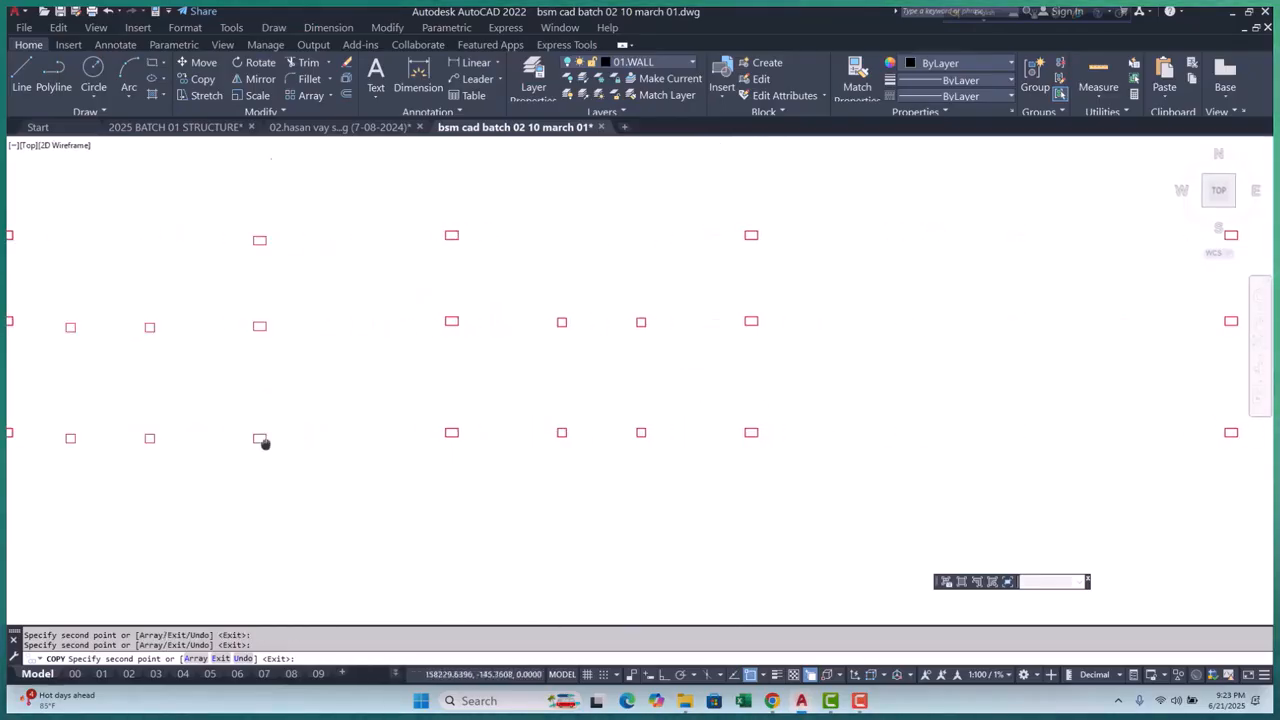
pyautogui.scroll(5, 720, 434)
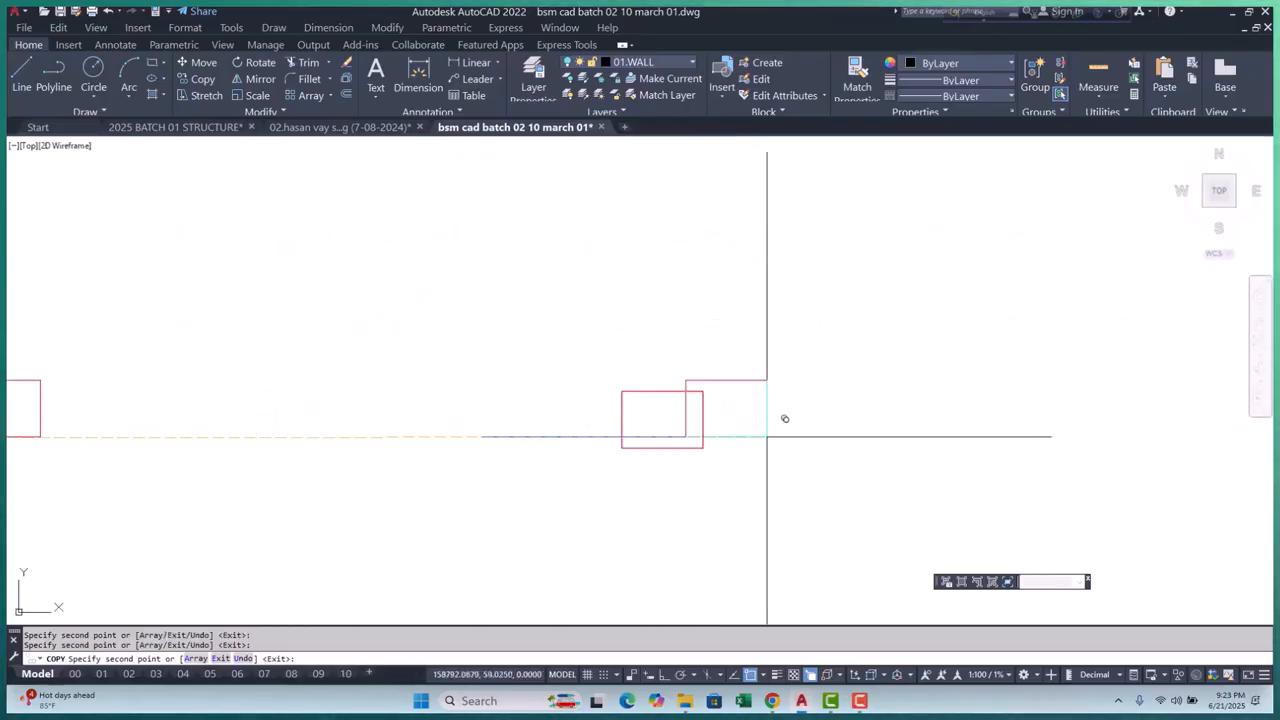
pyautogui.click(703, 448)
pyautogui.scroll(-5, 375, 460)
pyautogui.moveTo(588, 460); pyautogui.dragTo(185, 461, button='middle')
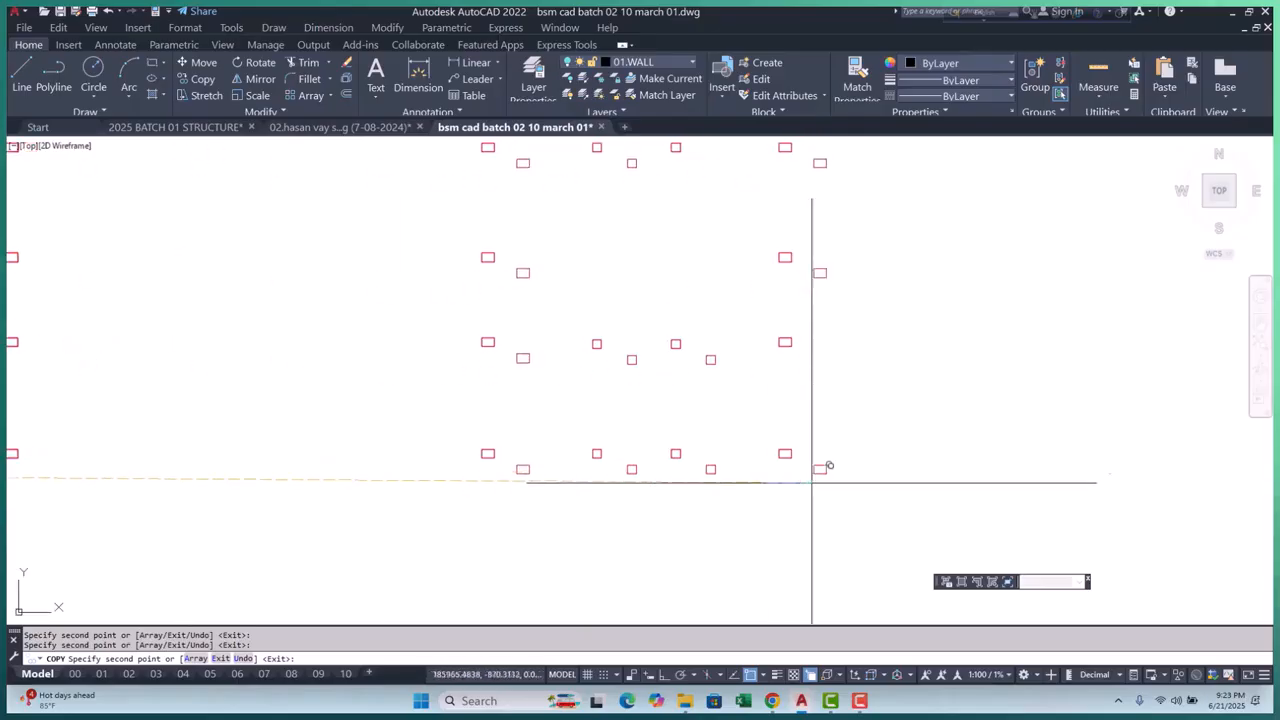
pyautogui.scroll(2, 812, 482)
pyautogui.scroll(-6, 762, 454)
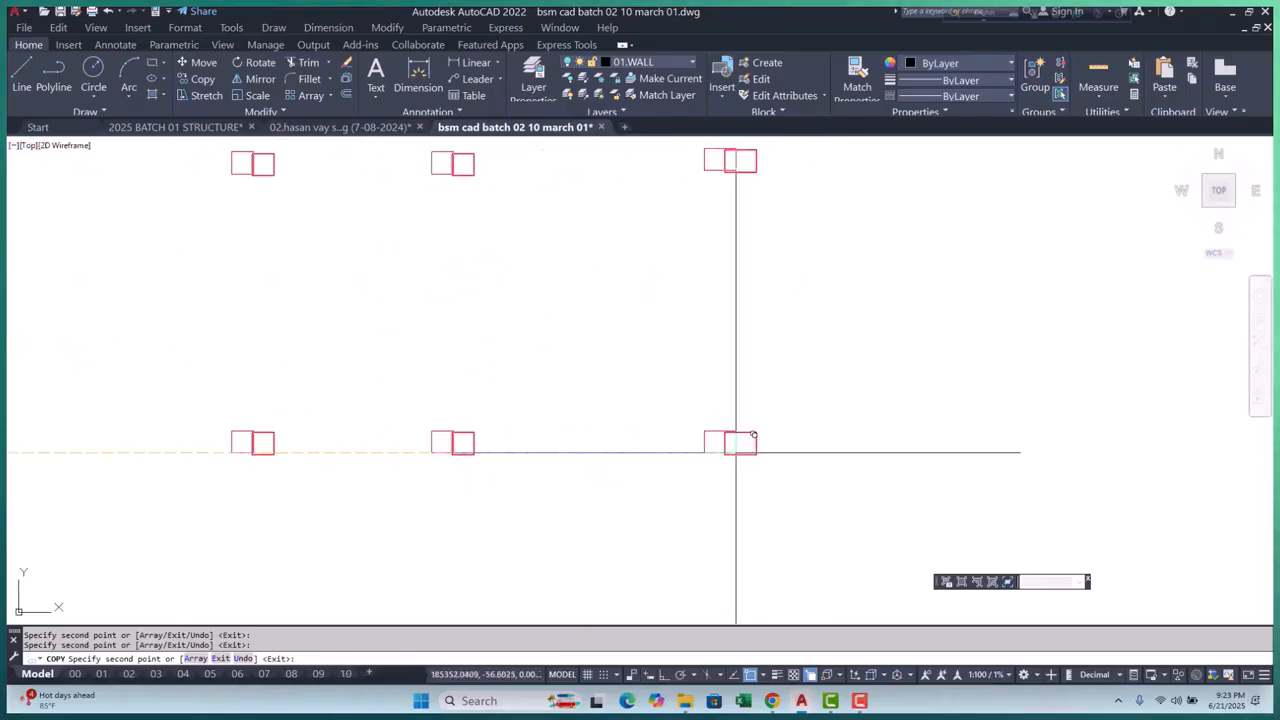
pyautogui.scroll(7, 540, 420)
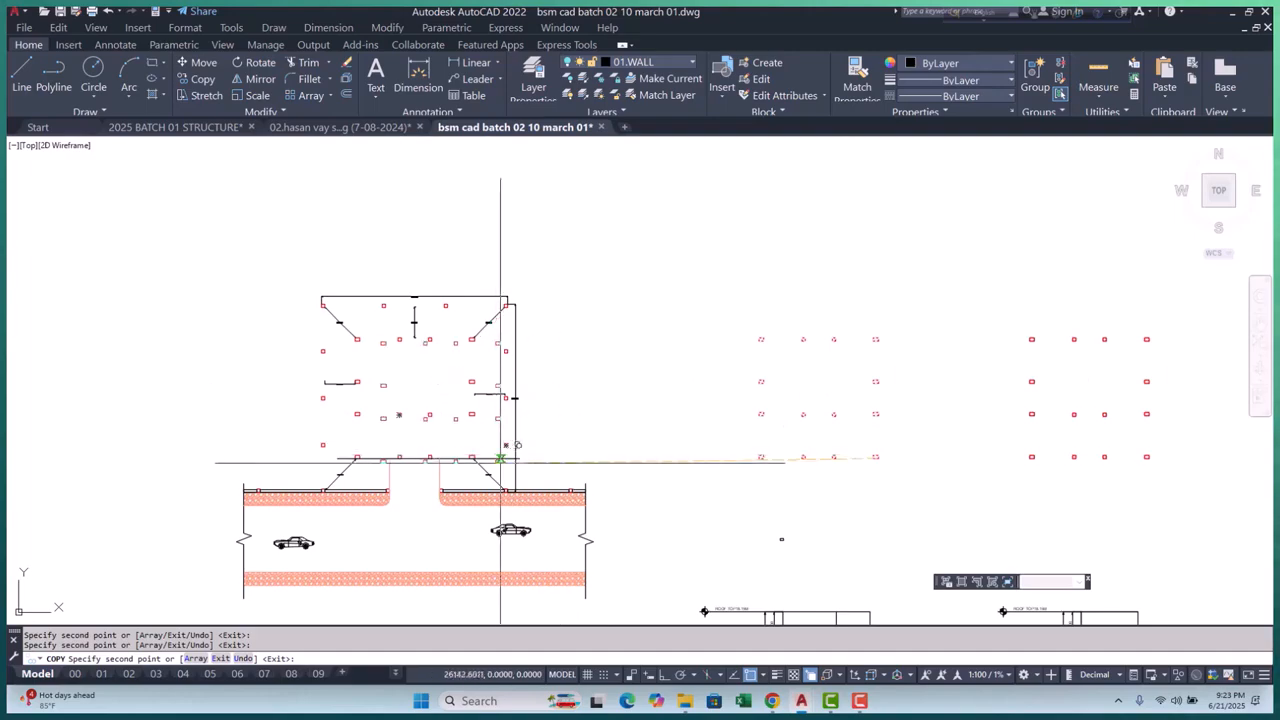
# Place a copy of the column block on the lower-right column corner of the site plan and finish copying
pyautogui.scroll(6, 495, 457)
pyautogui.scroll(5, 495, 455)
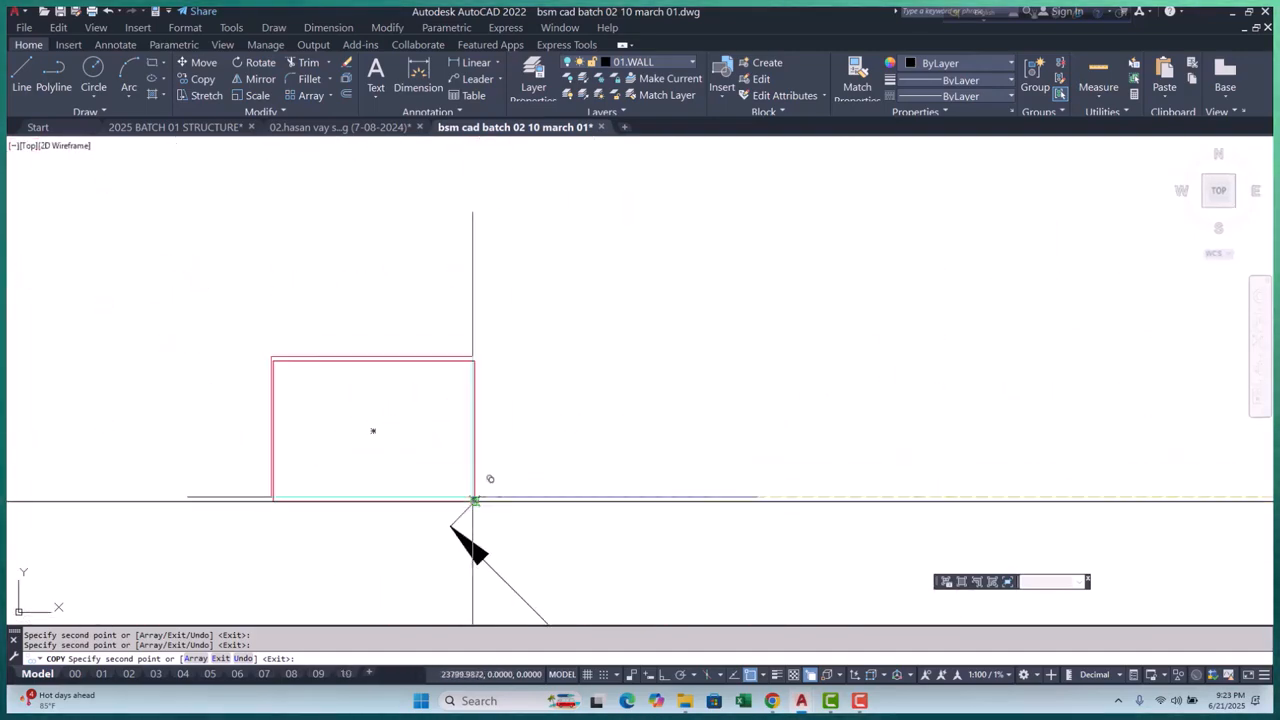
pyautogui.scroll(-8, 600, 440)
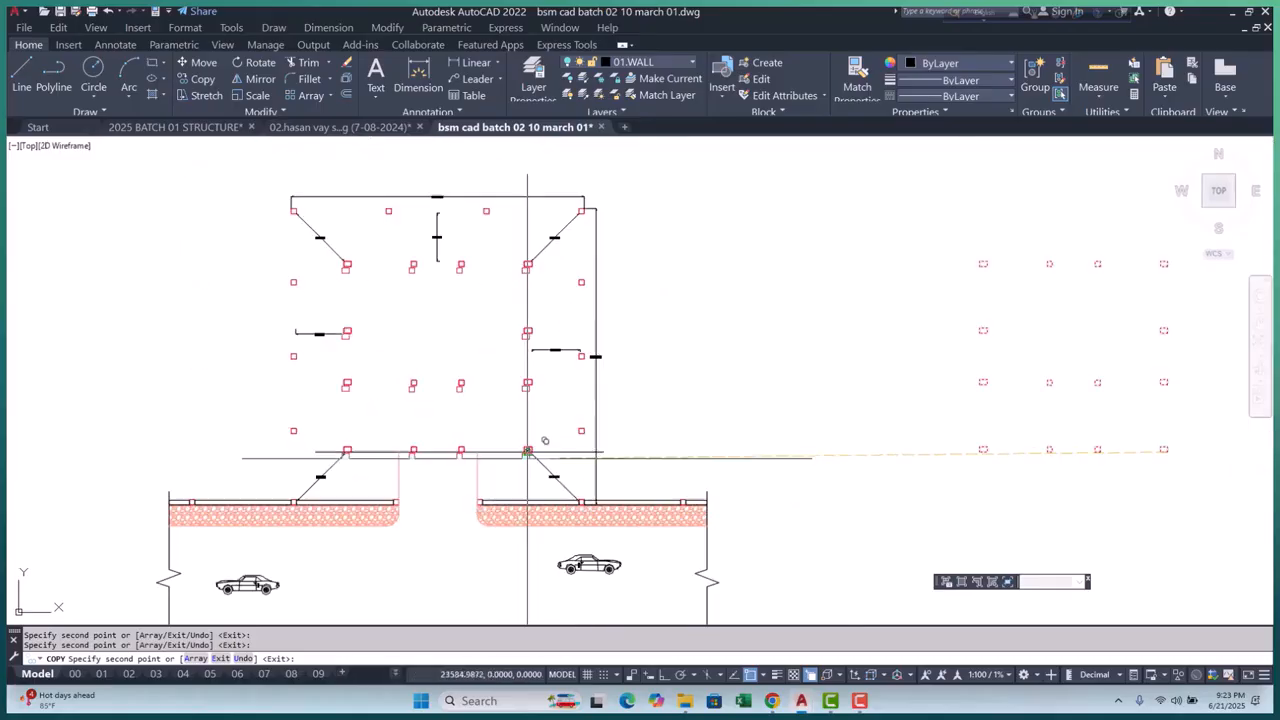
pyautogui.press('Escape')
pyautogui.moveTo(615, 489); pyautogui.dragTo(485, 454, button='middle')
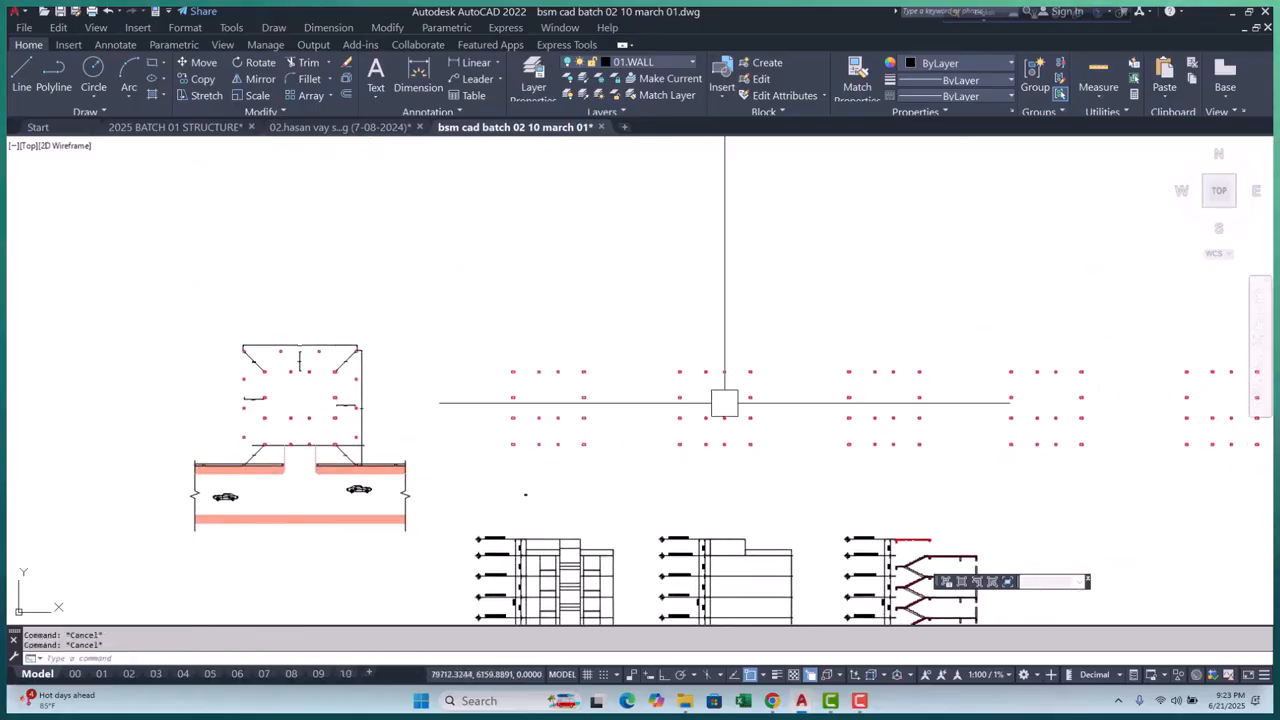
# Erase the second plan's old individual columns, using partial window selections that leave the column block out
pyautogui.scroll(3, 725, 403)
pyautogui.scroll(-3, 643, 293)
pyautogui.click(643, 293)
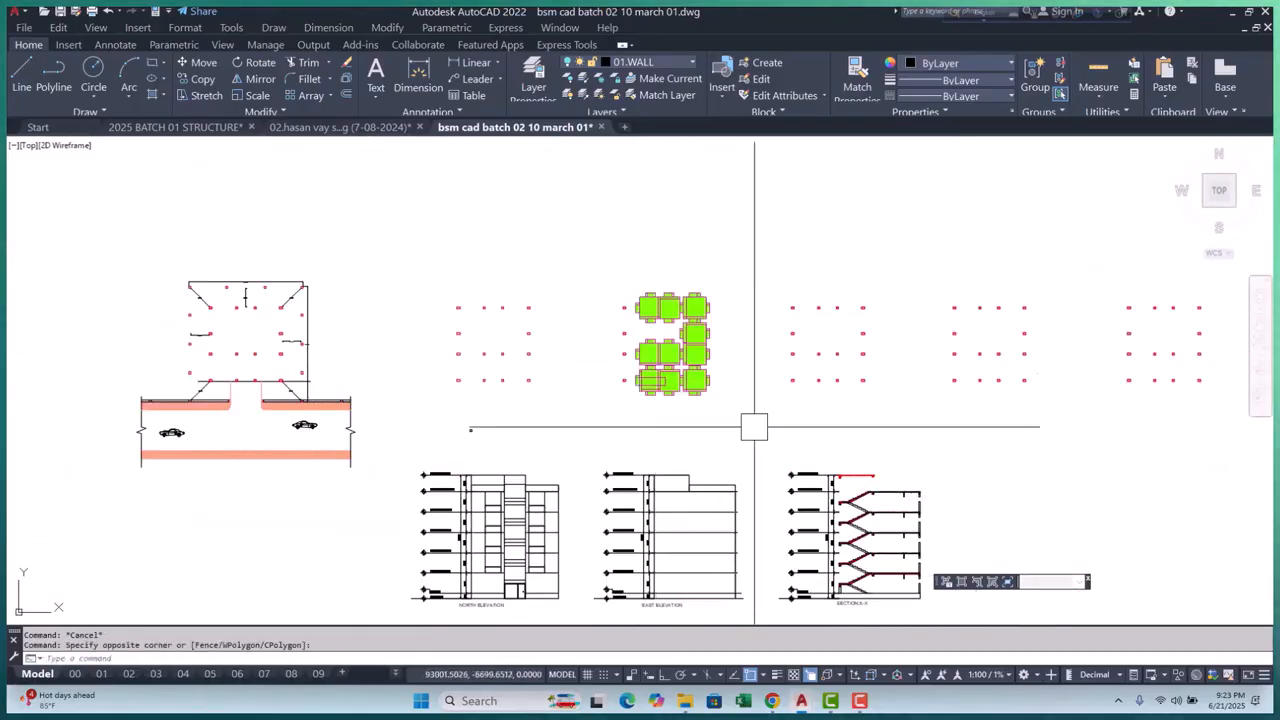
pyautogui.press('space')
pyautogui.click(586, 269)
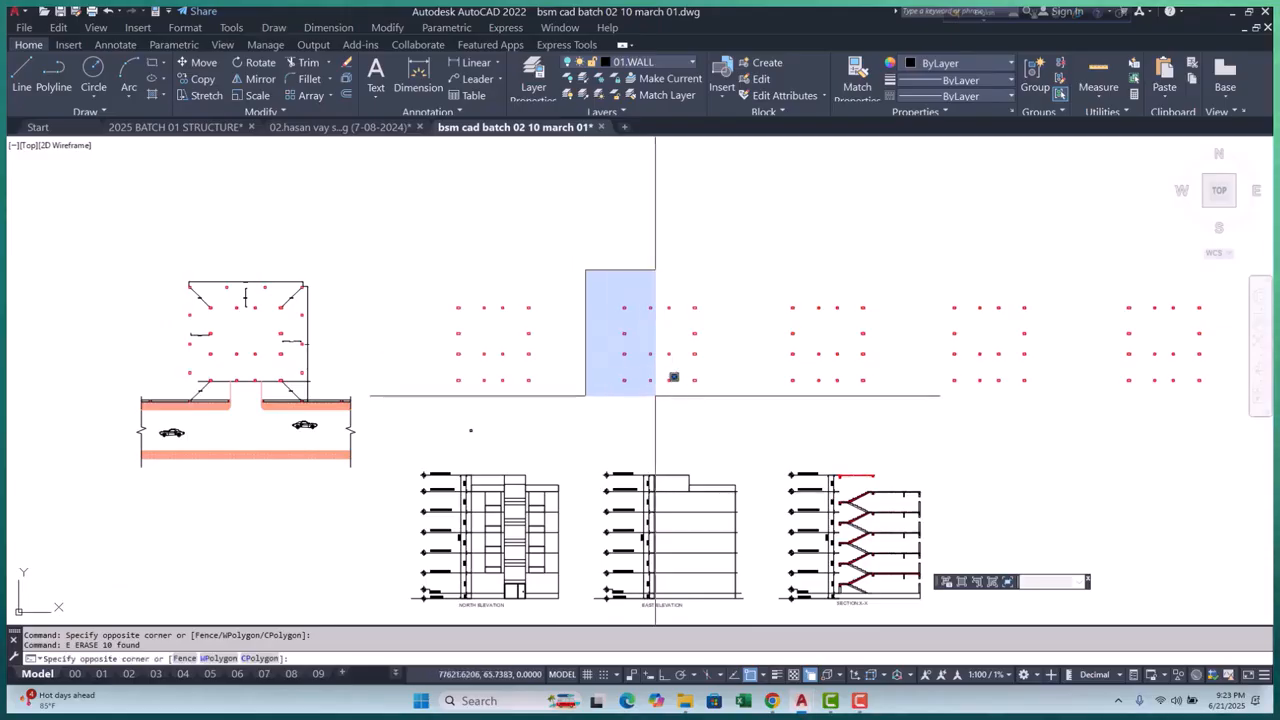
# Erase the extra overlapping column objects from the second and third column grids
pyautogui.click(655, 470)
pyautogui.write('e')
pyautogui.press('space')
pyautogui.moveTo(727, 430); pyautogui.dragTo(536, 430, button='middle')
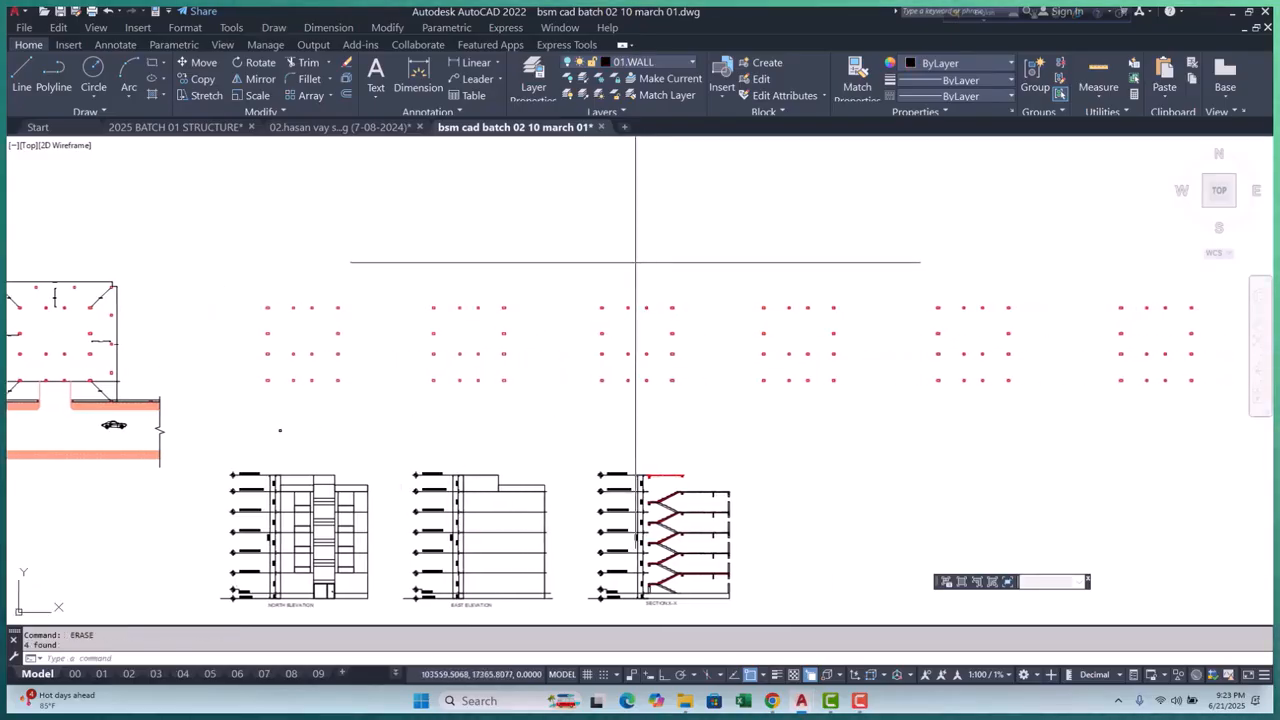
pyautogui.click(634, 263)
pyautogui.click(714, 394)
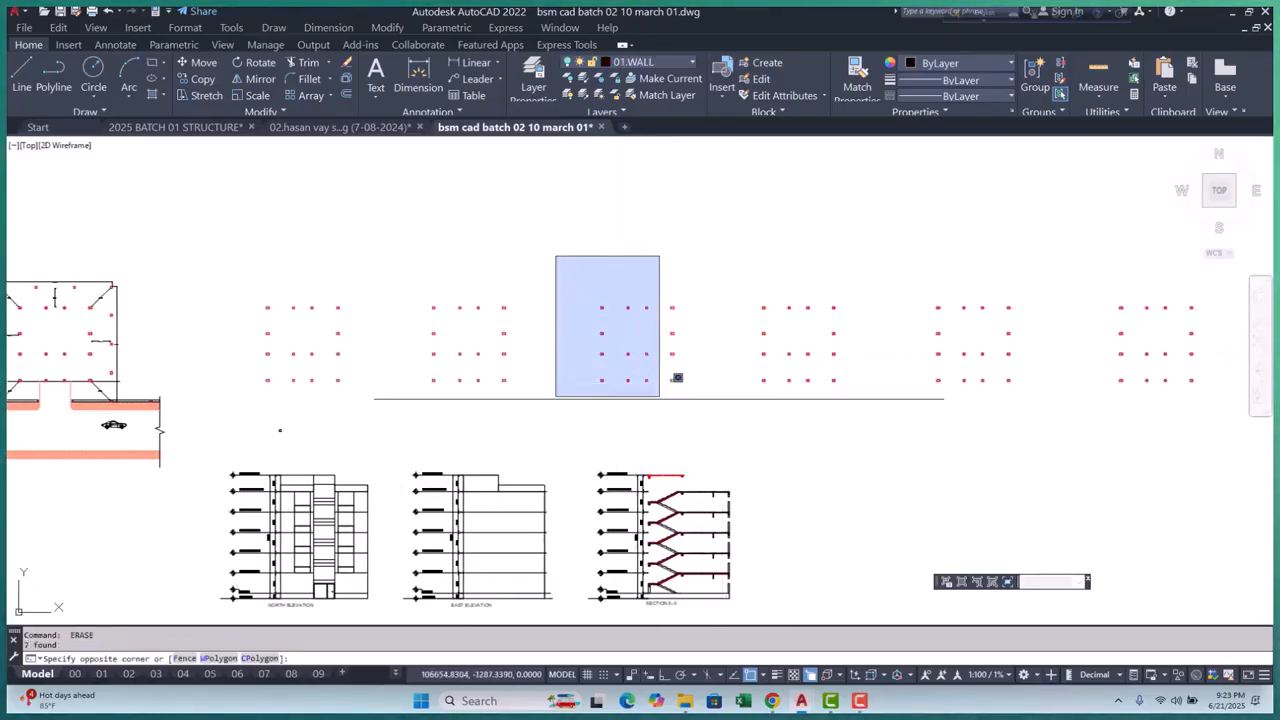
pyautogui.click(662, 393)
pyautogui.press('space')
pyautogui.moveTo(677, 414); pyautogui.dragTo(485, 414, button='middle')
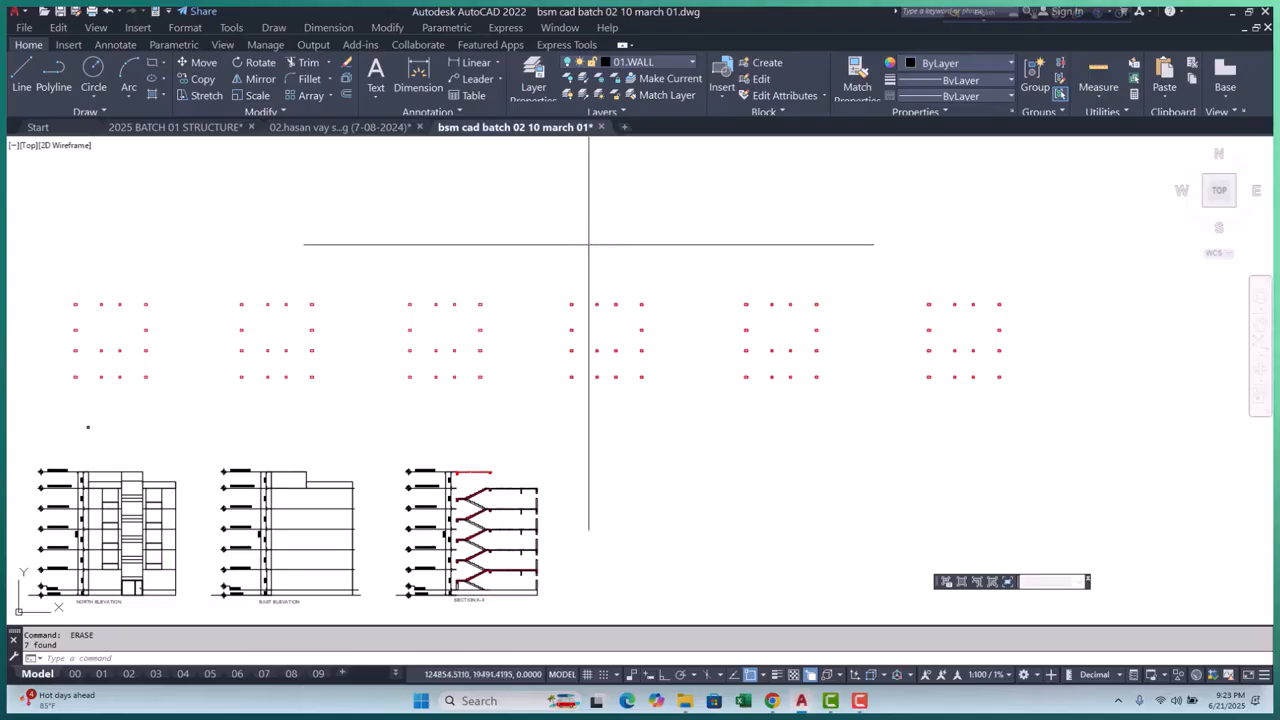
# Erase the extra overlapping column objects from the fourth column grid
pyautogui.click(589, 244)
pyautogui.click(709, 451)
pyautogui.click(537, 249)
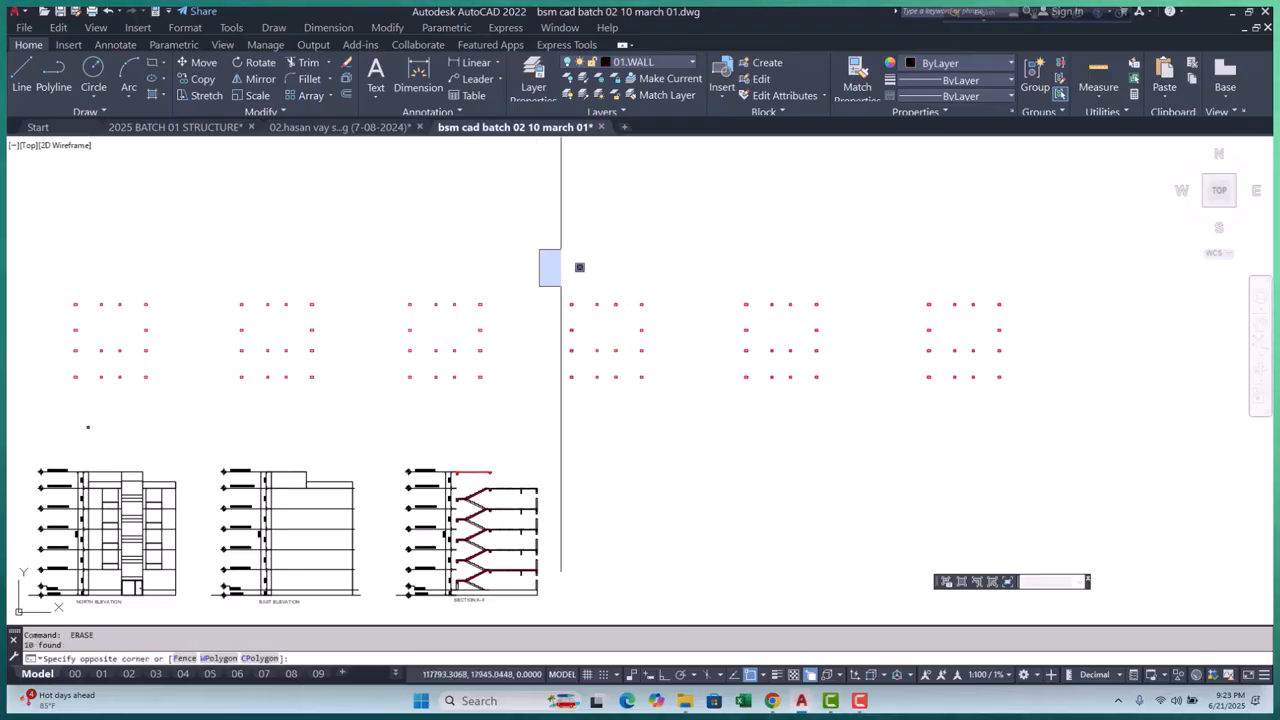
pyautogui.click(604, 410)
pyautogui.press('space')
# Erase the extra overlapping column objects from the fifth column grid
pyautogui.click(777, 251)
pyautogui.click(852, 430)
pyautogui.press('space')
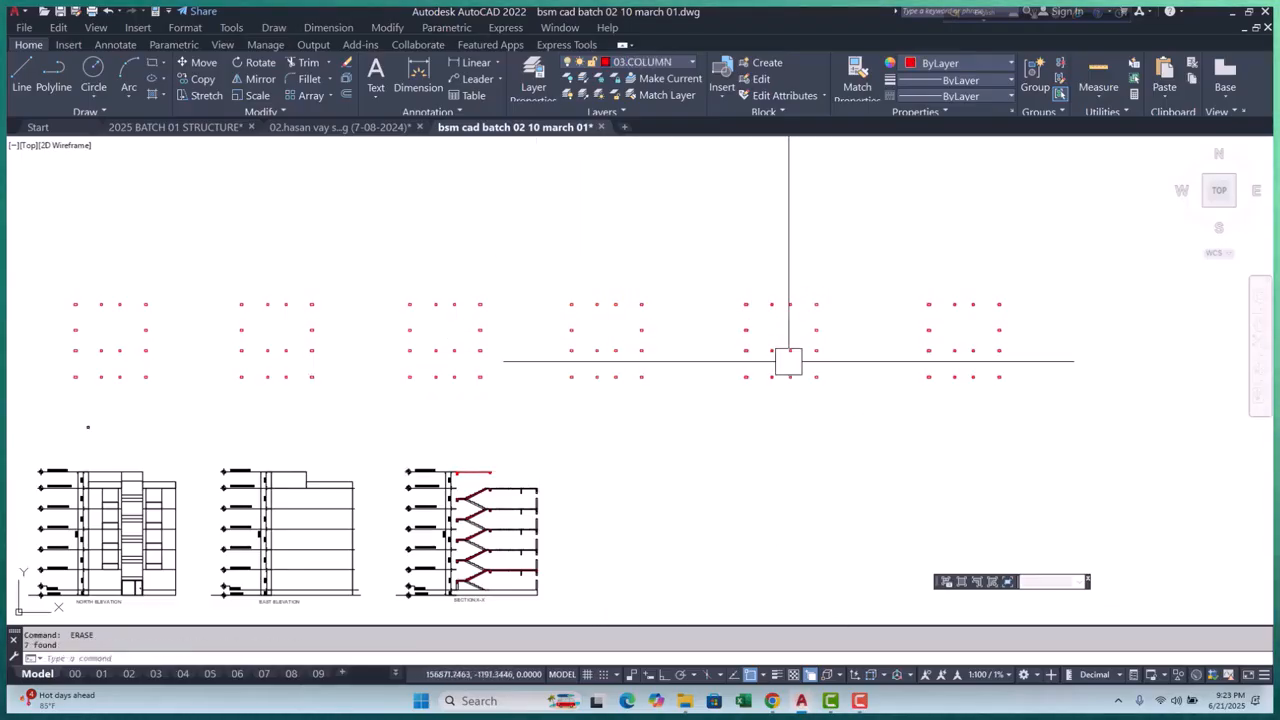
pyautogui.click(688, 243)
pyautogui.click(800, 423)
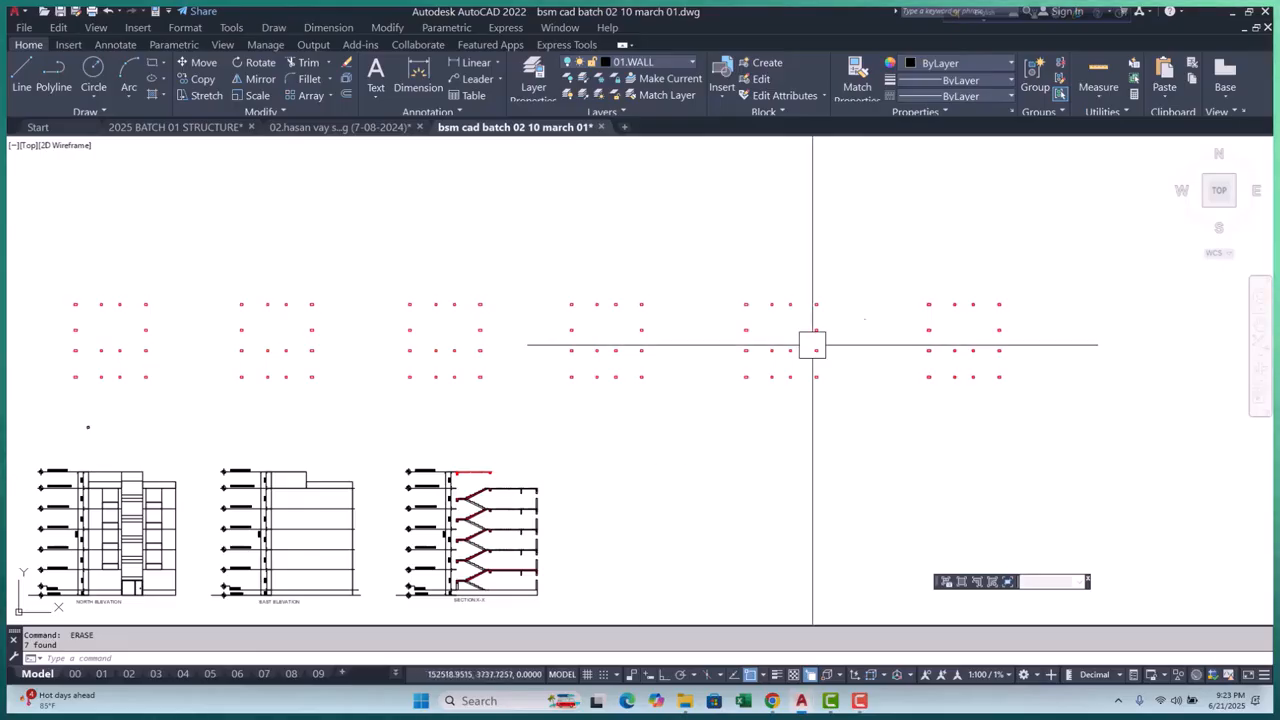
# Erase the extra overlapping column objects from the sixth, last column grid in the row
pyautogui.click(905, 260)
pyautogui.click(990, 425)
pyautogui.scroll(2, 997, 340)
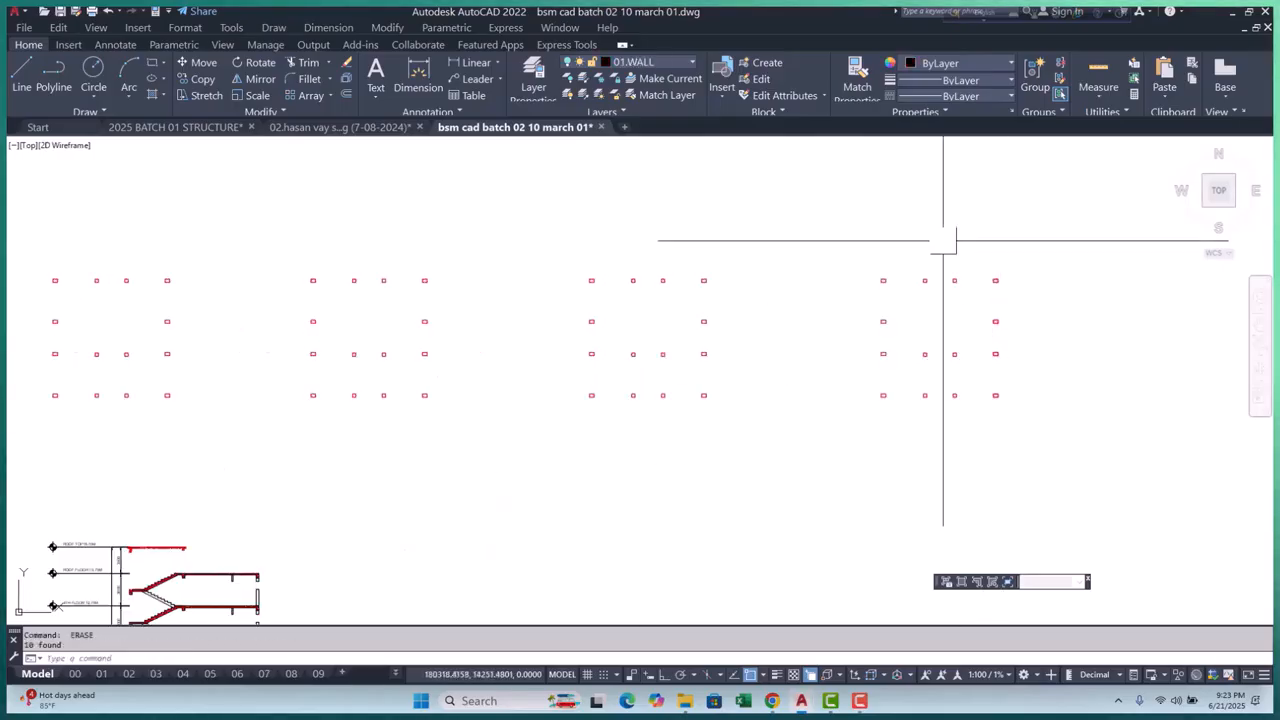
pyautogui.click(939, 235)
pyautogui.click(1030, 428)
pyautogui.scroll(4, 277, 349)
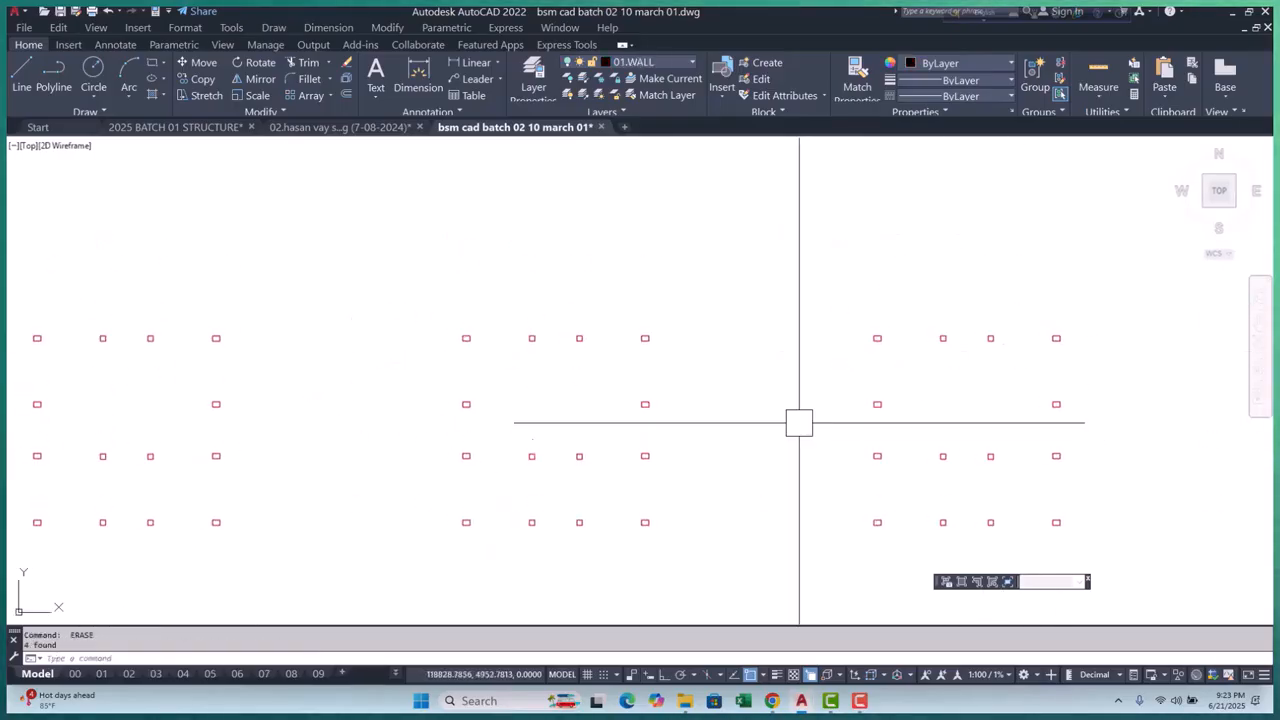
# Examine the row of six column grids for any remaining extra objects
pyautogui.scroll(-5, 508, 318)
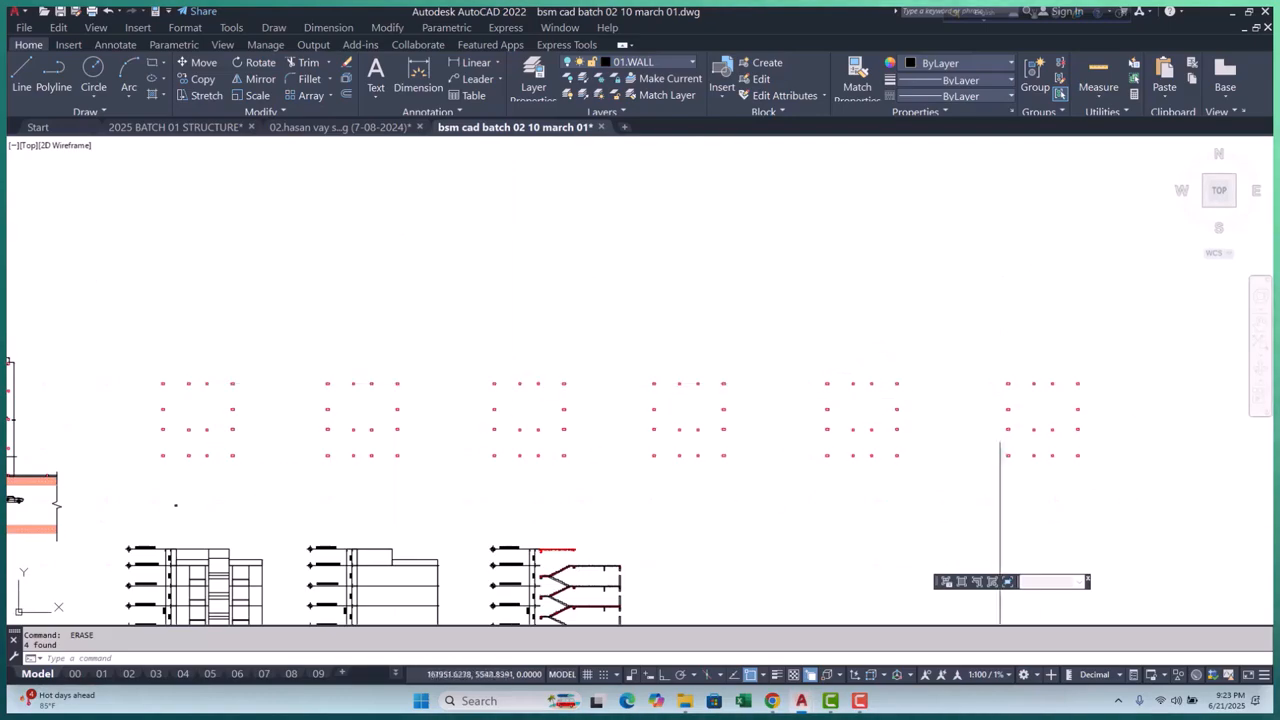
pyautogui.scroll(3, 461, 398)
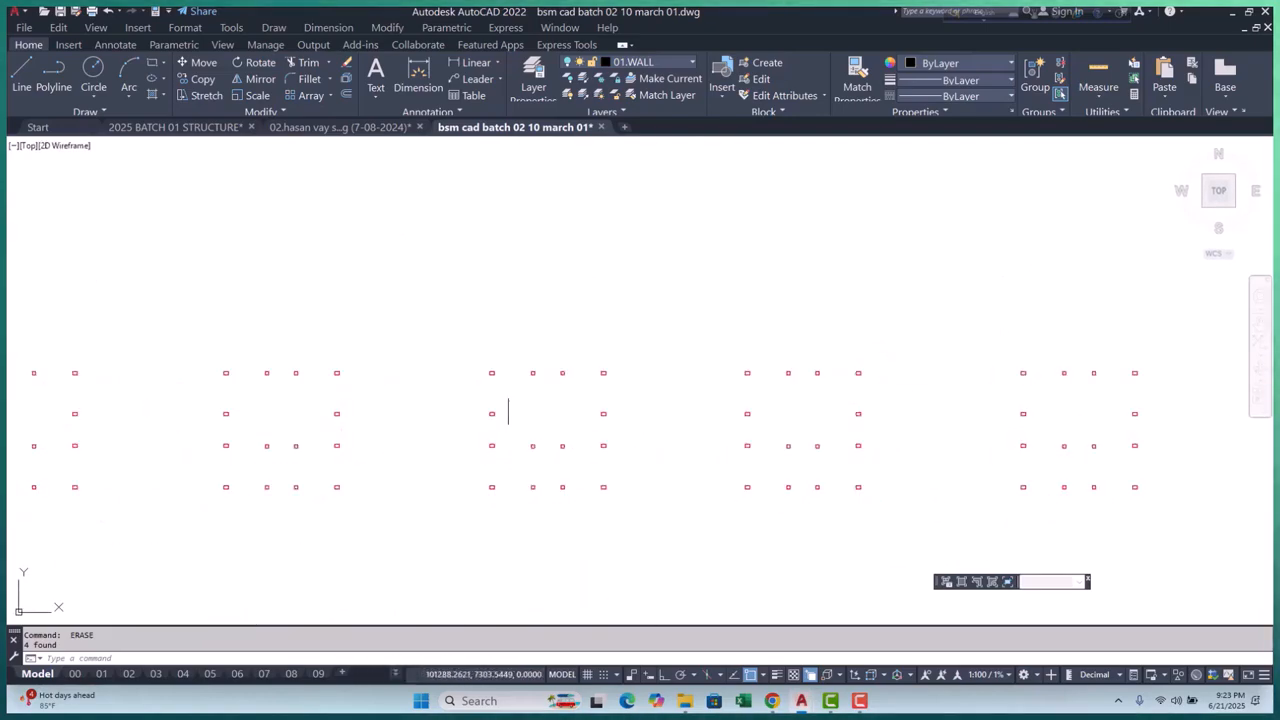
pyautogui.scroll(3, 531, 377)
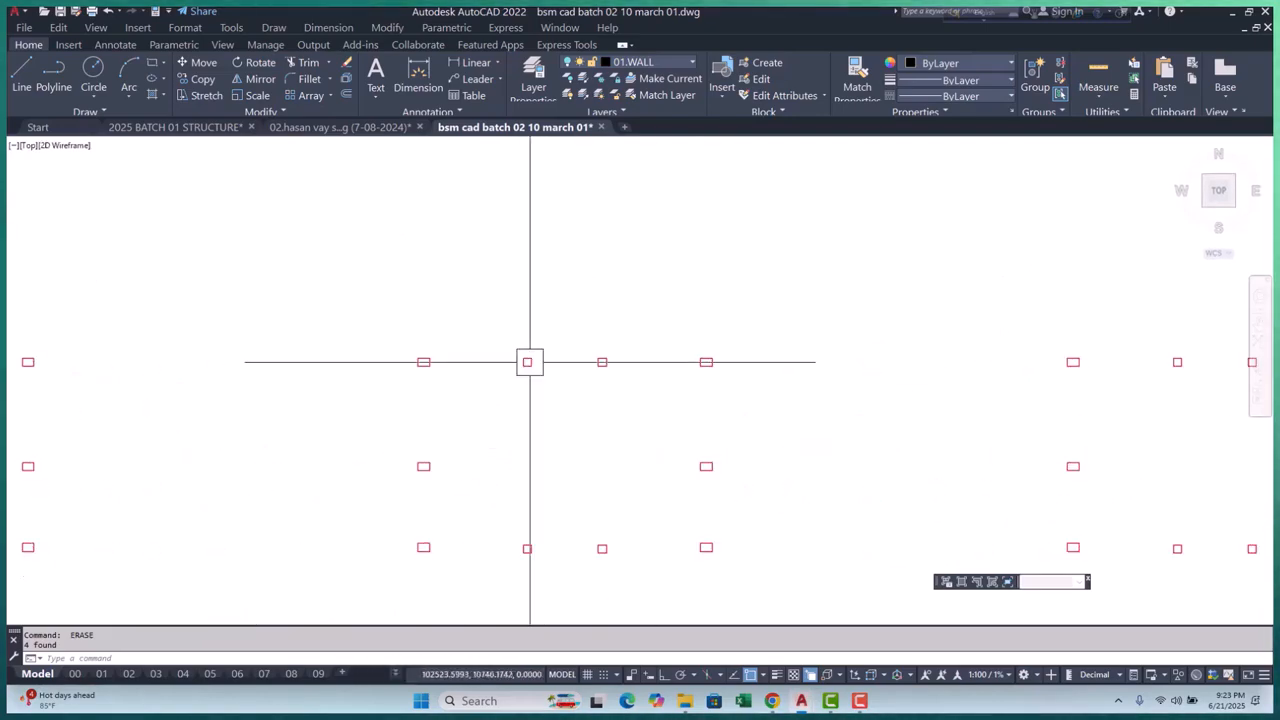
pyautogui.scroll(-5, 530, 370)
pyautogui.scroll(-2, 565, 391)
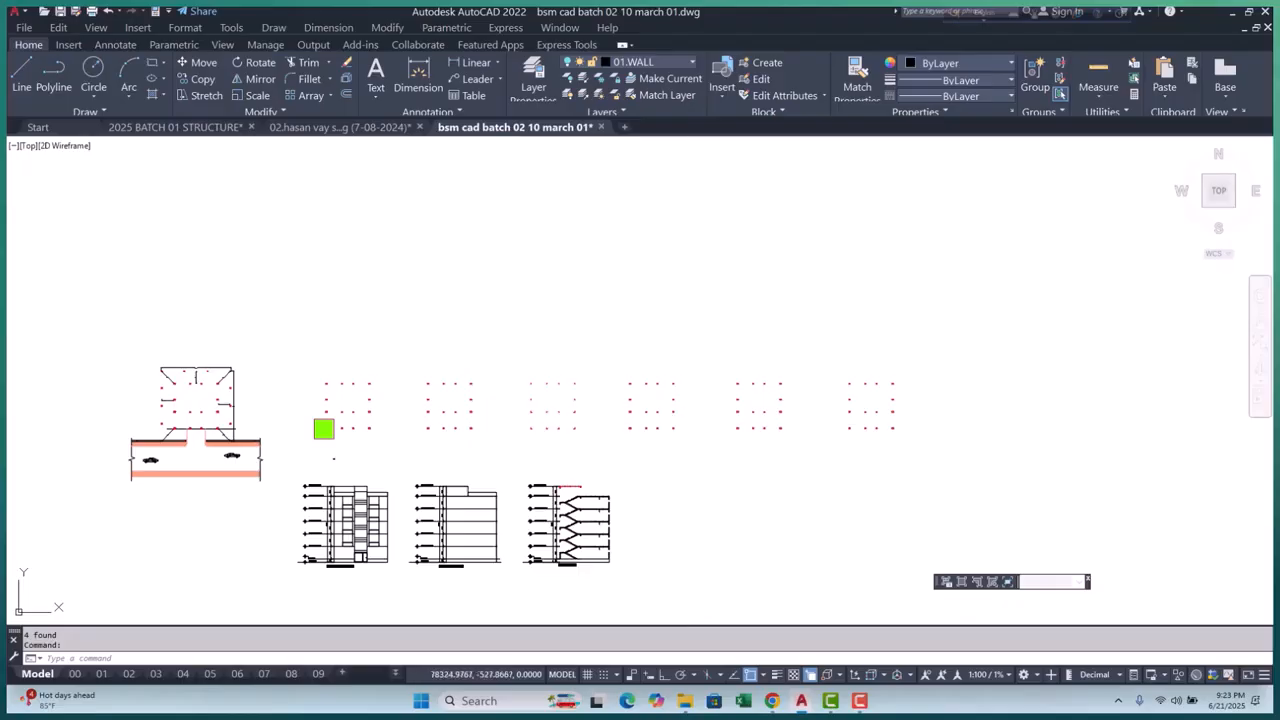
pyautogui.scroll(2, 329, 430)
pyautogui.scroll(-2, 636, 441)
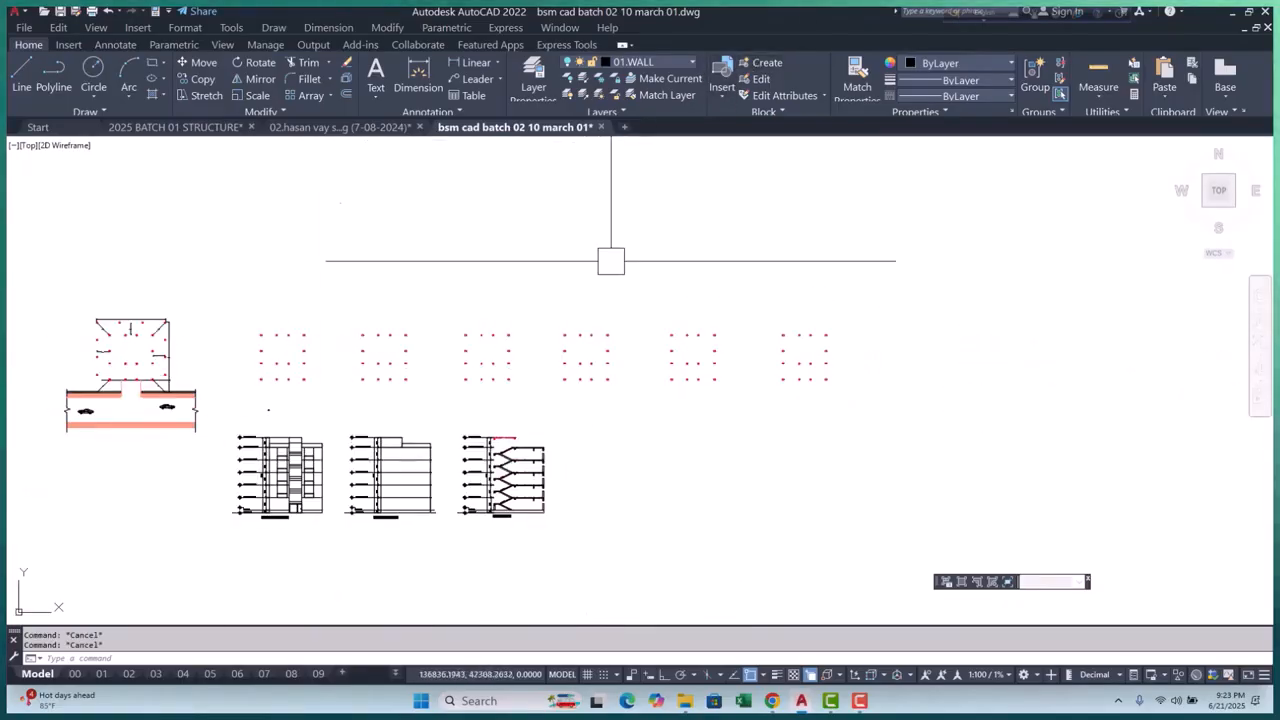
# Assign all floor-height dimensions and the overall height dimension of SECTION:X-X to the 02.DIMENTION layer
pyautogui.scroll(4, 500, 523)
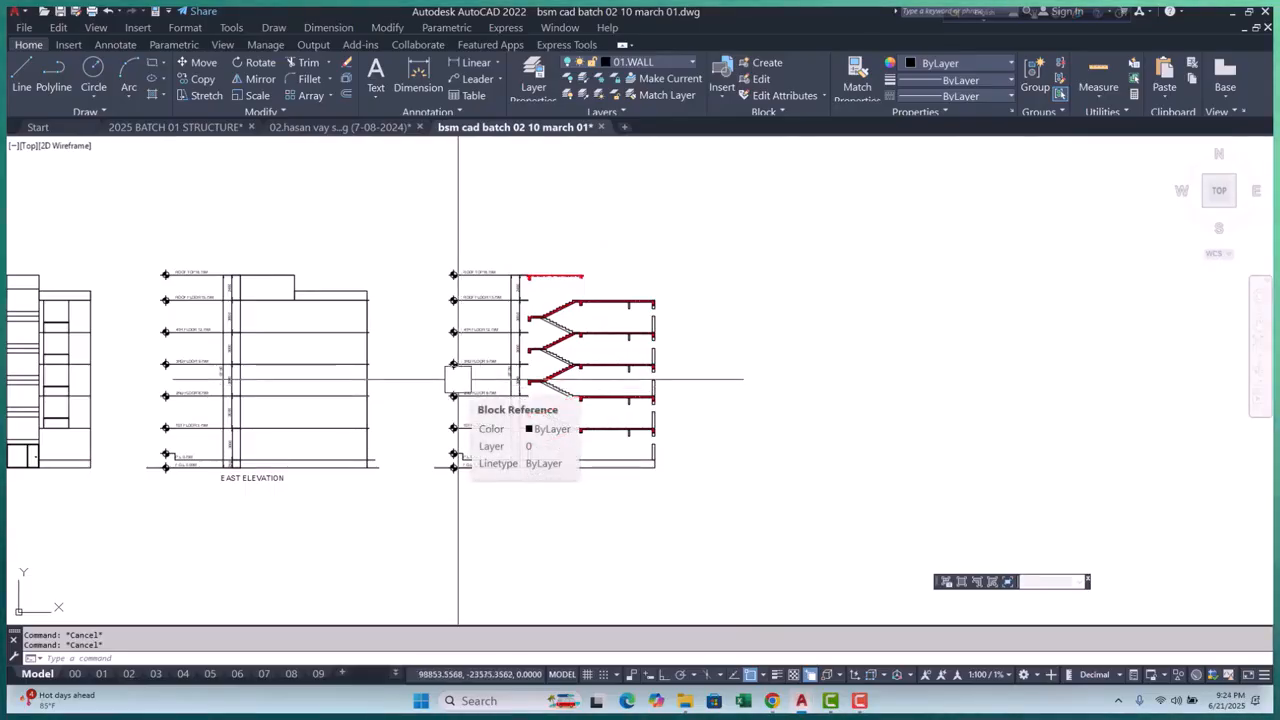
pyautogui.scroll(-1, 423, 320)
pyautogui.scroll(2, 346, 286)
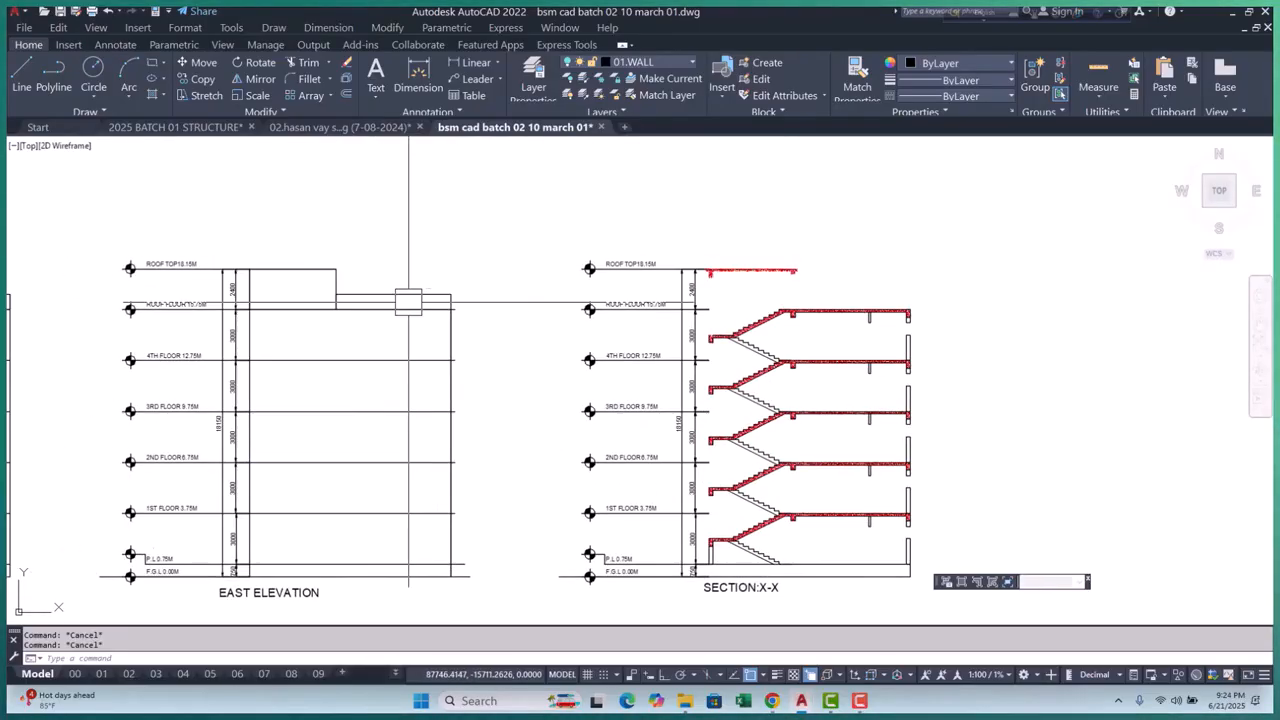
pyautogui.scroll(5, 600, 320)
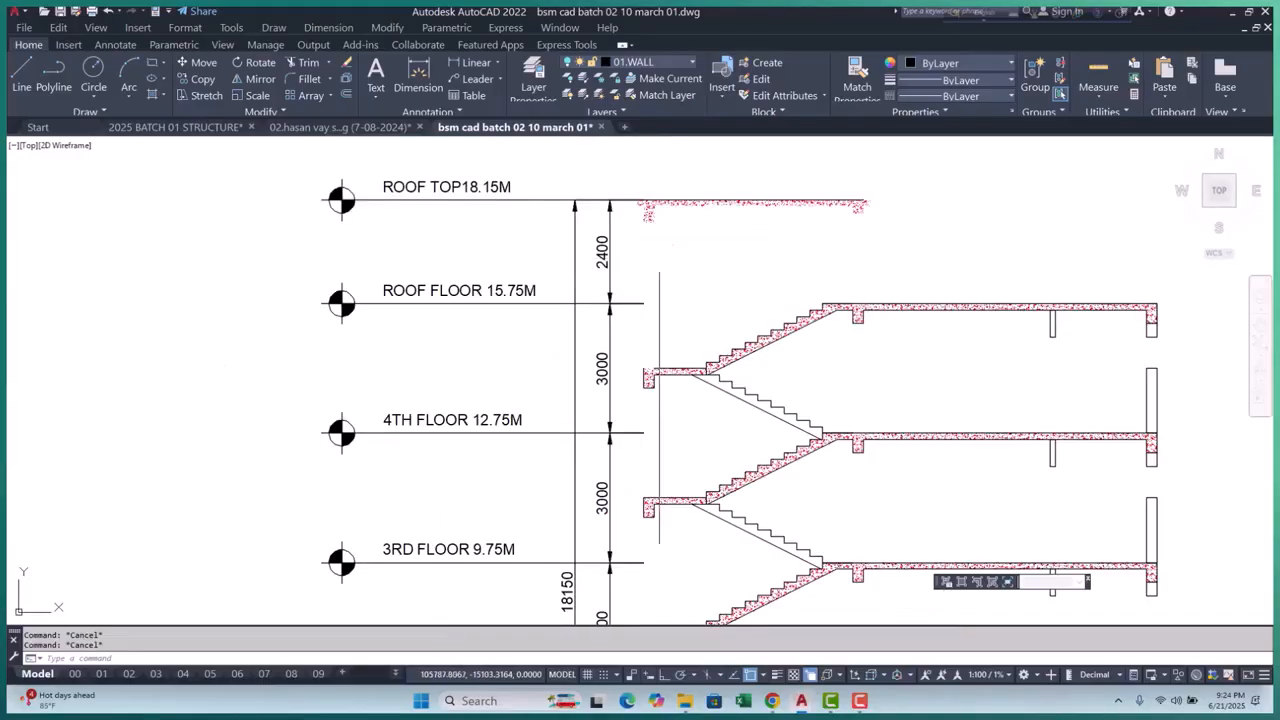
pyautogui.click(497, 250)
pyautogui.scroll(-2, 540, 380)
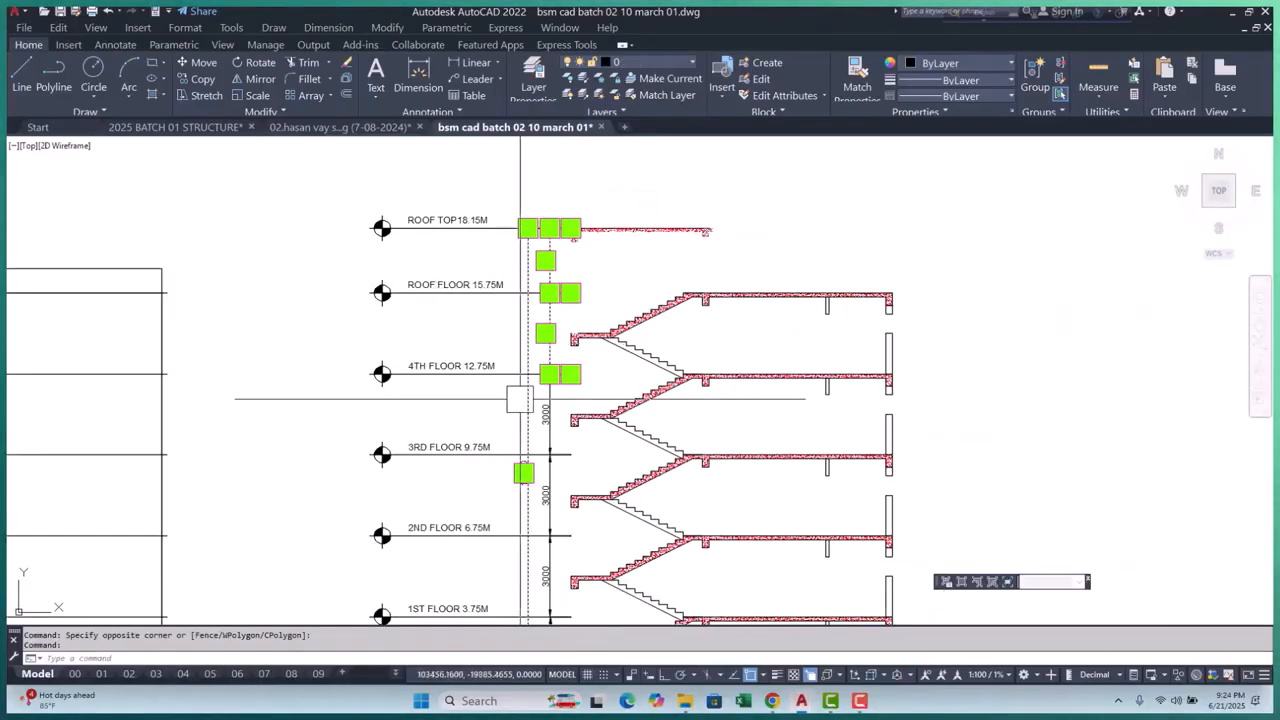
pyautogui.scroll(4, 551, 408)
pyautogui.scroll(-5, 551, 408)
pyautogui.scroll(5, 420, 225)
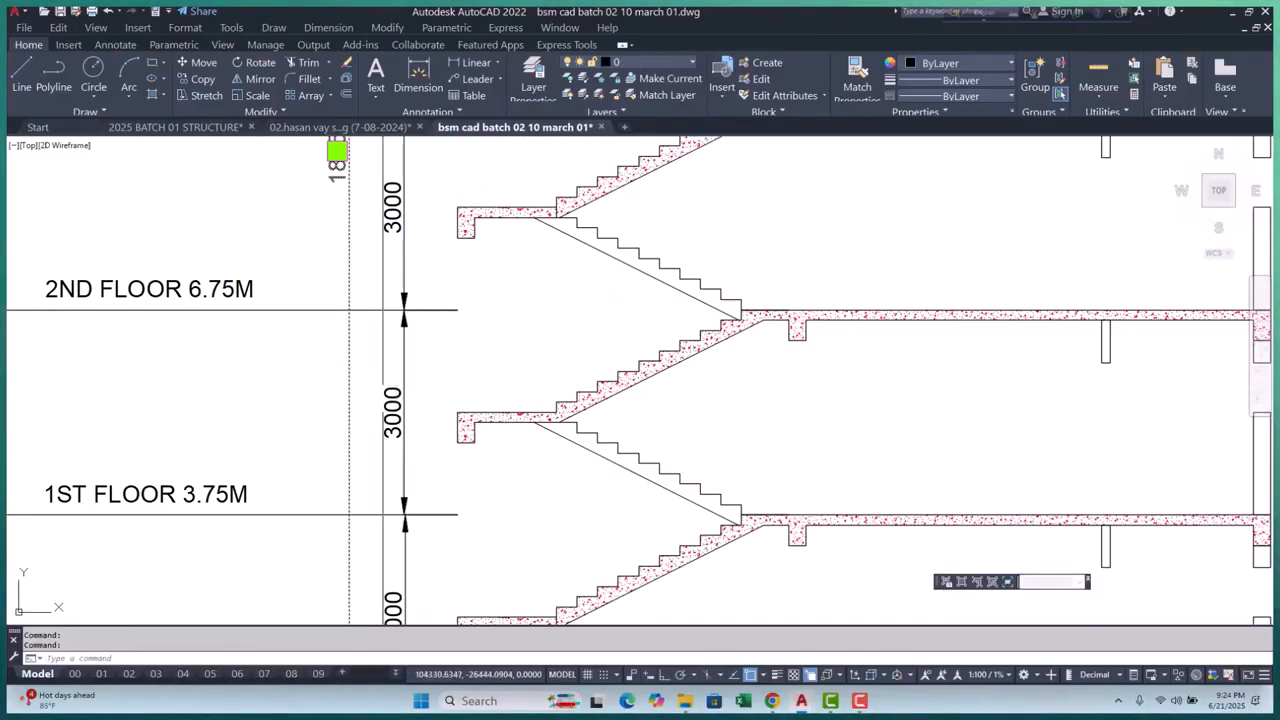
pyautogui.scroll(-4, 390, 560)
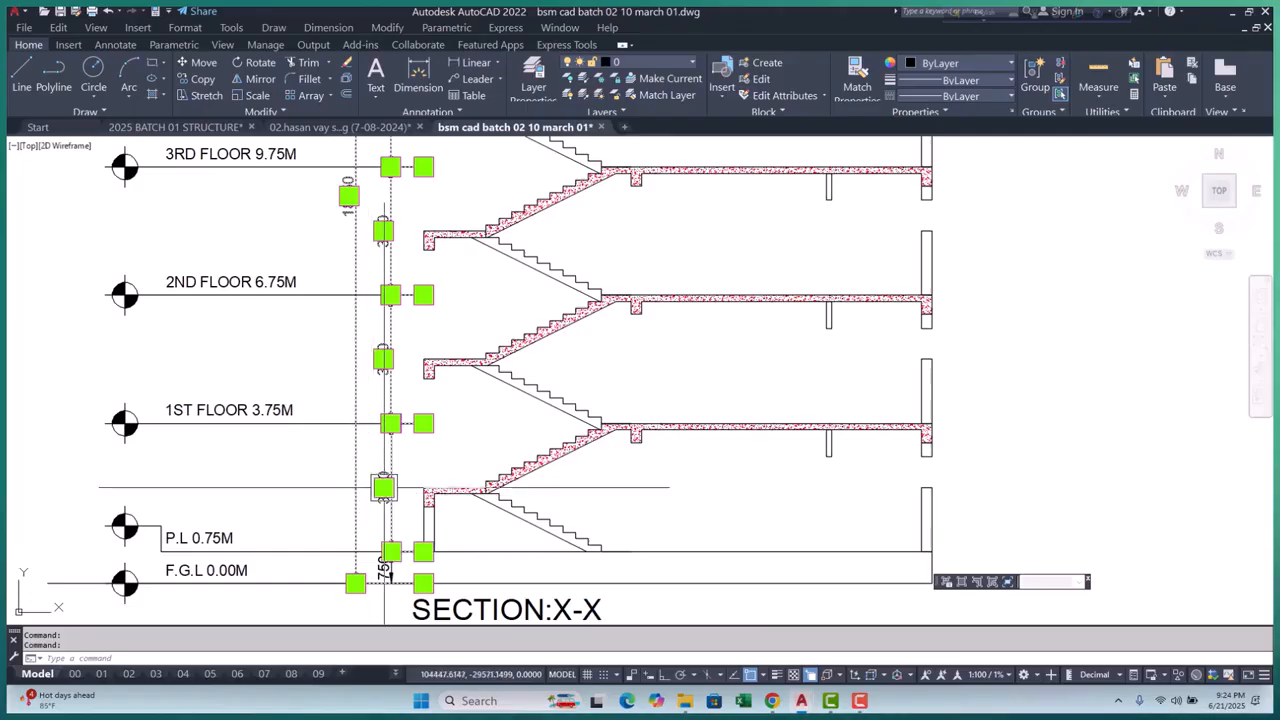
pyautogui.scroll(6, 359, 448)
pyautogui.scroll(-6, 359, 448)
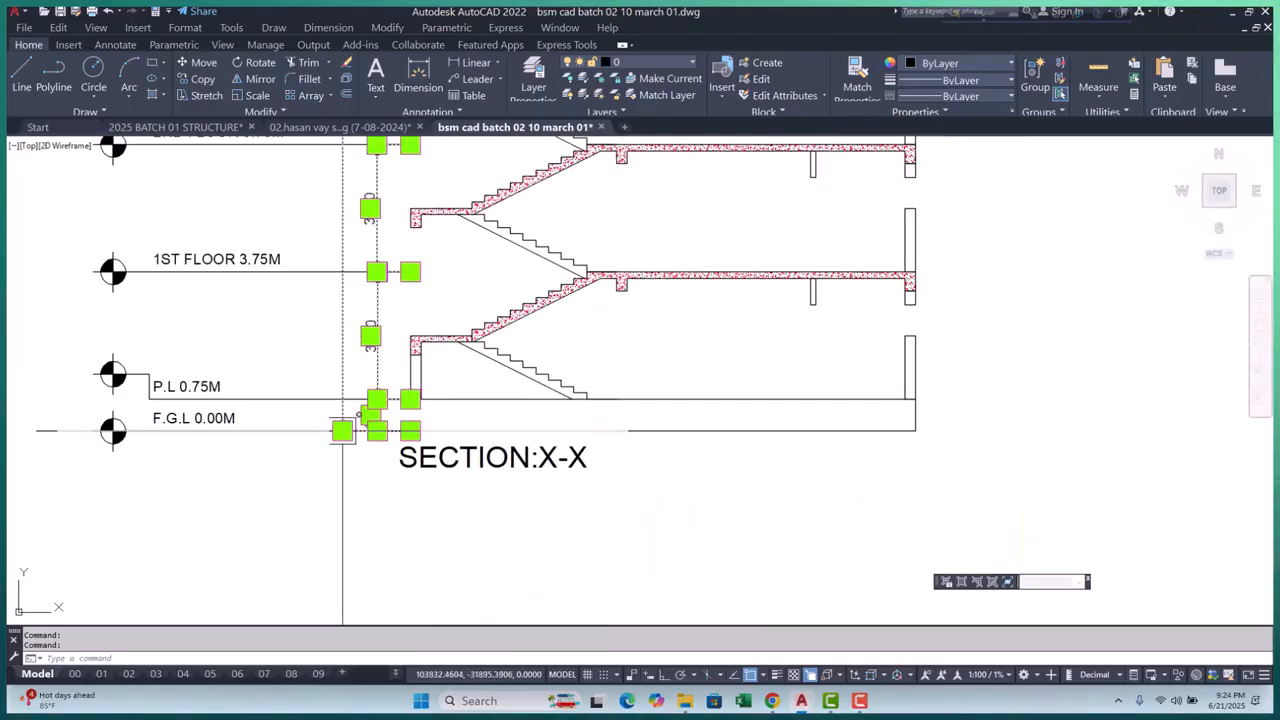
pyautogui.moveTo(440, 140); pyautogui.dragTo(440, 242, button='middle')
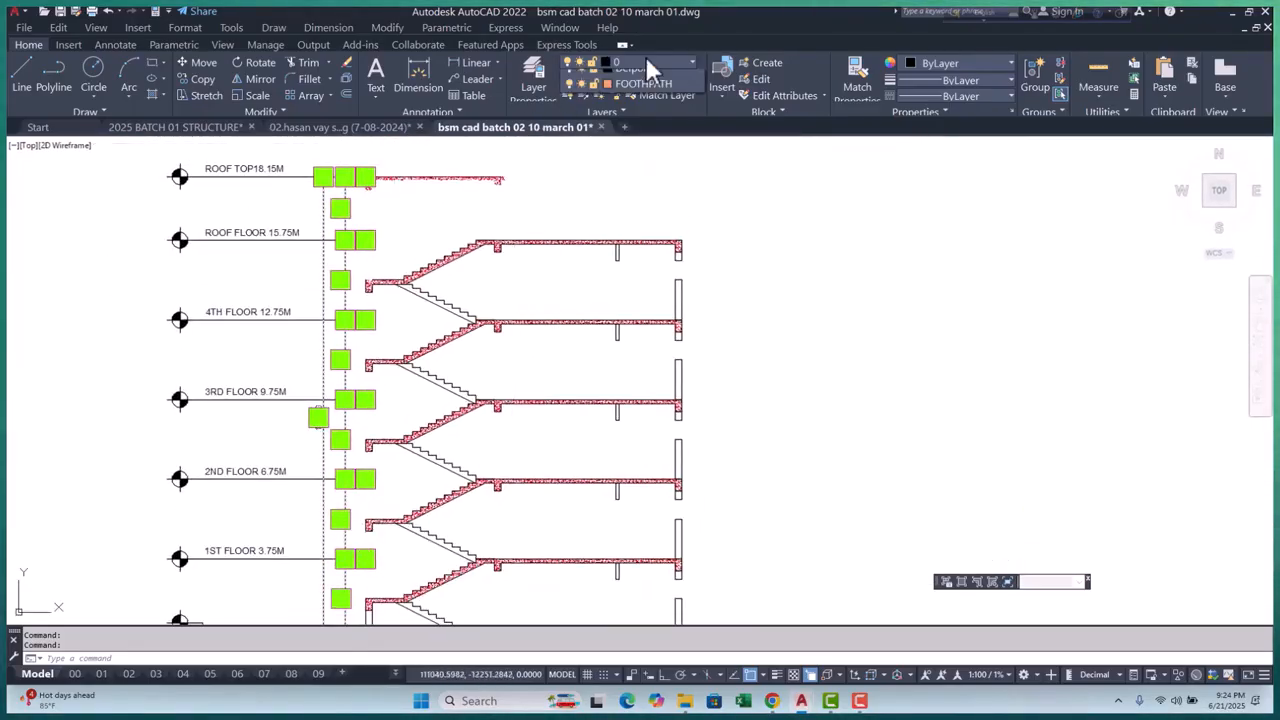
pyautogui.click(645, 60)
pyautogui.click(649, 110)
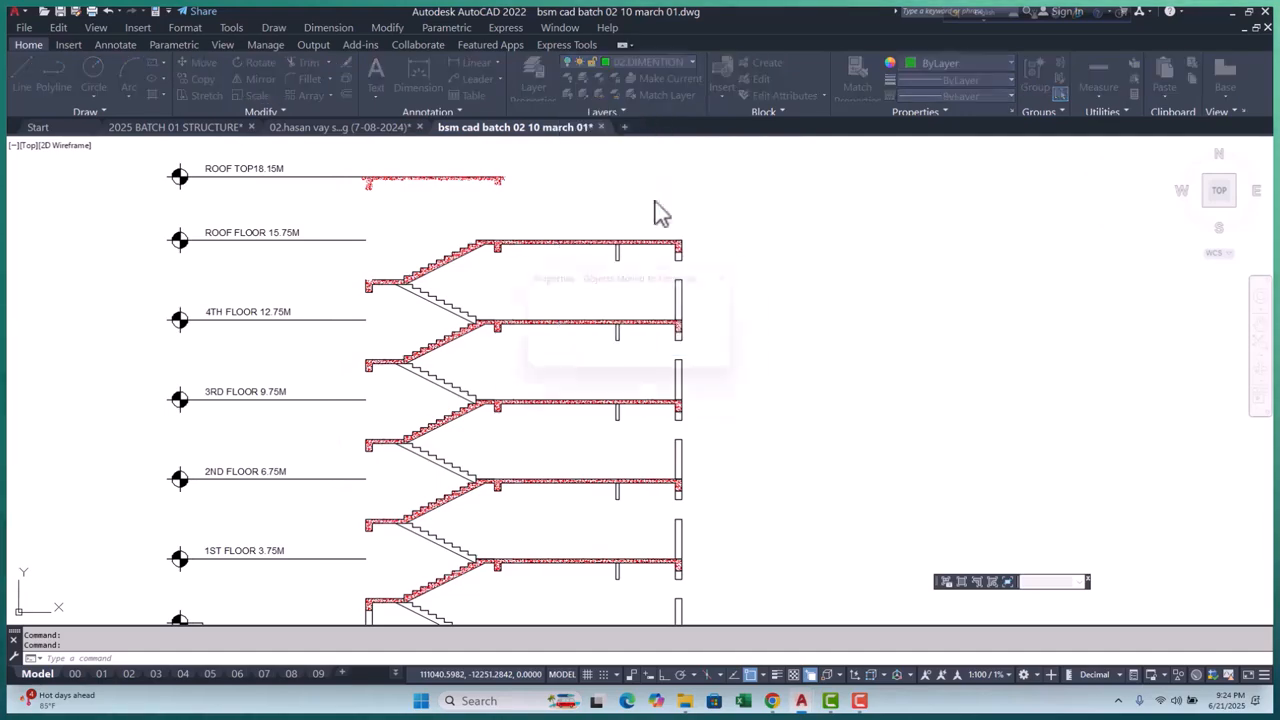
pyautogui.click(721, 363)
# Assign all floor-height dimensions and the overall height dimension of the EAST ELEVATION to the 02.DIMENTION layer
pyautogui.scroll(-4, 722, 362)
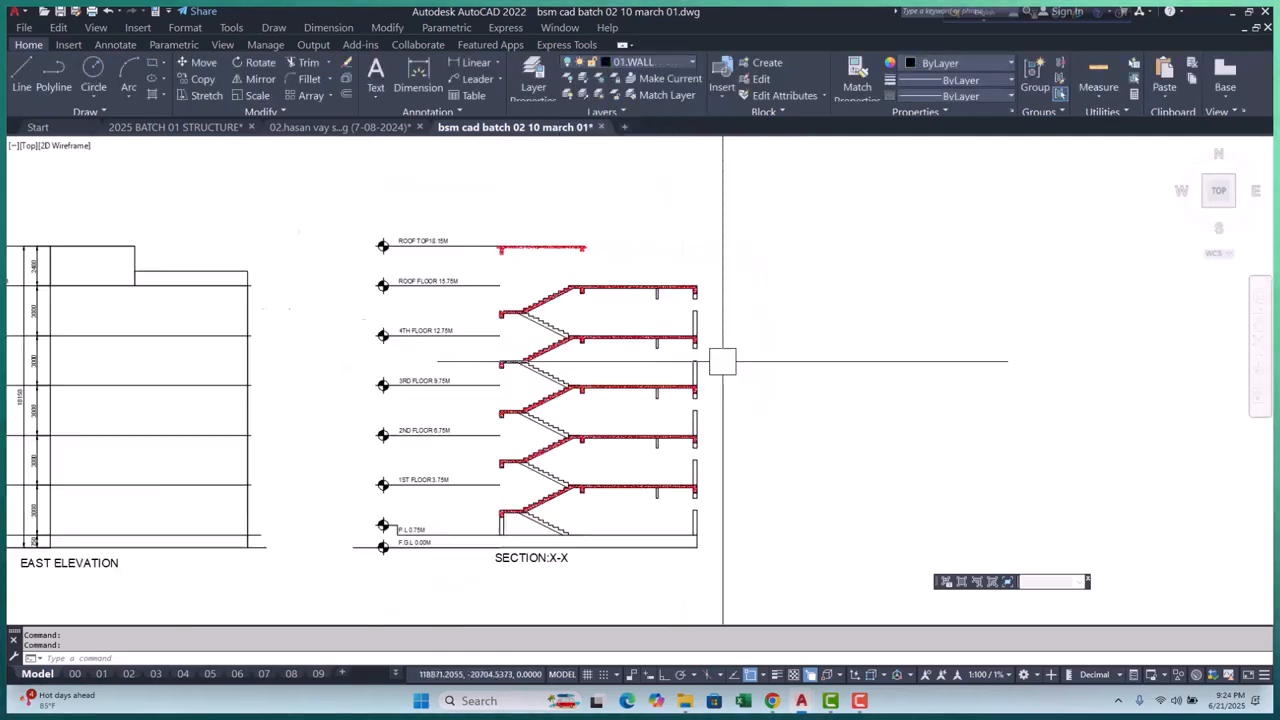
pyautogui.scroll(6, 518, 262)
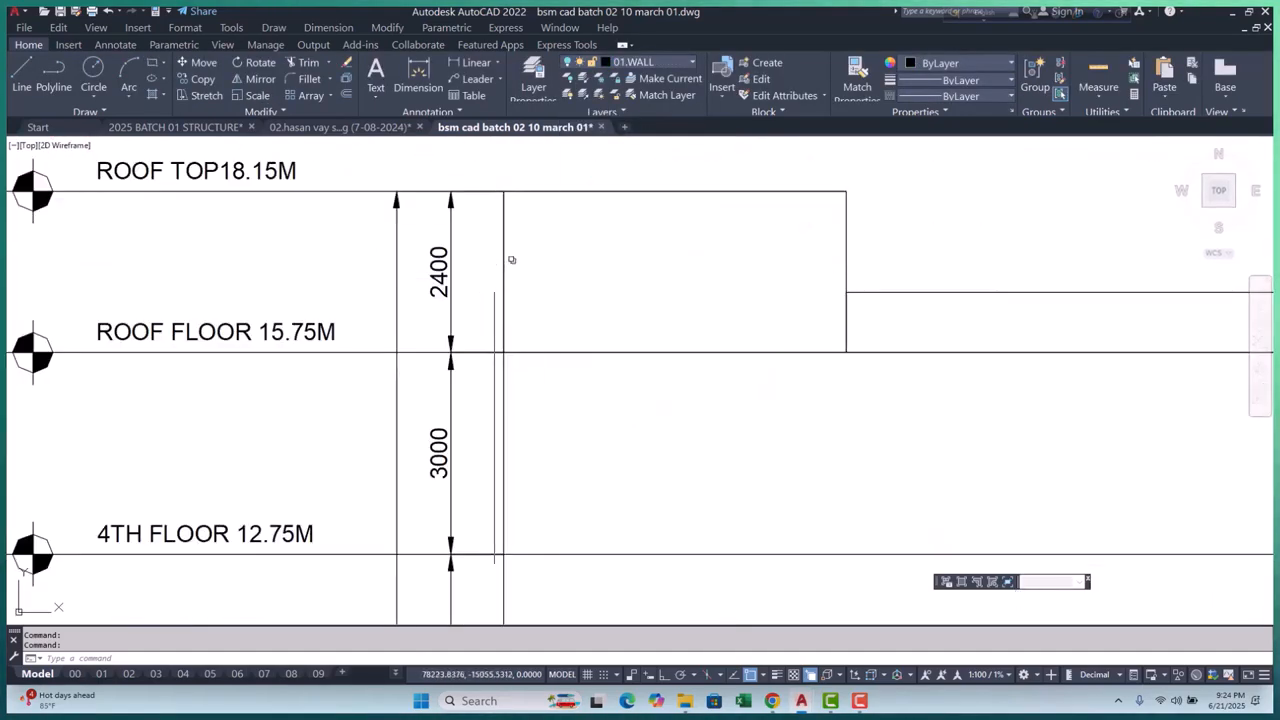
pyautogui.moveTo(484, 268); pyautogui.dragTo(380, 231)
pyautogui.scroll(-2, 430, 310)
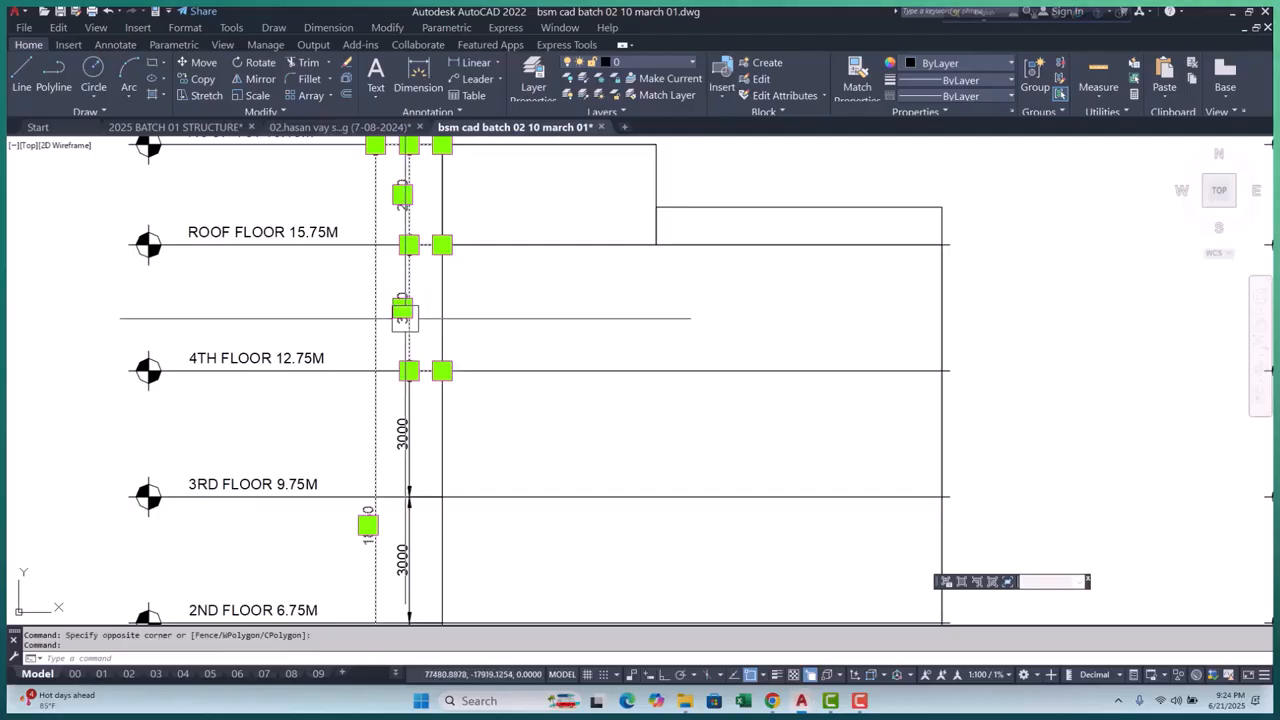
pyautogui.scroll(-4, 405, 316)
pyautogui.scroll(3, 402, 305)
pyautogui.scroll(-3, 400, 309)
pyautogui.scroll(6, 400, 300)
pyautogui.press('Escape')
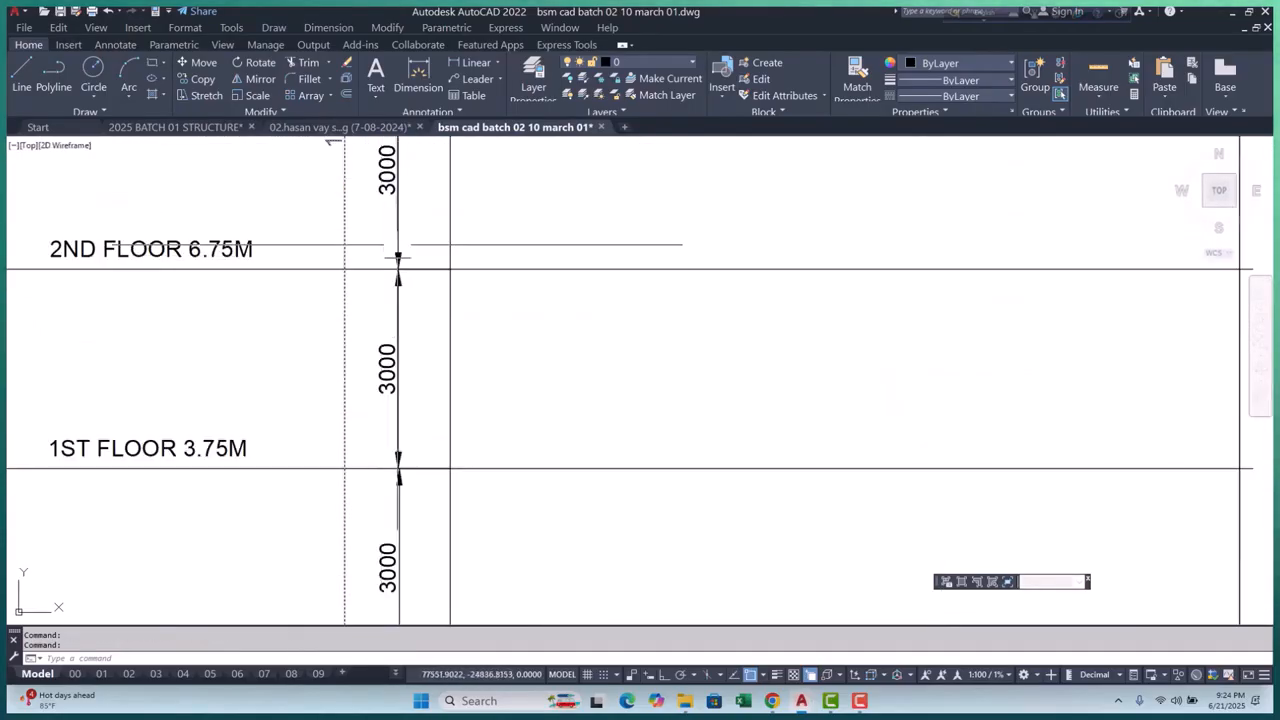
pyautogui.scroll(-4, 386, 369)
pyautogui.scroll(3, 374, 400)
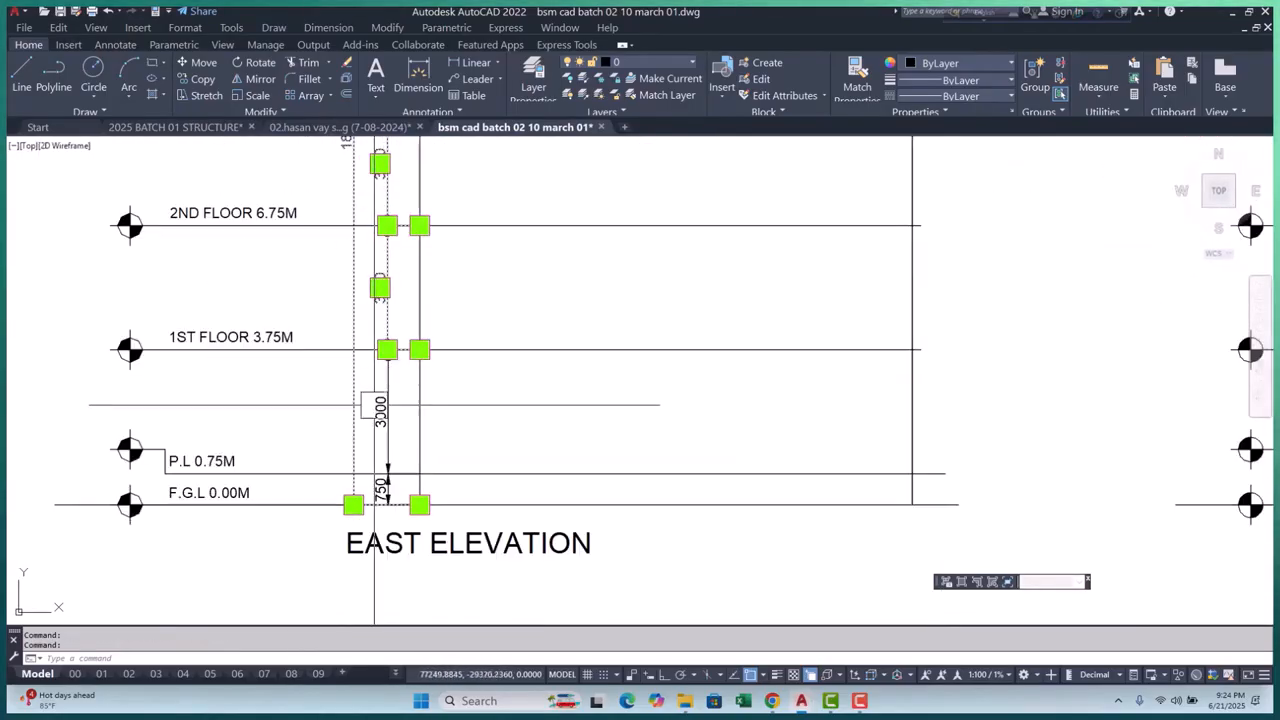
pyautogui.scroll(6, 360, 485)
pyautogui.scroll(-8, 355, 480)
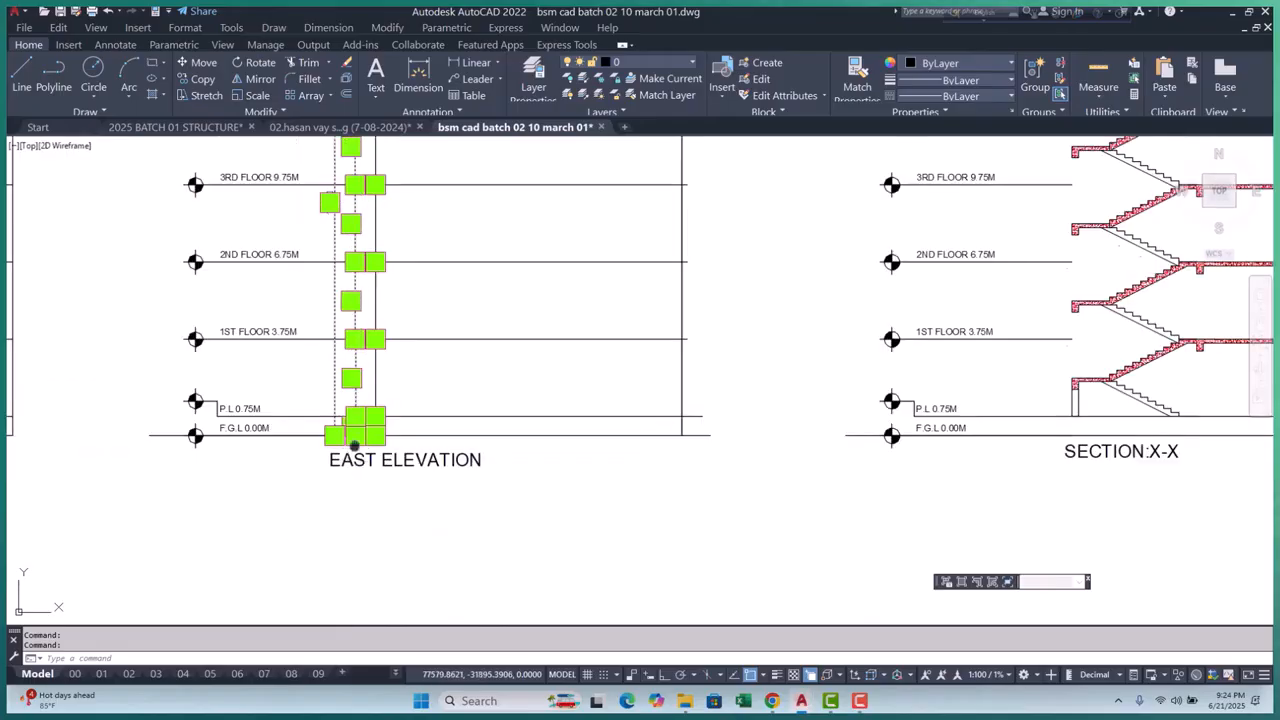
pyautogui.click(641, 62)
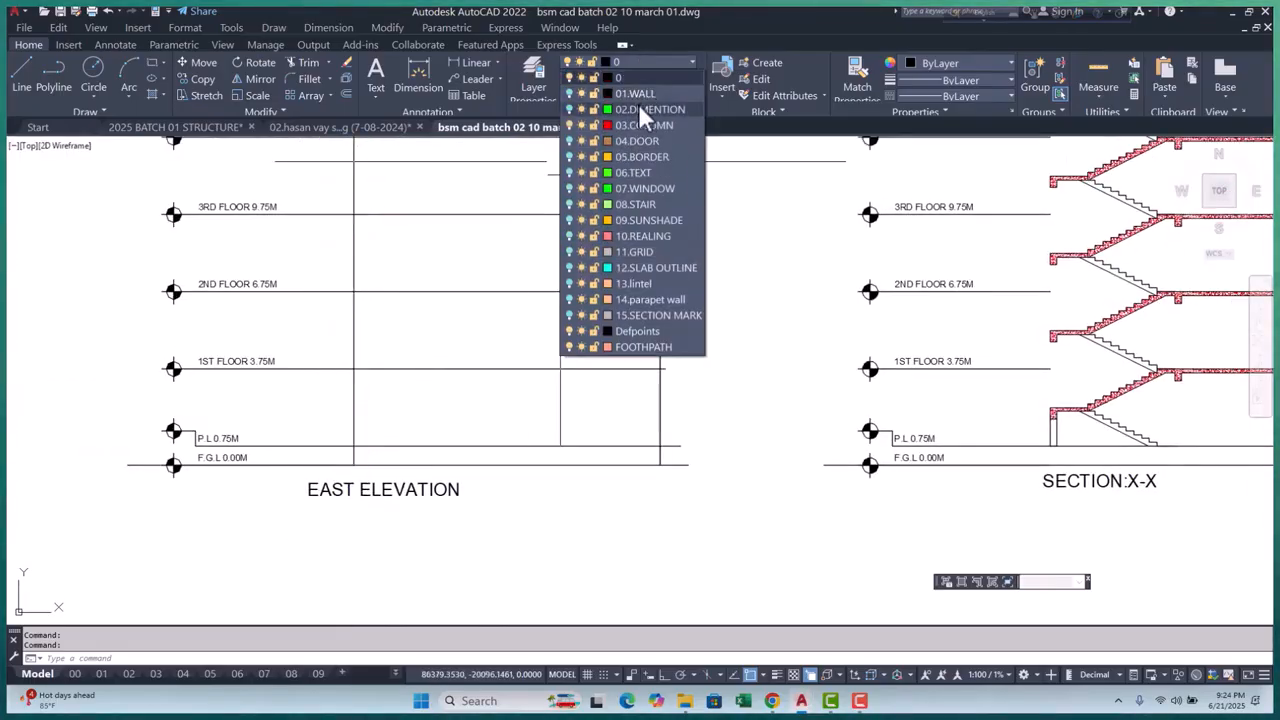
pyautogui.click(650, 117)
pyautogui.click(706, 372)
# Assign all floor-height dimensions and the overall height dimension of the NORTH ELEVATION to the 02.DIMENTION layer
pyautogui.scroll(-5, 600, 380)
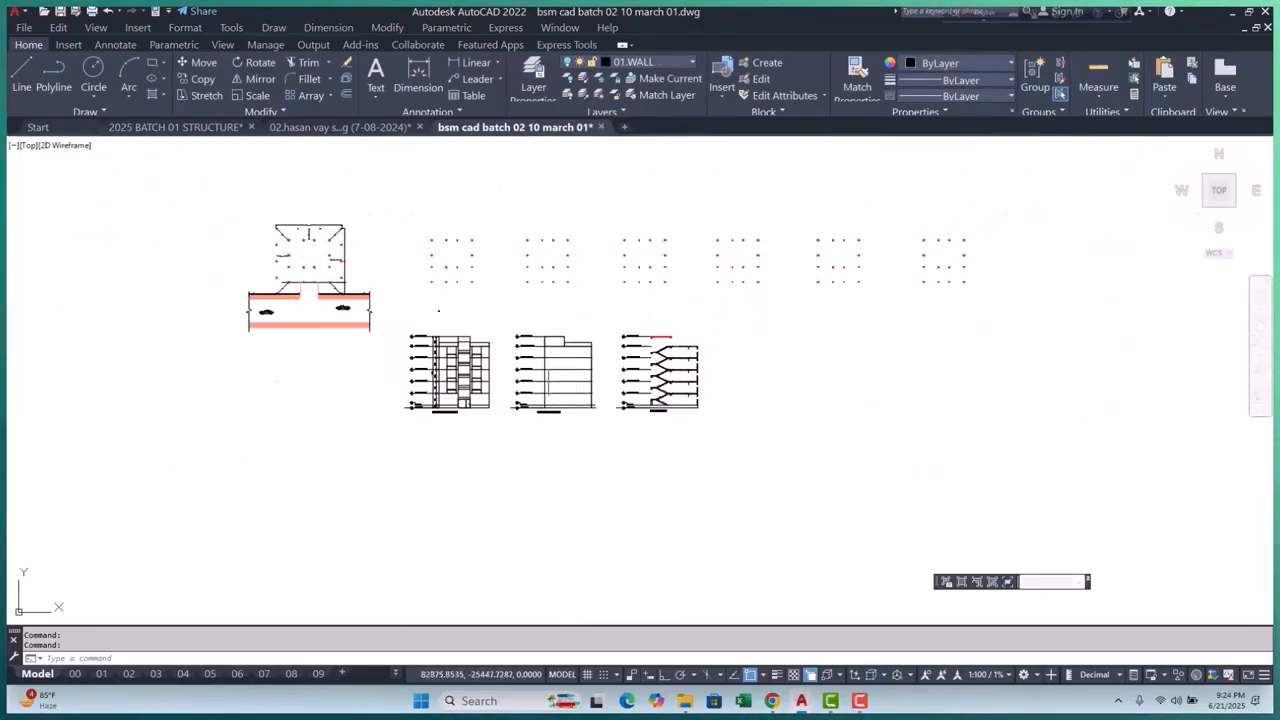
pyautogui.scroll(8, 471, 276)
pyautogui.scroll(4, 471, 276)
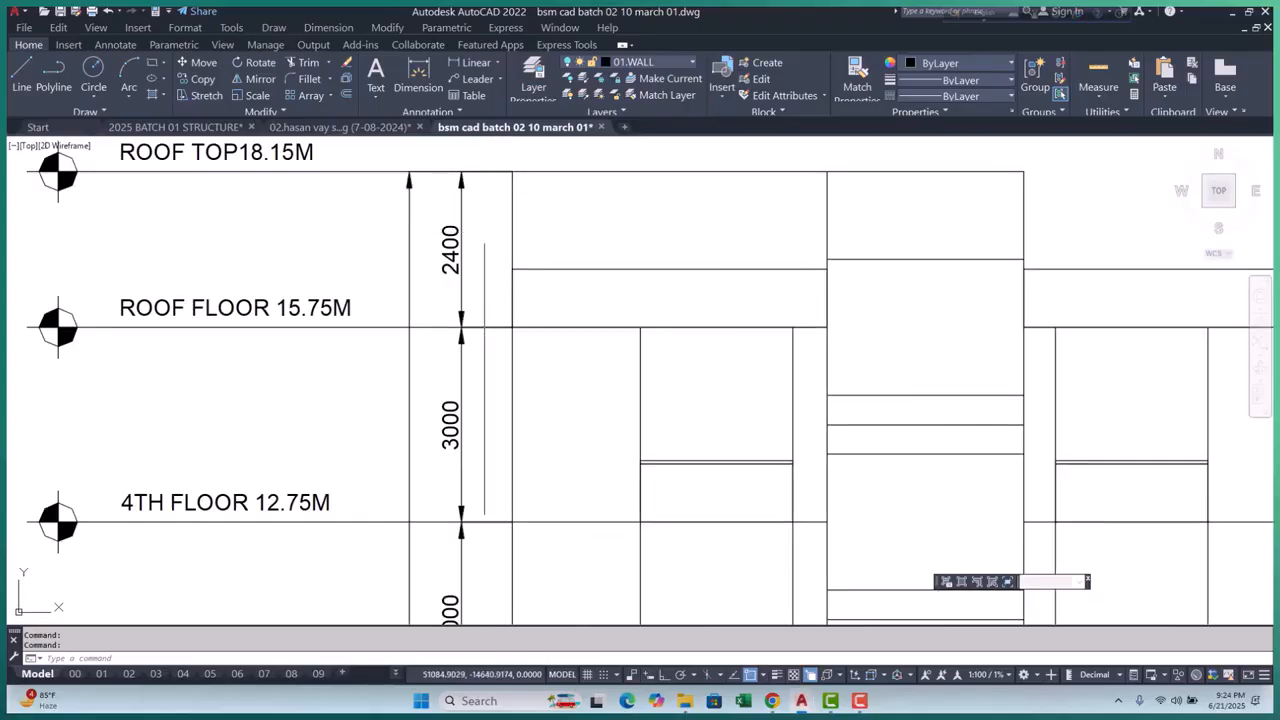
pyautogui.click(471, 276)
pyautogui.click(395, 258)
pyautogui.scroll(-5, 367, 318)
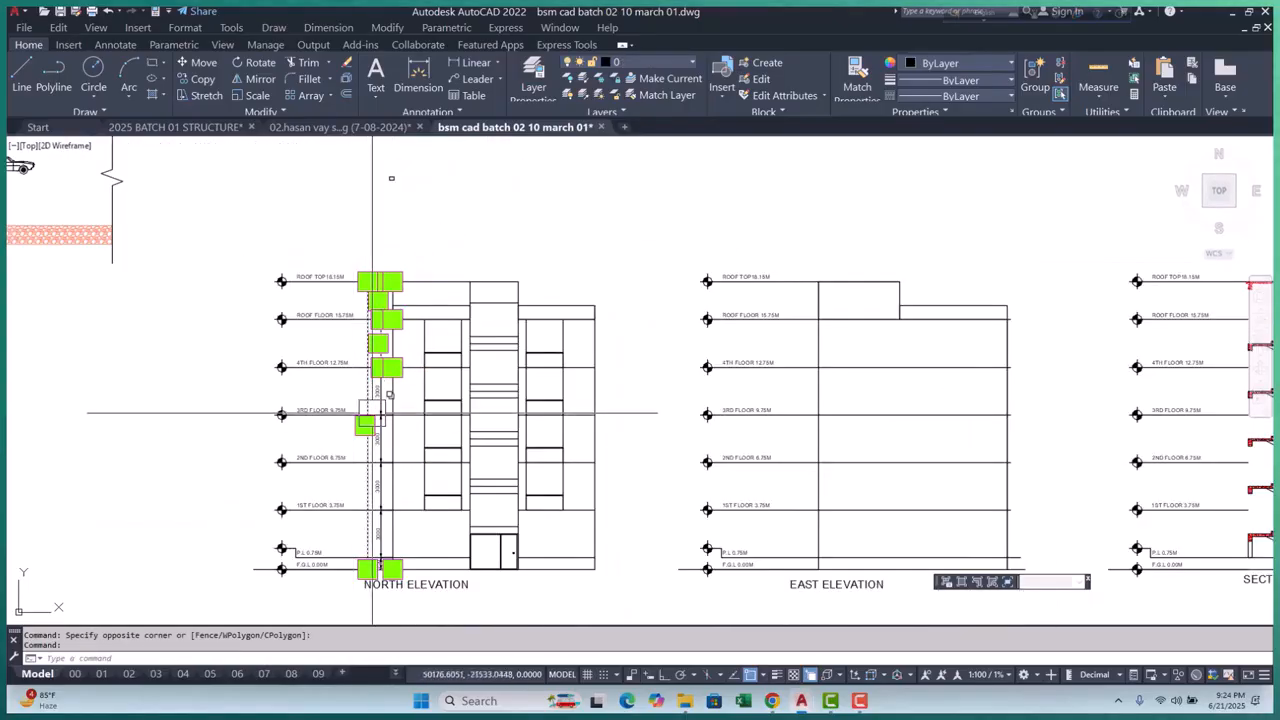
pyautogui.scroll(5, 377, 412)
pyautogui.click(384, 332)
pyautogui.scroll(-5, 353, 309)
pyautogui.scroll(5, 360, 364)
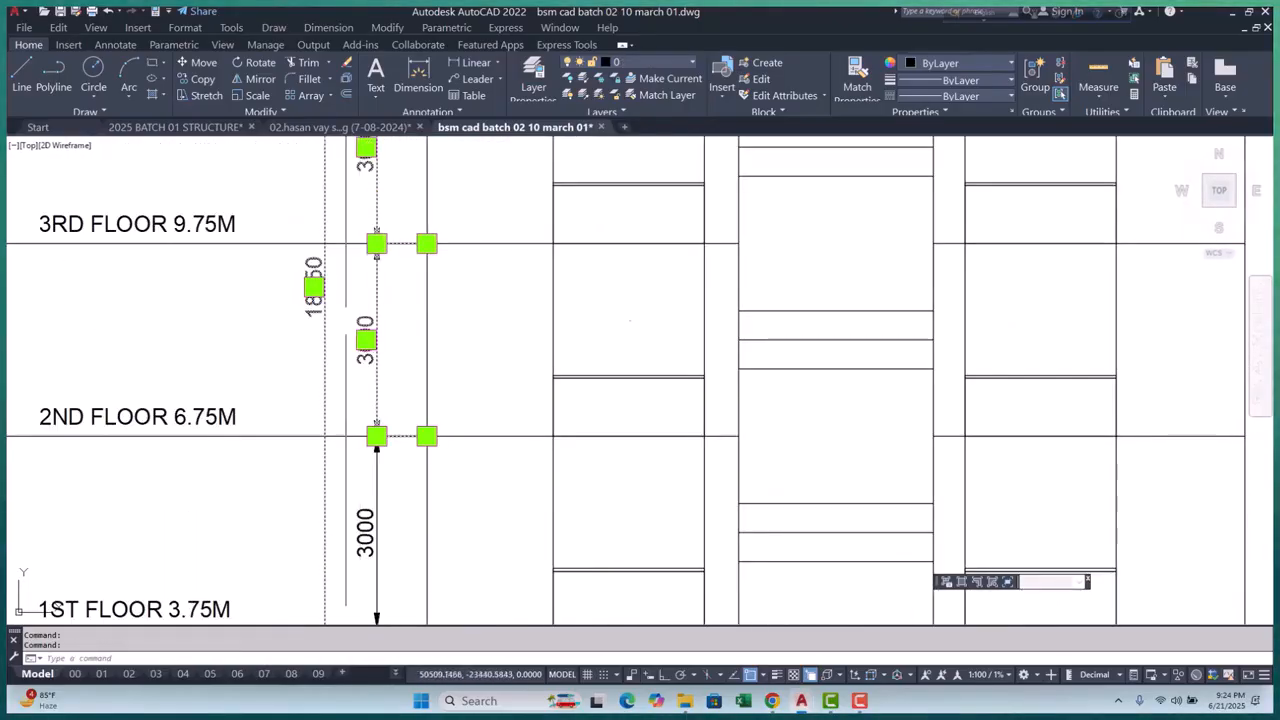
pyautogui.scroll(-5, 350, 363)
pyautogui.scroll(5, 343, 363)
pyautogui.scroll(-5, 320, 355)
pyautogui.scroll(5, 309, 345)
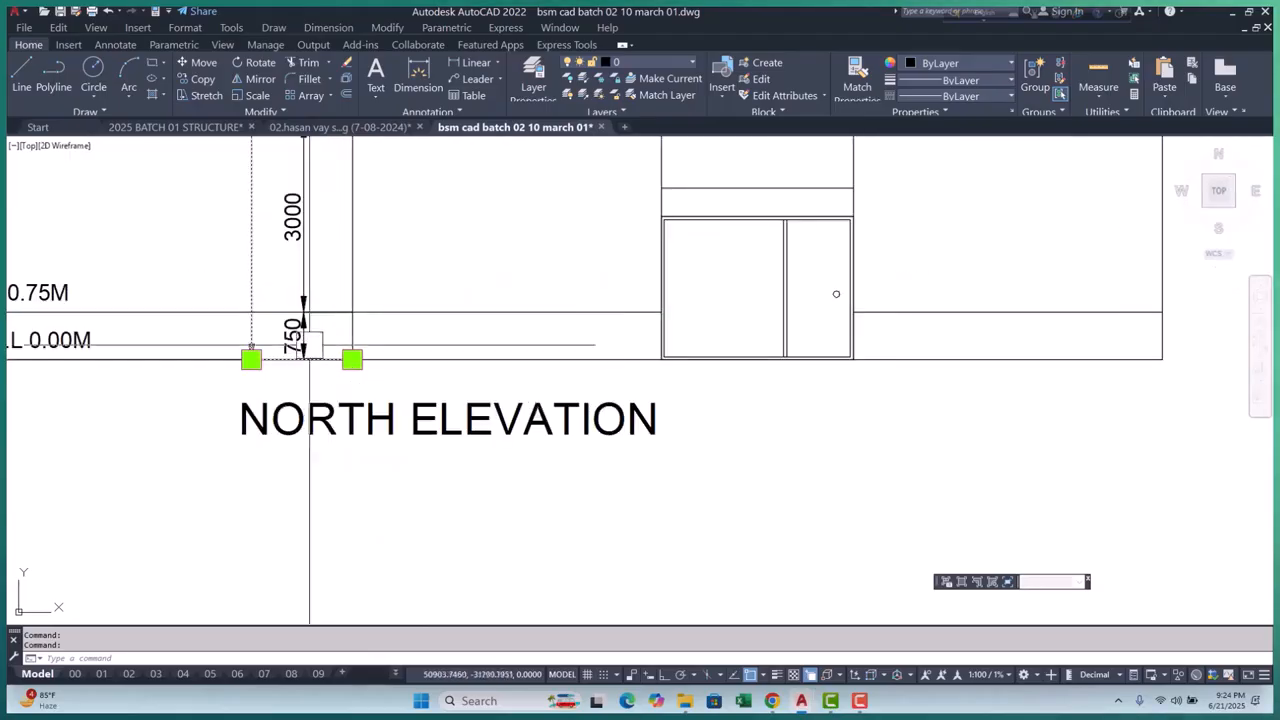
pyautogui.click(290, 332)
pyautogui.scroll(4, 265, 340)
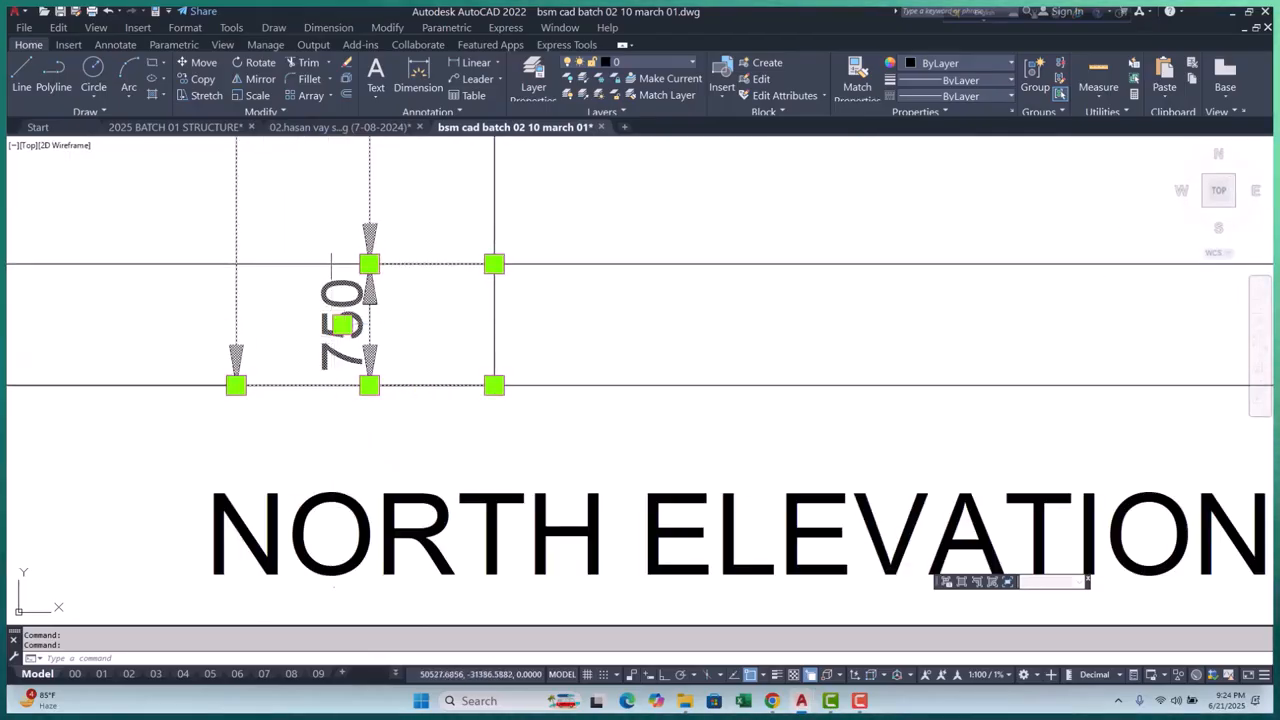
pyautogui.click(652, 62)
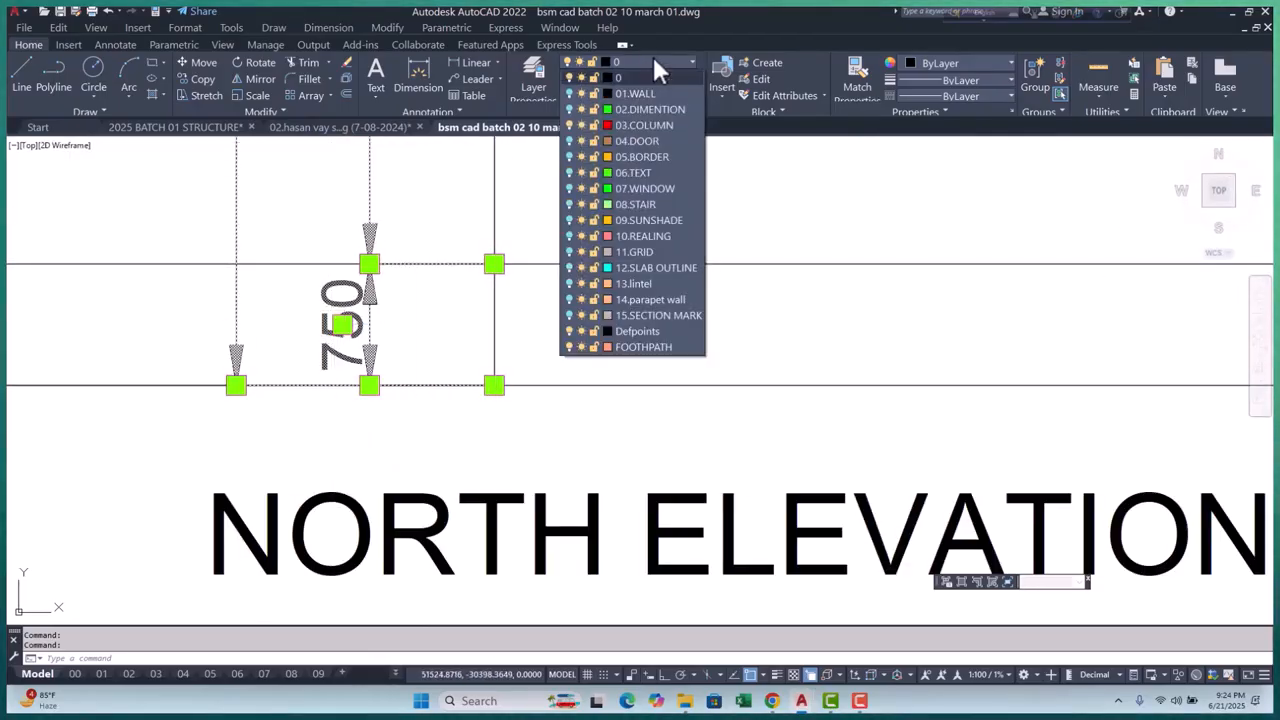
pyautogui.click(656, 108)
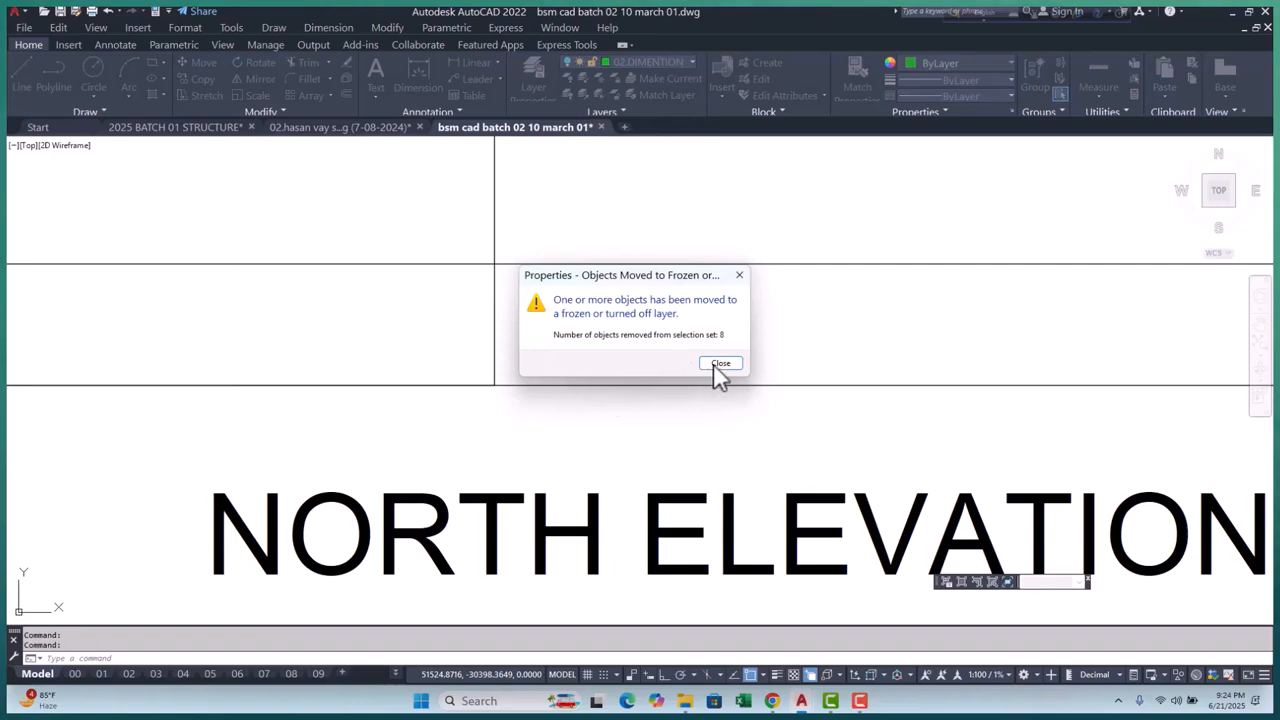
pyautogui.click(720, 364)
pyautogui.scroll(-8, 659, 284)
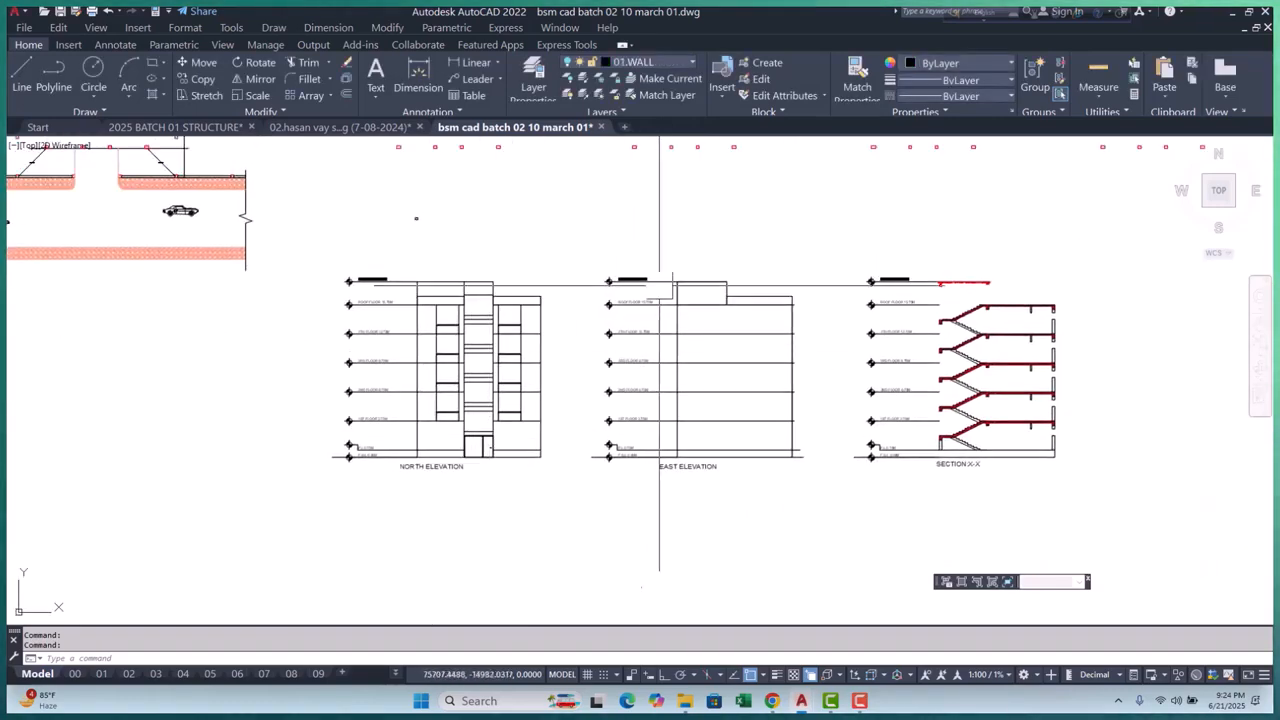
pyautogui.scroll(9, 659, 284)
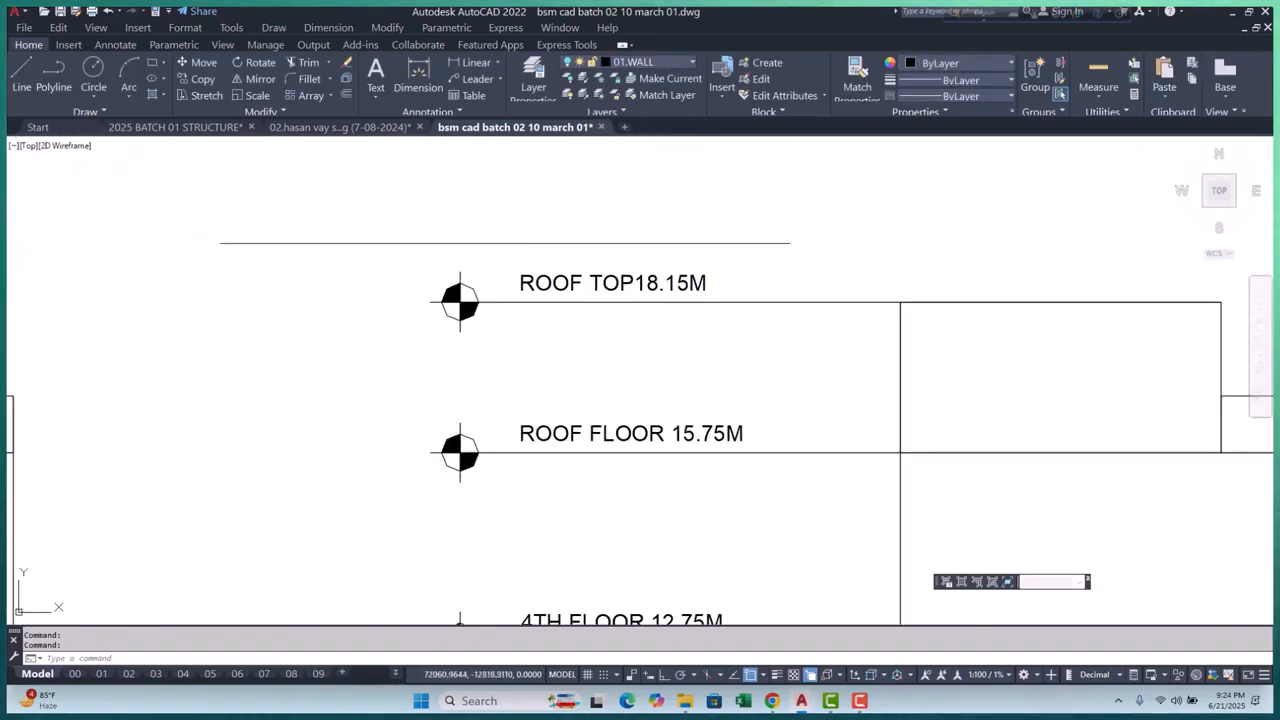
pyautogui.click(506, 243)
pyautogui.click(394, 354)
pyautogui.scroll(-2, 443, 271)
pyautogui.scroll(4, 437, 214)
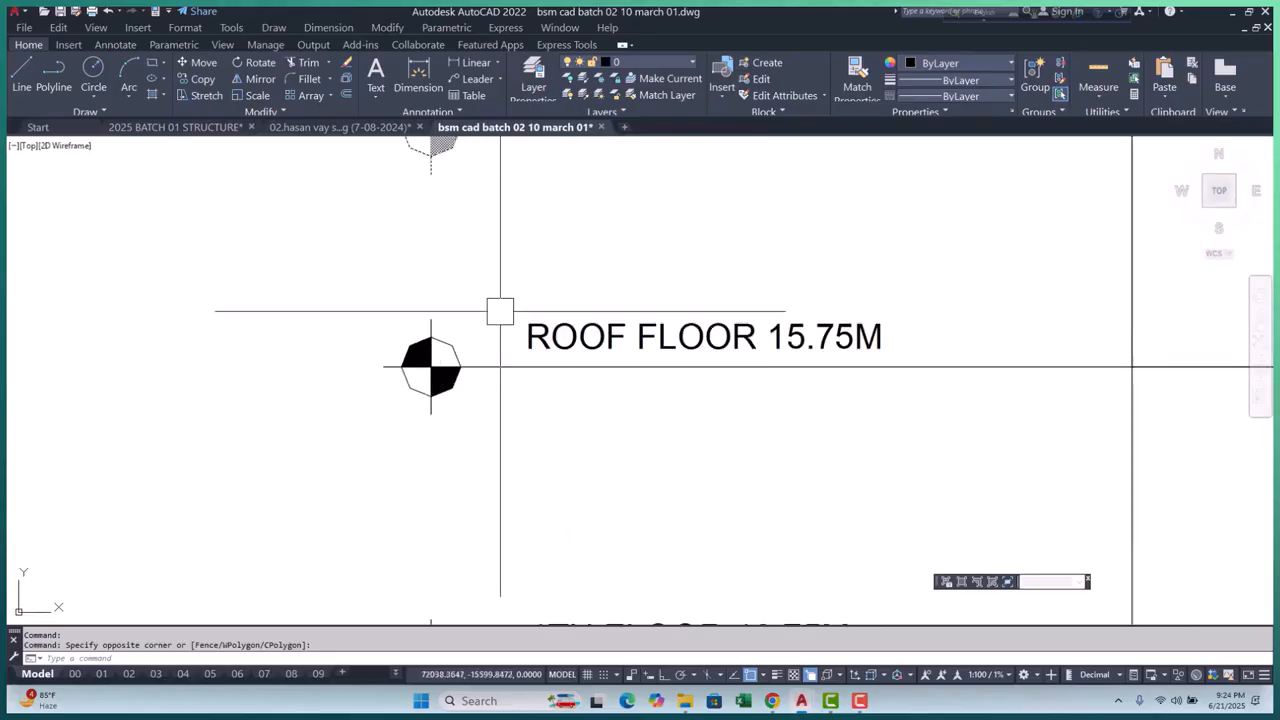
pyautogui.click(500, 311)
pyautogui.click(383, 403)
pyautogui.scroll(-3, 383, 403)
pyautogui.scroll(1, 474, 390)
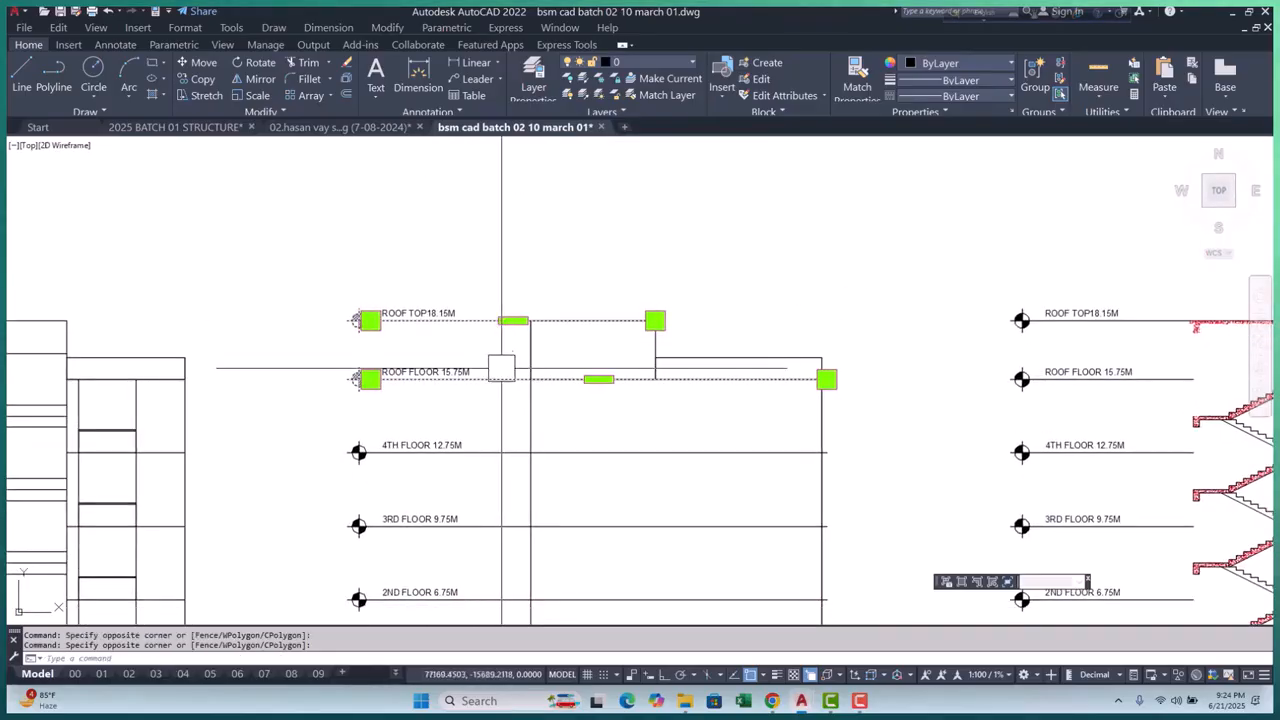
pyautogui.press('Escape')
pyautogui.press('Escape')
pyautogui.scroll(-5, 501, 368)
pyautogui.scroll(3, 443, 383)
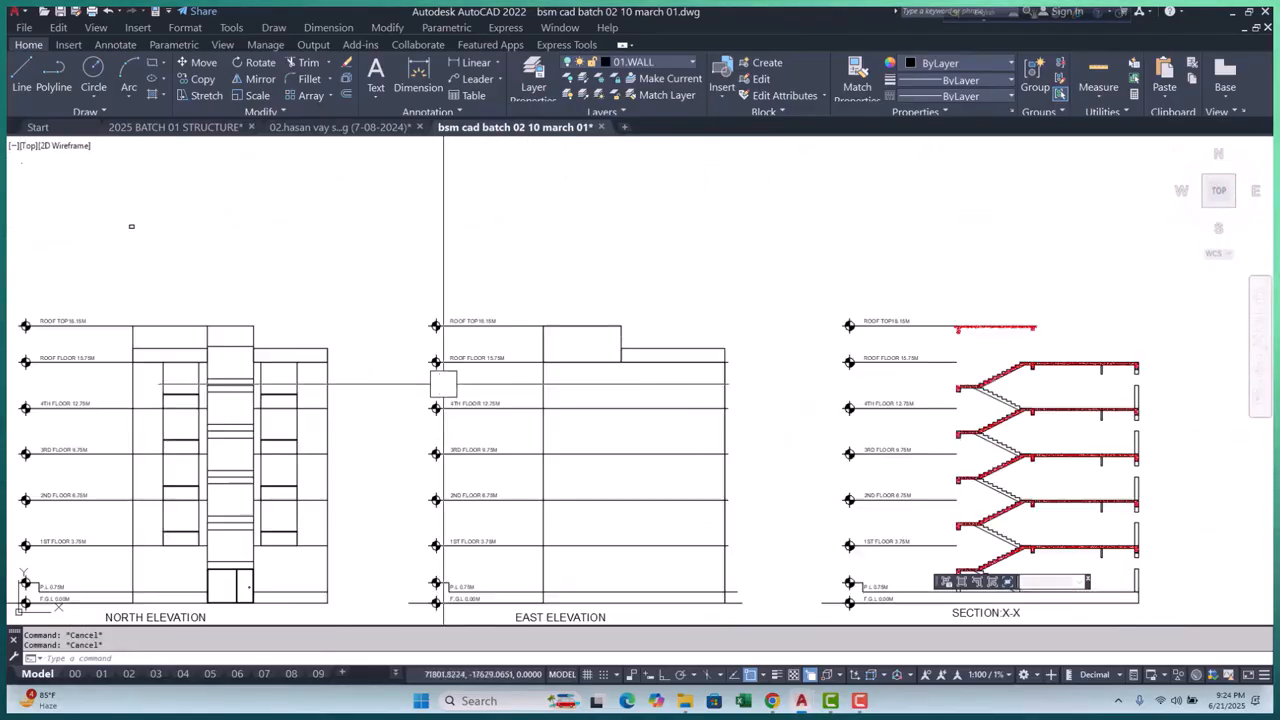
pyautogui.scroll(2, 418, 358)
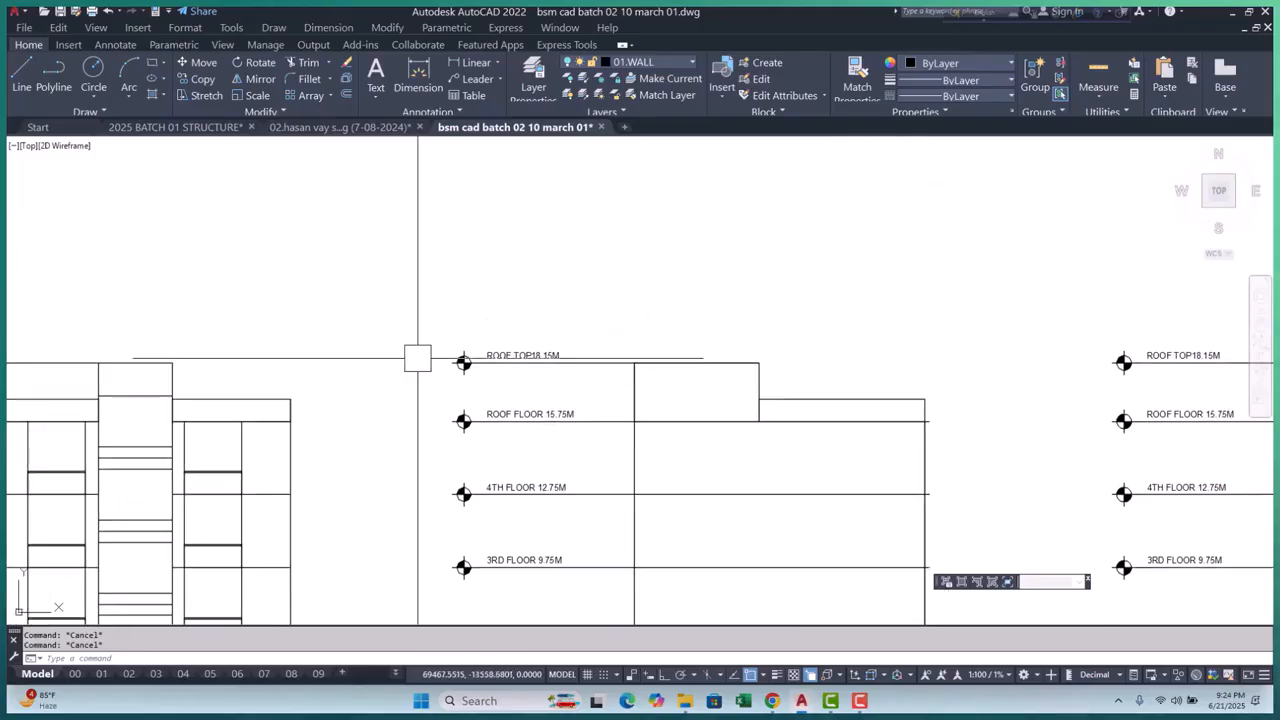
# Create a new layer named 16.ELEVATION MARK and set its color to 252
pyautogui.write('LA')
pyautogui.press('Return')
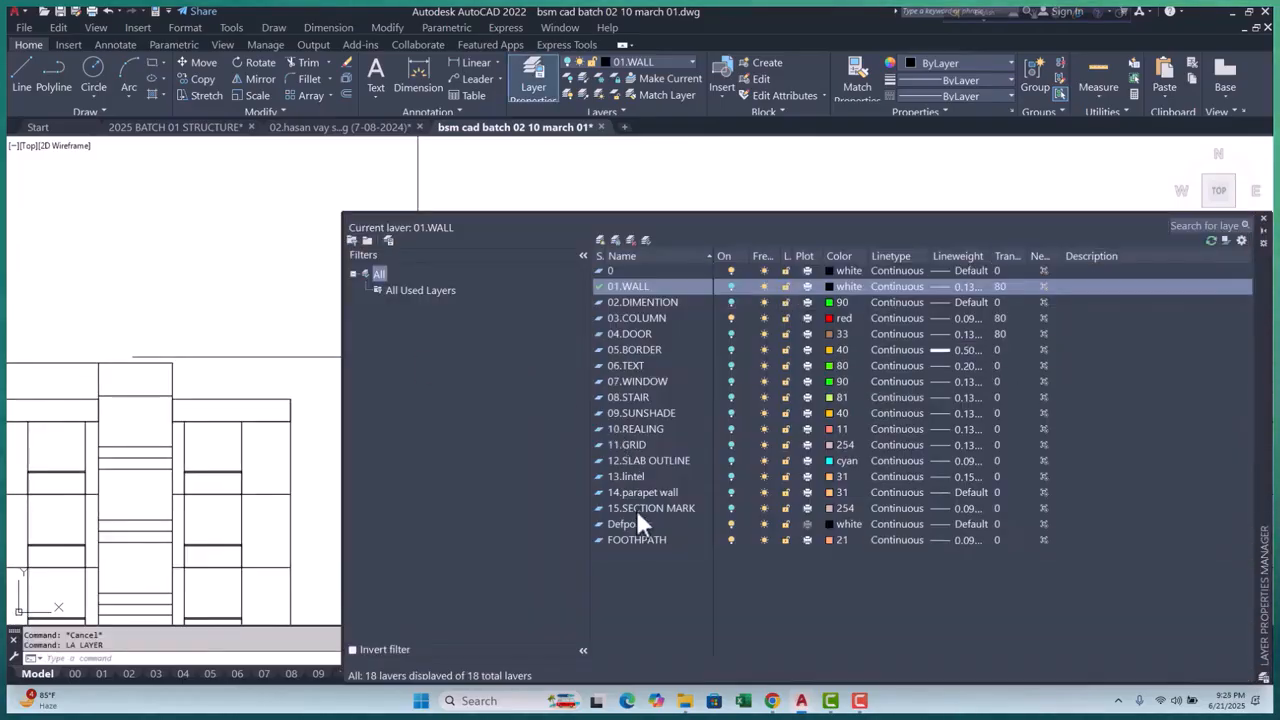
pyautogui.click(600, 241)
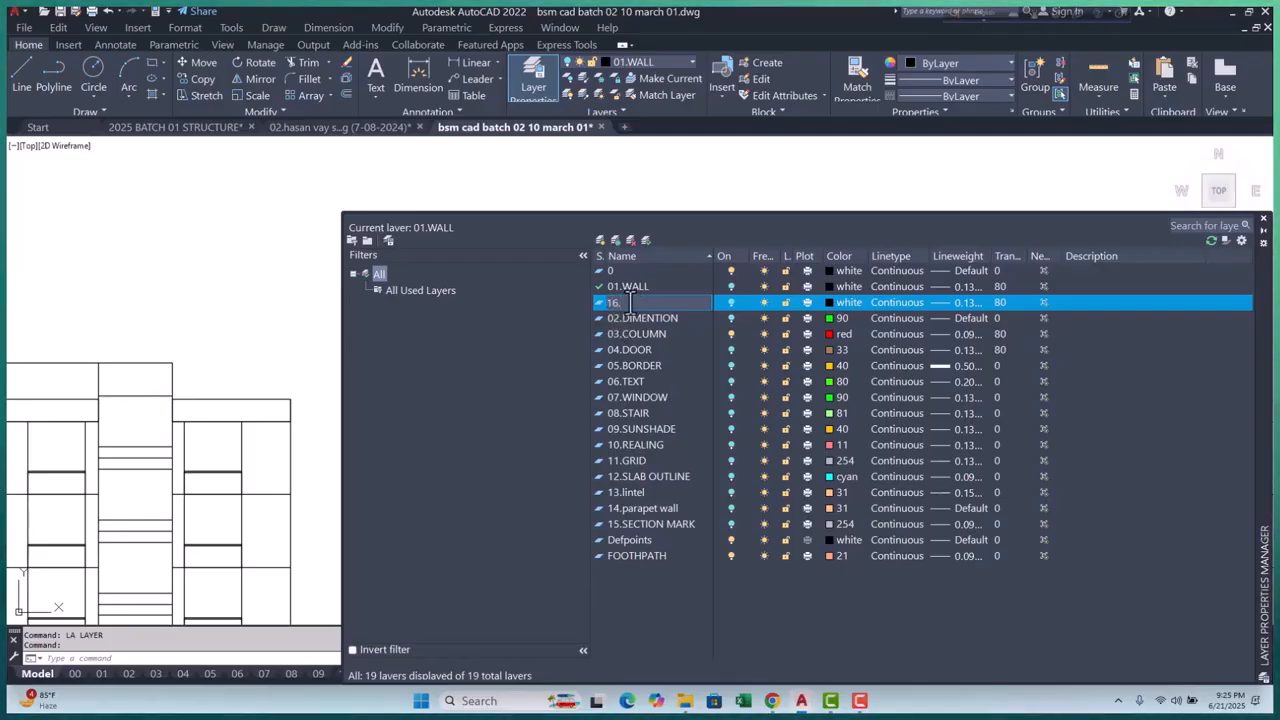
pyautogui.write('16.ELEVATION MARK')
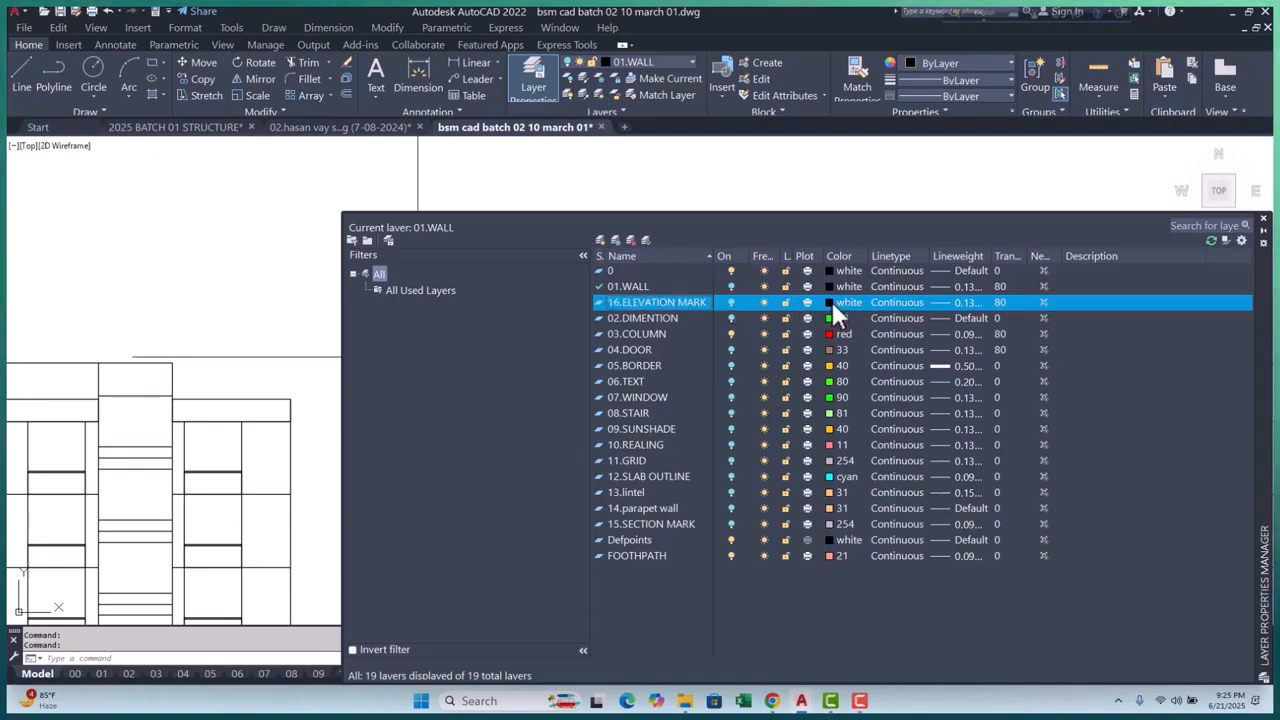
pyautogui.click(832, 302)
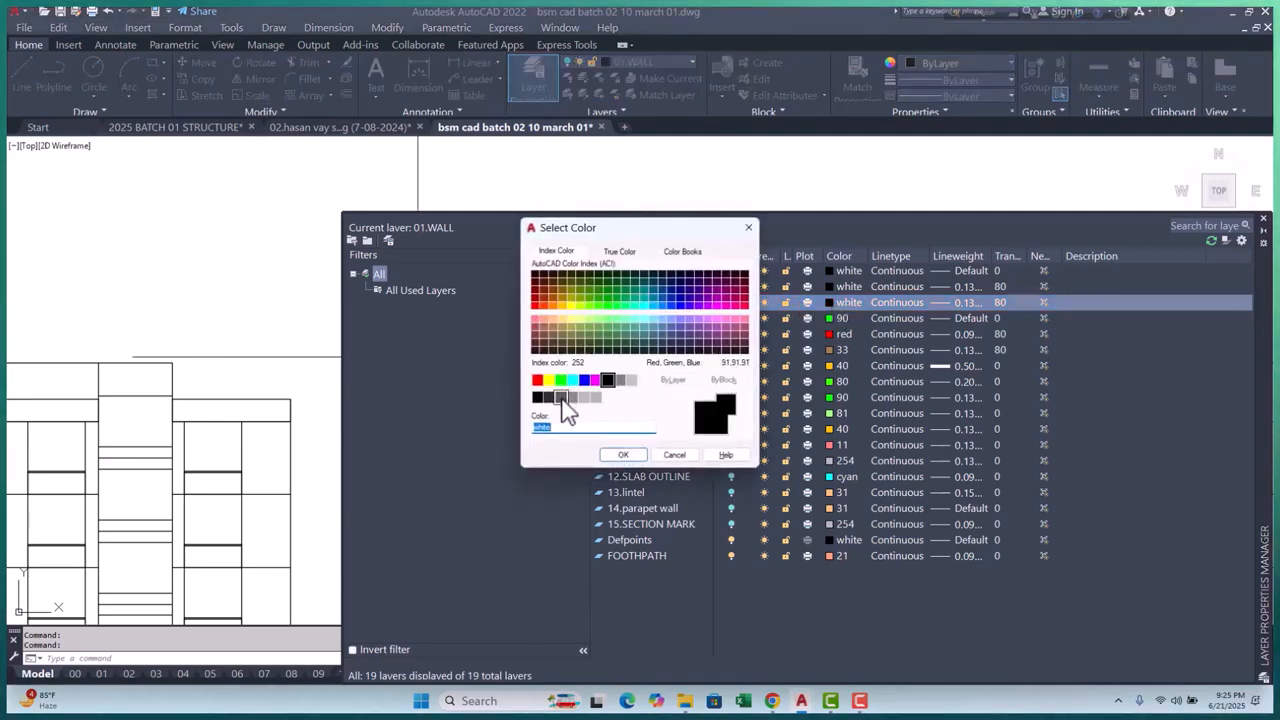
pyautogui.click(621, 455)
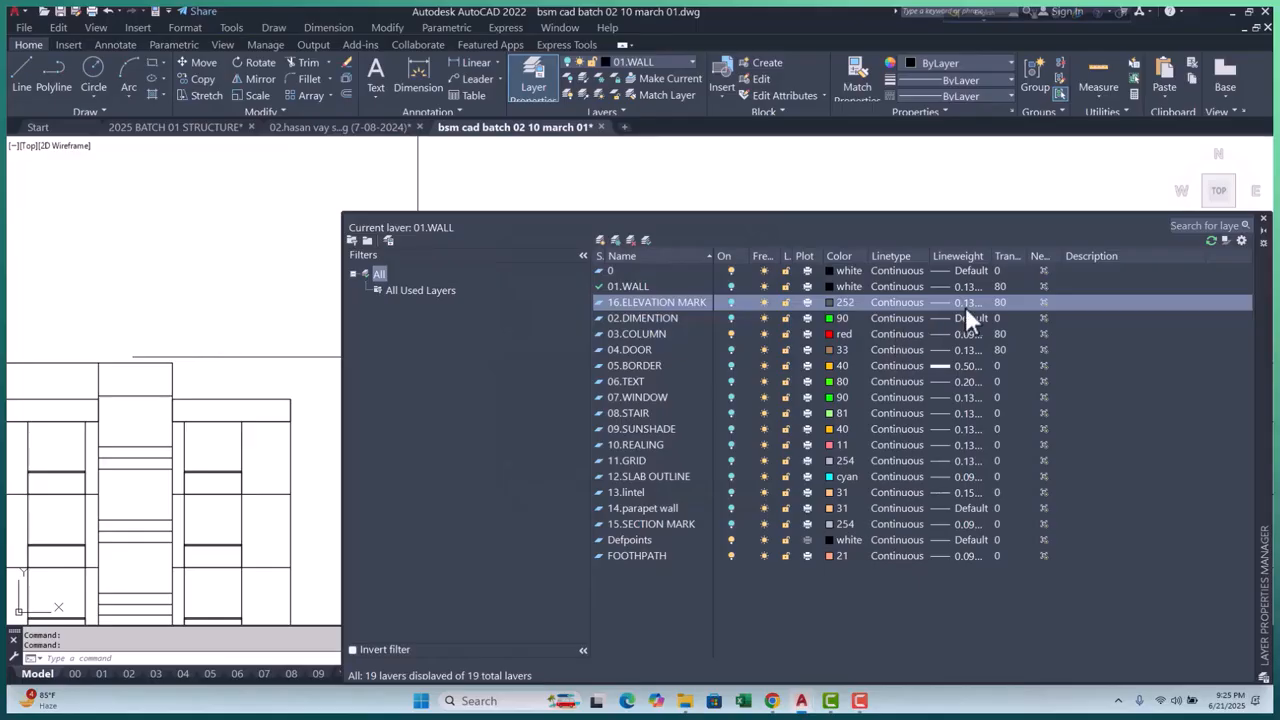
pyautogui.click(1263, 218)
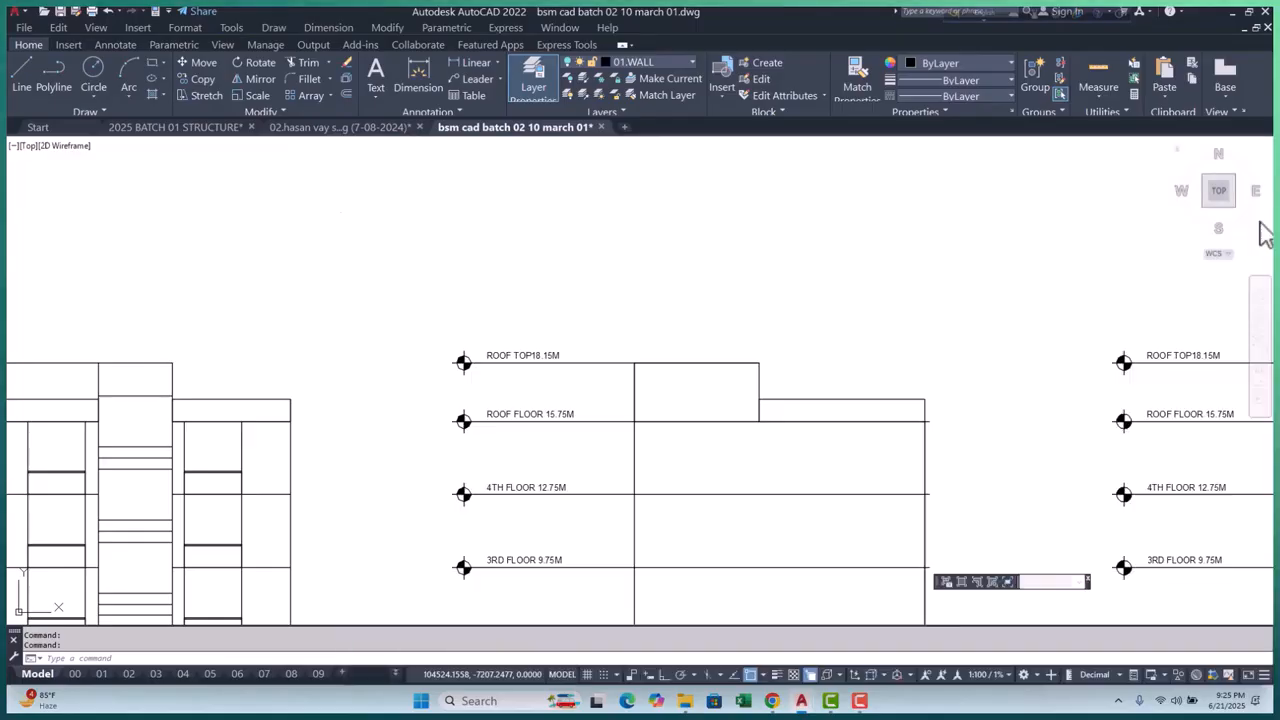
# Assign all level marks and their level lines in the NORTH ELEVATION and EAST ELEVATION to the 16.ELEVATION MARK layer
pyautogui.scroll(-3, 491, 317)
pyautogui.scroll(6, 471, 429)
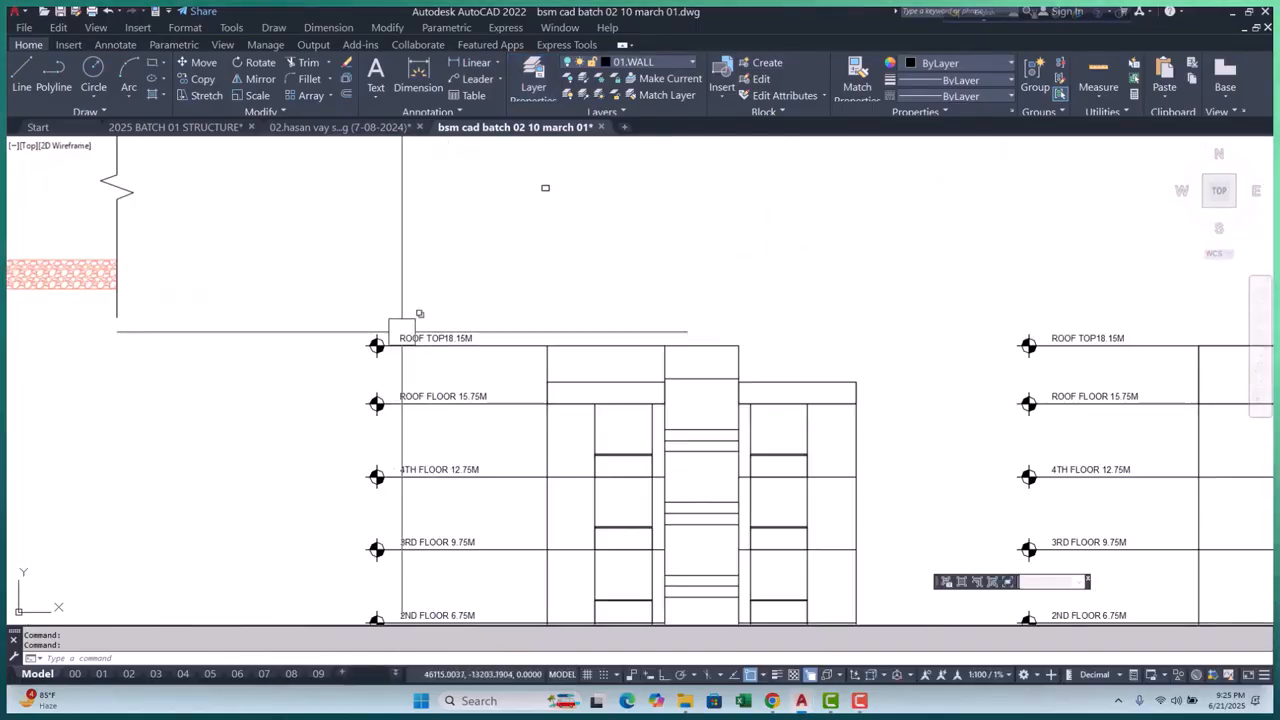
pyautogui.scroll(-6, 393, 300)
pyautogui.click(393, 298)
pyautogui.scroll(6, 370, 470)
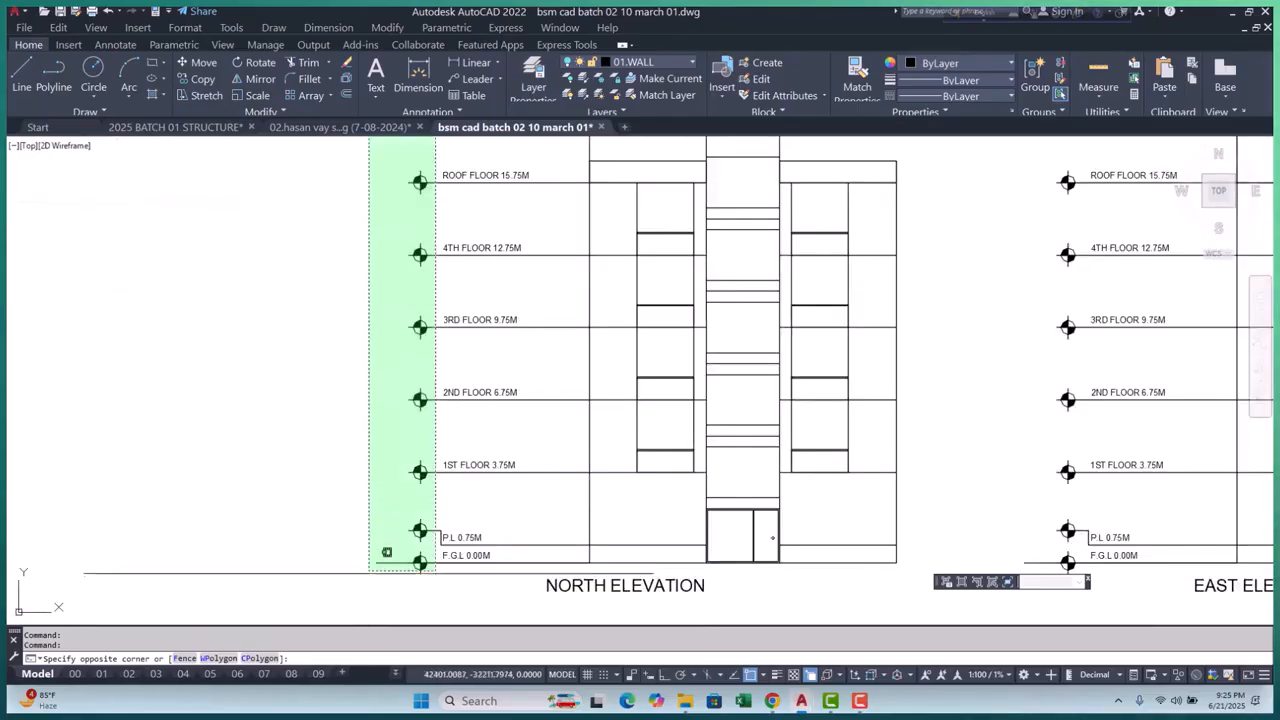
pyautogui.click(357, 596)
pyautogui.scroll(-4, 234, 186)
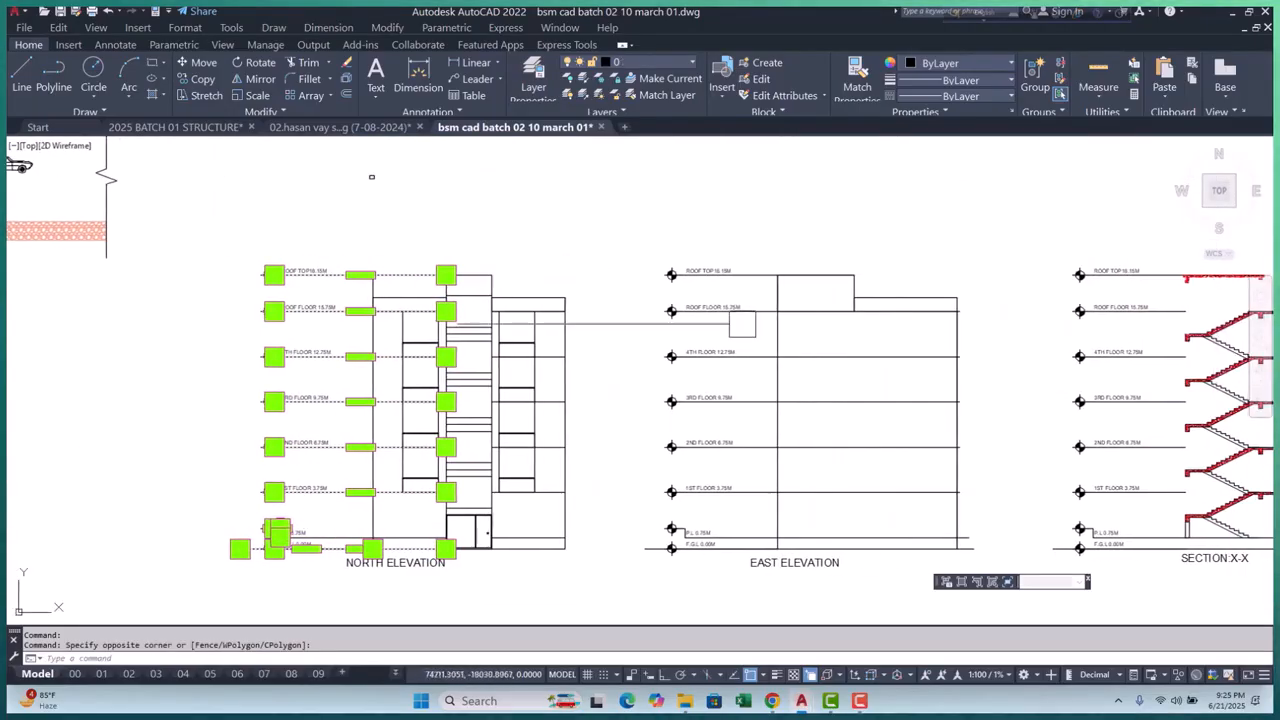
pyautogui.scroll(7, 674, 243)
pyautogui.scroll(-5, 687, 250)
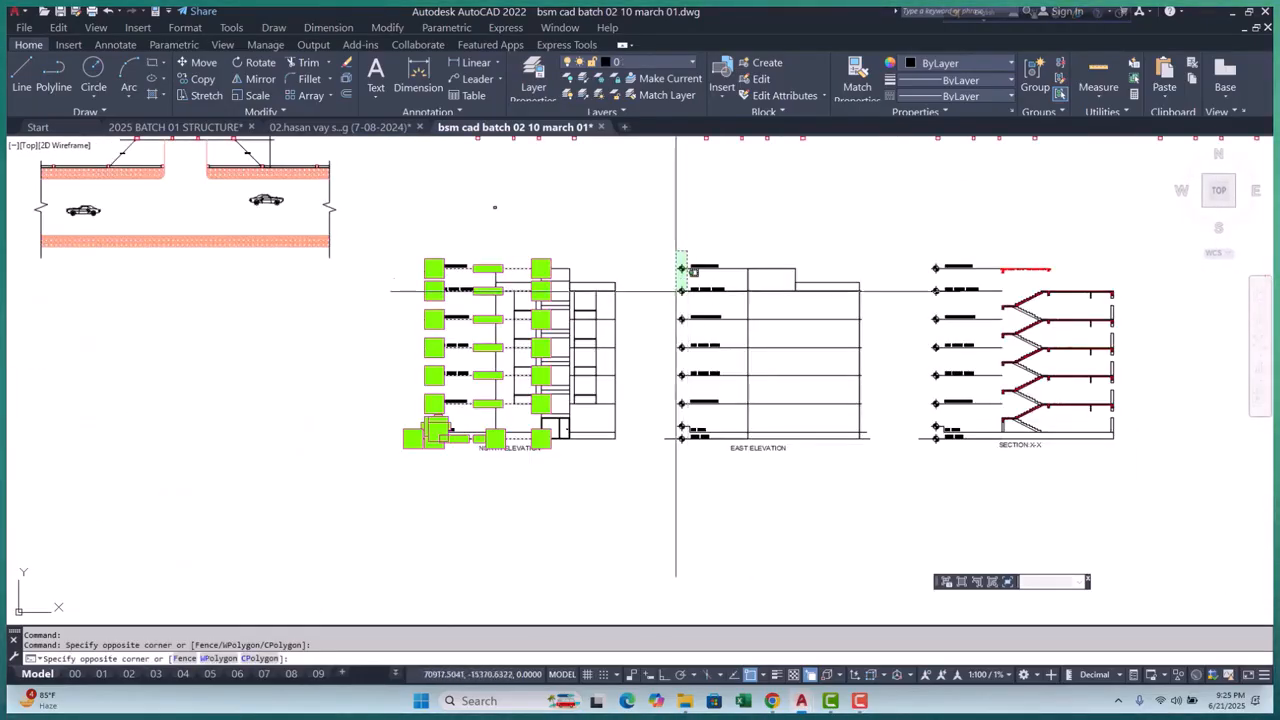
pyautogui.scroll(3, 677, 271)
pyautogui.click(677, 577)
pyautogui.moveTo(720, 480); pyautogui.dragTo(661, 517, button='middle')
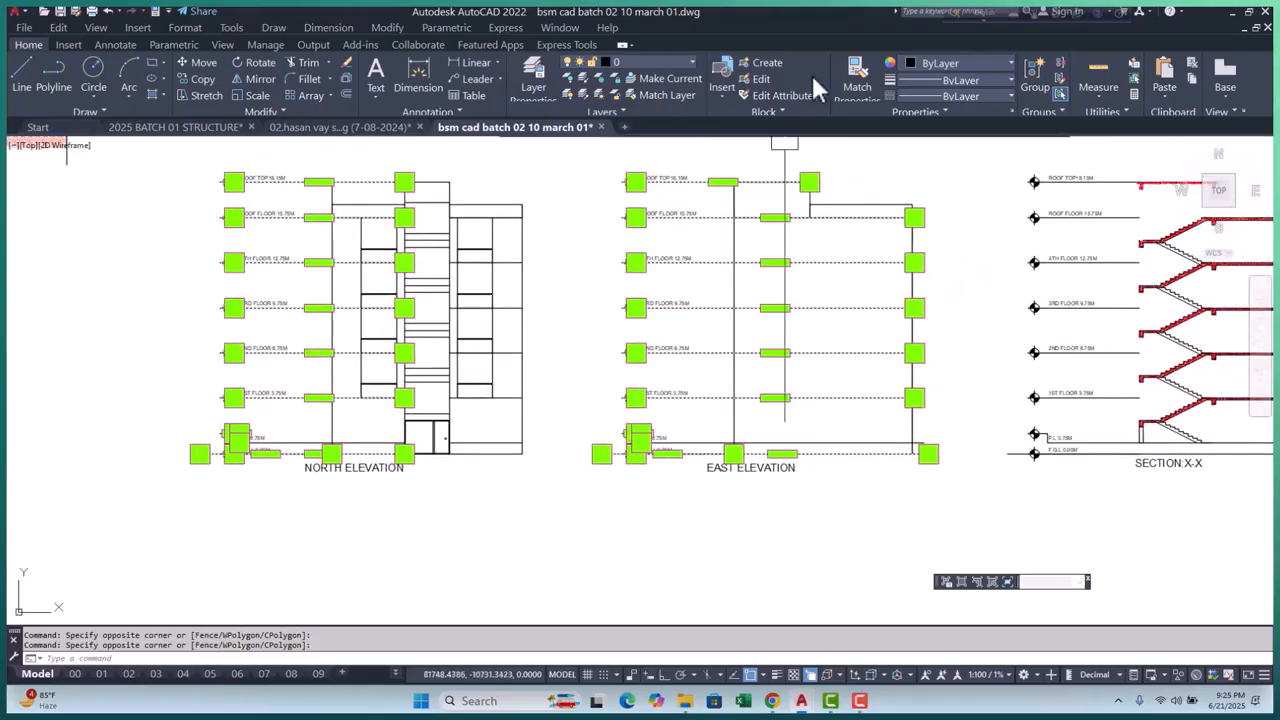
pyautogui.click(678, 60)
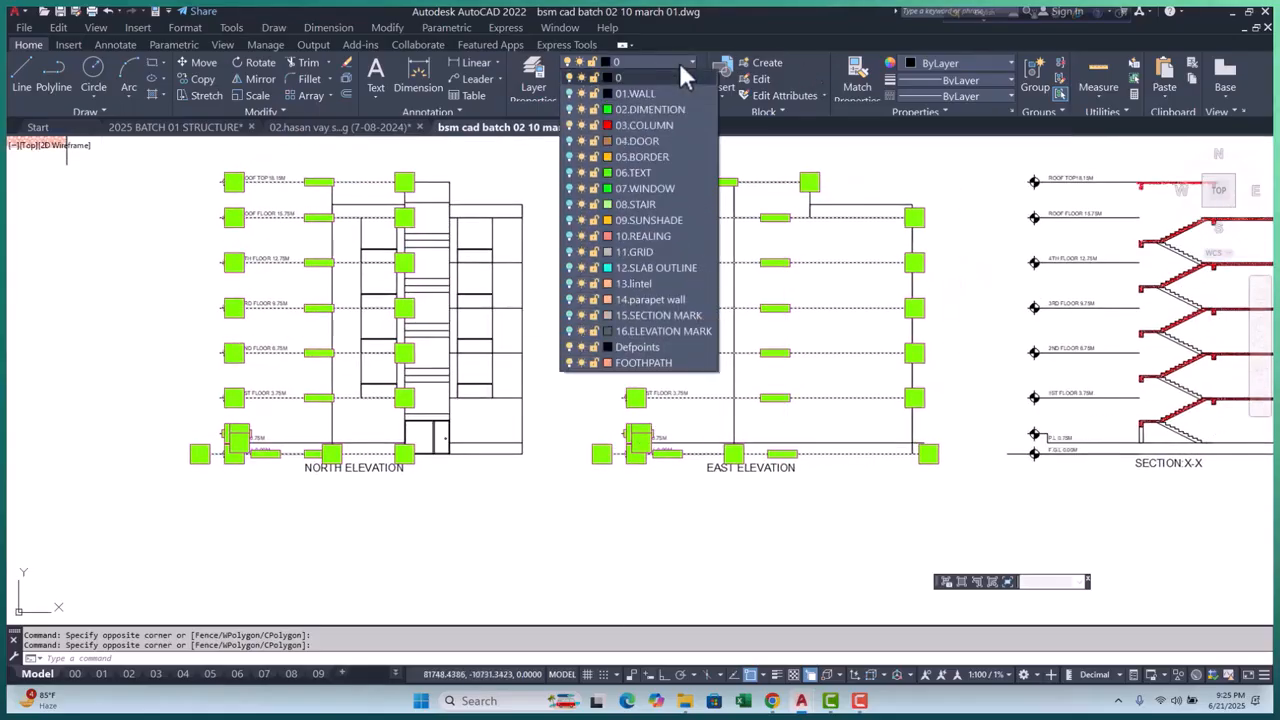
pyautogui.click(666, 332)
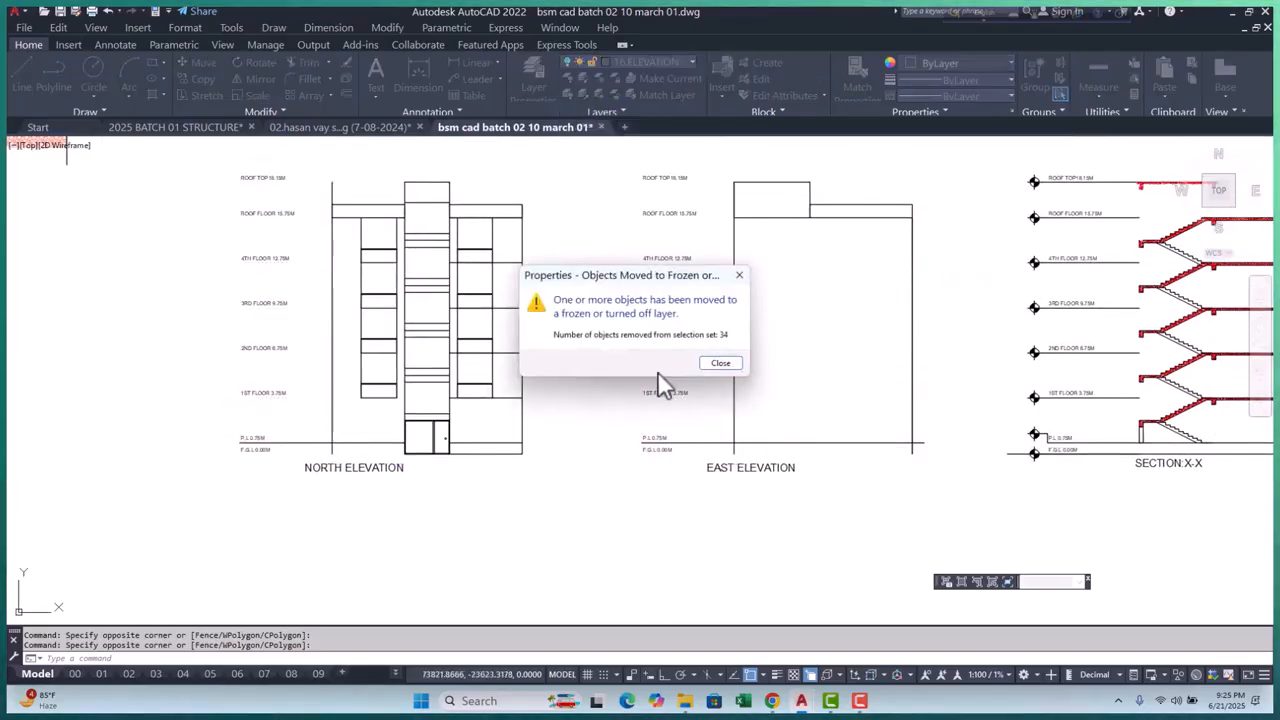
pyautogui.click(721, 363)
# Select the level labels of the NORTH ELEVATION and EAST ELEVATION, together with the NORTH ELEVATION title text
pyautogui.scroll(-3, 529, 400)
pyautogui.scroll(5, 529, 400)
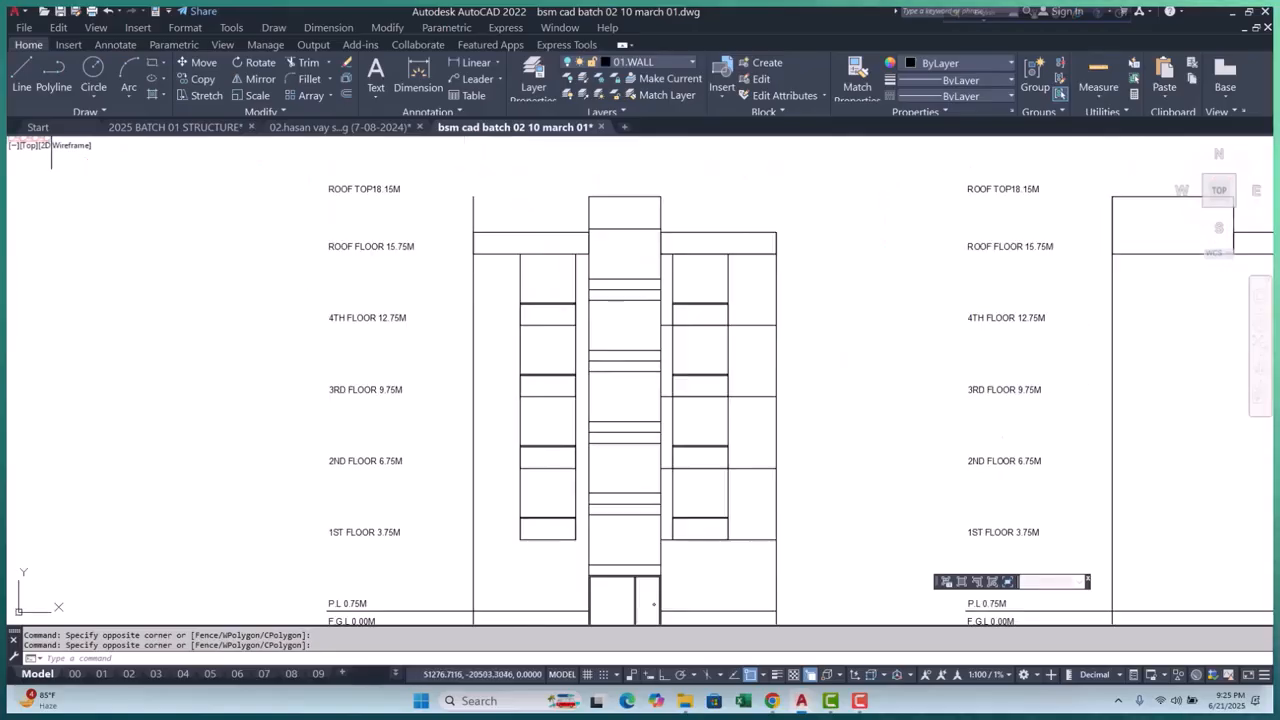
pyautogui.click(434, 186)
pyautogui.scroll(-2, 378, 237)
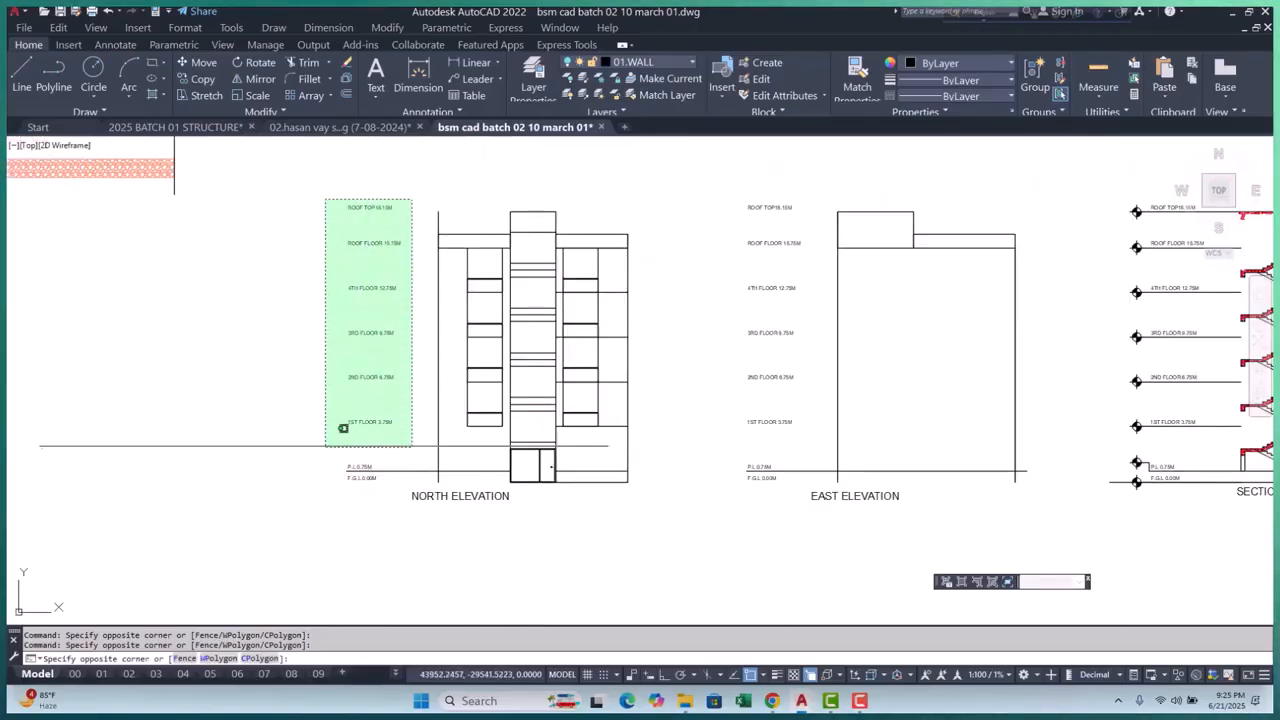
pyautogui.click(323, 446)
pyautogui.moveTo(802, 274); pyautogui.dragTo(598, 288, button='middle')
pyautogui.click(593, 190)
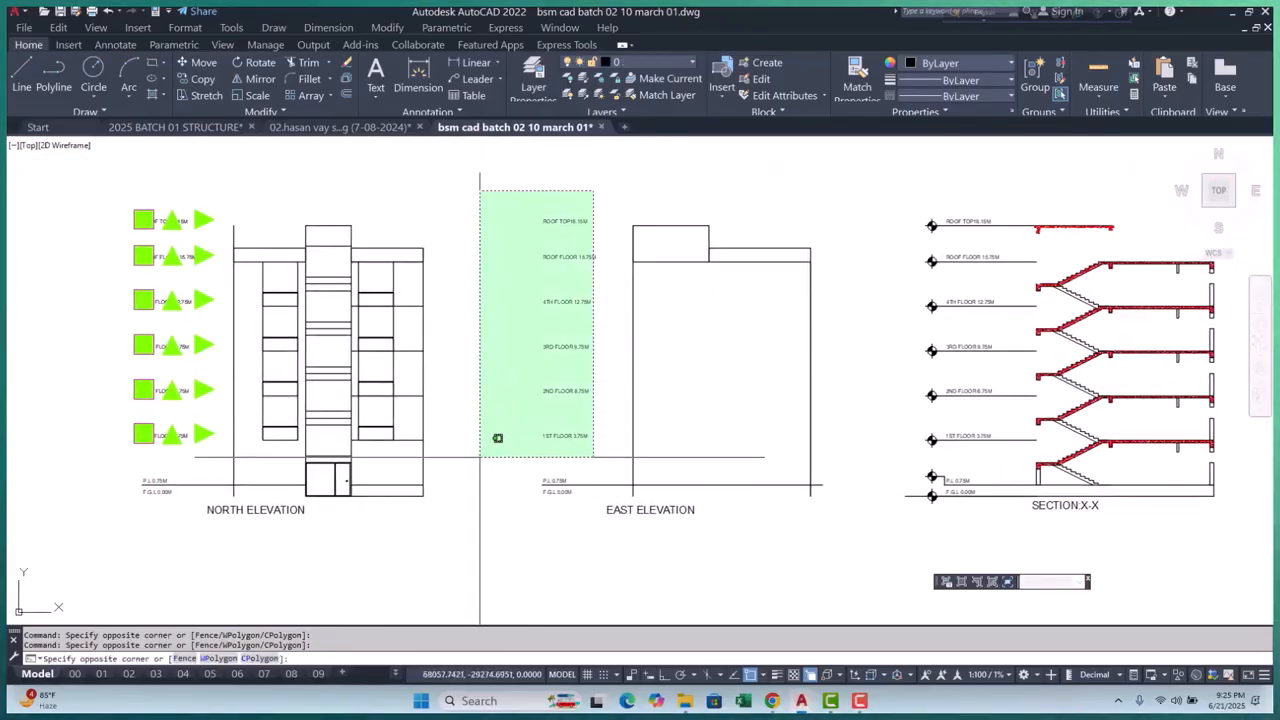
pyautogui.click(497, 440)
pyautogui.scroll(5, 583, 466)
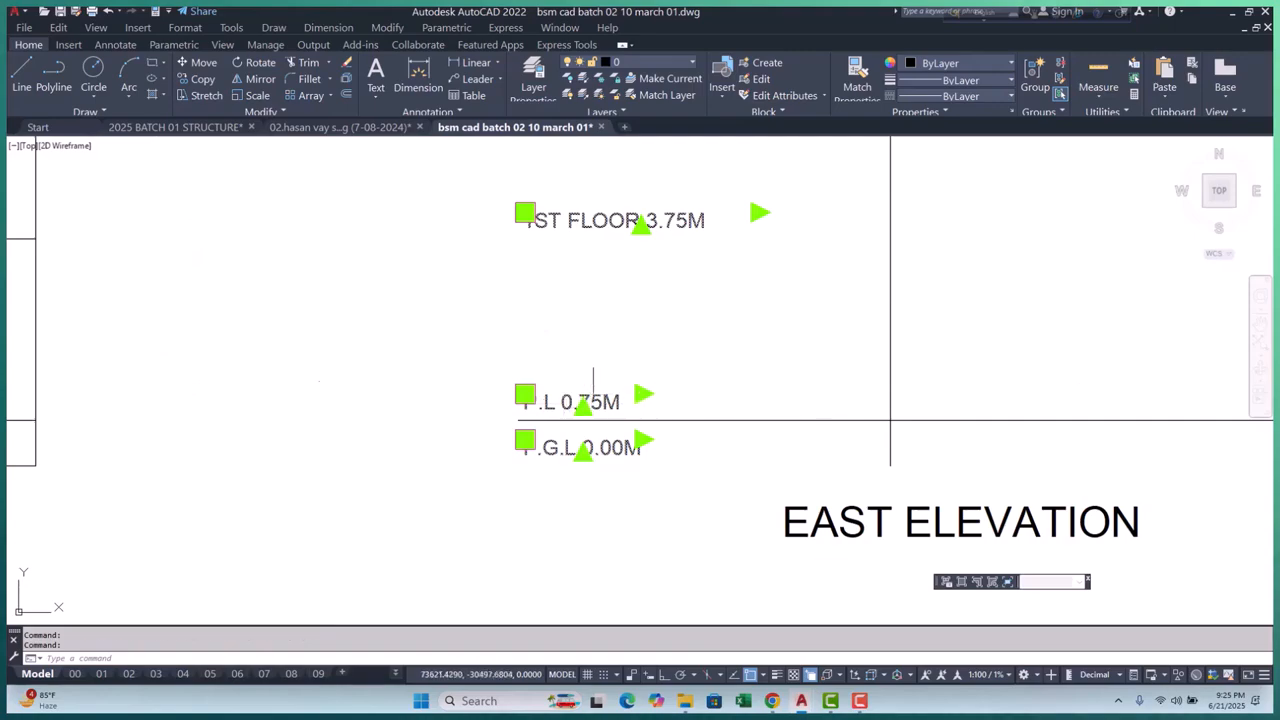
pyautogui.scroll(-5, 593, 380)
pyautogui.scroll(3, 286, 416)
pyautogui.scroll(3, 144, 392)
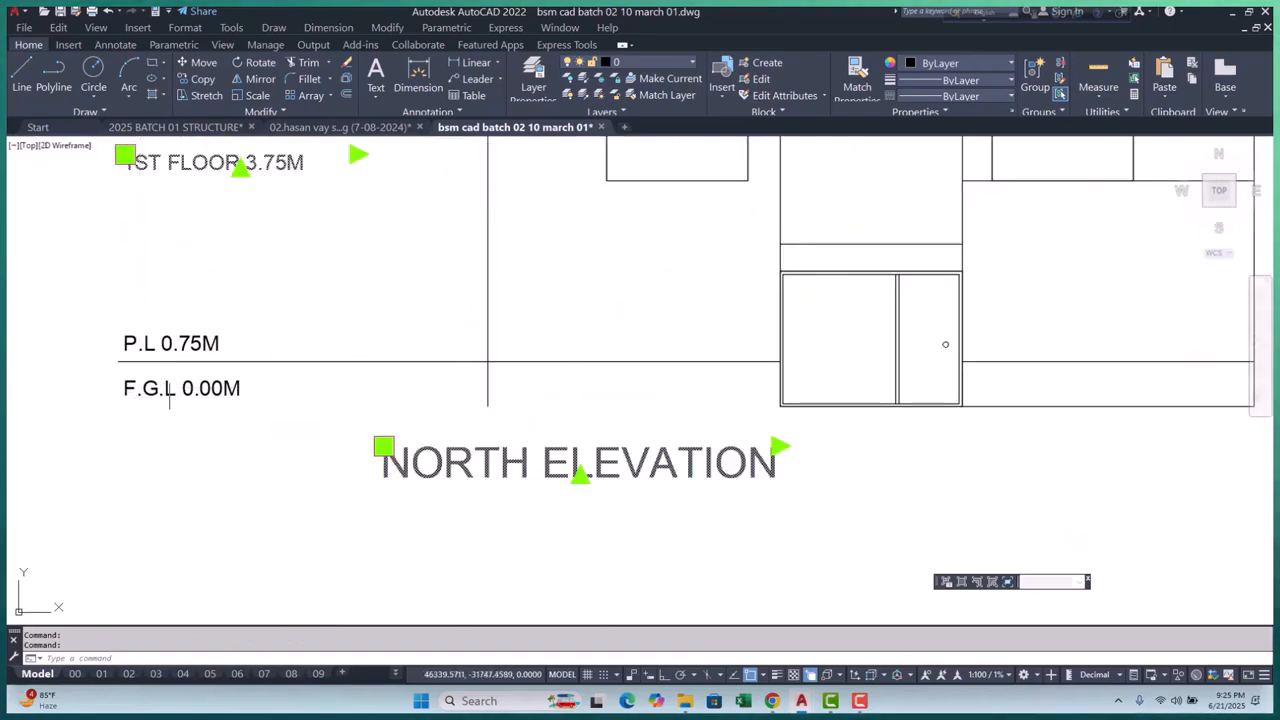
pyautogui.scroll(-5, 200, 340)
# Add the SECTION:X-X title and all its level labels to the selected texts and assign them to the 06.TEXT layer
pyautogui.moveTo(736, 483)
pyautogui.mouseDown(button='middle')
pyautogui.moveTo(590, 418)
pyautogui.moveTo(357, 443)
pyautogui.mouseUp(button='middle')
pyautogui.scroll(4, 511, 420)
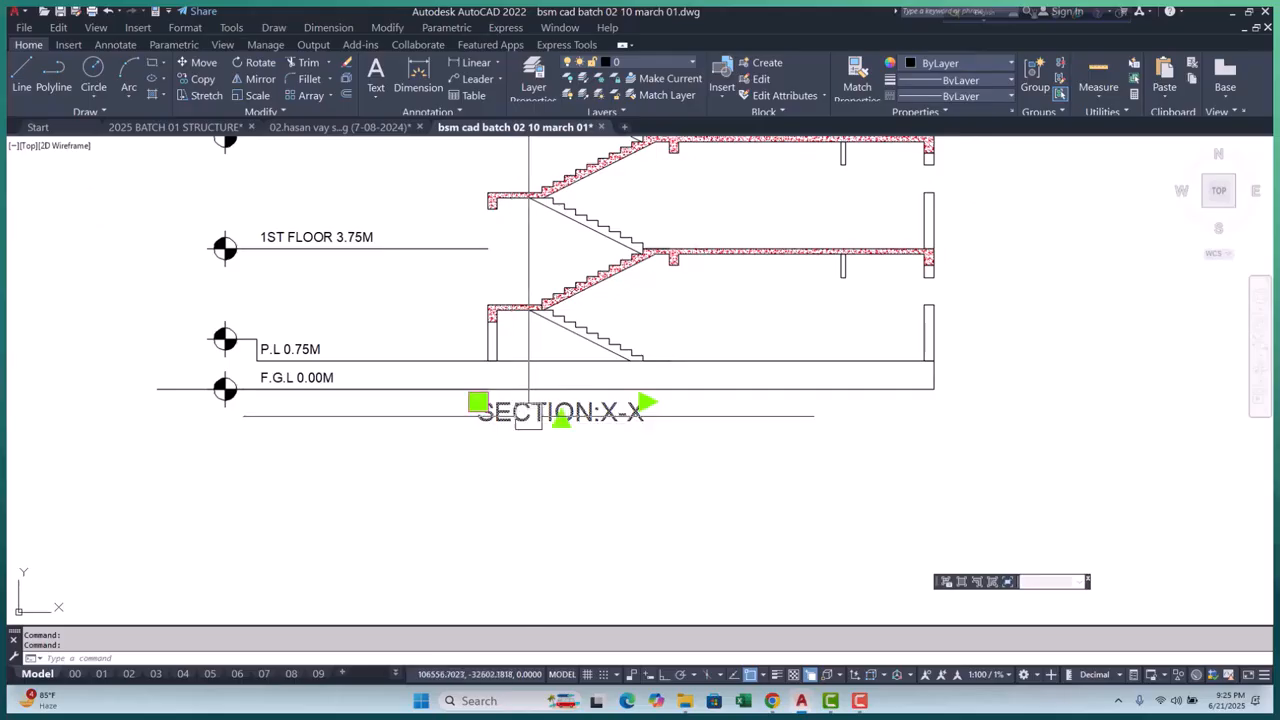
pyautogui.scroll(2, 297, 380)
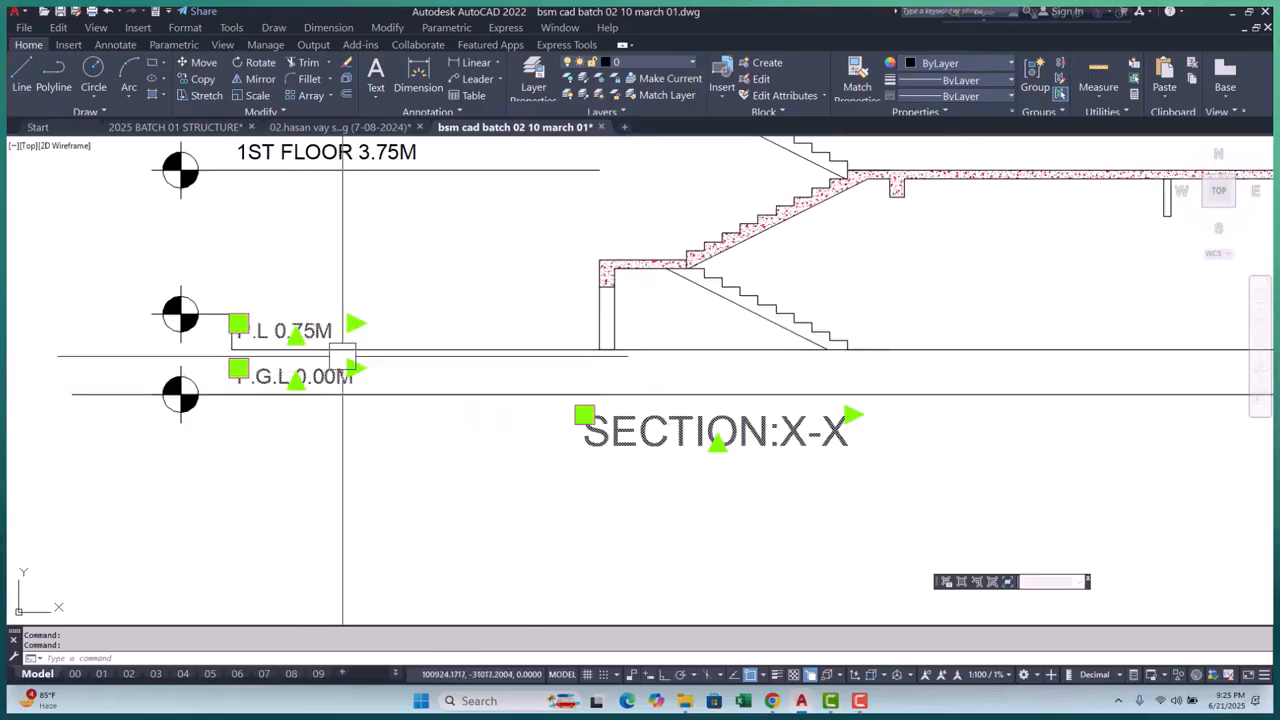
pyautogui.scroll(-4, 343, 355)
pyautogui.scroll(2, 380, 450)
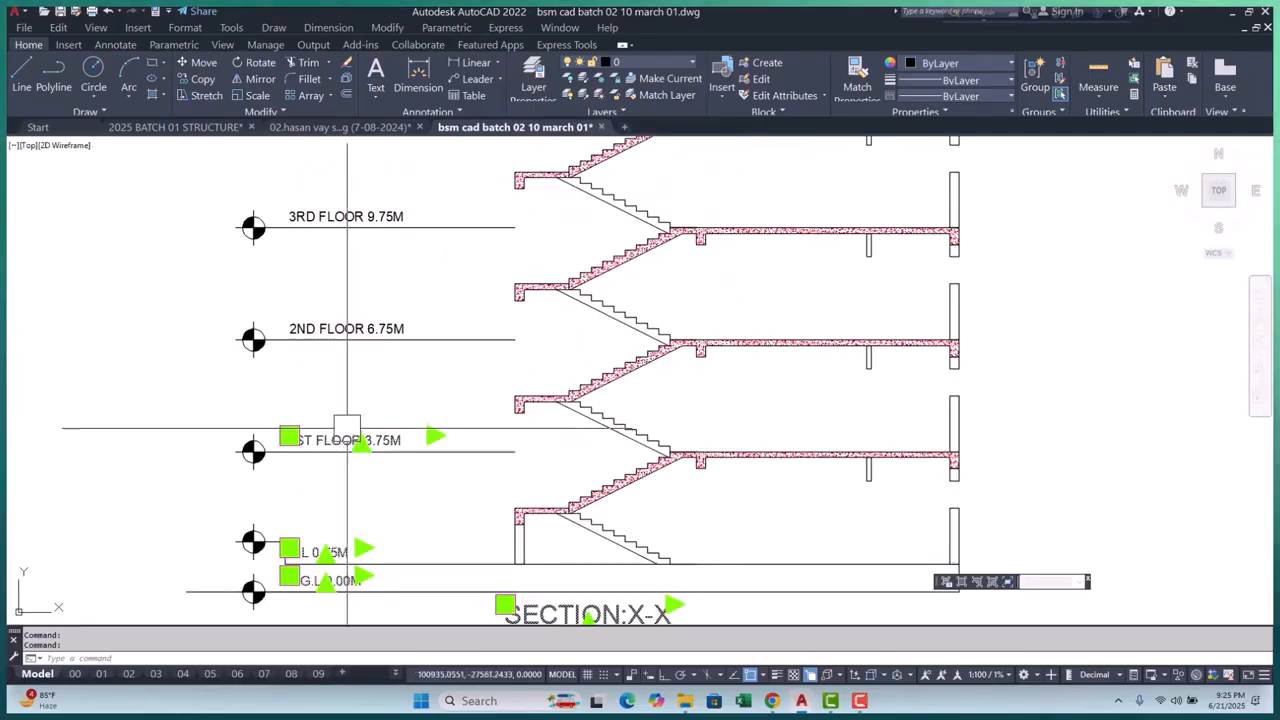
pyautogui.moveTo(372, 266); pyautogui.dragTo(360, 379, button='middle')
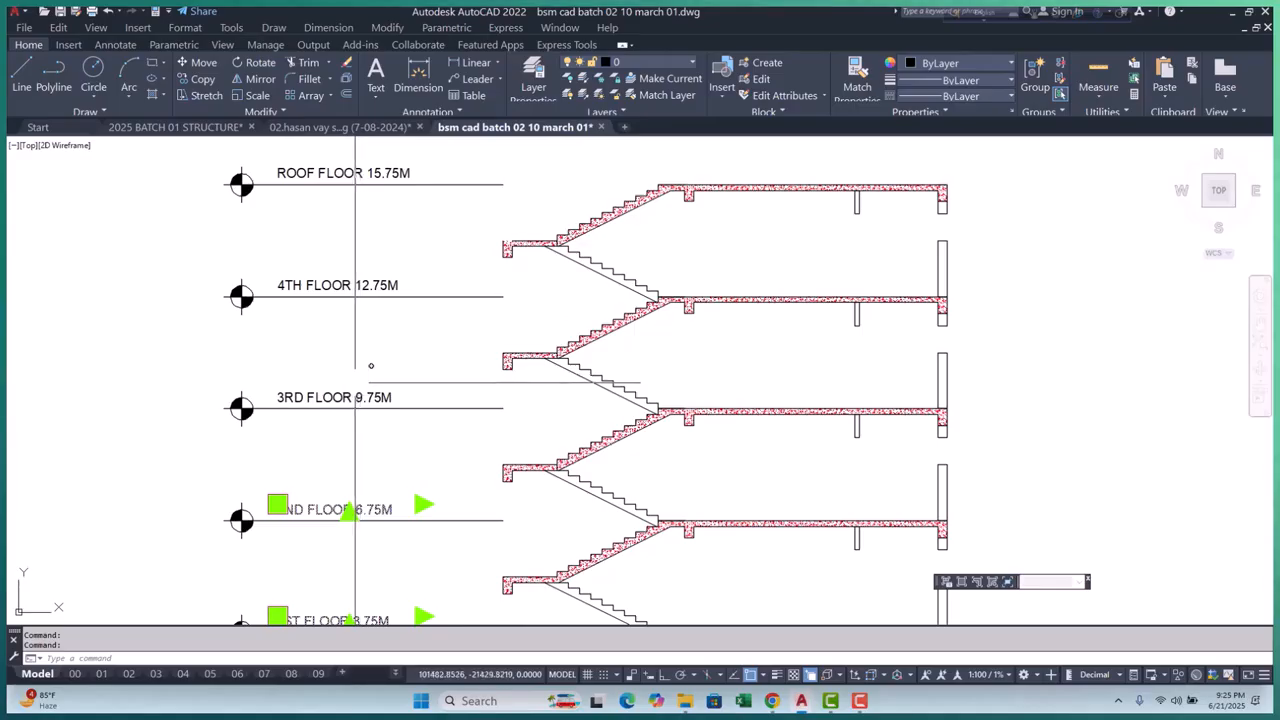
pyautogui.moveTo(335, 265); pyautogui.dragTo(350, 482, button='middle')
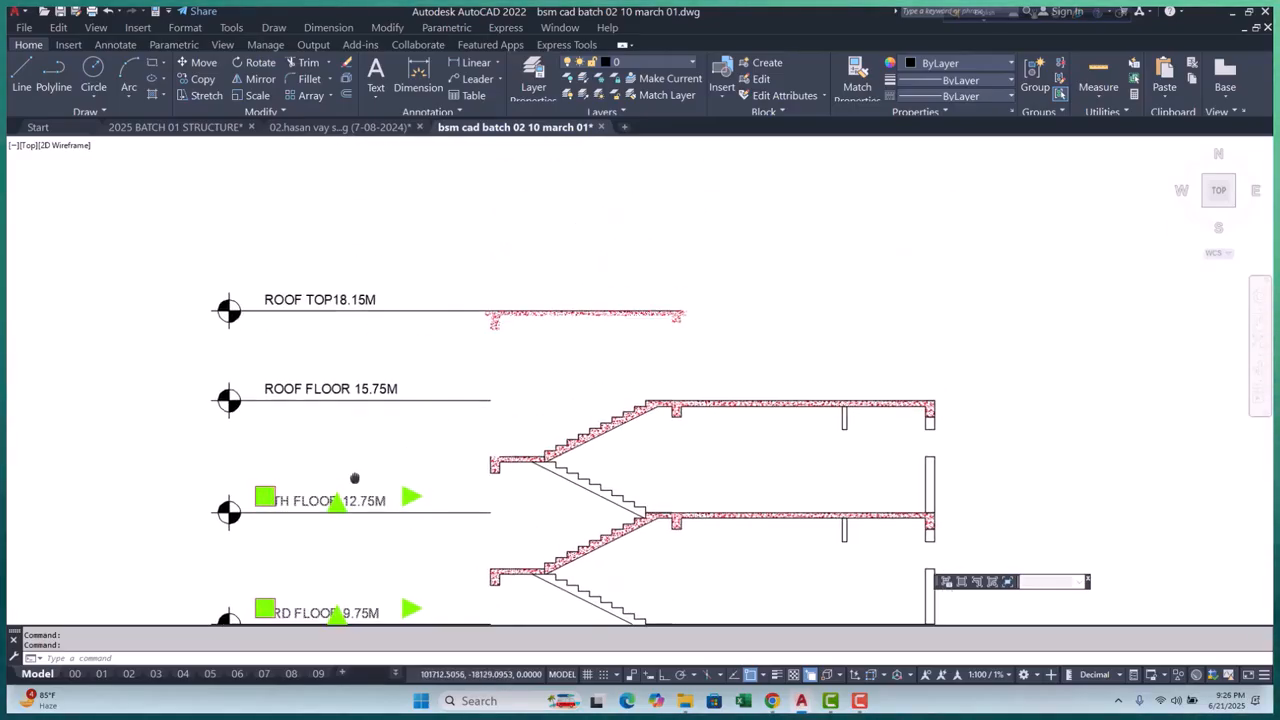
pyautogui.click(347, 380)
pyautogui.click(314, 298)
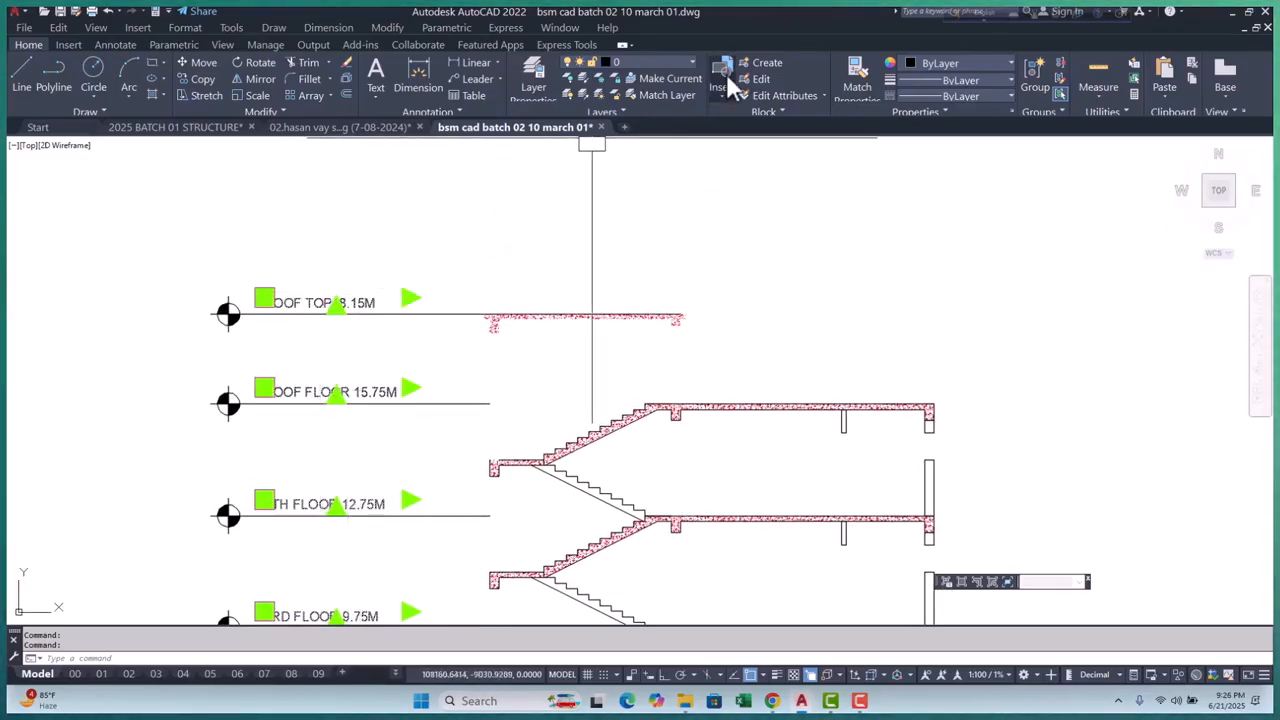
pyautogui.click(675, 64)
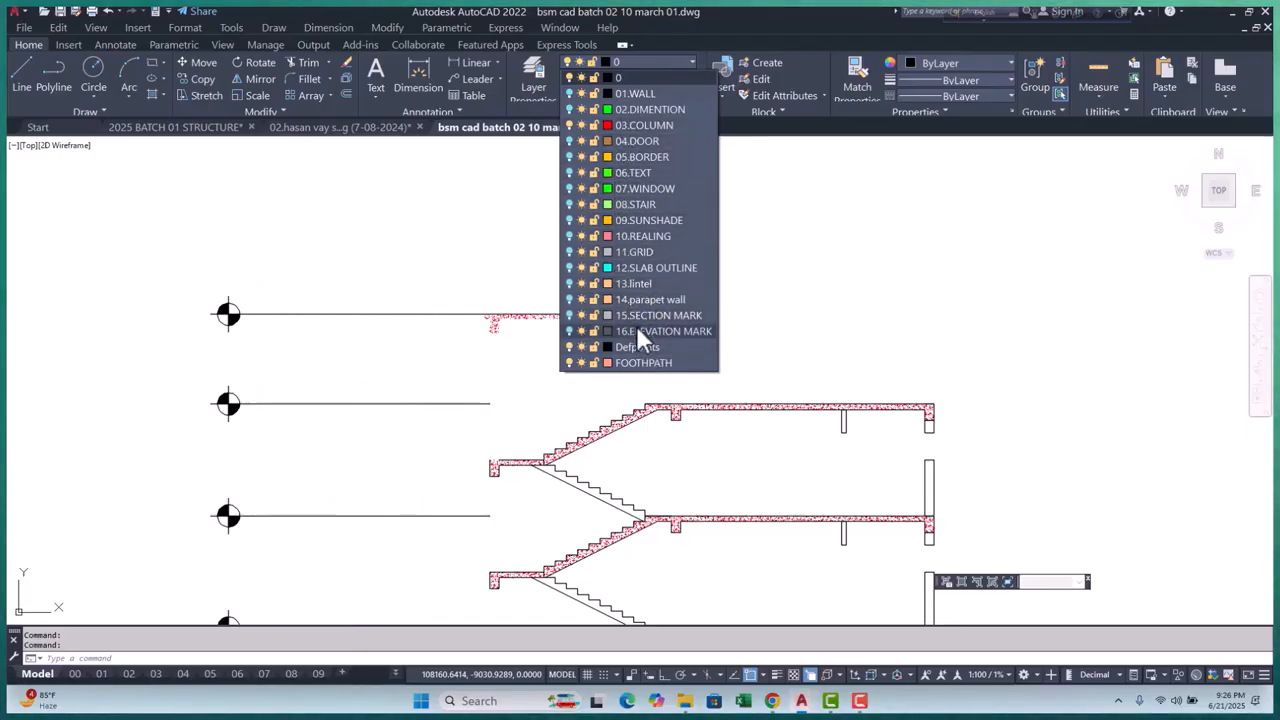
pyautogui.click(636, 172)
pyautogui.click(720, 363)
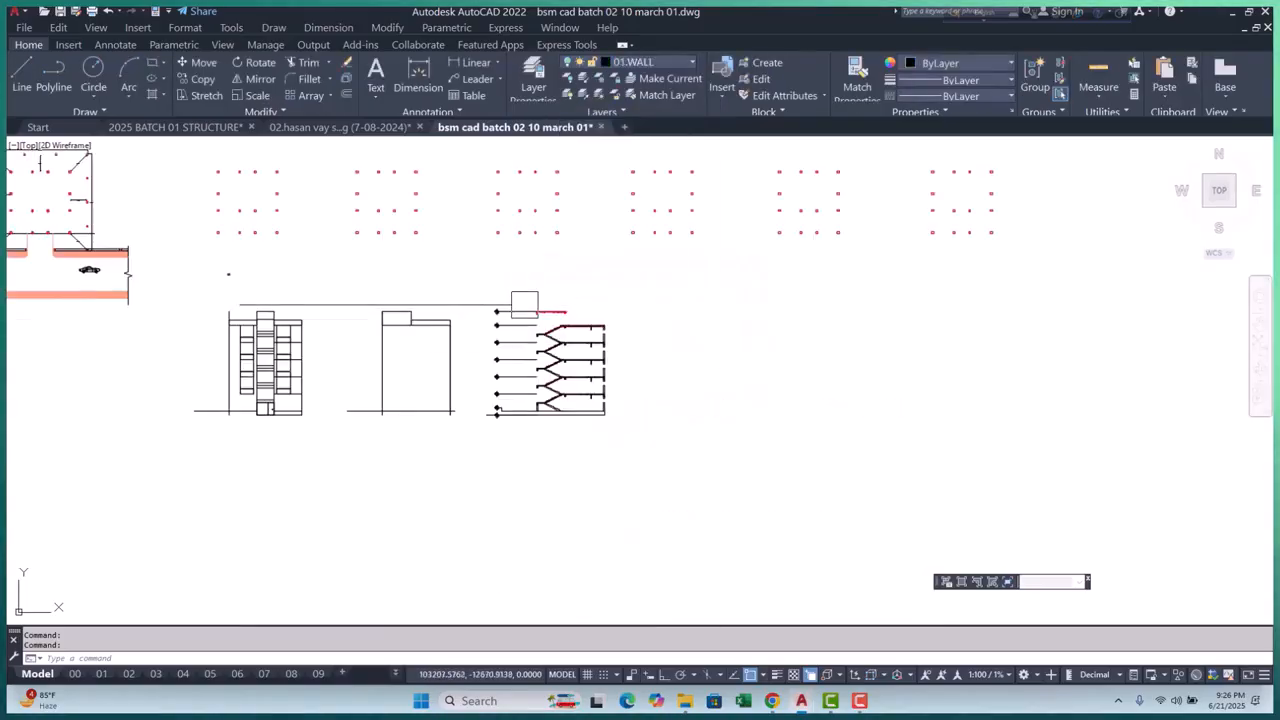
pyautogui.scroll(6, 289, 290)
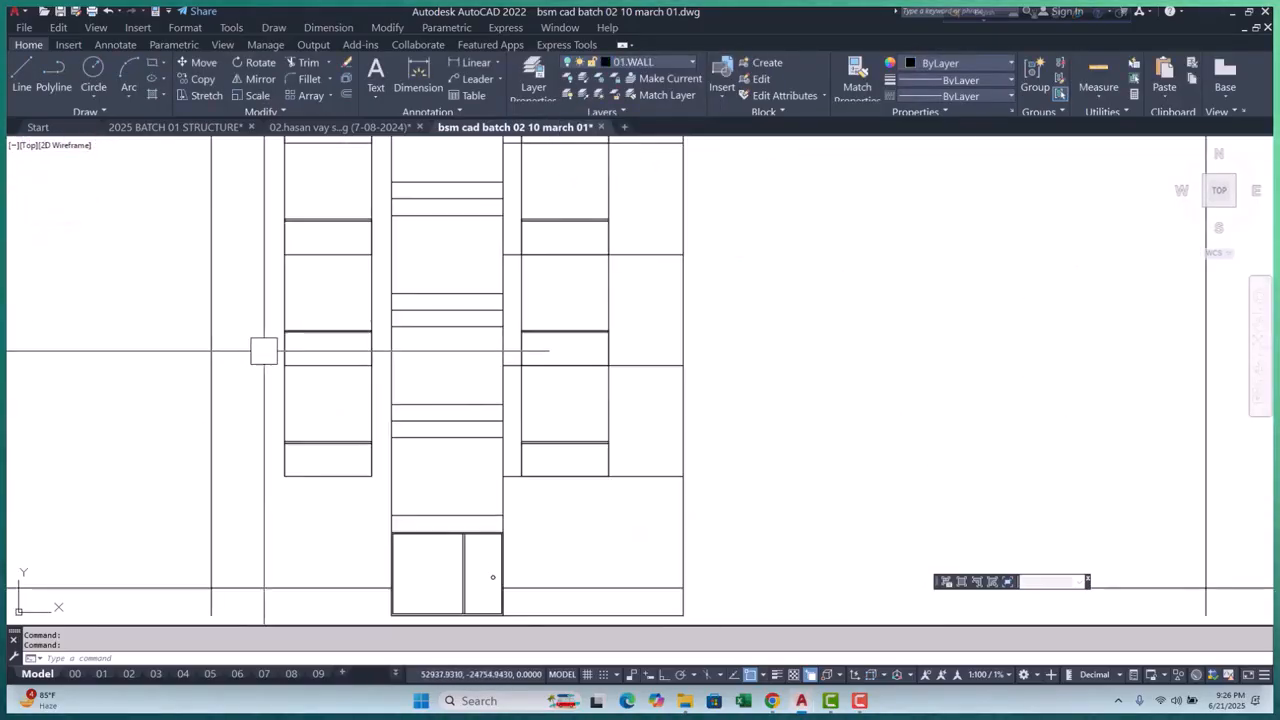
pyautogui.click(289, 290)
pyautogui.moveTo(446, 431); pyautogui.dragTo(383, 371, button='middle')
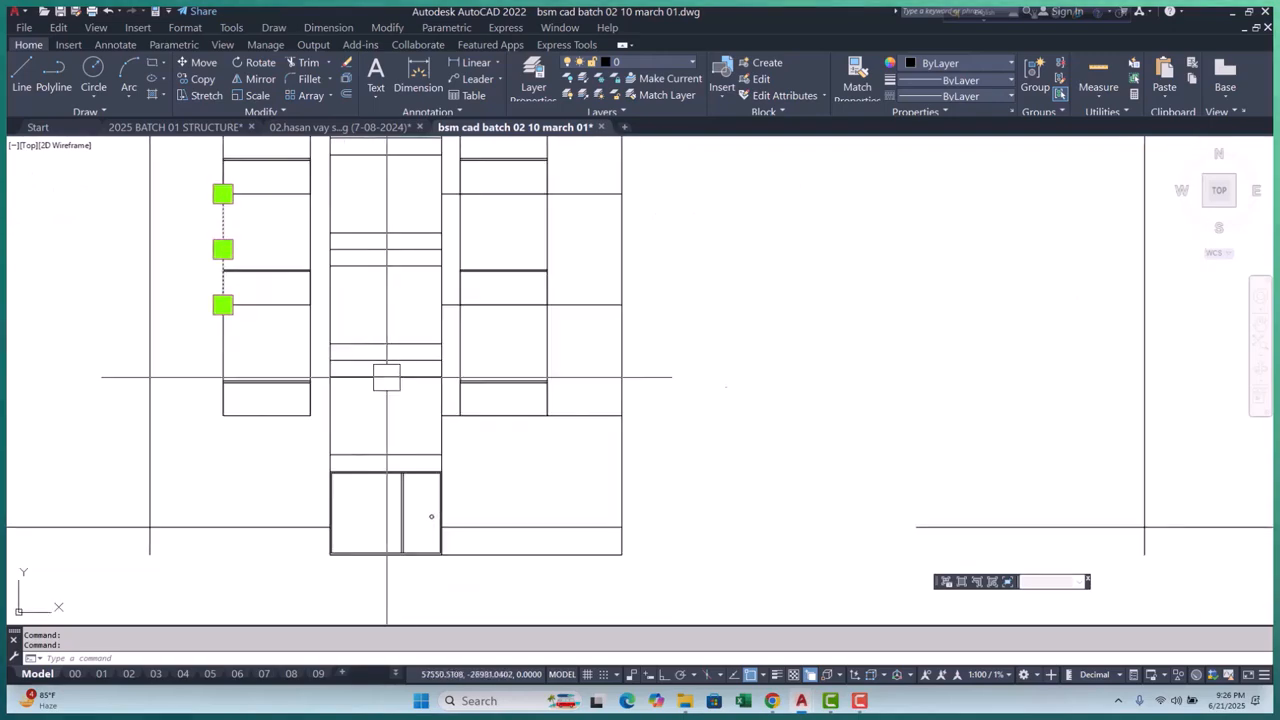
pyautogui.scroll(2, 455, 421)
pyautogui.press('Escape')
pyautogui.scroll(-4, 450, 432)
pyautogui.press('Escape')
pyautogui.scroll(4, 398, 522)
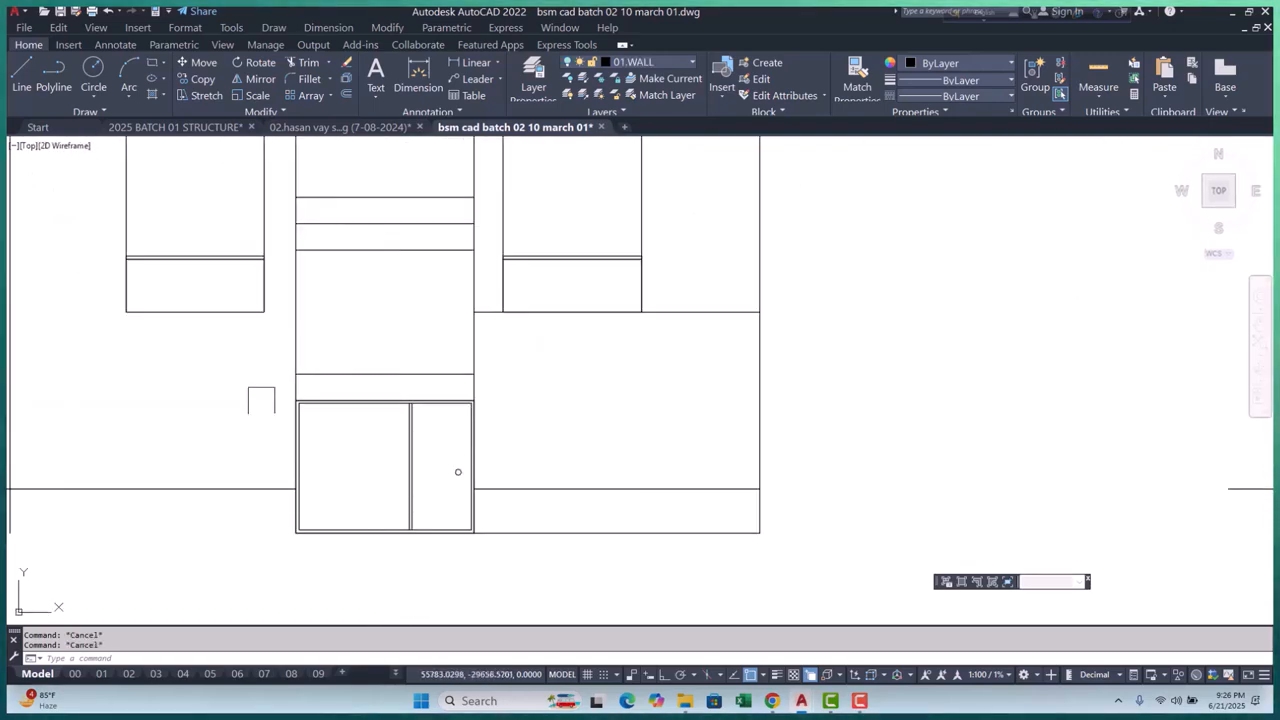
pyautogui.click(261, 396)
pyautogui.click(509, 487)
pyautogui.scroll(-2, 500, 571)
pyautogui.press('Escape')
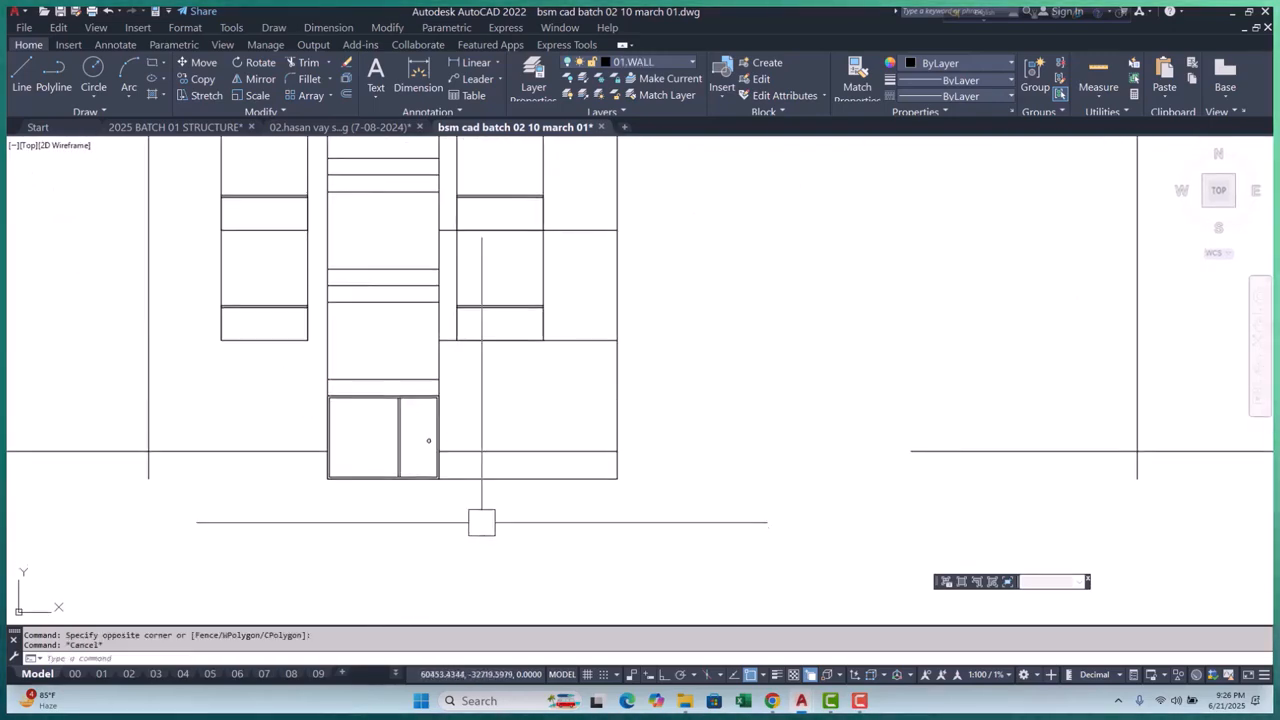
# Create a new layer named 17.GATE
pyautogui.write('la')
pyautogui.press('Return')
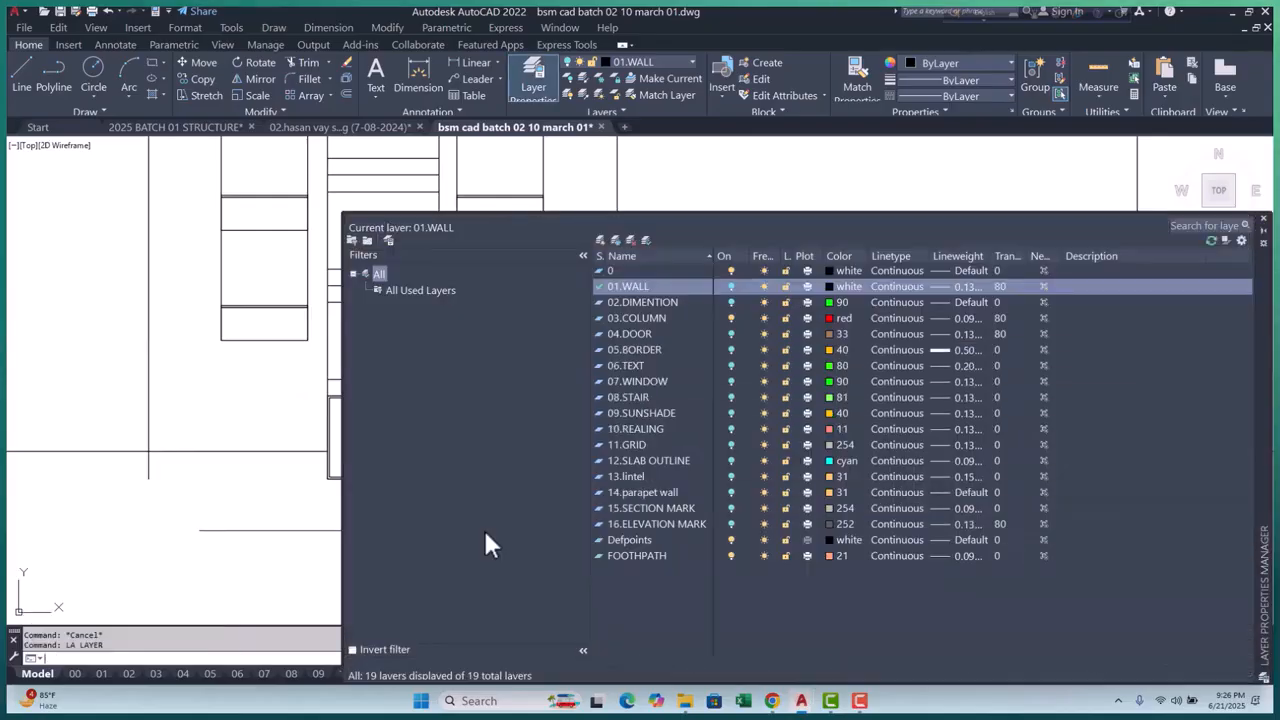
pyautogui.click(601, 242)
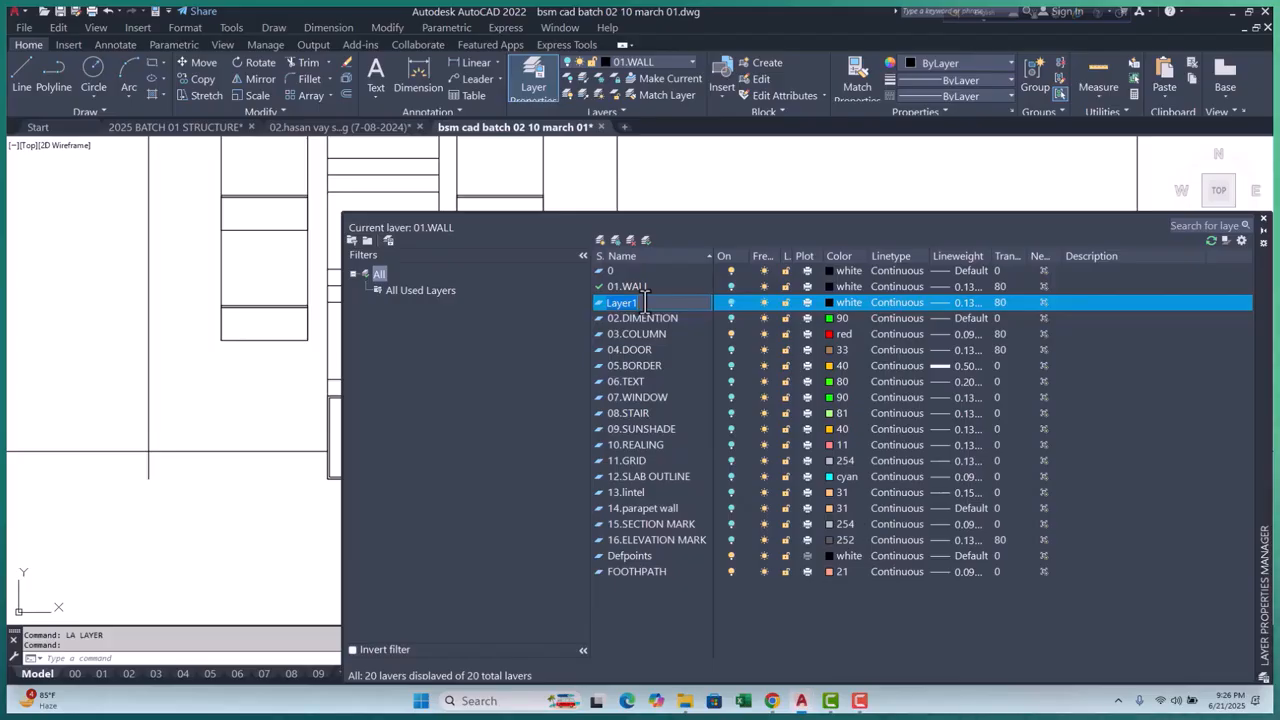
pyautogui.write('1')
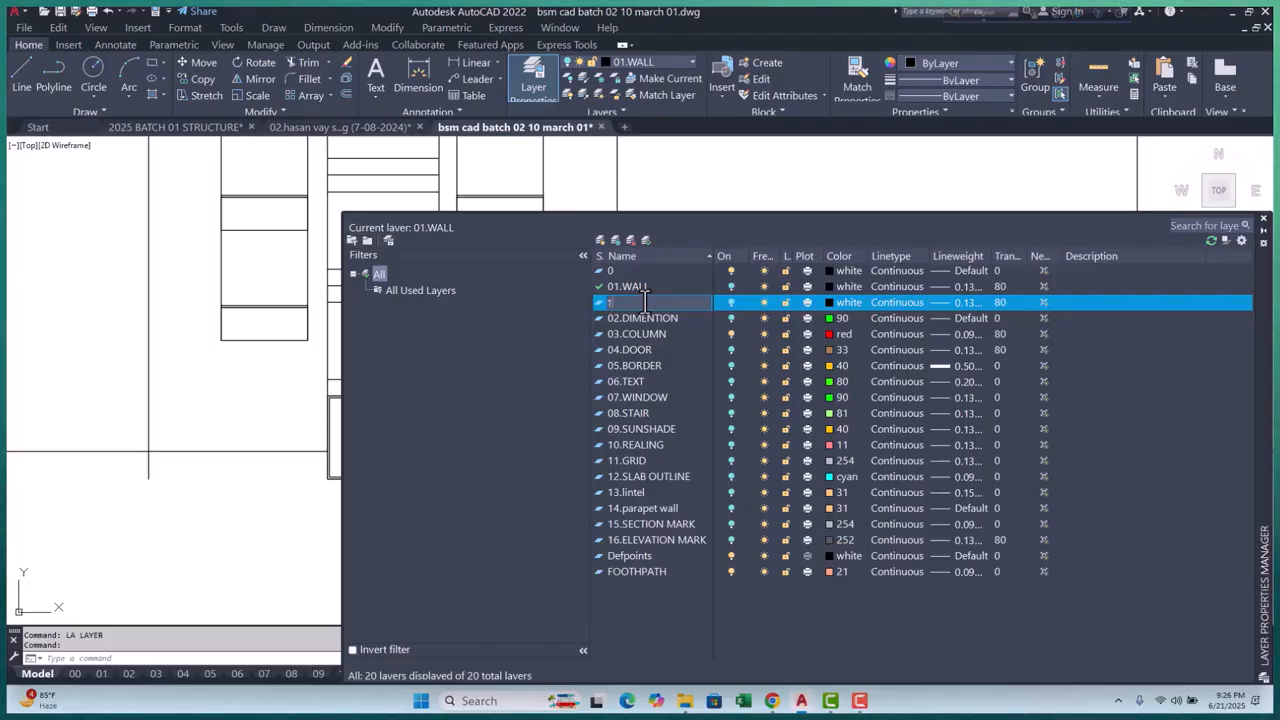
pyautogui.write('7.')
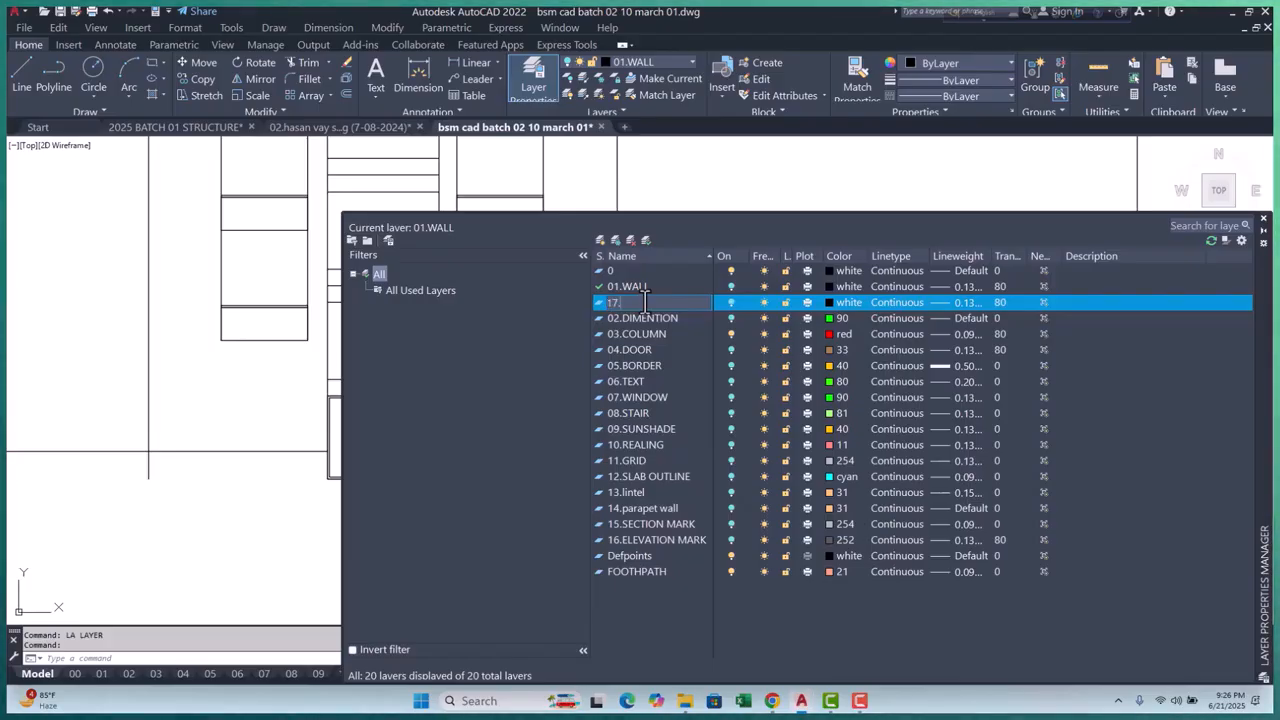
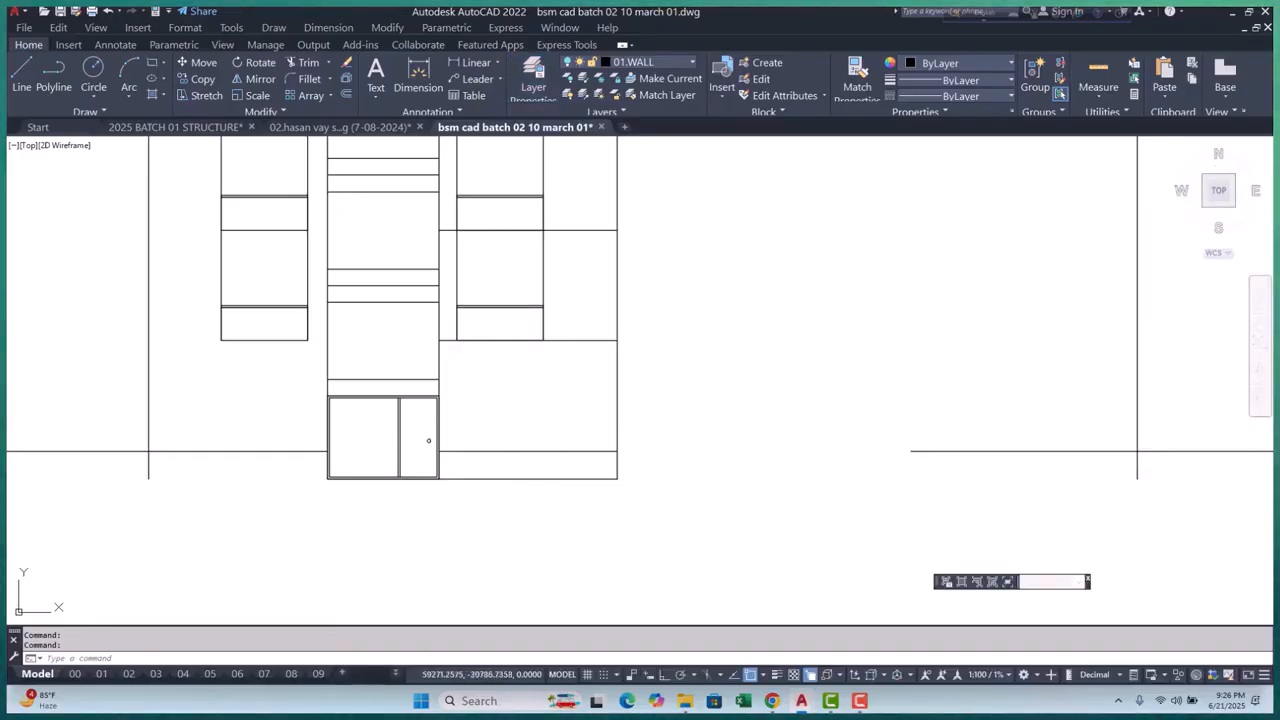
# Assign all lines of the ground-floor entrance gate in the north elevation, including its knob, to the 17.GATE layer
pyautogui.scroll(3, 270, 340)
pyautogui.click(289, 318)
pyautogui.scroll(-3, 574, 464)
pyautogui.click(443, 409)
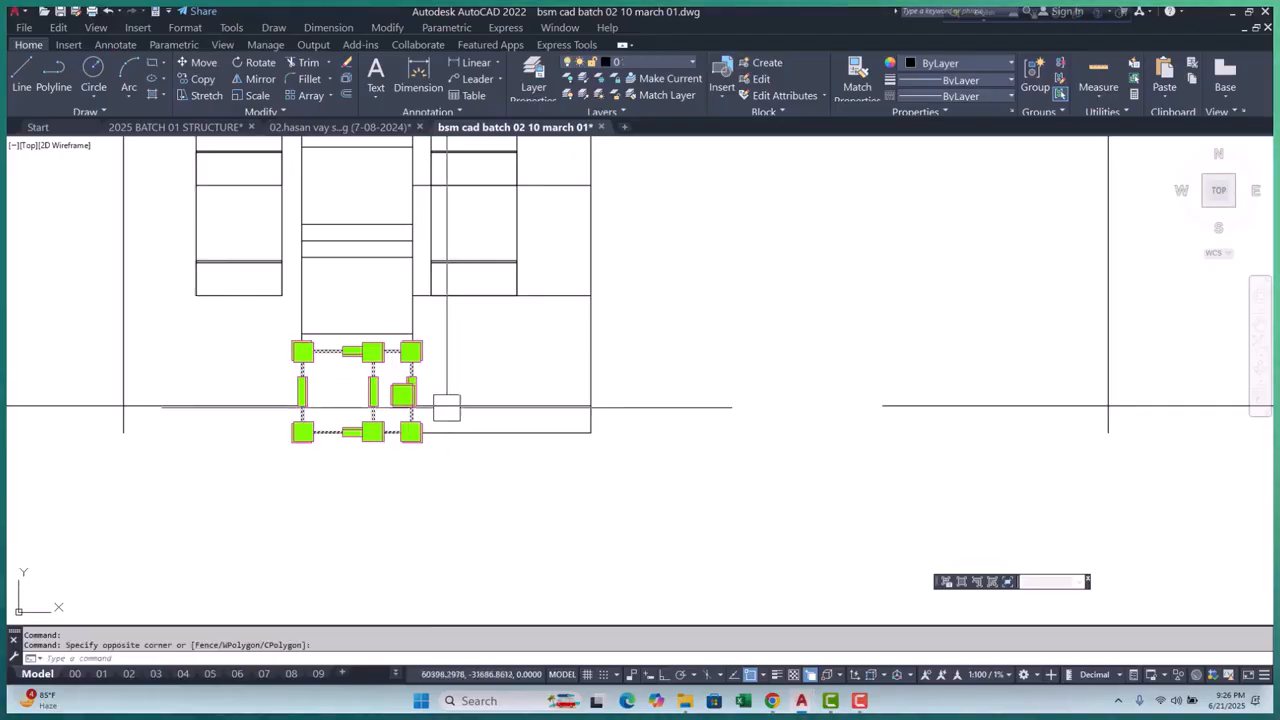
pyautogui.click(665, 65)
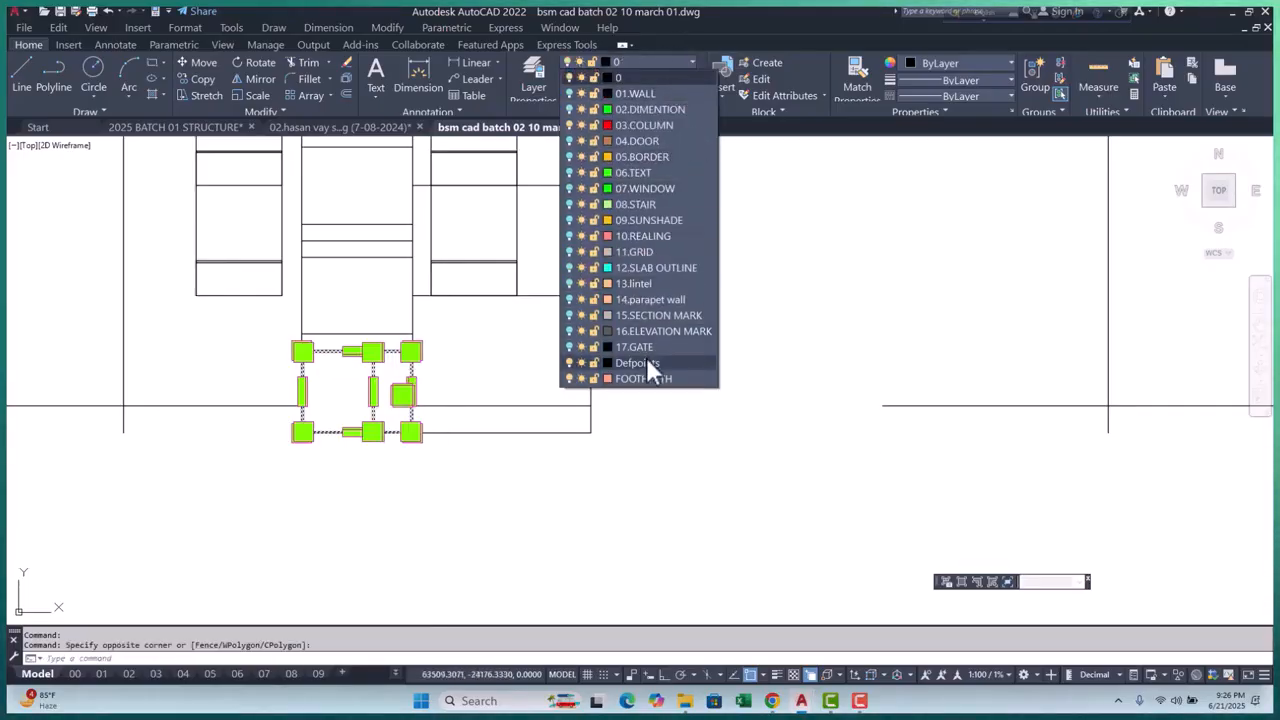
pyautogui.click(649, 343)
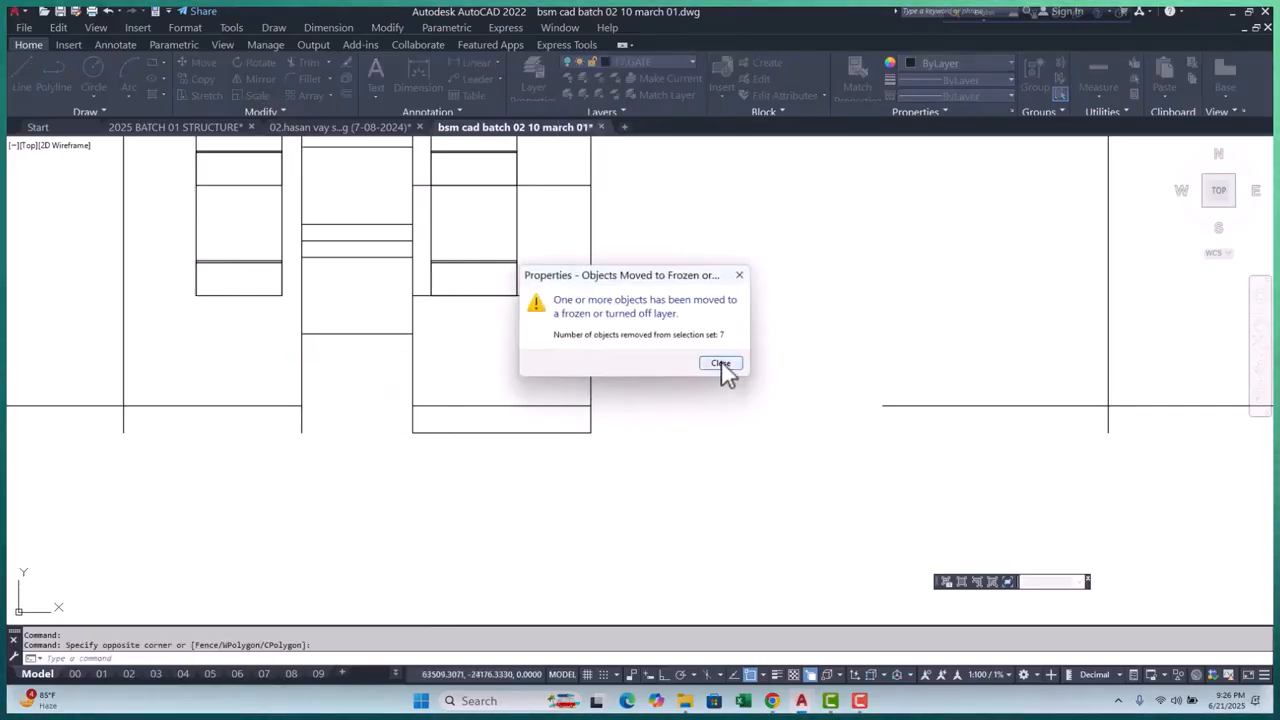
pyautogui.click(718, 361)
pyautogui.scroll(-5, 718, 361)
pyautogui.scroll(3, 505, 360)
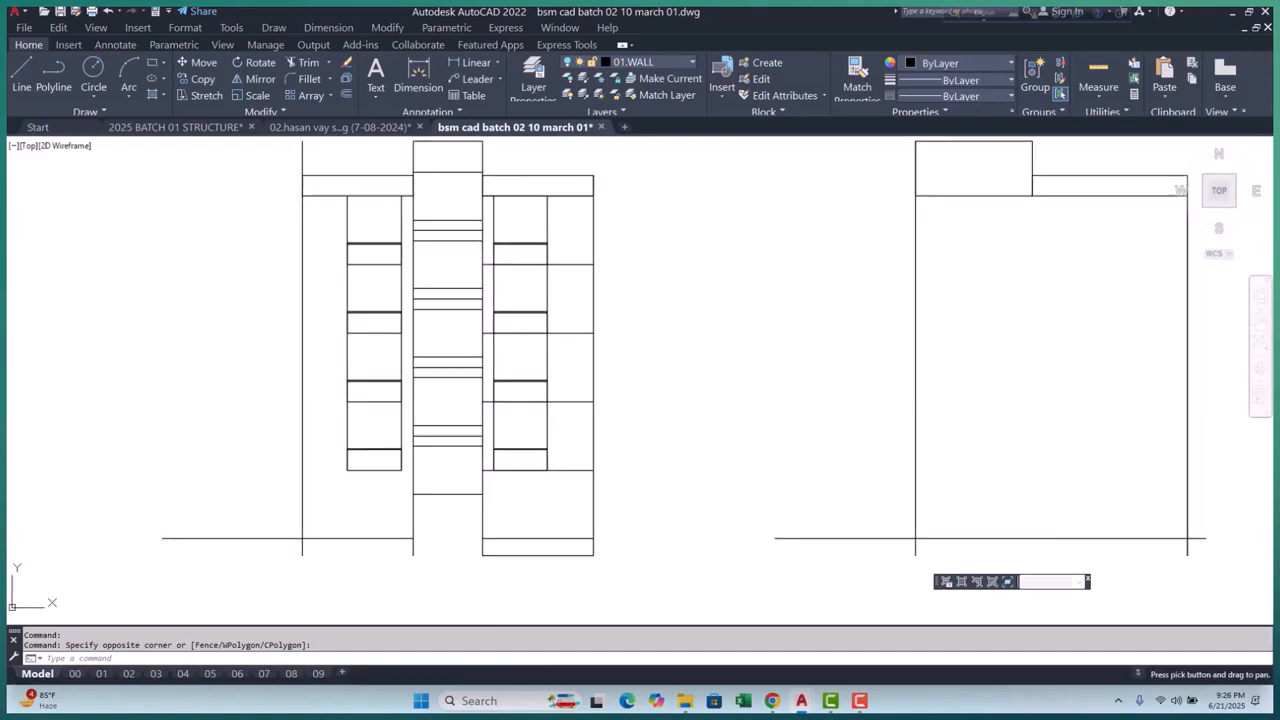
pyautogui.scroll(2, 509, 334)
pyautogui.scroll(-2, 471, 351)
pyautogui.scroll(3, 471, 351)
pyautogui.moveTo(491, 271); pyautogui.dragTo(466, 337)
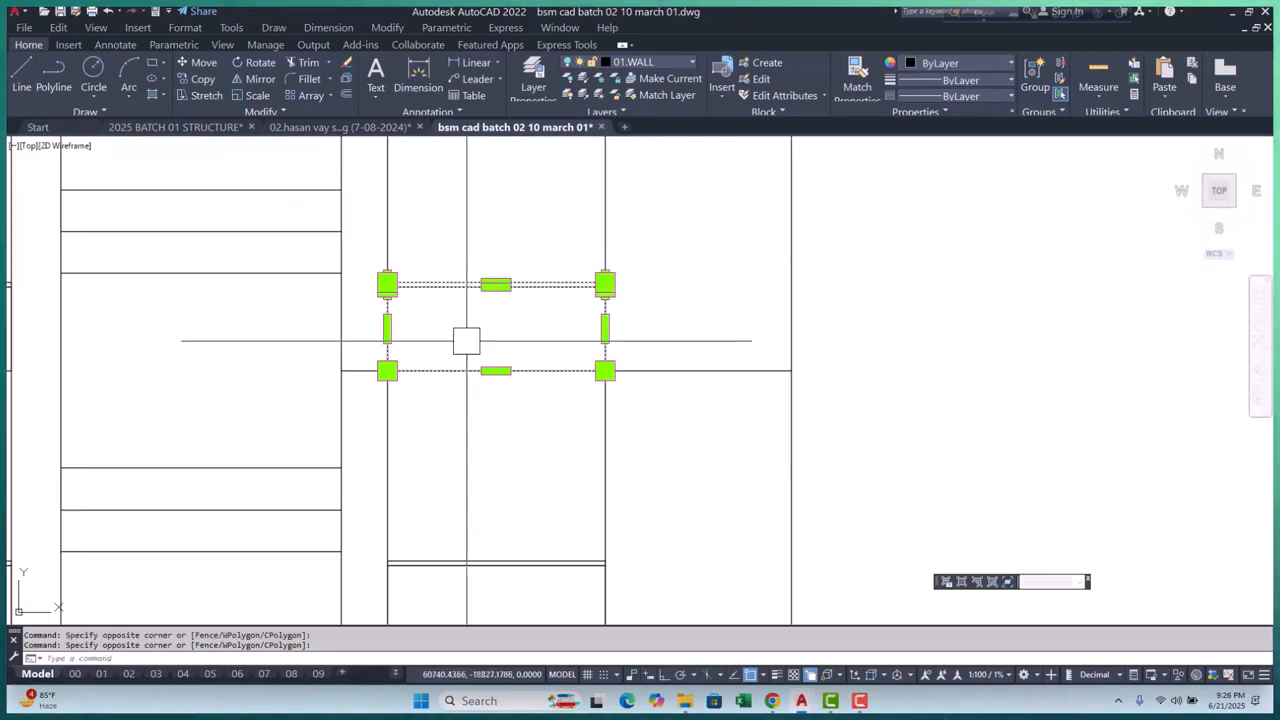
pyautogui.scroll(-3, 466, 337)
pyautogui.scroll(-4, 543, 386)
pyautogui.press('Escape')
pyautogui.press('Escape')
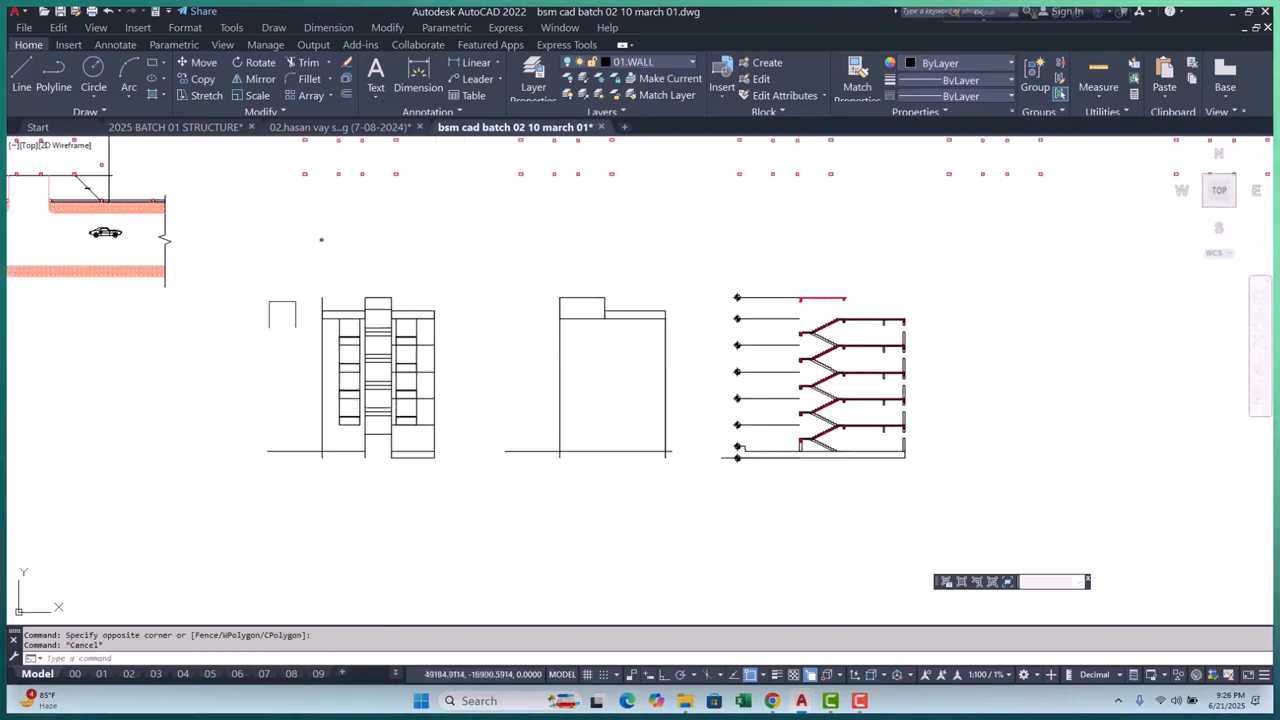
# Assign all remaining linework of the north and east elevations to the 01.WALL layer
pyautogui.click(226, 276)
pyautogui.click(677, 543)
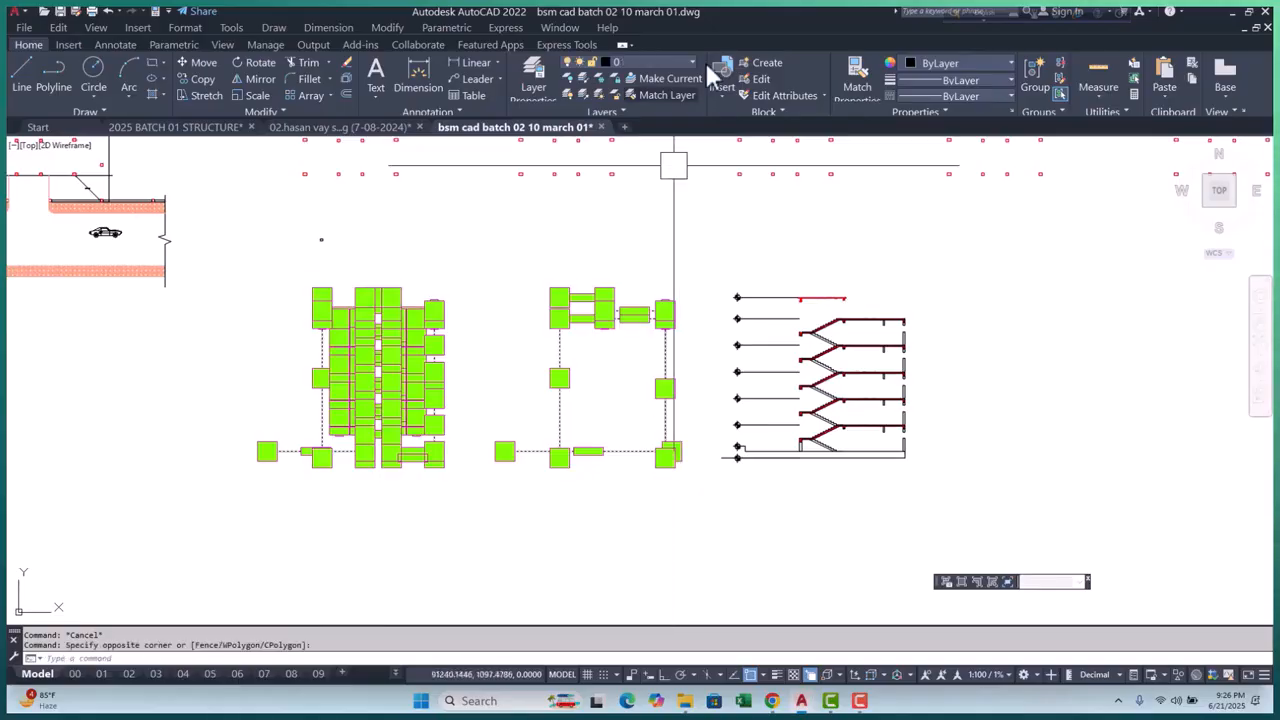
pyautogui.click(661, 64)
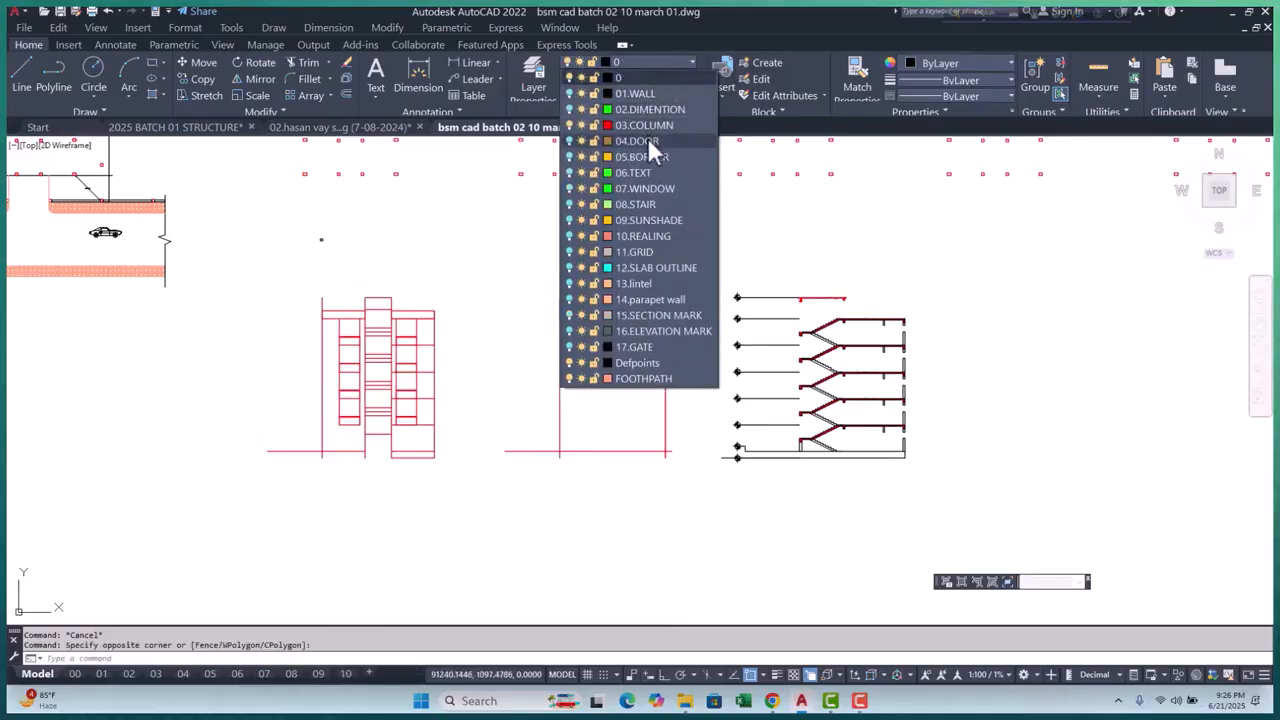
pyautogui.click(645, 94)
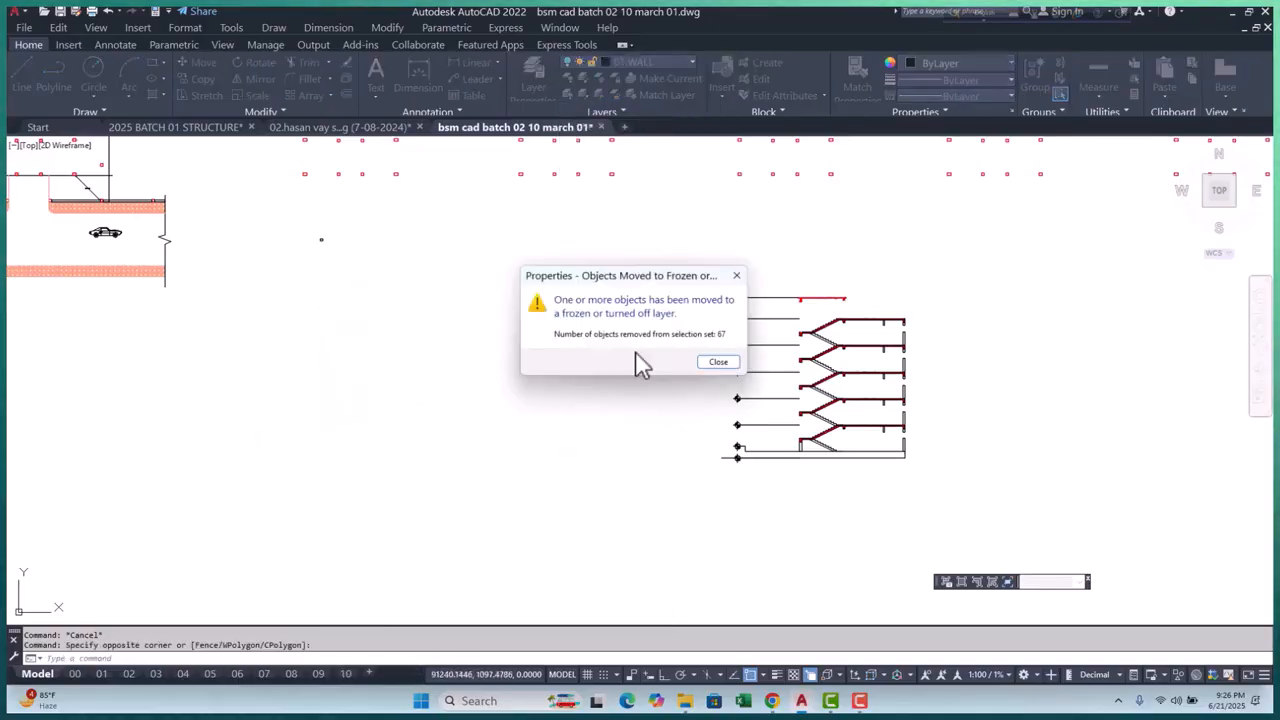
pyautogui.click(721, 363)
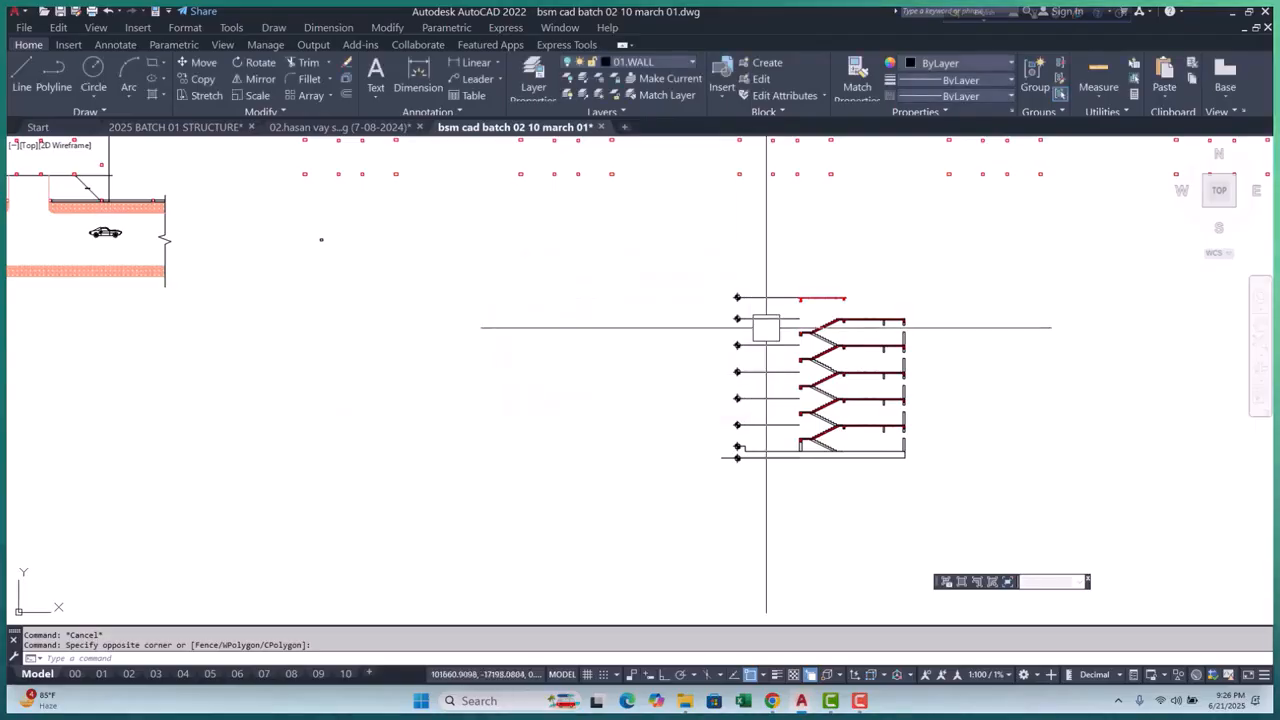
# Review the drawing's list of existing layers and their properties
pyautogui.scroll(4, 766, 330)
pyautogui.scroll(-2, 583, 338)
pyautogui.press('Escape')
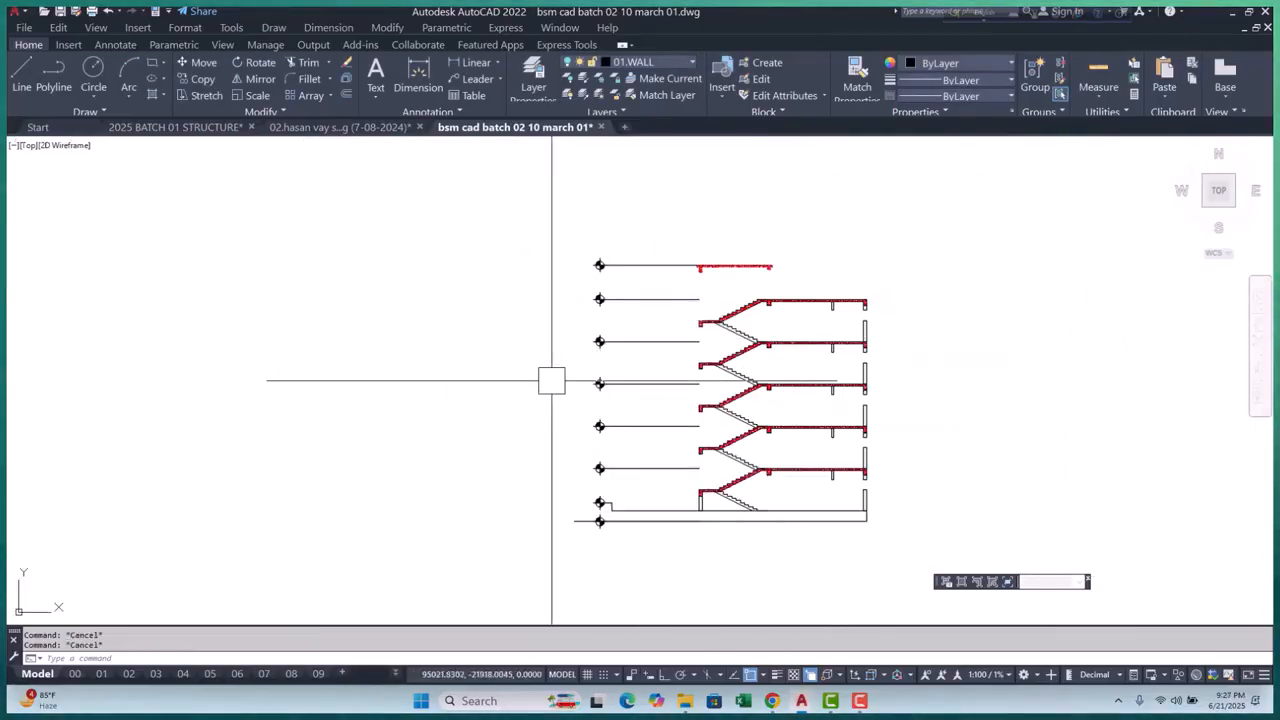
pyautogui.write('LA')
pyautogui.press('Return')
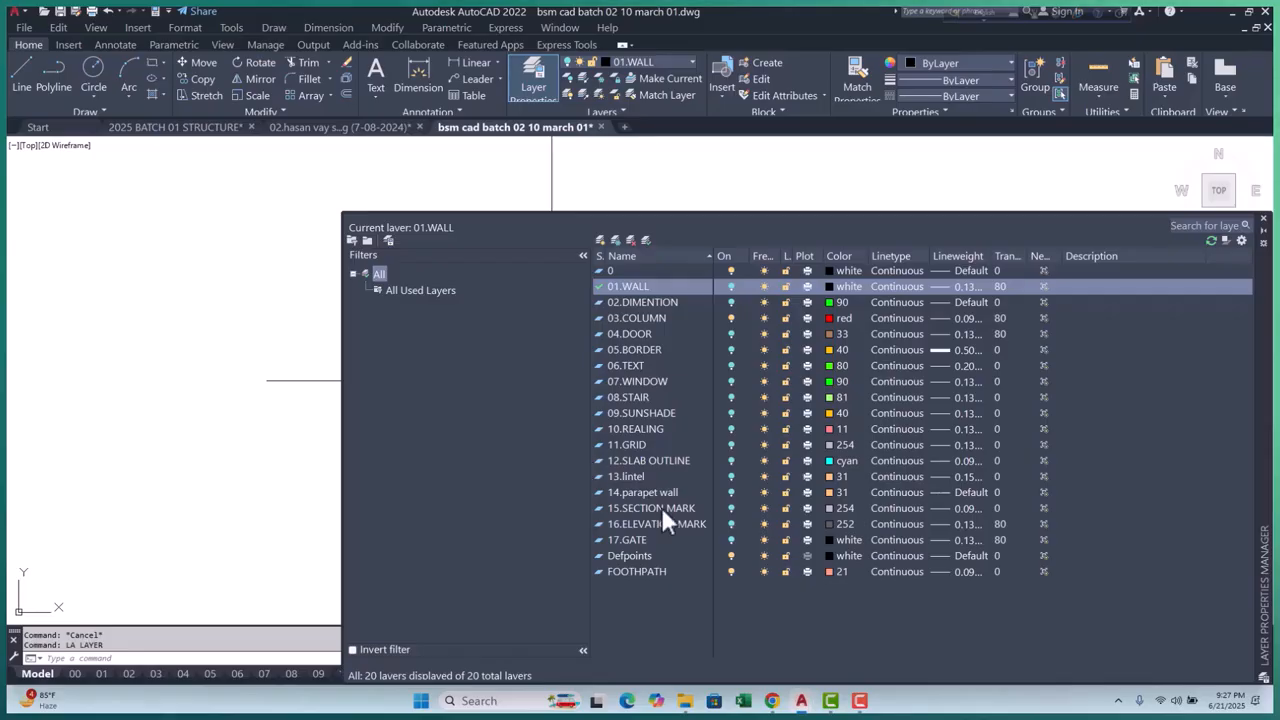
pyautogui.click(1263, 218)
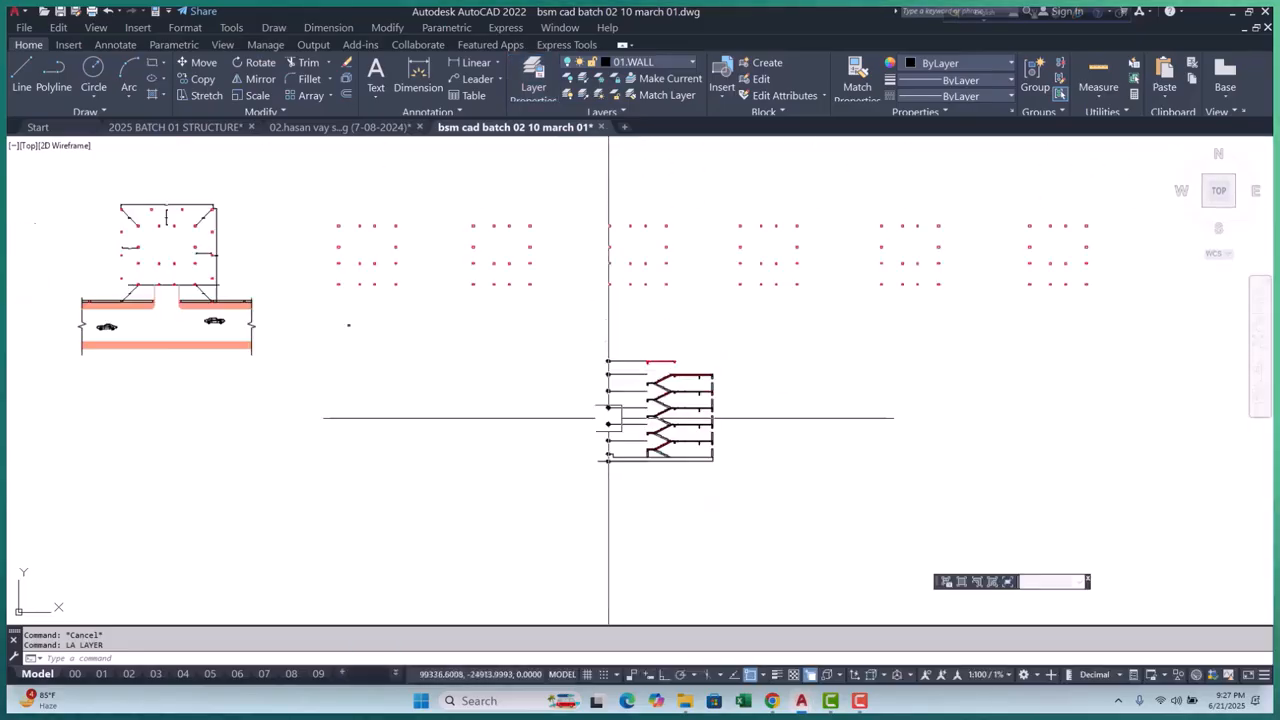
# Assign the level marks, level lines and ground lines of section X-X to the 15.SECTION MARK layer
pyautogui.scroll(2, 617, 350)
pyautogui.scroll(-2, 617, 350)
pyautogui.click(617, 348)
pyautogui.click(565, 470)
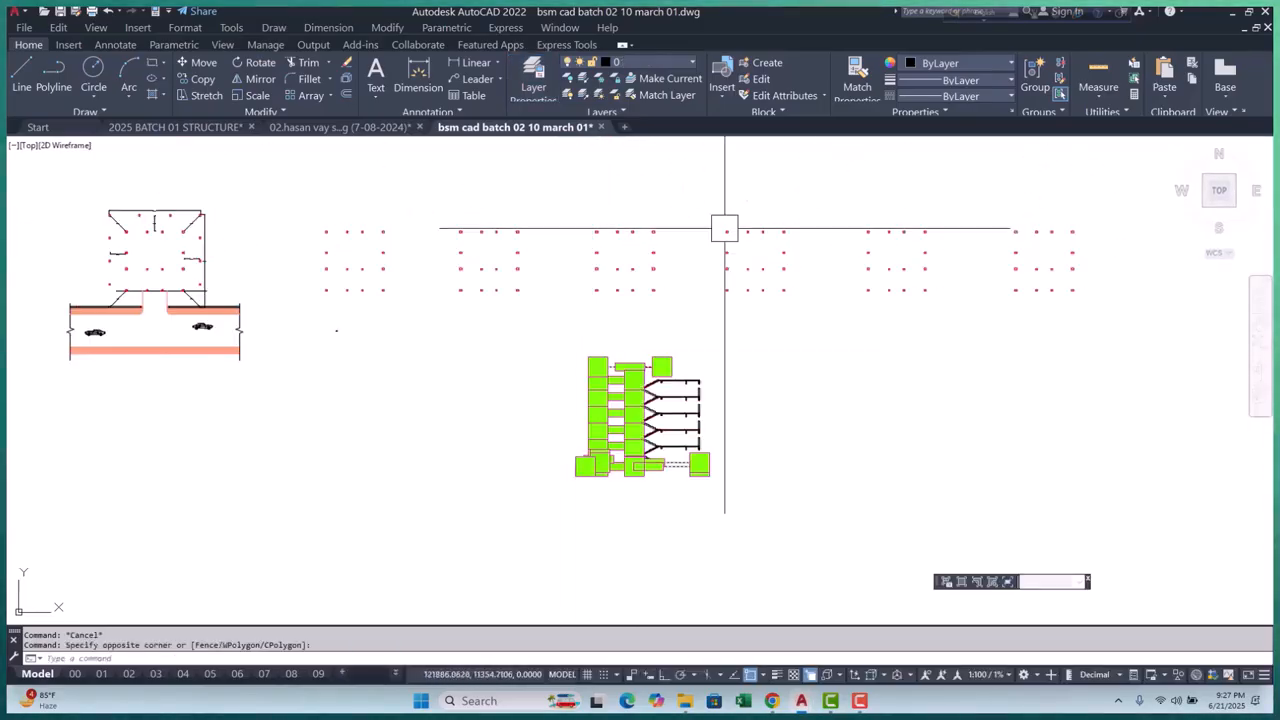
pyautogui.click(664, 66)
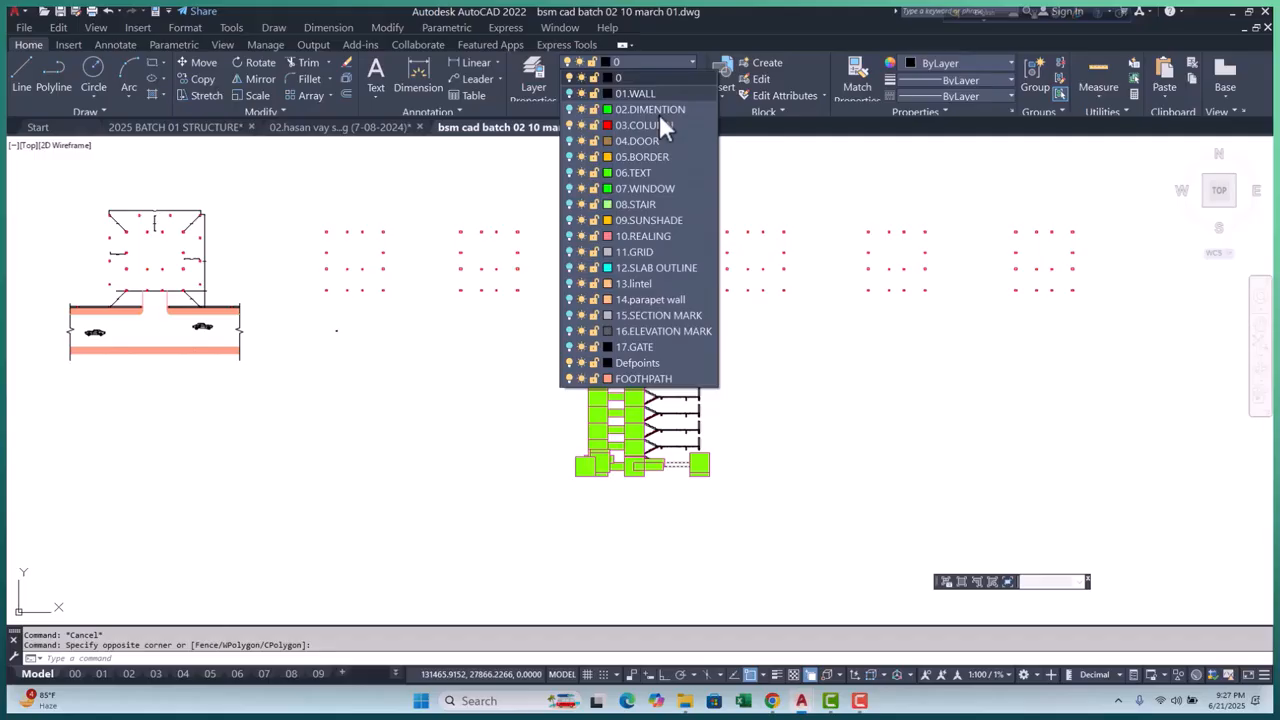
pyautogui.click(666, 315)
pyautogui.click(716, 361)
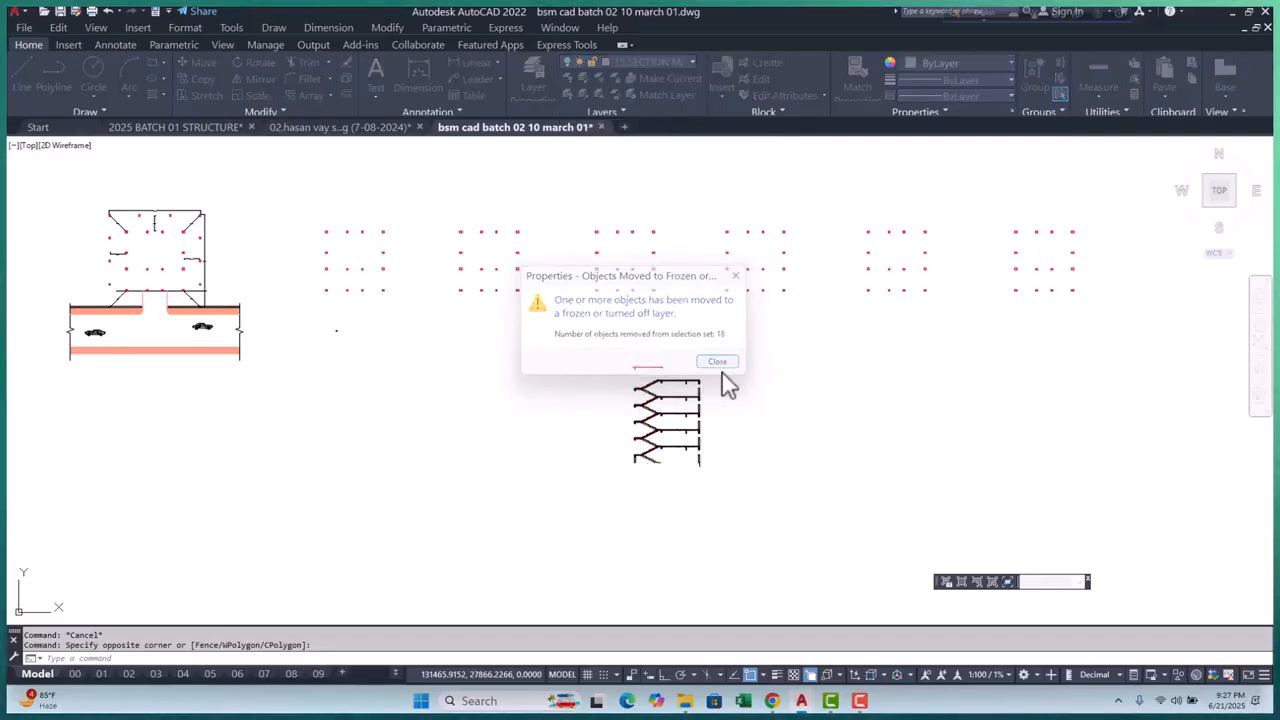
# Assign the wall segments and hanging wall pieces below the slabs on all floors of section X-X to the 01.WALL layer
pyautogui.scroll(5, 720, 385)
pyautogui.scroll(6, 696, 394)
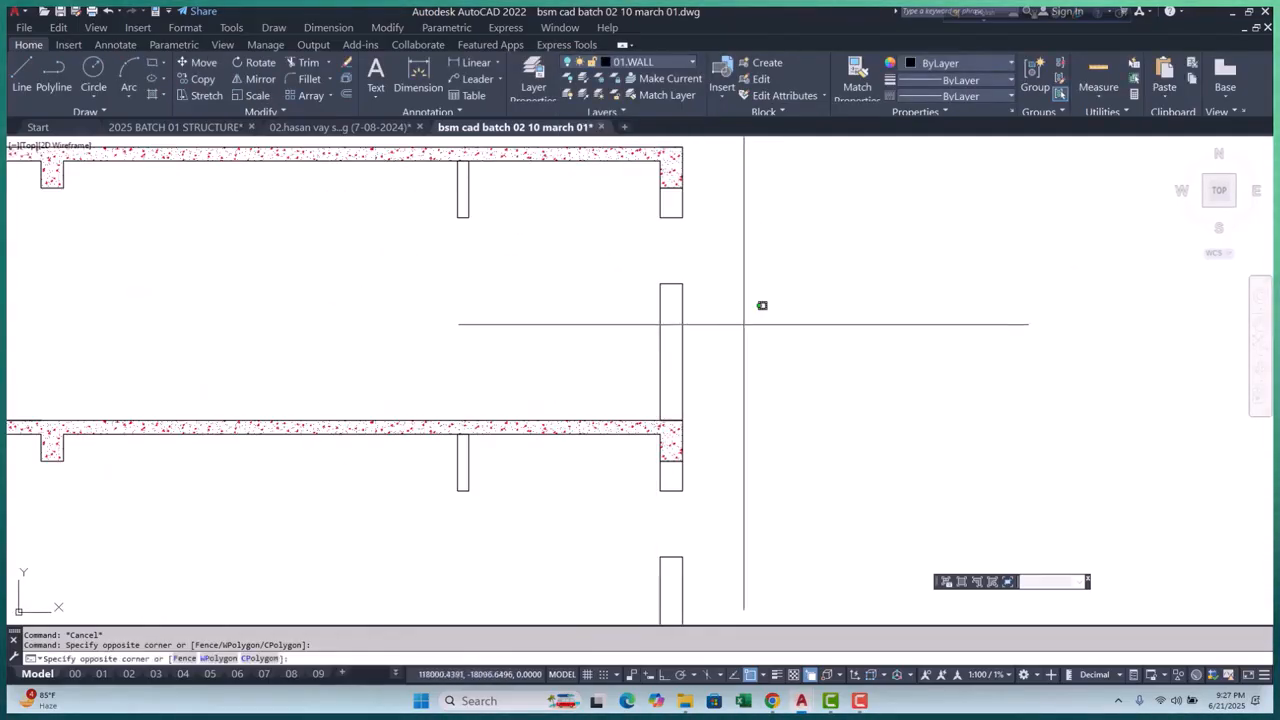
pyautogui.click(700, 246)
pyautogui.scroll(2, 700, 246)
pyautogui.scroll(-3, 675, 295)
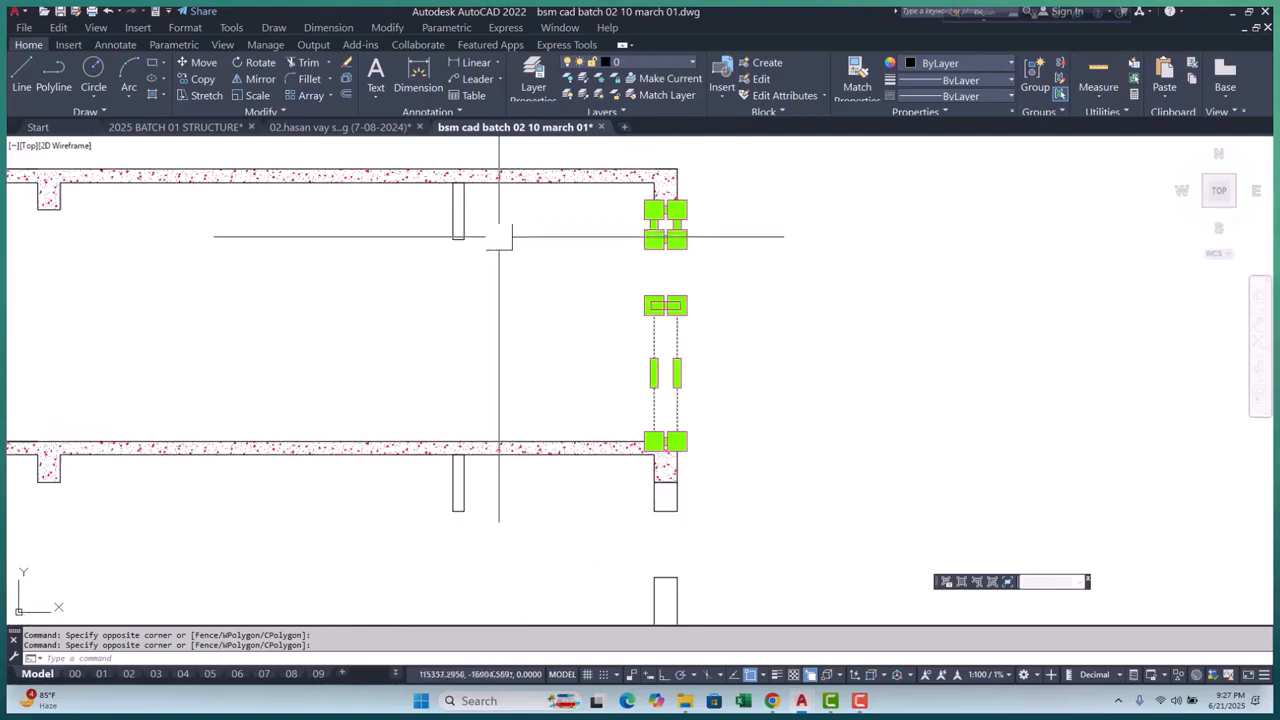
pyautogui.click(488, 212)
pyautogui.click(440, 242)
pyautogui.moveTo(496, 530); pyautogui.dragTo(500, 371, button='middle')
pyautogui.click(500, 329)
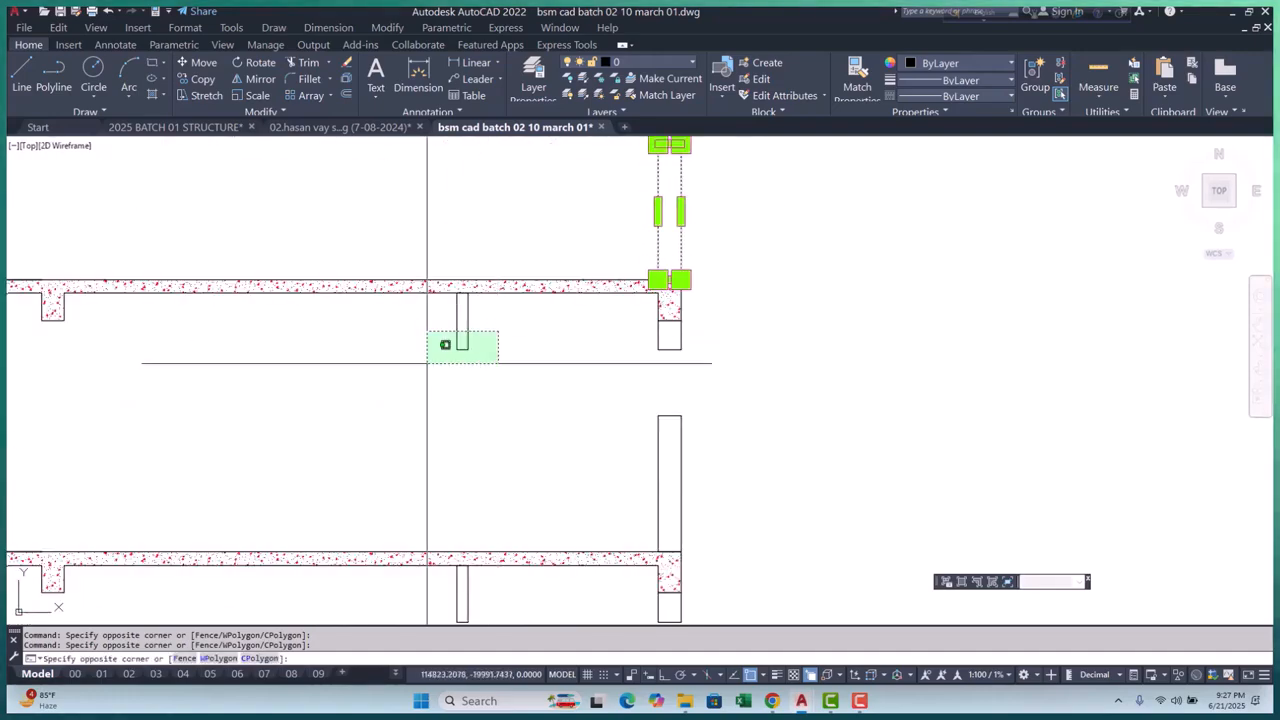
pyautogui.click(429, 362)
pyautogui.click(730, 343)
pyautogui.click(600, 440)
pyautogui.scroll(-3, 586, 409)
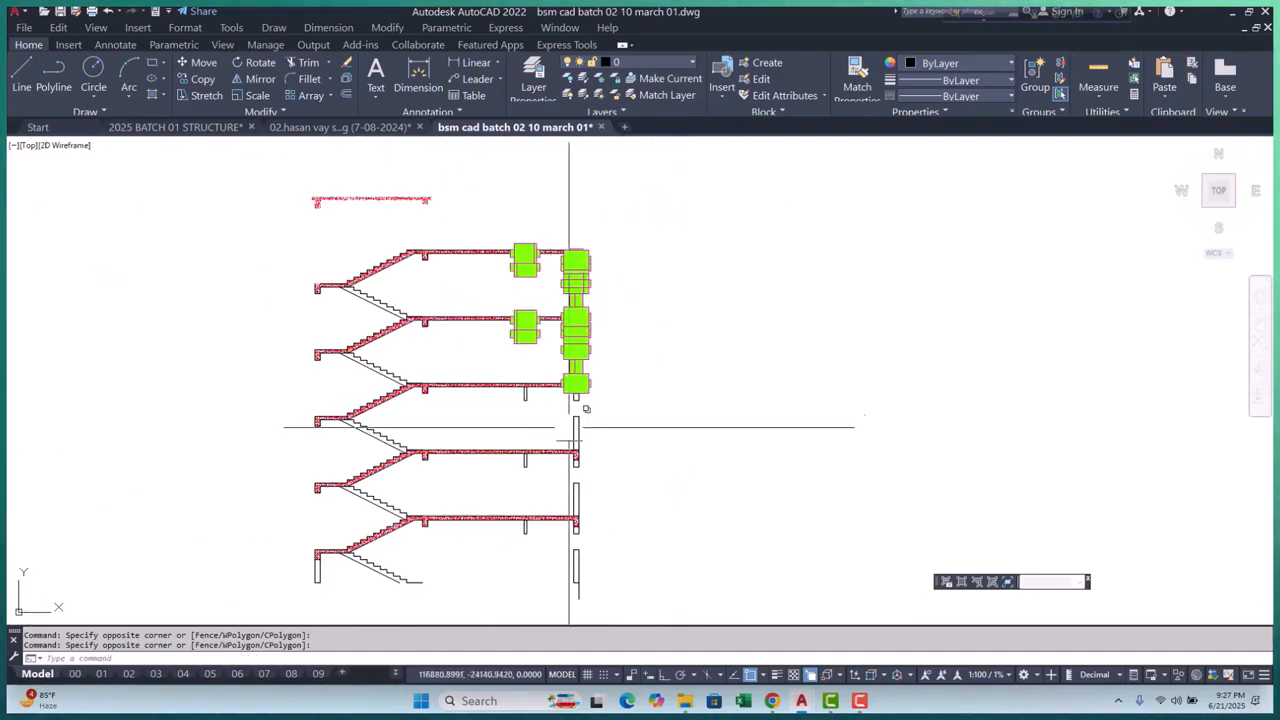
pyautogui.scroll(2, 673, 389)
pyautogui.click(666, 354)
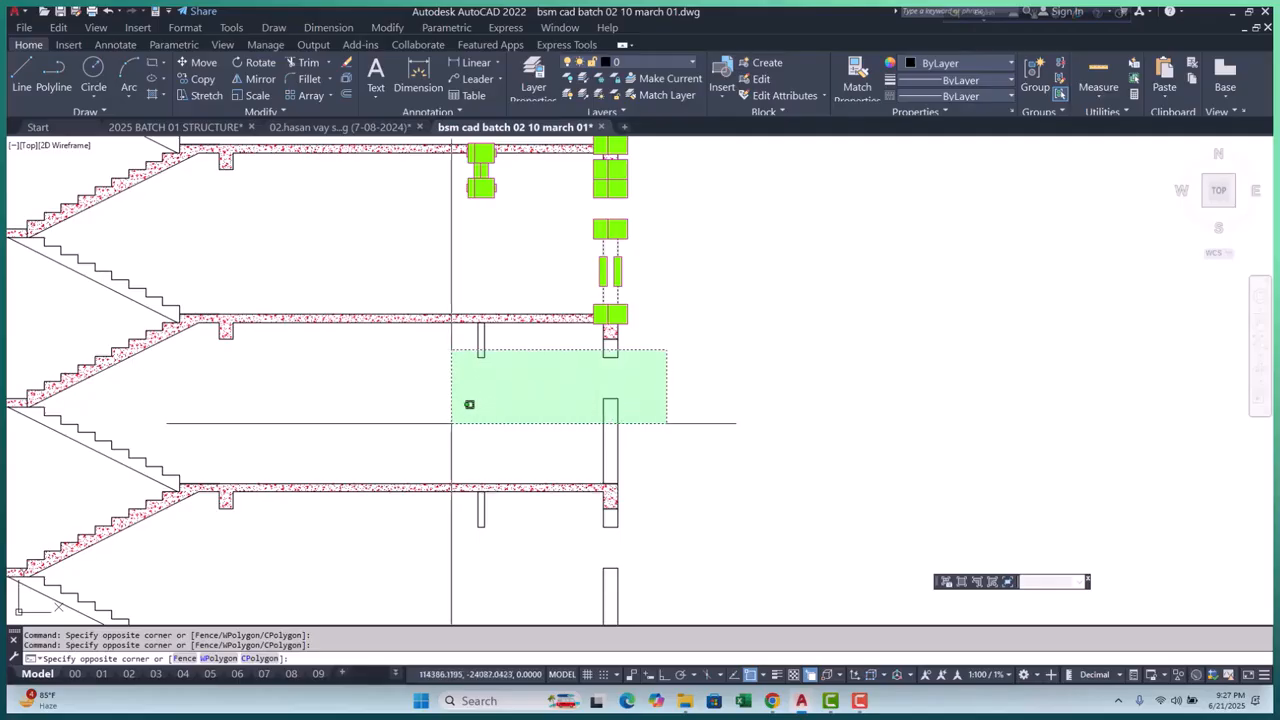
pyautogui.click(469, 406)
pyautogui.scroll(-3, 529, 357)
pyautogui.scroll(5, 553, 452)
pyautogui.scroll(-3, 676, 447)
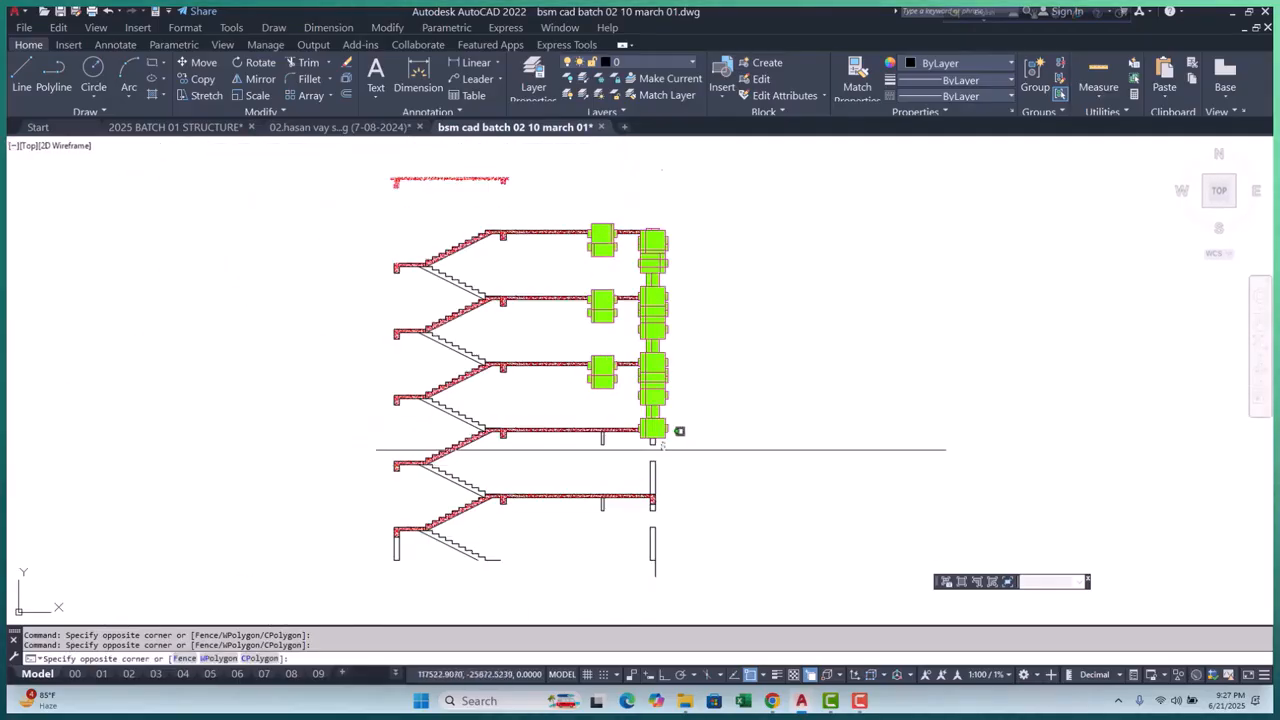
pyautogui.click(674, 436)
pyautogui.click(574, 456)
pyautogui.scroll(3, 660, 512)
pyautogui.scroll(-5, 675, 505)
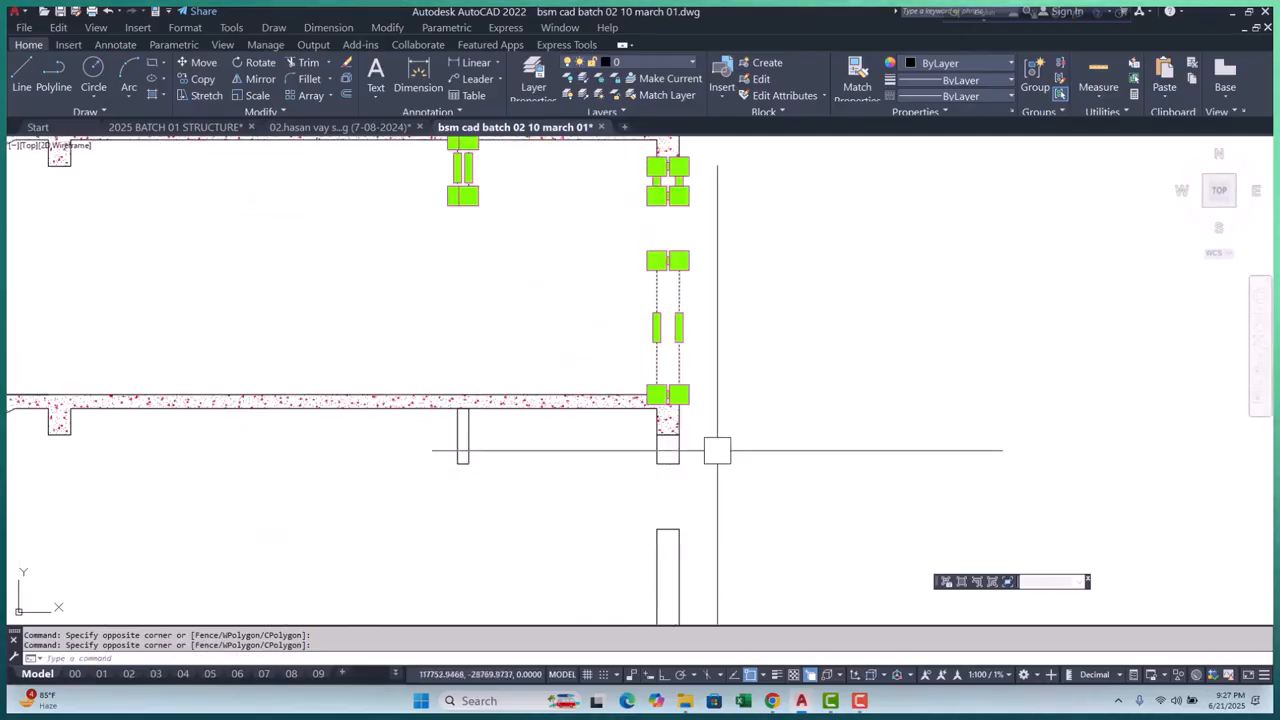
pyautogui.click(757, 443)
pyautogui.click(616, 503)
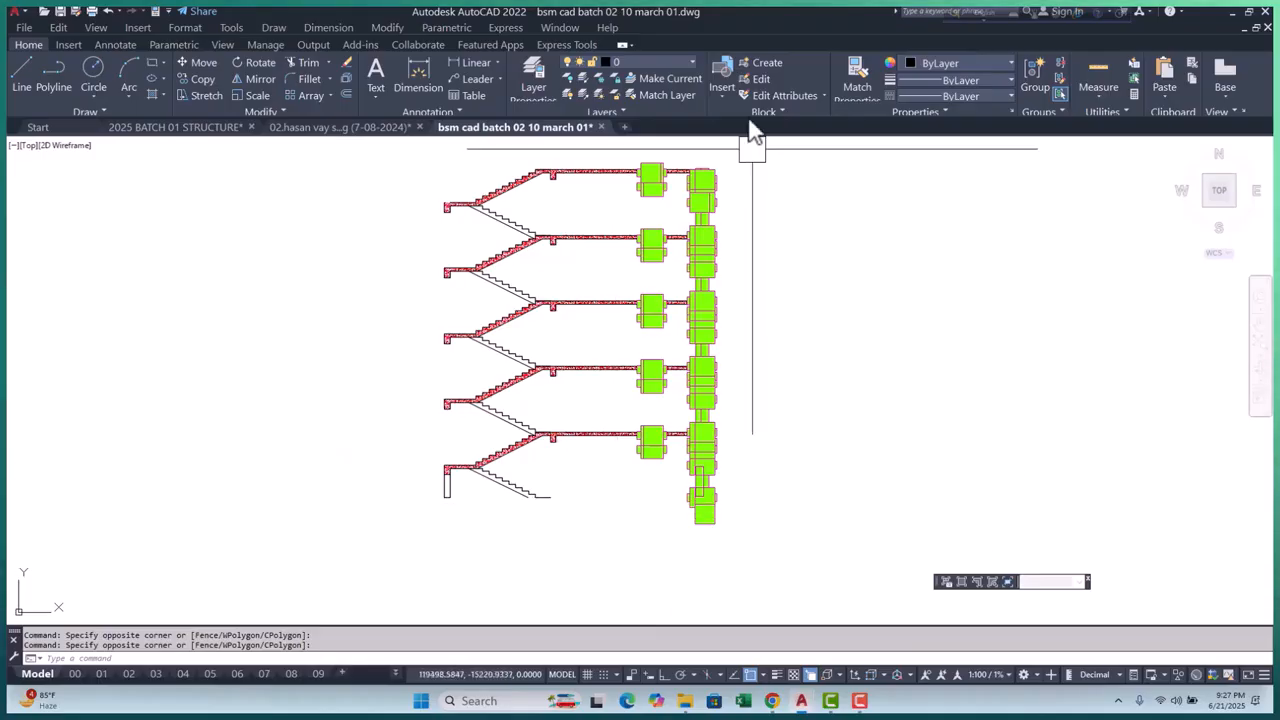
pyautogui.click(674, 60)
pyautogui.click(636, 94)
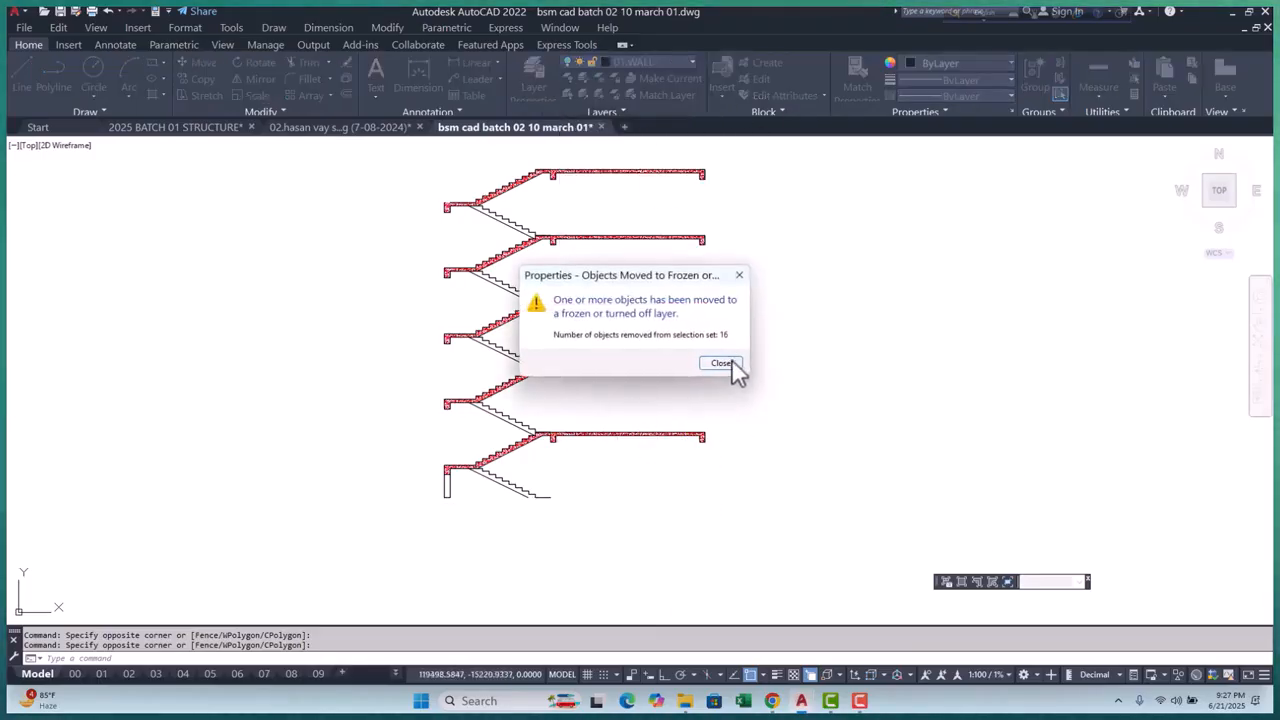
pyautogui.click(721, 363)
# Assign the short wall below the lowest stair landing of section X-X to the 01.WALL layer
pyautogui.scroll(4, 528, 471)
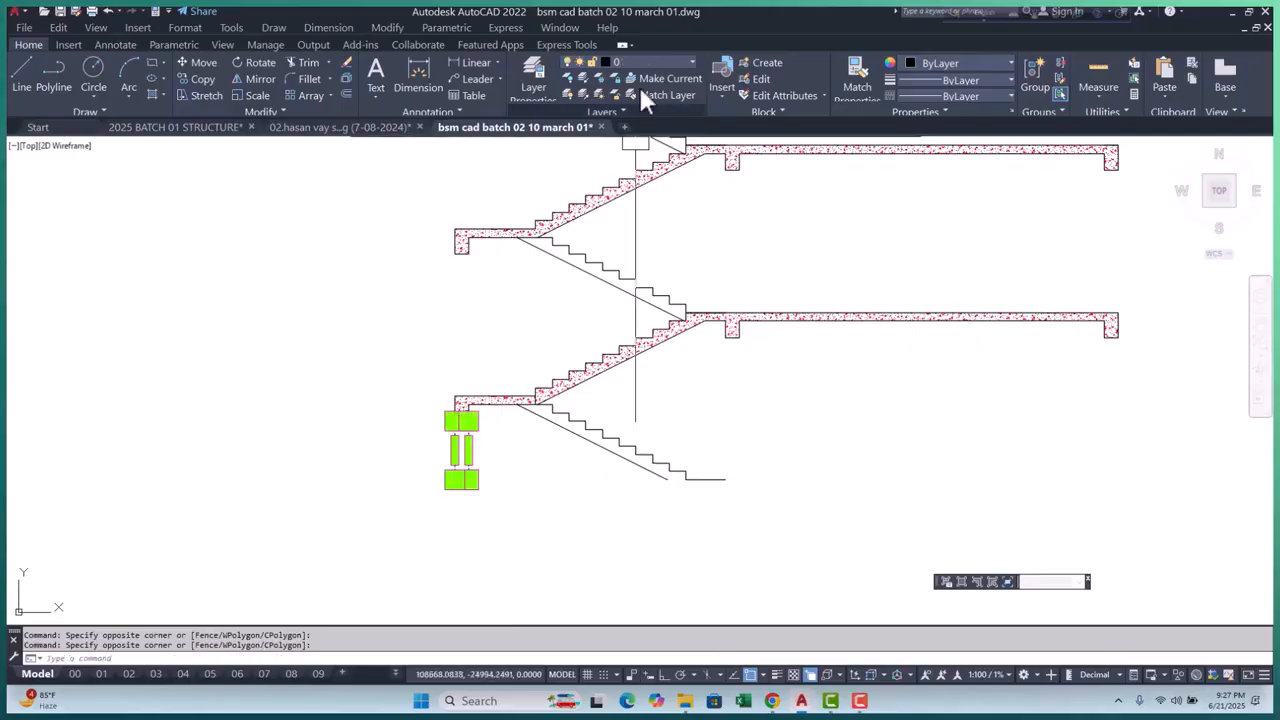
pyautogui.click(654, 61)
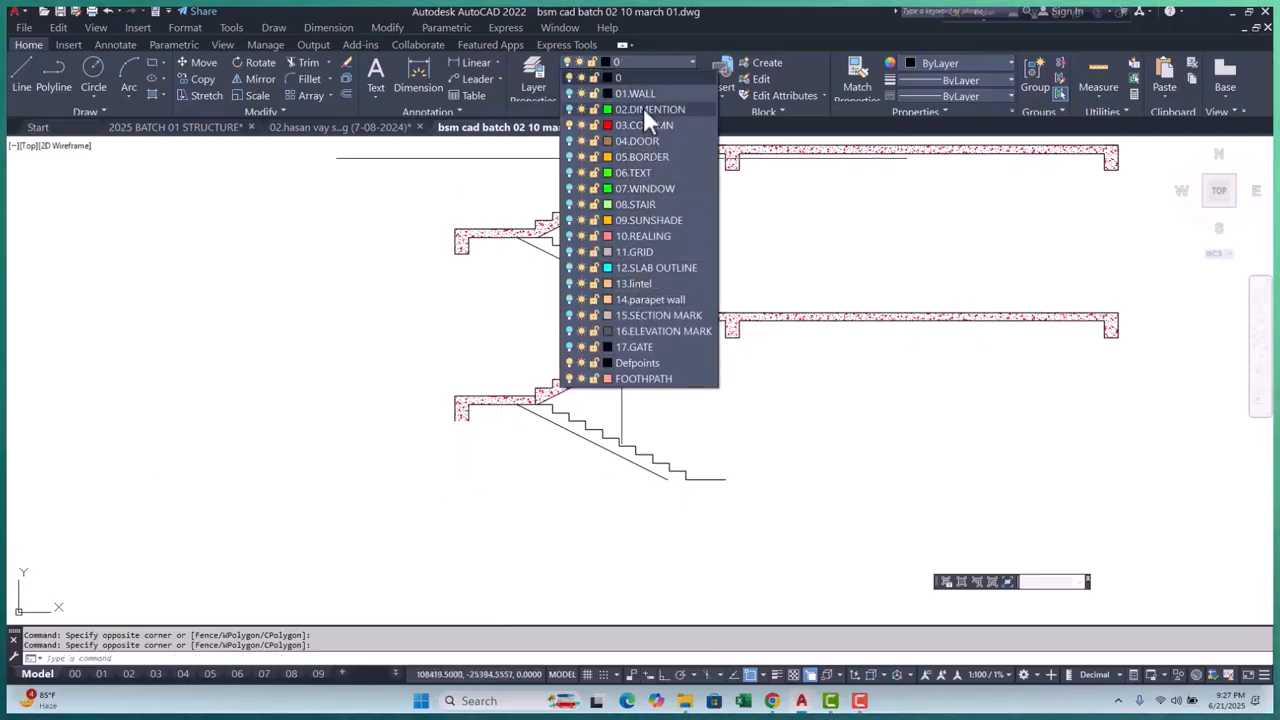
pyautogui.click(640, 93)
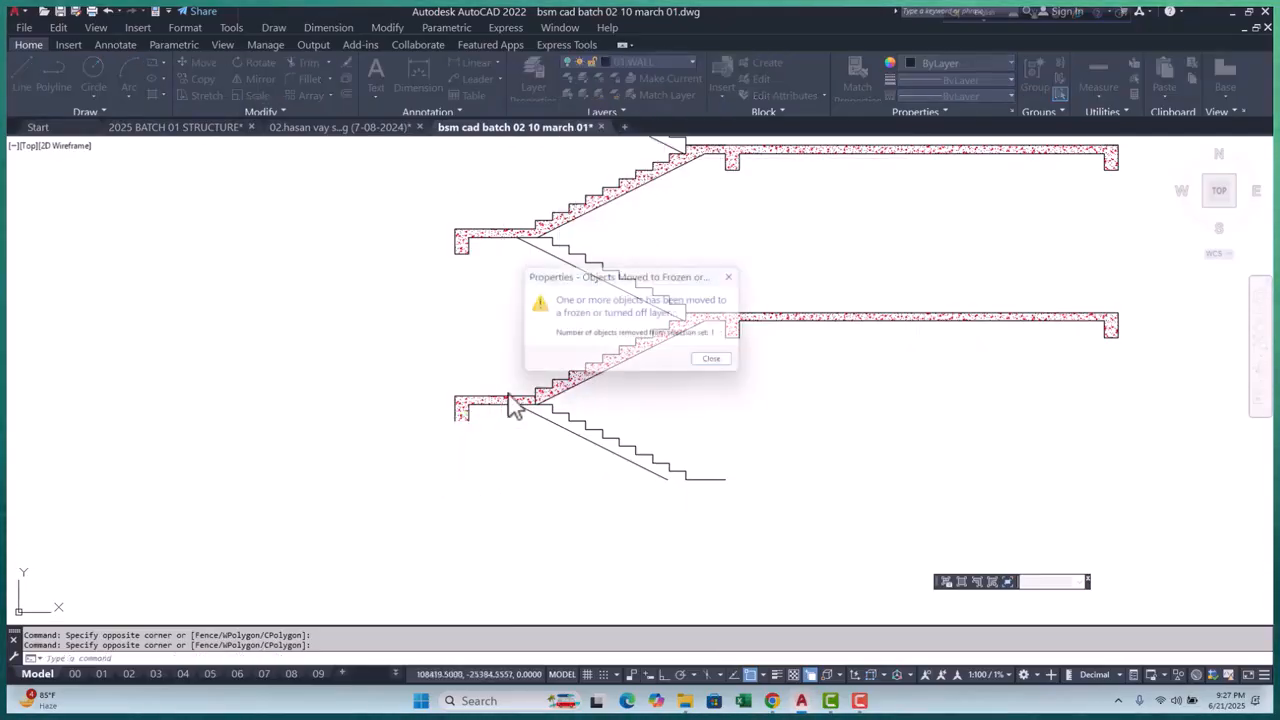
pyautogui.click(721, 363)
pyautogui.moveTo(700, 390)
pyautogui.mouseDown(button='middle')
pyautogui.moveTo(600, 375)
pyautogui.moveTo(640, 380)
pyautogui.moveTo(543, 405)
pyautogui.mouseUp(button='middle')
pyautogui.click(634, 357)
pyautogui.scroll(-3, 543, 405)
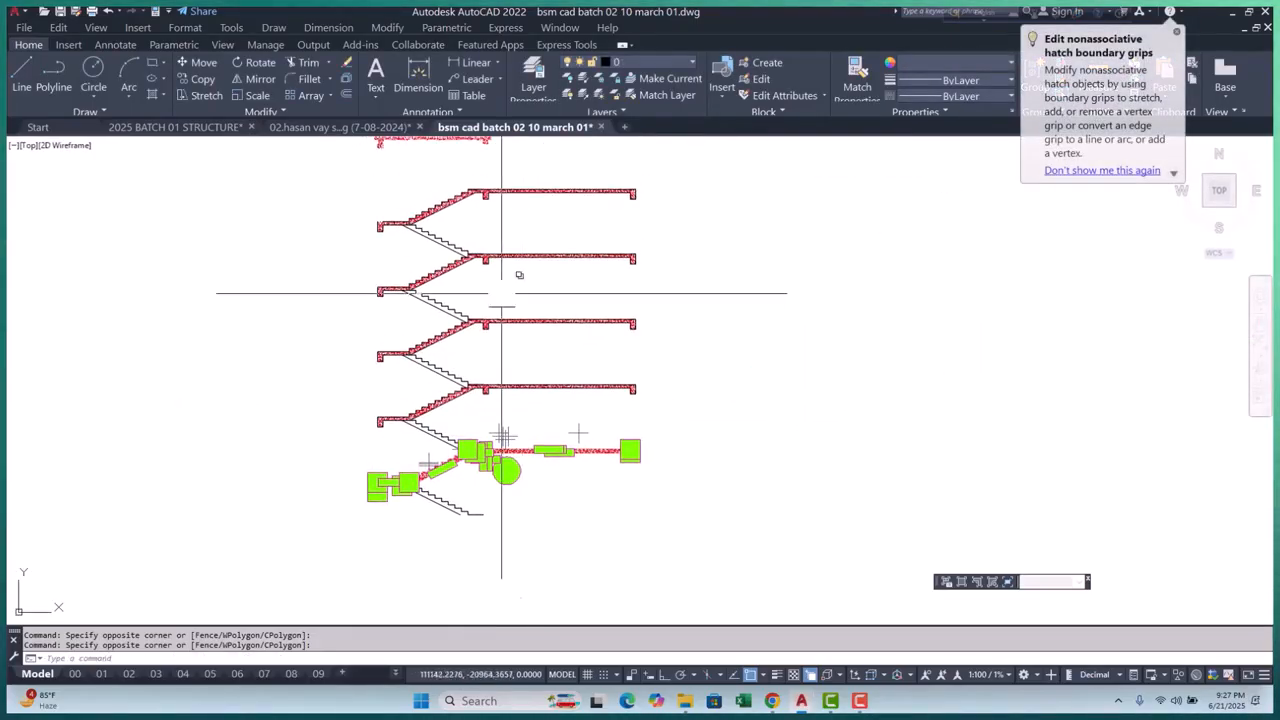
pyautogui.scroll(4, 474, 249)
pyautogui.press('Escape')
pyautogui.scroll(1, 474, 280)
pyautogui.scroll(-5, 443, 286)
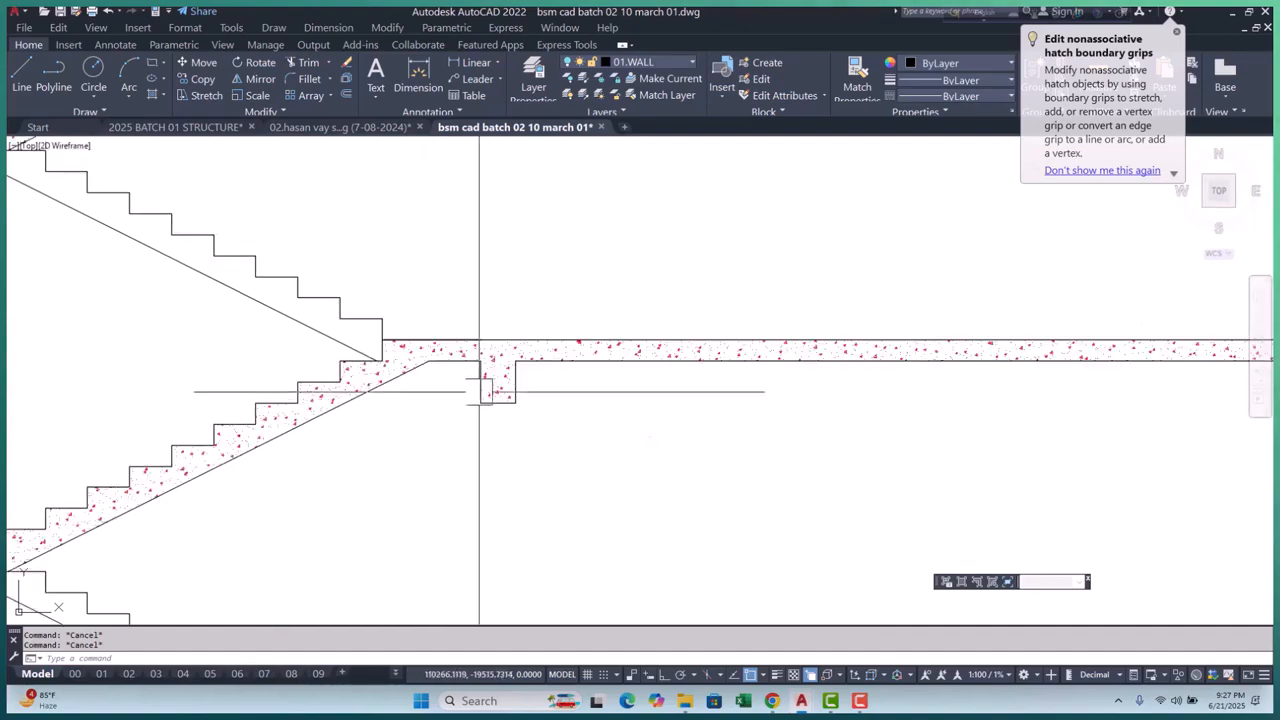
pyautogui.scroll(5, 402, 245)
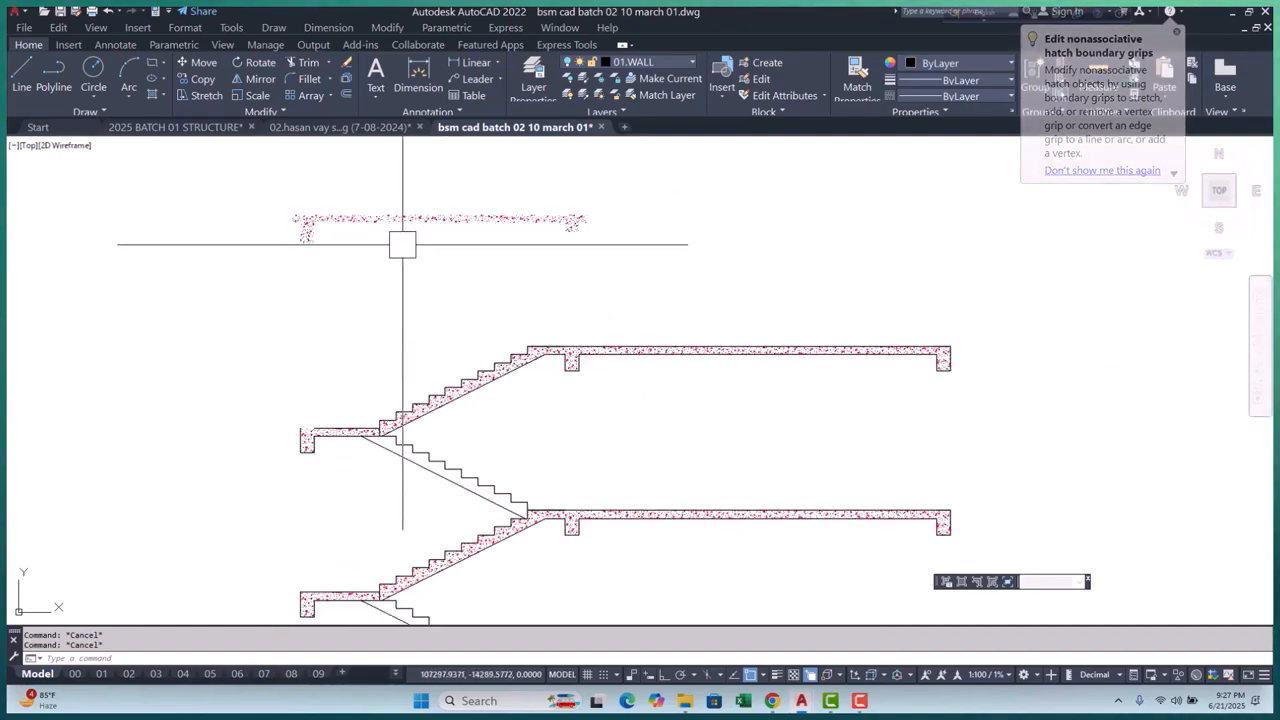
pyautogui.scroll(-6, 400, 271)
pyautogui.scroll(6, 318, 270)
pyautogui.scroll(-5, 318, 270)
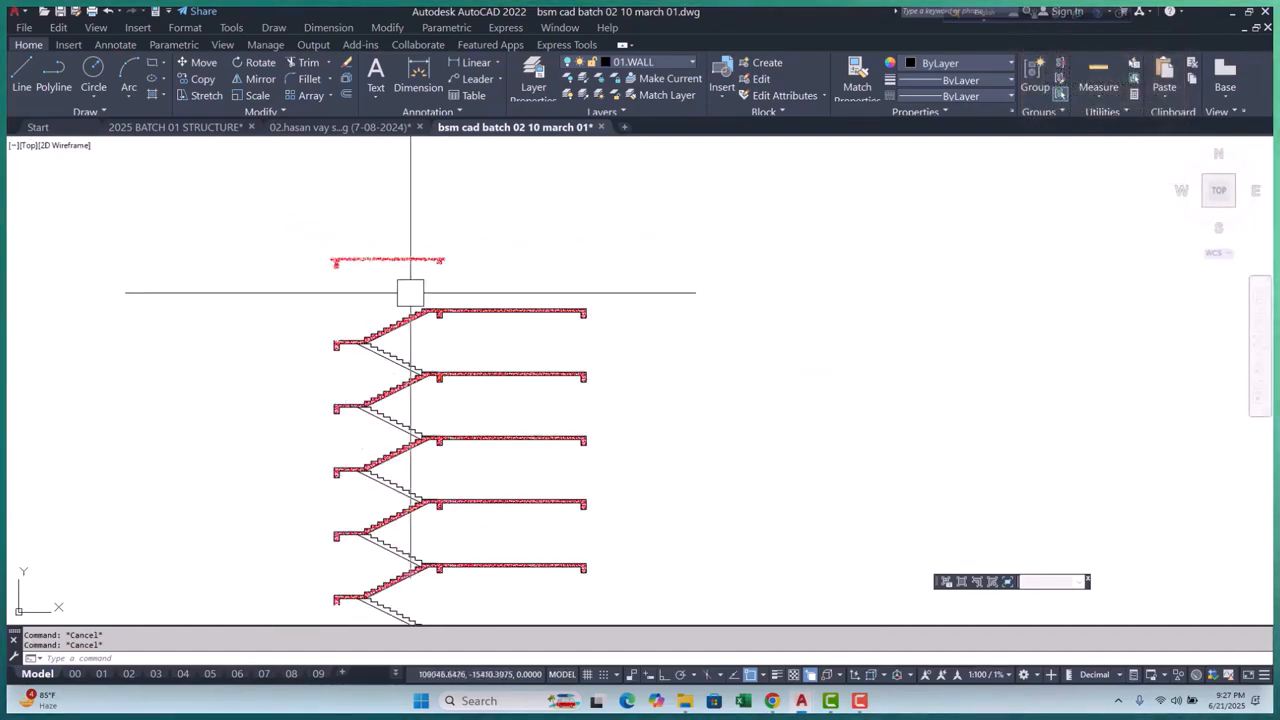
pyautogui.scroll(5, 517, 300)
pyautogui.click(551, 266)
pyautogui.scroll(9, 406, 362)
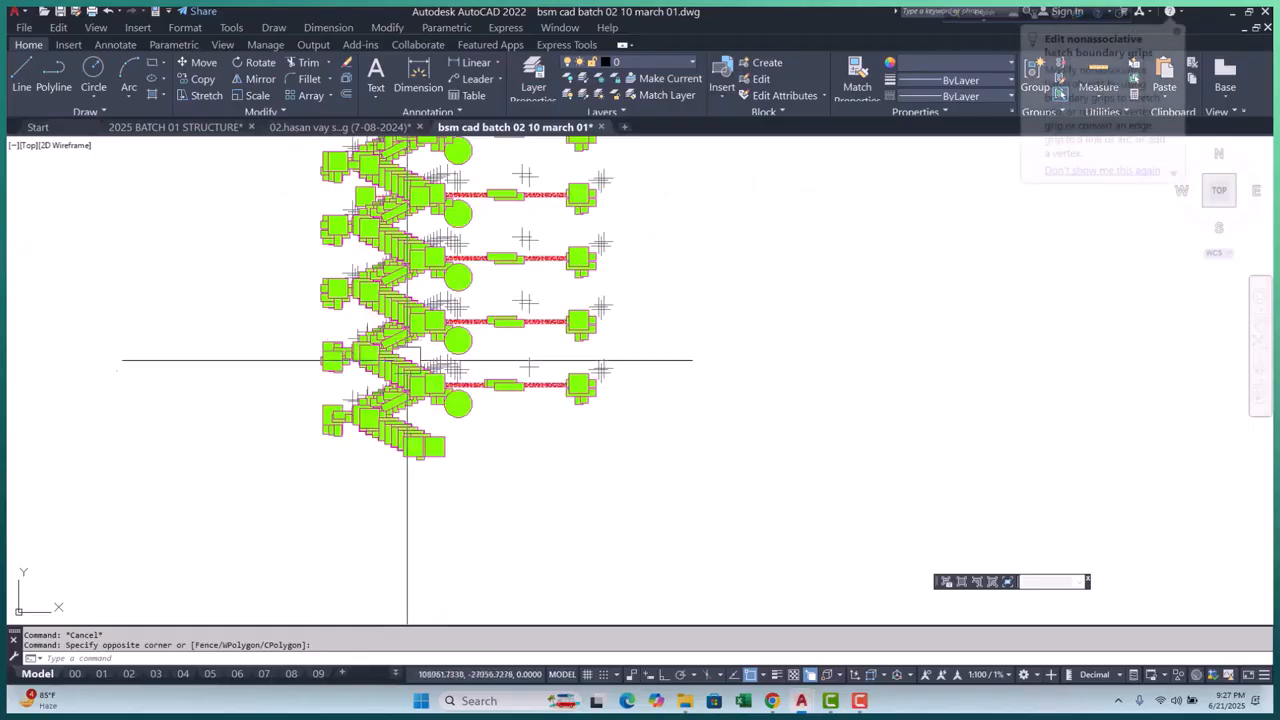
pyautogui.press('Escape')
# Assign all remaining stair, slab and hatch objects of section X-X to the 08.STAIR layer
pyautogui.scroll(-8, 440, 390)
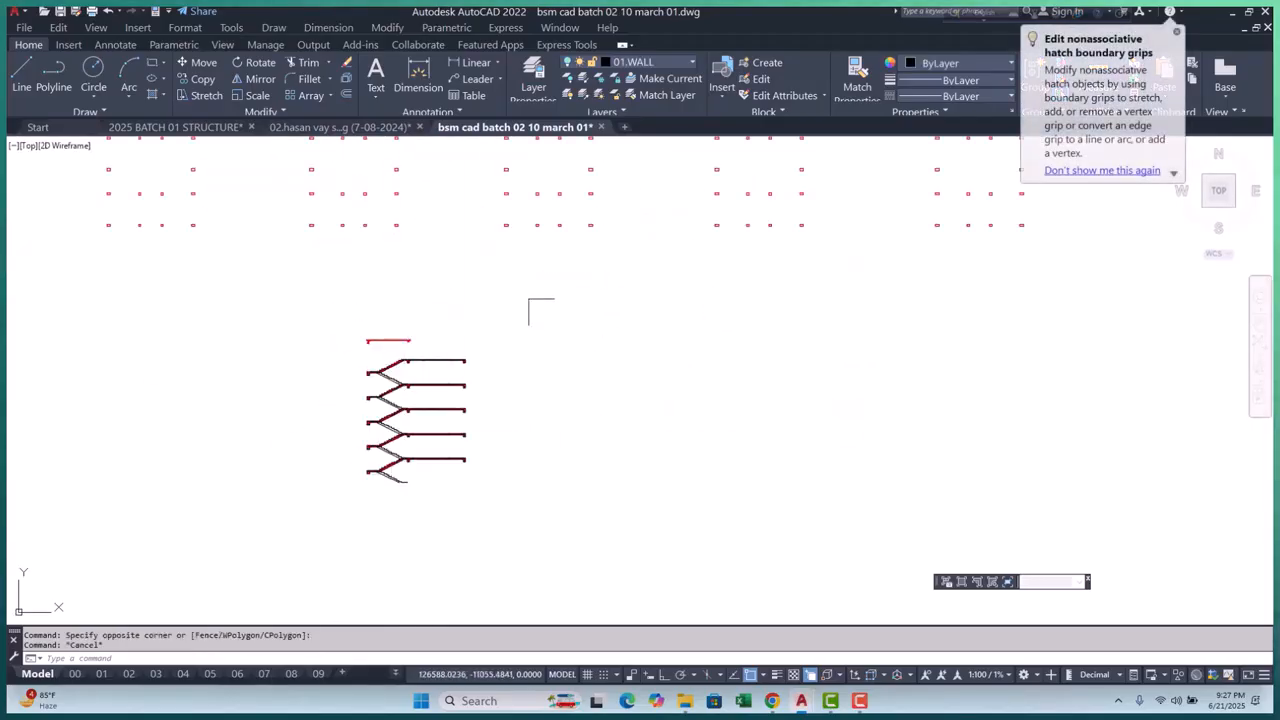
pyautogui.click(550, 306)
pyautogui.click(260, 560)
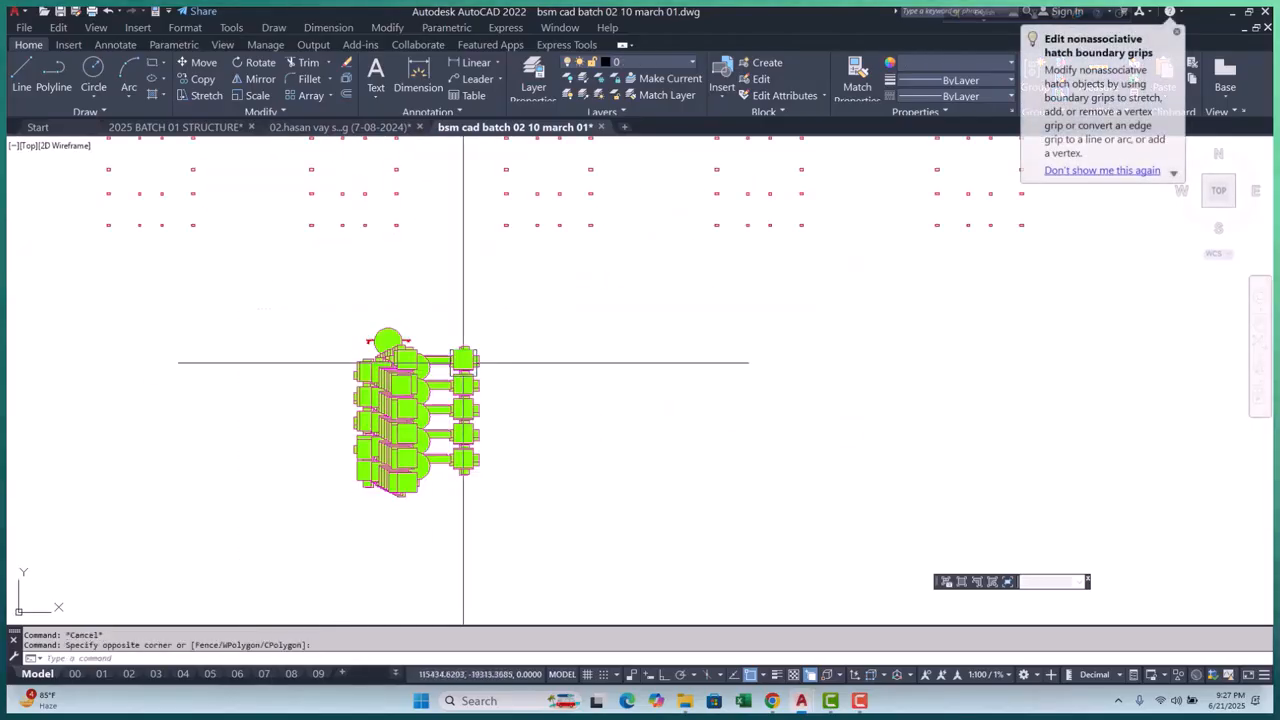
pyautogui.click(660, 60)
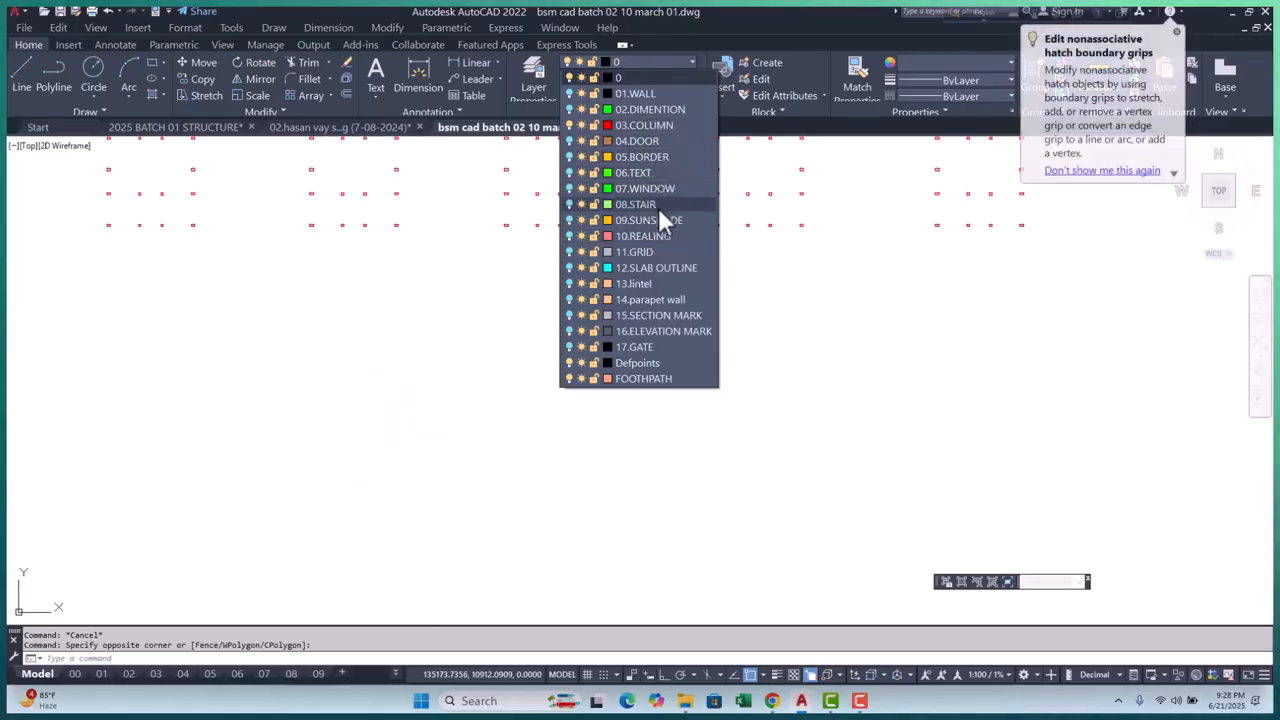
pyautogui.click(658, 208)
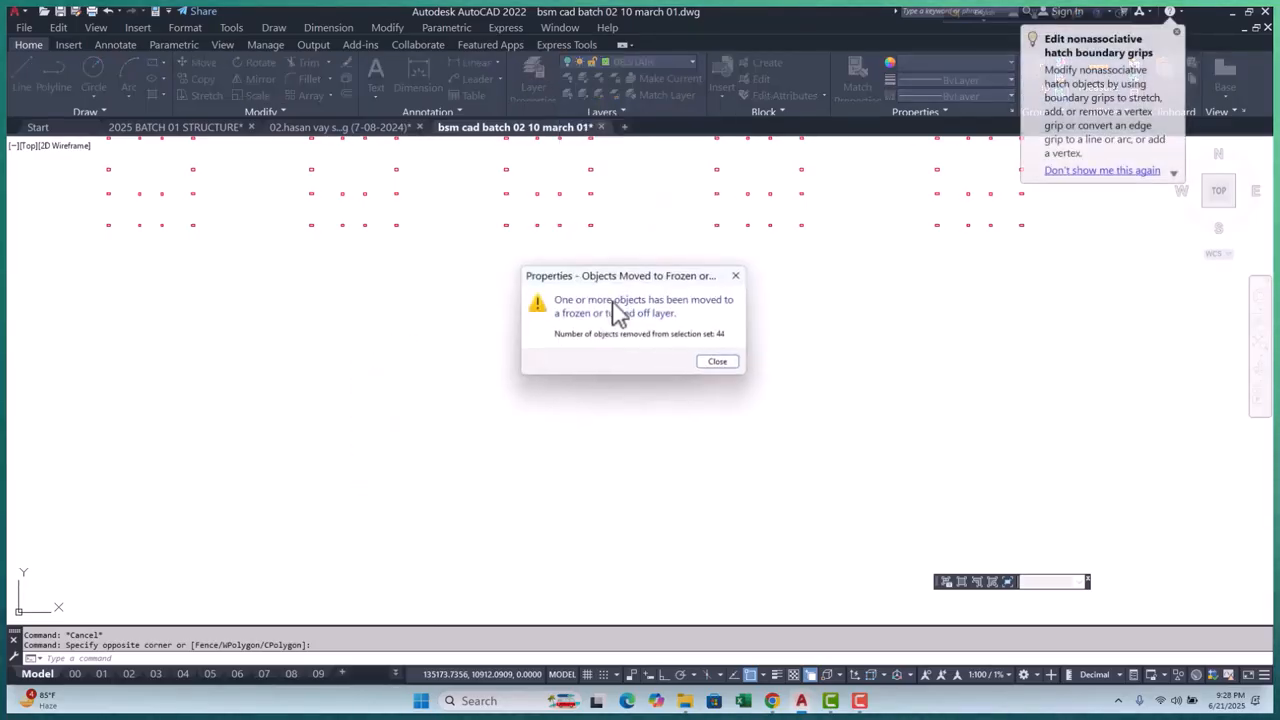
pyautogui.click(713, 363)
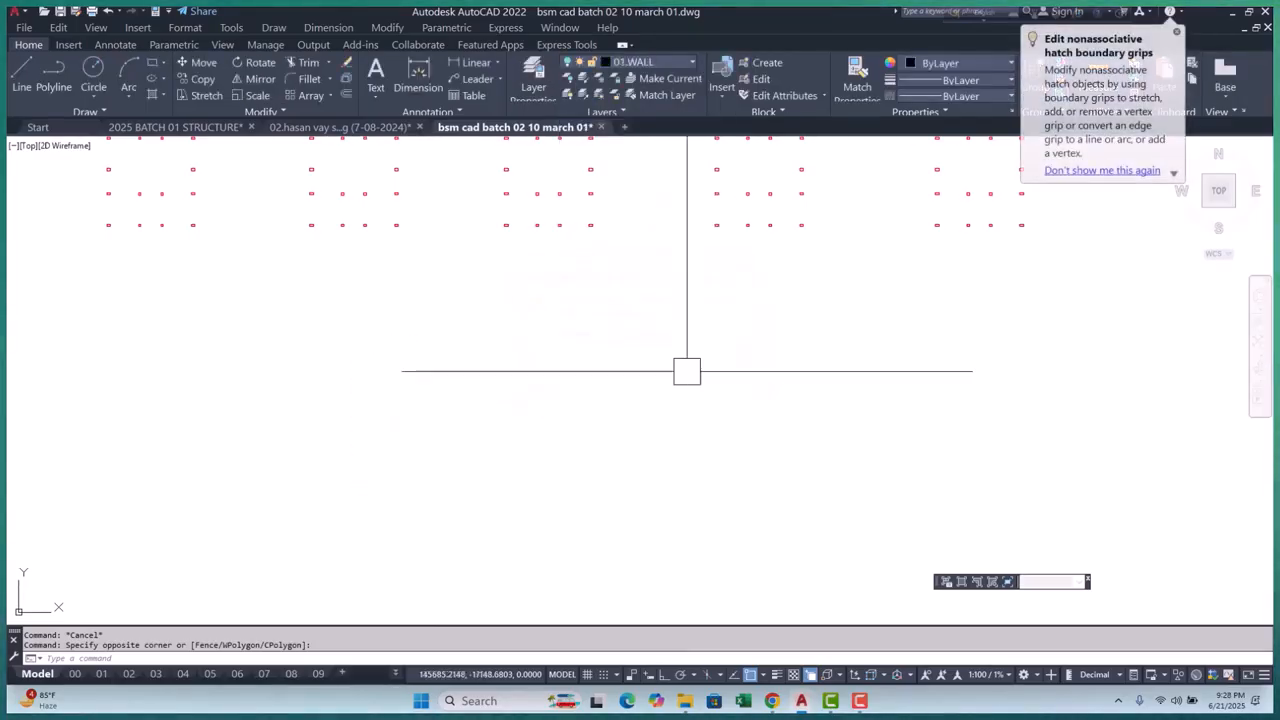
# Rename the 08.STAIR layer as 08.STAIR-SLAB
pyautogui.click(667, 62)
pyautogui.press('Escape')
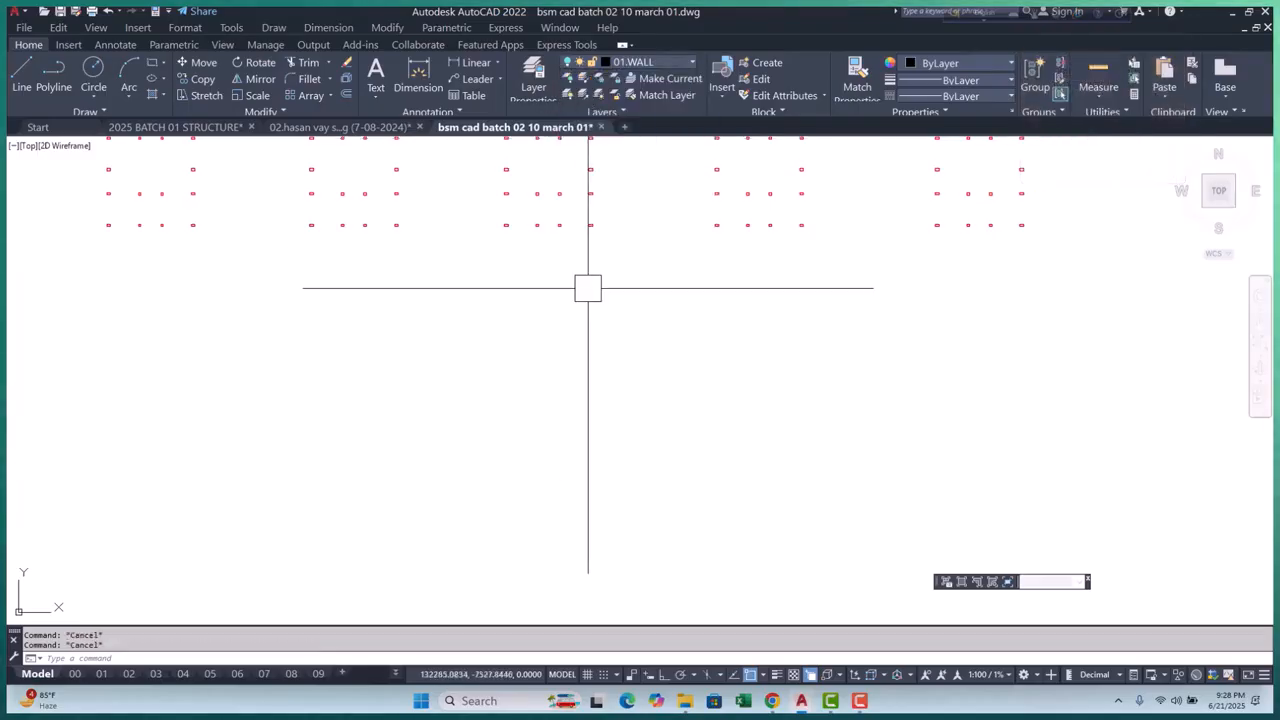
pyautogui.write('LA')
pyautogui.press('Return')
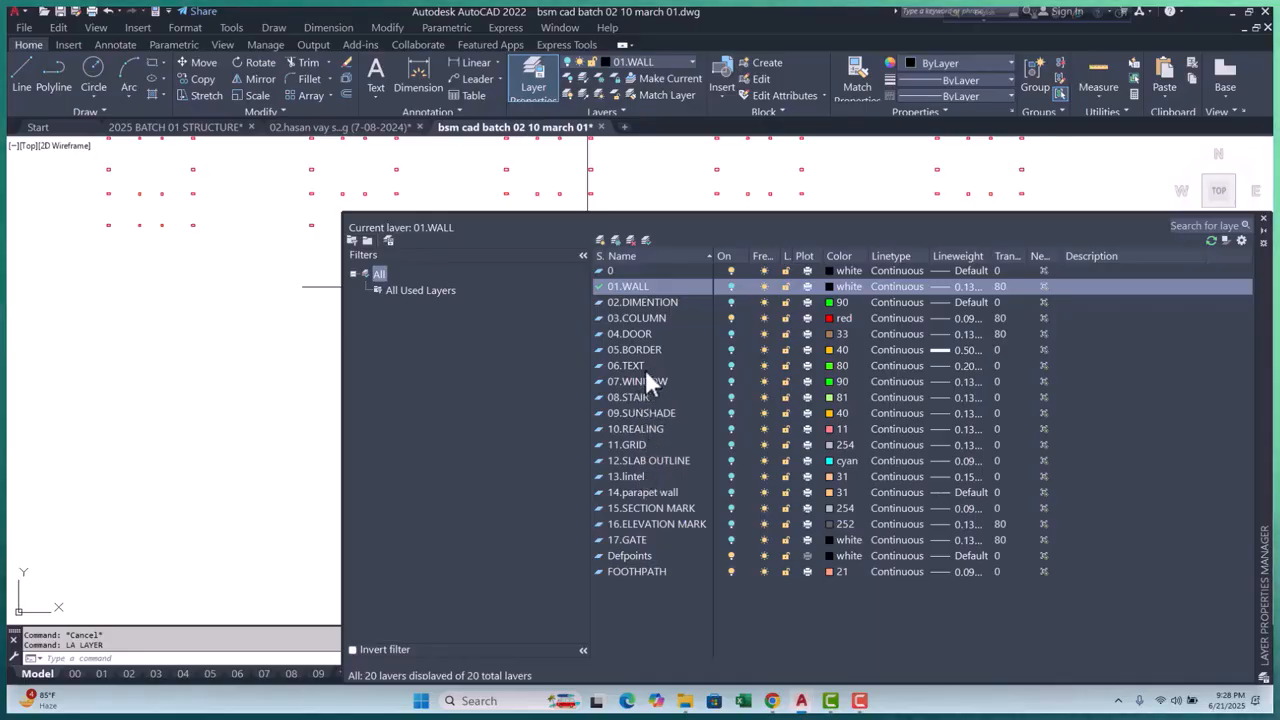
pyautogui.click(645, 399)
pyautogui.rightClick(647, 397)
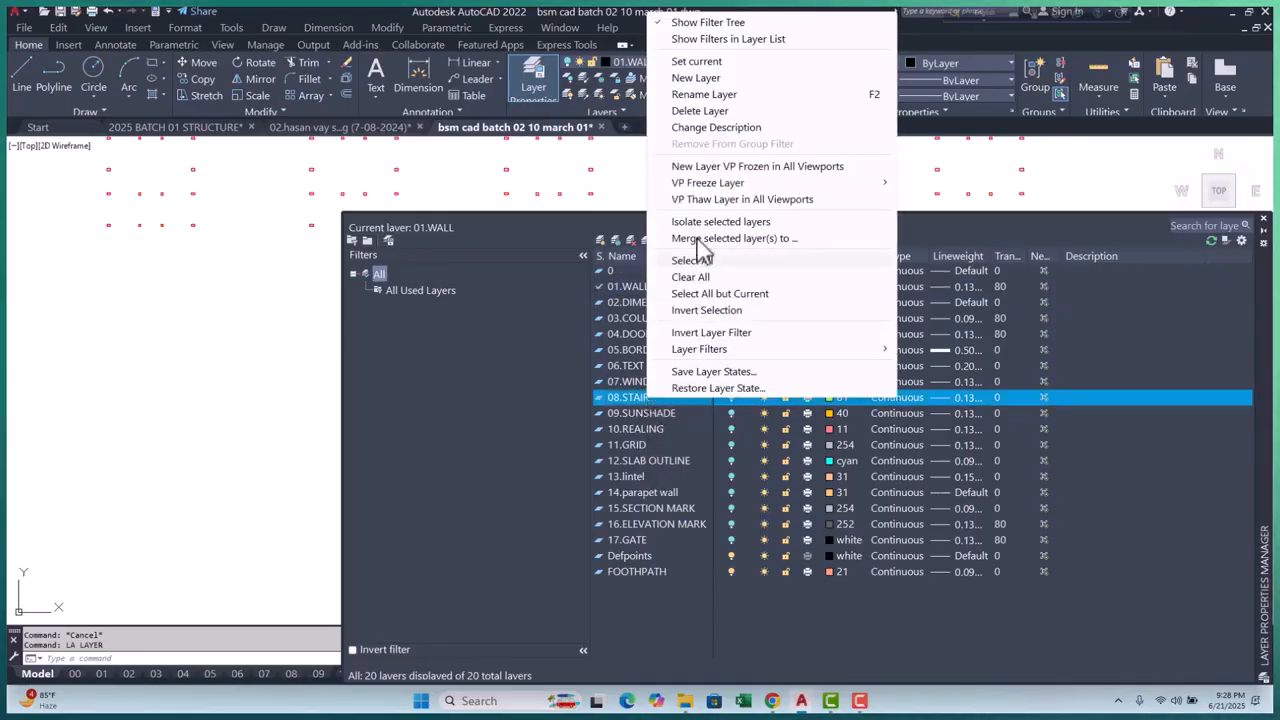
pyautogui.click(721, 95)
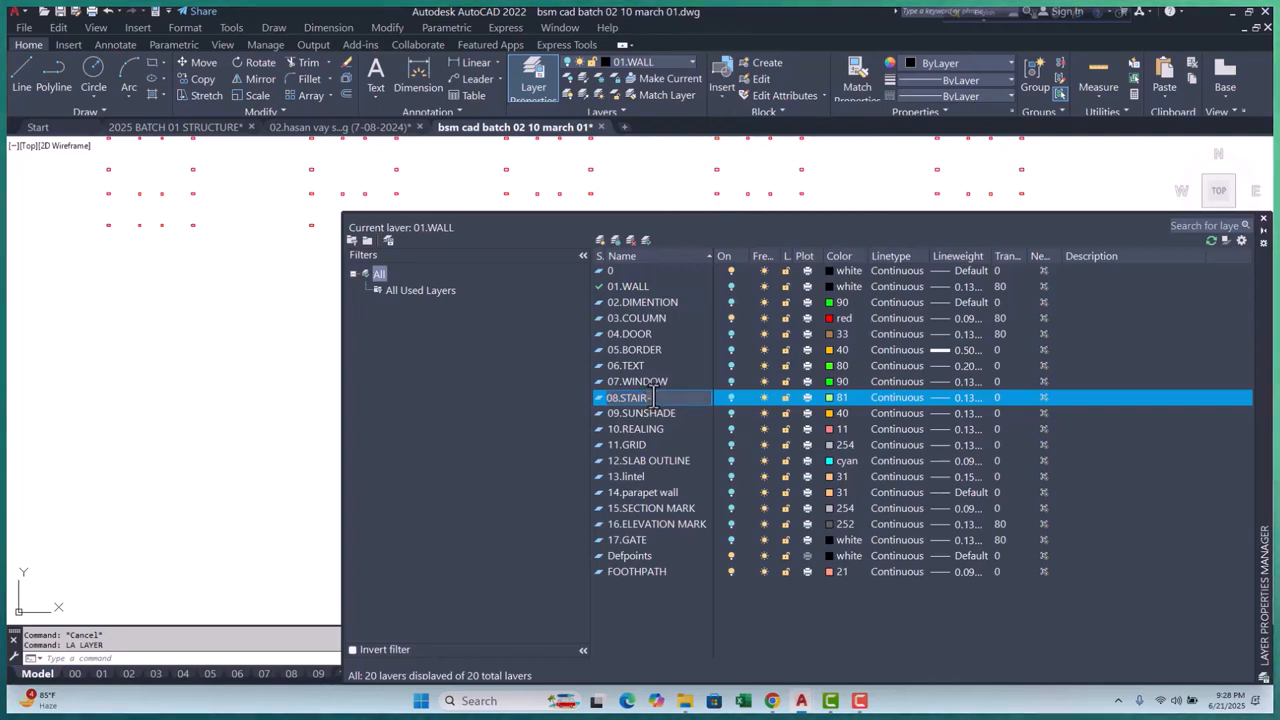
pyautogui.write('AB')
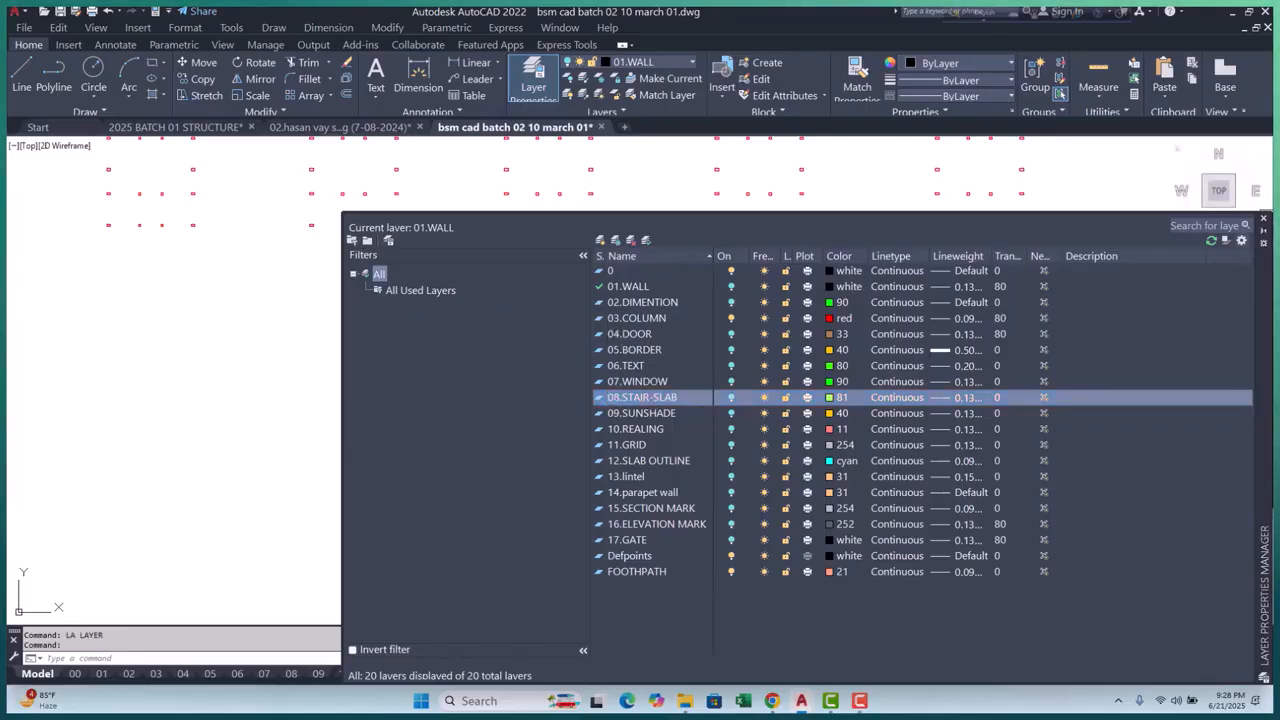
pyautogui.click(1264, 219)
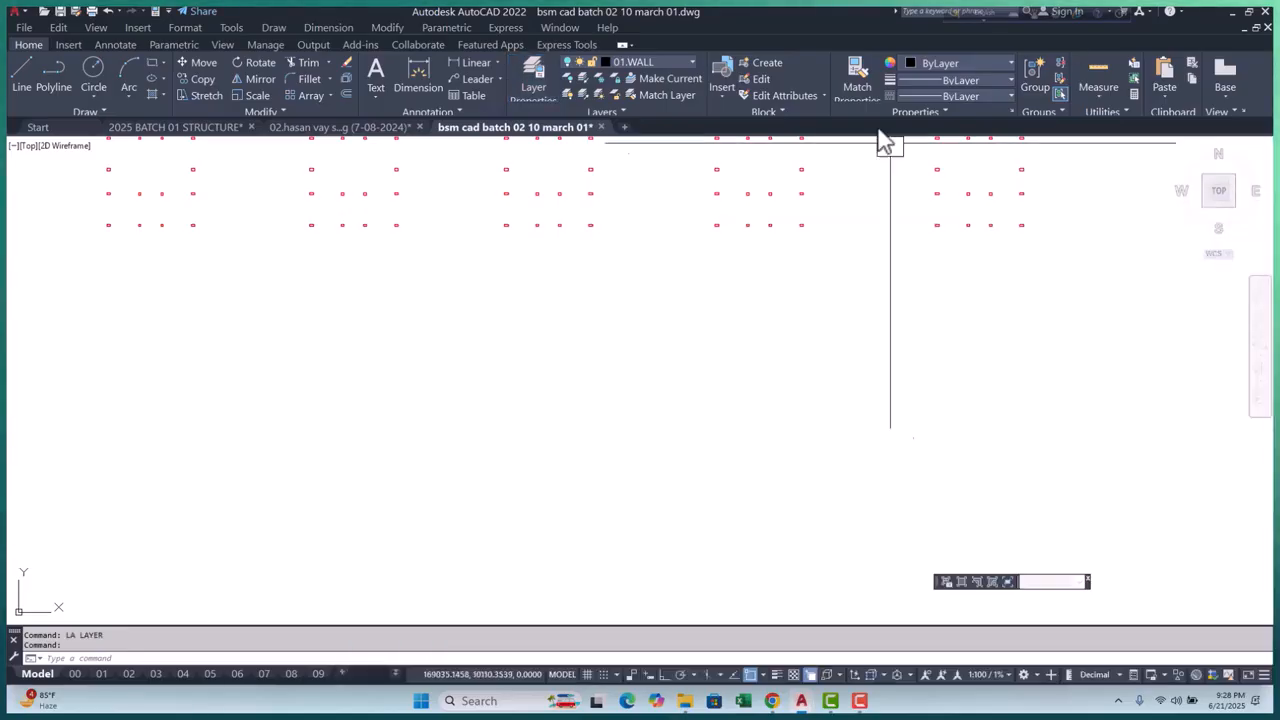
# Turn off the 03.COLUMN layer
pyautogui.click(662, 61)
pyautogui.click(570, 125)
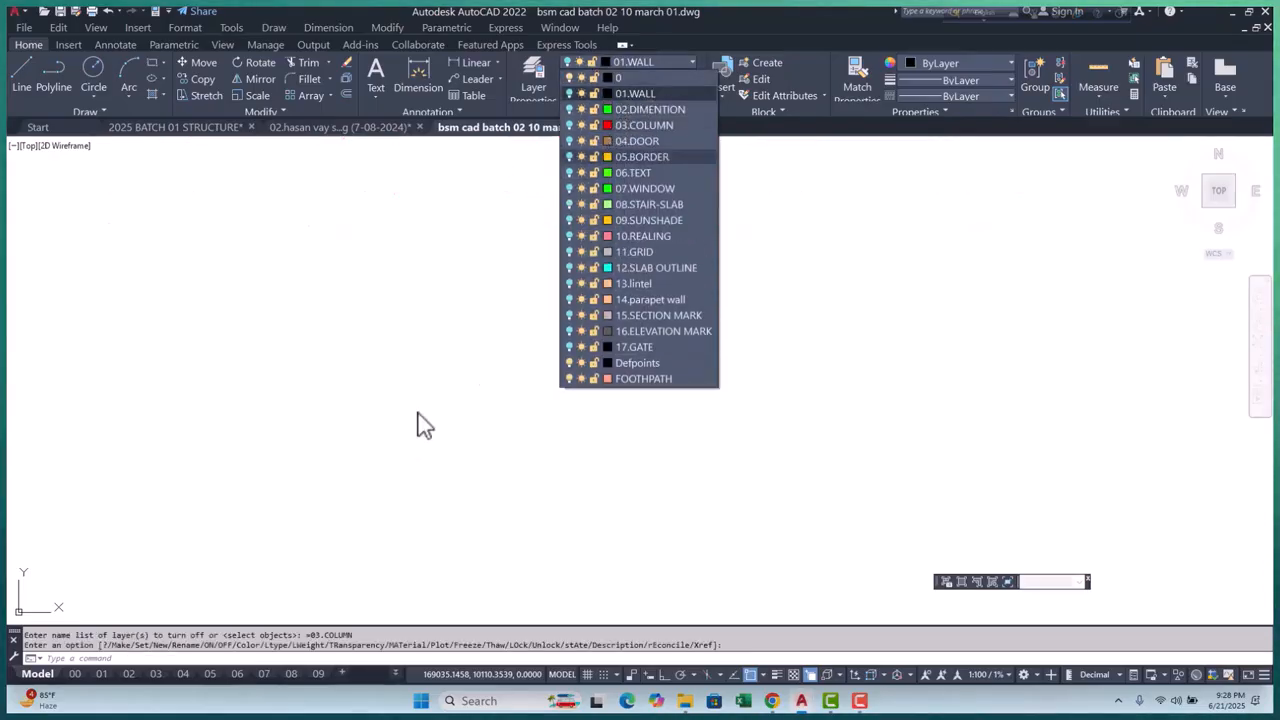
pyautogui.scroll(10, 278, 352)
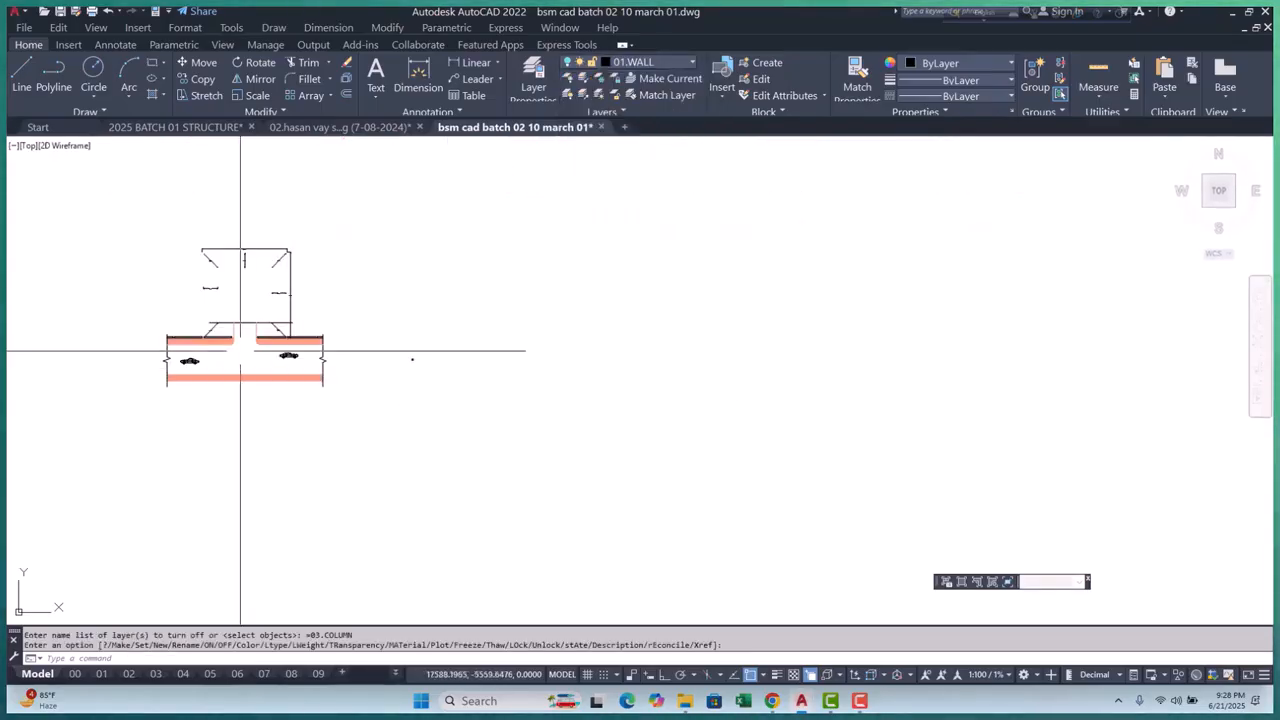
# Assign the site plan's inner dimensions, including the two diagonal ones beside the entrance, to the 02.DIMENTION layer
pyautogui.scroll(4, 285, 302)
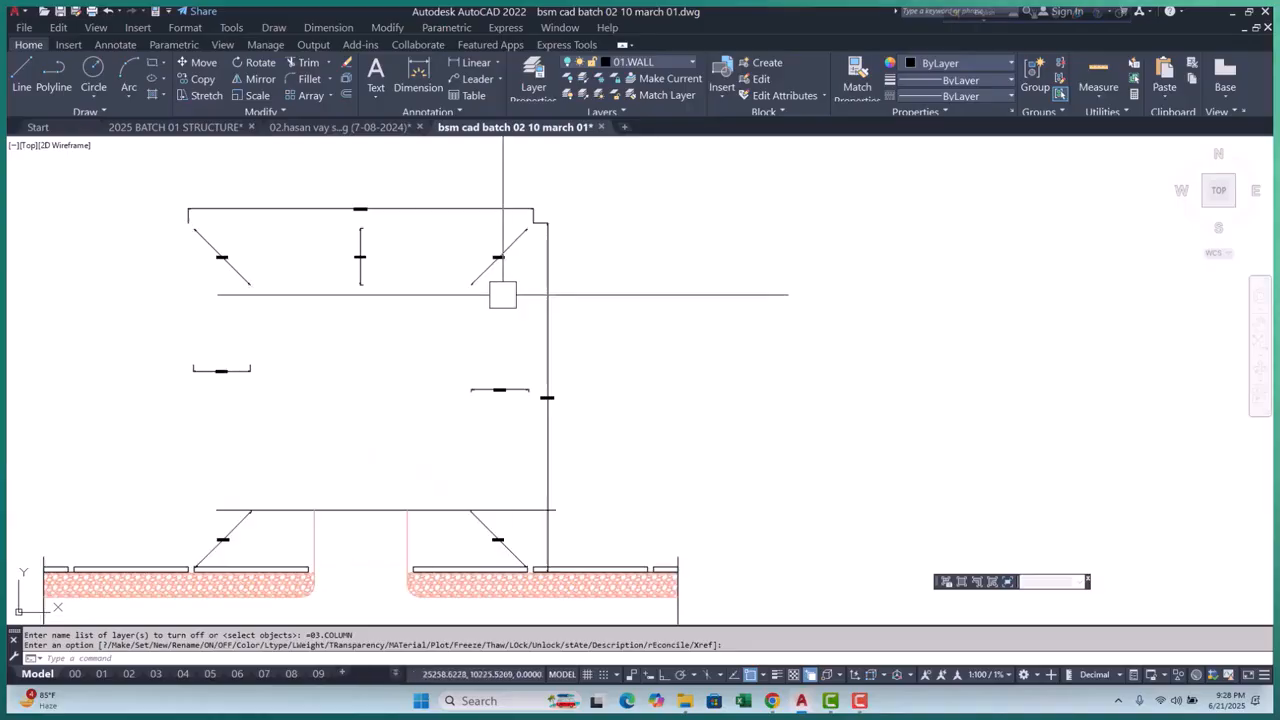
pyautogui.scroll(-4, 530, 245)
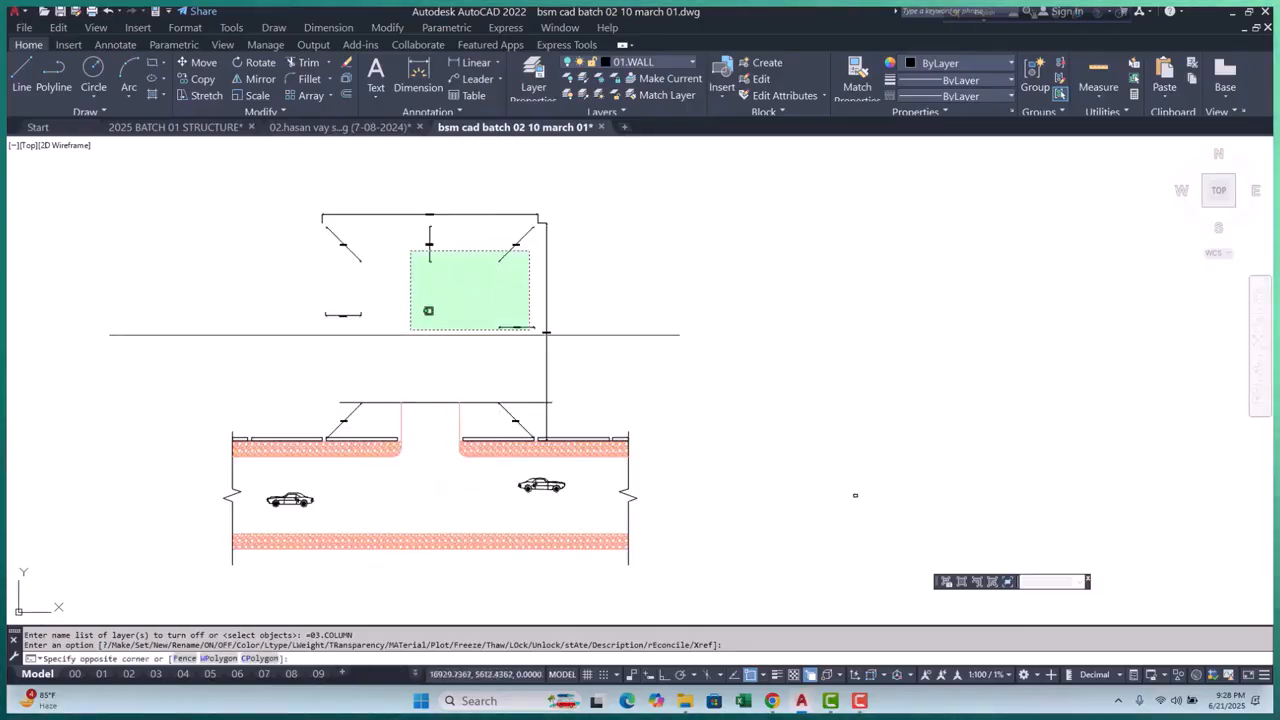
pyautogui.click(290, 360)
pyautogui.scroll(5, 408, 428)
pyautogui.click(681, 404)
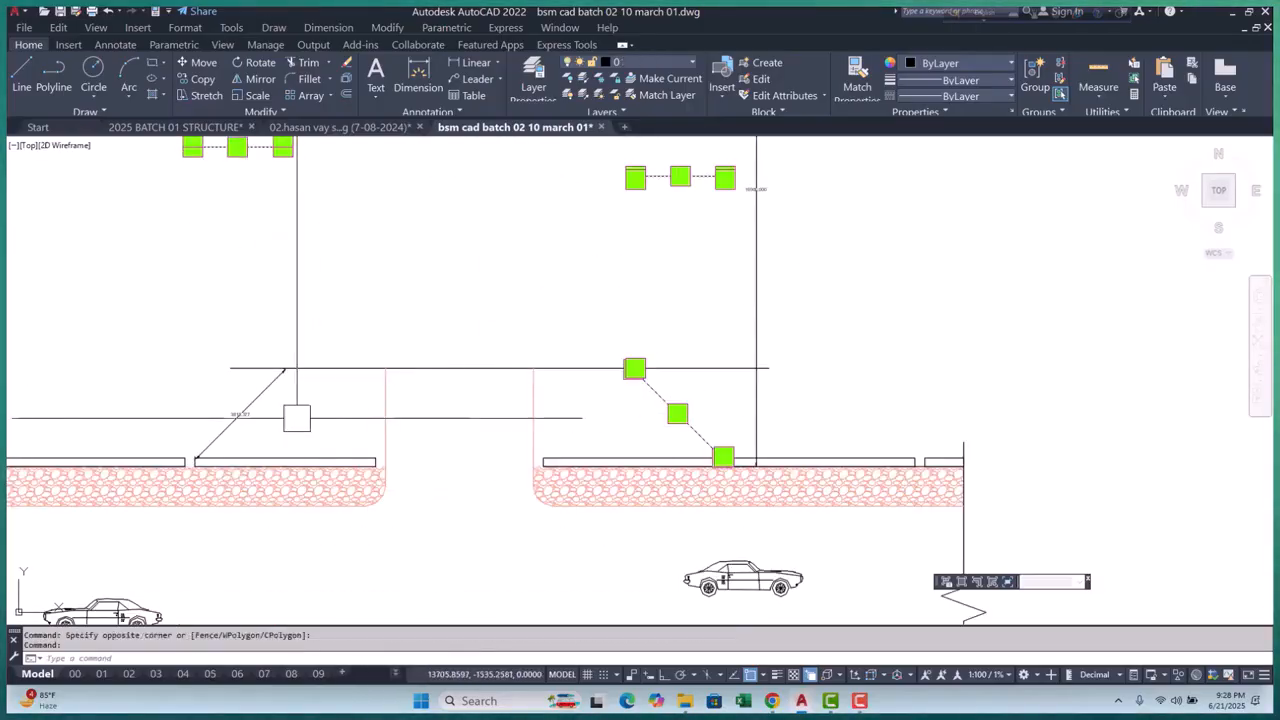
pyautogui.click(240, 413)
pyautogui.click(671, 59)
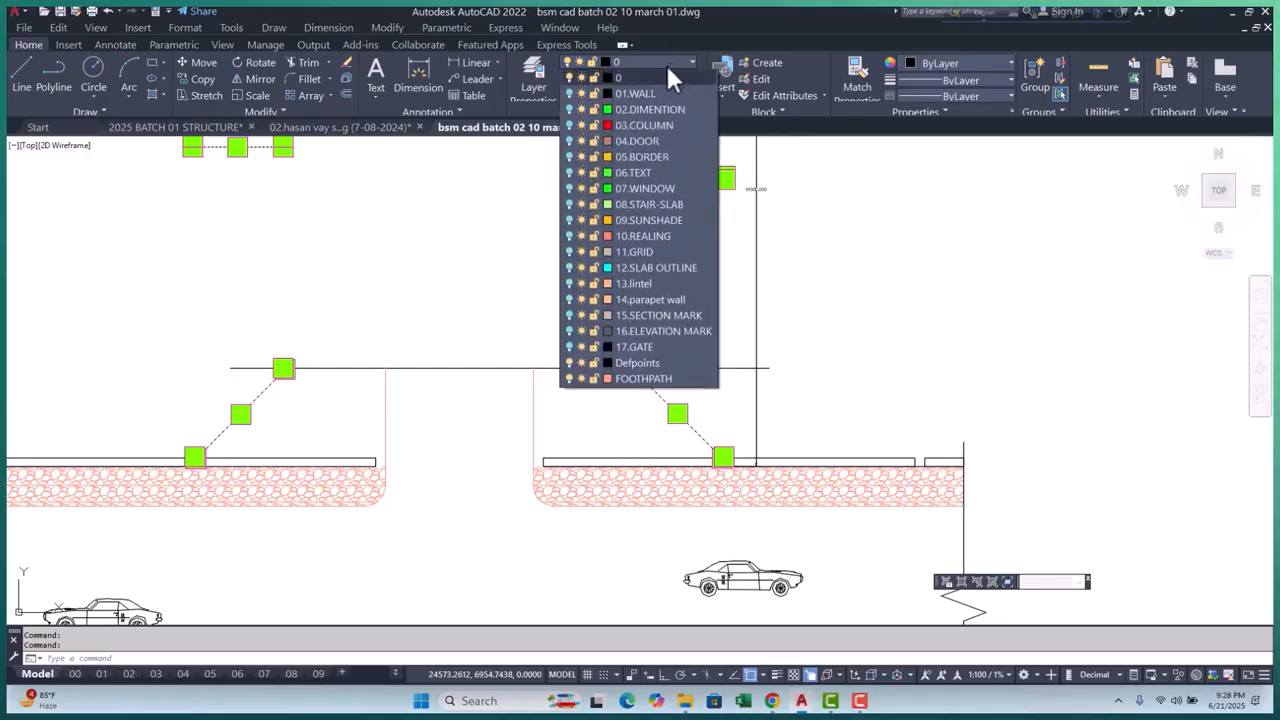
pyautogui.click(642, 107)
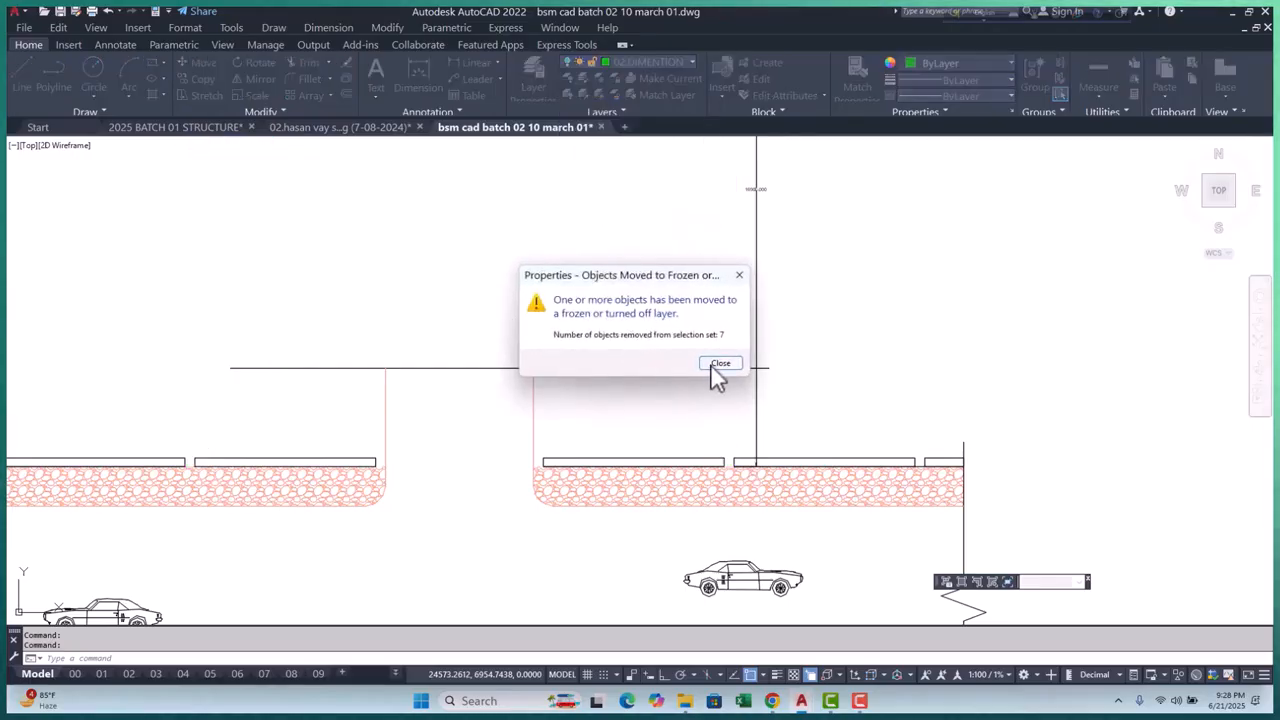
# Assign the remaining dimensions above the site plan's entrance to the 02.DIMENTION layer
pyautogui.click(720, 363)
pyautogui.scroll(-6, 563, 435)
pyautogui.scroll(2, 600, 300)
pyautogui.click(680, 200)
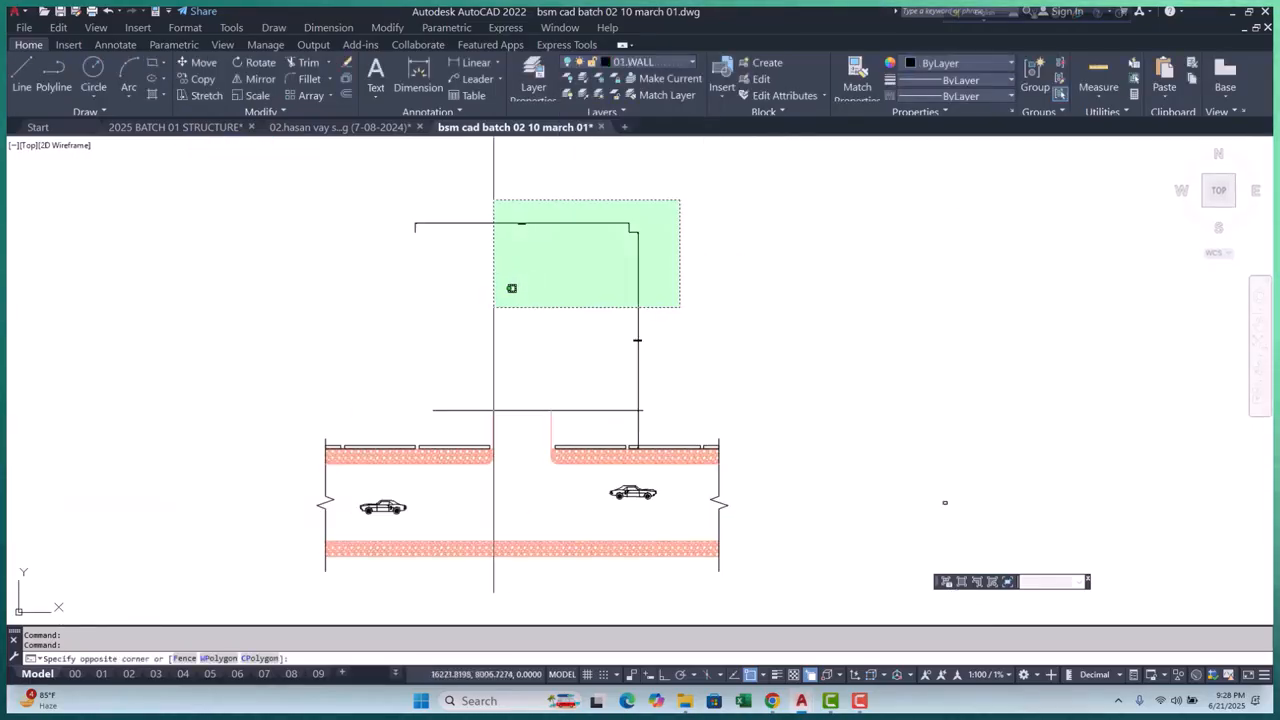
pyautogui.click(494, 307)
pyautogui.click(648, 60)
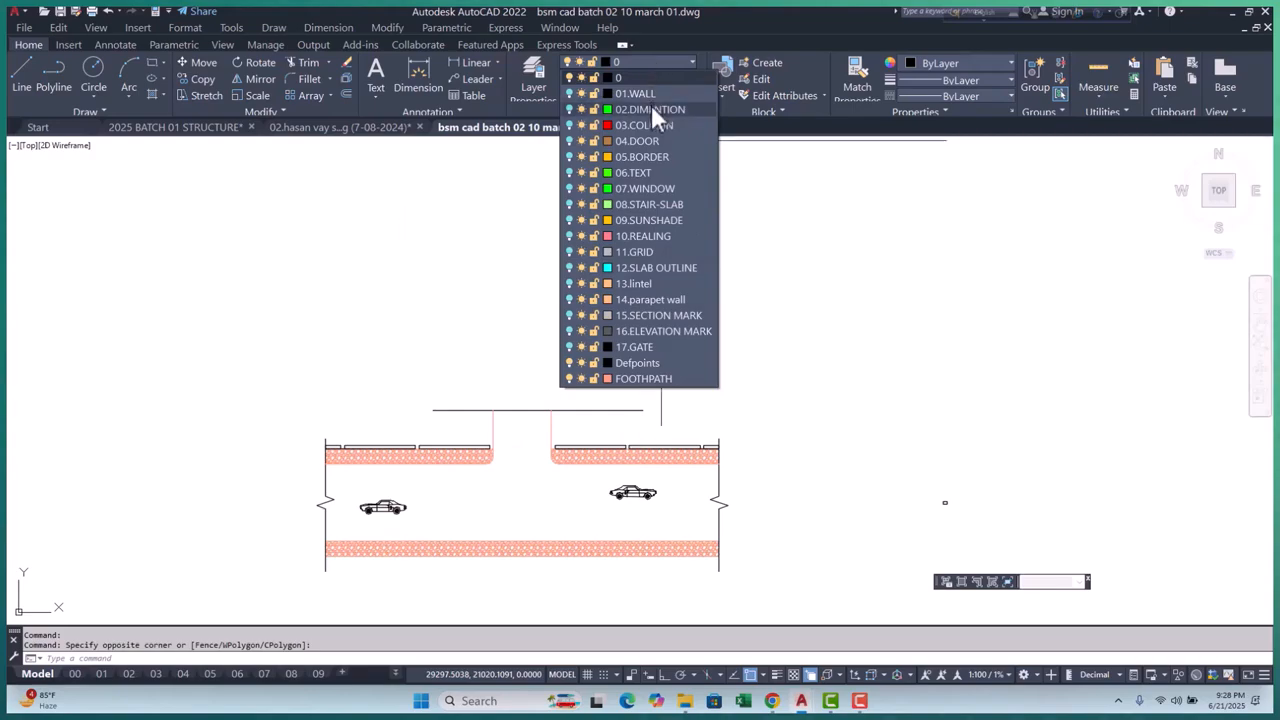
pyautogui.click(651, 106)
pyautogui.click(718, 363)
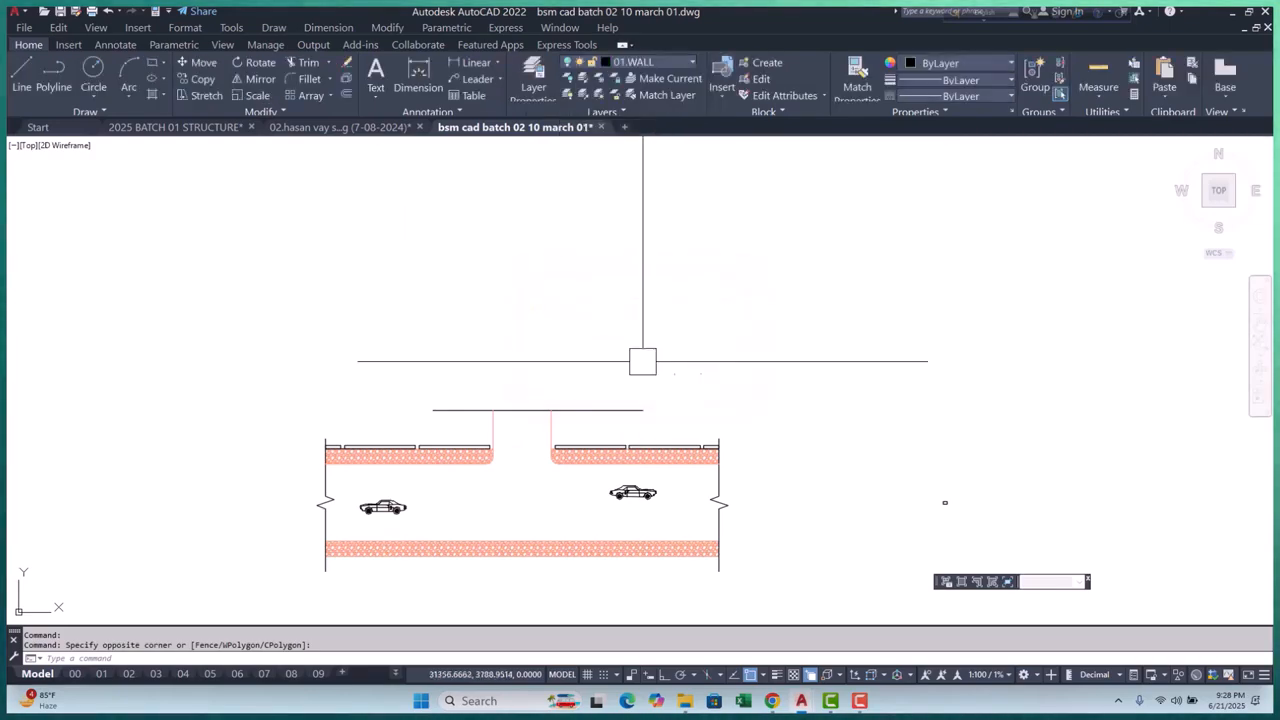
# Assign all boundary wall segments along the upper footpath, on both sides of the entrance, to the 01.WALL layer
pyautogui.scroll(-2, 557, 437)
pyautogui.scroll(2, 571, 425)
pyautogui.scroll(2, 457, 300)
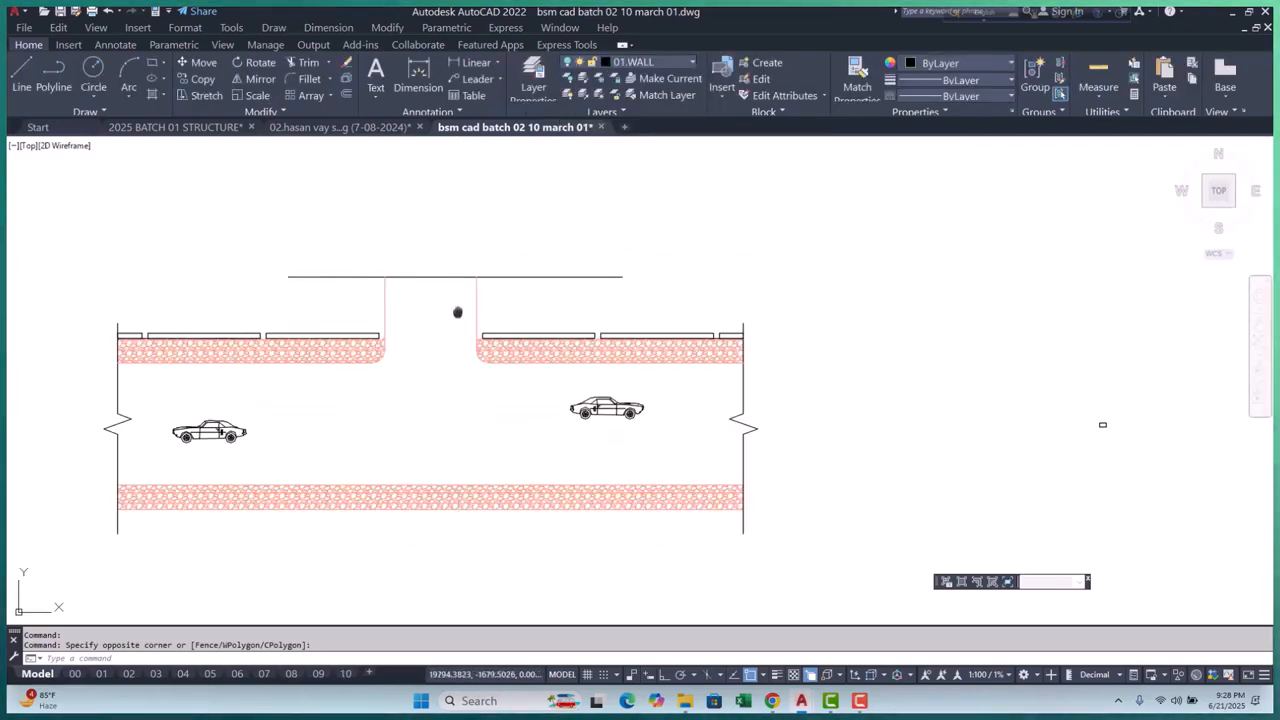
pyautogui.scroll(6, 657, 343)
pyautogui.click(666, 337)
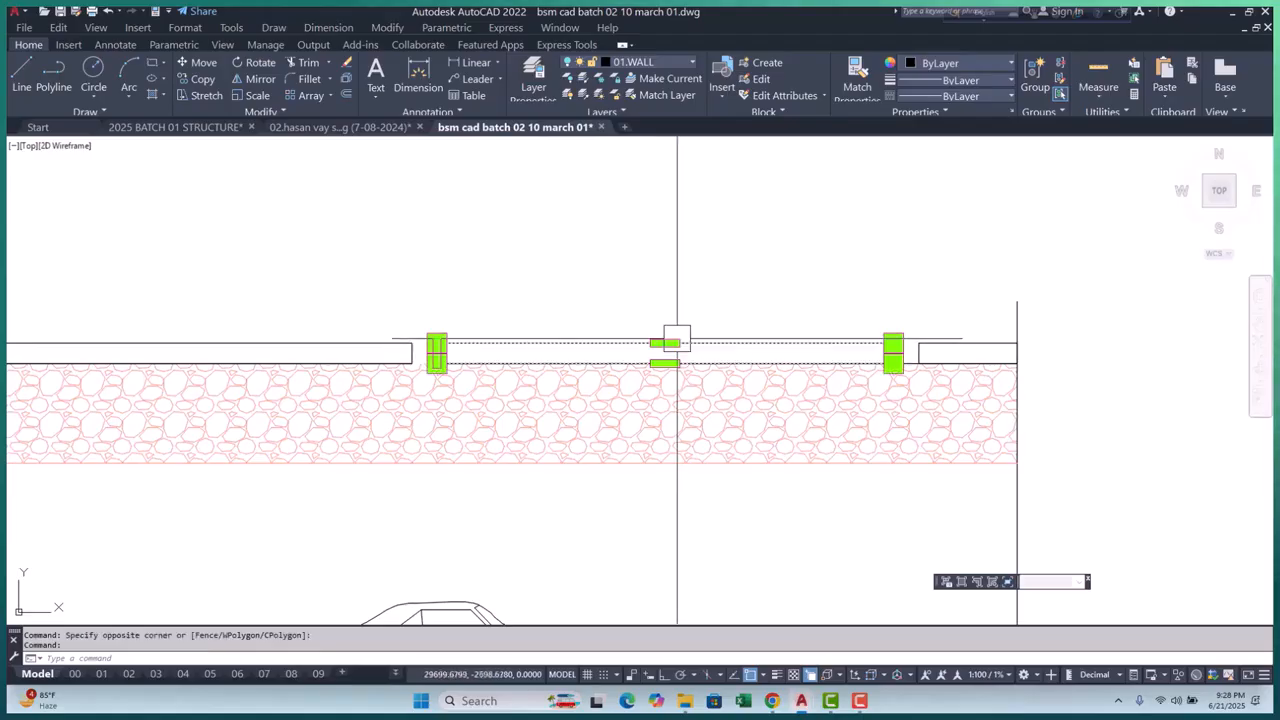
pyautogui.scroll(2, 894, 345)
pyautogui.scroll(-3, 972, 345)
pyautogui.scroll(2, 860, 343)
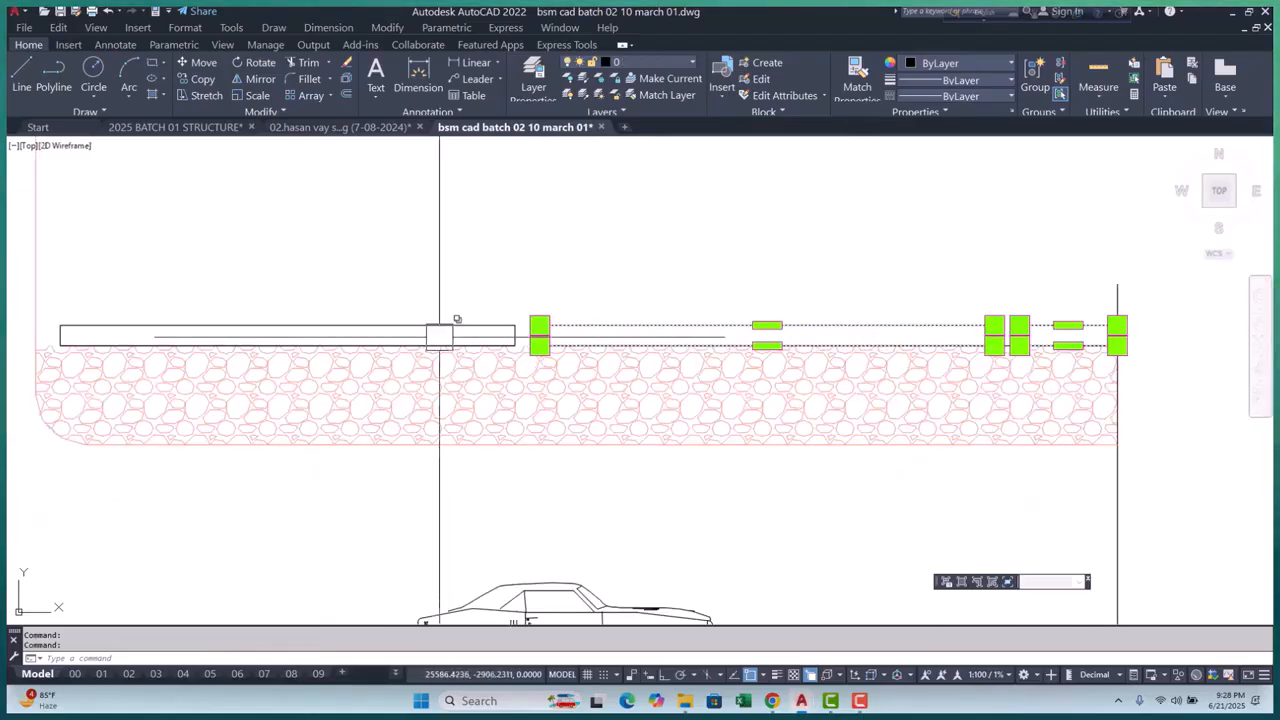
pyautogui.scroll(-5, 505, 318)
pyautogui.scroll(6, 505, 318)
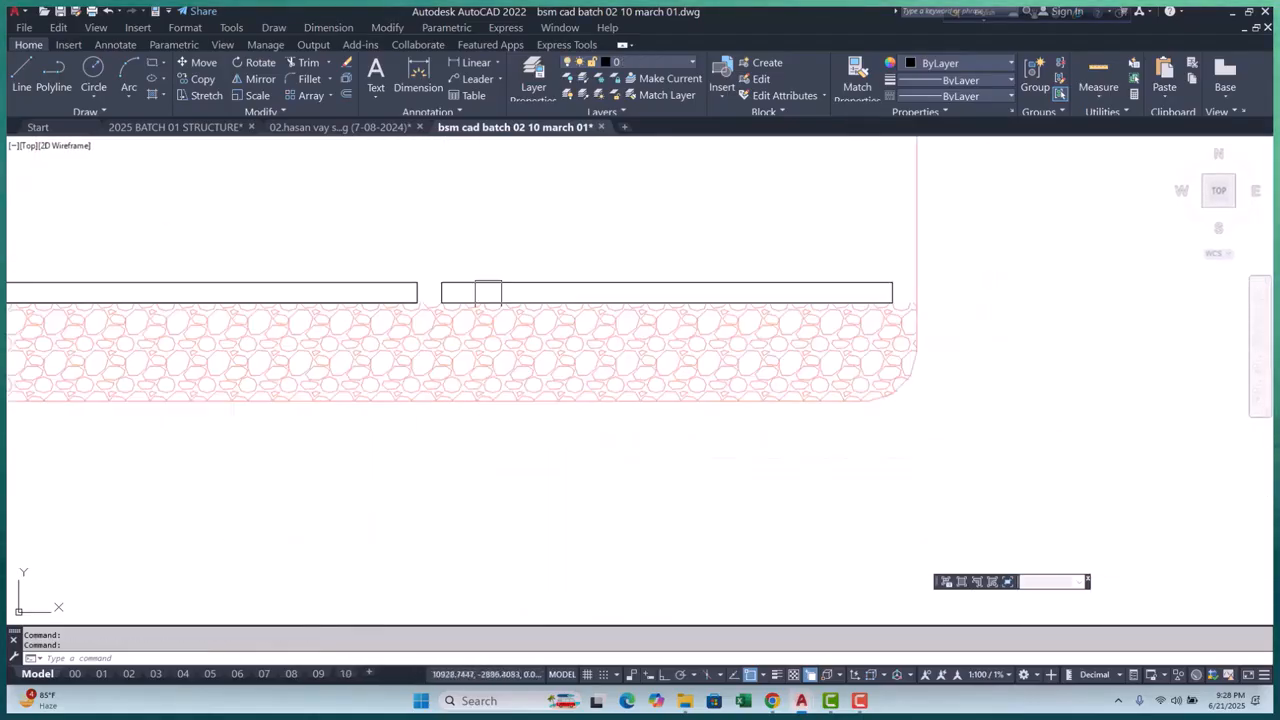
pyautogui.scroll(-5, 350, 283)
pyautogui.scroll(5, 260, 282)
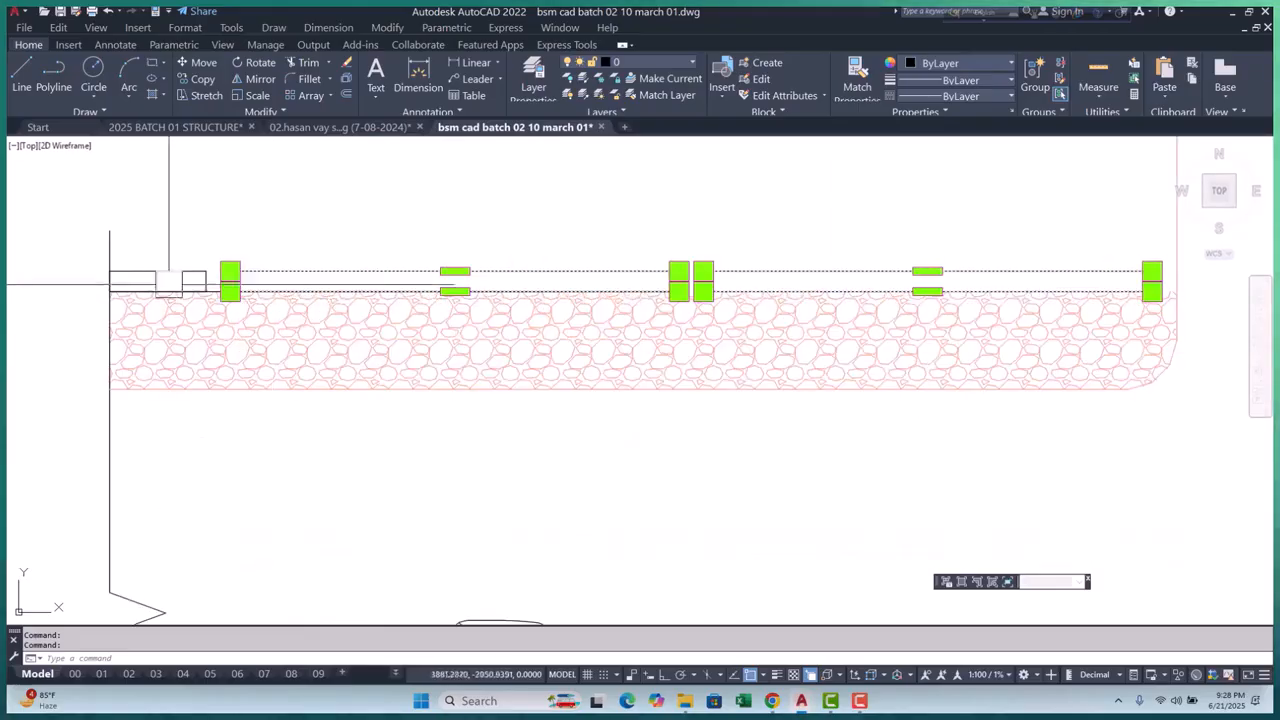
pyautogui.click(657, 62)
pyautogui.click(650, 93)
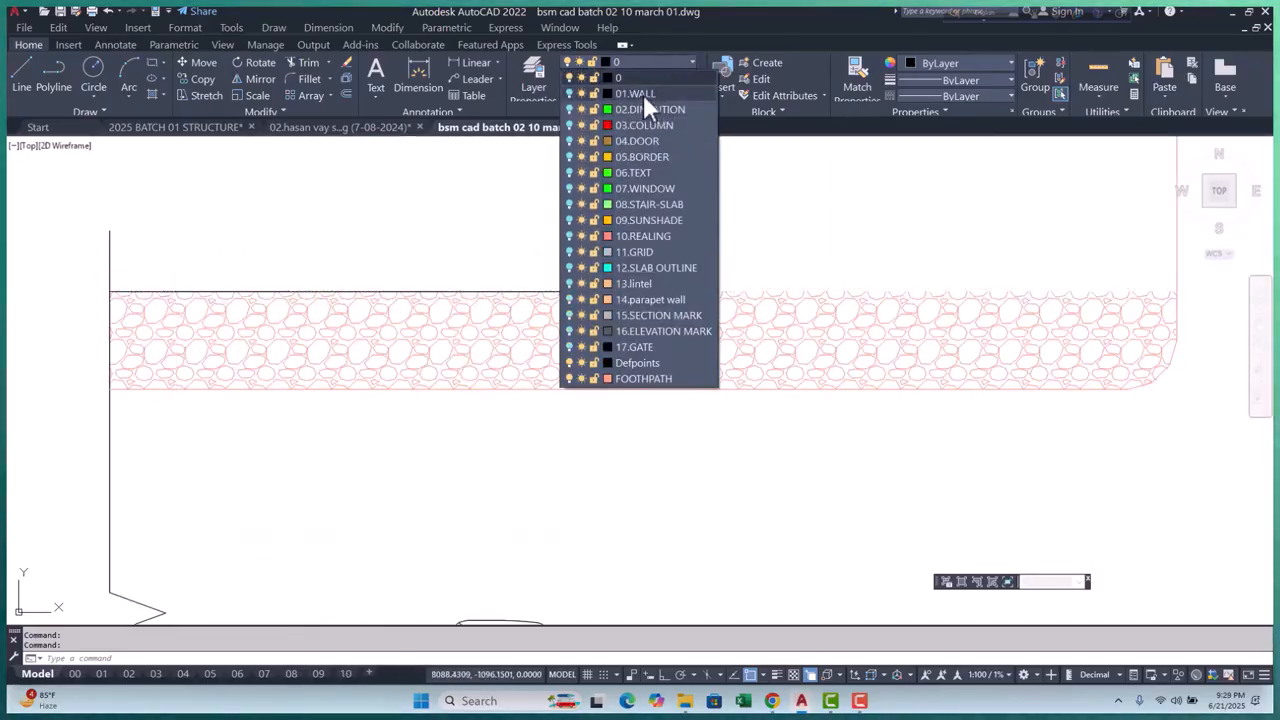
pyautogui.click(721, 364)
pyautogui.scroll(-5, 552, 371)
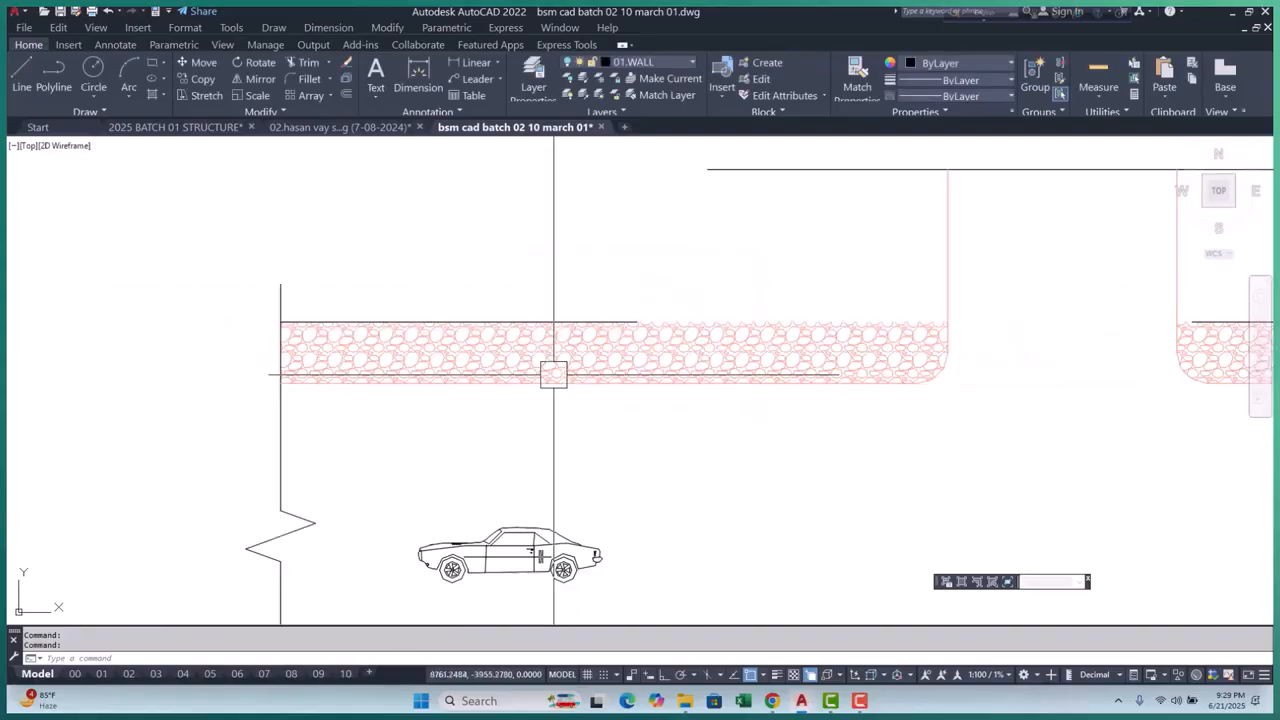
pyautogui.scroll(4, 594, 309)
pyautogui.scroll(-4, 617, 316)
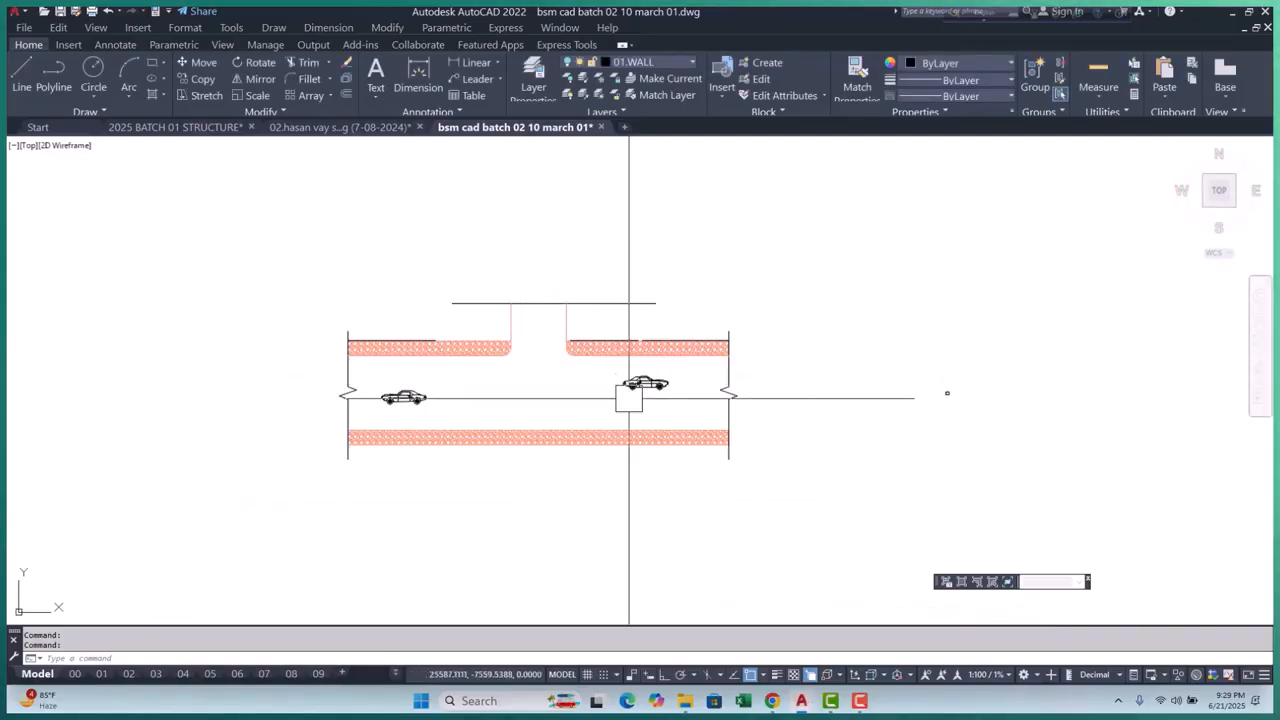
pyautogui.write('A')
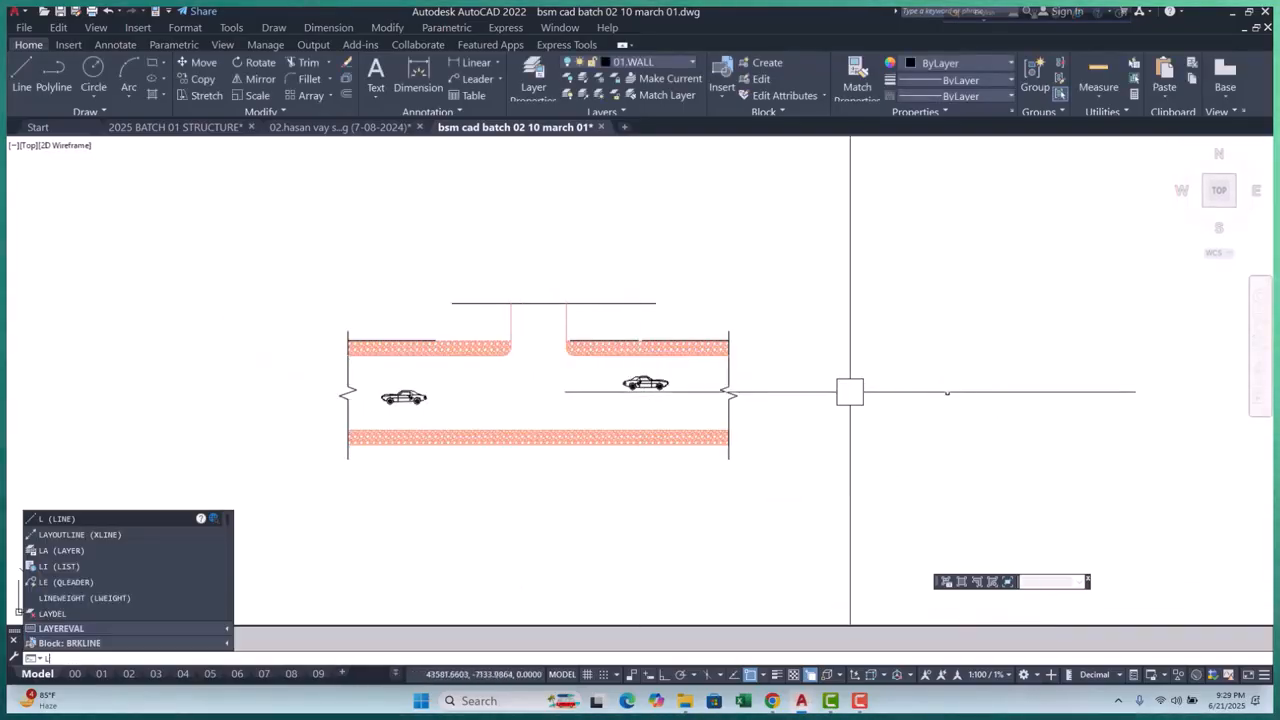
pyautogui.press('Return')
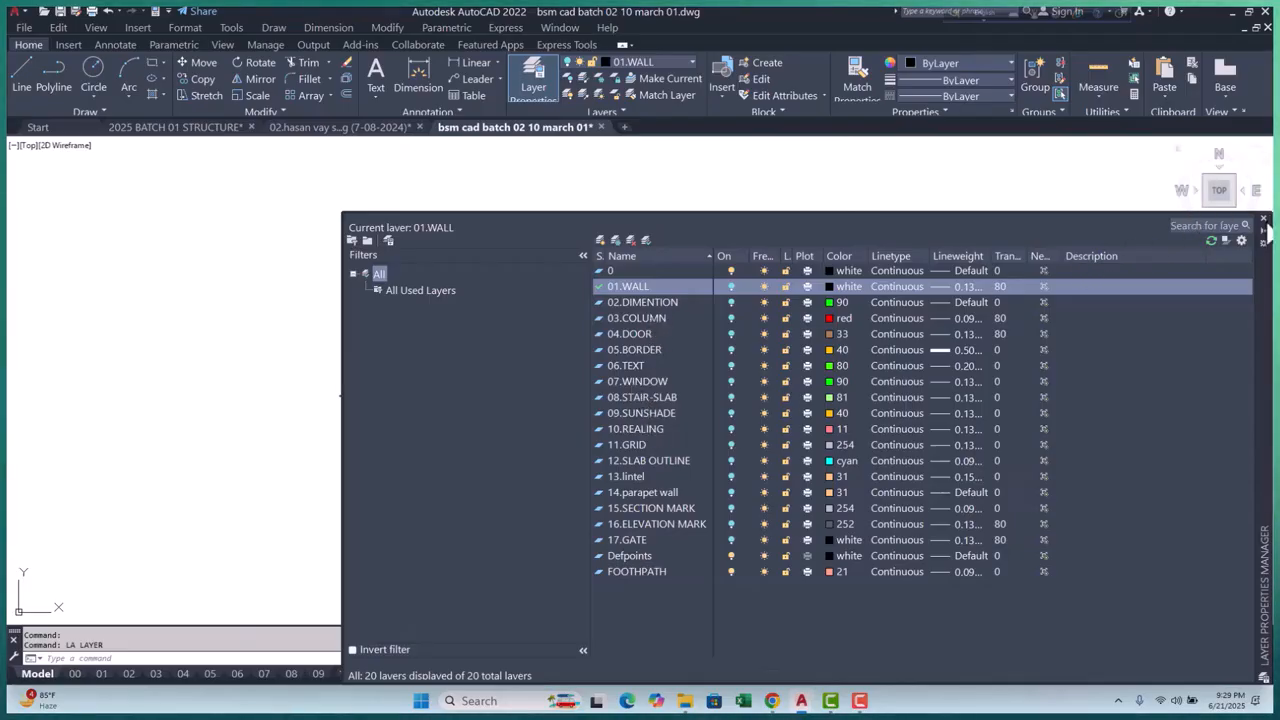
pyautogui.click(1263, 218)
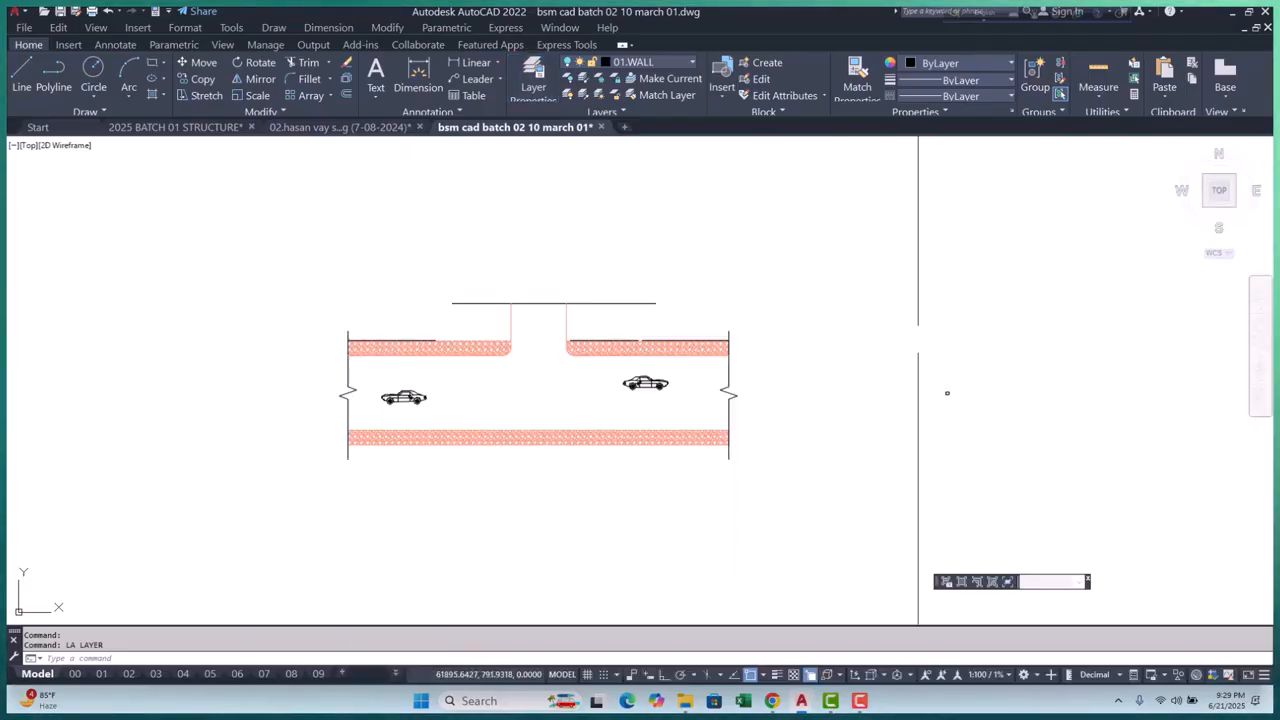
# Turn off the FOOTPATH layer
pyautogui.click(660, 64)
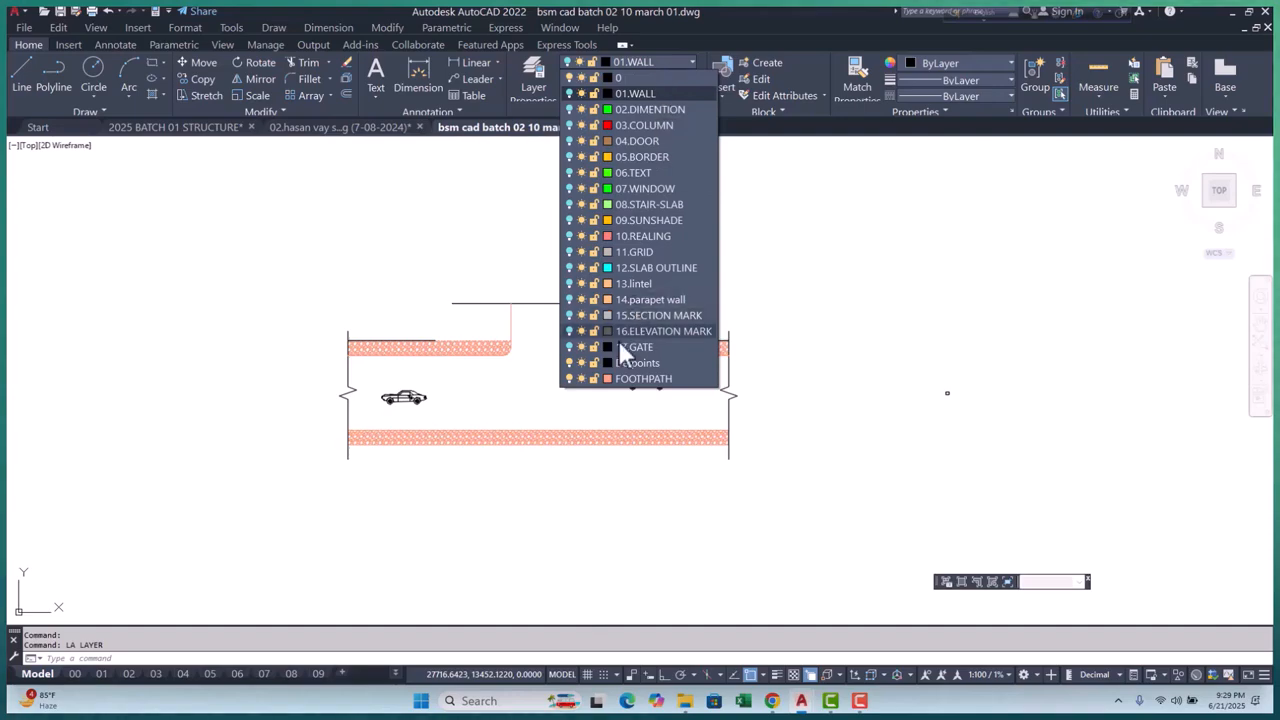
pyautogui.click(569, 379)
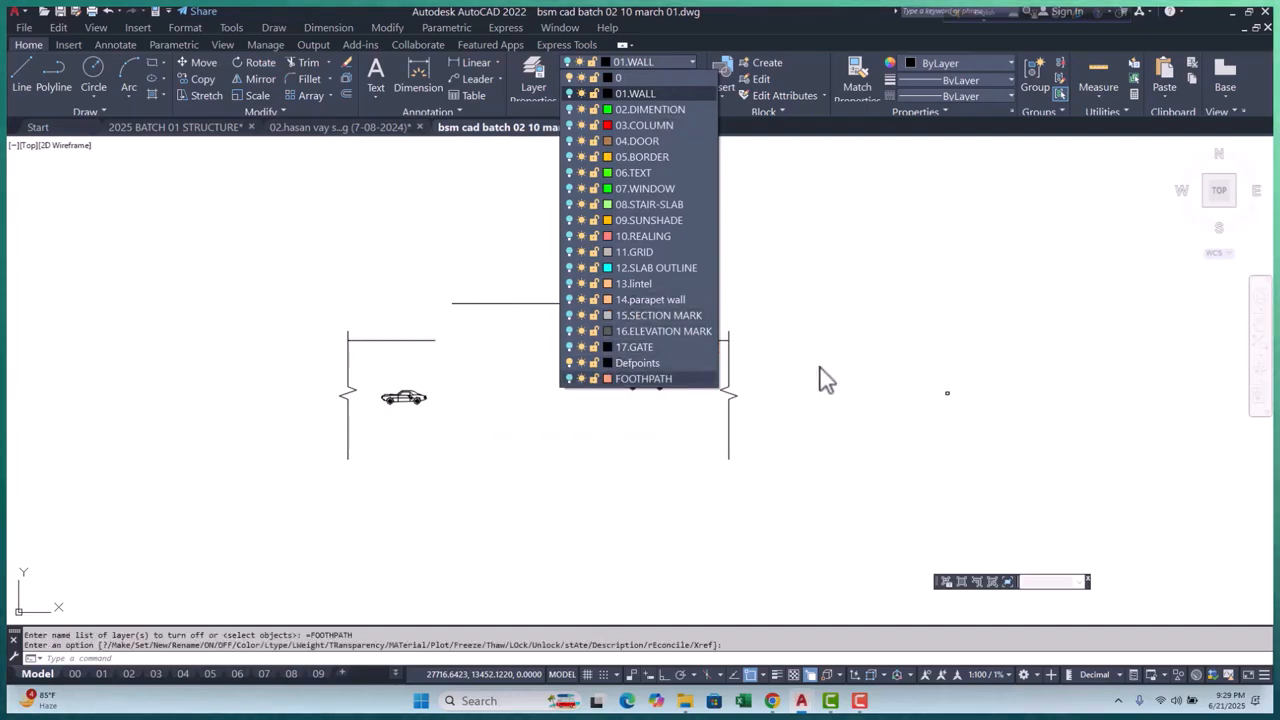
pyautogui.scroll(3, 713, 380)
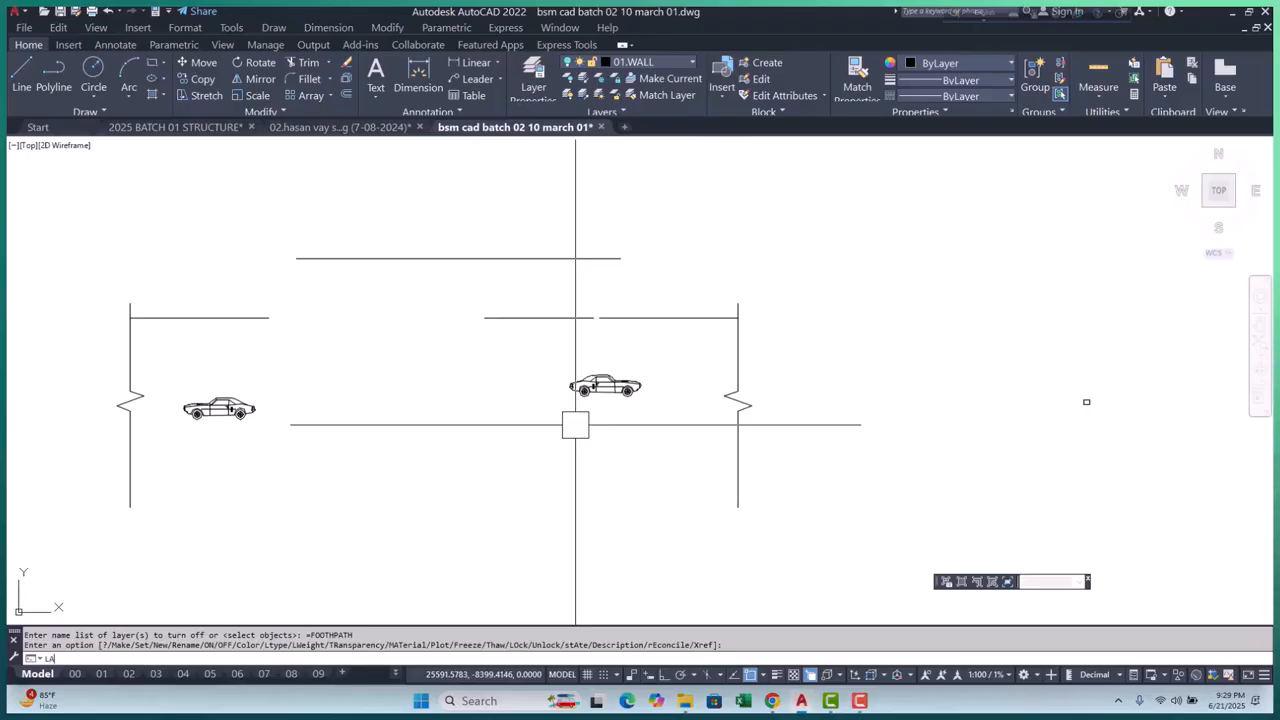
# Create a new layer named 18.CAR
pyautogui.write('LA')
pyautogui.press('Return')
pyautogui.click(600, 241)
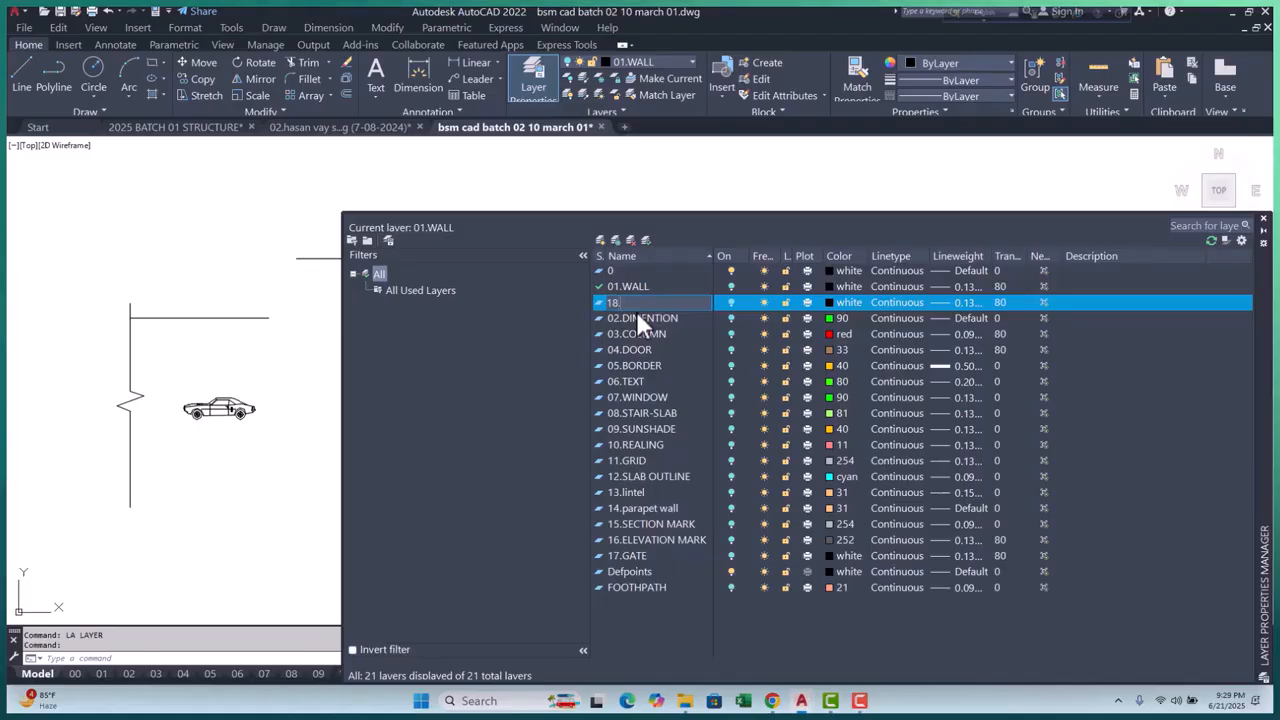
pyautogui.write('CAR')
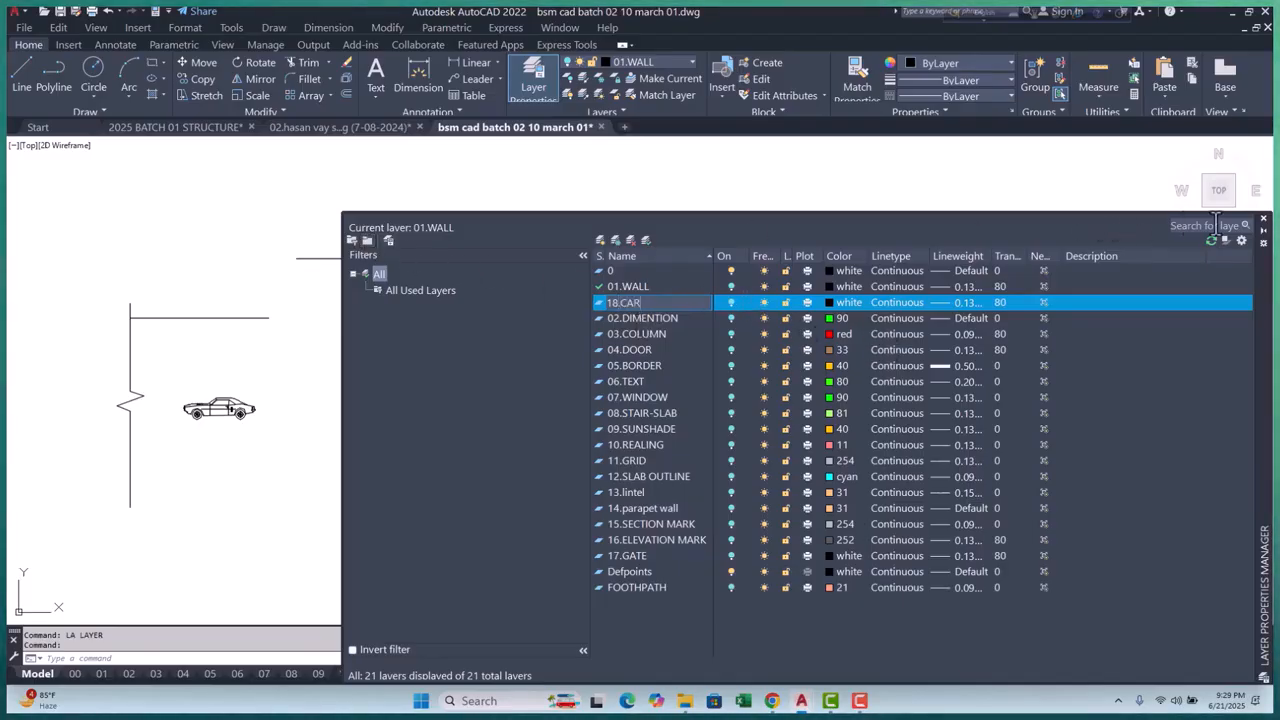
pyautogui.click(1263, 217)
# Assign both cars on the site plan's road to the 18.CAR layer
pyautogui.click(632, 398)
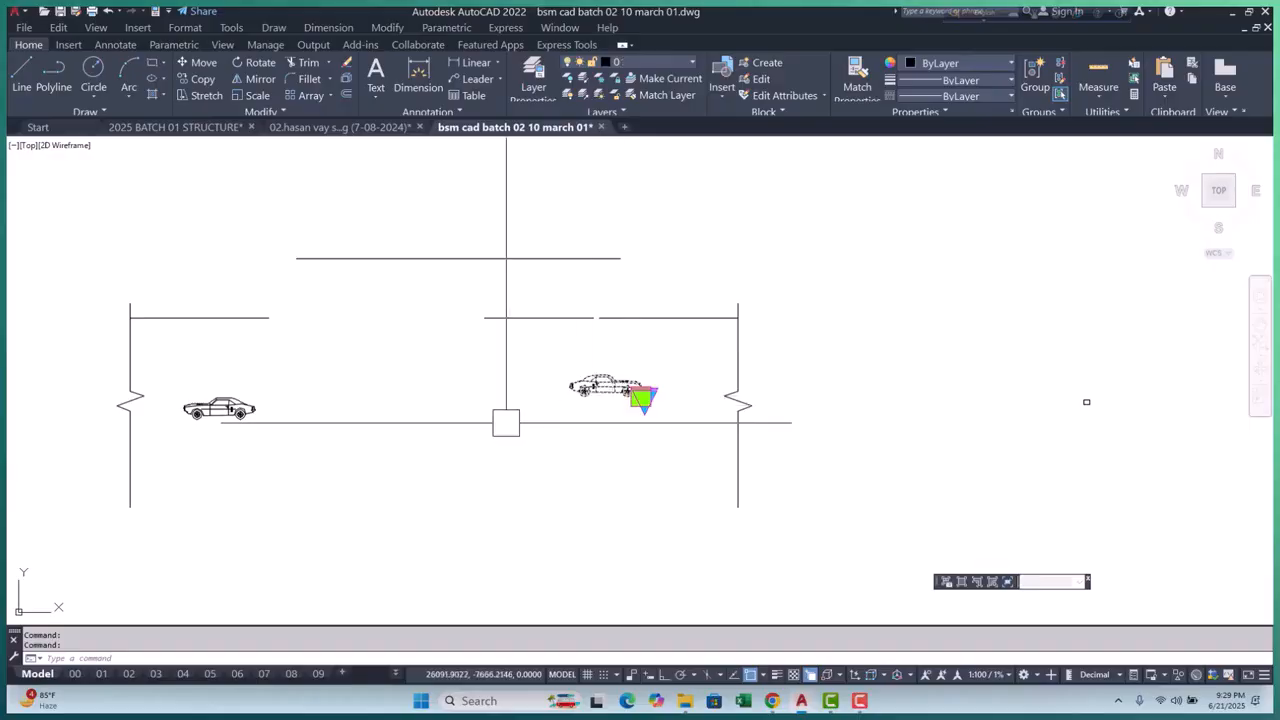
pyautogui.click(230, 418)
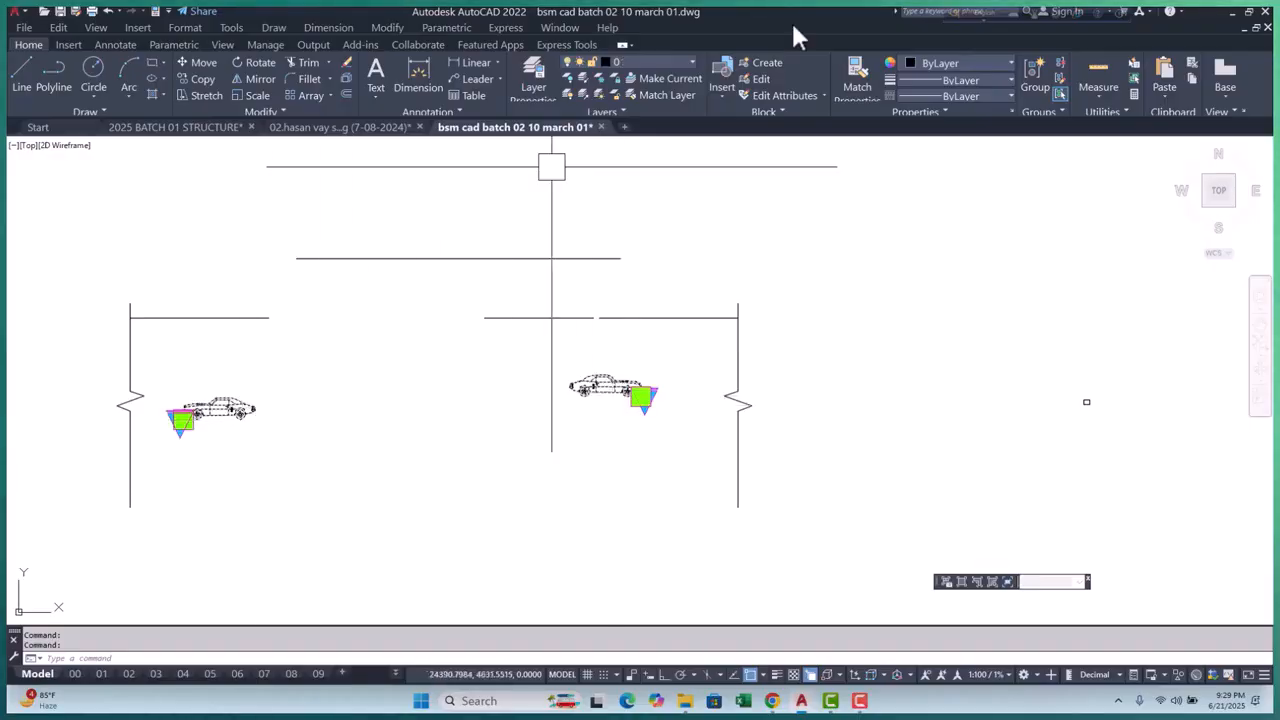
pyautogui.click(673, 61)
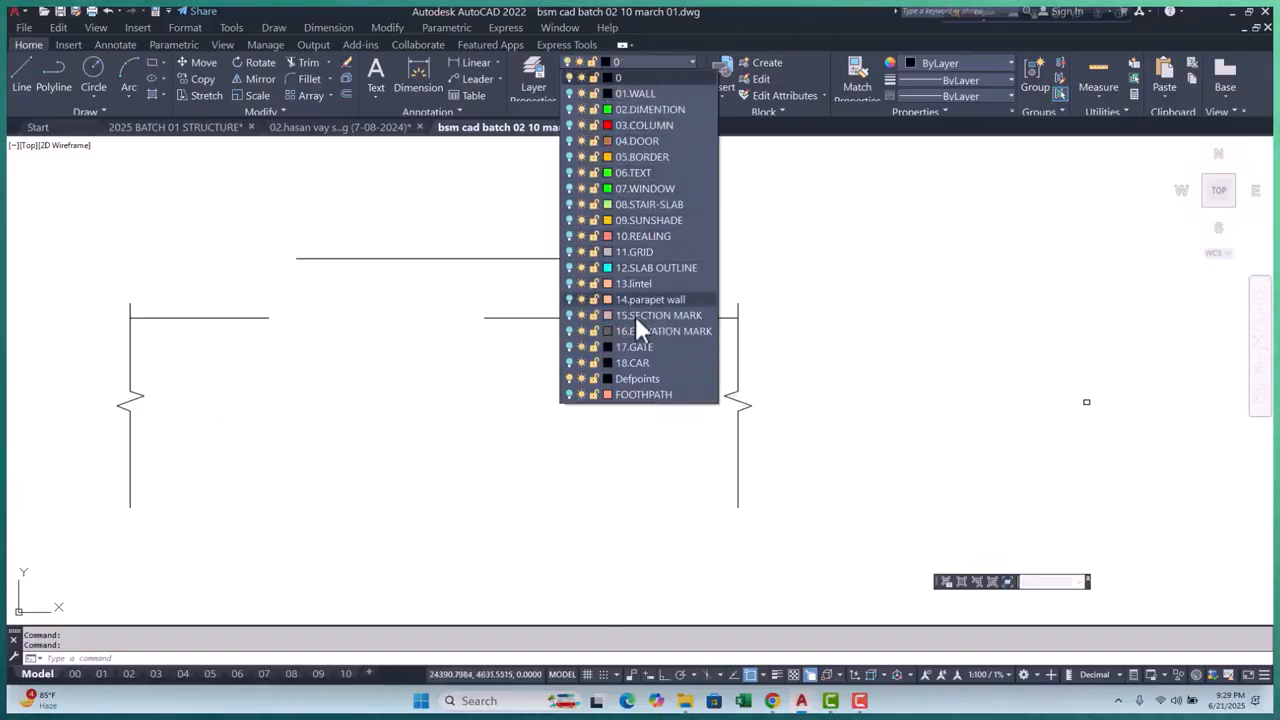
pyautogui.click(641, 363)
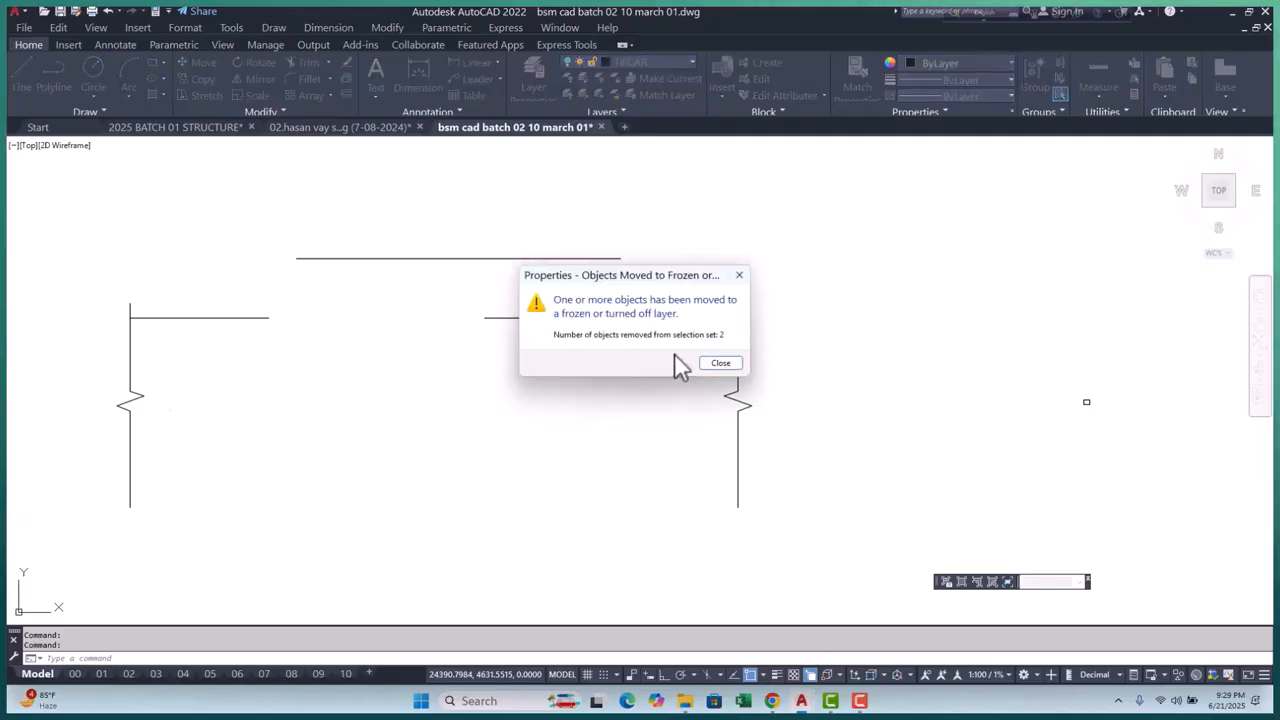
pyautogui.click(723, 369)
pyautogui.scroll(-2, 597, 337)
pyautogui.scroll(2, 597, 337)
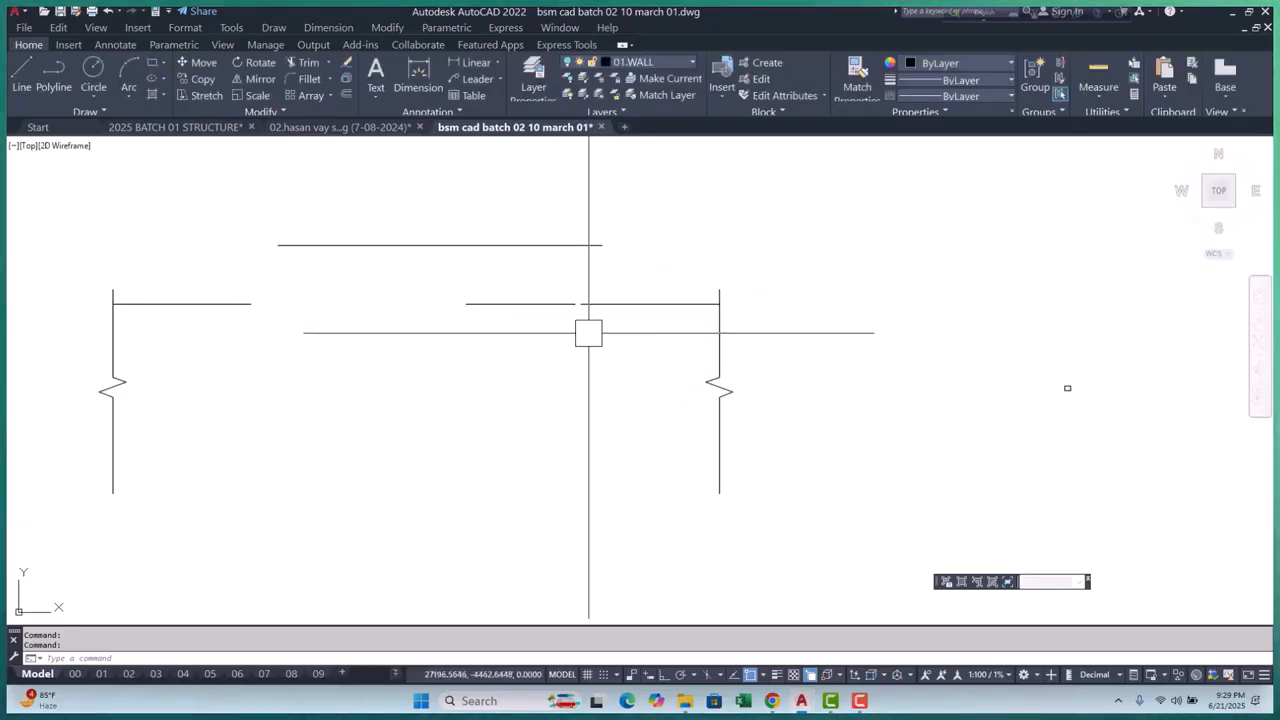
pyautogui.click(704, 380)
pyautogui.scroll(-2, 565, 381)
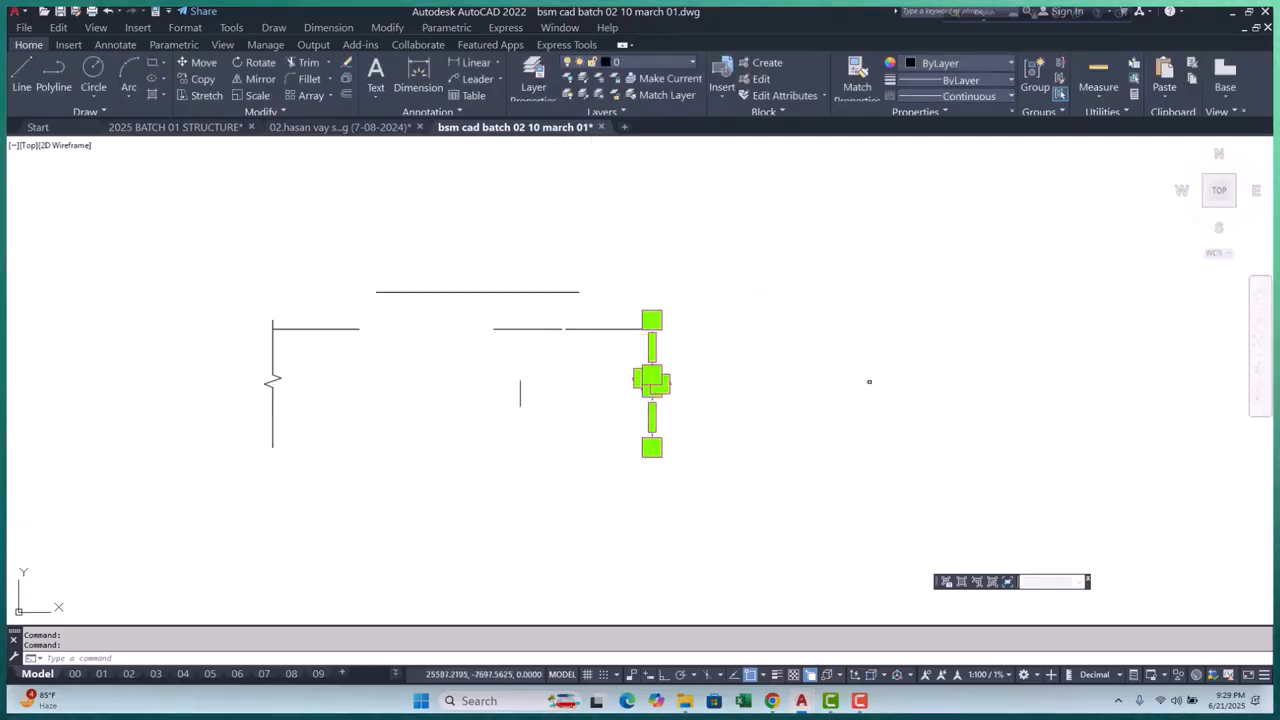
pyautogui.click(272, 380)
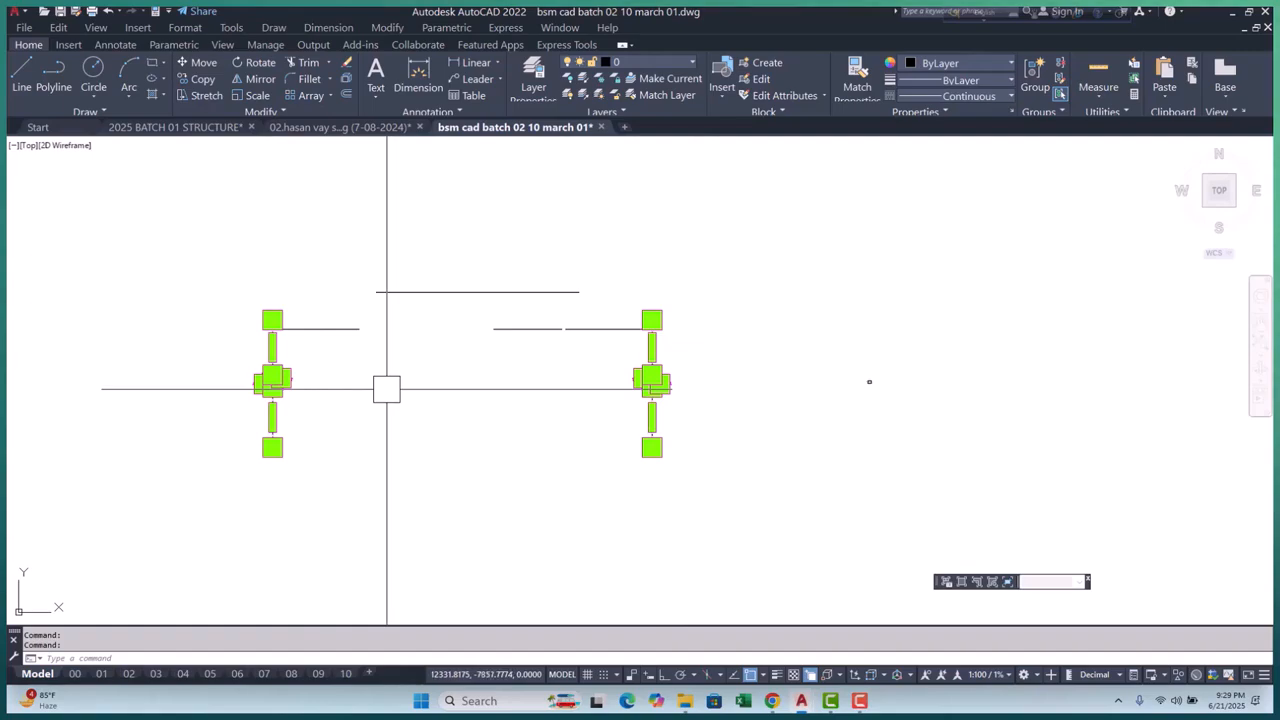
pyautogui.press('Escape')
pyautogui.write('la')
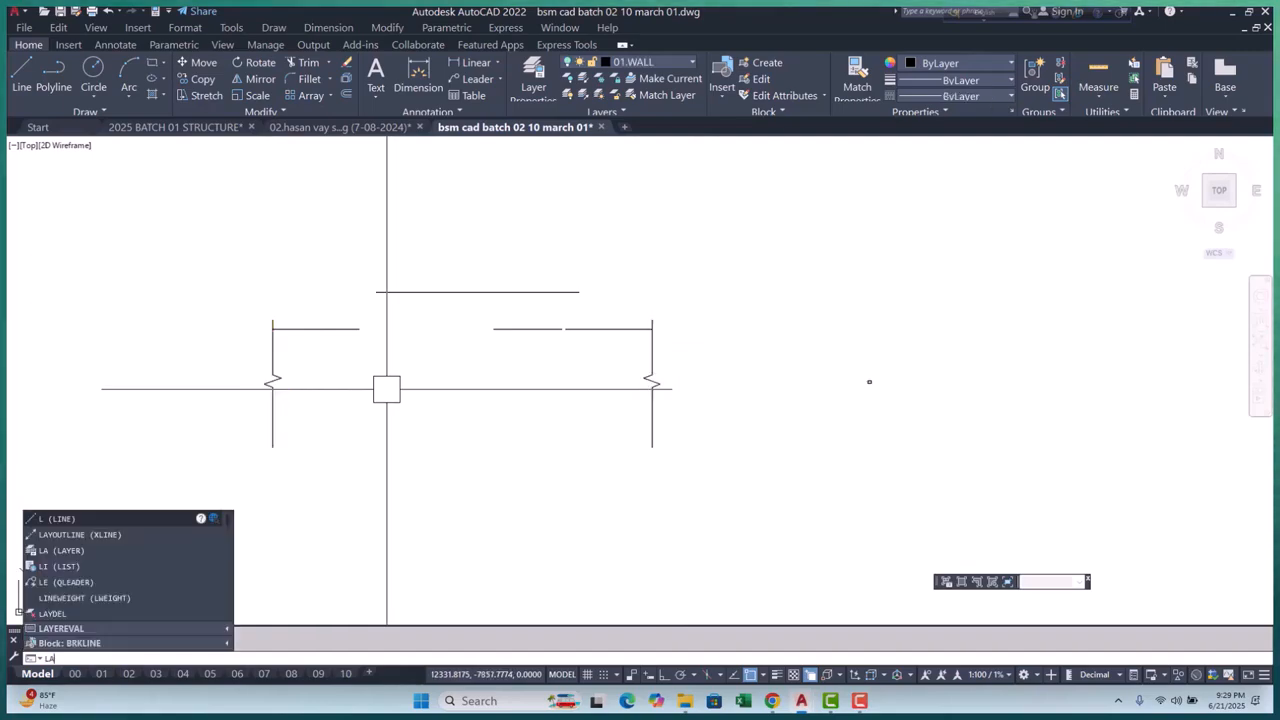
pyautogui.press('Return')
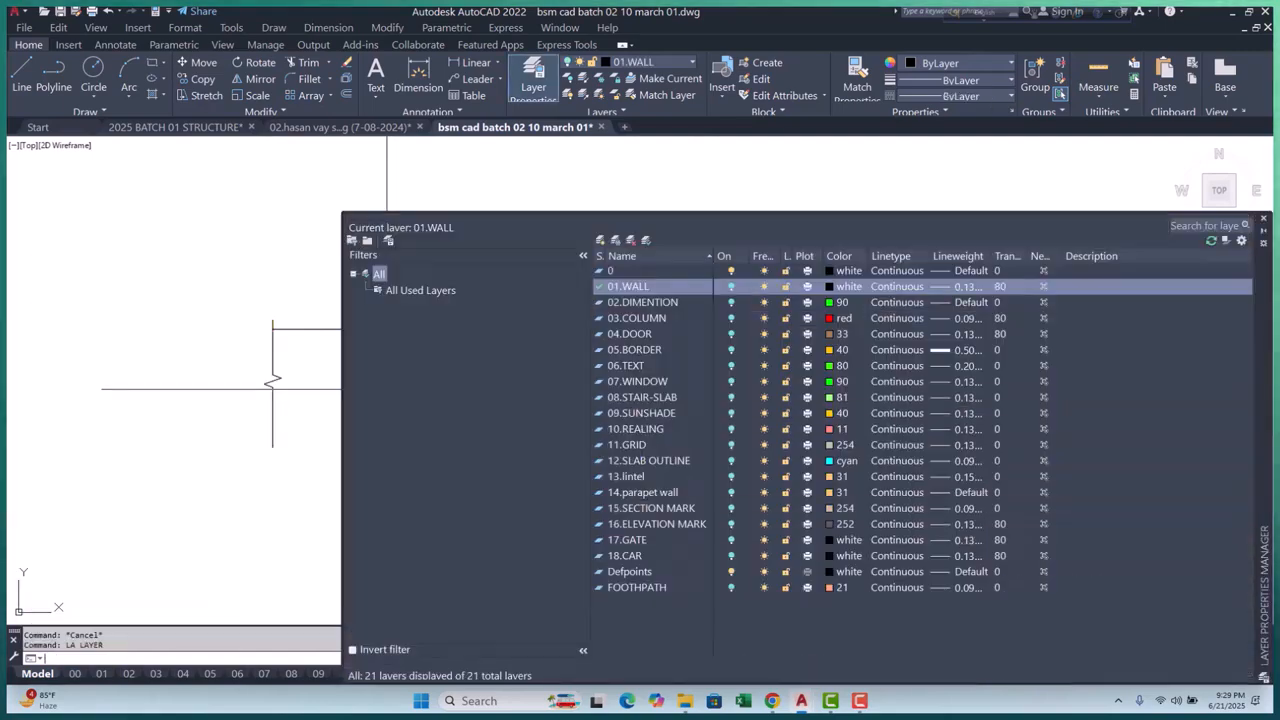
pyautogui.click(1263, 219)
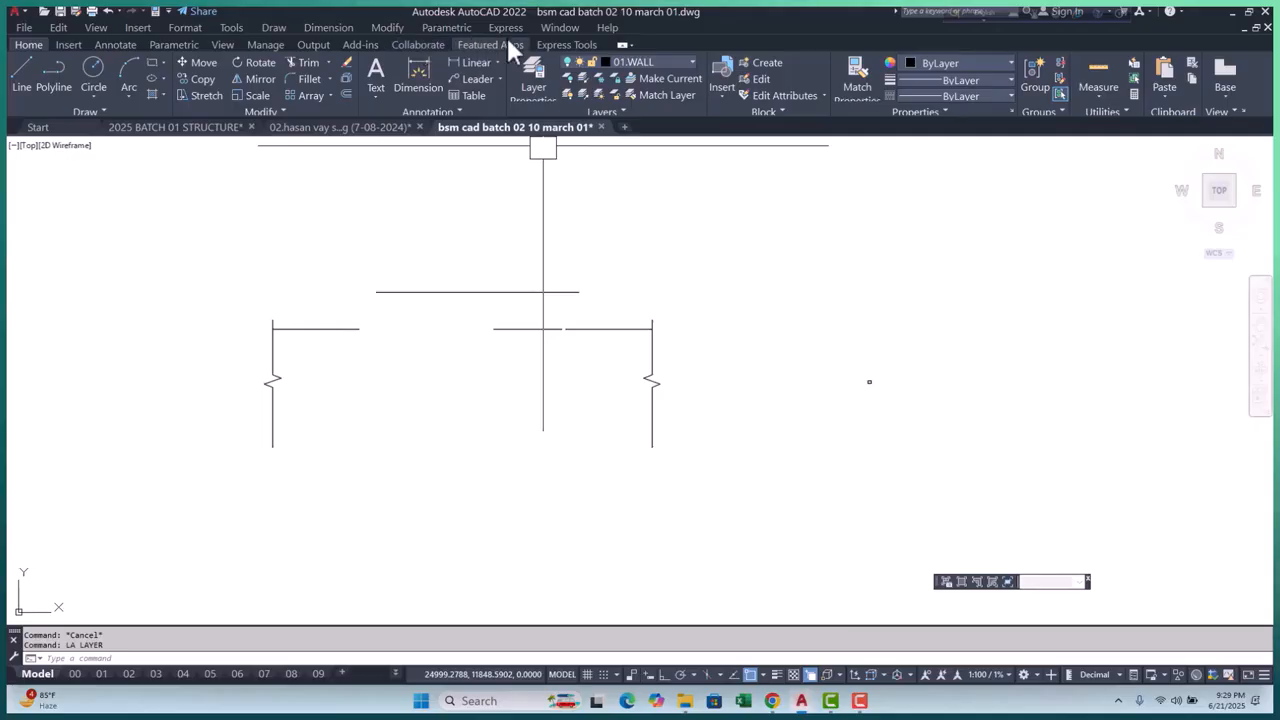
pyautogui.click(551, 43)
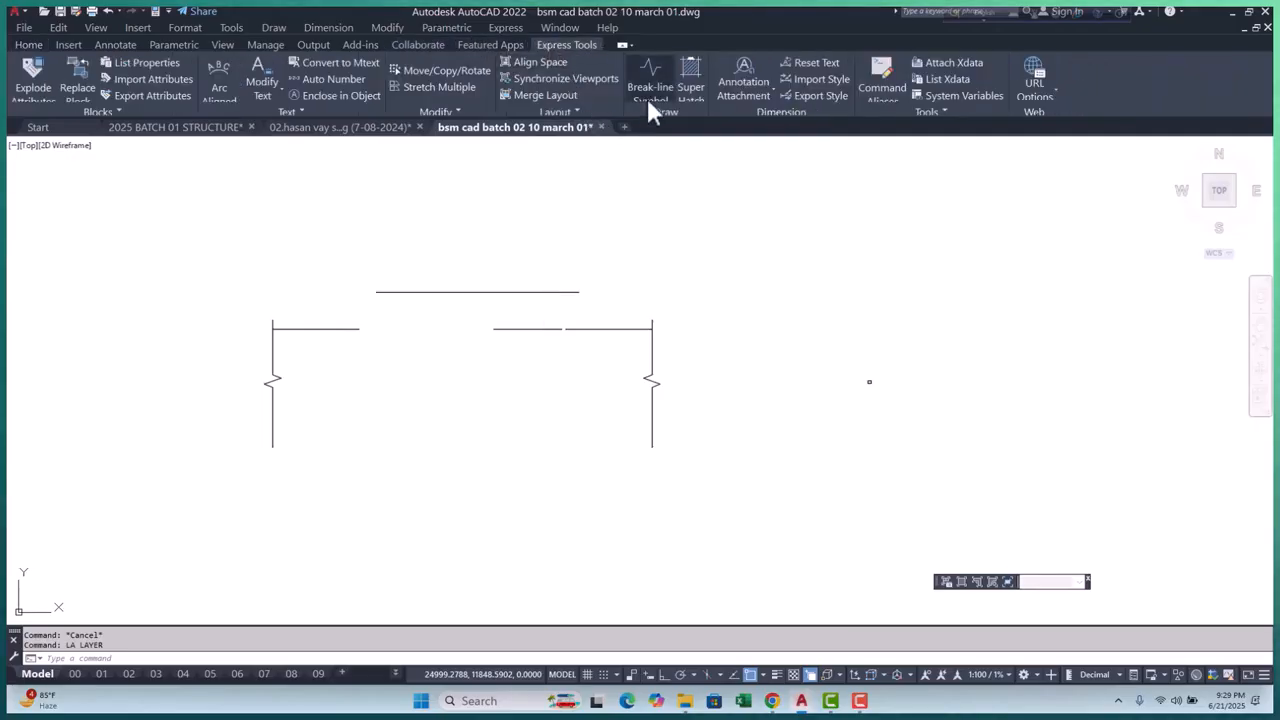
pyautogui.click(28, 45)
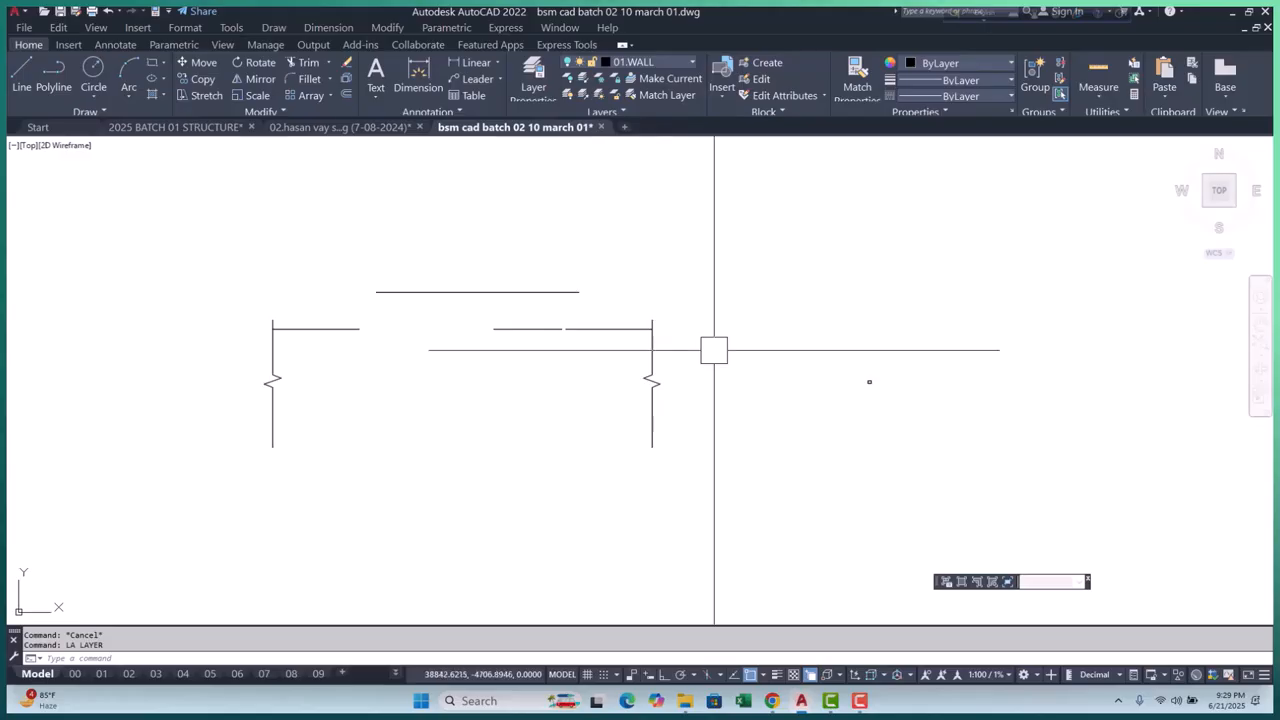
# Create a new layer named 19.BREAK LINE
pyautogui.write('a')
pyautogui.press('Return')
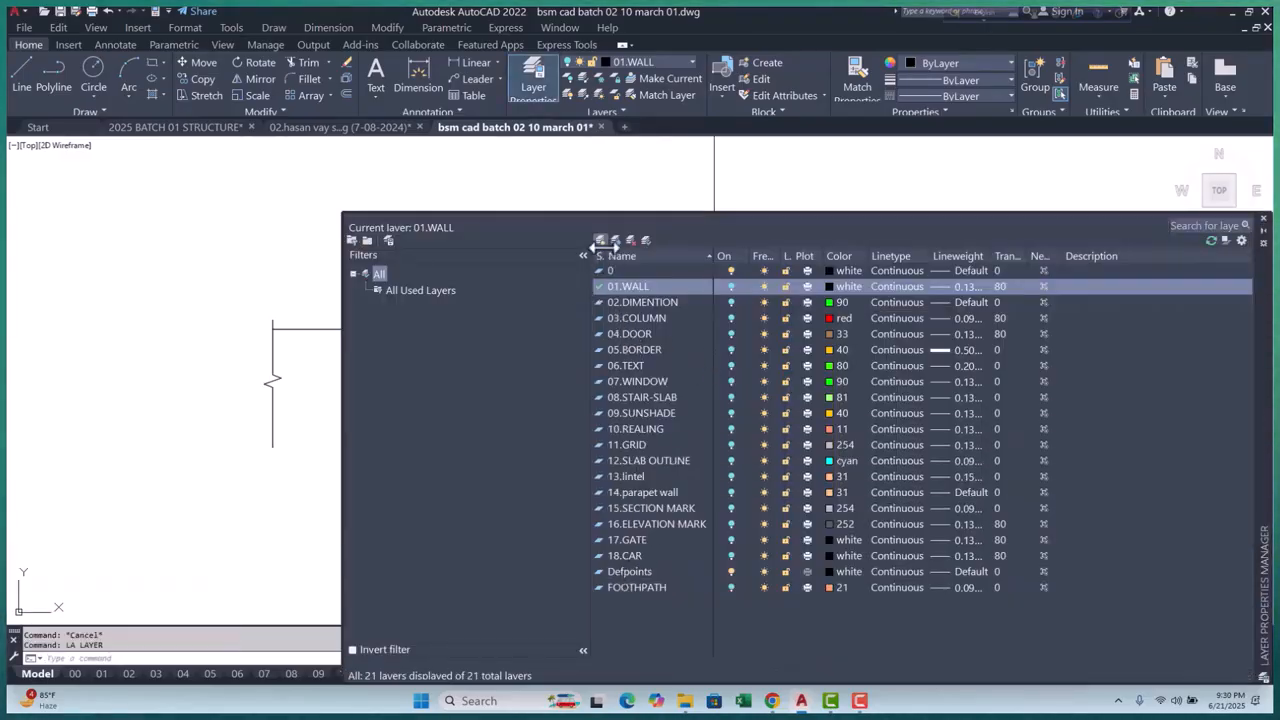
pyautogui.click(600, 241)
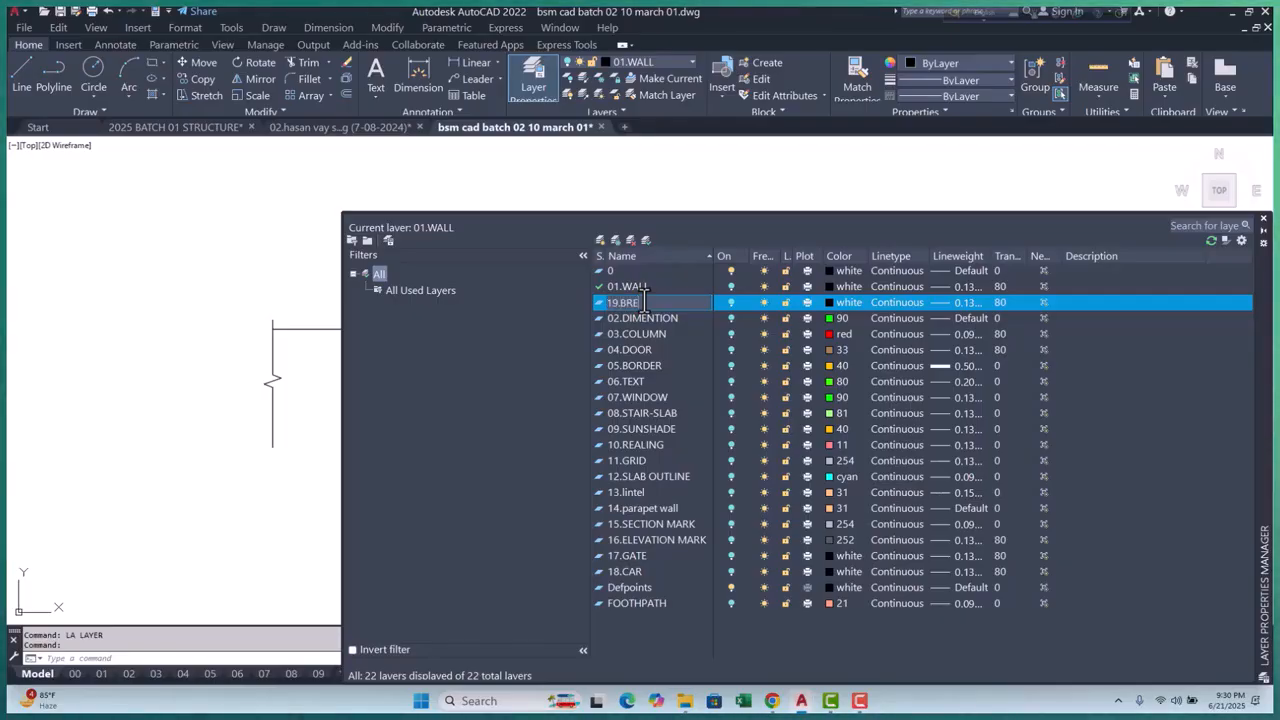
pyautogui.write('19.BREAK LINE')
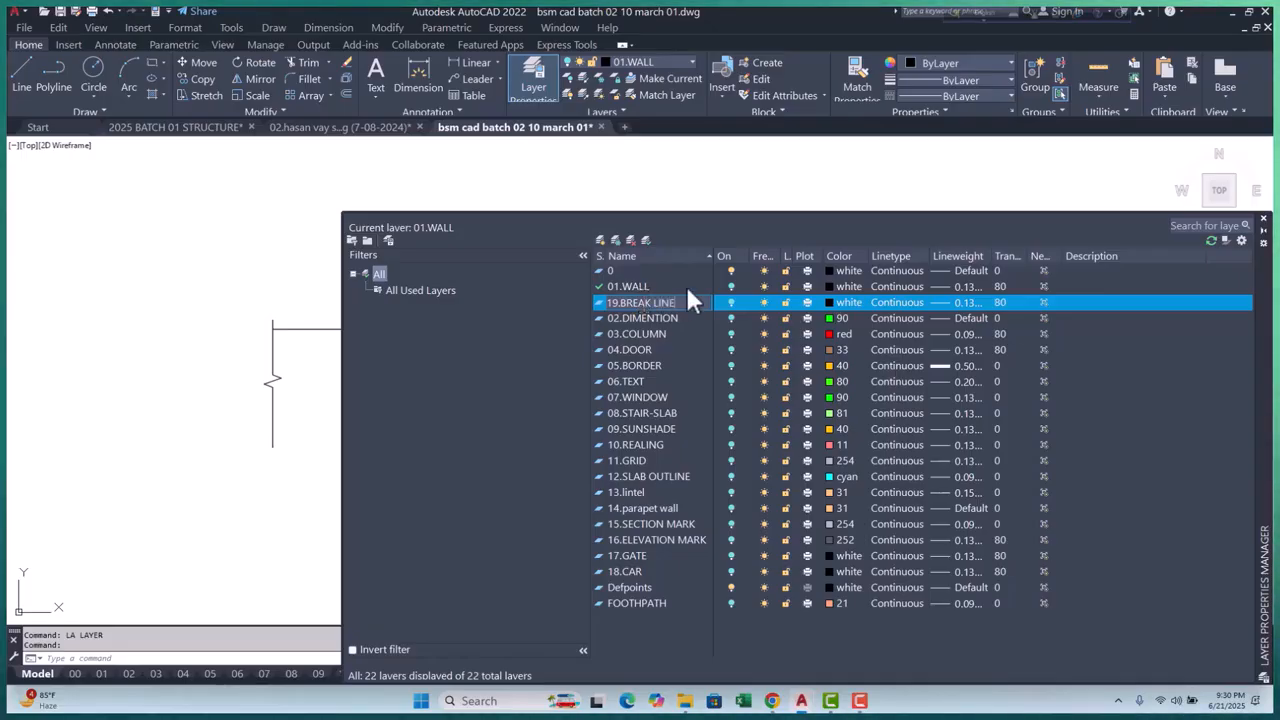
pyautogui.click(1264, 218)
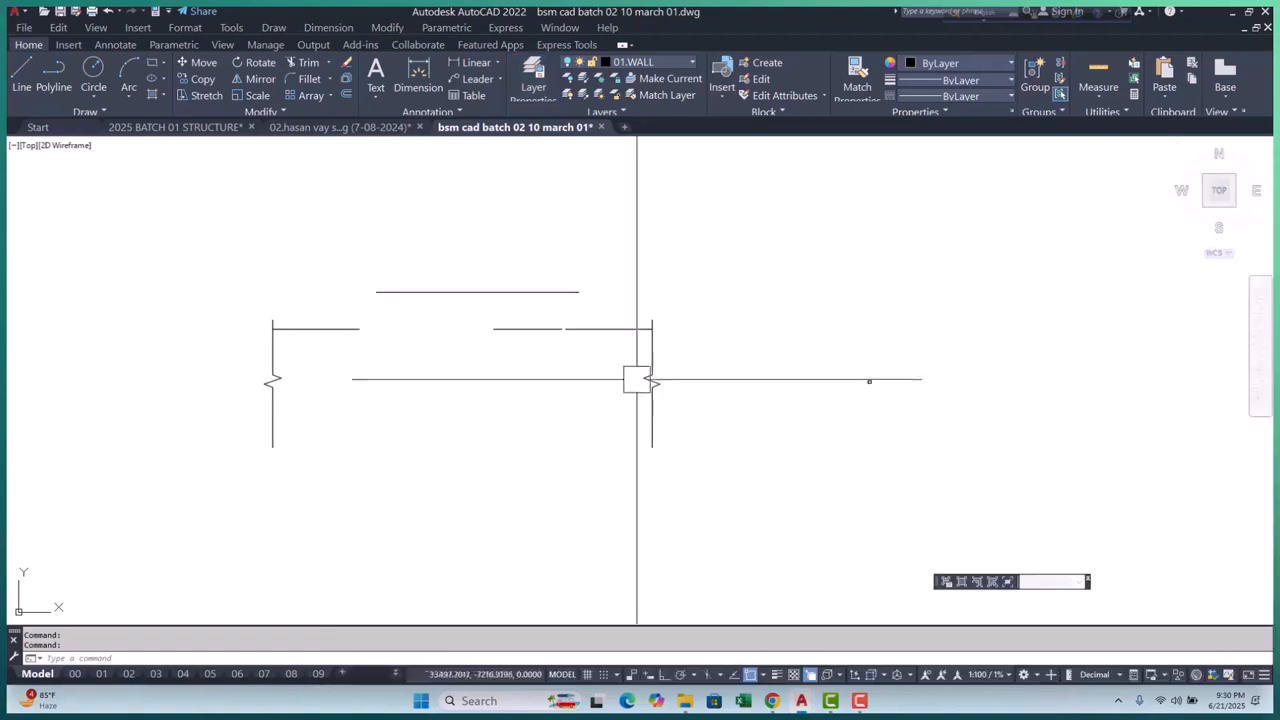
# Assign both vertical break lines at the ends of the site plan's road to the 19.BREAK LINE layer
pyautogui.moveTo(637, 378); pyautogui.dragTo(635, 382, button='middle')
pyautogui.click(703, 364)
pyautogui.click(634, 414)
pyautogui.click(314, 371)
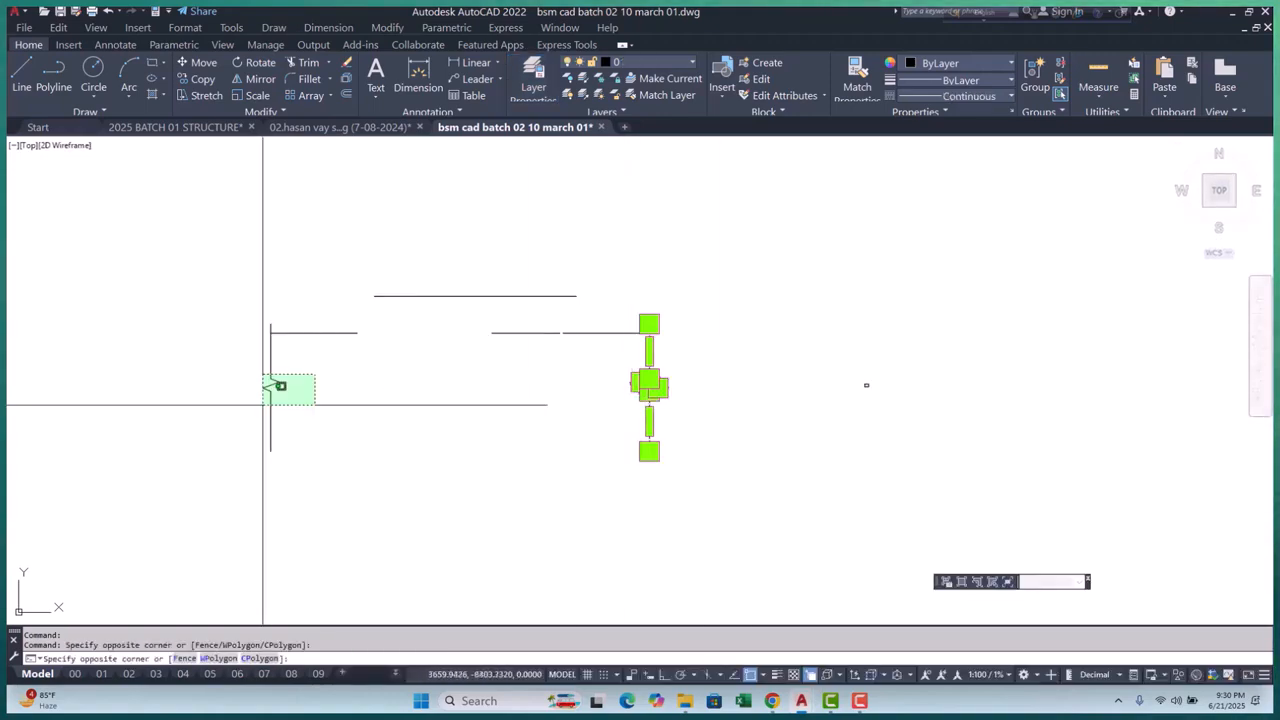
pyautogui.click(263, 402)
pyautogui.click(636, 62)
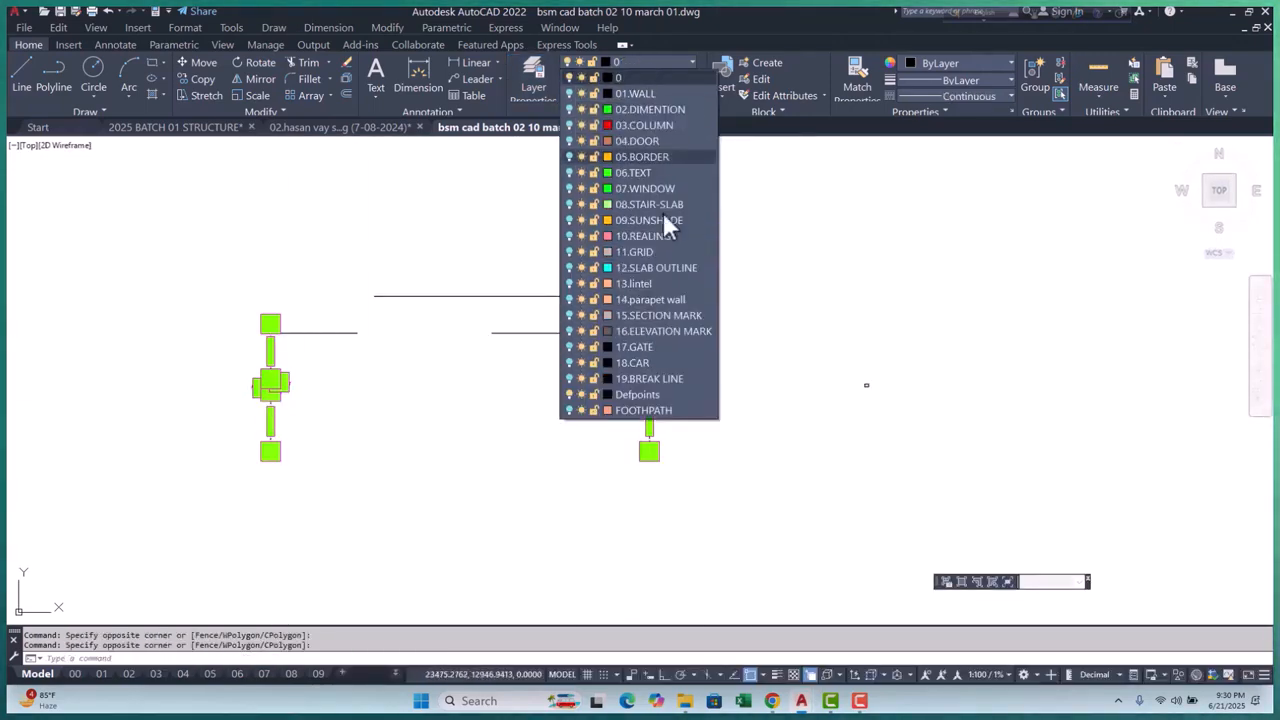
pyautogui.click(660, 378)
pyautogui.click(717, 362)
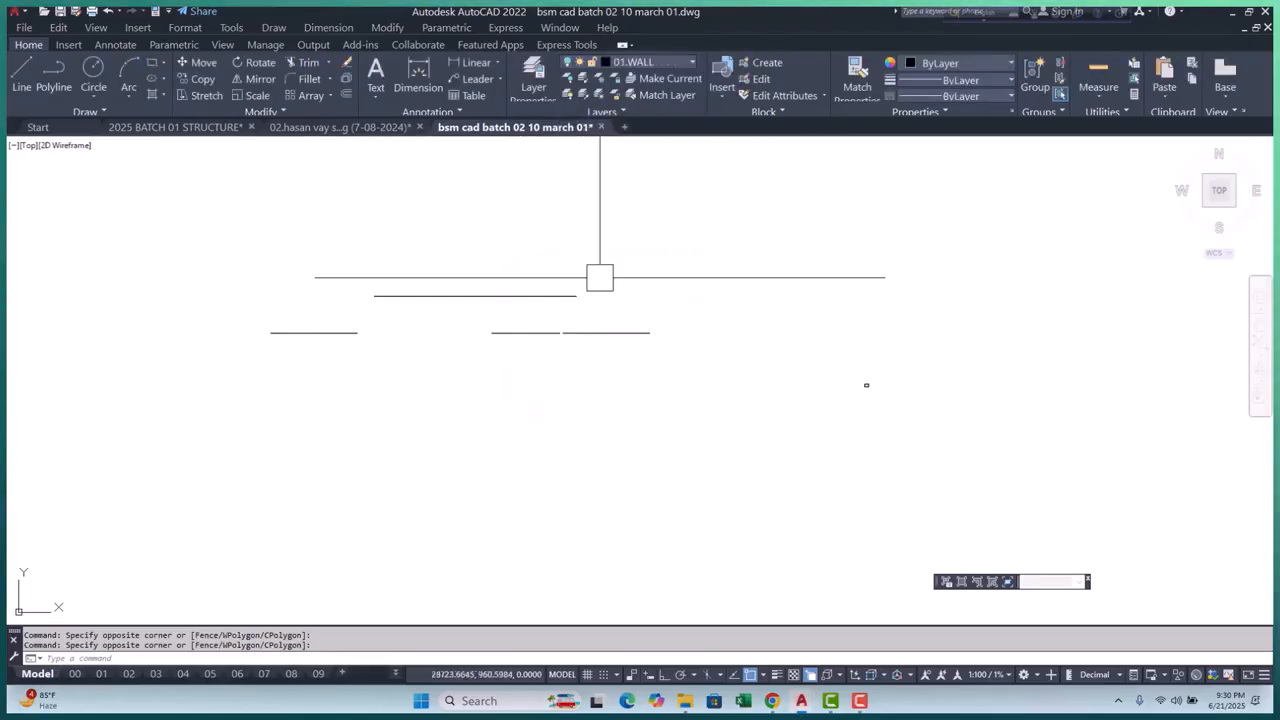
# Erase the leftover horizontal lines on layer 0 around the site plan's road
pyautogui.click(671, 263)
pyautogui.click(171, 463)
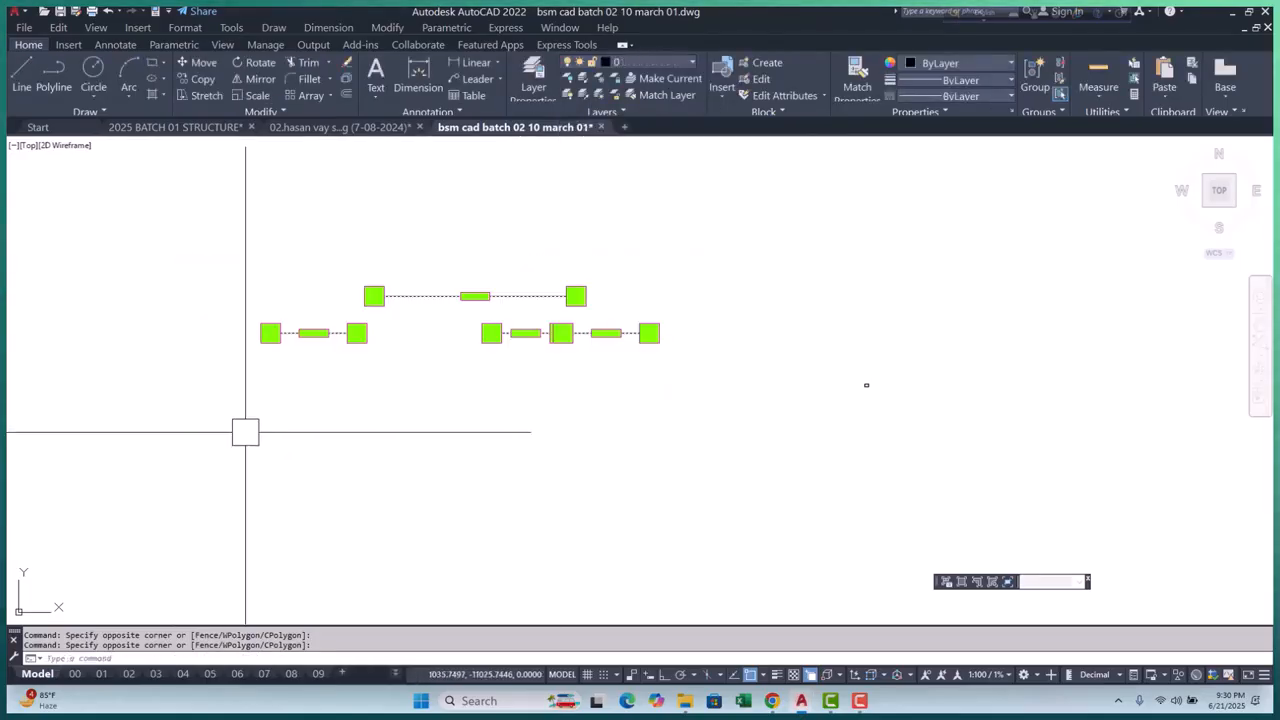
pyautogui.press('Return')
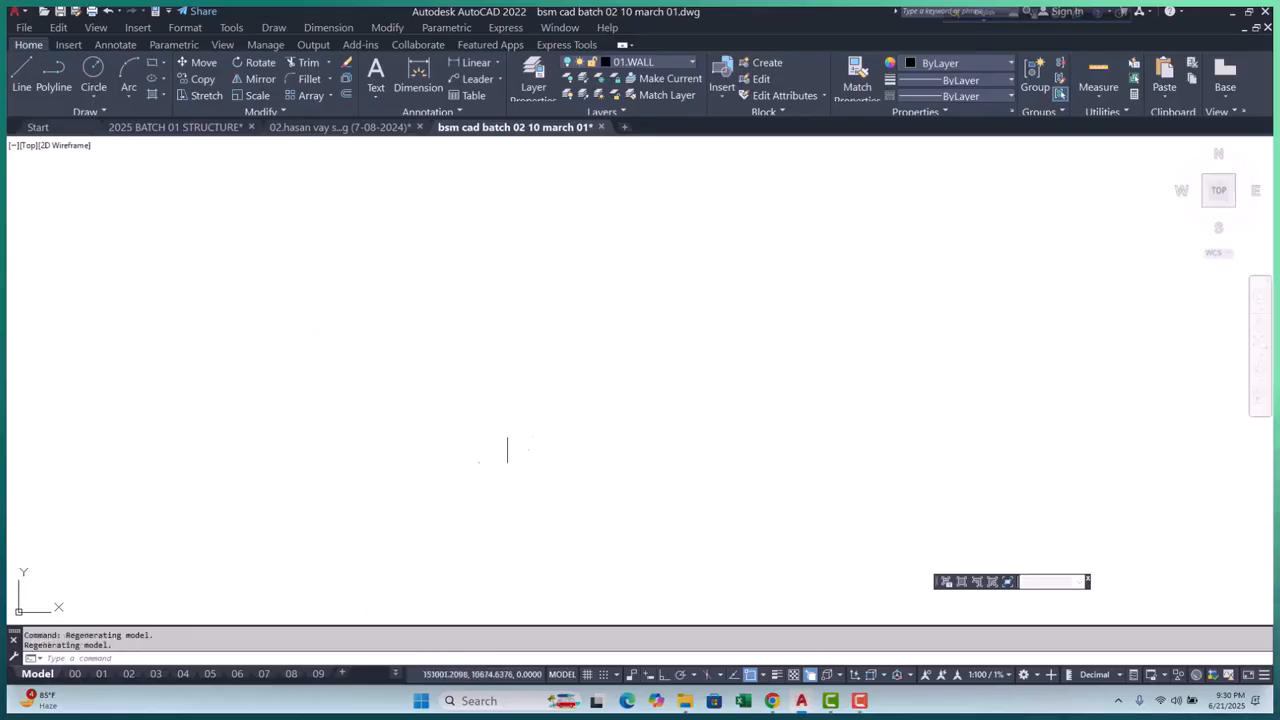
# Turn on the 01.WALL layer
pyautogui.scroll(-5, 508, 440)
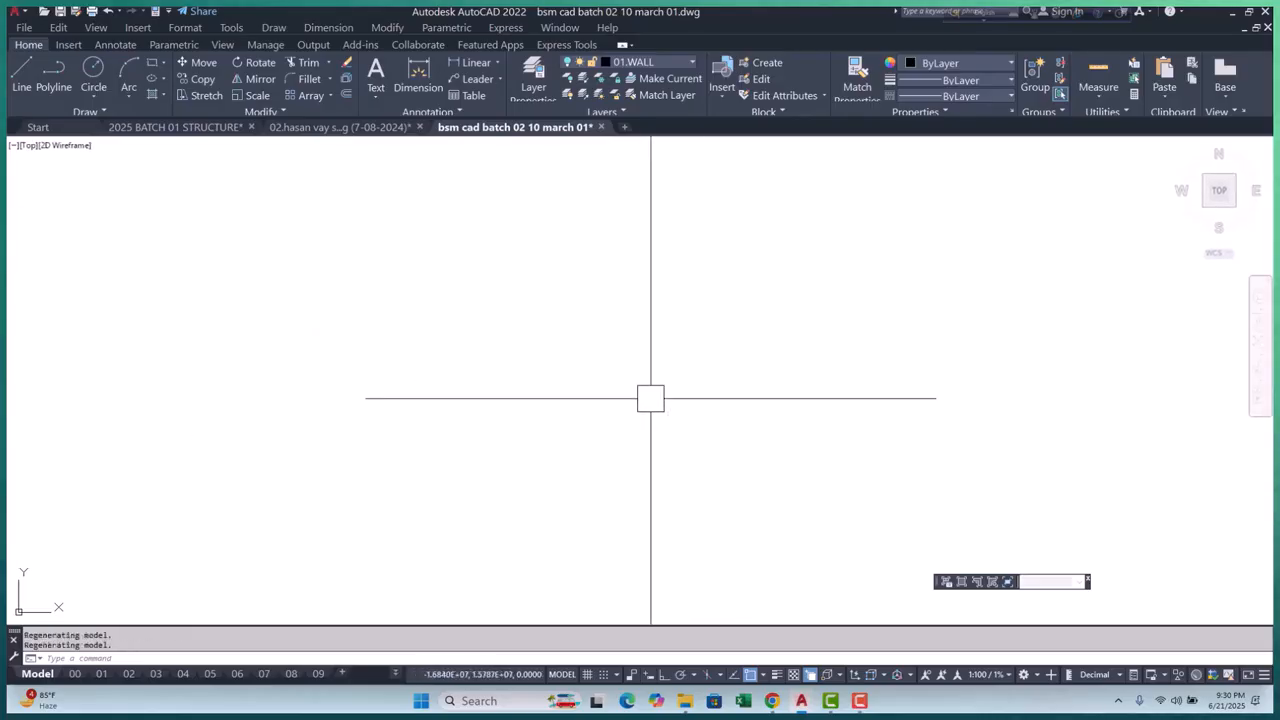
pyautogui.click(672, 62)
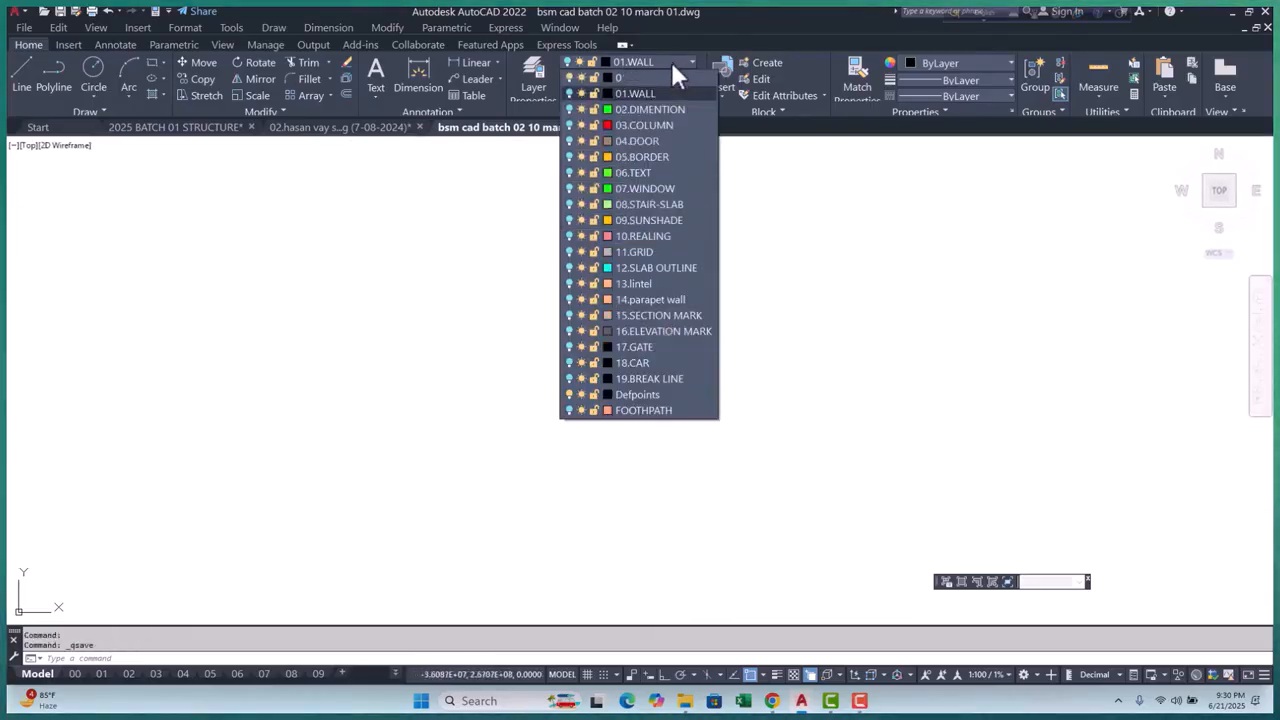
pyautogui.click(569, 90)
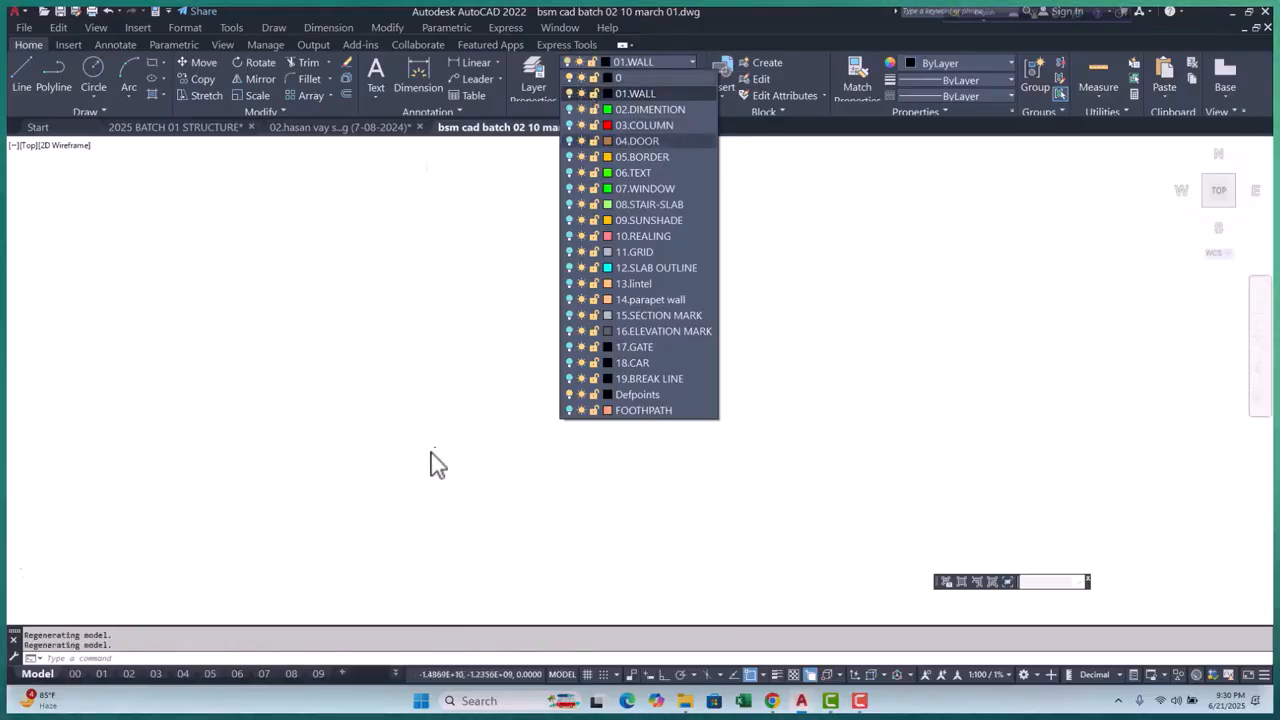
pyautogui.click(506, 503)
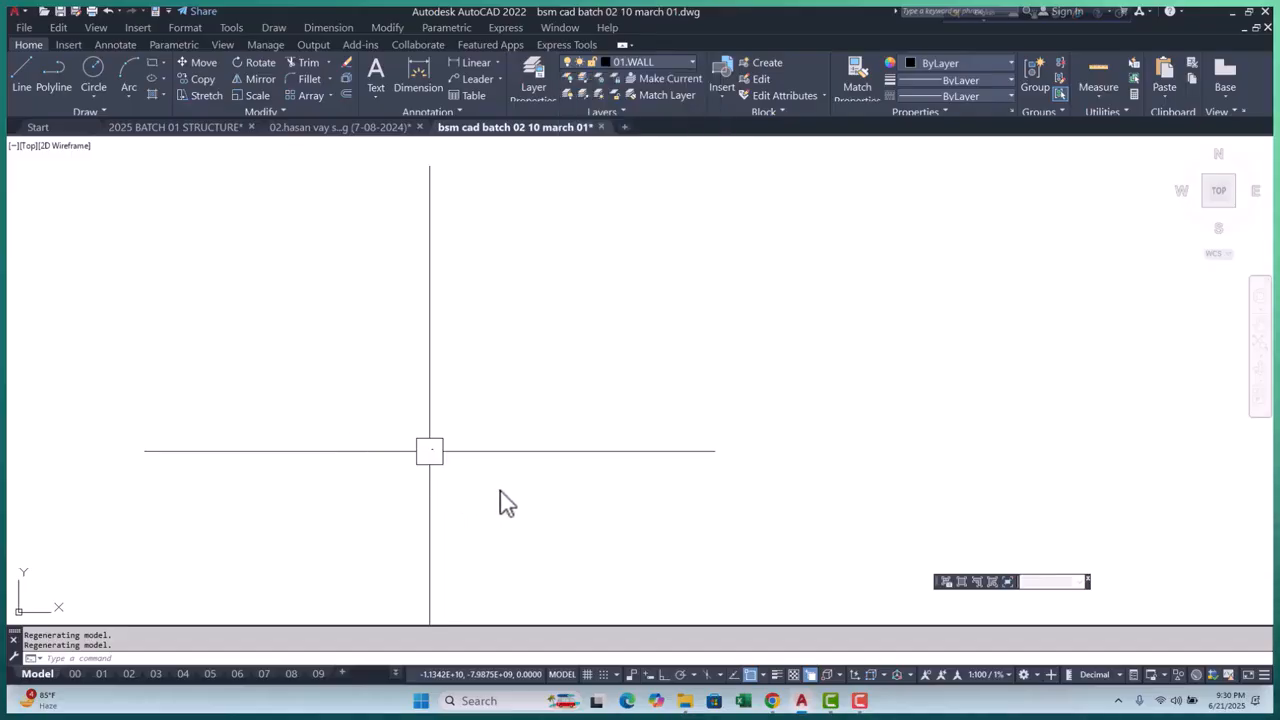
pyautogui.press('Escape')
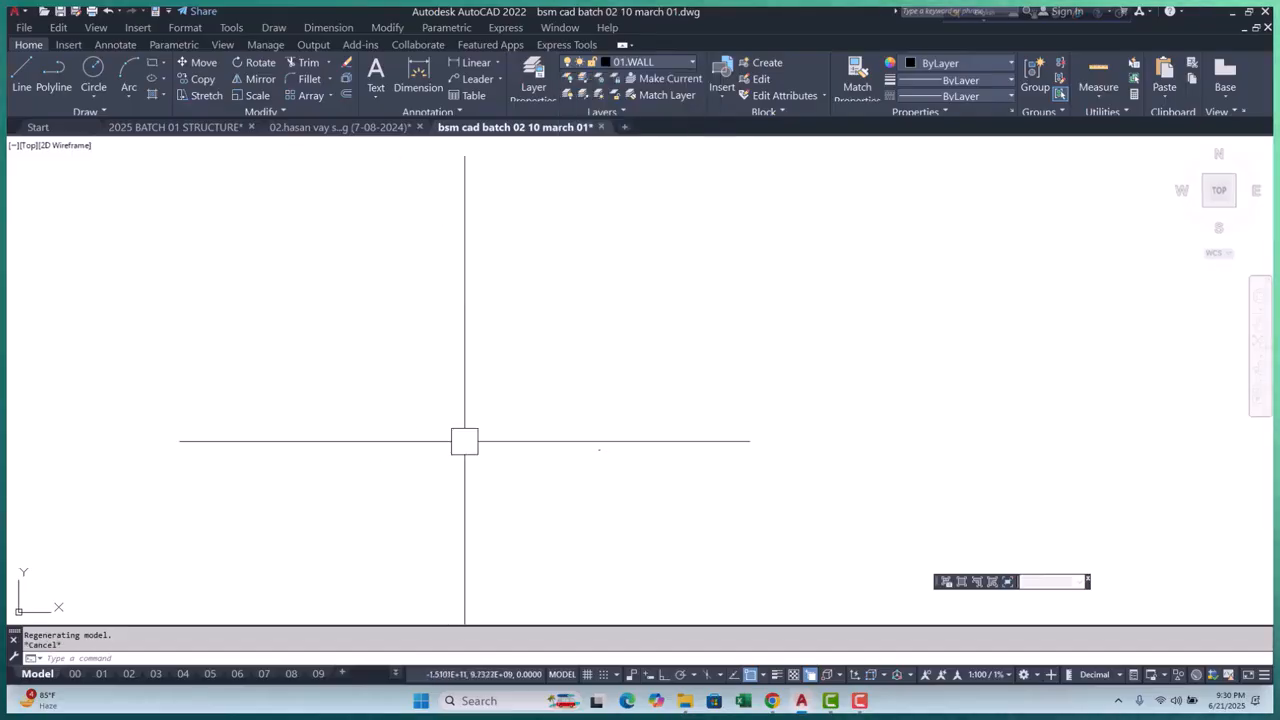
# Turn on the layers from 02.DIMENTION through 14.parapet wall
pyautogui.write('z')
pyautogui.press('Return')
pyautogui.write('a')
pyautogui.press('Return')
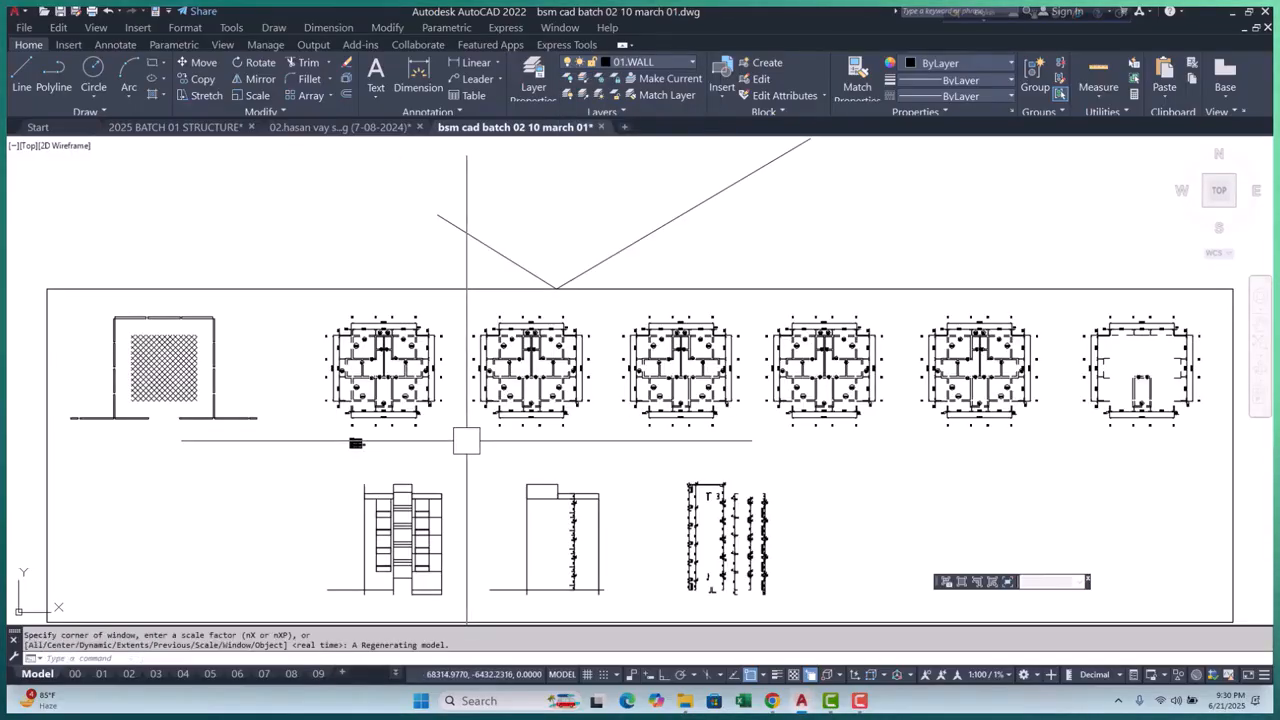
pyautogui.click(678, 61)
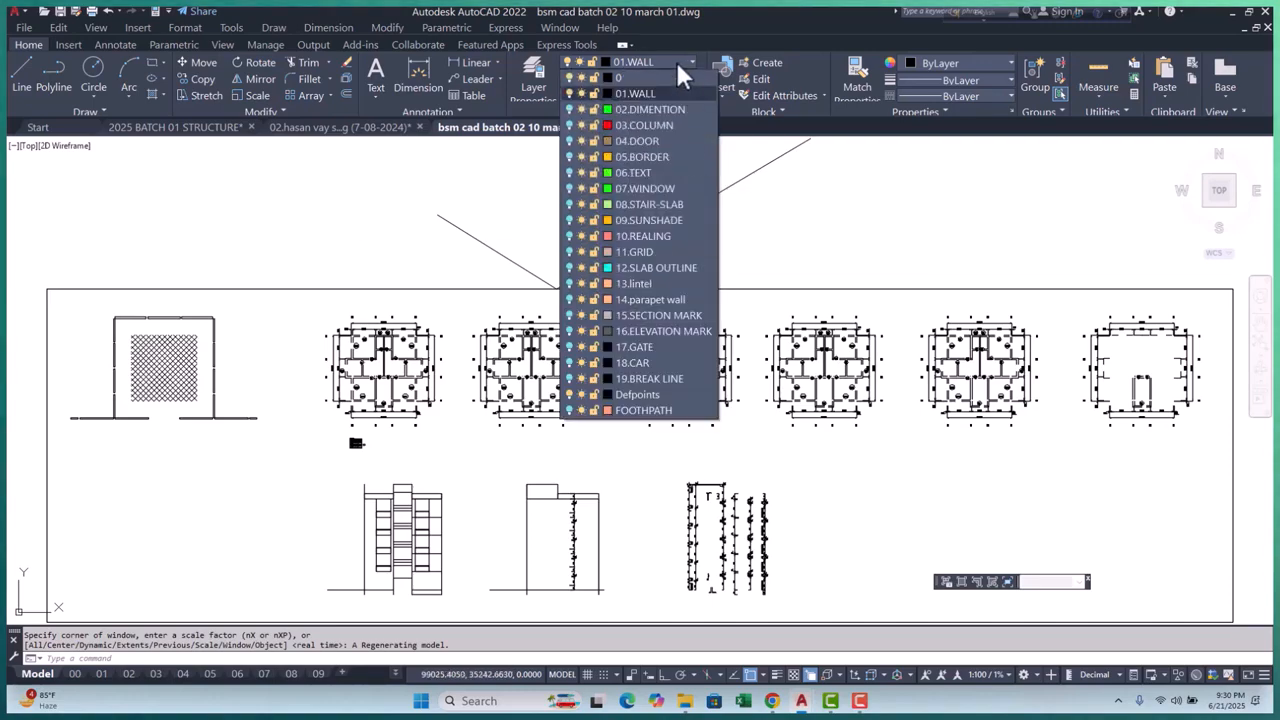
pyautogui.click(569, 110)
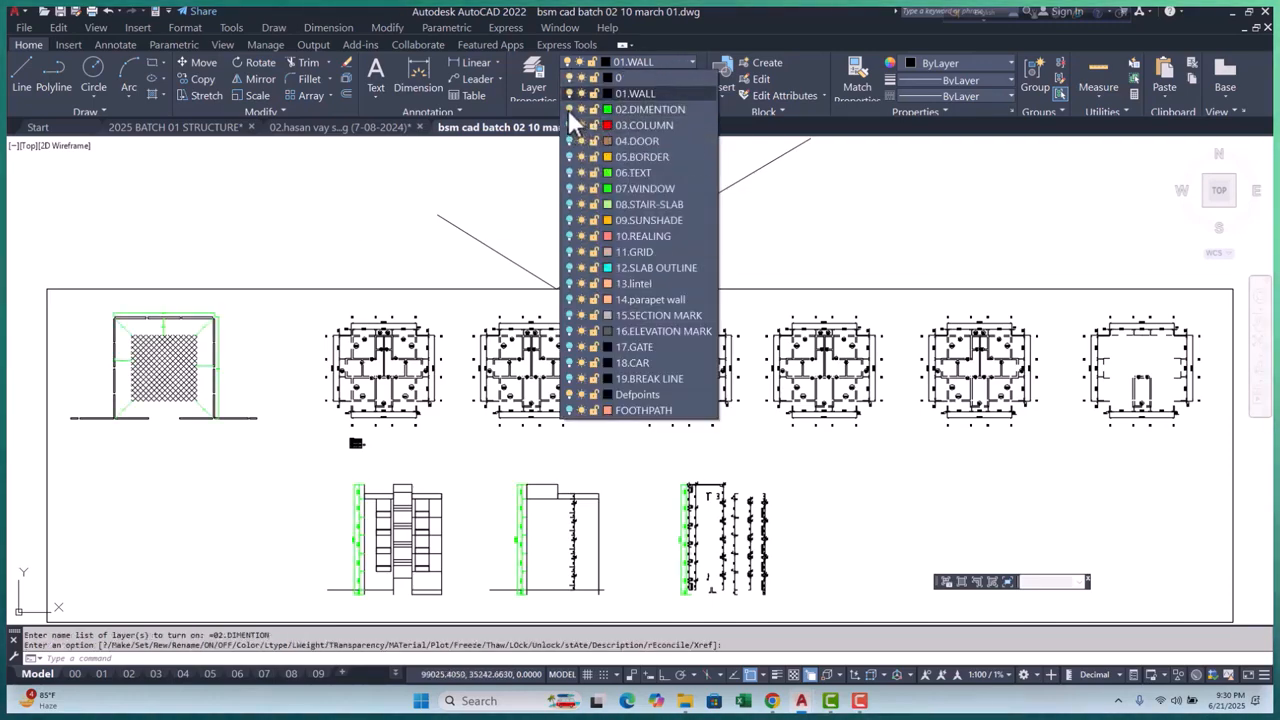
pyautogui.click(569, 126)
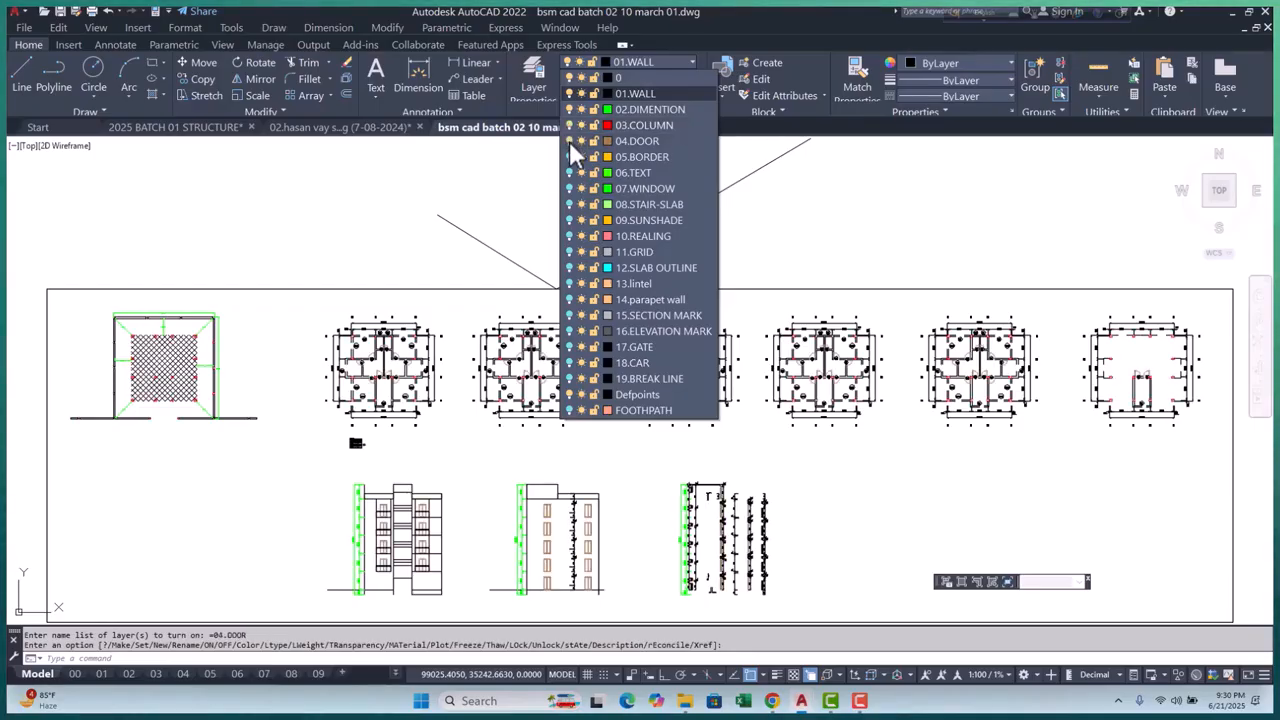
pyautogui.click(570, 205)
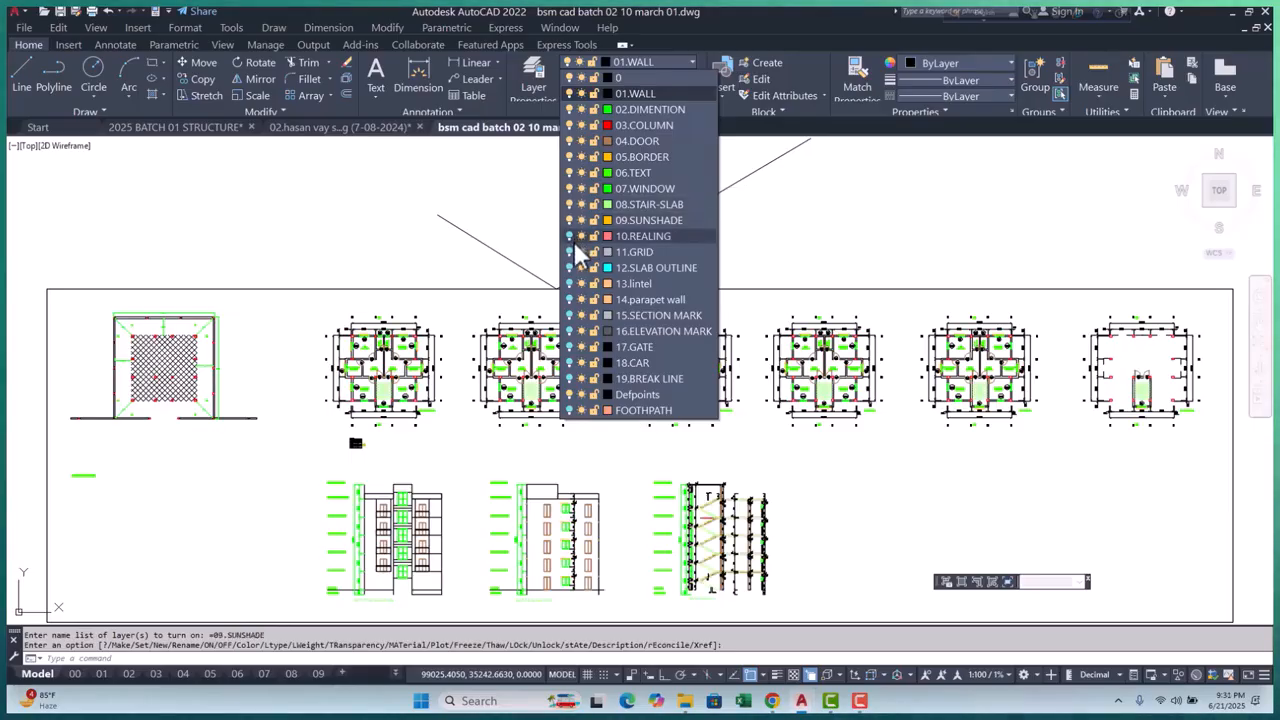
pyautogui.click(569, 237)
pyautogui.click(570, 252)
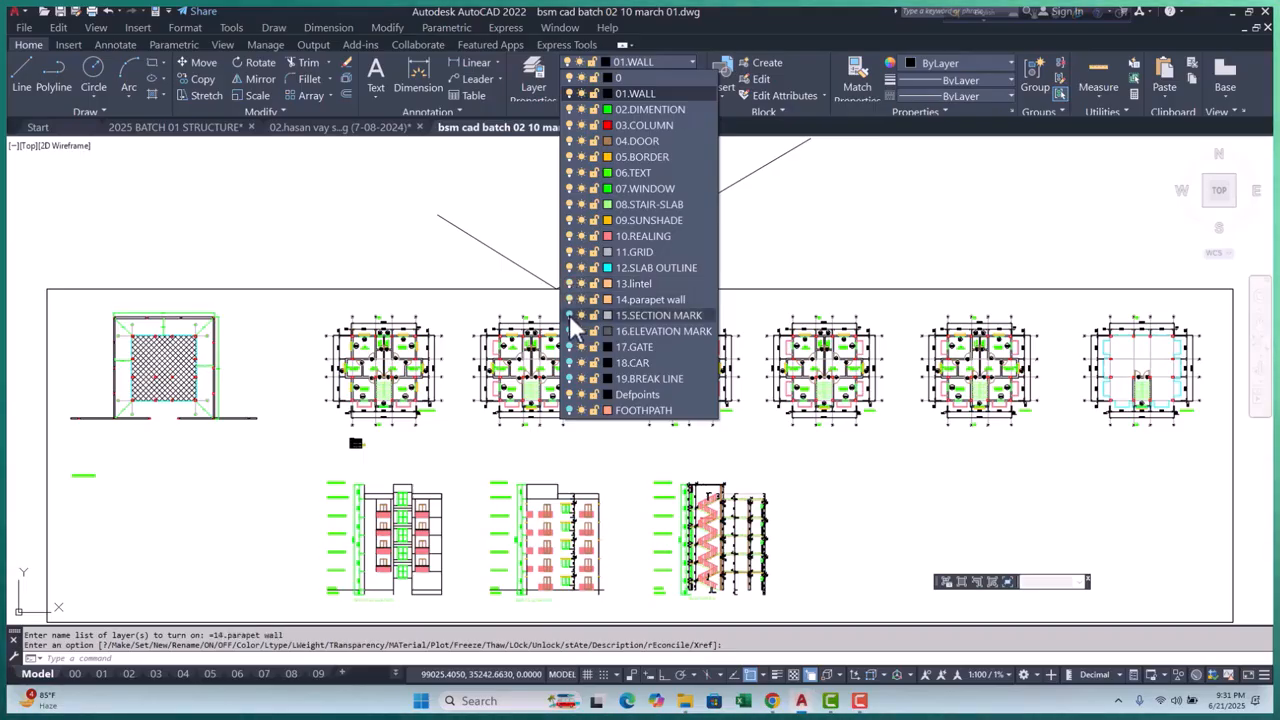
# Turn on the 15.SECTION MARK, 16.ELEVATION MARK, 17.GATE, 18.CAR, 19.BREAK LINE and FOOTPATH layers
pyautogui.click(569, 315)
pyautogui.click(569, 331)
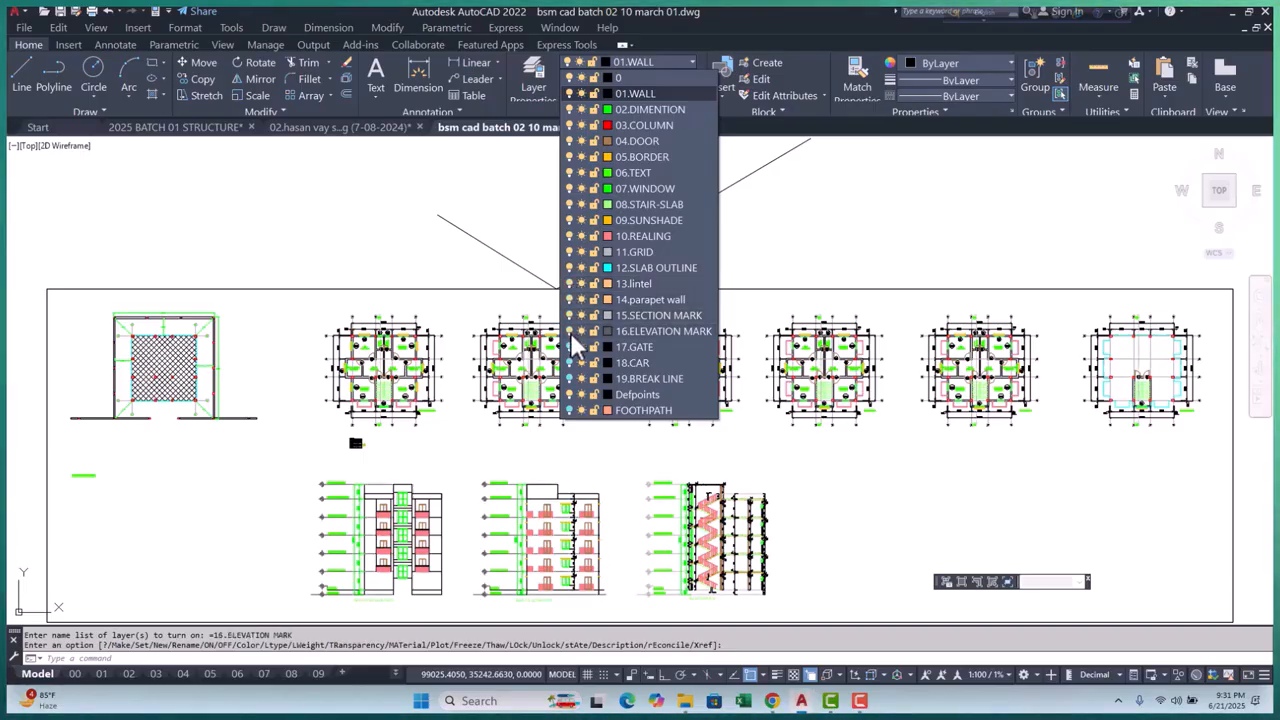
pyautogui.click(570, 347)
pyautogui.click(569, 362)
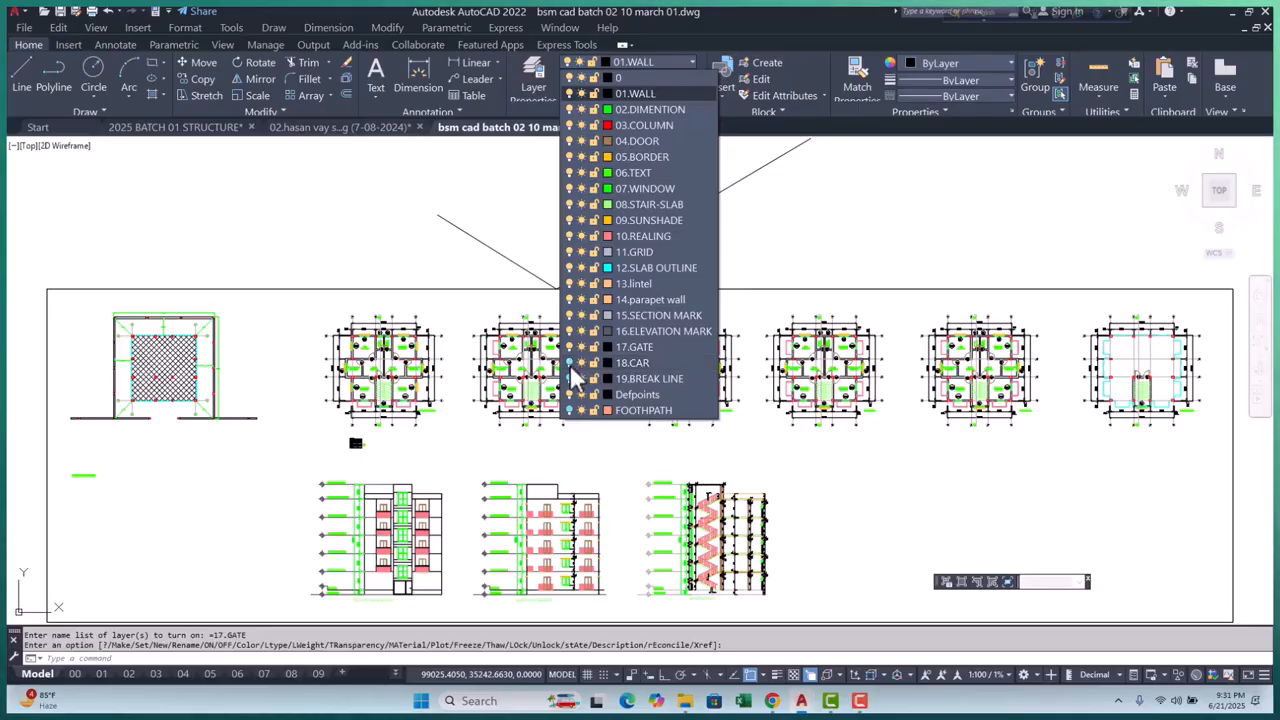
pyautogui.click(569, 378)
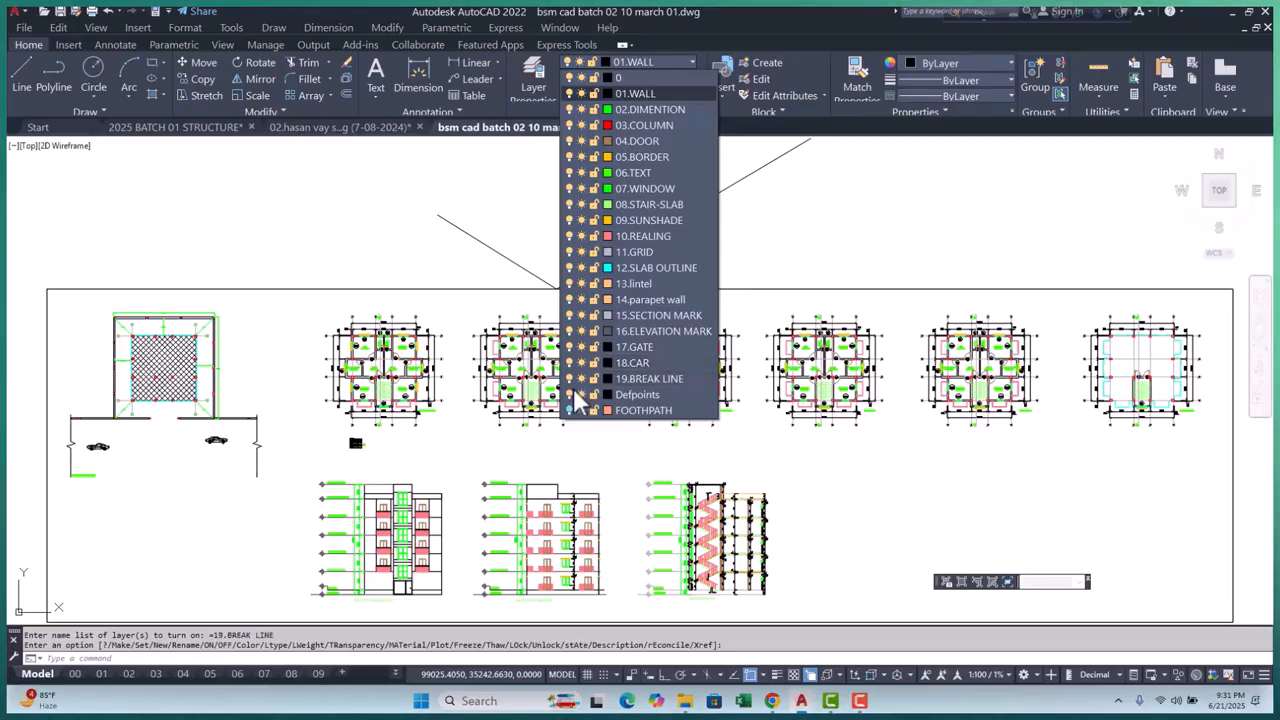
pyautogui.click(569, 410)
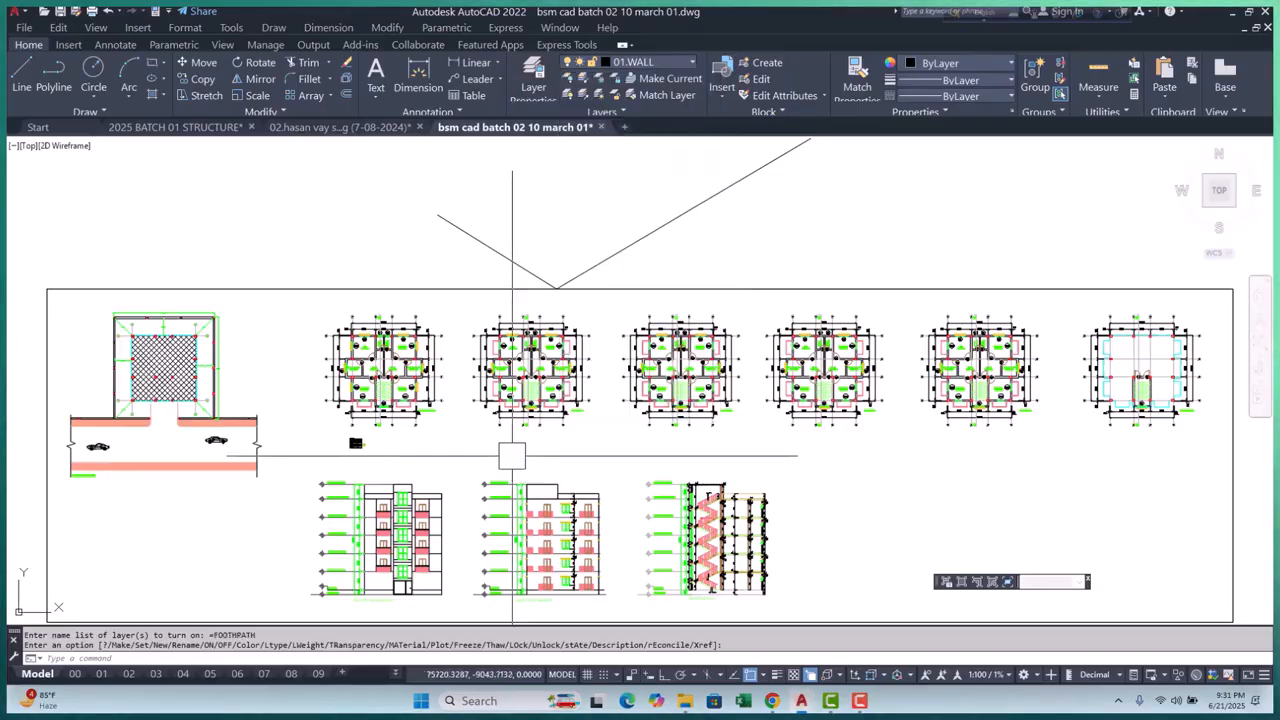
# Examine the roof floor plan, checking its slab outline and the edges between the perimeter columns
pyautogui.scroll(-4, 494, 380)
pyautogui.scroll(10, 667, 348)
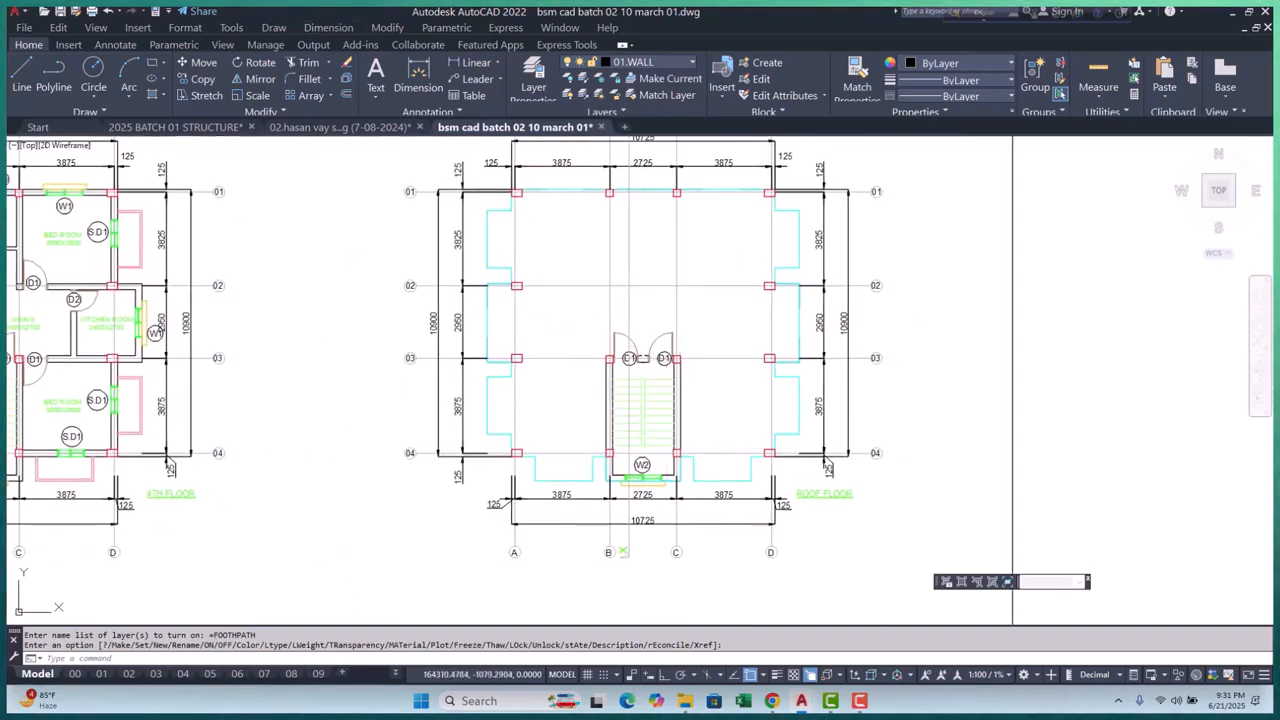
pyautogui.moveTo(479, 481); pyautogui.dragTo(397, 490, button='middle')
pyautogui.scroll(5, 425, 155)
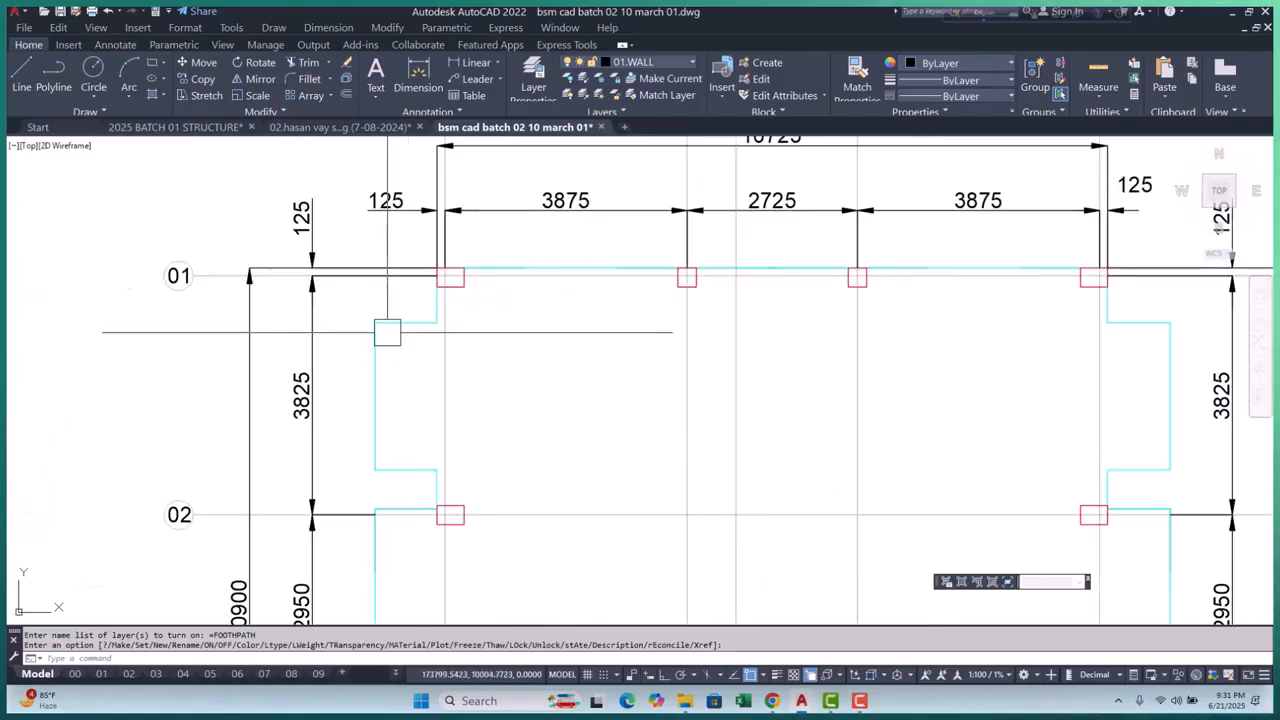
pyautogui.click(380, 358)
pyautogui.press('Escape')
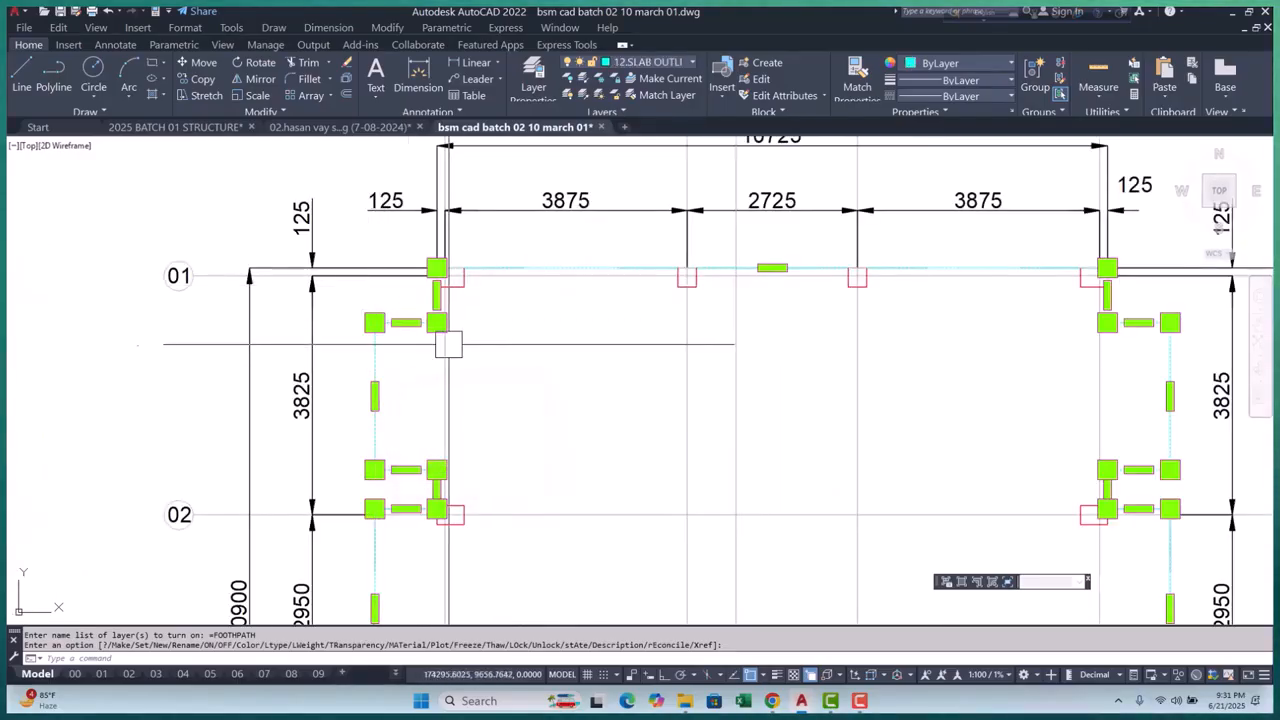
pyautogui.moveTo(450, 340); pyautogui.dragTo(349, 325, button='middle')
pyautogui.press('Escape')
pyautogui.scroll(-6, 366, 320)
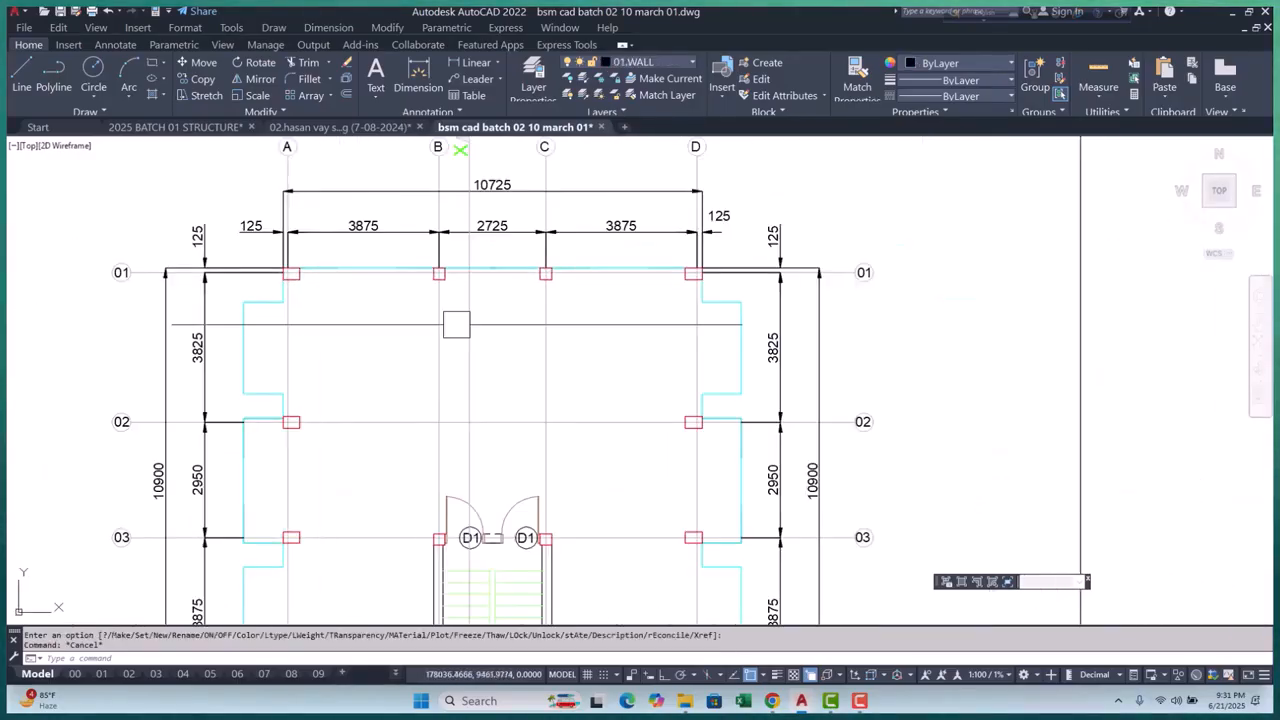
pyautogui.scroll(3, 289, 331)
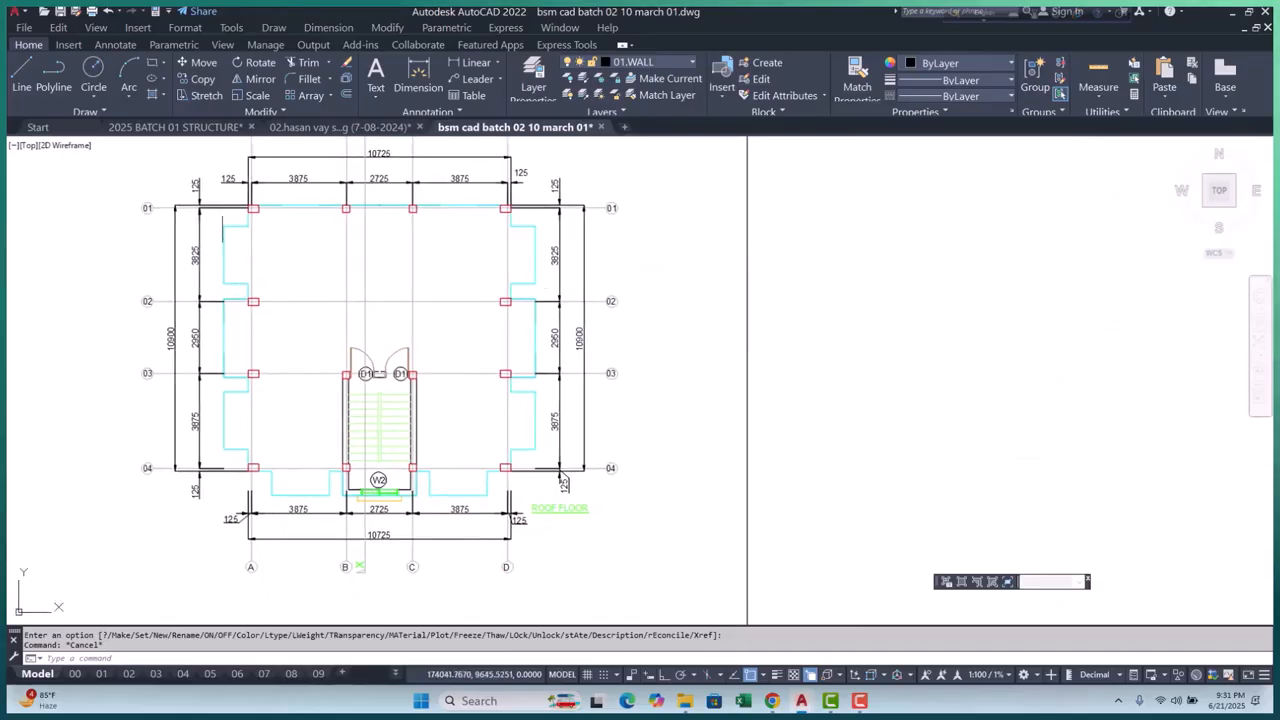
pyautogui.scroll(3, 262, 236)
pyautogui.scroll(-3, 300, 260)
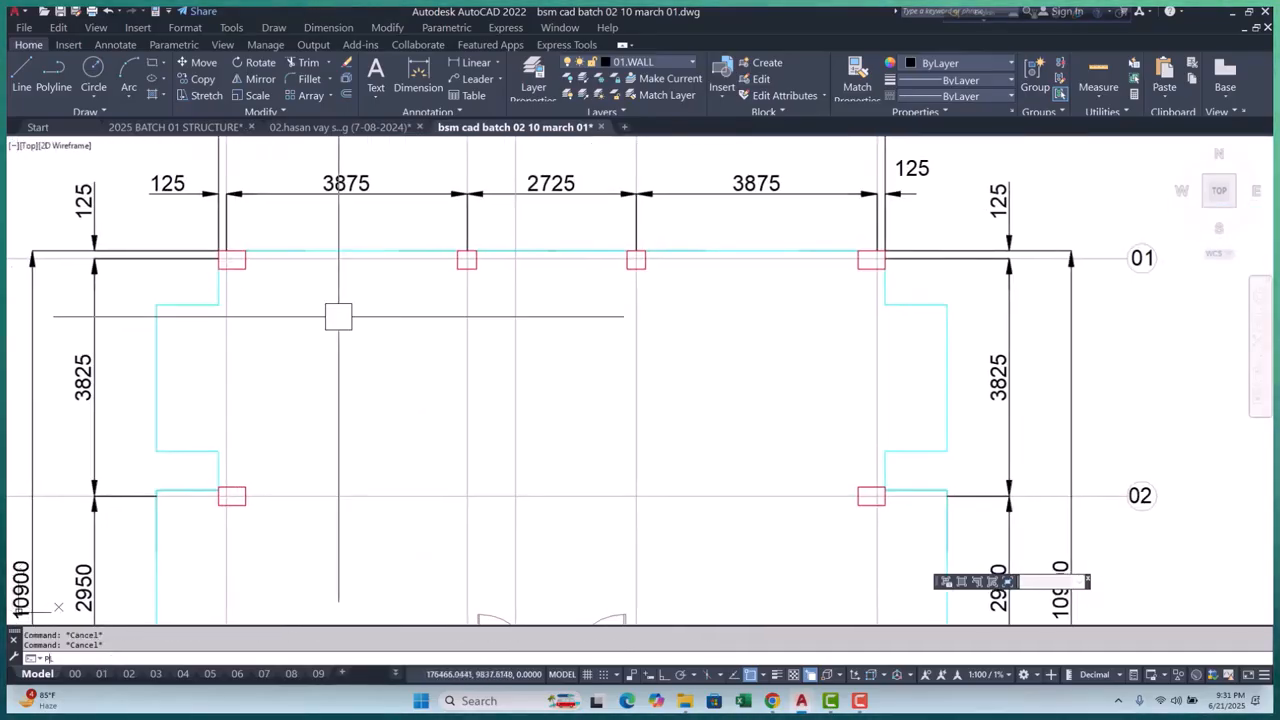
# Draw a polyline along the roof plan's outer edge on grid 01, between the columns at grids A and B
pyautogui.write('pl')
pyautogui.scroll(3, 240, 300)
pyautogui.press('Return')
pyautogui.click(243, 323)
pyautogui.scroll(-2, 224, 340)
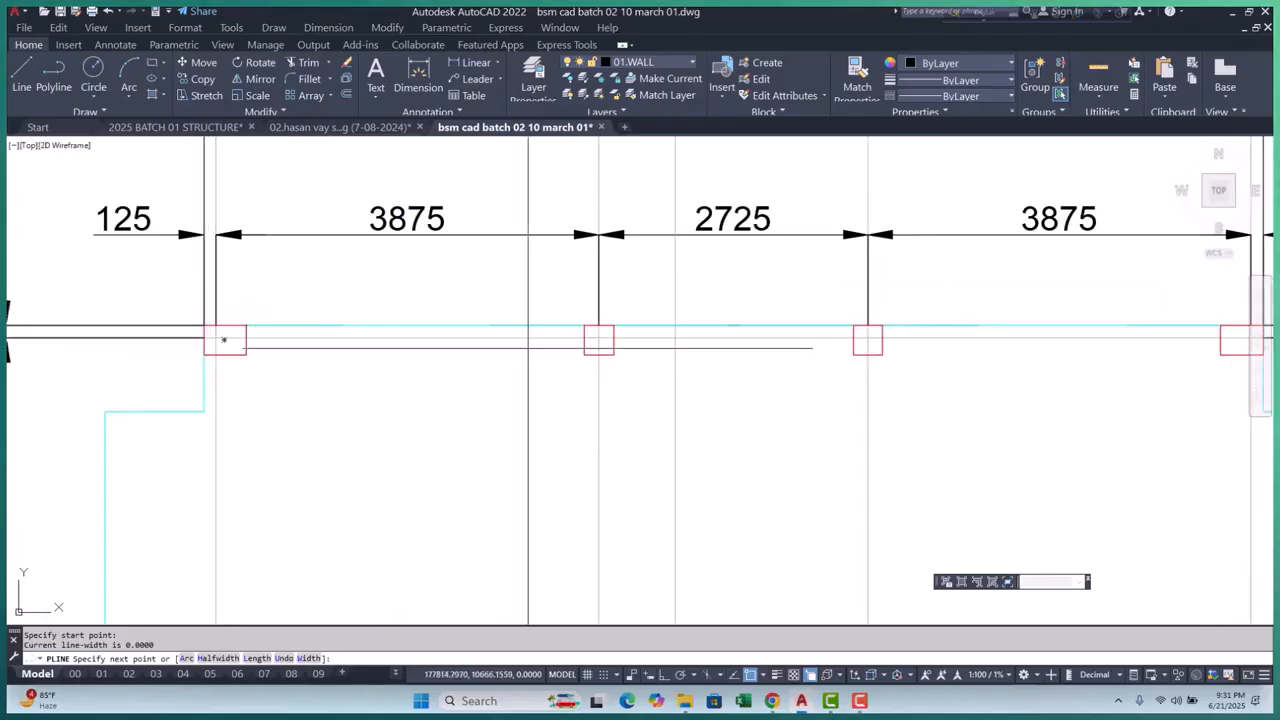
pyautogui.scroll(3, 224, 340)
pyautogui.press('Escape')
pyautogui.press('Escape')
pyautogui.scroll(-8, 640, 360)
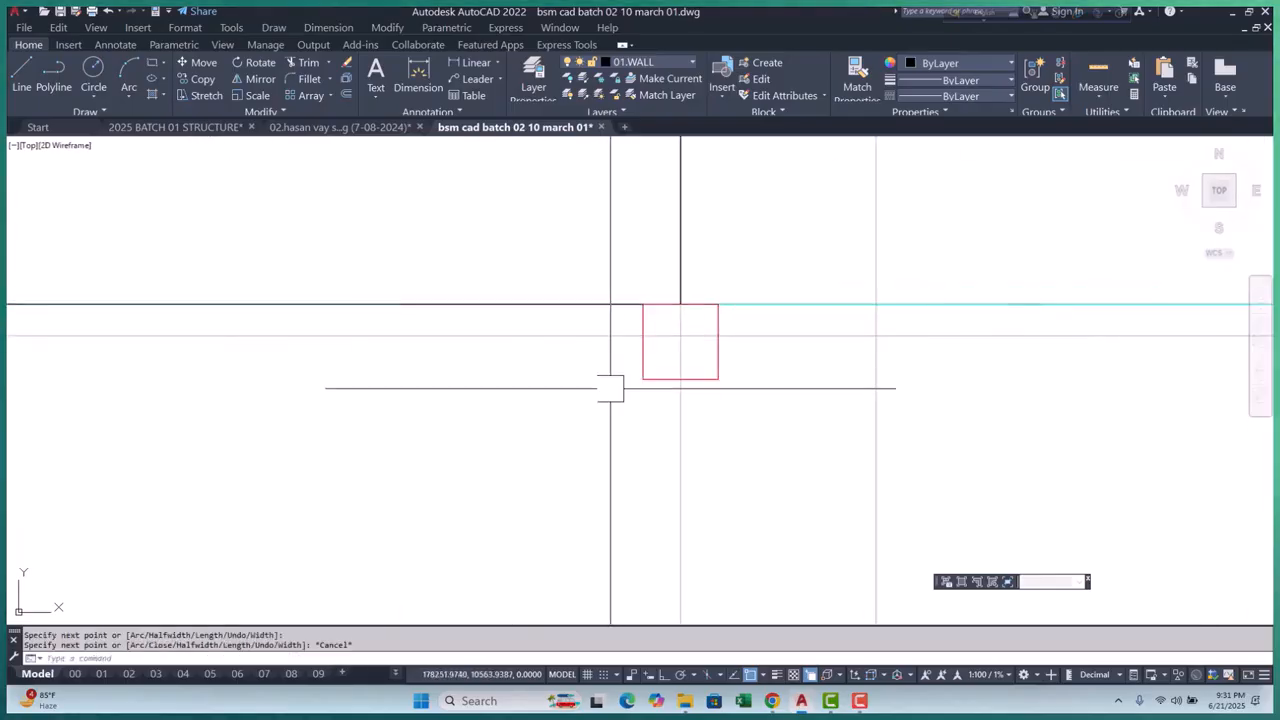
# Offset the wall line between the grid A and B columns 250 mm toward the inside of the roof plan
pyautogui.moveTo(291, 458); pyautogui.dragTo(433, 427, button='middle')
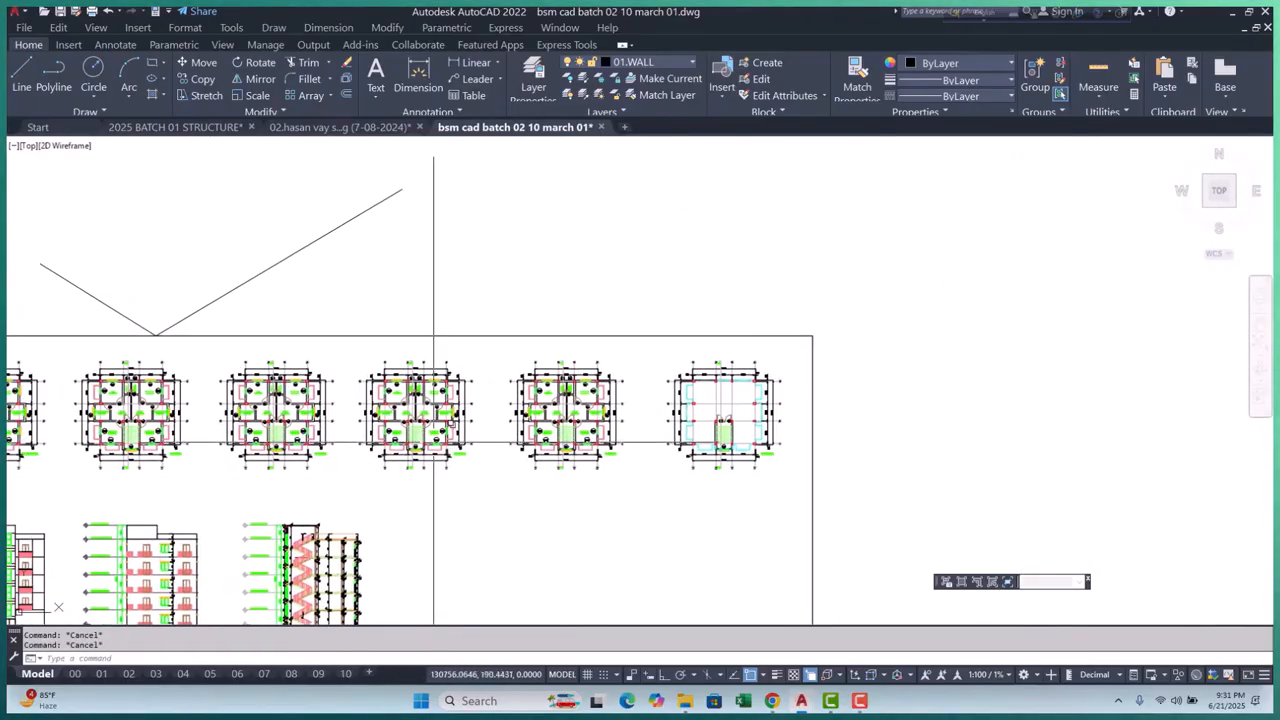
pyautogui.scroll(8, 300, 560)
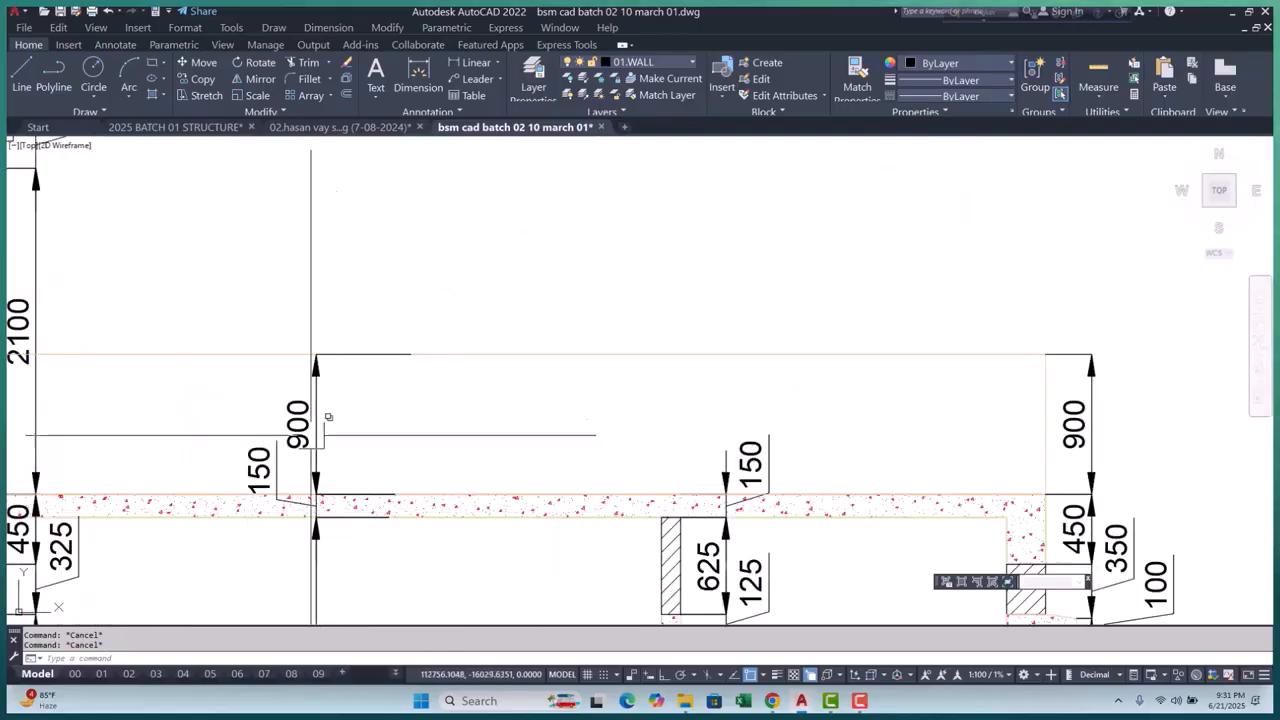
pyautogui.scroll(-3, 232, 421)
pyautogui.scroll(-4, 497, 366)
pyautogui.scroll(8, 654, 297)
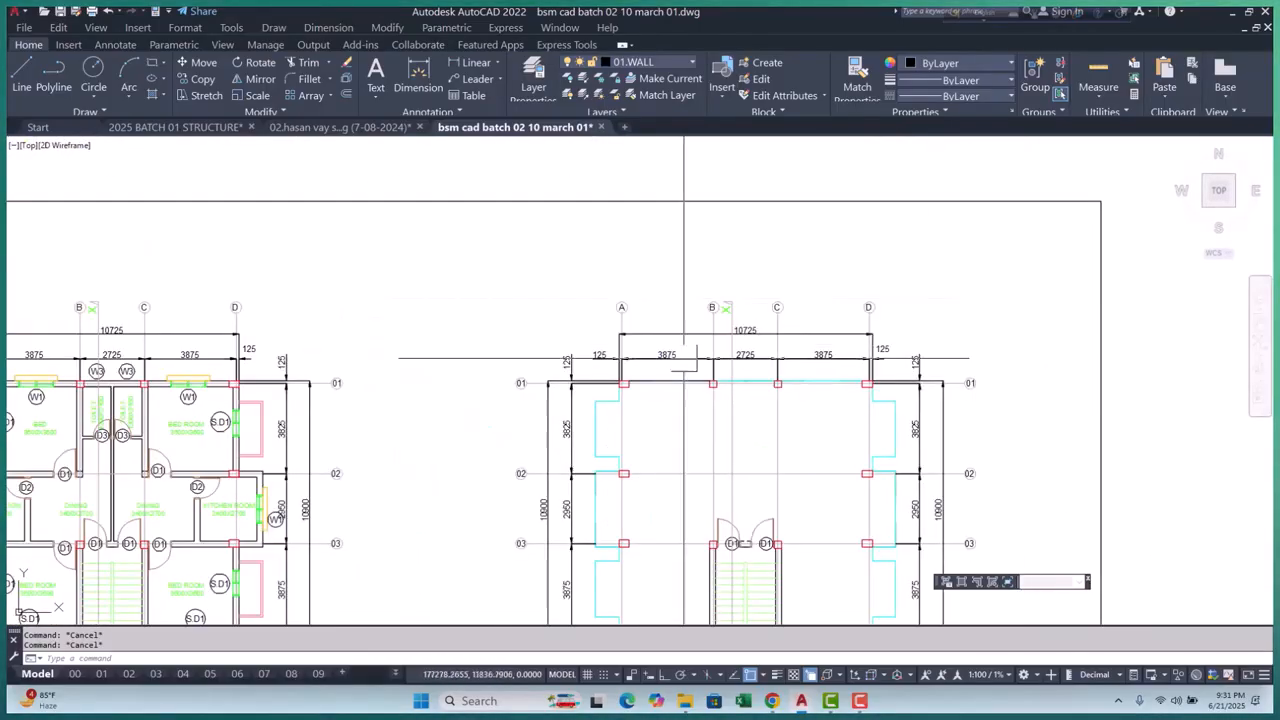
pyautogui.moveTo(705, 441); pyautogui.dragTo(619, 409, button='middle')
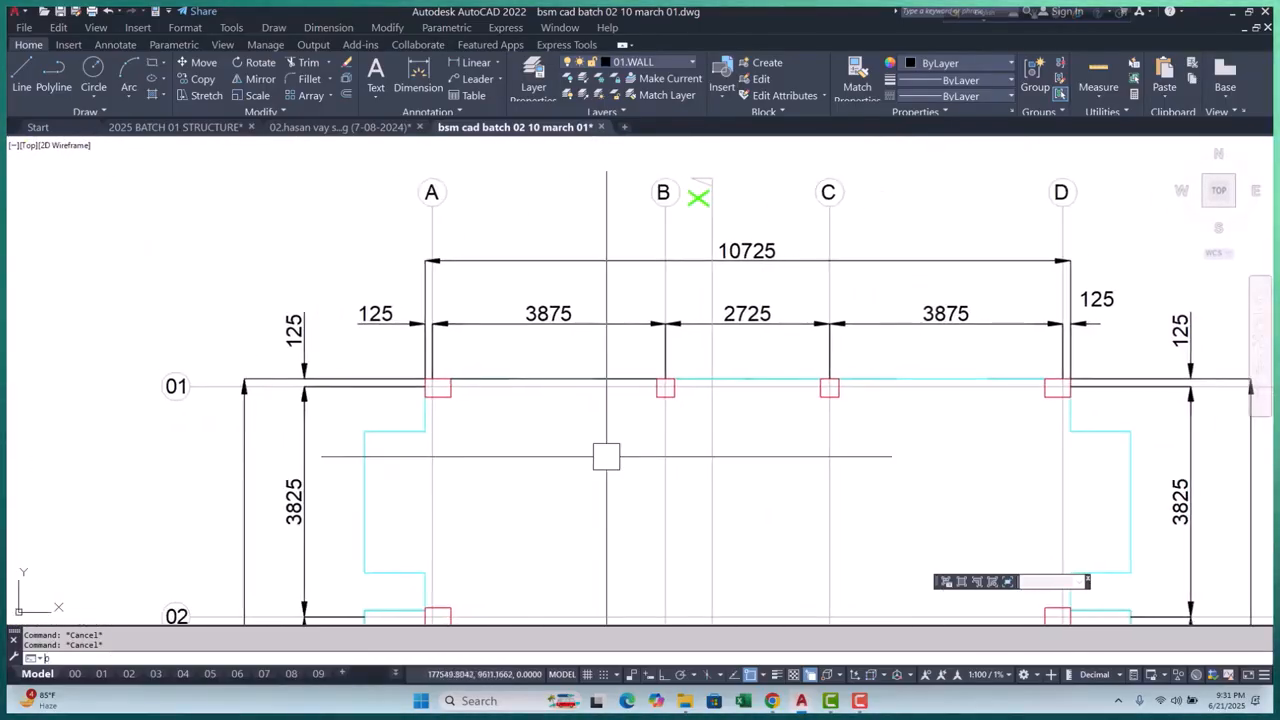
pyautogui.press('Return')
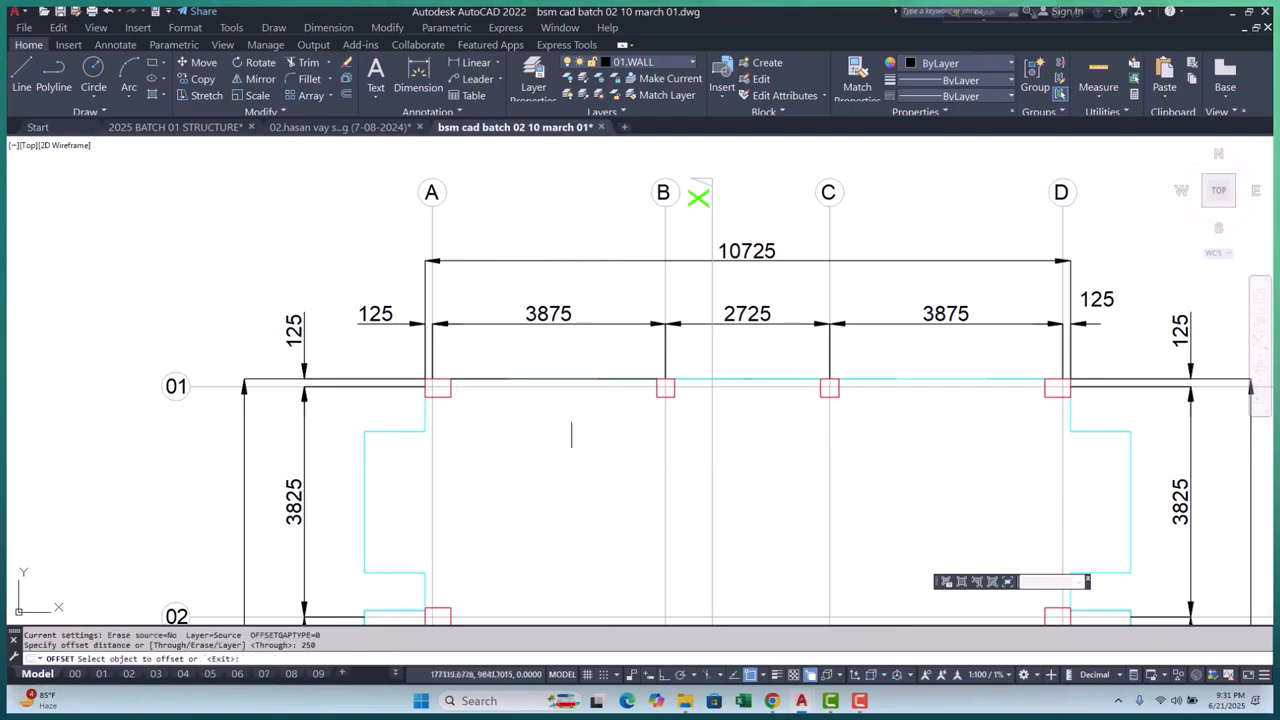
pyautogui.scroll(6, 555, 385)
pyautogui.click(560, 443)
pyautogui.click(612, 409)
pyautogui.click(430, 460)
pyautogui.scroll(-2, 430, 460)
pyautogui.press('Escape')
pyautogui.press('Escape')
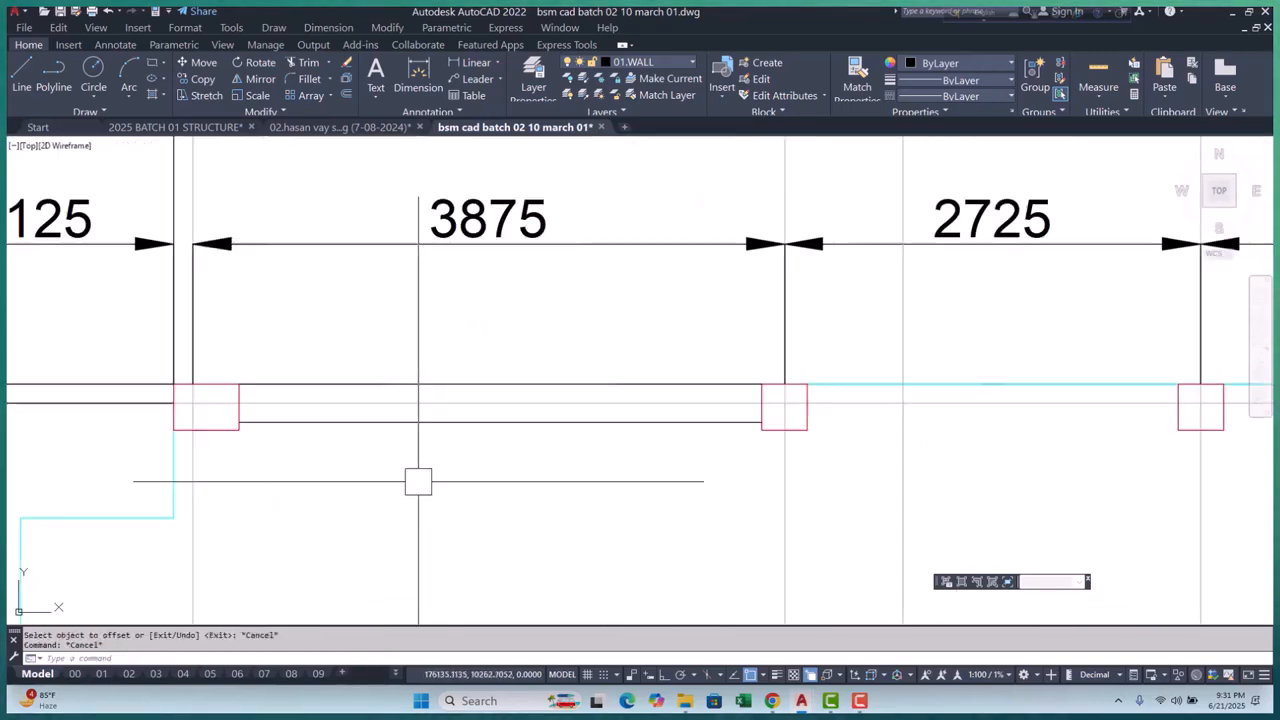
# Draw a wall rectangle between the grid A and B columns on grid 01, matching the outline of the existing wall lines
pyautogui.write('REC')
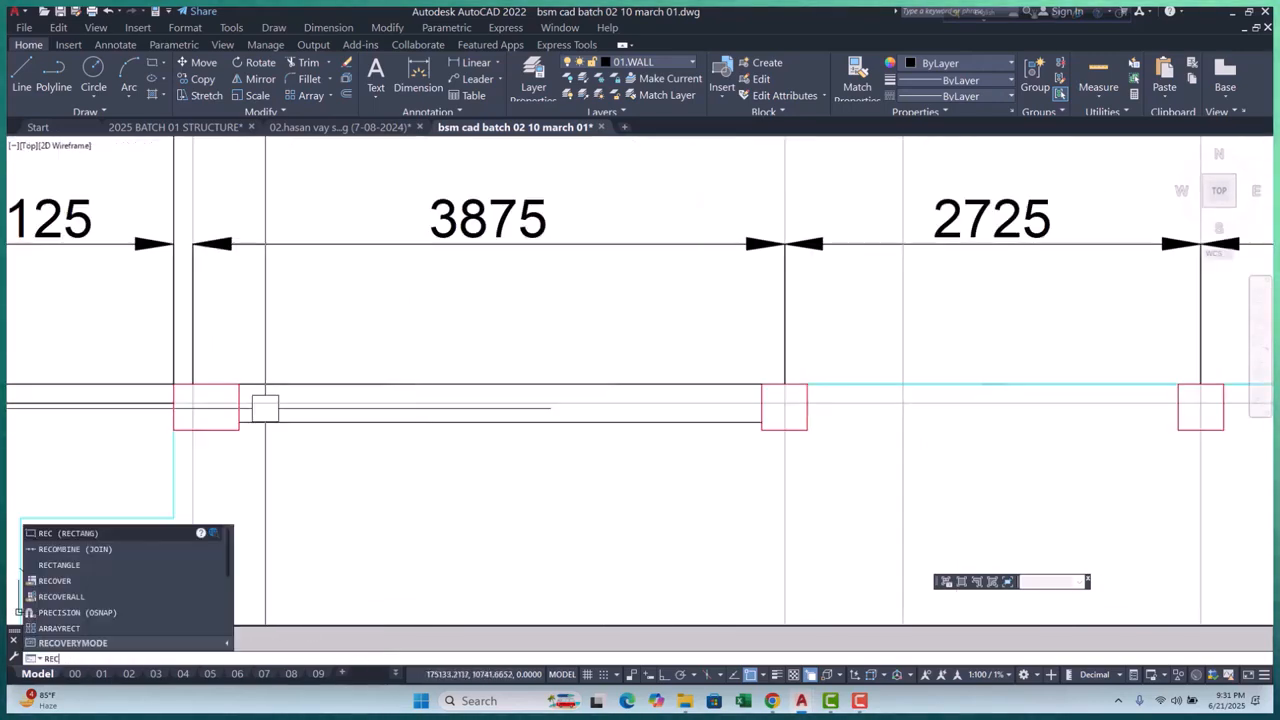
pyautogui.press('Return')
pyautogui.click(205, 407)
pyautogui.click(762, 422)
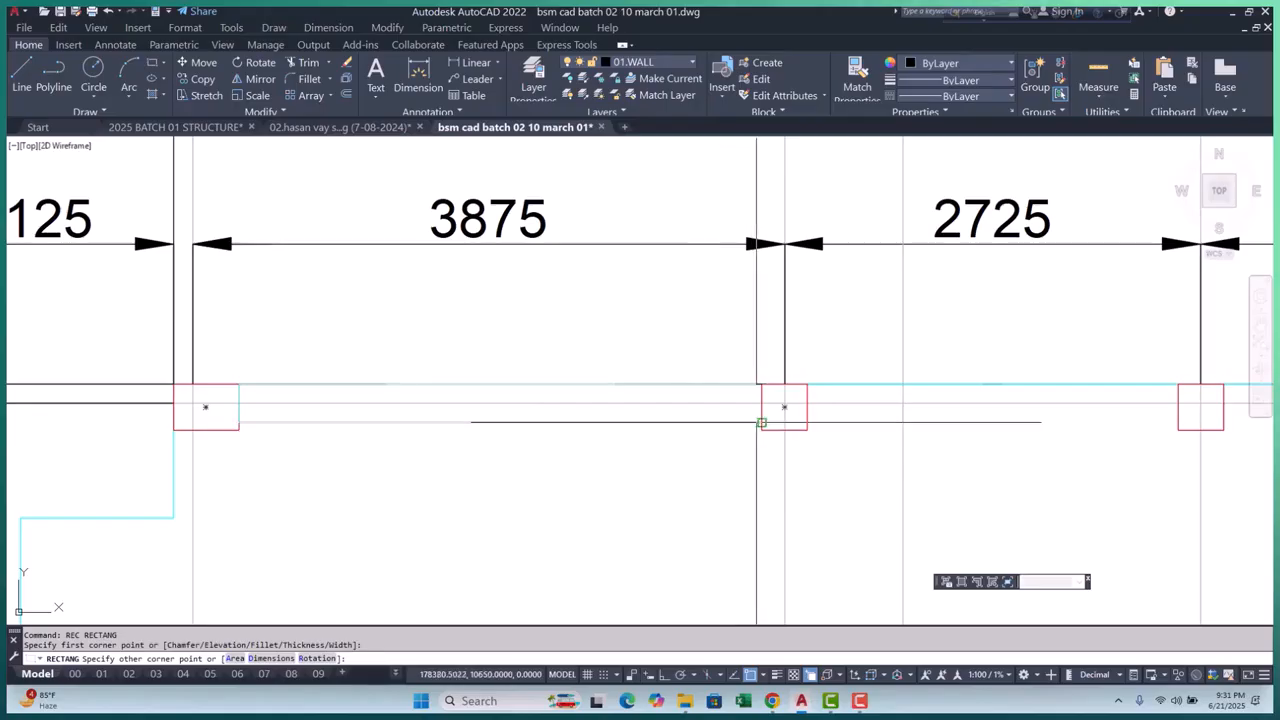
# Erase the original wall lines beneath the new rectangle between the grid A and B columns
pyautogui.click(210, 349)
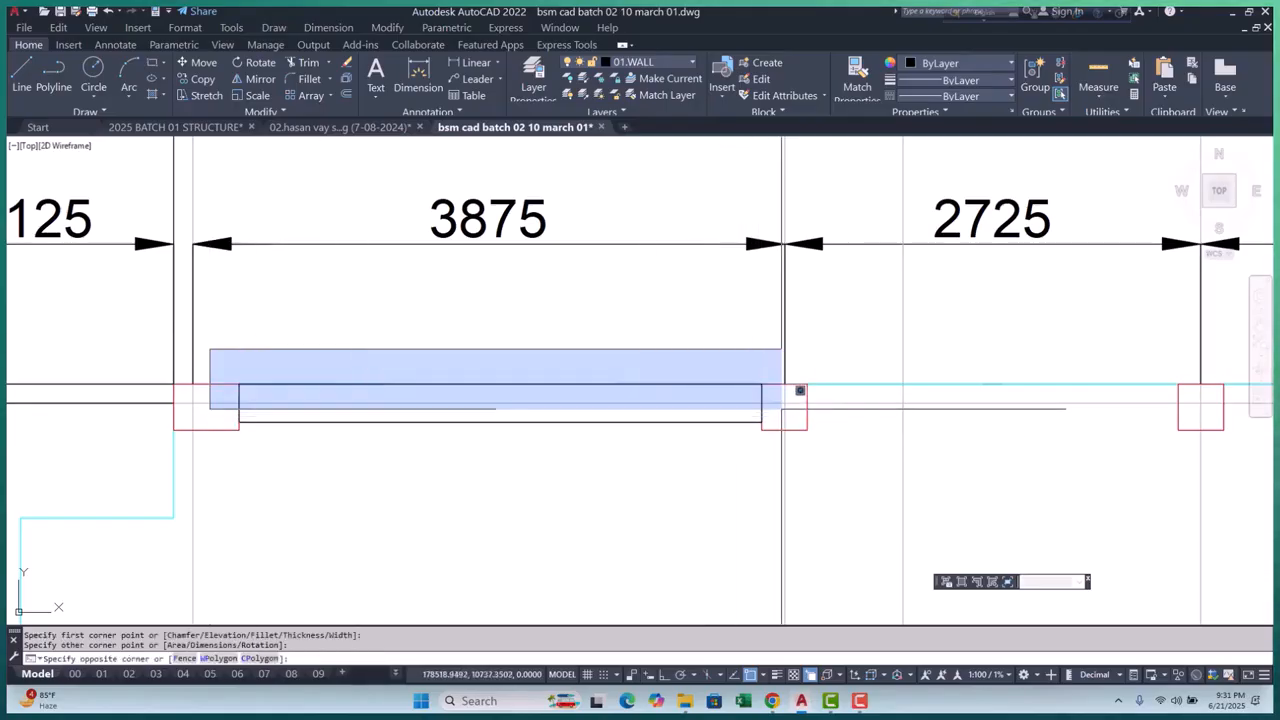
pyautogui.click(780, 408)
pyautogui.write('E')
pyautogui.press('Return')
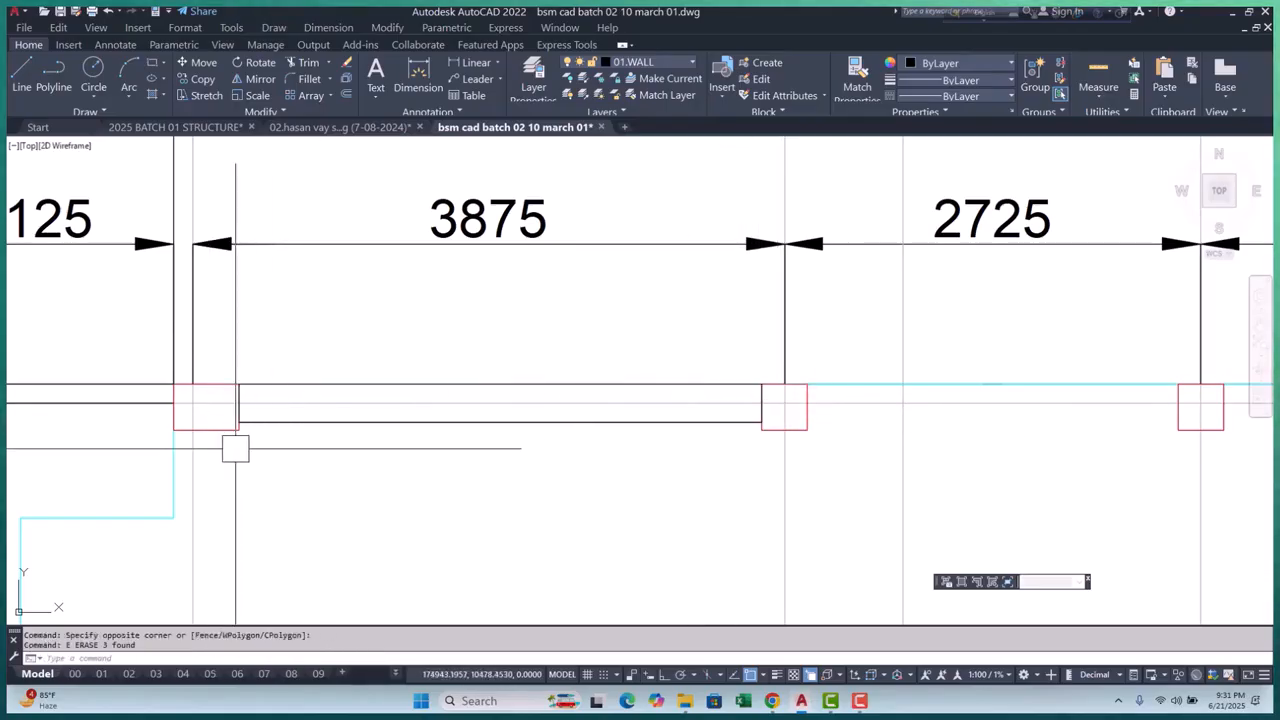
pyautogui.scroll(4, 234, 446)
pyautogui.scroll(-4, 228, 320)
pyautogui.click(223, 334)
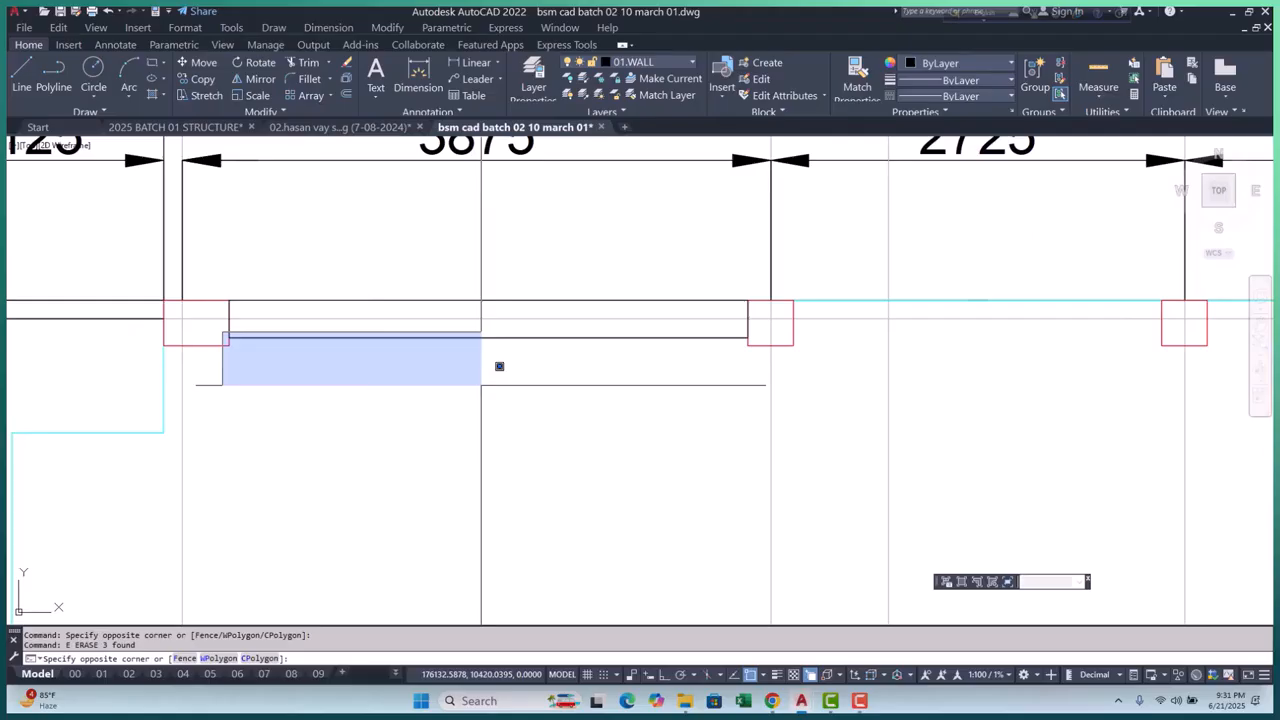
pyautogui.click(766, 380)
pyautogui.write('E')
pyautogui.press('Return')
# Copy the grid A–B wall rectangle along grid 01 into the B–C and C–D bays, starting each copy at the column's inner corner
pyautogui.click(594, 340)
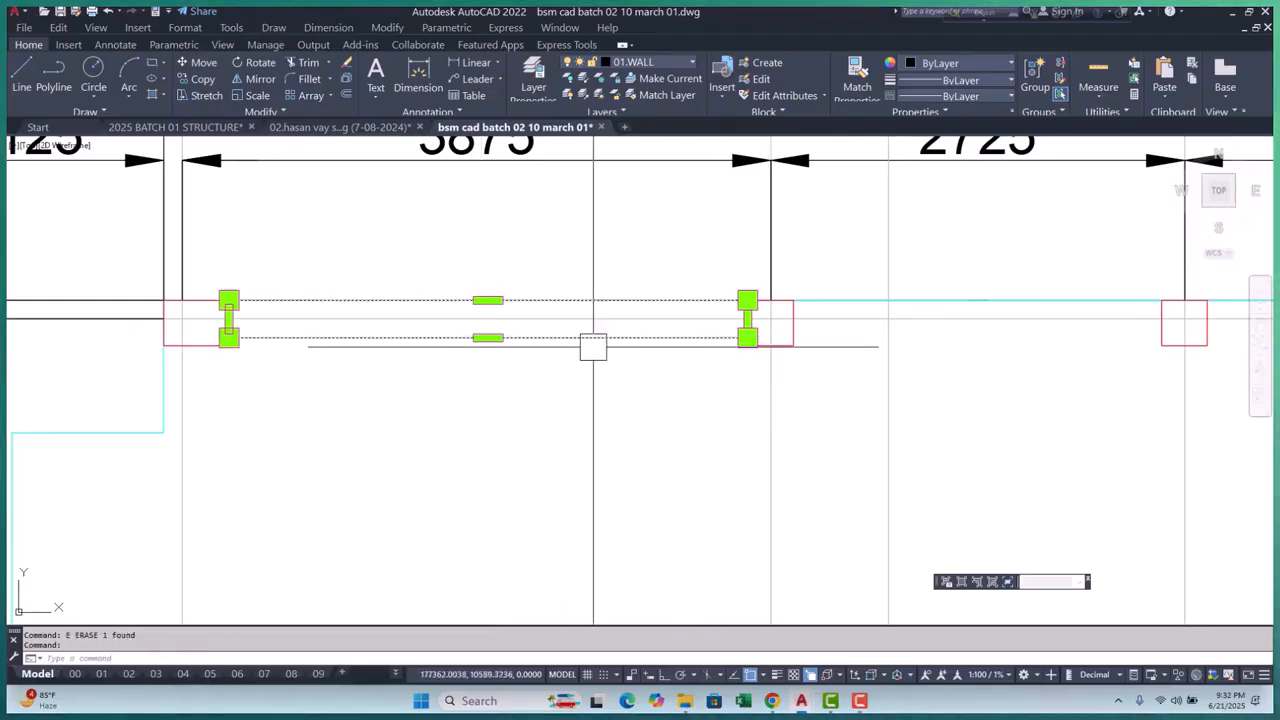
pyautogui.click(196, 79)
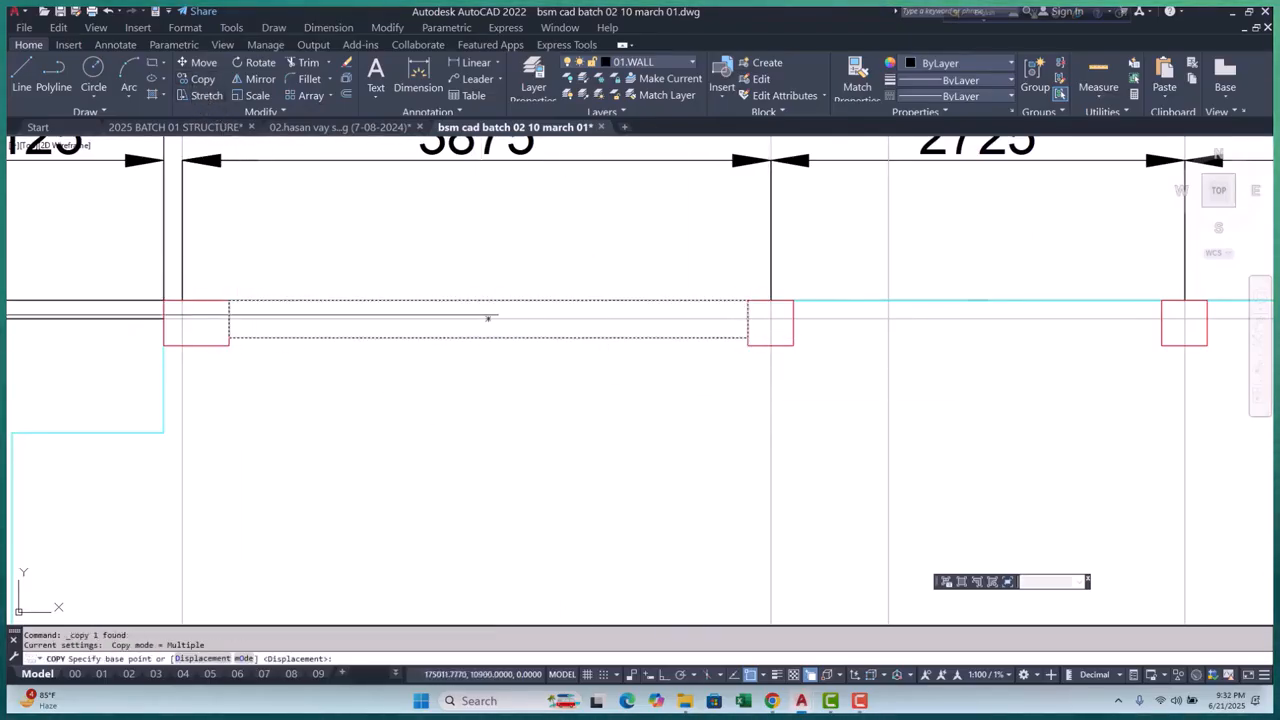
pyautogui.click(229, 346)
pyautogui.scroll(-4, 195, 345)
pyautogui.scroll(4, 469, 349)
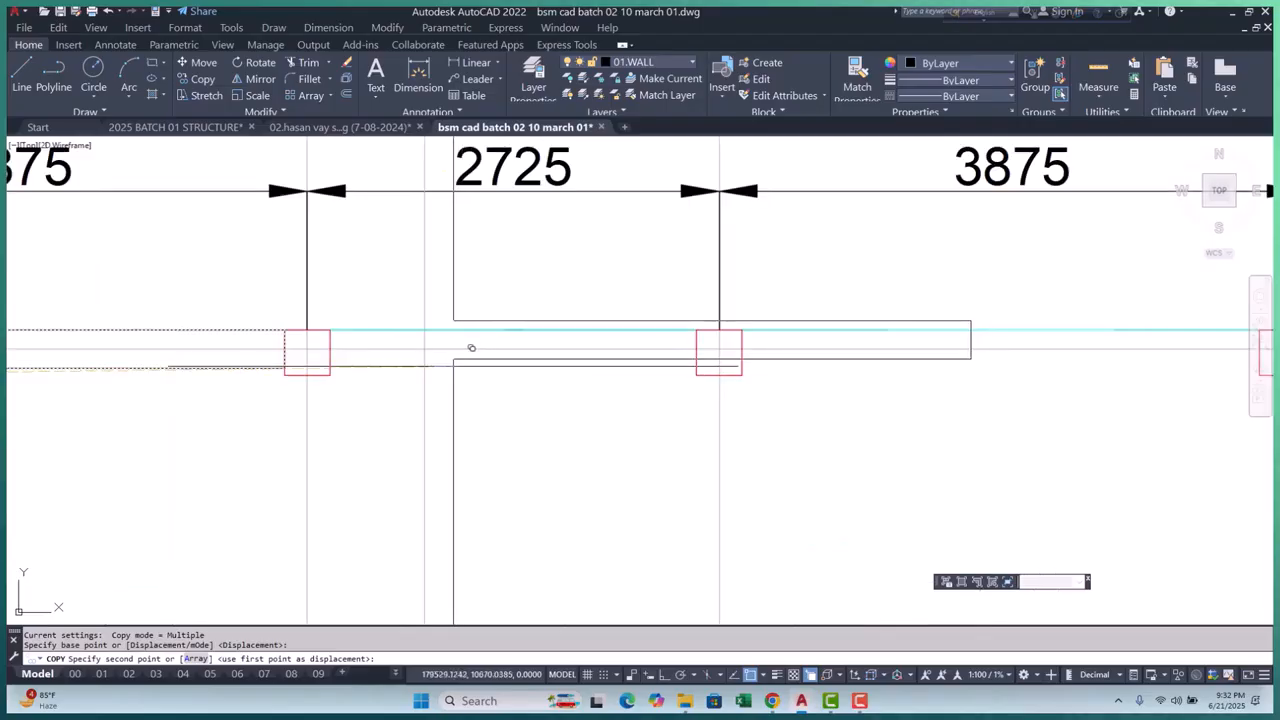
pyautogui.click(330, 376)
pyautogui.moveTo(482, 399); pyautogui.dragTo(56, 397, button='middle')
pyautogui.scroll(4, 234, 372)
pyautogui.click(430, 366)
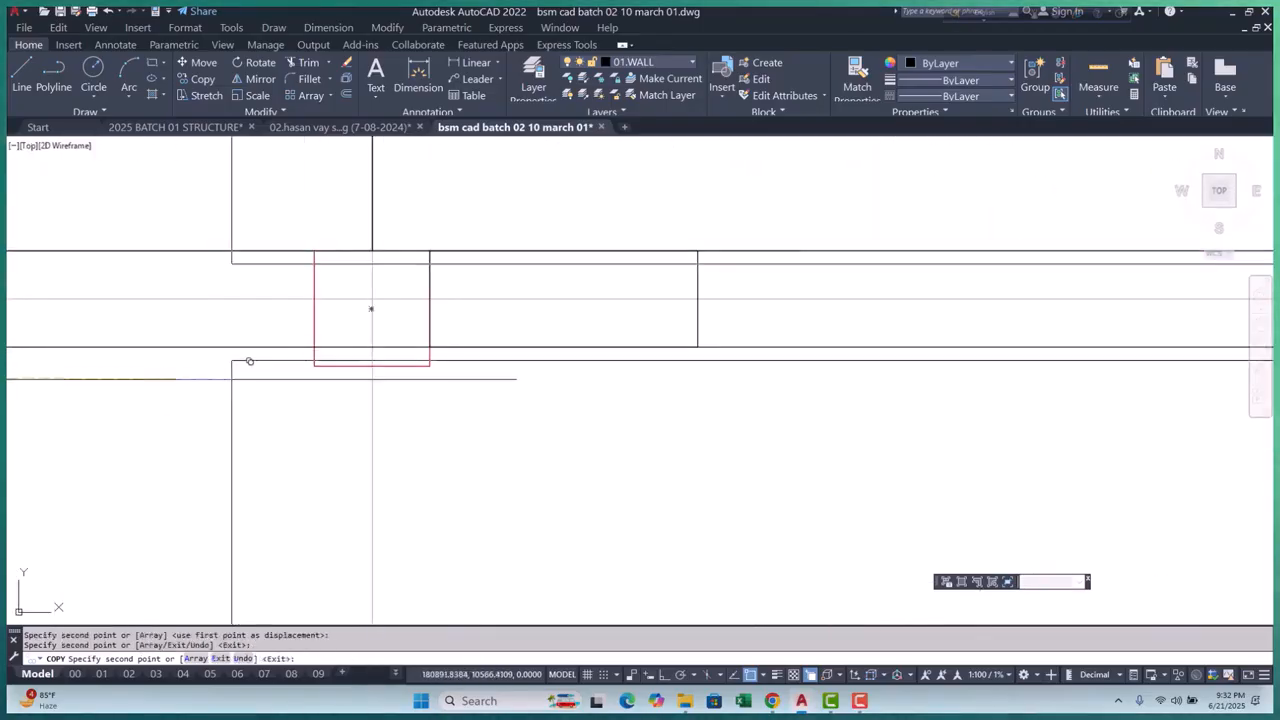
pyautogui.scroll(-3, 540, 443)
pyautogui.press('Escape')
pyautogui.click(430, 366)
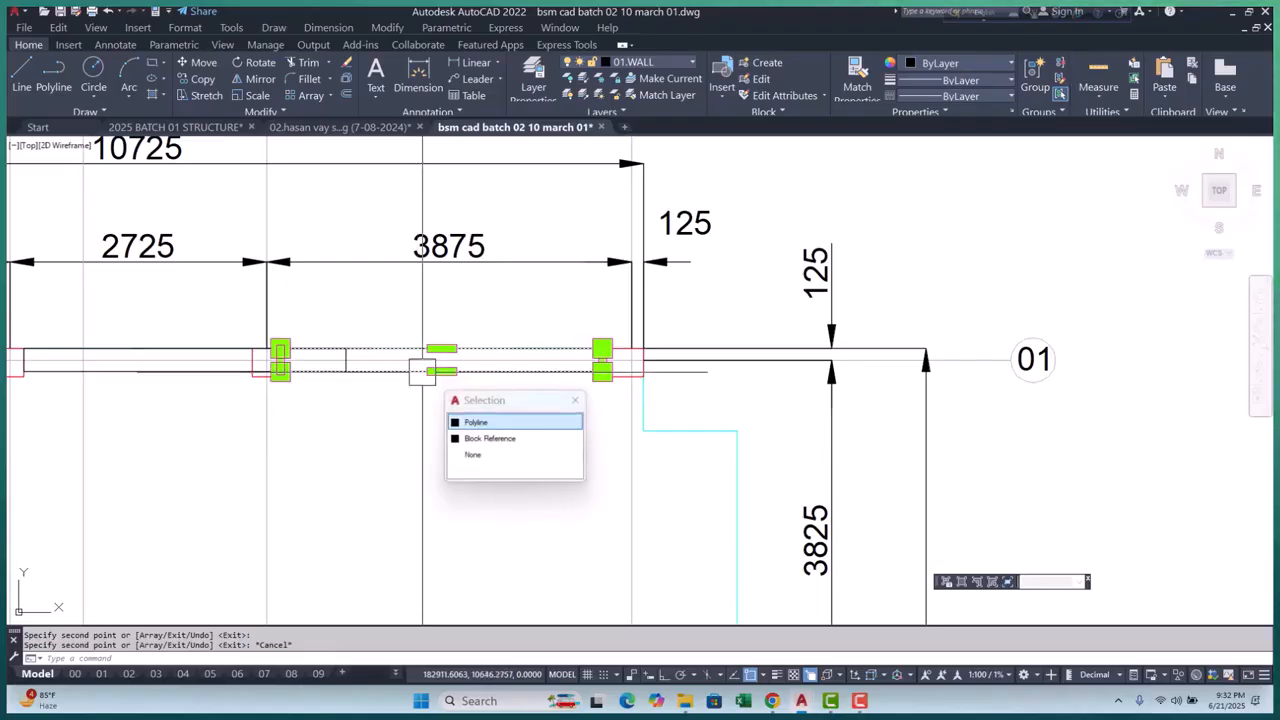
pyautogui.press('Escape')
pyautogui.scroll(4, 130, 366)
pyautogui.click(683, 330)
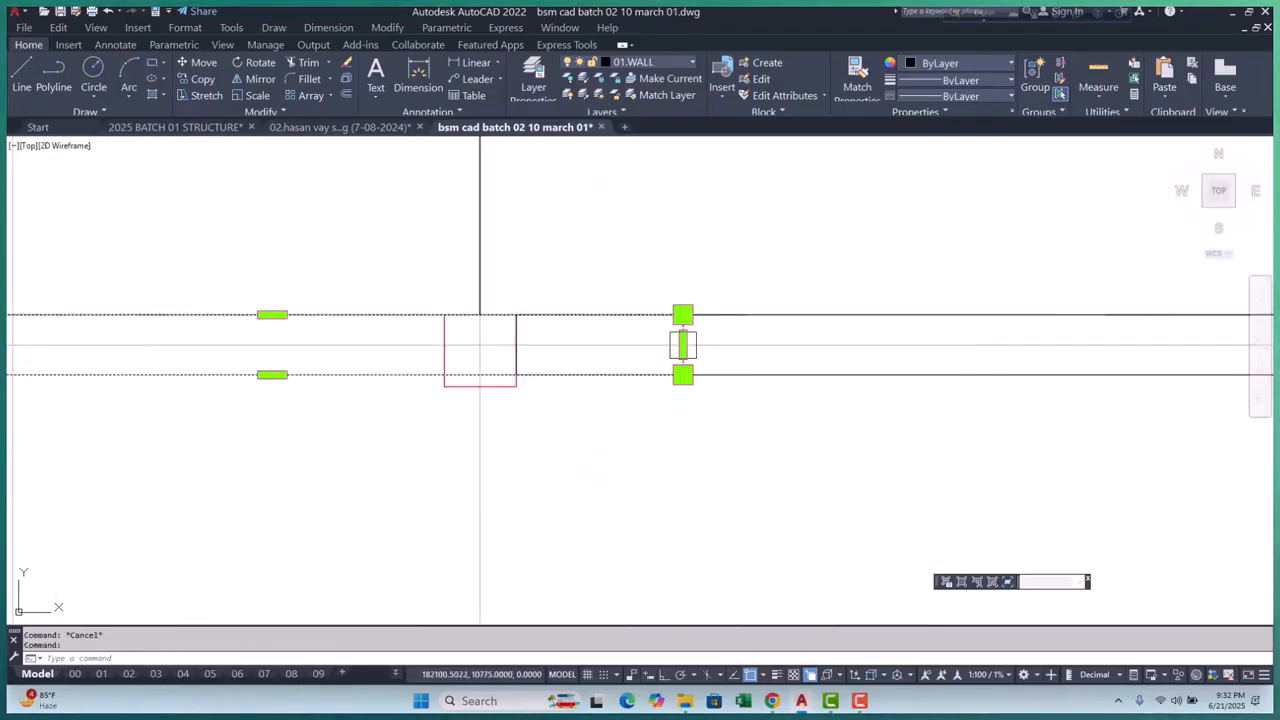
pyautogui.click(683, 343)
pyautogui.scroll(4, 414, 346)
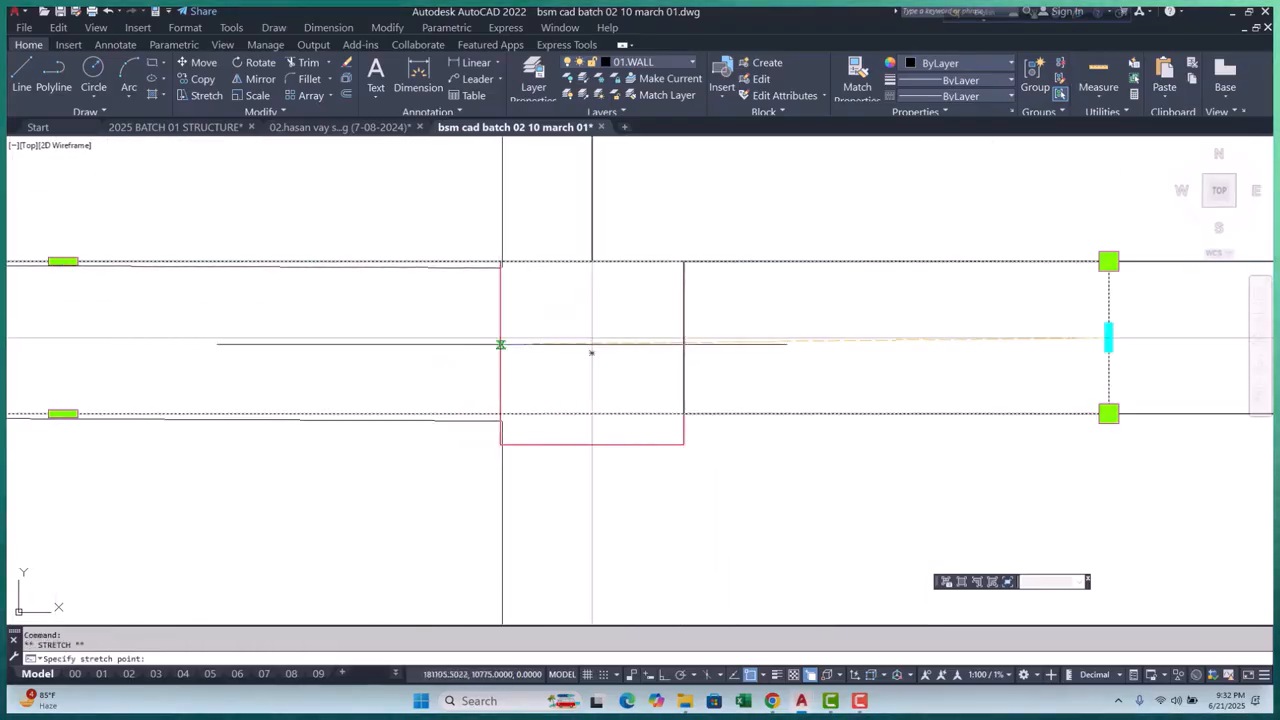
pyautogui.scroll(3, 500, 343)
pyautogui.press('Escape')
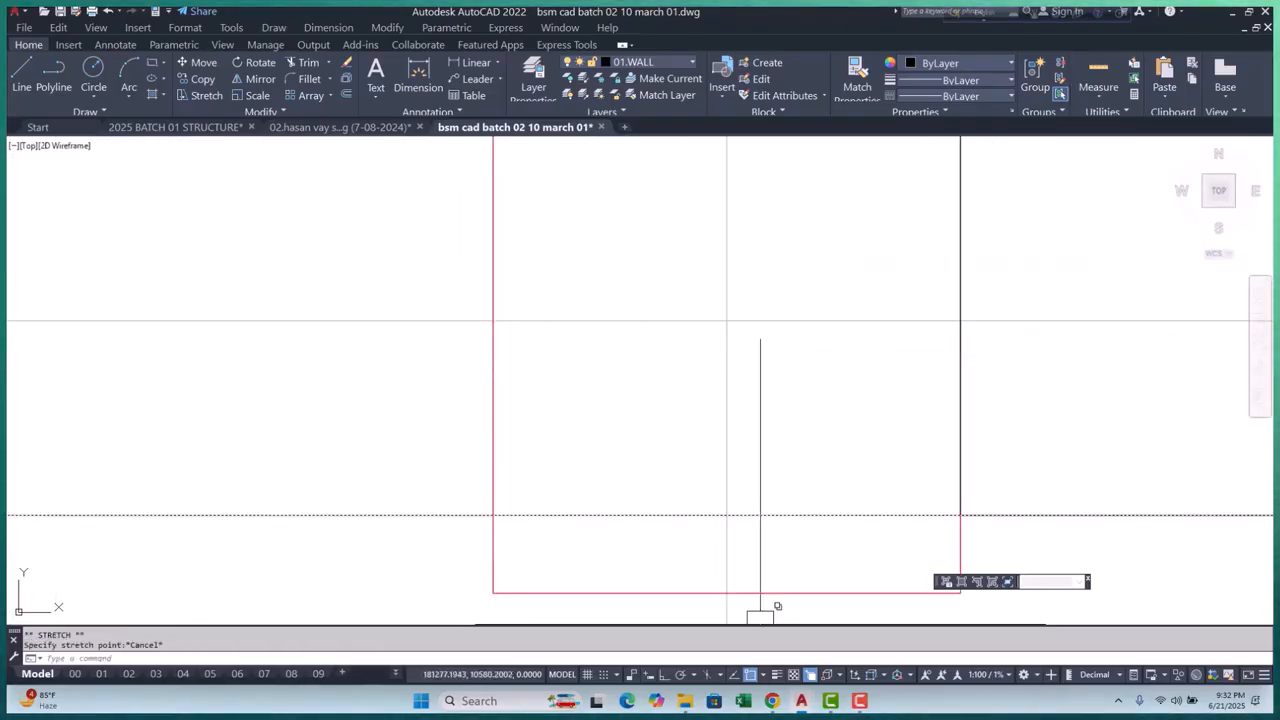
# With Ortho on, shorten the B–C wall rectangle so that it ends at the near face of the grid C column
pyautogui.click(666, 675)
pyautogui.scroll(-6, 352, 490)
pyautogui.click(354, 483)
pyautogui.click(763, 445)
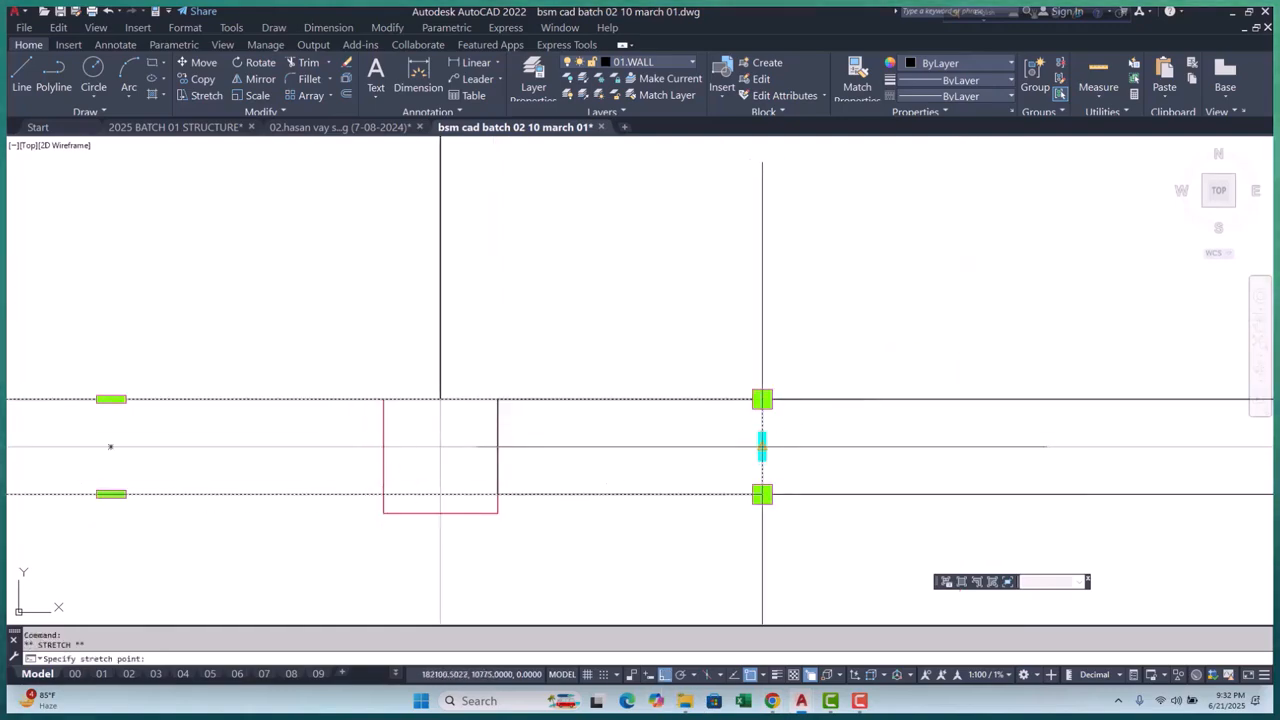
pyautogui.scroll(8, 406, 443)
pyautogui.press('Escape')
pyautogui.press('Escape')
pyautogui.scroll(-8, 423, 437)
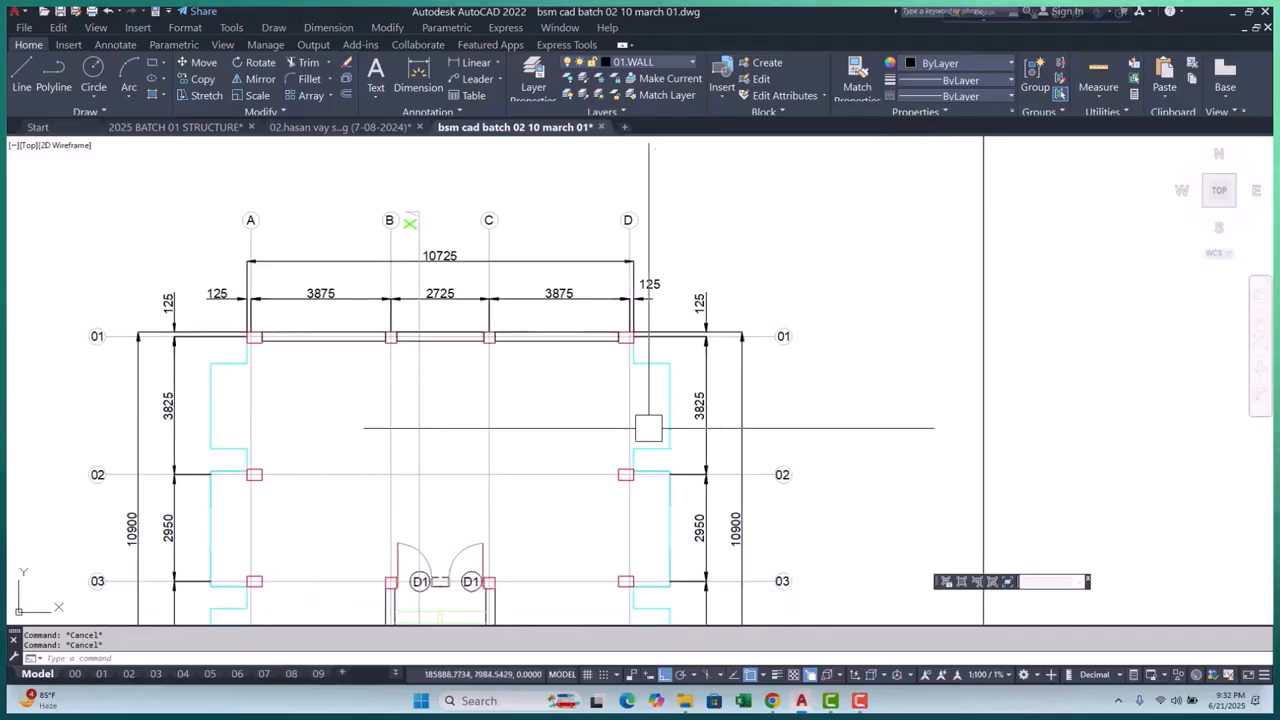
pyautogui.scroll(6, 265, 395)
pyautogui.click(344, 292)
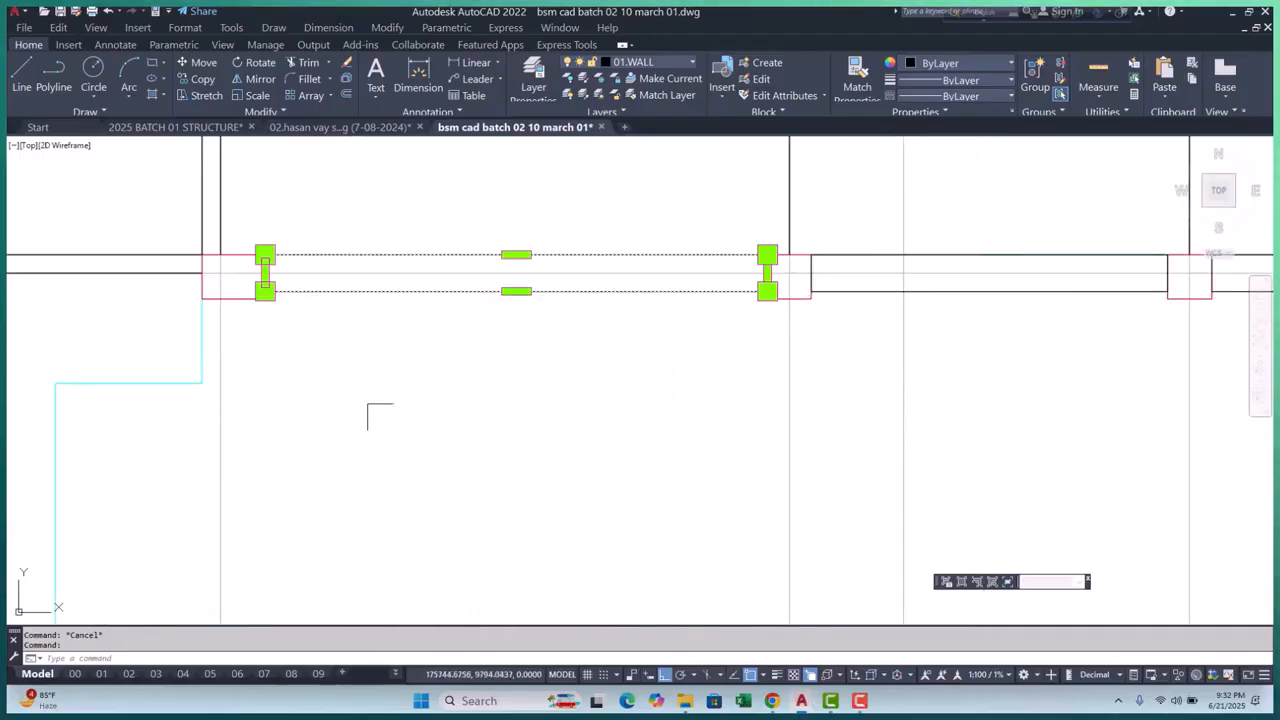
pyautogui.moveTo(371, 414); pyautogui.dragTo(336, 409, button='middle')
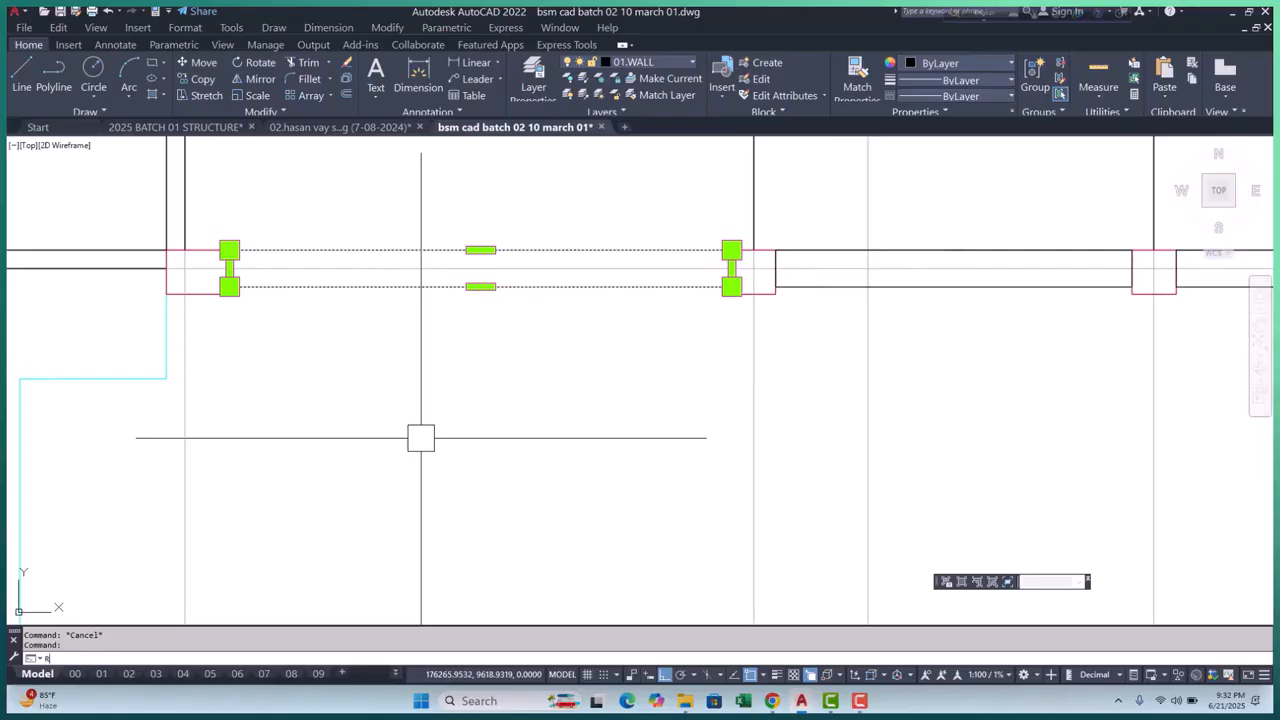
pyautogui.write('o')
pyautogui.press('Return')
pyautogui.scroll(-2, 421, 437)
pyautogui.click(580, 448)
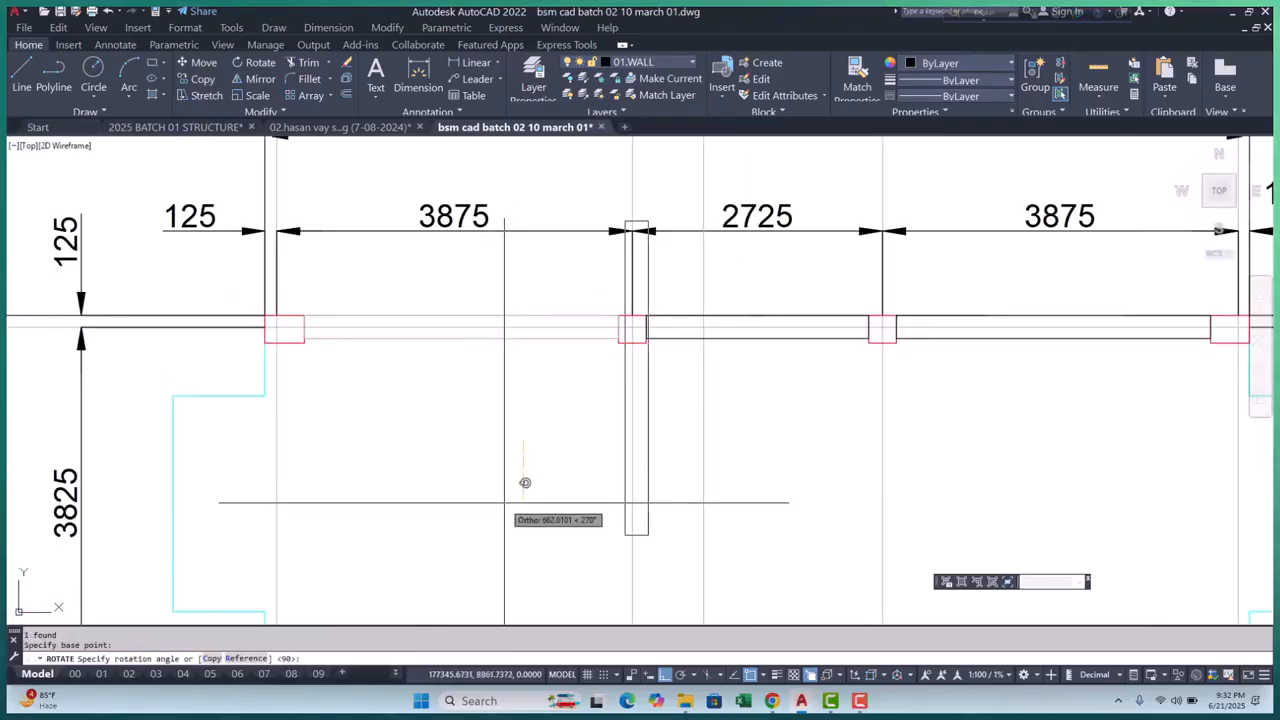
pyautogui.press('Escape')
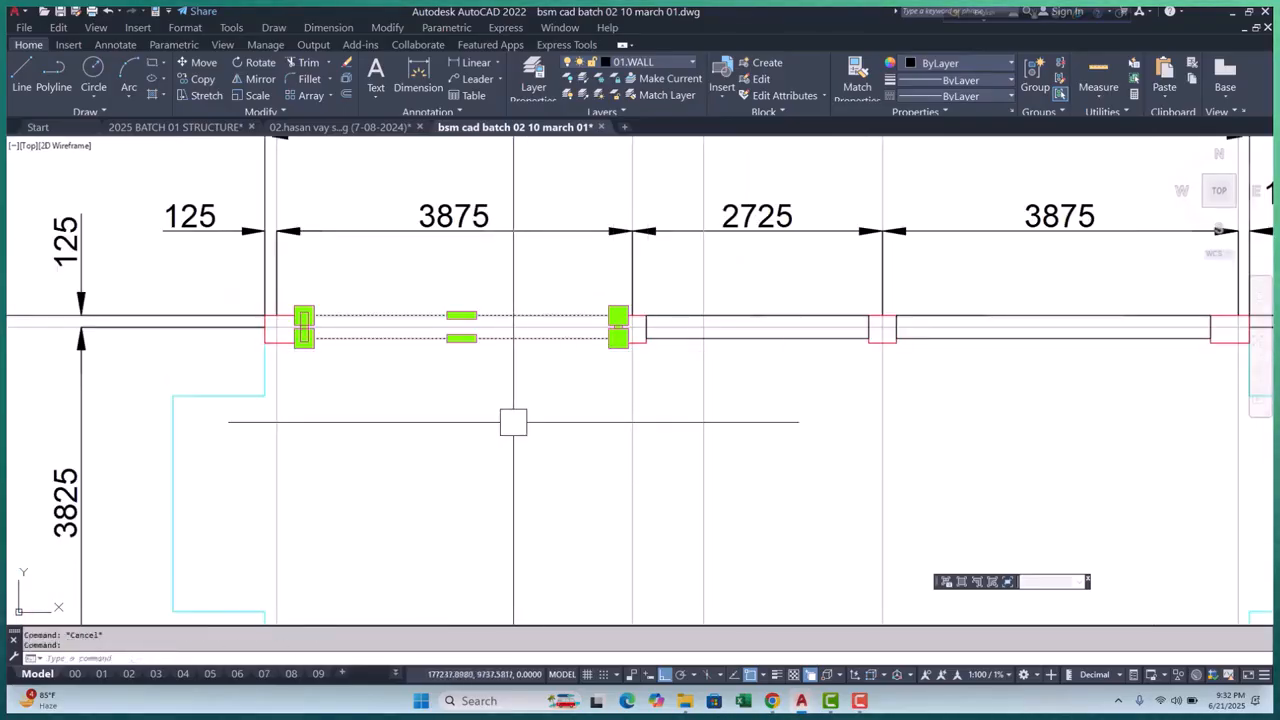
# Copy the grid A–B wall rectangle straight down into the open area inside the roof plan
pyautogui.write('cond p')
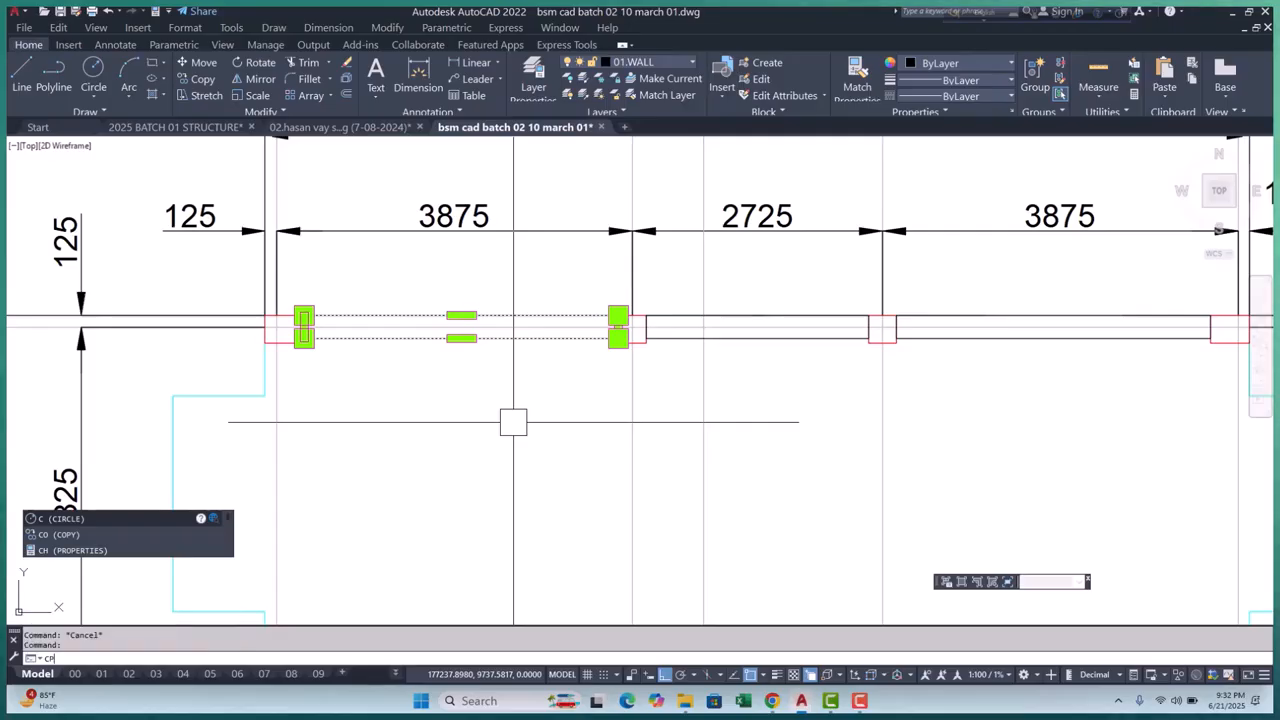
pyautogui.press('Return')
pyautogui.click(443, 412)
pyautogui.click(443, 518)
pyautogui.press('Escape')
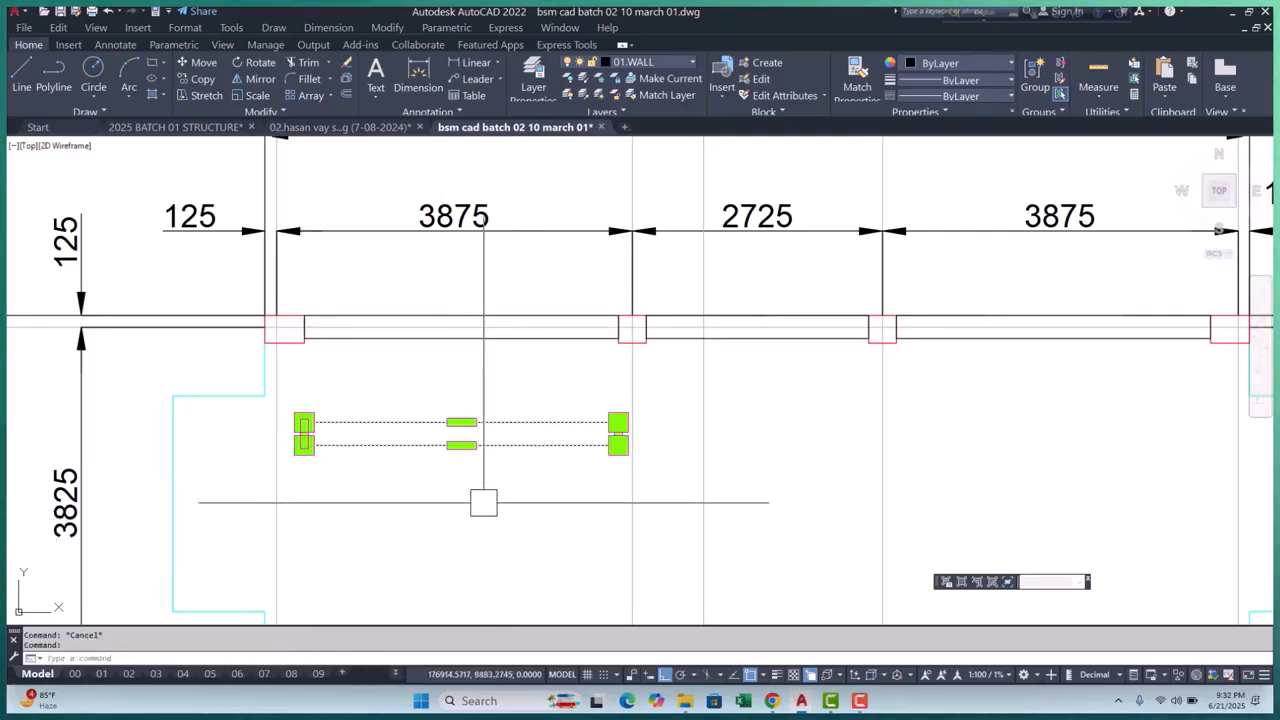
# Rotate the copied wall rectangle to vertical about the midpoint of its end near grid B
pyautogui.write('ro')
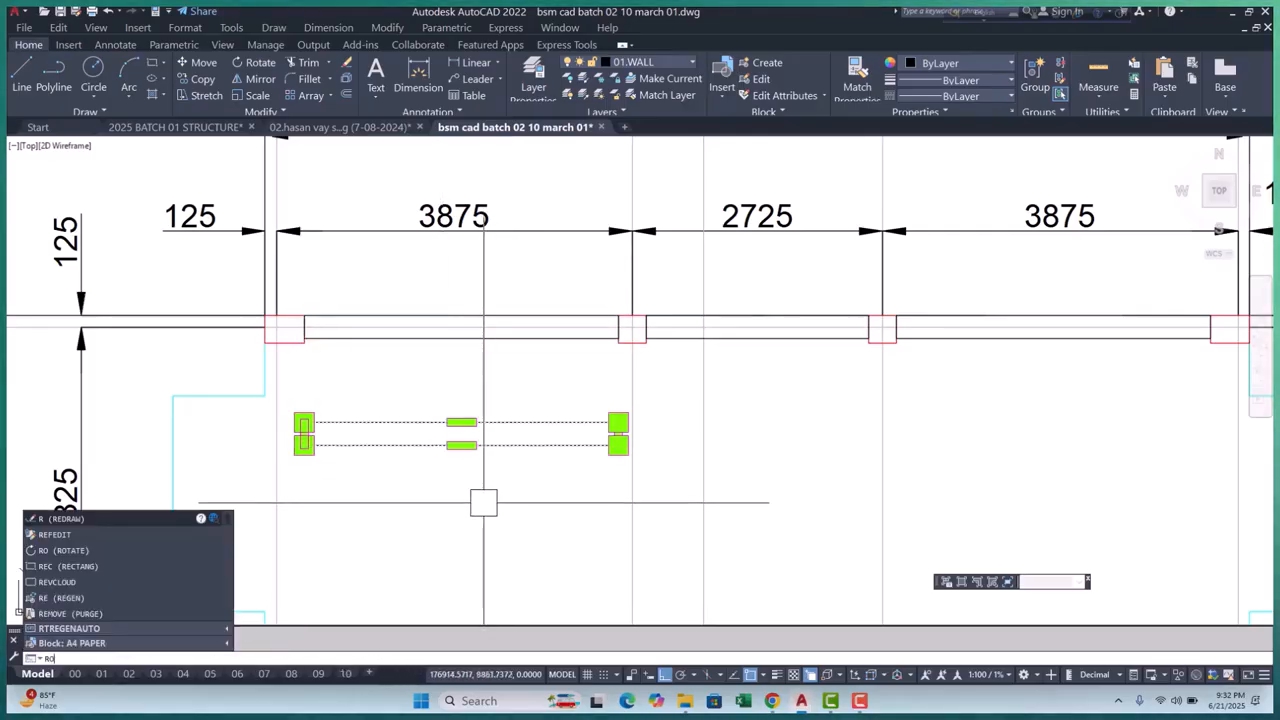
pyautogui.press('Return')
pyautogui.scroll(2, 572, 420)
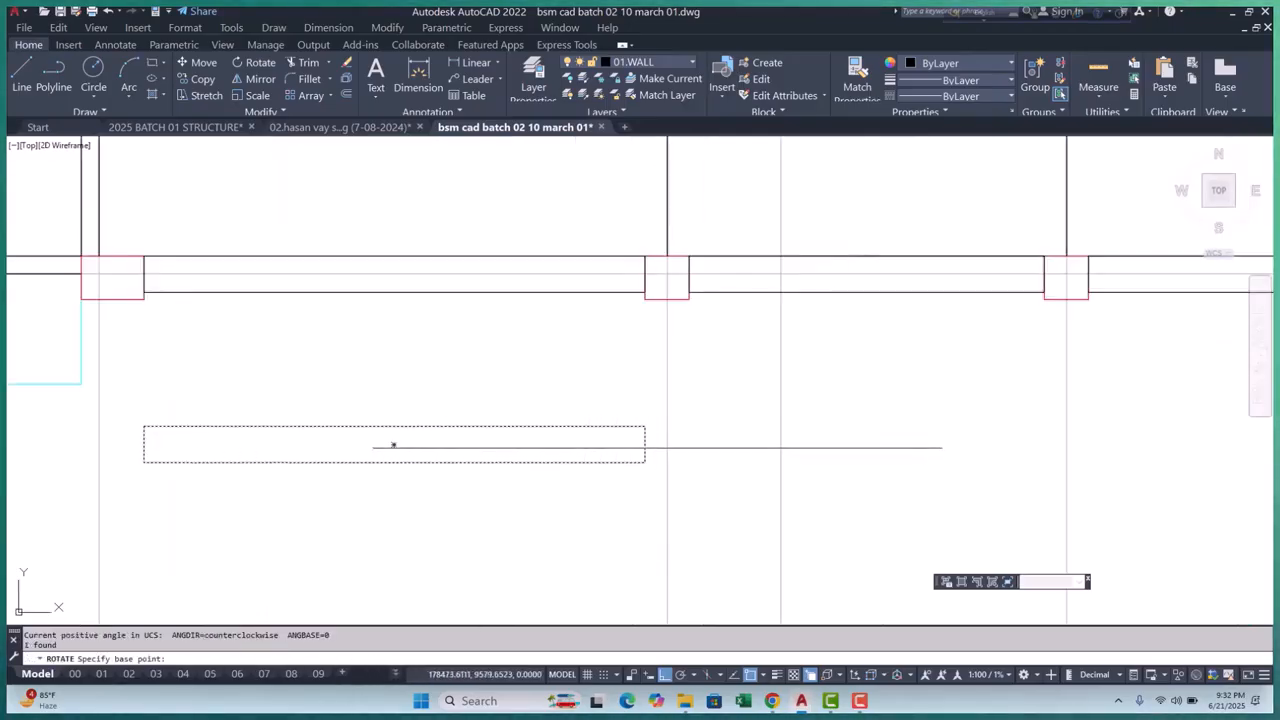
pyautogui.click(645, 444)
pyautogui.click(623, 531)
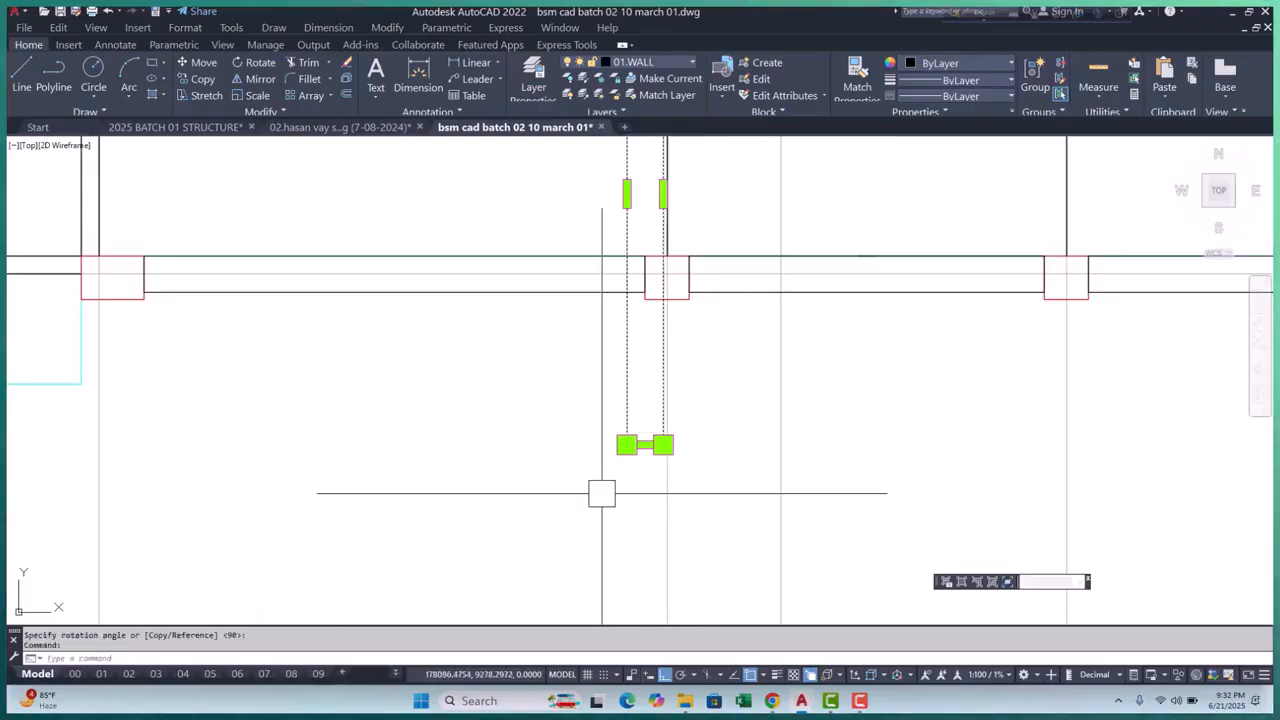
# Move the vertical wall by its upper outer corner to the lower outer corner of the column at grids A and 01
pyautogui.write('m')
pyautogui.press('Return')
pyautogui.scroll(-4, 601, 492)
pyautogui.scroll(5, 576, 318)
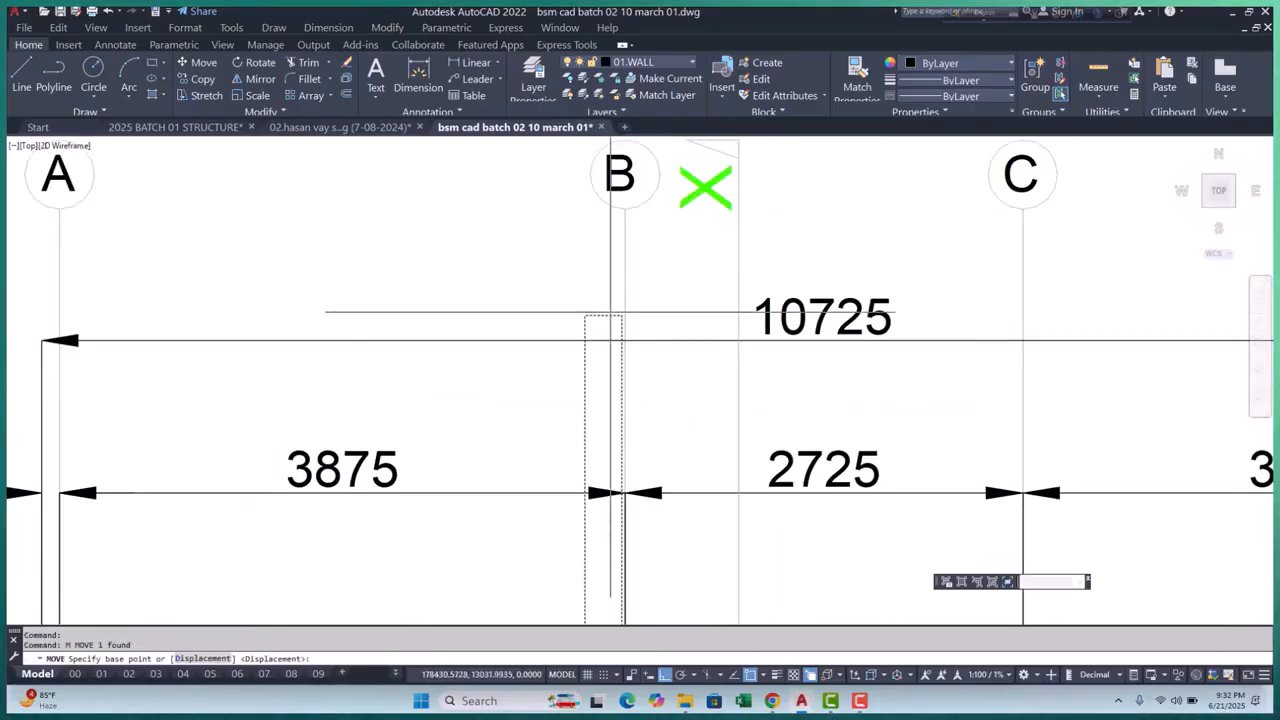
pyautogui.click(576, 318)
pyautogui.scroll(-5, 573, 315)
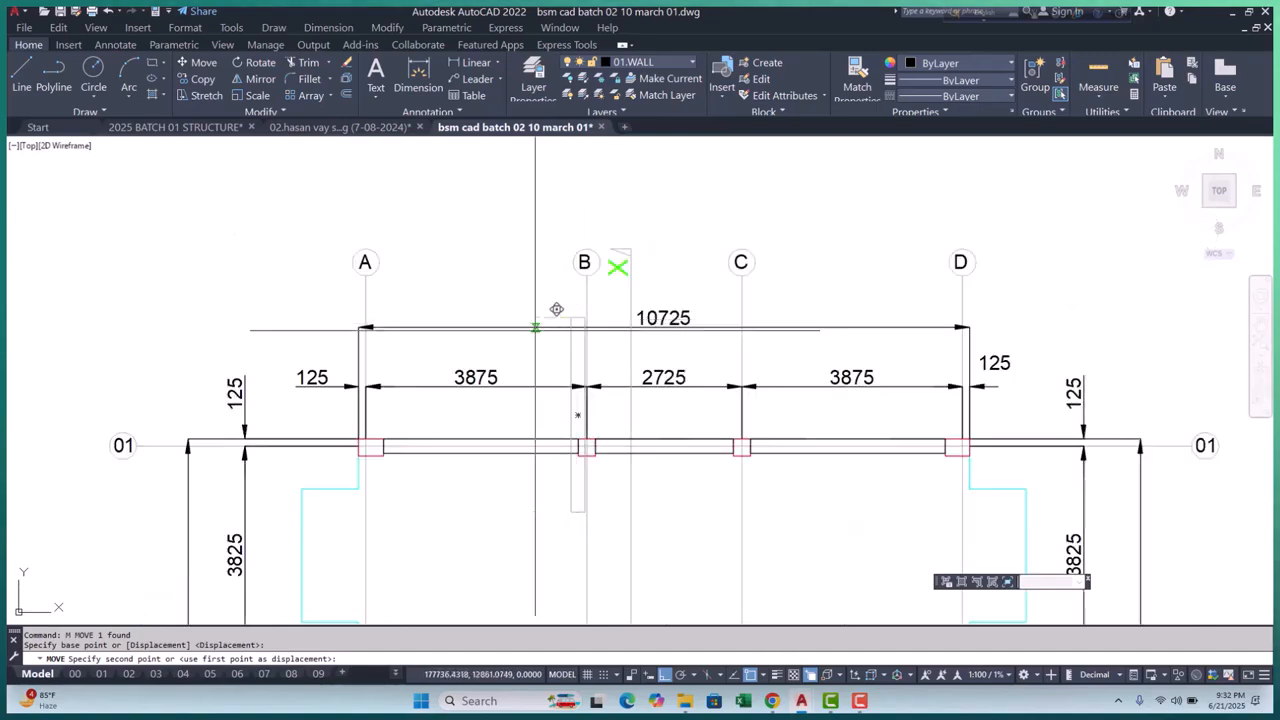
pyautogui.scroll(3, 557, 309)
pyautogui.scroll(4, 378, 398)
pyautogui.click(367, 348)
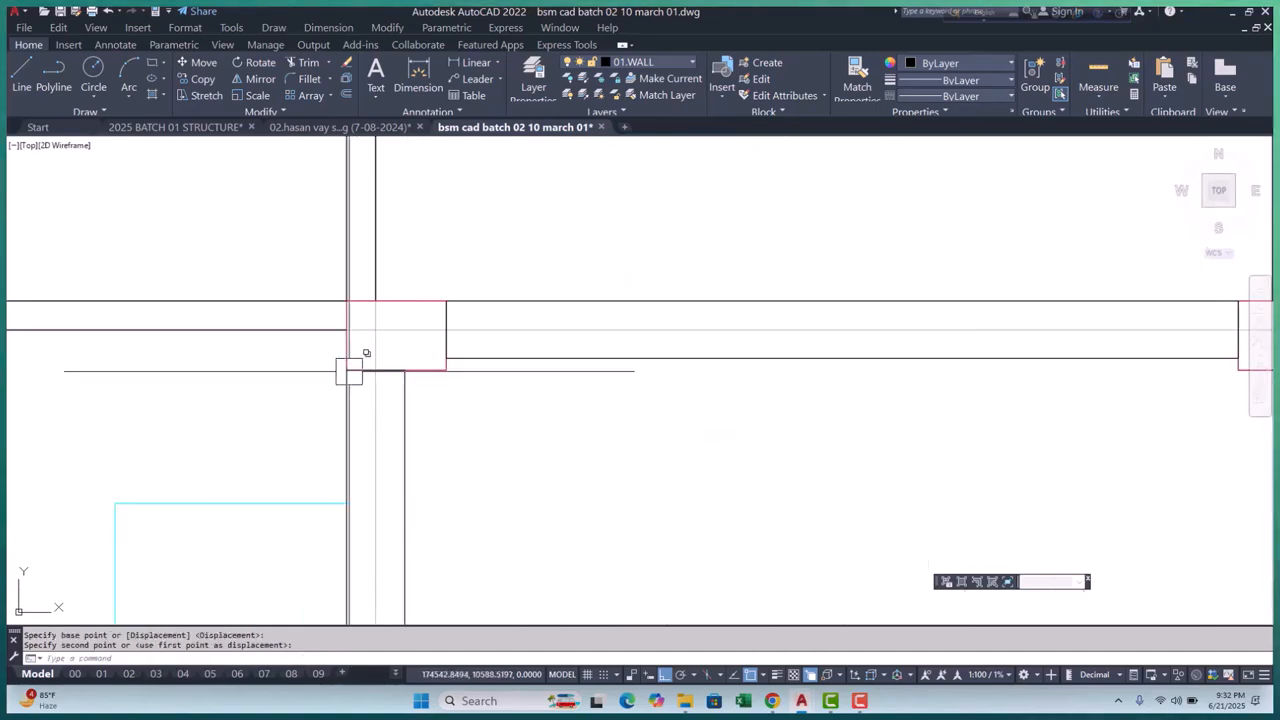
pyautogui.scroll(-4, 345, 366)
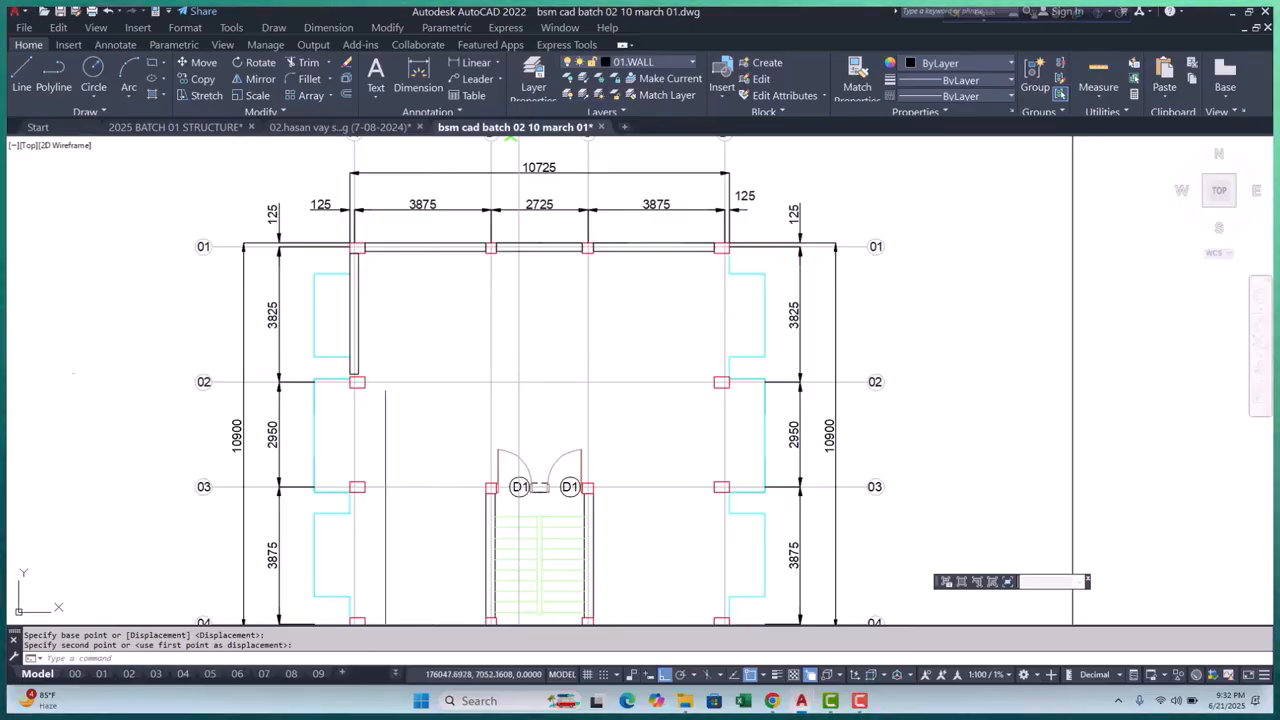
# Stretch the lower end of the vertical wall on grid A to the upper face of the grid 02 column
pyautogui.scroll(6, 400, 360)
pyautogui.click(383, 391)
pyautogui.scroll(5, 383, 391)
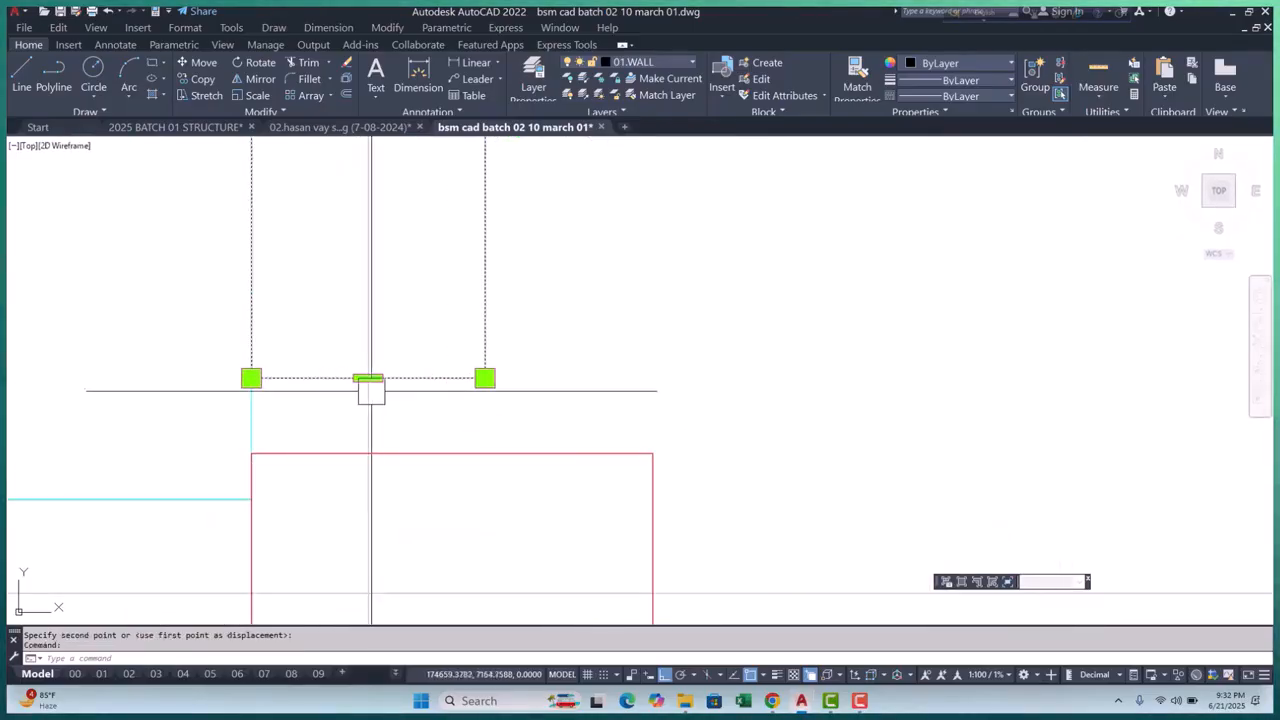
pyautogui.click(366, 374)
pyautogui.scroll(-4, 367, 453)
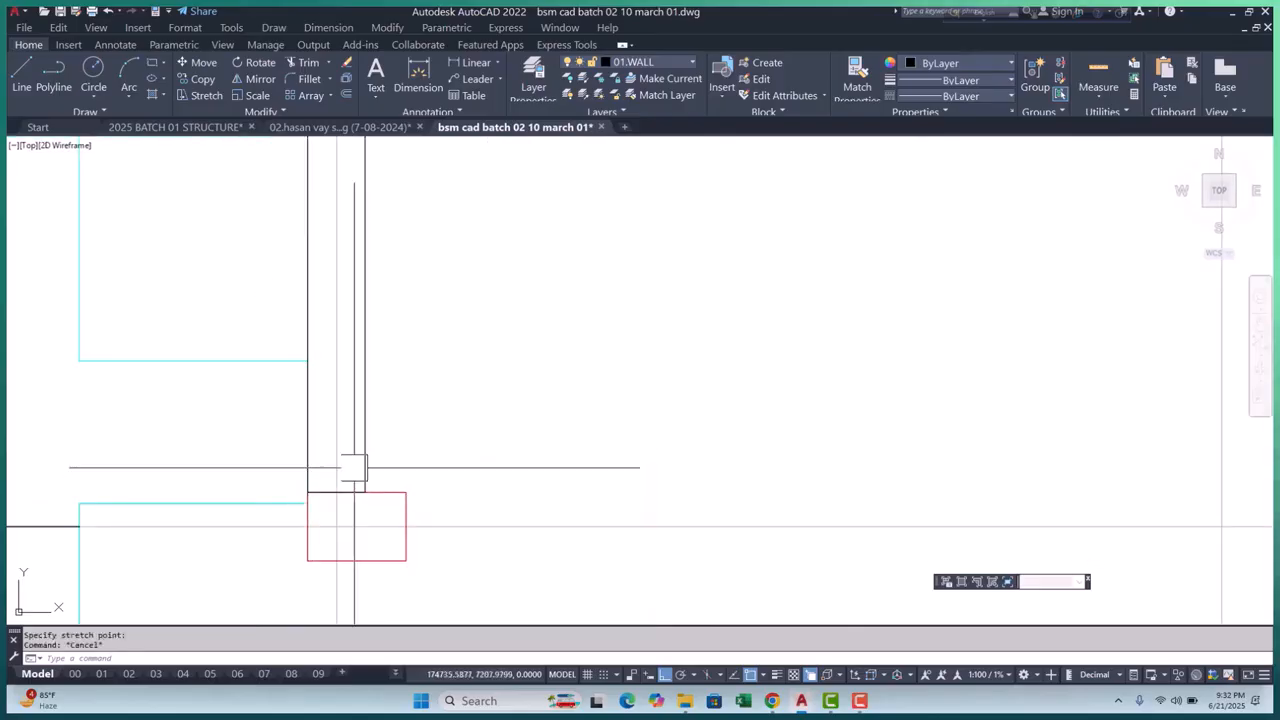
pyautogui.press('Escape')
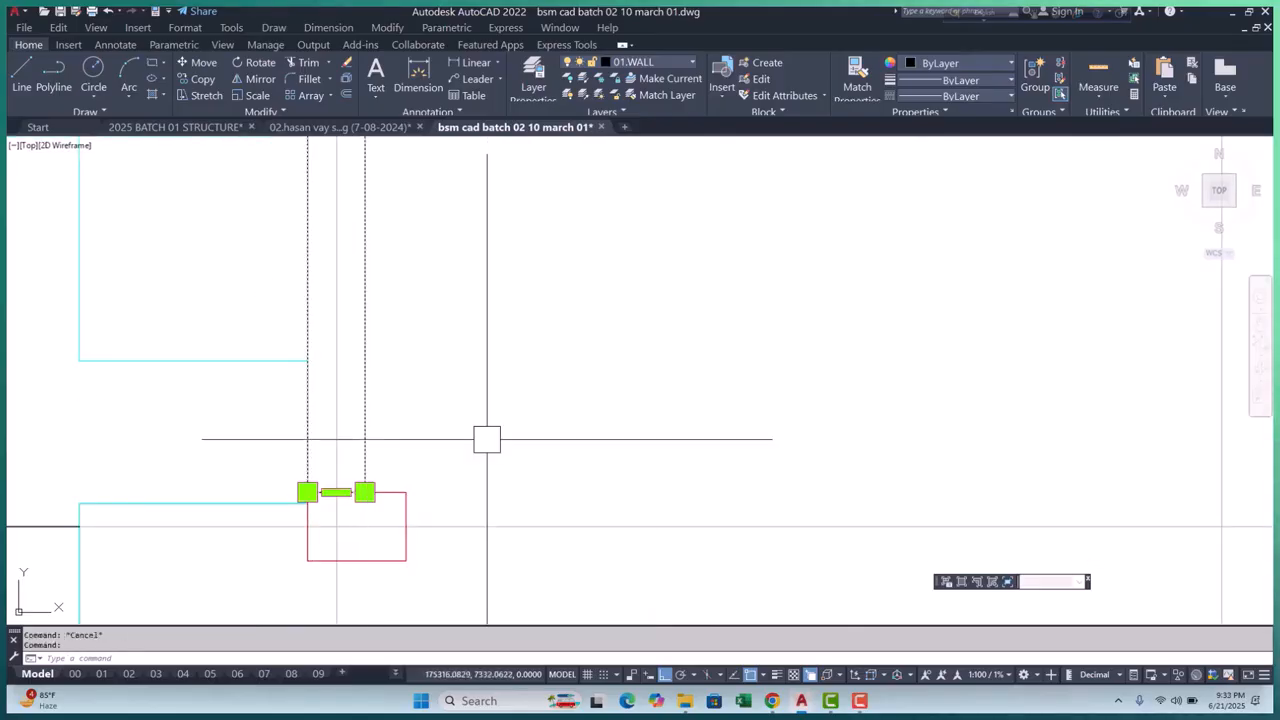
# Copy the vertical wall on grid A straight down so it starts at the lower face of the grid 02 column
pyautogui.write('cp')
pyautogui.press('Return')
pyautogui.scroll(-3, 491, 451)
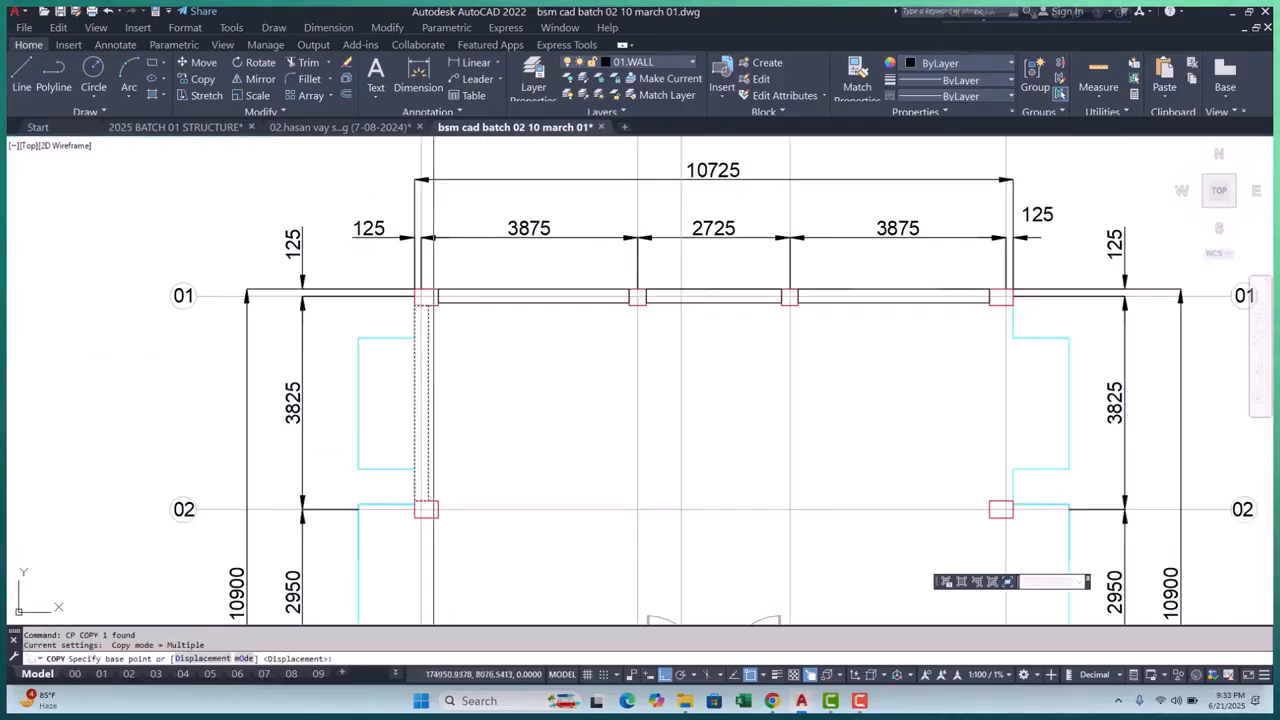
pyautogui.scroll(10, 430, 285)
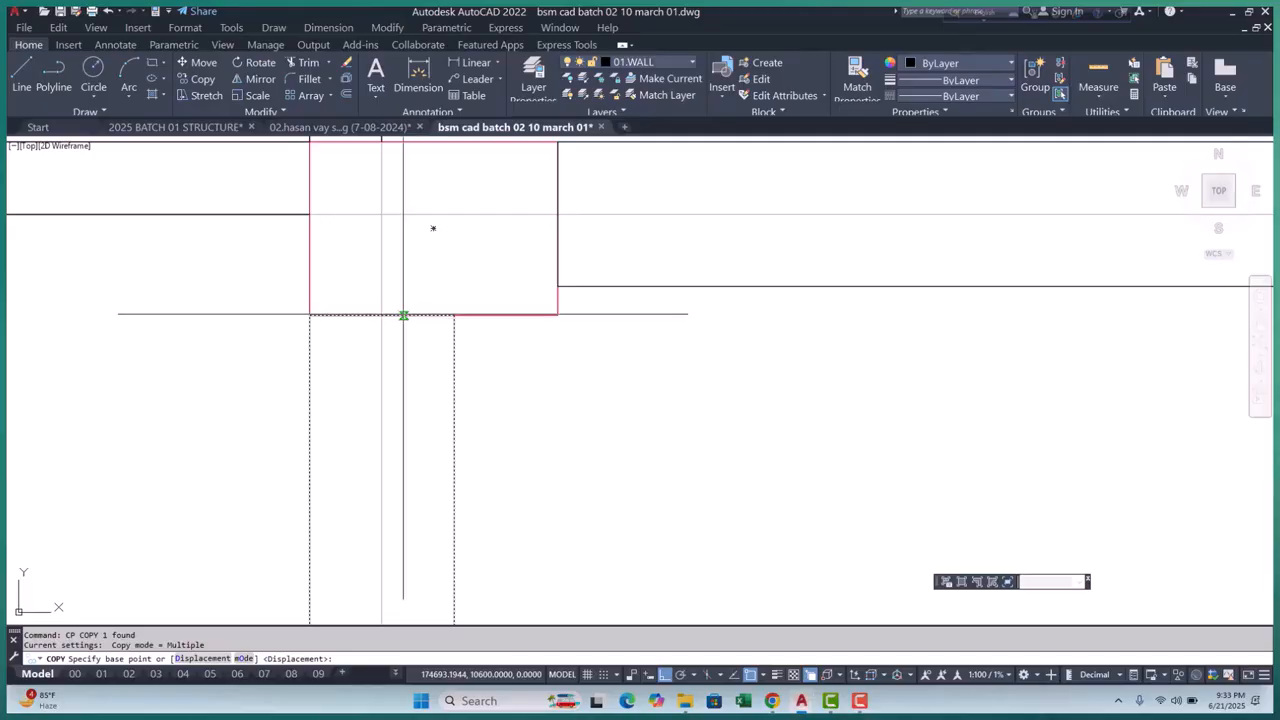
pyautogui.click(403, 315)
pyautogui.scroll(-5, 405, 300)
pyautogui.moveTo(449, 386); pyautogui.dragTo(363, 186, button='middle')
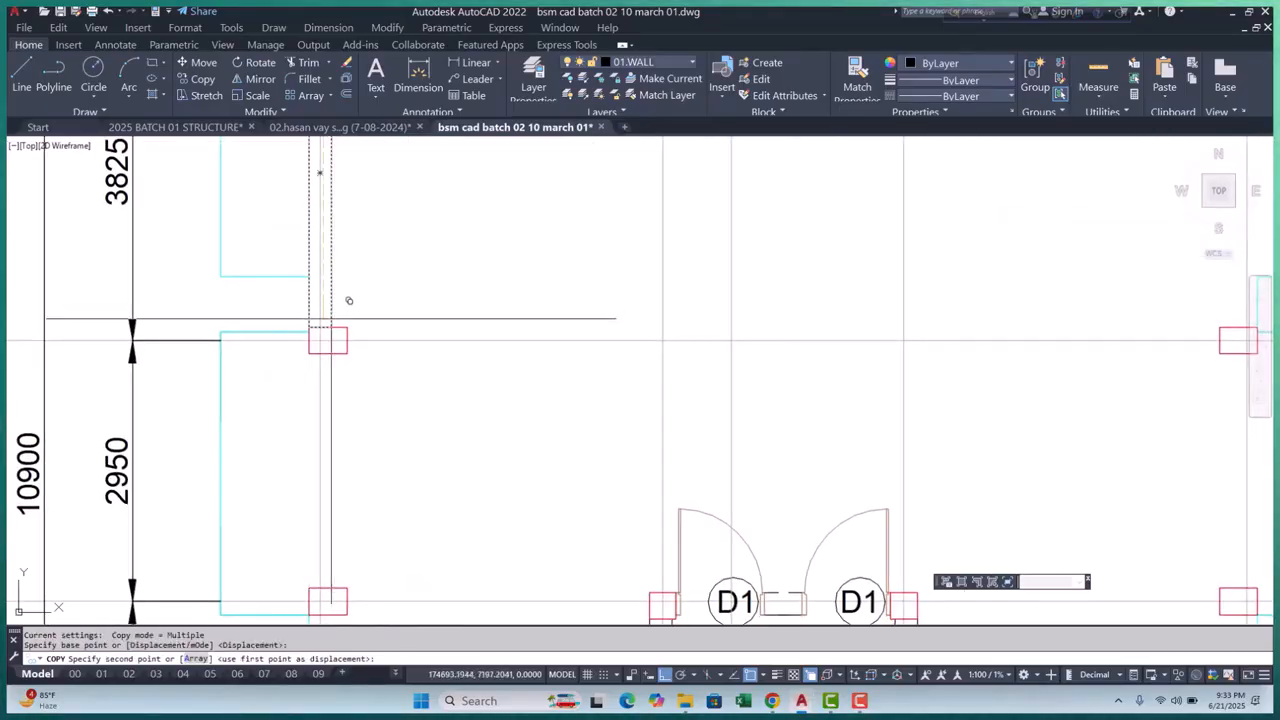
pyautogui.scroll(3, 352, 384)
pyautogui.scroll(3, 340, 386)
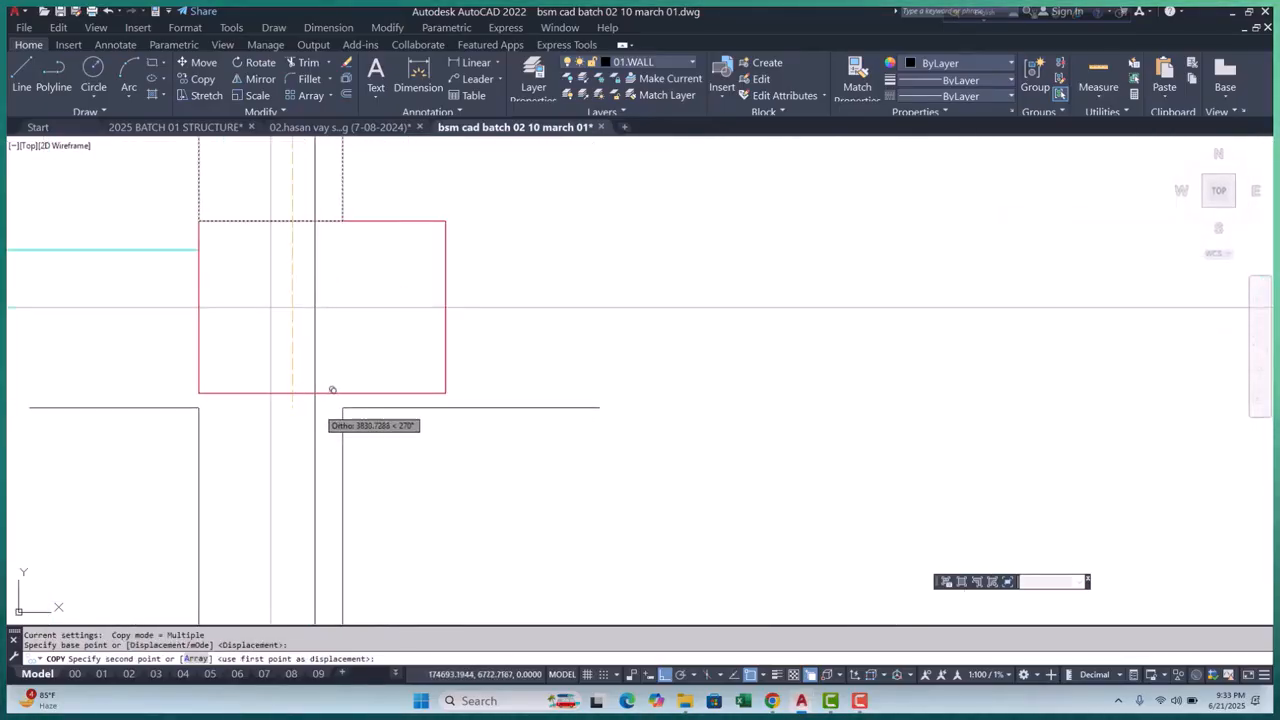
pyautogui.click(318, 378)
# Place another copy of the grid A wall starting at the lower face of the grid 03 column
pyautogui.scroll(-8, 330, 300)
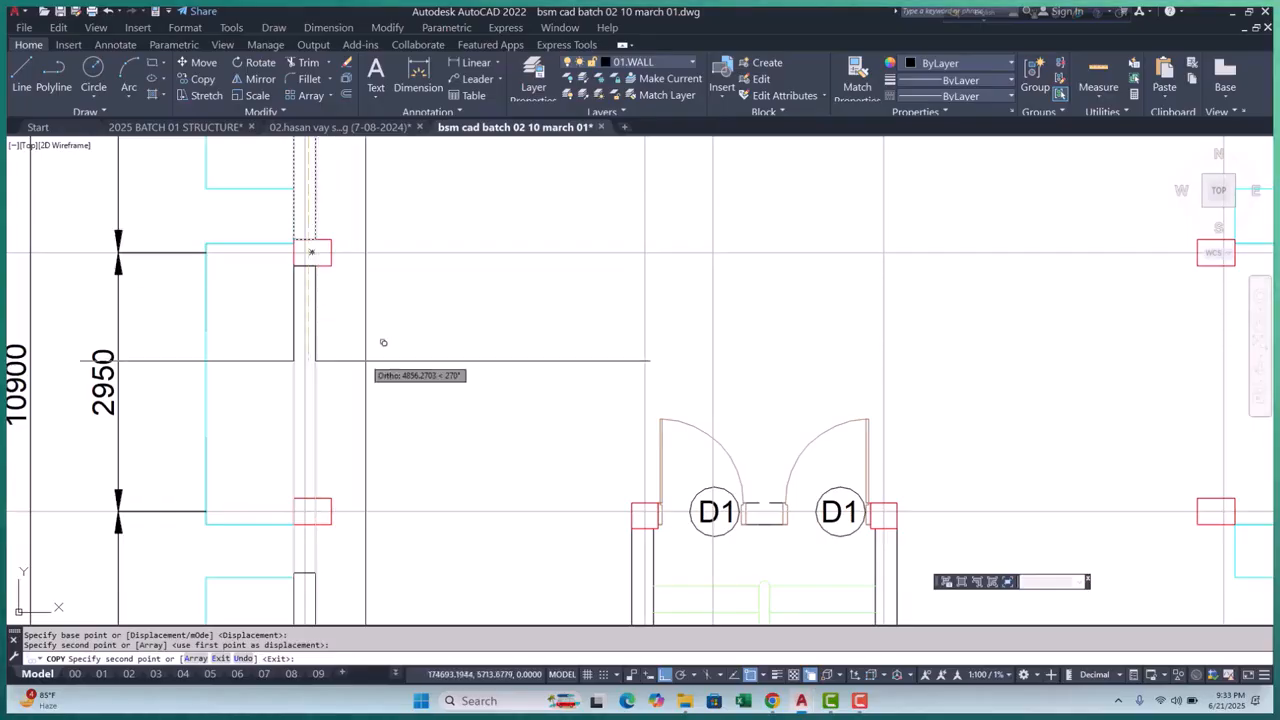
pyautogui.moveTo(383, 342); pyautogui.dragTo(360, 236, button='middle')
pyautogui.scroll(5, 326, 314)
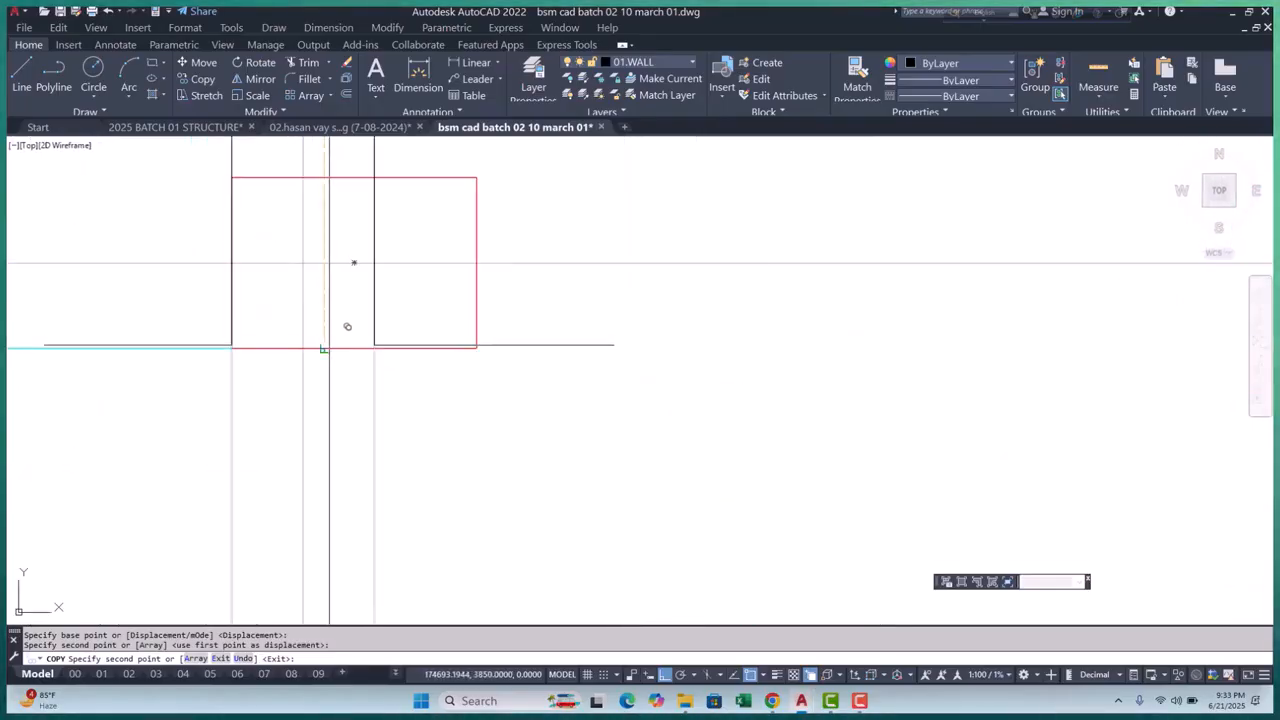
pyautogui.scroll(-6, 343, 331)
pyautogui.scroll(2, 420, 223)
pyautogui.press('Escape')
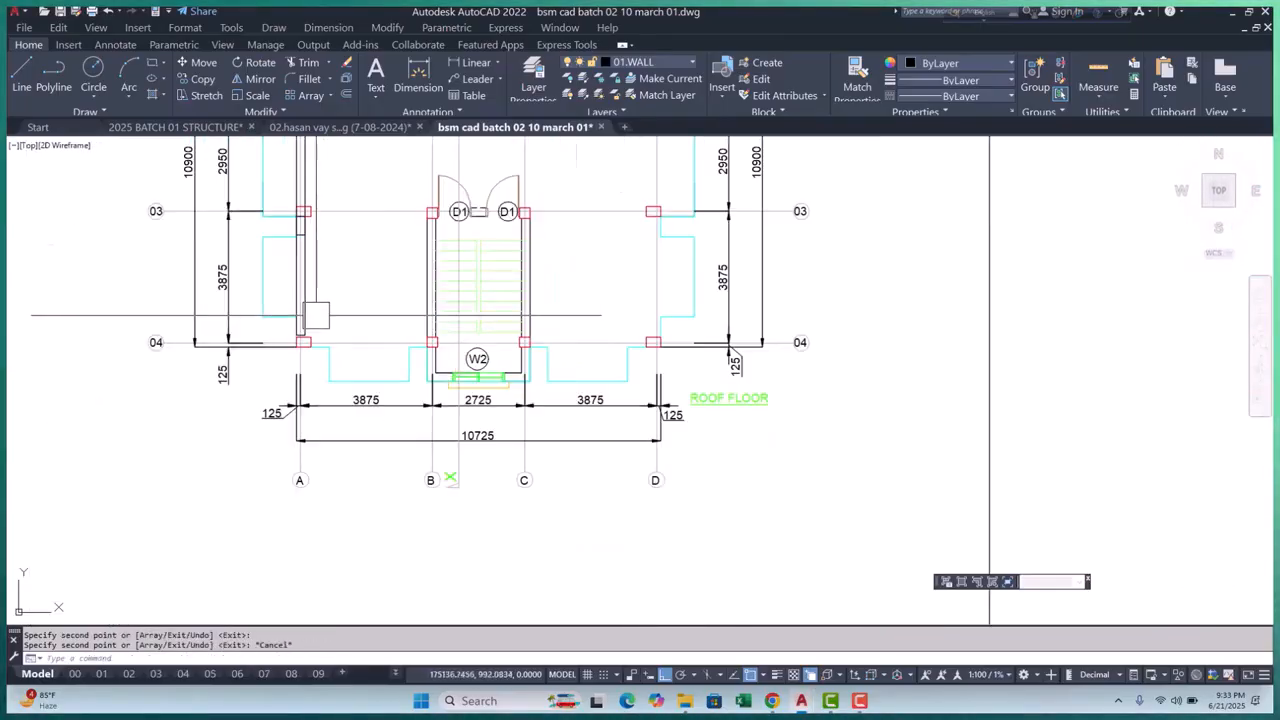
# Stretch the lower end of the lowest grid A wall to the upper face of the grid 04 column
pyautogui.scroll(6, 316, 315)
pyautogui.click(251, 349)
pyautogui.scroll(1, 247, 325)
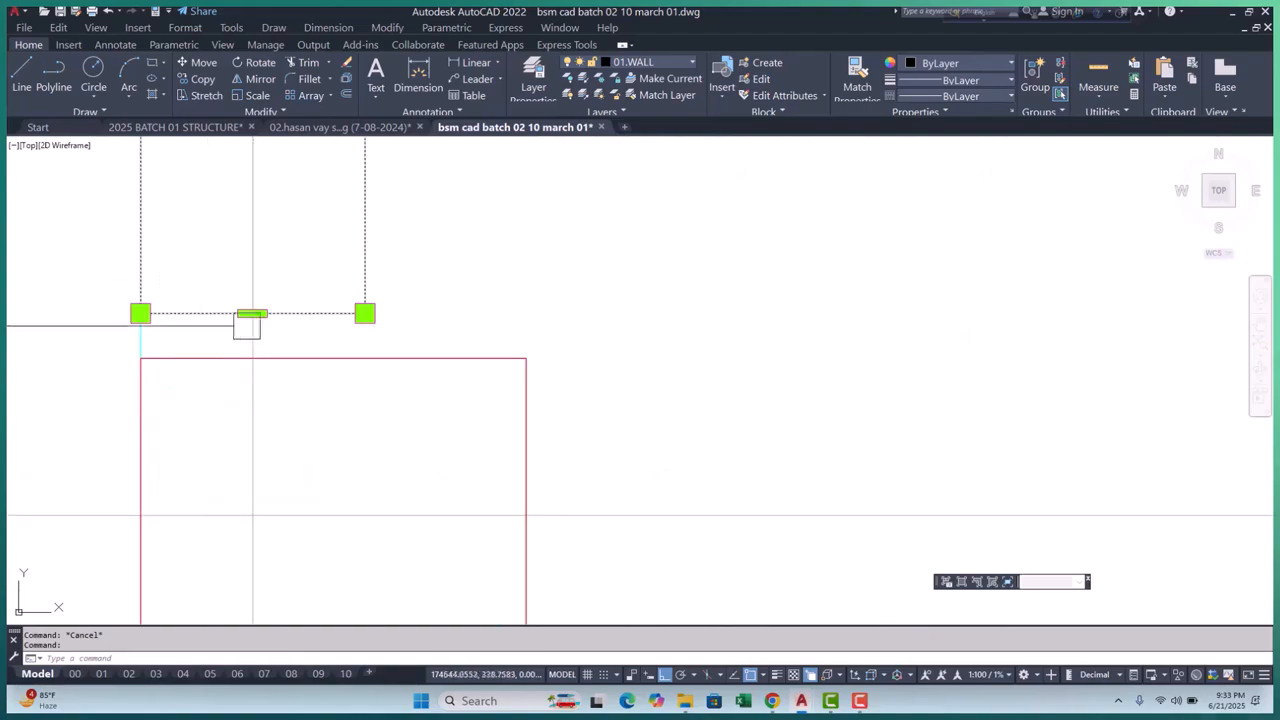
pyautogui.click(252, 313)
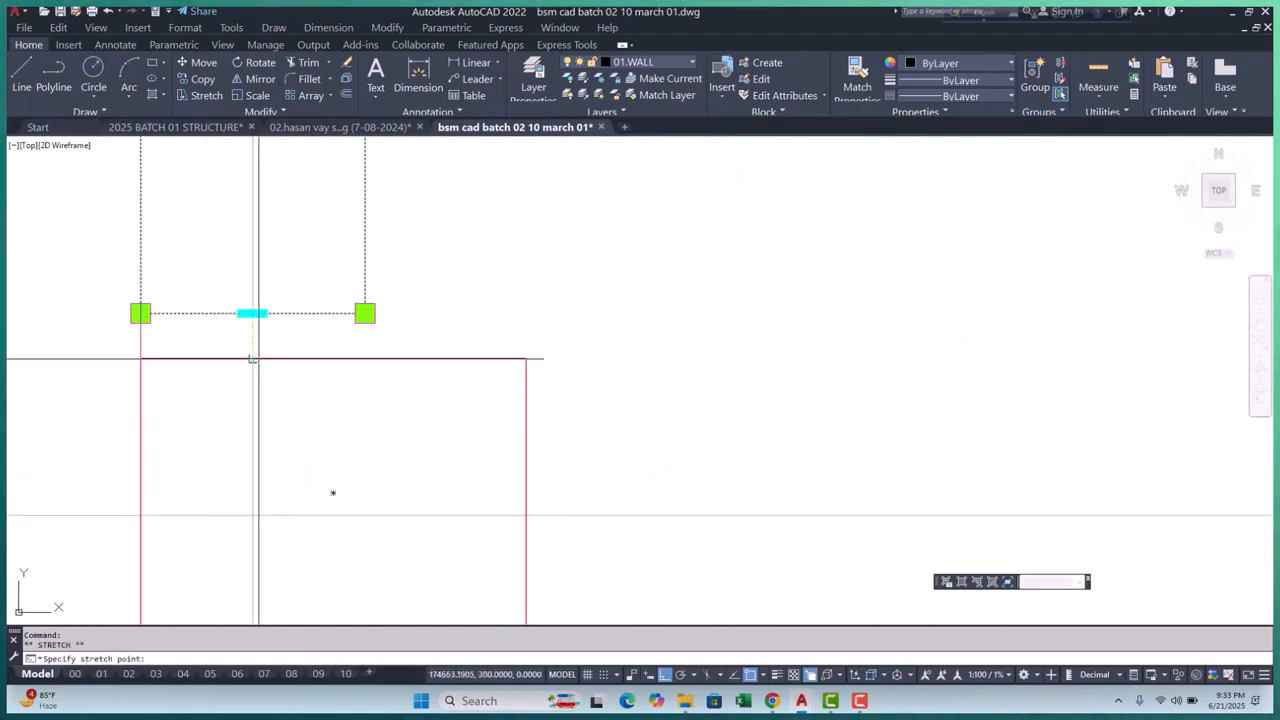
pyautogui.scroll(-6, 257, 515)
pyautogui.press('Escape')
# Stretch the lower end of the middle grid A wall back to the upper face of the grid 03 column
pyautogui.scroll(4, 306, 391)
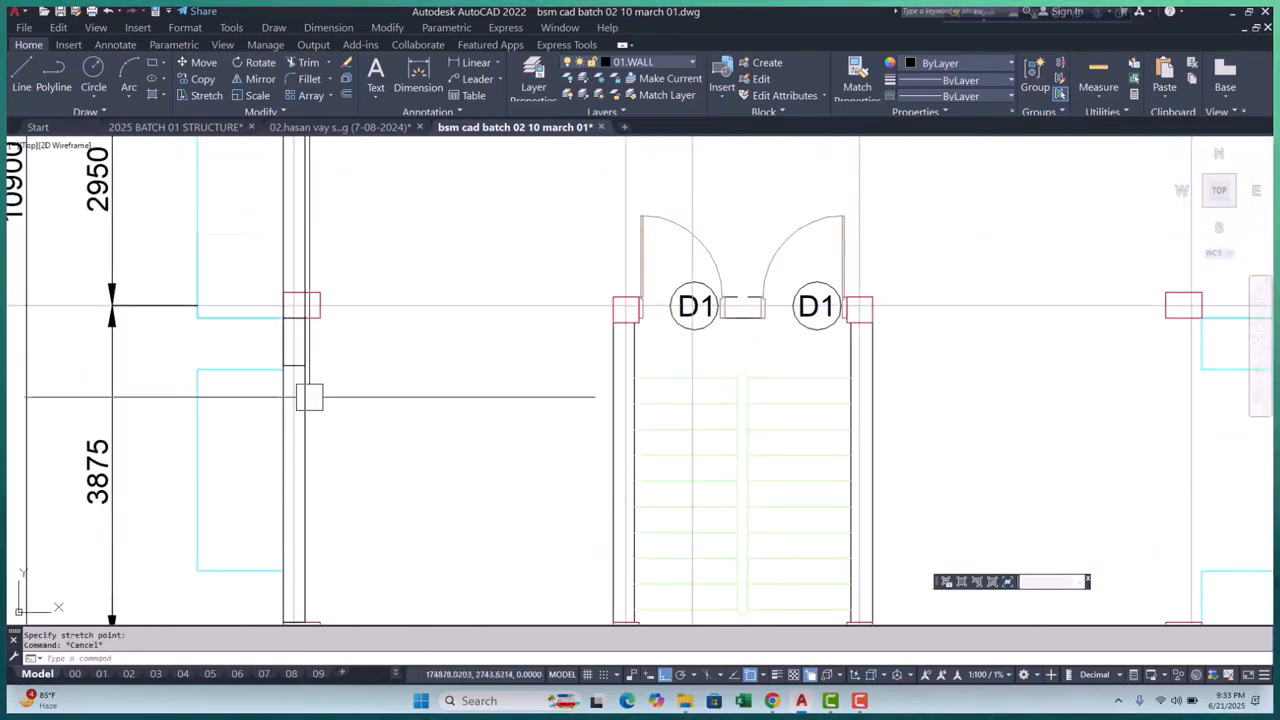
pyautogui.click(285, 346)
pyautogui.click(247, 332)
pyautogui.scroll(-3, 249, 354)
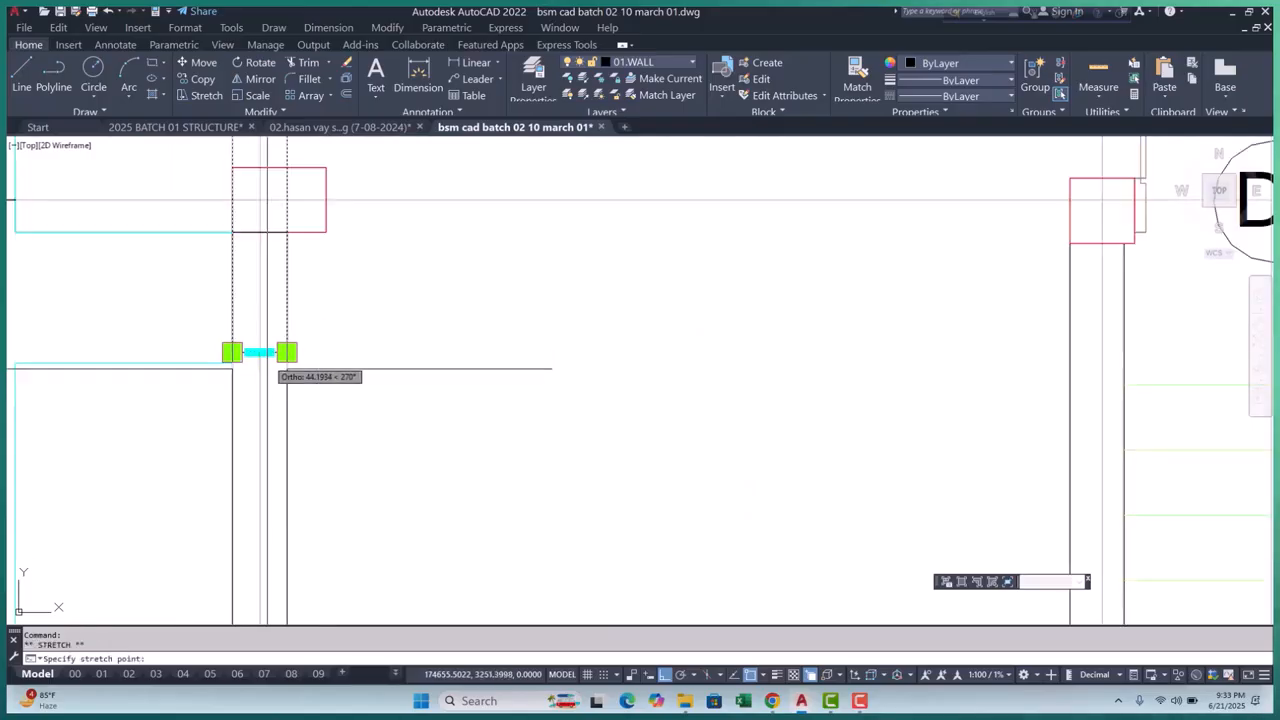
pyautogui.scroll(3, 231, 560)
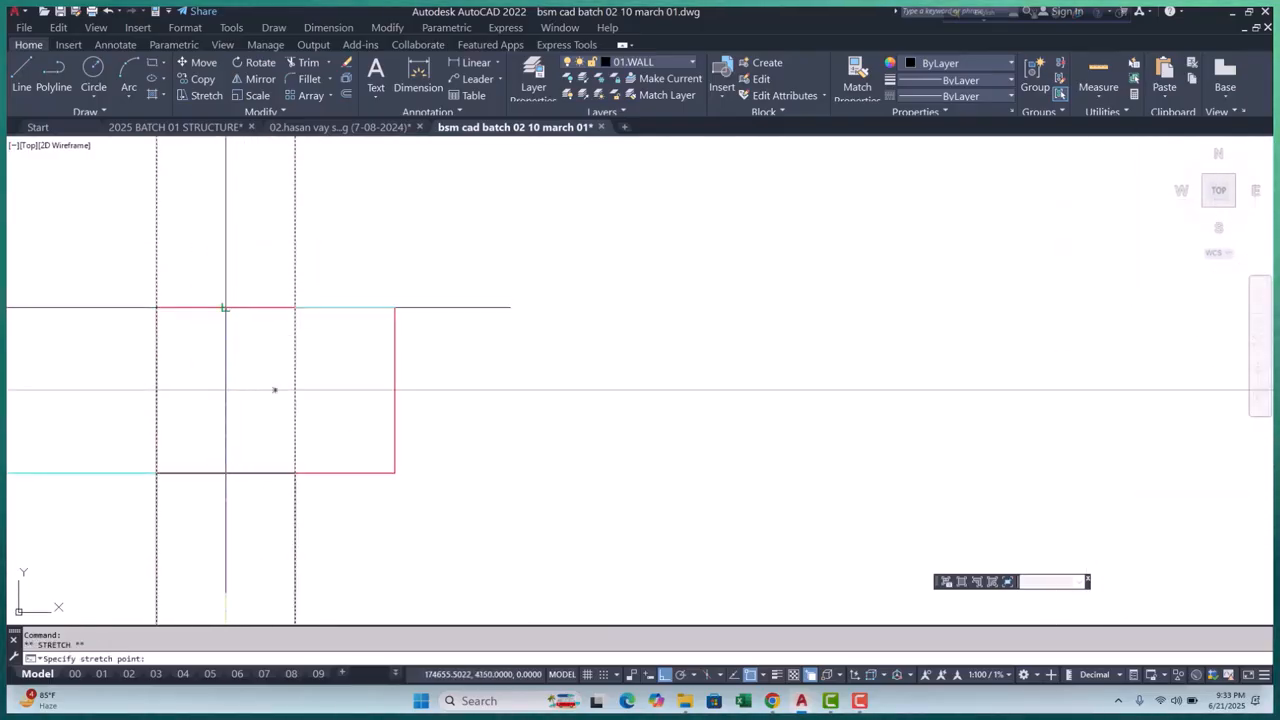
pyautogui.scroll(-8, 274, 389)
pyautogui.press('Escape')
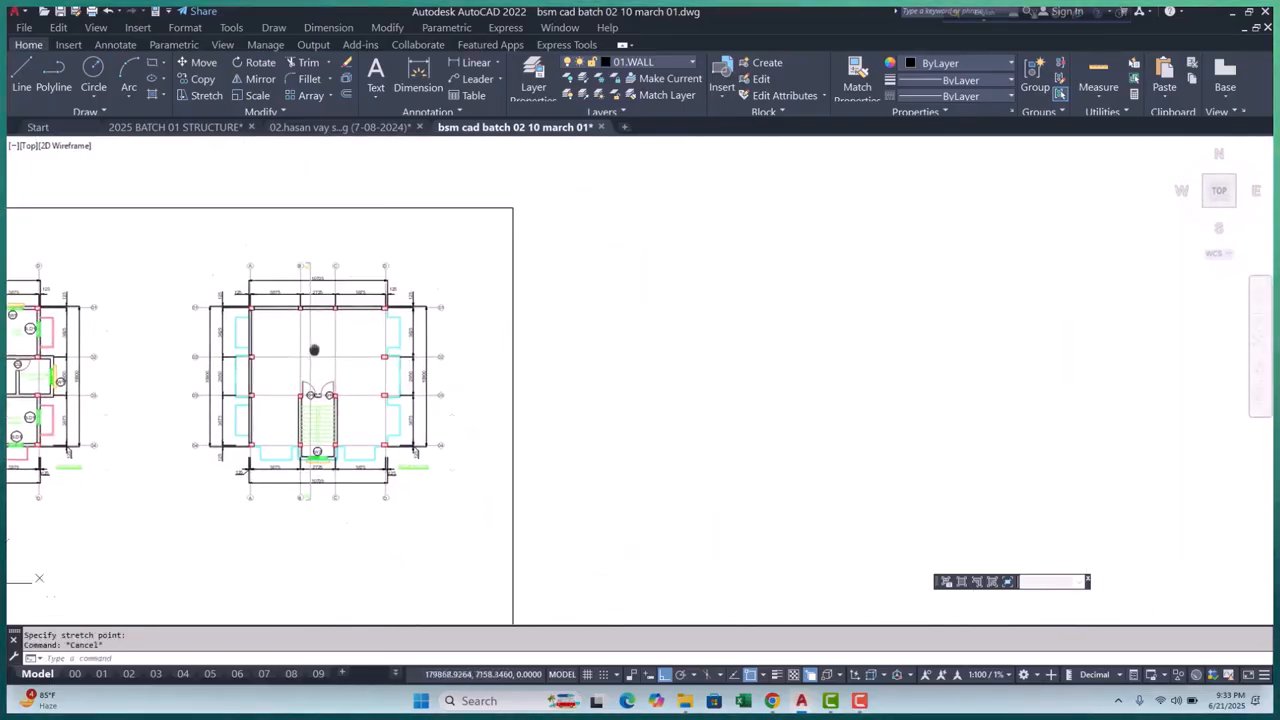
# Copy the grid 01 wall between grids A and B down to grid 04, flush with the outer face of the columns
pyautogui.scroll(8, 260, 400)
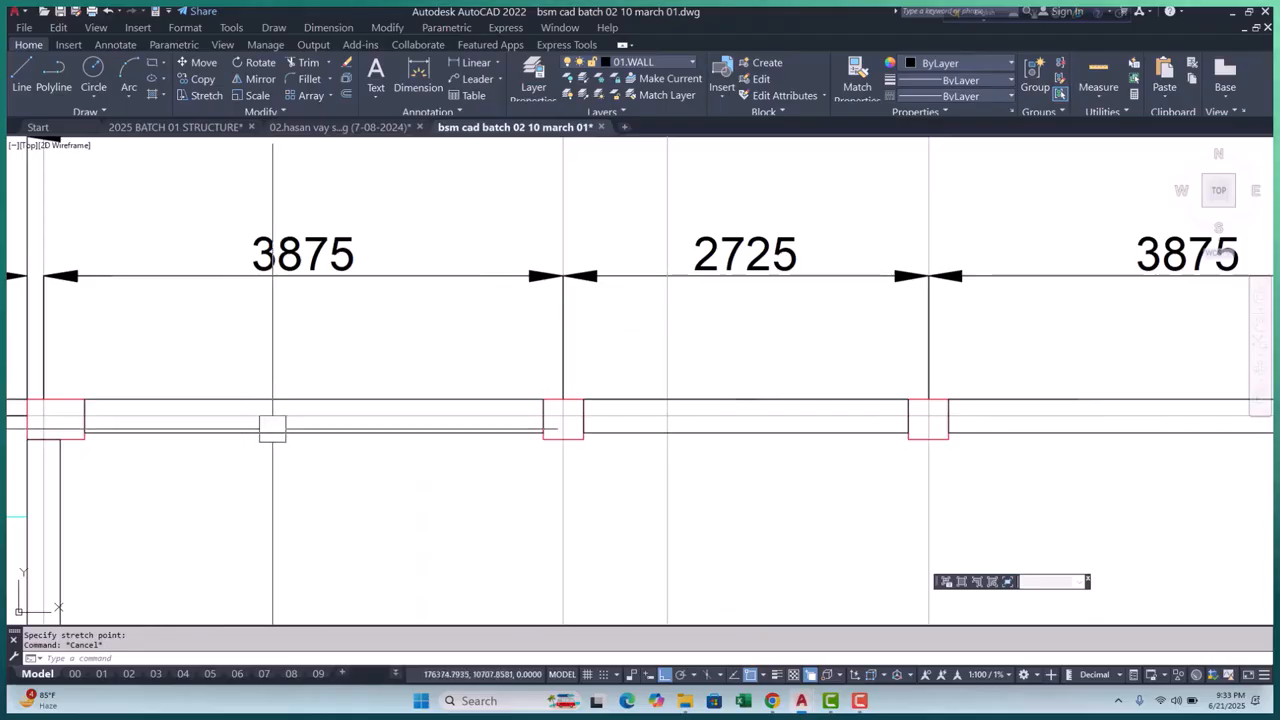
pyautogui.click(272, 428)
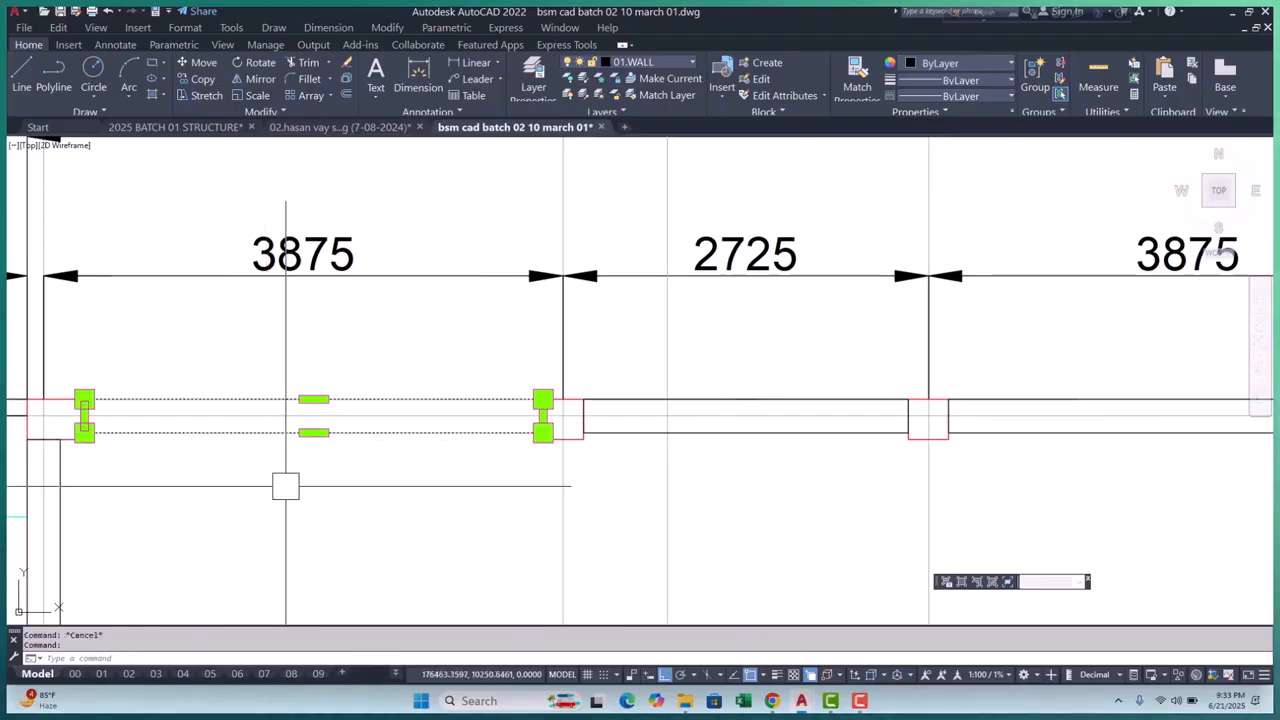
pyautogui.write('cp')
pyautogui.press('Return')
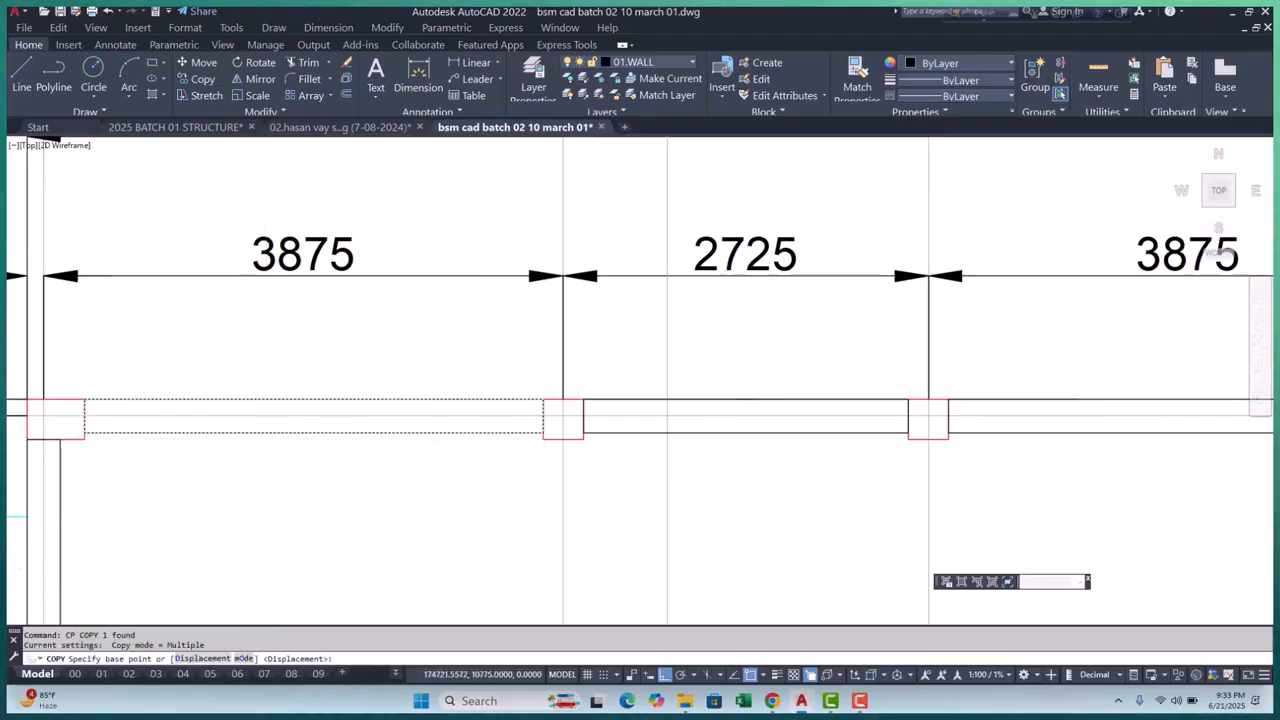
pyautogui.scroll(6, 30, 411)
pyautogui.click(189, 491)
pyautogui.scroll(-6, 255, 295)
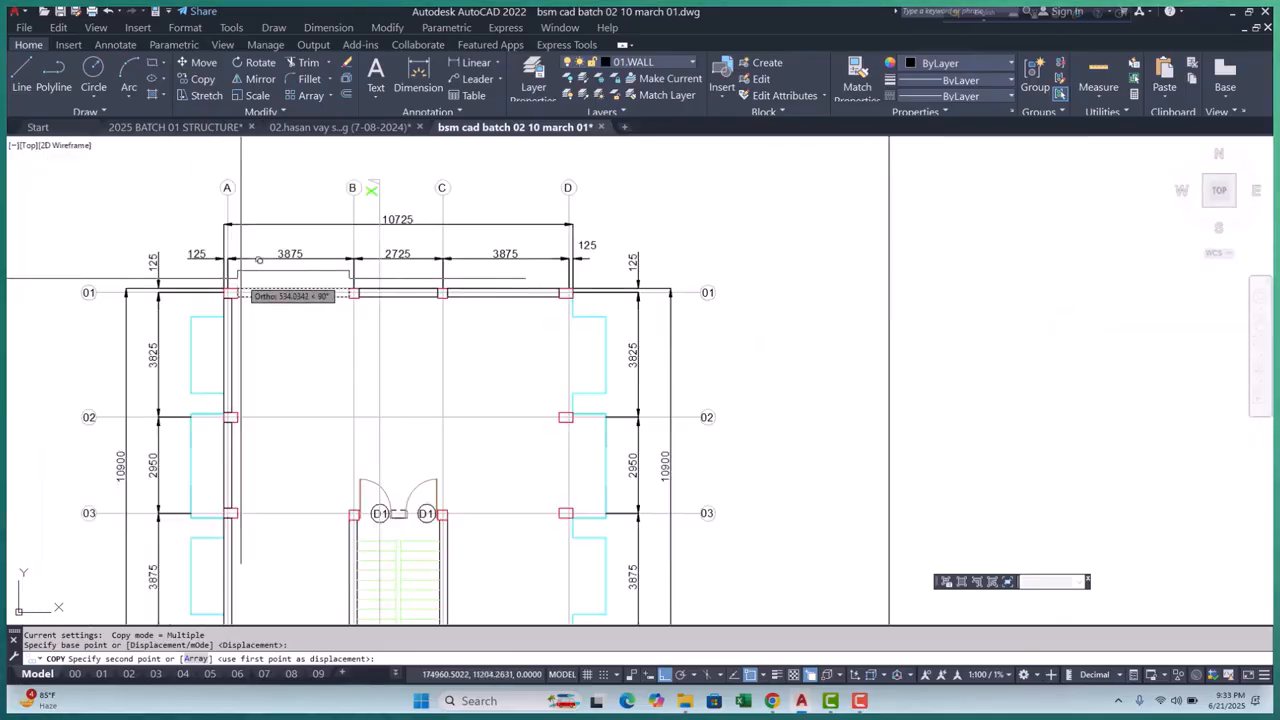
pyautogui.scroll(-3, 270, 295)
pyautogui.scroll(8, 221, 410)
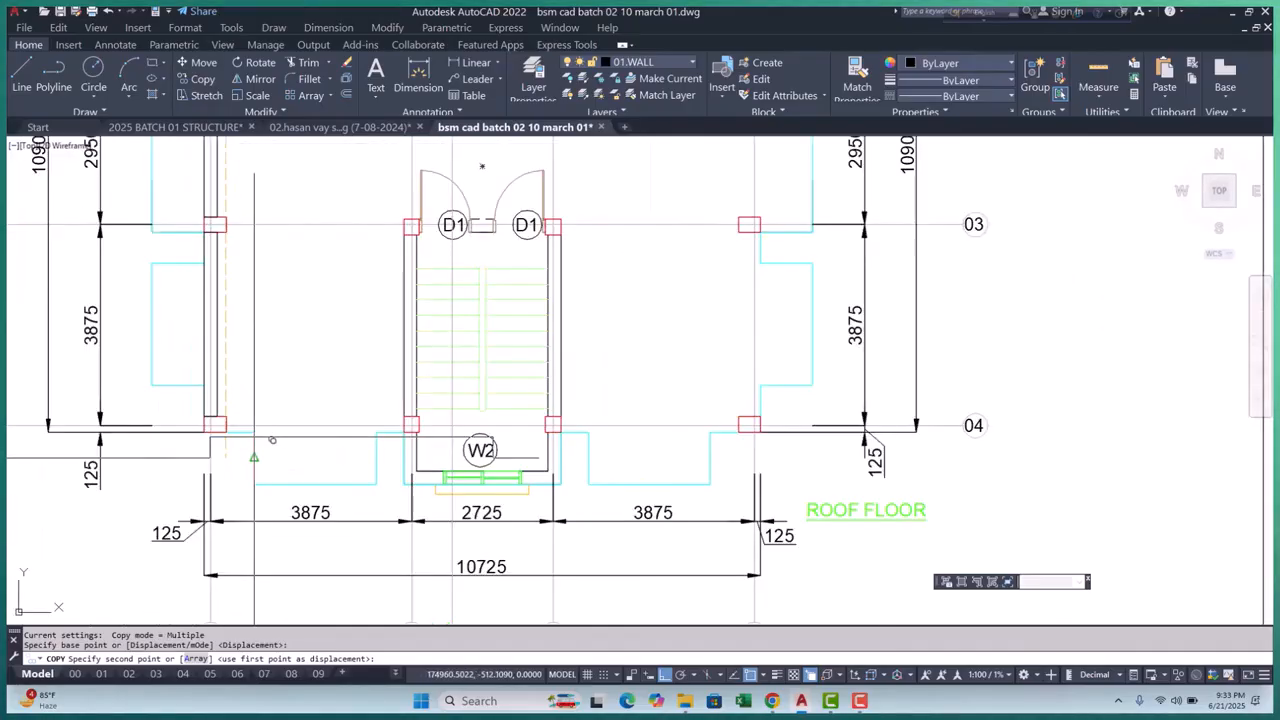
pyautogui.click(163, 463)
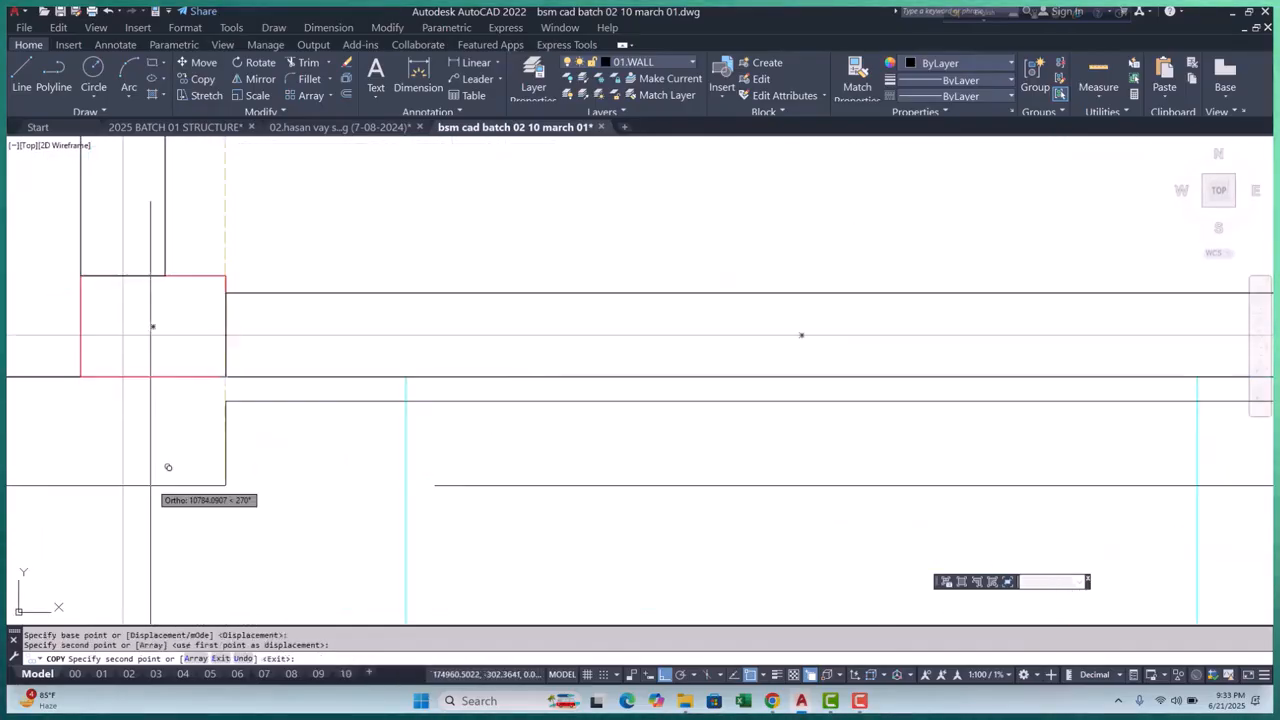
# Place another copy of that wall on grid 04 between the columns at grids C and D
pyautogui.scroll(-6, 190, 453)
pyautogui.scroll(10, 376, 466)
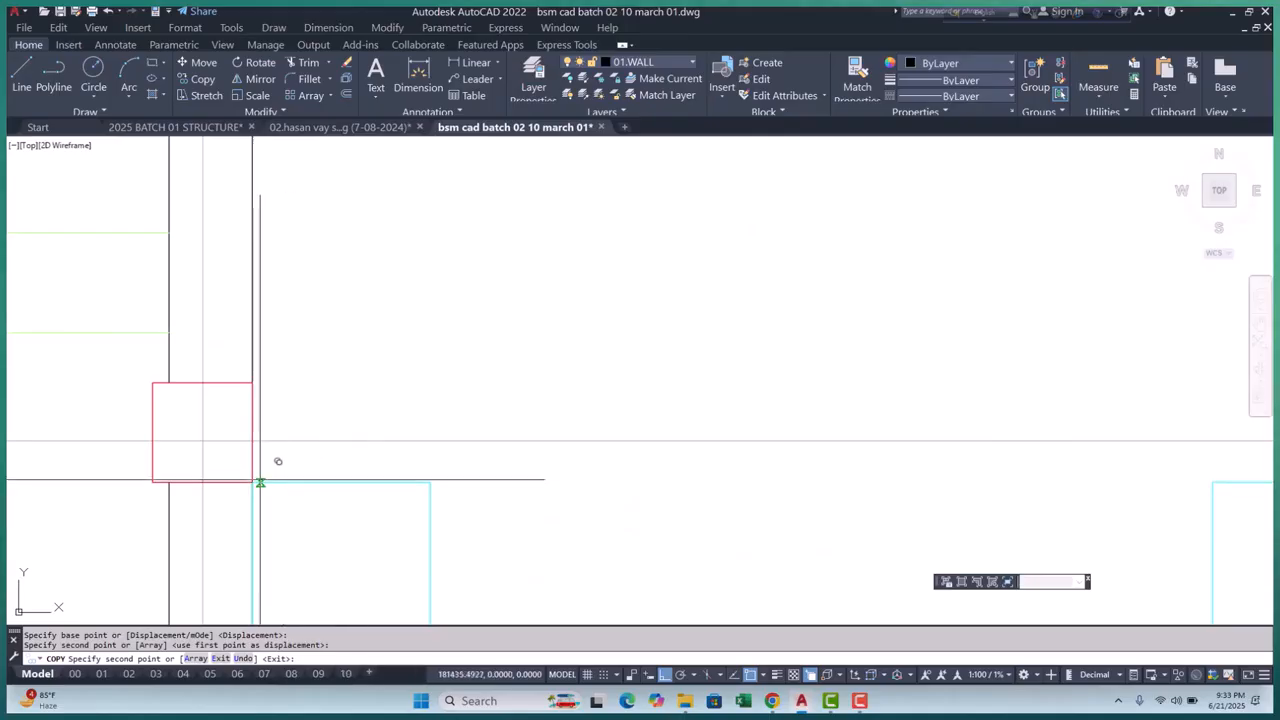
pyautogui.click(267, 466)
pyautogui.scroll(-10, 267, 466)
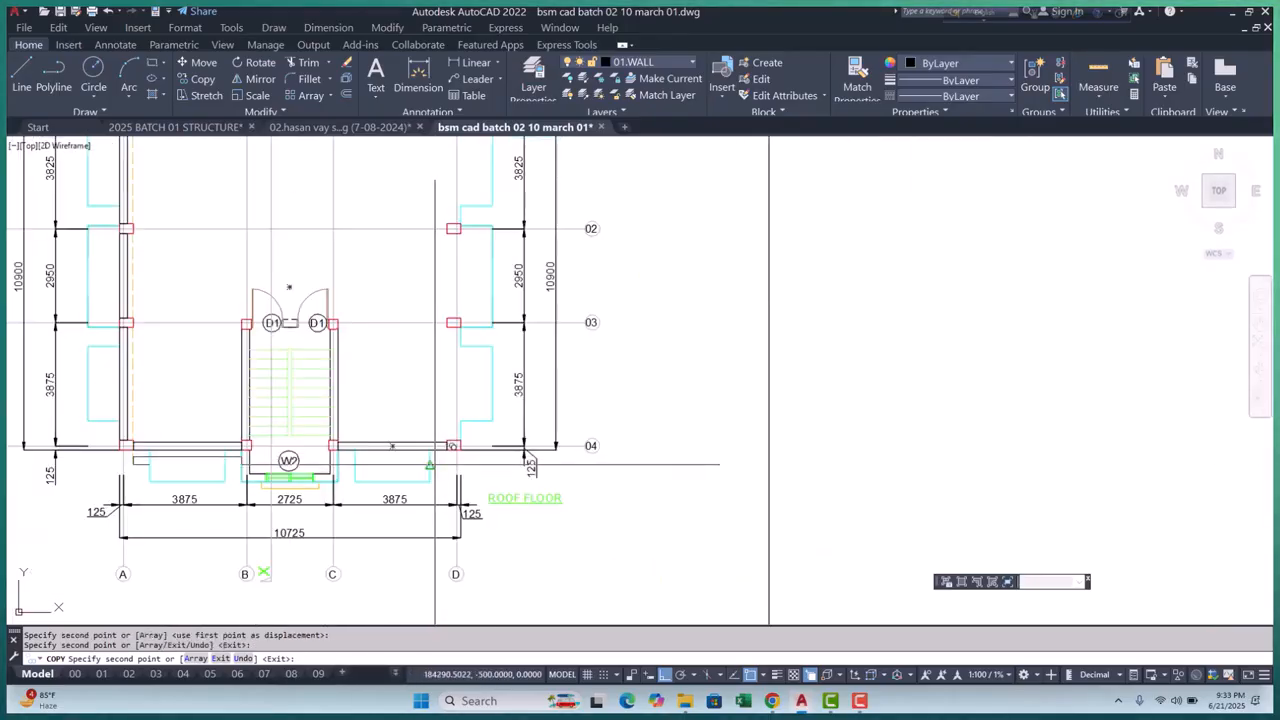
pyautogui.press('Escape')
# Copy the three grid A walls across to grid D, aligned with the outer face of the grid D columns
pyautogui.scroll(10, 420, 345)
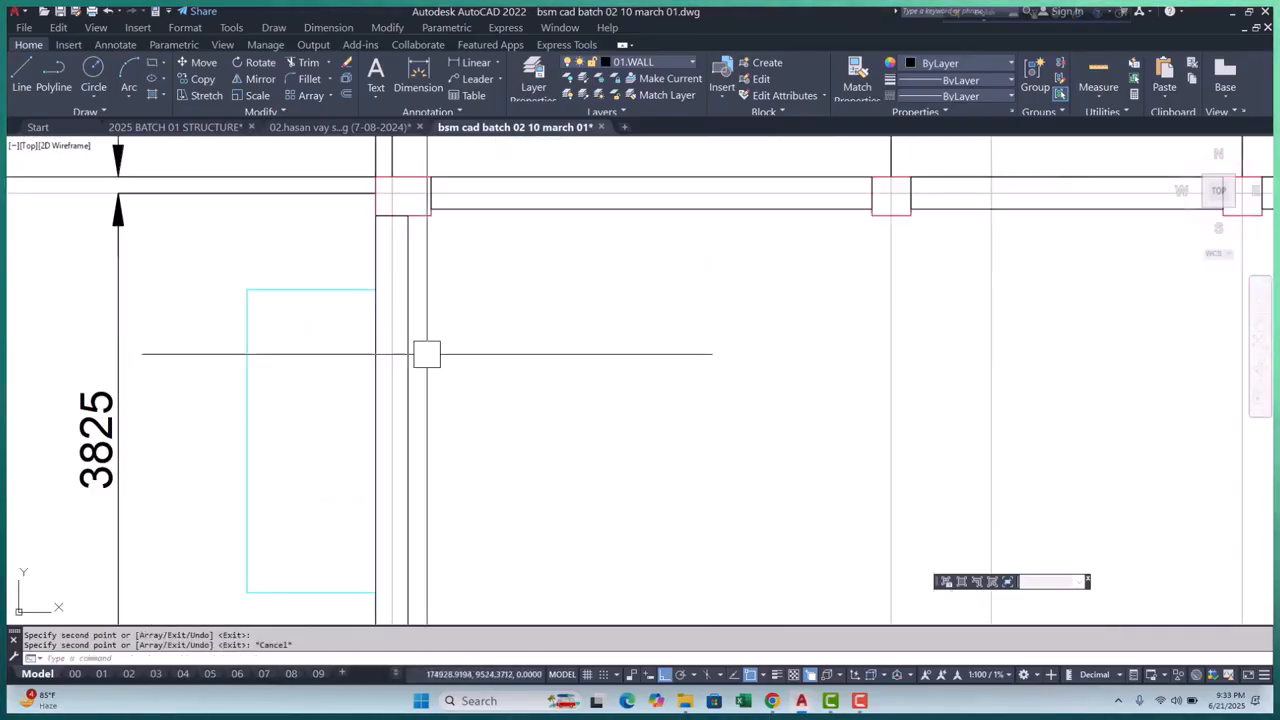
pyautogui.scroll(-10, 414, 358)
pyautogui.scroll(10, 349, 437)
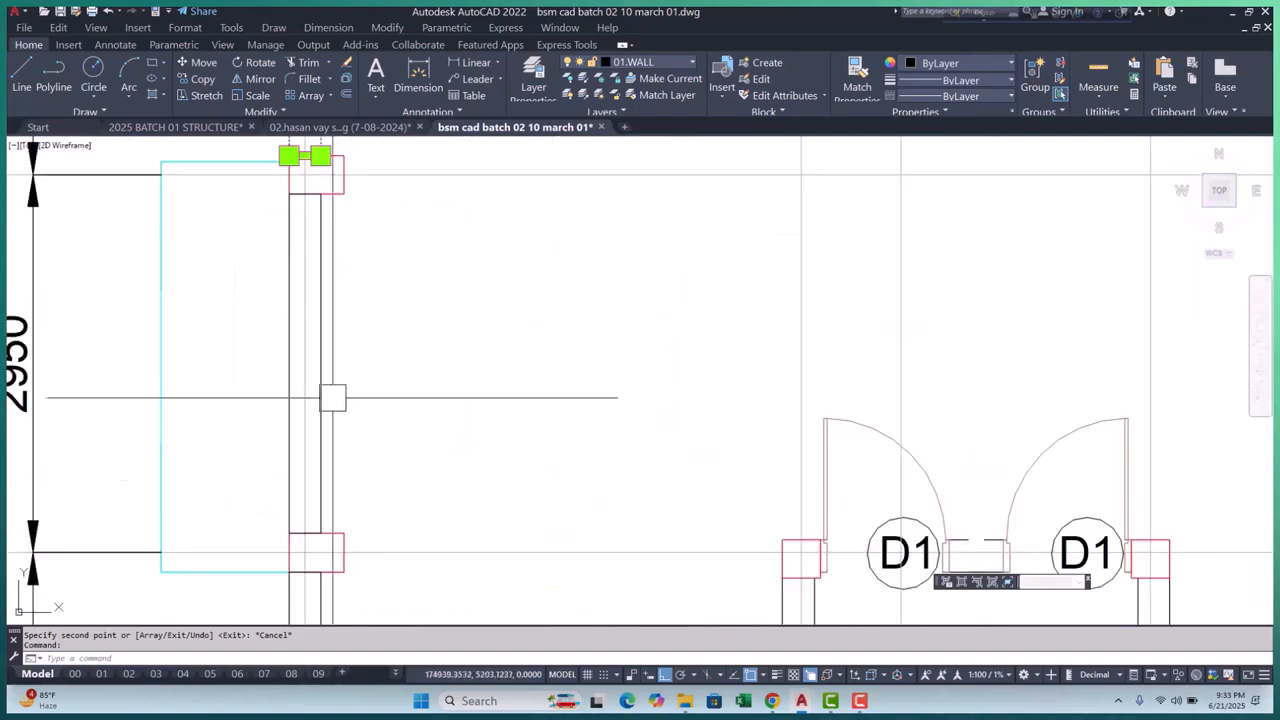
pyautogui.scroll(-5, 333, 340)
pyautogui.scroll(8, 314, 480)
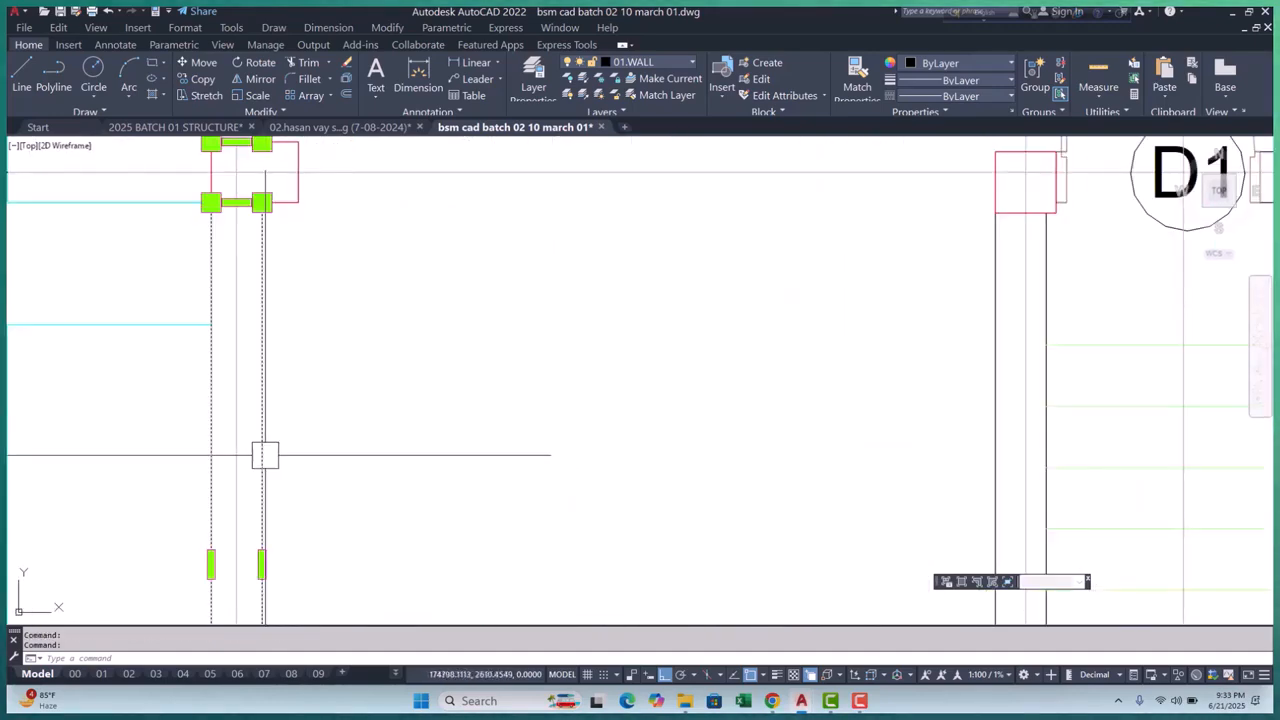
pyautogui.scroll(-6, 307, 348)
pyautogui.scroll(-2, 310, 390)
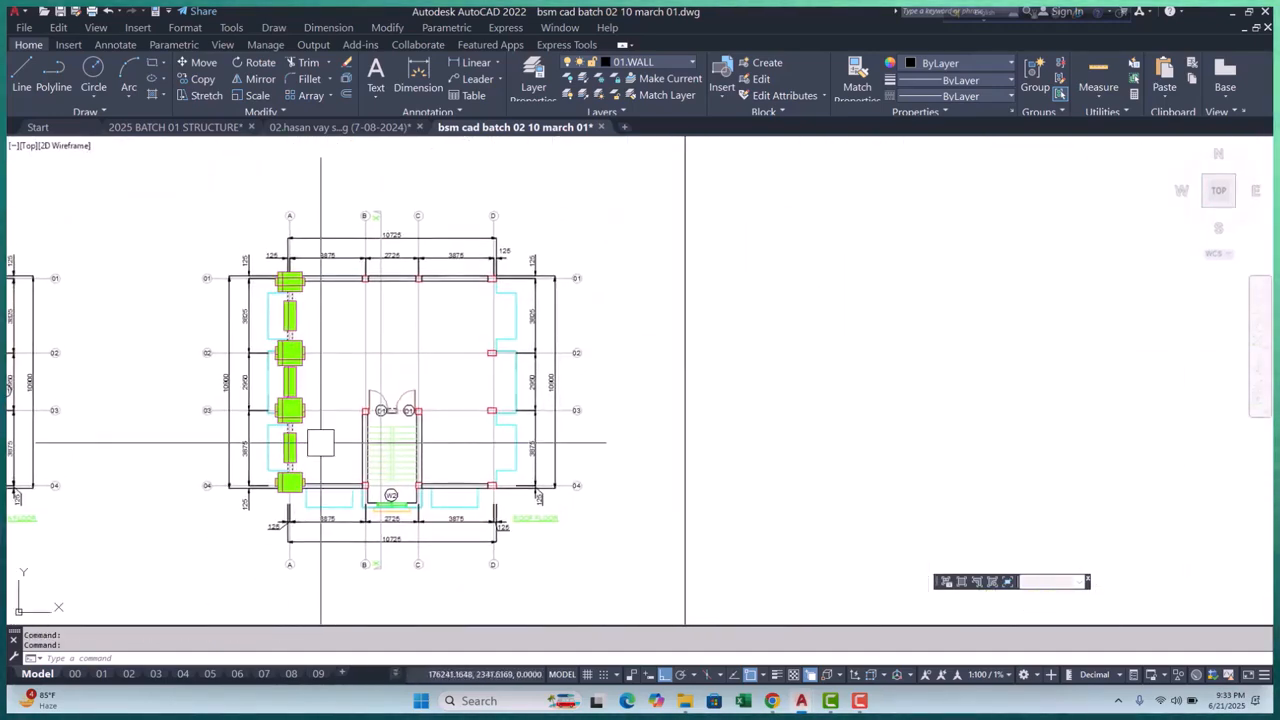
pyautogui.write('p')
pyautogui.press('Return')
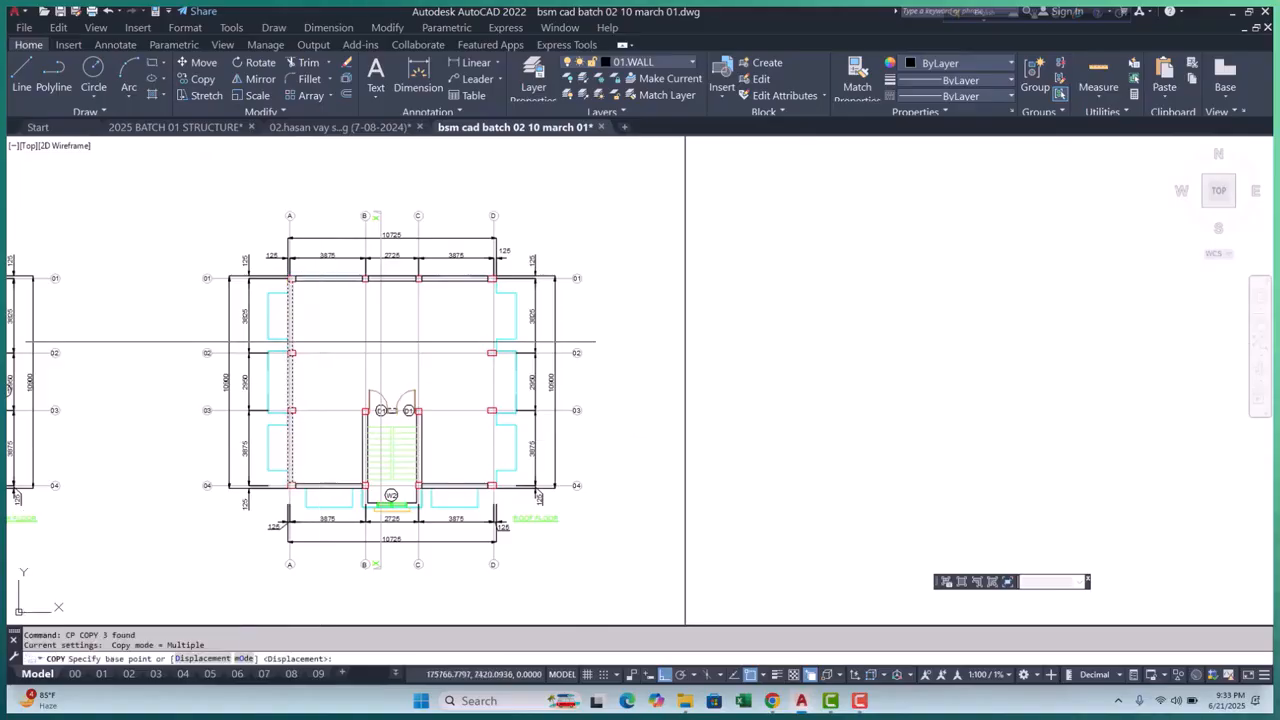
pyautogui.scroll(6, 290, 275)
pyautogui.scroll(4, 292, 277)
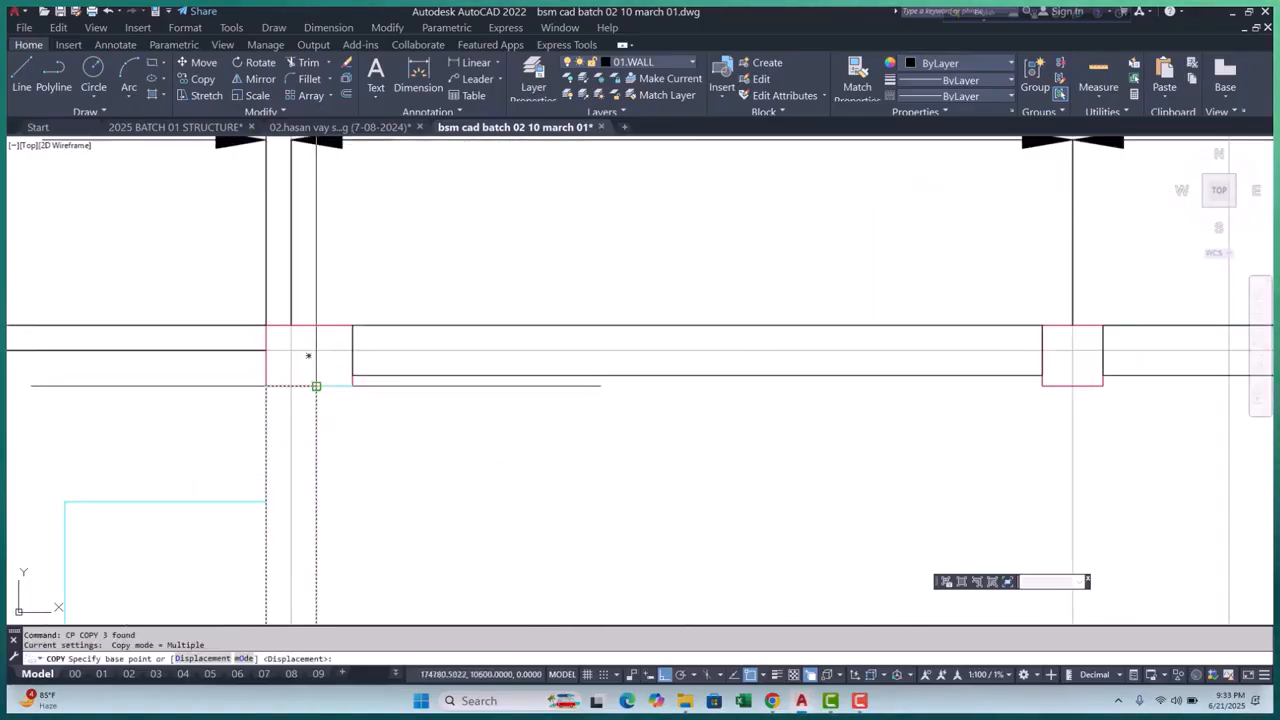
pyautogui.click(308, 355)
pyautogui.scroll(-3, 600, 358)
pyautogui.moveTo(1085, 345); pyautogui.dragTo(600, 345, button='middle')
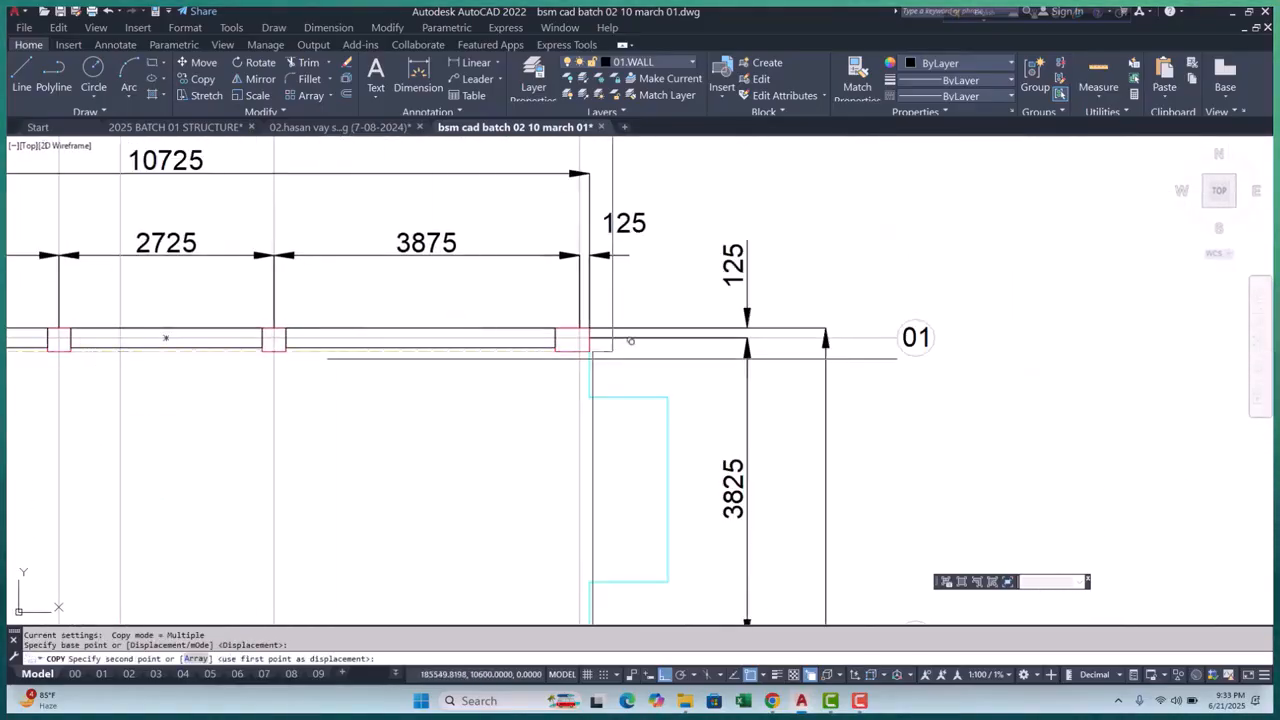
pyautogui.scroll(4, 600, 340)
pyautogui.click(566, 331)
pyautogui.scroll(-5, 509, 355)
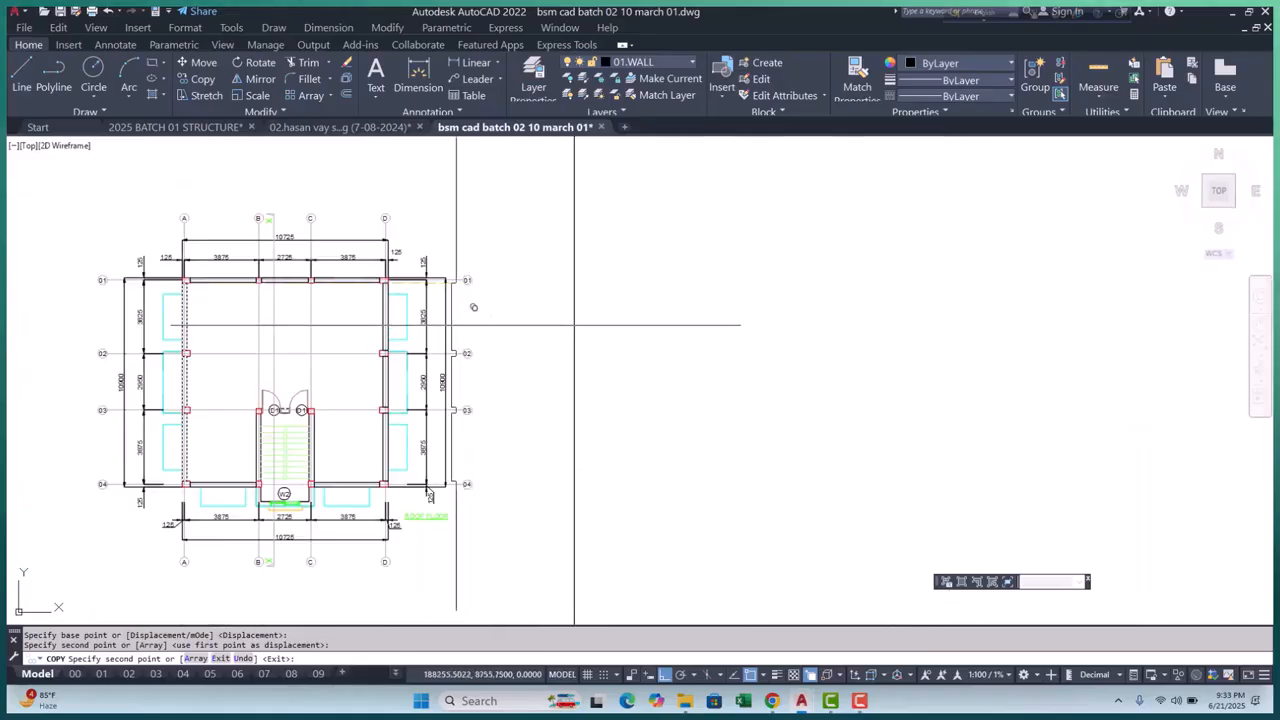
pyautogui.scroll(2, 491, 373)
pyautogui.press('Escape')
# Save the drawing and review the roof plan walls together with the other floor plans, elevations and section
pyautogui.scroll(4, 343, 429)
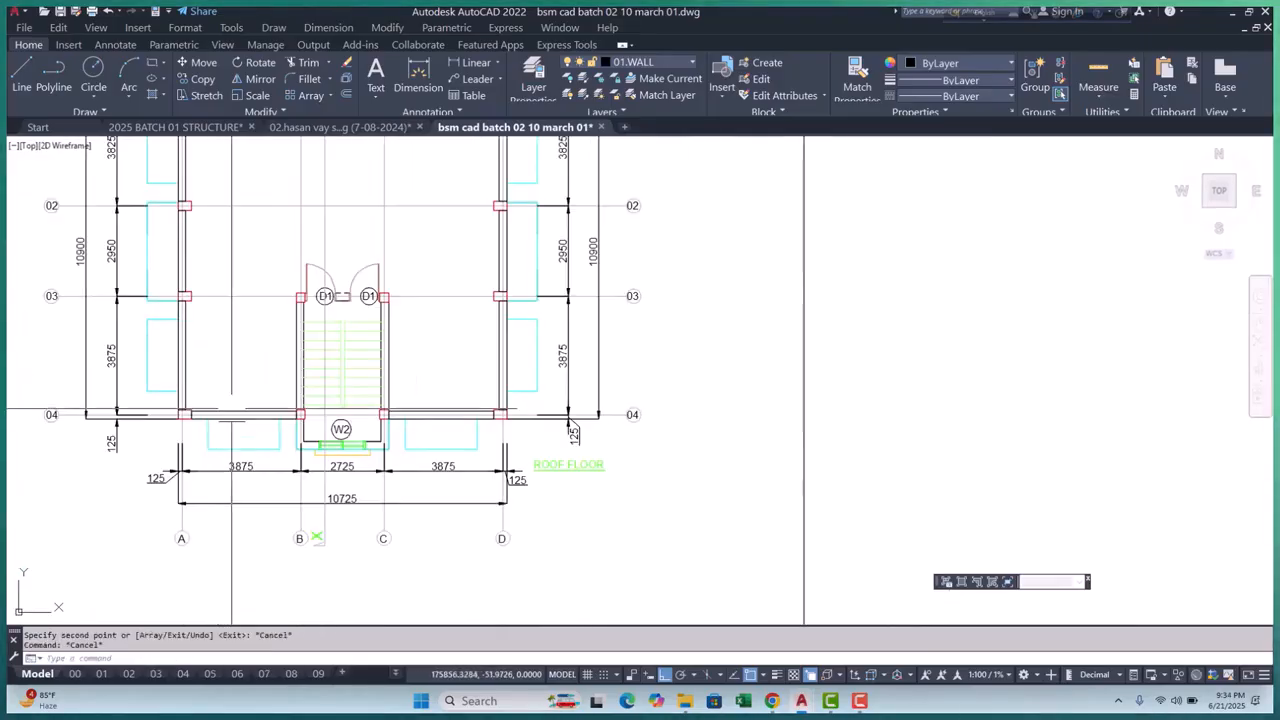
pyautogui.scroll(-2, 371, 371)
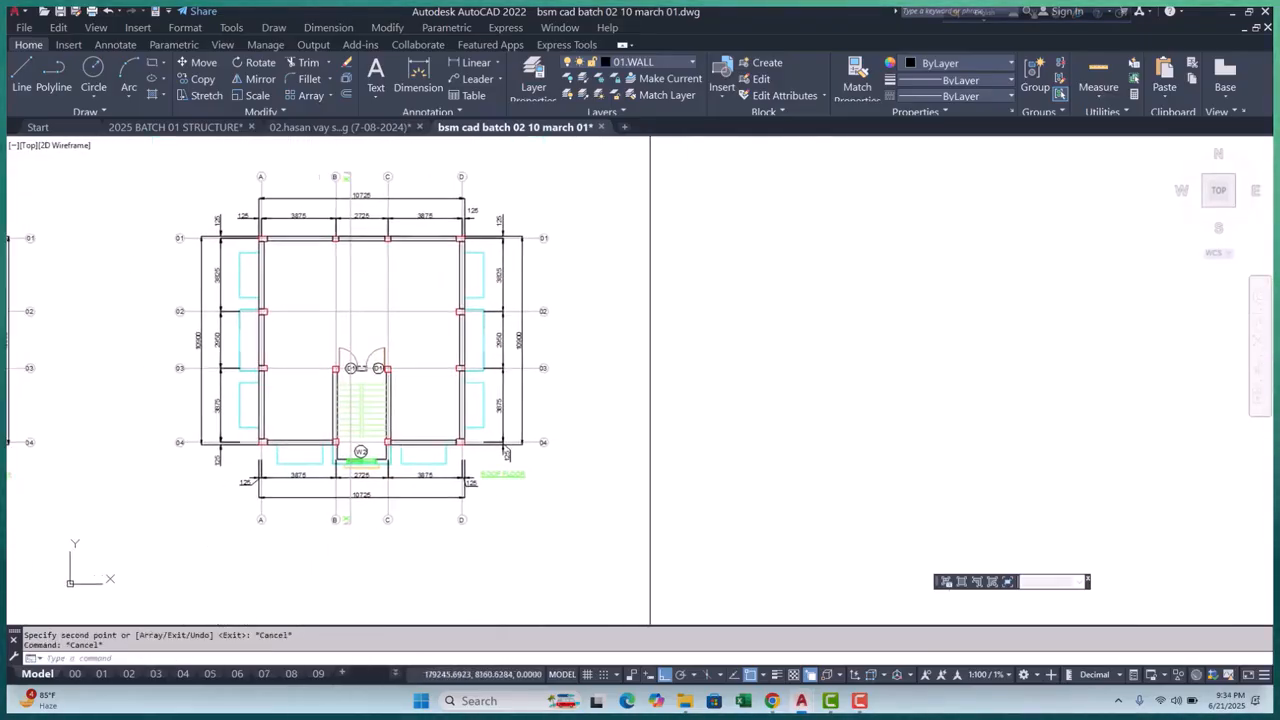
pyautogui.scroll(-6, 436, 385)
pyautogui.scroll(-3, 436, 385)
pyautogui.press('Escape')
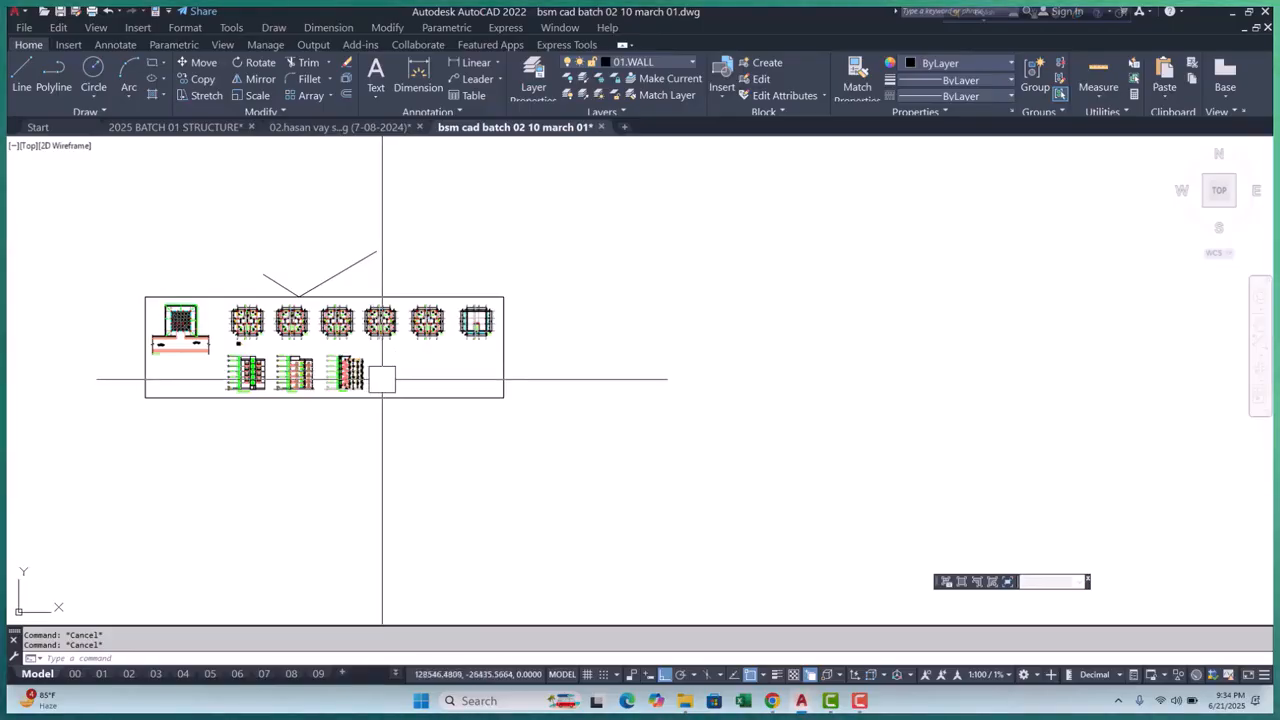
pyautogui.scroll(4, 381, 379)
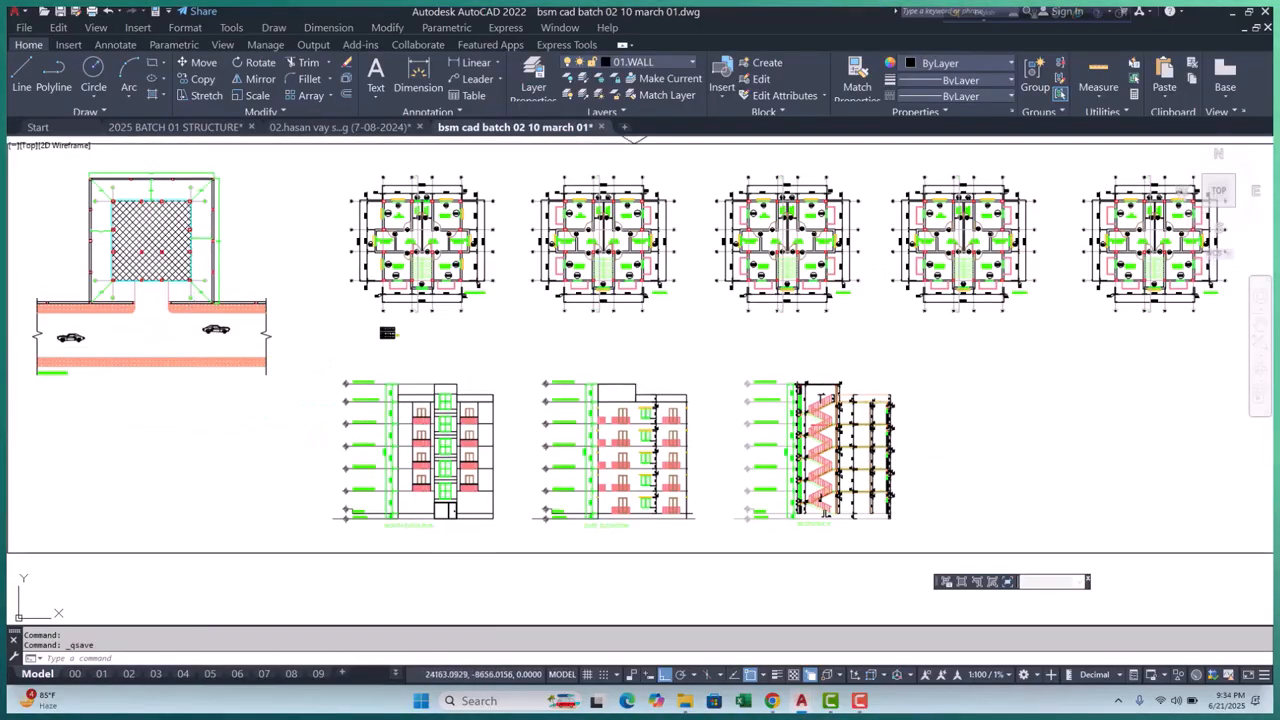
pyautogui.scroll(1, 469, 498)
pyautogui.scroll(-6, 469, 498)
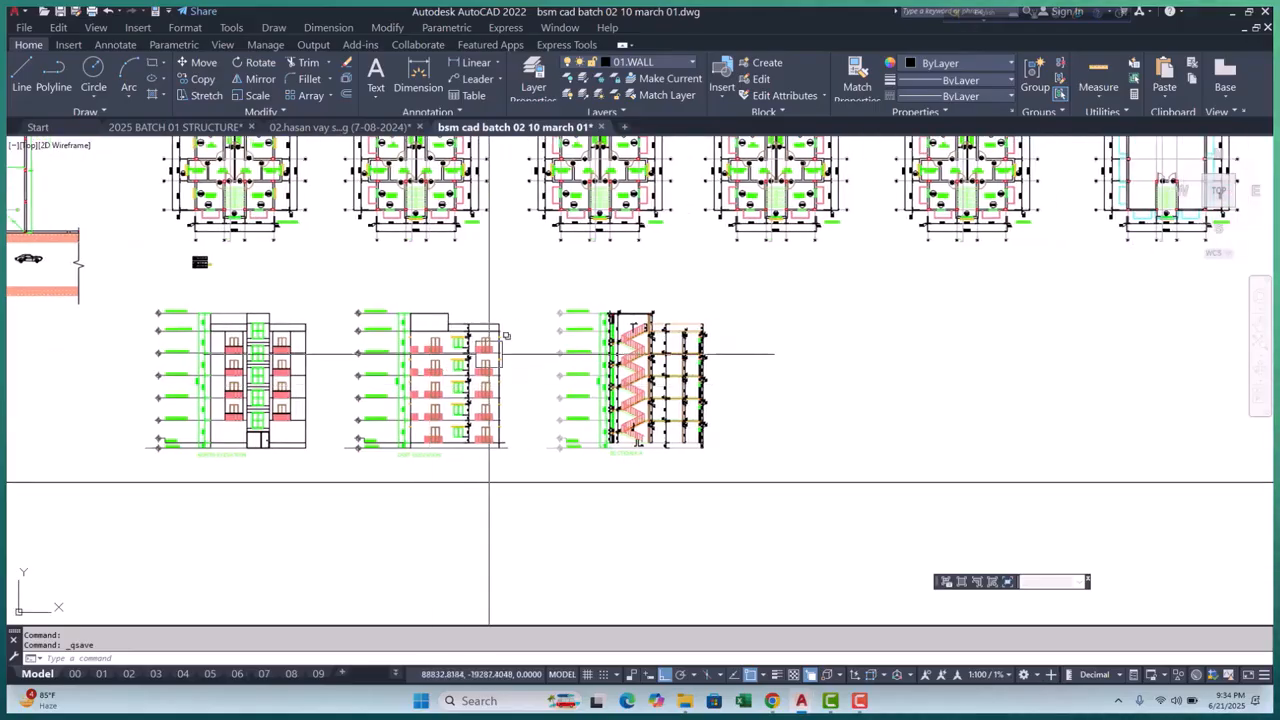
pyautogui.scroll(3, 625, 393)
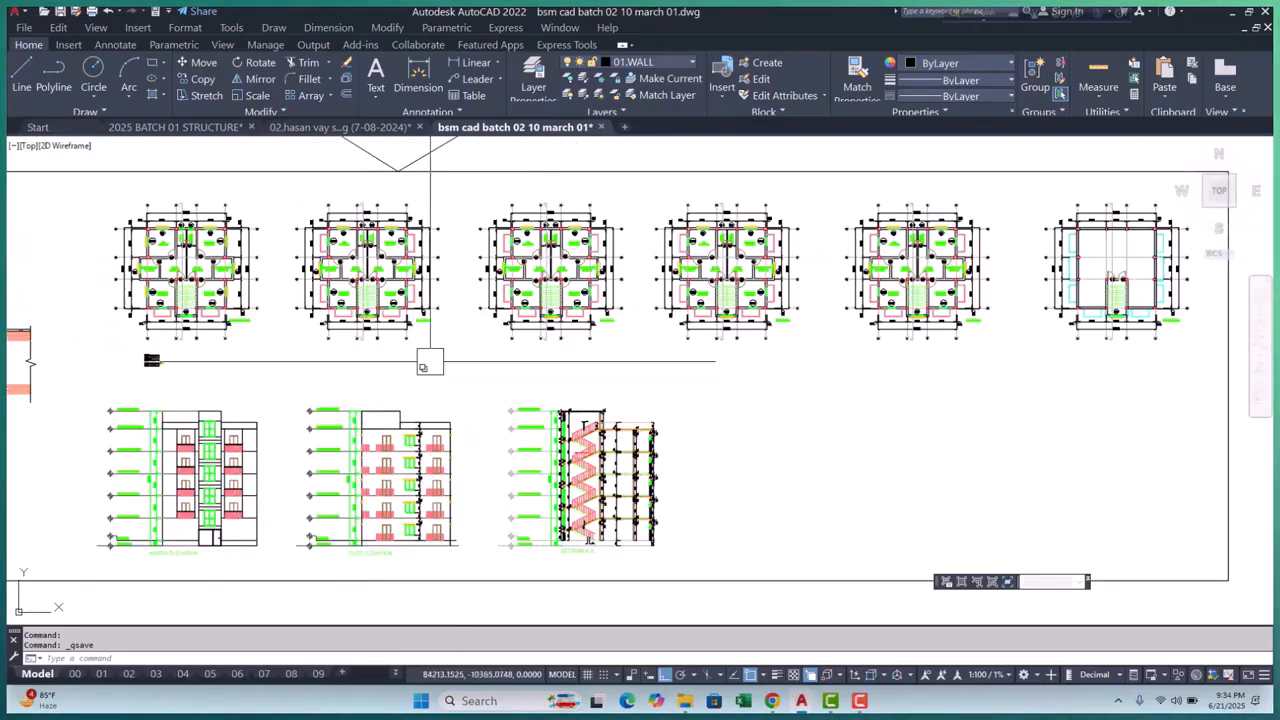
# Examine the east elevation and section X-X, including the stair flights and their hatching, within the complete drawing set
pyautogui.scroll(-5, 625, 393)
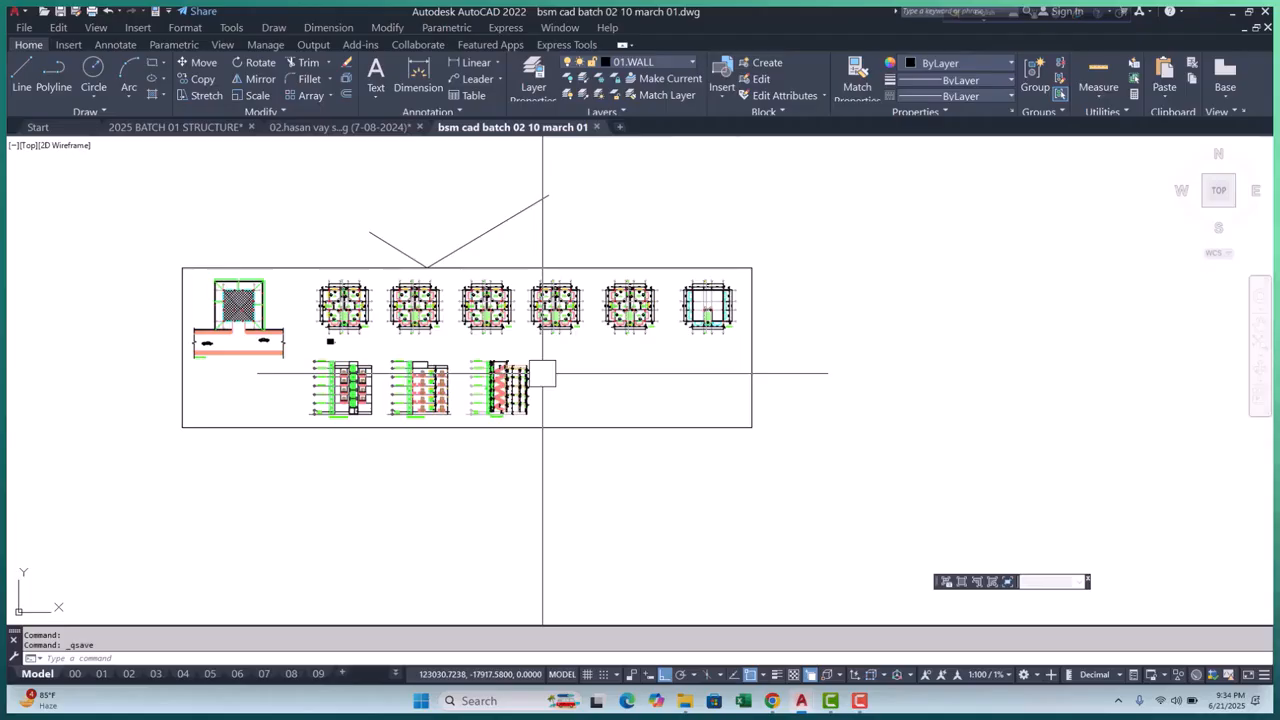
pyautogui.scroll(6, 580, 360)
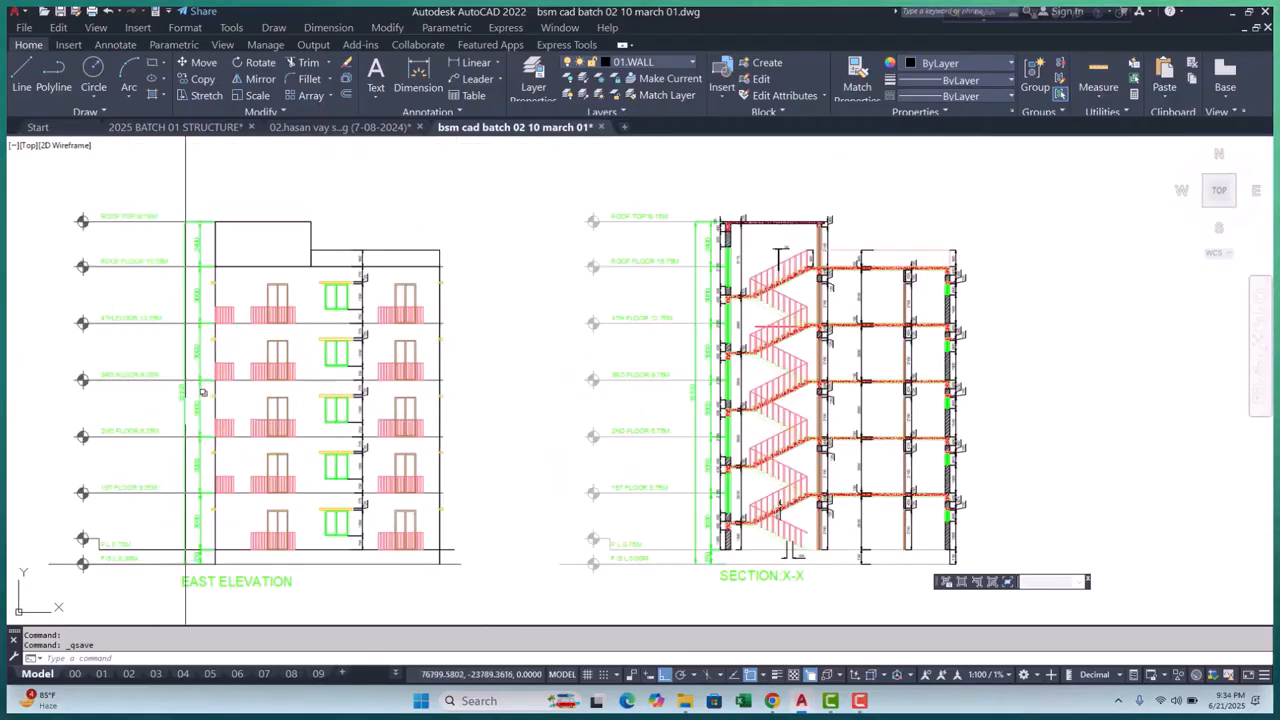
pyautogui.moveTo(452, 453); pyautogui.dragTo(514, 430, button='middle')
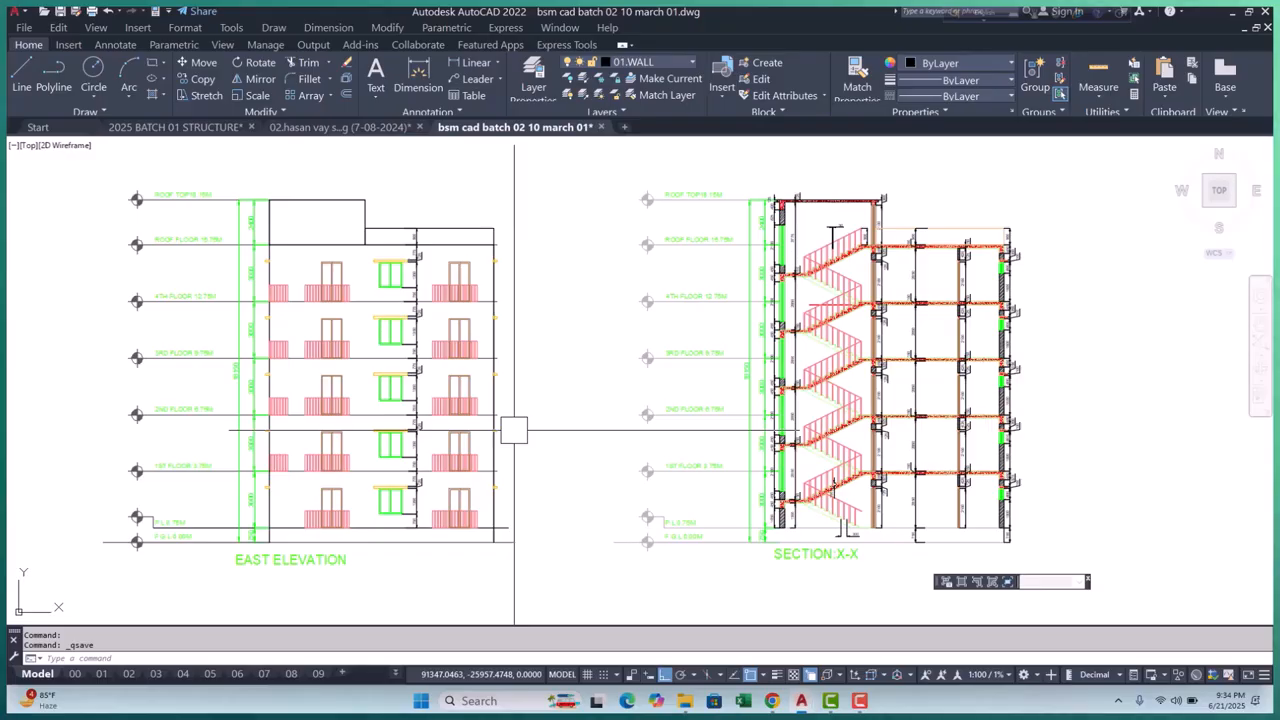
pyautogui.moveTo(523, 429); pyautogui.dragTo(400, 436, button='middle')
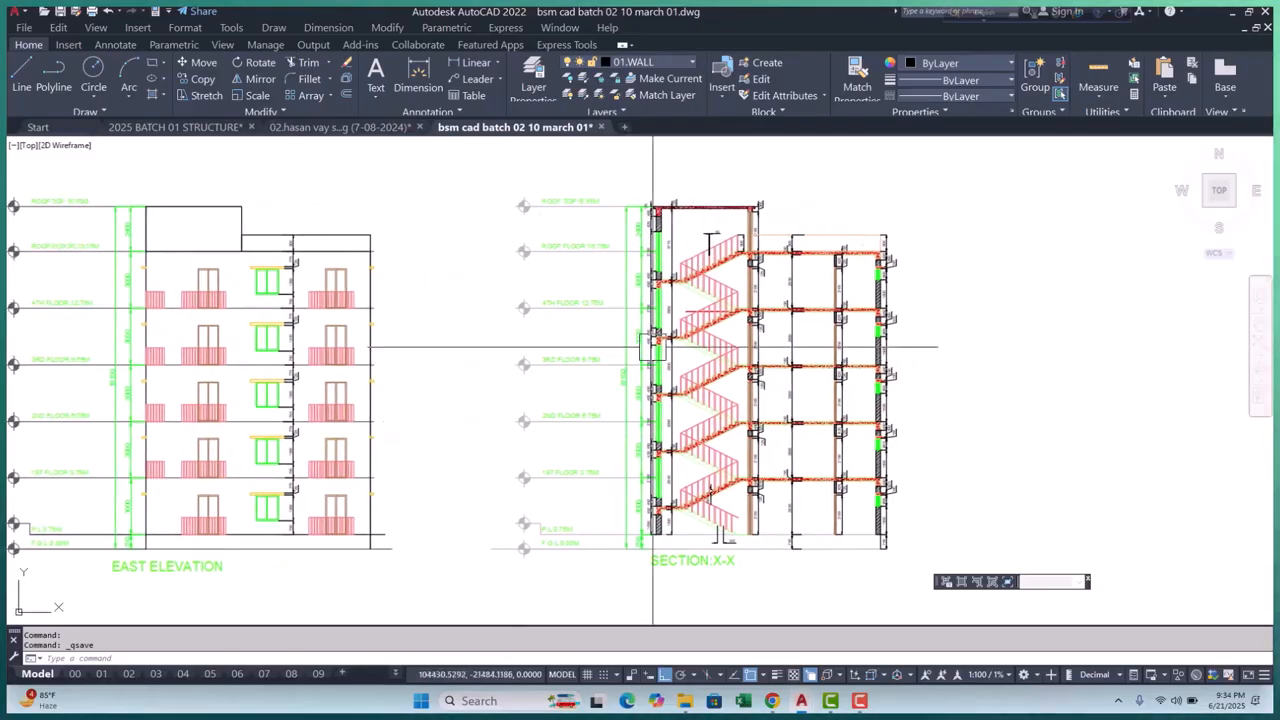
pyautogui.scroll(5, 653, 347)
pyautogui.scroll(4, 586, 289)
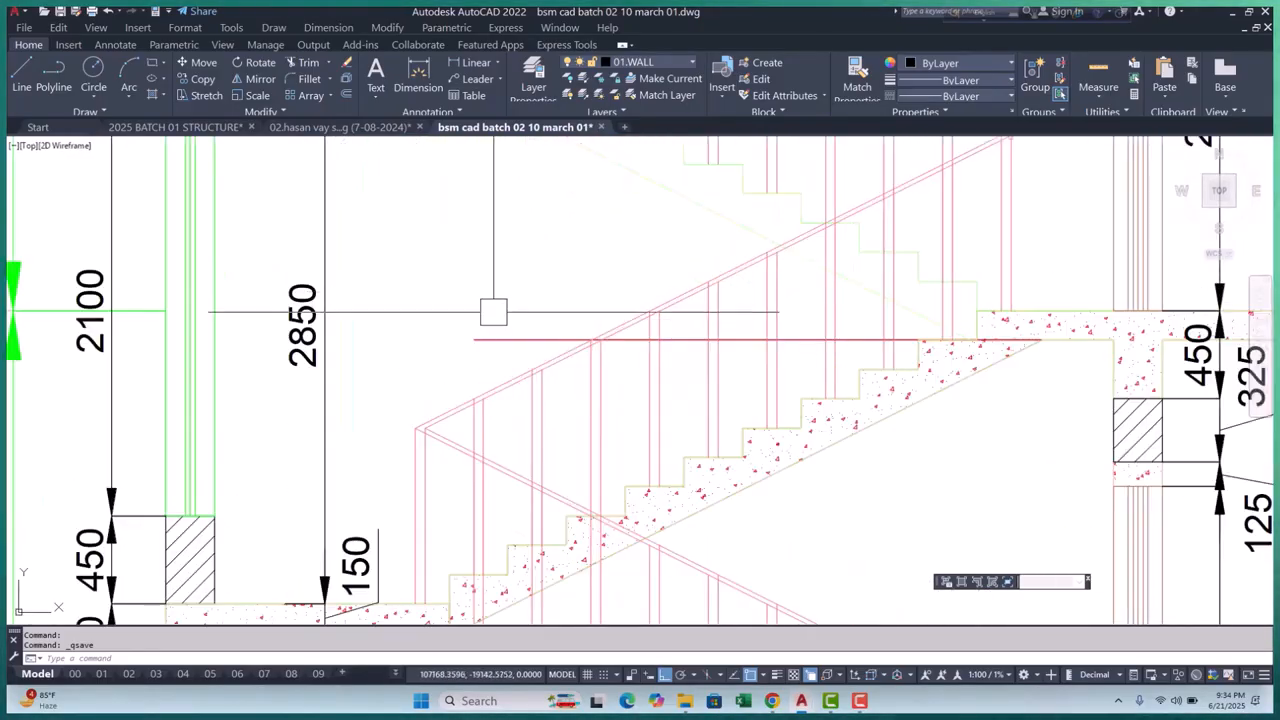
pyautogui.click(493, 312)
pyautogui.click(457, 343)
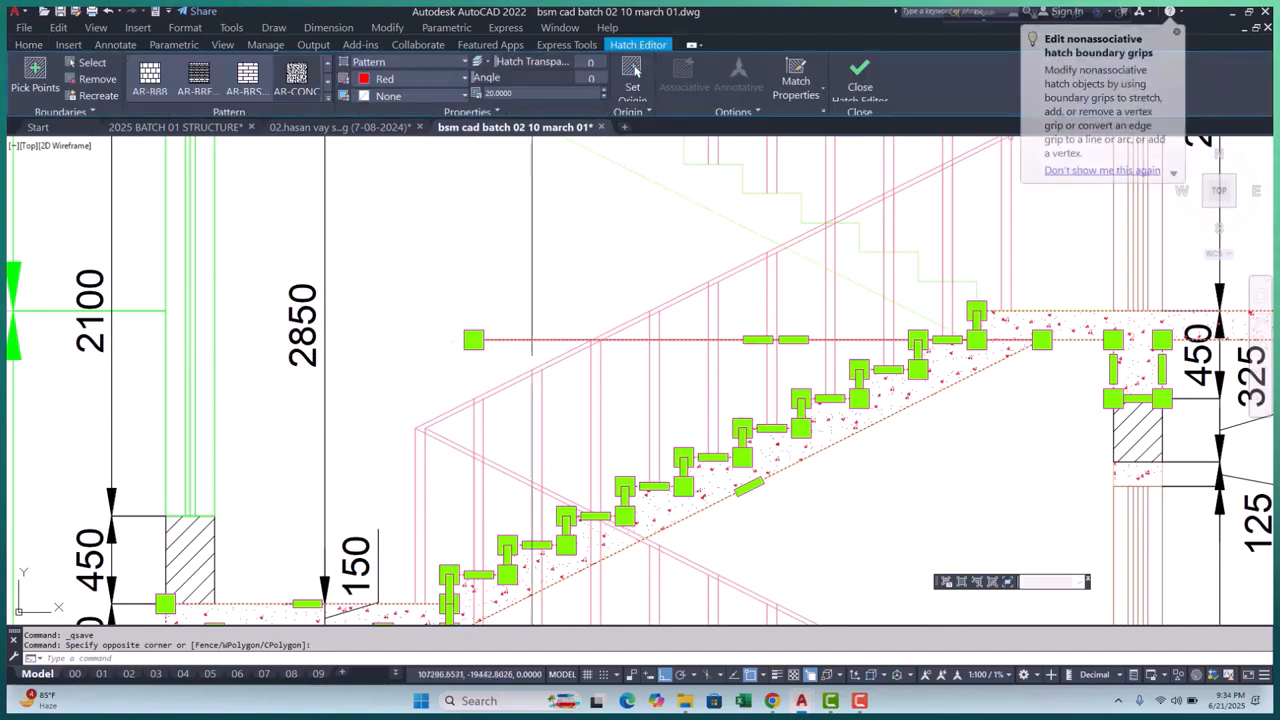
pyautogui.scroll(-3, 571, 380)
pyautogui.press('Escape')
pyautogui.press('Escape')
pyautogui.scroll(-3, 545, 365)
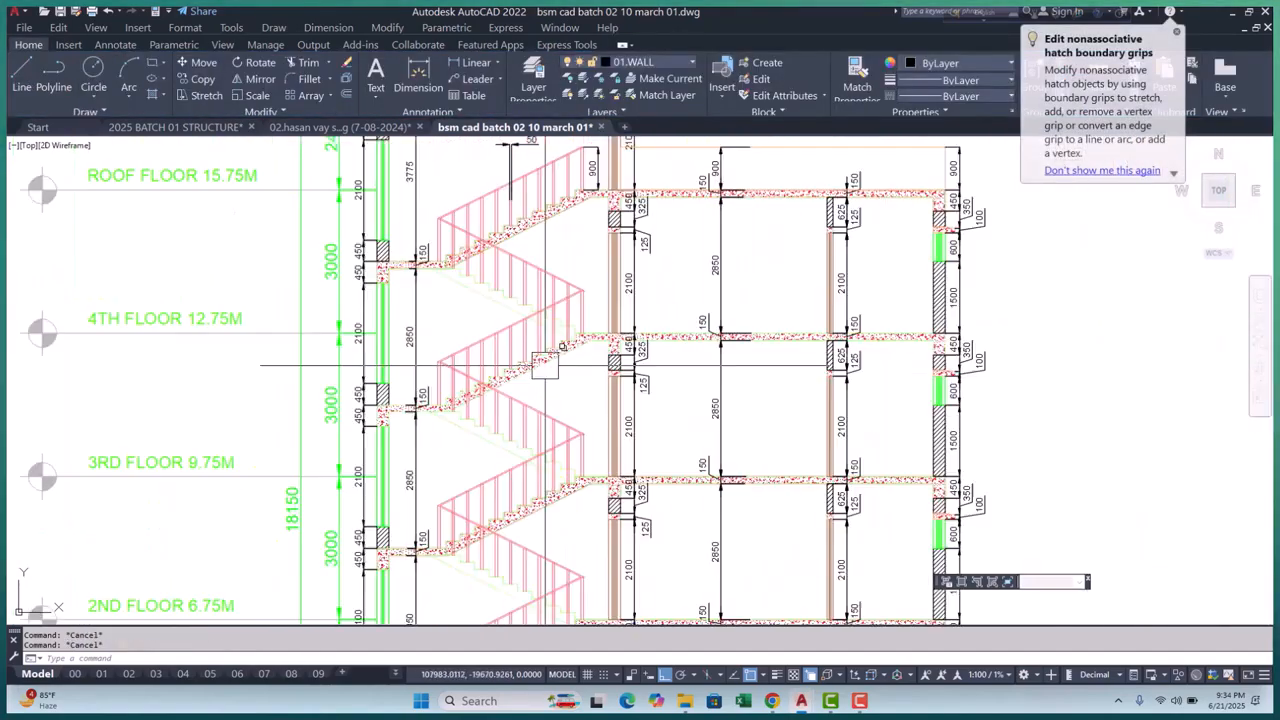
pyautogui.scroll(-8, 545, 365)
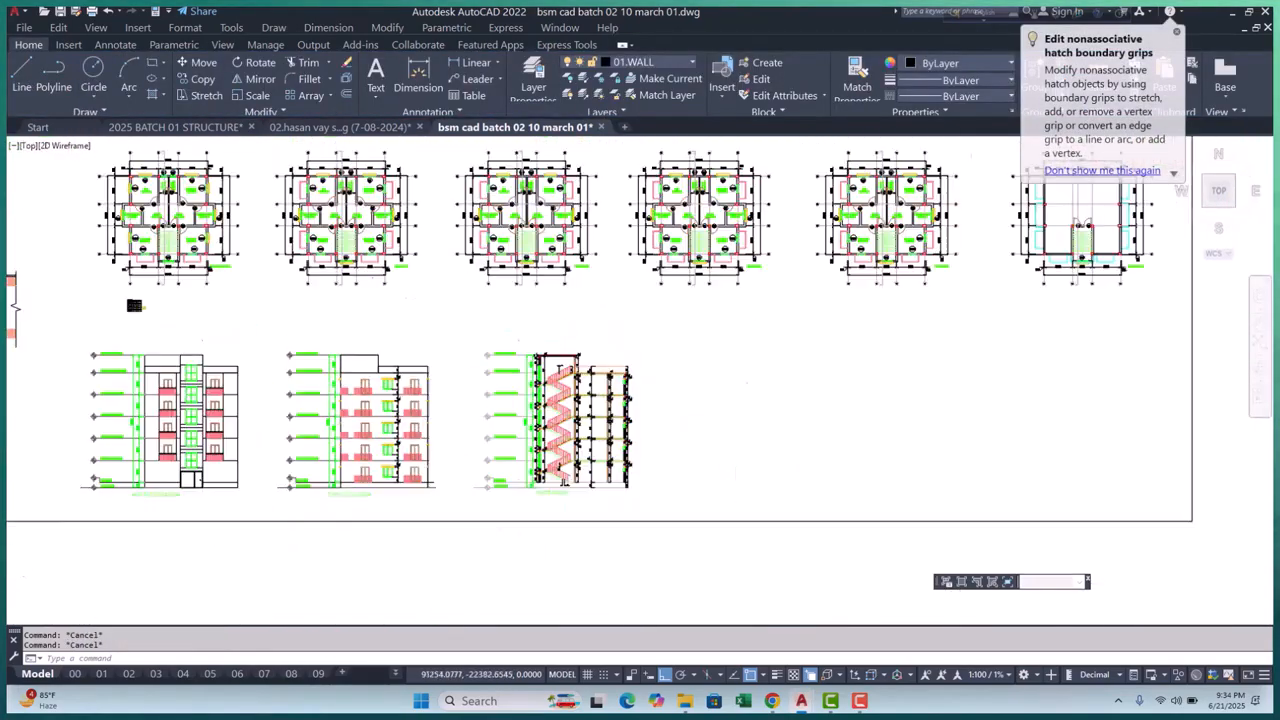
pyautogui.scroll(-4, 417, 420)
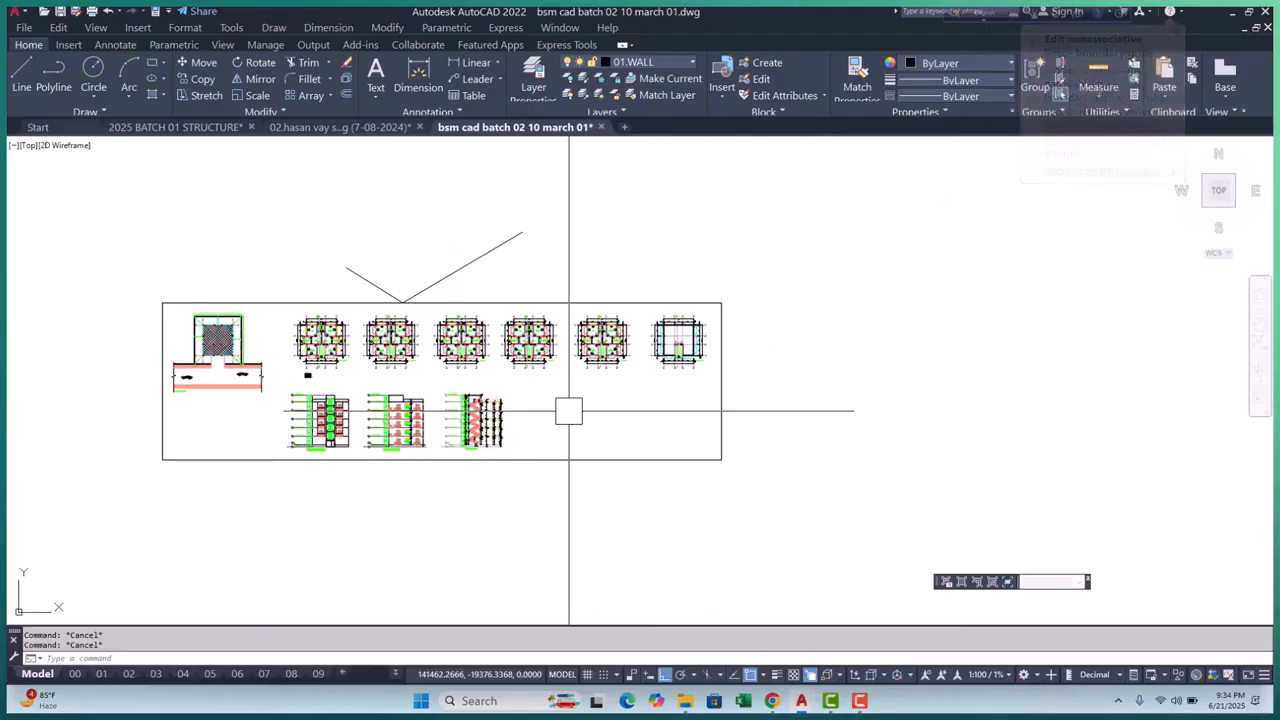
# Save the drawing under the new name "bsm cad batch 02 10 march 01(STRUCTURE)" in the BATCH 02 folder
pyautogui.click(569, 411)
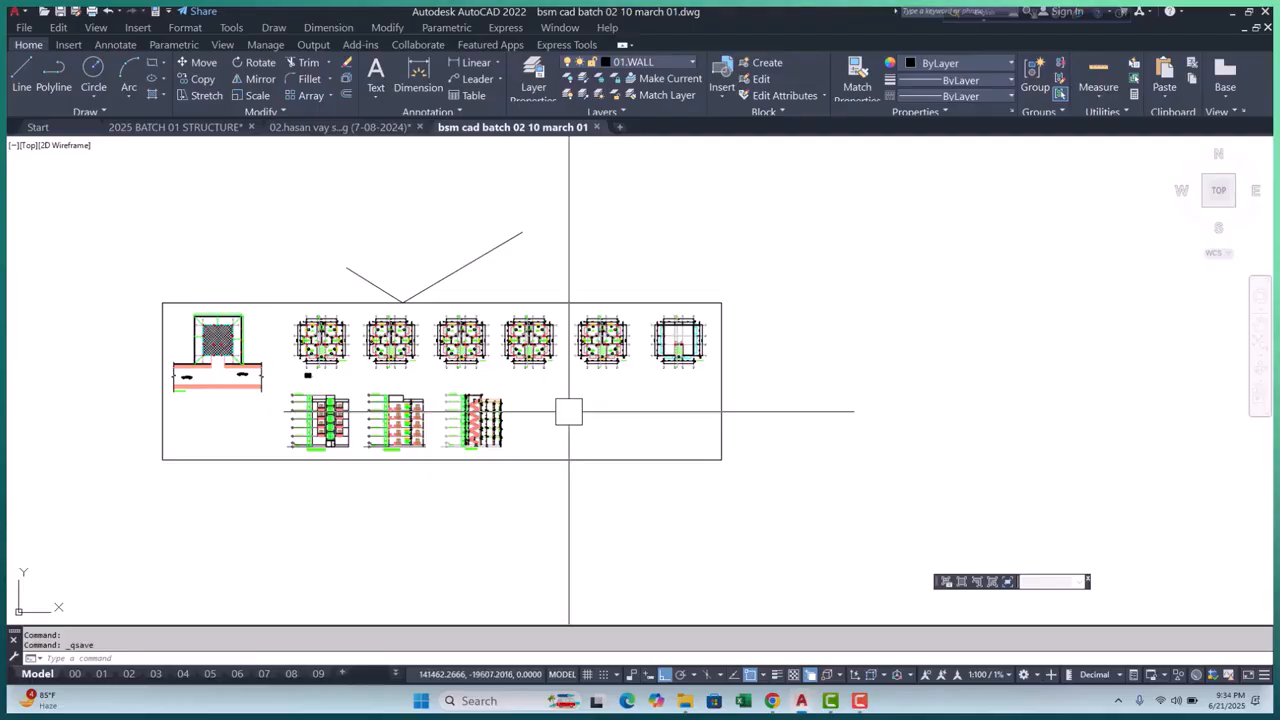
pyautogui.hotkey('ctrl', 'shift', 's')
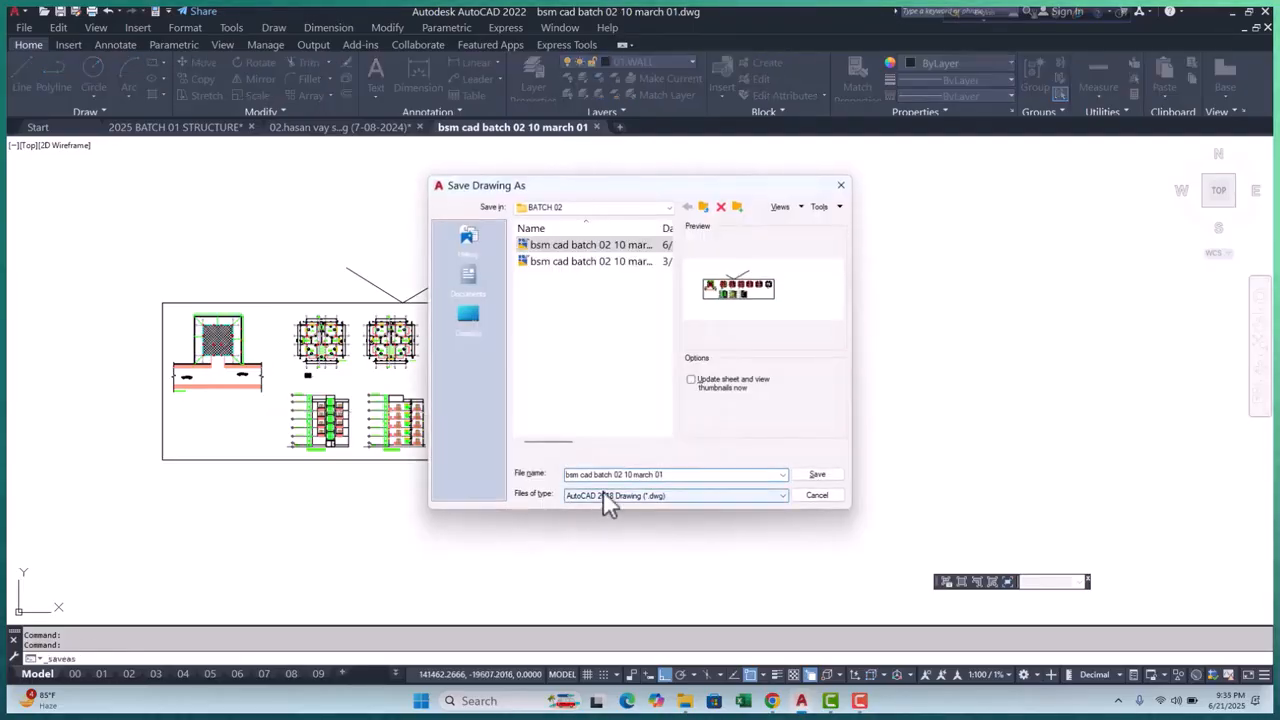
pyautogui.click(668, 475)
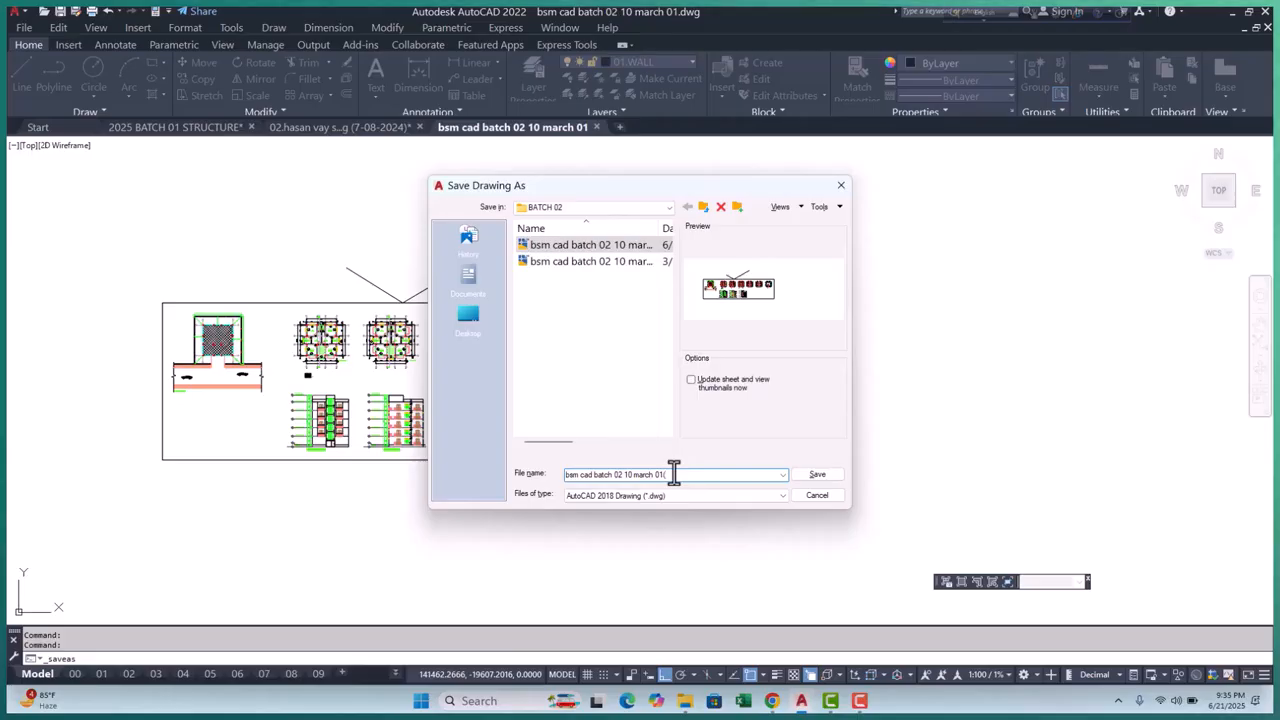
pyautogui.write('(STRU')
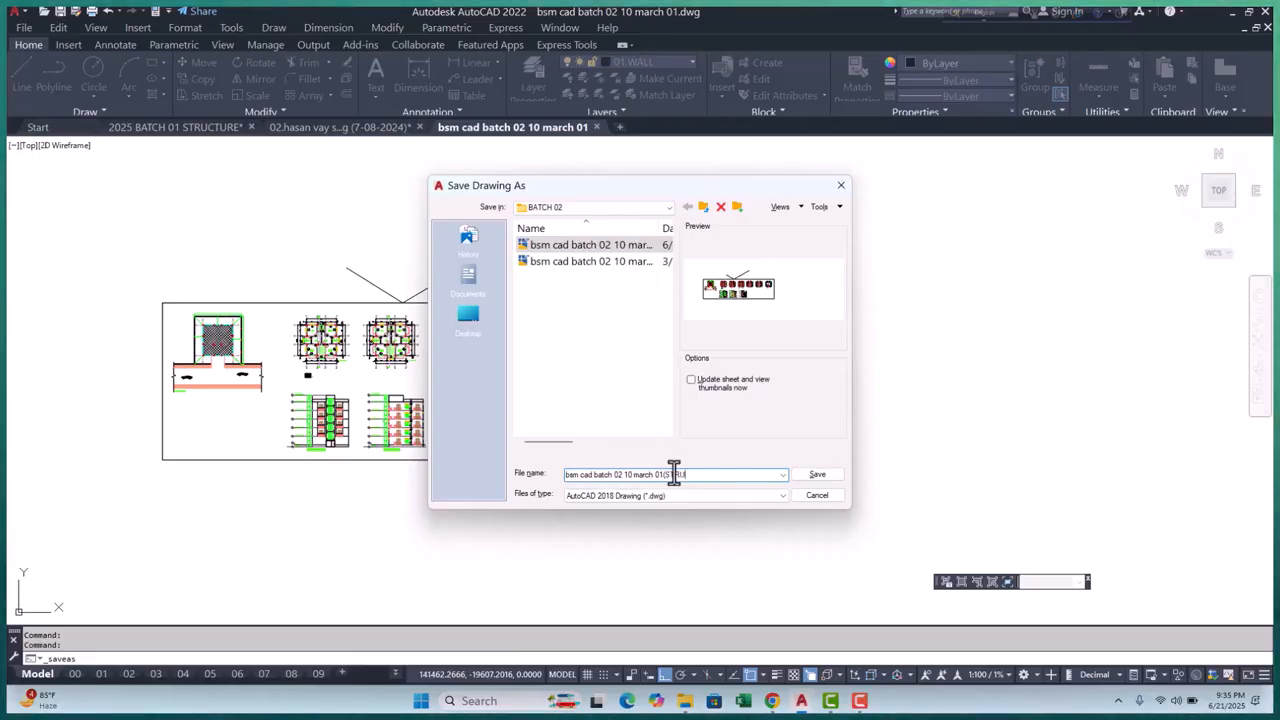
pyautogui.write('CTURE')
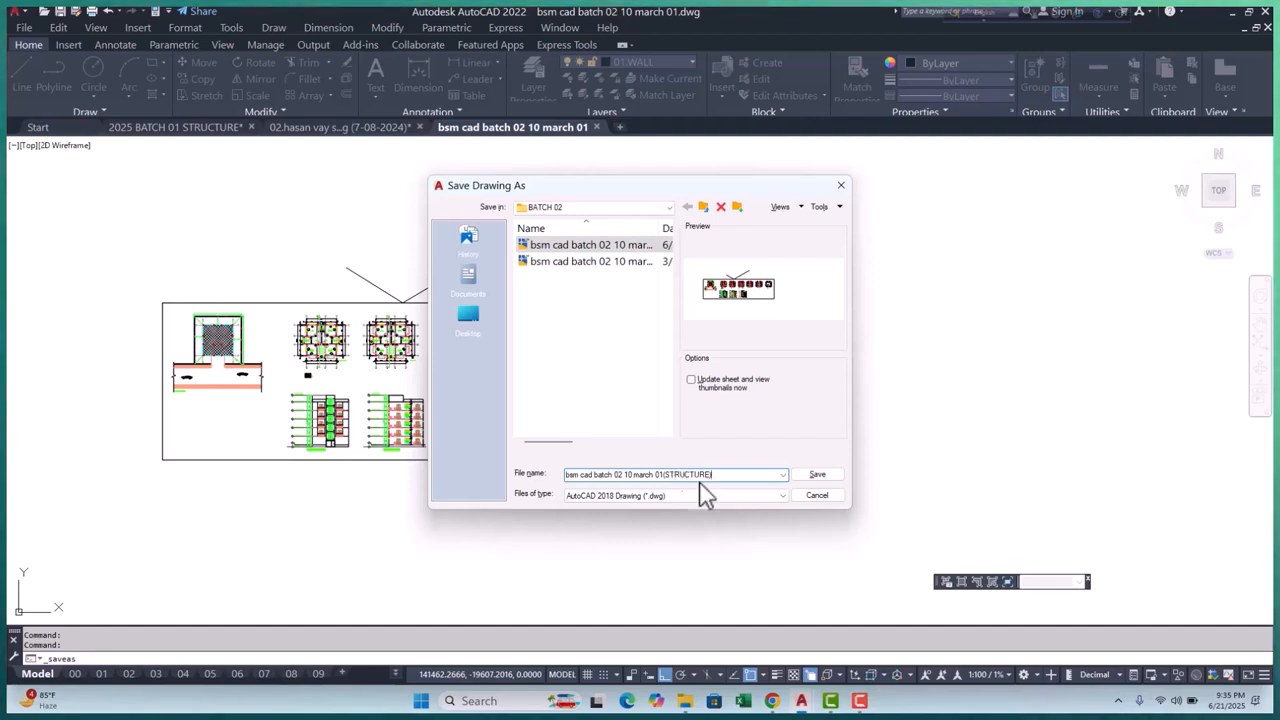
pyautogui.click(816, 475)
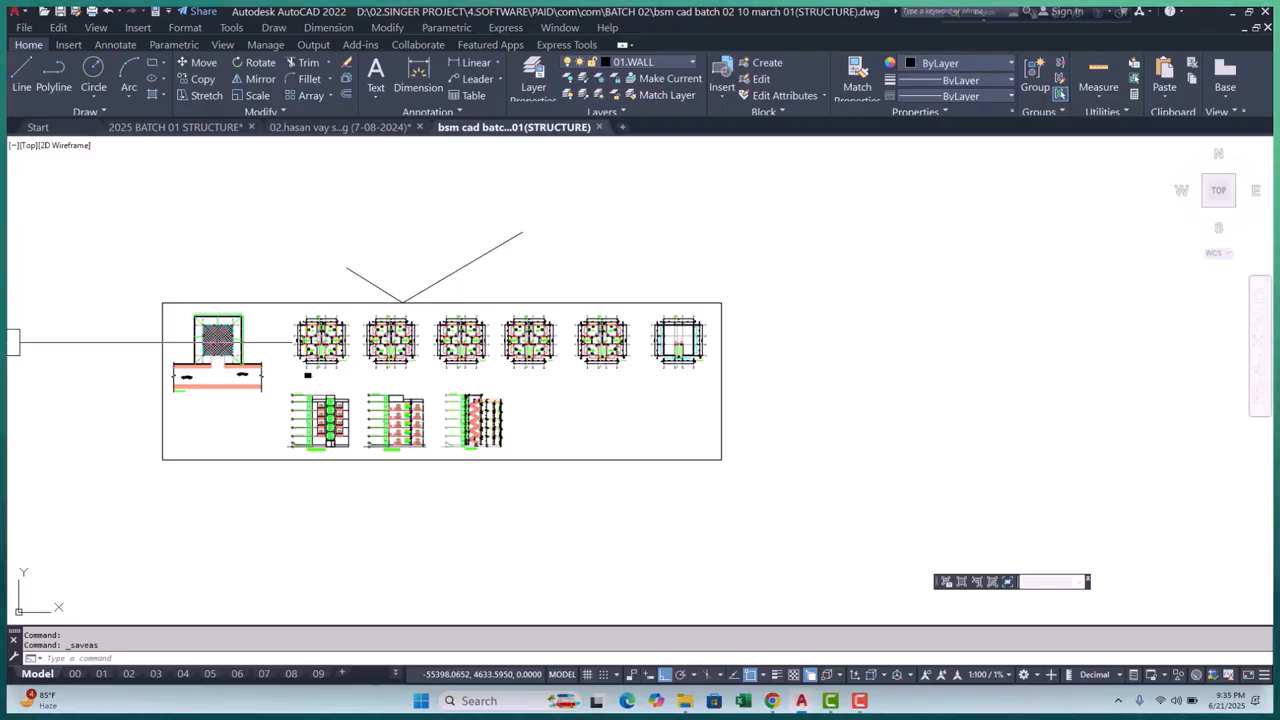
pyautogui.rightClick(15, 96)
pyautogui.press('Escape')
pyautogui.click(362, 507)
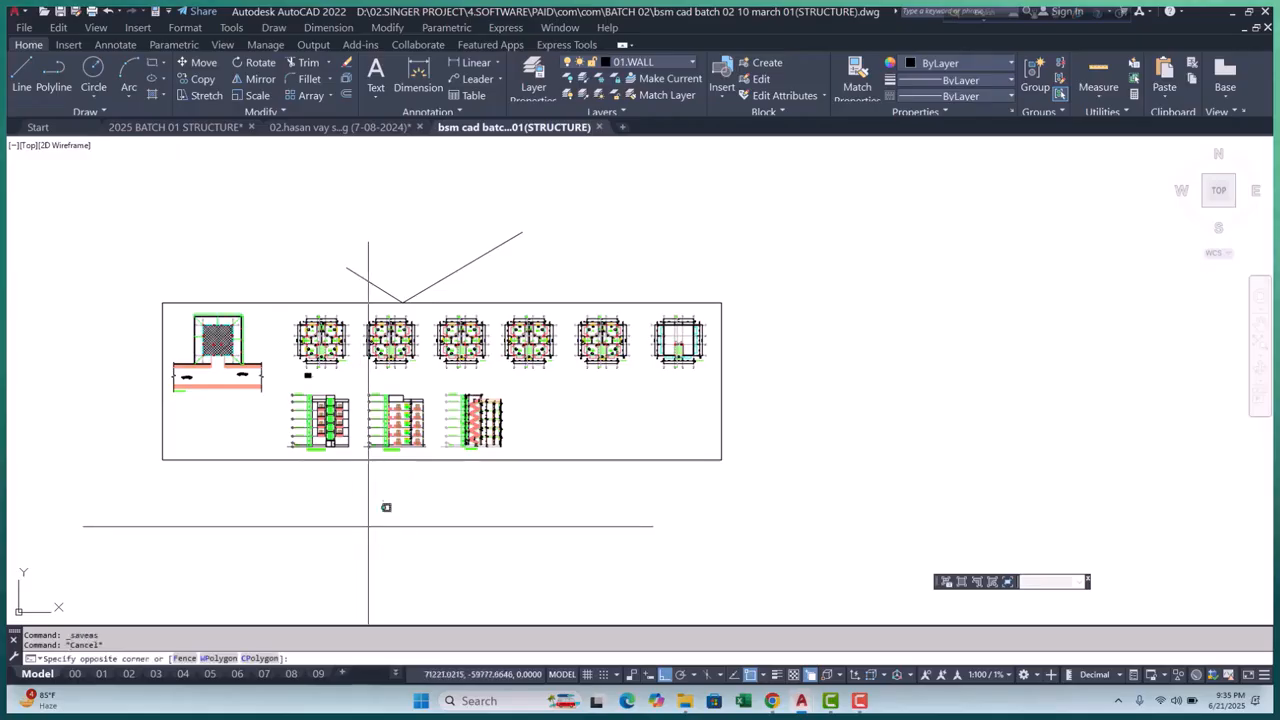
pyautogui.press('Escape')
pyautogui.press('Escape')
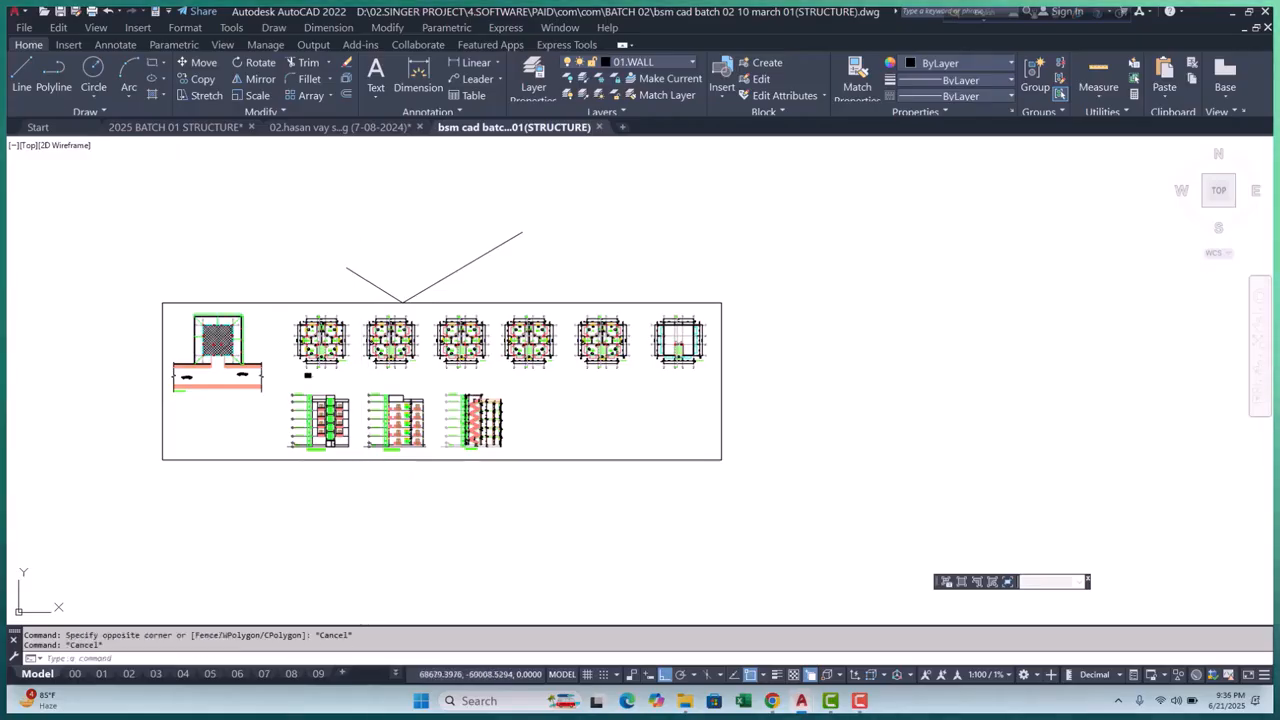
# Save the STRUCTURE copy of the drawing
pyautogui.hotkey('ctrl', 's')
pyautogui.scroll(-4, 361, 527)
pyautogui.scroll(2, 320, 541)
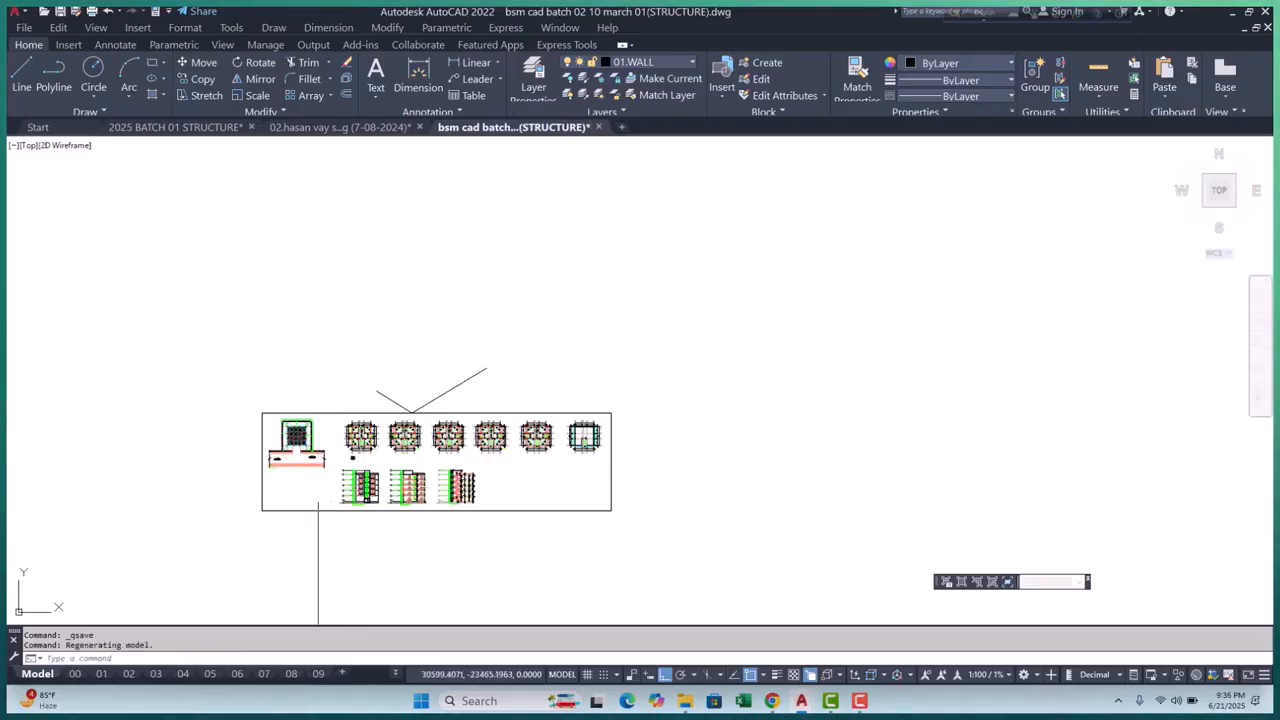
pyautogui.press('Escape')
pyautogui.press('Escape')
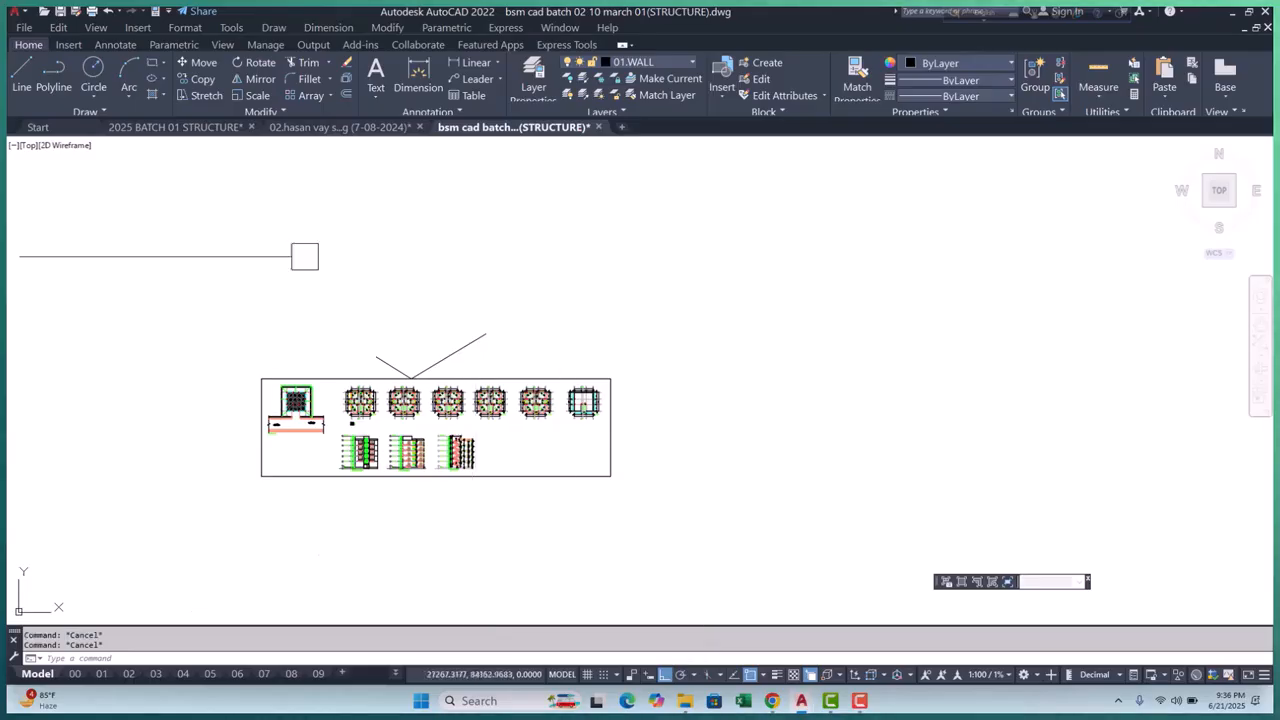
# Switch to the Singapore structure drawing (7-08-2024) and copy its general notes and structural detail sheets above the row of plans
pyautogui.click(307, 127)
pyautogui.scroll(-5, 583, 400)
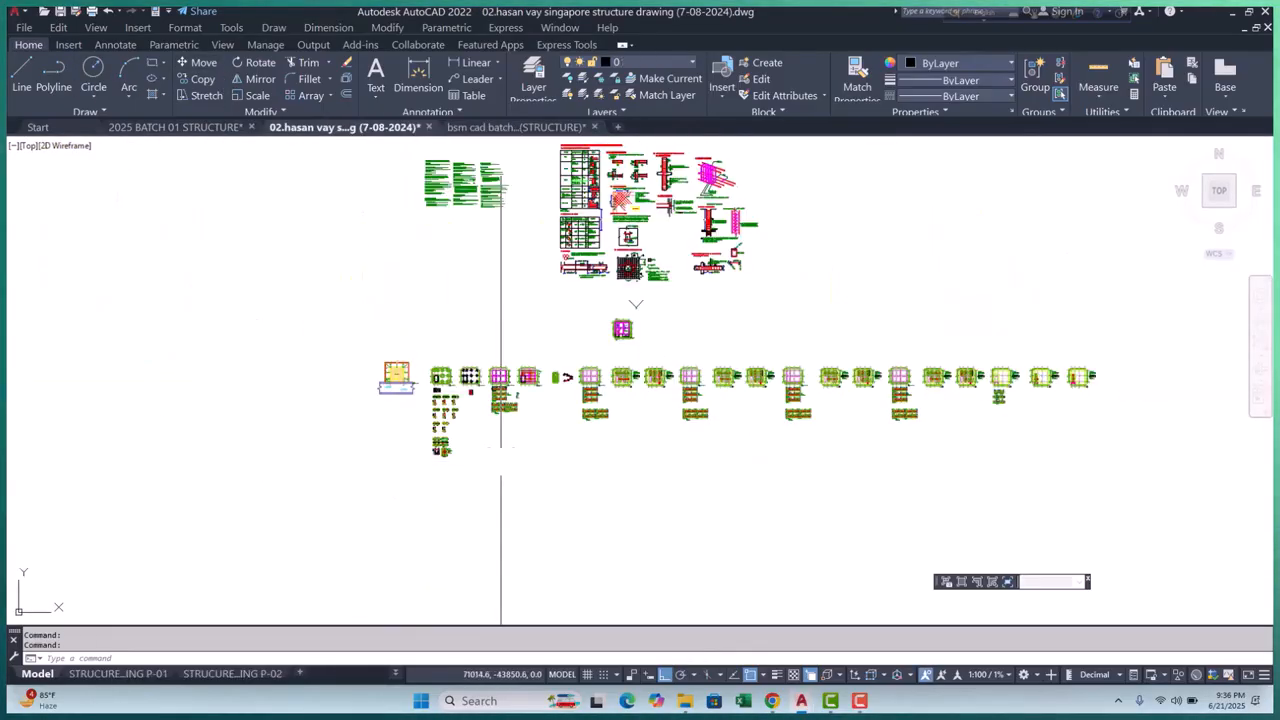
pyautogui.scroll(4, 651, 277)
pyautogui.click(778, 233)
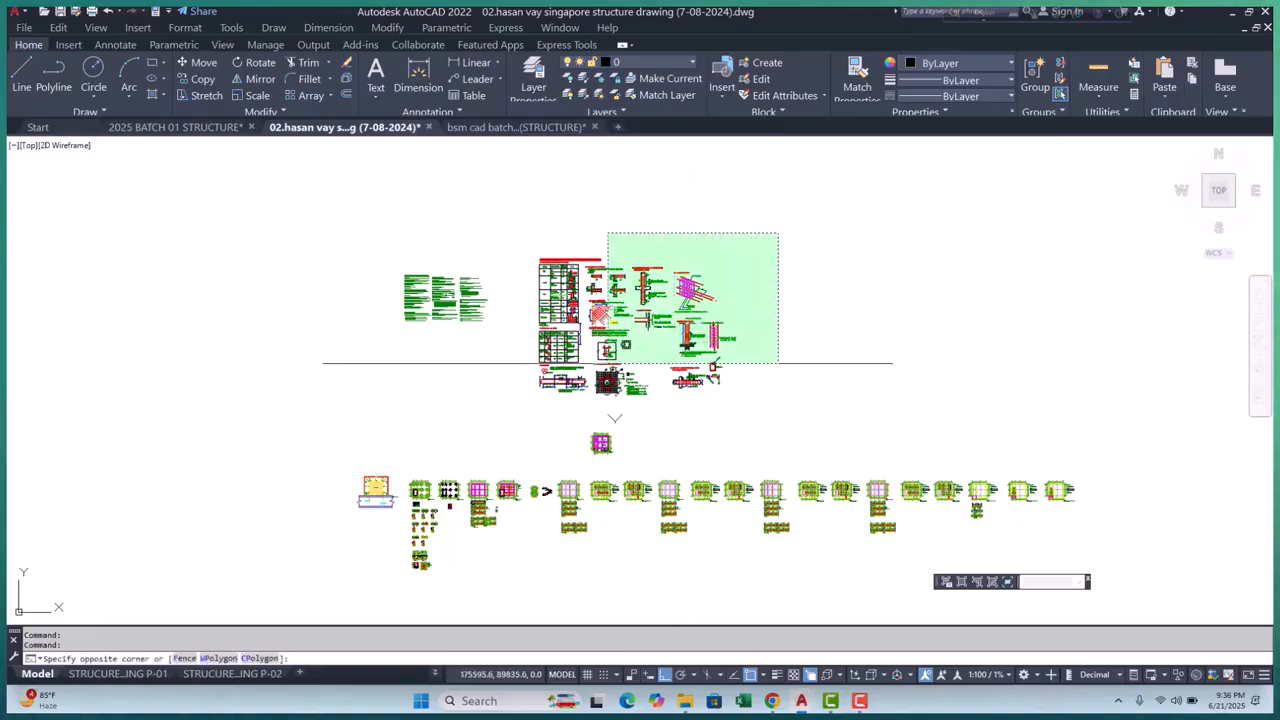
pyautogui.click(321, 408)
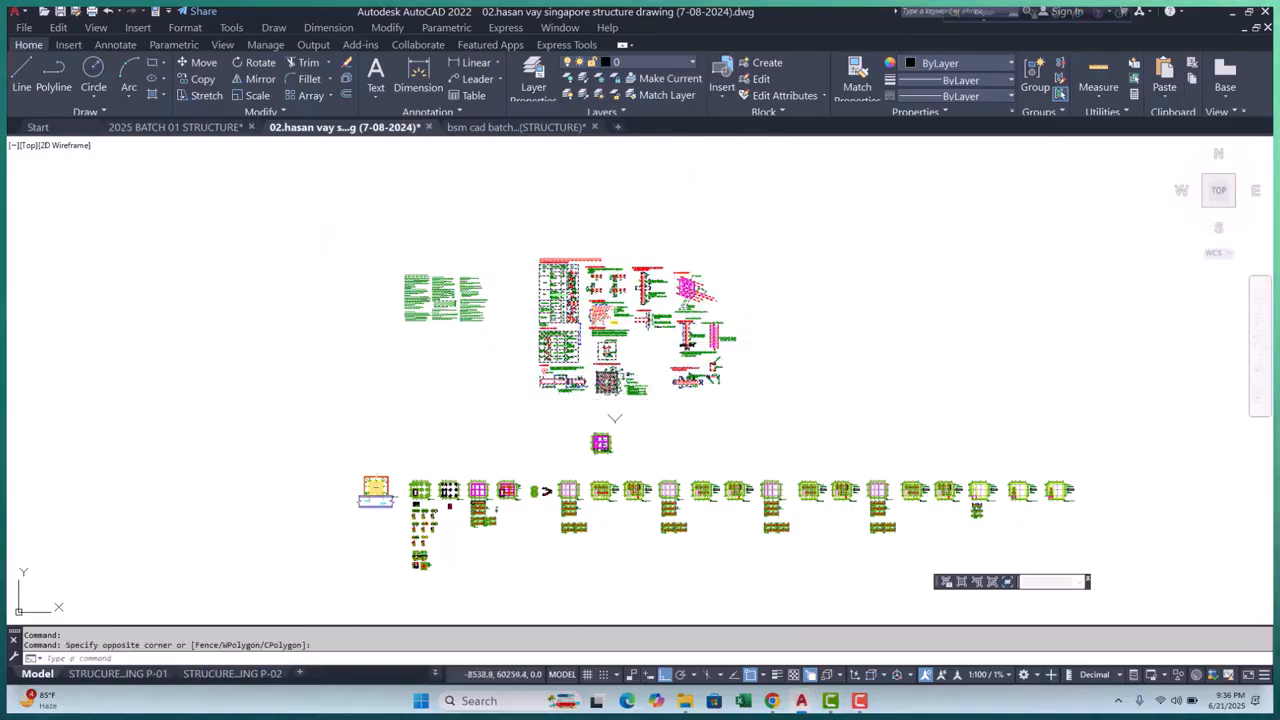
pyautogui.click(767, 245)
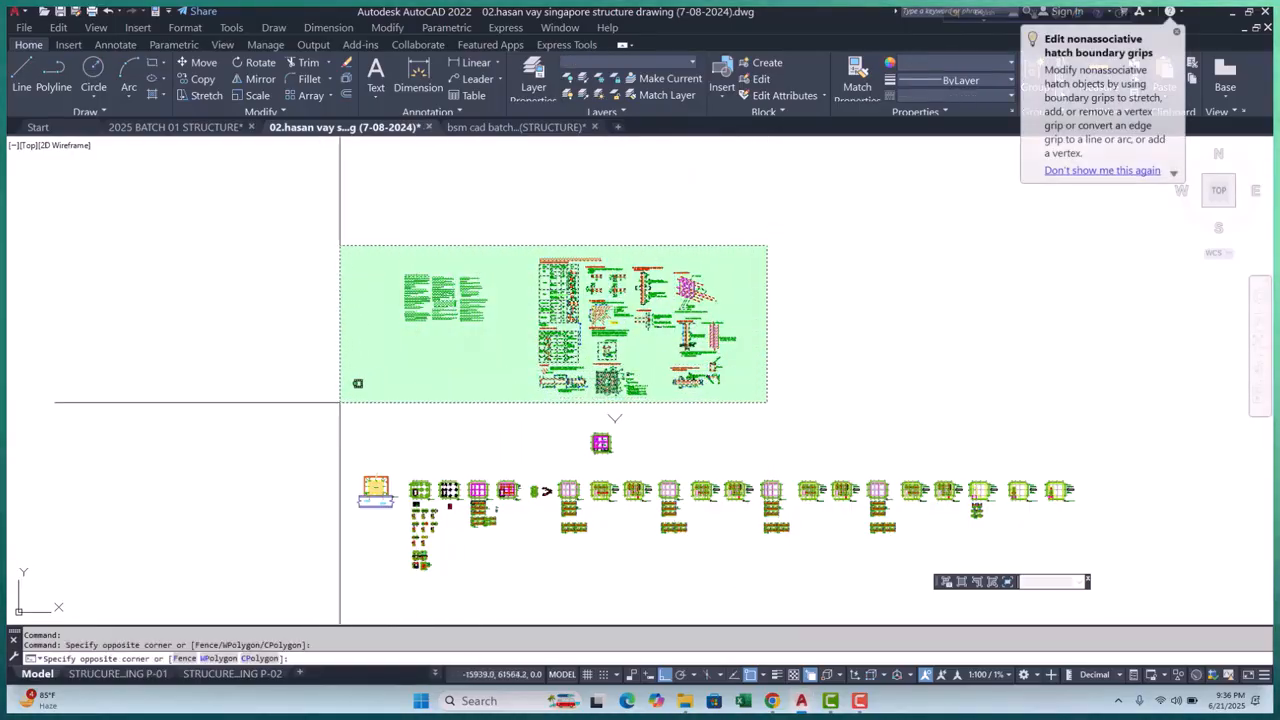
pyautogui.click(338, 402)
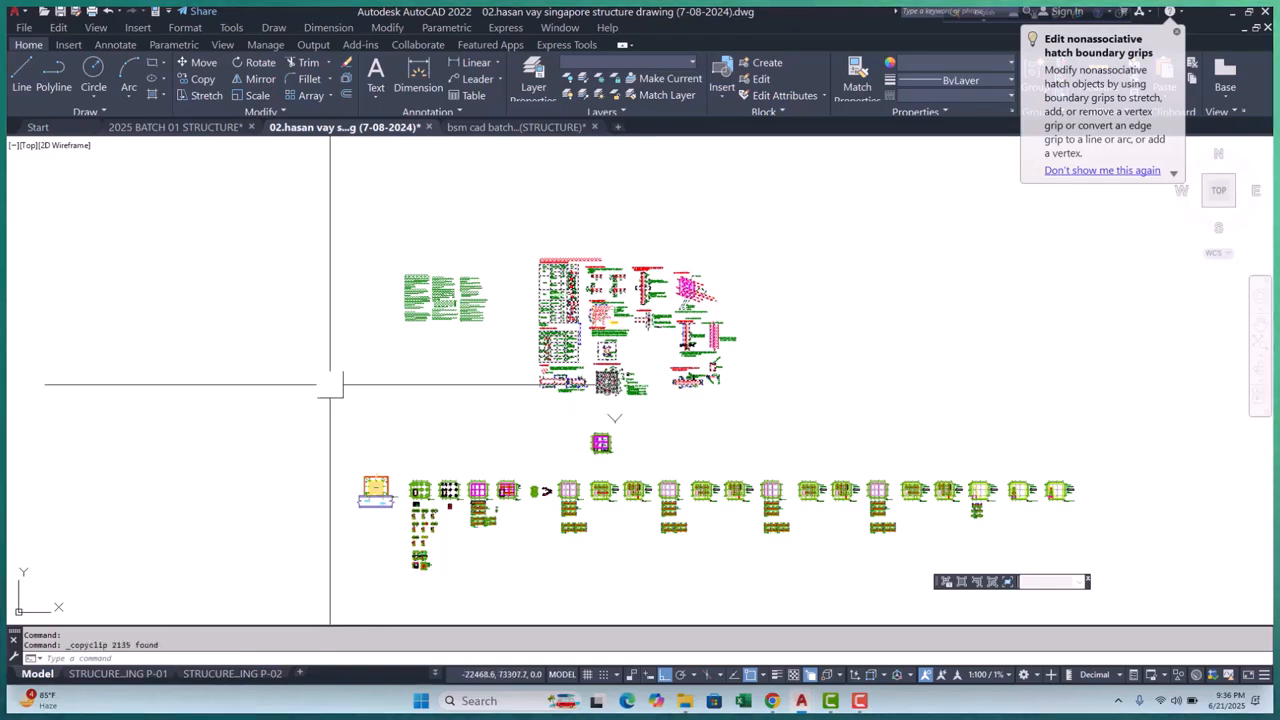
pyautogui.hotkey('ctrl', 'c')
# Paste the copied structural notes and details into the STRUCTURE drawing, above the framed architectural plans
pyautogui.click(510, 128)
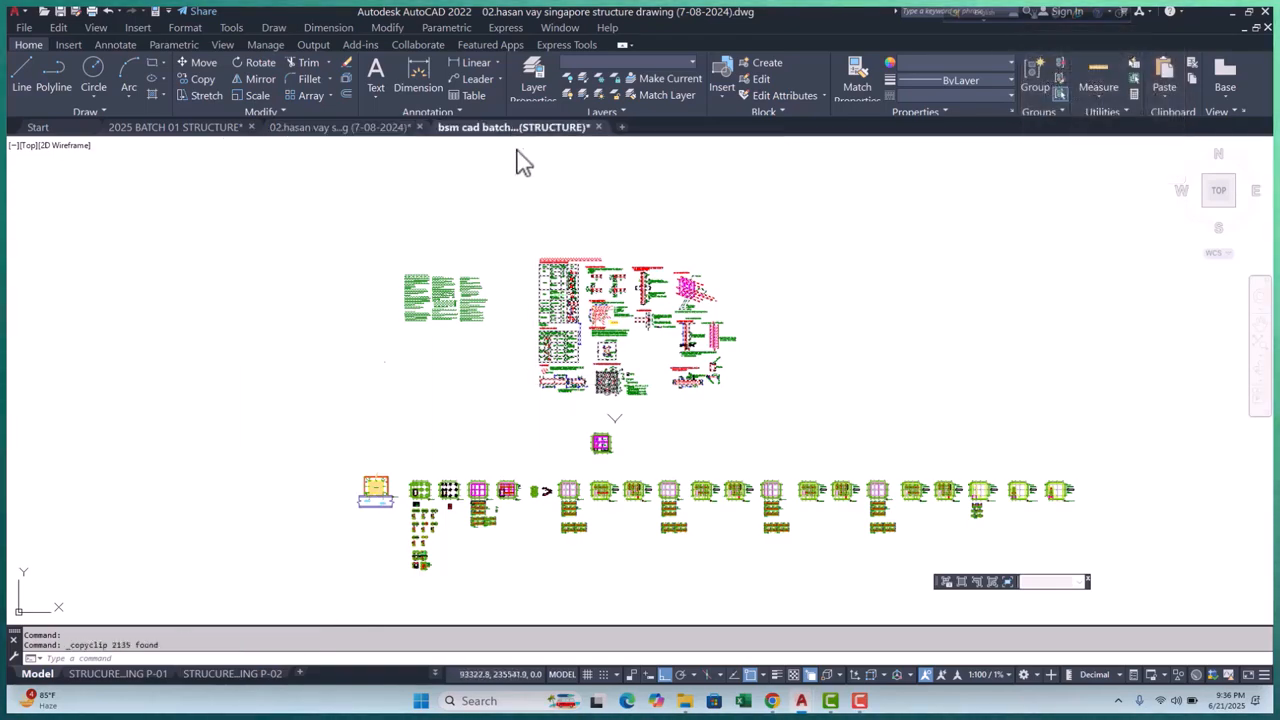
pyautogui.scroll(-2, 505, 305)
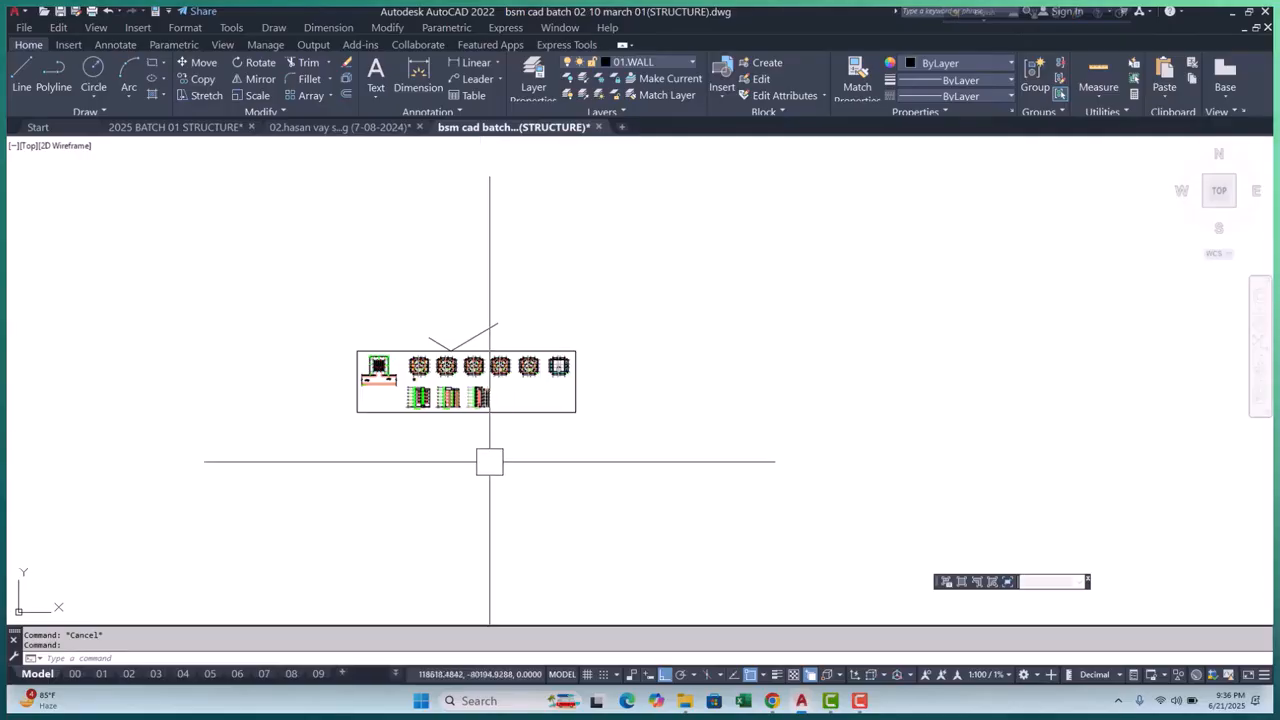
pyautogui.hotkey('ctrl', 'v')
pyautogui.scroll(-3, 463, 457)
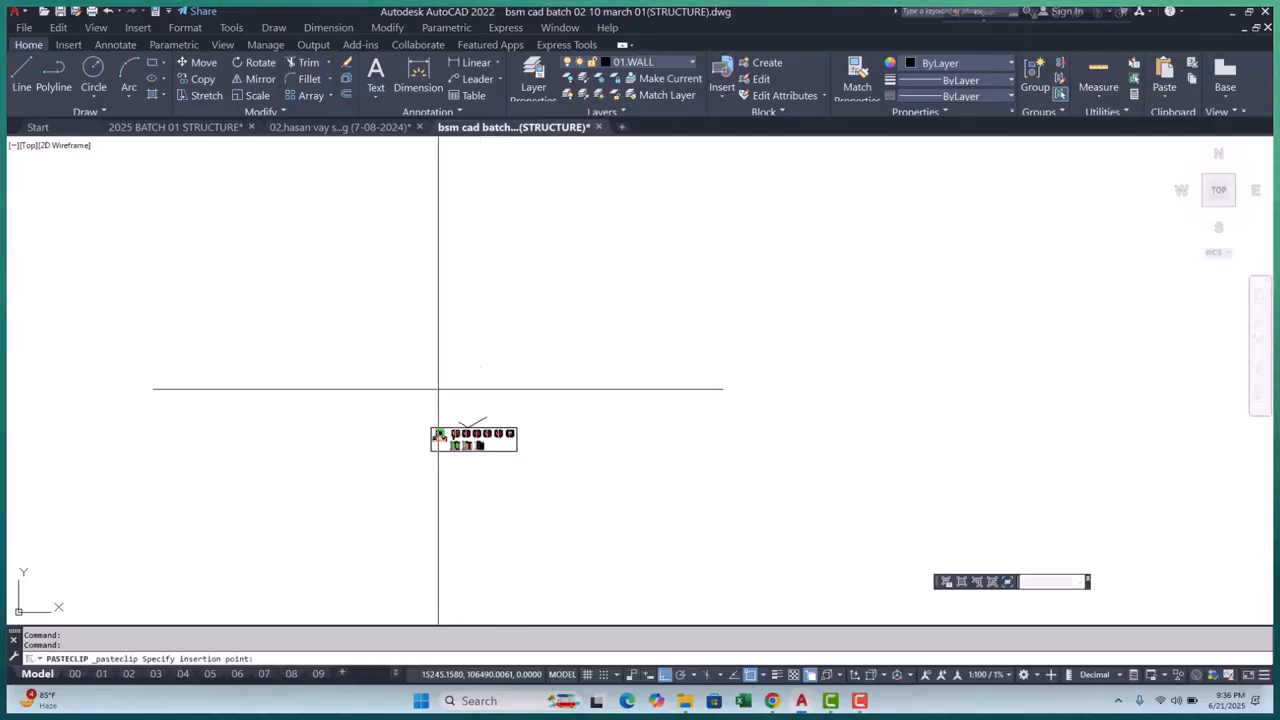
pyautogui.scroll(5, 470, 385)
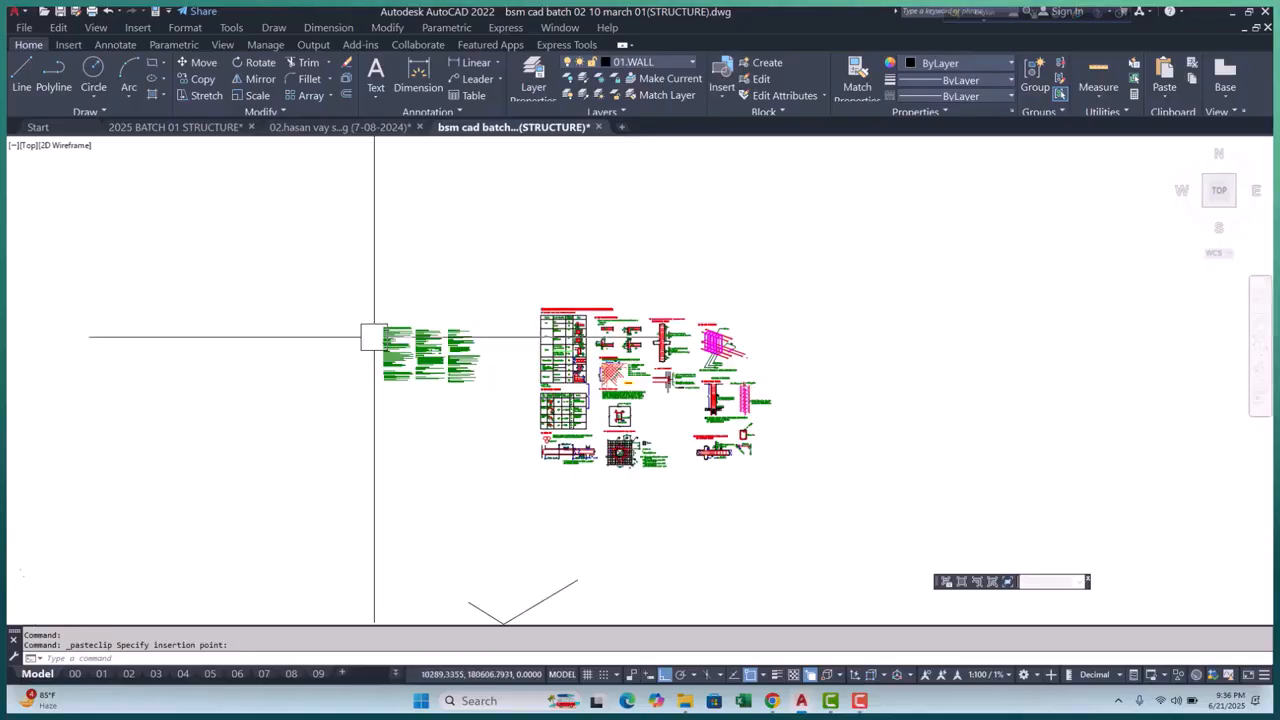
# Examine the pasted General Structural Note, especially the design codes and requirements in its General section
pyautogui.scroll(6, 374, 336)
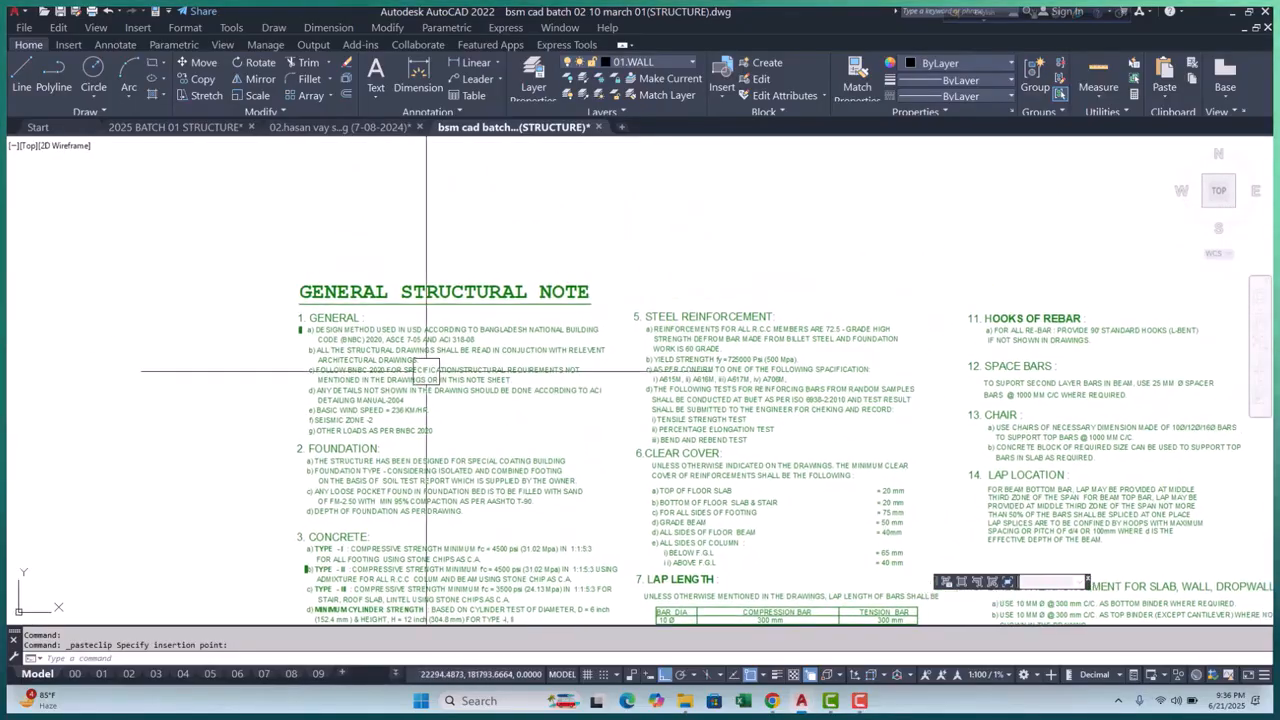
pyautogui.scroll(4, 427, 371)
pyautogui.scroll(-7, 494, 363)
pyautogui.scroll(1, 417, 363)
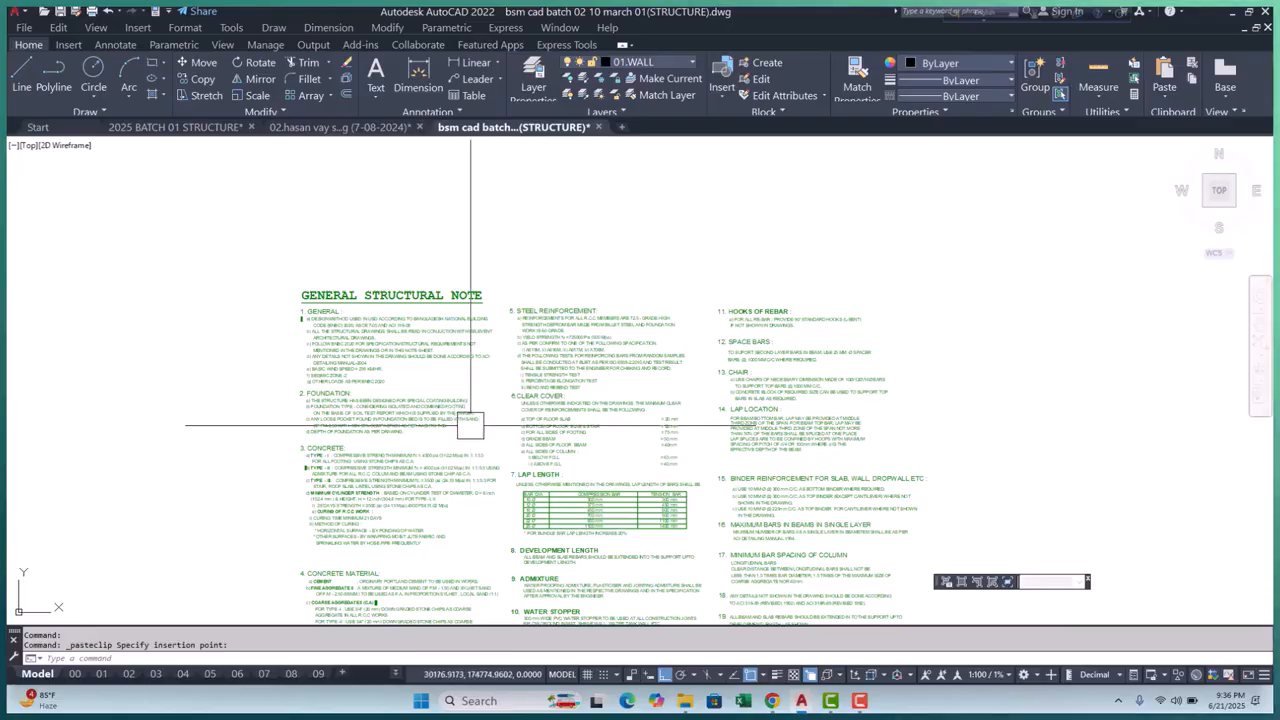
pyautogui.scroll(3, 300, 285)
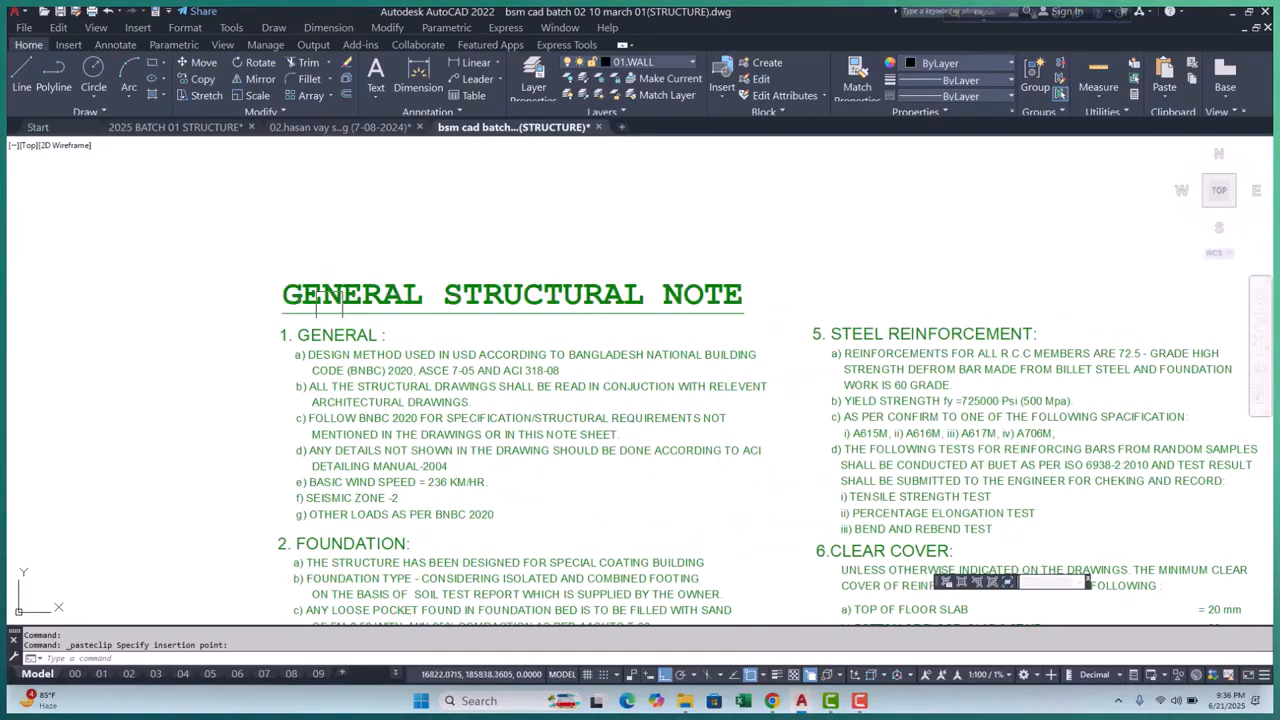
pyautogui.scroll(-3, 440, 320)
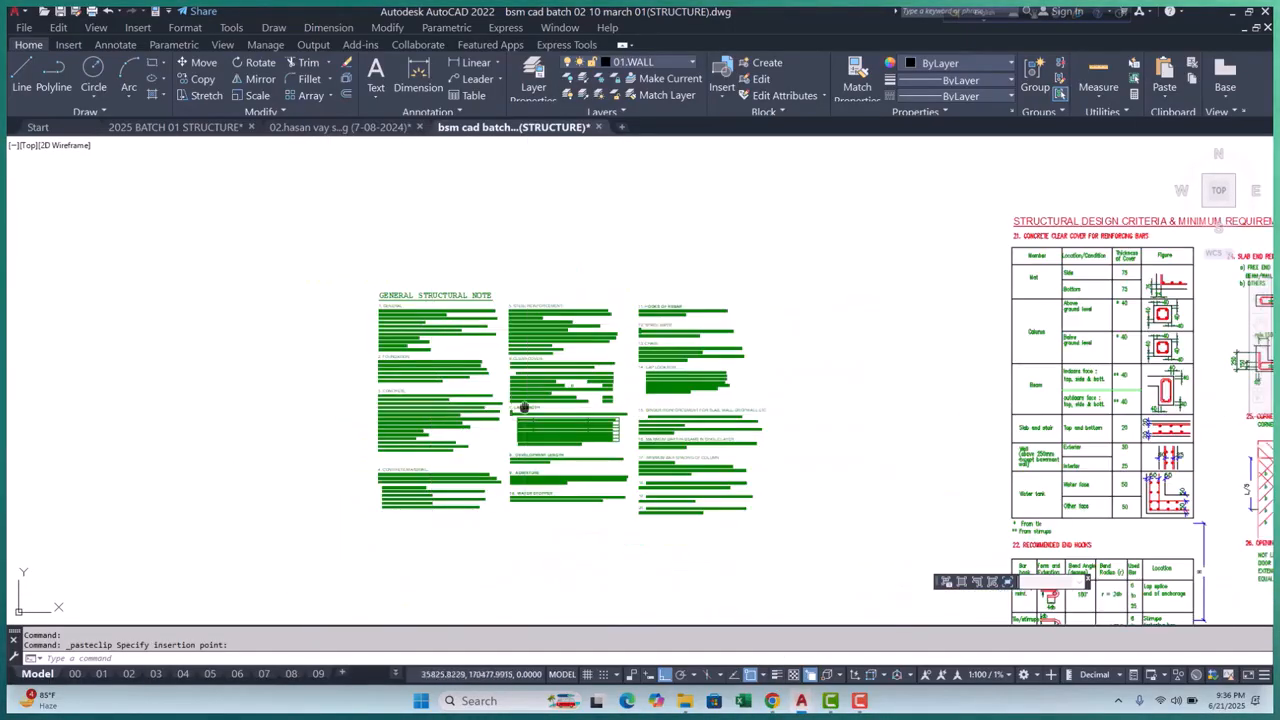
pyautogui.scroll(5, 455, 362)
pyautogui.scroll(3, 363, 225)
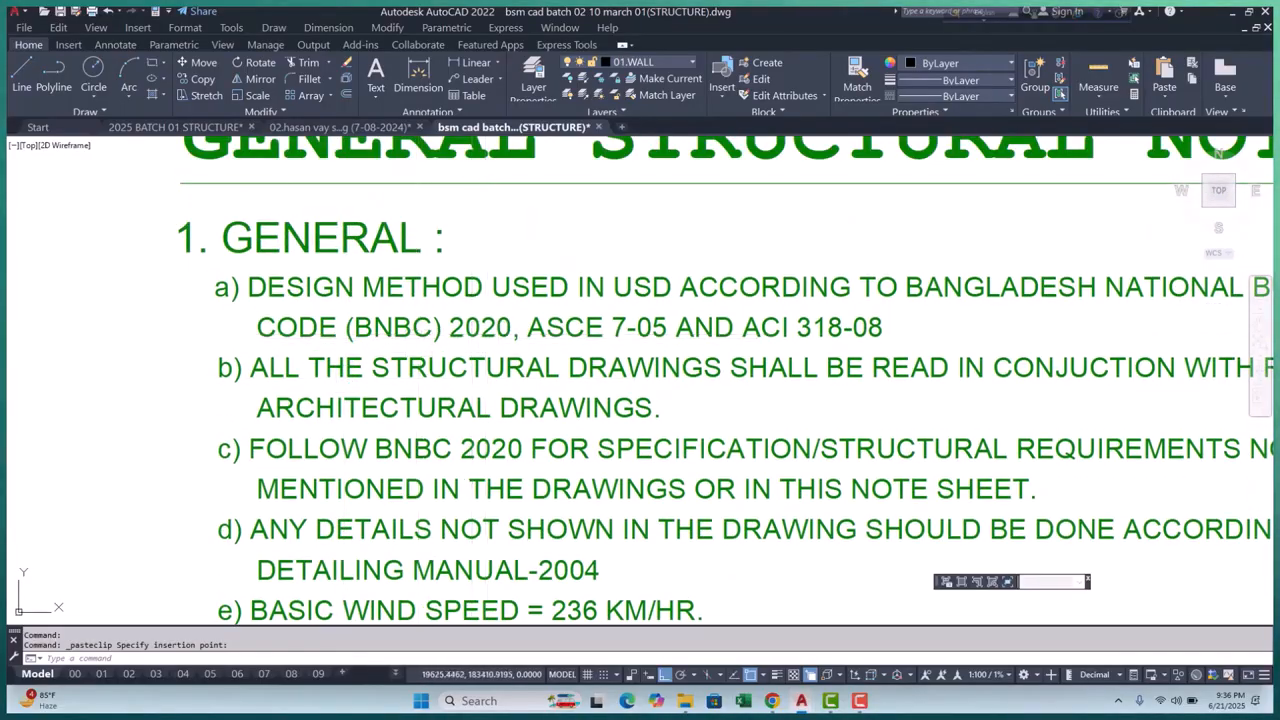
pyautogui.moveTo(424, 308); pyautogui.dragTo(379, 320, button='middle')
pyautogui.moveTo(506, 320); pyautogui.dragTo(222, 258, button='middle')
pyautogui.moveTo(540, 276); pyautogui.dragTo(549, 356, button='middle')
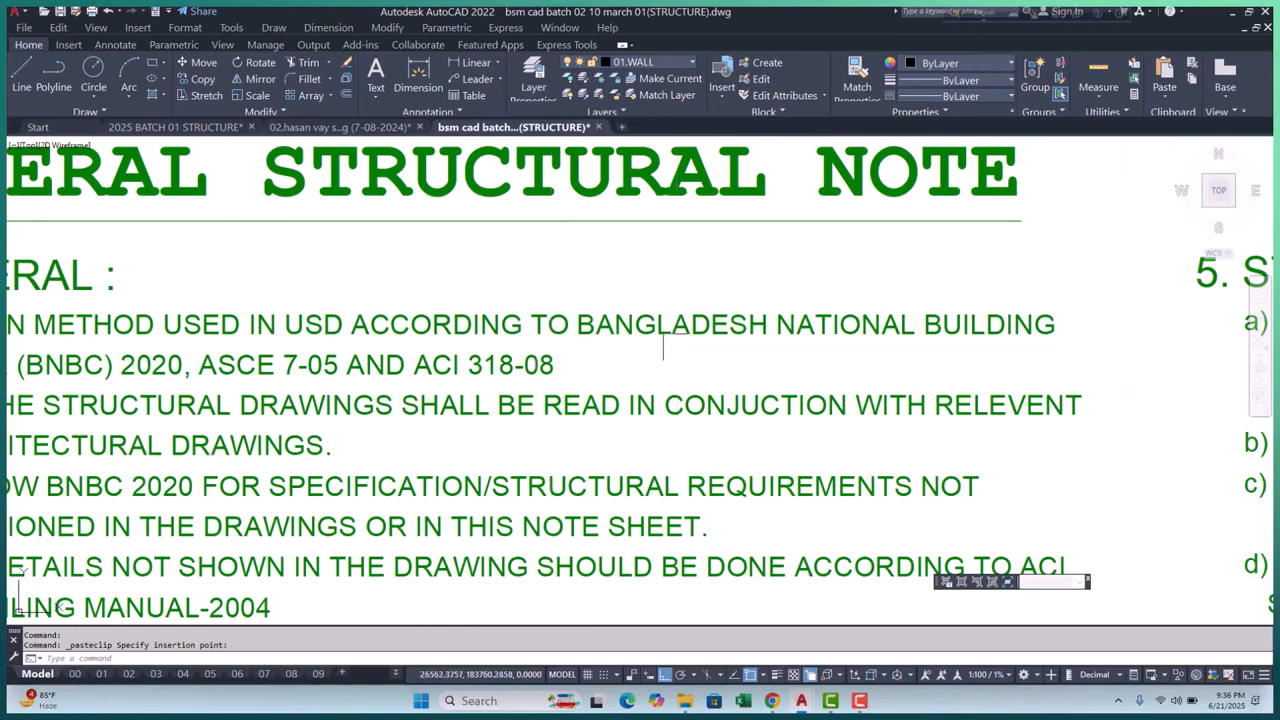
pyautogui.scroll(-3, 663, 342)
pyautogui.scroll(2, 268, 369)
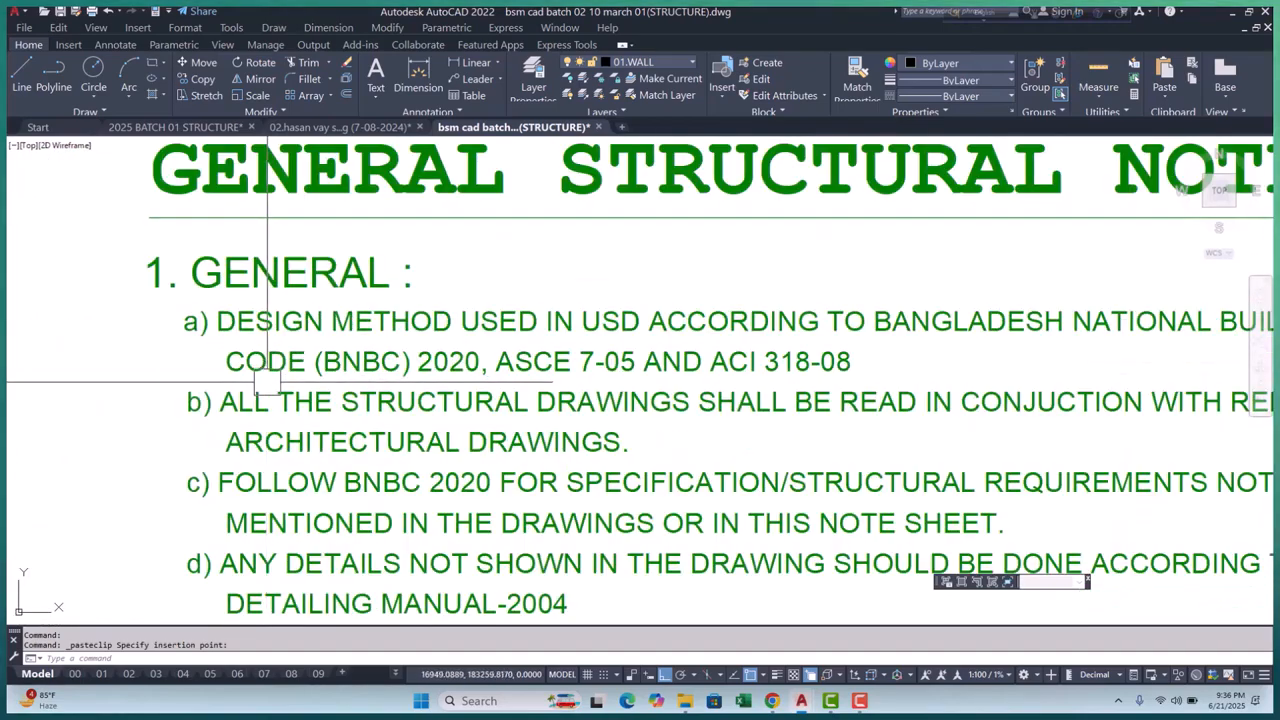
# Read the General section's clauses on design method, architectural drawings and BNBC 2020 specification requirements
pyautogui.moveTo(510, 380); pyautogui.dragTo(493, 372, button='middle')
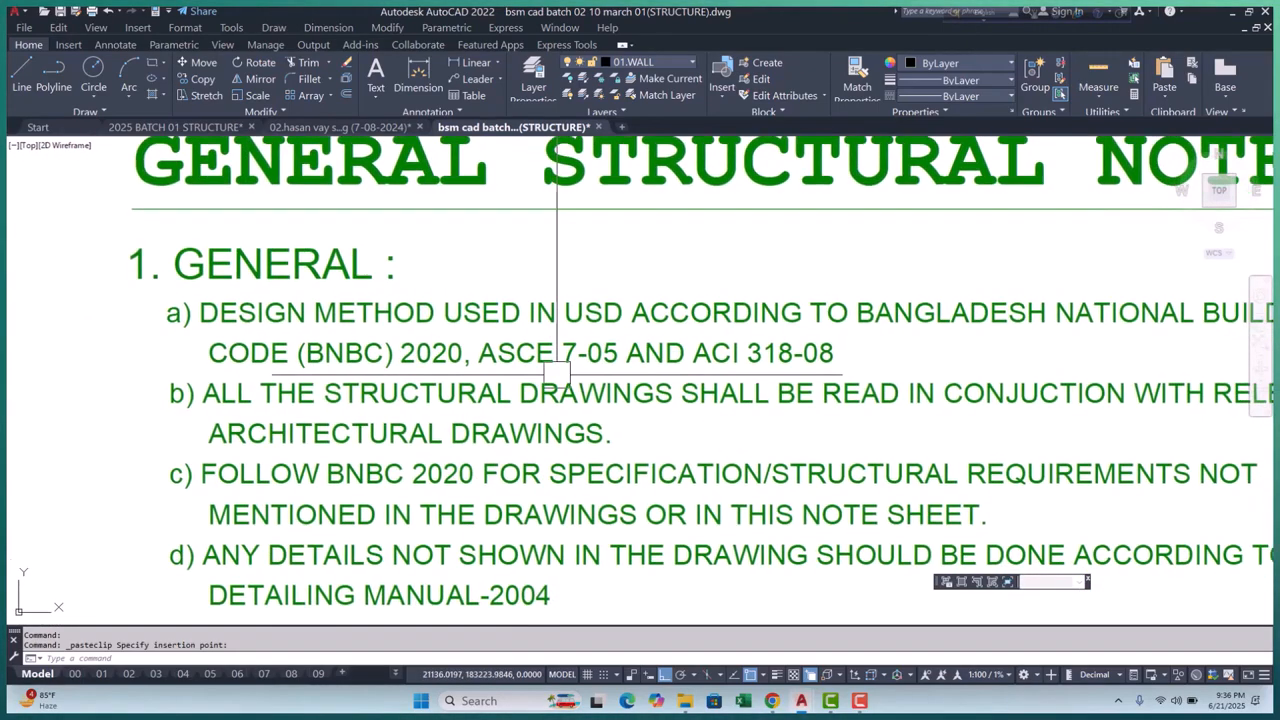
pyautogui.moveTo(699, 389); pyautogui.dragTo(590, 320, button='middle')
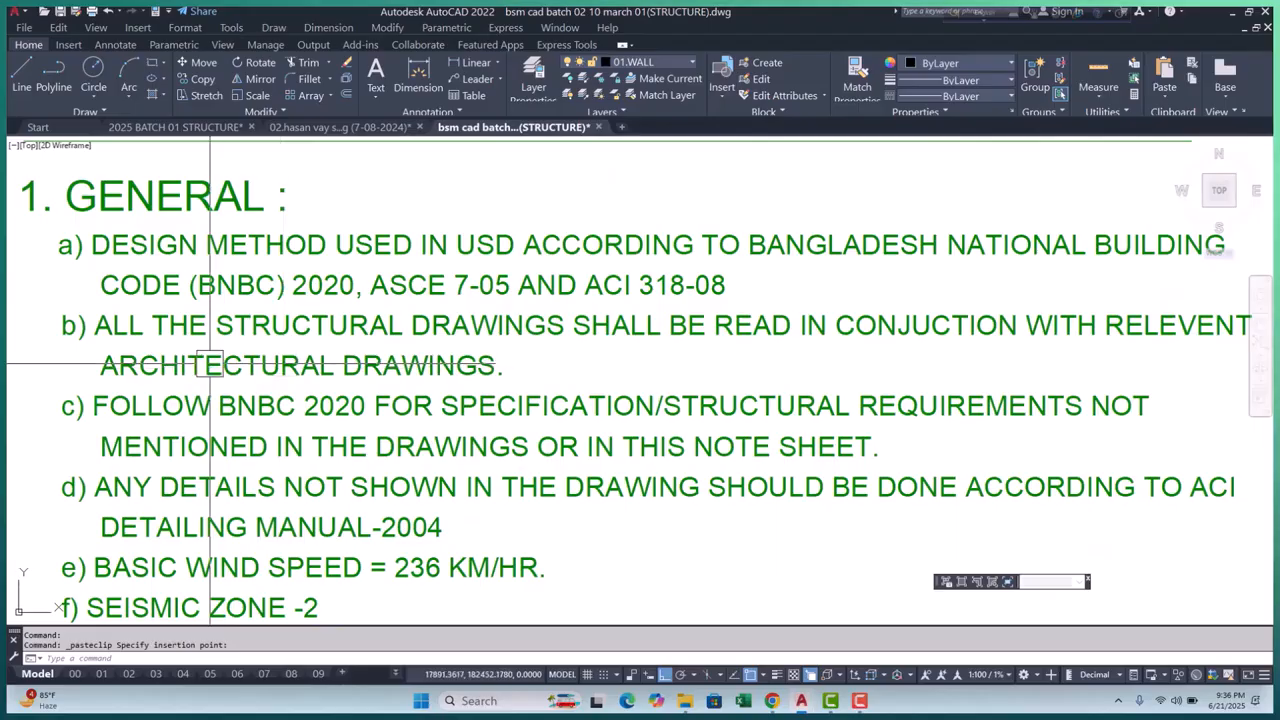
pyautogui.hscroll(3, 687, 357)
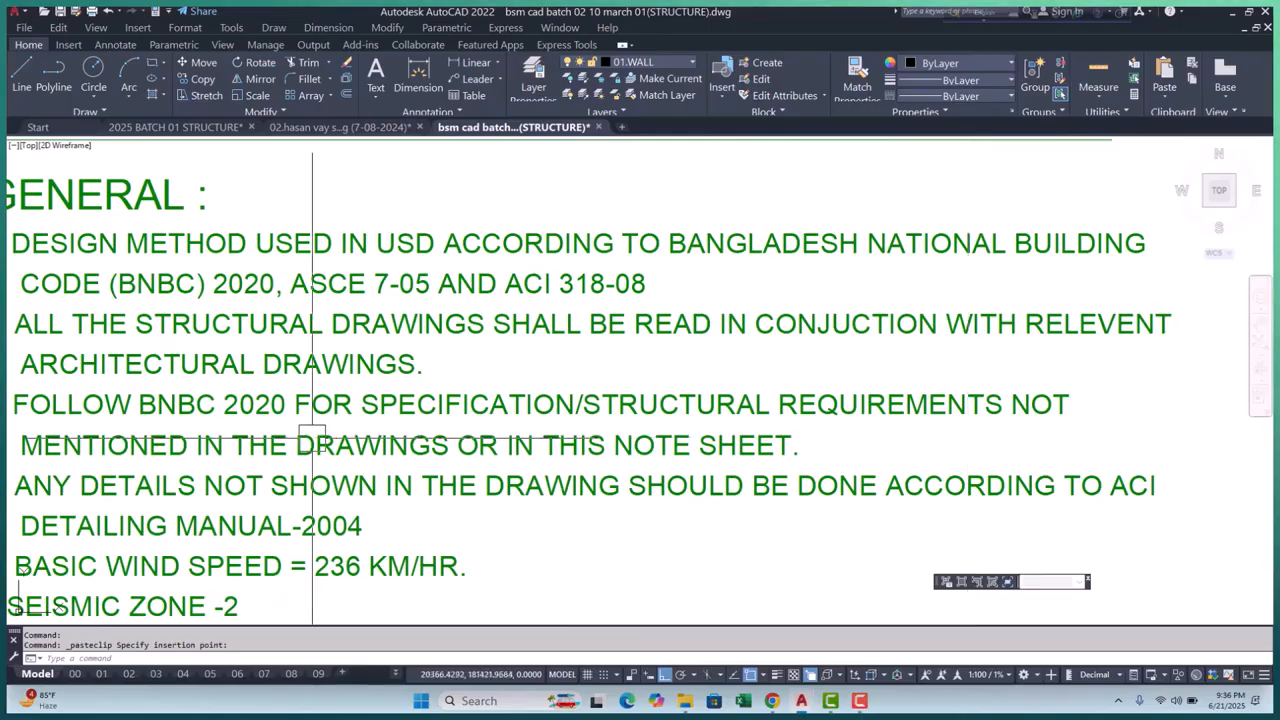
pyautogui.scroll(-1, 968, 364)
pyautogui.scroll(1, 380, 400)
pyautogui.scroll(-2, 357, 349)
pyautogui.scroll(2, 357, 349)
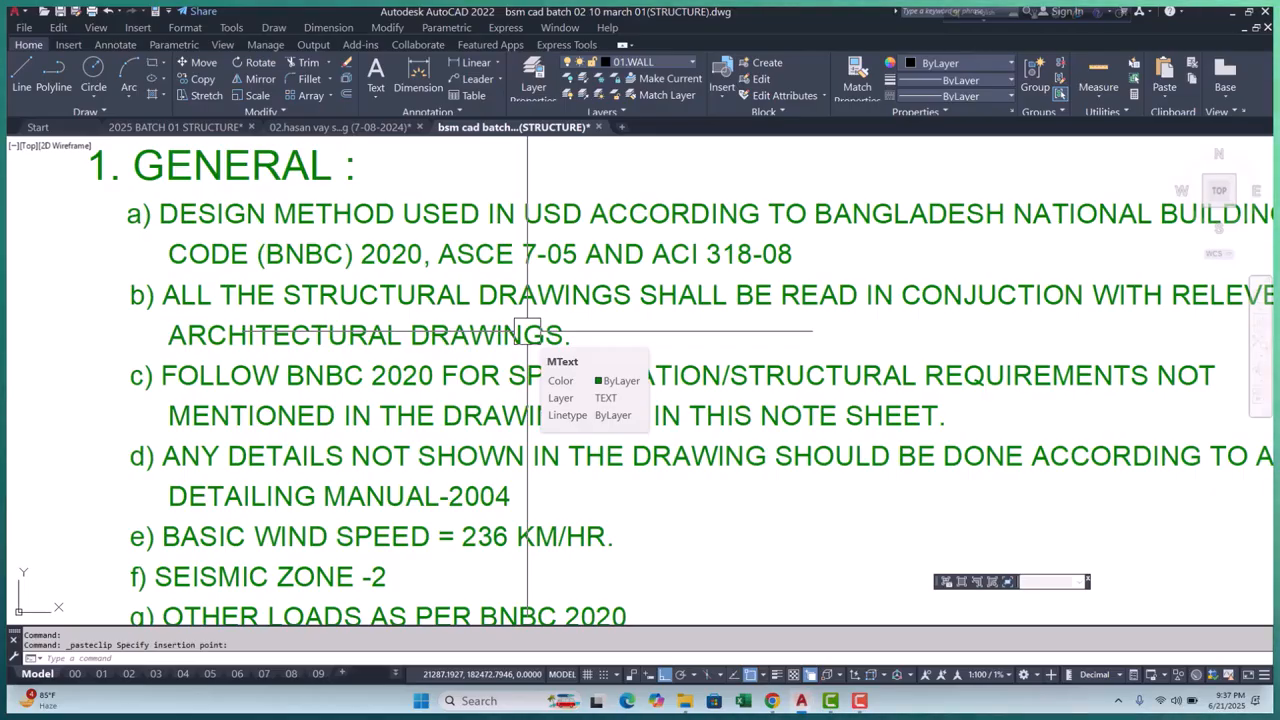
pyautogui.scroll(-3, 527, 333)
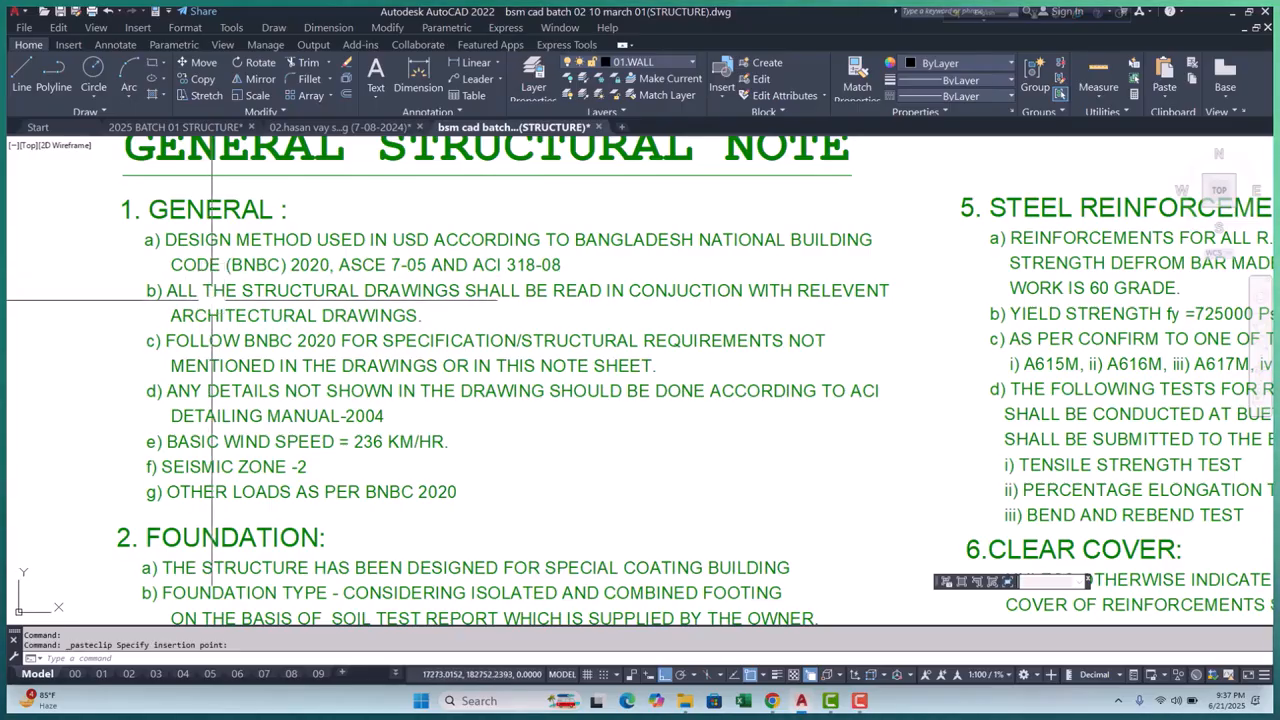
pyautogui.moveTo(466, 314); pyautogui.dragTo(424, 316, button='middle')
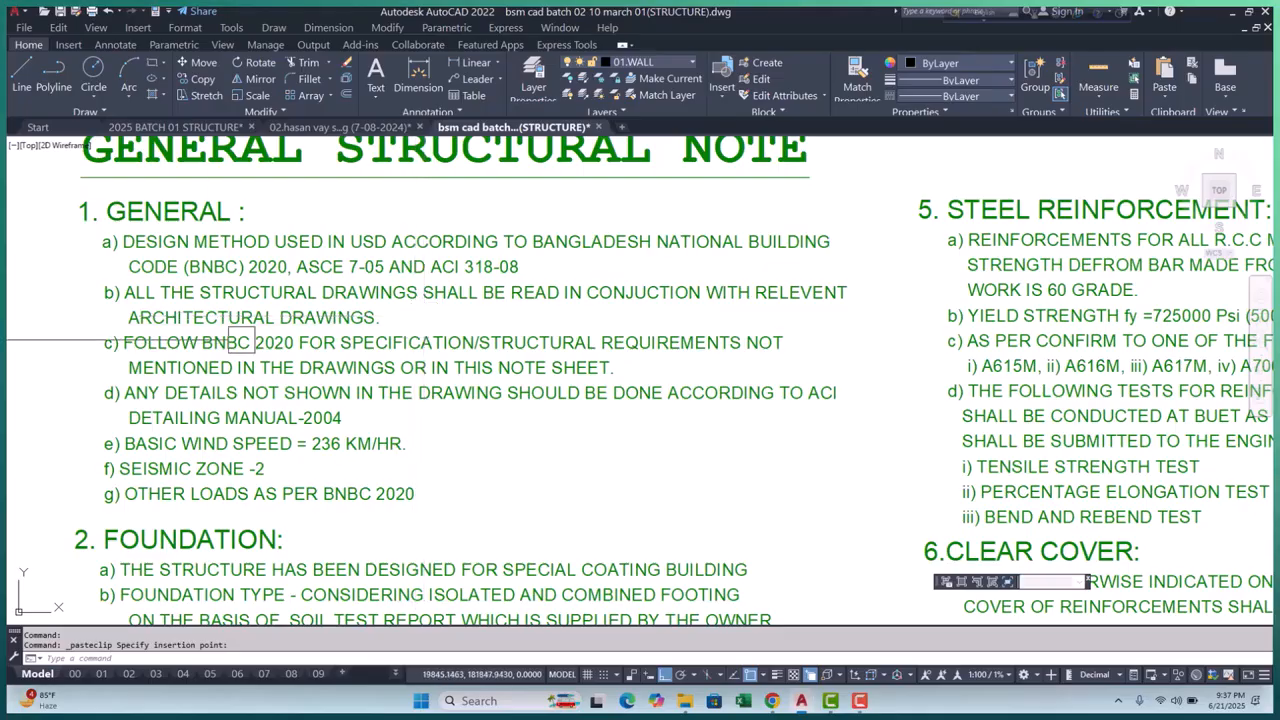
pyautogui.scroll(2, 200, 300)
pyautogui.moveTo(200, 300); pyautogui.dragTo(220, 305, button='middle')
pyautogui.scroll(-2, 216, 325)
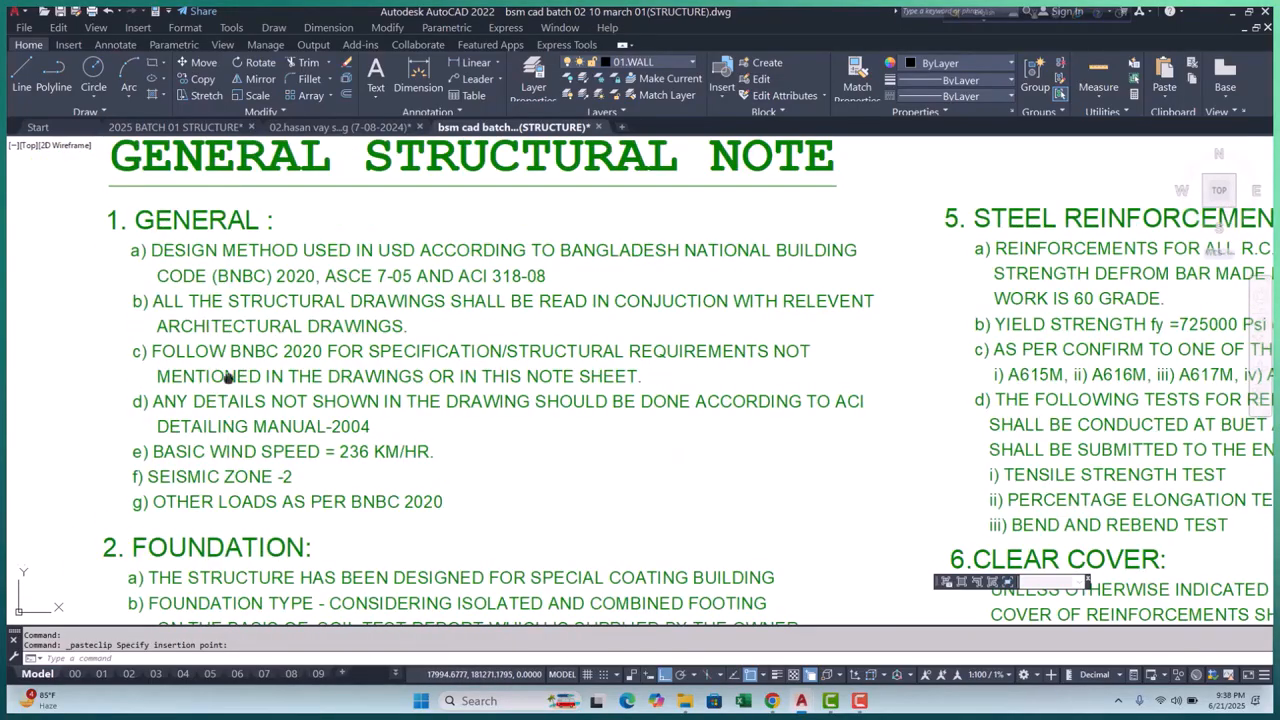
# Read the remaining General clauses covering the ACI detailing manual, basic wind speed, seismic zone and other loads
pyautogui.scroll(4, 284, 358)
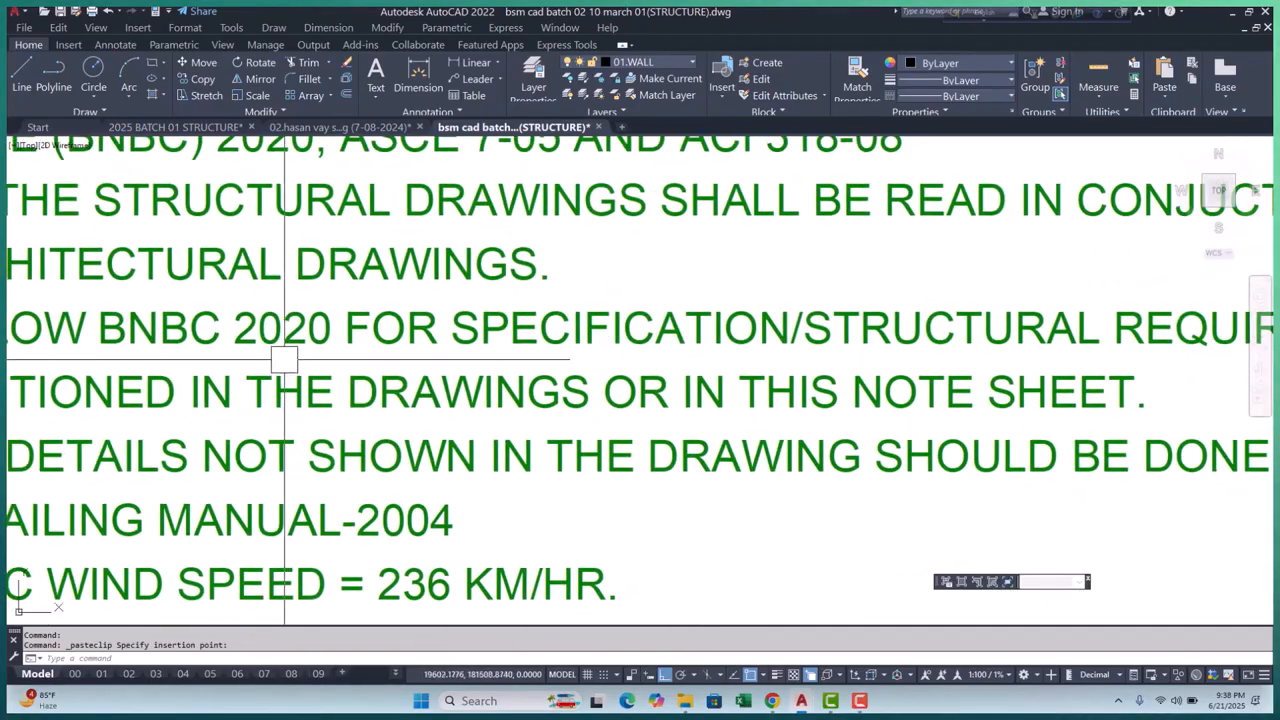
pyautogui.scroll(-2, 400, 370)
pyautogui.moveTo(420, 378); pyautogui.dragTo(374, 376, button='middle')
pyautogui.scroll(-2, 300, 400)
pyautogui.scroll(2, 171, 412)
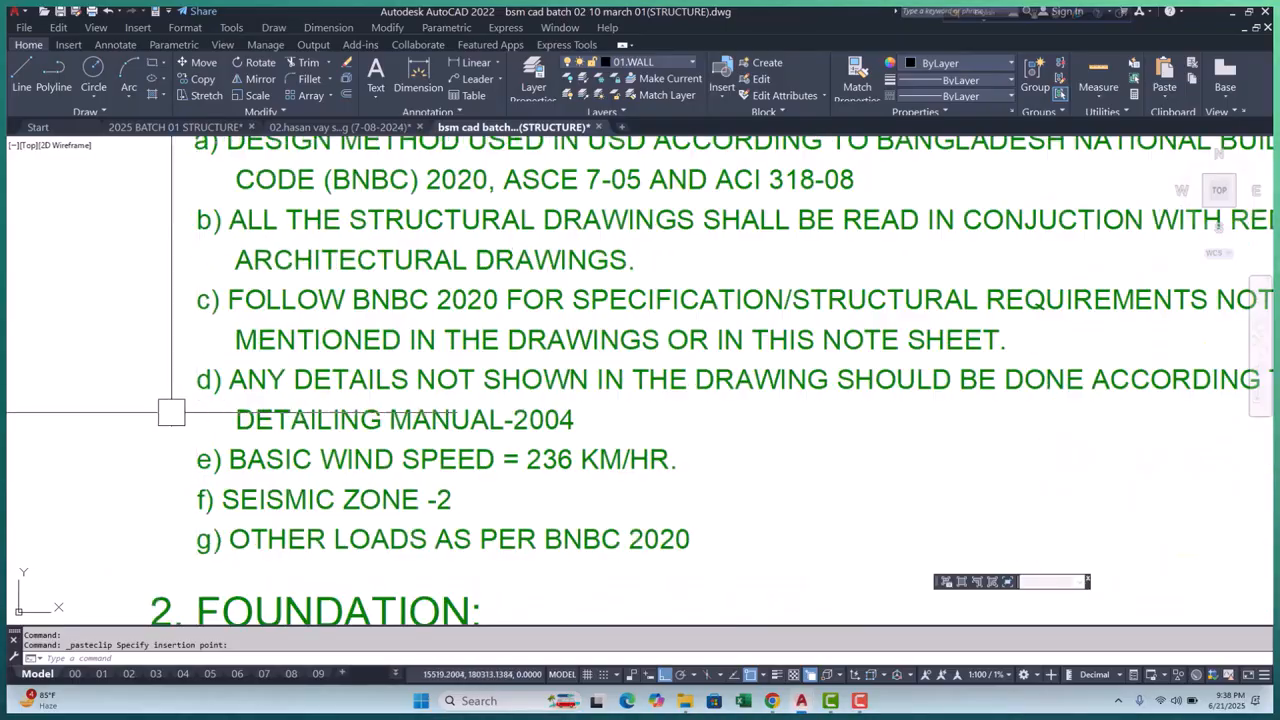
pyautogui.moveTo(231, 416); pyautogui.dragTo(234, 366, button='middle')
pyautogui.scroll(-2, 234, 366)
pyautogui.scroll(2, 283, 350)
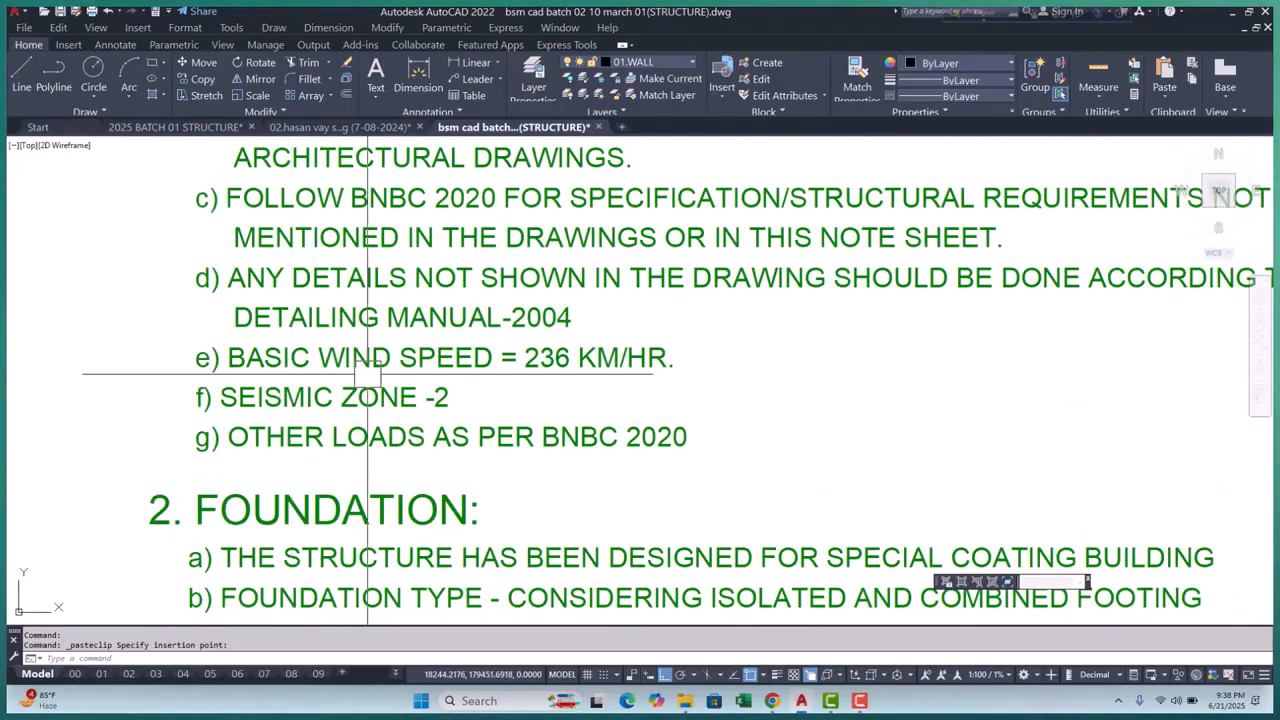
pyautogui.moveTo(530, 375); pyautogui.dragTo(510, 312, button='middle')
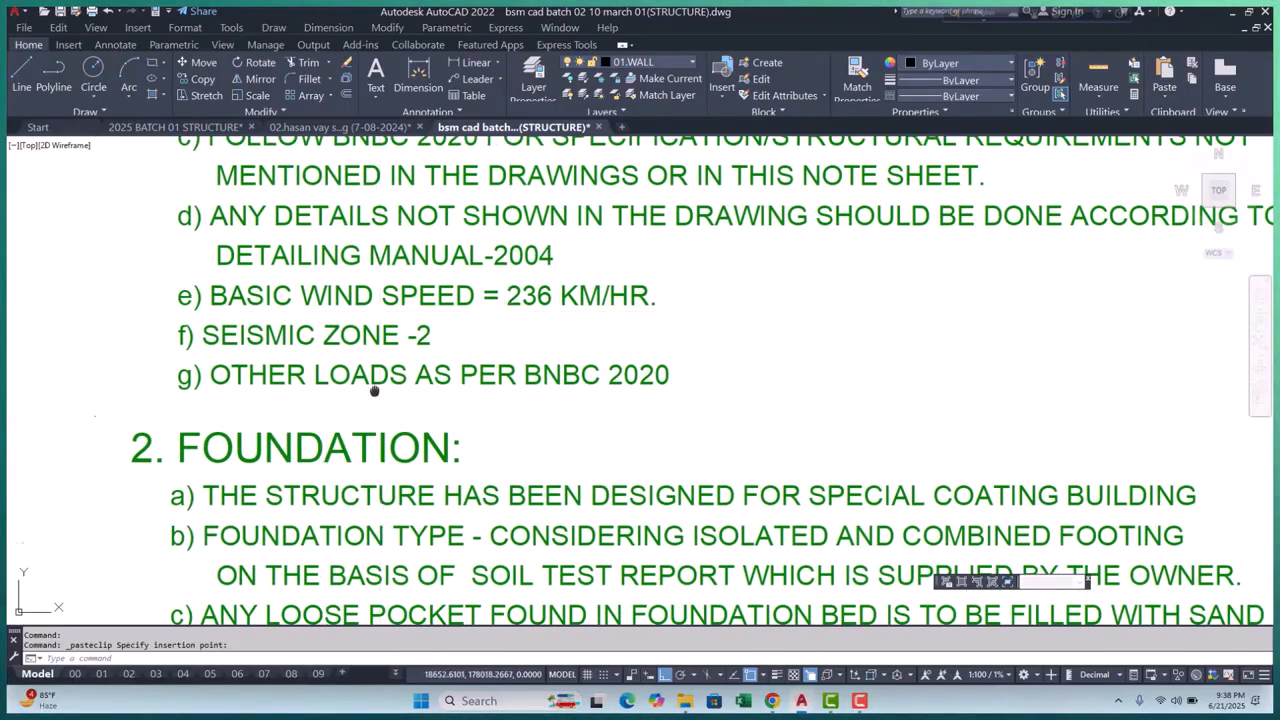
# Review the Foundation section's clauses on footing type, soil report, sand filling and foundation depth
pyautogui.moveTo(374, 390); pyautogui.dragTo(367, 306, button='middle')
pyautogui.scroll(-2, 481, 325)
pyautogui.moveTo(330, 375); pyautogui.dragTo(322, 325, button='middle')
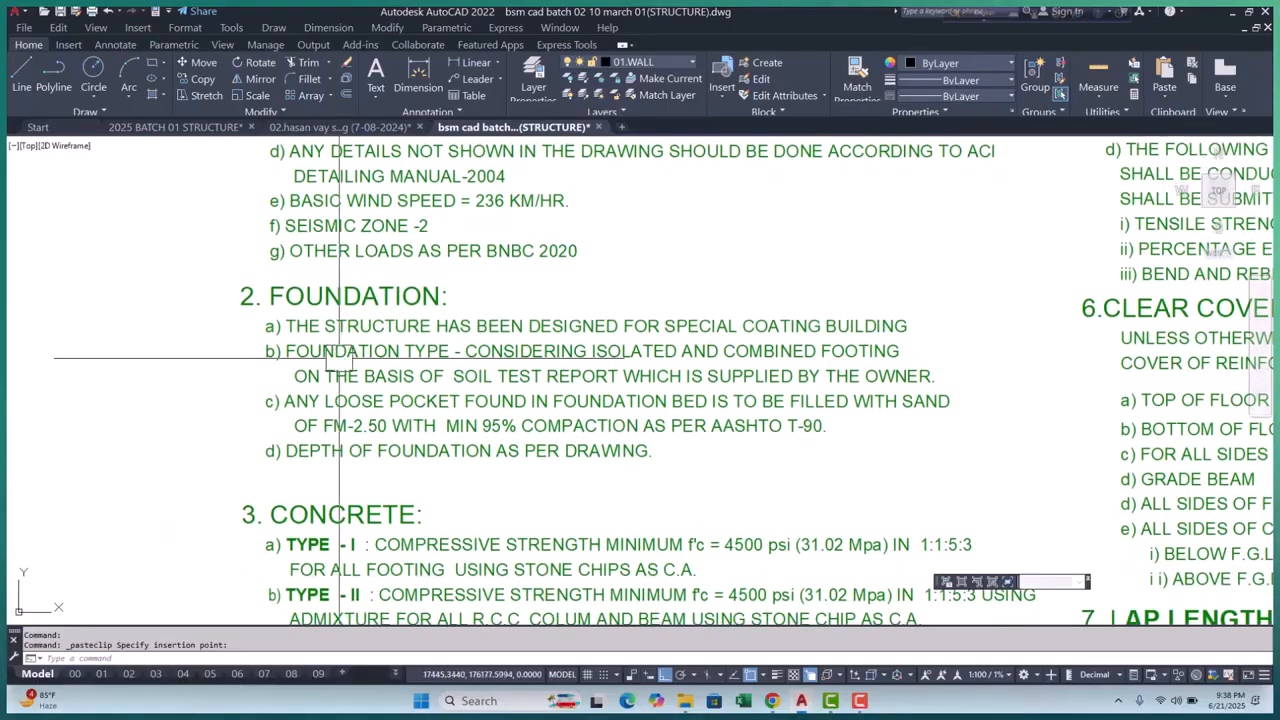
pyautogui.scroll(2, 322, 325)
pyautogui.moveTo(459, 433)
pyautogui.mouseDown(button='middle')
pyautogui.moveTo(410, 377)
pyautogui.moveTo(414, 409)
pyautogui.moveTo(345, 423)
pyautogui.mouseUp(button='middle')
pyautogui.moveTo(433, 454); pyautogui.dragTo(421, 293, button='middle')
# Examine the compressive strengths, mix ratios and member uses given for the concrete types in the Concrete section
pyautogui.scroll(-2, 421, 293)
pyautogui.scroll(2, 430, 300)
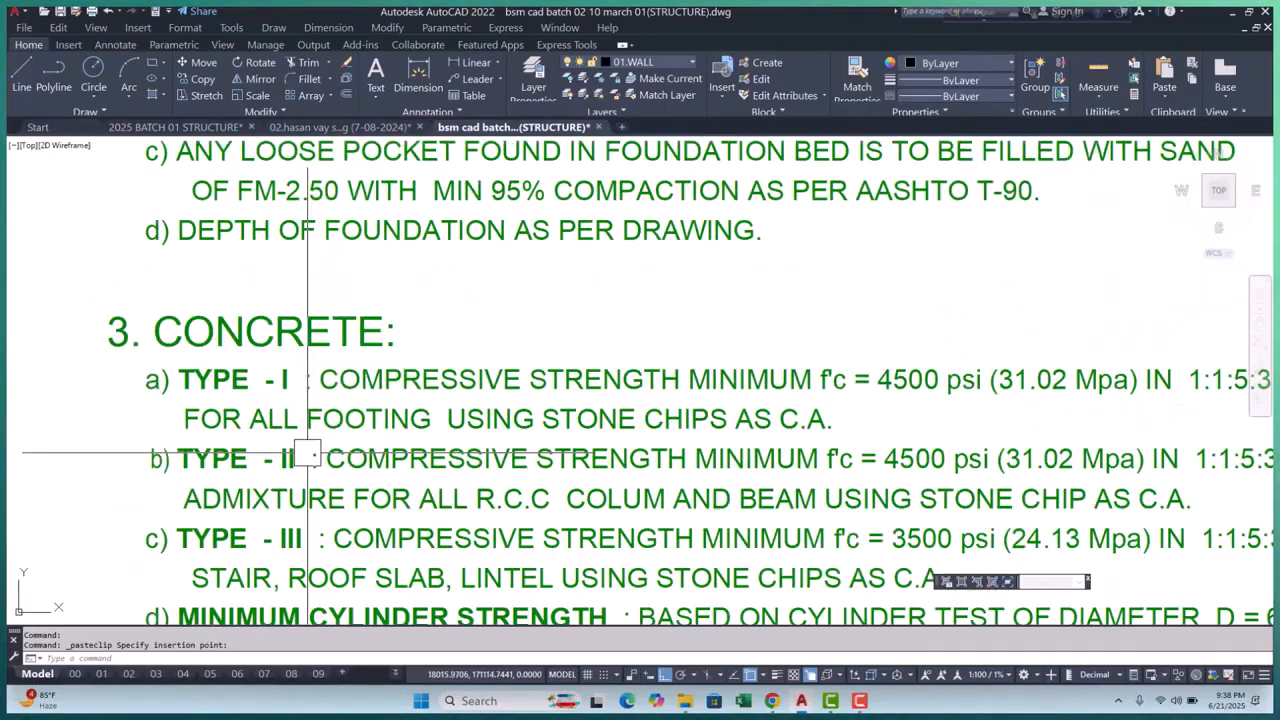
pyautogui.moveTo(460, 398); pyautogui.dragTo(347, 418, button='middle')
pyautogui.scroll(2, 706, 385)
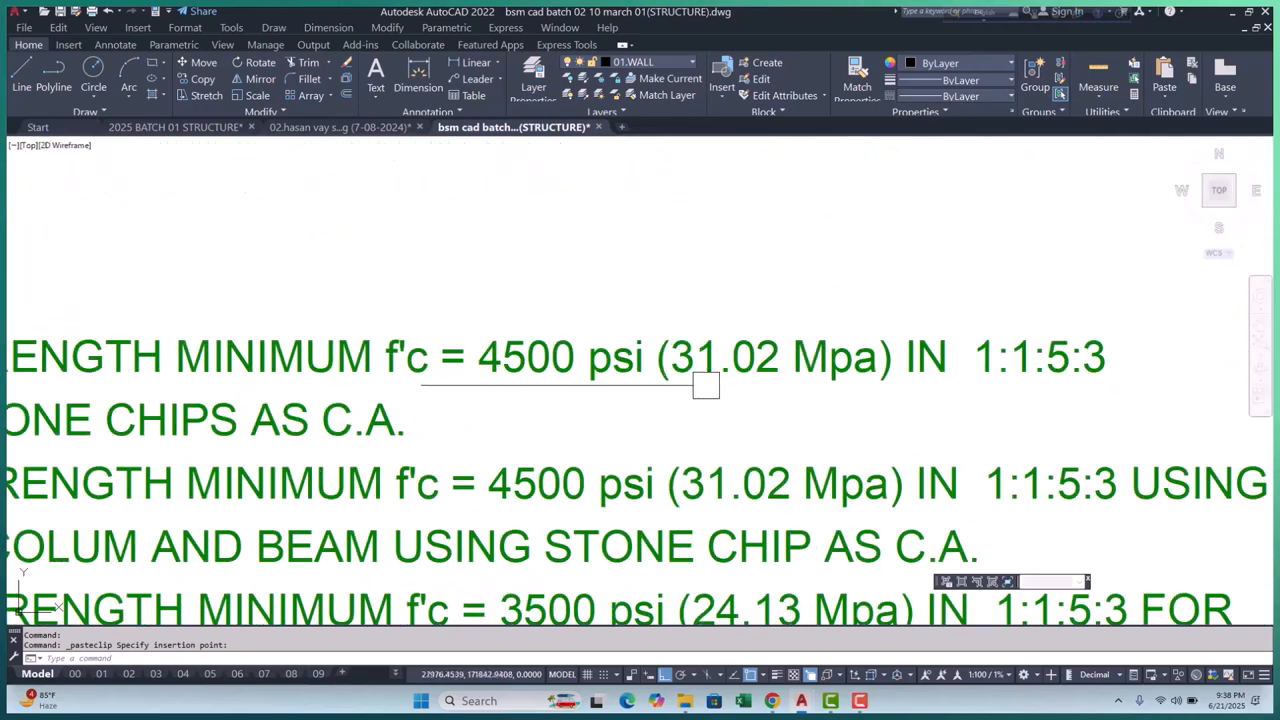
pyautogui.moveTo(827, 396); pyautogui.dragTo(740, 392, button='middle')
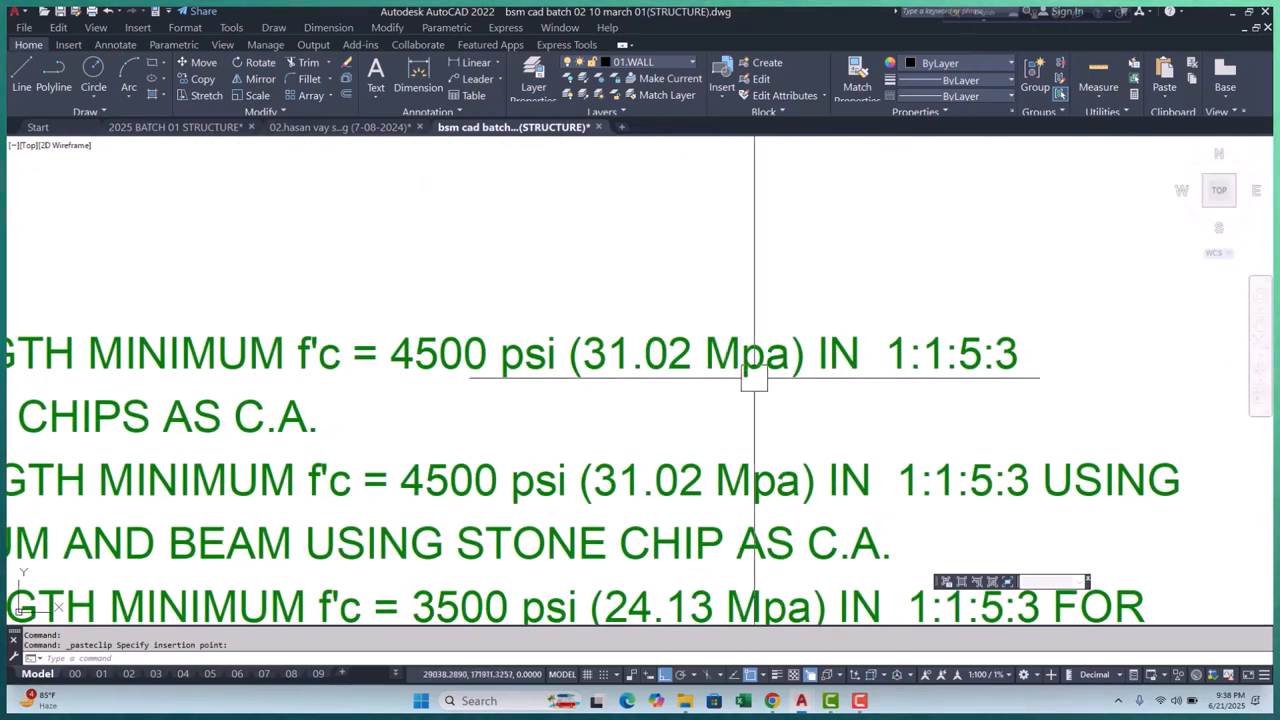
pyautogui.moveTo(453, 402)
pyautogui.mouseDown(button='middle')
pyautogui.moveTo(600, 371)
pyautogui.moveTo(580, 386)
pyautogui.moveTo(770, 371)
pyautogui.mouseUp(button='middle')
pyautogui.scroll(-2, 755, 367)
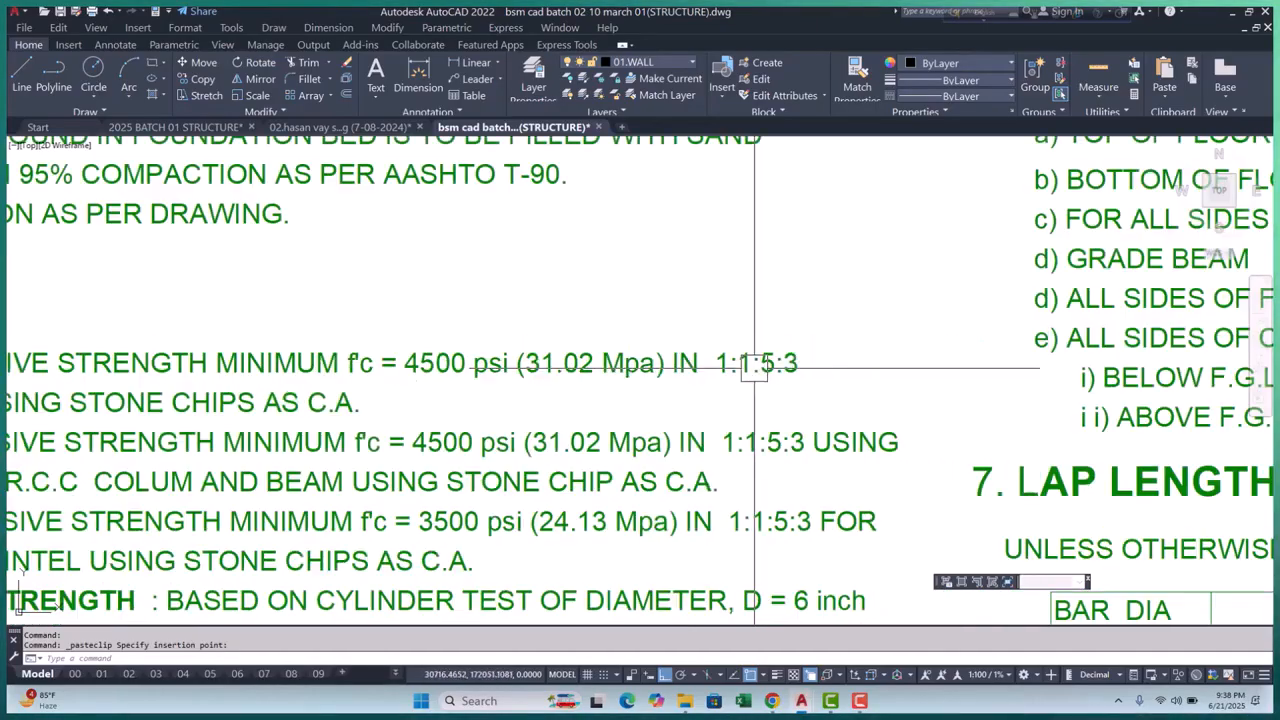
pyautogui.scroll(2, 749, 371)
pyautogui.scroll(-2, 800, 340)
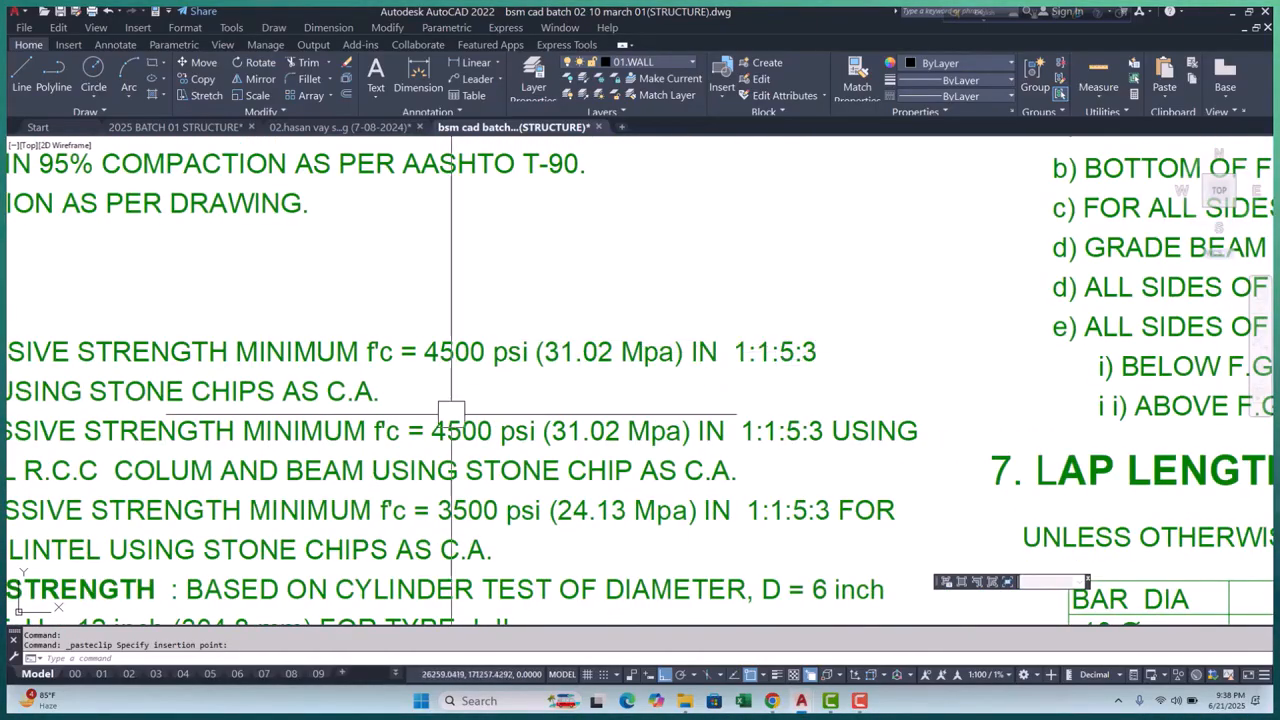
pyautogui.moveTo(451, 410); pyautogui.dragTo(729, 397, button='middle')
pyautogui.moveTo(310, 406); pyautogui.dragTo(430, 408, button='middle')
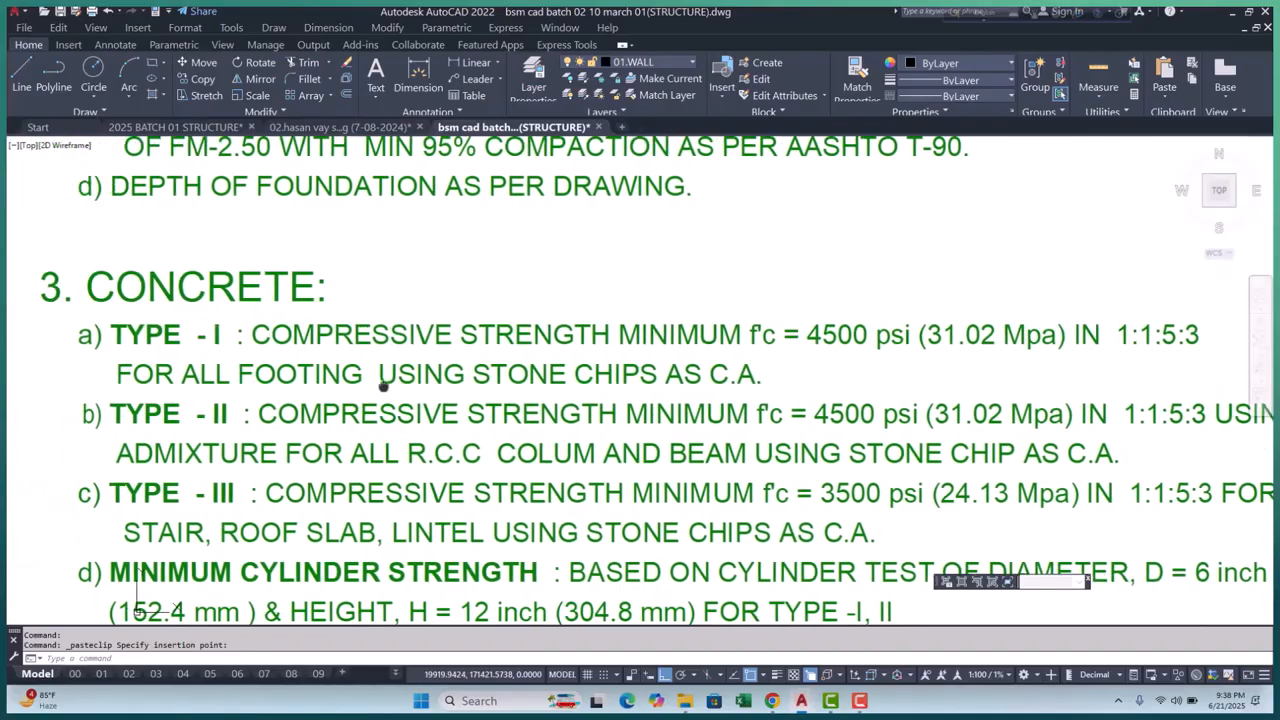
pyautogui.moveTo(680, 400); pyautogui.dragTo(632, 400, button='middle')
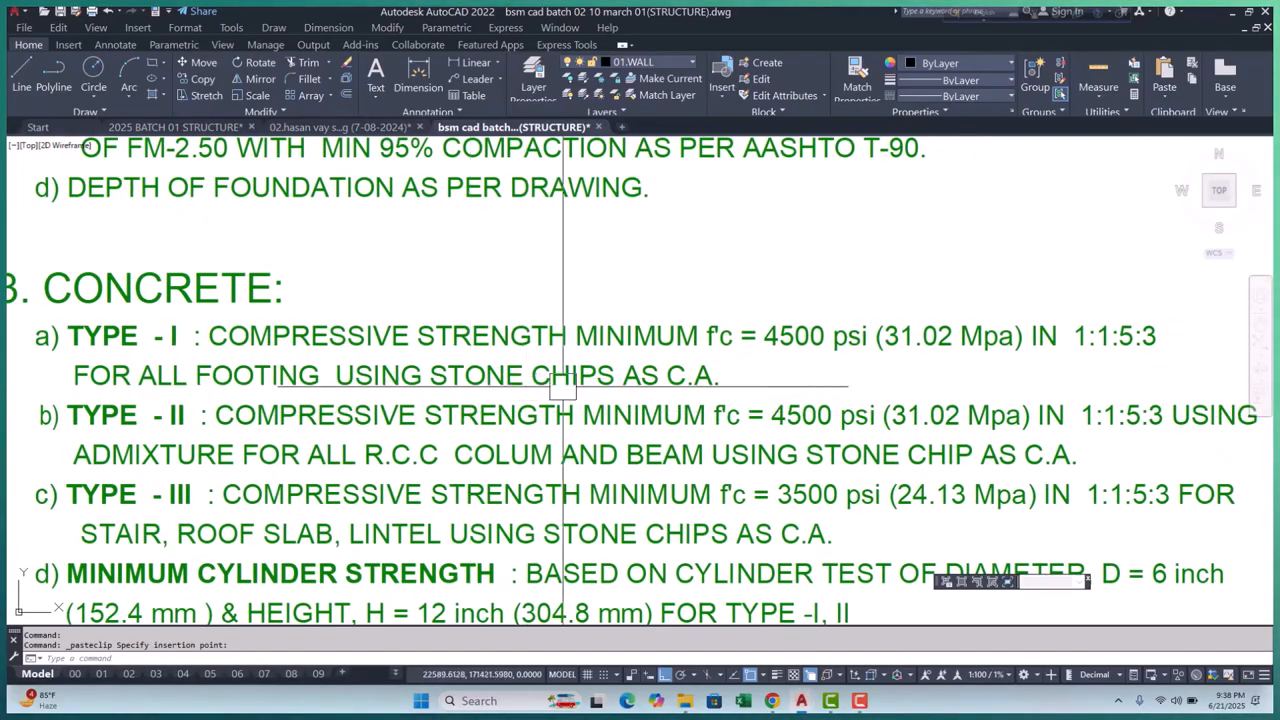
pyautogui.moveTo(531, 388); pyautogui.dragTo(500, 308, button='middle')
# Read the minimum cylinder strength clause and the curing time and curing methods for R.C.C. work
pyautogui.moveTo(706, 385)
pyautogui.mouseDown(button='middle')
pyautogui.moveTo(636, 295)
pyautogui.moveTo(697, 211)
pyautogui.mouseUp(button='middle')
pyautogui.scroll(-4, 915, 235)
pyautogui.scroll(2, 915, 235)
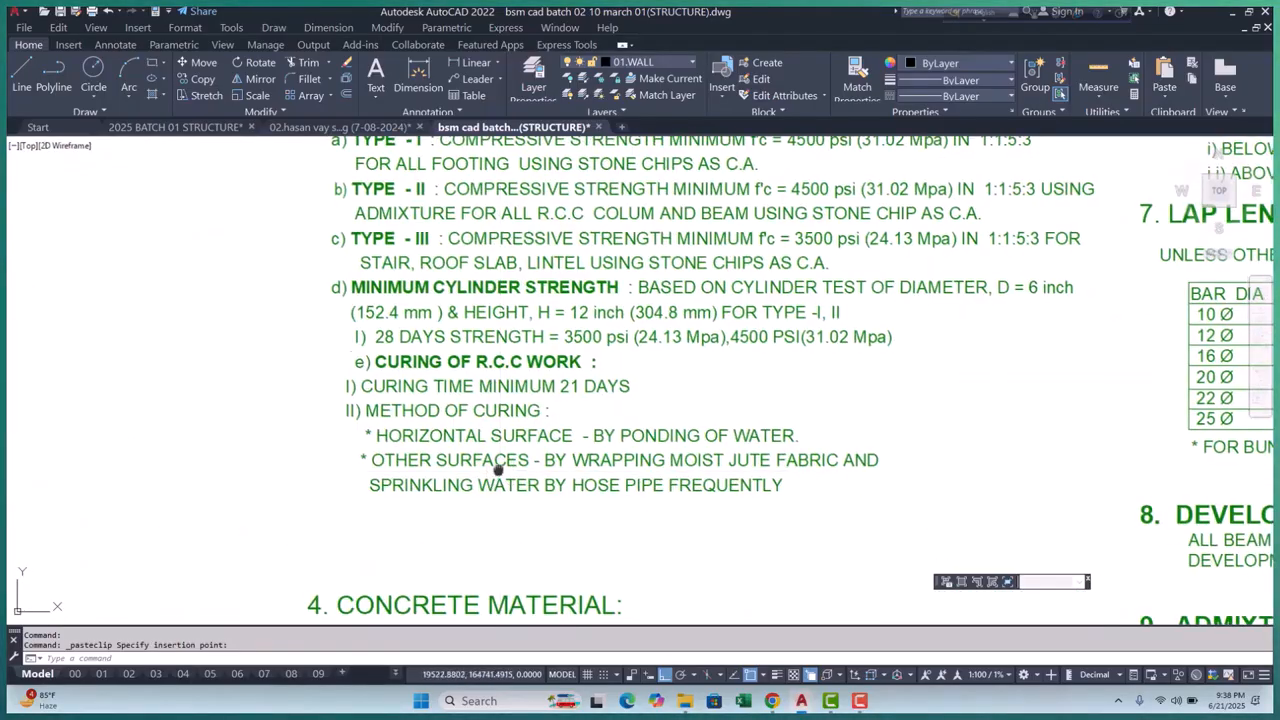
pyautogui.moveTo(501, 365); pyautogui.dragTo(459, 315, button='middle')
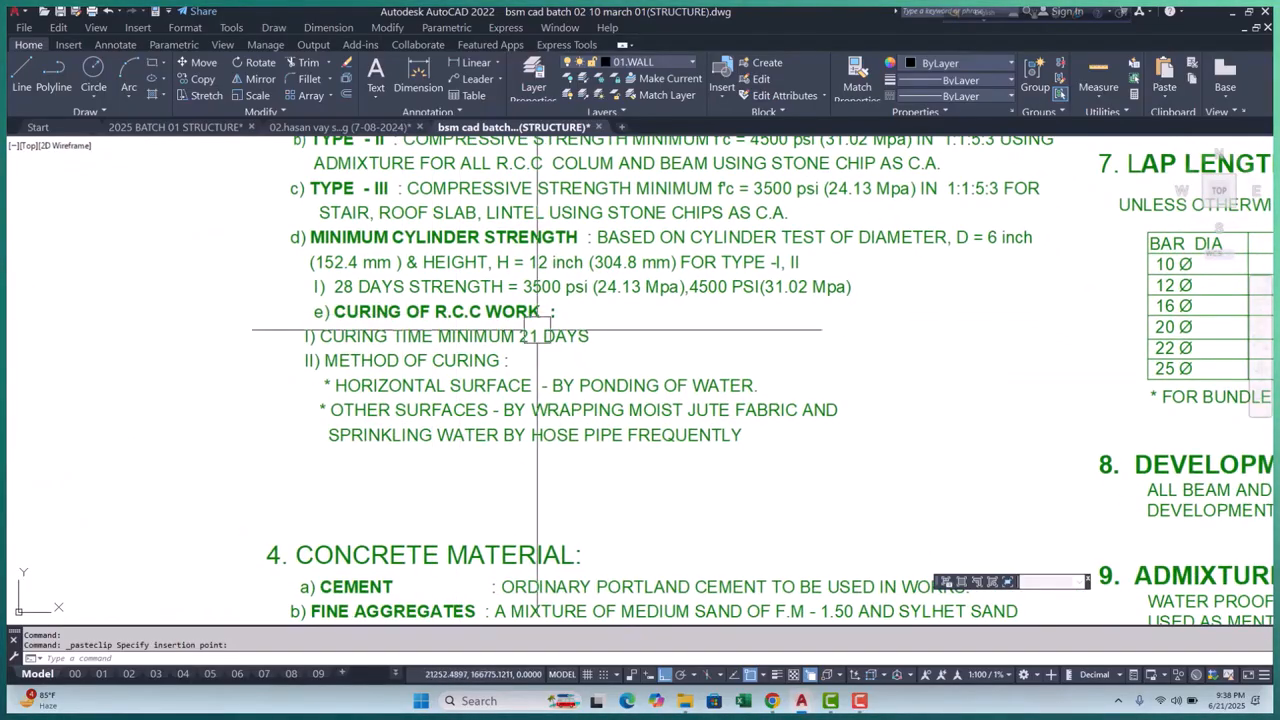
pyautogui.scroll(2, 443, 334)
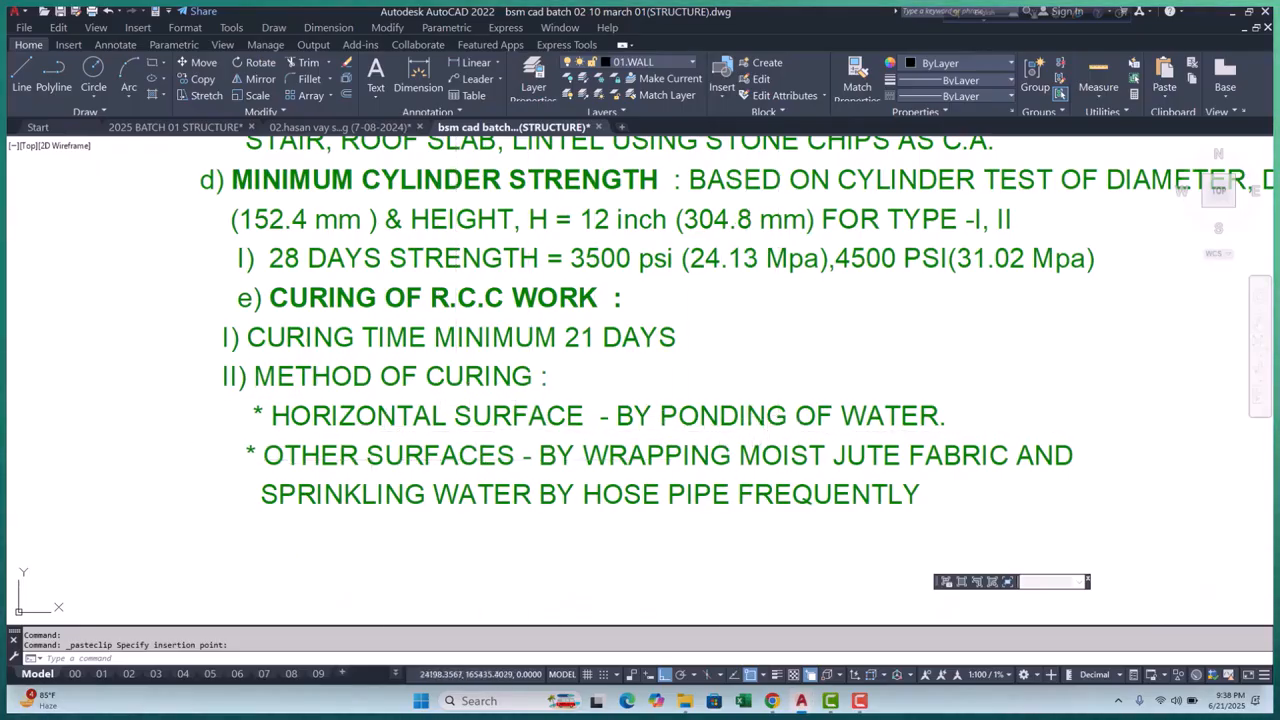
pyautogui.moveTo(846, 414); pyautogui.dragTo(837, 410, button='middle')
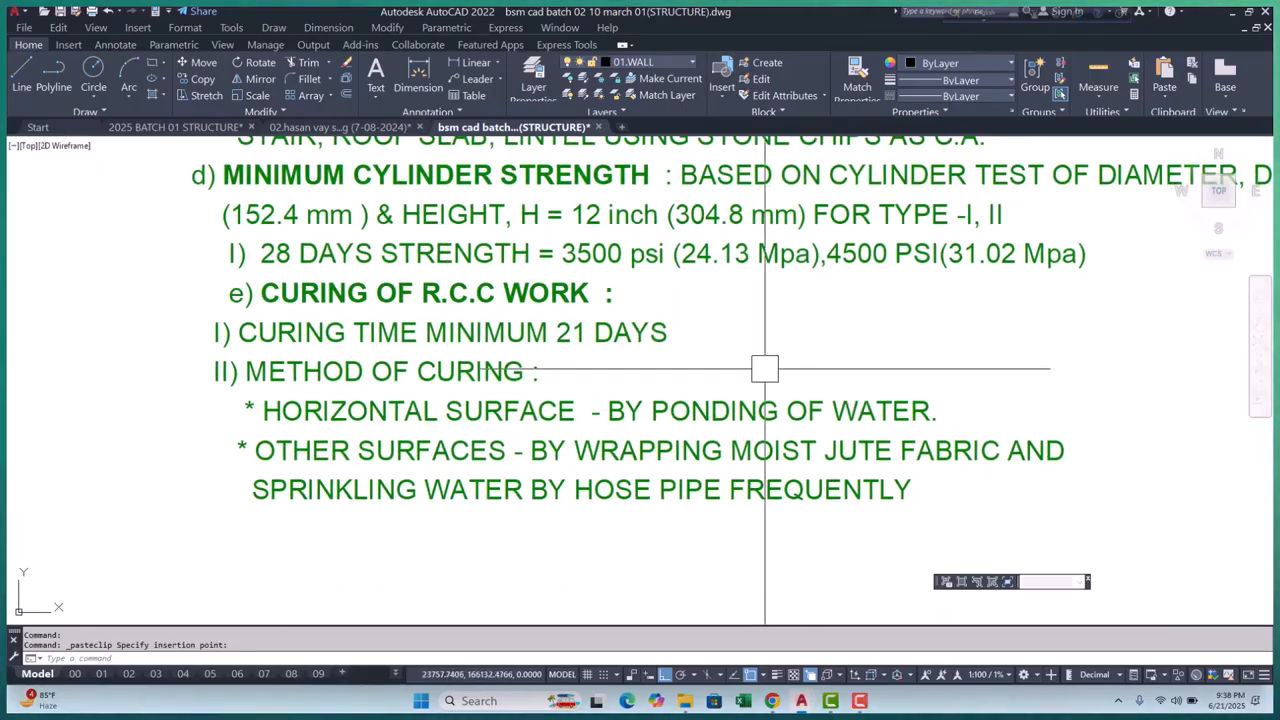
pyautogui.moveTo(768, 374); pyautogui.dragTo(731, 363, button='middle')
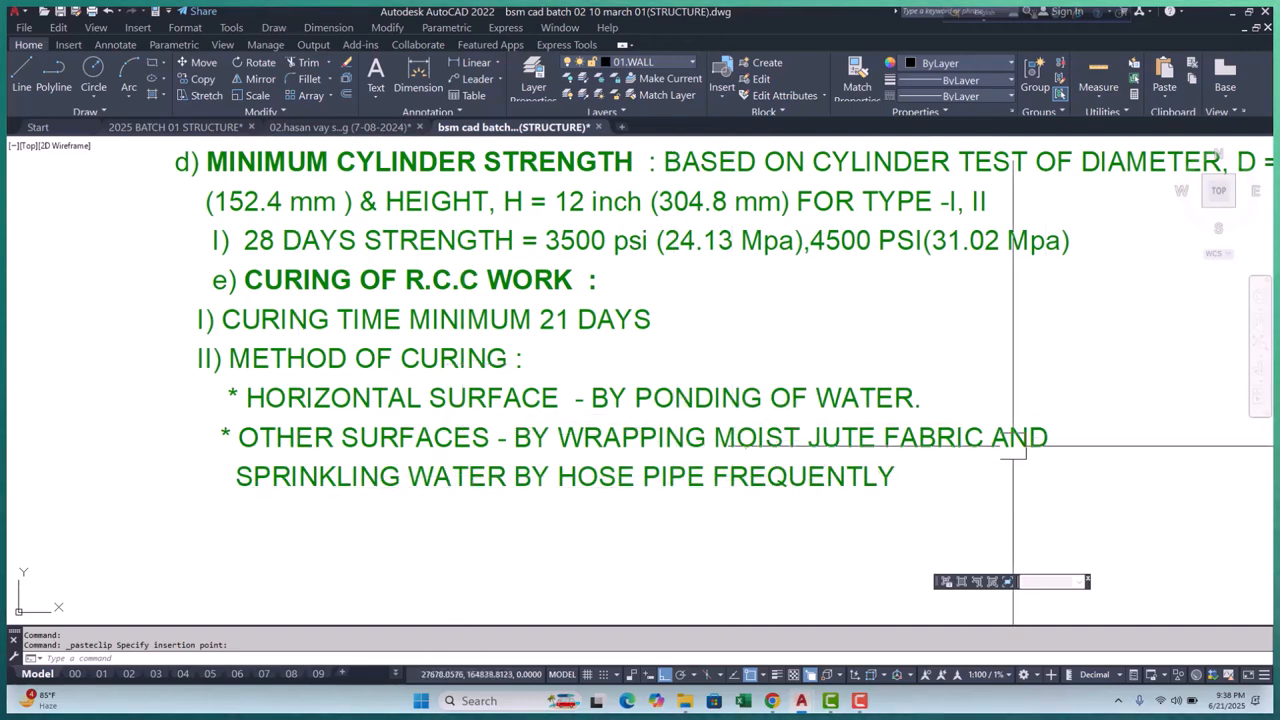
pyautogui.moveTo(827, 480); pyautogui.dragTo(808, 450, button='middle')
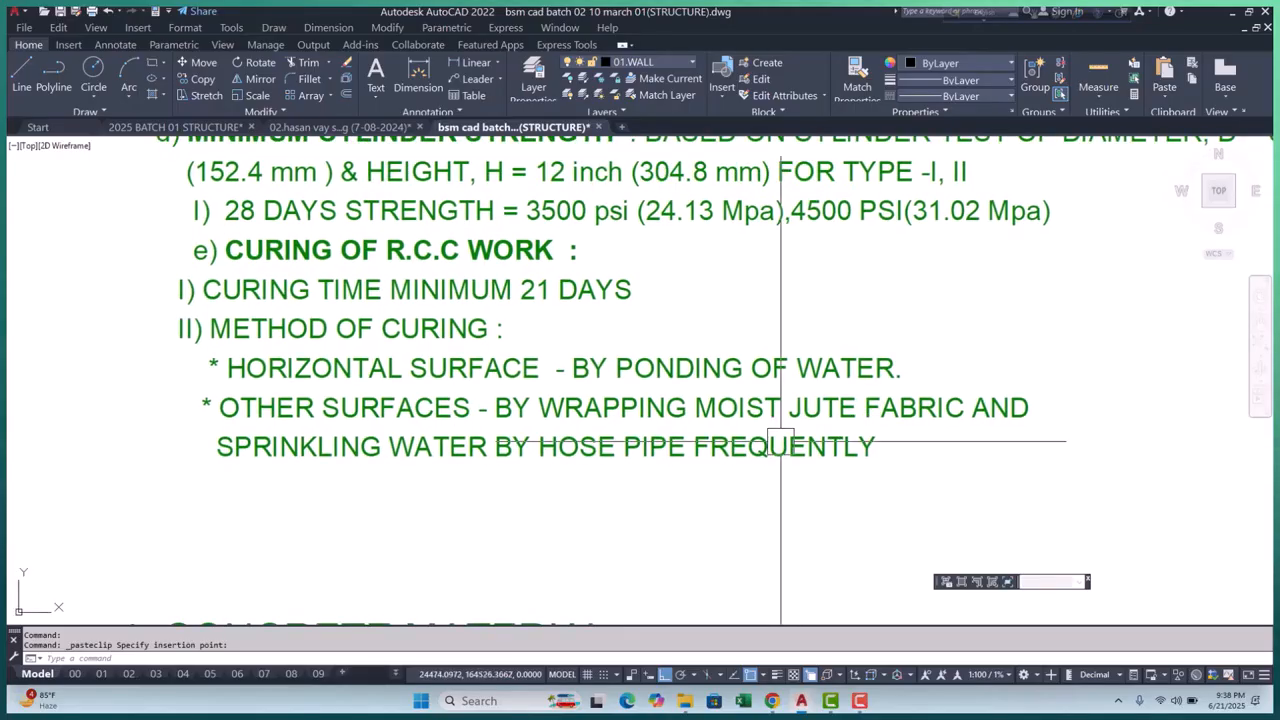
pyautogui.scroll(1, 774, 441)
pyautogui.moveTo(486, 477); pyautogui.dragTo(484, 380, button='middle')
pyautogui.scroll(-3, 489, 428)
# Review the Concrete Material section's requirements for cement, fine aggregates, coarse aggregates and water
pyautogui.scroll(2, 484, 378)
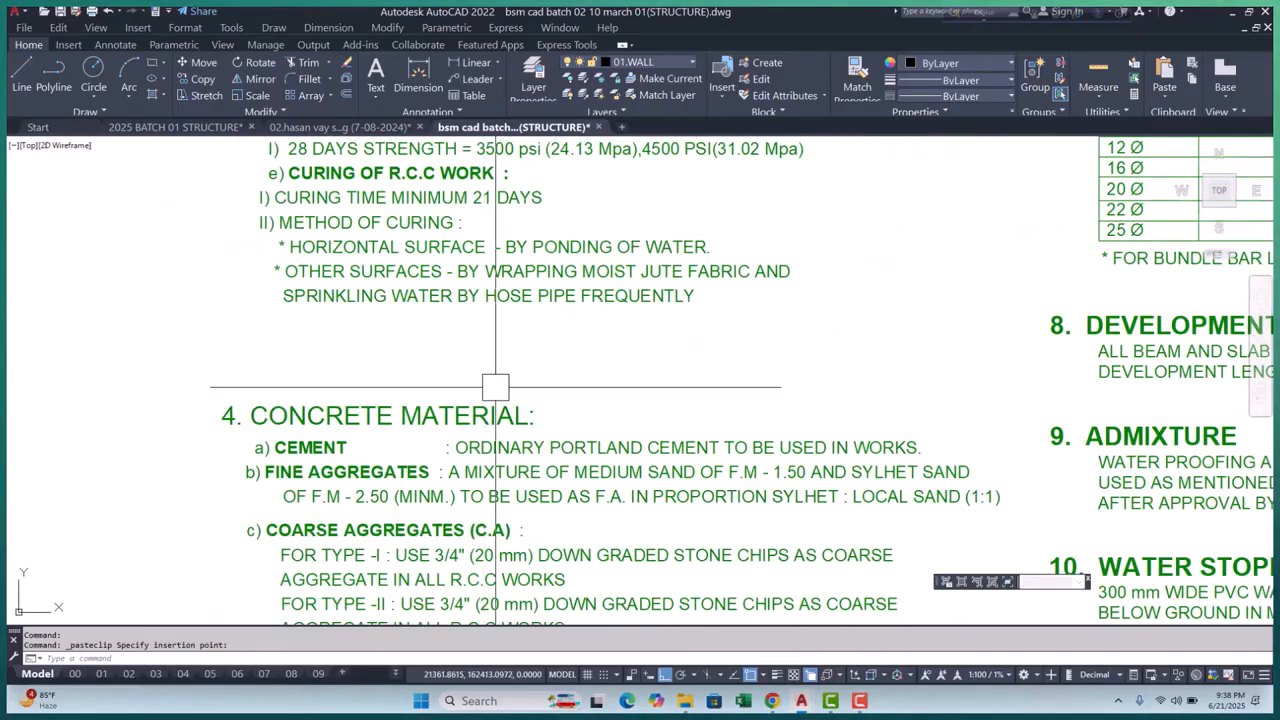
pyautogui.scroll(4, 410, 345)
pyautogui.scroll(-4, 414, 349)
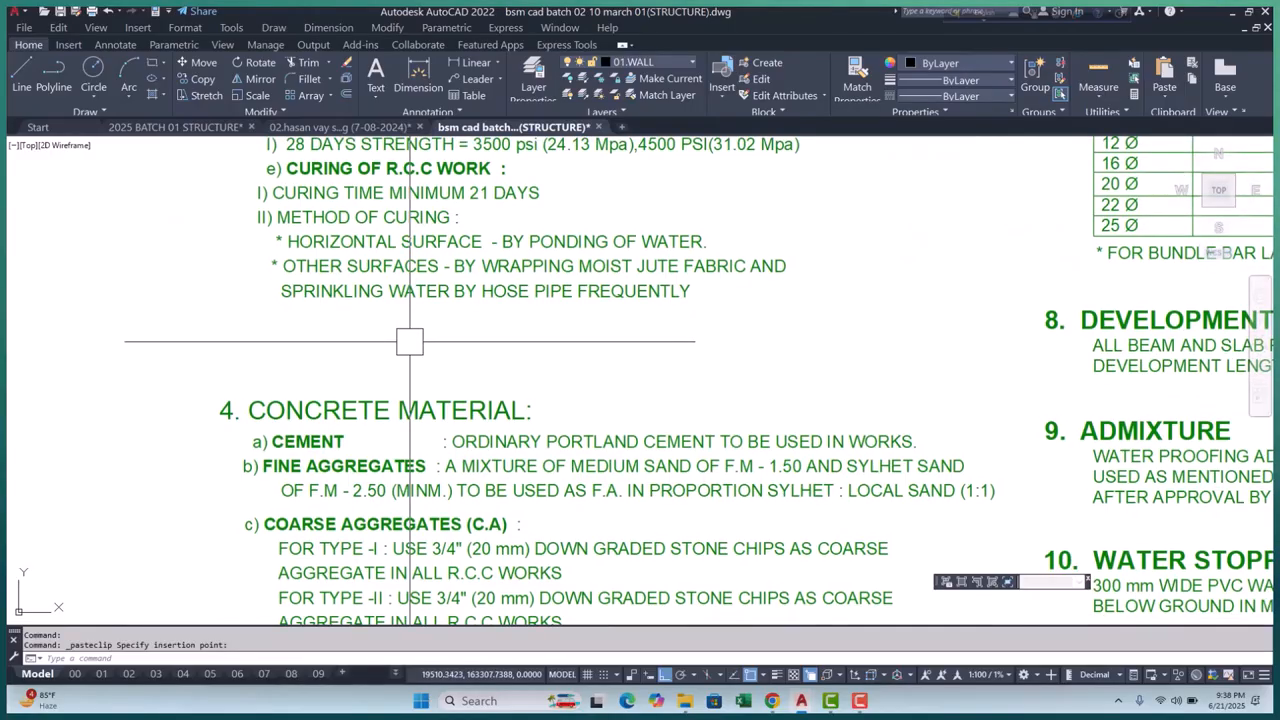
pyautogui.scroll(2, 284, 442)
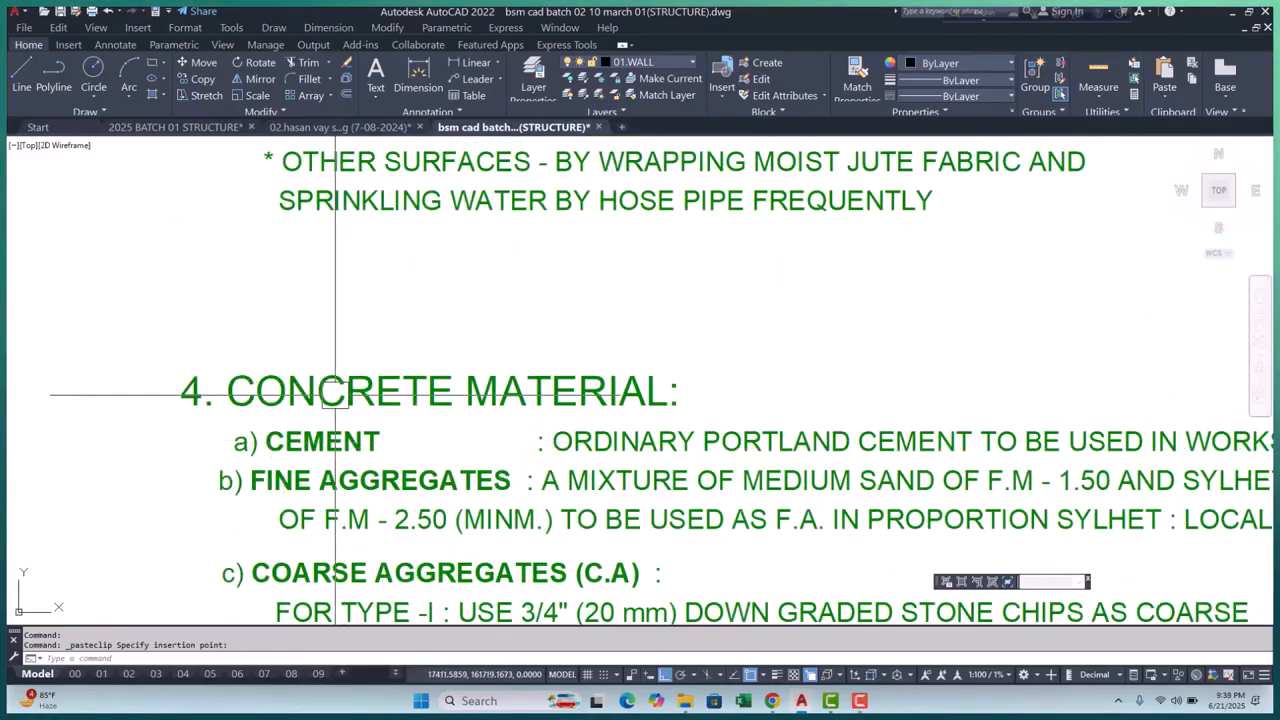
pyautogui.scroll(-4, 335, 393)
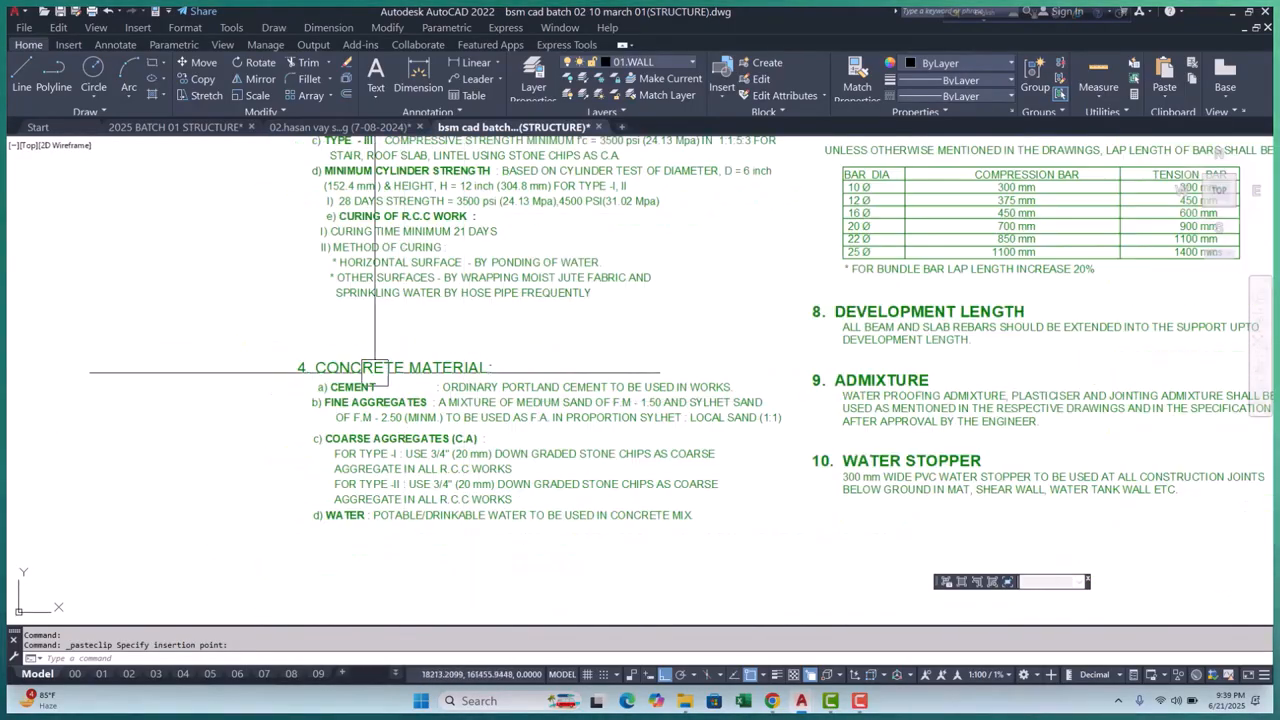
pyautogui.scroll(2, 375, 370)
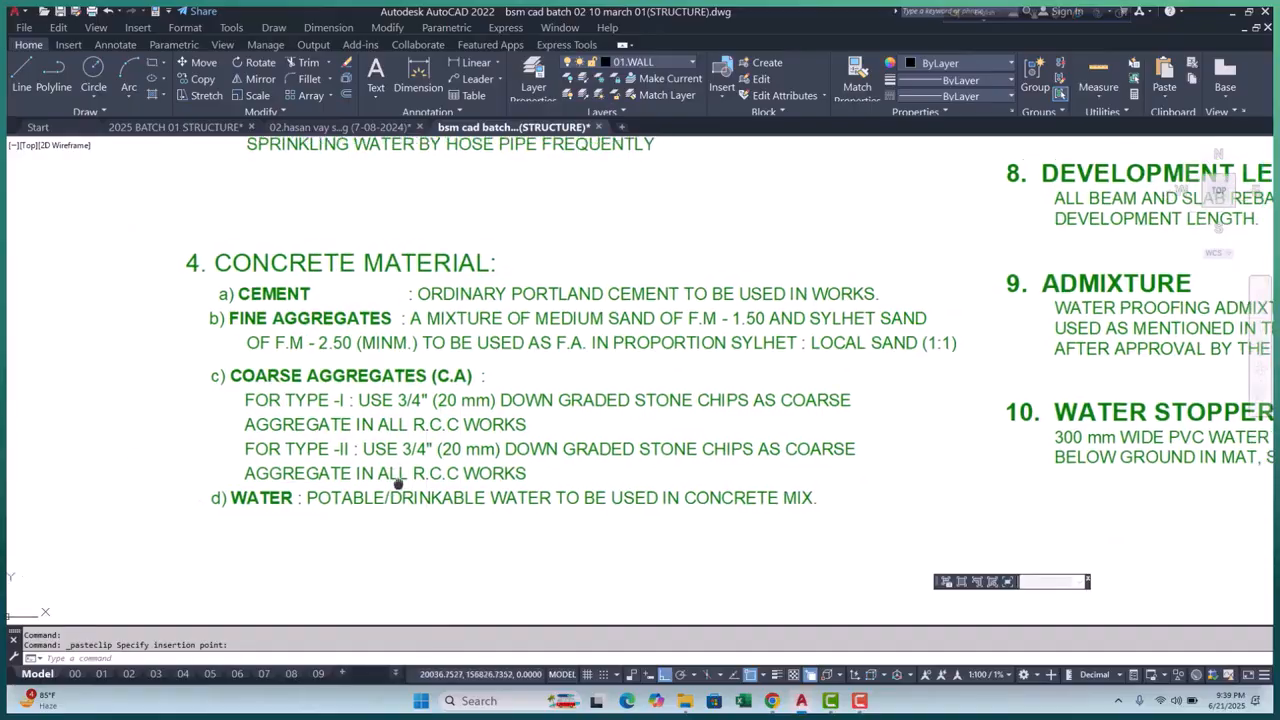
pyautogui.scroll(-4, 397, 483)
# Examine the Clear Cover and Steel Reinforcement sections in the middle column of the General Structural Note
pyautogui.scroll(5, 464, 309)
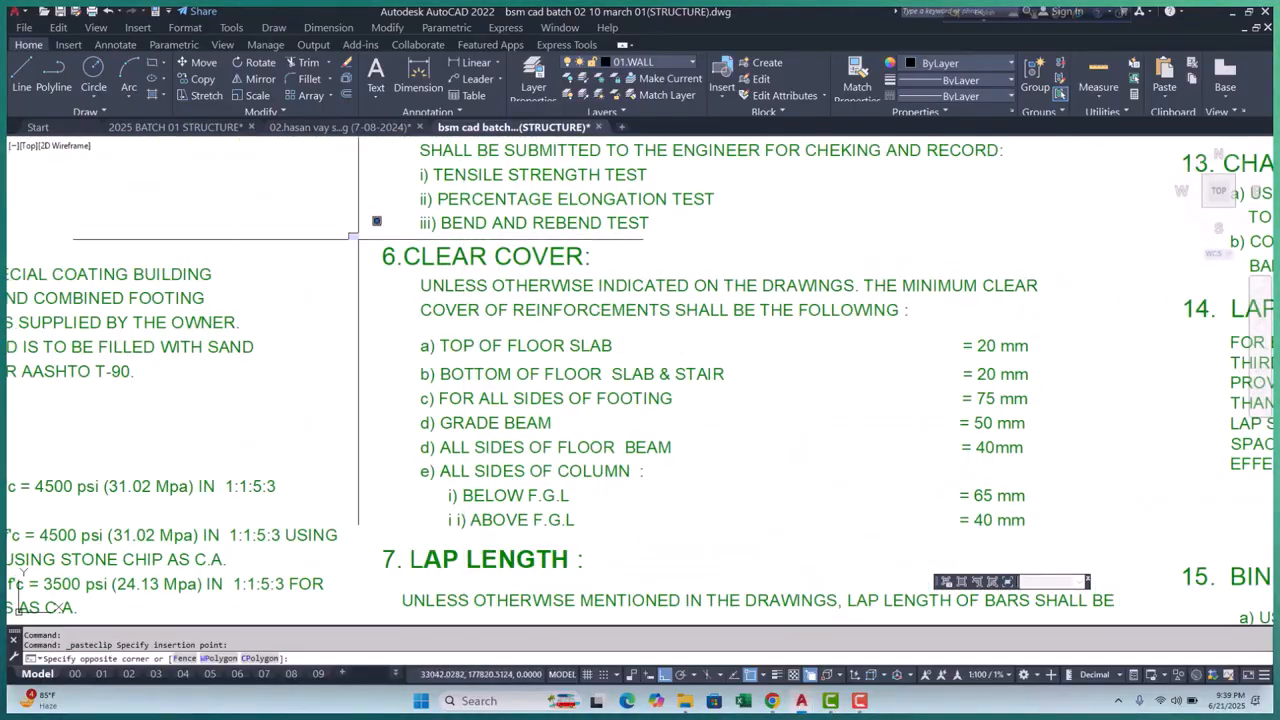
pyautogui.scroll(-5, 376, 220)
pyautogui.scroll(3, 425, 175)
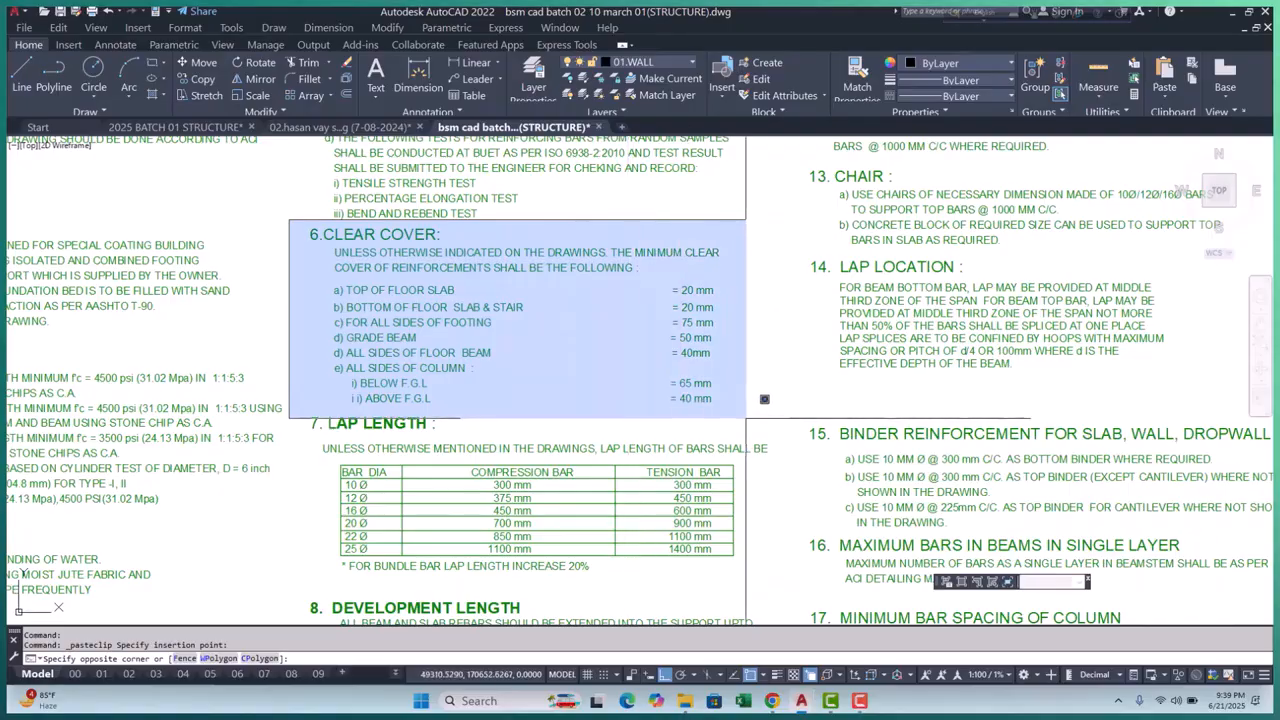
pyautogui.click(752, 413)
pyautogui.scroll(-5, 383, 313)
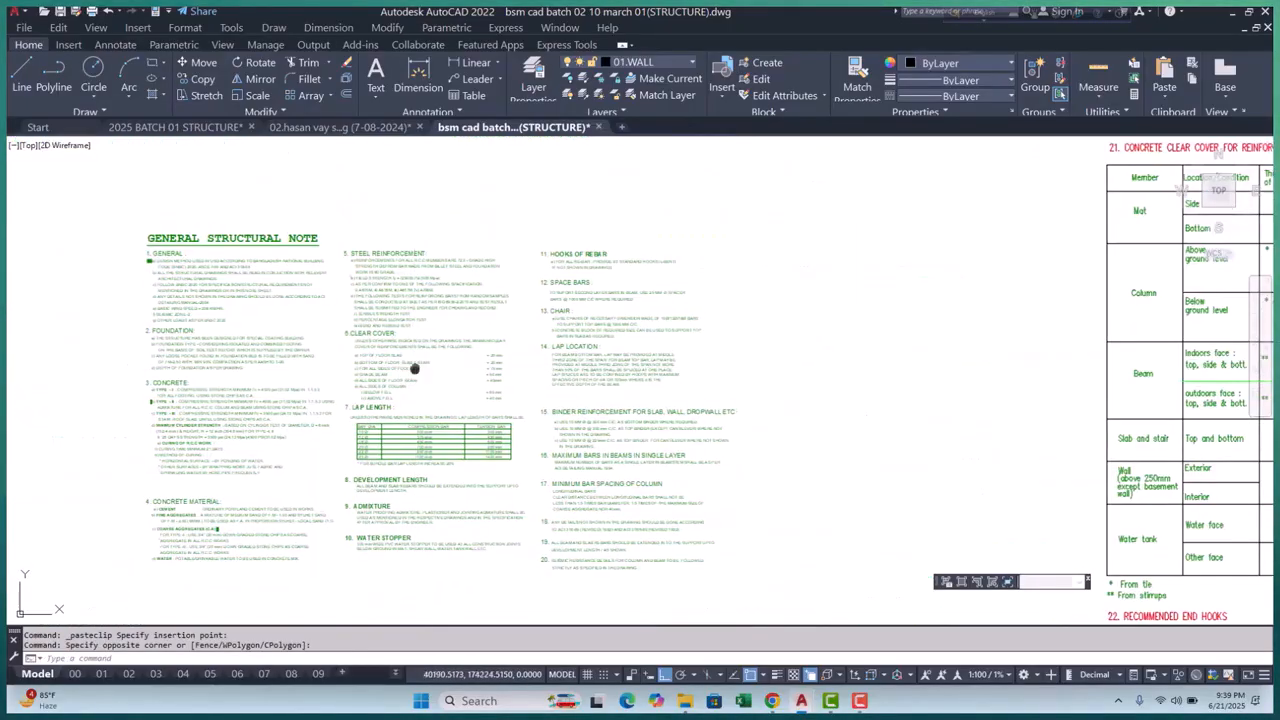
pyautogui.scroll(4, 383, 313)
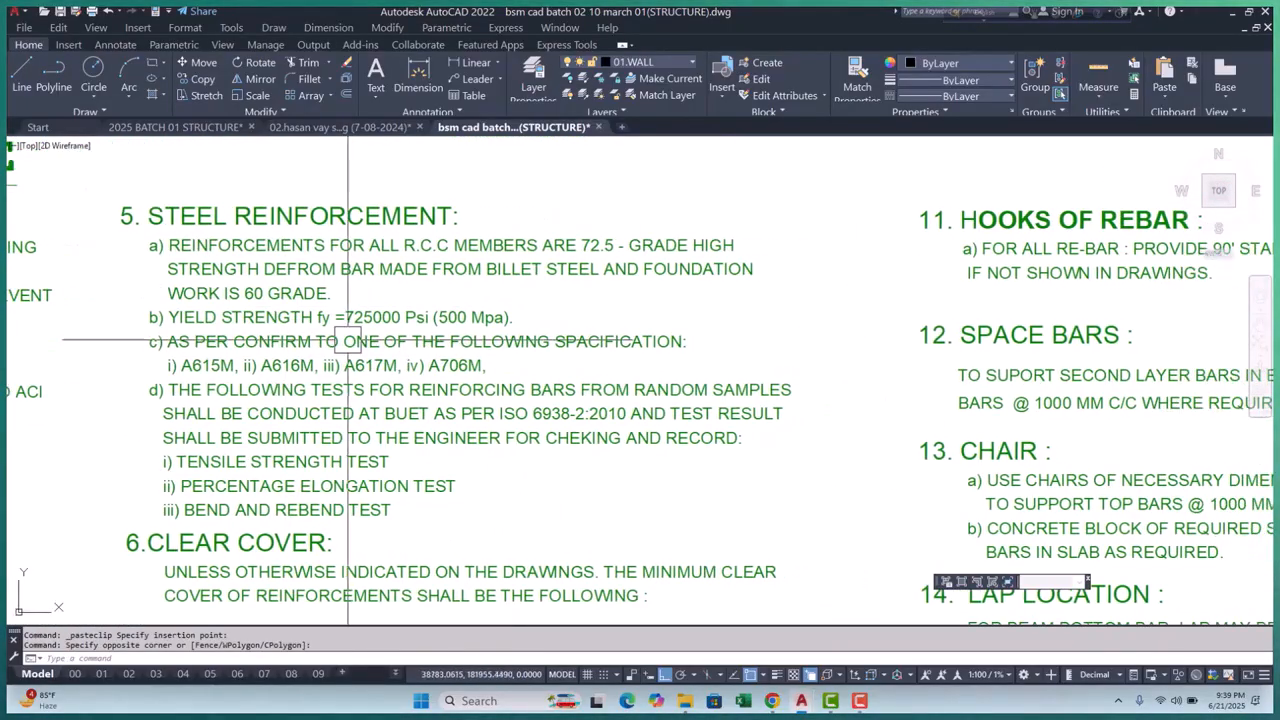
pyautogui.moveTo(749, 615); pyautogui.dragTo(719, 355, button='middle')
pyautogui.moveTo(749, 491)
pyautogui.mouseDown(button='middle')
pyautogui.moveTo(739, 417)
pyautogui.moveTo(868, 280)
pyautogui.mouseUp(button='middle')
pyautogui.scroll(-5, 500, 513)
pyautogui.scroll(-3, 499, 514)
# Check the concrete clear cover table for reinforcing bars alongside the Clear Cover section of the general note
pyautogui.moveTo(525, 498); pyautogui.dragTo(139, 577, button='middle')
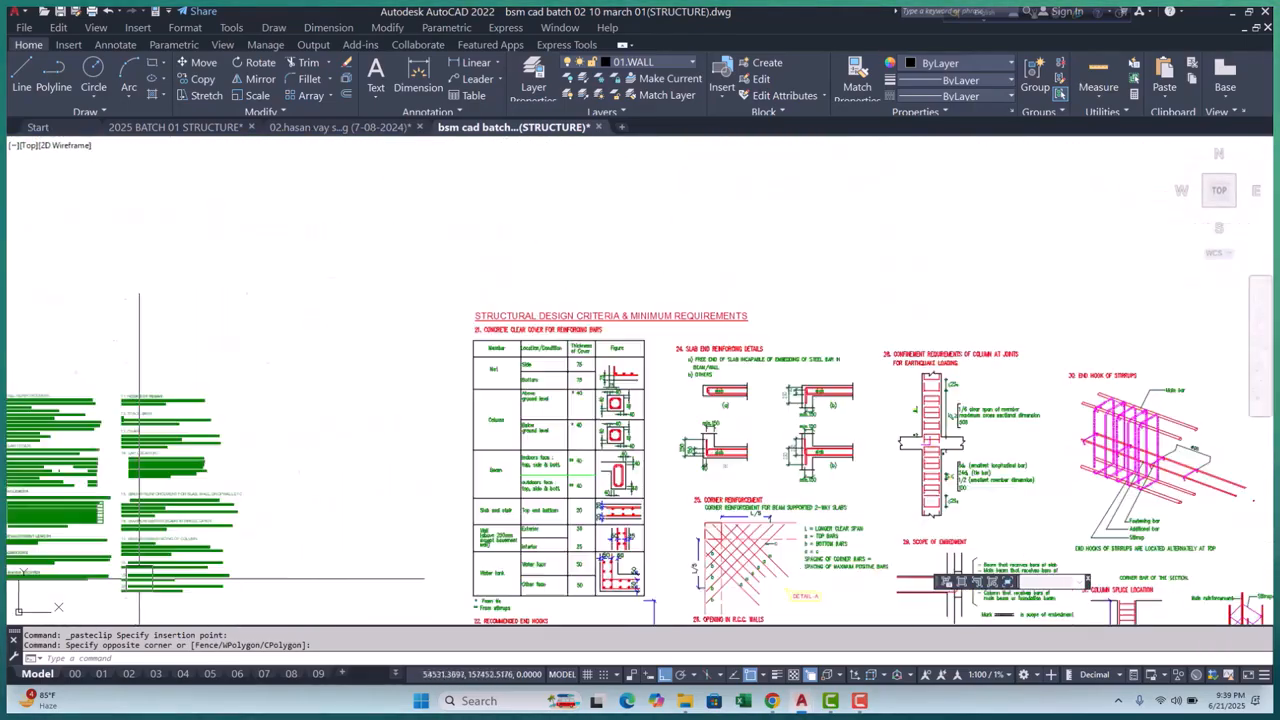
pyautogui.moveTo(611, 394); pyautogui.dragTo(440, 468, button='middle')
pyautogui.scroll(5, 440, 468)
pyautogui.scroll(5, 98, 373)
pyautogui.moveTo(262, 438); pyautogui.dragTo(258, 384, button='middle')
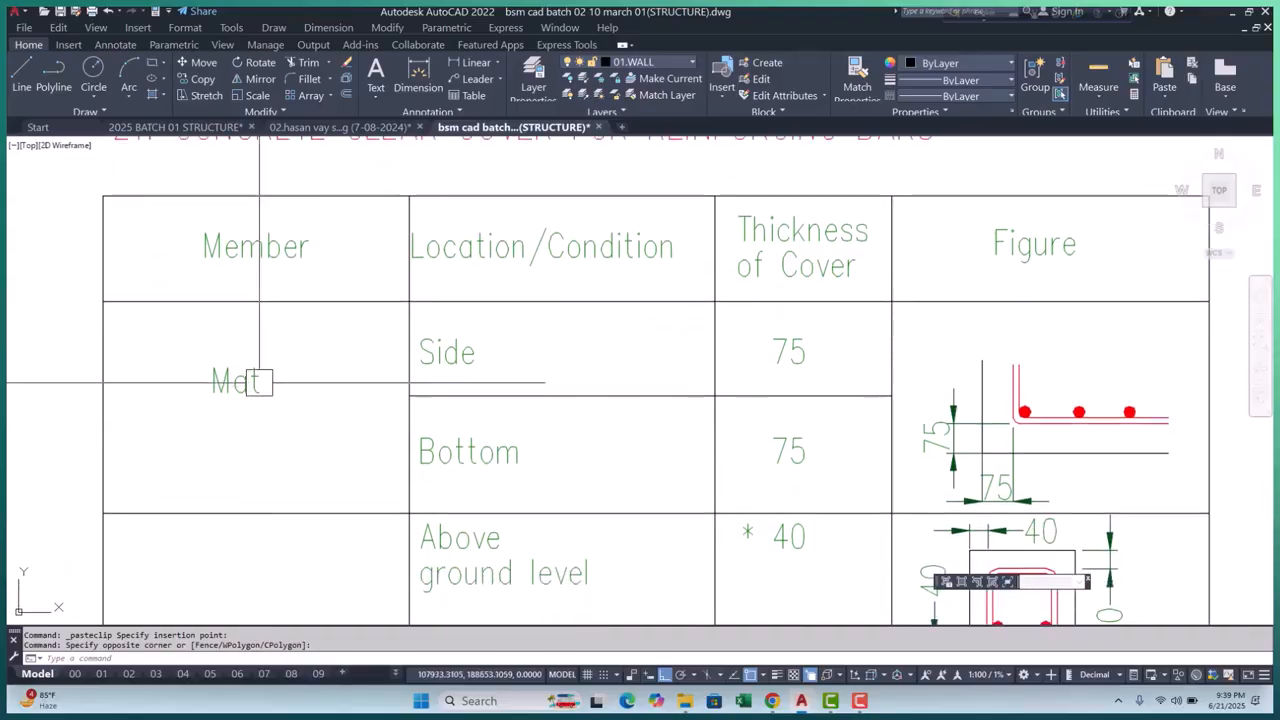
pyautogui.scroll(-8, 624, 513)
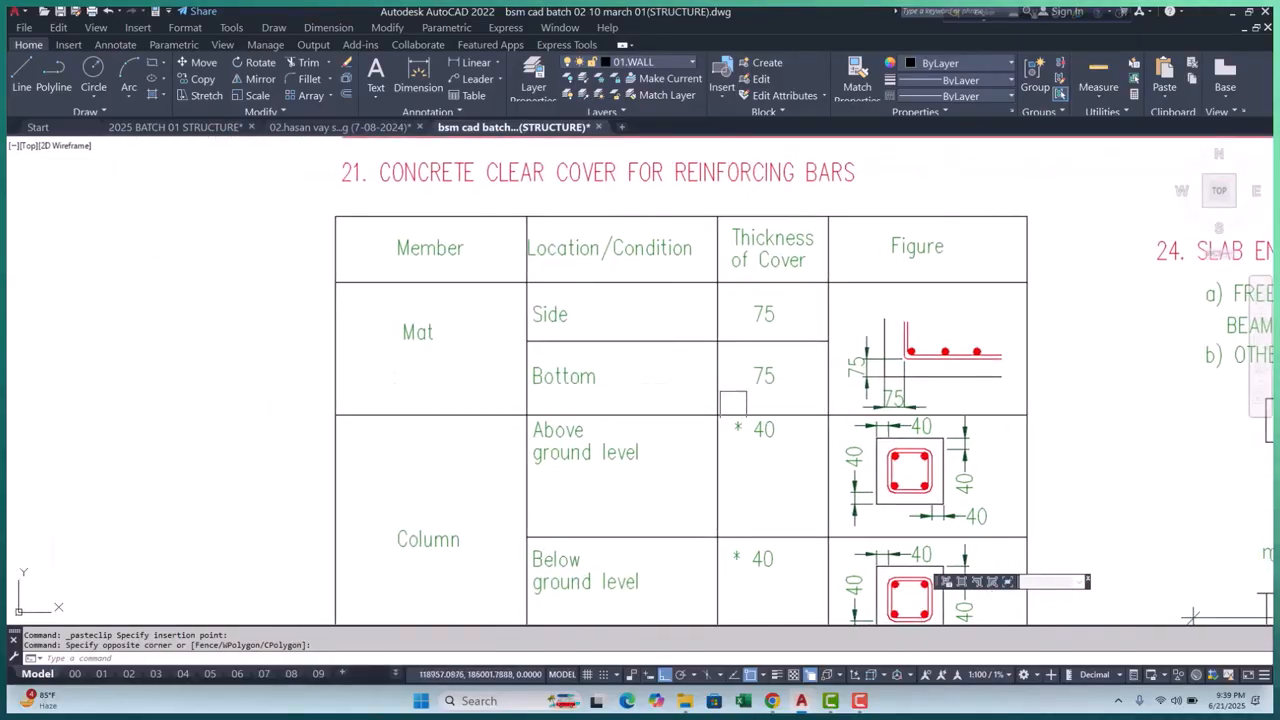
pyautogui.scroll(5, 433, 478)
pyautogui.scroll(5, 97, 410)
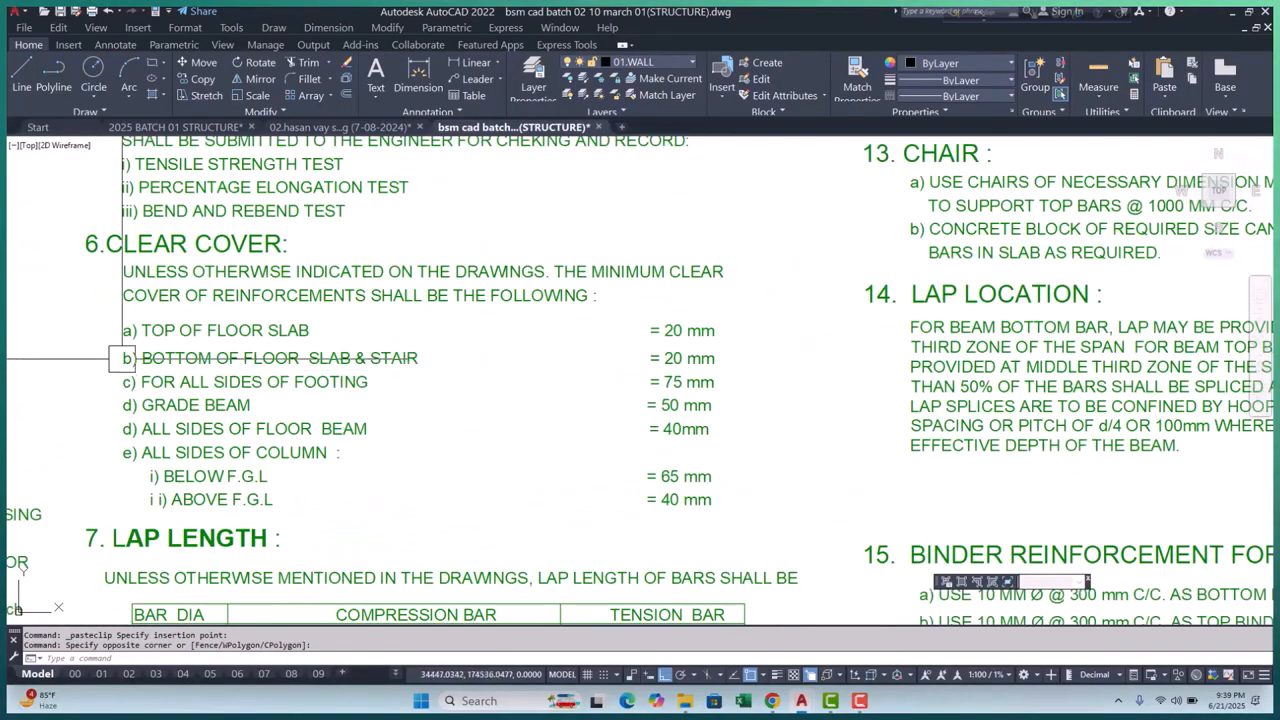